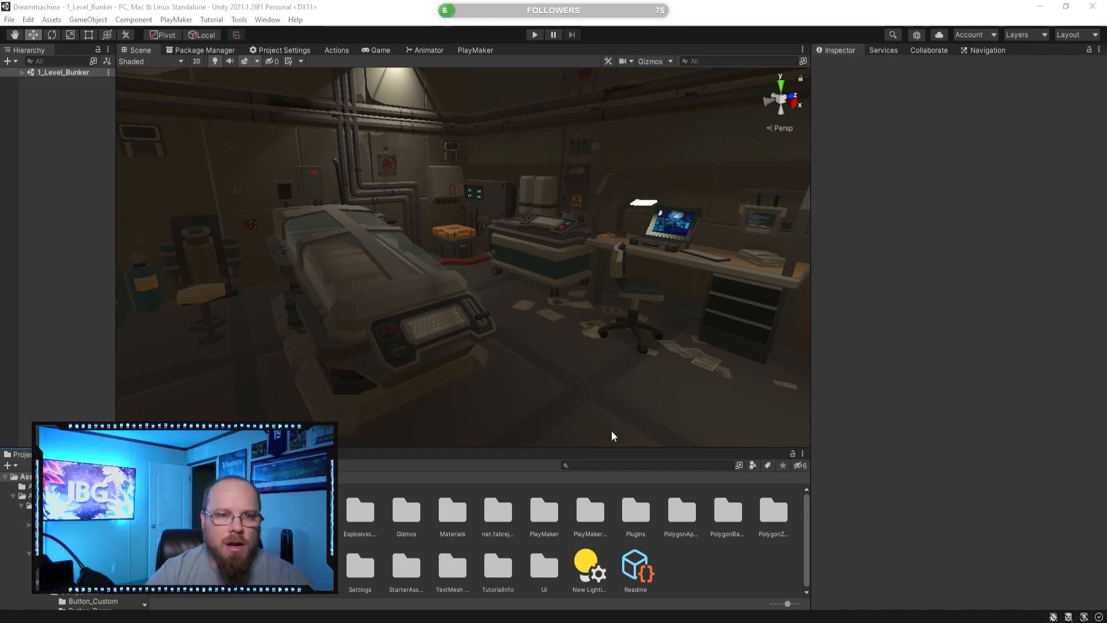
- Playtest the bunker level by walking the character to the refrigerator and opening and closing its door
right_click_drag(687, 323, 373, 338)
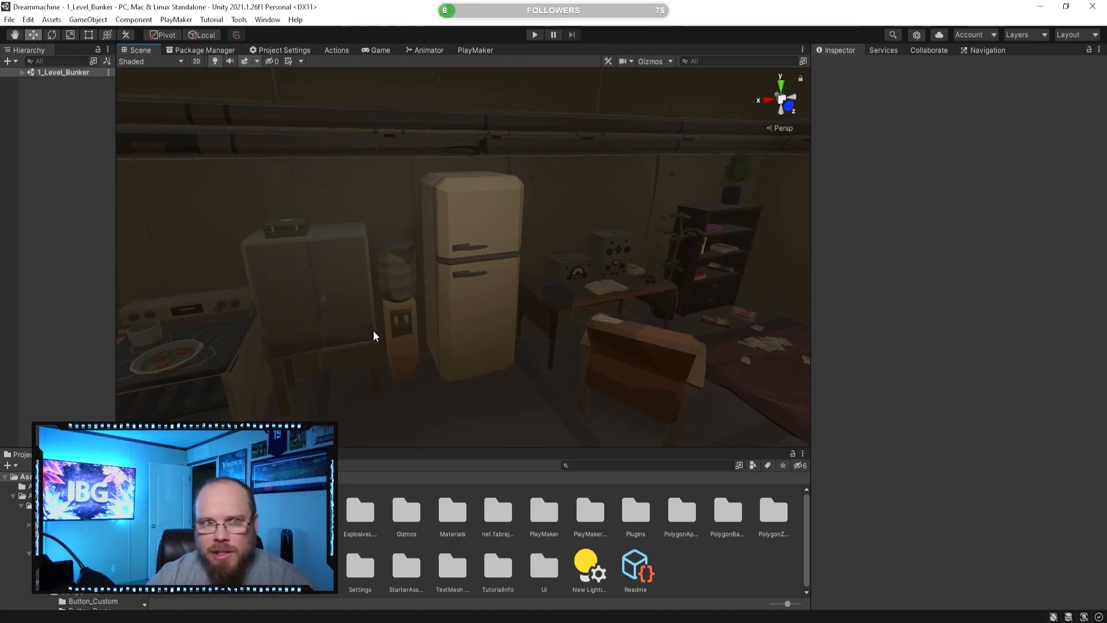
left_click(535, 35)
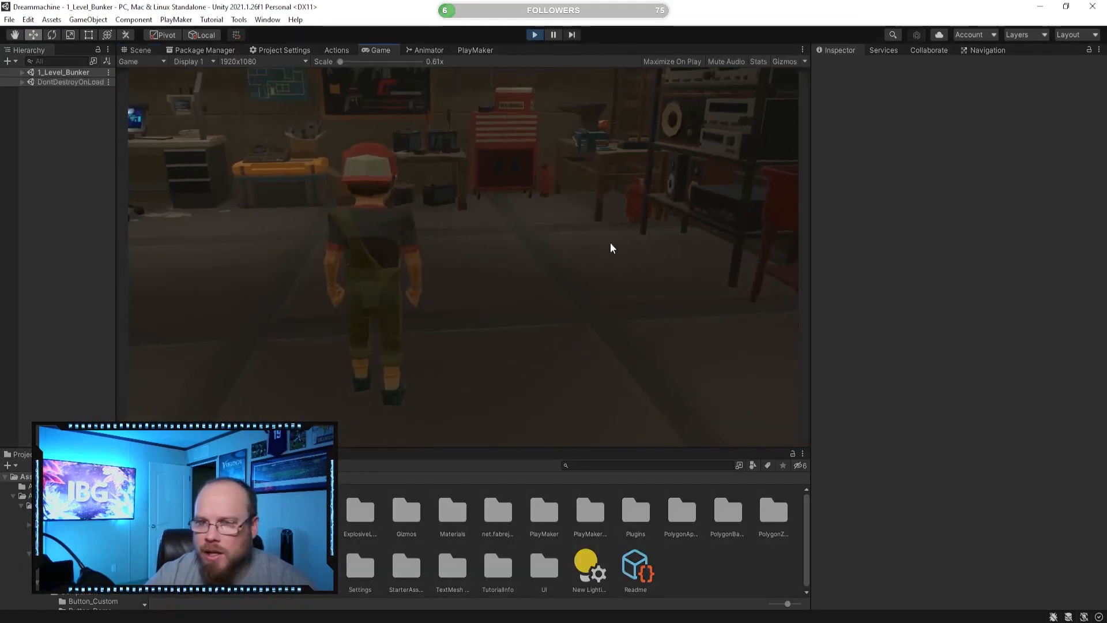
key("w")
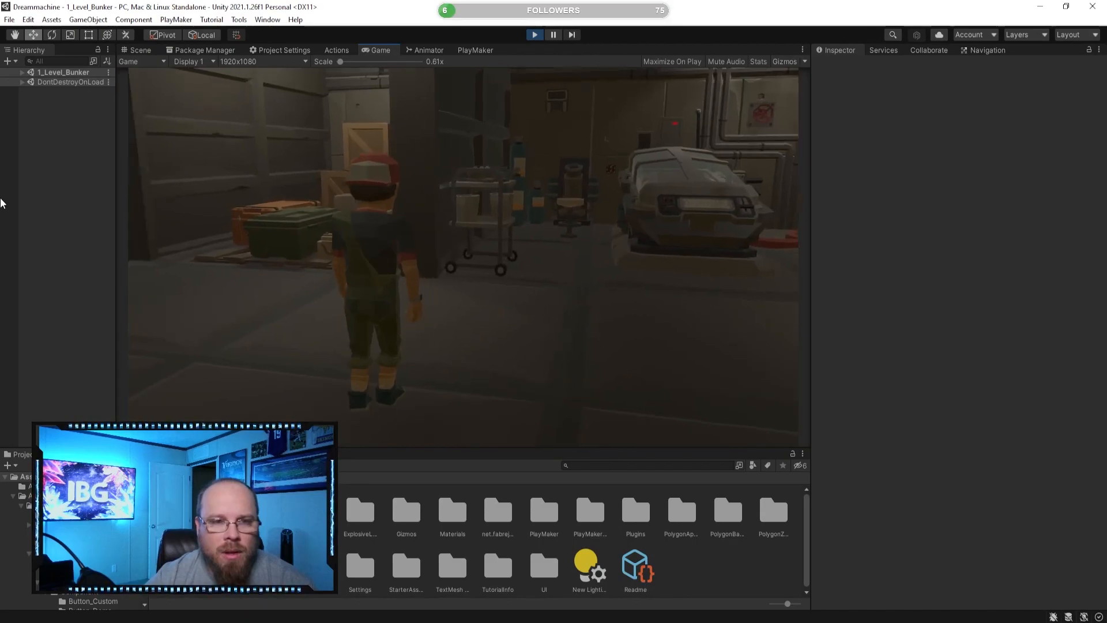
key("w")
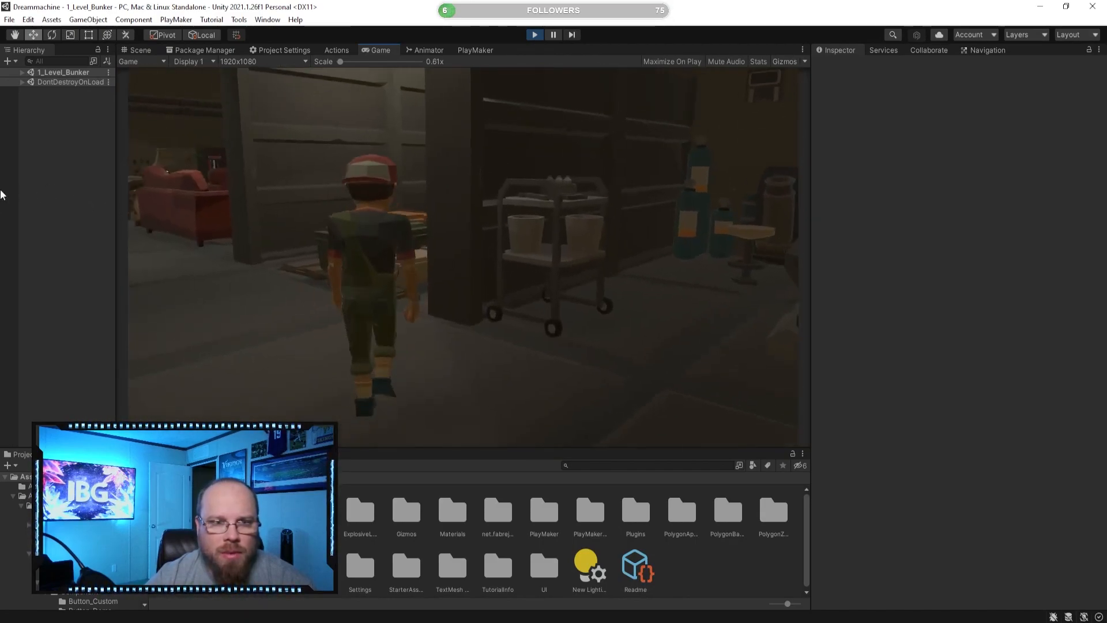
key("w")
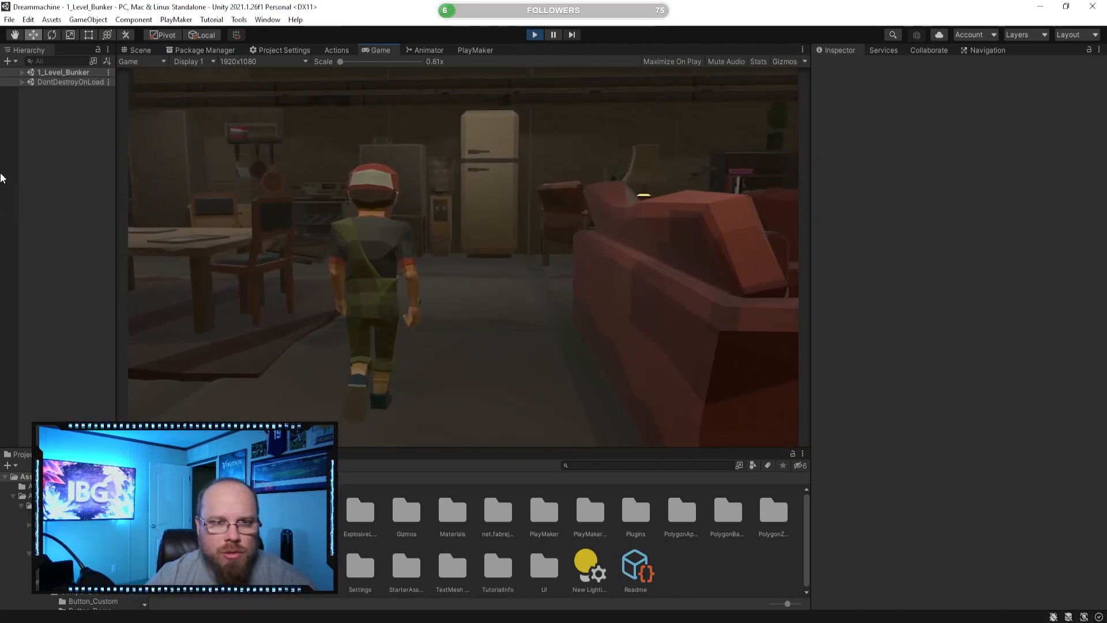
key("w")
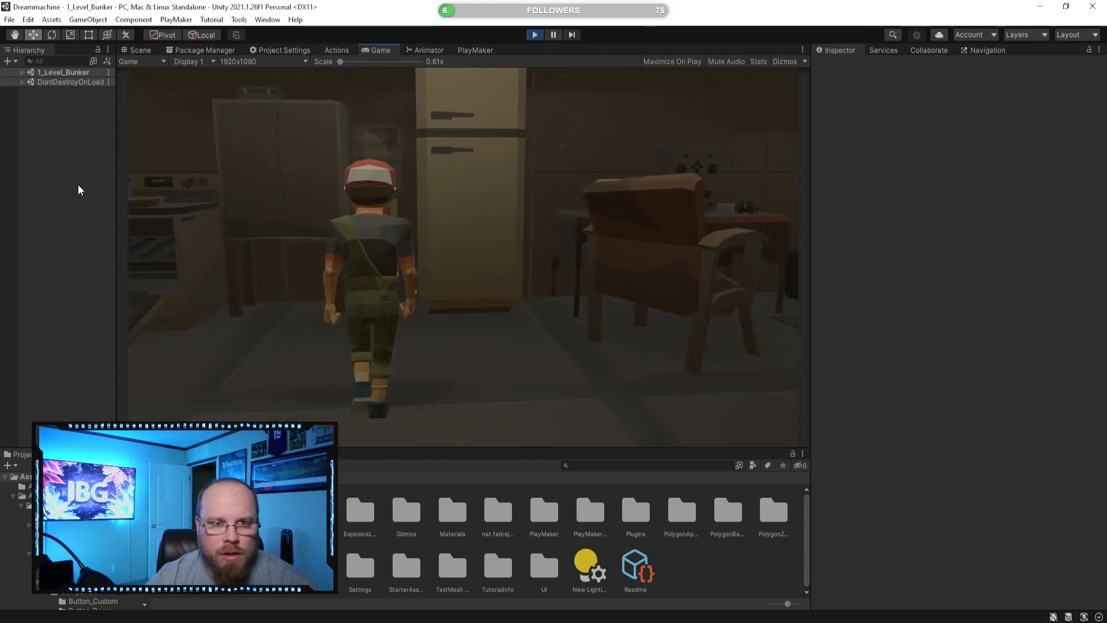
key("d")
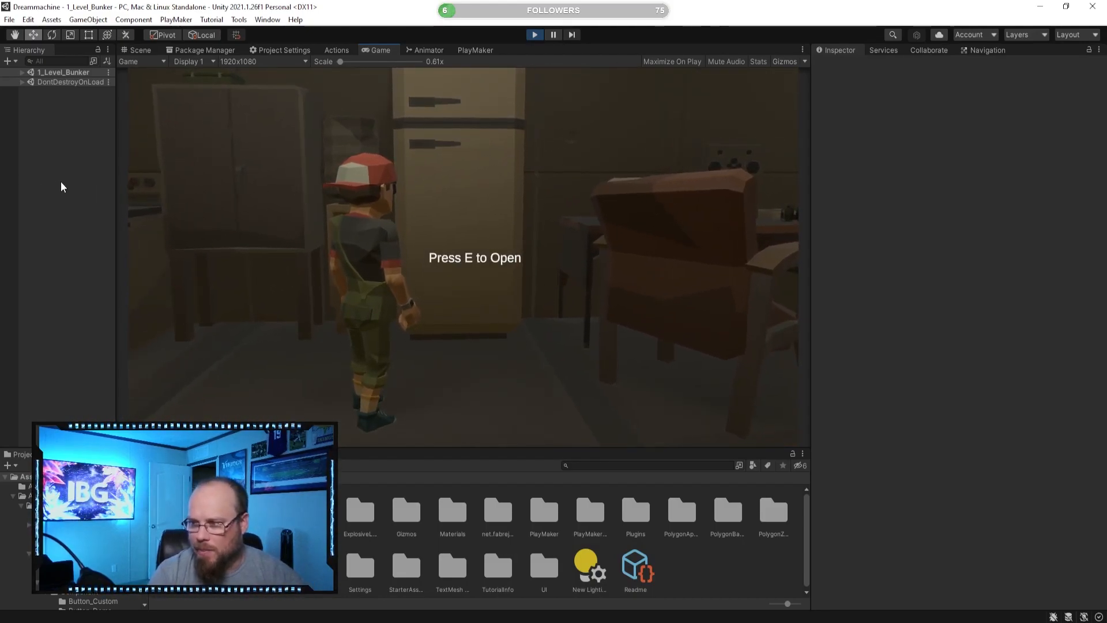
key("e")
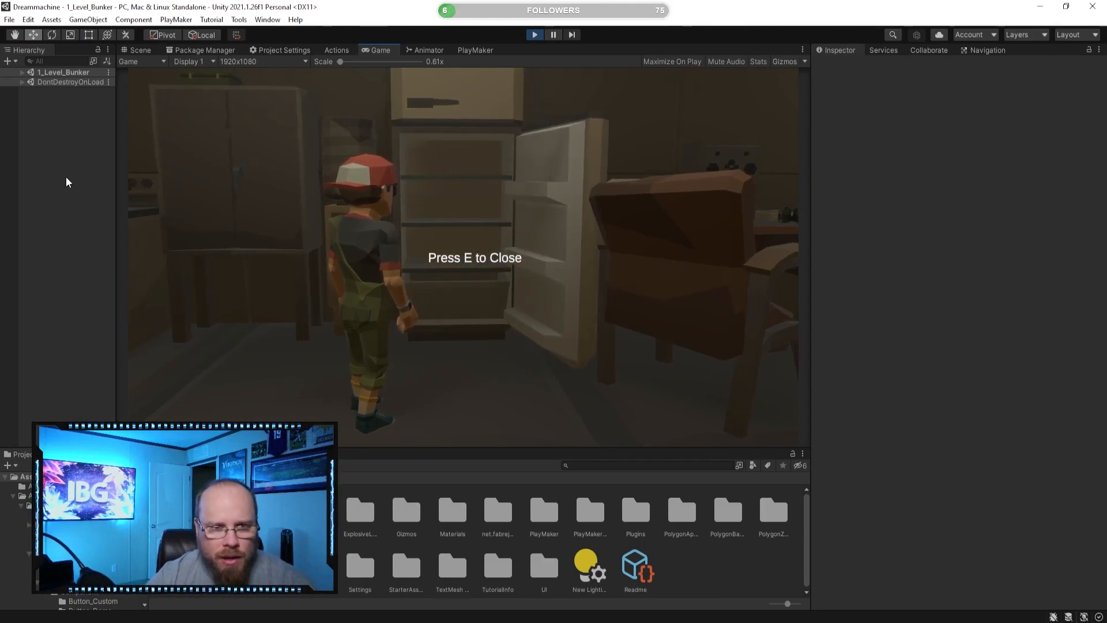
key("e")
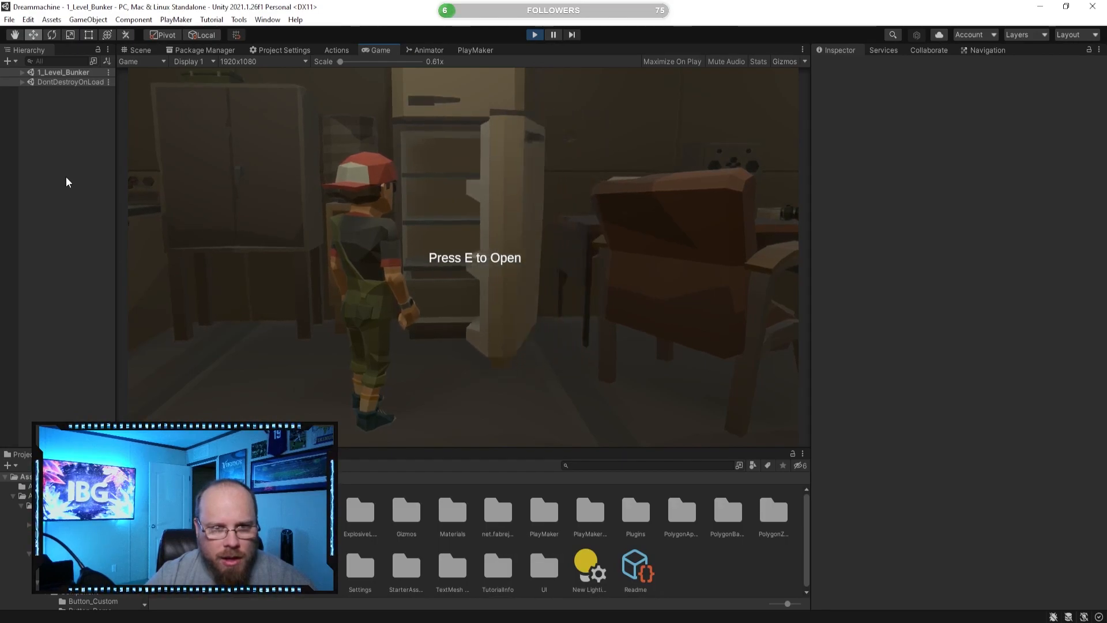
- Walk the character from the refrigerator through the doorway to the computer desk in the workshop
key("s")
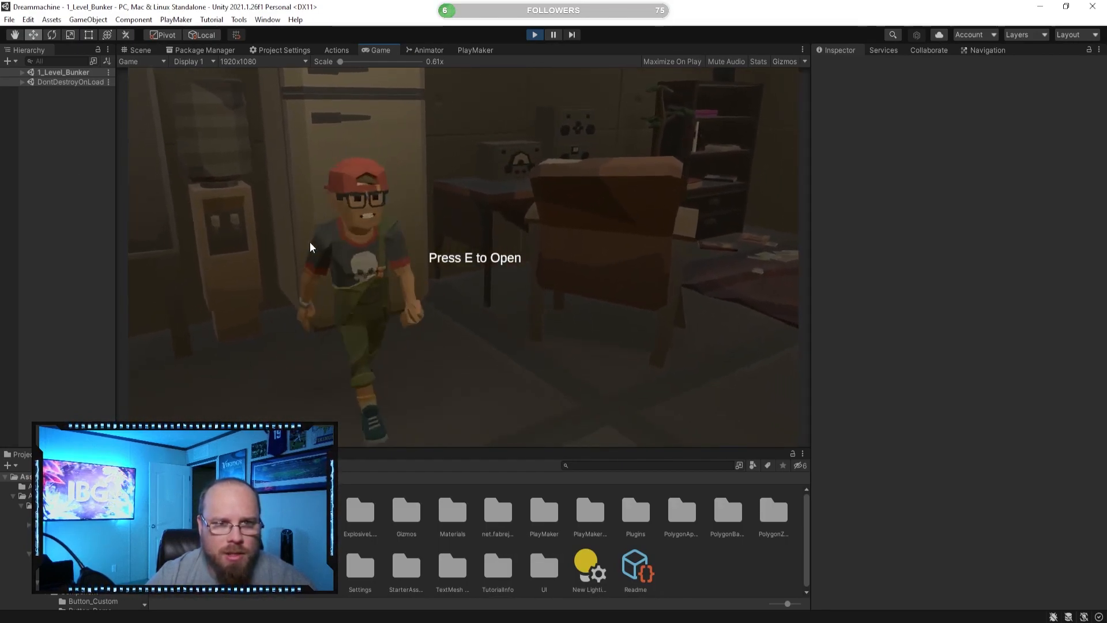
key("d")
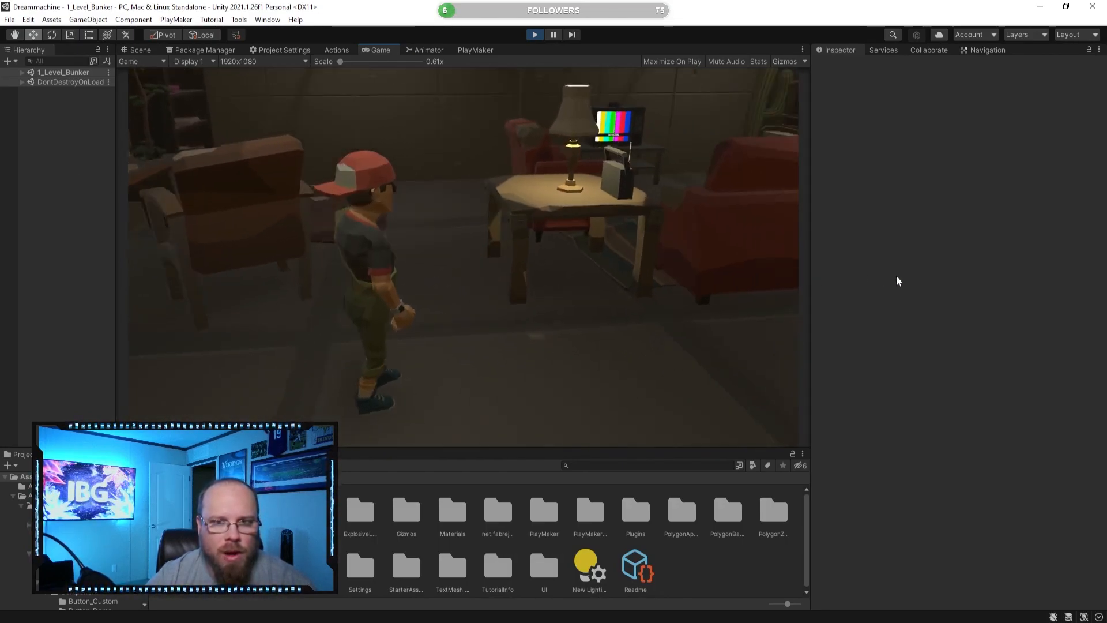
key("w")
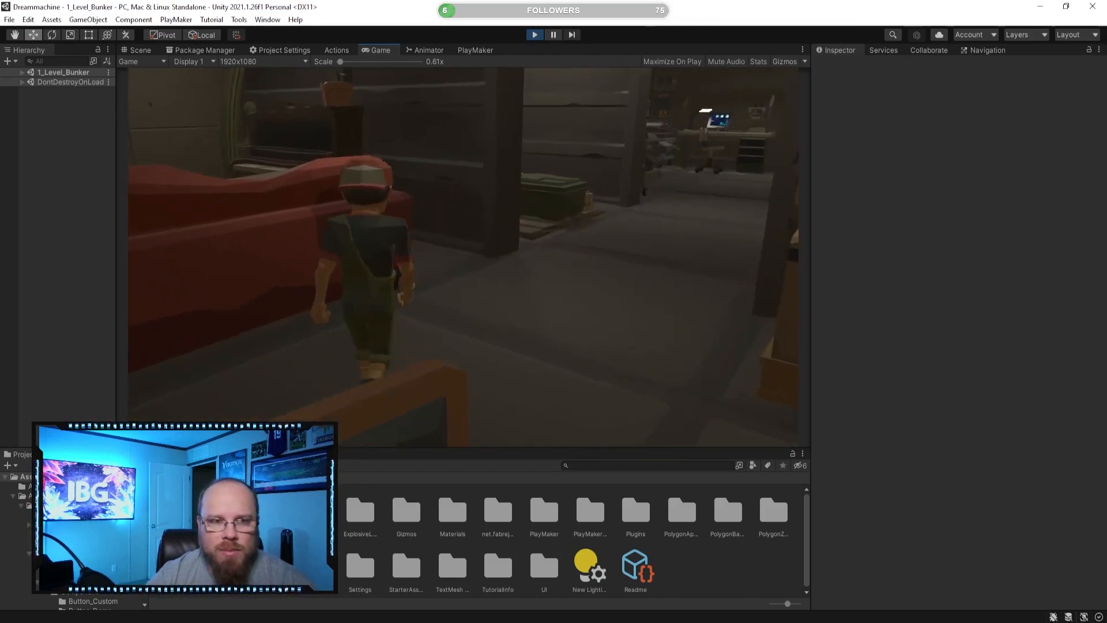
key("w")
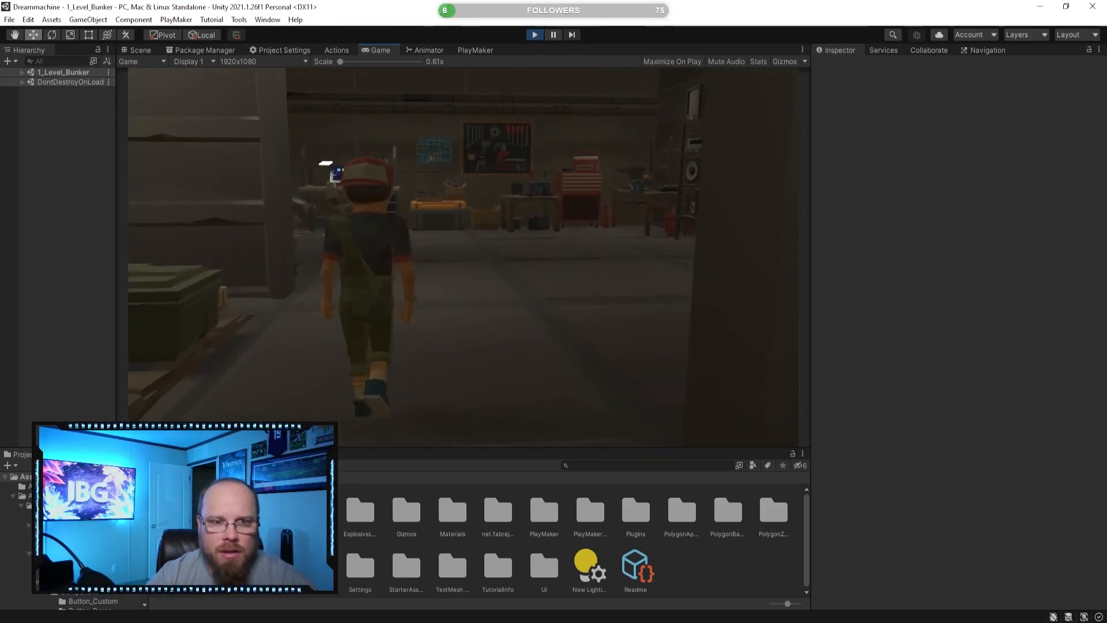
key("w")
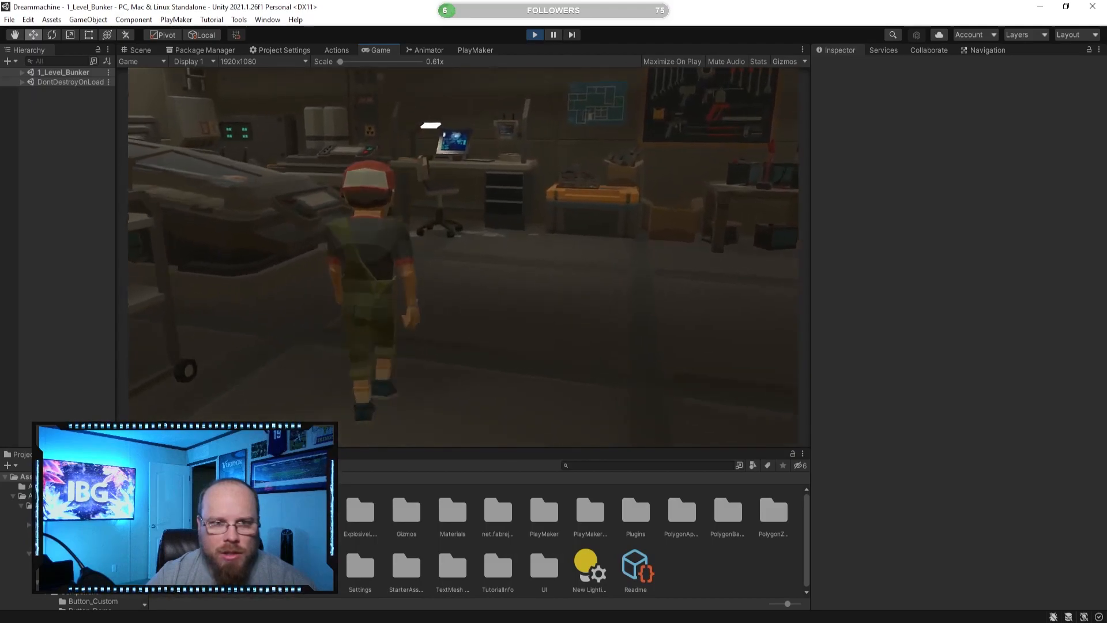
key("w")
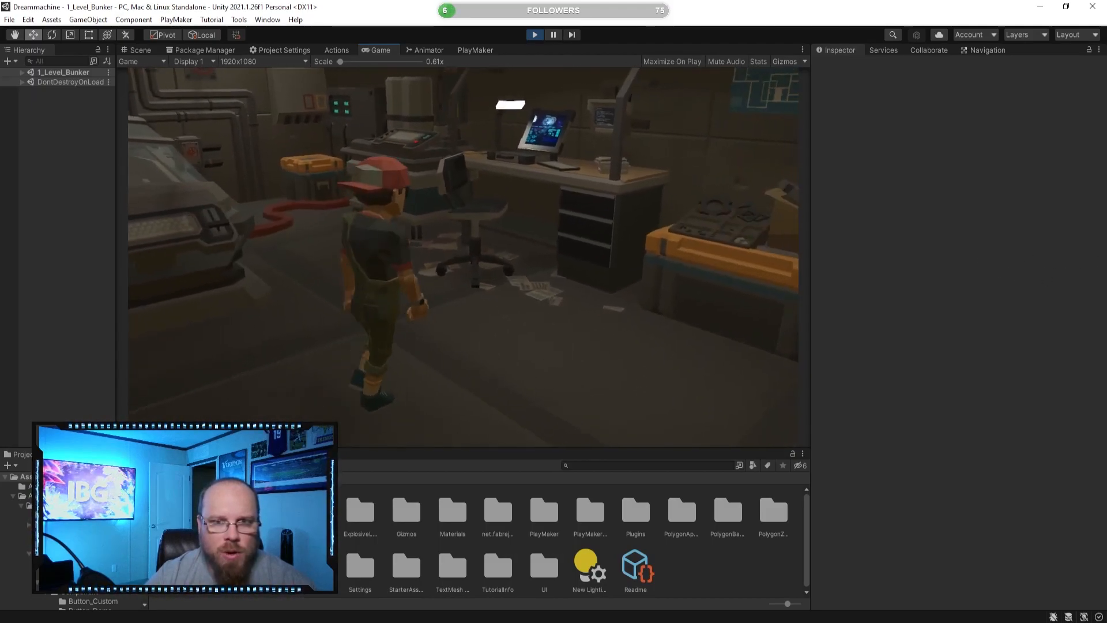
key("w")
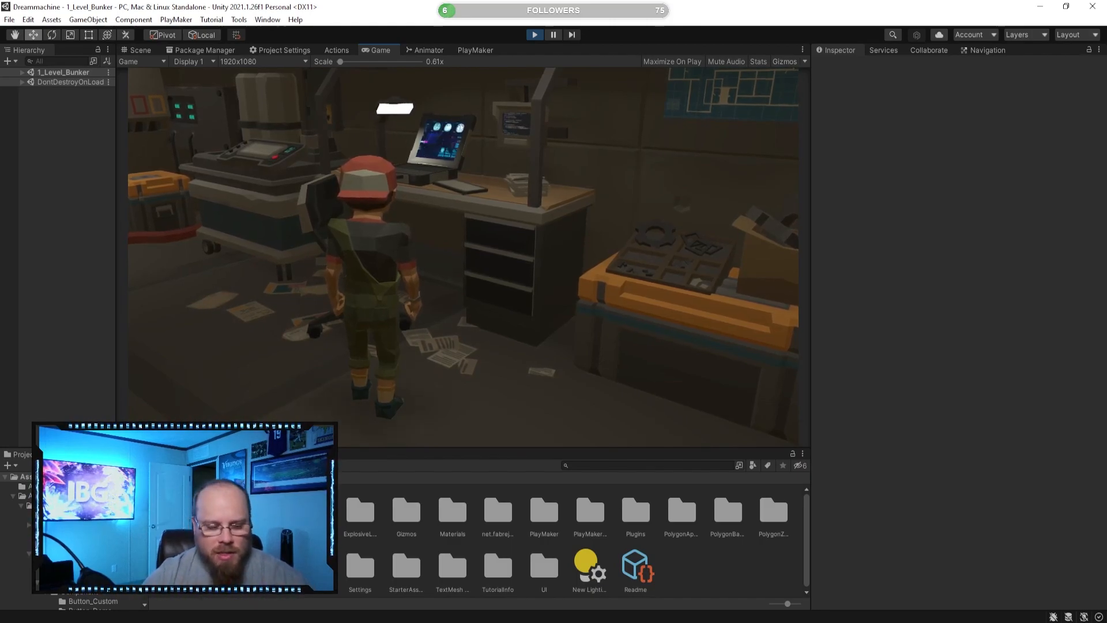
- Walk the character from the desk back to the living area and along the red sofa to the lamp table
key("Escape")
key("w")
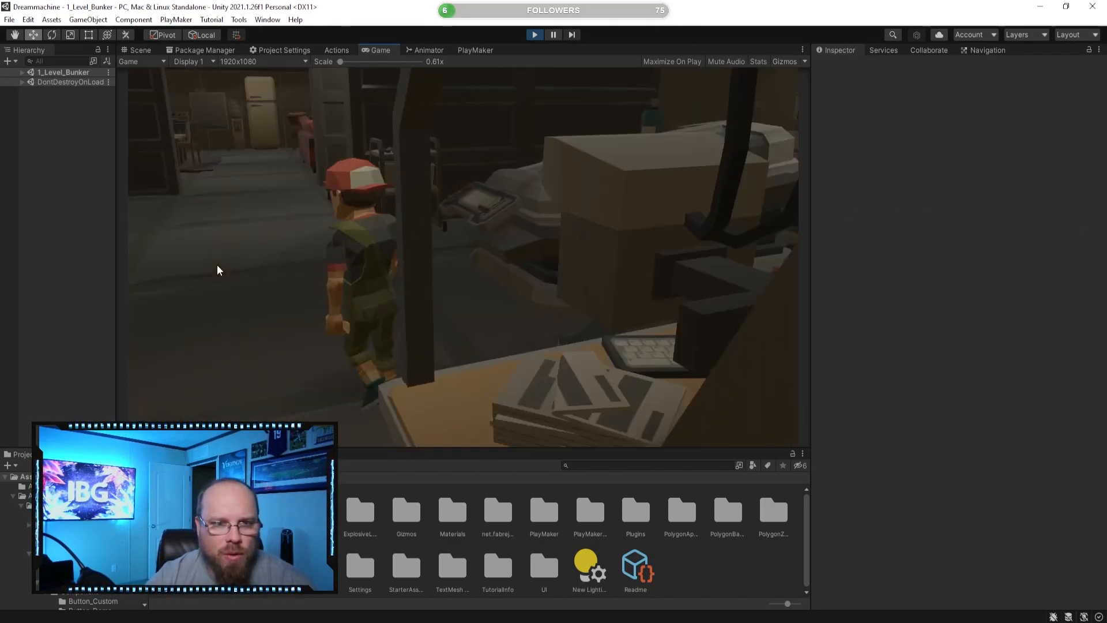
key("w")
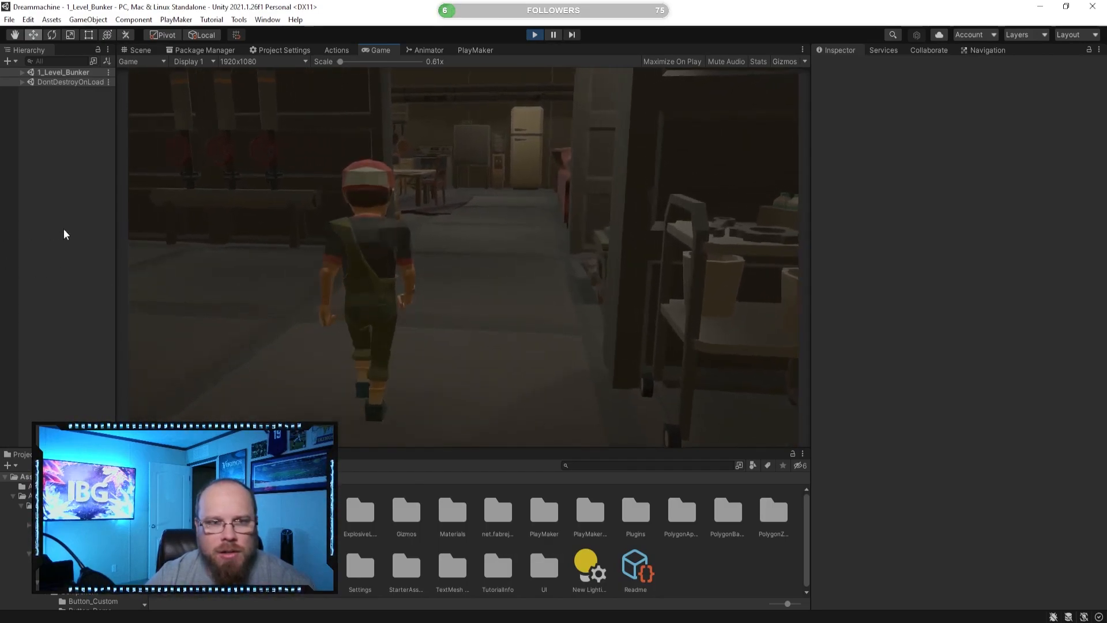
key("w")
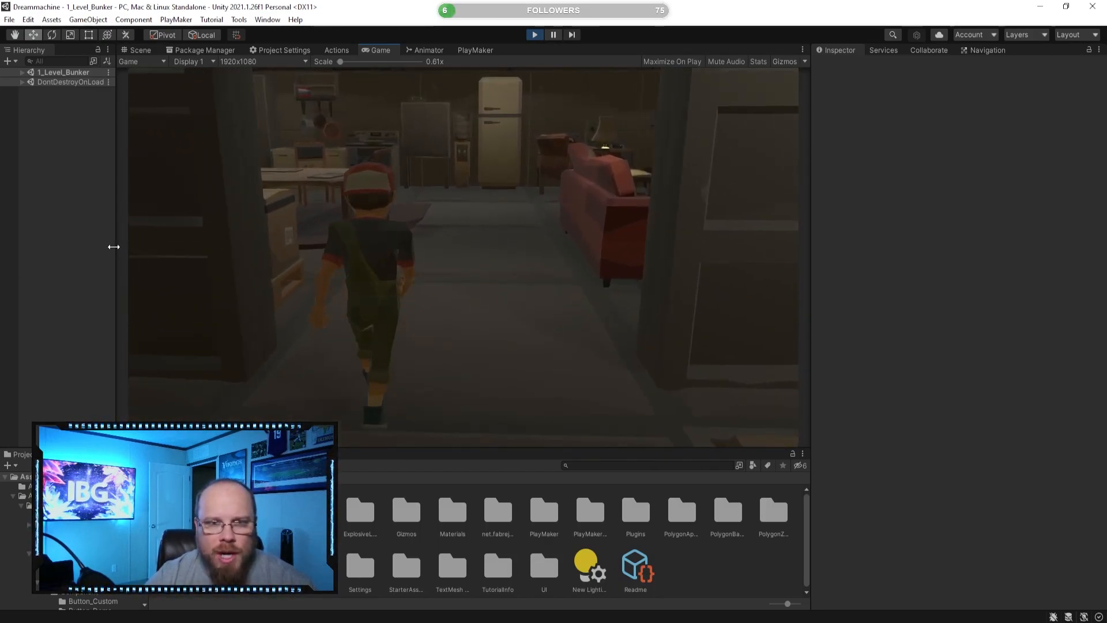
key("w")
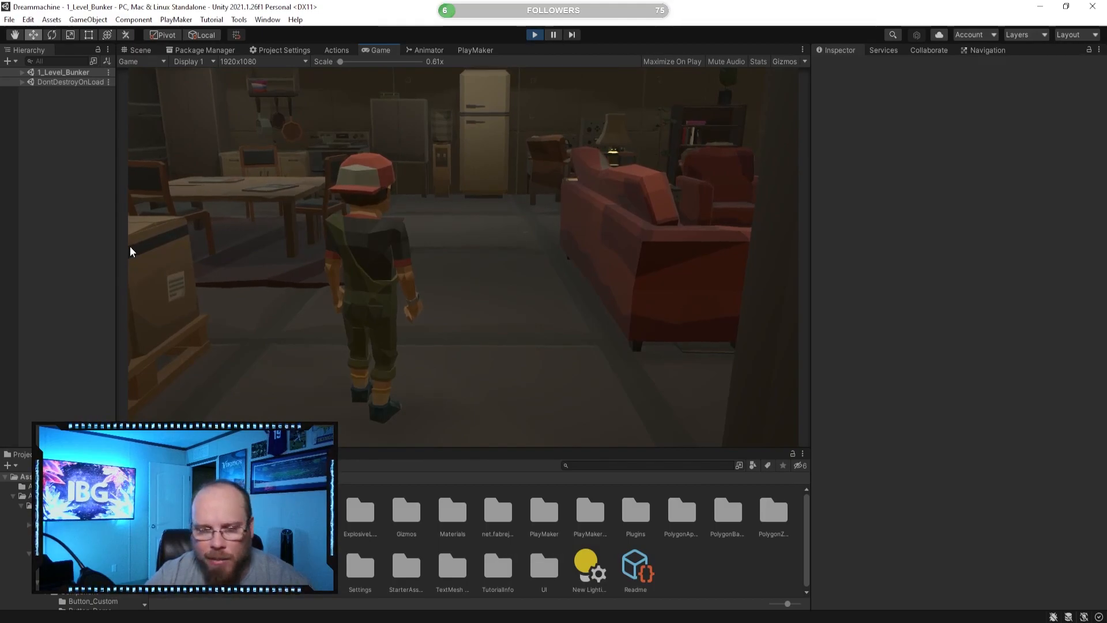
key("w")
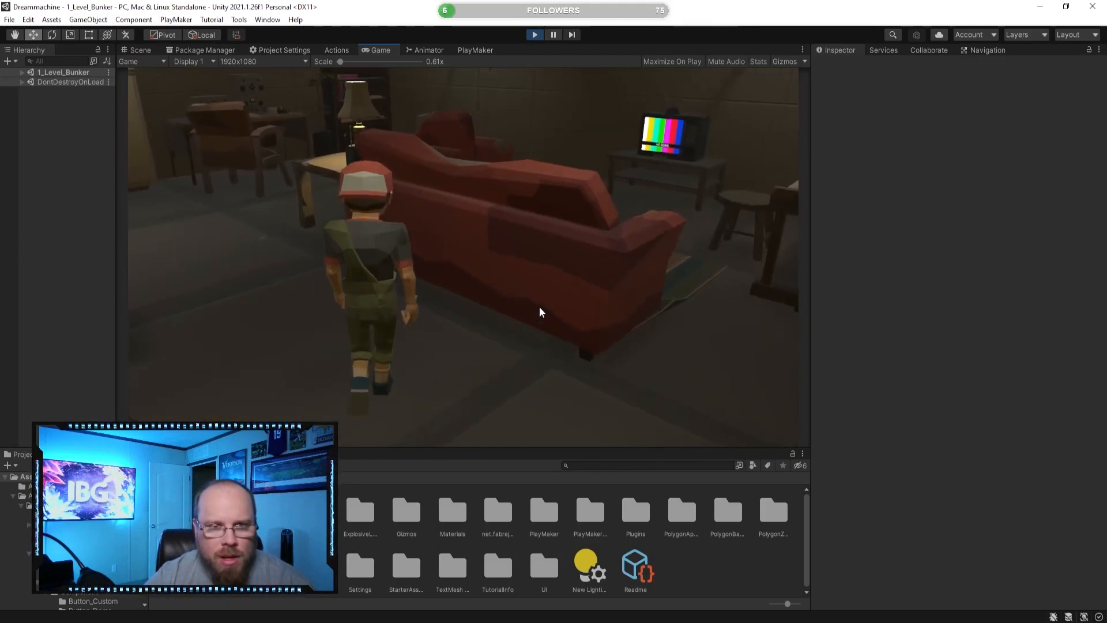
key("w")
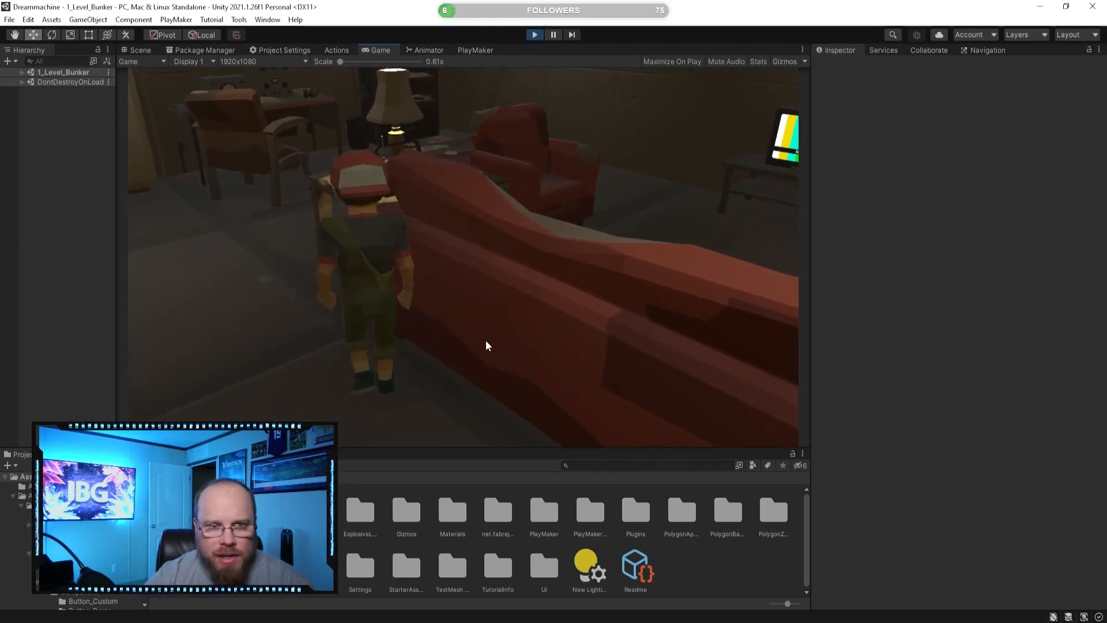
key("w")
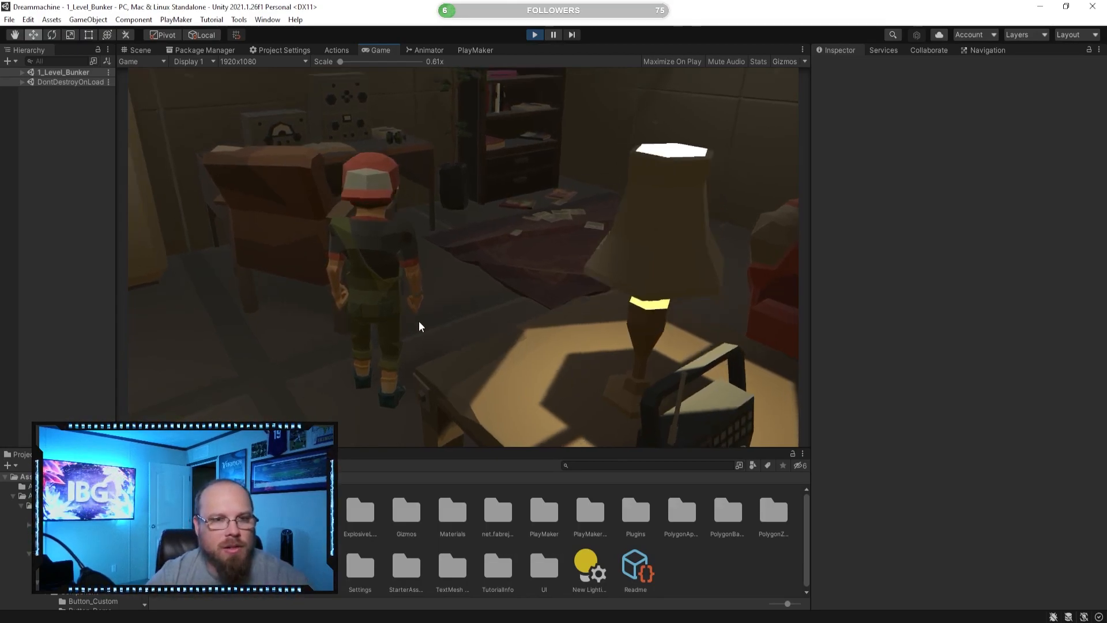
- Walk the character around the kitchen stove and back to the stacked cardboard boxes by the workshop doorway
key("a")
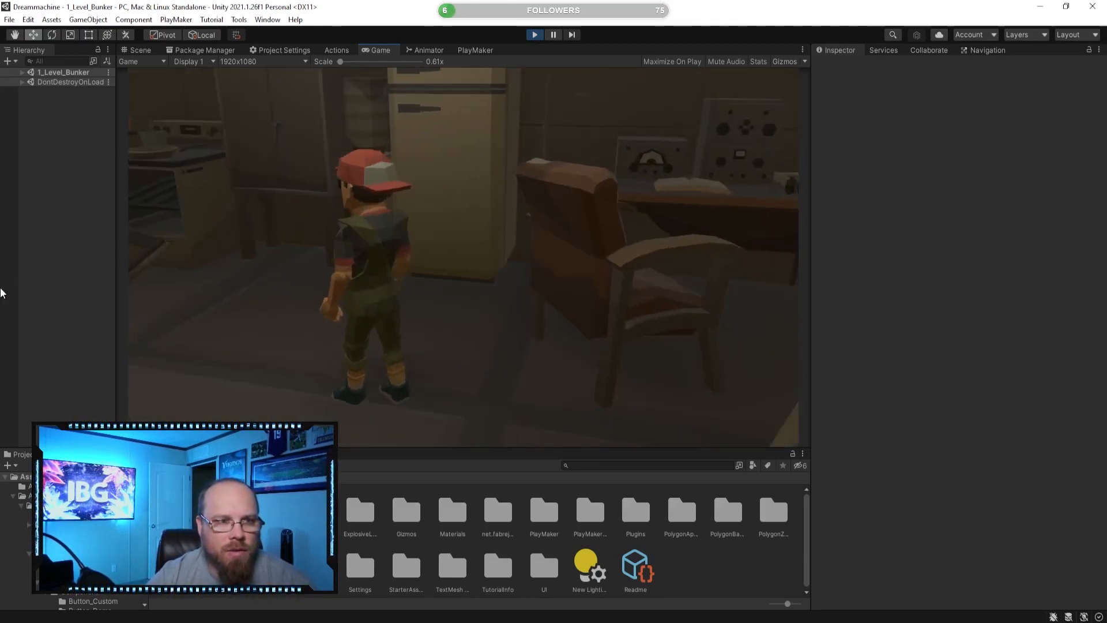
key("w")
key("a")
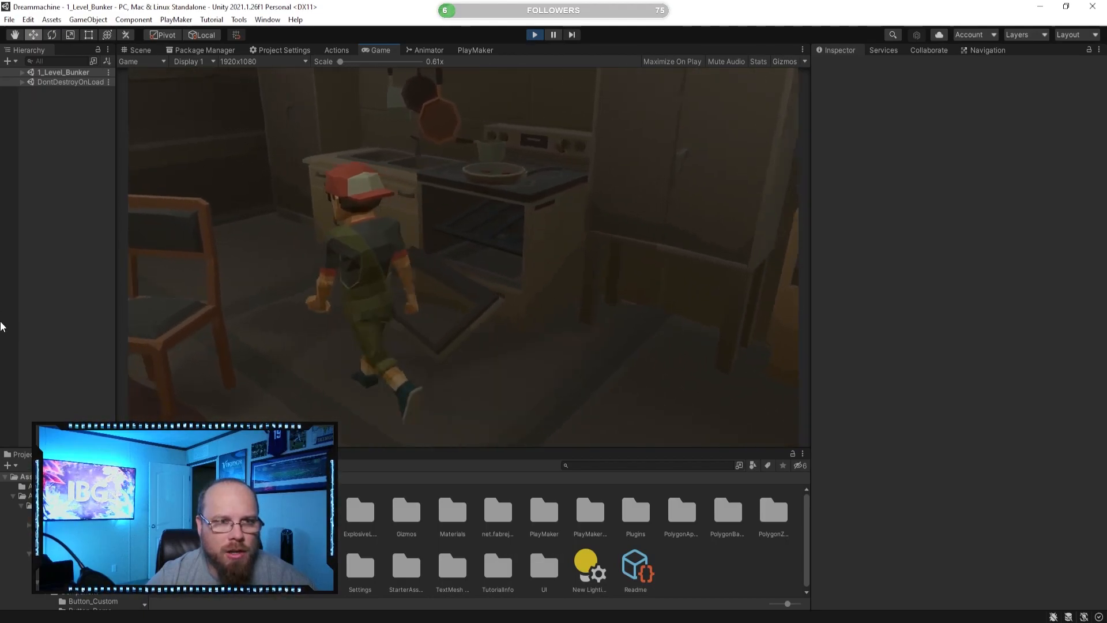
key("w")
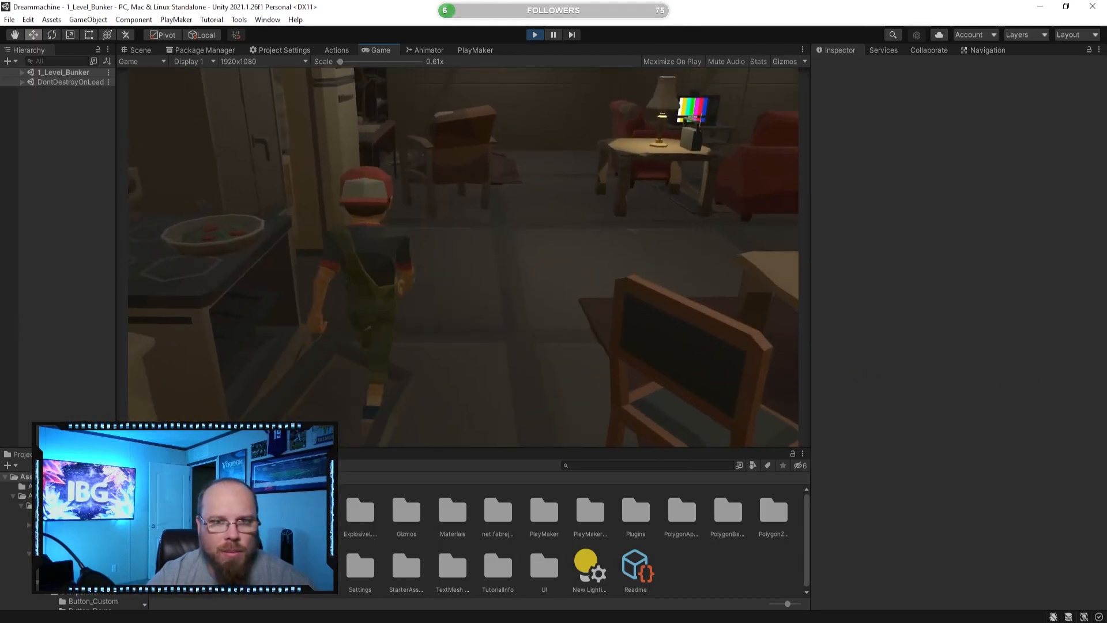
key("w")
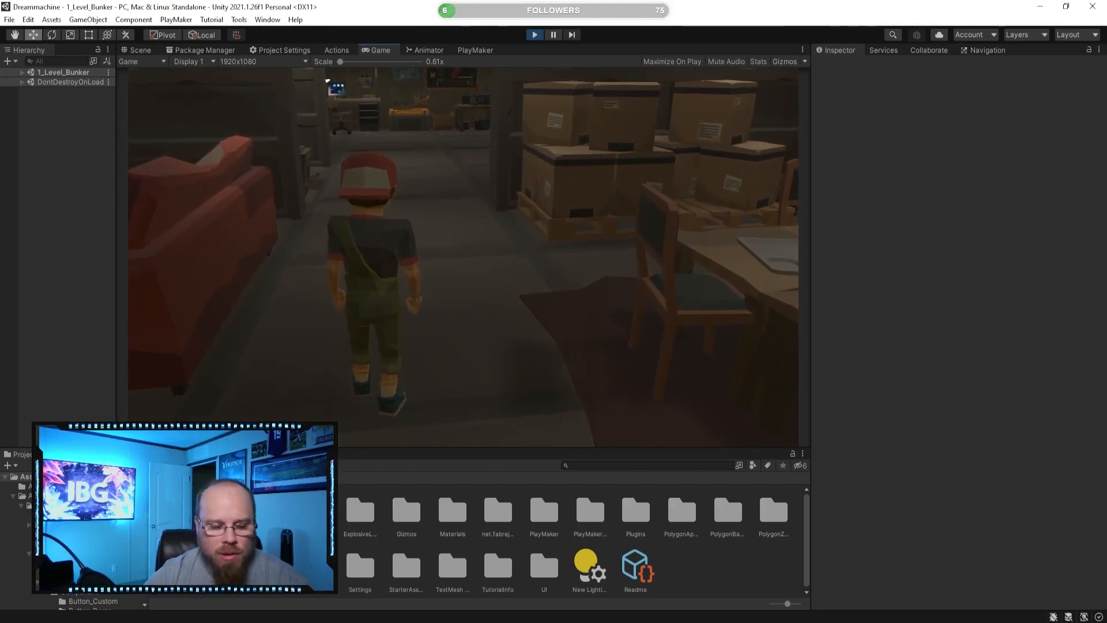
key("w")
key("w")
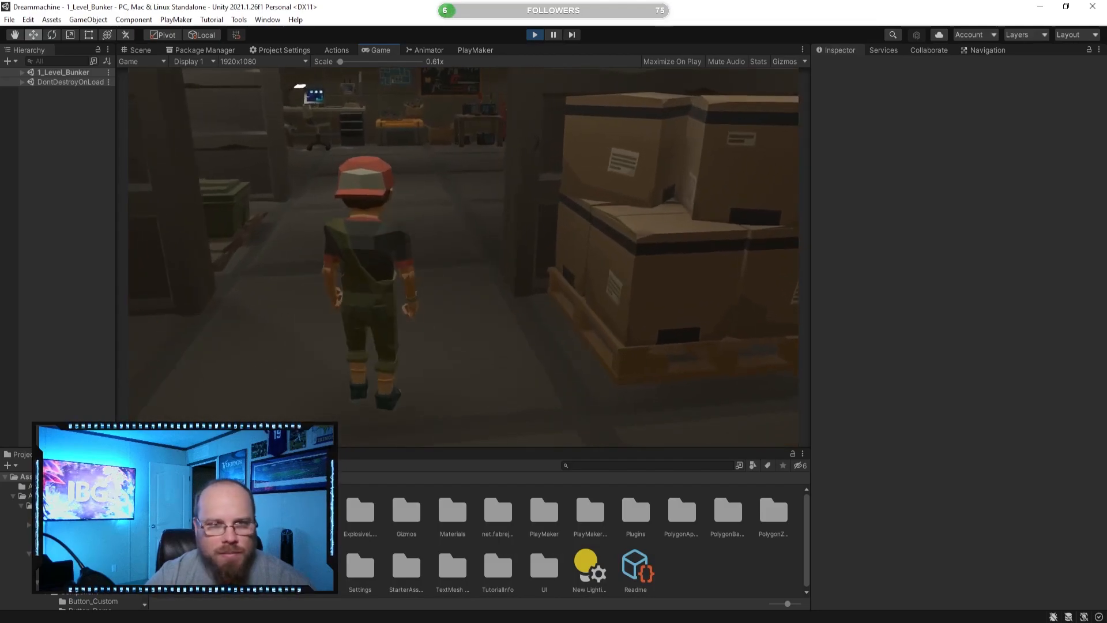
- Bring up the game's pause menu, end the playtest and examine the television in the scene
key("Escape")
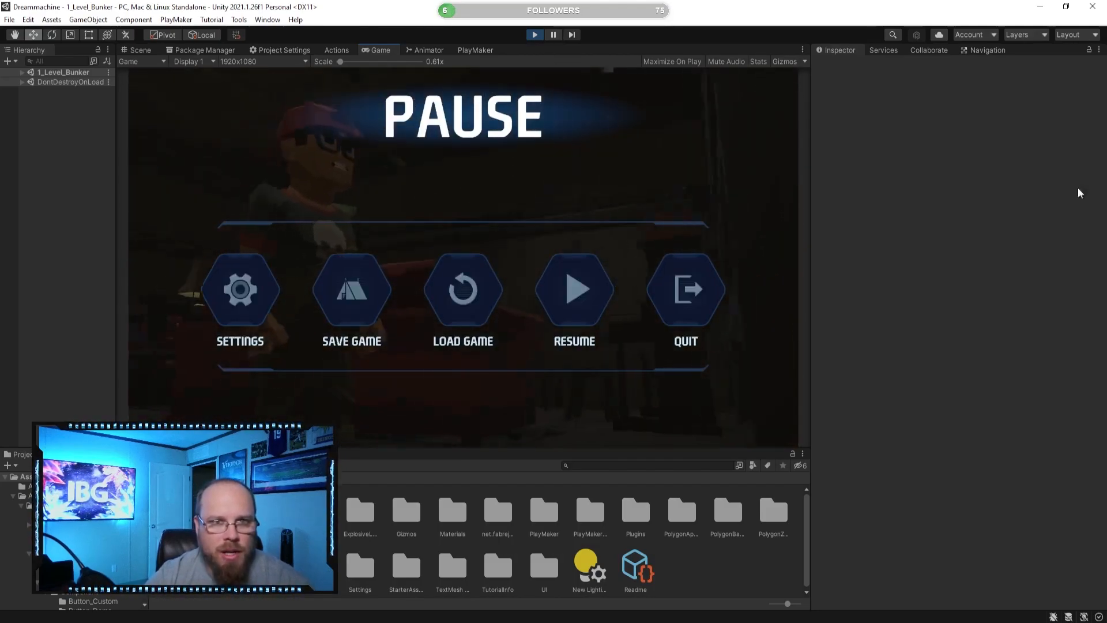
left_click(535, 35)
right_click_drag(559, 205, 478, 242)
key("w")
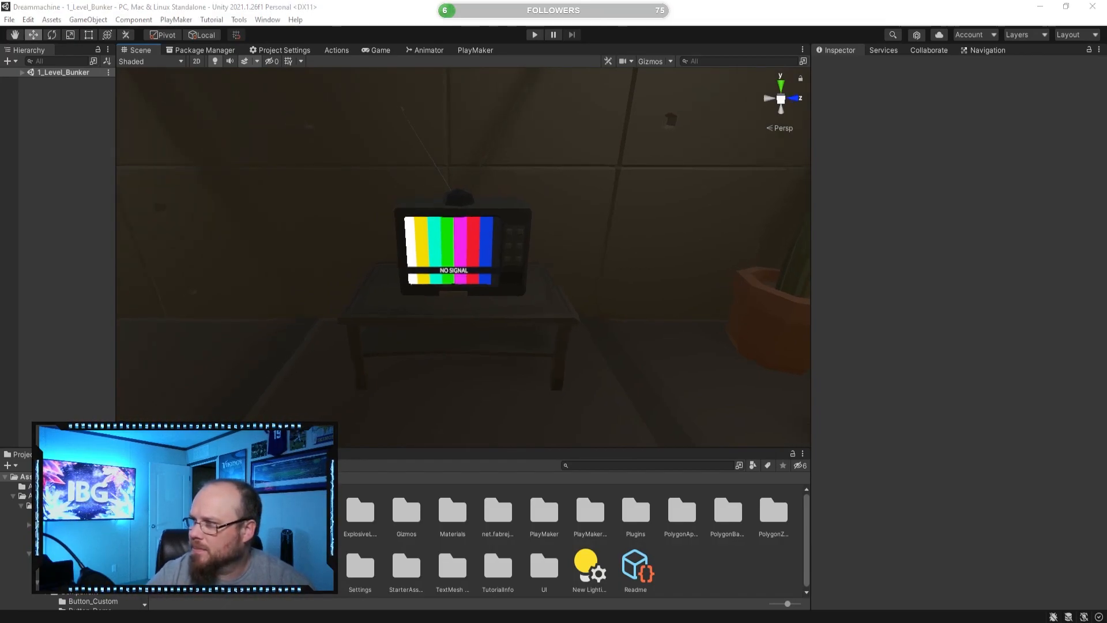
- Switch to File Explorer and go up from the Unity folder through Desktop to This PC
key("alt+Tab")
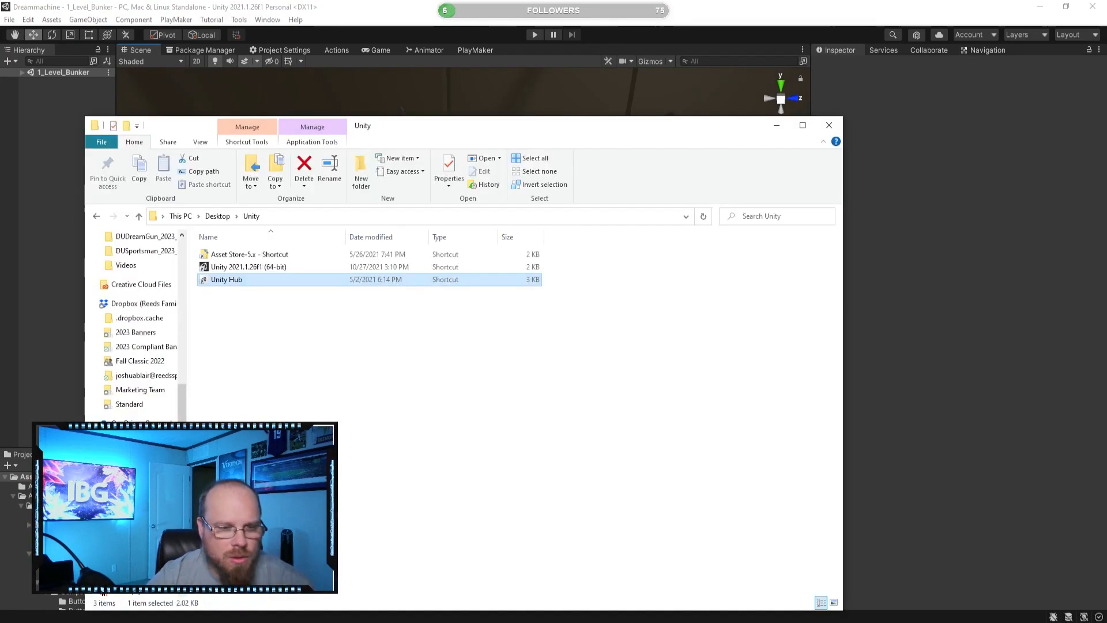
left_click(218, 216)
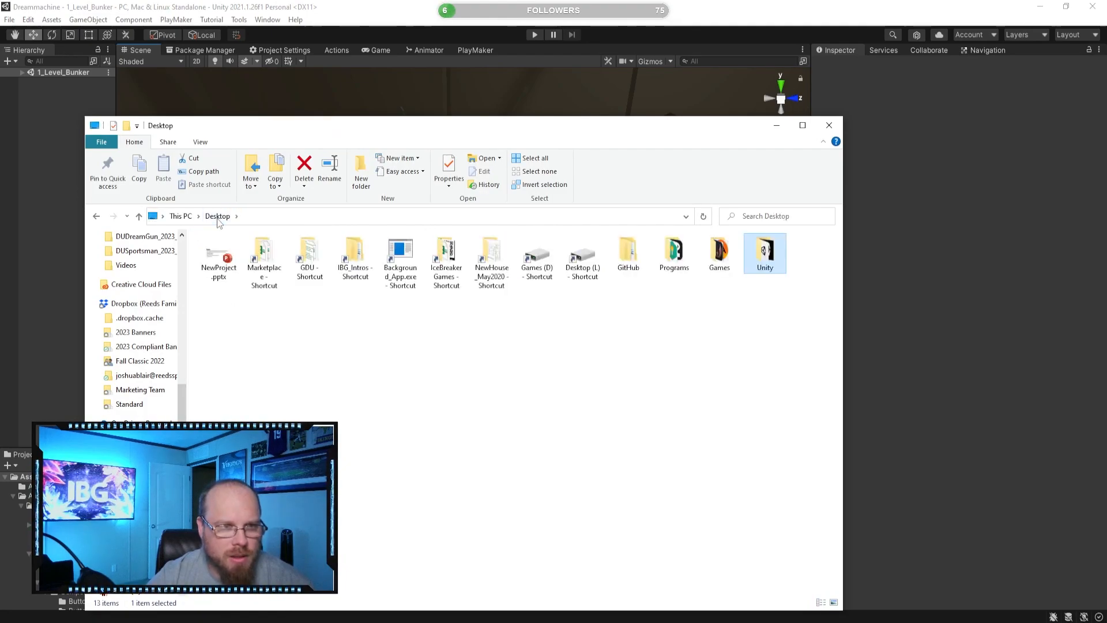
left_click(186, 219)
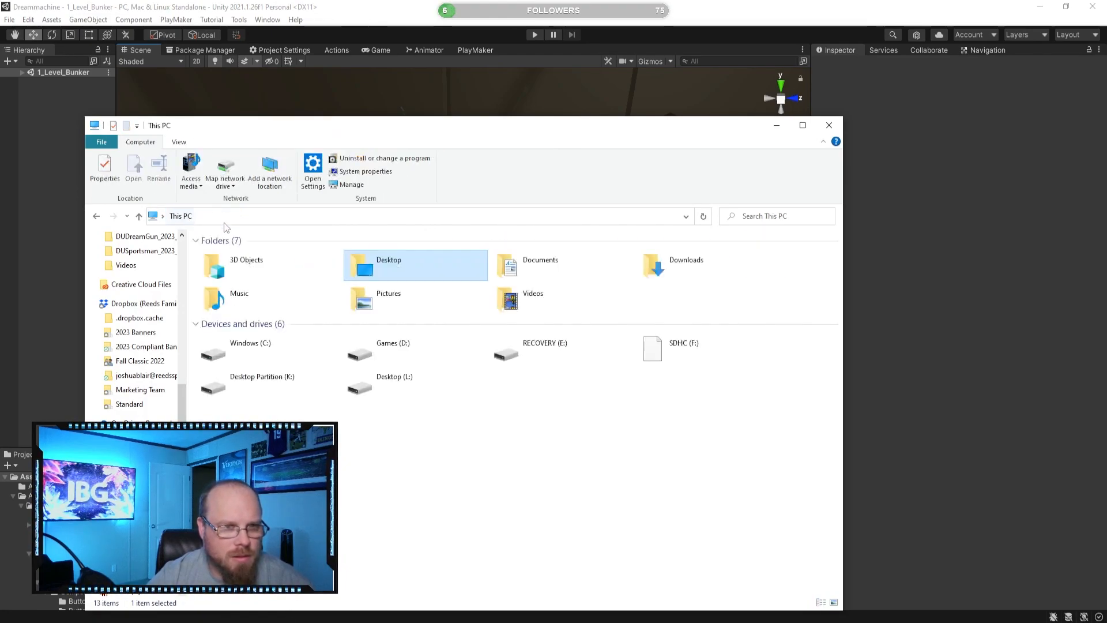
- Bring up Stream Info.txt in Notepad and move its window off the Unity editor
key("alt+Tab")
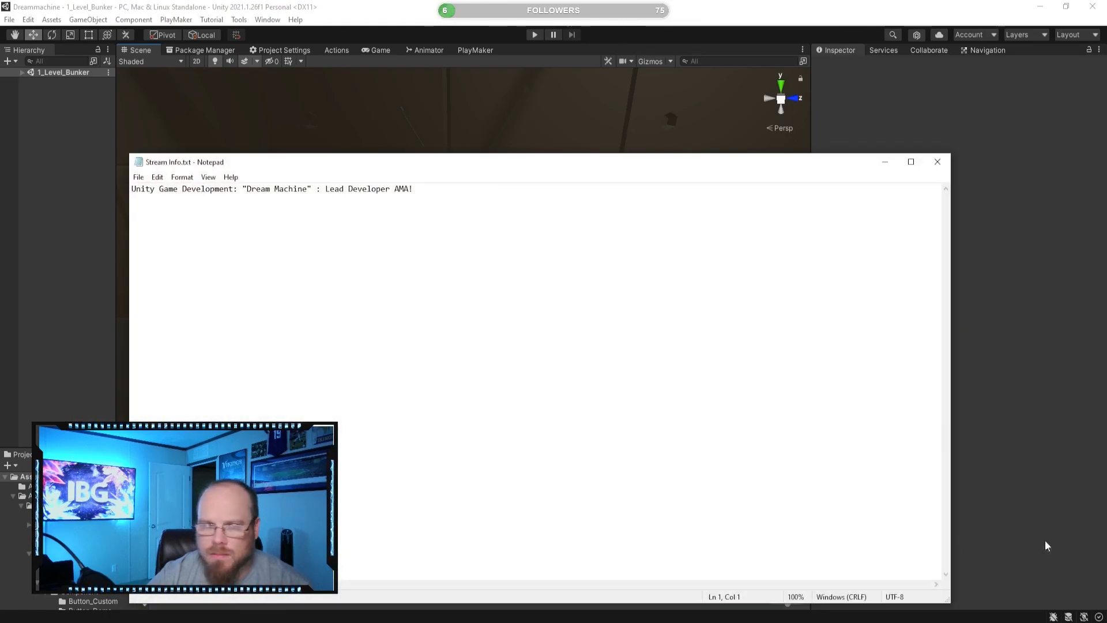
left_click_drag(522, 163, 1106, 254)
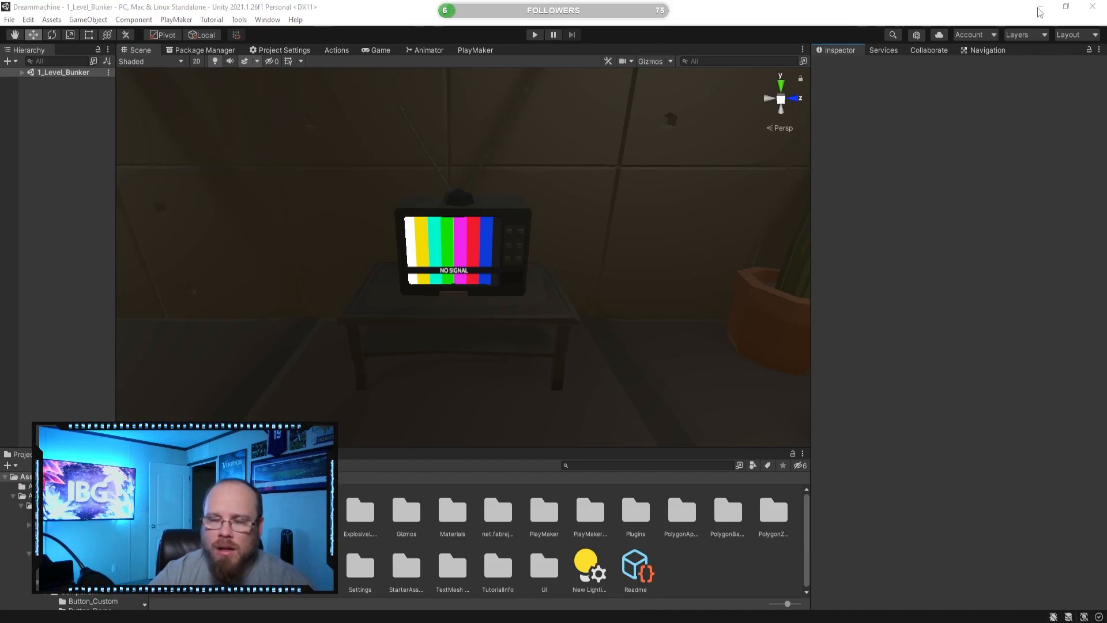
- Select the refrigerator in the scene, open its Frtidge_Trigger state machine in the PlayMaker editor and examine its states
left_click_drag(633, 329, 346, 240, "alt")
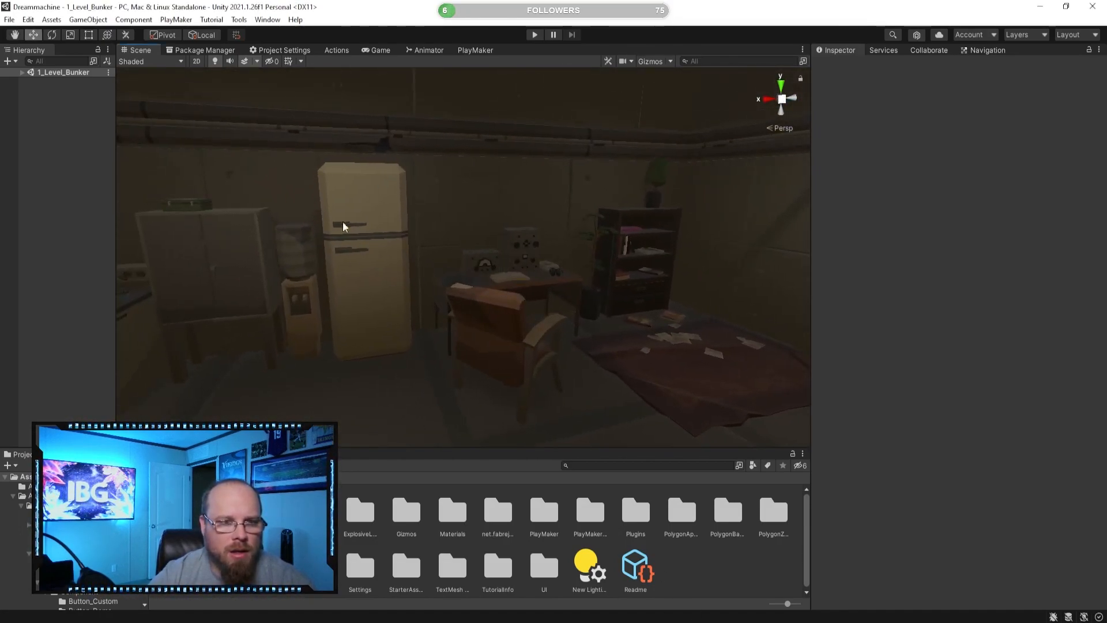
left_click(354, 233)
scroll(897, 443, "down", 5)
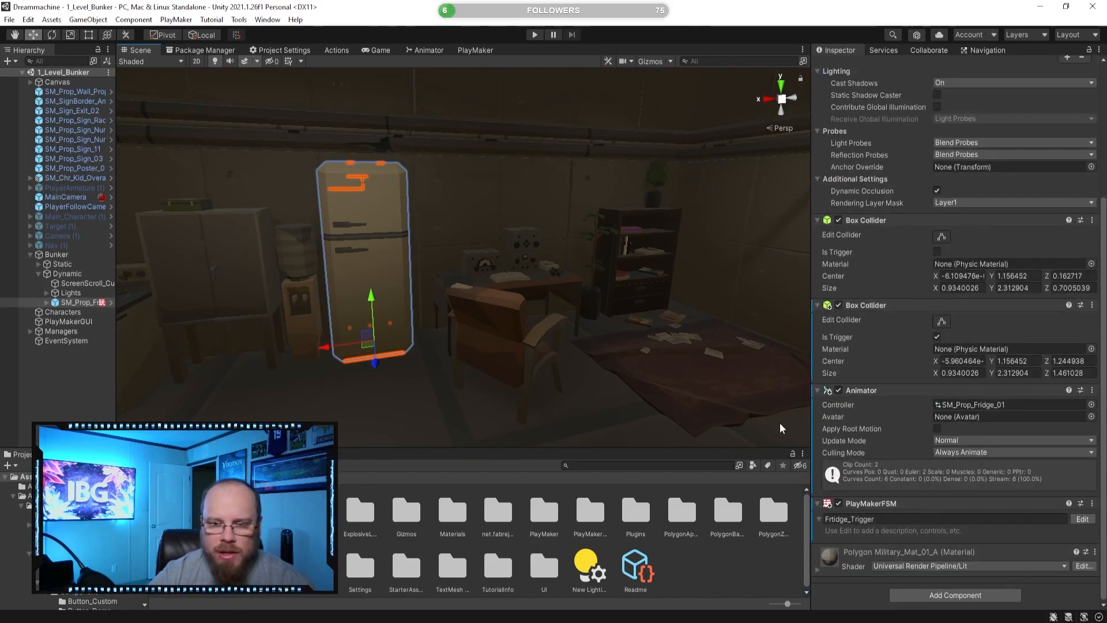
right_click_drag(495, 309, 638, 393)
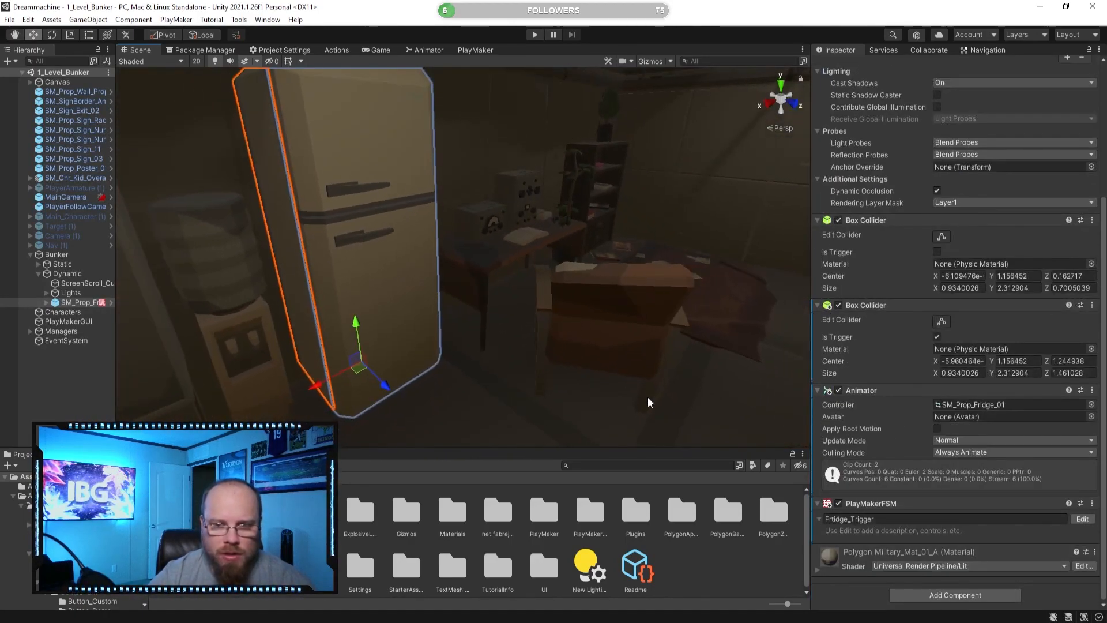
left_click(1088, 521)
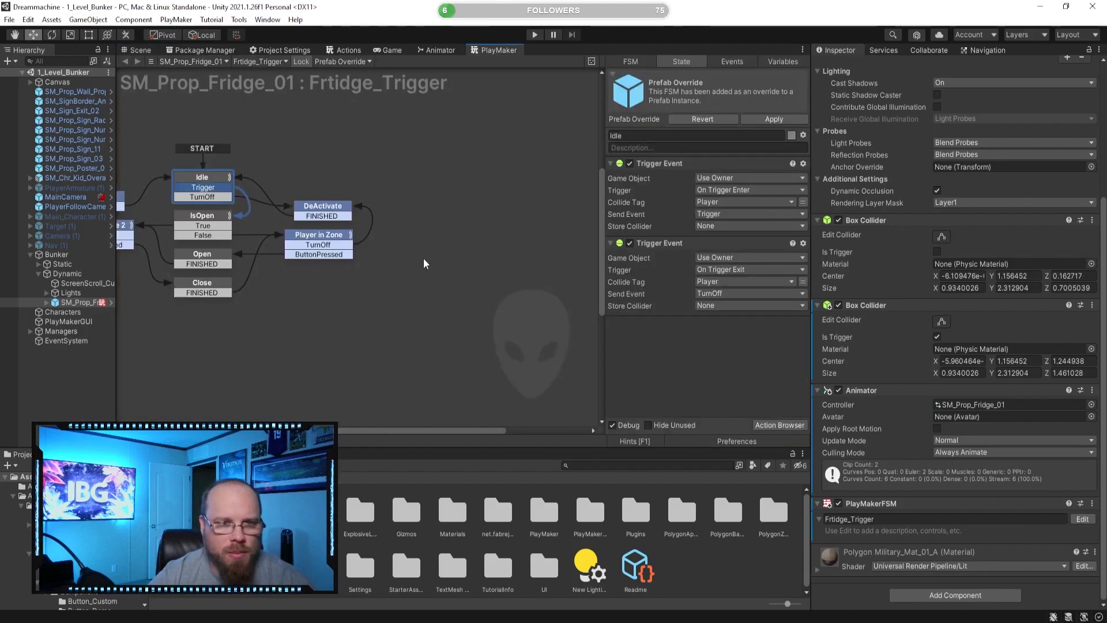
right_click(437, 257)
middle_click_drag(296, 279, 447, 296)
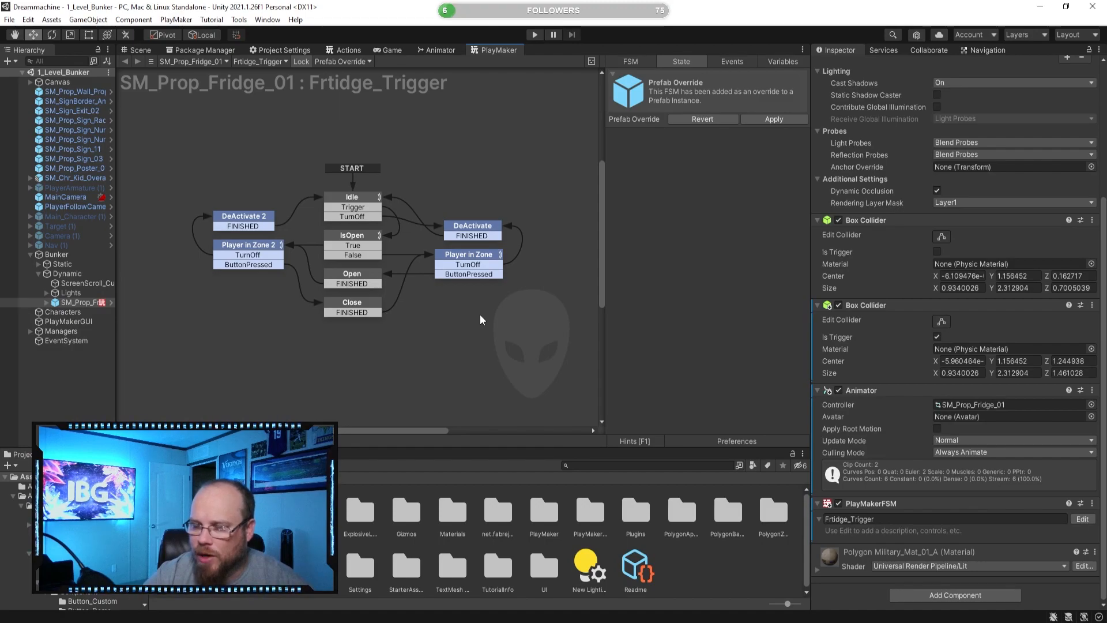
middle_click_drag(407, 315, 450, 315)
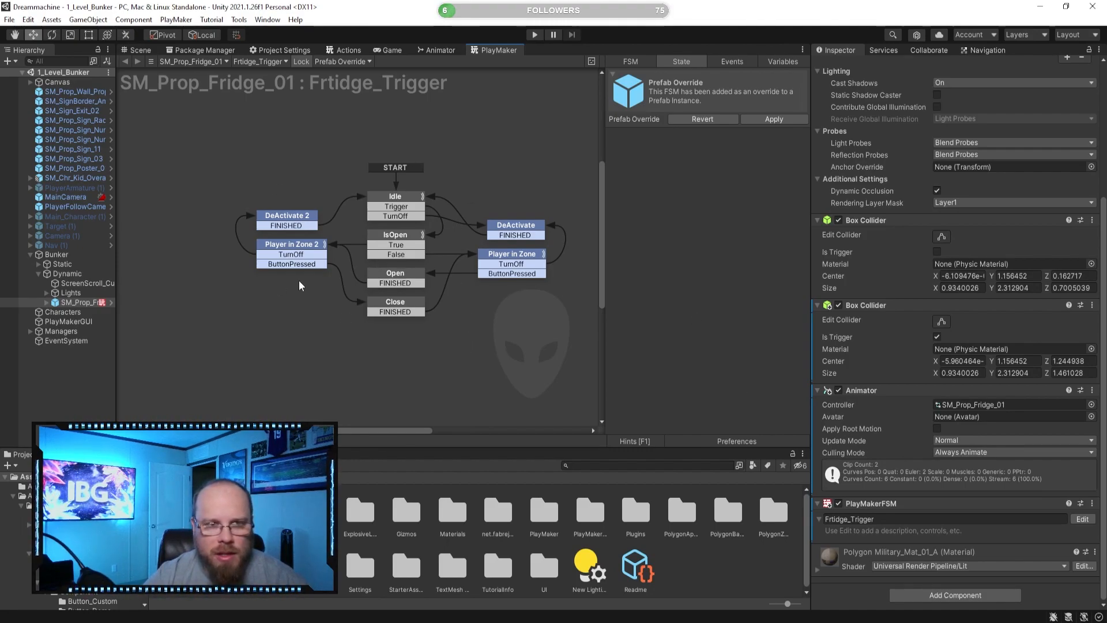
- Copy the refrigerator's PlayMakerFSM component and paste it as a new component on the television SM_Prop_Electronics_Tv_03
right_click(871, 505)
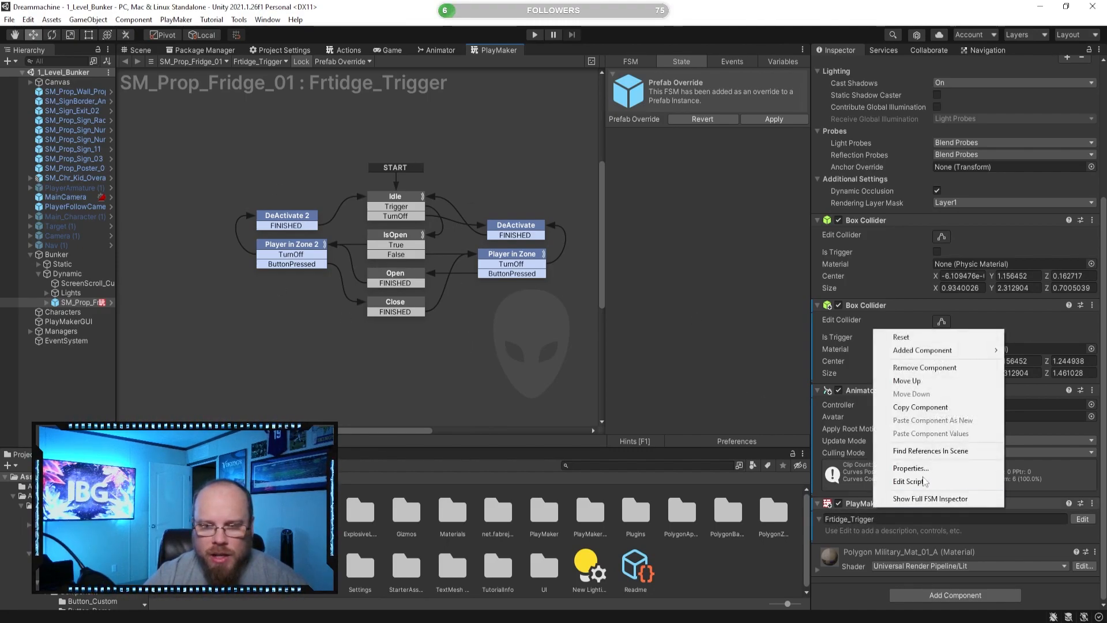
left_click(935, 407)
left_click(136, 50)
left_click_drag(375, 190, 423, 166, "alt")
right_click_drag(422, 166, 464, 223)
key("w")
key("d")
left_click(464, 225)
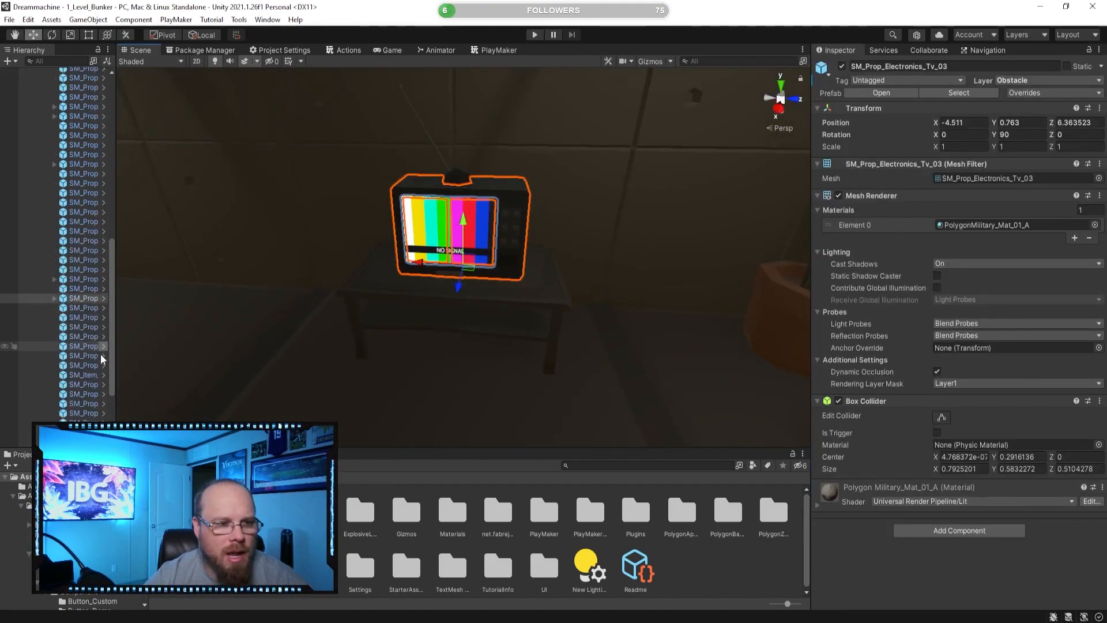
right_click(863, 402)
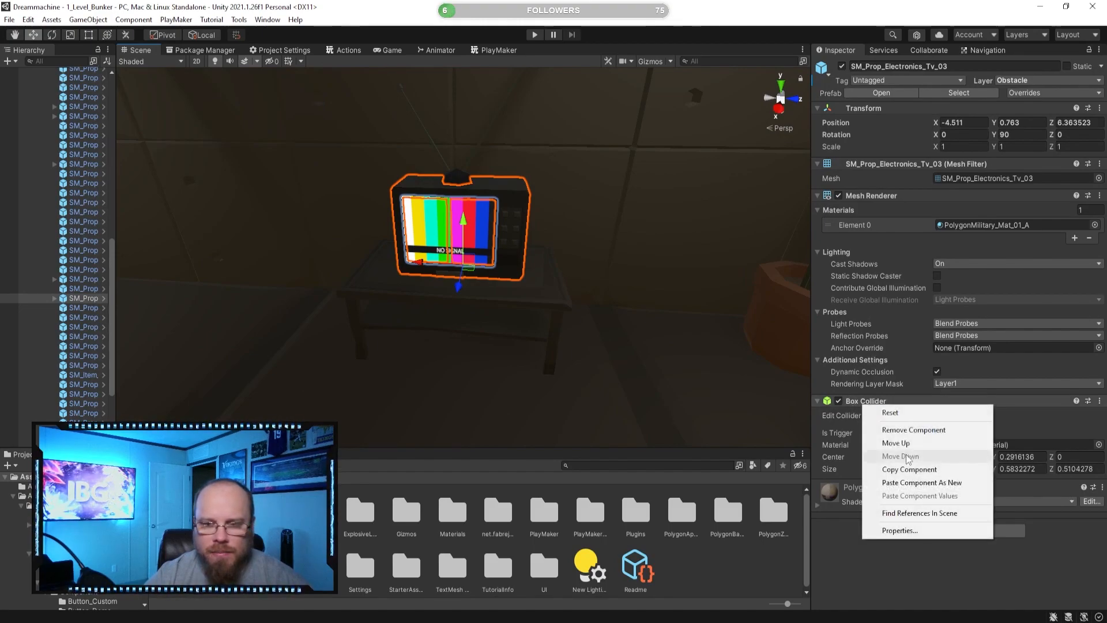
left_click(910, 482)
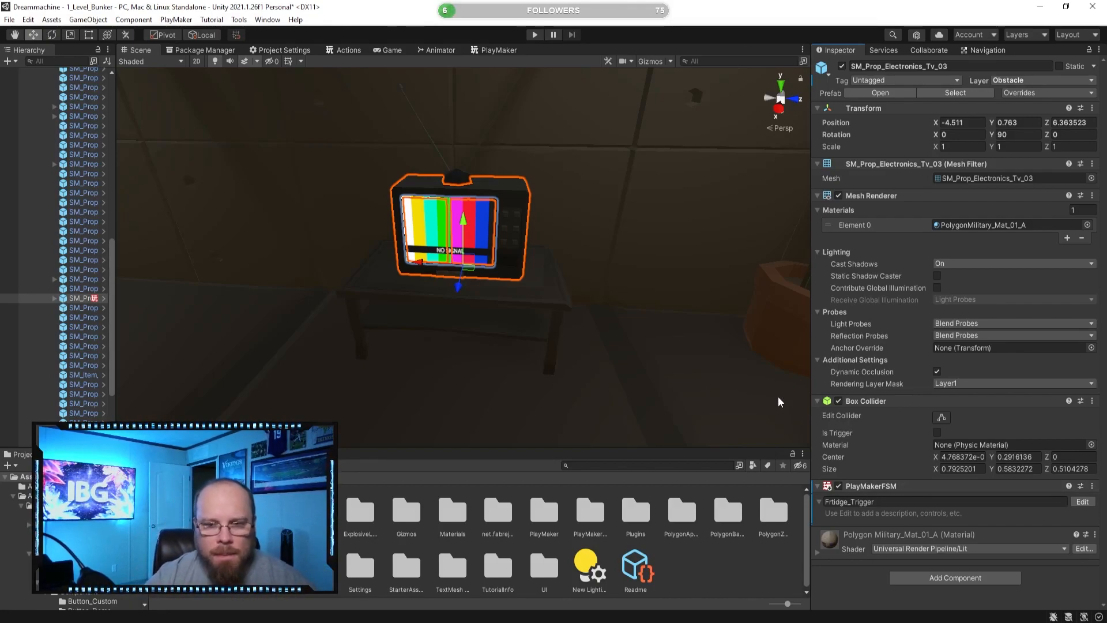
- Rename the television's pasted state machine as TV_Trigger
left_click(875, 503)
left_click(851, 501)
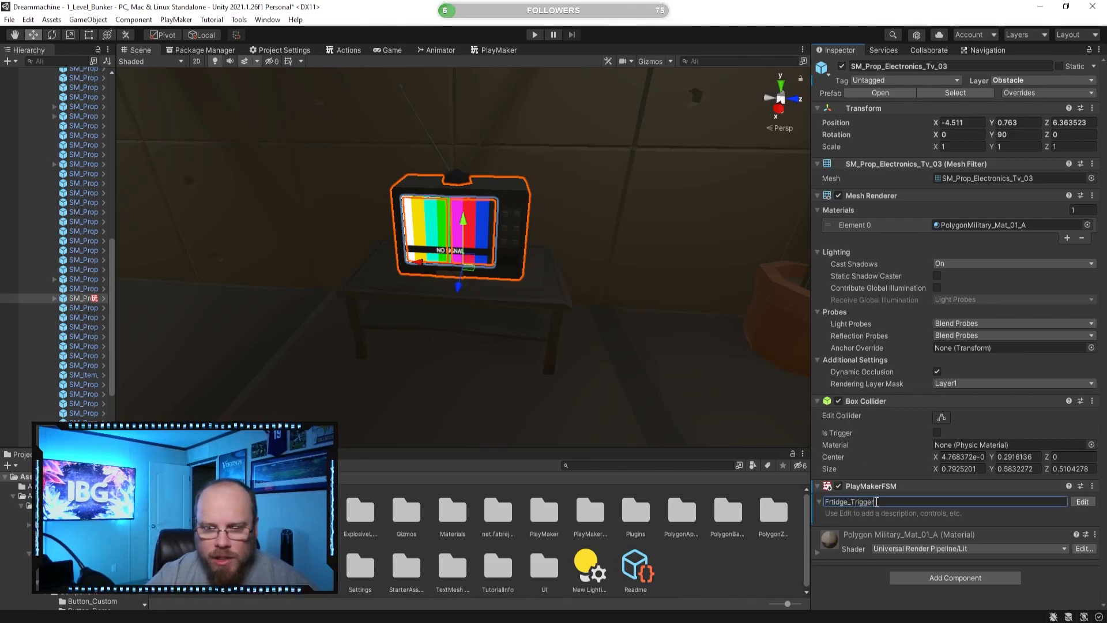
key("BackSpace")
key("BackSpace")
key("BackSpace")
key("BackSpace")
key("BackSpace")
key("BackSpace")
key("BackSpace")
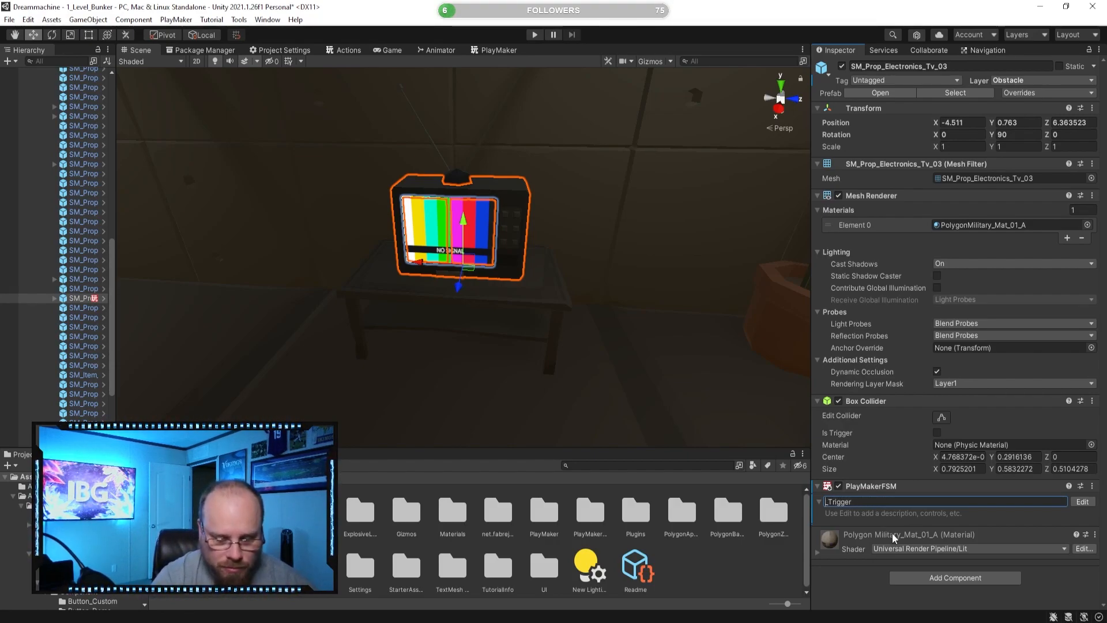
type("TV")
key("Return")
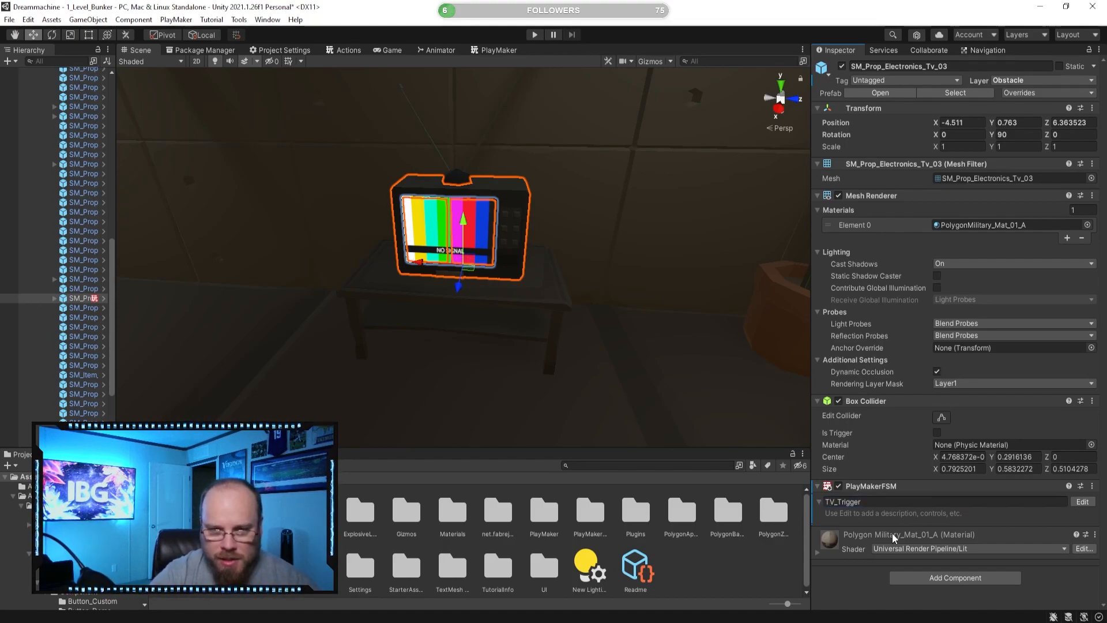
- Move the television object out of the static kitchen props into the Bunker's Dynamic group in the hierarchy
left_click_drag(81, 299, 74, 385)
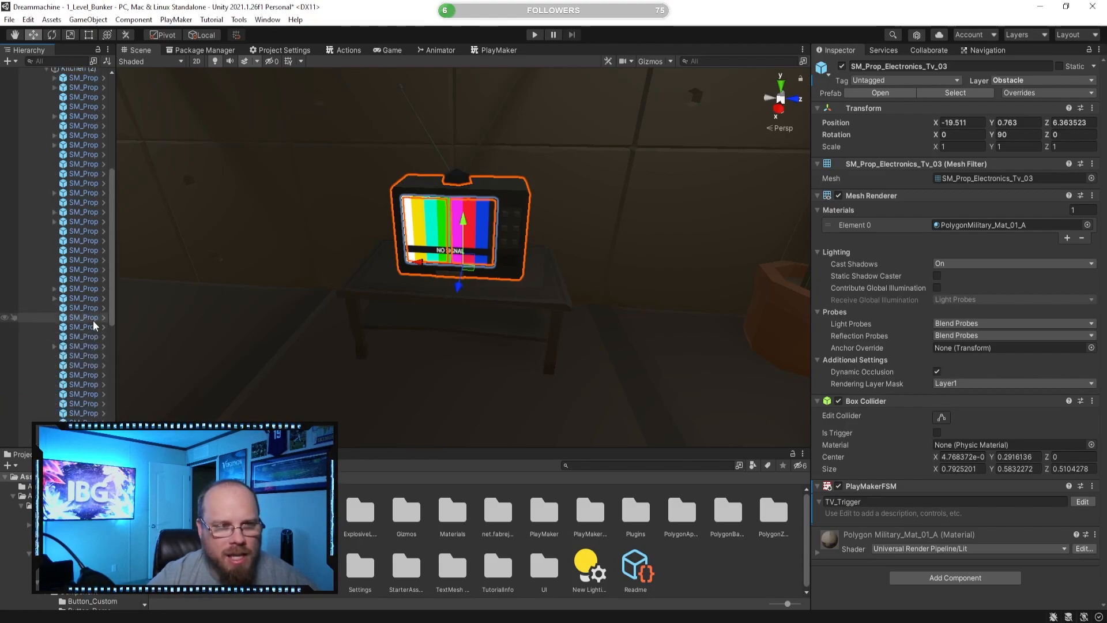
scroll(82, 321, "up", 10)
left_click(46, 302)
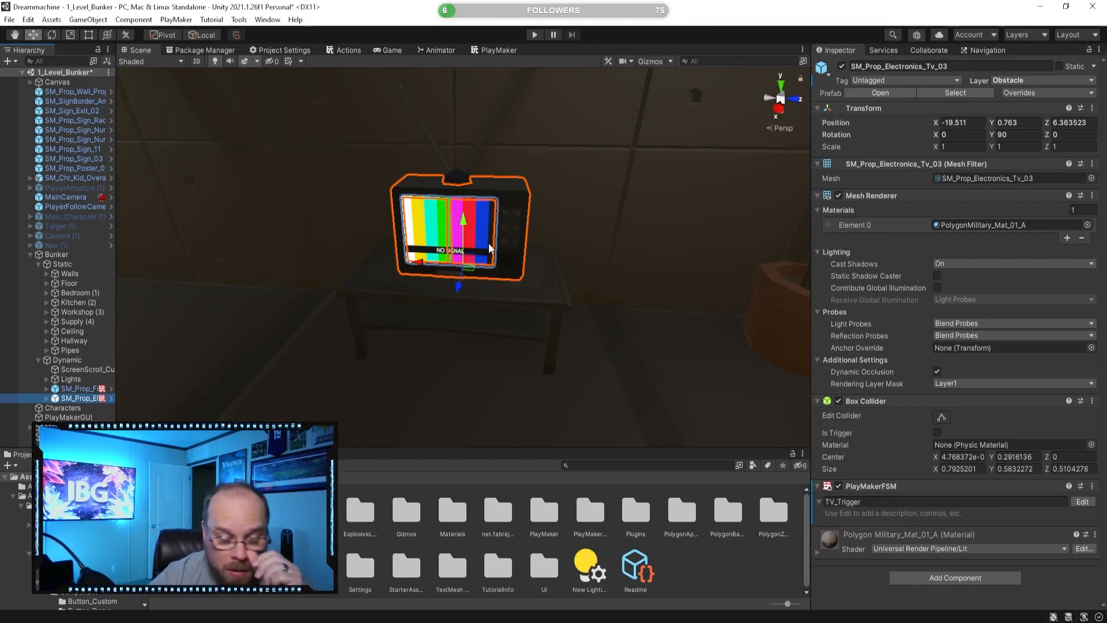
right_click_drag(489, 248, 319, 238)
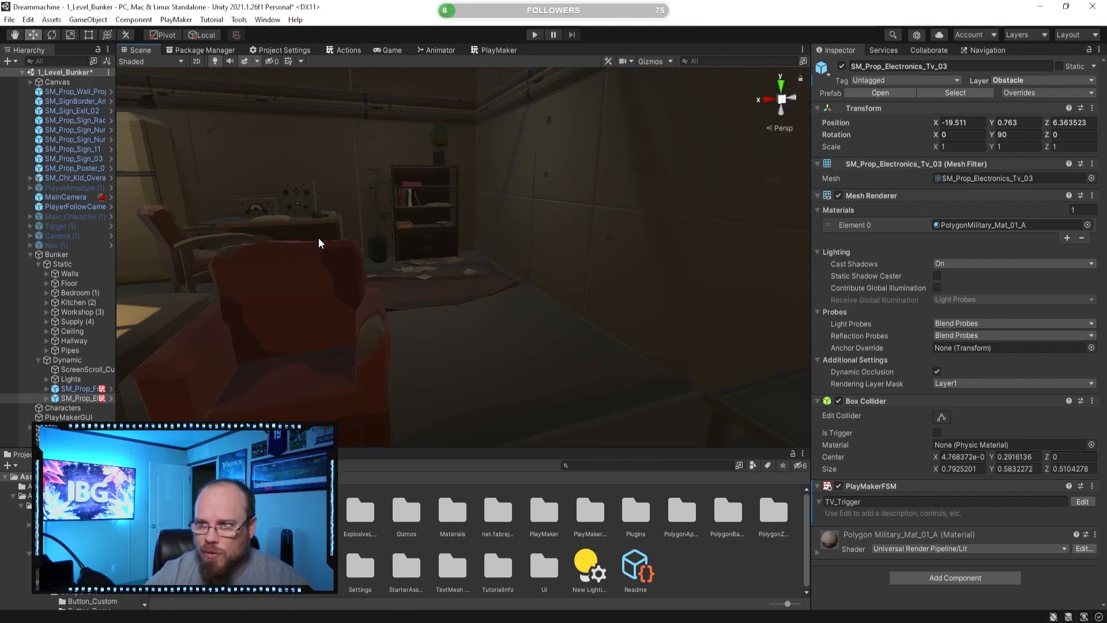
right_click_drag(352, 233, 537, 276)
scroll(543, 282, "up", 3)
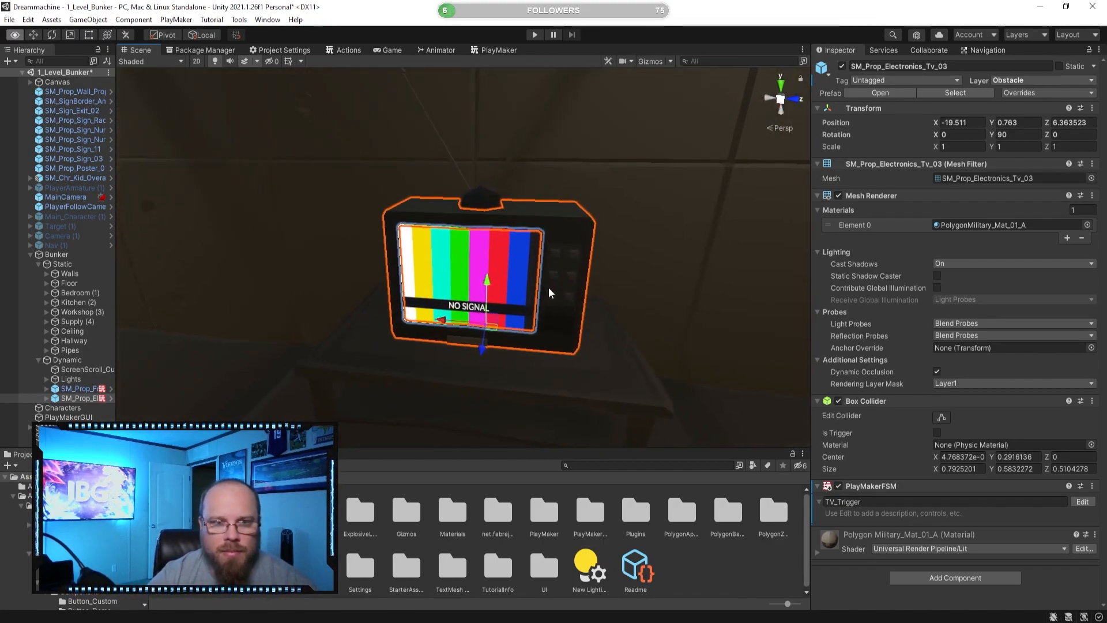
left_click(691, 576)
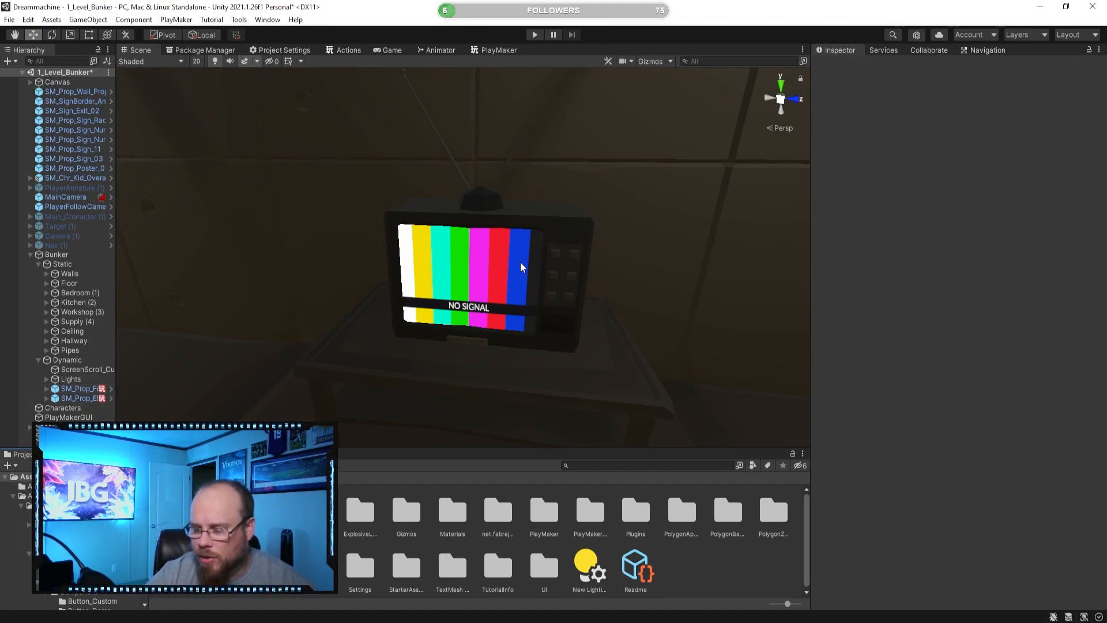
right_click_drag(482, 263, 516, 263)
scroll(513, 264, "down", 3)
- Add a second Box Collider to the television in the Dynamic group and make it a trigger
left_click(89, 398)
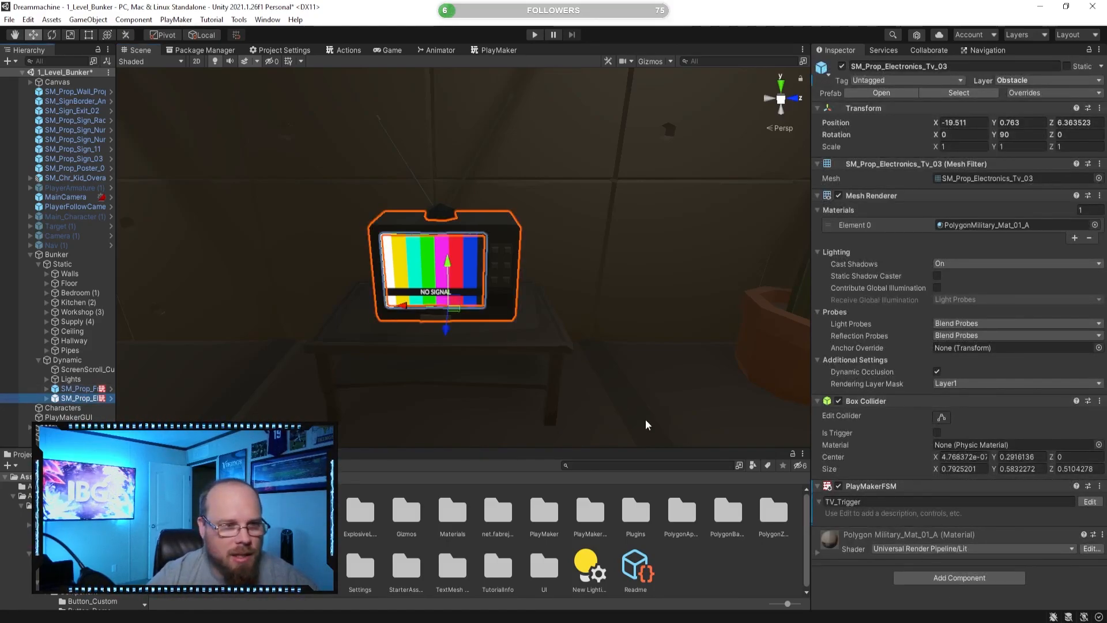
left_click(950, 577)
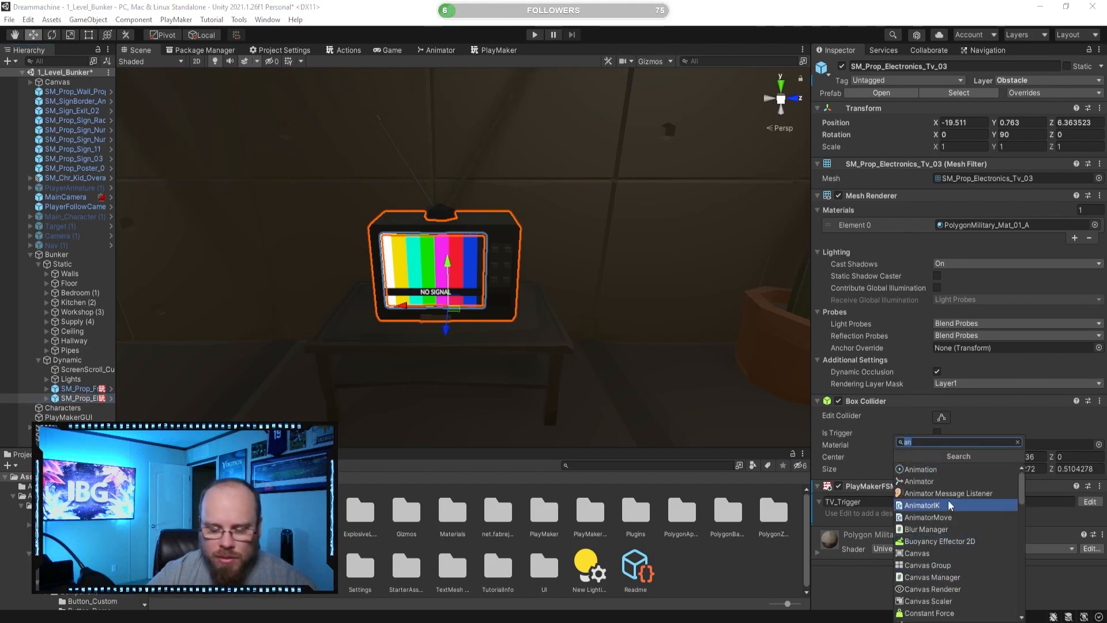
type("box")
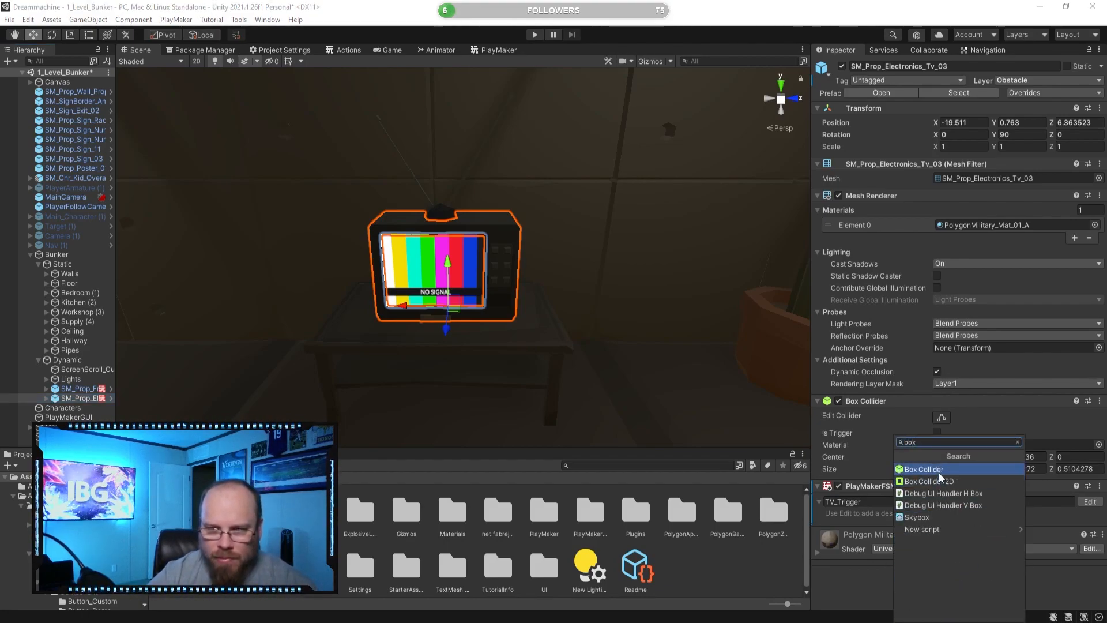
left_click(911, 468)
scroll(888, 476, "down", 3)
left_click(937, 497)
- Extend the trigger collider out in front of the television to a Z size of about 1.31
left_click_drag(515, 360, 689, 294, "alt")
left_click_drag(689, 294, 325, 184, "alt")
left_click_drag(448, 200, 404, 251, "alt")
- Open the television's TV_Trigger state machine and review the actions of its Idle, DeActivate, IsOpen, DeActivate 2 and Open states
left_click(1082, 434)
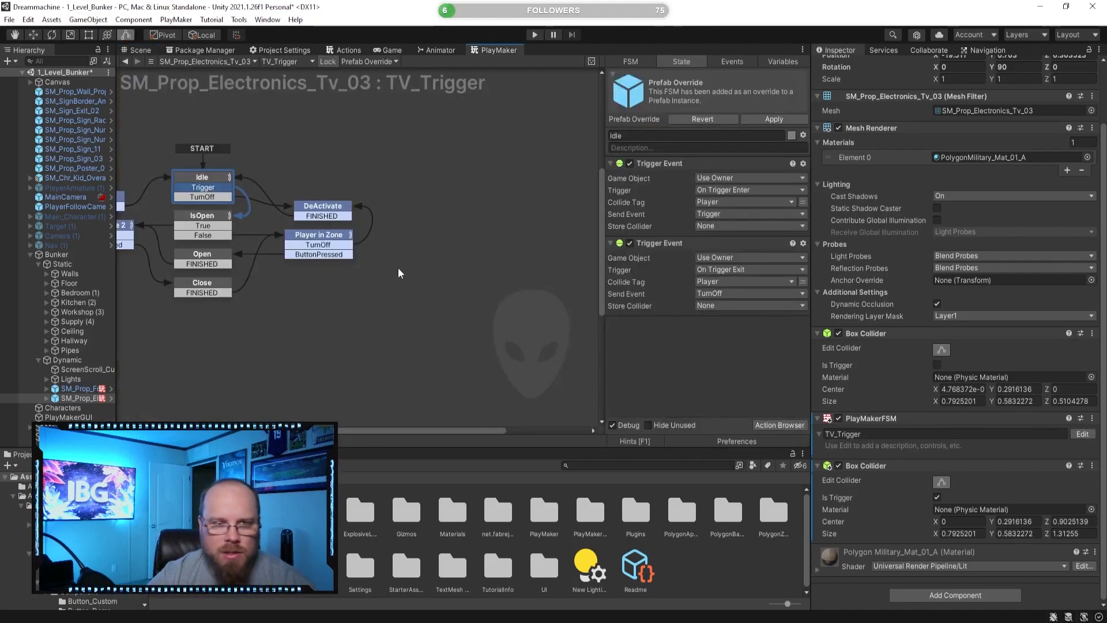
middle_click_drag(307, 310, 438, 323)
left_click(439, 323)
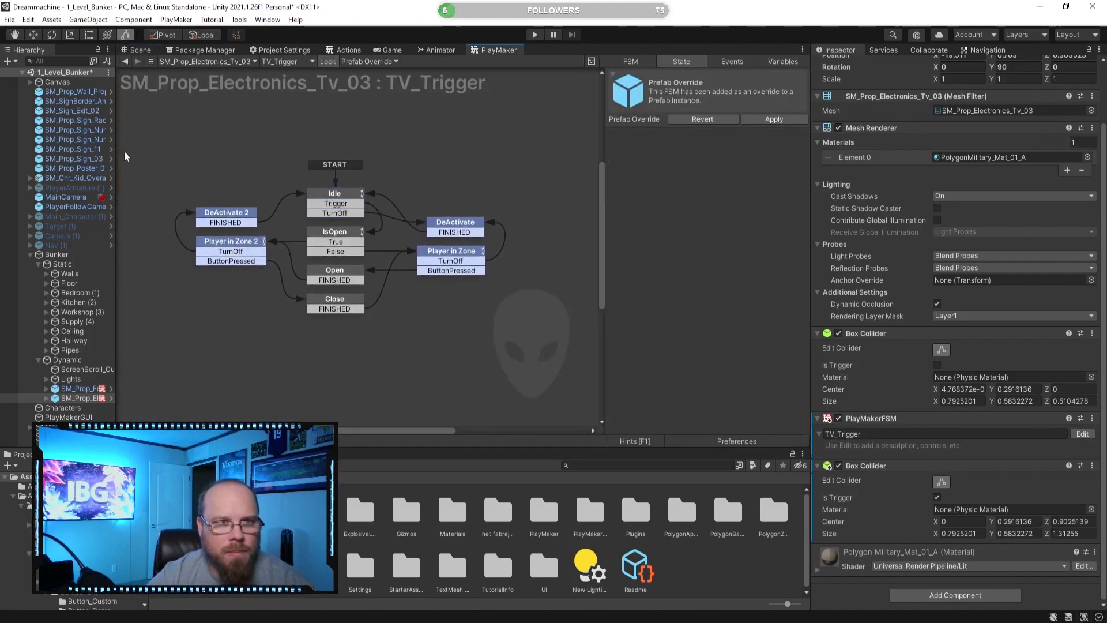
left_click(344, 196)
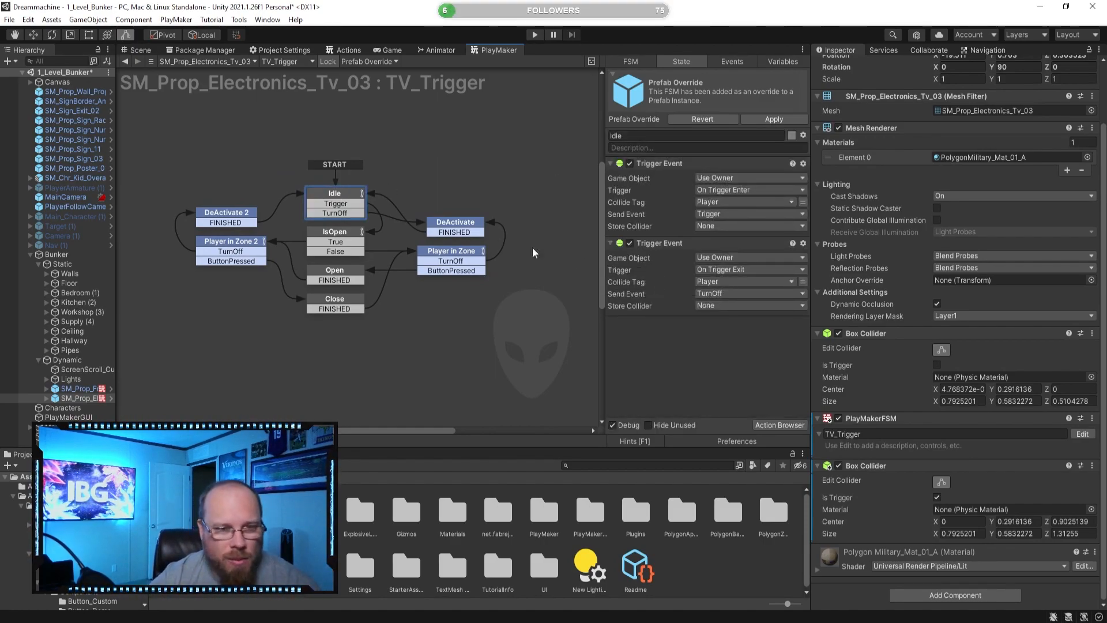
left_click(470, 223)
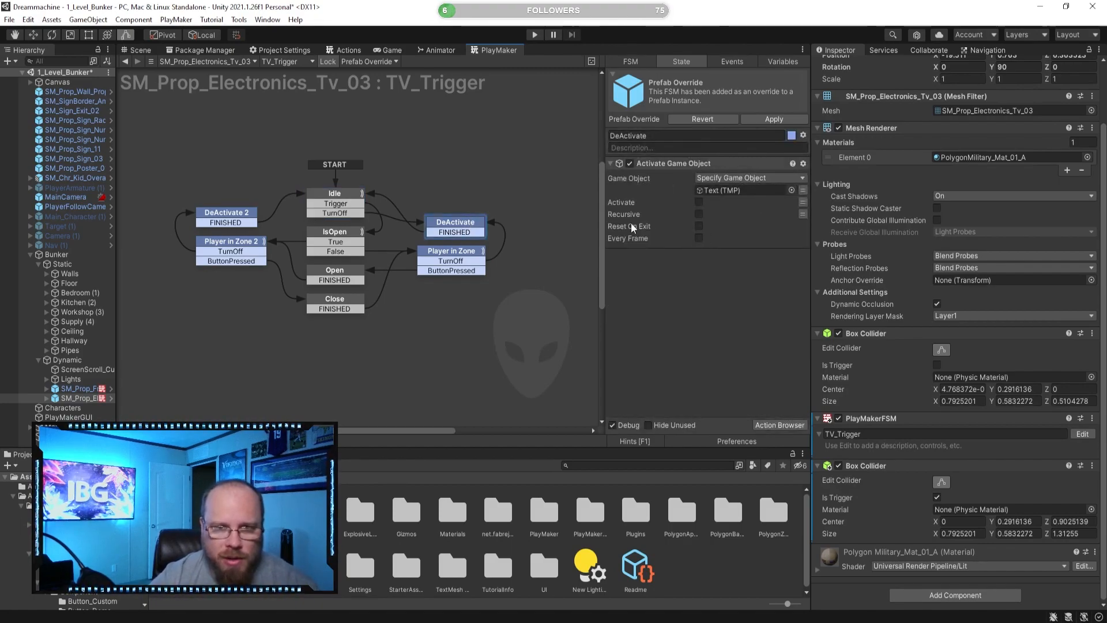
left_click(337, 236)
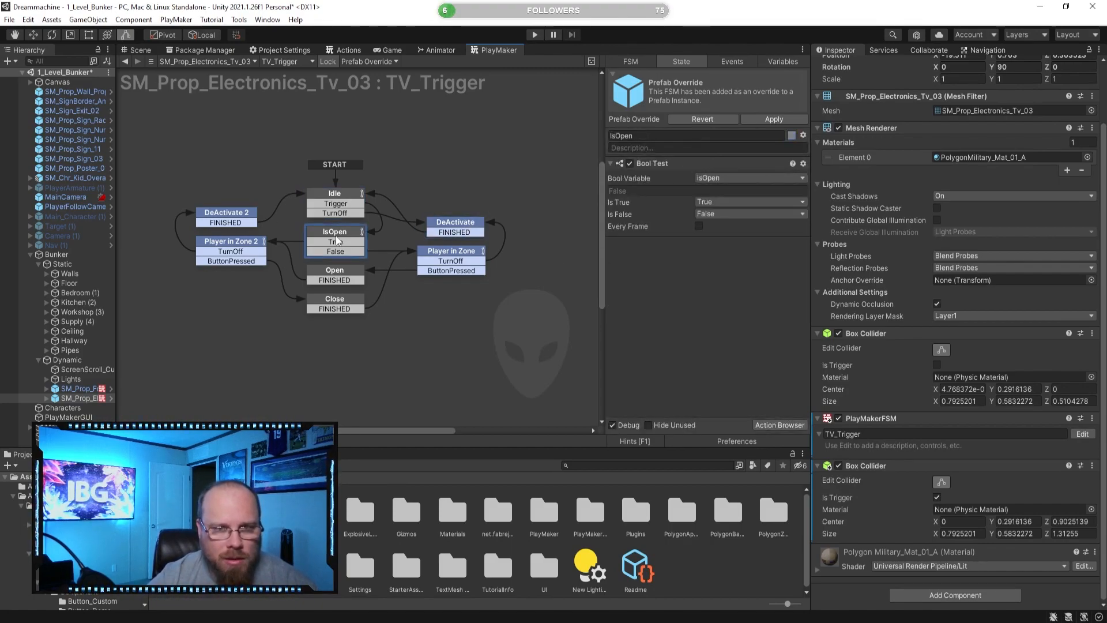
left_click(224, 217)
left_click(325, 269)
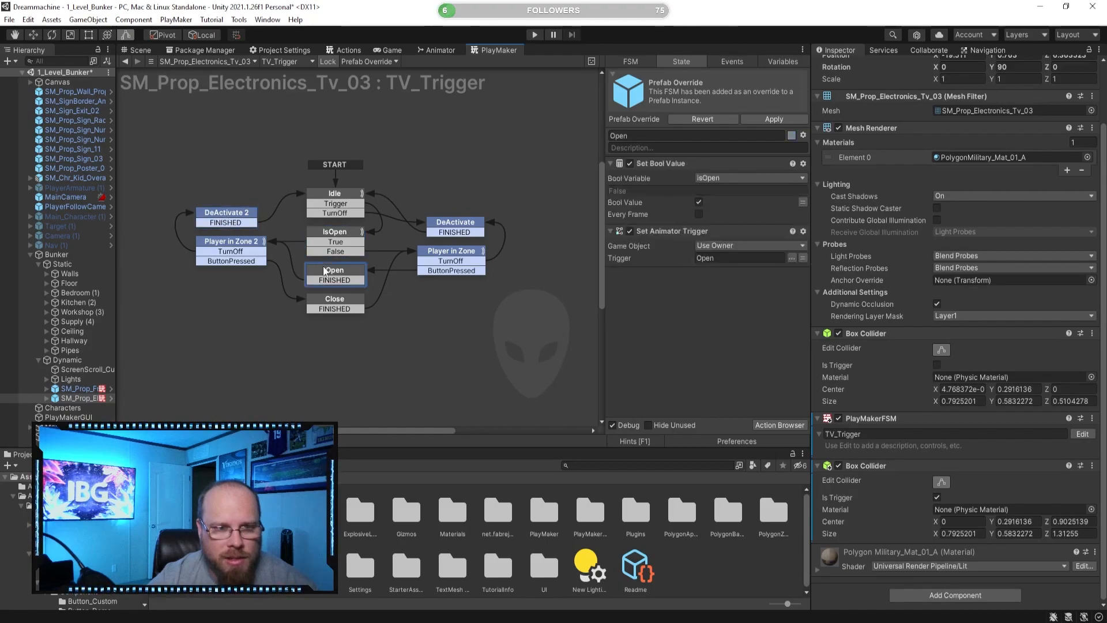
left_click_drag(539, 317, 447, 229)
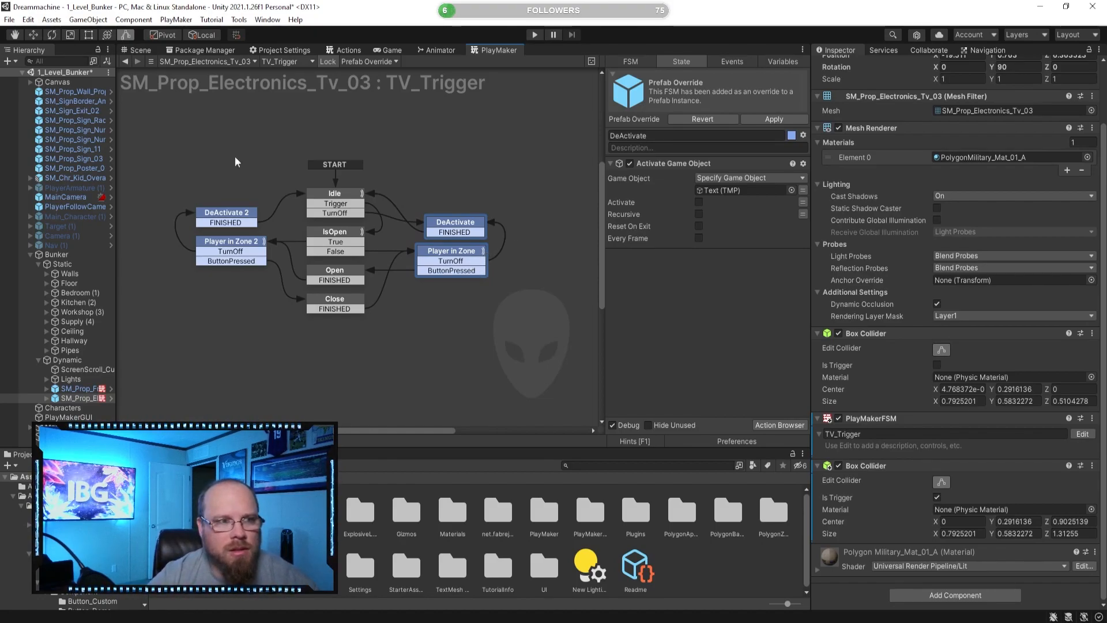
left_click_drag(514, 310, 410, 211)
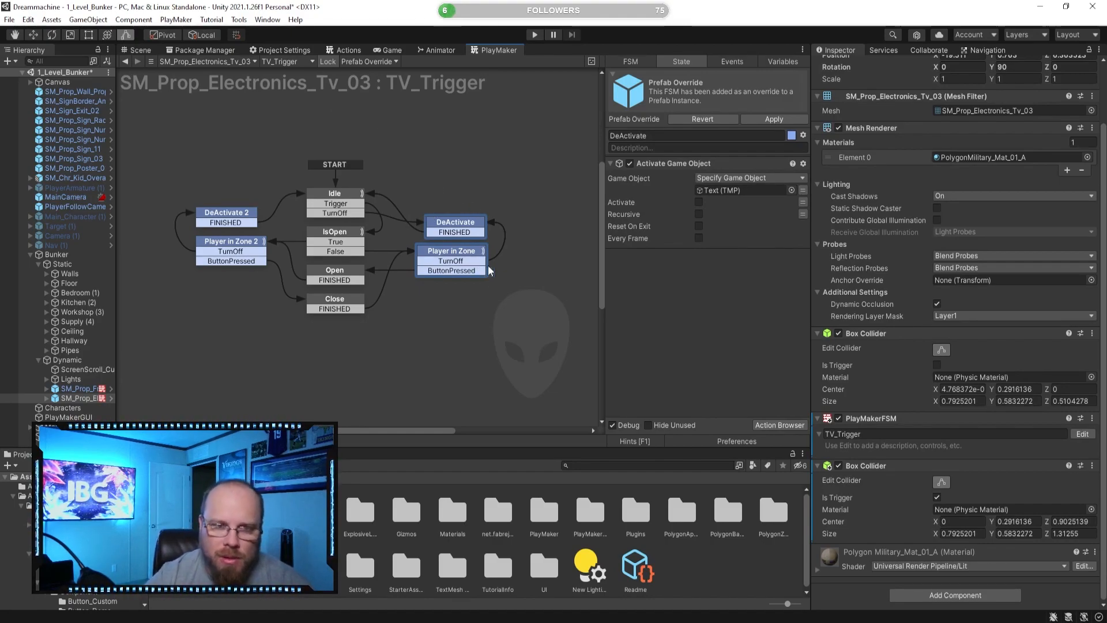
left_click(536, 335)
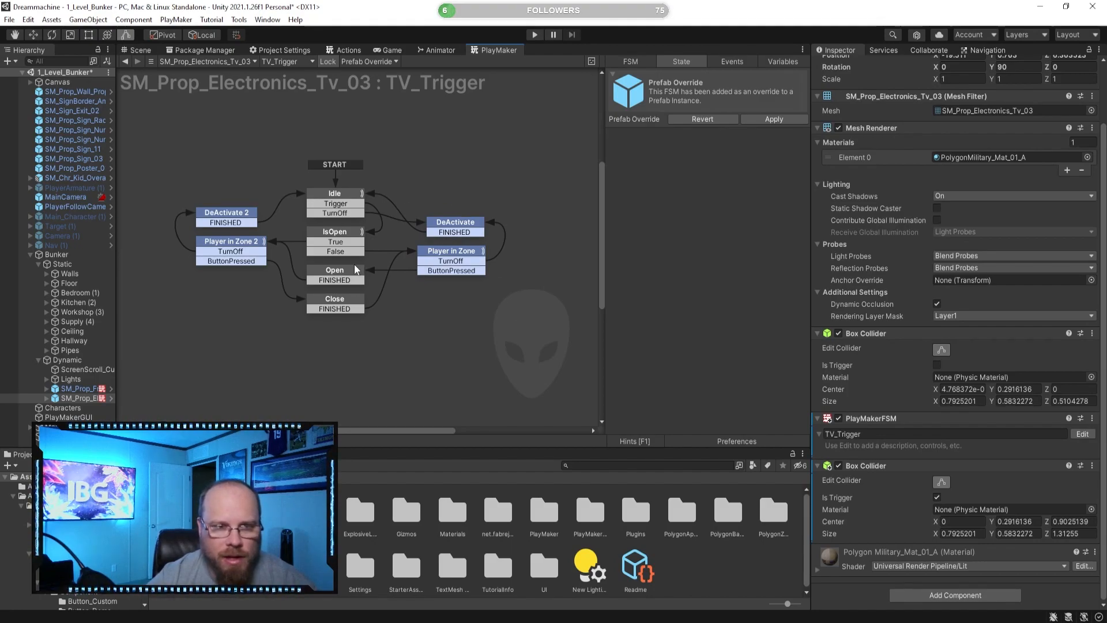
- Delete the Set Animator Trigger action from both the Open and Close states of TV_Trigger
left_click(355, 269)
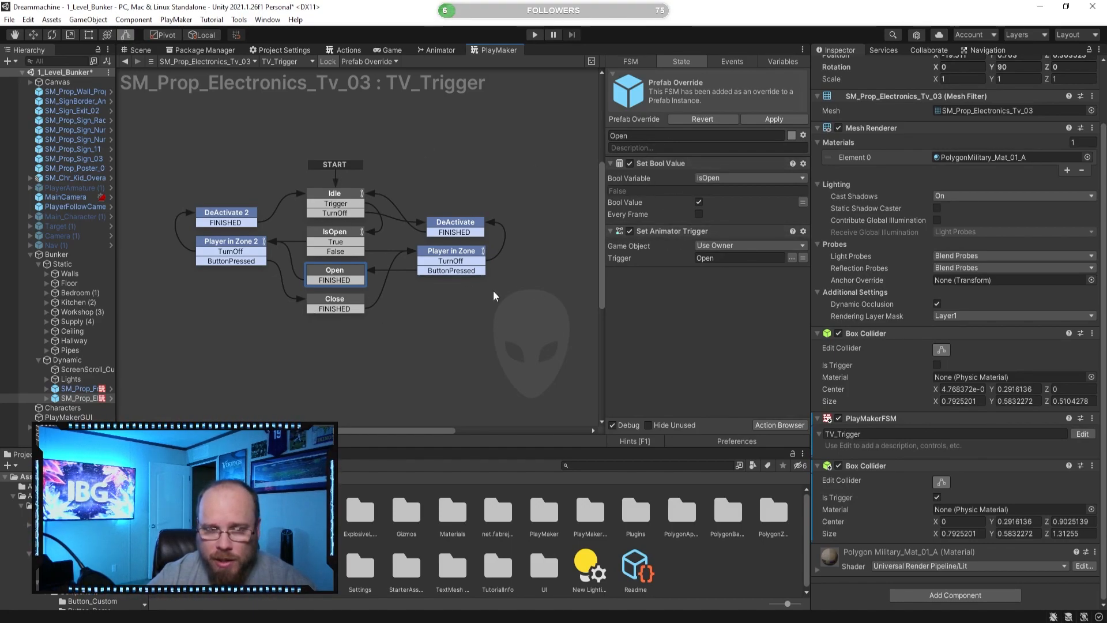
left_click(686, 233)
key("Delete")
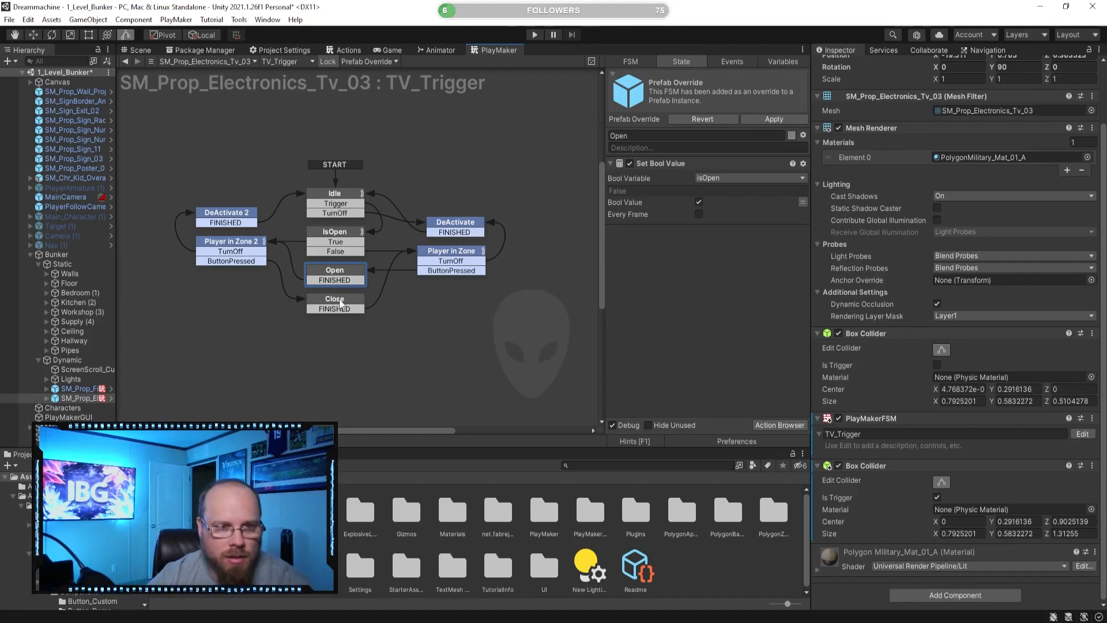
left_click(339, 303)
left_click(663, 233)
key("Delete")
left_click(391, 316)
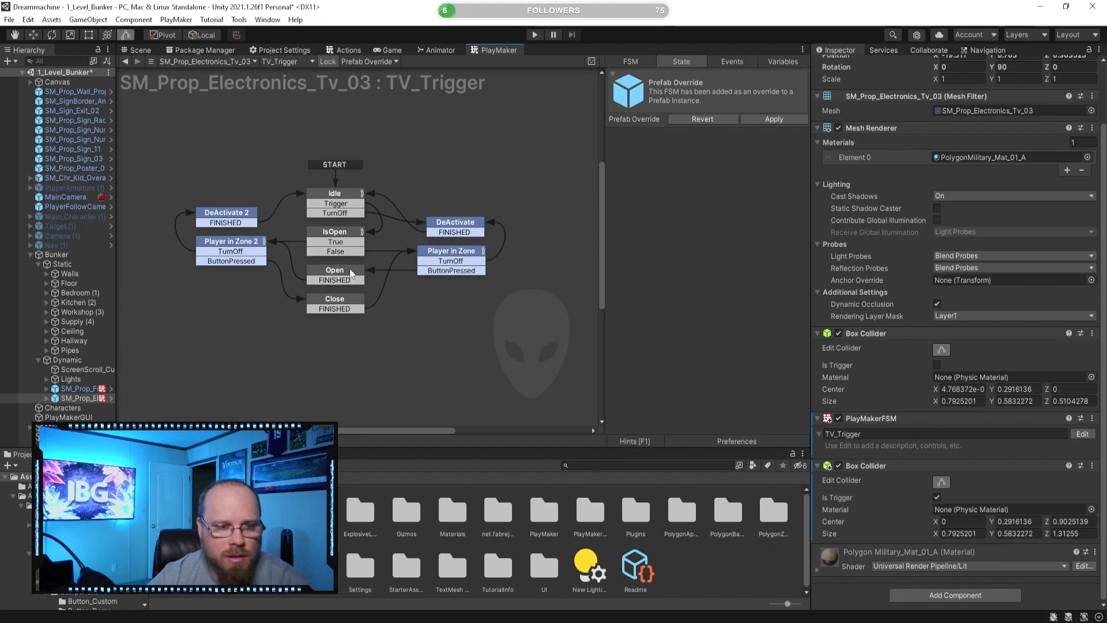
- Rename the Open state of TV_Trigger as On
left_click(351, 274)
left_click(652, 137)
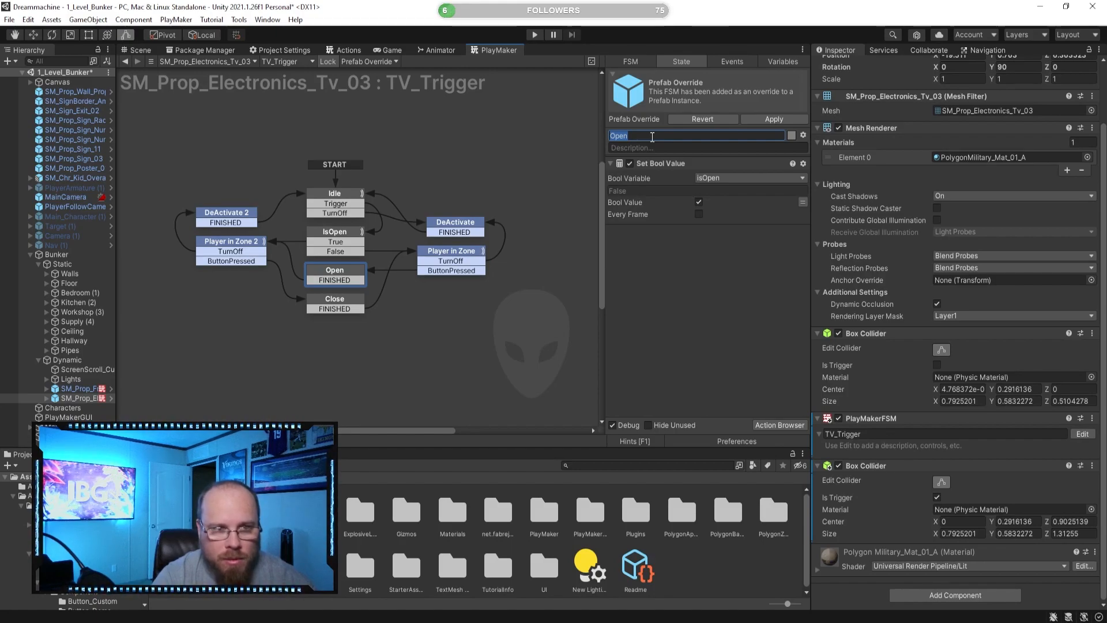
type("On")
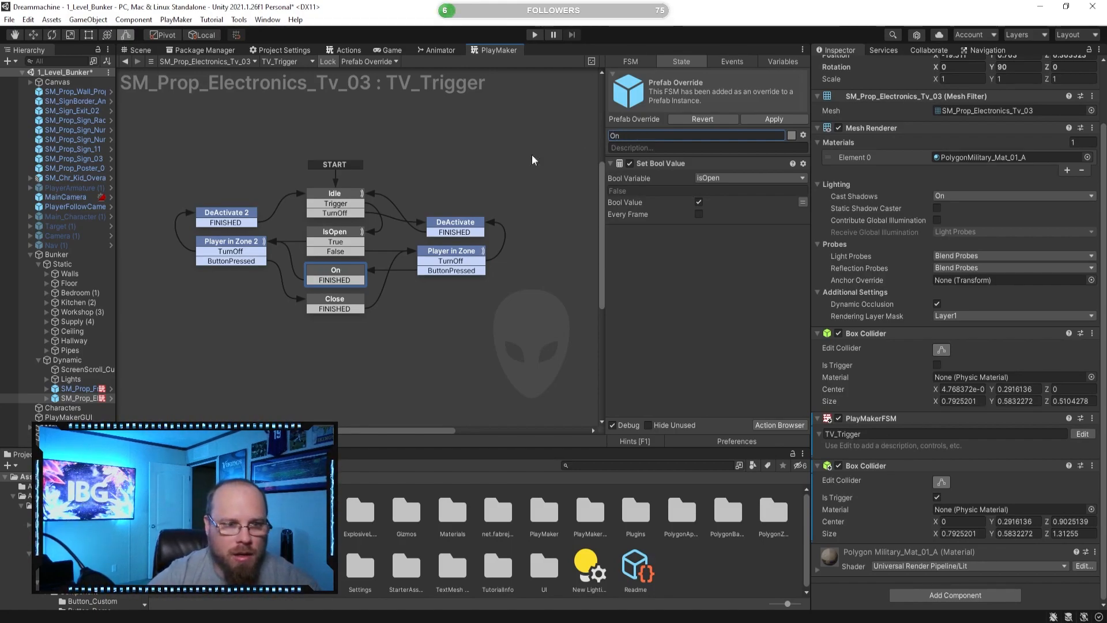
- Rename the Close state of TV_Trigger as Off
left_click(334, 304)
left_click(663, 138)
type("Off")
left_click(441, 362)
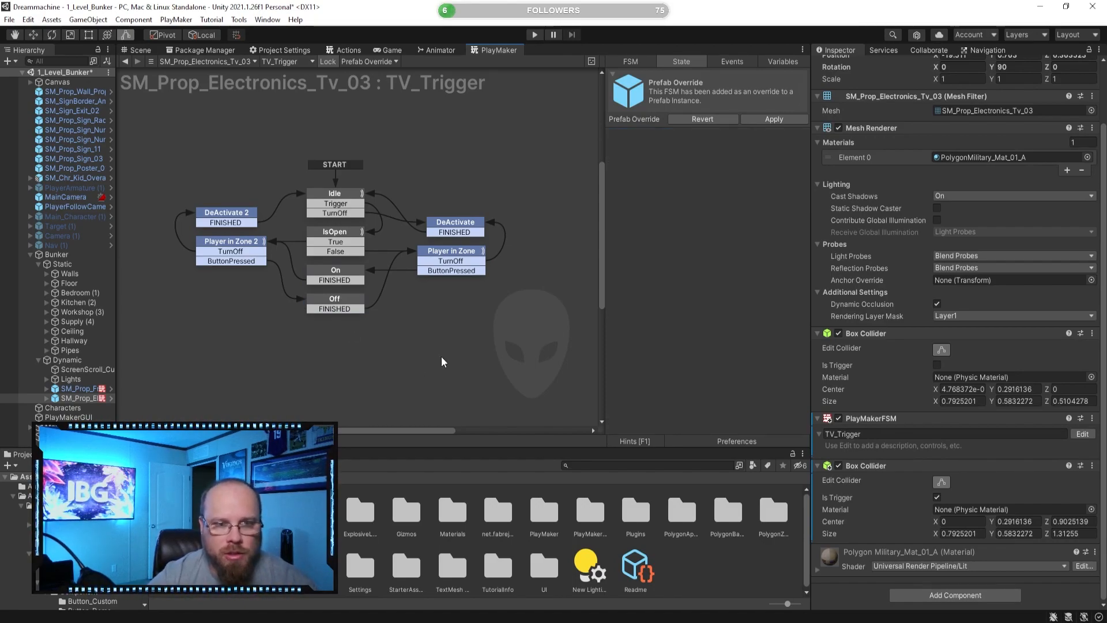
- Rename TV_Trigger's isOpen Bool variable as isOn
left_click(449, 253)
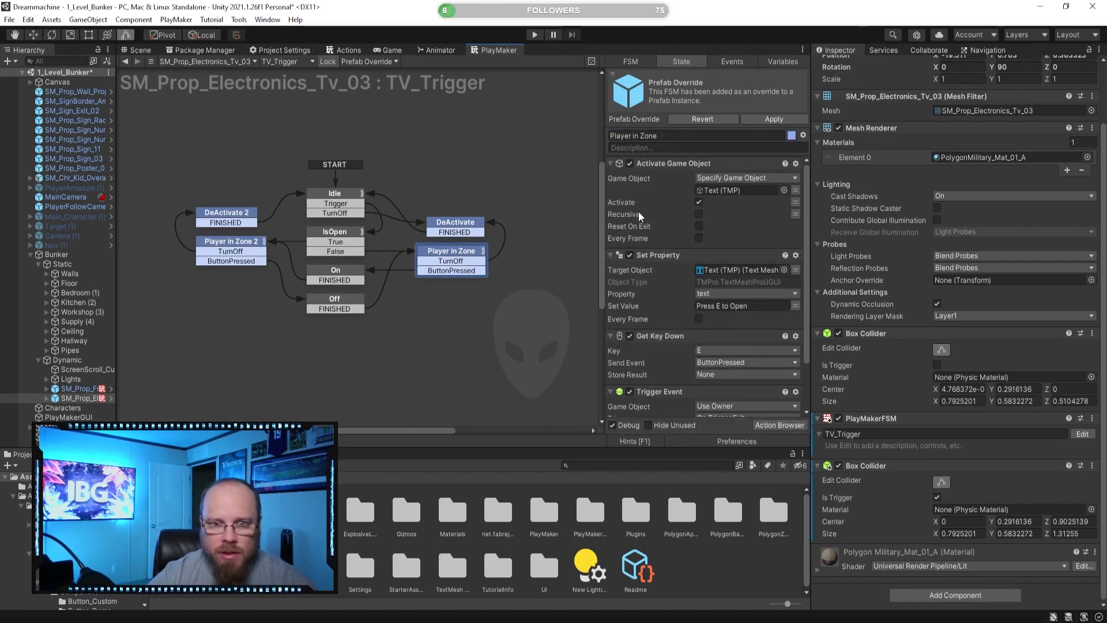
left_click(784, 62)
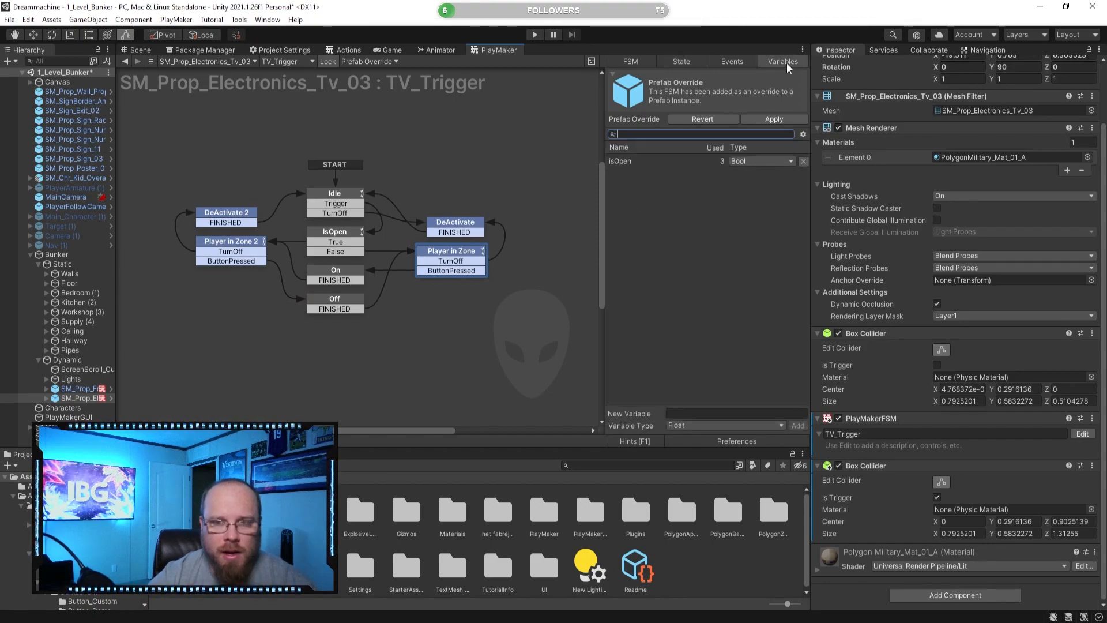
left_click(629, 163)
left_click(700, 366)
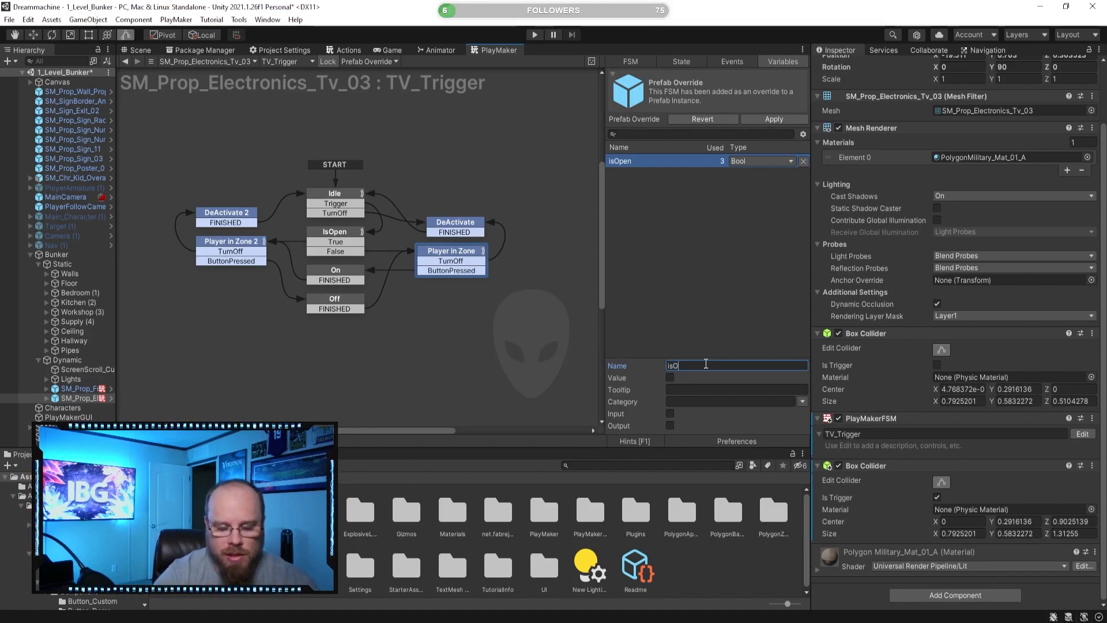
left_click(471, 359)
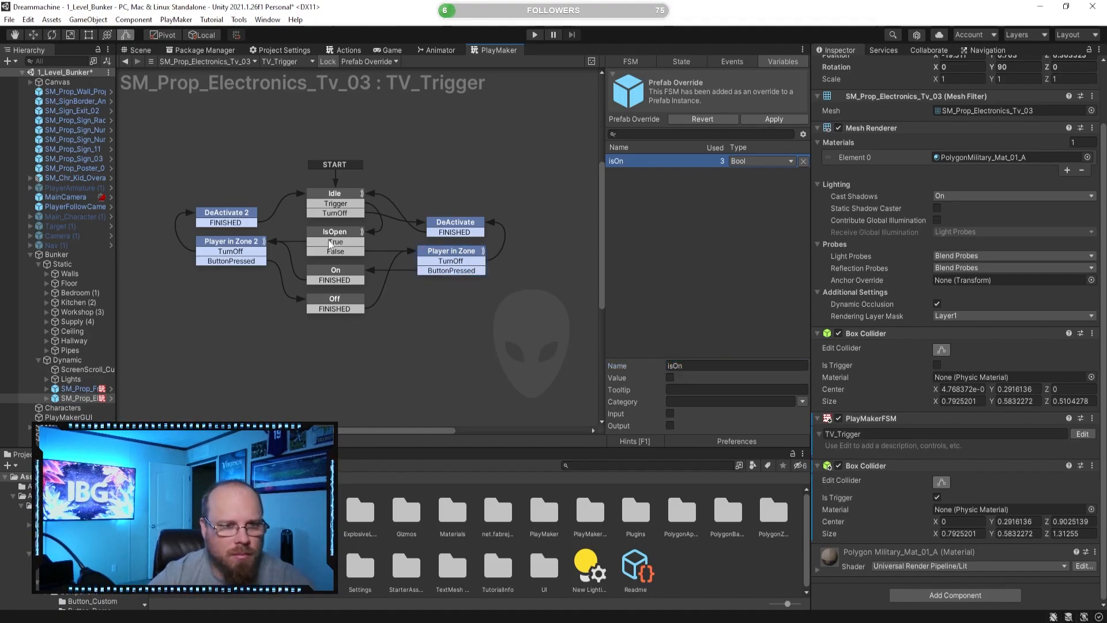
- Set the prompt text in the Player in Zone 2 state's Set Property action to "Press E to Turn Off"
left_click(248, 243)
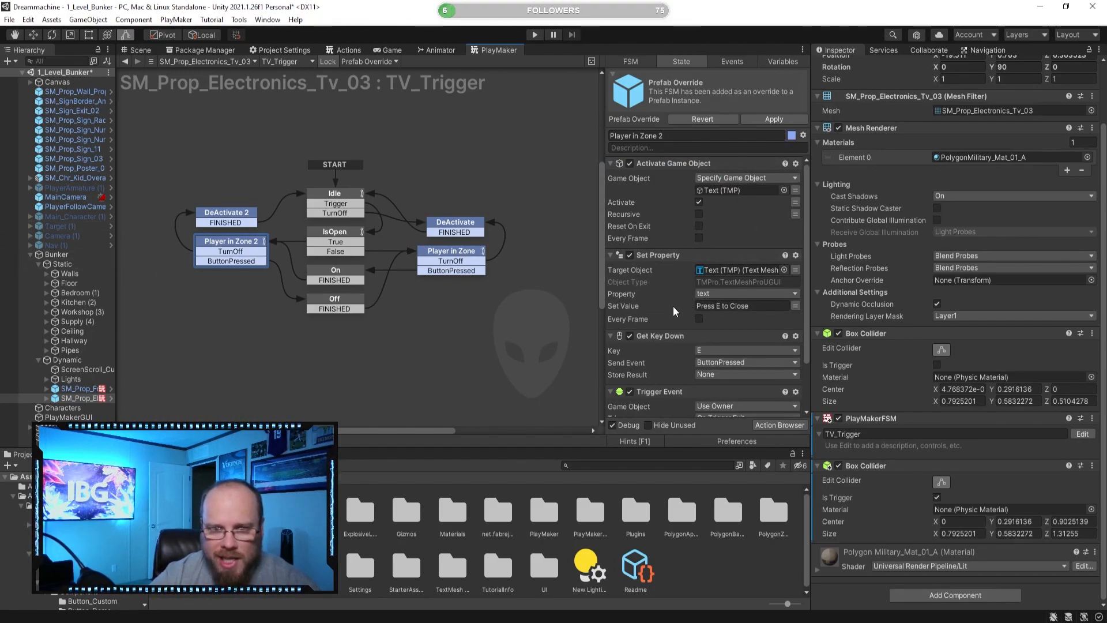
left_click(756, 306)
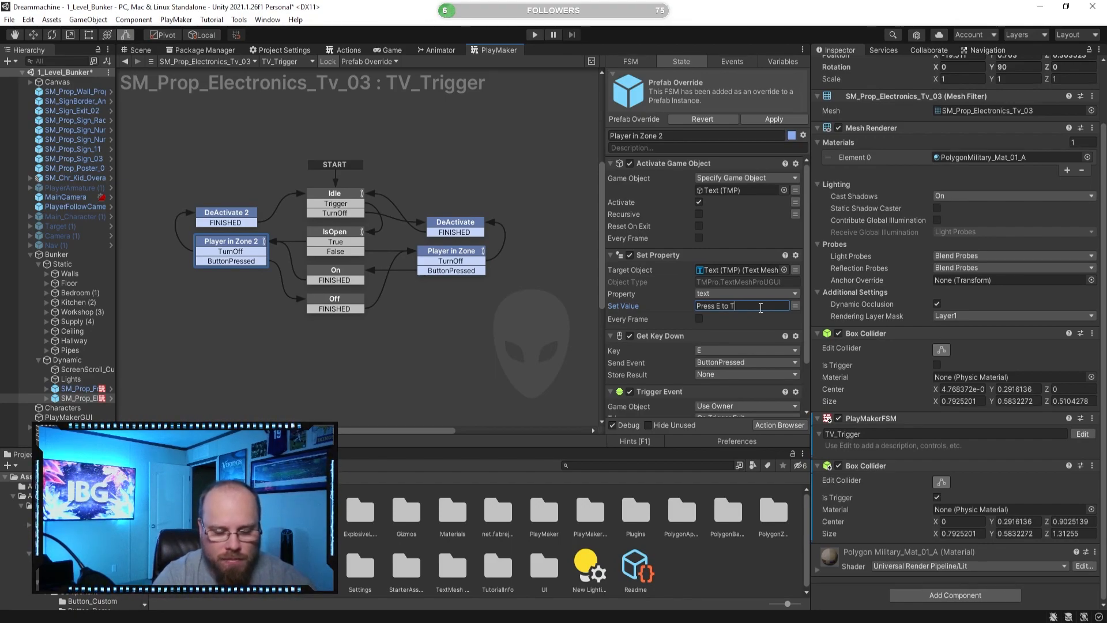
type("Turn")
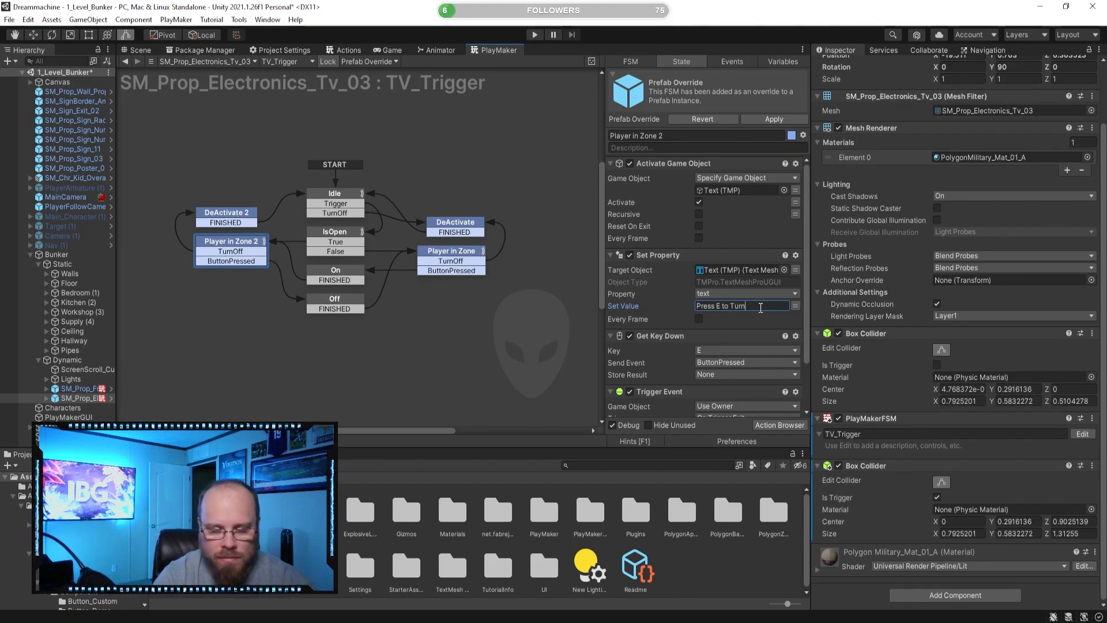
type(" Off")
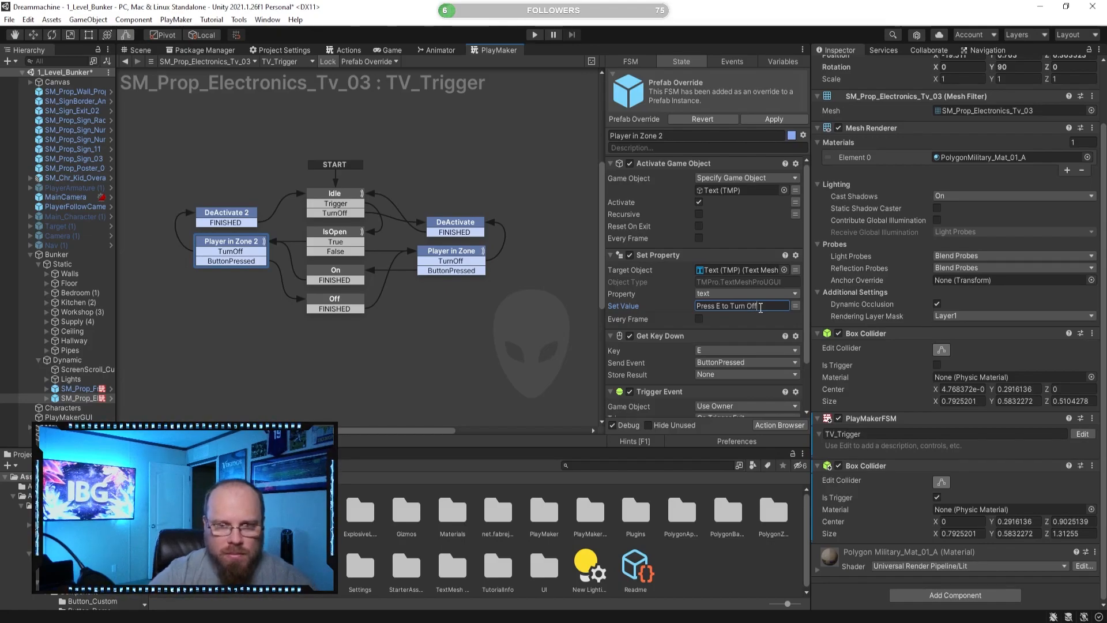
left_click(504, 349)
- Set the prompt text in the Player in Zone state's Set Property action to "Press E to Turn On"
left_click(463, 248)
left_click(766, 306)
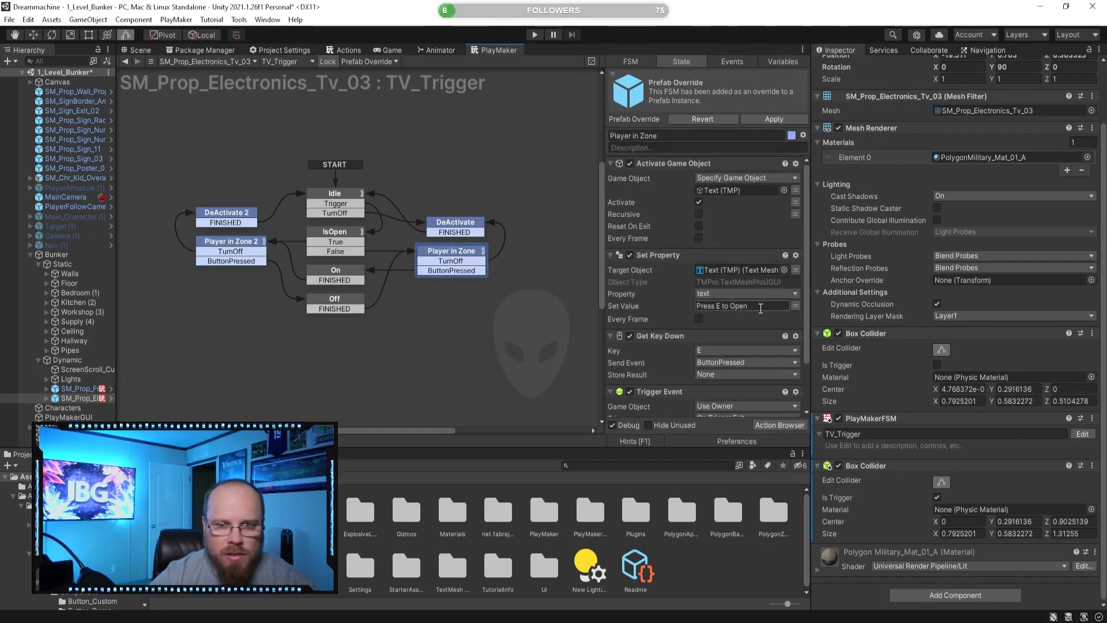
key("BackSpace")
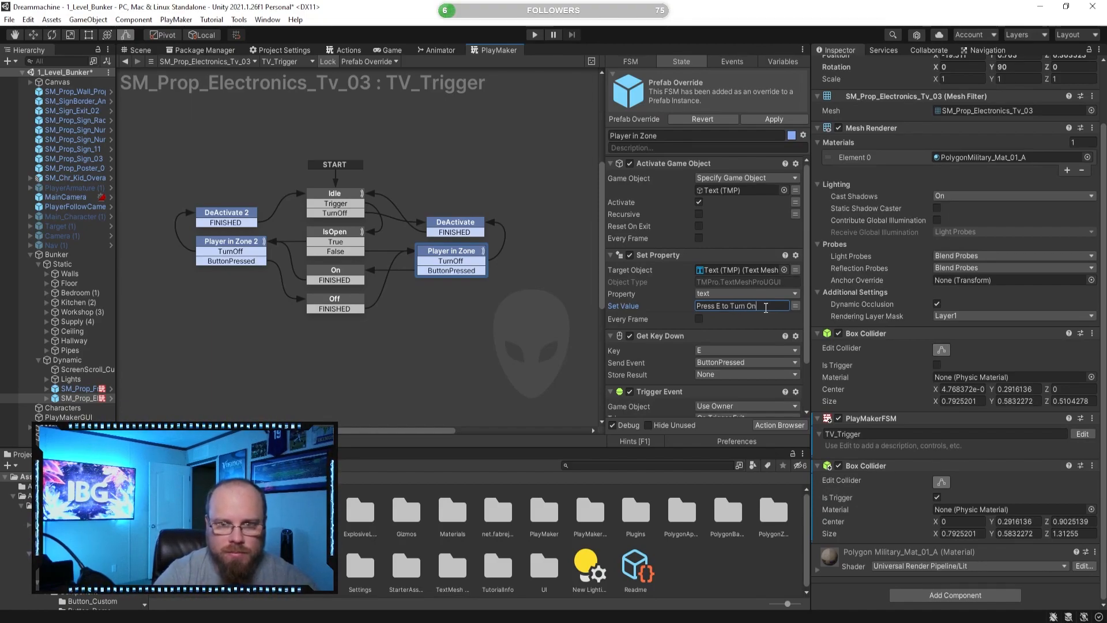
left_click(514, 306)
- Check the remaining TV_Trigger states for leftover refrigerator naming and rename the IsOpen state as IsOn
left_click(476, 224)
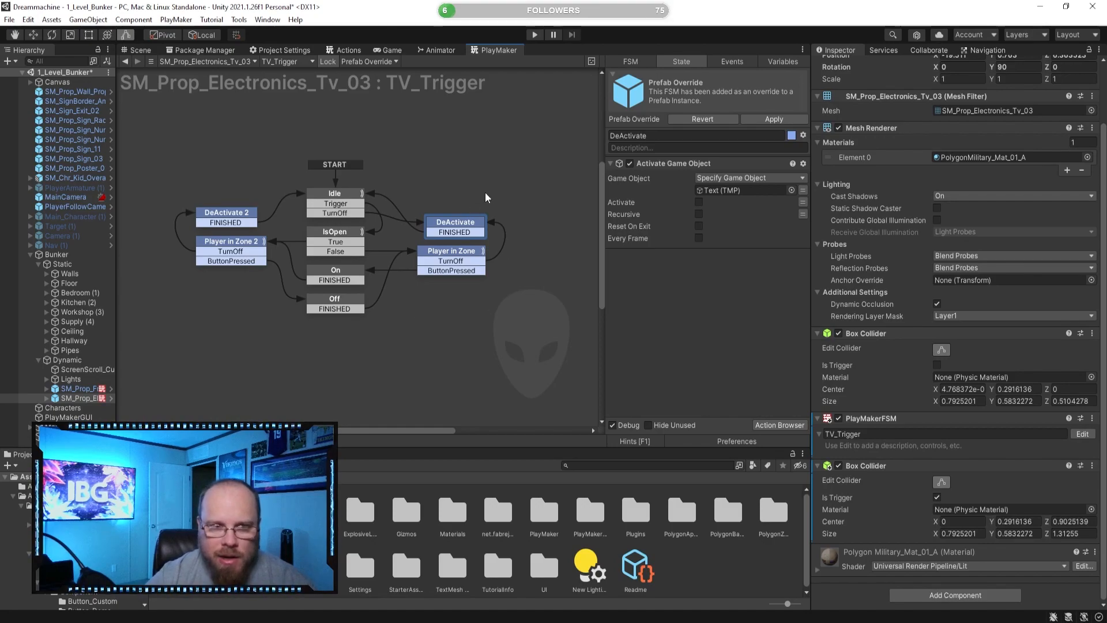
left_click(460, 262)
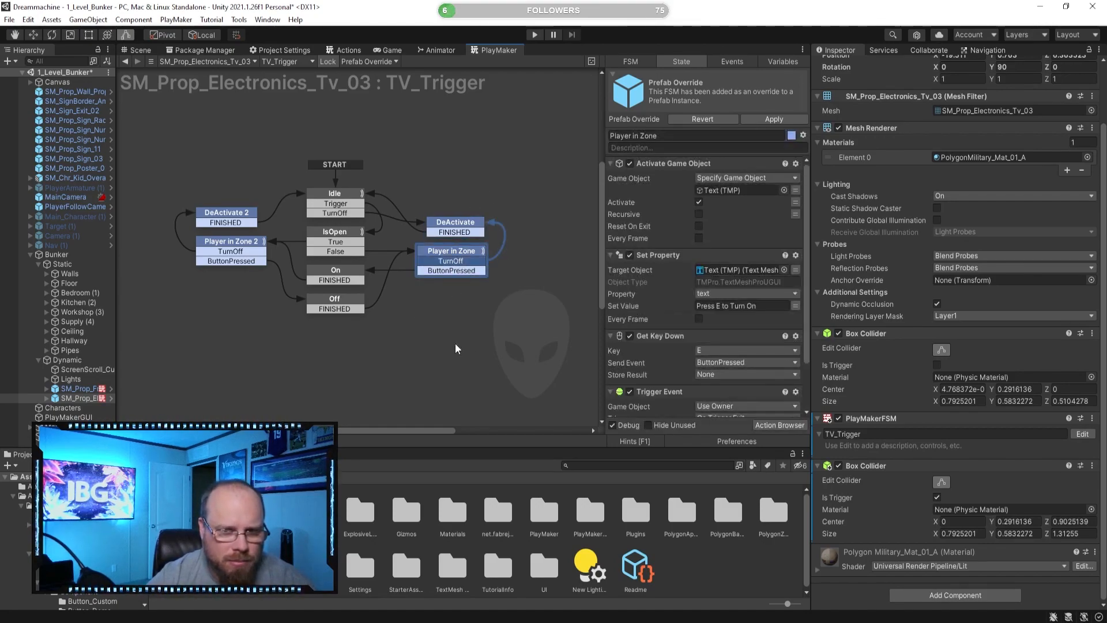
scroll(690, 319, "down", 3)
left_click(469, 367)
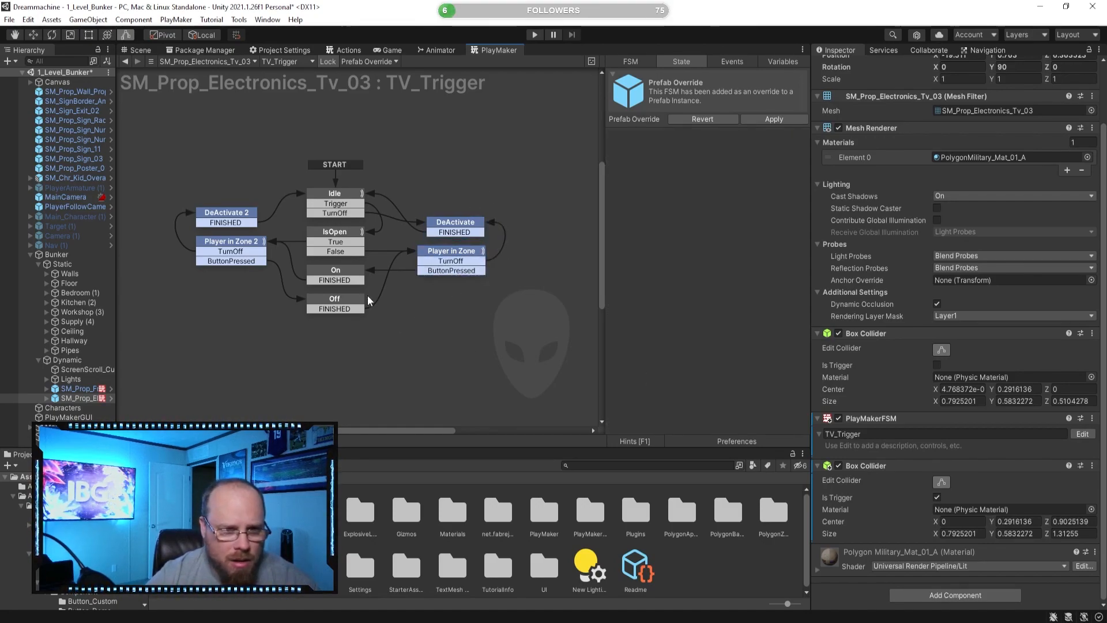
left_click(335, 274)
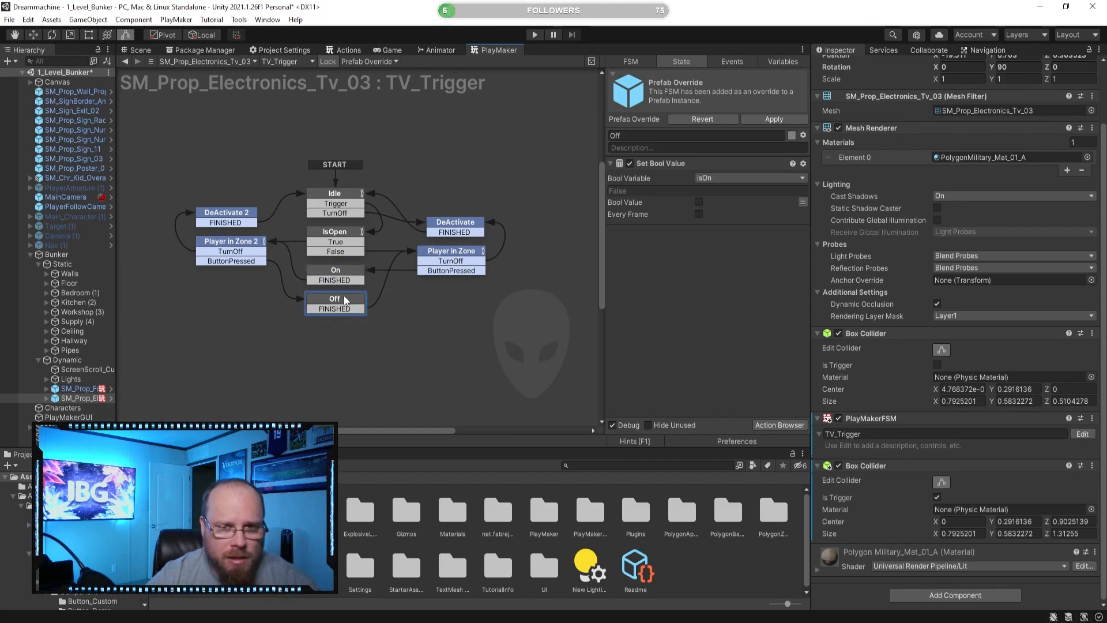
left_click(340, 237)
left_click(673, 135)
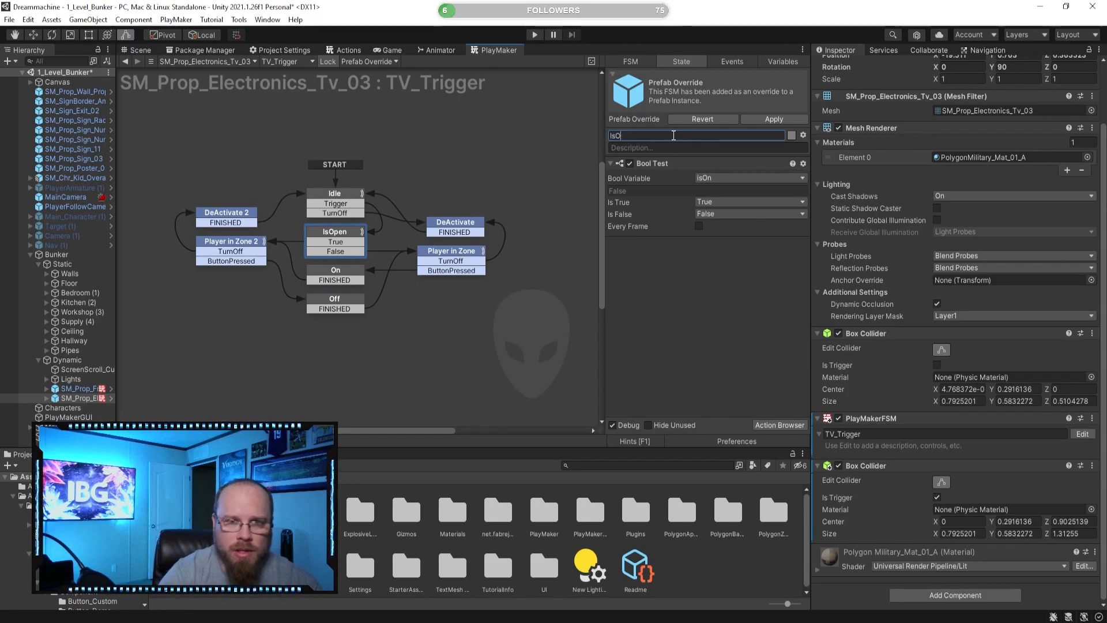
type("n")
key("Return")
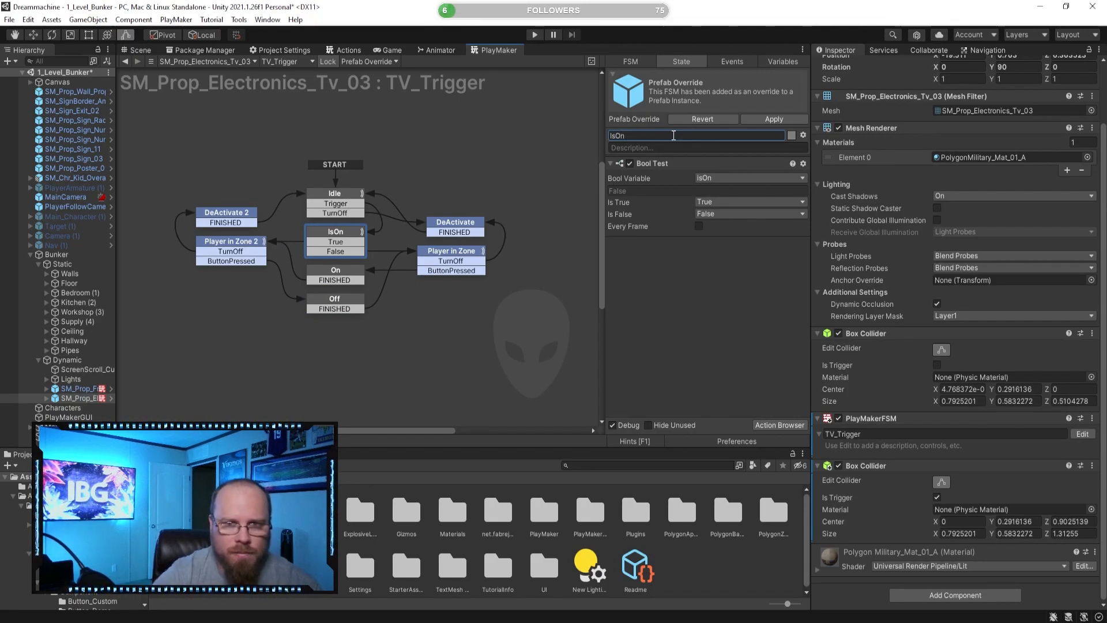
- Review the actions of TV_Trigger's Idle, DeActivate 2, Player in Zone 2, DeActivate and Player in Zone states
left_click(350, 202)
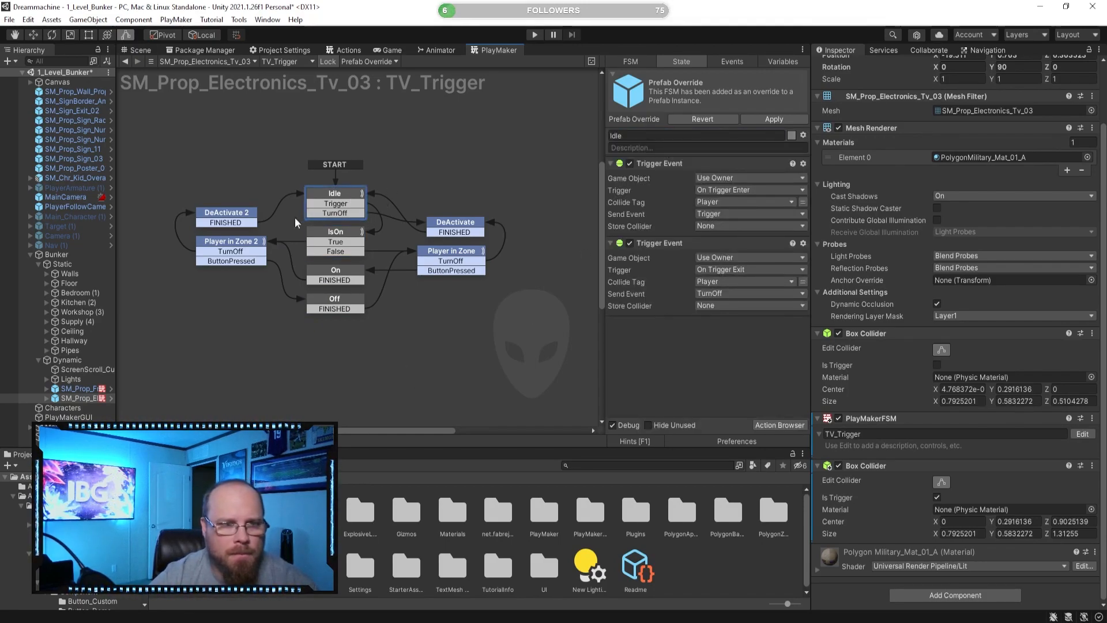
left_click(227, 213)
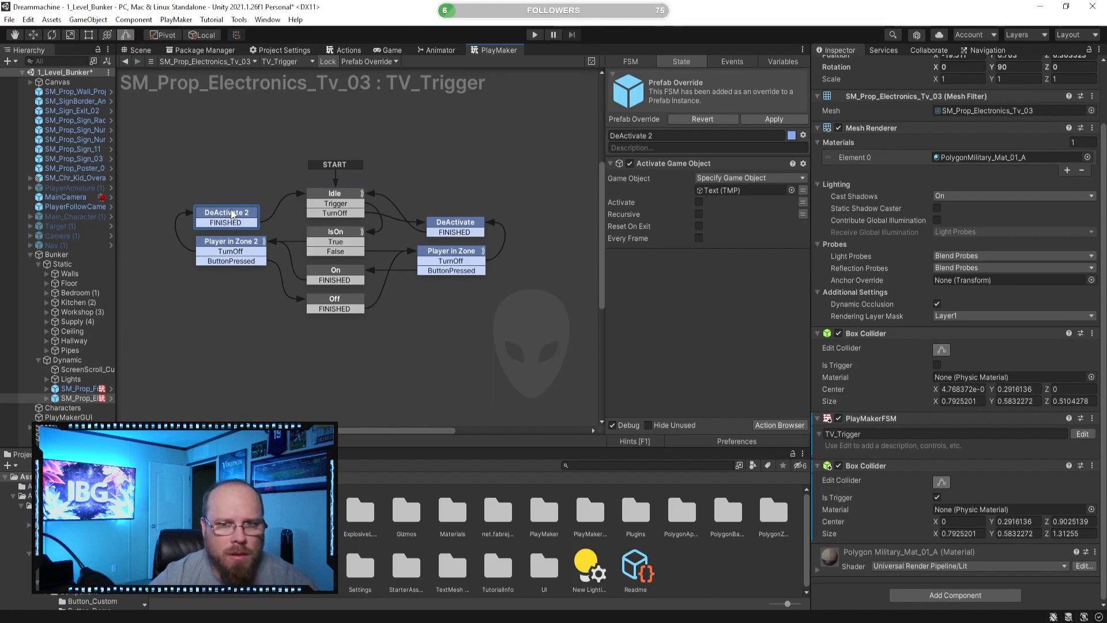
left_click(219, 242)
left_click(452, 253)
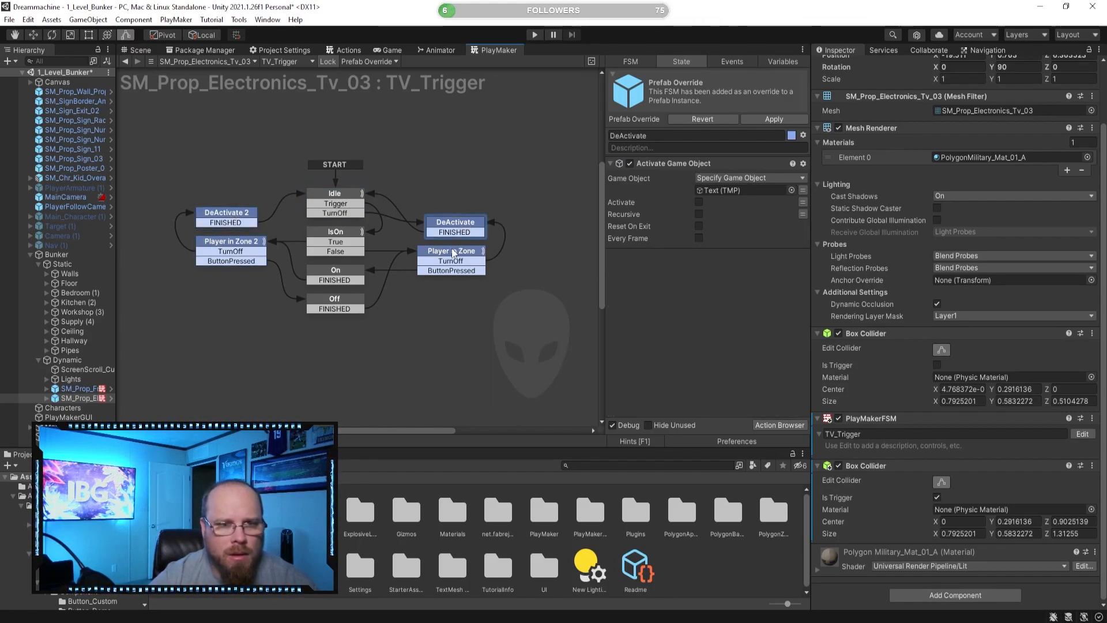
scroll(683, 326, "down", 2)
scroll(694, 321, "up", 2)
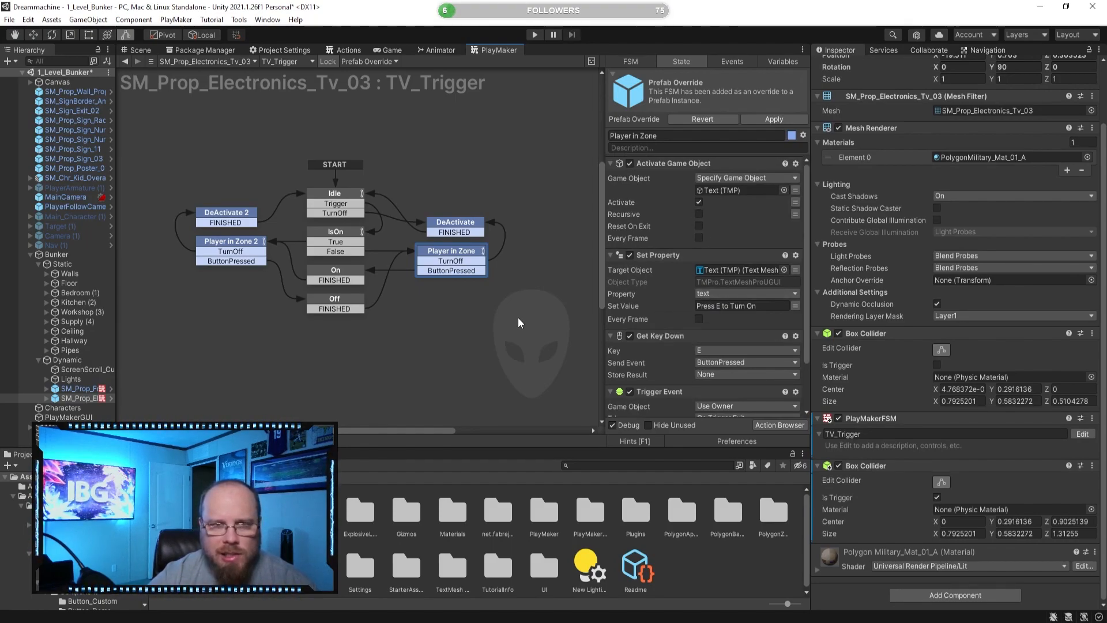
- Play-test the level by walking the character to the television and toggling its on/off prompt several times, and stop the game
left_click(535, 35)
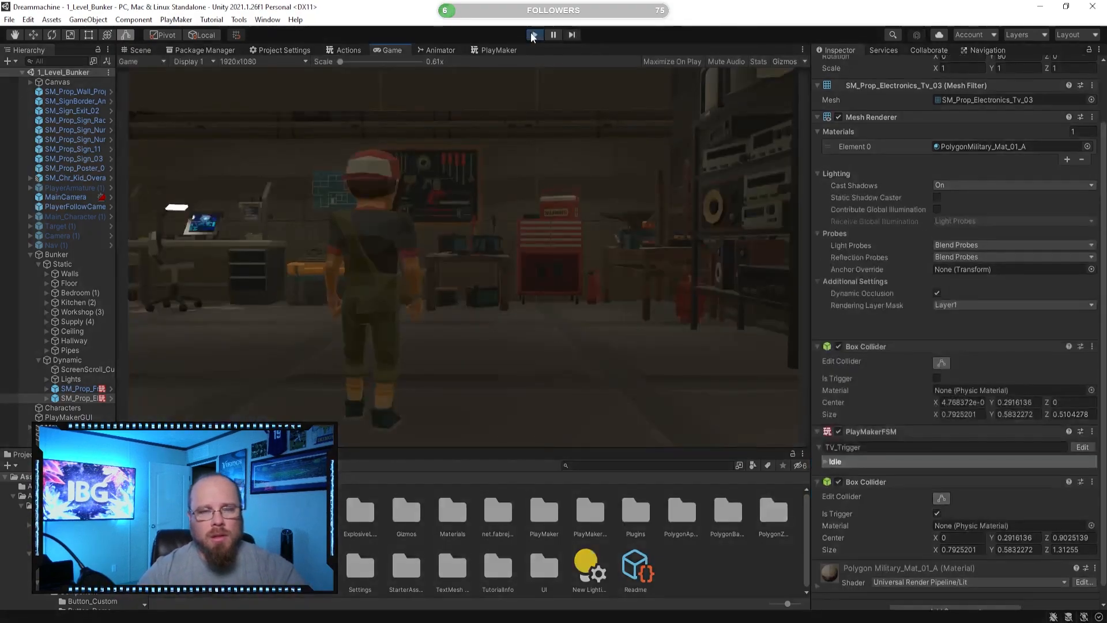
key("w")
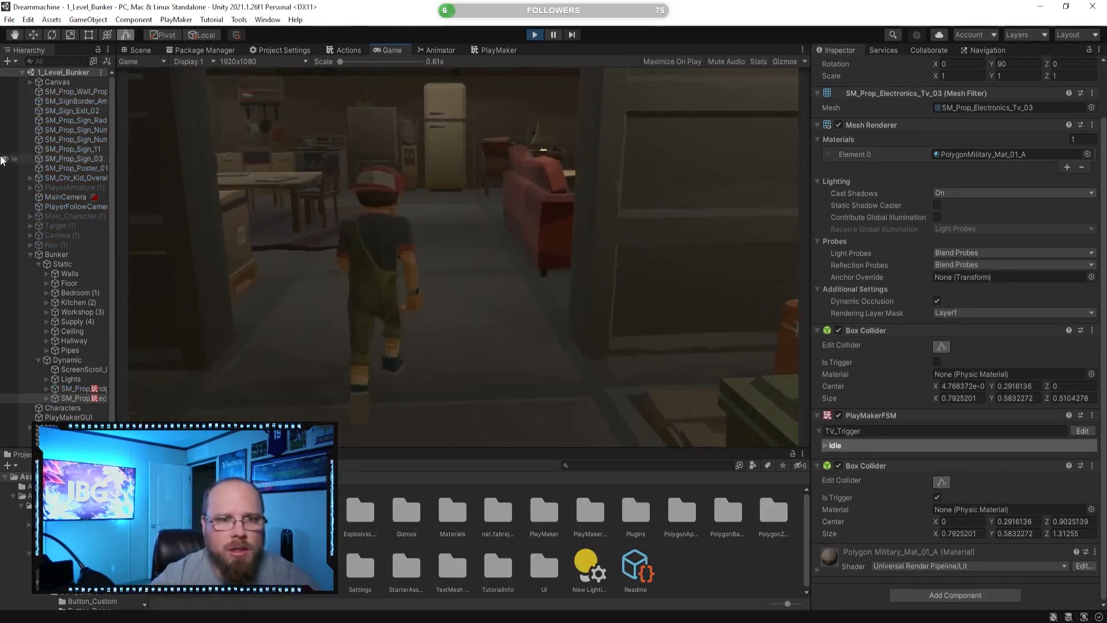
key("w")
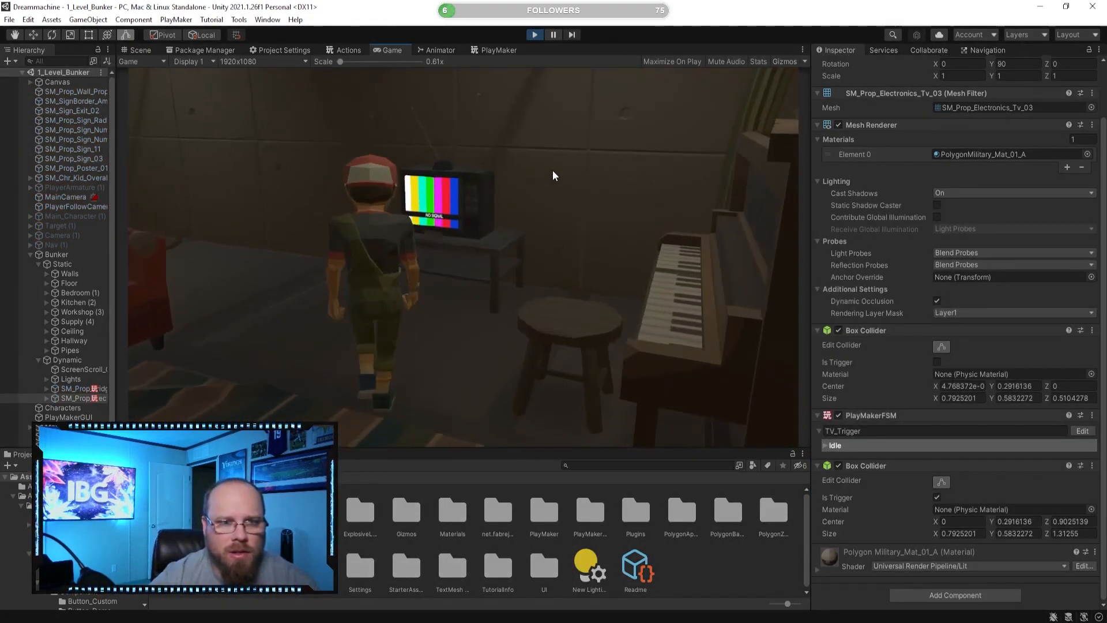
key("w")
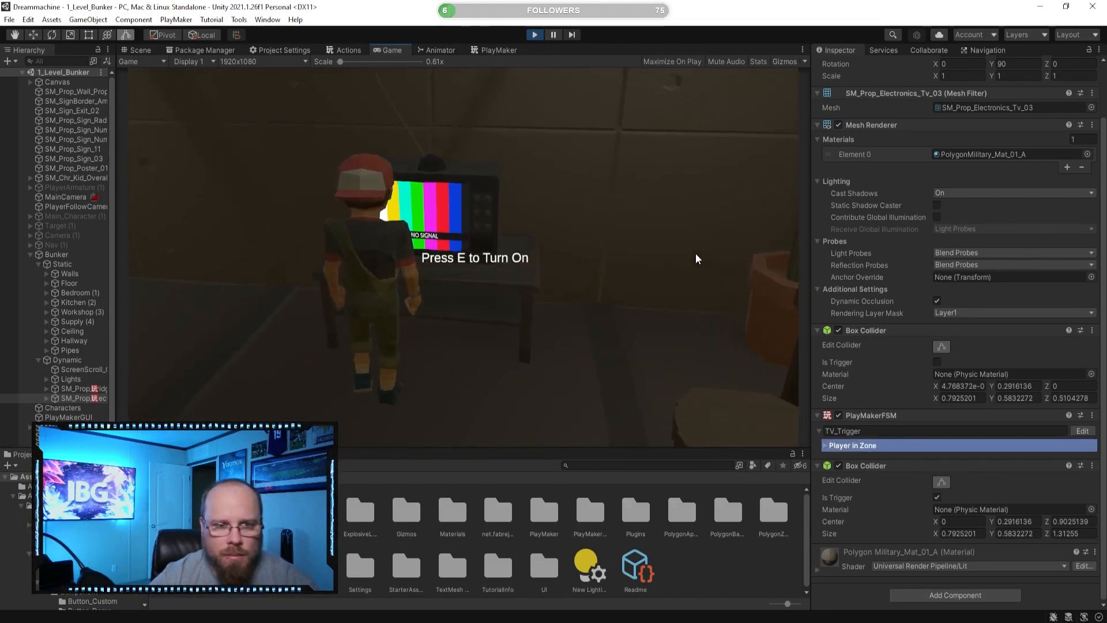
key("e")
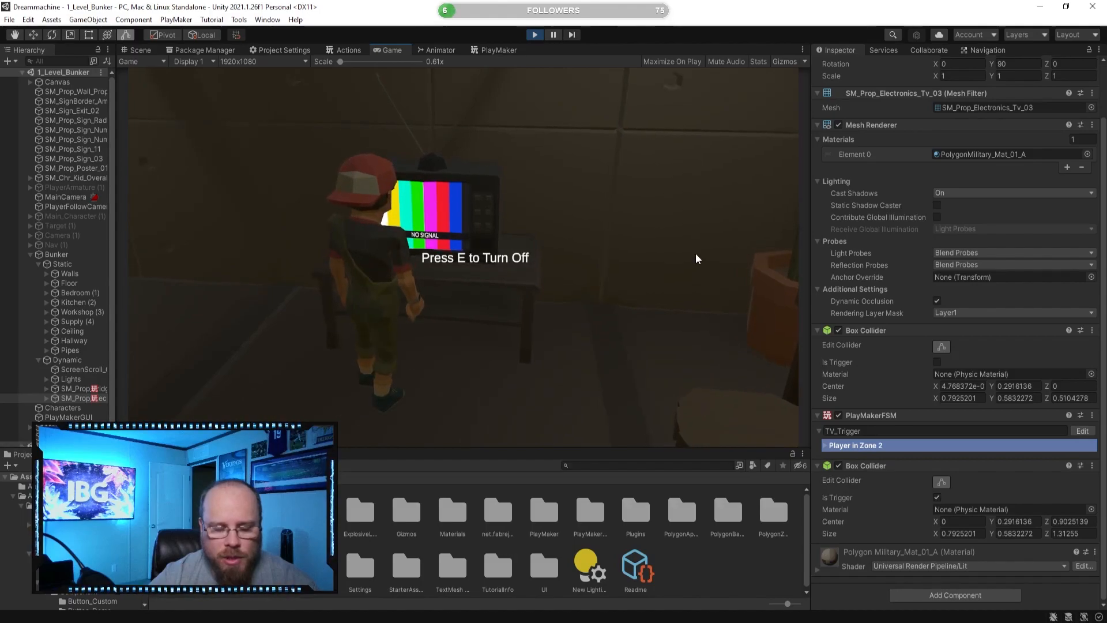
key("e")
key("e")
key("e")
left_click(534, 32)
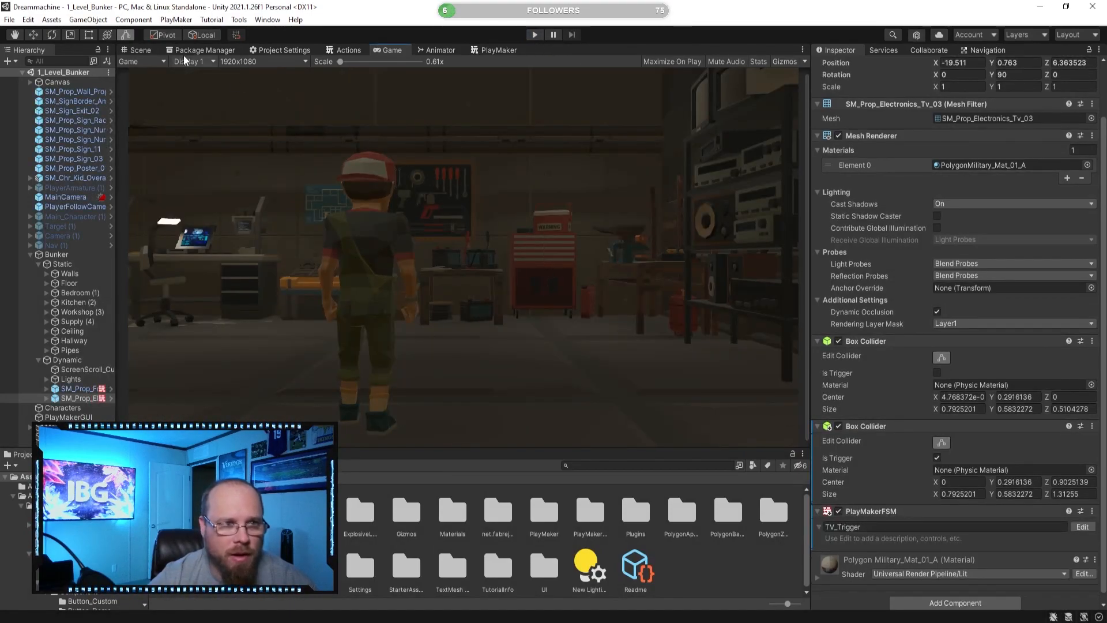
- Rename the Plane child of the SM_Prop_Electronics_Tv_03 television, which shows the NO SIGNAL picture, as TVOn_Plane
left_click(138, 51)
right_click_drag(499, 244, 615, 248)
key("w")
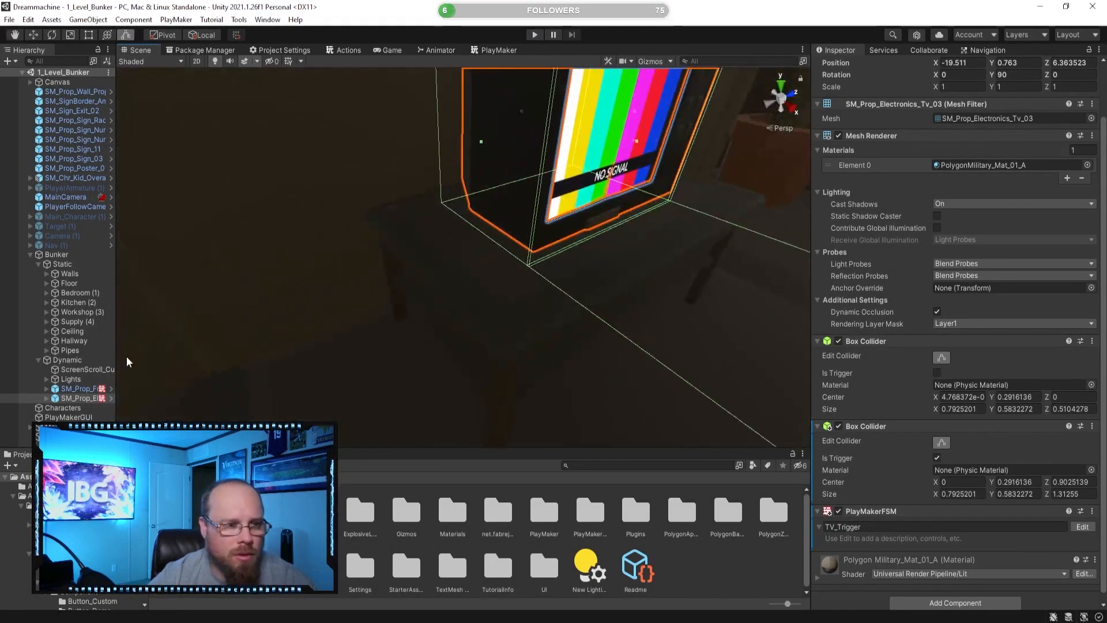
left_click(47, 398)
scroll(81, 375, "down", 1)
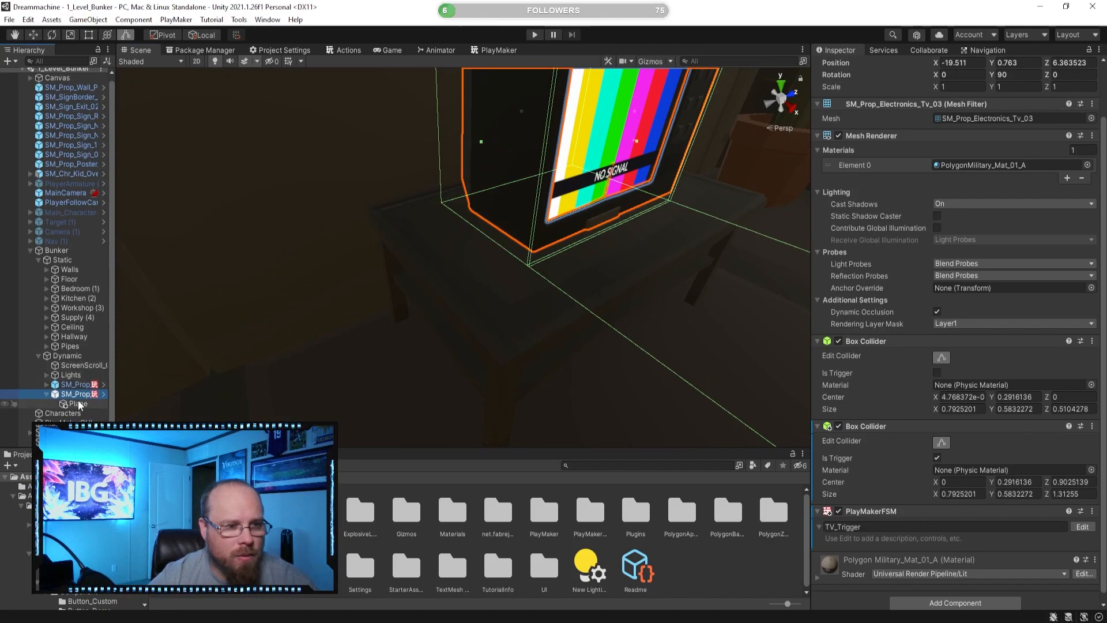
left_click(79, 405)
key("s")
right_click_drag(323, 250, 406, 241)
key("a")
scroll(442, 230, "down", 2)
key("d")
left_click(878, 67)
left_click(879, 66)
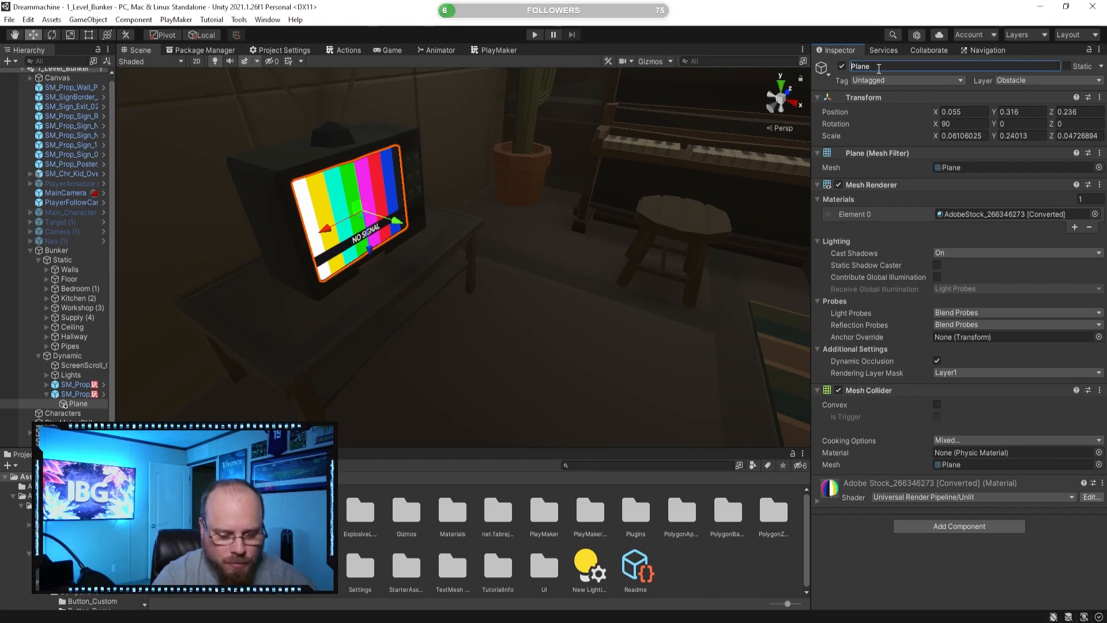
type("On")
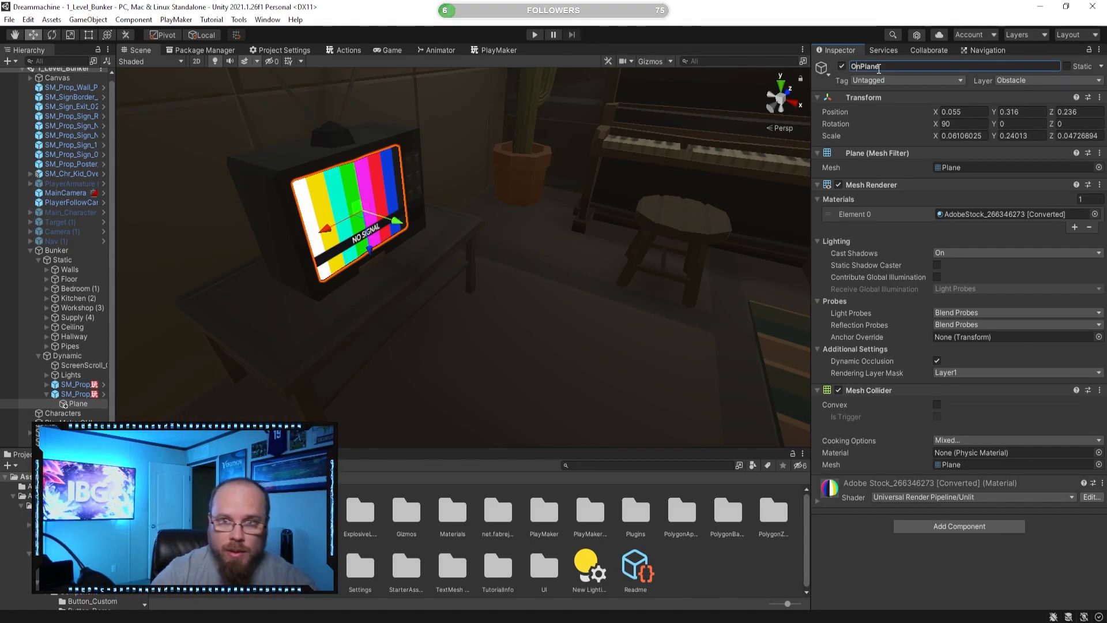
type("TV")
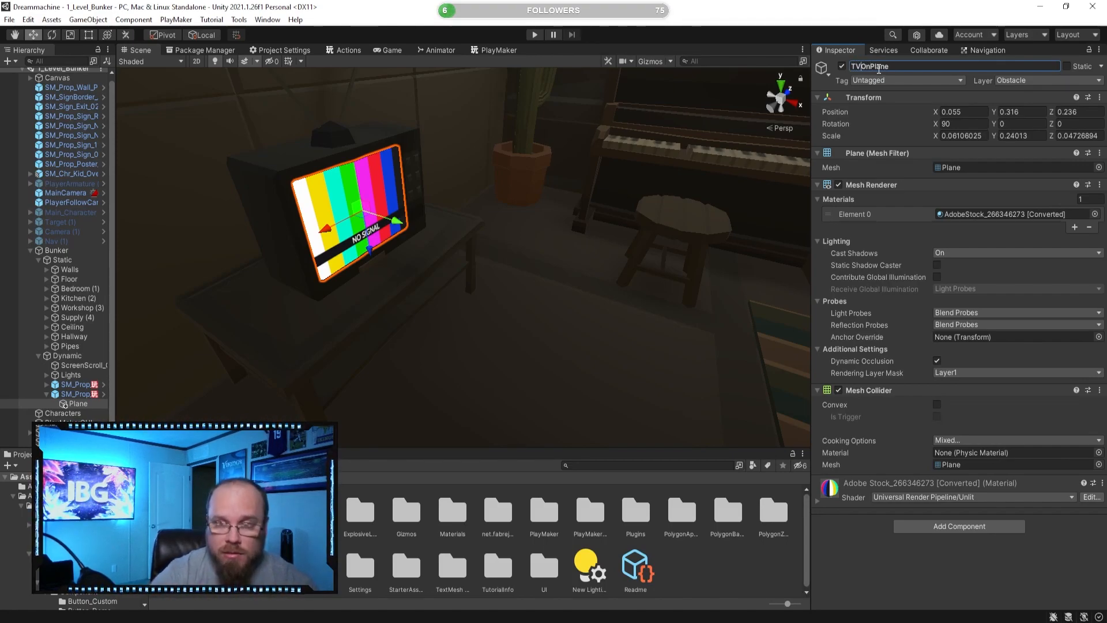
type("_")
key("Return")
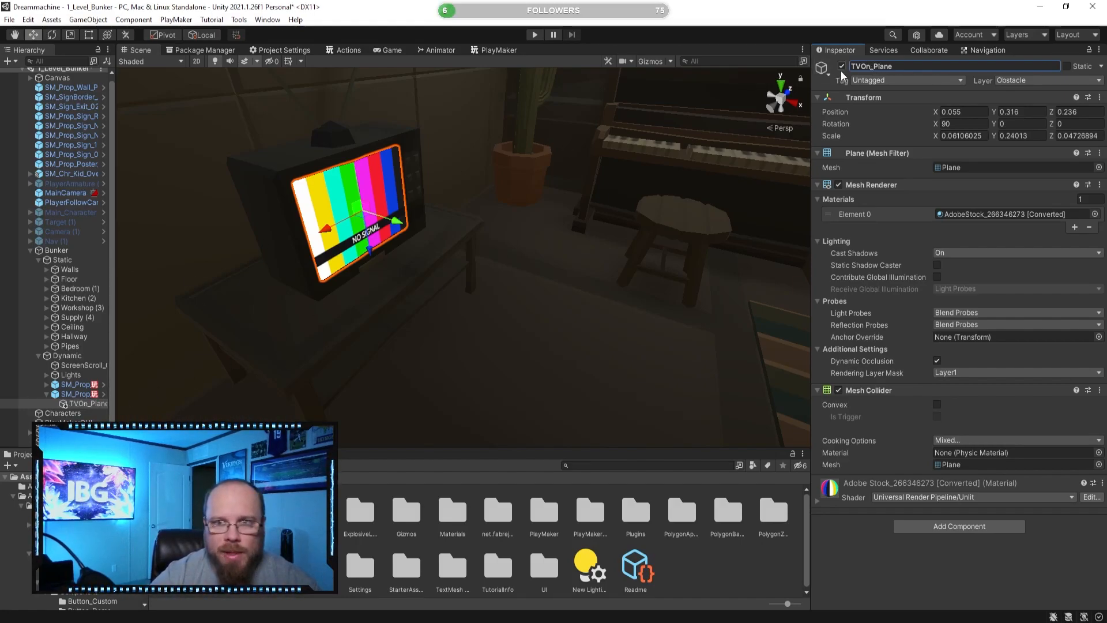
- Toggle TVOn_Plane off and on to compare the television with and without its picture, leaving it active, and reselect the television
left_click(842, 67)
left_click(842, 67)
left_click(842, 67)
left_click(842, 67)
left_click_drag(617, 300, 346, 302, "alt")
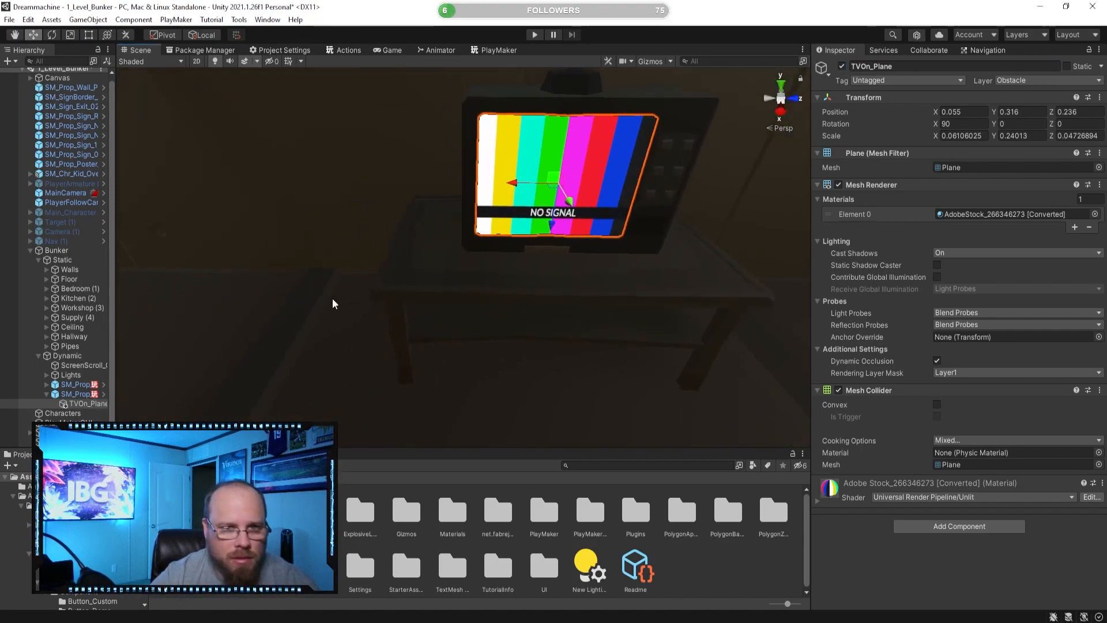
left_click(74, 394)
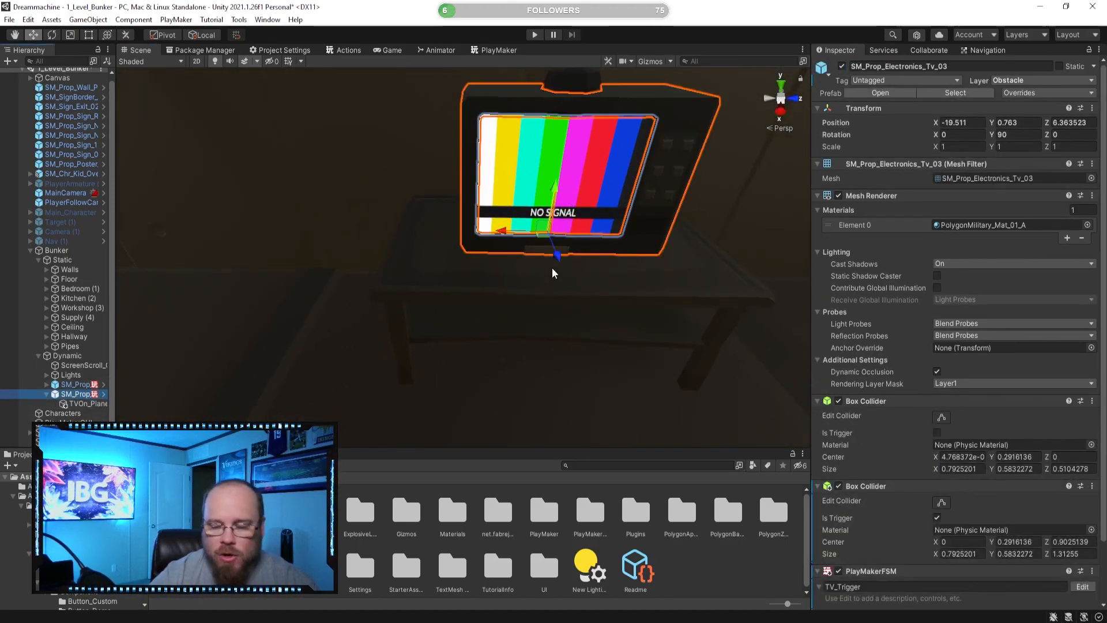
- Add an Activate Game Object action to the On state of the television's TV_Trigger state machine
left_click_drag(554, 268, 487, 296, "alt")
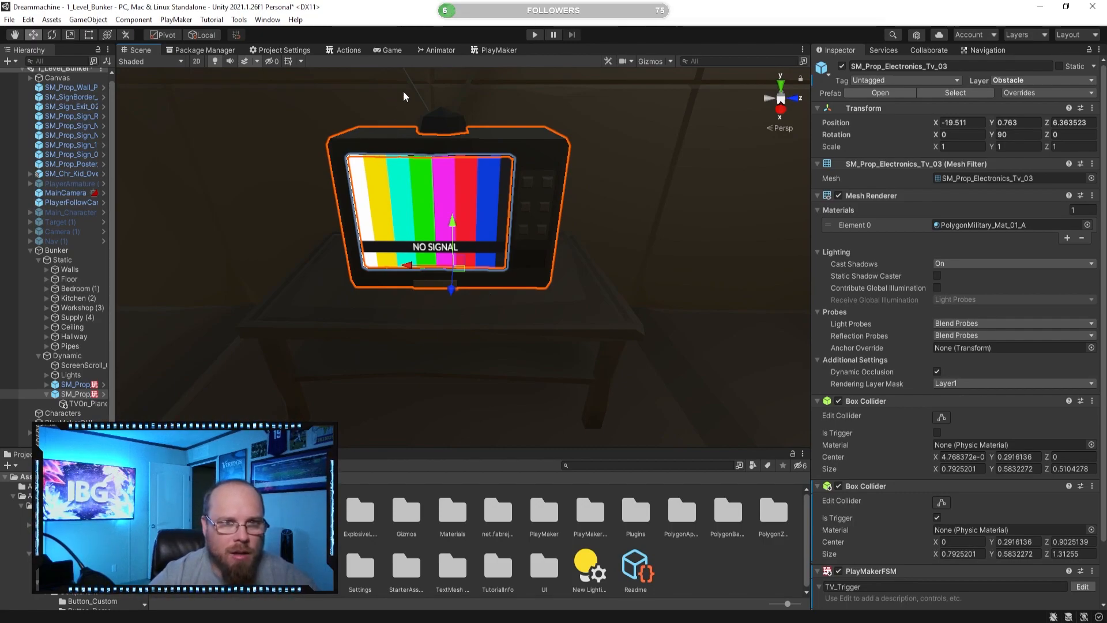
left_click(497, 50)
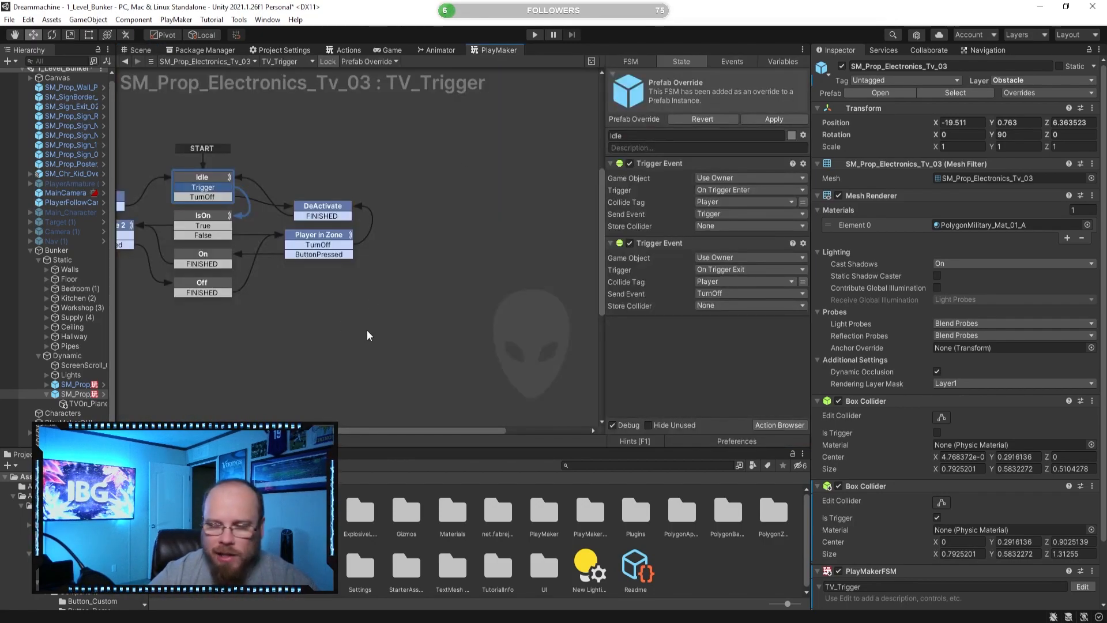
middle_click_drag(345, 374, 382, 375)
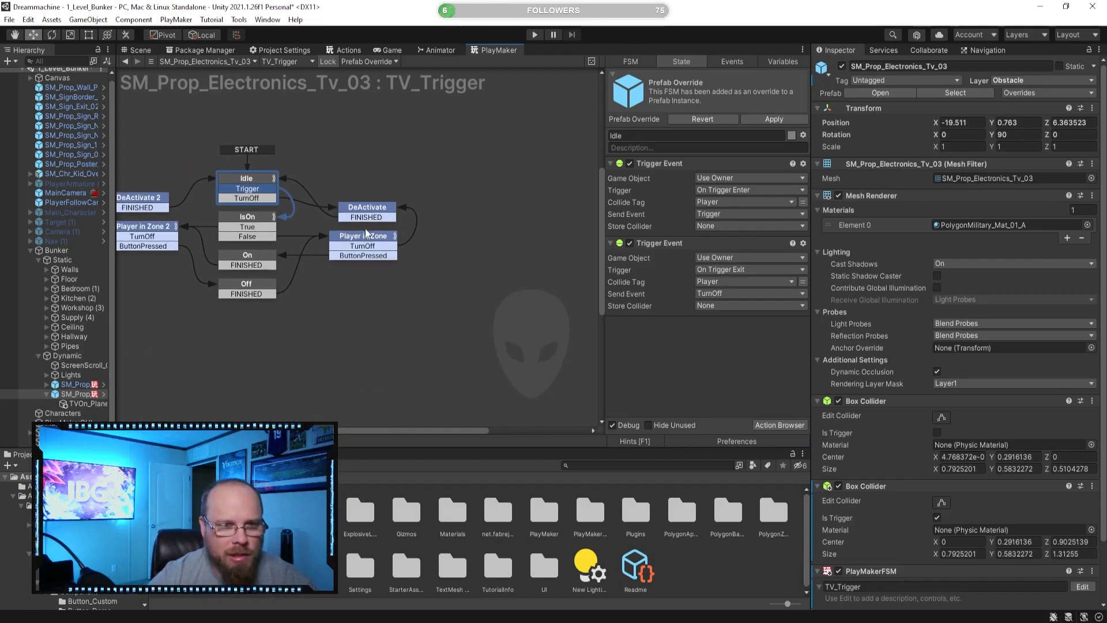
left_click(363, 237)
left_click(262, 258)
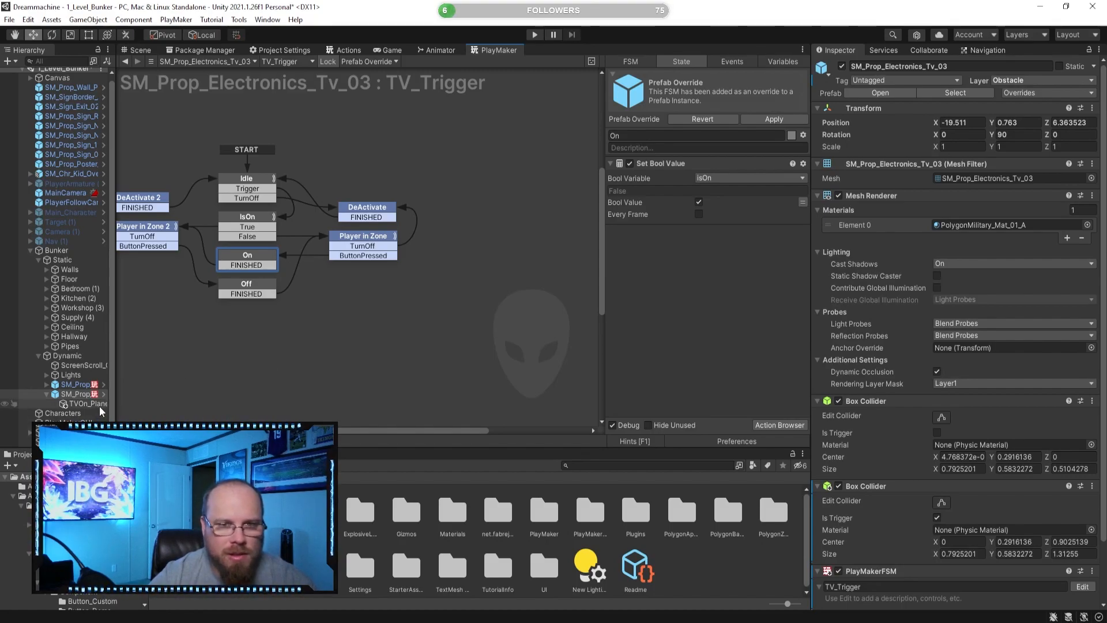
left_click(769, 425)
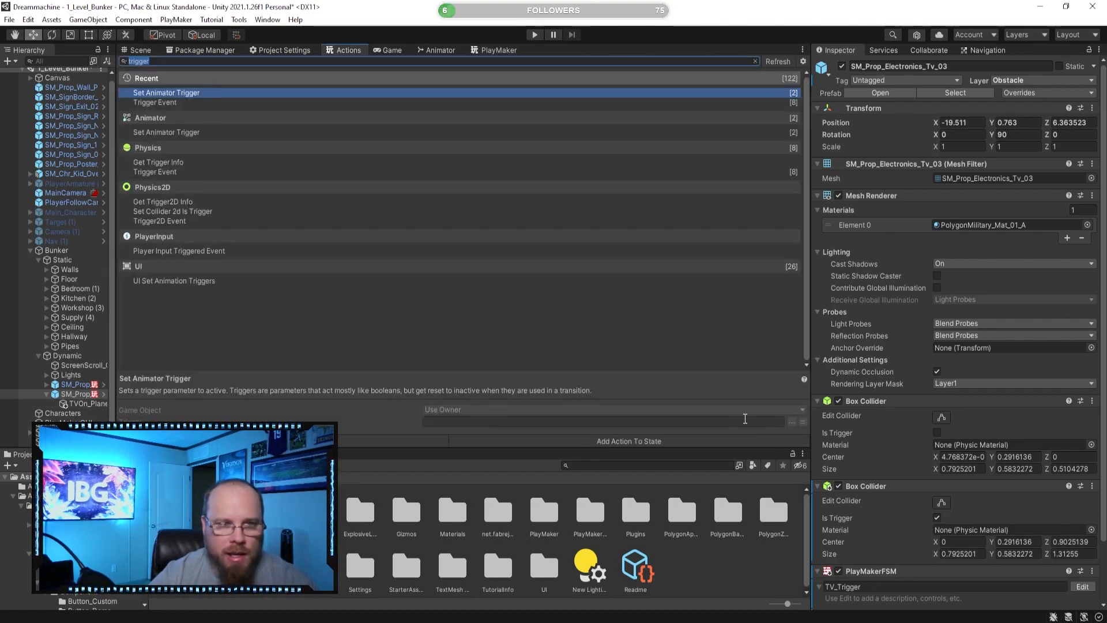
type("ac")
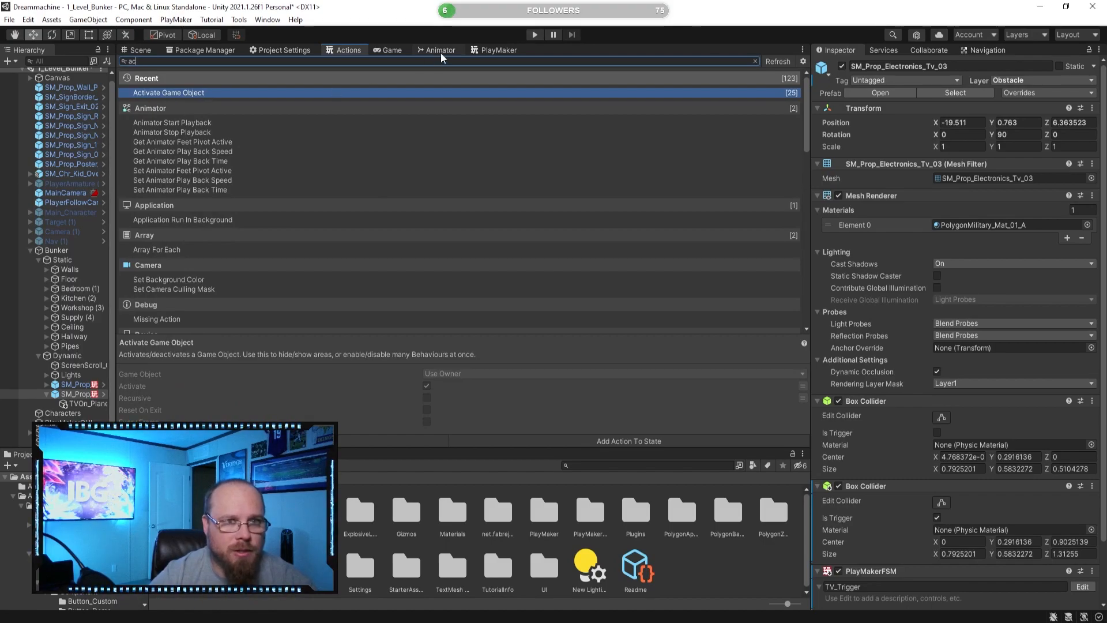
left_click(501, 53)
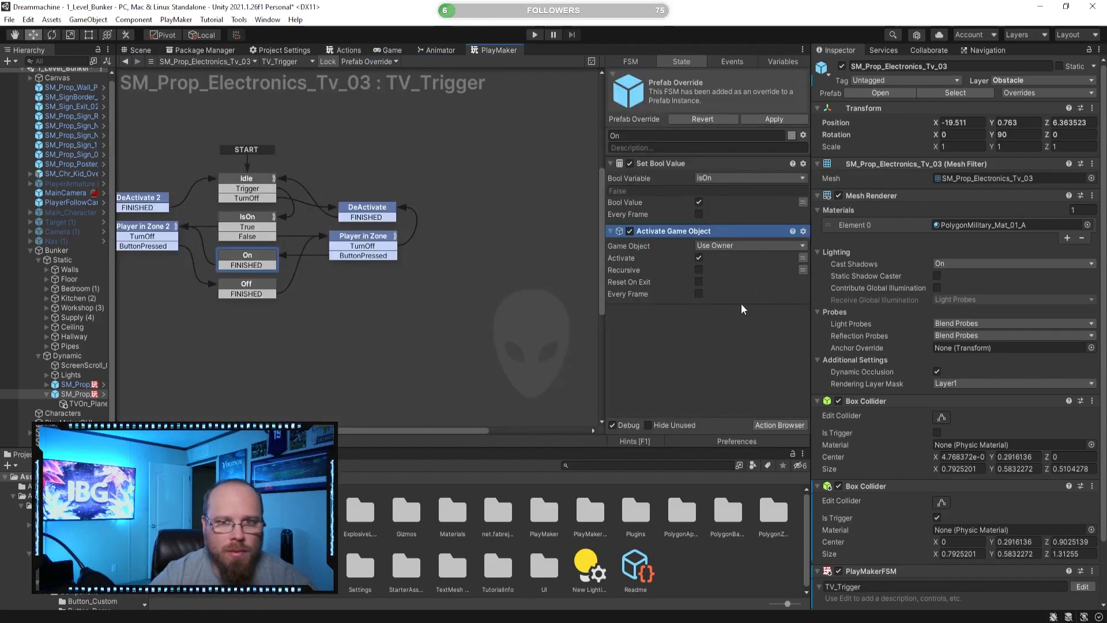
- Point the On state's Activate Game Object action at the specified object TVOn_Plane, and colour the On state blue
left_click(717, 248)
left_click(721, 269)
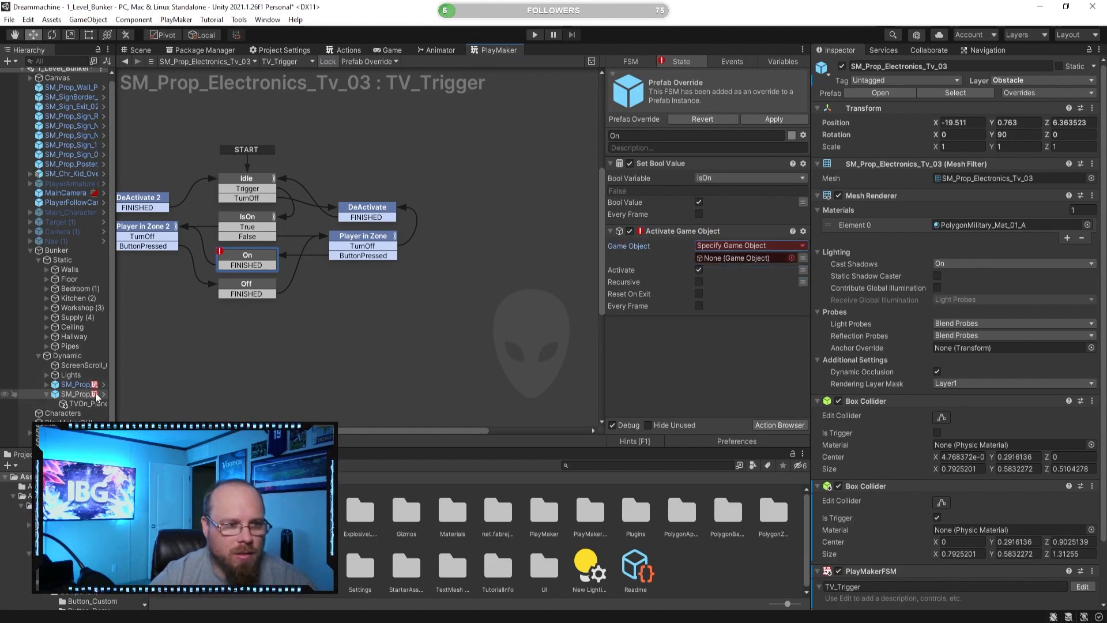
left_click_drag(87, 406, 708, 260)
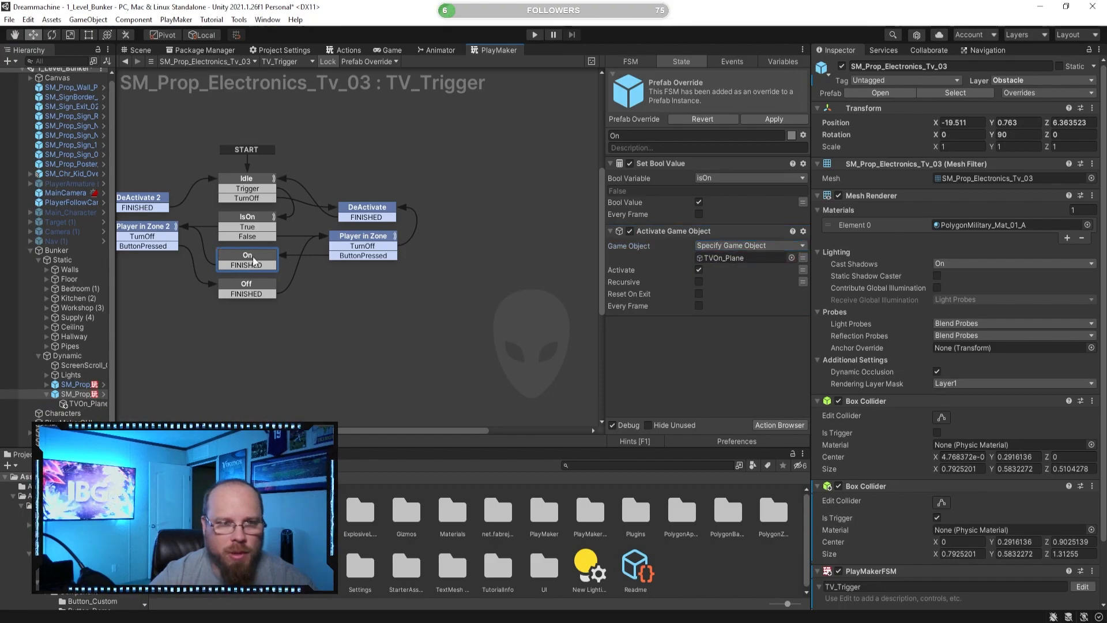
left_click(793, 136)
left_click(819, 154)
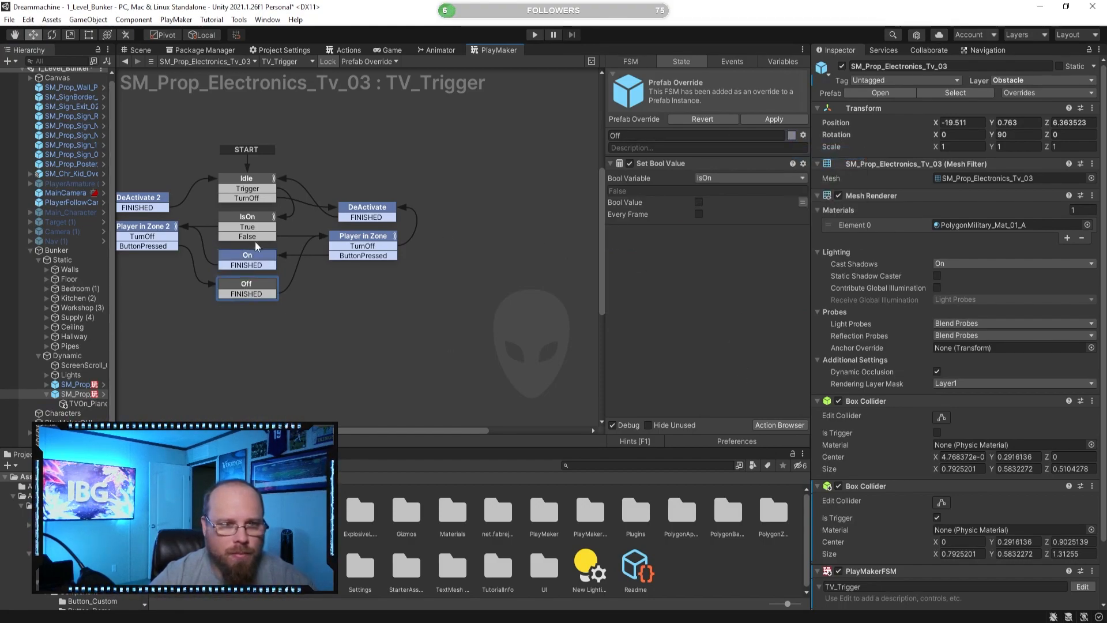
- Copy the TVOn_Plane activation action to the Off state with Activate turned off, and set the isOn variable's value to true
left_click(676, 229)
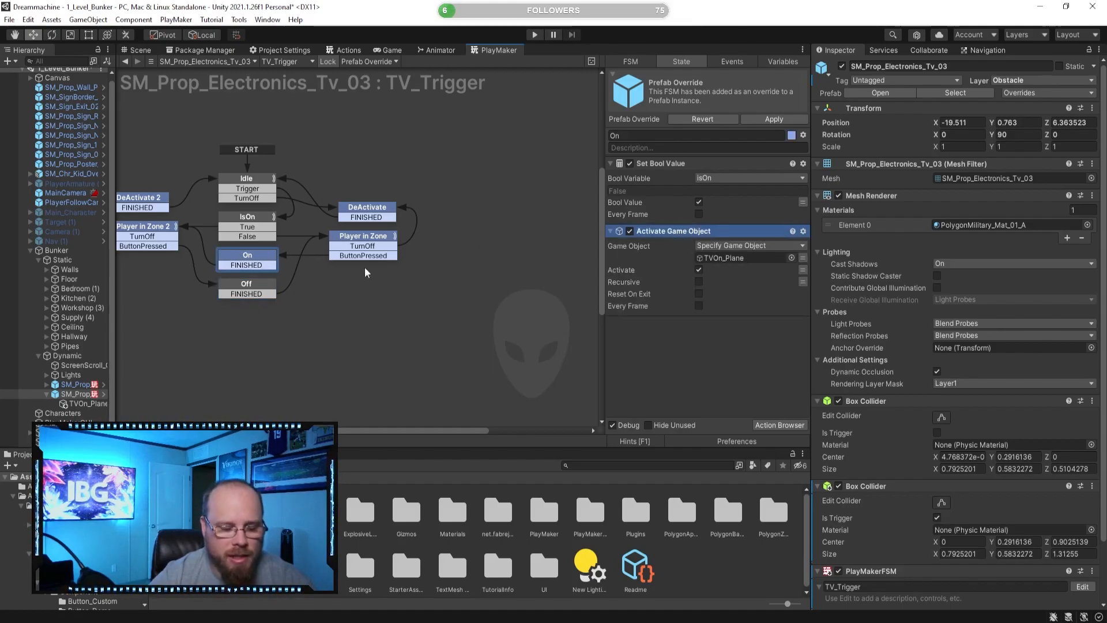
left_click(259, 287)
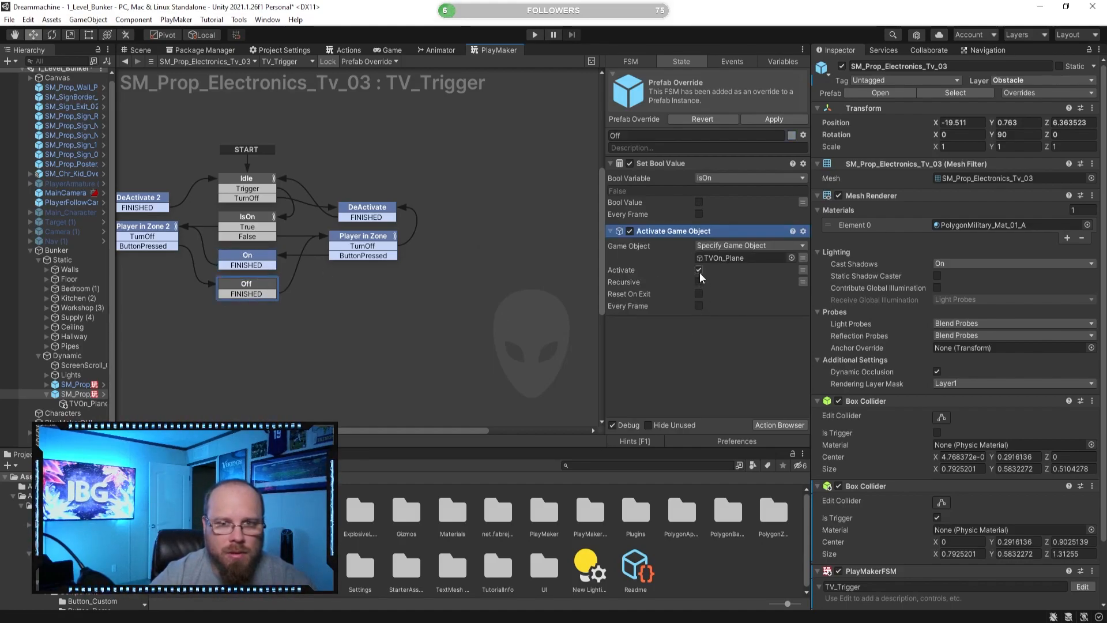
left_click(370, 316)
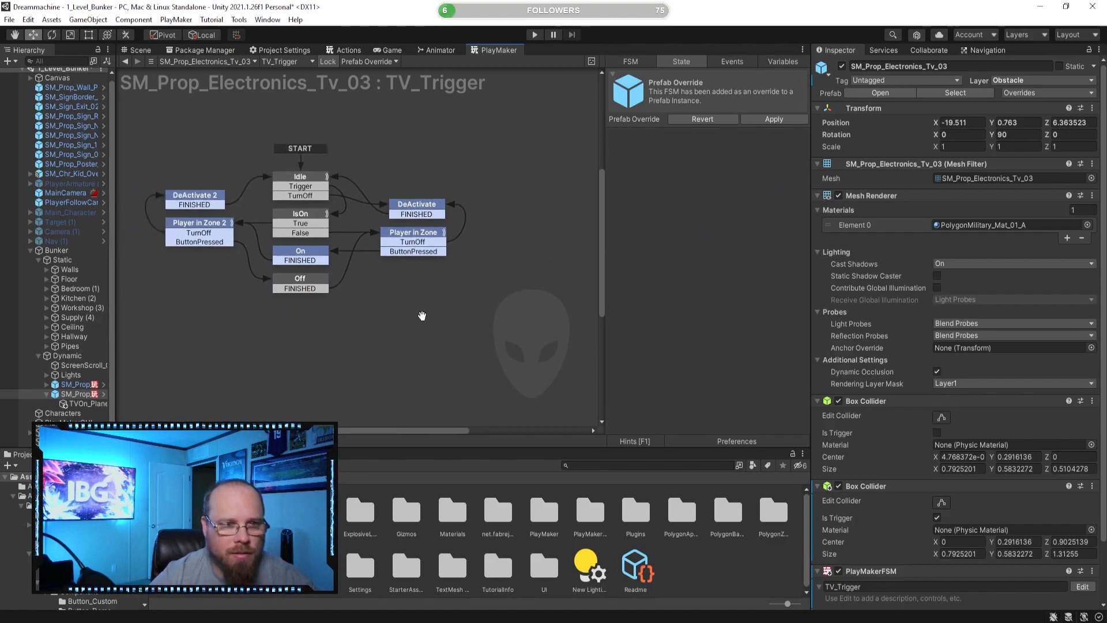
left_click(784, 61)
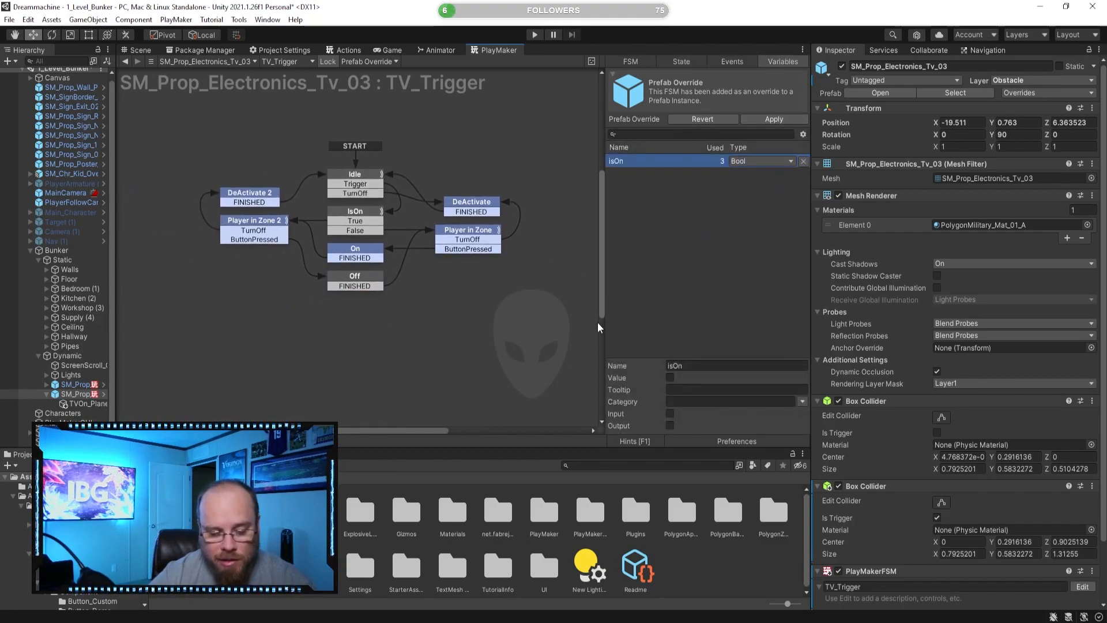
left_click(670, 377)
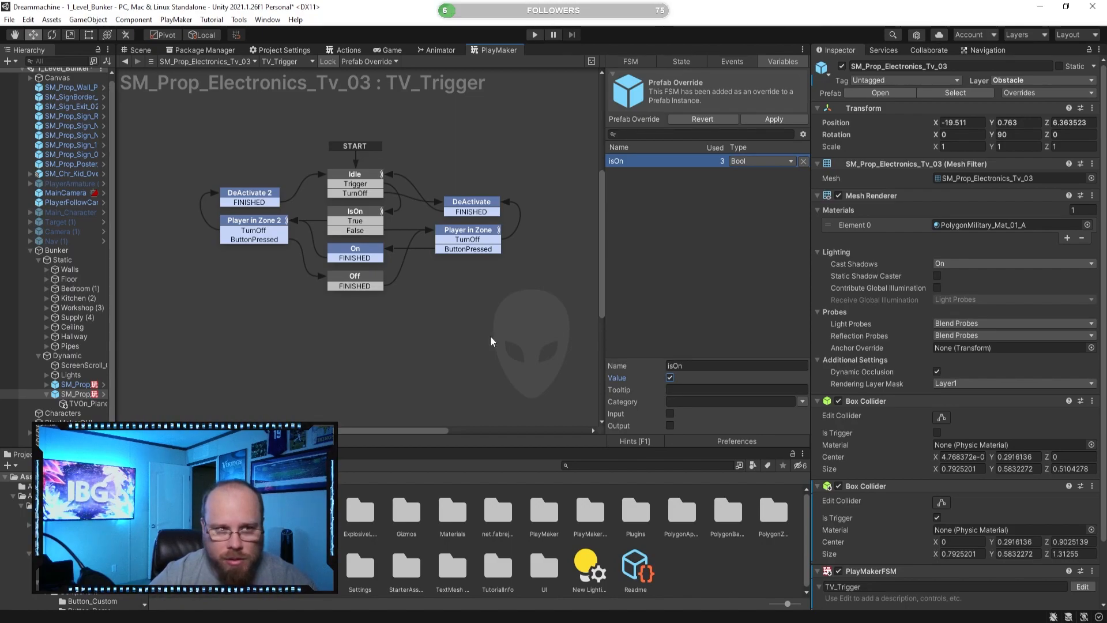
- Play-test switching the television's NO SIGNAL picture off and on repeatedly with the character beside it, and stop the game
left_click(536, 35)
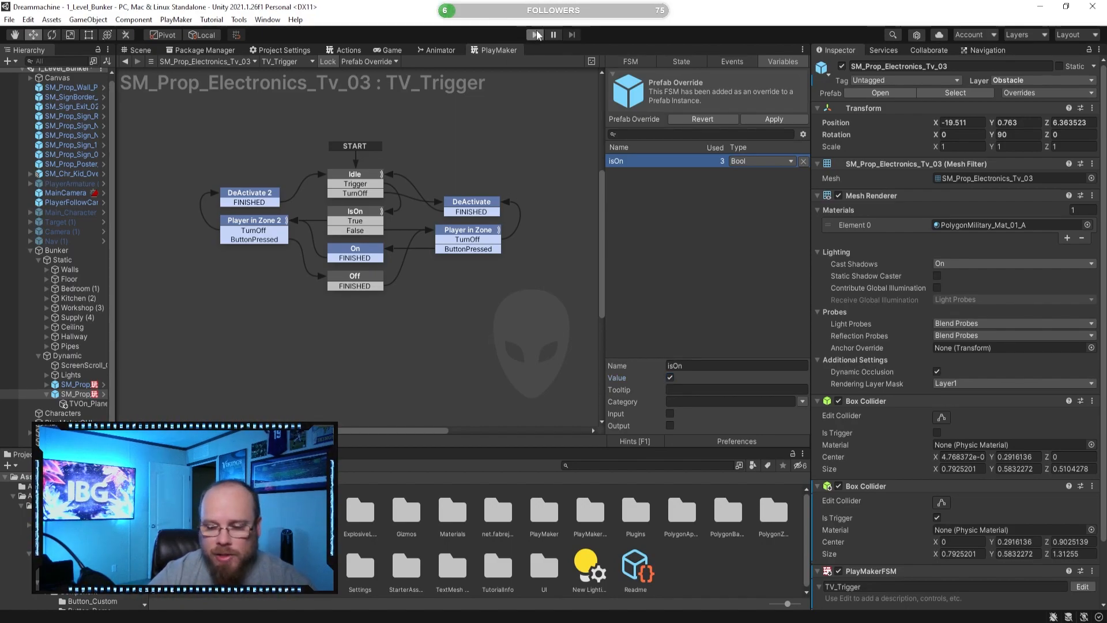
key("w")
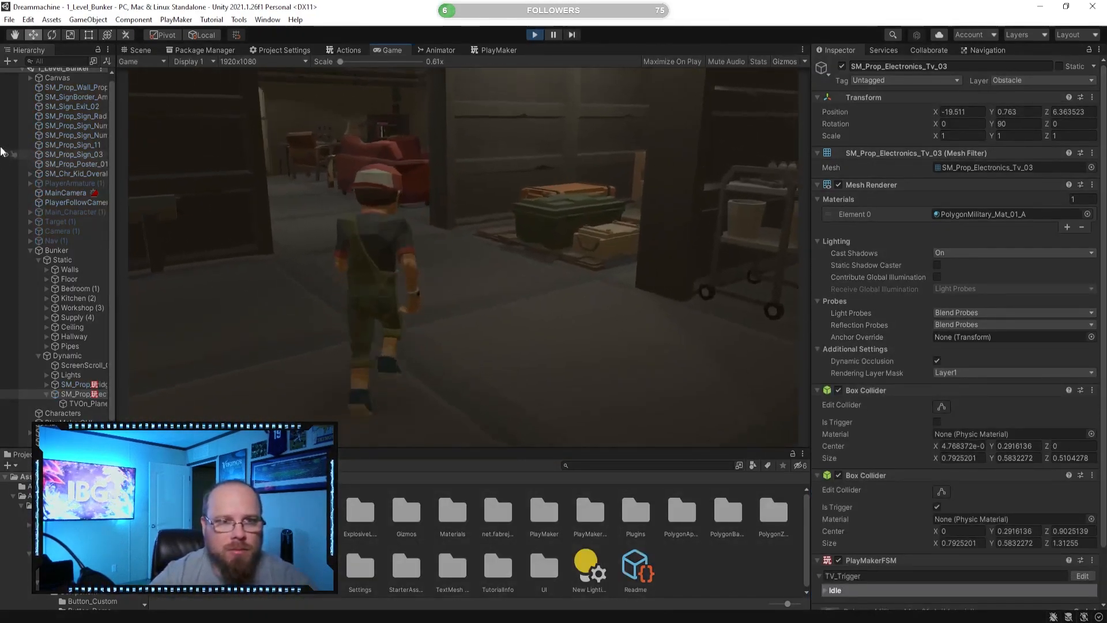
key("w")
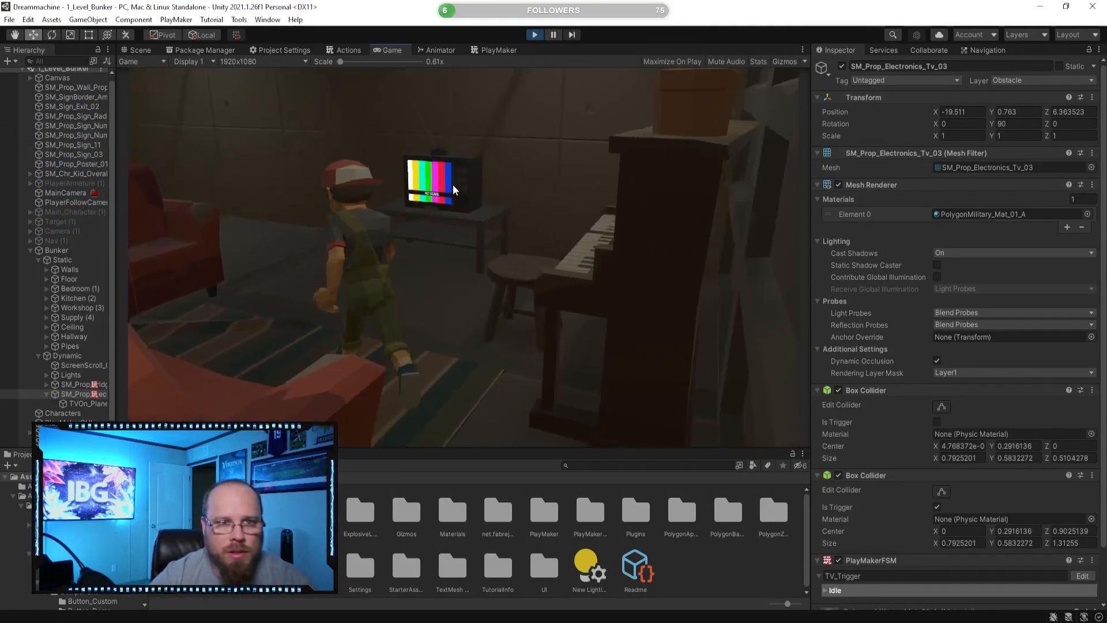
key("e")
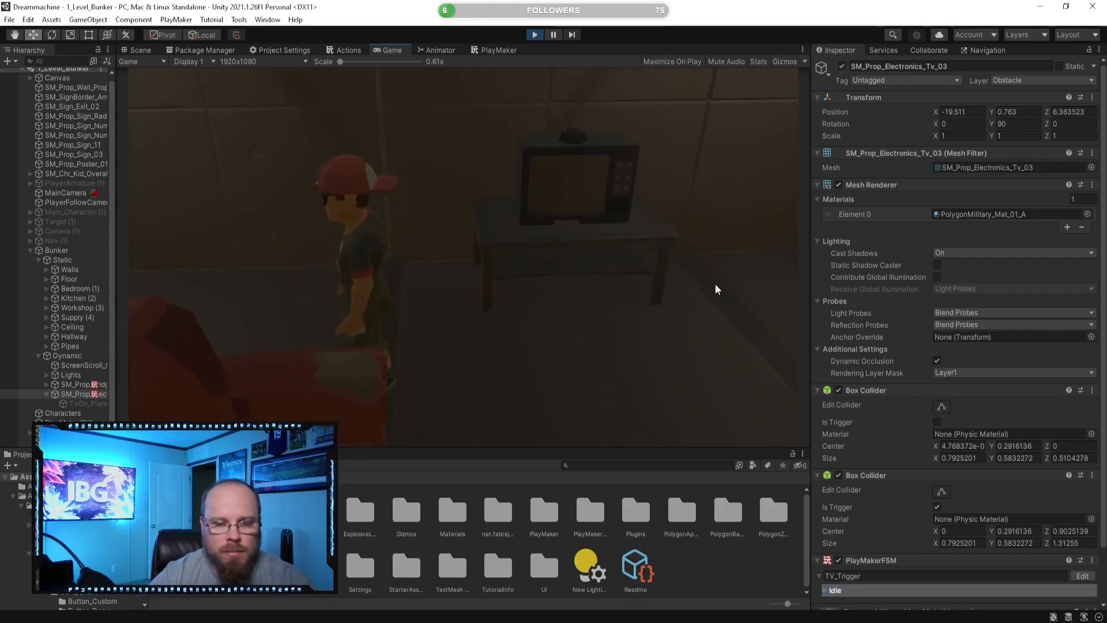
key("e")
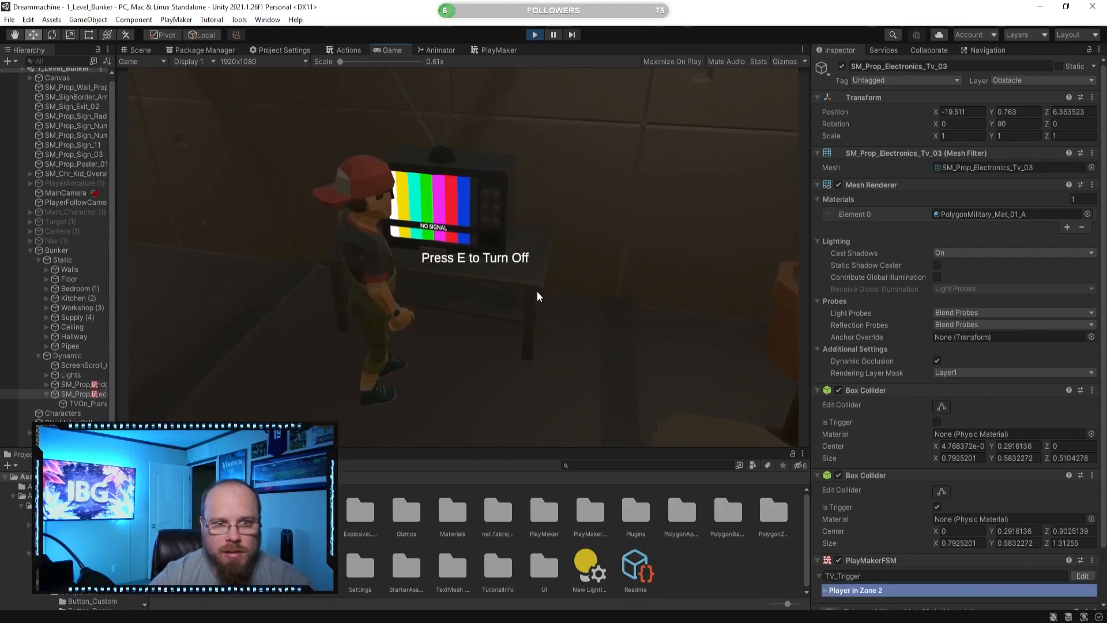
key("e")
key("e")
key("e")
key("e")
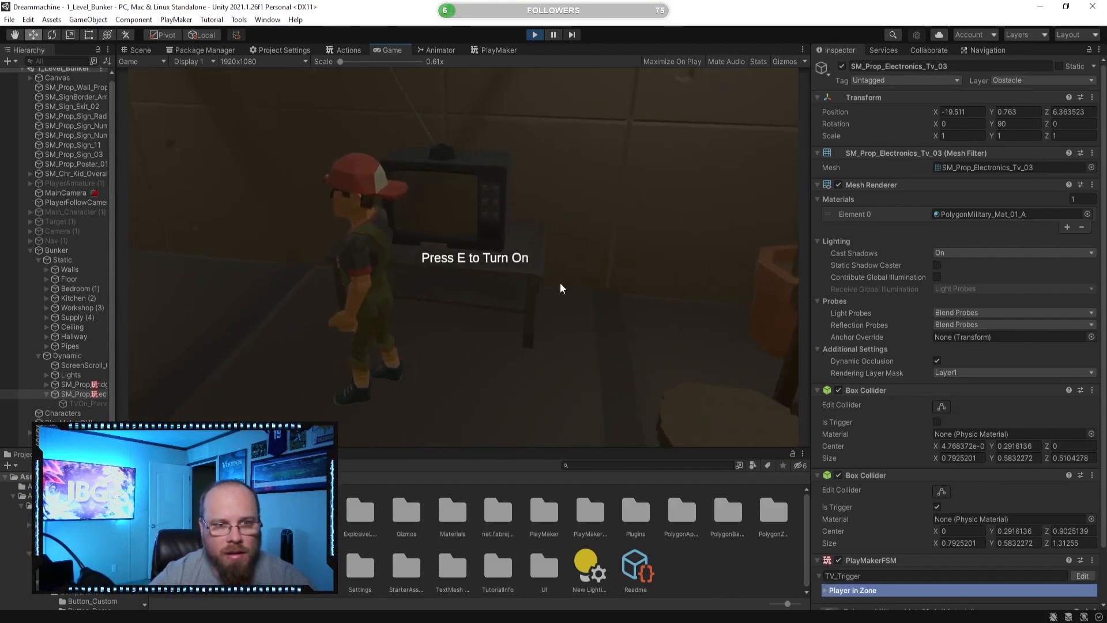
key("e")
key("e")
key("e")
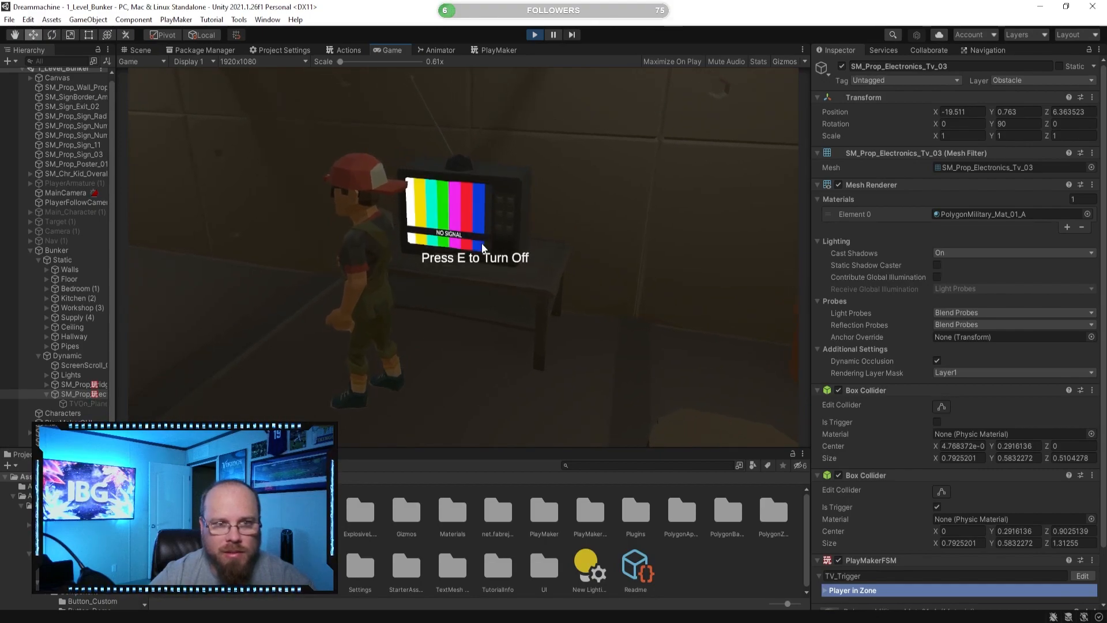
key("a")
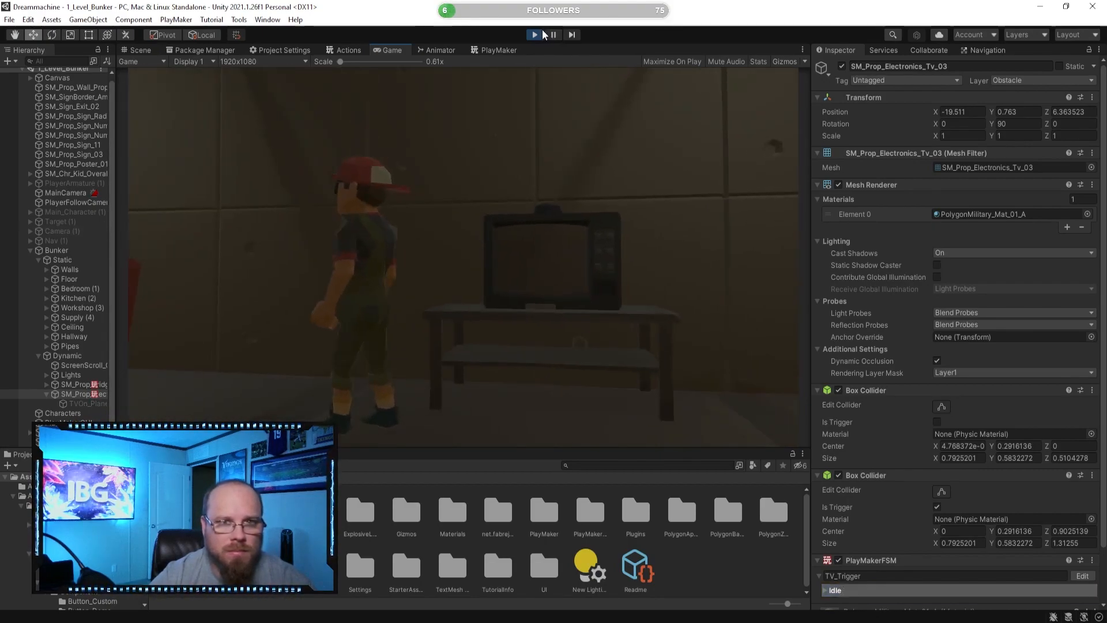
left_click(535, 34)
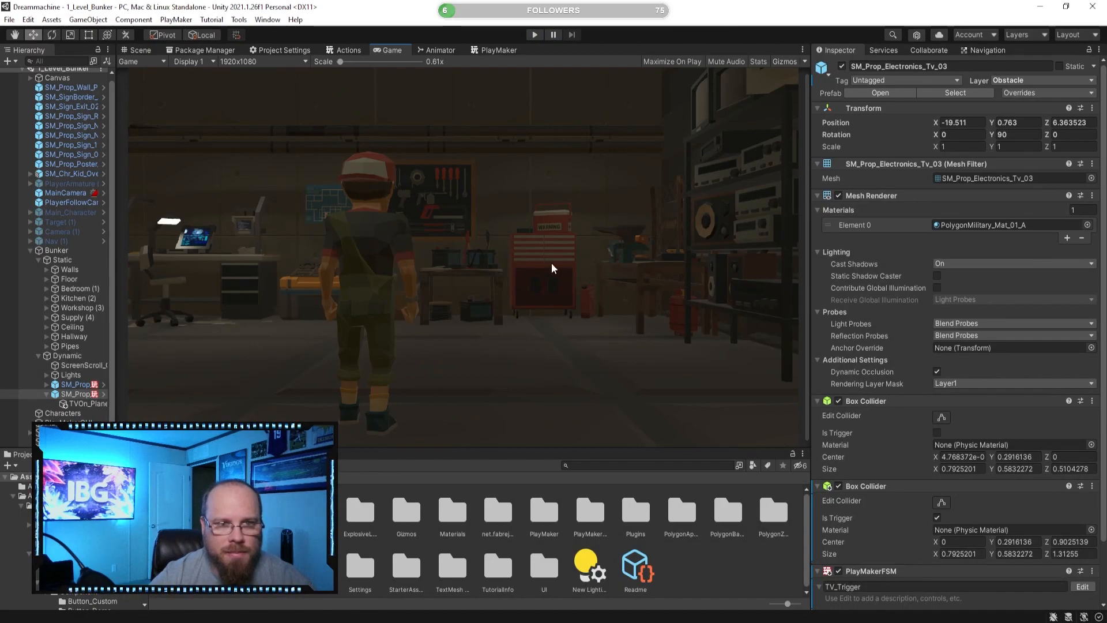
- Look over the bunker's living area in the scene, from the television and piano to the radio on the lamp table
left_click(146, 51)
right_click_drag(552, 262, 542, 242)
scroll(440, 252, "down", 5)
left_click(397, 270)
key("w")
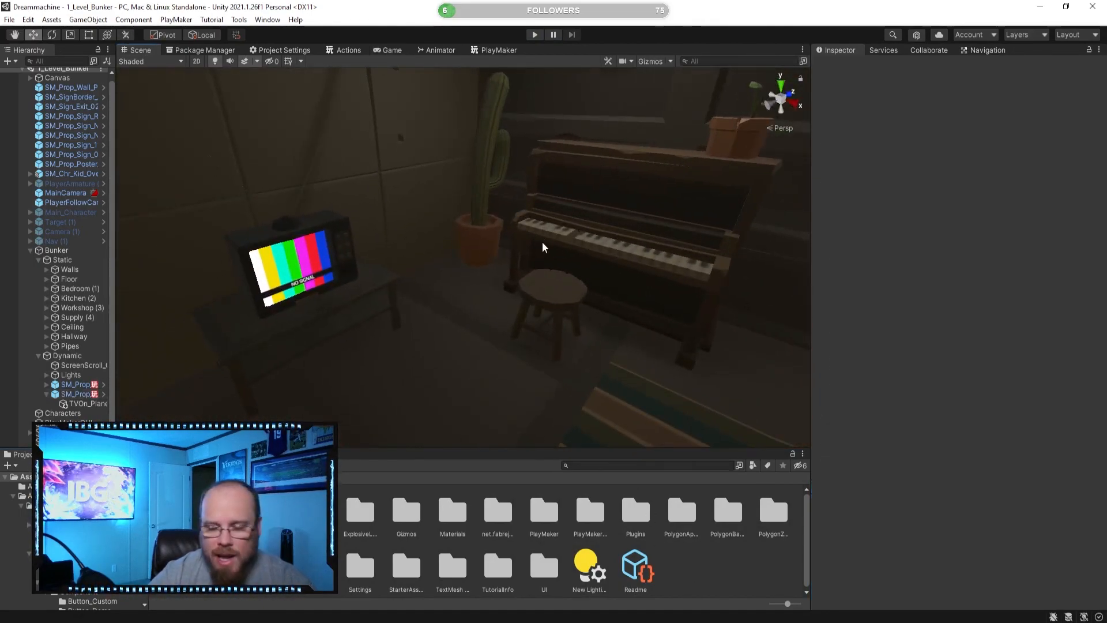
mouse_move(340, 267)
right_mouse_down()
mouse_move(346, 304)
mouse_move(433, 279)
mouse_move(355, 302)
mouse_move(361, 286)
mouse_move(284, 274)
mouse_move(368, 287)
mouse_move(347, 272)
right_mouse_up()
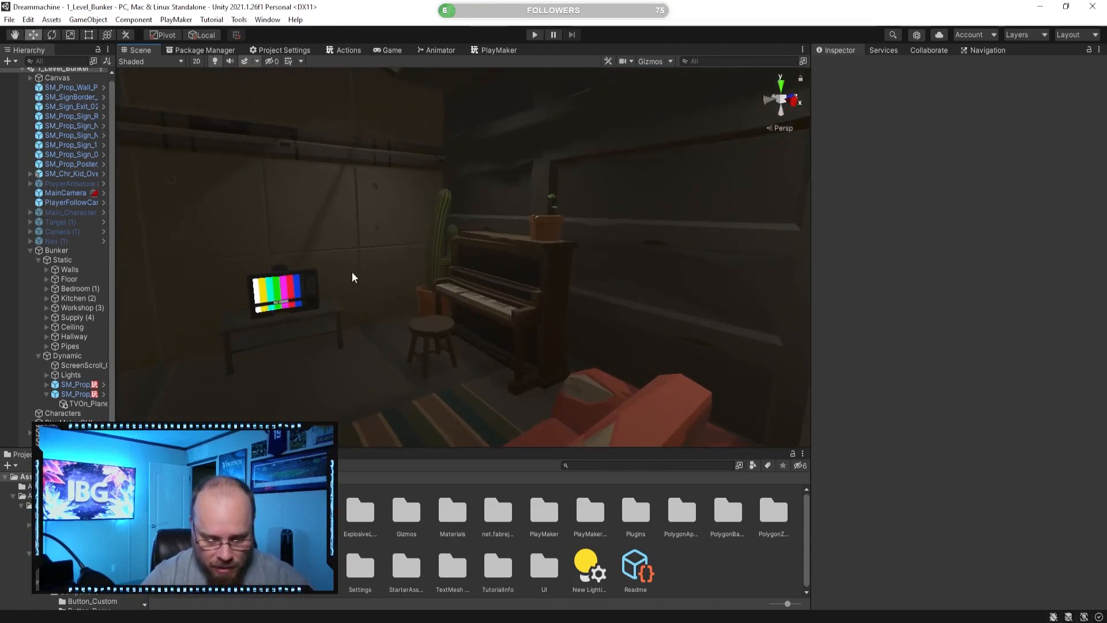
right_click_drag(509, 301, 383, 321)
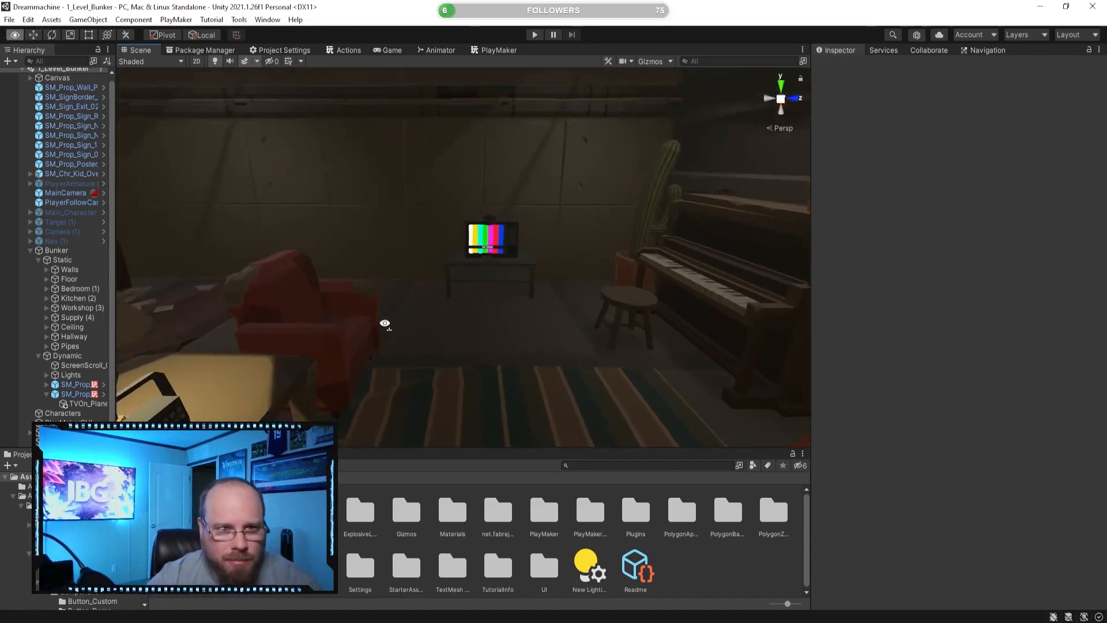
left_click(46, 395)
right_click_drag(437, 270, 316, 297)
right_click_drag(539, 283, 480, 283)
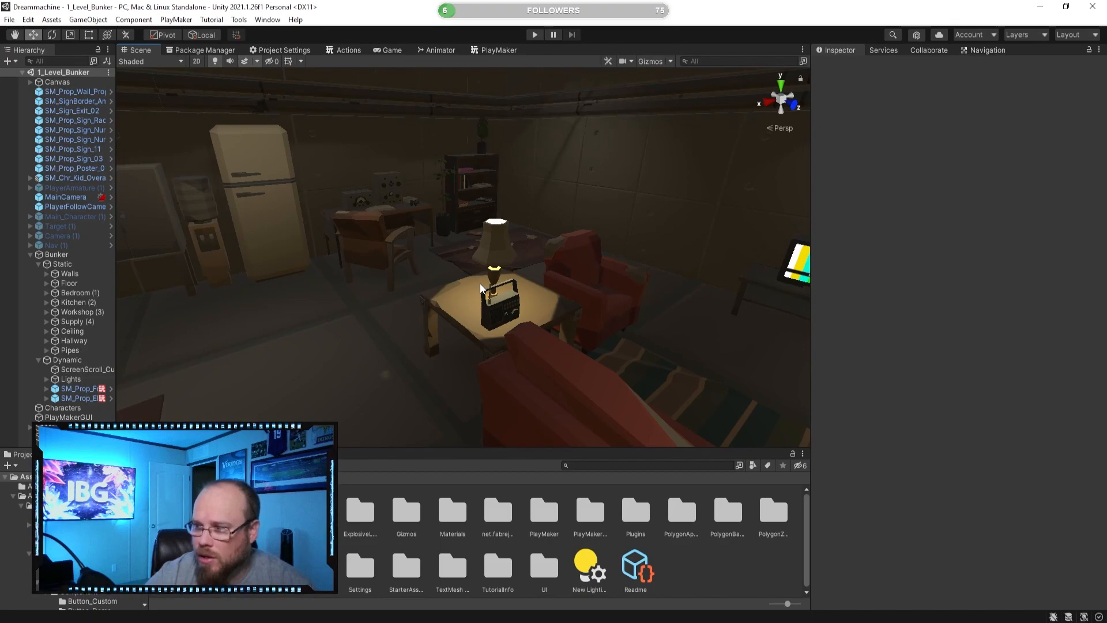
right_click_drag(480, 283, 580, 304)
key("w")
key("s")
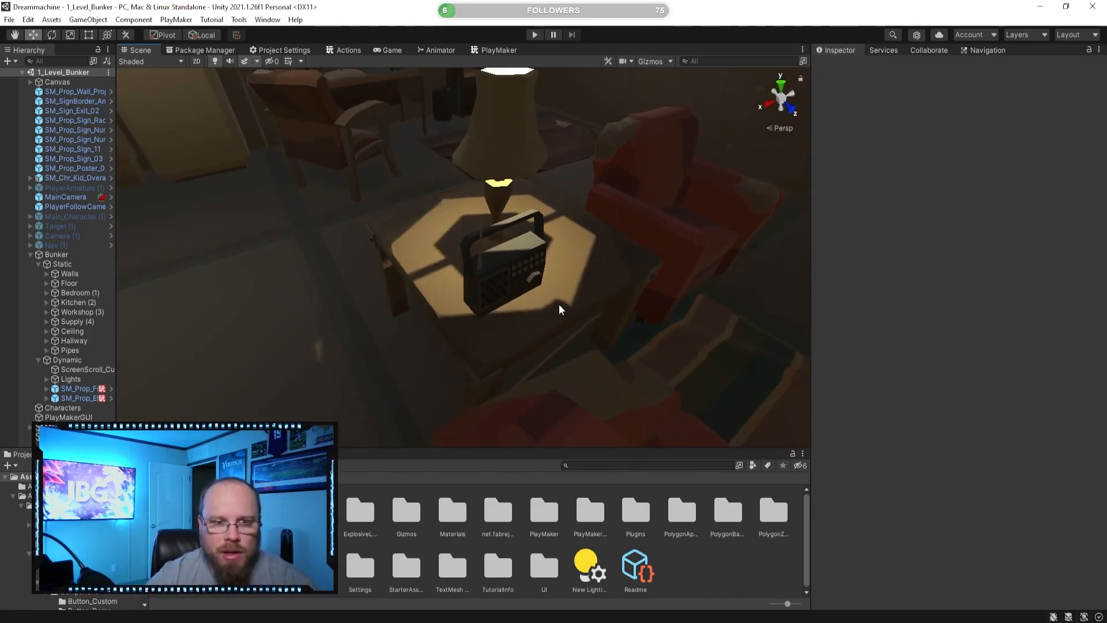
- Move the SM_Prop_Radio_01 radio on the lamp table from the static Kitchen (2) group into the Dynamic group
right_click_drag(513, 278, 490, 279)
key("s")
left_click(454, 262)
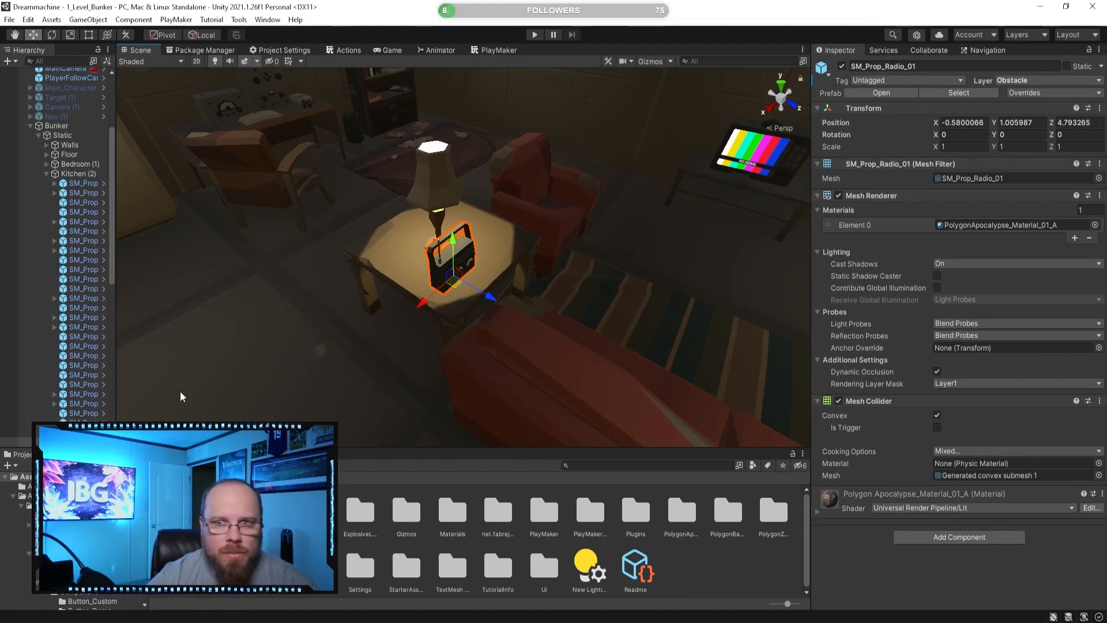
scroll(92, 387, "down", 3)
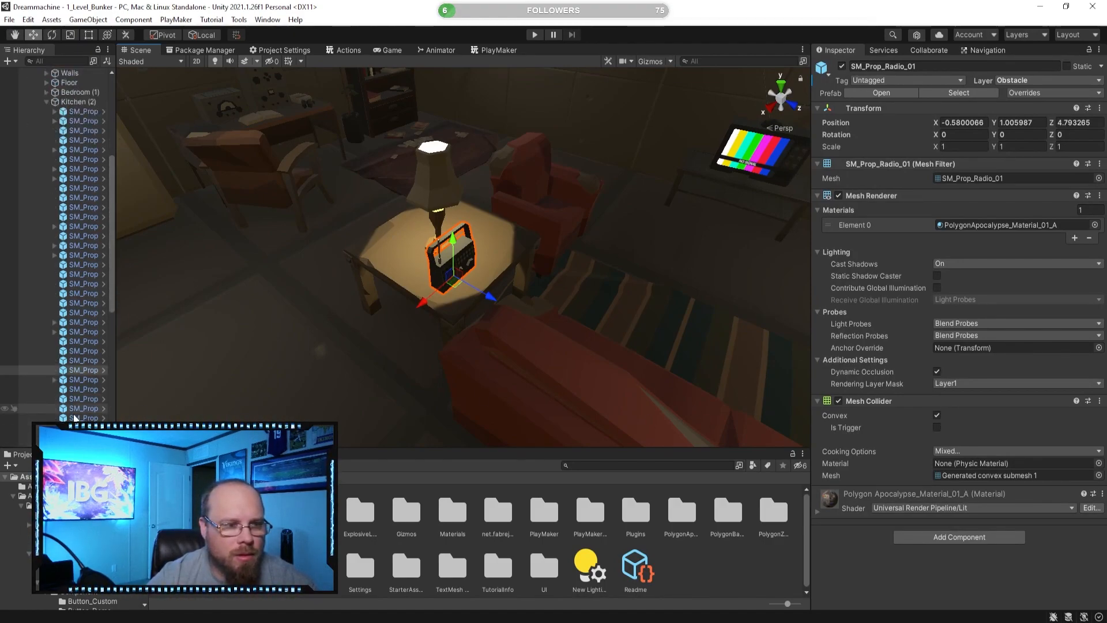
left_click(80, 372)
scroll(57, 242, "down", 3)
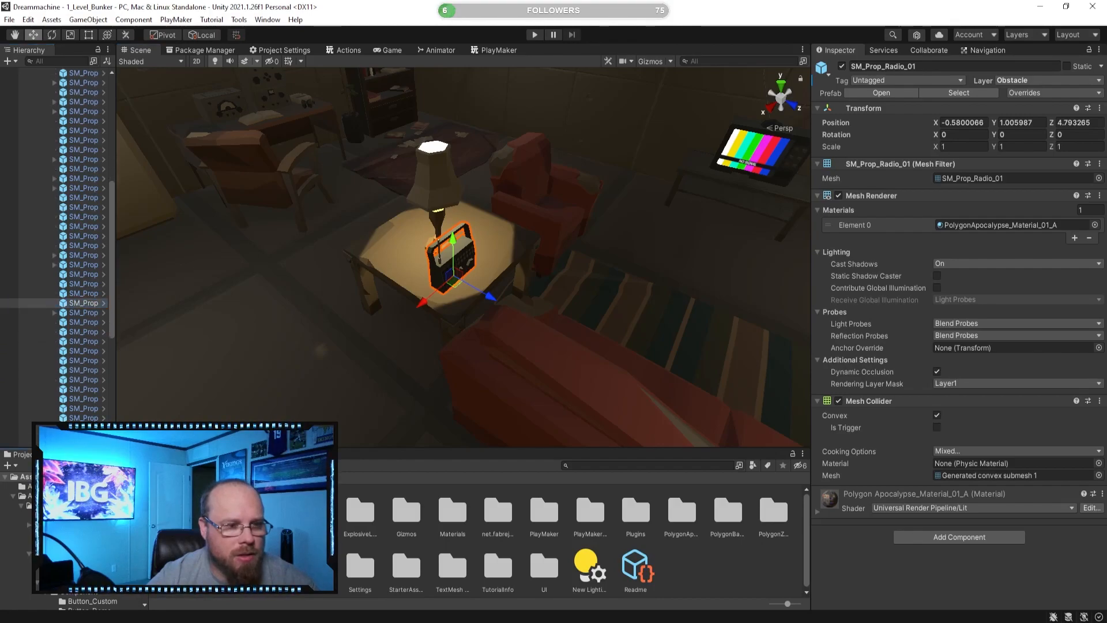
scroll(57, 242, "down", 10)
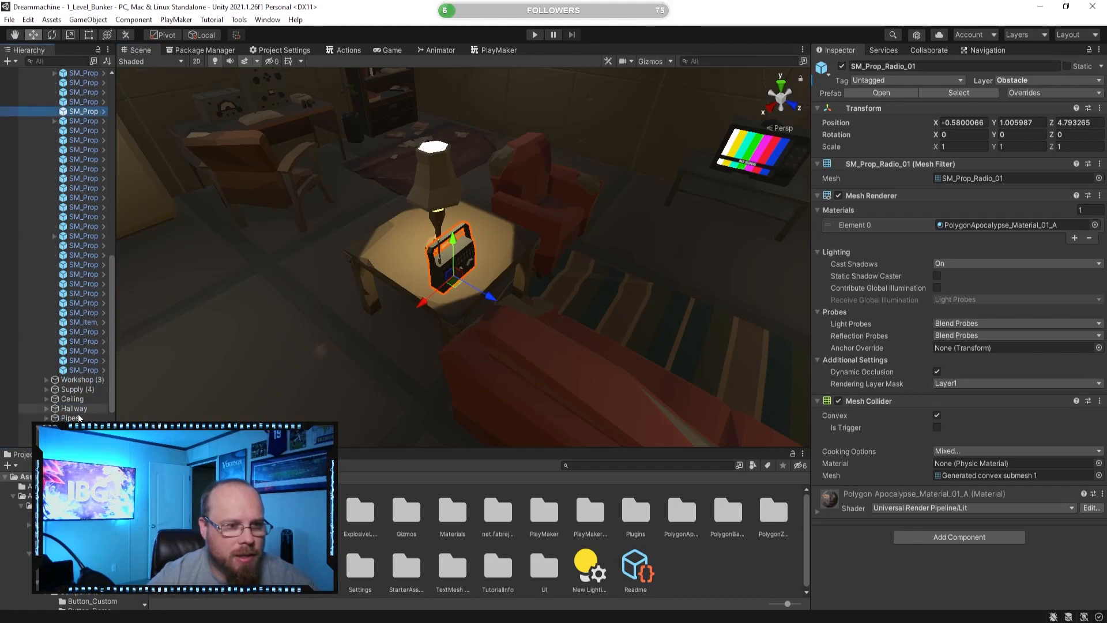
left_click_drag(67, 439, 67, 366)
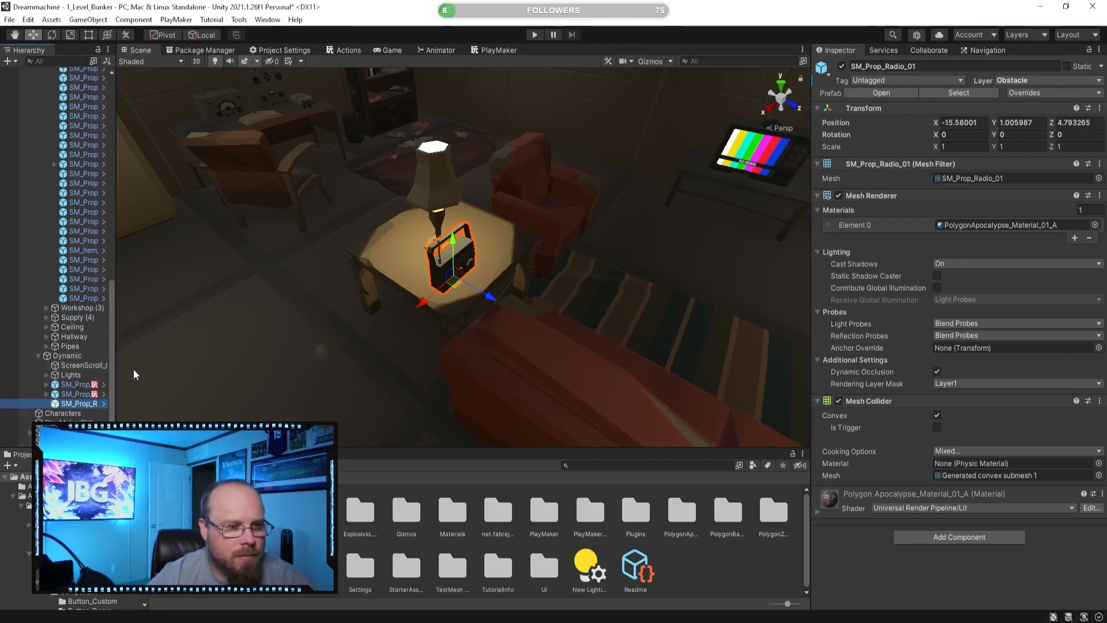
- Add a Box Collider component to the SM_Prop_Radio_01 radio
left_click(959, 537)
type("box")
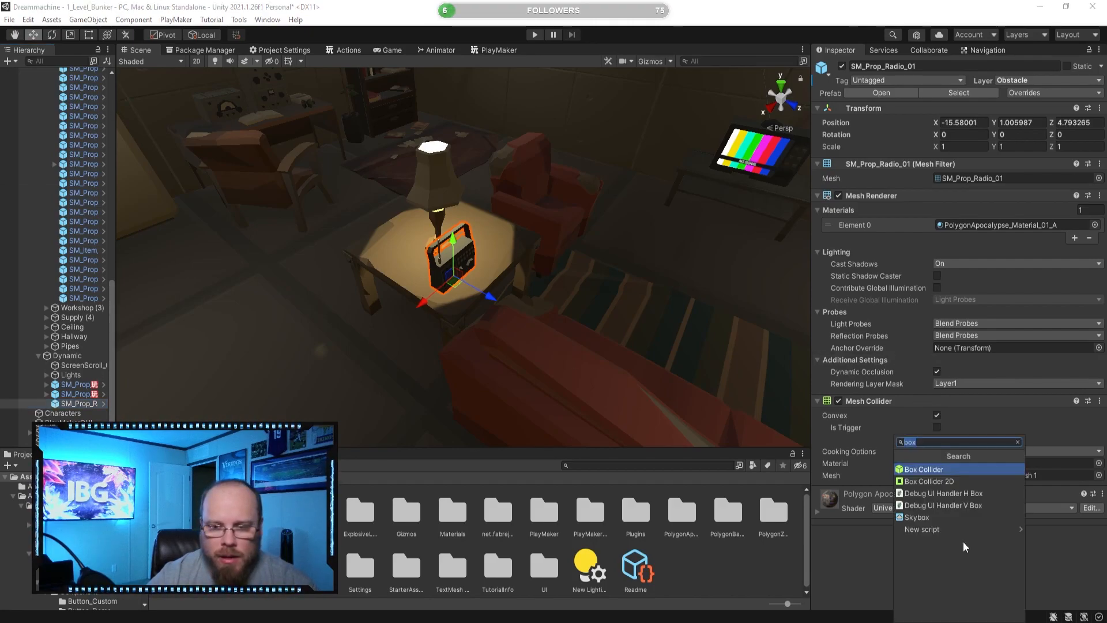
left_click(924, 469)
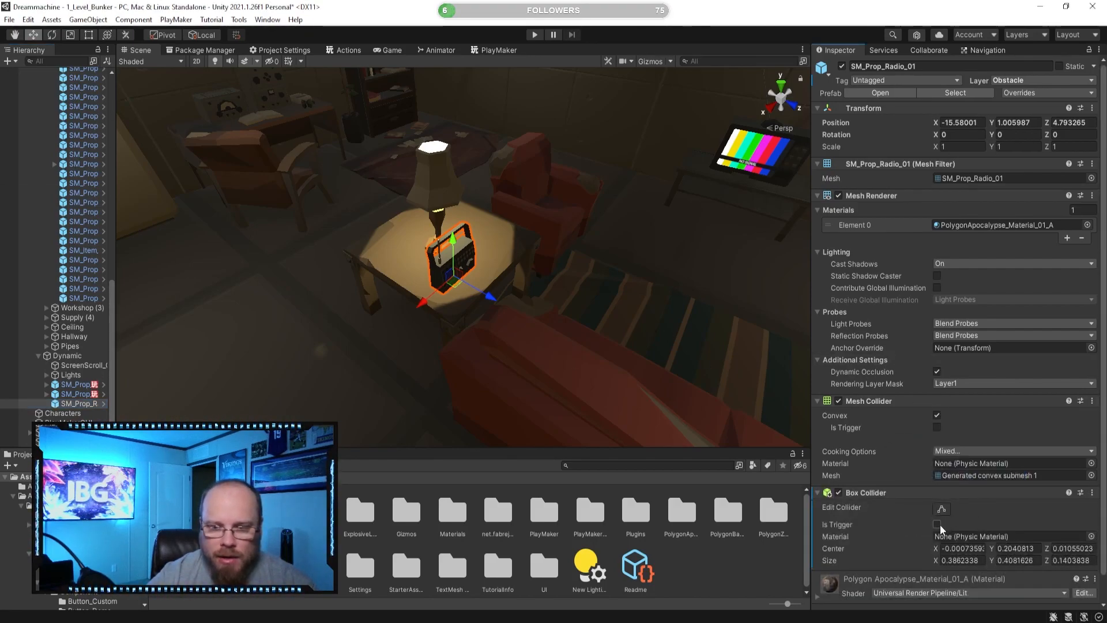
left_click_drag(659, 360, 618, 351, "alt")
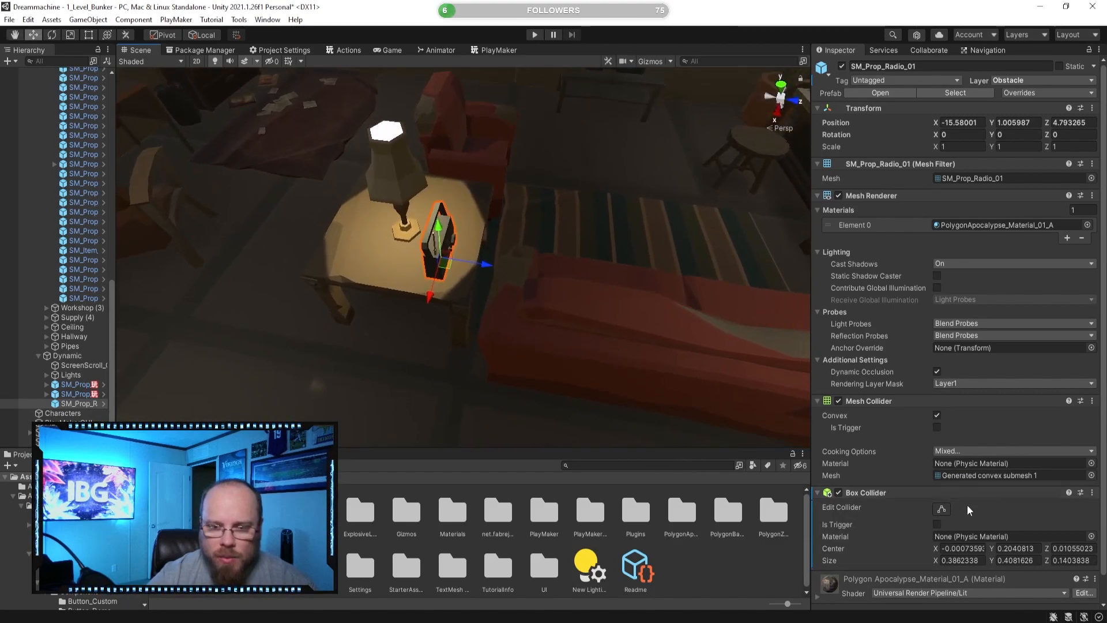
- Enlarge the radio's Box Collider around the lamp table to about 1.61 × 0.41 × 0.64
left_click(947, 511)
right_click_drag(639, 347, 565, 295)
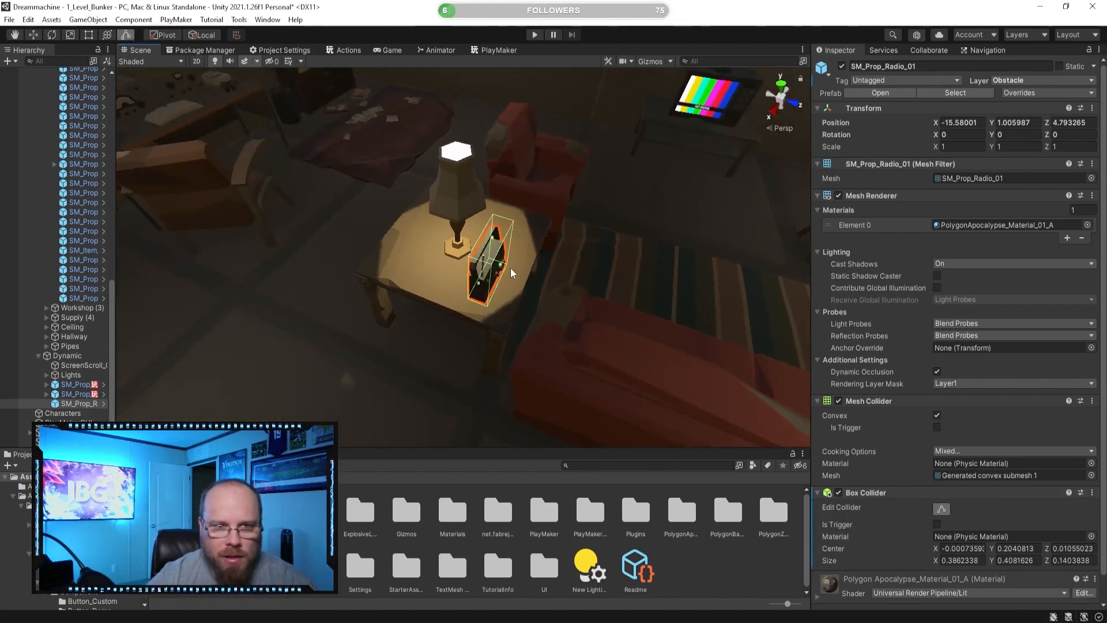
left_click_drag(502, 271, 452, 268)
left_click_drag(478, 219, 390, 184)
left_click_drag(465, 161, 362, 156)
key("s")
right_click_drag(362, 156, 511, 267)
scroll(484, 215, "down", 1)
left_click_drag(510, 268, 485, 274, "alt")
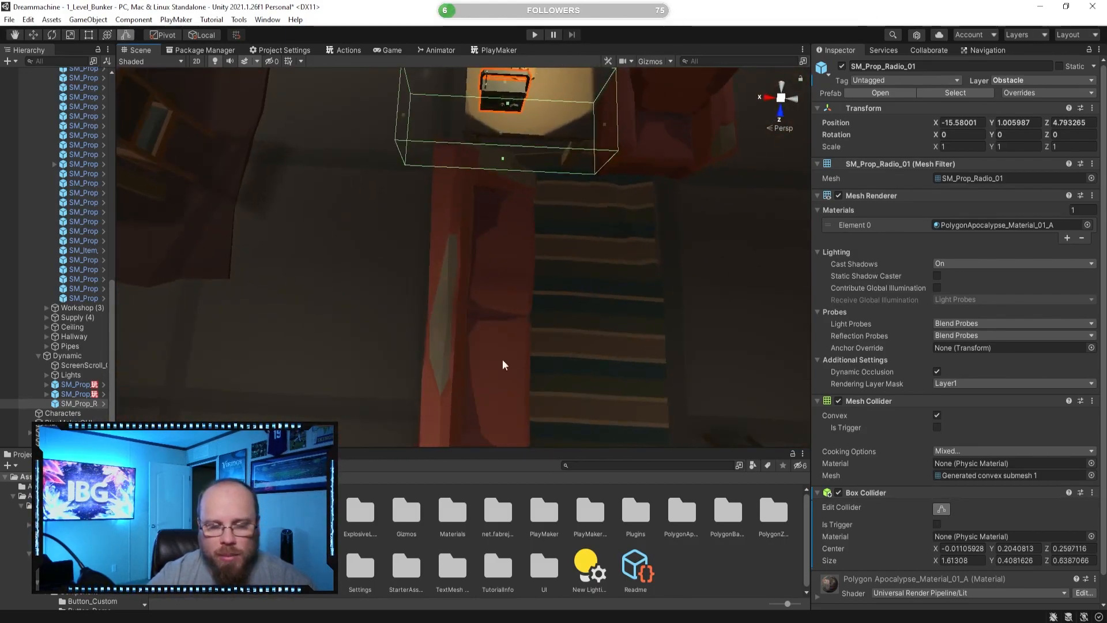
- Turn on Is Trigger for the radio's Box Collider and adjust its size to about 1.67 × 0.41 × 0.67
left_click_drag(400, 306, 622, 293, "alt")
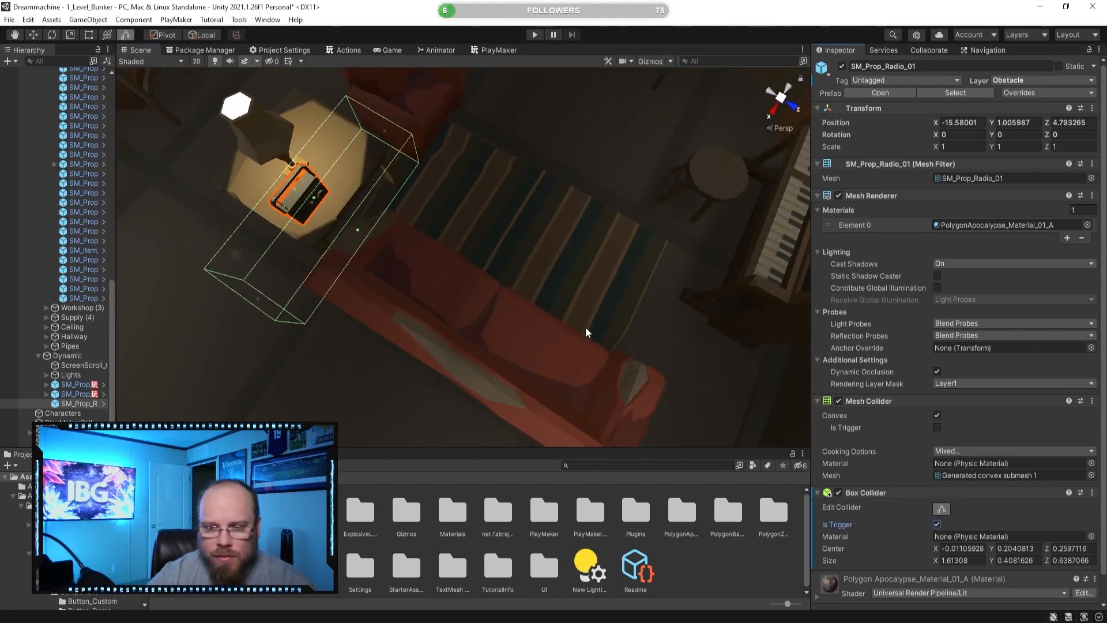
left_click_drag(462, 279, 460, 192, "alt")
right_click_drag(460, 192, 459, 192)
key("d")
key("a")
key("w")
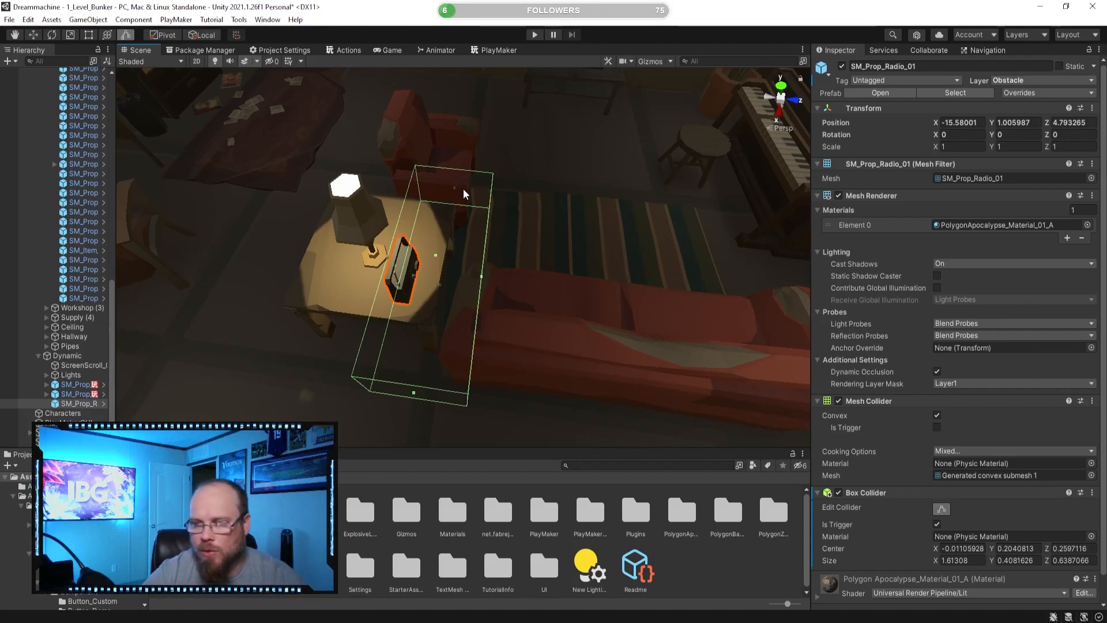
left_click_drag(604, 306, 541, 374, "alt")
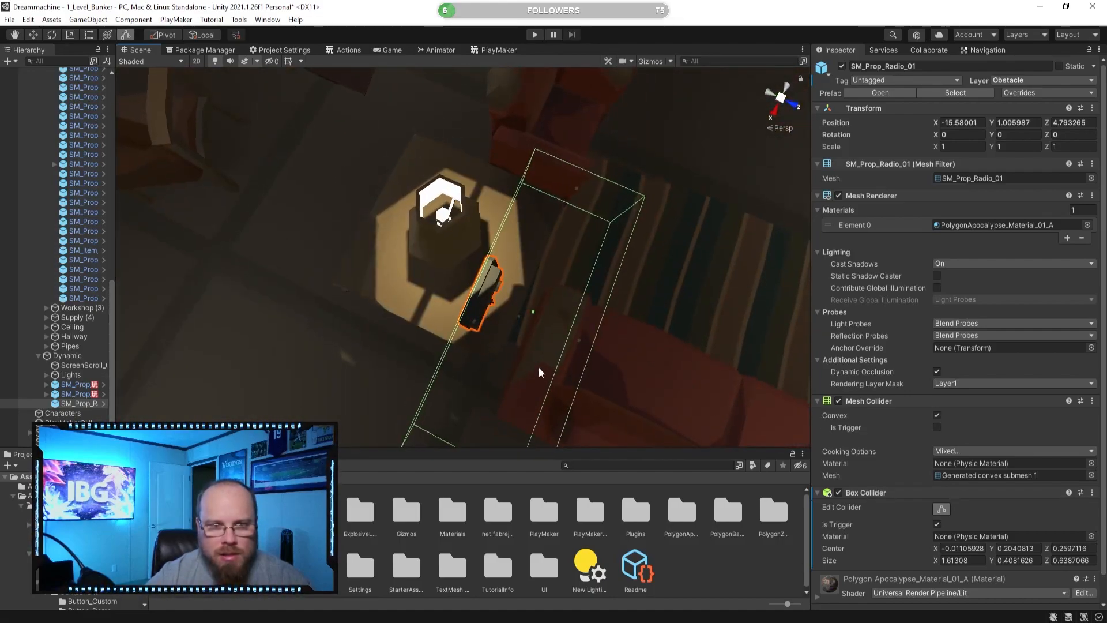
left_click_drag(475, 293, 452, 287)
left_click_drag(511, 310, 311, 219, "alt")
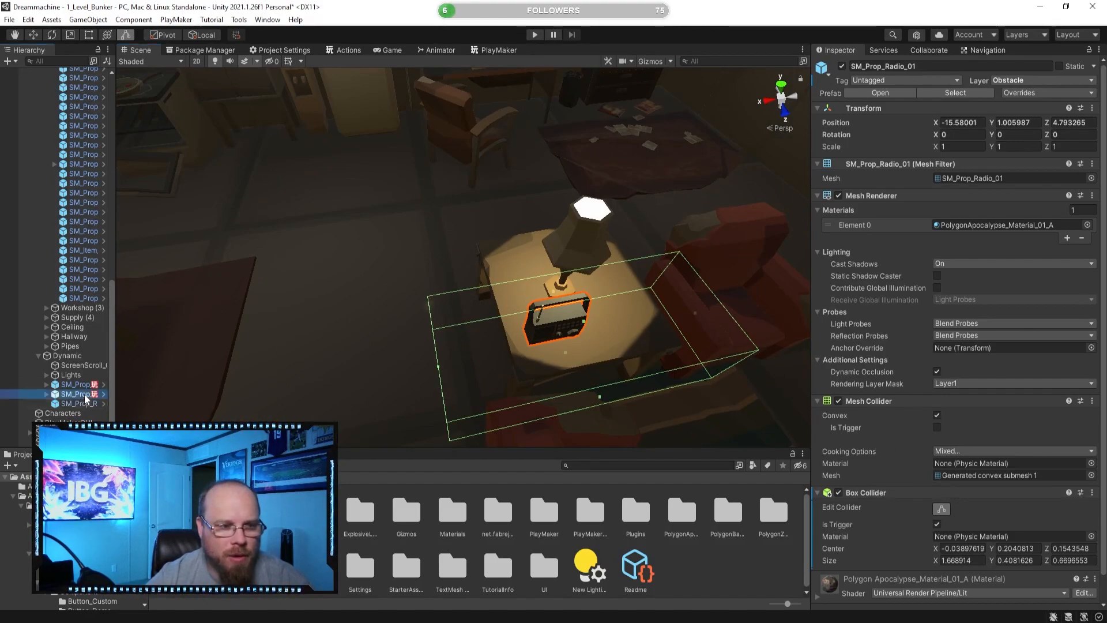
- Copy the television's TV_Trigger PlayMaker FSM component and paste it onto the radio as a new component
scroll(877, 473, "down", 3)
right_click(880, 505)
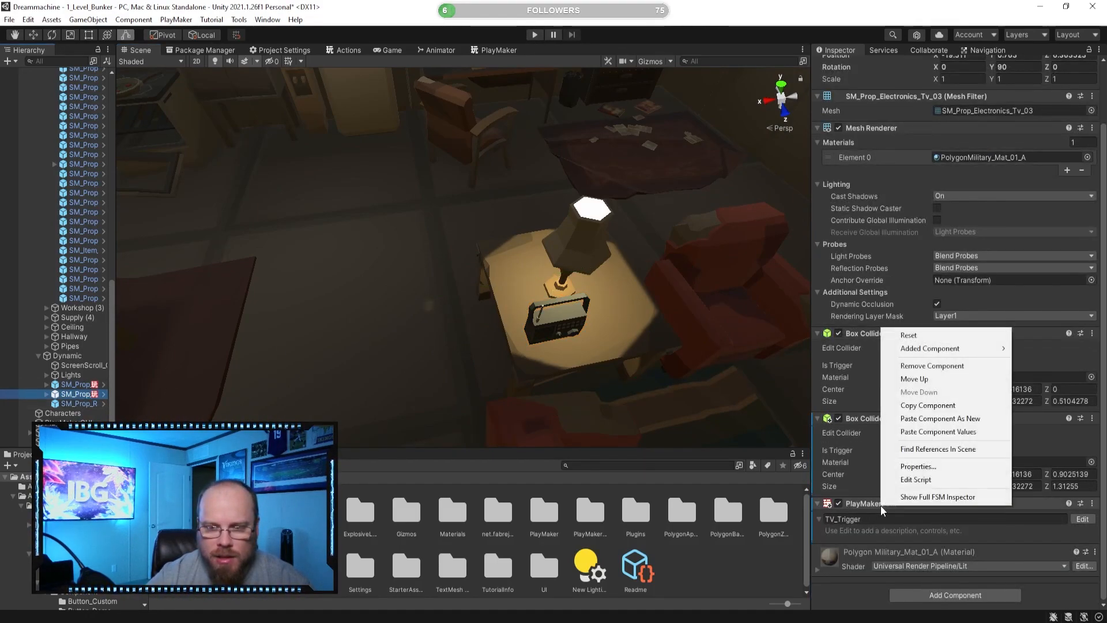
left_click(935, 405)
left_click(75, 404)
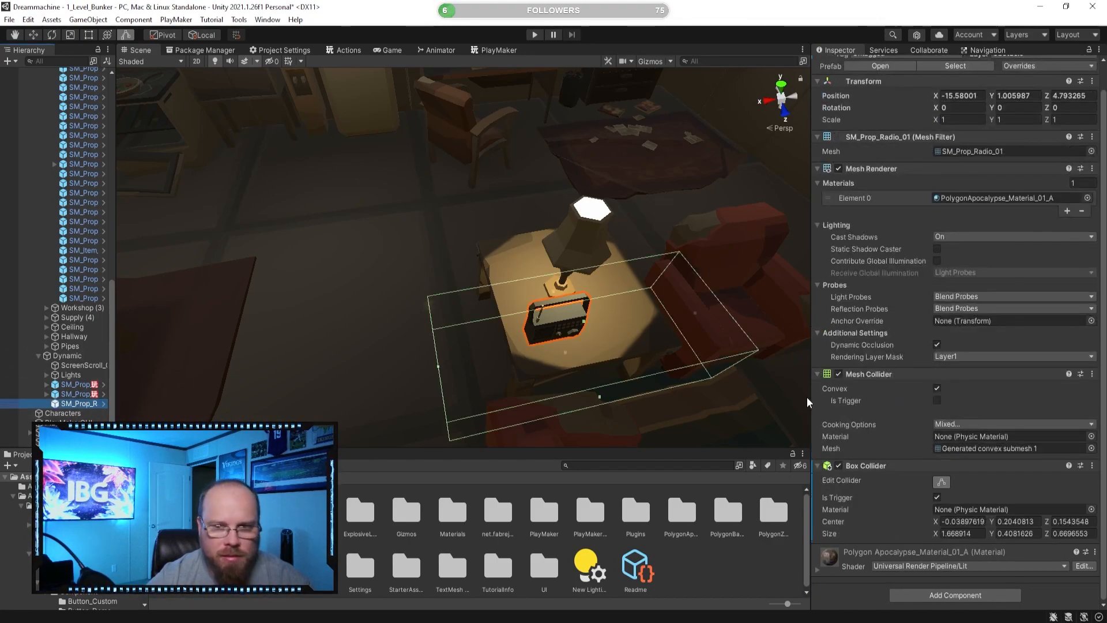
right_click(867, 464)
left_click(937, 539)
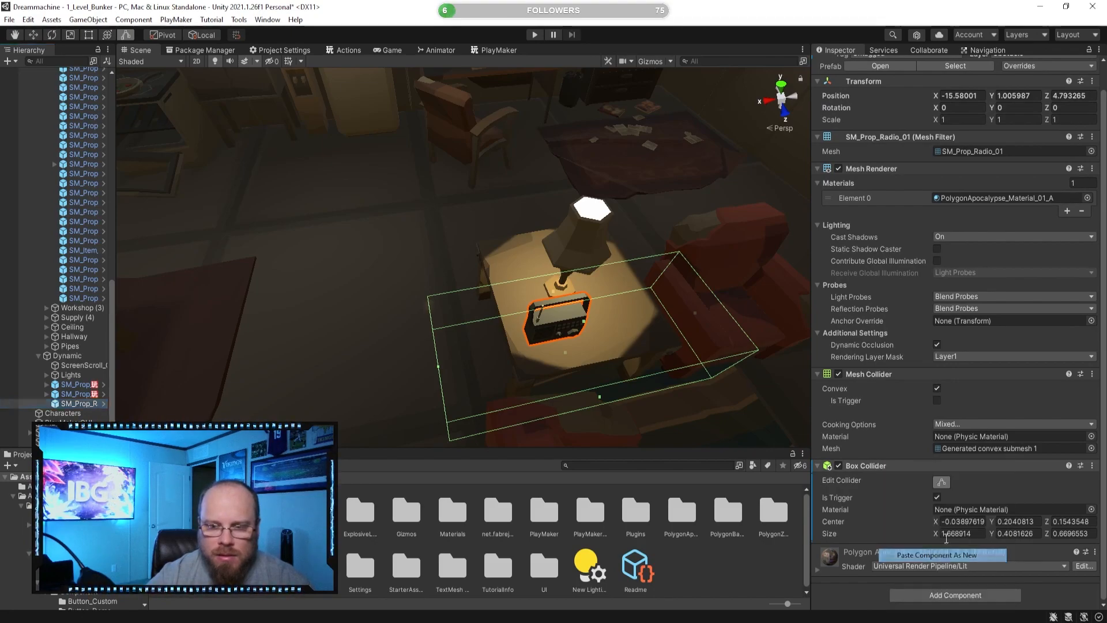
- Rename the radio's pasted FSM as Radio_Trigger and open it for editing in PlayMaker
scroll(960, 467, "down", 1)
left_click(837, 519)
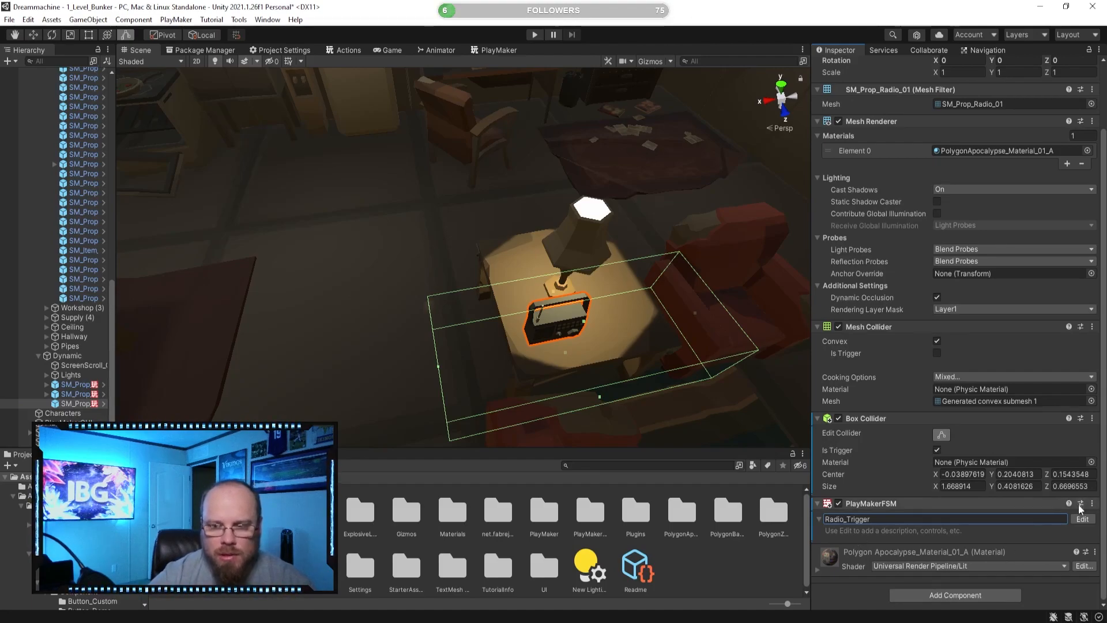
left_click(1082, 519)
middle_click_drag(332, 324, 484, 358)
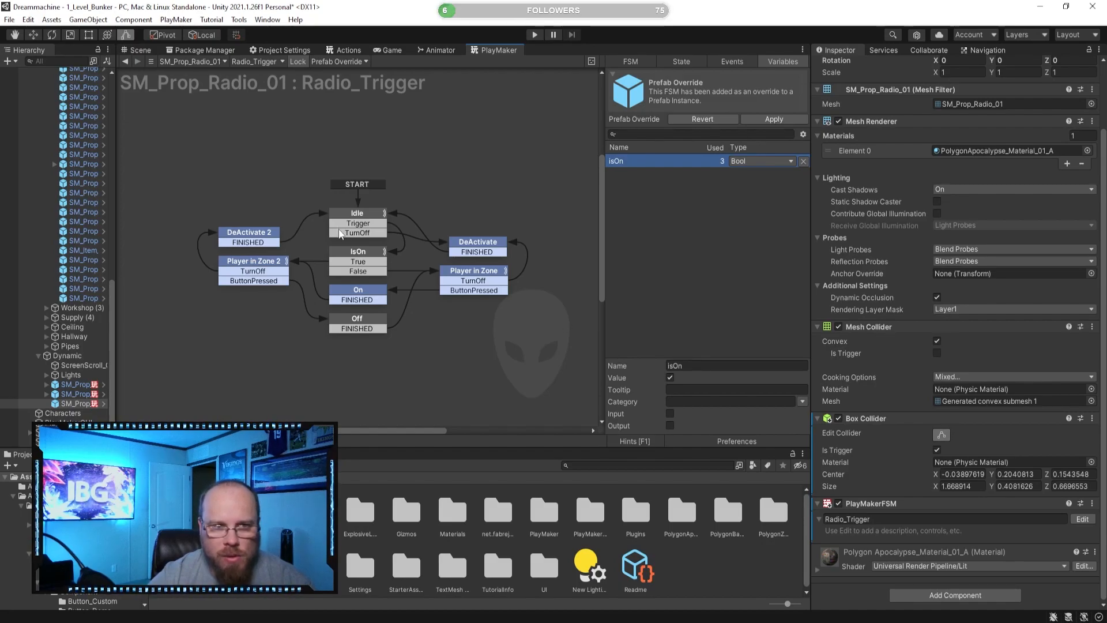
- Review the actions copied into Radio_Trigger's DeActivate, Player in Zone and On states
left_click(499, 249)
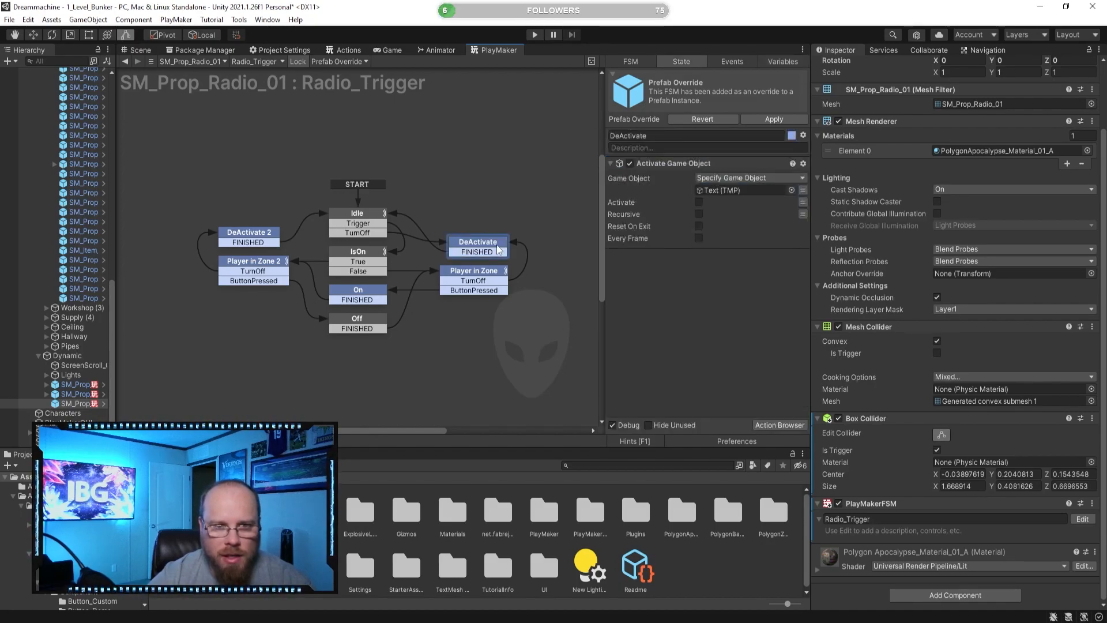
left_click(486, 275)
left_click(372, 294)
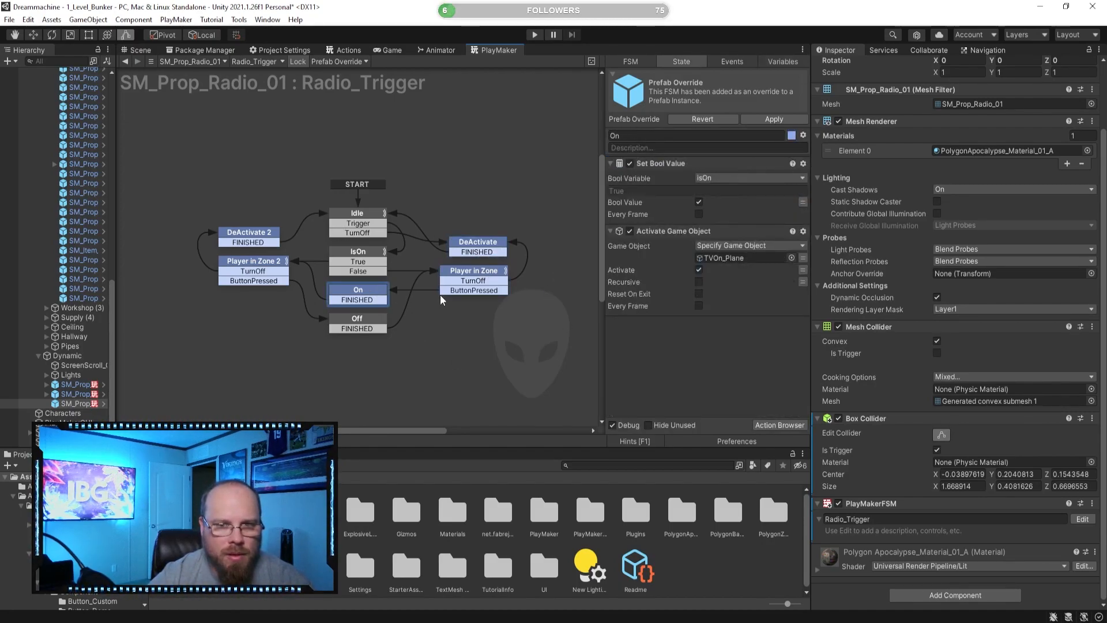
left_click(470, 272)
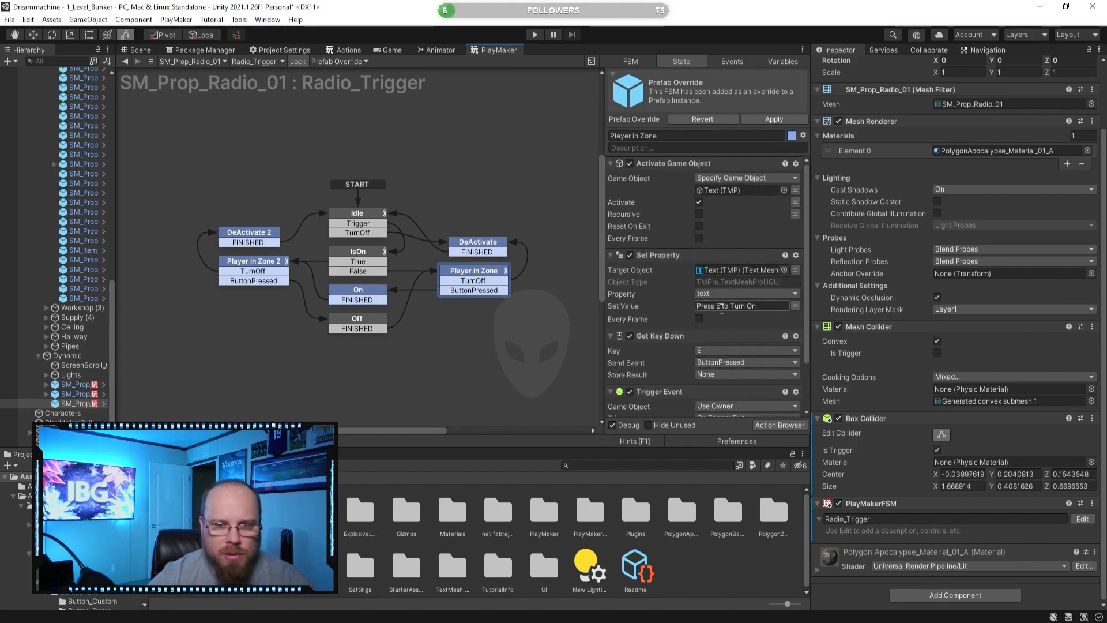
left_click(346, 291)
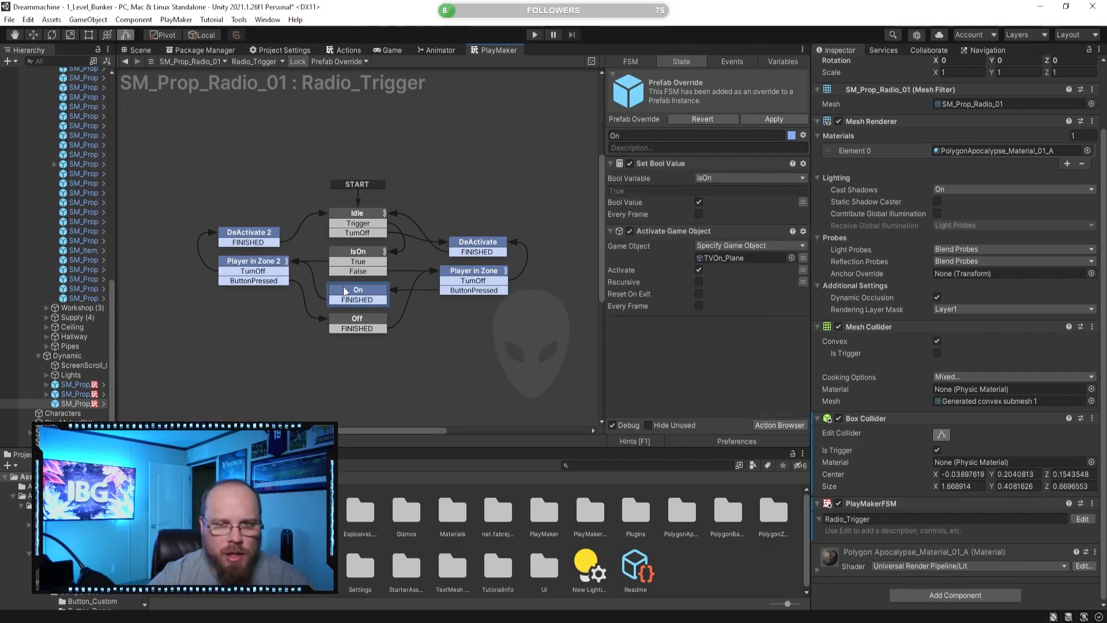
left_click(679, 234)
- Set the colour of Radio_Trigger's Off state to blue
left_click(369, 322)
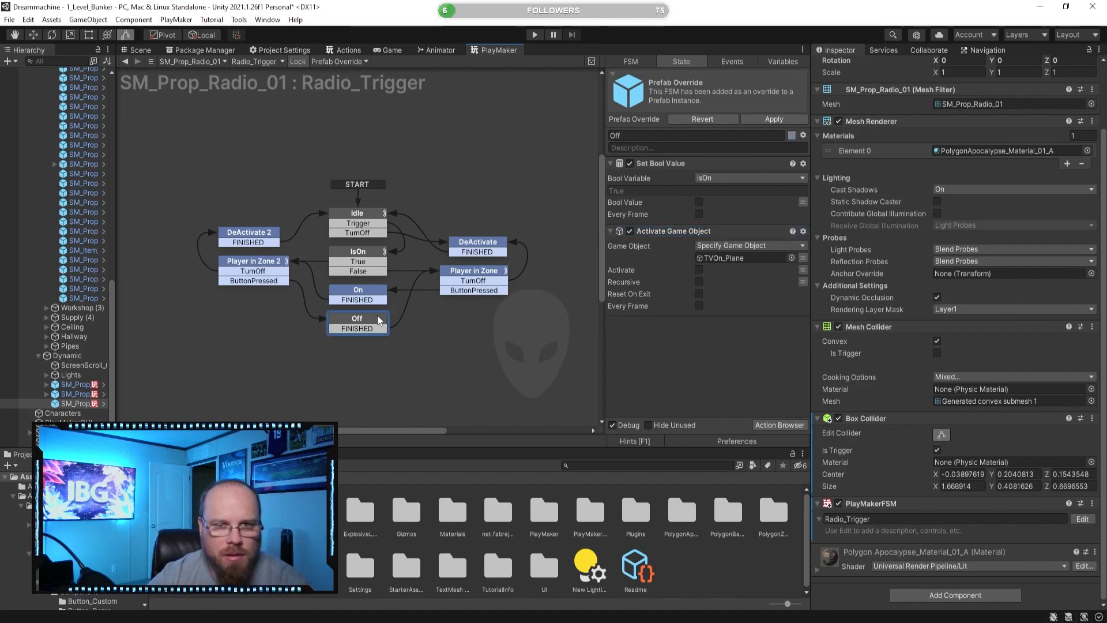
left_click(791, 136)
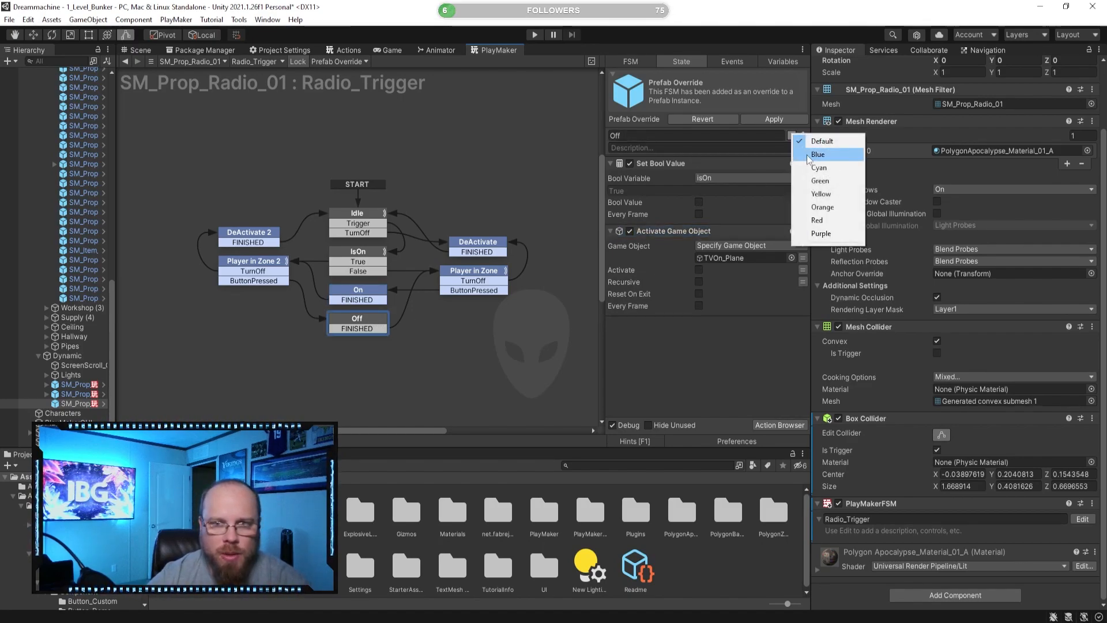
left_click(807, 153)
- Unlock the PlayMaker editor from the radio's FSM and set the television's TV_Trigger Off state colour to blue
left_click(89, 395)
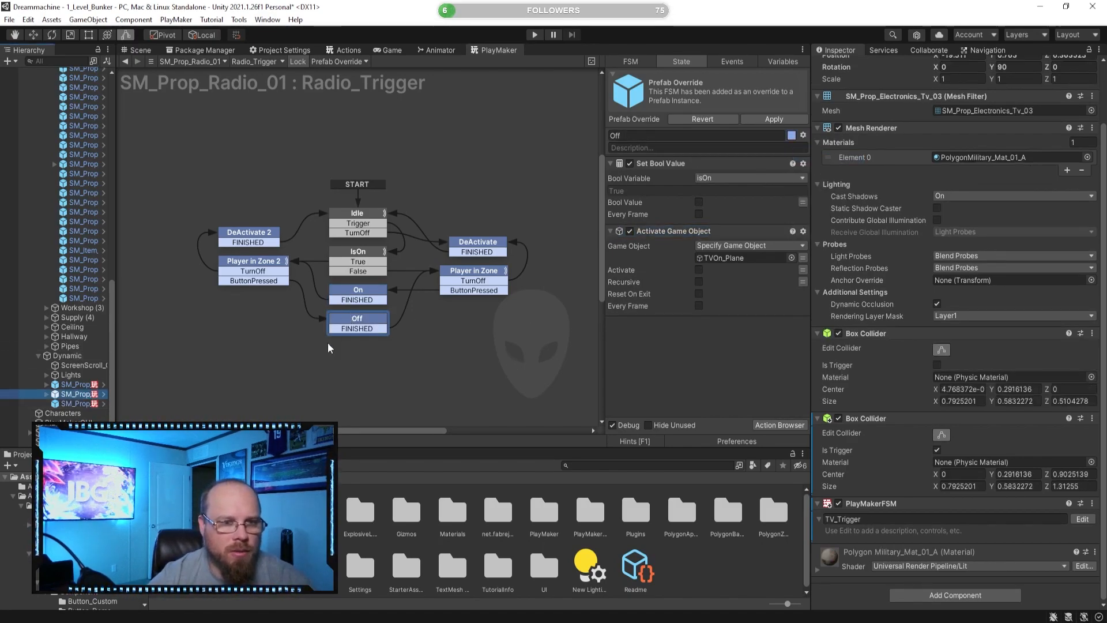
left_click(87, 404)
left_click(88, 394)
left_click(87, 385)
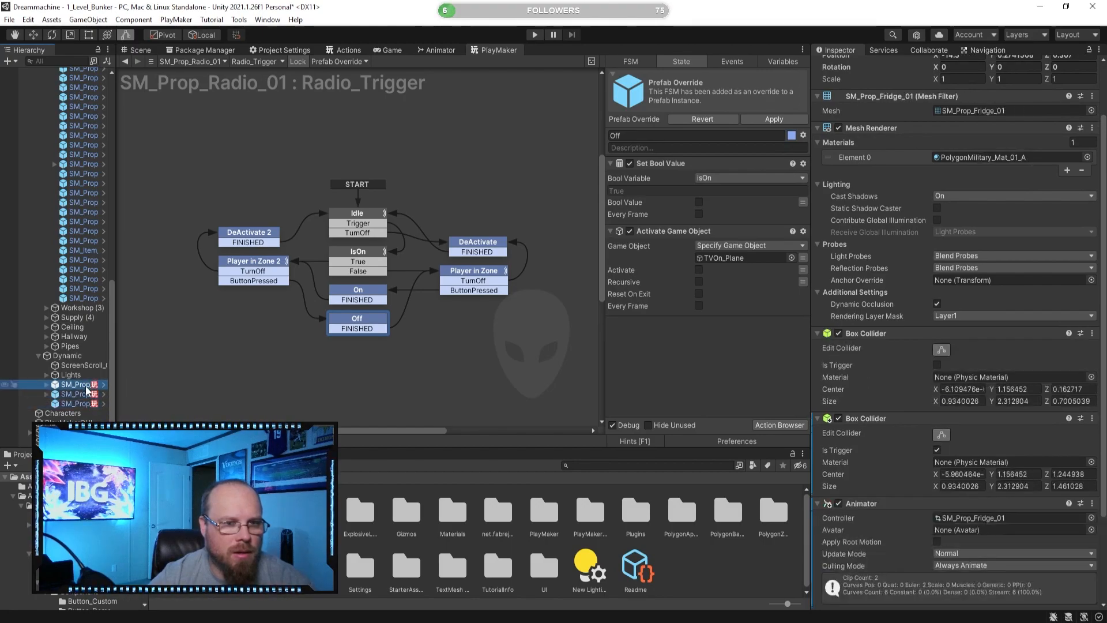
left_click(298, 62)
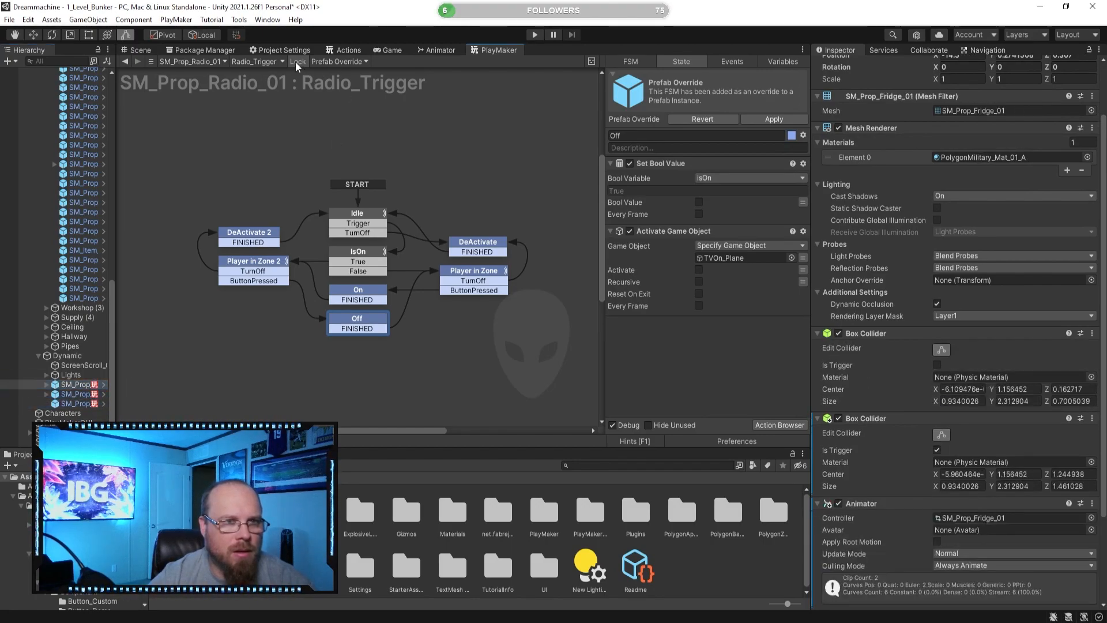
left_click(81, 394)
left_click(349, 277)
left_click(792, 135)
left_click(821, 156)
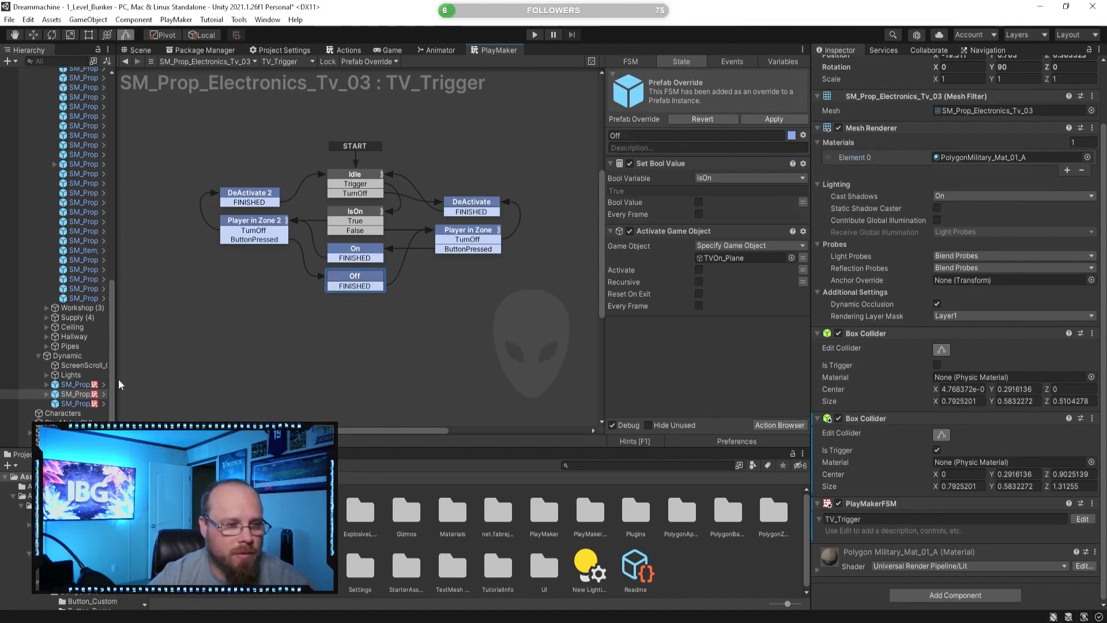
- Delete the TVOn_Plane Activate Game Object action from Radio_Trigger's Off state and set the state's colour to Default
left_click(72, 404)
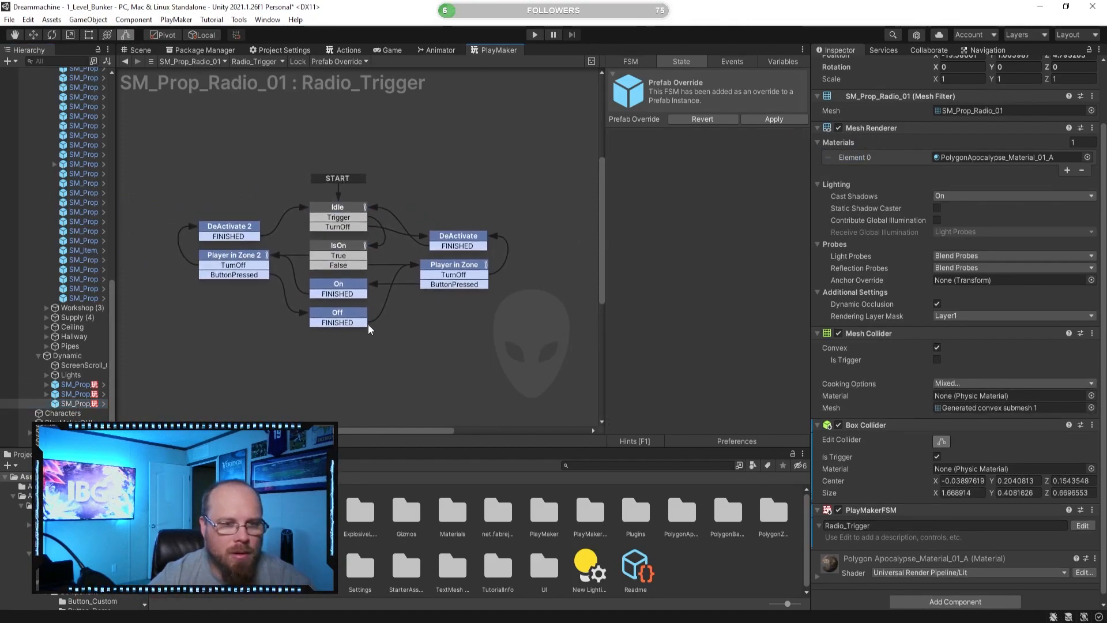
left_click(340, 319)
left_click(721, 232)
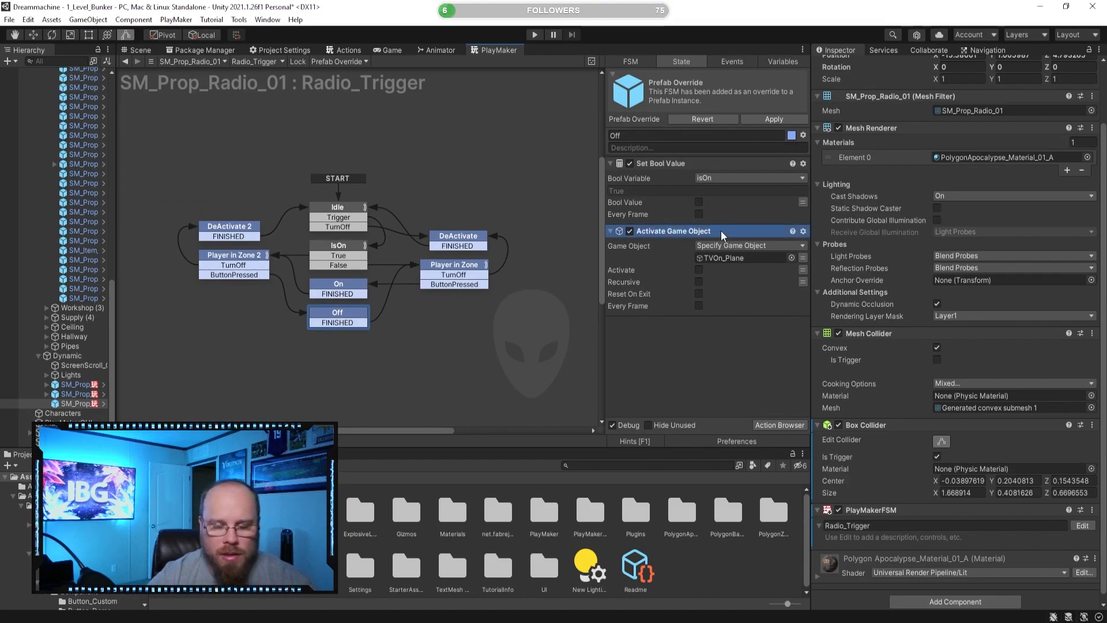
key("Delete")
left_click(792, 137)
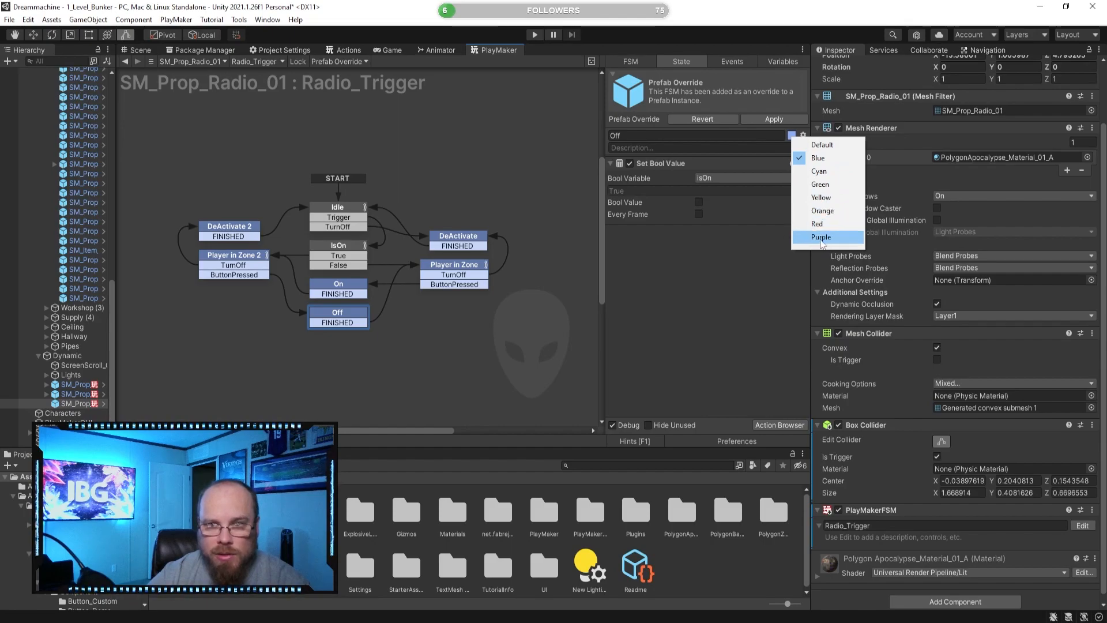
left_click(818, 159)
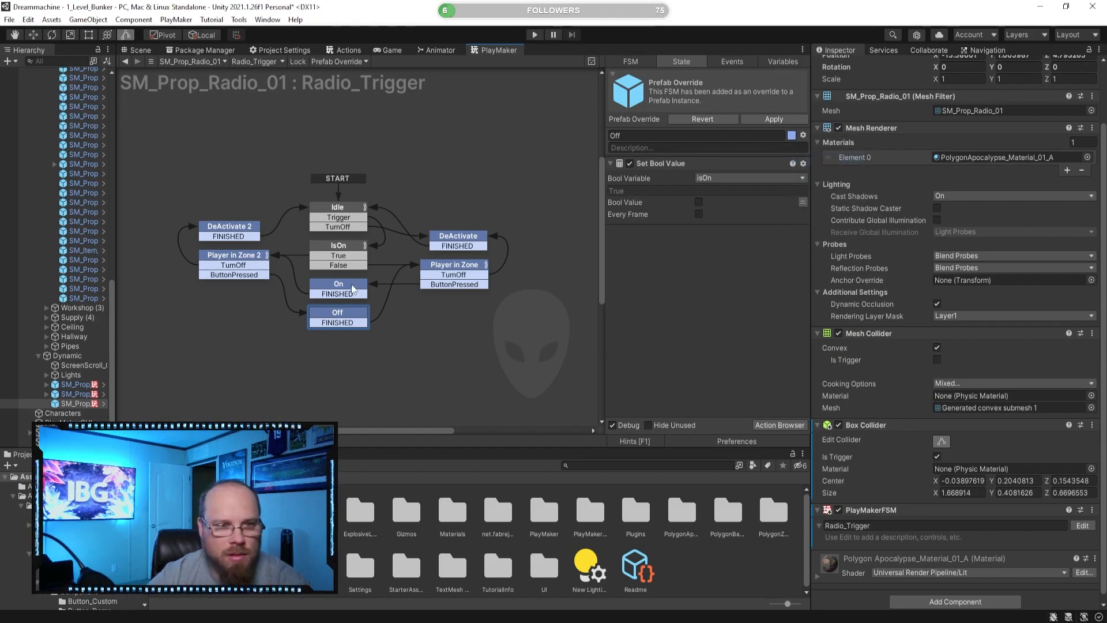
left_click(792, 136)
left_click(808, 145)
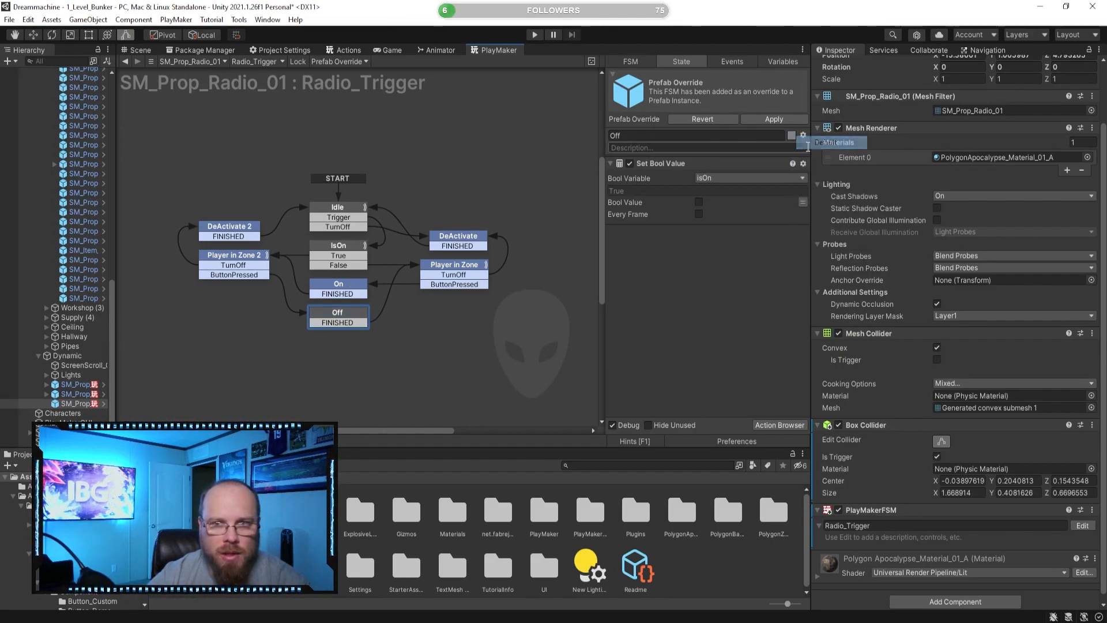
- Set Radio_Trigger's On state colour to Default and delete its TVOn_Plane Activate Game Object action
left_click(349, 285)
left_click(795, 138)
left_click(802, 143)
left_click(693, 232)
key("Delete")
left_click(380, 356)
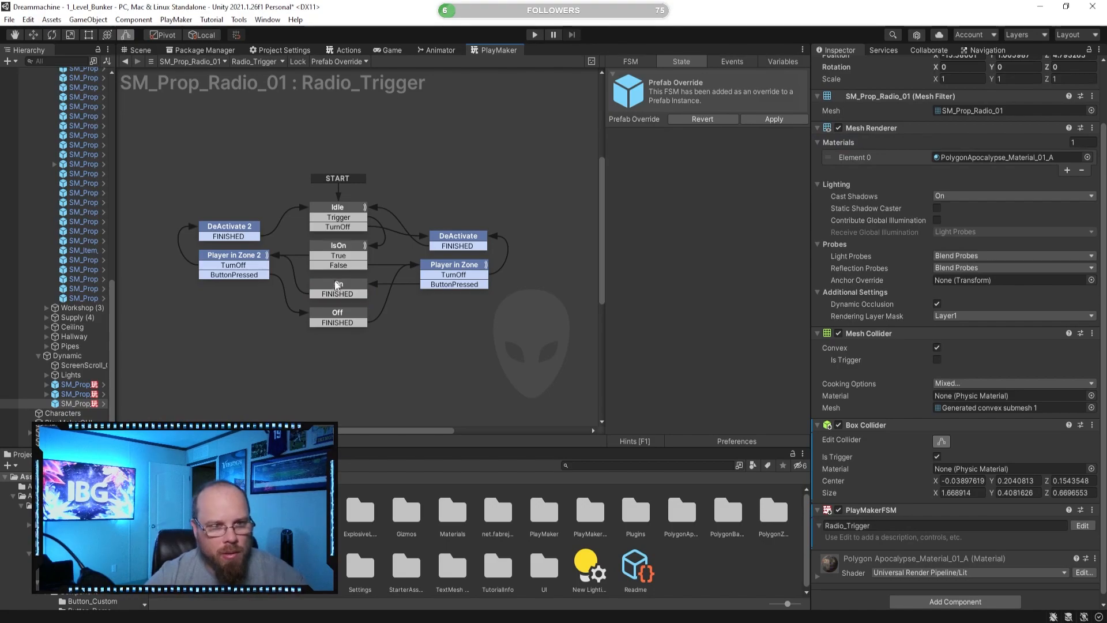
- Check the actions in Radio_Trigger's On, Idle, DeActivate and Player in Zone states on both branches
left_click(330, 287)
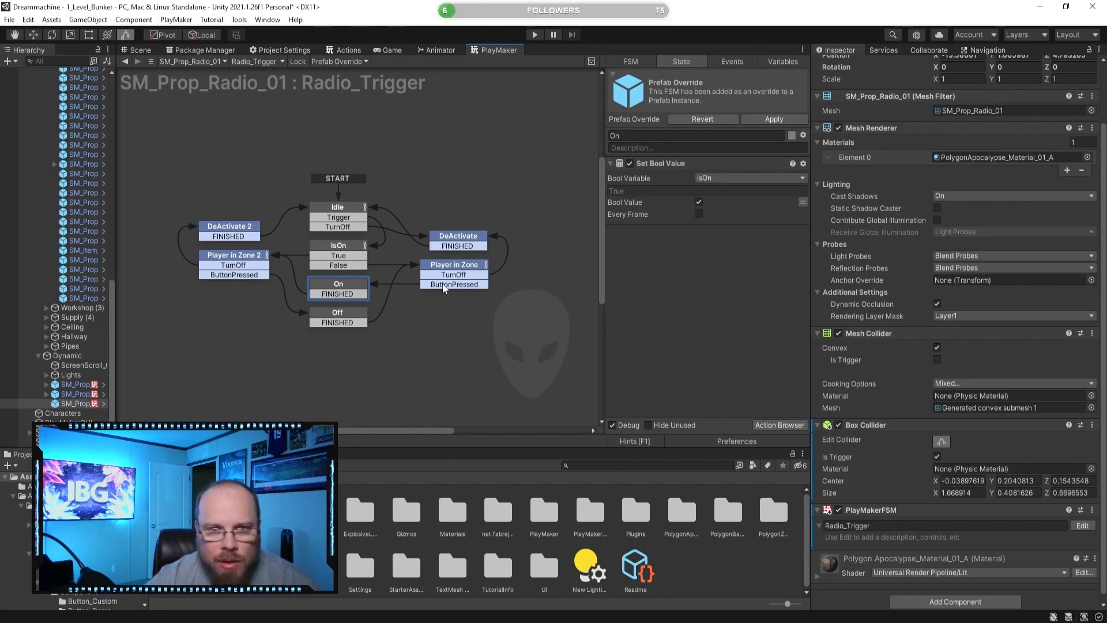
middle_click_drag(389, 356, 425, 359)
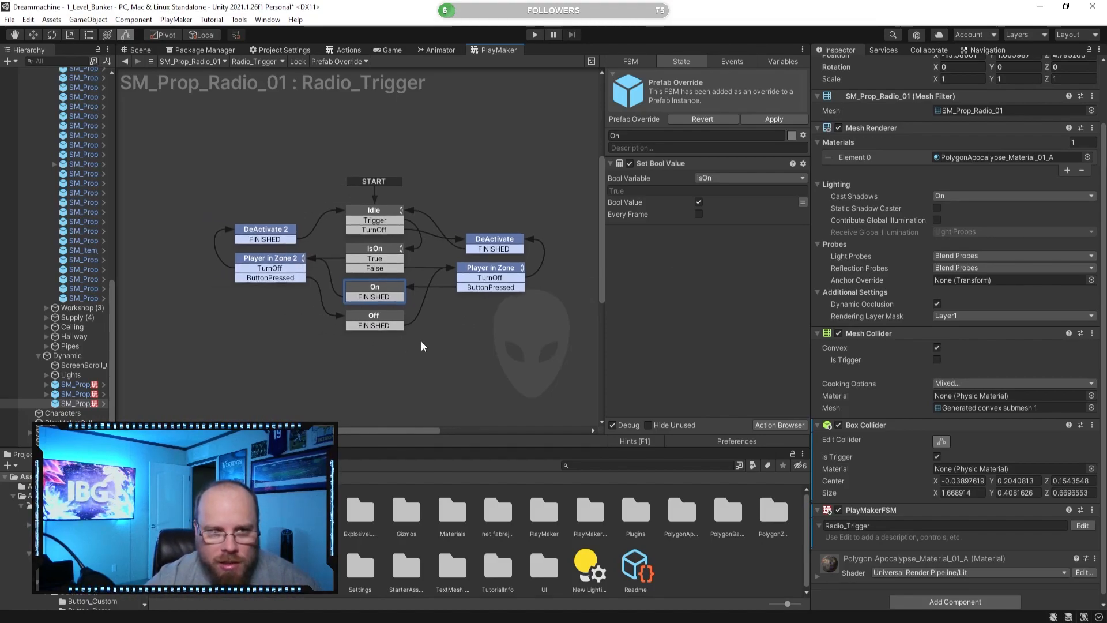
left_click(500, 272)
scroll(661, 274, "down", 3)
scroll(660, 273, "up", 2)
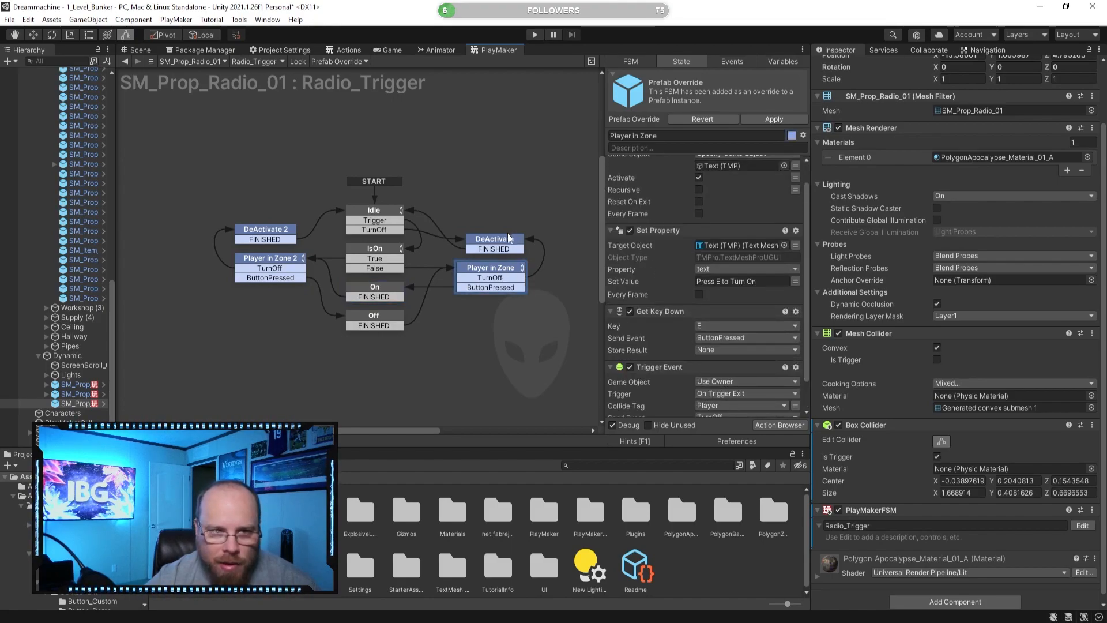
left_click(507, 241)
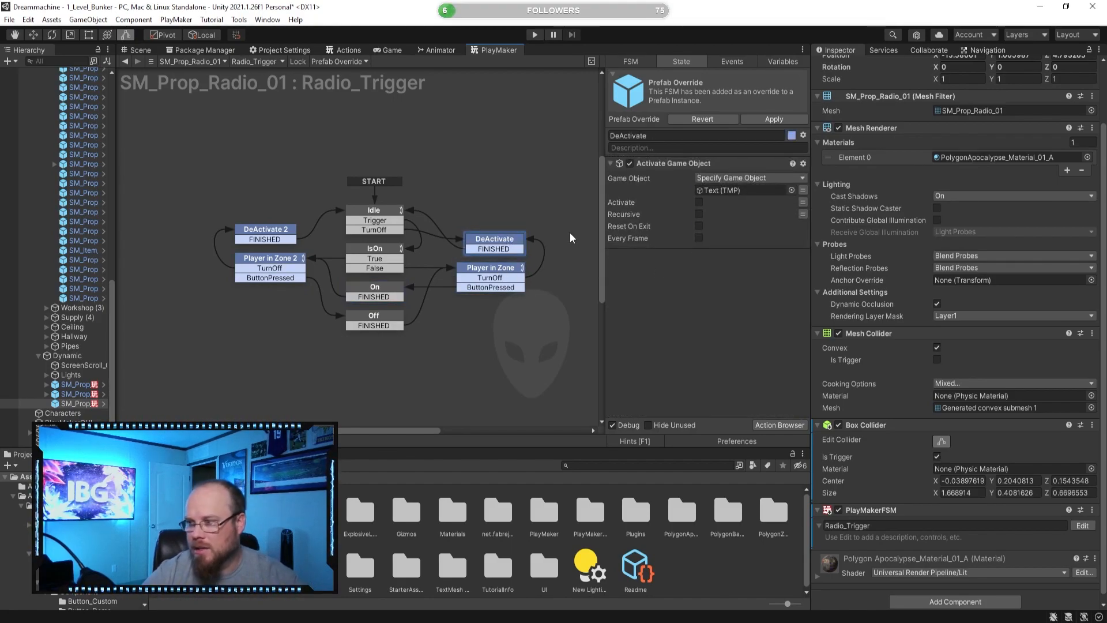
left_click(385, 214)
left_click(278, 240)
left_click(276, 263)
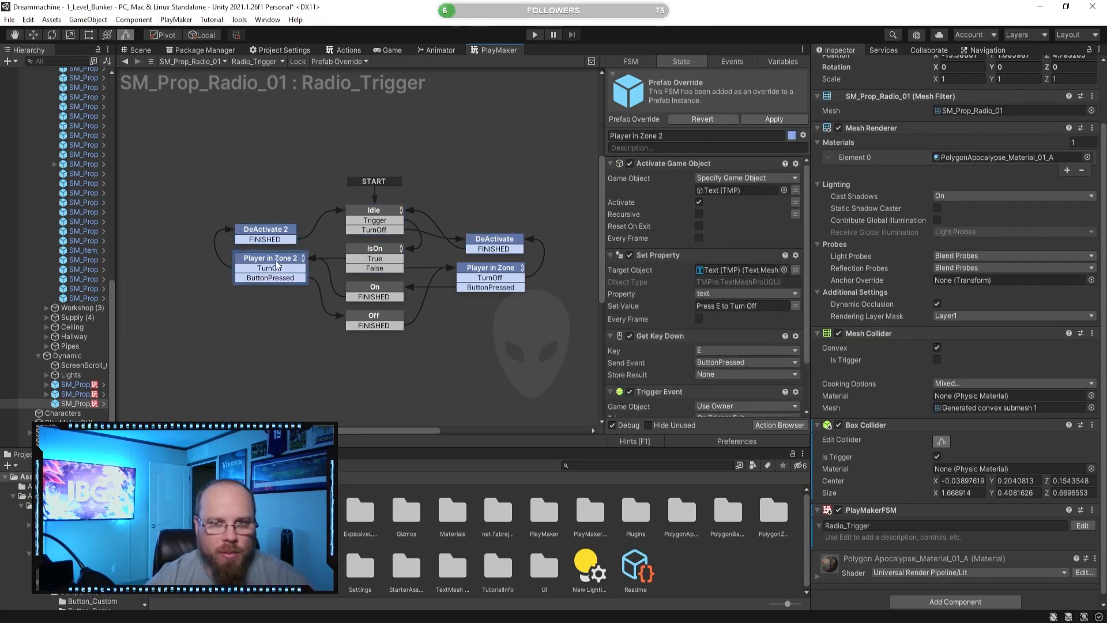
- Check the Set Bool Value action in Radio_Trigger's Off state
scroll(617, 313, "down", 3)
left_click(415, 366)
middle_click_drag(422, 359, 419, 337)
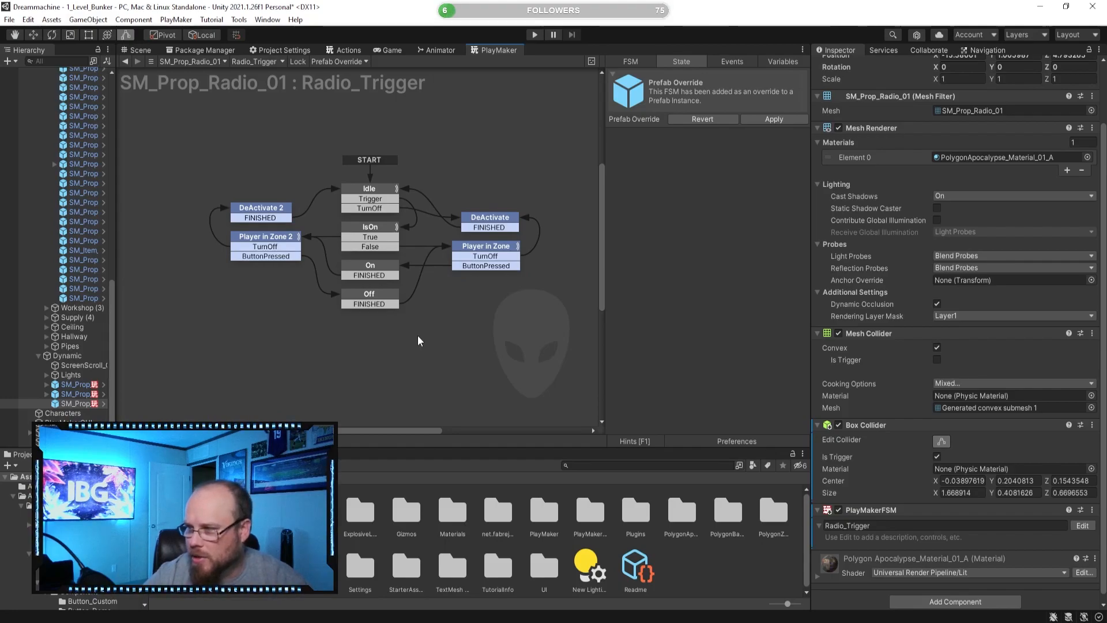
middle_click_drag(410, 318, 363, 337)
left_click(347, 315)
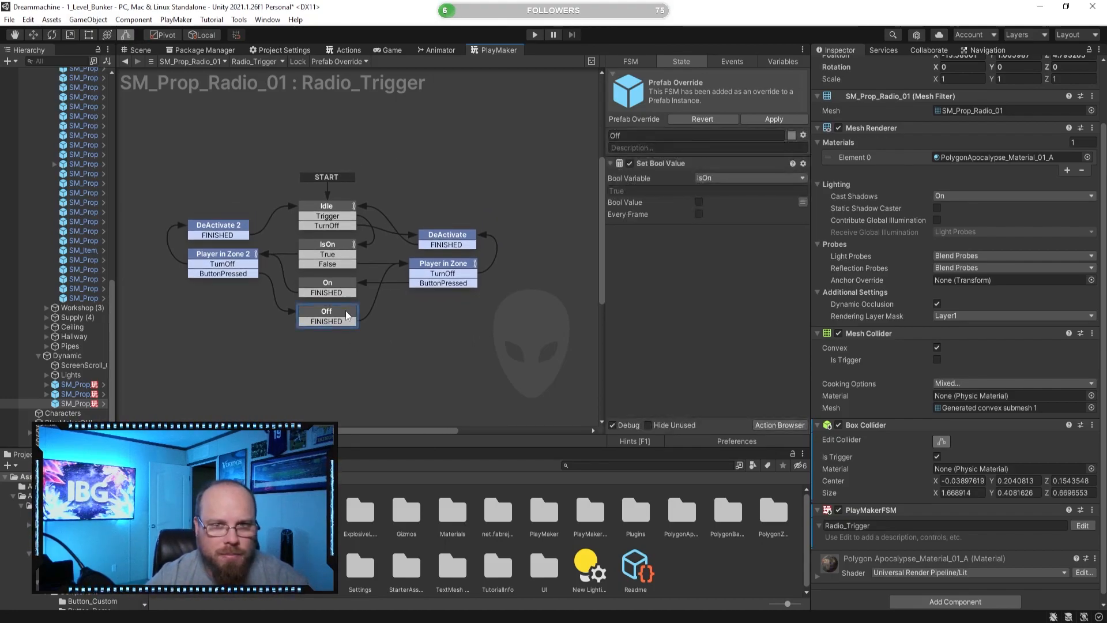
left_click(393, 343)
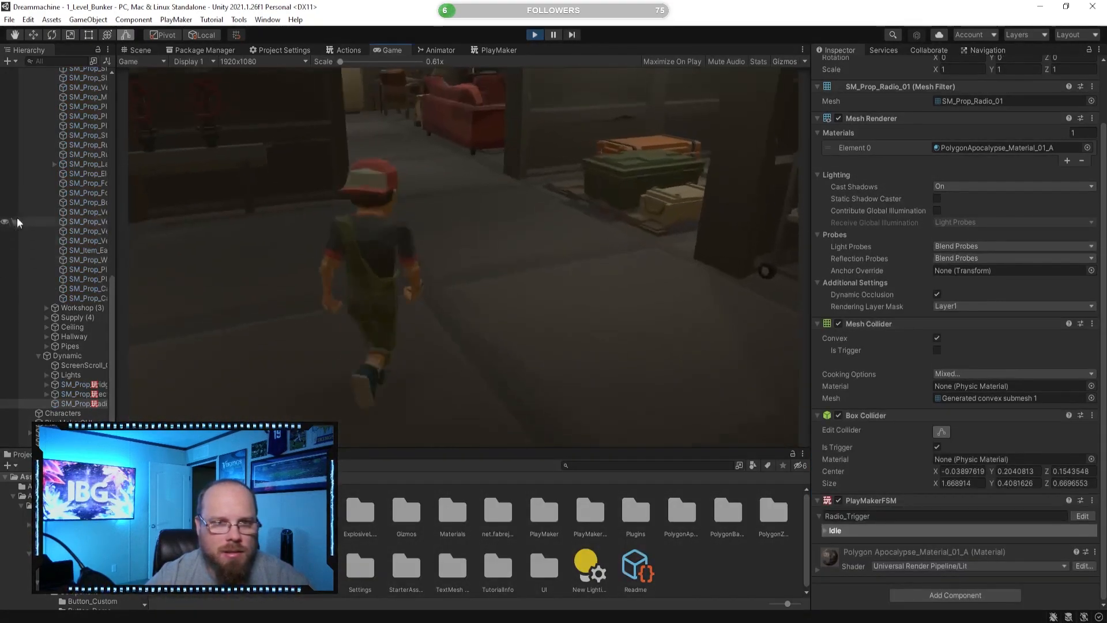
- Playtest the radio's trigger by walking the player into and out of its zone behind the red sofa
key("w")
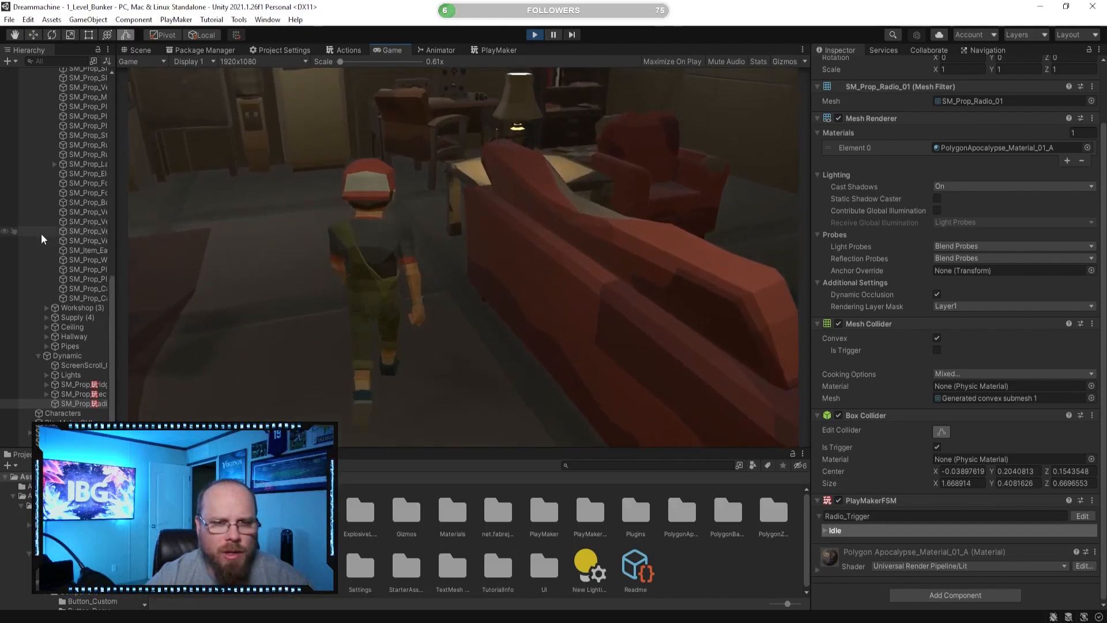
key("w")
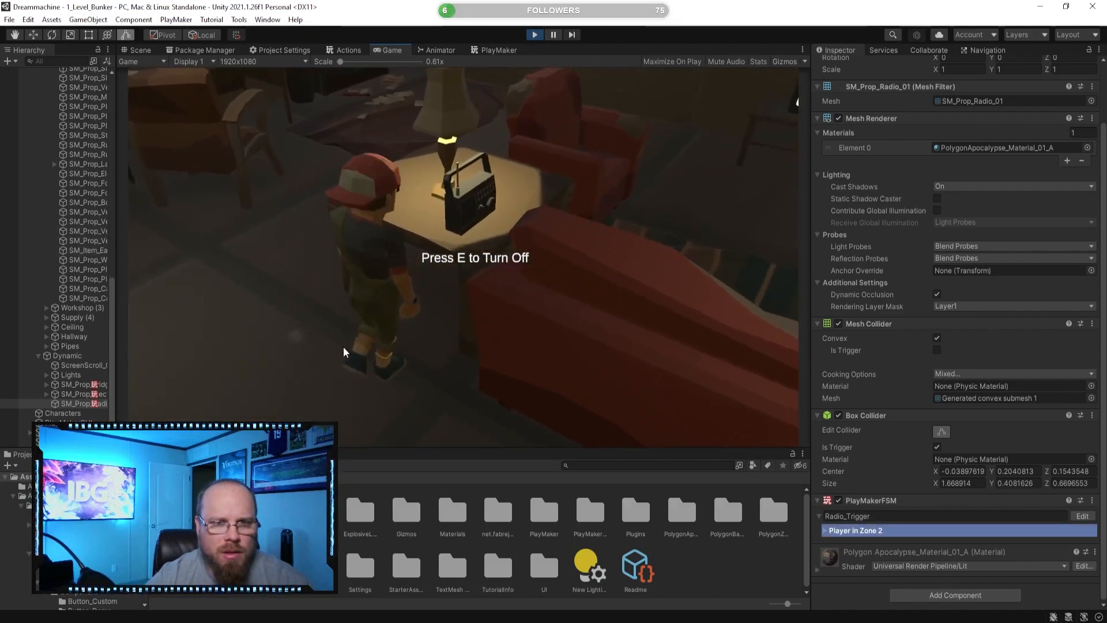
key("s")
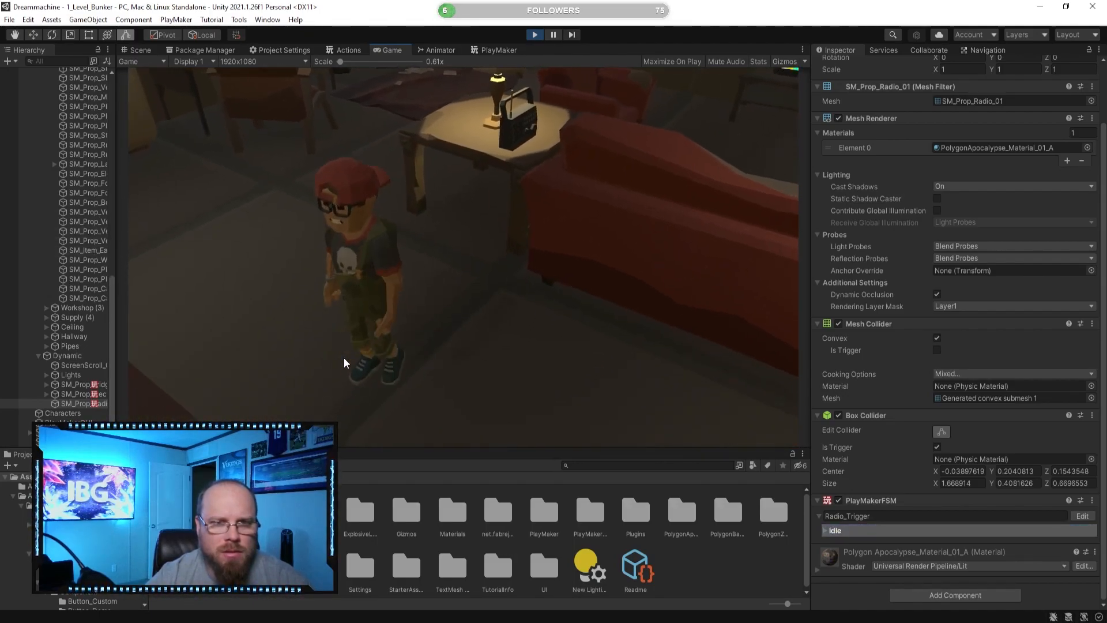
key("w")
key("s")
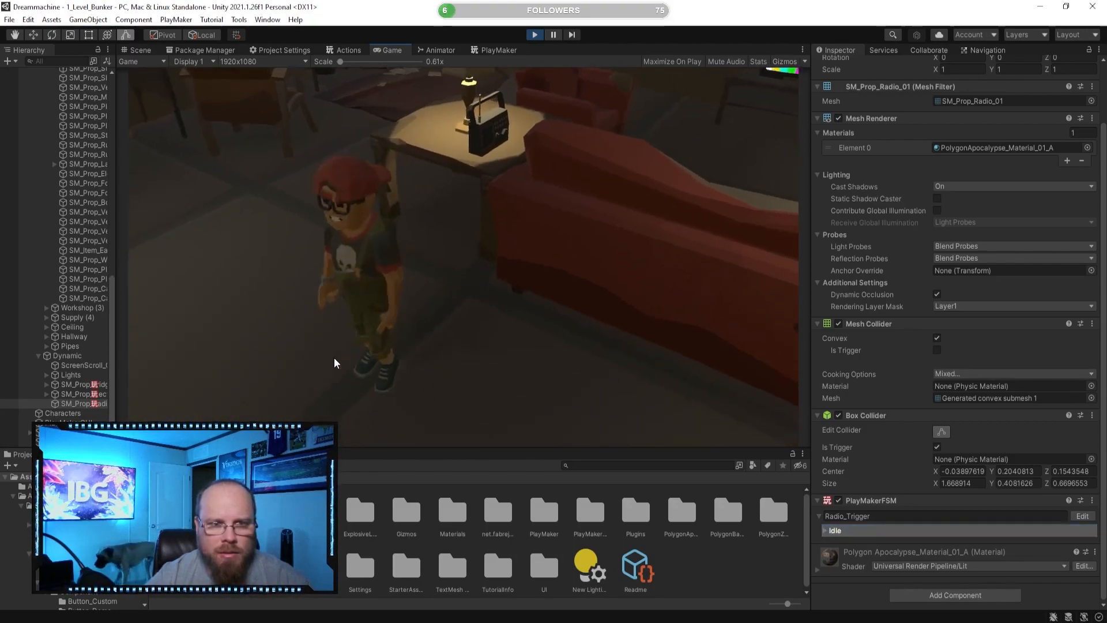
key("w")
key("a")
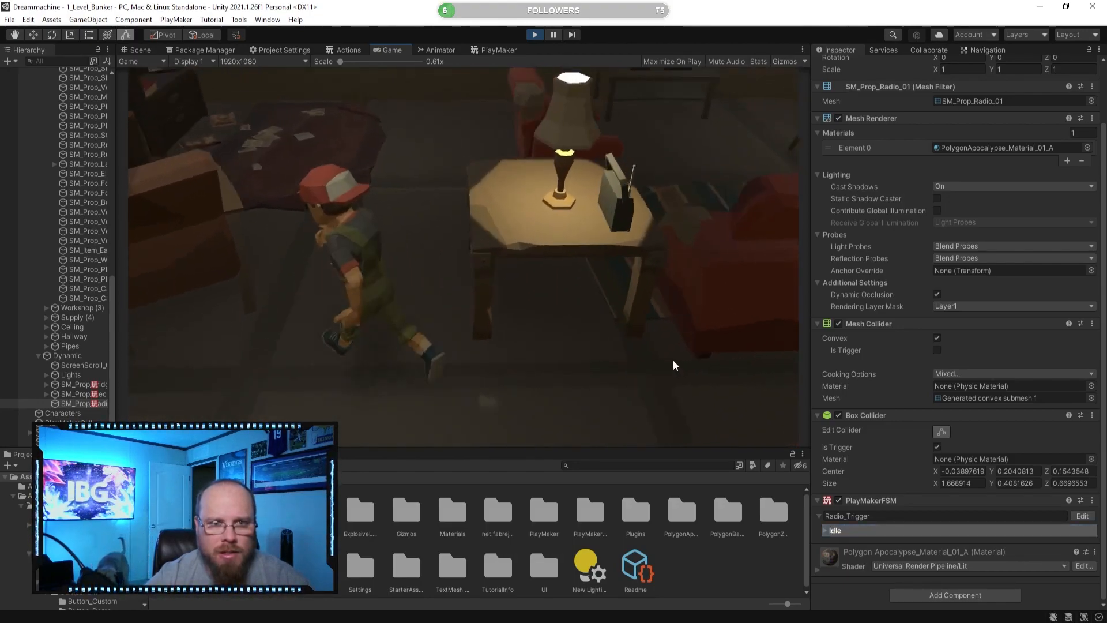
- Test the radio's prompt by walking the player around the lamp table and armchairs, and end the playtest
key("w")
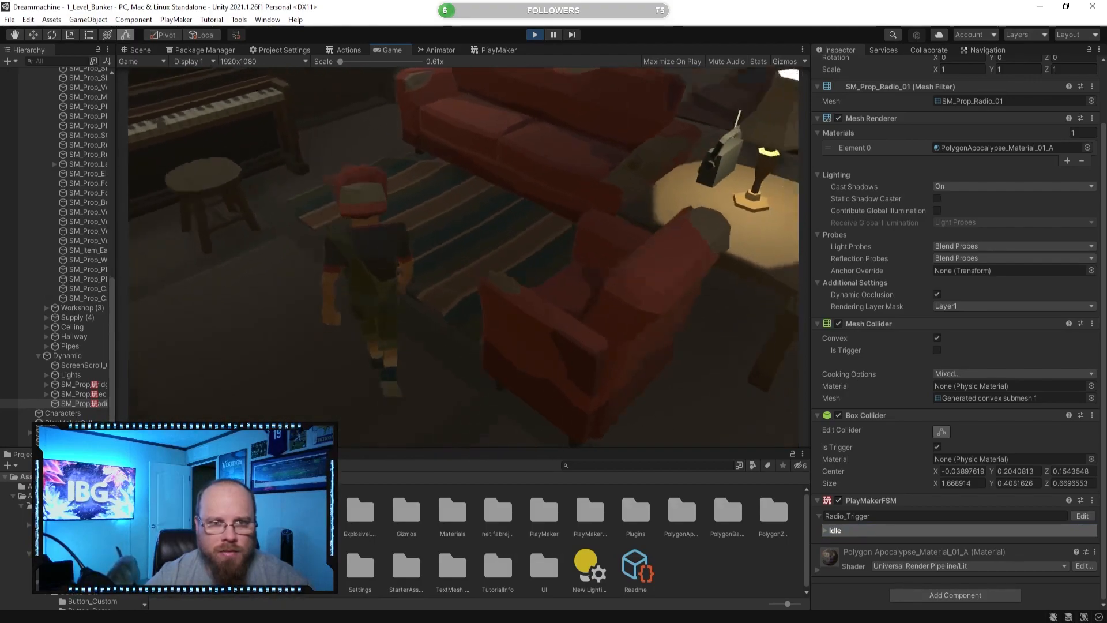
key("w")
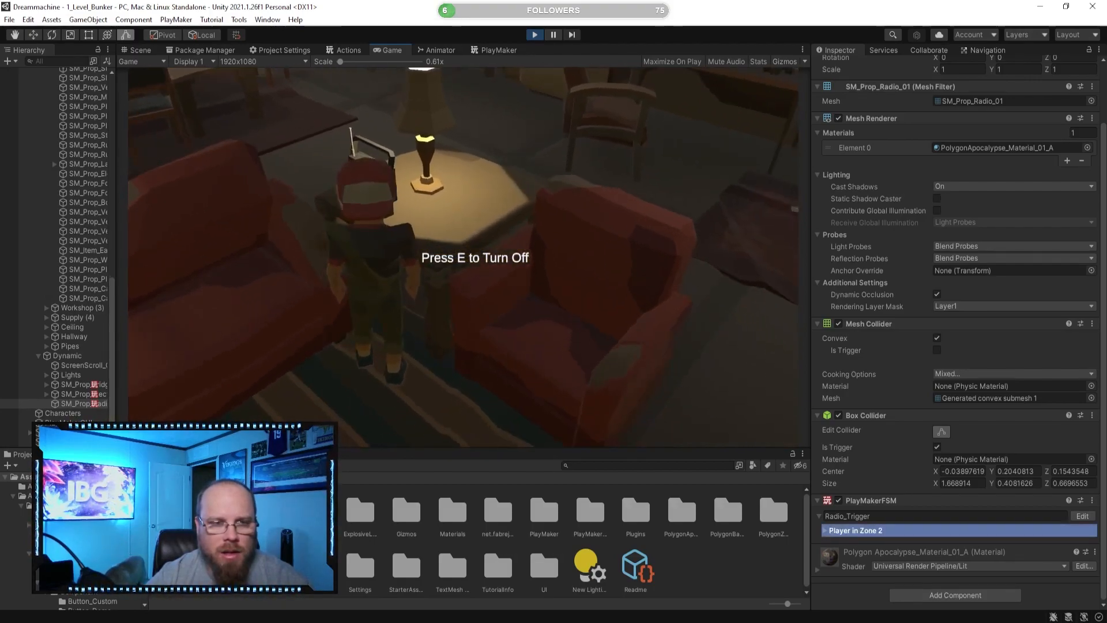
key("s")
key("d")
key("w")
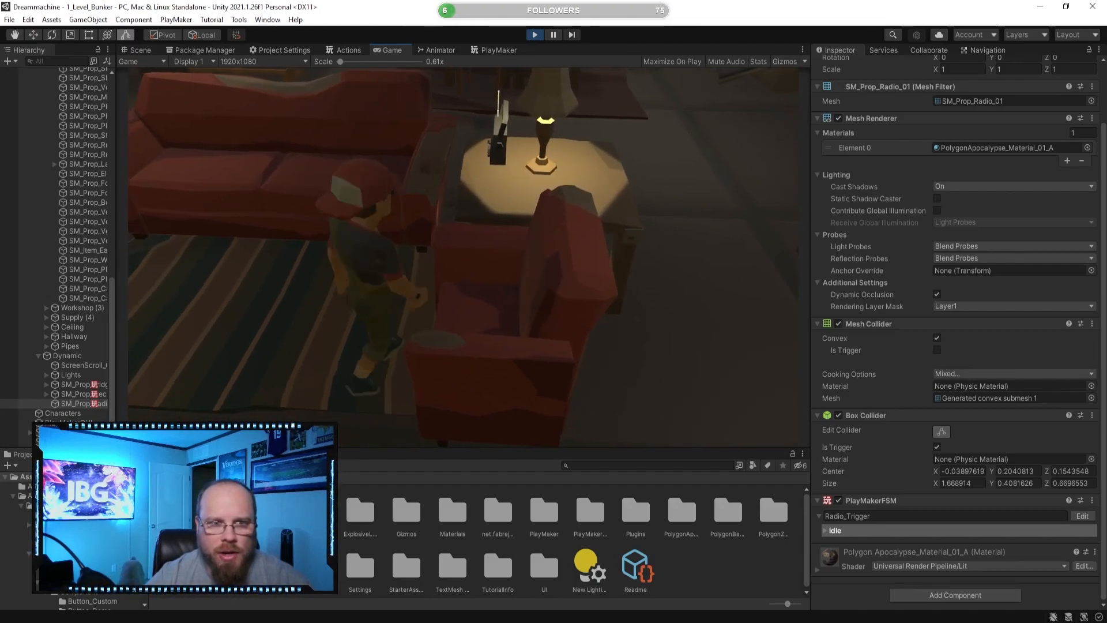
key("w")
key("a")
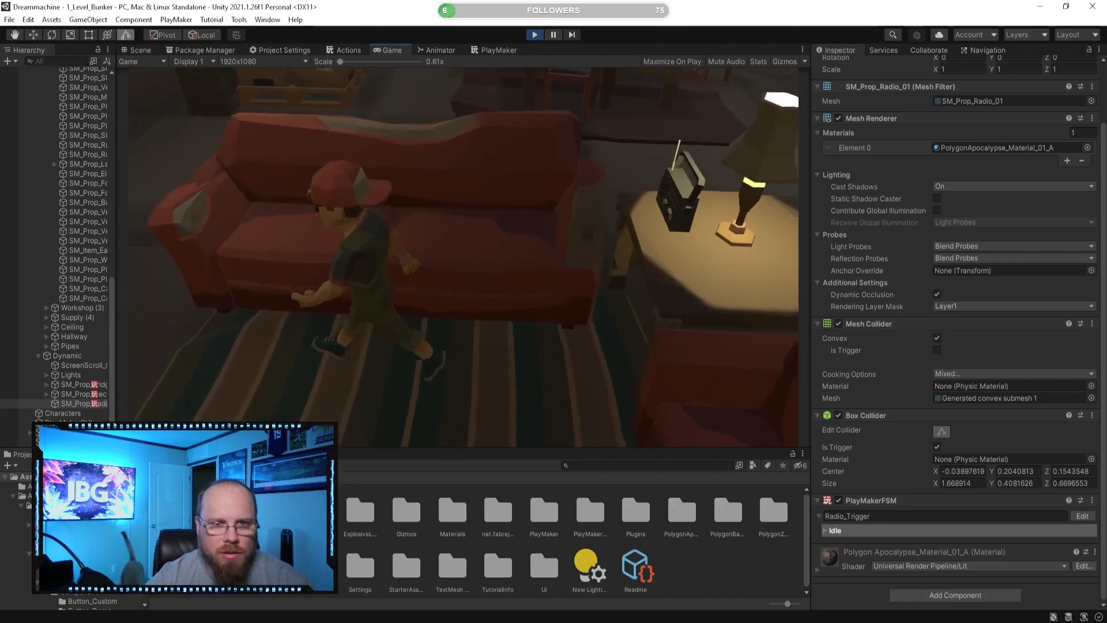
key("w")
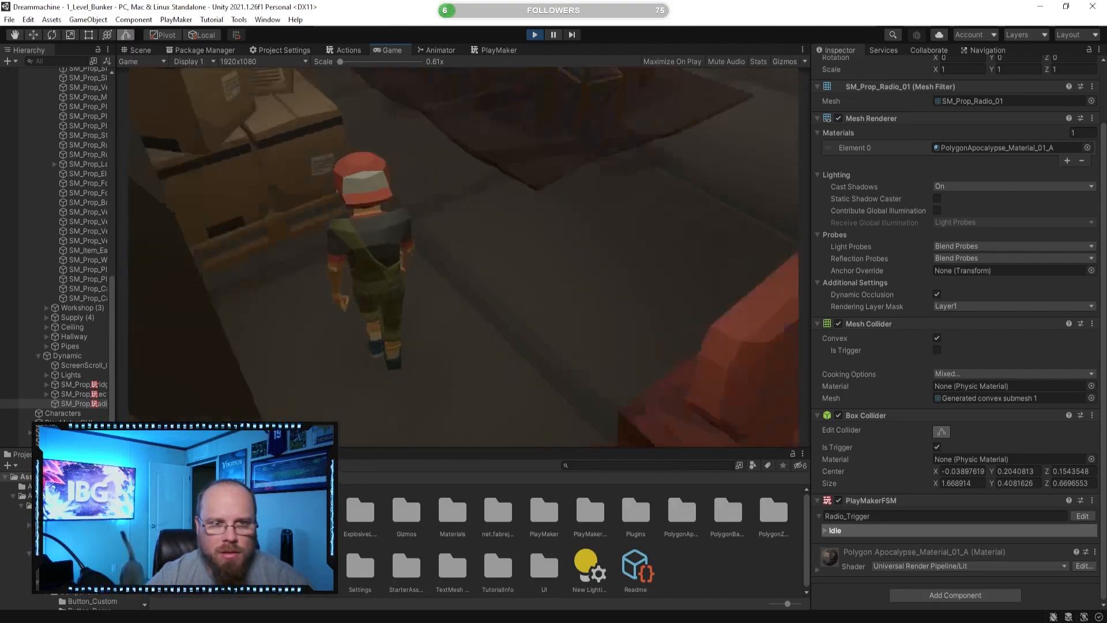
key("w")
key("d")
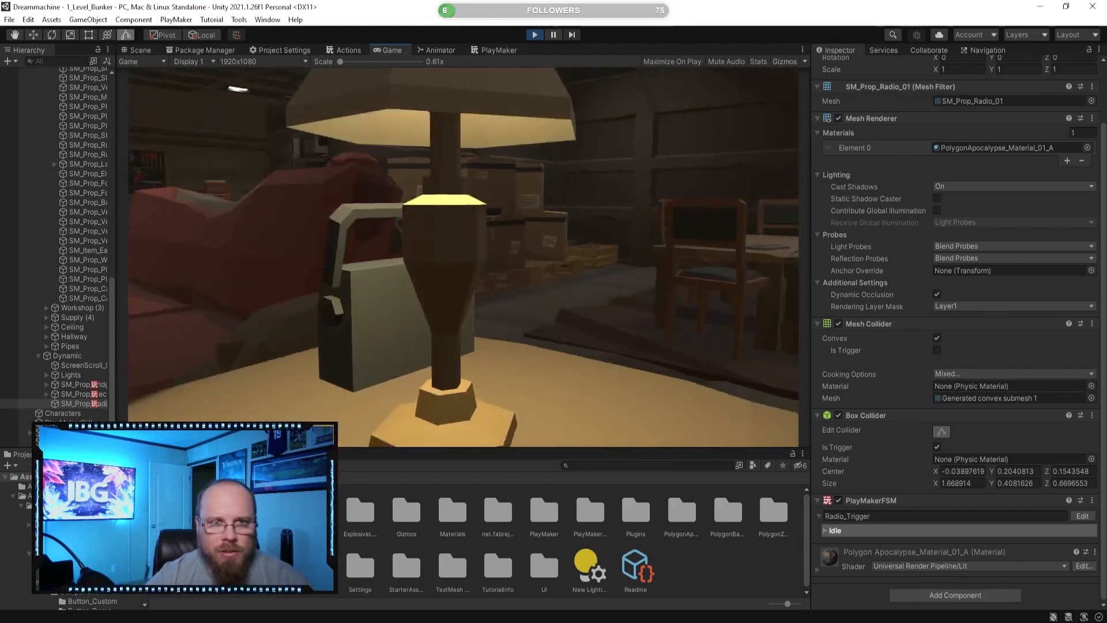
key("Escape")
left_click(538, 32)
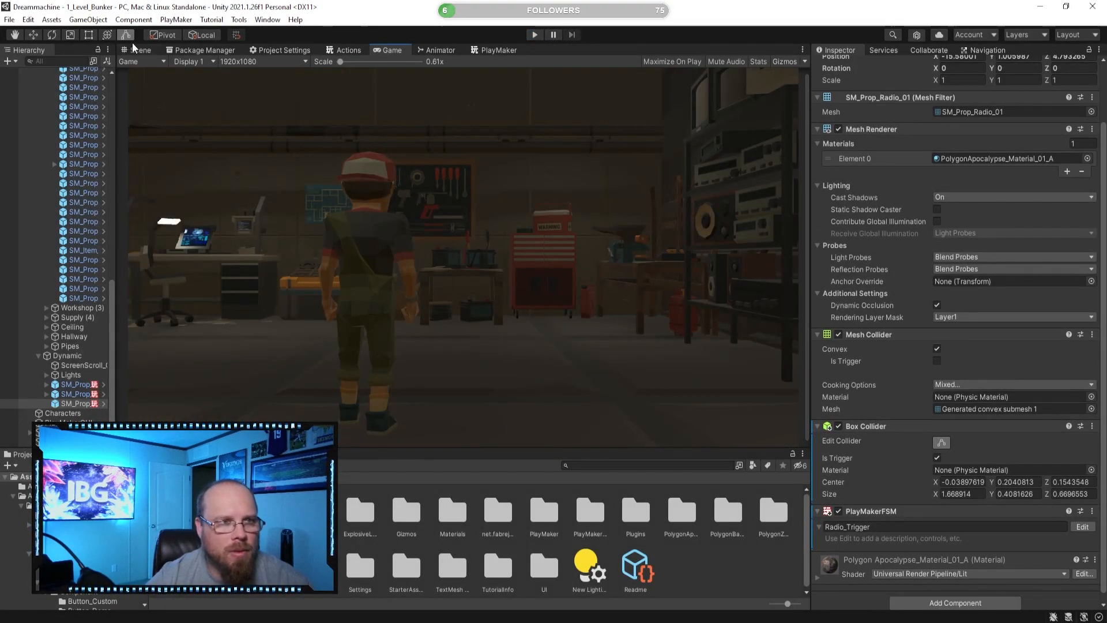
- Set the default value of Radio_Trigger's isOn Bool variable to false
left_click(136, 50)
key("s")
right_click_drag(623, 231, 717, 265)
key("w")
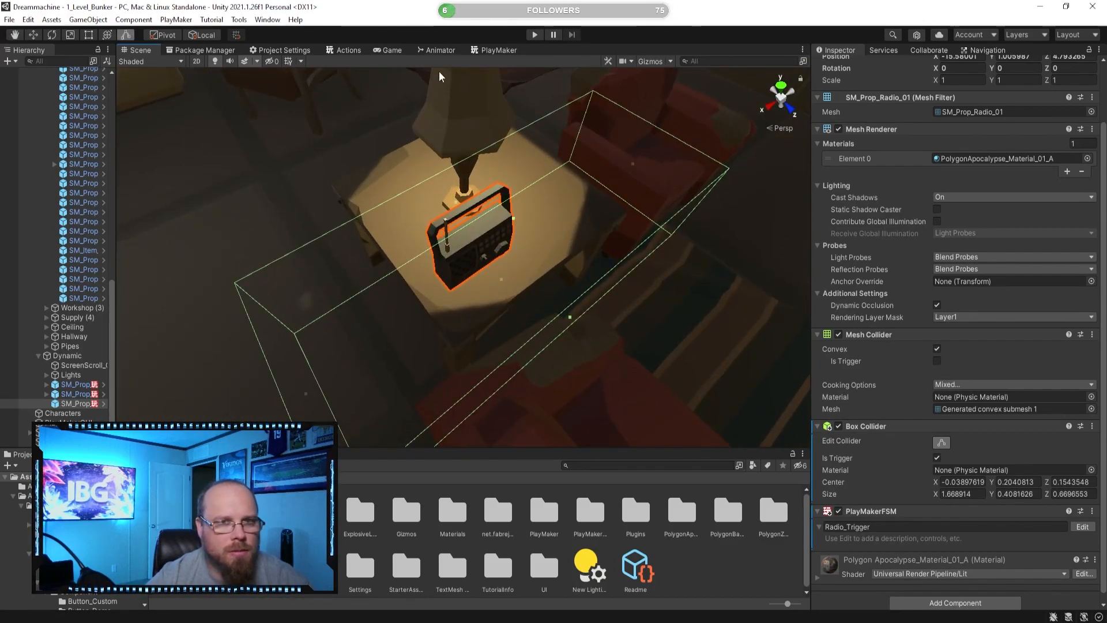
left_click(499, 50)
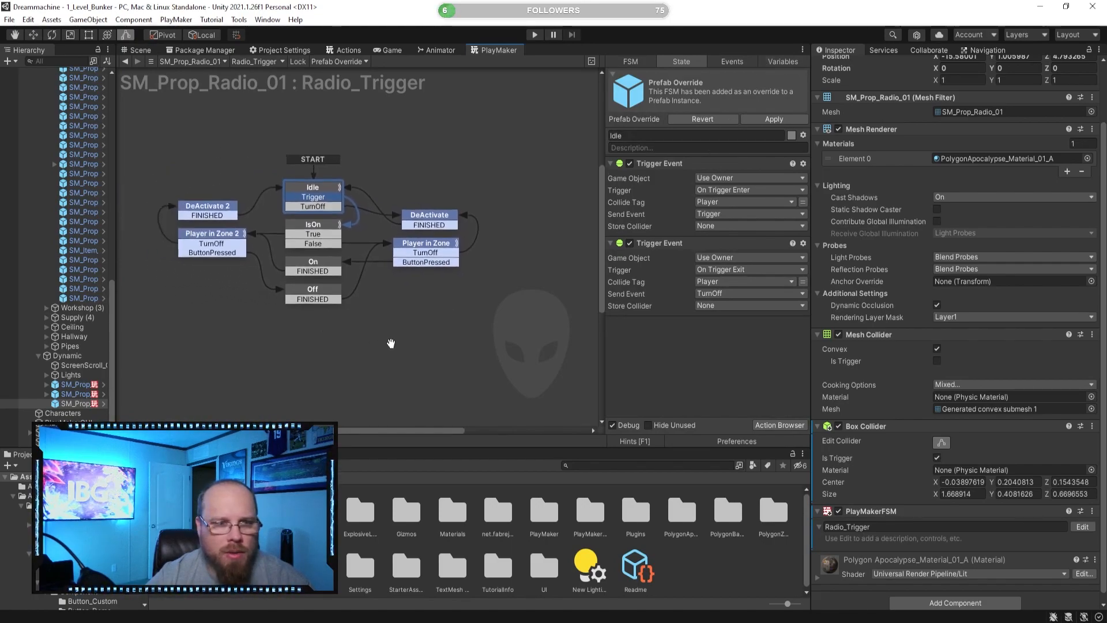
left_click(806, 62)
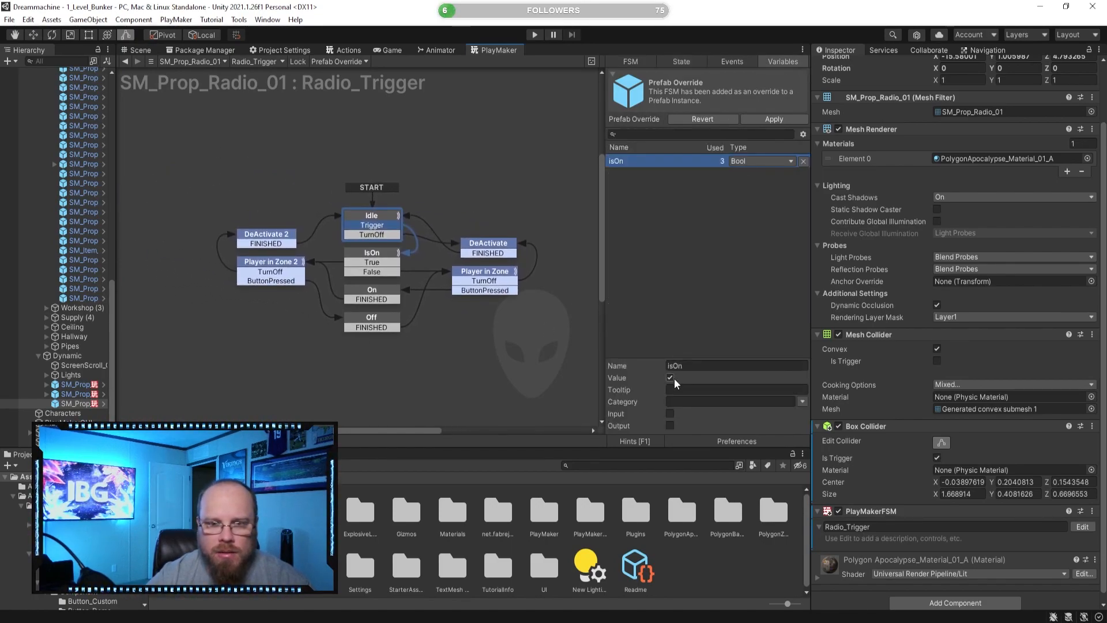
left_click(483, 378)
middle_click_drag(443, 341, 409, 360)
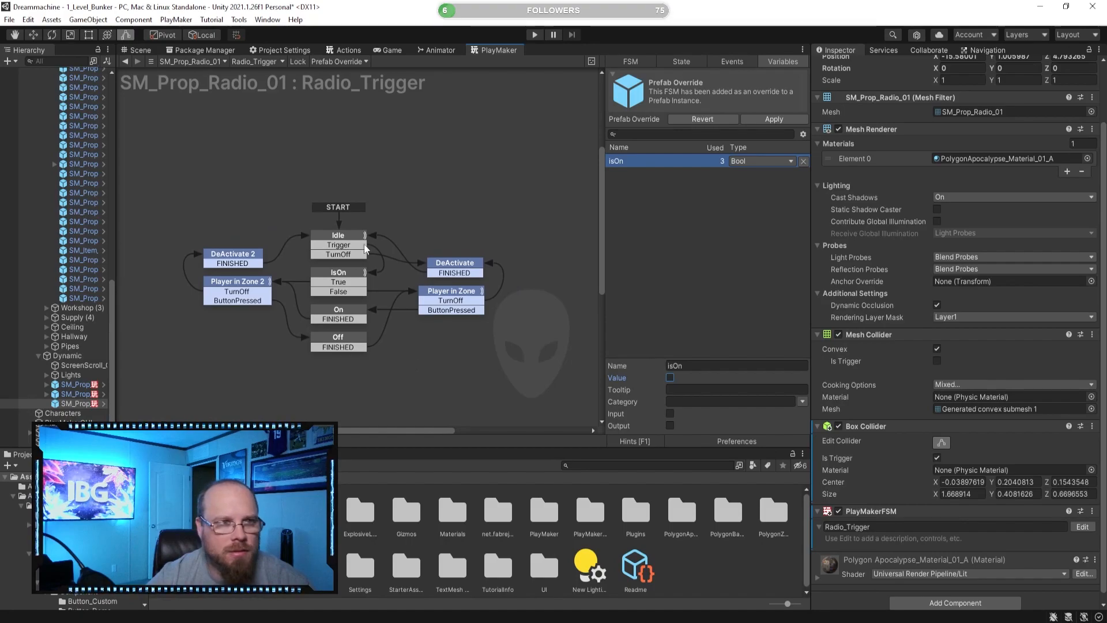
- Try opening the tall kitchen cabinet SM_Prop_Cabinet_01 by rotating SM_Prop_Cabinet_Door_01 to 90 on Y and swinging its second door outward
left_click(132, 55)
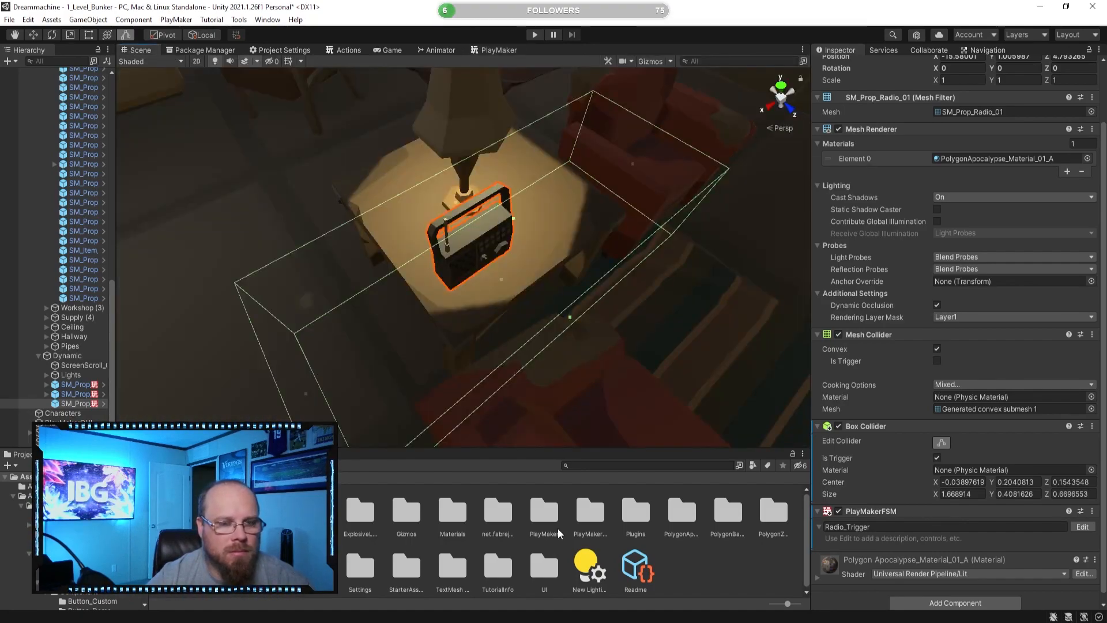
left_click(713, 571)
right_click_drag(536, 260, 499, 237)
key("s")
key("w")
left_click(454, 243)
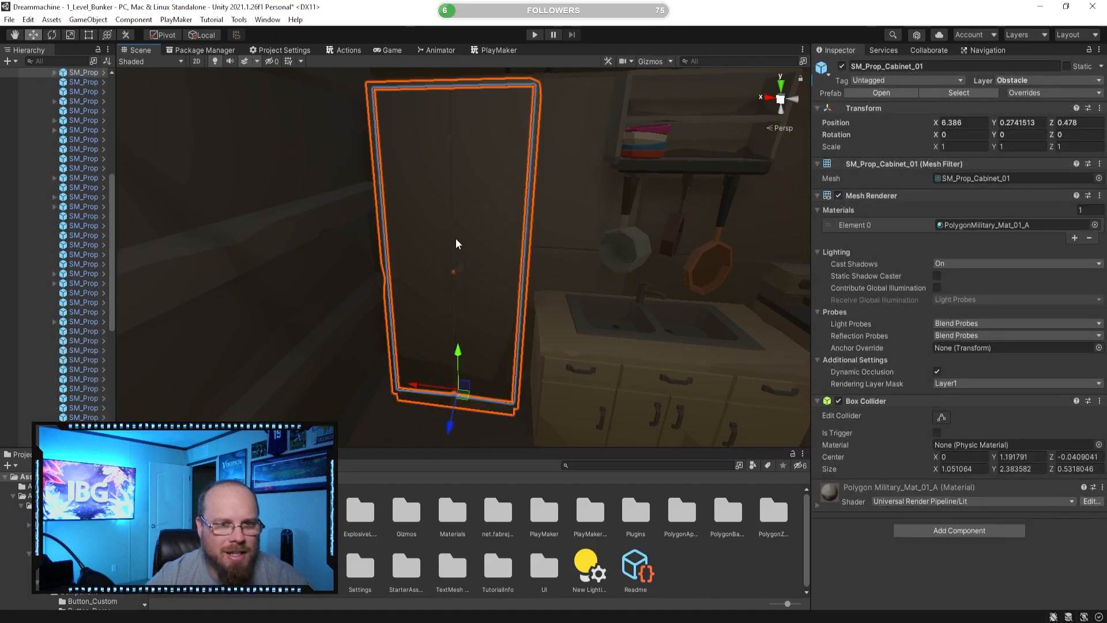
scroll(58, 186, "up", 5)
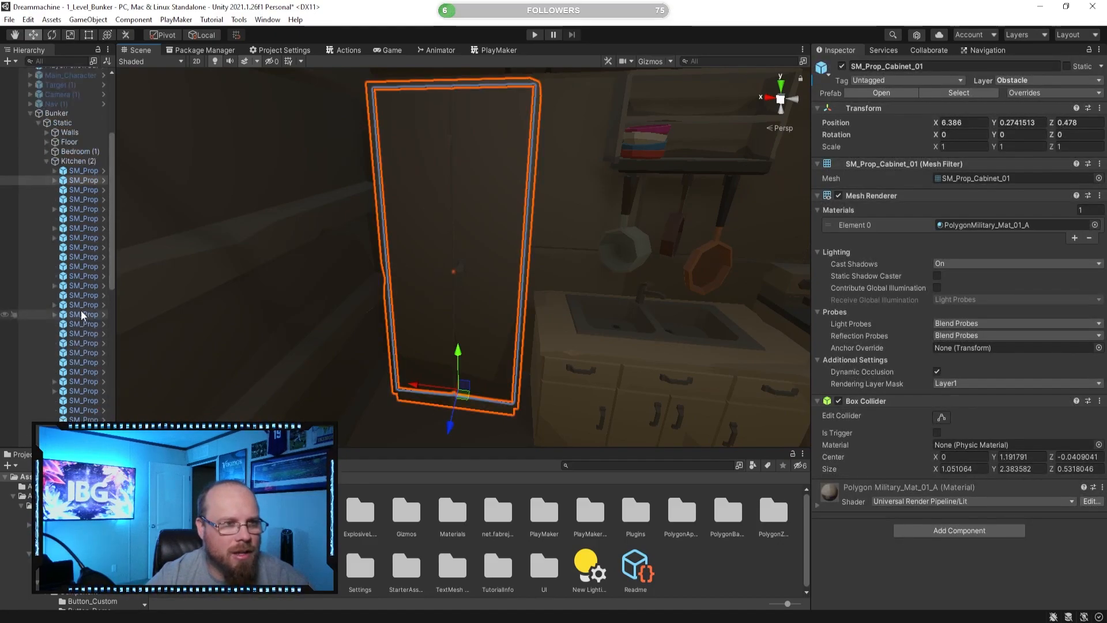
left_click(54, 180)
left_click(87, 190)
right_click_drag(388, 239, 393, 246)
key("e")
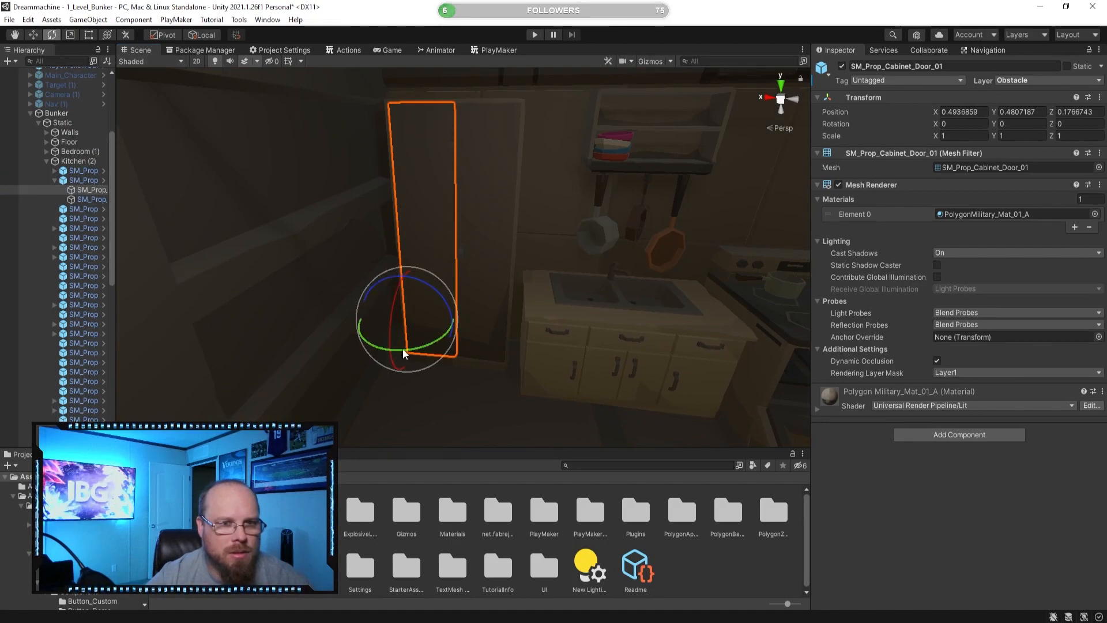
left_click_drag(410, 350, 298, 360)
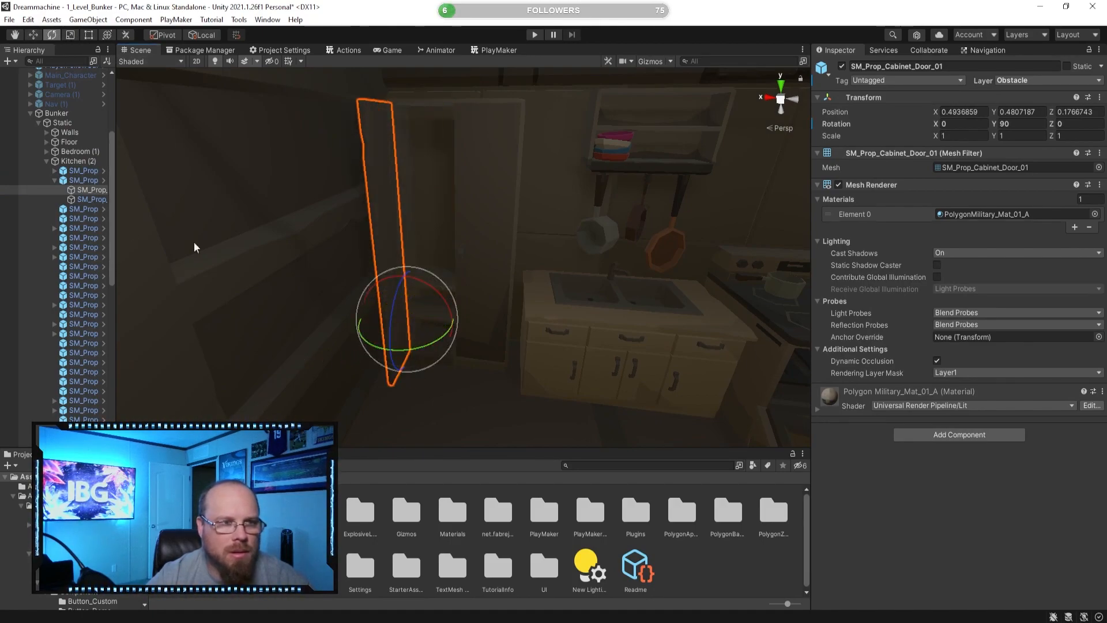
left_click(90, 199)
left_click_drag(513, 368, 664, 395)
- Undo the trial rotations of both cabinet doors
left_click_drag(643, 341, 570, 399, "alt")
key("ctrl+z")
key("ctrl+z")
key("ctrl+z")
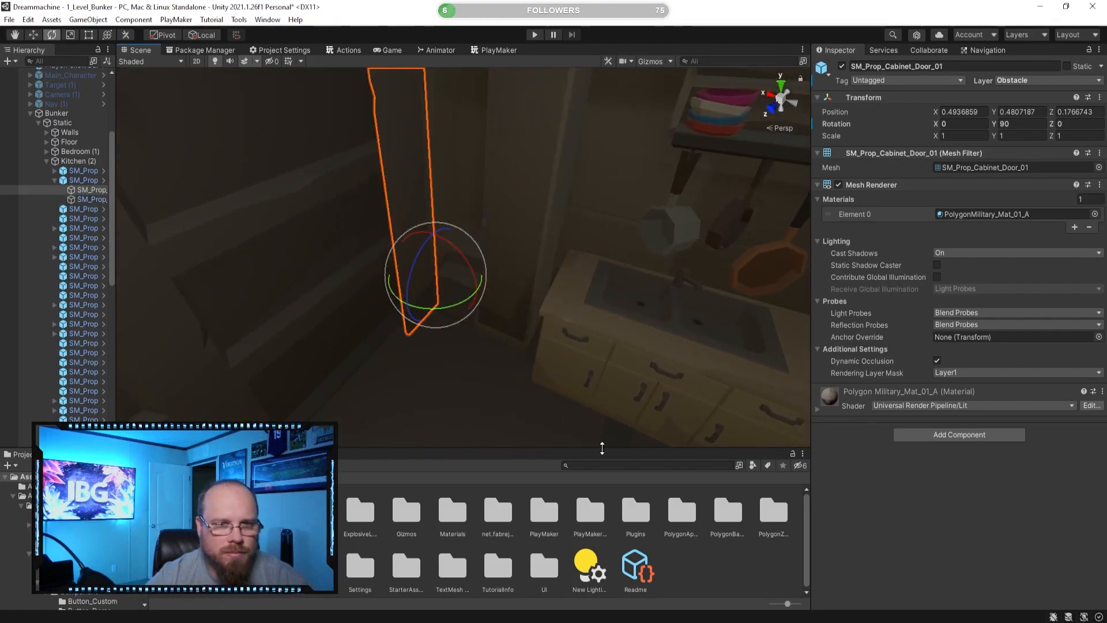
key("ctrl+z")
left_click_drag(462, 328, 529, 290, "alt")
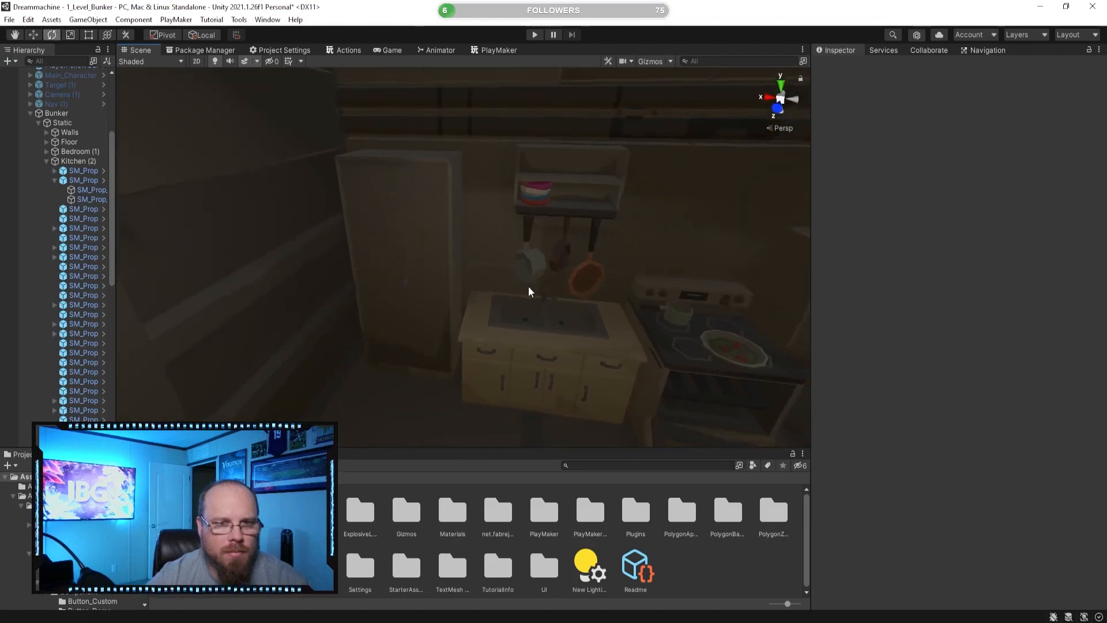
- Move SM_Prop_Cabinet_01 from the Kitchen (2) group into the Dynamic group in the scene hierarchy
left_click(56, 181)
left_click(81, 182)
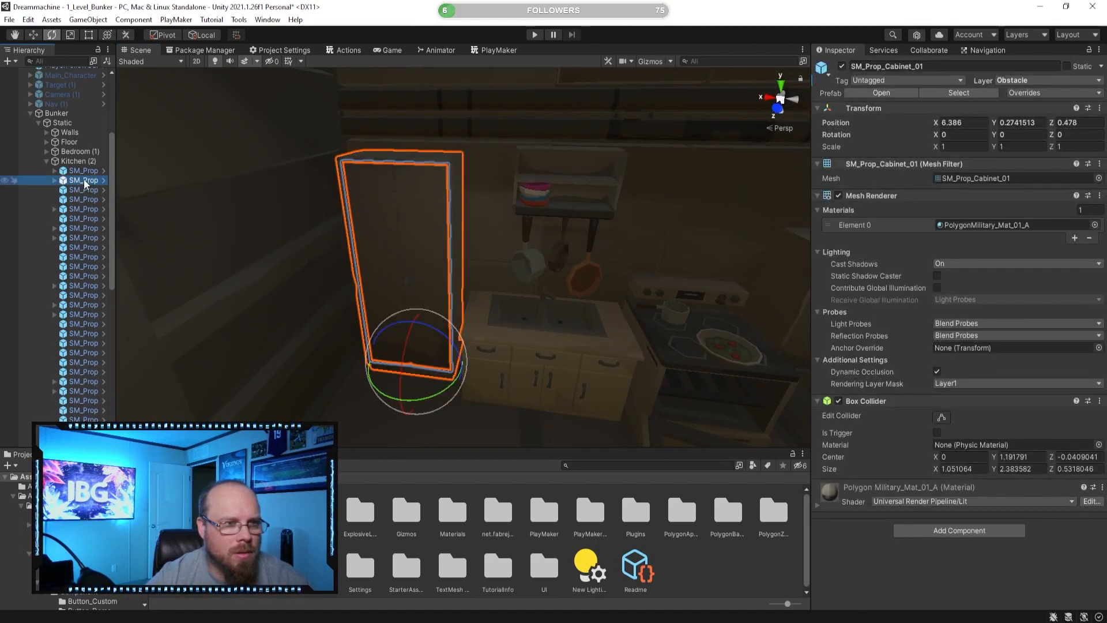
scroll(95, 407, "down", 5)
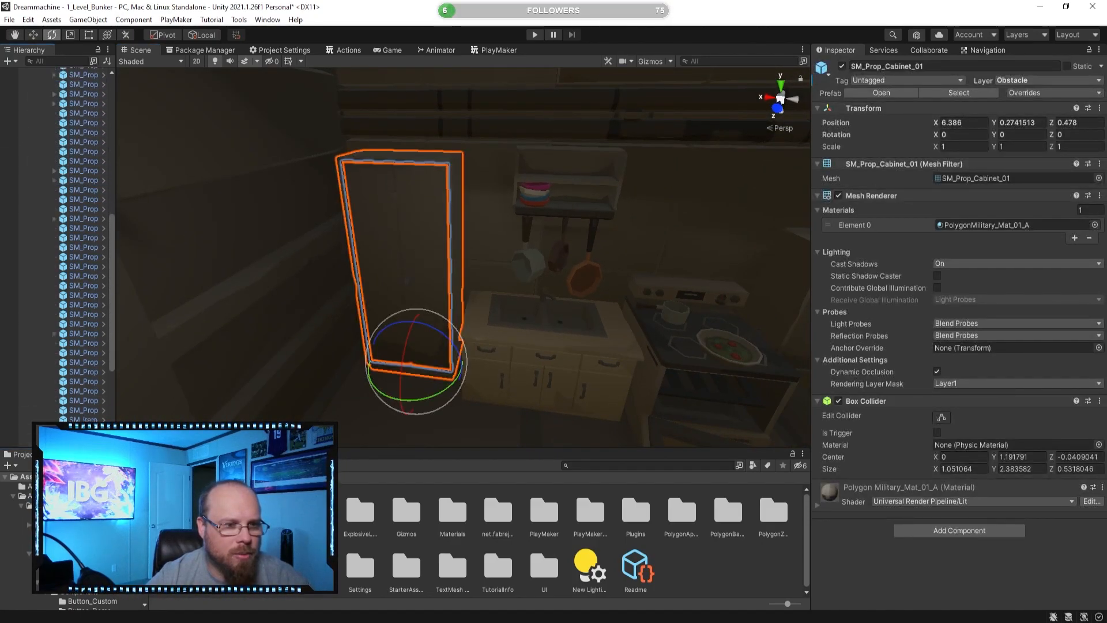
mouse_move(84, 368)
left_mouse_down()
mouse_move(85, 438)
mouse_move(70, 356)
left_mouse_up()
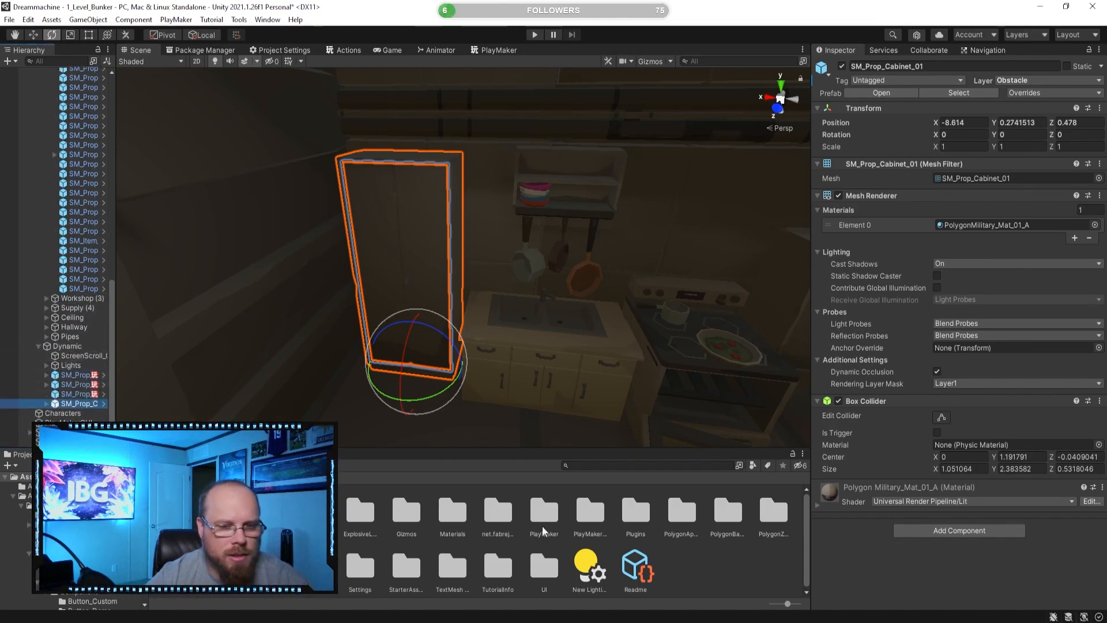
left_click(722, 583)
- Add a second Box Collider to SM_Prop_Cabinet_01 with Is Trigger enabled, keeping the cabinet selected
right_click_drag(285, 308, 311, 301)
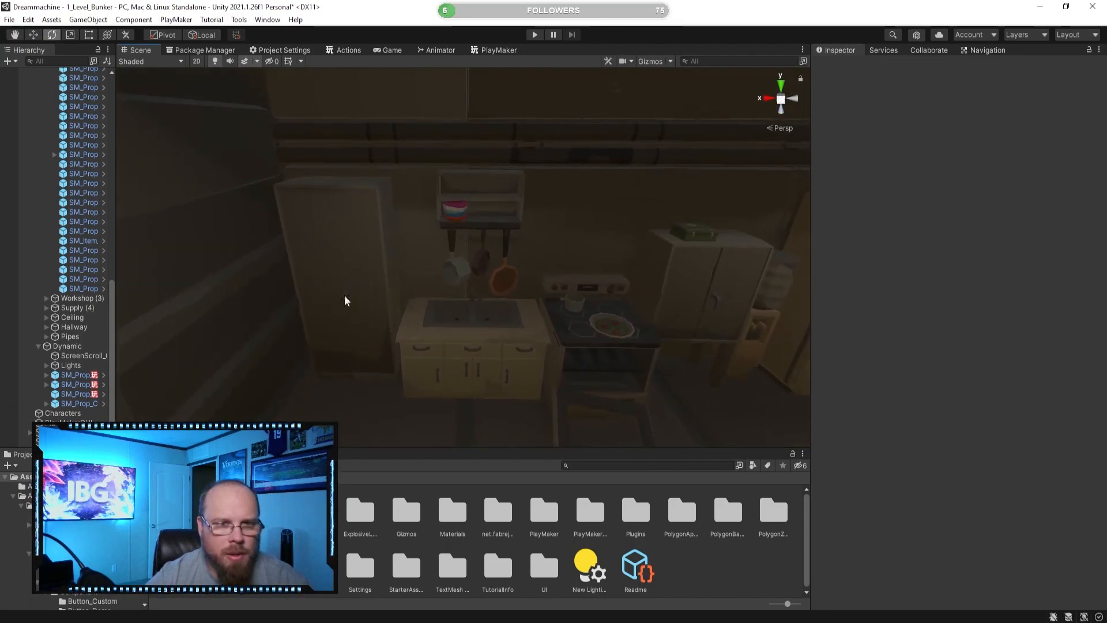
left_click(311, 301)
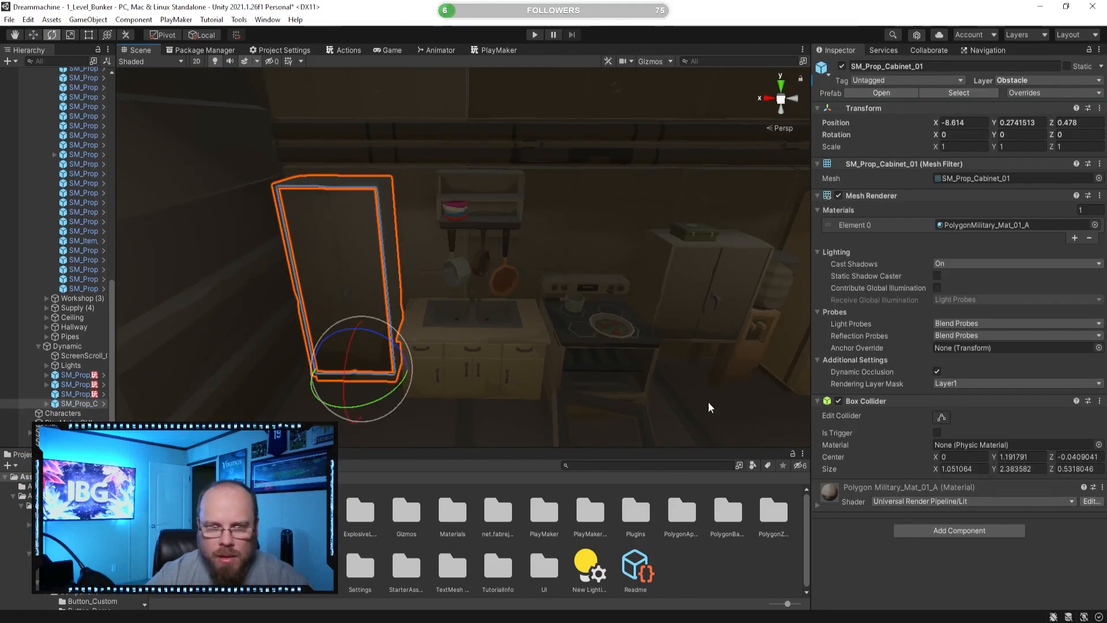
left_click(956, 530)
left_click(947, 469)
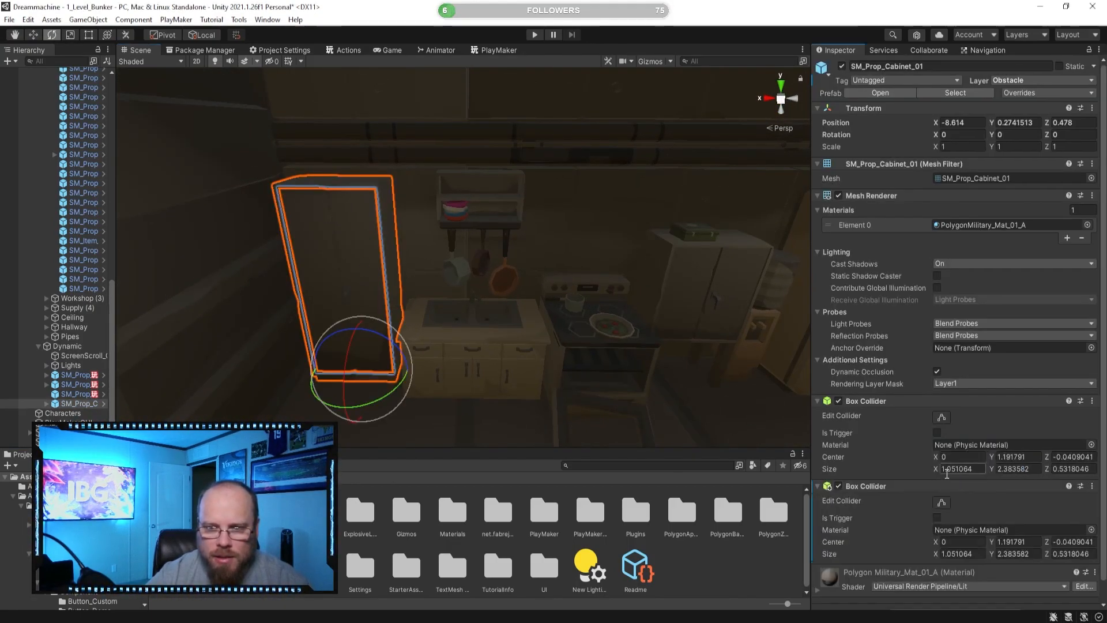
left_click(939, 518)
right_click_drag(639, 318, 574, 334)
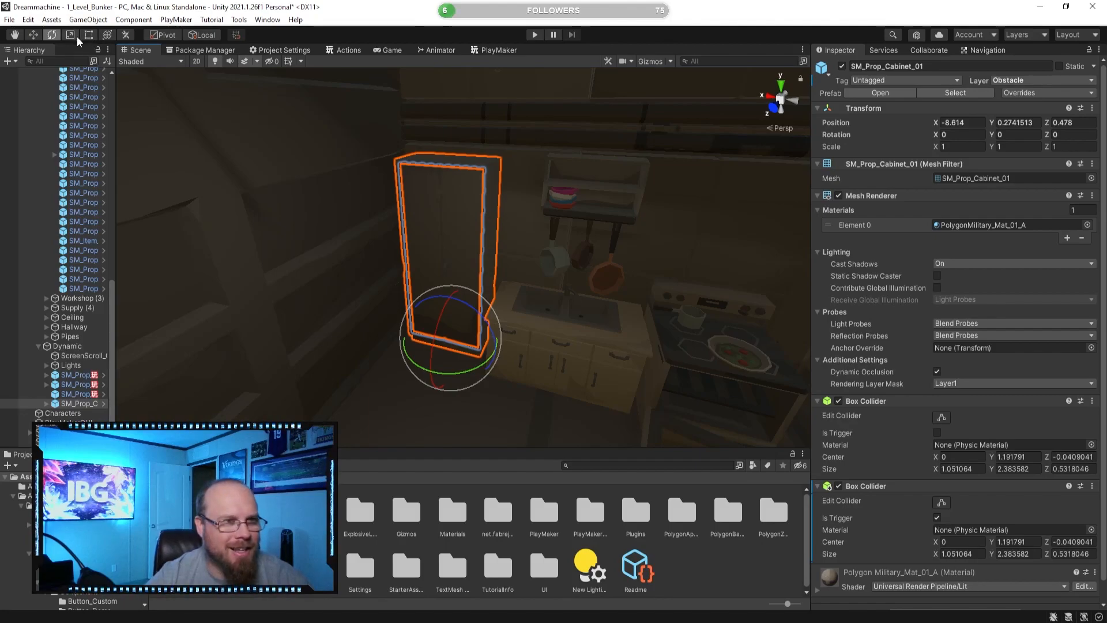
key("w")
right_click_drag(492, 384, 461, 366)
left_click(688, 552)
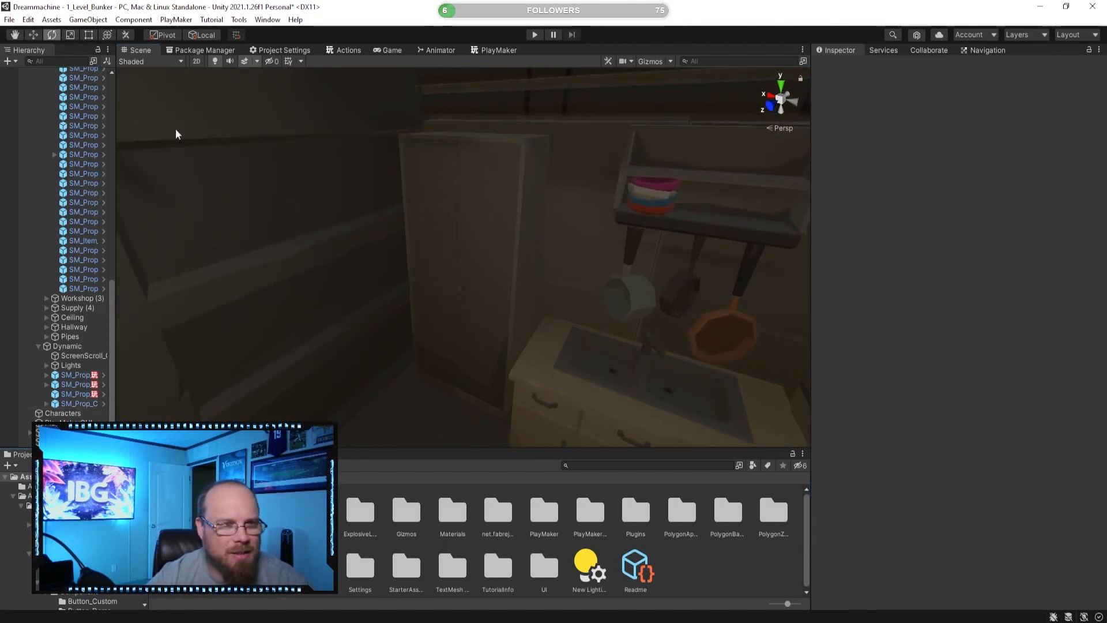
left_click(83, 405)
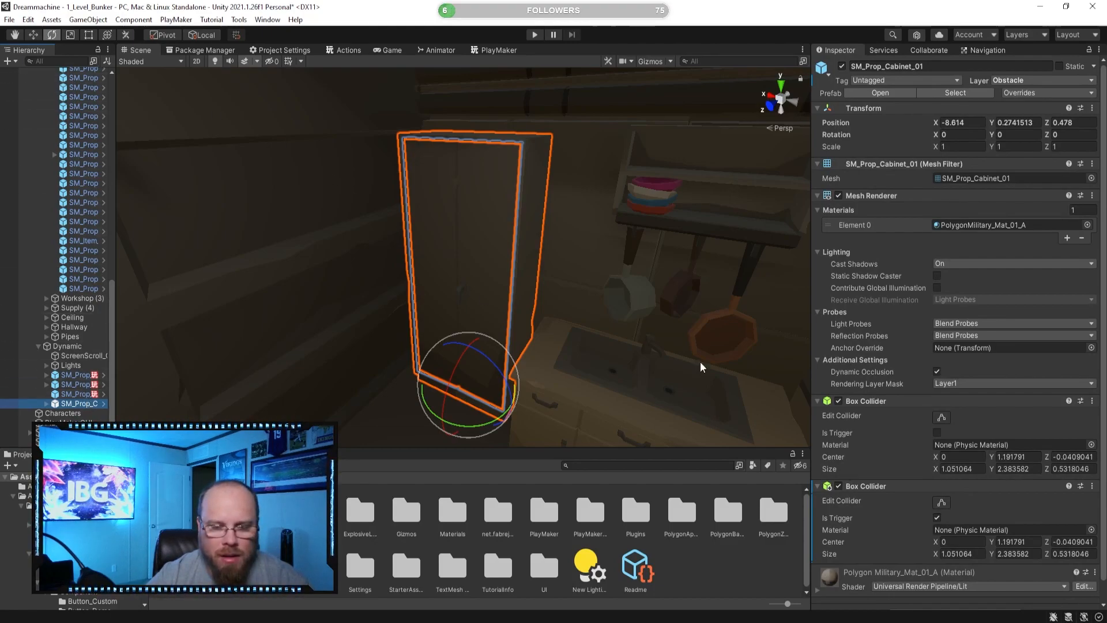
- Extend the cabinet's trigger Box Collider out in front of the doors to about 1.51 deep on Z, centred at about 0.93
left_click(941, 502)
left_click_drag(663, 381, 410, 306, "alt")
mouse_move(411, 306)
right_mouse_down()
mouse_move(558, 363)
mouse_move(617, 413)
mouse_move(446, 405)
mouse_move(430, 306)
right_mouse_up()
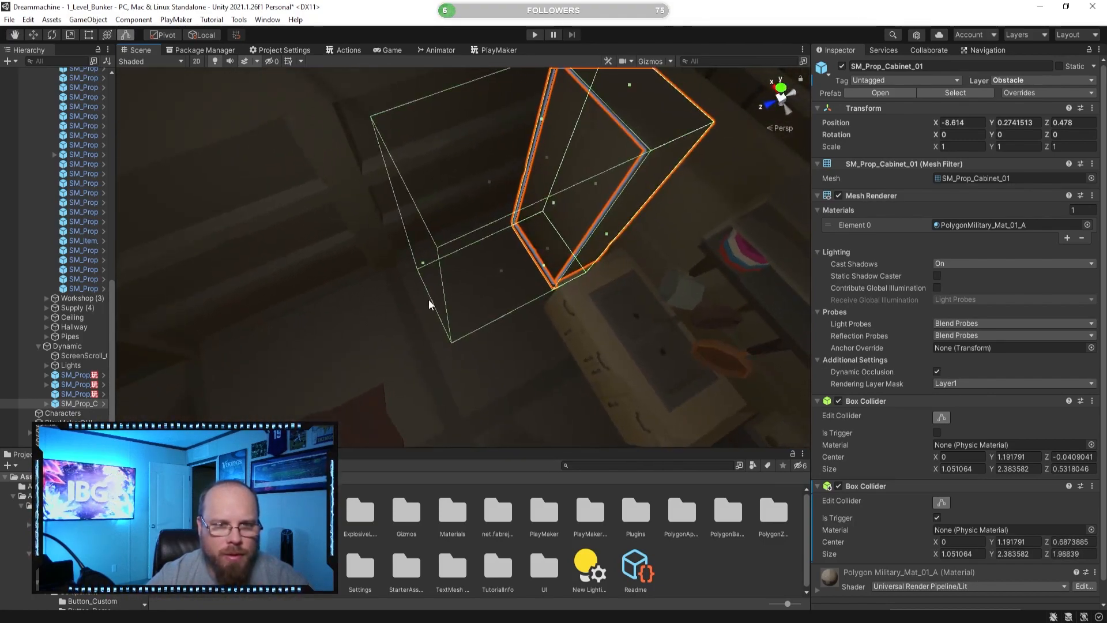
right_click_drag(488, 263, 409, 252)
left_click_drag(488, 238, 444, 247)
right_click_drag(444, 247, 516, 264)
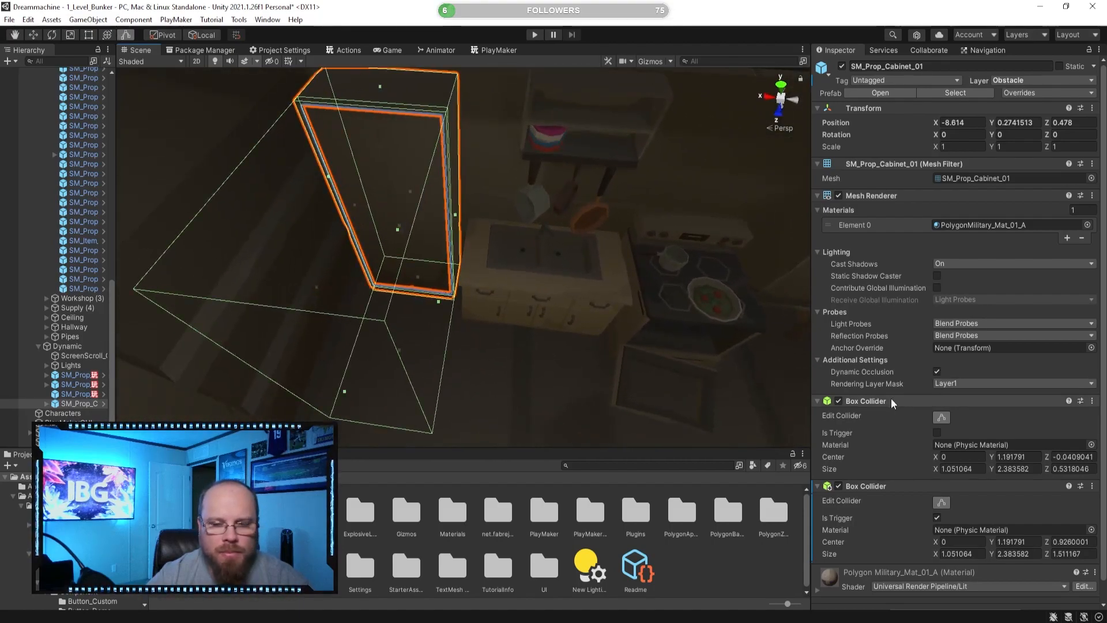
- Copy the PlayMakerFSM component from SM_Prop_Fridge_01 and paste it as a new component on SM_Prop_Cabinet_01
left_click(75, 384)
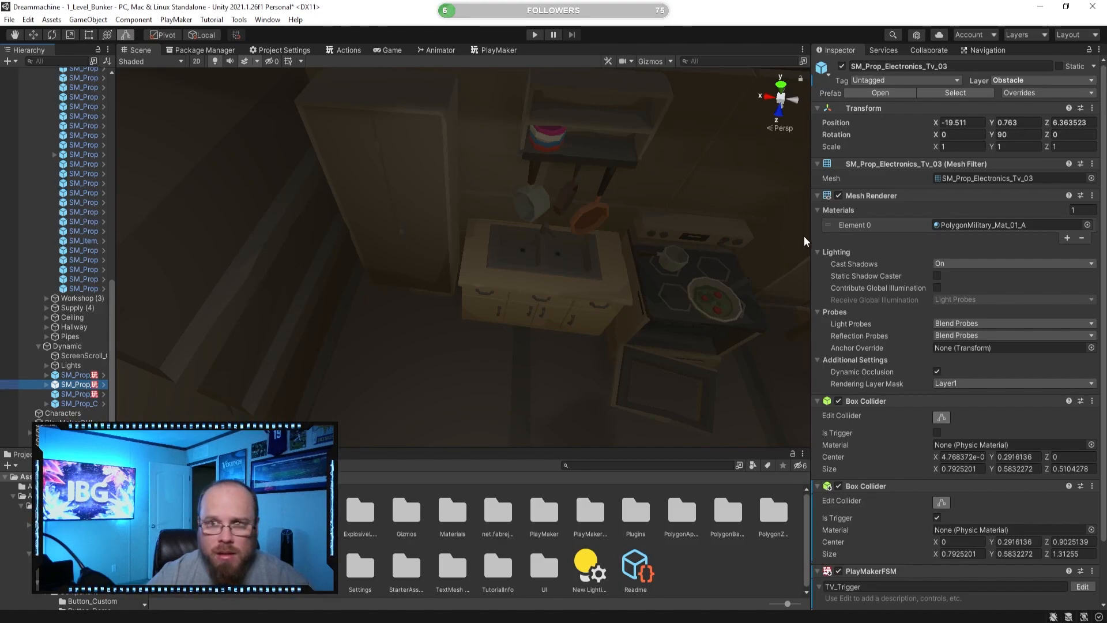
left_click(74, 375)
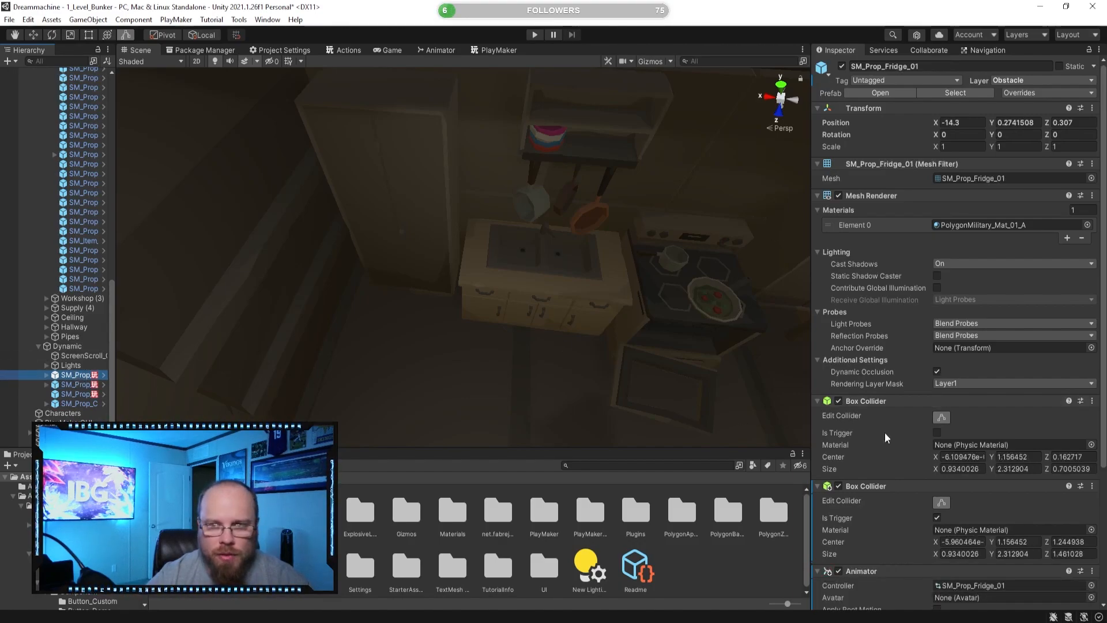
scroll(869, 423, "down", 5)
right_click(859, 499)
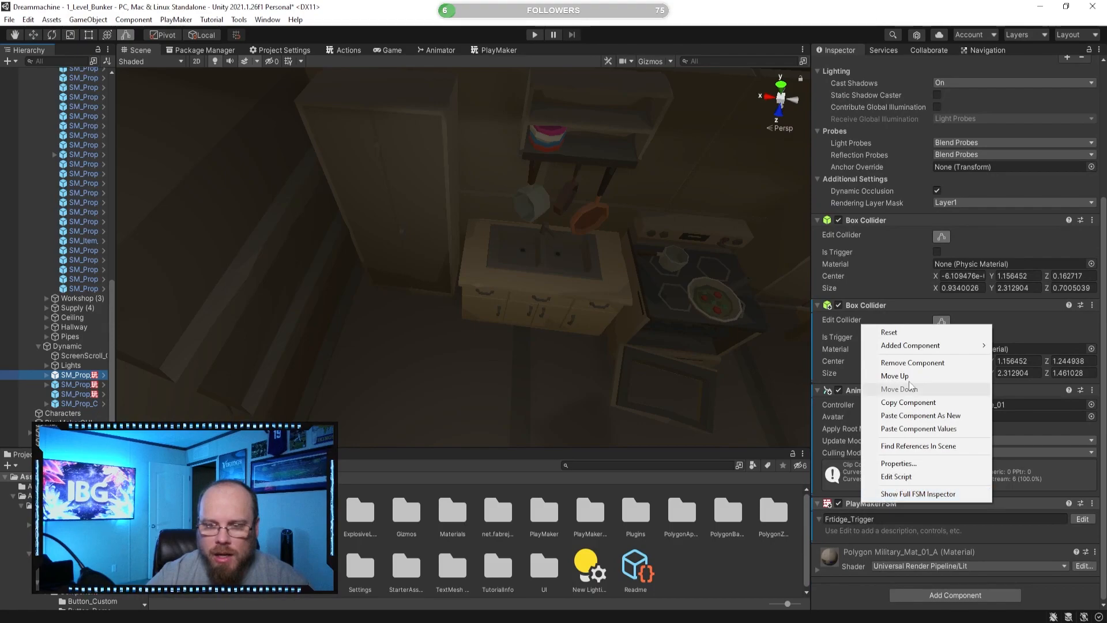
left_click(940, 404)
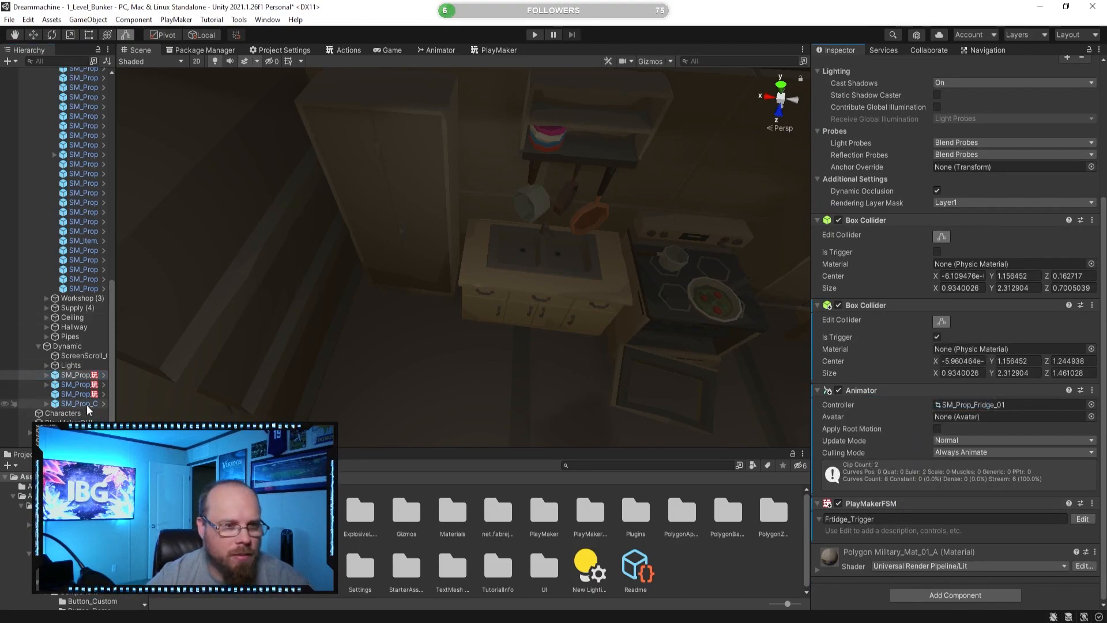
left_click(20, 403)
right_click(881, 468)
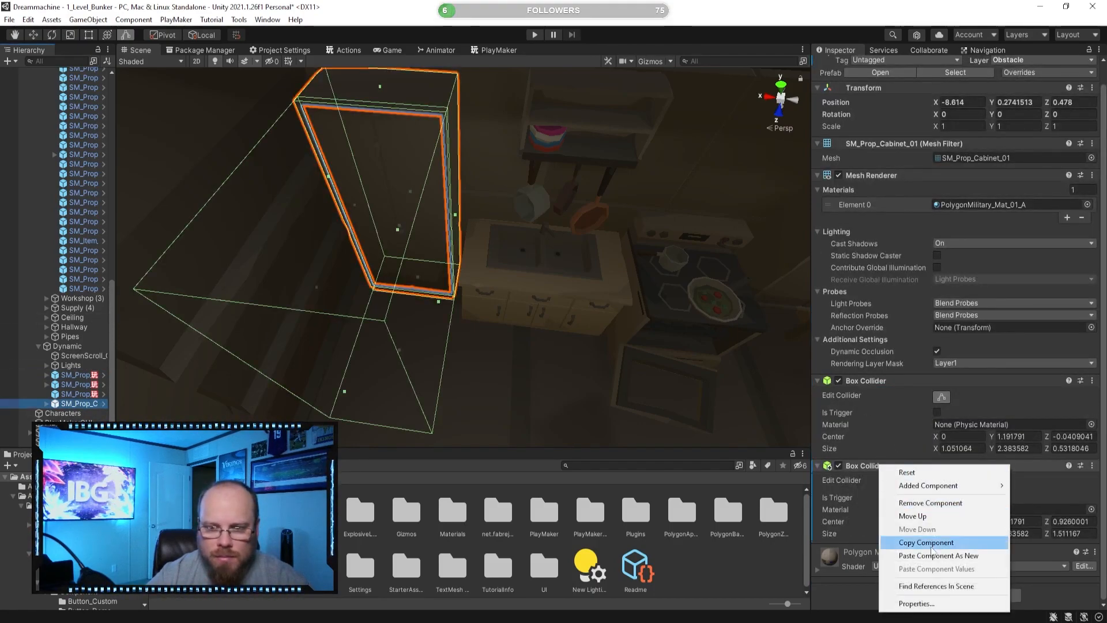
left_click(923, 545)
- Rename the cabinet's pasted state machine to Cabinet_Trigger
left_click(849, 518)
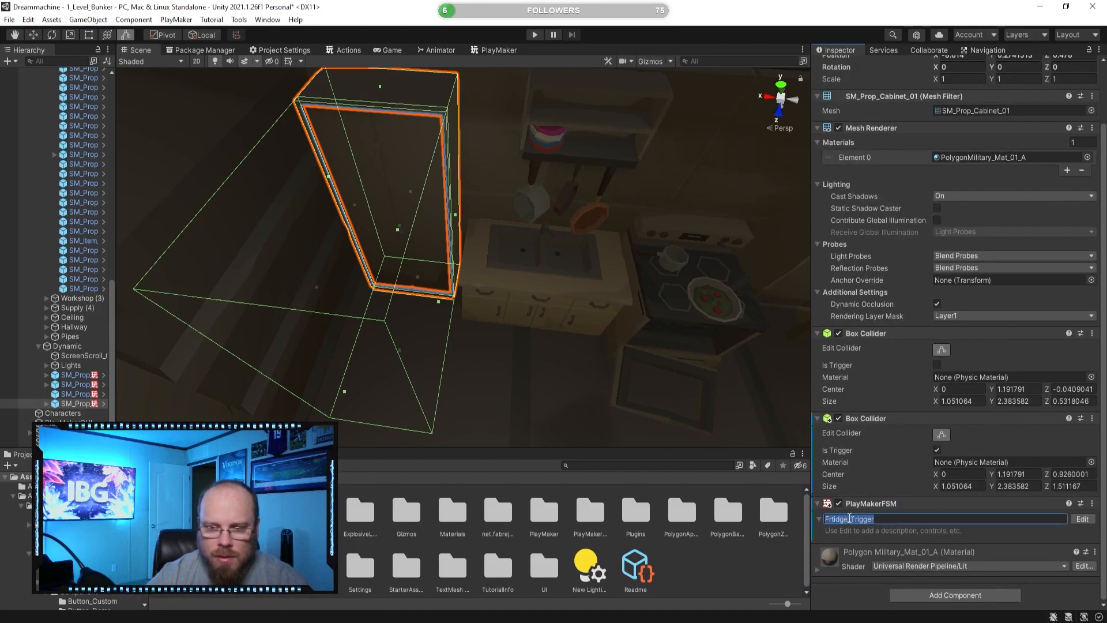
key("shift+Home")
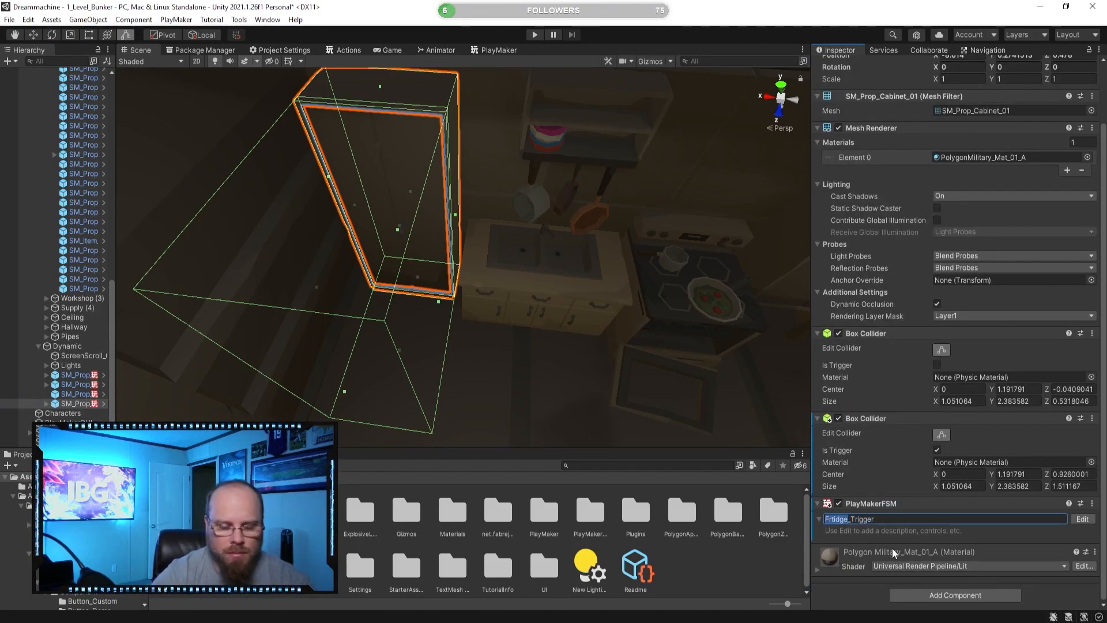
type("Cabinet")
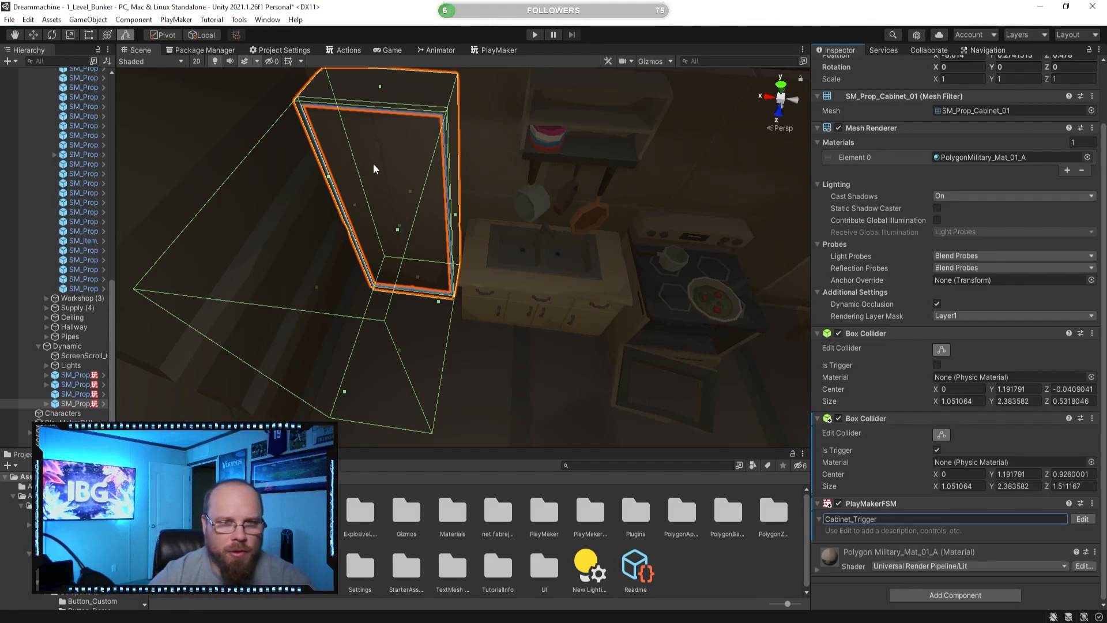
scroll(875, 223, "up", 3)
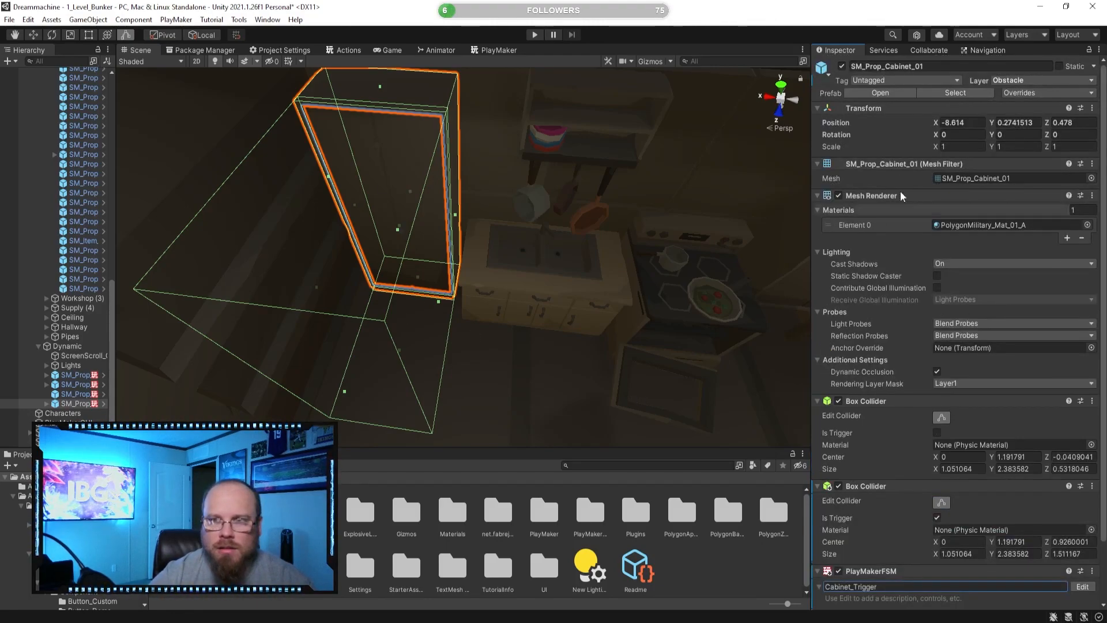
scroll(911, 133, "down", 3)
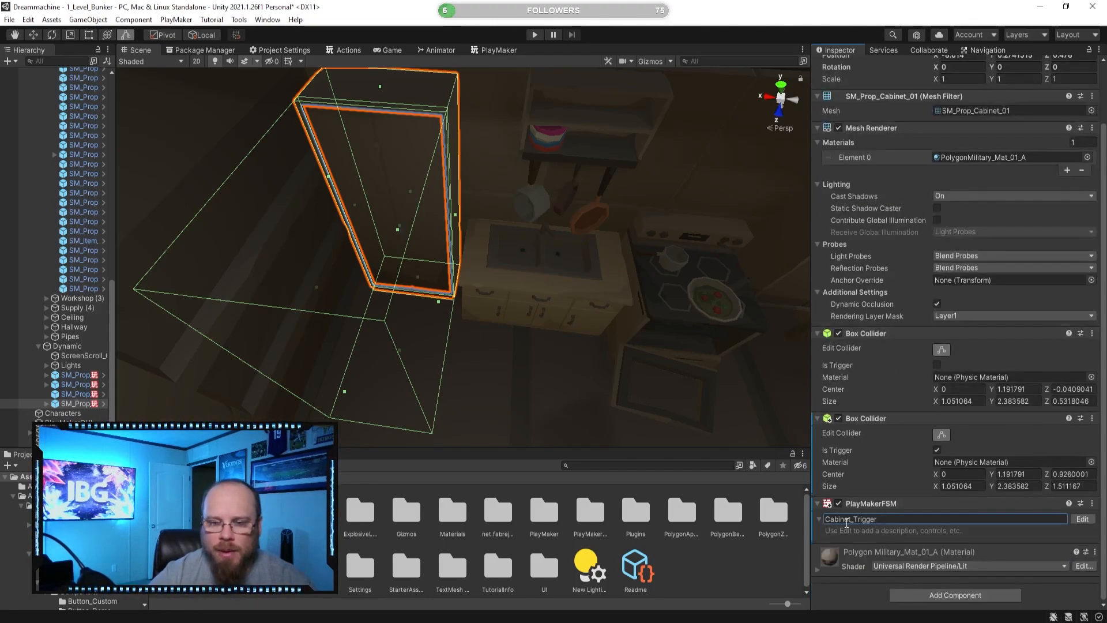
scroll(903, 424, "up", 3)
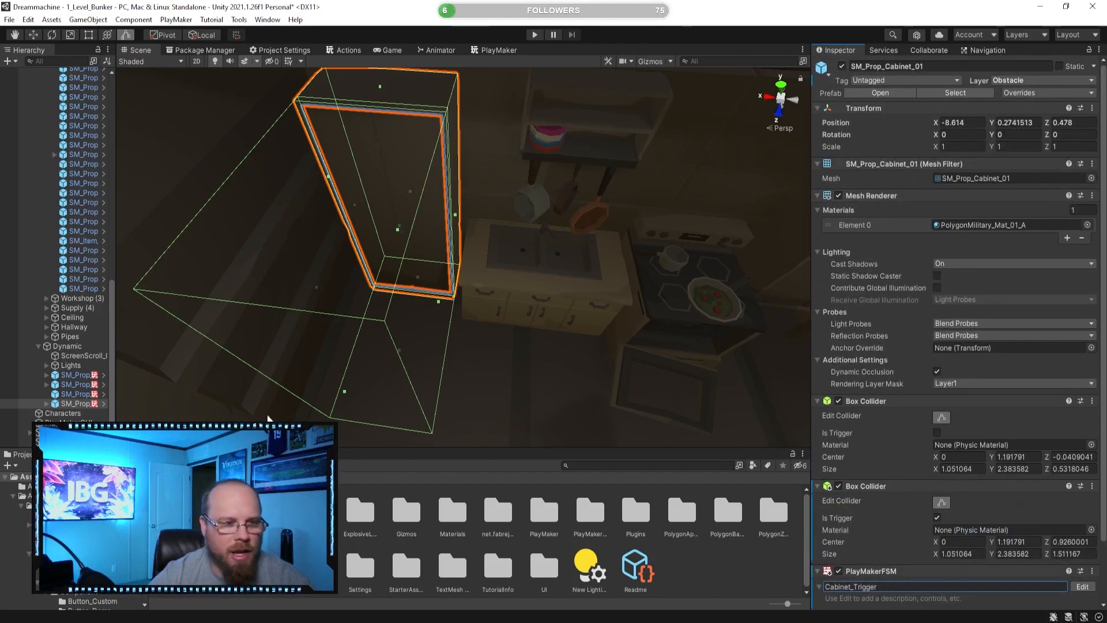
- Create an animation clip for SM_Prop_Cabinet_01, saved as Cabinet_Open.anim in the Animations folder
left_click(680, 555)
mouse_move(431, 266)
right_mouse_down()
mouse_move(444, 269)
mouse_move(429, 269)
right_mouse_up()
left_click(75, 403)
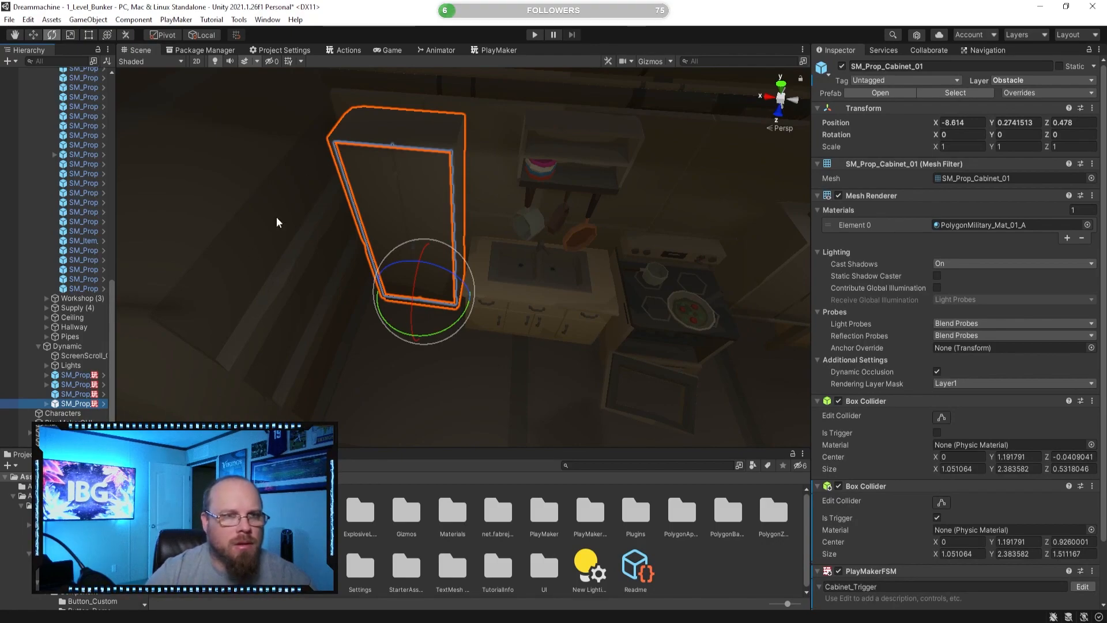
right_click_drag(302, 272, 358, 263)
key("ctrl+6")
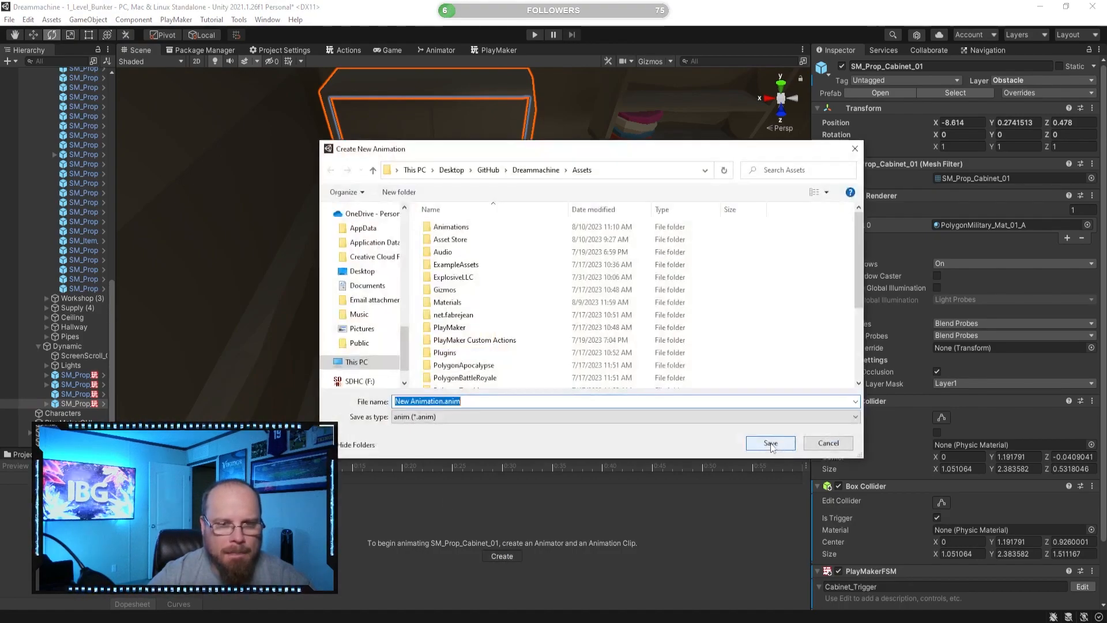
double_click(450, 228)
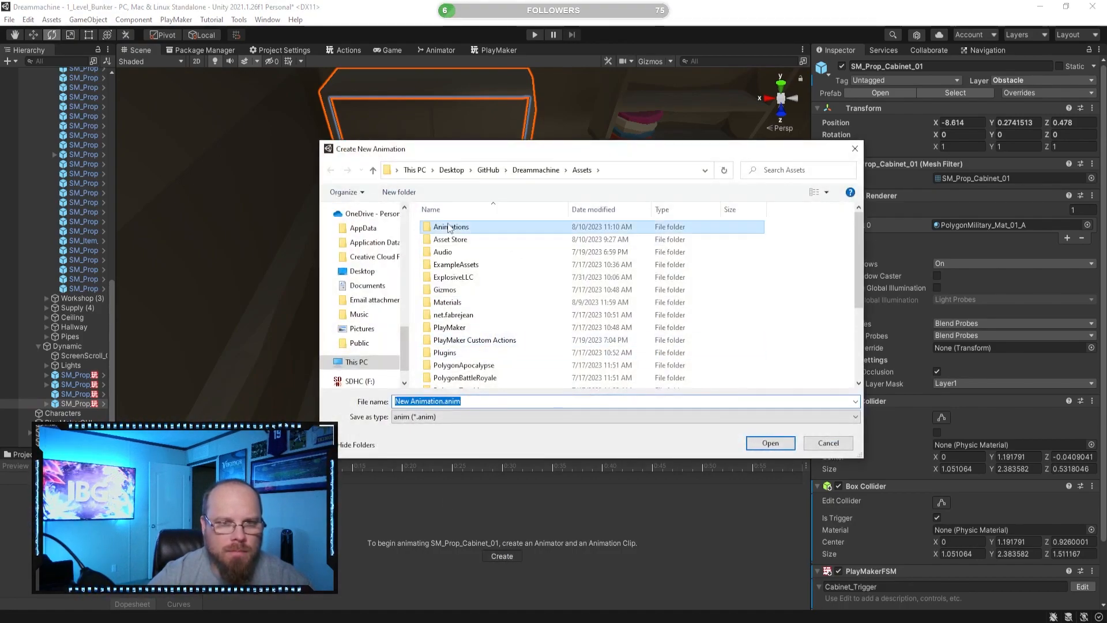
left_click(483, 401)
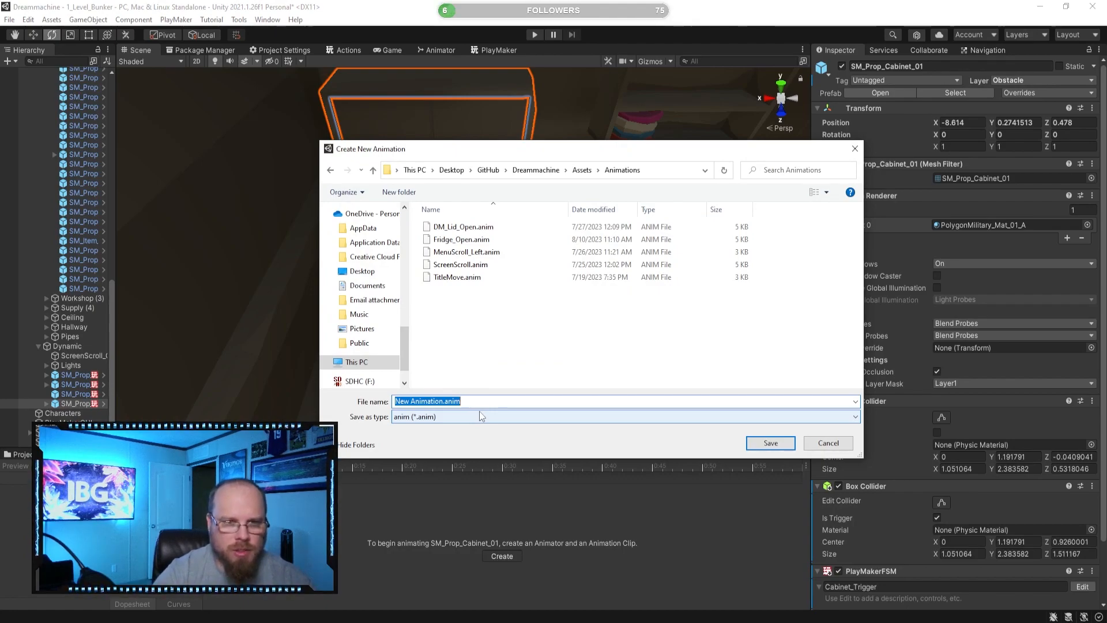
key("Home")
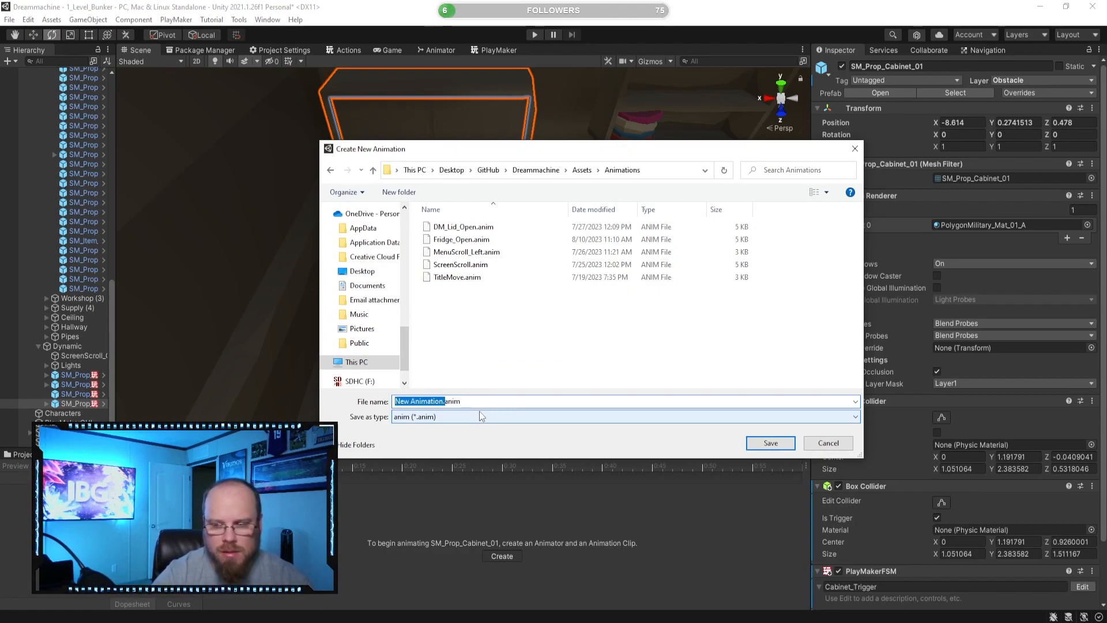
type("Cabinet_Open")
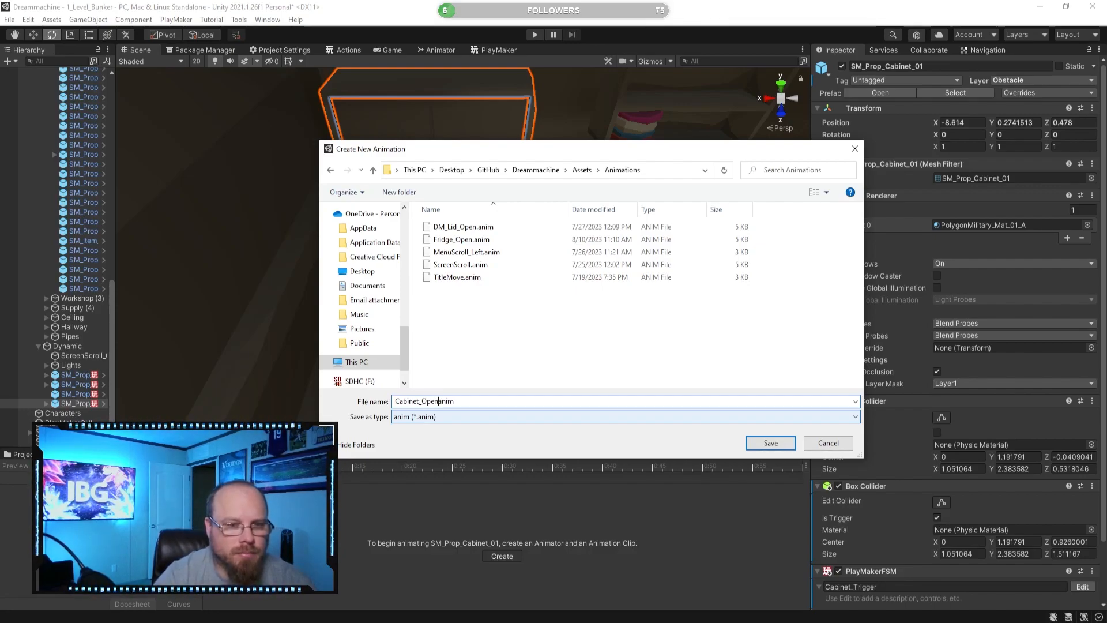
type(".")
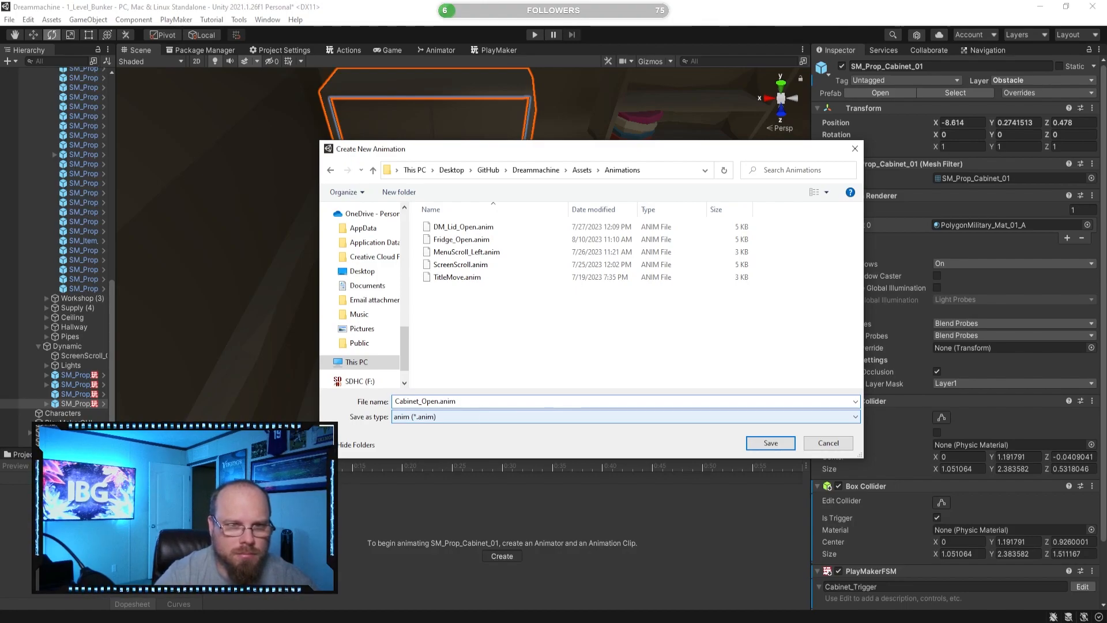
key("Return")
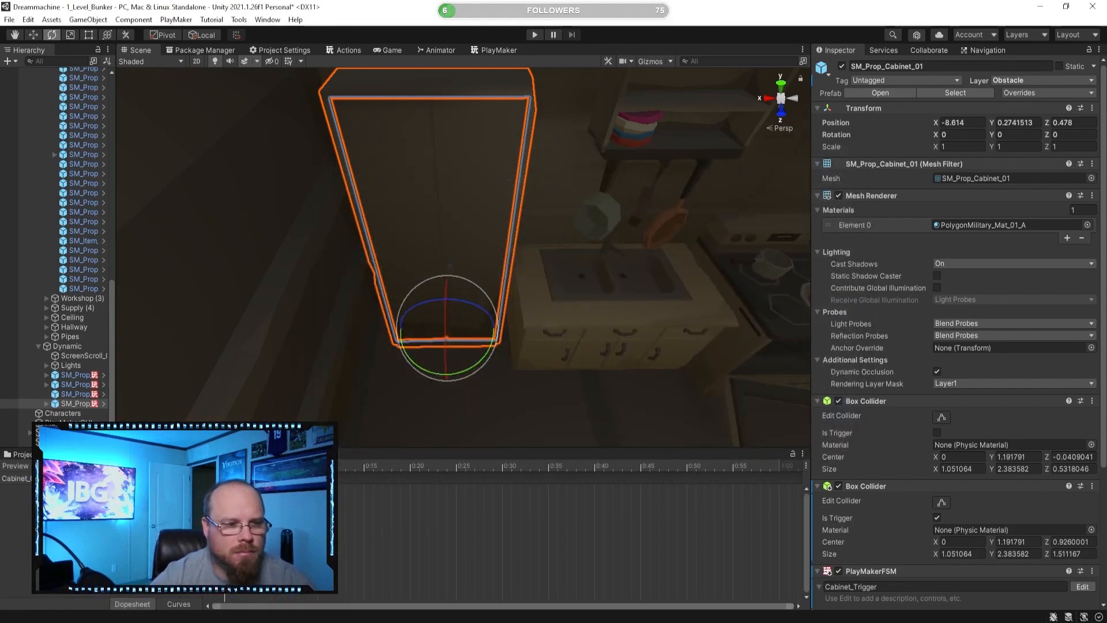
- Start recording Cabinet_Open and key SM_Prop_Cabinet_Door_01 at 2:00 with its Y rotation at 105
left_click(37, 466)
right_click_drag(315, 377, 335, 369)
key("w")
key("e")
scroll(606, 504, "down", 3)
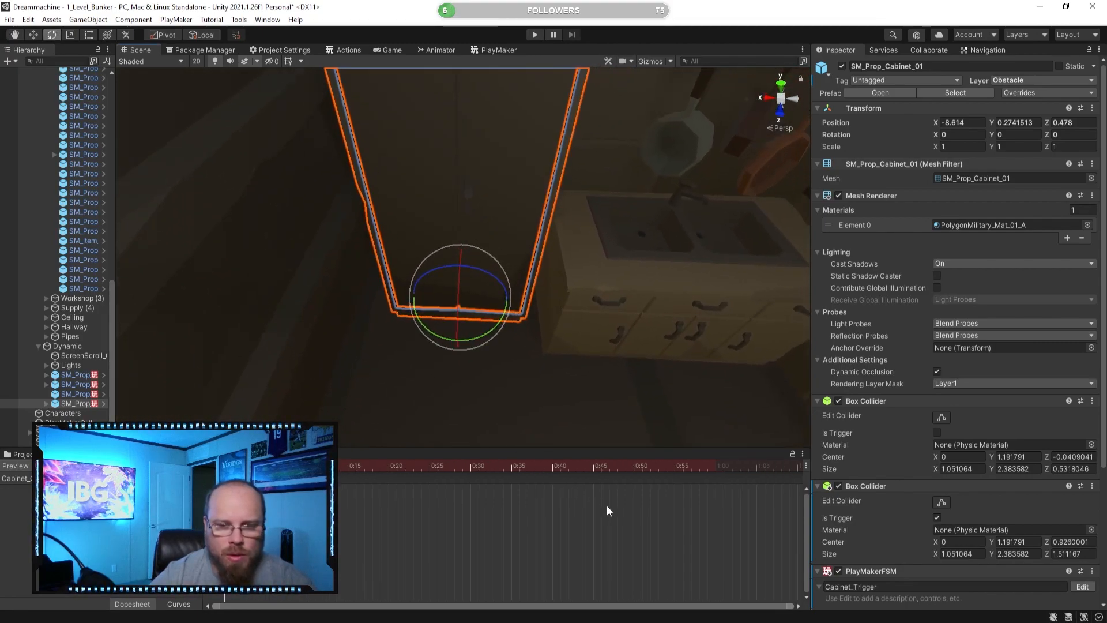
scroll(607, 482, "down", 1)
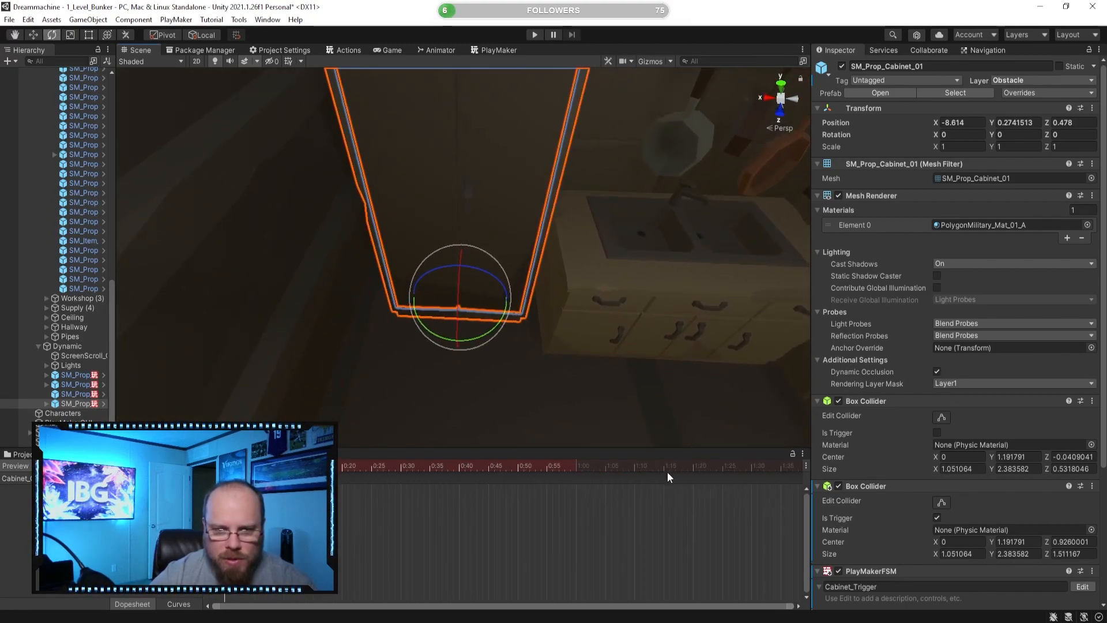
left_click(798, 607)
left_click(798, 607)
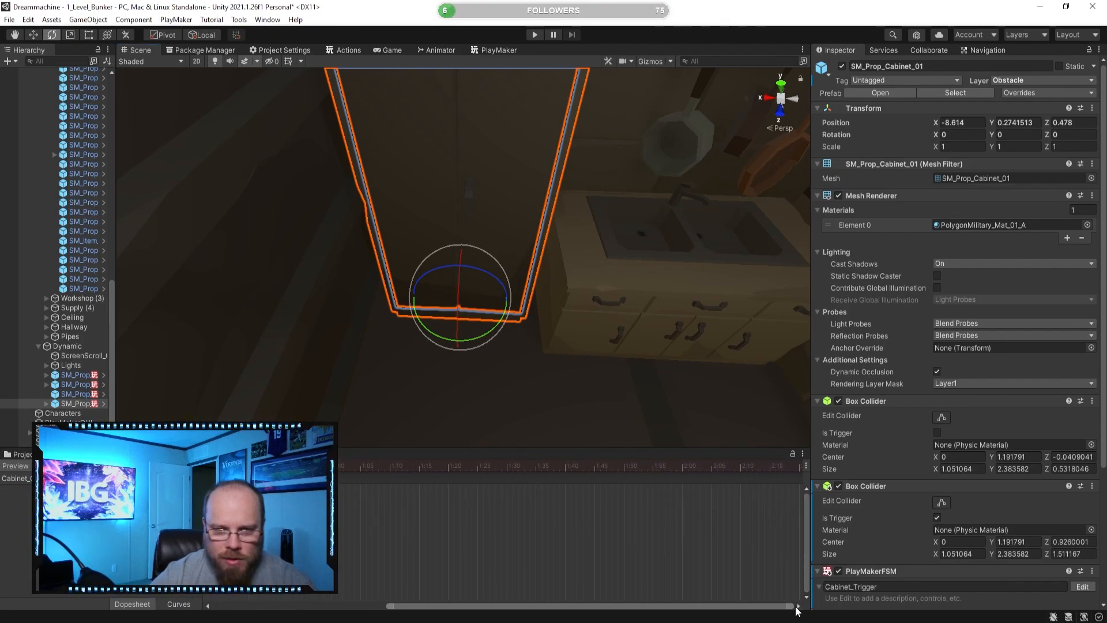
left_click(677, 468)
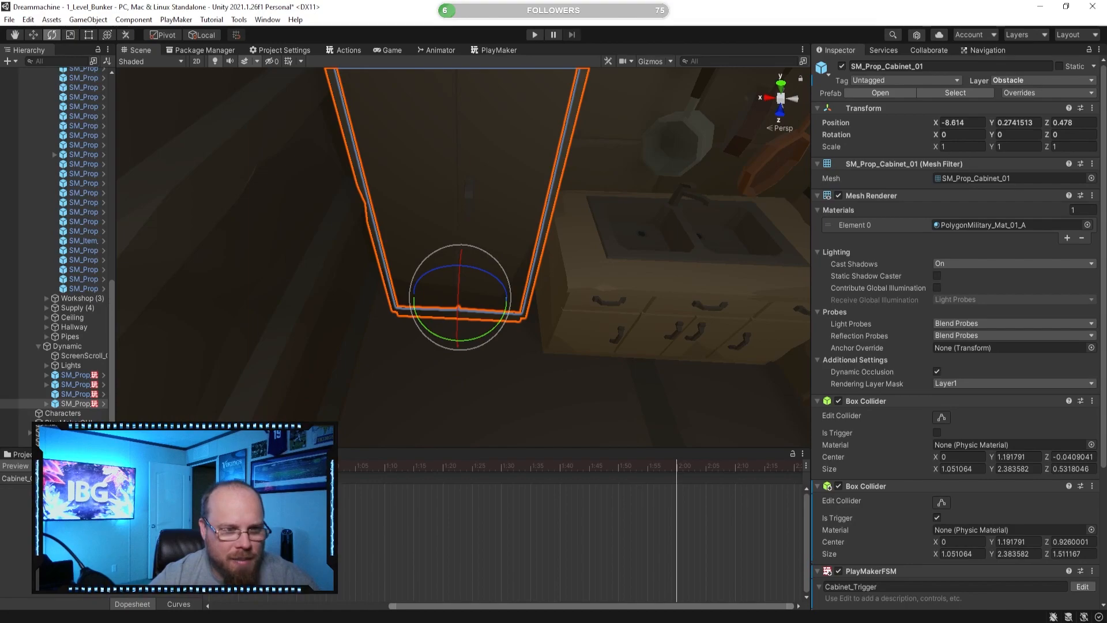
left_click(46, 403)
left_click(80, 413)
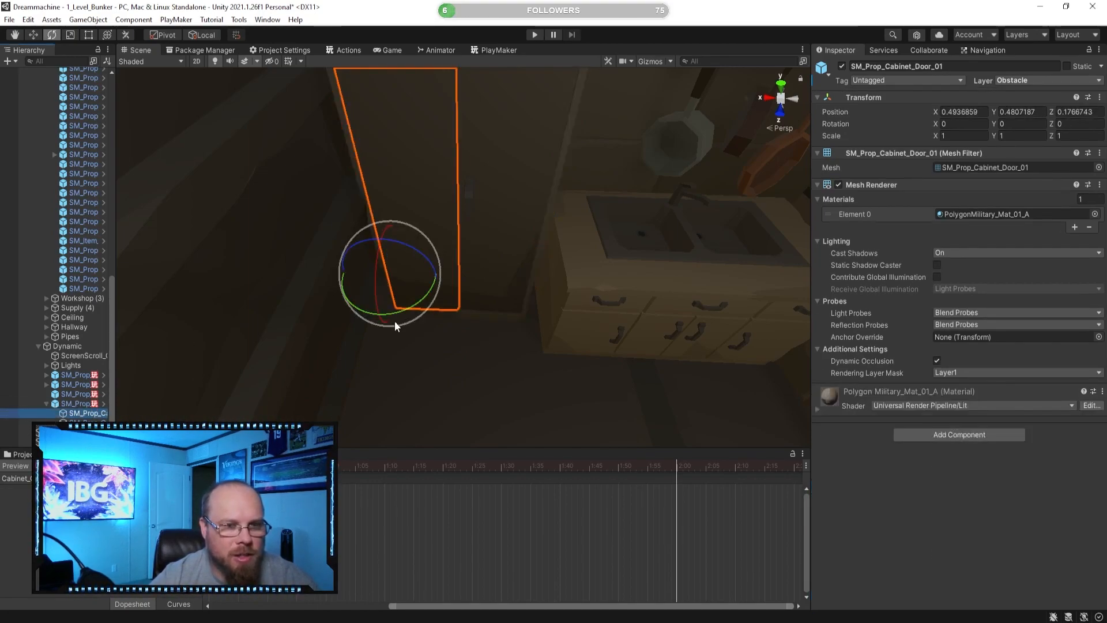
left_click_drag(397, 313, 507, 366)
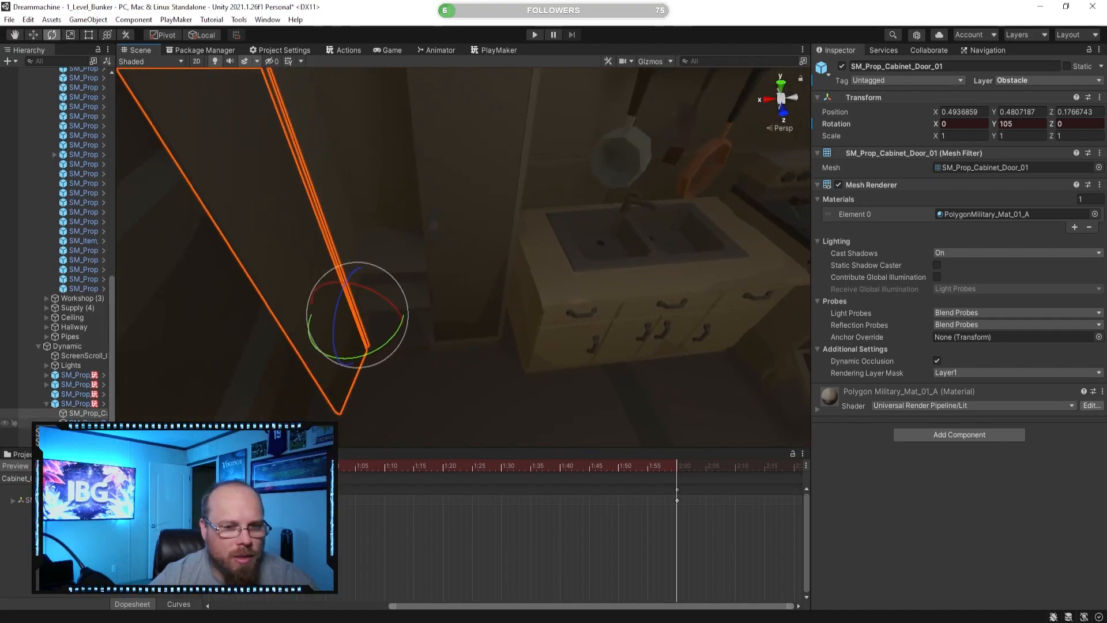
- Key SM_Prop_Cabinet_Door_02 at 2:00 with its Y rotation at -105, and stop recording
left_click(85, 424)
left_click_drag(479, 339, 611, 342)
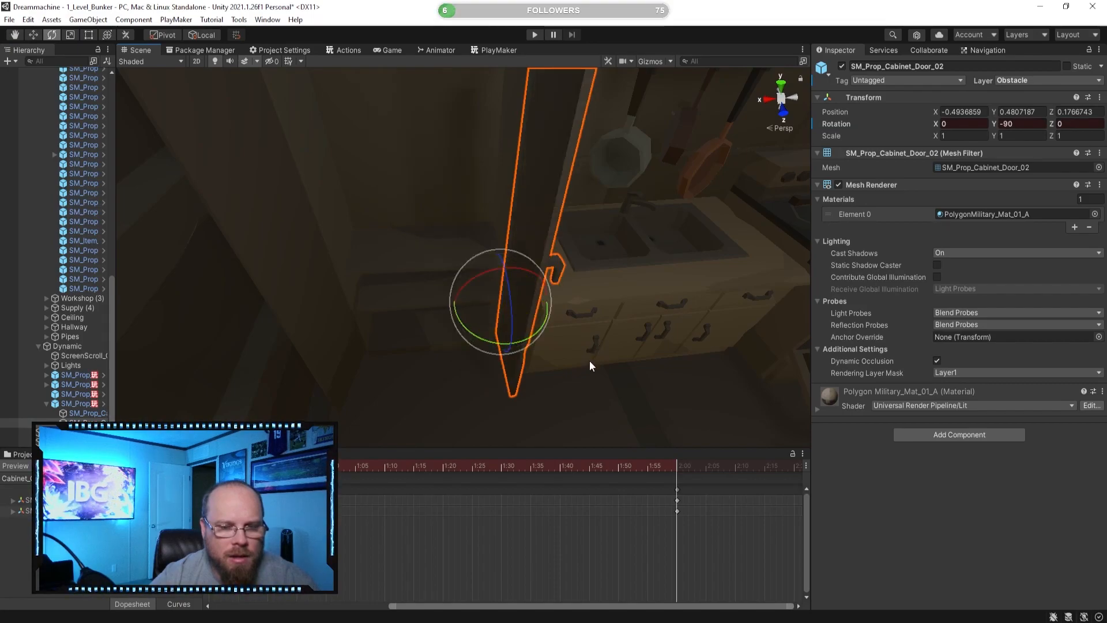
key("f")
left_click_drag(492, 296, 413, 316)
left_click_drag(495, 230, 519, 254, "alt")
scroll(519, 253, "down", 8)
right_click_drag(519, 253, 559, 231)
scroll(513, 202, "up", 4)
scroll(510, 225, "up", 2)
scroll(505, 242, "down", 2)
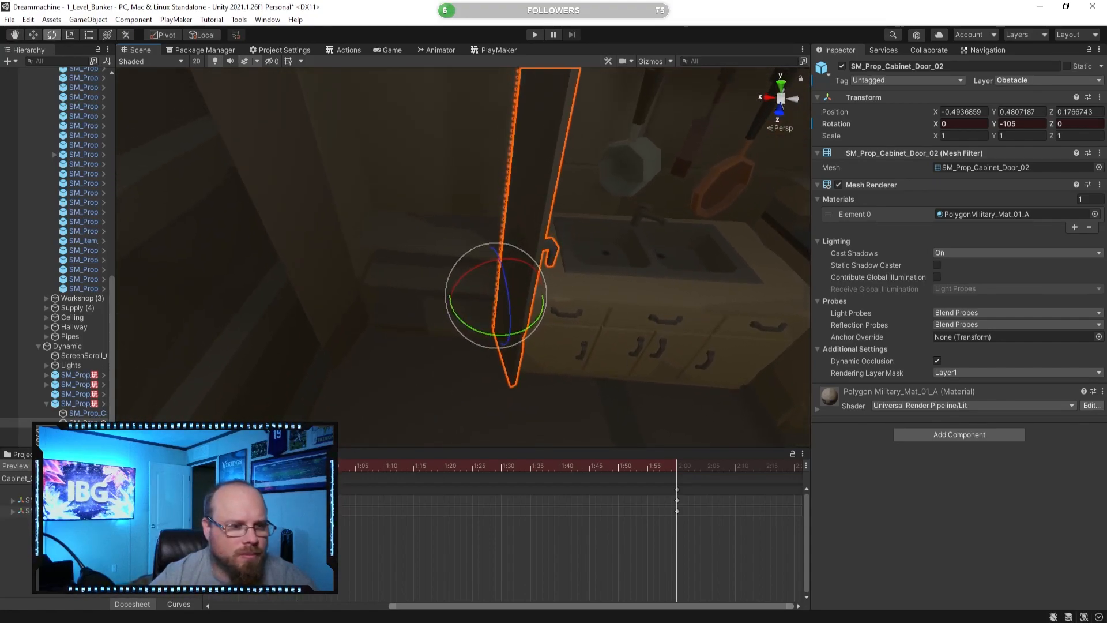
left_click(38, 466)
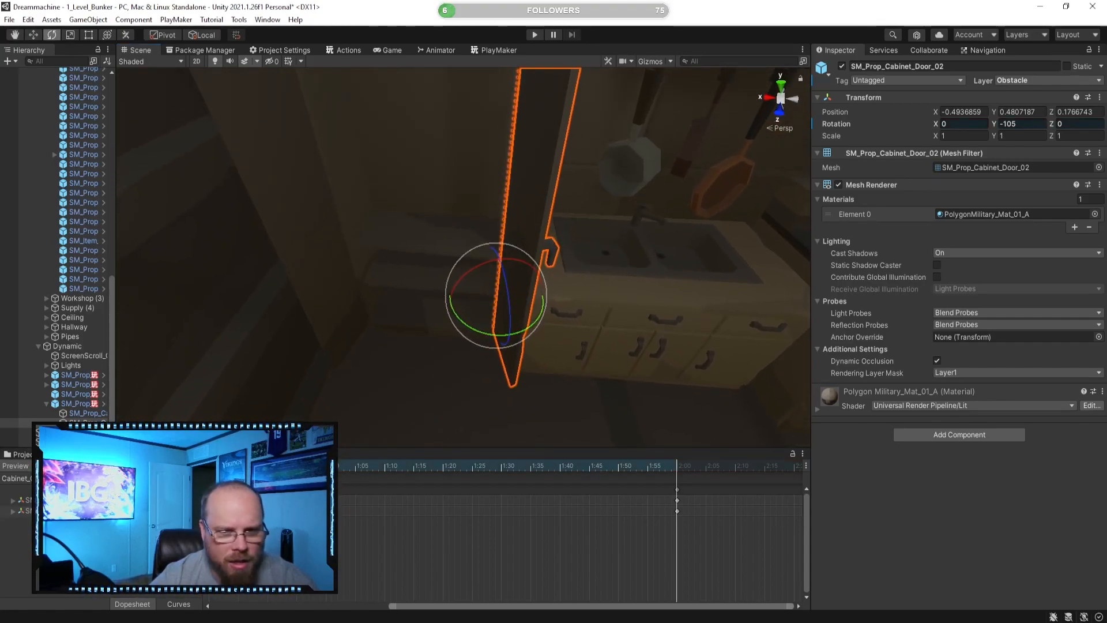
- Play back the Cabinet_Open animation to check both doors' swing, and exit the preview
left_click(52, 466)
right_click_drag(391, 366, 466, 245)
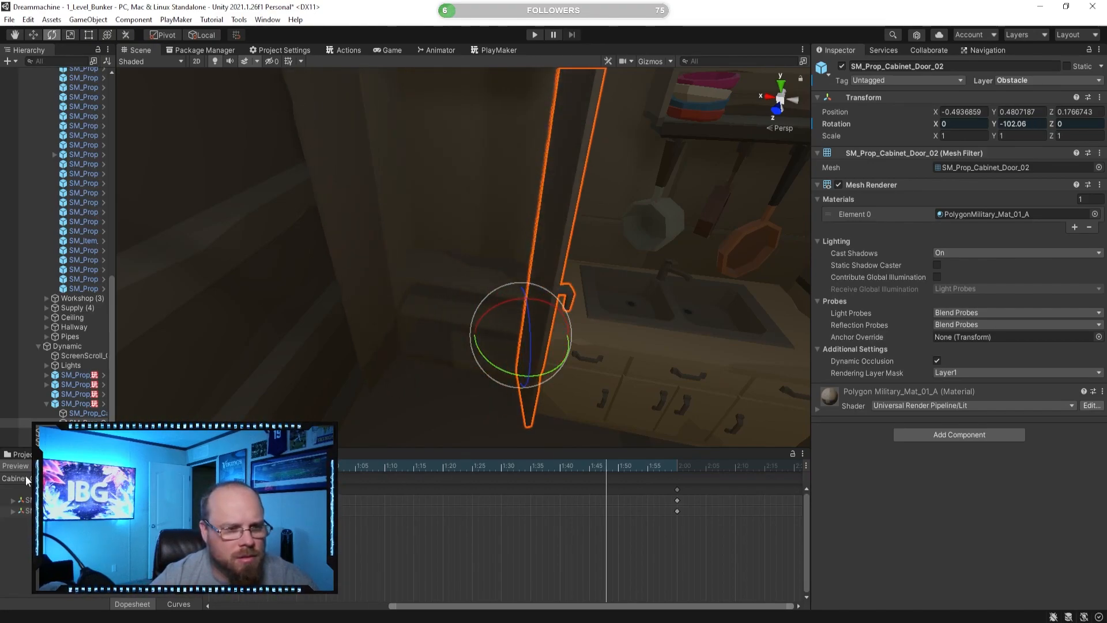
left_click(24, 468)
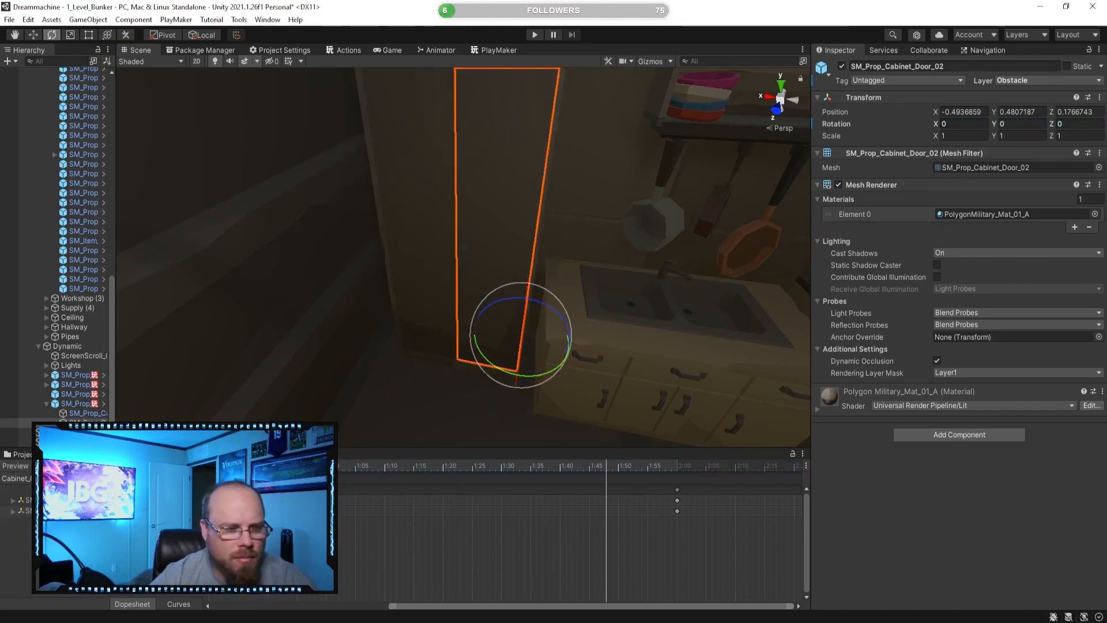
- Open the Animator controller of SM_Prop_Cabinet_01 and move the Cabinet_Open state clear of Any State
left_click(74, 406)
scroll(898, 488, "down", 3)
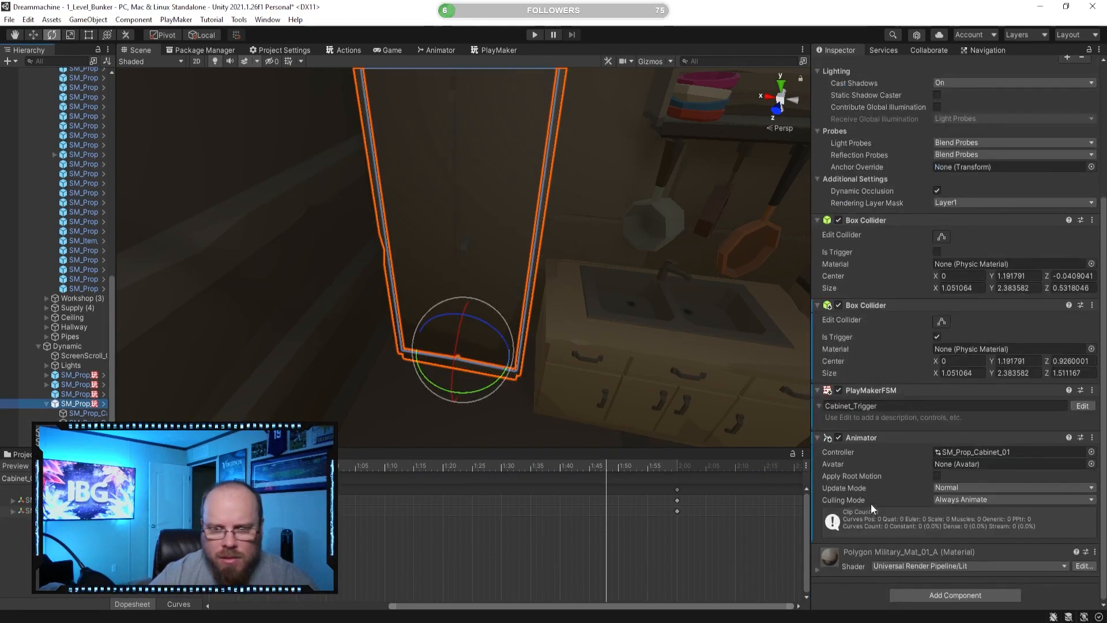
left_click(437, 51)
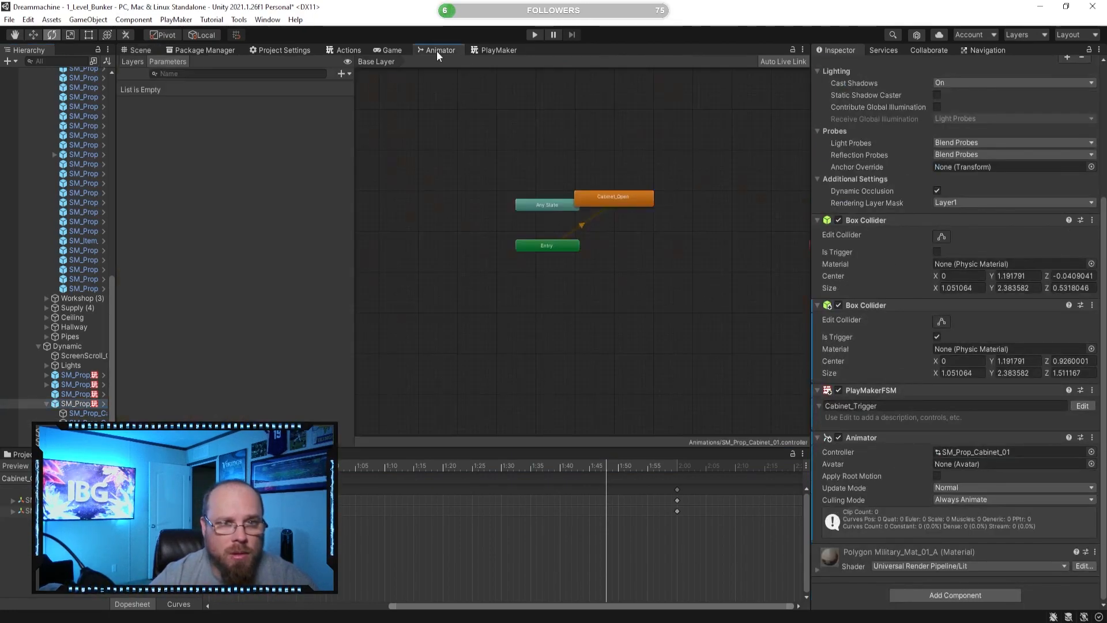
left_click_drag(610, 207, 634, 211)
left_click(635, 278)
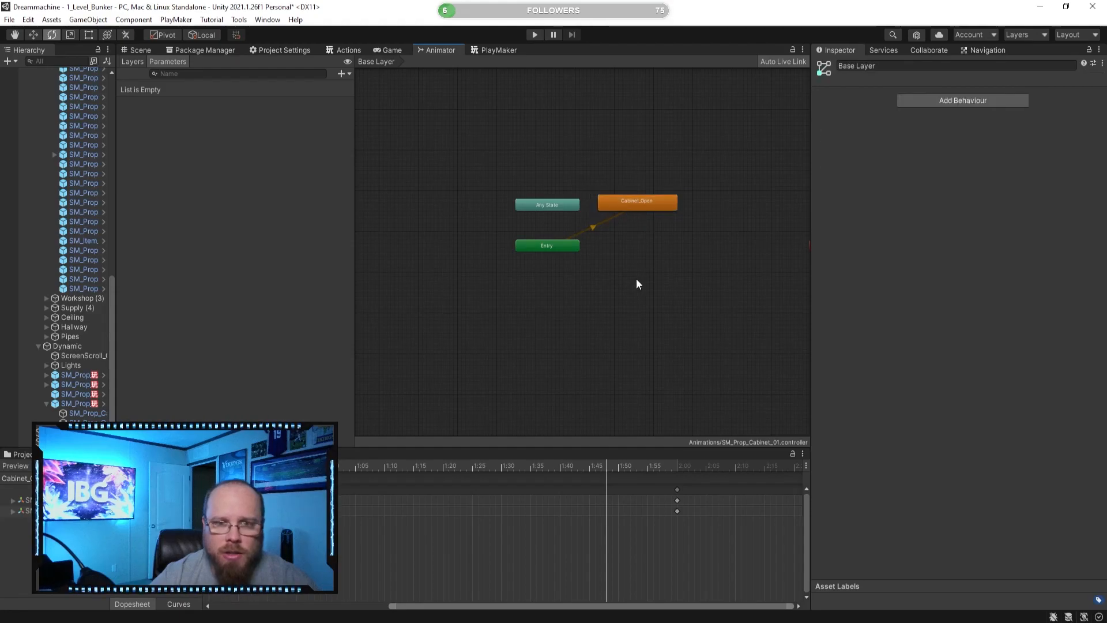
- Create an empty state named Idle, make it the layer default state, and place it just below Entry
right_click(635, 278)
mouse_move(675, 286)
mouse_move(750, 284)
left_click(803, 287)
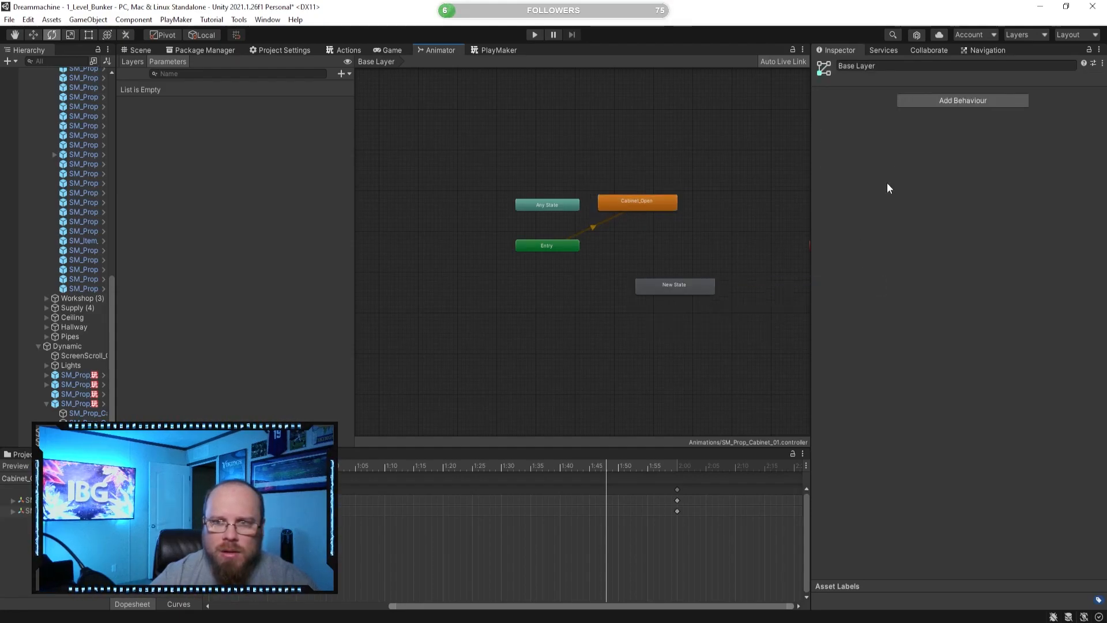
left_click(703, 287)
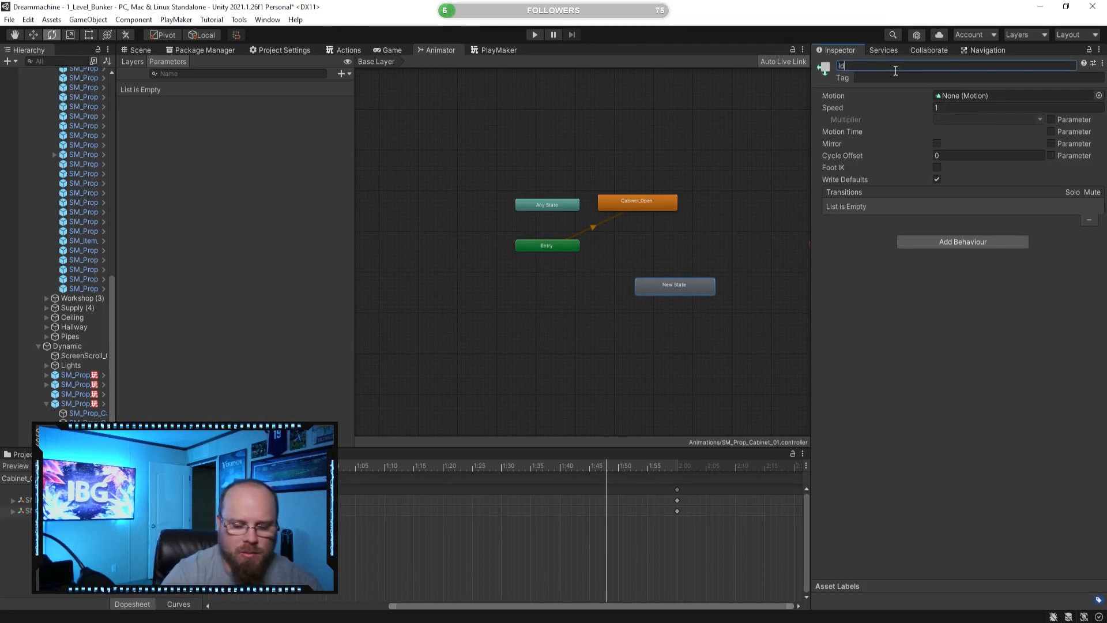
left_click(674, 297)
left_click(678, 292)
right_click(681, 283)
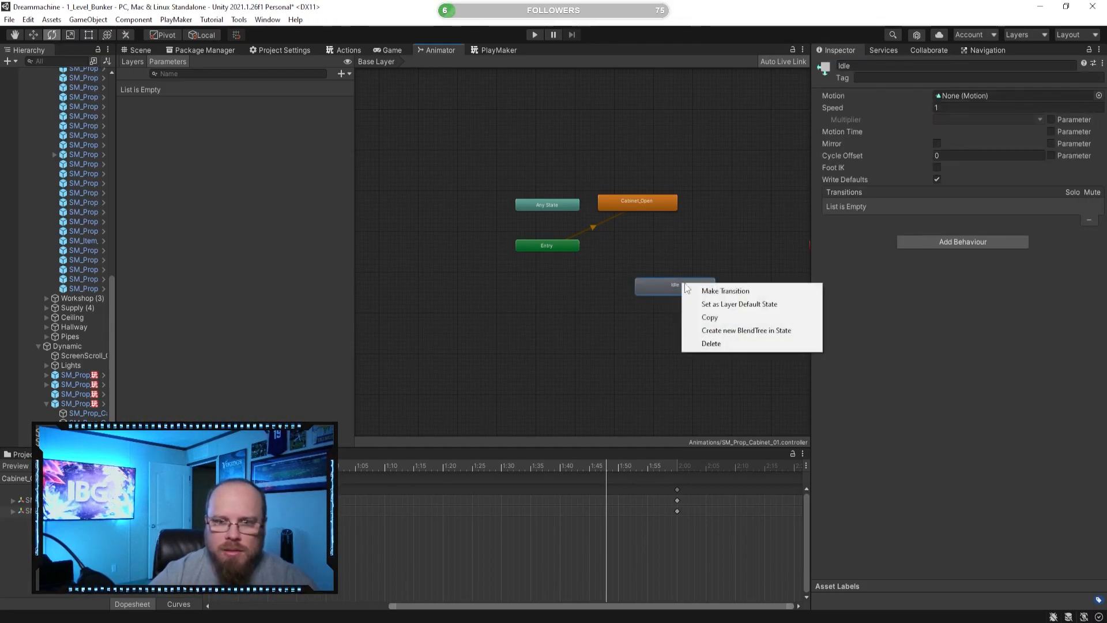
left_click(742, 310)
left_click_drag(684, 292, 551, 275)
- Add two trigger parameters named Open and Close to the cabinet's Animator controller
left_click(342, 73)
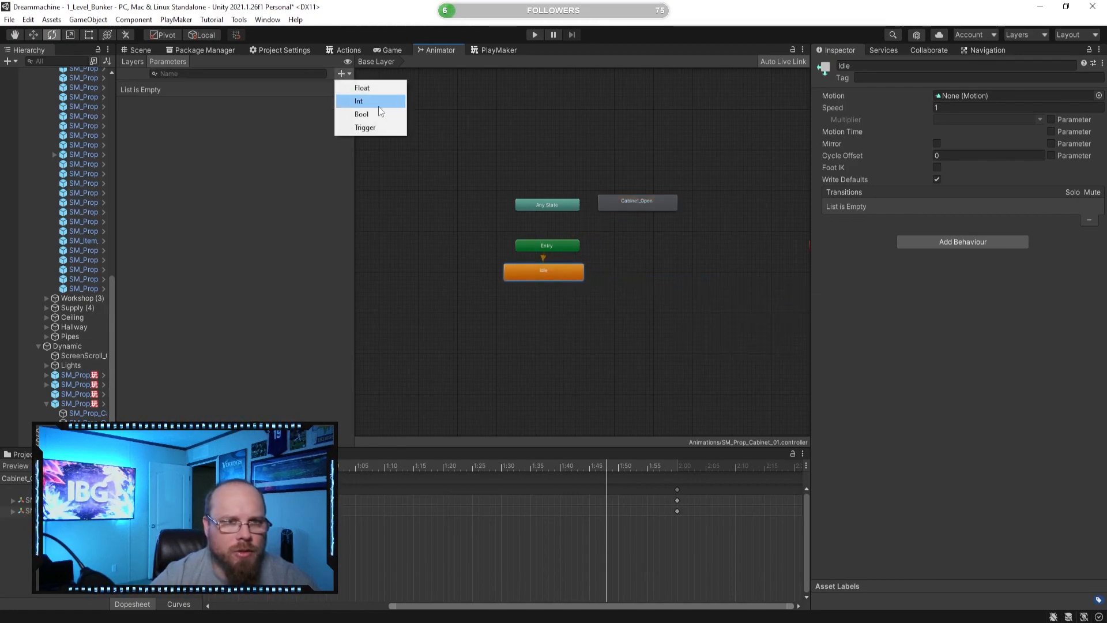
left_click(382, 127)
type("Open")
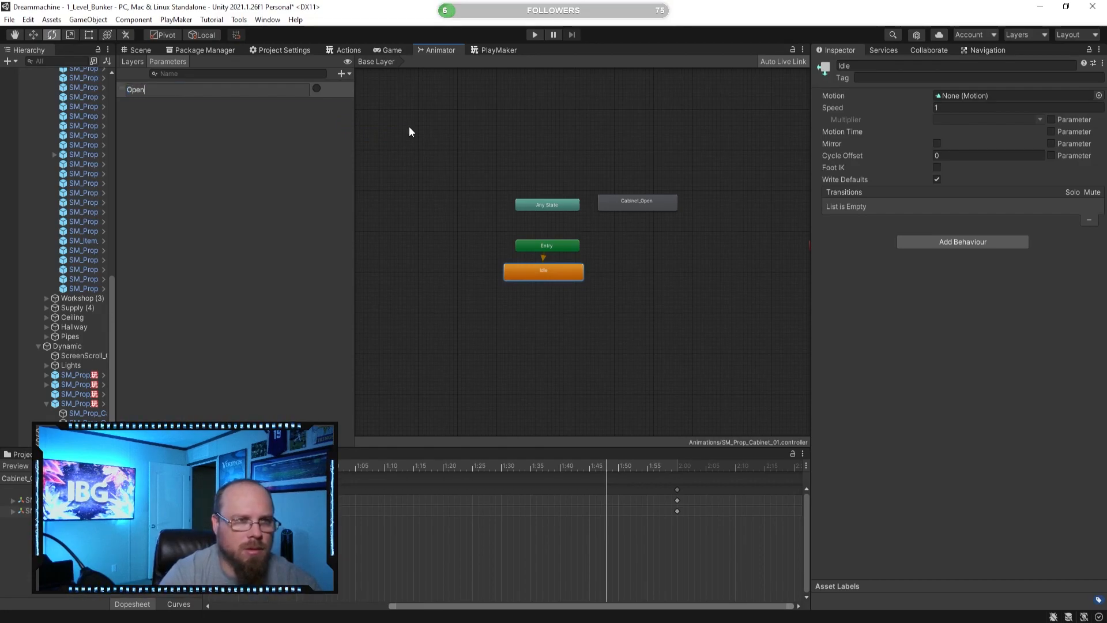
key("Return")
left_click(342, 75)
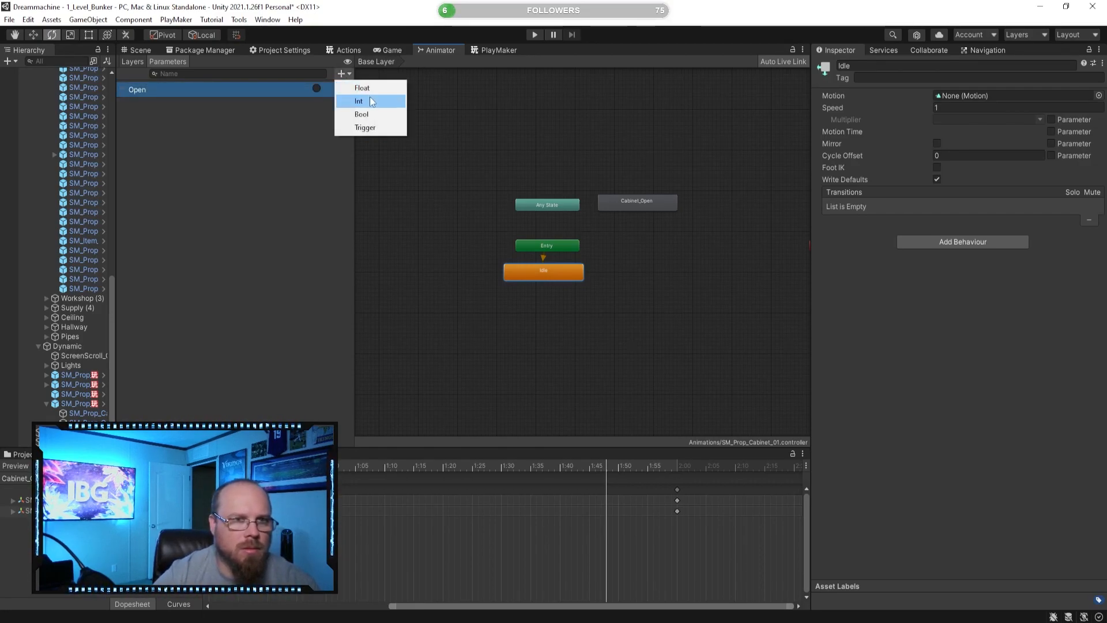
left_click(372, 129)
type("Close")
key("Return")
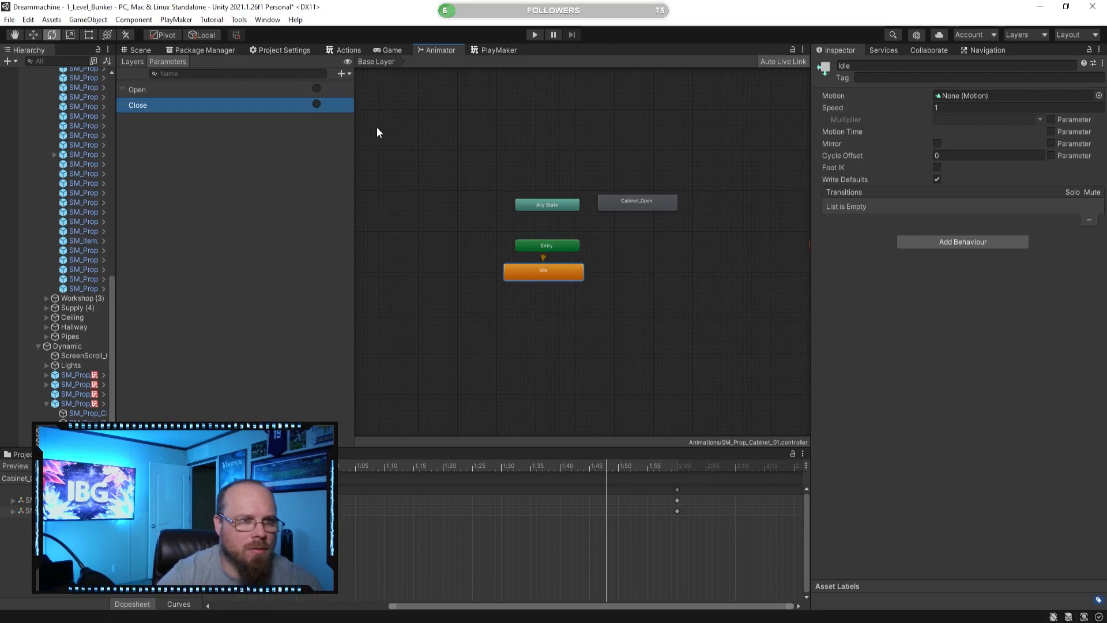
- Place Cabinet_Open below Idle and make a transition from Idle to Cabinet_Open
left_click(624, 234)
left_click(642, 199)
left_click_drag(642, 197, 534, 334)
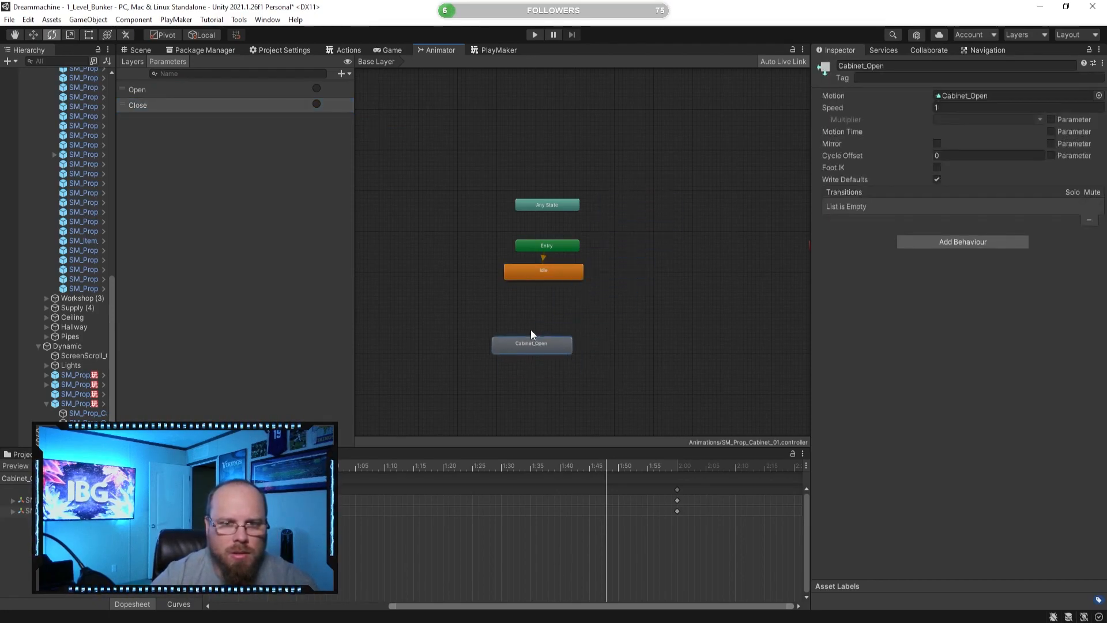
right_click(558, 270)
left_click(581, 279)
left_click(541, 312)
left_click(541, 306)
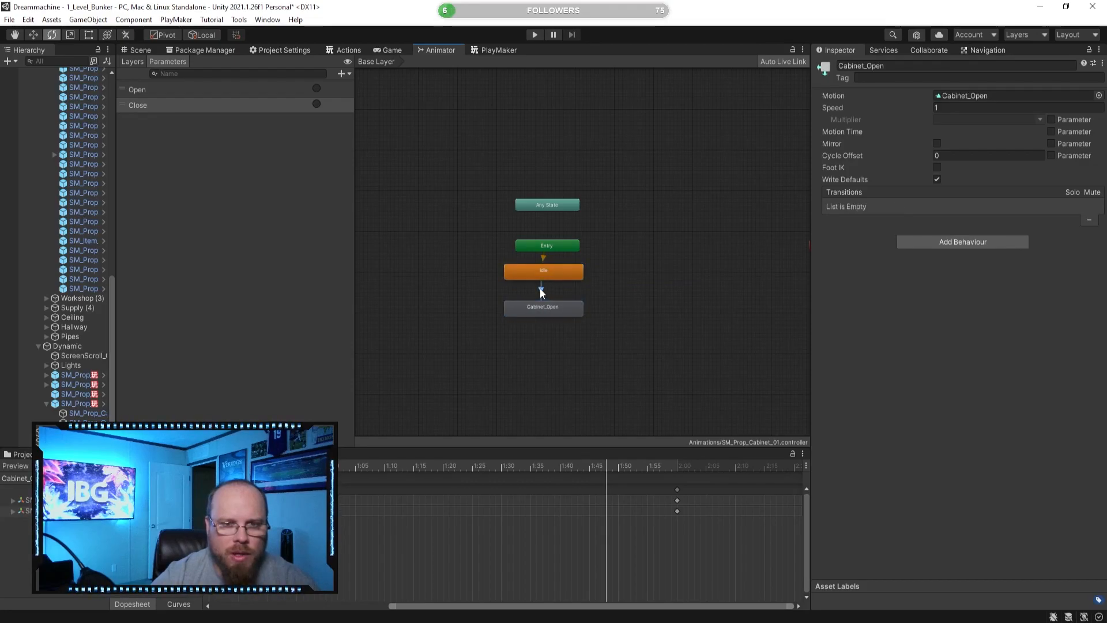
- Turn off Has Exit Time on the Idle to Cabinet_Open transition and add the Open trigger as its condition
left_click(540, 289)
left_click(928, 180)
left_click(1074, 263)
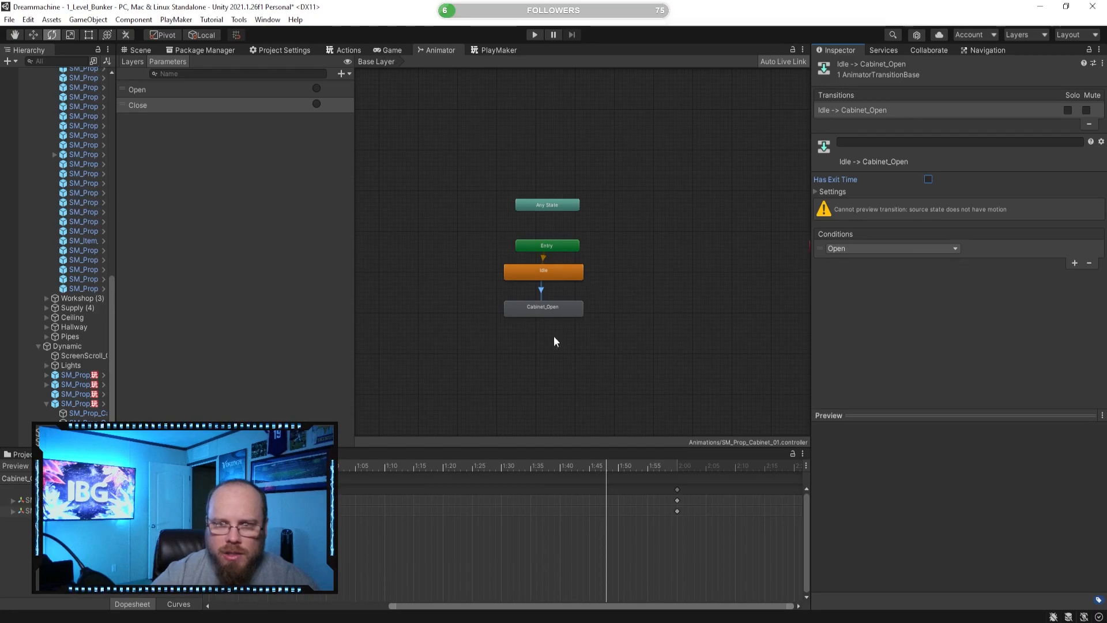
left_click(579, 376)
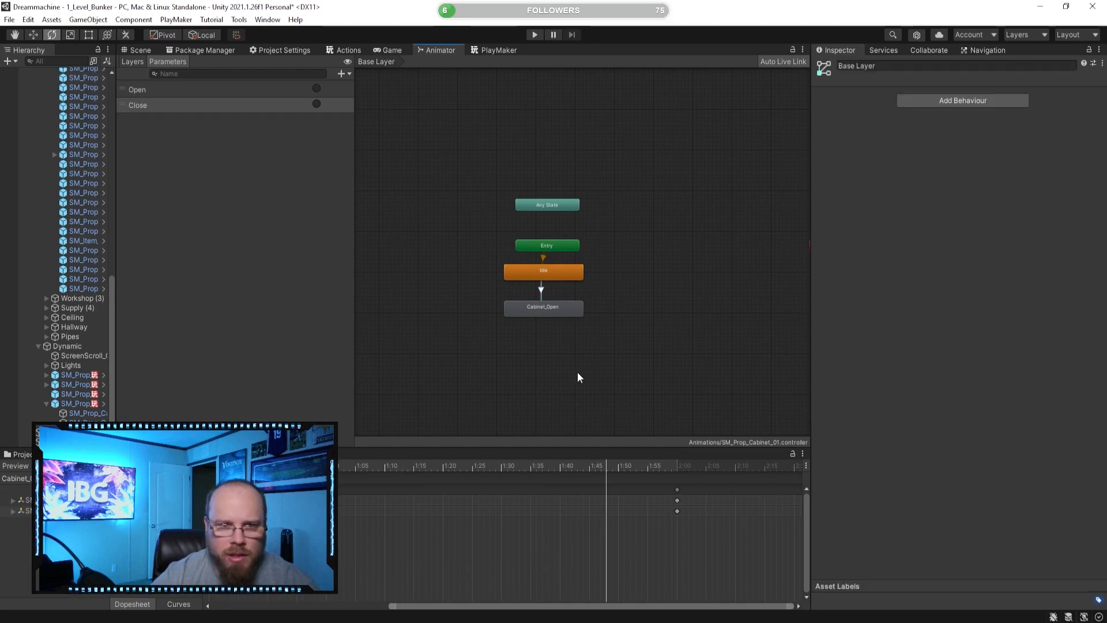
- Duplicate the Cabinet_Open state beside the original, set the copy's speed to -1, and rename it Cabinet_Close
left_click(570, 309)
key("ctrl+d")
left_click_drag(534, 197, 639, 309)
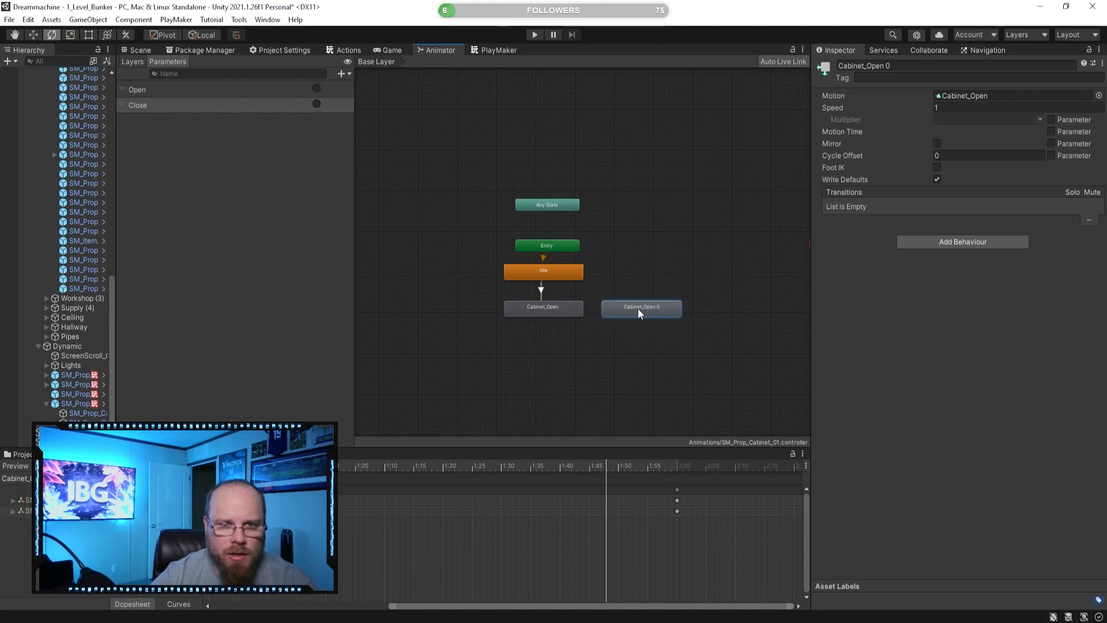
left_click(954, 108)
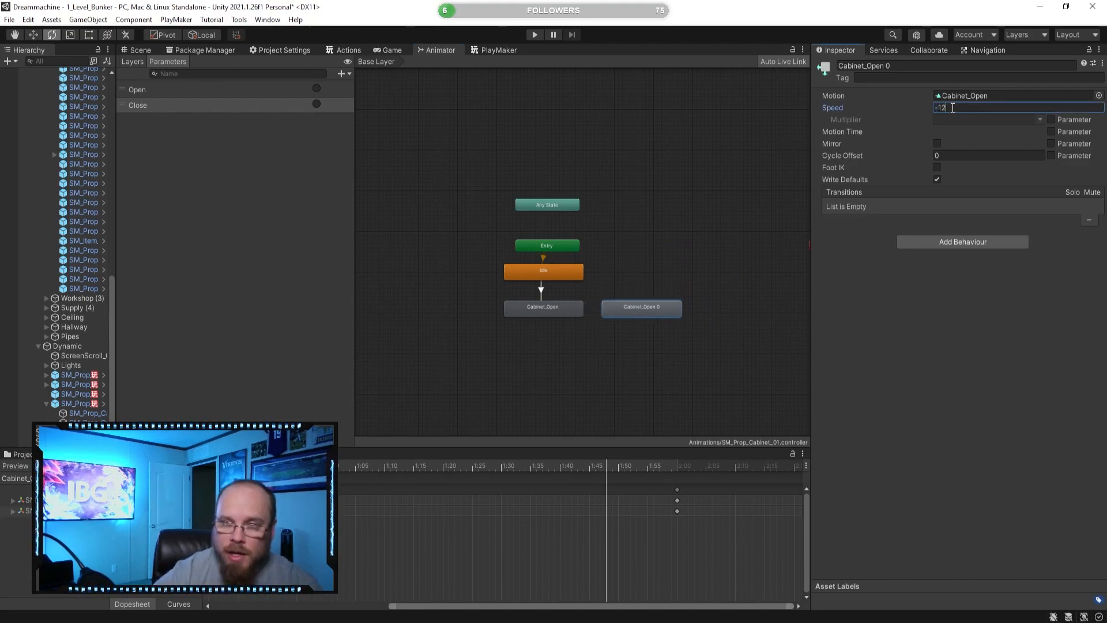
left_click(904, 67)
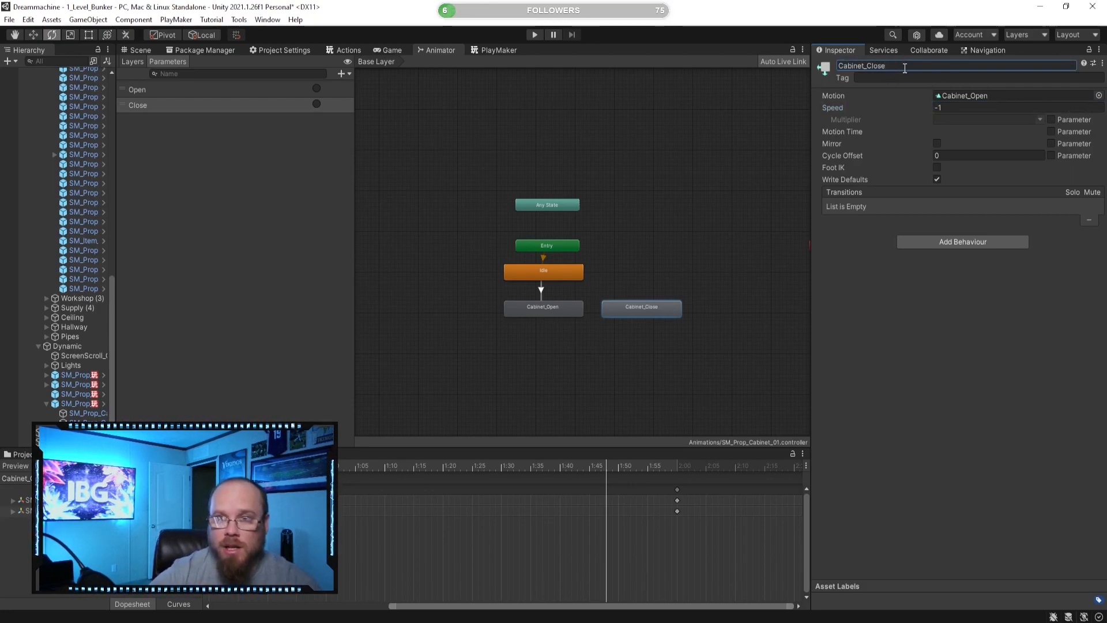
- Make transitions from Cabinet_Open to Cabinet_Close and from Cabinet_Close back to Idle
right_click(563, 311)
left_click(579, 318)
left_click(621, 309)
right_click(617, 308)
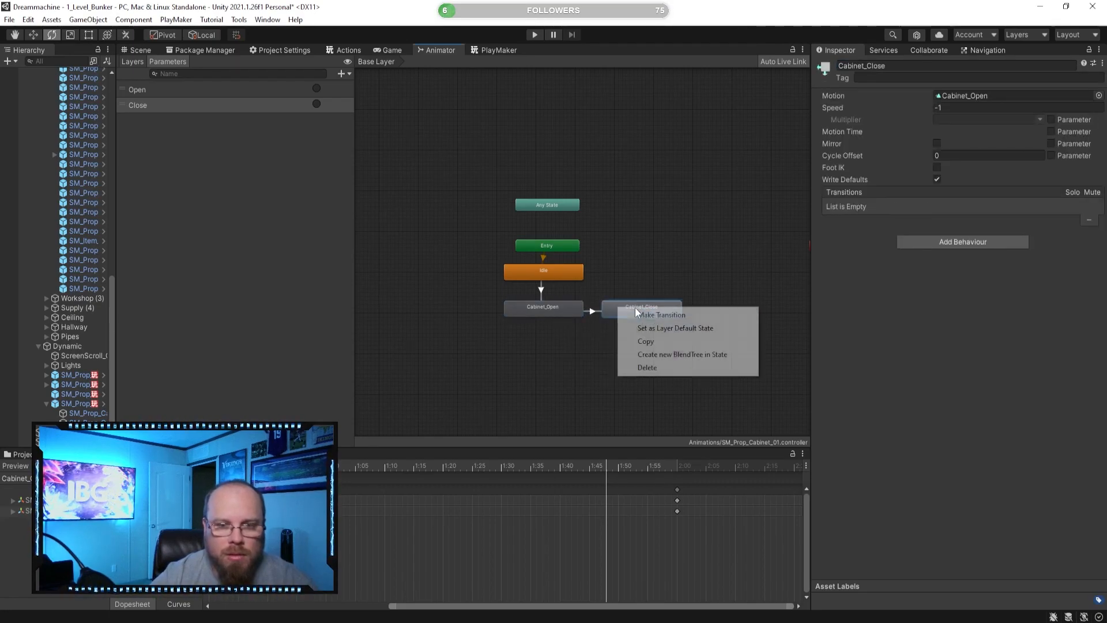
left_click(631, 312)
left_click(576, 275)
- Turn off Has Exit Time on the Cabinet_Open to Cabinet_Close transition and add the Close trigger as its condition
left_click(592, 311)
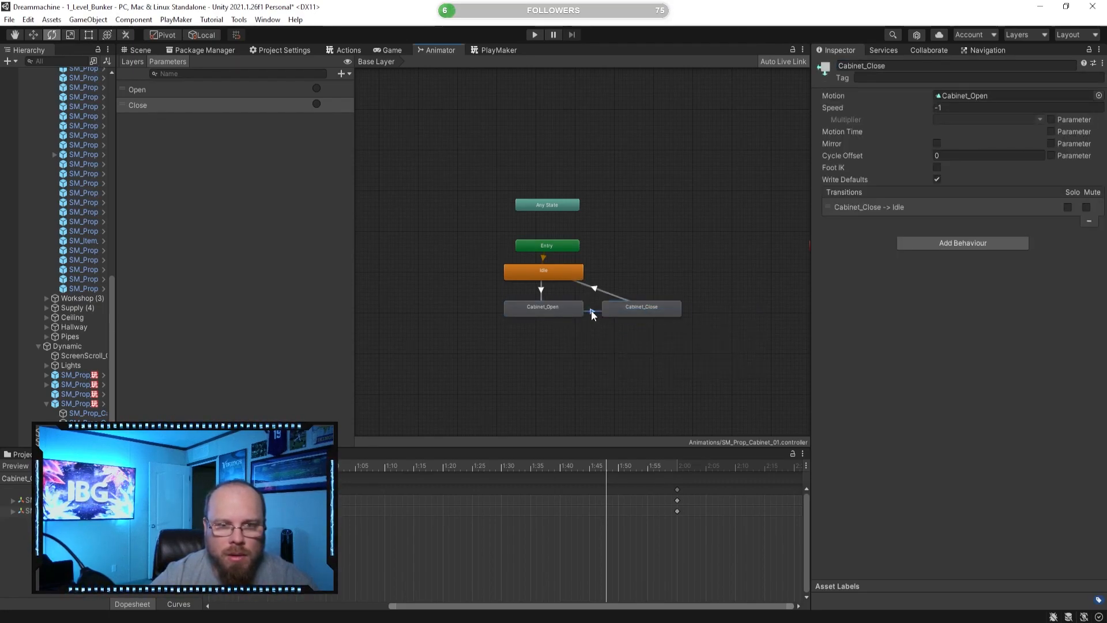
left_click(928, 180)
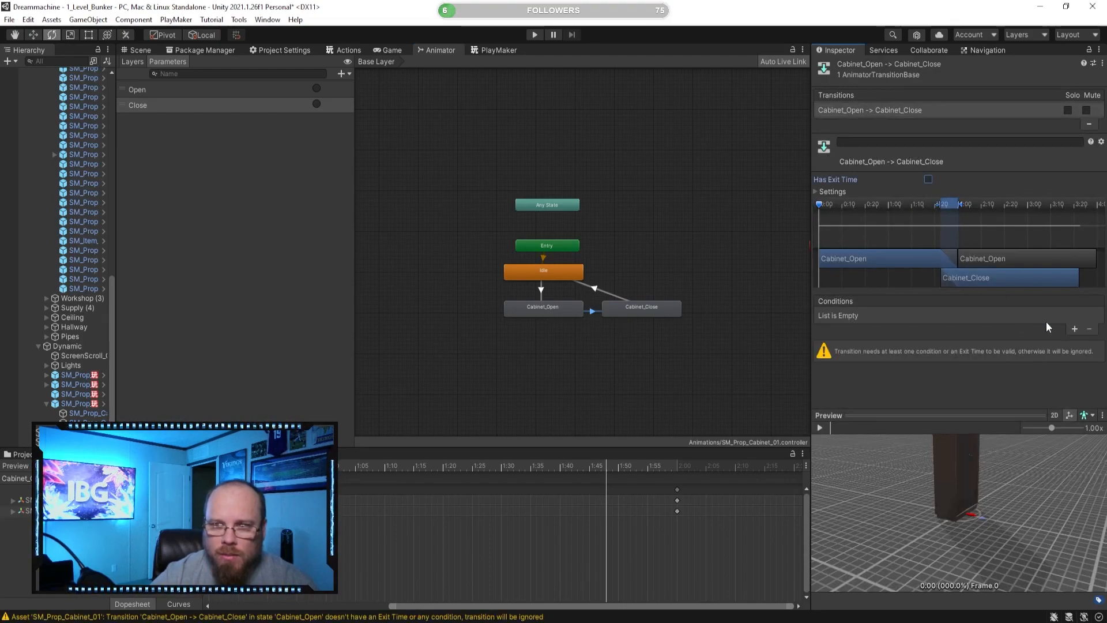
left_click(1075, 329)
left_click(866, 315)
left_click(866, 361)
left_click(663, 358)
left_click(626, 300)
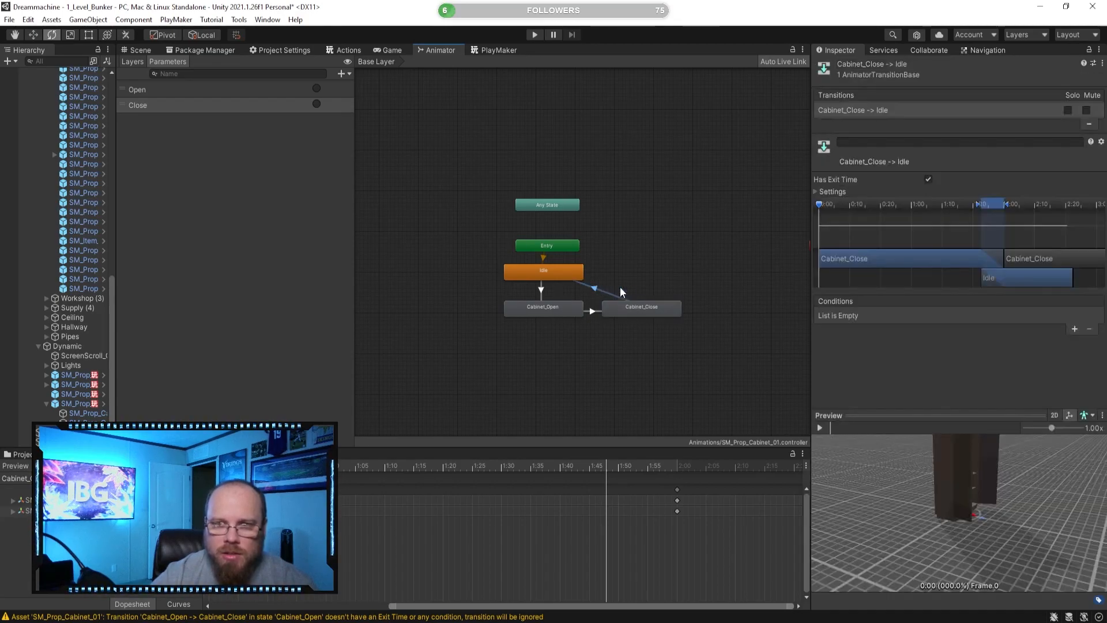
left_click(558, 271)
left_click(504, 344)
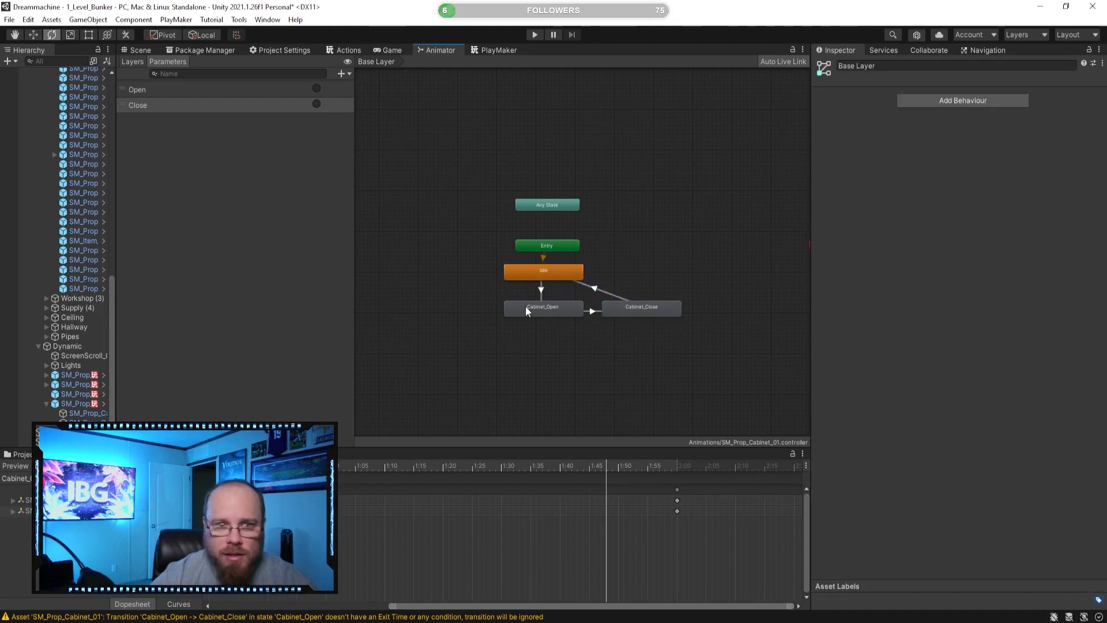
middle_click_drag(525, 306, 590, 297)
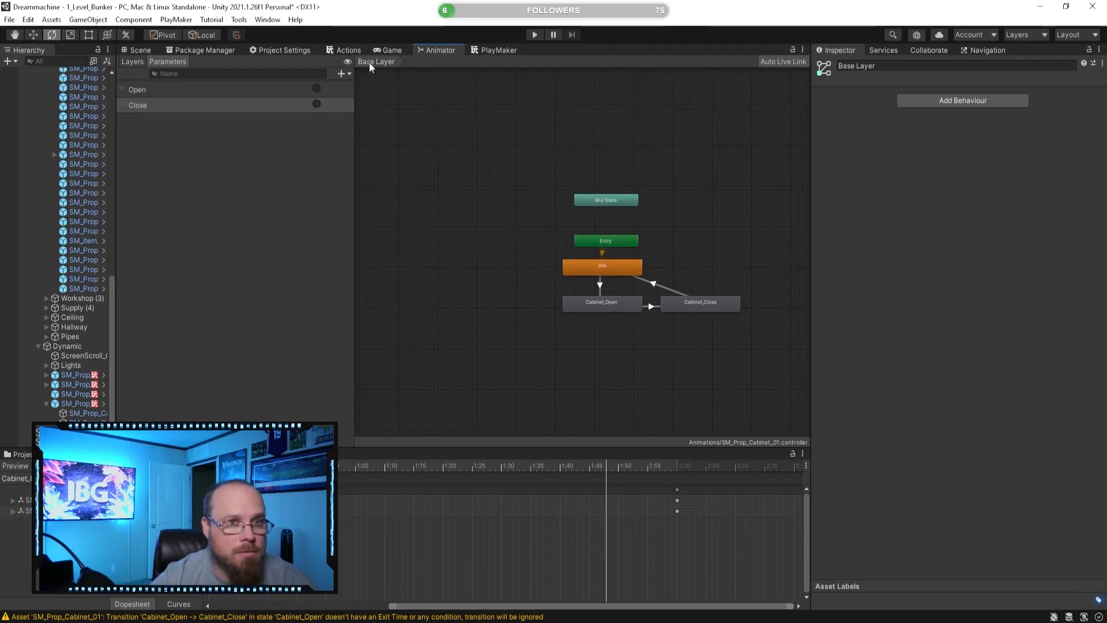
- Review the actions in each state of SM_Prop_Cabinet_01's Cabinet_Trigger FSM, including its Set Animator Trigger actions and player prompts
left_click(497, 49)
left_click(78, 403)
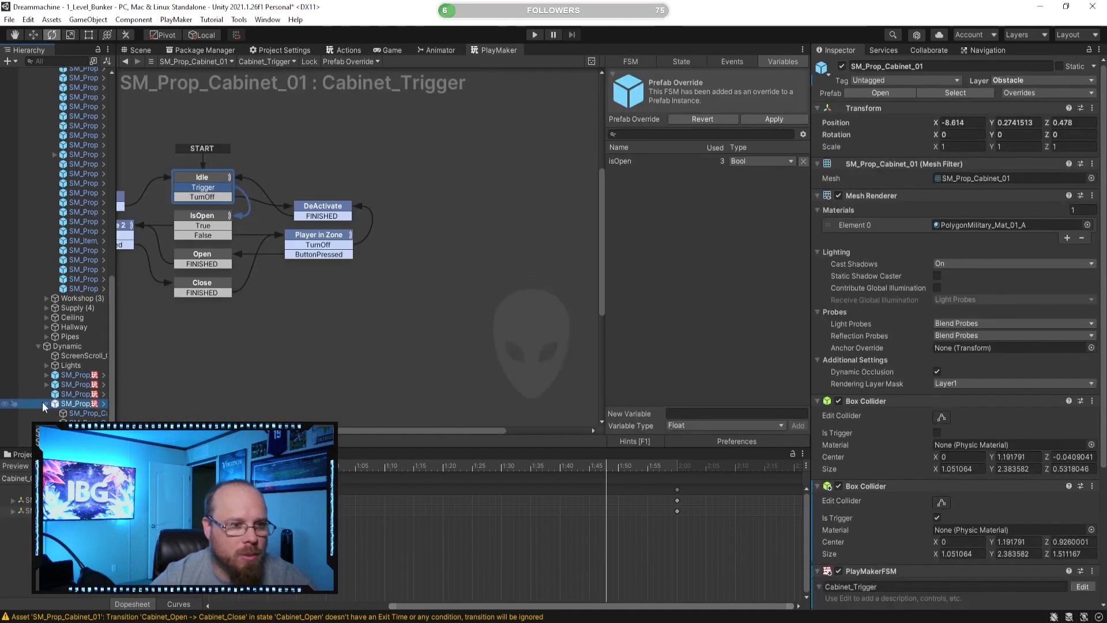
left_click(48, 404)
middle_click_drag(190, 314, 336, 326)
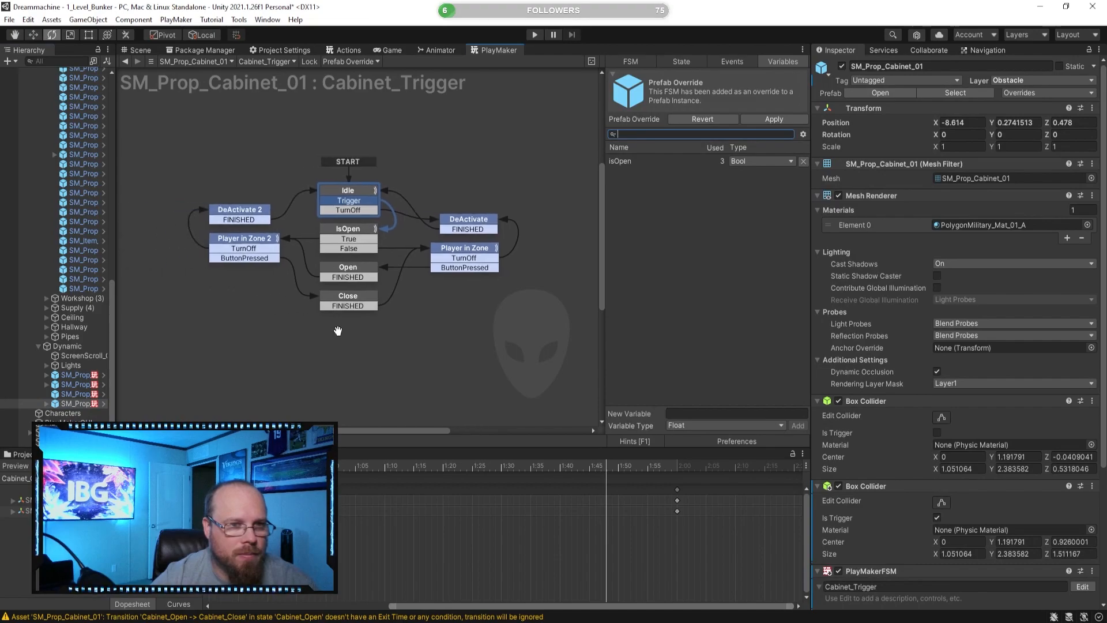
left_click(349, 269)
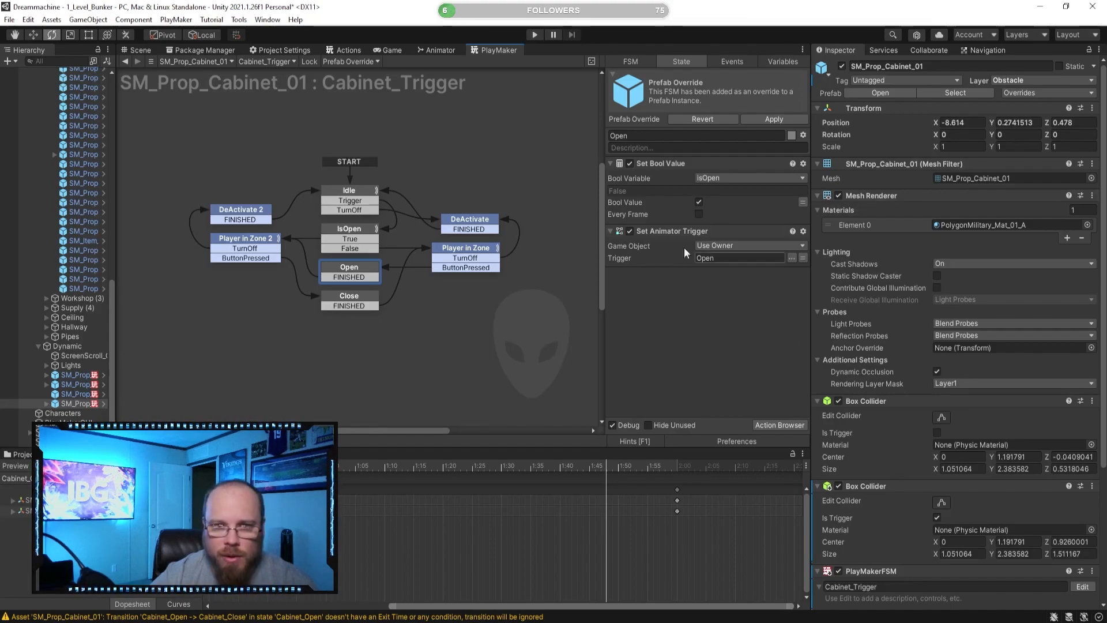
left_click(340, 300)
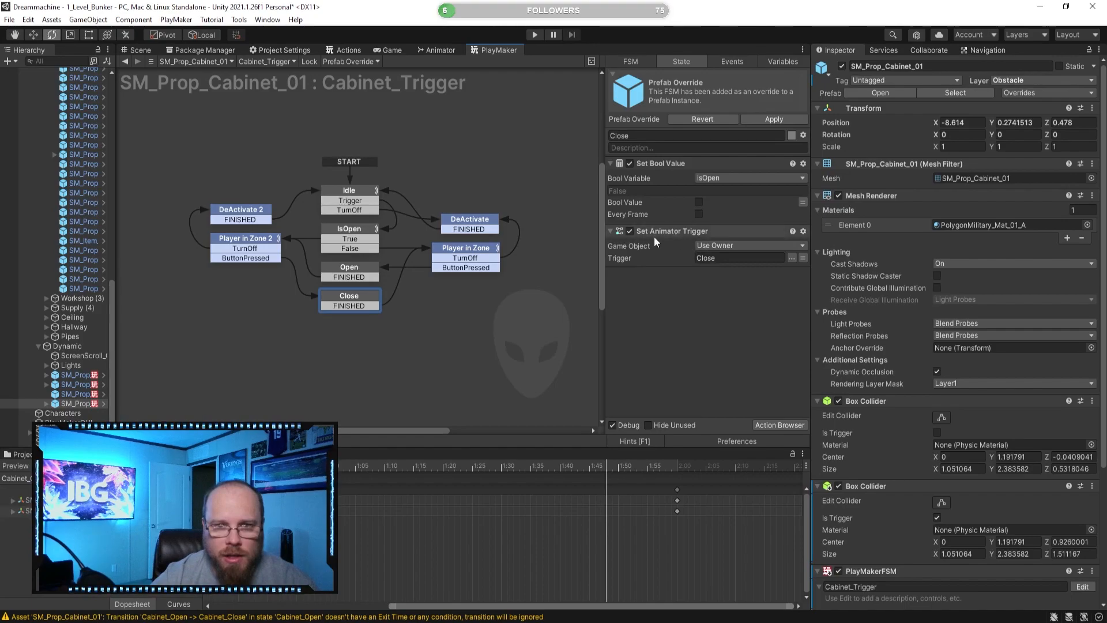
left_click(487, 254)
scroll(731, 337, "down", 3)
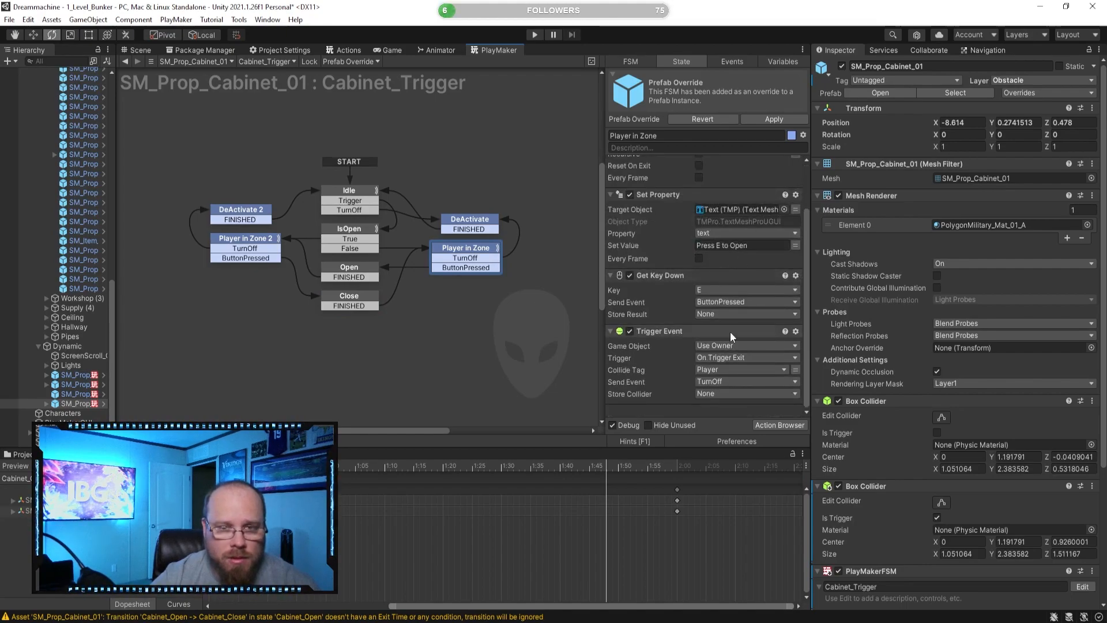
left_click(222, 240)
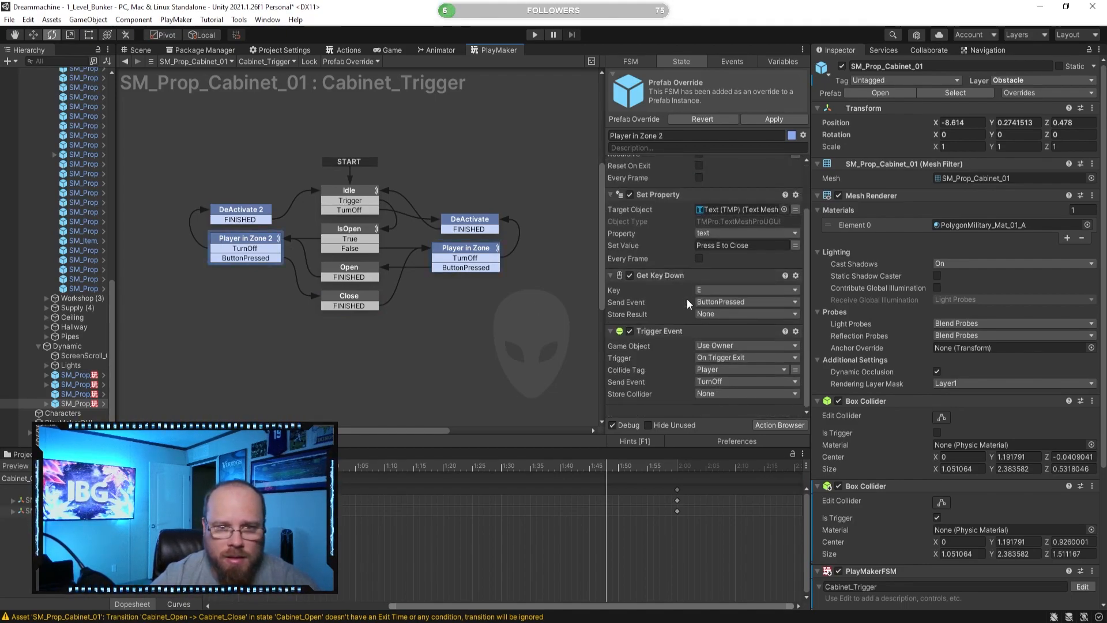
left_click(343, 235)
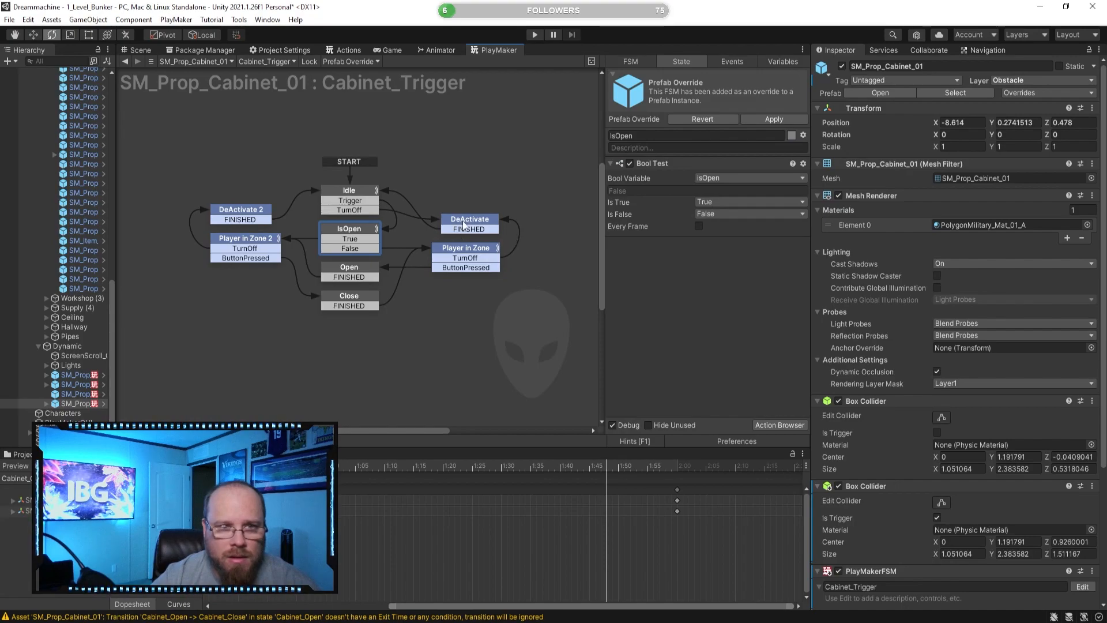
left_click(454, 222)
left_click(349, 192)
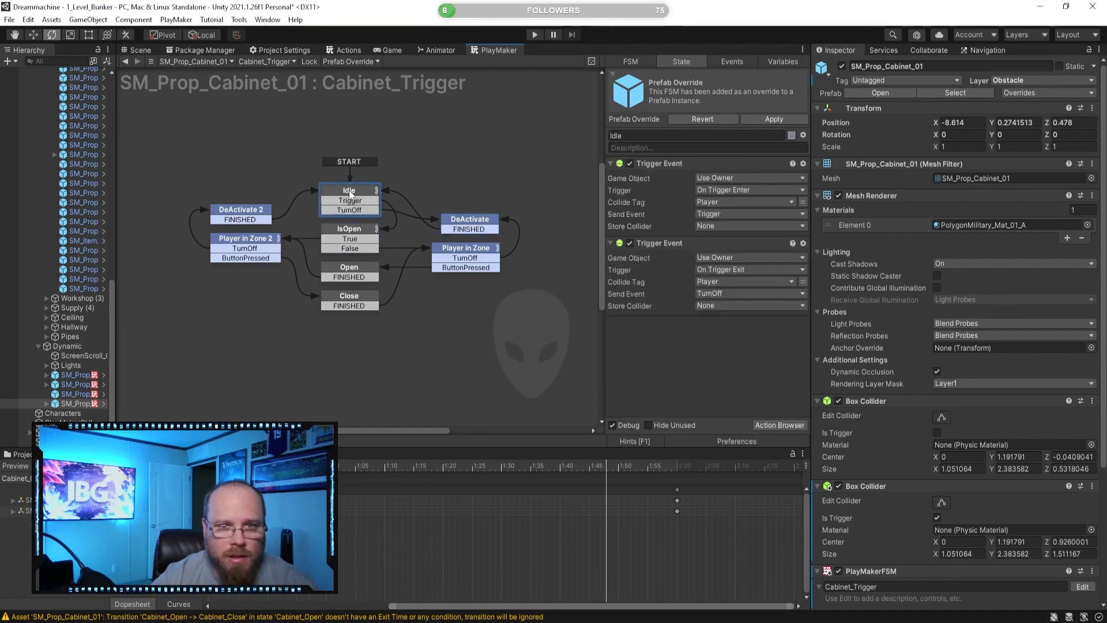
left_click(509, 354)
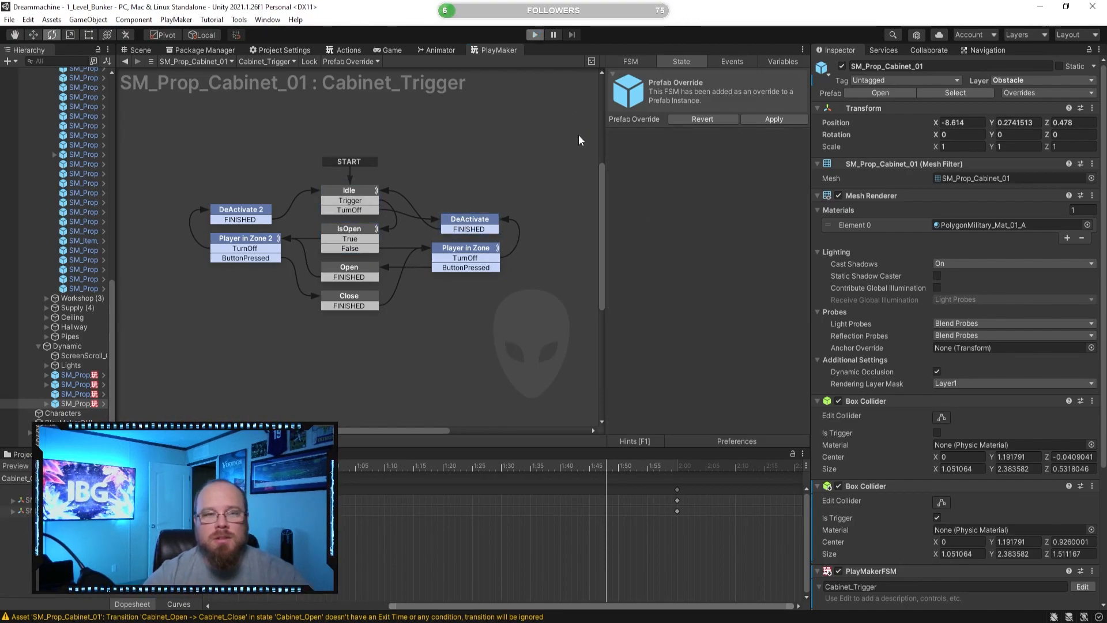
- Play-test opening and closing the kitchen cabinet with the character, and return to the project assets
key("w")
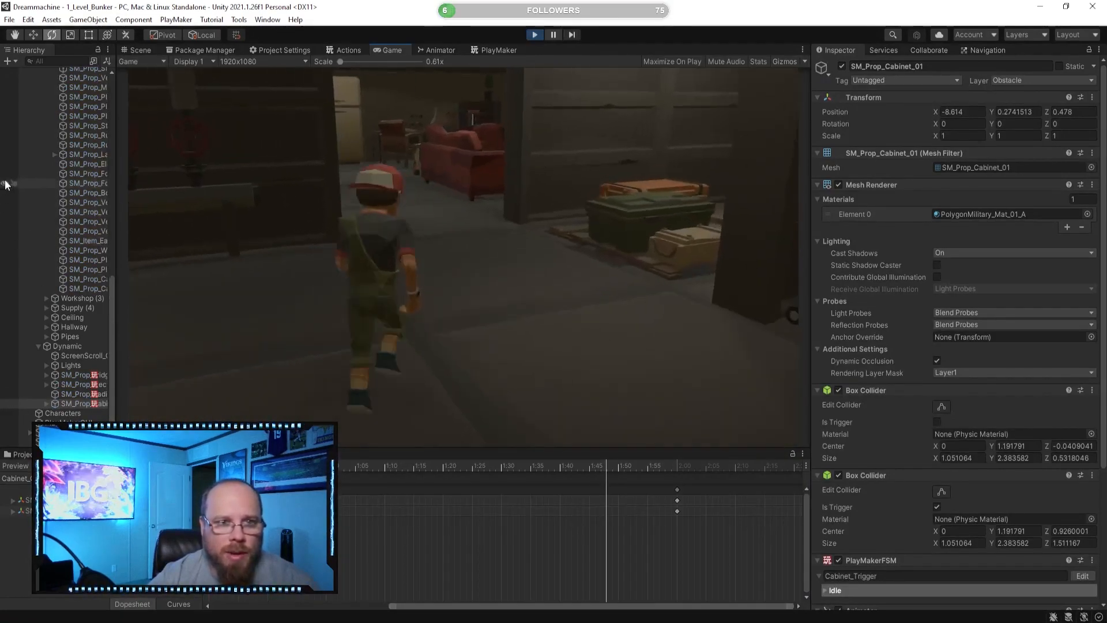
key("w")
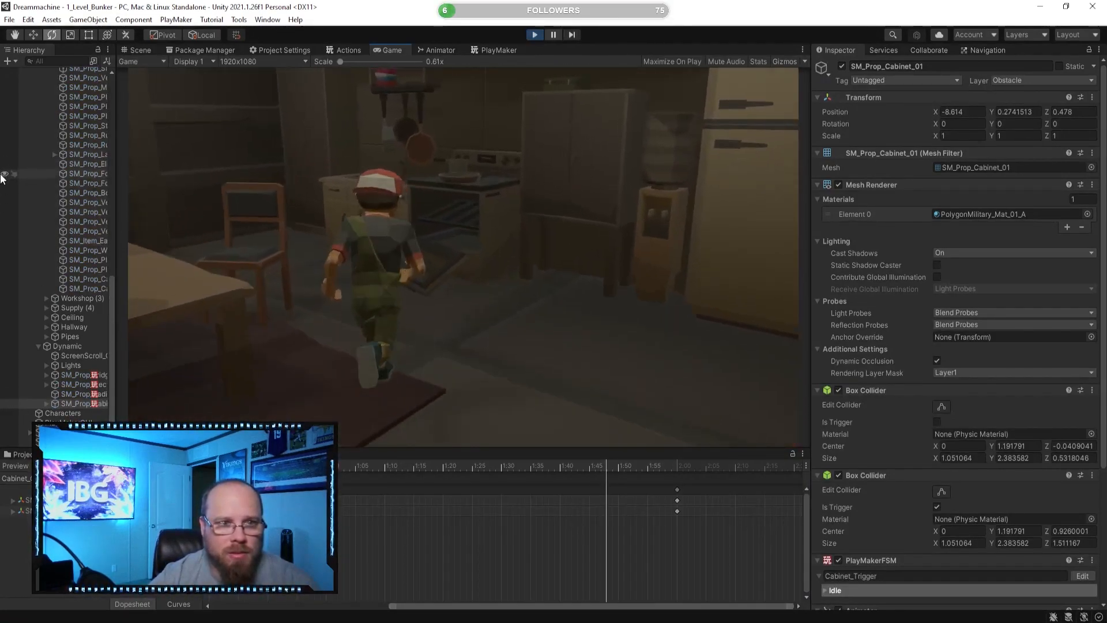
key("w")
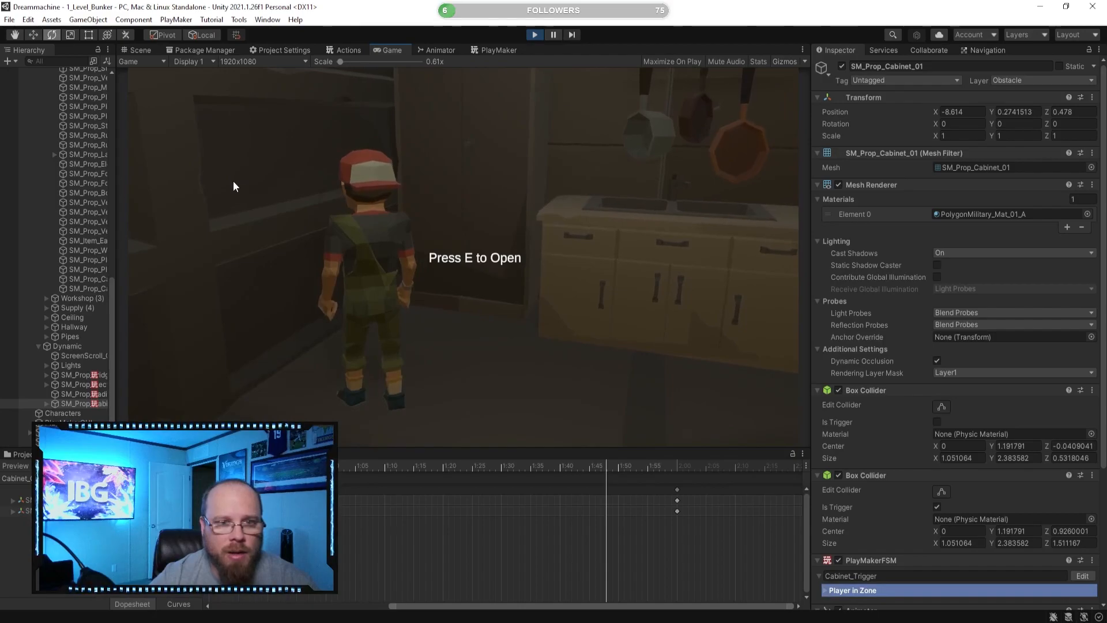
key("e")
key("s")
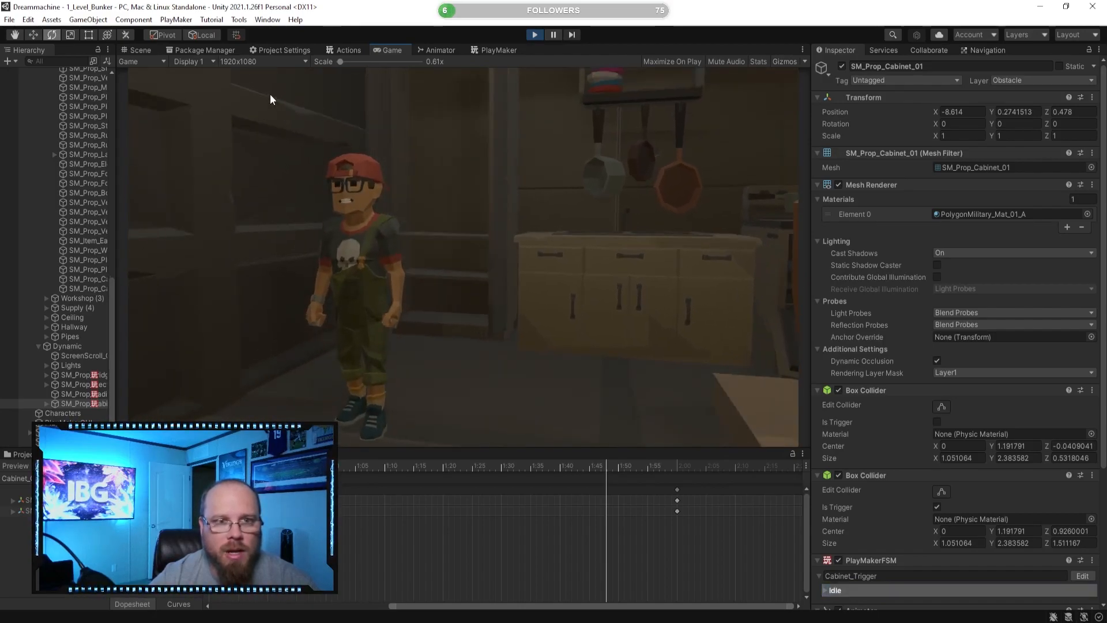
key("a")
key("e")
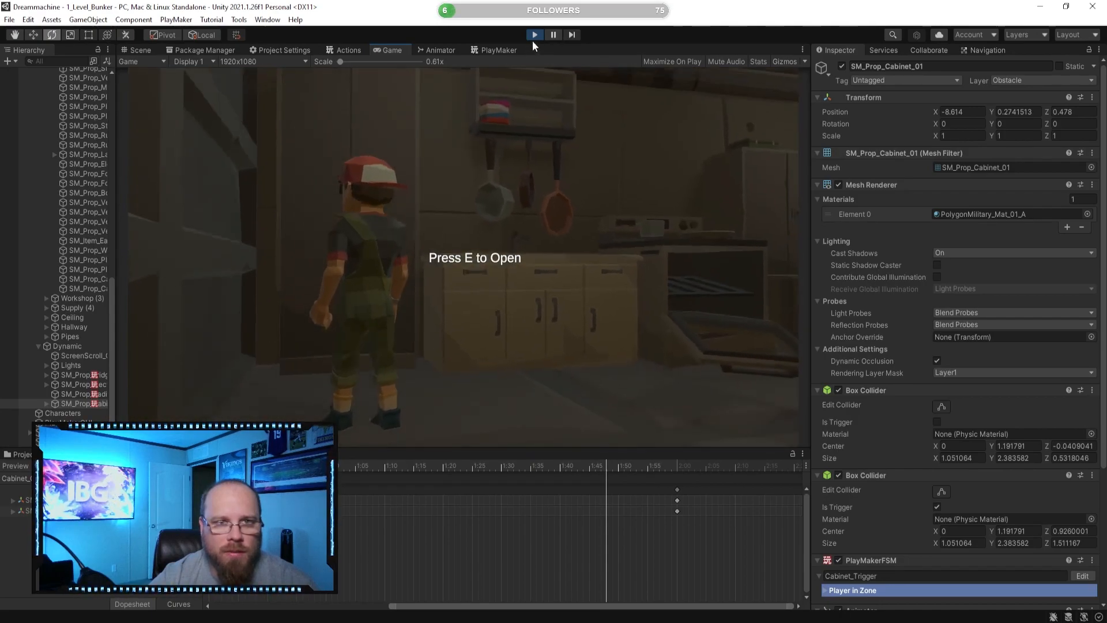
left_click(534, 35)
left_click(23, 454)
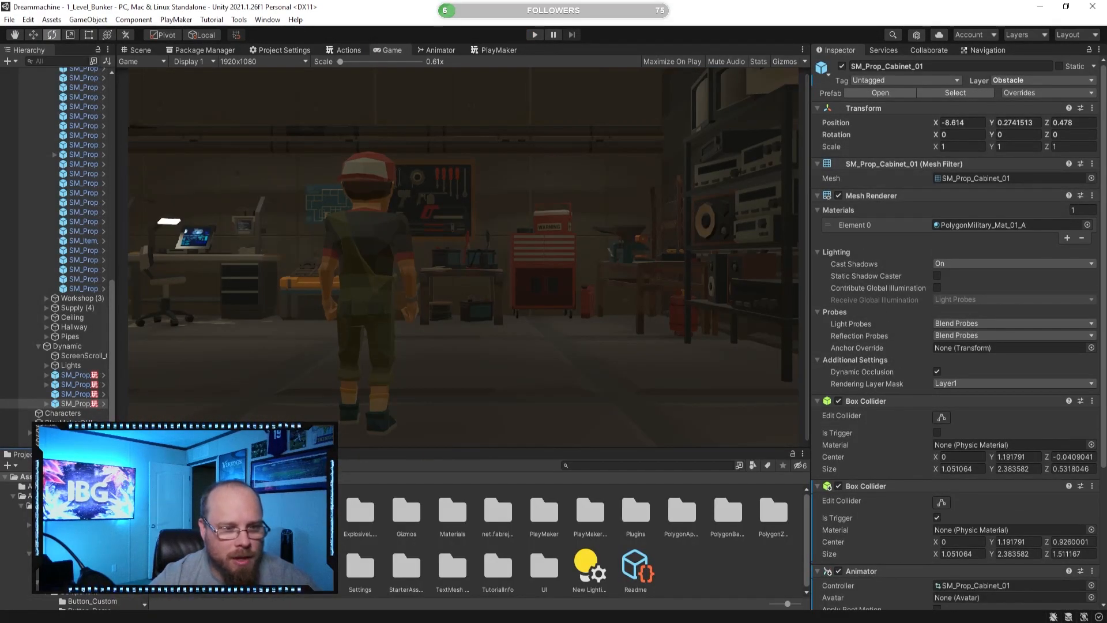
- Turn off Loop Time for the Cabinet_Open animation clip in the Animations folder
double_click(176, 511)
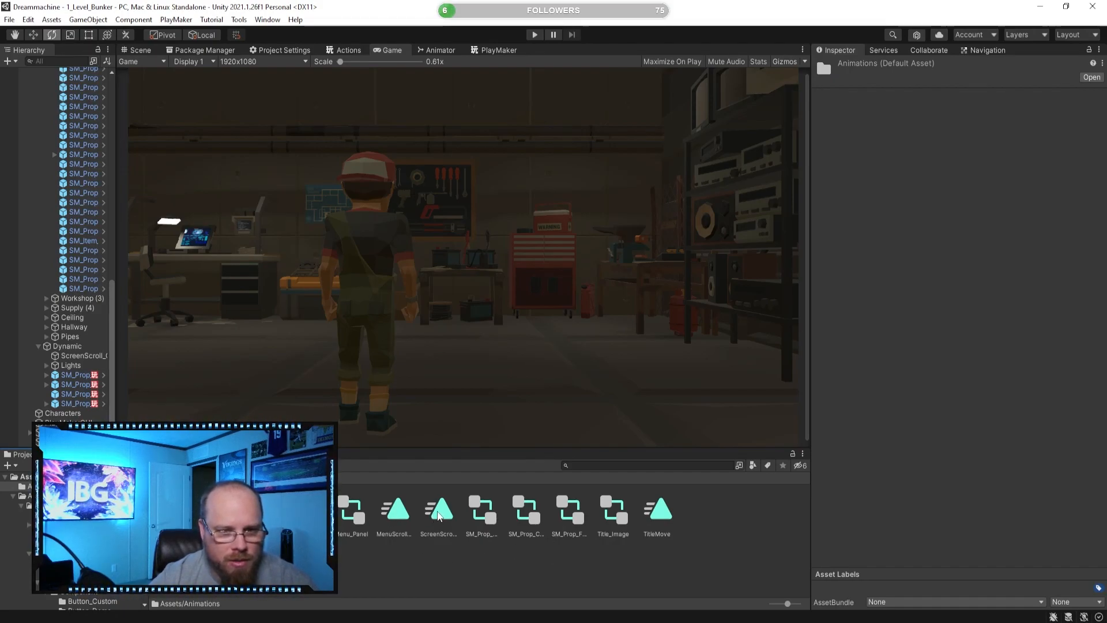
left_click(176, 510)
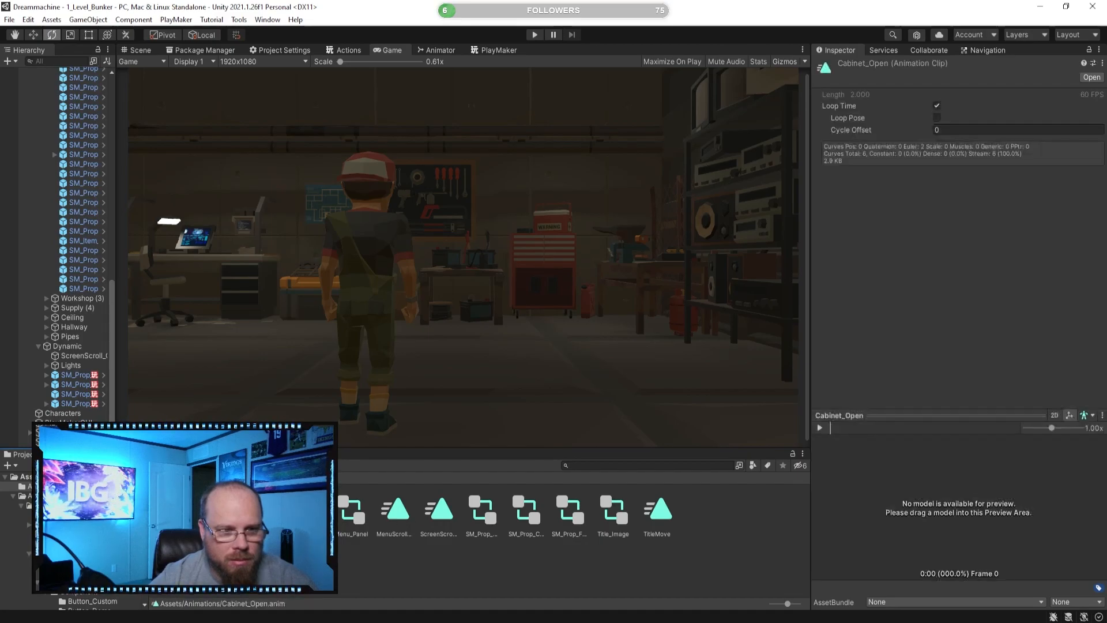
left_click(937, 106)
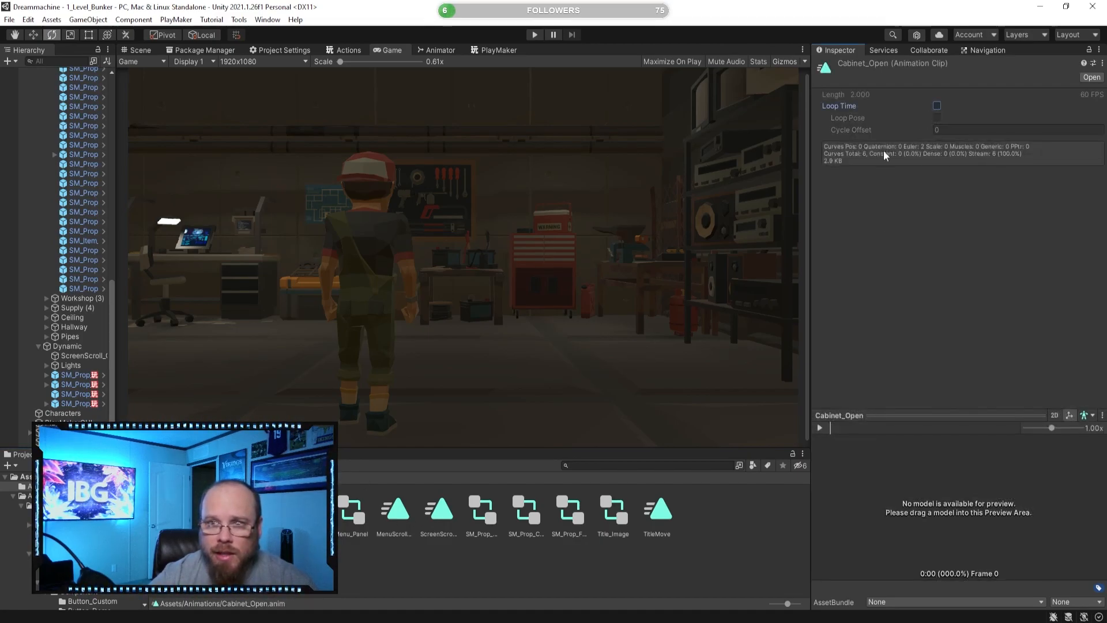
left_click(344, 566)
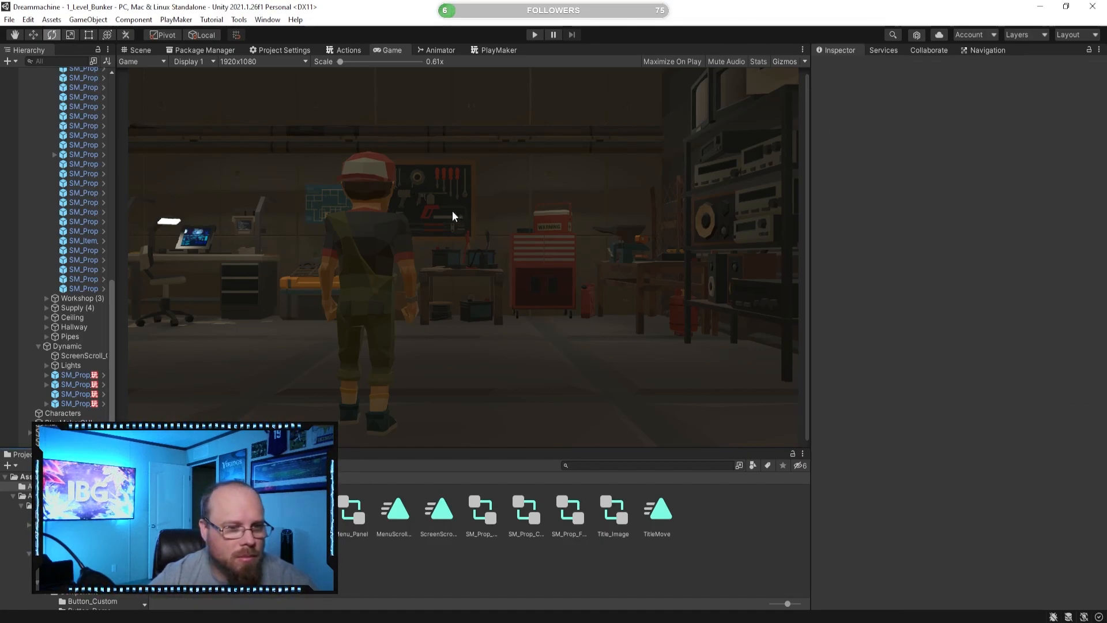
- Play-test walking the character to the large kitchen cabinet and opening and closing its doors several times, and stop the game
left_click(535, 35)
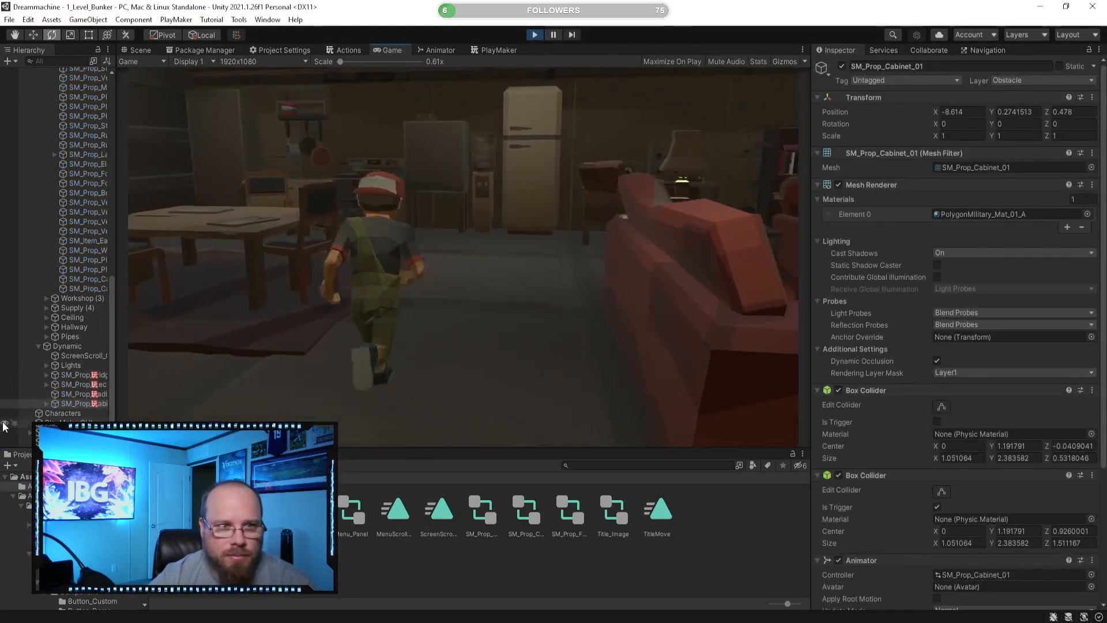
key("e")
key("w")
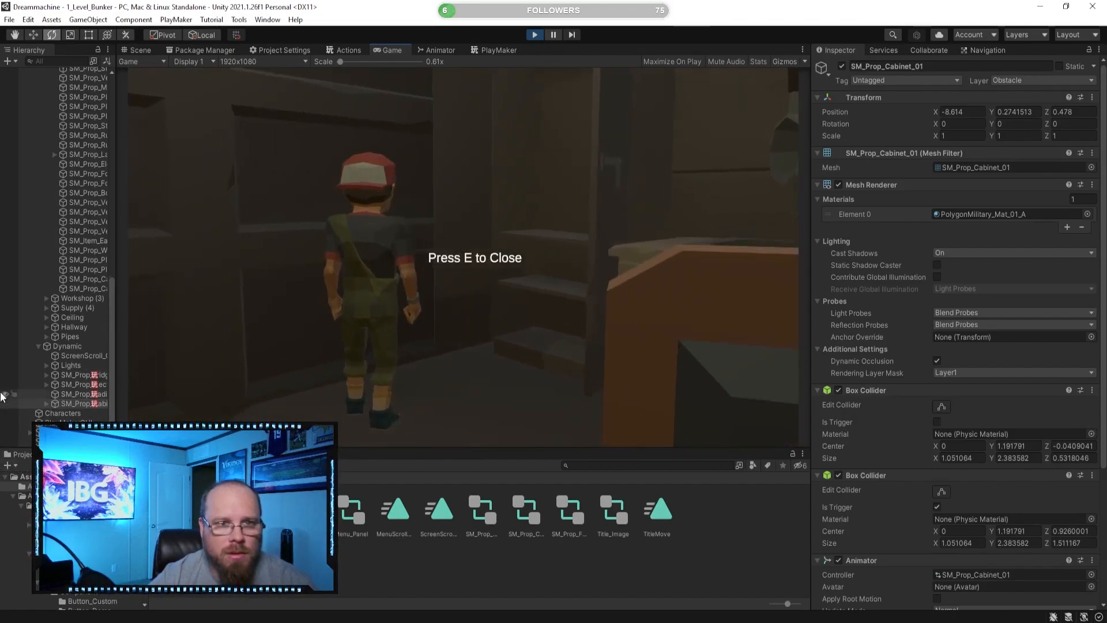
key("d")
key("e")
key("s")
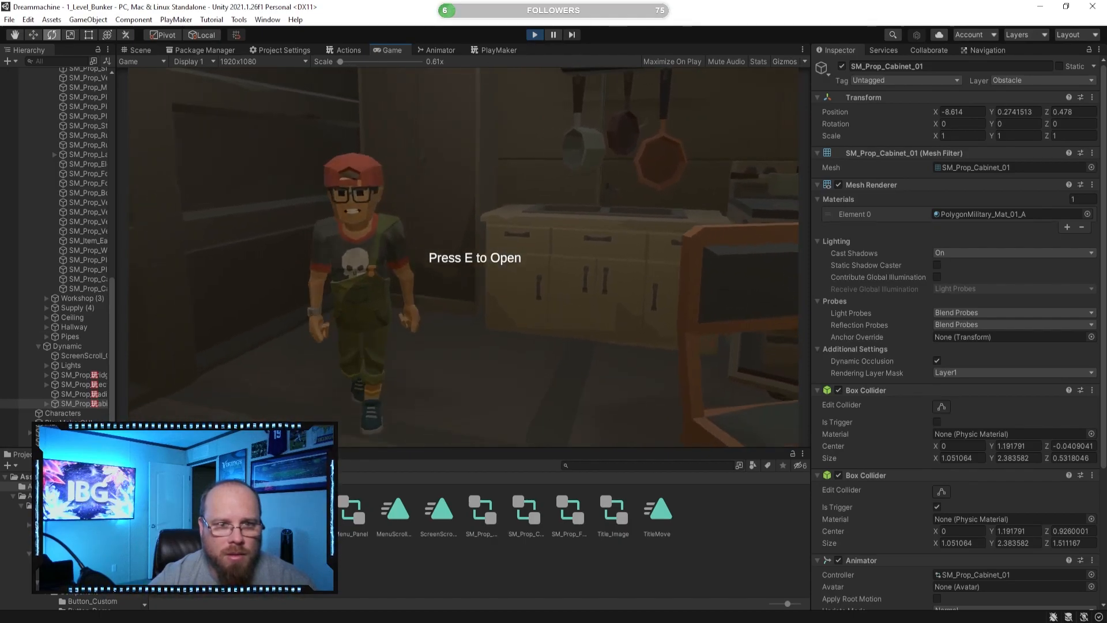
key("w")
key("s")
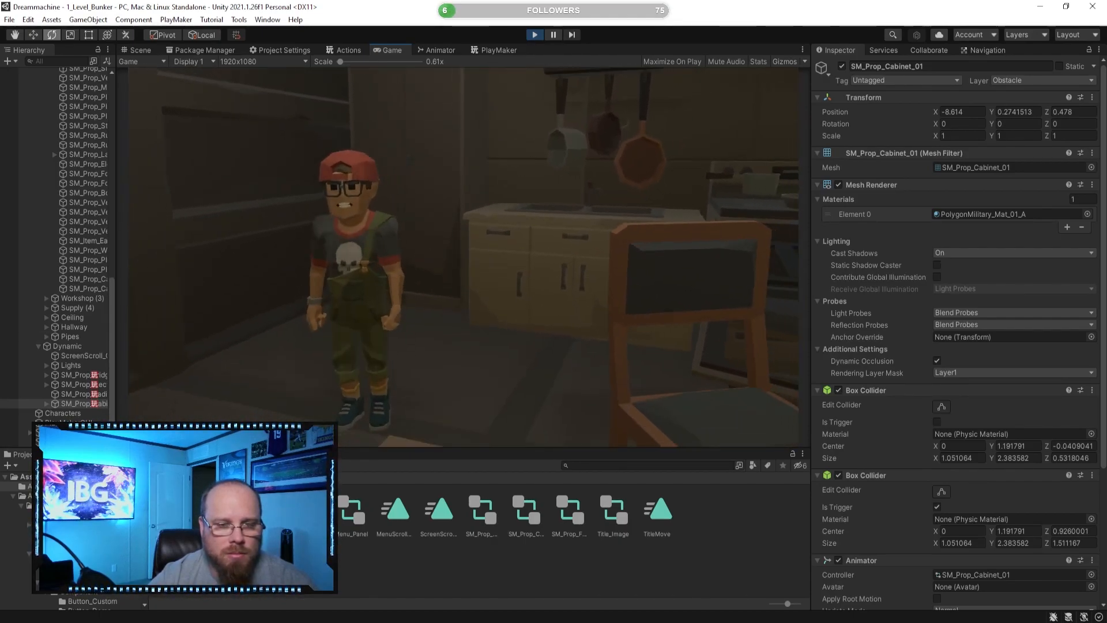
key("w")
key("e")
key("s")
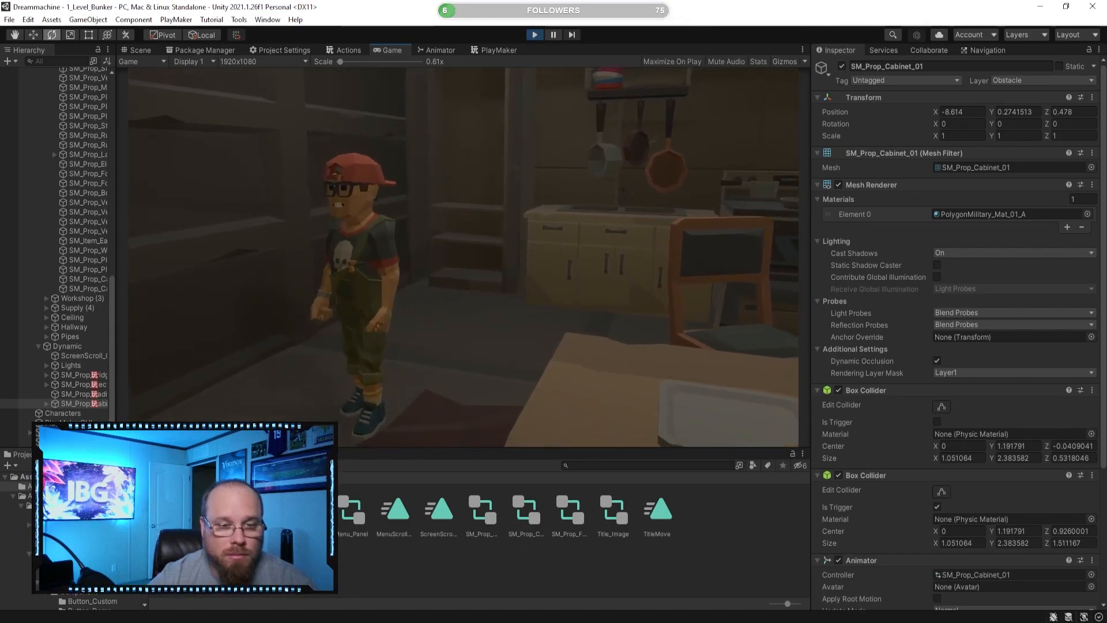
key("Escape")
key("w")
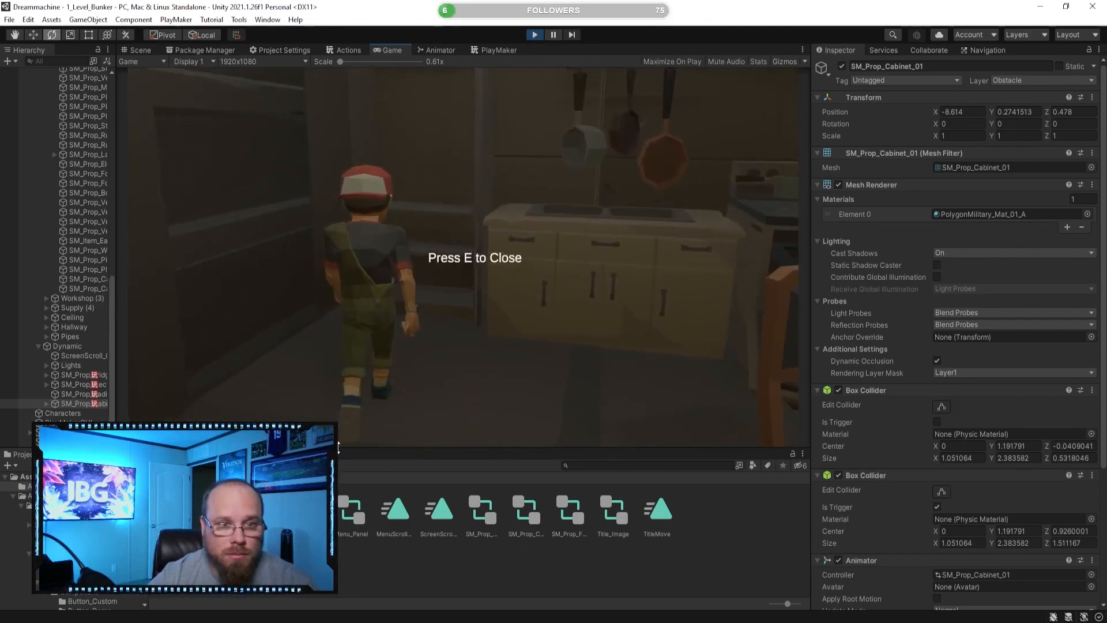
key("e")
key("s")
key("d")
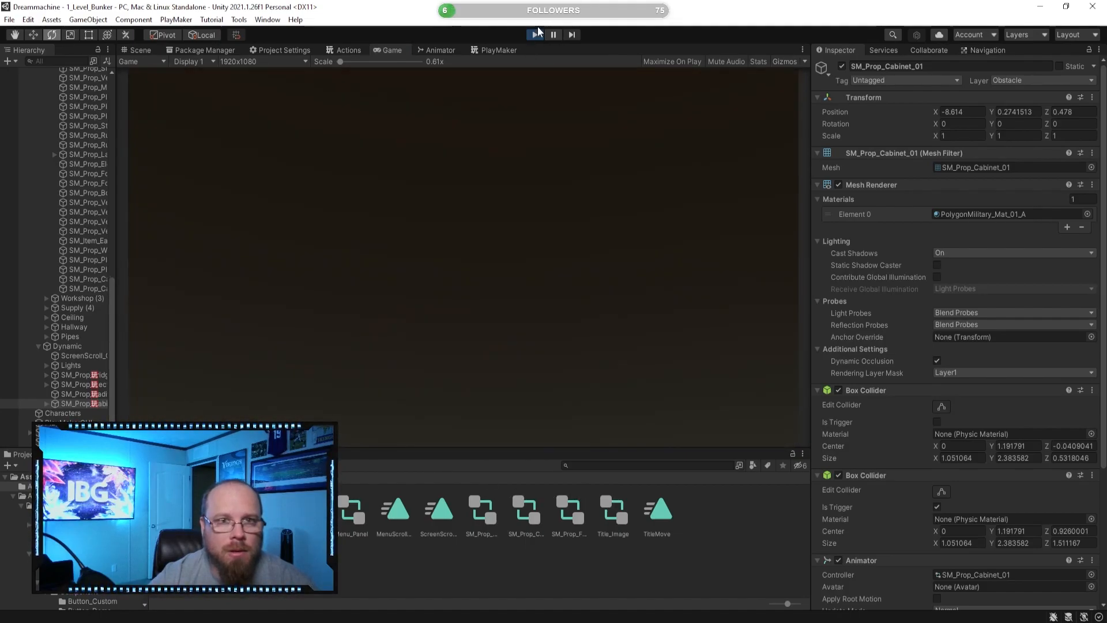
left_click(534, 35)
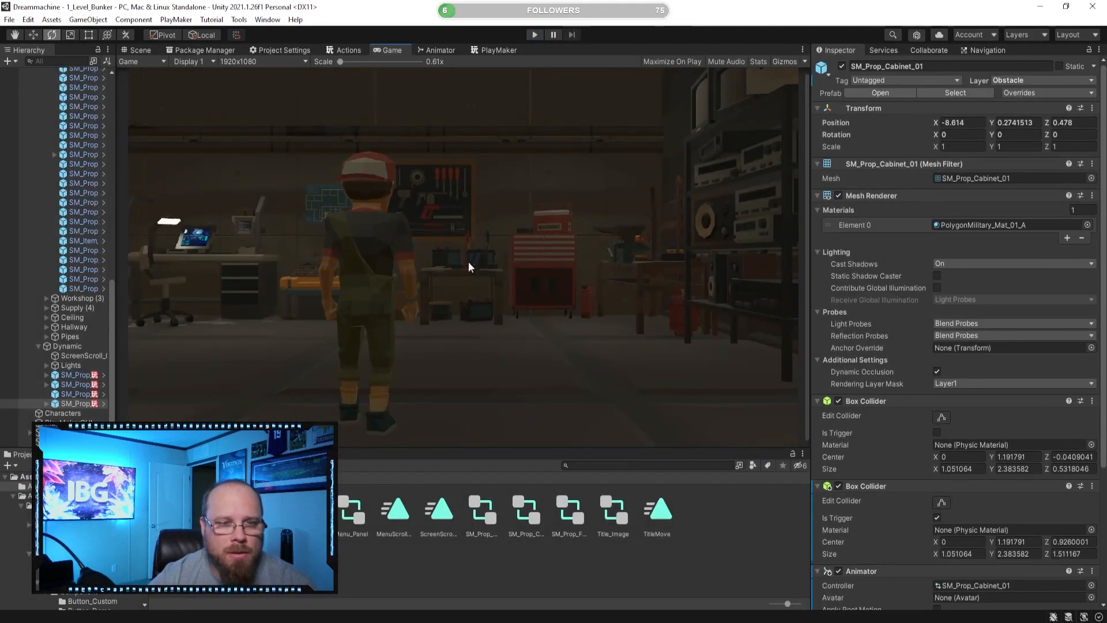
- Find the small kitchen cabinet between the stove and the fridge in the scene and examine its two separate door objects
left_click(148, 52)
right_click_drag(542, 292, 643, 329)
key("s")
left_click(682, 573)
right_click_drag(513, 276, 522, 245)
key("d")
key("w")
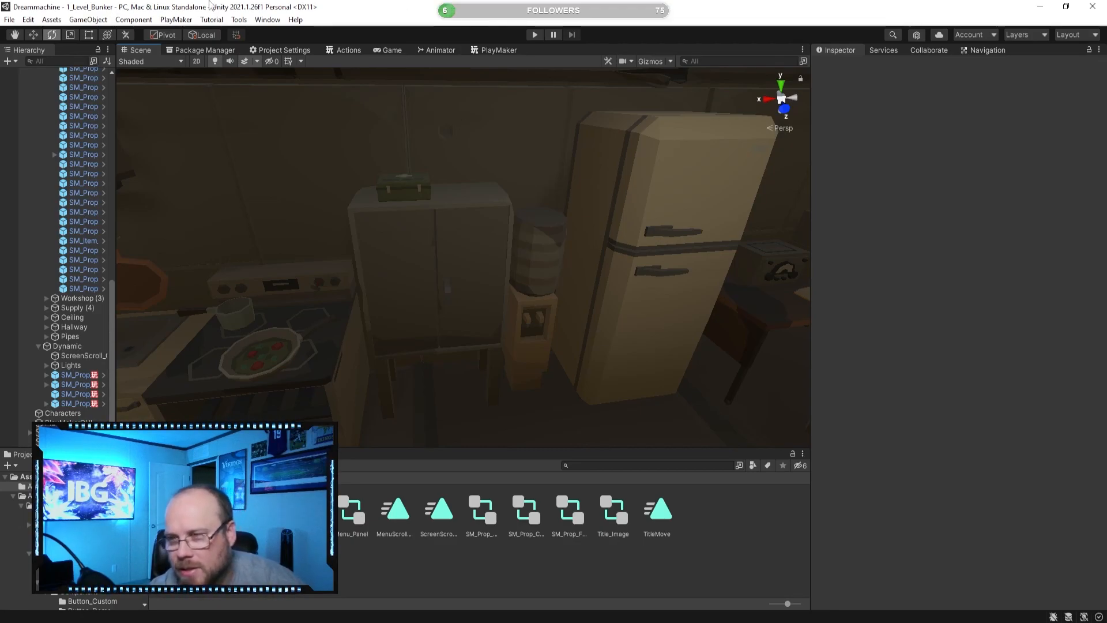
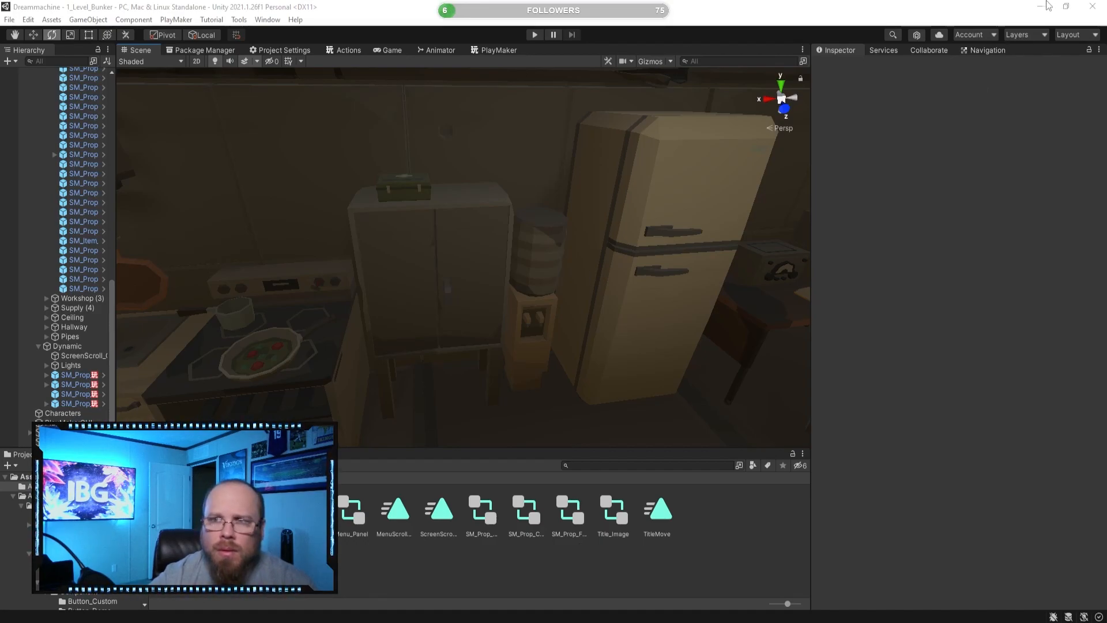
left_click(482, 295)
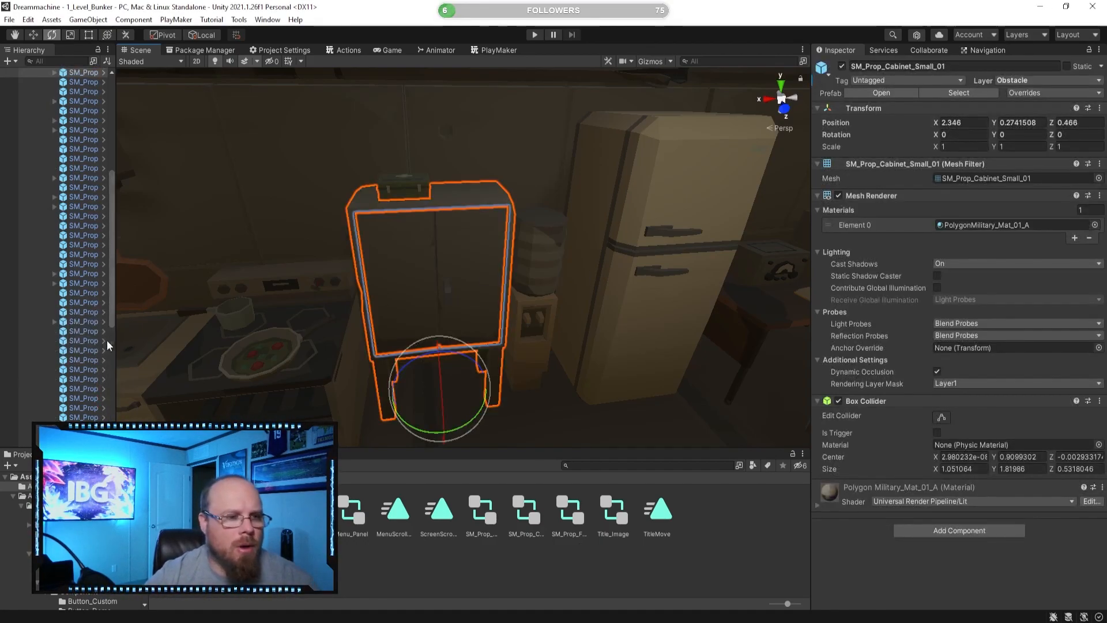
scroll(86, 331, "up", 3)
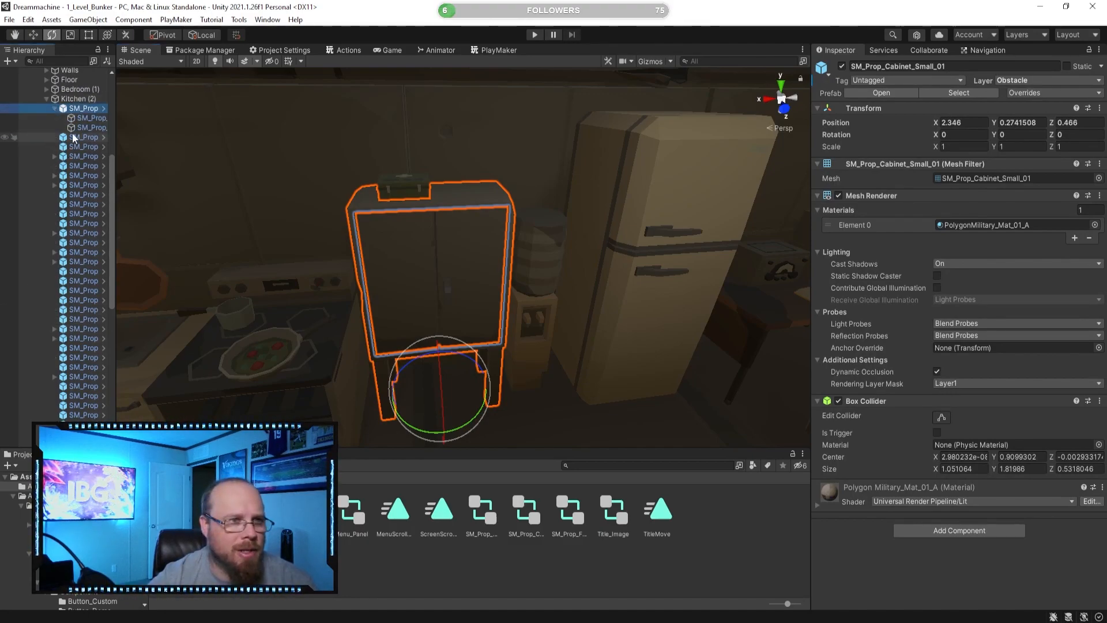
left_click(96, 119)
left_click(98, 128)
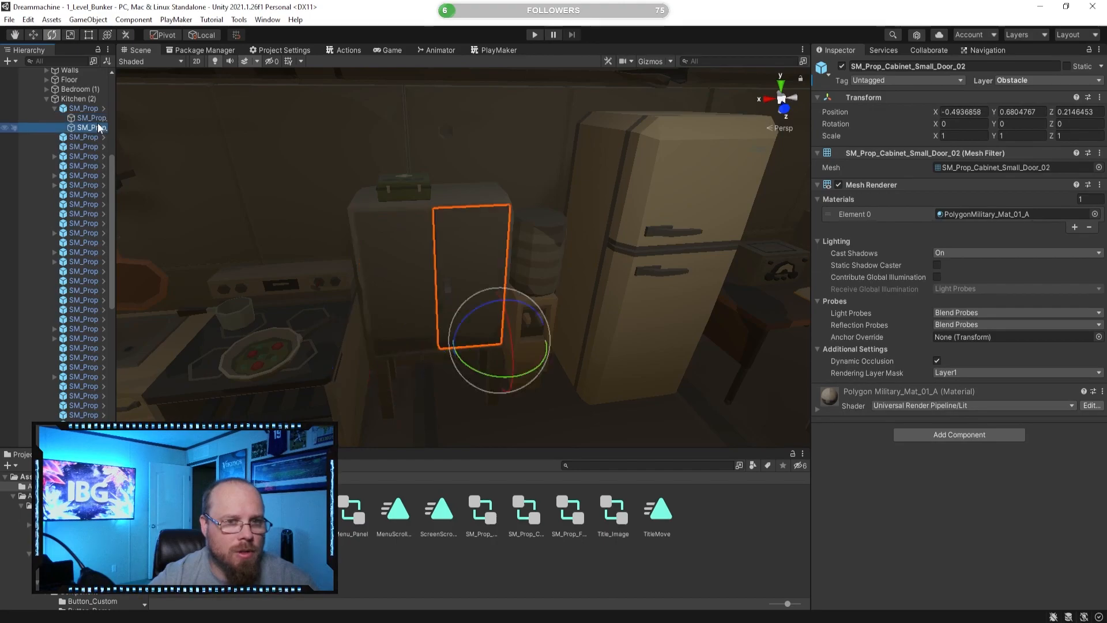
- Move SM_Prop_Cabinet_Small_01 out of the Kitchen group into the Dynamic group
left_click(86, 108)
key("f")
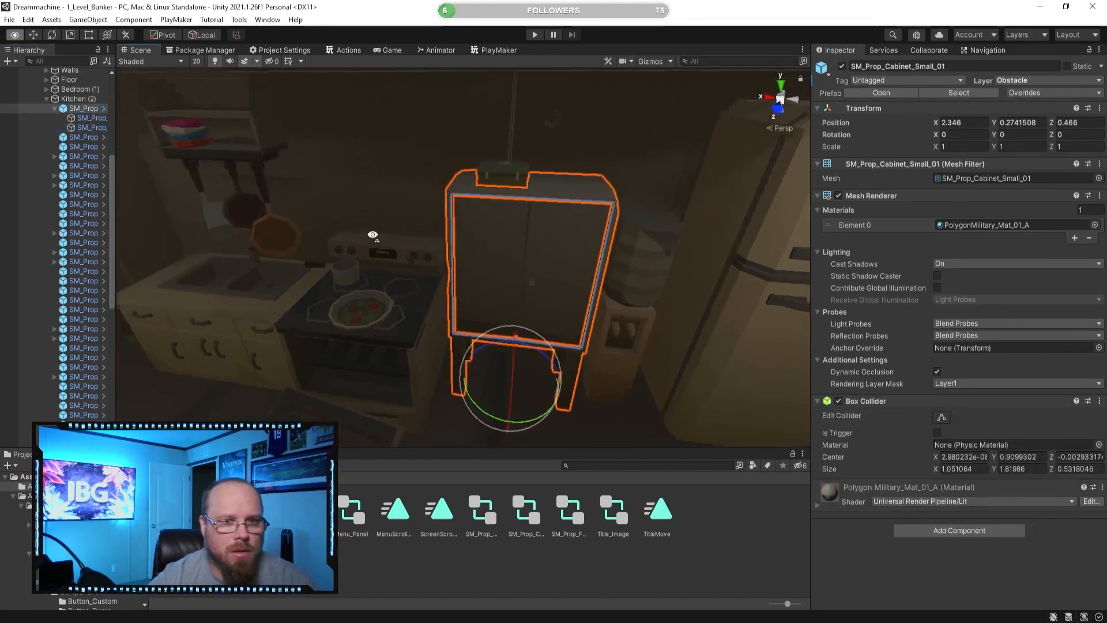
left_click_drag(440, 244, 346, 250, "alt")
left_click(54, 108)
scroll(71, 112, "down", 3)
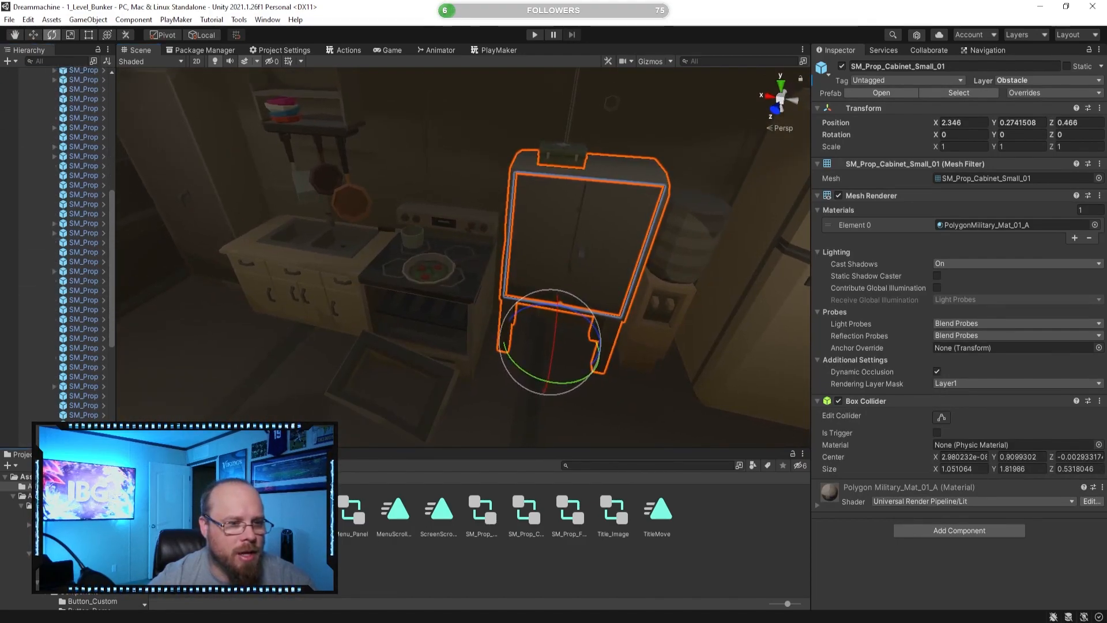
left_click_drag(79, 439, 71, 418)
left_click_drag(253, 375, 310, 354, "alt")
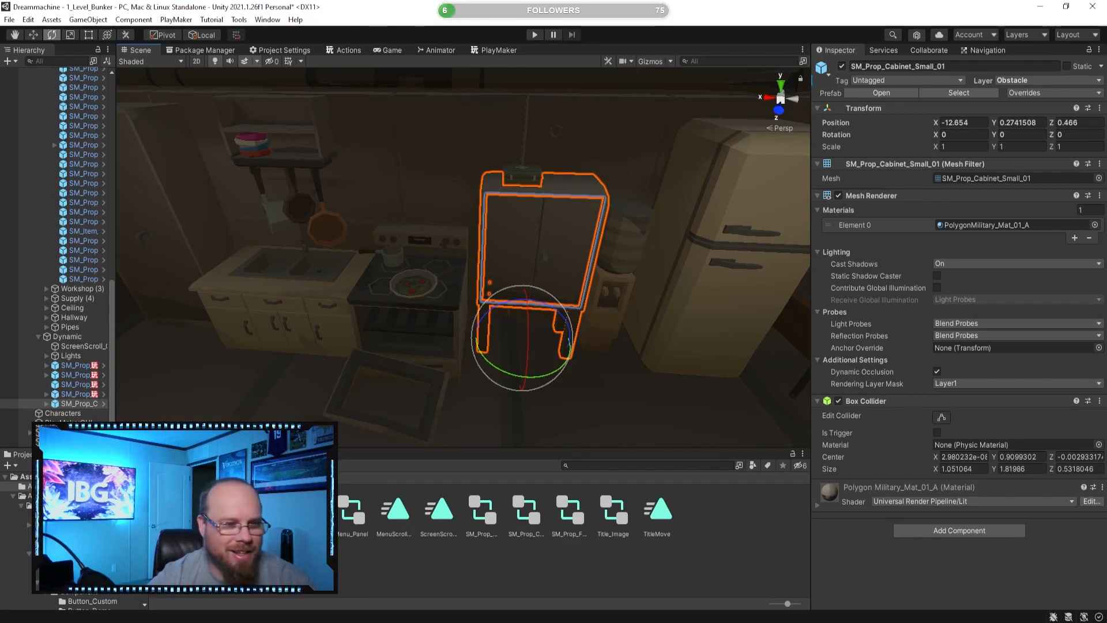
- Copy the Cabinet_Trigger PlayMakerFSM component from SM_Prop_Cabinet_01 and paste it as a new component on SM_Prop_Cabinet_Small_01
left_click(76, 394)
scroll(890, 445, "down", 3)
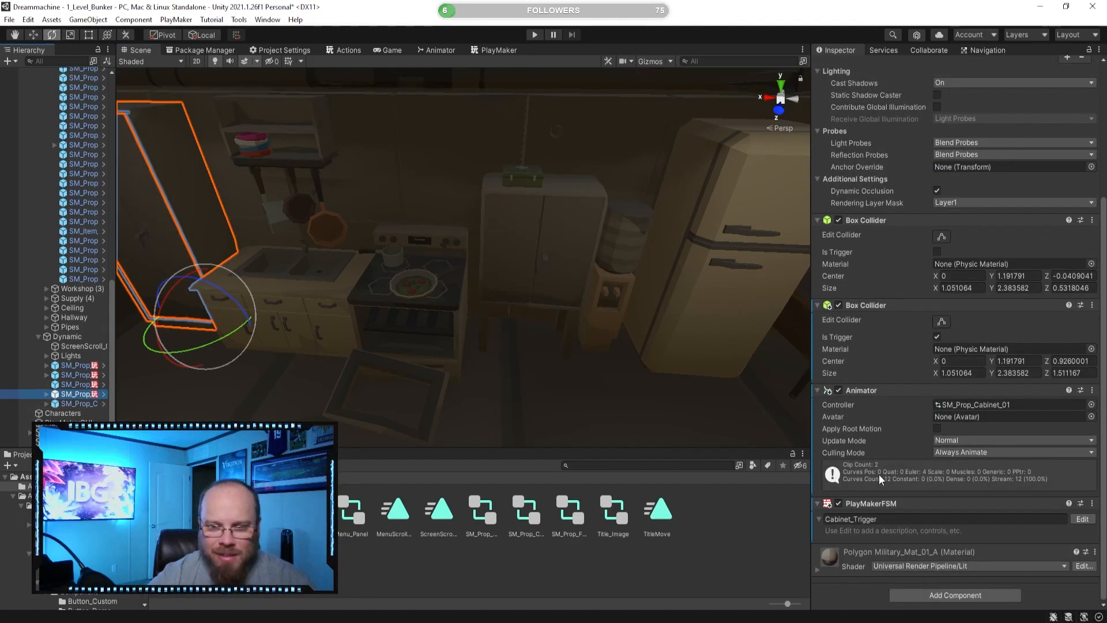
right_click(865, 305)
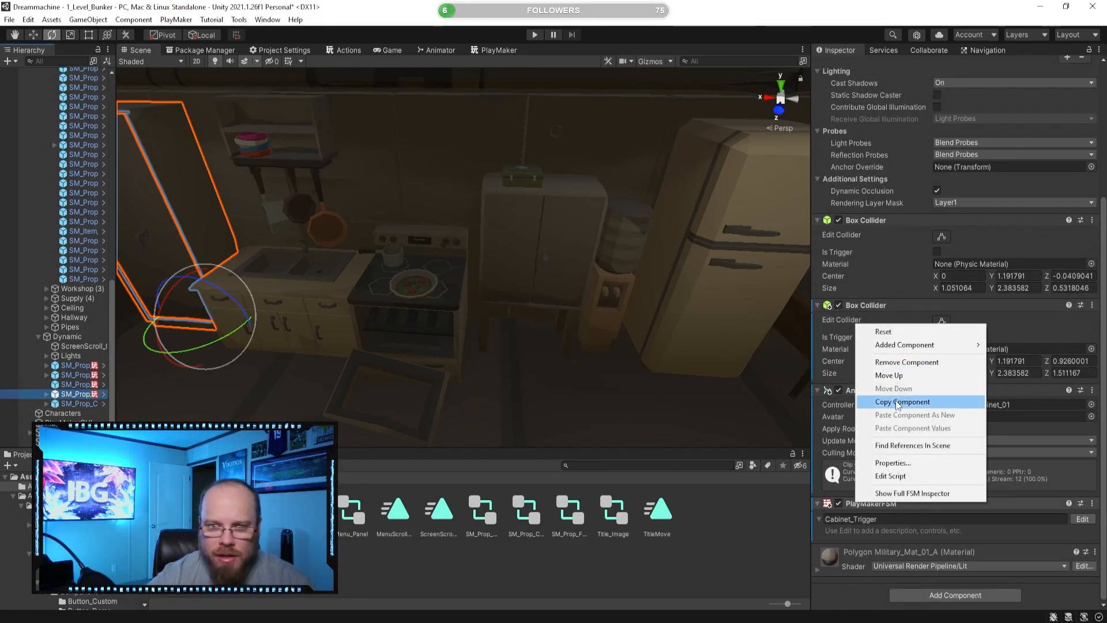
left_click(902, 402)
left_click(80, 403)
right_click(856, 401)
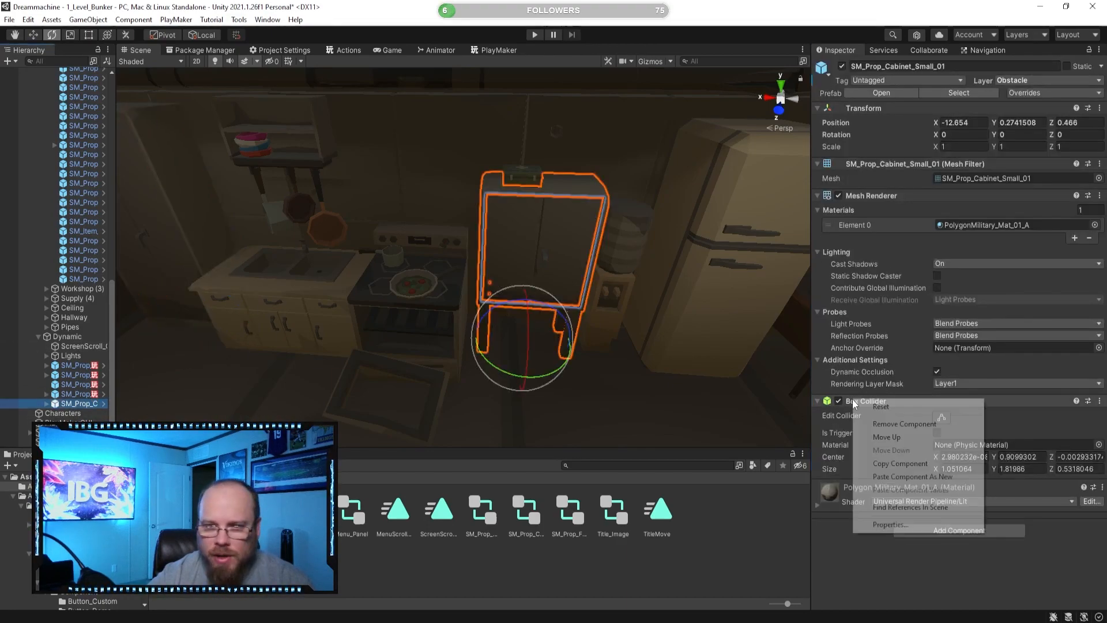
left_click(900, 480)
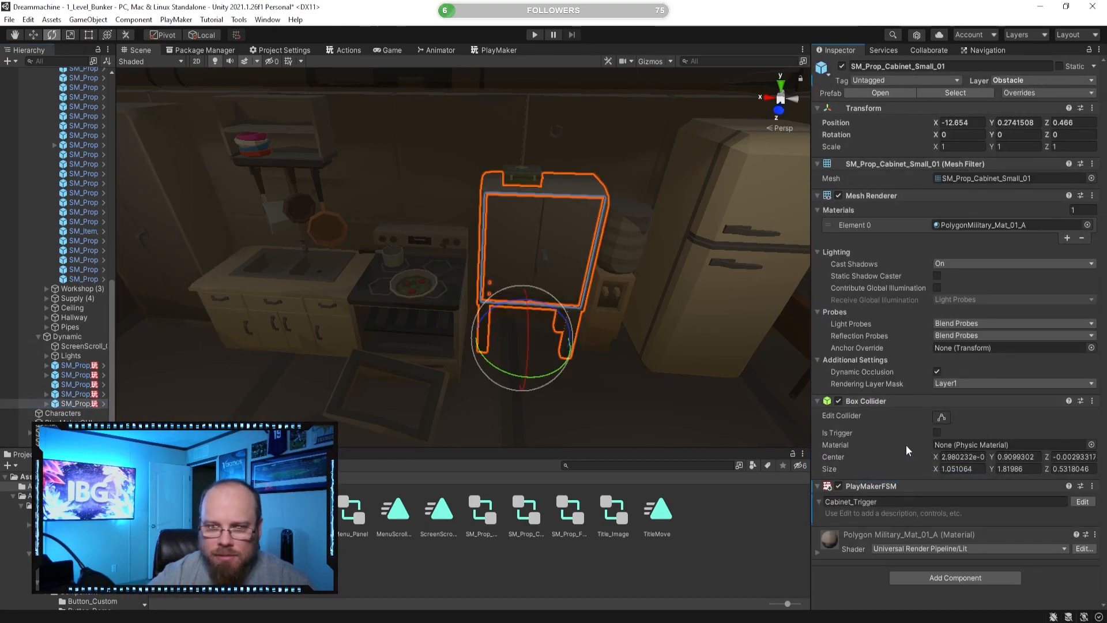
- Add a second Box Collider to SM_Prop_Cabinet_Small_01, keeping its original collider as a non-trigger
left_click(936, 433)
left_click(937, 432)
left_click(931, 576)
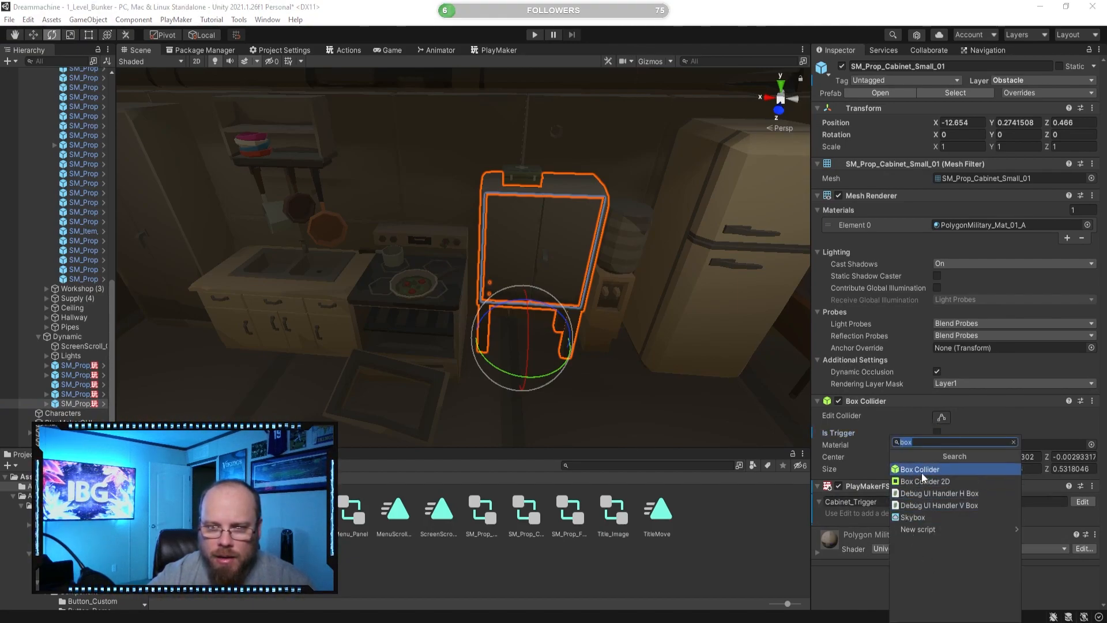
left_click(921, 470)
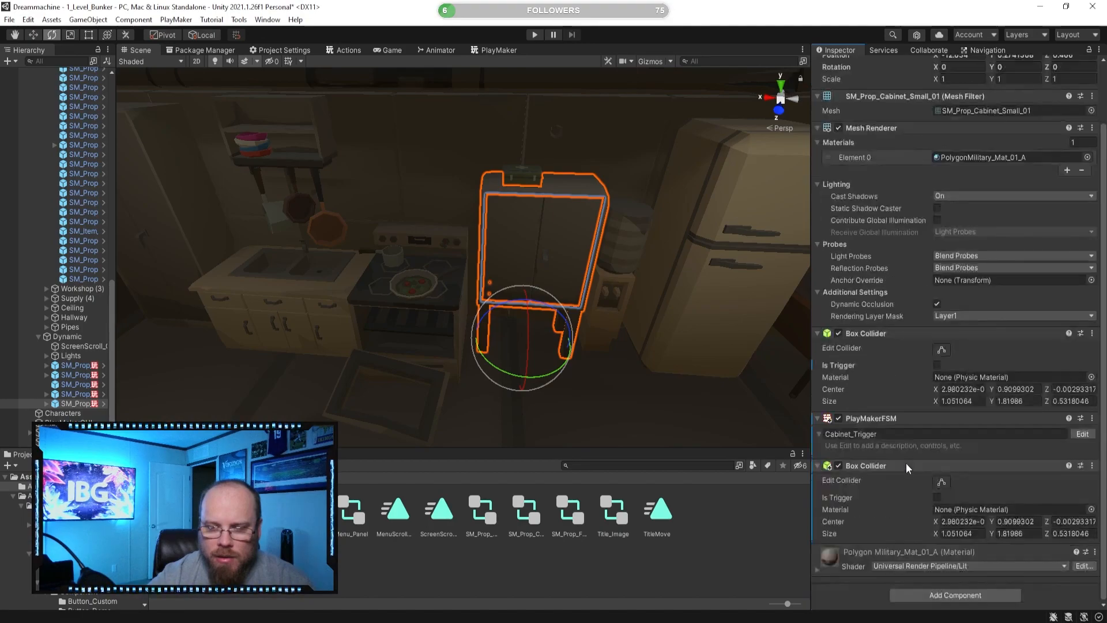
- Make the small cabinet's second Box Collider a trigger and reshape it into a zone about 1.52 deep in front of the doors
left_click(941, 483)
right_click_drag(573, 353, 704, 346)
left_click_drag(481, 283, 641, 343)
right_click_drag(598, 341, 615, 339)
left_click_drag(523, 292, 561, 291)
right_click_drag(560, 291, 517, 211)
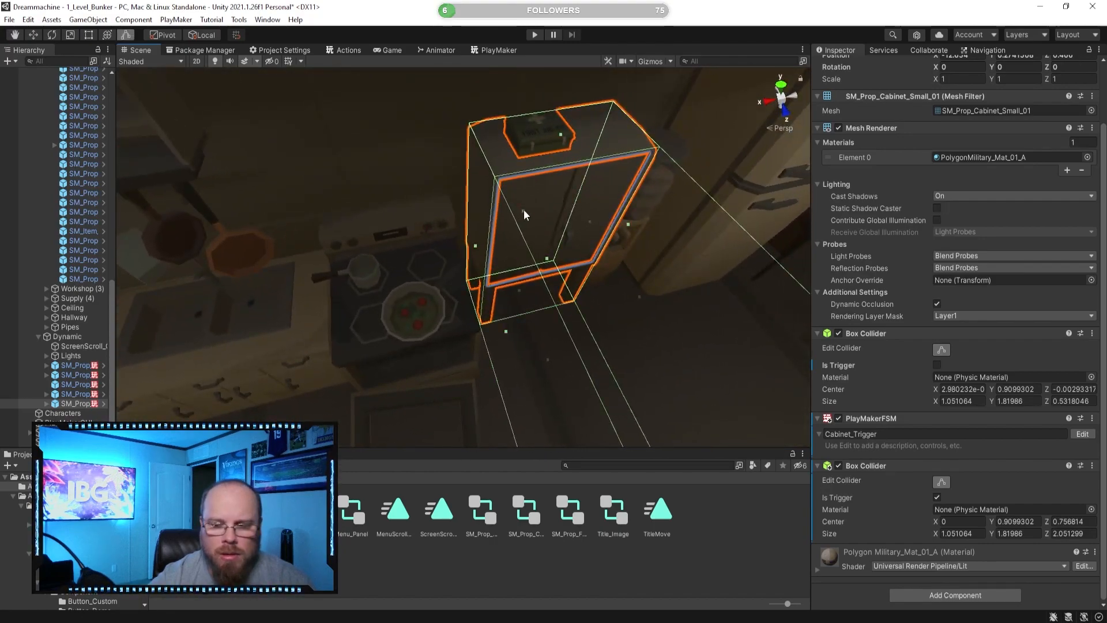
left_click_drag(524, 212, 543, 265)
right_click_drag(517, 272, 490, 276)
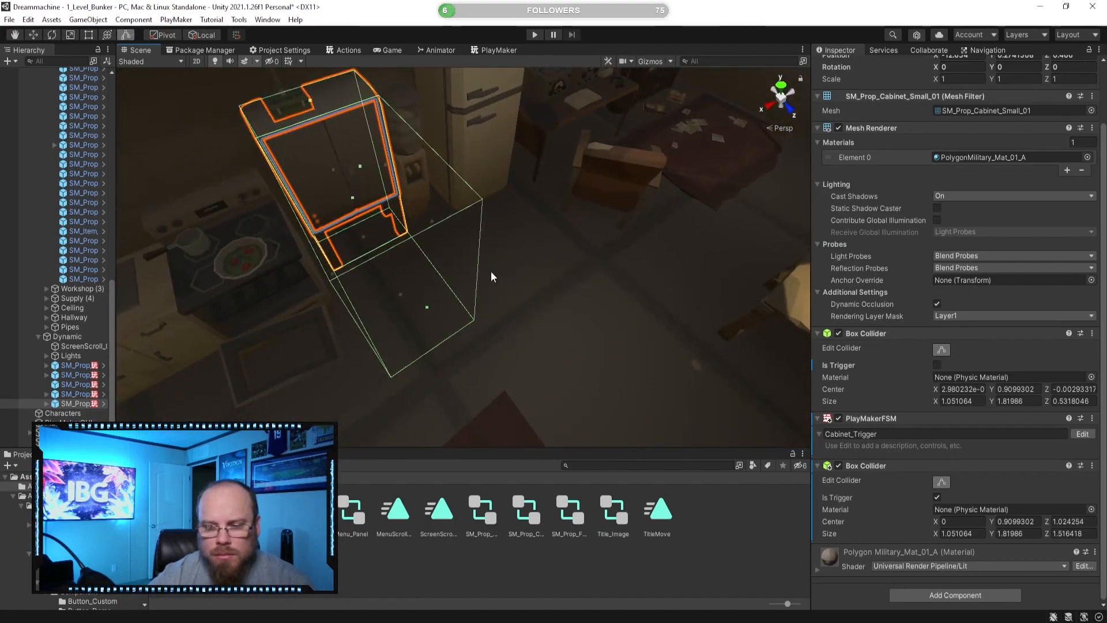
right_click_drag(532, 256, 455, 173)
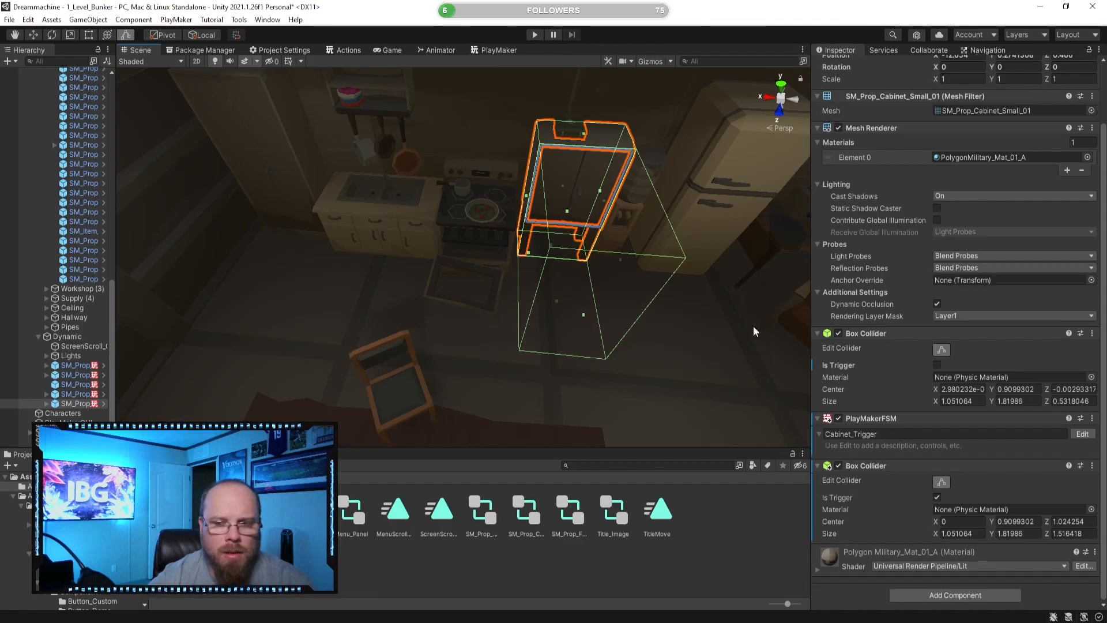
- Check the pasted Cabinet_Trigger FSM of SM_Prop_Cabinet_Small_01 in PlayMaker and return to the scene
left_click(495, 51)
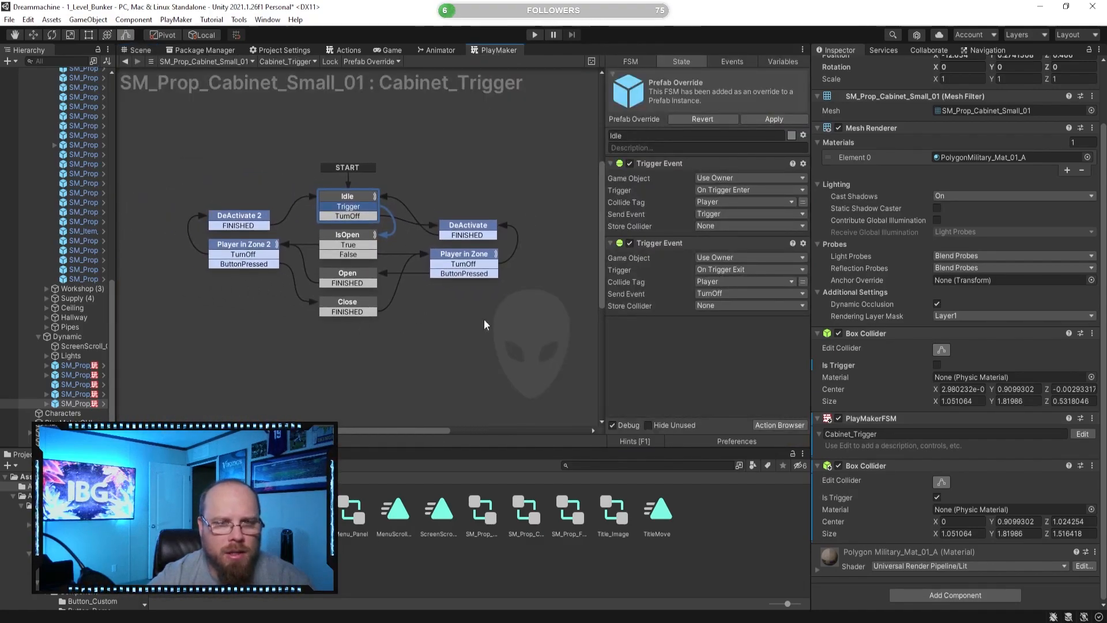
left_click(140, 51)
right_click_drag(414, 226, 513, 248)
left_click(522, 286)
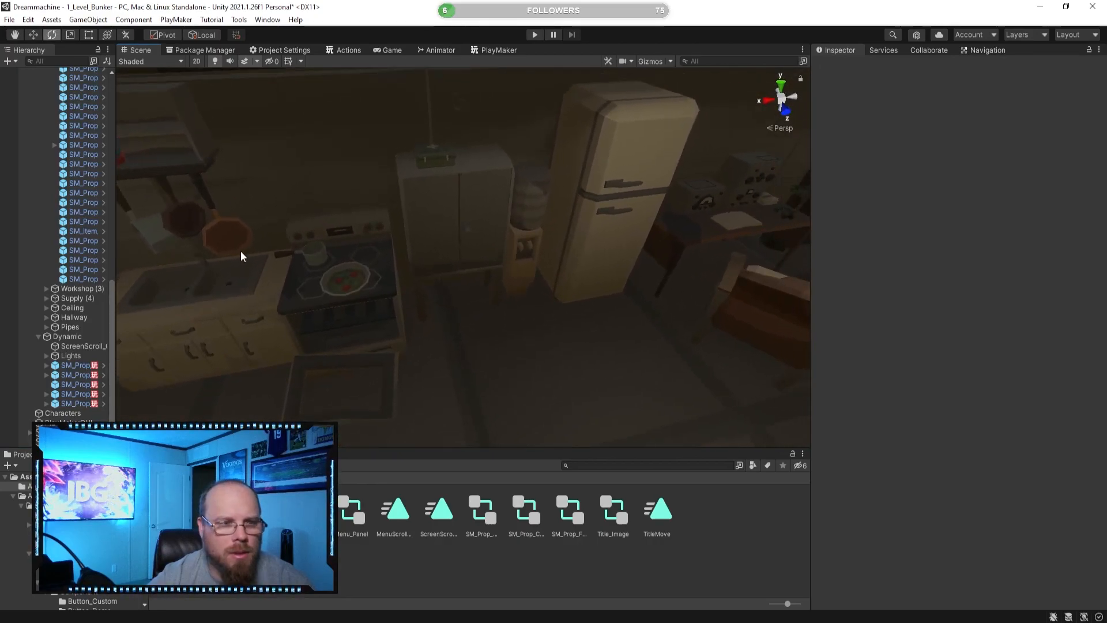
- Create an animation clip for SM_Prop_Cabinet_Small_01 and save it as Cabinet2_Open.anim in the Animations folder
left_click(93, 403)
left_click(175, 510)
right_click_drag(588, 311, 542, 307)
left_click(535, 228)
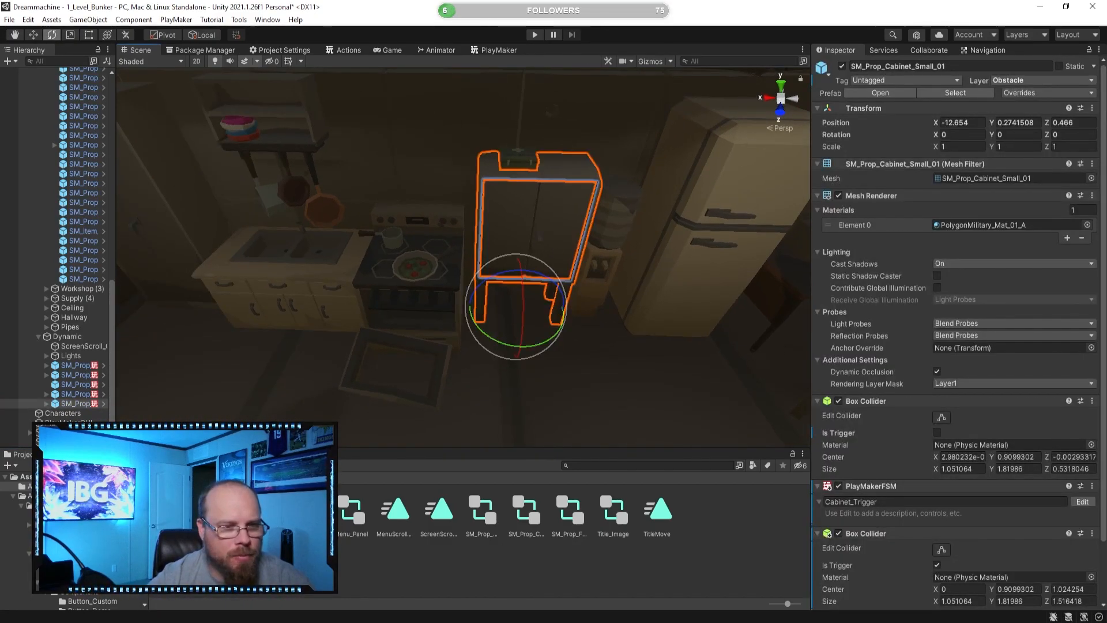
left_click(112, 454)
left_click(501, 556)
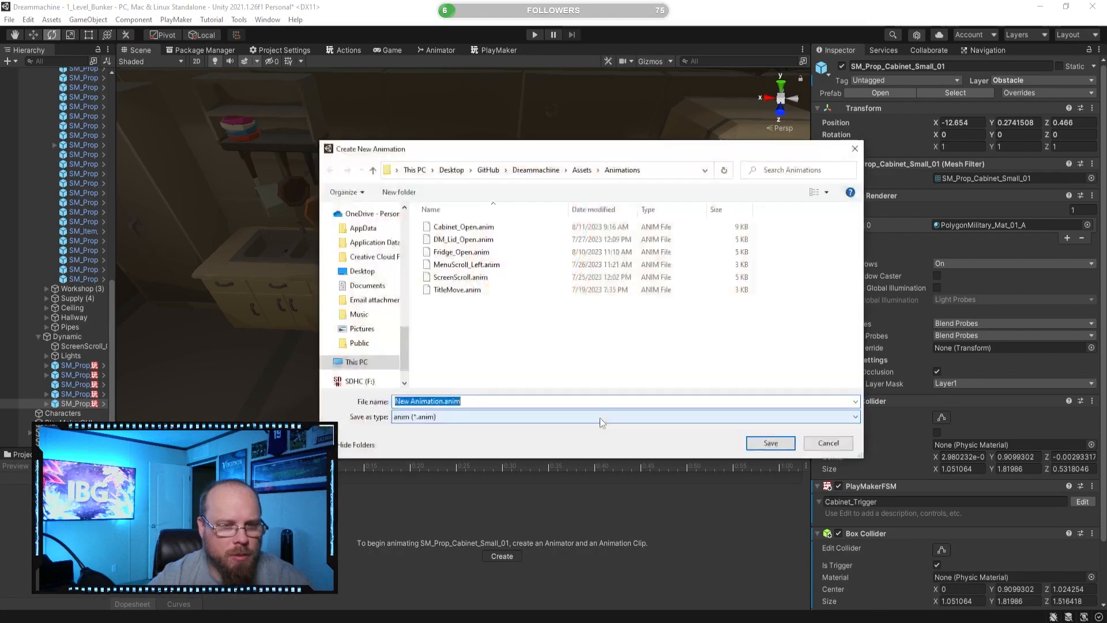
left_click(459, 227)
left_click(419, 401)
left_click(419, 401)
type("2_Open")
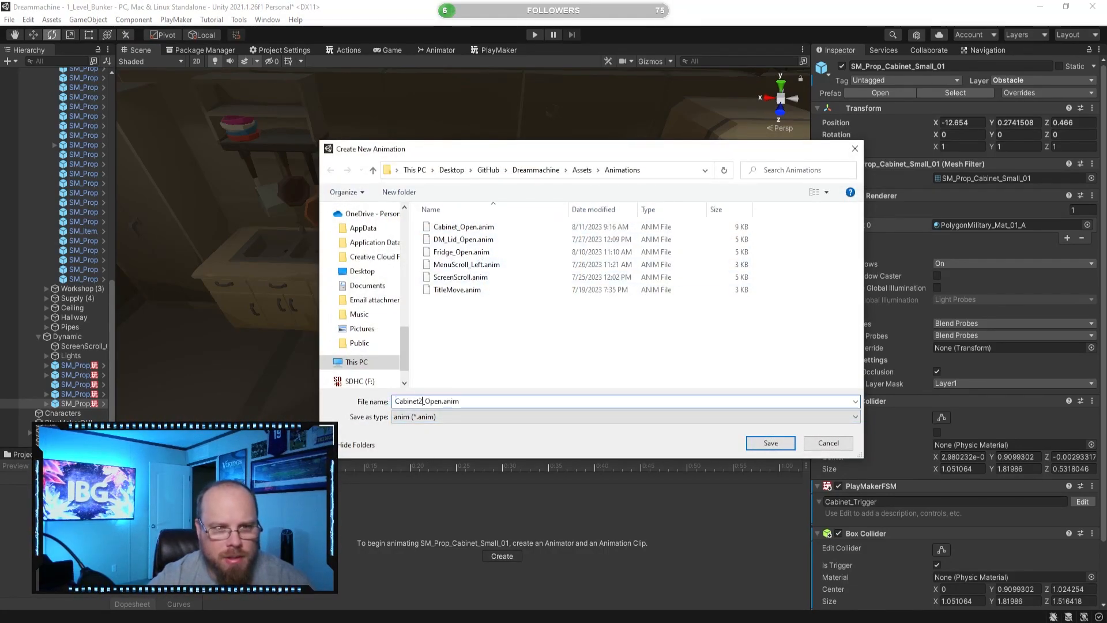
left_click(770, 443)
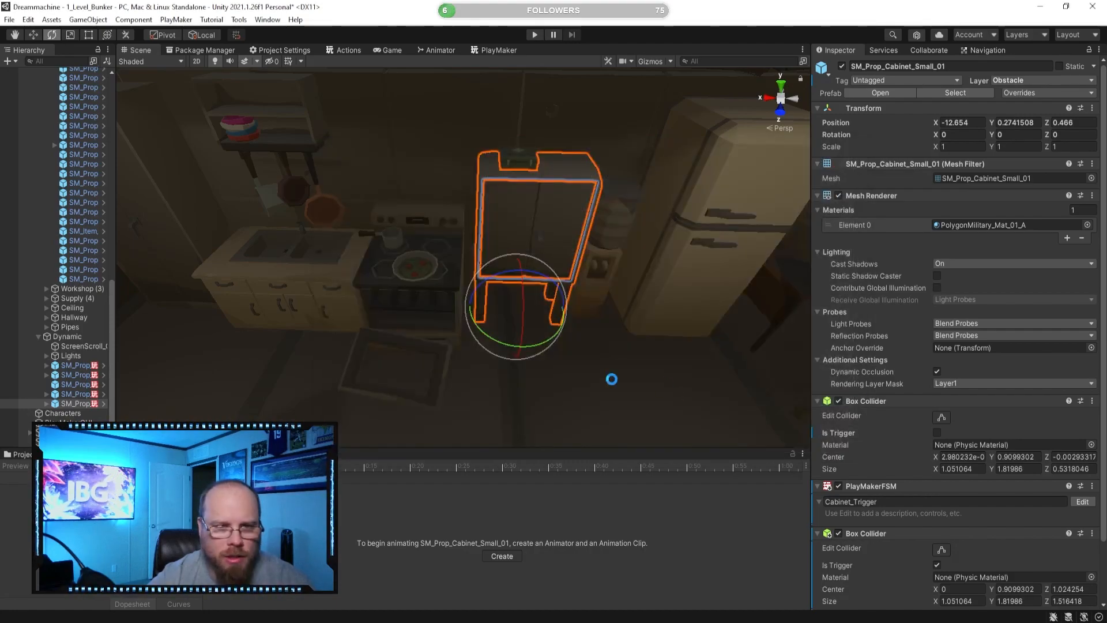
- Start recording the Cabinet2_Open animation clip and move the playhead to 2:00
scroll(934, 453, "down", 5)
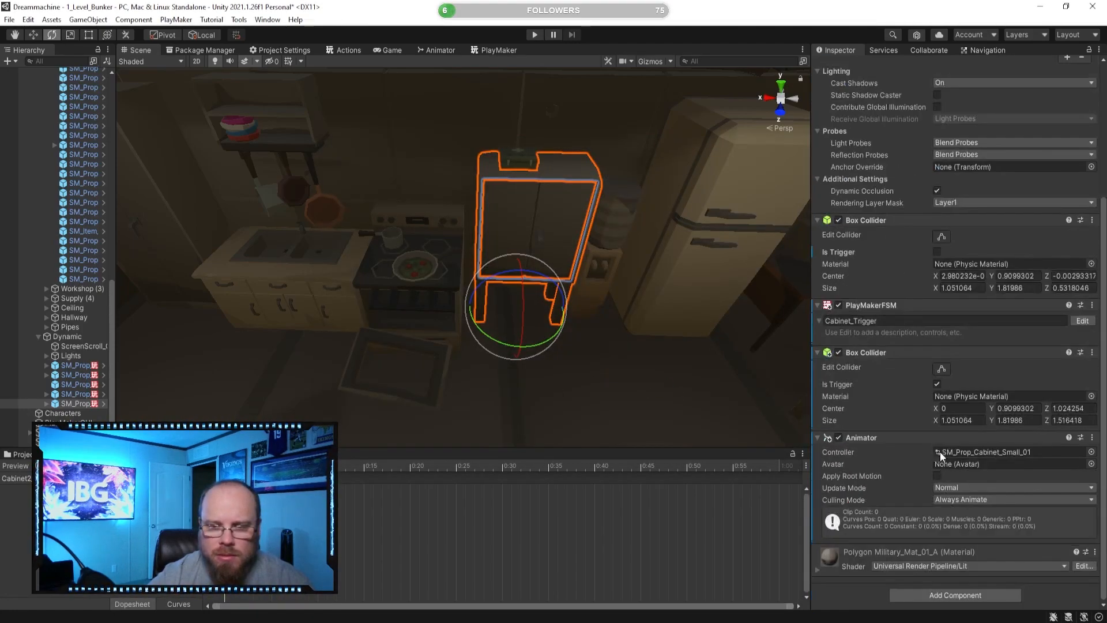
key("d")
right_click_drag(579, 335, 588, 338)
key("w")
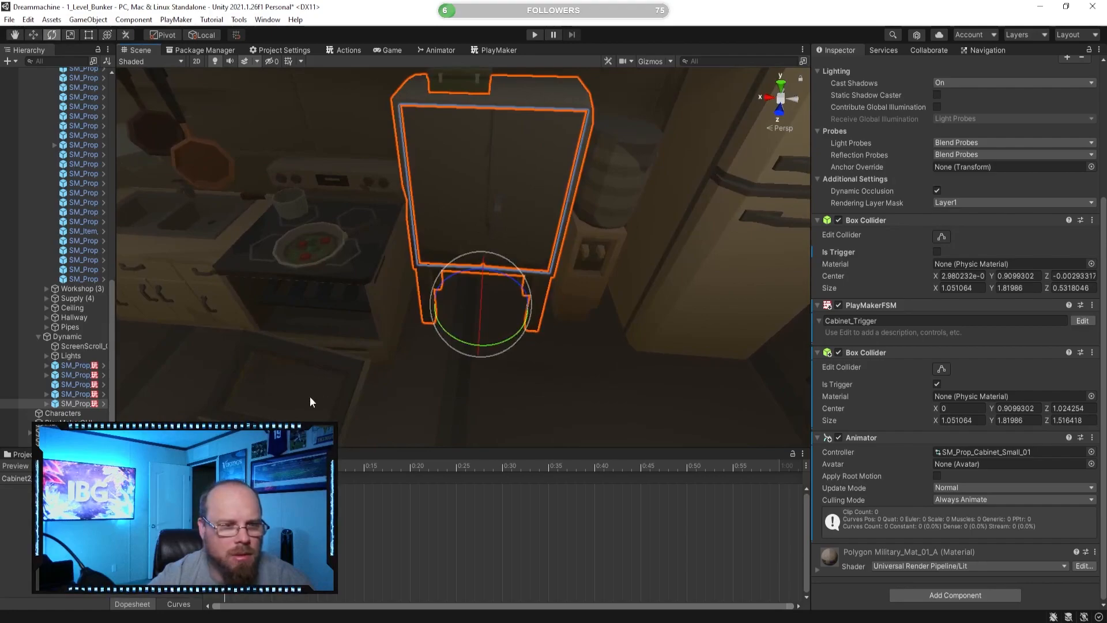
key("w")
mouse_move(371, 321)
right_mouse_down()
mouse_move(352, 323)
mouse_move(360, 317)
right_mouse_up()
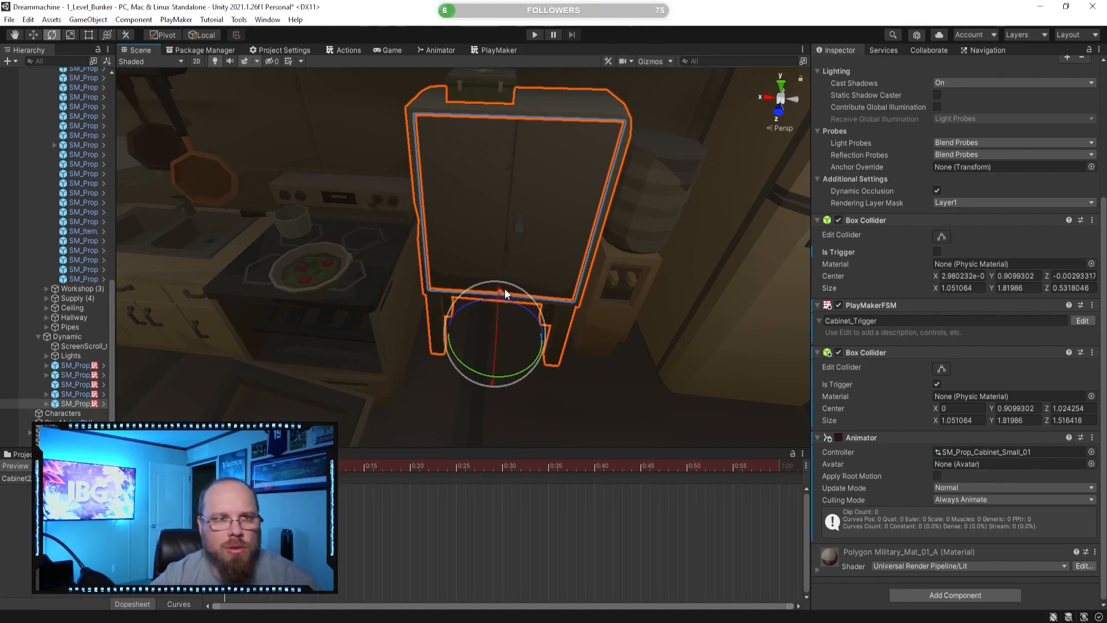
right_click_drag(529, 272, 551, 257)
scroll(590, 486, "down", 2)
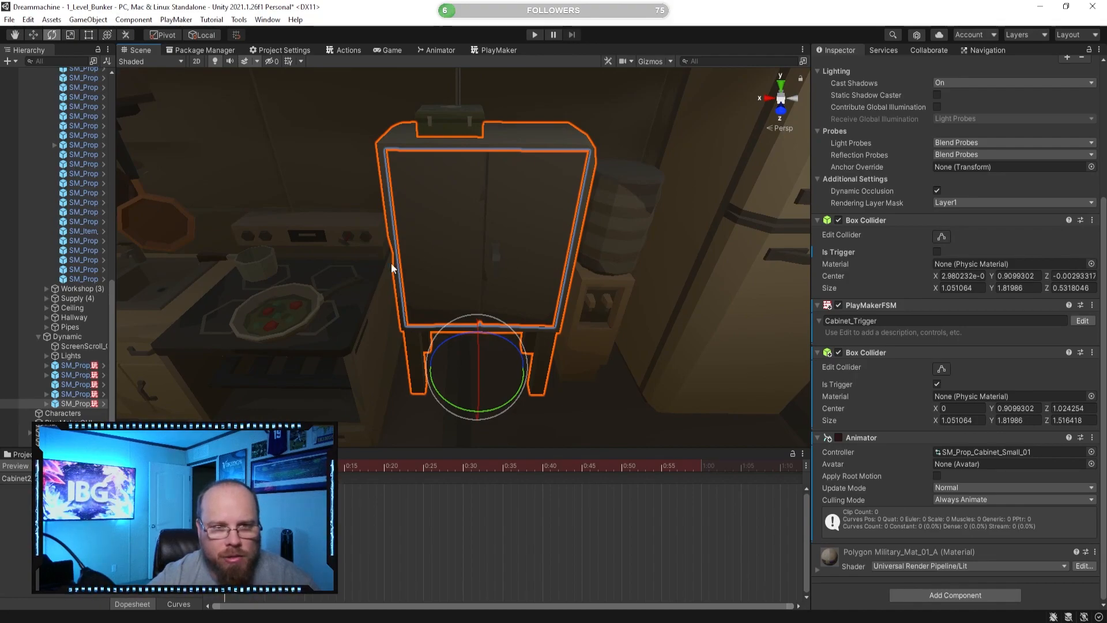
left_click_drag(793, 605, 798, 602)
scroll(764, 514, "down", 5)
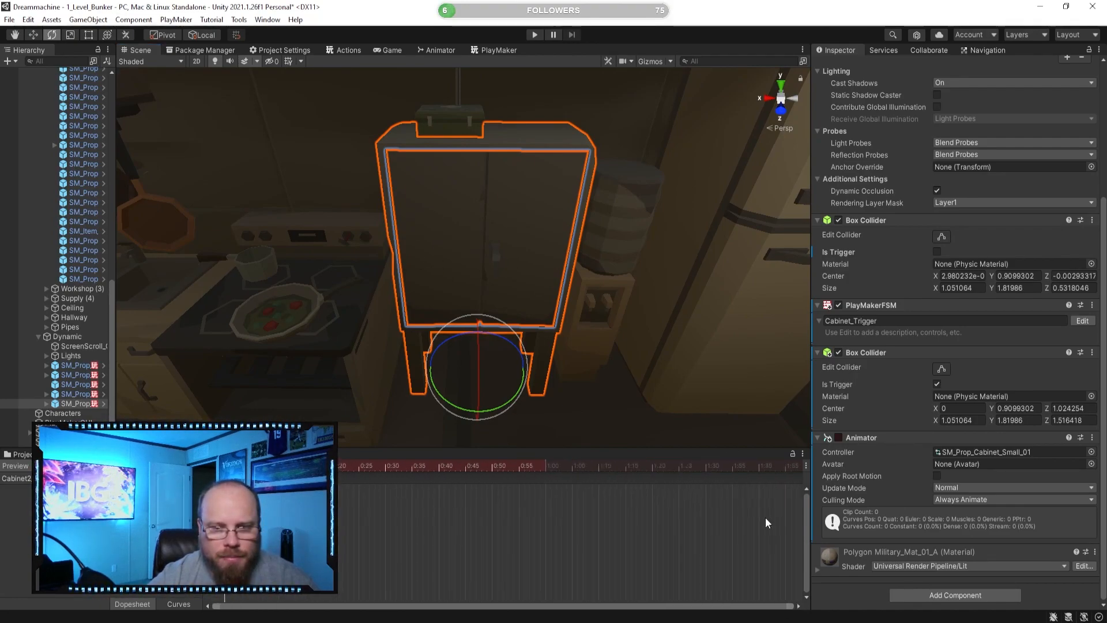
left_click_drag(700, 469, 696, 469)
right_click_drag(527, 338, 524, 339)
key("s")
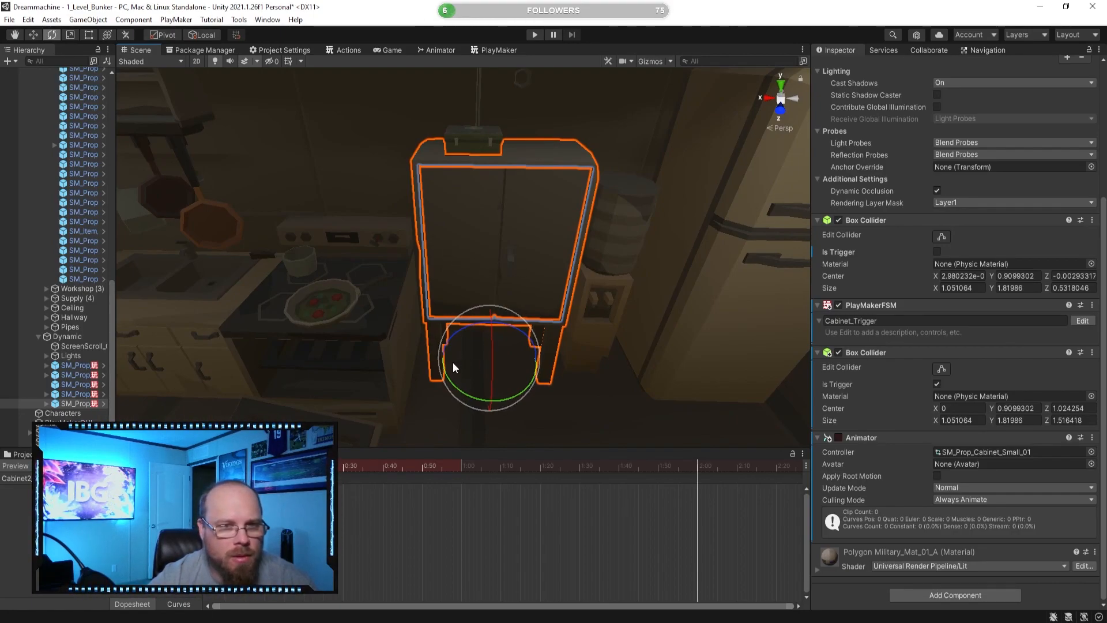
- Keyframe SM_Prop_Cabinet_Small_Door_01 swung open to a Y rotation of 105 at 2:00
left_click(48, 413)
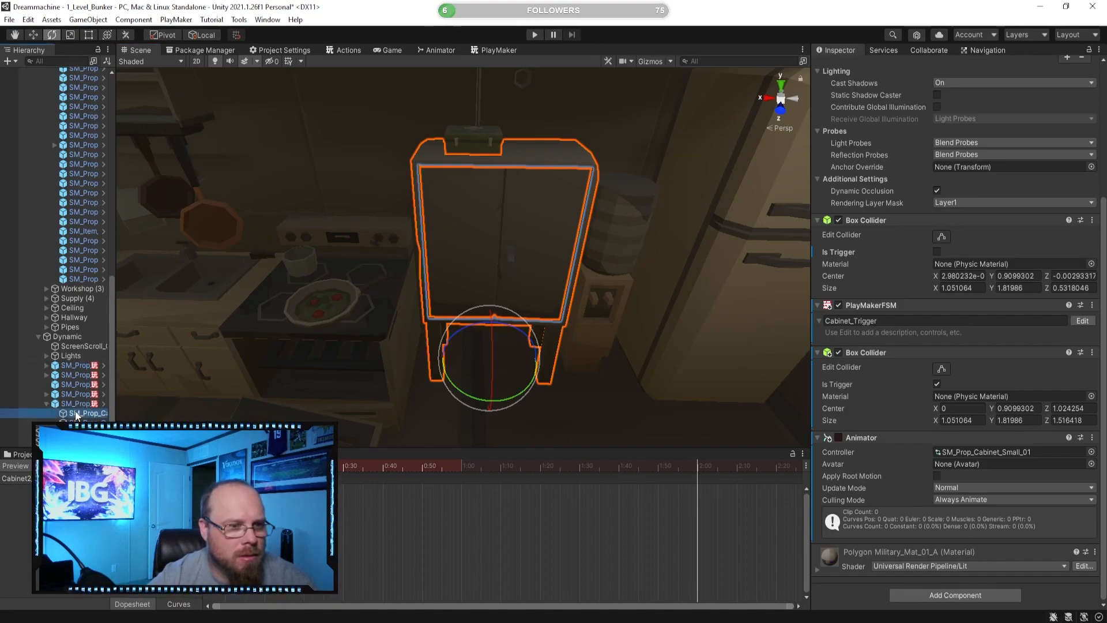
left_click_drag(458, 344, 340, 375)
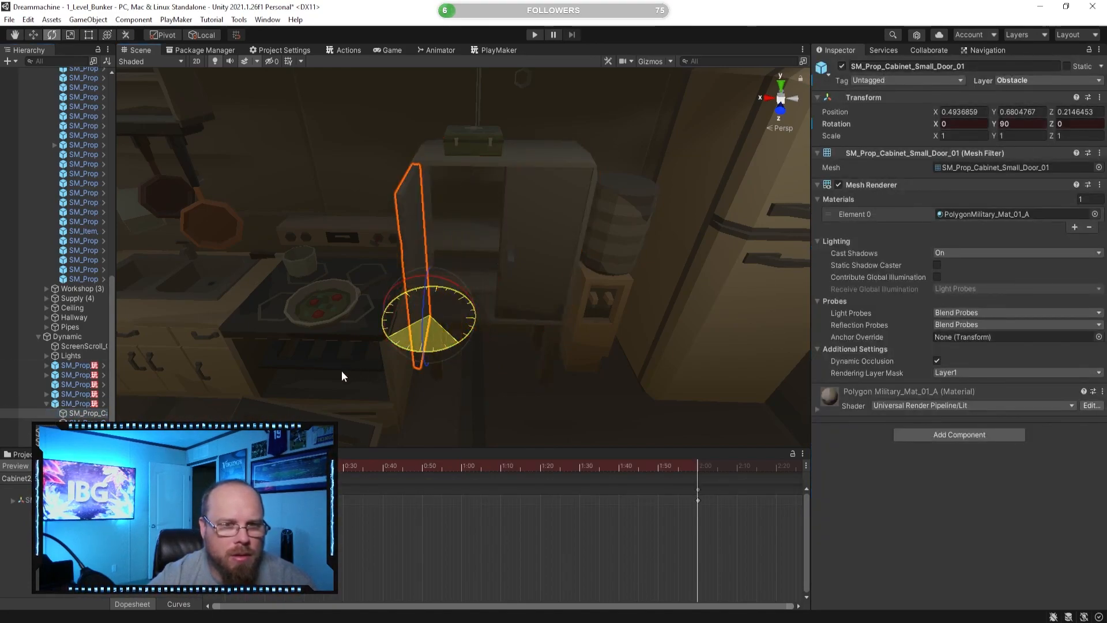
left_click_drag(507, 363, 509, 388, "alt")
scroll(512, 390, "up", 3)
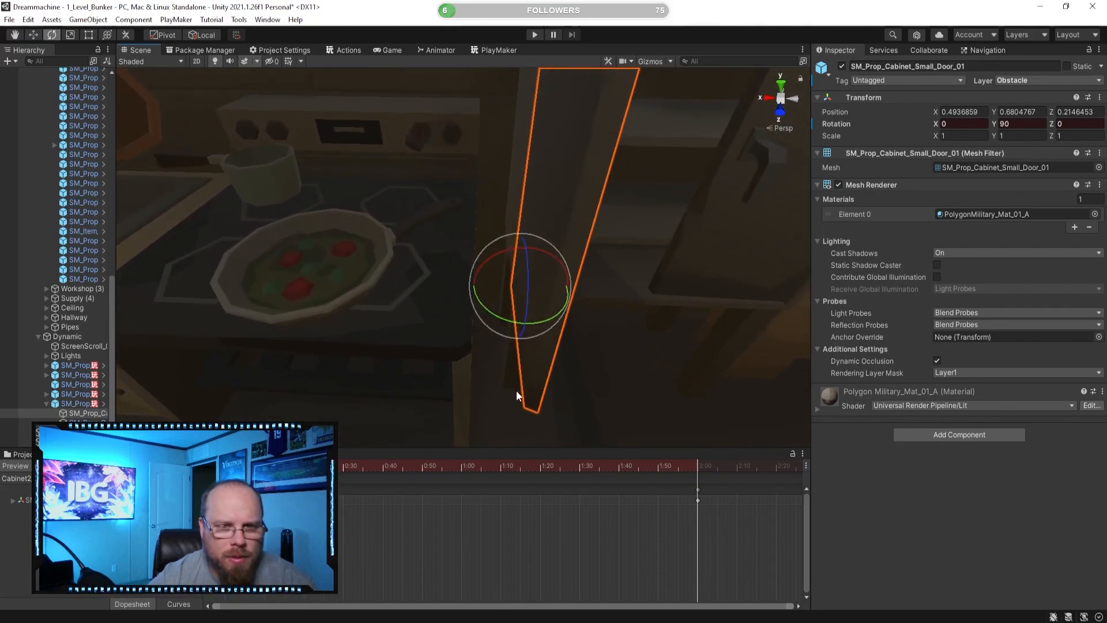
left_click_drag(505, 323, 496, 324)
right_click_drag(571, 348, 576, 339)
key("s")
key("d")
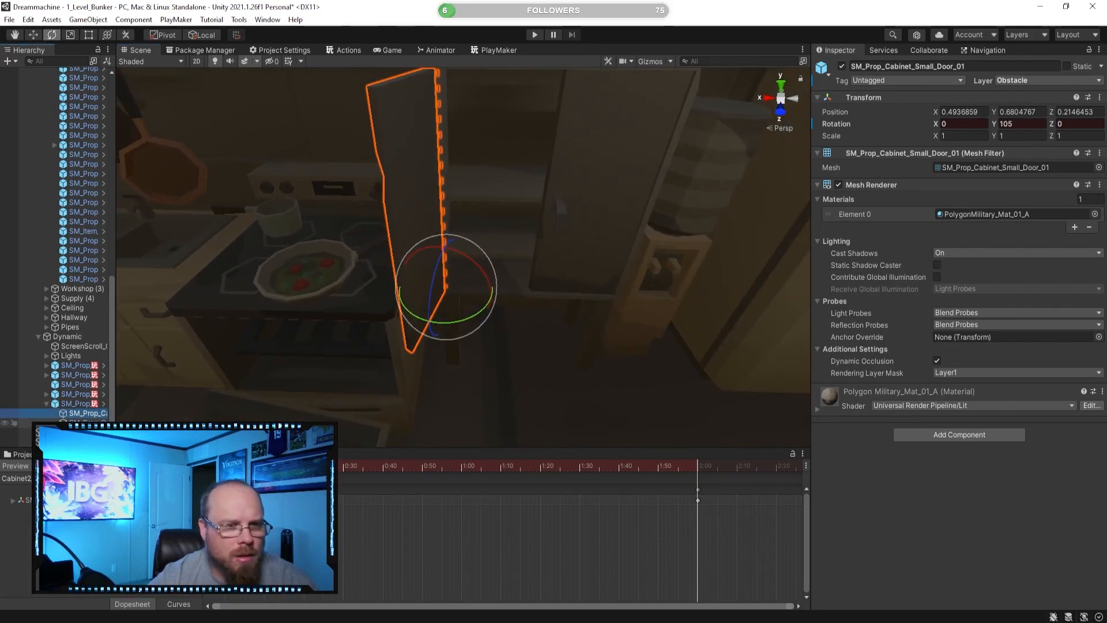
- Keyframe SM_Prop_Cabinet_Small_Door_02 swung open to a Y rotation of -105 at 2:00 and stop recording
left_click(87, 424)
left_click_drag(592, 319, 659, 323)
key("d")
right_click_drag(534, 306, 445, 321)
left_click_drag(444, 321, 514, 309)
mouse_move(514, 309)
right_mouse_down()
mouse_move(434, 329)
mouse_move(467, 301)
mouse_move(514, 321)
right_mouse_up()
left_click(38, 465)
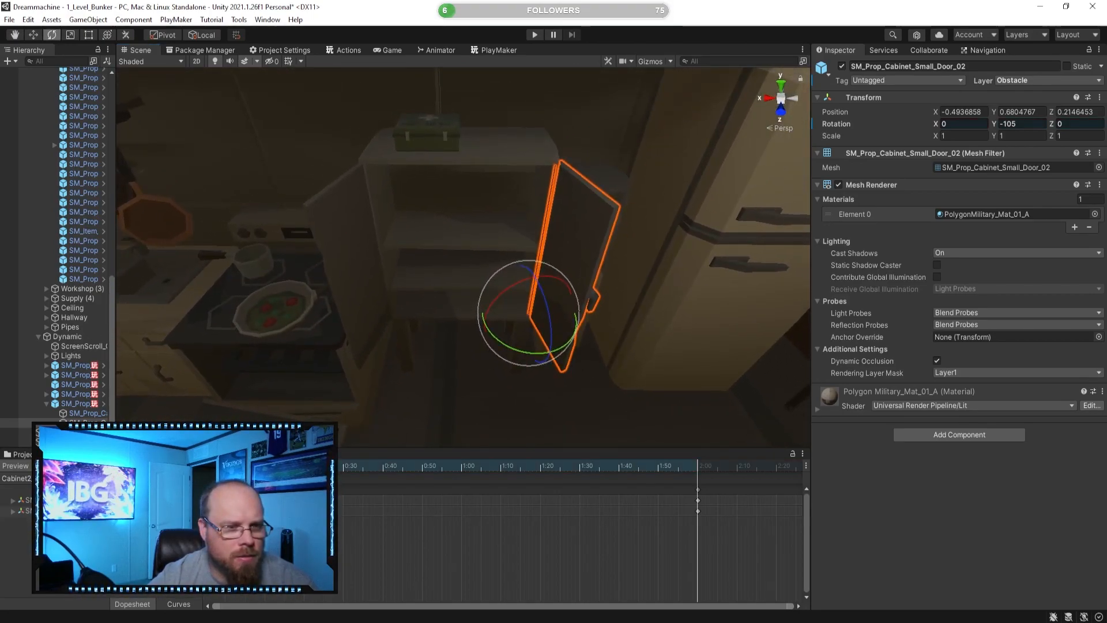
- Play back the Cabinet2_Open clip to check both doors opening, and leave preview mode
left_click(53, 466)
left_click(82, 466)
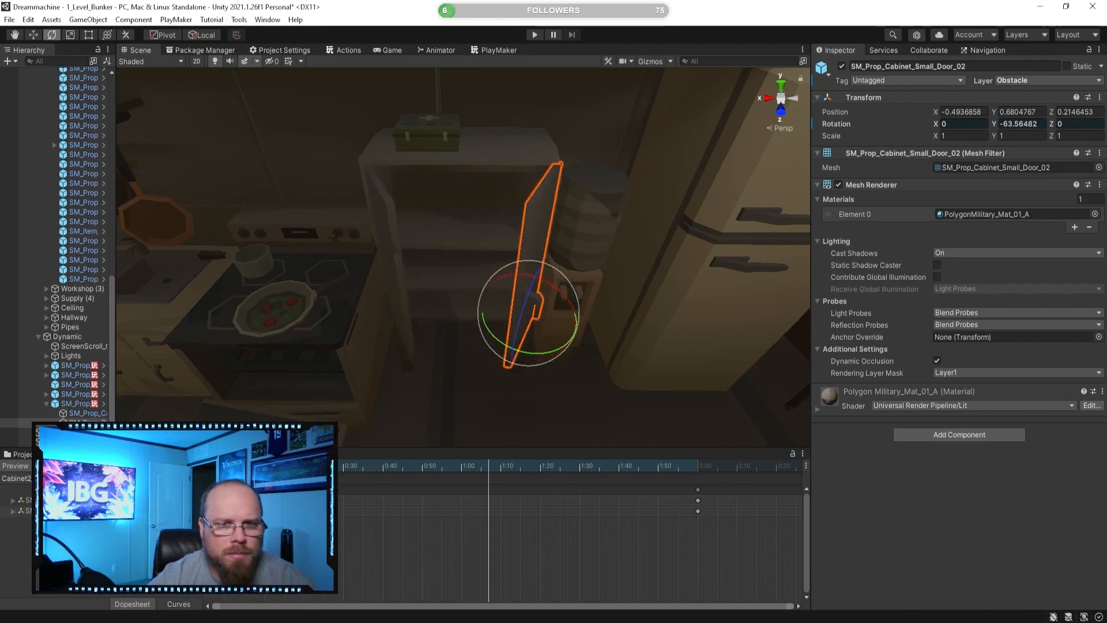
left_click(14, 466)
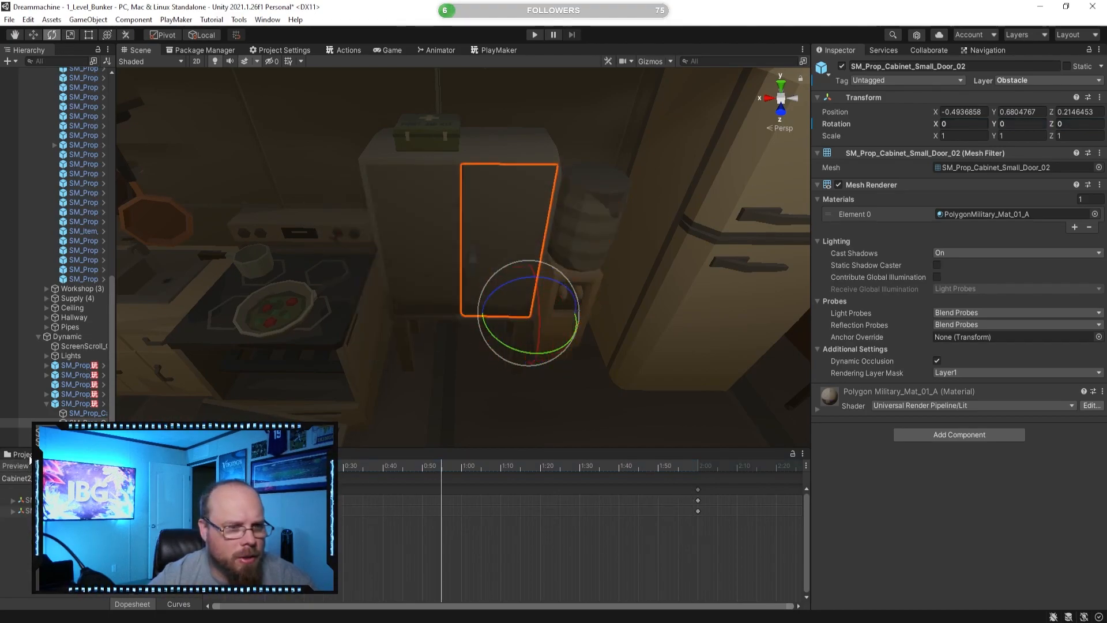
- Turn off Loop Time on the Cabinet2_Open clip in the Animations folder
left_click(22, 454)
left_click(219, 510)
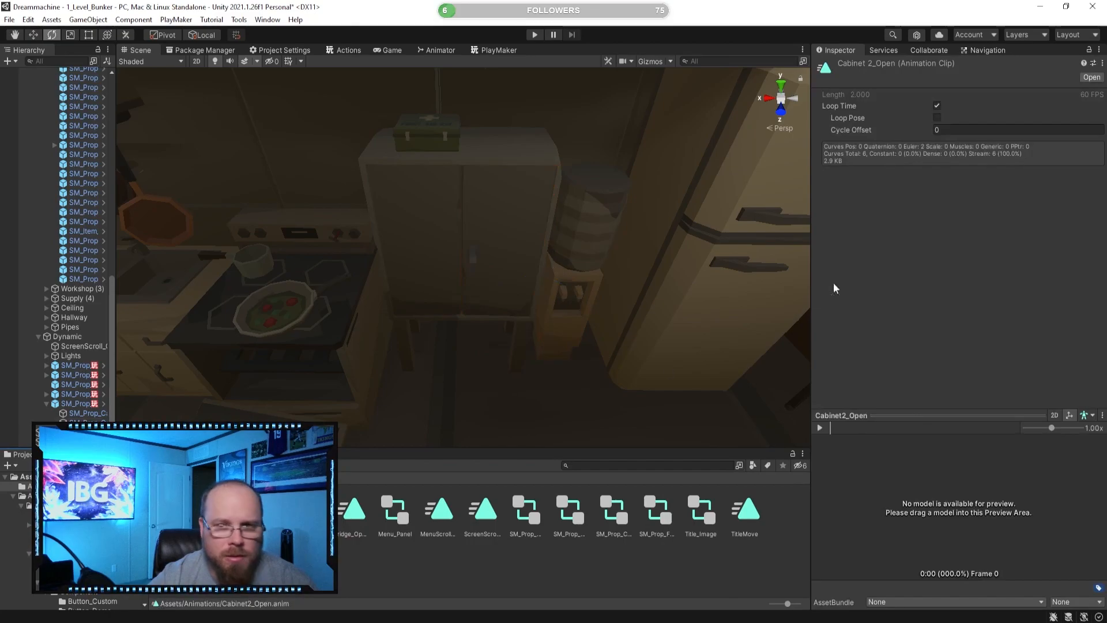
left_click(937, 106)
left_click(263, 568)
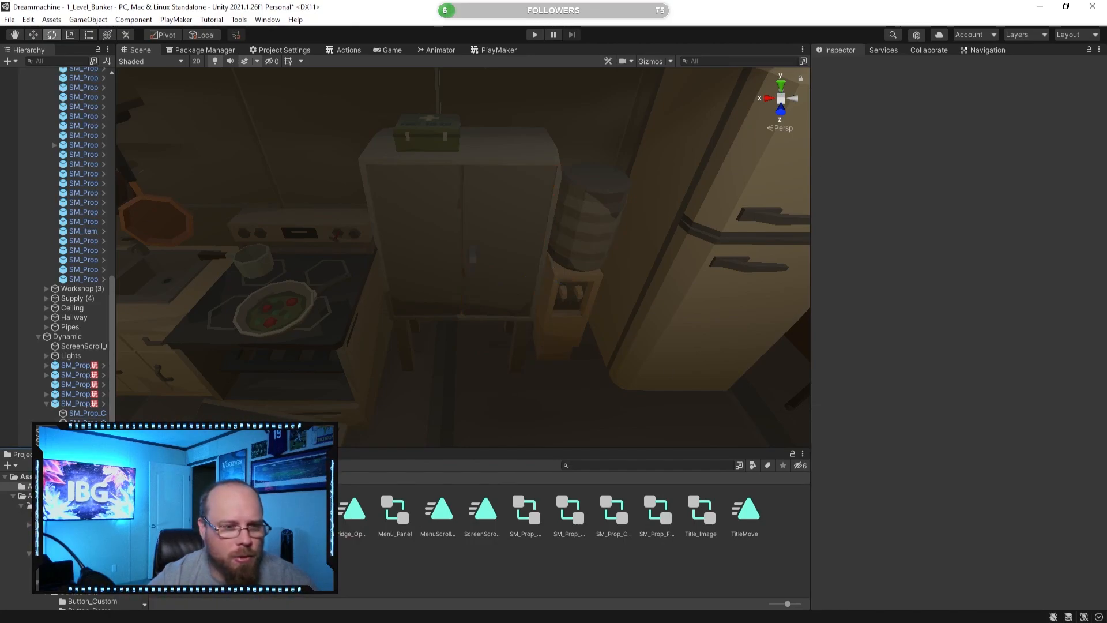
left_click(37, 476)
- Create an empty state named Idle in the animator controller of SM_Prop_Cabinet_Small_01
left_click(78, 404)
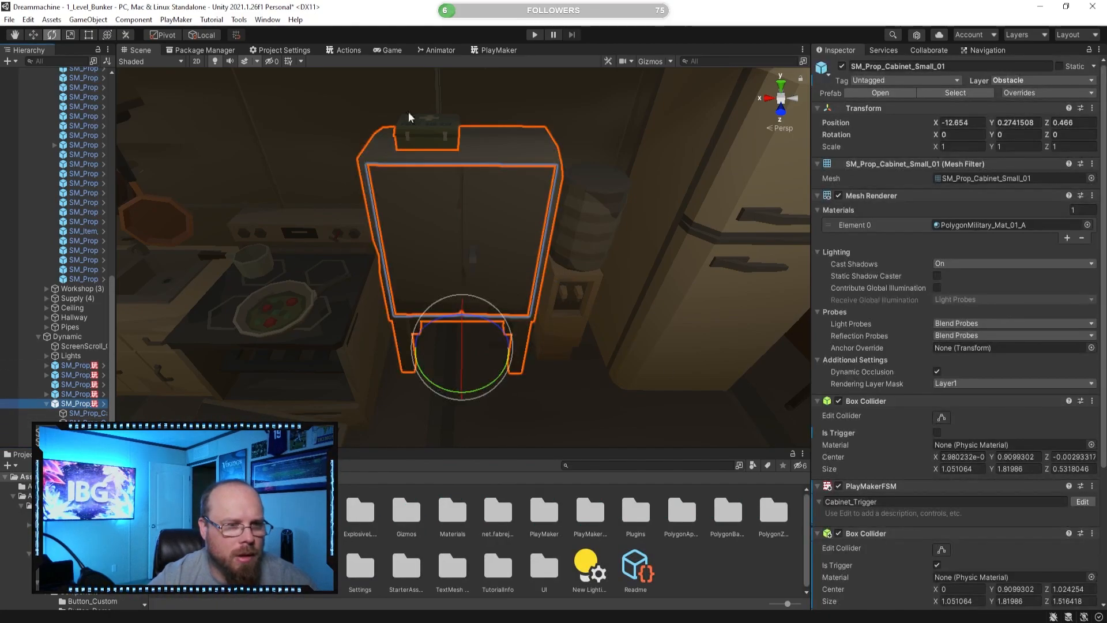
left_click(453, 53)
right_click(515, 280)
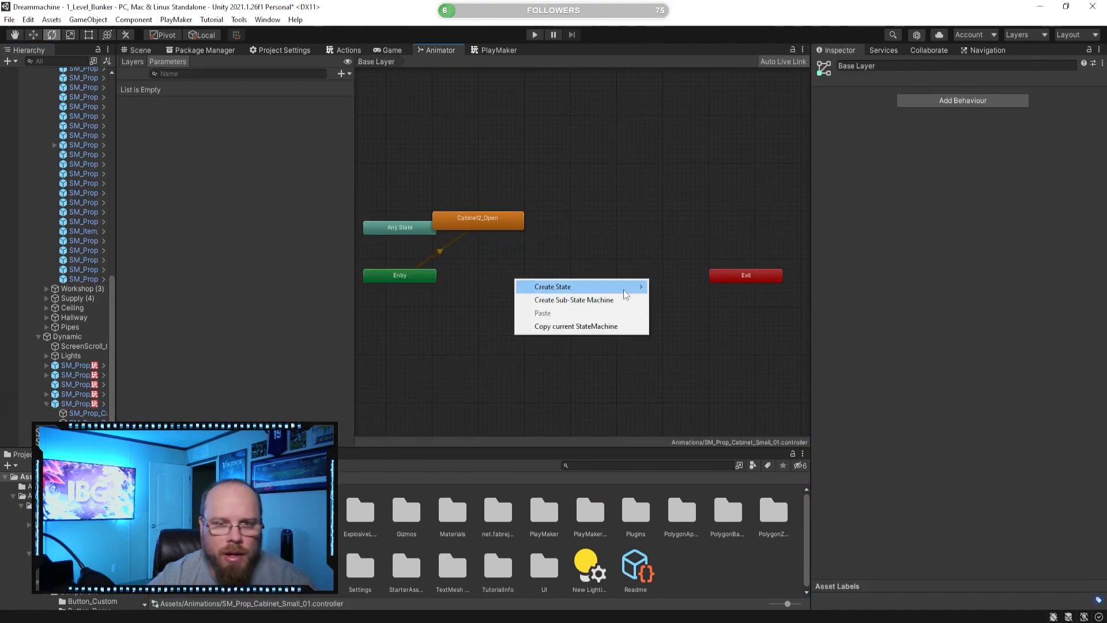
left_click(675, 287)
left_click(578, 293)
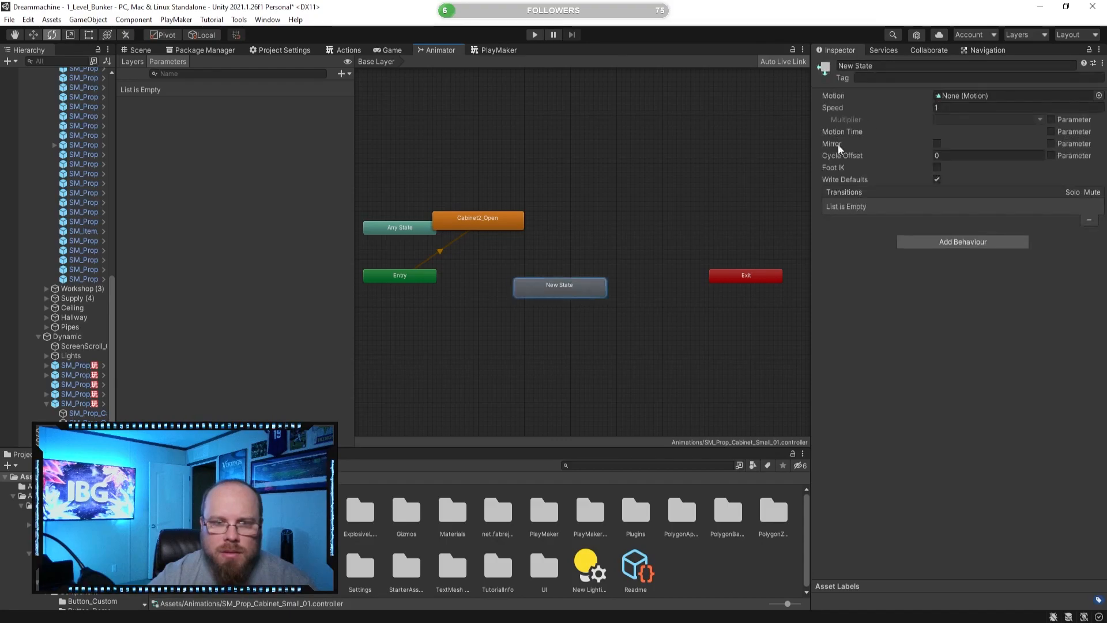
left_click(893, 65)
type("Idle")
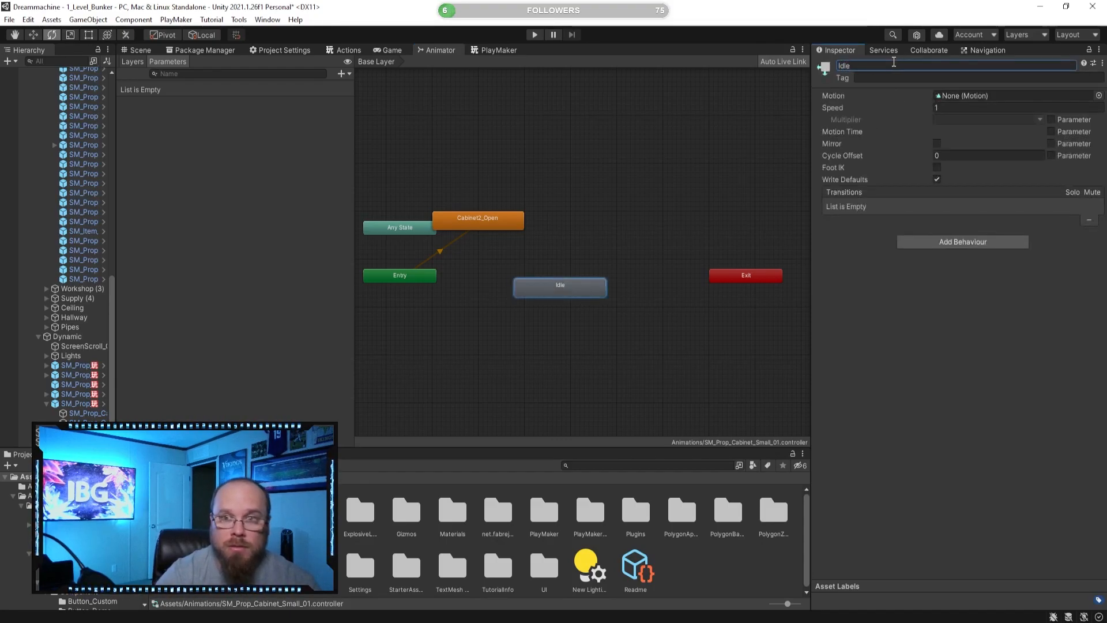
left_click(505, 324)
- Make Idle the layer's default state and place it directly beneath Entry
right_click(559, 291)
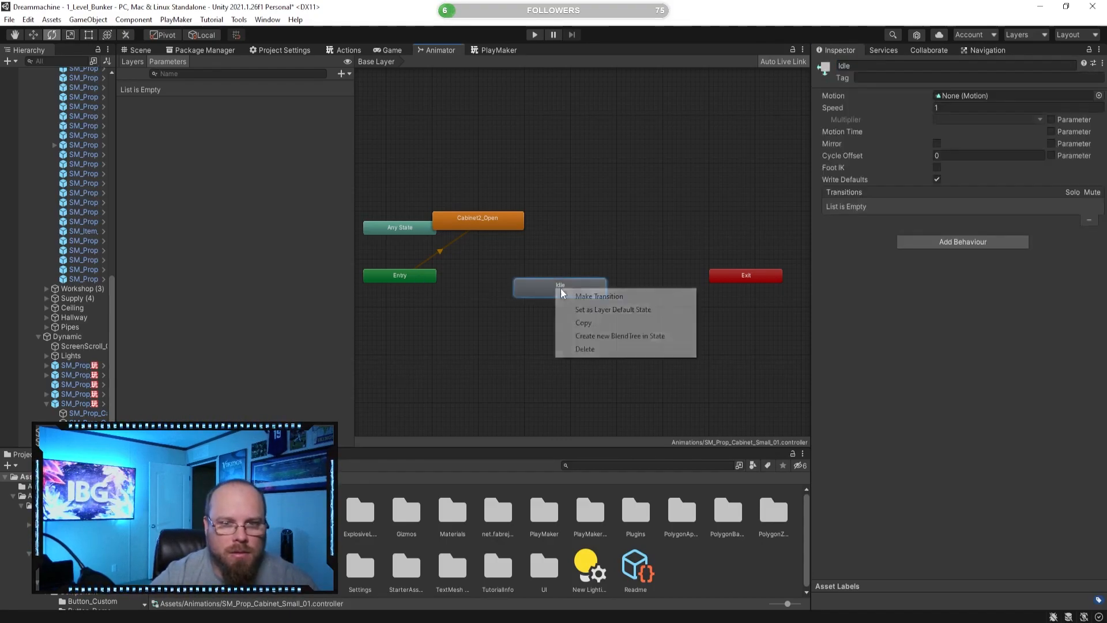
left_click(613, 309)
left_click_drag(545, 289, 394, 308)
middle_click_drag(479, 337, 633, 322)
mouse_move(567, 297)
left_mouse_down()
mouse_move(552, 294)
mouse_move(568, 295)
left_mouse_up()
- Add two trigger parameters named Open and Close to the animator controller
left_click(342, 74)
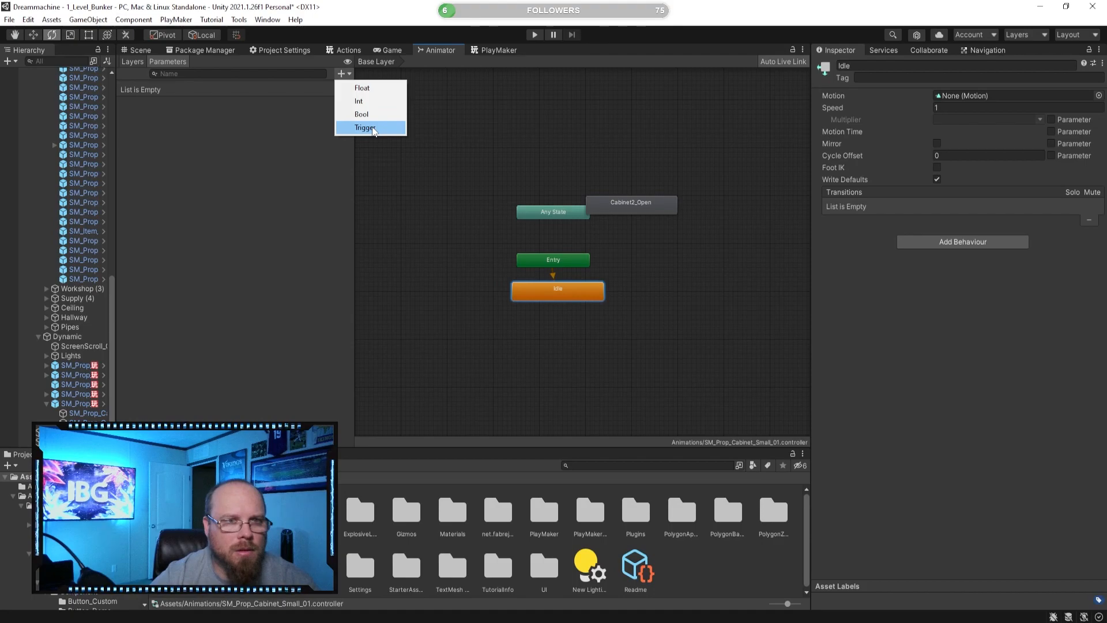
left_click(391, 129)
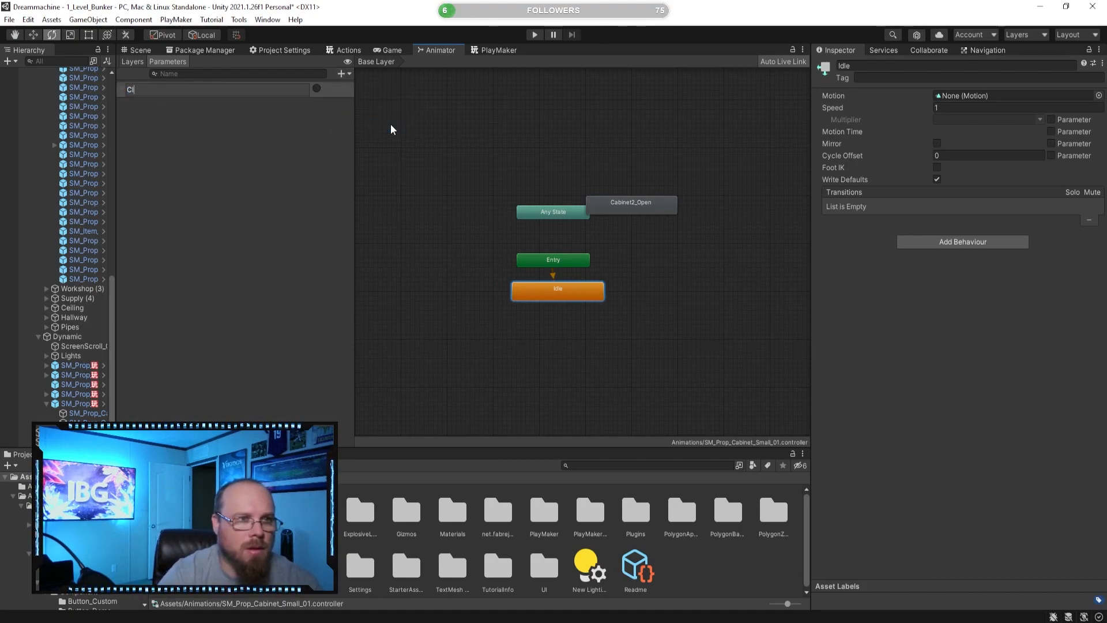
type("en")
key("Return")
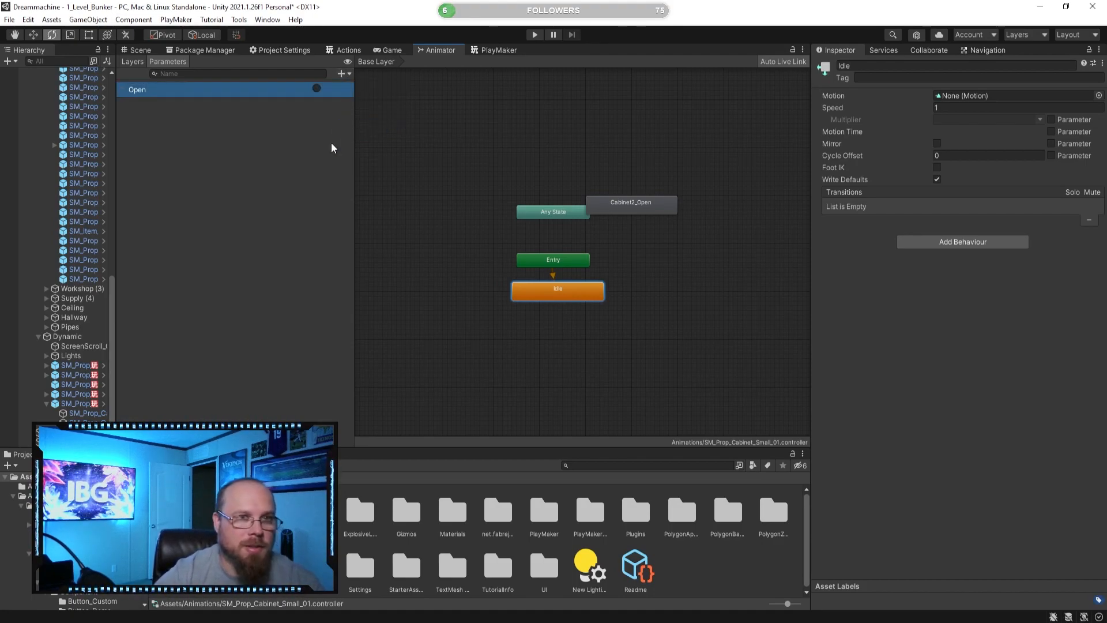
left_click(339, 74)
left_click(365, 127)
type("Close")
key("Return")
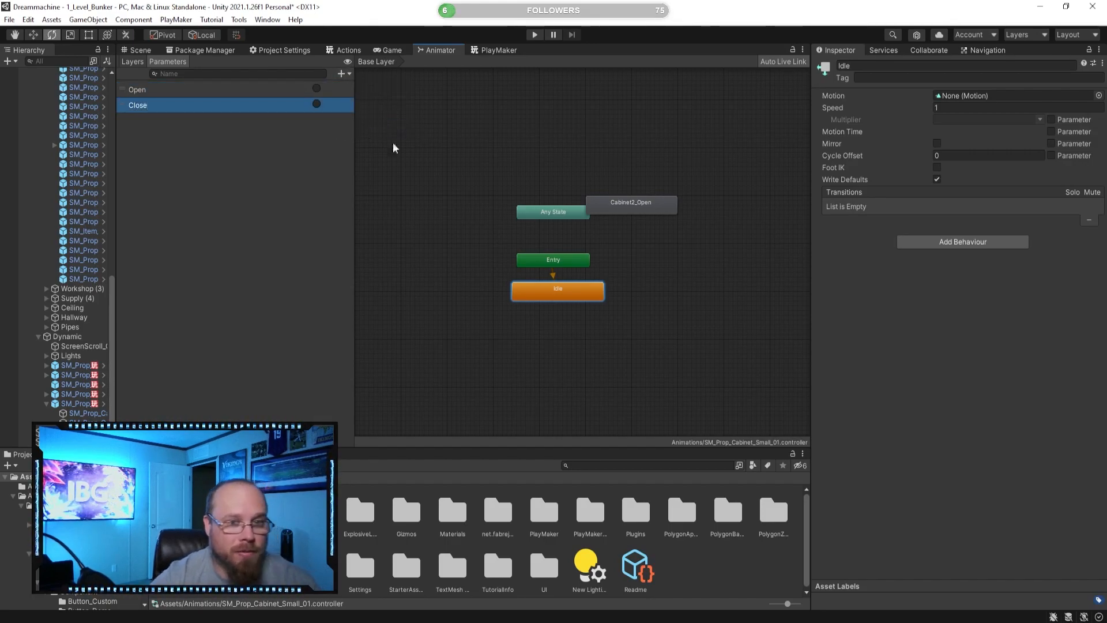
- Place Cabinet2_Open beneath Idle and create a transition from Idle to Cabinet2_Open
left_click(584, 232)
left_click_drag(625, 207, 561, 358)
left_click(571, 296)
right_click(571, 296)
left_click(585, 303)
left_click(582, 355)
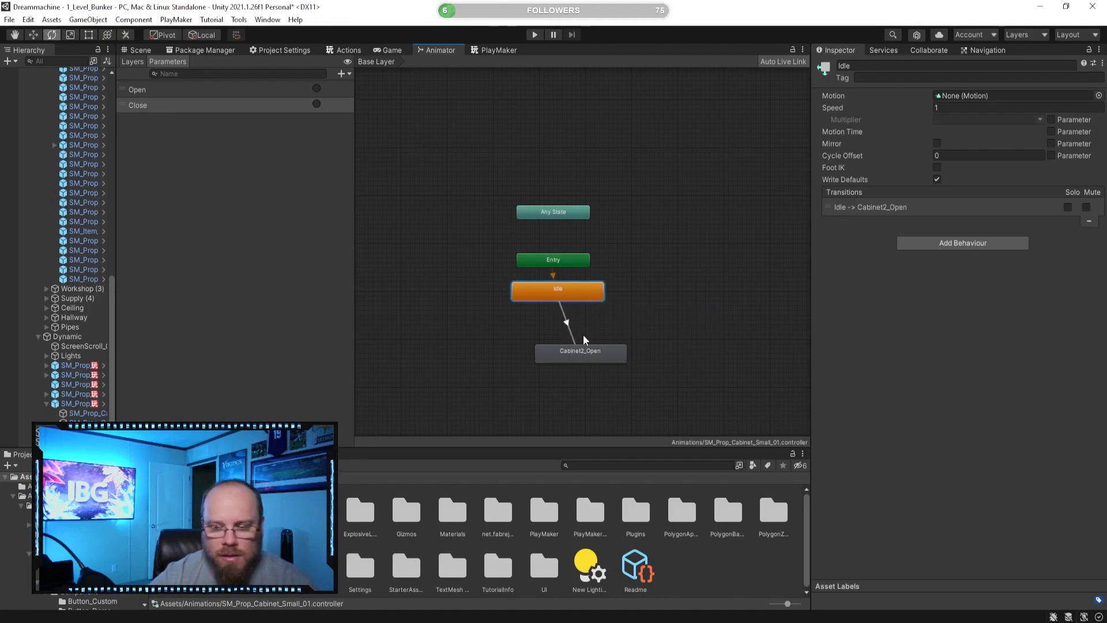
left_click_drag(577, 357, 553, 352)
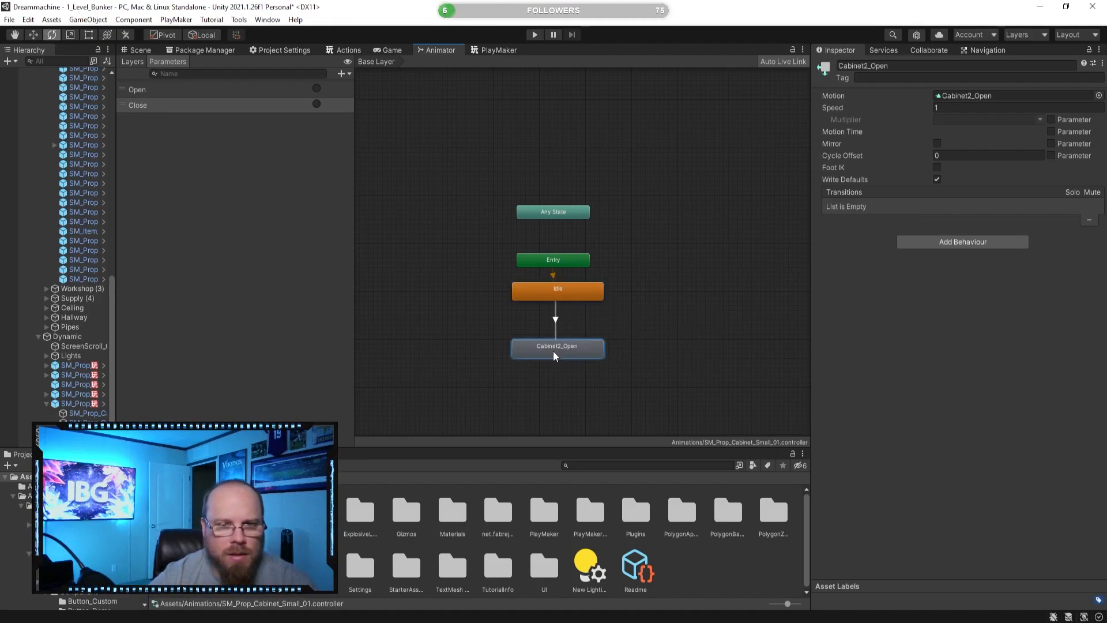
- Disable exit time on the Idle to Cabinet2_Open transition and give it the Open trigger as condition
left_click(556, 321)
left_click(927, 179)
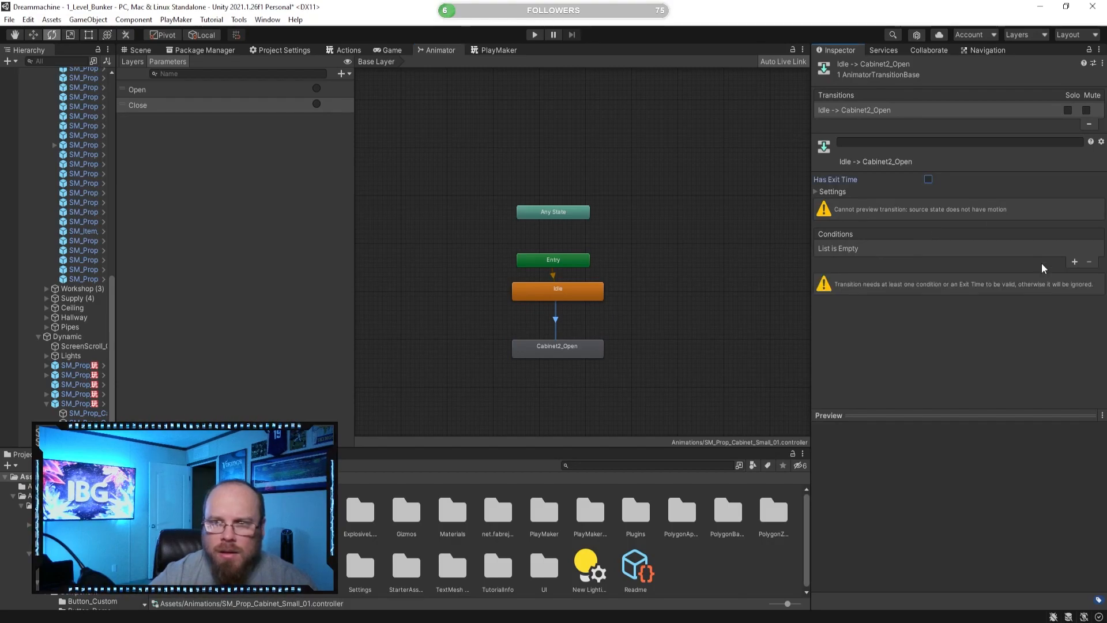
left_click(1074, 262)
left_click(901, 254)
- Duplicate the Cabinet2_Open state, place the copy beside it and rename it Cabinet2_Close
left_click(600, 353)
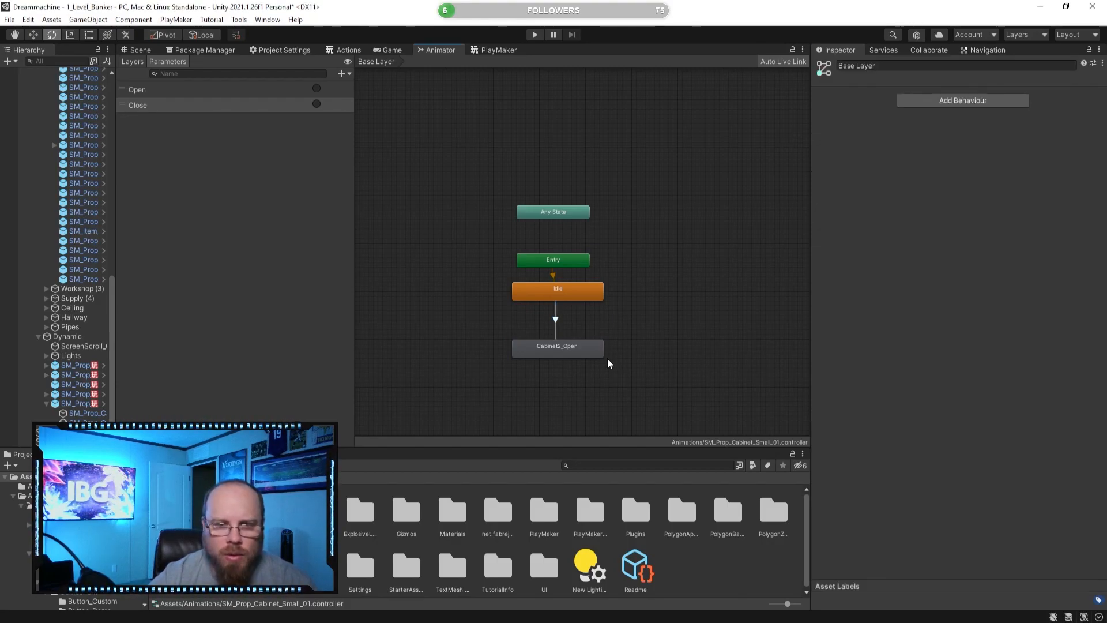
key("ctrl+d")
left_click_drag(529, 201, 652, 344)
left_click(915, 65)
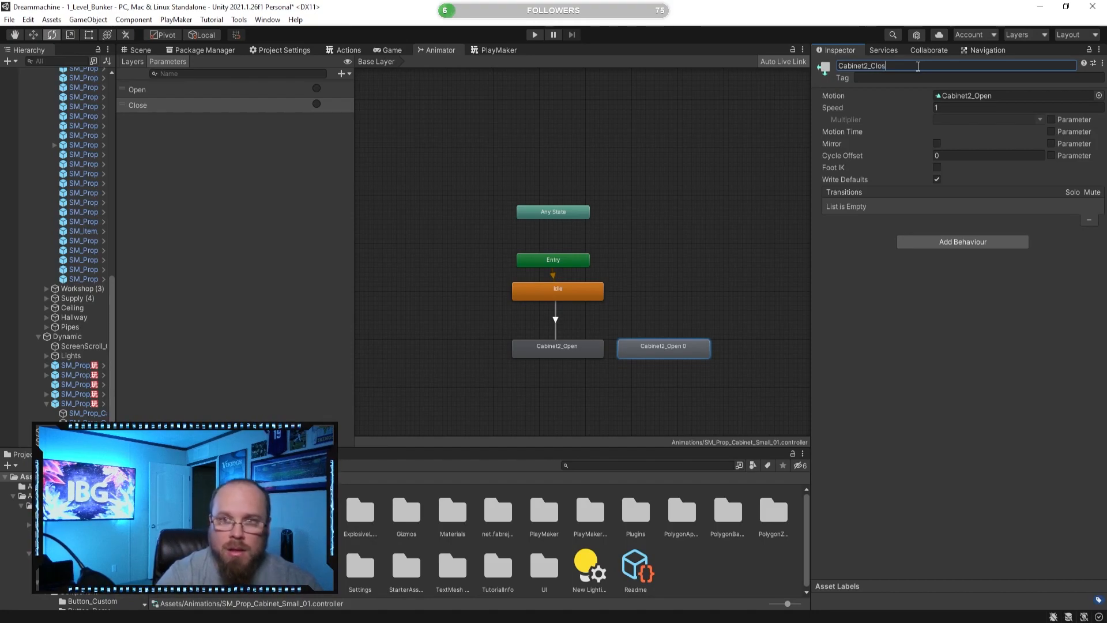
- Create transitions from Cabinet2_Open to Cabinet2_Close and from Cabinet2_Close back to Idle
right_click(575, 341)
left_click(600, 349)
left_click(642, 350)
right_click(641, 349)
left_click(663, 356)
left_click(592, 302)
- Disable exit time on the Cabinet2_Open to Cabinet2_Close transition and give it the Close trigger as condition
left_click(610, 352)
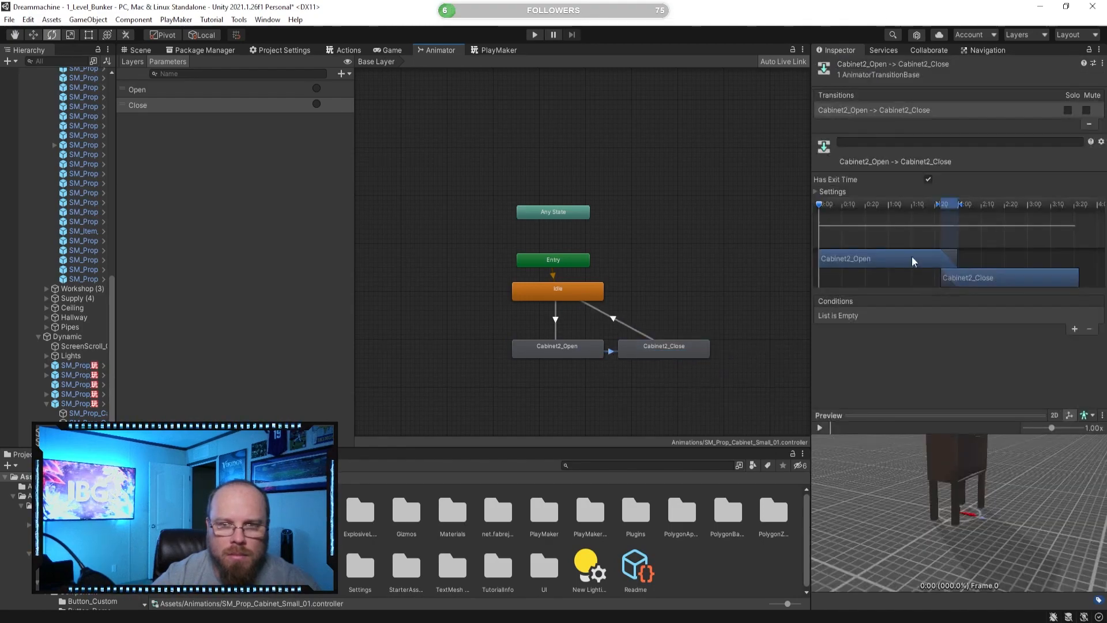
left_click(928, 179)
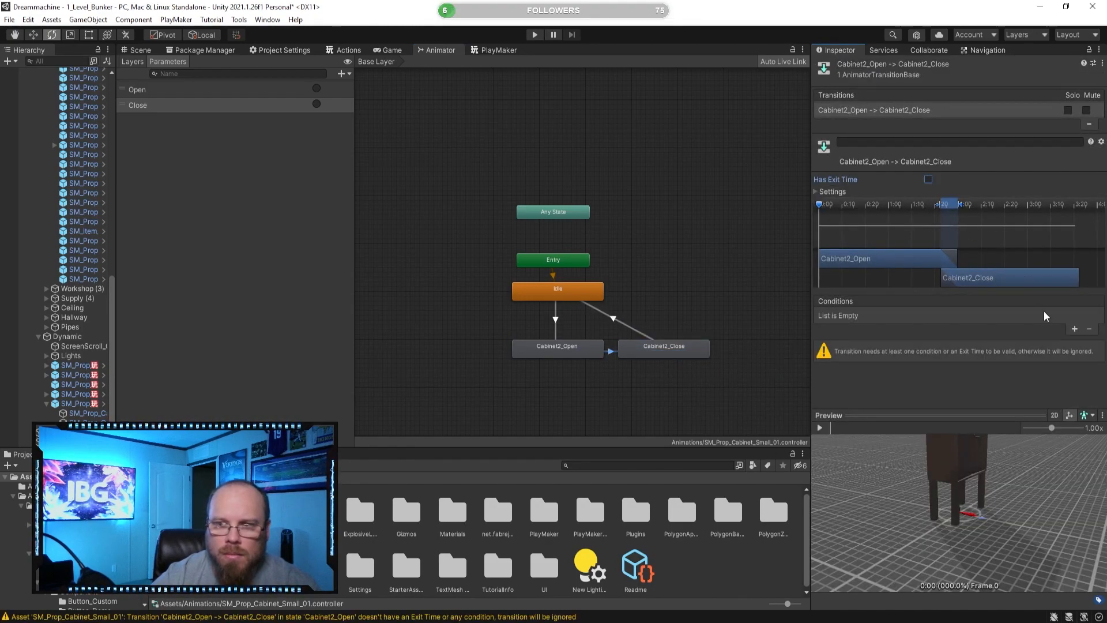
left_click(1076, 329)
left_click(910, 314)
left_click(874, 365)
left_click(764, 330)
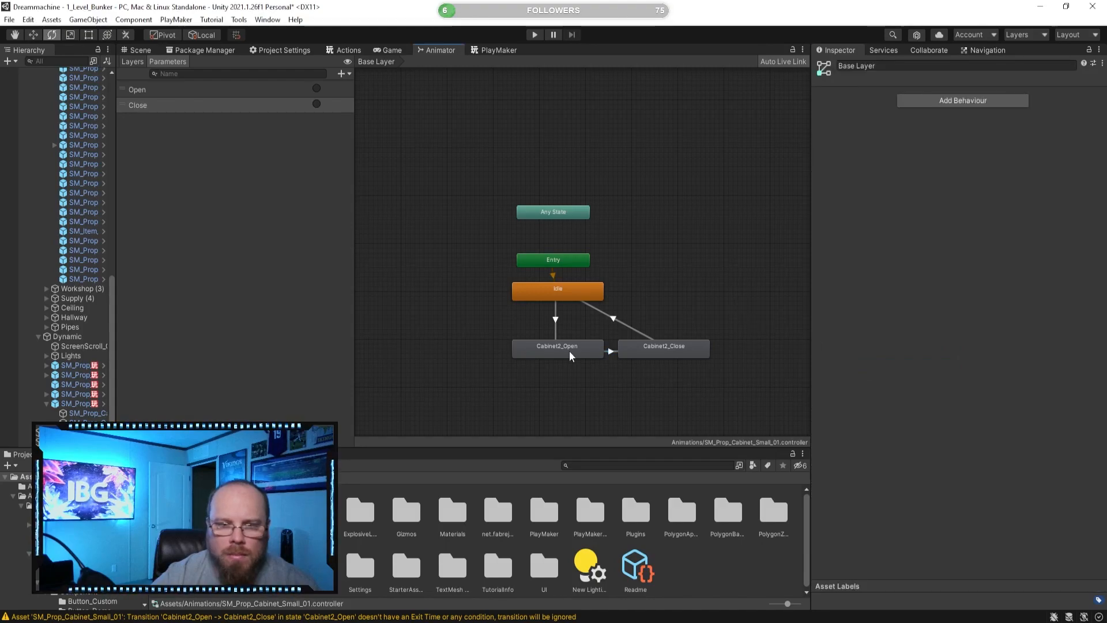
left_click(555, 323)
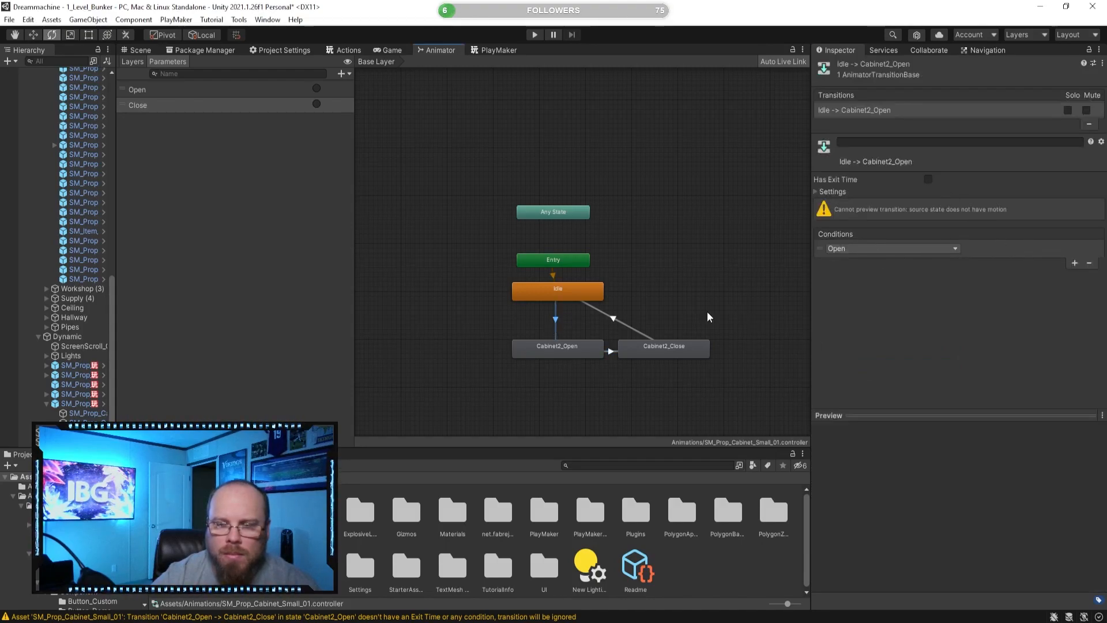
left_click(627, 324)
left_click(733, 281)
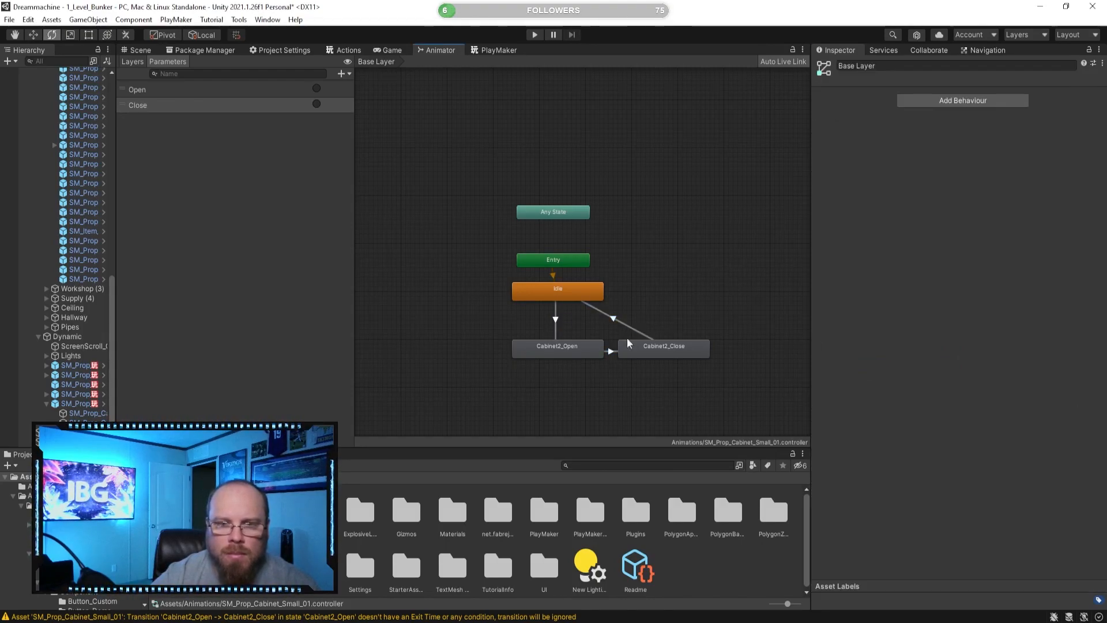
- Give the Cabinet2_Close state a negative speed so its Cabinet2_Open motion plays in reverse
left_click(688, 353)
left_click(954, 108)
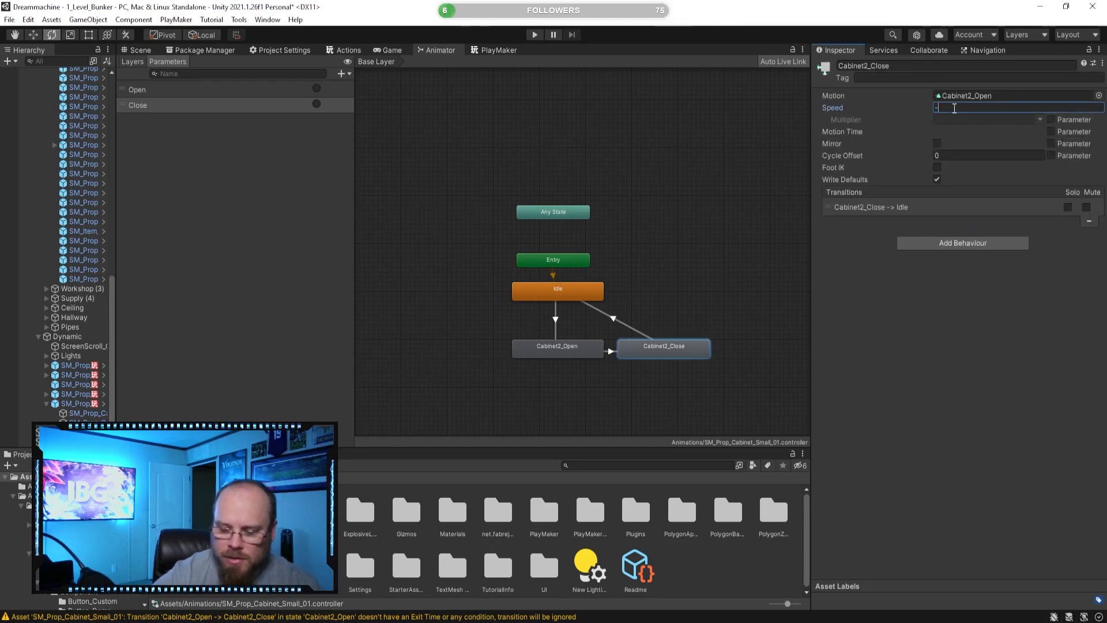
left_click(729, 272)
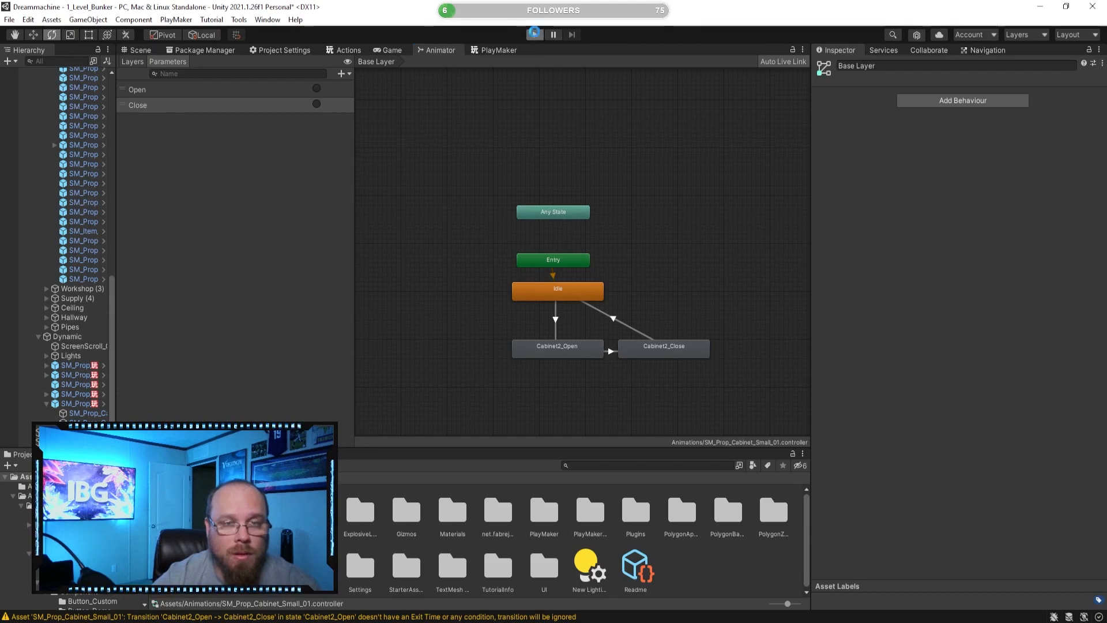
- Run the game, walk the character to the small kitchen cabinet and test opening and closing its doors
key("ctrl+p")
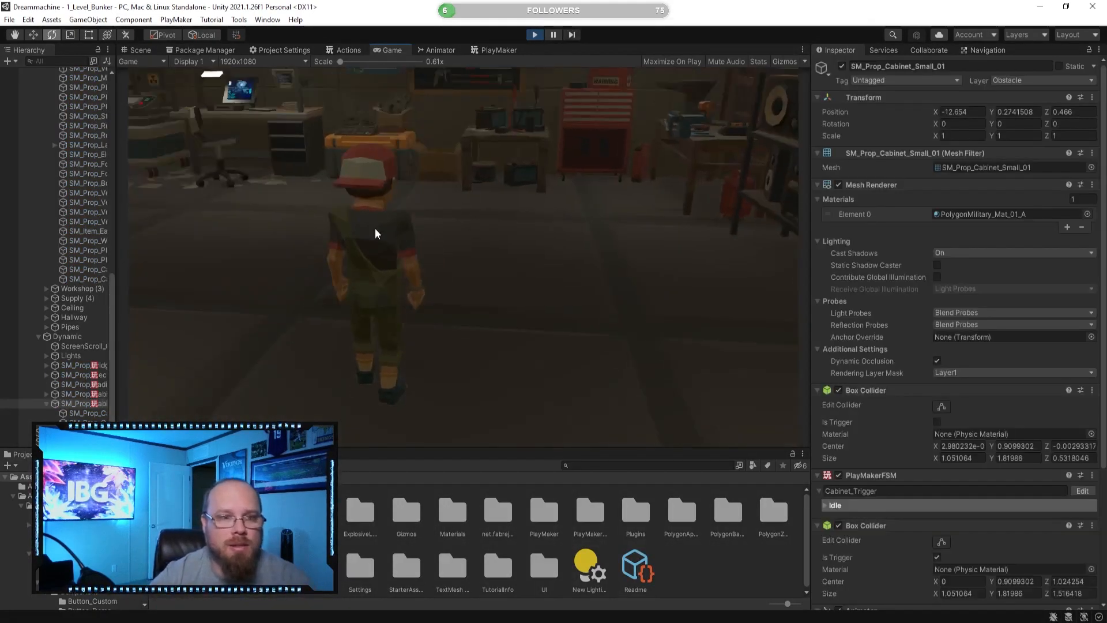
key("w")
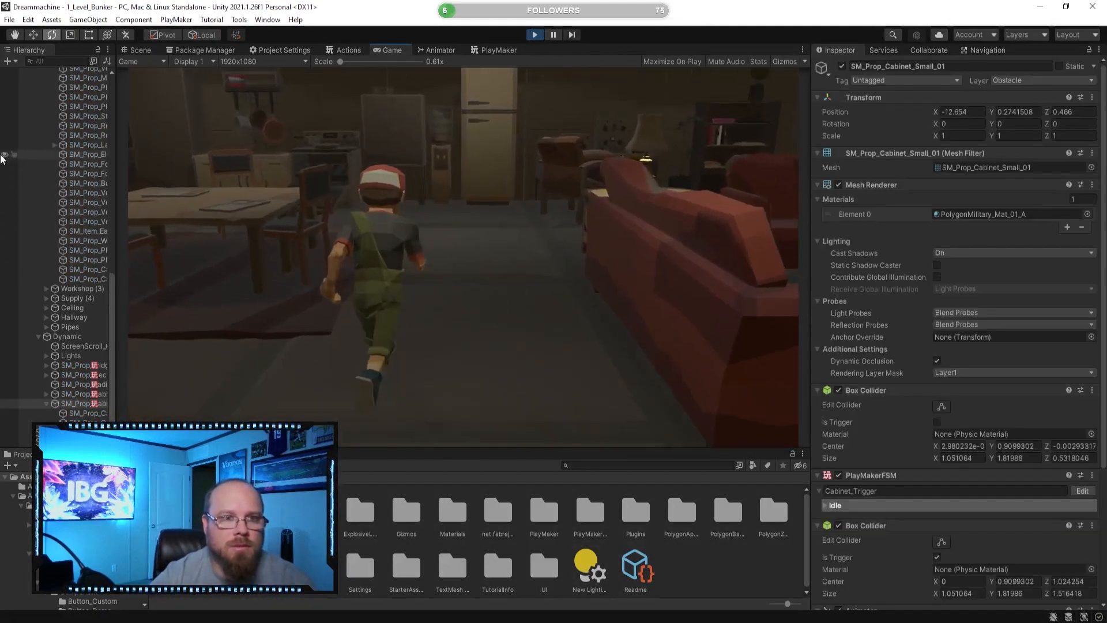
key("e")
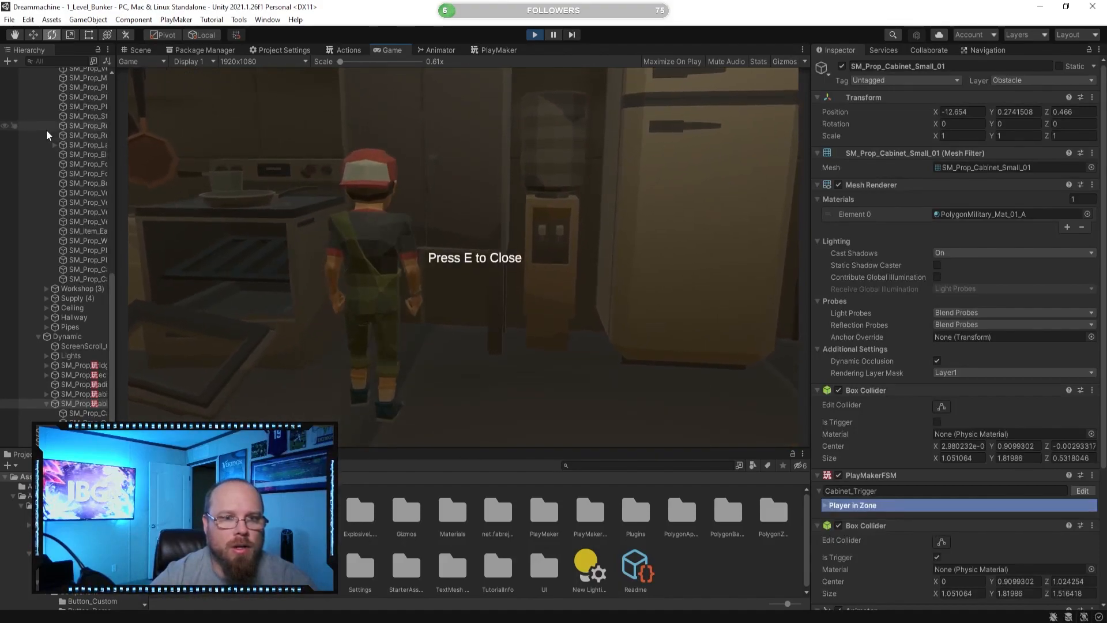
key("s")
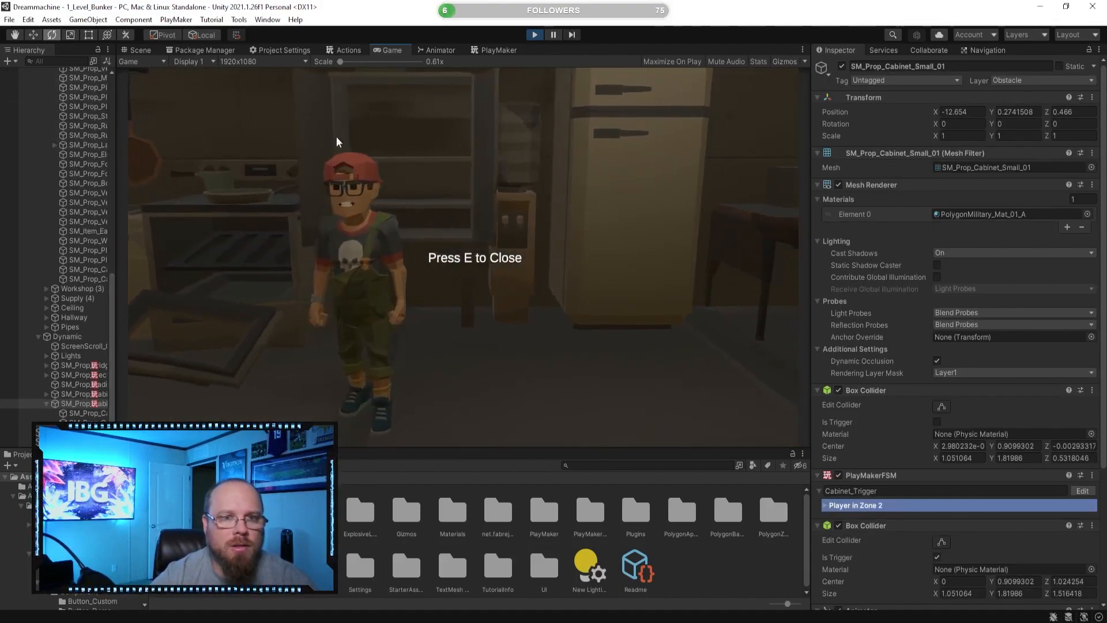
key("w")
key("e")
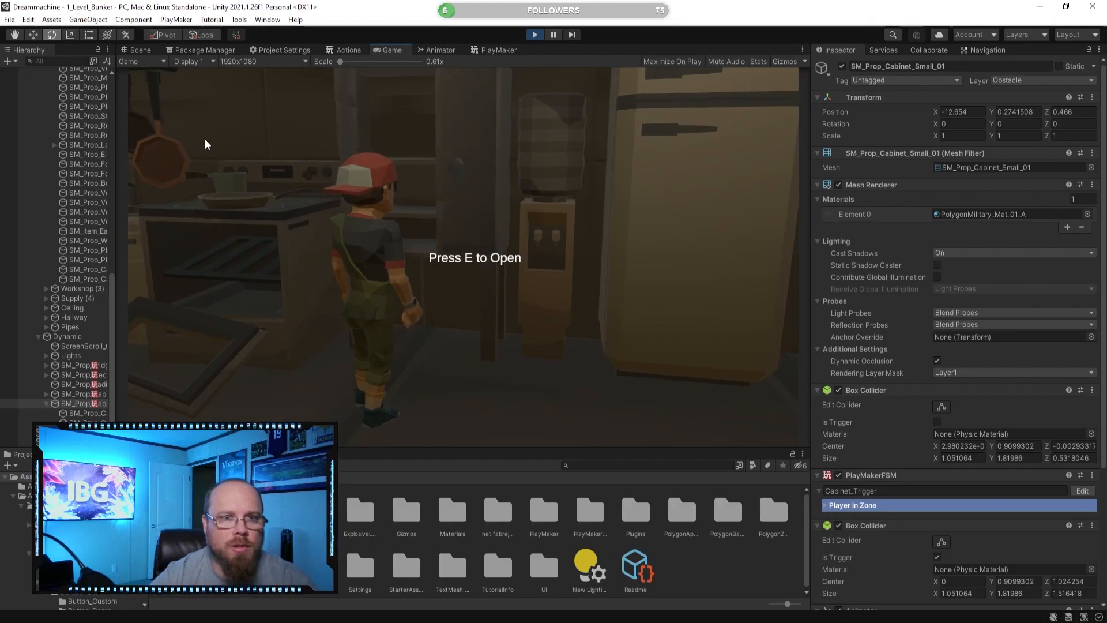
- Reposition the character at the cabinet, test opening and closing it once more, walk away and stop the game
key("a")
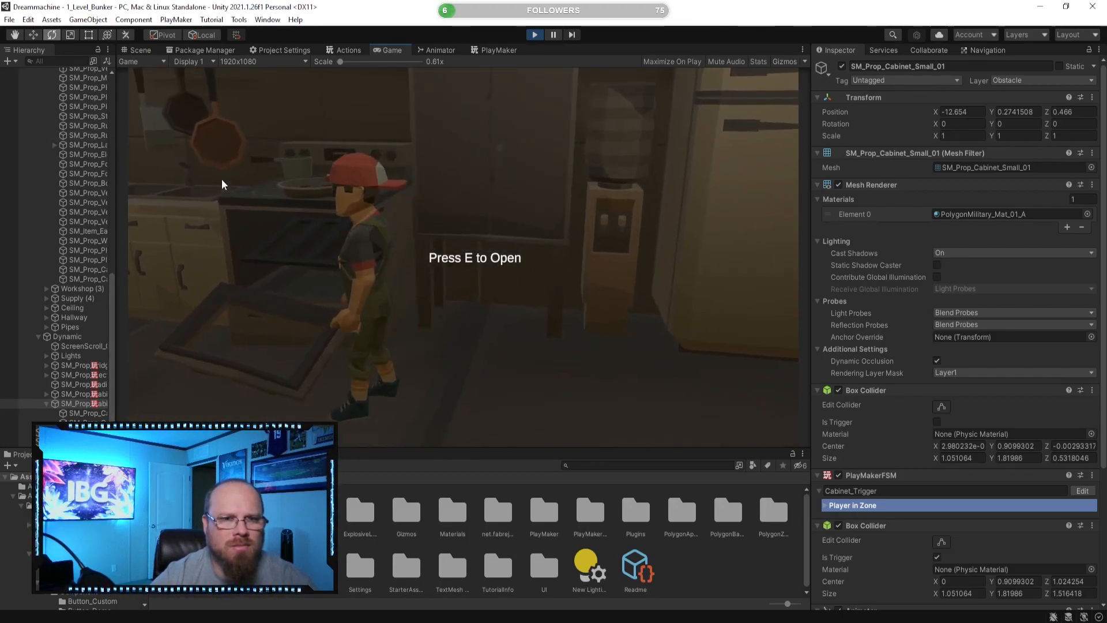
key("w")
key("d")
key("e")
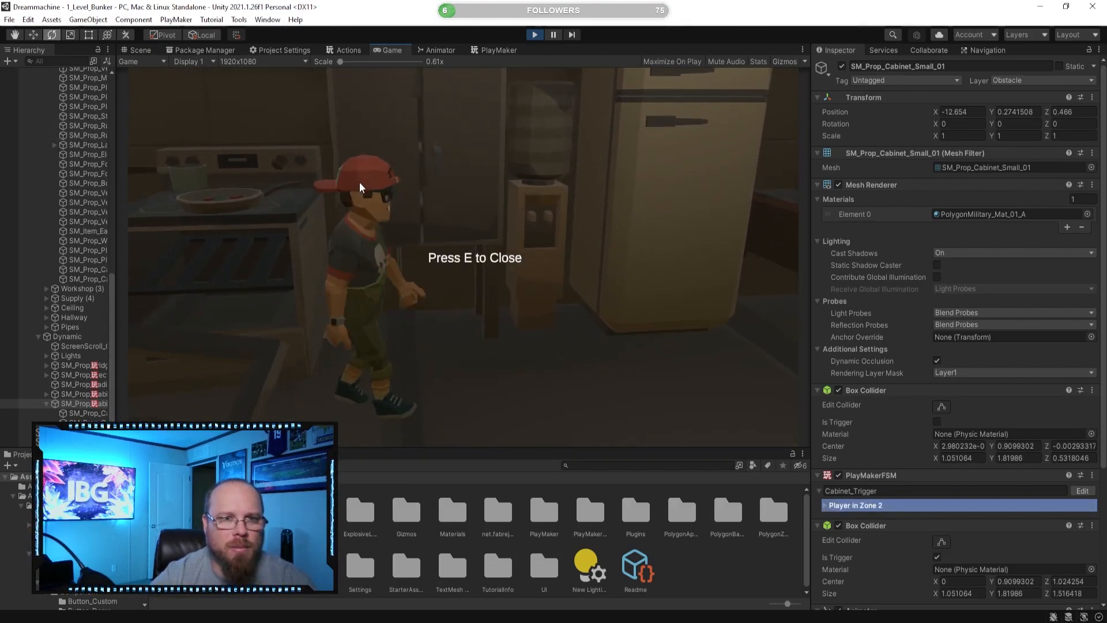
key("e")
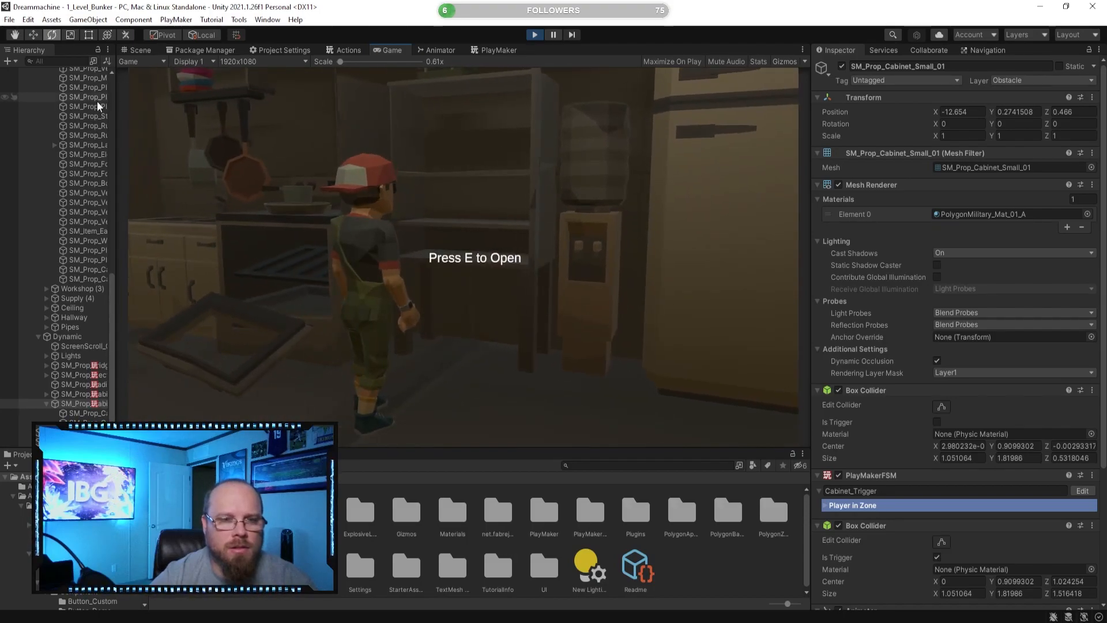
key("s")
left_click(534, 36)
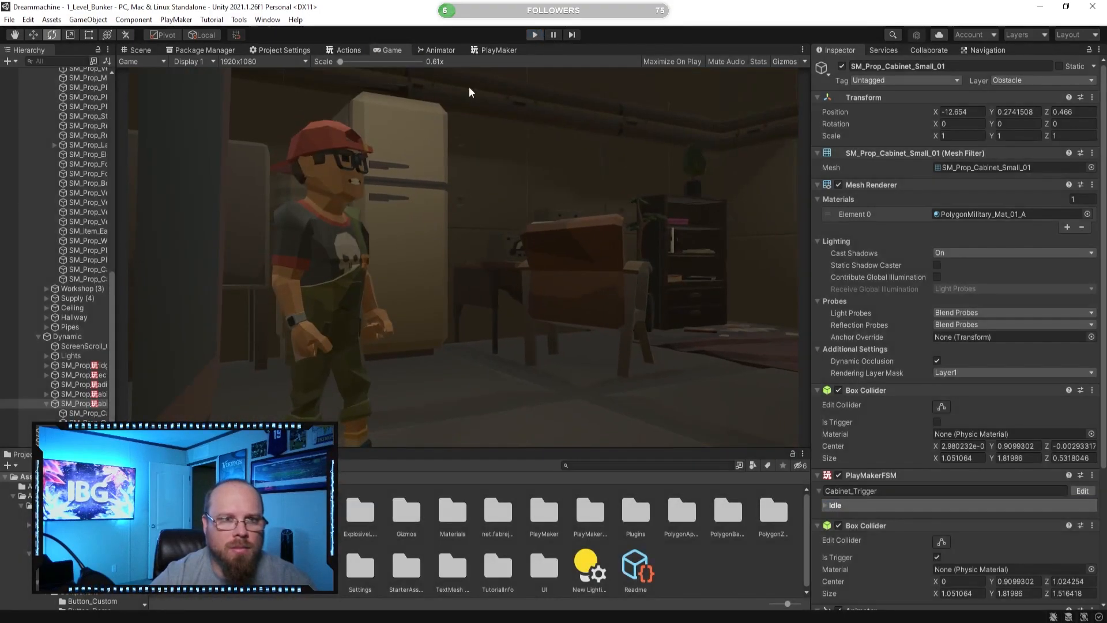
- Create an empty child object named Interactables under the Dynamic object
right_click_drag(597, 355, 239, 326)
scroll(452, 276, "down", 3)
scroll(549, 288, "down", 2)
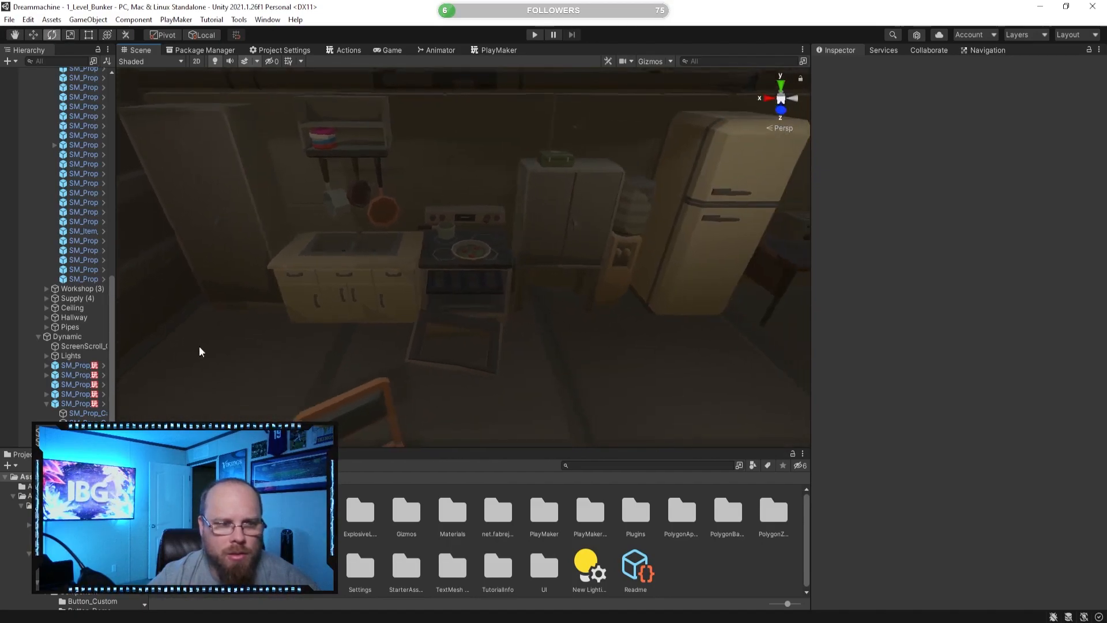
left_click(47, 403)
right_click_drag(421, 284, 442, 250)
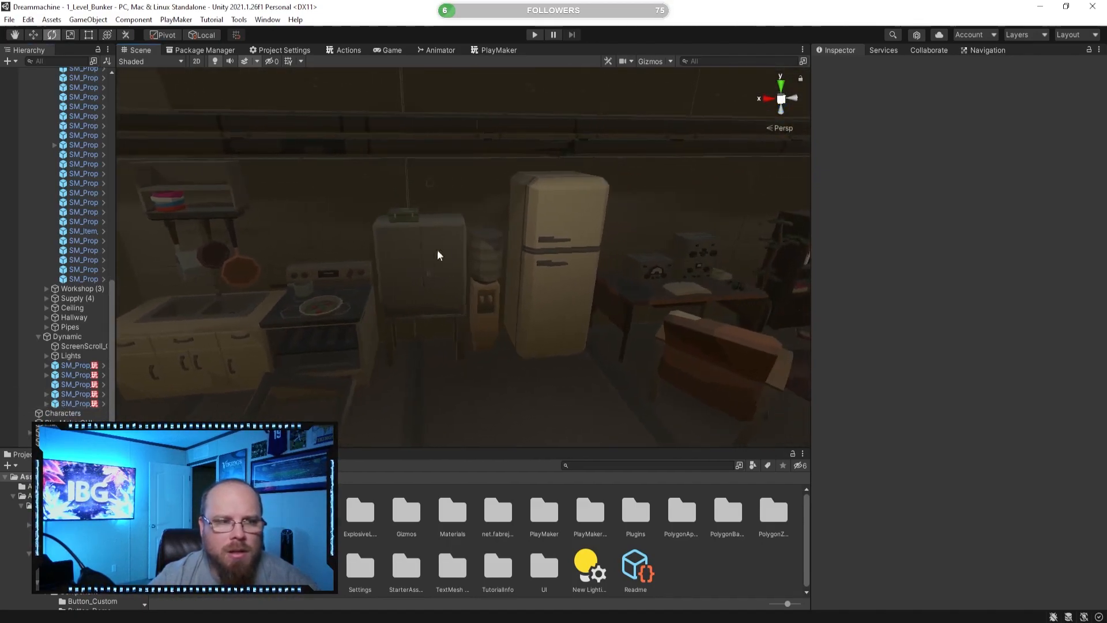
left_click(66, 337)
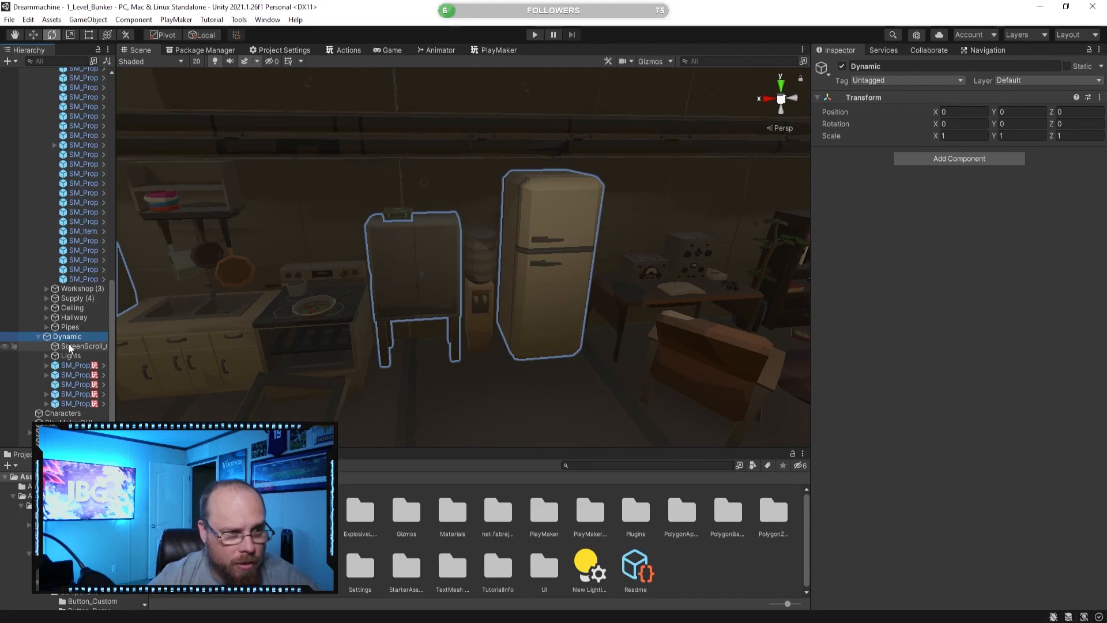
right_click(75, 337)
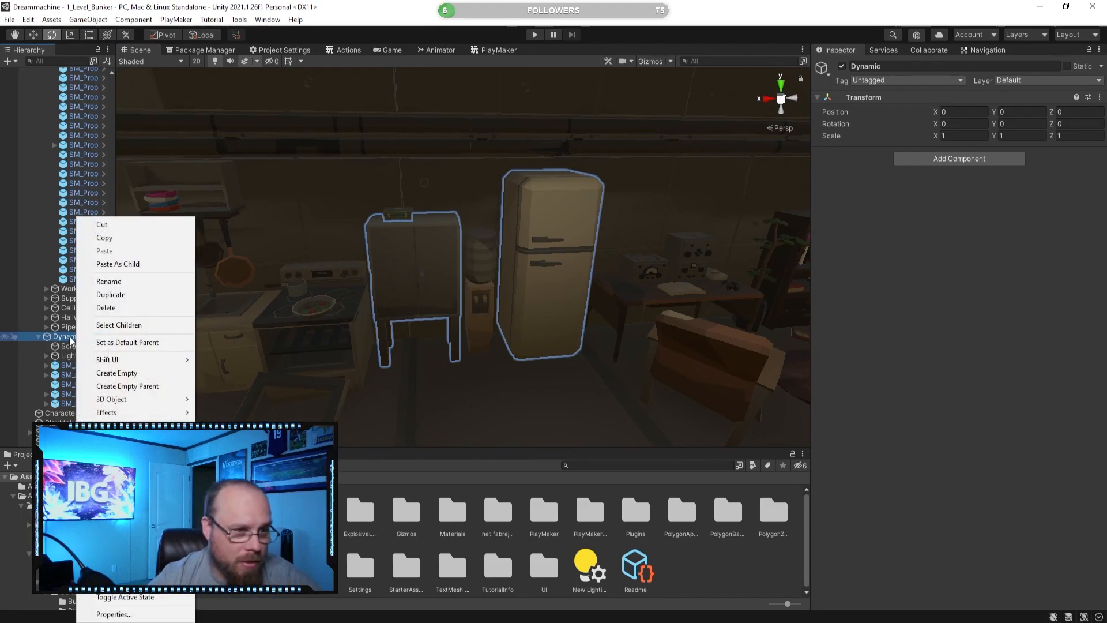
left_click(143, 374)
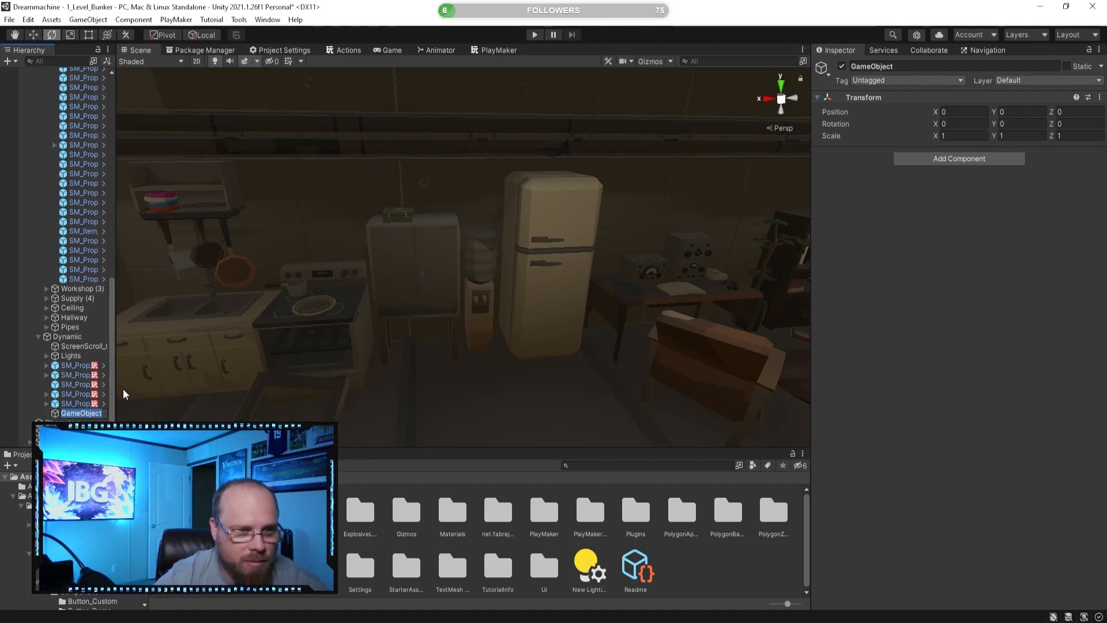
type("Interactables")
key("Return")
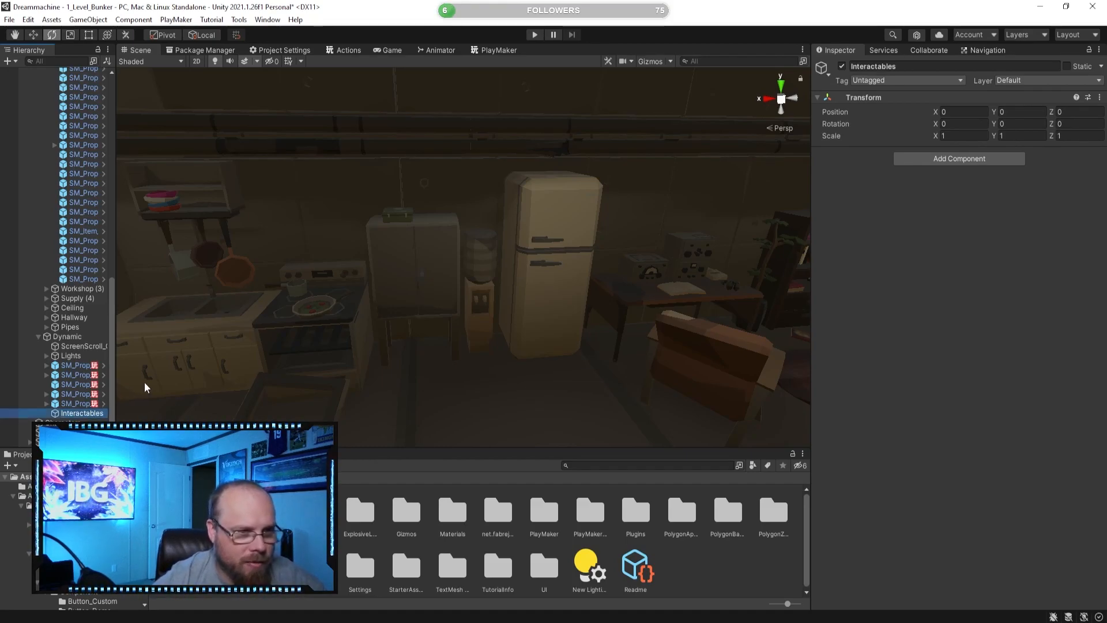
- Move the five PlayMaker-driven SM_Prop objects under Dynamic into Interactables and collapse the group
left_click(75, 402)
left_click(86, 367, "shift")
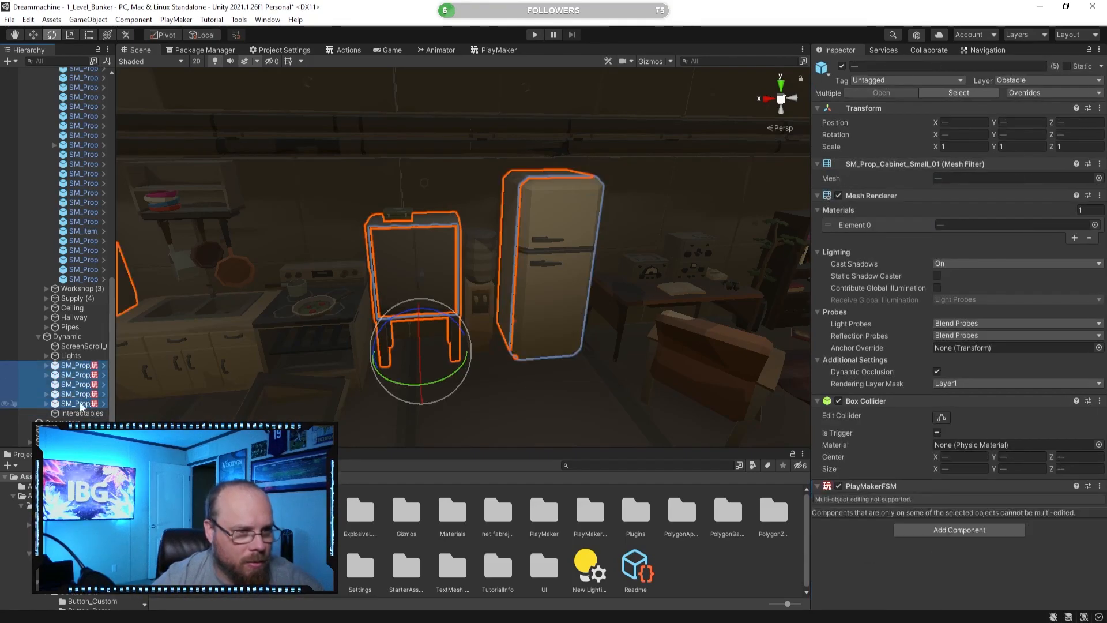
left_click_drag(87, 403, 84, 413)
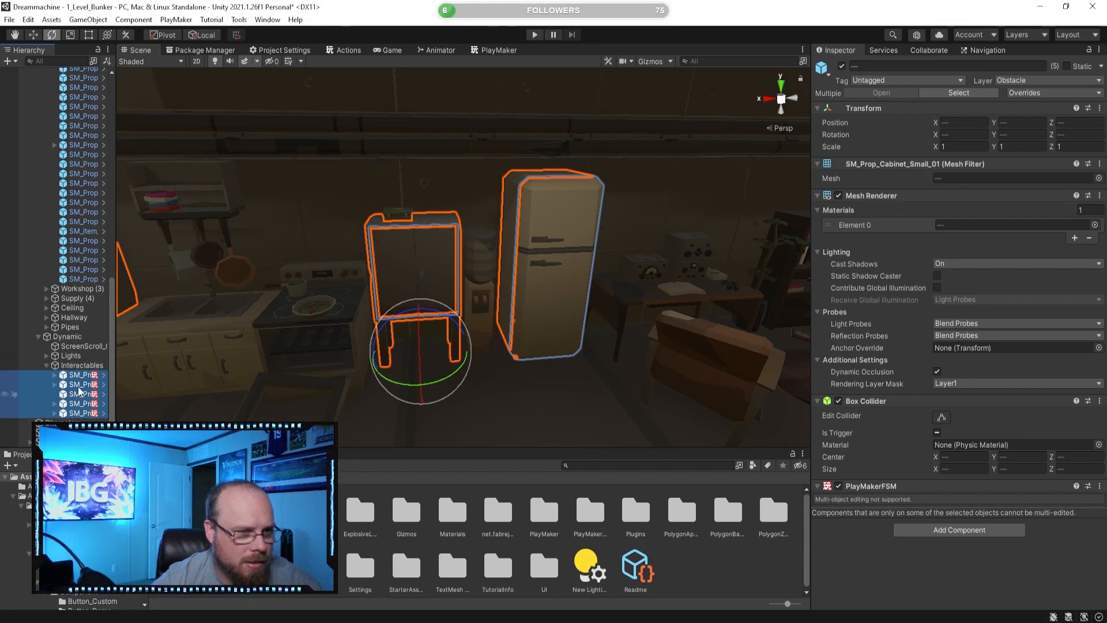
left_click(46, 366)
left_click(80, 399)
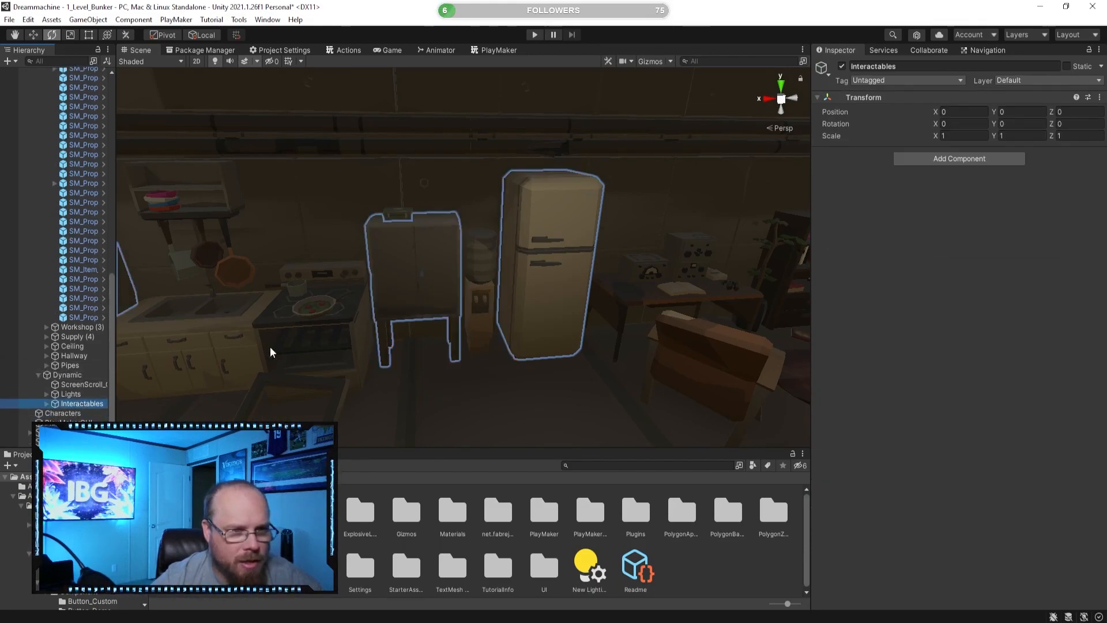
- Inspect the ScreenScroll_Cube and the props grouped under Interactables in the scene
right_click_drag(462, 337, 496, 337)
left_click(95, 386)
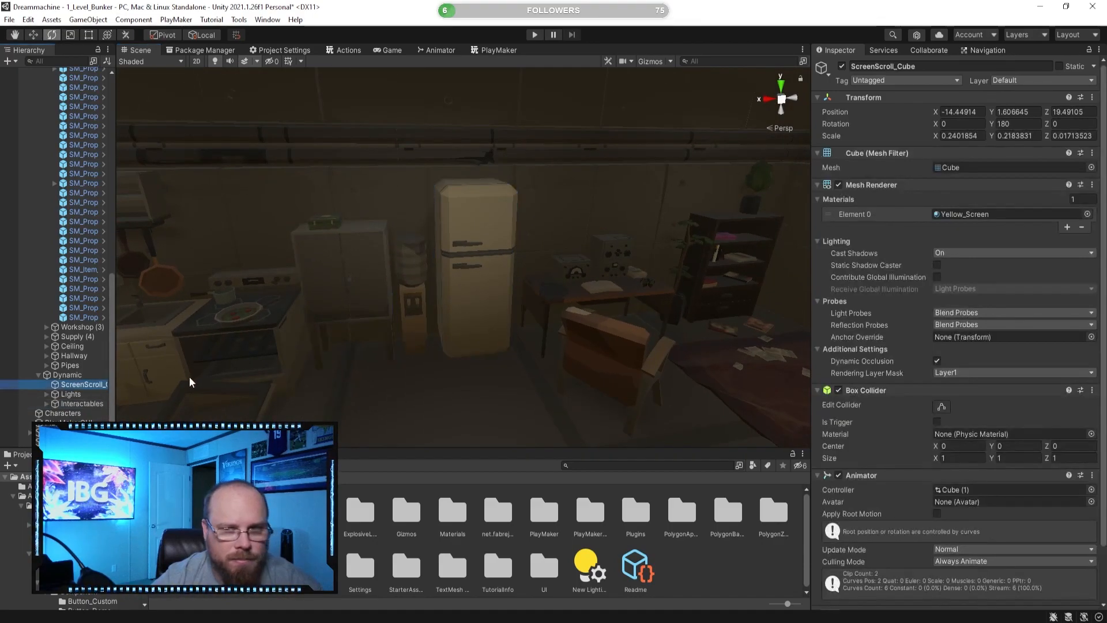
right_click_drag(190, 380, 657, 346)
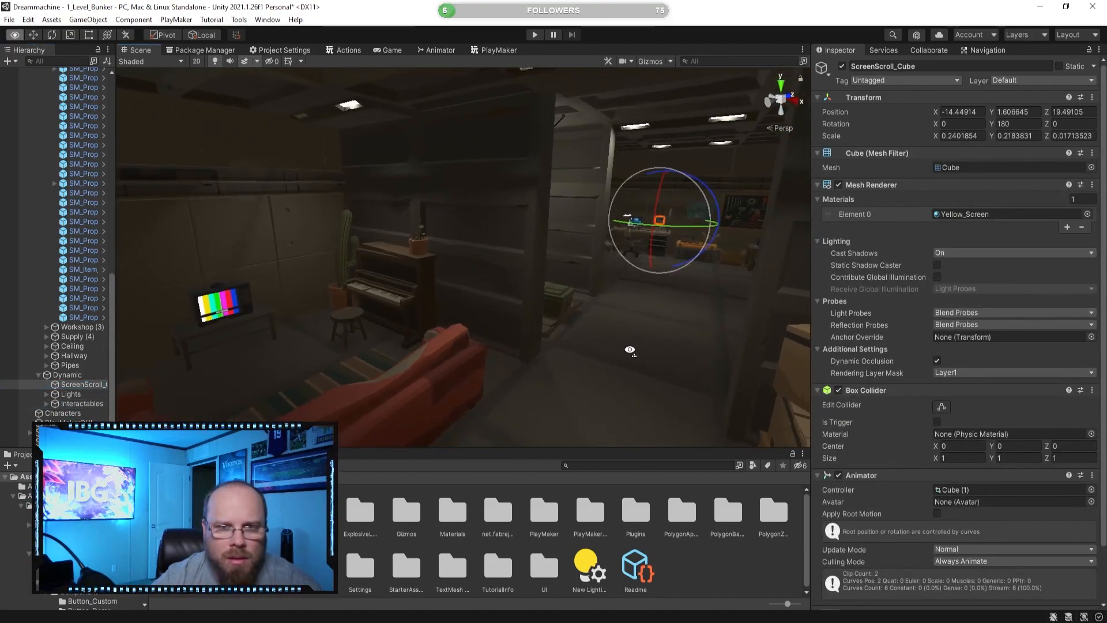
left_click(74, 404)
right_click_drag(565, 346, 395, 416)
key("d")
key("s")
mouse_move(480, 392)
right_mouse_down()
mouse_move(457, 385)
mouse_move(494, 385)
right_mouse_up()
key("s")
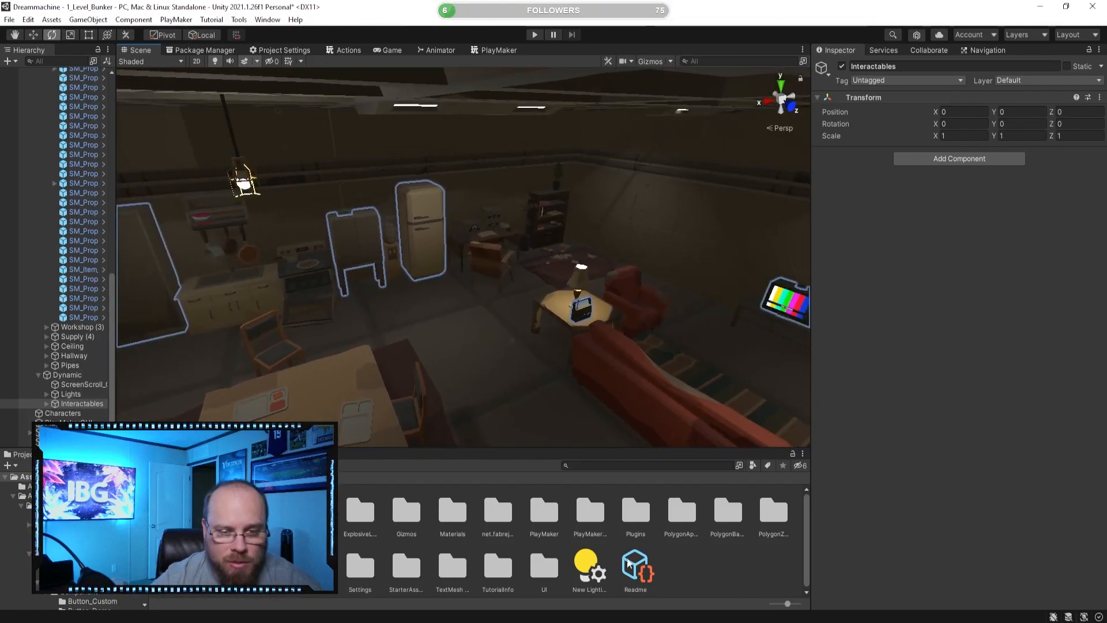
scroll(475, 313, "up", 5)
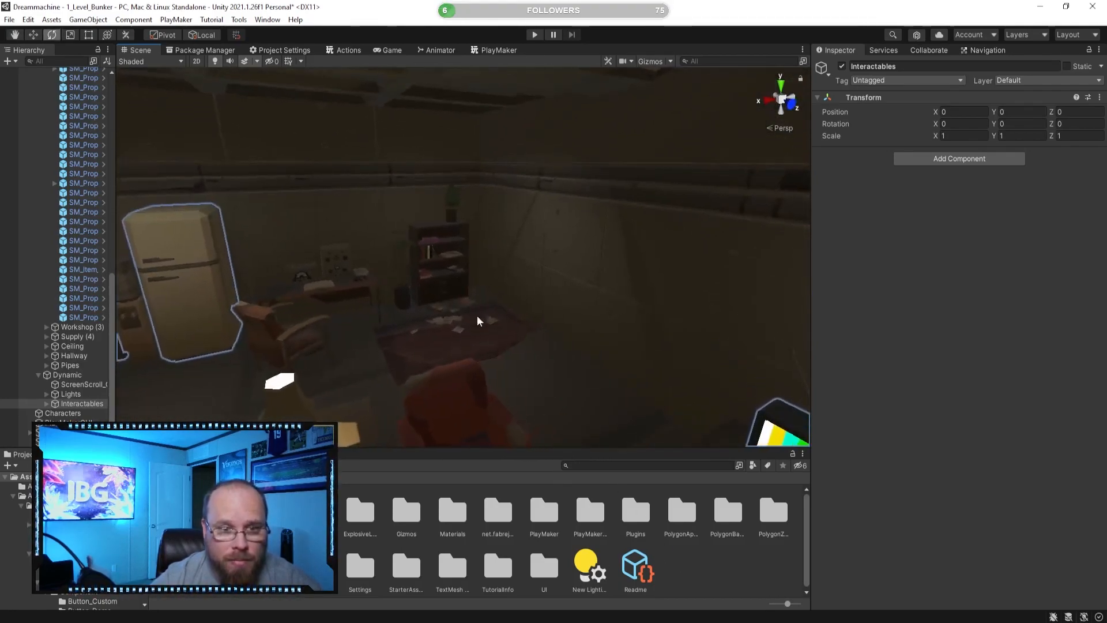
- Look through the bunker rooms for another prop that could be made interactable
left_click(709, 576)
mouse_move(421, 385)
right_mouse_down()
mouse_move(402, 379)
mouse_move(427, 379)
right_mouse_up()
key("w")
right_click_drag(344, 317, 457, 299)
right_click_drag(367, 295, 487, 292)
right_click_drag(328, 323, 378, 289)
key("w")
key("w")
key("w")
key("w")
key("s")
key("w")
right_click_drag(589, 300, 341, 269)
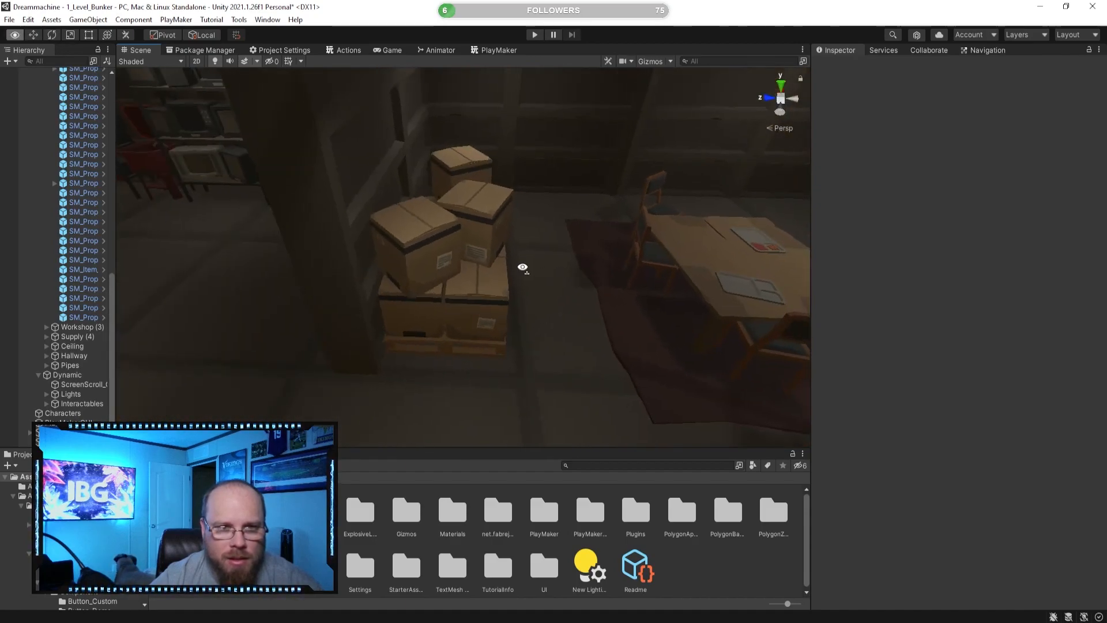
scroll(508, 248, "up", 3)
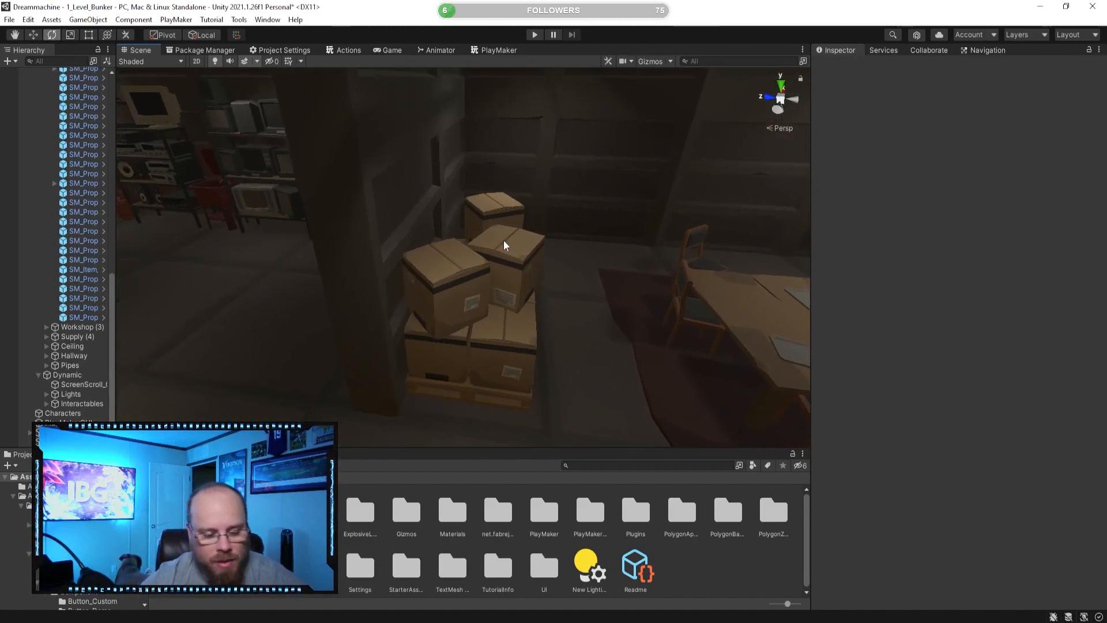
right_click_drag(494, 242, 433, 270)
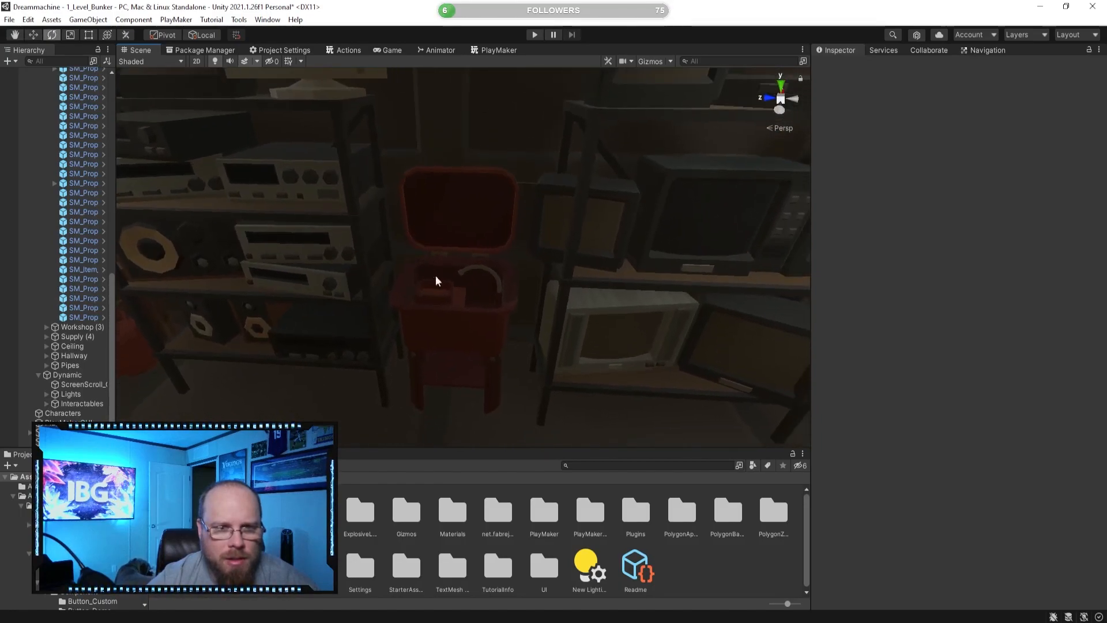
- Move SM_Prop_PartsWasher_01 from the workshop props into the Interactables group
left_click(449, 306)
mouse_move(451, 311)
right_mouse_down()
mouse_move(457, 300)
mouse_move(444, 320)
right_mouse_up()
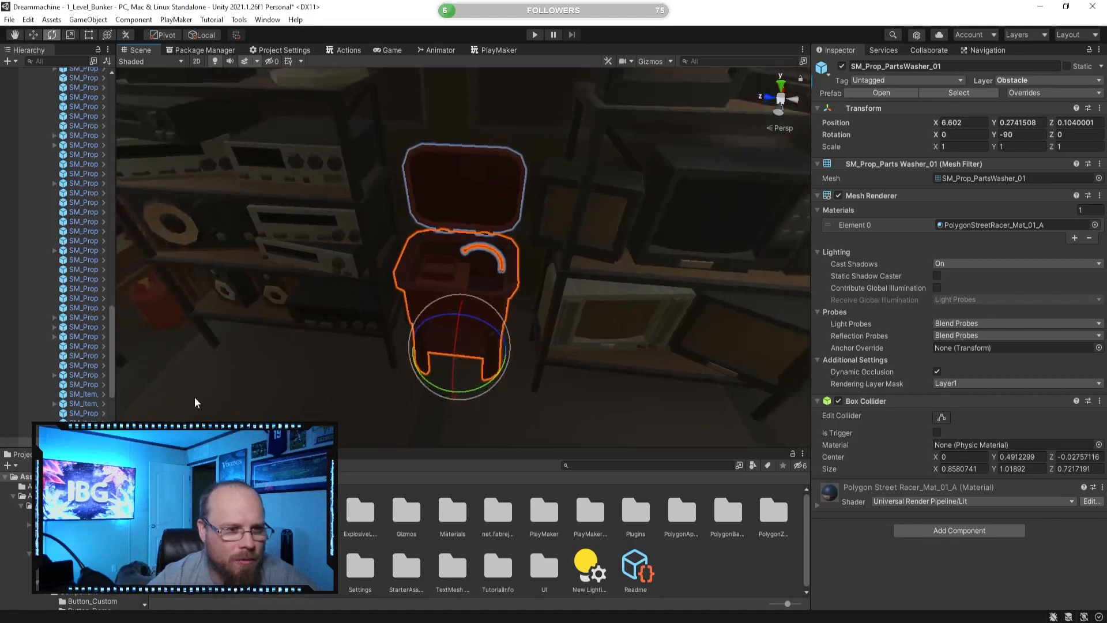
left_click_drag(117, 388, 144, 388)
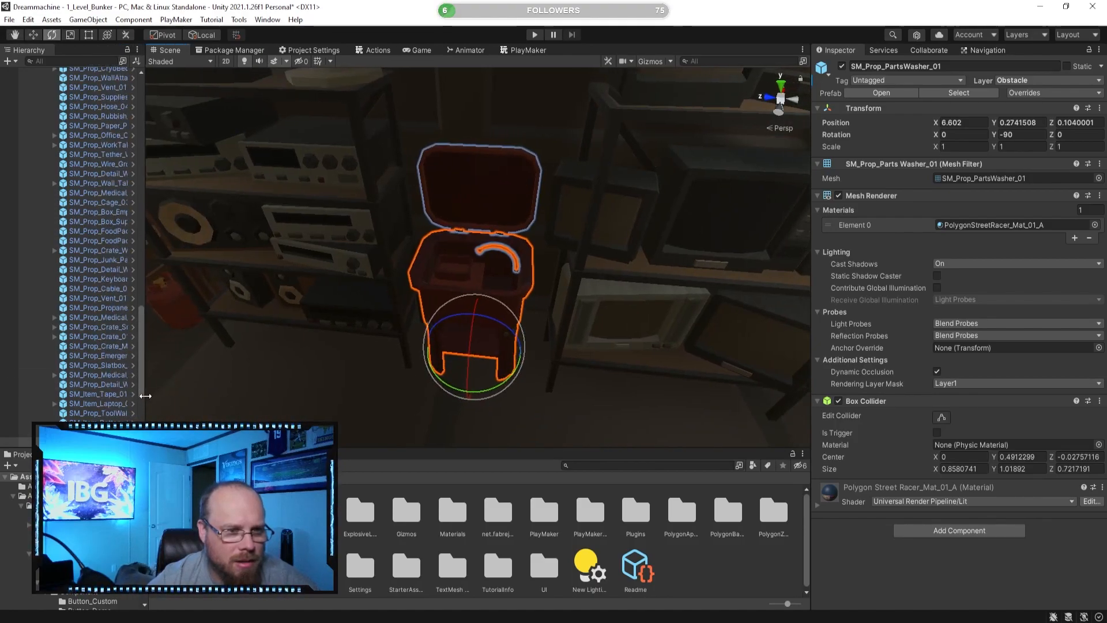
scroll(116, 400, "down", 3)
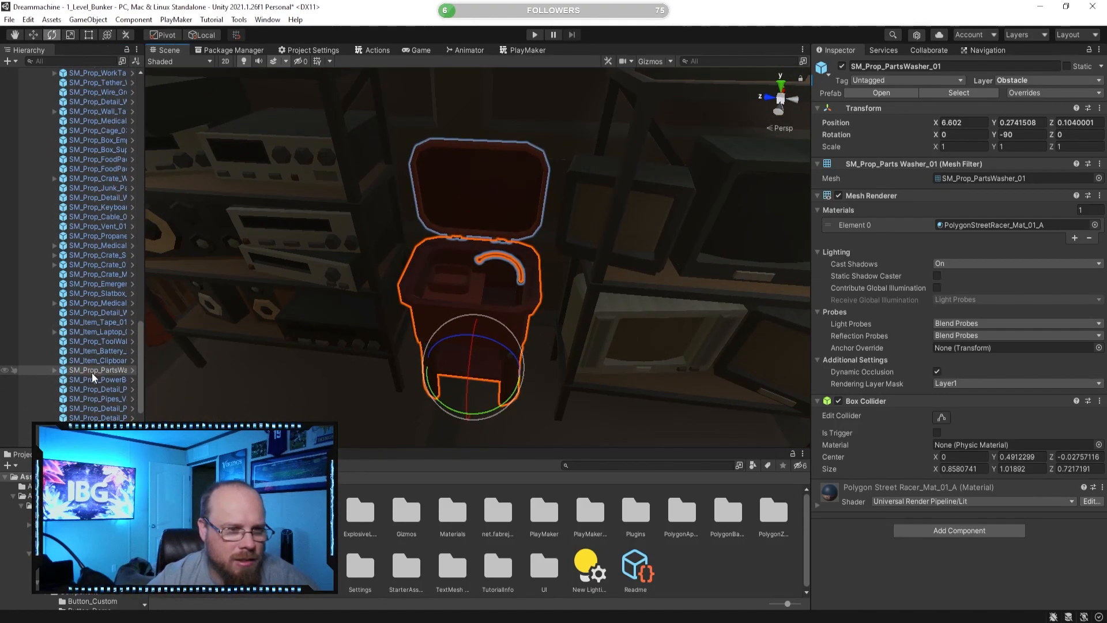
left_click(53, 370)
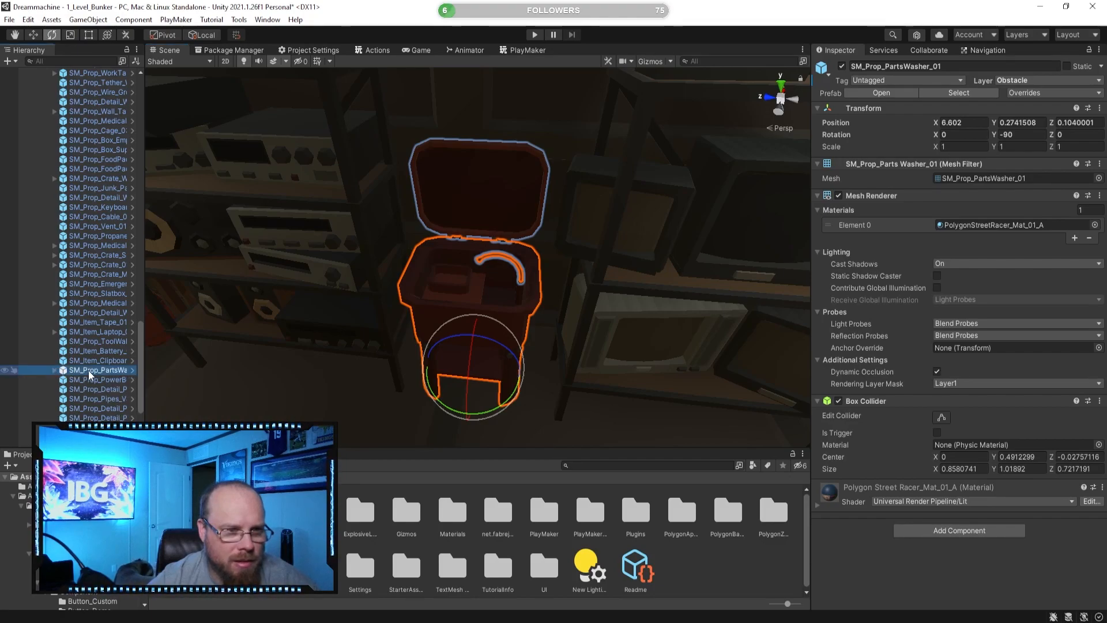
scroll(87, 386, "down", 5)
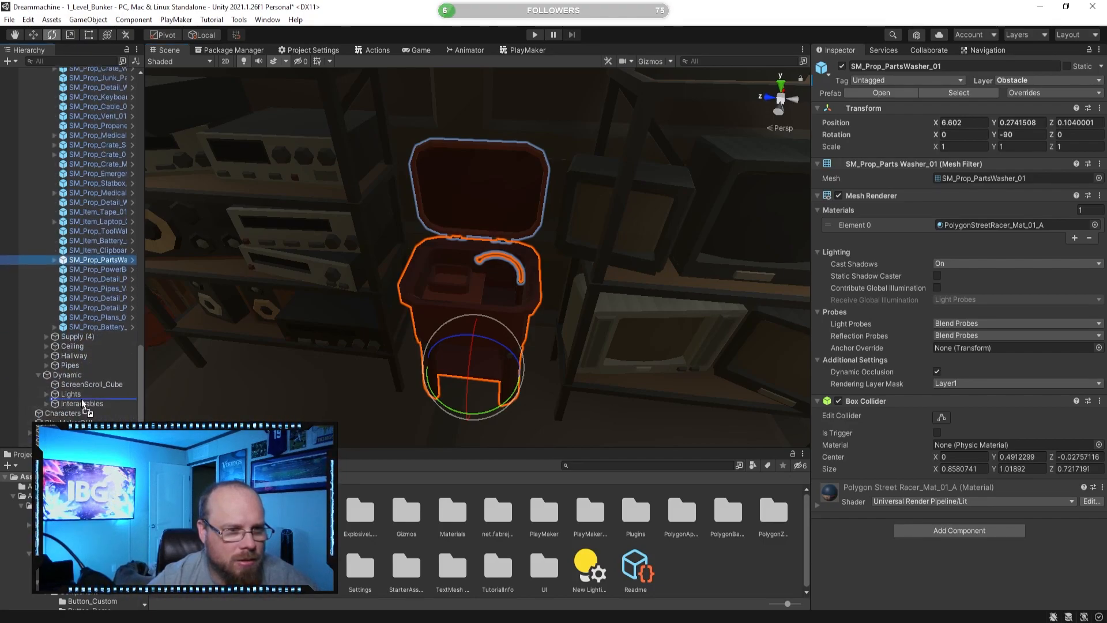
left_click_drag(82, 408, 81, 403)
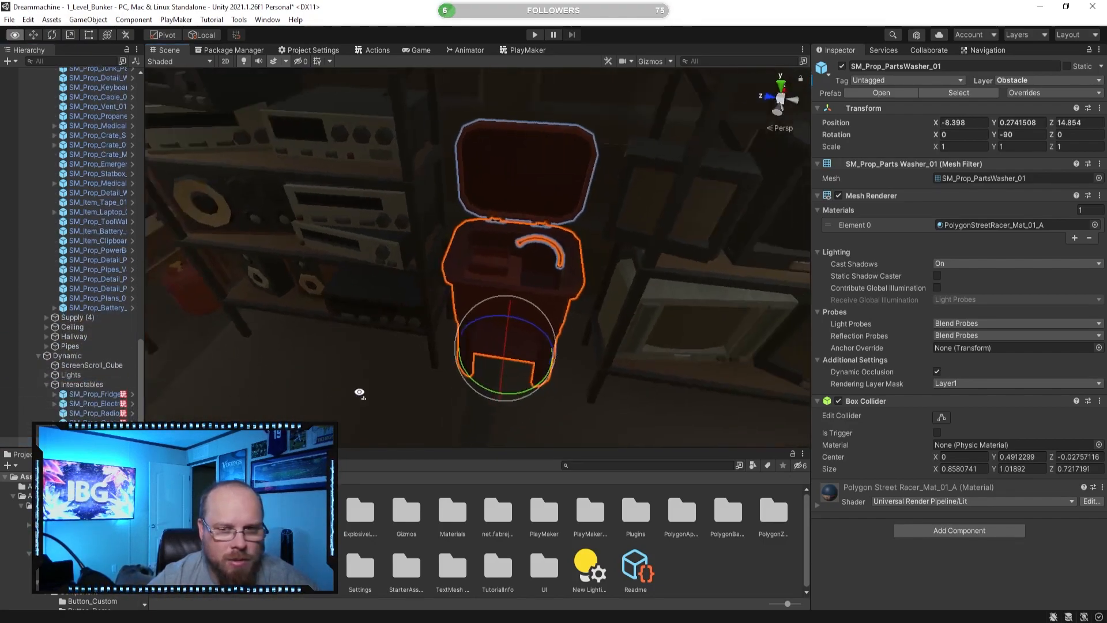
- Add a second Box Collider to the parts washer, make it a trigger, and extend it in front to a Z size of about 1.06
left_click(932, 528)
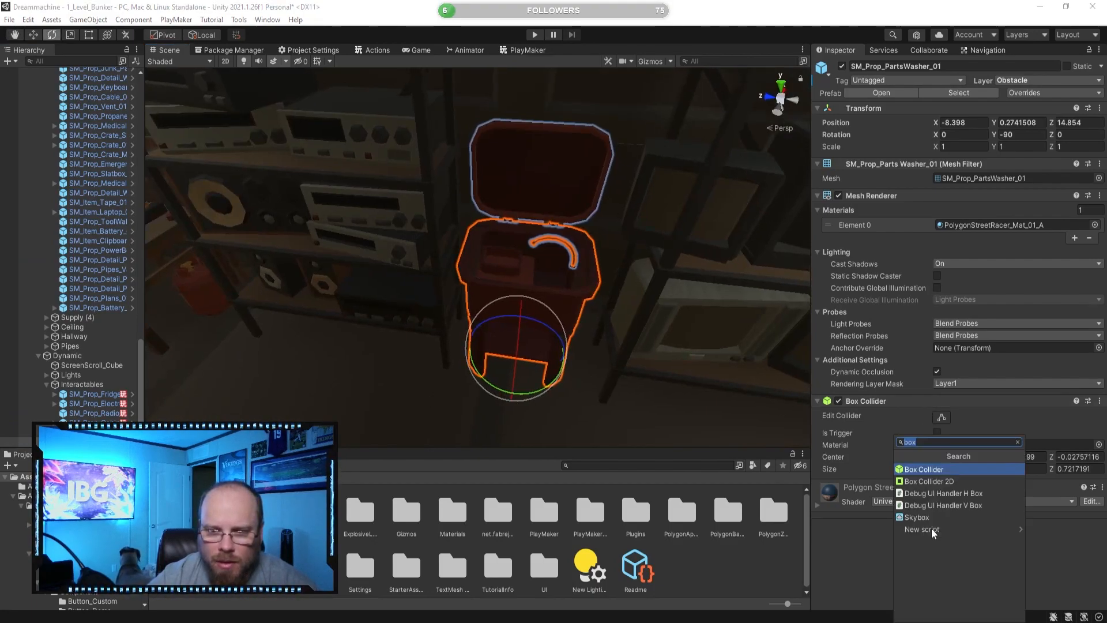
left_click(939, 470)
scroll(936, 477, "down", 1)
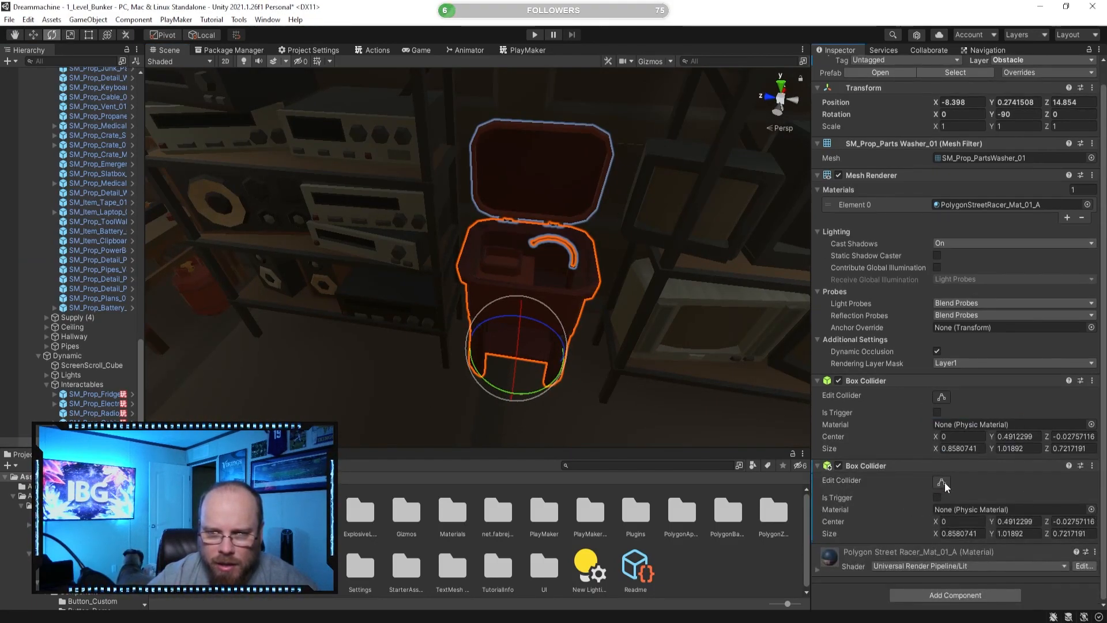
left_click(942, 482)
left_click(937, 498)
left_click_drag(536, 384, 462, 345, "alt")
left_click_drag(466, 273, 351, 338)
left_click_drag(526, 227, 589, 237)
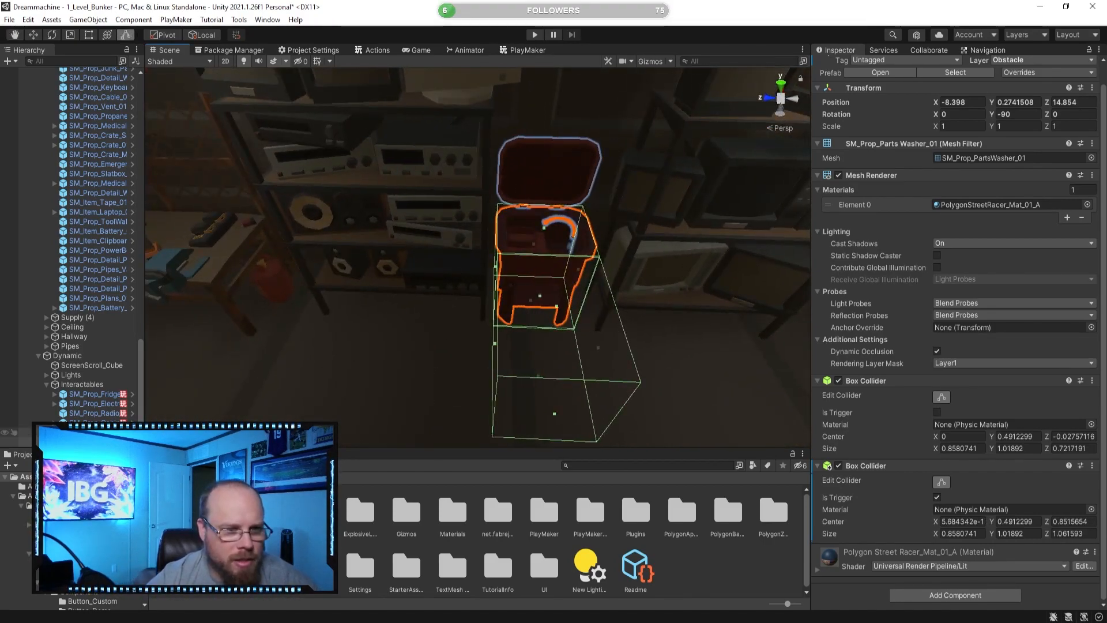
- Copy the small cabinet's Cabinet_Trigger PlayMakerFSM component and paste it as new onto the parts washer
left_click(92, 433)
scroll(860, 489, "down", 5)
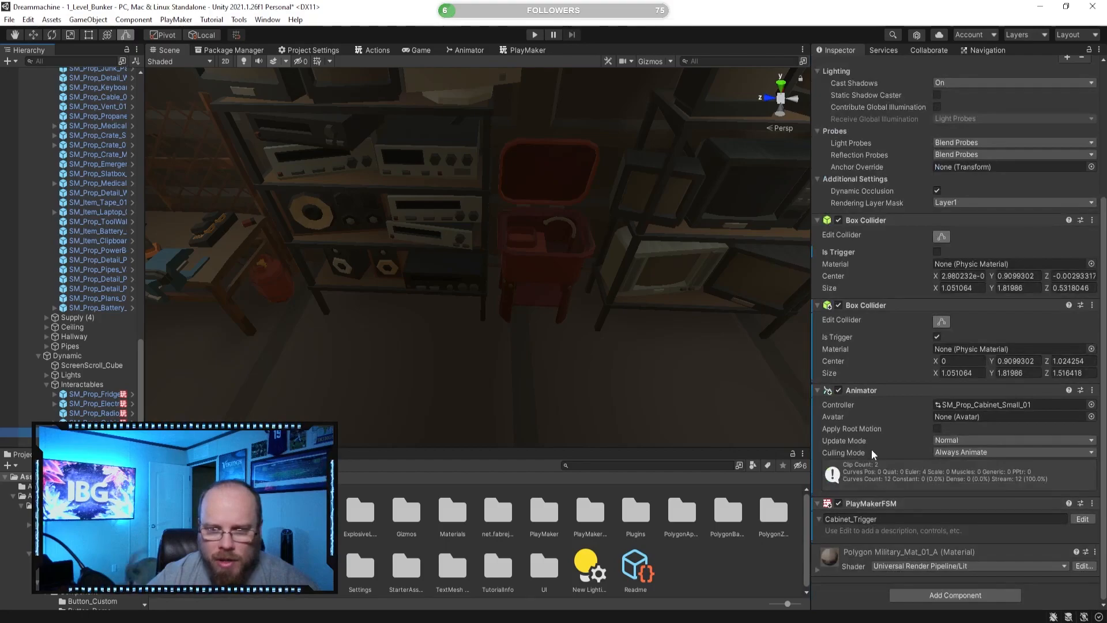
right_click(865, 503)
left_click(913, 403)
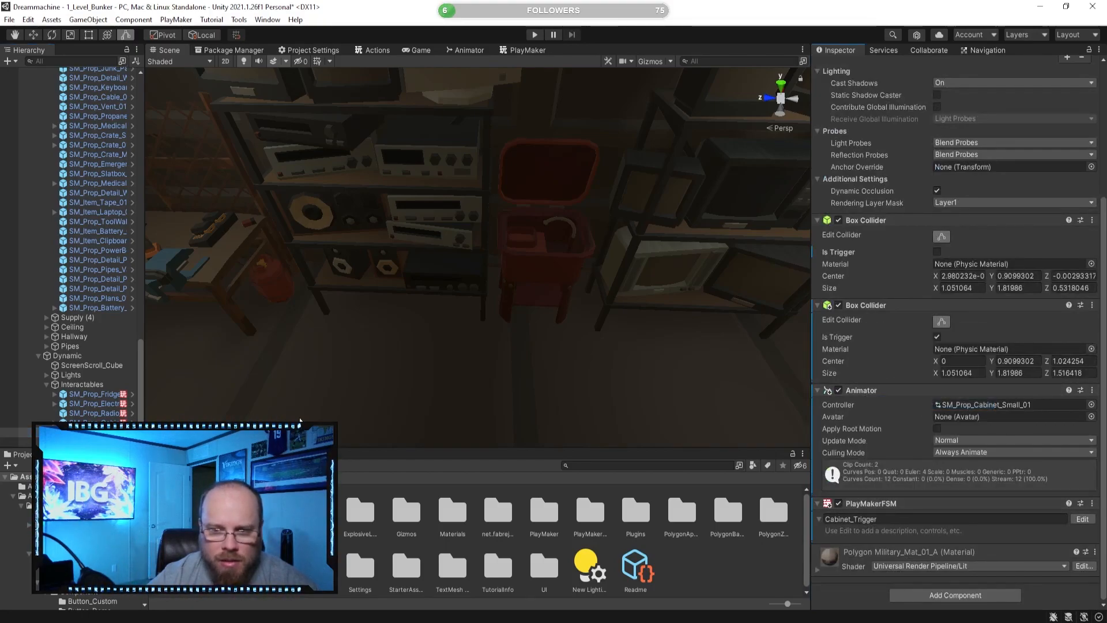
key("ctrl+z")
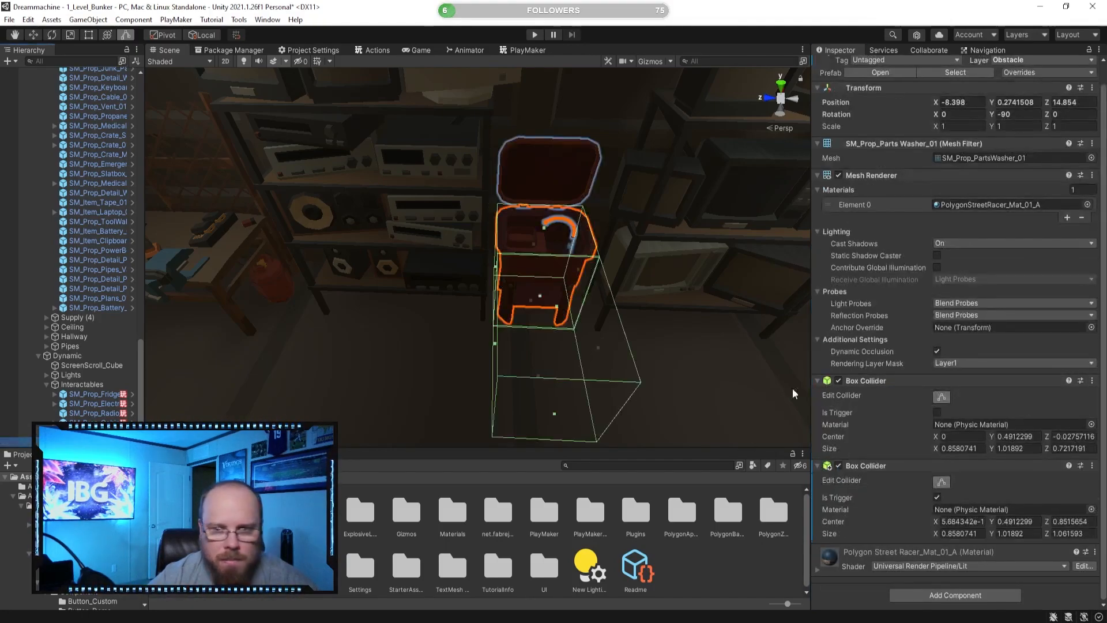
right_click(870, 464)
left_click(929, 555)
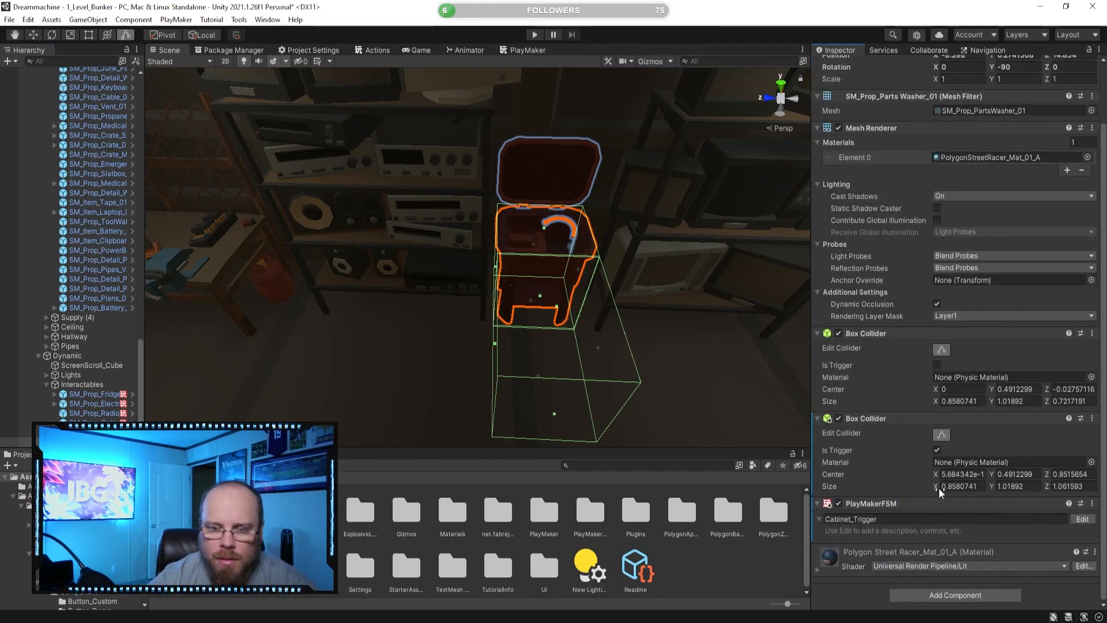
- Rename the parts washer's pasted FSM to PartCleaner_Trigger
double_click(855, 519)
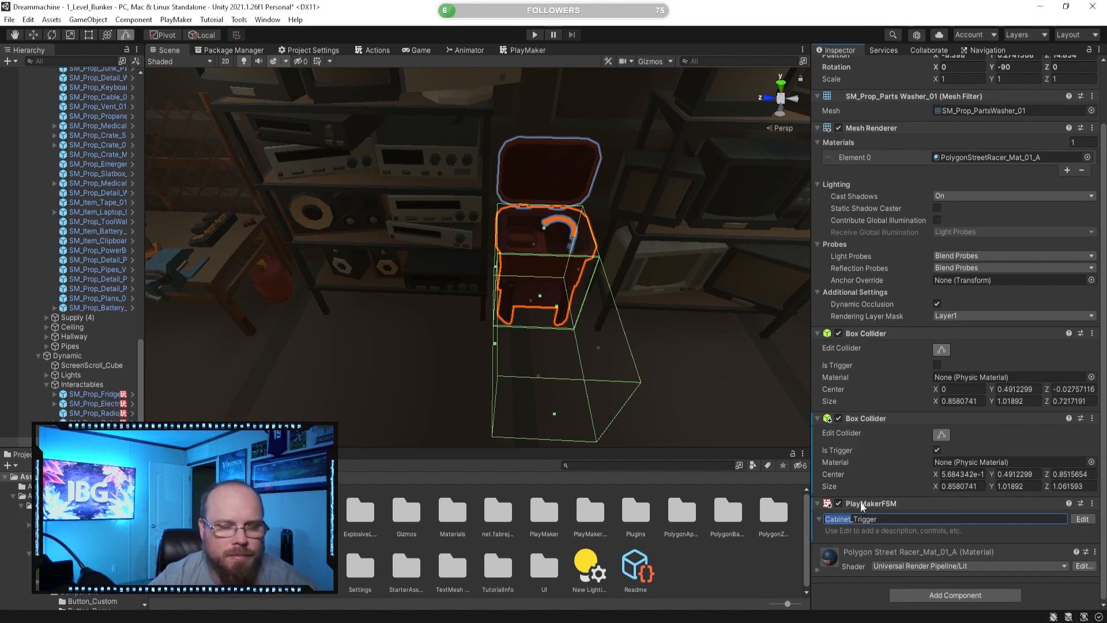
type("PartC")
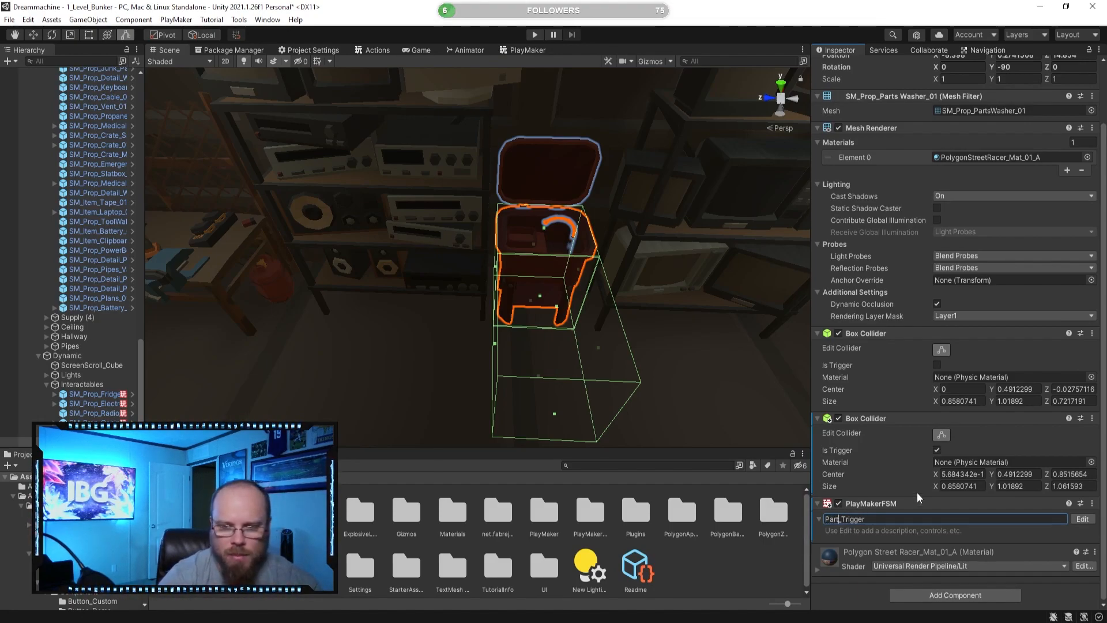
type("leaner")
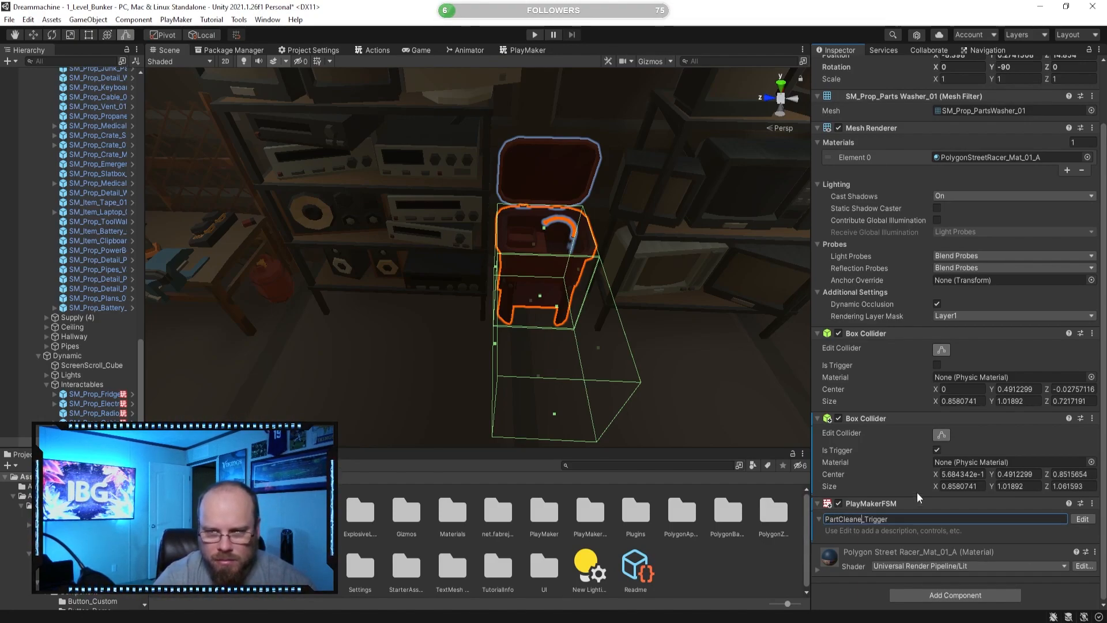
key("Return")
- Open the parts washer's PartCleaner_Trigger FSM in the PlayMaker editor
right_click_drag(416, 309, 433, 329)
key("w")
key("s")
right_click_drag(540, 279, 535, 257)
right_click_drag(533, 249, 516, 264)
key("w")
right_click_drag(528, 324, 412, 346)
key("s")
key("w")
key("s")
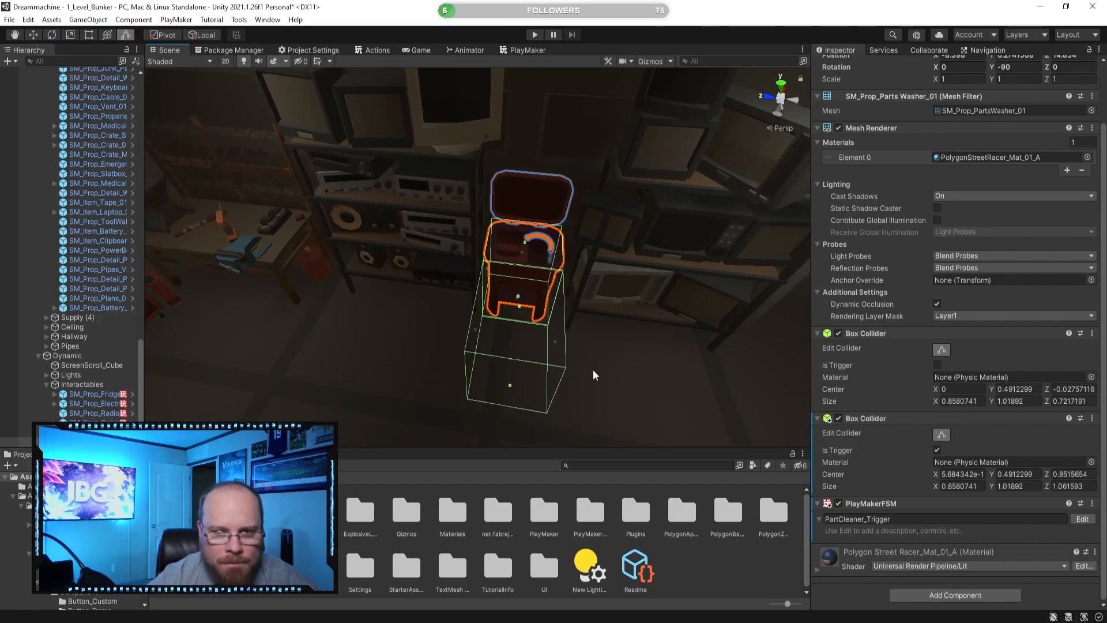
right_click_drag(585, 377, 551, 355)
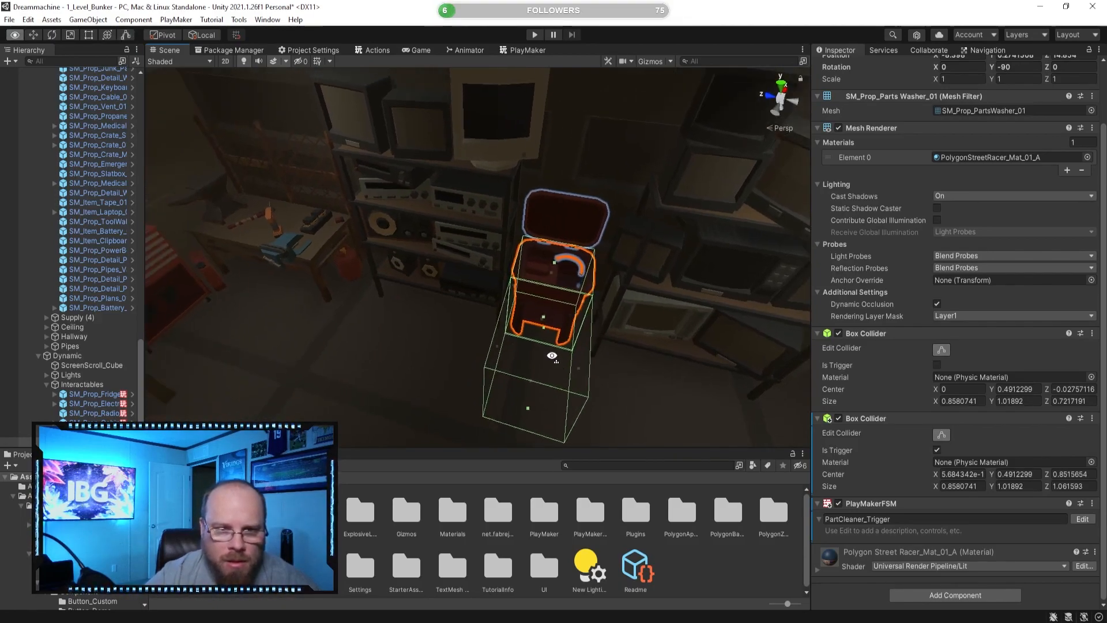
left_click(1078, 519)
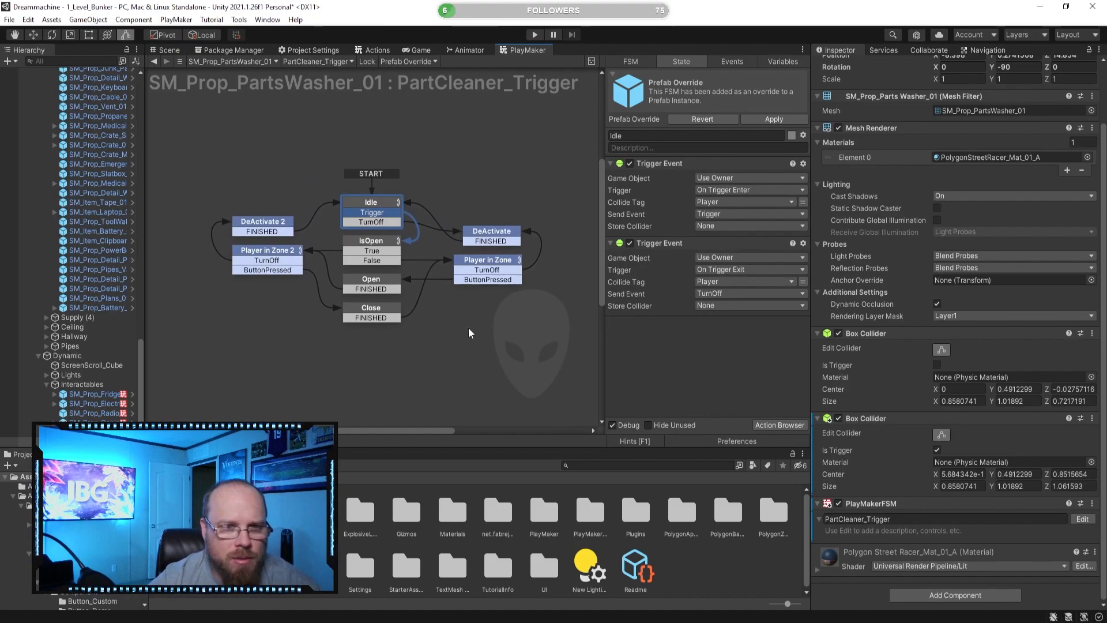
- Set the isOpen Bool variable's value to true in the parts washer's PartCleaner_Trigger FSM
left_click(449, 337)
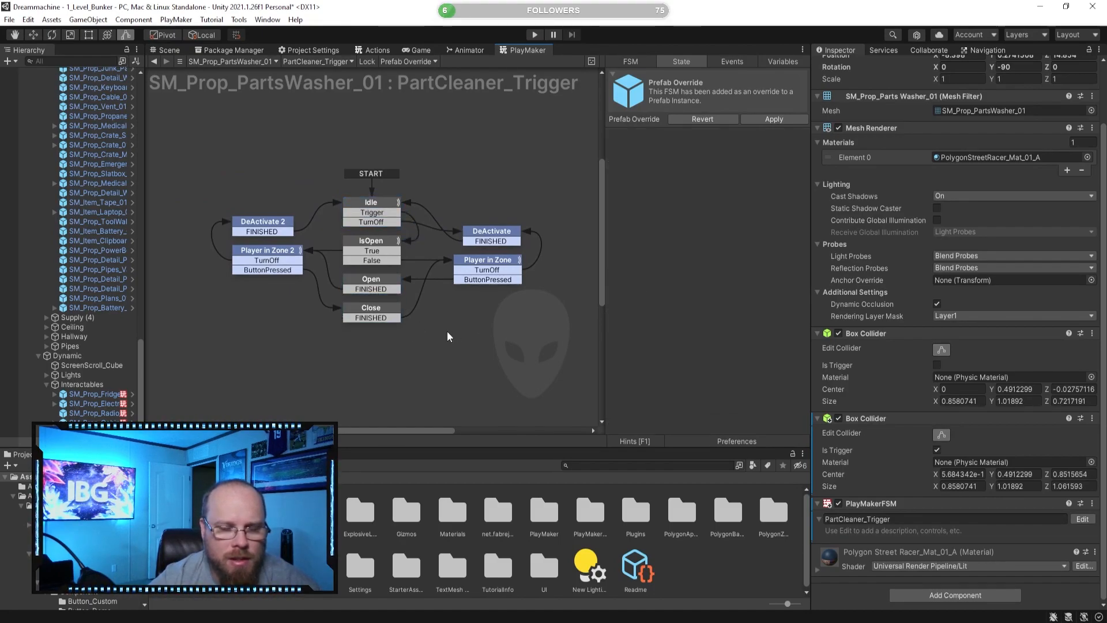
left_click(381, 247)
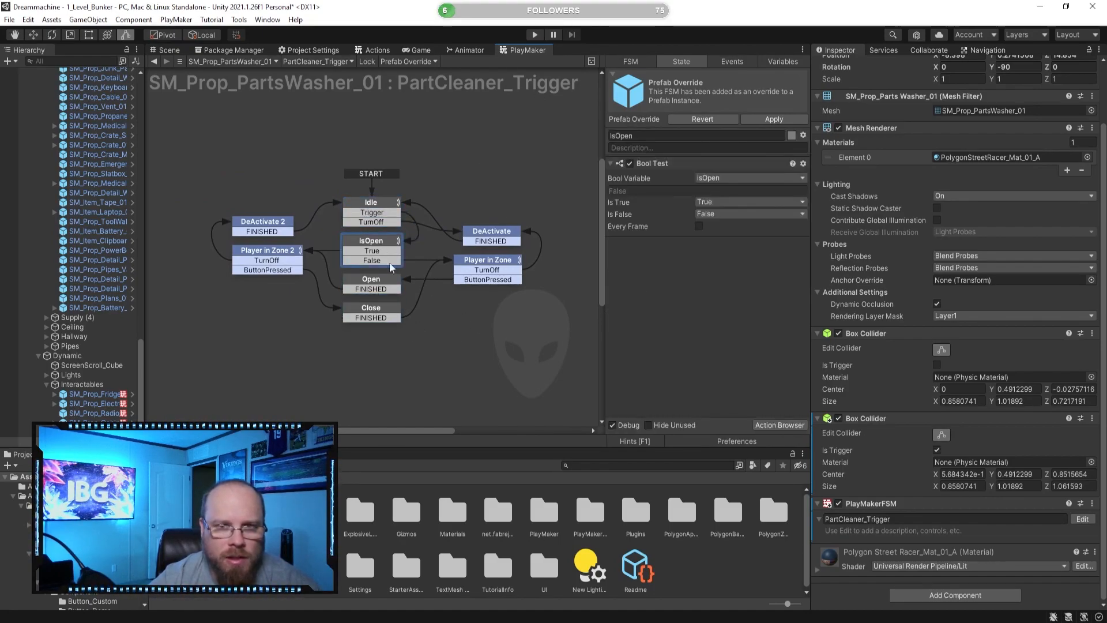
left_click(783, 61)
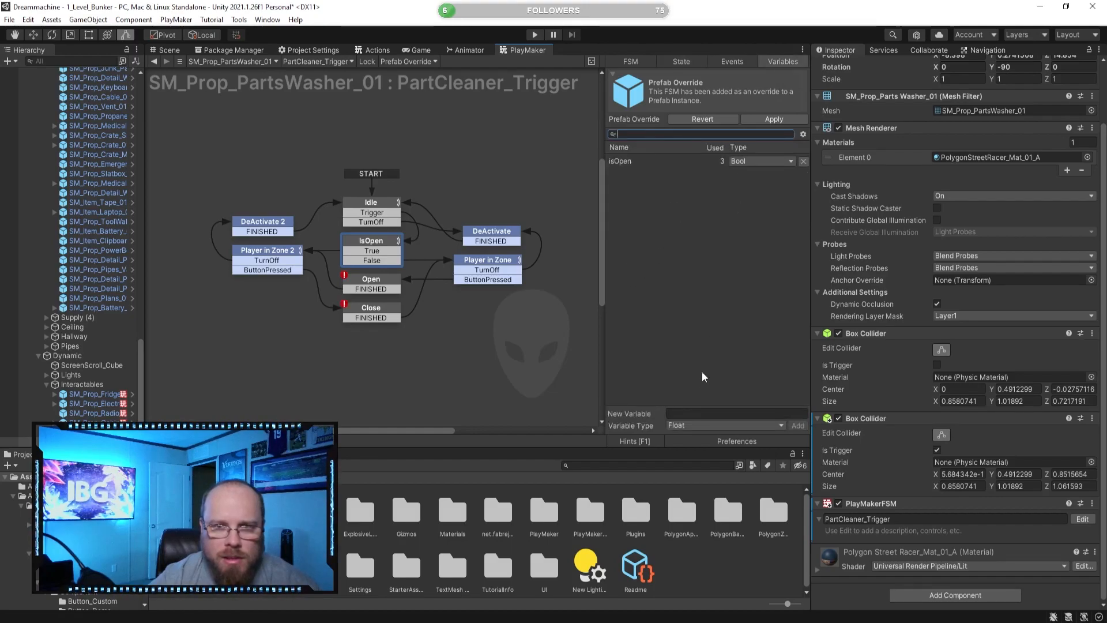
left_click(643, 163)
left_click(670, 378)
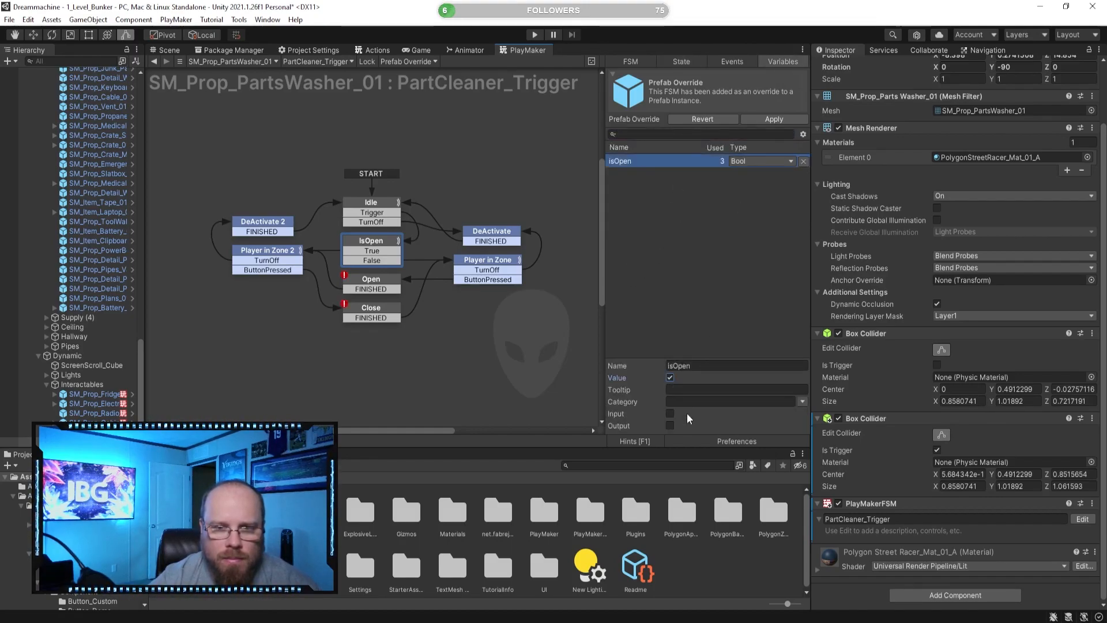
- Check the FSM's Open state and create a new animation clip named PartCleaner_Open for the parts washer
left_click(373, 279)
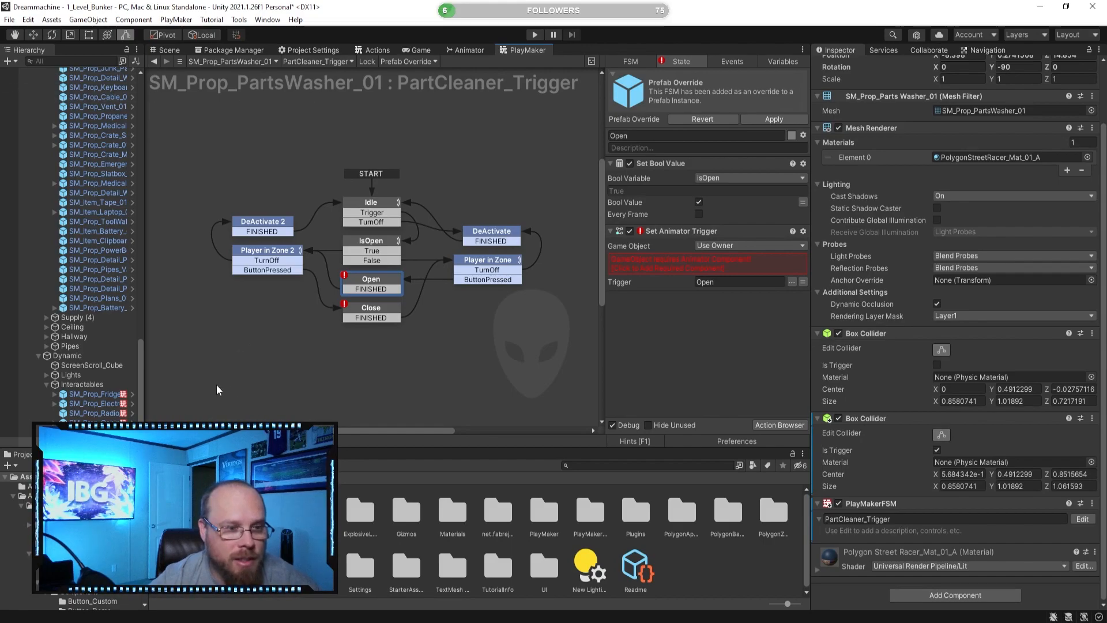
left_click(172, 51)
right_click_drag(522, 297, 585, 302)
key("w")
left_click(123, 454)
left_click(502, 555)
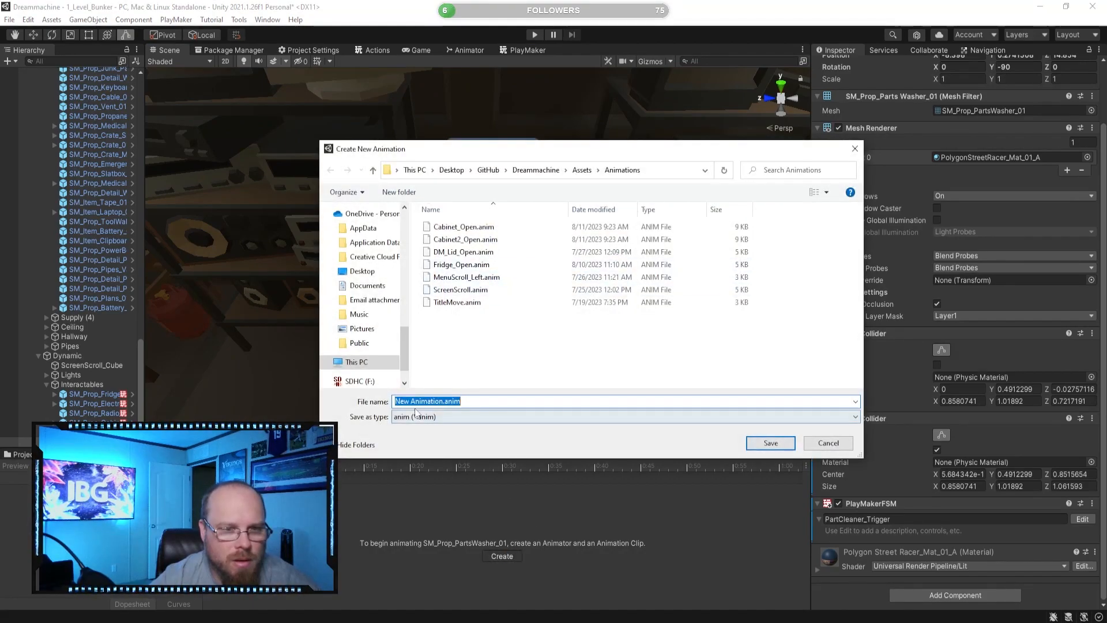
type("PartCl")
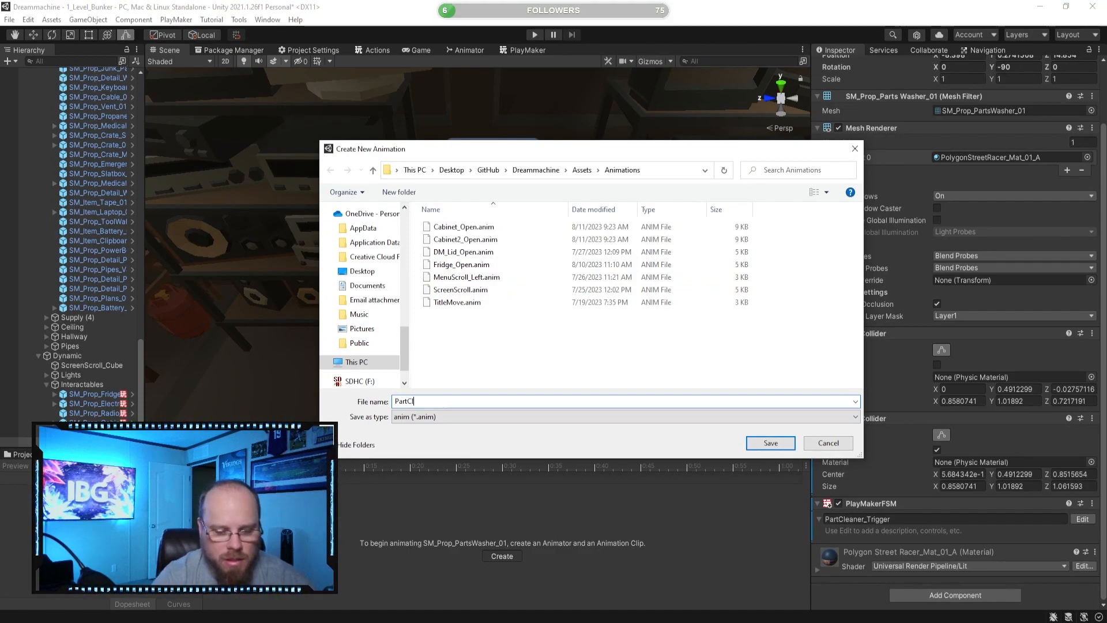
type("eaner_Open")
key("Return")
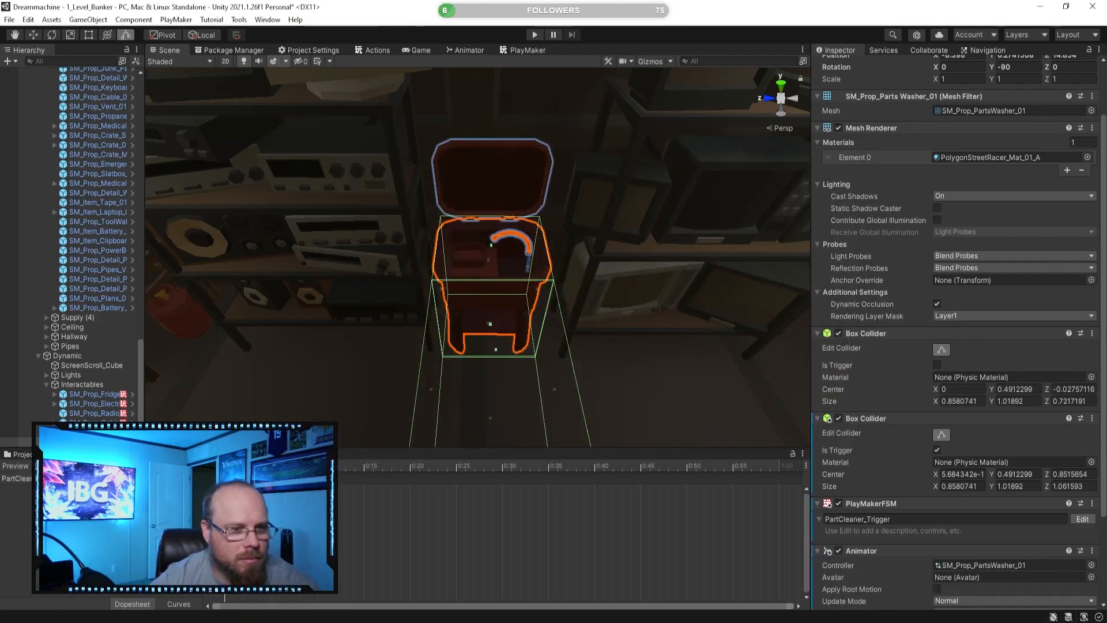
- Add a pose at 2:00 in the PartCleaner_Open clip with the parts washer's lid rotated down to its closed position
left_click(799, 606)
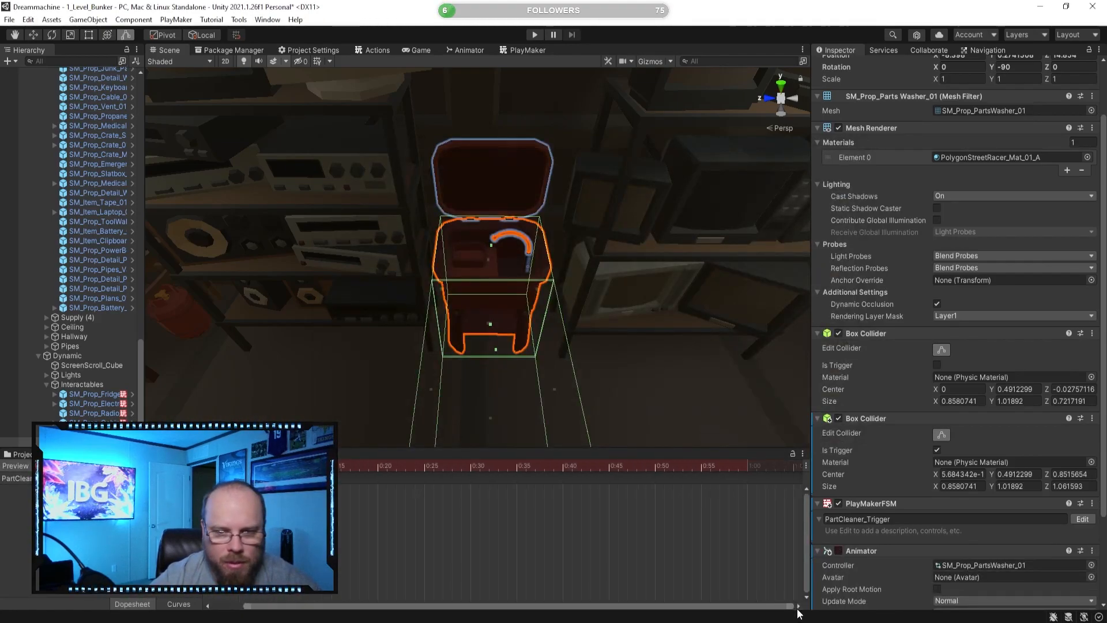
scroll(735, 559, "down", 5)
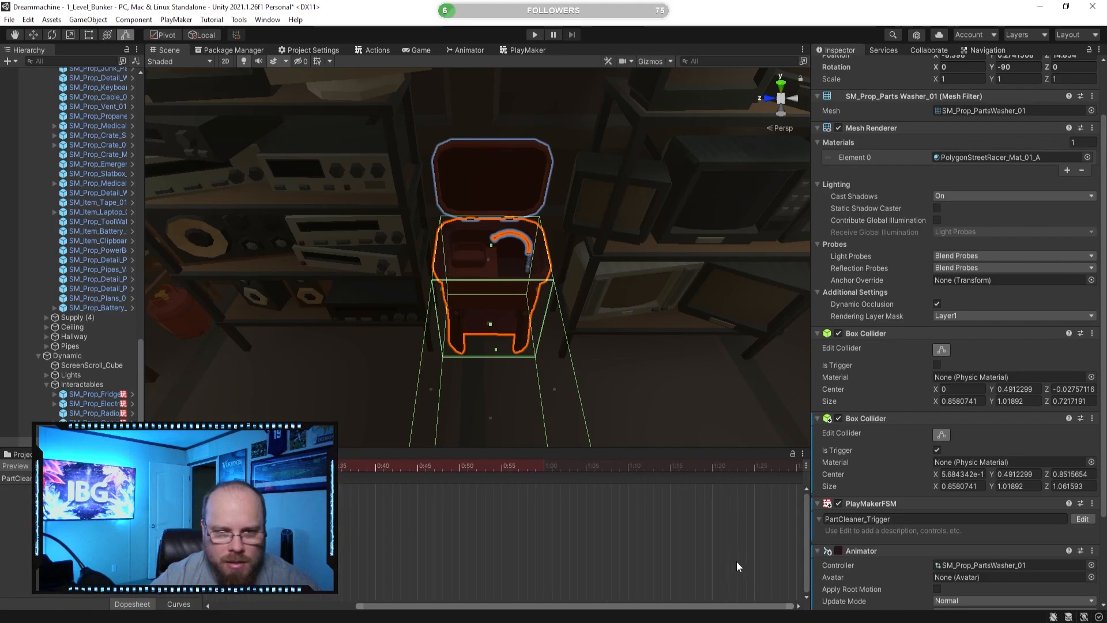
scroll(724, 490, "down", 2)
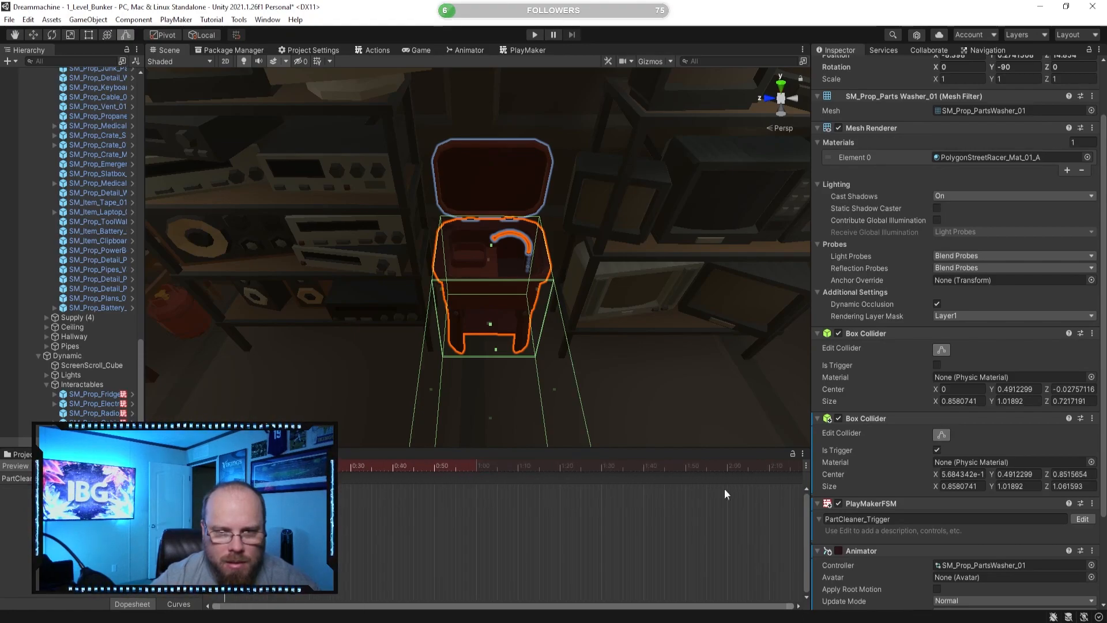
left_click(727, 471)
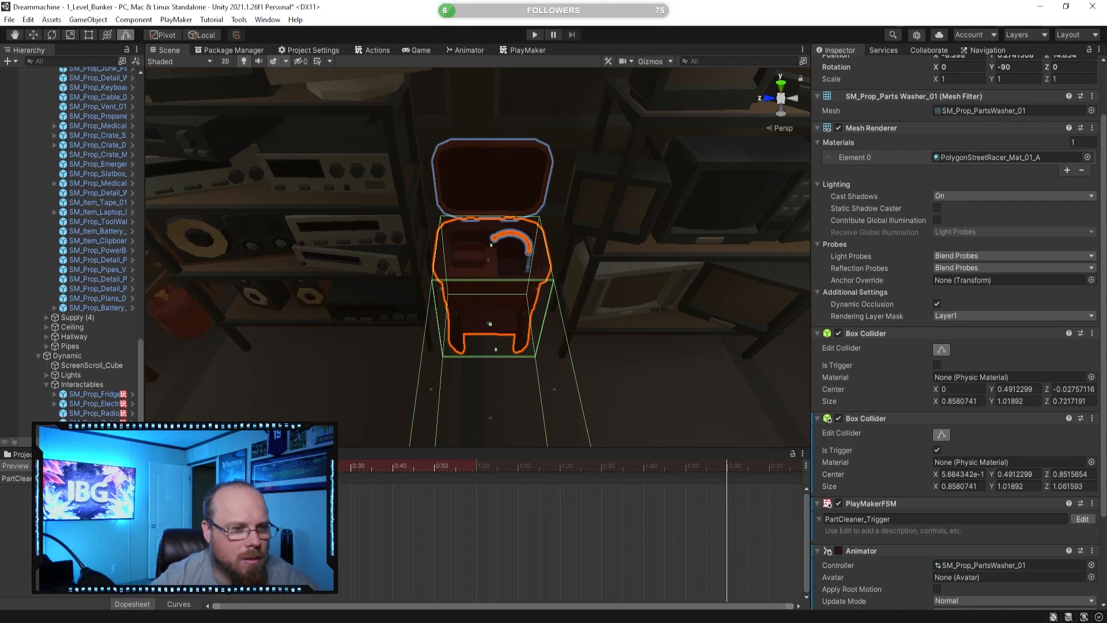
scroll(104, 401, "down", 2)
left_click(112, 395)
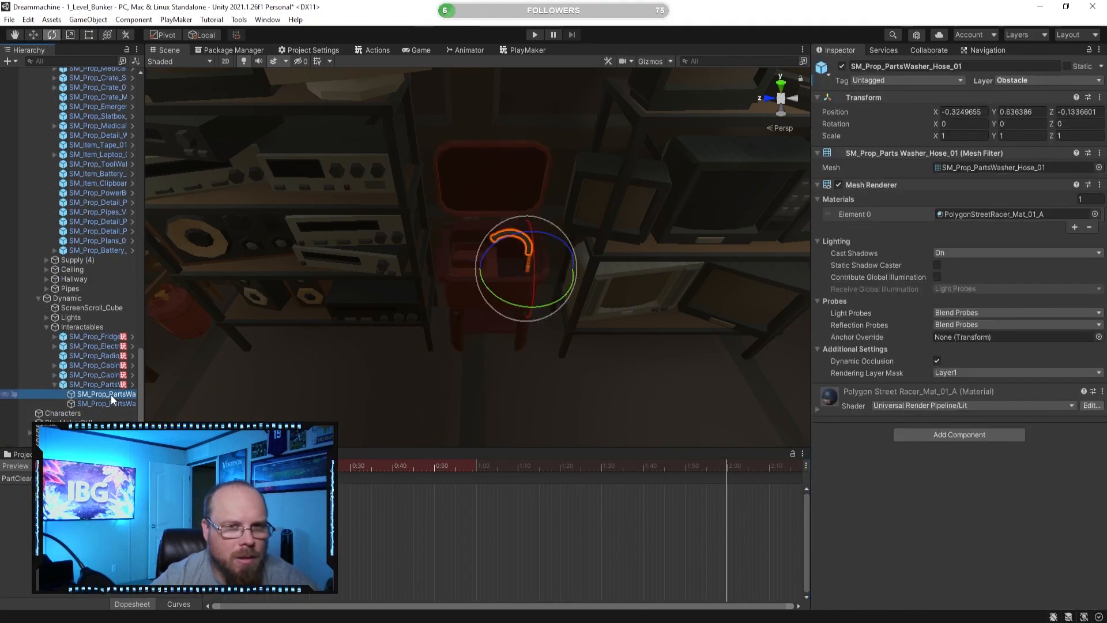
left_click(99, 403)
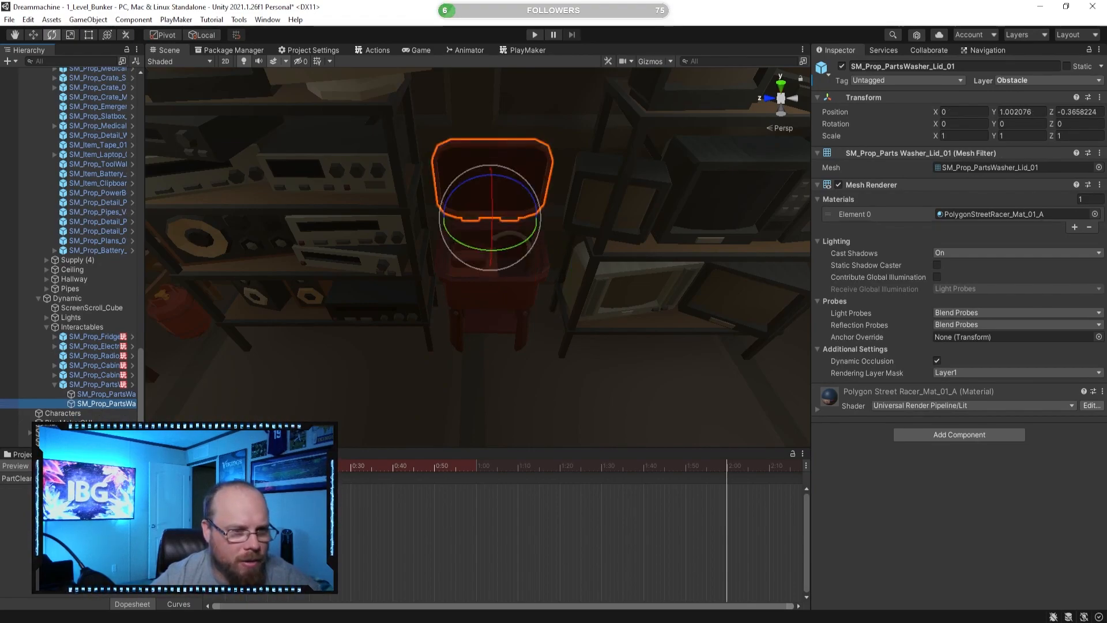
right_click_drag(332, 231, 423, 204)
left_click_drag(457, 293, 527, 408)
right_click_drag(527, 409, 463, 292)
left_click_drag(501, 195, 511, 181)
right_click_drag(456, 255, 460, 254)
mouse_move(469, 178)
left_mouse_down()
mouse_move(474, 168)
mouse_move(459, 177)
left_mouse_up()
- Collapse the expanded Bunker Static groups in the hierarchy and reselect the parts washer under Interactables
left_click(612, 354)
right_click_drag(557, 291, 556, 308)
key("s")
scroll(132, 159, "up", 7)
scroll(132, 159, "up", 11)
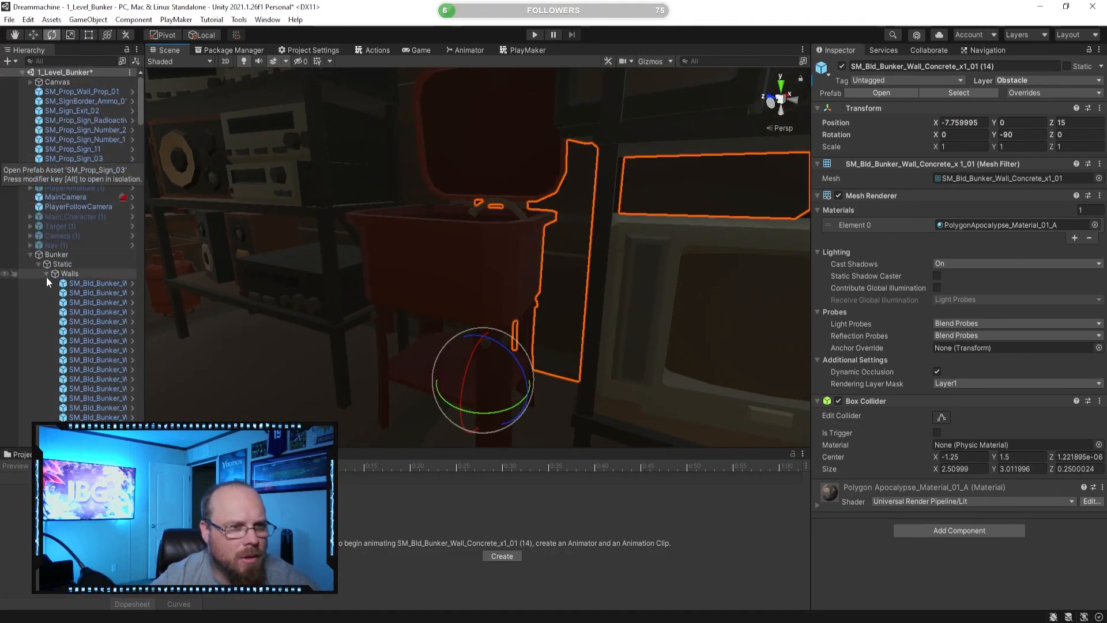
left_click(47, 276)
left_click(48, 302)
left_click(49, 314)
scroll(92, 372, "down", 3)
left_click(99, 385)
mouse_move(377, 285)
right_mouse_down()
mouse_move(408, 298)
mouse_move(369, 300)
right_mouse_up()
key("s")
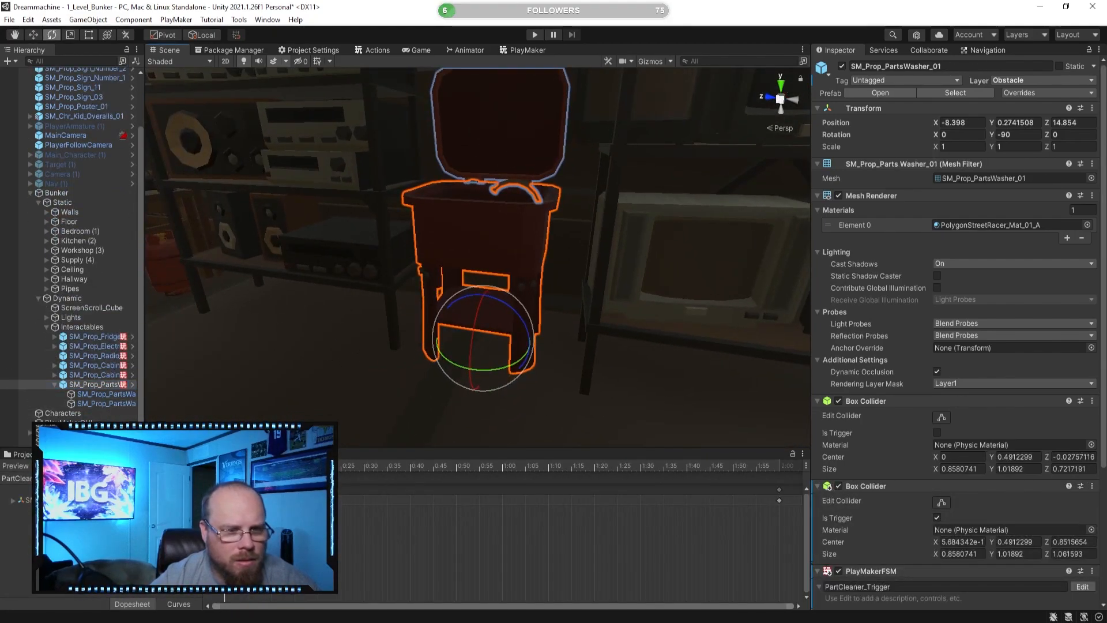
- Preview the PartCleaner_Open animation to check the lid's movement, ending the preview when done
left_click(79, 466)
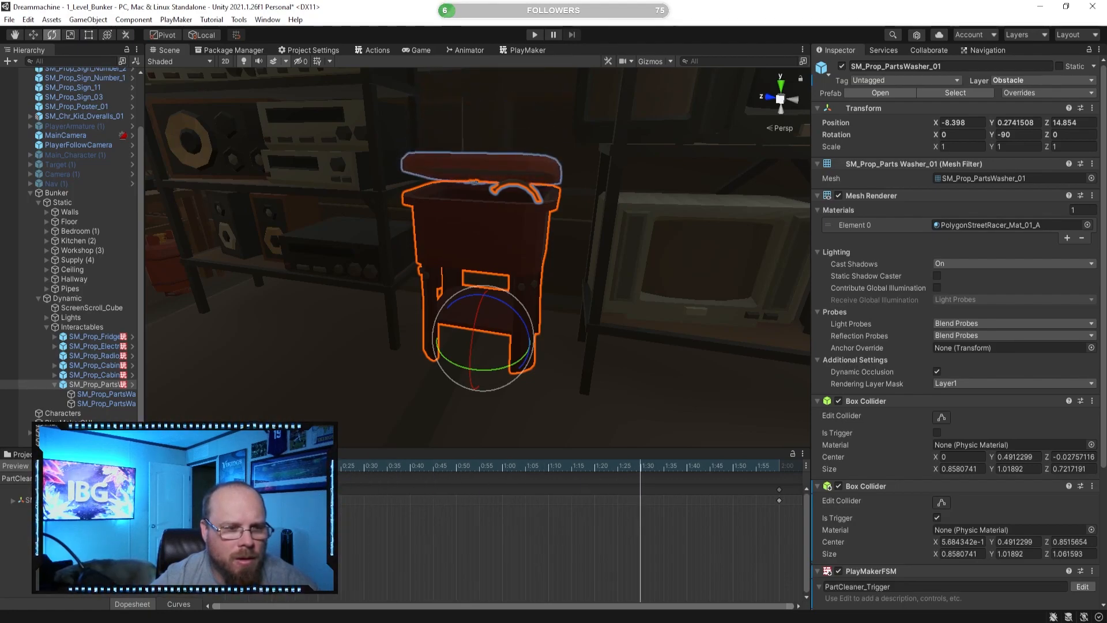
right_click_drag(415, 279, 340, 396)
key("w")
left_click(22, 466)
- Turn off Loop Time on the PartCleaner_Open clip in the Animations folder and return to the Assets folder
left_click(22, 454)
right_click_drag(375, 329, 314, 369)
key("s")
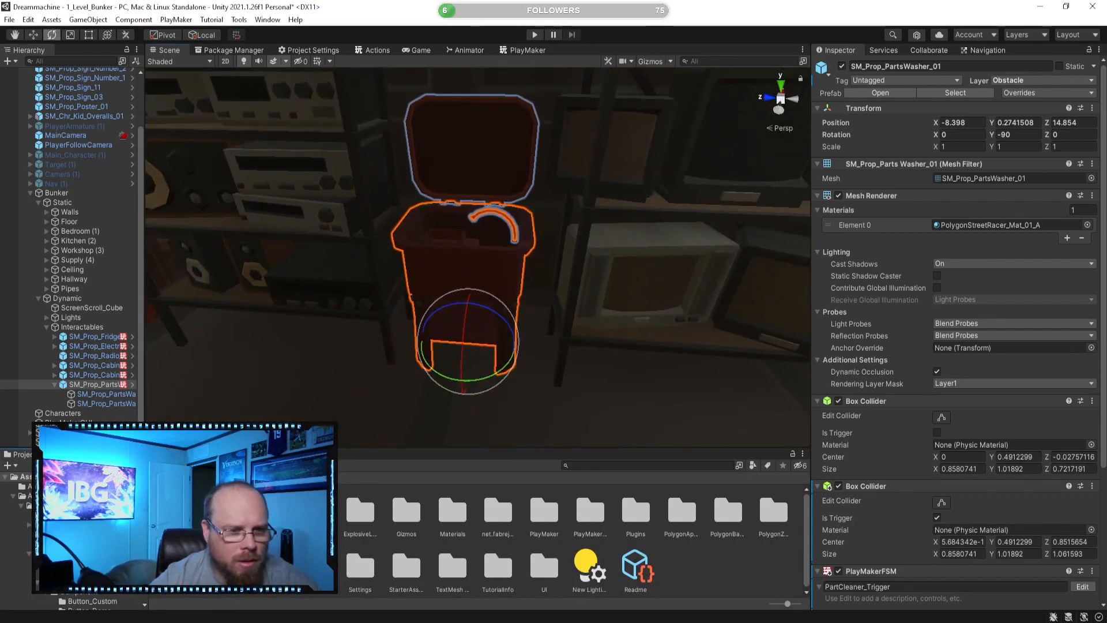
double_click(177, 510)
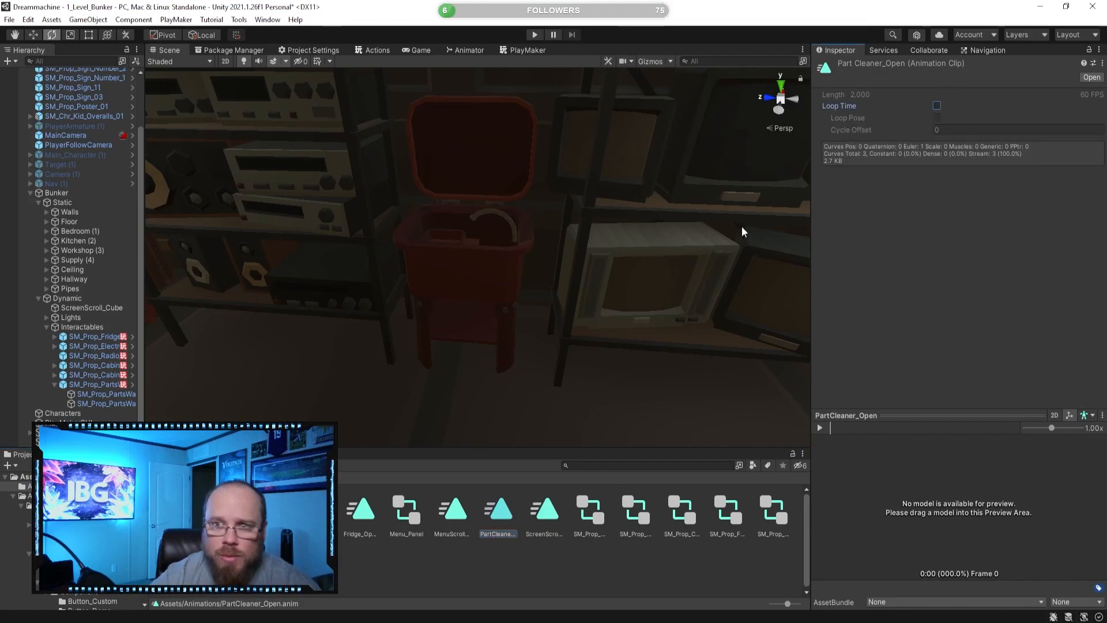
left_click(23, 476)
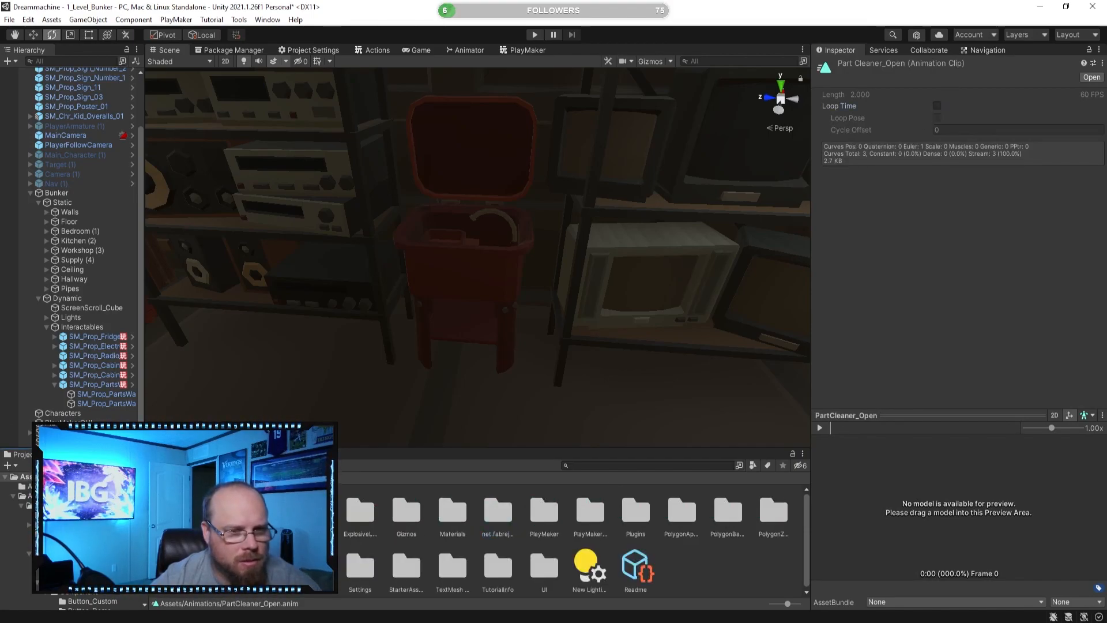
- Open the parts washer's animator controller and add a trigger parameter named Open
left_click(112, 384)
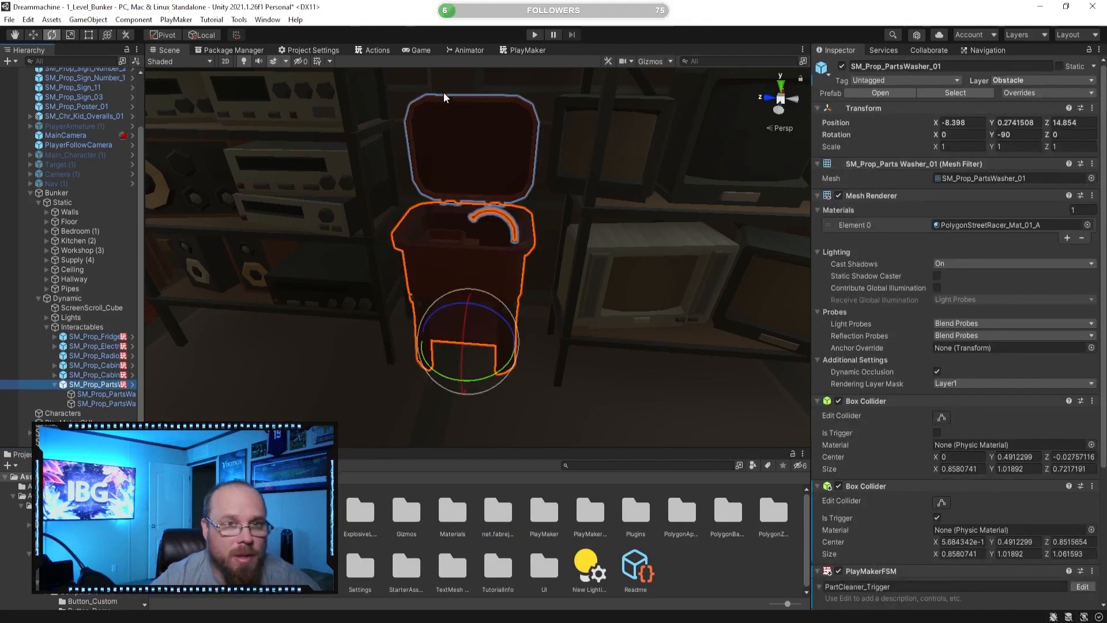
left_click(468, 50)
left_click_drag(504, 218, 535, 320)
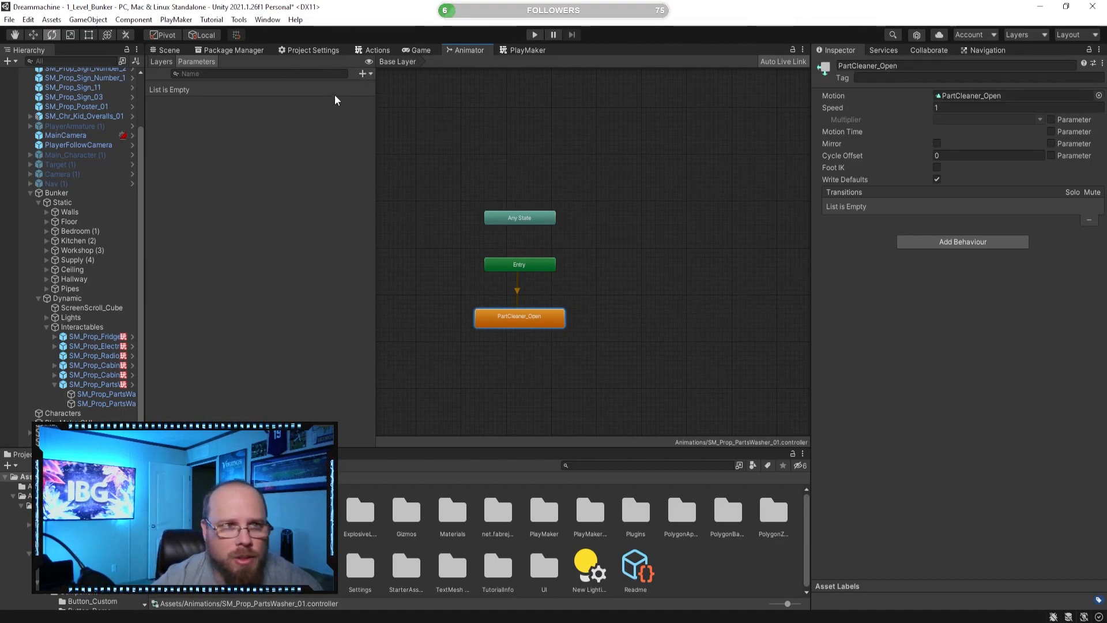
left_click(363, 73)
left_click(385, 127)
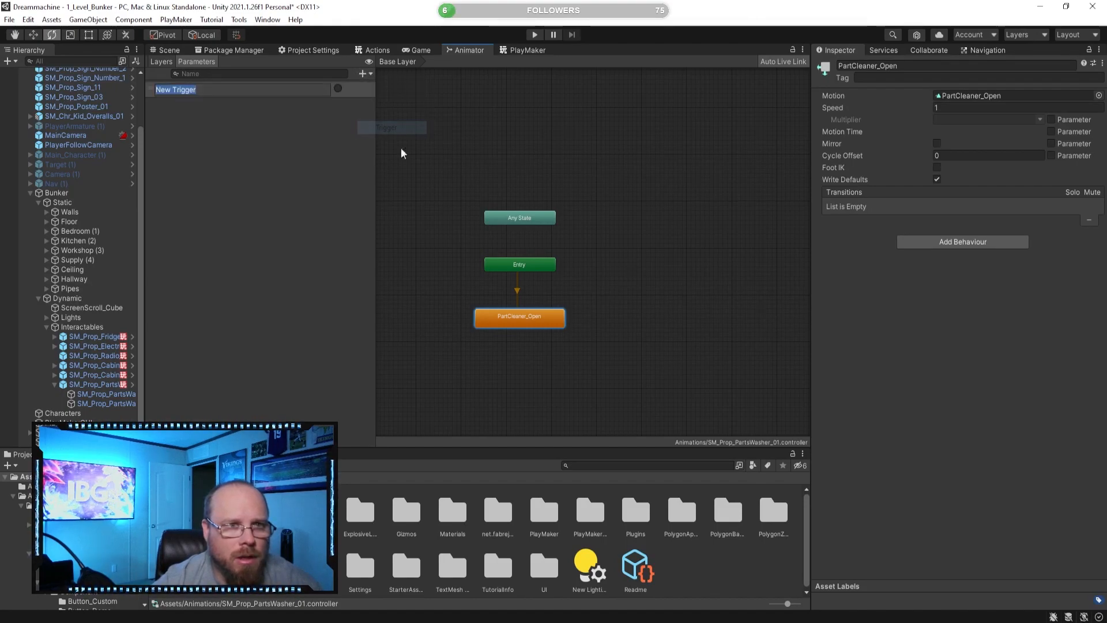
type("Open")
key("Return")
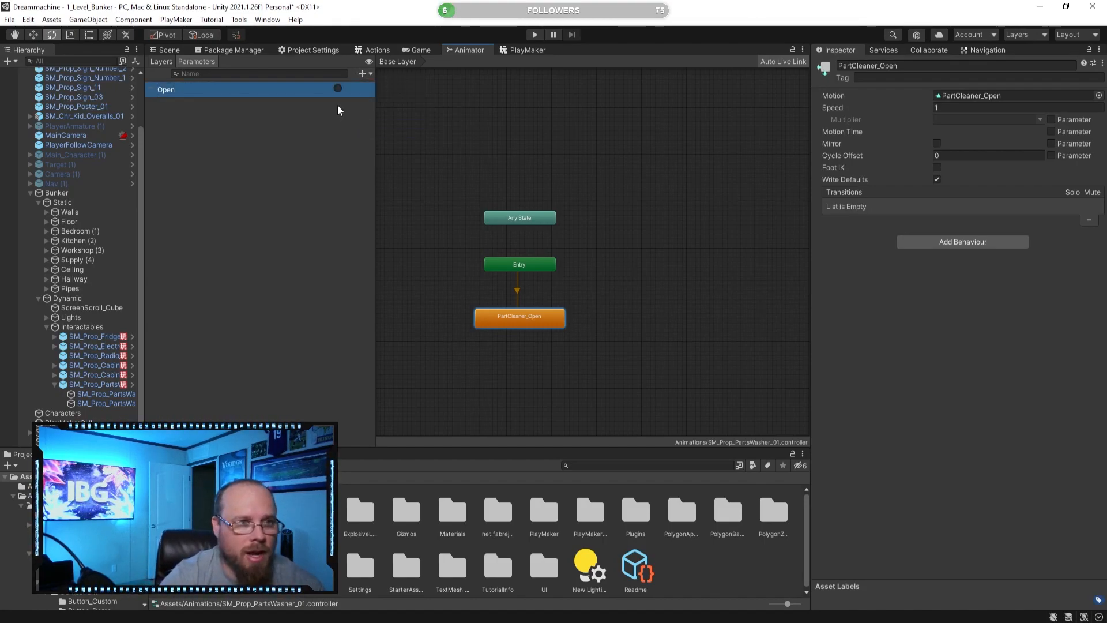
- Add a second trigger parameter named Close to the parts washer's animator controller
left_click(363, 73)
left_click(387, 126)
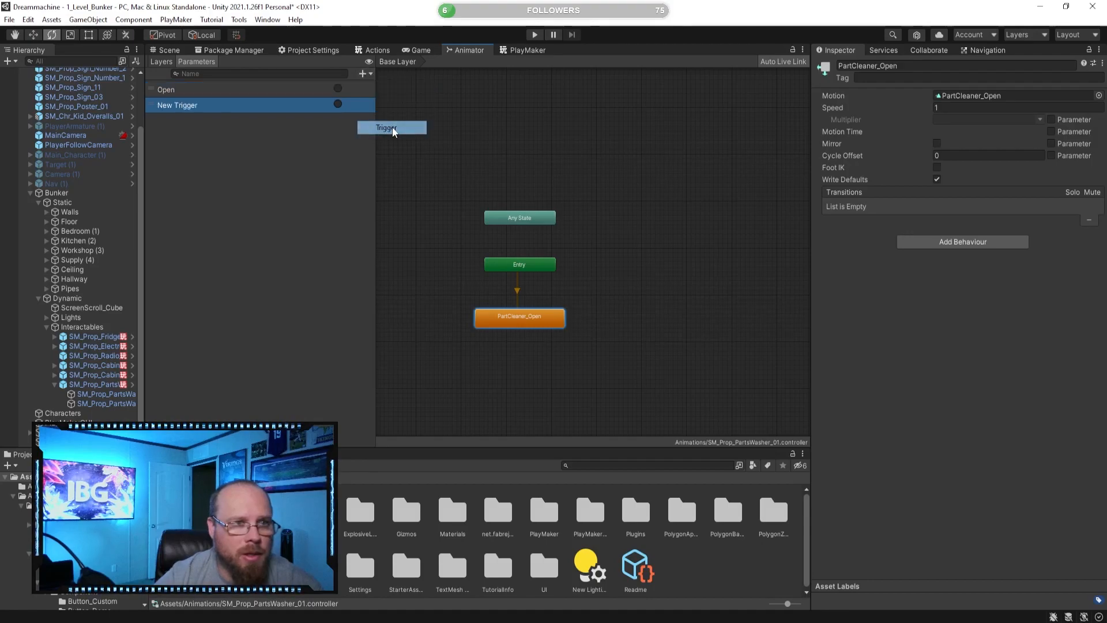
type("Close")
key("Return")
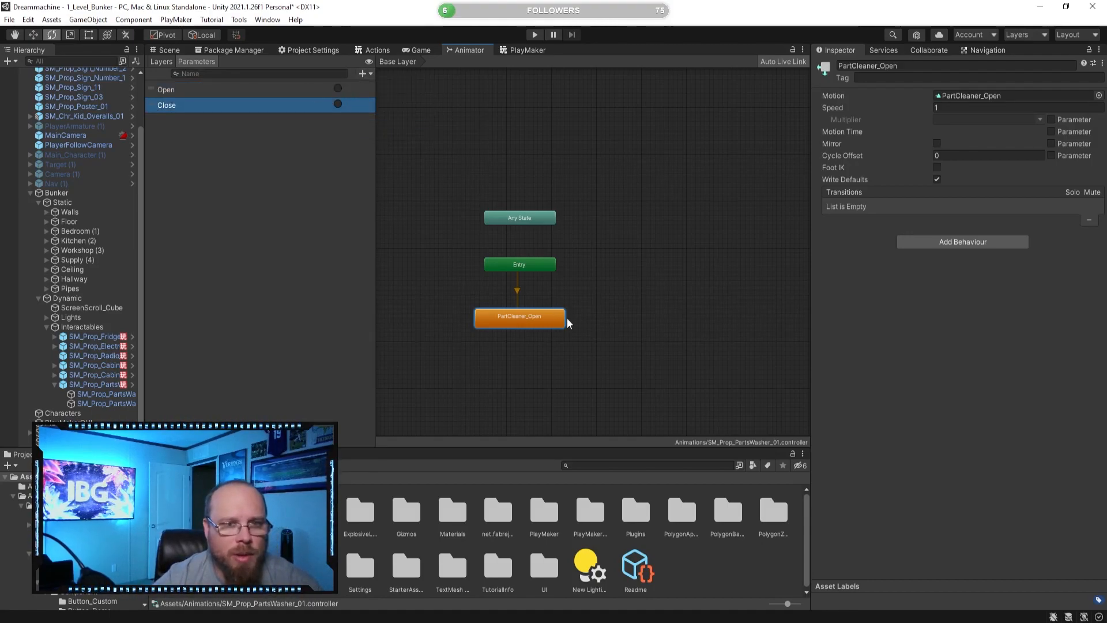
- Create an empty state named Idle, make it the layer default, and place it between Entry and PartCleaner_Open
left_click(556, 330)
right_click(597, 326)
mouse_move(617, 327)
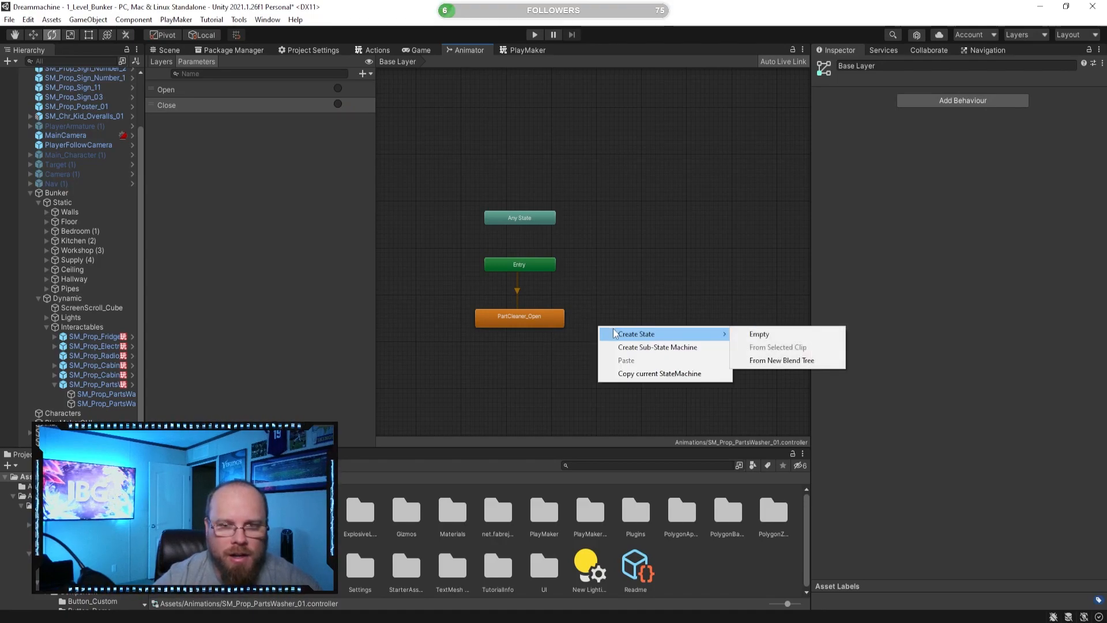
left_click(767, 332)
left_click(773, 336)
right_click(651, 333)
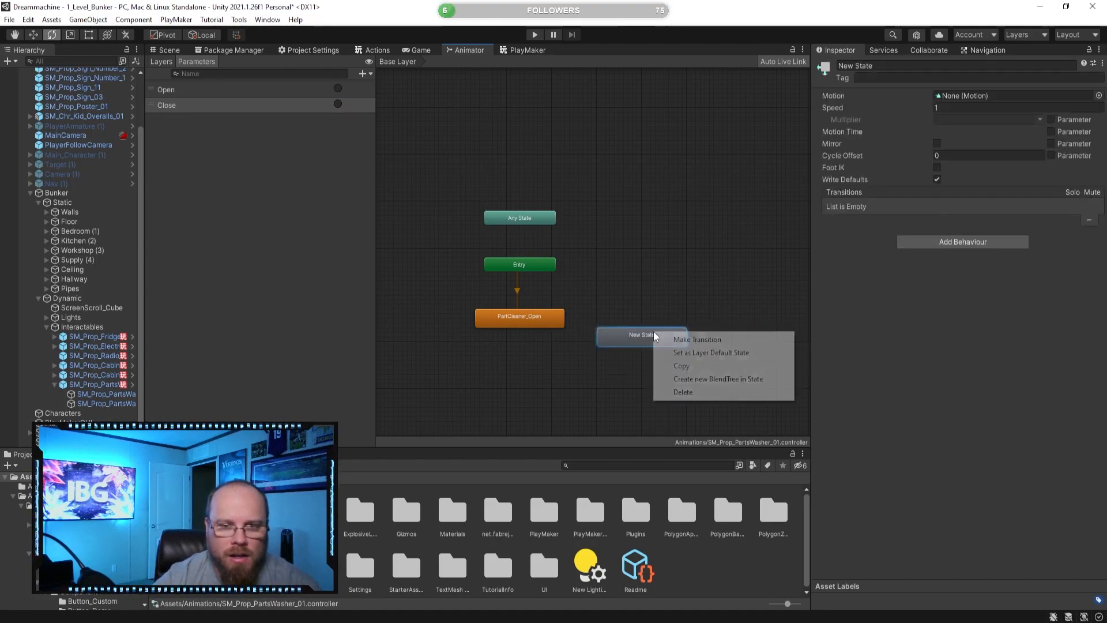
left_click(686, 353)
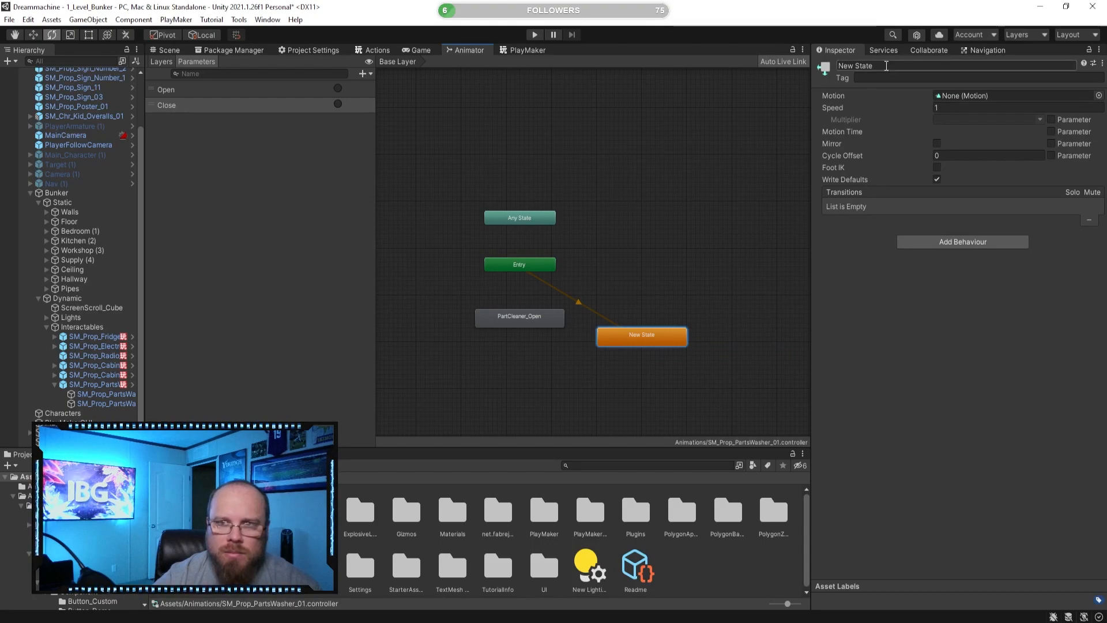
left_click_drag(515, 326, 493, 359)
left_click_drag(639, 337, 529, 303)
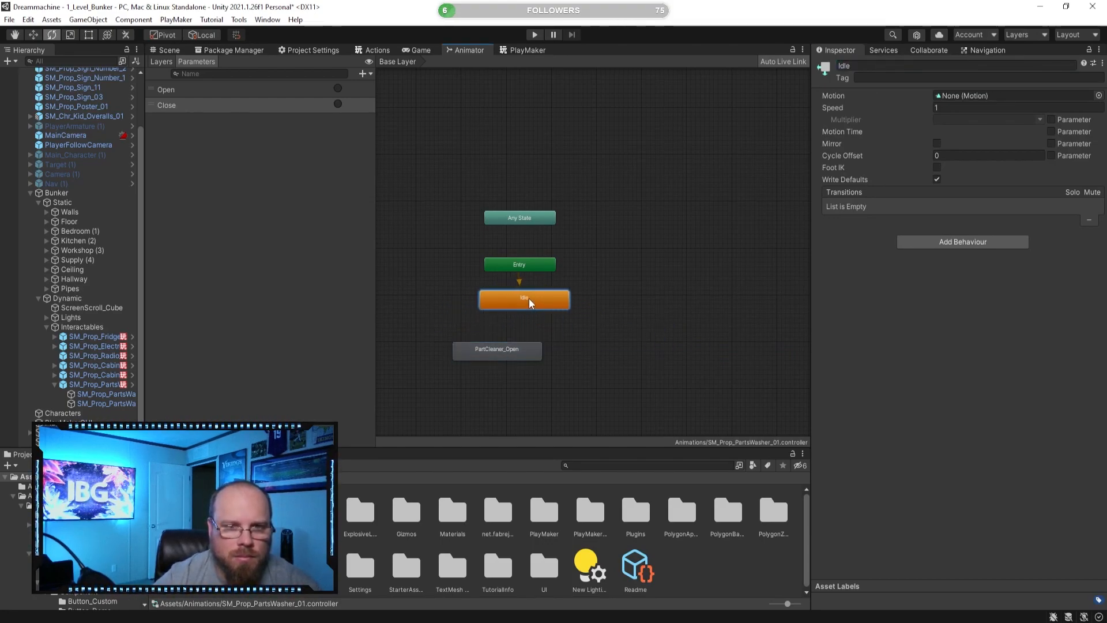
left_click_drag(507, 355, 521, 350)
- Create a transition from the Idle state to PartCleaner_Open
left_click(531, 303)
right_click(530, 302)
left_click(571, 311)
left_click(532, 347)
- Duplicate the PartCleaner_Open state and place the copy beside the original
left_click(625, 350)
left_click(555, 344)
key("ctrl+c")
key("ctrl+v")
left_click_drag(489, 212, 608, 340)
- Create transitions from PartCleaner_Open to its copy and from the copy back to Idle
right_click(536, 347)
left_click(570, 356)
left_click(608, 340)
right_click(608, 338)
left_click(620, 344)
left_click(549, 303)
- Disable Has Exit Time on the transition from PartCleaner_Open to PartCleaner_Open 0 and add a trigger condition to it
left_click(570, 346)
left_click(929, 180)
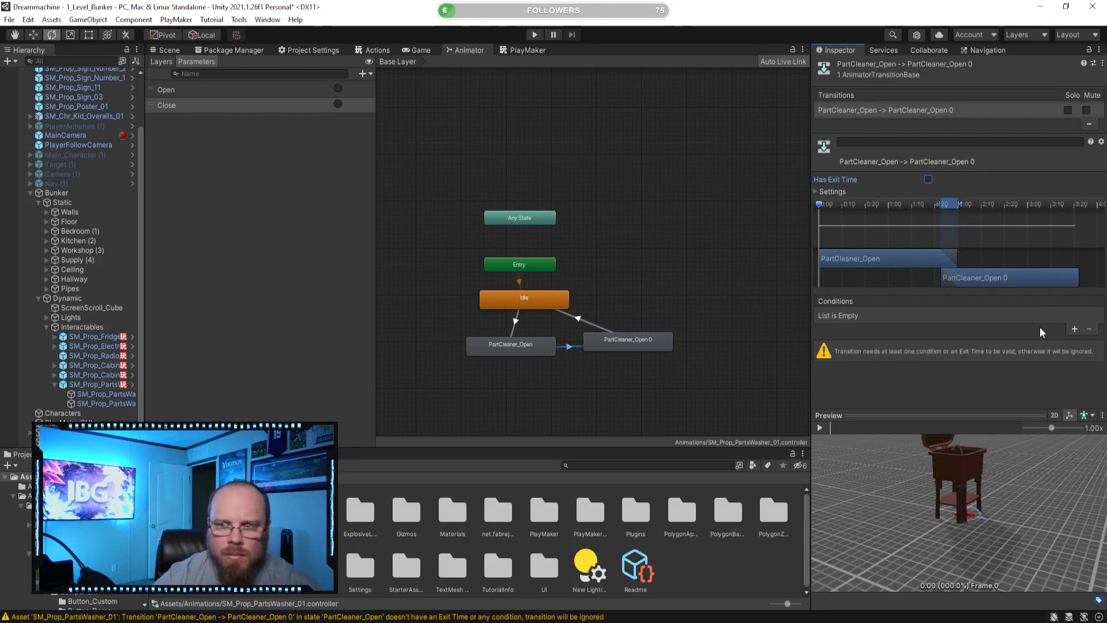
left_click(1074, 329)
left_click(839, 316)
left_click(848, 367)
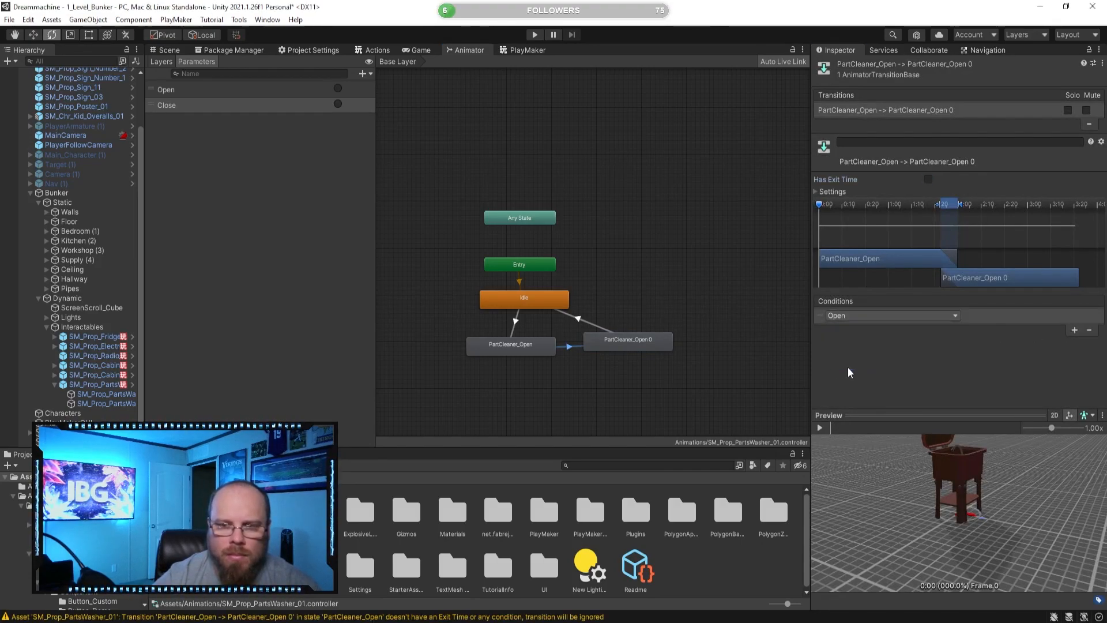
- Disable Has Exit Time on the Idle to PartCleaner_Open transition and add the Open trigger as its condition
left_click(517, 317)
left_click(927, 180)
left_click(1075, 262)
left_click(831, 249)
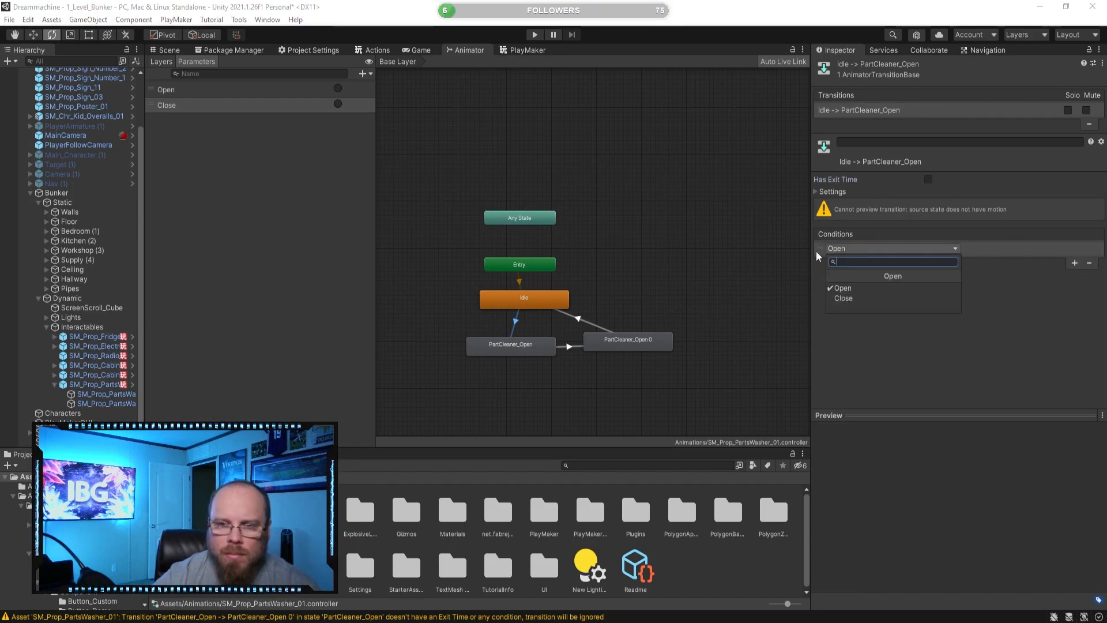
- Set the PartCleaner_Open 0 state's speed to -1 and return to the scene view
left_click(585, 315)
left_click(627, 346)
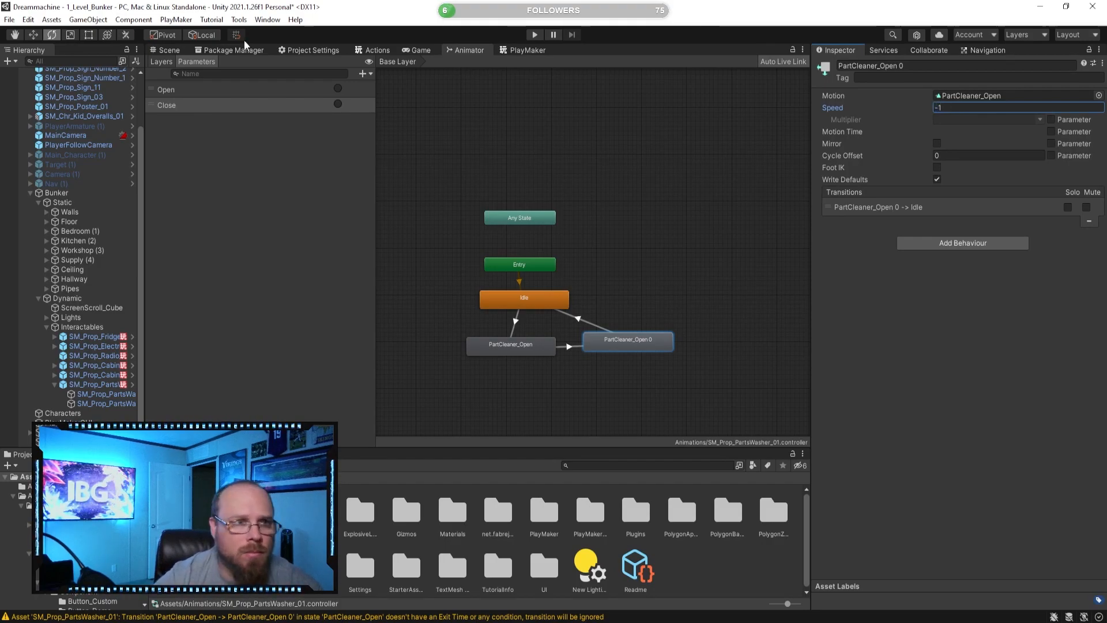
left_click(153, 52)
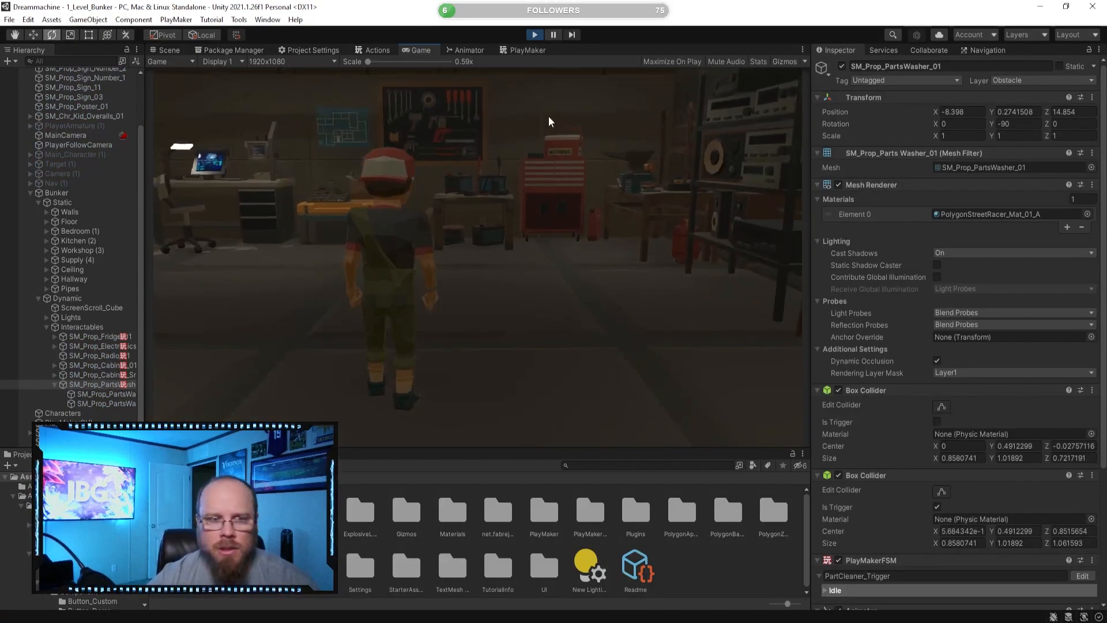
- Test the parts washer in play mode by walking the character to it and toggling its lid repeatedly, and stop the game
key("w")
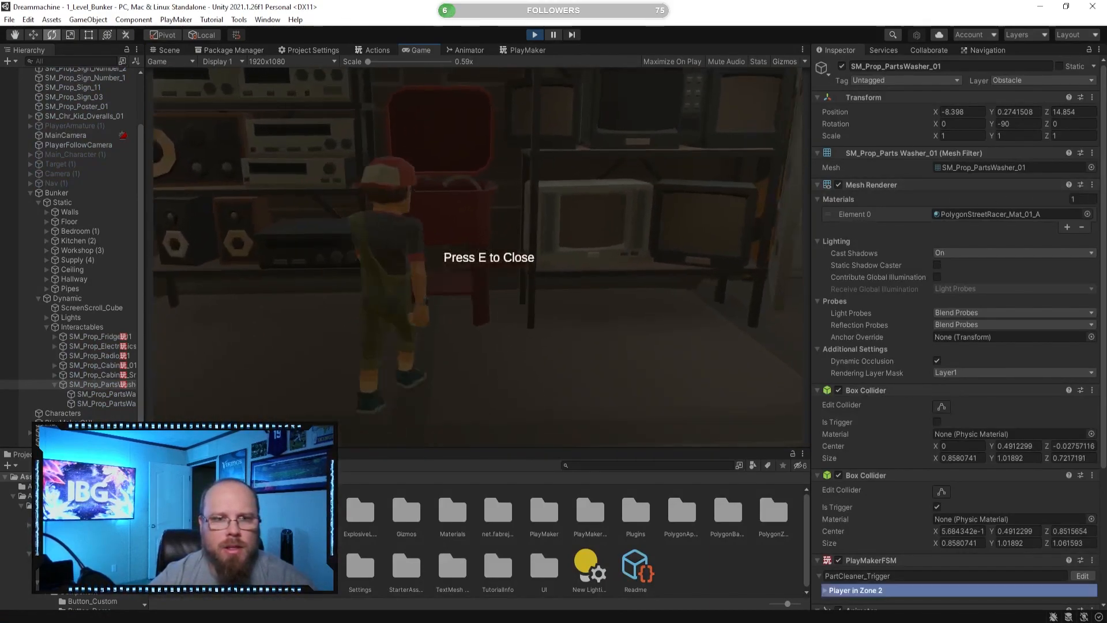
key("e")
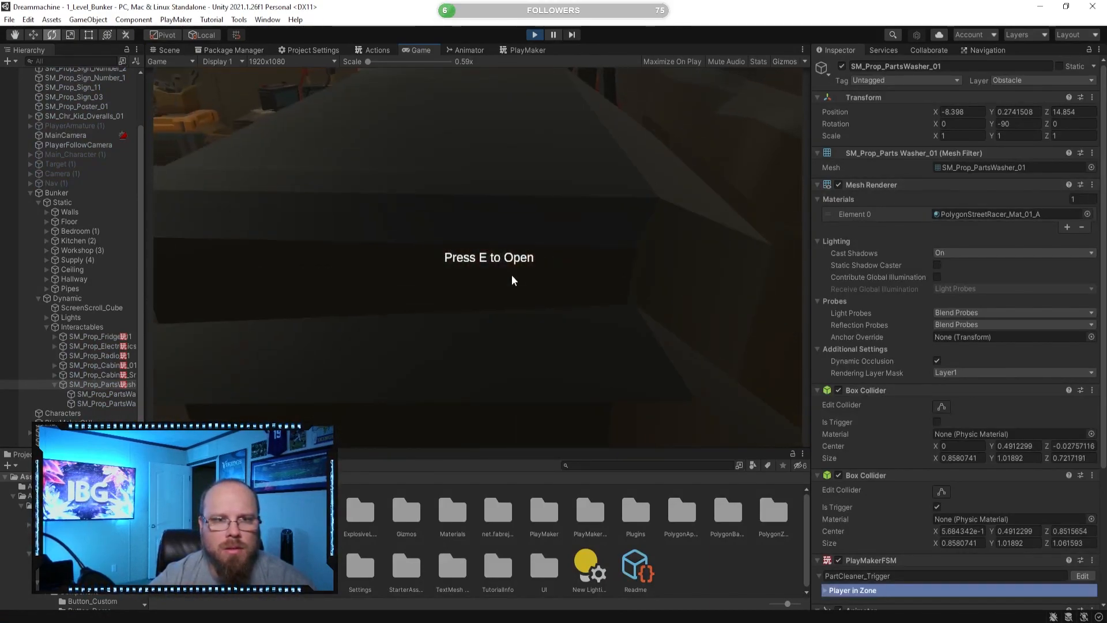
key("e")
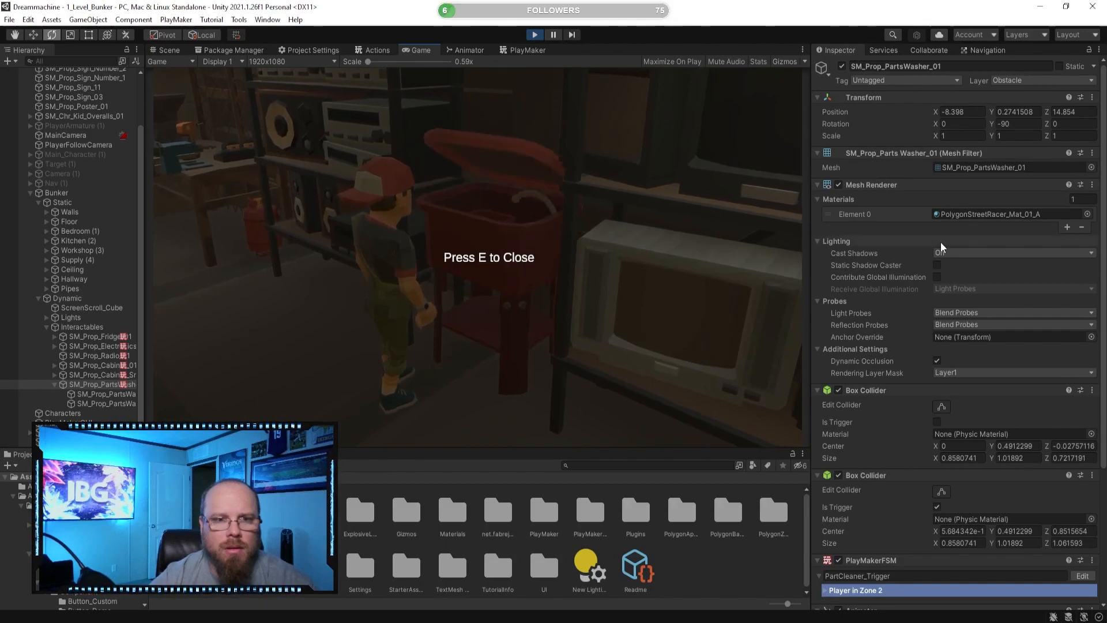
key("e")
key("e")
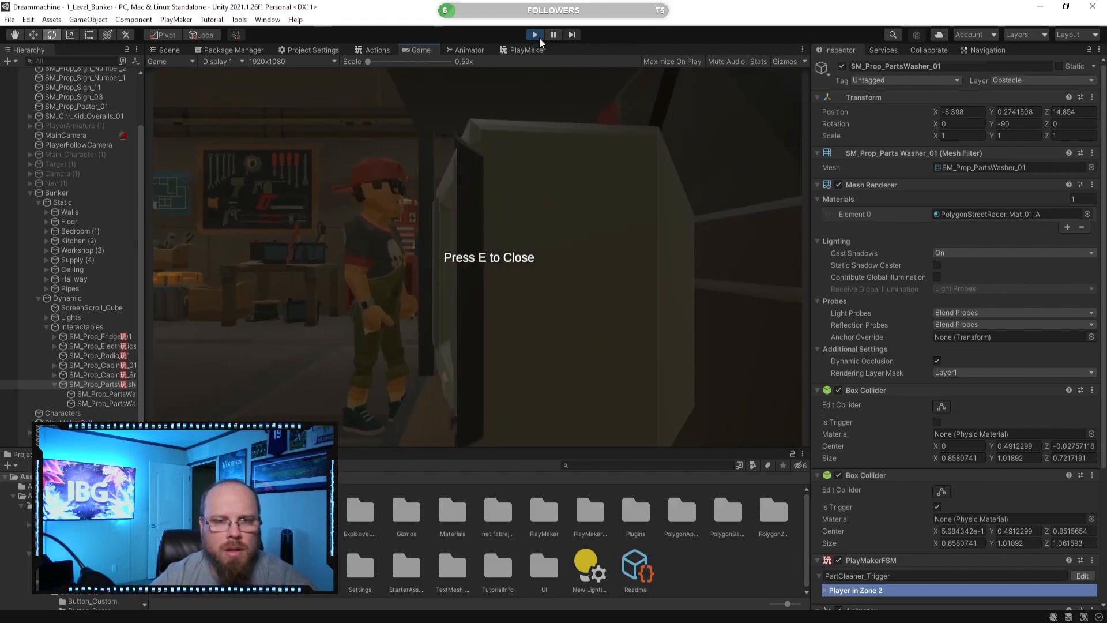
left_click(537, 35)
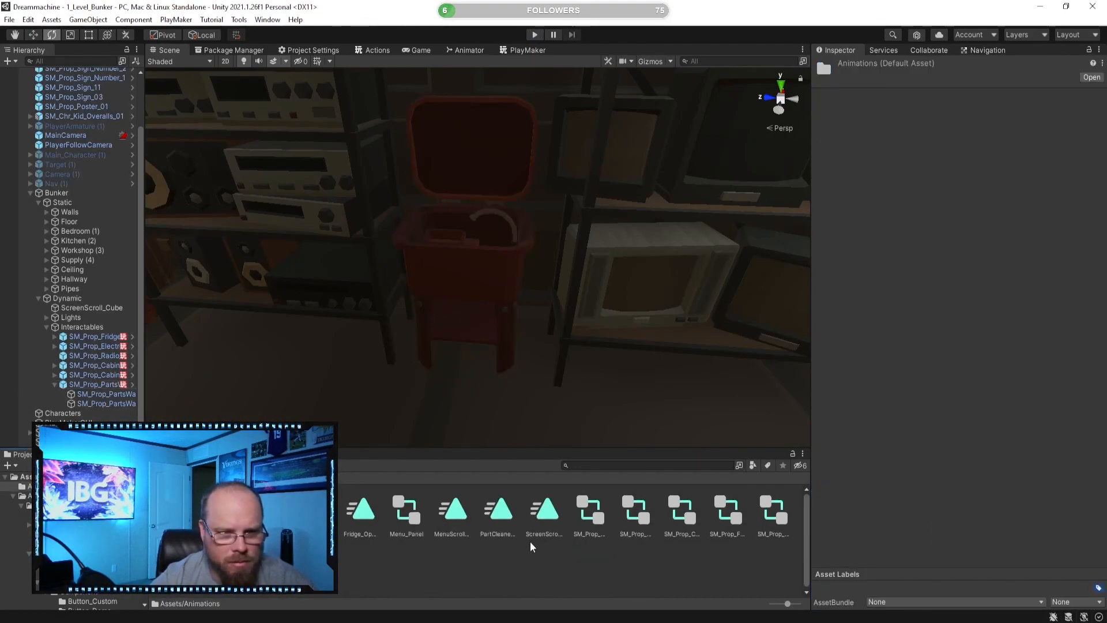
- Check the loop setting of the PartCleaner_Open animation clip
left_click(508, 521)
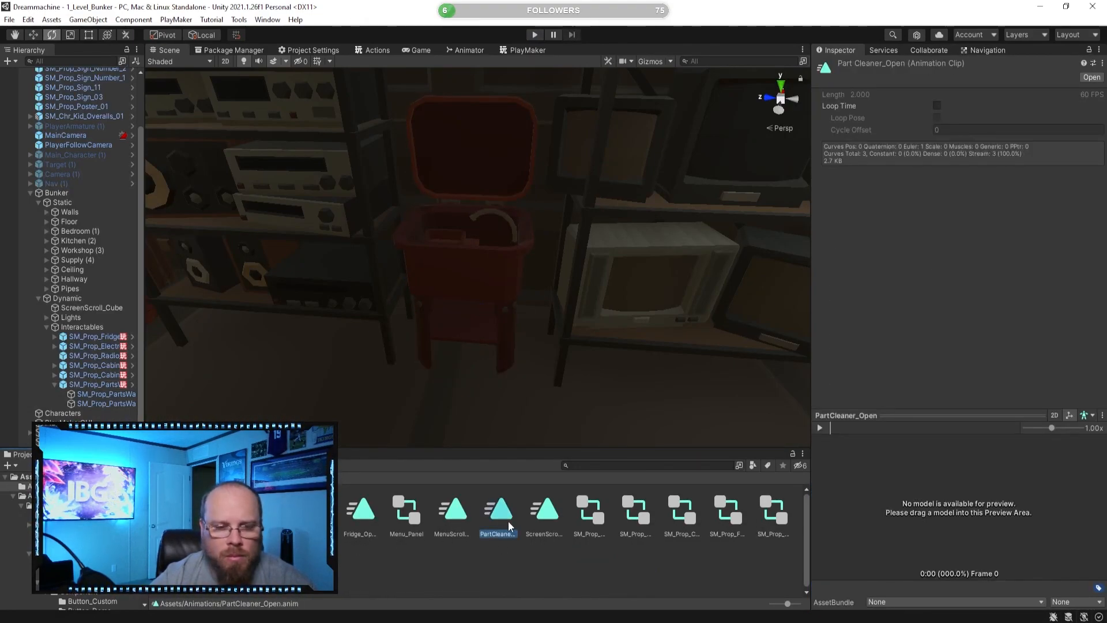
right_click_drag(331, 309, 341, 309)
key("s")
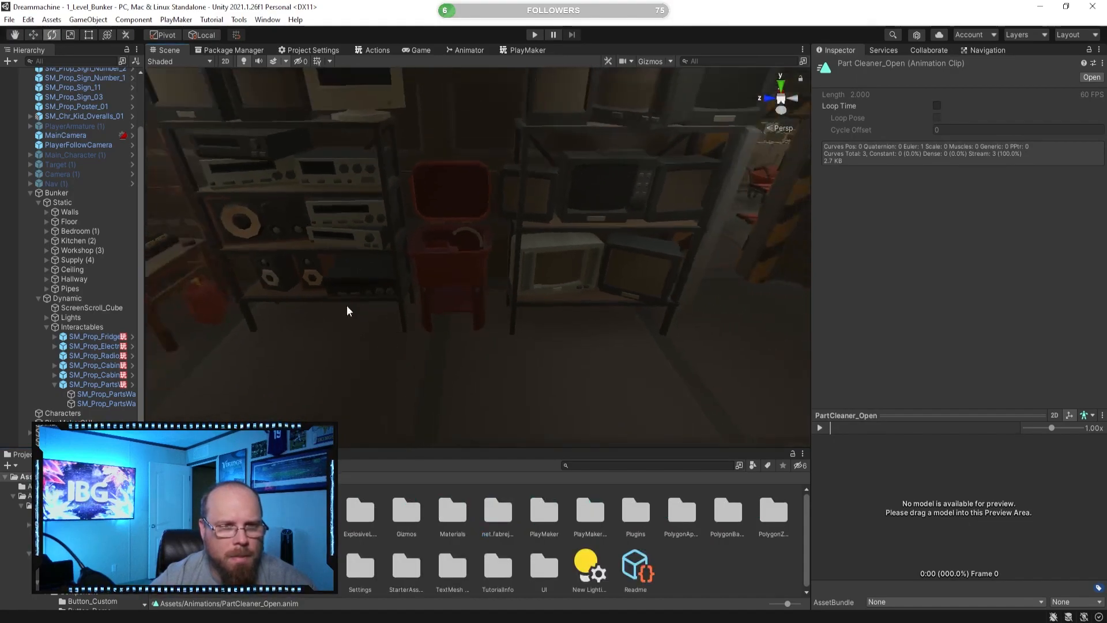
- Examine the IsOpen, Player in Zone, Open and Close states of the parts washer's PartCleaner_Trigger FSM for wrong actions or trigger names
left_click(126, 386)
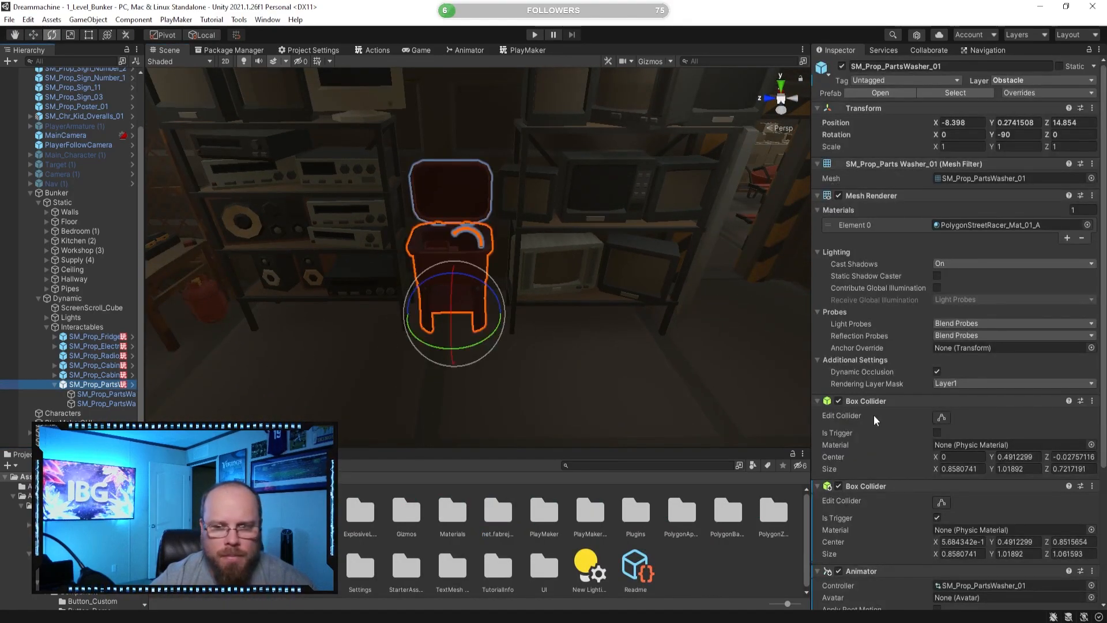
scroll(949, 480, "down", 3)
left_click(1082, 519)
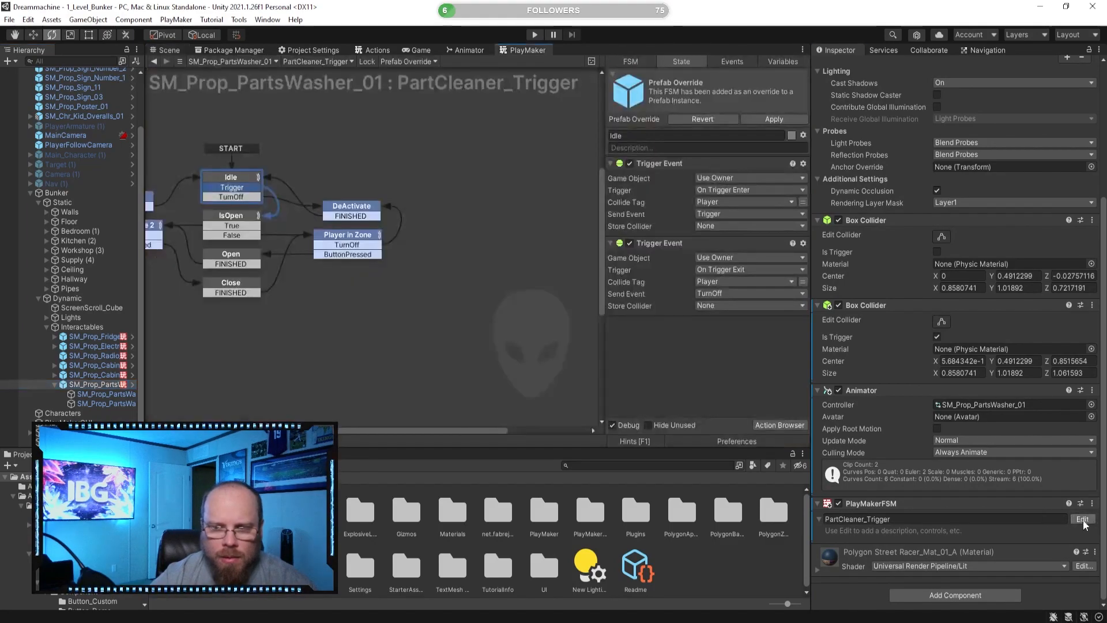
left_click(783, 61)
left_click(383, 241)
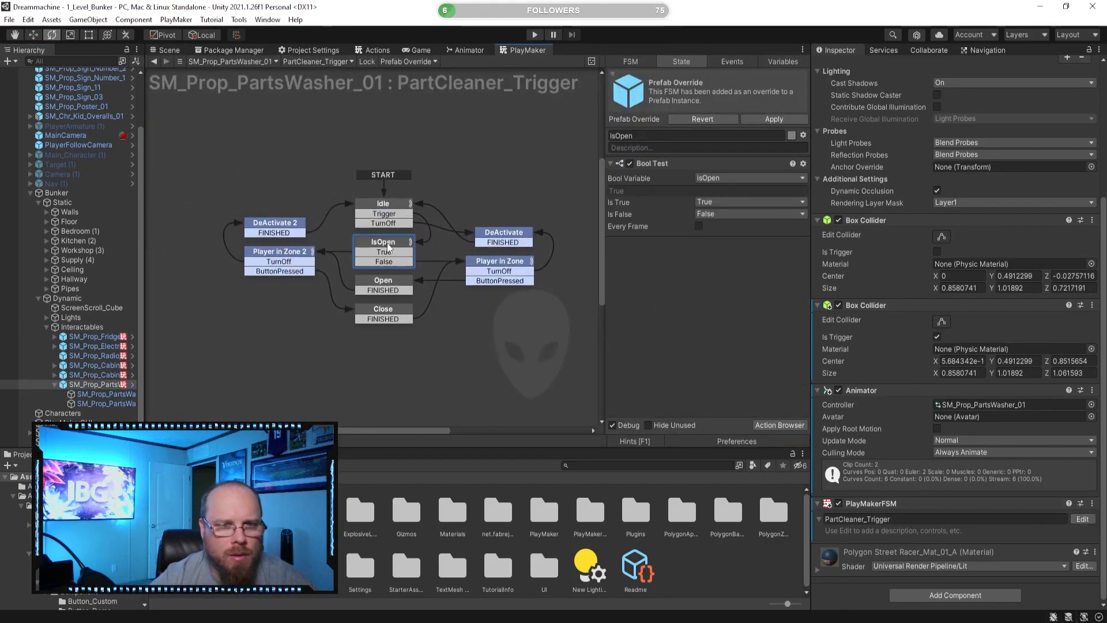
left_click(279, 251)
scroll(678, 285, "down", 3)
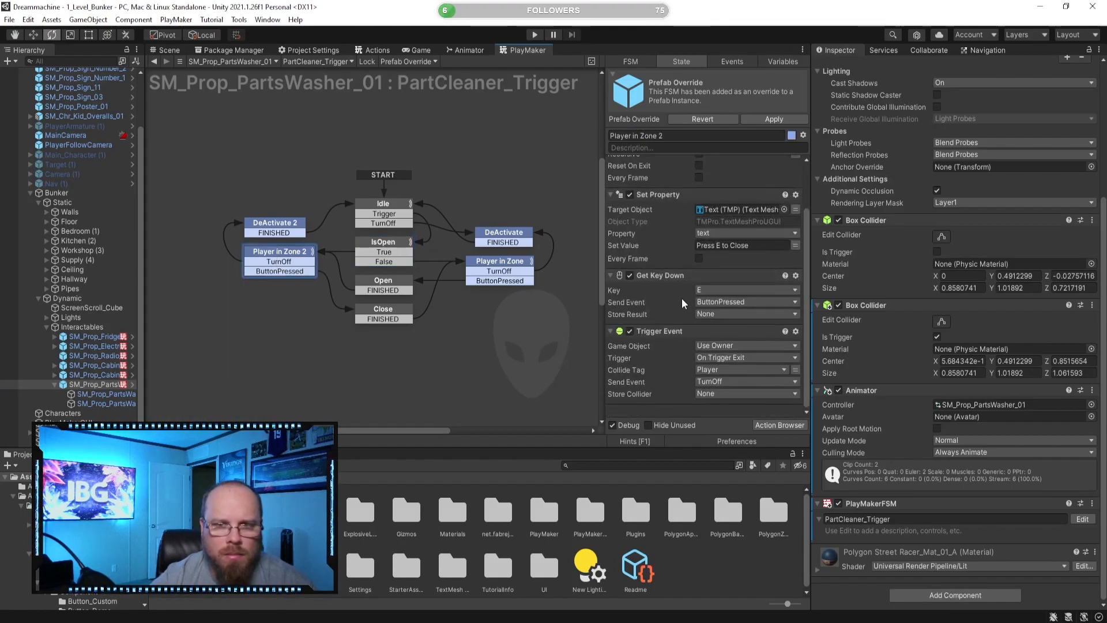
left_click(371, 285)
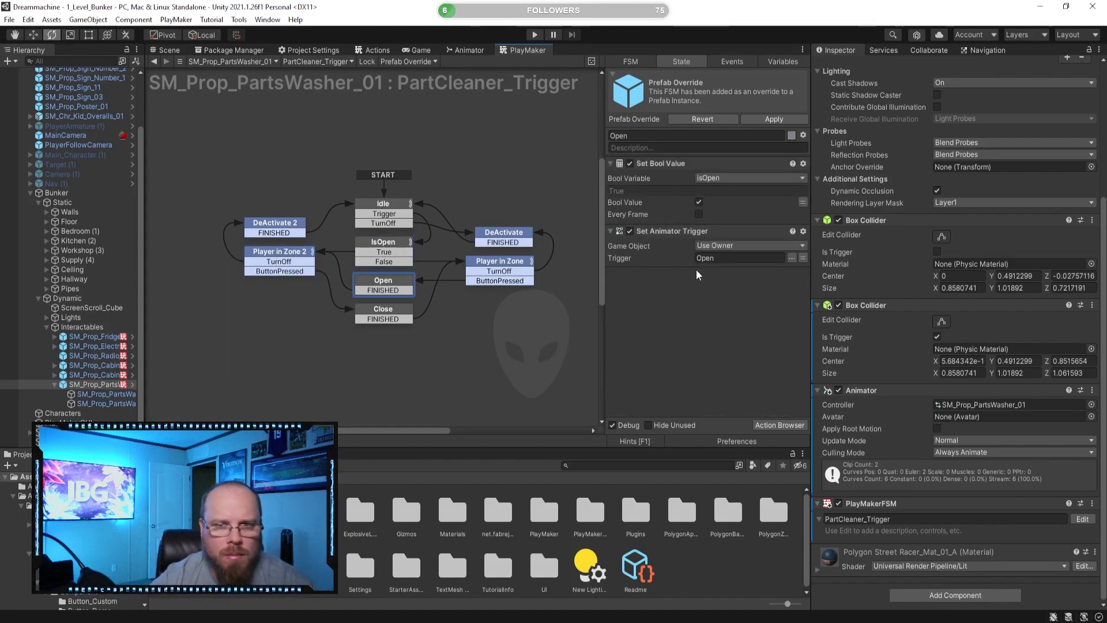
left_click(381, 314)
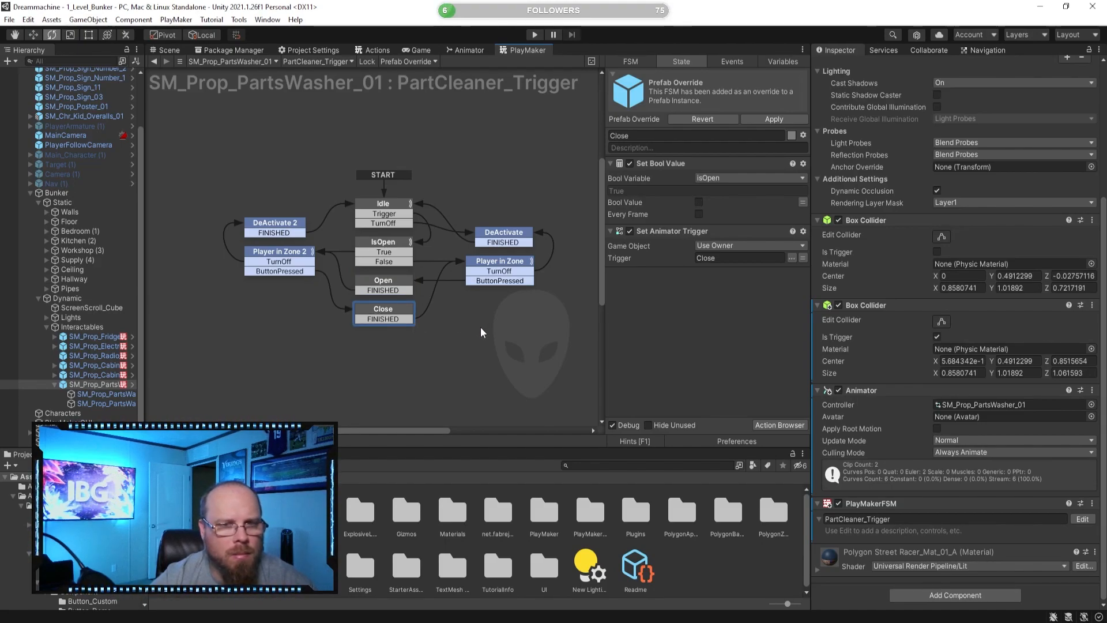
left_click(489, 271)
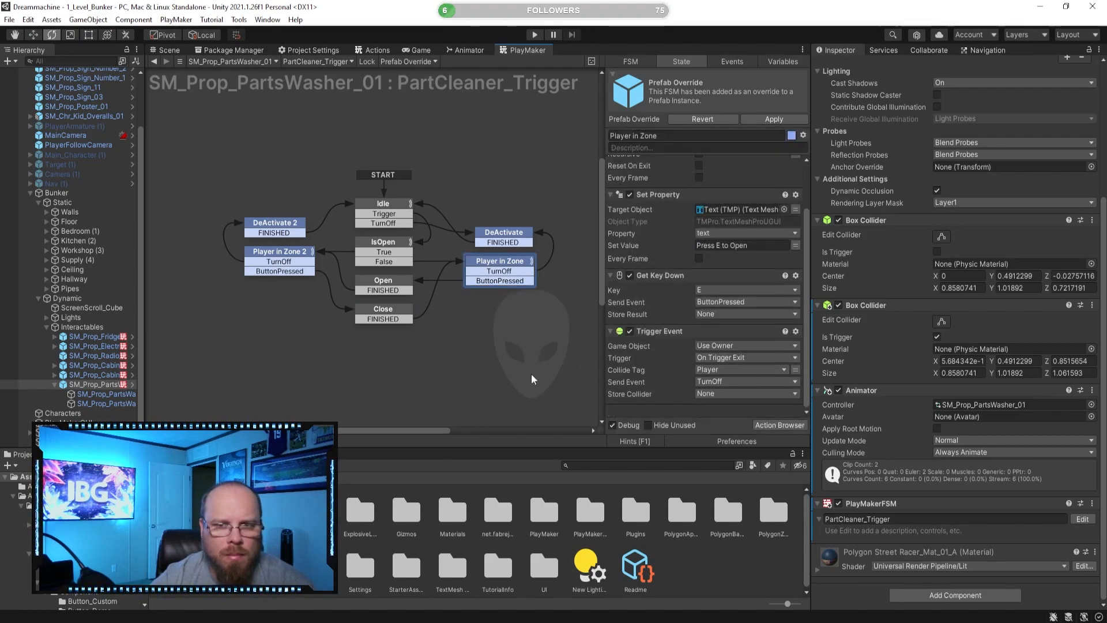
- Examine the parts washer's Animator states and transitions for their speeds, exit times and trigger conditions
left_click(465, 50)
left_click(519, 316)
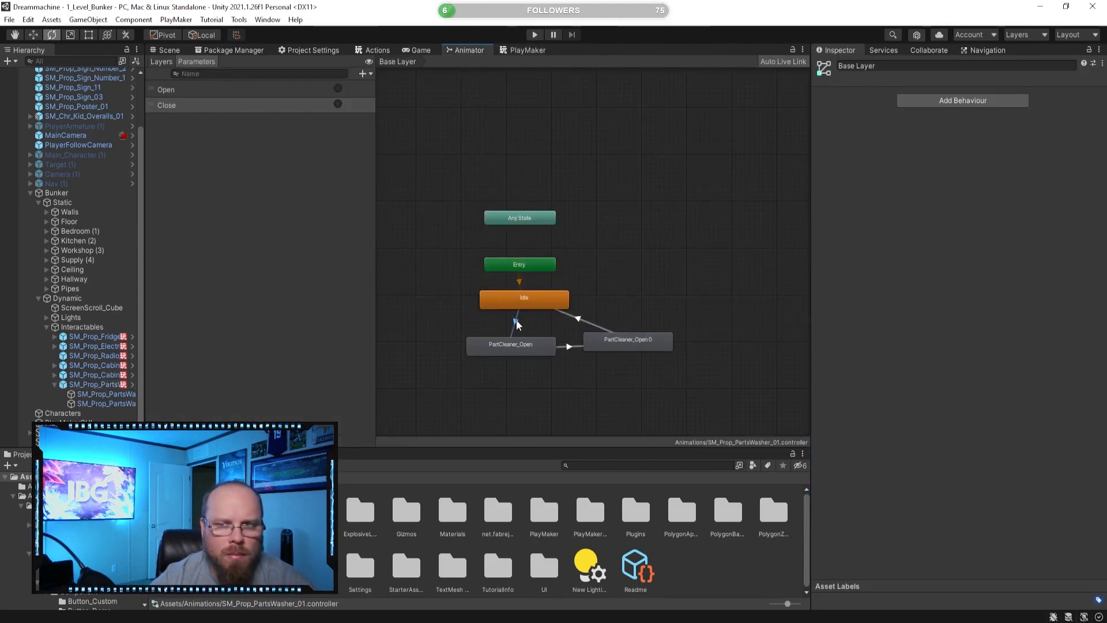
left_click(516, 322)
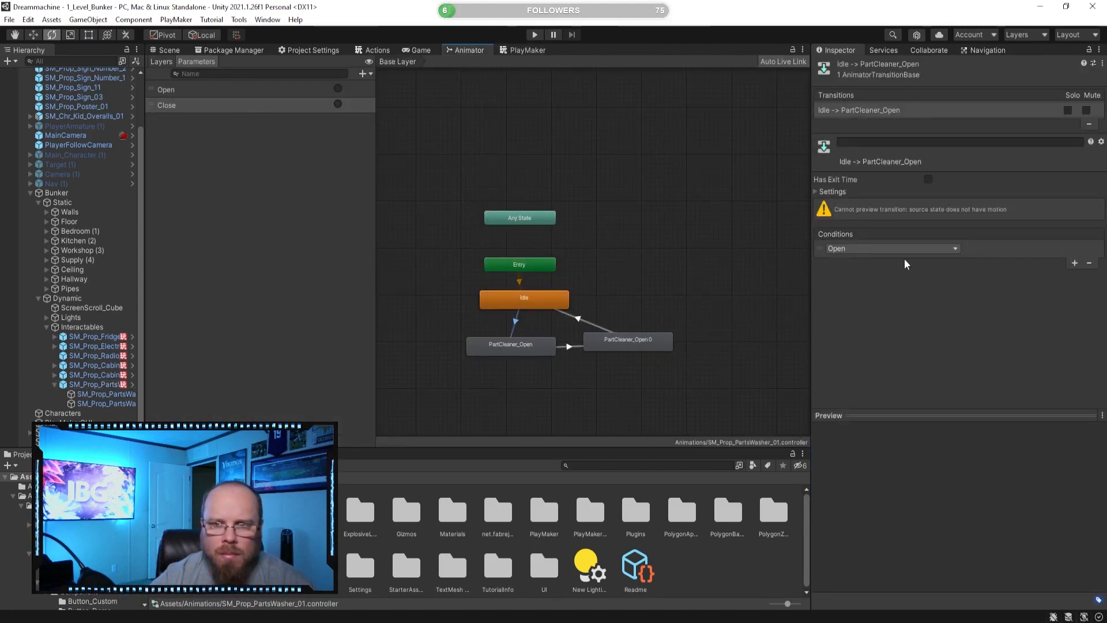
left_click(529, 348)
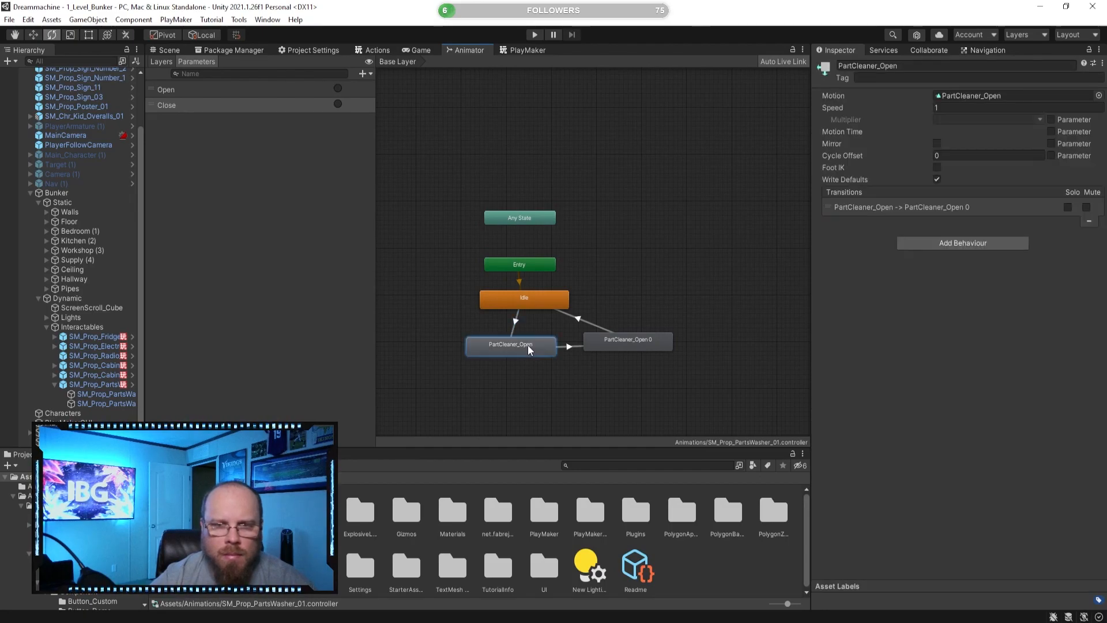
left_click(569, 347)
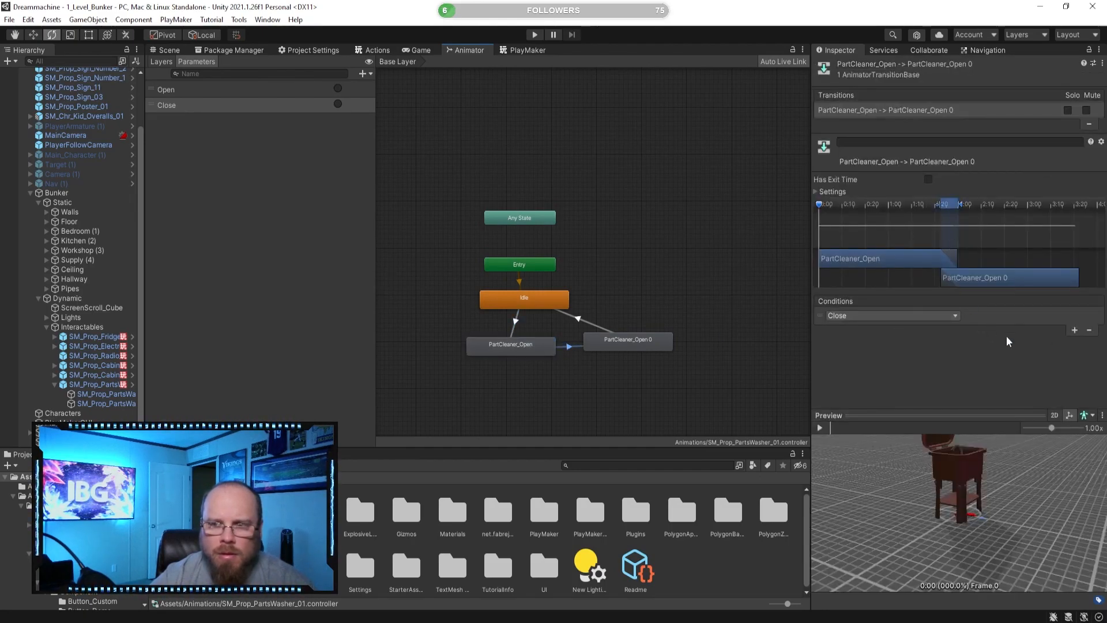
left_click(613, 342)
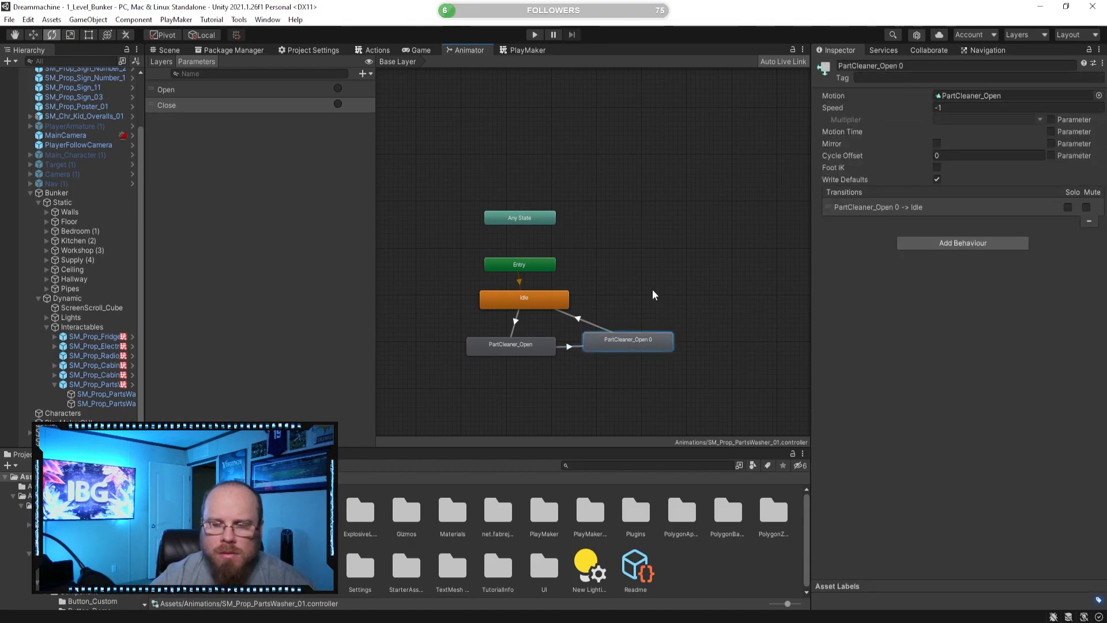
left_click(589, 325)
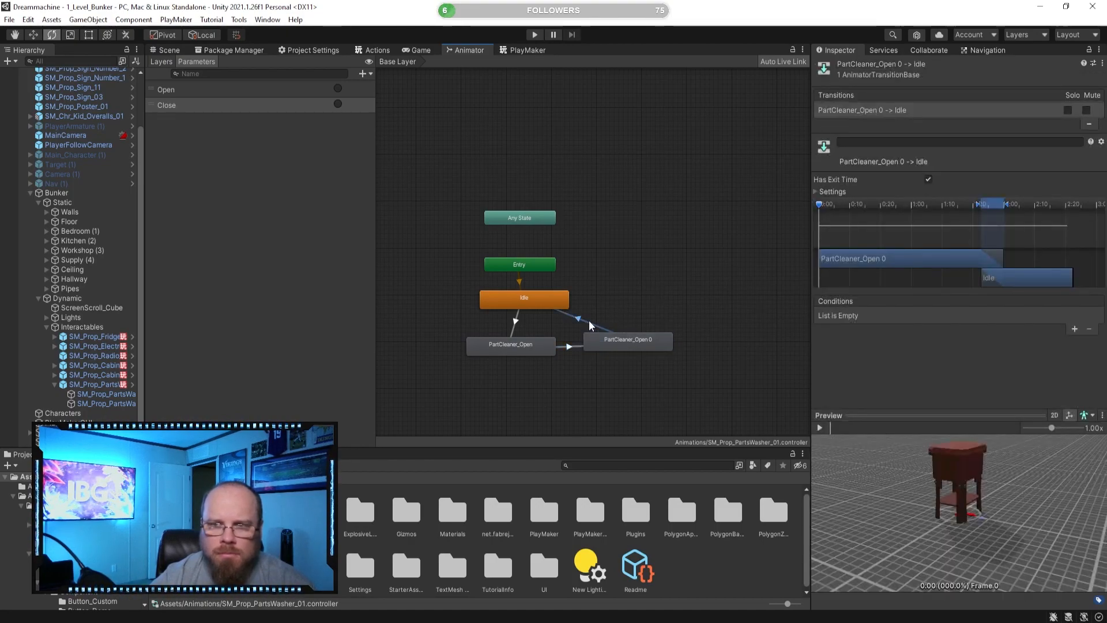
left_click(640, 294)
- Run the scene again, walk the character to the parts washer and toggle its lid
left_click(534, 34)
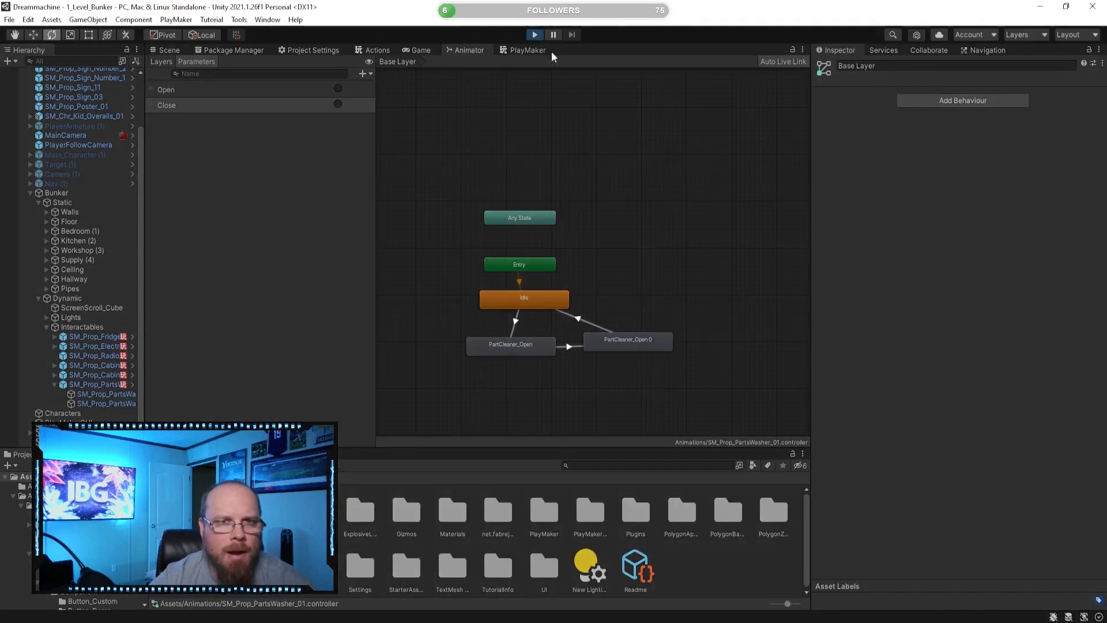
key("d")
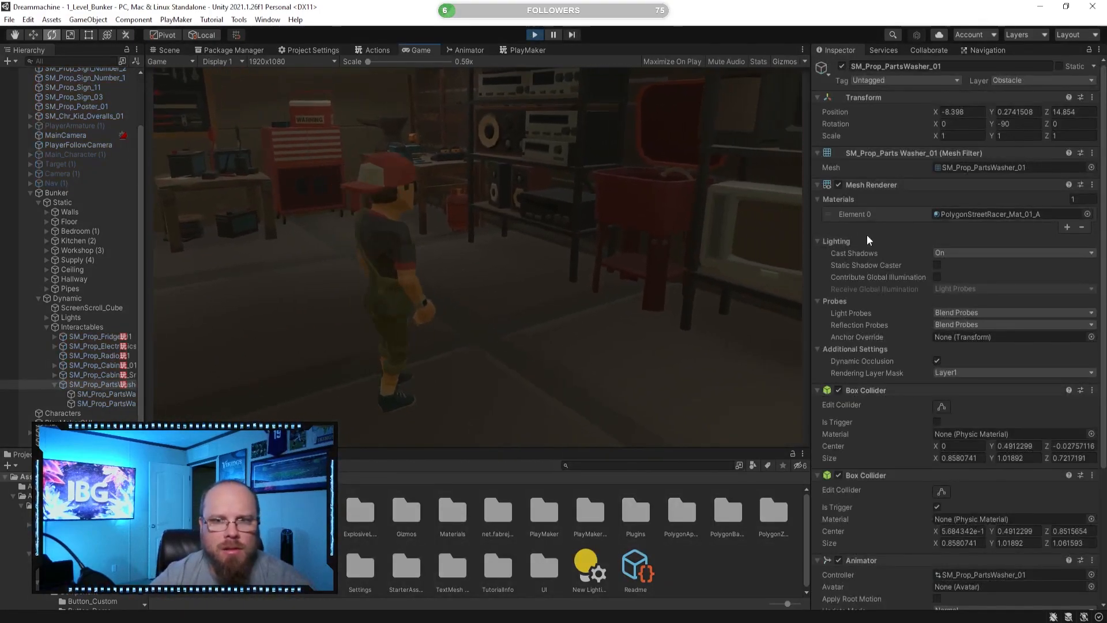
key("e")
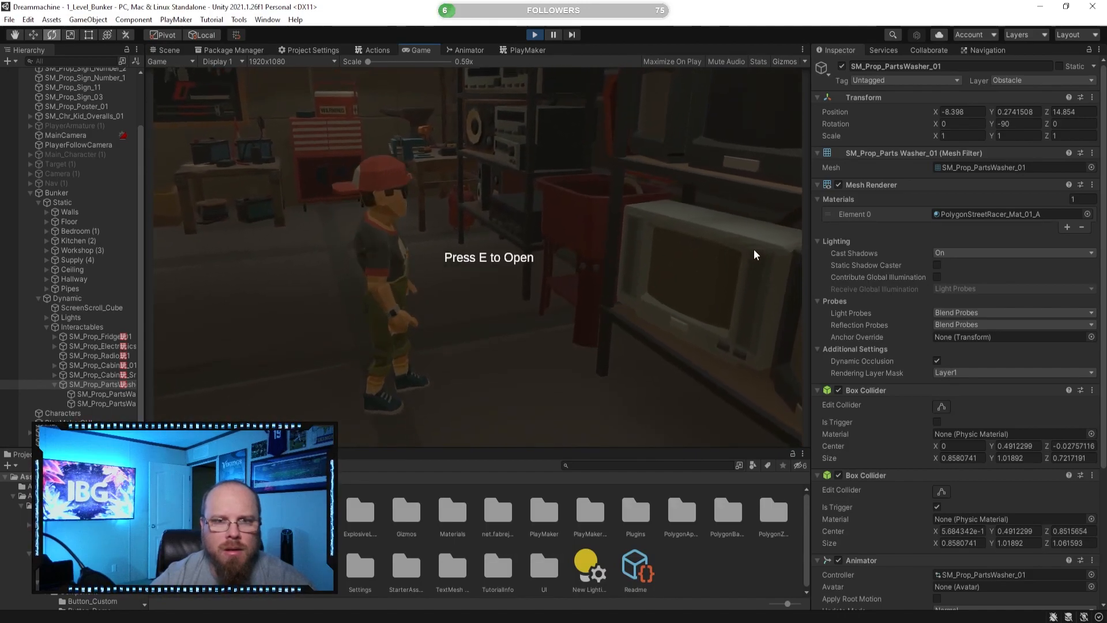
key("e")
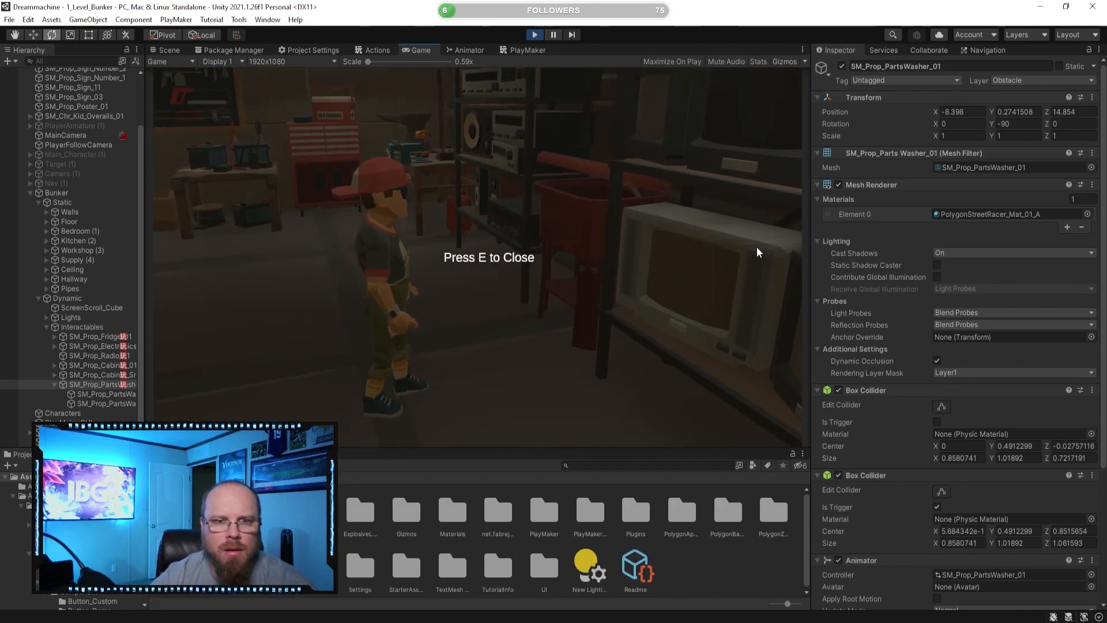
- Dock the PlayMaker editor beside the Game view and toggle the lid while watching the FSM's active state
left_click(527, 50)
left_click_drag(545, 69, 738, 205)
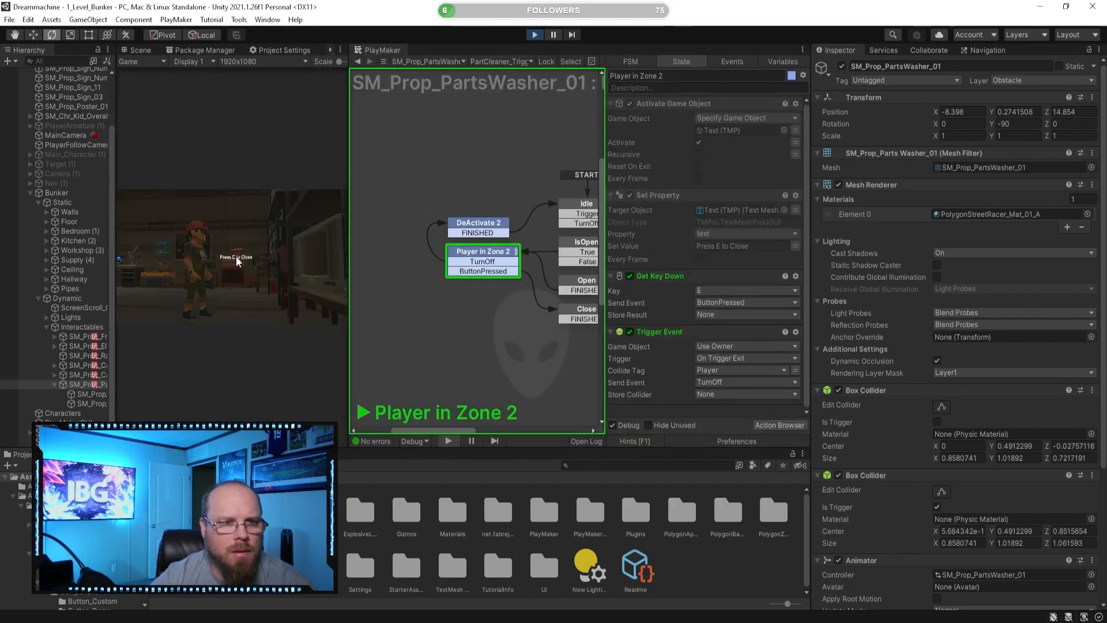
key("e")
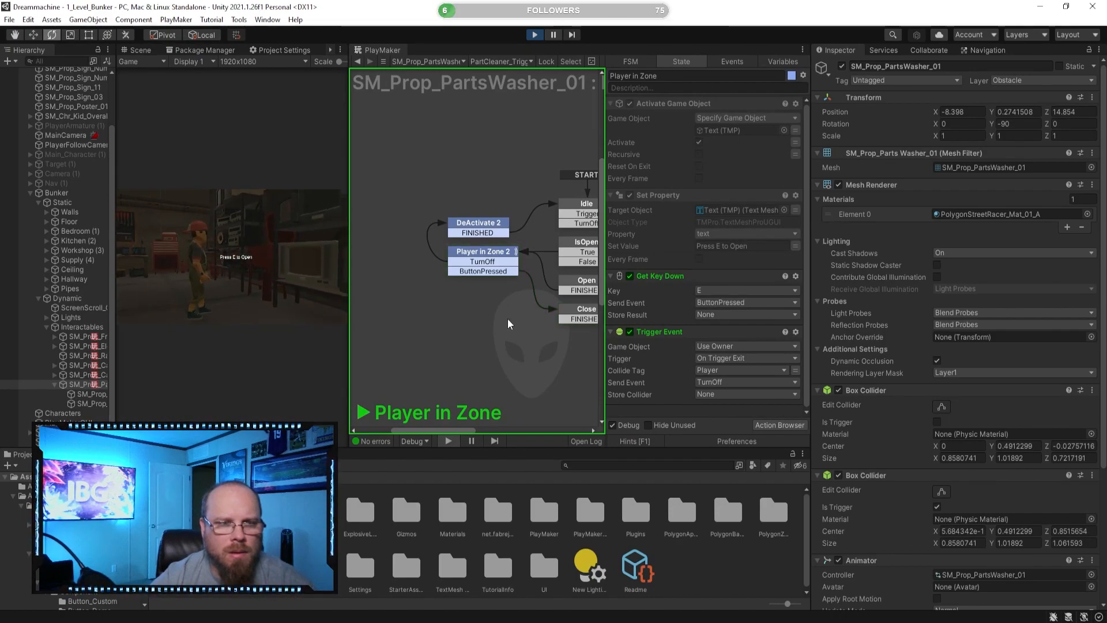
key("e")
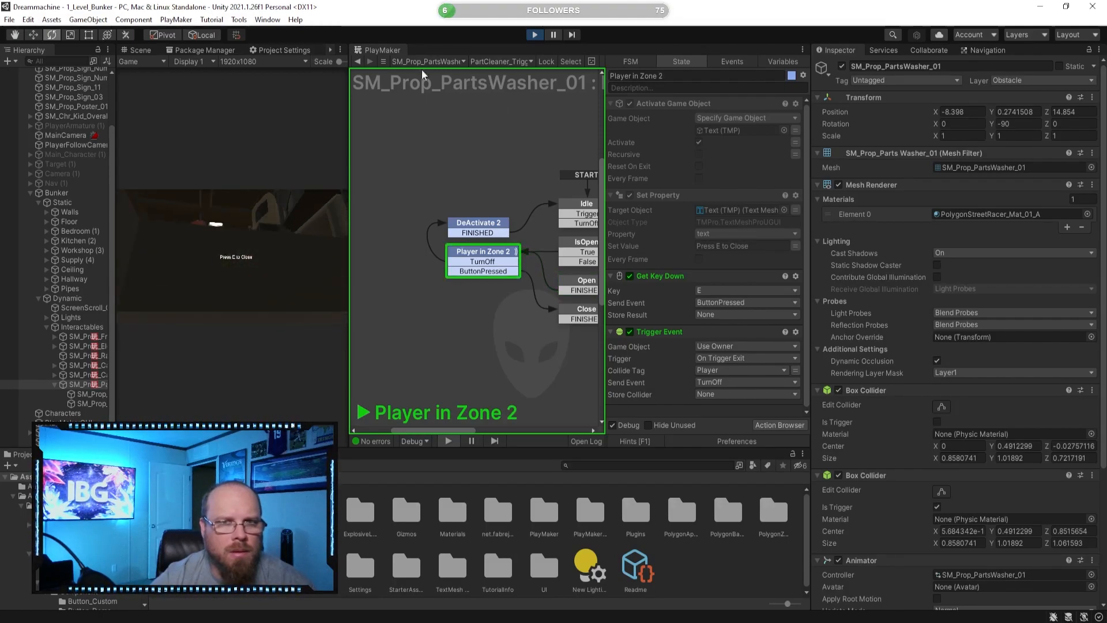
- Show the Animator graph beside the running FSM to check its active state, and stop play mode
left_click(341, 50)
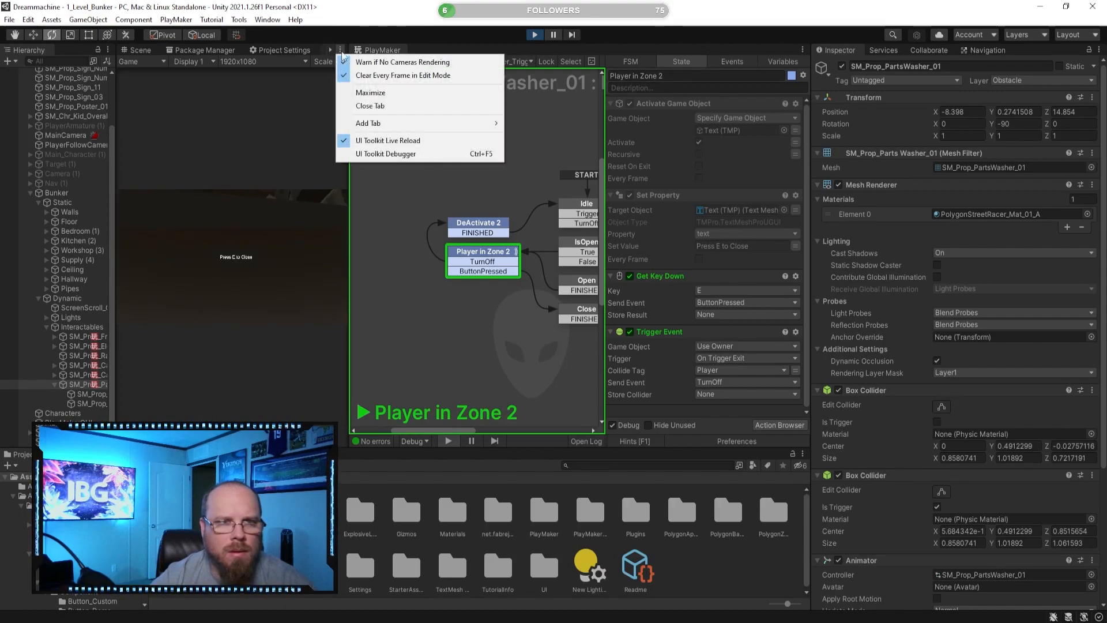
left_click(331, 50)
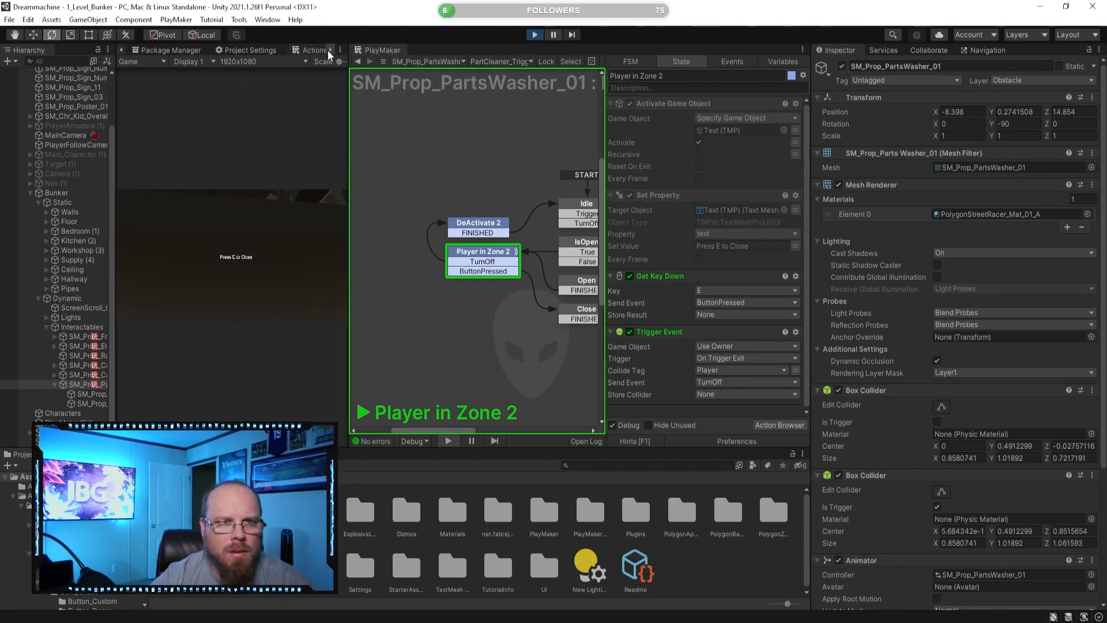
left_click(330, 51)
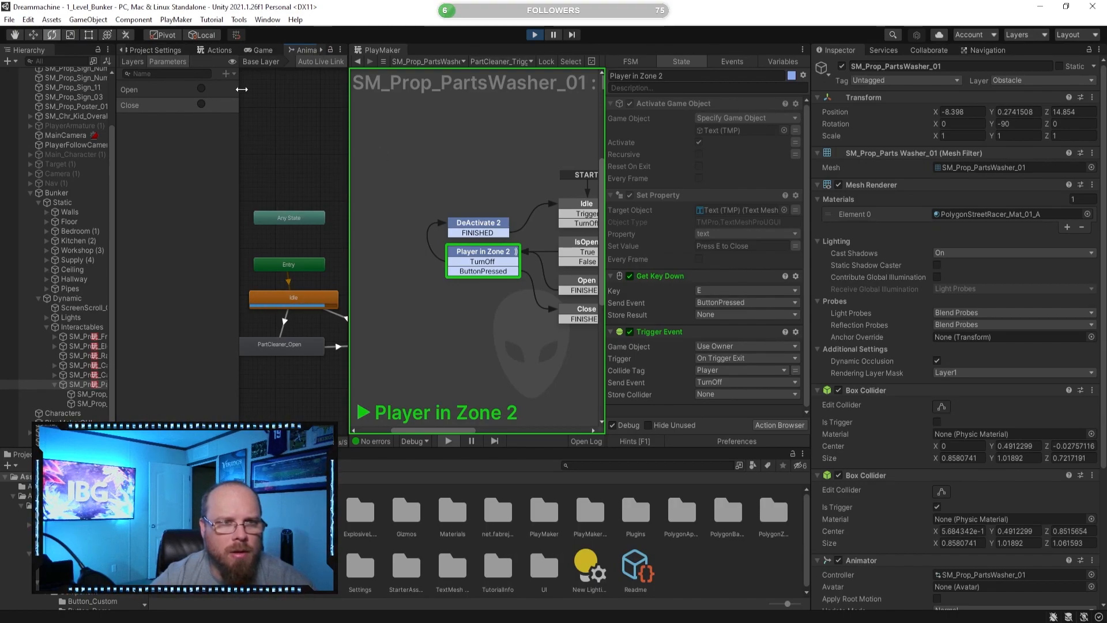
left_click(537, 36)
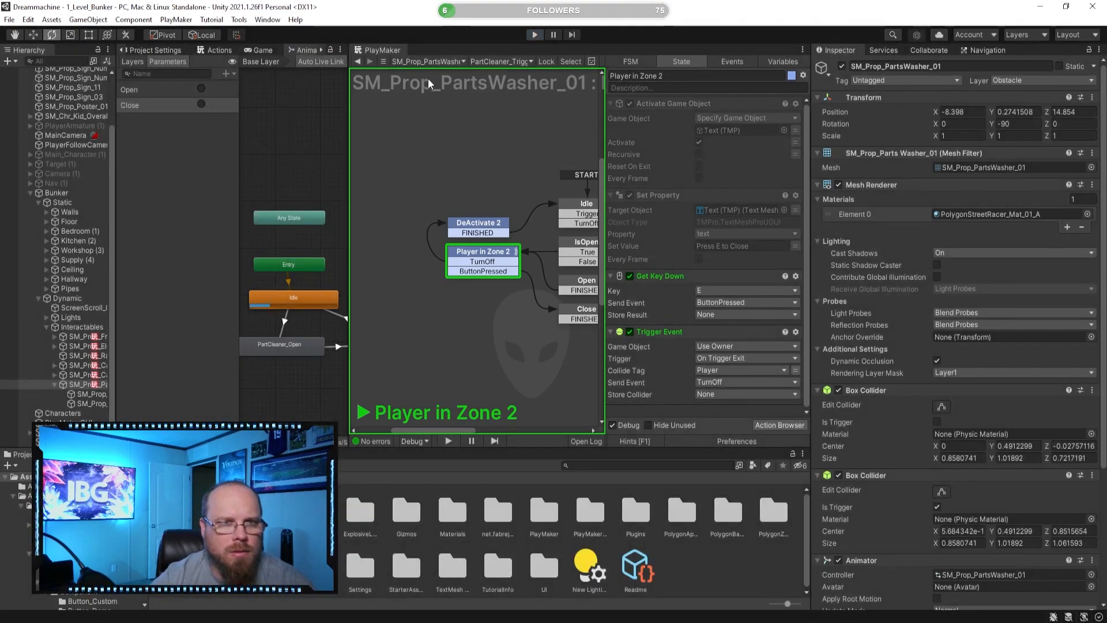
- Regroup PlayMaker with the Game view, dock the Animator beside them with a narrower parameter list, and inspect the Idle to PartCleaner_Open transition
left_click_drag(384, 52, 315, 55)
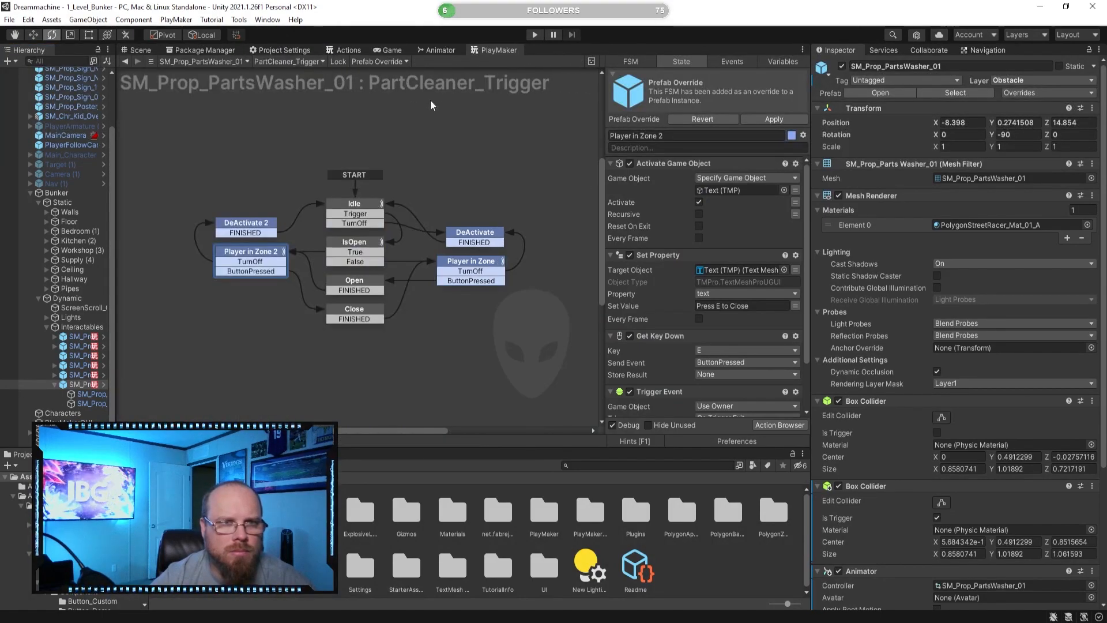
left_click(438, 51)
left_click_drag(437, 51, 729, 173)
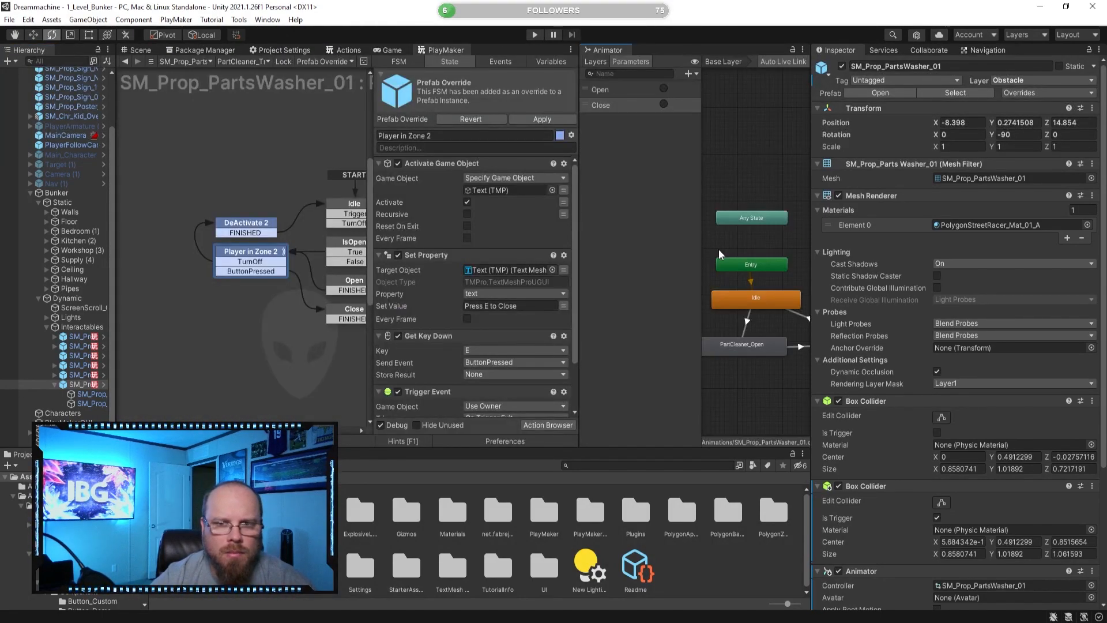
left_click(627, 94)
left_click_drag(700, 191, 642, 194)
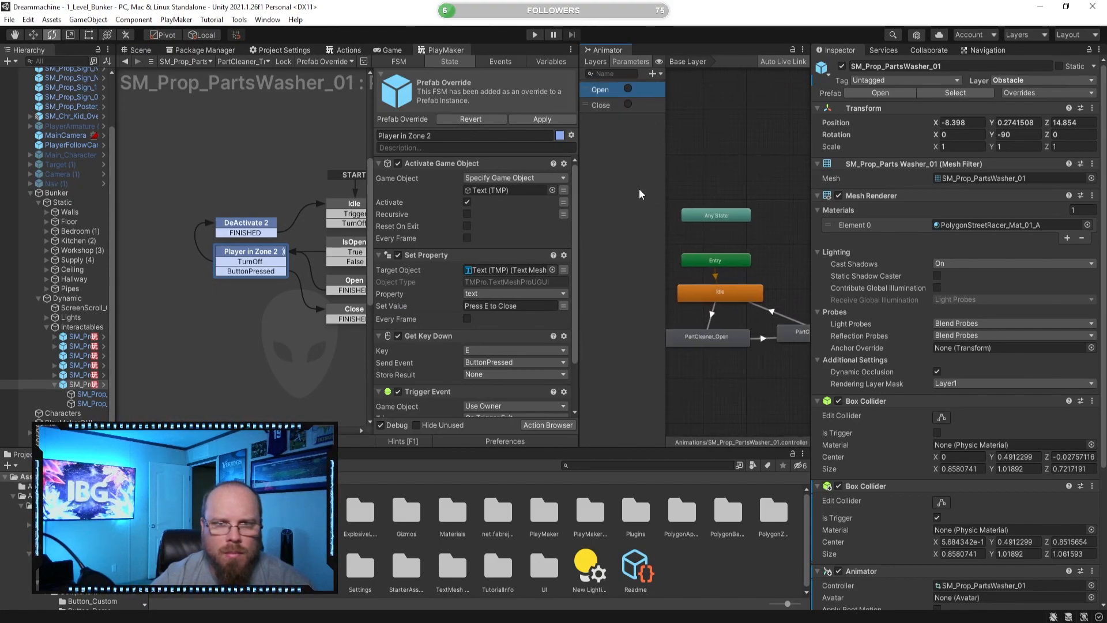
left_click(713, 316)
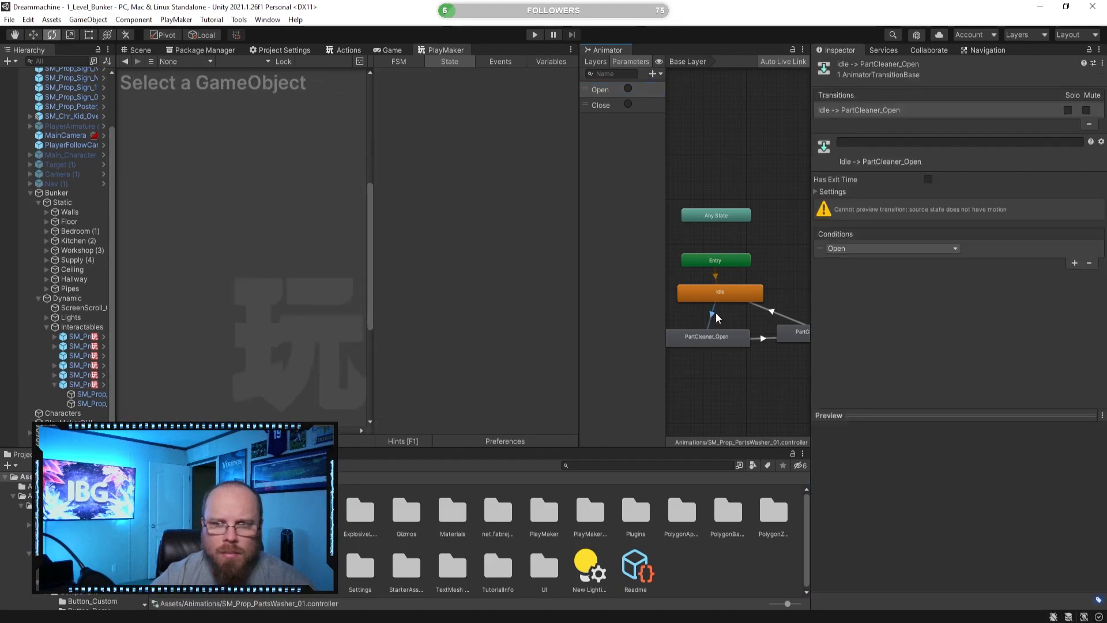
- Inspect the PartCleaner_Open state and its transition to PartCleaner_Open 0, and preview that transition's animation
left_click(720, 339)
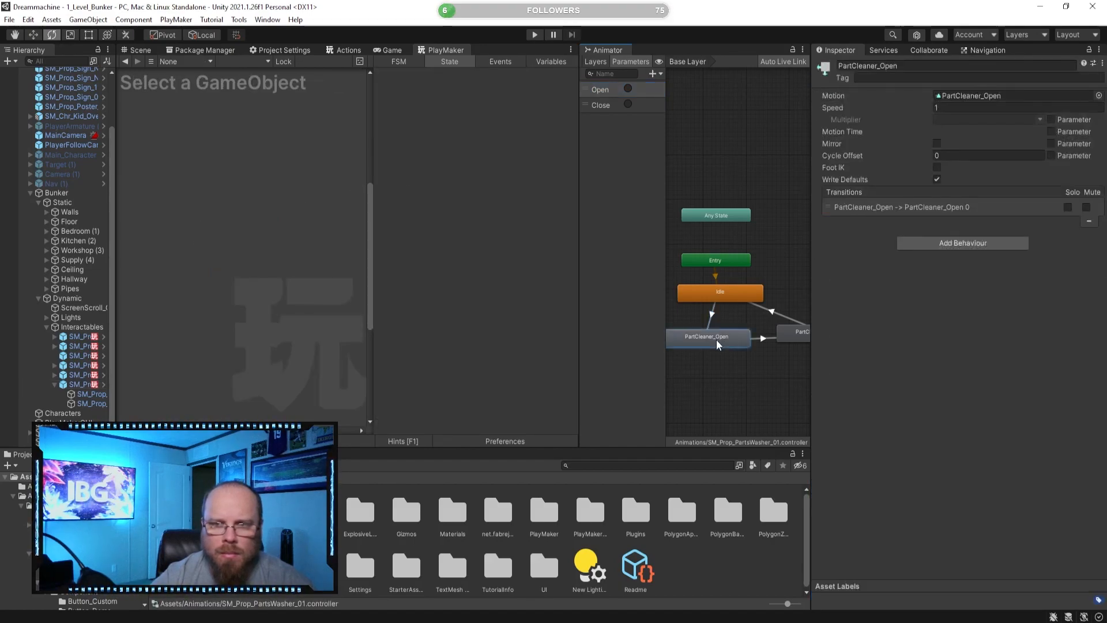
middle_click_drag(747, 315, 703, 297)
left_click(719, 321)
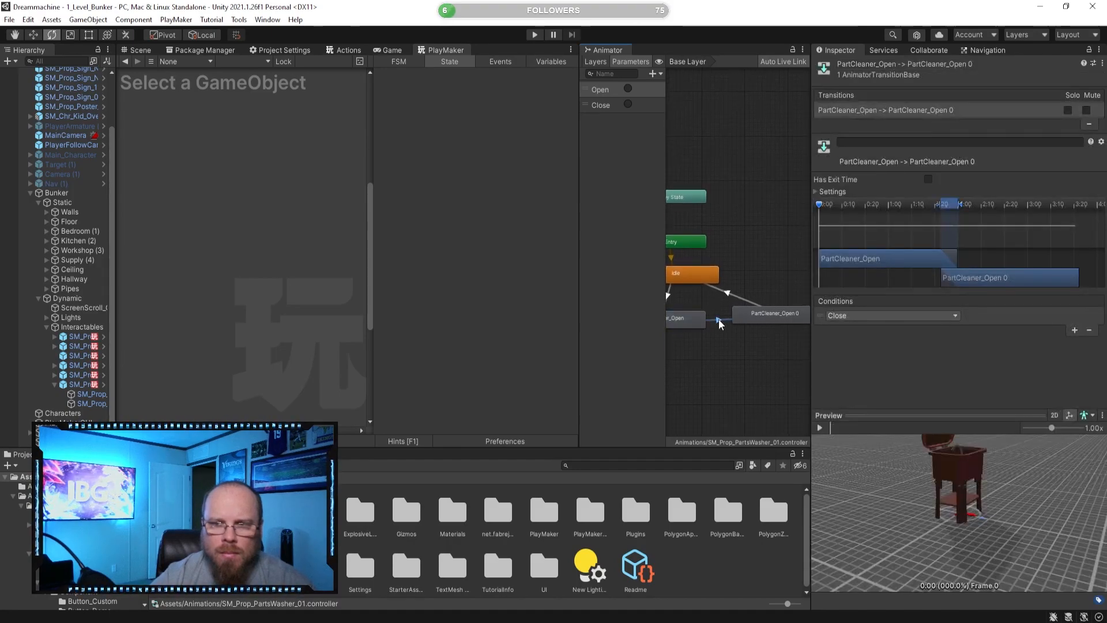
left_click(820, 428)
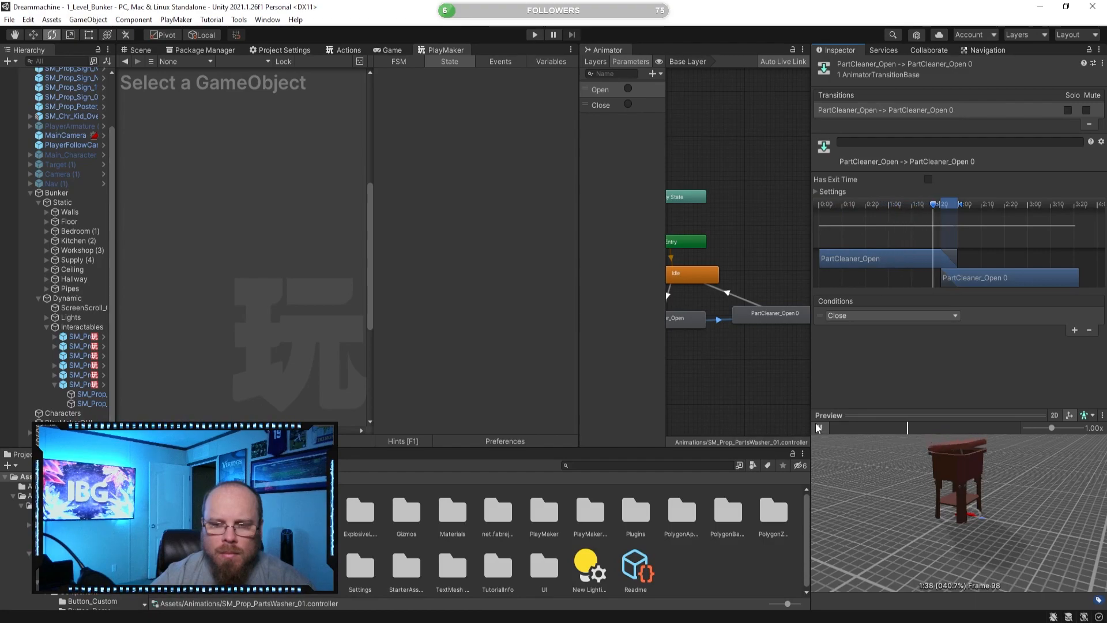
left_click(814, 422)
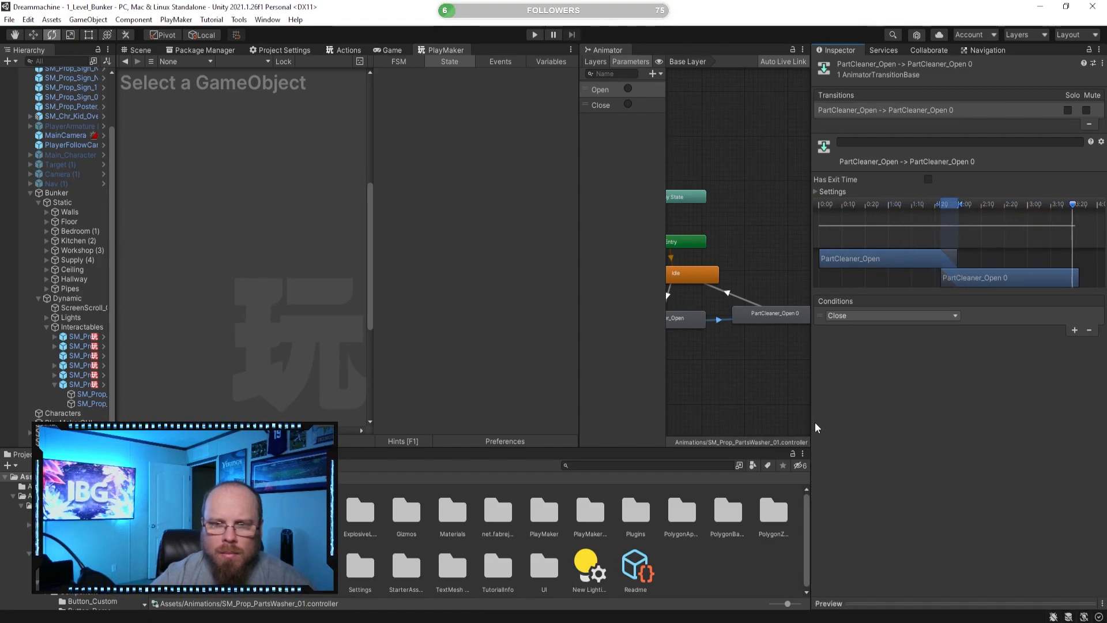
- Inspect the PartCleaner_Open 0 state's speed and motion, and check the Loop Time setting of its PartCleaner_Open clip
left_click(749, 358)
left_click(783, 322)
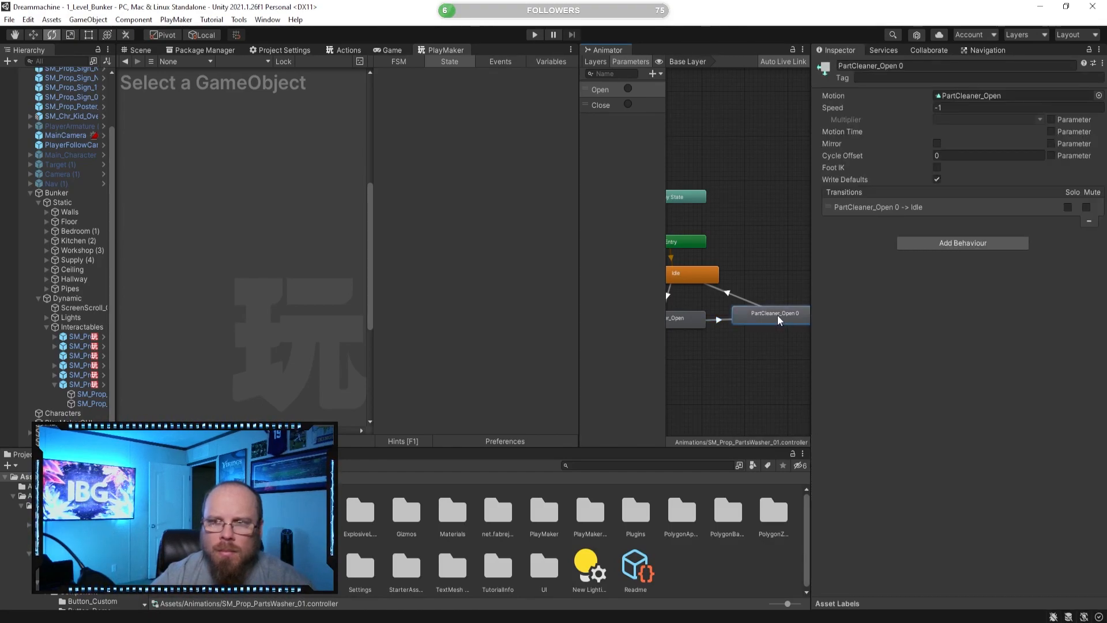
scroll(756, 348, "down", 3)
scroll(734, 340, "up", 2)
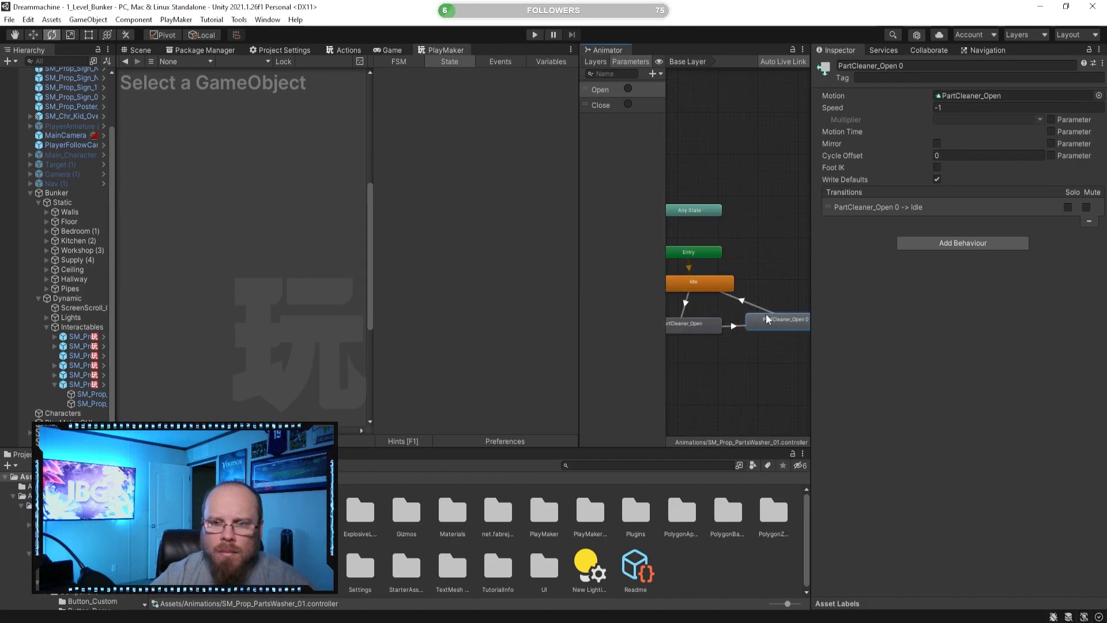
left_click(981, 95)
left_click(506, 510)
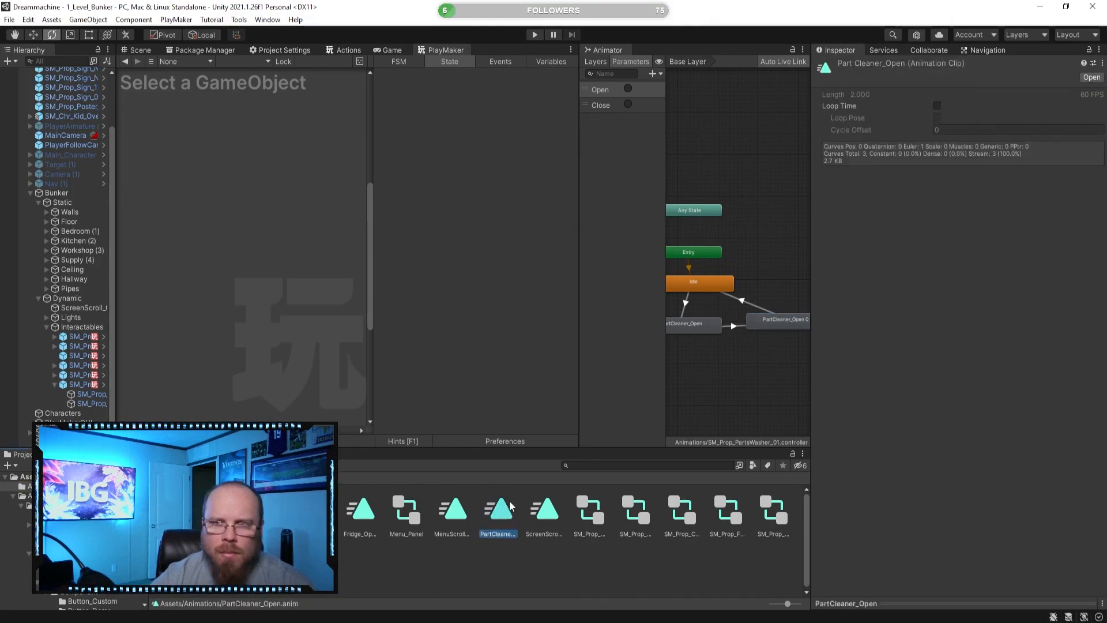
left_click(940, 106)
left_click(939, 106)
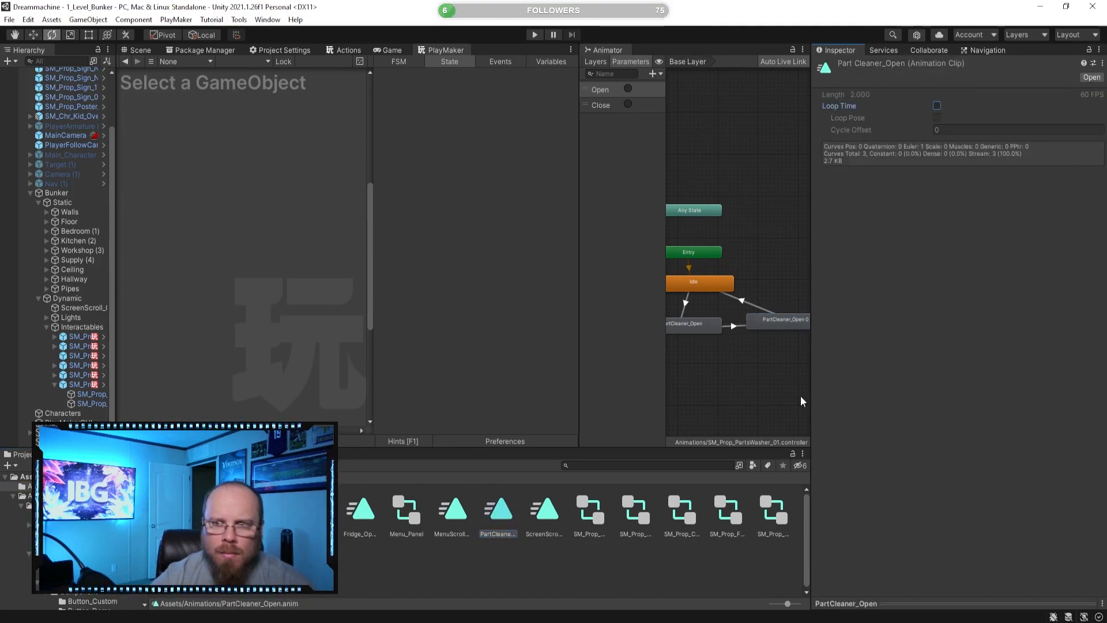
- Review the transition into PartCleaner_Open 0, and delete the PartCleaner_Open 0 state from the animator graph
left_click(741, 351)
left_click(733, 326)
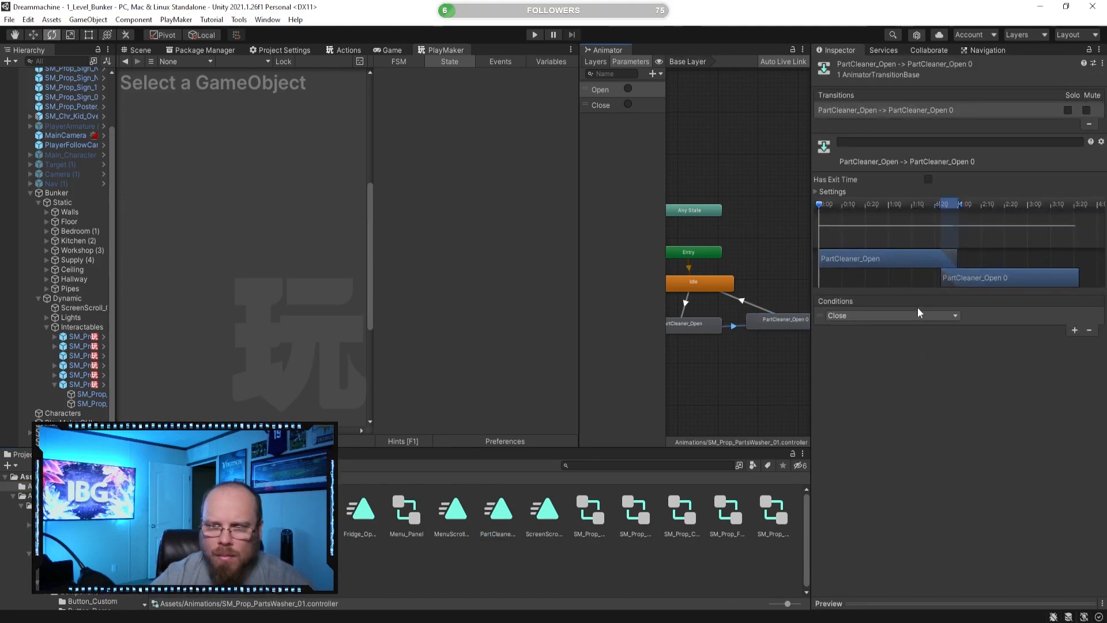
left_click(772, 326)
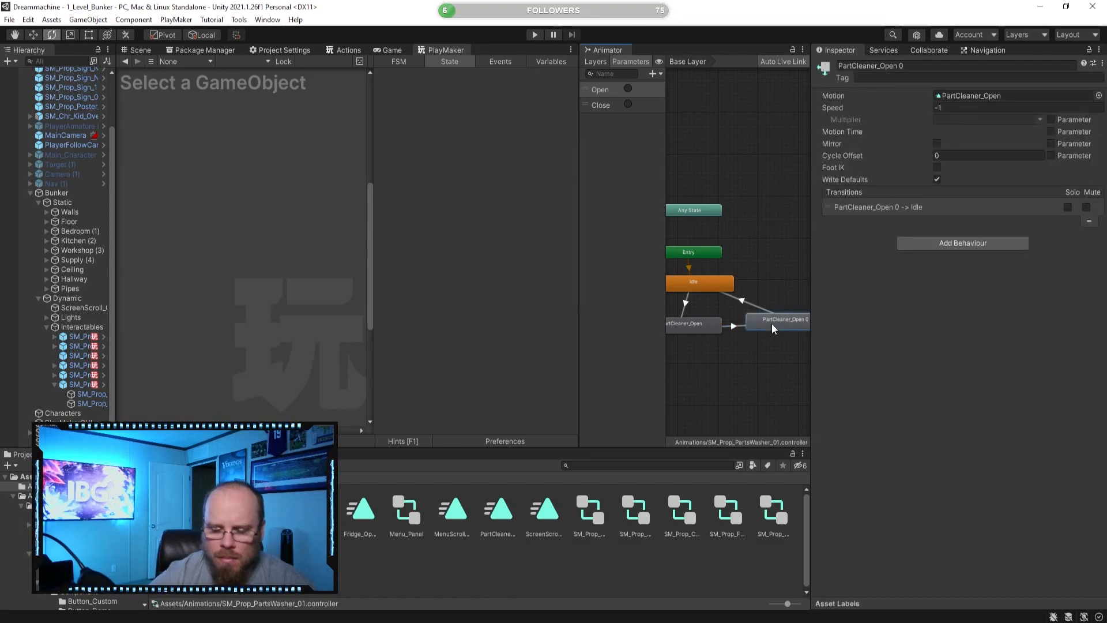
key("Delete")
- Duplicate the PartCleaner_Open state and place the copy beside the original, below Idle
left_click(704, 320)
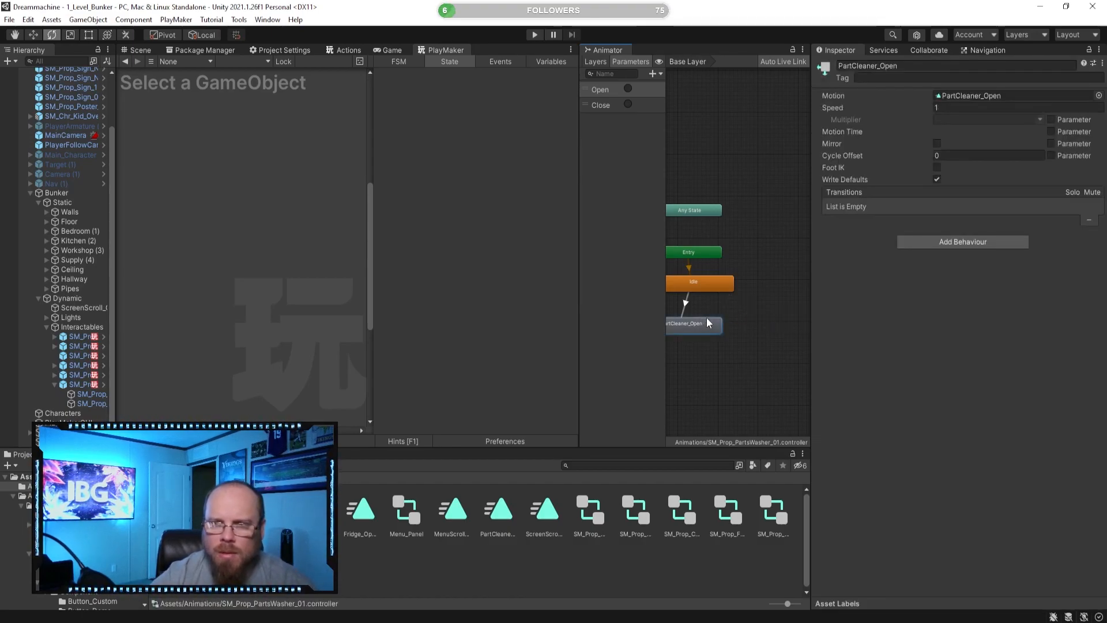
key("ctrl+d")
left_click_drag(689, 203, 784, 323)
- Rename the duplicated state PartCleaner_Close and set its speed to -1
left_click(931, 65)
left_click(938, 66)
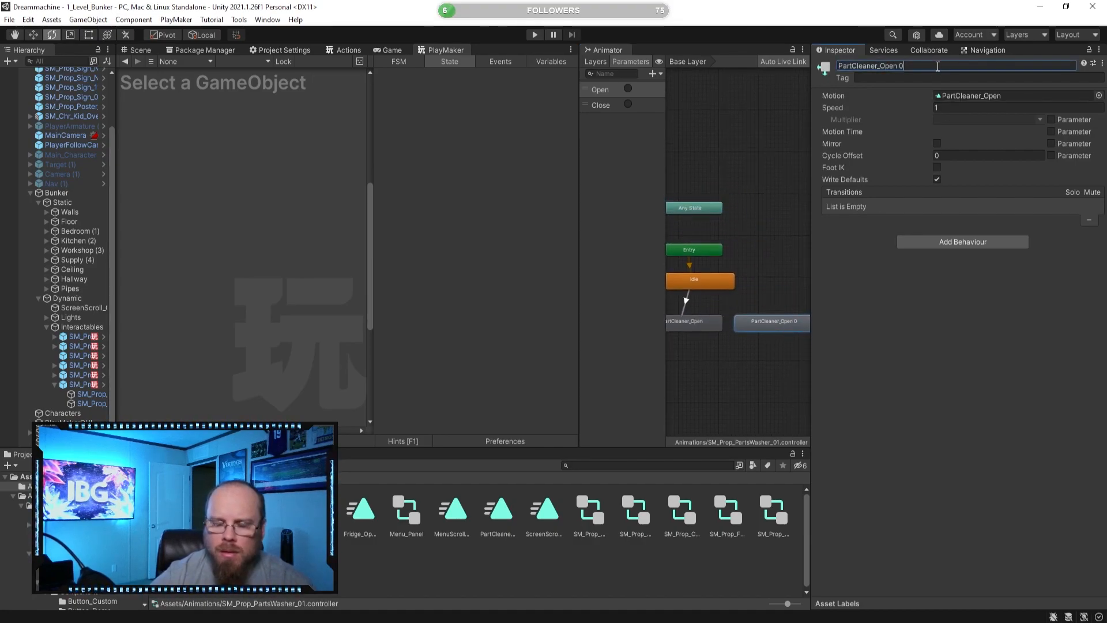
key("shift+Left")
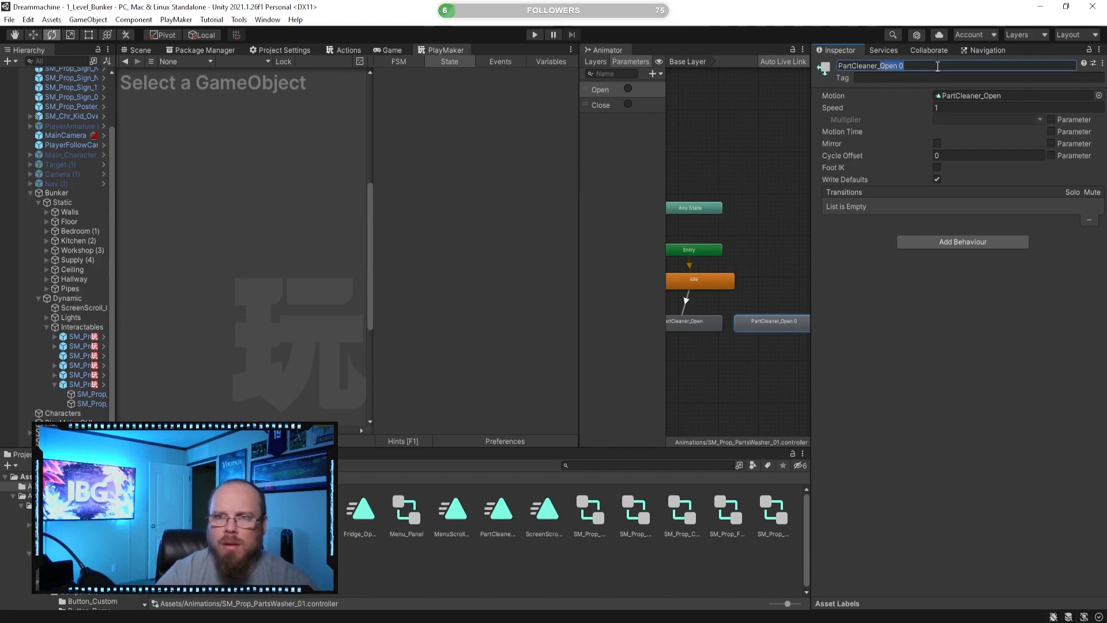
type("Clos")
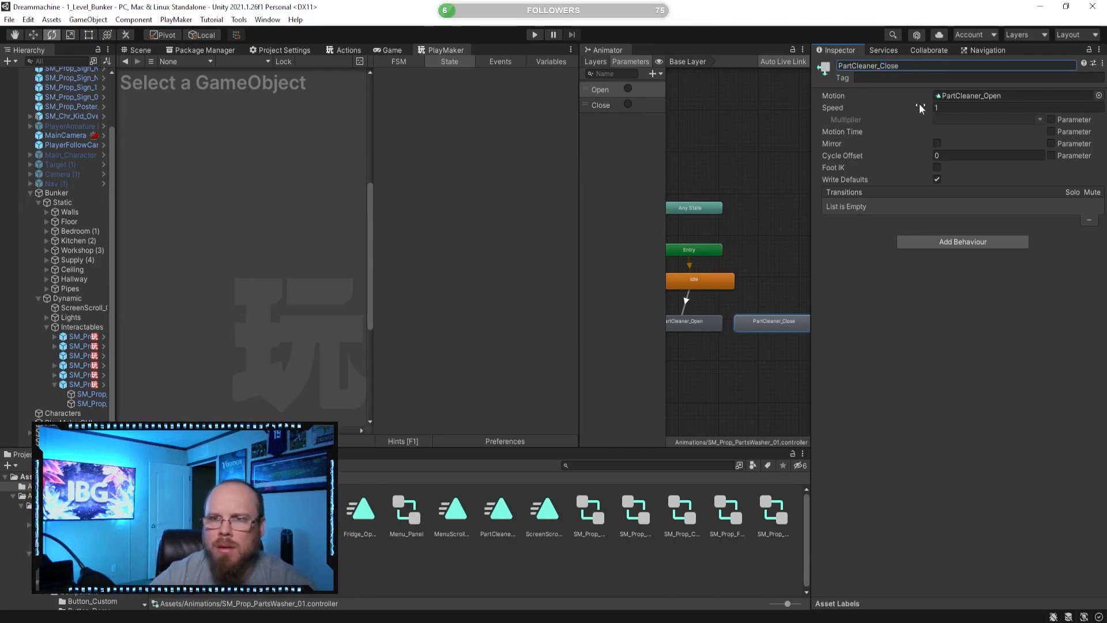
left_click(950, 106)
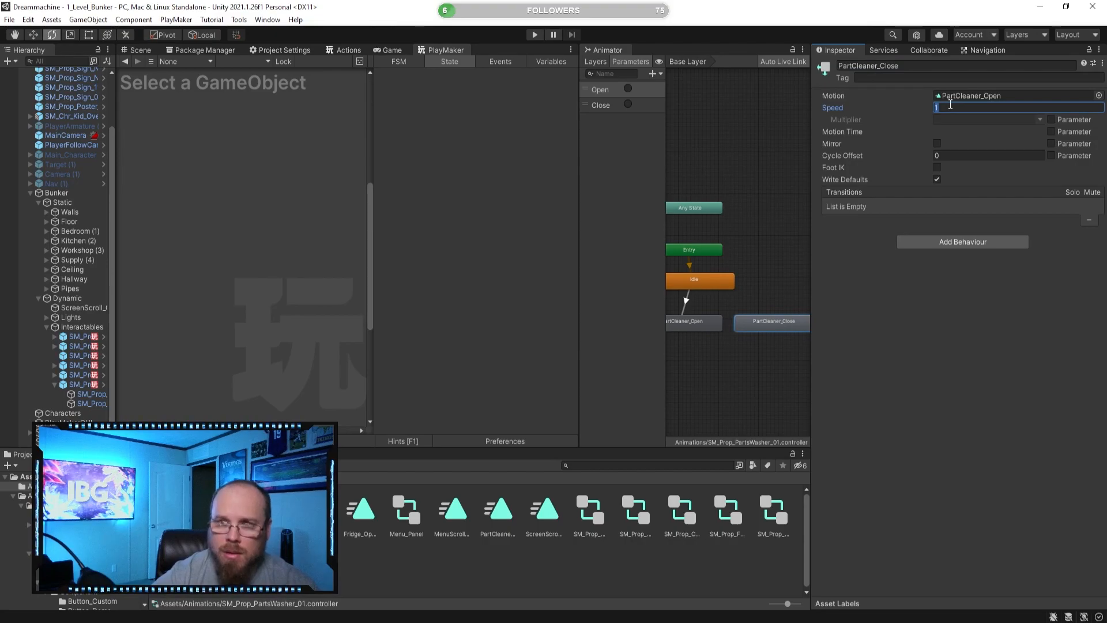
- Create a transition from PartCleaner_Open to PartCleaner_Close with the Close trigger as its condition
left_click(711, 326)
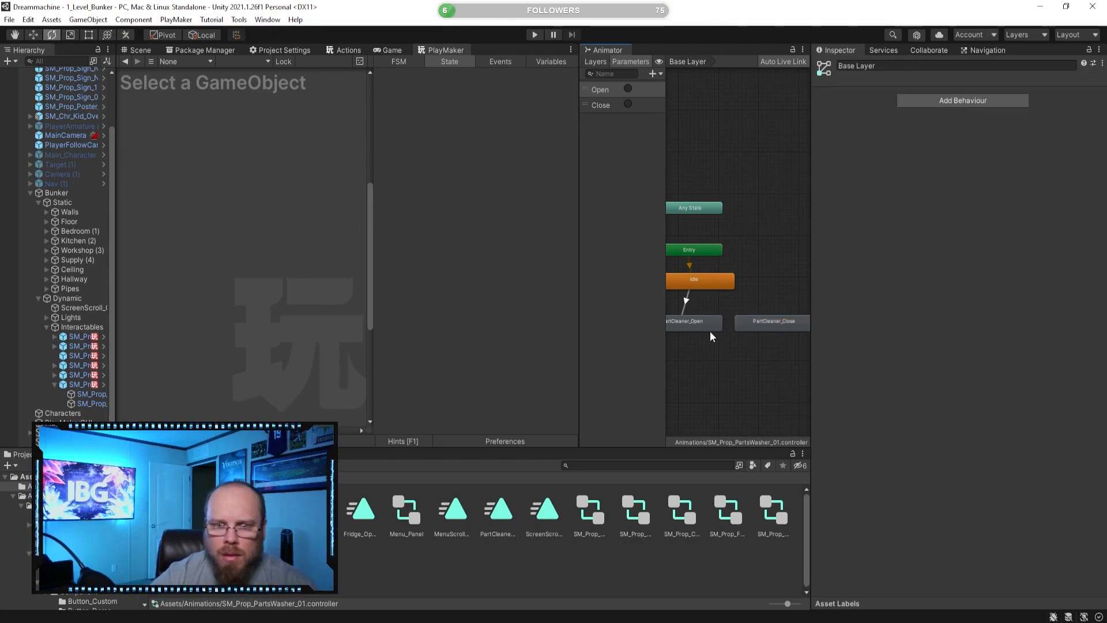
right_click(711, 324)
left_click(731, 330)
left_click(747, 329)
left_click(728, 326)
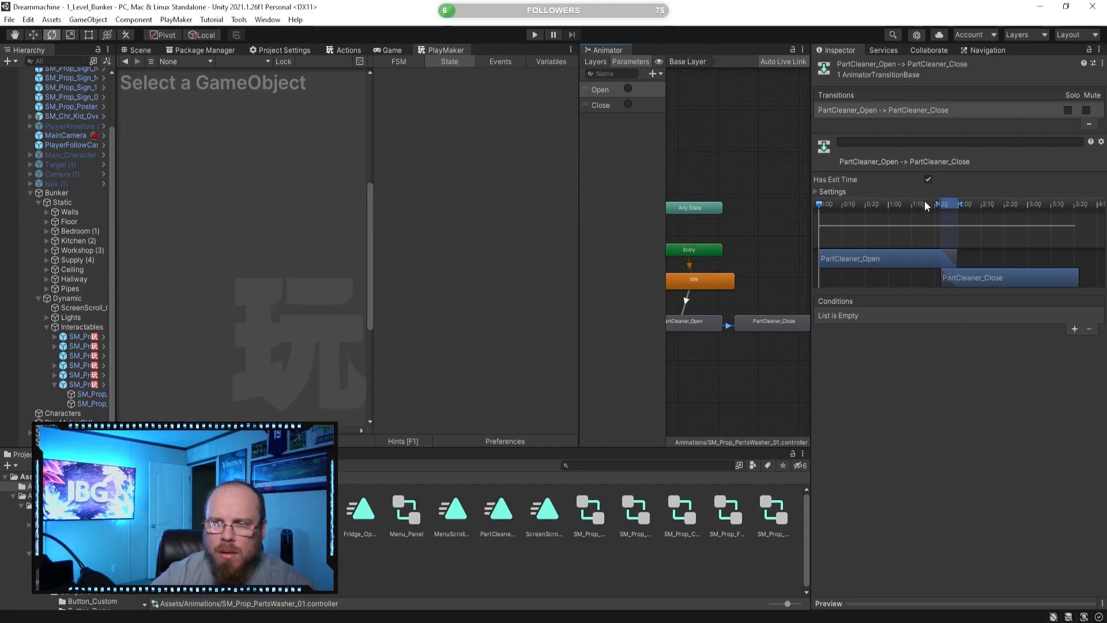
left_click(1074, 329)
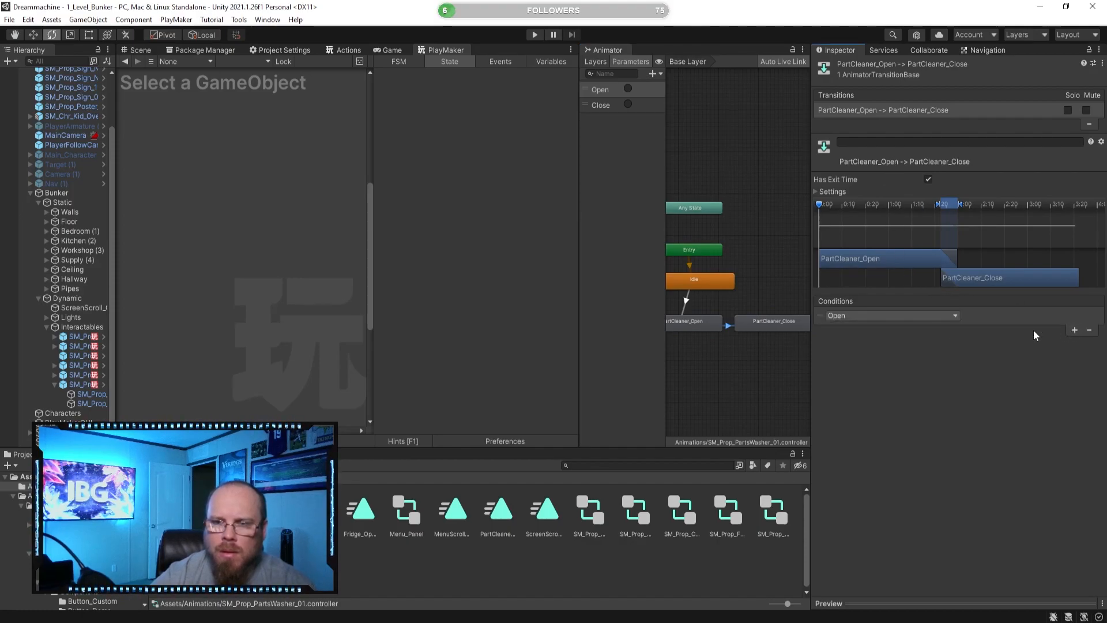
left_click(854, 316)
left_click(850, 363)
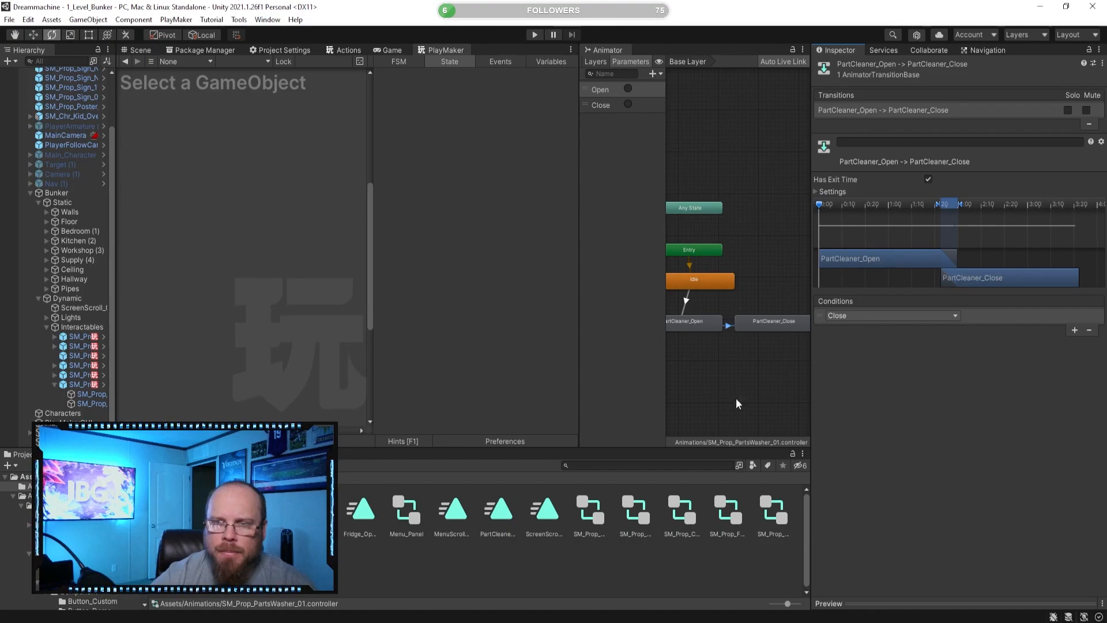
- Create a transition from PartCleaner_Close back to Idle, keeping its exit time, and review the linked states
left_click(761, 335)
right_click(768, 323)
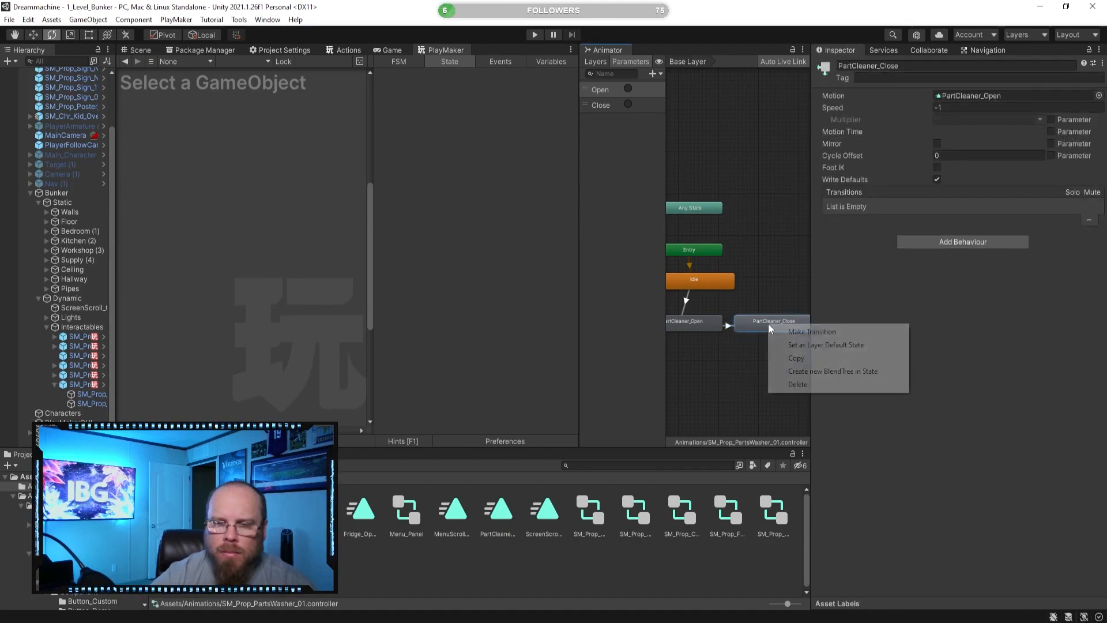
left_click(785, 329)
left_click(720, 279)
left_click(741, 306)
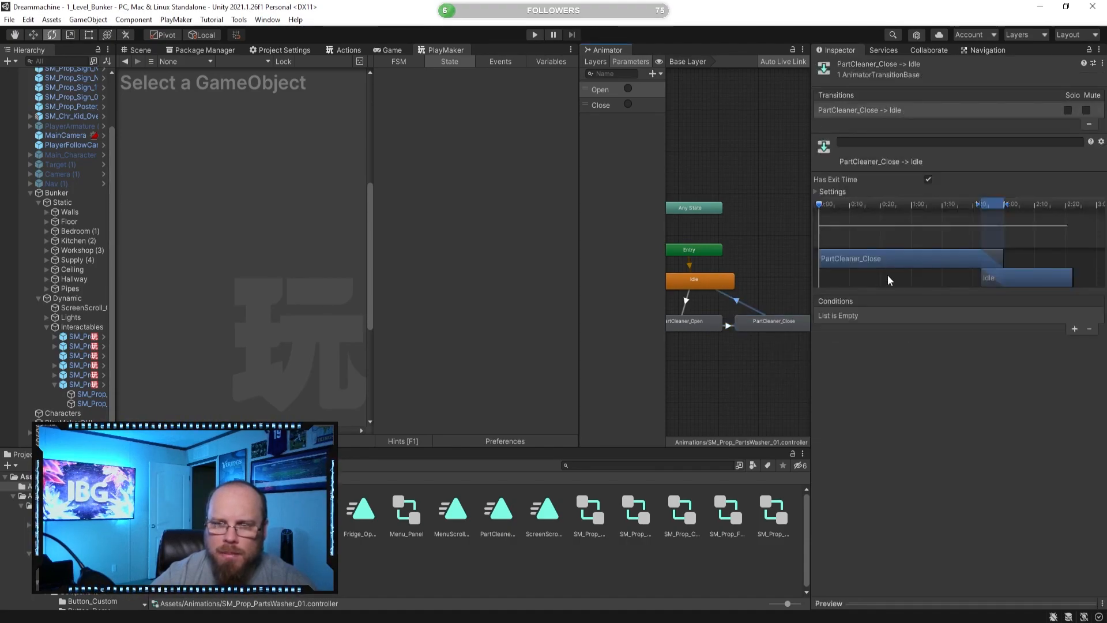
left_click(721, 321)
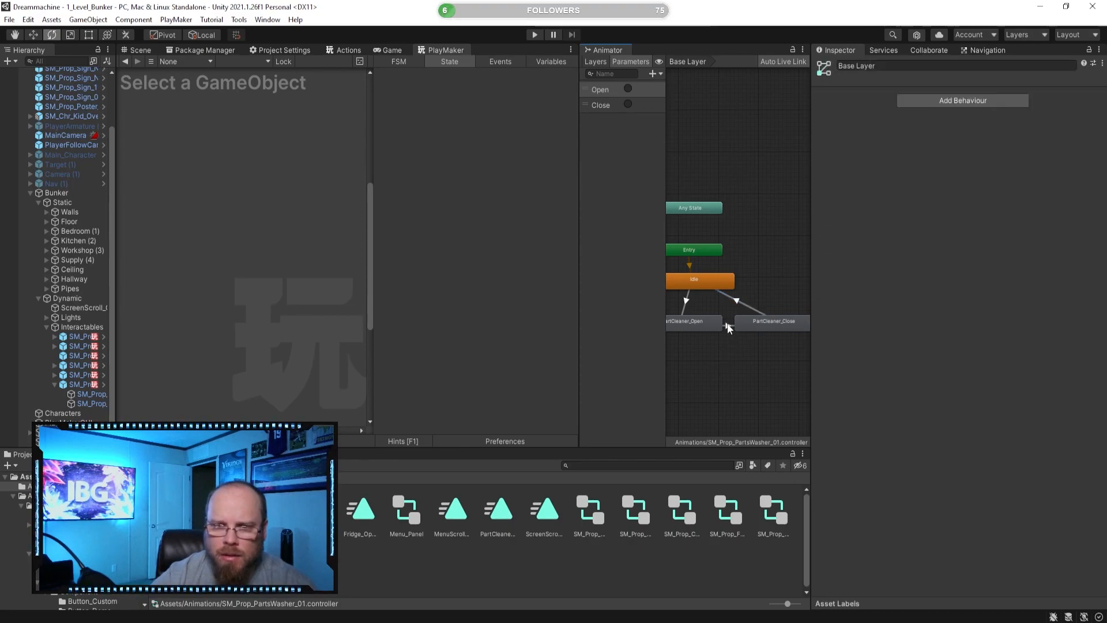
left_click(730, 326)
left_click(763, 320)
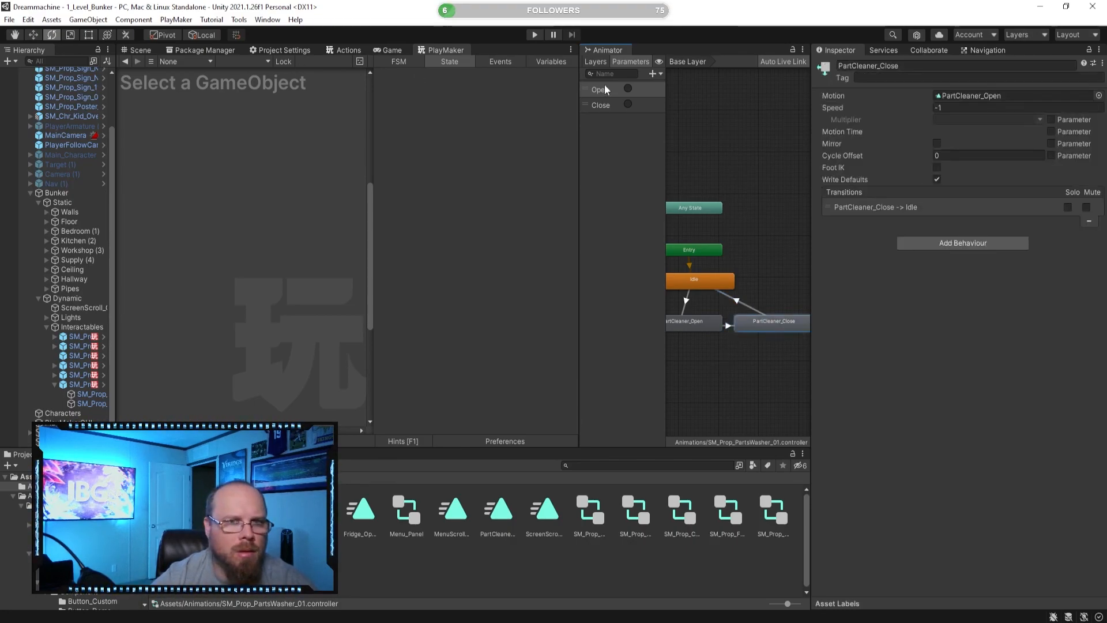
- Regroup the Animator with the Scene, Game and PlayMaker views, and bring up the Scene view
left_click_drag(608, 50, 502, 49)
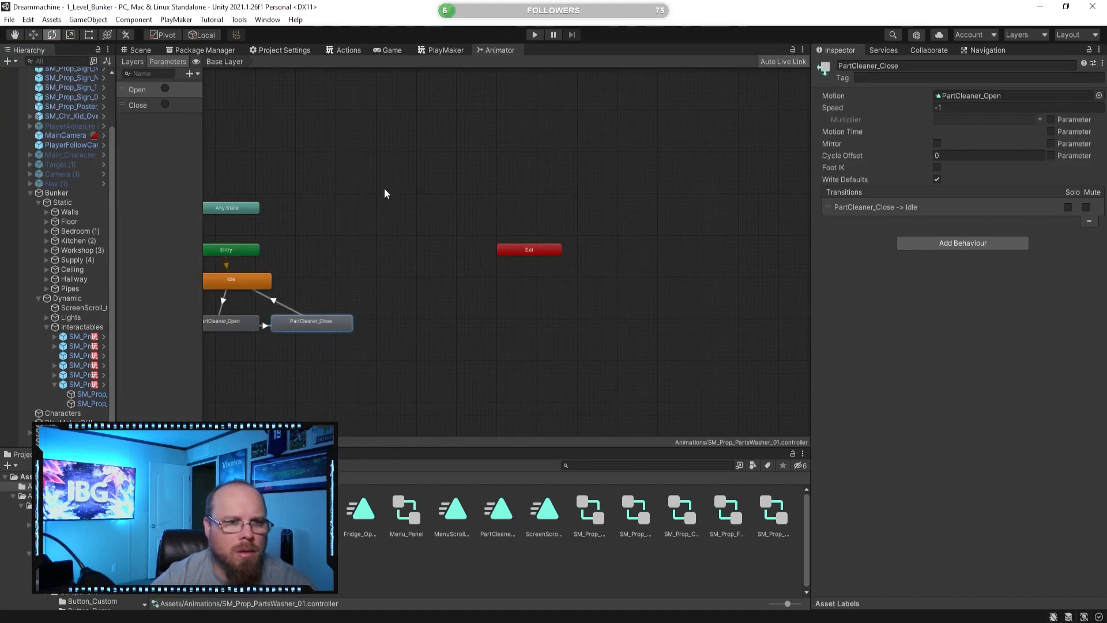
middle_click_drag(392, 196, 549, 190)
left_click(423, 171)
left_click(139, 50)
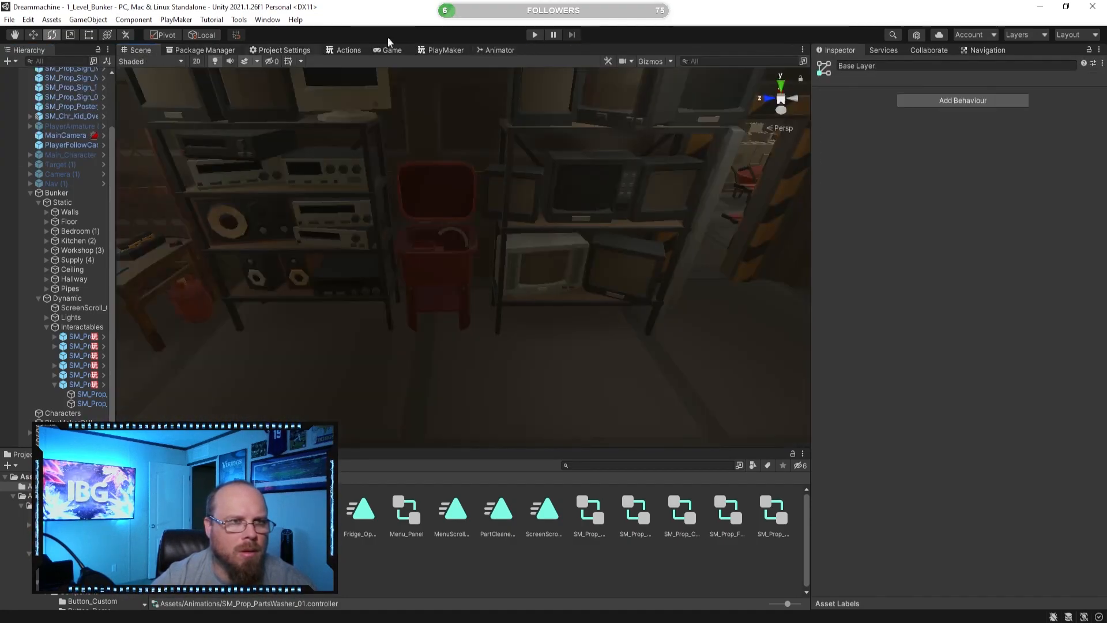
- Run the scene, open and close the parts washer's lid repeatedly with the character, and stop play mode
left_click(536, 35)
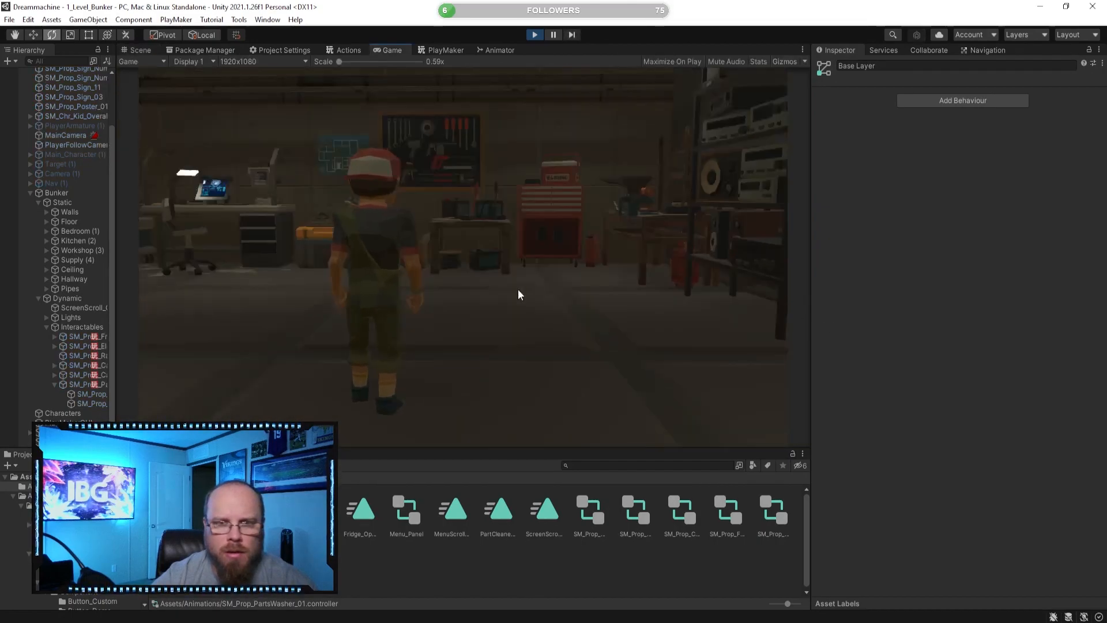
key("e")
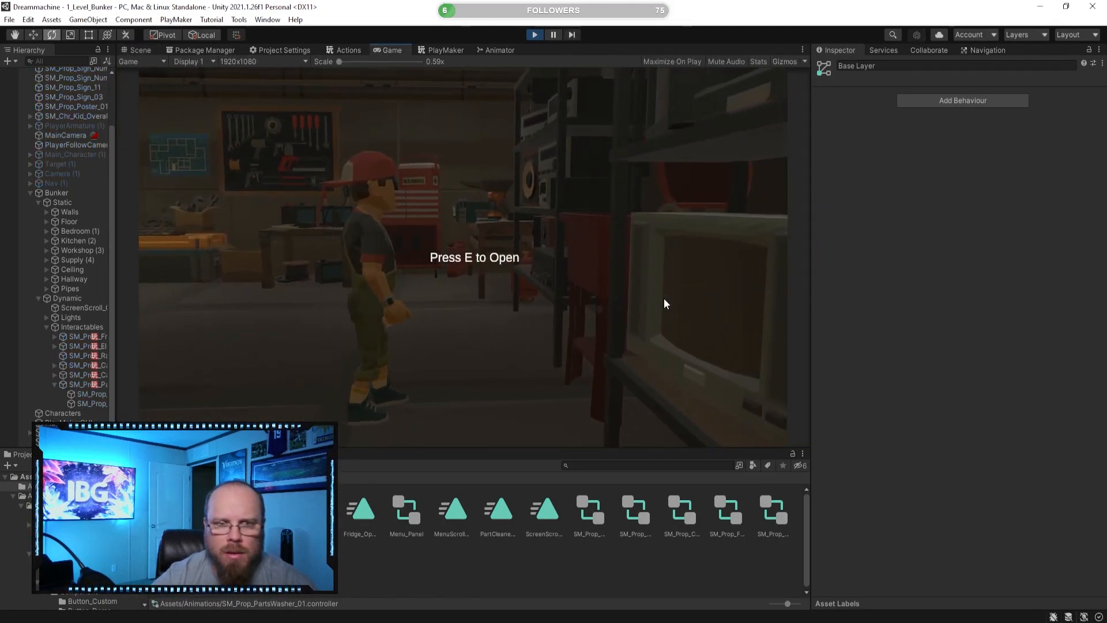
key("e")
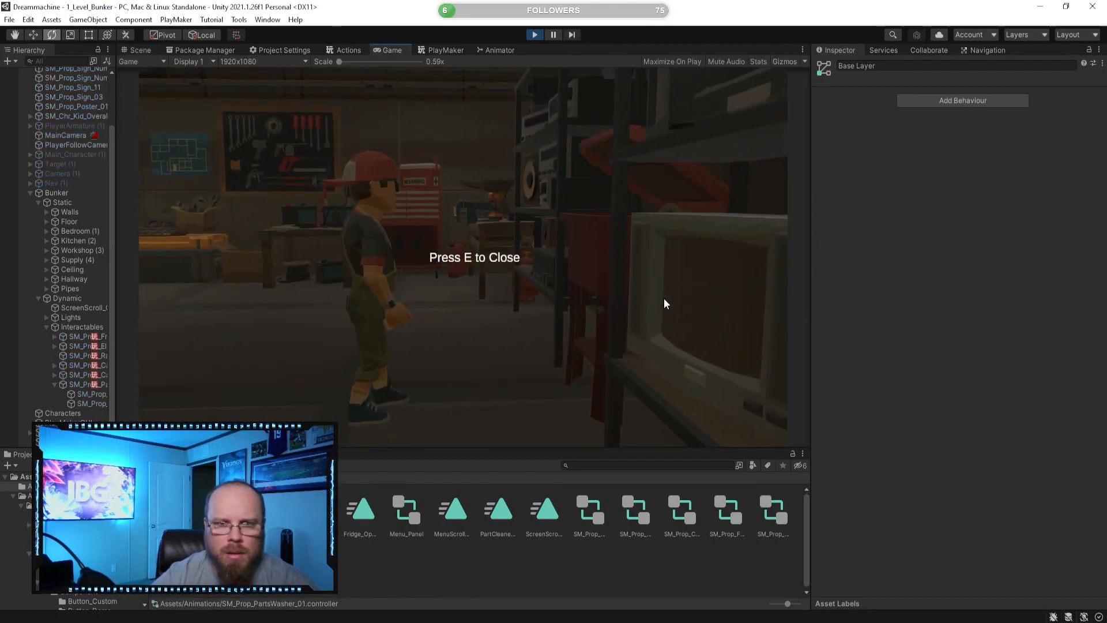
key("e")
key("e")
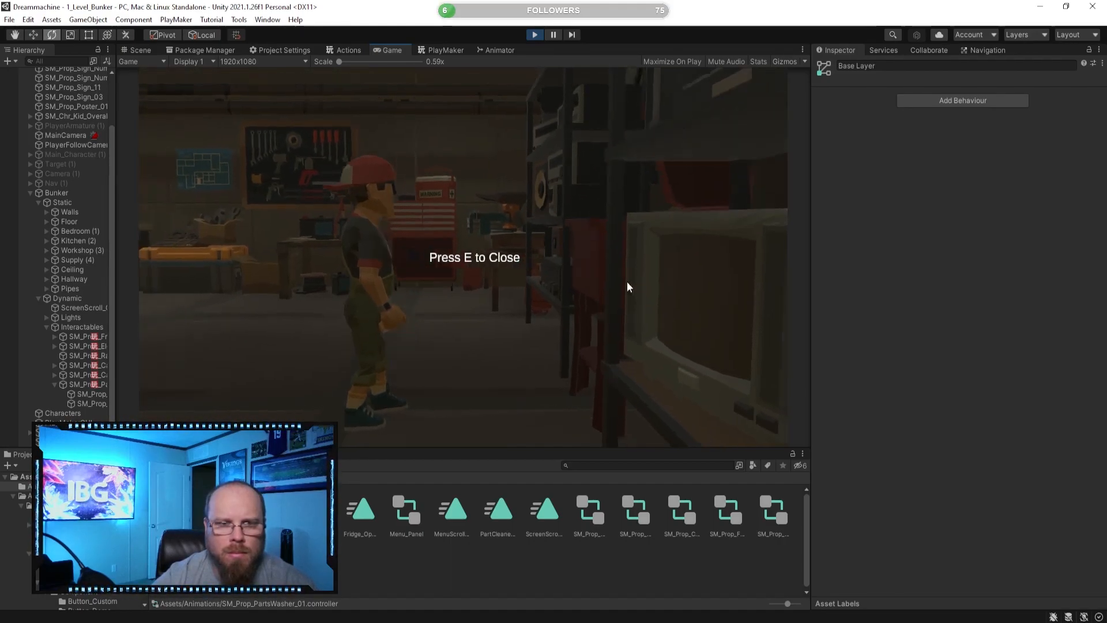
left_click(536, 36)
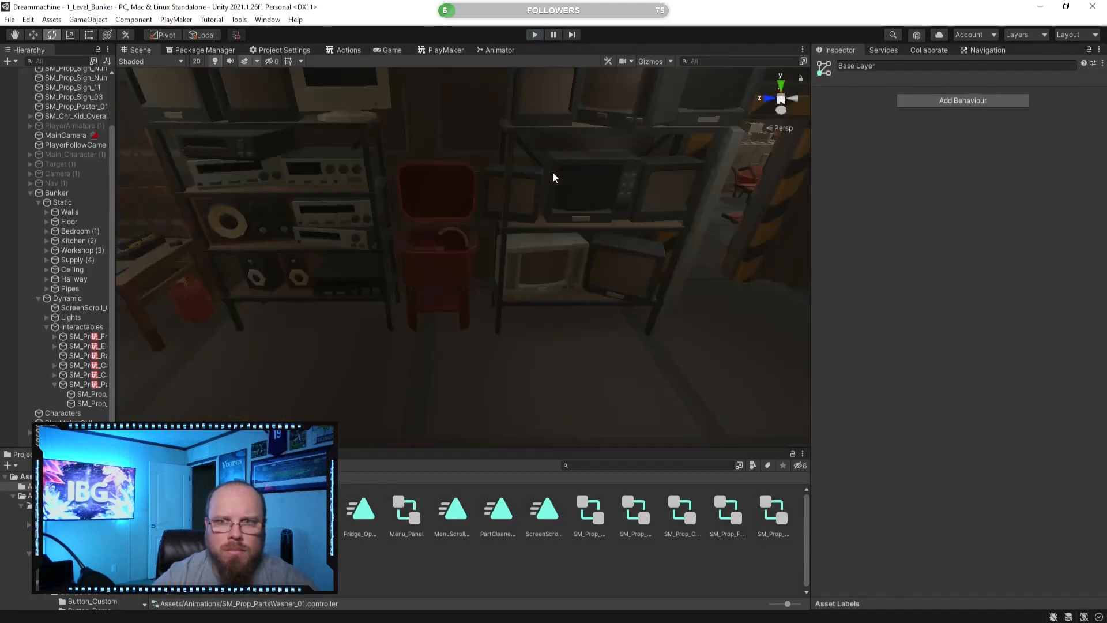
- Narrow the Inspector, dock PlayMaker beside the Scene view and select the parts washer to show its FSM
left_click_drag(810, 175, 948, 173)
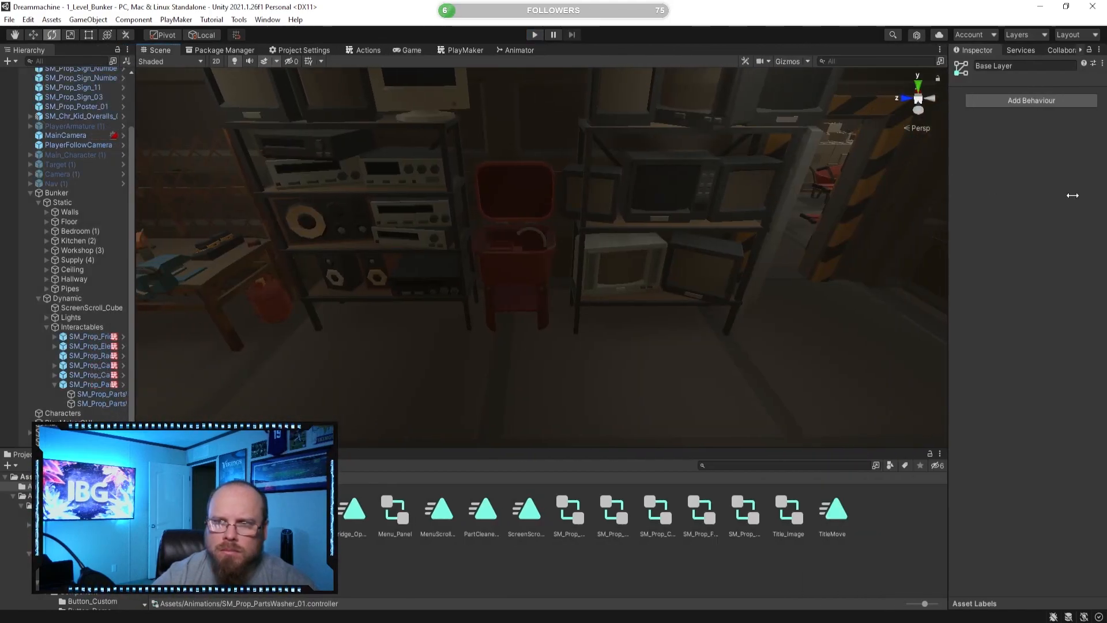
left_click(472, 52)
left_click_drag(464, 50, 901, 226)
left_click(60, 384)
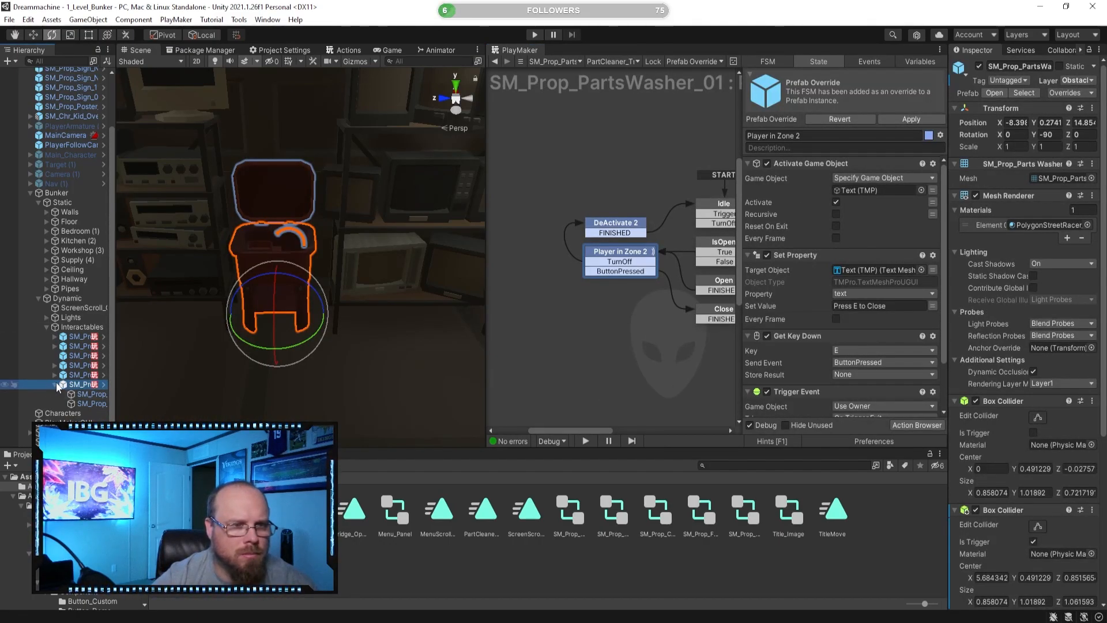
- Review the parts washer FSM's IsOpen variable, its Idle state's trigger events and the object's collider and Animator components
left_click(57, 386)
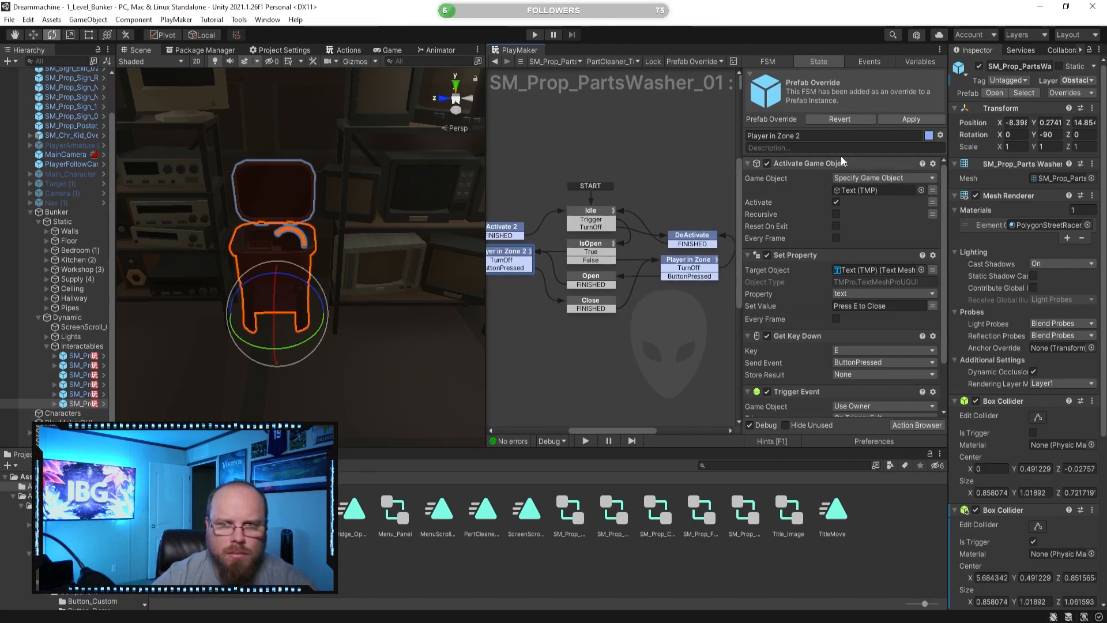
left_click(911, 118)
left_click(631, 341)
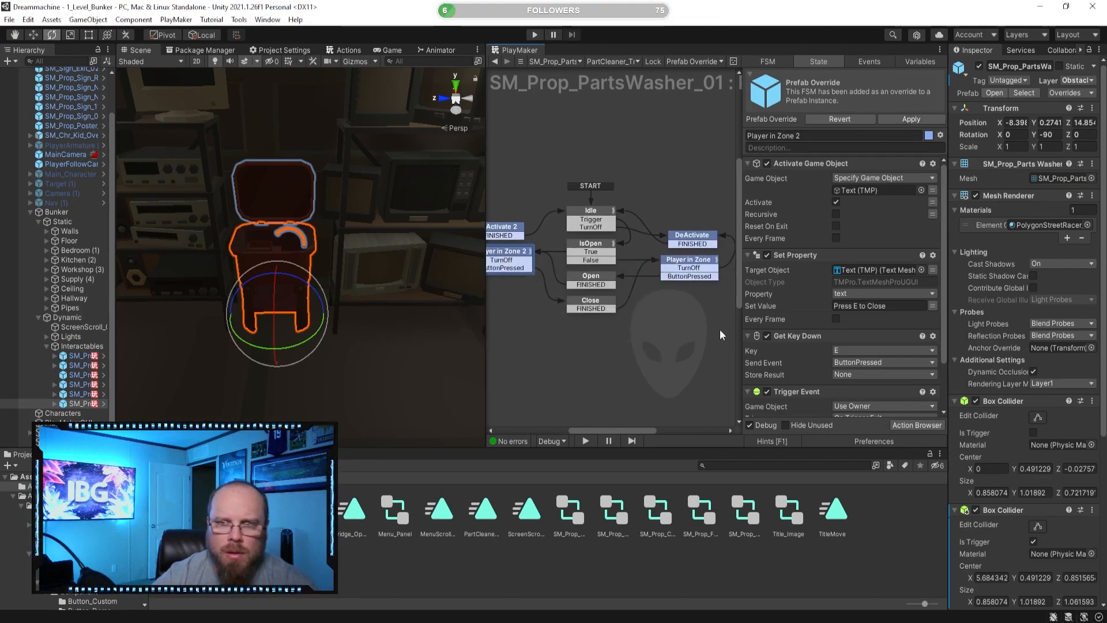
left_click(920, 61)
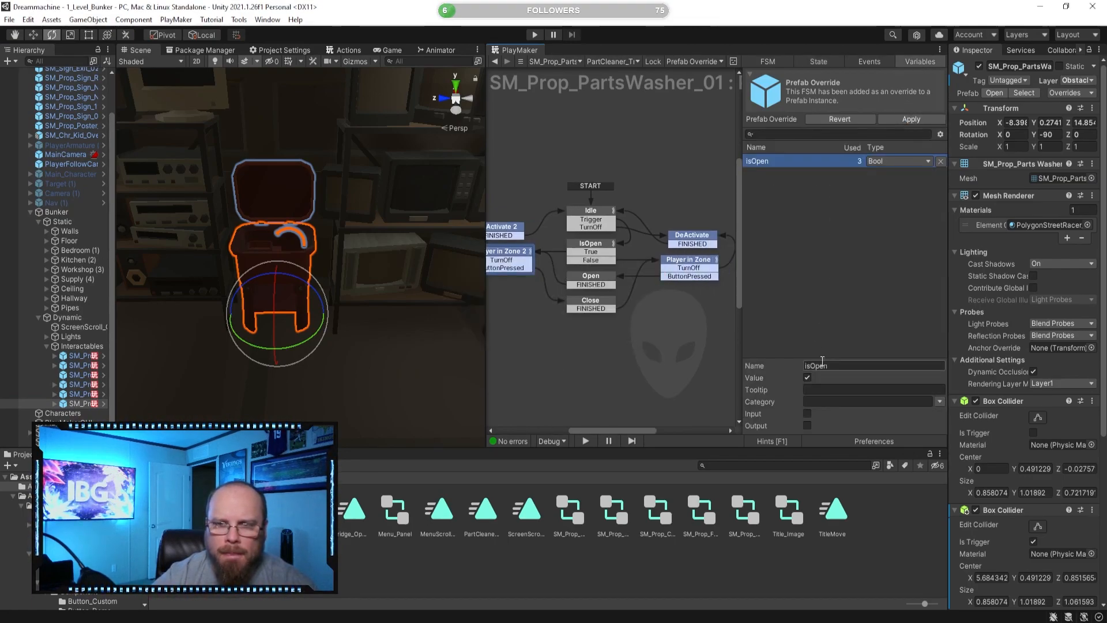
left_click(640, 213)
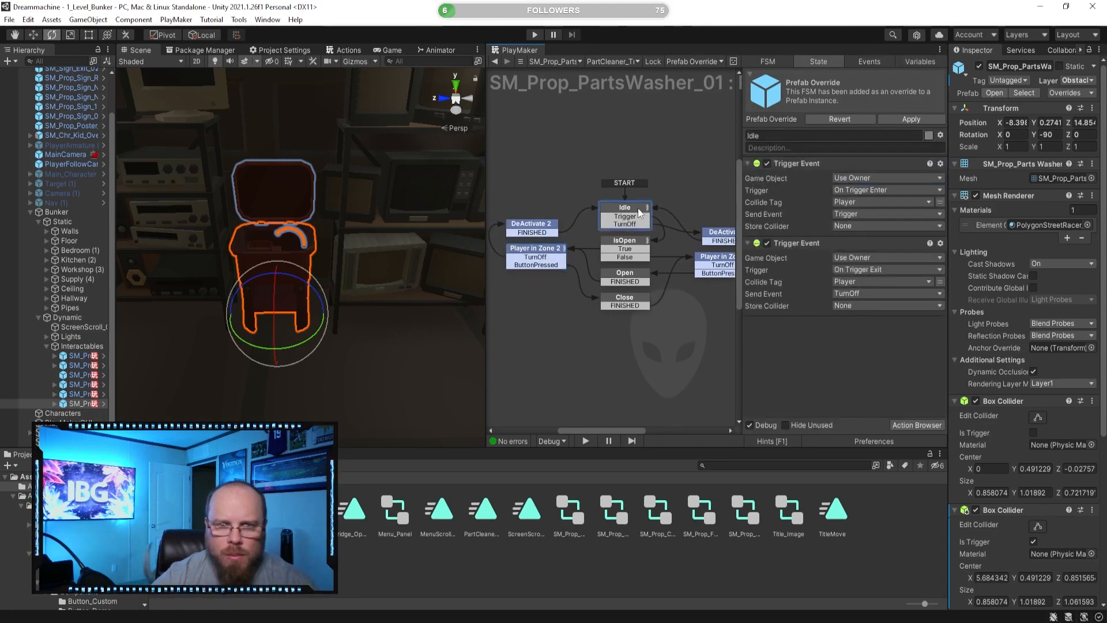
scroll(992, 450, "down", 5)
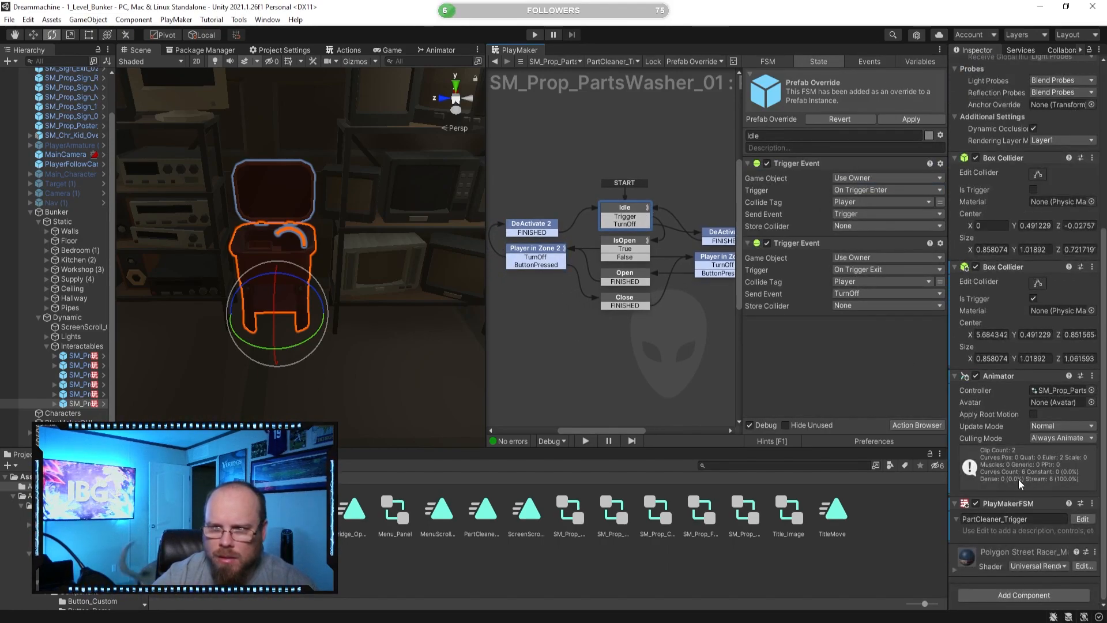
- Collapse the bunker's Floor group in the Hierarchy and reselect the parts washer under Interactables
left_click(467, 313)
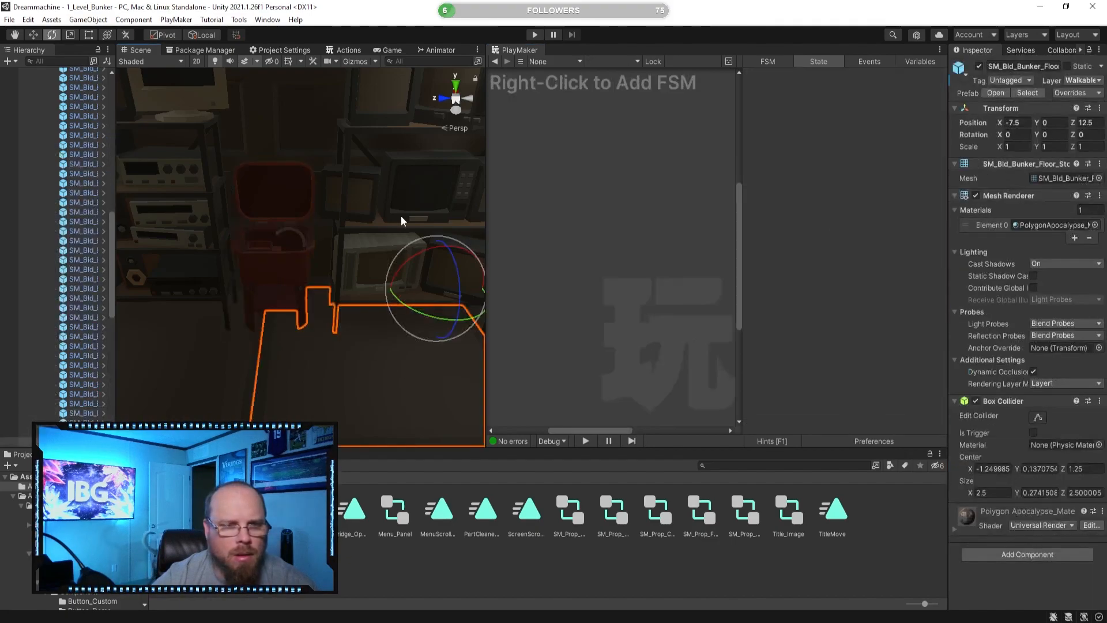
scroll(97, 200, "down", 2)
scroll(69, 231, "up", 3)
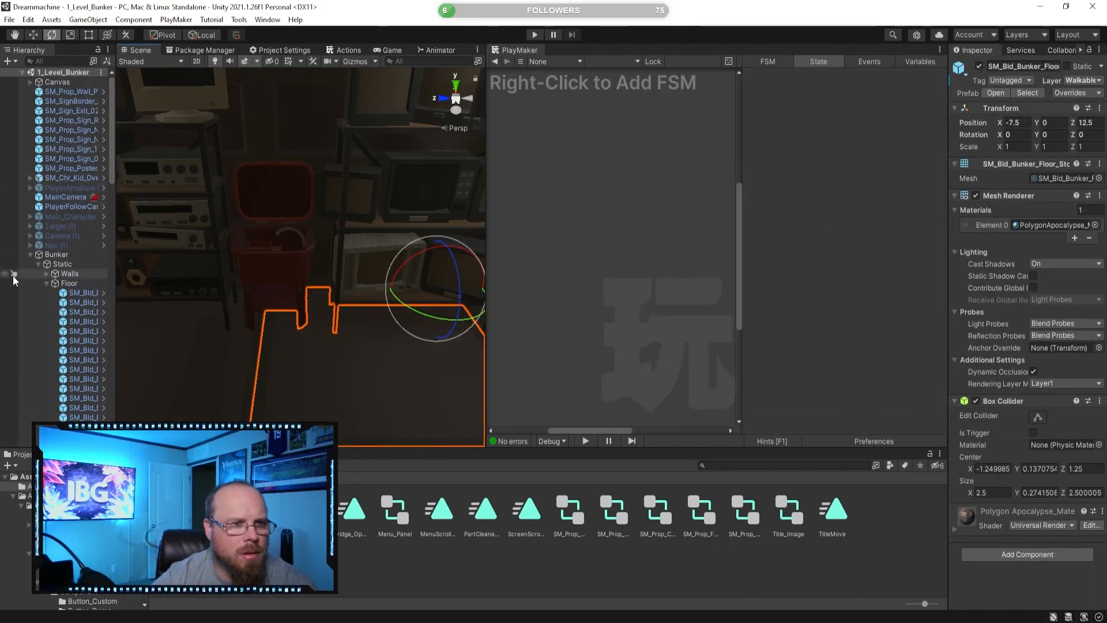
left_click(47, 283)
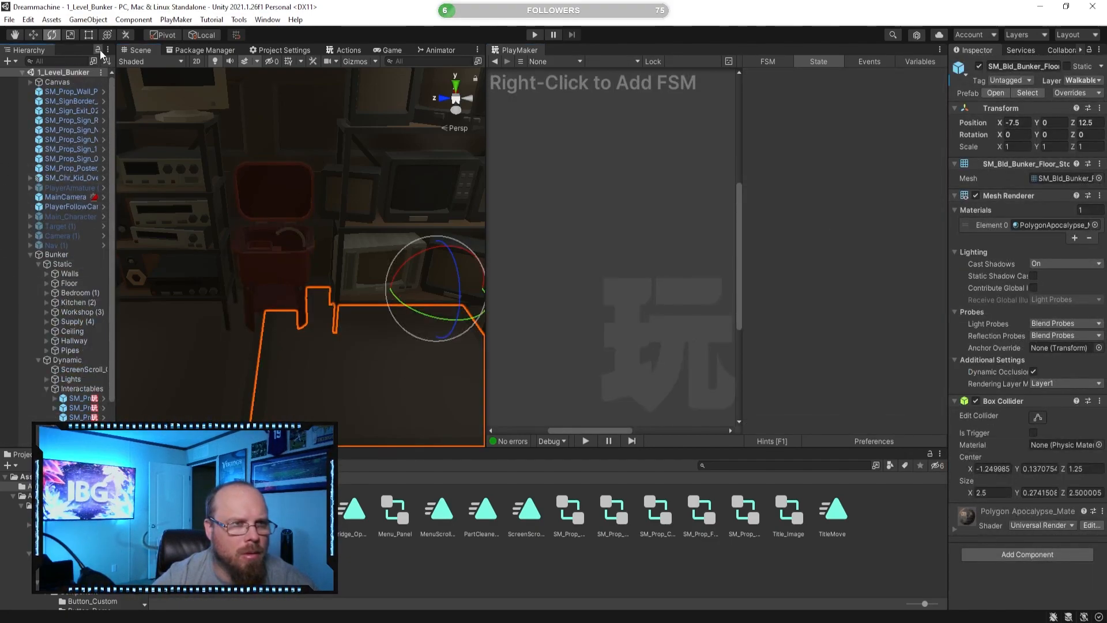
scroll(100, 415, "down", 2)
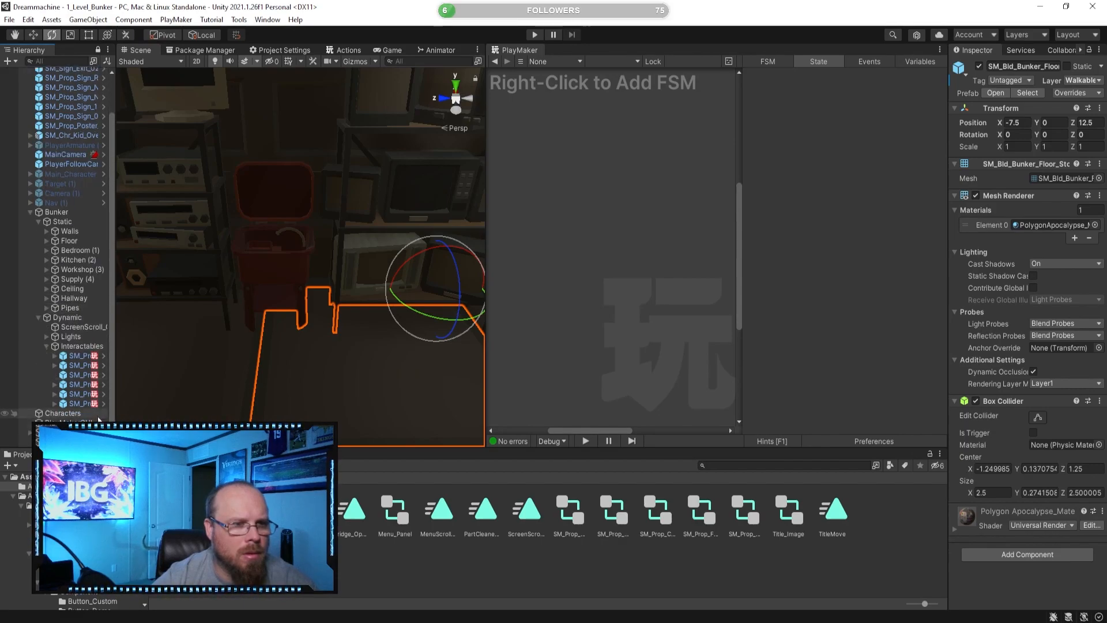
left_click(84, 403)
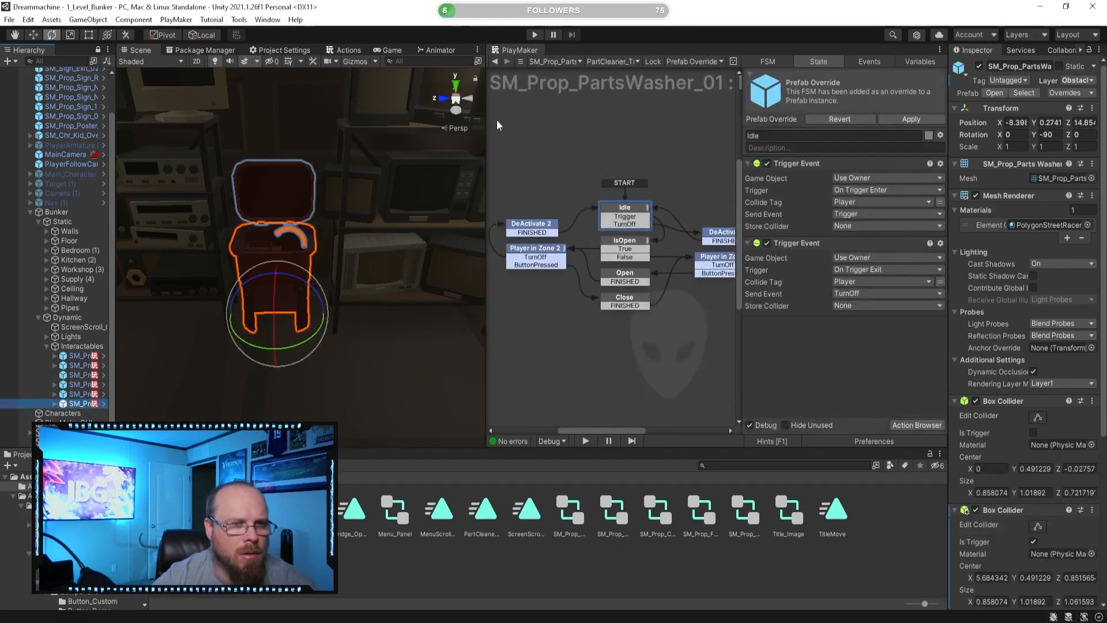
- Run the scene, walk the character to the parts washer, test its lid while watching the FSM, and stop play mode
left_click(535, 35)
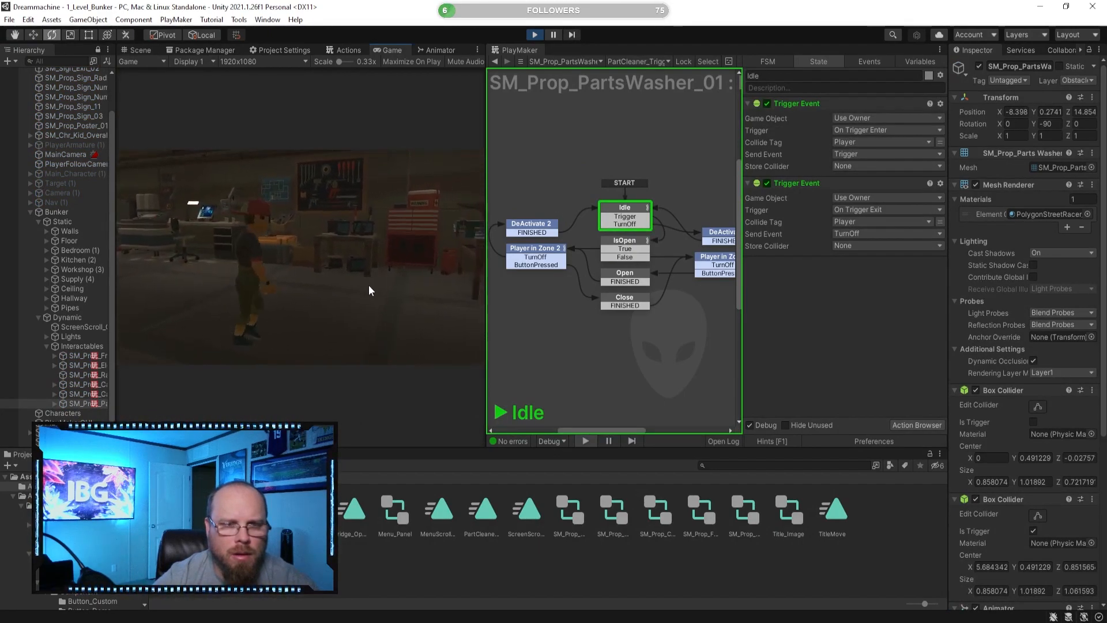
key("w")
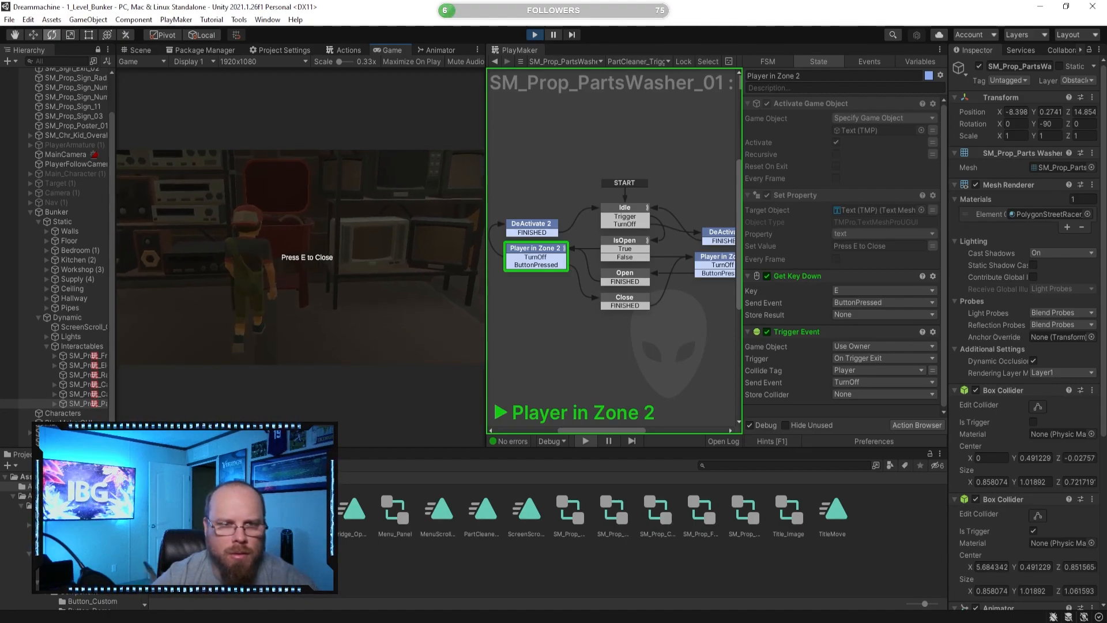
key("e")
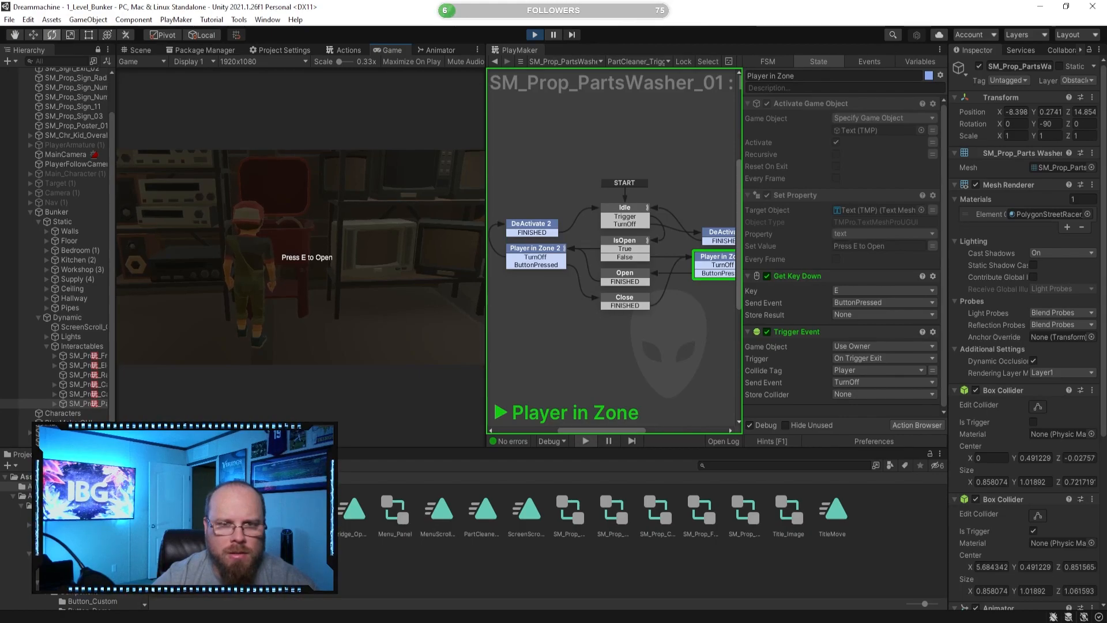
left_click(539, 34)
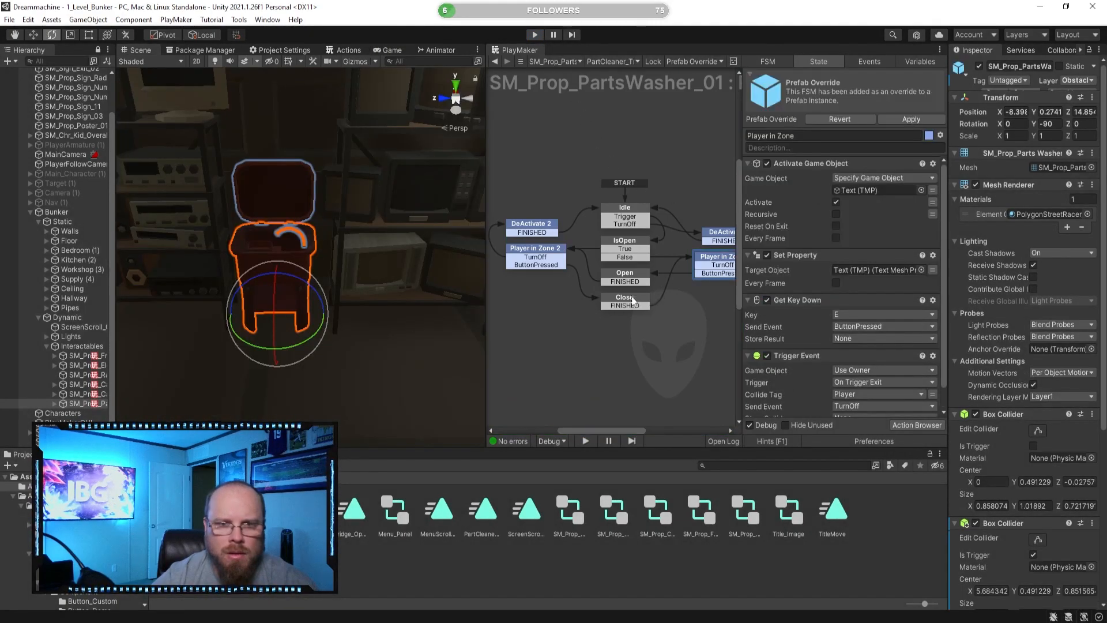
- Reassign the Set Animator Trigger actions: Close in the FSM's Close state and Open in its Open state
left_click(633, 299)
left_click(927, 260)
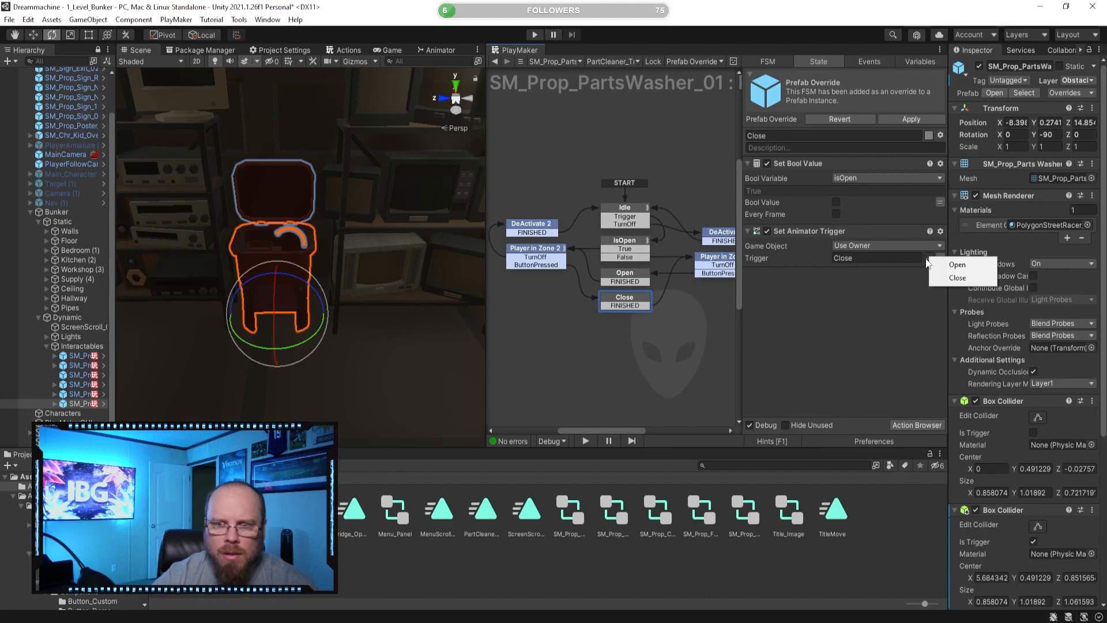
left_click(956, 277)
left_click(634, 273)
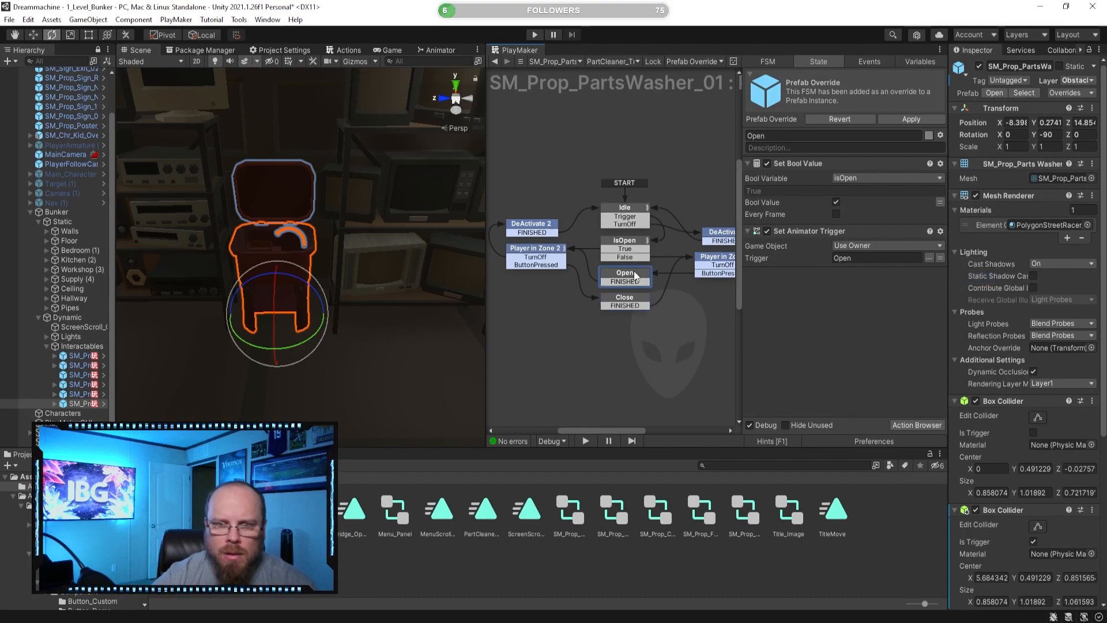
left_click(928, 259)
left_click(945, 267)
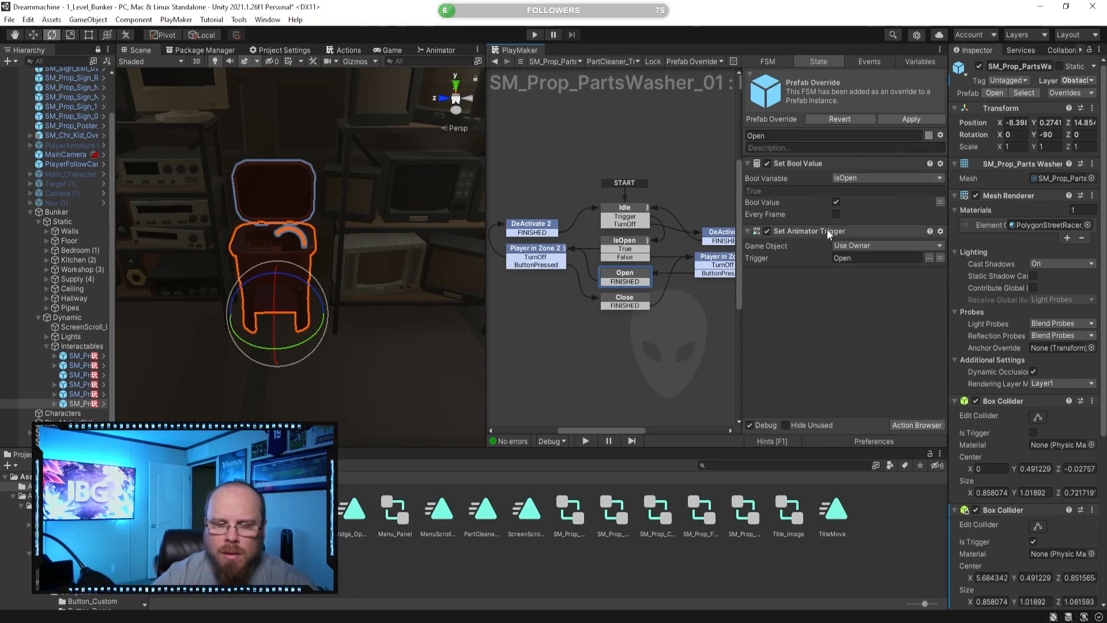
left_click(628, 300)
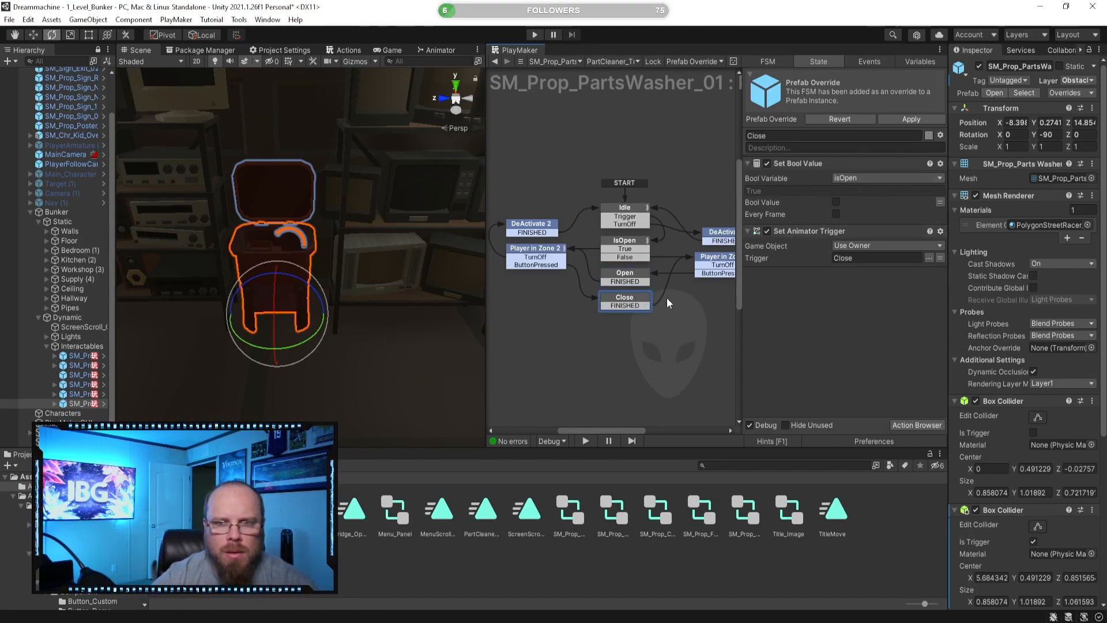
- Retest the lid in play mode with the reassigned triggers and exit play mode
left_click(534, 35)
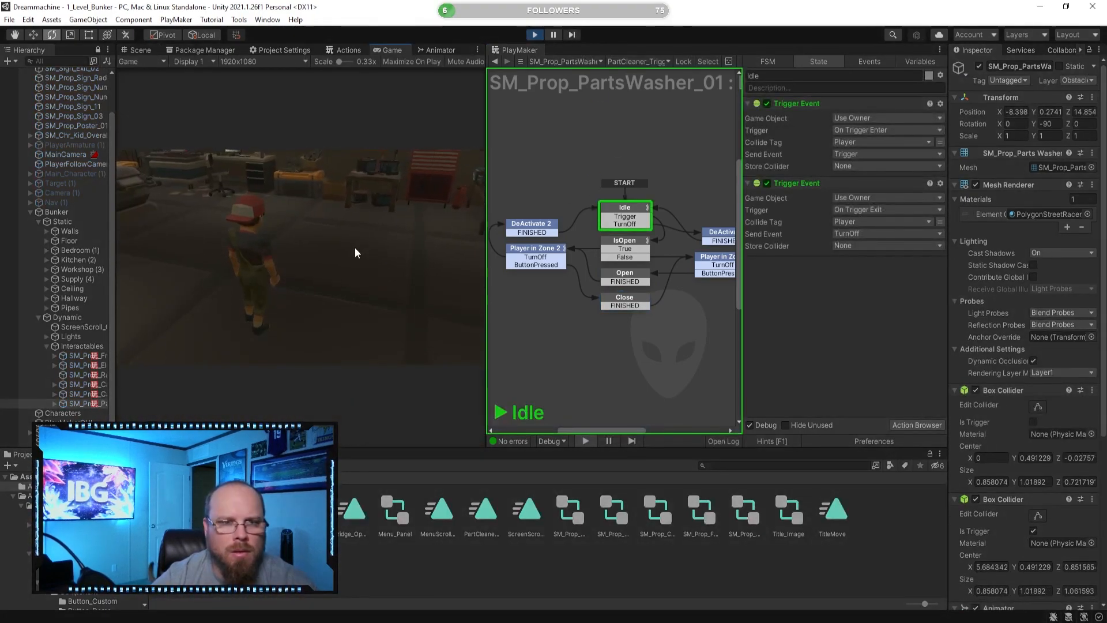
key("w")
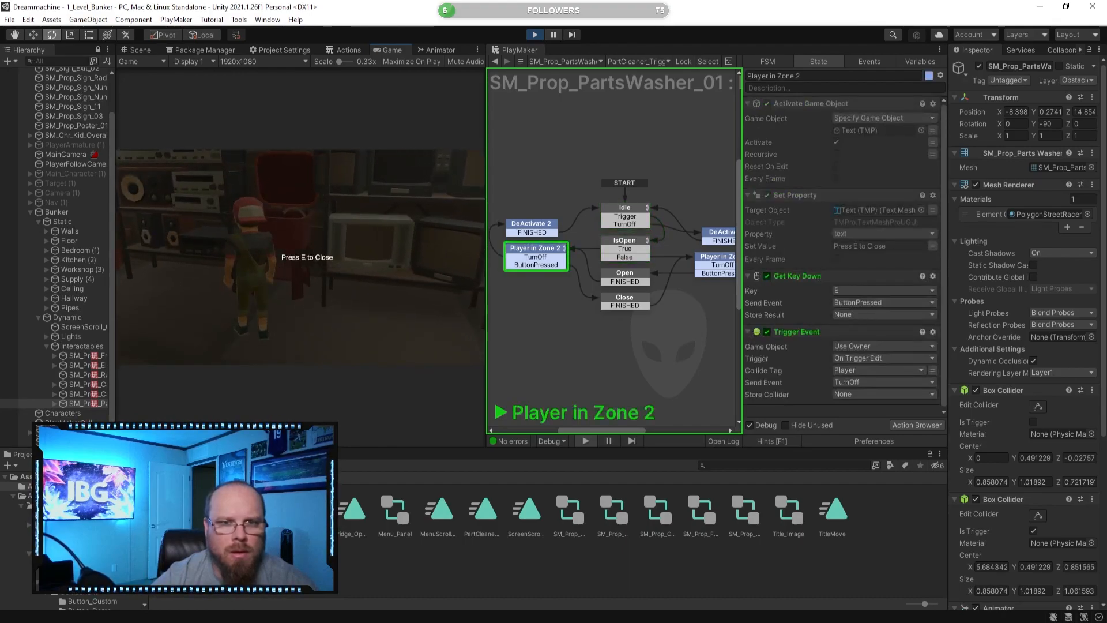
key("e")
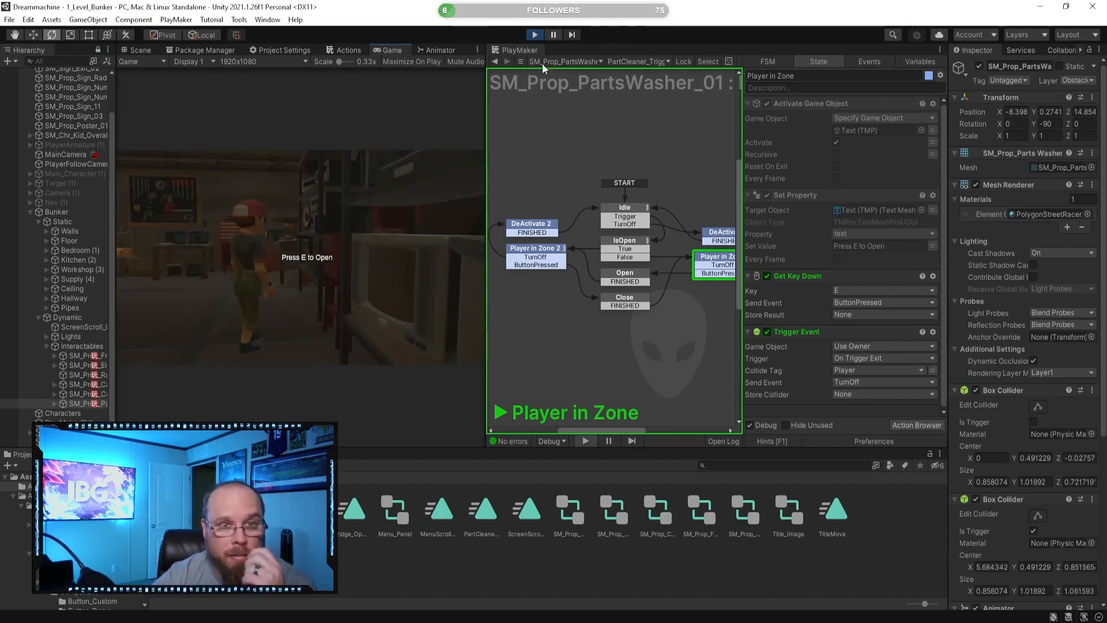
left_click(536, 36)
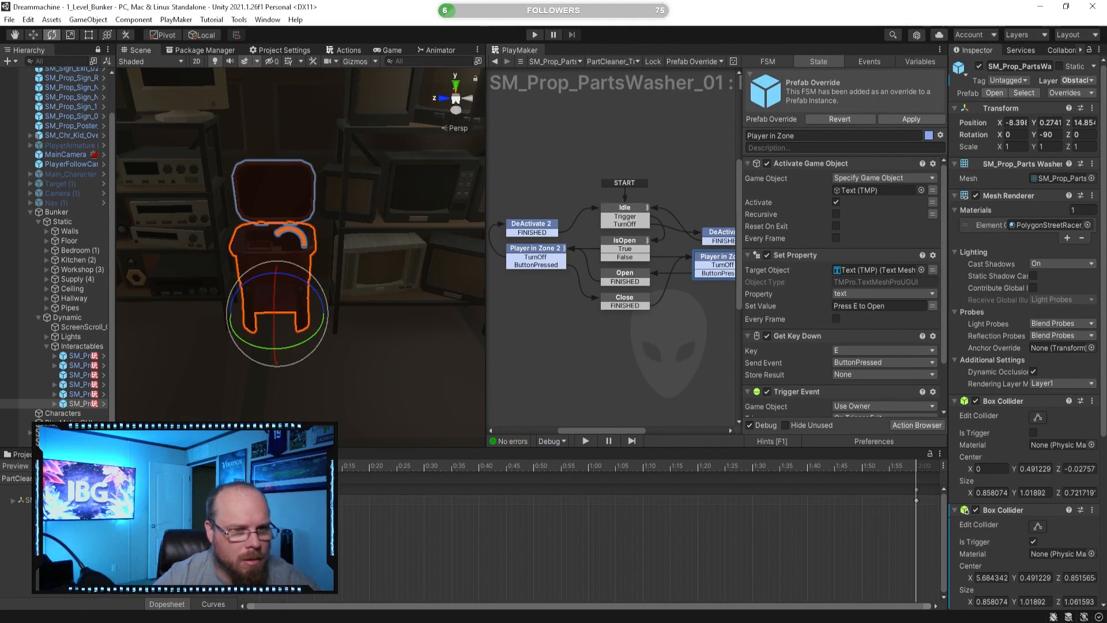
- Preview the parts washer's lid animation, and check the FSM's Close state and the object's Animator component
key("space")
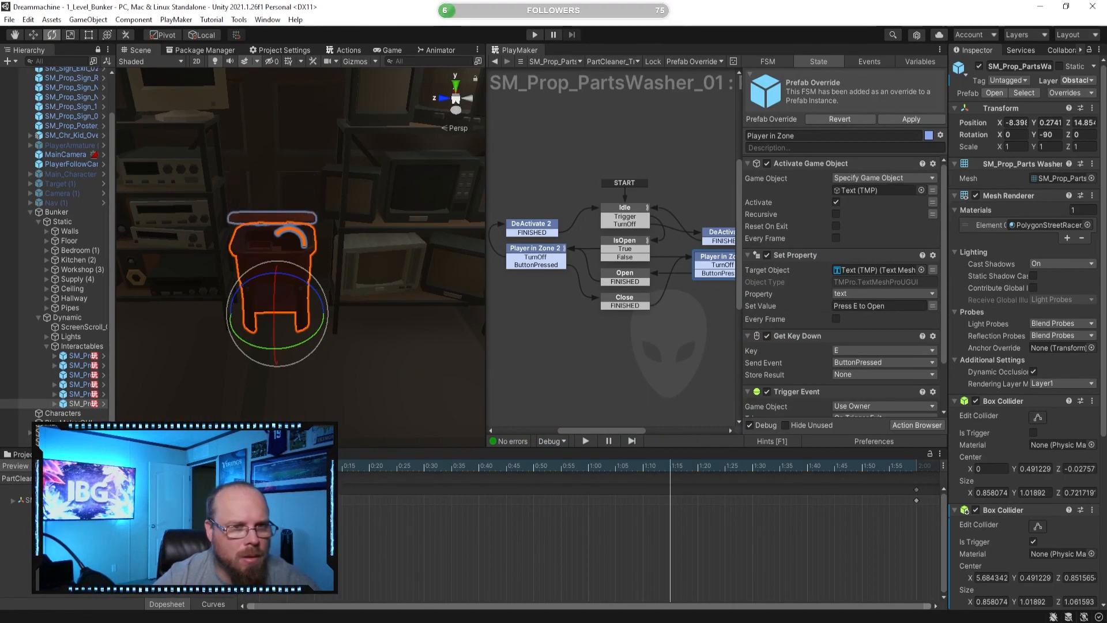
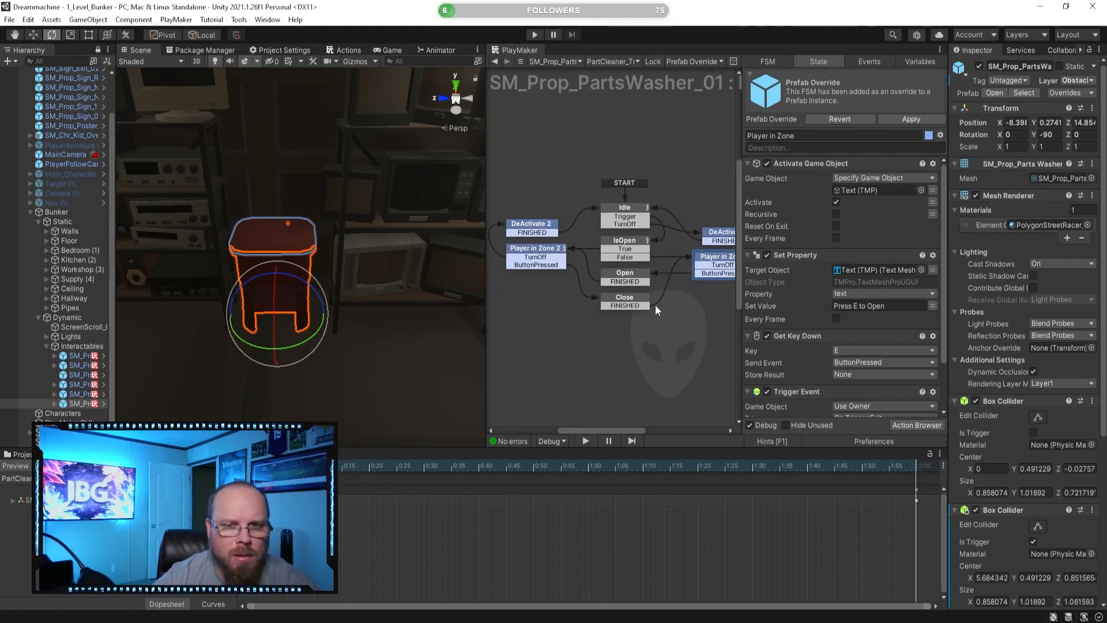
left_click(624, 300)
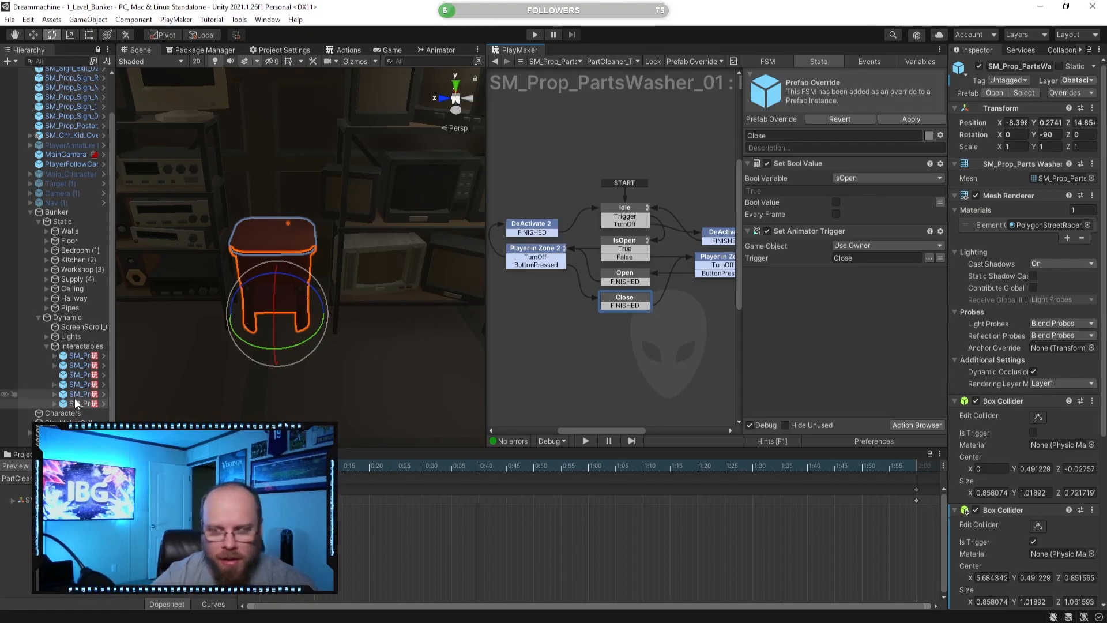
scroll(1019, 497, "down", 5)
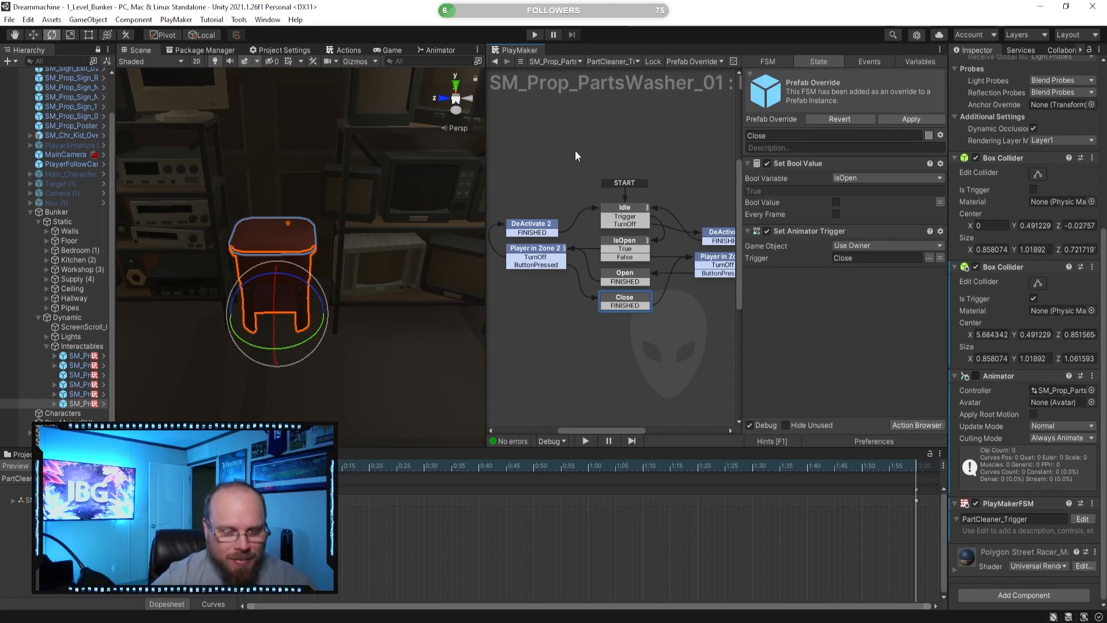
- Regroup PlayMaker with the Animator and Game views, and bring up the parts washer's Animator graph
left_click(437, 50)
left_click_drag(528, 50, 473, 51)
left_click(439, 50)
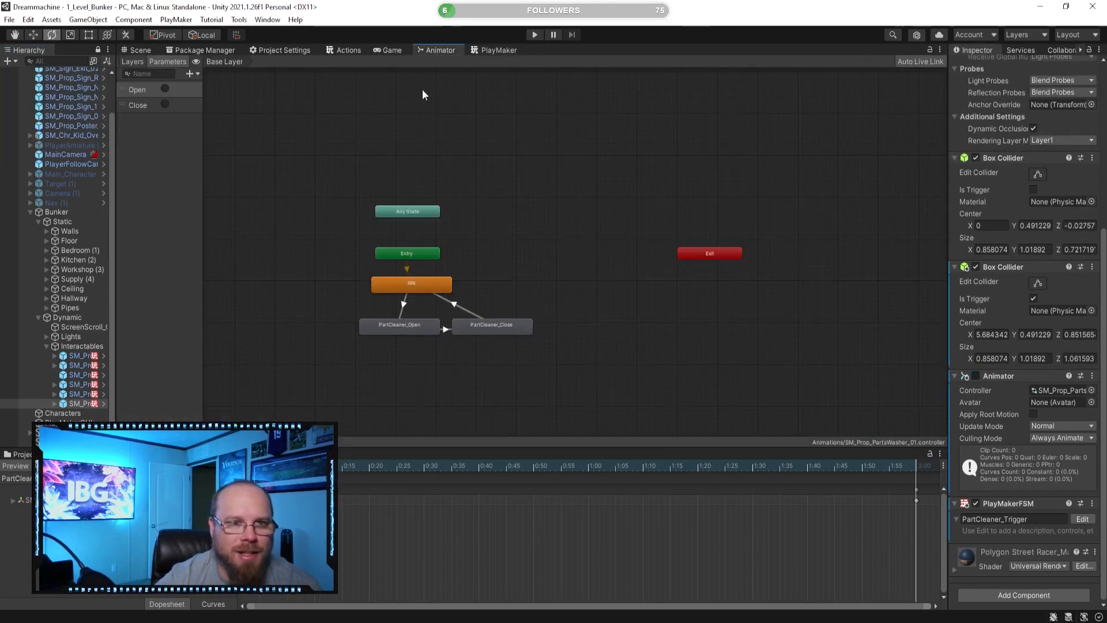
- Examine the parts washer's Animator graph: the Idle and PartCleaner_Close states and the settings, timing and conditions of the transitions
left_click(493, 272)
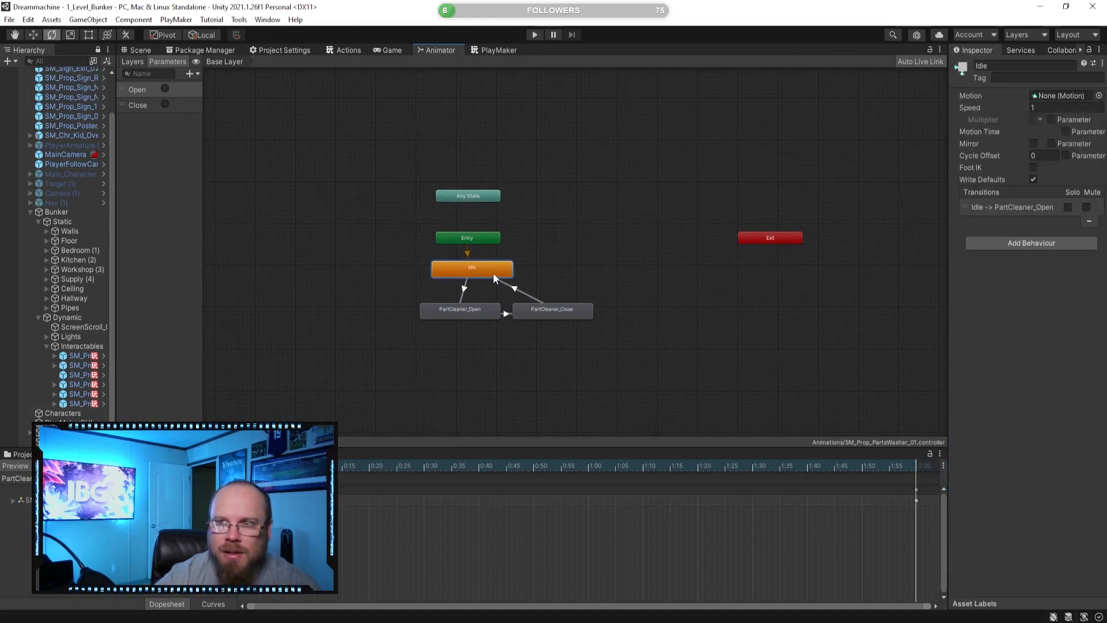
left_click(464, 289)
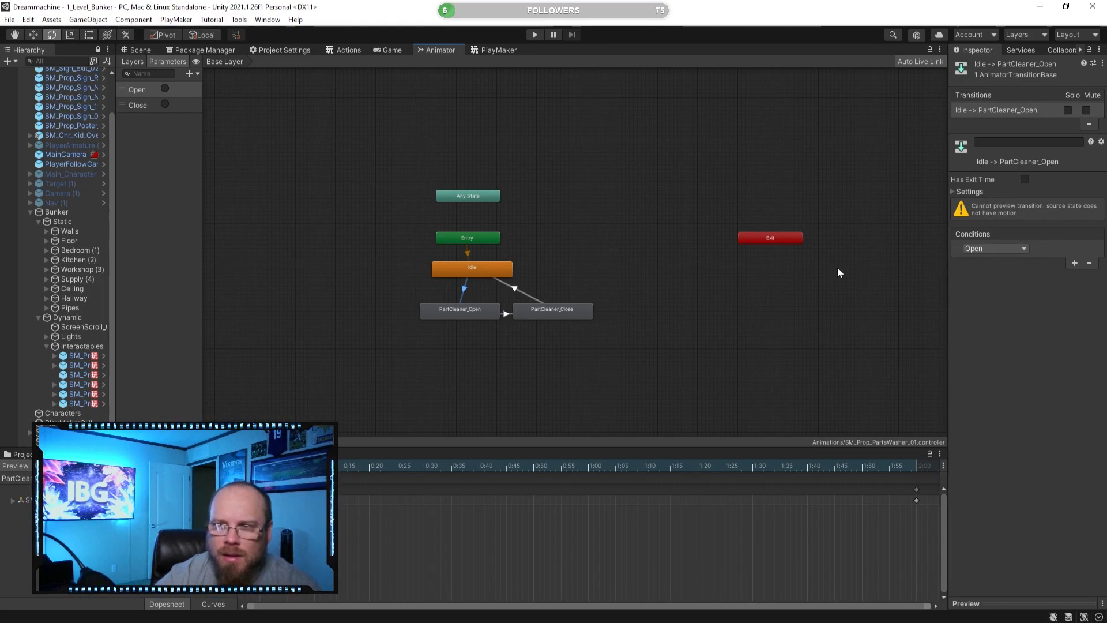
left_click(504, 314)
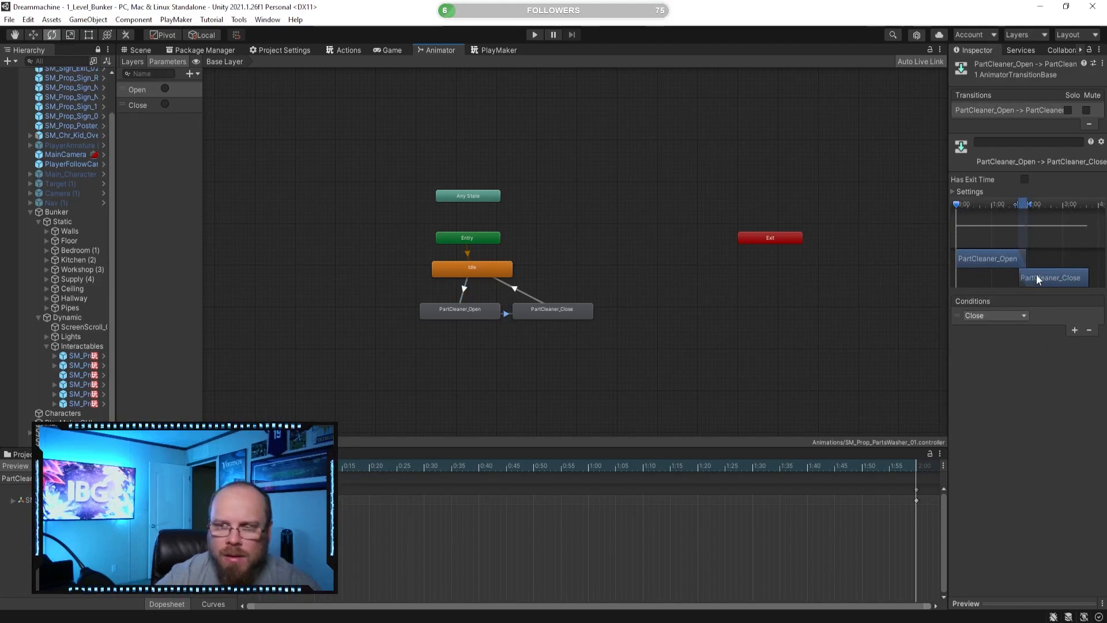
left_click_drag(956, 204, 999, 205)
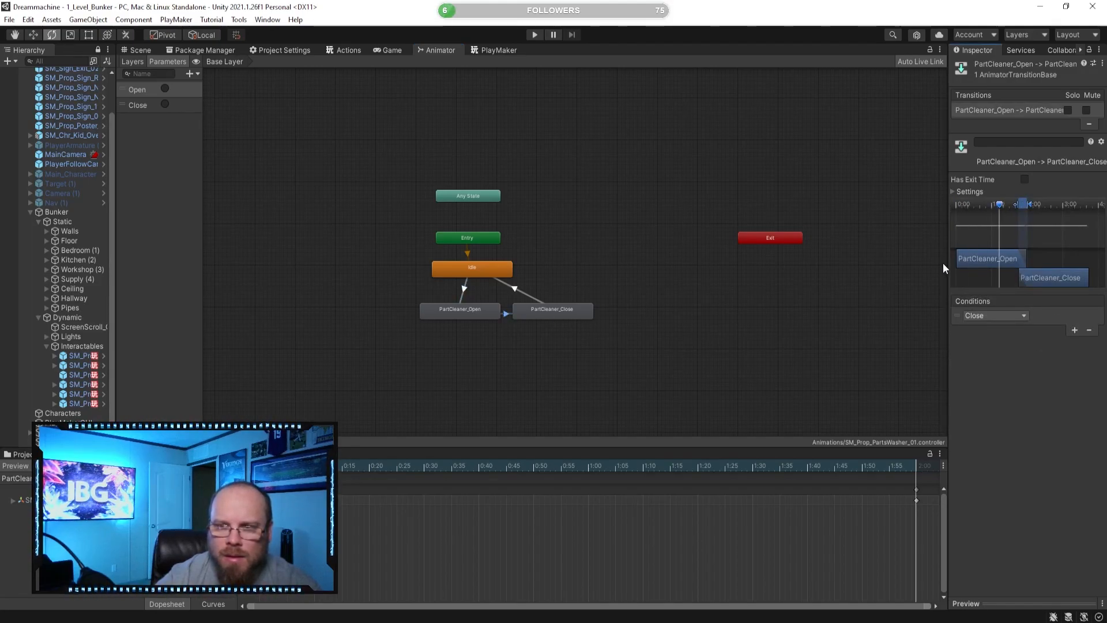
left_click_drag(947, 258, 843, 260)
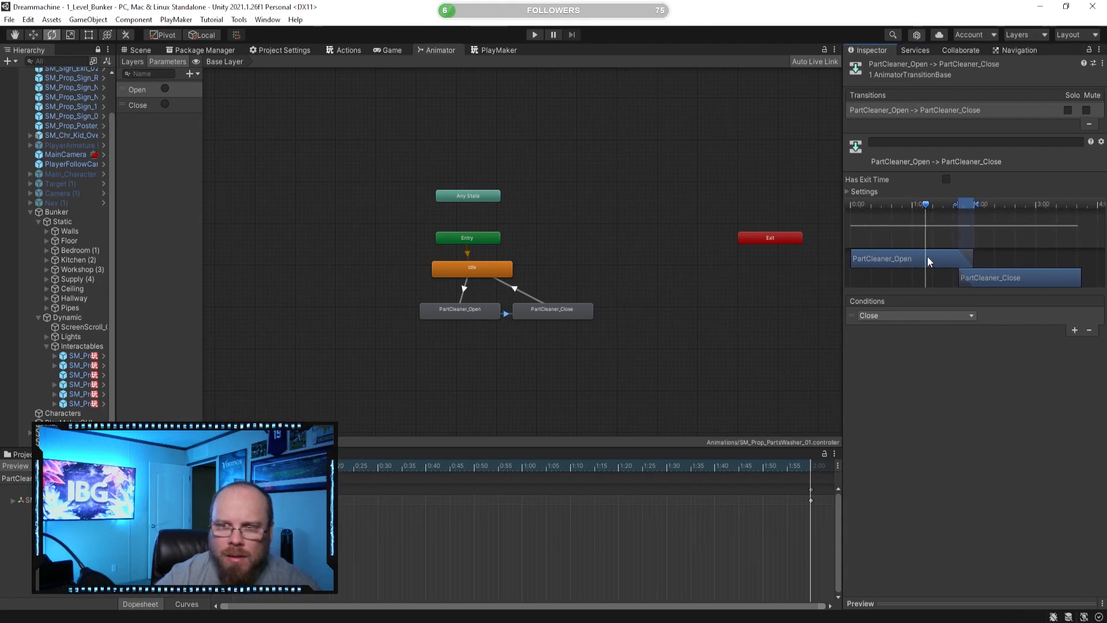
left_click_drag(981, 205, 885, 244)
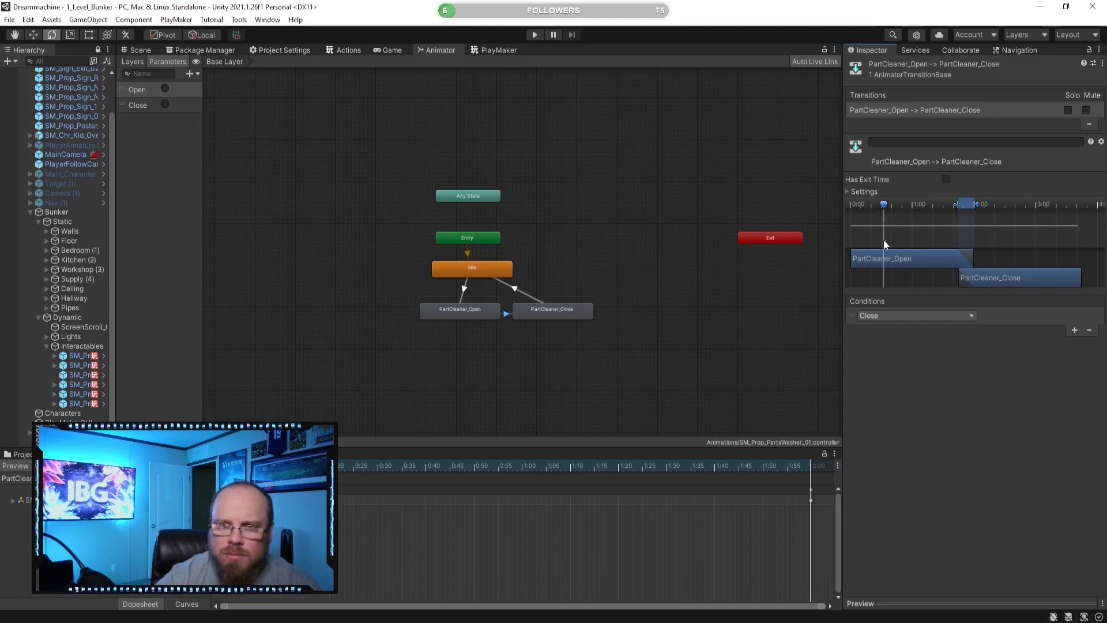
left_click(546, 314)
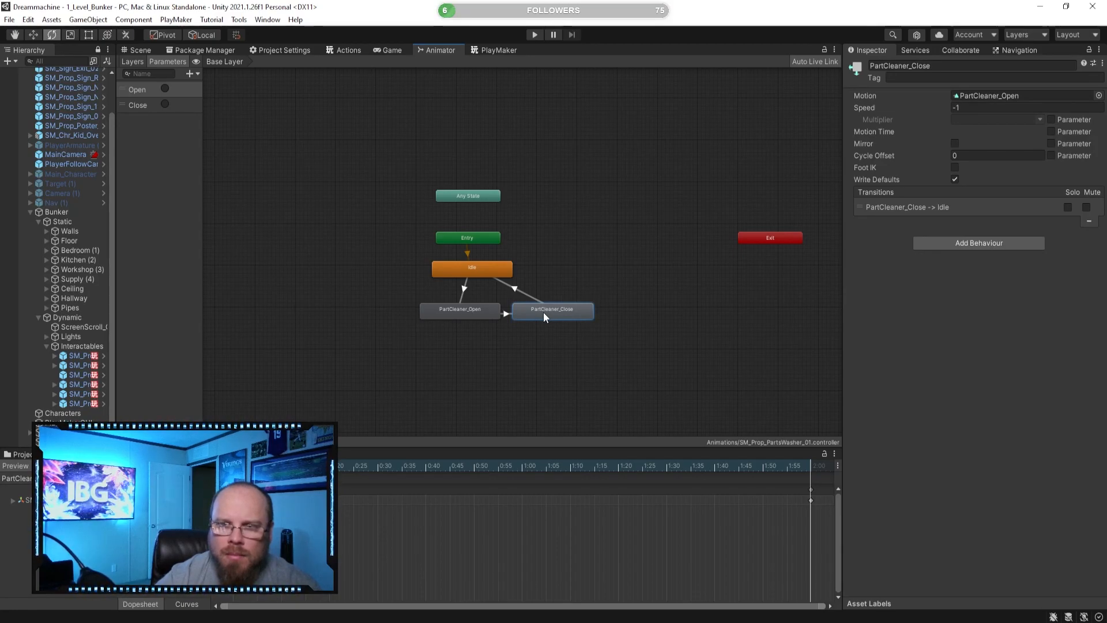
left_click(502, 314)
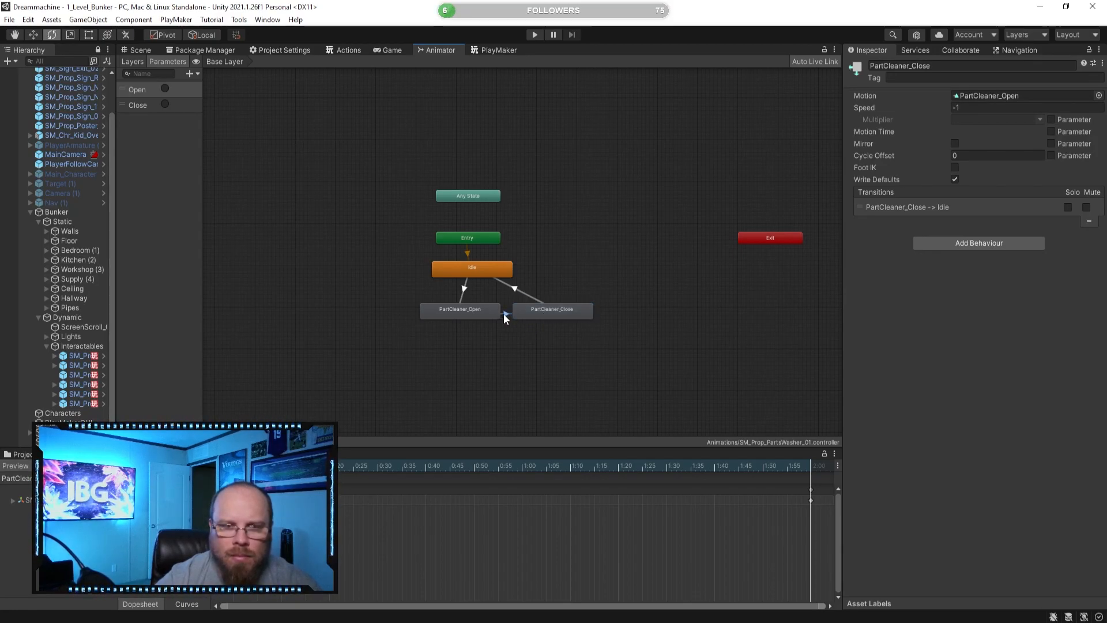
left_click(515, 290)
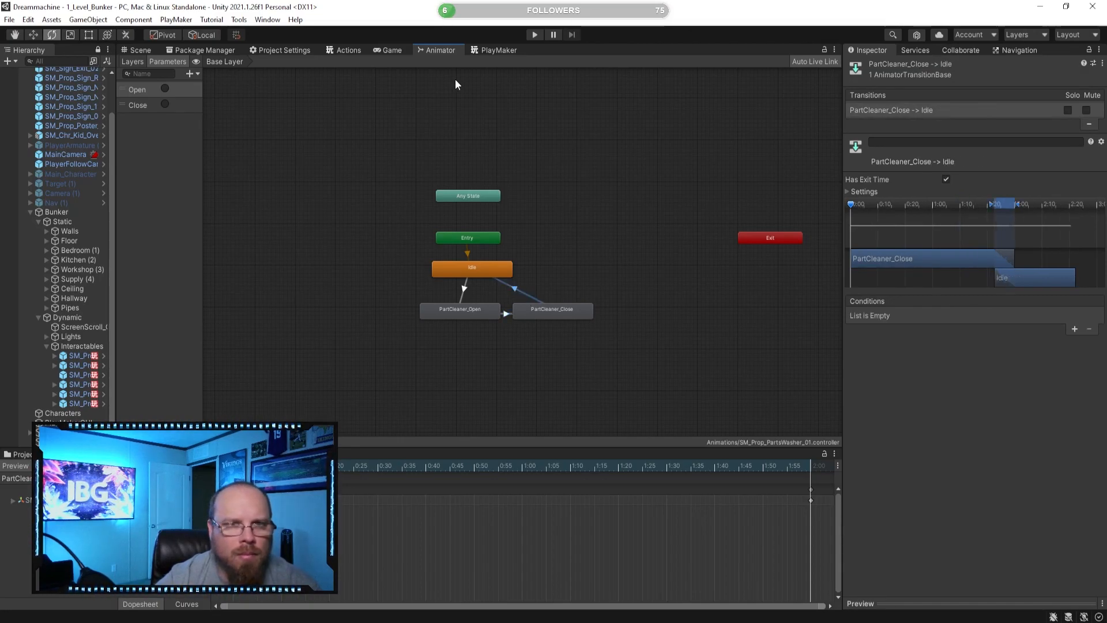
- Dock the Animator graph beside the Scene view and test the parts washer's lid interaction in play mode, exiting play mode when done
left_click_drag(448, 50, 773, 171)
middle_click_drag(772, 222, 693, 218)
left_click(142, 50)
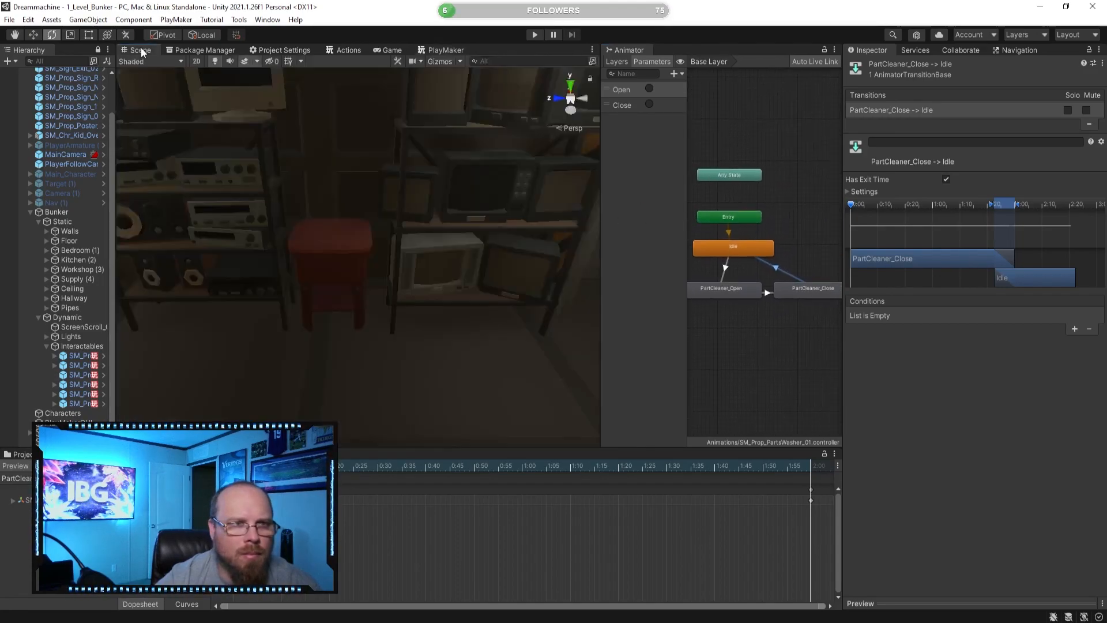
left_click(534, 35)
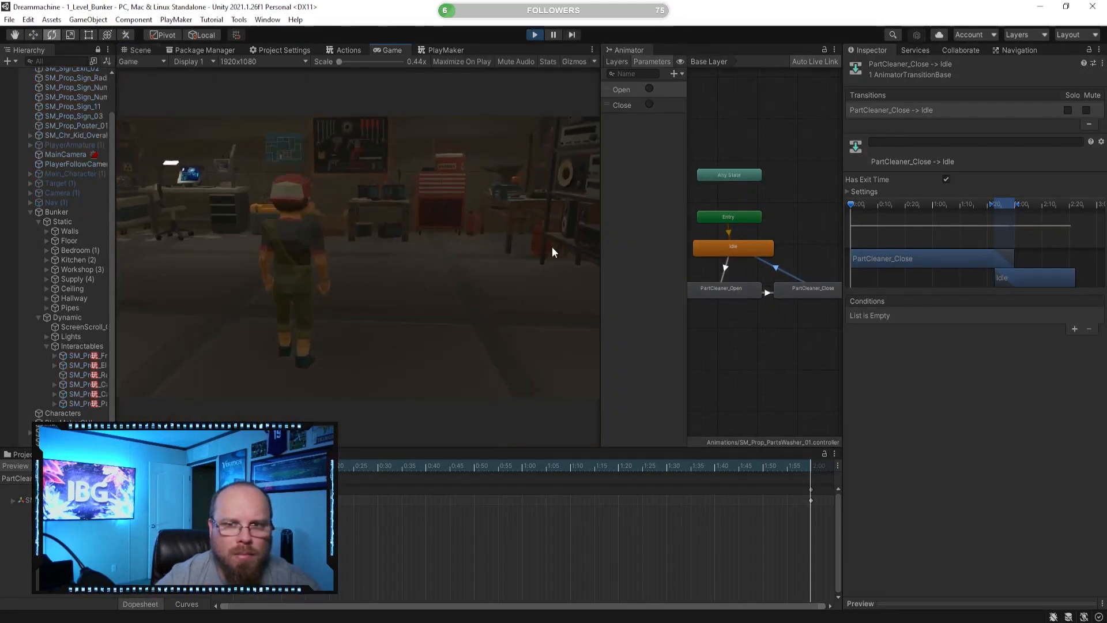
key("d")
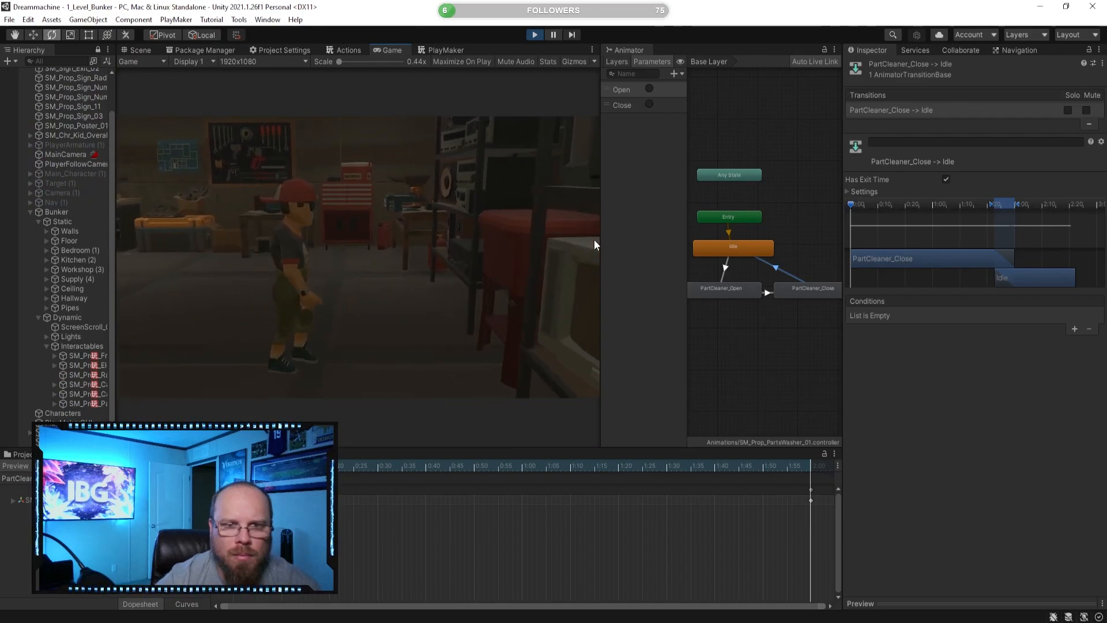
key("e")
key("e")
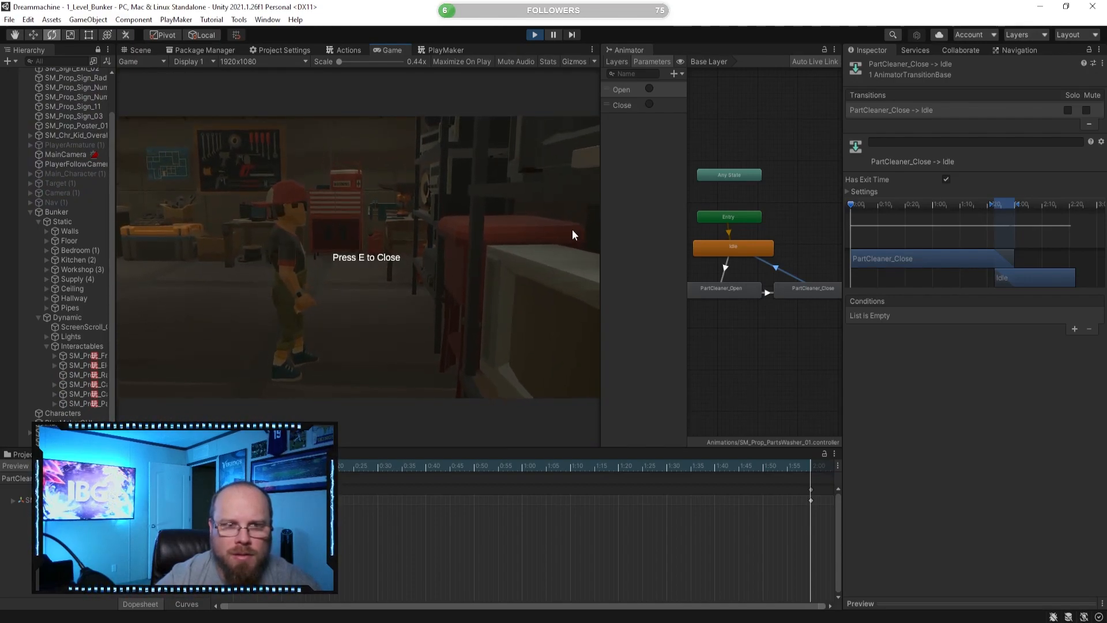
left_click(535, 36)
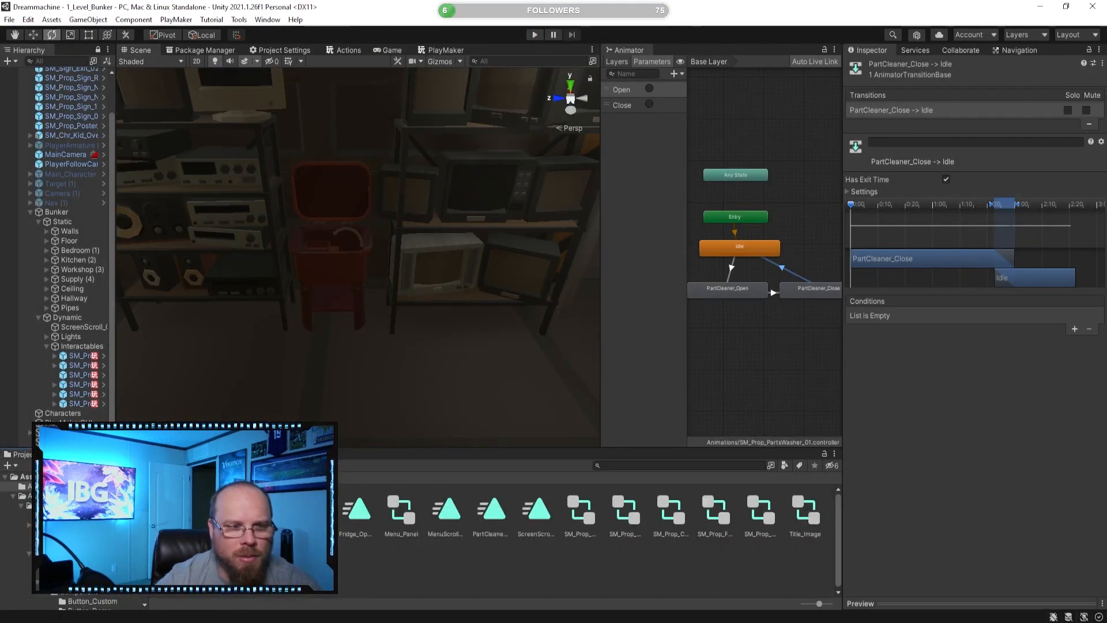
- Run play mode again, walk the character to the parts washer, trigger its close interaction while watching the Animator graph, and exit play mode
left_click(536, 35)
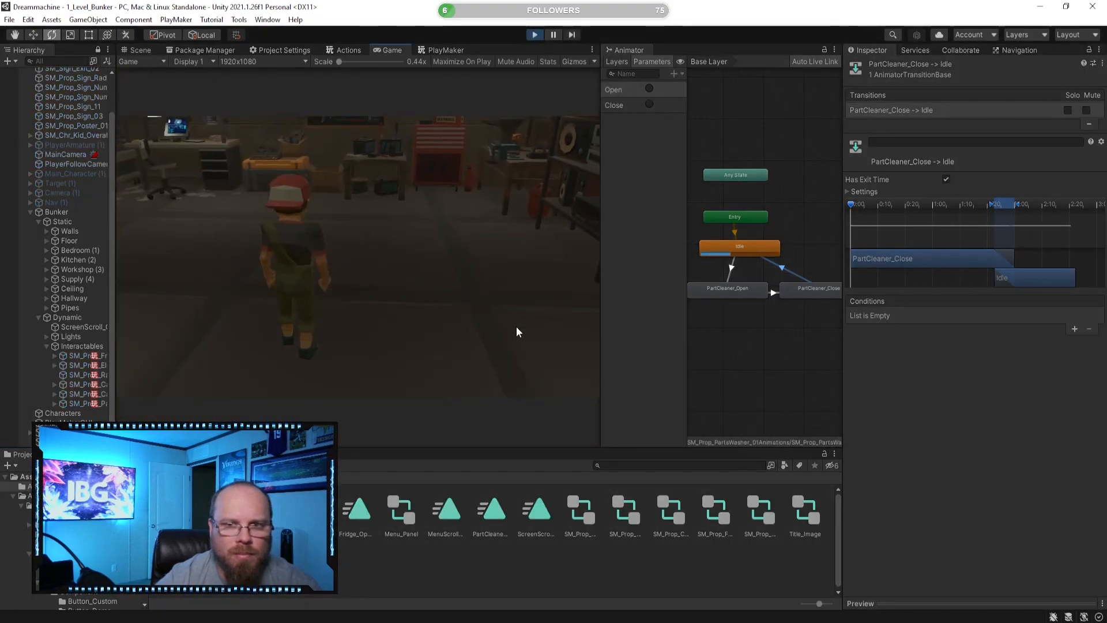
key("w")
key("d")
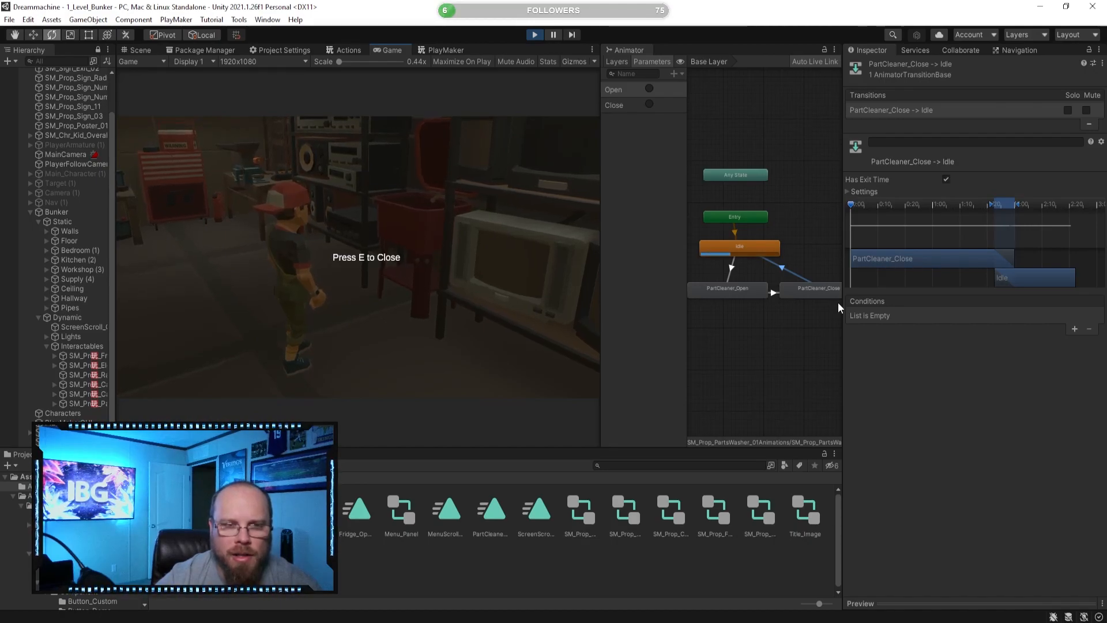
key("e")
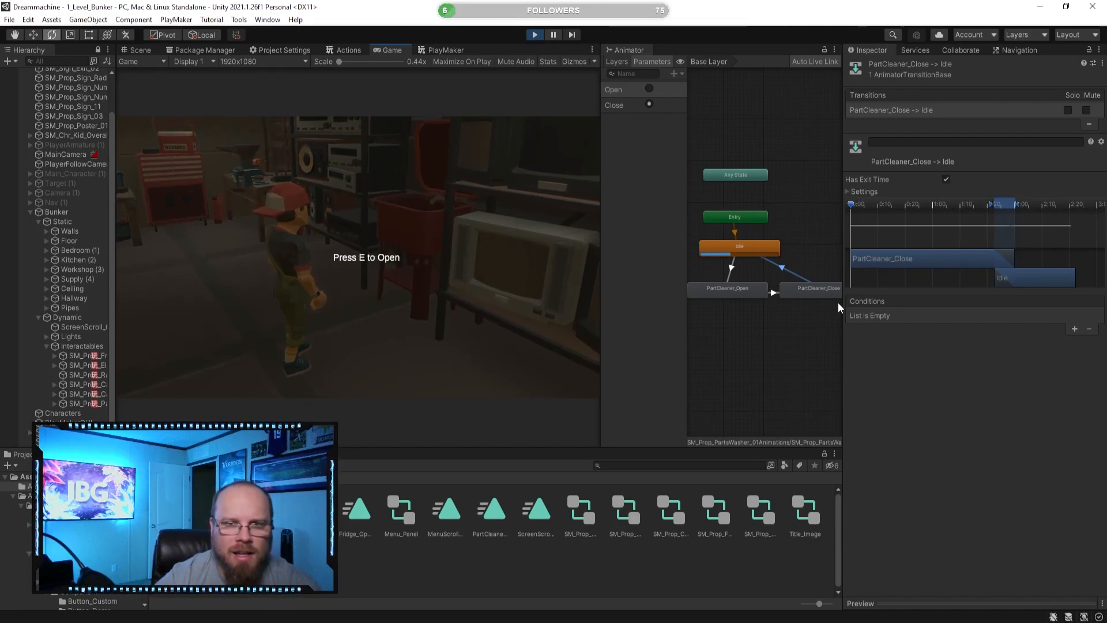
left_click(534, 35)
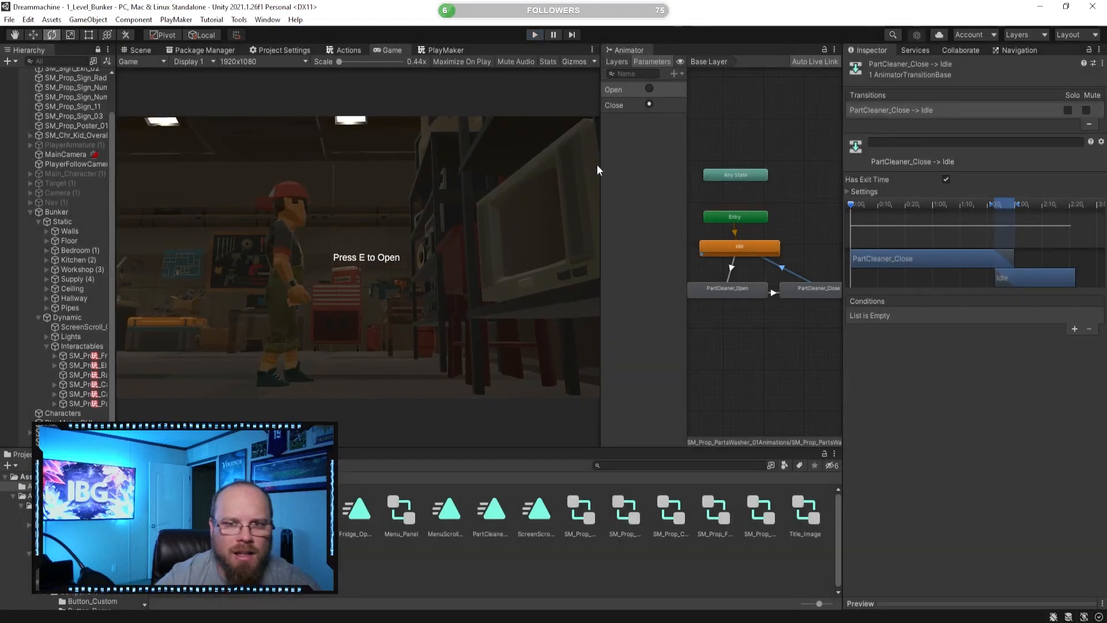
- Dock the Animator back with the Scene, Game and PlayMaker views and check the PartCleaner_Open state's settings
scroll(367, 275, "up", 3)
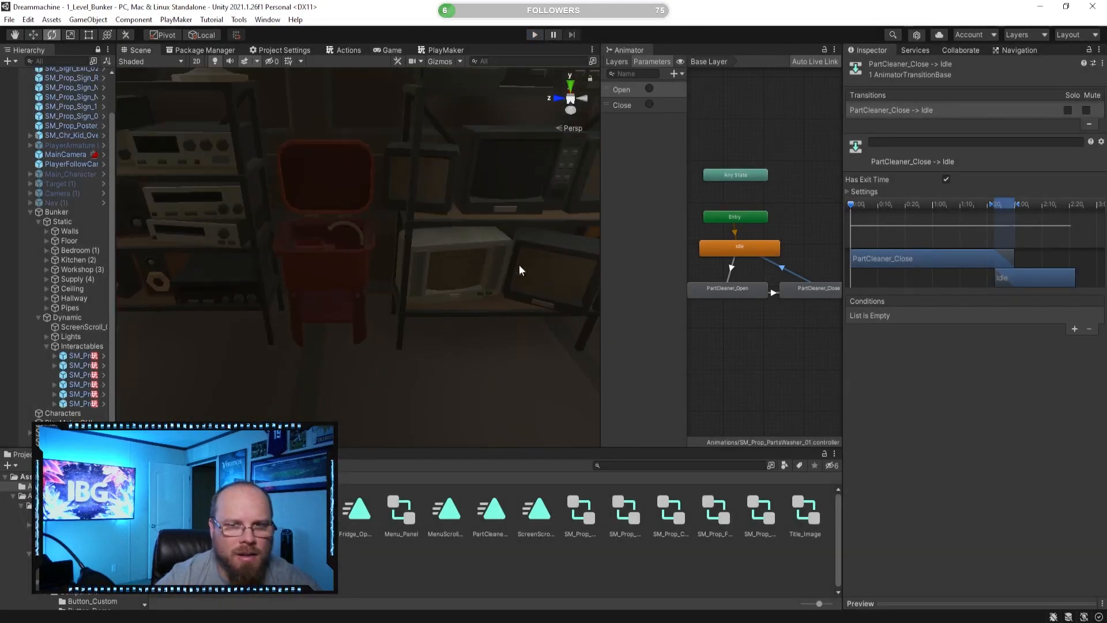
left_click(783, 362)
left_click(737, 294)
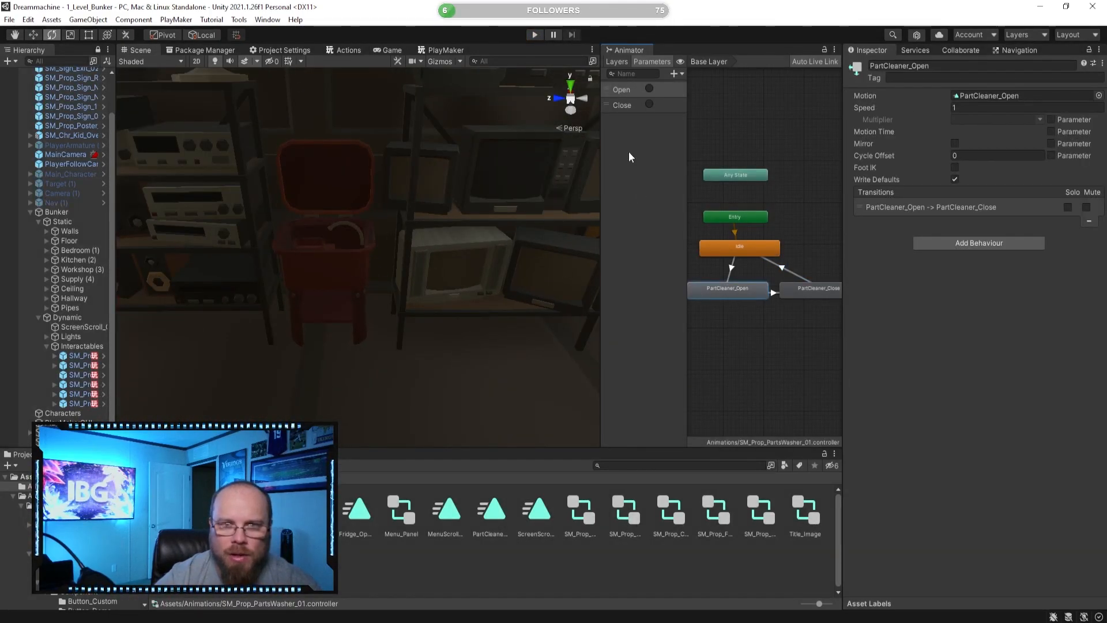
left_click(754, 332)
scroll(768, 319, "up", 2)
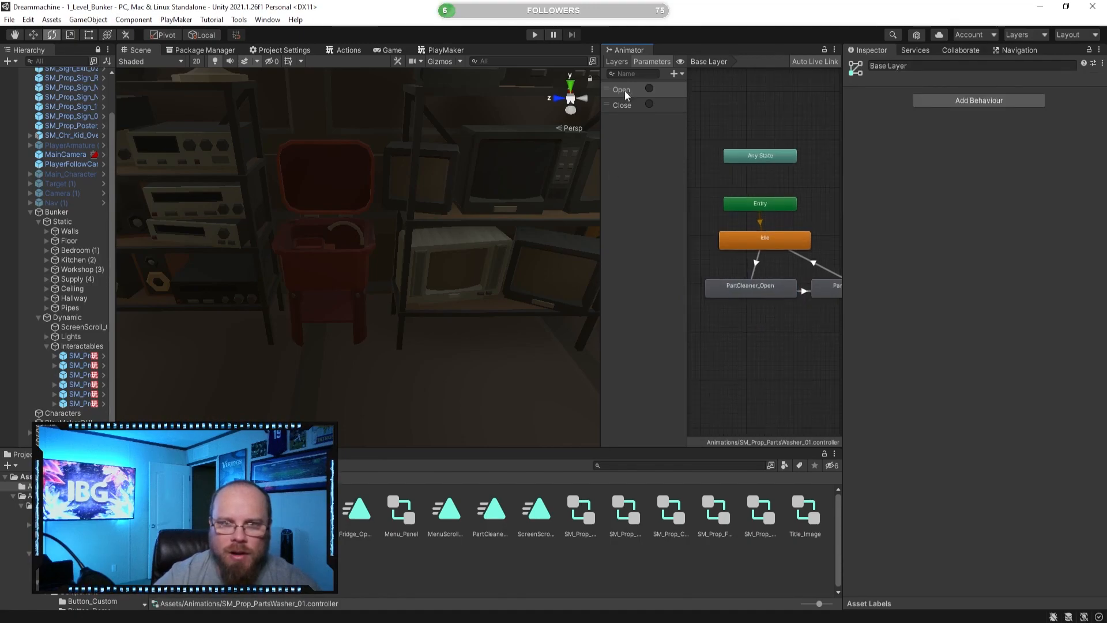
left_click_drag(622, 50, 498, 48)
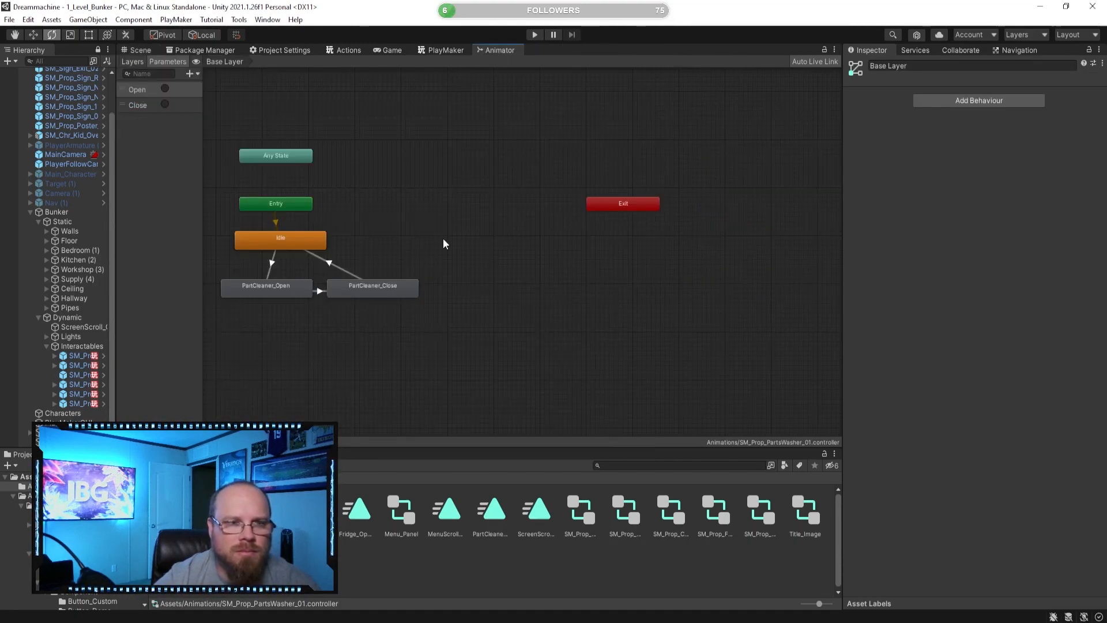
middle_click_drag(446, 291, 585, 298)
scroll(522, 285, "up", 3)
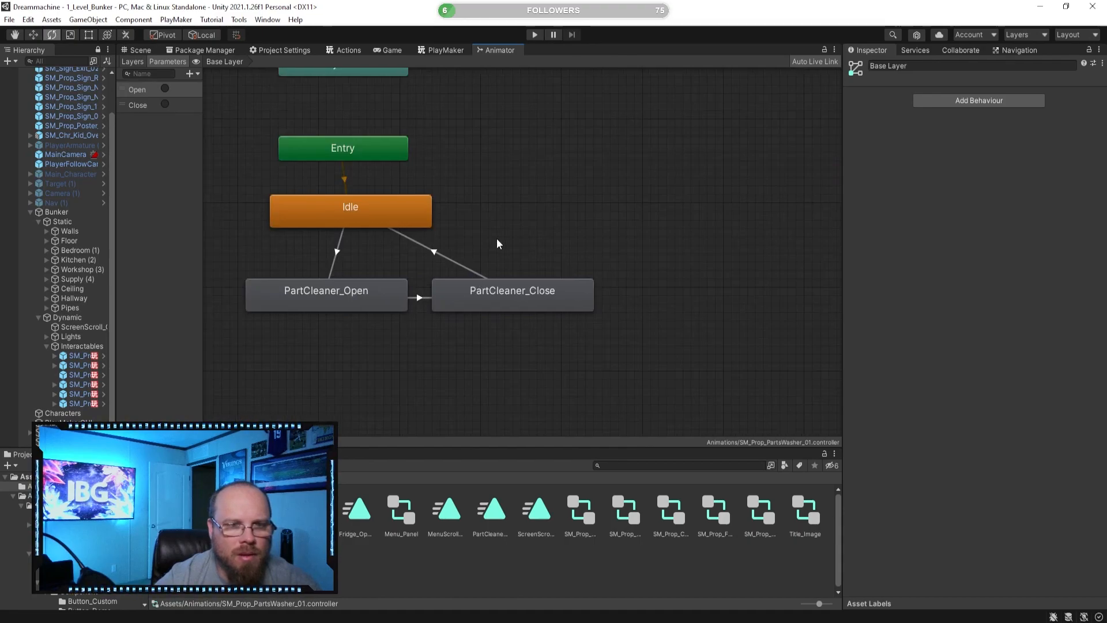
middle_click_drag(495, 243, 549, 234)
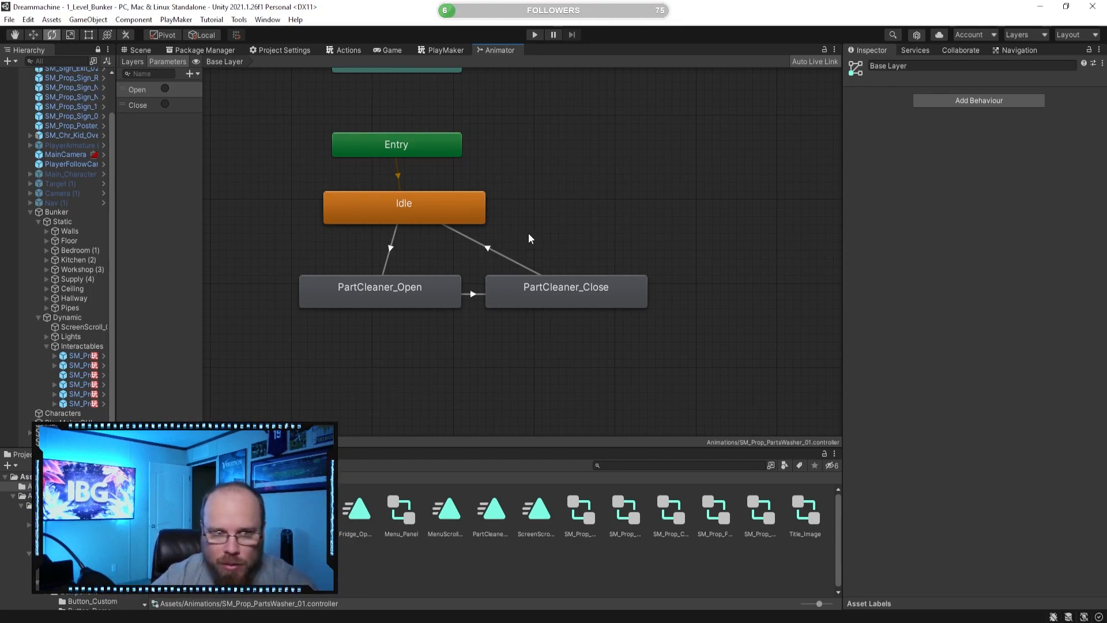
left_click(410, 299)
middle_click_drag(507, 370, 524, 379)
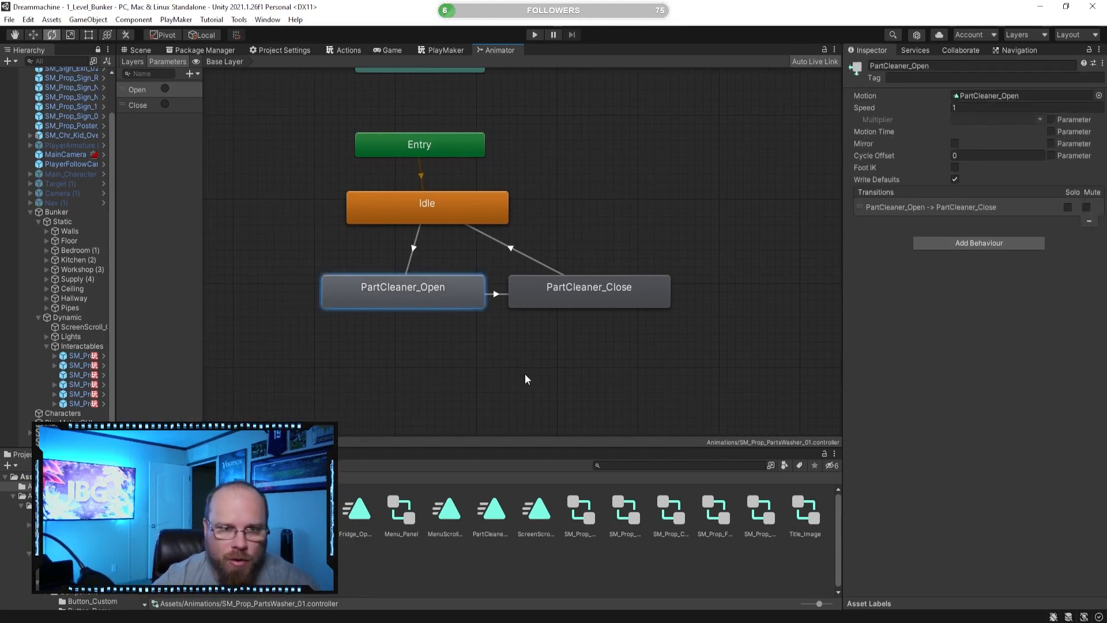
- Delete the transitions linking Idle, PartCleaner_Open and PartCleaner_Close, and place PartCleaner_Close below Idle with PartCleaner_Open beneath it
left_click(542, 267)
key("Delete")
left_click(415, 246)
key("Delete")
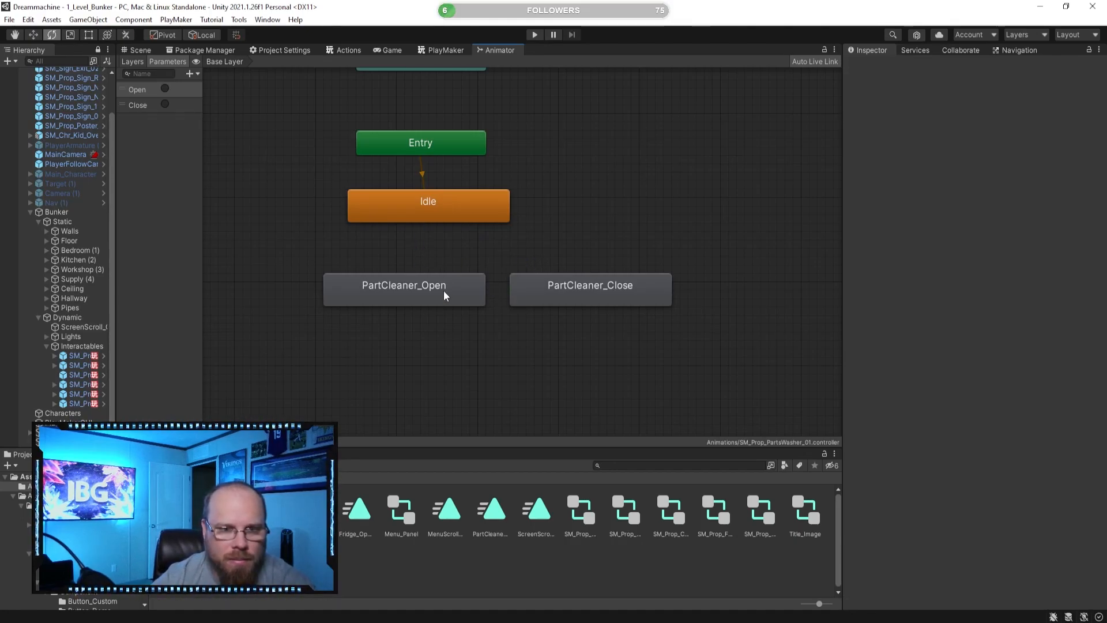
left_click_drag(445, 294, 461, 361)
left_click_drag(593, 293, 425, 275)
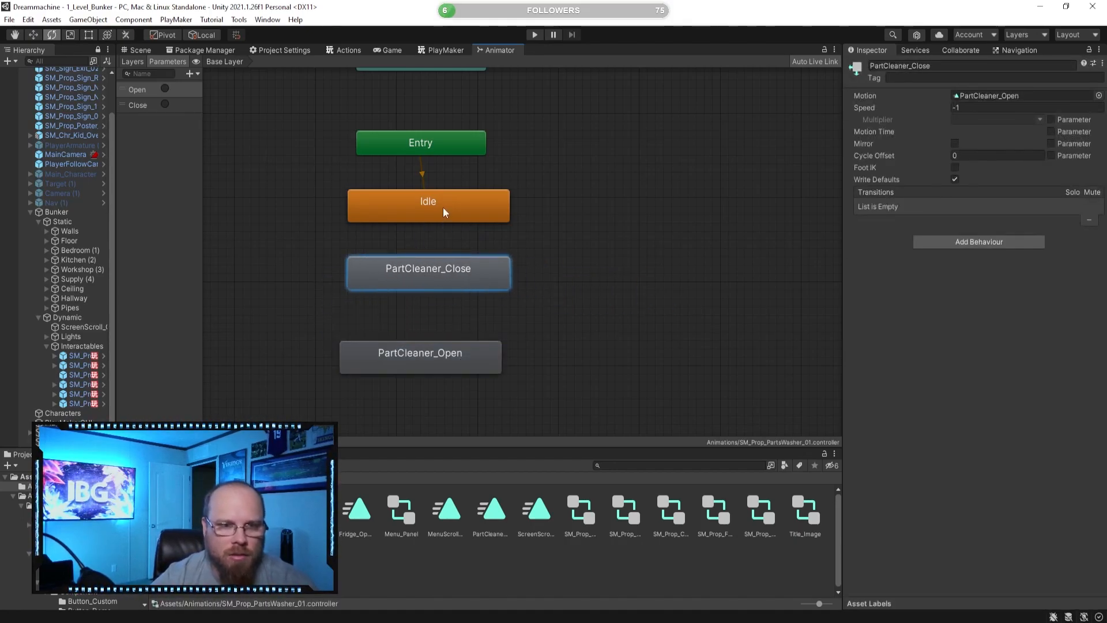
- Make transitions from Idle to PartCleaner_Close and from PartCleaner_Close to PartCleaner_Open
right_click(442, 208)
left_click(470, 215)
left_click(438, 267)
left_click(429, 244)
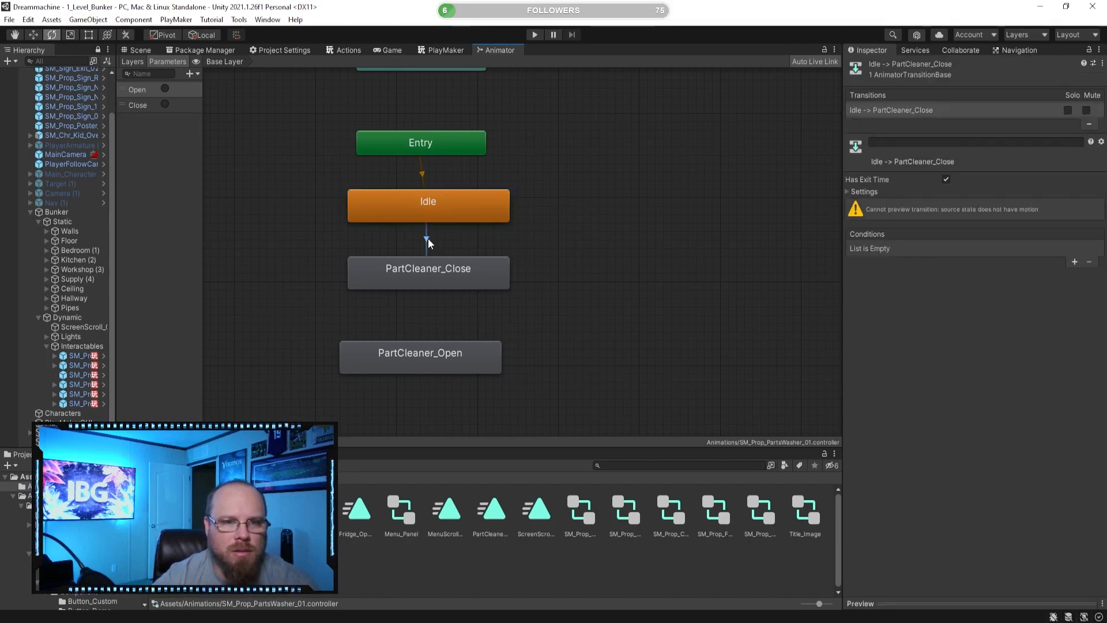
left_click(437, 283)
right_click(436, 271)
left_click(455, 280)
left_click(428, 359)
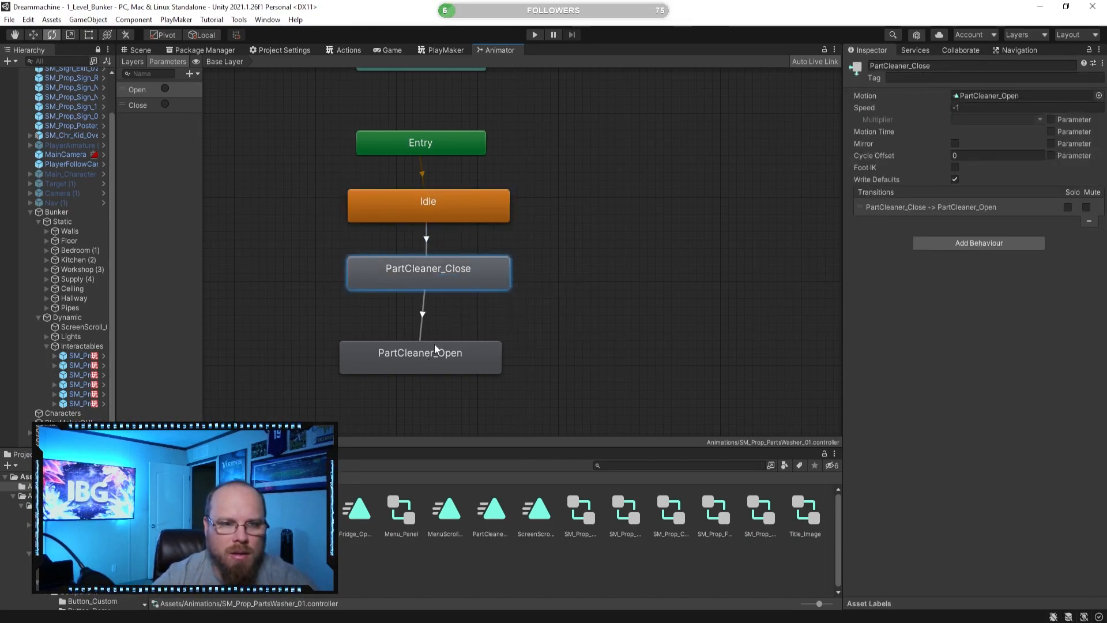
- Disable Has Exit Time on the Idle to PartCleaner_Close transition and give it the Close trigger as its condition
left_click(428, 240)
left_click(946, 179)
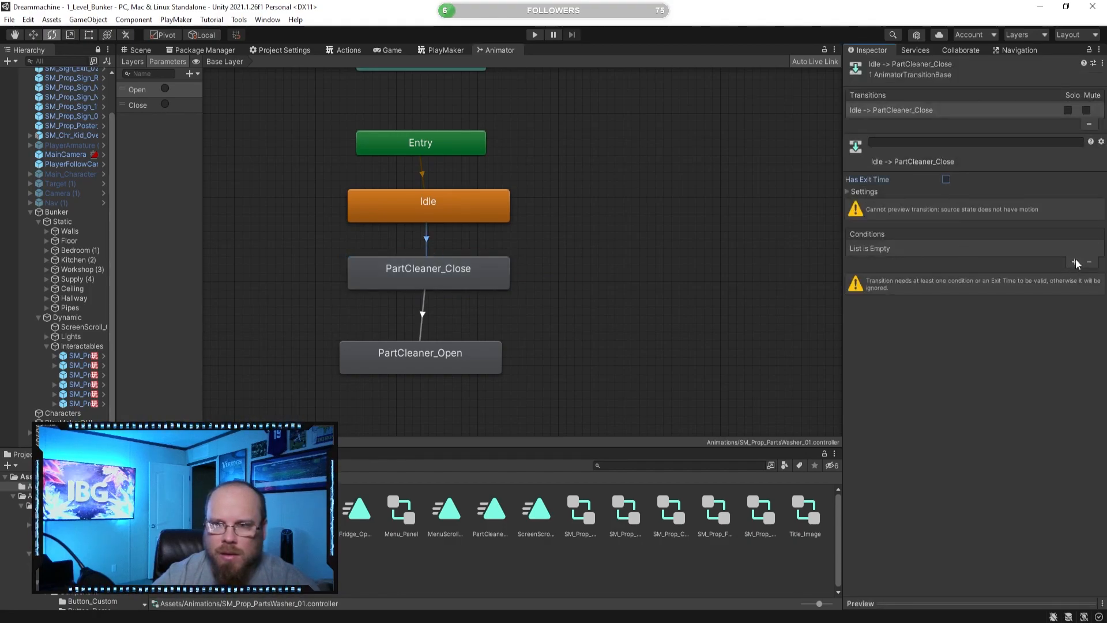
left_click(1074, 262)
left_click(911, 249)
left_click(897, 299)
left_click(391, 319)
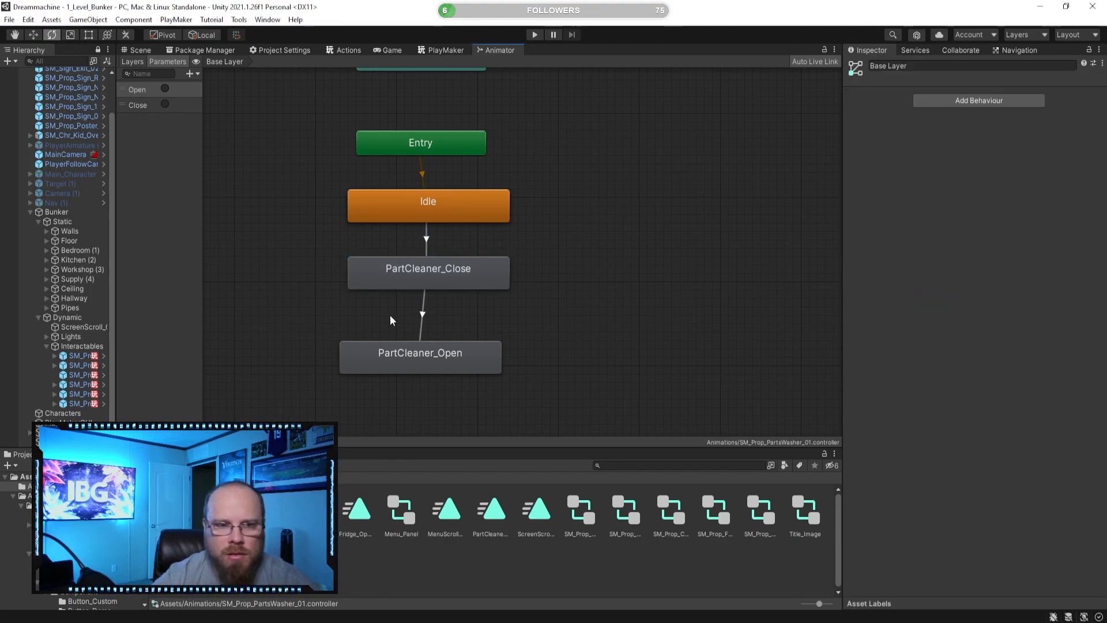
- Disable Has Exit Time on the PartCleaner_Close to PartCleaner_Open transition and add an Open condition
left_click(423, 317)
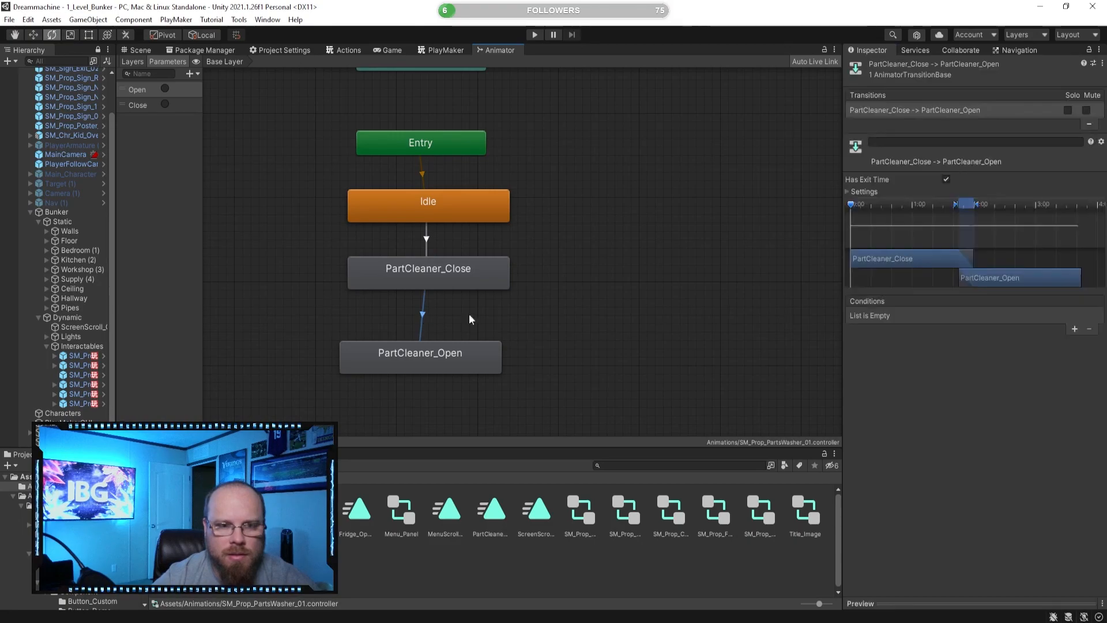
left_click(946, 179)
left_click(1074, 330)
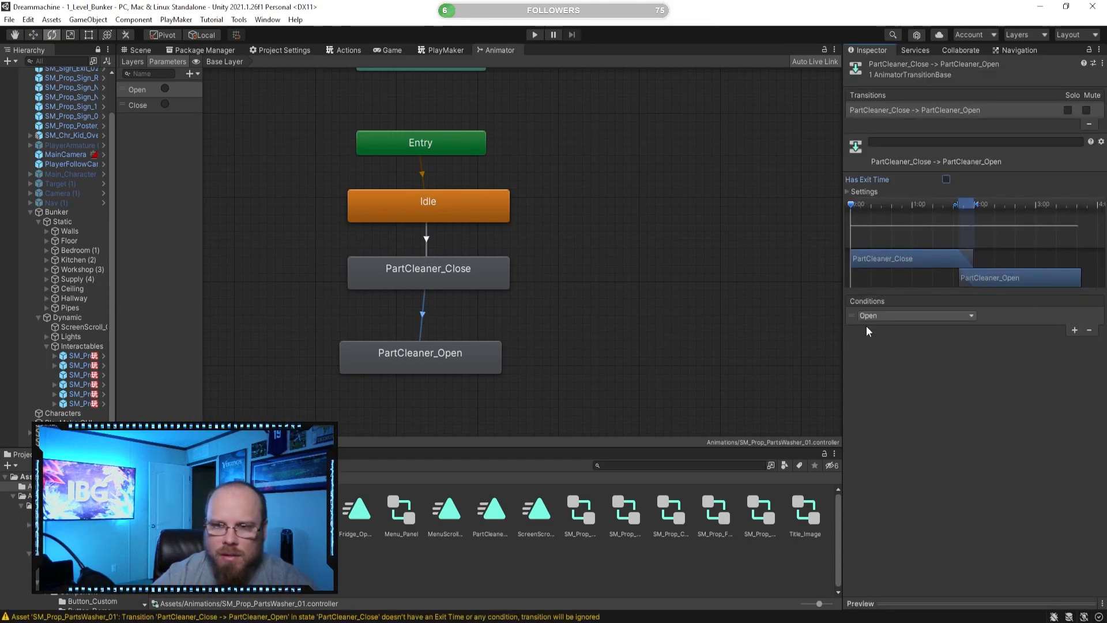
left_click(661, 345)
- Place PartCleaner_Open beside PartCleaner_Close, make a transition from it back to Idle, and check the PartCleaner_Close to PartCleaner_Open transition
left_click_drag(435, 362, 642, 279)
right_click(630, 275)
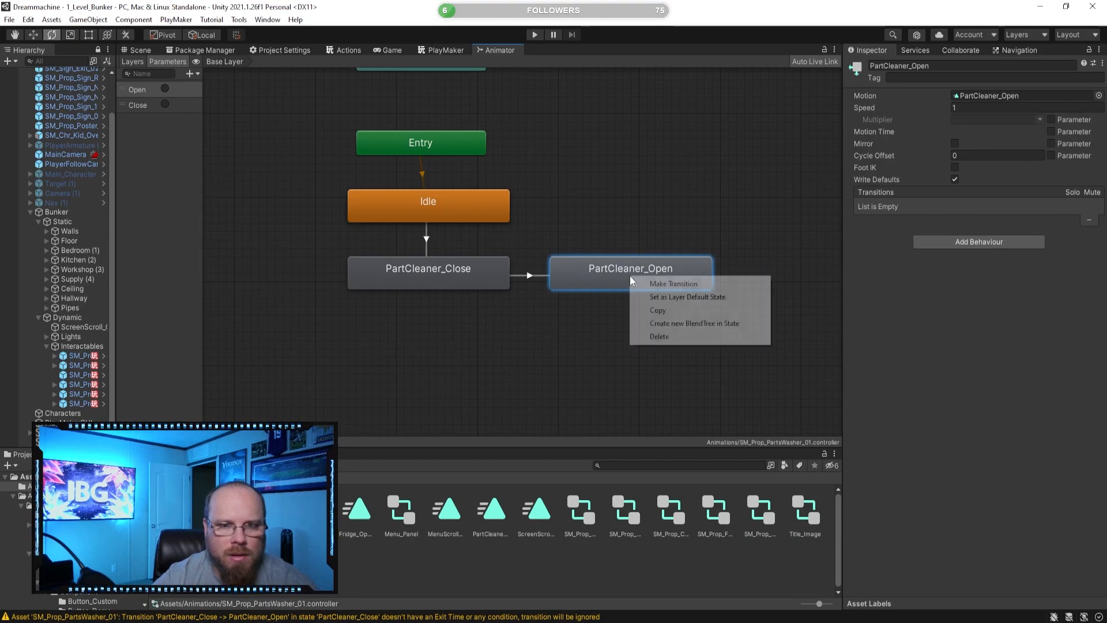
left_click(640, 283)
left_click(484, 216)
left_click(545, 276)
left_click(538, 276)
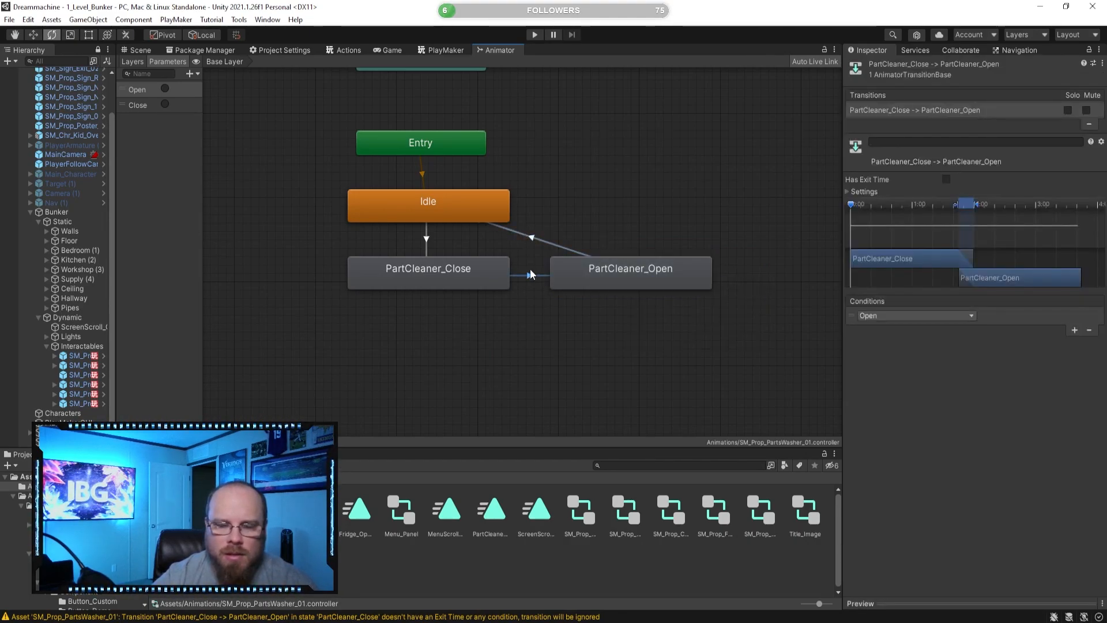
- Check the Idle to PartCleaner_Close transition, and play-test the scene by walking to the parts washer and toggling its lid several times
left_click(427, 242)
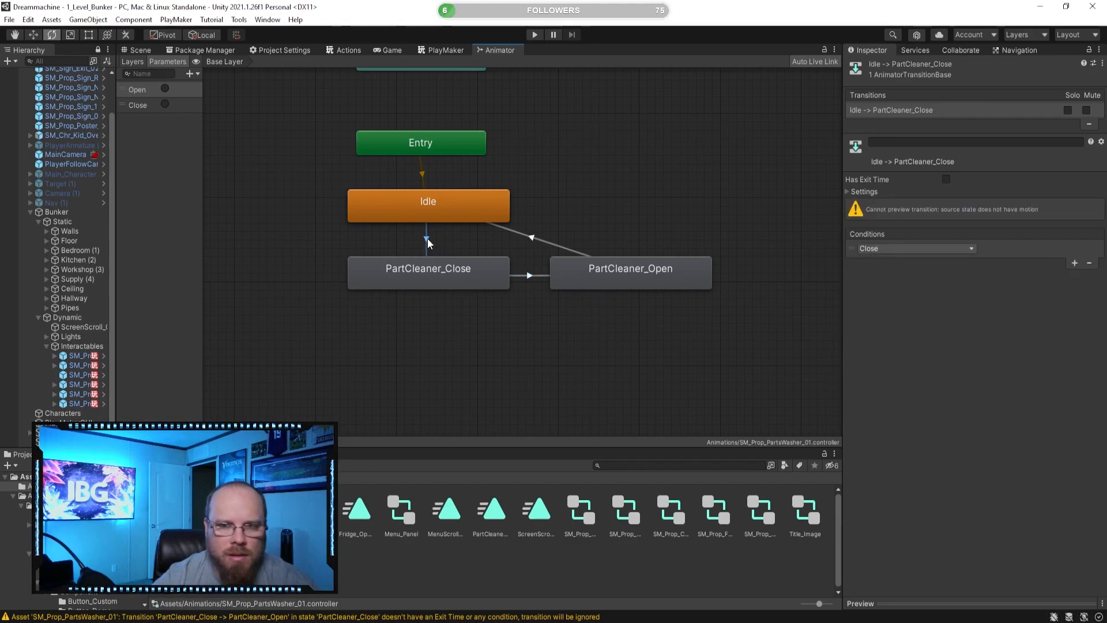
left_click(436, 275)
left_click(440, 346)
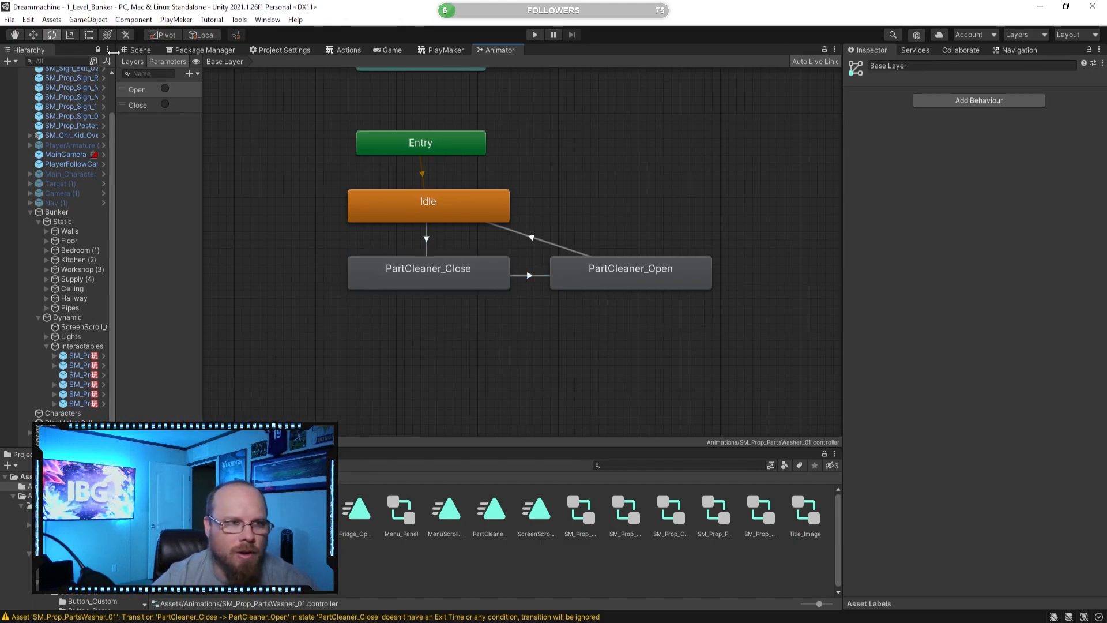
left_click(136, 51)
left_click(535, 35)
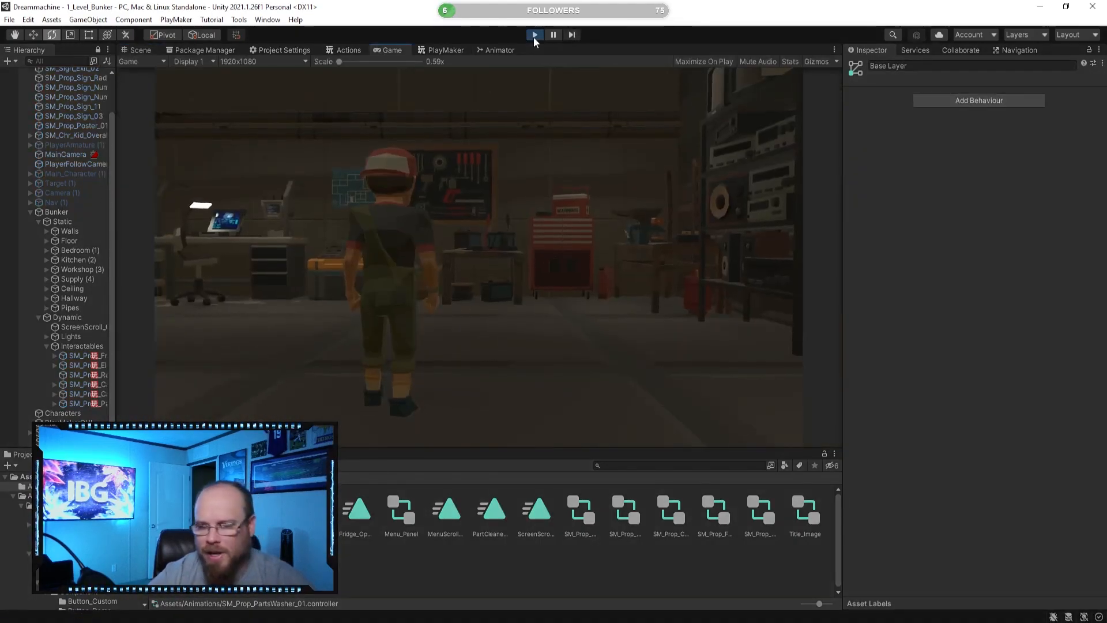
key("w")
key("d")
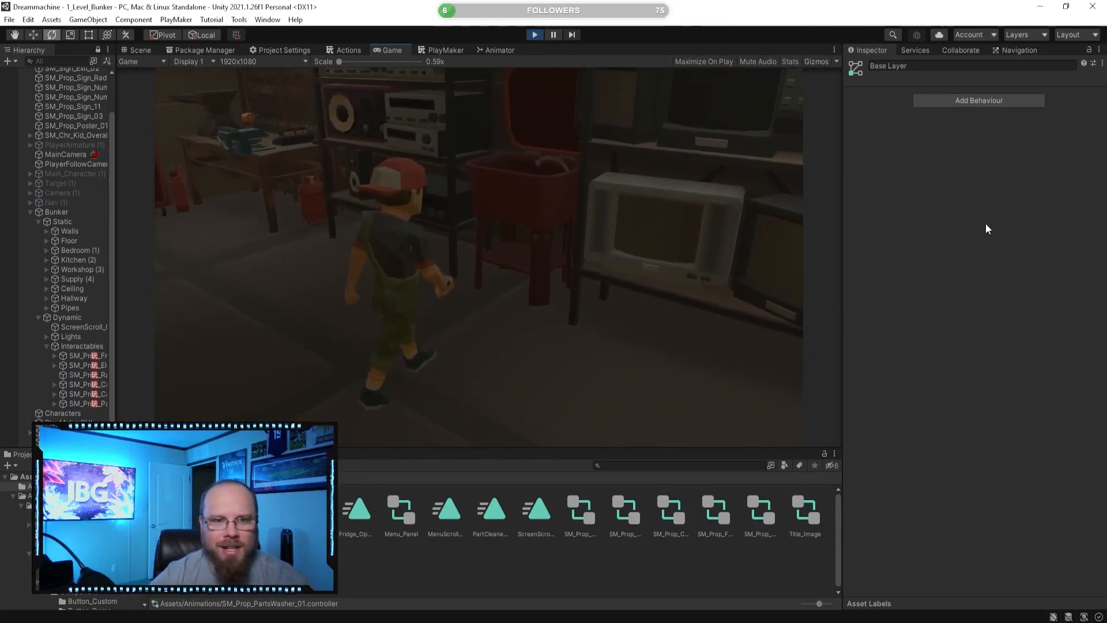
key("e")
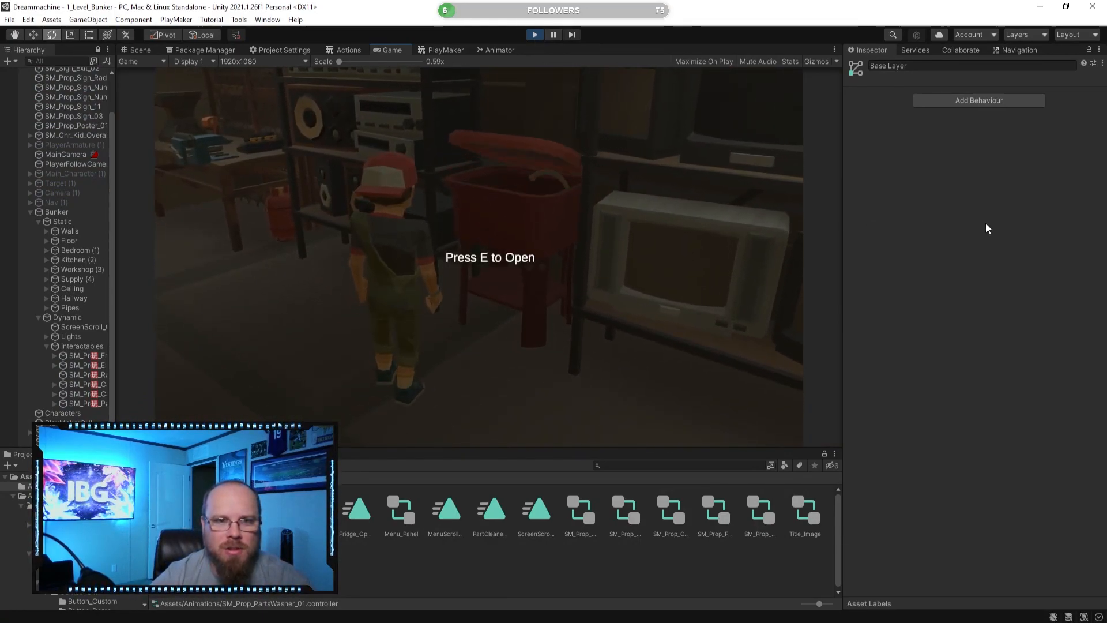
key("e")
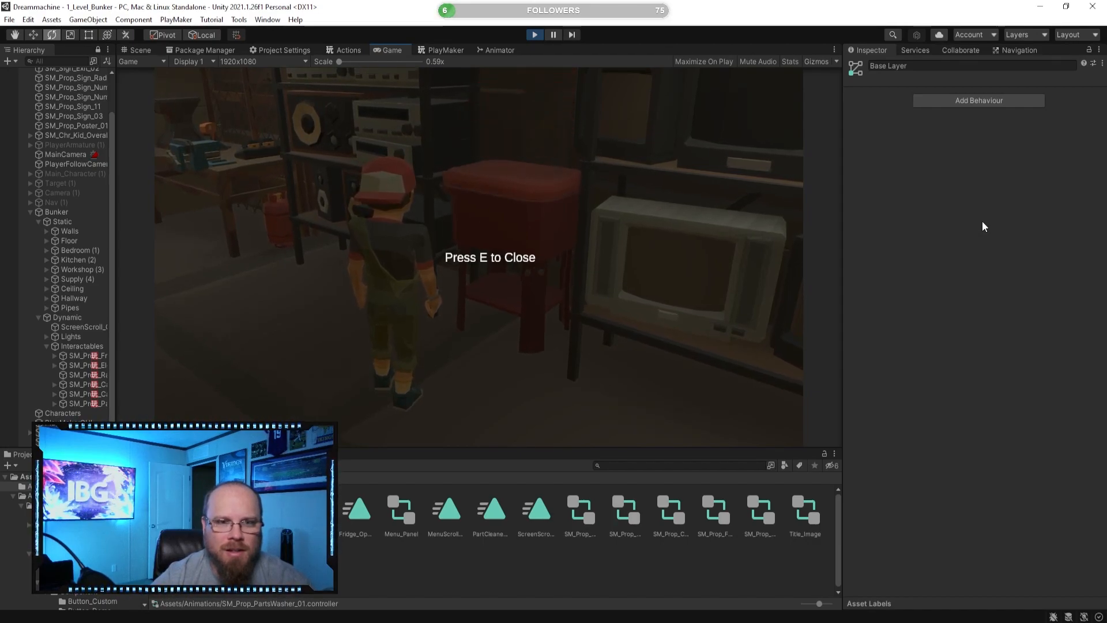
key("e")
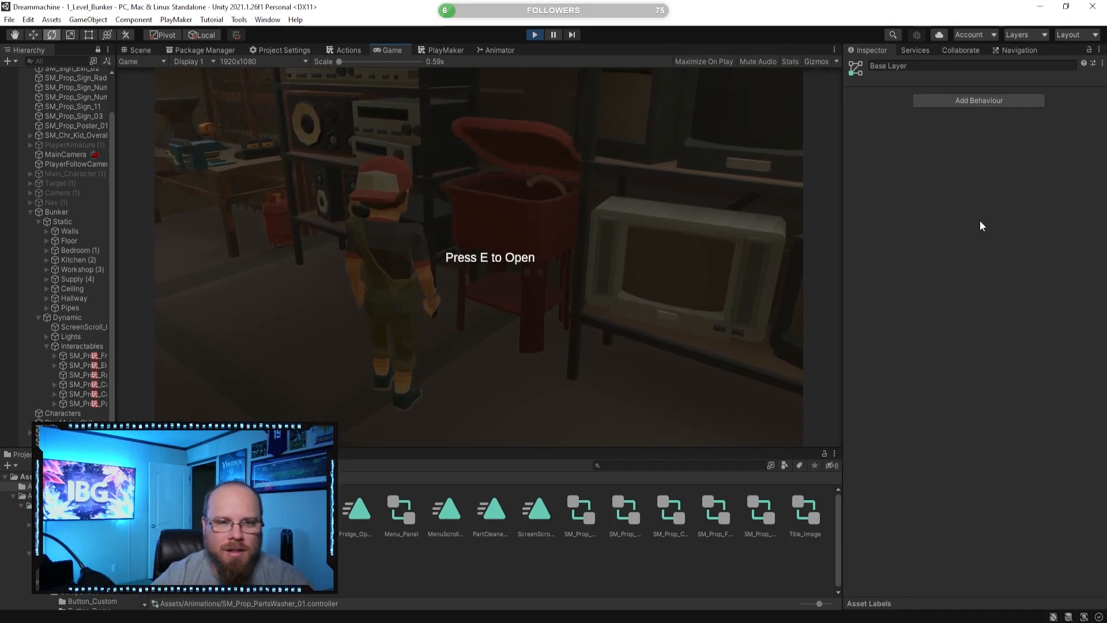
- Dock the Animator beside the Game view, toggle the lid while watching the active state, and stop play mode
left_click(499, 50)
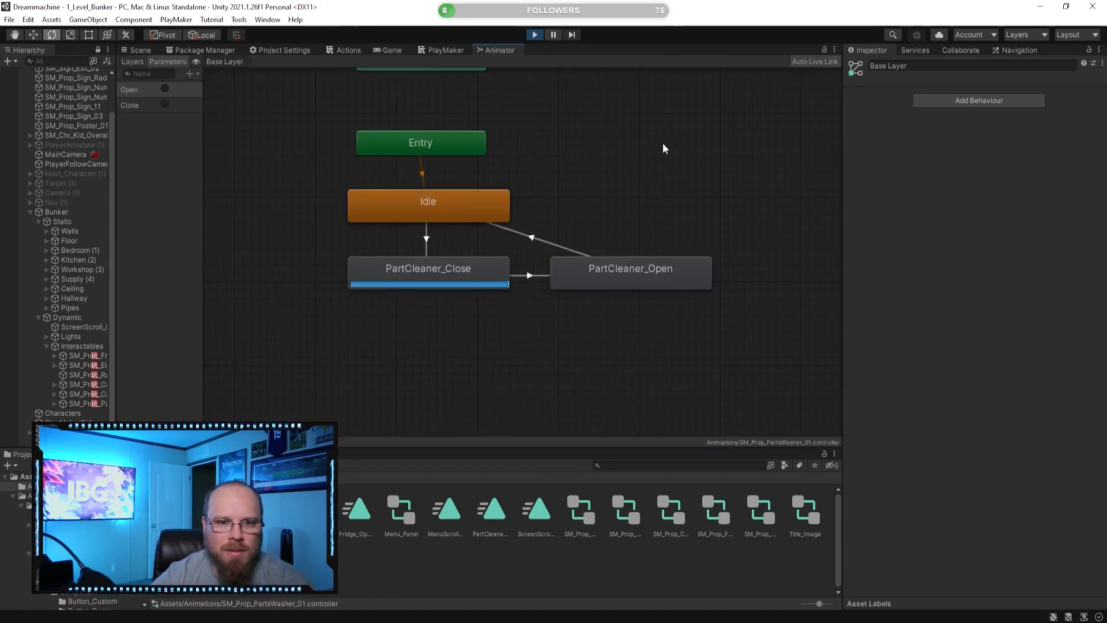
left_click_drag(498, 53, 828, 162)
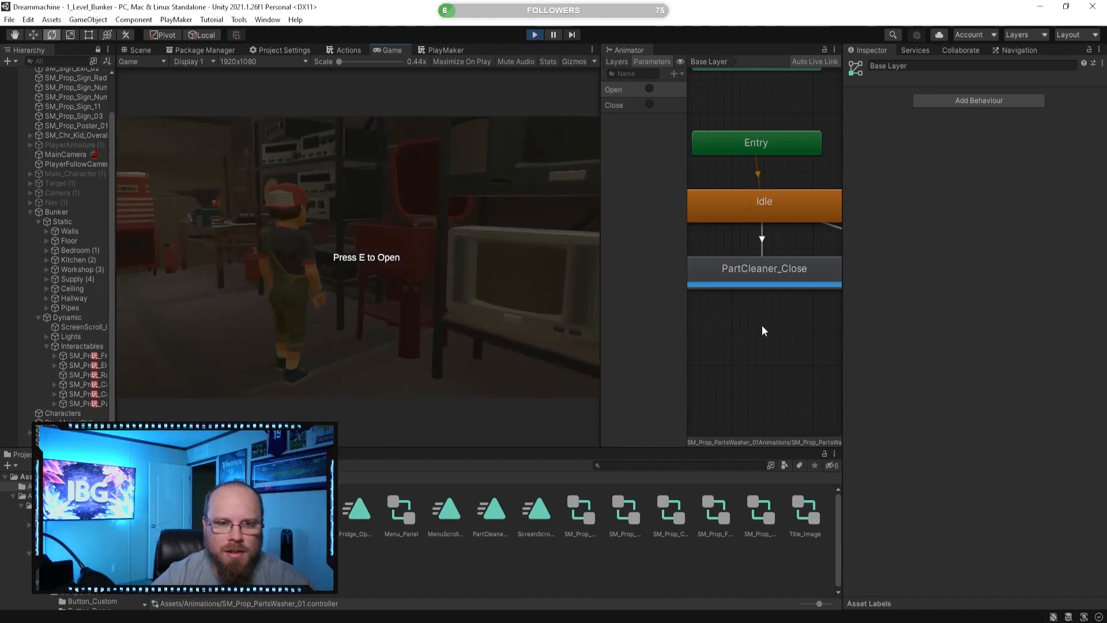
key("e")
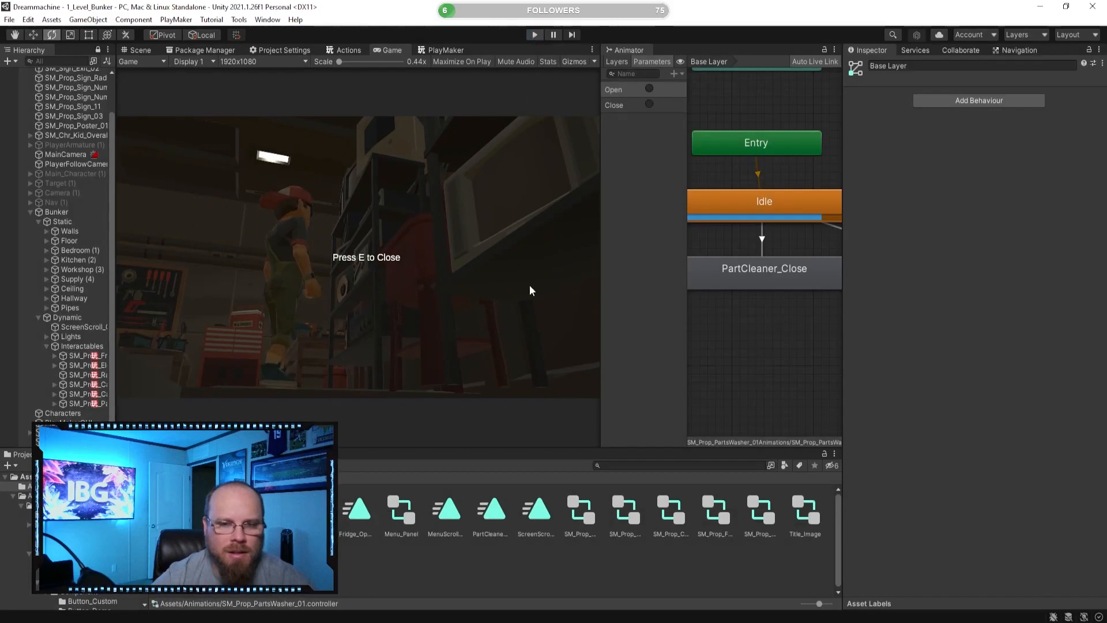
key("ctrl+p")
- Examine the PartCleaner_Close state's settings and locate its PartCleaner_Open motion clip among the project assets
left_click(754, 274)
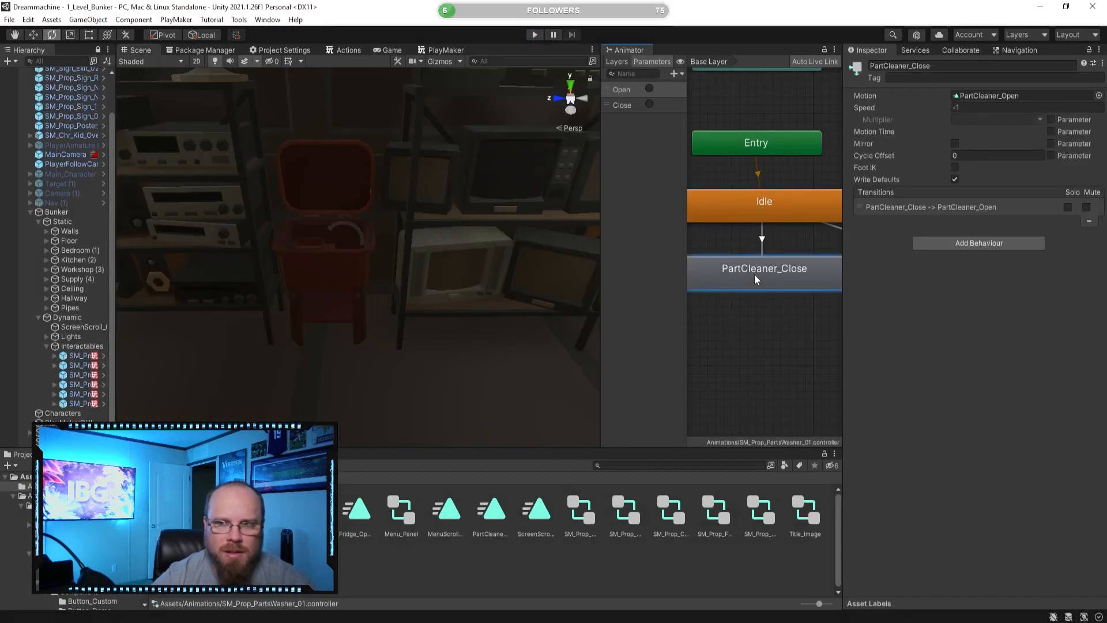
left_click(983, 96)
left_click(497, 509)
left_click(525, 569)
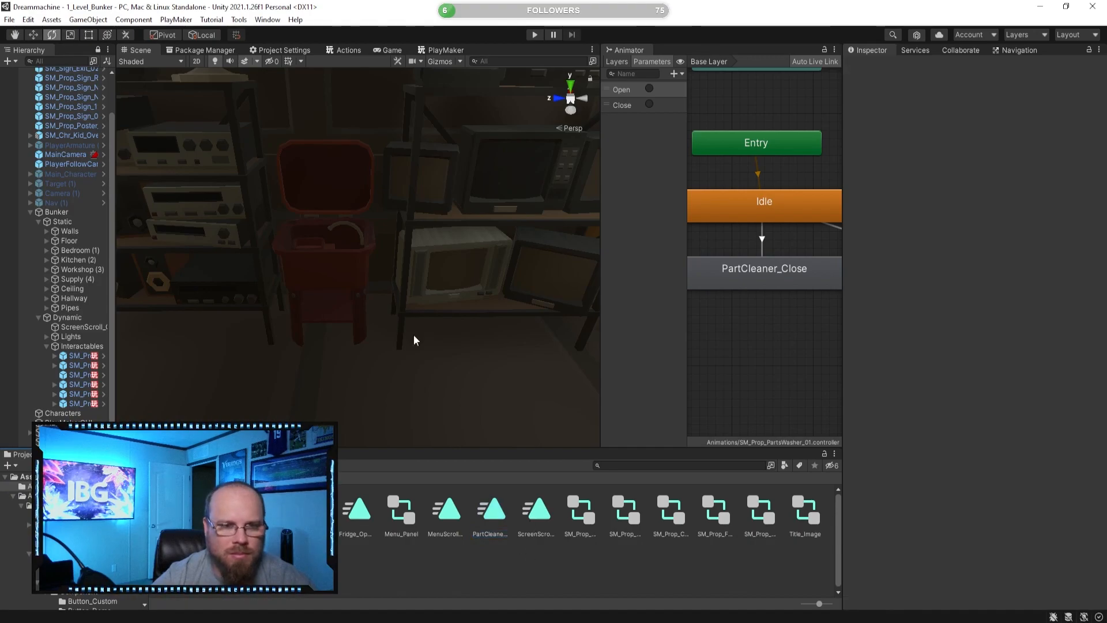
- Review the actions of the Player in Zone 2 and Close states in the parts washer's PlayMaker FSM
left_click(441, 50)
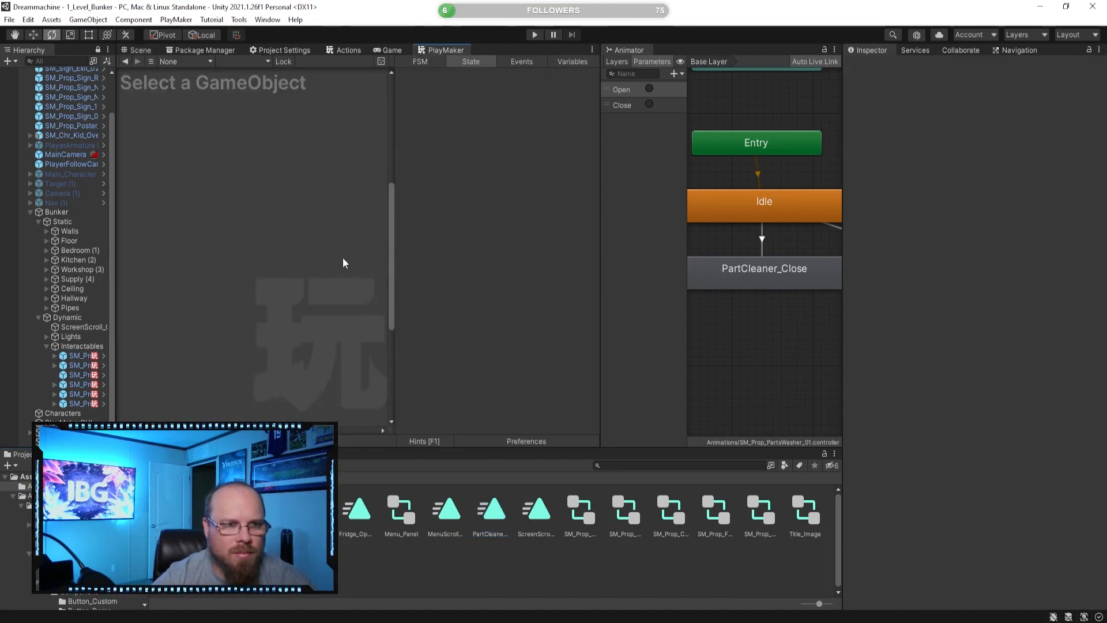
left_click(329, 330)
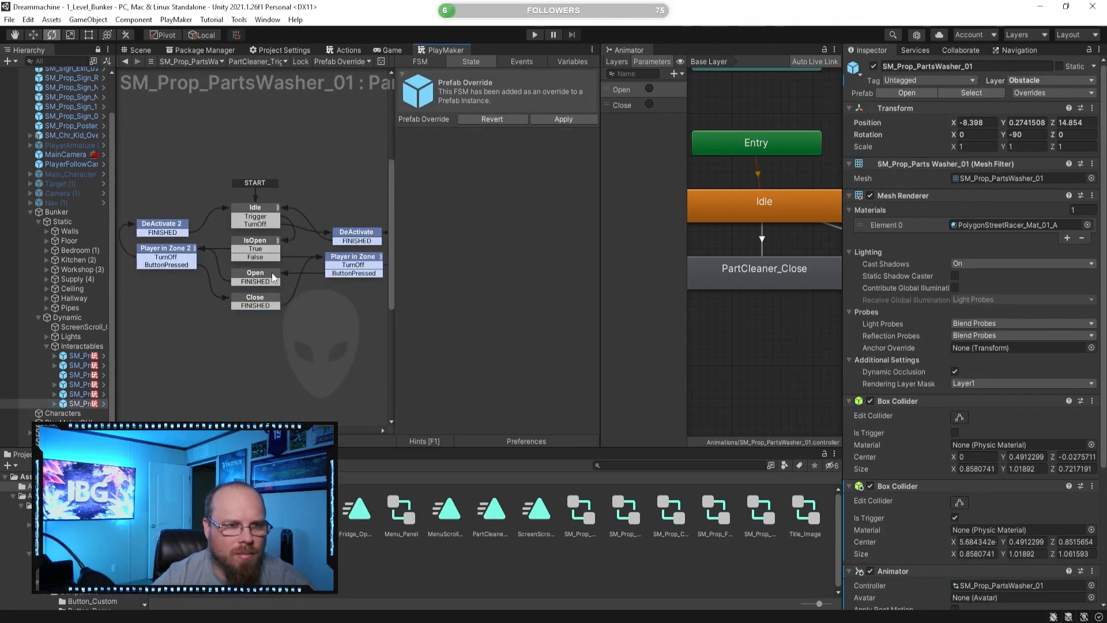
left_click(183, 259)
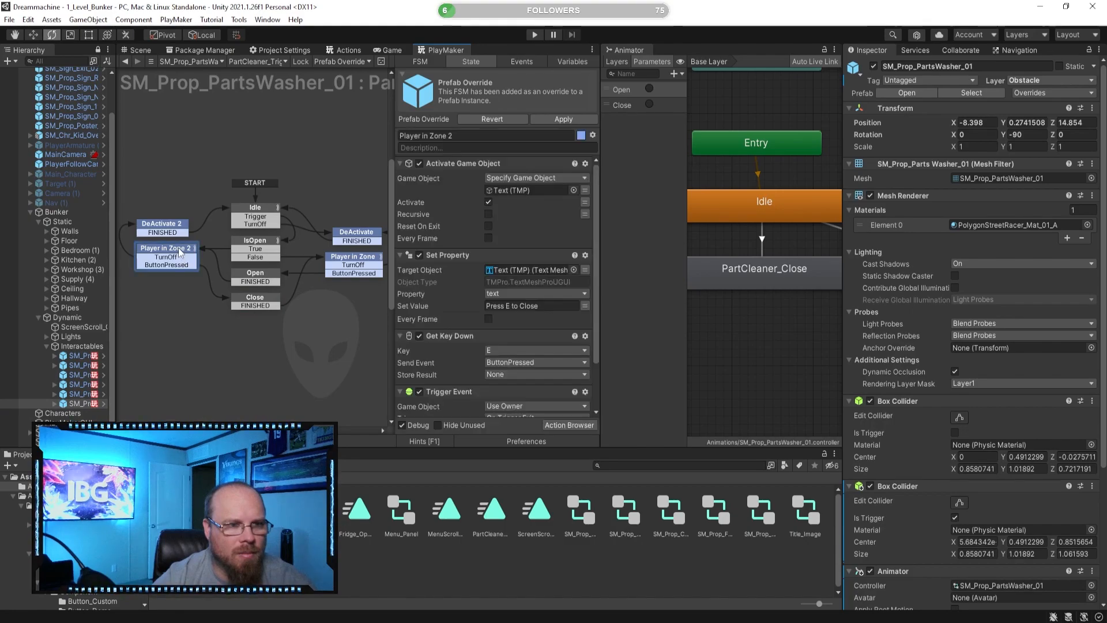
scroll(481, 312, "down", 2)
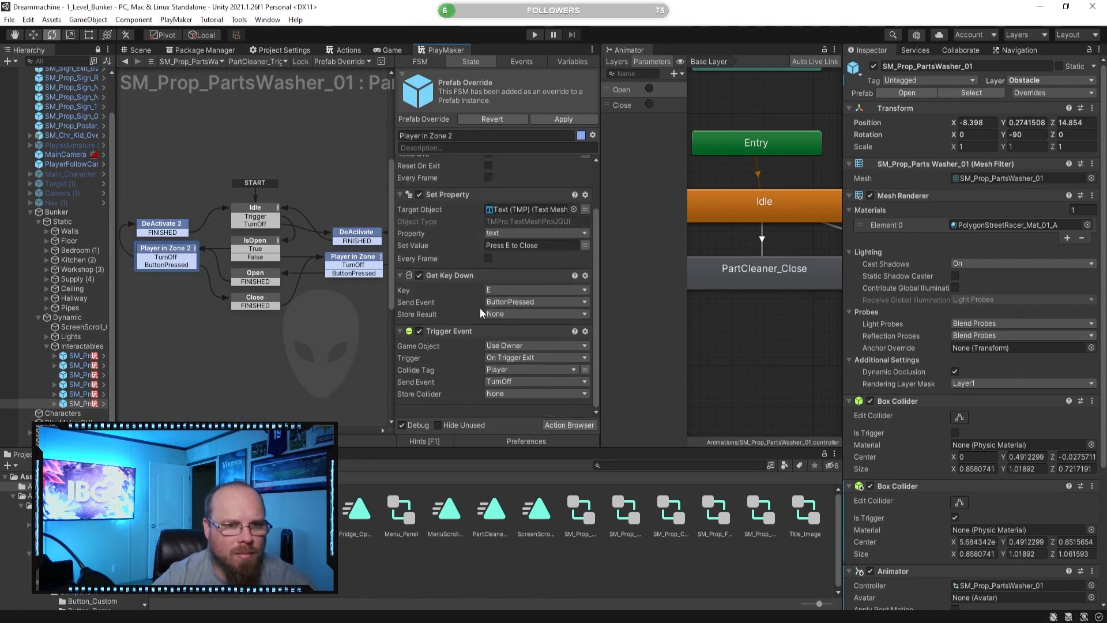
left_click(245, 304)
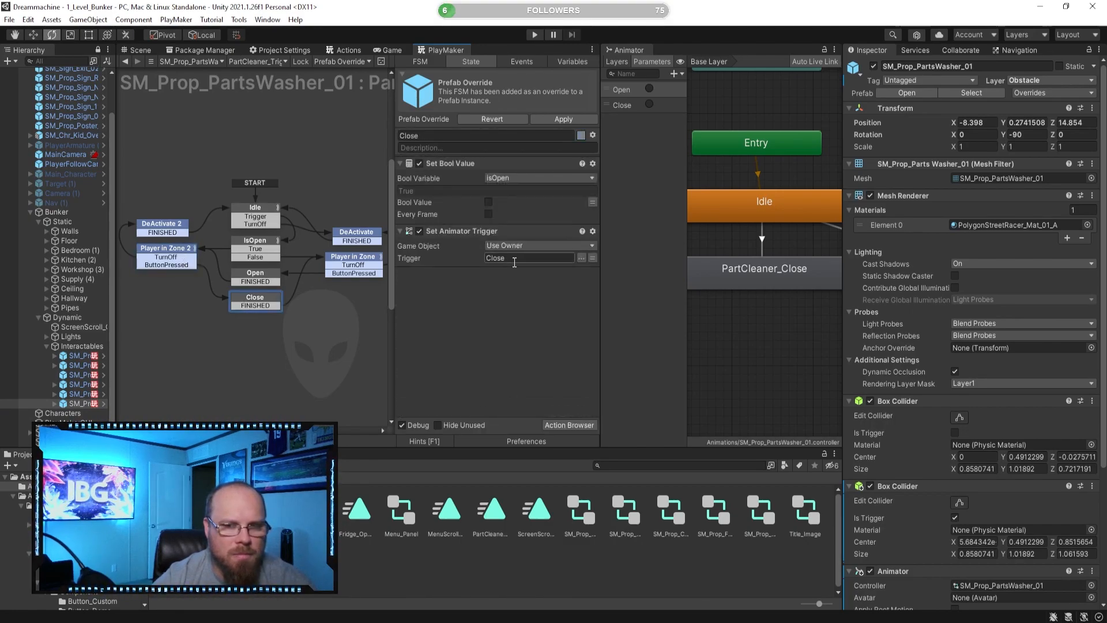
- Check the conditions on the Idle to PartCleaner_Close and PartCleaner_Close to PartCleaner_Open transitions
scroll(742, 335, "down", 5)
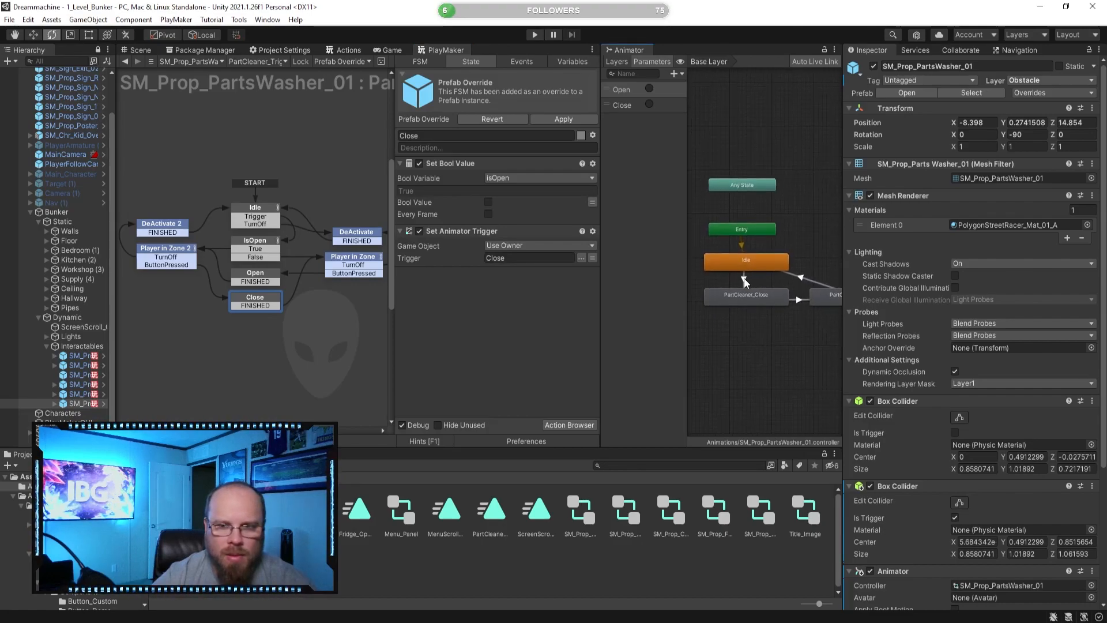
left_click(744, 279)
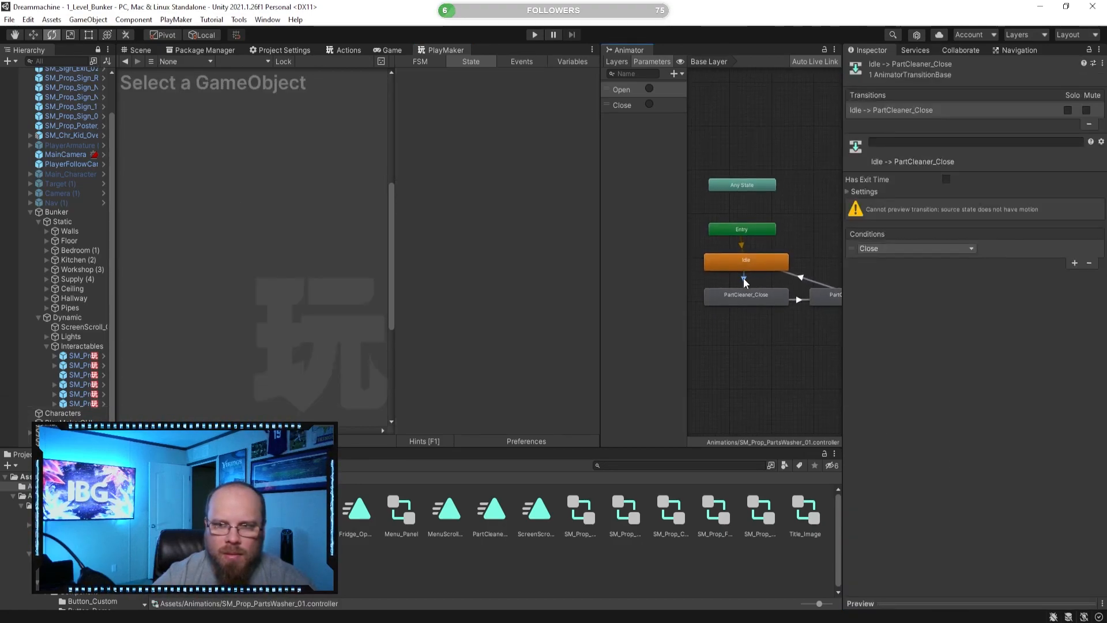
scroll(744, 349, "up", 3)
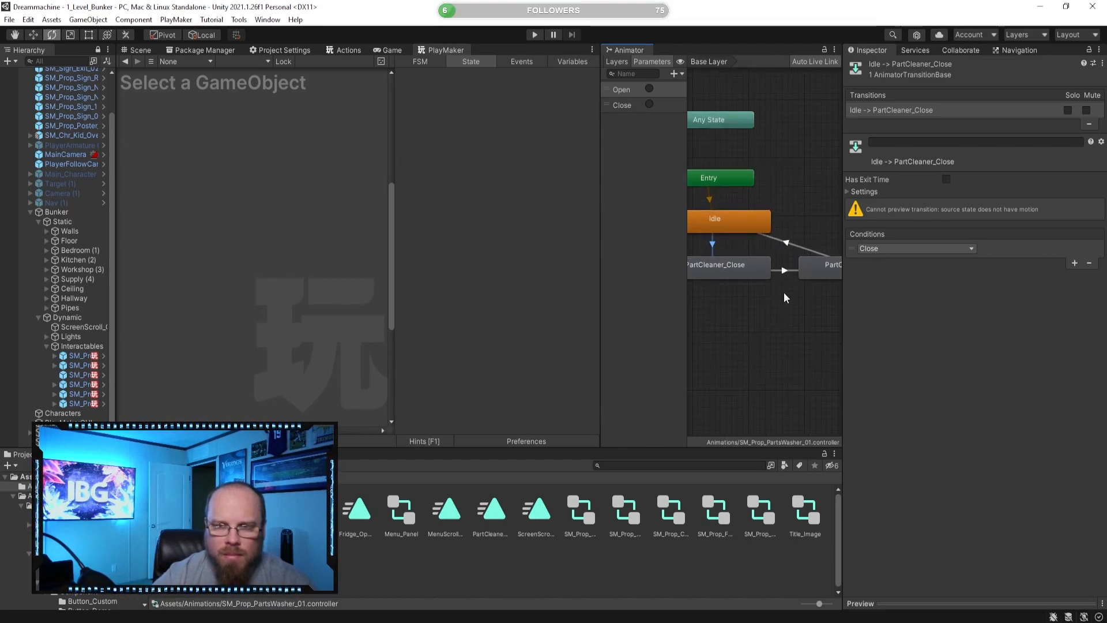
left_click(818, 270)
left_click(785, 271)
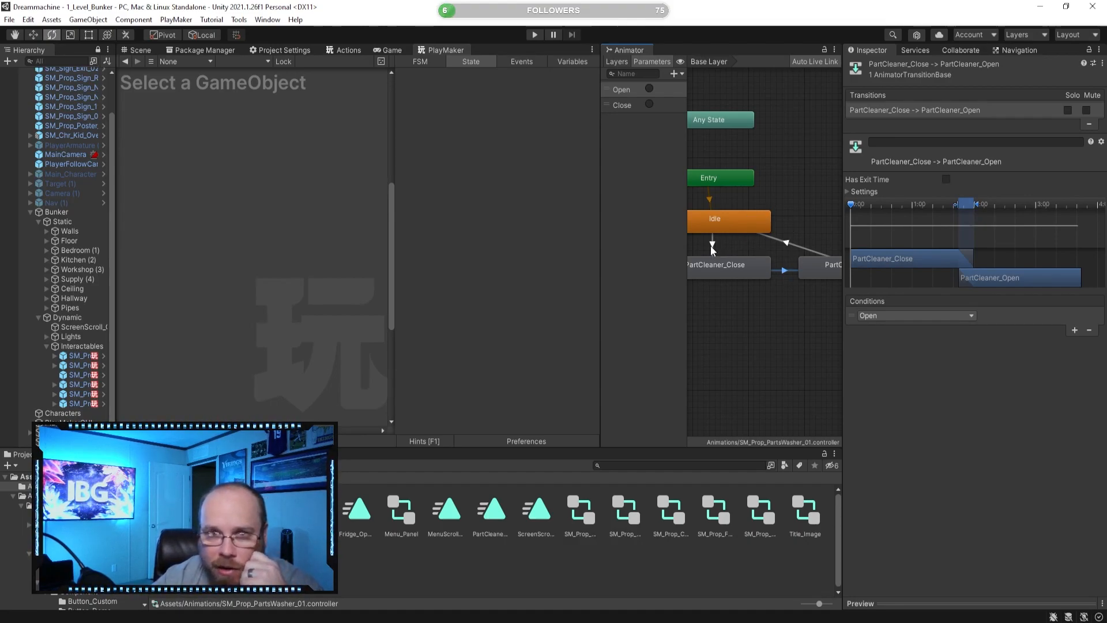
- Dock the Animator back with the main editor views and make a transition from Idle to PartCleaner_Open
left_click_drag(604, 48, 508, 51)
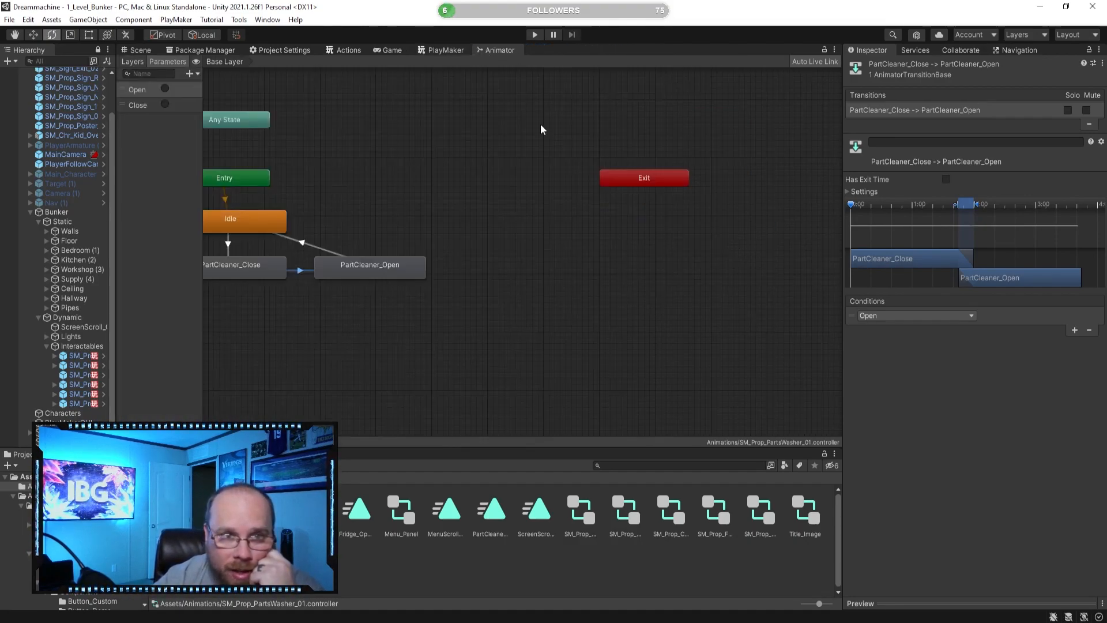
left_click(535, 352)
left_click(428, 250)
right_click(436, 251)
left_click(456, 254)
left_click(502, 293)
left_click(502, 307)
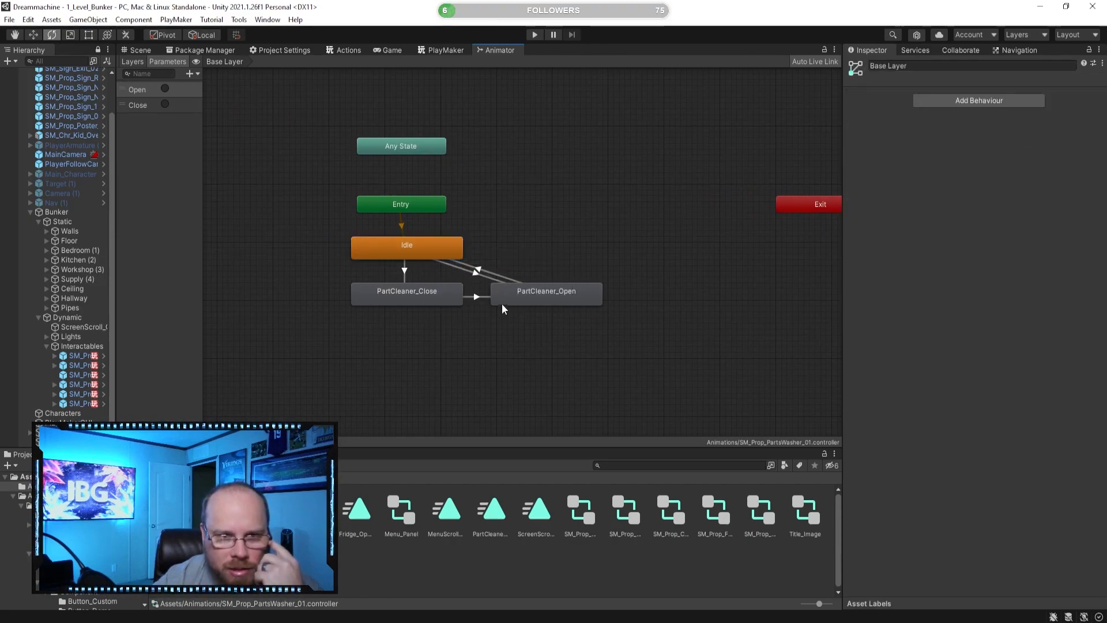
- Disable Has Exit Time on the Idle to PartCleaner_Open transition and give it the Open trigger as its condition
left_click(477, 279)
left_click(409, 257)
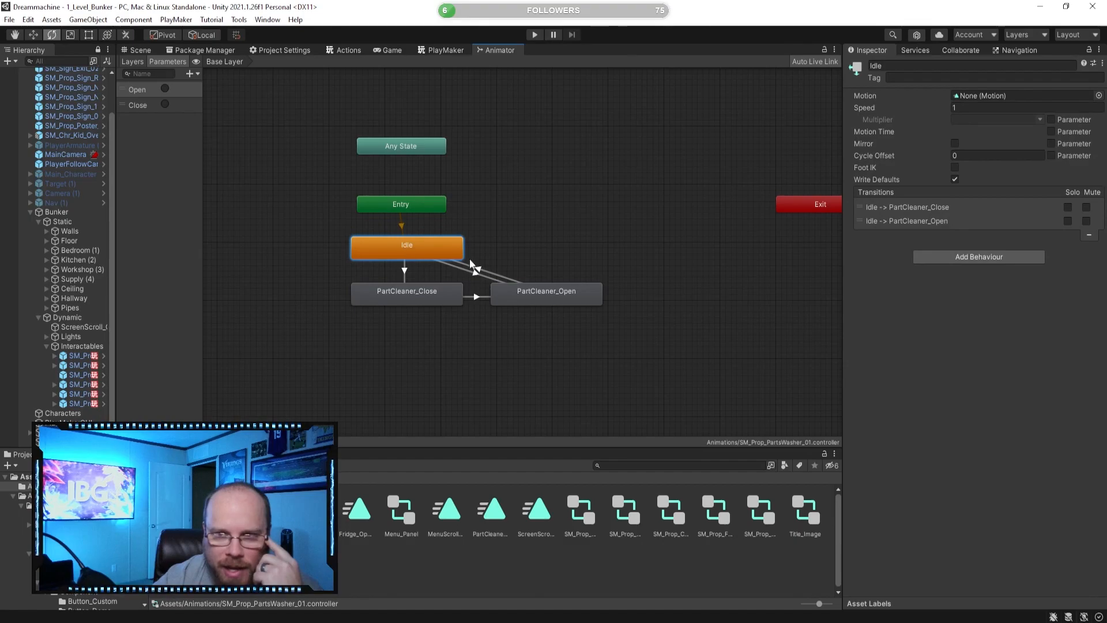
left_click(476, 273)
left_click(1075, 262)
left_click(917, 248)
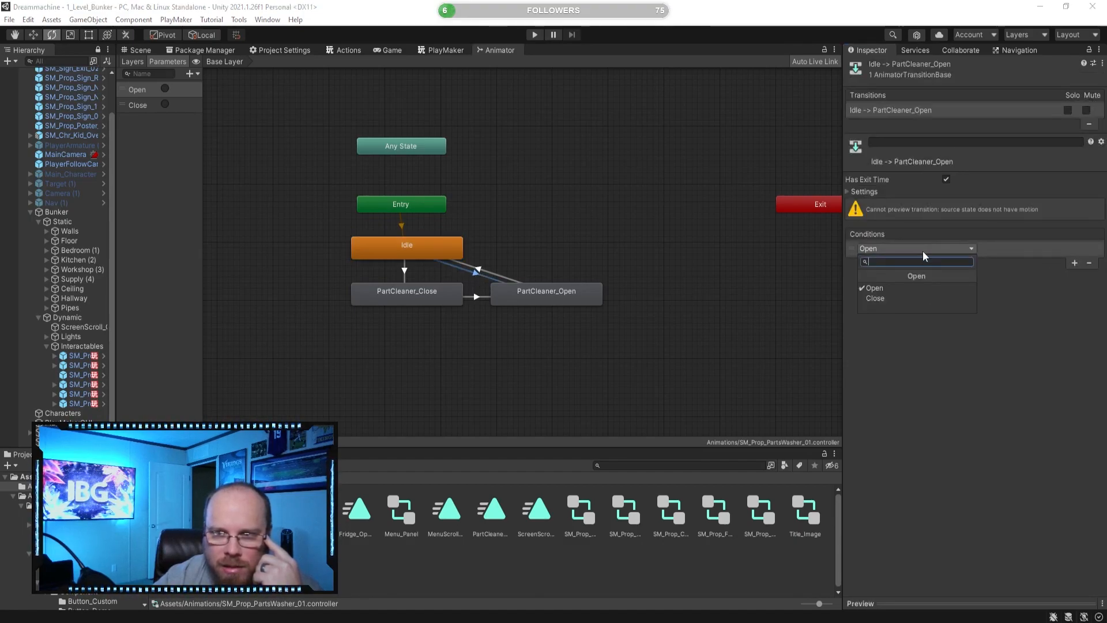
left_click(897, 298)
left_click(542, 344)
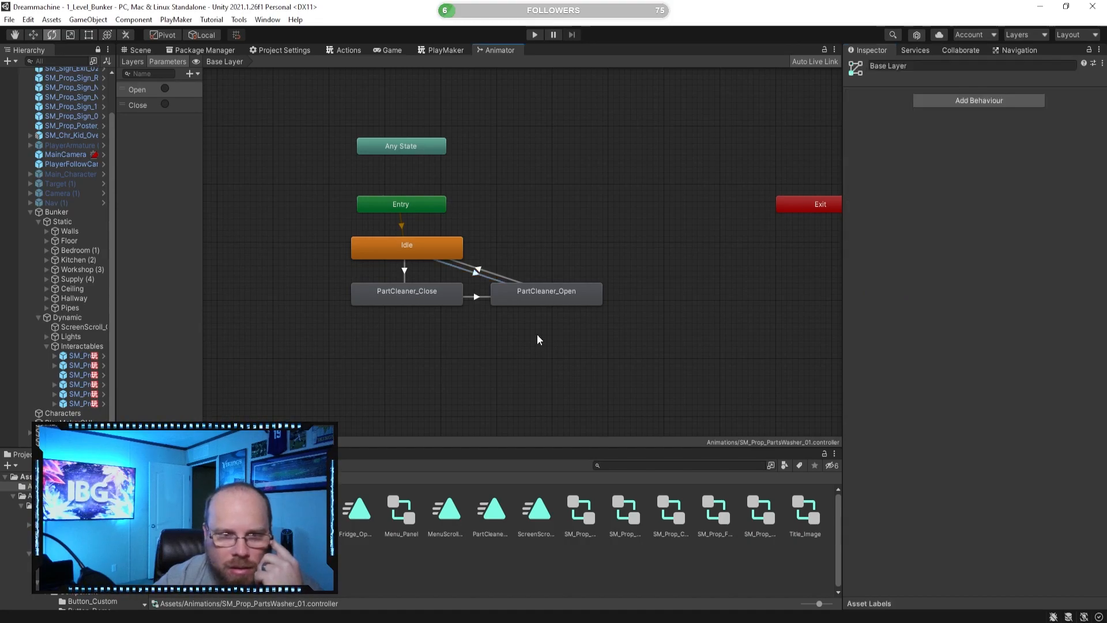
- Review the PartCleaner_Open state and the exit time and conditions of every transition between Idle, PartCleaner_Close and PartCleaner_Open
left_click(515, 291)
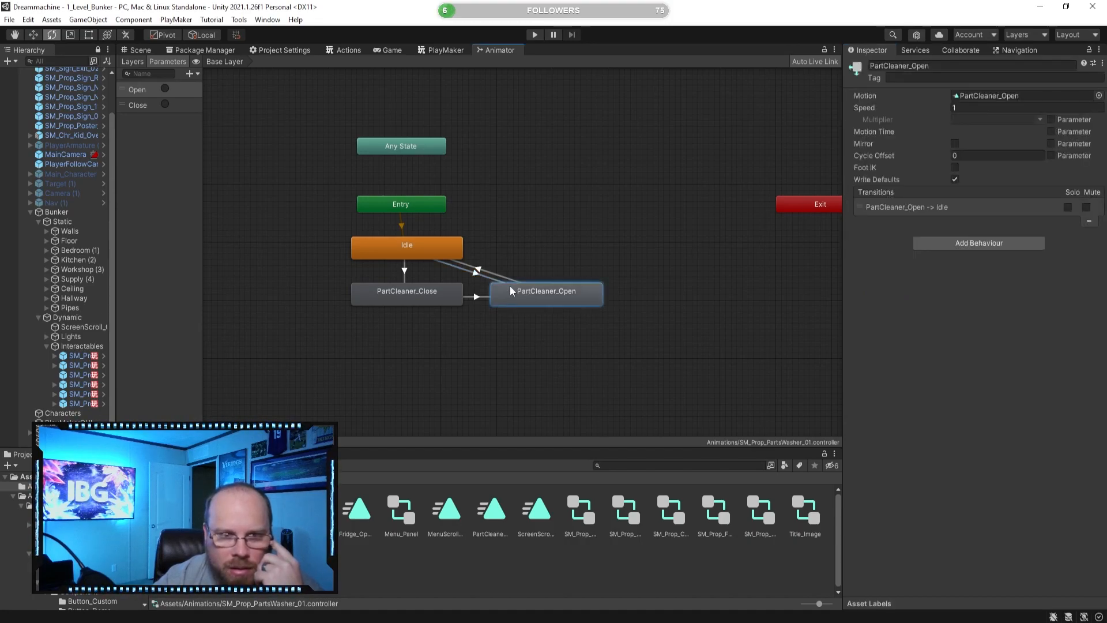
left_click(476, 269)
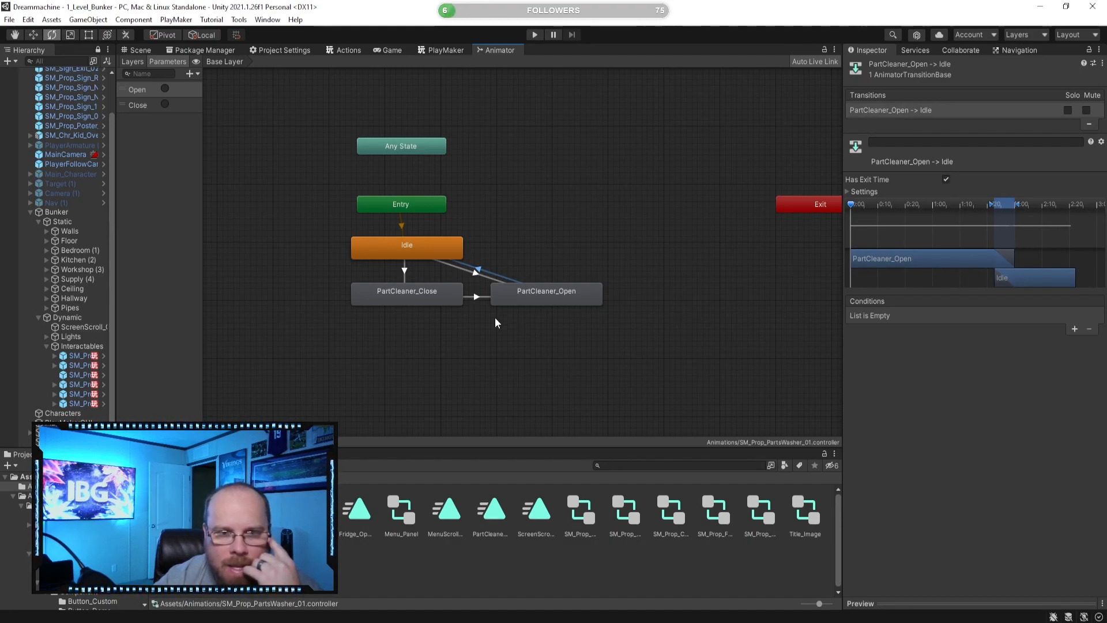
left_click(525, 293)
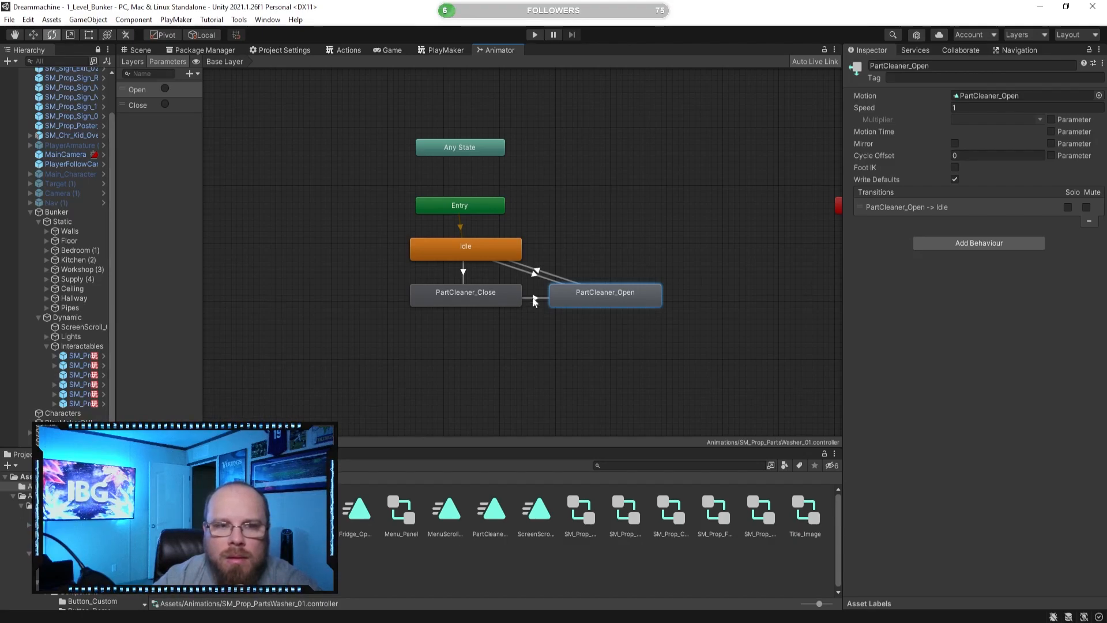
left_click(463, 271)
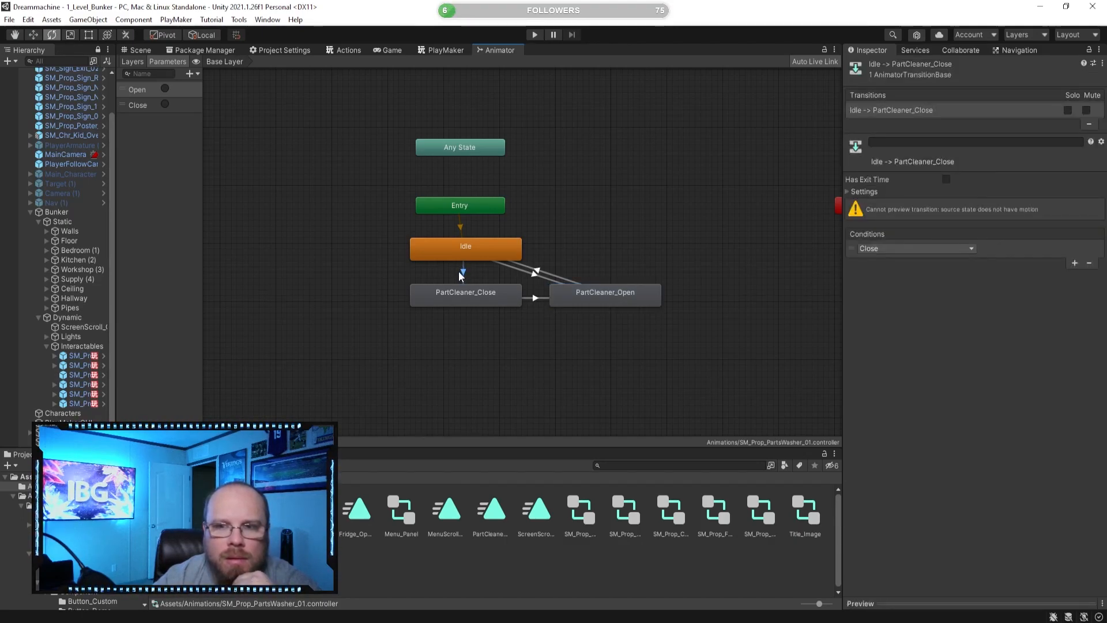
left_click(535, 277)
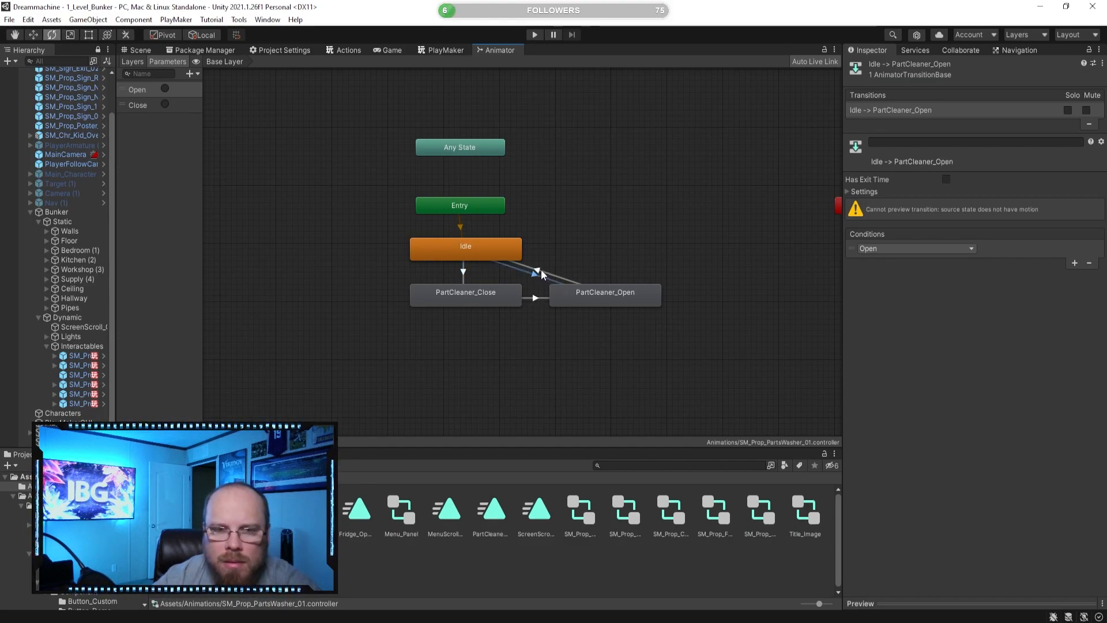
left_click(538, 275)
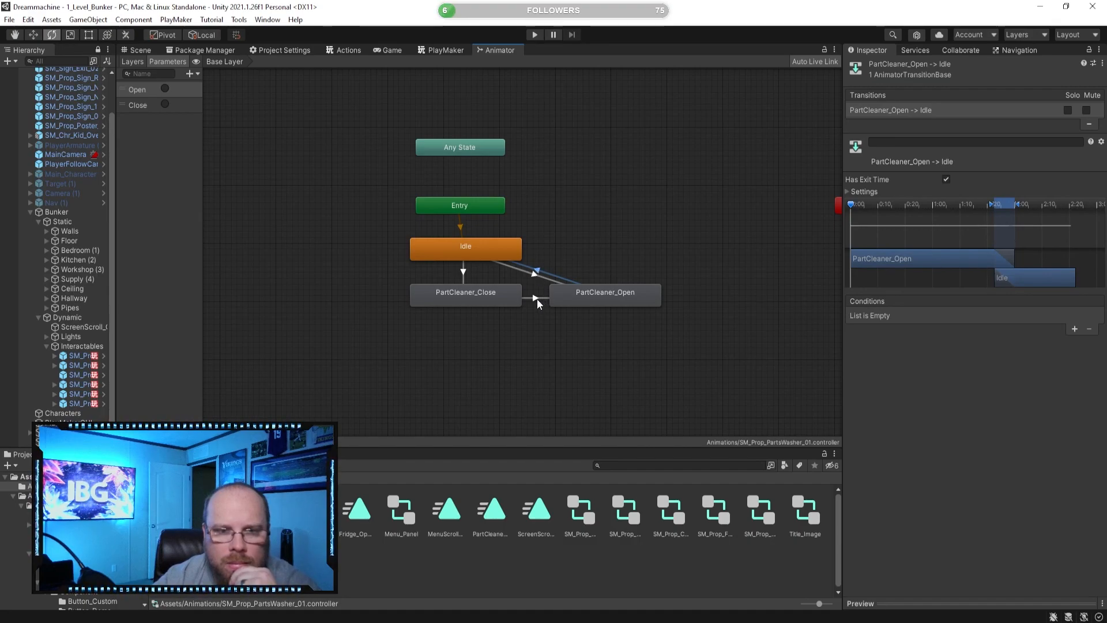
left_click(537, 298)
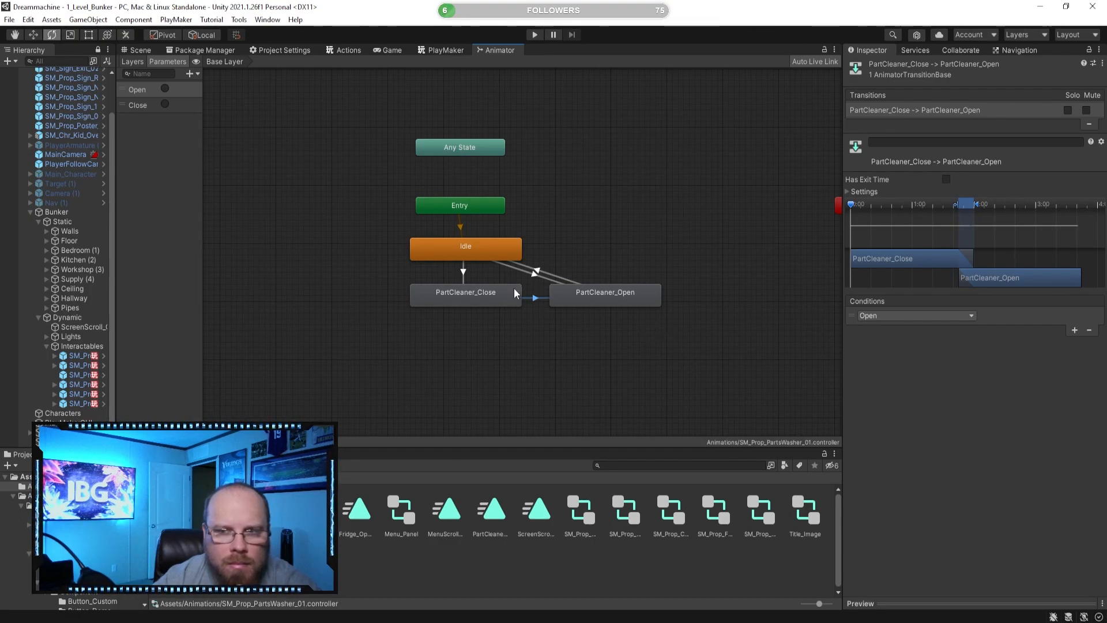
- Dock the Animator beside the PlayMaker editor and widen its pane
left_click(482, 292)
left_click(472, 344)
left_click_drag(482, 53, 742, 164)
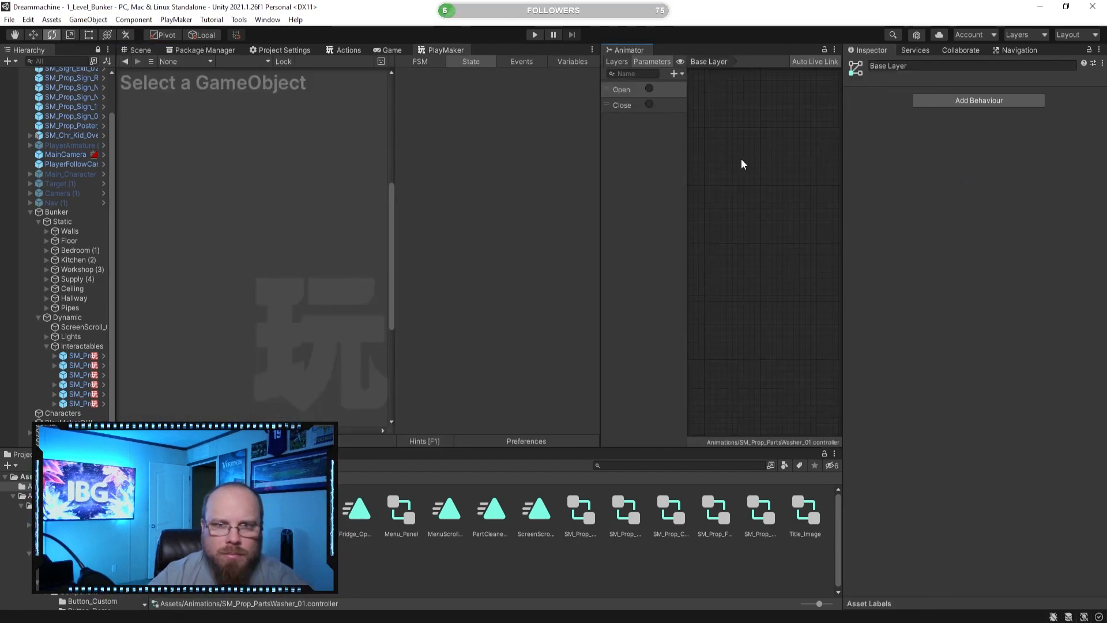
left_click_drag(600, 211, 482, 201)
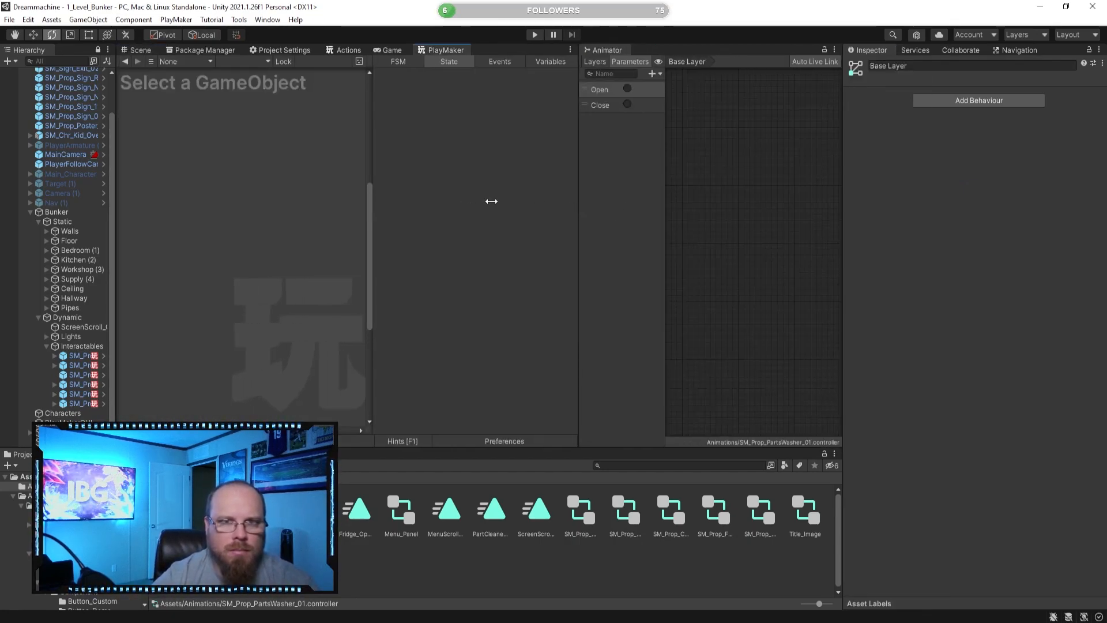
- Move the Animator out of the main editor window, bring the PlayMaker editor forward and start Play mode
left_click_drag(609, 54, 641, 0)
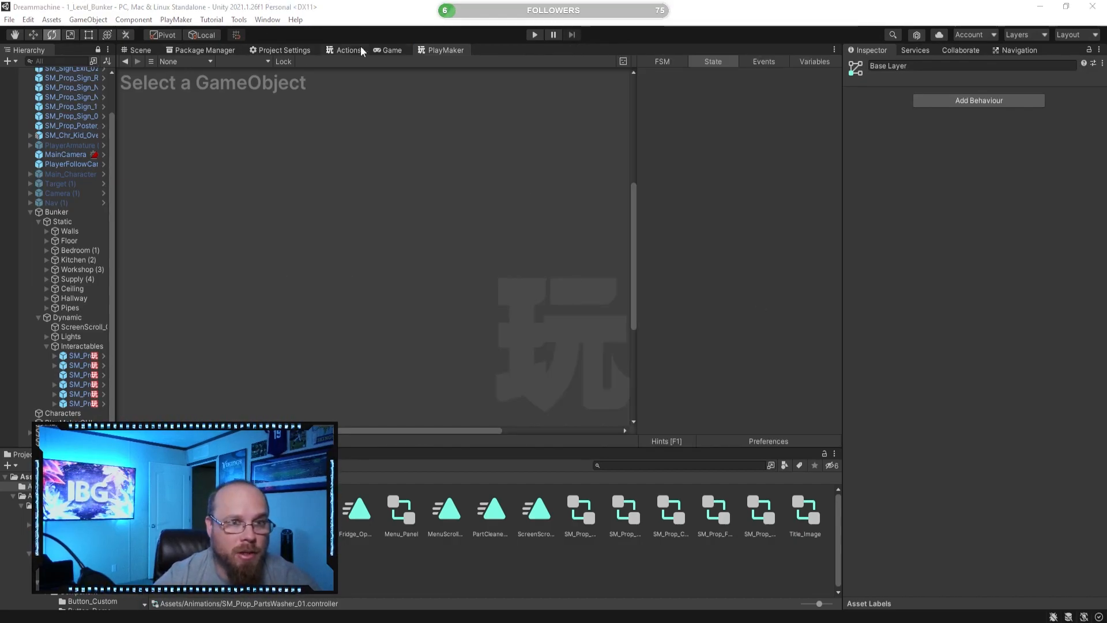
left_click(383, 50)
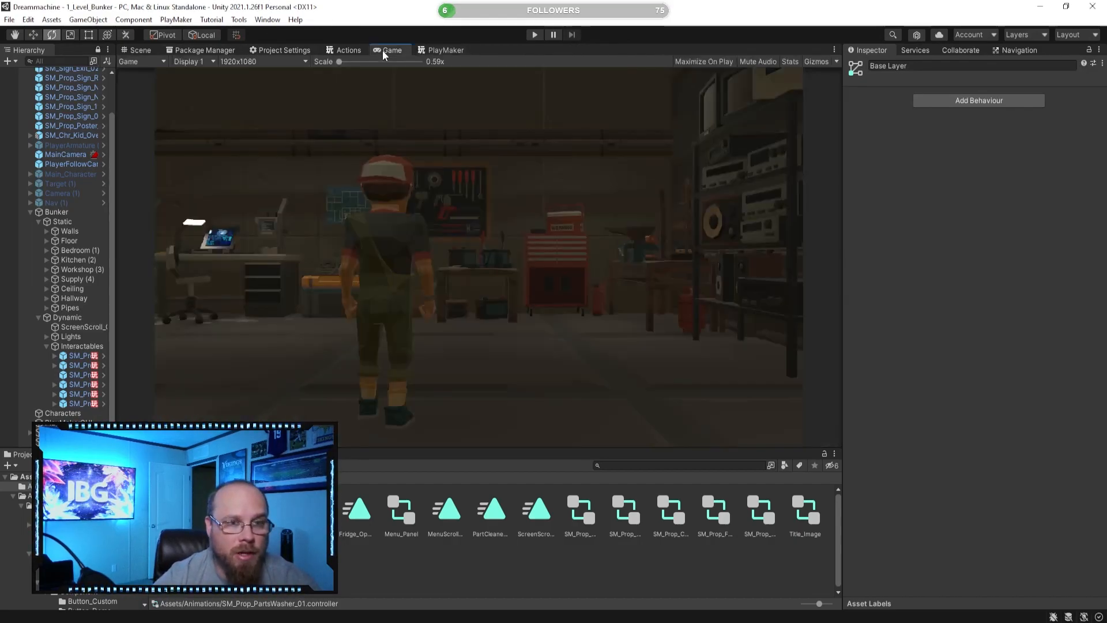
left_click(435, 50)
left_click(534, 34)
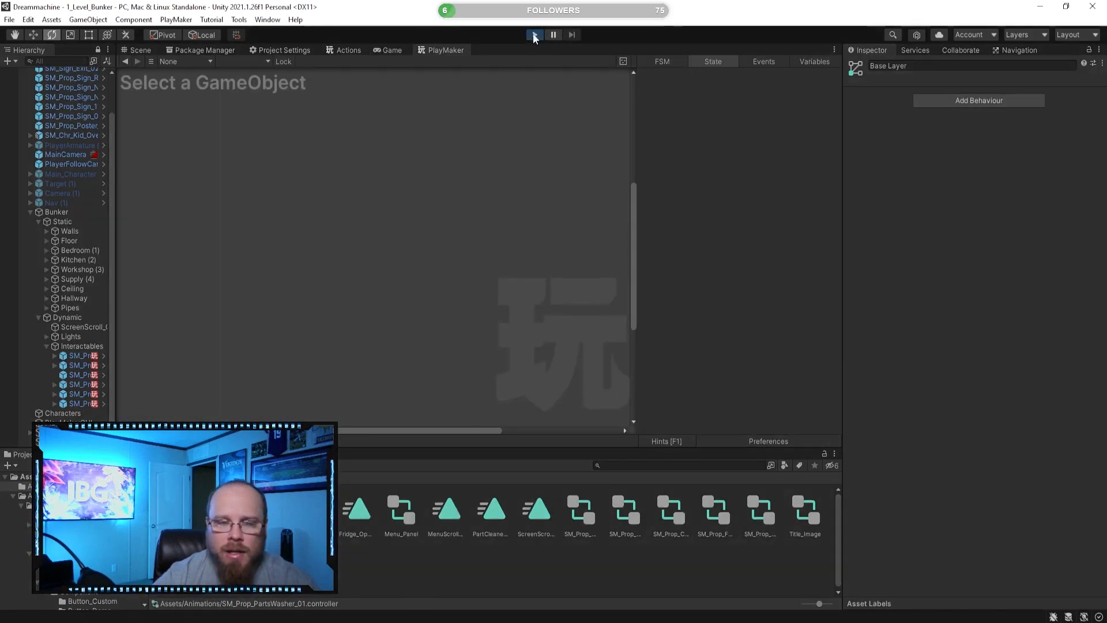
- Walk the character to the parts washer, toggle its lid closed and open several times, and stop Play mode
key("w")
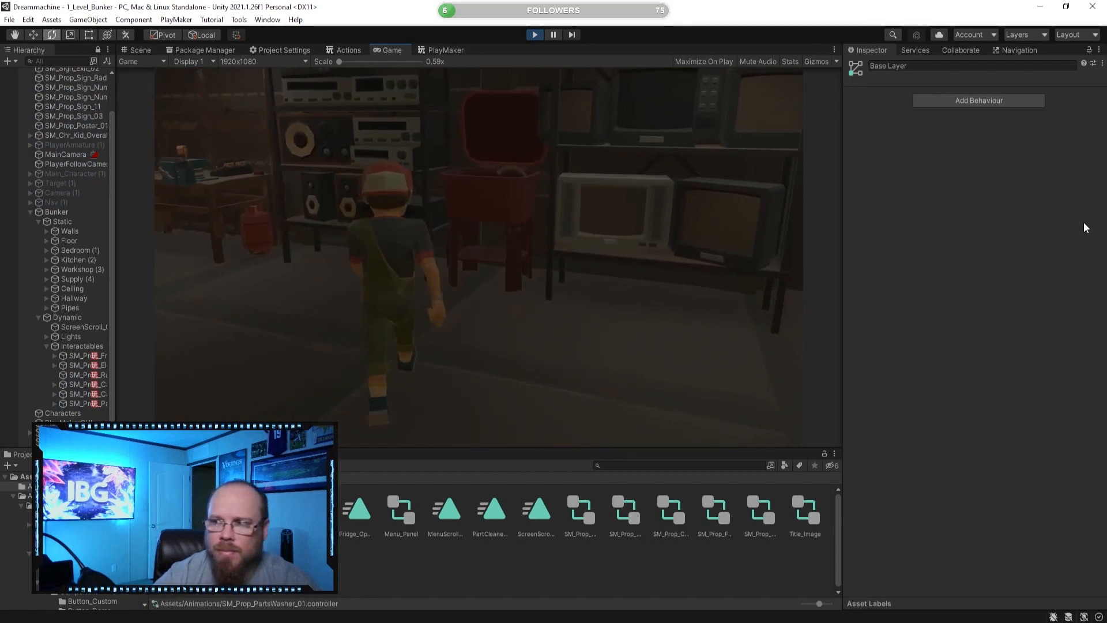
key("w")
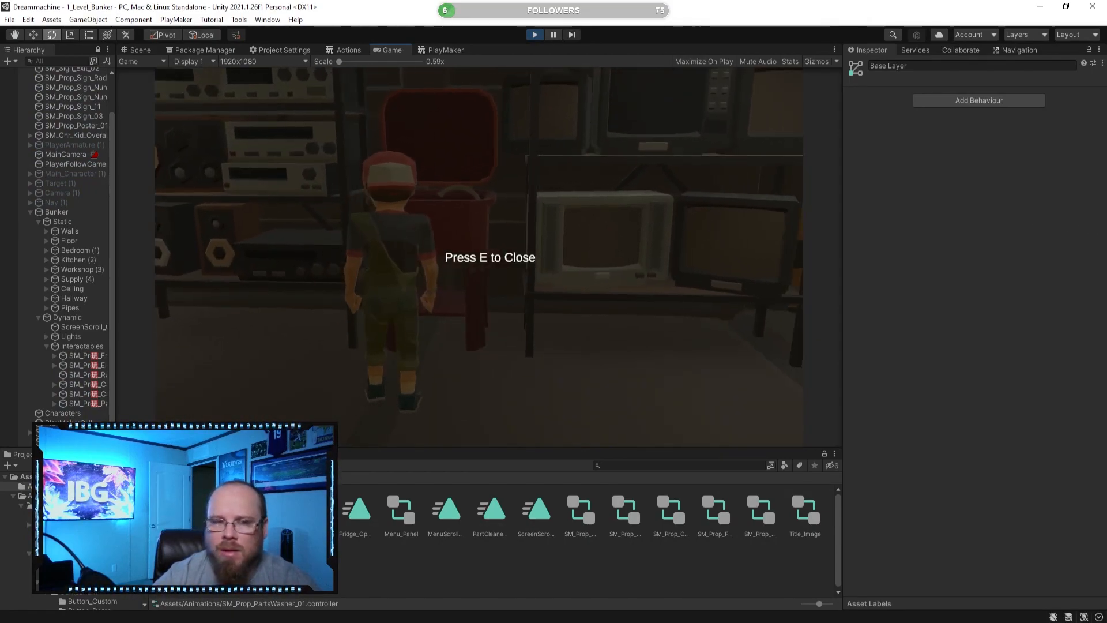
key("e")
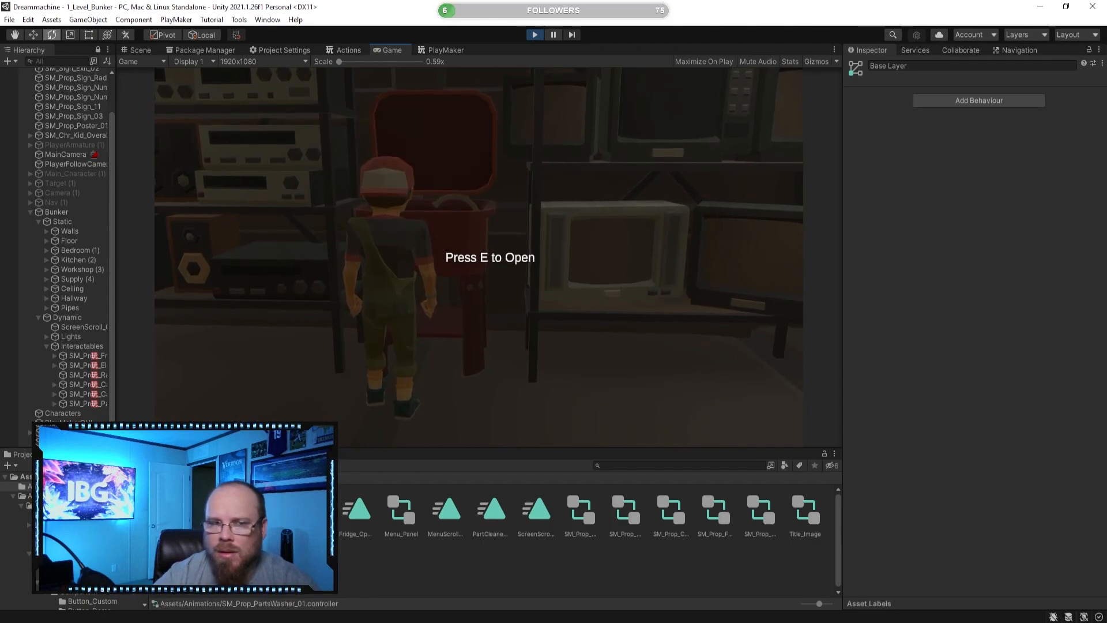
key("s")
key("w")
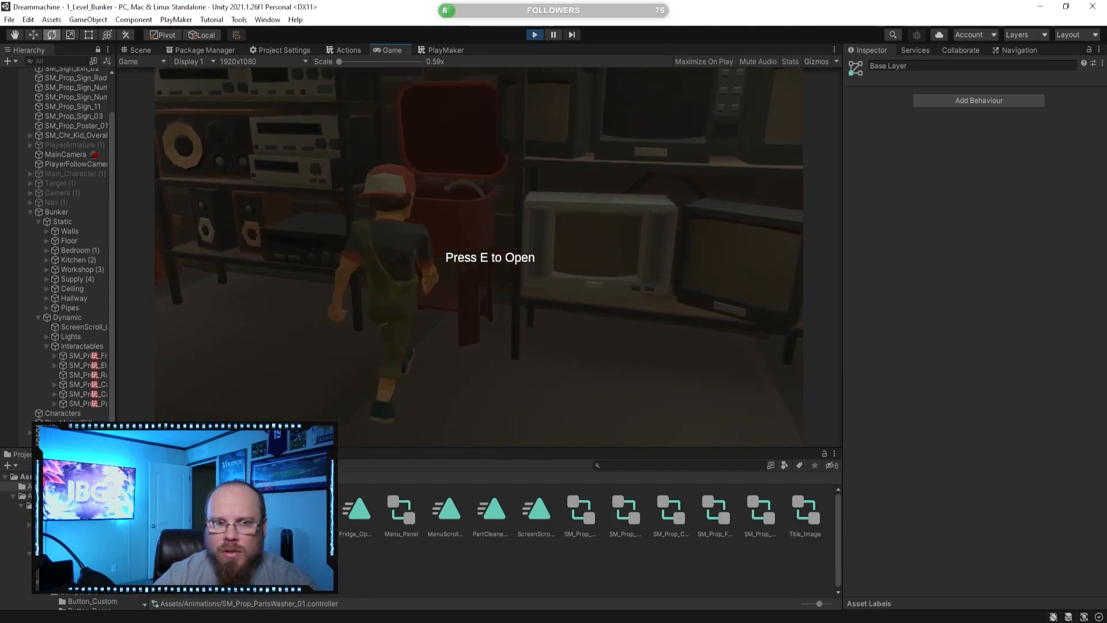
key("e")
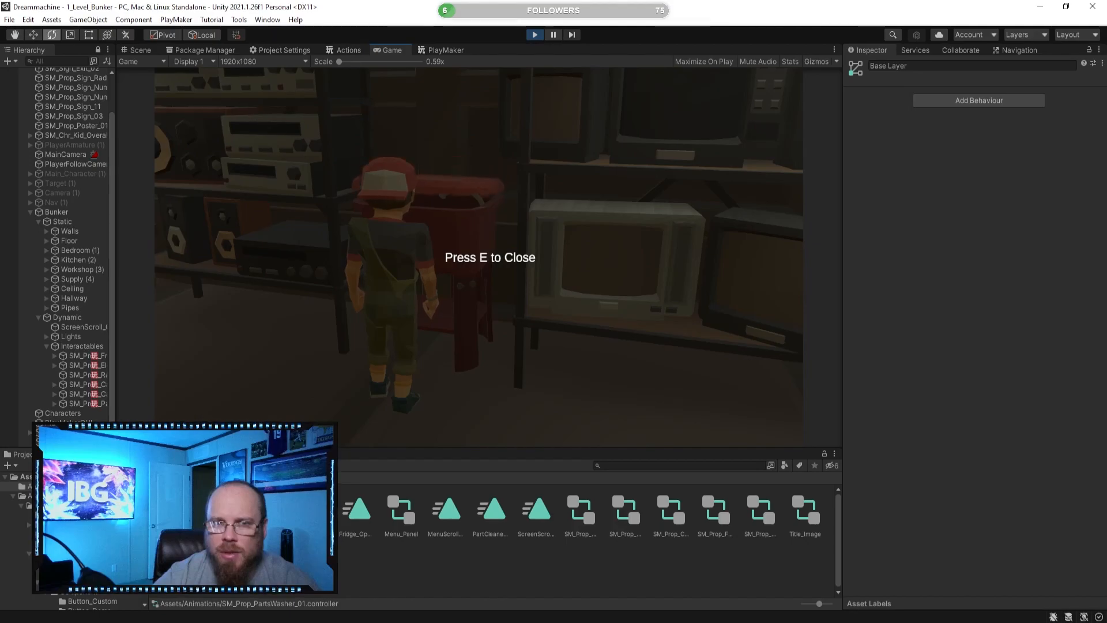
key("a")
key("e")
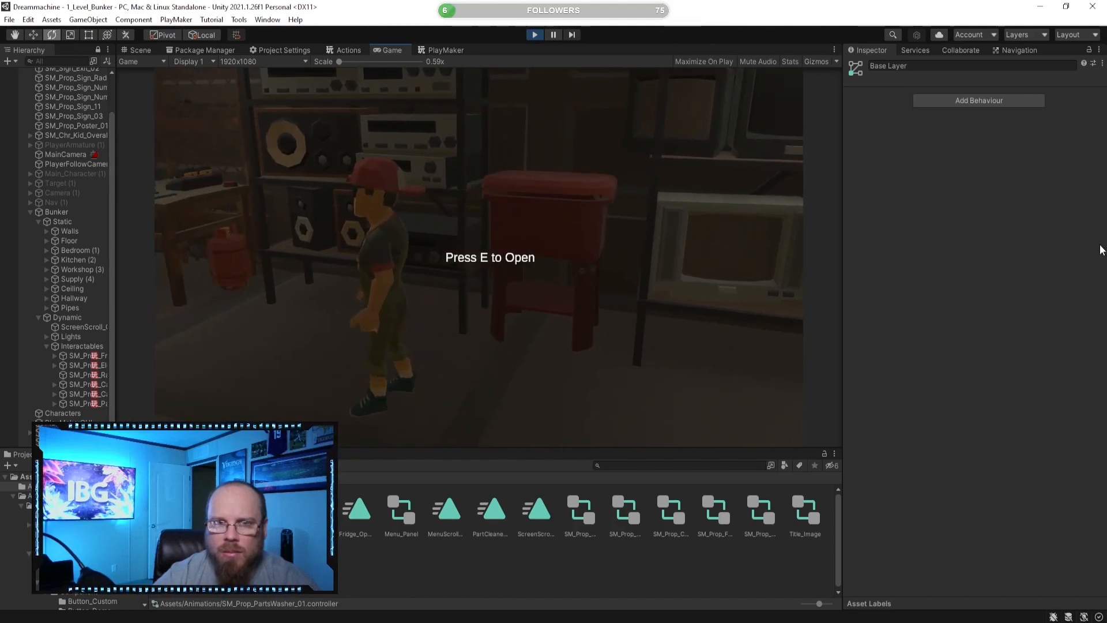
left_click(534, 36)
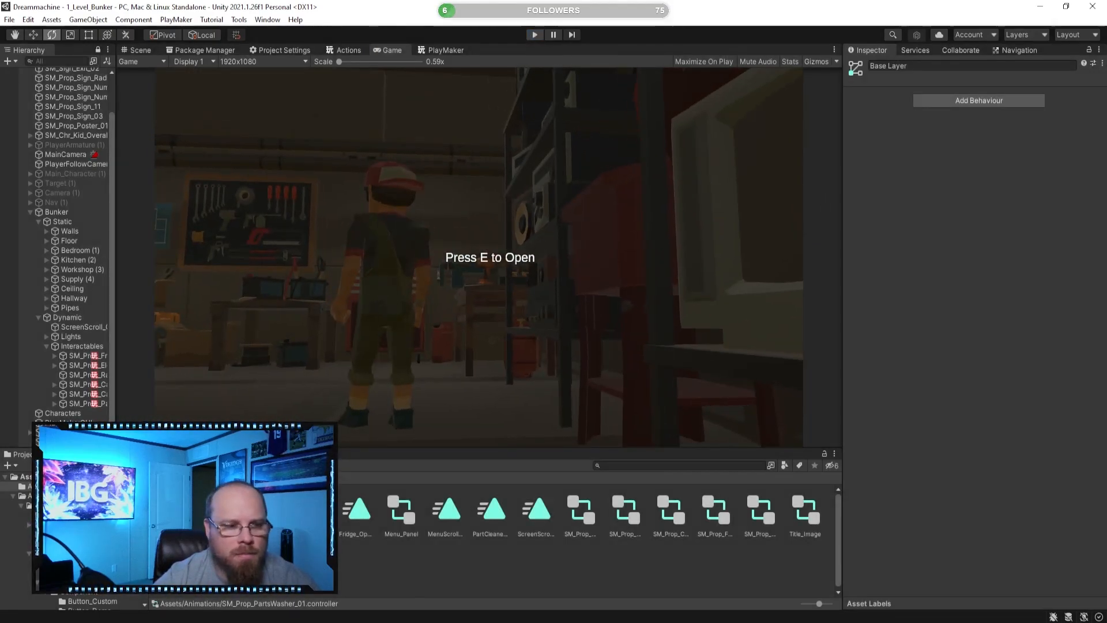
- Check the keyframes of the PartCleaner_Open animation clip and delete the clip from the Animations folder
left_click(64, 454)
left_click(20, 454)
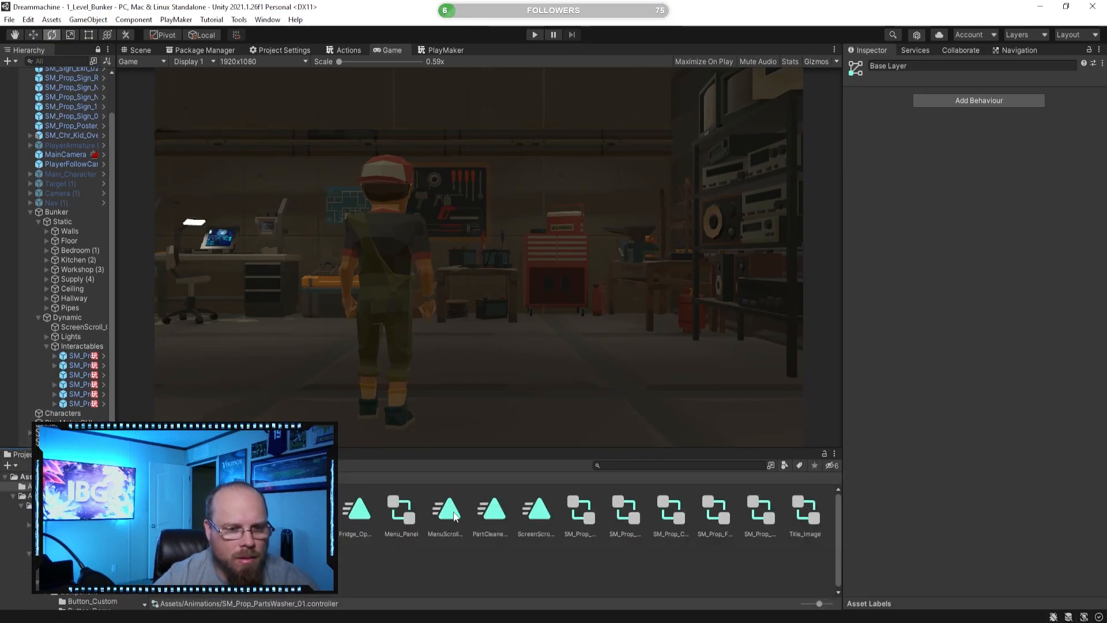
left_click(500, 512)
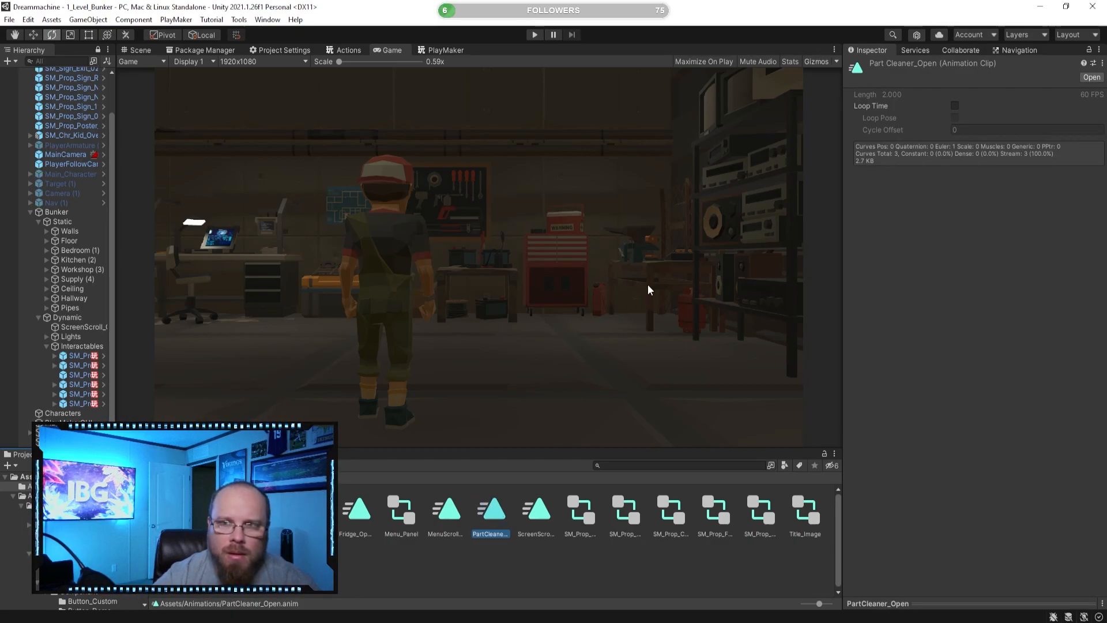
left_click(482, 392)
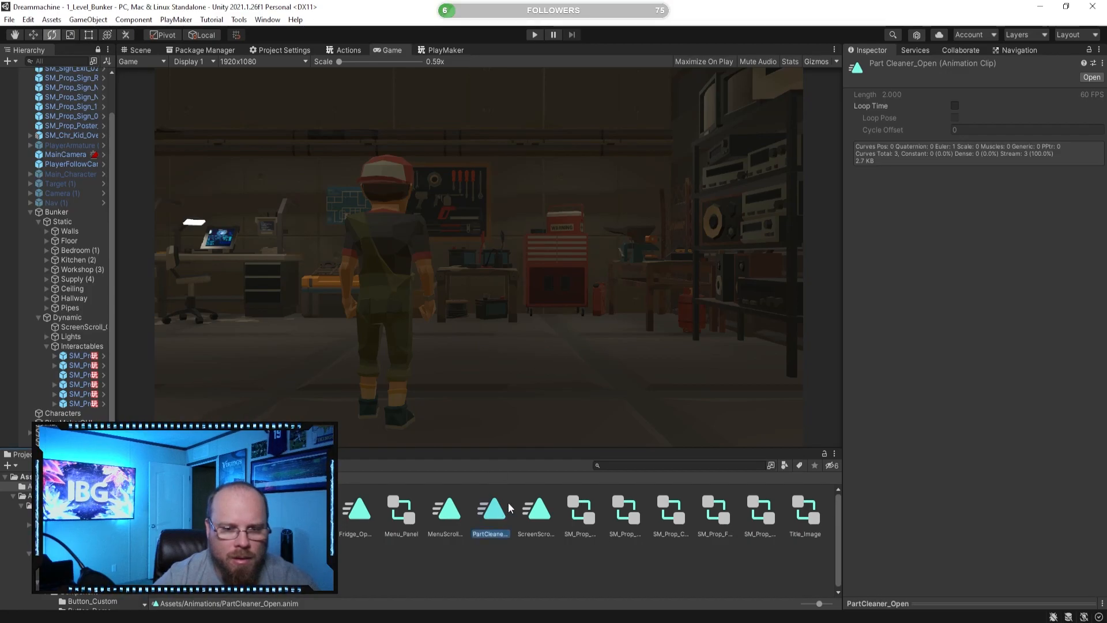
key("ctrl+6")
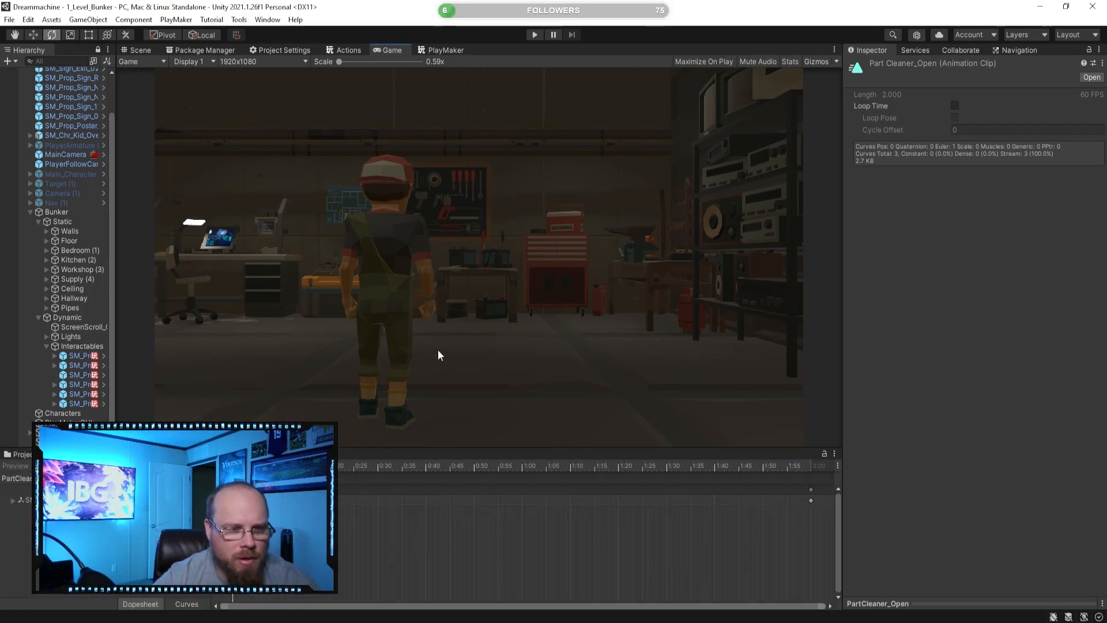
left_click(140, 50)
right_click_drag(358, 243, 416, 242)
key("ctrl+5")
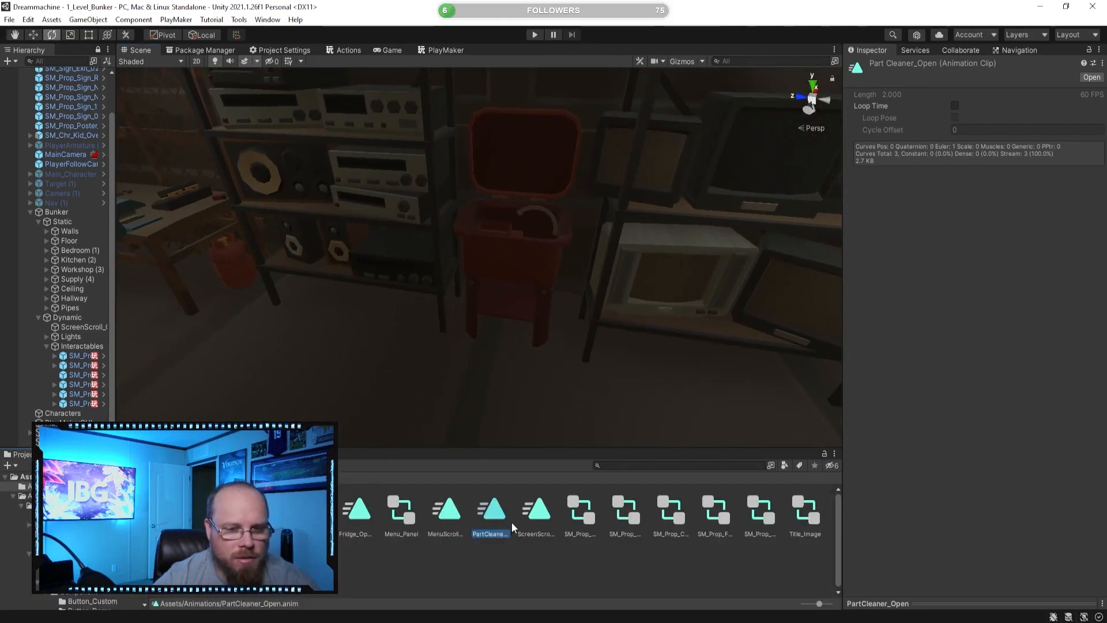
double_click(495, 518)
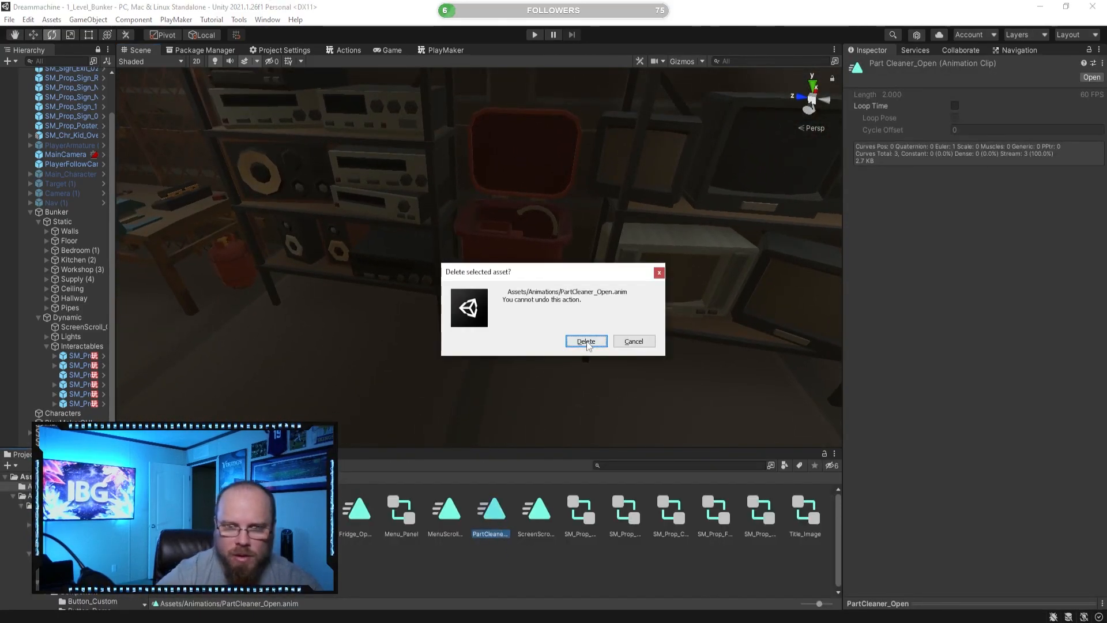
left_click(588, 341)
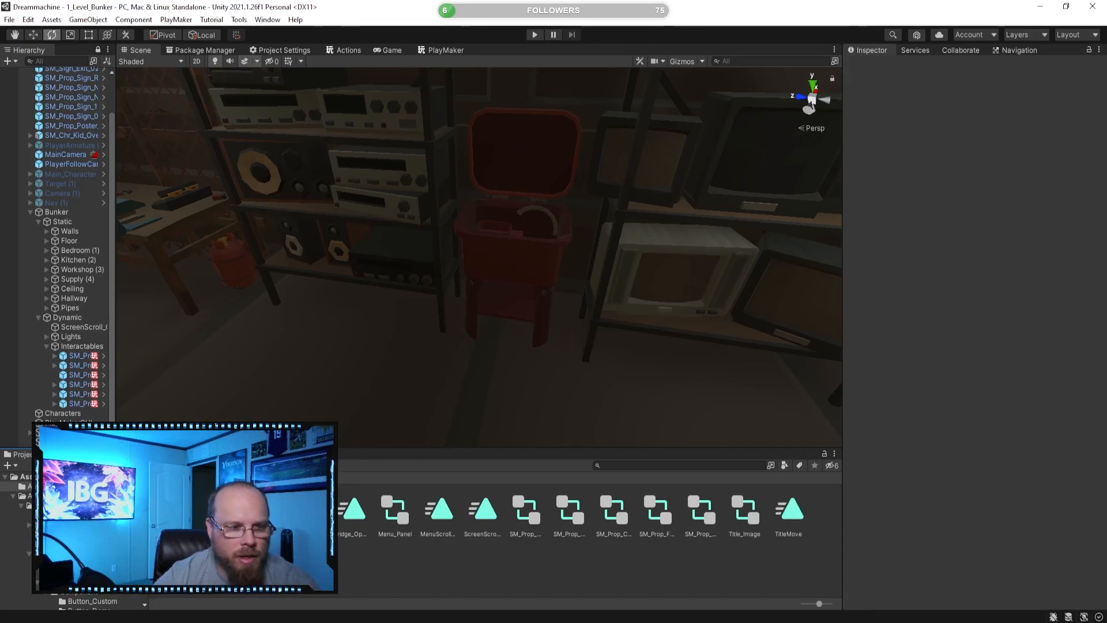
- Create a new animation clip for SM_Prop_PartsWasher_01 and save it as PartCleaner_Close.anim in the Animations folder
right_click_drag(265, 354, 489, 259)
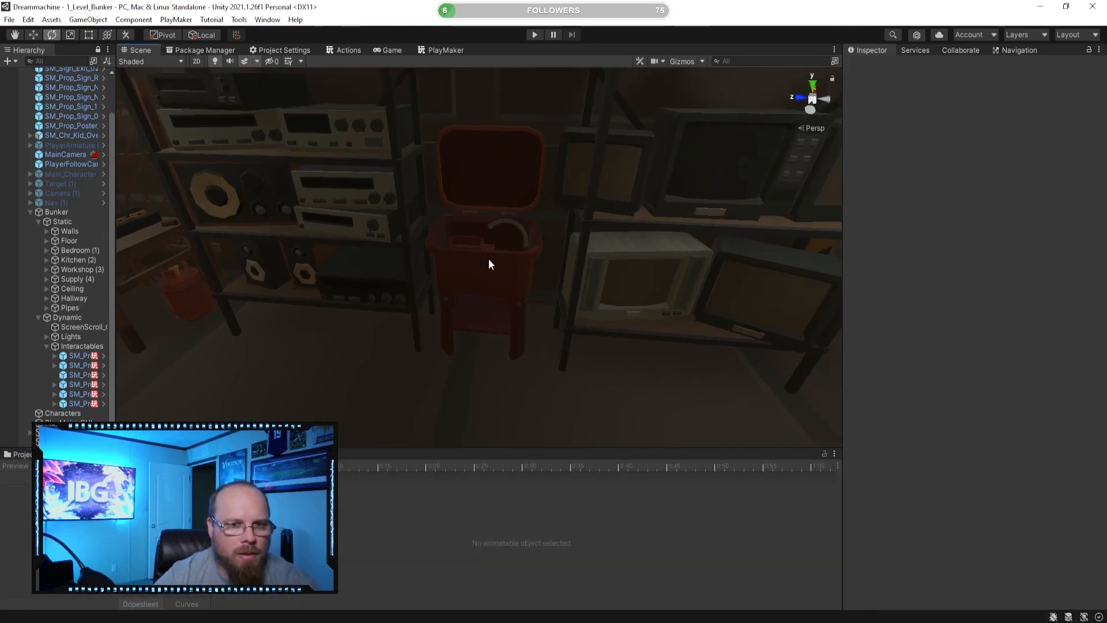
left_click(489, 259)
left_click(525, 555)
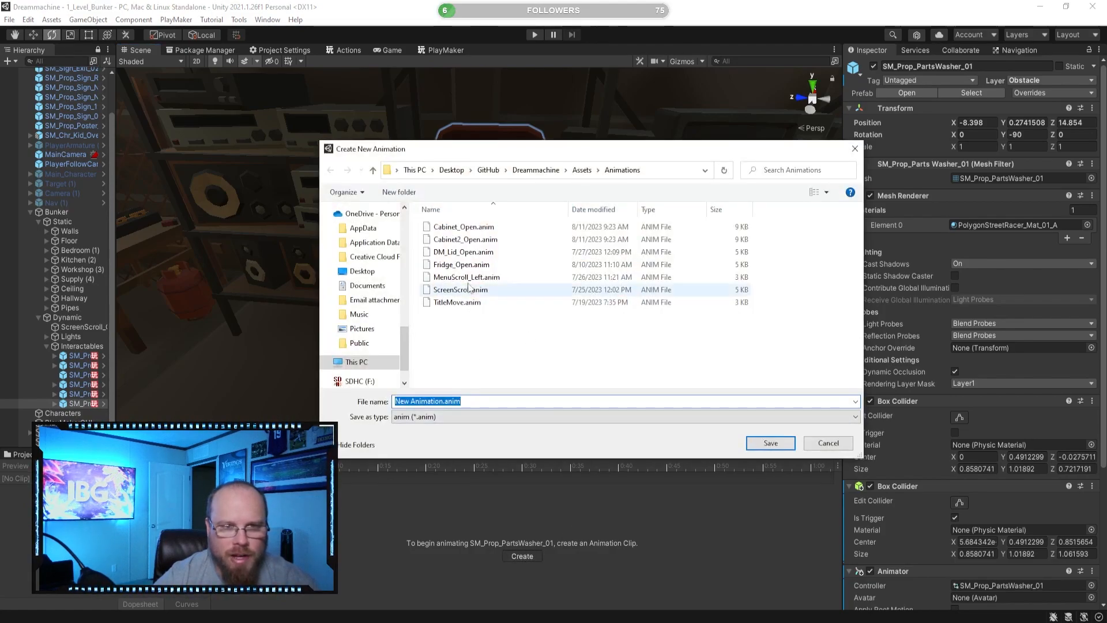
left_click(440, 401)
left_click_drag(445, 401, 386, 385)
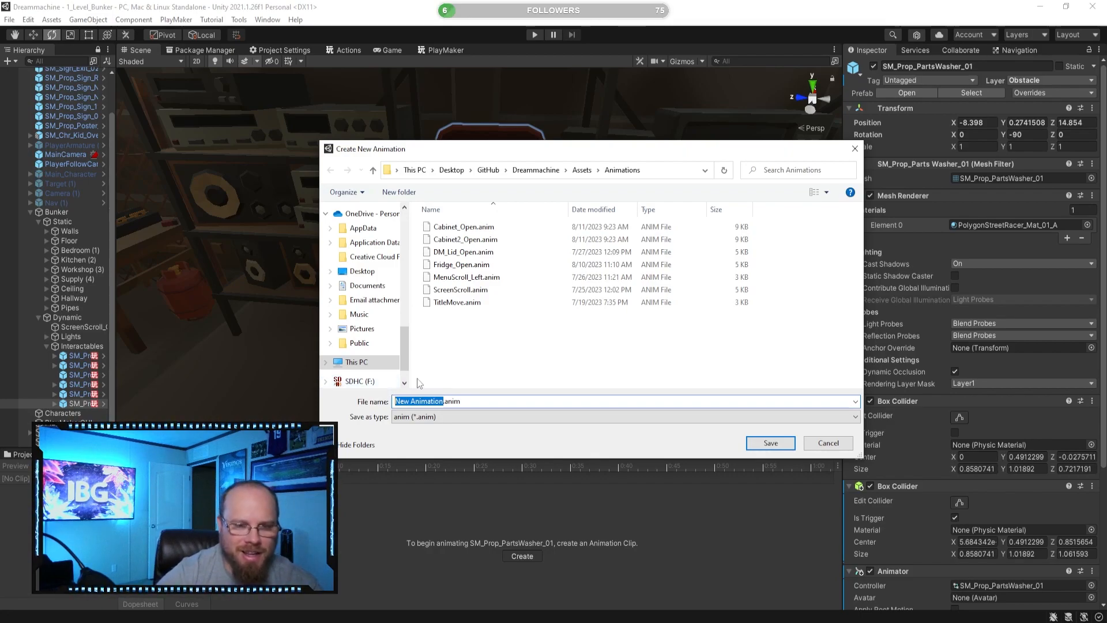
type("Parts")
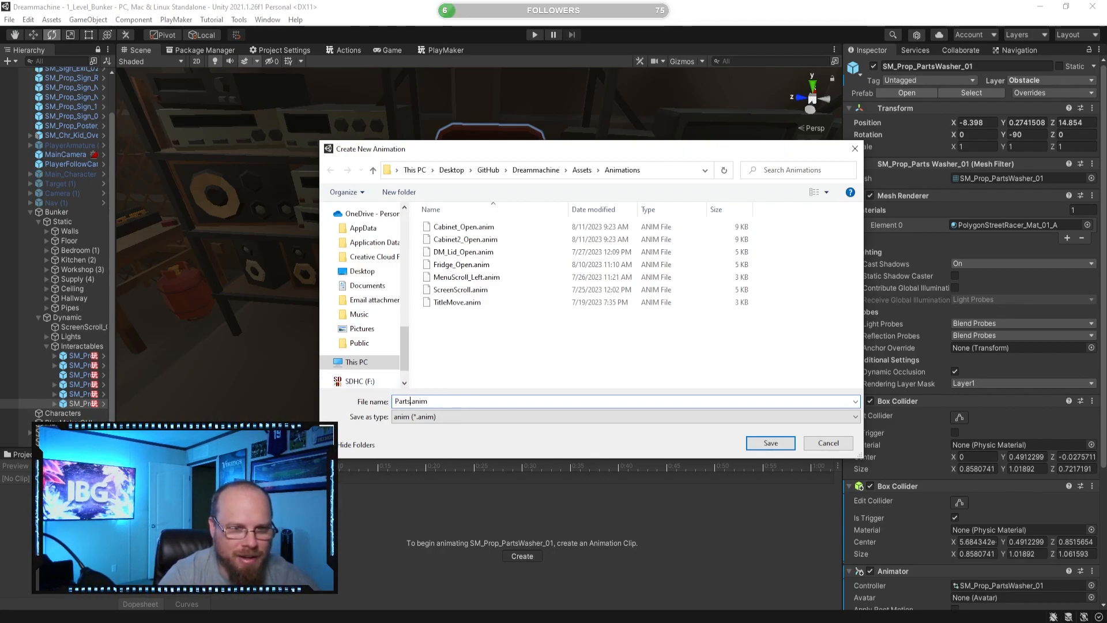
key("BackSpace")
type("Cleaner")
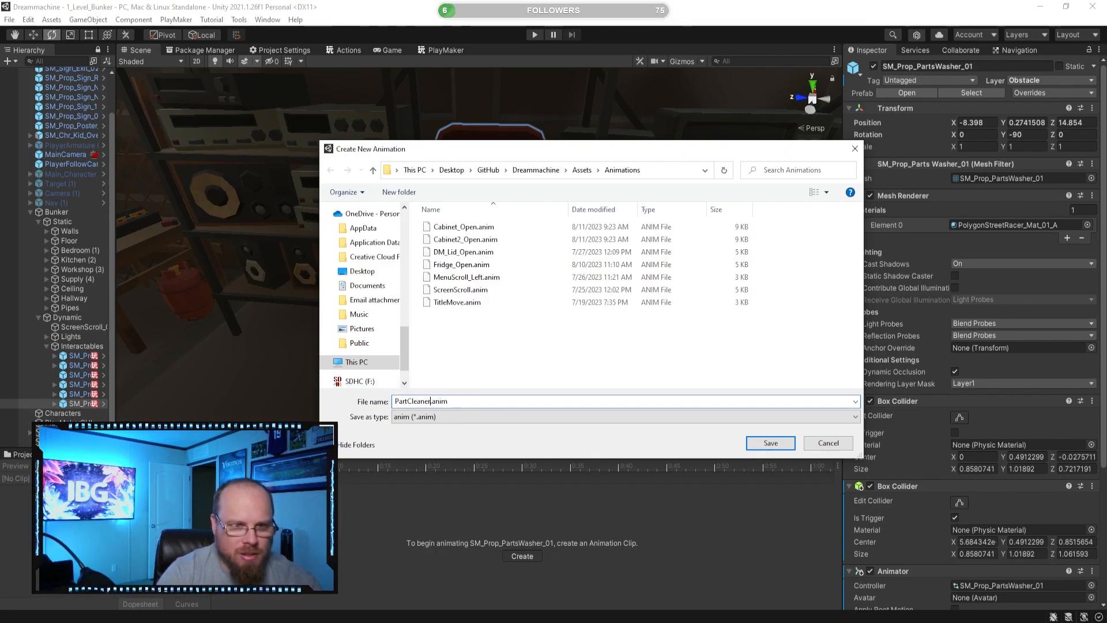
type("_Close")
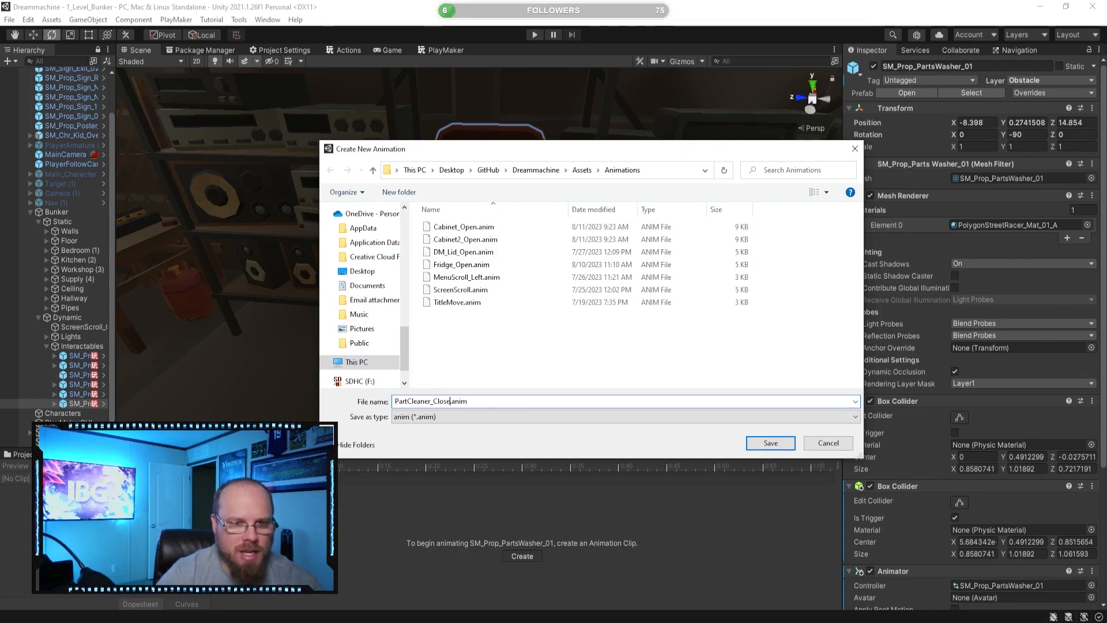
key("Return")
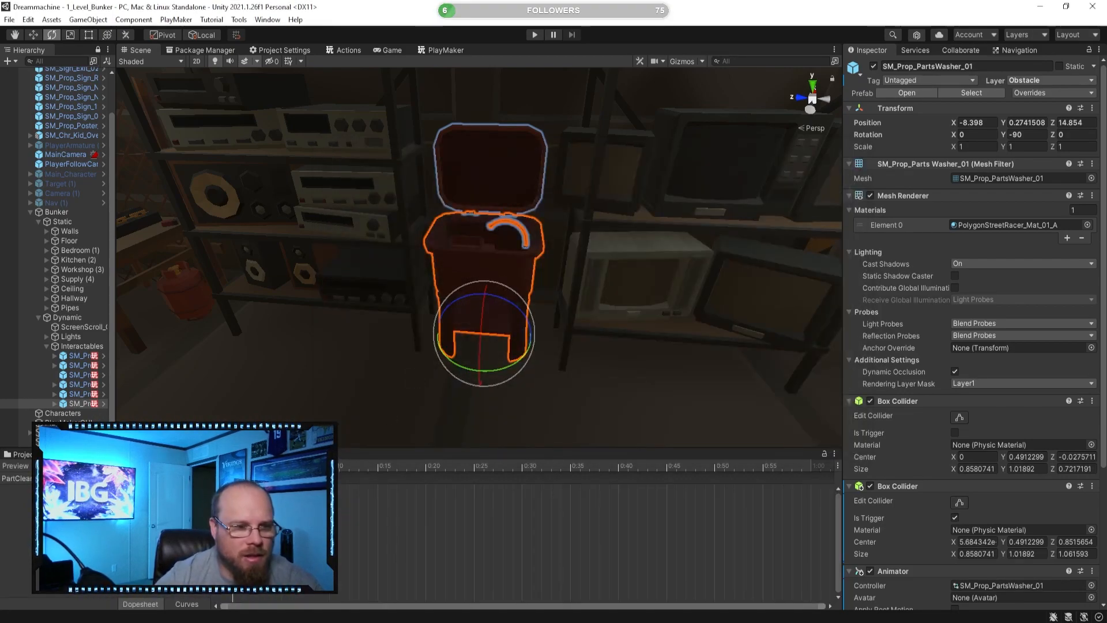
- Record a keyframe at 2:00 with the parts washer lid rotated shut to about 81.76 degrees on X
left_click(39, 466)
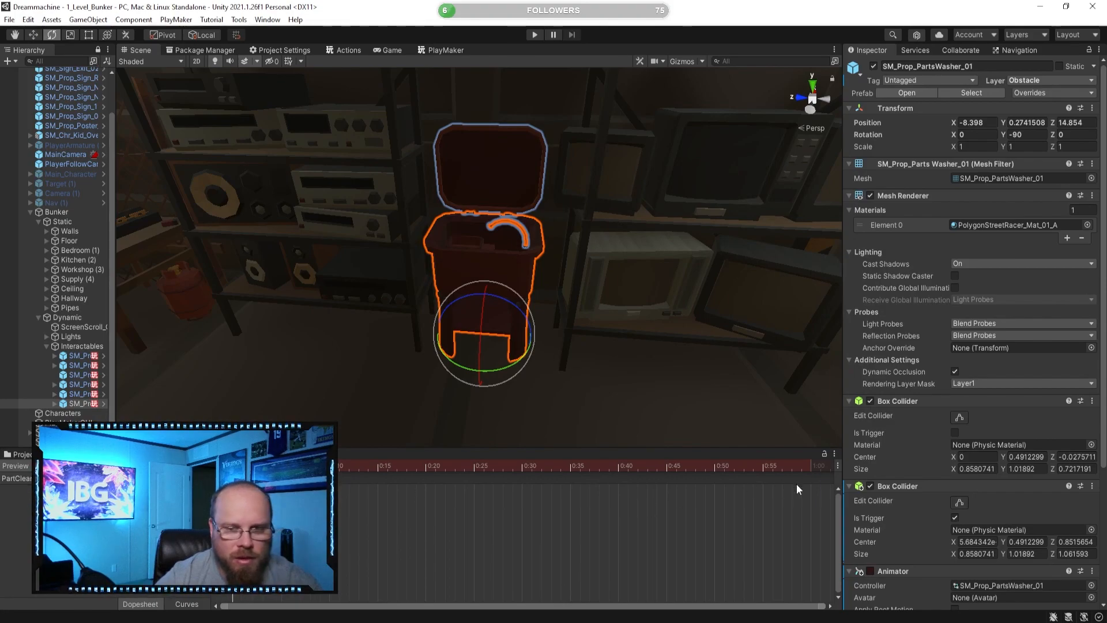
scroll(745, 542, "down", 2)
scroll(730, 537, "down", 4)
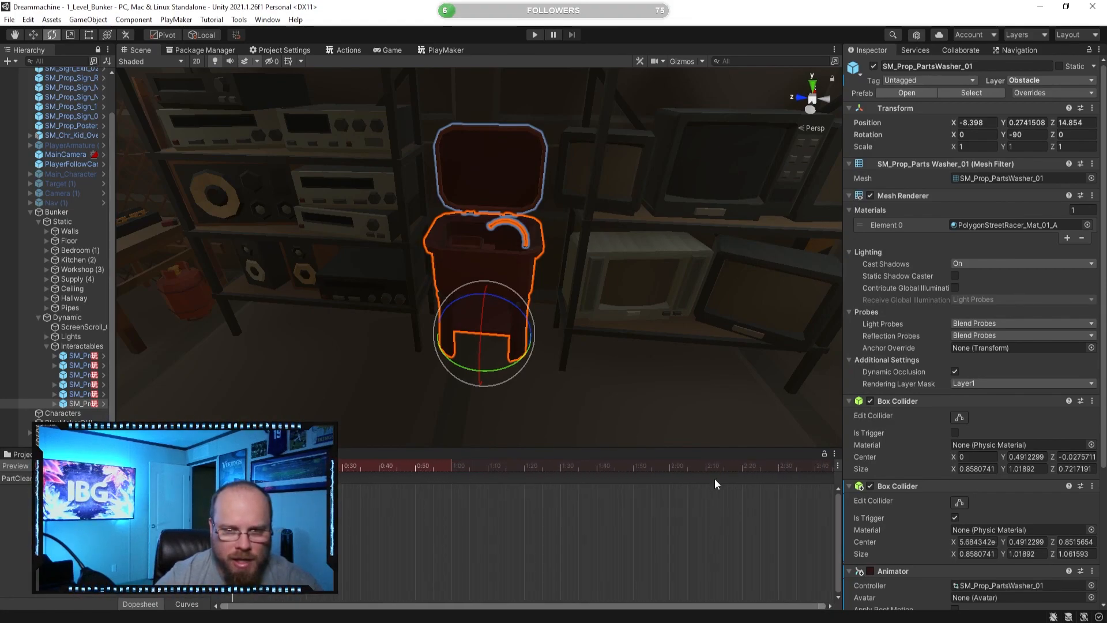
left_click(669, 467)
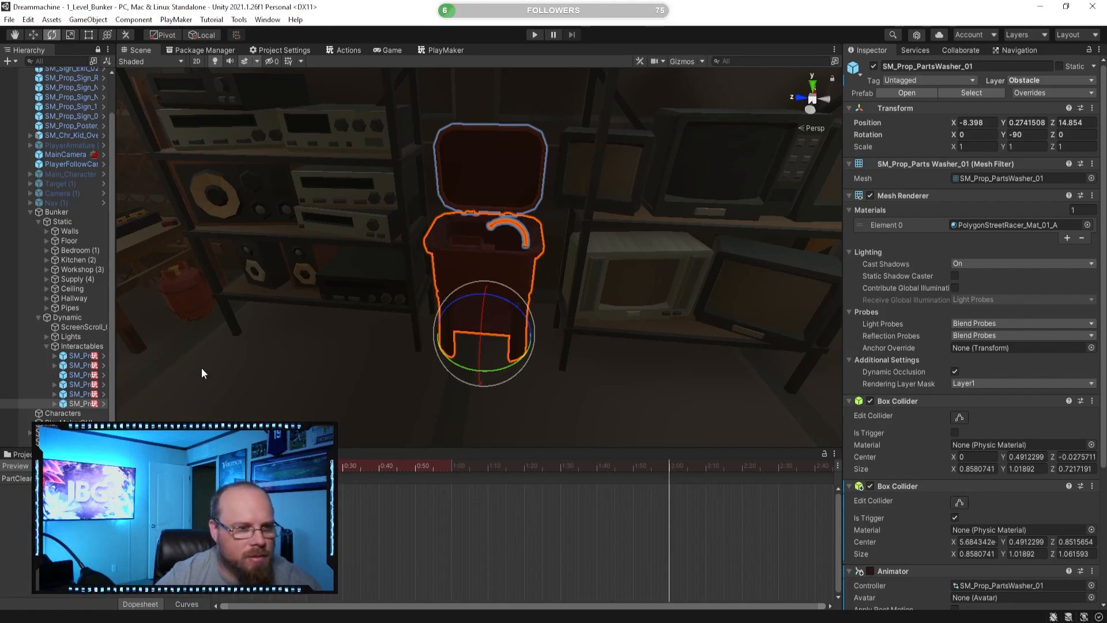
left_click(58, 404)
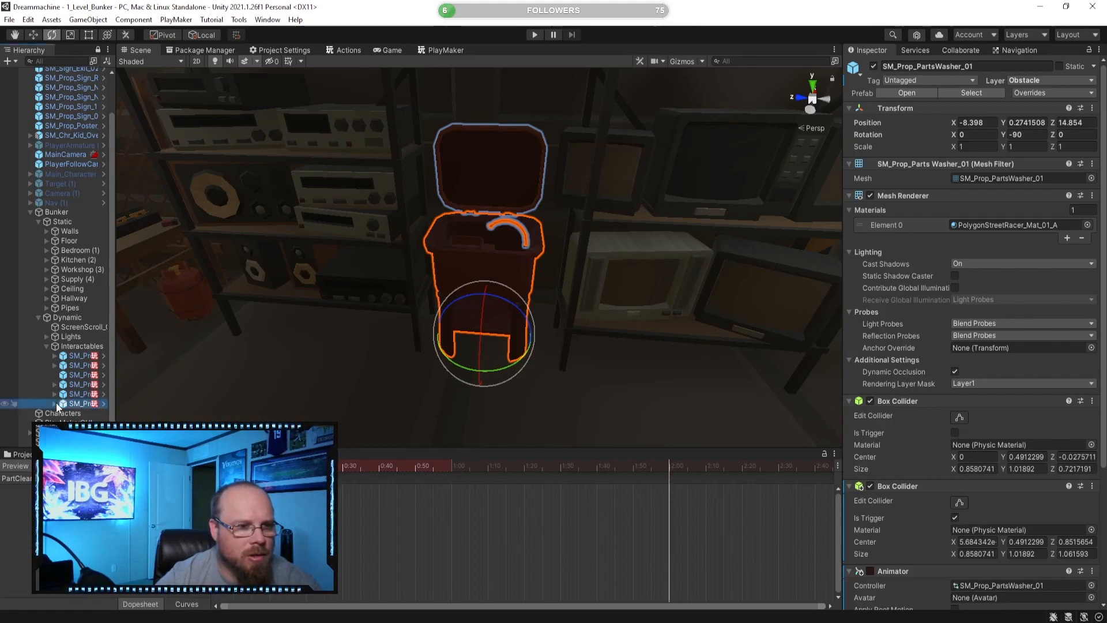
left_click(55, 404)
left_click(60, 413)
left_click(60, 421)
left_click_drag(458, 225, 468, 334)
right_click_drag(468, 333, 530, 256)
key("w")
key("q")
left_click_drag(525, 200, 529, 202)
right_click_drag(530, 203, 465, 324)
key("s")
- Scrub through the lid's closing animation, end the recording and preview, and return to the project's animation assets
left_click(232, 466)
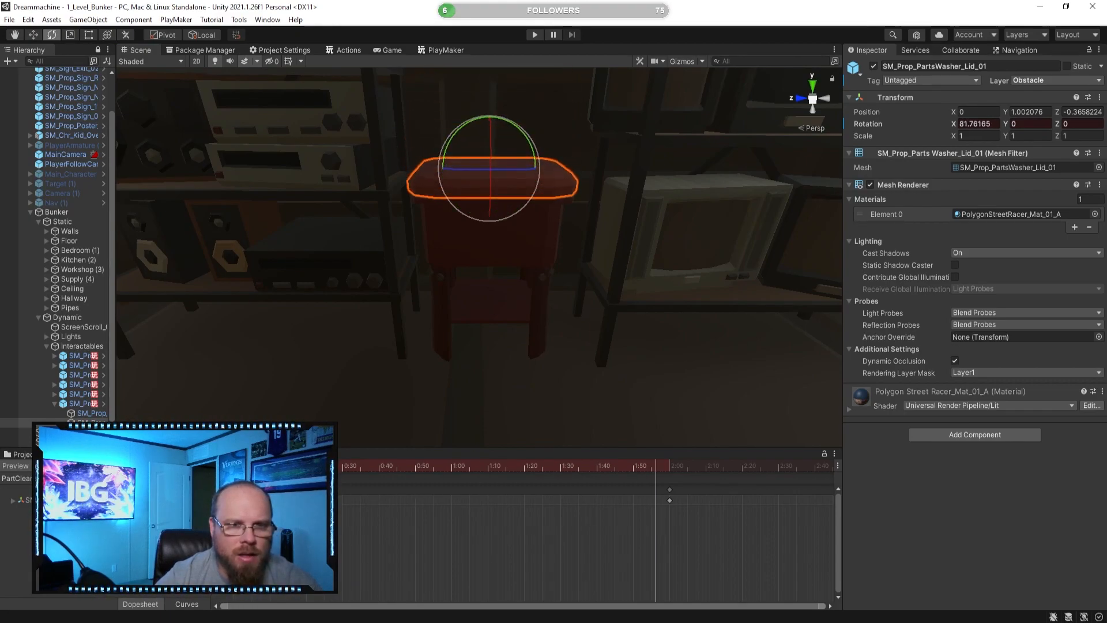
left_click(82, 466)
left_click(38, 466)
left_click(22, 467)
left_click(20, 455)
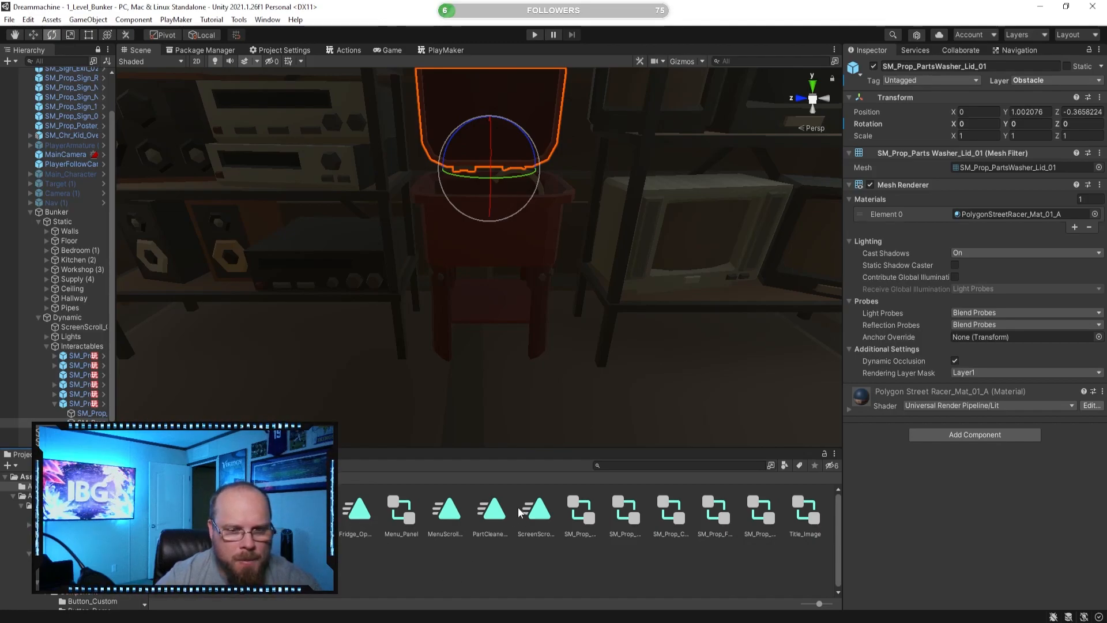
- Disable Loop Time on the PartCleaner_Close animation clip
left_click(495, 508)
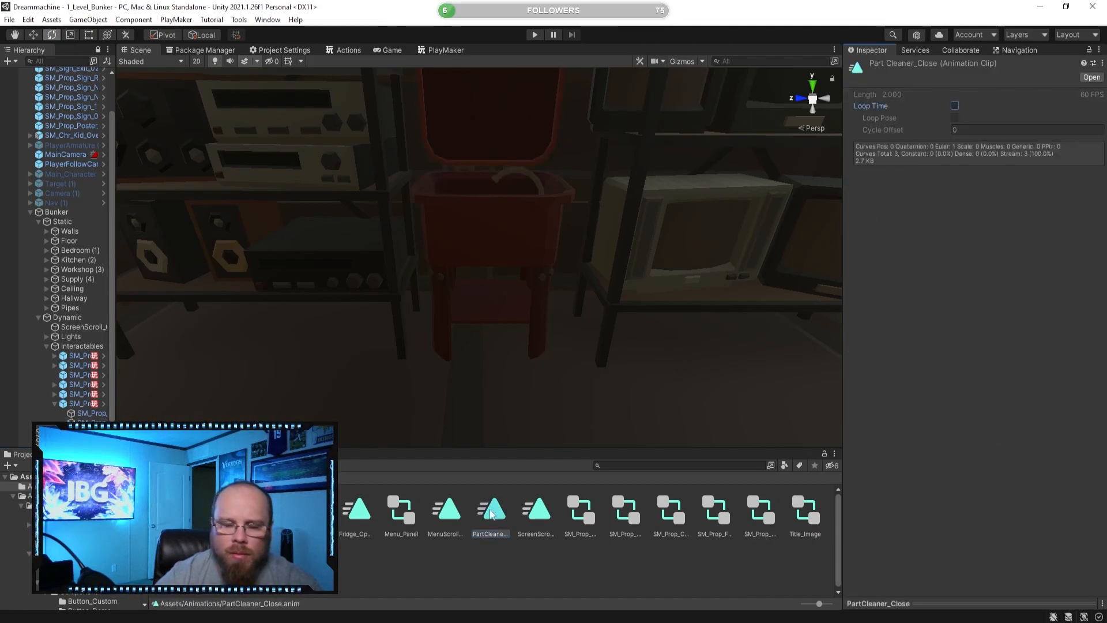
left_click(467, 544)
scroll(440, 297, "down", 5)
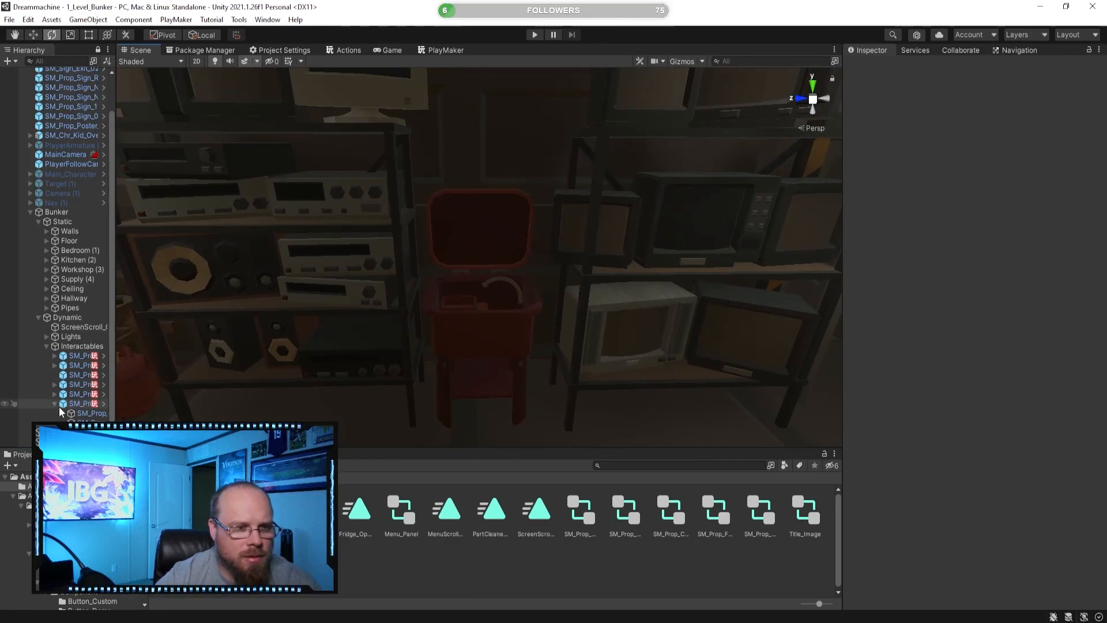
right_click_drag(406, 247, 378, 270)
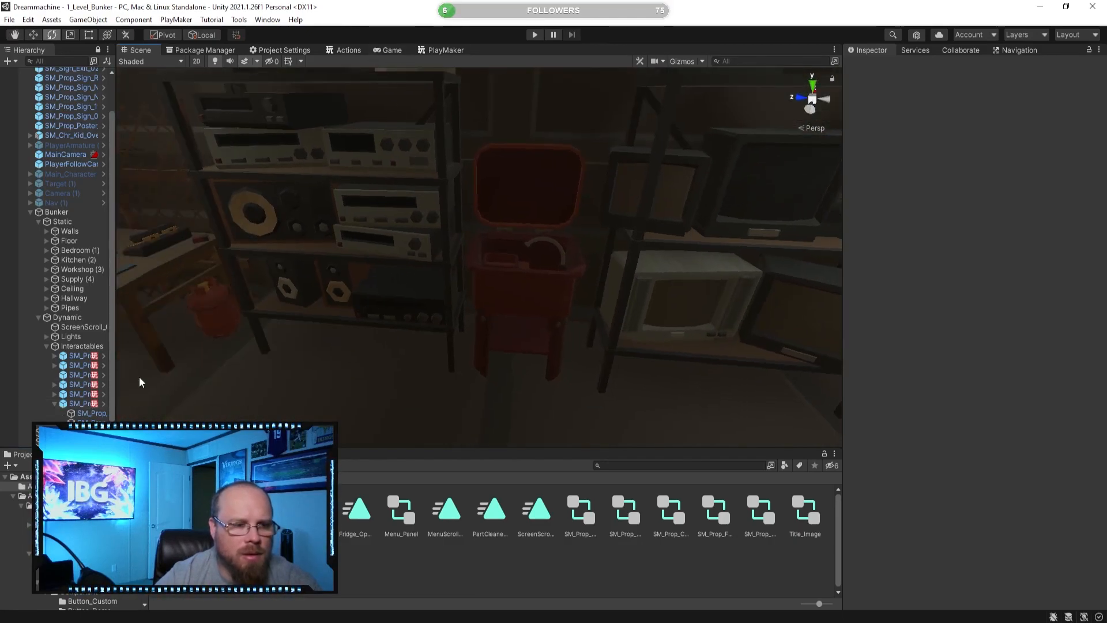
- Dock the Animator among the main editor views and show the PartCleaner_Close state's settings
left_click(80, 403)
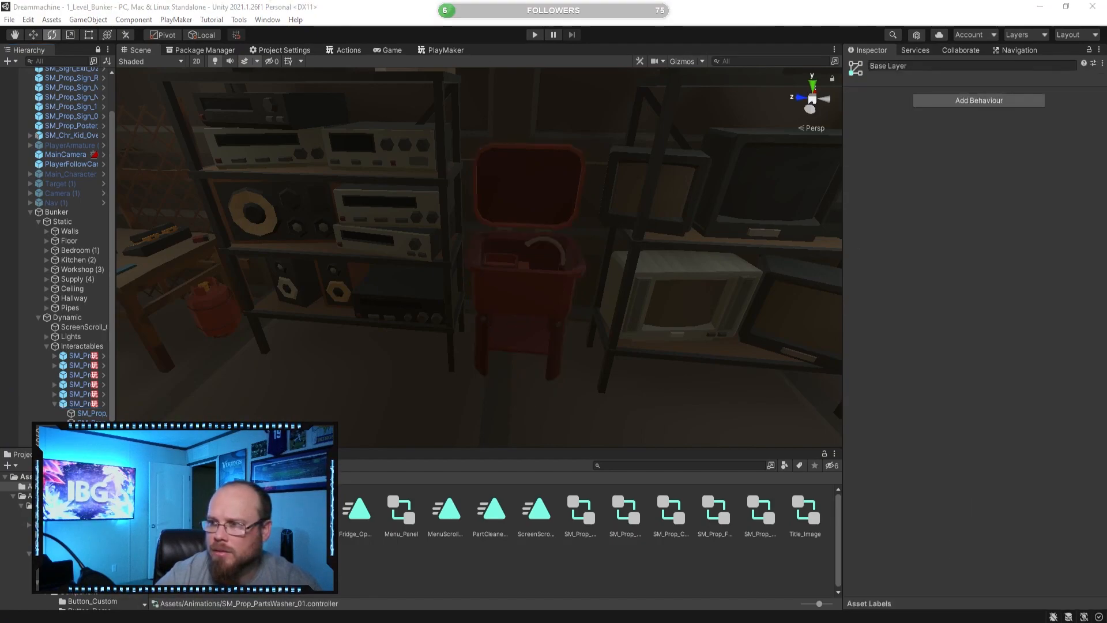
left_click_drag(468, 0, 501, 51)
left_click(545, 335)
left_click(487, 298)
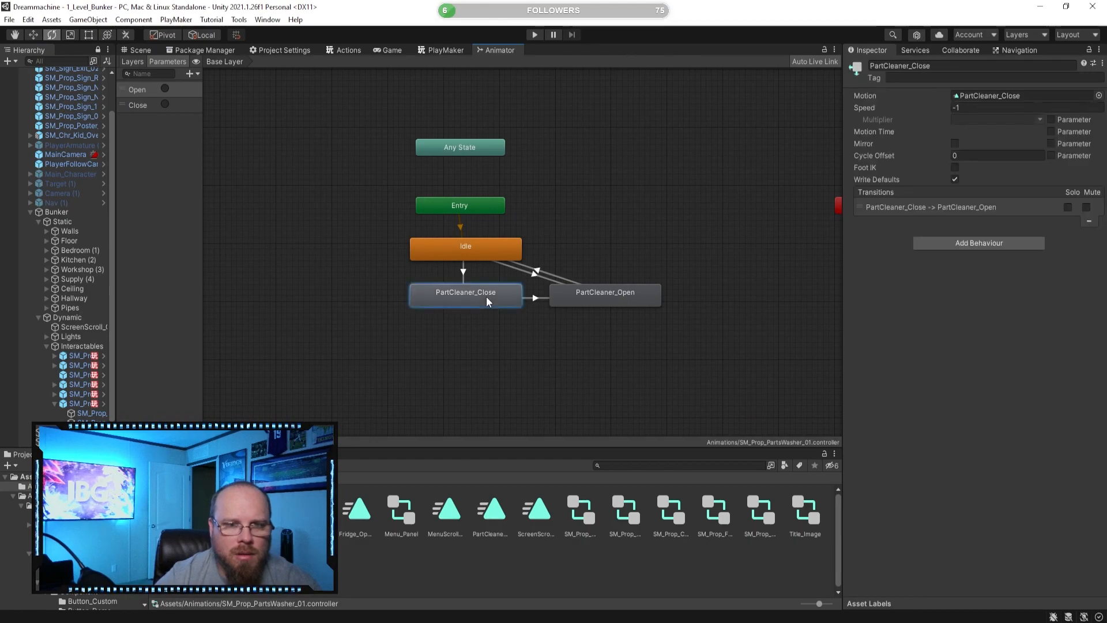
- Delete the PartCleaner_Close and PartCleaner_Open states from the parts washer's animator controller
key("Delete")
left_click(593, 295)
key("Delete")
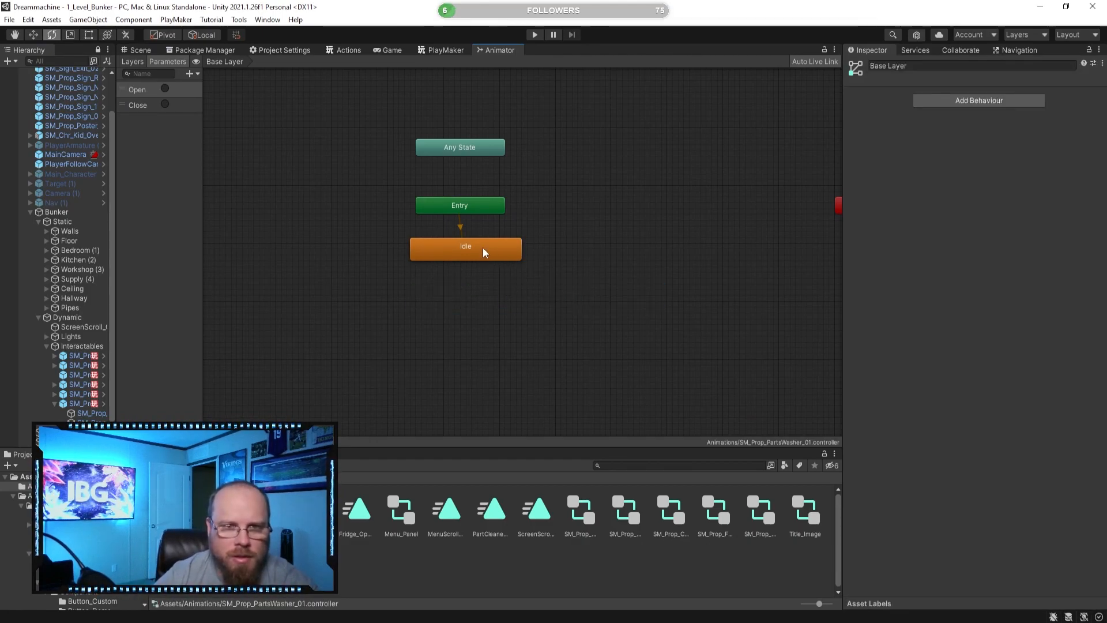
left_click(482, 249)
mouse_move(487, 253)
left_mouse_down()
mouse_move(459, 254)
mouse_move(475, 253)
left_mouse_up()
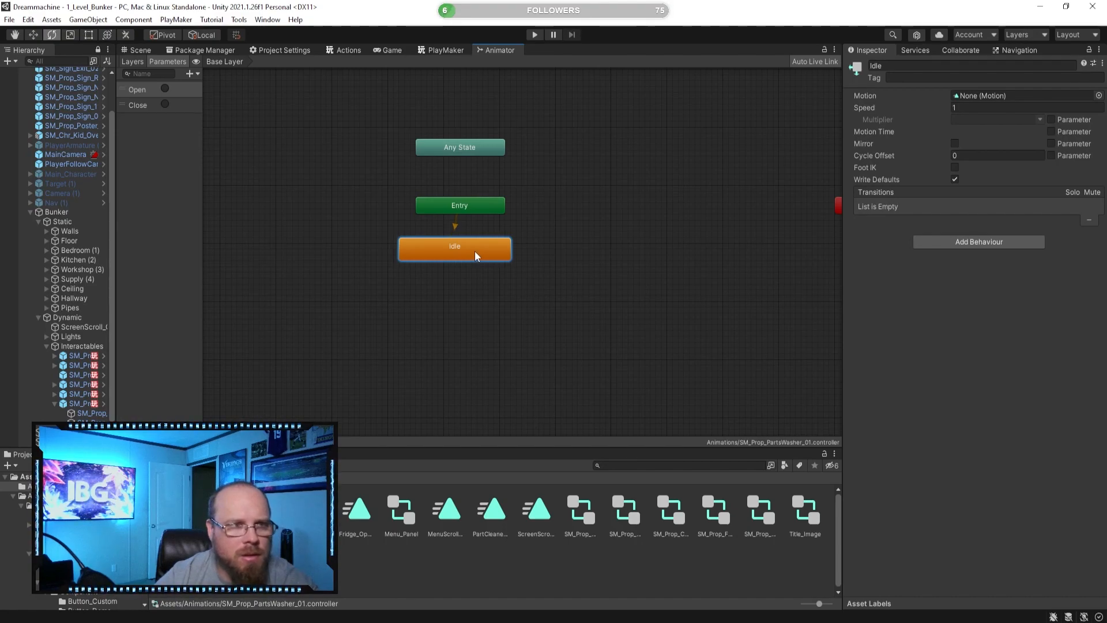
- Add the PartCleaner_Close clip to the Animator graph as a new state and place it just below Idle
left_click(473, 313)
right_click(473, 312)
left_click(567, 277)
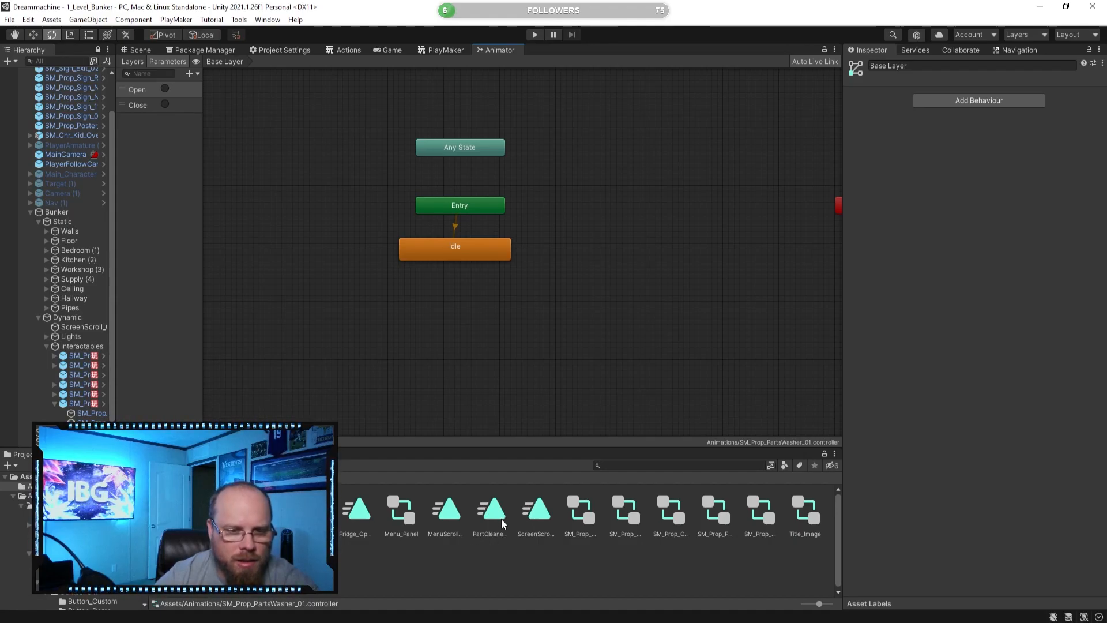
left_click_drag(491, 511, 449, 326)
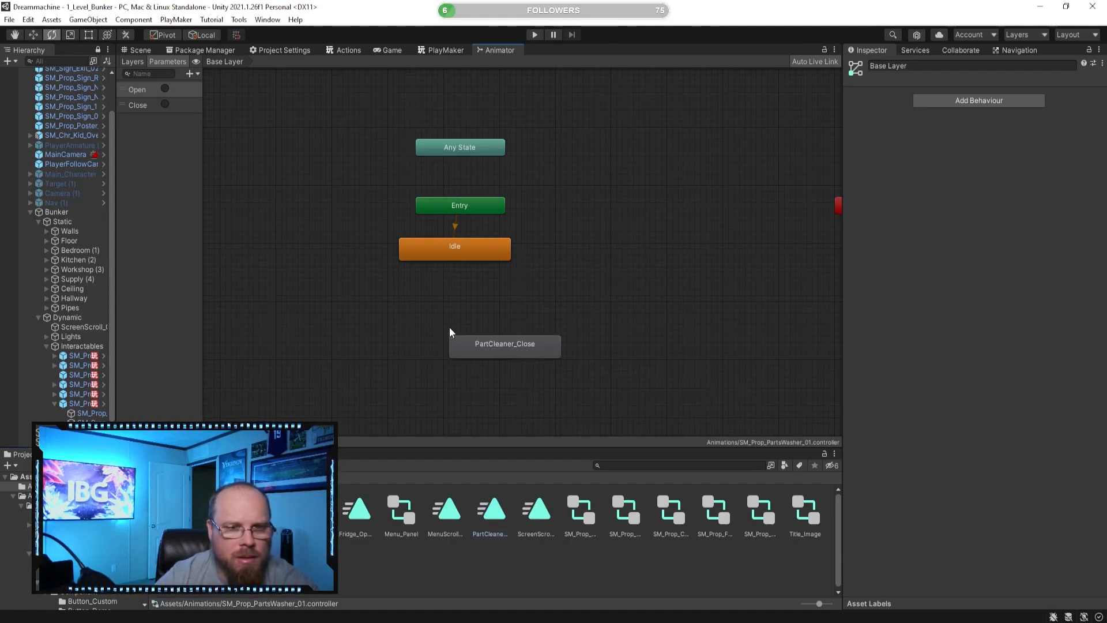
left_click_drag(517, 351, 467, 307)
- Create a transition from Idle to PartCleaner_Close with Has Exit Time disabled and Close as its condition
left_click_drag(475, 249, 485, 246)
right_click(483, 246)
left_click(514, 254)
left_click(465, 305)
left_click(945, 180)
left_click(1074, 262)
left_click(911, 248)
left_click(895, 299)
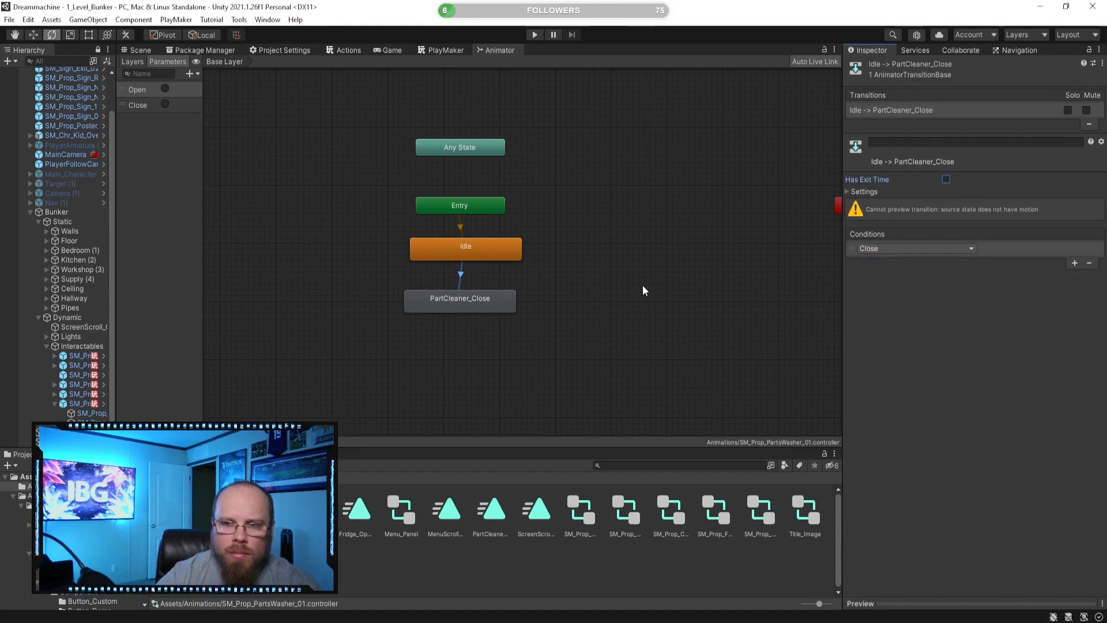
- Duplicate the PartCleaner_Close state, place the copy beside the original, and set its speed to -1
left_click(606, 267)
right_click(594, 300)
left_click(487, 299)
key("ctrl+d")
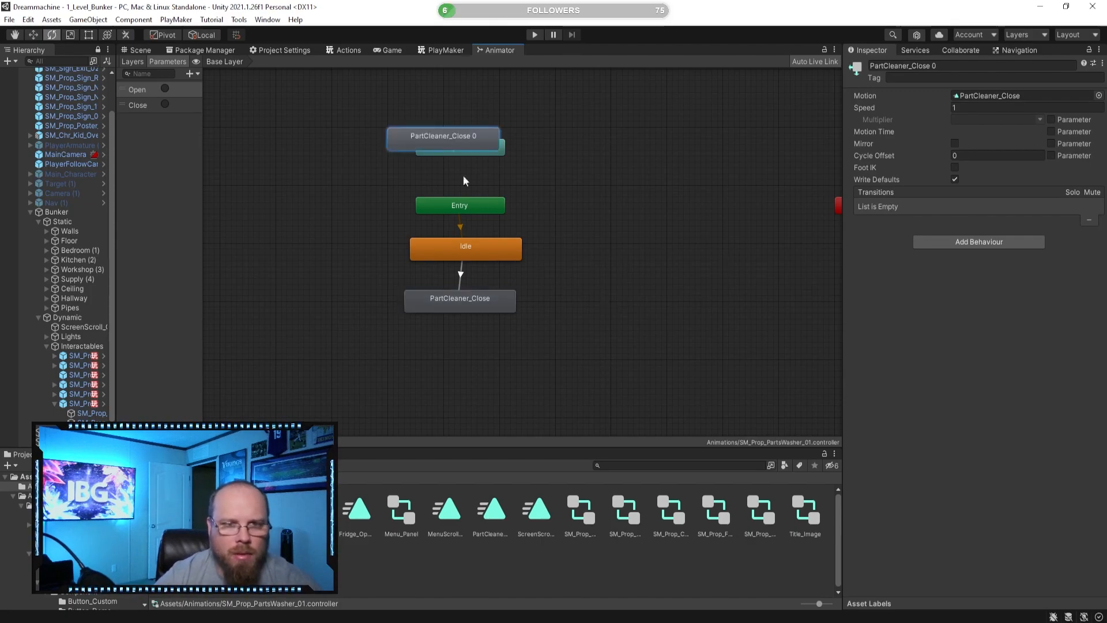
left_click_drag(431, 137, 591, 299)
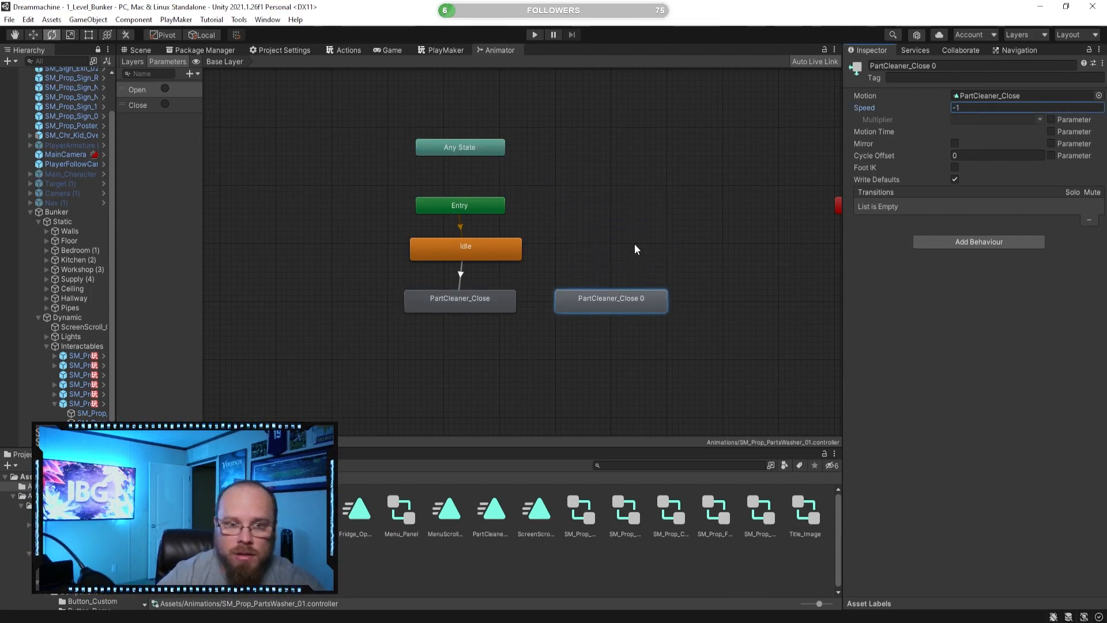
- Create a transition from the PartCleaner_Close state to its duplicate
left_click(474, 299)
right_click(474, 299)
left_click(505, 303)
left_click(585, 300)
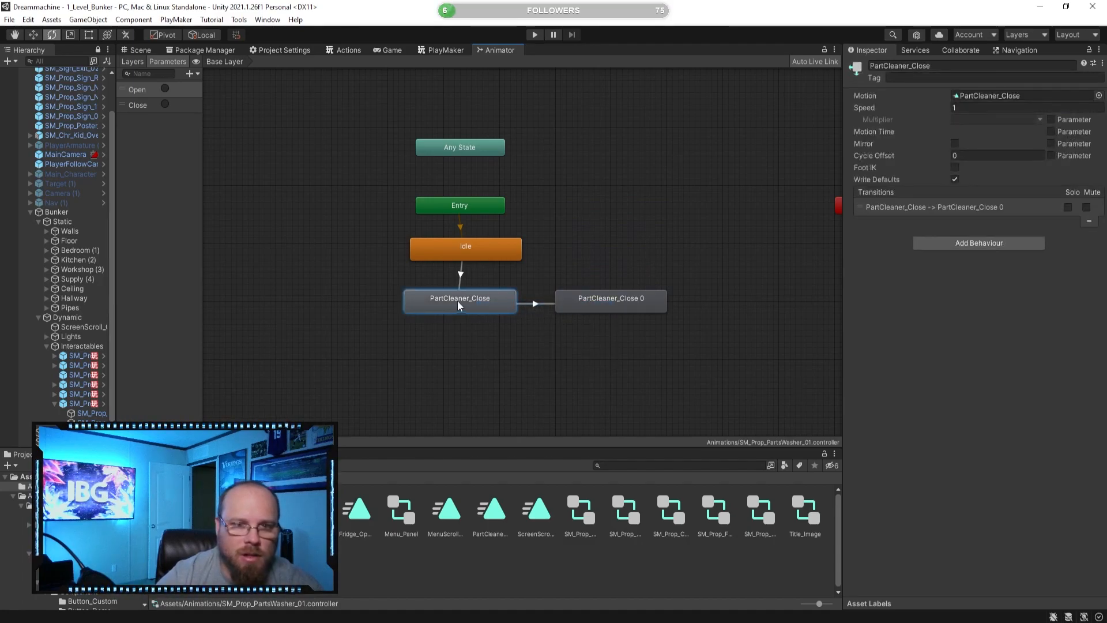
- Disable Has Exit Time on the transition from PartCleaner_Close to its duplicate and add a trigger condition
left_click(536, 306)
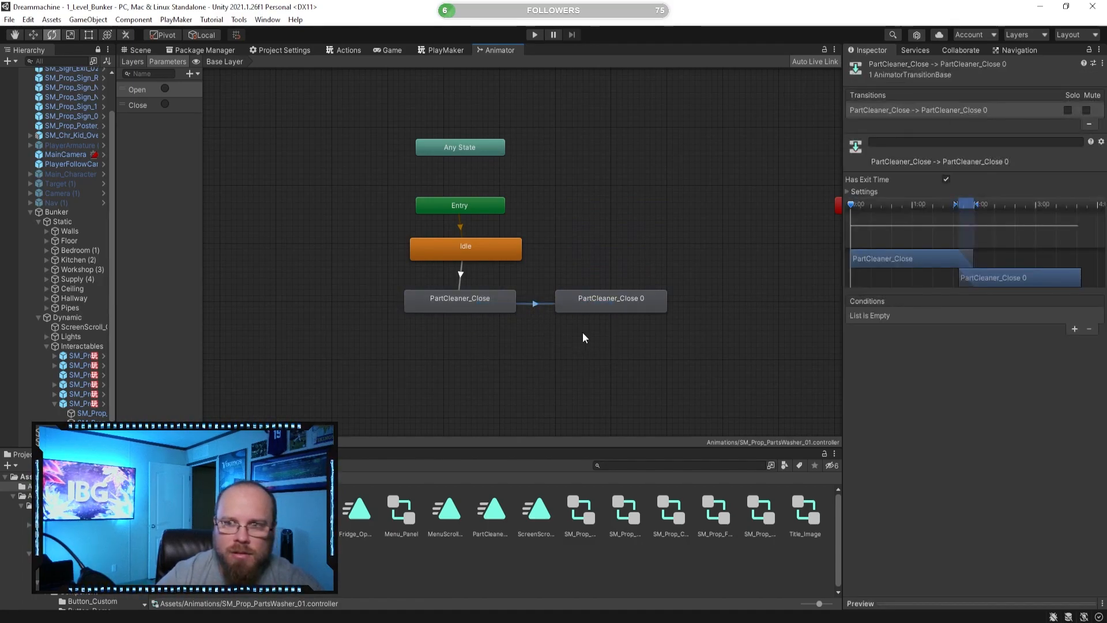
left_click(585, 364)
left_click(510, 301)
left_click(539, 304)
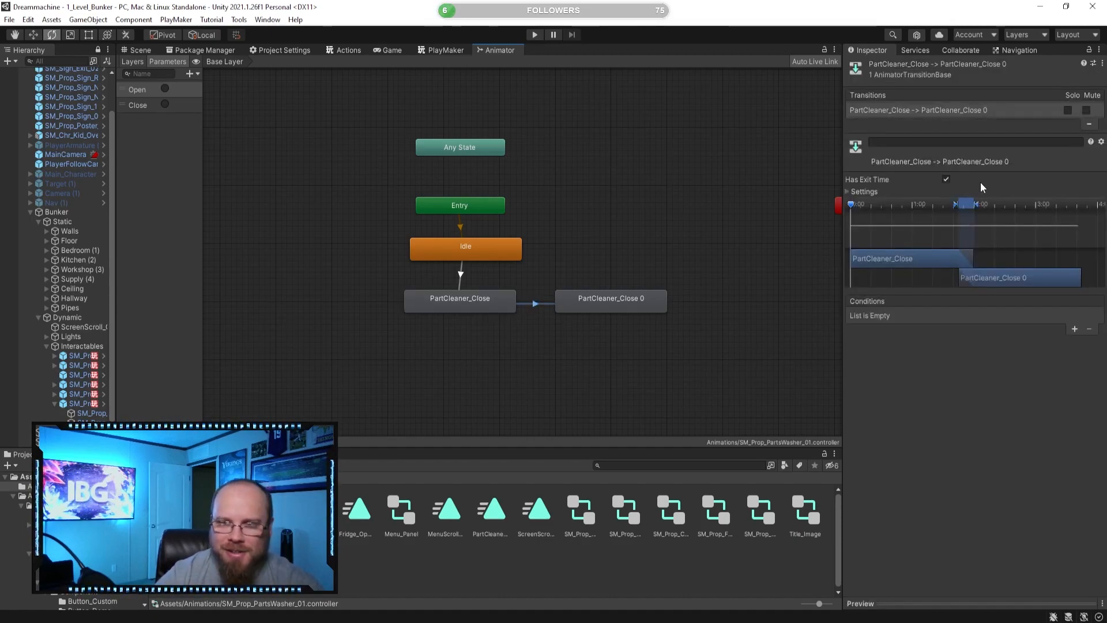
left_click(946, 180)
left_click(531, 309)
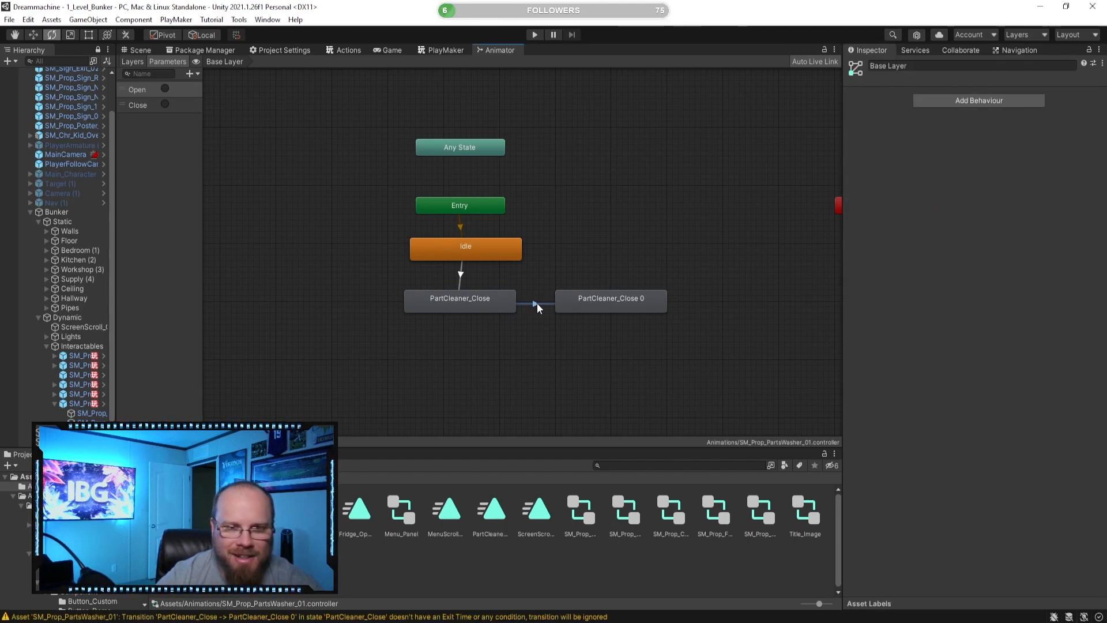
left_click(536, 304)
left_click(1075, 330)
left_click(914, 316)
left_click(888, 365)
- Rename the duplicate state to PartCleaner_Open and create a transition from it back to Idle
left_click(577, 303)
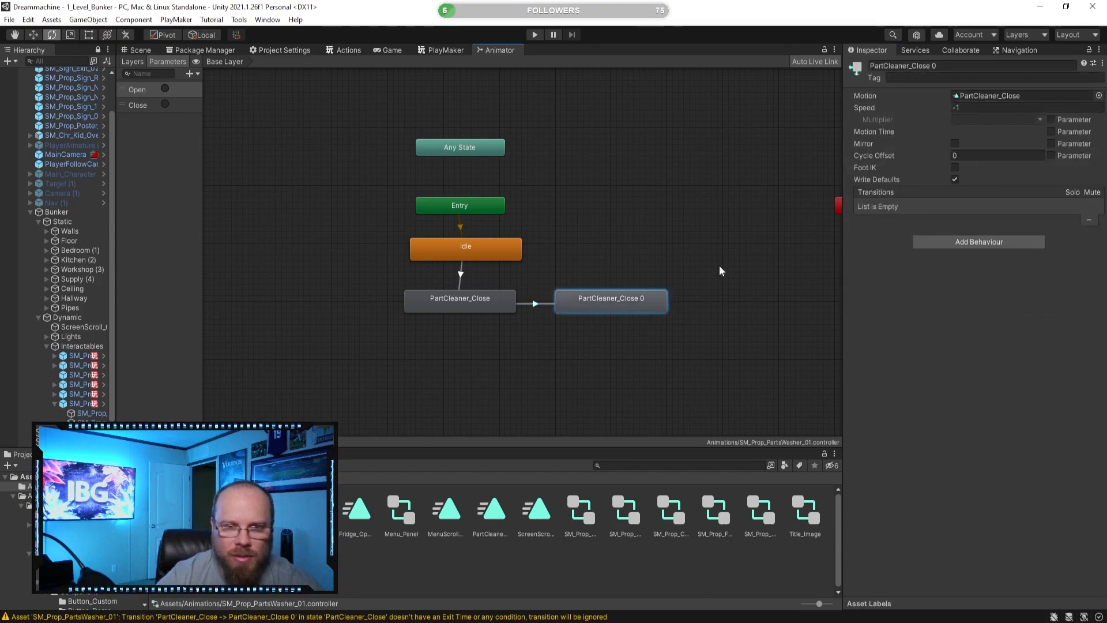
left_click(957, 66)
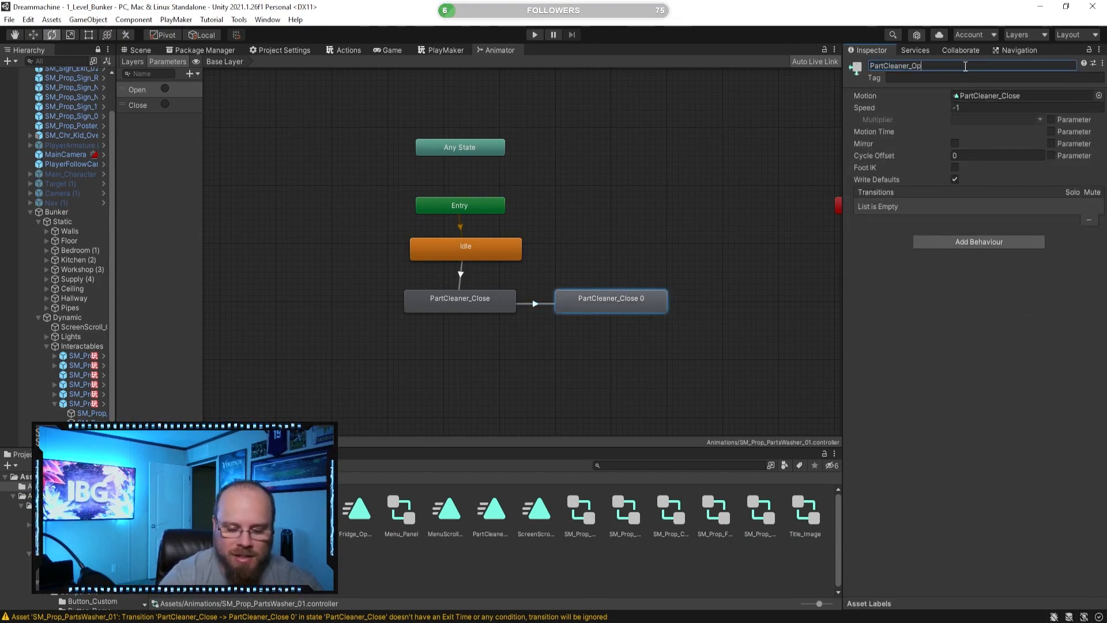
key("Return")
right_click(620, 306)
left_click(652, 315)
left_click(509, 257)
left_click(545, 276)
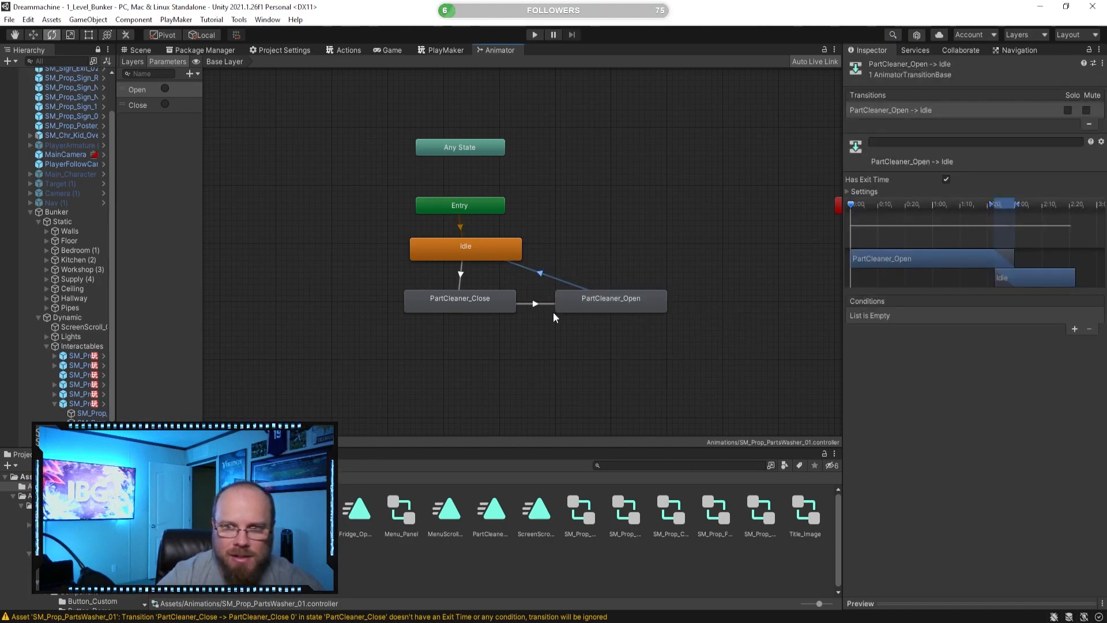
- Set the condition of the PartCleaner_Close to PartCleaner_Open transition to Open and review the graph's transitions
left_click(544, 315)
left_click(542, 304)
left_click(461, 276)
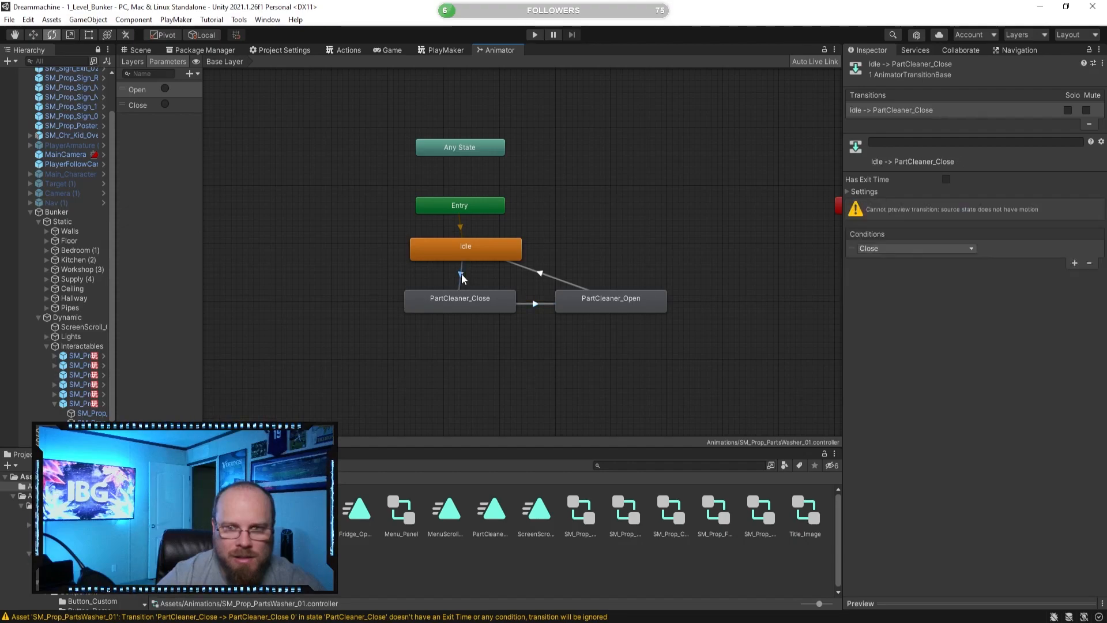
left_click(541, 301)
left_click(912, 315)
left_click(900, 354)
left_click(629, 343)
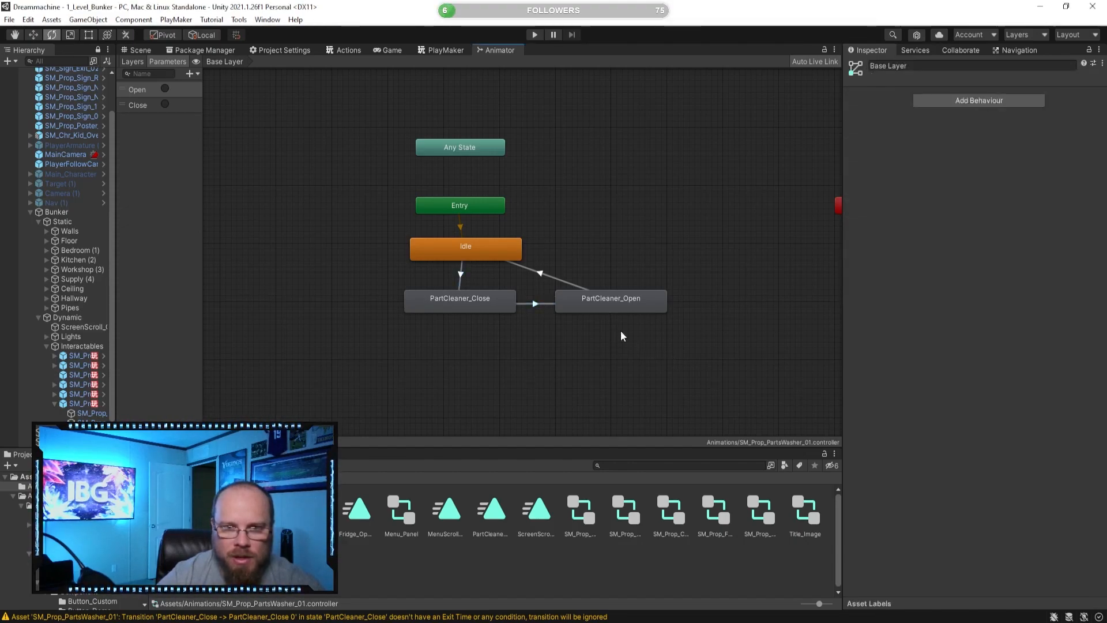
left_click(559, 283)
left_click(531, 349)
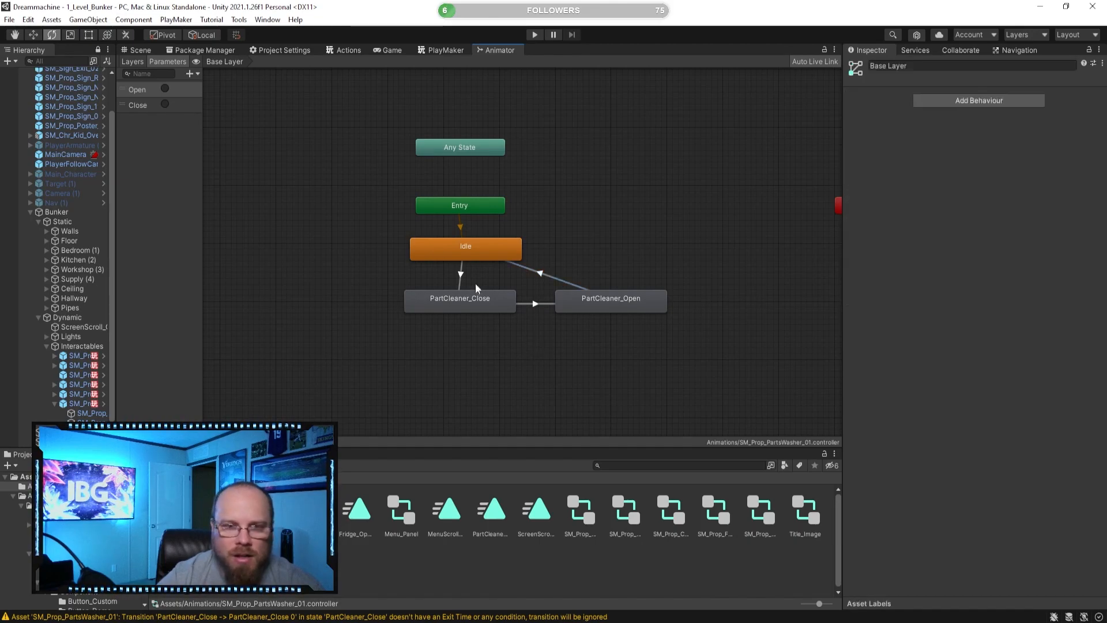
left_click(536, 304)
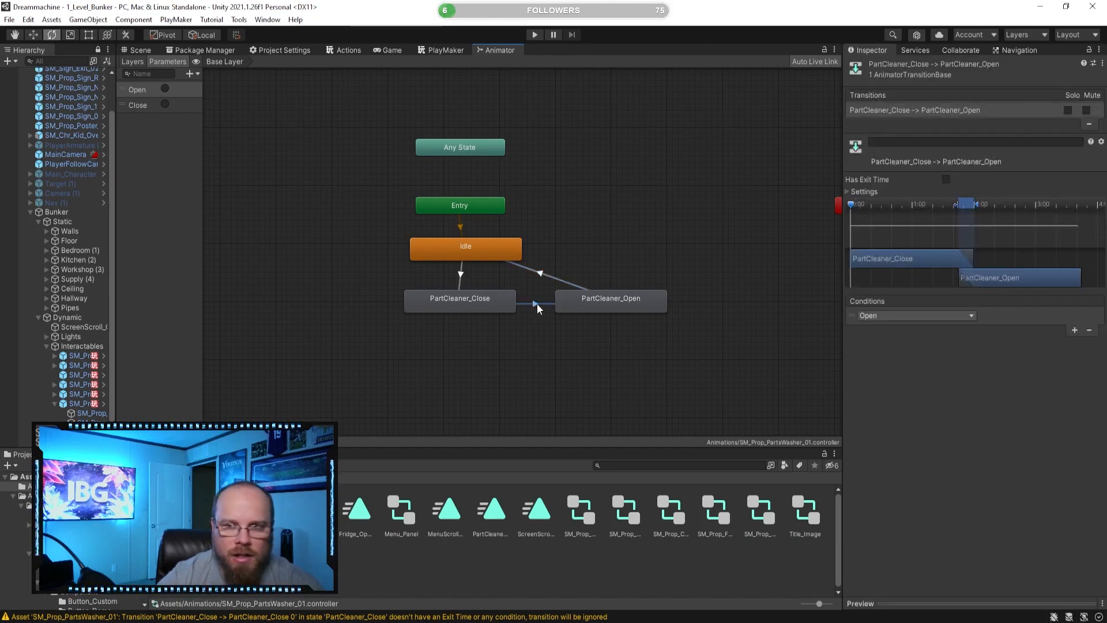
left_click(475, 305)
left_click(468, 275)
left_click(480, 353)
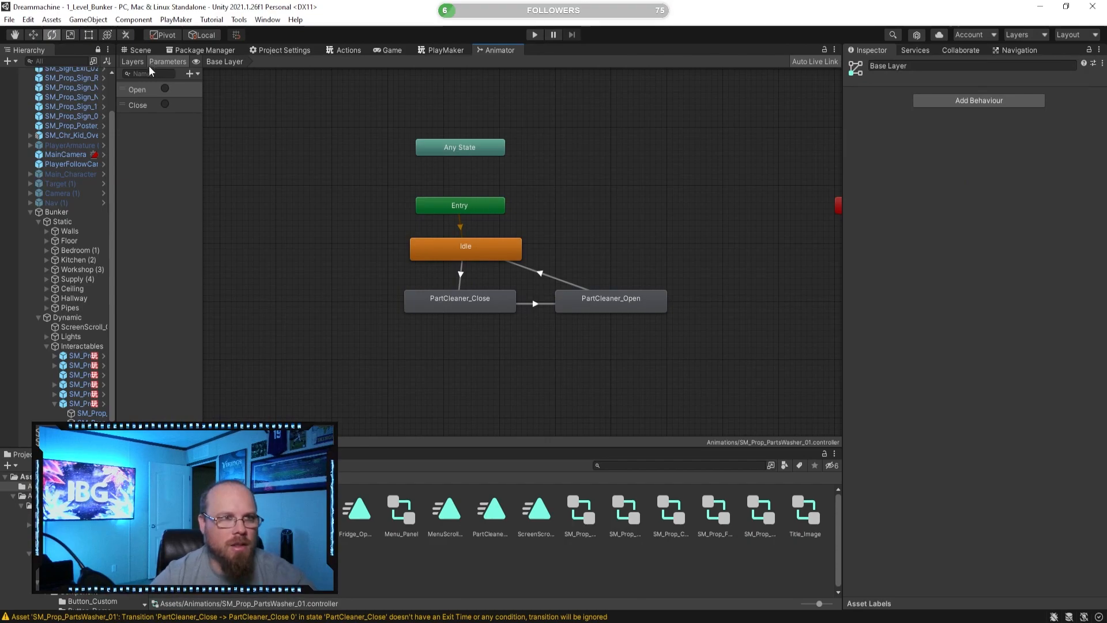
- Play-test the level by walking to the parts washer and toggling its lid closed and open, then stop playing
left_click(140, 51)
left_click(535, 35)
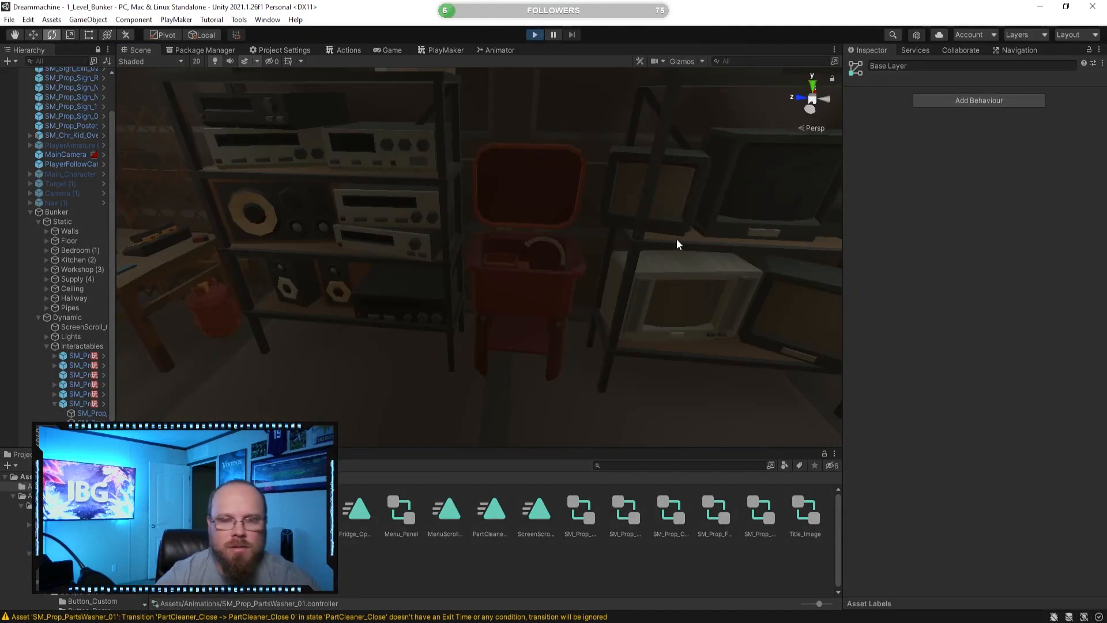
key("w")
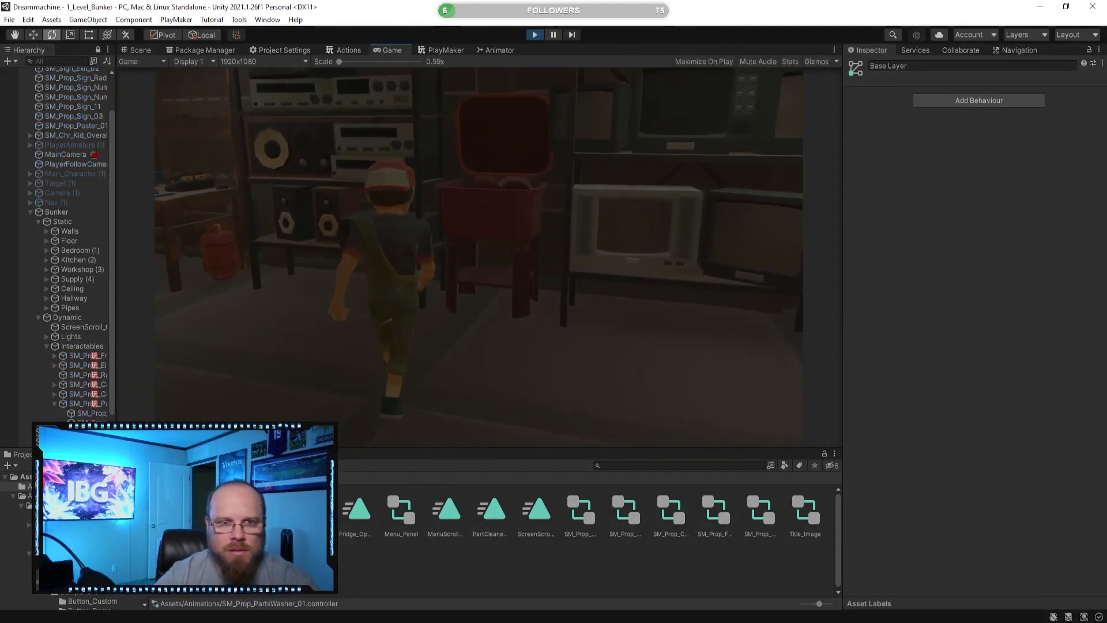
key("e")
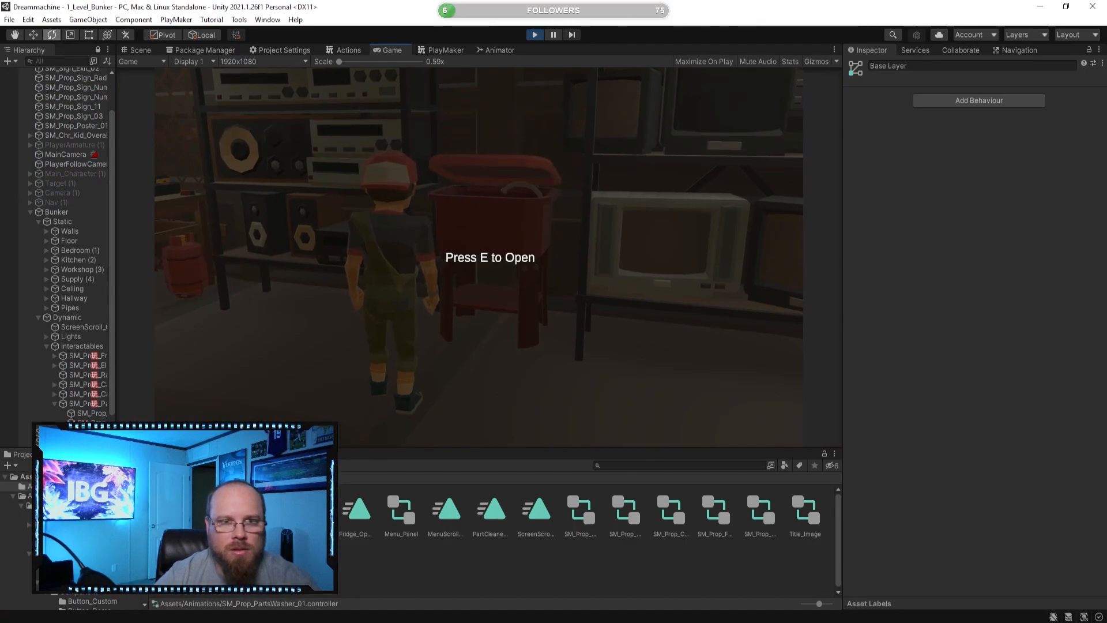
key("e")
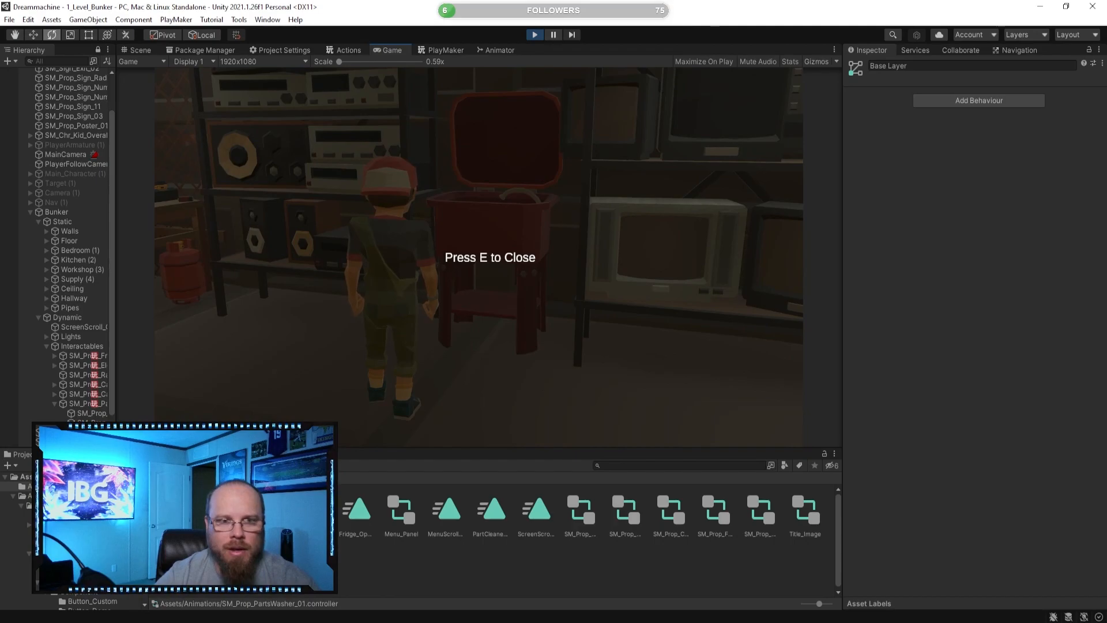
key("a")
key("Escape")
left_click(539, 35)
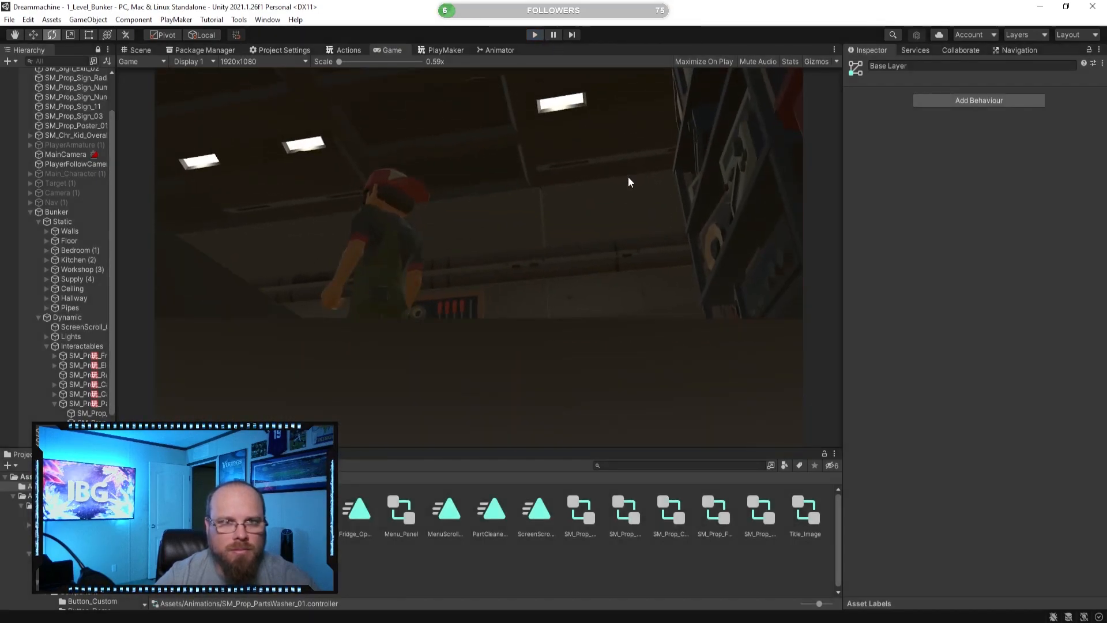
- Bring the workshop's red tool cabinet into view in the scene and select it
left_click(140, 51)
right_click_drag(344, 201, 434, 254)
key("s")
key("w")
right_click_drag(536, 271, 523, 258)
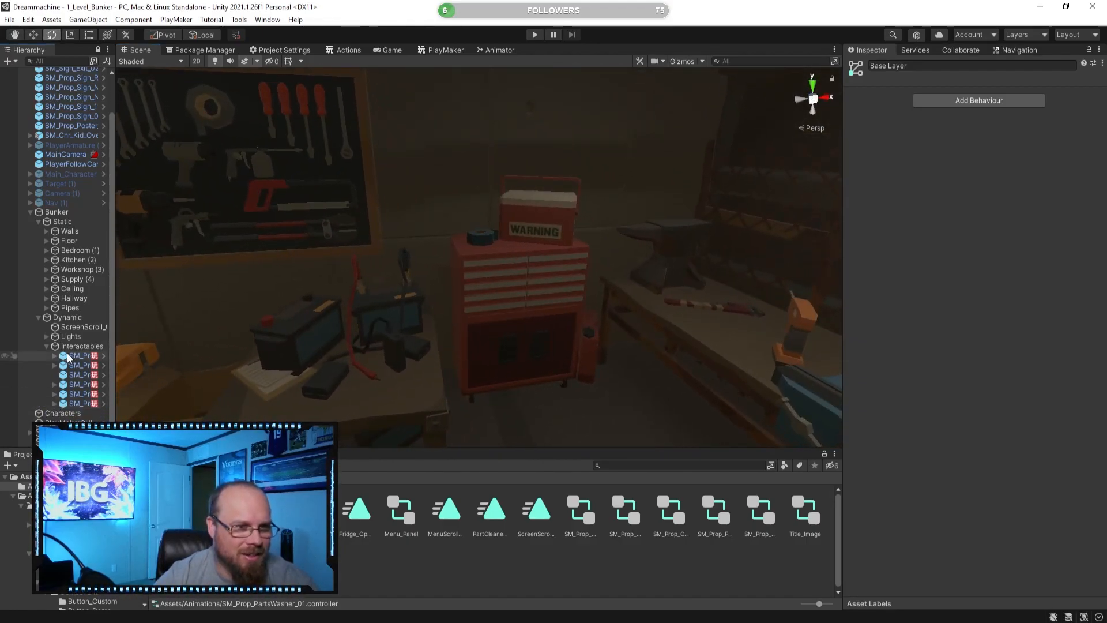
left_click(46, 346)
scroll(489, 327, "down", 2)
left_click(489, 327)
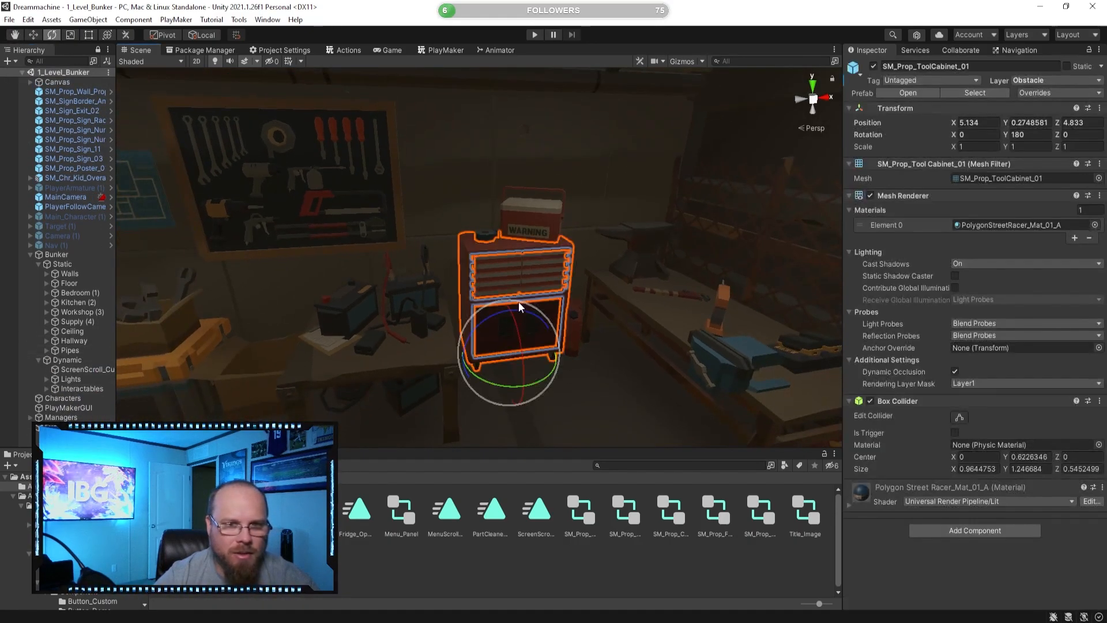
left_click(626, 563)
left_click(507, 320)
- Expand SM_Prop_ToolCabinet_01 in a widened Hierarchy and inspect its doors and first drawer
left_click(55, 341)
scroll(85, 379, "down", 3)
left_click_drag(116, 358, 187, 347)
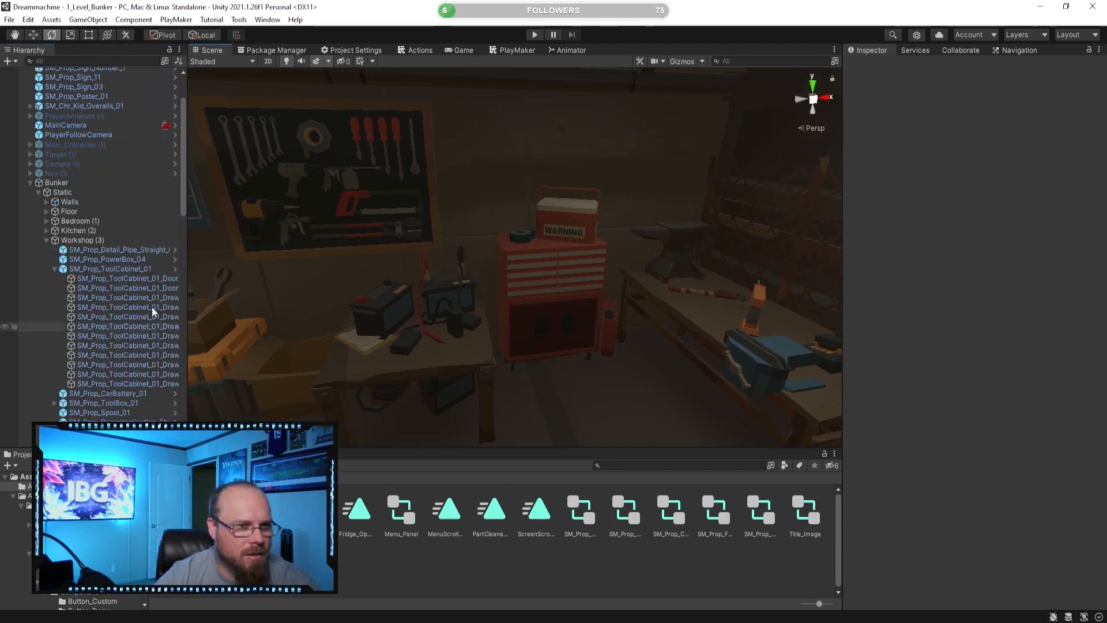
left_click(128, 279)
left_click(138, 289)
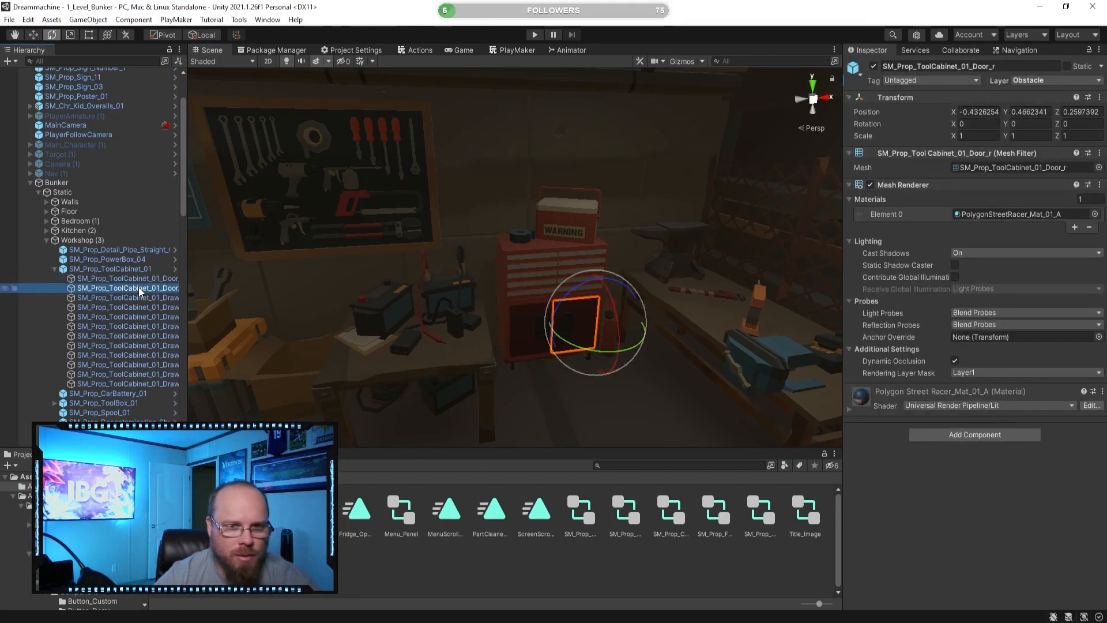
left_click(137, 298)
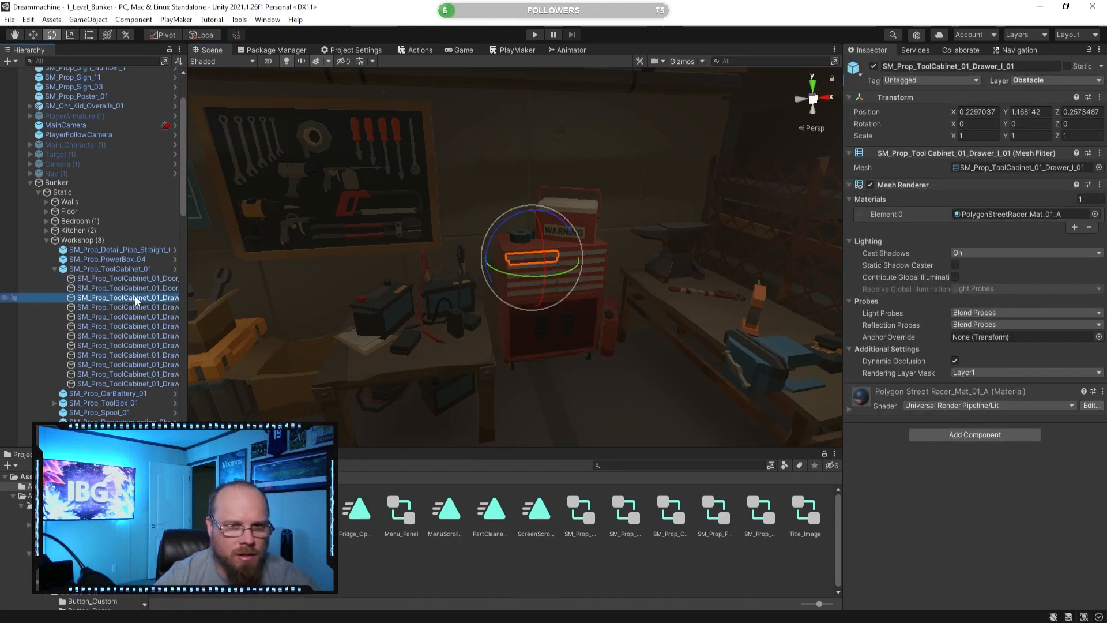
- Try sliding SM_Prop_ToolCabinet_01_Drawer_l_01 out of the tool cabinet along its Z axis, and undo the move
left_click(35, 36)
right_click_drag(268, 164, 379, 274)
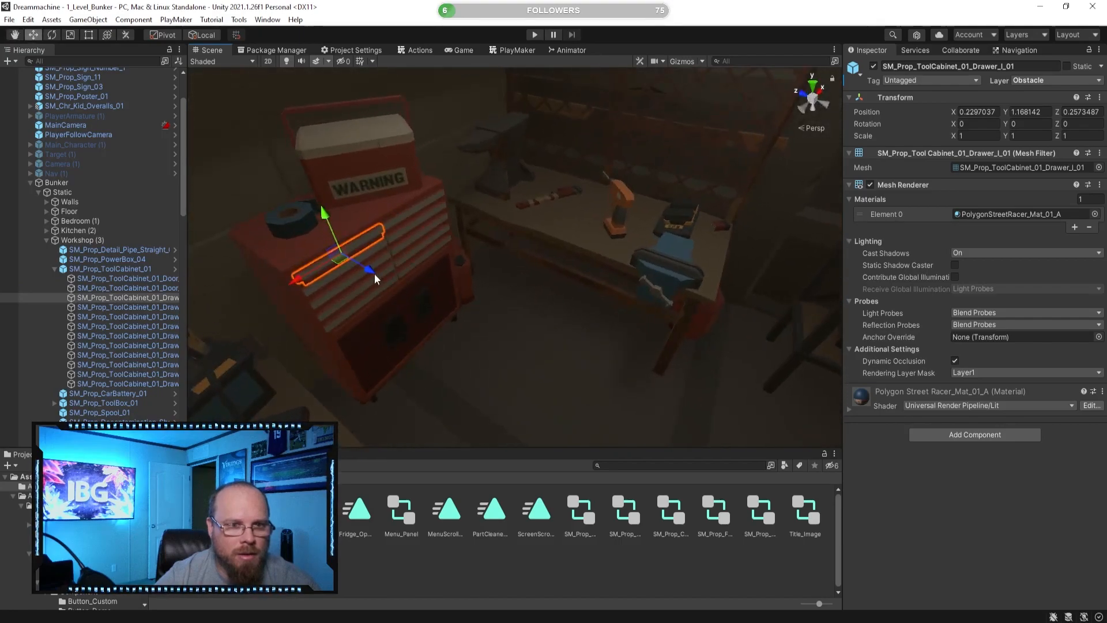
left_click_drag(368, 272, 446, 282)
key("ctrl+z")
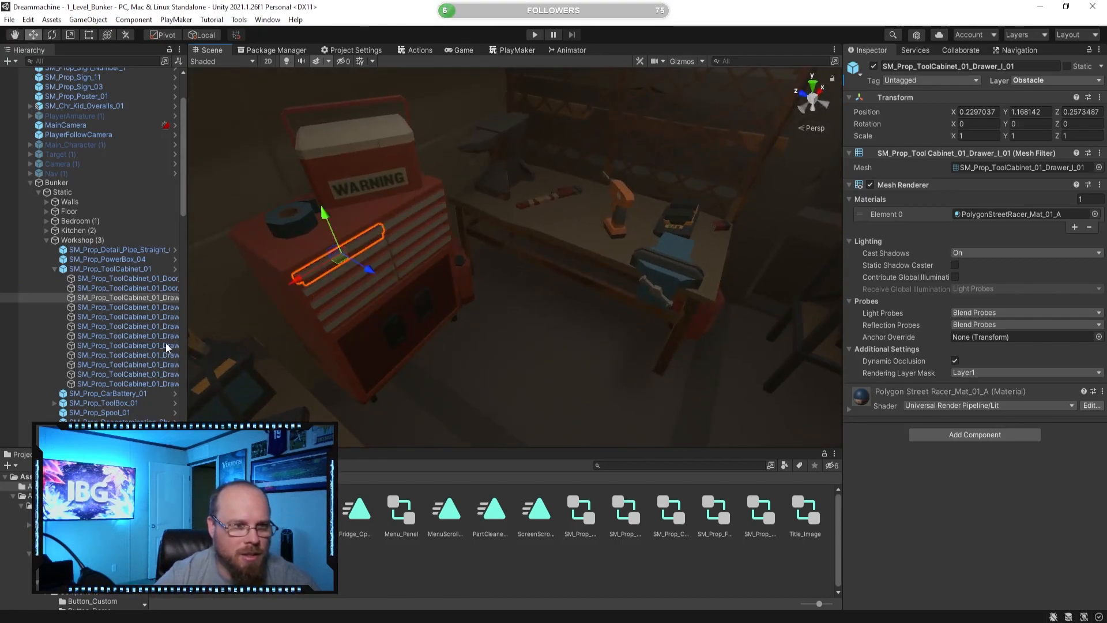
- Inspect several of the tool cabinet's remaining drawers, then select the whole cabinet and collapse its hierarchy
left_click(144, 307)
left_click(142, 316)
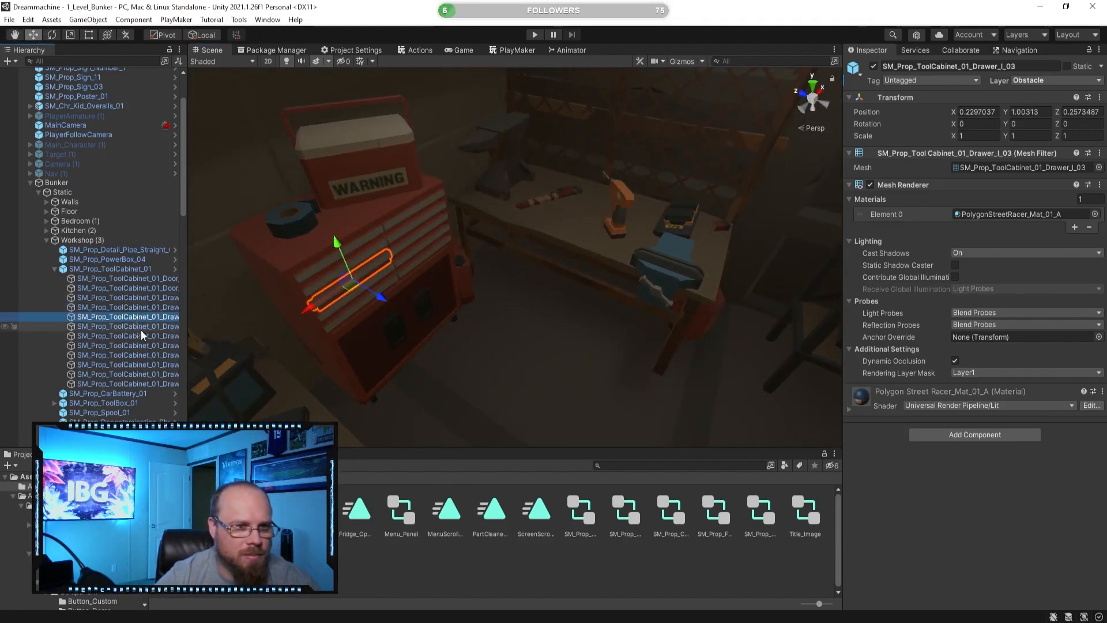
left_click(149, 374)
left_click(147, 383)
left_click_drag(427, 345, 323, 314, "alt")
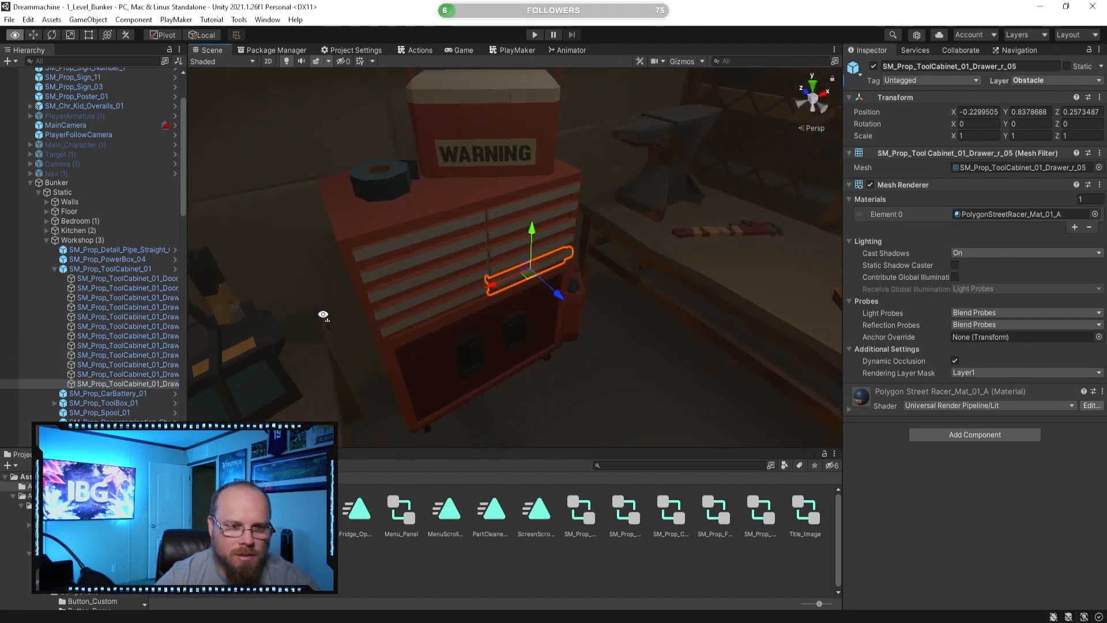
left_click(109, 269)
left_click(56, 269)
- Examine the tool cabinet and its surroundings from several angles, with the cabinet deselected
left_click_drag(437, 299, 342, 266, "alt")
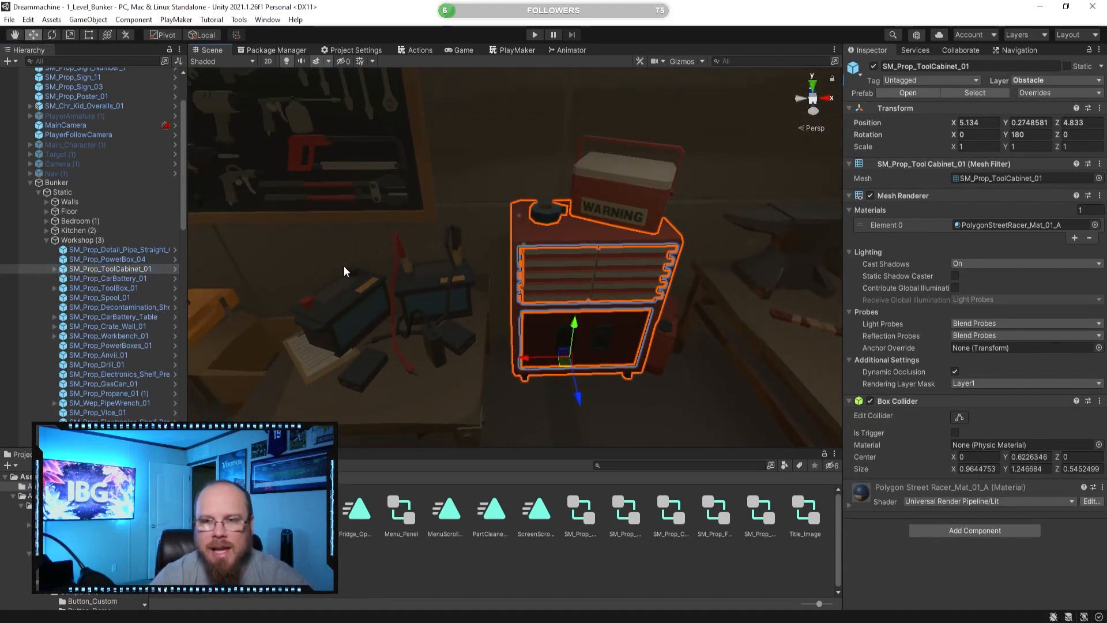
left_click_drag(387, 272, 464, 279, "alt")
right_click_drag(464, 279, 468, 281)
left_click(578, 539)
right_click_drag(526, 321, 556, 290)
key("w")
key("w")
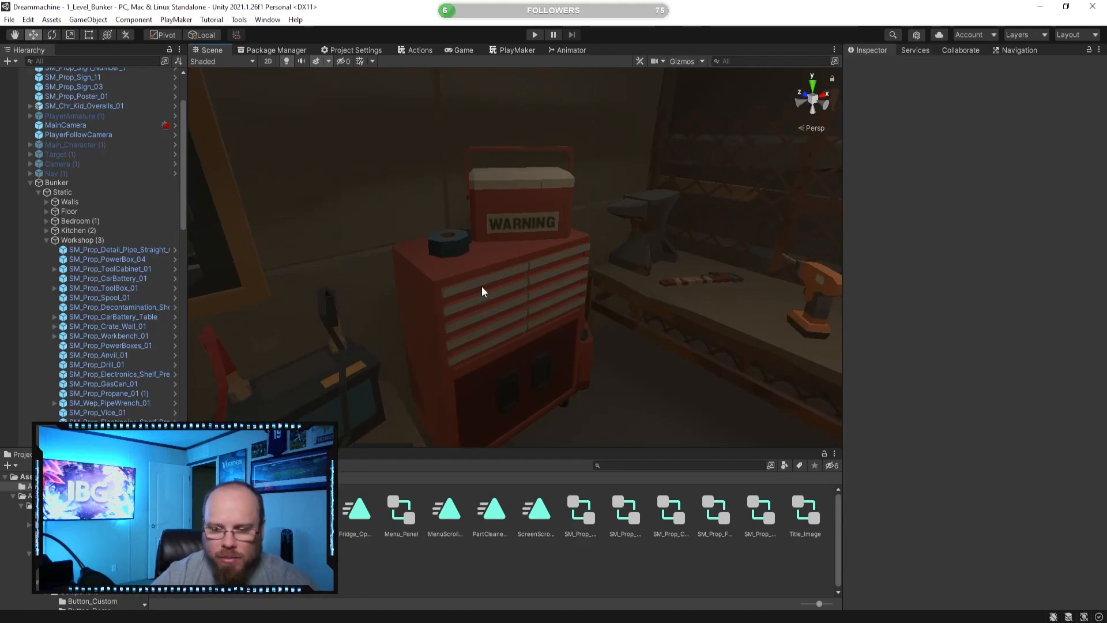
- Move SM_Prop_ToolCabinet_01 from the Workshop (3) group into the Interactables group under Dynamic, and collapse Workshop (3)
right_click_drag(592, 285, 403, 293)
key("w")
left_click(399, 289)
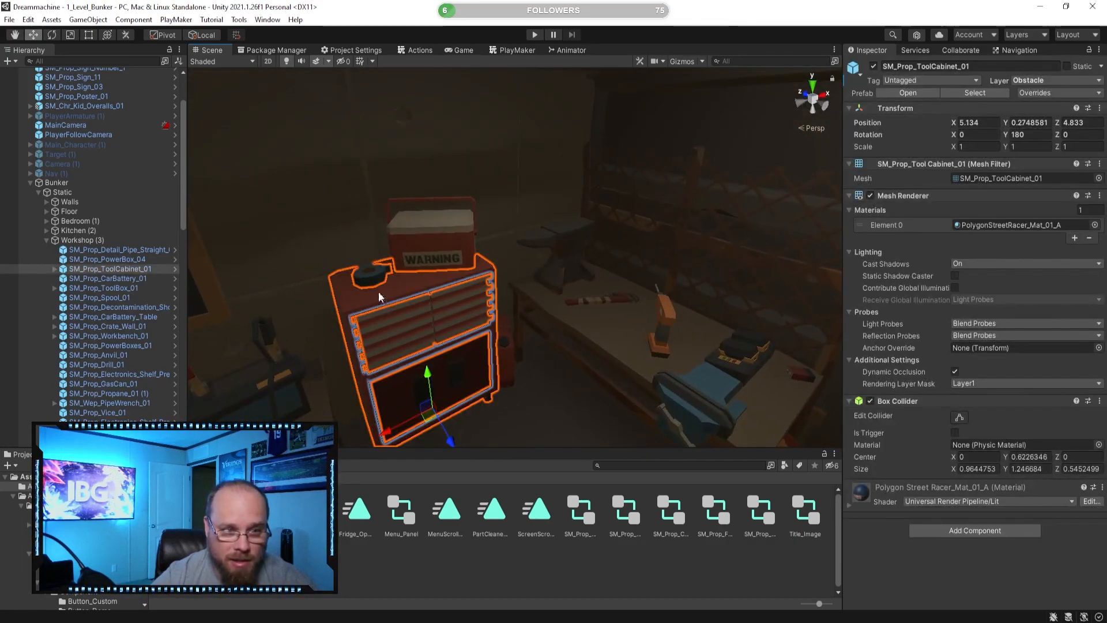
left_click(113, 270)
scroll(113, 270, "down", 7)
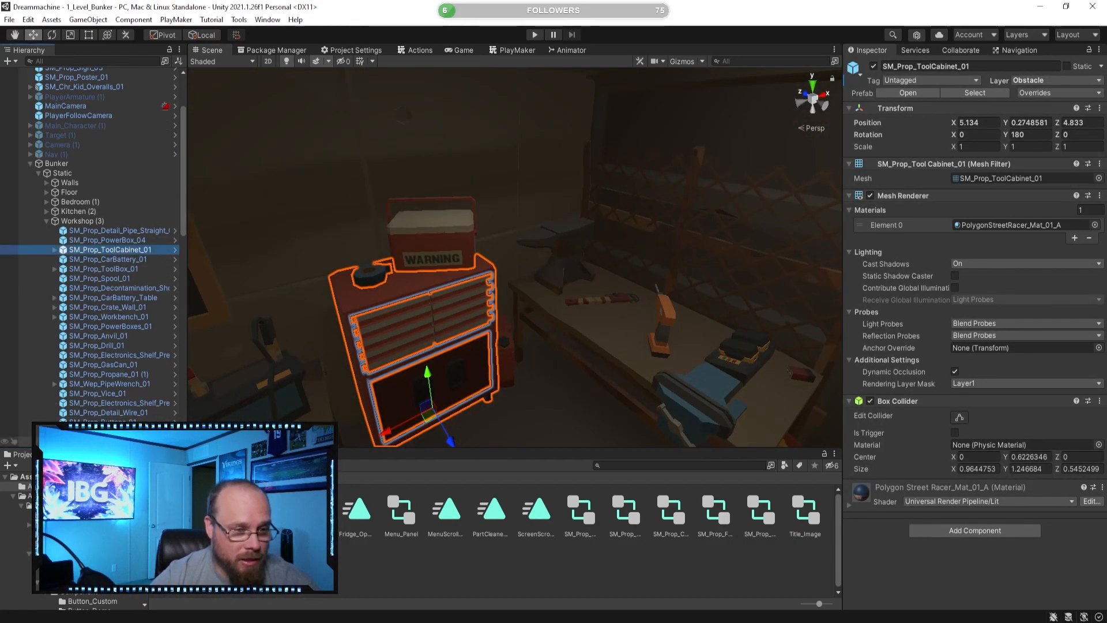
scroll(113, 269, "down", 10)
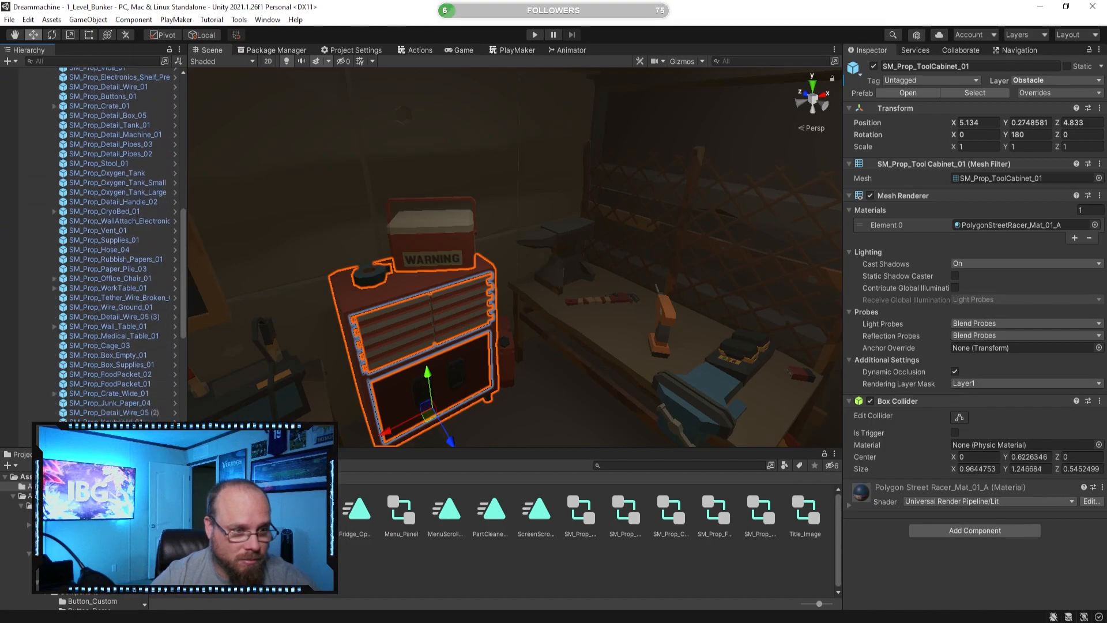
left_click_drag(78, 441, 72, 403)
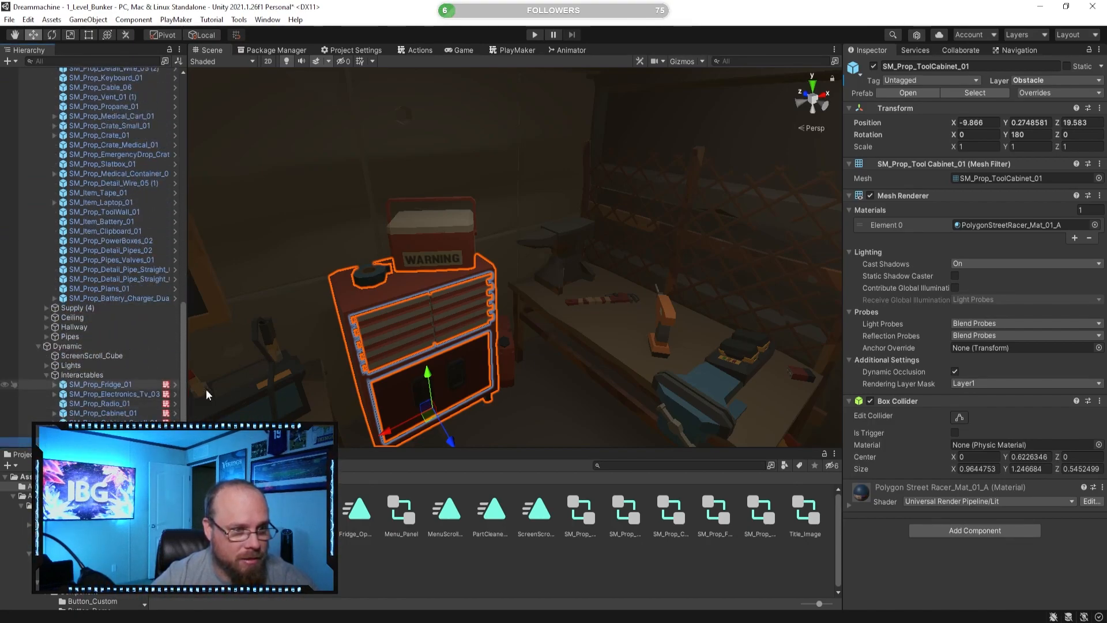
scroll(168, 307, "up", 10)
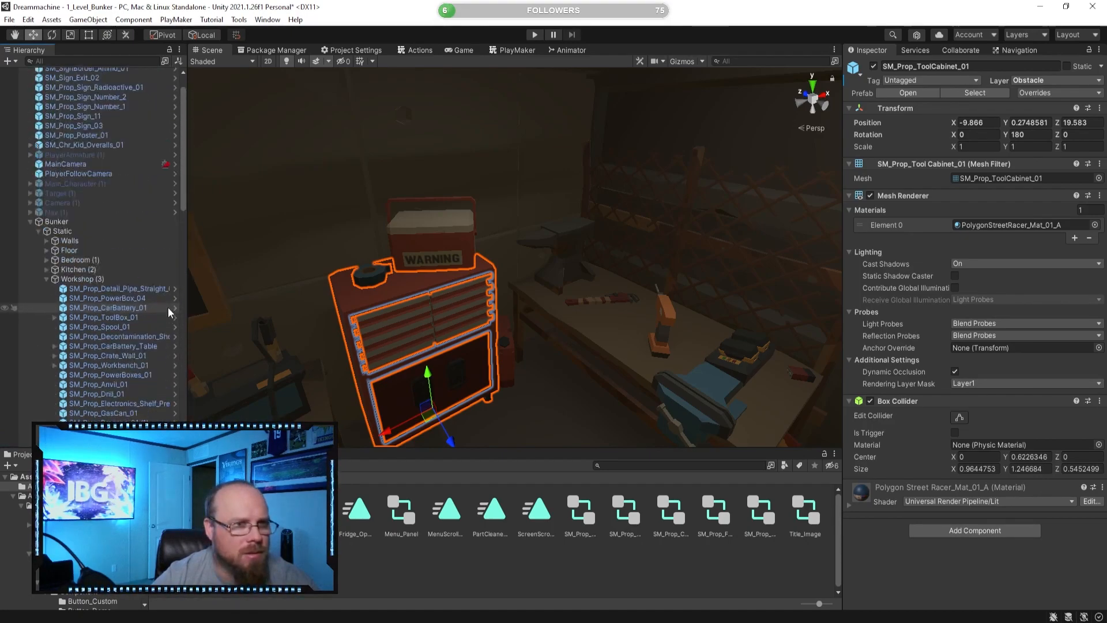
left_click(46, 279)
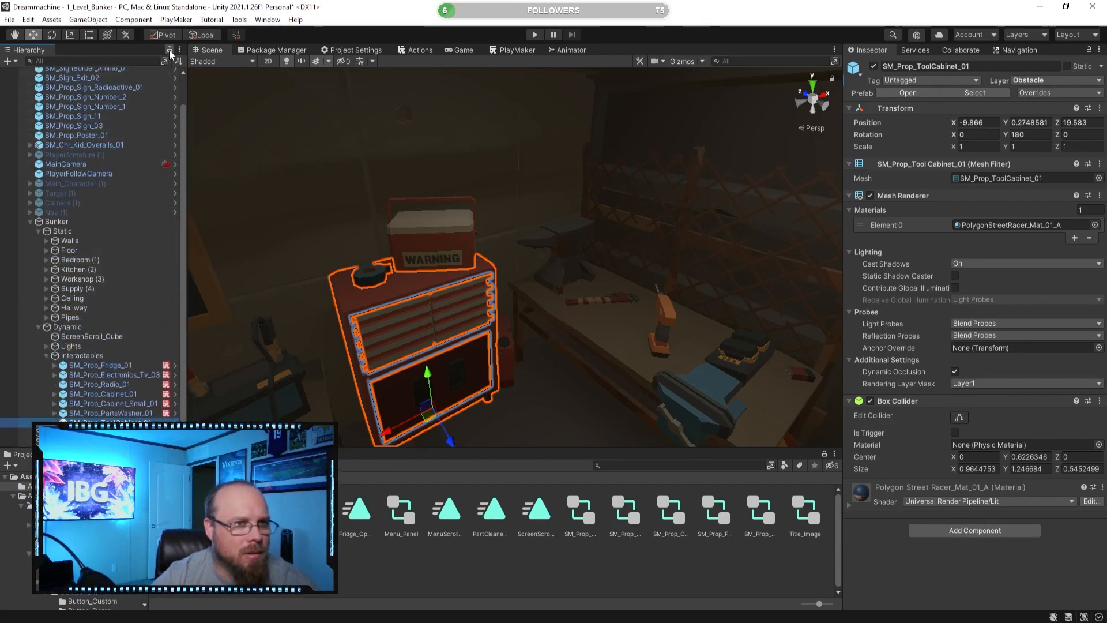
- Add a second Box Collider to SM_Prop_ToolCabinet_01 in the Interactables group
left_click(588, 571)
right_click_drag(519, 337, 442, 354)
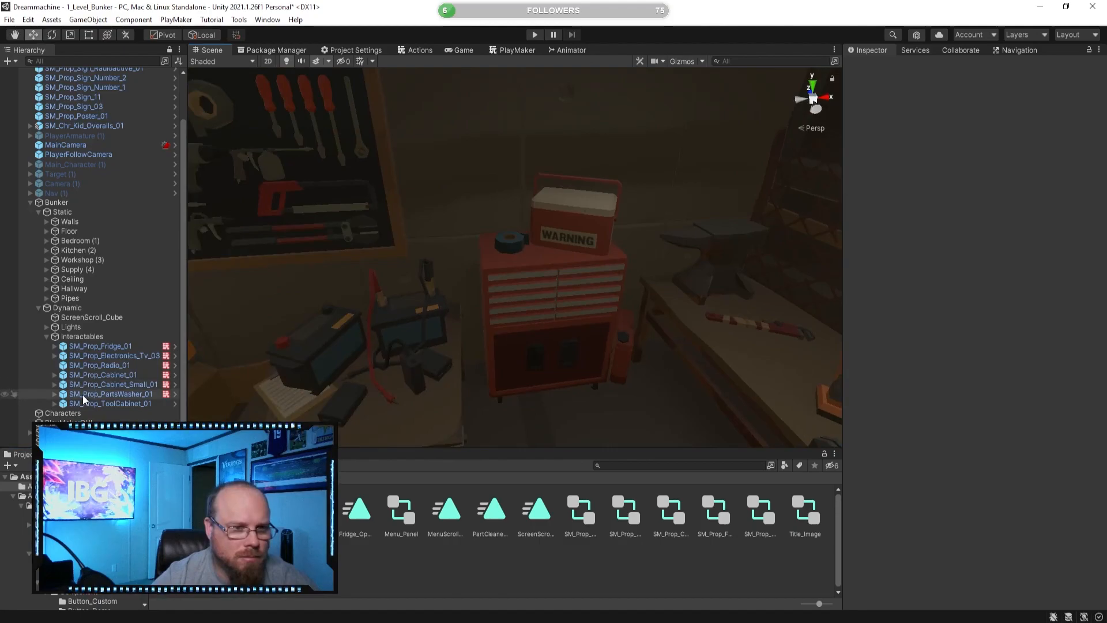
left_click(87, 404)
right_click_drag(606, 323, 544, 377)
key("w")
key("s")
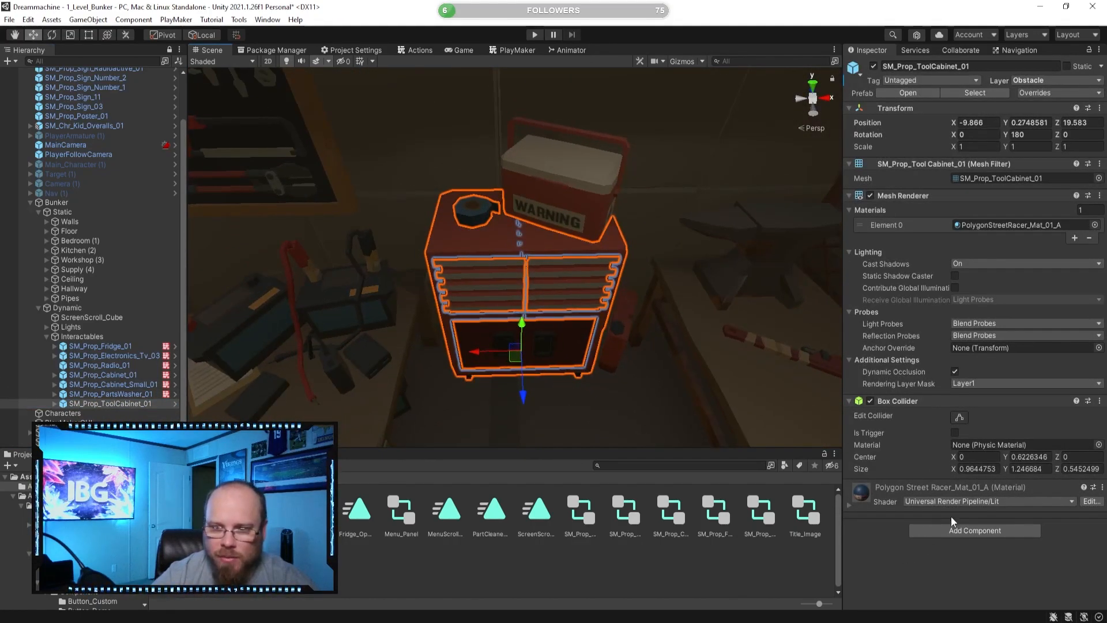
left_click(961, 531)
left_click(967, 465)
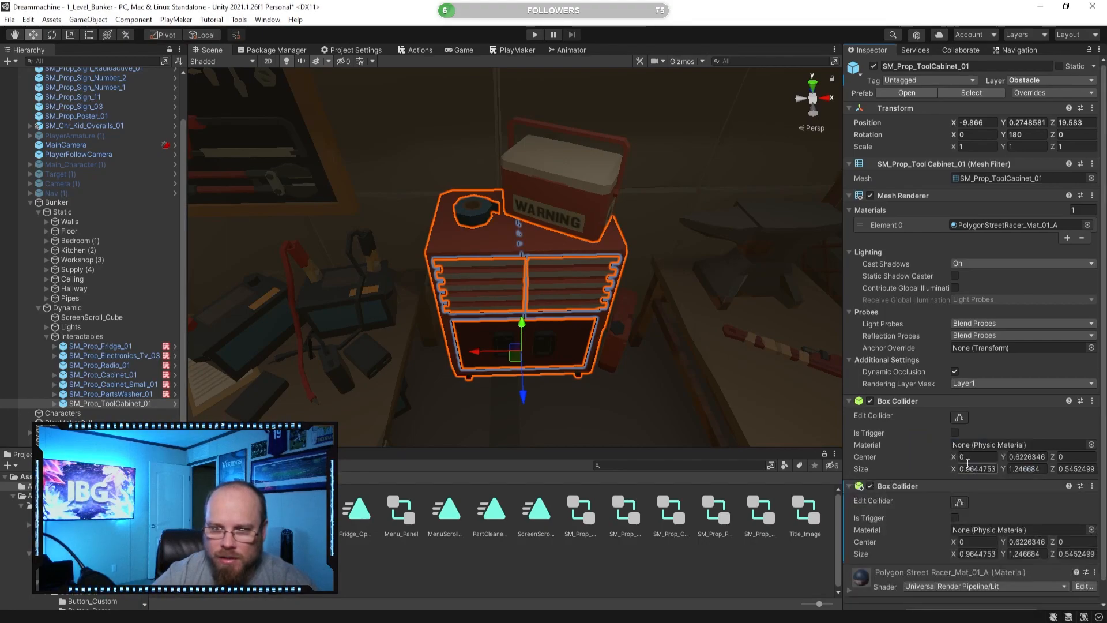
- Make the tool cabinet's second Box Collider a trigger and extend it in front of the cabinet to about 1.57 in Z size
left_click(959, 502)
left_click_drag(623, 395, 479, 352, "alt")
scroll(445, 211, "up", 5)
left_click_drag(445, 211, 525, 305, "alt")
left_click(525, 304)
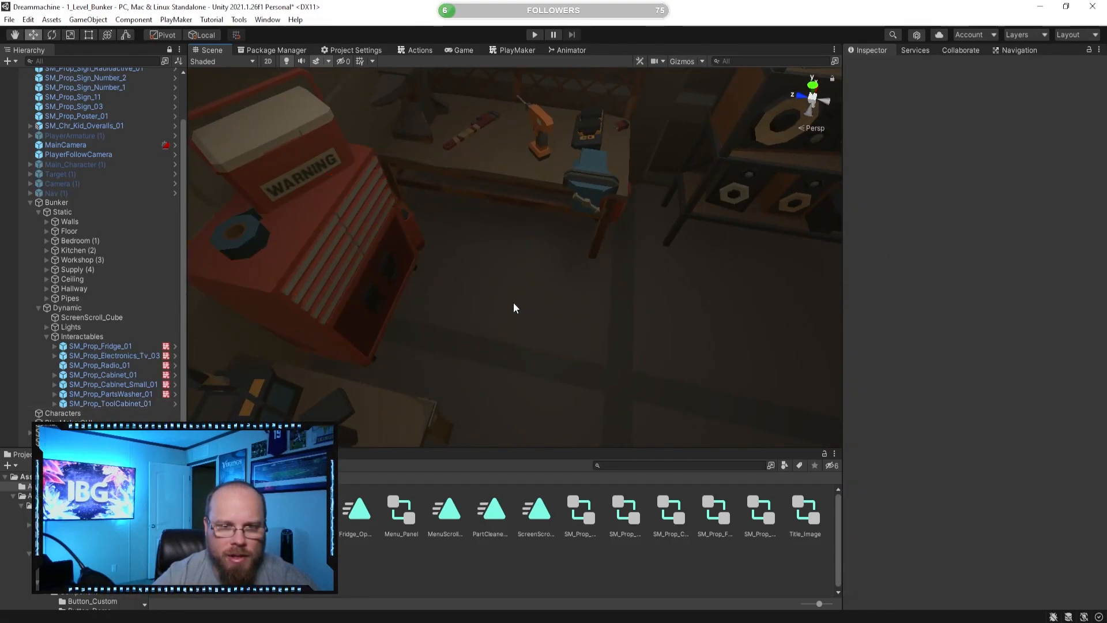
left_click(369, 348)
left_click_drag(457, 312, 573, 317, "alt")
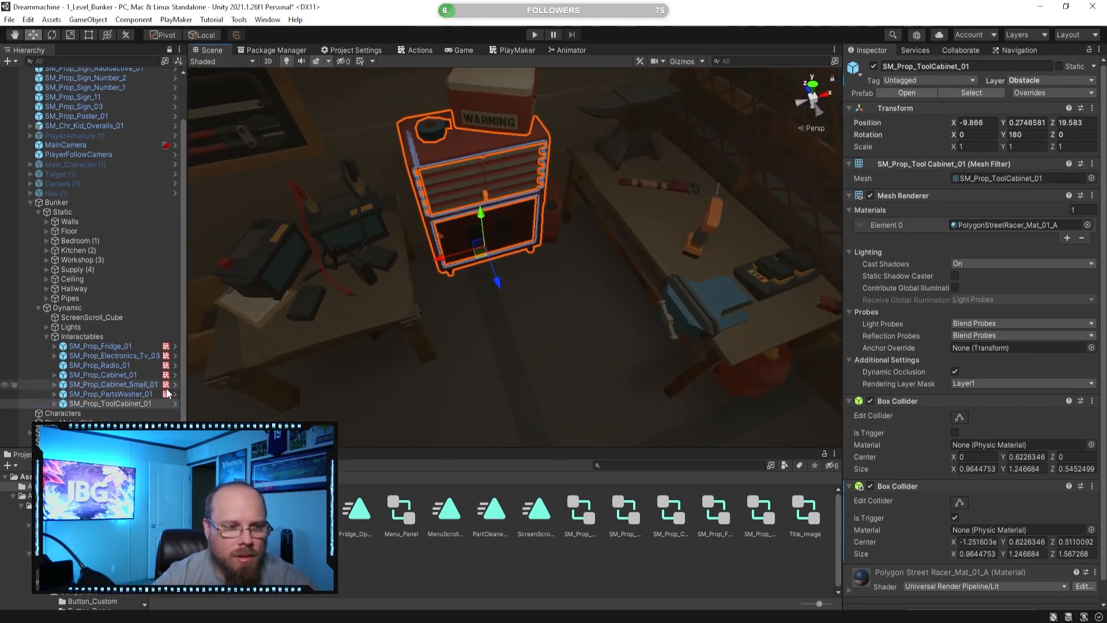
- Copy the PartCleaner_Trigger PlayMakerFSM component from SM_Prop_PartsWasher_01 and paste it as a new component on SM_Prop_ToolCabinet_01
left_click(149, 394)
scroll(895, 440, "down", 3)
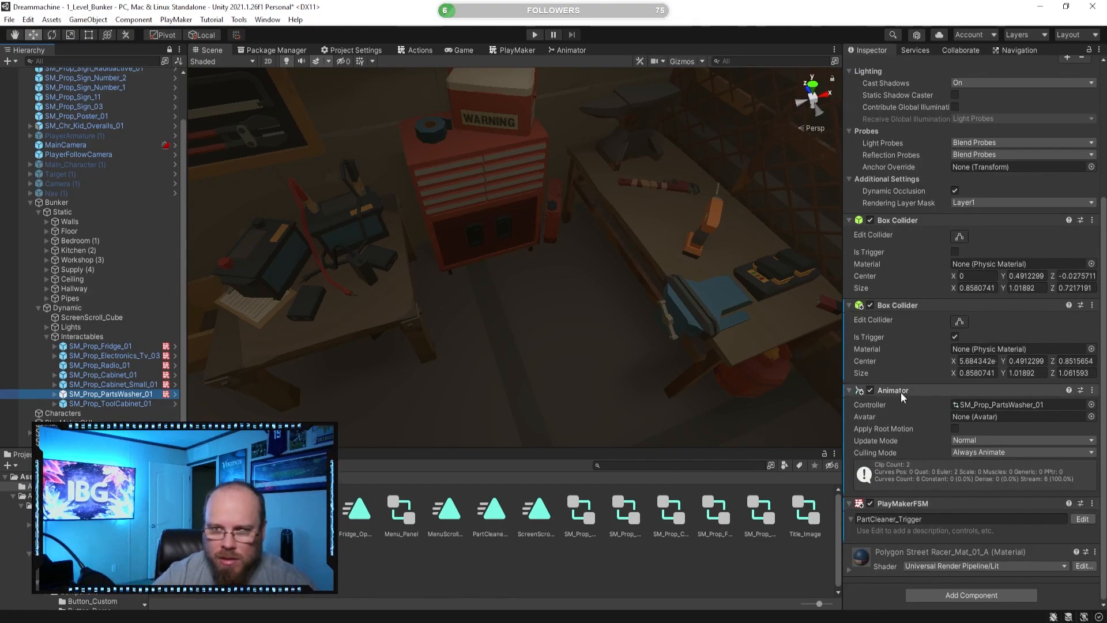
right_click(899, 502)
left_click(963, 443)
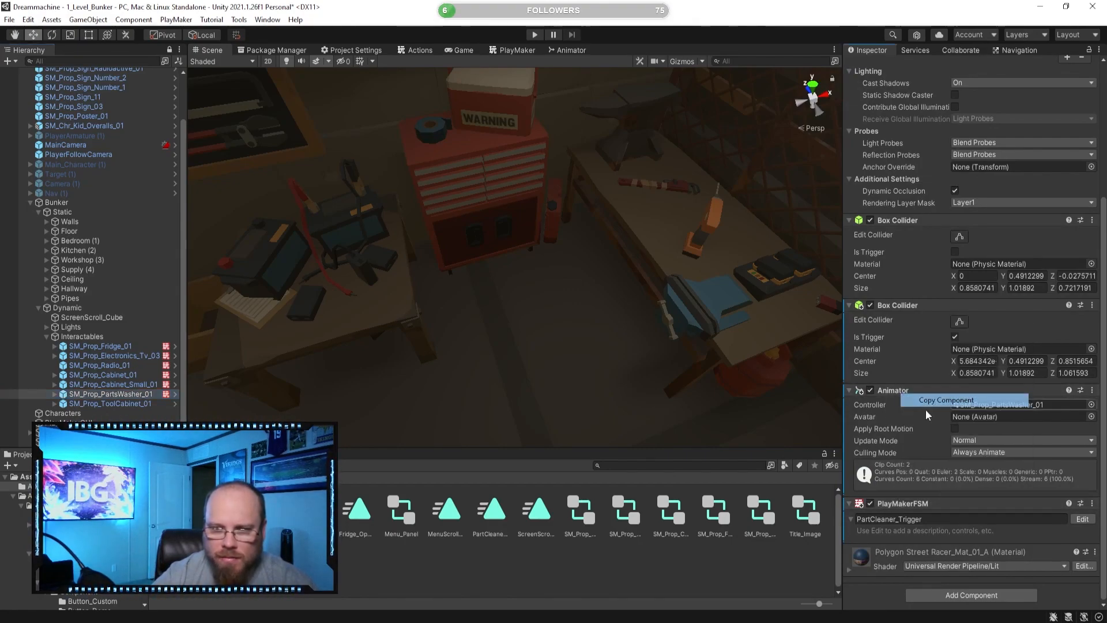
left_click(144, 404)
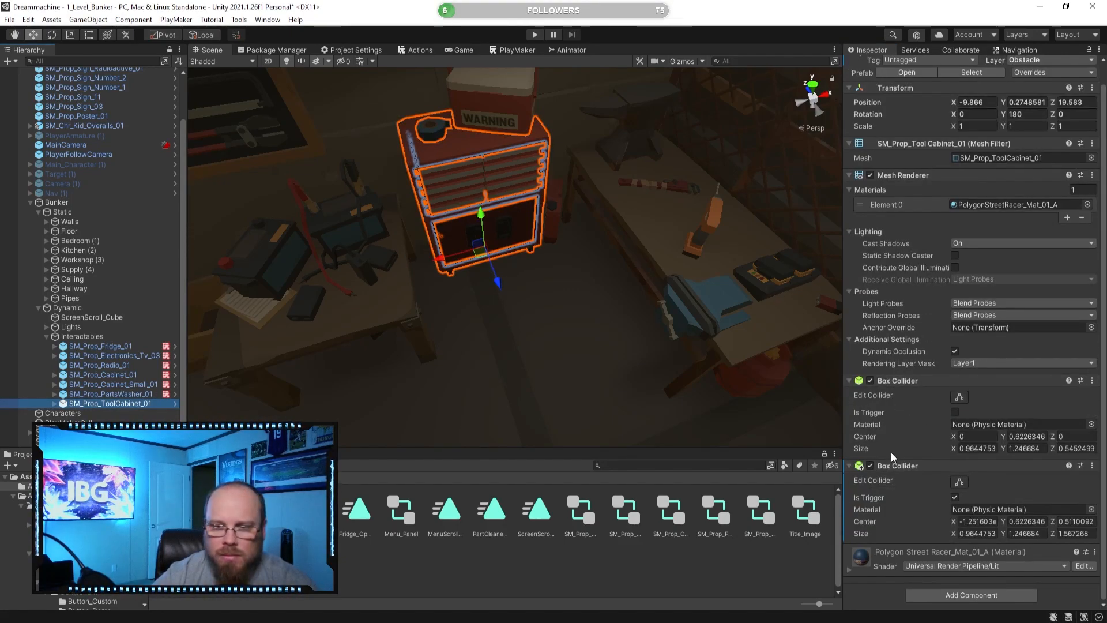
right_click(906, 466)
left_click(957, 553)
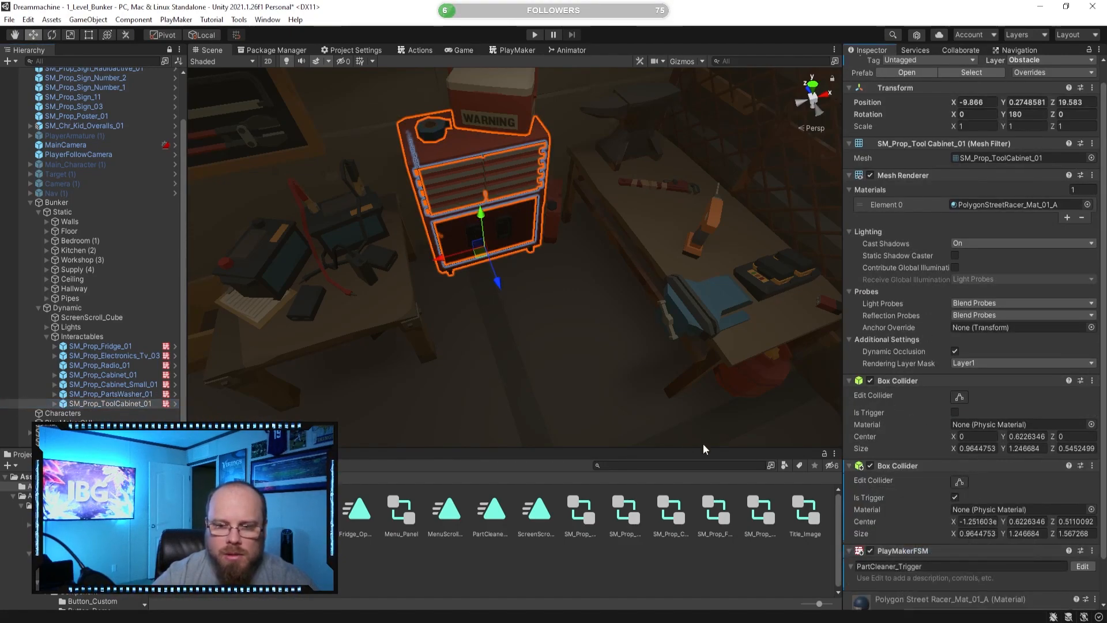
- Rename the tool cabinet's FSM to ToolChest_Trigger
left_click(888, 566)
left_click(886, 566)
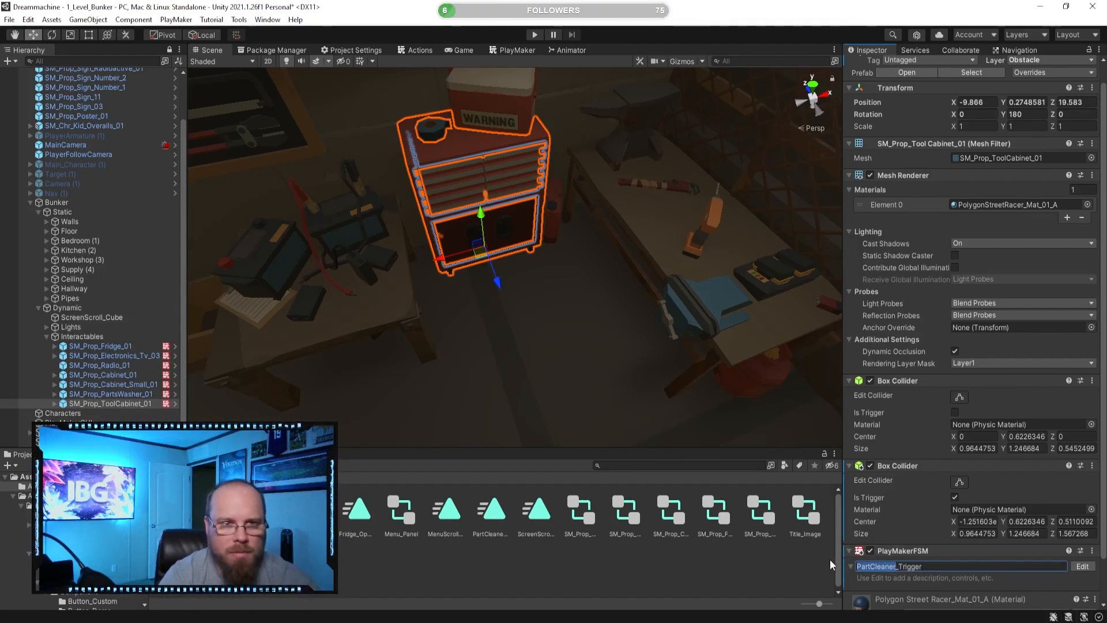
type("ToolChest")
key("Return")
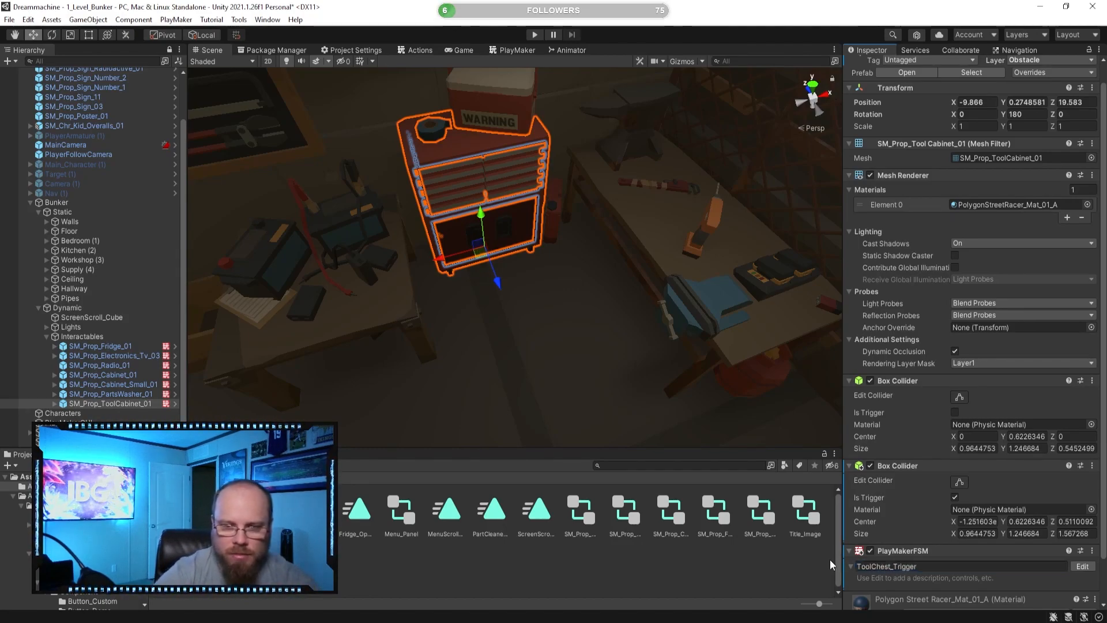
- Review the ToolChest_Trigger state graph in PlayMaker and look over the tool cabinet in the scene
left_click(495, 53)
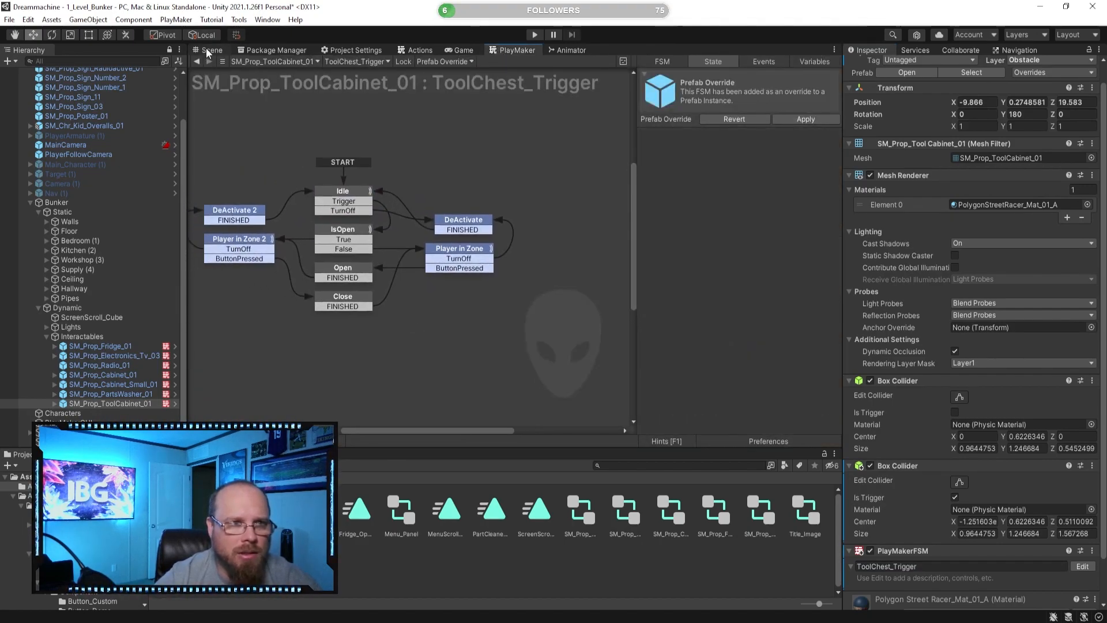
left_click(208, 53)
key("f")
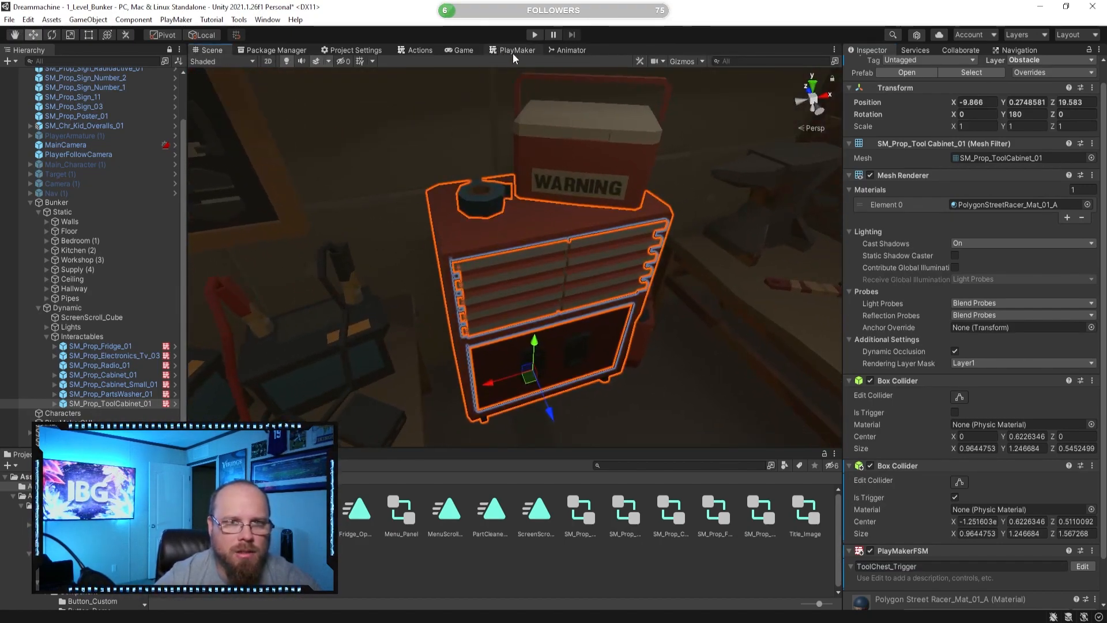
left_click(512, 54)
left_click(200, 52)
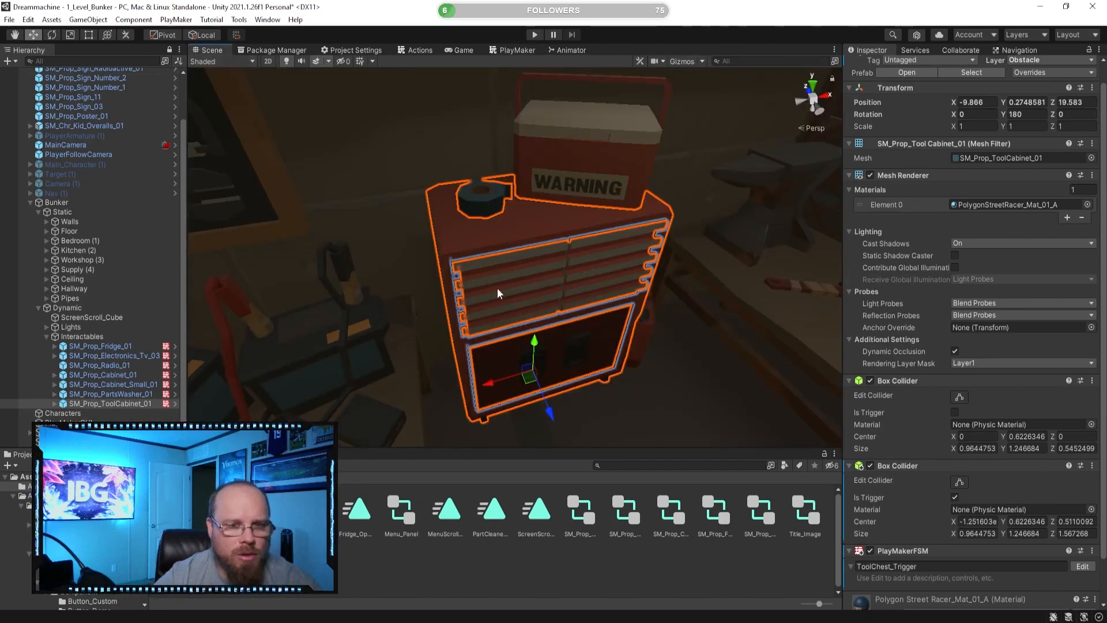
left_click(624, 587)
right_click_drag(520, 340, 542, 335)
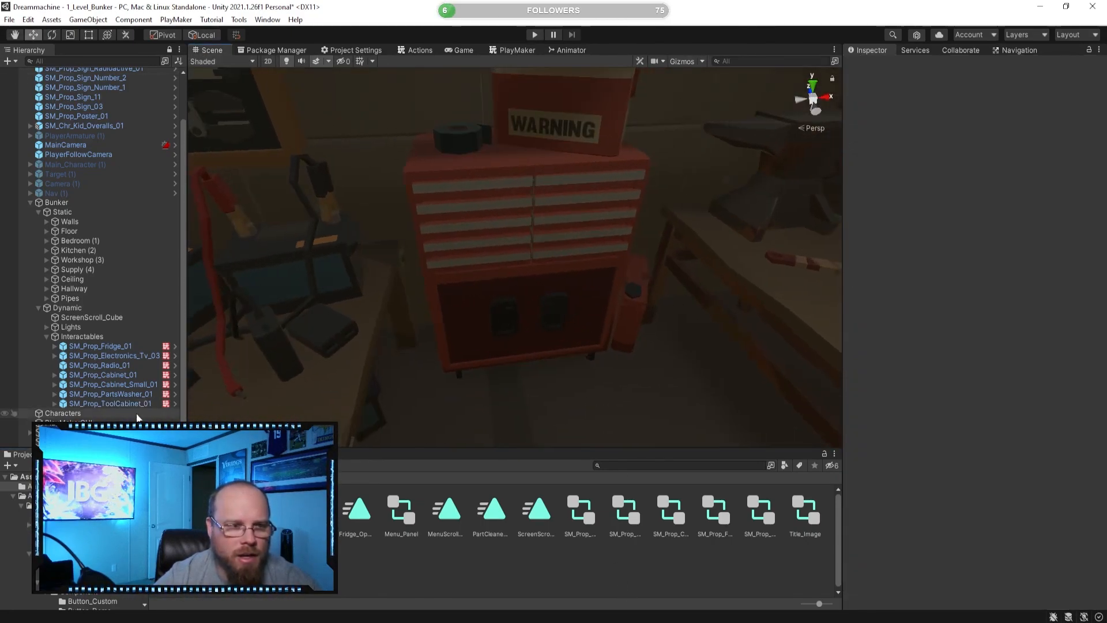
- Expand SM_Prop_ToolCabinet_01 and examine its two doors and its drawers one after another
scroll(212, 394, "down", 1)
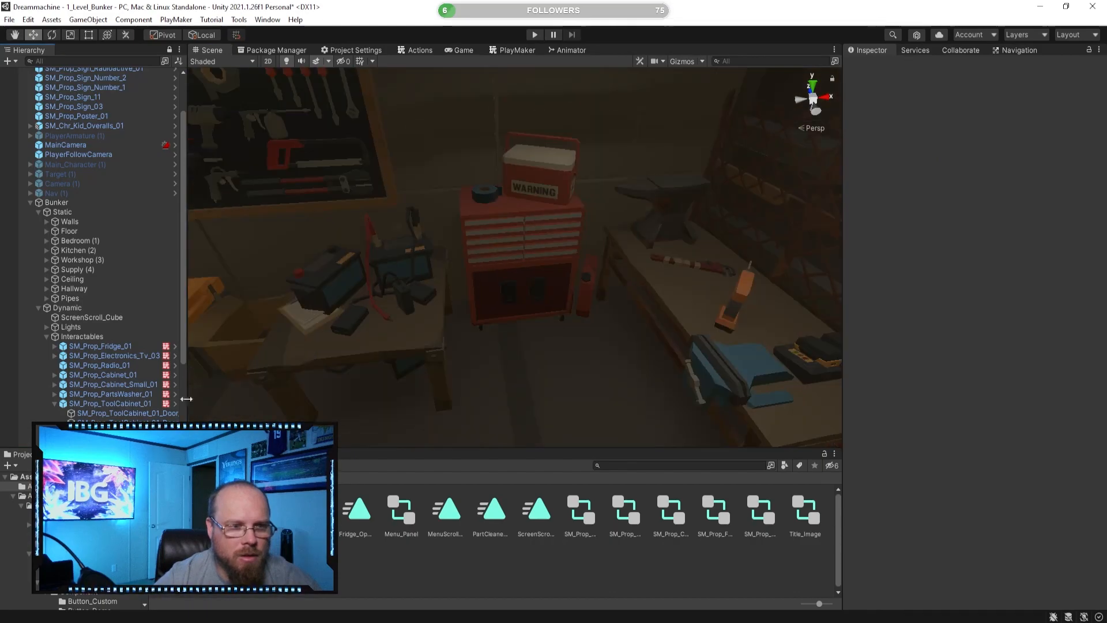
left_click(133, 405)
scroll(501, 279, "up", 1)
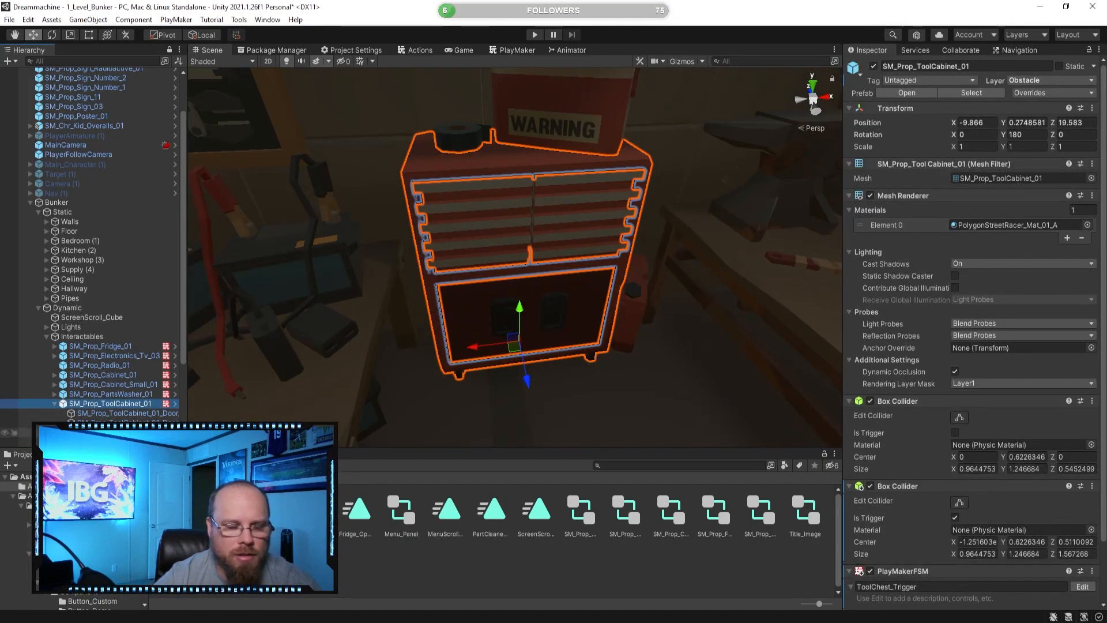
scroll(115, 429, "down", 3)
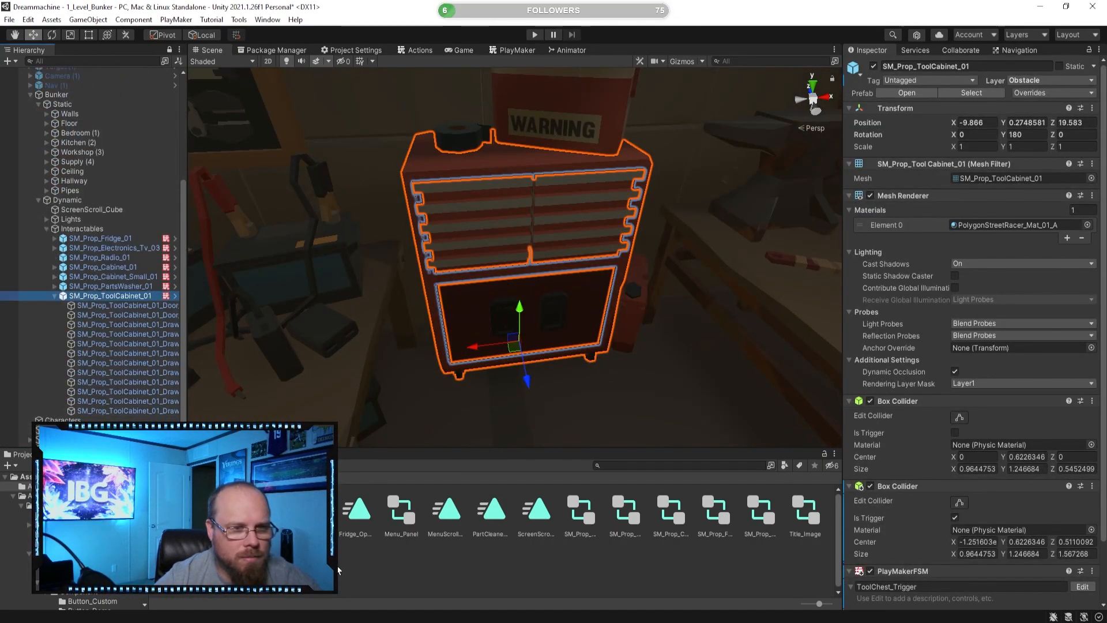
left_click(138, 306)
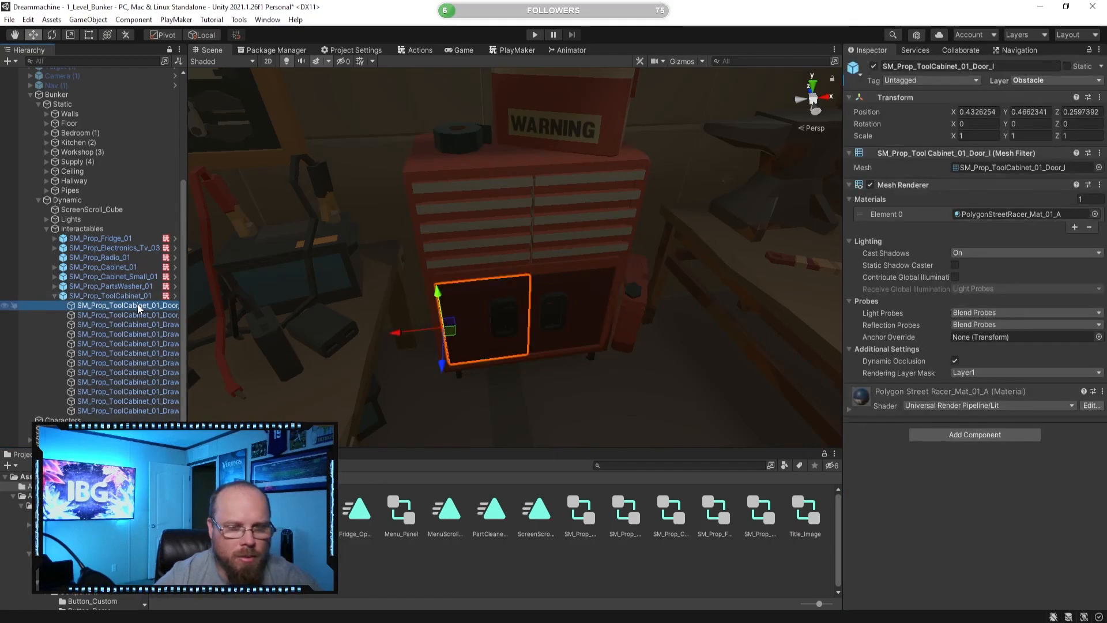
key("shift+Down")
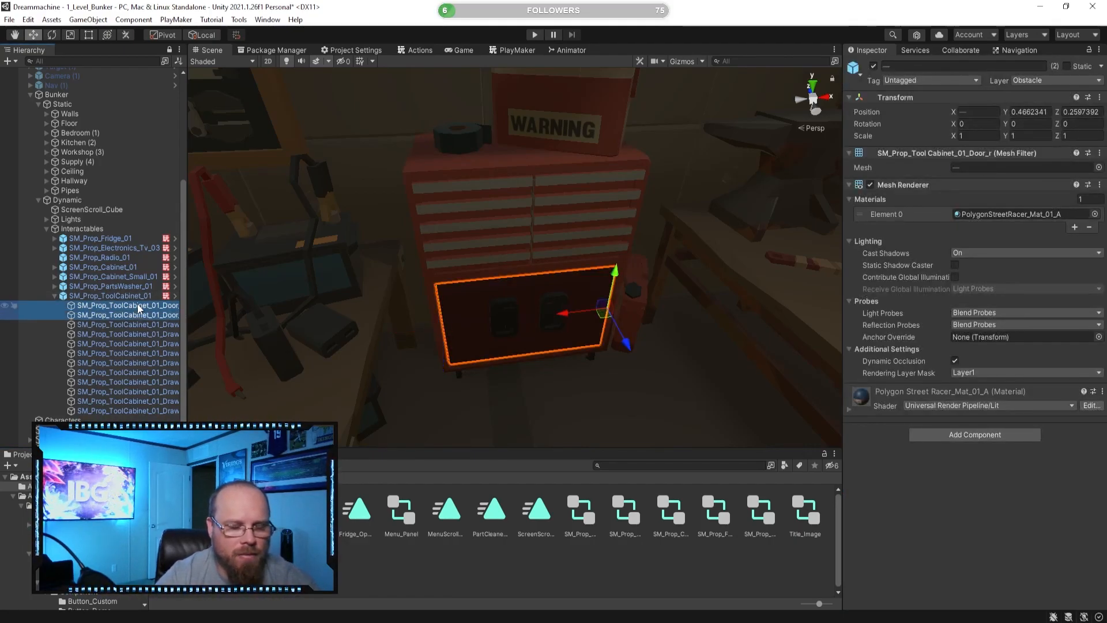
key("Down")
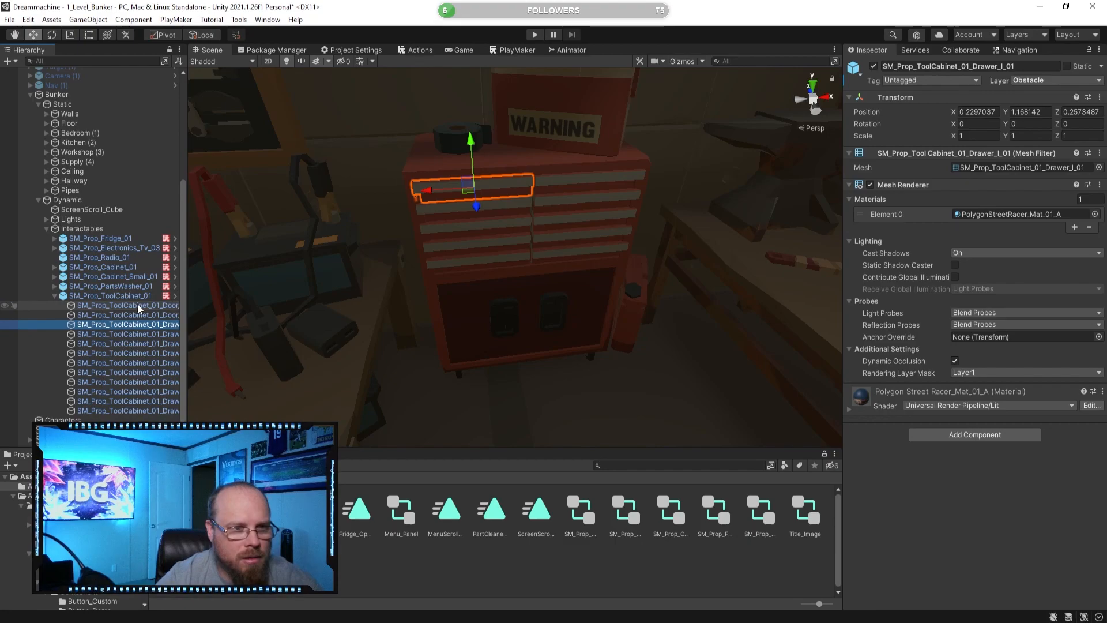
key("Down")
key("Down")
key("Down")
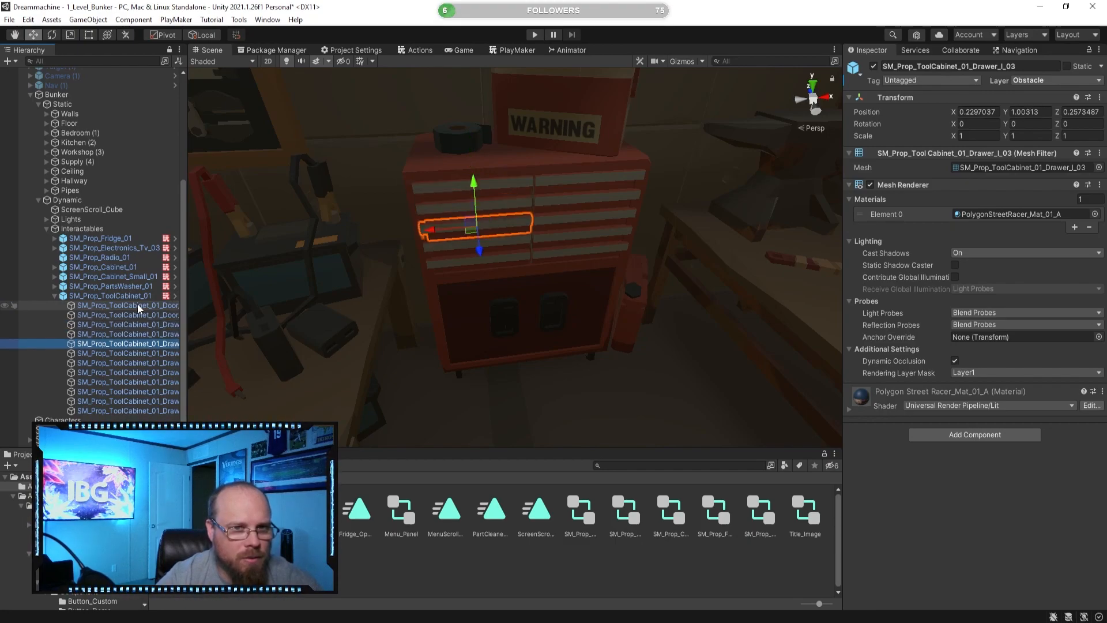
key("Down")
key("Down")
key("Down")
key("Down")
key("Down")
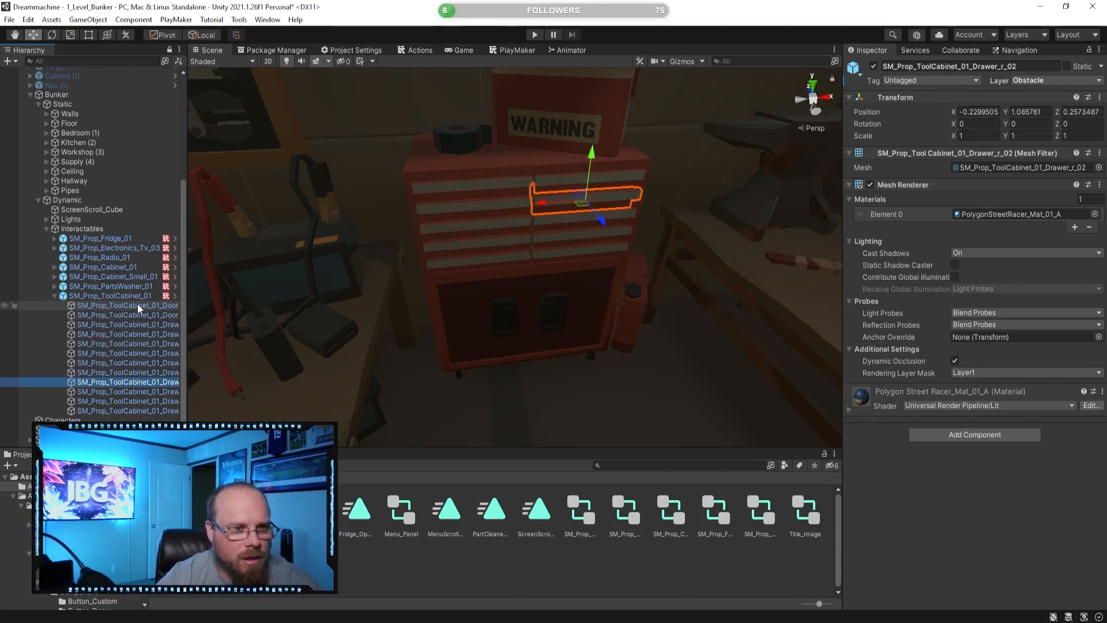
key("Down")
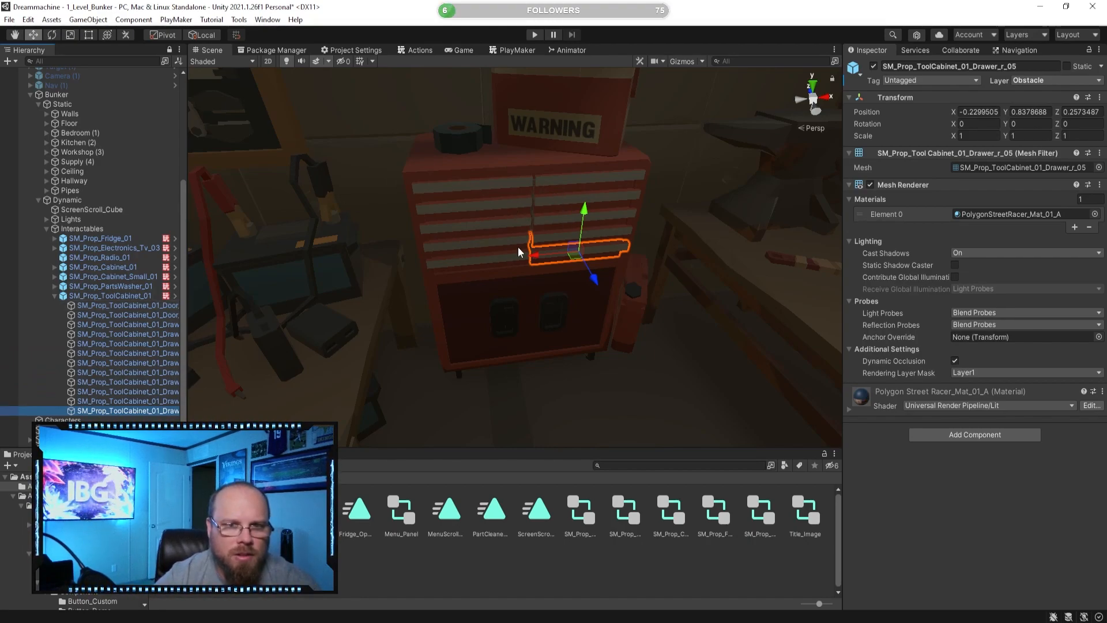
left_click(508, 546)
right_click_drag(498, 336, 491, 343)
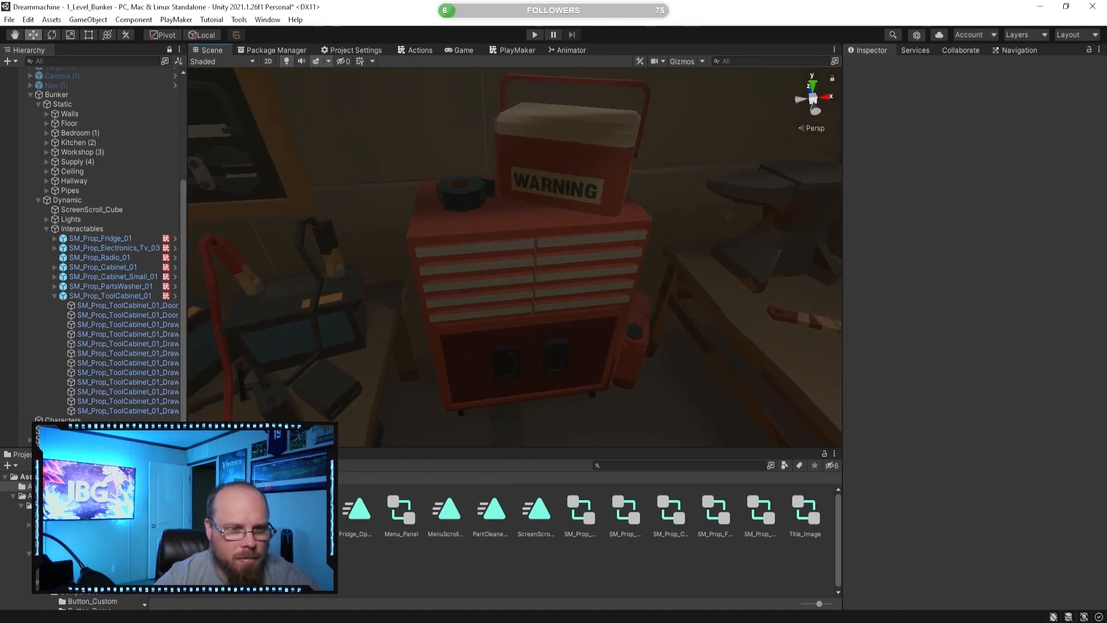
- Create a folder named Tool Chest in Assets/Animations, and select the cabinet's SM_Prop_ToolCabinet_01_Door_l
right_click(335, 545)
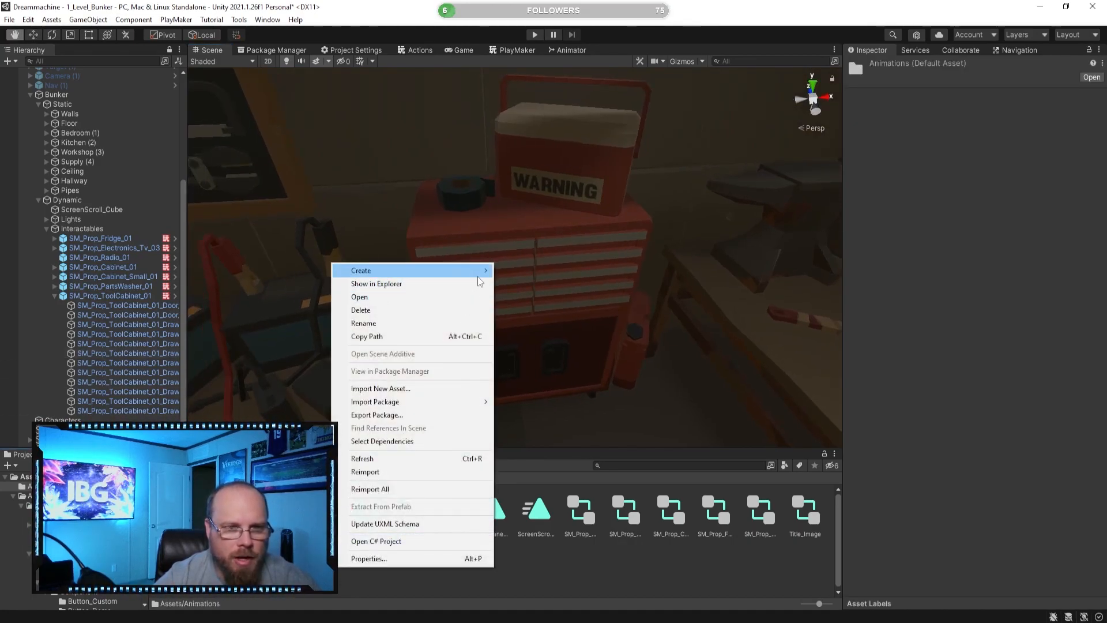
mouse_move(482, 278)
left_click(595, 401)
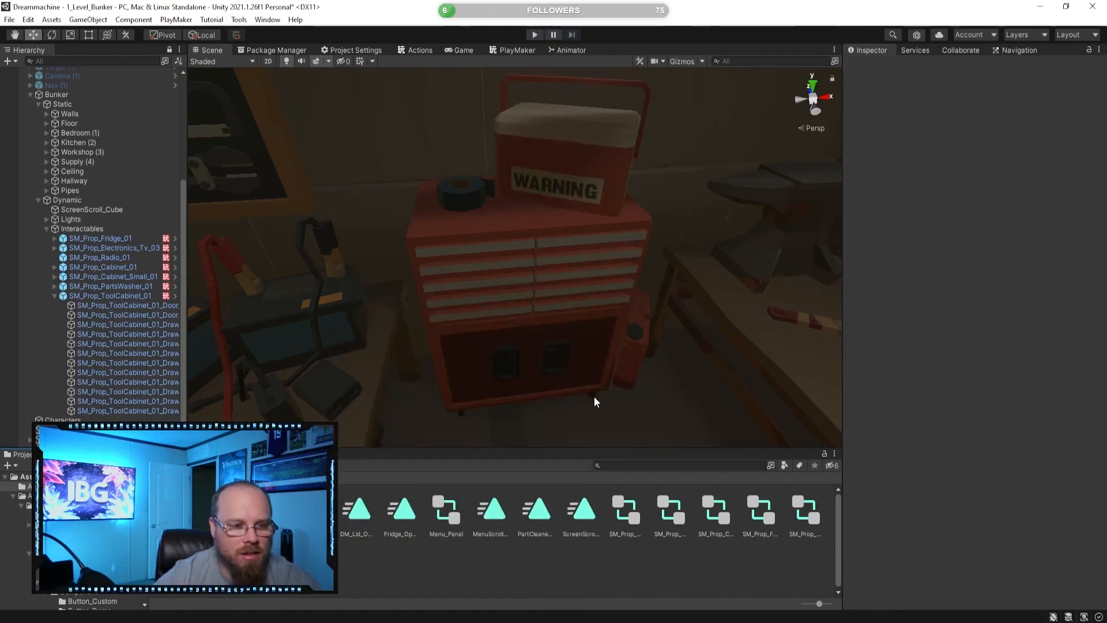
type("Tool Chest")
key("Return")
left_click(340, 555)
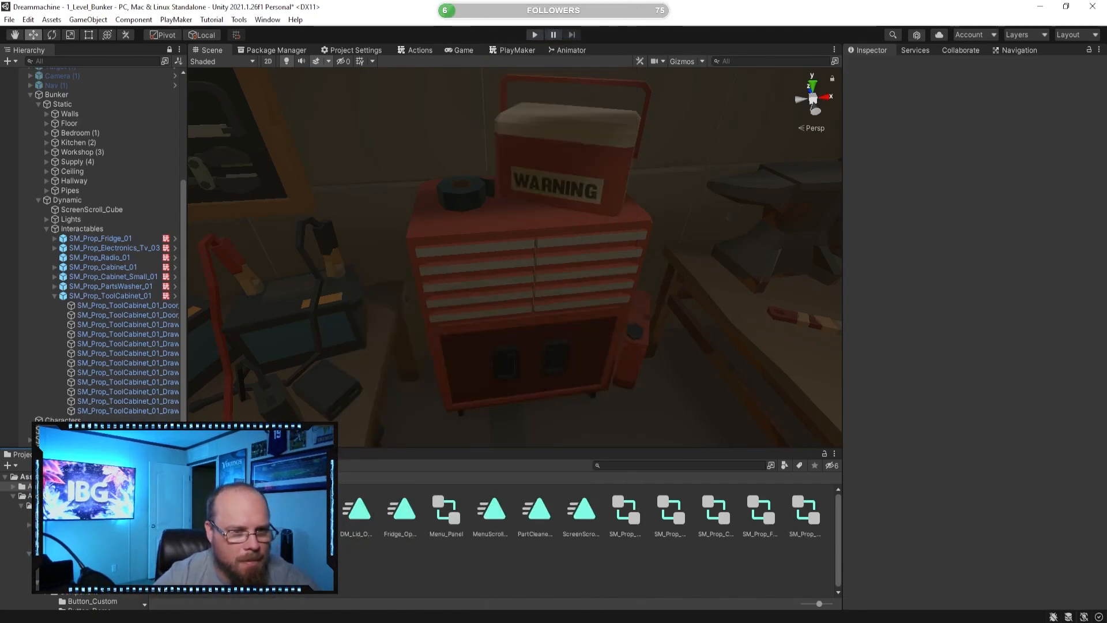
left_click(112, 305)
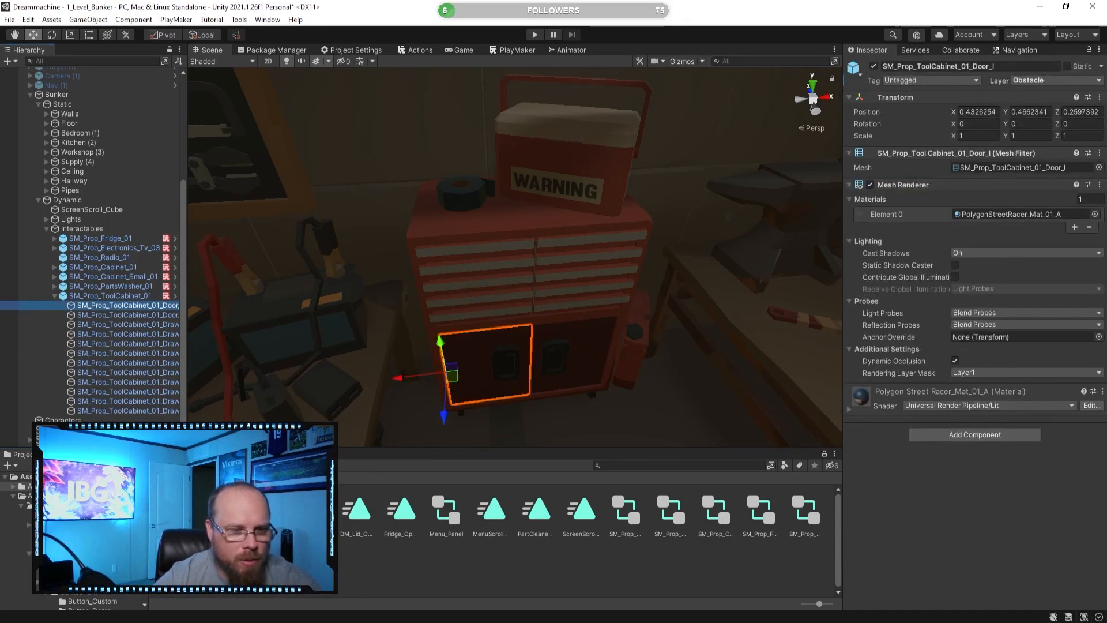
- Create an animation clip named ToolChest_Open for SM_Prop_ToolCabinet_01 in Assets/Animations
left_click(164, 477)
left_click(102, 454)
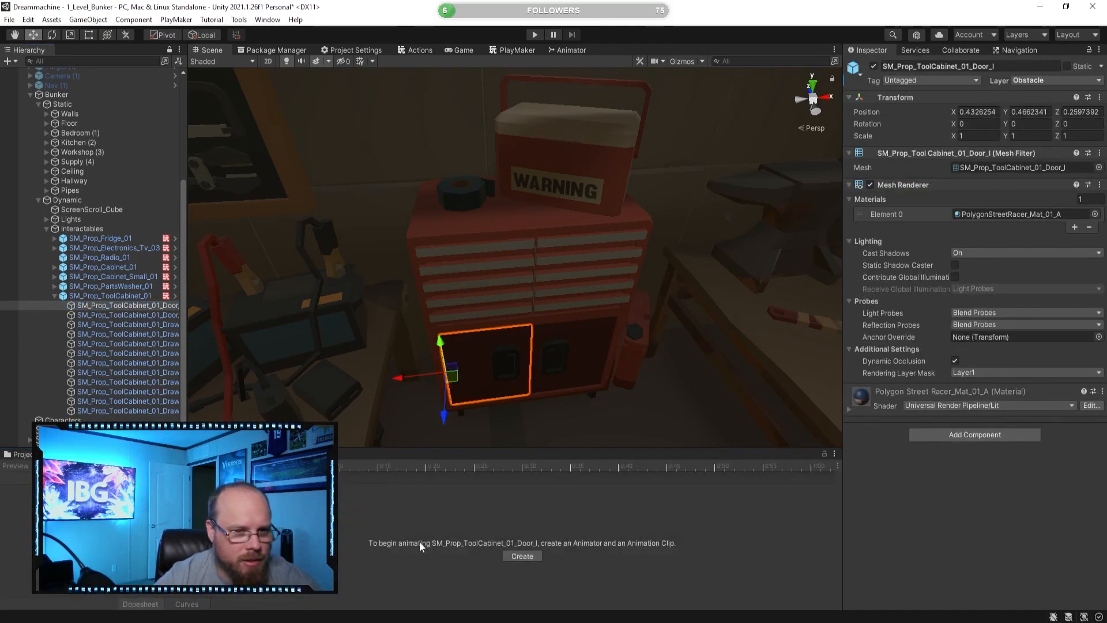
left_click(515, 555)
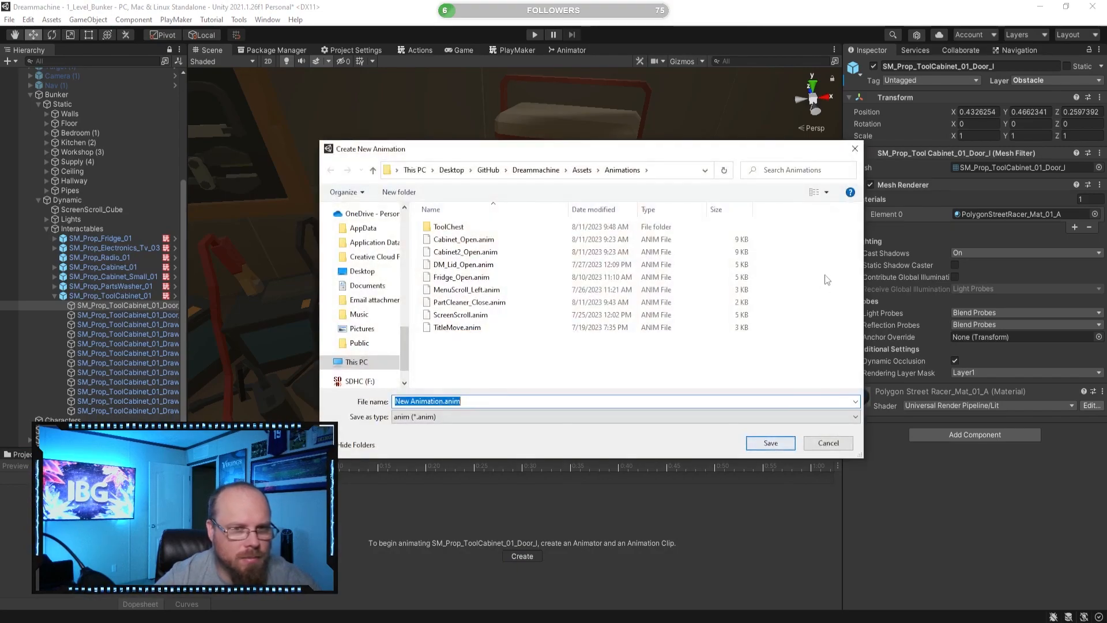
left_click(828, 443)
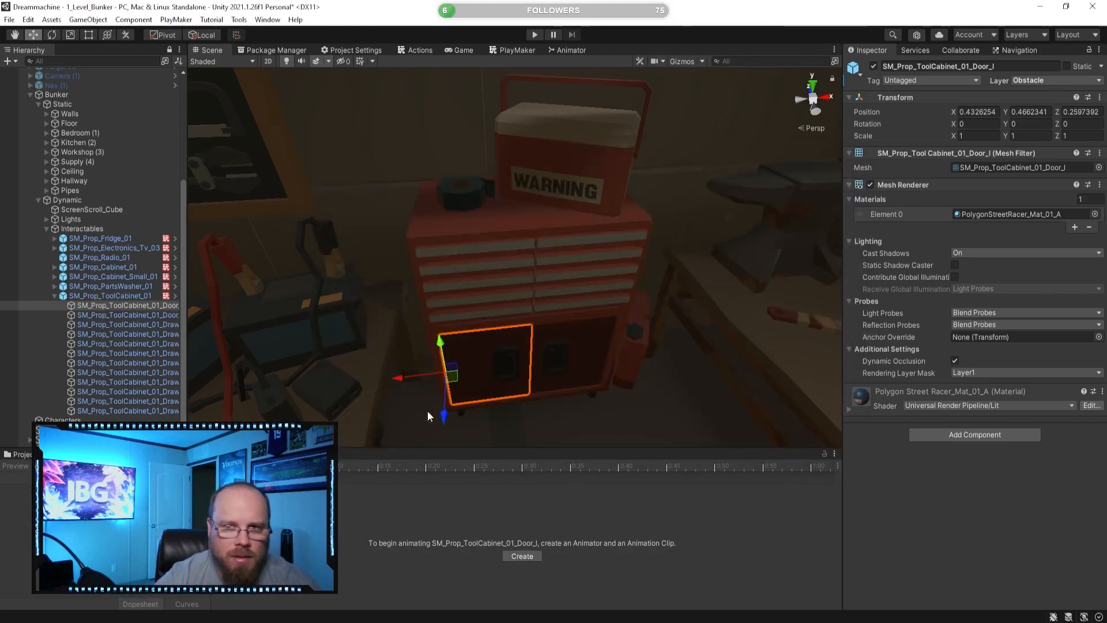
left_click(112, 295)
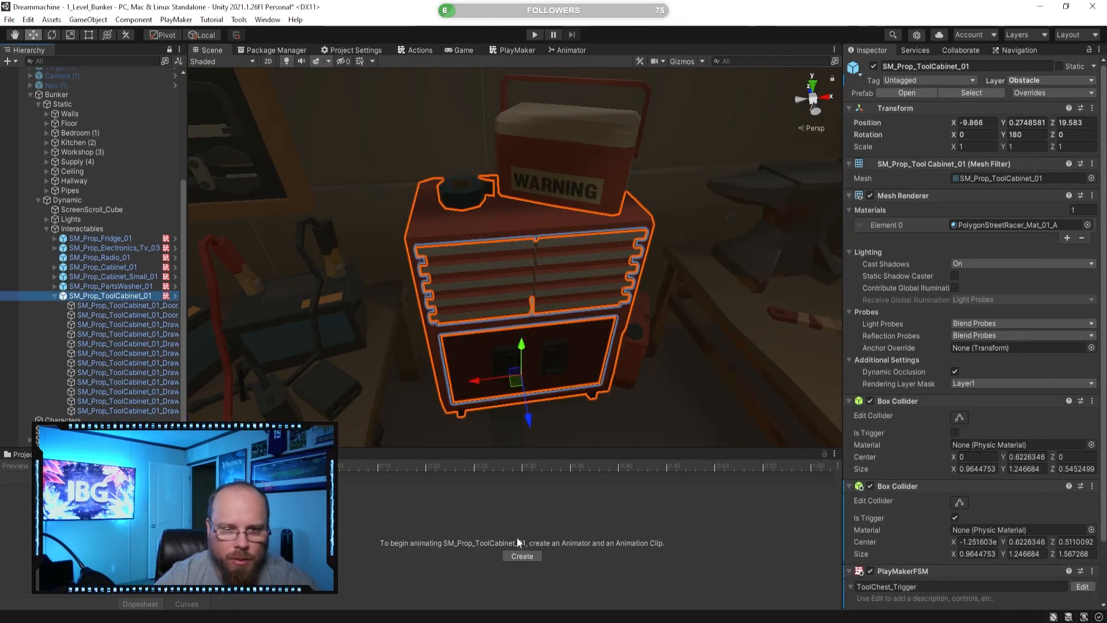
left_click(528, 557)
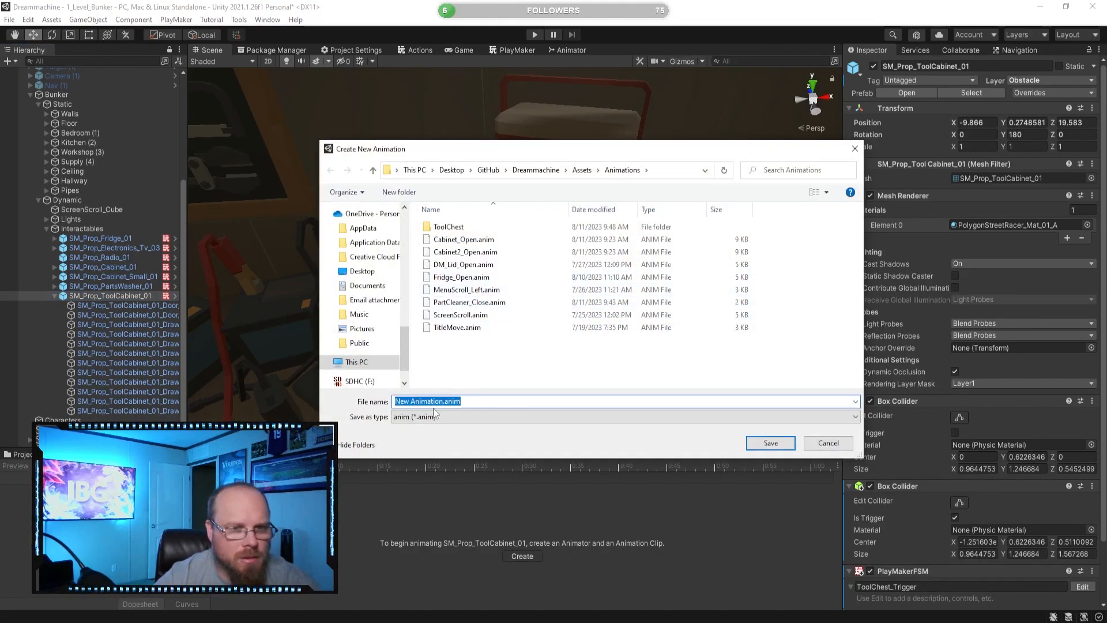
left_click(441, 401)
left_click_drag(441, 400, 393, 400)
type("1oolC")
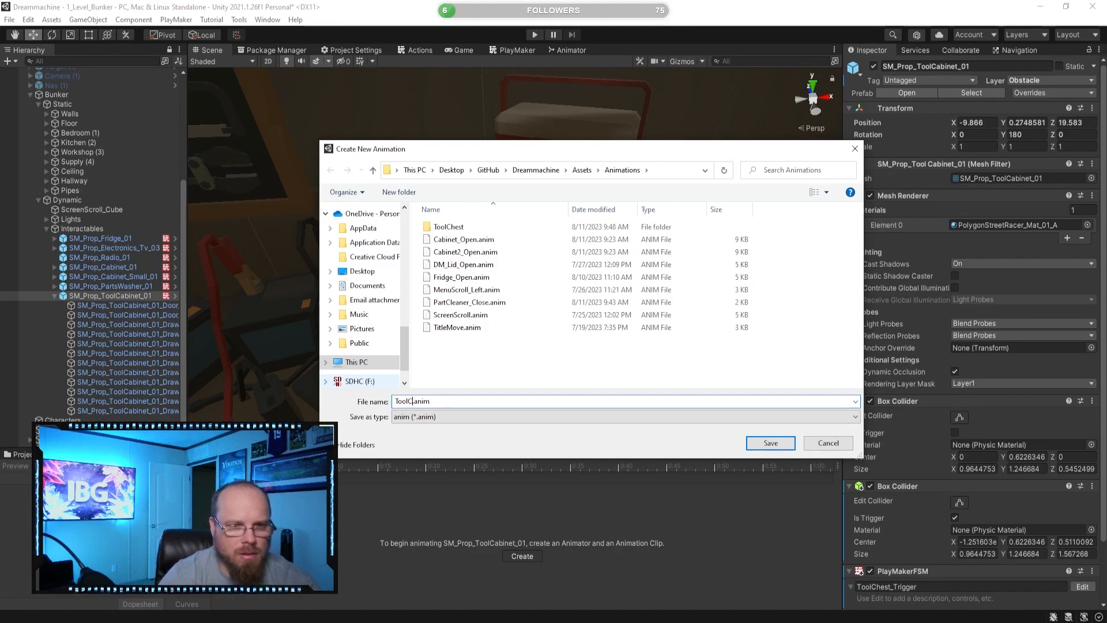
type("hest_Open")
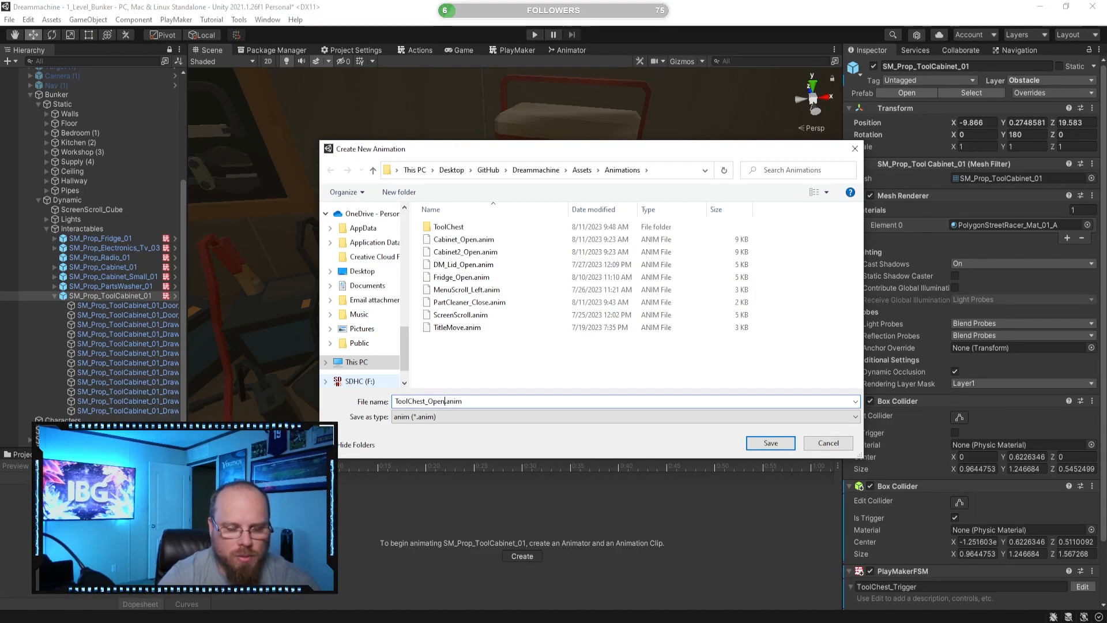
key("Return")
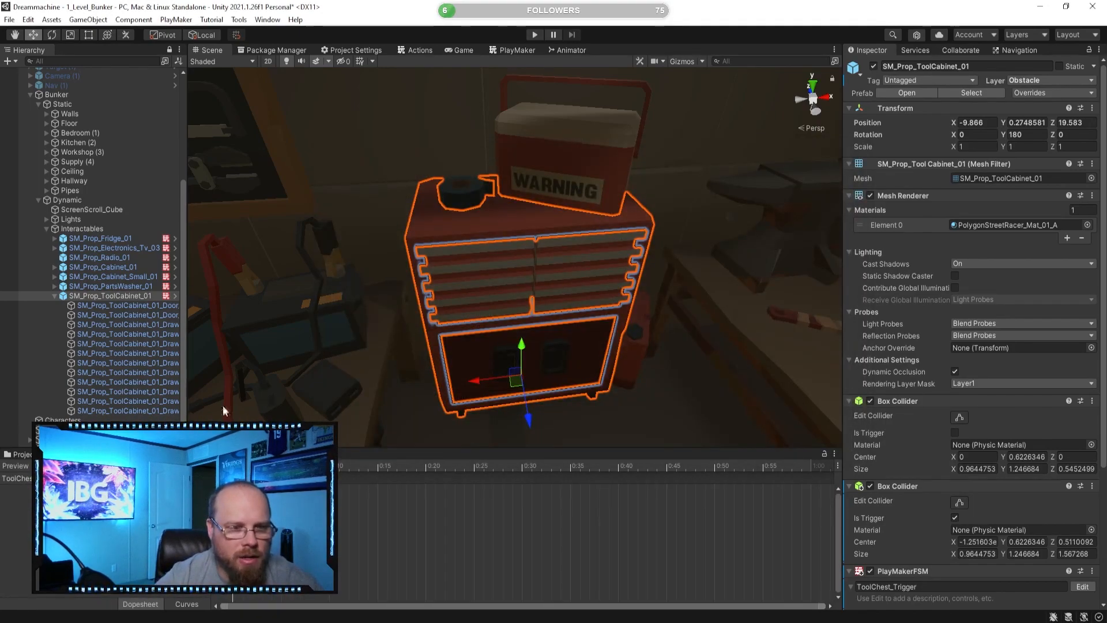
- Record a keyframe at 2:00 in ToolChest_Open with SM_Prop_ToolCabinet_01_Door_l swung open to a Y rotation of 105
left_click(38, 466)
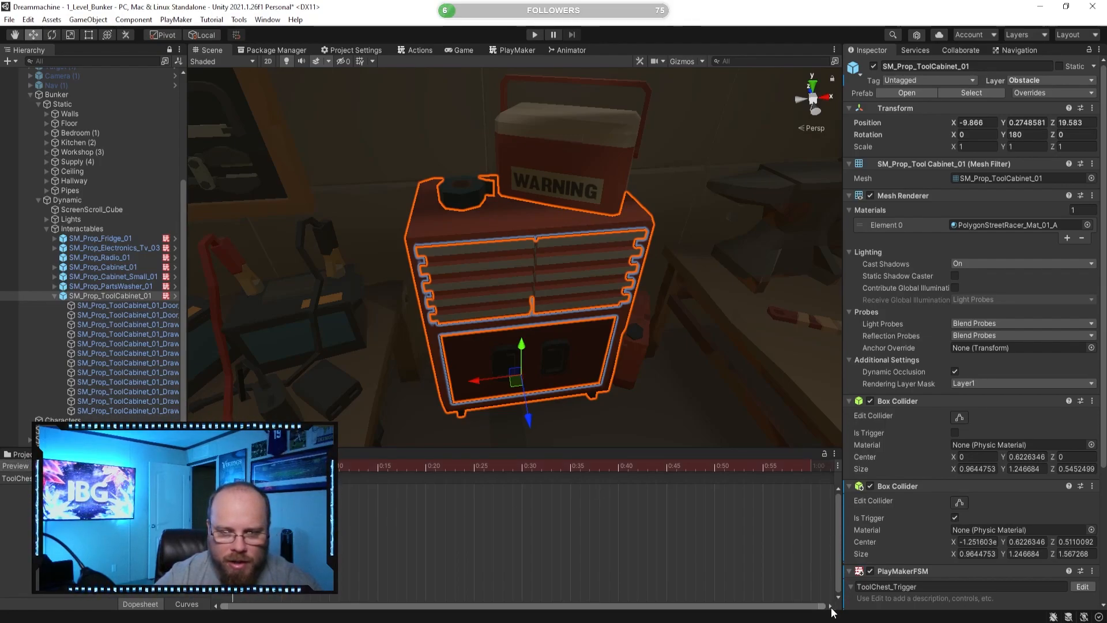
scroll(700, 497, "down", 12)
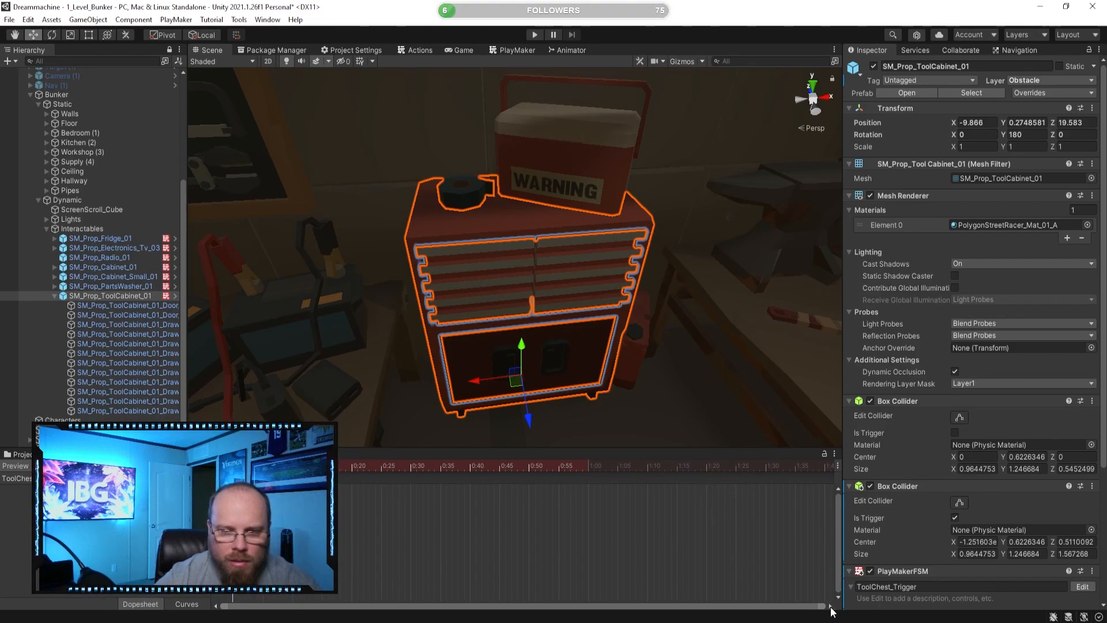
left_click(729, 467)
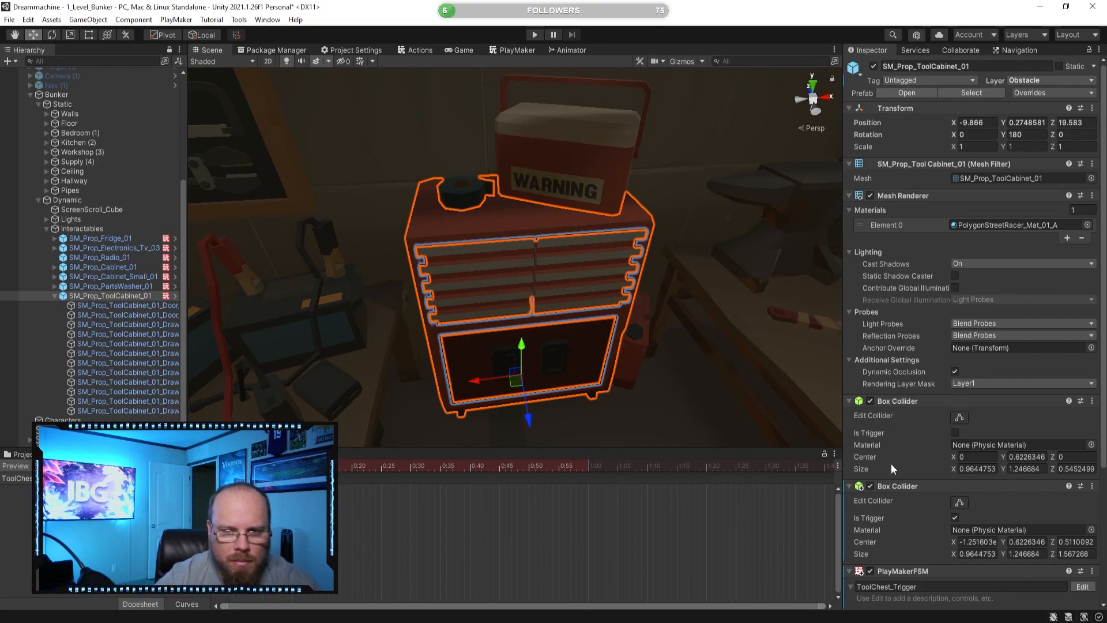
scroll(794, 519, "down", 8)
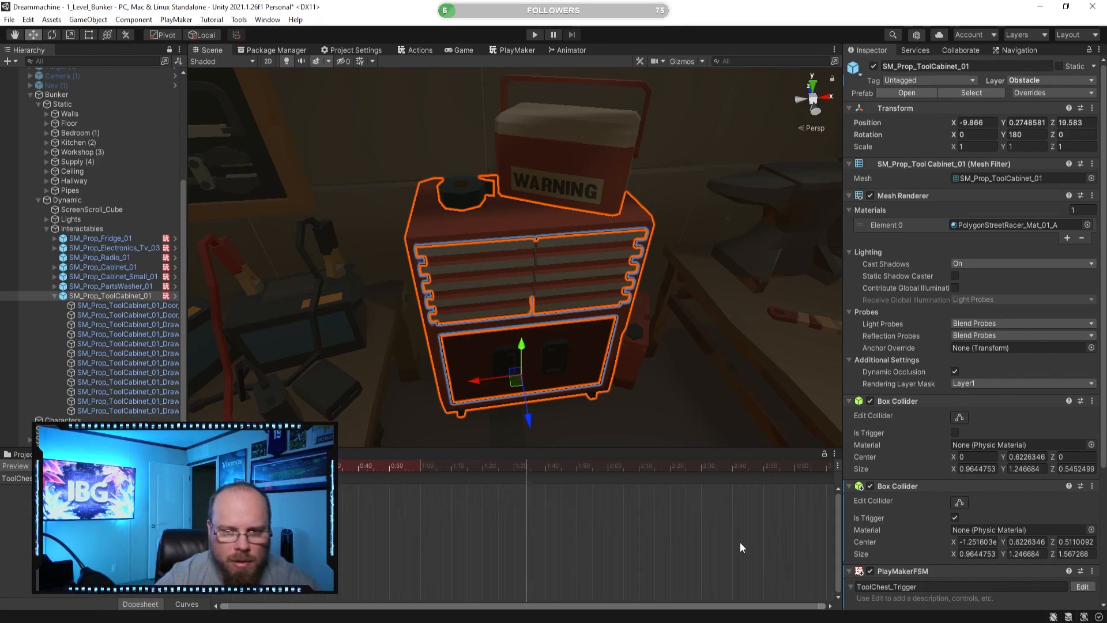
left_click(607, 466)
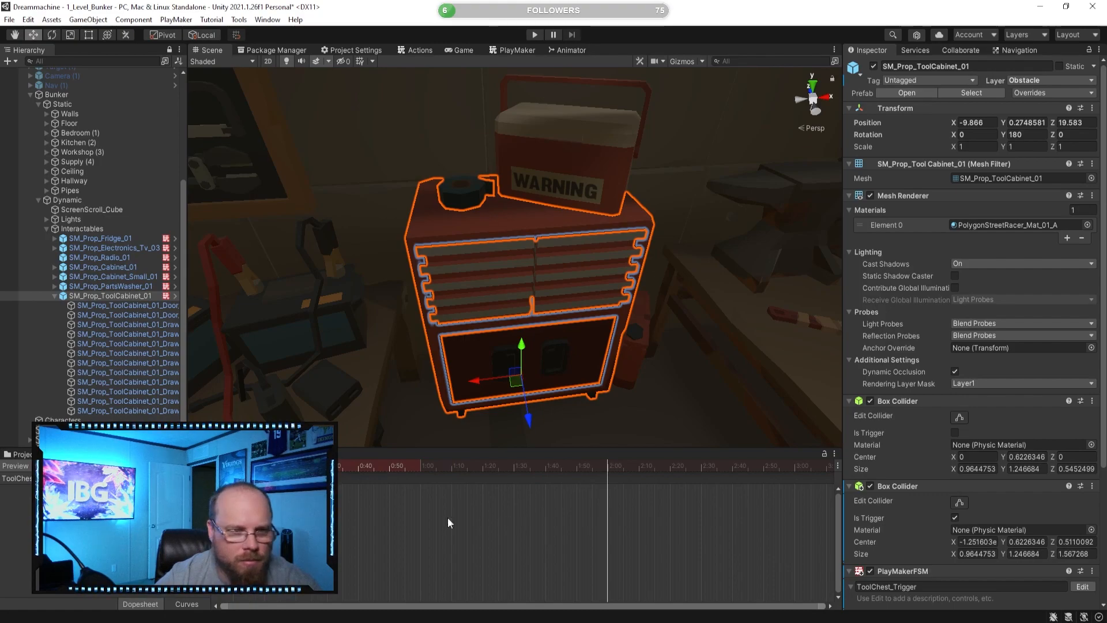
left_click(109, 307)
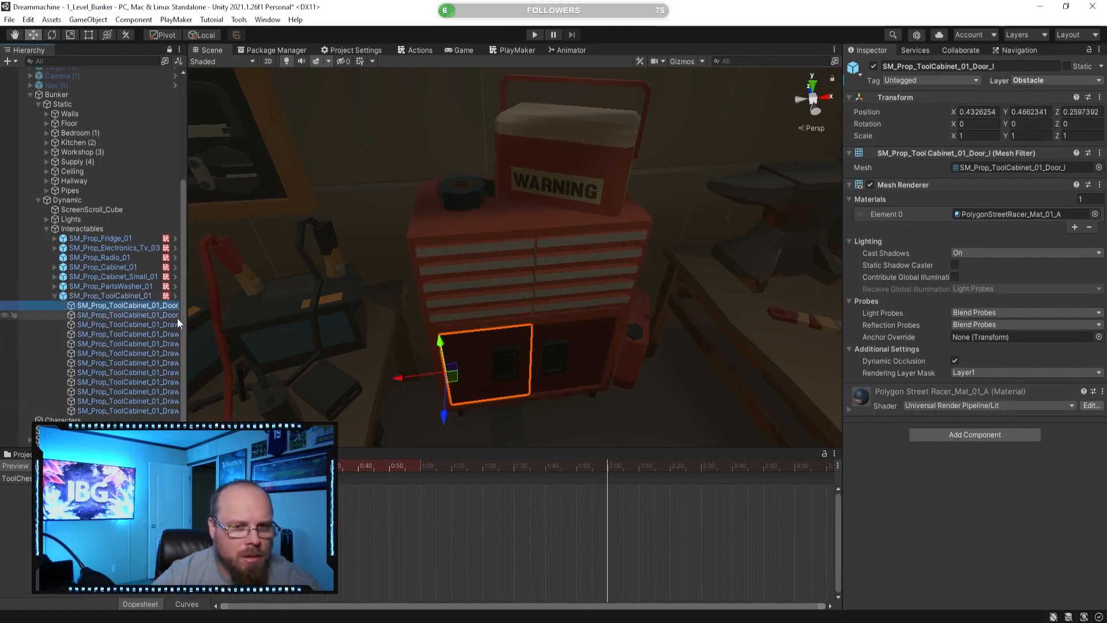
left_click(52, 35)
left_click_drag(458, 411, 337, 428)
right_click_drag(483, 384, 573, 334)
key("d")
key("a")
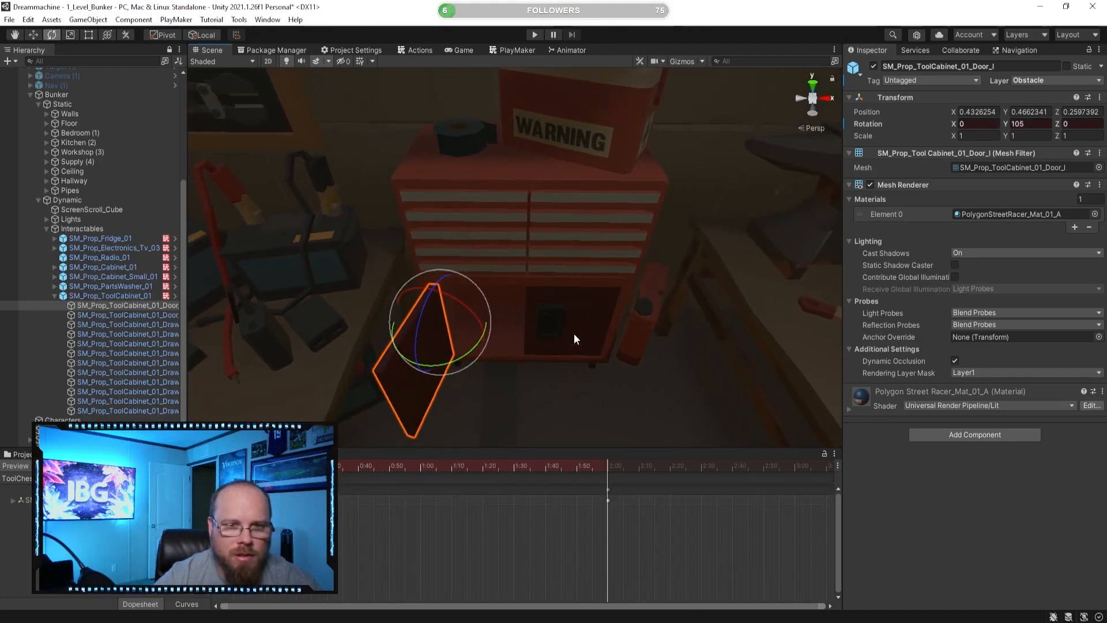
- Record SM_Prop_ToolCabinet_01_Door_r swung open to a Y rotation of -105 at 2:00, and stop recording
left_click(135, 316)
left_click_drag(612, 374, 791, 386)
right_click_drag(579, 335, 409, 388)
left_click(22, 466)
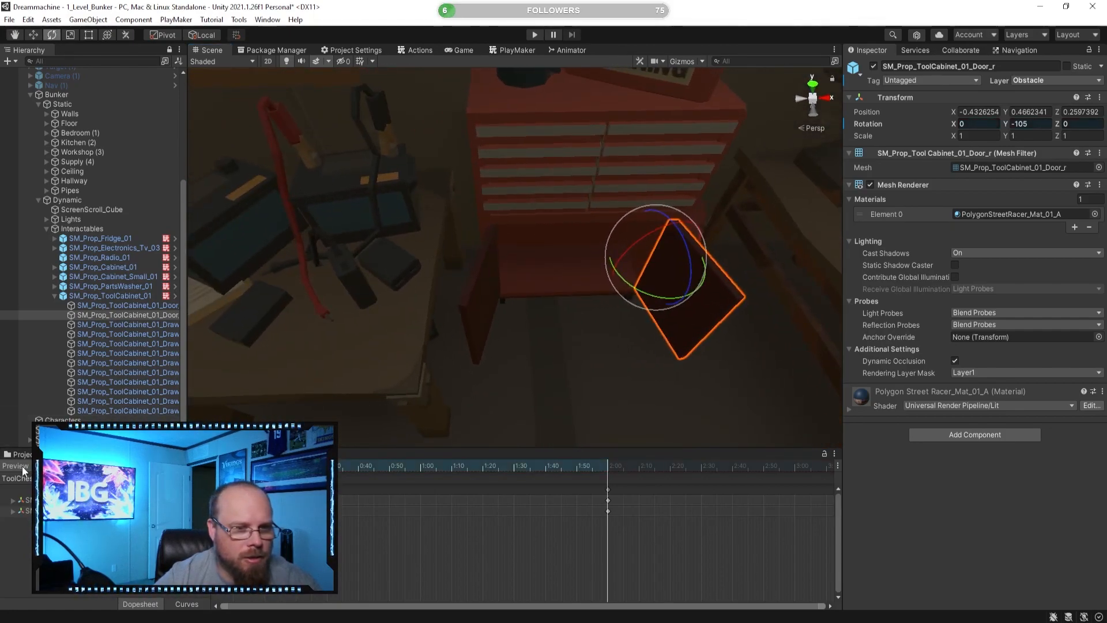
- Select the drawer SM_Prop_ToolCabinet_01_Drawer_l_01 and start creating another animation clip for the cabinet
left_click(126, 324)
right_click_drag(438, 323, 549, 292)
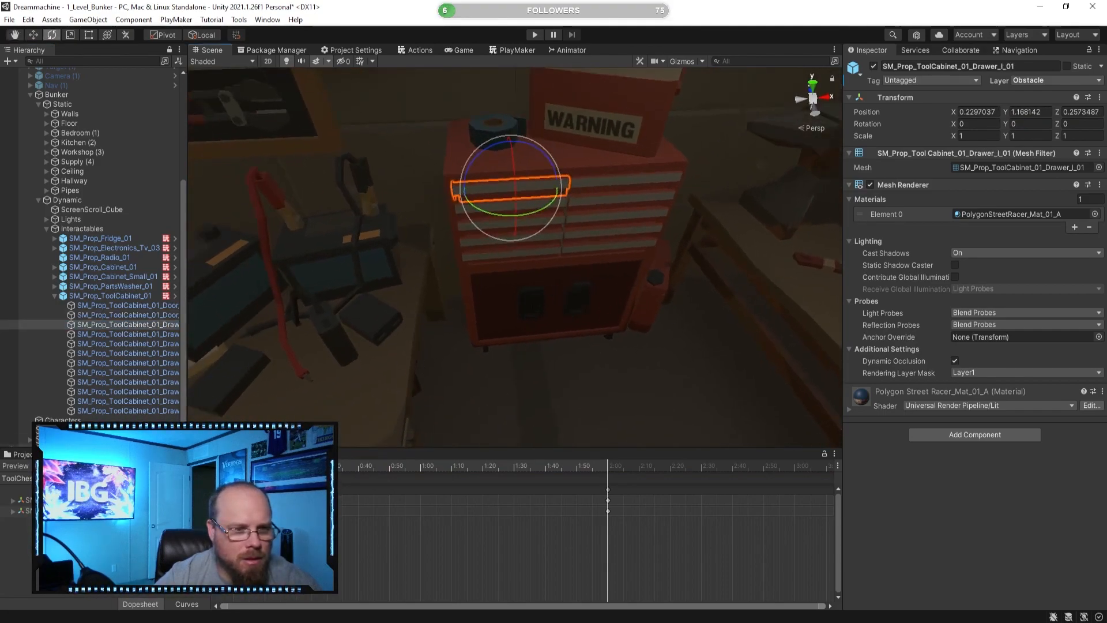
left_click(45, 479)
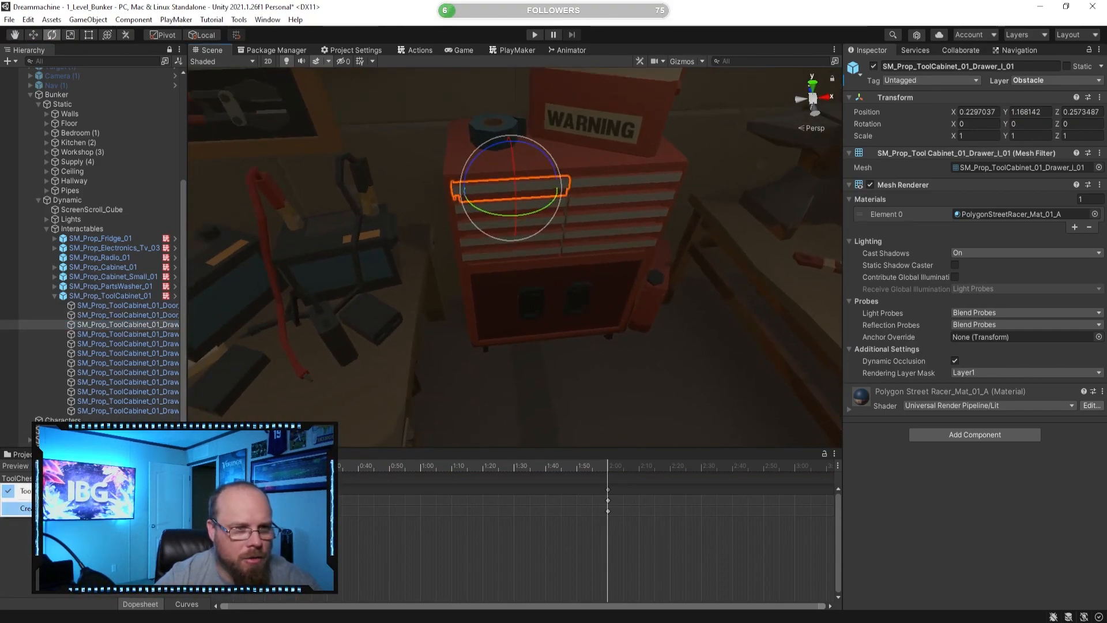
left_click(48, 508)
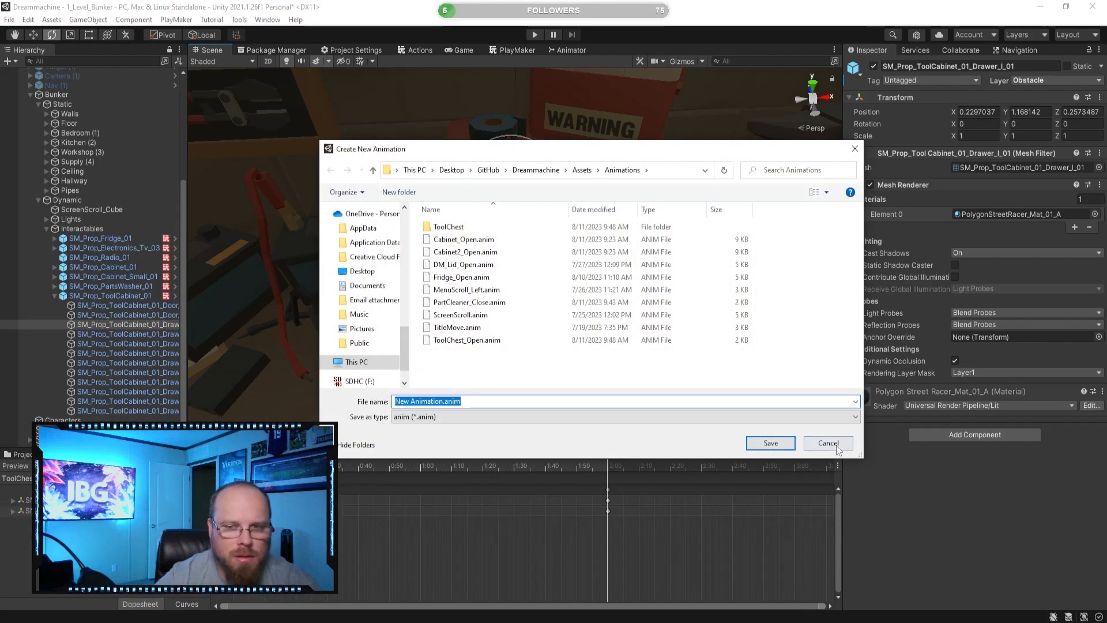
- Create a new animation clip for SM_Prop_ToolCabinet_01 and save it as Drawer1.anim in the Animations/ToolChest folder
left_click(769, 440)
left_click(138, 296)
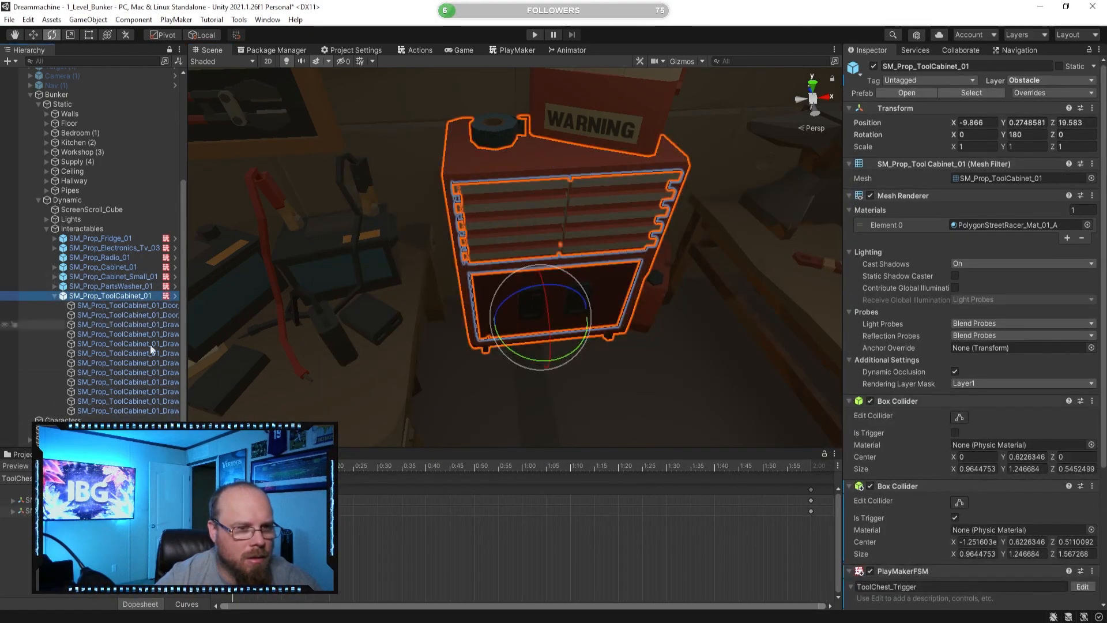
left_click(45, 478)
left_click(48, 509)
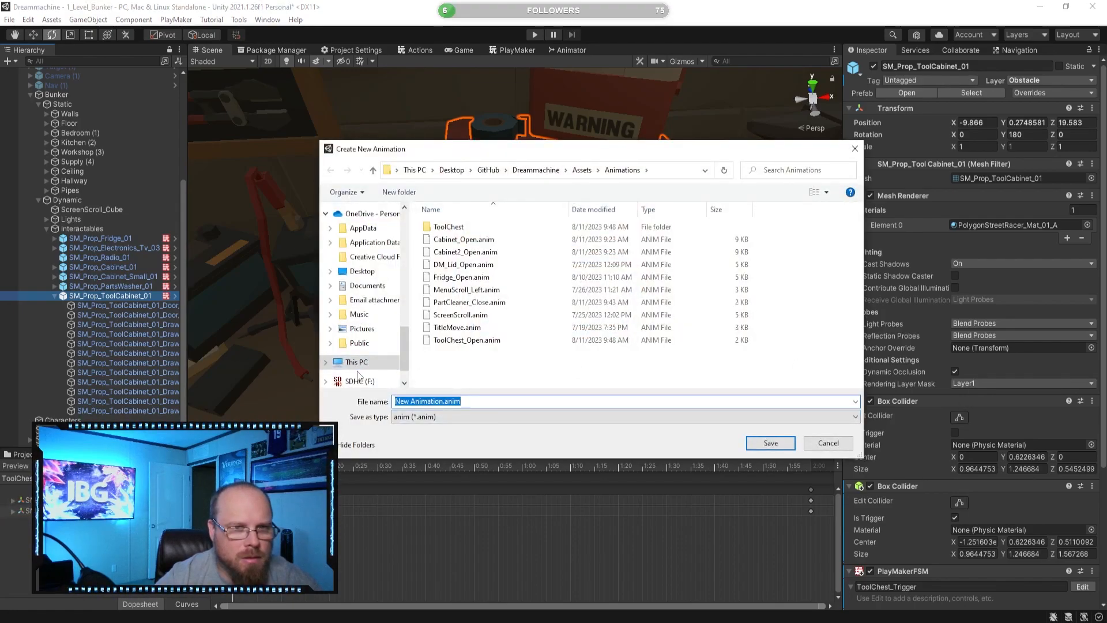
left_click(440, 401)
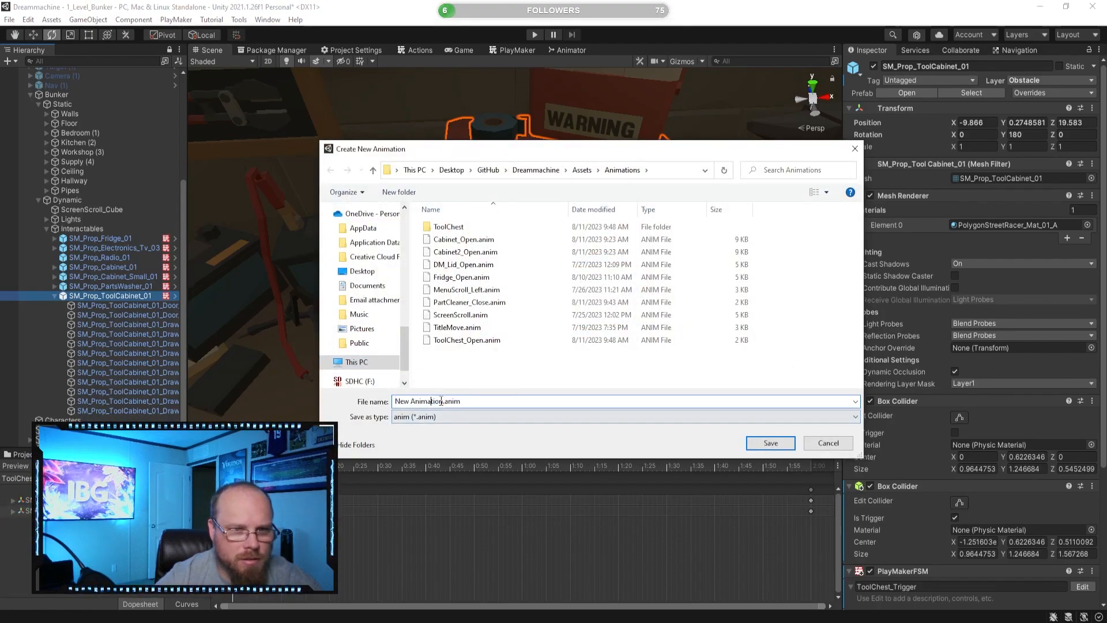
double_click(447, 227)
left_click(443, 402)
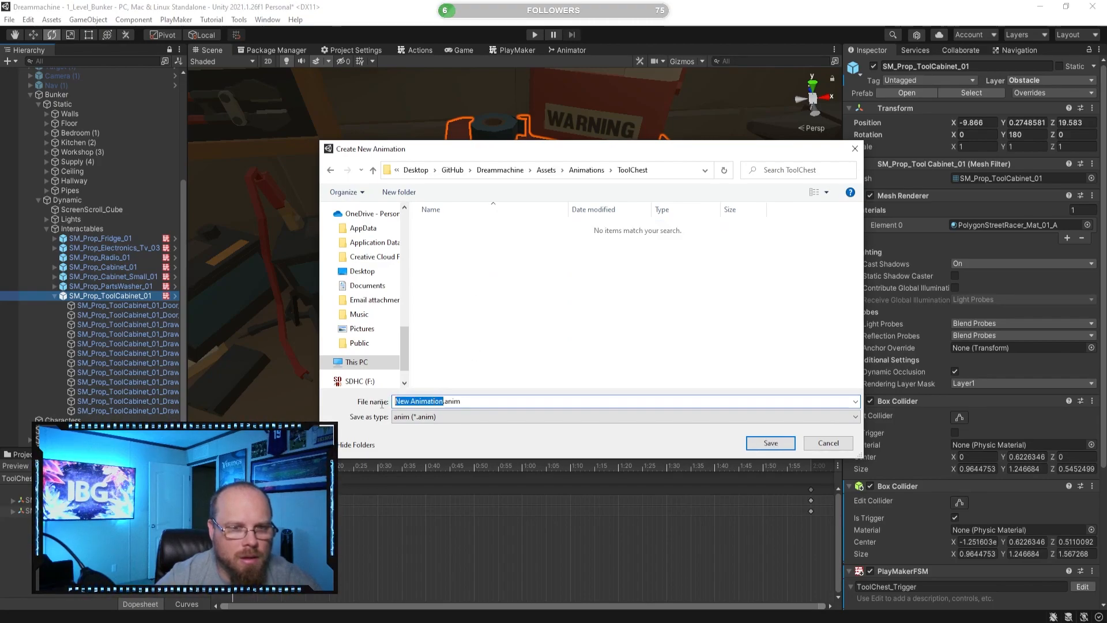
type("Drawer1")
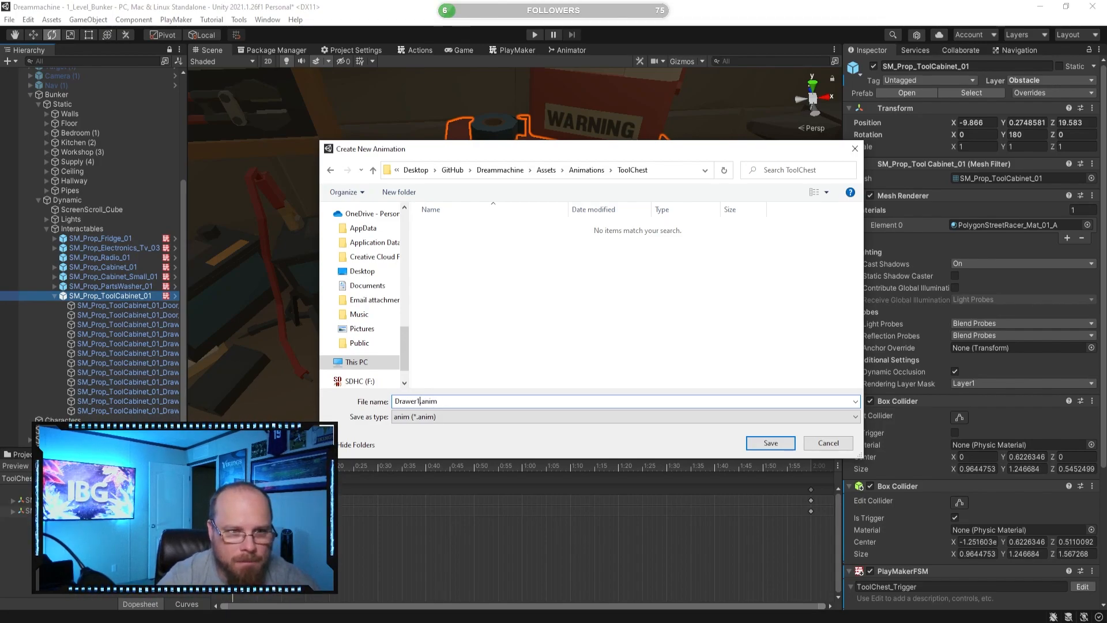
key("Return")
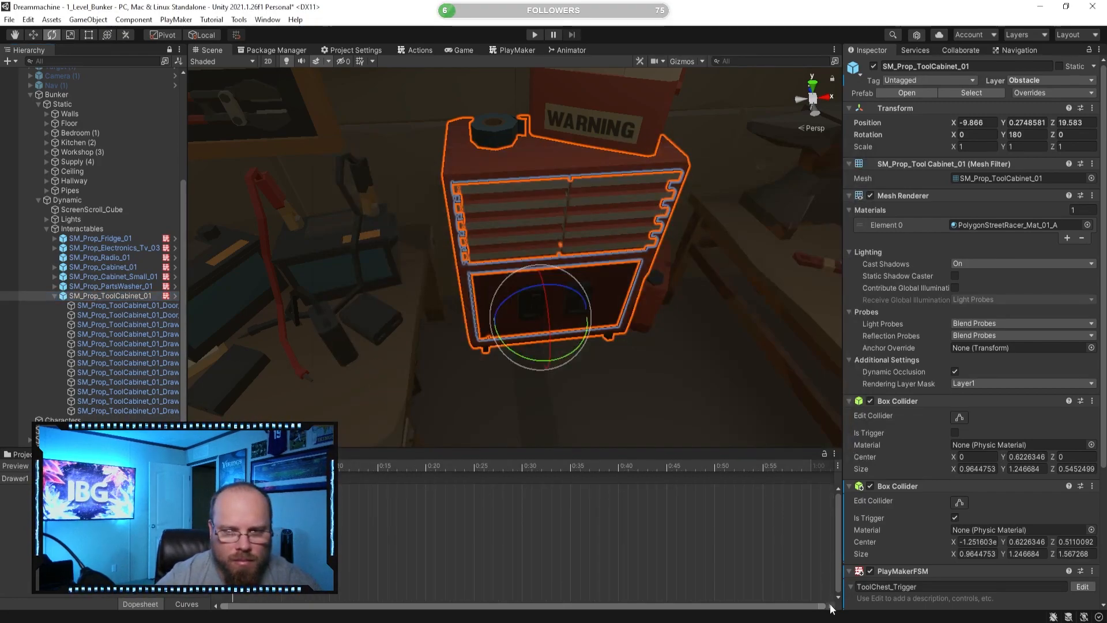
- Record a keyframe at 1:00 in the Drawer1 clip with SM_Prop_ToolCabinet_01_Drawer_l_01 slid out to Z about 0.532
left_click(812, 468)
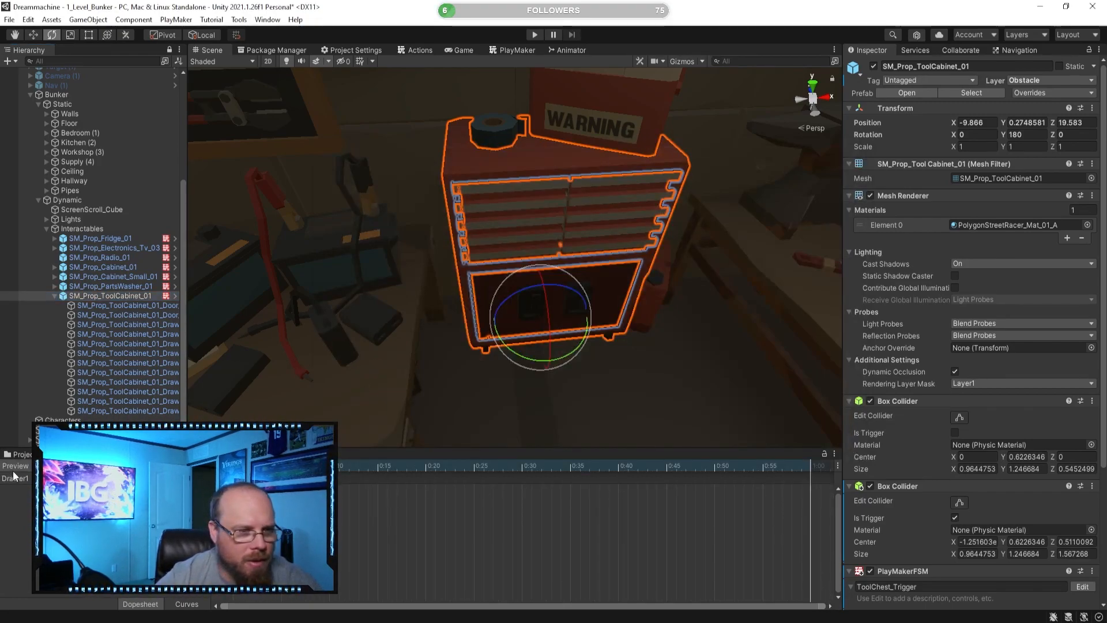
left_click(37, 465)
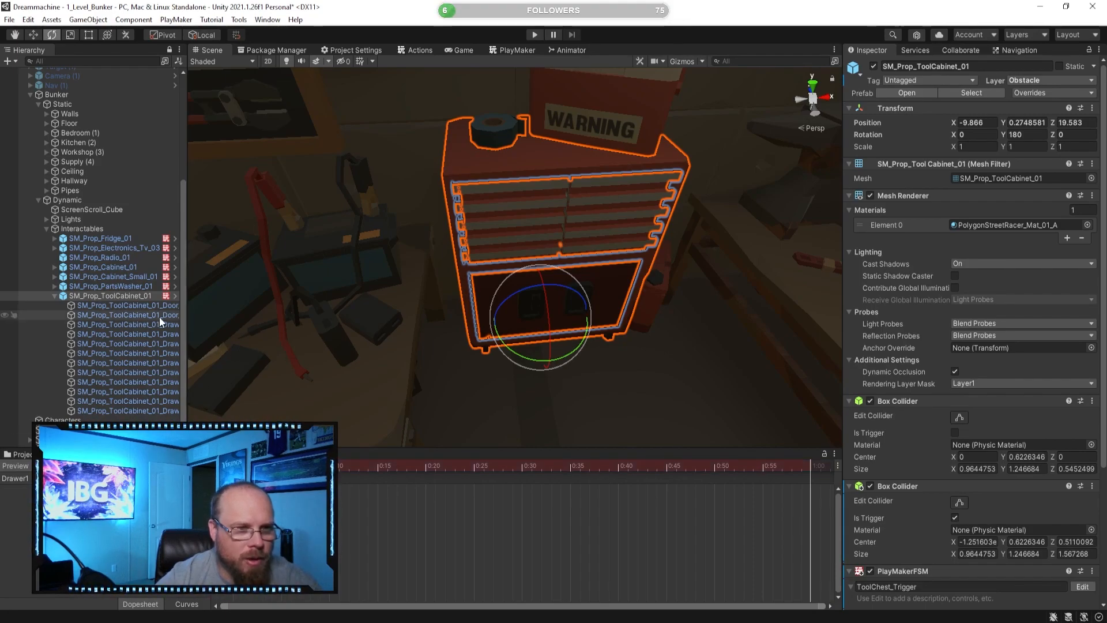
left_click(143, 323)
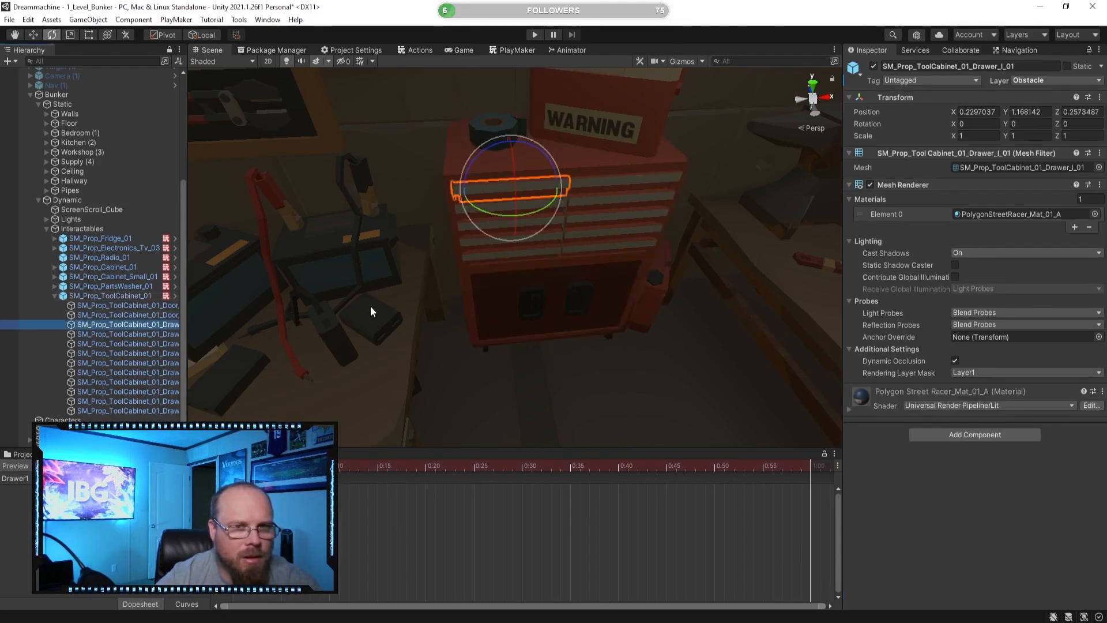
key("f")
left_click(33, 35)
left_click_drag(496, 190, 484, 300, "alt")
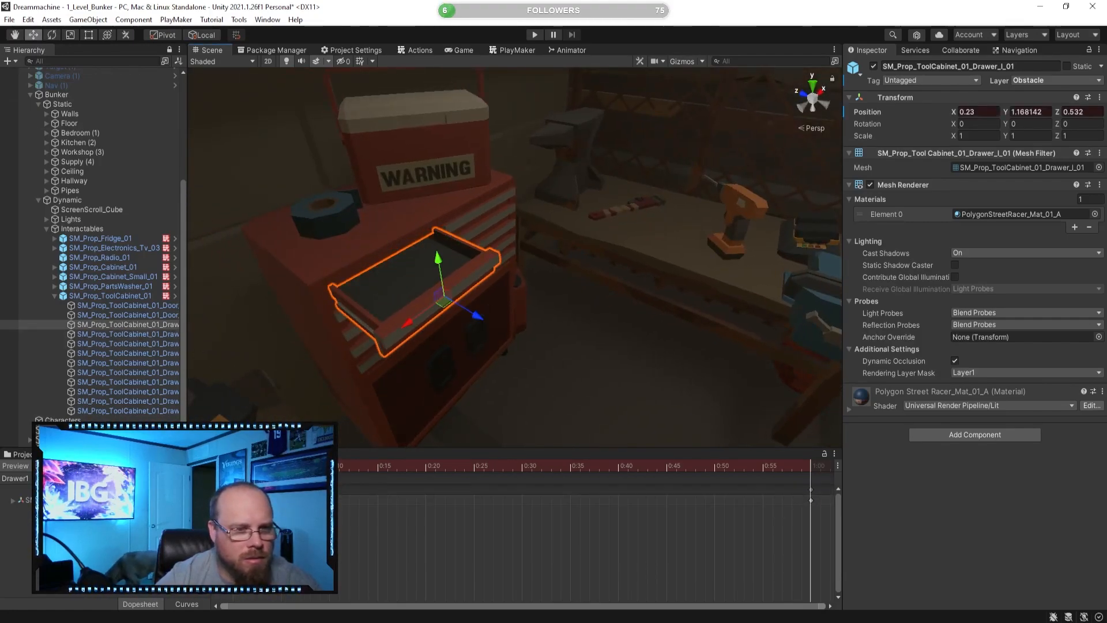
left_click(38, 466)
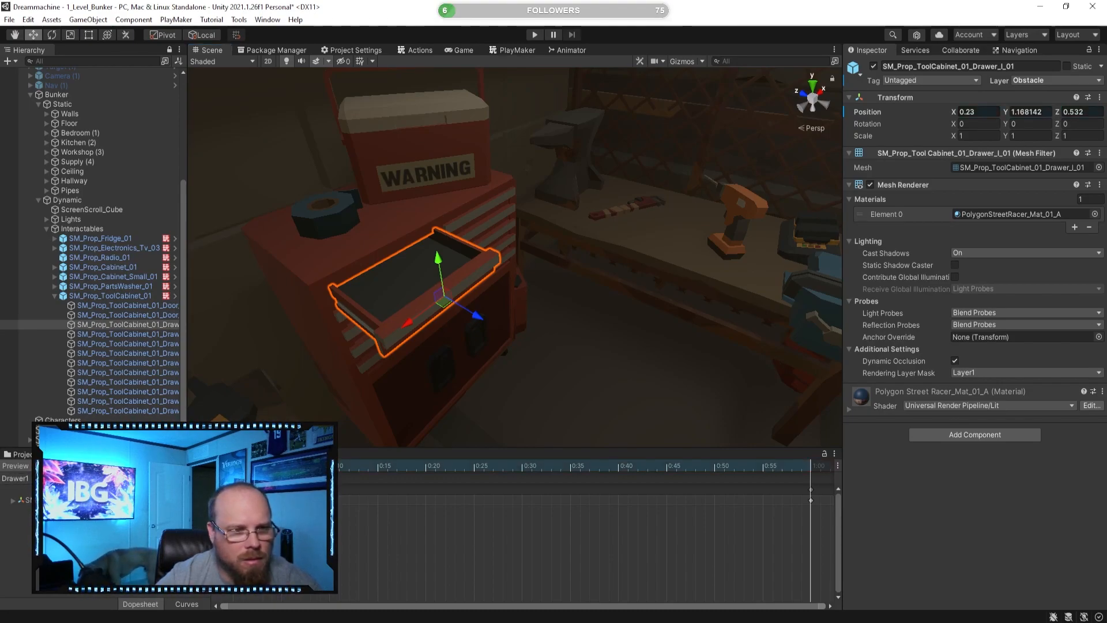
- Play back the Drawer1 clip and examine the tool cabinet and its first two drawers
left_click(82, 466)
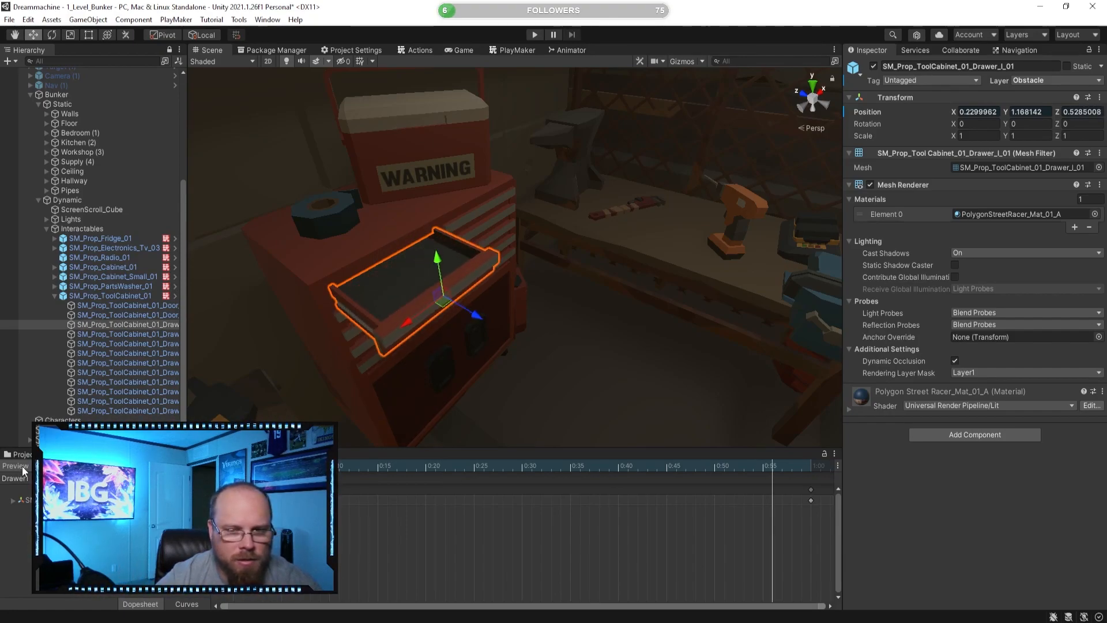
left_click_drag(473, 391, 331, 425, "alt")
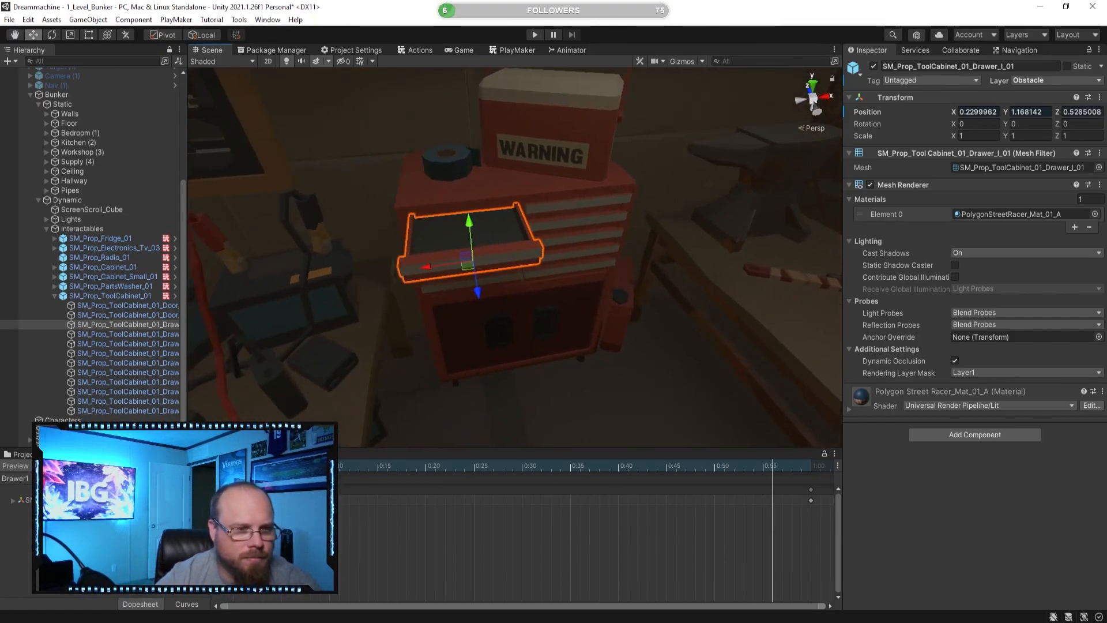
left_click(100, 296)
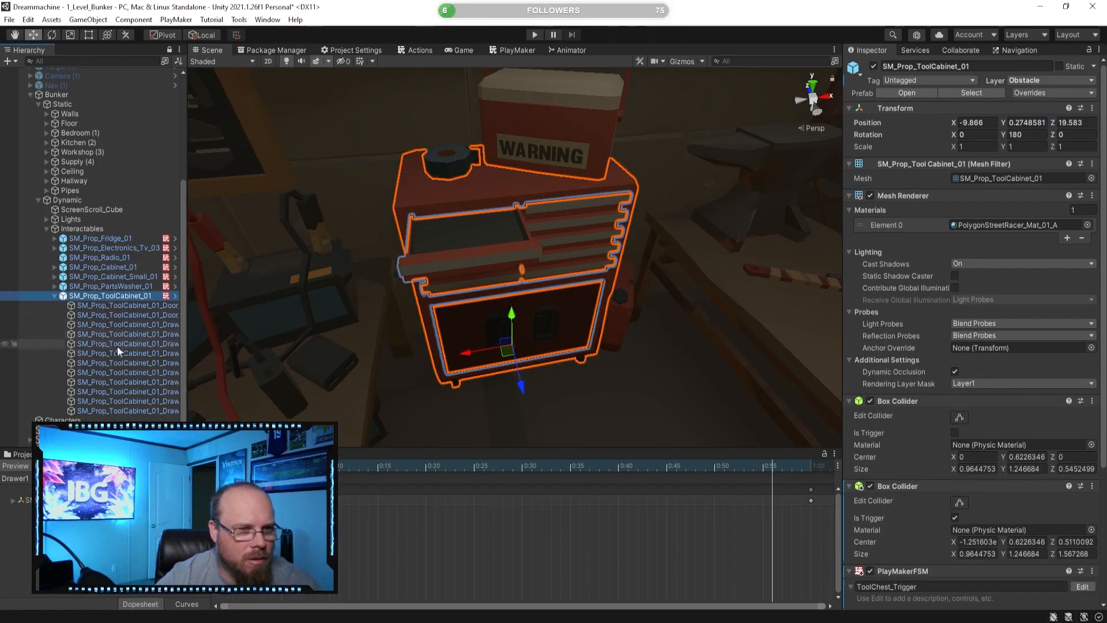
left_click(137, 324)
left_click(131, 294)
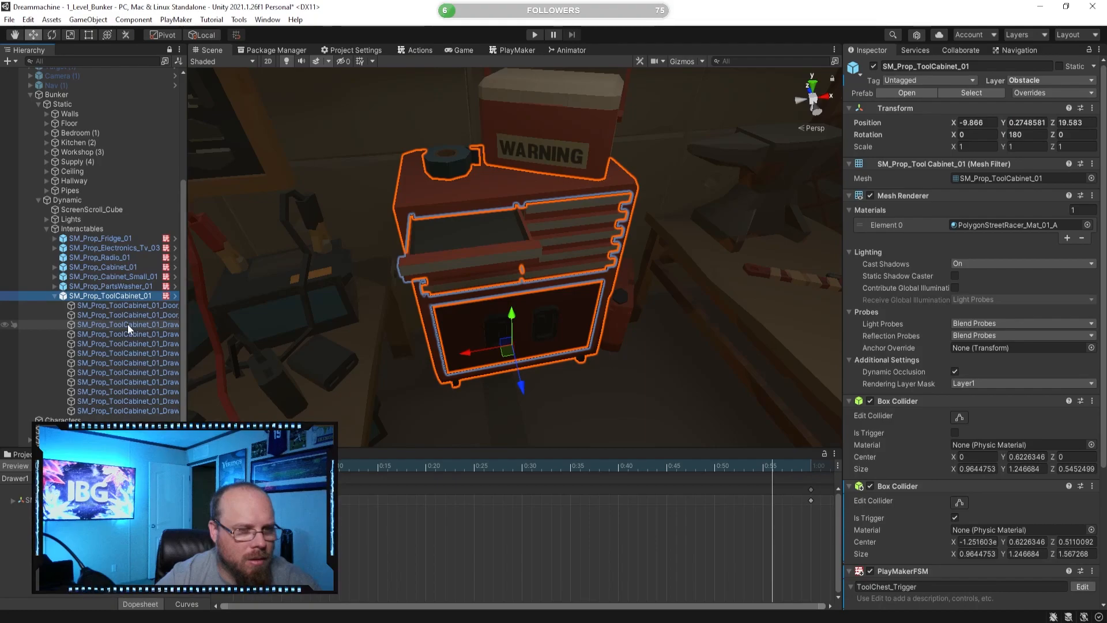
left_click(125, 324)
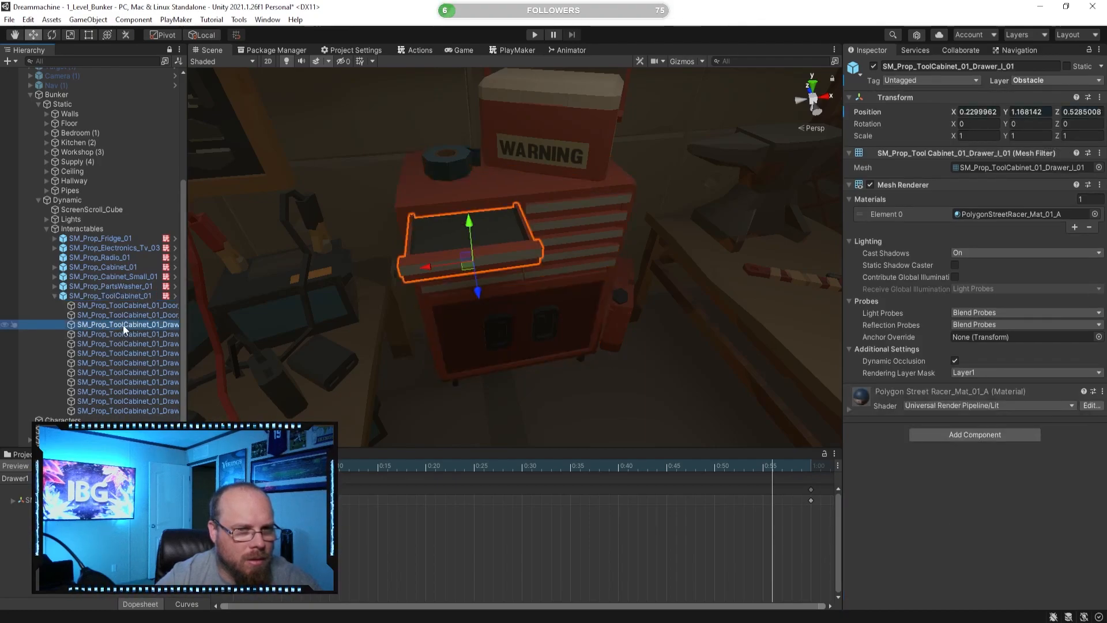
left_click(126, 333)
left_click(129, 323)
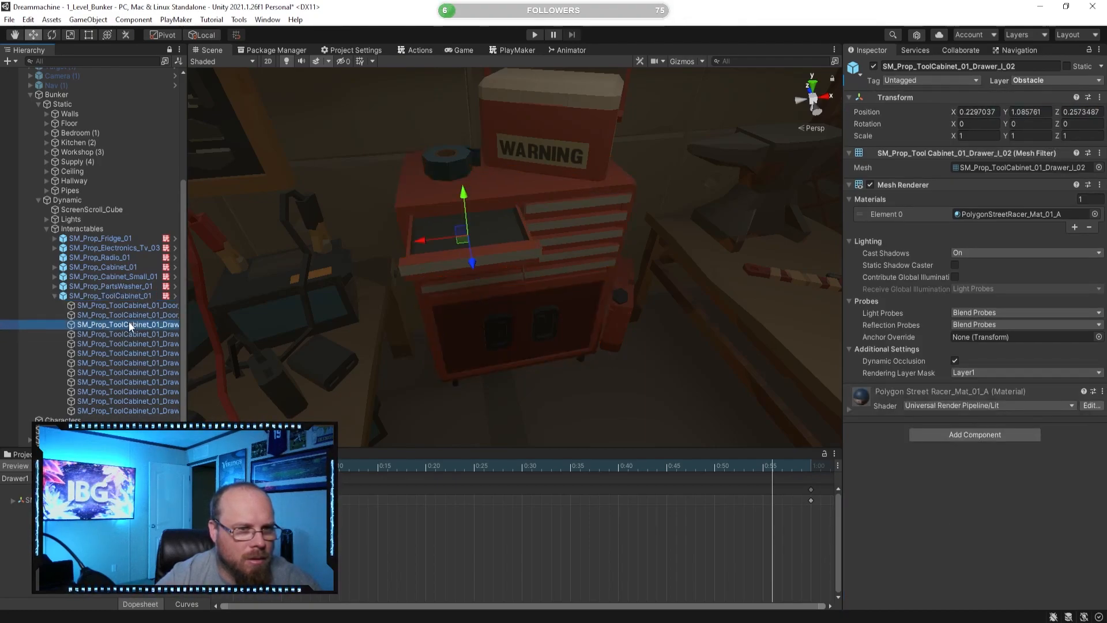
- Create another animation clip for SM_Prop_ToolCabinet_01 and save it as Drawer2.anim in the ToolChest folder
left_click(123, 294)
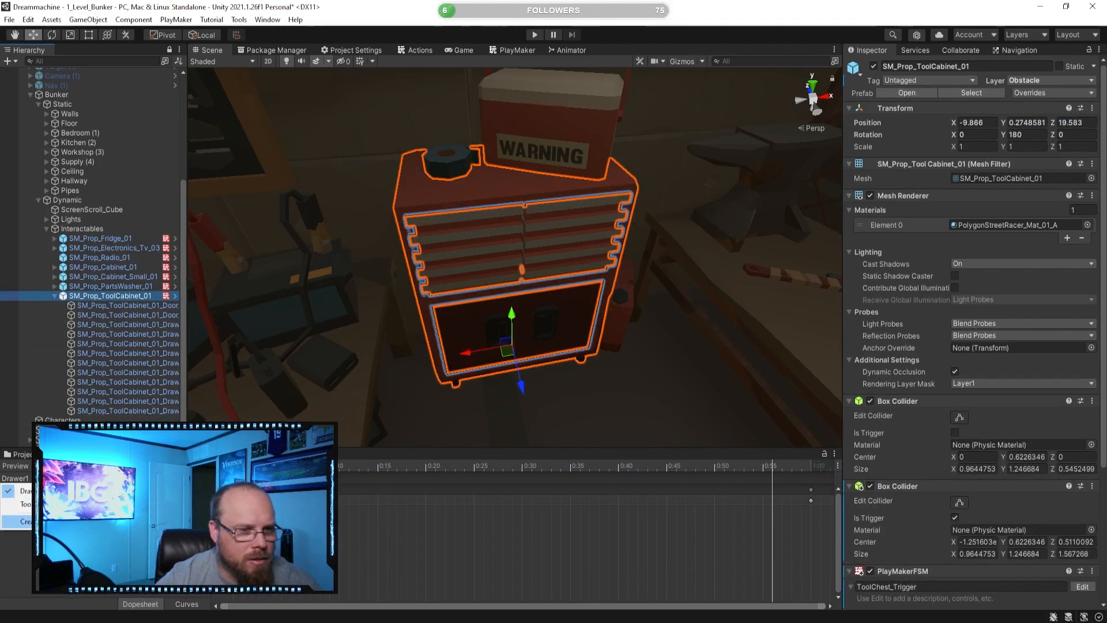
left_click(23, 521)
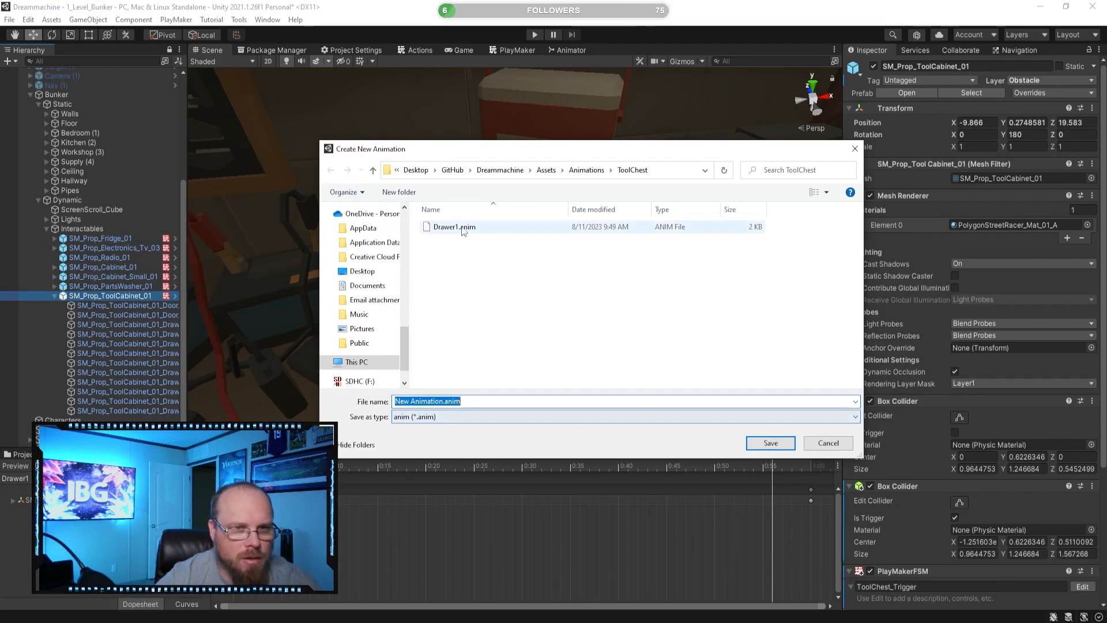
left_click(437, 227)
double_click(417, 402)
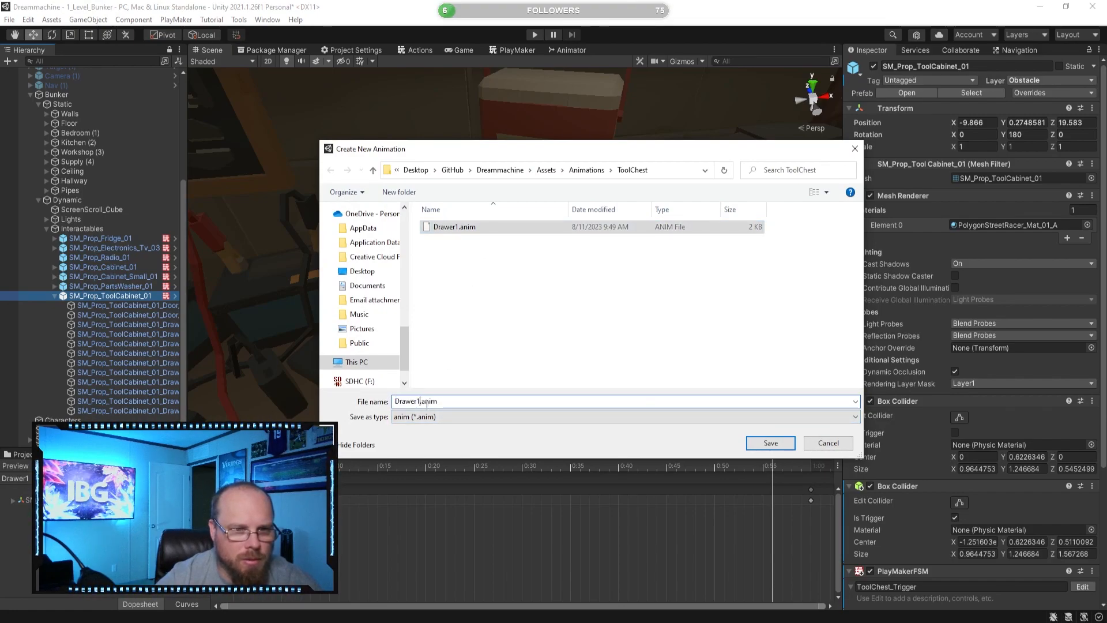
key("BackSpace")
type("2")
key("Return")
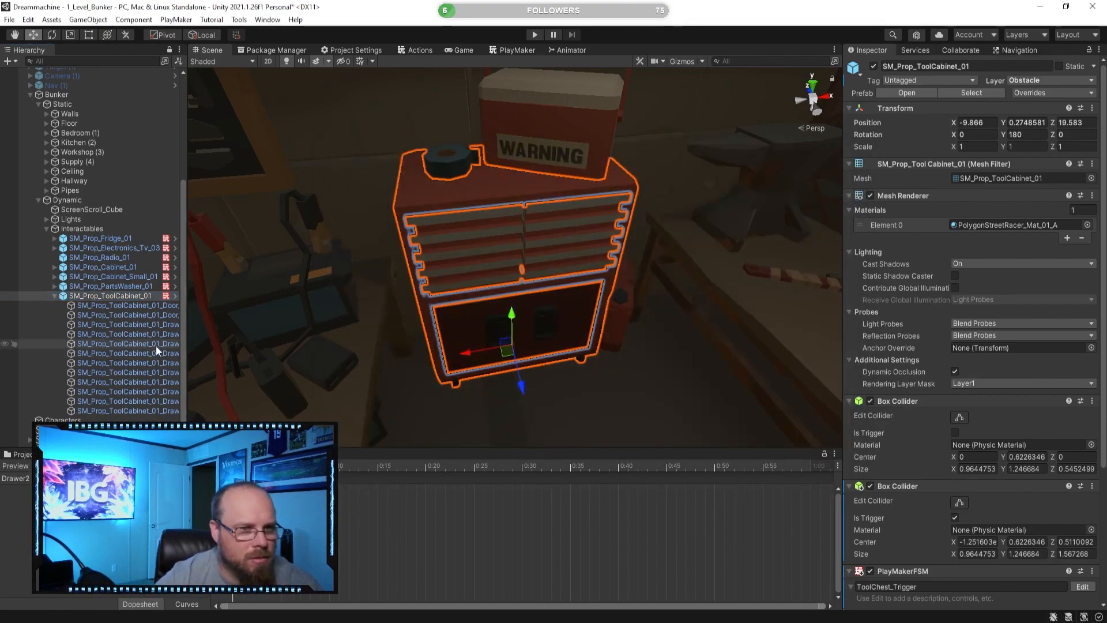
- Record a keyframe at 1:00 in the Drawer2 clip with SM_Prop_ToolCabinet_01_Drawer_l_02 slid out to Z about 0.508
left_click(151, 334)
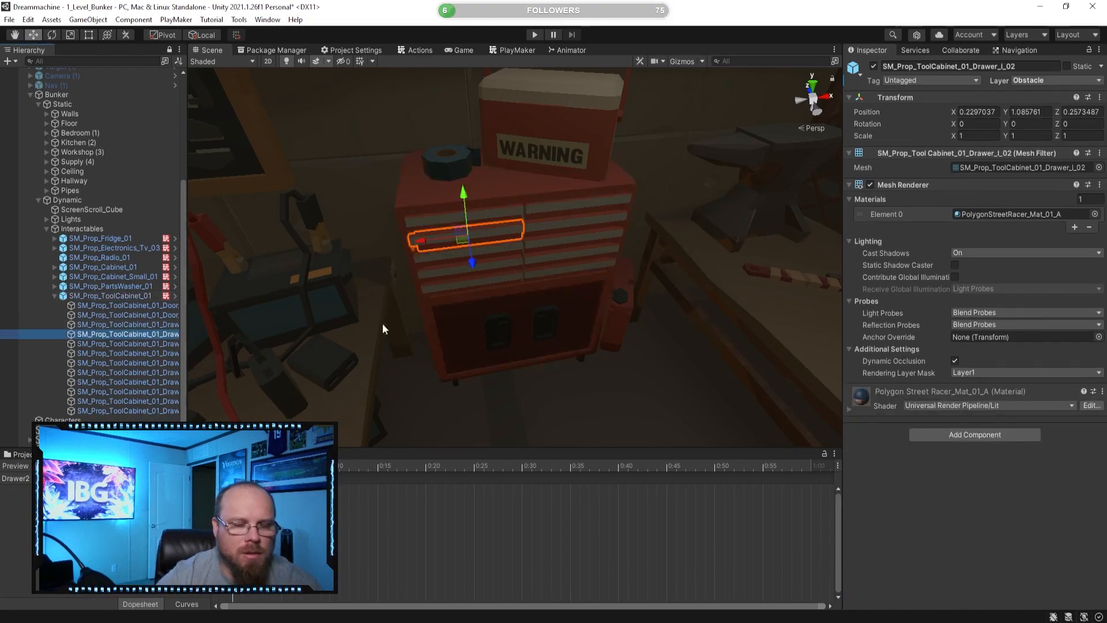
left_click_drag(447, 273, 461, 311, "alt")
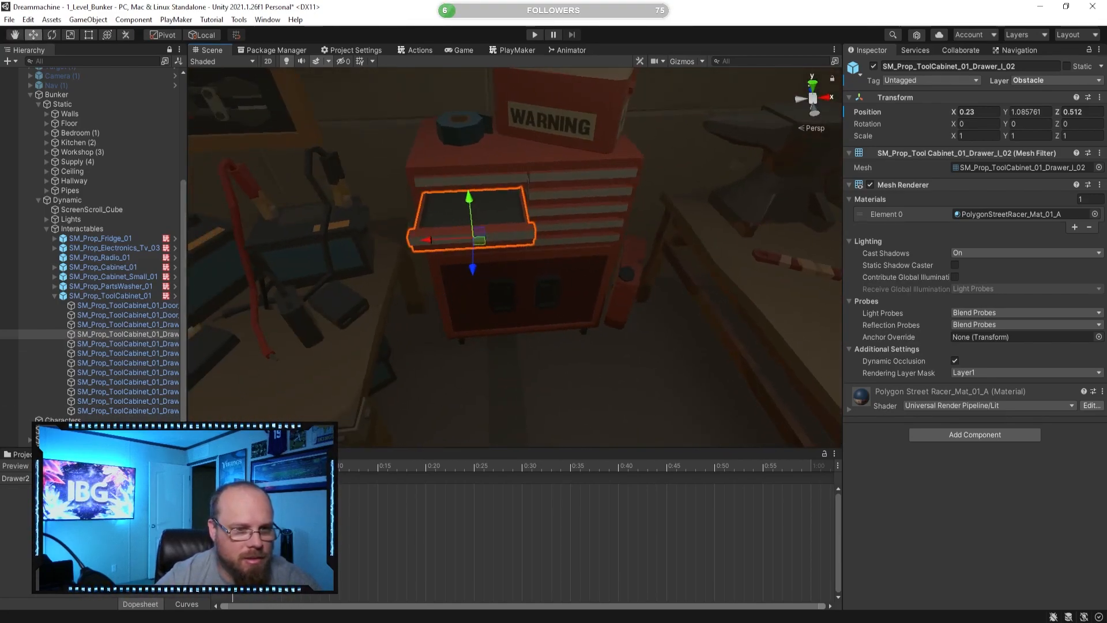
key("ctrl+z")
left_click(38, 465)
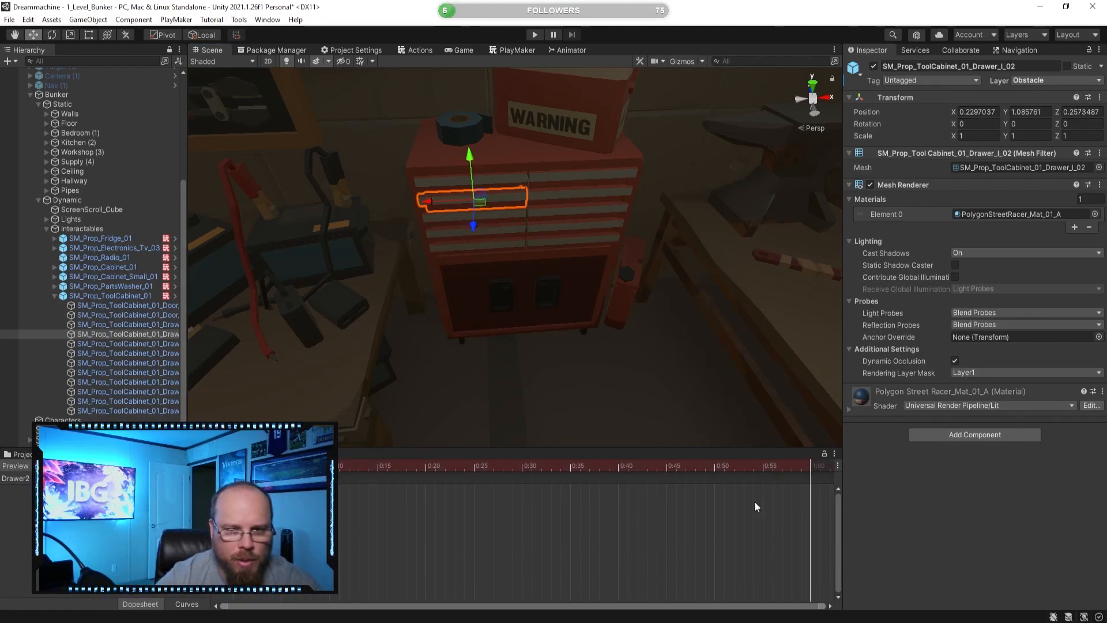
left_click_drag(459, 232, 455, 264)
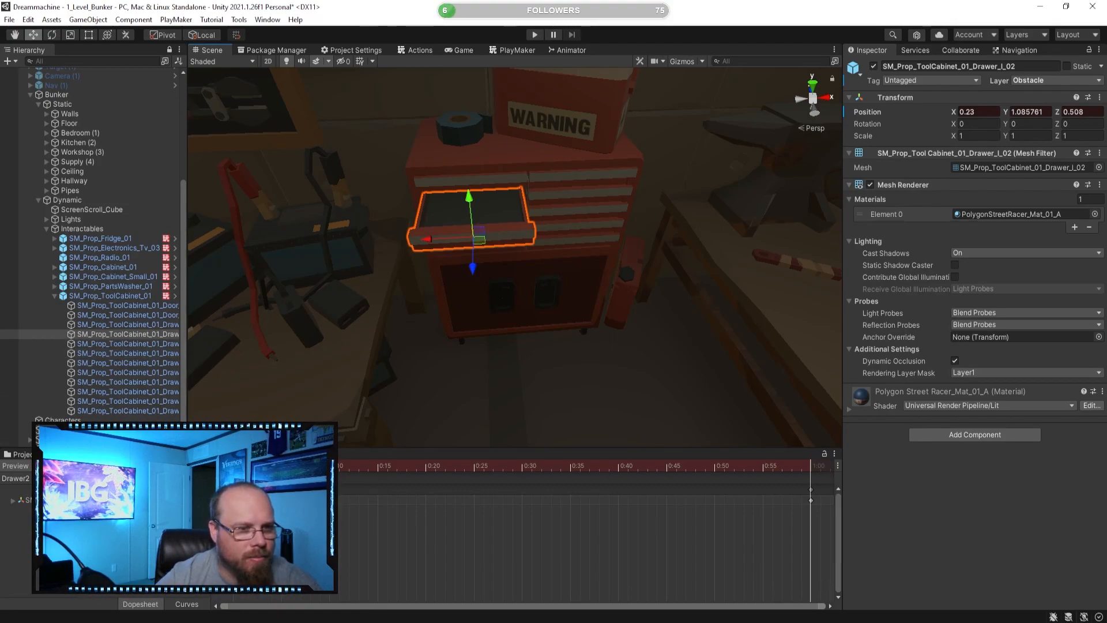
key("ctrl+z")
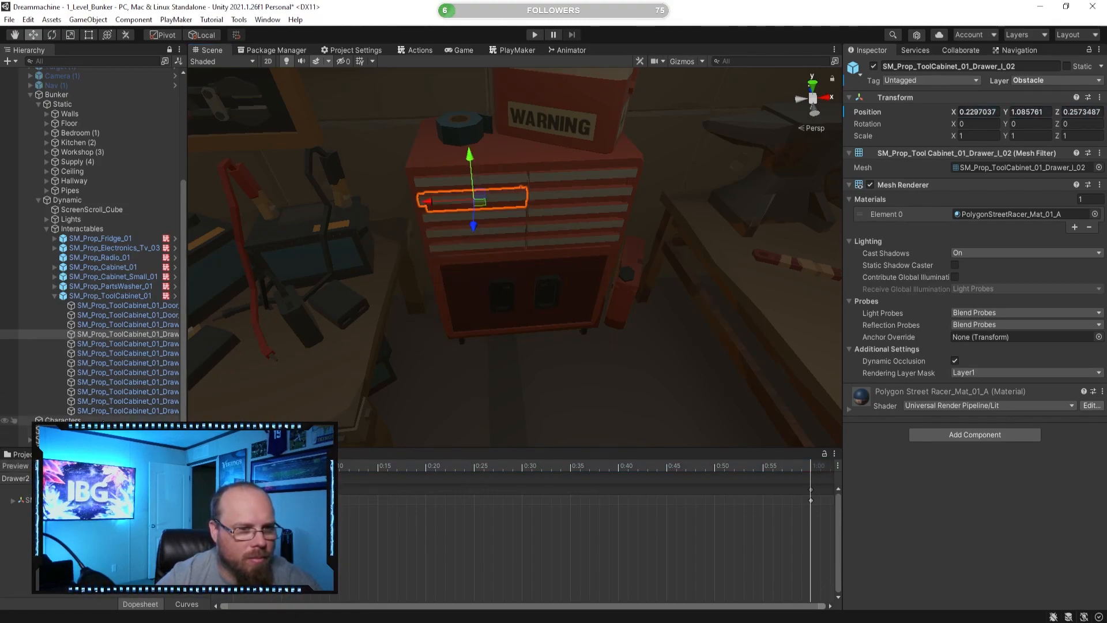
- Create a third drawer animation clip for SM_Prop_ToolCabinet_01, saved as Drawer3.anim in the ToolChest folder
left_click(110, 295)
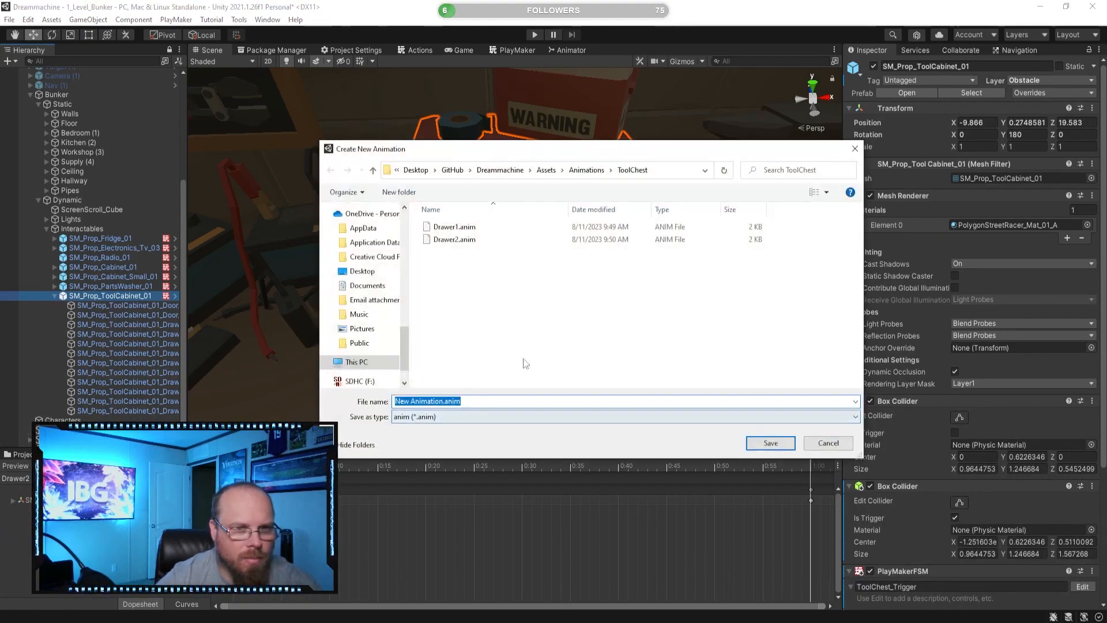
left_click(471, 241)
left_click(420, 402)
left_click(420, 402)
key("BackSpace")
type("3")
key("Return")
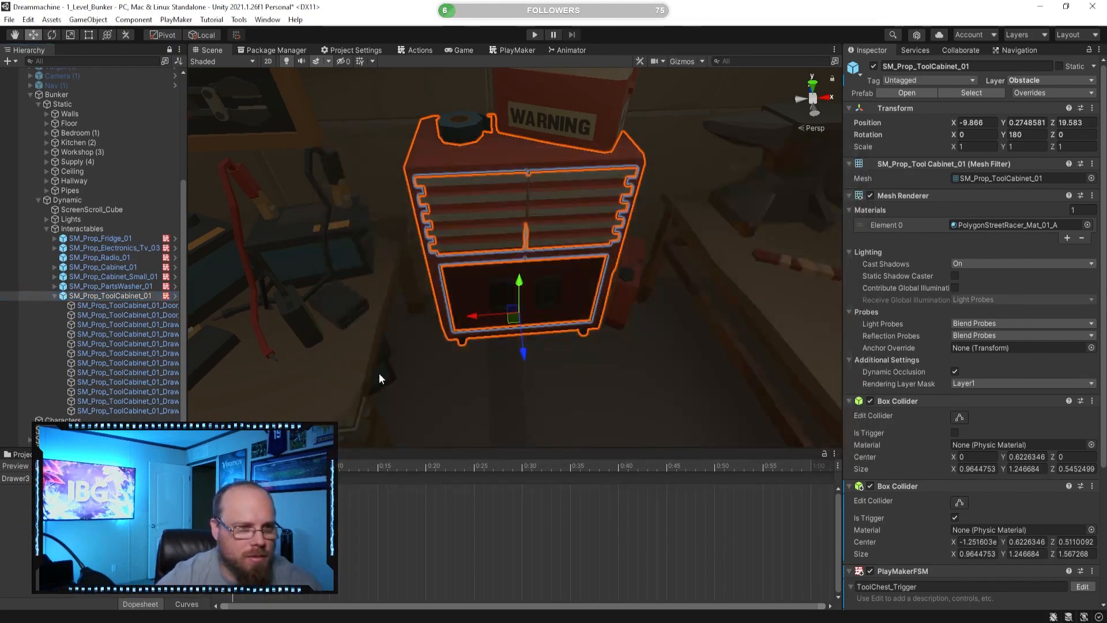
- Record a keyframe at 1:00 in the Drawer3 clip with SM_Prop_ToolCabinet_01_Drawer_l_03 slid out to Z about 0.518, and end the preview
left_click(162, 333)
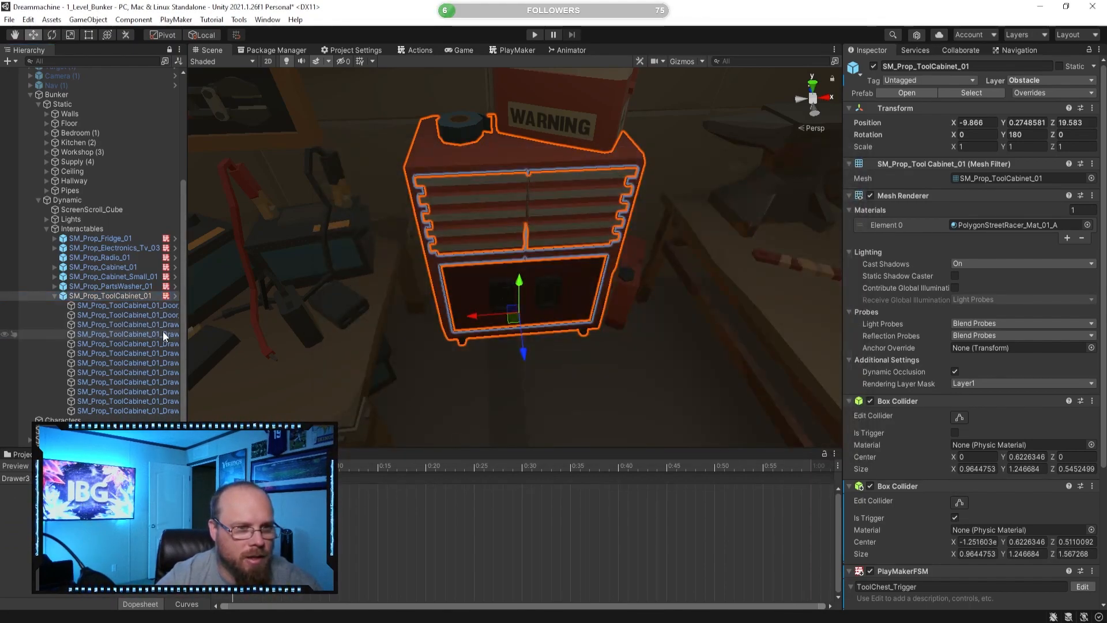
left_click(159, 344)
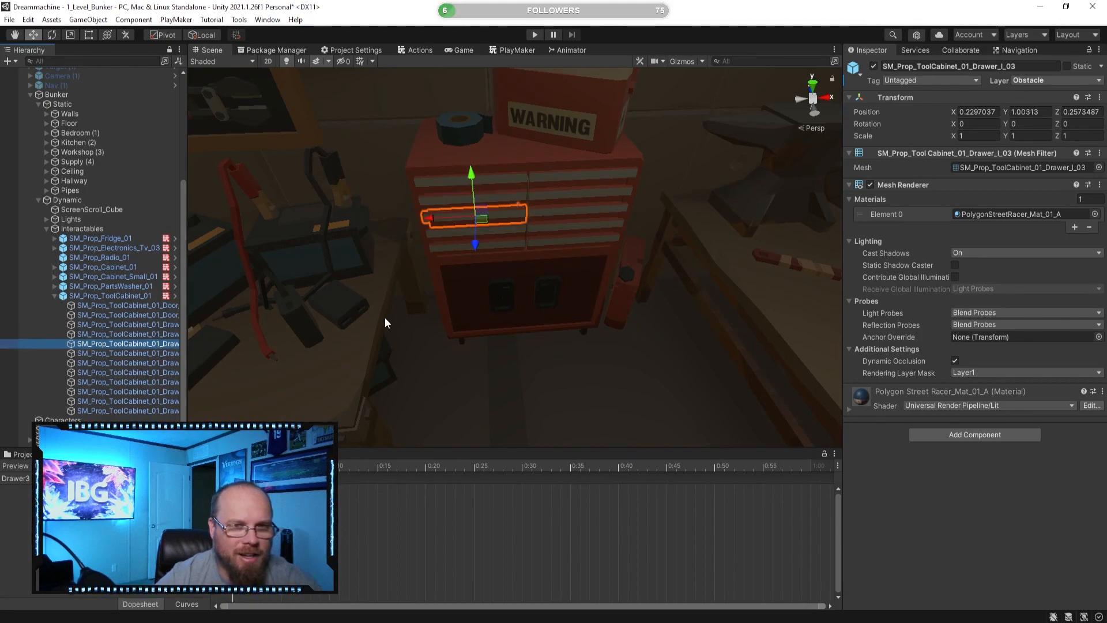
left_click(37, 466)
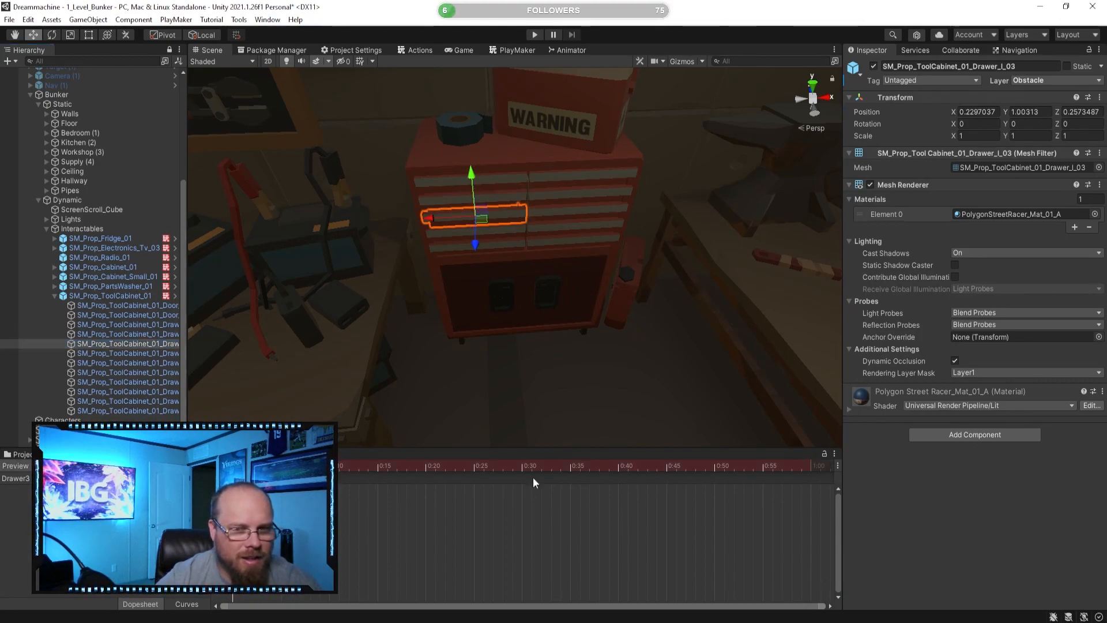
left_click(811, 466)
left_click_drag(474, 247, 447, 286)
left_click_drag(444, 292, 442, 297)
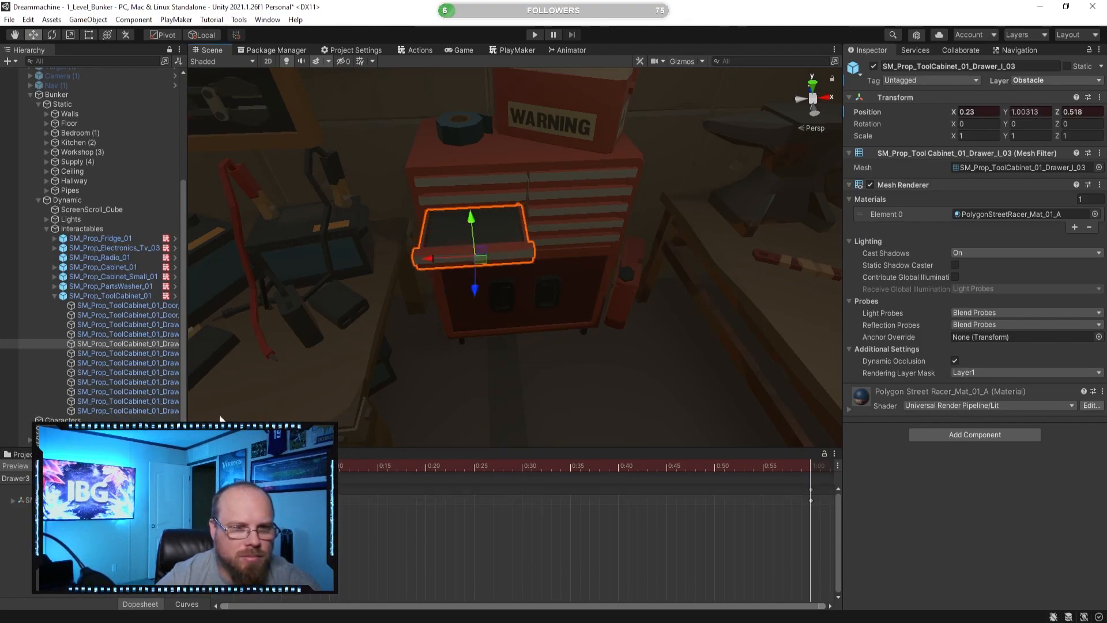
left_click(38, 466)
left_click(18, 466)
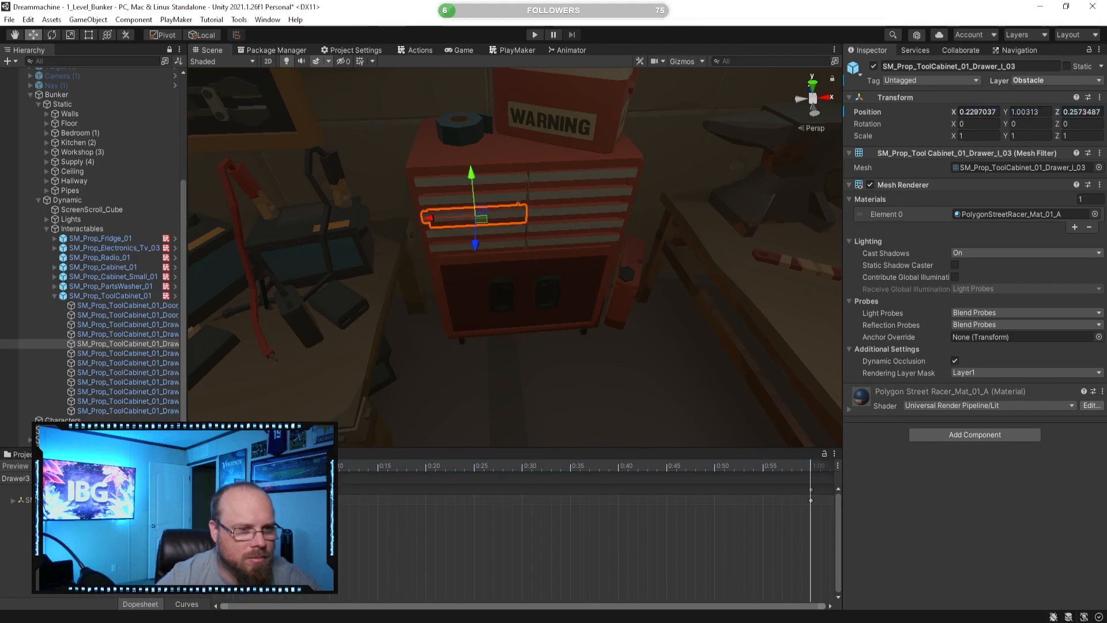
- Create a fourth drawer animation clip for SM_Prop_ToolCabinet_01, saved as Drawer4.anim in the ToolChest folder
left_click(143, 297)
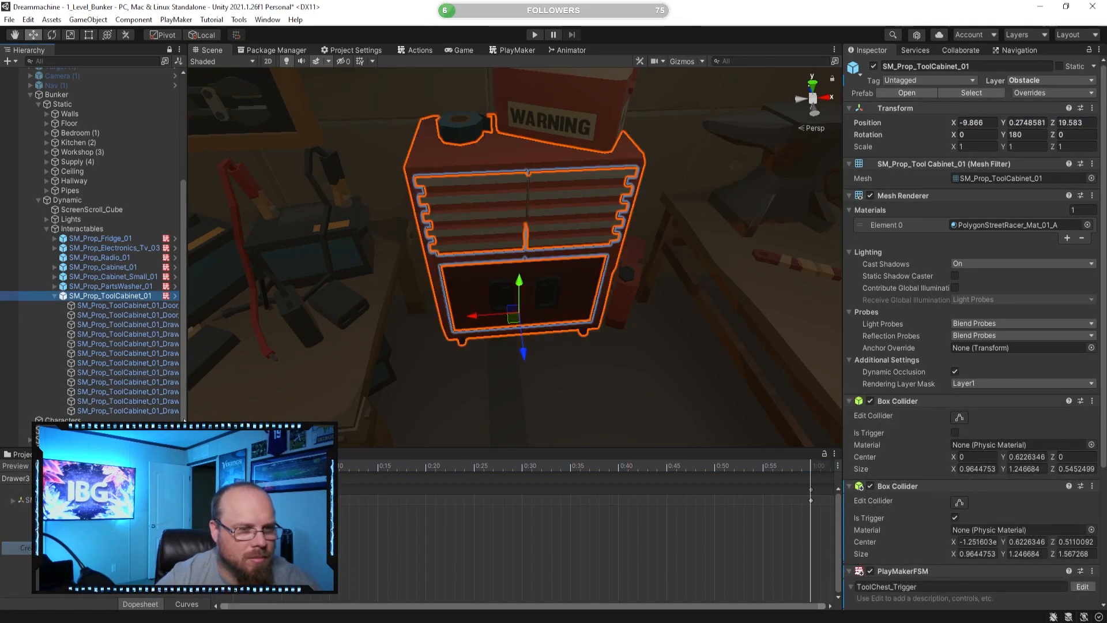
left_click(24, 547)
left_click(462, 252)
double_click(418, 401)
left_click(418, 401)
key("Delete")
type("4")
key("Return")
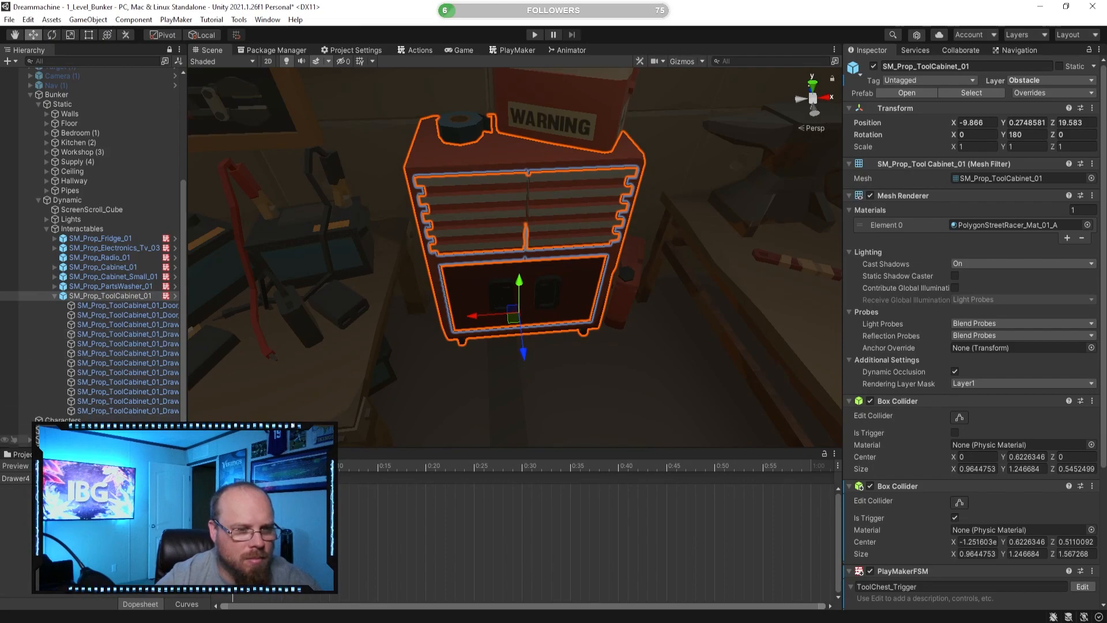
- Record a keyframe at 1:00 in the Drawer4 clip with SM_Prop_ToolCabinet_01_Drawer_l_04 slid out to Z about 0.464, and end the recording
left_click(158, 323)
left_click(158, 334)
key("Down")
key("Down")
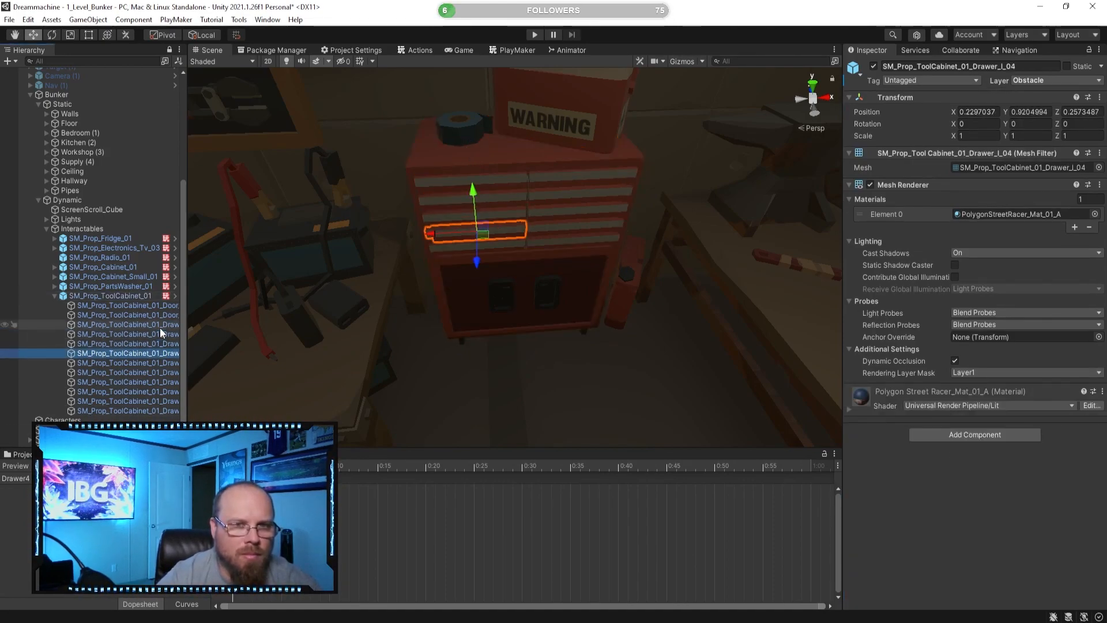
left_click(37, 466)
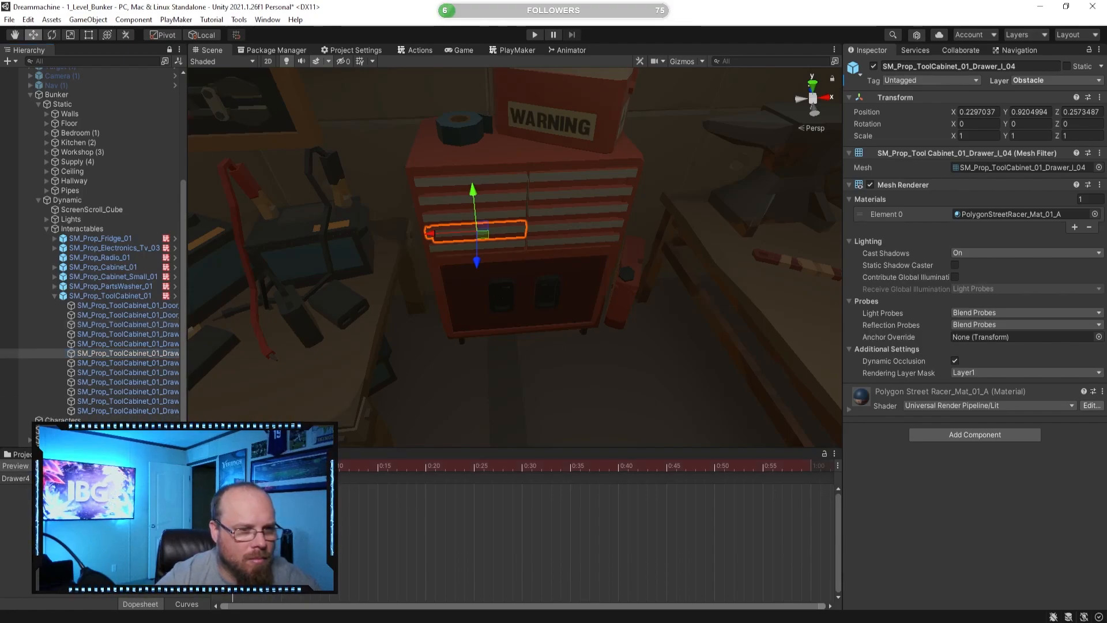
left_click(810, 466)
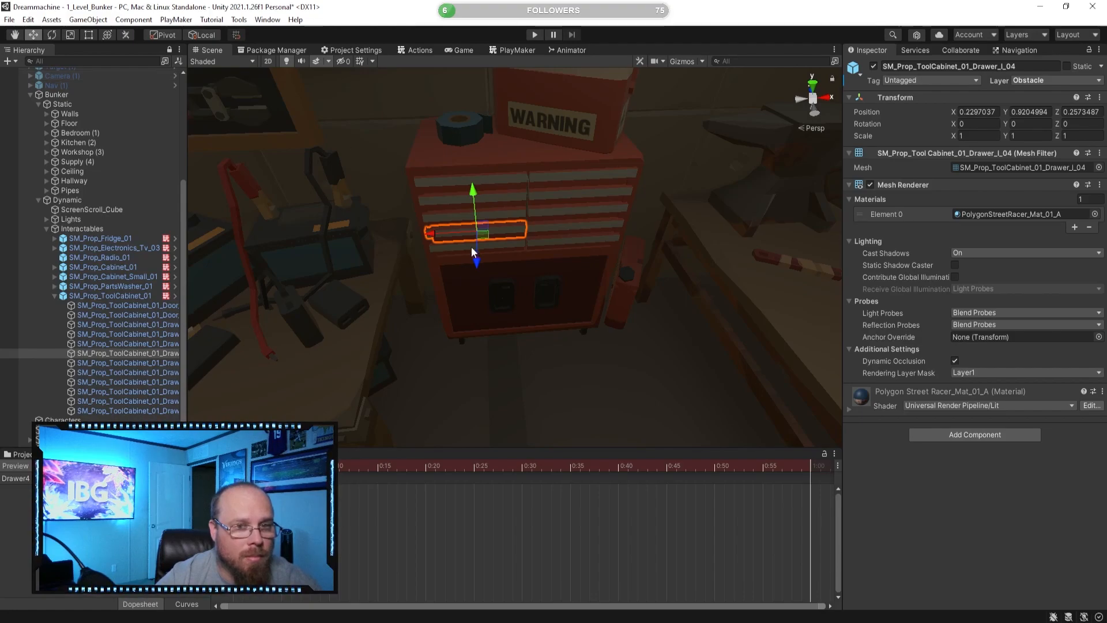
left_click_drag(479, 264, 472, 297)
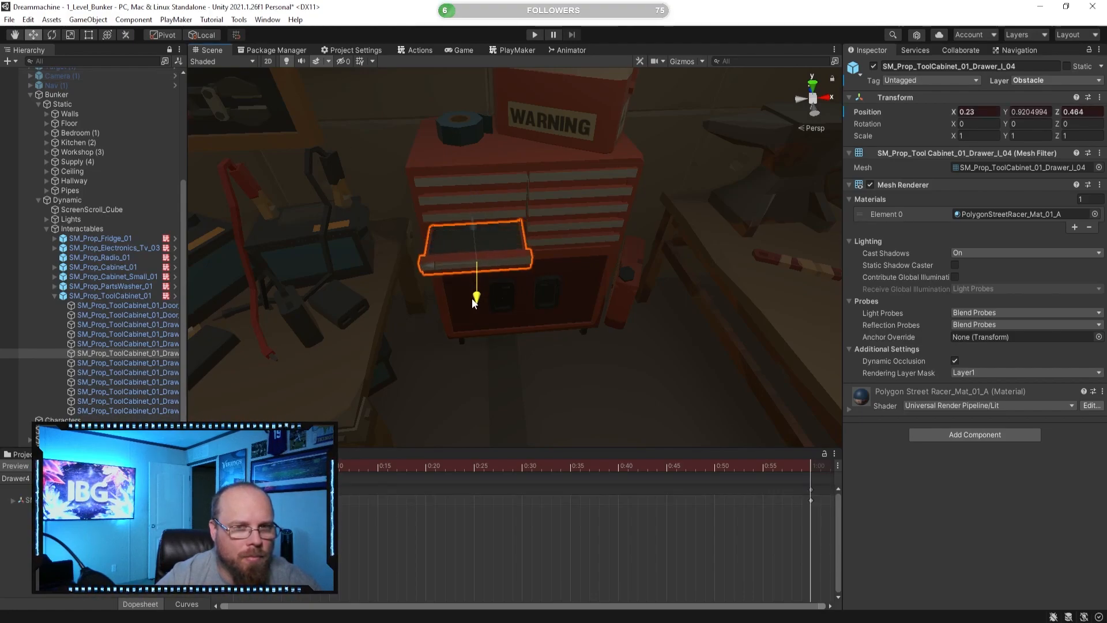
left_click(38, 466)
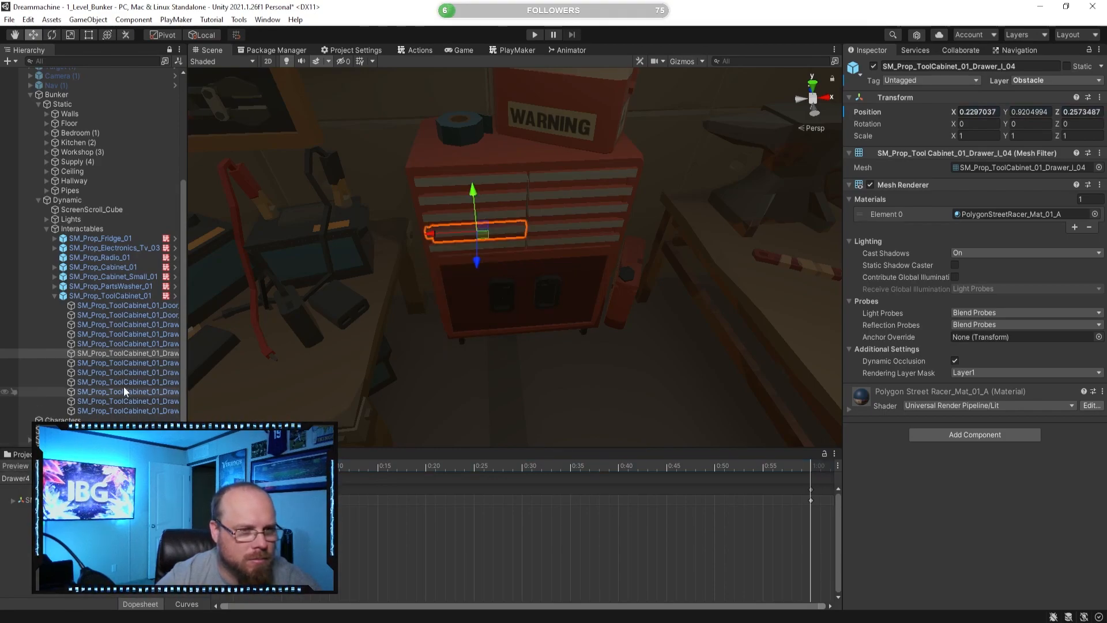
- Create a fifth drawer animation clip for SM_Prop_ToolCabinet_01, saved as Drawer5.anim in the ToolChest folder
left_click(127, 296)
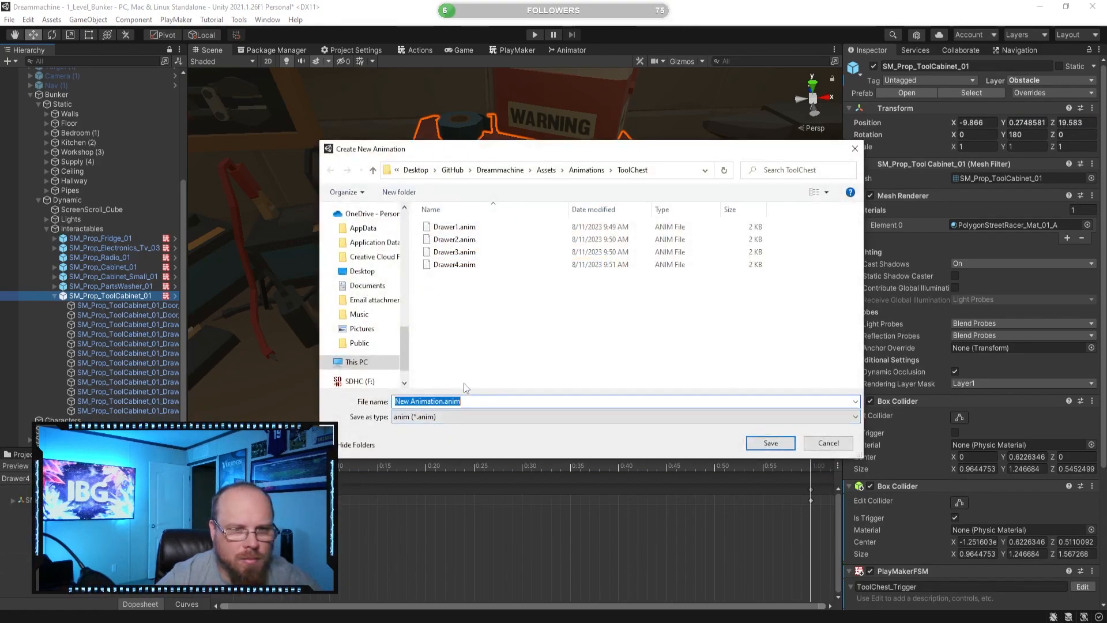
left_click(464, 264)
double_click(422, 401)
key("BackSpace")
type("5")
key("Return")
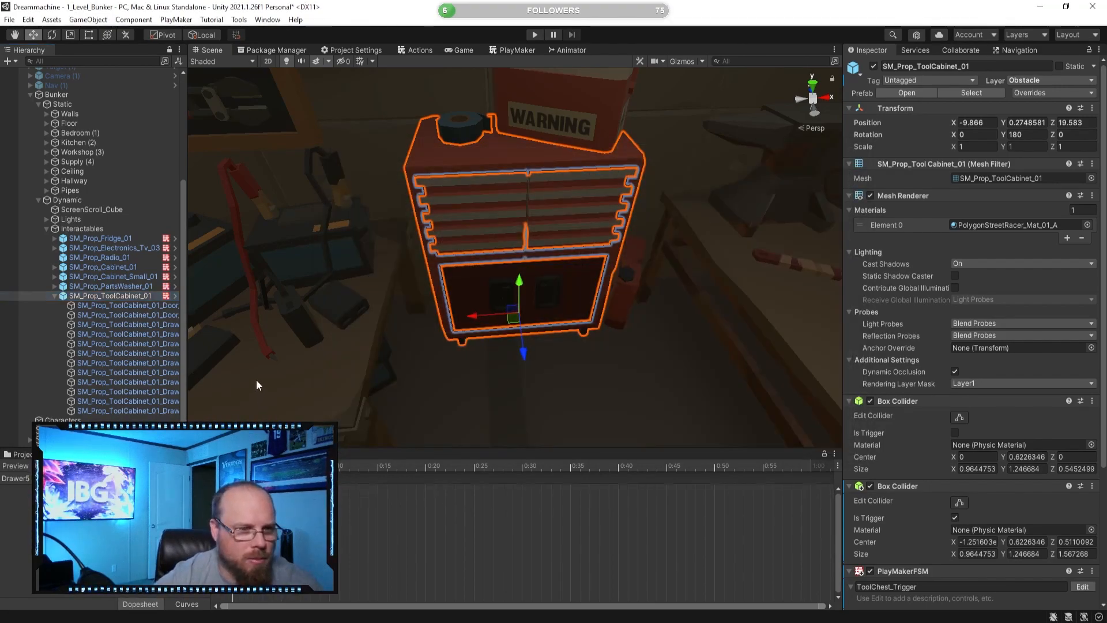
- Record a keyframe at 1:00 in the Drawer5 clip with SM_Prop_ToolCabinet_01_Drawer_l_05 slid out to Z about 0.5, and end the preview
left_click(147, 353)
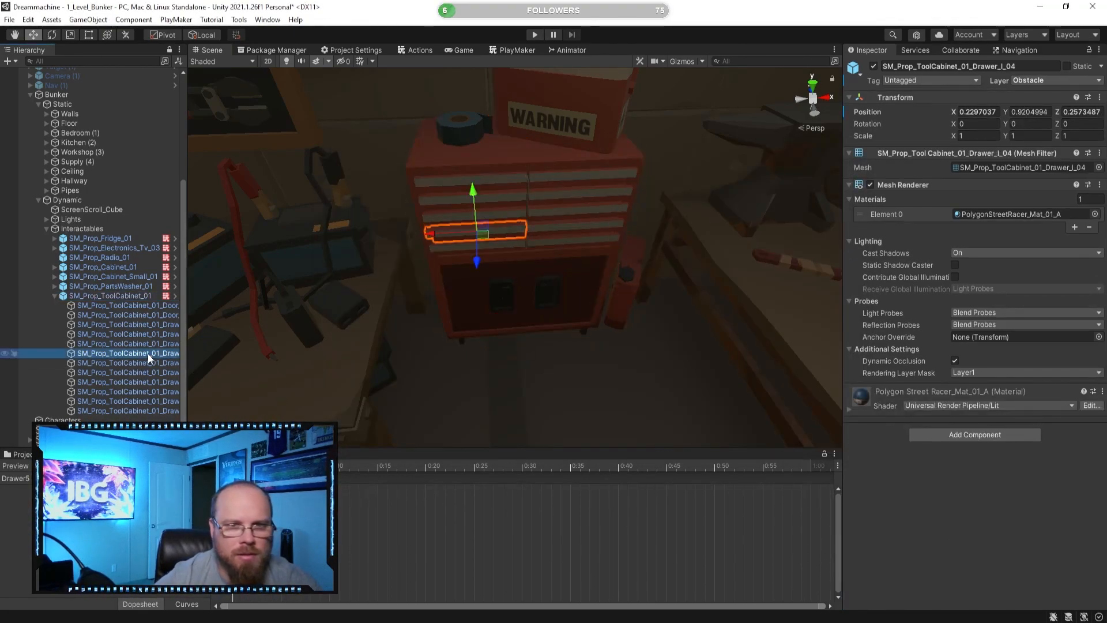
key("Down")
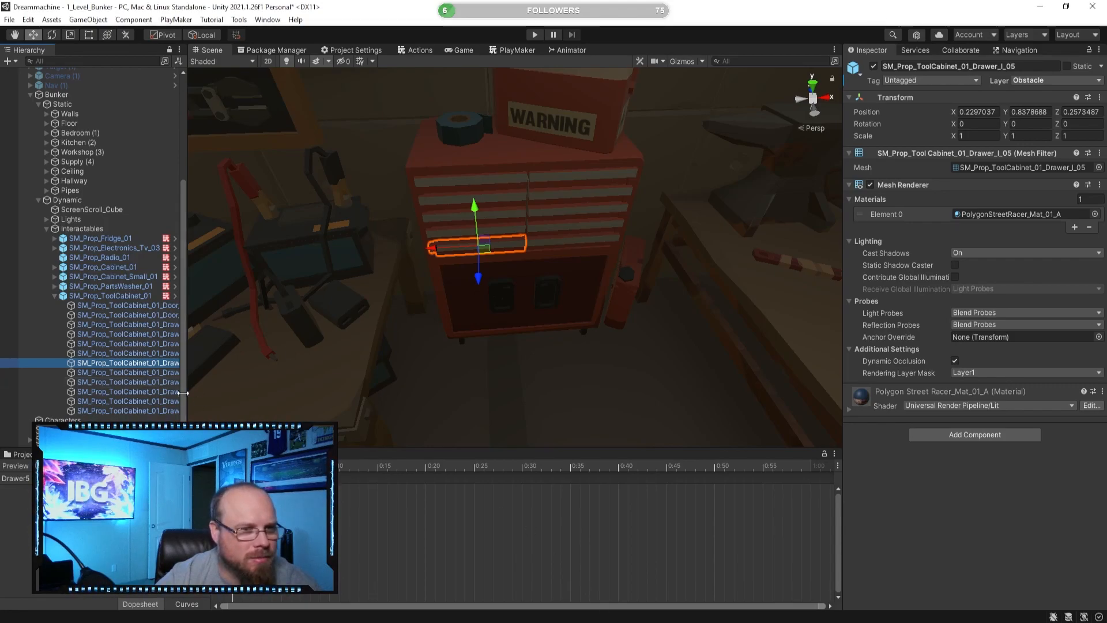
left_click(150, 362)
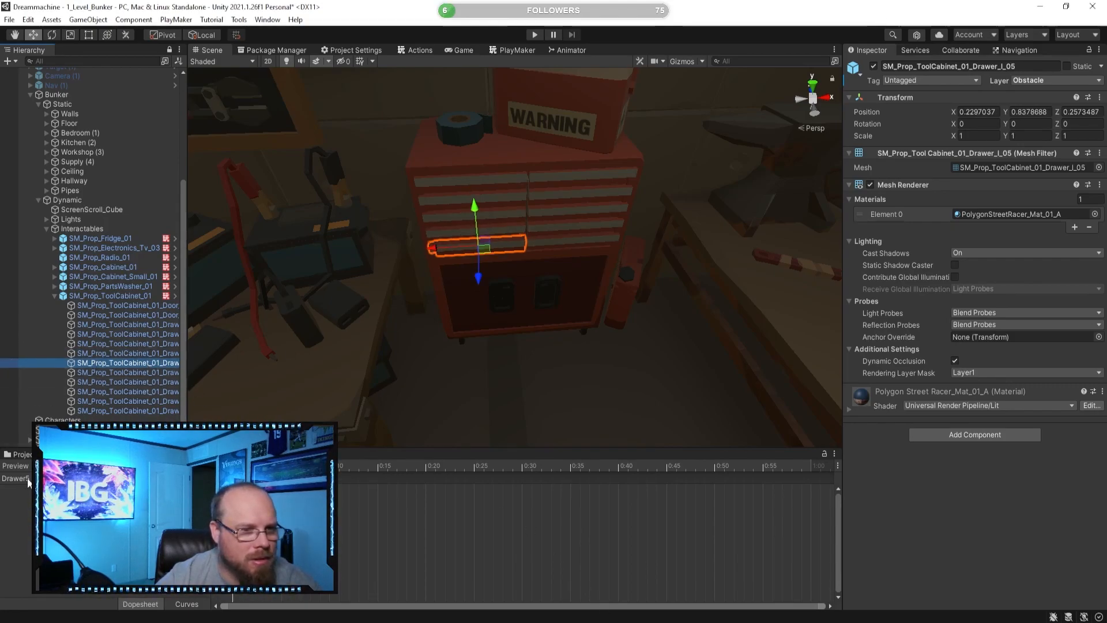
left_click(38, 466)
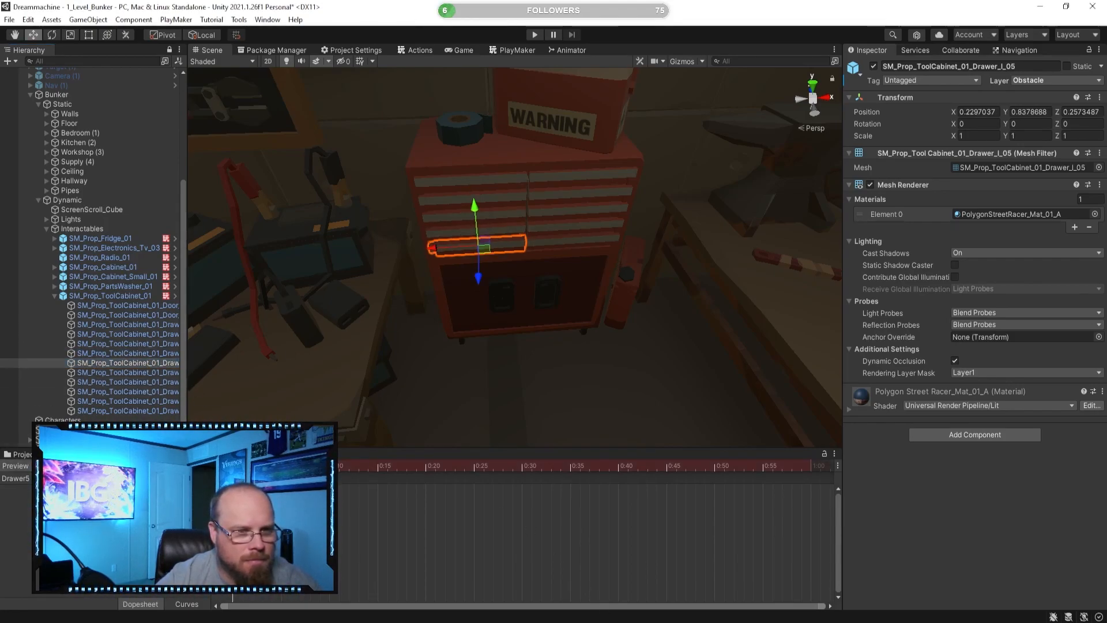
left_click(812, 467)
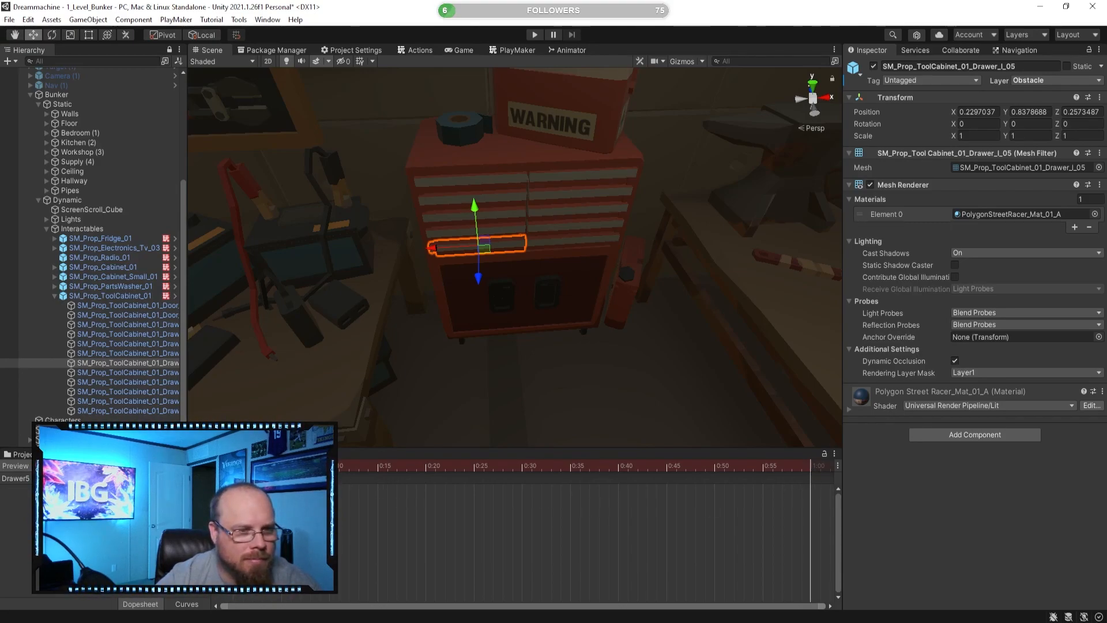
left_click_drag(478, 278, 465, 318)
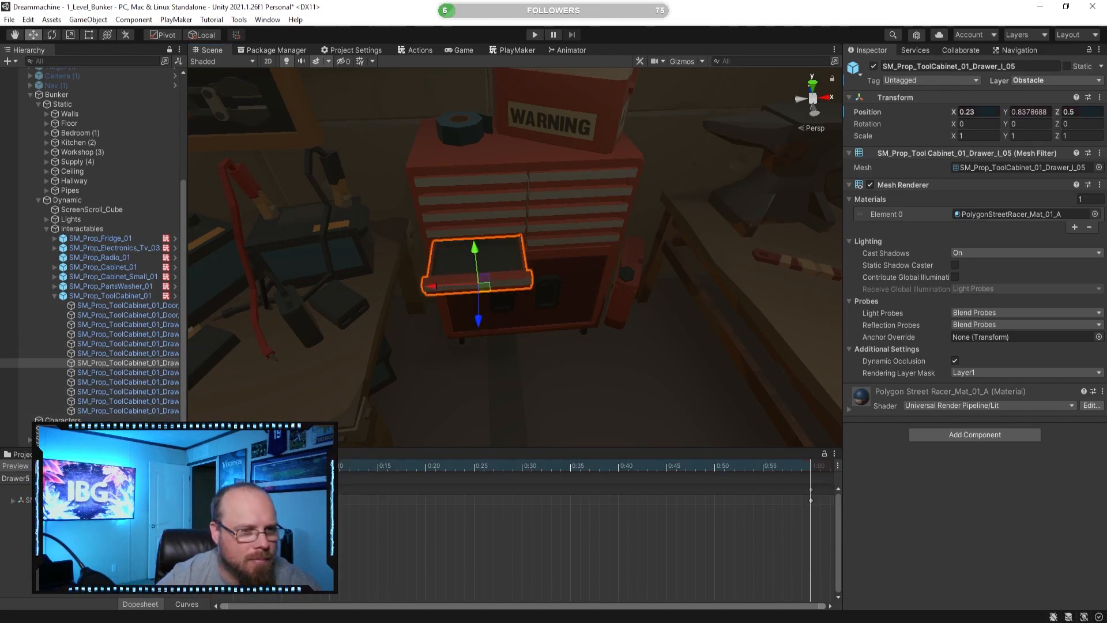
left_click(17, 465)
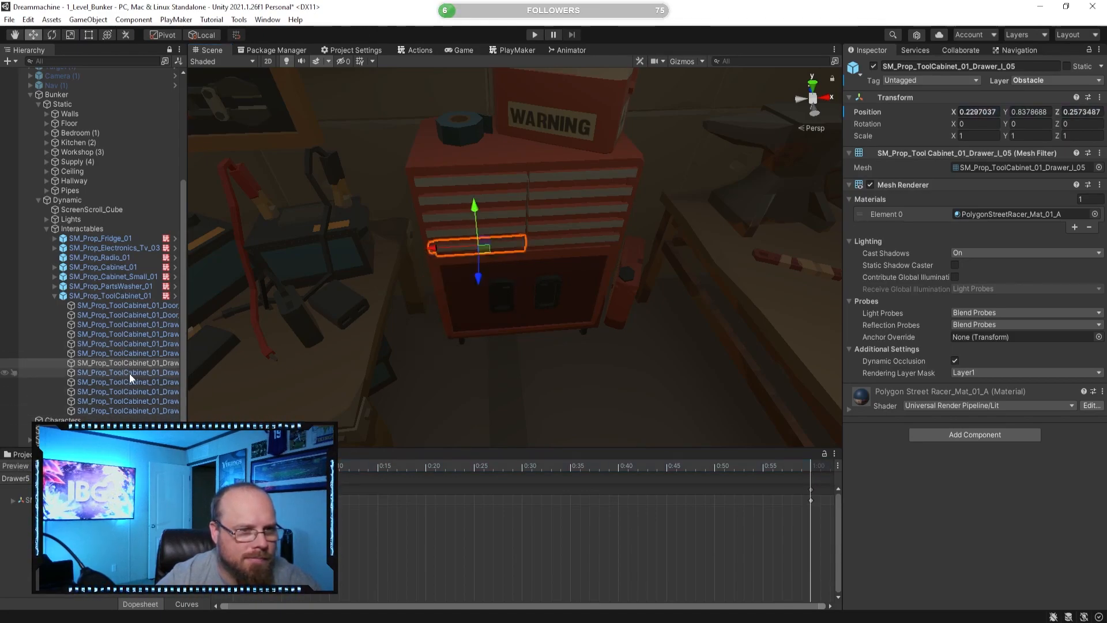
- Create a sixth drawer animation clip for the tool cabinet, saved as Drawer6.anim in the ToolChest folder
left_click(15, 478)
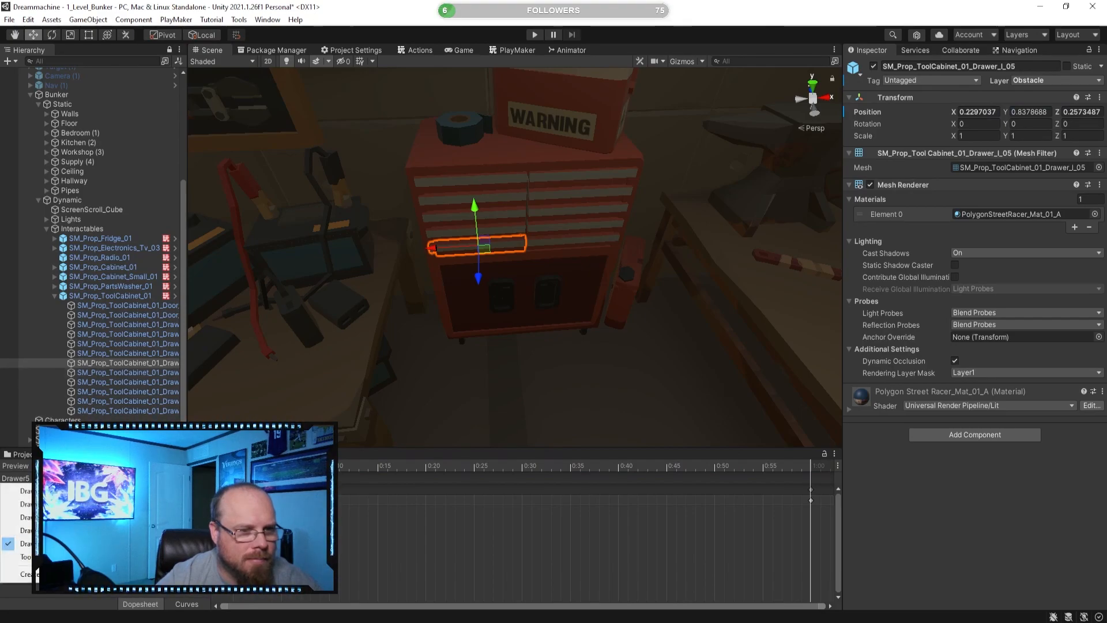
left_click(26, 573)
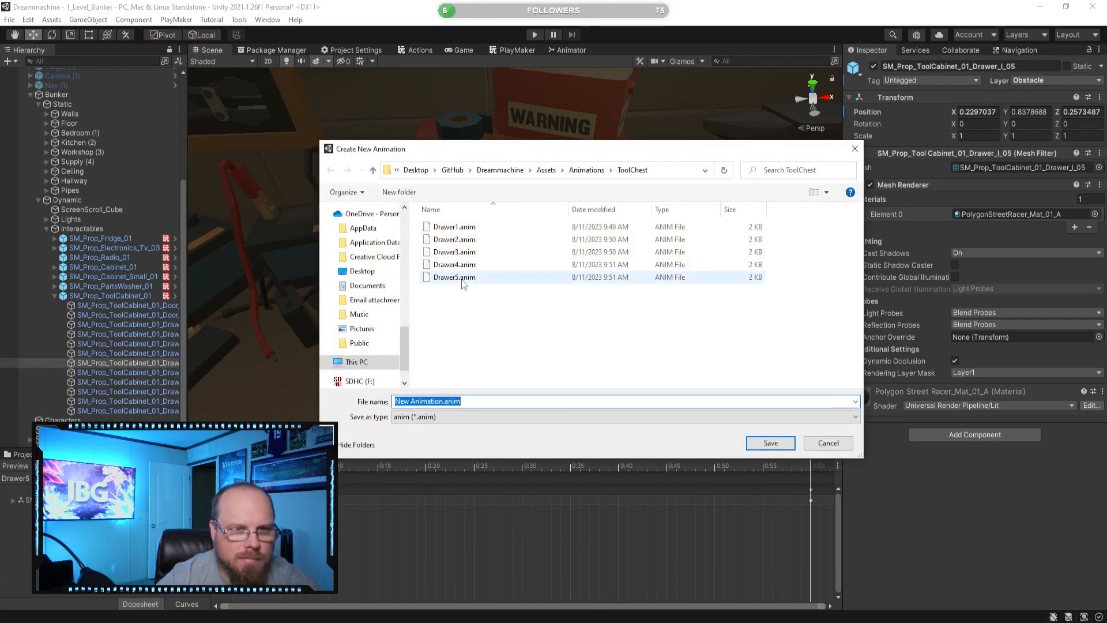
left_click(454, 277)
double_click(420, 401)
type("Drawer6")
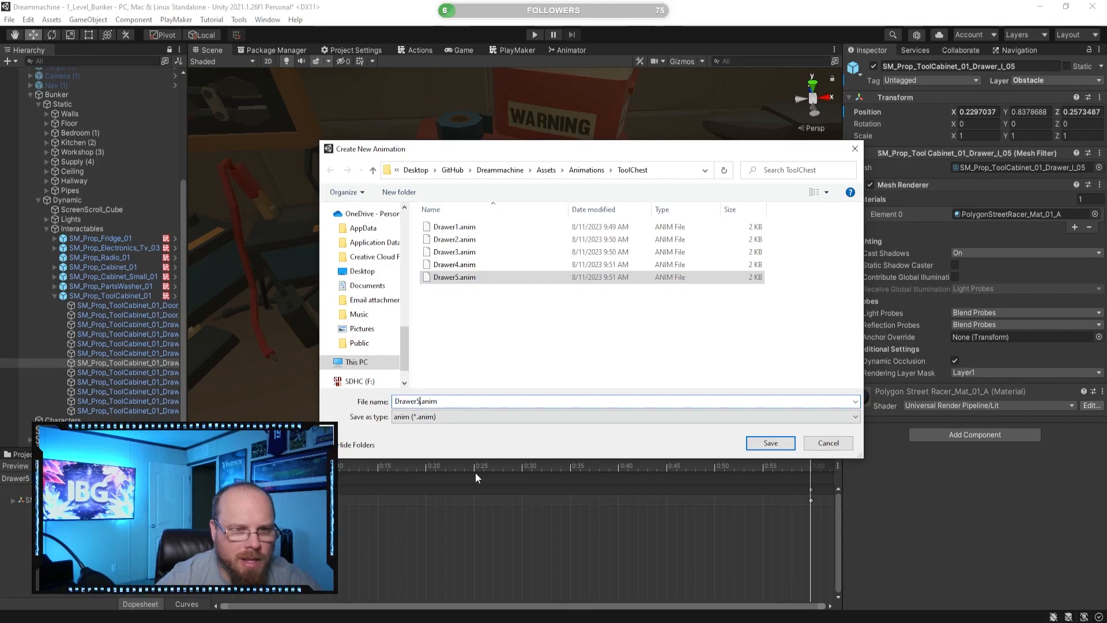
key("Return")
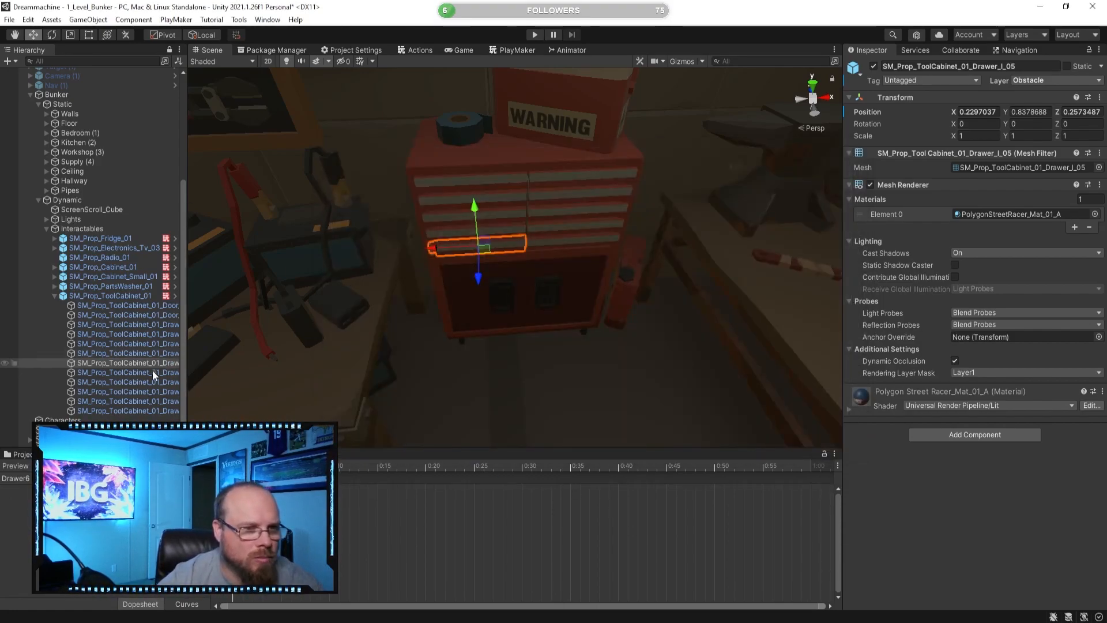
- Record a keyframe at 1:00 in the Drawer6 clip with SM_Prop_ToolCabinet_01_Drawer_r_01 slid out to Z about 0.528, and end the recording
left_click(152, 371)
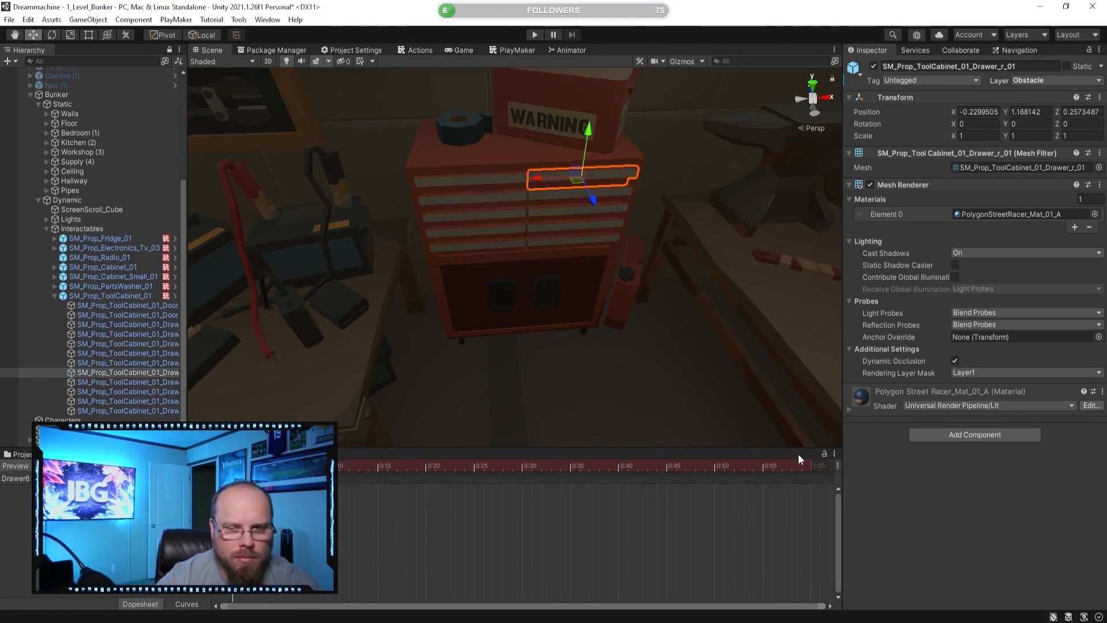
left_click(811, 466)
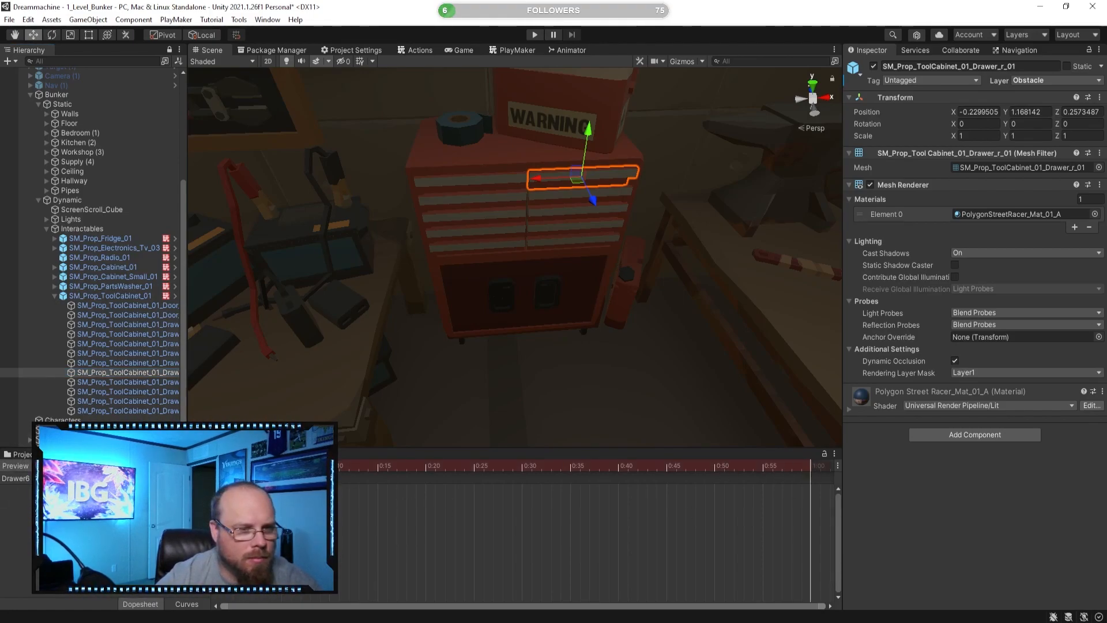
left_click_drag(590, 198, 629, 233)
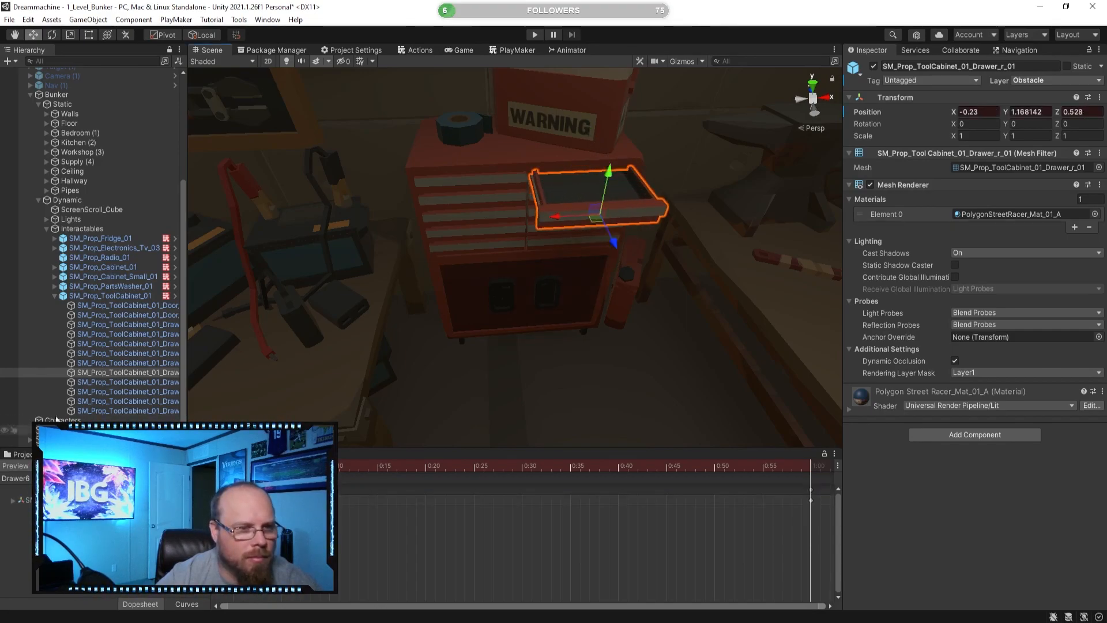
left_click(38, 465)
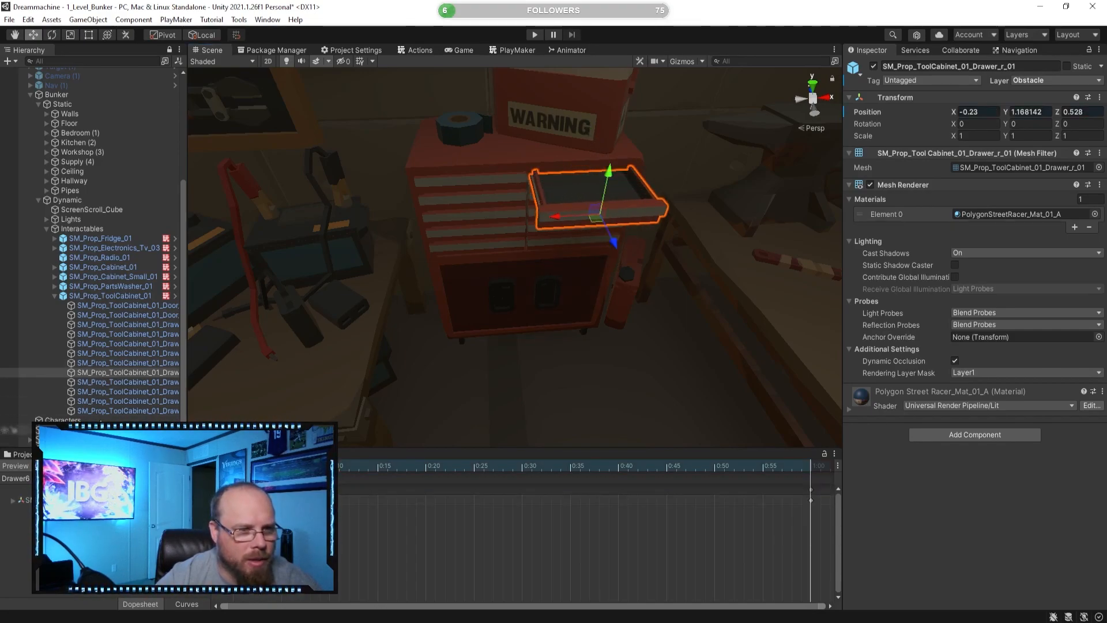
- Select SM_Prop_ToolCabinet_01_Drawer_r_02 and create a seventh drawer animation clip, saved as Drawer7.anim in the ToolChest folder
left_click(130, 373)
left_click(137, 381)
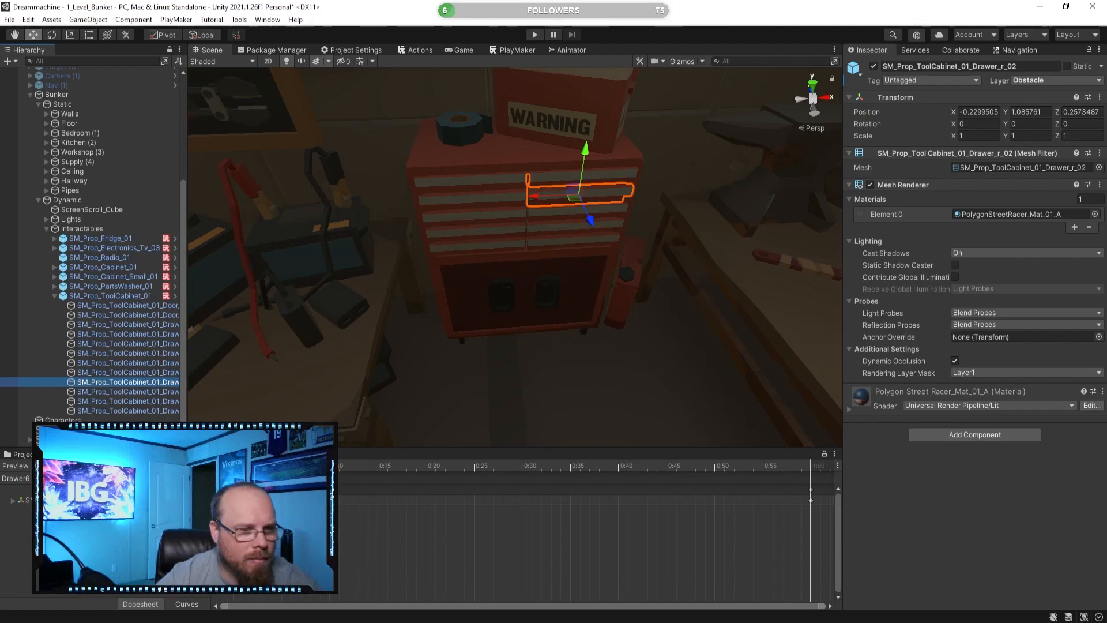
left_click(16, 478)
left_click(25, 587)
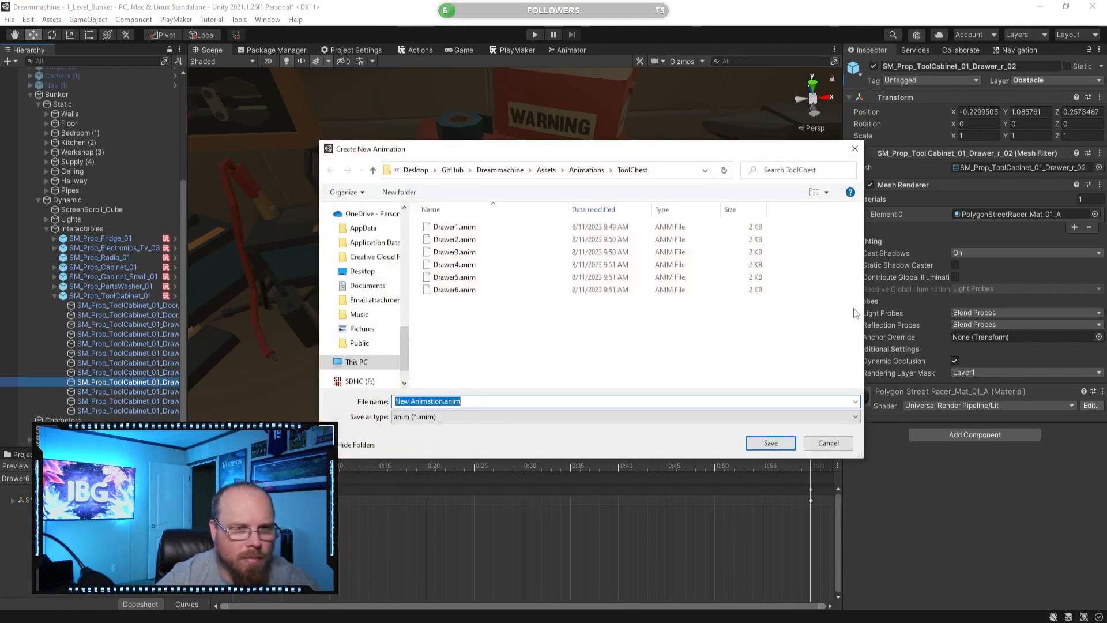
left_click(456, 289)
left_click(418, 401)
left_click(419, 403)
left_click(420, 402)
key("BackSpace")
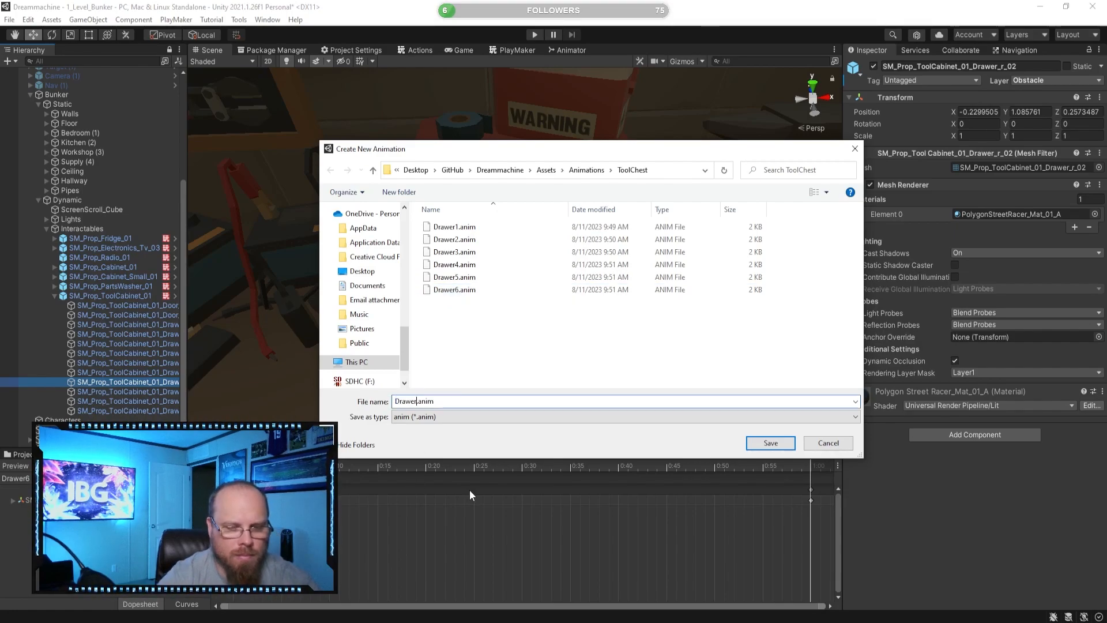
type("7")
key("Return")
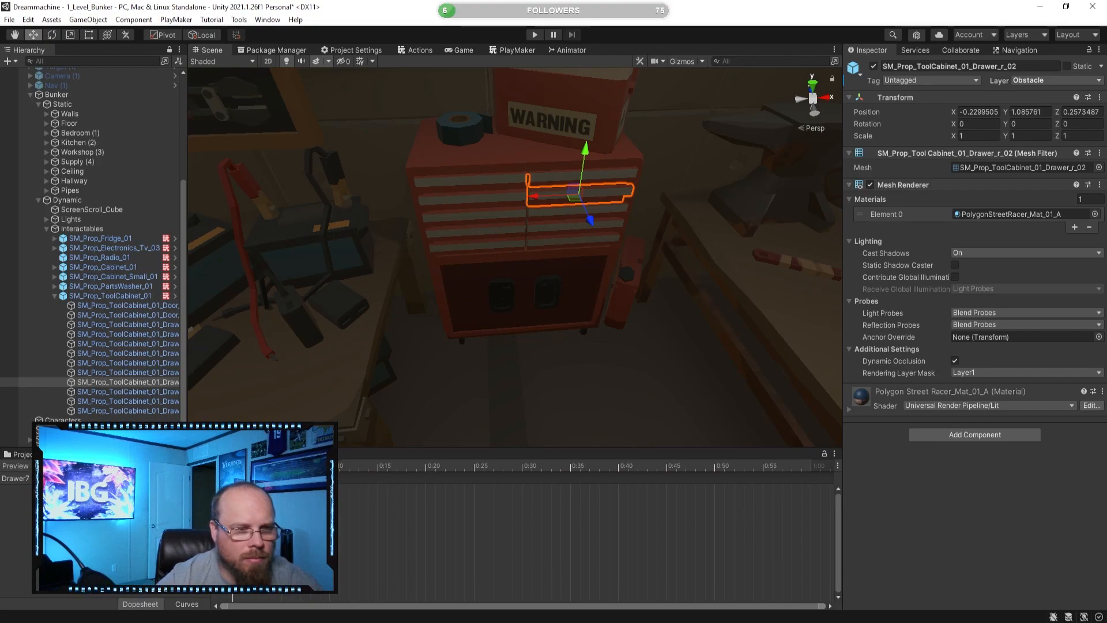
- Record a keyframe at 1:00 in the Drawer7 clip with SM_Prop_ToolCabinet_01_Drawer_r_02 slid out to Z about 0.501, and end the recording
left_click(39, 466)
left_click(811, 464)
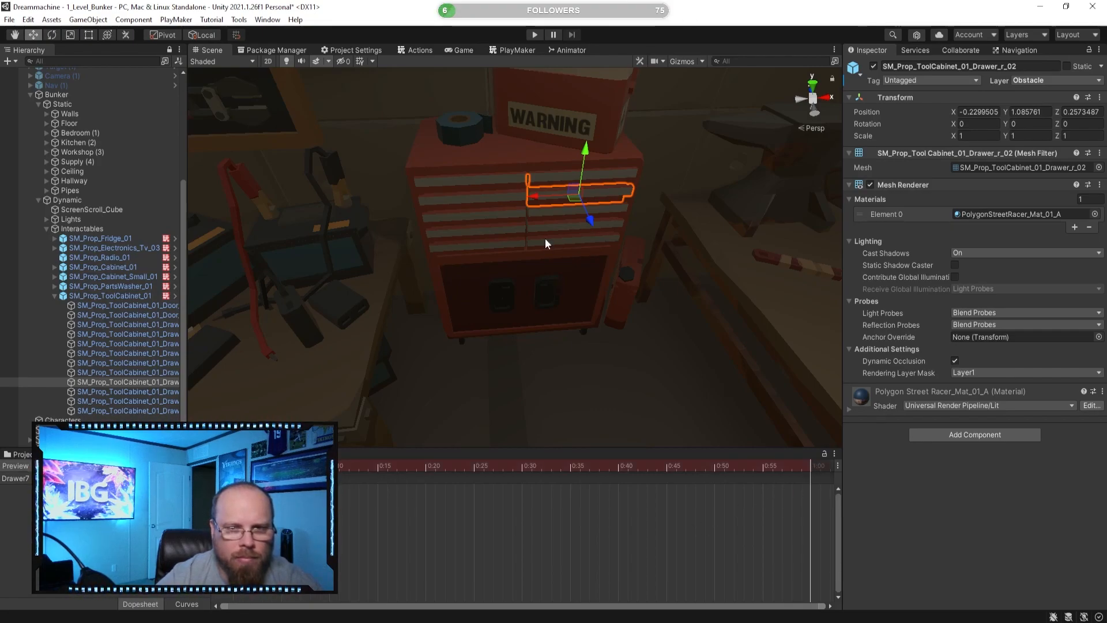
left_click_drag(601, 219, 624, 251)
left_click(39, 466)
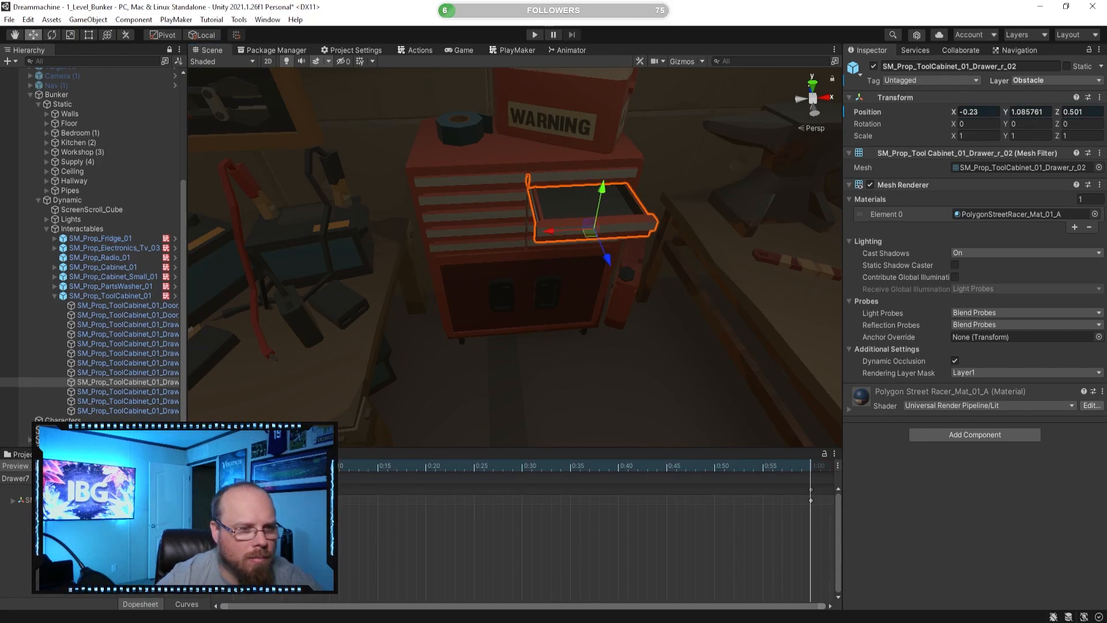
- Select SM_Prop_ToolCabinet_01_Drawer_r_03 and create an eighth drawer animation clip, saved as Drawer8.anim in the ToolChest folder
left_click(131, 392)
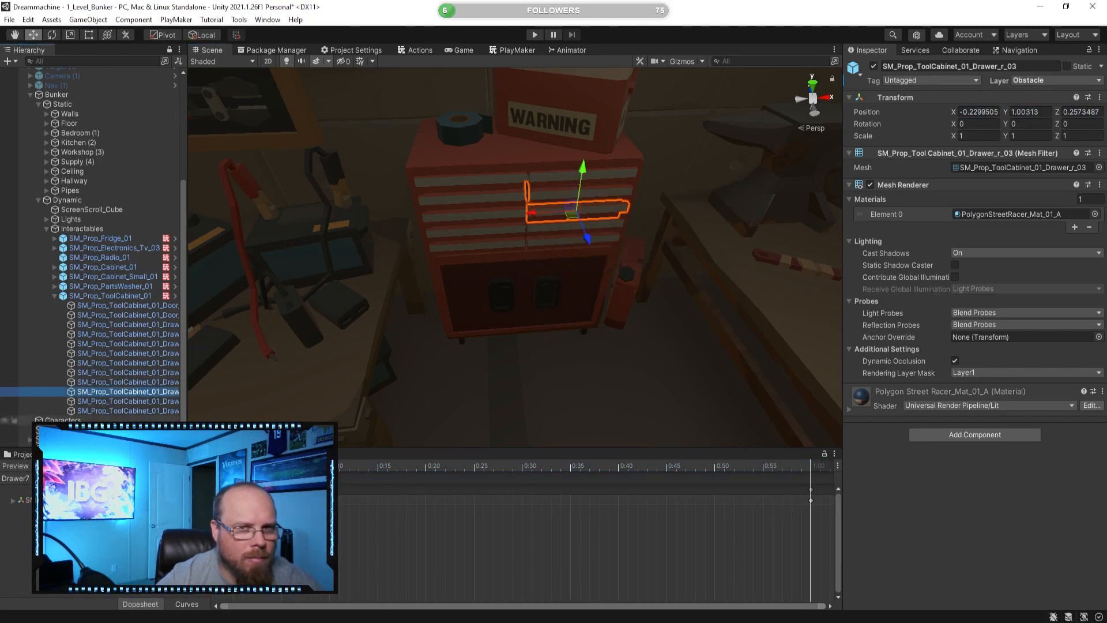
left_click(52, 478)
left_click(49, 601)
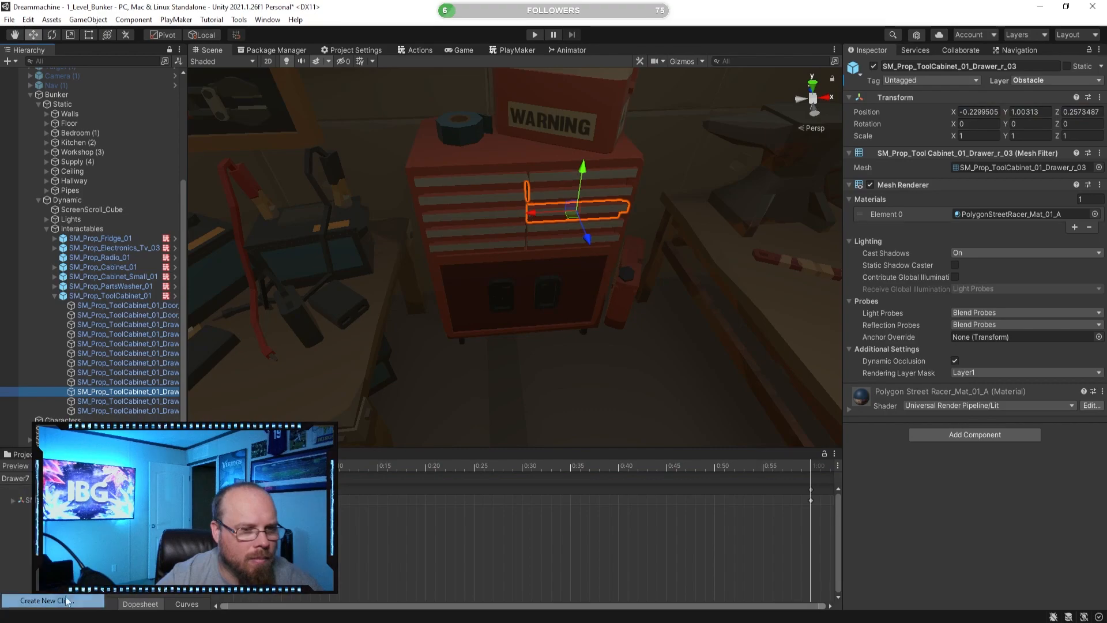
left_click(454, 302)
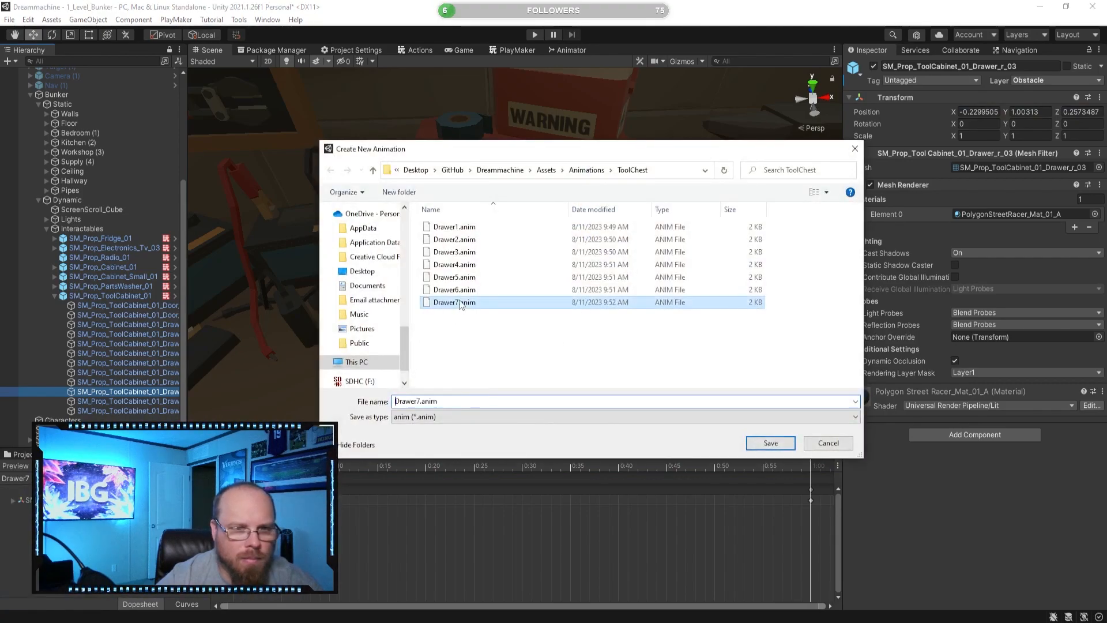
double_click(421, 401)
left_click(421, 401)
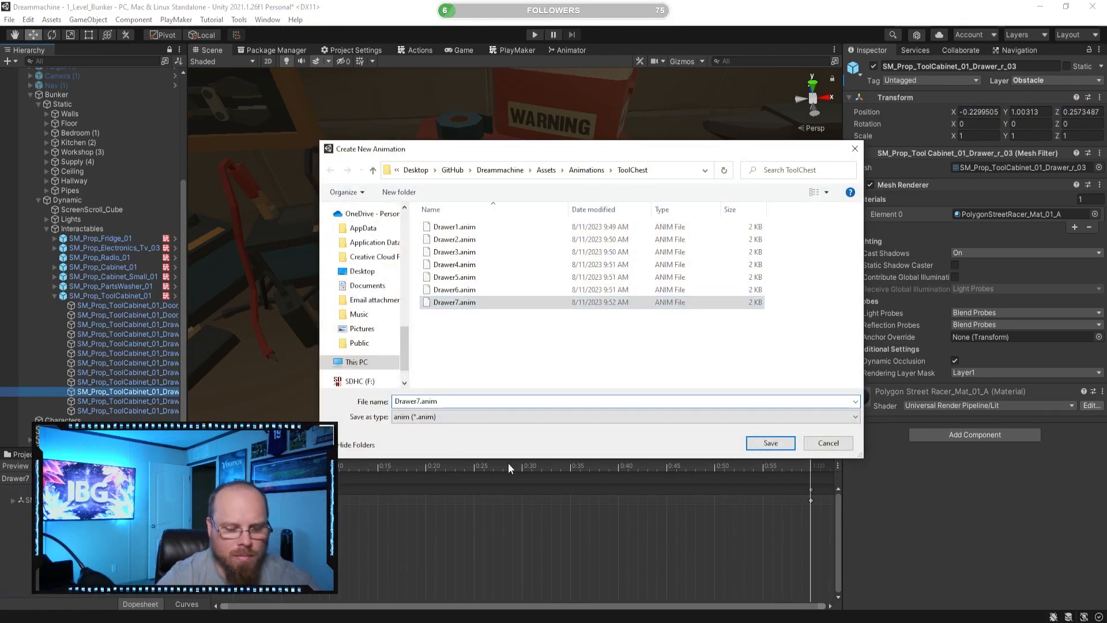
key("BackSpace")
type("8")
key("Return")
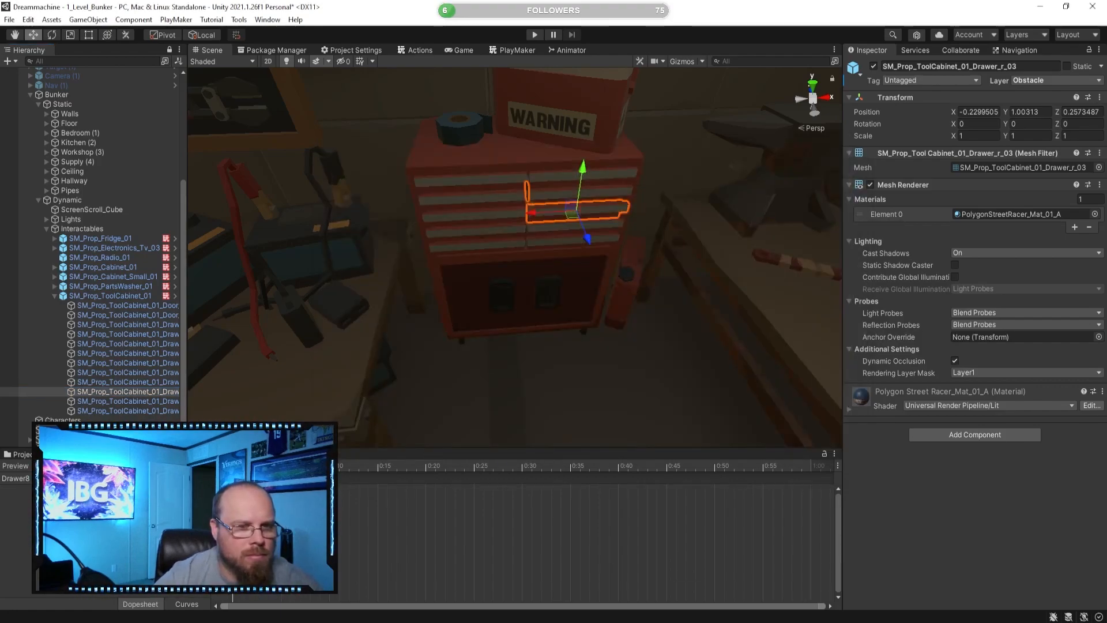
- Record a keyframe at 1:00 in the Drawer8 clip with SM_Prop_ToolCabinet_01_Drawer_r_03 slid out to Z about 0.507
left_click(38, 466)
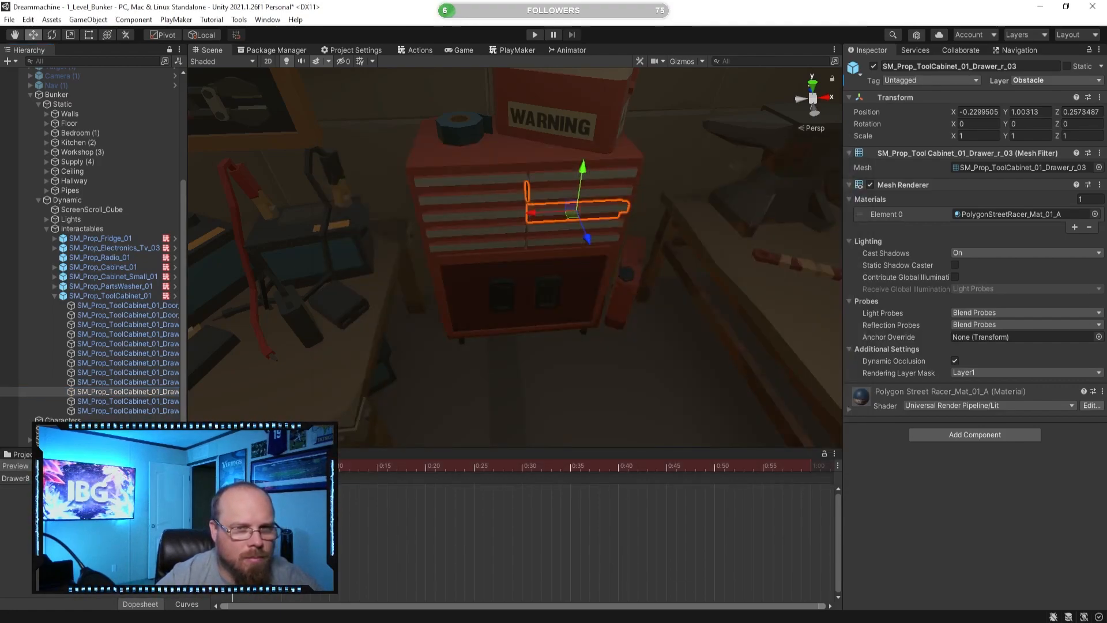
left_click(812, 465)
left_click_drag(587, 241, 608, 282)
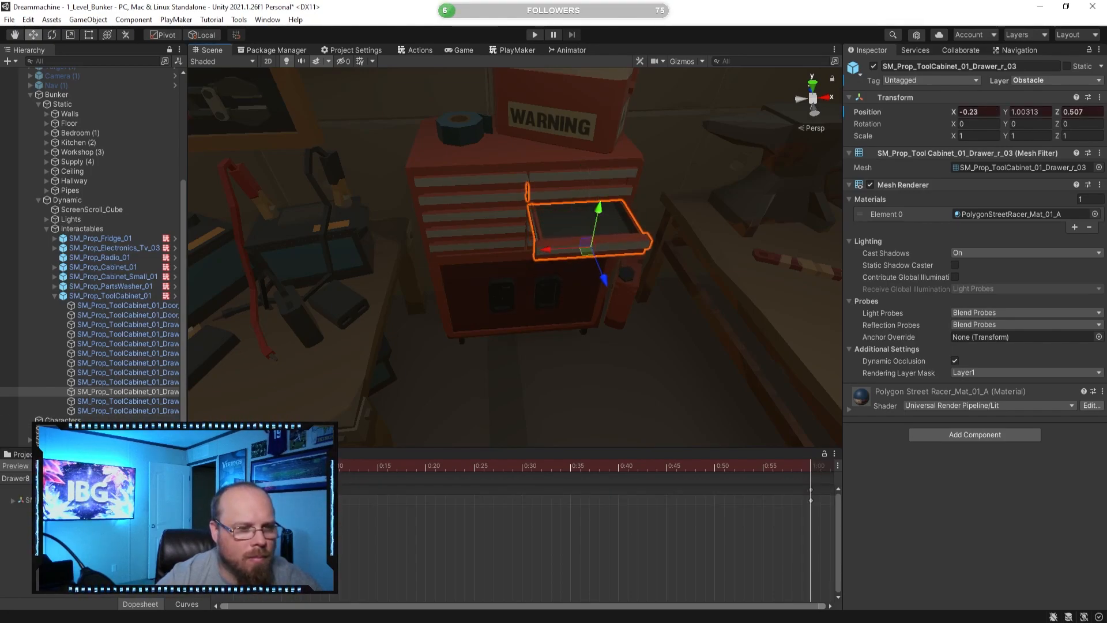
- Select SM_Prop_ToolCabinet_01_Drawer_r_04 and create a ninth drawer animation clip, saved as Drawer9.anim in the ToolChest folder
left_click(150, 401)
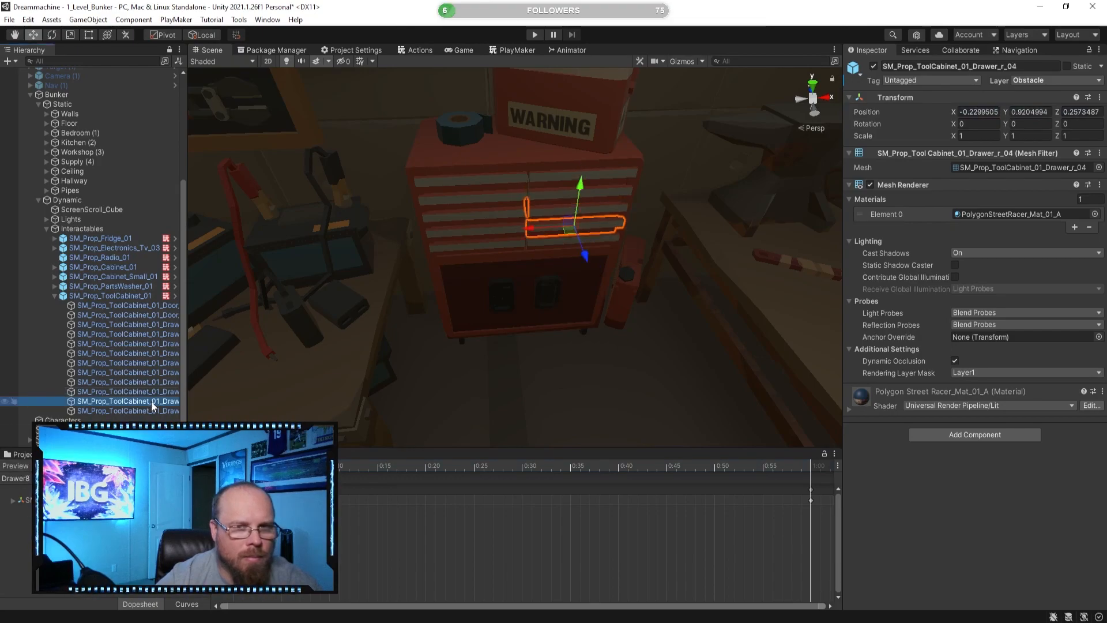
left_click(14, 478)
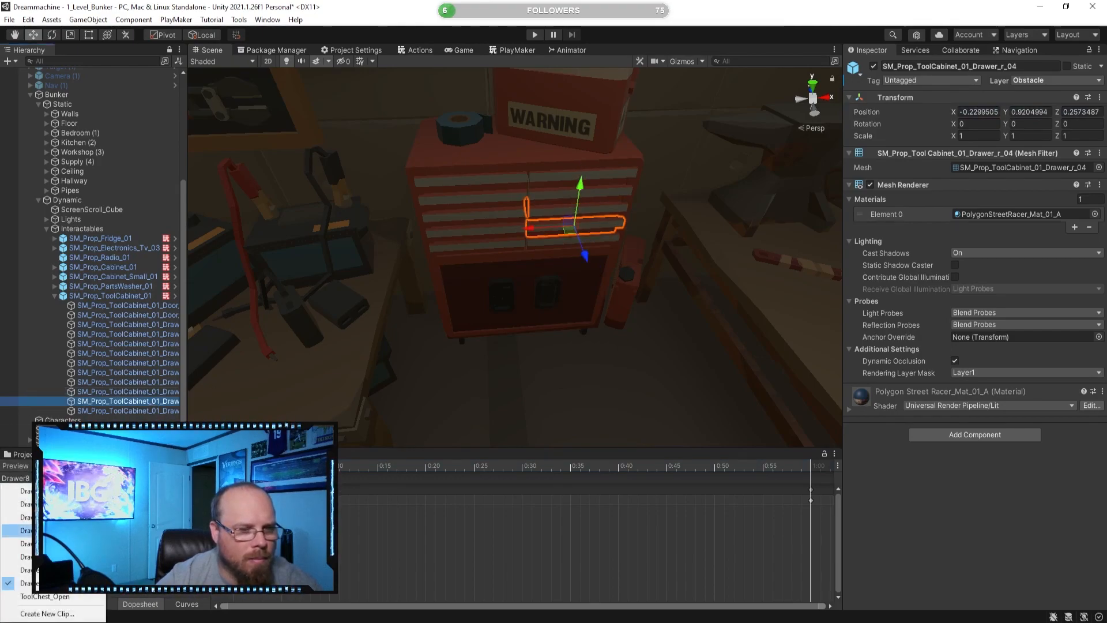
left_click(62, 615)
left_click(450, 316)
key("Tab")
key("Right")
key("BackSpace")
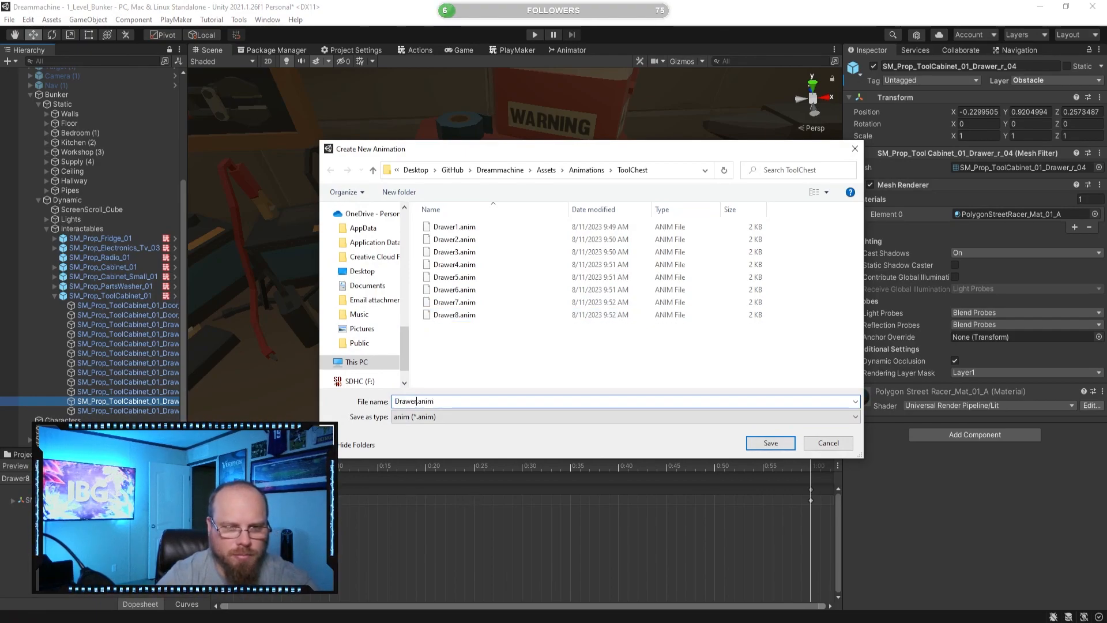
type("9")
key("Return")
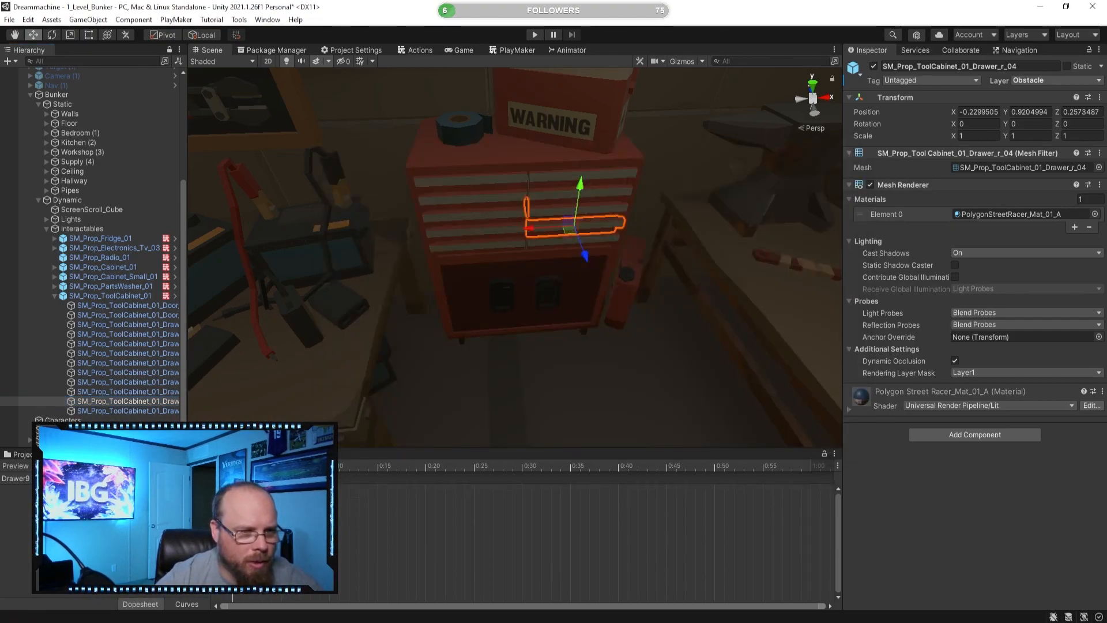
- Record a keyframe at 1:00 in the Drawer9 clip with SM_Prop_ToolCabinet_01_Drawer_r_04 slid out to Z about 0.493, and end the recording
left_click(812, 465)
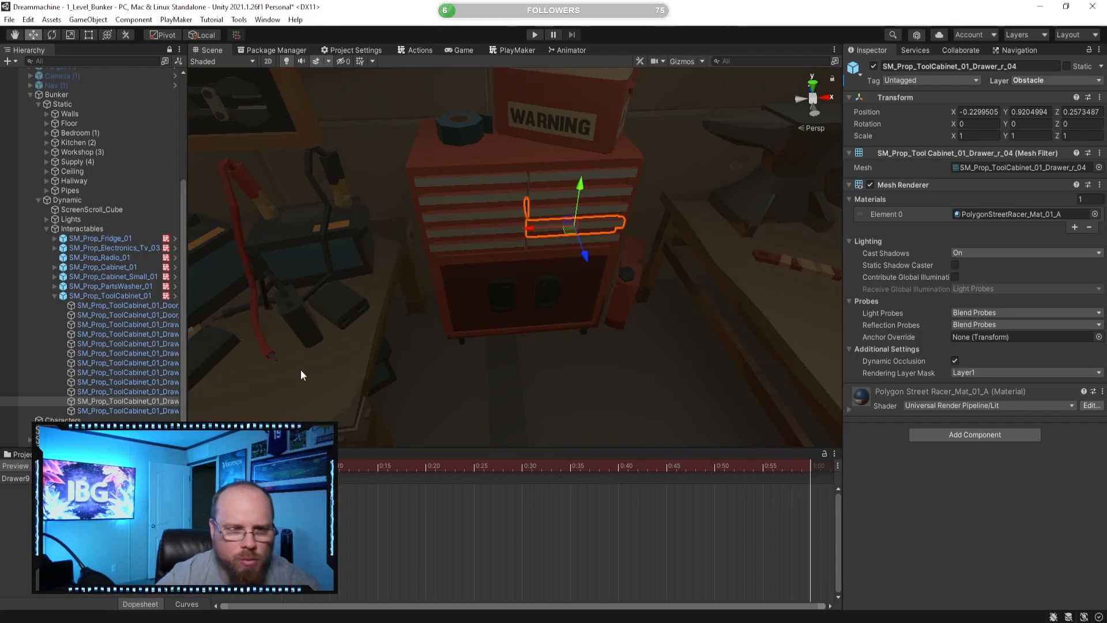
left_click_drag(586, 255, 616, 292)
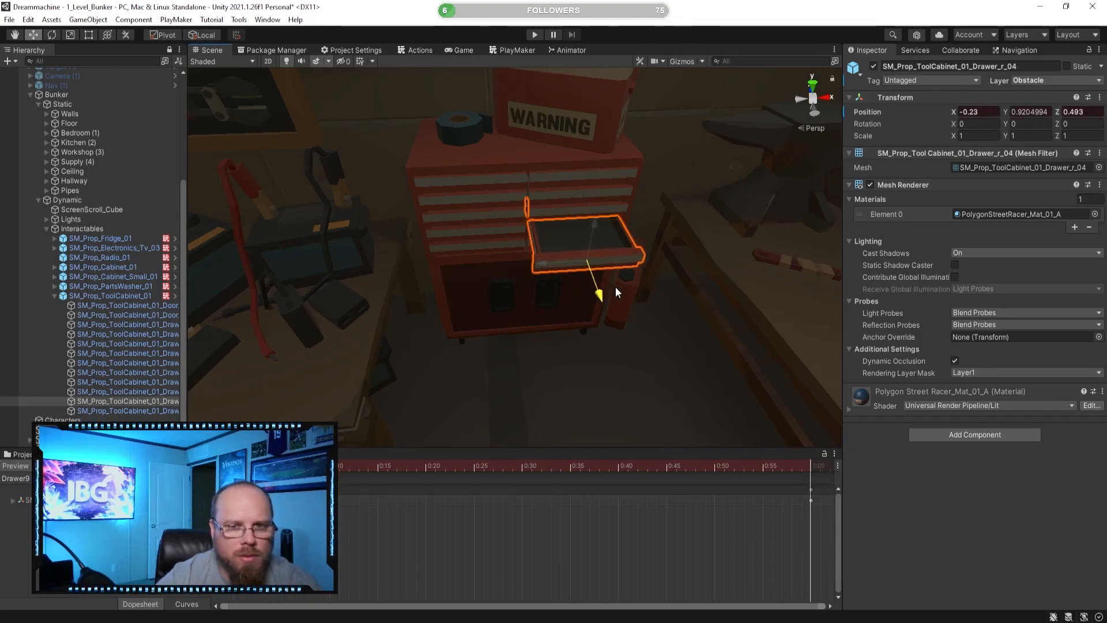
left_click(39, 466)
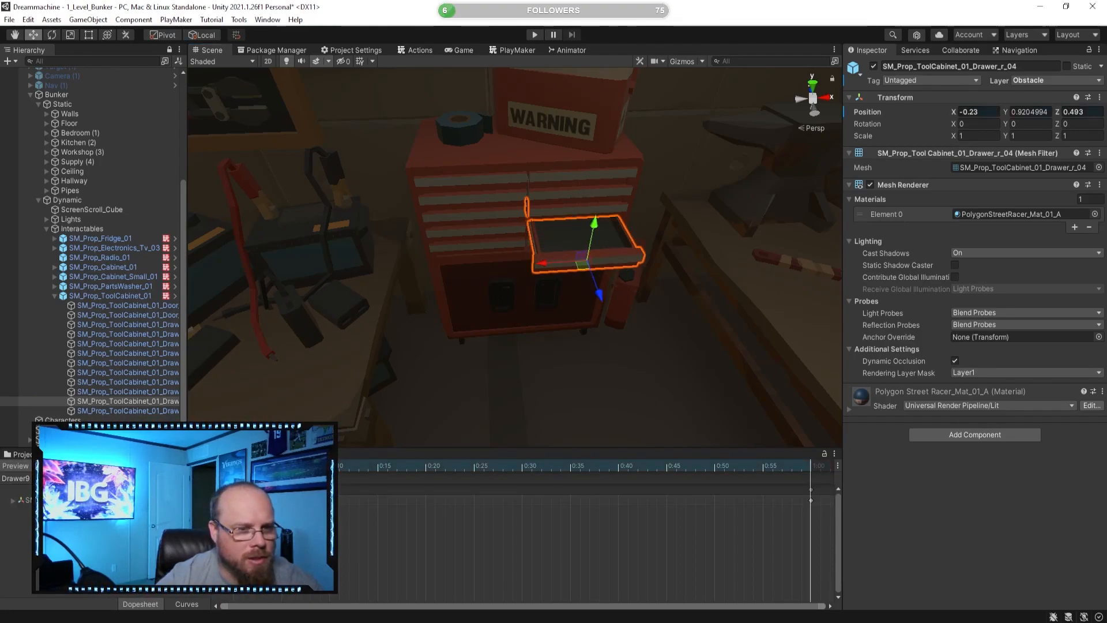
- Select SM_Prop_ToolCabinet_01_Drawer_r_05 and create a tenth drawer animation clip, saved as Drawer10.anim in the ToolChest folder
left_click(129, 410)
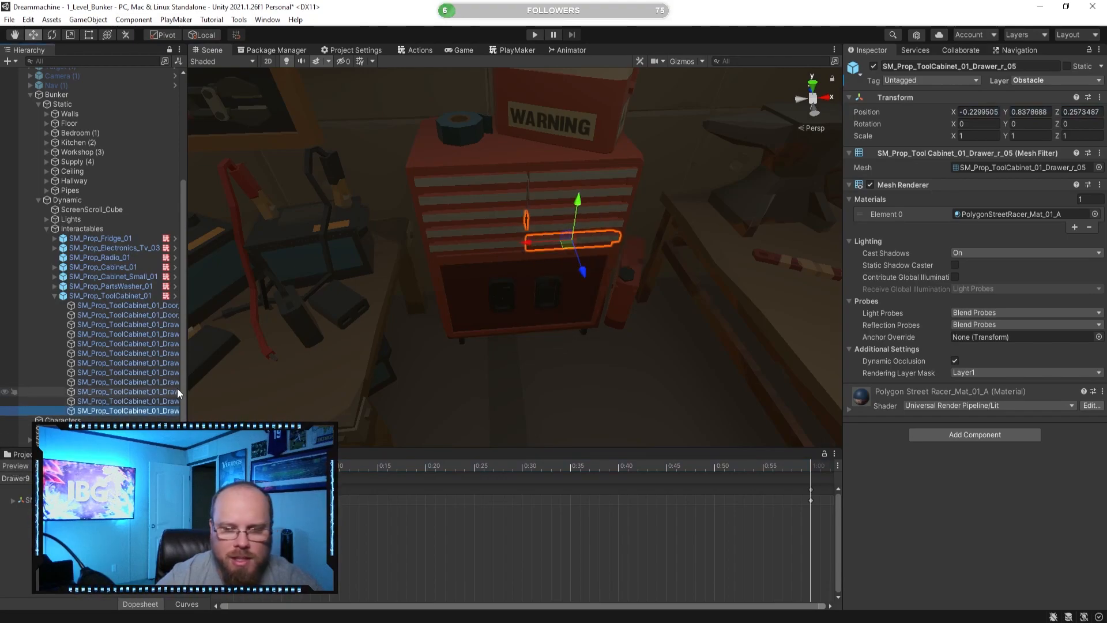
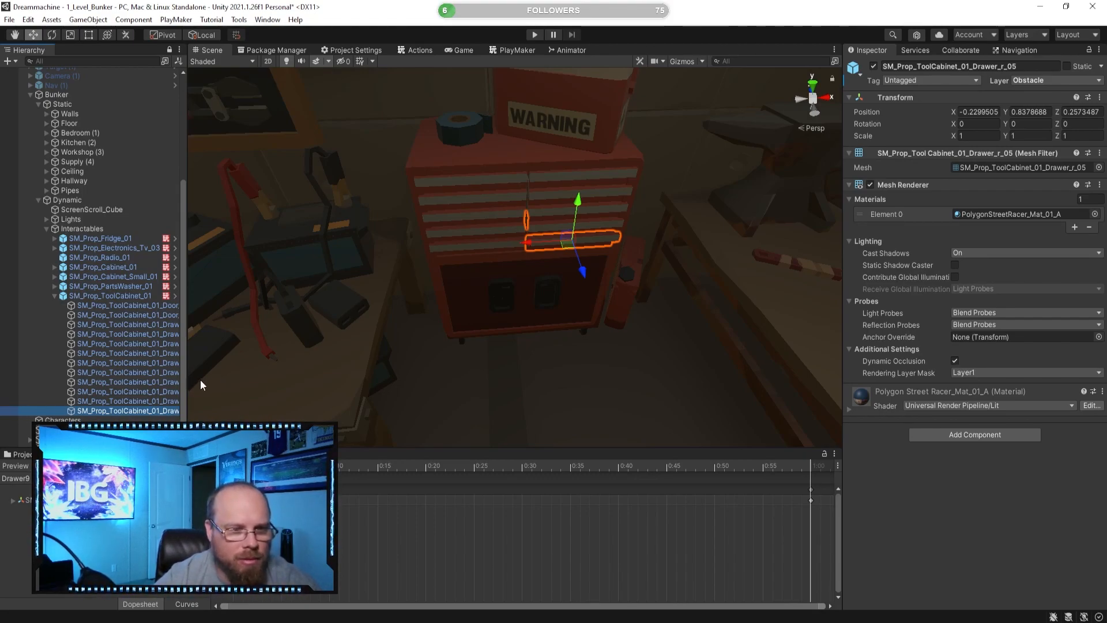
left_click(16, 478)
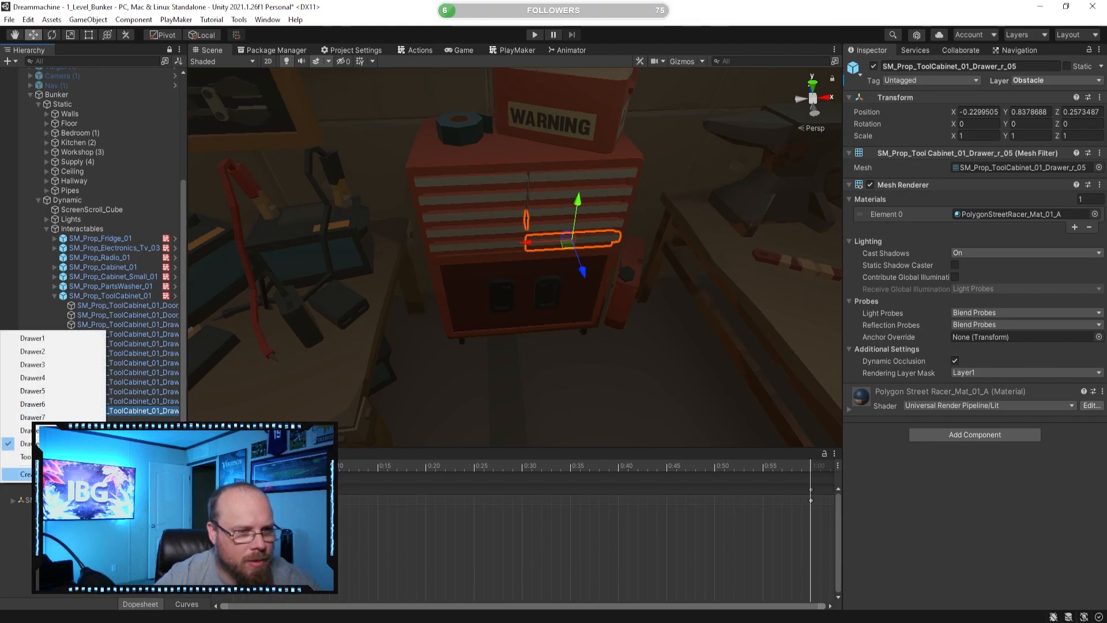
left_click(17, 474)
left_click(455, 326)
left_click(421, 401)
left_click(421, 401)
key("BackSpace")
type("10")
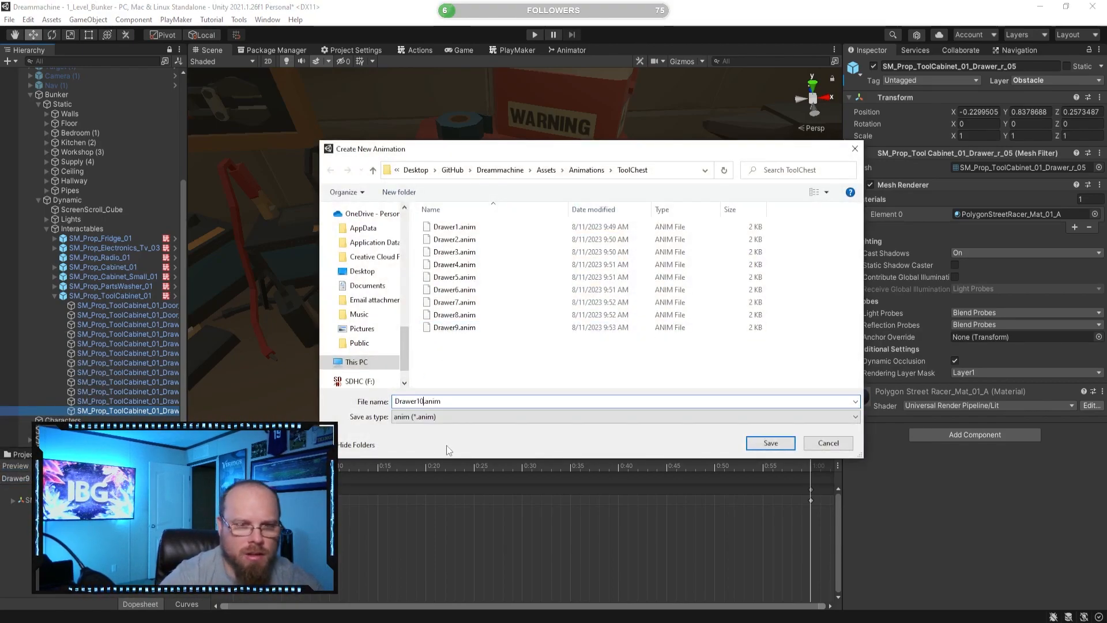
key("Return")
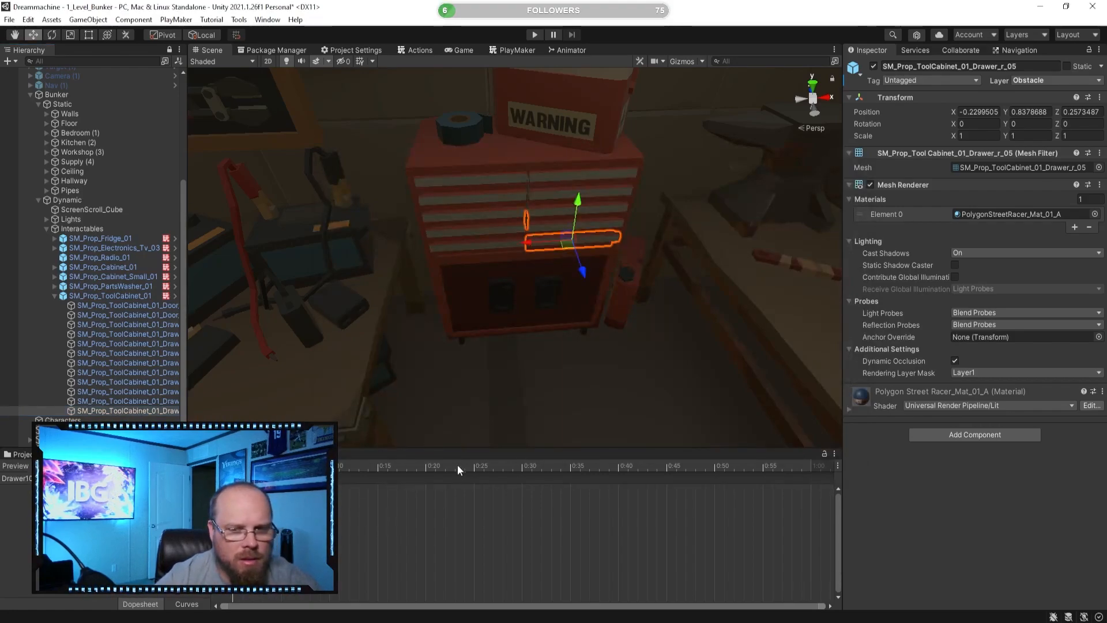
- Record a keyframe at 1:00 in the Drawer10 clip with SM_Prop_ToolCabinet_01_Drawer_r_05 slid out to Z about 0.518, and end recording and preview
left_click(811, 465)
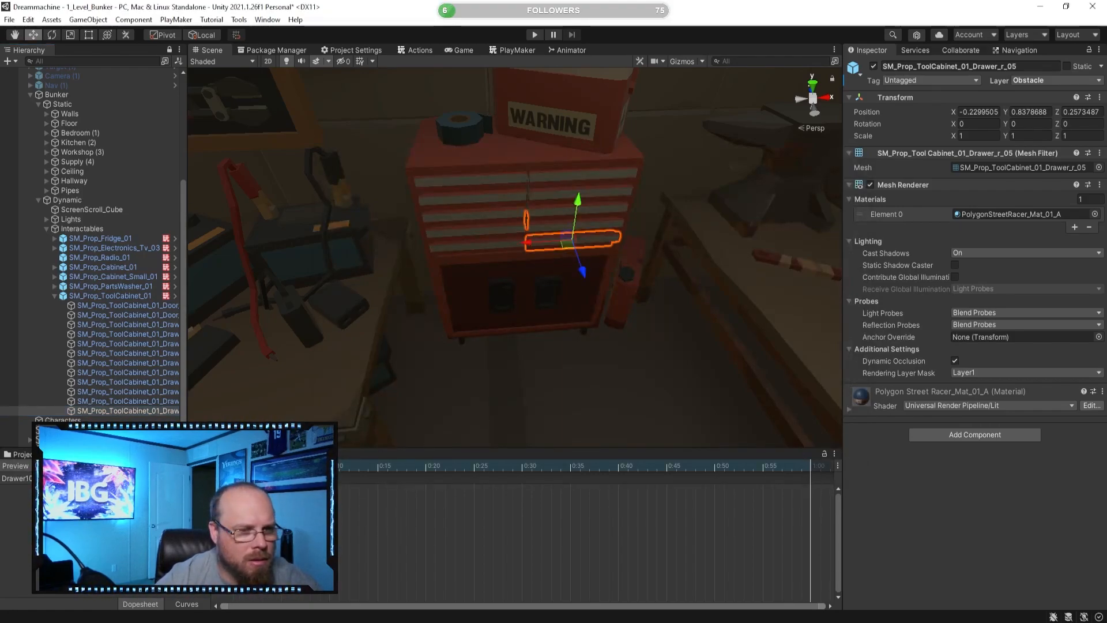
left_click(37, 466)
left_click_drag(583, 265, 604, 308)
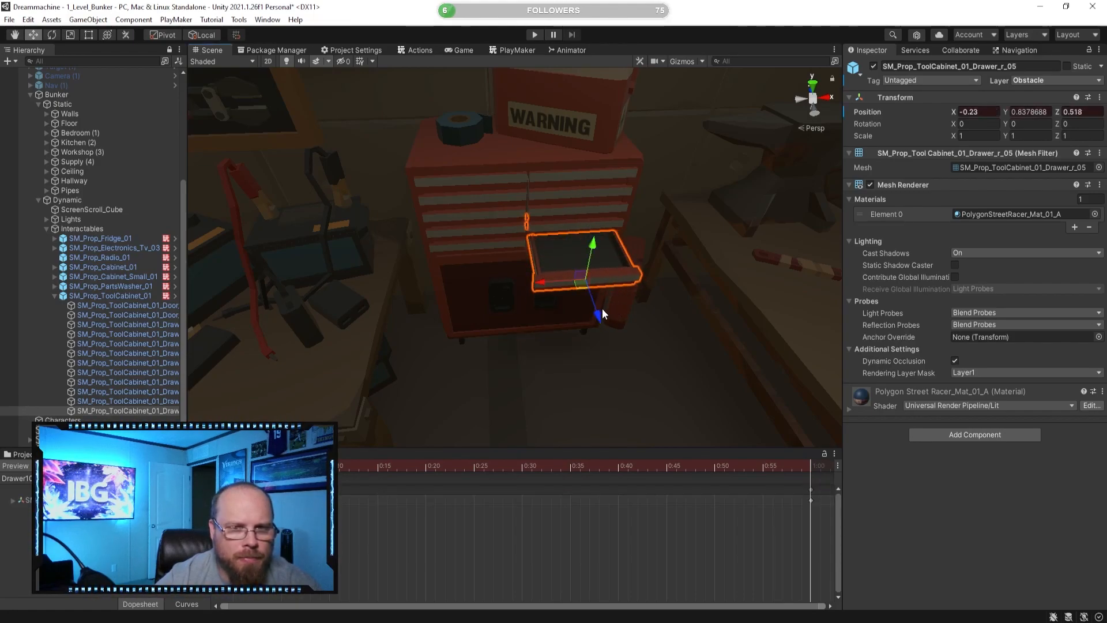
left_click(37, 466)
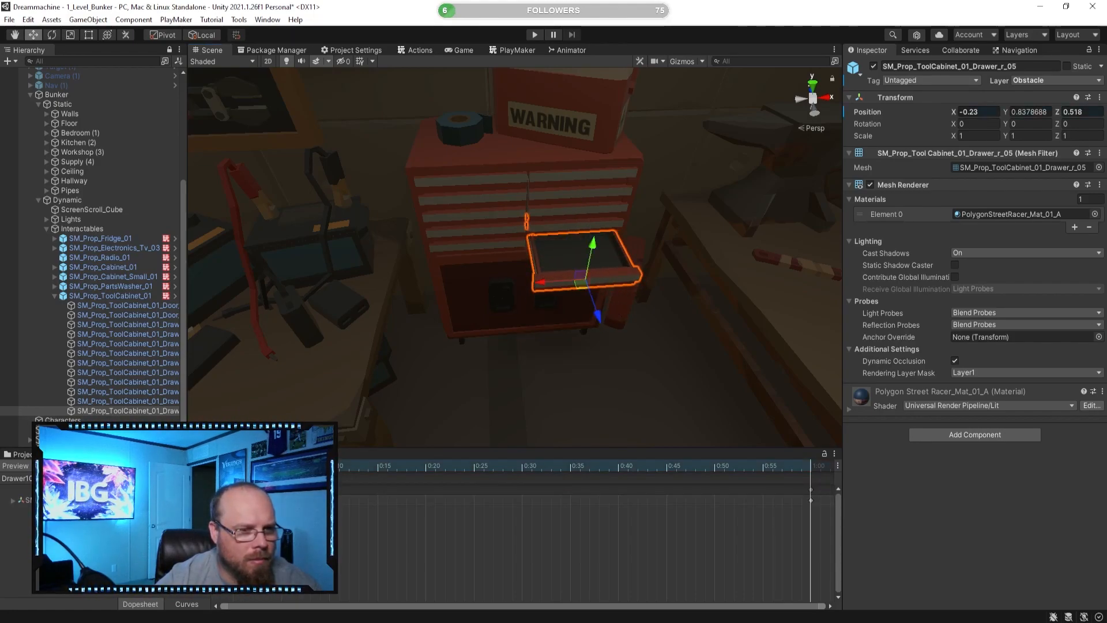
left_click(14, 467)
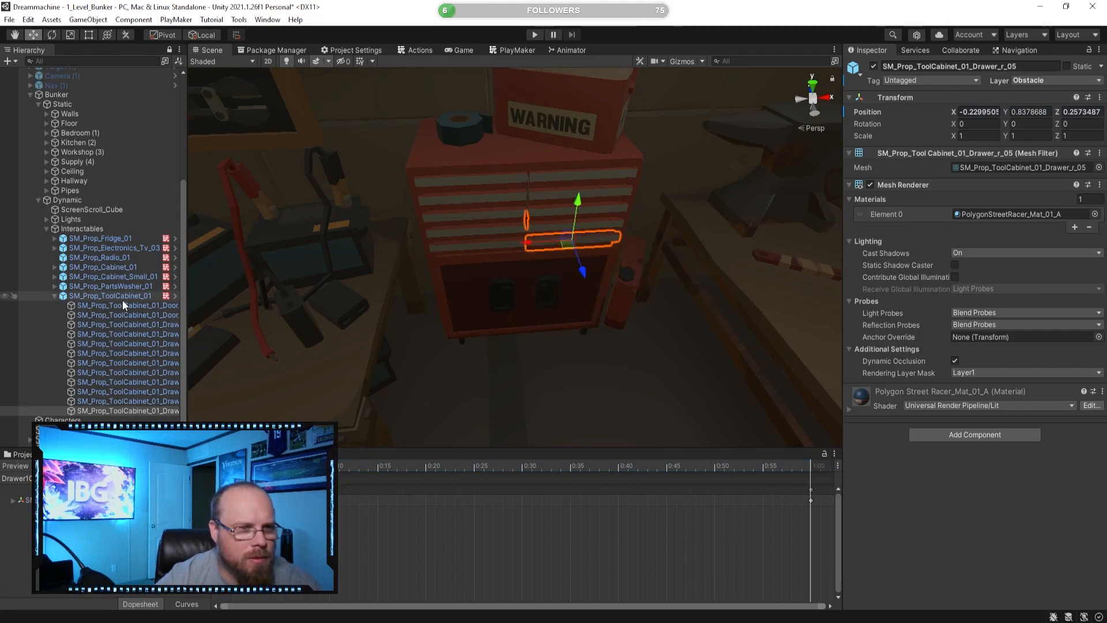
- Look through the project's Animations folder for the ToolChest_Open clip and the ToolChest folder, and return to the Assets folder
left_click(90, 295)
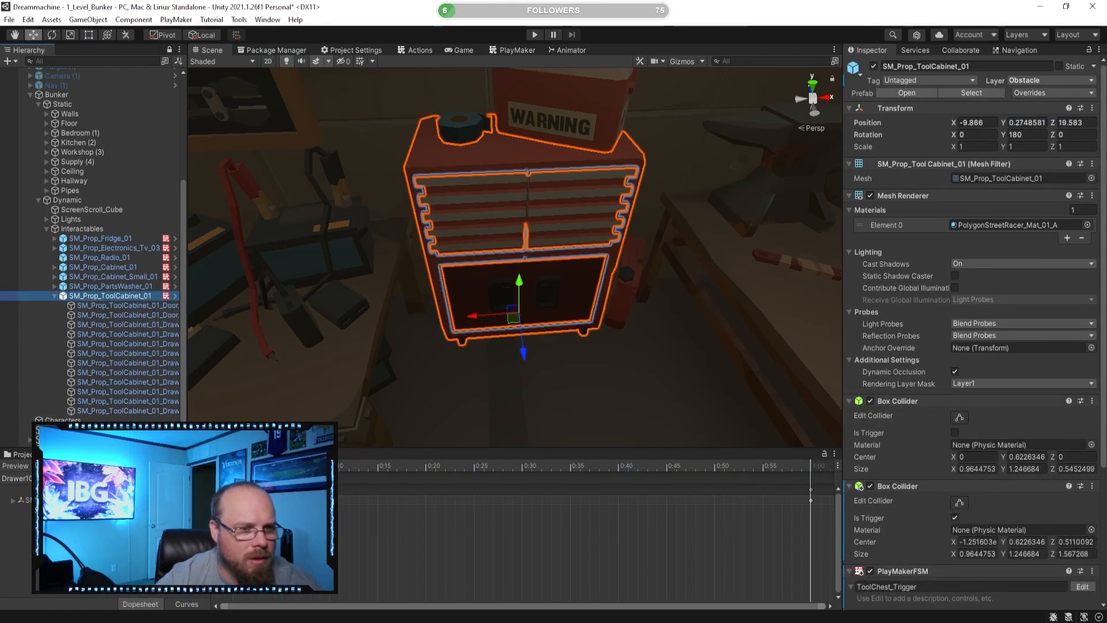
left_click(17, 454)
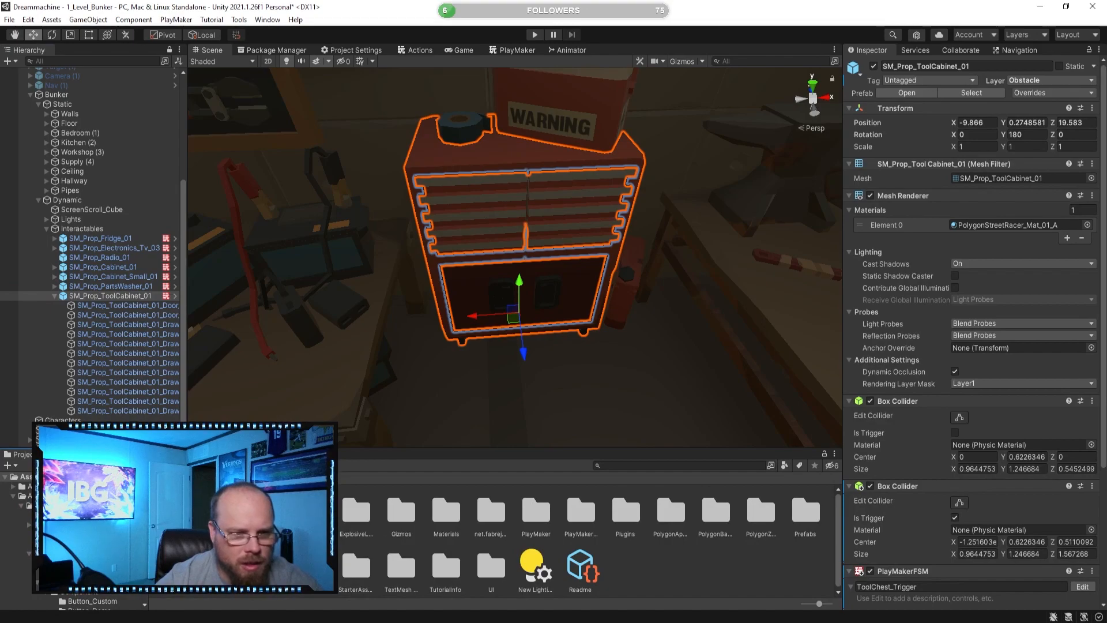
left_click(443, 541)
left_click(45, 486)
left_click(429, 565)
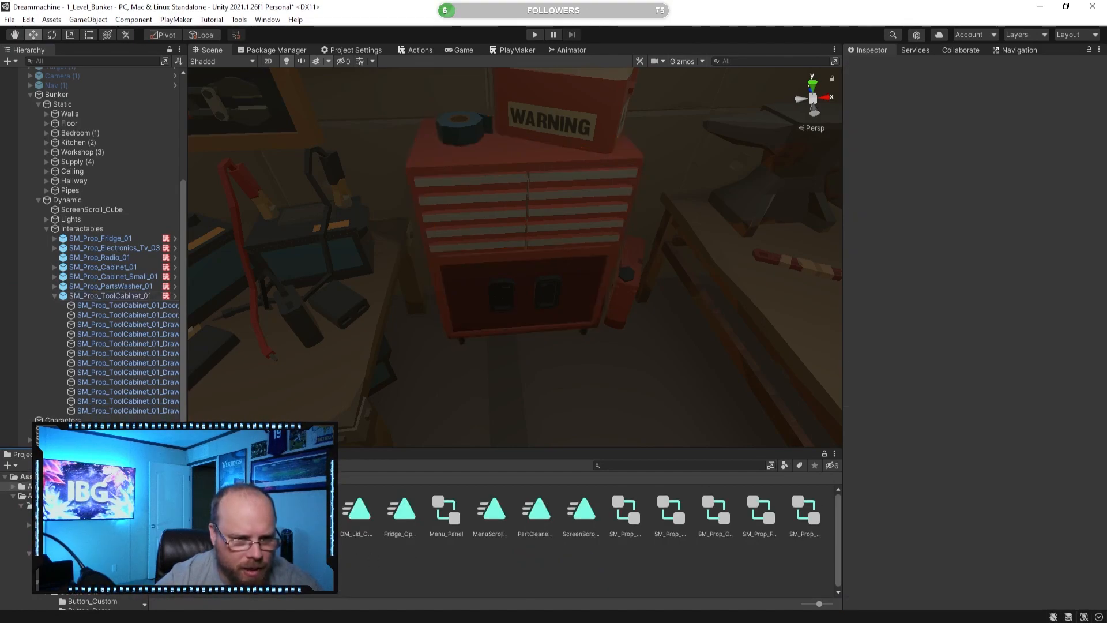
left_click(266, 561)
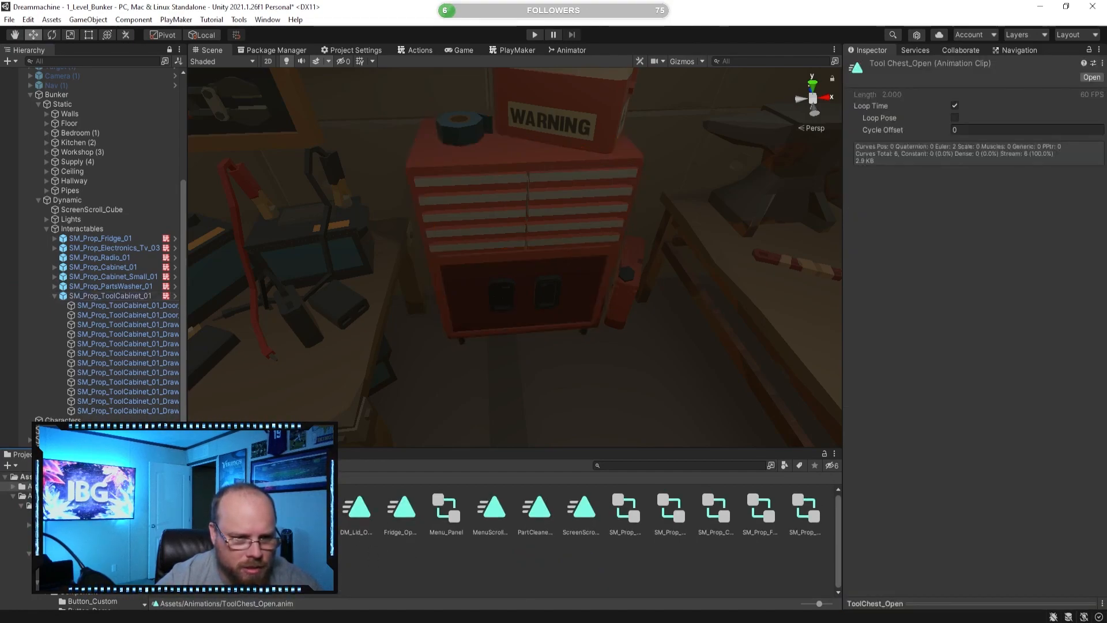
left_click(177, 508)
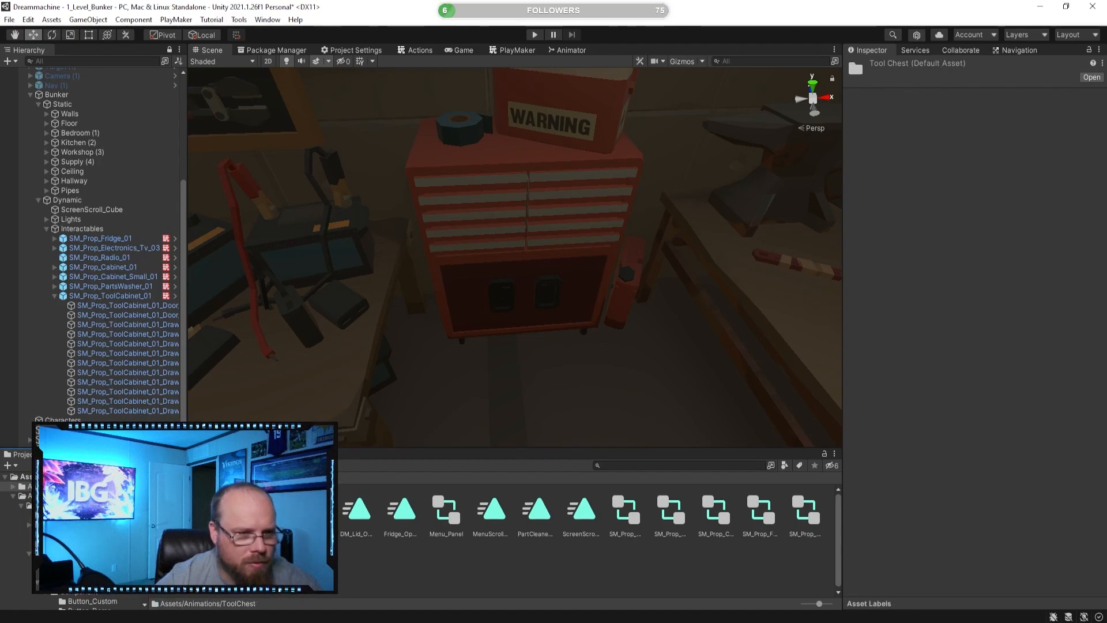
left_click(163, 477)
left_click(634, 567)
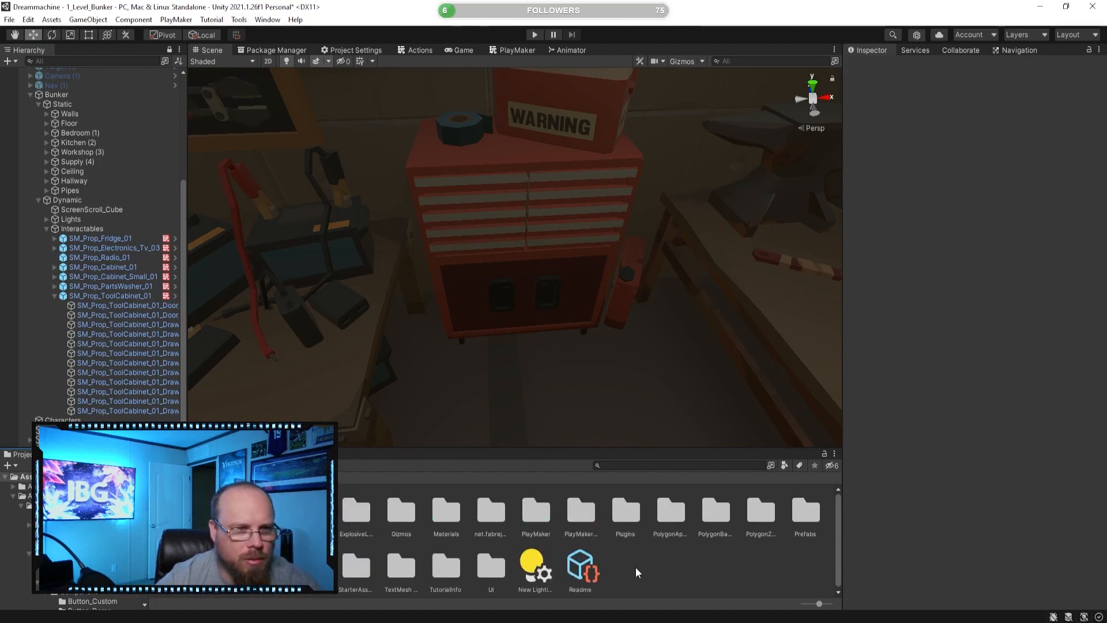
- Show the ToolChest_Trigger FSM of SM_Prop_ToolCabinet_01 in PlayMaker and delete its isOpen variable
left_click(102, 294)
left_click(518, 50)
scroll(423, 156, "down", 1)
middle_click_drag(394, 180, 406, 214)
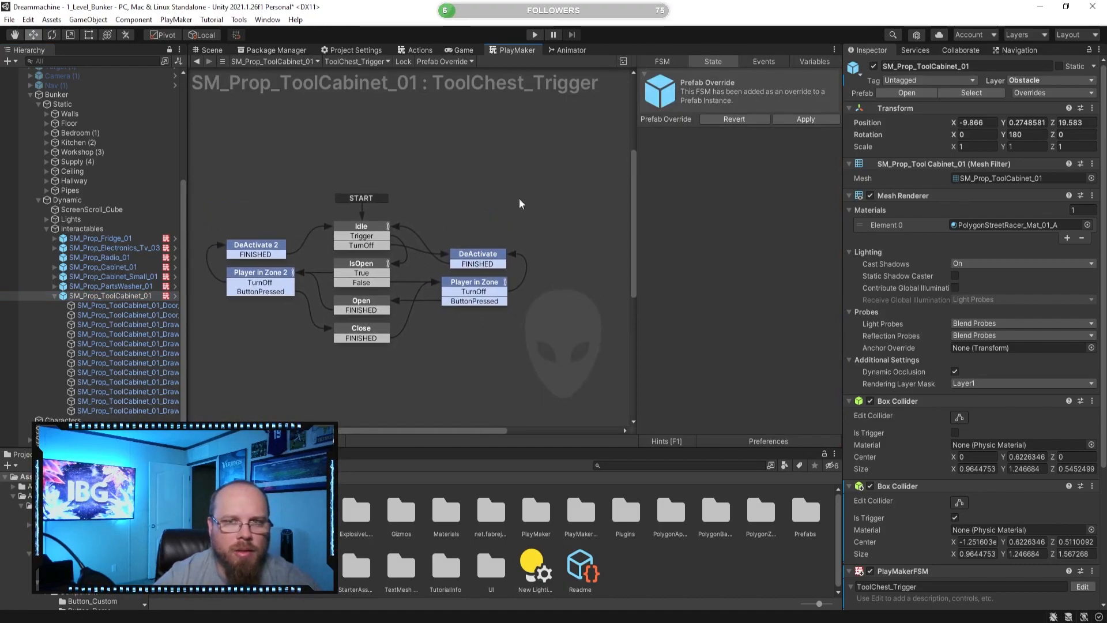
left_click(790, 63)
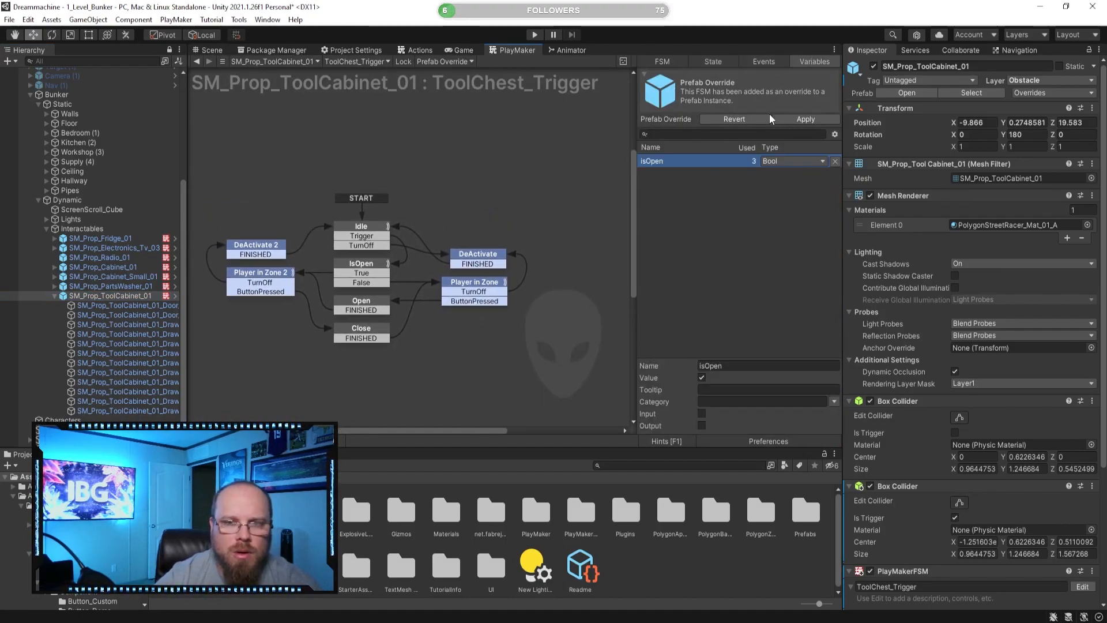
left_click(835, 162)
left_click(586, 342)
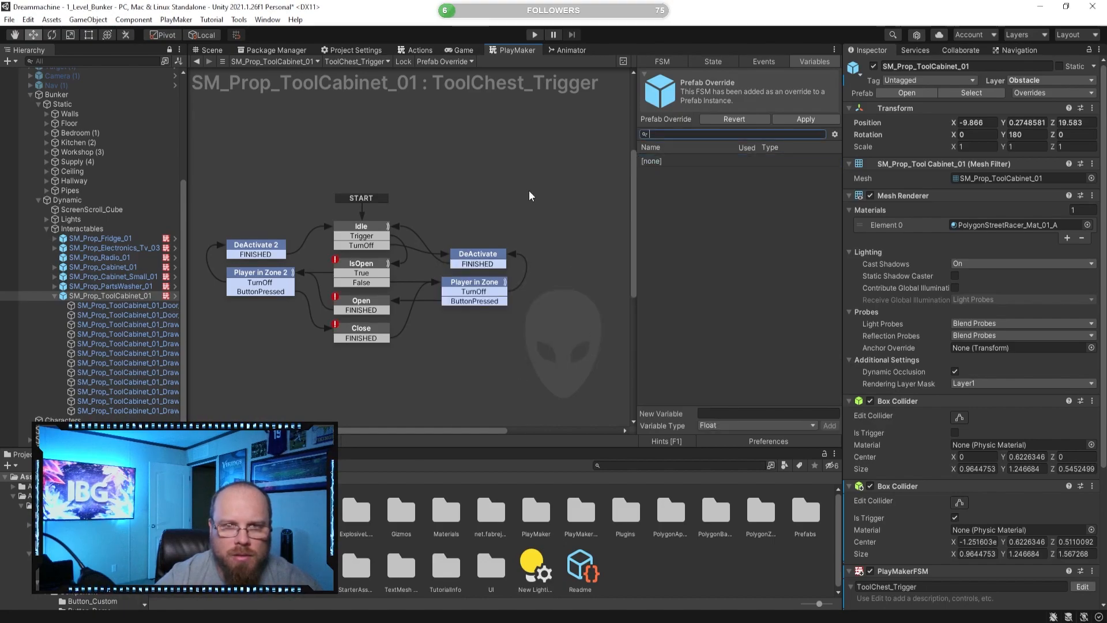
- Delete the Open, Close and IsOpen states from the ToolChest_Trigger FSM
left_click(356, 264)
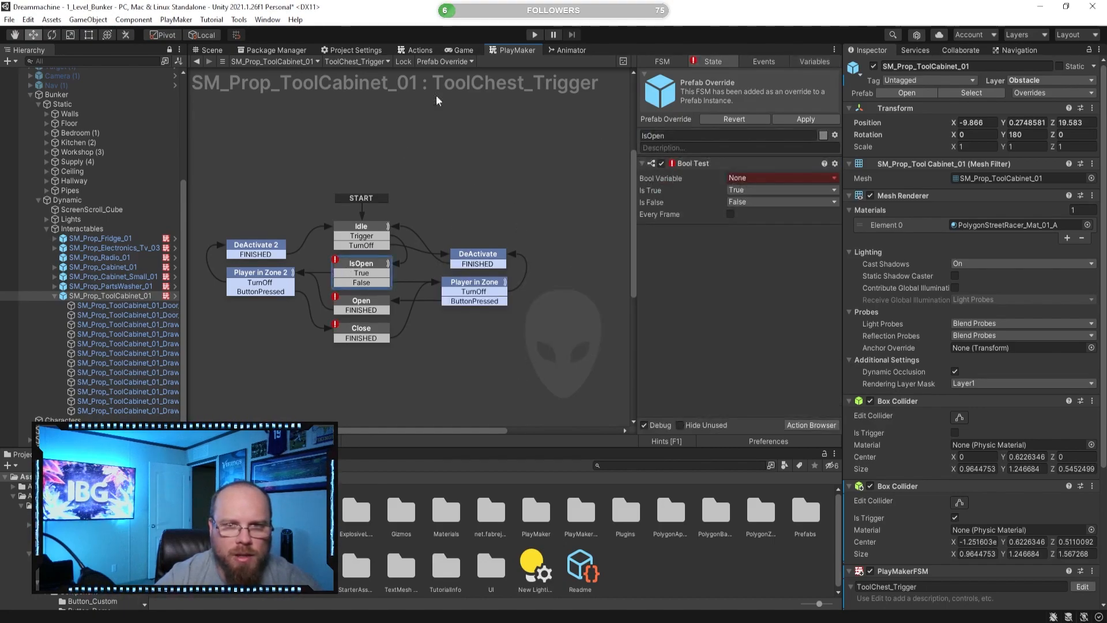
left_click(361, 305)
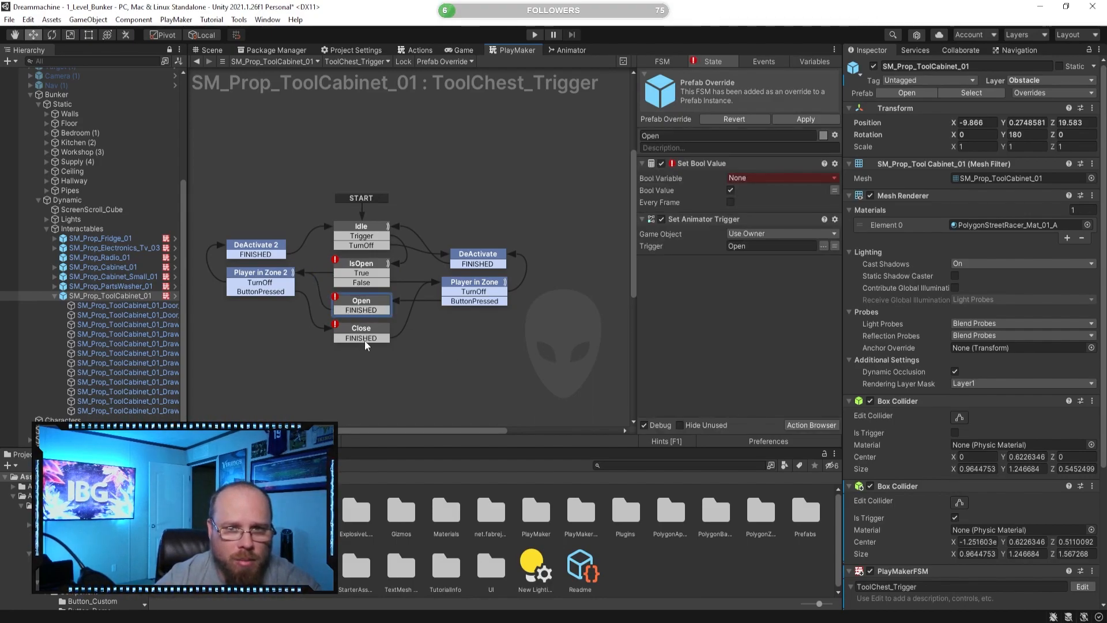
key("Delete")
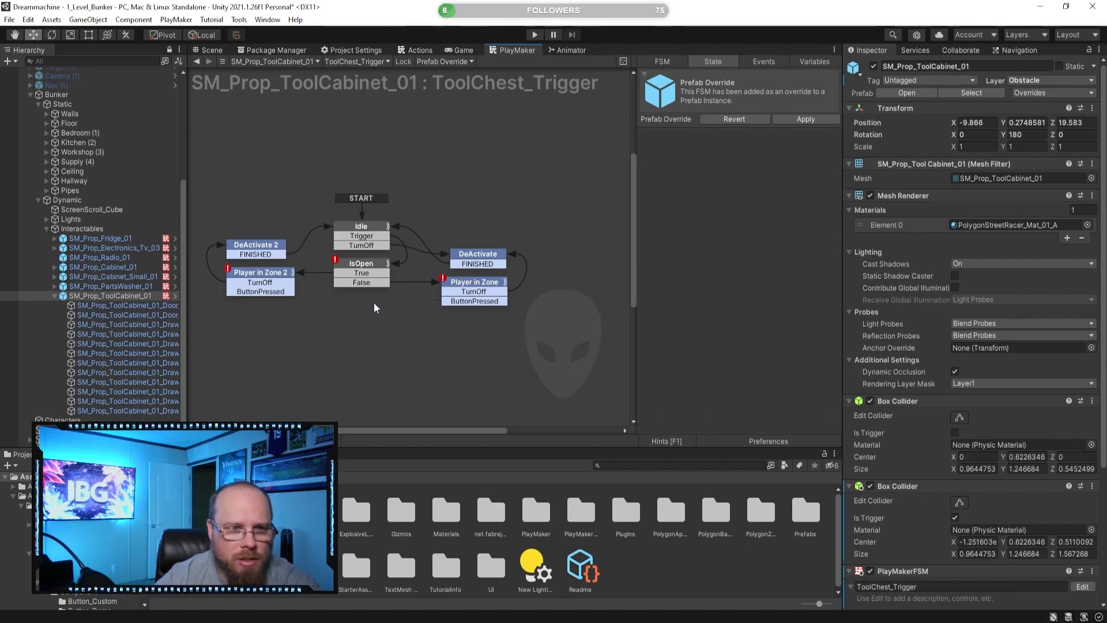
left_click(368, 266)
key("Delete")
- Examine the actions of the Idle, DeActivate and Player in Zone states
left_click(371, 229)
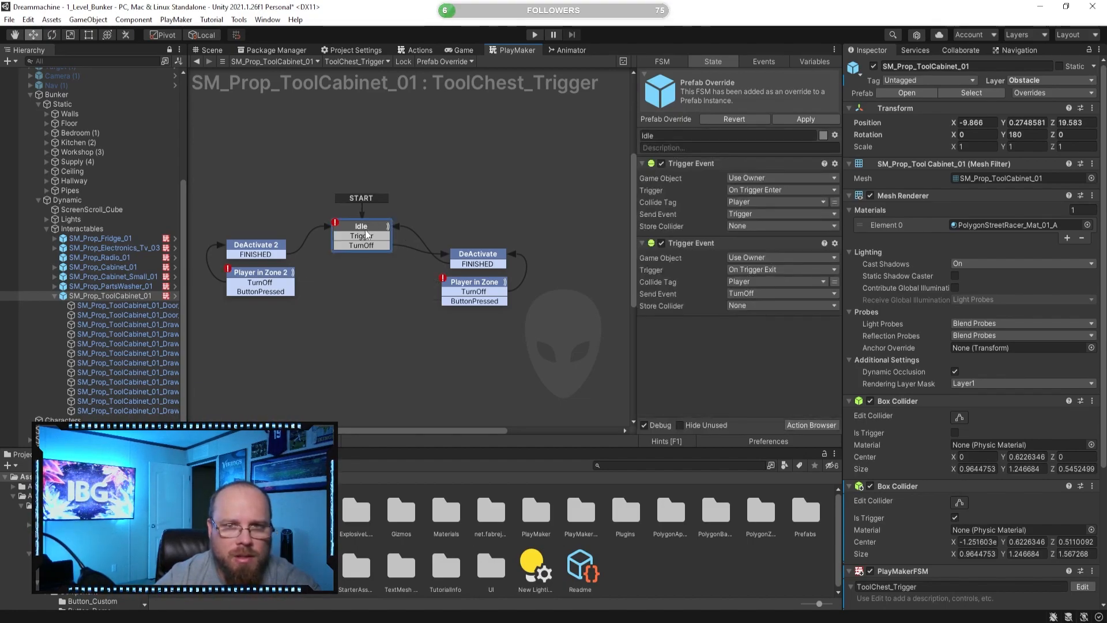
middle_click_drag(386, 335, 452, 345)
left_click(535, 271)
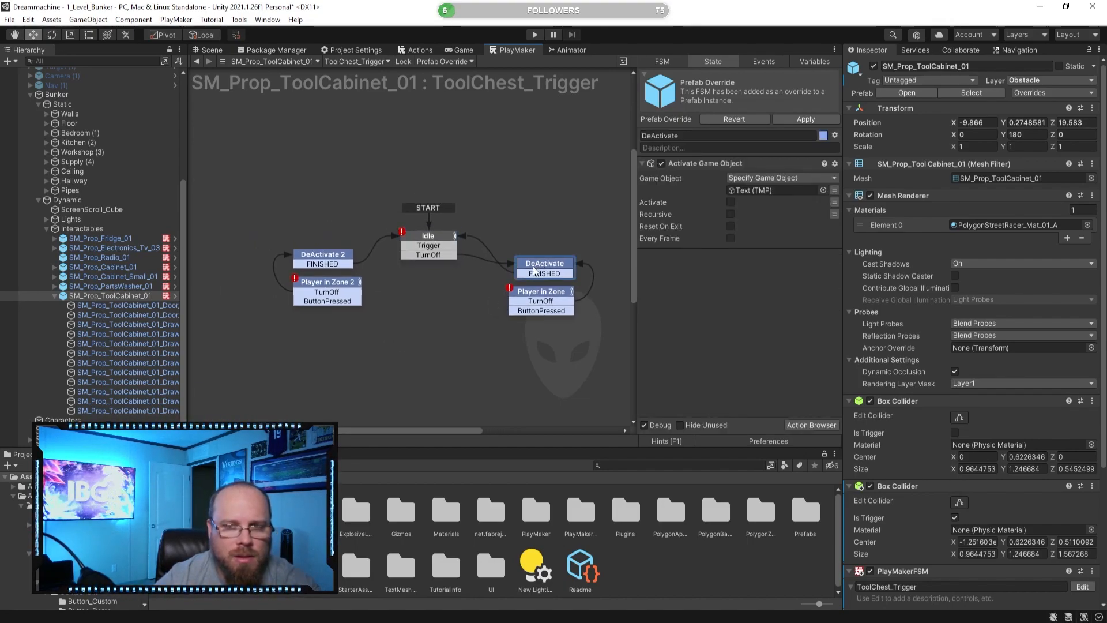
left_click(524, 292)
scroll(788, 331, "down", 3)
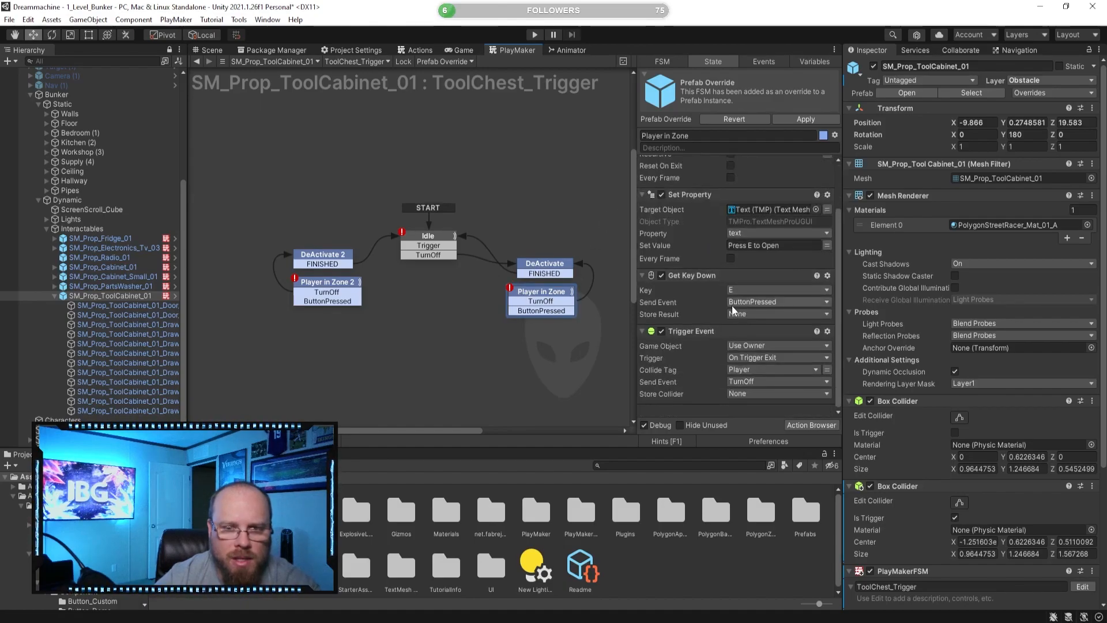
left_click(760, 235)
left_click(761, 239)
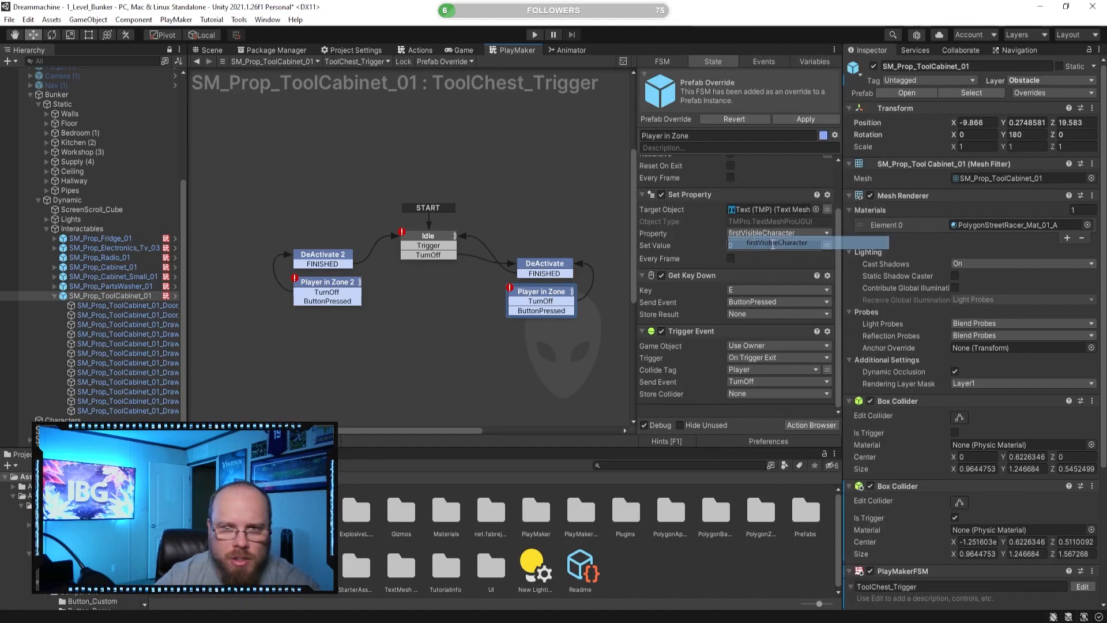
key("ctrl+z")
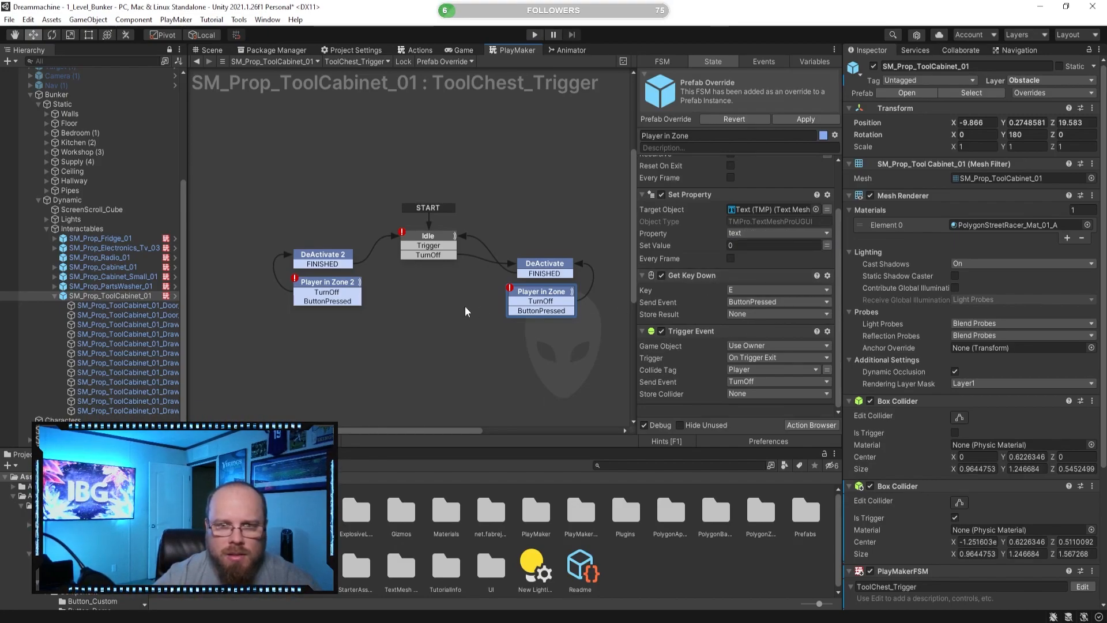
- Delete the Set Property action from the Player in Zone state
left_click(333, 283)
left_click(510, 292)
left_click(755, 304)
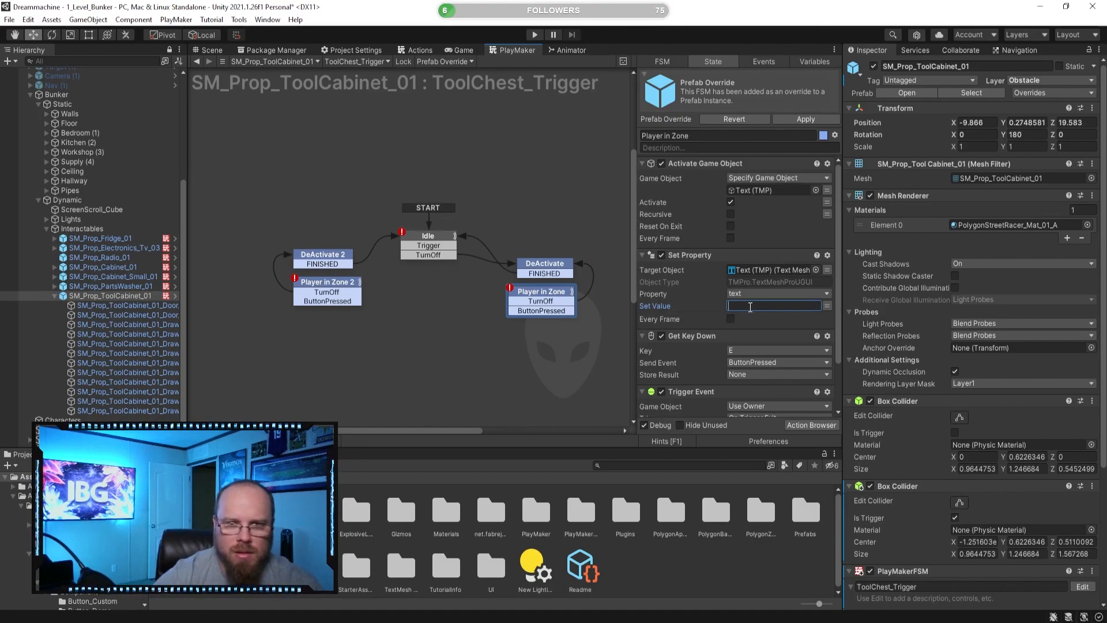
left_click(699, 256)
key("Delete")
- Copy the Set Property action from Player in Zone 2 and paste it above Get Key Down in the Player in Zone state
left_click(355, 301)
right_click(690, 259)
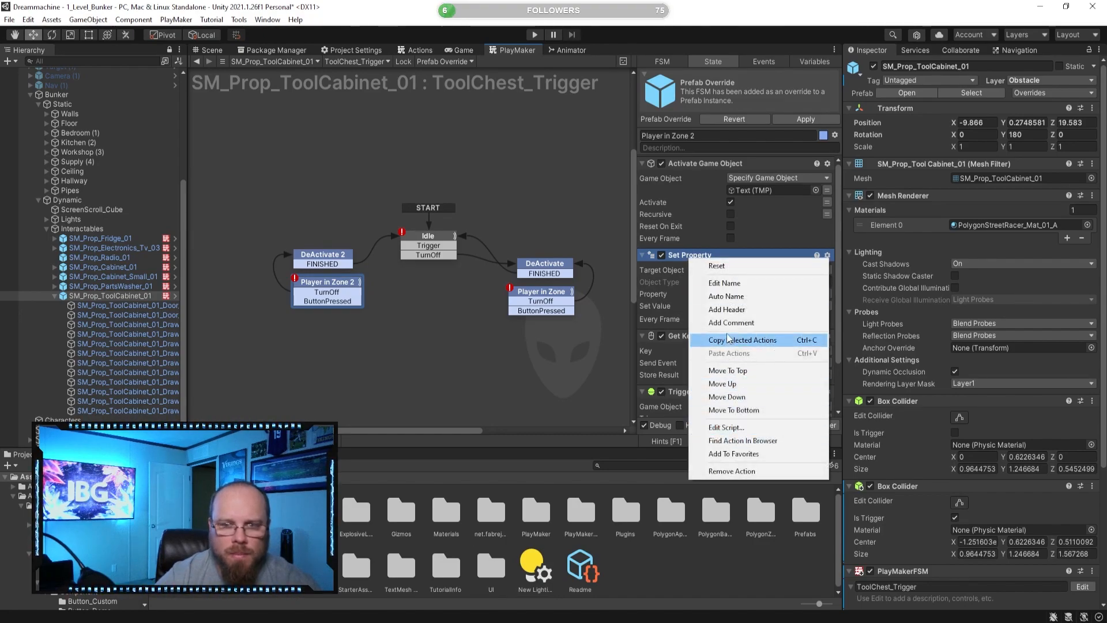
left_click(742, 340)
left_click(558, 295)
right_click(715, 397)
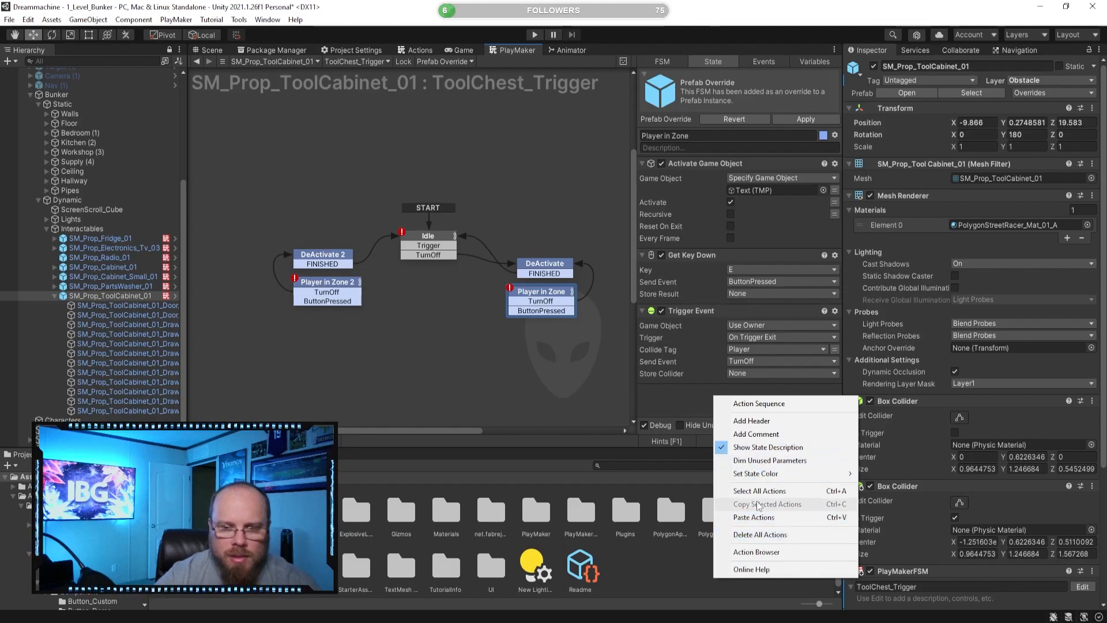
left_click(753, 517)
left_click_drag(720, 268, 721, 268)
- Set the text value of Player in Zone's Set Property action to "Press E to Cycle"
left_click(797, 306)
left_click(799, 306)
key("BackSpace")
type("ycle")
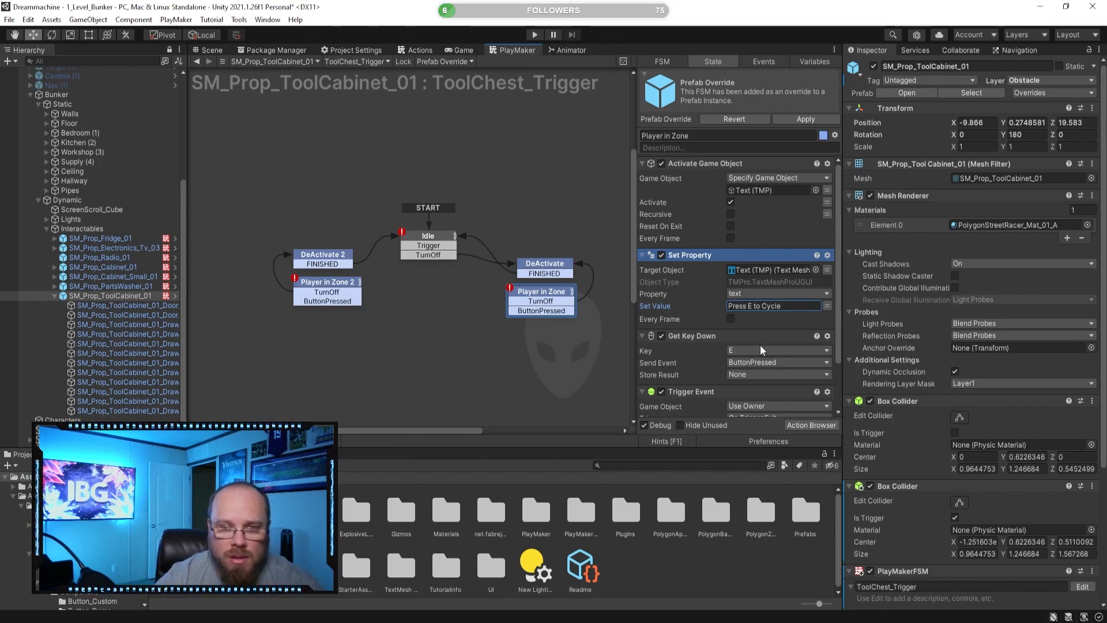
left_click(533, 348)
- Move the Player in Zone state beneath Idle and delete the DeActivate 2 and Player in Zone 2 states
left_click(548, 292)
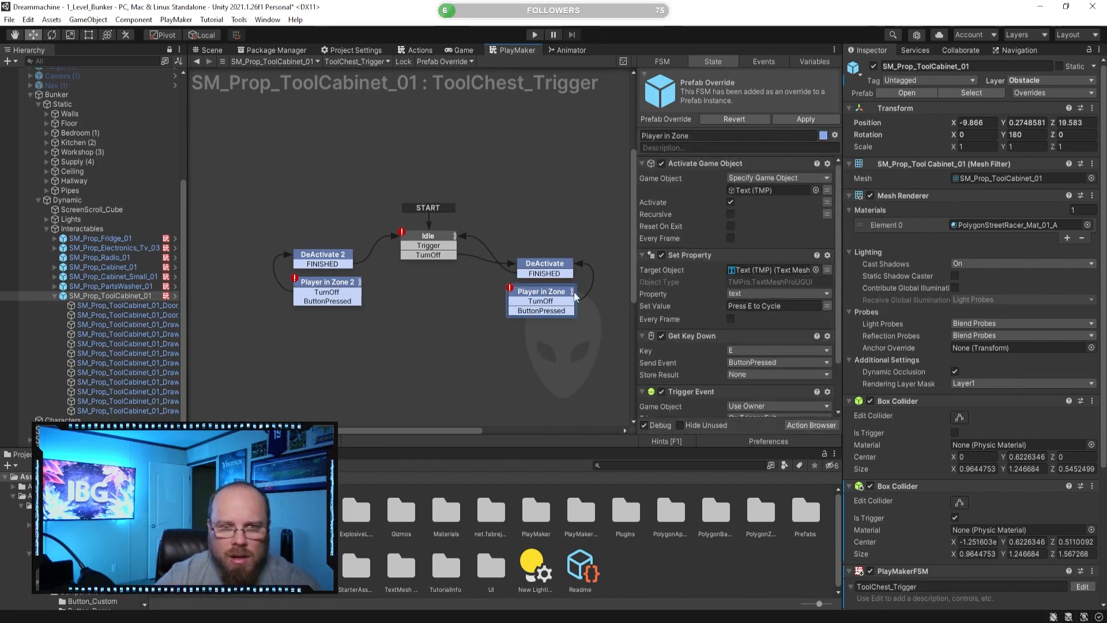
left_click(547, 265)
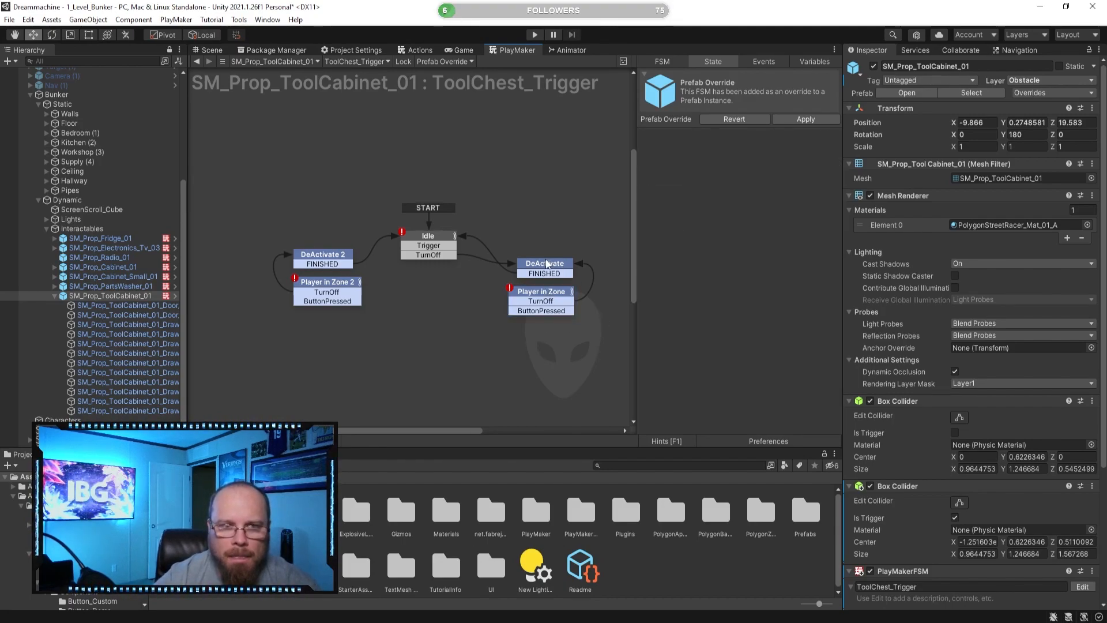
left_click(542, 269)
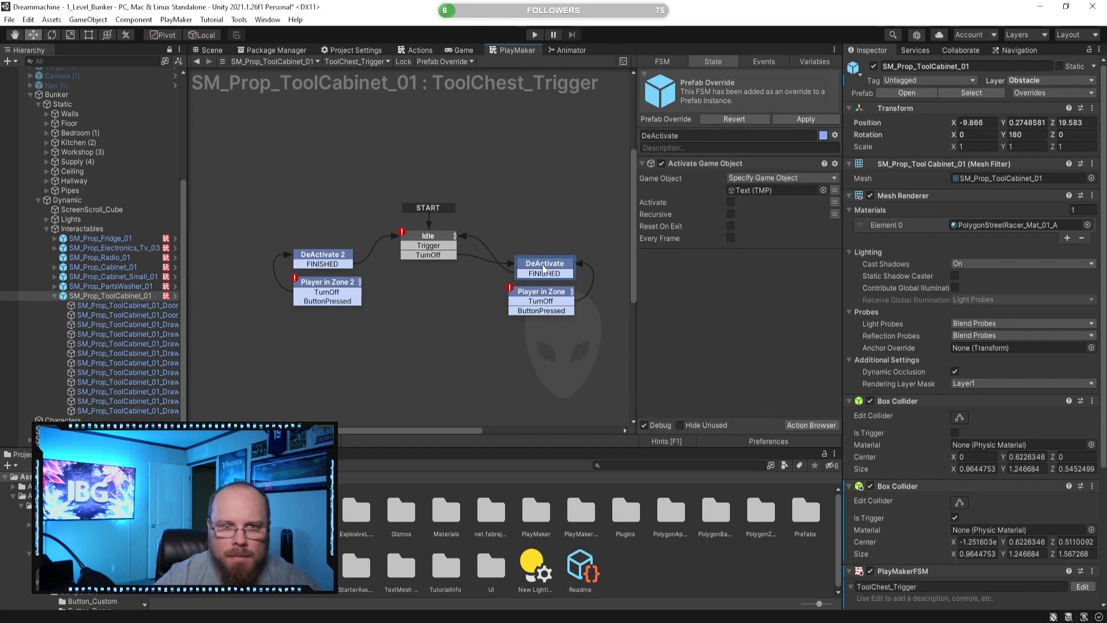
left_click(529, 300)
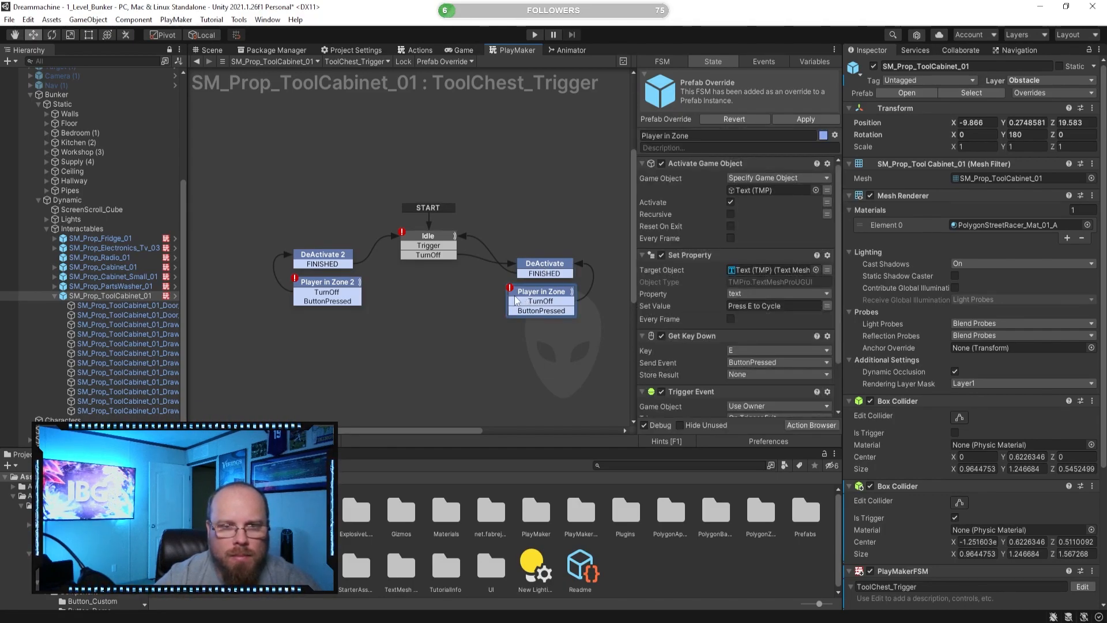
scroll(738, 348, "down", 2)
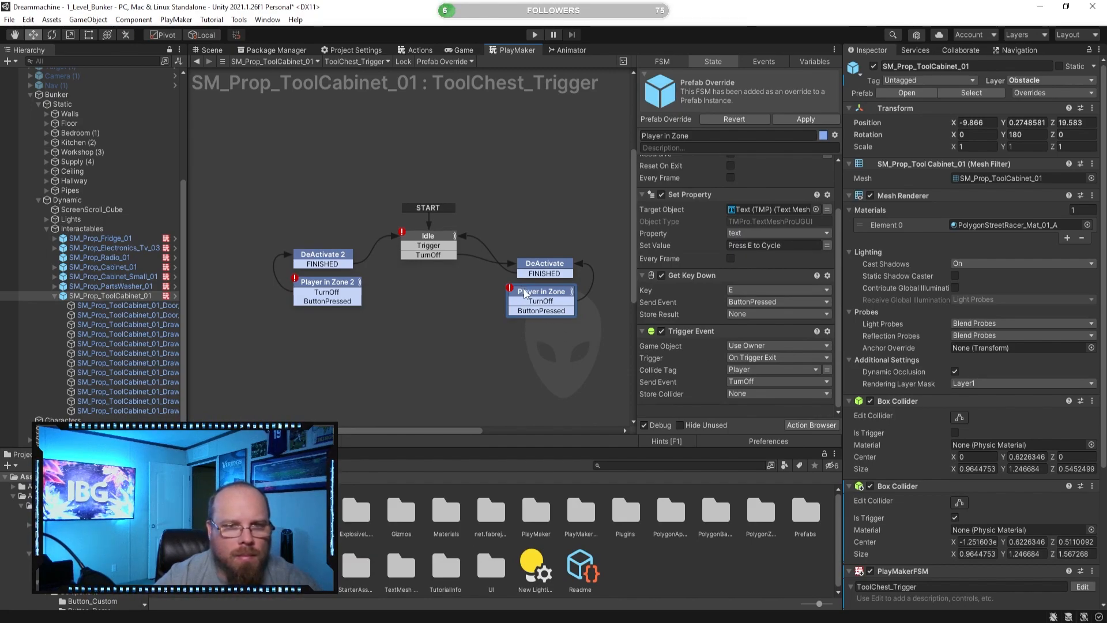
left_click_drag(526, 293, 419, 284)
left_click(422, 342)
left_click_drag(364, 328, 271, 234)
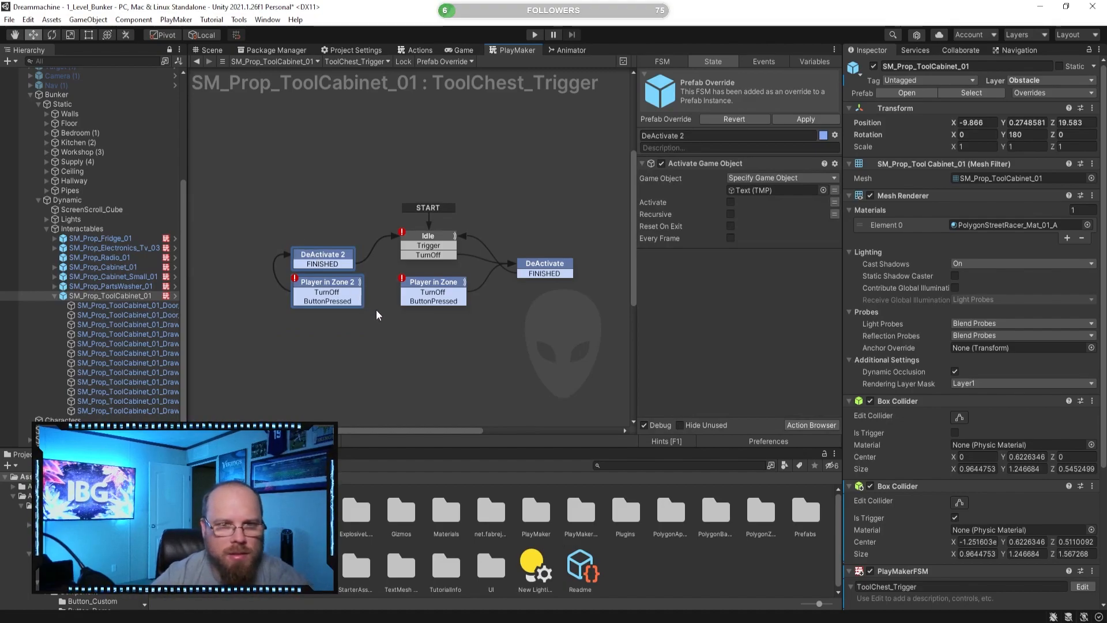
key("Delete")
- Stack the DeActivate state directly beneath Idle, with Player in Zone beneath DeActivate
left_click(551, 268)
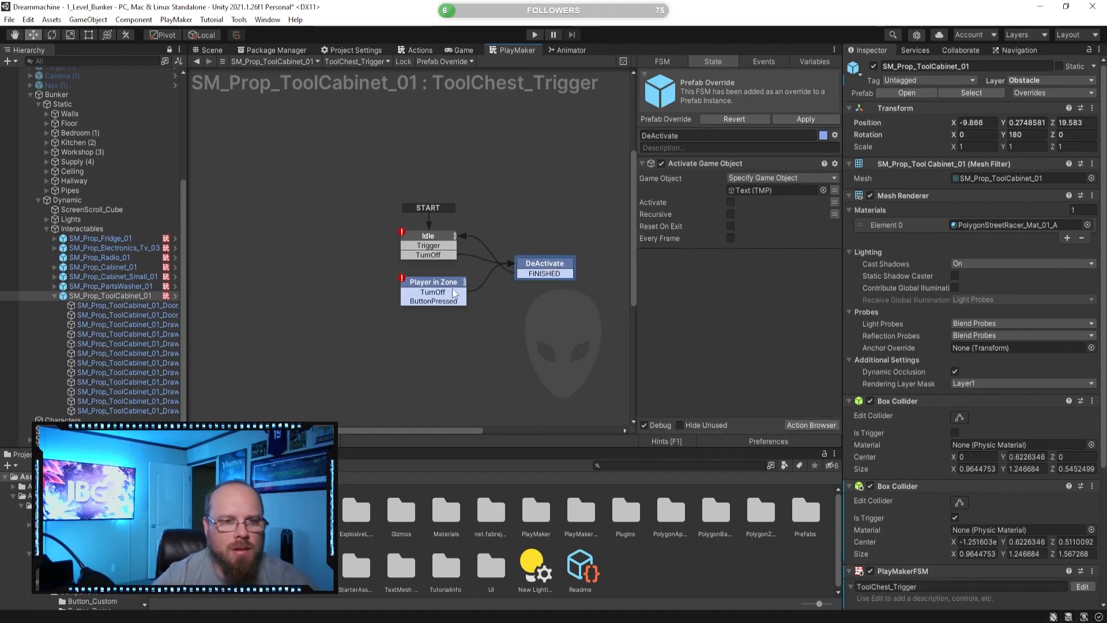
left_click_drag(456, 287, 453, 336)
left_click_drag(541, 272, 424, 283)
left_click_drag(432, 332, 432, 301)
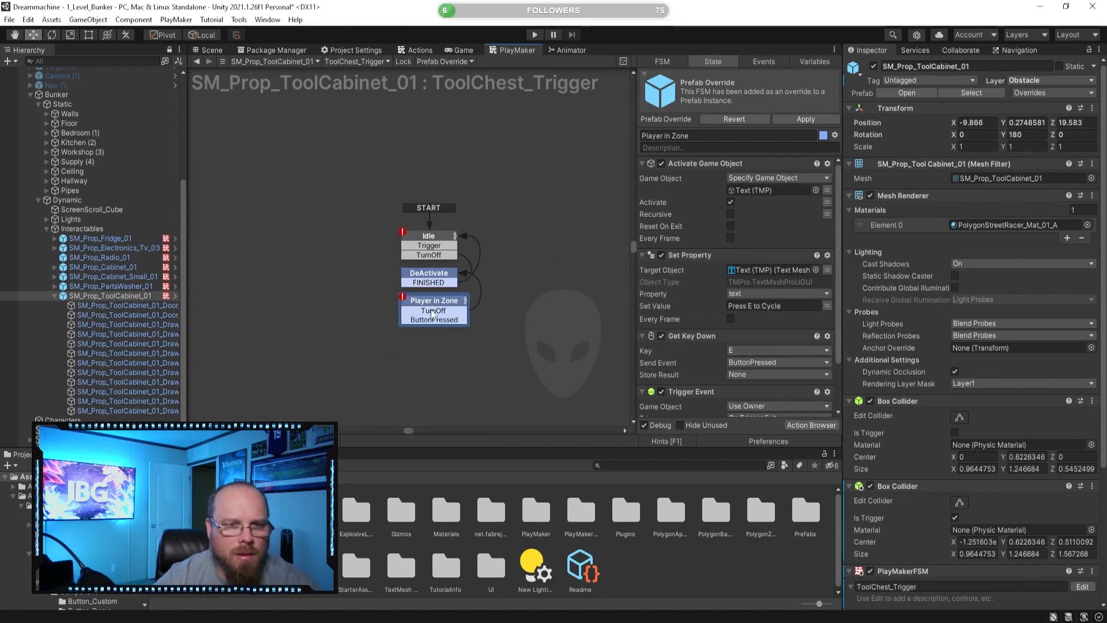
left_click(586, 320)
- Link the Trigger transition of the Idle state to the Player in Zone state
left_click(429, 236)
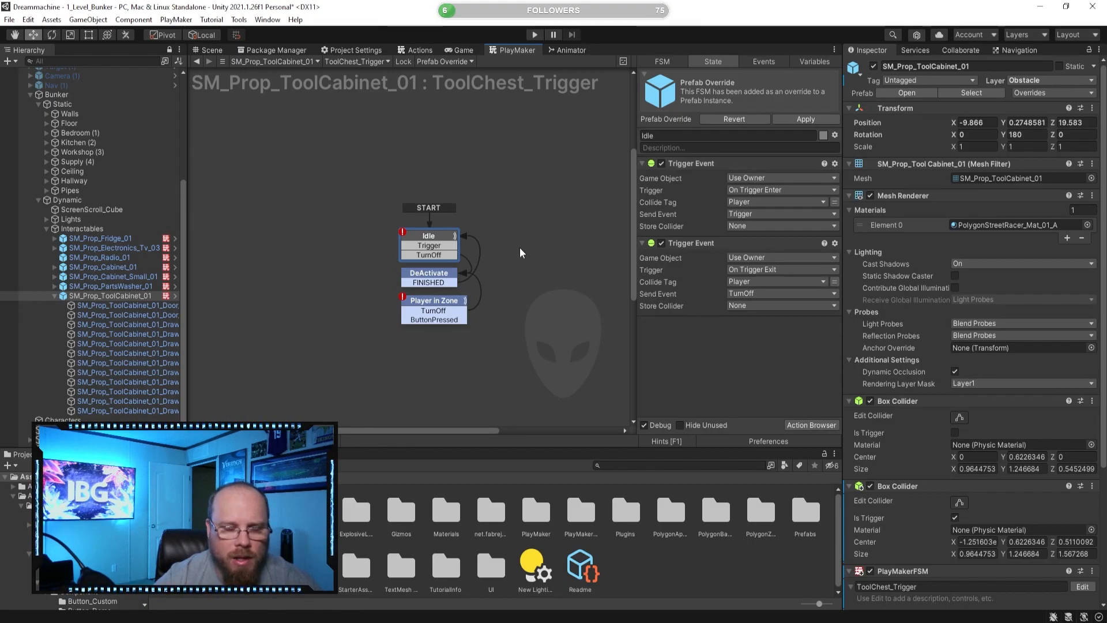
left_click(500, 272)
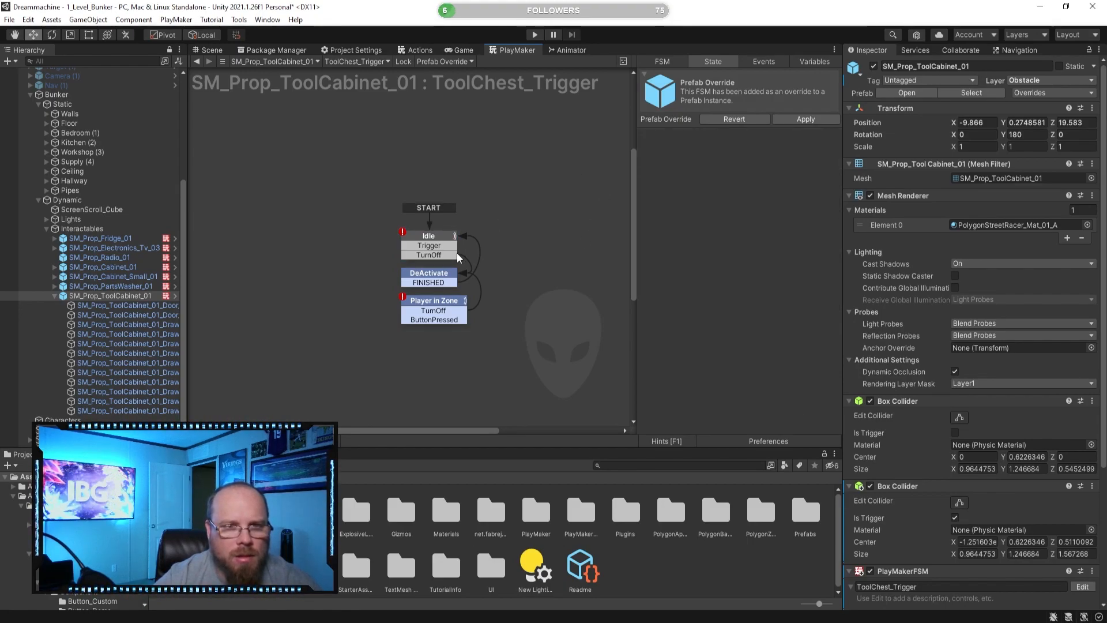
left_click(444, 300)
left_click(551, 273)
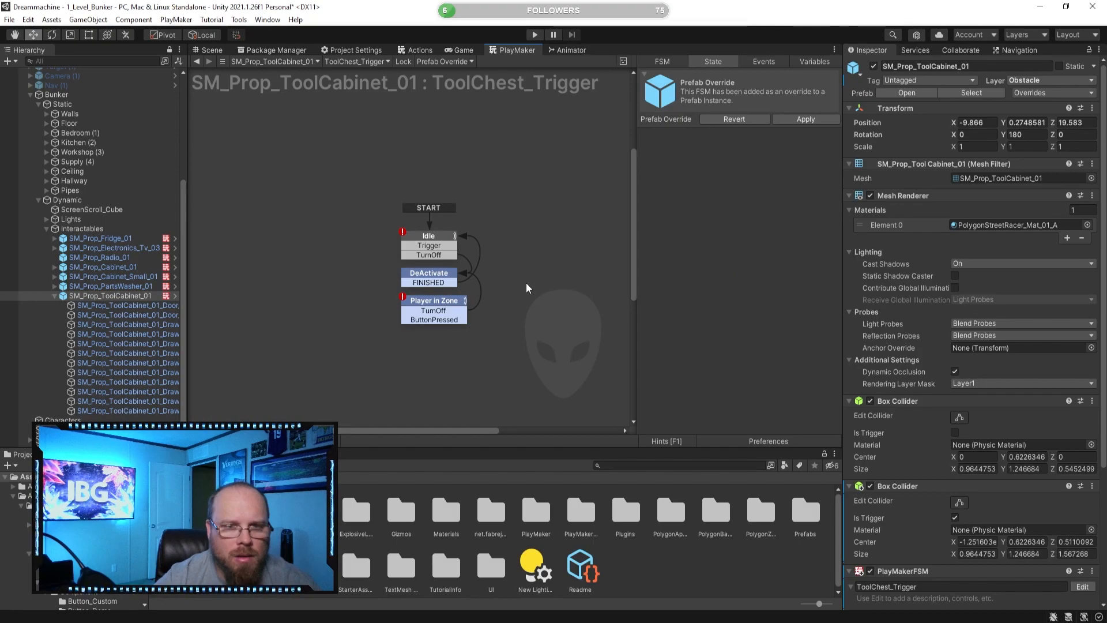
left_click_drag(438, 256, 414, 305)
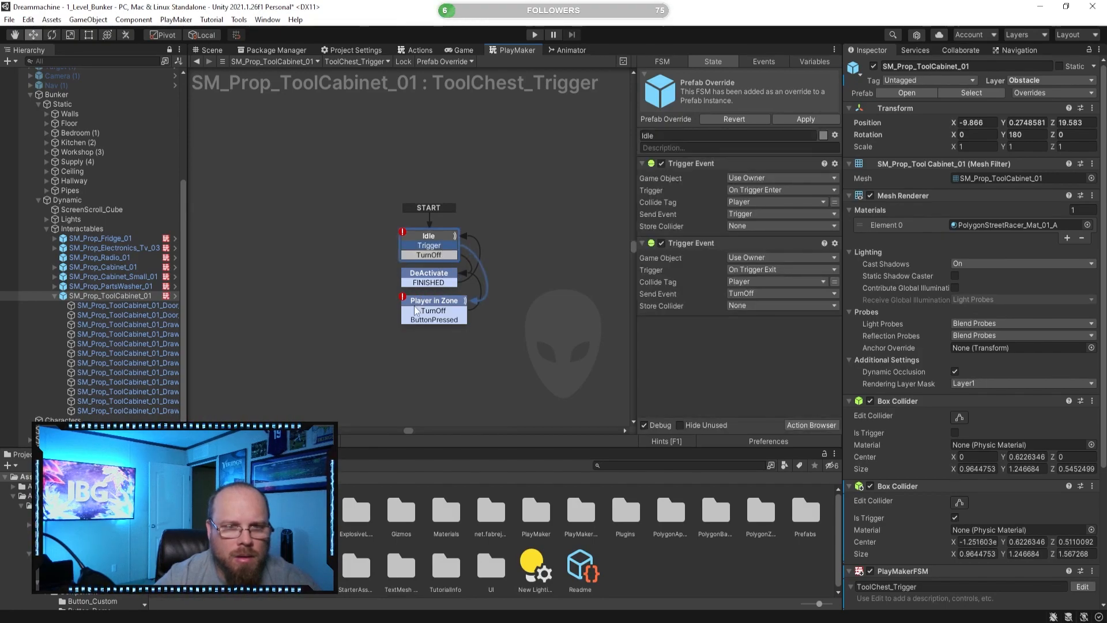
left_click(599, 318)
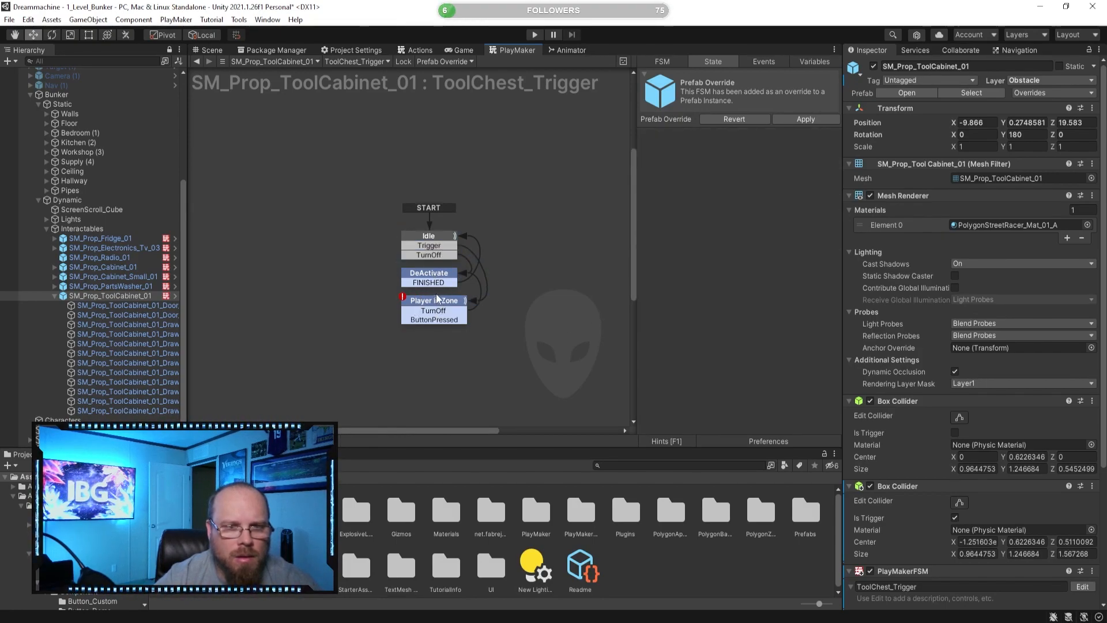
- Rearrange the FSM graph so Player in Zone sits left of Idle and DeActivate directly beneath Idle
left_click_drag(444, 270, 551, 252)
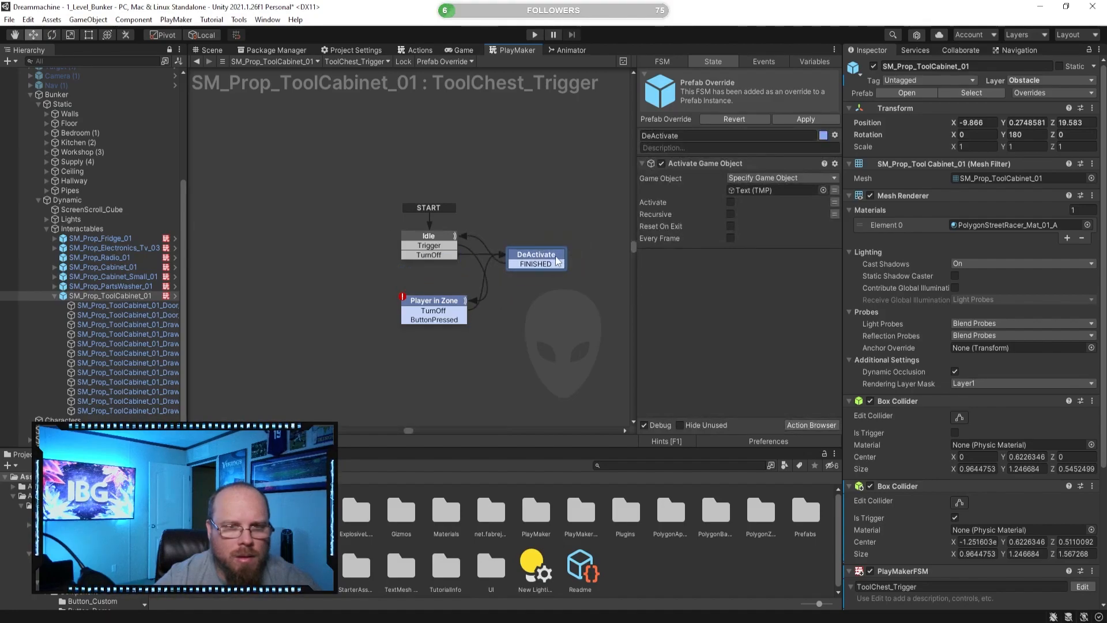
left_click_drag(458, 301, 341, 263)
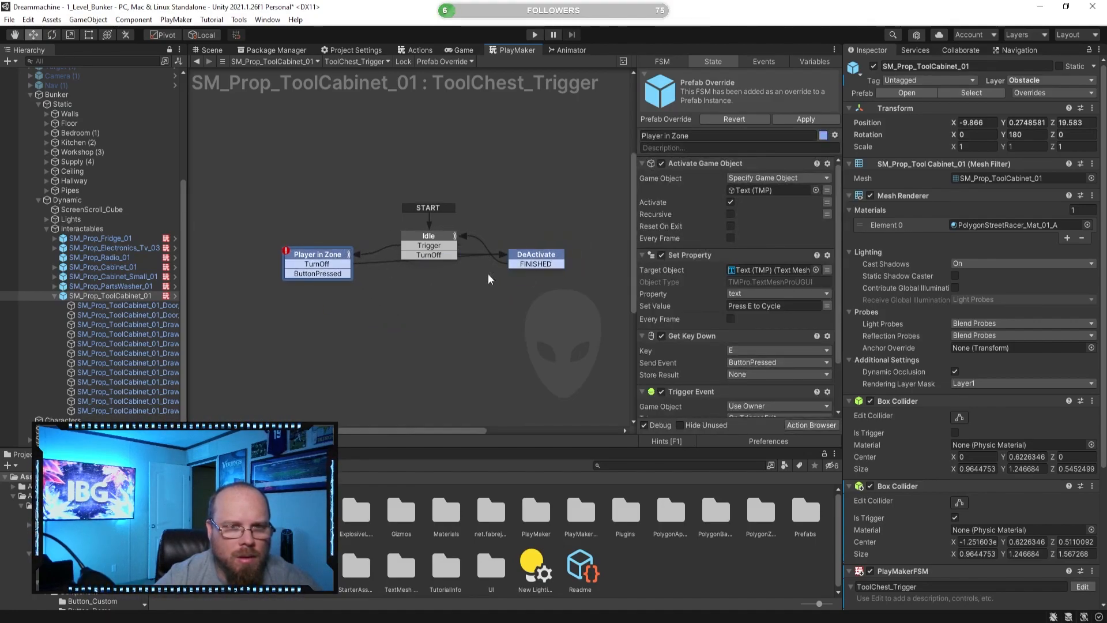
left_click_drag(551, 271, 442, 288)
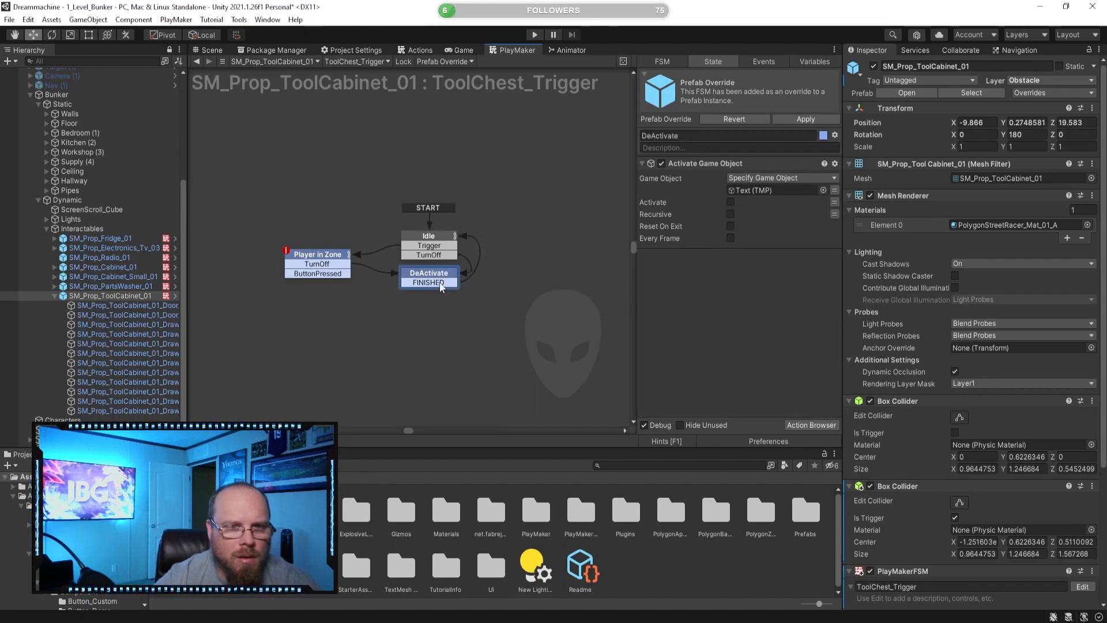
left_click_drag(319, 266, 336, 258)
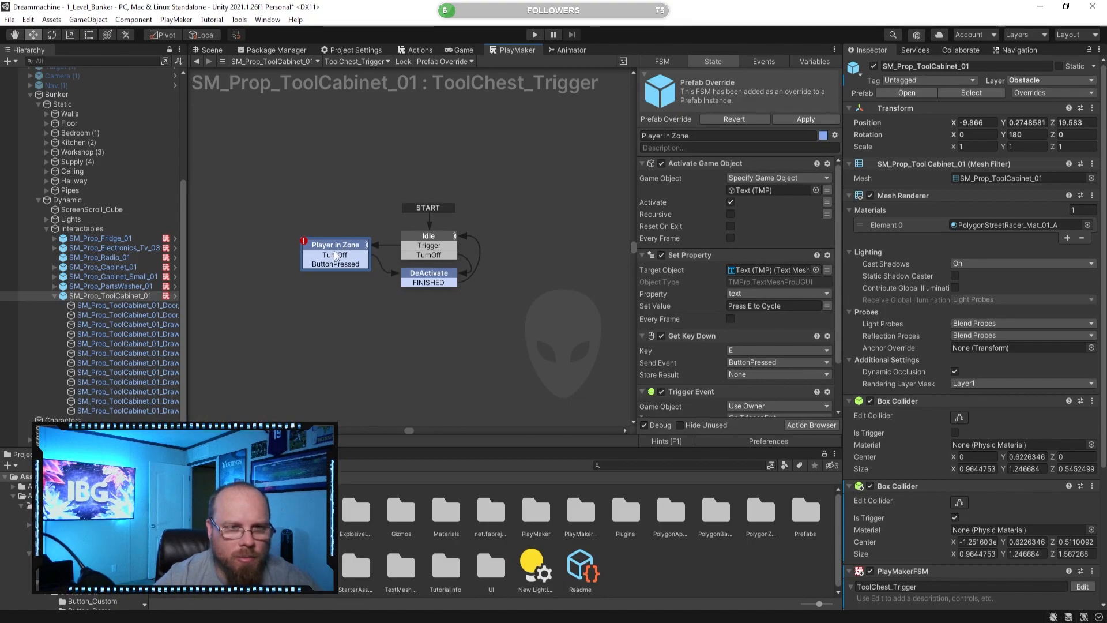
- Examine the actions of the Idle, Player in Zone and DeActivate states
left_click(439, 236)
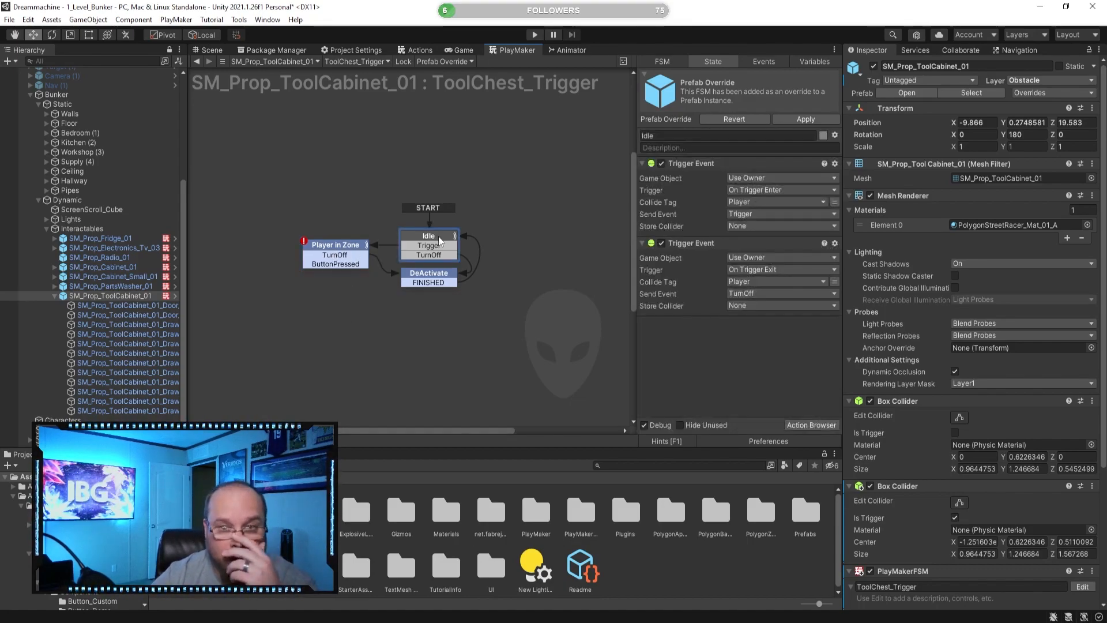
left_click(335, 248)
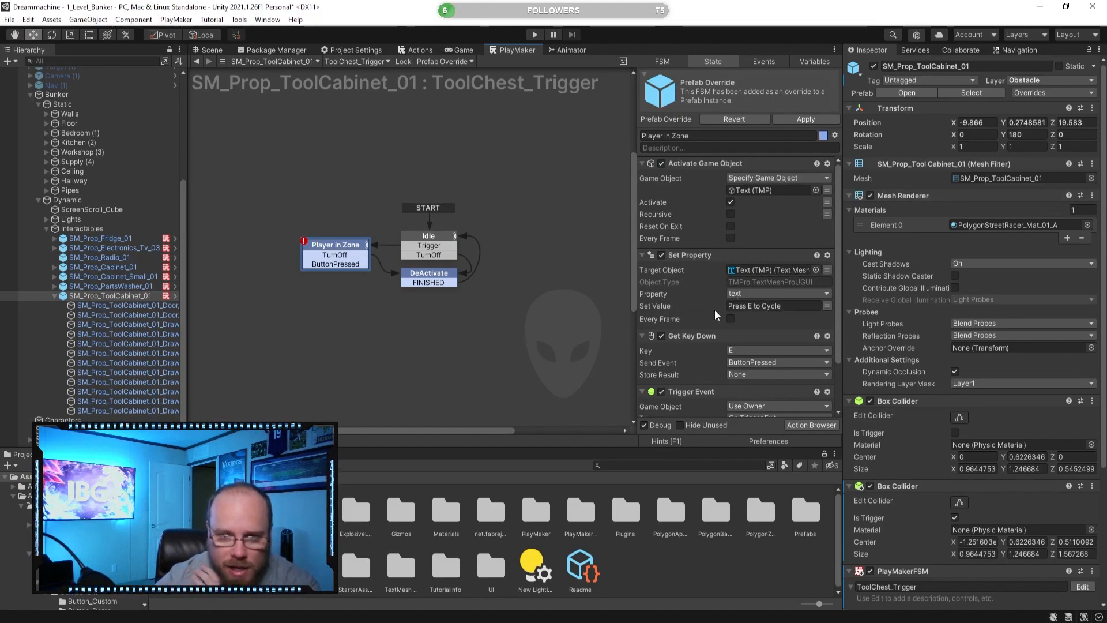
scroll(747, 326, "down", 2)
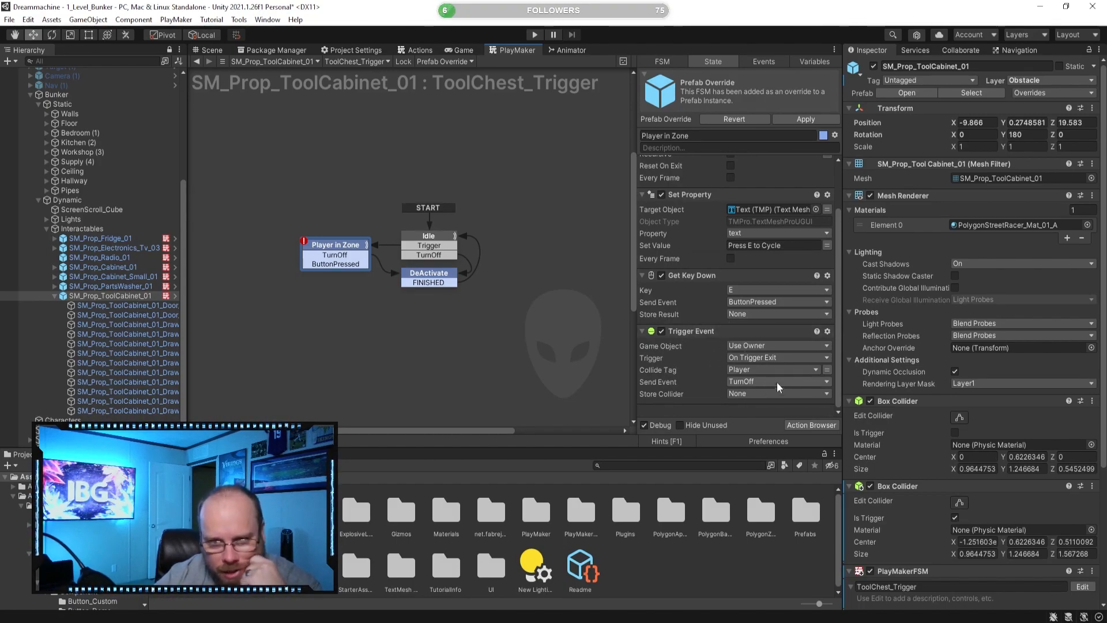
left_click(416, 276)
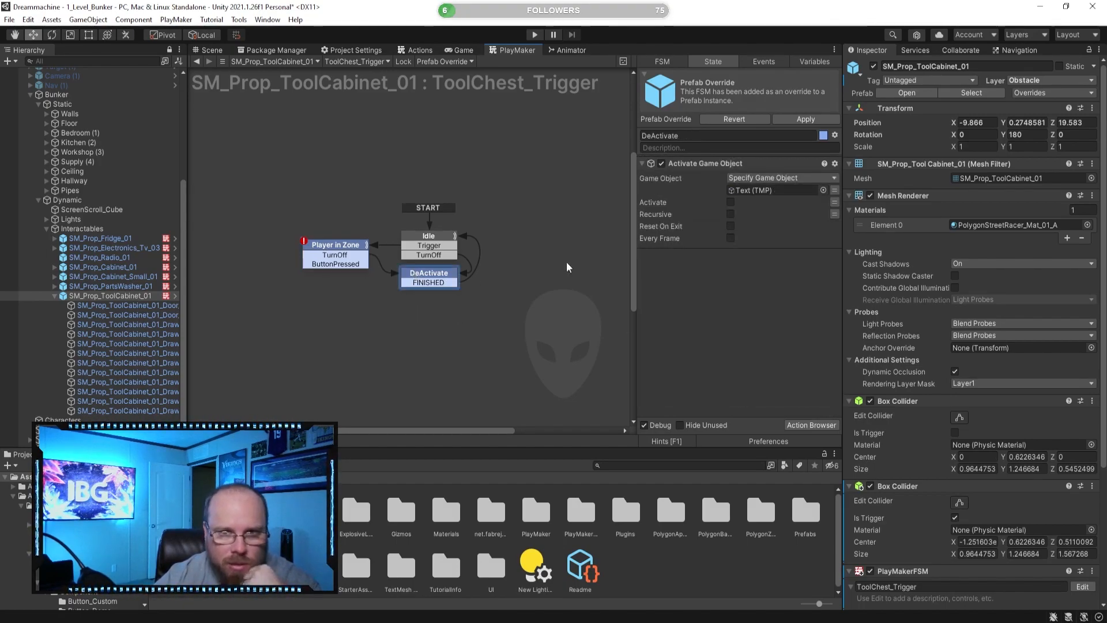
left_click(430, 238)
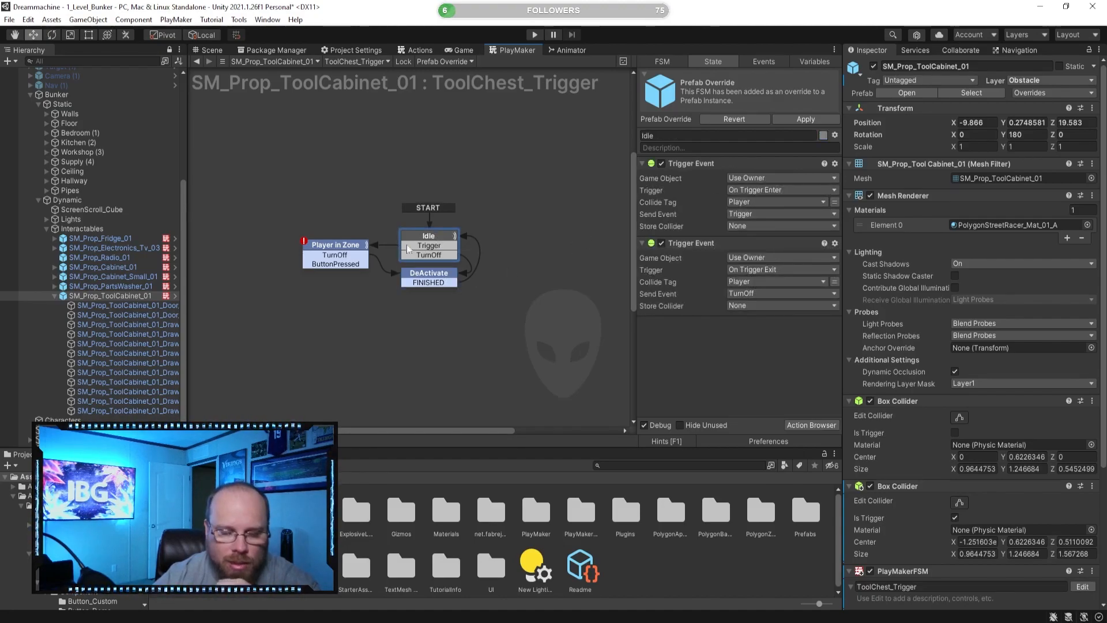
left_click(455, 326)
- Add a state named Animation Cycle beneath Player in Zone and link Player in Zone's ButtonPressed transition to it
left_click(345, 249)
right_click(320, 283)
left_click(349, 290)
left_click_drag(346, 264, 334, 298)
left_click(683, 135)
type("Animation Cyc")
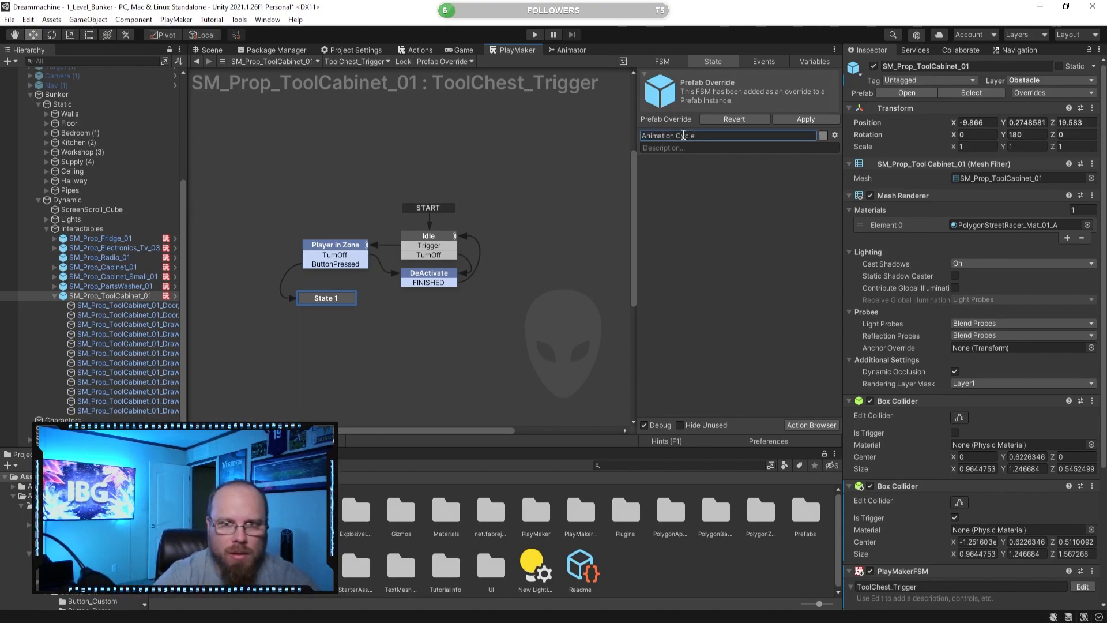
key("Return")
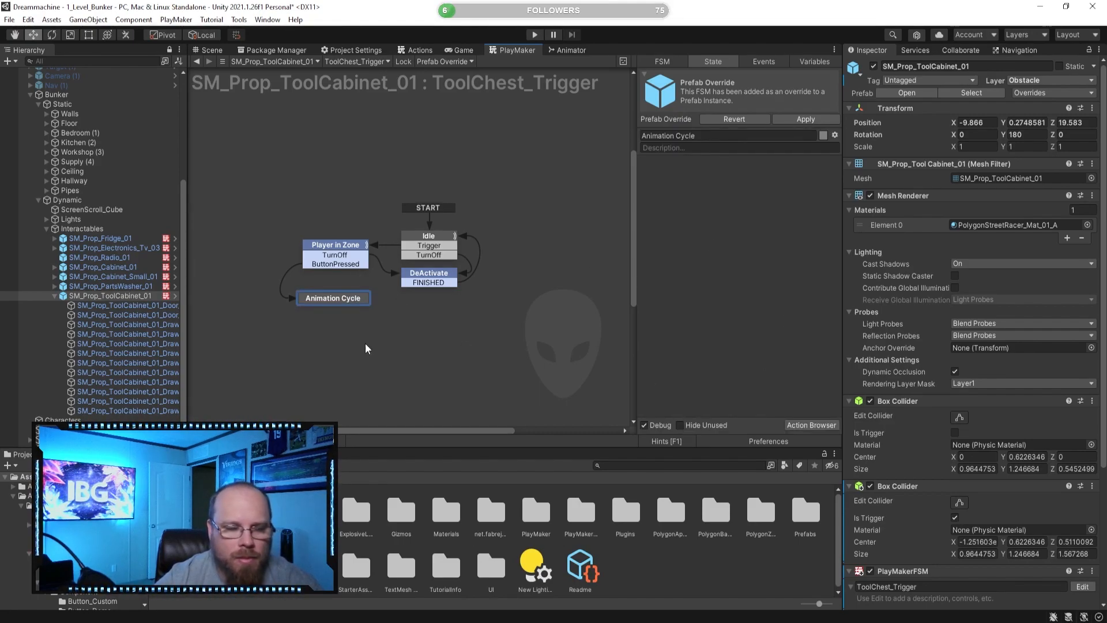
mouse_move(338, 296)
left_mouse_down()
mouse_move(341, 281)
mouse_move(343, 297)
mouse_move(352, 286)
left_mouse_up()
left_click(386, 329)
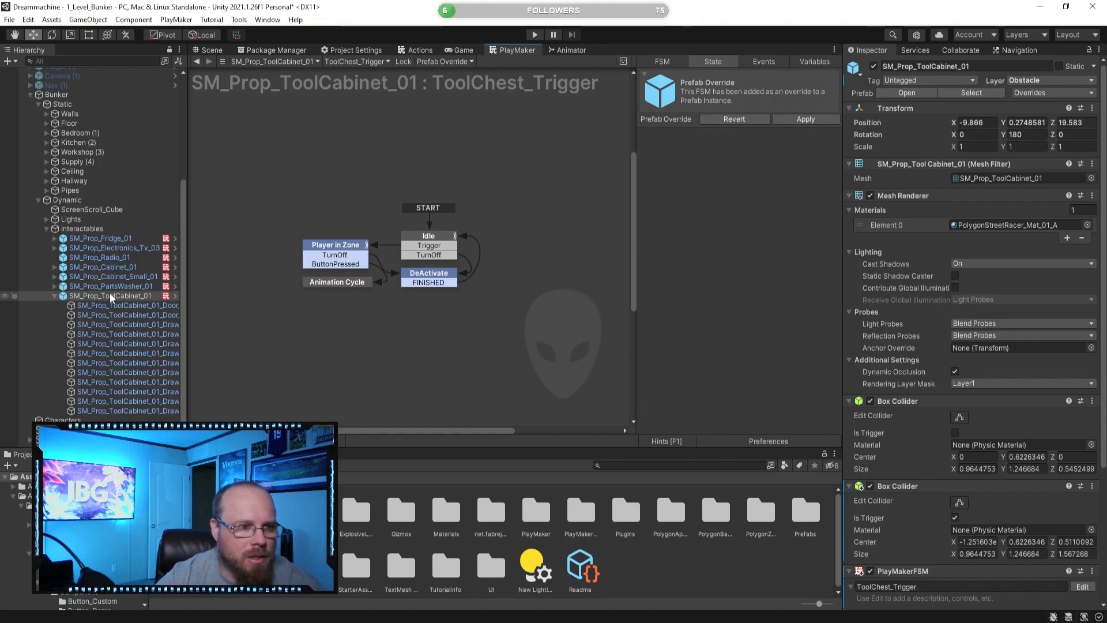
- Show the tool cabinet's animator controller graph and move the ToolChest_Open state beneath Entry
left_click(565, 50)
left_click(417, 290)
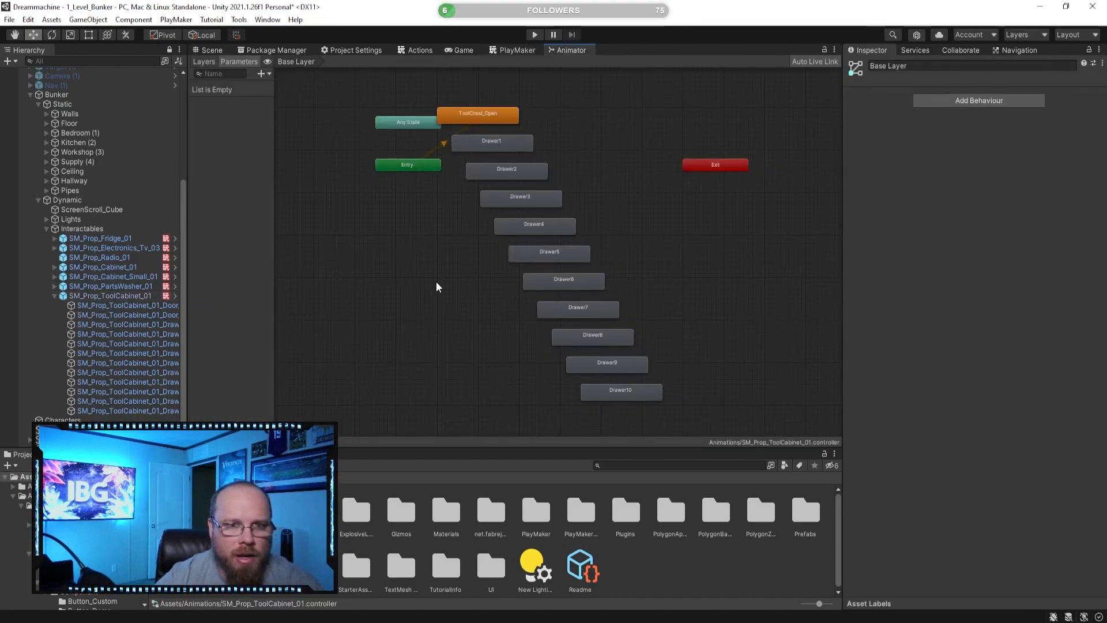
left_click_drag(504, 109, 438, 194)
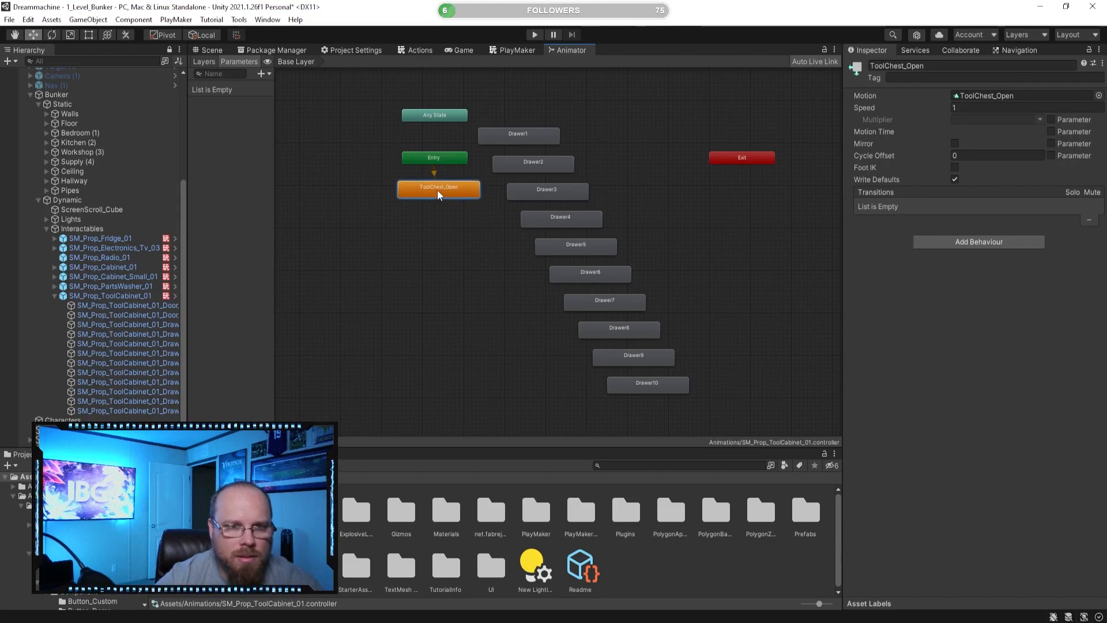
- Create an empty state below ToolChest_Open in the animator graph and rename the base layer Idle
left_click(431, 233)
right_click(374, 243)
mouse_move(403, 242)
left_click(570, 242)
left_click(906, 64)
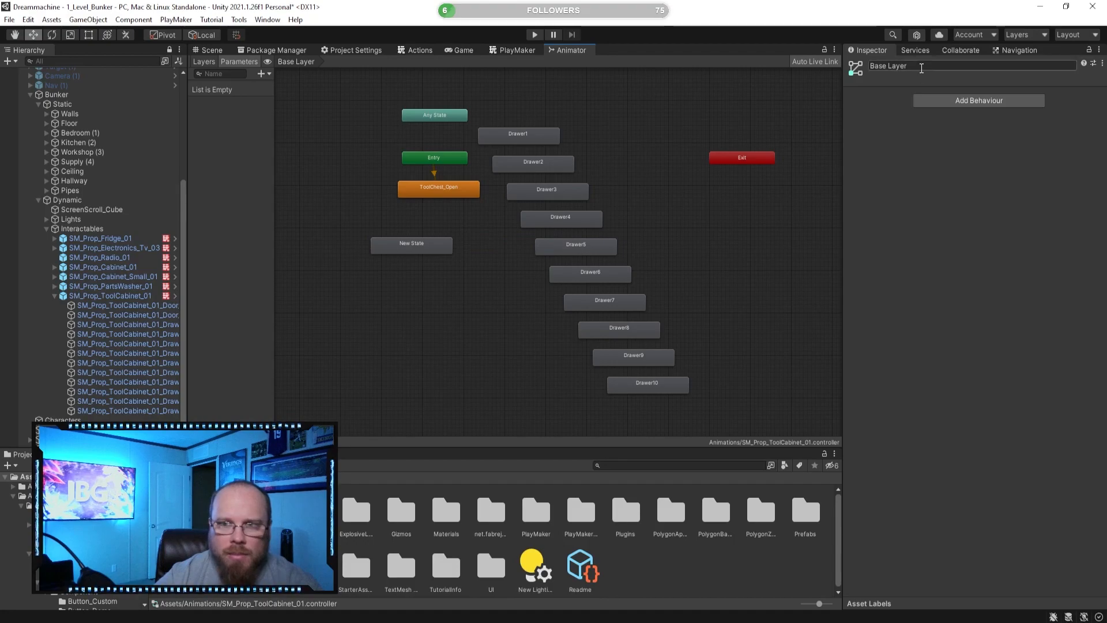
type("Idle")
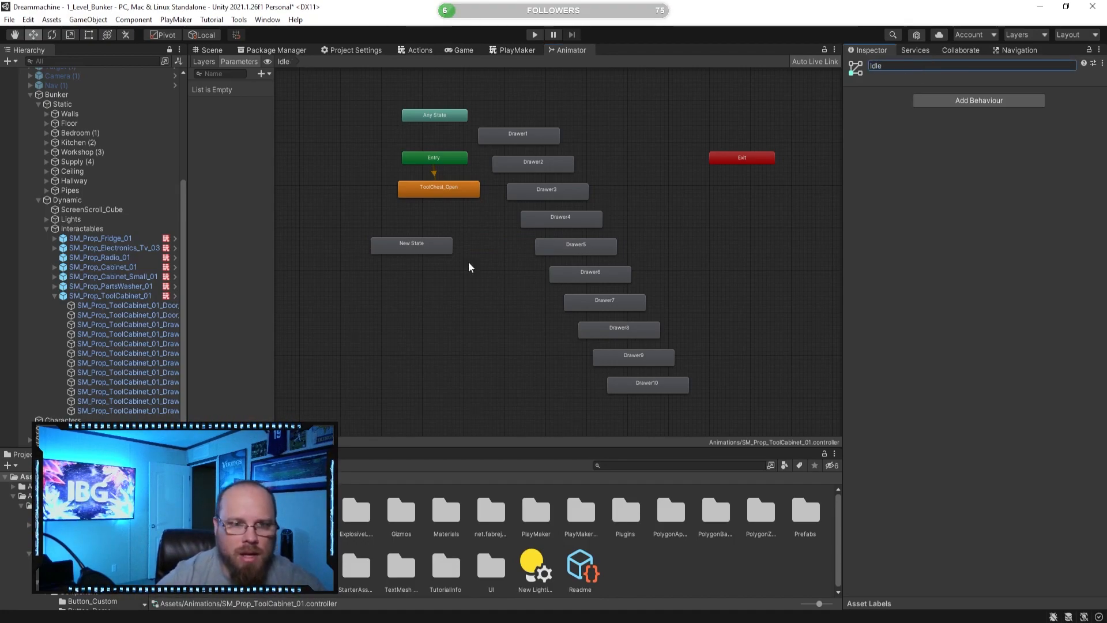
- Rename the empty state Idle and make it the layer's default state
left_click(421, 249)
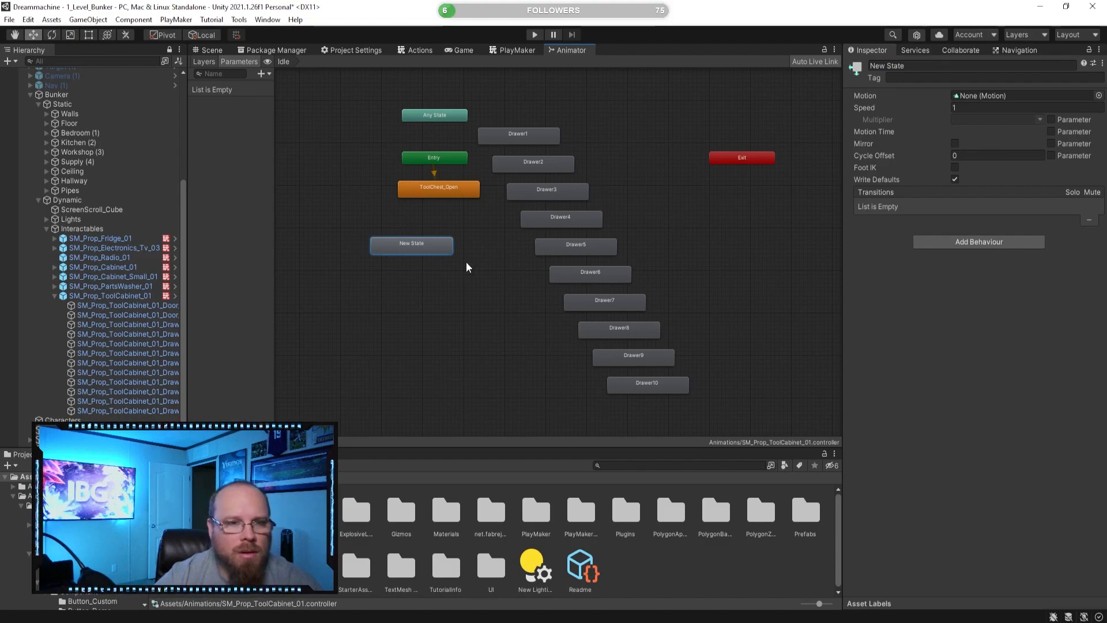
left_click(451, 193)
left_click(424, 248)
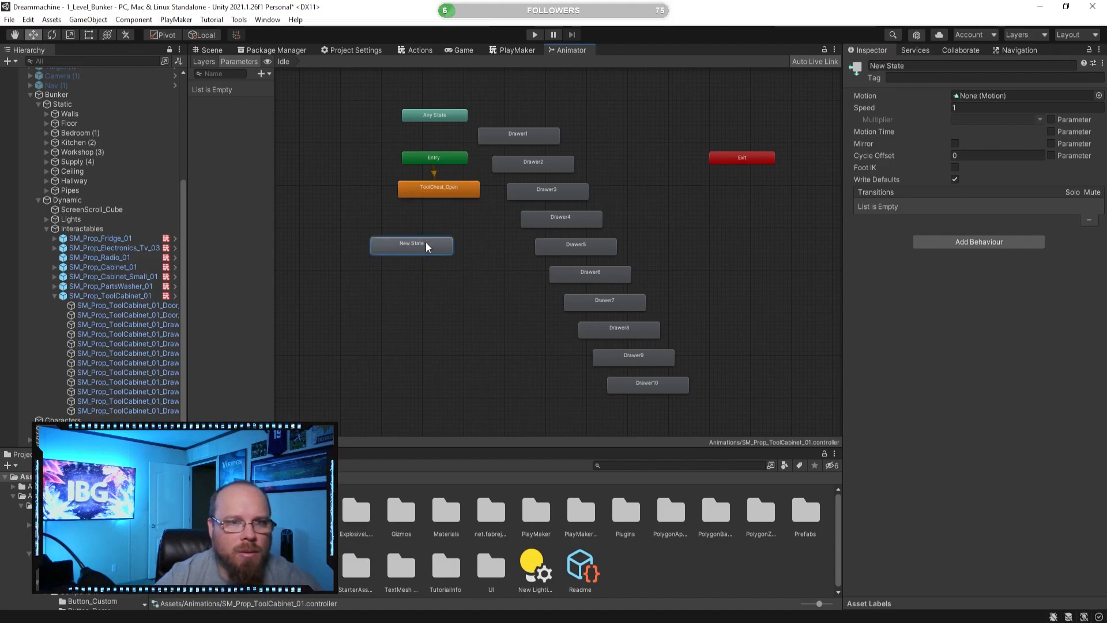
left_click(912, 67)
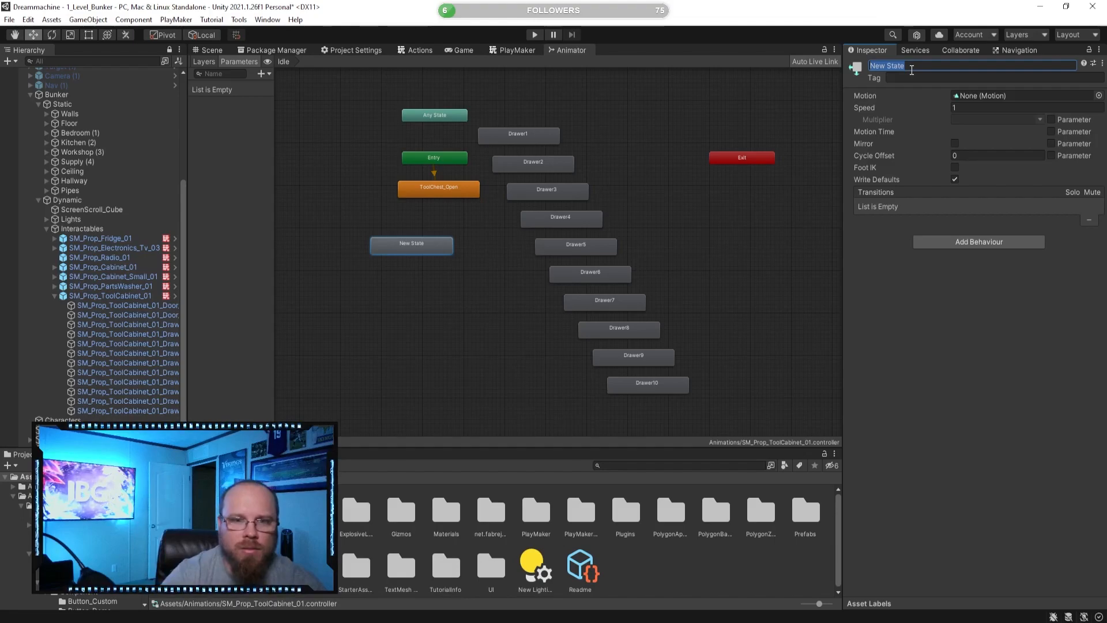
type("Idl")
left_click(429, 339)
right_click(422, 244)
left_click(453, 267)
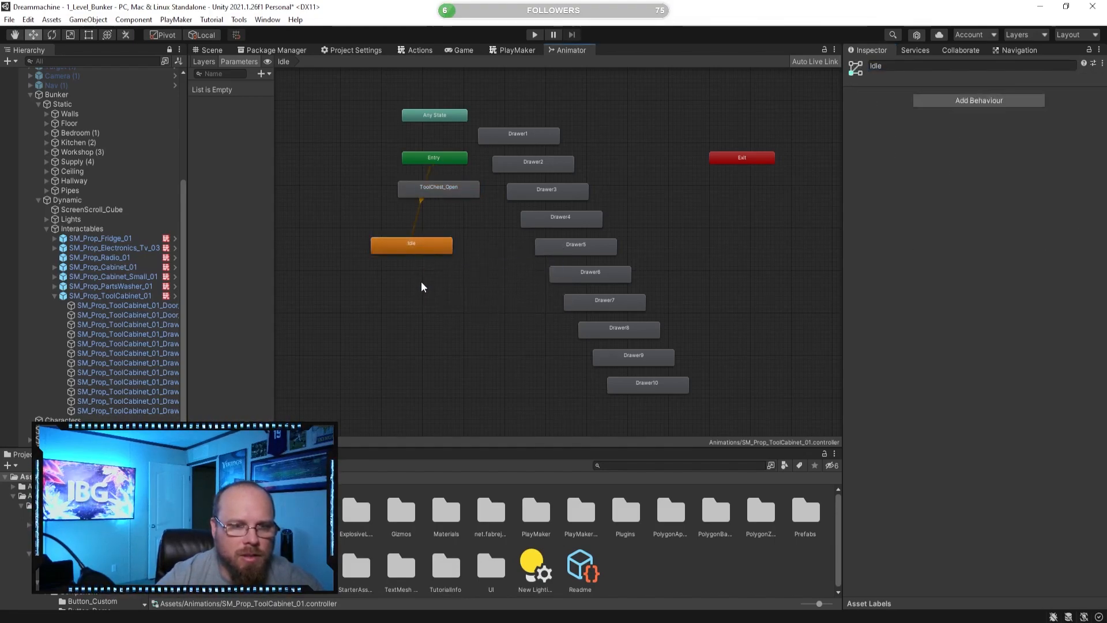
- Arrange the Idle state directly beneath Entry with ToolChest_Open directly below it
middle_click_drag(402, 241, 455, 287)
left_click_drag(479, 238, 531, 371)
left_click_drag(457, 296, 483, 236)
left_click(466, 296)
left_click_drag(557, 366, 500, 254)
left_click(503, 324)
middle_click_drag(503, 324, 452, 308)
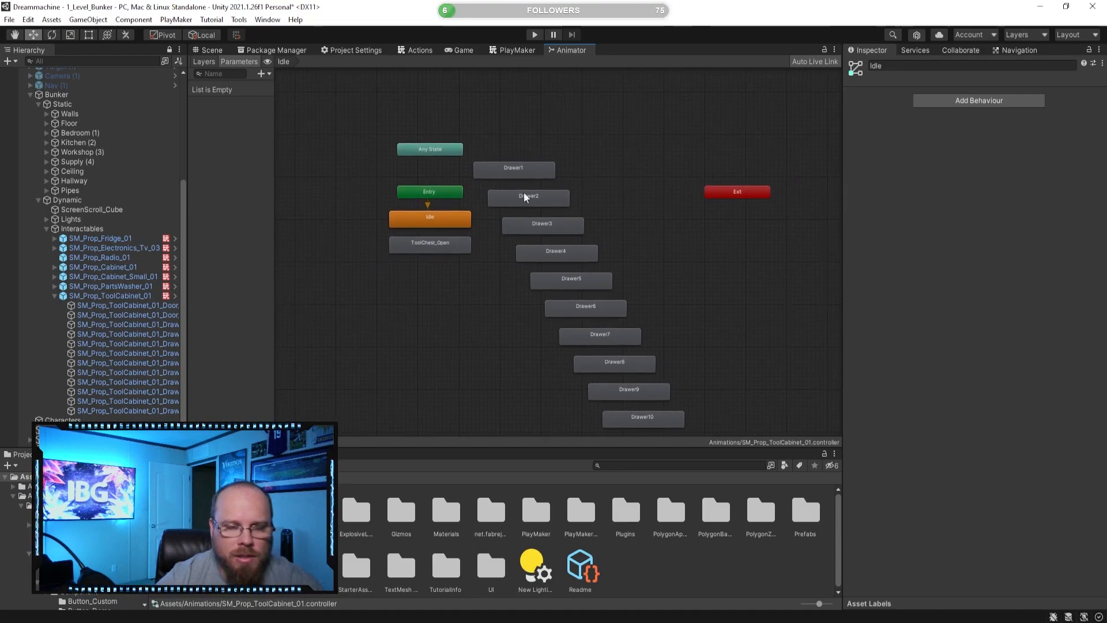
mouse_move(534, 167)
left_mouse_down()
mouse_move(451, 278)
mouse_move(452, 264)
mouse_move(519, 218)
mouse_move(519, 169)
left_mouse_up()
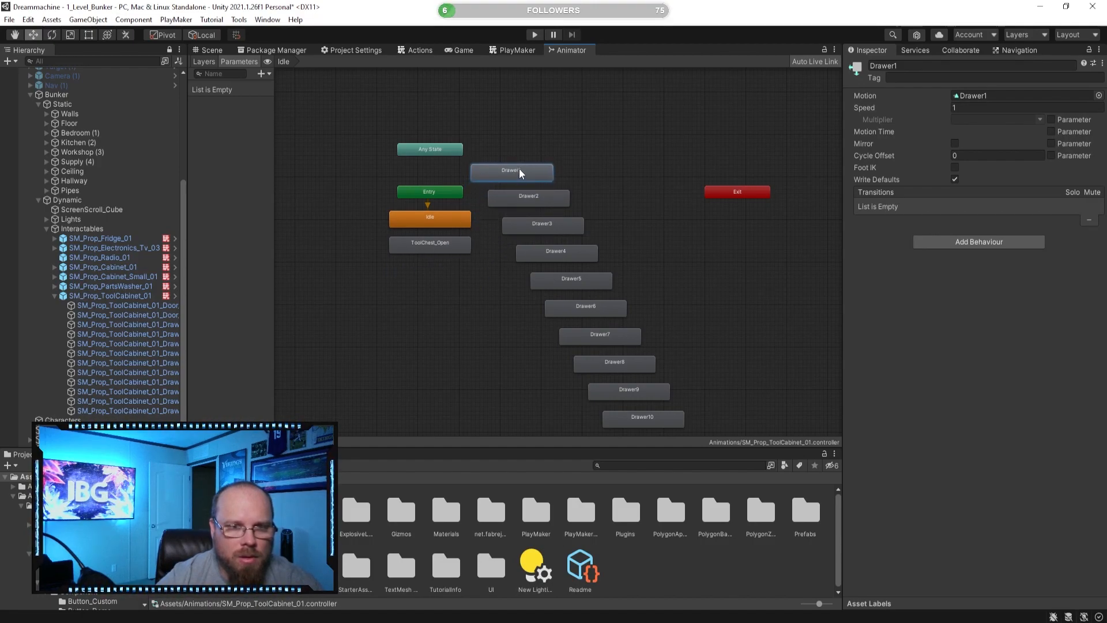
left_click(452, 294)
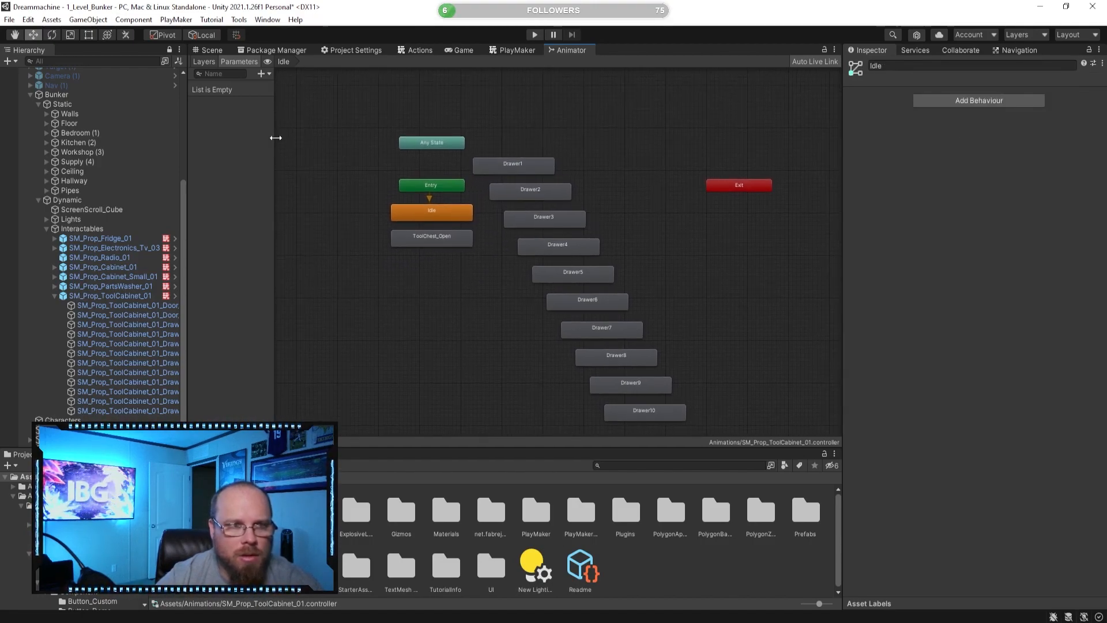
- Add a Trigger parameter named Cycle to the animator controller
left_click(262, 73)
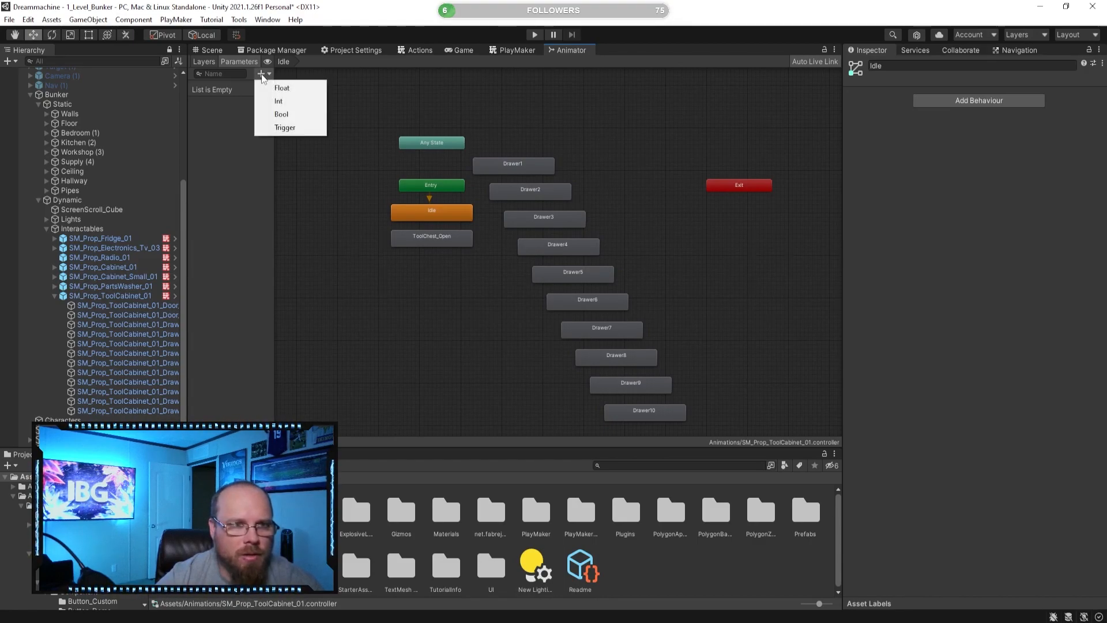
left_click(274, 126)
type("Cycle")
key("Return")
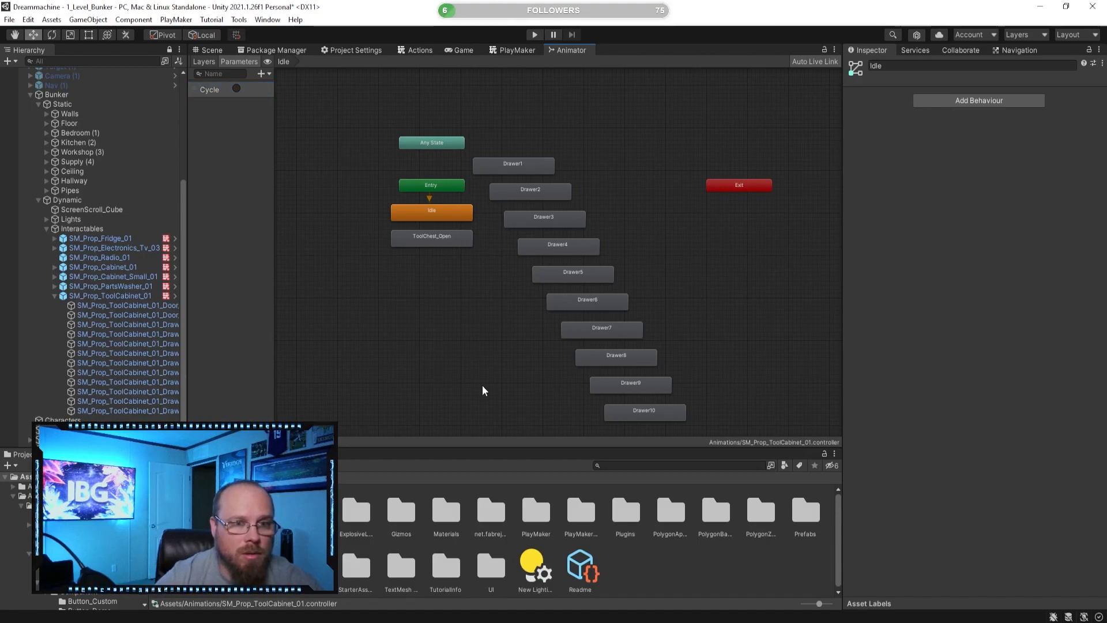
- Create transitions from Idle to ToolChest_Open and from ToolChest_Open to Drawer1
right_click(447, 211)
left_click(482, 221)
left_click(448, 237)
right_click(448, 237)
left_click(482, 245)
left_click(503, 166)
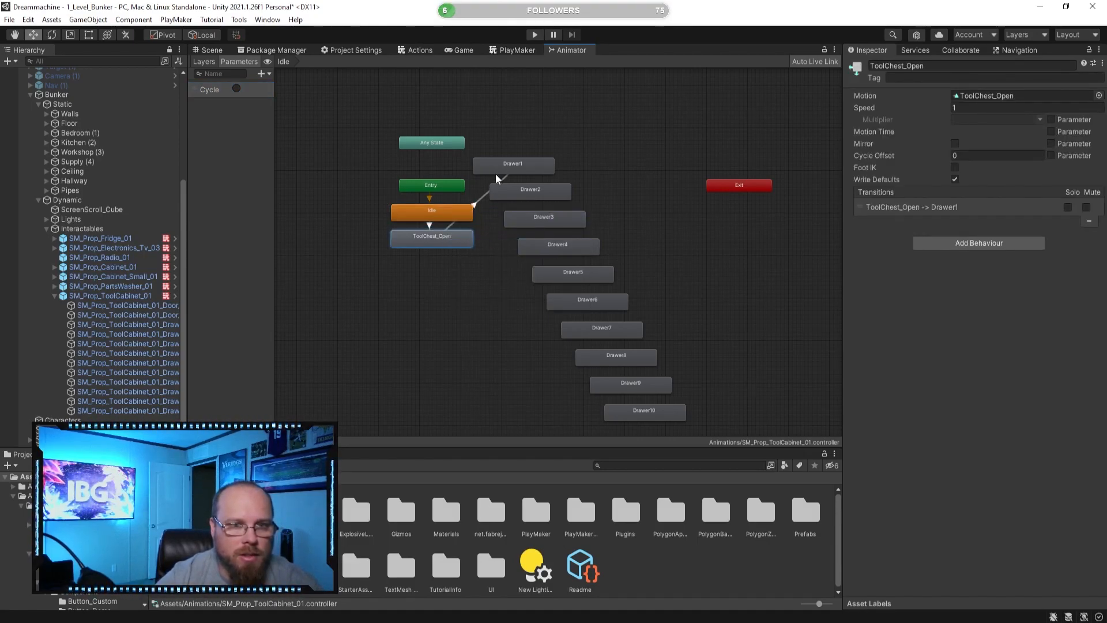
- Stack Drawer1, Drawer2 and Drawer3 beneath ToolChest_Open and link them in sequence with transitions
left_click_drag(508, 174, 425, 271)
right_click(428, 271)
left_click(471, 281)
left_click(518, 189)
left_click_drag(518, 189, 424, 296)
right_click(427, 299)
left_click(497, 303)
left_click(526, 217)
left_click_drag(526, 217, 420, 328)
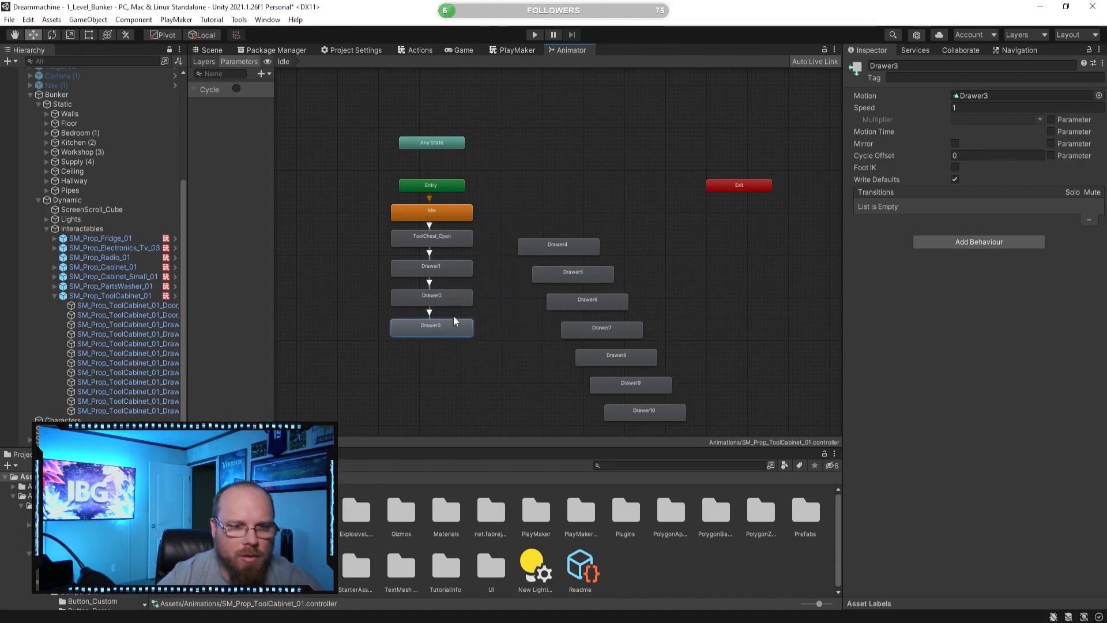
- Extend the transition chain from Drawer3 to Drawer4 and Drawer5, stacking both states beneath it
right_click(451, 327)
left_click(490, 336)
left_click(542, 250)
left_click_drag(542, 250, 414, 356)
right_click(422, 356)
left_click(465, 364)
left_click(565, 276)
left_click_drag(565, 277, 424, 383)
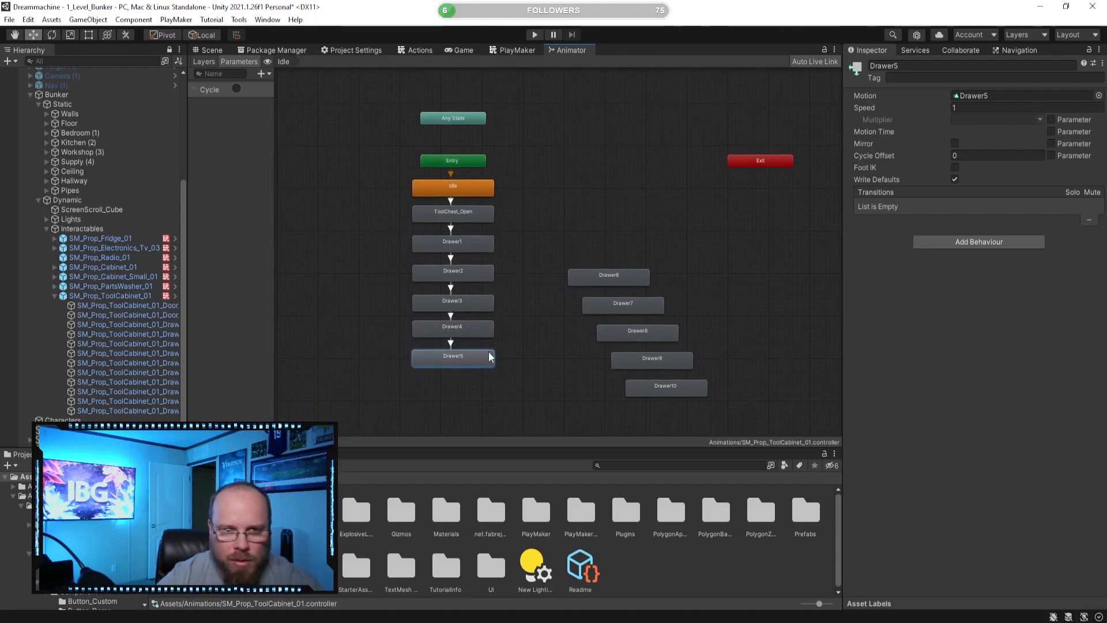
- Link Drawer5 to Drawer6 and Drawer6 to Drawer7, placing both states in the column beneath Drawer5
right_click(483, 353)
left_click(524, 361)
left_click(599, 278)
double_click(606, 278)
left_click_drag(605, 284, 450, 387)
left_click(164, 477)
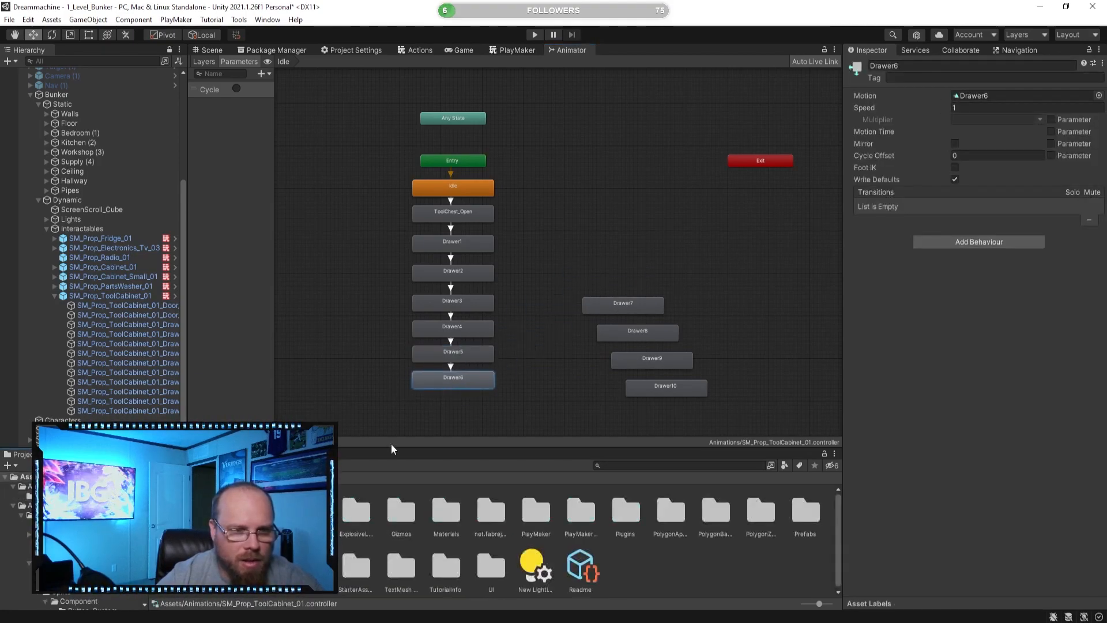
middle_click_drag(562, 381, 544, 304)
right_click(484, 313)
left_click(514, 319)
left_click(596, 236)
left_click_drag(611, 241, 440, 338)
- Continue the chain with transitions from Drawer7 to Drawer8 and on to Drawer9, stacking both states beneath Drawer7
left_click(538, 358)
right_click(456, 335)
left_click(493, 340)
left_click(634, 263)
left_click_drag(629, 265, 447, 362)
left_click(527, 360)
right_click(477, 358)
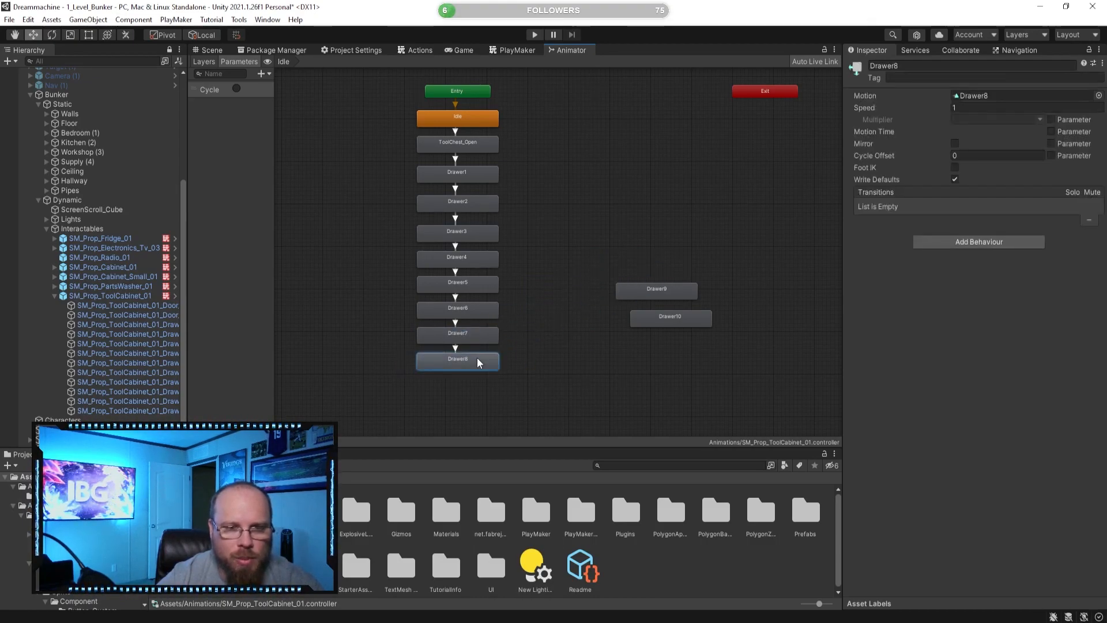
left_click(525, 367)
left_click(635, 291)
left_click_drag(636, 289, 441, 385)
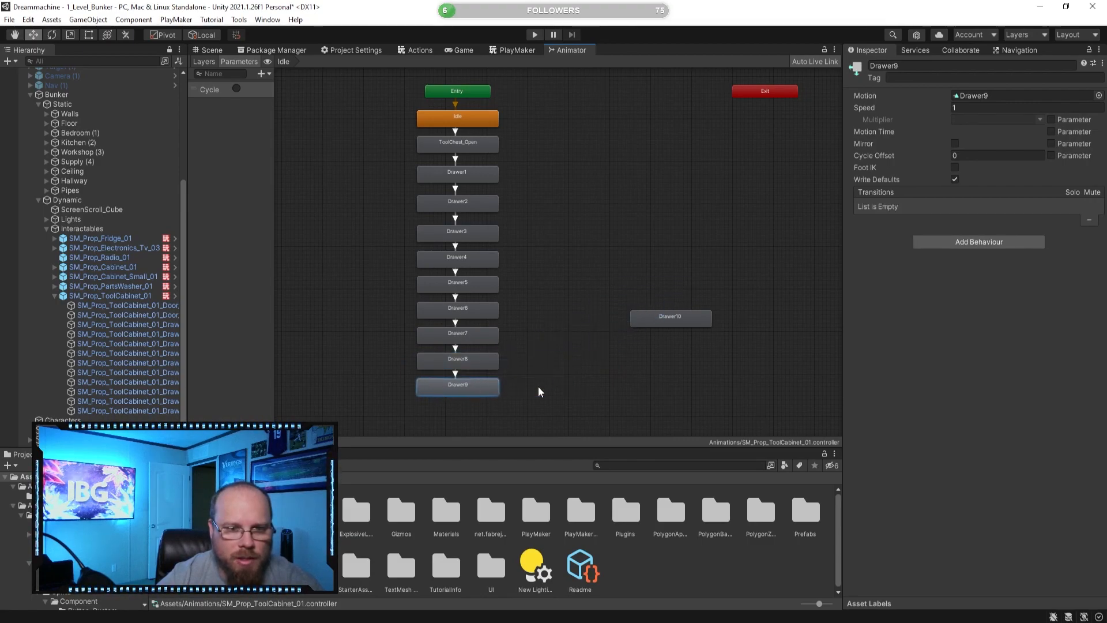
- Create a transition from Drawer9 to Drawer10 and place Drawer10 at the end of the column
left_click(587, 352)
left_click(486, 359)
right_click(486, 359)
left_click(519, 365)
left_click(669, 298)
left_click_drag(669, 298, 468, 392)
left_click(558, 365)
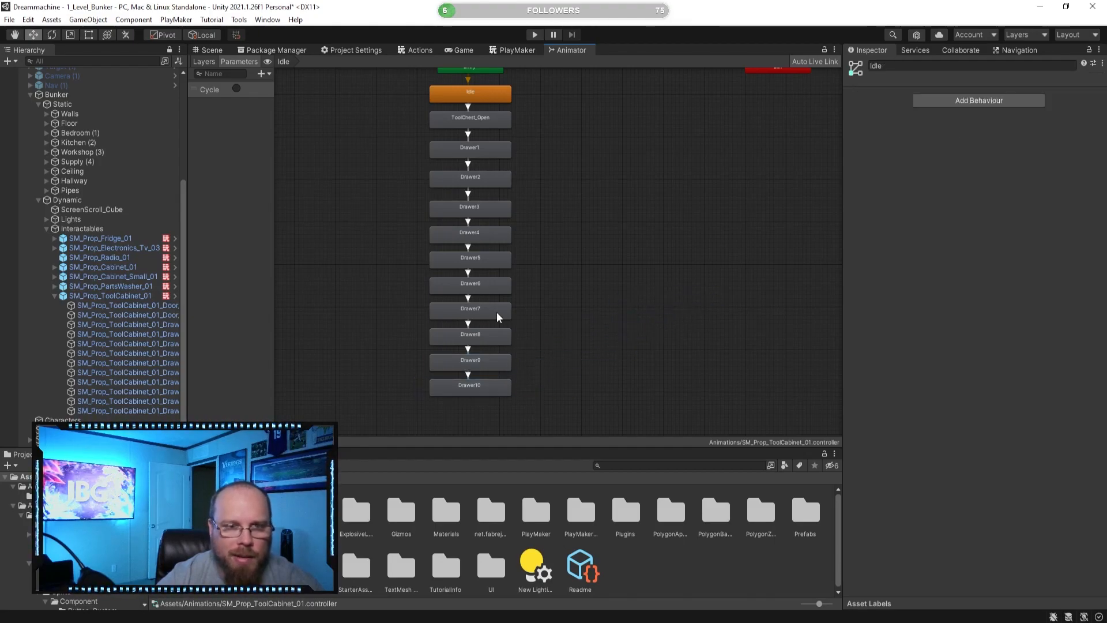
- Create a transition from Drawer10 back to Idle to close the cycle
right_click(494, 392)
left_click(522, 395)
left_click(497, 97)
left_click(586, 162)
mouse_move(586, 164)
middle_mouse_down()
mouse_move(596, 193)
mouse_move(600, 166)
middle_mouse_up()
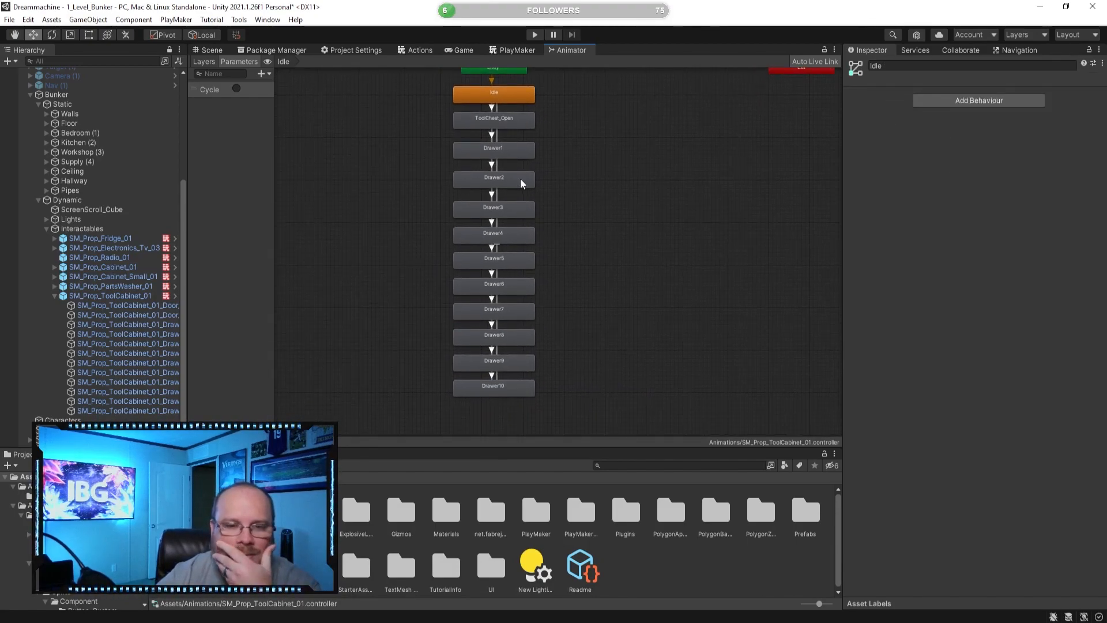
left_click(506, 388)
right_click(507, 388)
left_click(536, 397)
left_click(510, 119)
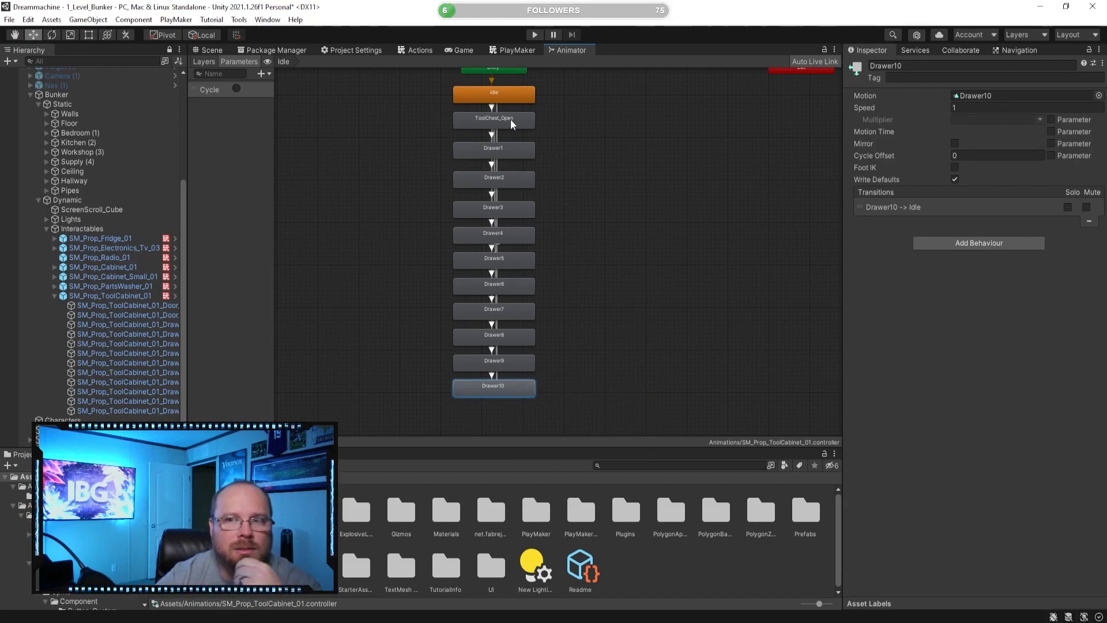
right_click(632, 233)
left_click(617, 196)
middle_click_drag(616, 195, 607, 260)
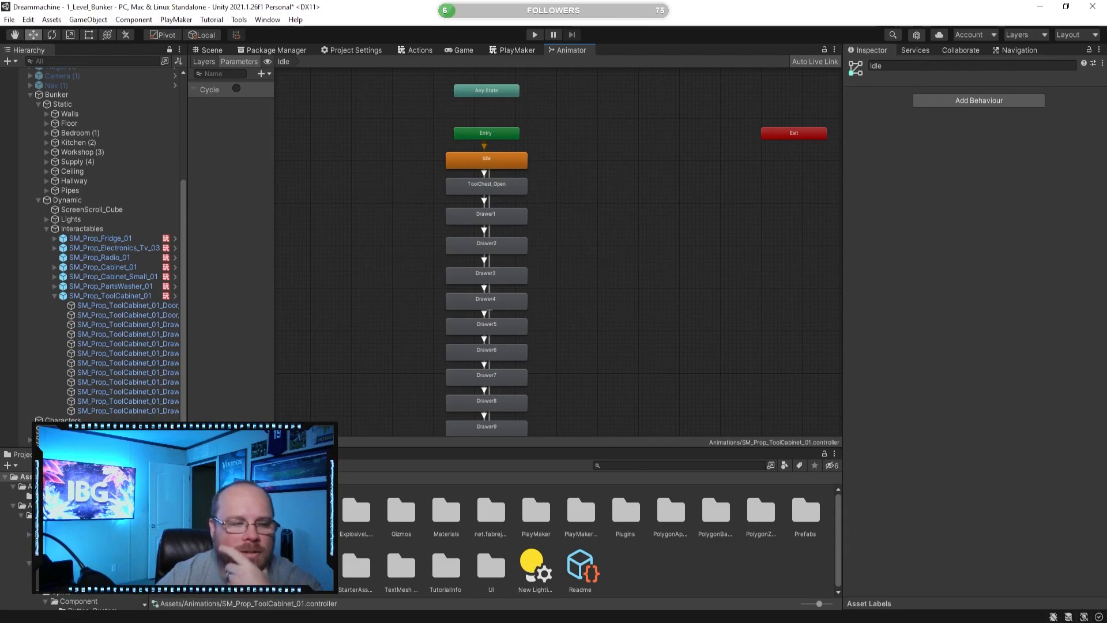
- Turn off Loop Time for the Drawer1 to Drawer5 animation clips in the Animations/ToolChest folder
double_click(176, 511)
double_click(177, 511)
left_click(177, 511)
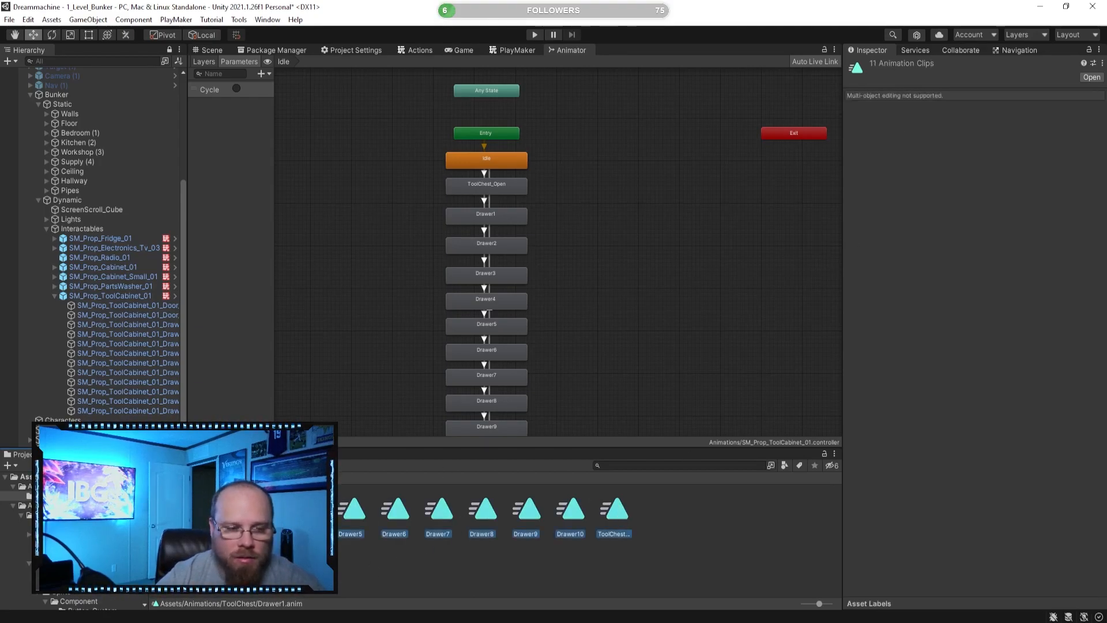
left_click(954, 106)
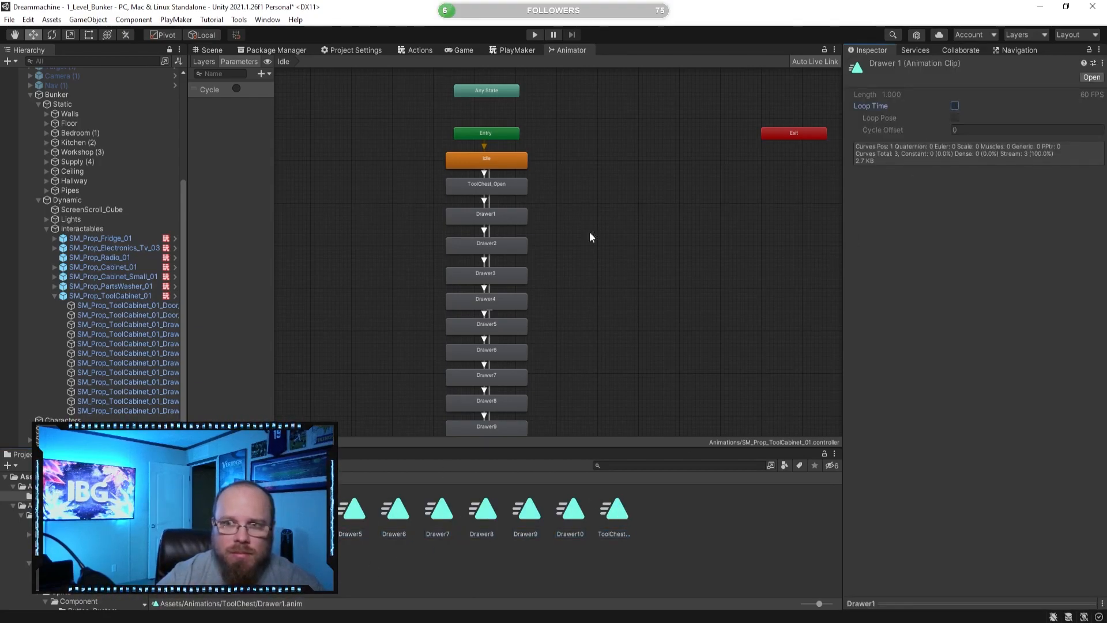
left_click(221, 511)
left_click(955, 106)
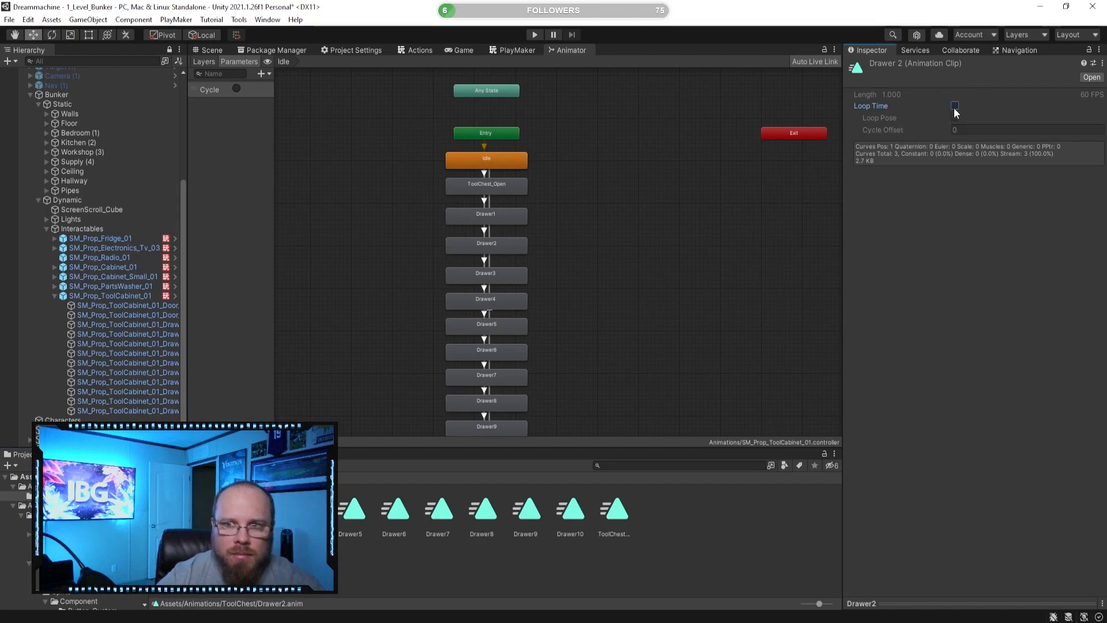
left_click(264, 511)
left_click(955, 106)
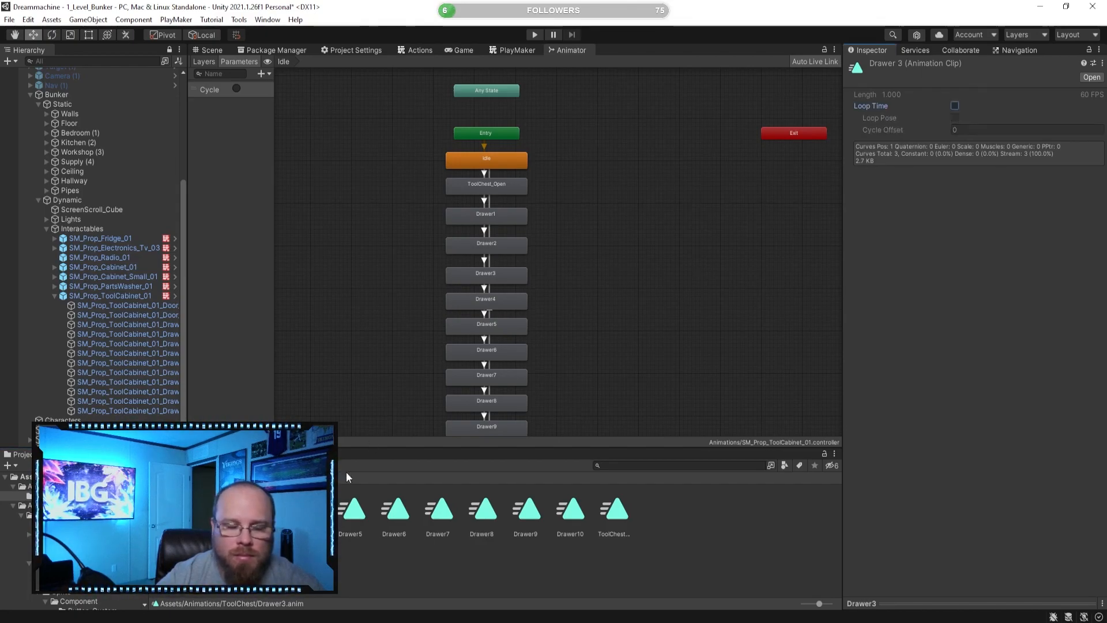
left_click(308, 511)
left_click(955, 106)
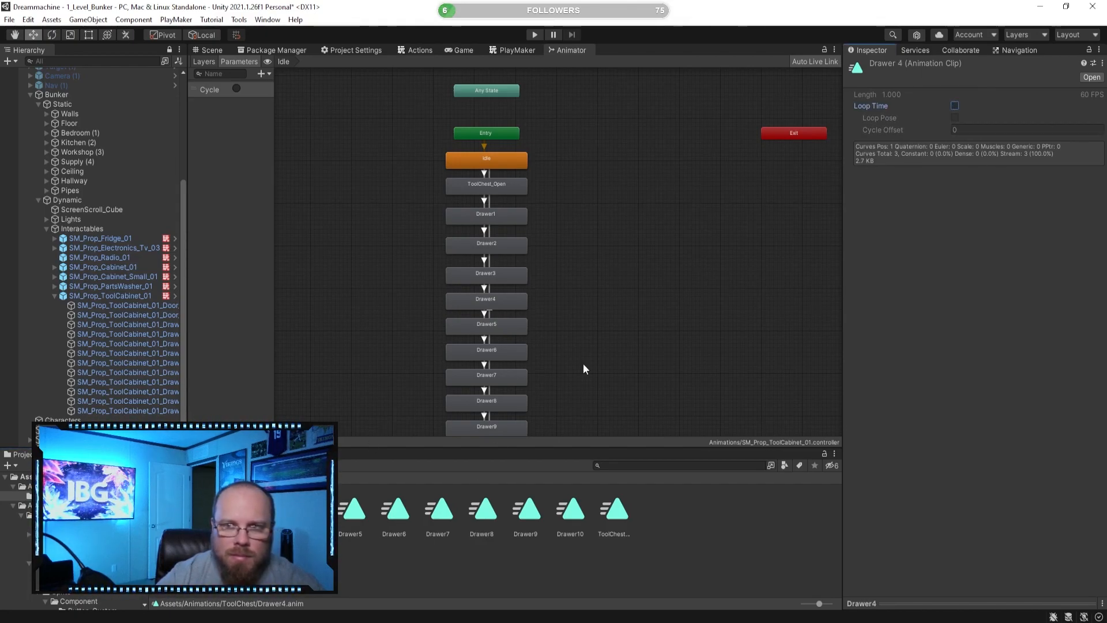
left_click(352, 510)
left_click(955, 106)
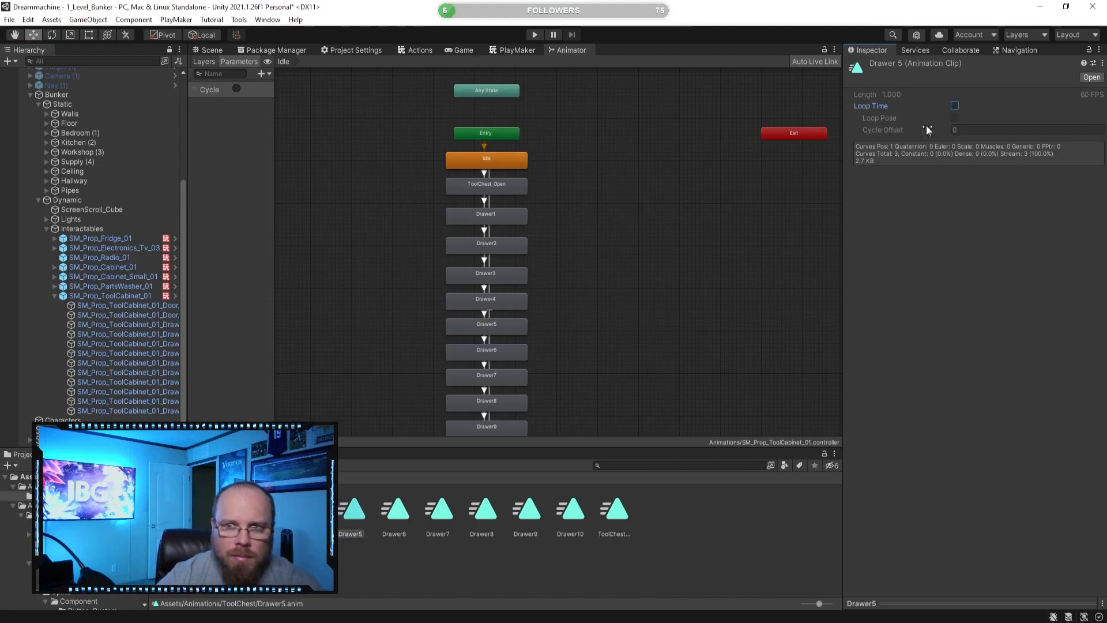
- Turn off Loop Time for the Drawer6 to Drawer10 clips and the ToolChest_Open clip
left_click(410, 511)
left_click(955, 106)
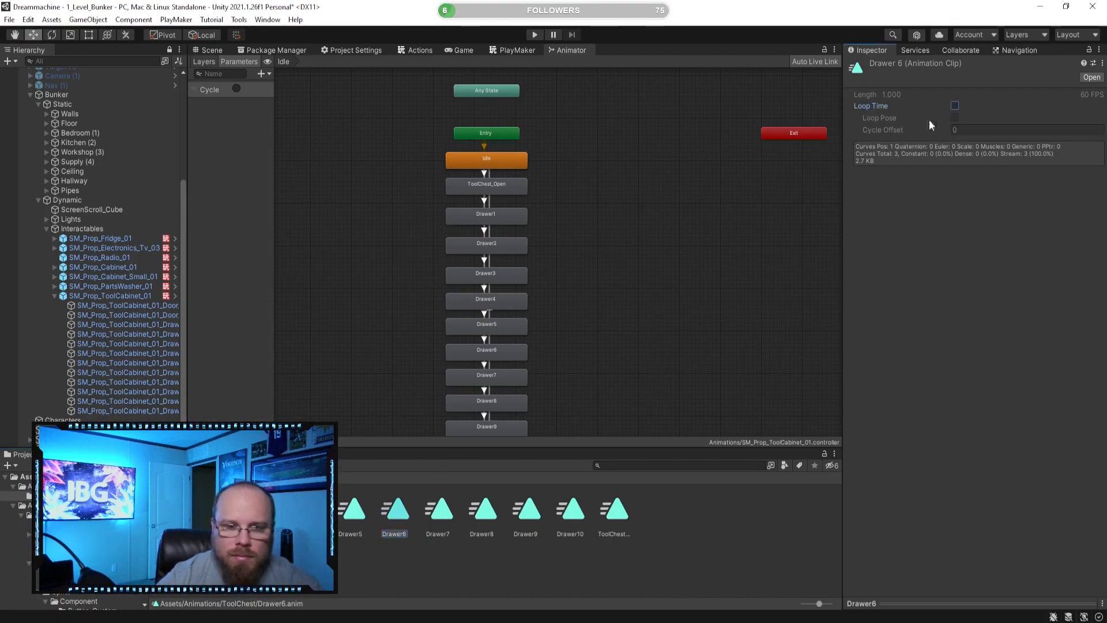
left_click(439, 512)
left_click(955, 106)
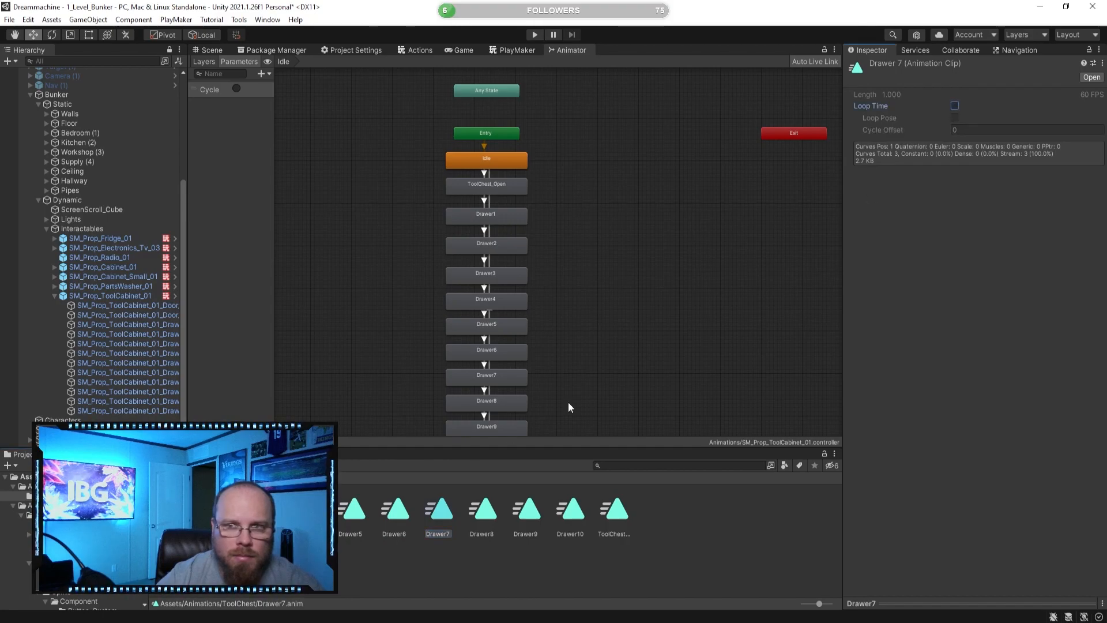
left_click(482, 511)
left_click(955, 106)
left_click(526, 511)
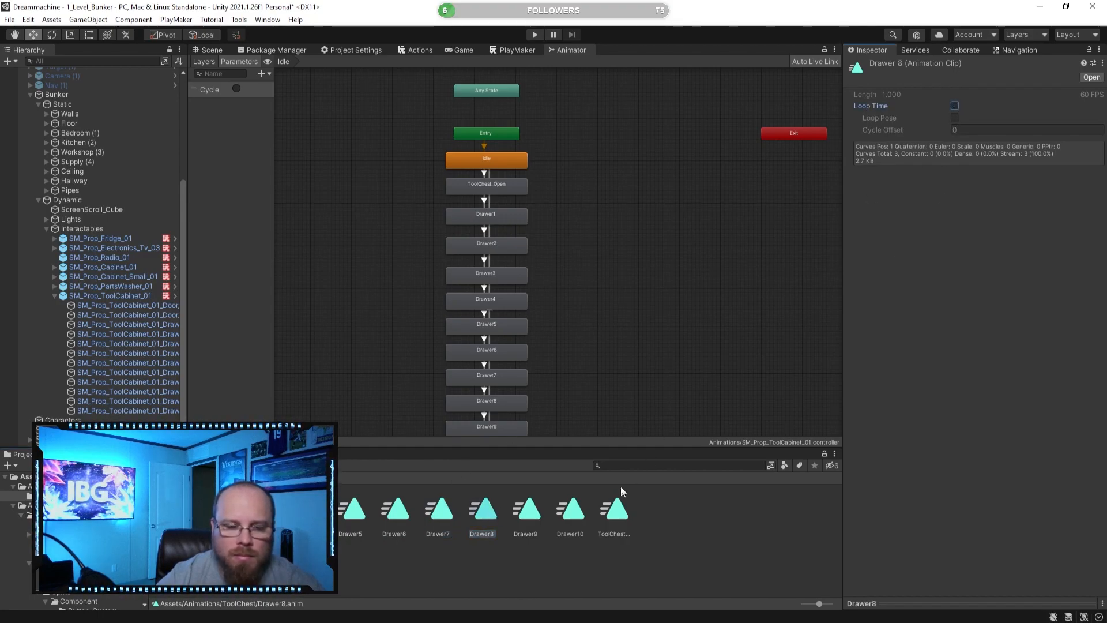
left_click(955, 106)
left_click(570, 511)
left_click(955, 106)
left_click(614, 511)
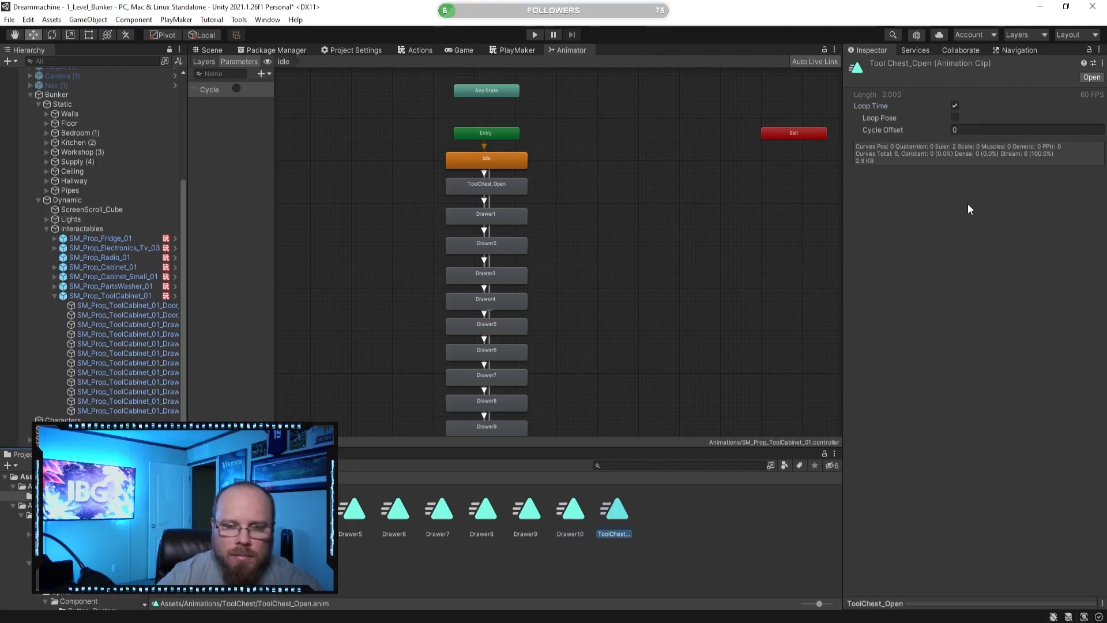
left_click(954, 106)
- Duplicate the ToolChest_Open state in the animator graph and move the copy to the right of the column
left_click(628, 250)
scroll(580, 233, "up", 3)
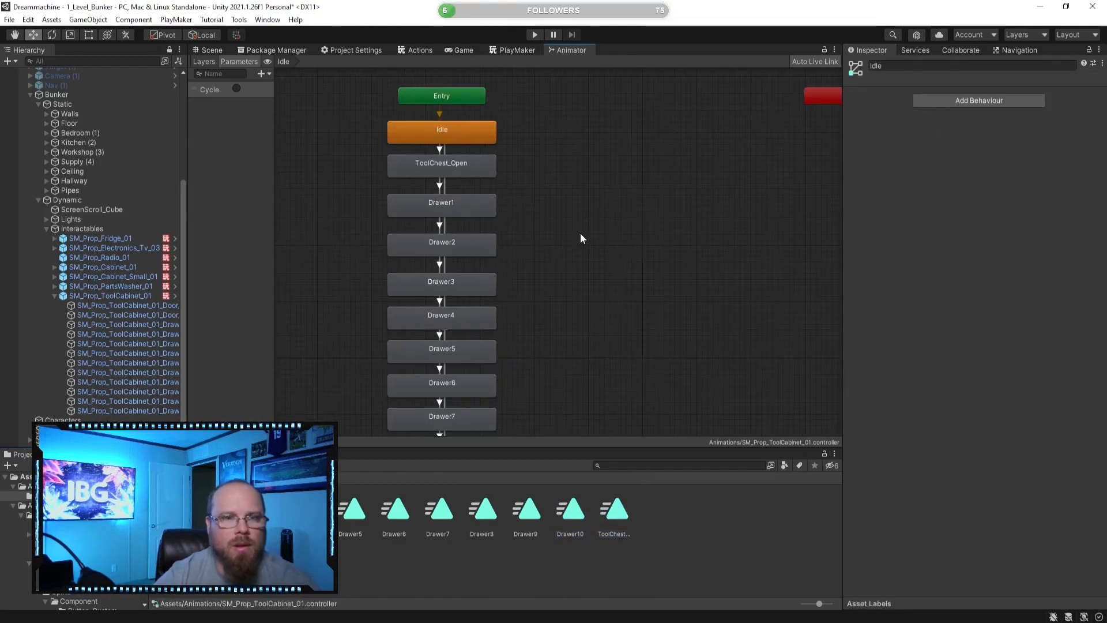
left_click(477, 181)
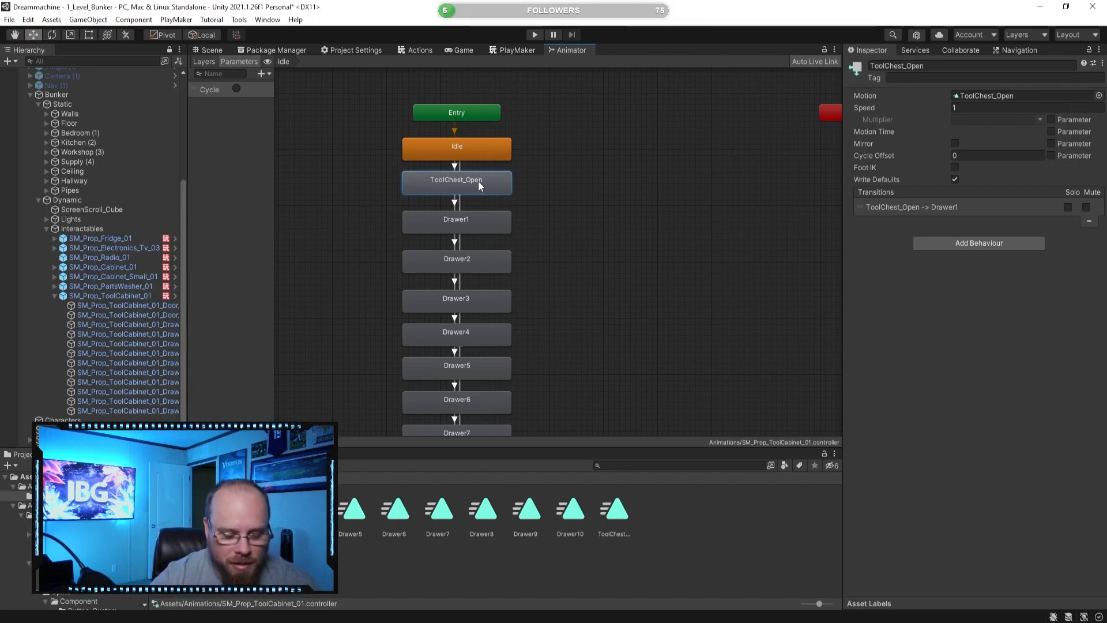
key("ctrl+d")
scroll(600, 251, "down", 3)
scroll(599, 257, "up", 1)
left_click_drag(503, 124, 619, 185)
scroll(581, 251, "up", 4)
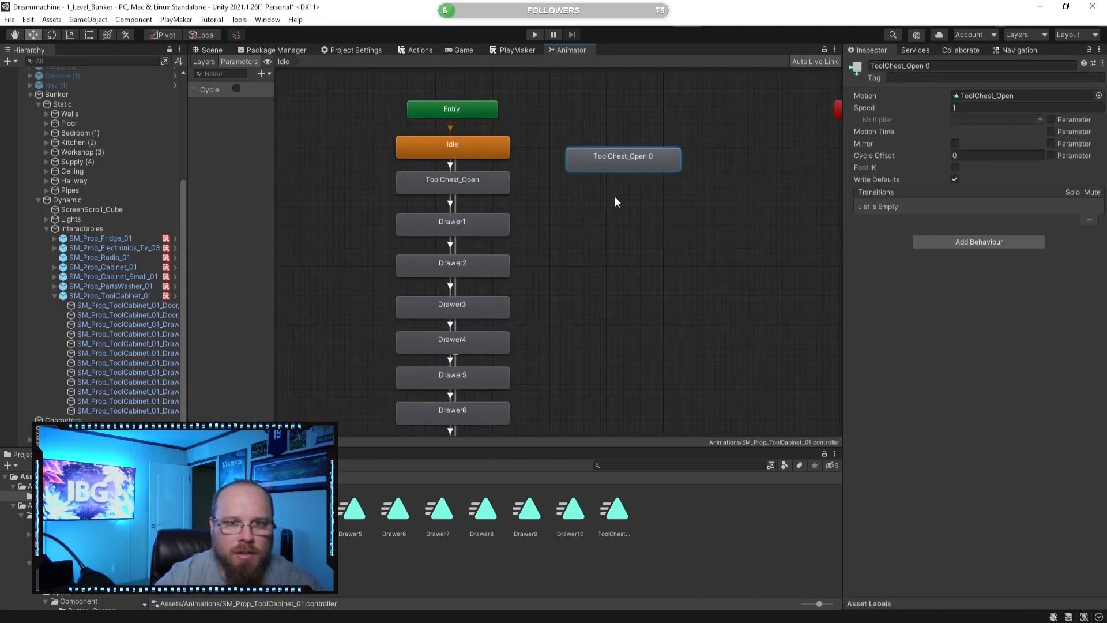
- Rename the duplicated state ToolChest_Close
left_click(963, 70)
left_click(967, 70)
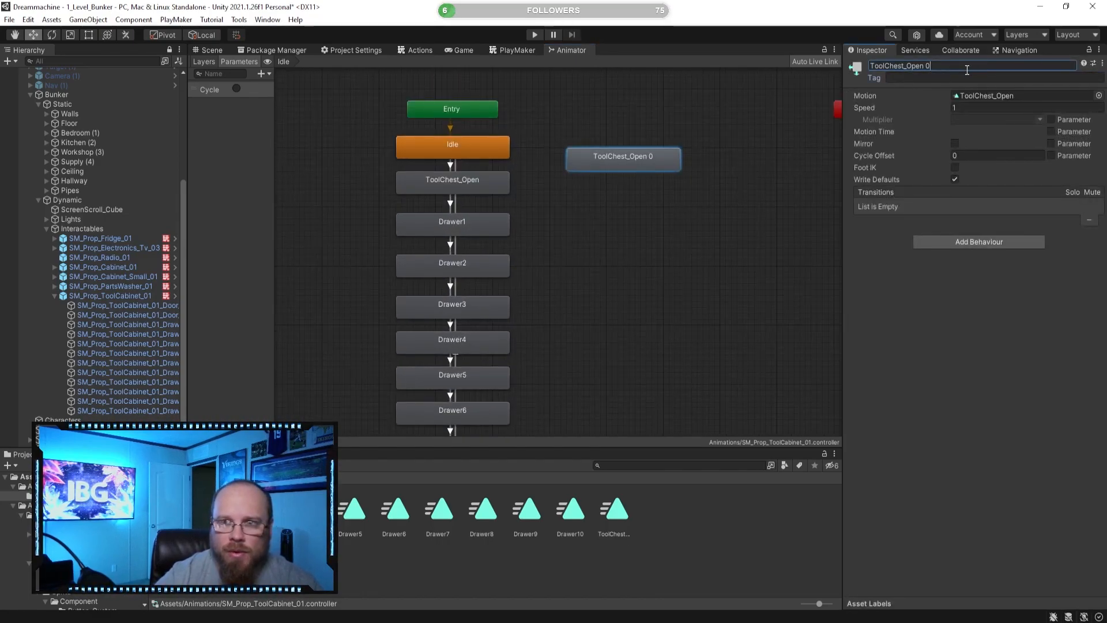
key("BackSpace")
key("BackSpace")
key("BackSpace")
type("Close")
key("Return")
left_click(649, 248)
scroll(634, 249, "up", 2)
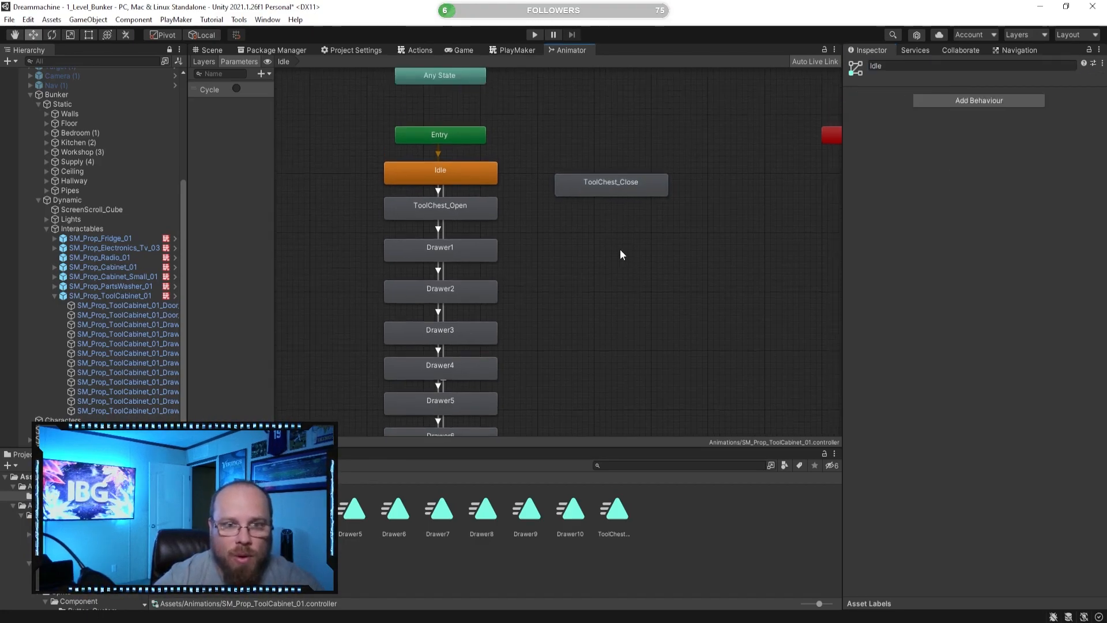
- Align ToolChest_Close beside ToolChest_Open and create a transition from ToolChest_Open to ToolChest_Close
left_click_drag(600, 175, 573, 201)
left_click(438, 205)
right_click(439, 202)
left_click(456, 210)
left_click(557, 208)
left_click(482, 264)
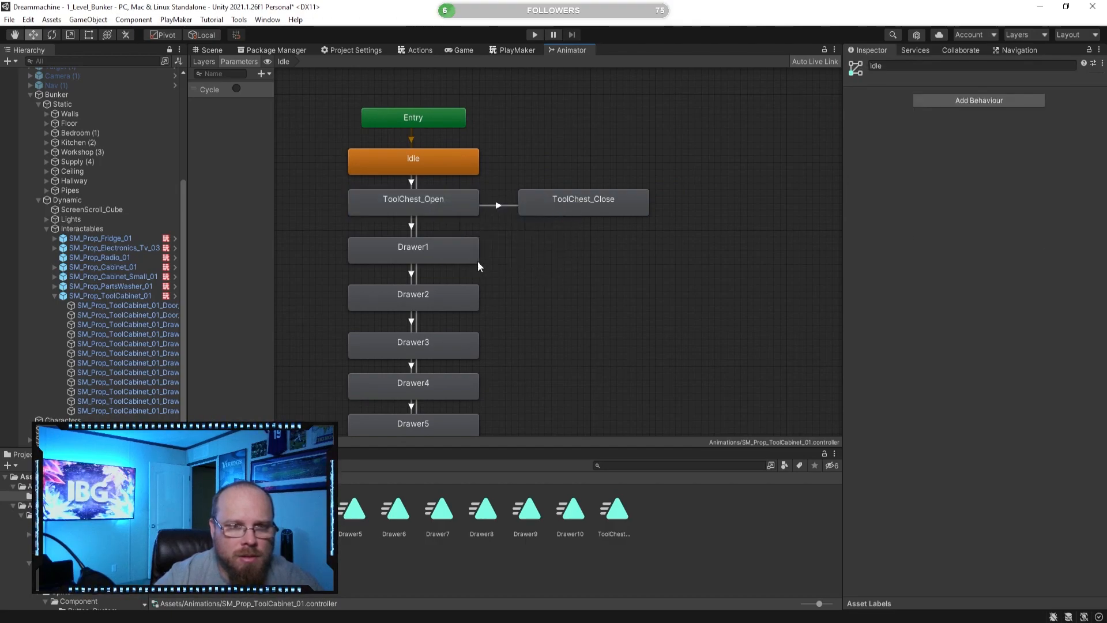
- Add the Cycle condition to the Idle to ToolChest_Open and ToolChest_Open to ToolChest_Close transitions
left_click(412, 182)
left_click(1073, 262)
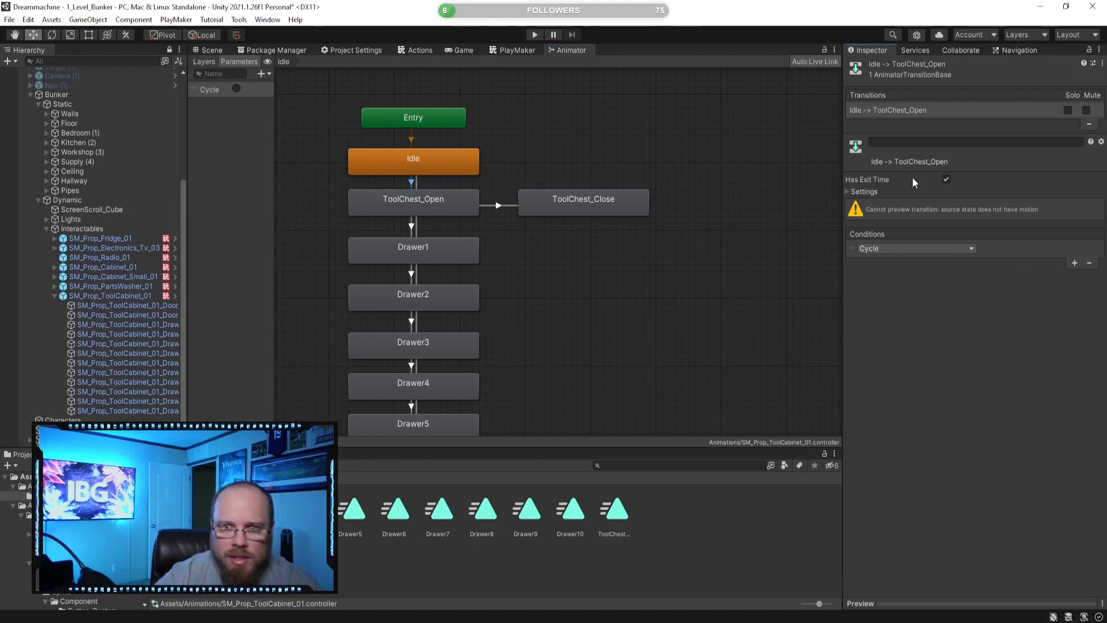
left_click(406, 199)
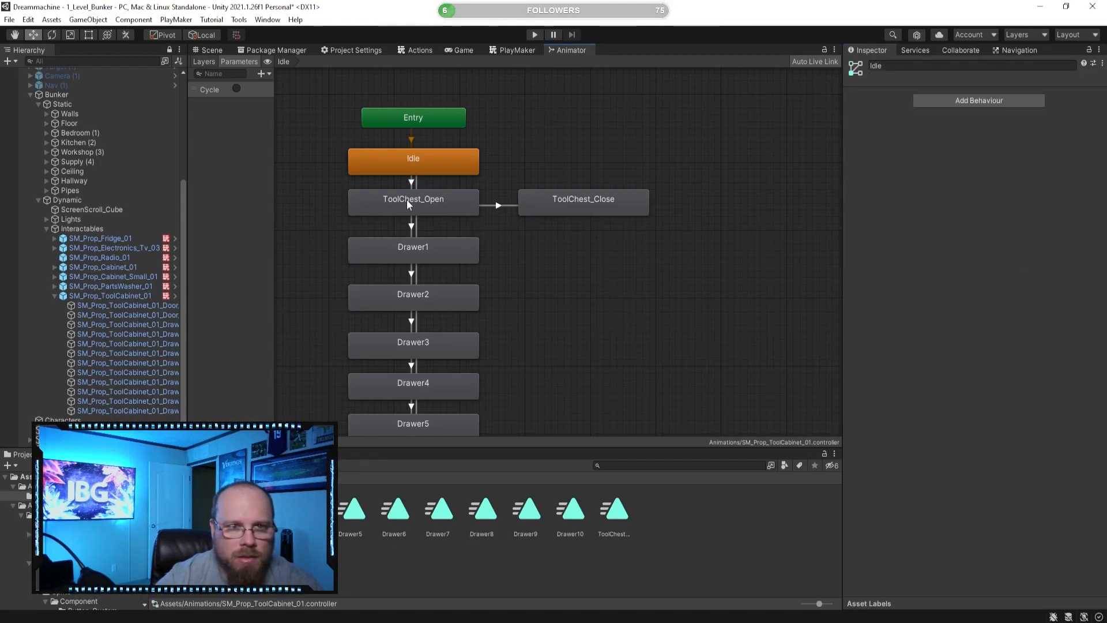
left_click(499, 205)
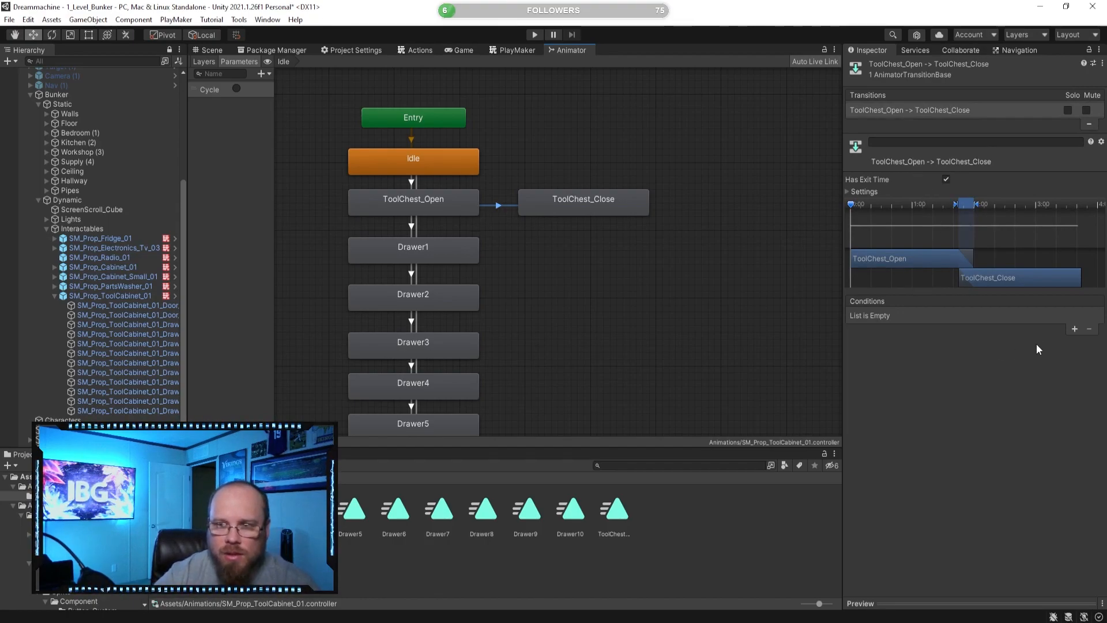
left_click(1074, 330)
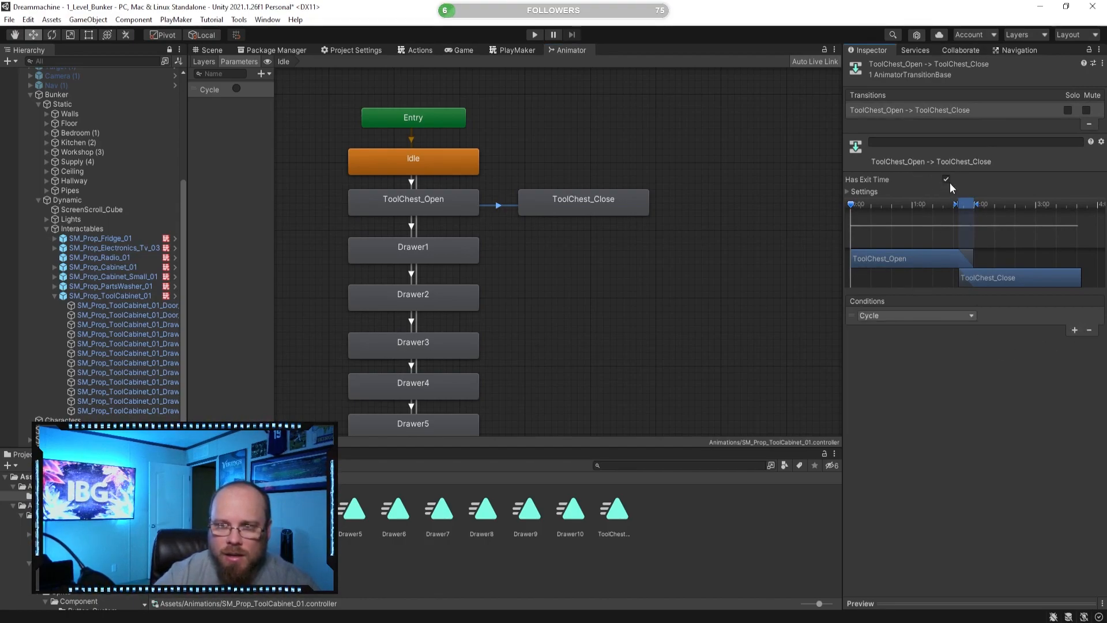
- Set the ToolChest_Close state's speed to -2
left_click(602, 192)
left_click(987, 108)
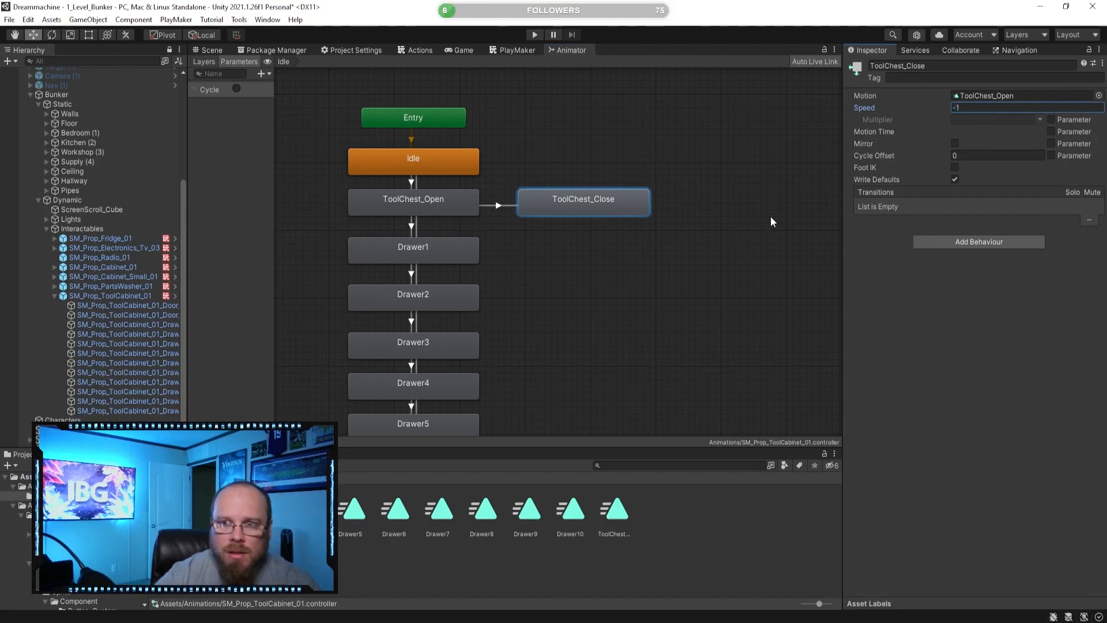
double_click(984, 109)
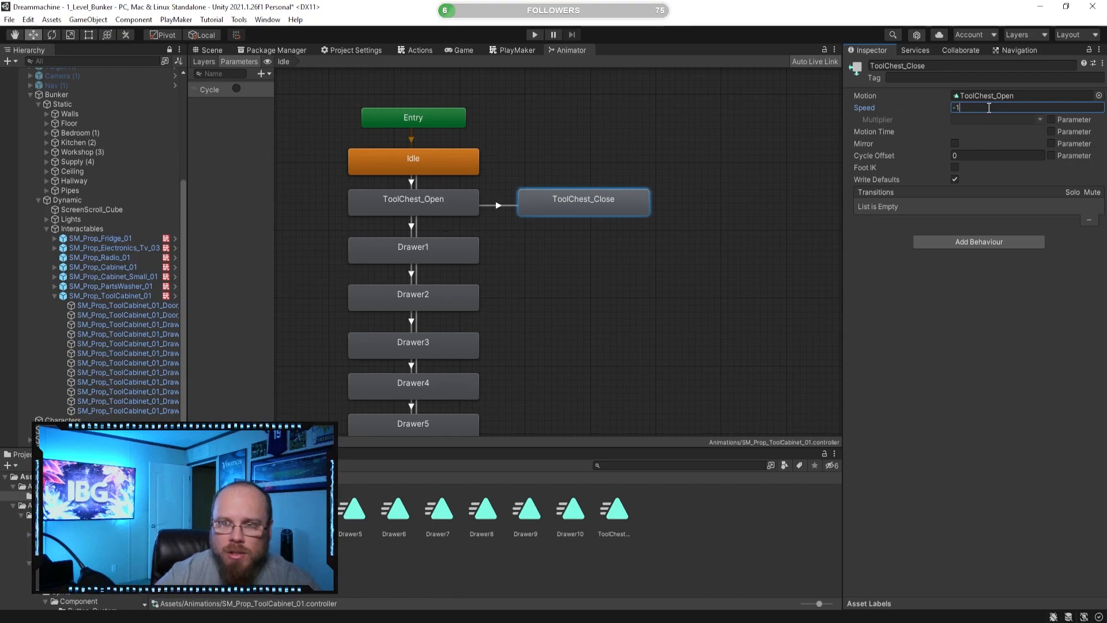
type("-2")
left_click(573, 270)
- Create a transition from ToolChest_Close to Drawer1
middle_click_drag(574, 270, 607, 265)
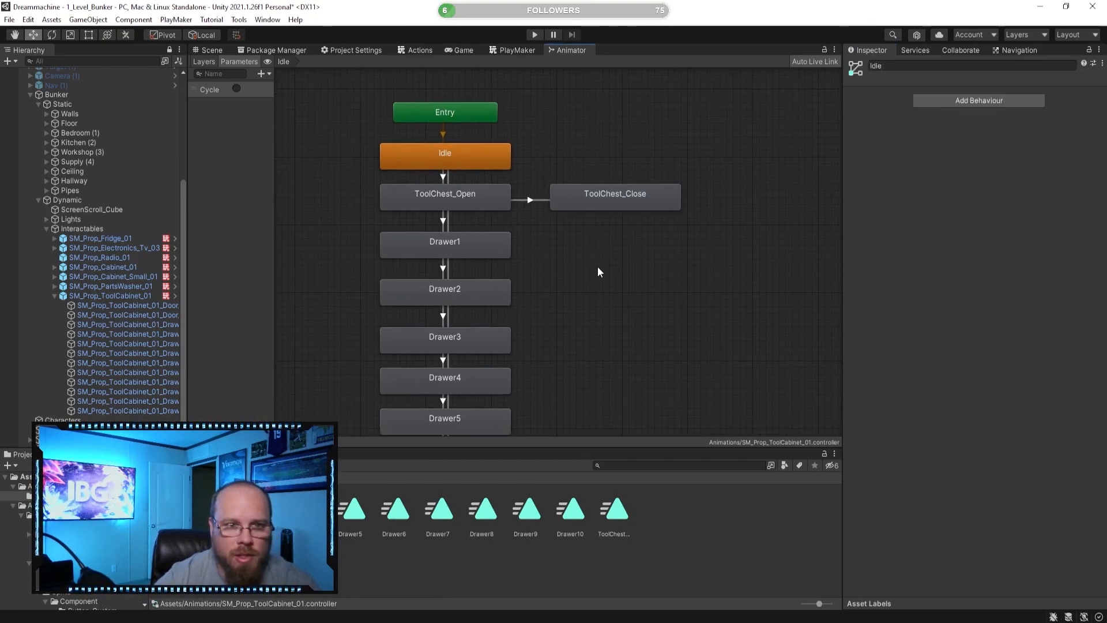
right_click(603, 205)
left_click(628, 212)
left_click(472, 245)
left_click(590, 257)
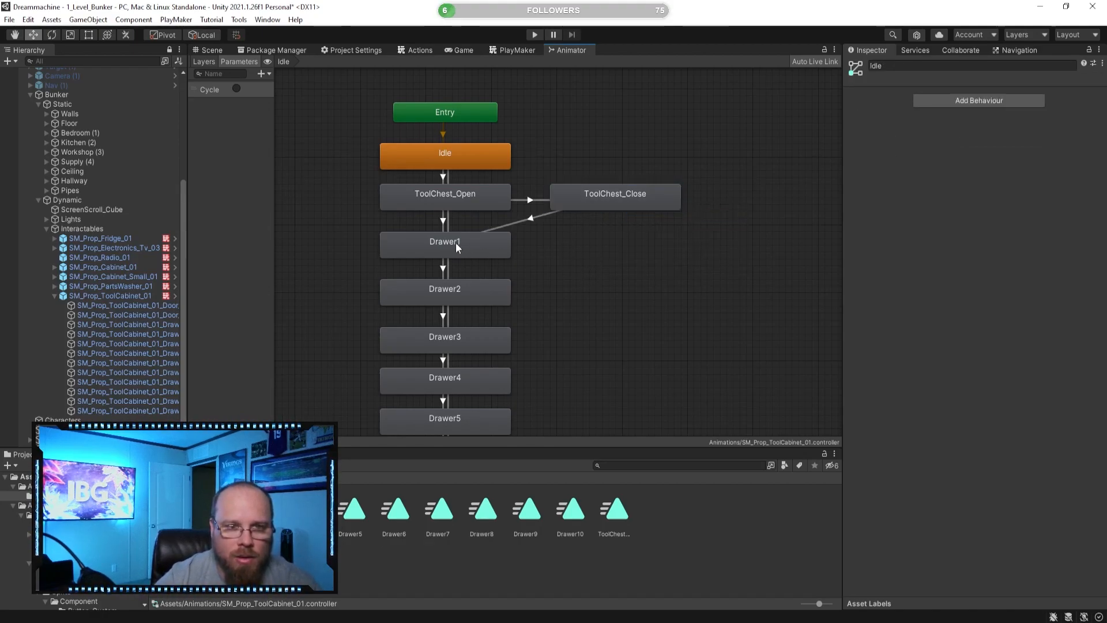
- Delete the downward transitions that link ToolChest_Open and the Drawer1 to Drawer10 states in the main column
left_click(443, 221)
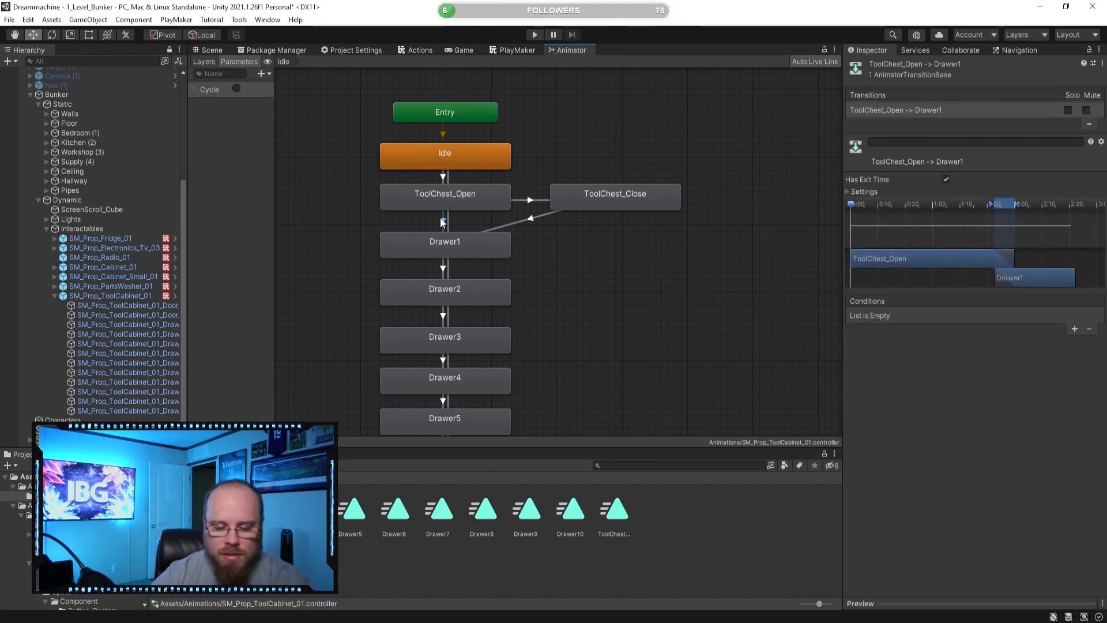
key("Delete")
left_click(443, 270)
key("Delete")
left_click(443, 315)
key("Delete")
middle_click_drag(544, 303, 584, 127)
key("Delete")
left_click(497, 251)
key("Delete")
left_click(497, 288)
key("Delete")
middle_click_drag(669, 350, 672, 235)
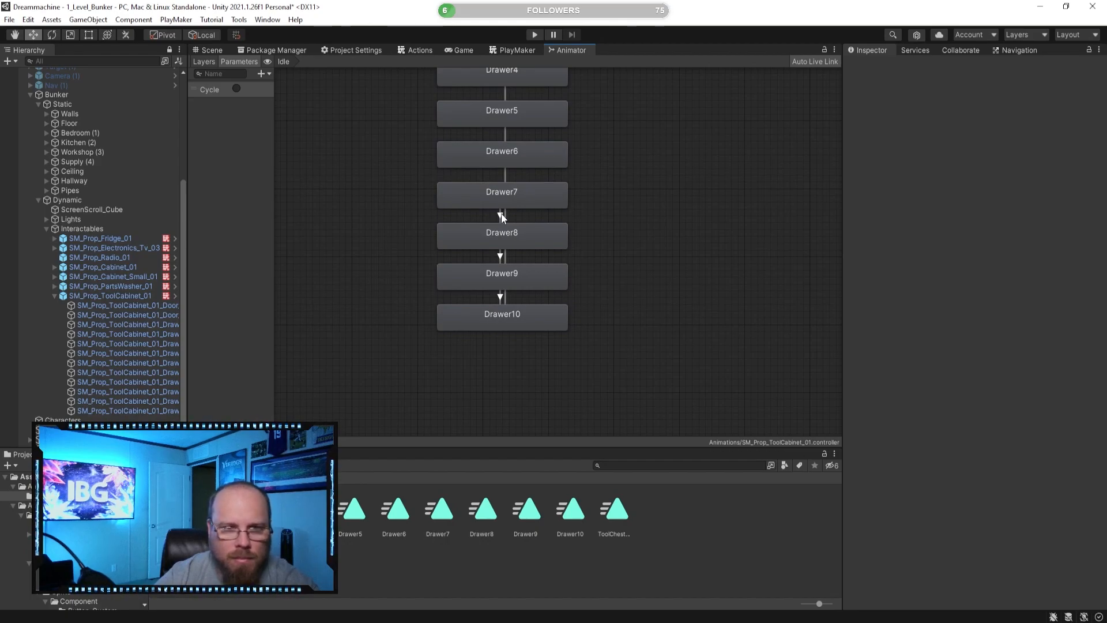
left_click(500, 255)
key("Delete")
left_click(500, 295)
key("Delete")
mouse_move(659, 249)
middle_mouse_down()
mouse_move(611, 316)
mouse_move(578, 405)
middle_mouse_up()
middle_click_drag(590, 180, 585, 350)
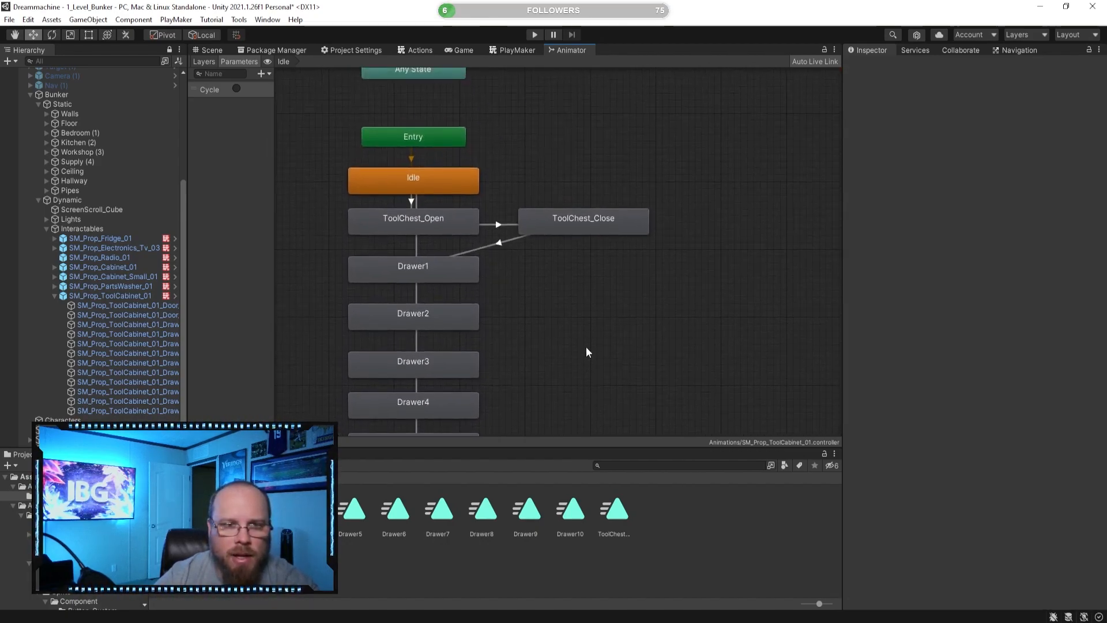
- Duplicate the Drawer1 state and place the copy beside Drawer1, below ToolChest_Close
left_click(453, 271)
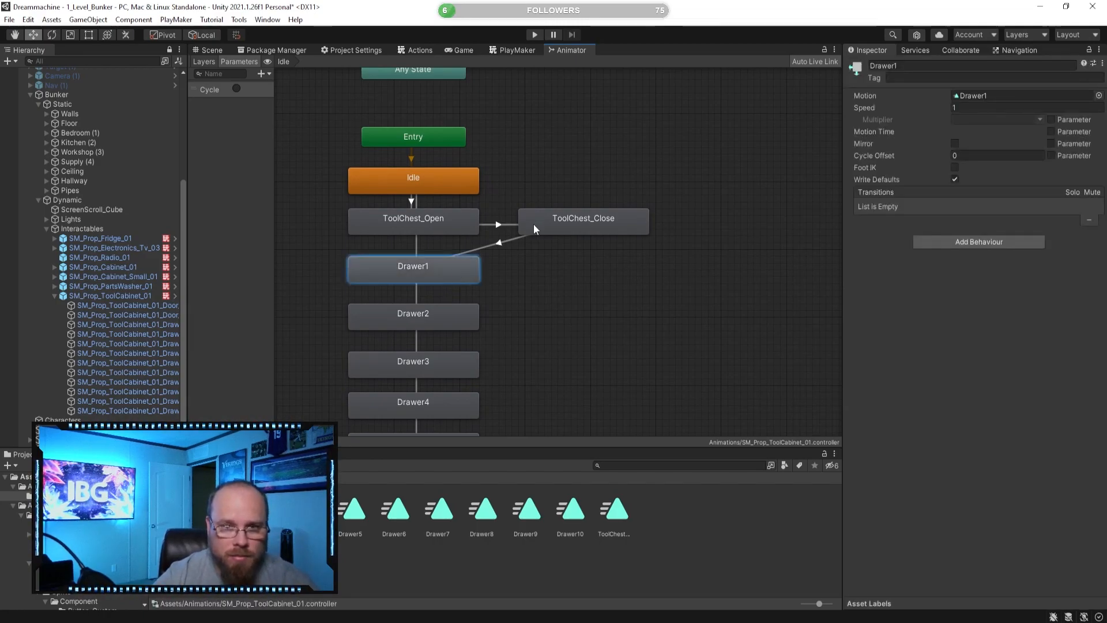
left_click(508, 241)
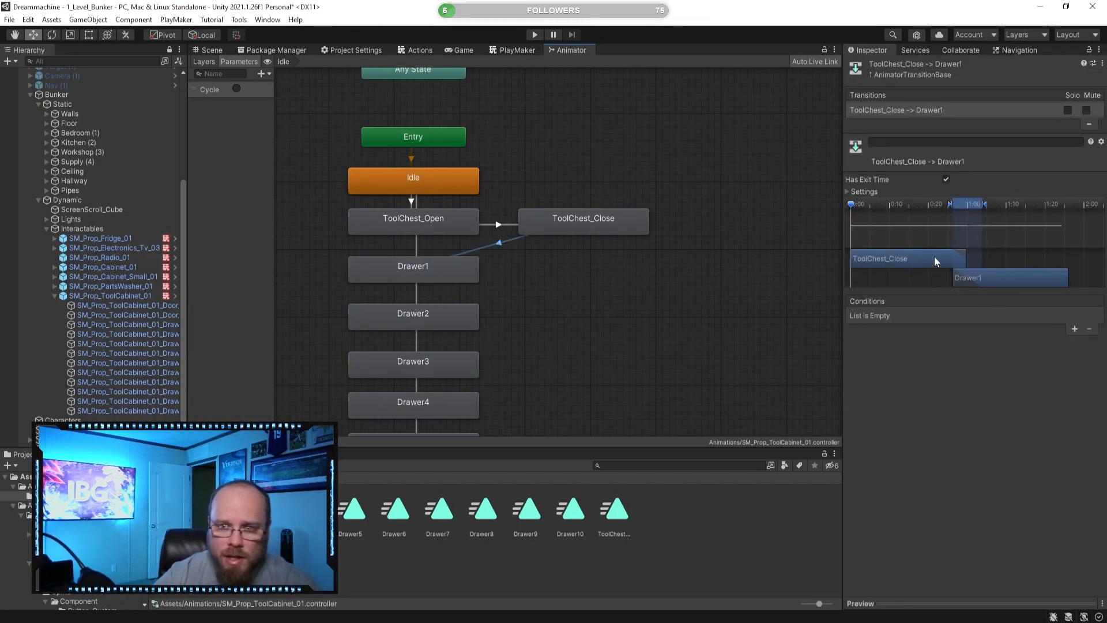
left_click(576, 215)
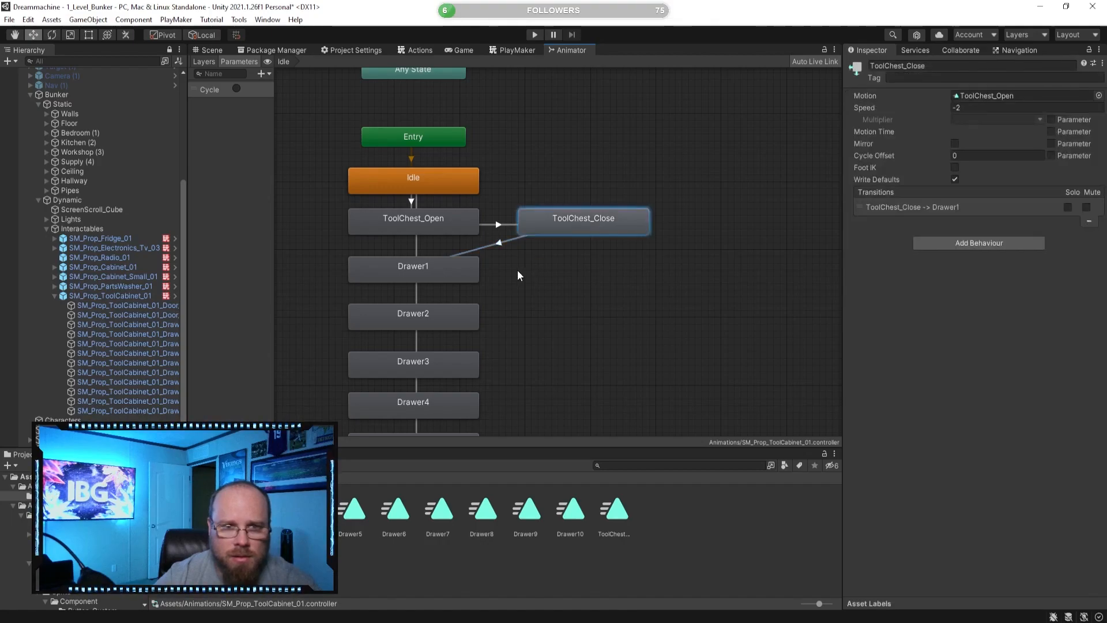
left_click(449, 252)
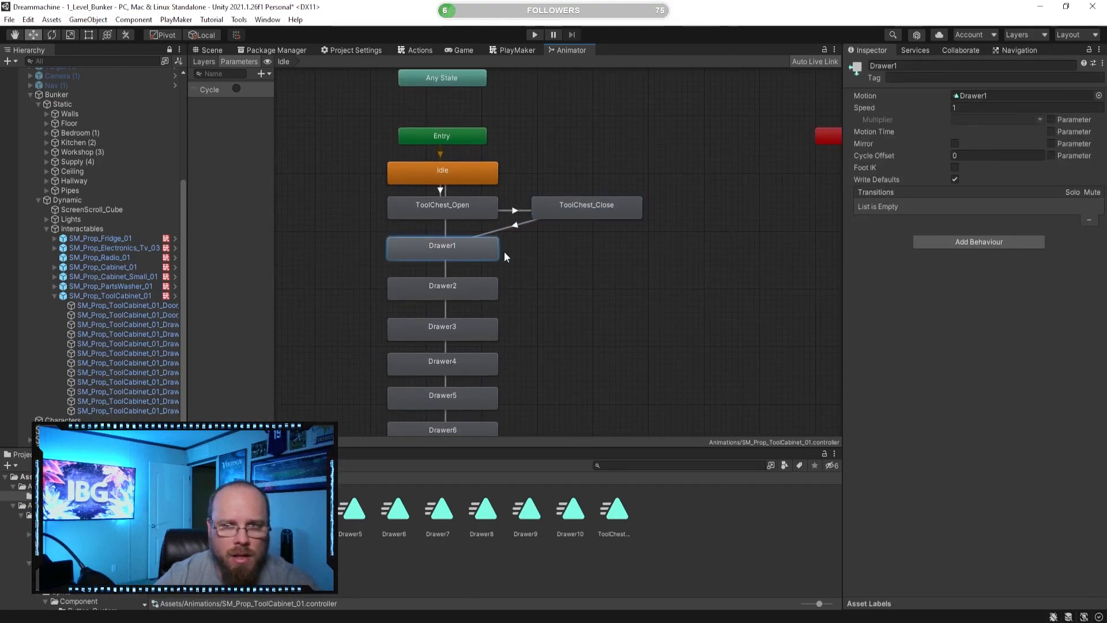
left_click(530, 235)
left_click(434, 241)
key("ctrl+c")
key("ctrl+v")
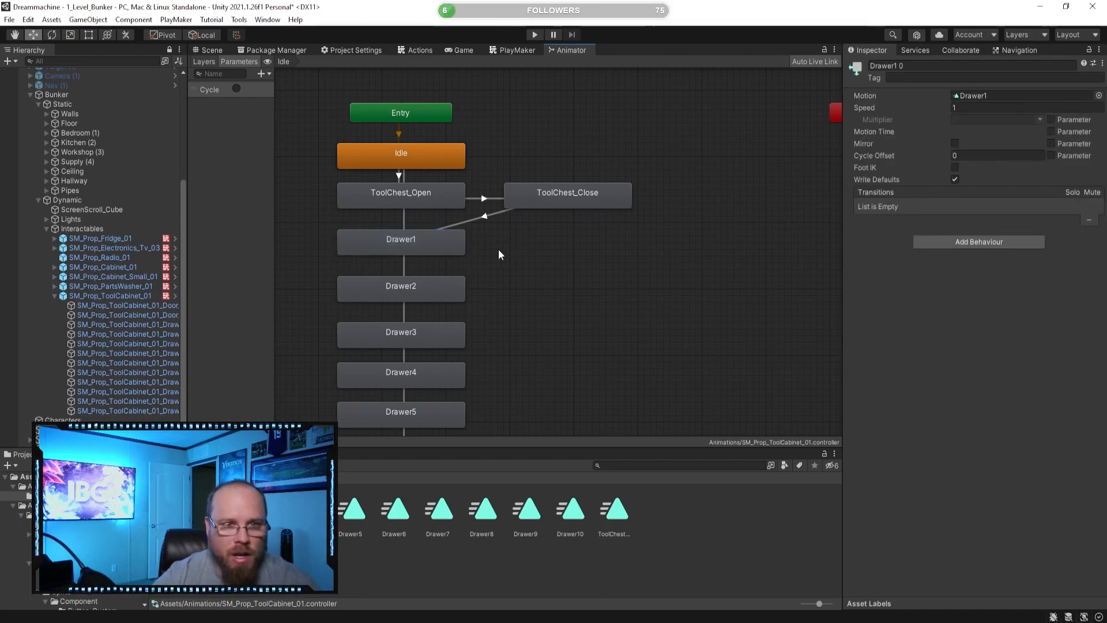
middle_click_drag(493, 150, 501, 183)
left_click_drag(429, 84, 590, 285)
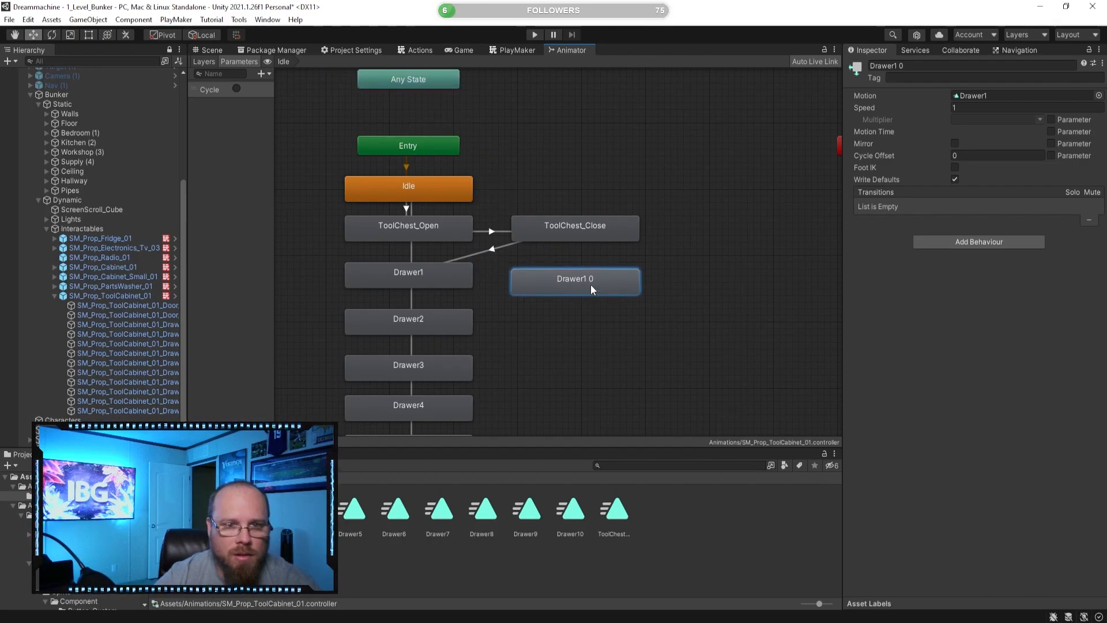
- Rename the copied Drawer1 state Drawer1 Close
left_click(955, 66)
left_click(954, 68)
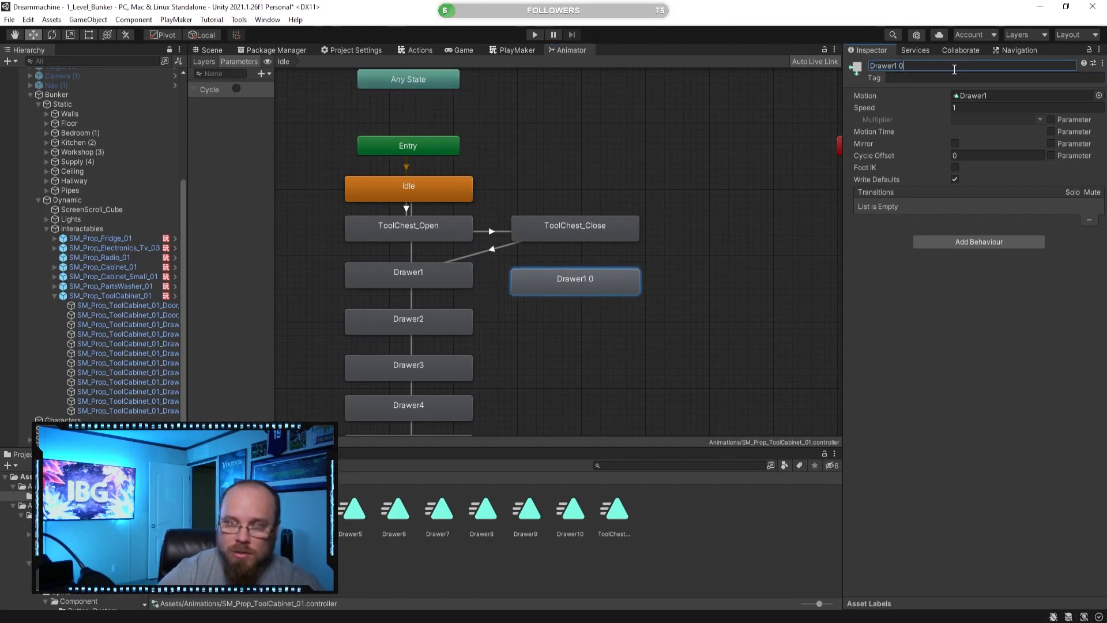
type("Close")
key("Return")
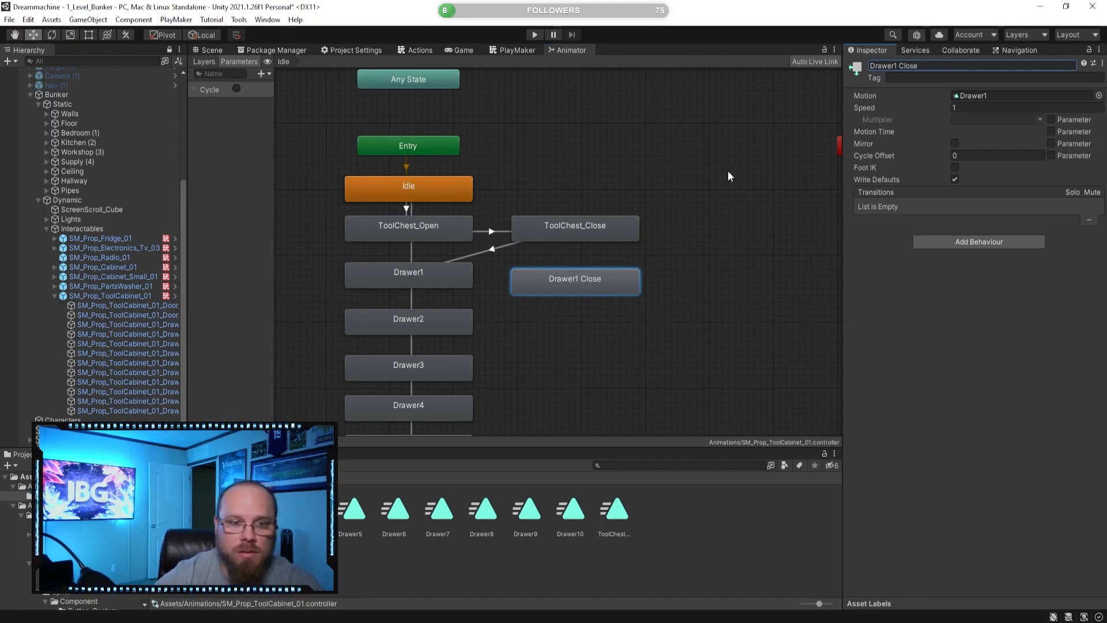
- Create a transition from Drawer1 to Drawer1 Close
left_click(493, 269)
left_click(452, 279)
right_click(452, 280)
left_click(468, 286)
left_click(537, 286)
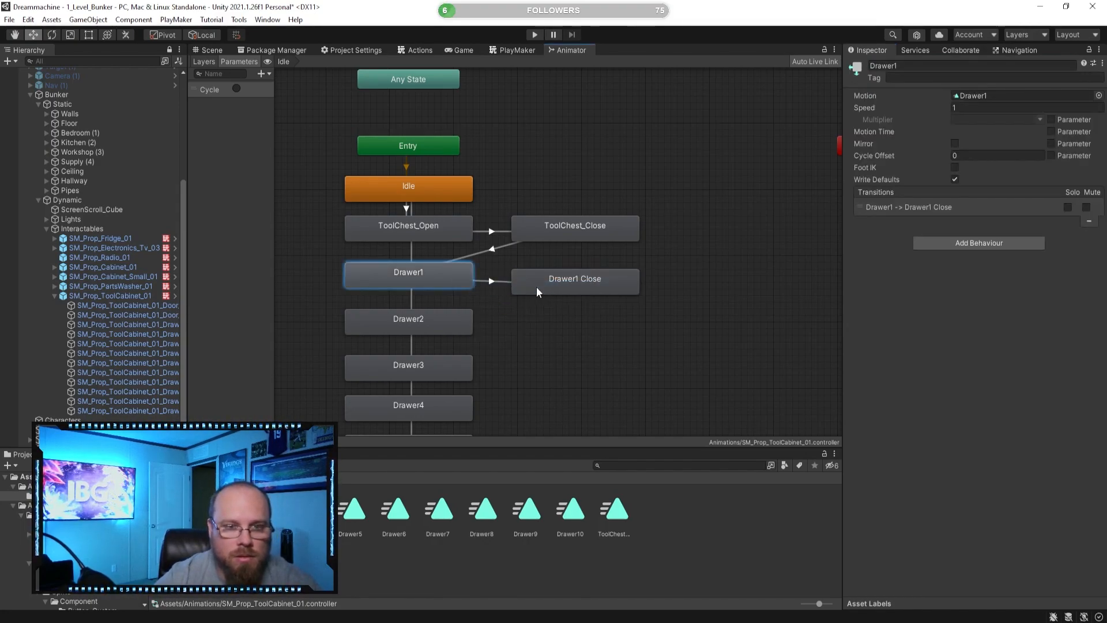
- Turn off Has Exit Time on the Drawer1 to Drawer1 Close transition and add the Cycle condition
left_click(490, 282)
left_click(945, 179)
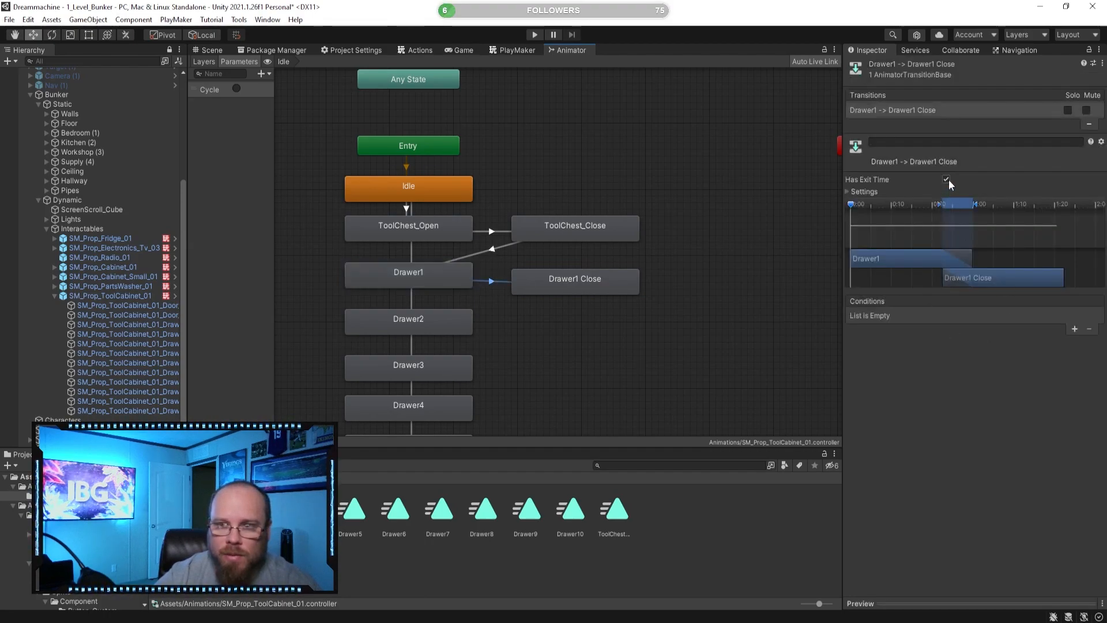
left_click(1074, 329)
left_click(561, 318)
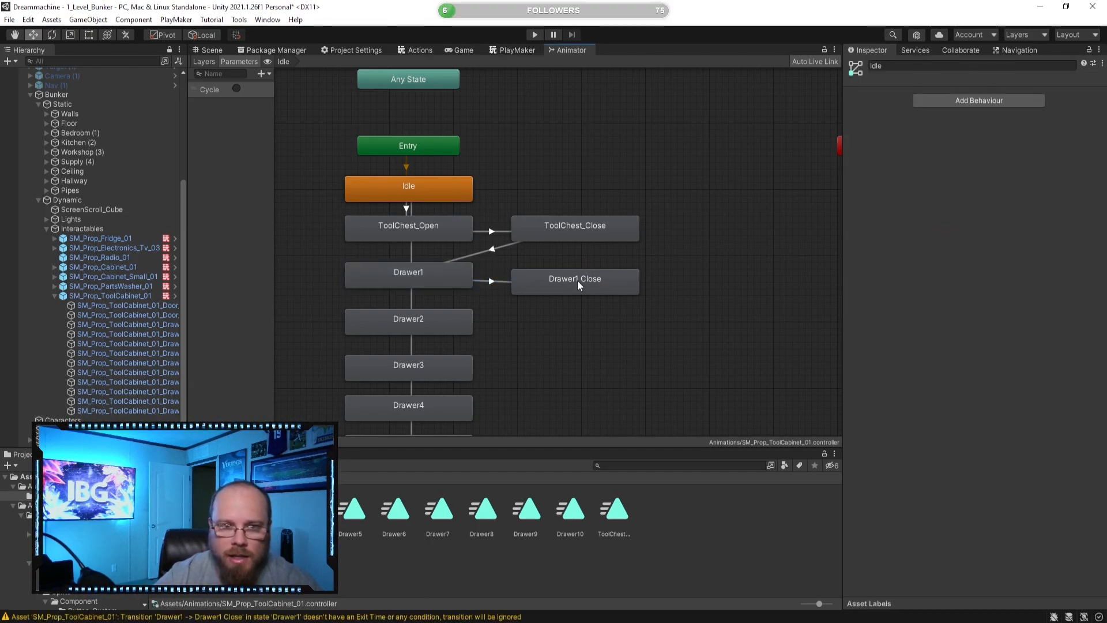
- Align Drawer1 Close with Drawer1 and create a transition from Drawer1 Close to Drawer2
left_click_drag(577, 281, 577, 276)
left_click(569, 314)
middle_click_drag(591, 308, 618, 263)
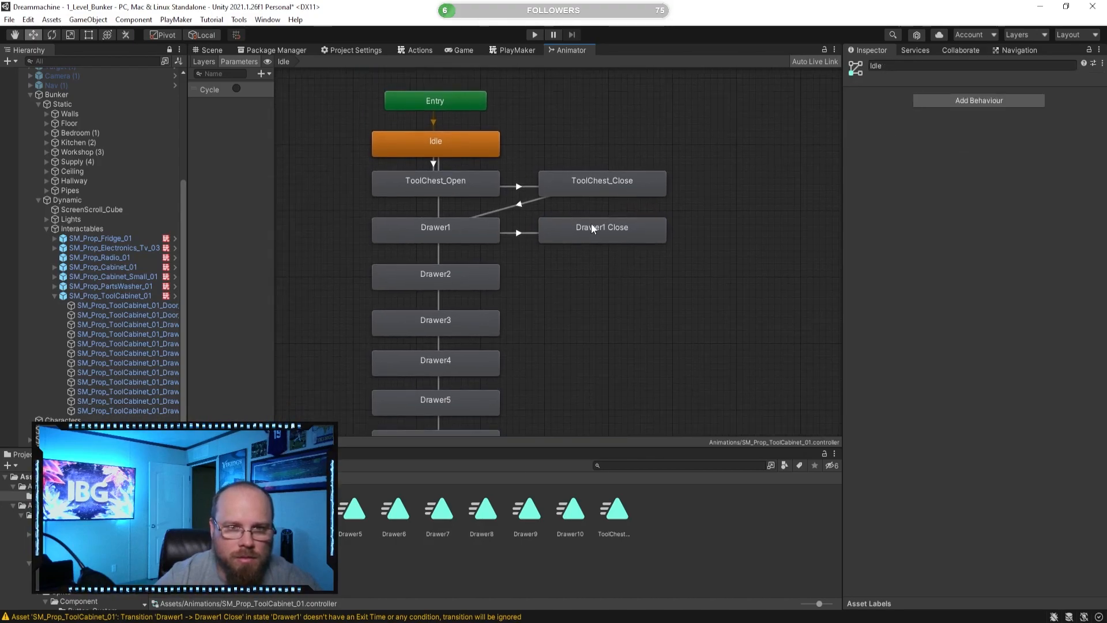
right_click(590, 223)
left_click(603, 230)
left_click(479, 273)
left_click(521, 253)
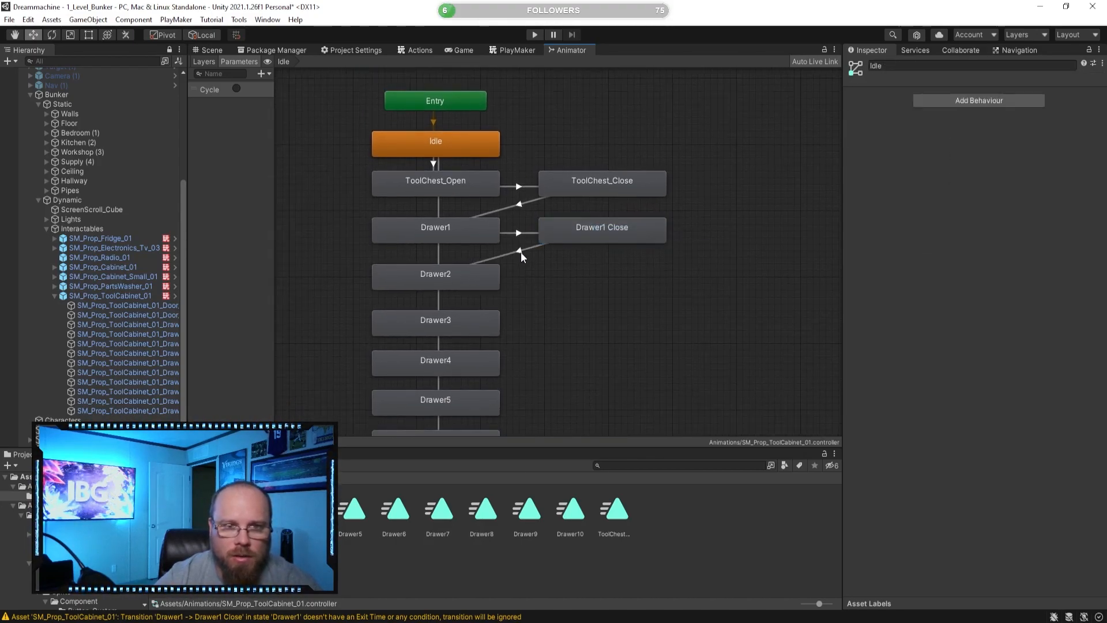
left_click(521, 251)
left_click(523, 206)
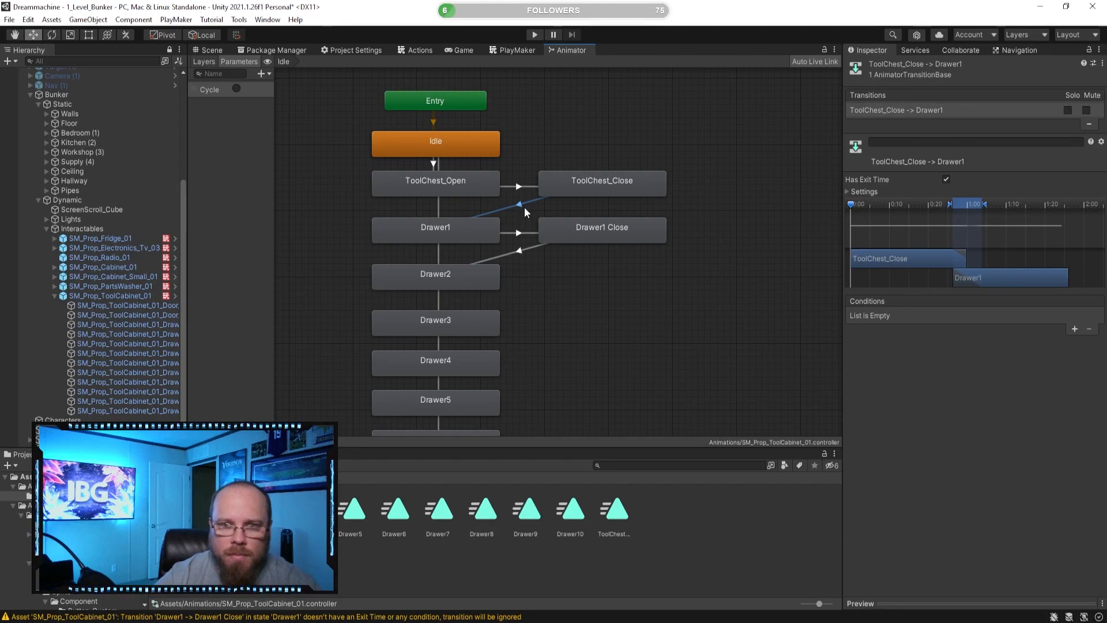
left_click(608, 309)
- Set the Drawer1 Close state's speed to -2
left_click(598, 240)
left_click(1002, 108)
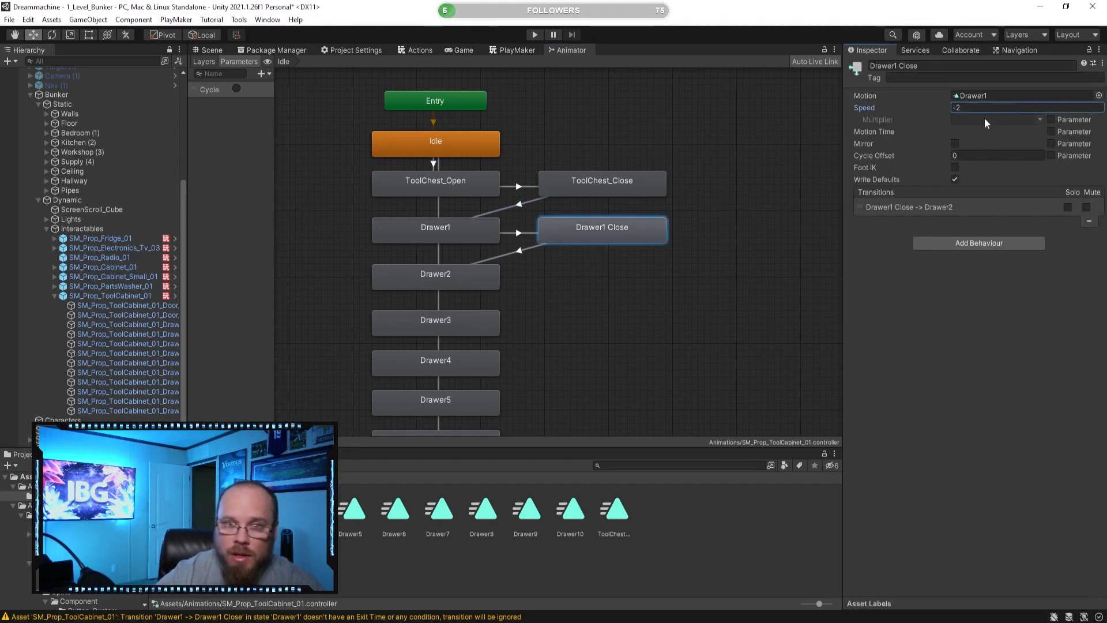
left_click(600, 301)
- Duplicate the Drawer2 state and place the copy beside Drawer2, below Drawer1 Close
middle_click_drag(600, 301, 589, 252)
scroll(590, 253, "down", 1)
scroll(617, 252, "up", 1)
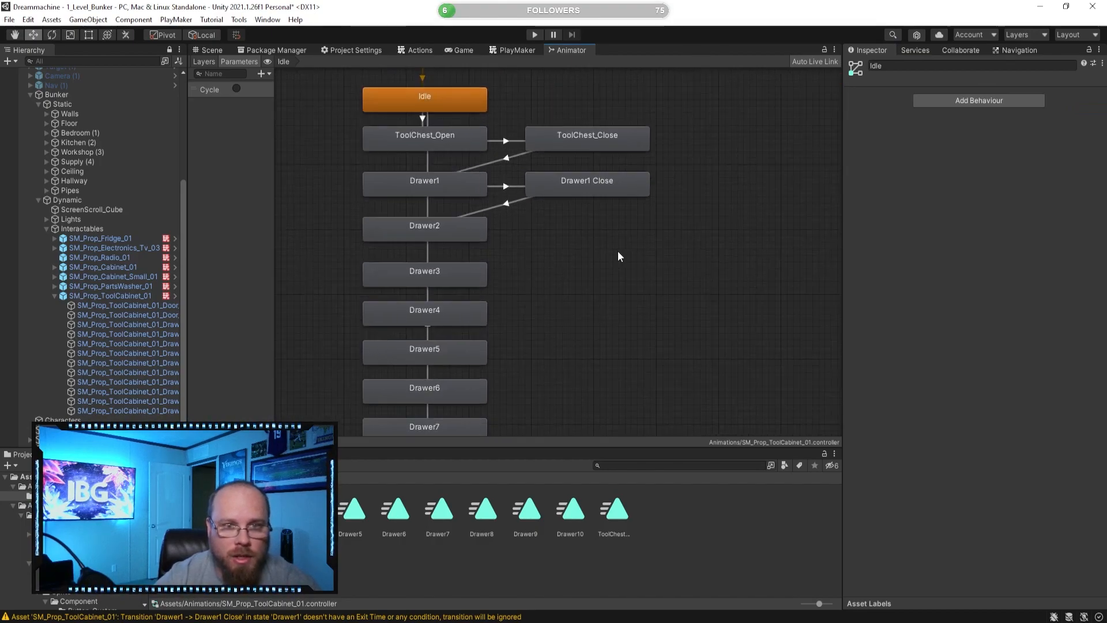
left_click(461, 237)
middle_click_drag(554, 230, 555, 326)
left_click_drag(401, 93, 582, 341)
left_click(507, 346)
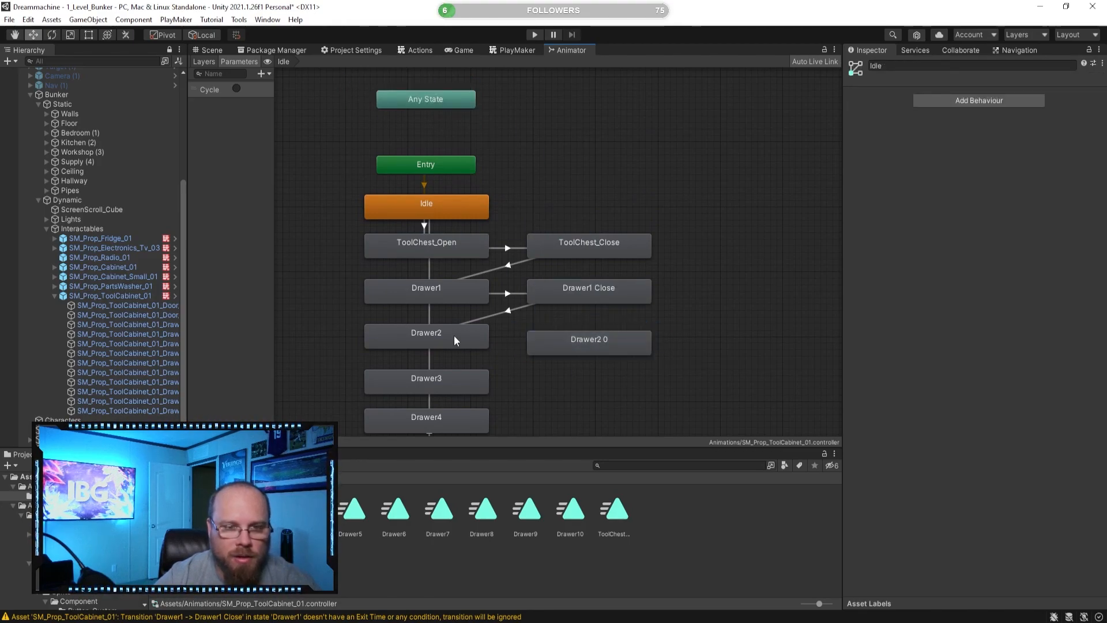
- Create a transition from Drawer2 to its copy
right_click(455, 337)
left_click(484, 343)
left_click(563, 349)
scroll(591, 400, "down", 2)
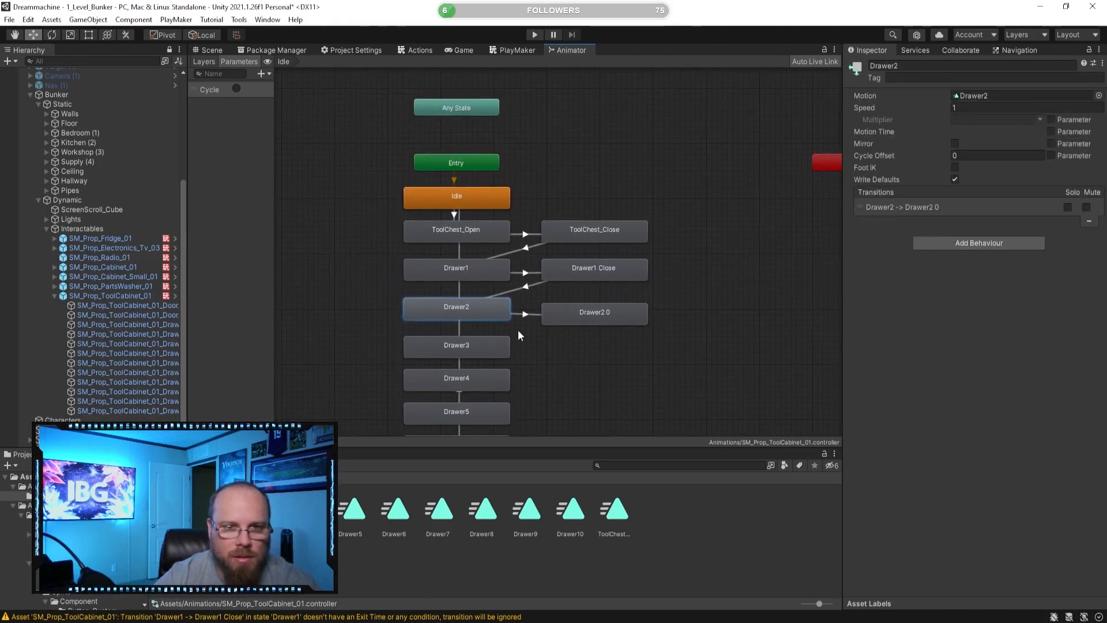
- Turn off Has Exit Time on the transition from Drawer2 to its copy and add the Cycle condition
left_click(525, 314)
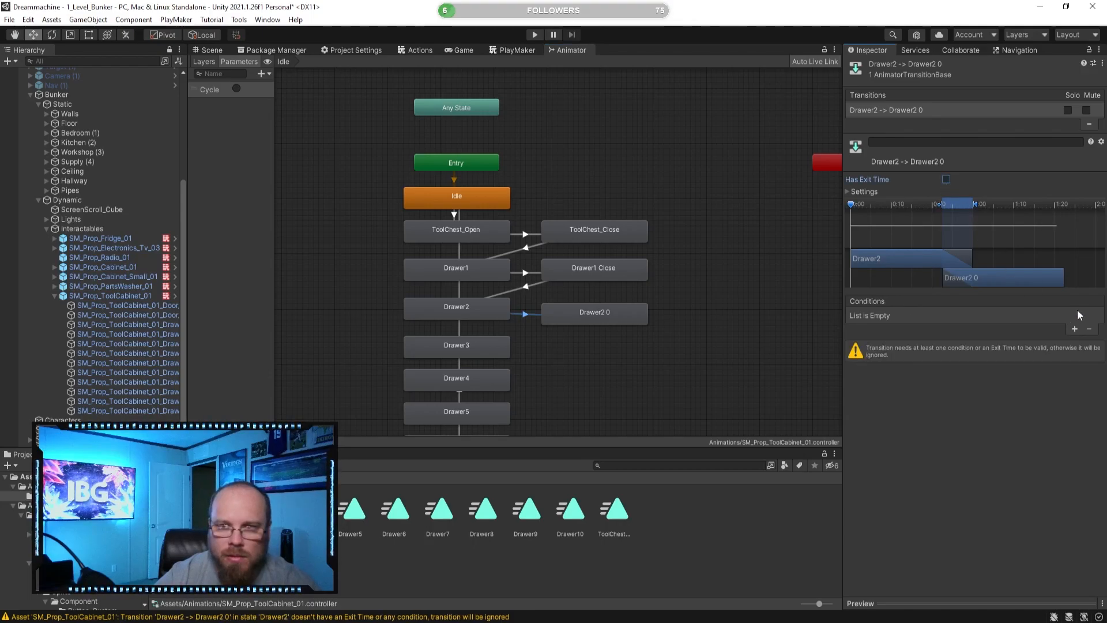
left_click(1075, 330)
left_click(640, 336)
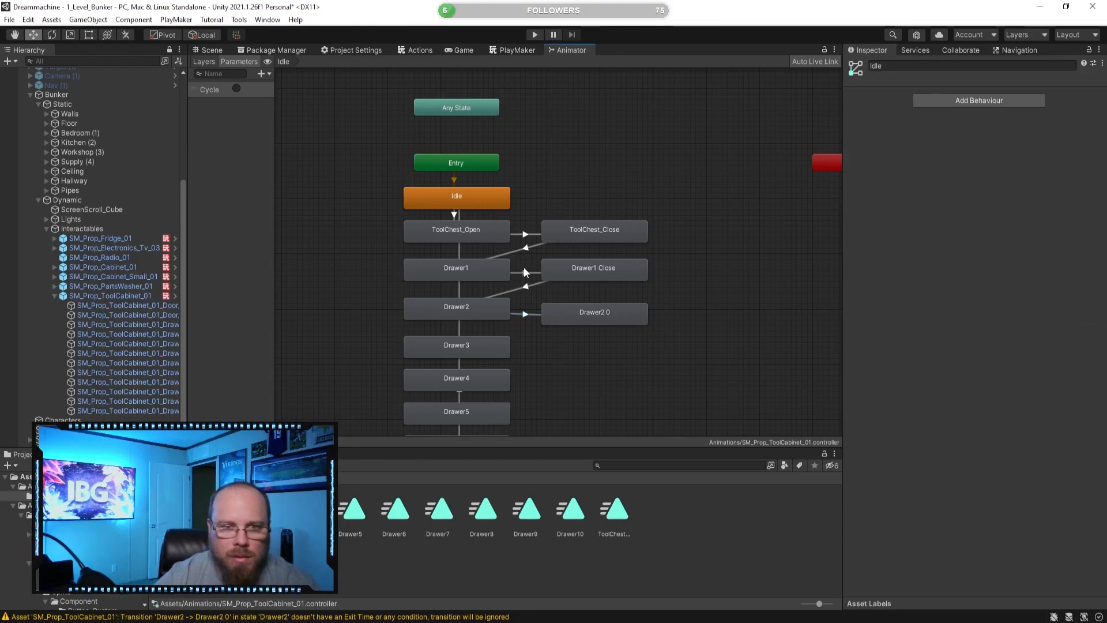
left_click(529, 273)
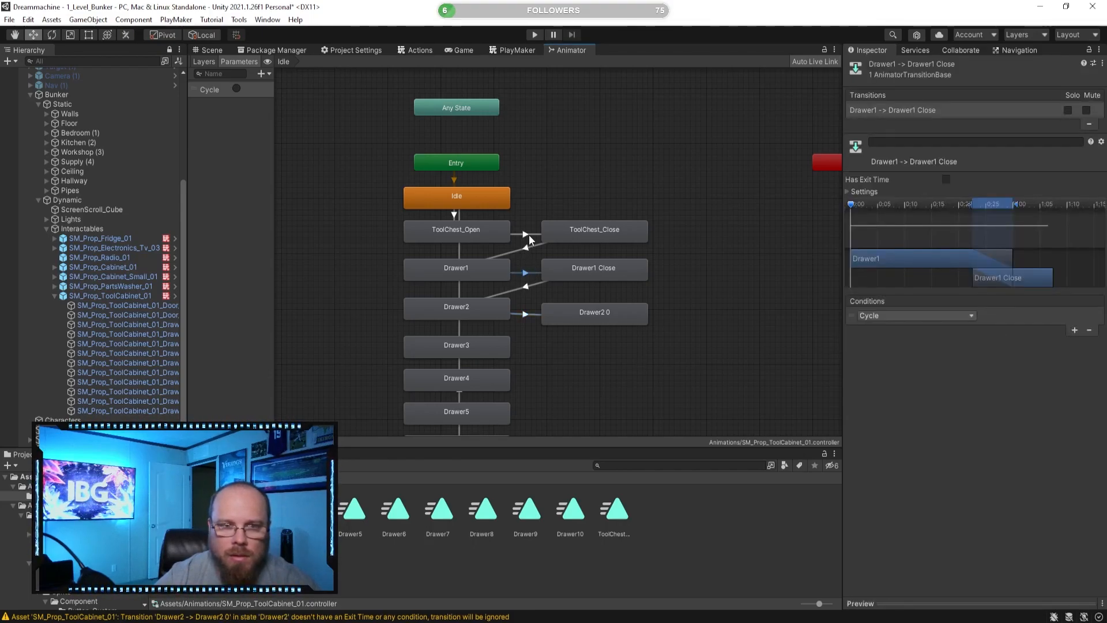
left_click(529, 234)
- Rename the copy of the Drawer2 state as Drawer2 Close
middle_click_drag(629, 399, 621, 269)
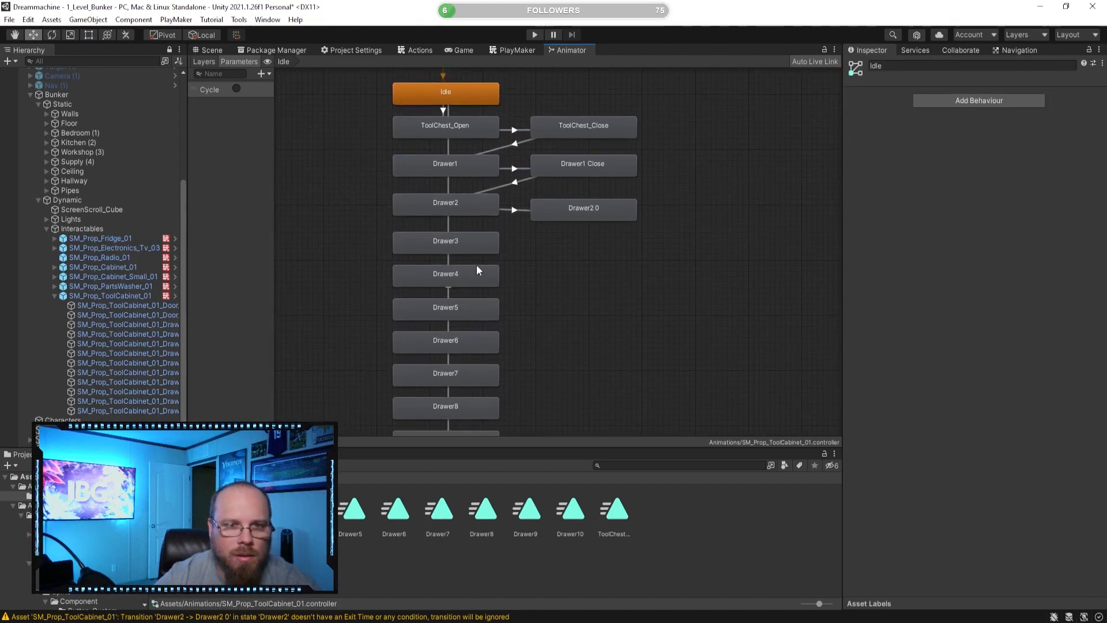
left_click(481, 241)
scroll(613, 306, "up", 2)
left_click(582, 212)
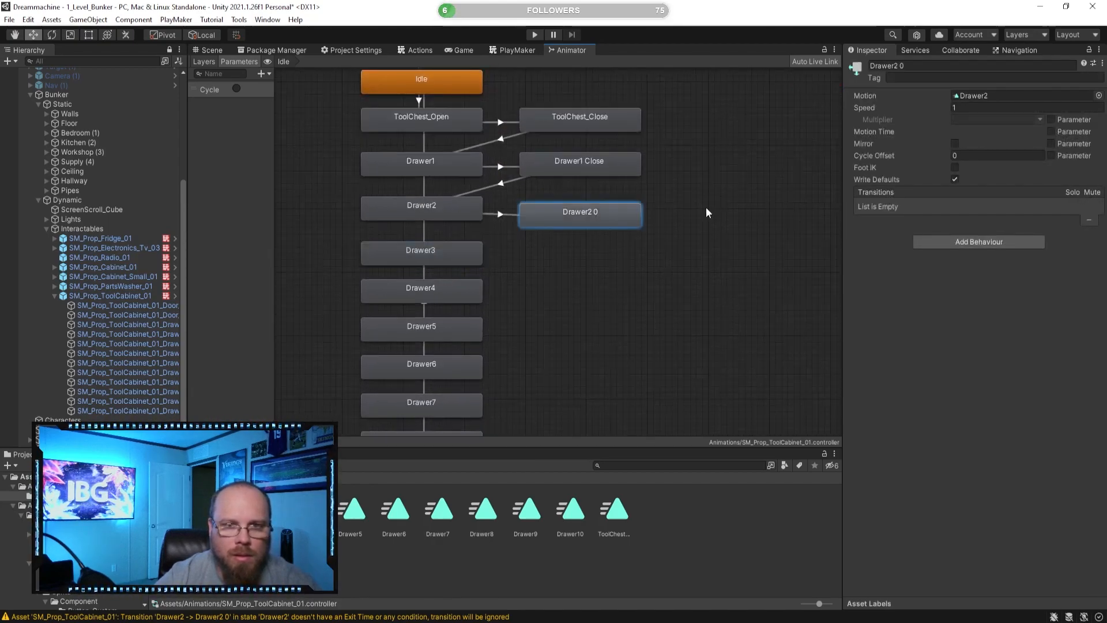
left_click(938, 66)
key("End")
key("BackSpace")
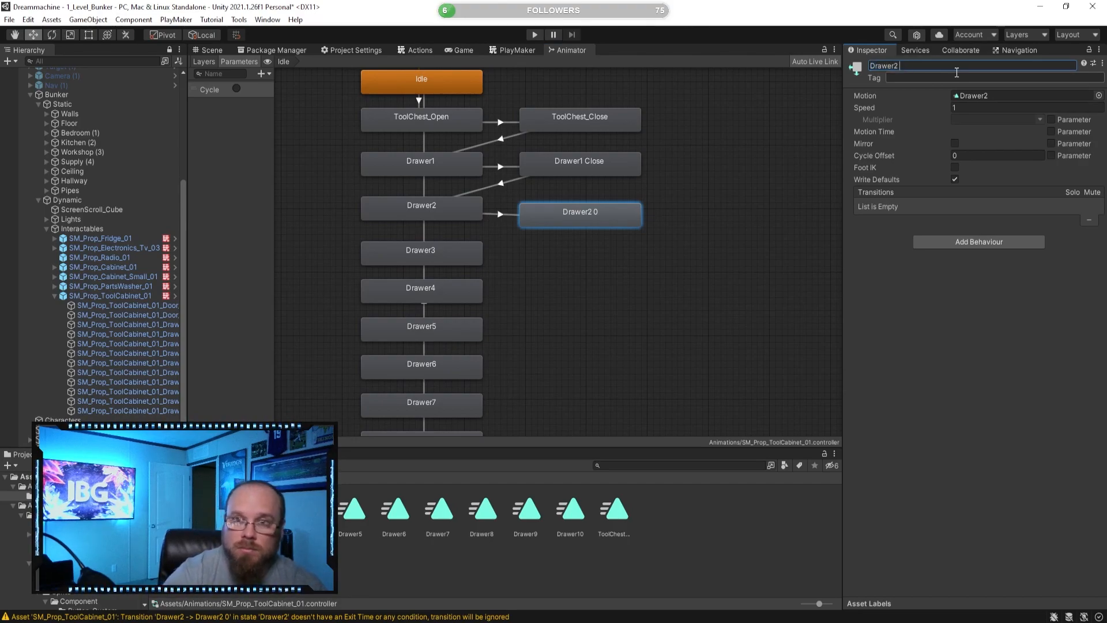
type("Close")
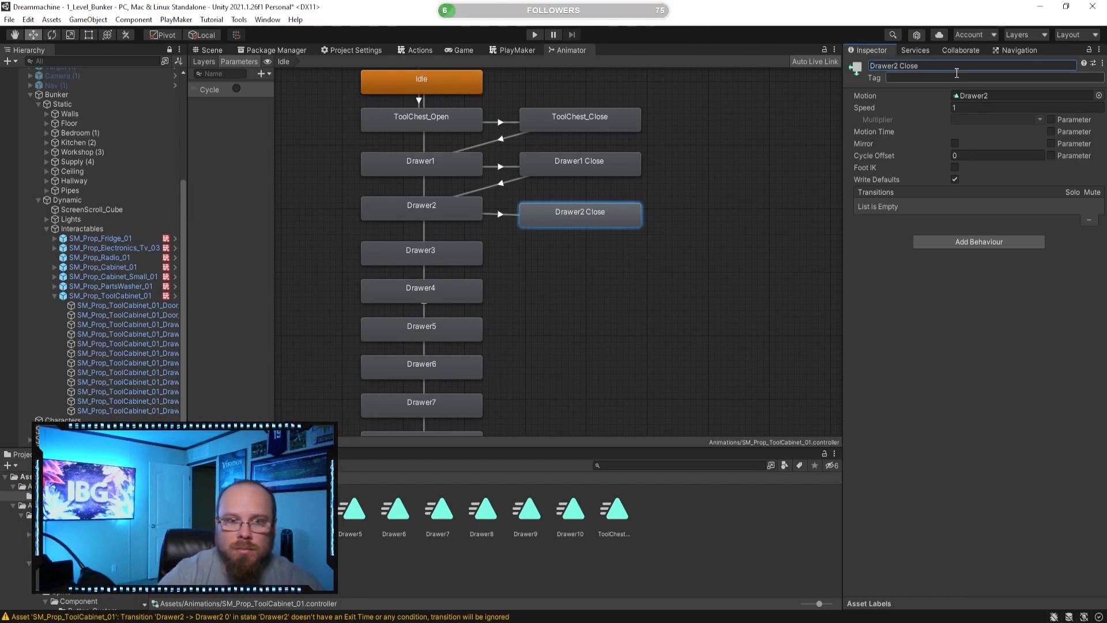
left_click(579, 266)
- Create a transition from Drawer2 Close to Drawer3
right_click(531, 217)
left_click(556, 225)
left_click(458, 254)
- Duplicate the Drawer3 and Drawer4 states and place the copies beside their originals, below Drawer2 Close
left_click(460, 260)
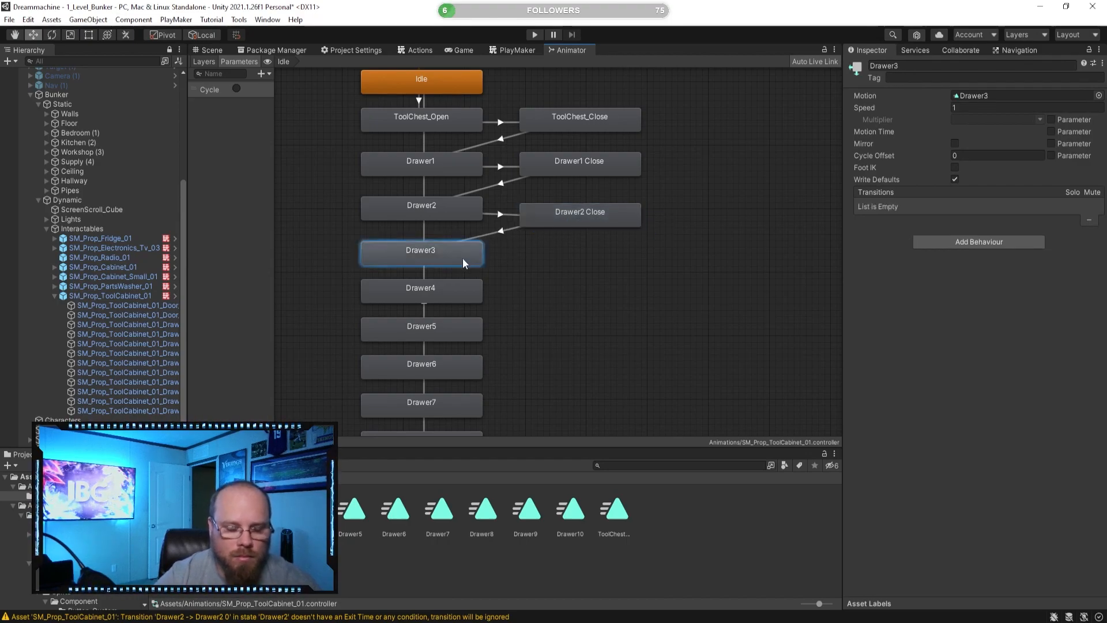
left_click(559, 273)
scroll(566, 227, "down", 3)
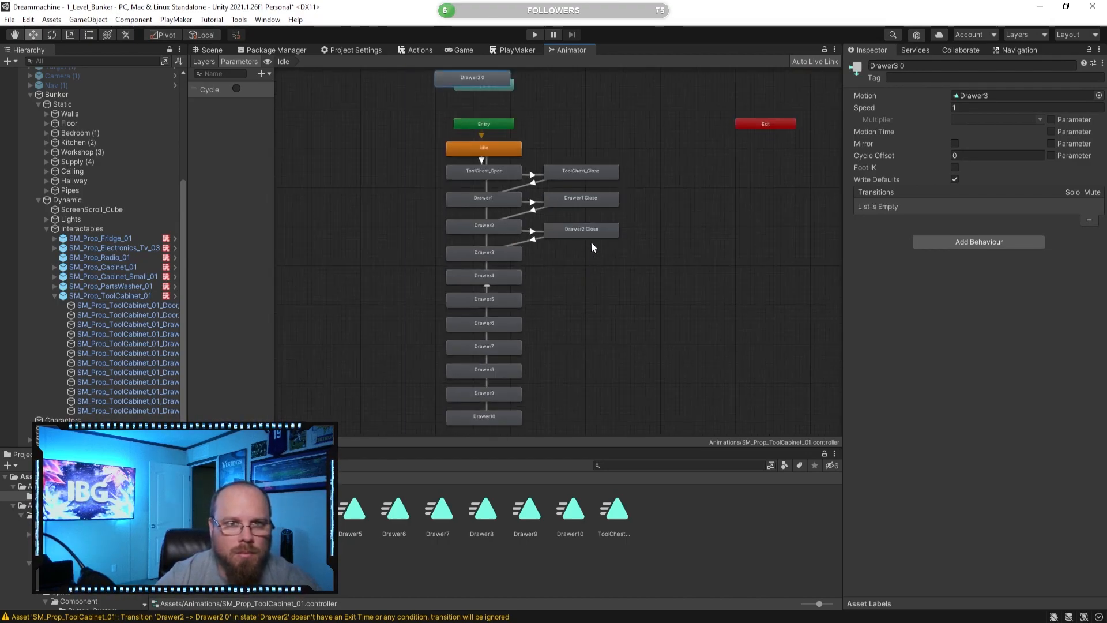
left_click_drag(549, 241, 555, 260)
left_click(534, 277)
left_click(494, 279)
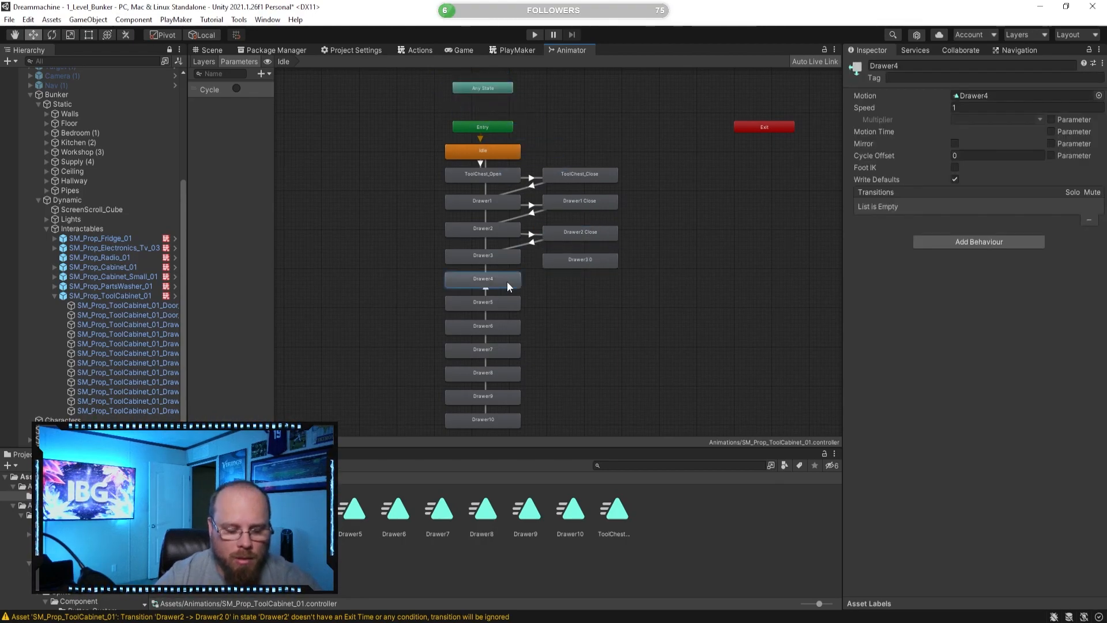
key("ctrl+d")
left_click_drag(469, 81, 578, 283)
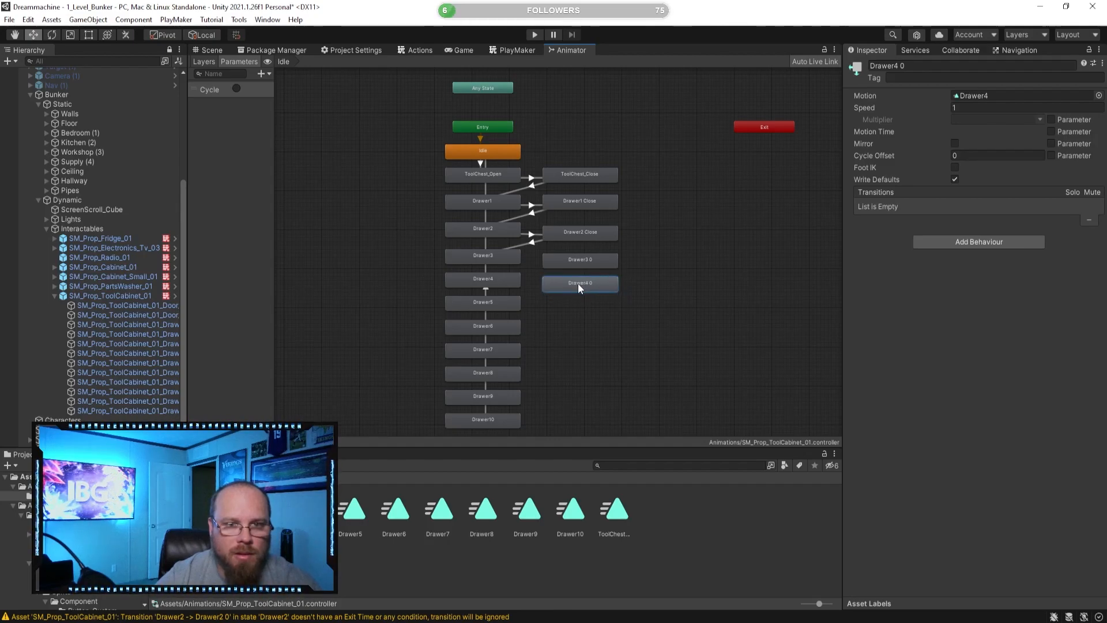
- Duplicate the Drawer5 to Drawer10 states together and place the copies in the close column beside their originals
left_click(592, 397)
left_click_drag(548, 428, 459, 305)
key("ctrl+d")
left_click_drag(432, 127, 365, 210)
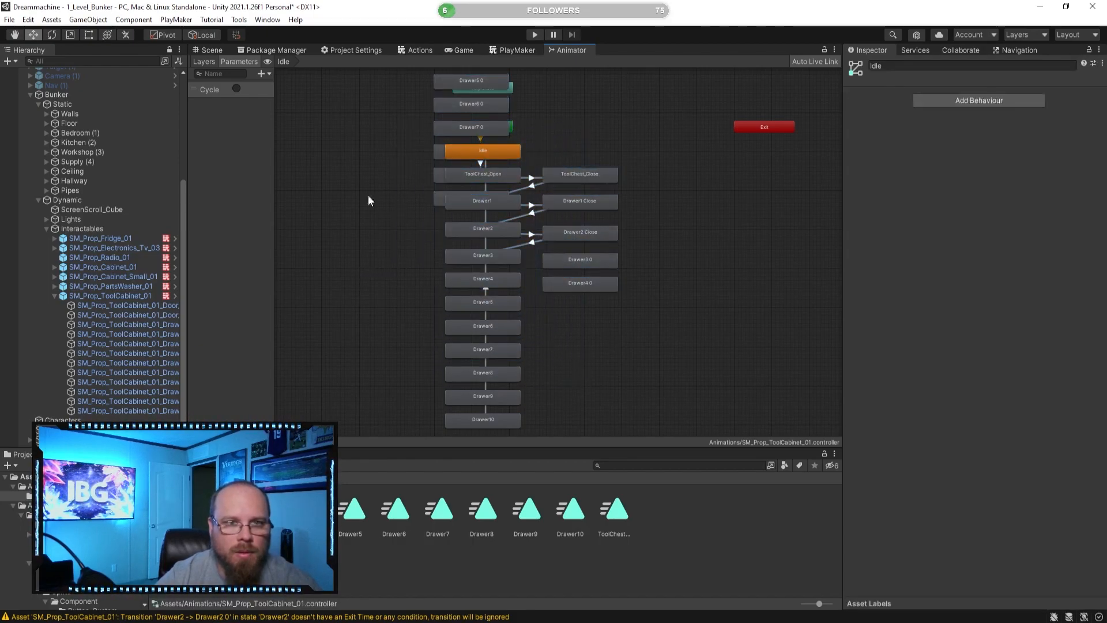
left_click_drag(407, 75, 545, 427)
left_click(704, 366)
- Rename the copies of Drawer3 and Drawer4 as Drawer3 Close and Drawer4 Close
middle_click_drag(704, 347, 706, 281)
scroll(707, 278, "up", 2)
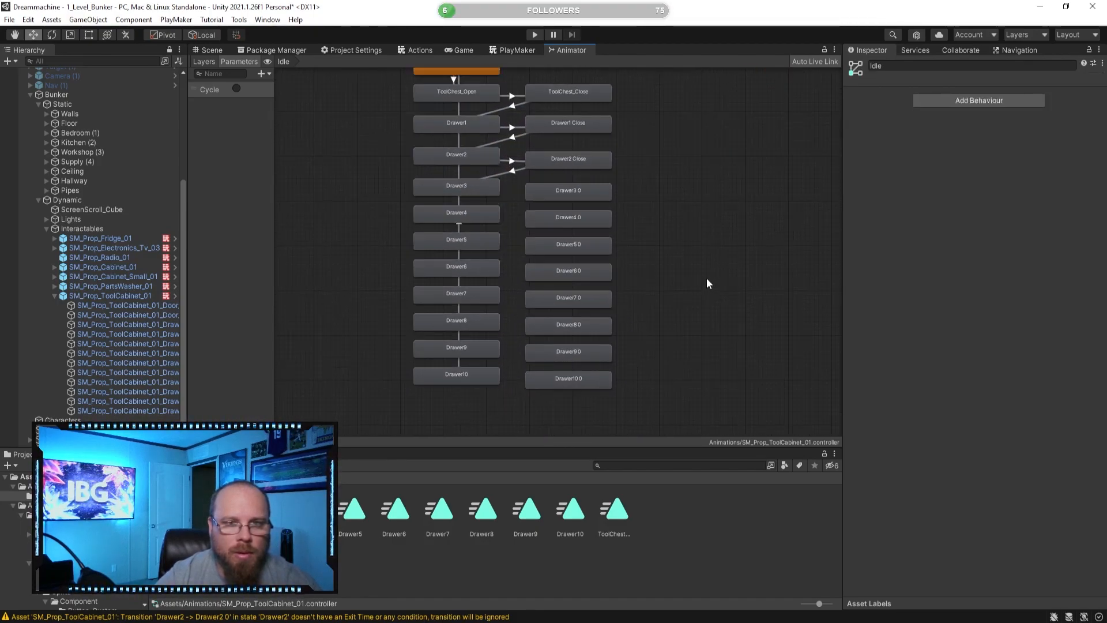
scroll(655, 180, "up", 4)
left_click(592, 198)
left_click(917, 67)
type("Close")
left_click(634, 247)
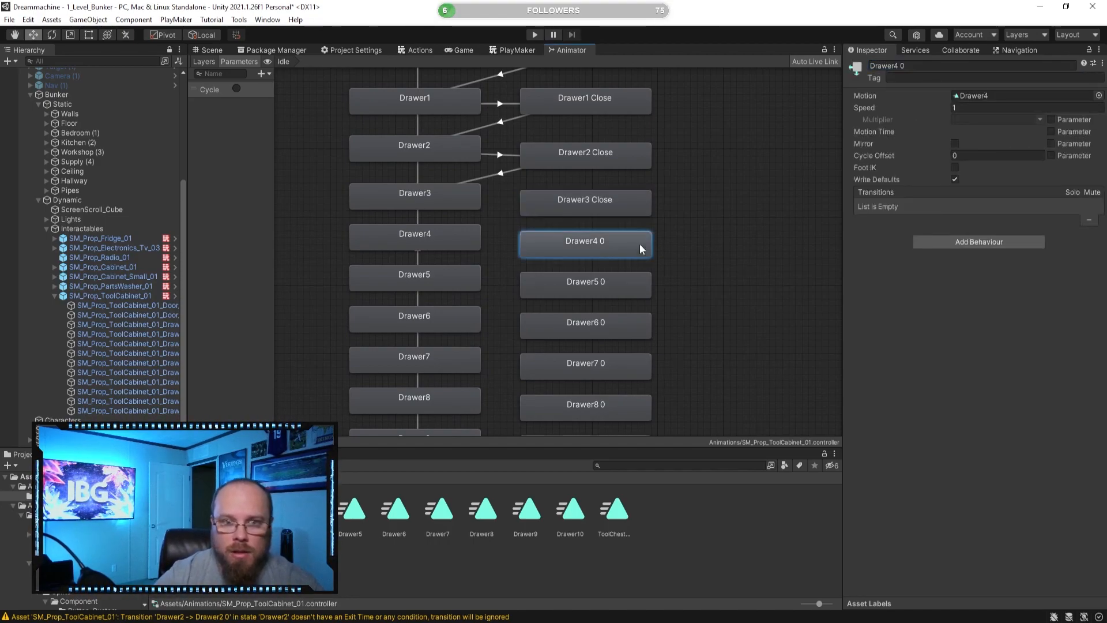
left_click(941, 67)
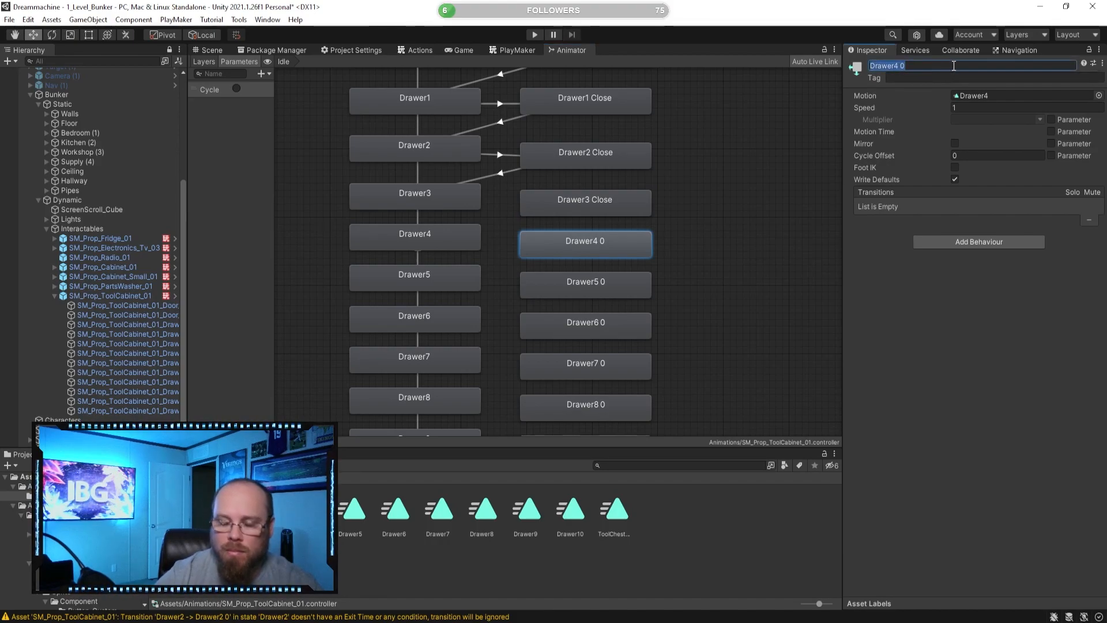
left_click(953, 66)
type("Close")
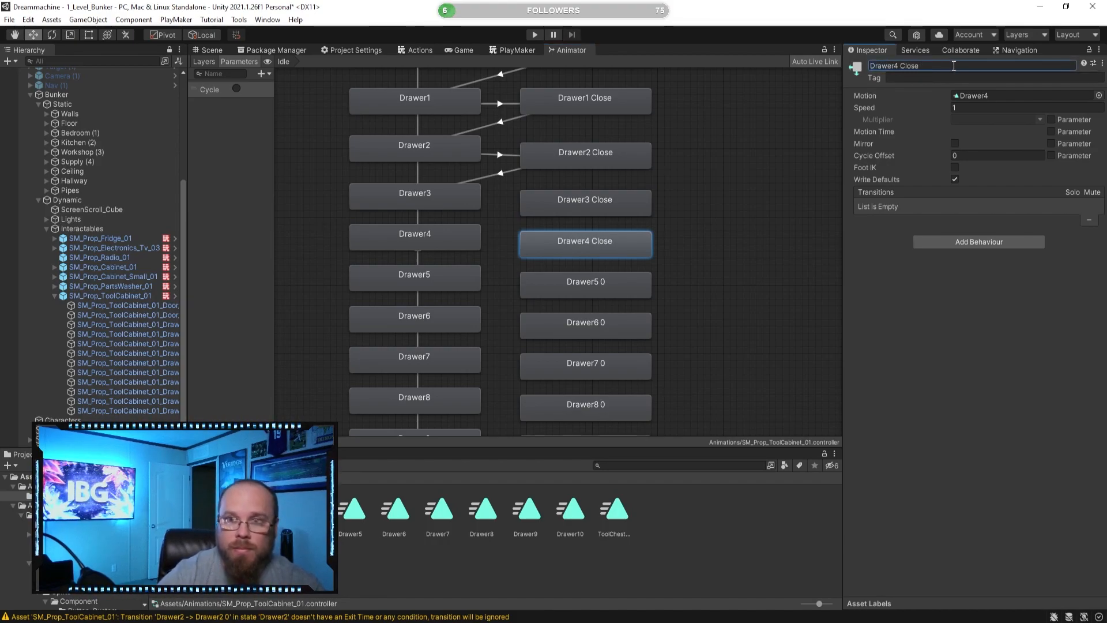
- Rename the copies of Drawer5 and Drawer6 as Drawer5 Close and Drawer6 Close
left_click(534, 288)
left_click(932, 66)
left_click(932, 66)
type("Close")
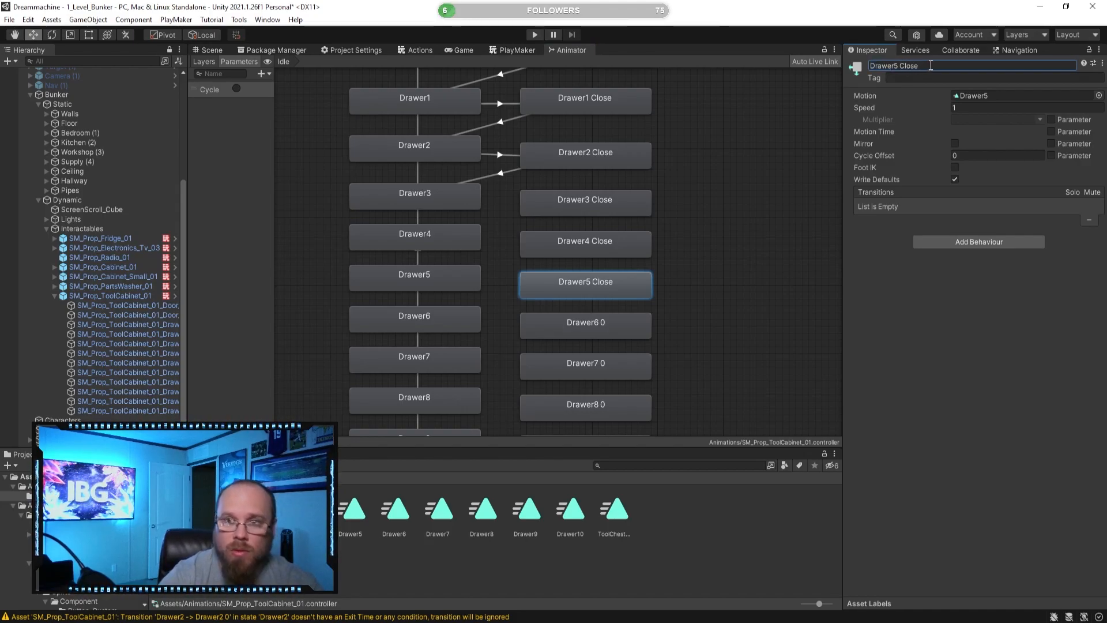
left_click(595, 330)
left_click(930, 66)
left_click(930, 65)
key("BackSpace")
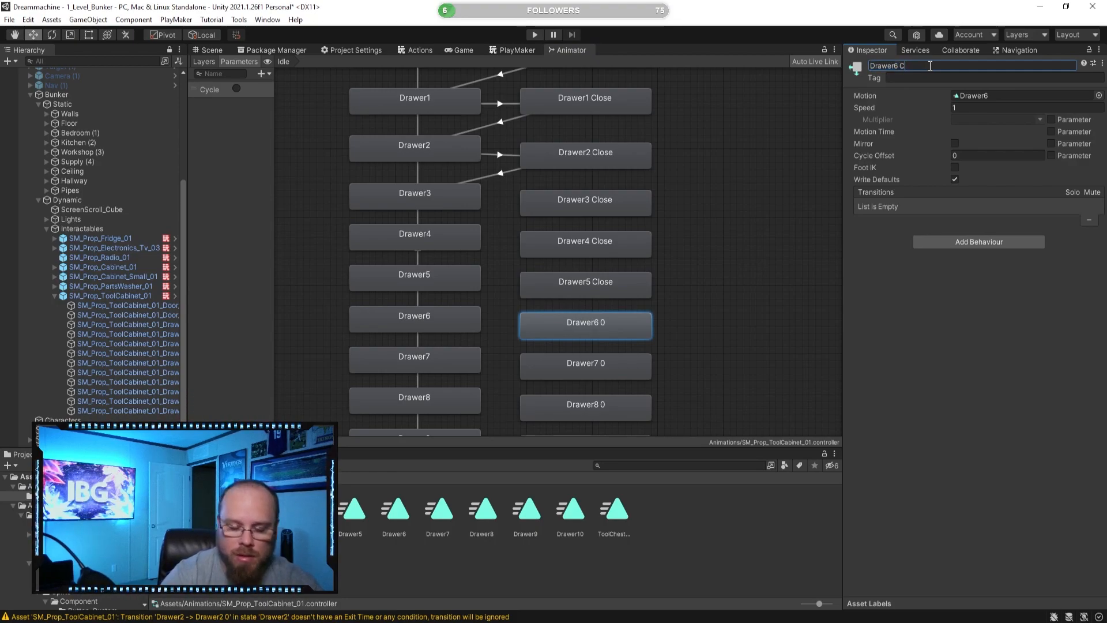
key("Return")
- Rename the copies of Drawer7 and Drawer8 as Drawer7 Close and Drawer8 Close
left_click(606, 360)
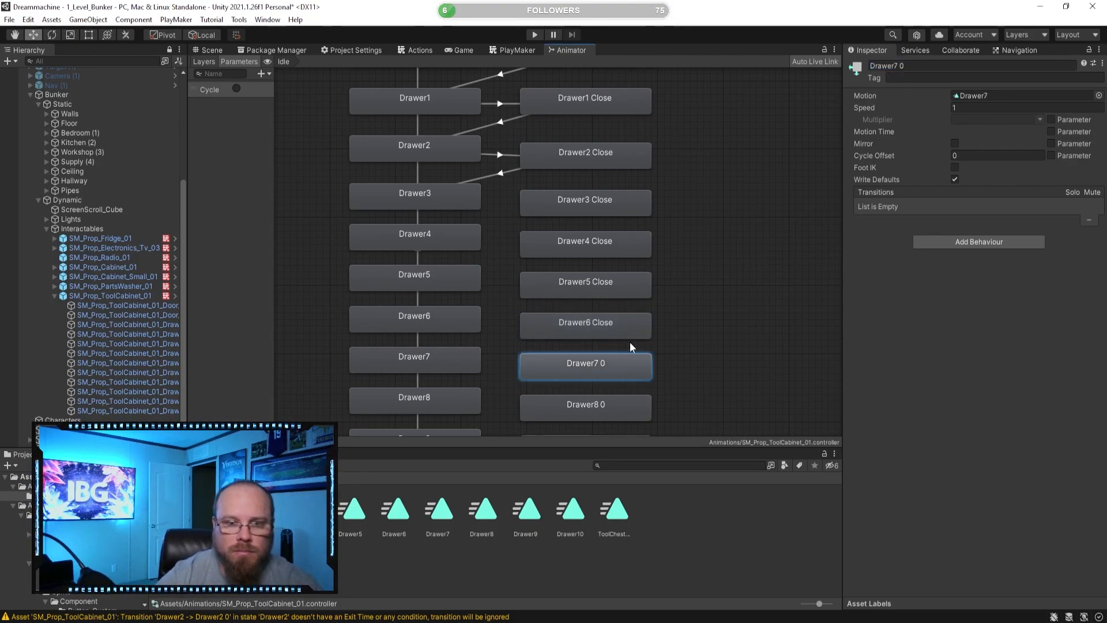
left_click(927, 65)
left_click(927, 64)
key("BackSpace")
type("Close")
key("Return")
middle_click_drag(692, 319, 718, 204)
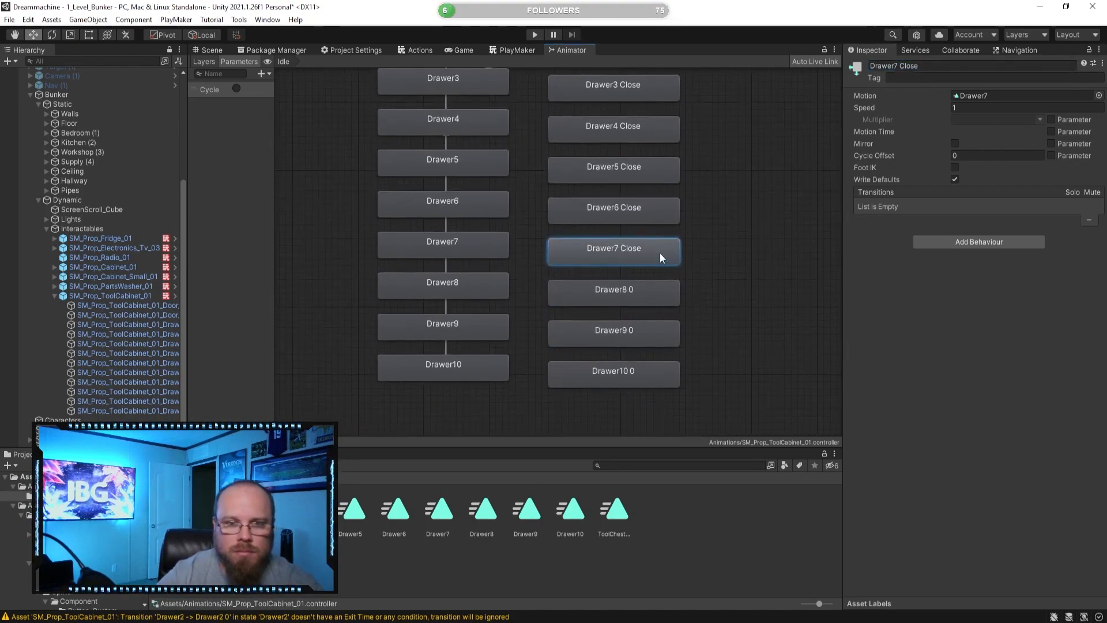
left_click(628, 291)
left_click(931, 65)
left_click(934, 65)
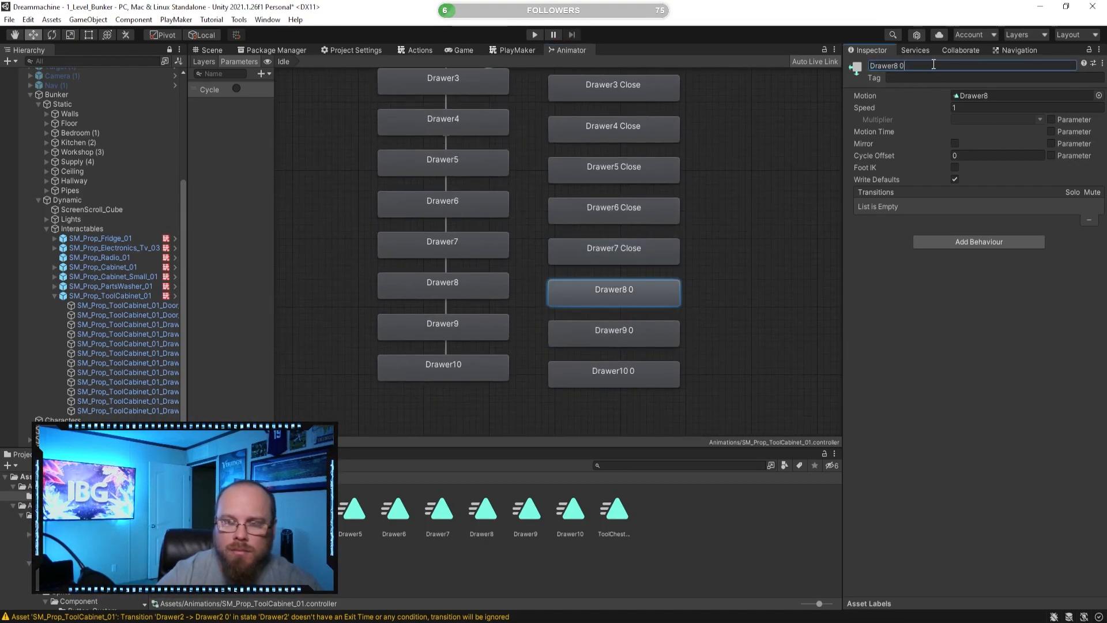
type("Close")
key("Return")
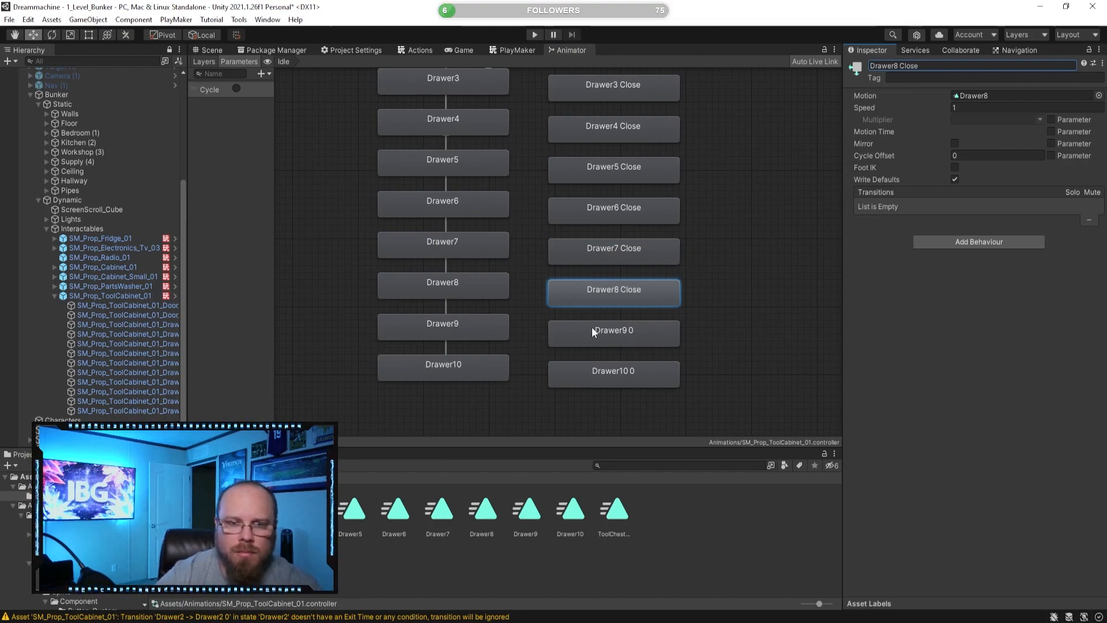
- Rename the copies of Drawer9 and Drawer10 as Drawer9 Close and Drawer10 Close
left_click(591, 327)
left_click(931, 65)
left_click(935, 67)
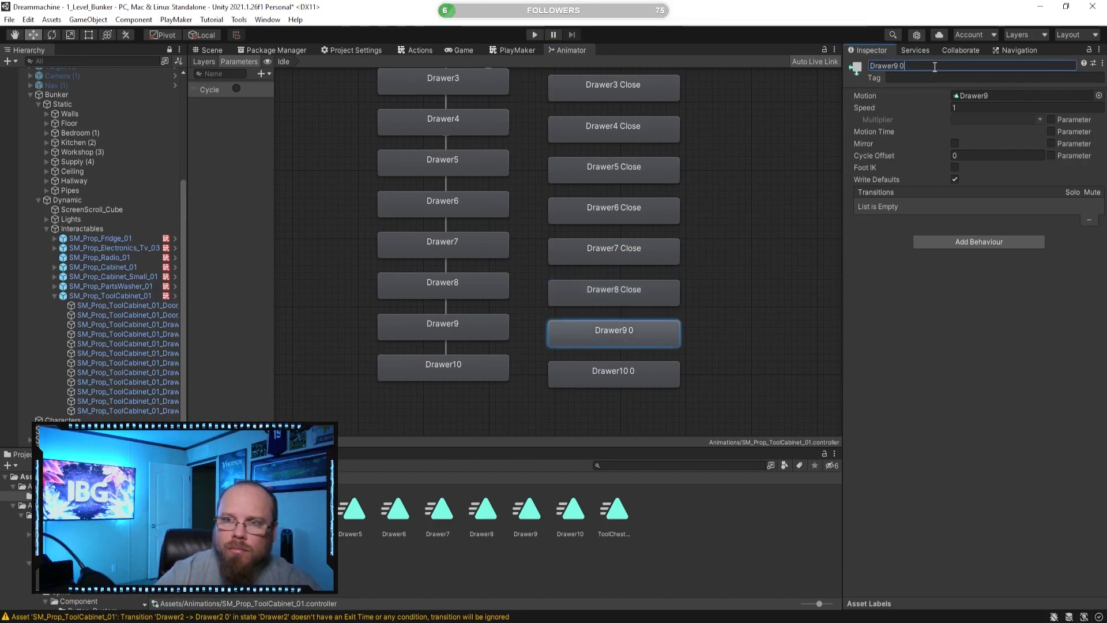
key("Return")
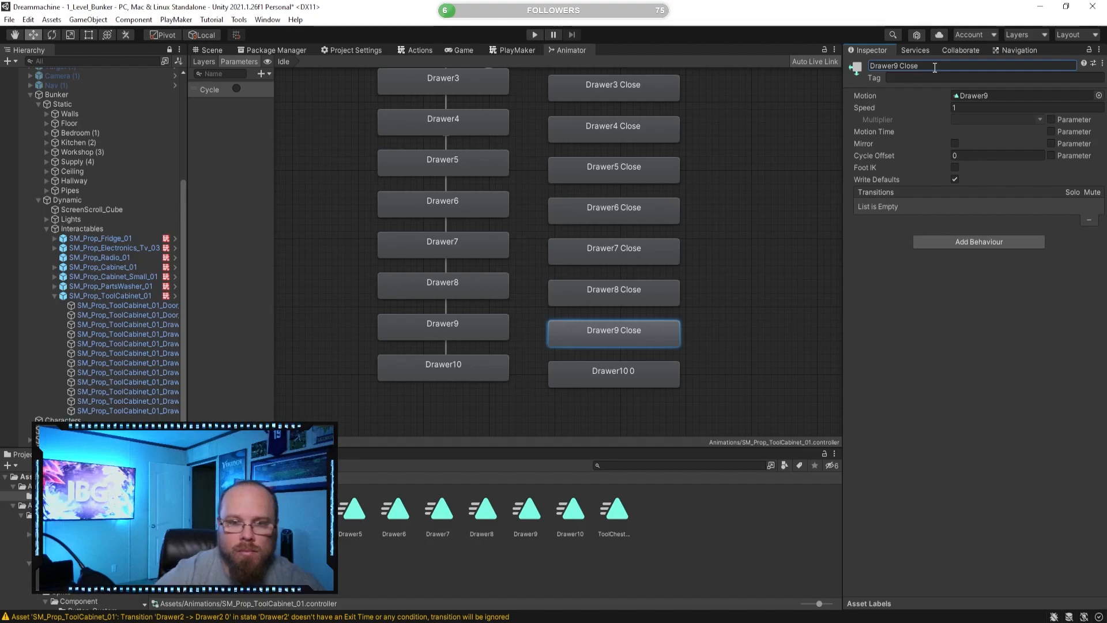
left_click(590, 368)
left_click(937, 66)
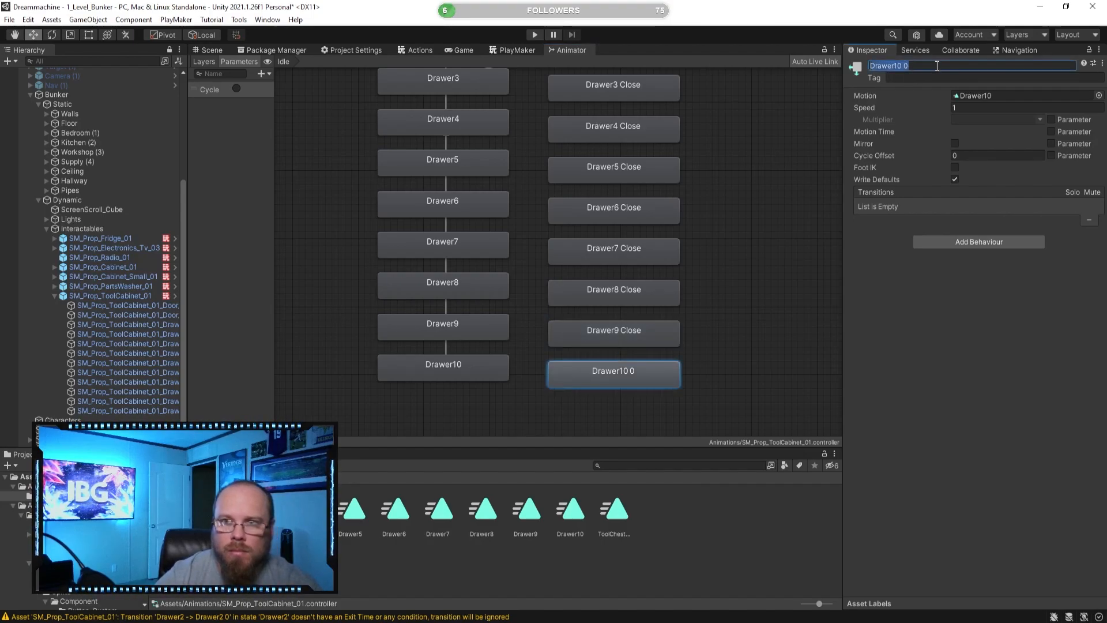
left_click(941, 65)
type("Close")
key("Return")
left_click(744, 282)
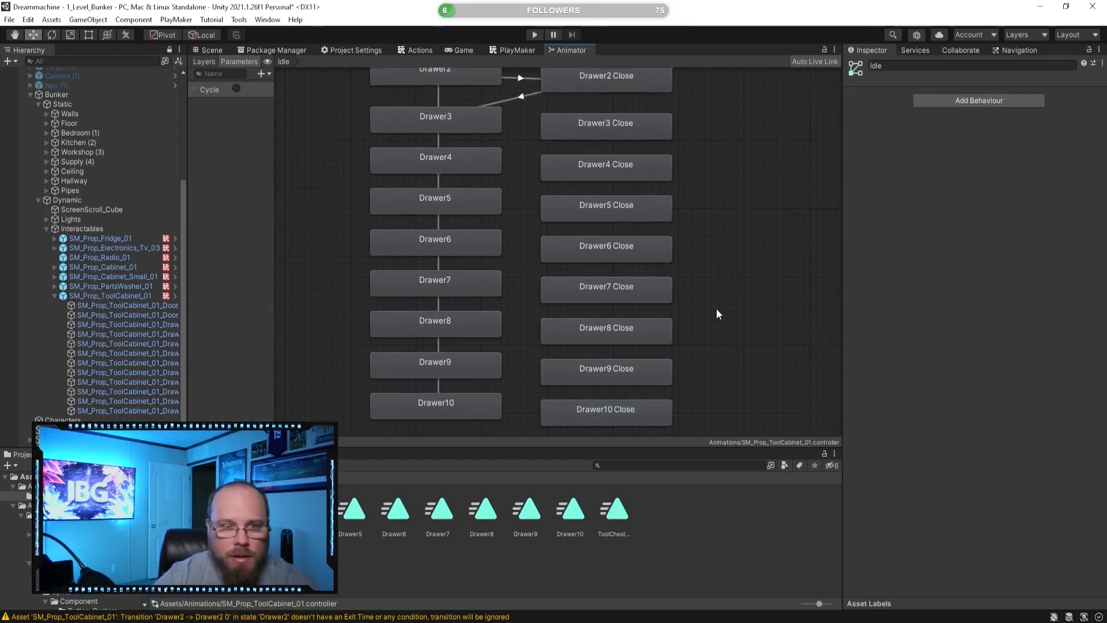
- Check the Drawer2 Close to Drawer3 transition and create a matching one from Drawer3 Close to Drawer4
middle_click_drag(724, 280, 721, 344)
scroll(720, 345, "down", 1)
middle_click_drag(736, 218, 732, 248)
scroll(727, 242, "up", 3)
middle_click_drag(697, 207, 772, 161)
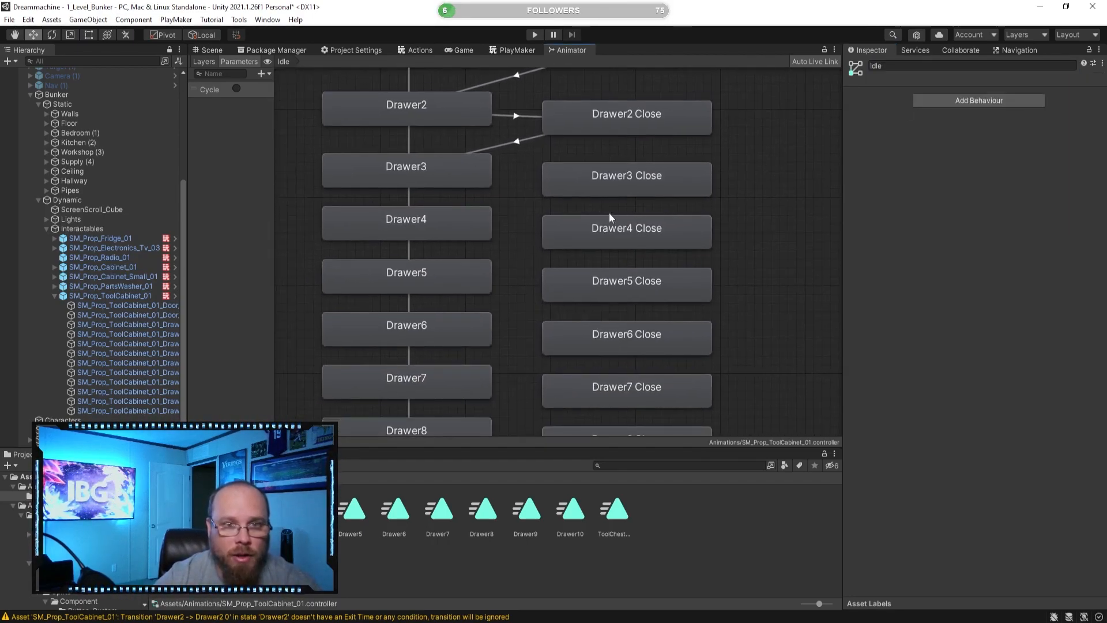
left_click(516, 139)
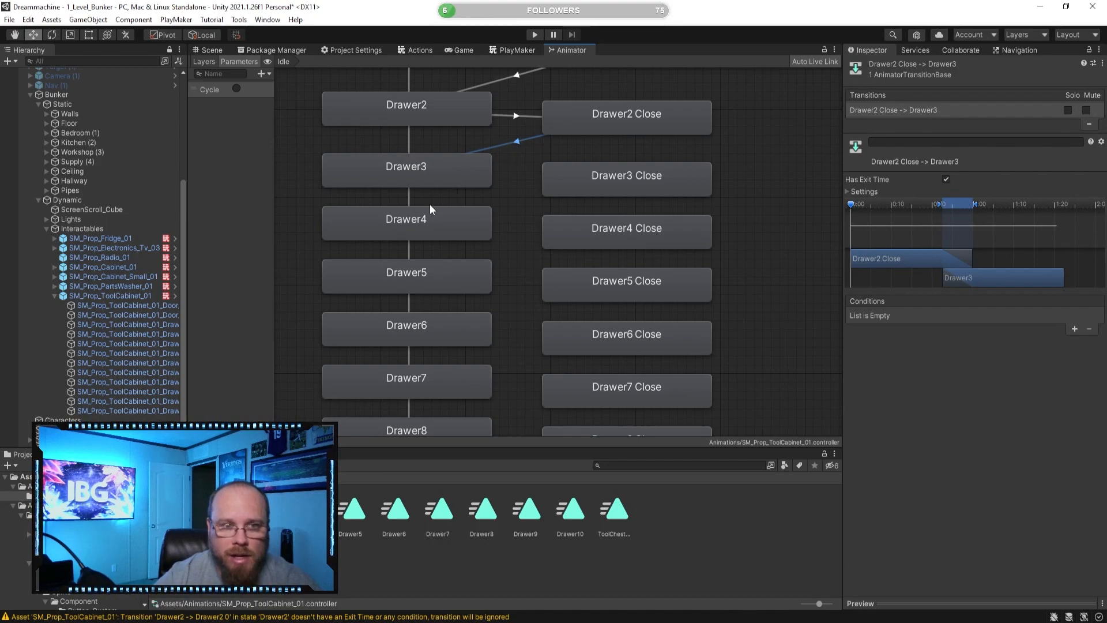
middle_click_drag(771, 189, 808, 190)
left_click(618, 189)
right_click(618, 188)
left_click(640, 192)
left_click(493, 234)
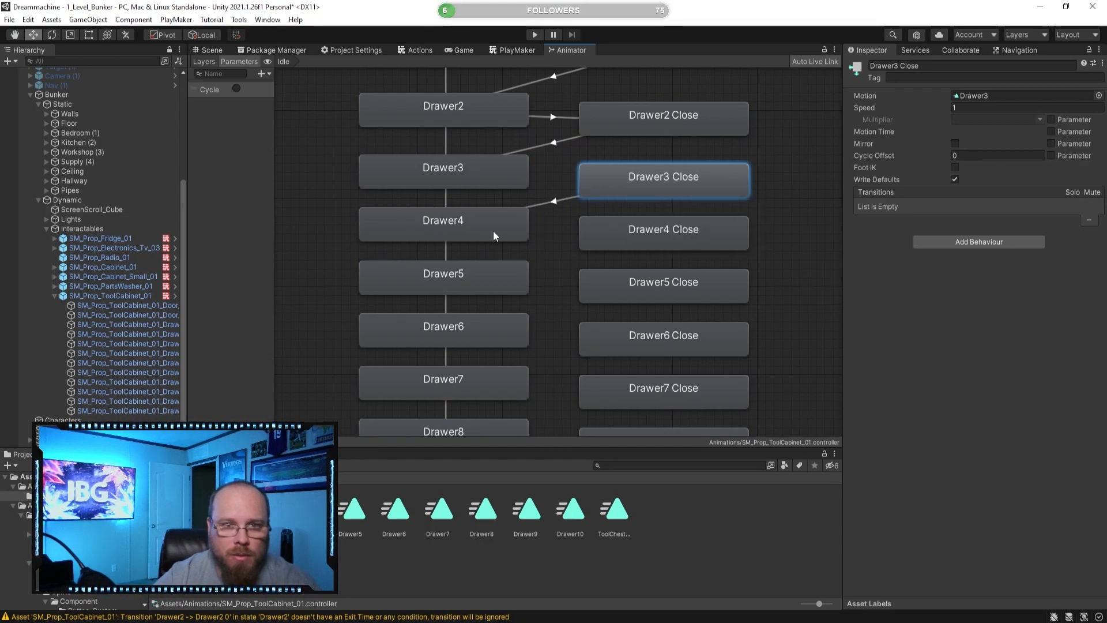
- Create transitions from Drawer4 Close to Drawer5 and from Drawer5 Close to Drawer6
left_click(635, 236)
right_click(635, 236)
left_click(677, 244)
left_click(522, 270)
middle_click_drag(589, 289, 615, 231)
left_click(642, 234)
right_click(641, 234)
left_click(668, 241)
left_click(535, 278)
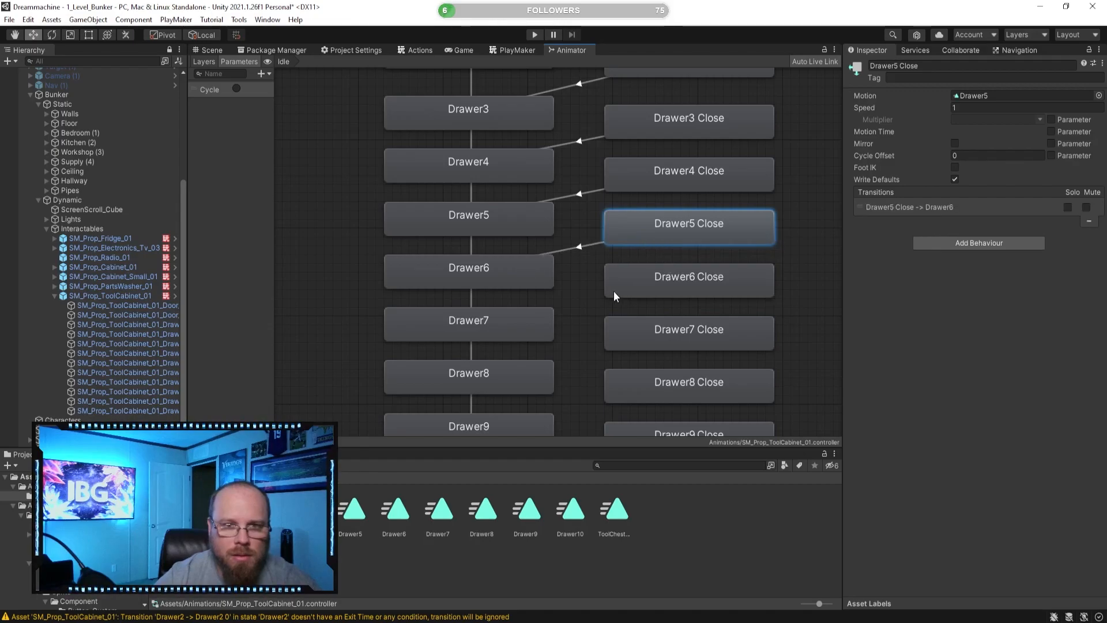
- Create transitions from Drawer6 Close to Drawer7 and from Drawer7 Close to Drawer8
left_click(629, 283)
right_click(628, 284)
left_click(665, 291)
left_click(528, 333)
middle_click_drag(580, 332, 626, 213)
left_click(630, 212)
right_click(634, 210)
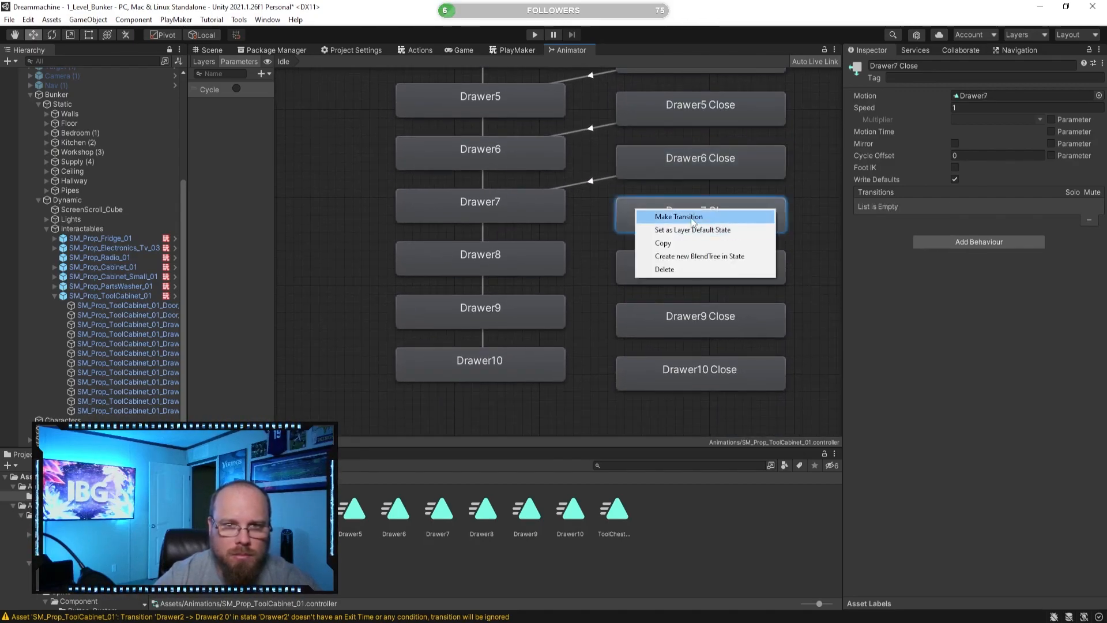
left_click(682, 218)
left_click(542, 254)
- Create transitions from Drawer8 Close to Drawer9 and from Drawer9 Close to Drawer10
left_click(650, 258)
right_click(650, 257)
left_click(690, 266)
left_click(547, 309)
left_click(639, 312)
right_click(640, 313)
left_click(676, 321)
left_click(544, 355)
- Create a transition from Drawer10 Close to Idle and delete the old one running behind the drawer column to Idle
left_click(645, 376)
right_click(650, 375)
left_click(681, 383)
middle_click_drag(574, 207, 584, 316)
left_click(553, 220)
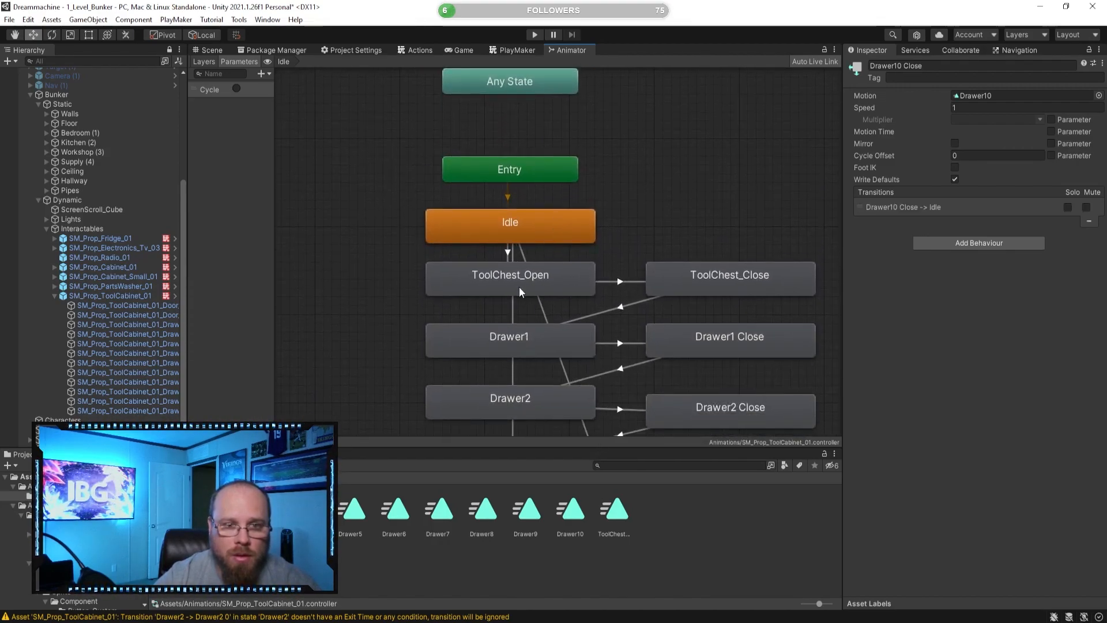
left_click(513, 254)
key("Delete")
- Create a transition from Drawer3 to Drawer3 Close
middle_click_drag(564, 353, 575, 78)
scroll(601, 238, "down", 7)
scroll(605, 248, "up", 5)
scroll(604, 196, "down", 1)
middle_click_drag(603, 189, 575, 103)
scroll(575, 199, "down", 1)
middle_click_drag(575, 201, 589, 221)
scroll(590, 246, "up", 5)
scroll(580, 277, "down", 1)
left_click(541, 227)
right_click(542, 227)
left_click(582, 236)
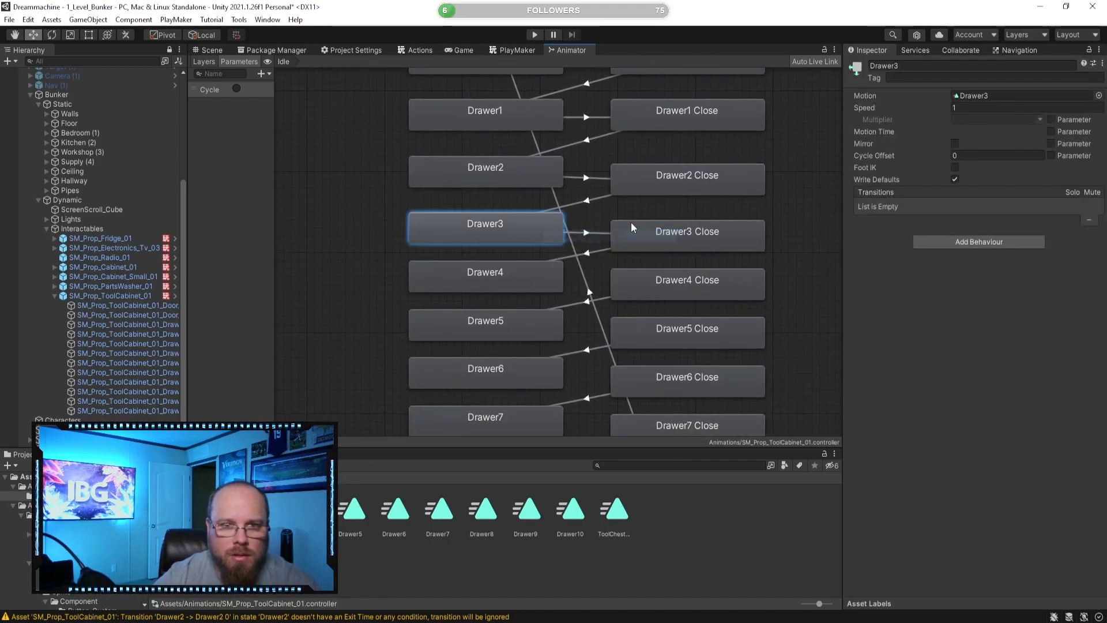
left_click(631, 228)
- Turn off Has Exit Time on the transition from Drawer3 to Drawer3 Close and add the Cycle condition
left_click(588, 233)
left_click(946, 179)
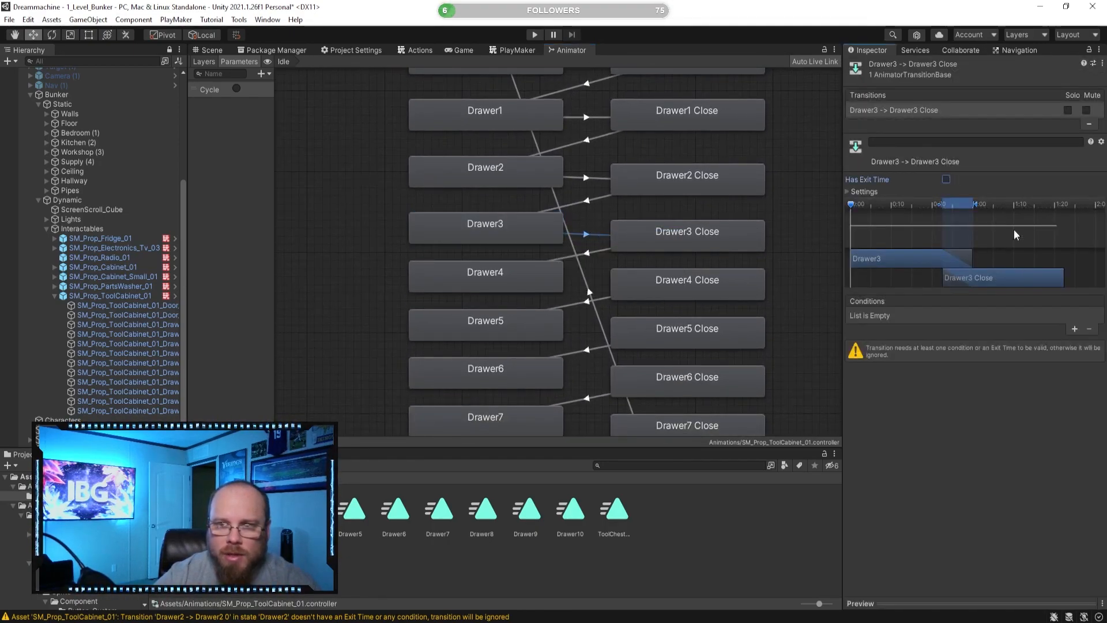
left_click(1074, 330)
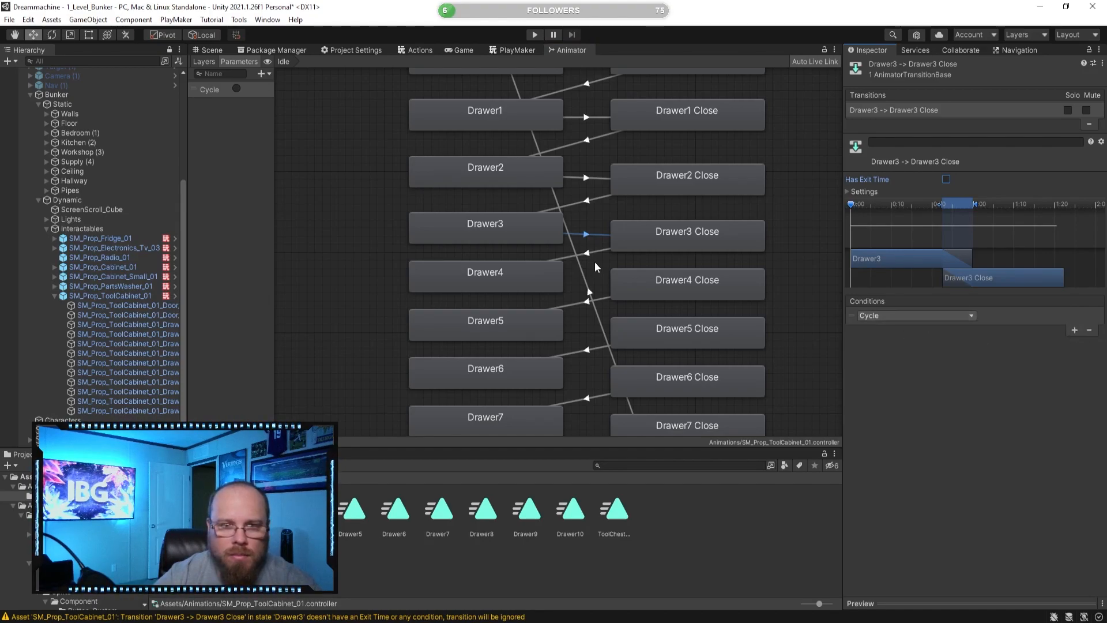
right_click(586, 233)
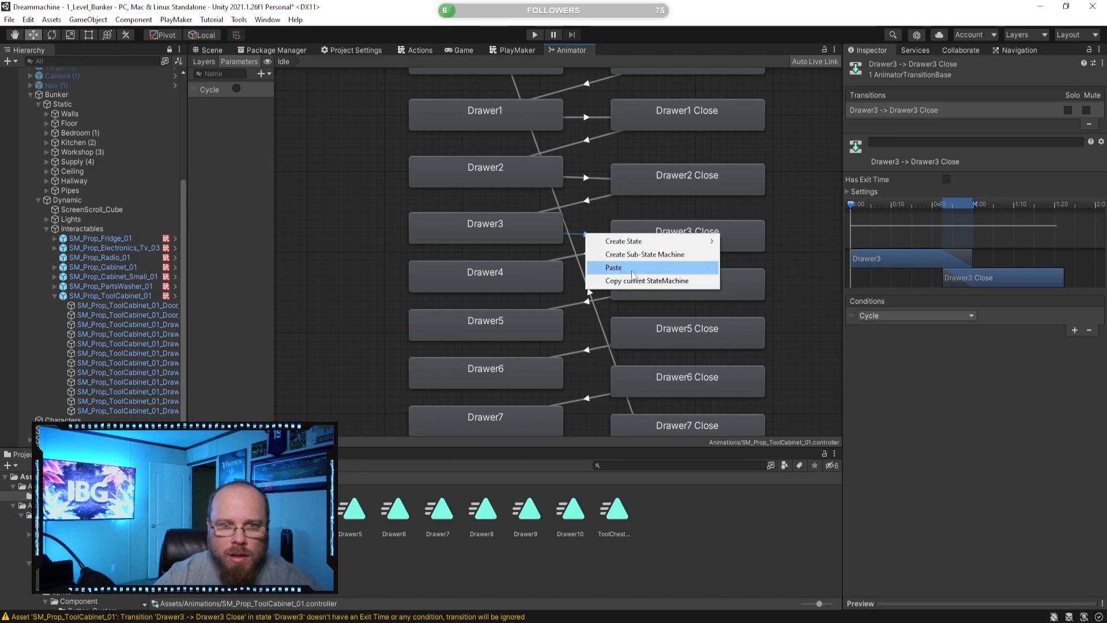
left_click(741, 266)
- Create a transition from Drawer4 to Drawer4 Close and select it
middle_click_drag(741, 263, 748, 228)
right_click(554, 243)
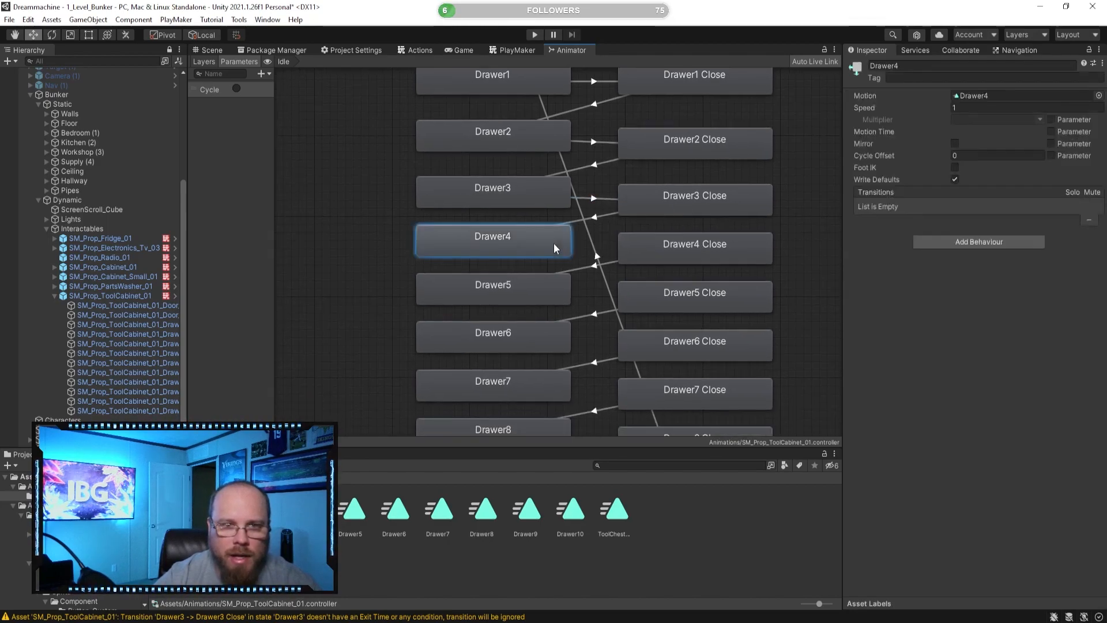
left_click(597, 250)
left_click(673, 247)
left_click(587, 249)
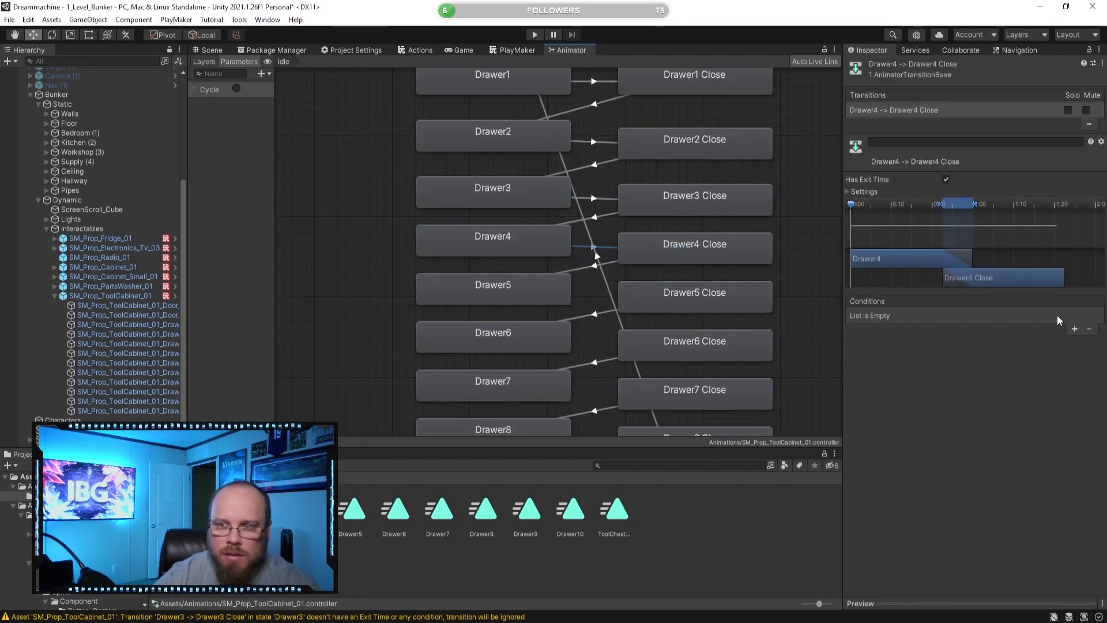
- Add the Cycle condition to the Drawer4 to Drawer4 Close transition, turn off its Has Exit Time, and check the Drawer3 and Drawer1 transitions
left_click(1074, 329)
left_click(886, 316)
left_click(946, 179)
left_click(599, 197)
left_click(595, 81)
- Create a transition from Drawer5 to Drawer5 Close and turn off its Has Exit Time
middle_click_drag(604, 222, 602, 147)
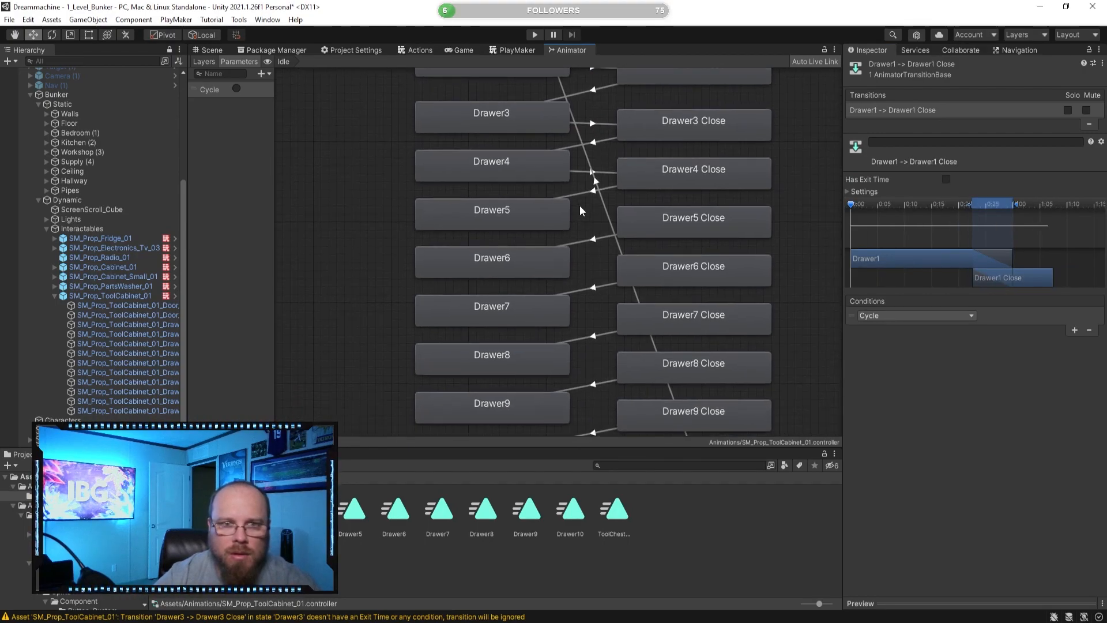
right_click(550, 226)
left_click(579, 232)
left_click(642, 231)
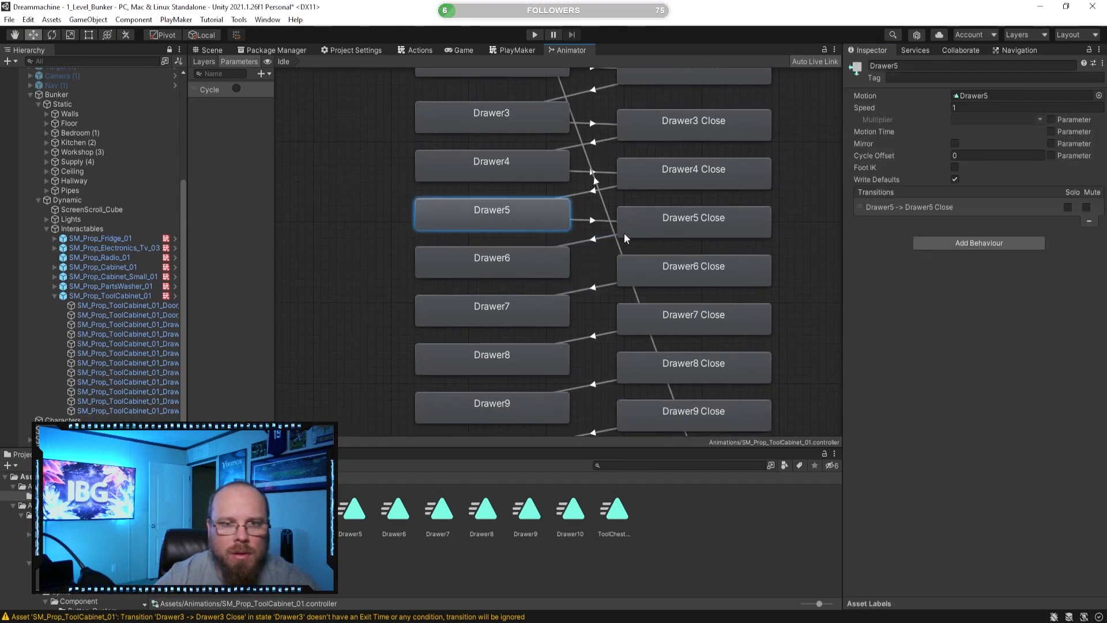
left_click(595, 219)
left_click(947, 180)
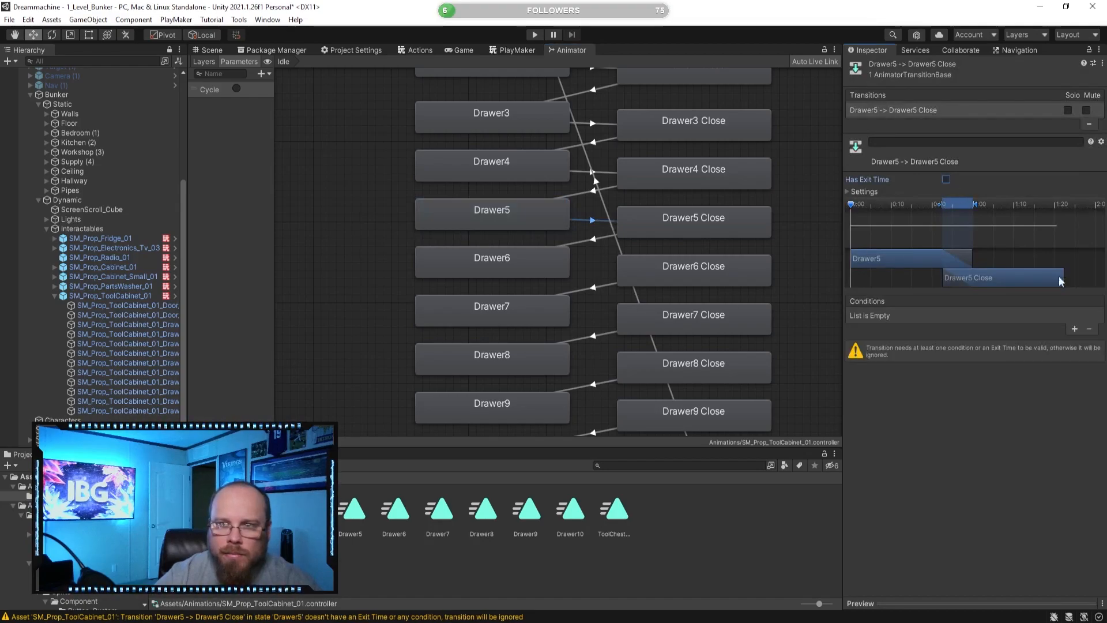
- Create a transition from Drawer6 to Drawer6 Close with Has Exit Time off and the Cycle condition
right_click(549, 267)
left_click(579, 275)
left_click(650, 268)
left_click(593, 268)
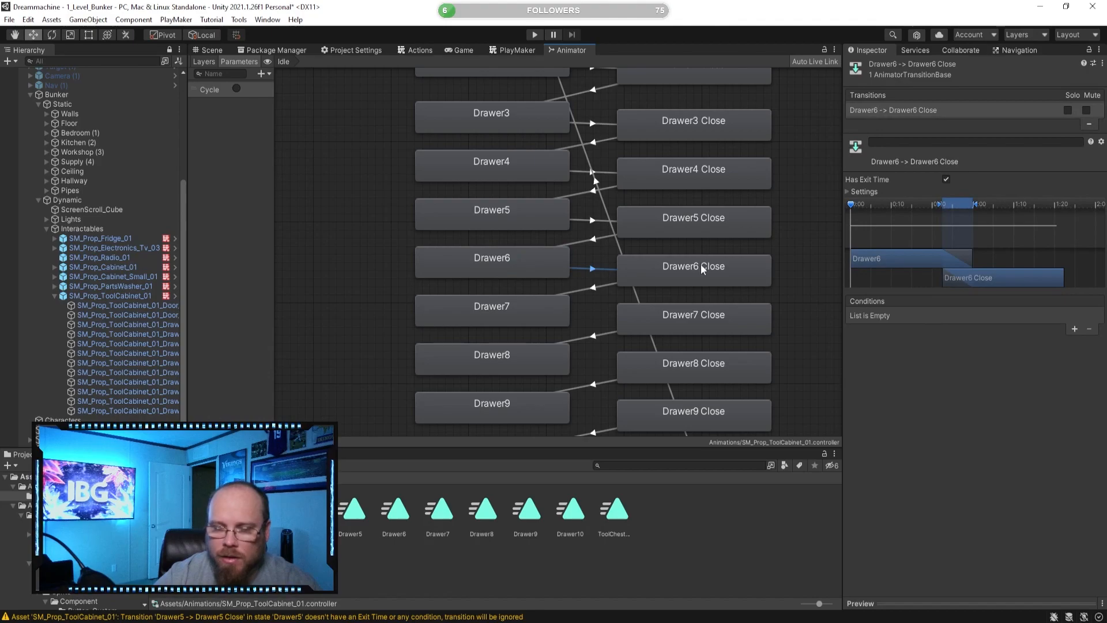
left_click(946, 179)
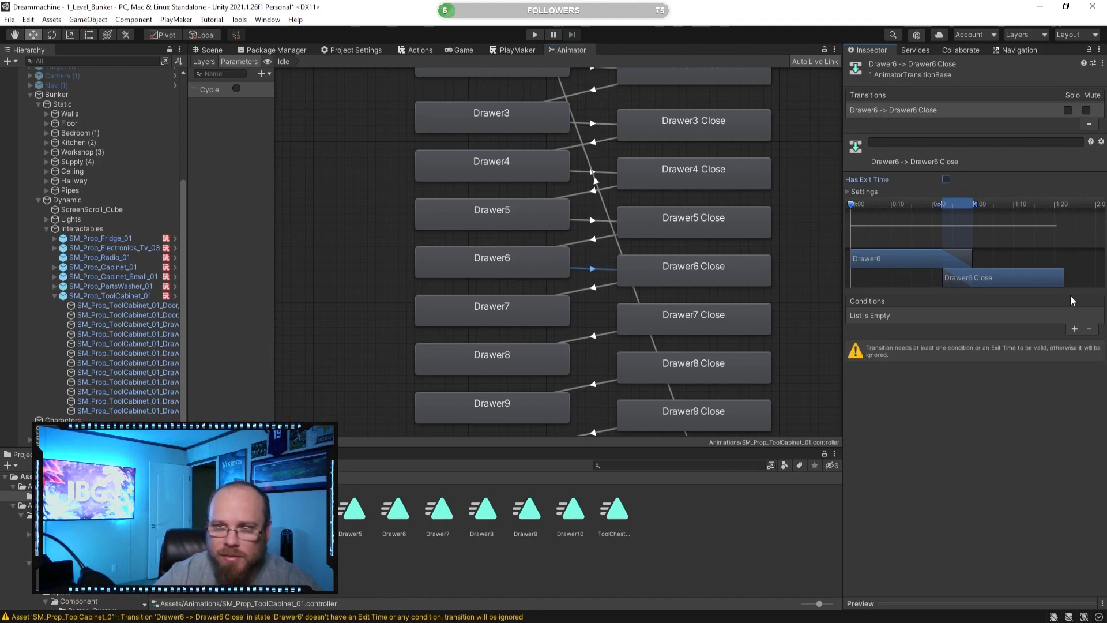
left_click(1074, 329)
- Create a transition from Drawer7 to Drawer7 Close with Has Exit Time off and a Cycle condition
middle_click_drag(597, 317, 600, 275)
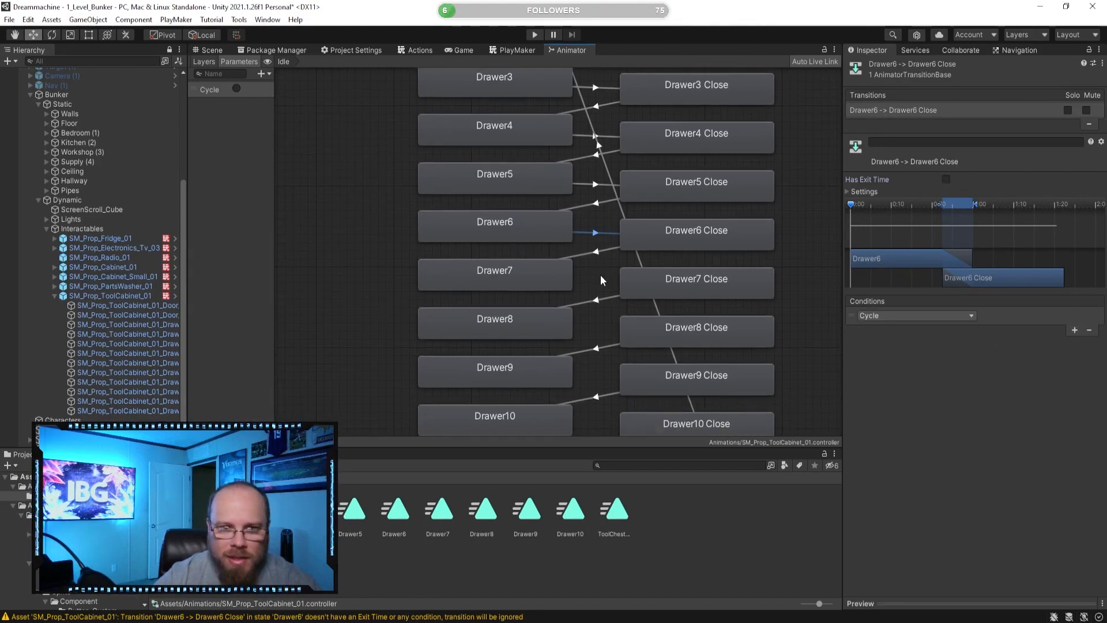
right_click(544, 270)
left_click(586, 278)
left_click(683, 282)
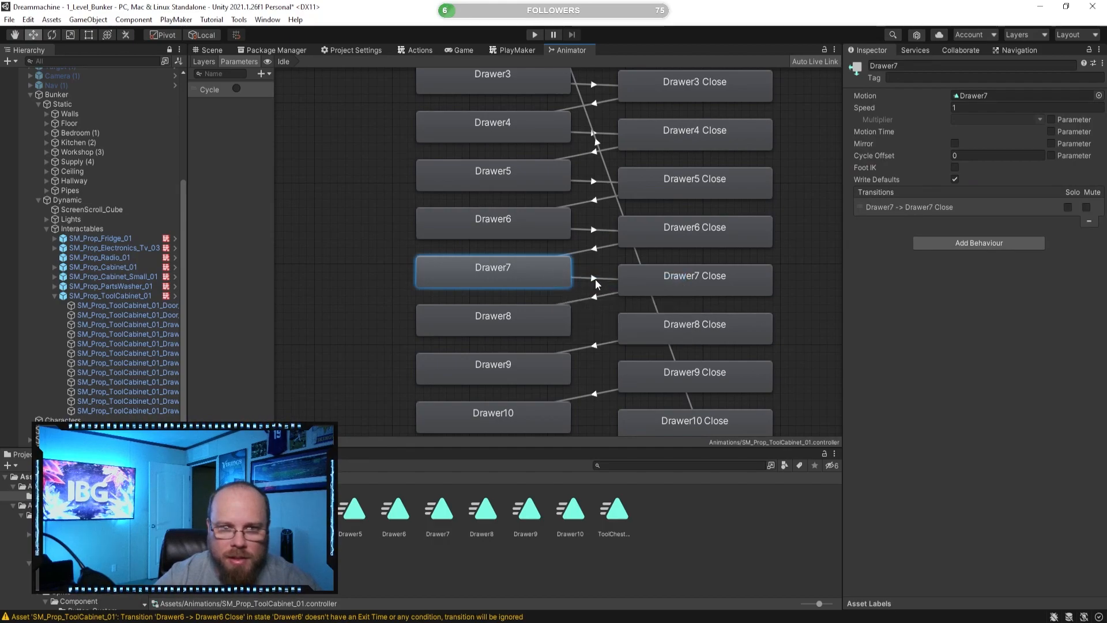
left_click(595, 277)
left_click(945, 179)
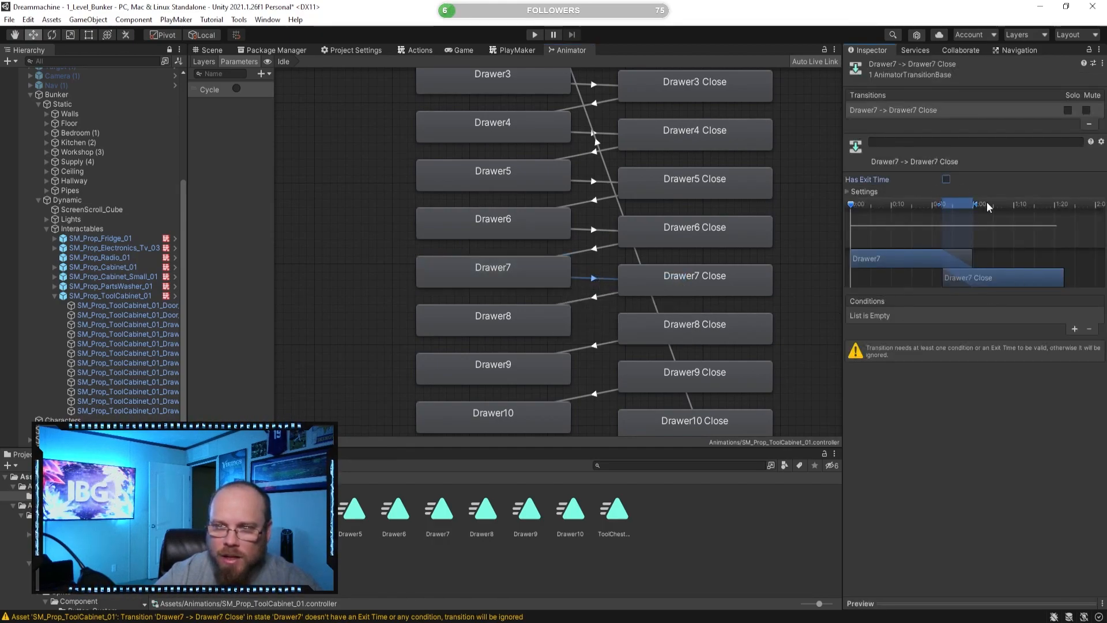
left_click(1074, 329)
- Create a transition from Drawer8 to Drawer8 Close, turn off Has Exit Time and add the Cycle condition
middle_click_drag(589, 292, 589, 214)
right_click(550, 242)
left_click(623, 249)
left_click(669, 247)
left_click(598, 248)
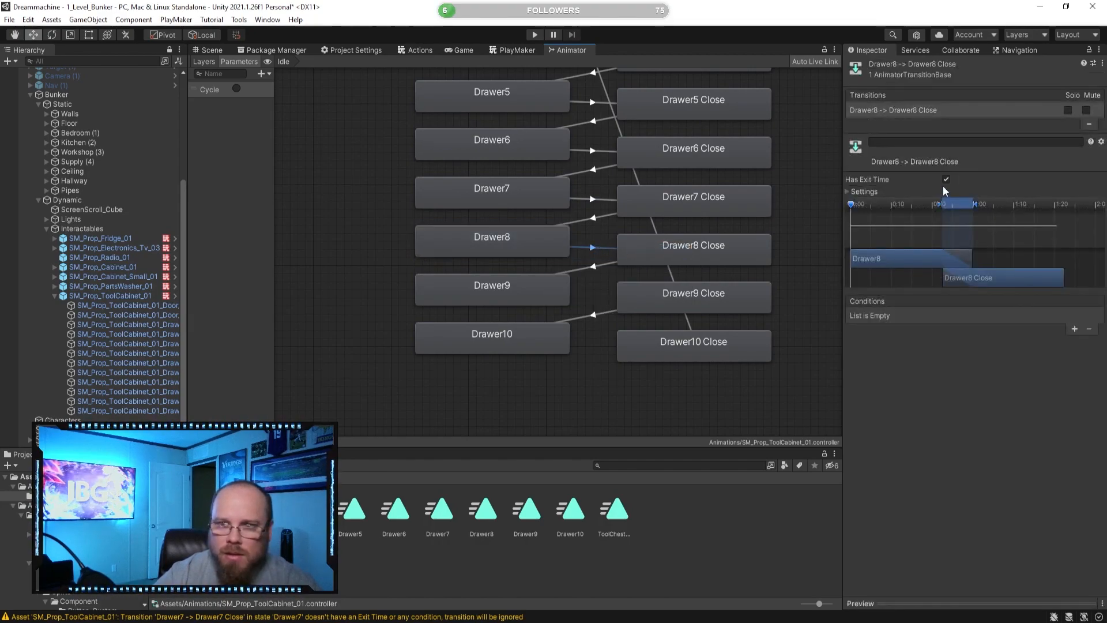
left_click(1074, 330)
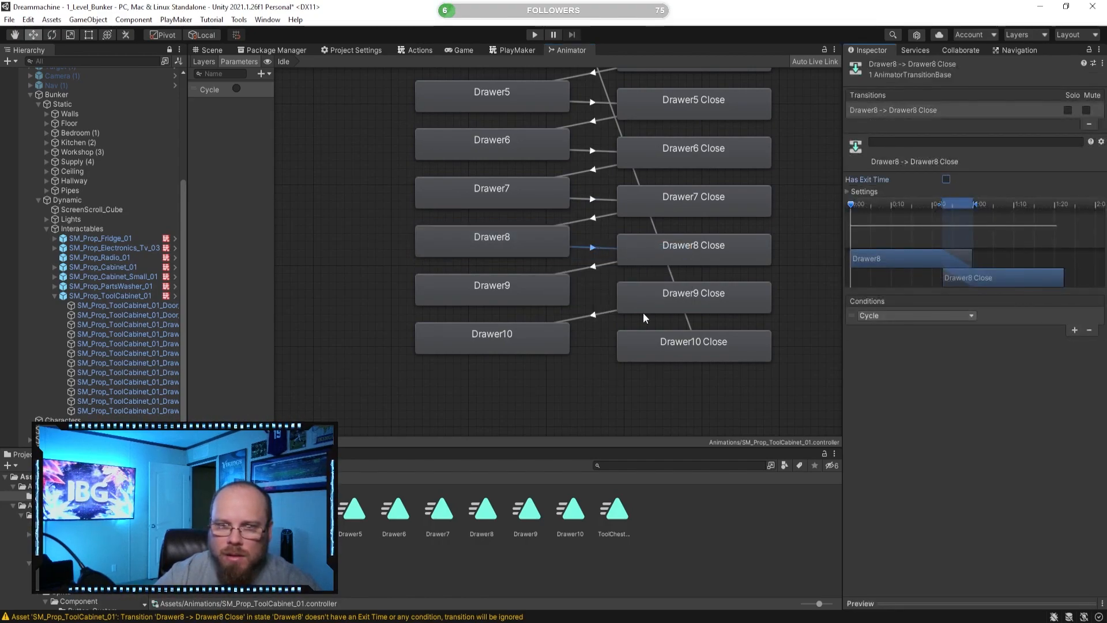
- Create a transition from Drawer9 to Drawer9 Close, disable Has Exit Time and give it the Cycle condition
right_click(554, 288)
left_click(577, 290)
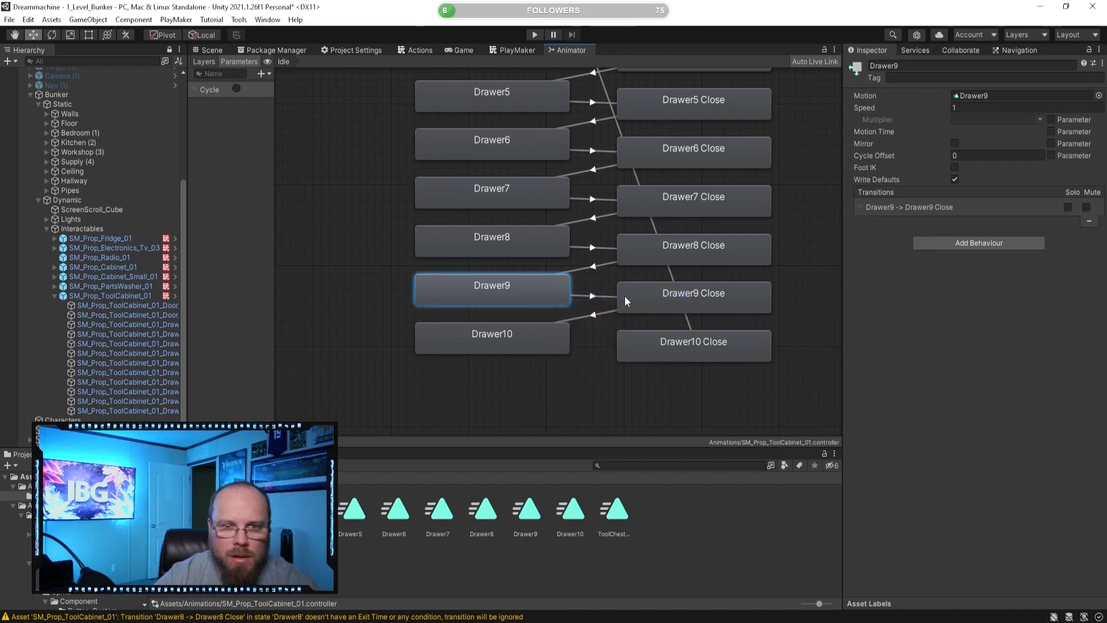
left_click(629, 297)
left_click(593, 296)
left_click(945, 180)
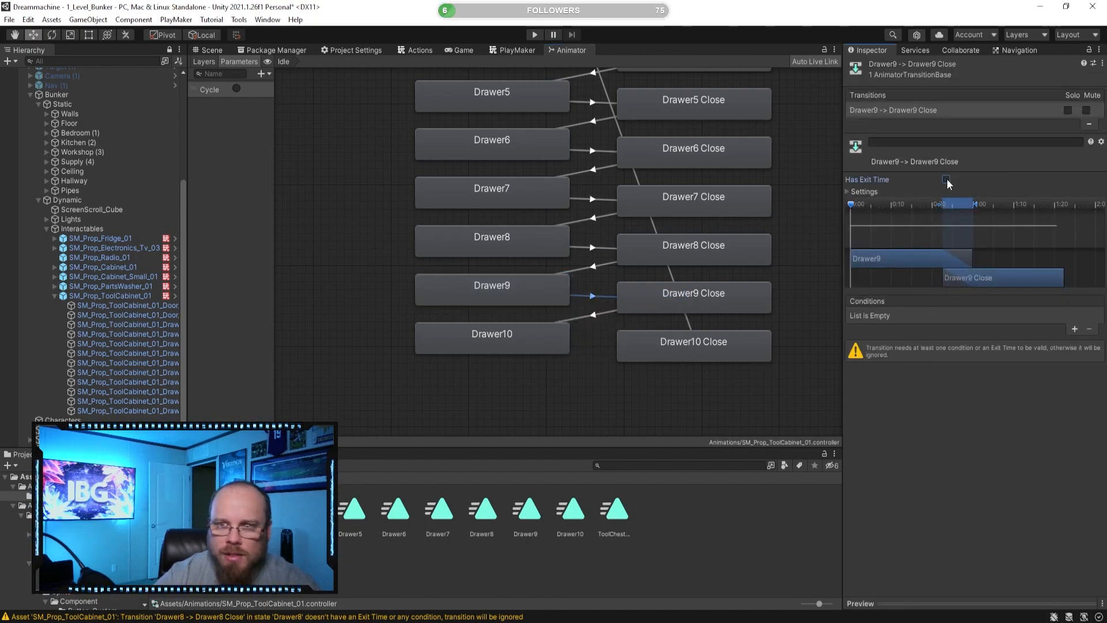
left_click(1072, 327)
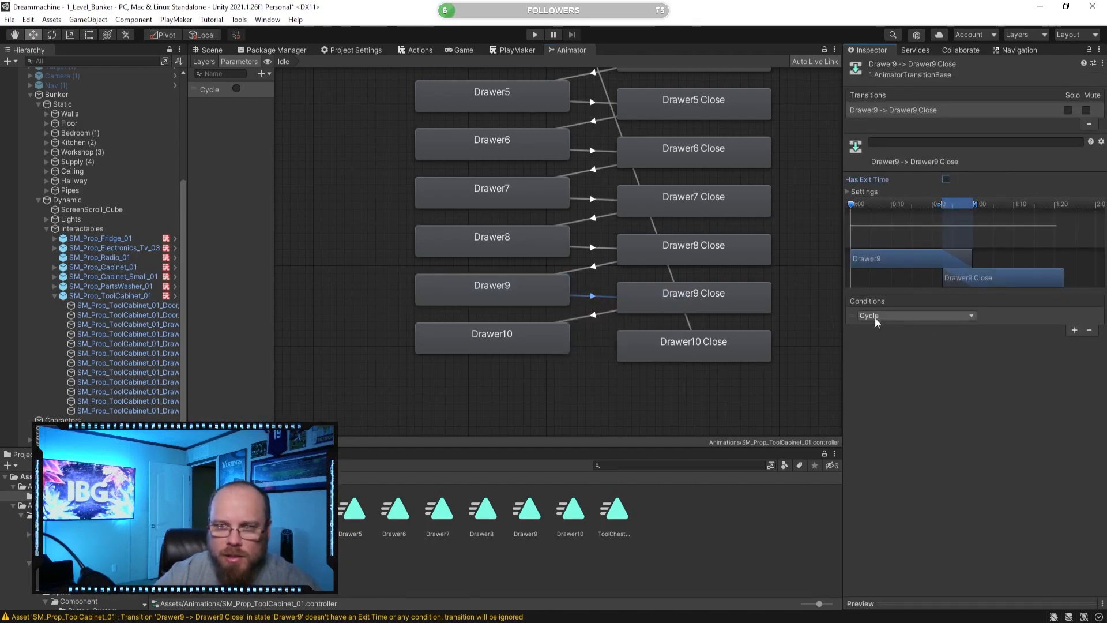
- Create a transition from Drawer10 to Drawer10 Close, turn off its Has Exit Time and add the Cycle condition
left_click(534, 344)
right_click(534, 343)
left_click(563, 350)
left_click(628, 339)
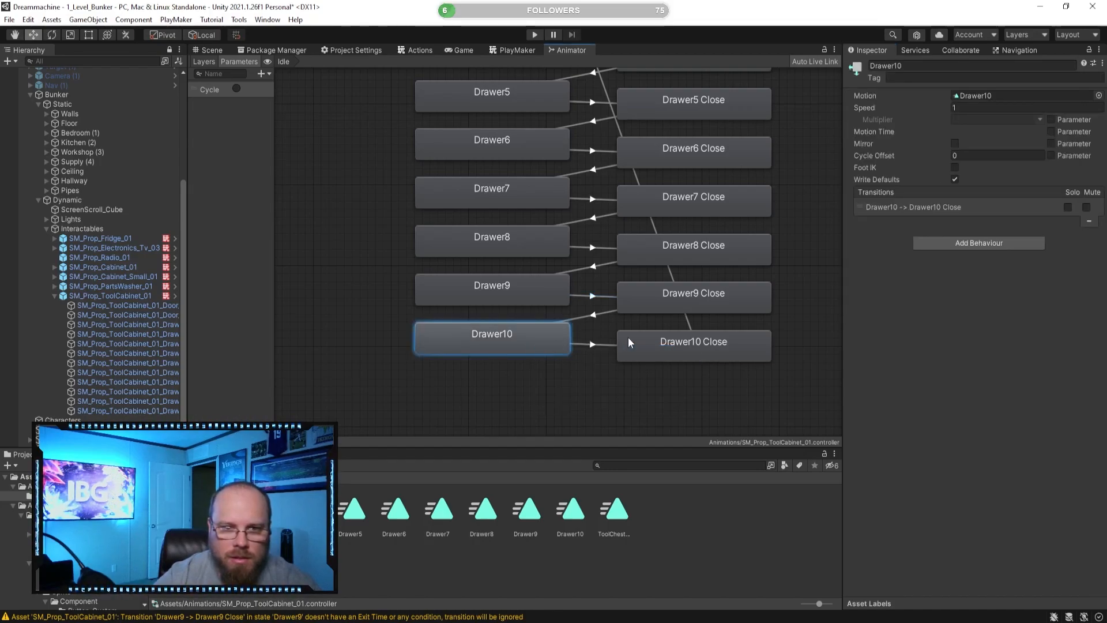
left_click(593, 344)
left_click(946, 179)
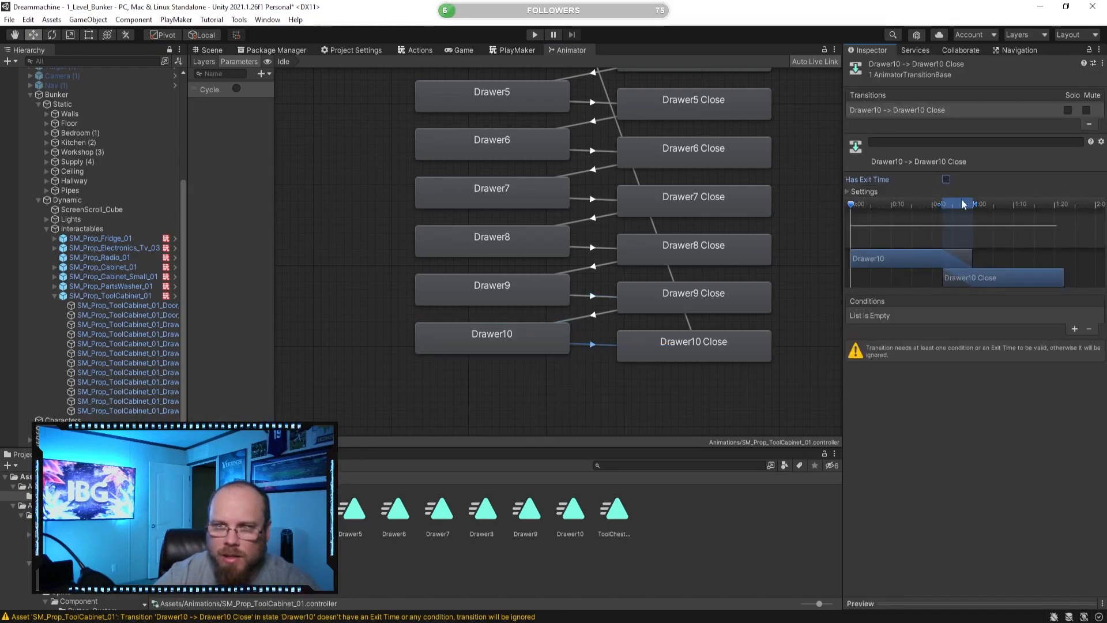
left_click(1075, 329)
left_click(700, 373)
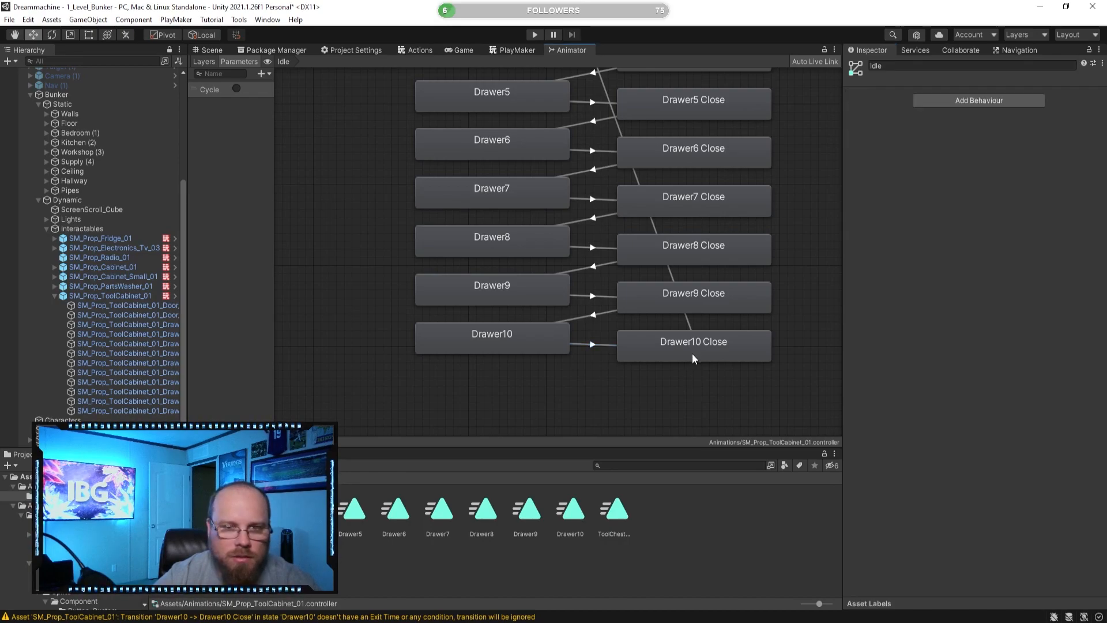
- Examine the whole animator graph from Idle through the chest and all ten drawers to check how the open and close states connect
scroll(707, 272, "down", 4)
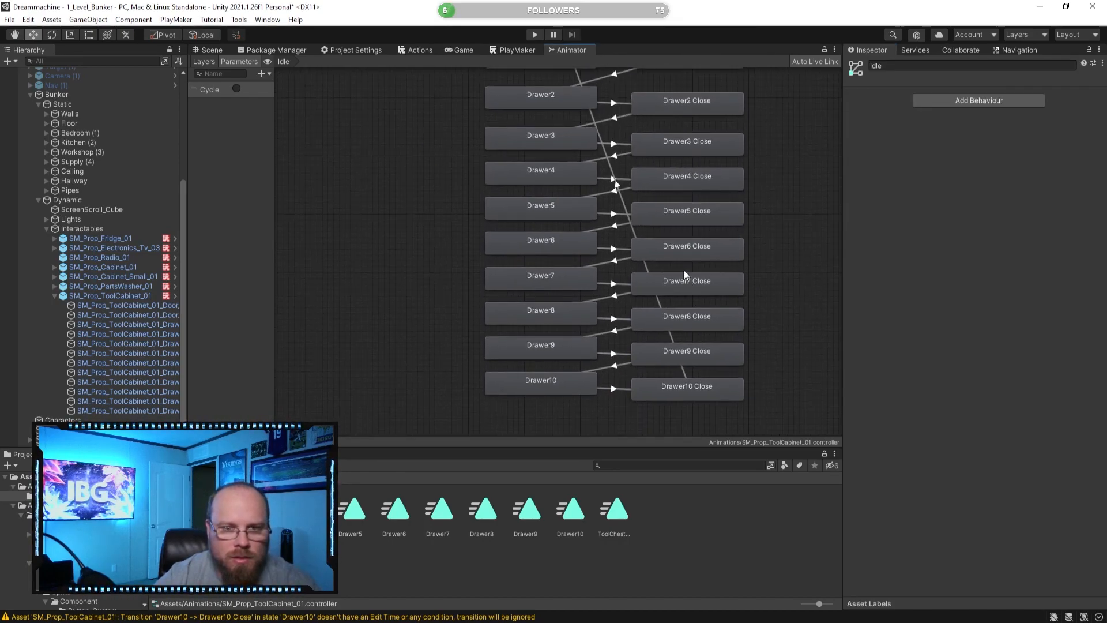
middle_click_drag(657, 199, 637, 284)
scroll(611, 269, "down", 4)
middle_click_drag(494, 188, 502, 209)
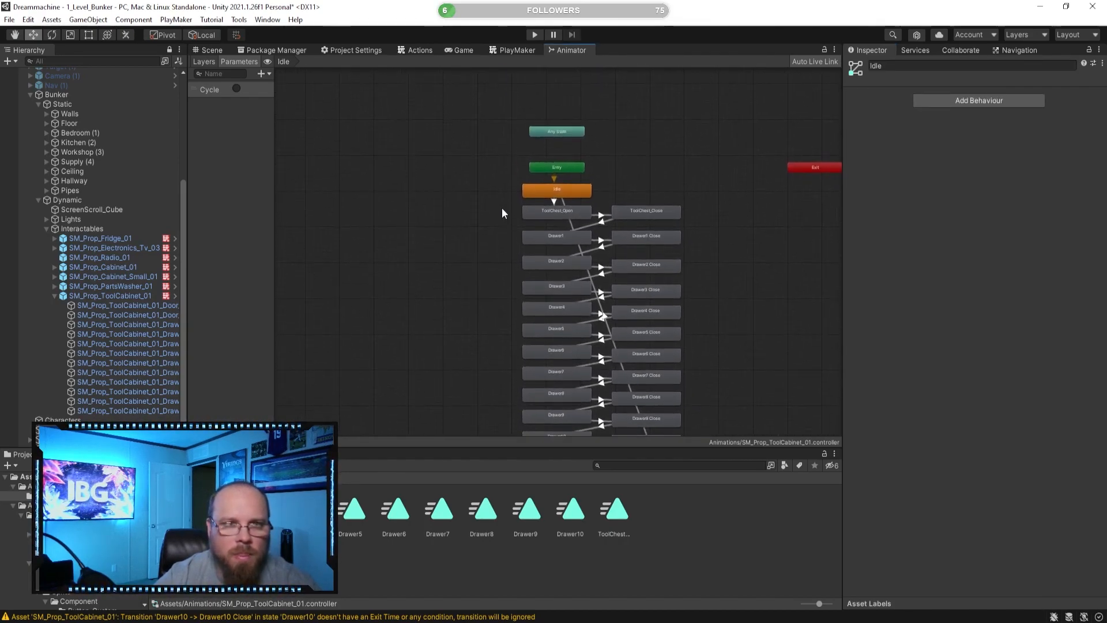
scroll(502, 206, "up", 4)
middle_click_drag(579, 267, 490, 167)
scroll(486, 166, "down", 2)
scroll(464, 207, "up", 2)
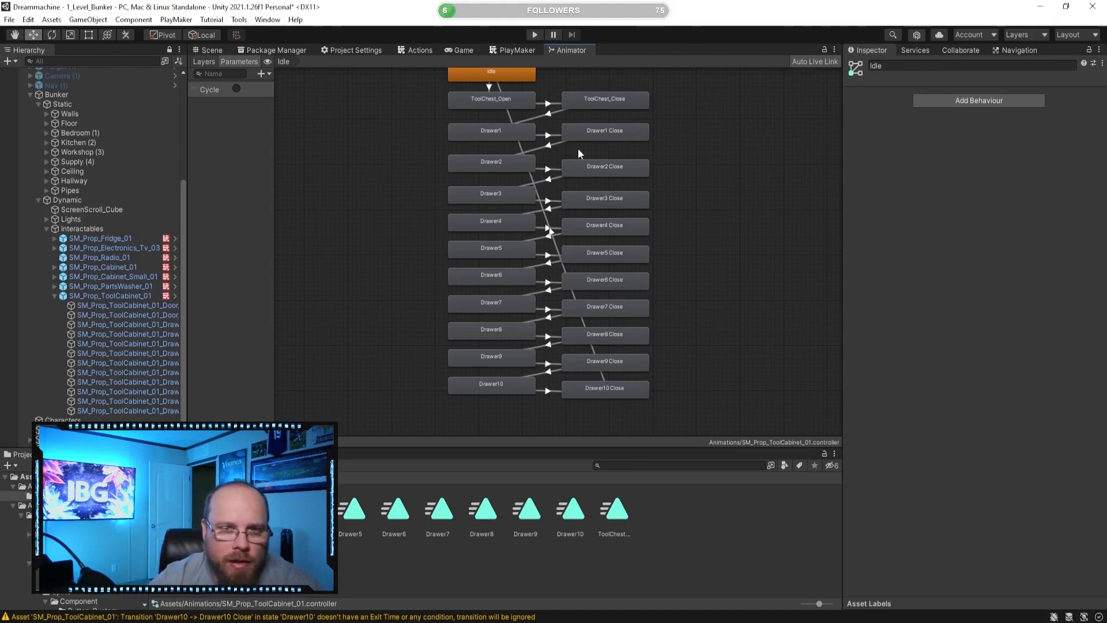
- Select SM_Prop_ToolCabinet_01 and open the Animation Cycle state of its ToolChest_Trigger FSM in PlayMaker
left_click(208, 50)
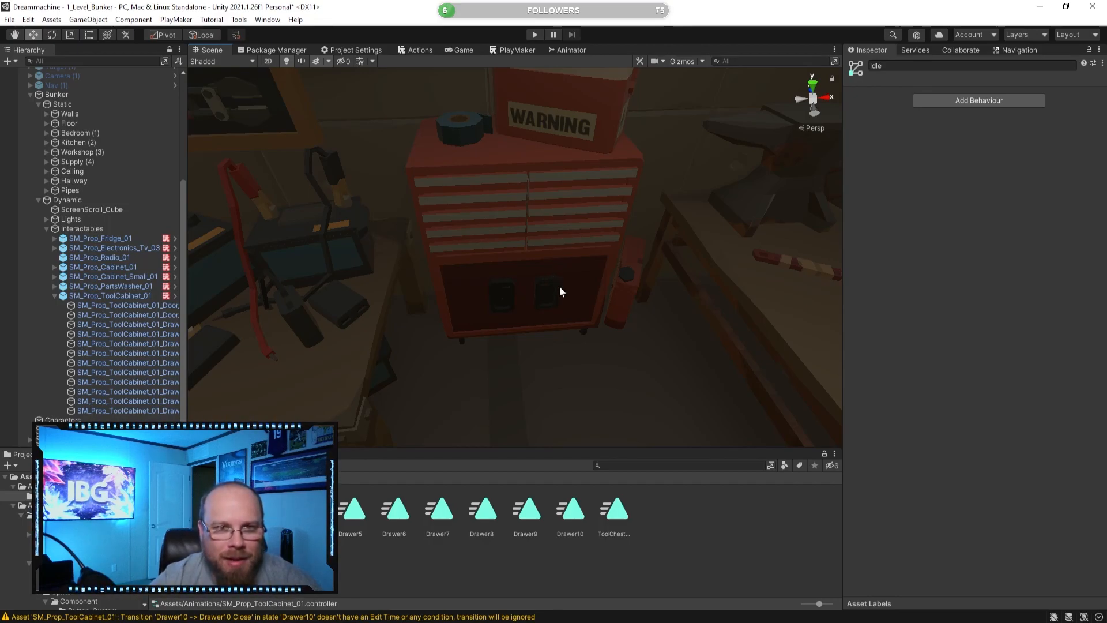
left_click(110, 295)
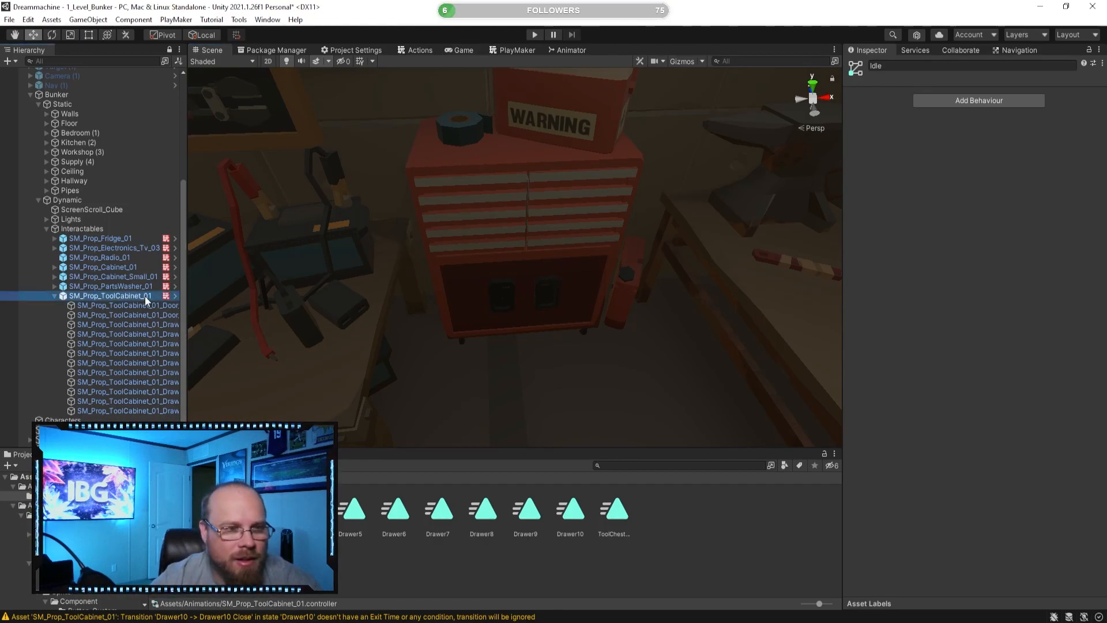
left_click(505, 51)
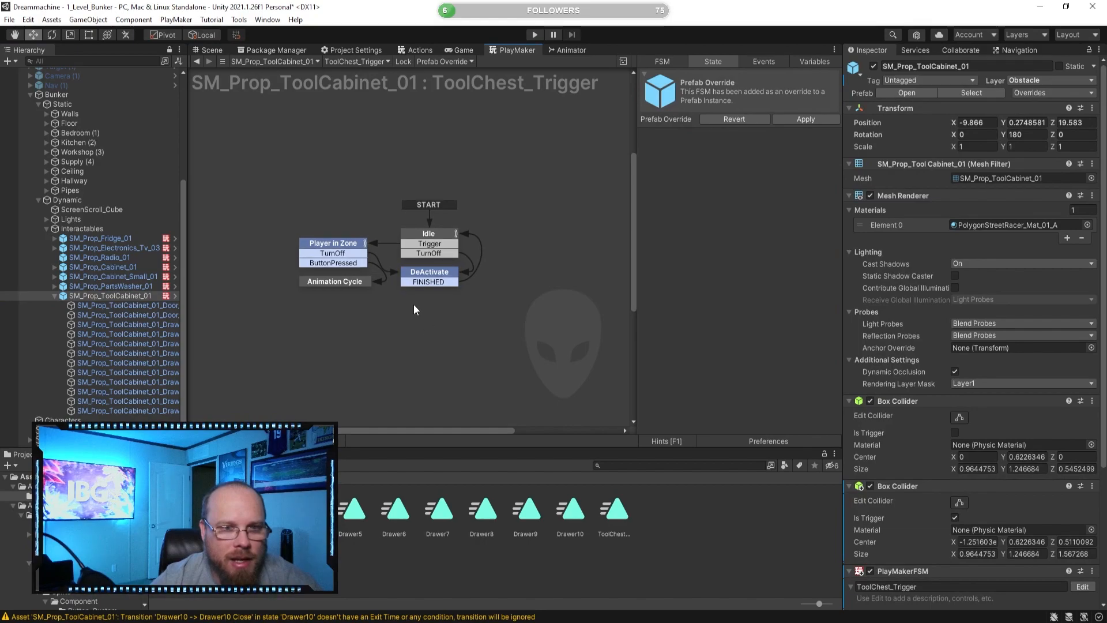
left_click(340, 281)
- Search the PlayMaker actions for "trigg" and add Set Animator Trigger to the Animation Cycle state
left_click(810, 425)
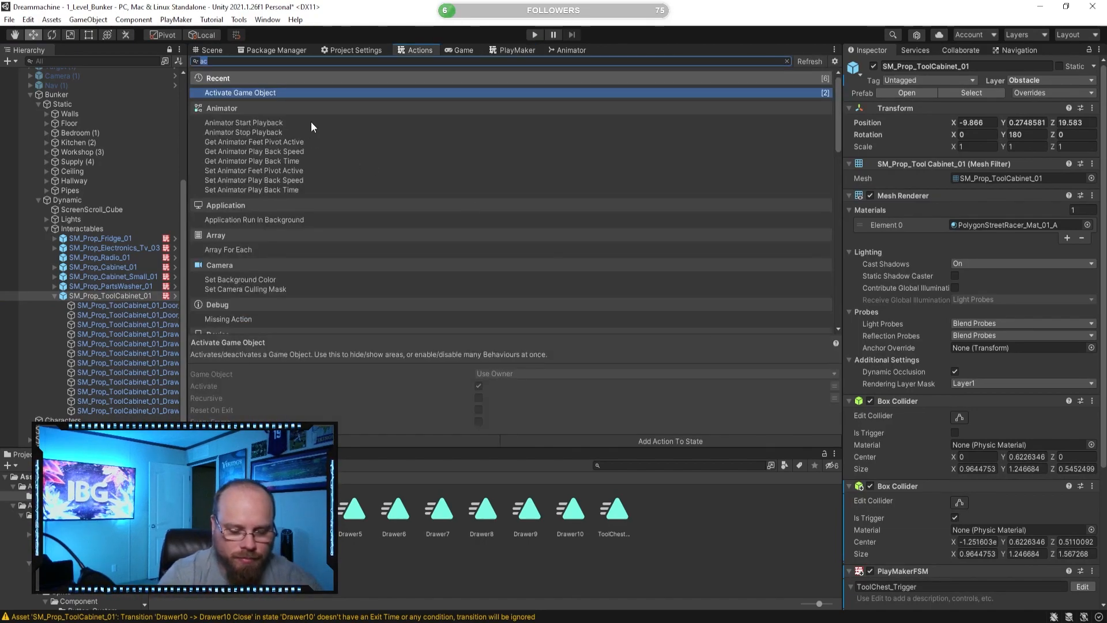
type("trigg")
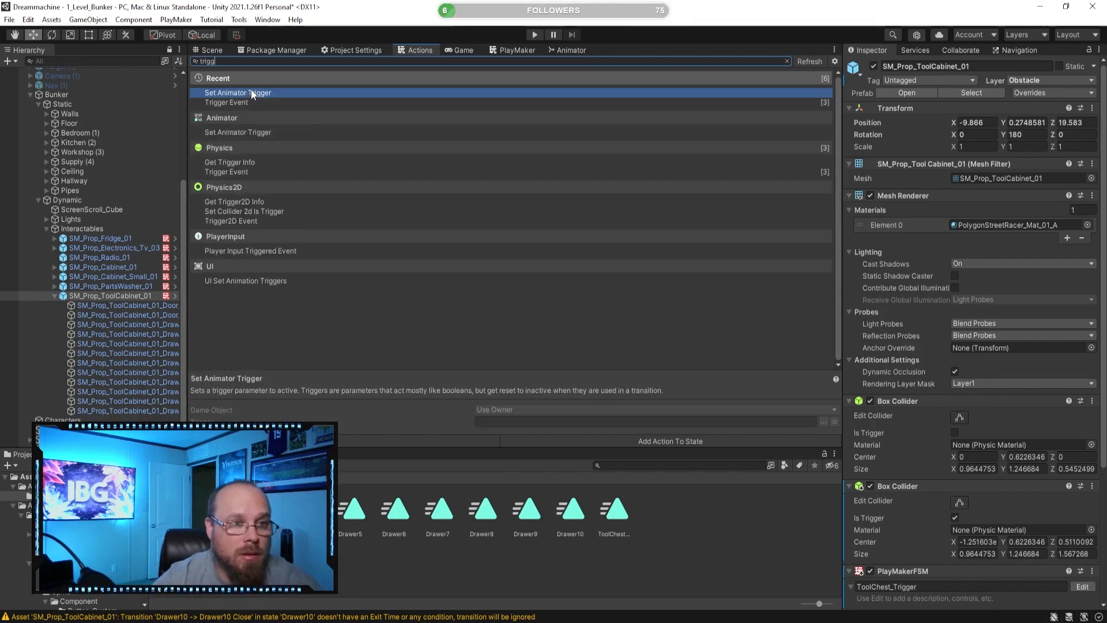
left_click(527, 50)
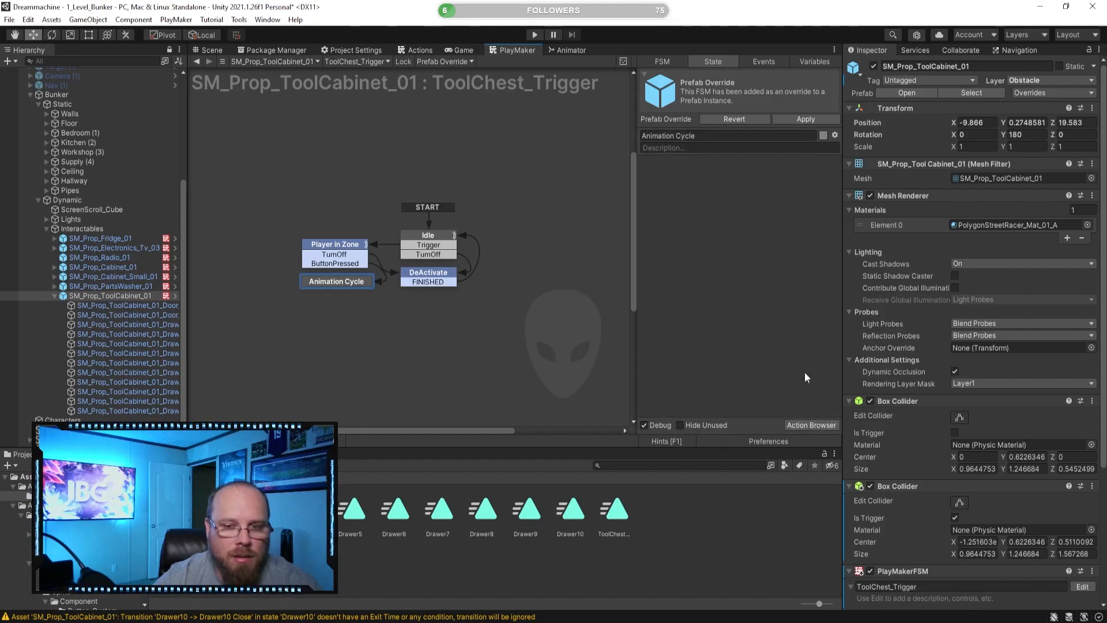
left_click(810, 425)
double_click(257, 95)
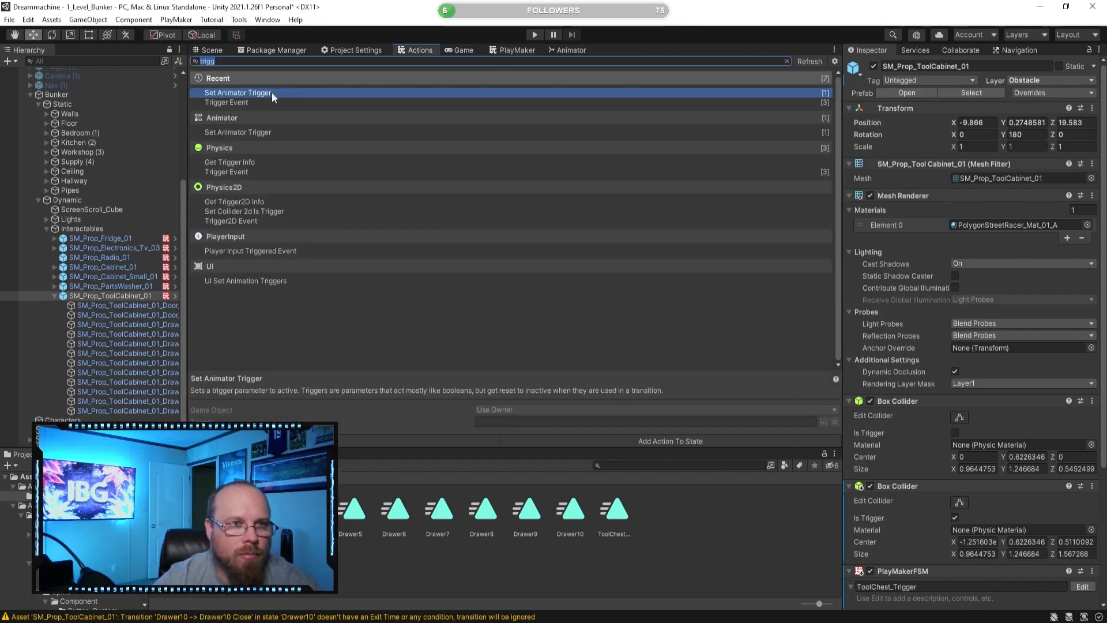
- Set the Trigger of the Set Animator Trigger action to Cycle
left_click(508, 49)
left_click(824, 190)
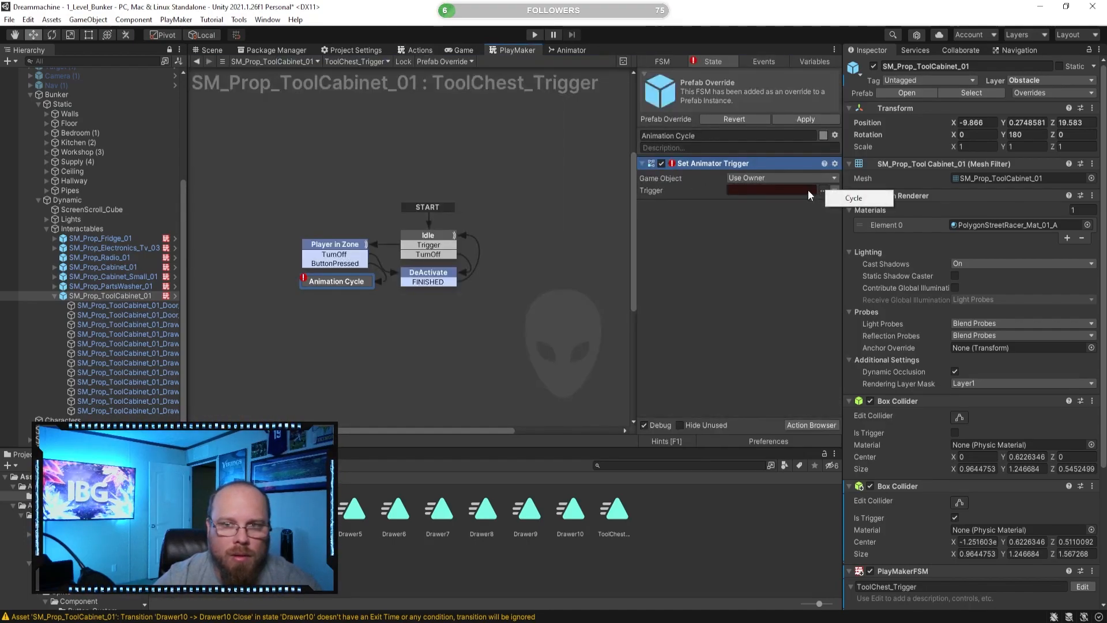
left_click(848, 200)
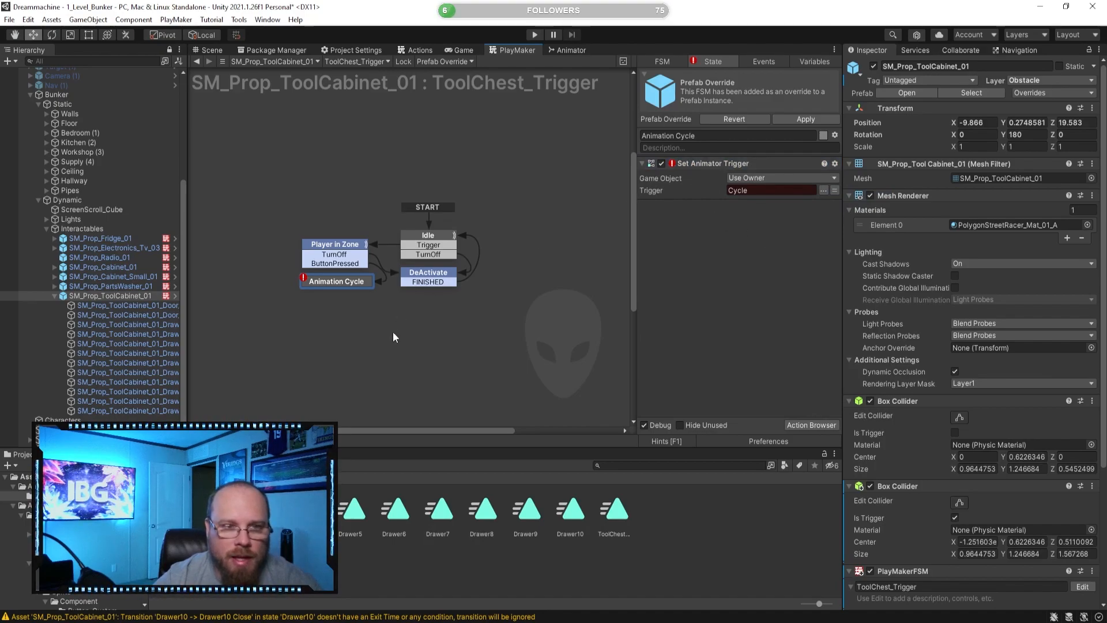
- Add a FINISHED transition to the Animation Cycle state
mouse_move(381, 291)
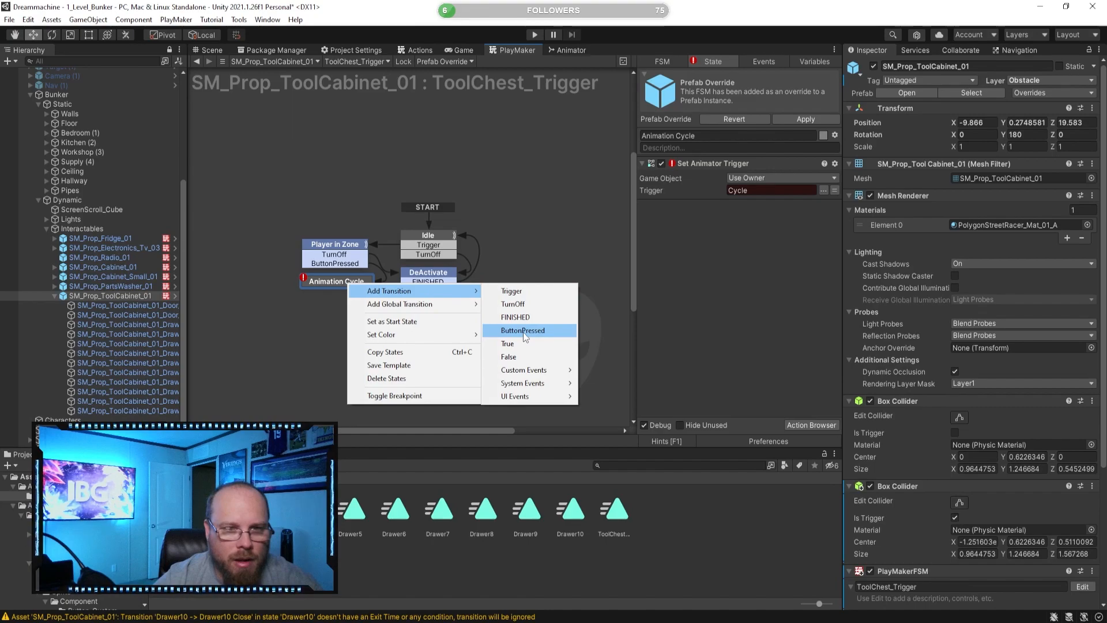
left_click(519, 317)
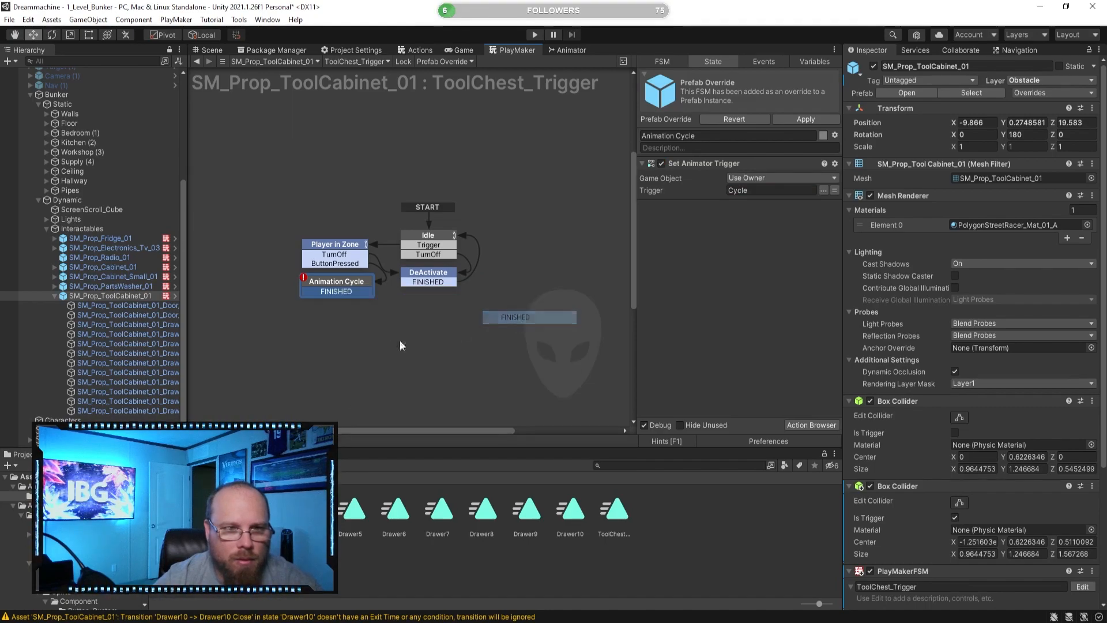
middle_click_drag(371, 313, 405, 306)
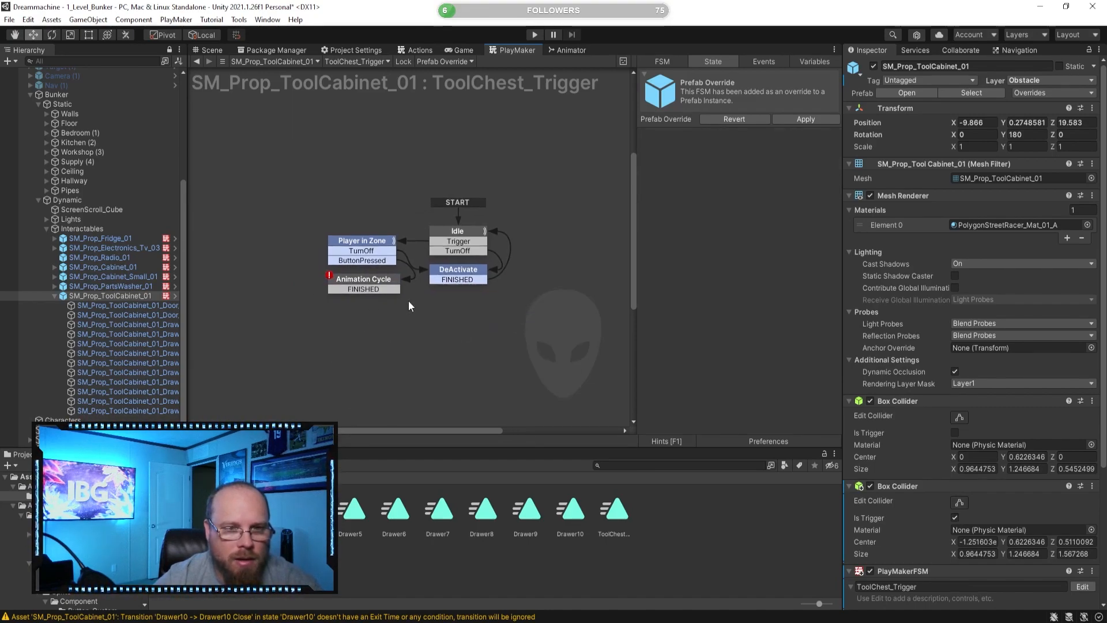
- Review the actions in the Idle and Player in Zone states of the ToolChest_Trigger FSM
left_click(450, 229)
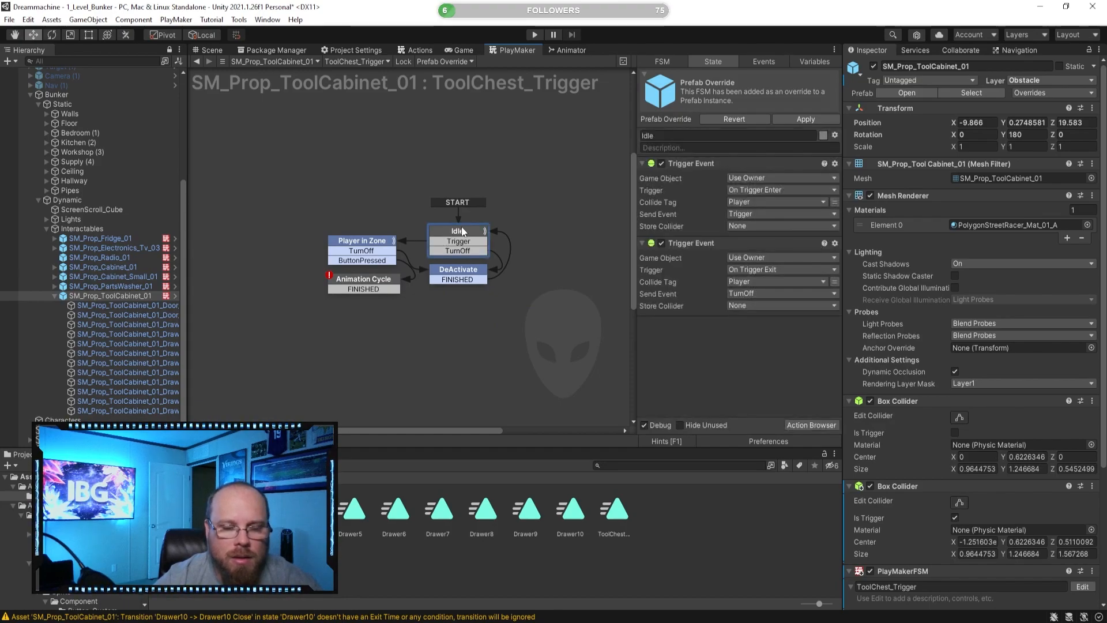
left_click(424, 333)
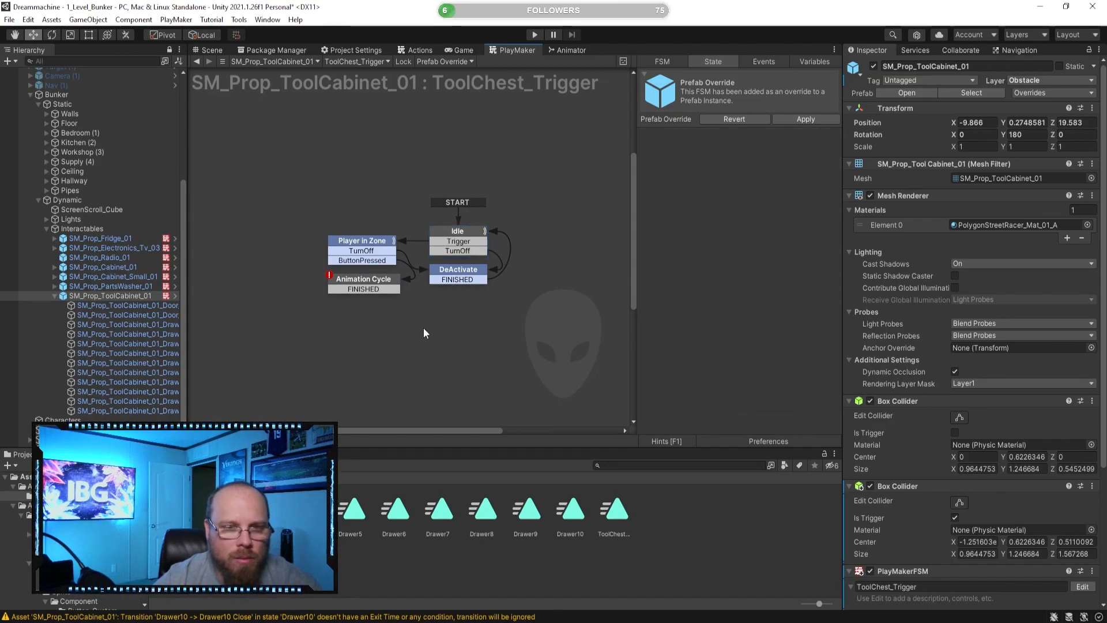
left_click(478, 231)
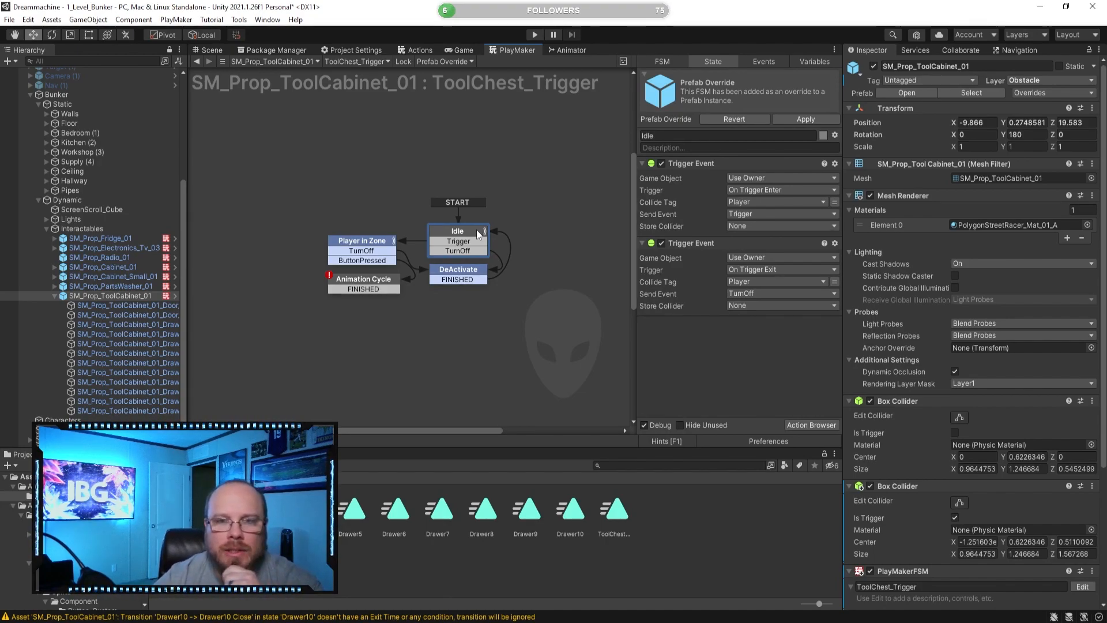
left_click(376, 242)
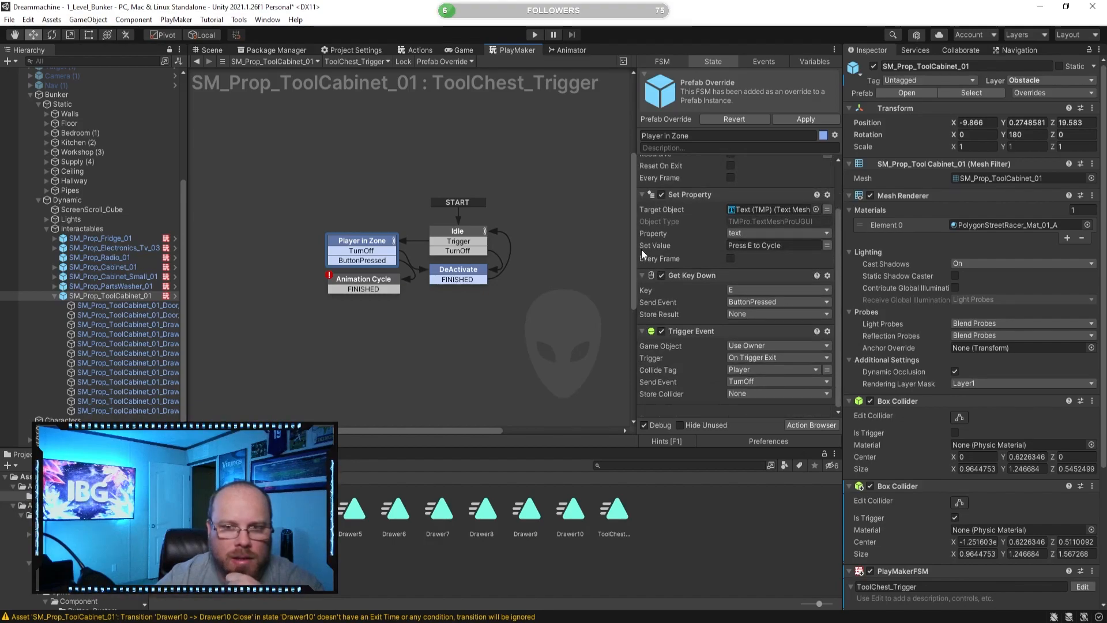
- Recheck the Set Property, Get Key Down and Trigger Event actions of the Player in Zone state and run the scene briefly
left_click_drag(378, 289, 375, 248)
left_click(428, 313)
left_click(370, 241)
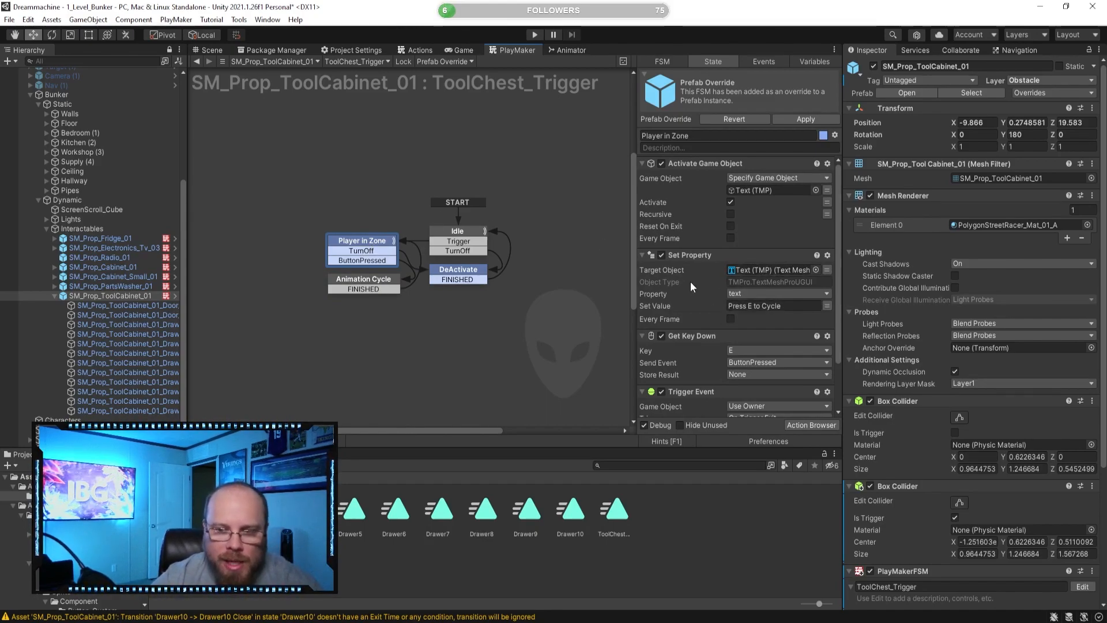
scroll(691, 281, "down", 3)
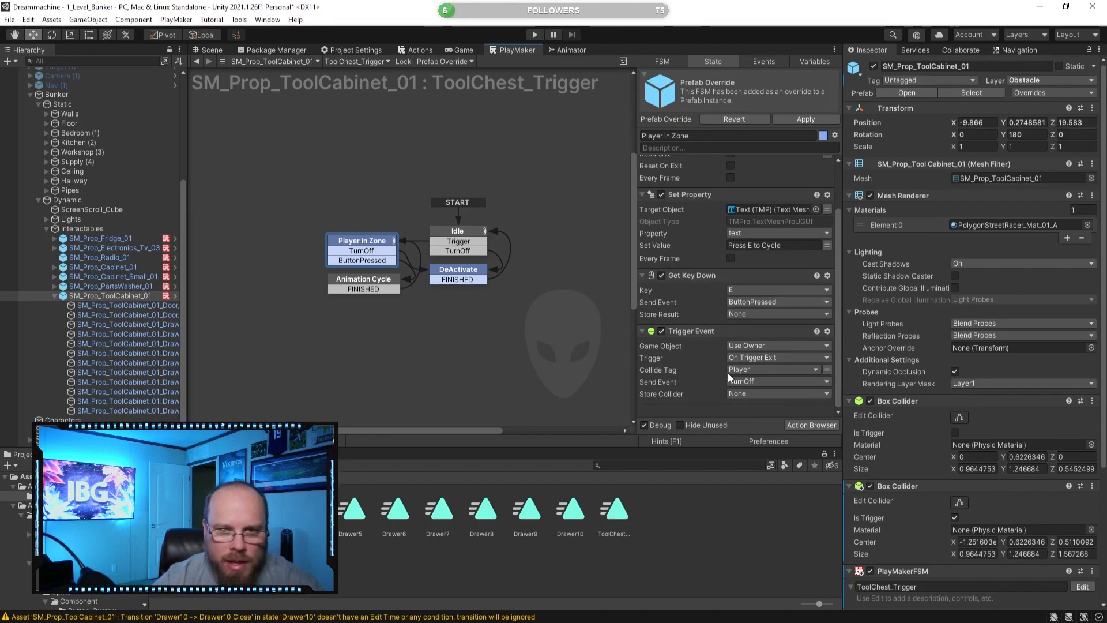
left_click(510, 185)
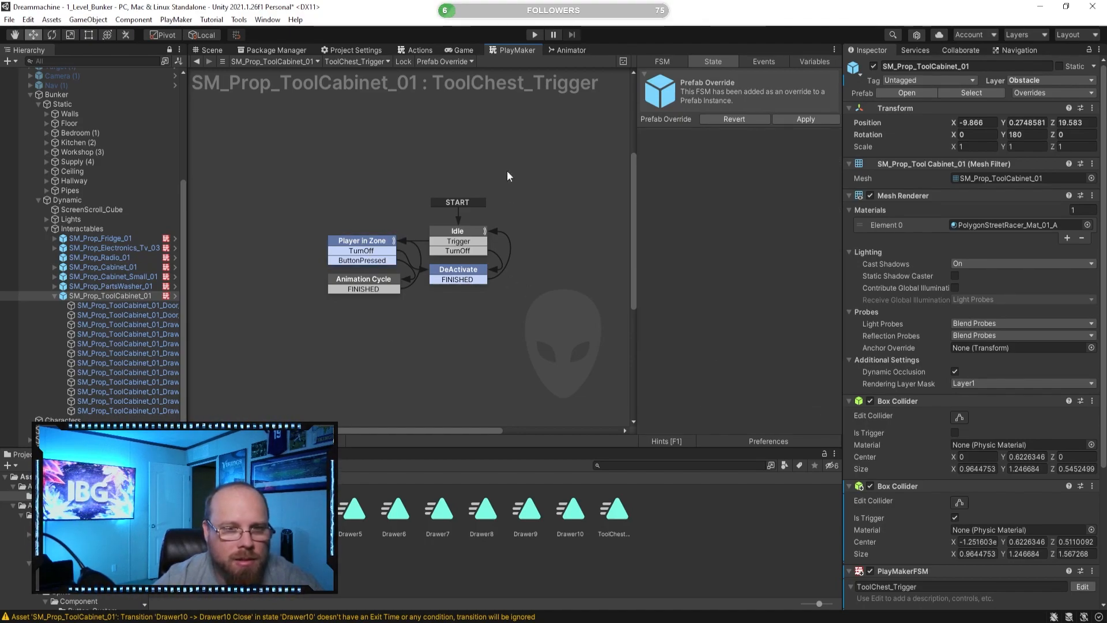
left_click(536, 34)
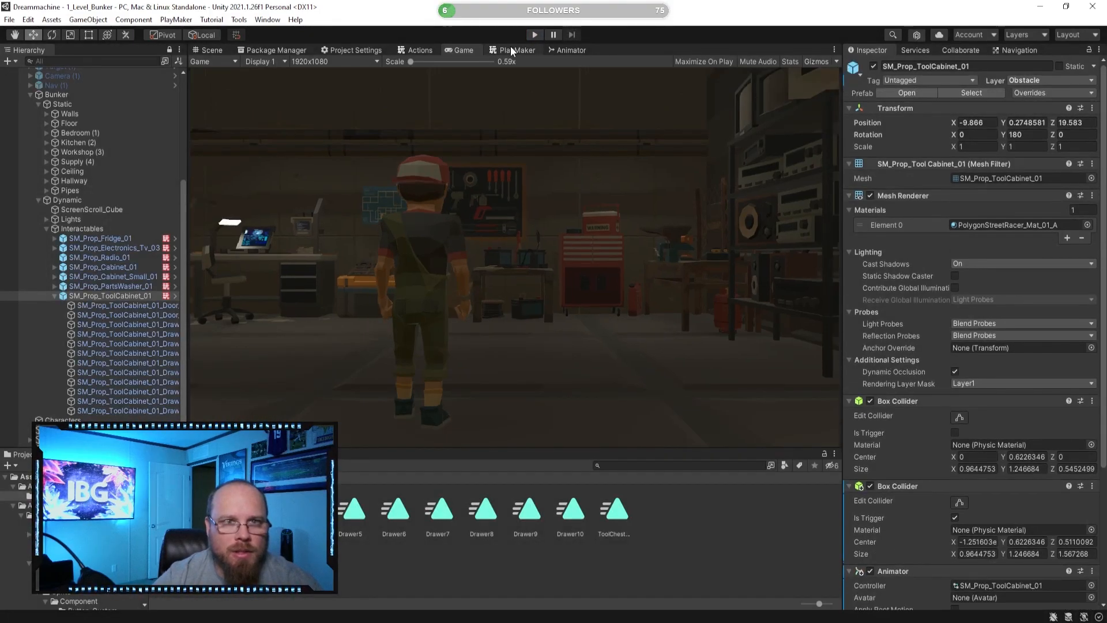
- Set the speed of the Drawer2 Close and Drawer3 Close animator states to -2
left_click(562, 50)
left_click(610, 168)
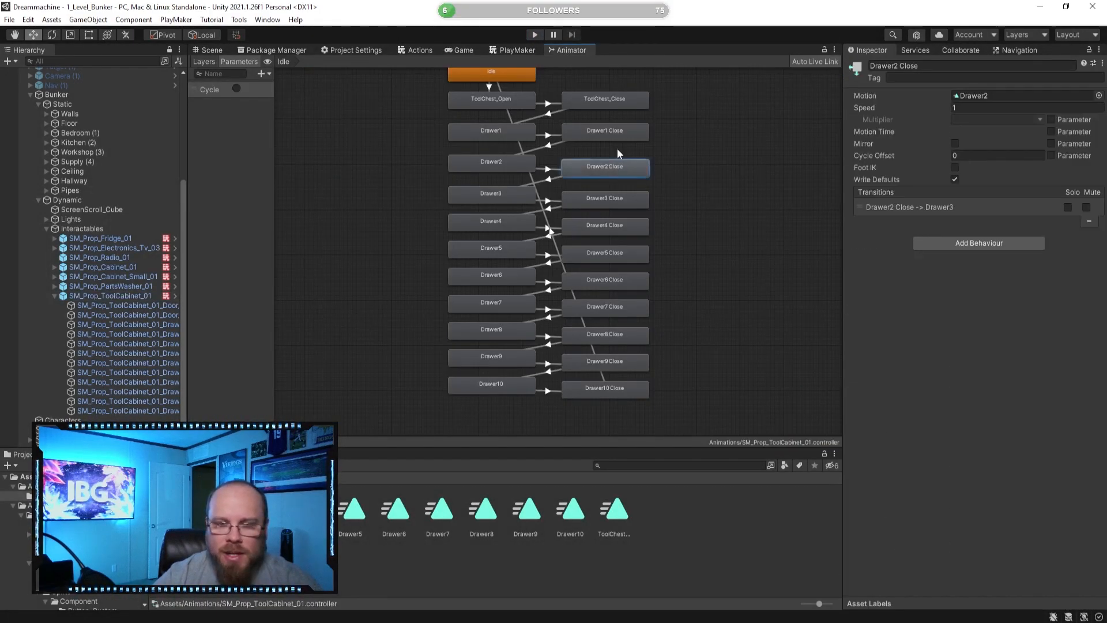
left_click(610, 129)
left_click(603, 169)
left_click(998, 107)
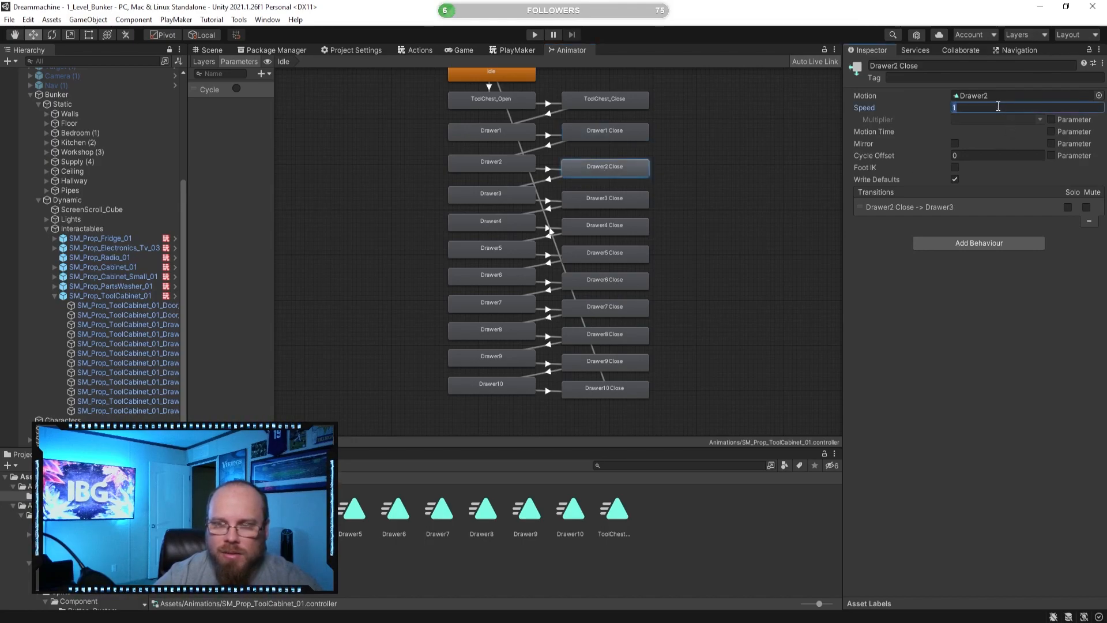
left_click(621, 198)
left_click(964, 108)
type("-2")
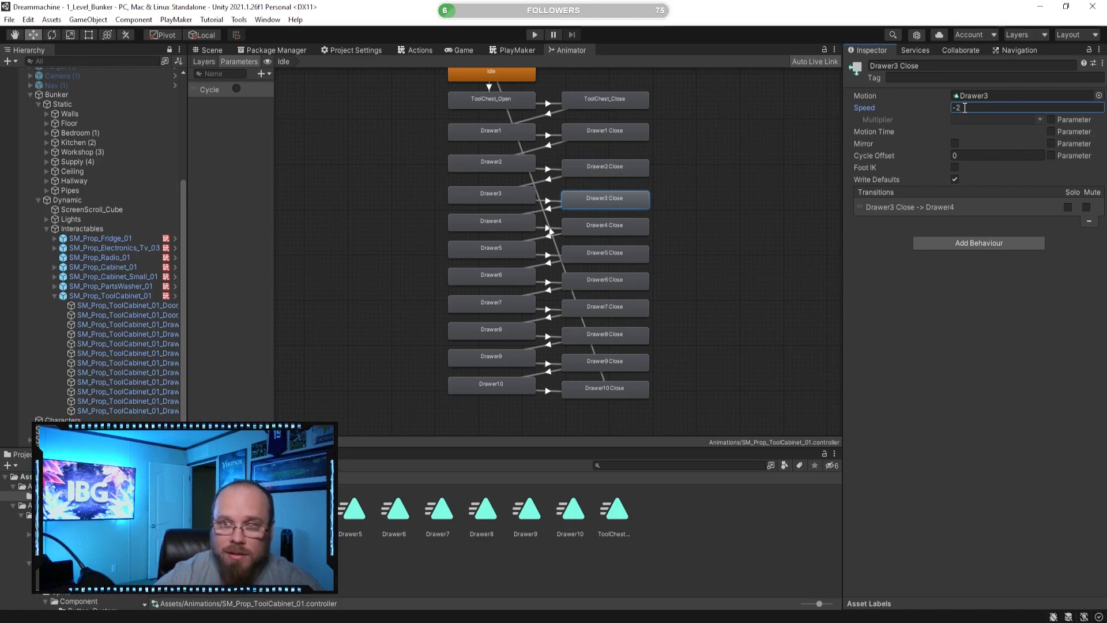
- Set the speed of the Drawer4 Close, Drawer5 Close and Drawer6 Close animator states to -2
left_click(625, 228)
left_click(986, 108)
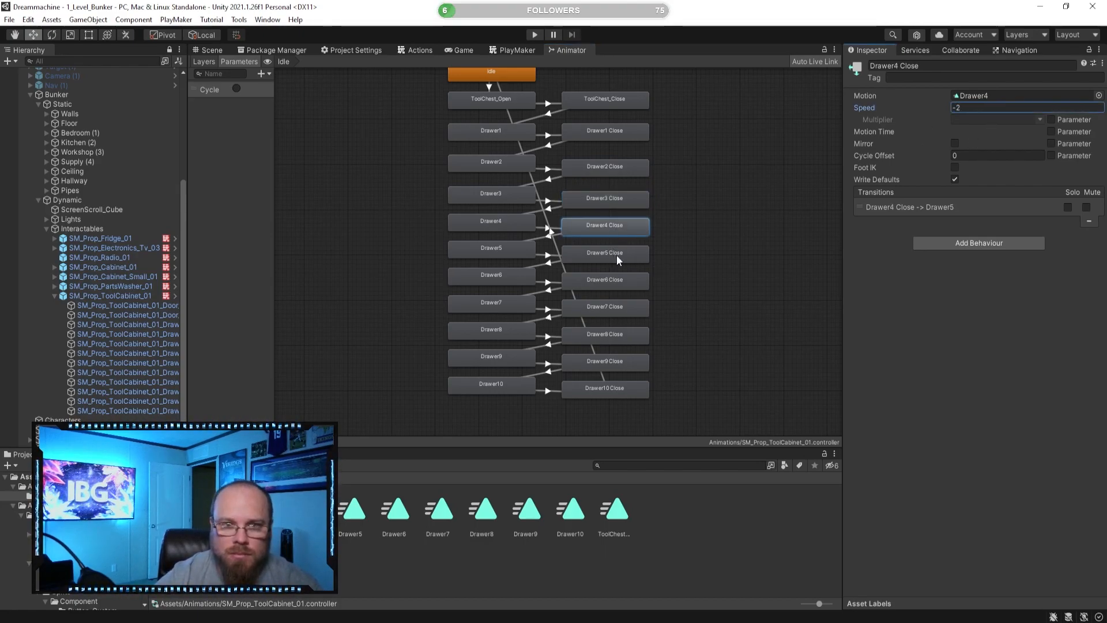
left_click(613, 257)
left_click(972, 107)
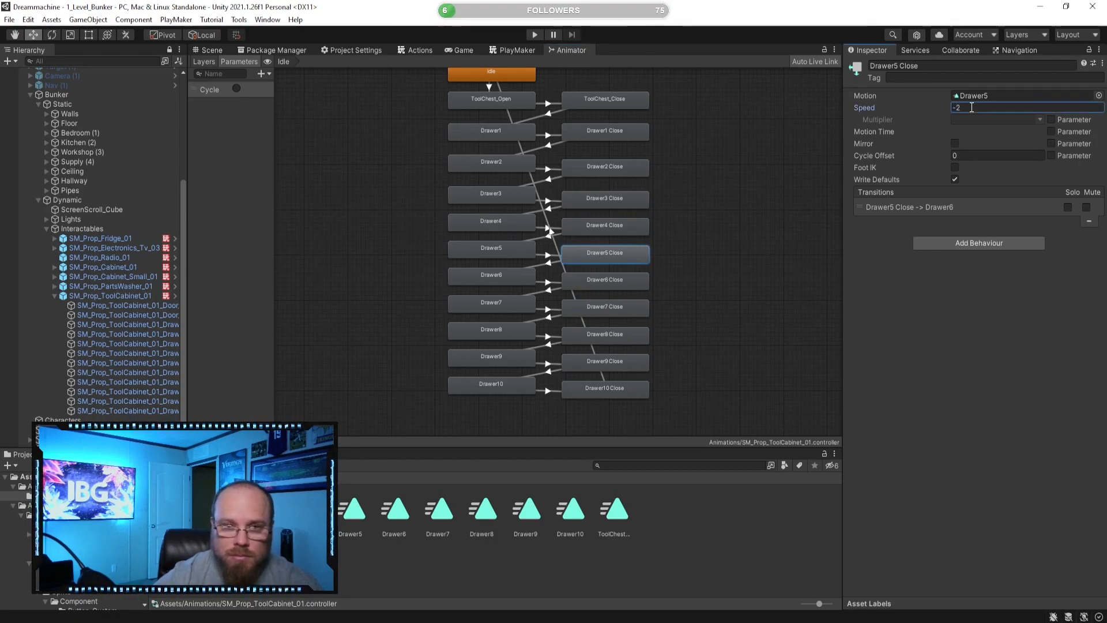
left_click(605, 280)
left_click(965, 109)
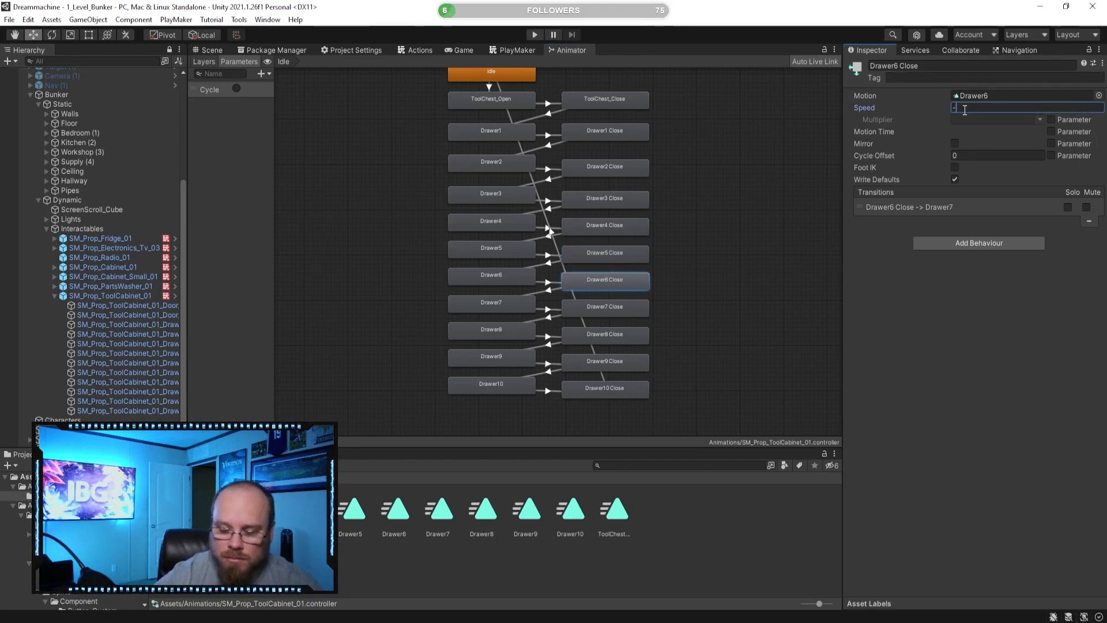
- Set the speed of the Drawer7 Close through Drawer10 Close animator states to -2
left_click(639, 311)
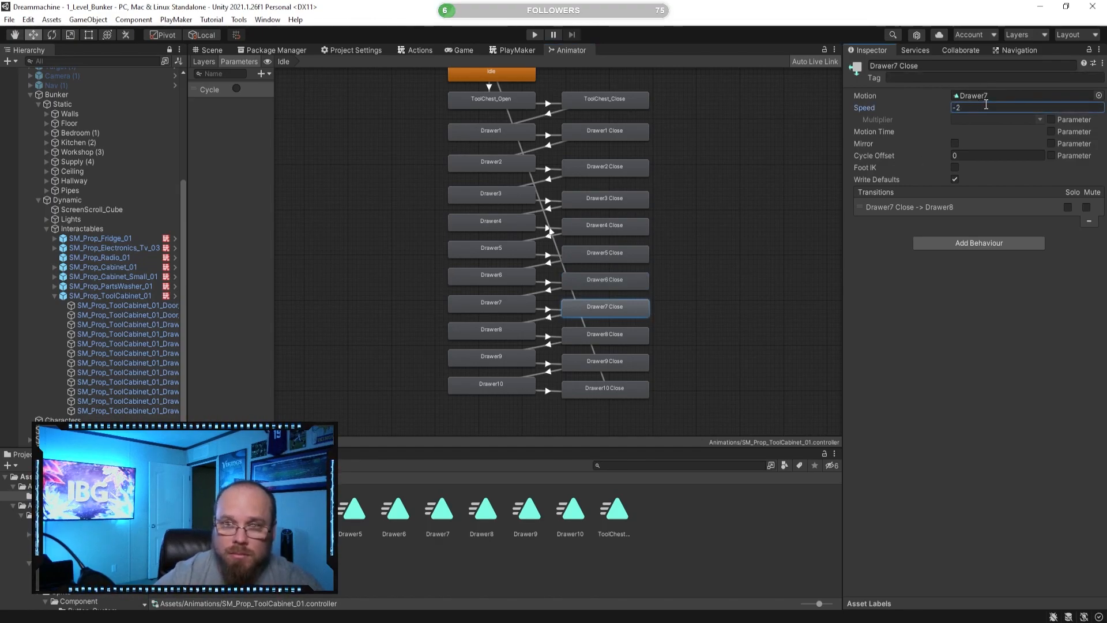
left_click(598, 342)
left_click(971, 108)
type("-2")
left_click(618, 364)
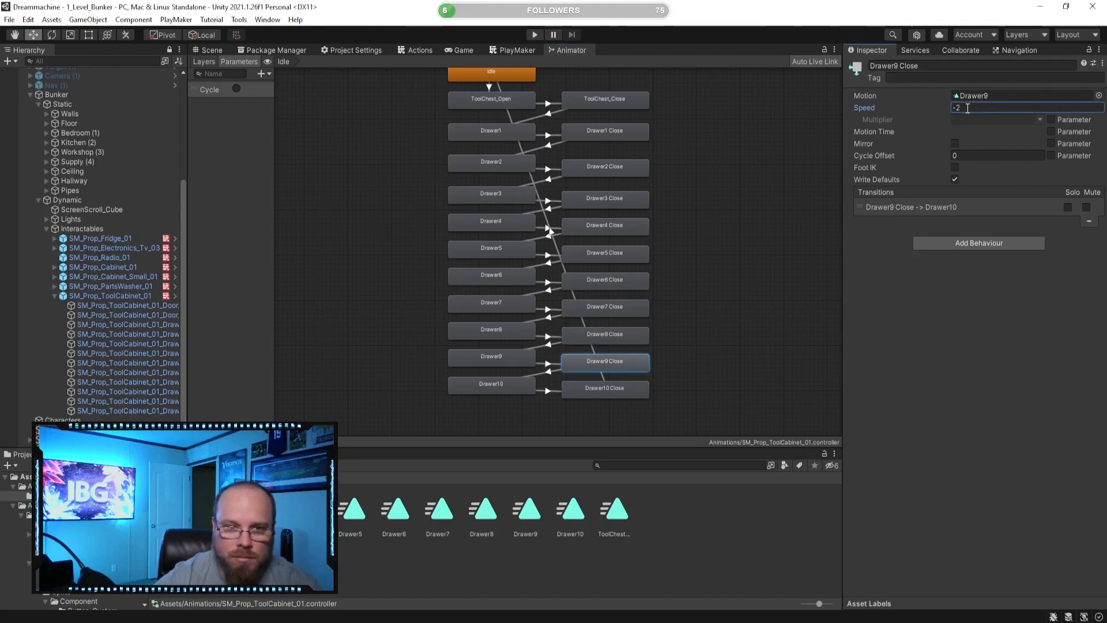
left_click(599, 389)
left_click(963, 107)
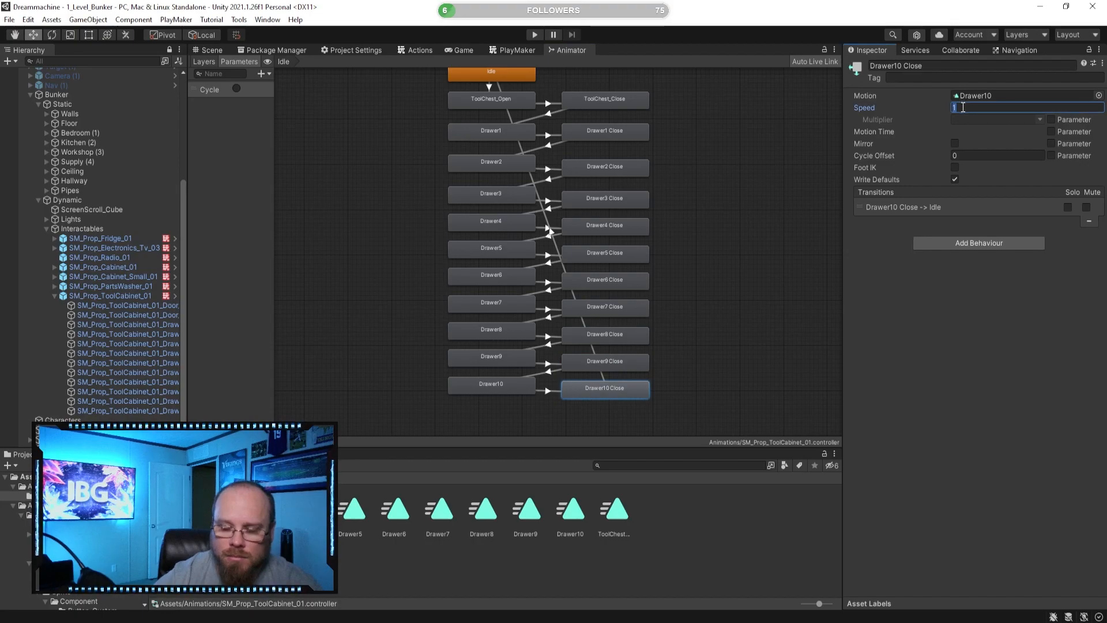
left_click(704, 184)
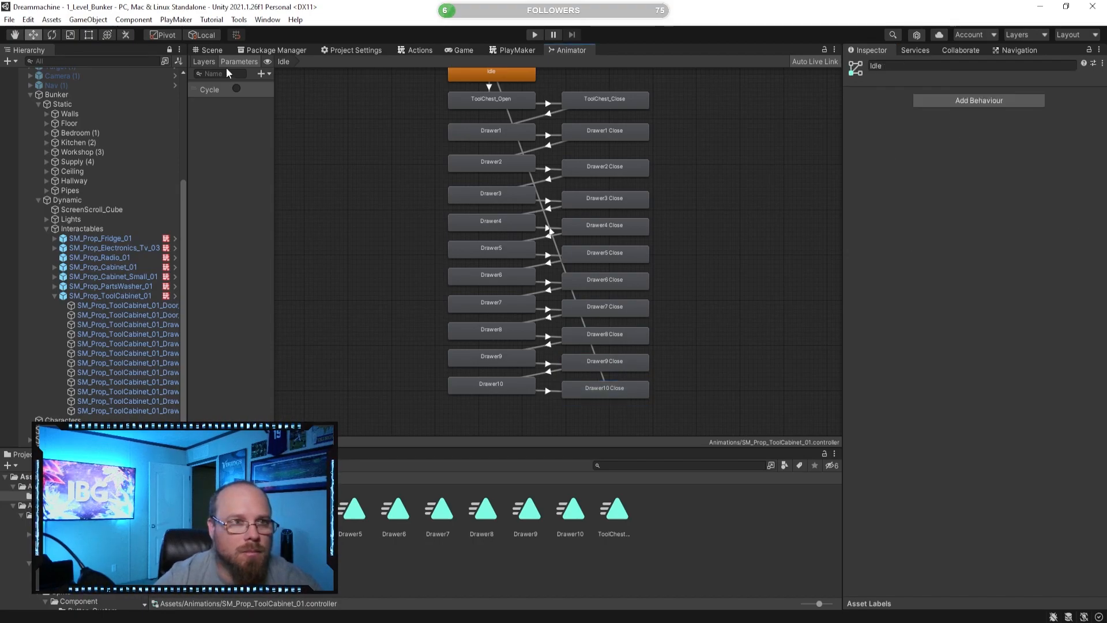
- Run the scene, walk the character to the tool cabinet and cycle through its door and first drawer animations
left_click(210, 50)
left_click(534, 35)
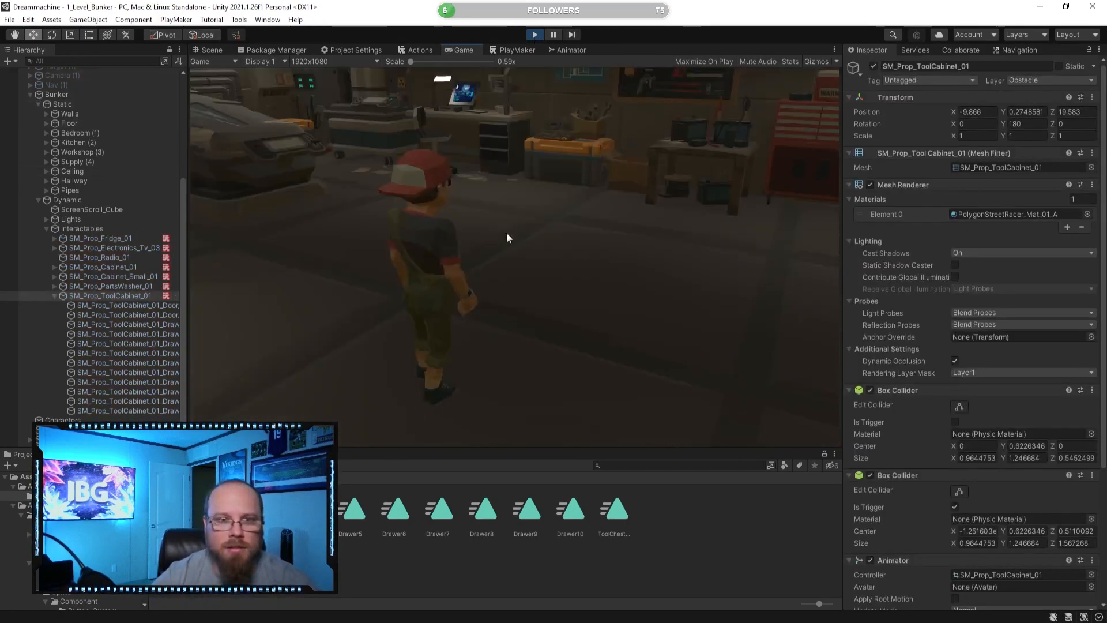
key("w")
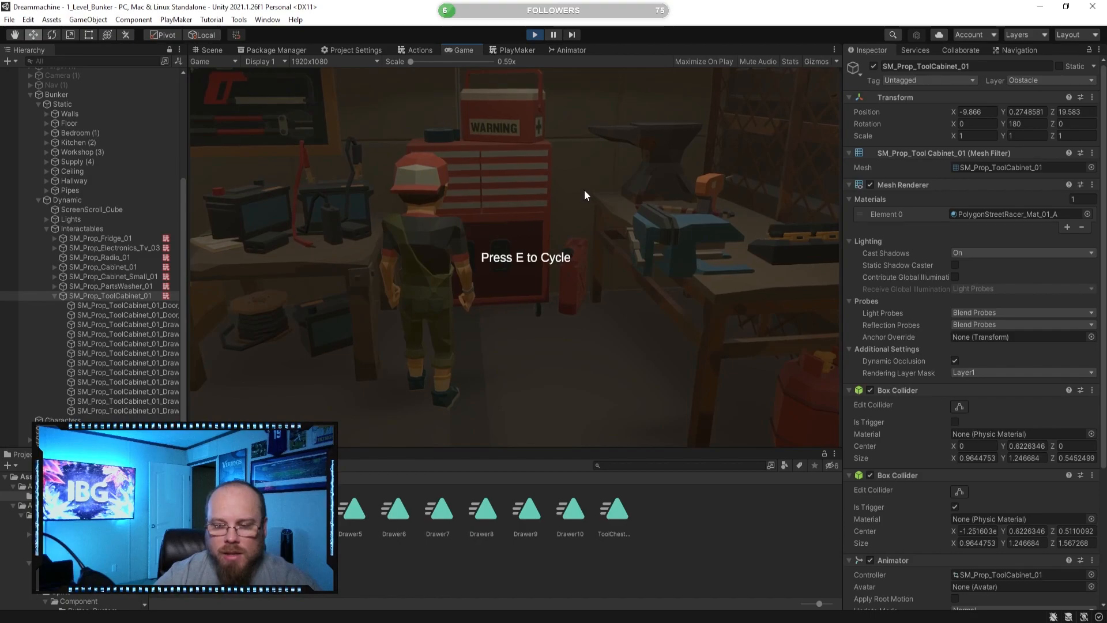
key("e")
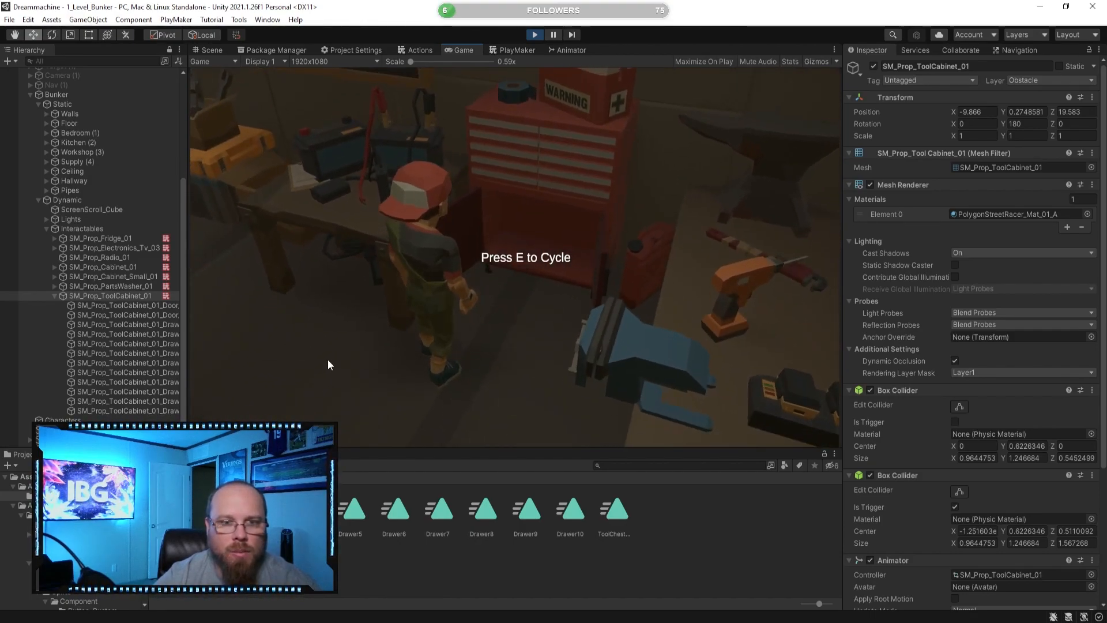
key("e")
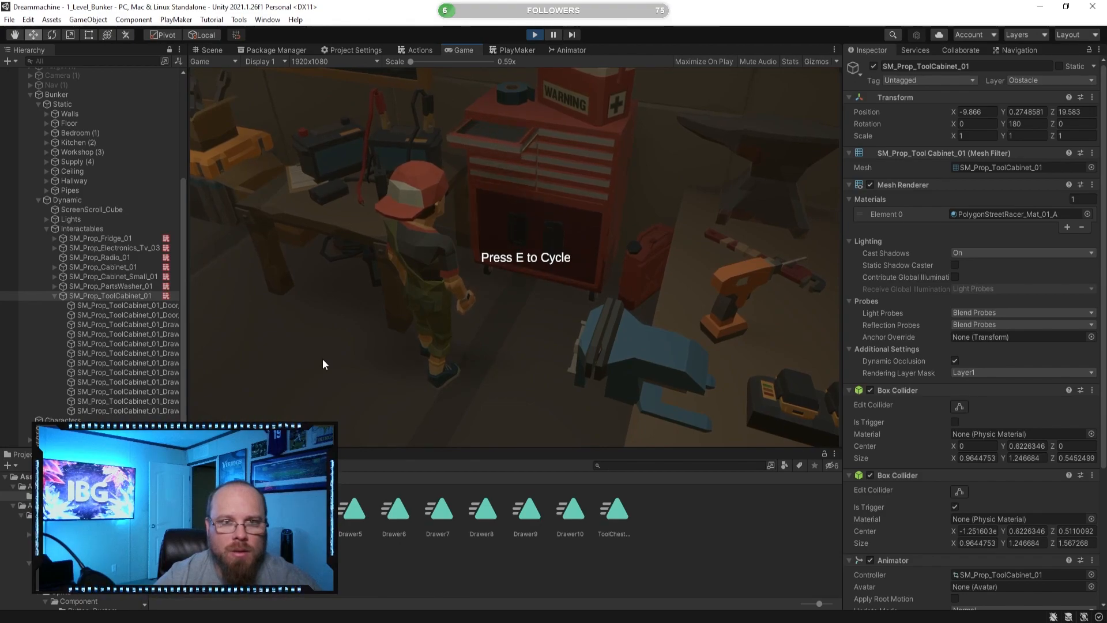
key("e")
key("e")
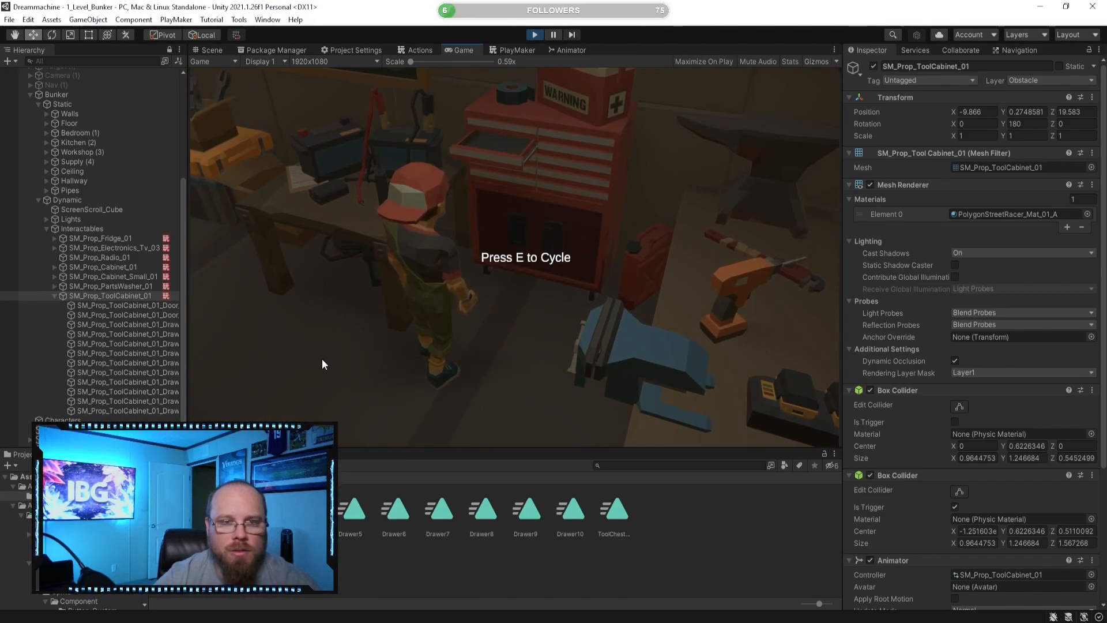
key("e")
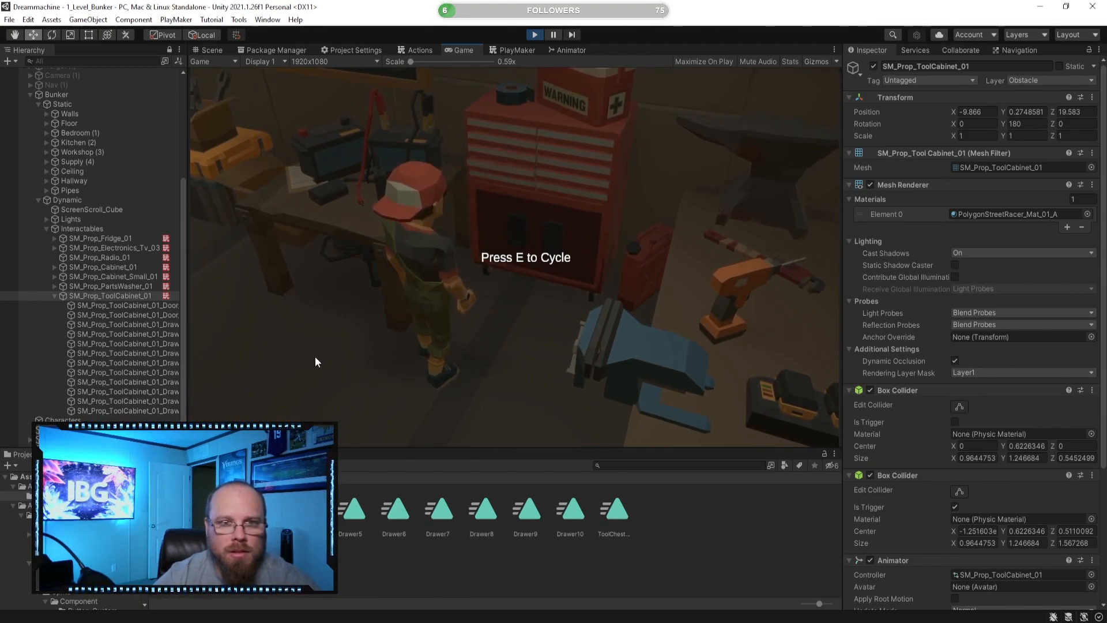
key("e")
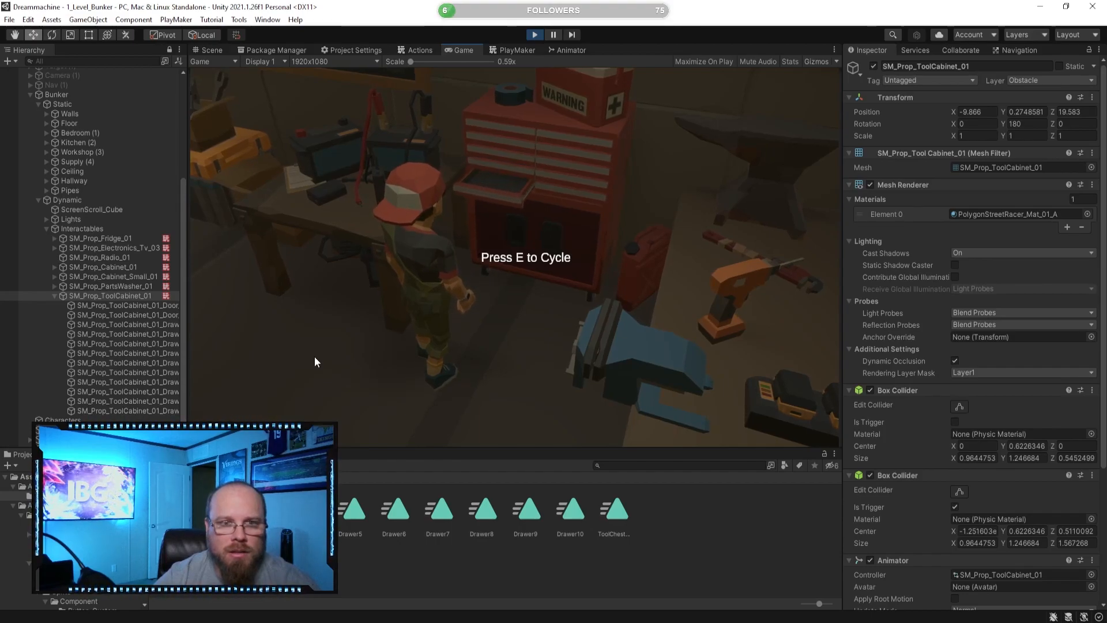
key("e")
- Step the character back from the tool cabinet, return to it and cycle through the remaining drawer animations
key("s")
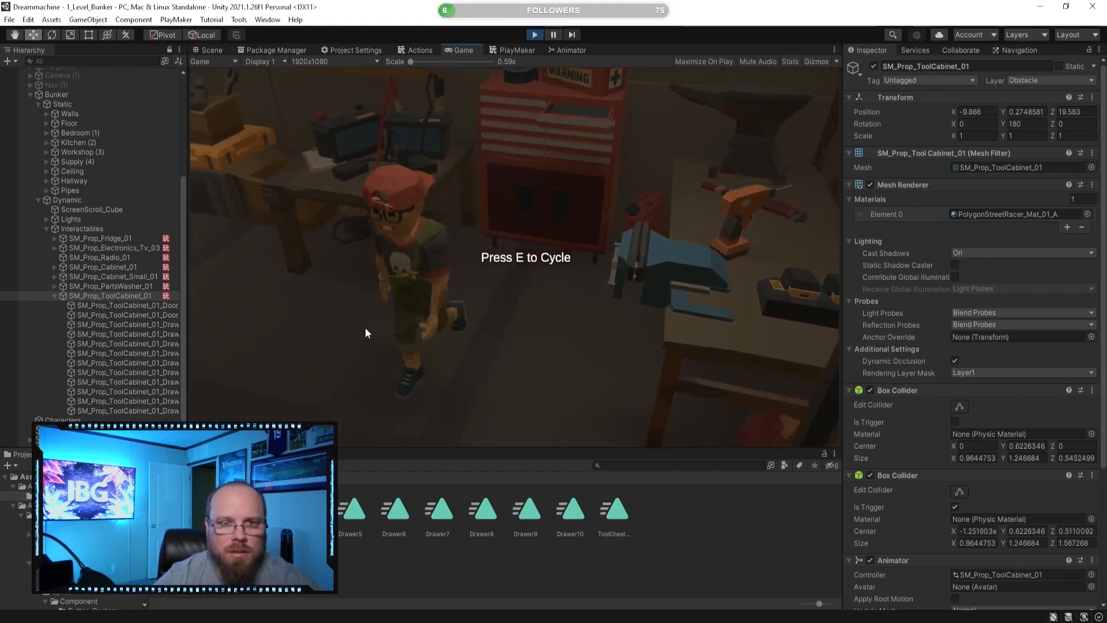
key("w")
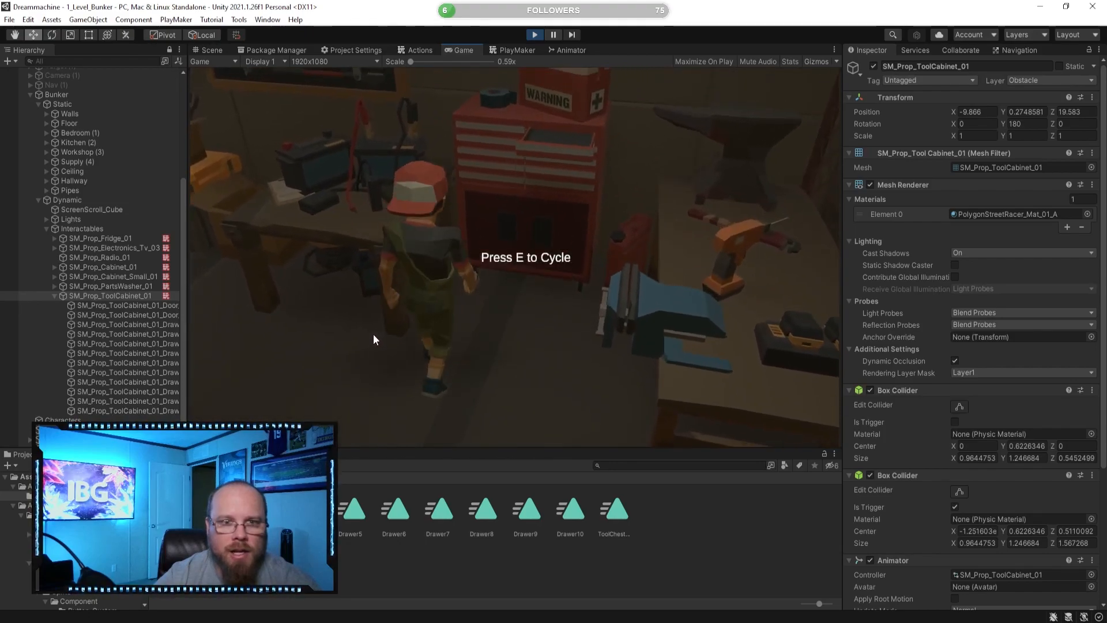
key("e")
key("e")
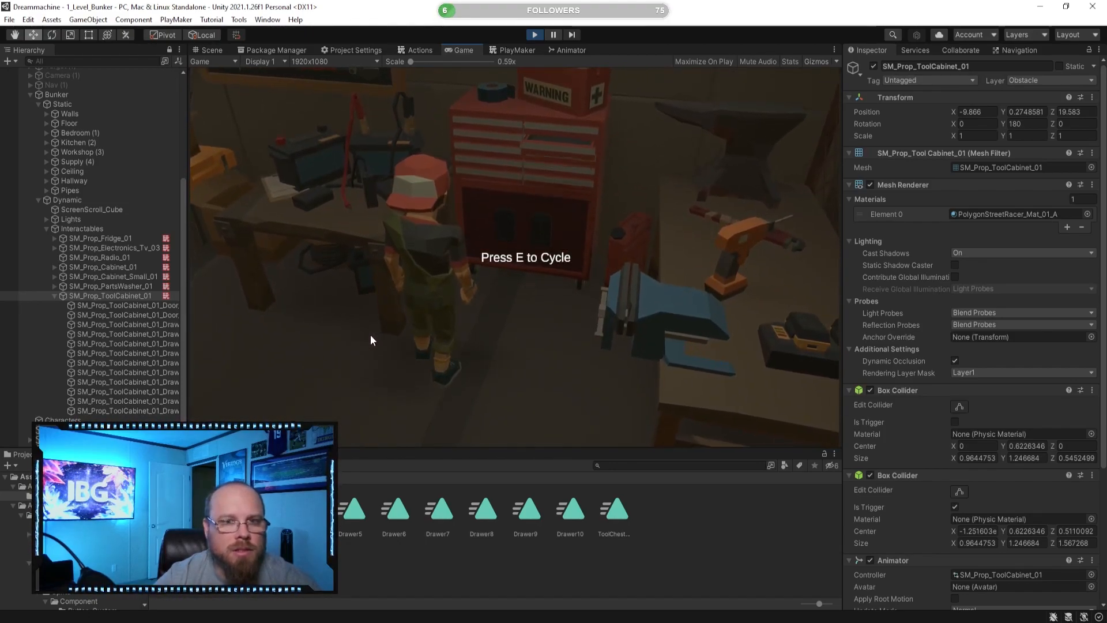
key("e")
key("e")
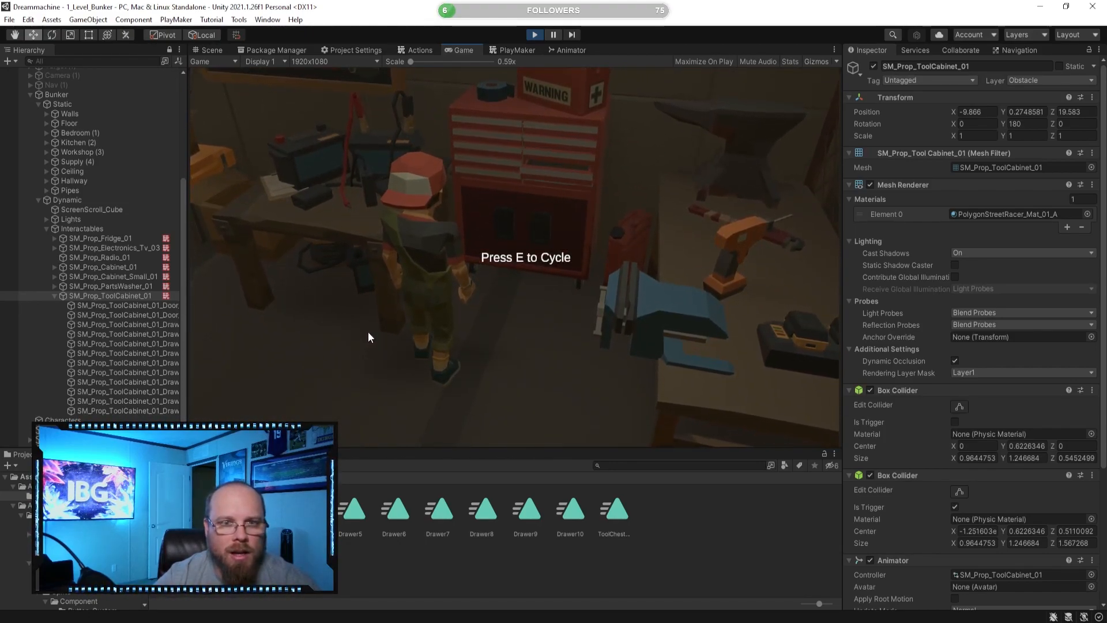
key("e")
key("e")
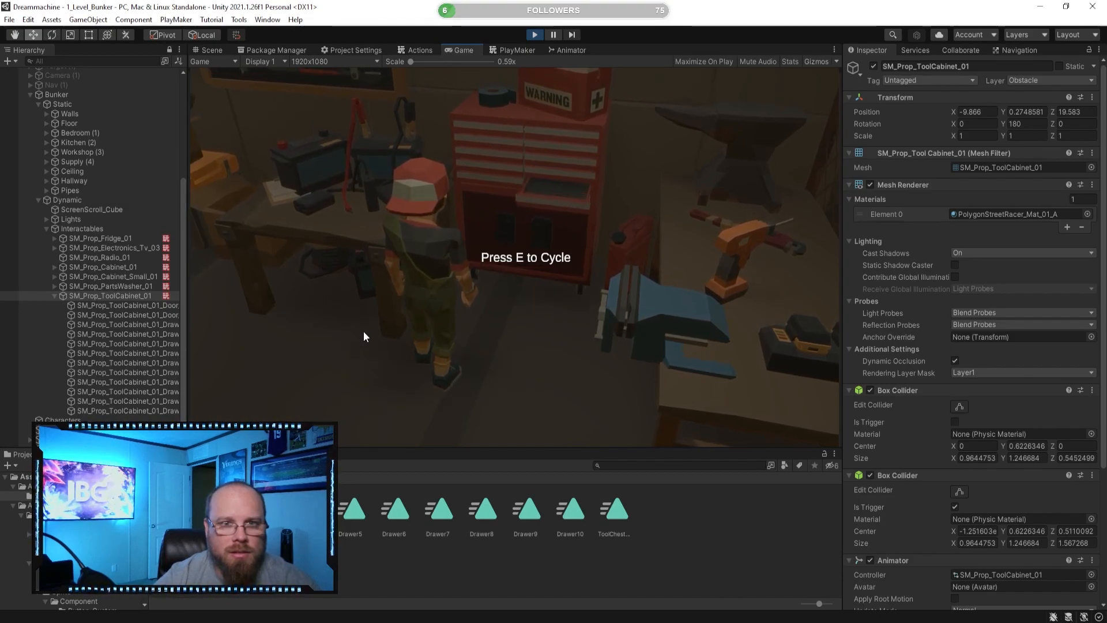
key("e")
- Walk the character out of and back into the tool cabinet's trigger zone to retest the prompt, and end the test run
key("a")
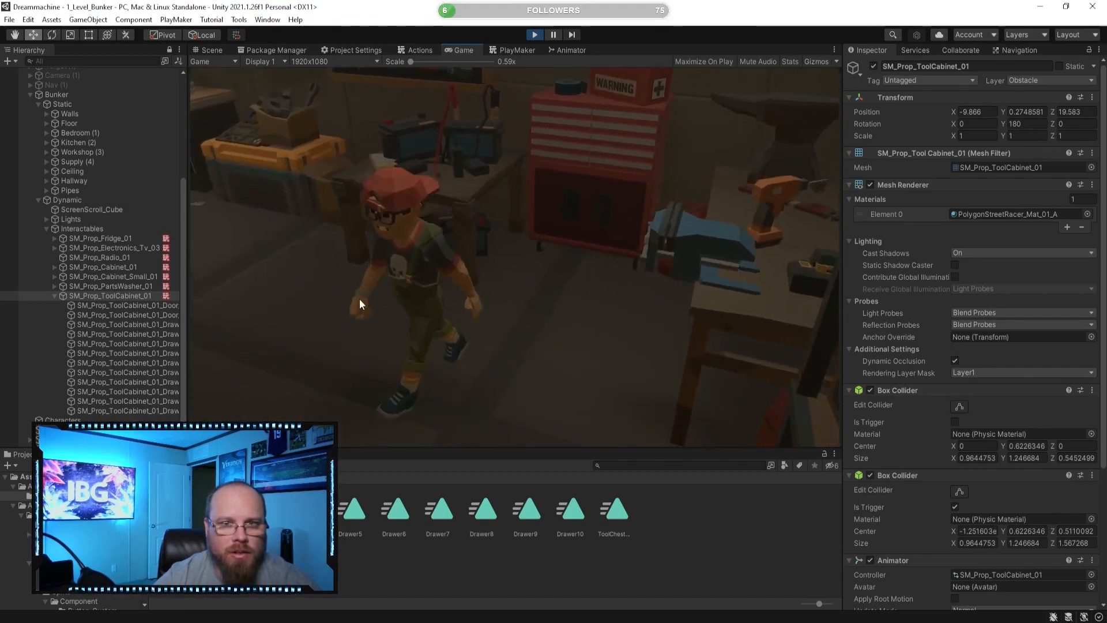
key("d")
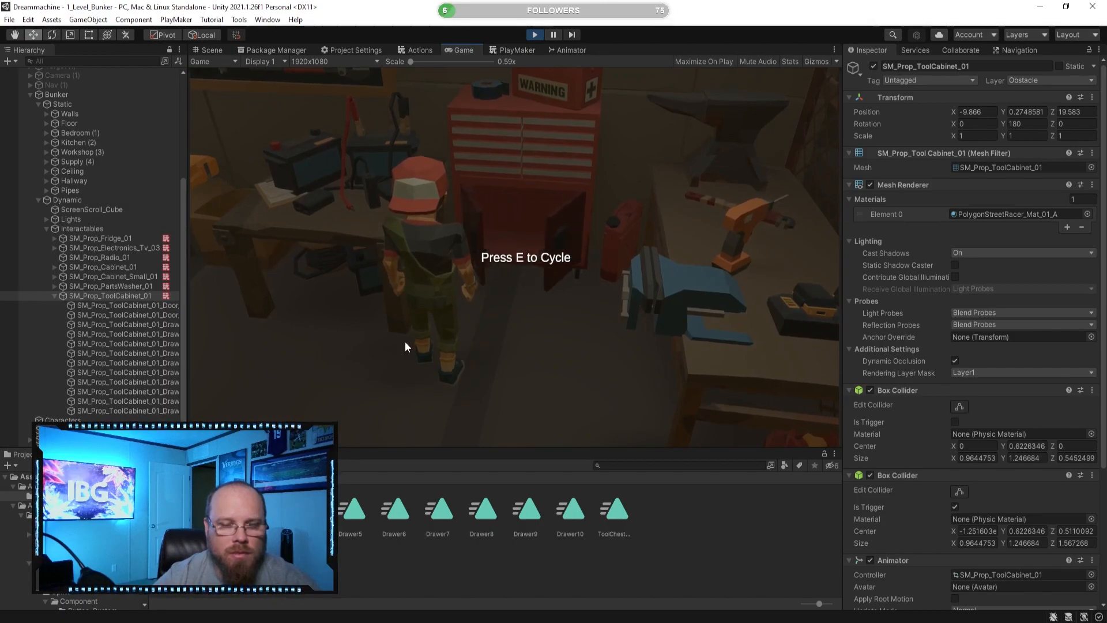
key("s")
key("w")
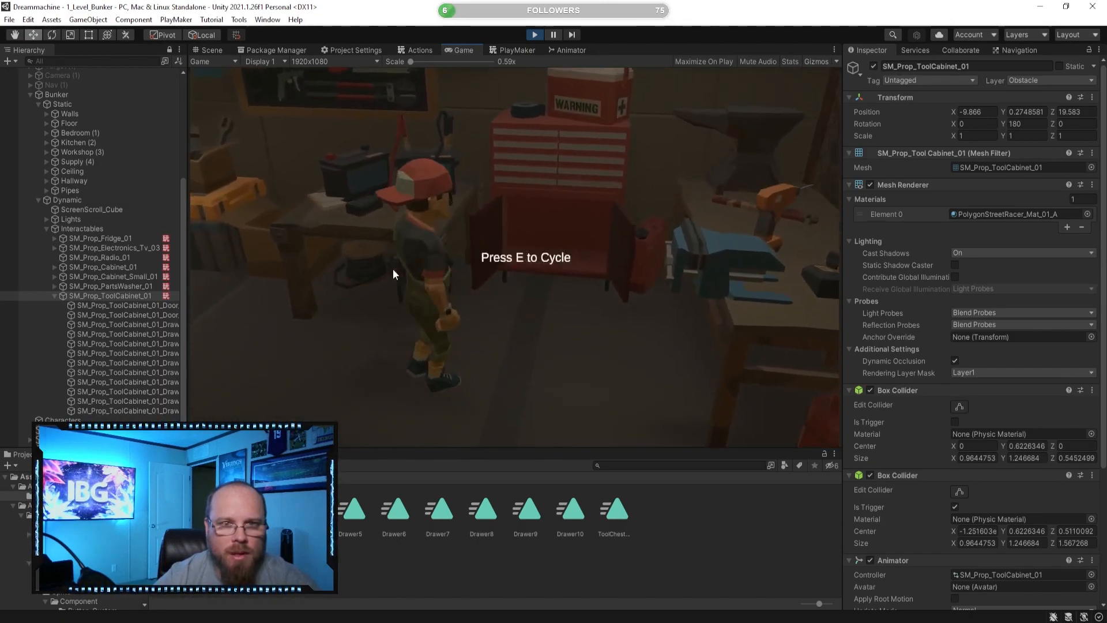
left_click(535, 35)
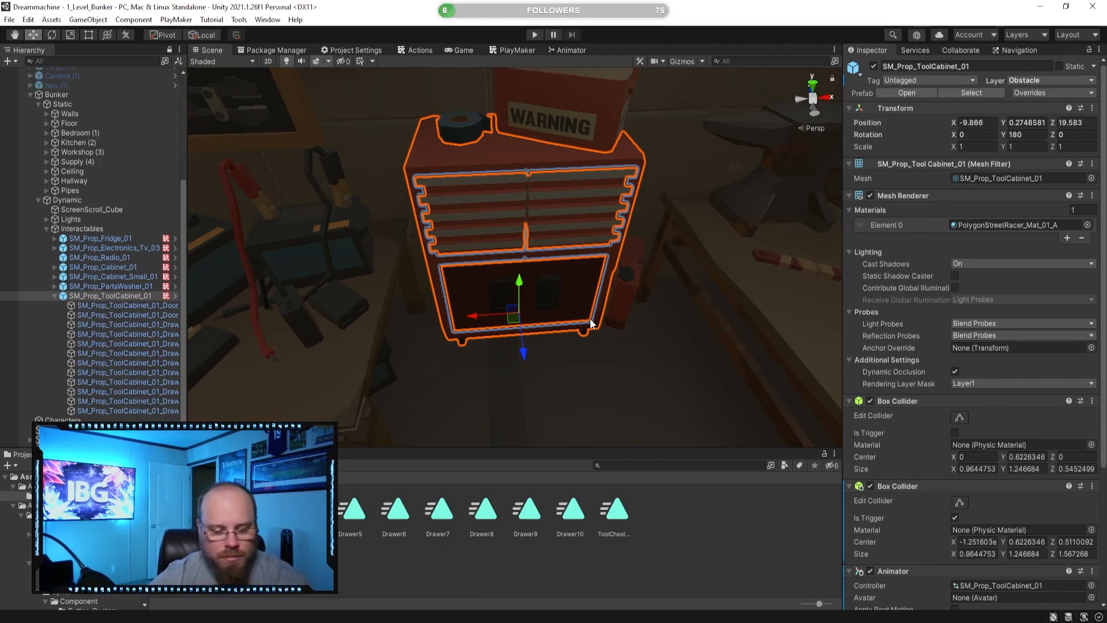
- Deselect the tool cabinet and collapse the SM_Prop_ToolCabinet_01 children in the Hierarchy
left_click(577, 302)
left_click(636, 523)
mouse_move(558, 286)
right_mouse_down()
mouse_move(556, 275)
mouse_move(578, 278)
right_mouse_up()
key("s")
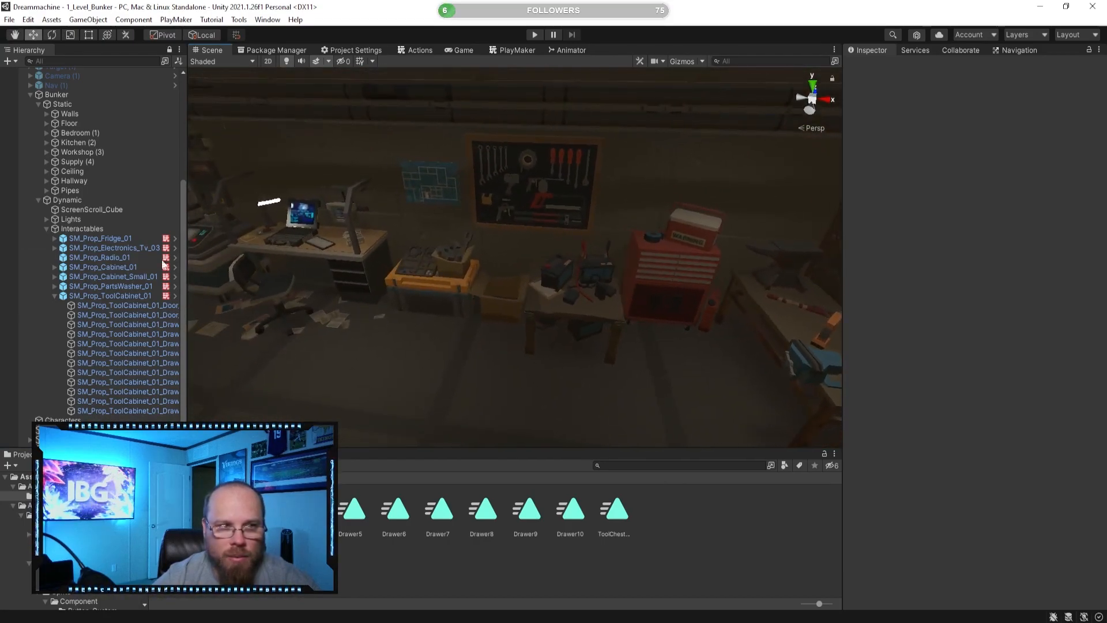
left_click(55, 295)
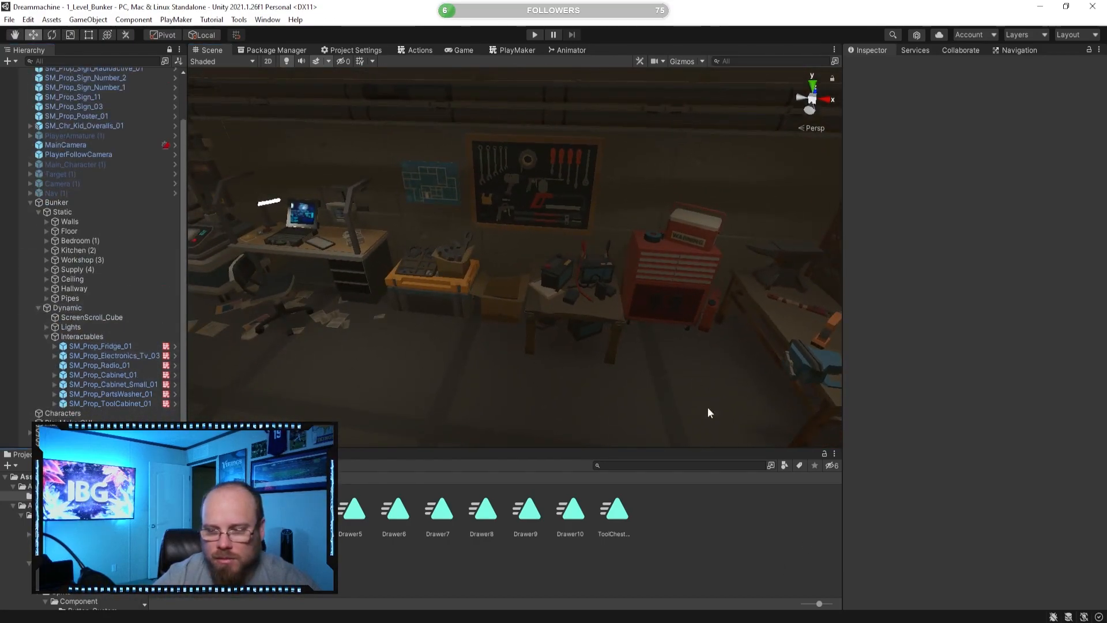
- Examine the glass-covered pod near the red hose in the bunker scene from several angles
right_click_drag(572, 241, 351, 231)
right_click_drag(415, 248, 576, 302)
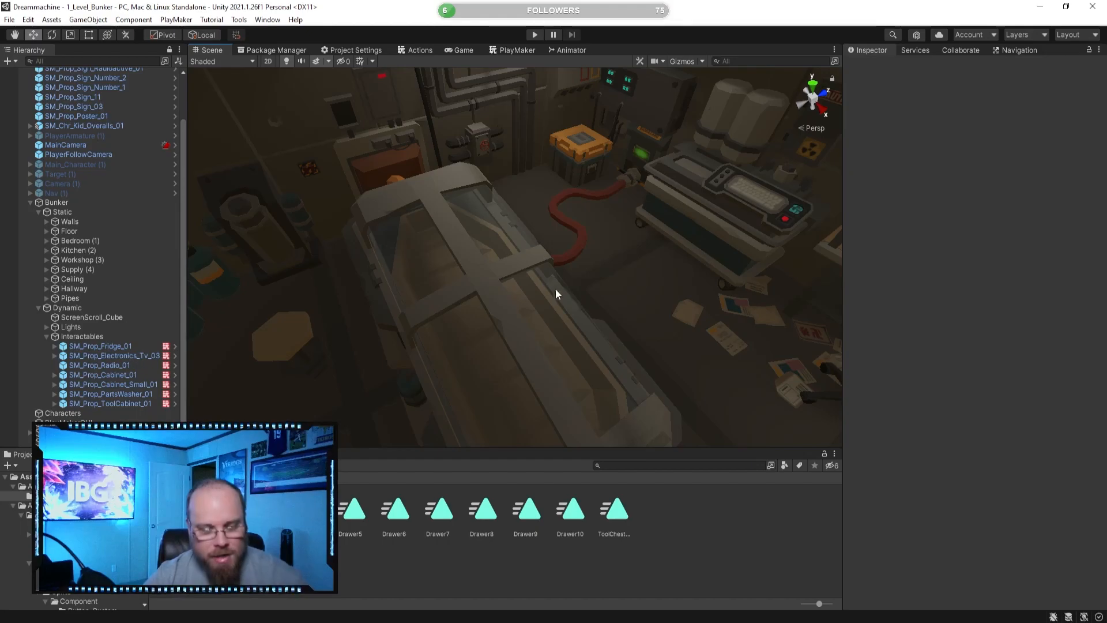
right_click_drag(542, 299, 482, 280)
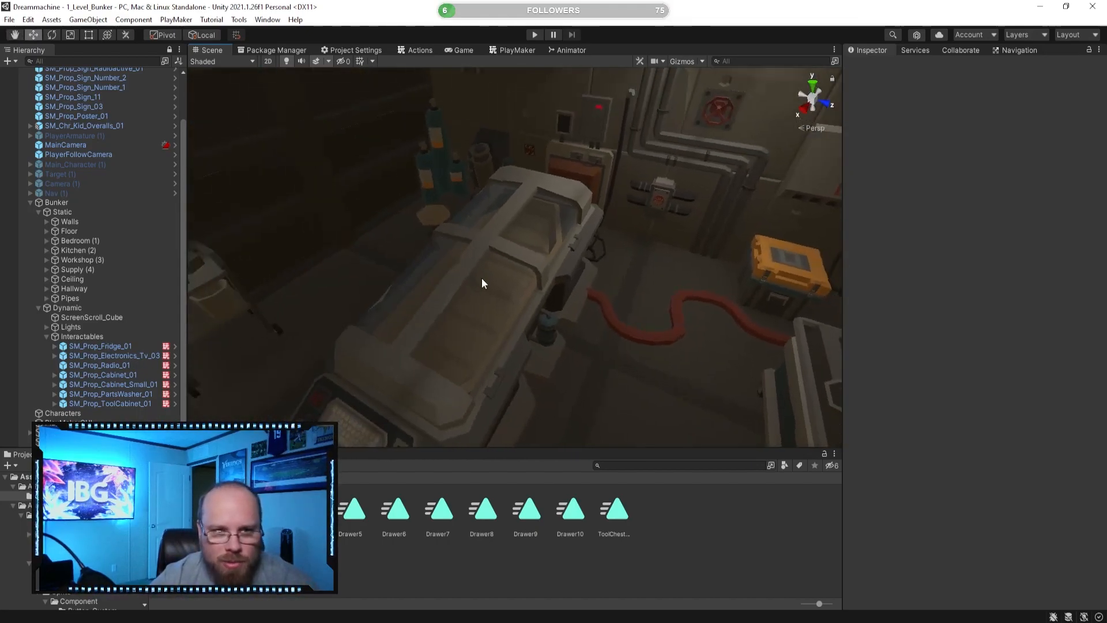
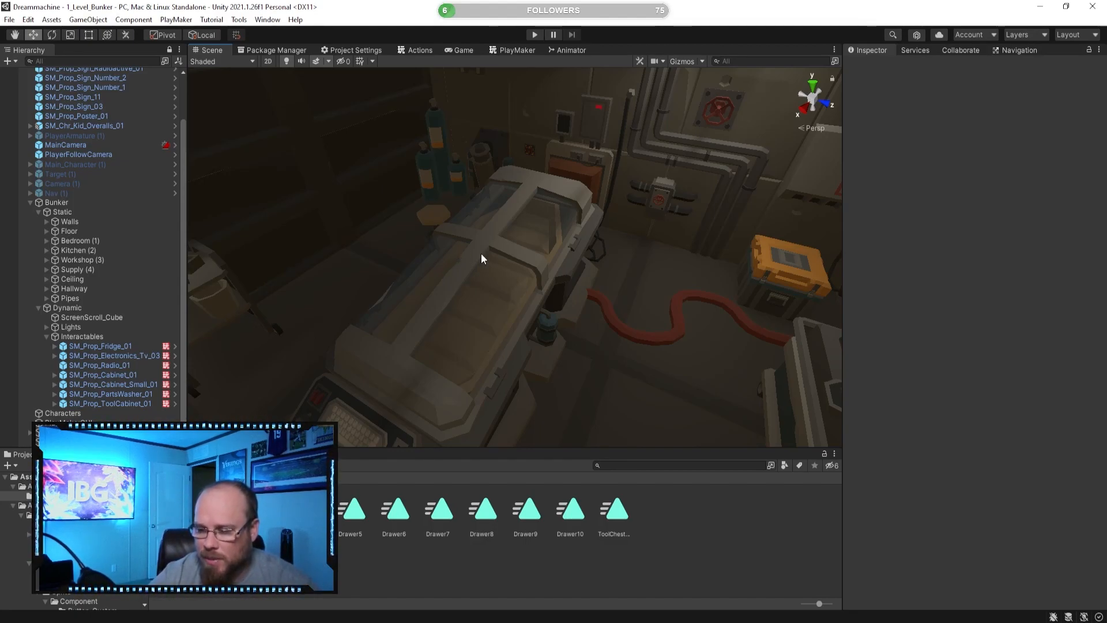
- Examine the pod, the red hose and the orange crate beyond it in the bunker scene from several angles
left_click_drag(482, 254, 521, 279, "alt")
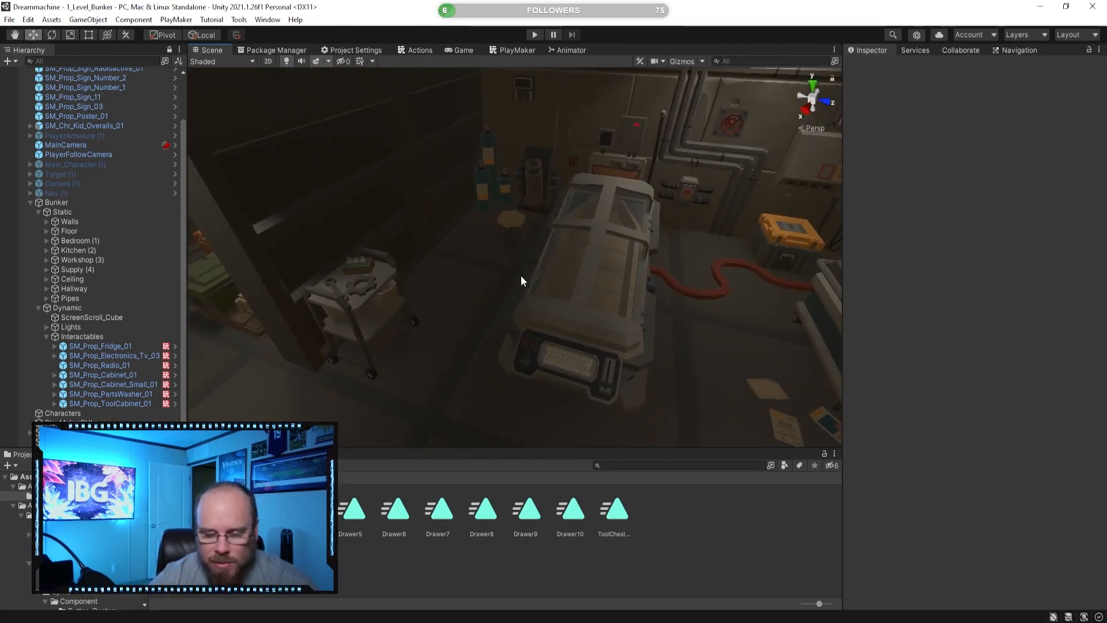
left_click_drag(520, 279, 506, 303, "alt")
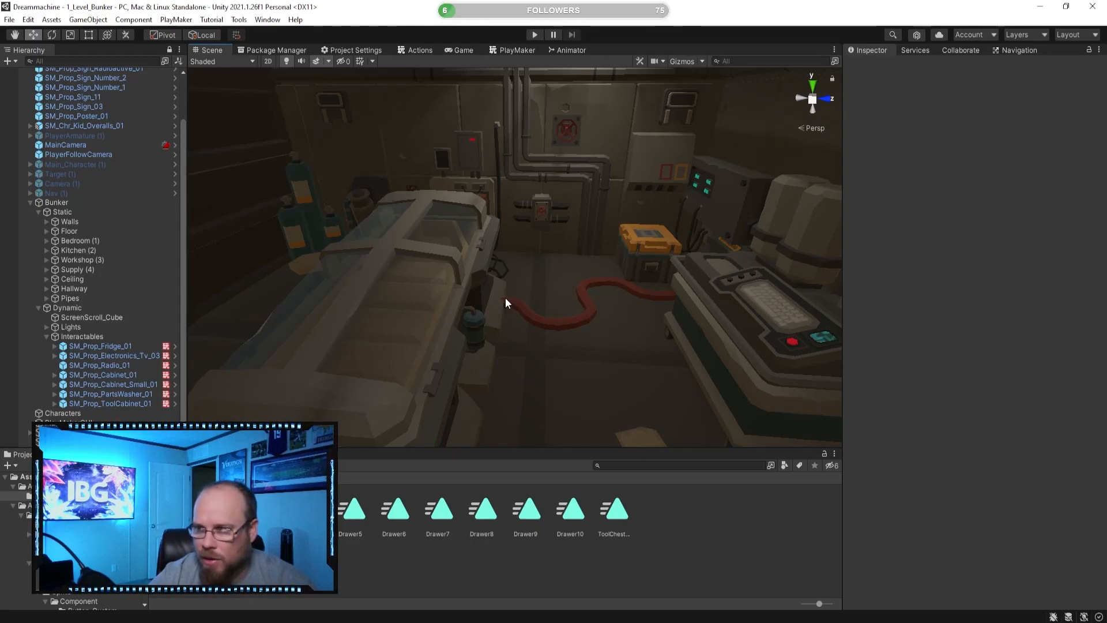
left_click_drag(521, 319, 467, 306, "alt")
right_click_drag(468, 306, 466, 305)
right_click_drag(453, 214, 502, 222)
key("w")
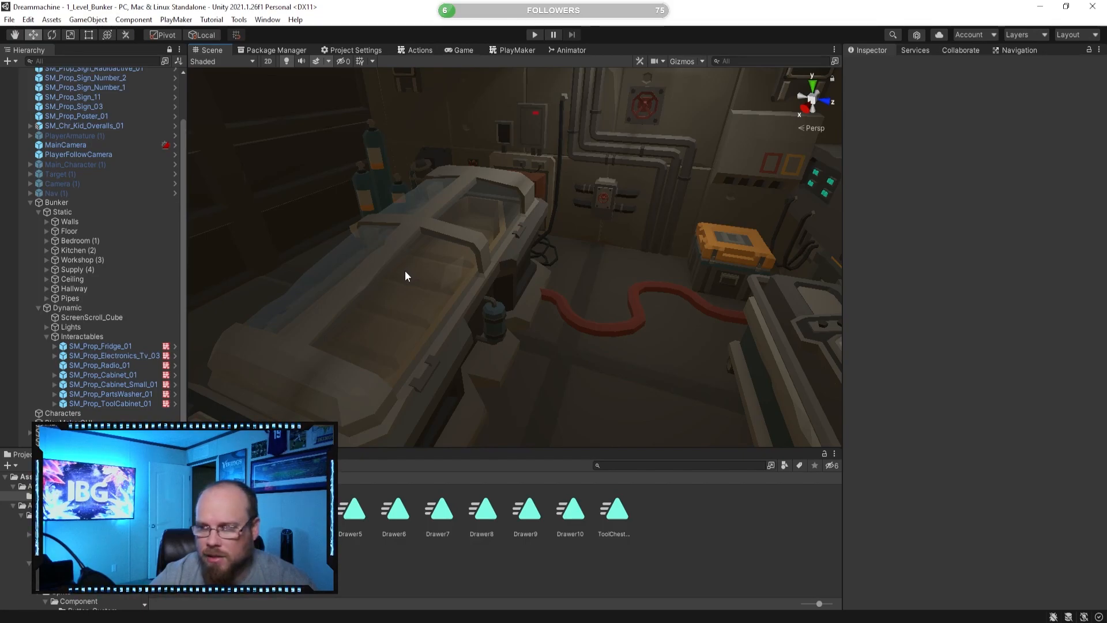
key("s")
right_click_drag(439, 278, 503, 312)
key("w")
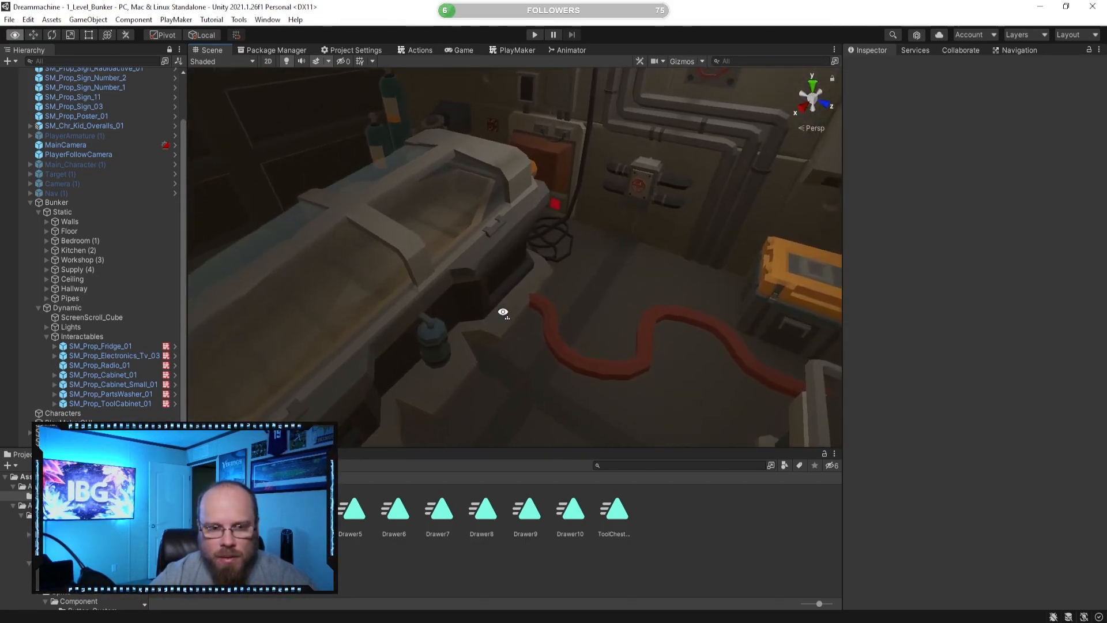
right_click_drag(344, 322, 410, 294)
key("w")
right_click_drag(430, 292, 443, 306)
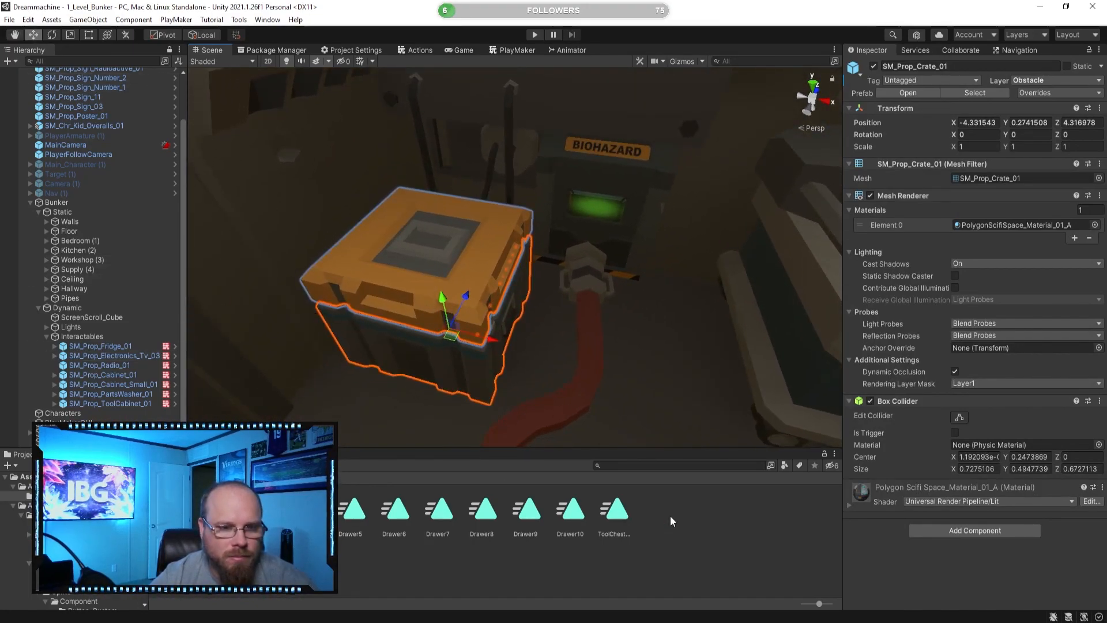
- Select the orange crate beside the biohazard panel and expand SM_Prop_Crate_01 to select its child SM_Prop_Crate_Lid_01
left_click(489, 300)
mouse_move(488, 290)
right_mouse_down()
mouse_move(358, 248)
mouse_move(262, 277)
mouse_move(247, 250)
mouse_move(573, 299)
mouse_move(507, 291)
right_mouse_up()
left_click(572, 299)
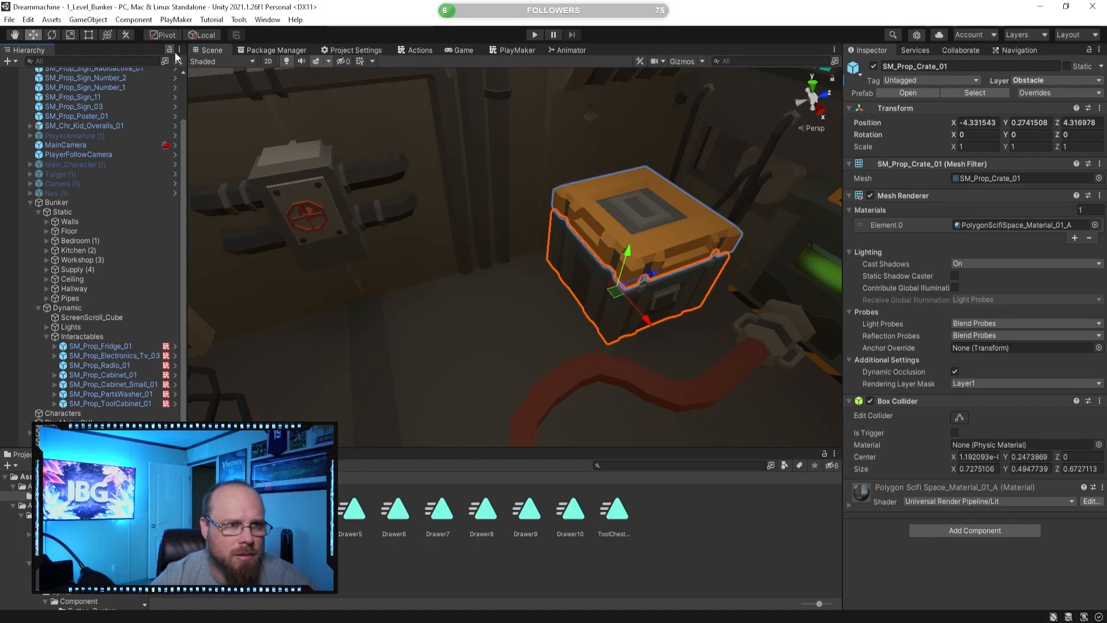
left_click(734, 530)
left_click(605, 298)
scroll(98, 386, "down", 3)
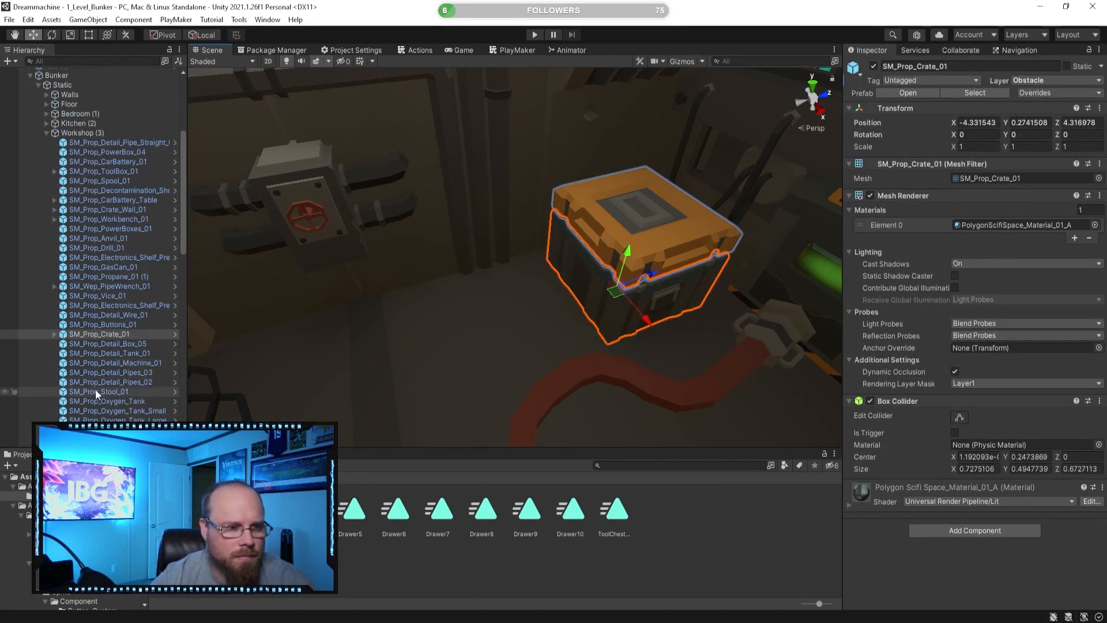
left_click(55, 334)
left_click(109, 343)
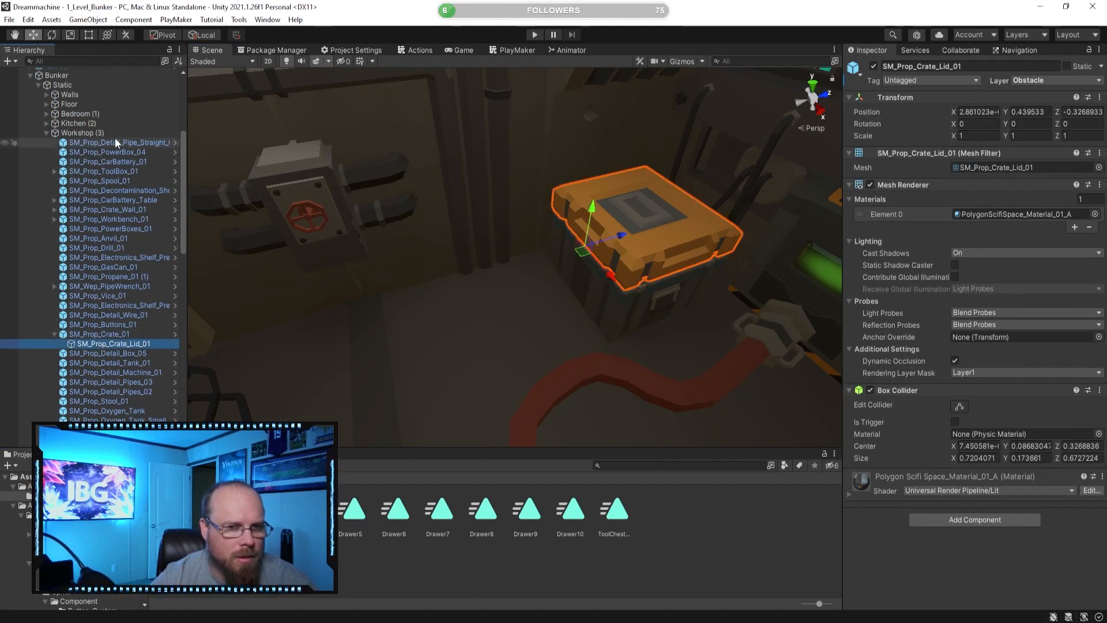
- Try sliding the crate lid sideways off the crate body to test its movement, and undo the lid moves
left_click_drag(616, 237, 643, 232)
right_click_drag(643, 232, 576, 244)
key("d")
key("w")
mouse_move(412, 224)
left_mouse_down()
mouse_move(396, 224)
mouse_move(407, 227)
left_mouse_up()
key("a")
right_click_drag(406, 227, 502, 265)
left_click(747, 553)
key("a")
right_click_drag(554, 312, 467, 346)
key("ctrl+z")
key("ctrl+z")
key("ctrl+z")
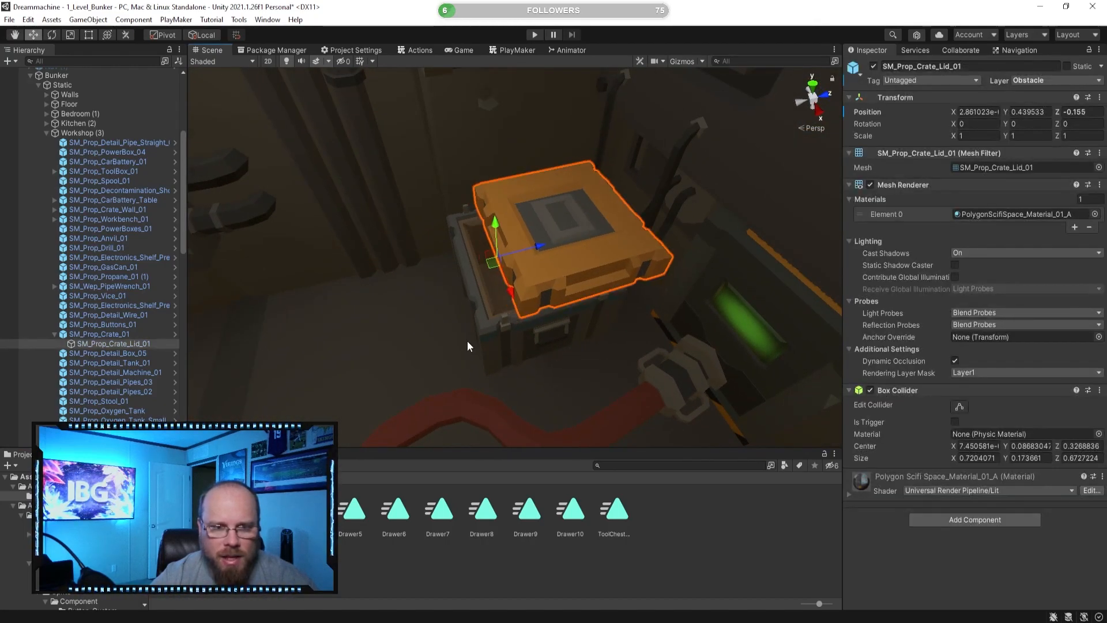
key("ctrl+z")
- Move SM_Prop_Crate_01 from the static Workshop group into the Interactables group and collapse the Workshop group
left_click(95, 334)
left_click(56, 334)
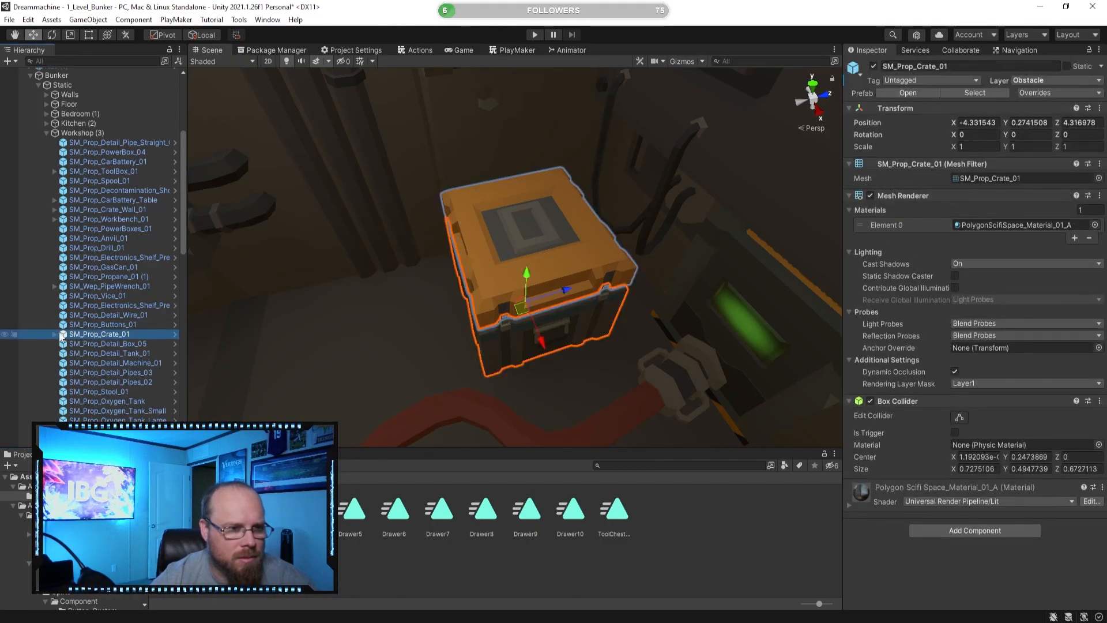
scroll(103, 341, "down", 6)
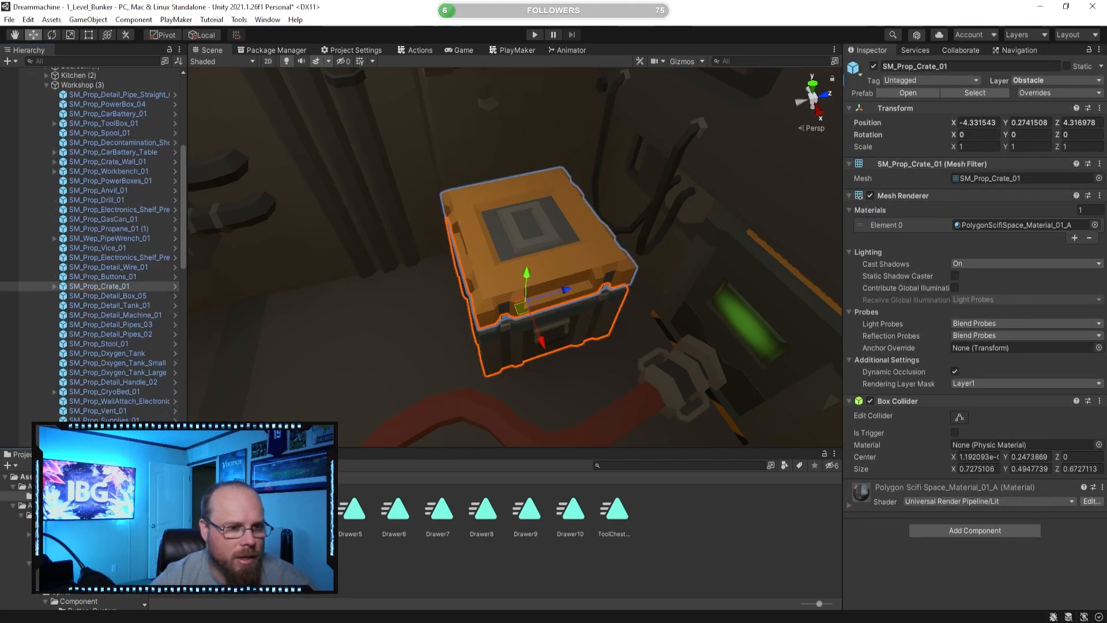
scroll(92, 242, "down", 5)
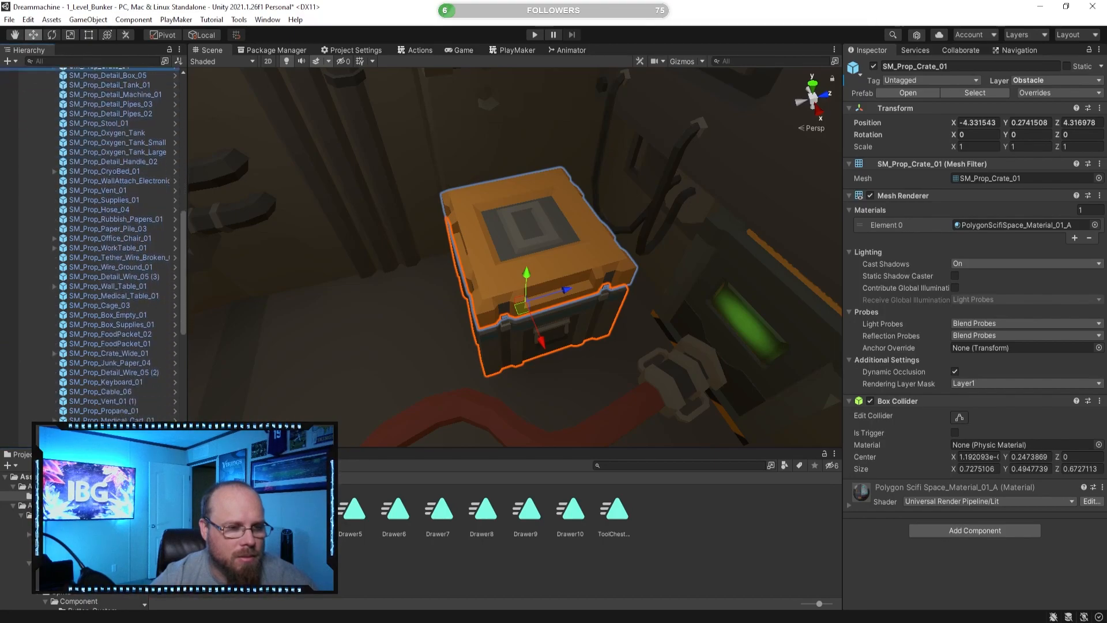
scroll(116, 419, "down", 8)
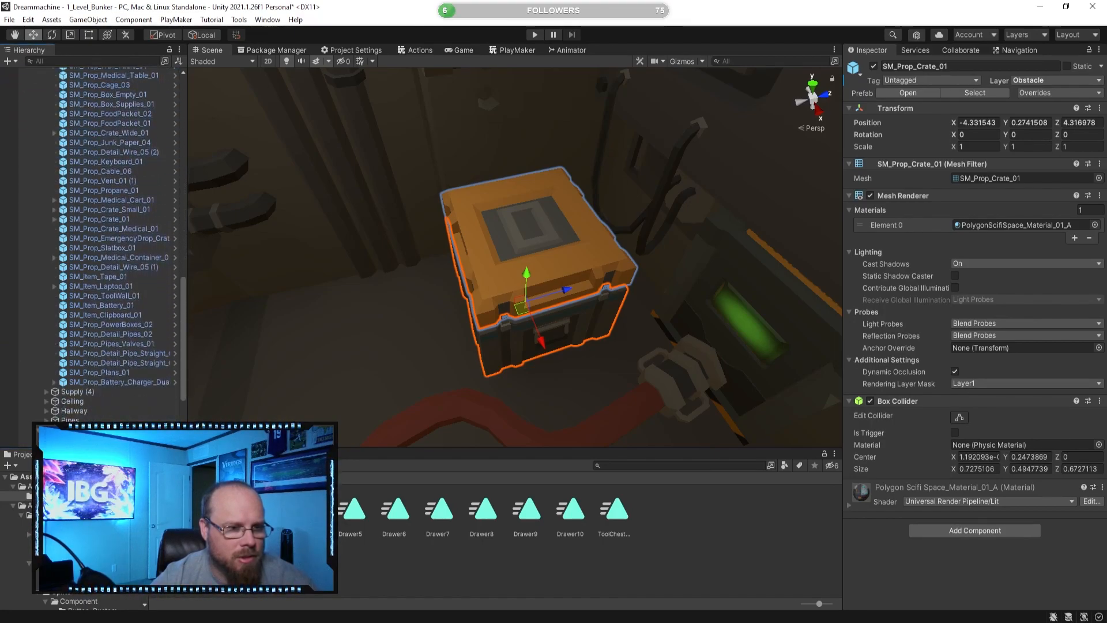
left_click_drag(94, 396, 102, 392)
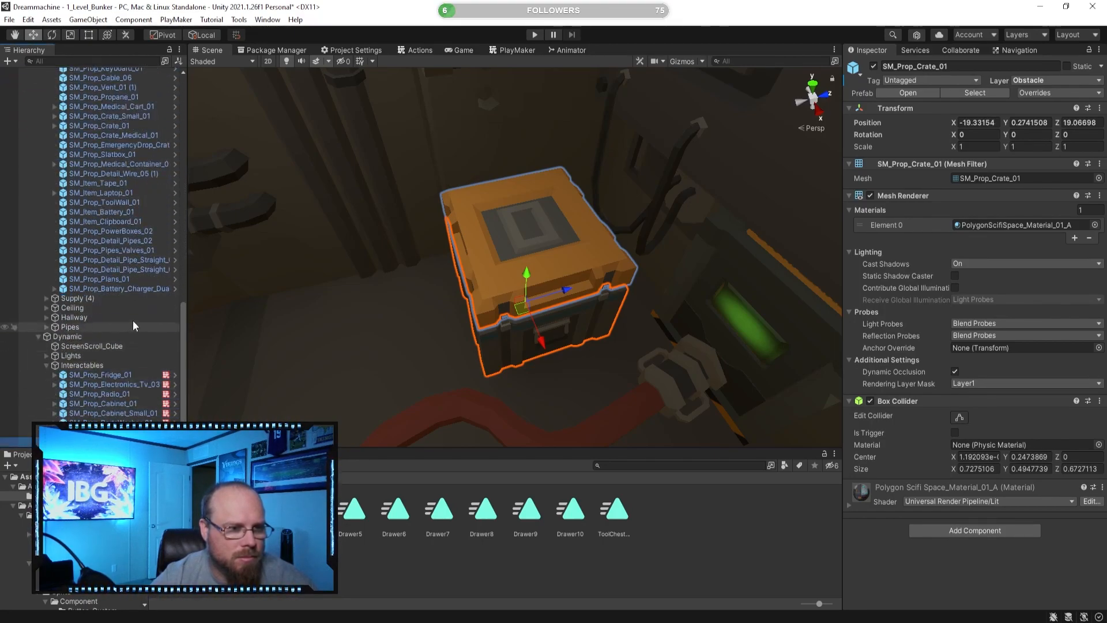
scroll(107, 193, "up", 13)
scroll(139, 148, "up", 10)
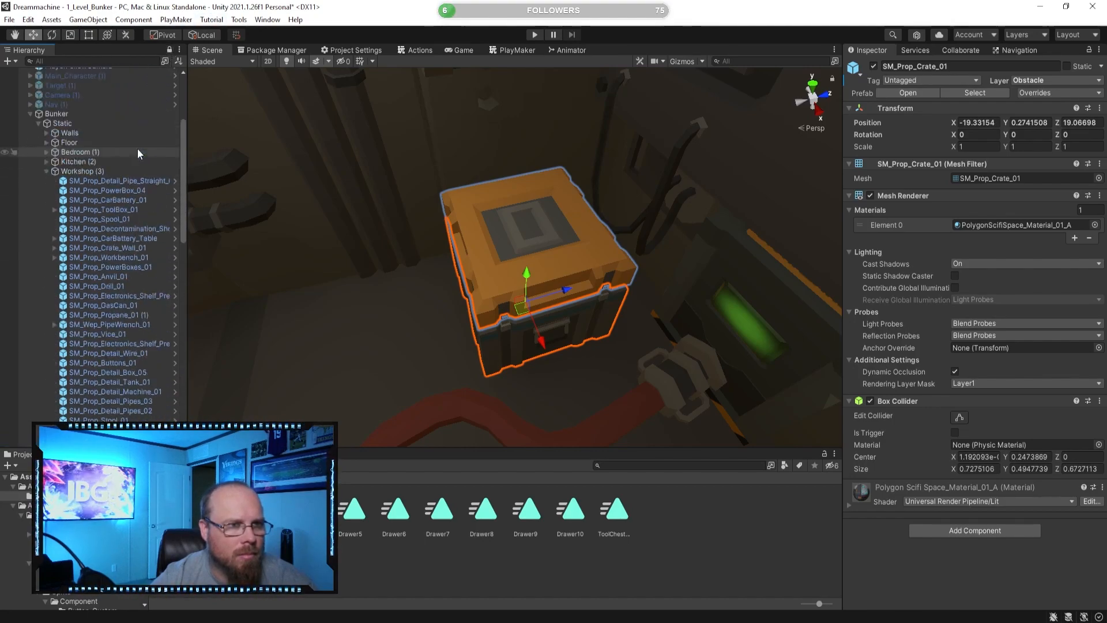
left_click(46, 211)
- Examine the wall panels, pipes and machines around the pod and crate for other props to make interactive
right_click_drag(392, 245, 392, 212)
key("s")
left_click(442, 220)
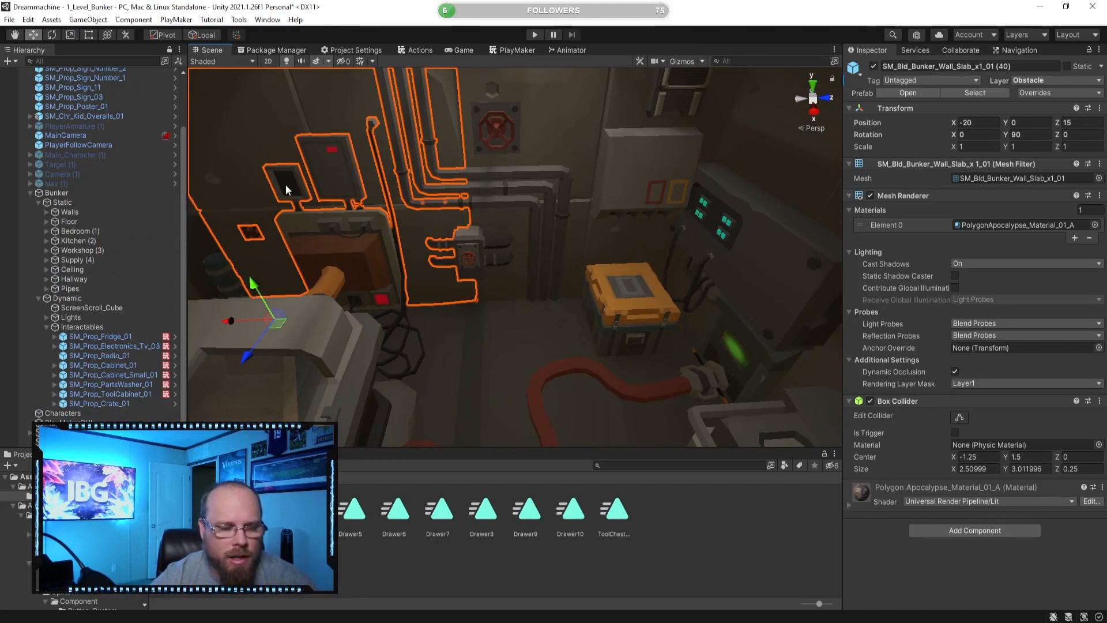
left_click(596, 560)
right_click_drag(383, 227, 247, 242)
scroll(92, 209, "up", 3)
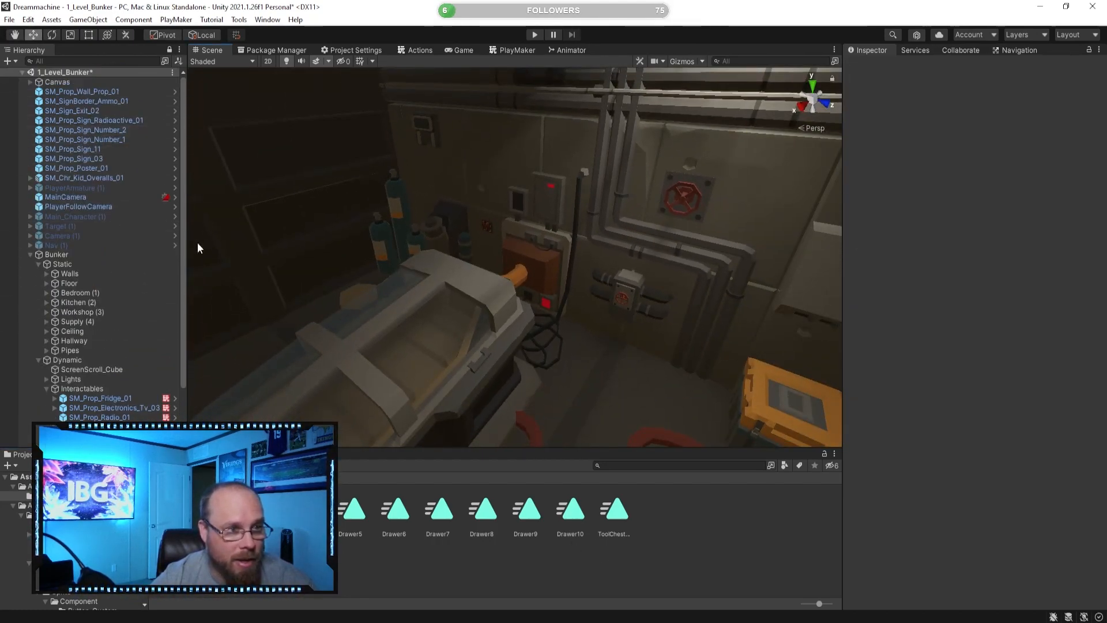
scroll(119, 299, "down", 3)
right_click_drag(365, 223, 433, 260)
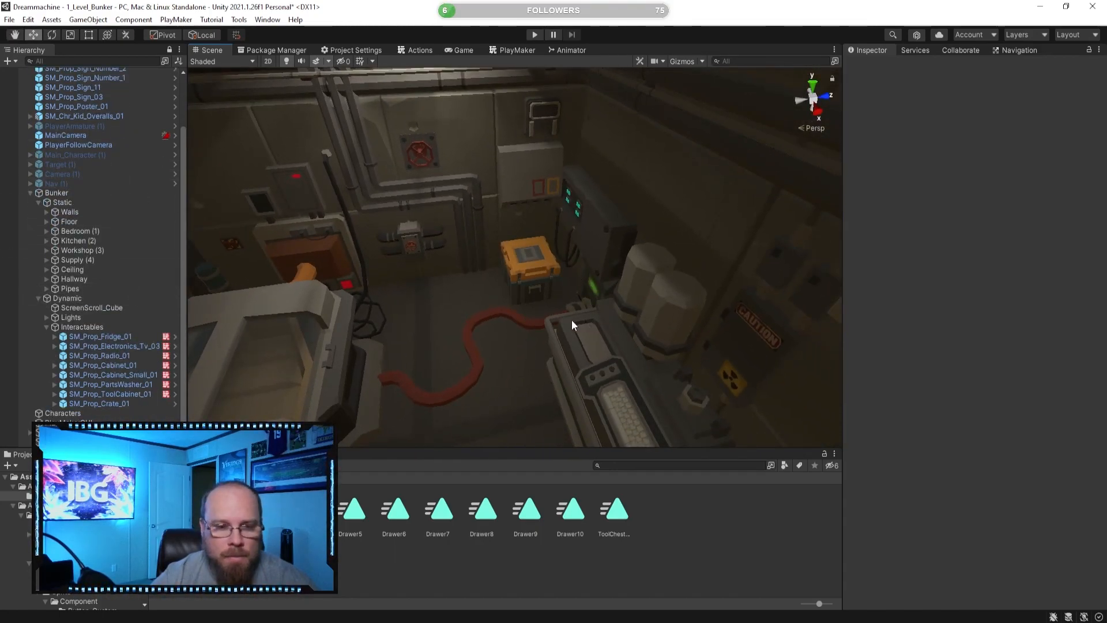
- Select the orange crate and add a second Box Collider component to it
scroll(572, 324, "up", 5)
left_click(528, 274)
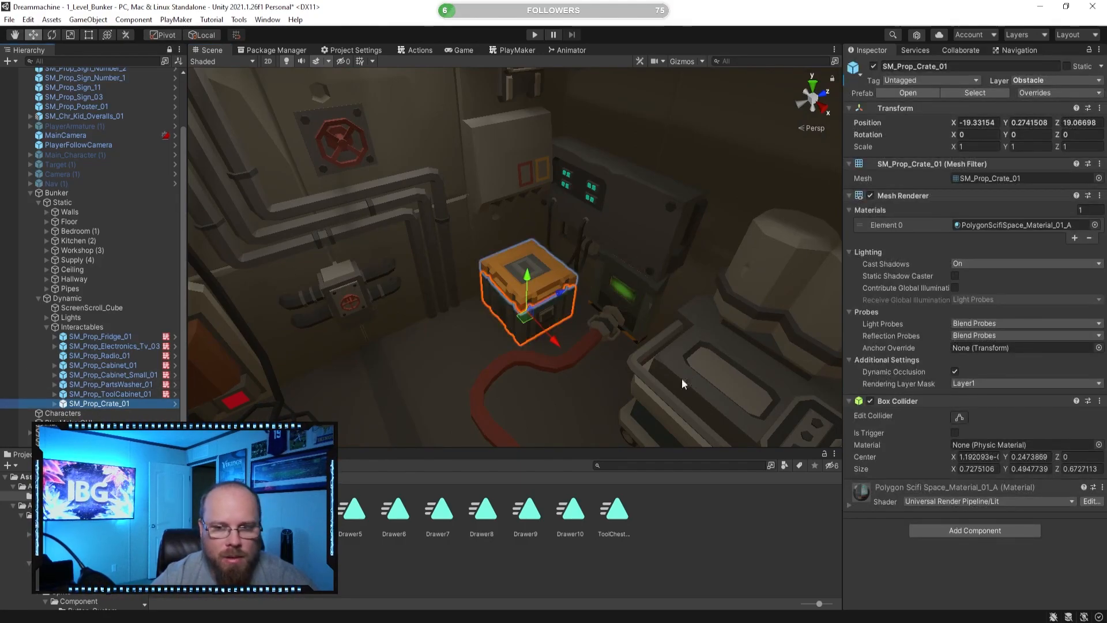
left_click(967, 531)
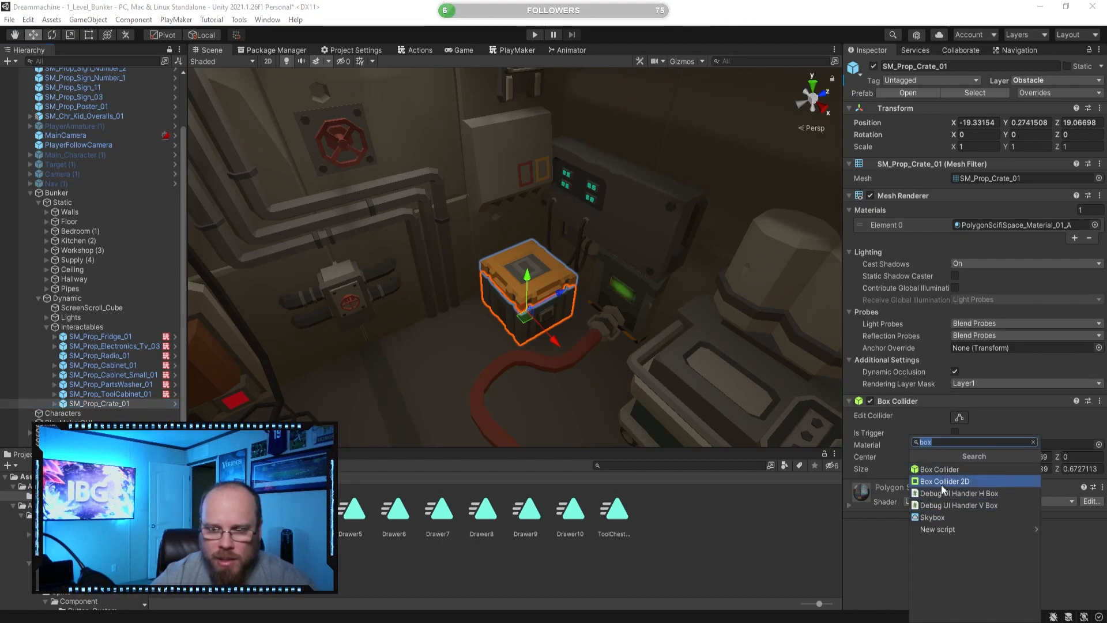
left_click(951, 472)
- Enlarge the crate's second box collider to about 1.35 by 1.20 by 1.39 around its accessible sides and make it a trigger
left_click(960, 501)
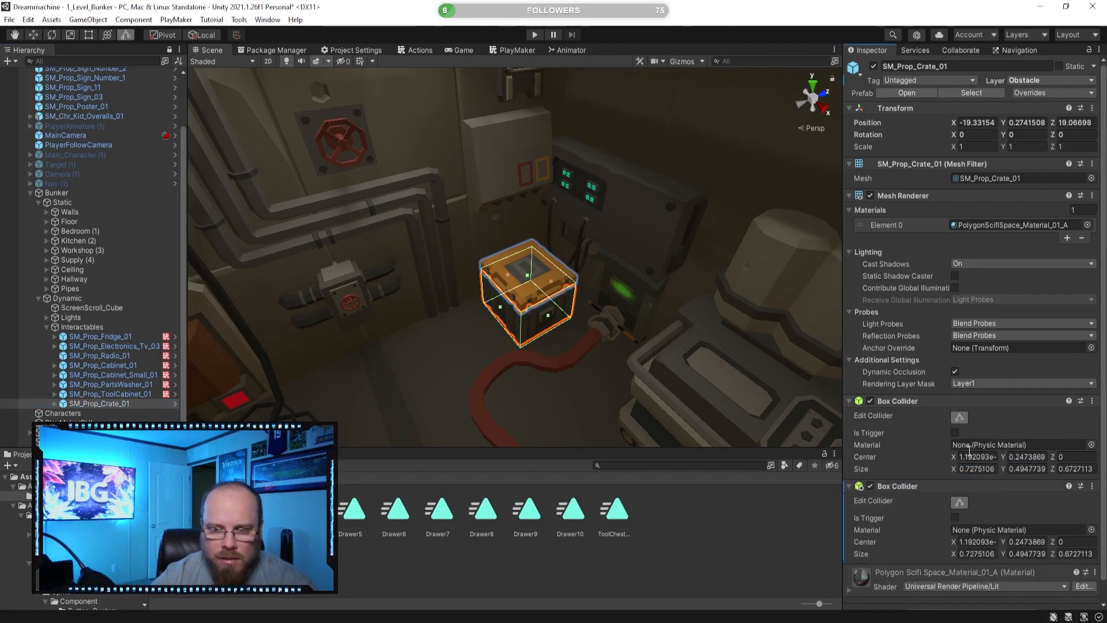
right_click_drag(667, 327, 602, 341)
key("w")
left_click_drag(536, 314, 411, 339)
left_click_drag(412, 339, 513, 138, "alt")
left_click_drag(579, 231, 662, 329, "alt")
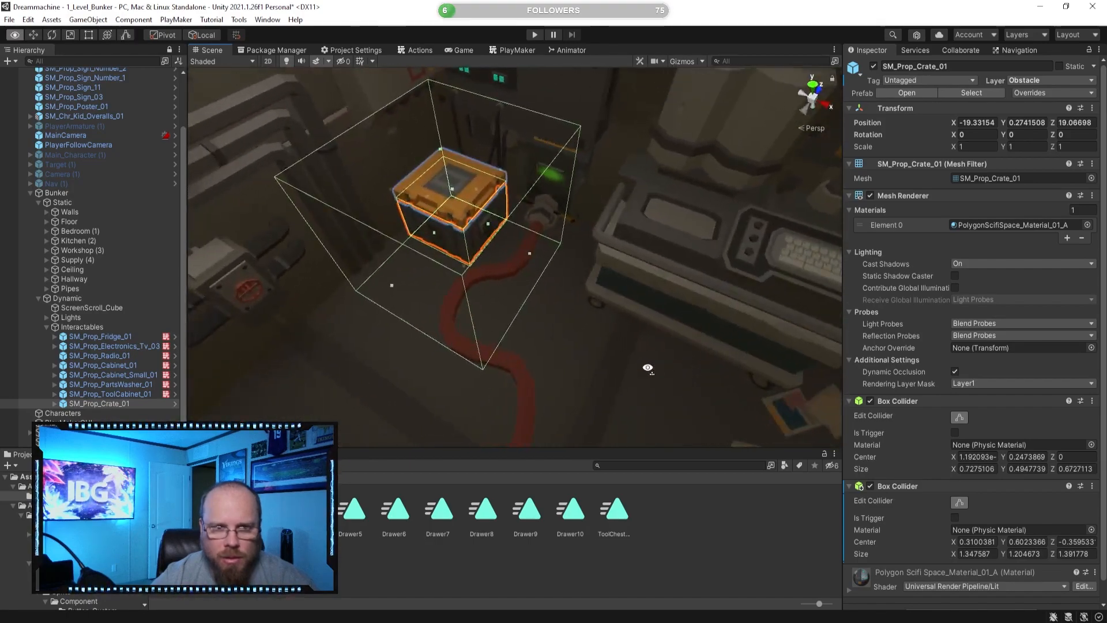
left_click_drag(441, 305, 346, 294, "alt")
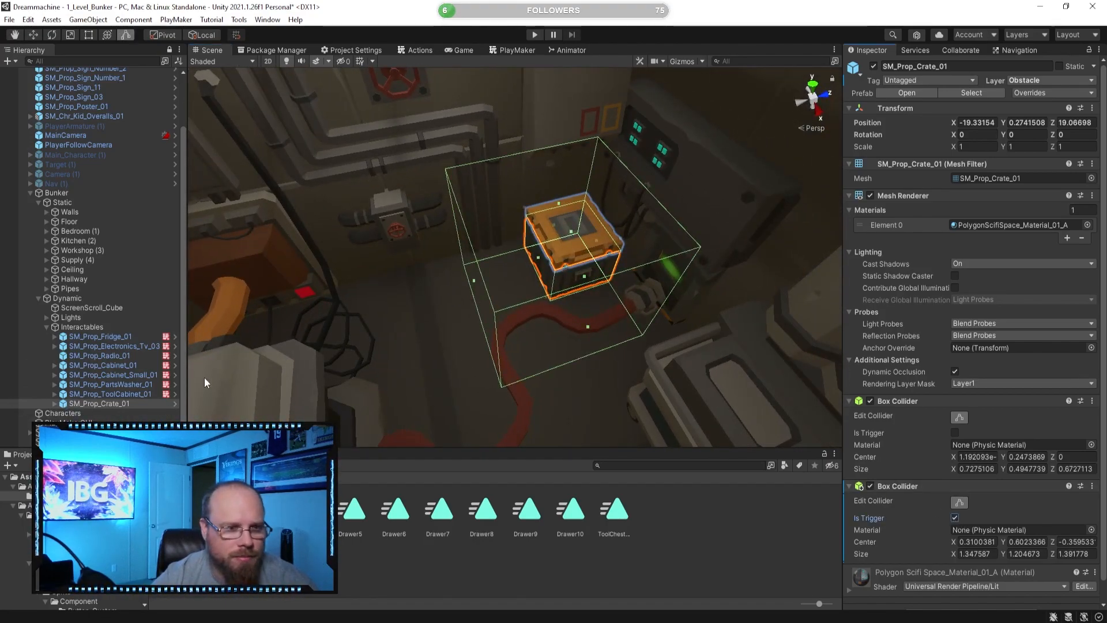
- Copy the Cabinet_Trigger PlayMakerFSM component from SM_Prop_Cabinet_Small_01 and paste it as a new component on SM_Prop_Crate_01
left_click(110, 394)
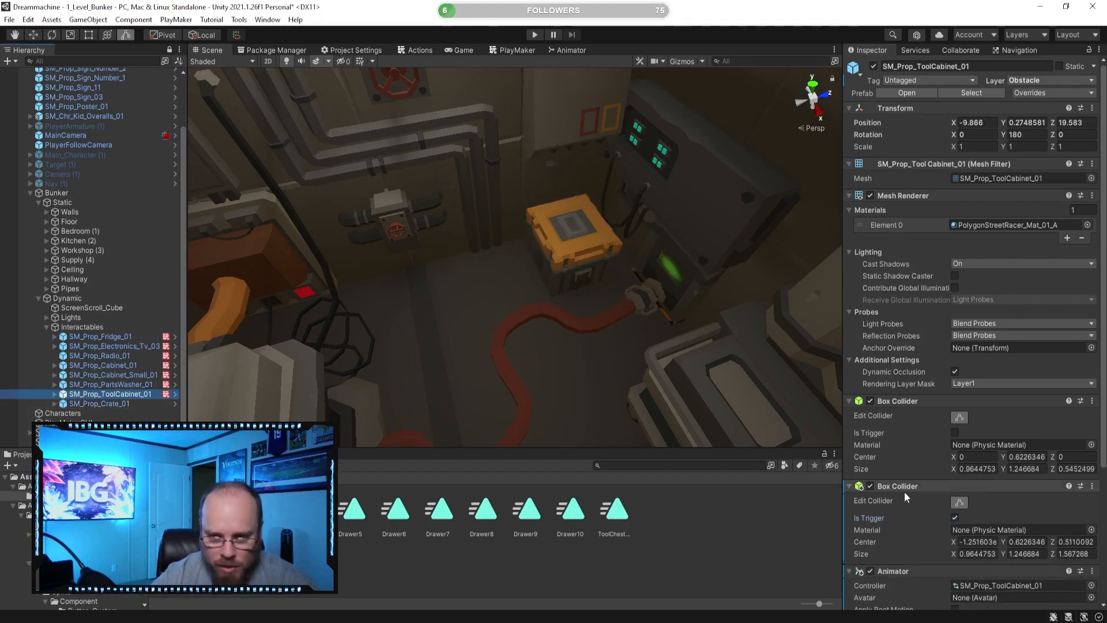
key("Up")
scroll(931, 441, "down", 5)
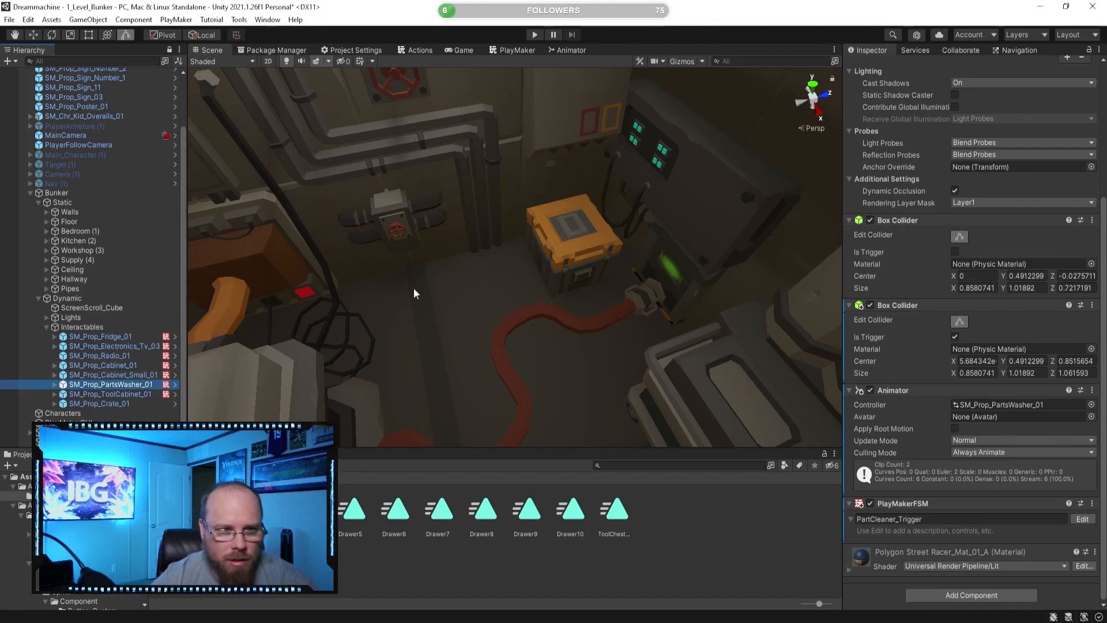
left_click(124, 375)
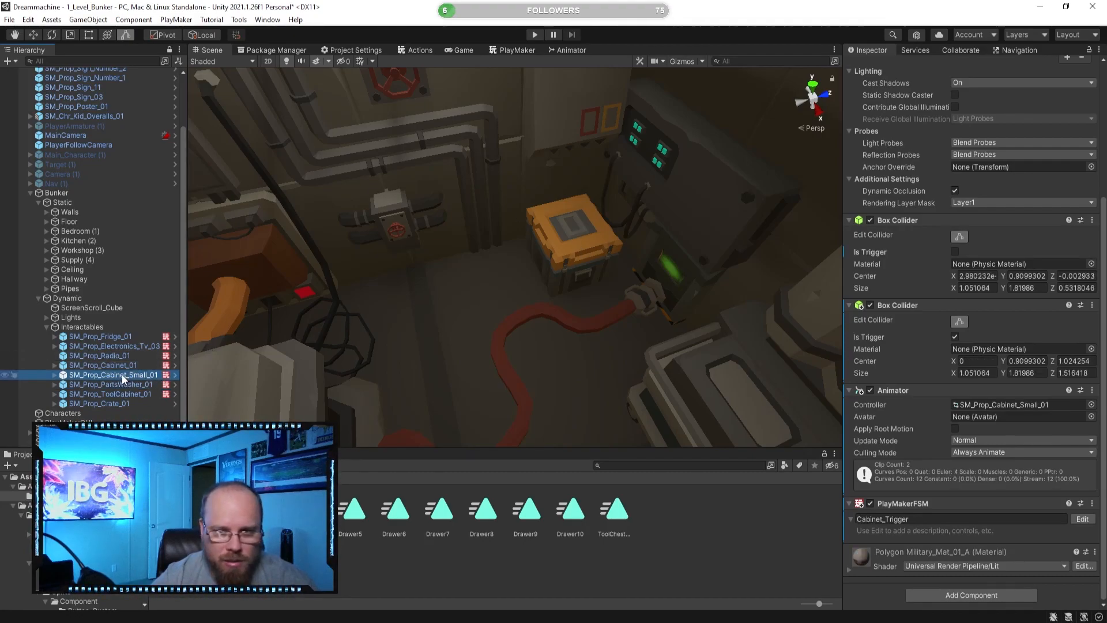
right_click(906, 502)
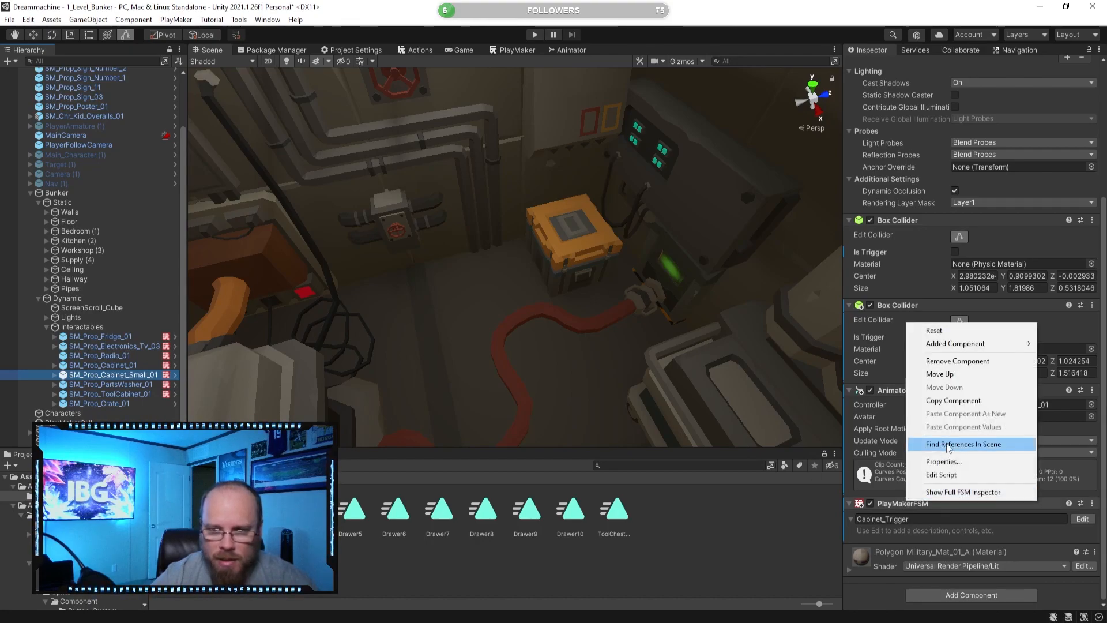
left_click(952, 400)
left_click(99, 403)
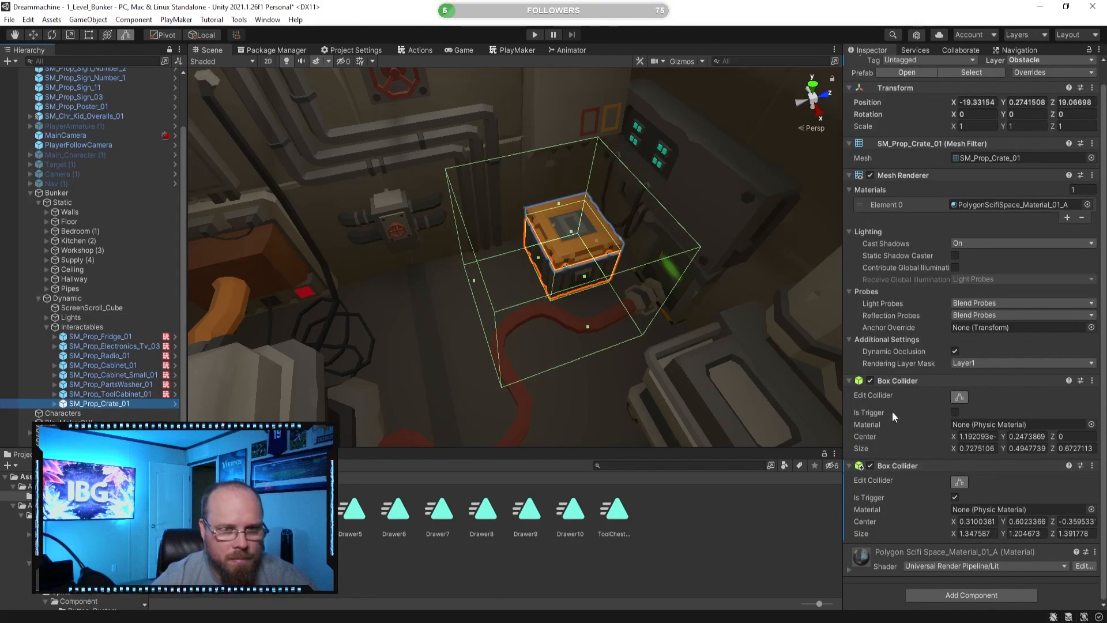
right_click(885, 465)
left_click(946, 554)
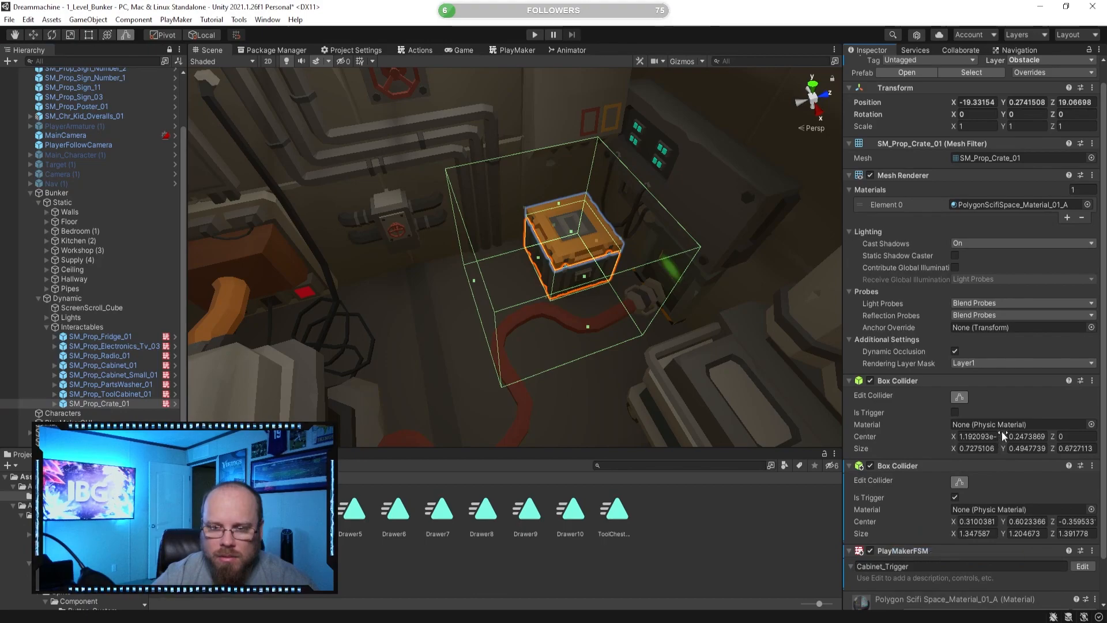
- Create an animation clip named Crate_Open in the ToolChest folder for the crate and start recording it
right_click_drag(433, 348, 484, 341)
key("ctrl+6")
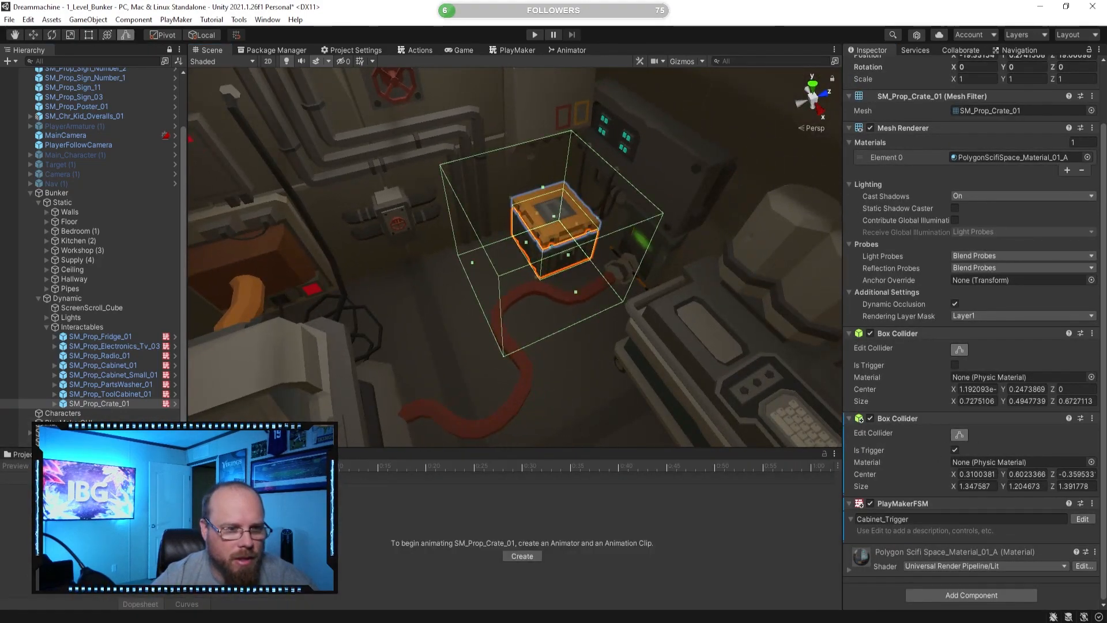
left_click(522, 556)
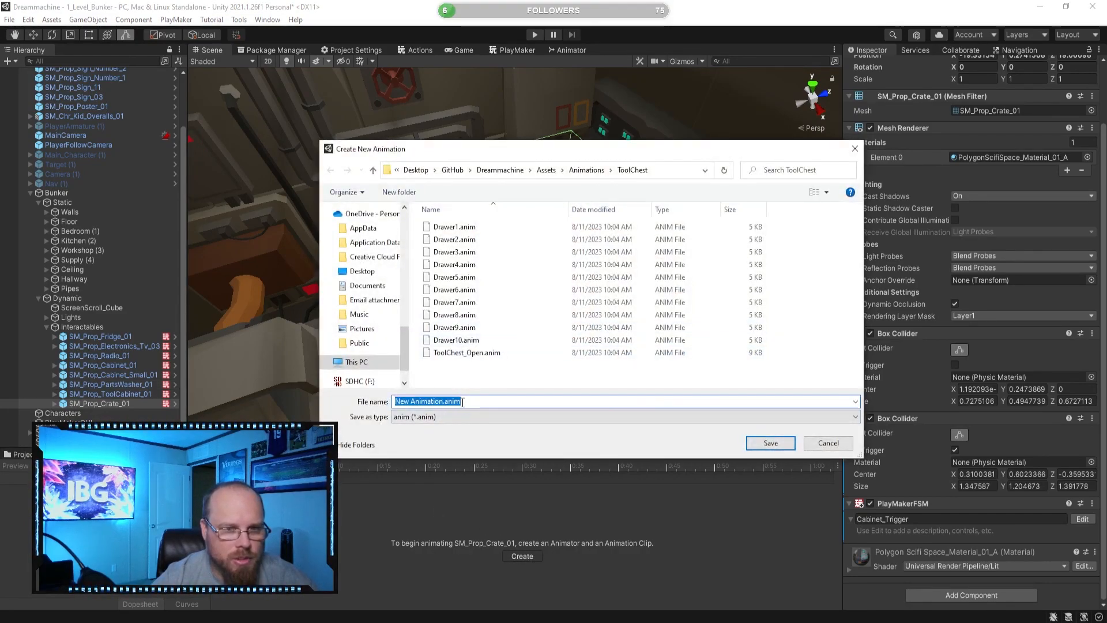
type("Crate-O")
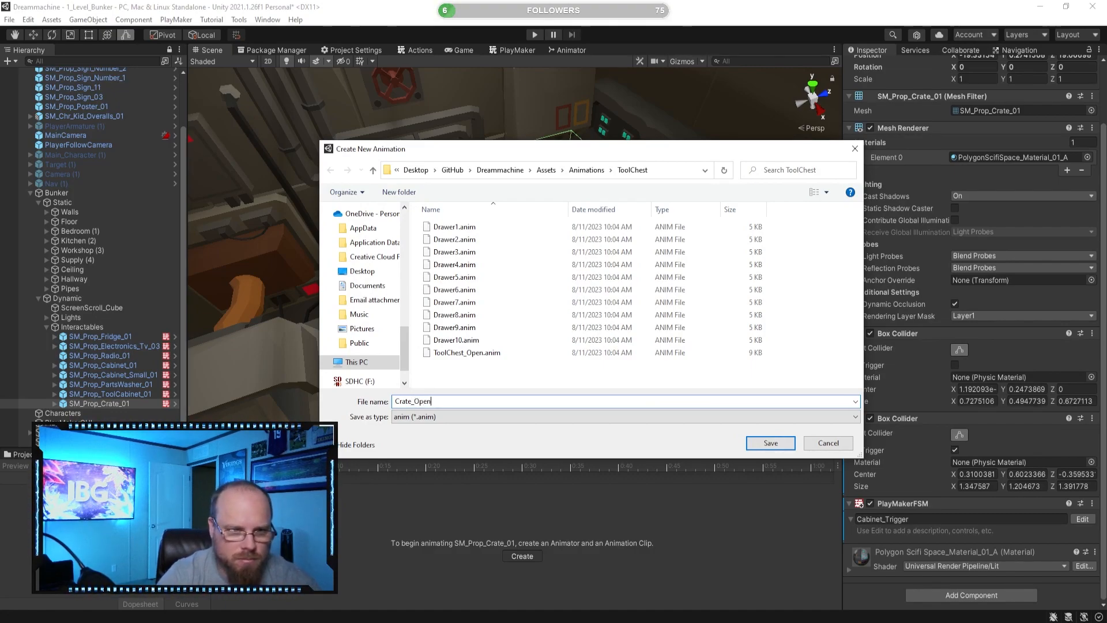
key("Return")
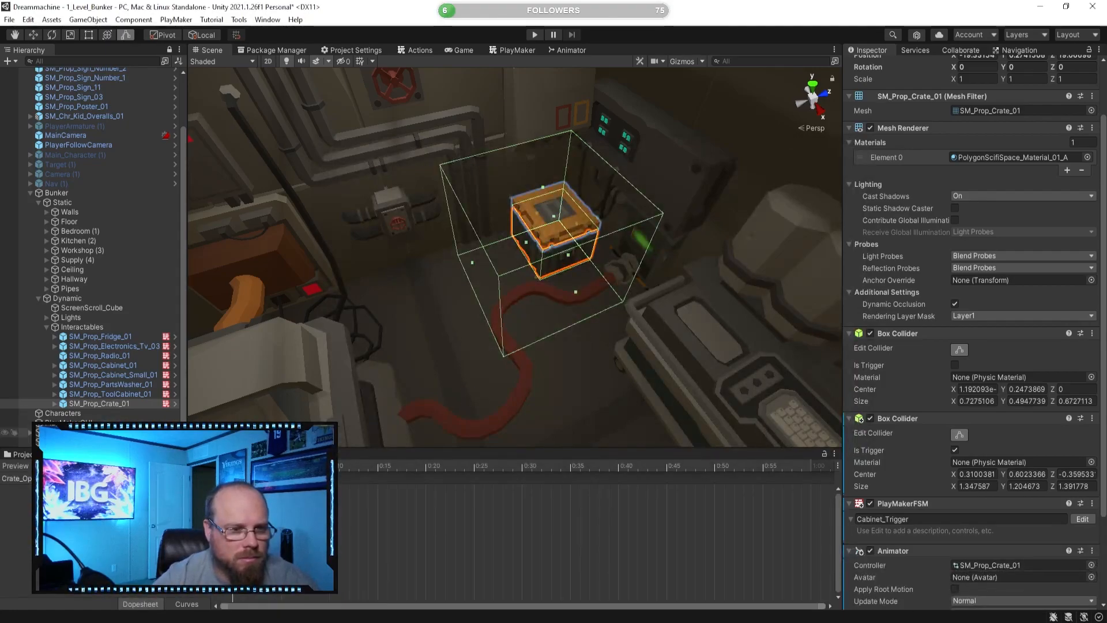
left_click(38, 465)
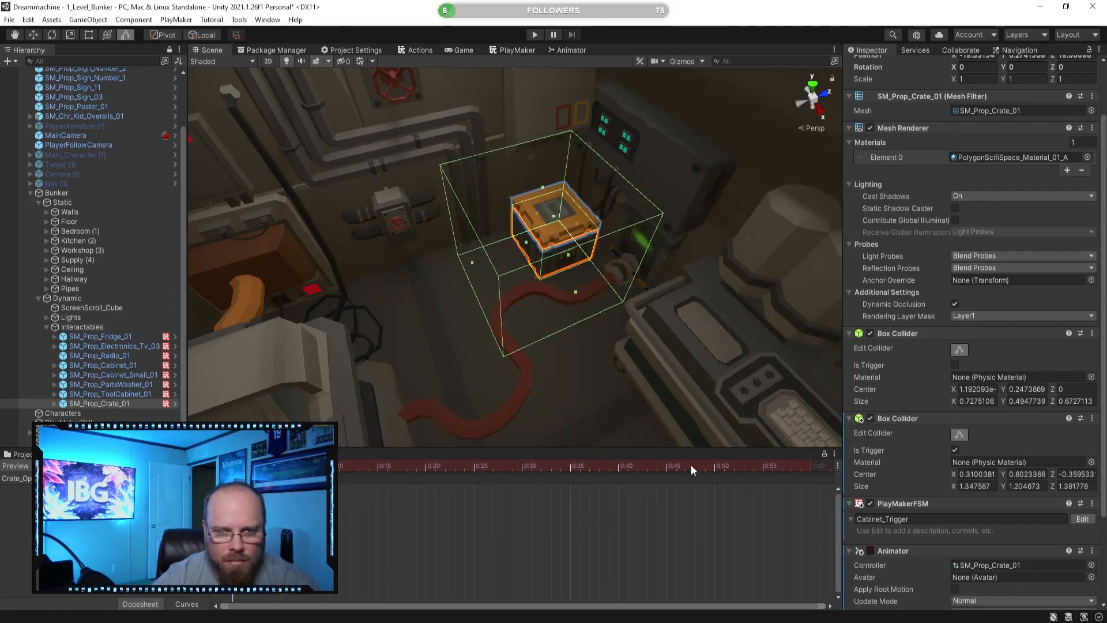
scroll(742, 485, "down", 2)
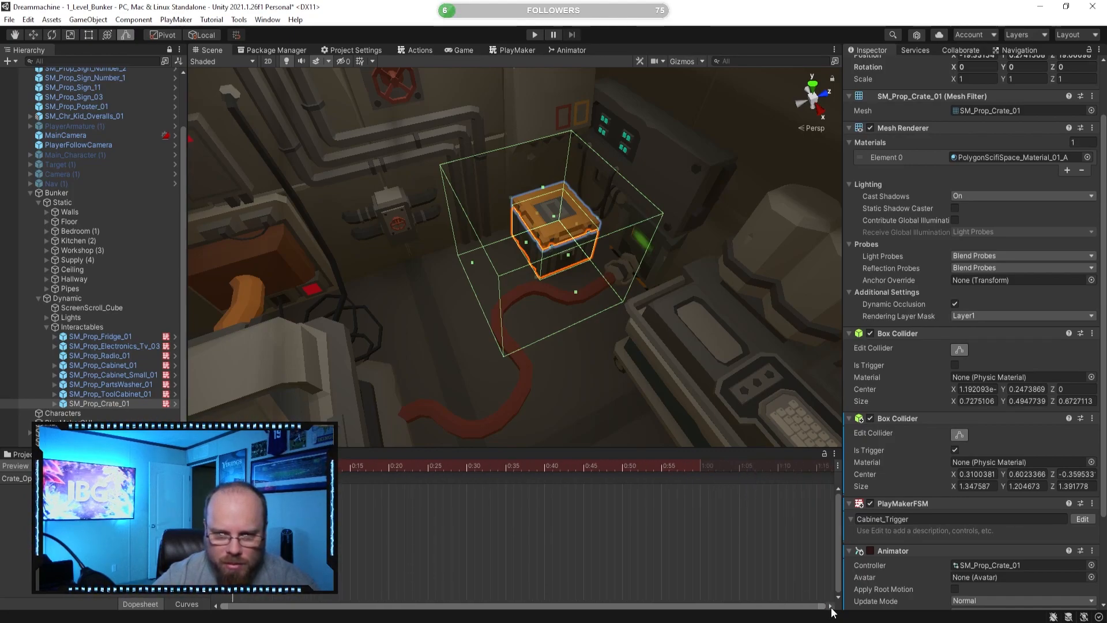
- Place the playhead at 1:00 on the Crate_Open animation timeline
scroll(770, 474, "down", 3)
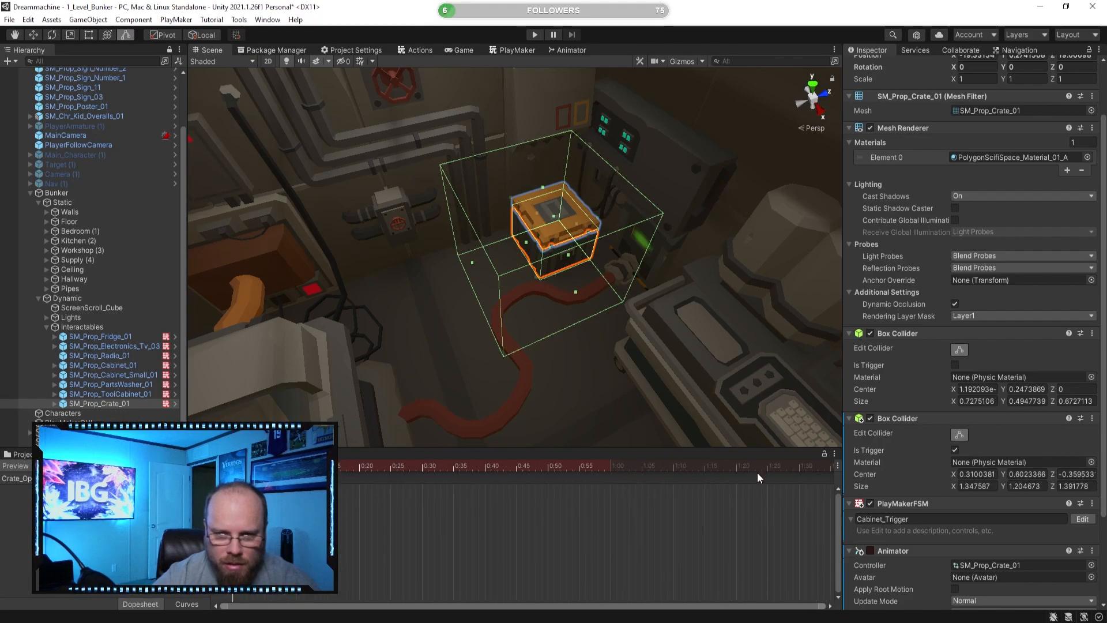
scroll(756, 501, "down", 2)
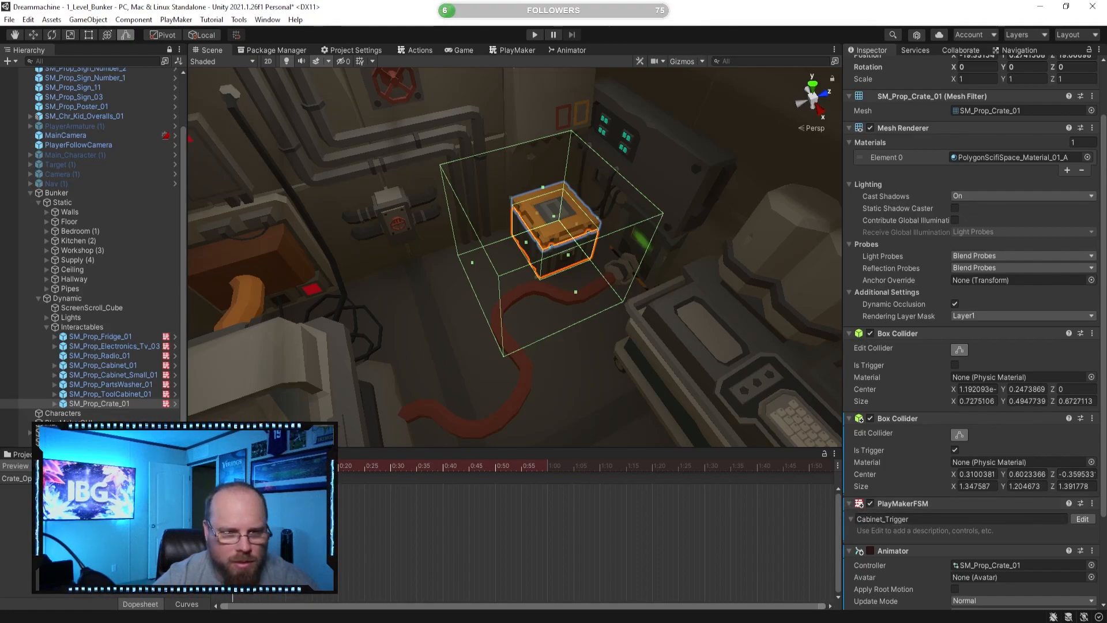
left_click_drag(254, 465, 816, 517)
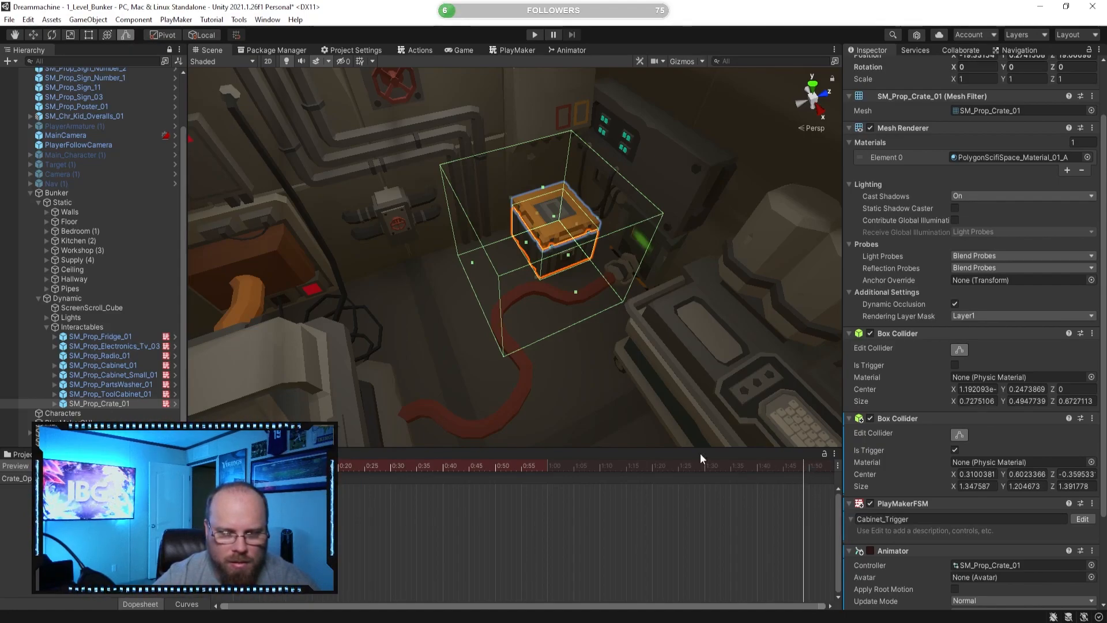
left_click_drag(810, 466, 819, 466)
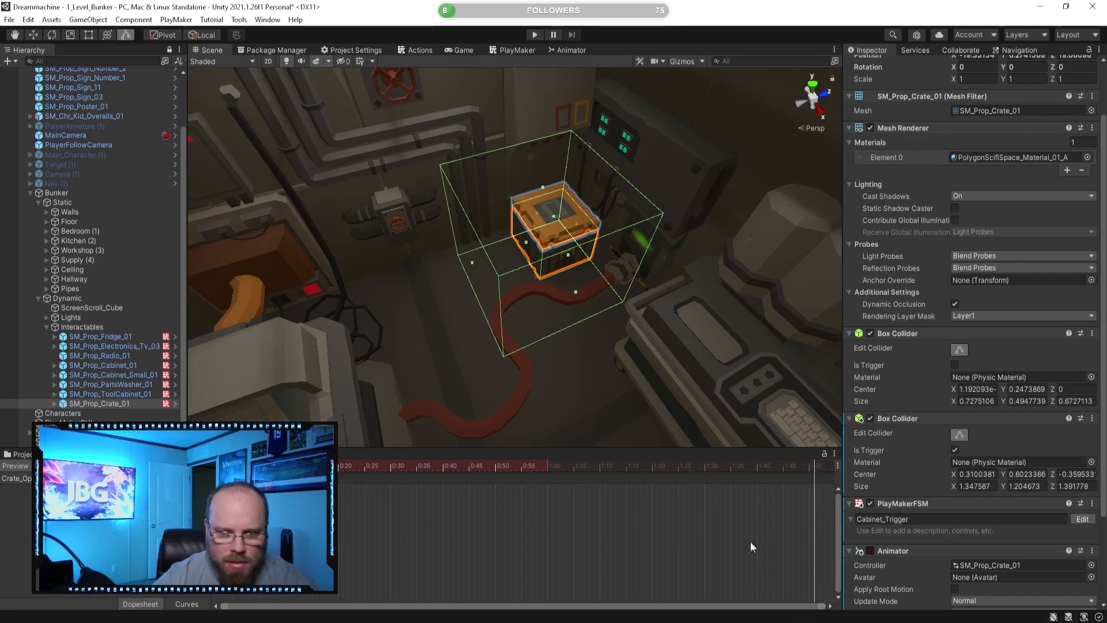
left_click_drag(806, 473, 802, 492)
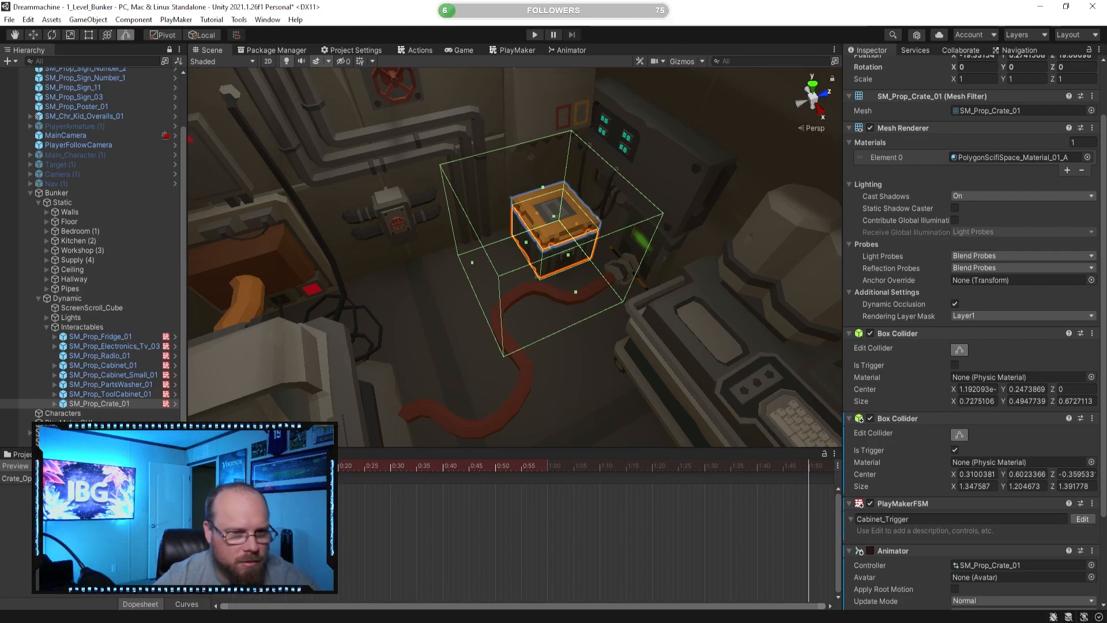
left_click(548, 467)
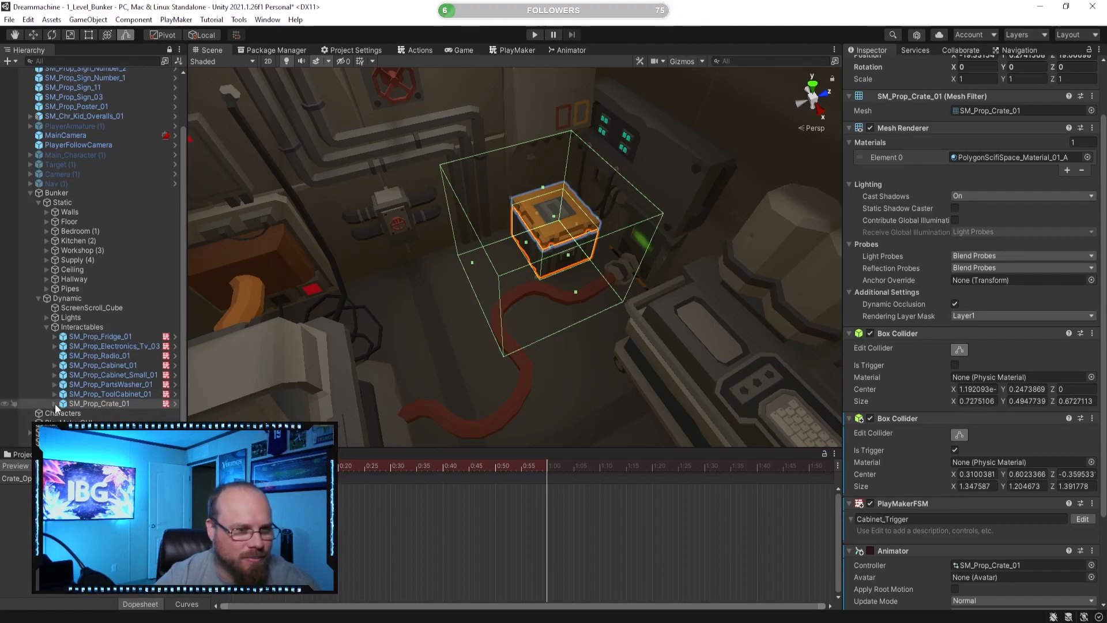
- Key the crate's open pose by sliding SM_Prop_Crate_Lid_01 along its Z axis to a position of -0.178
double_click(114, 413)
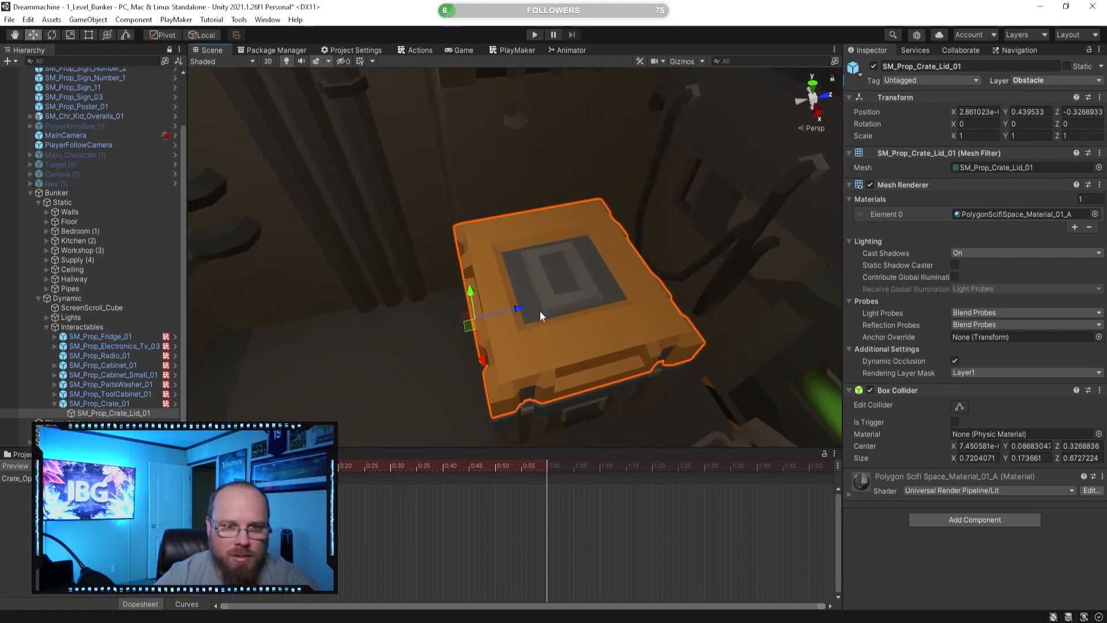
left_click_drag(512, 310, 521, 306)
key("d")
right_click_drag(521, 306, 496, 316)
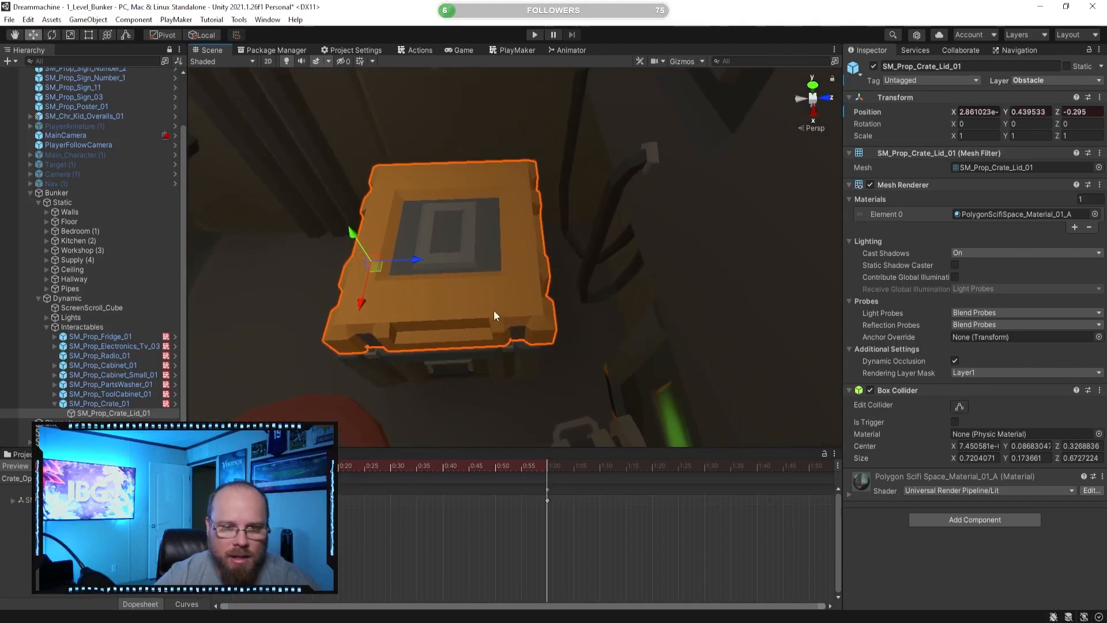
left_click_drag(414, 256, 432, 260)
right_click_drag(431, 261, 420, 243)
key("w")
key("d")
left_click_drag(348, 285, 365, 290)
right_click_drag(376, 267, 528, 312)
key("s")
key("a")
key("w")
left_click_drag(545, 252, 546, 252)
right_click_drag(507, 379, 479, 275)
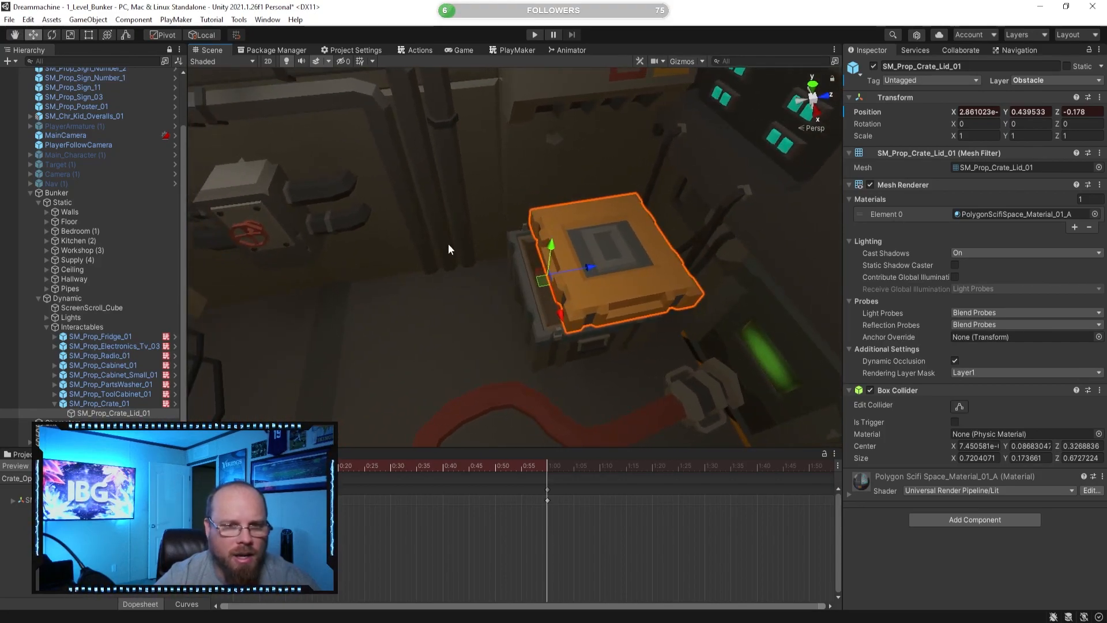
- Stop recording the Crate_Open clip and play it back to check the lid's sliding motion
left_click(39, 466)
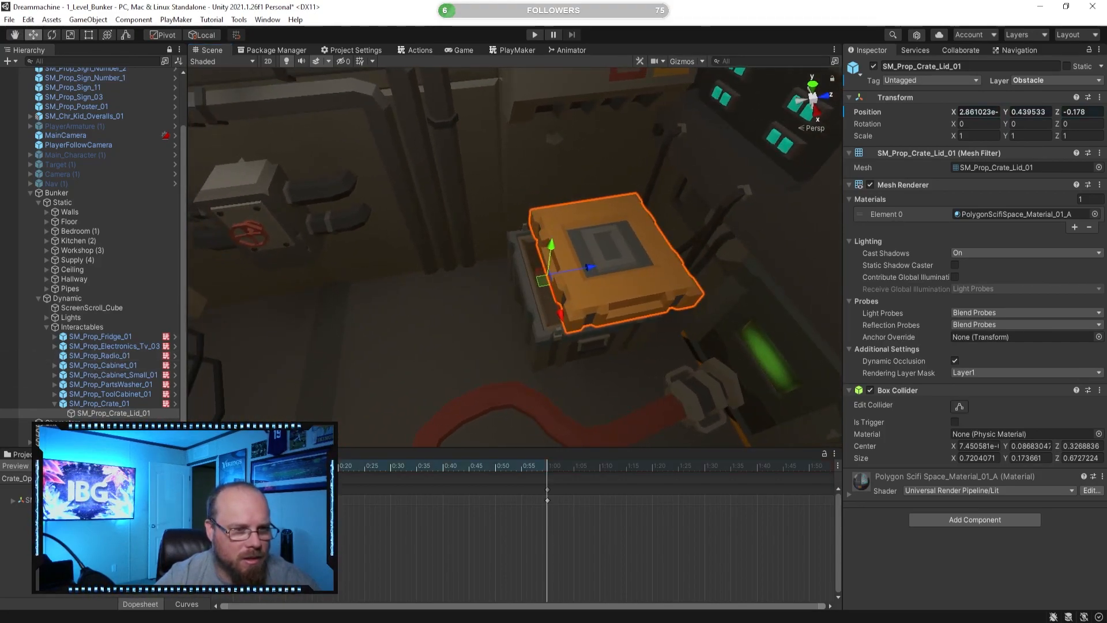
left_click(84, 466)
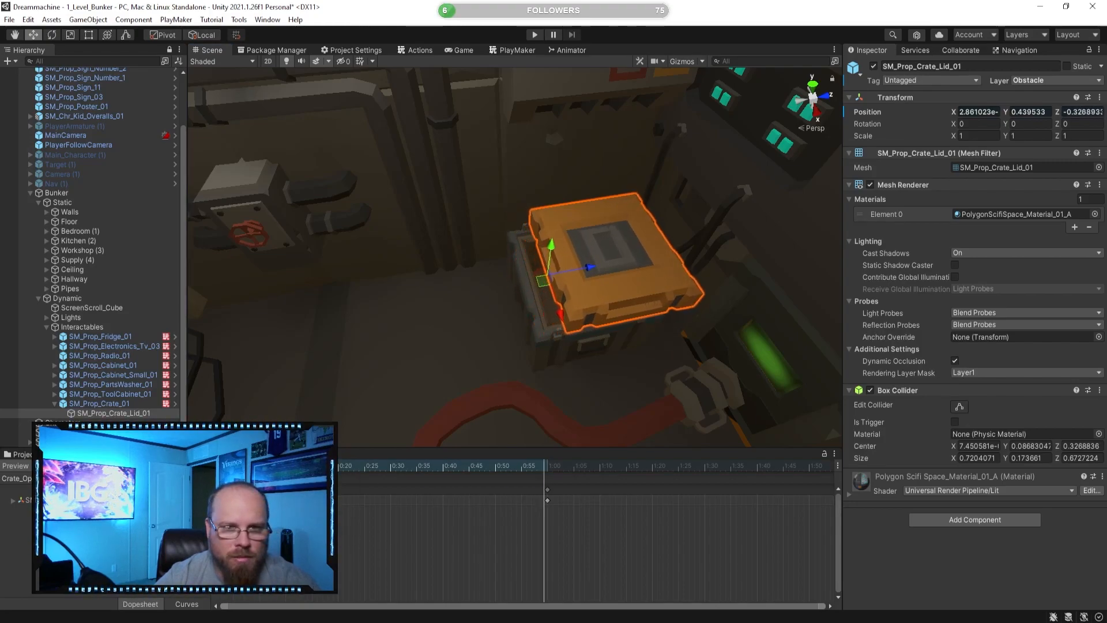
- Turn off Loop Time on the Crate_Open animation clip and return to the project's root Assets folder
left_click(27, 455)
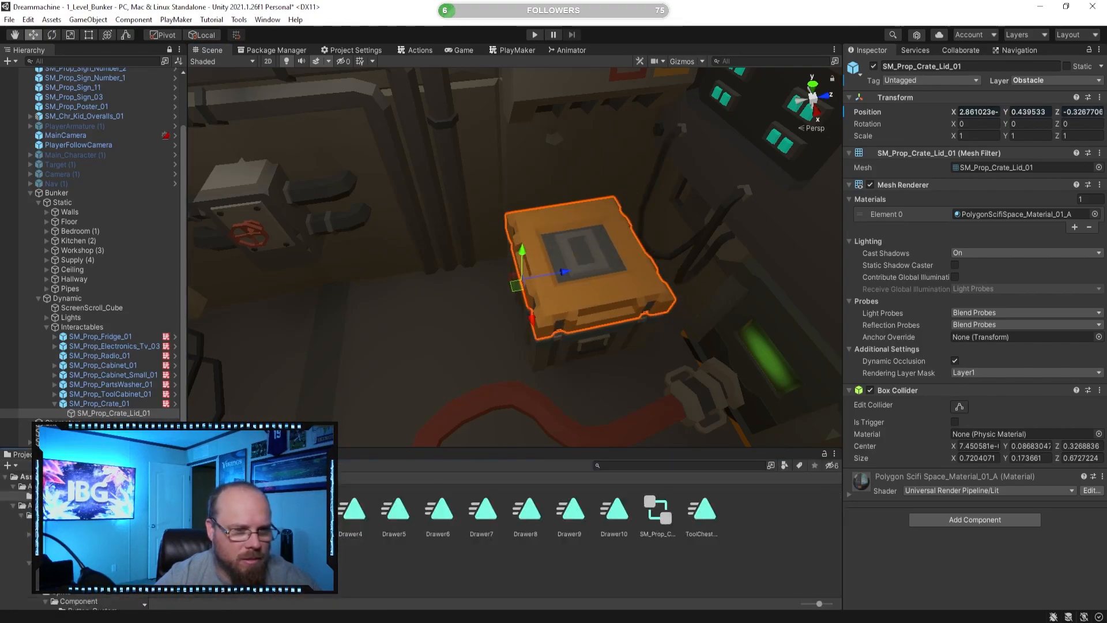
left_click(175, 510)
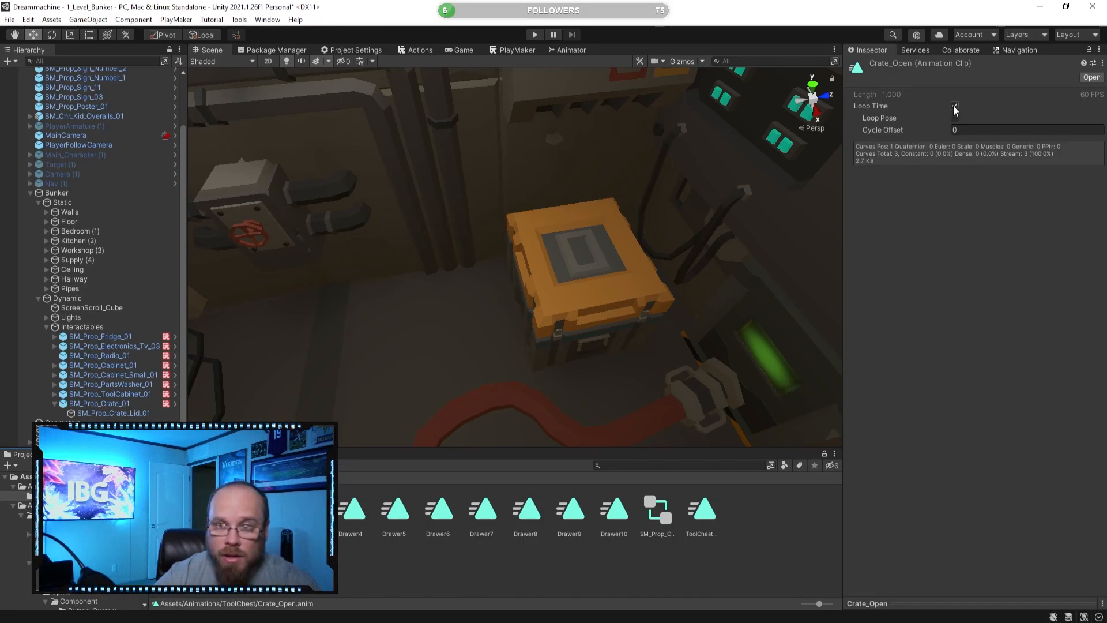
left_click(404, 581)
left_click(44, 477)
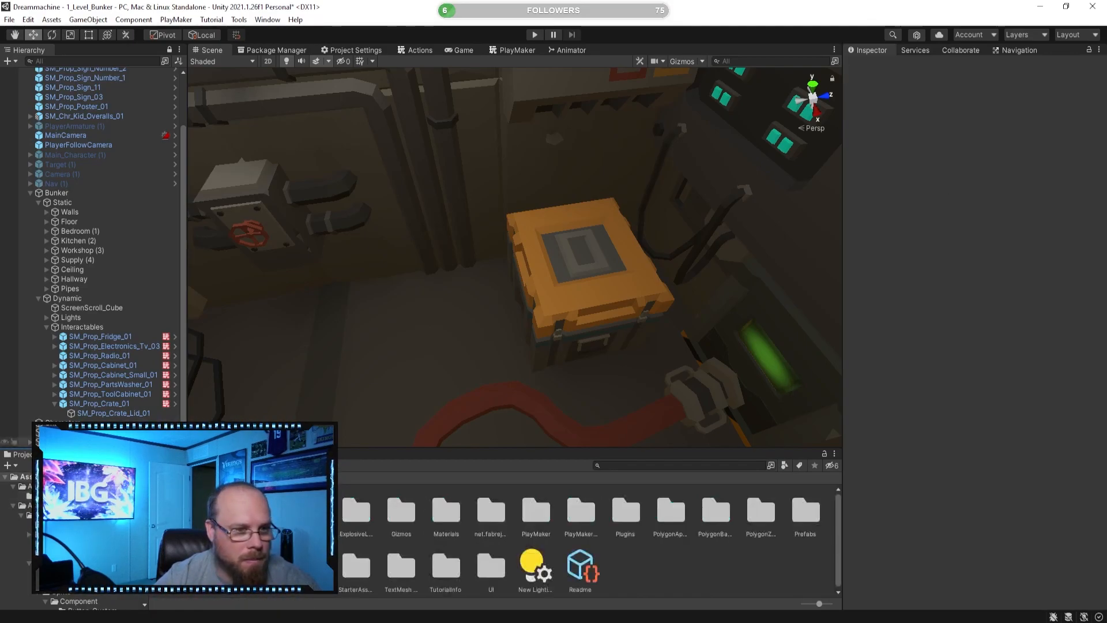
- Open the Cabinet_Trigger FSM of SM_Prop_Crate_01 in the PlayMaker editor
left_click(92, 404)
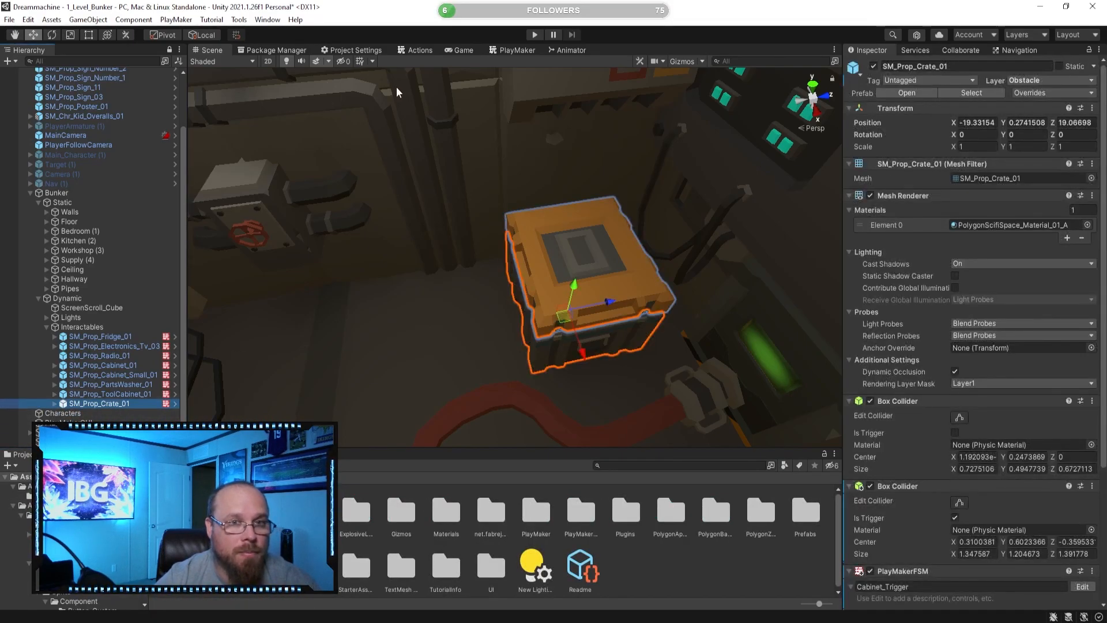
left_click(508, 51)
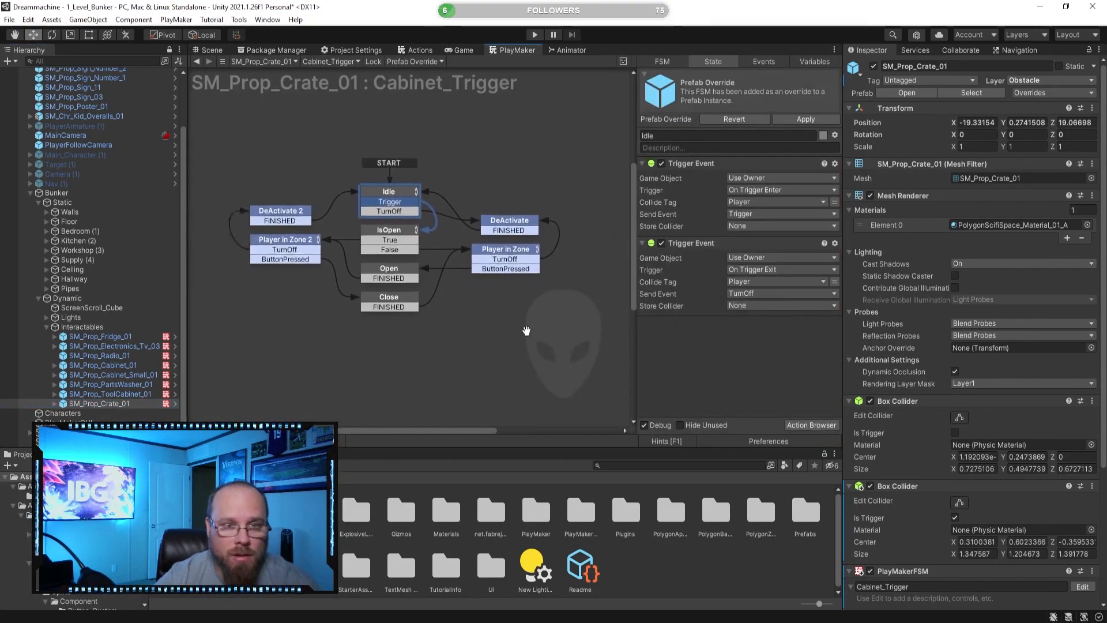
- In the crate's animator, move Crate_Open beside Entry and paste in the Idle, Cabinet_Open and Cabinet_Close states copied from SM_Prop_Cabinet_01
left_click(568, 51)
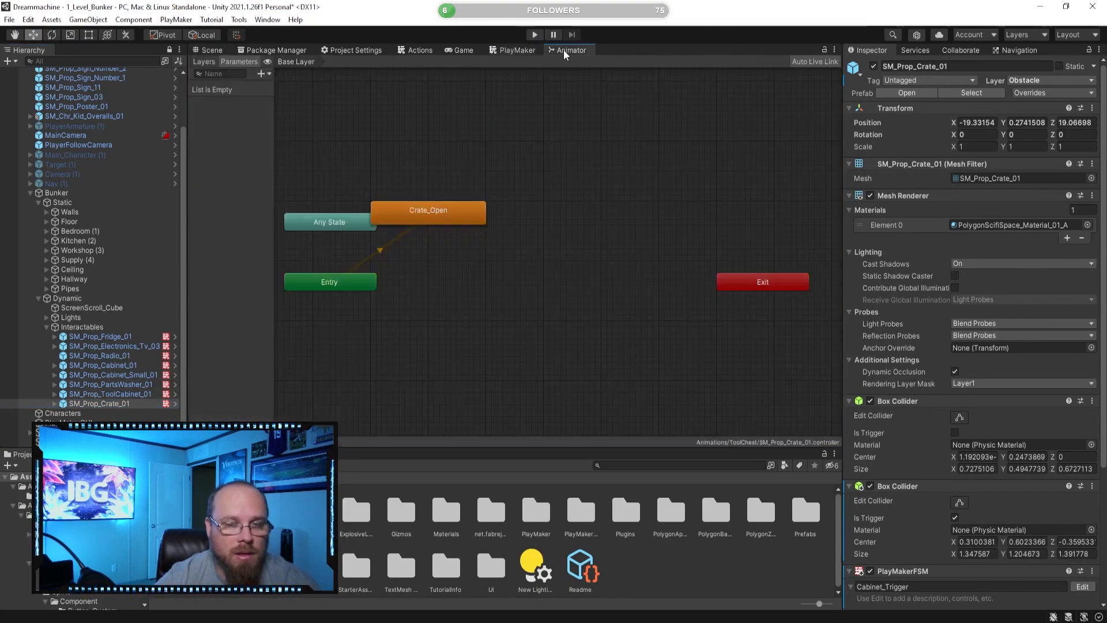
left_click_drag(392, 223, 495, 295)
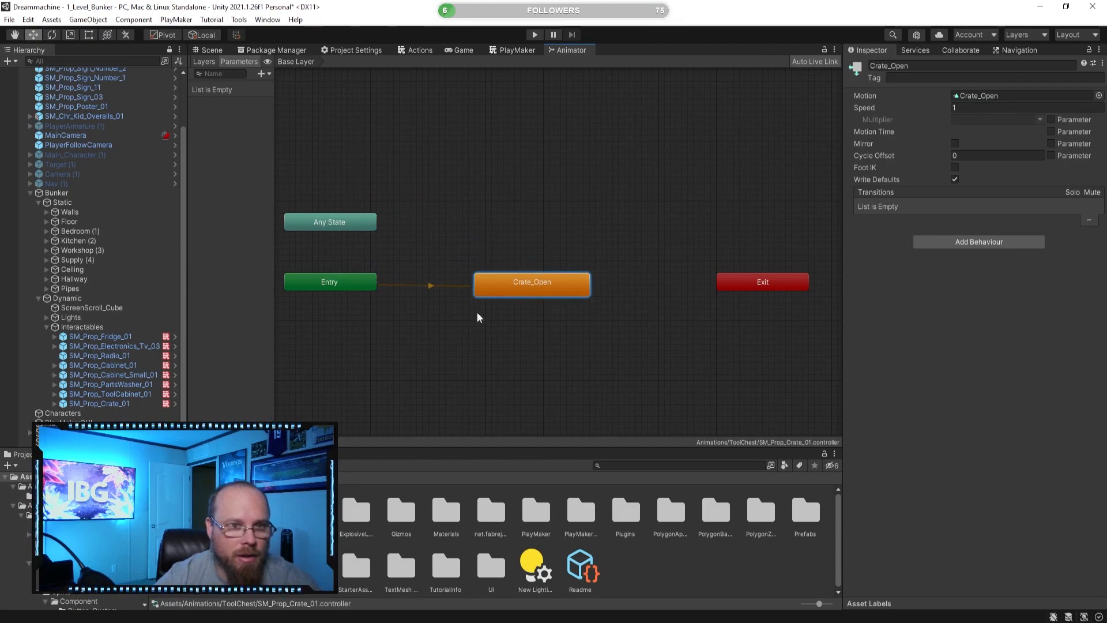
left_click(112, 365)
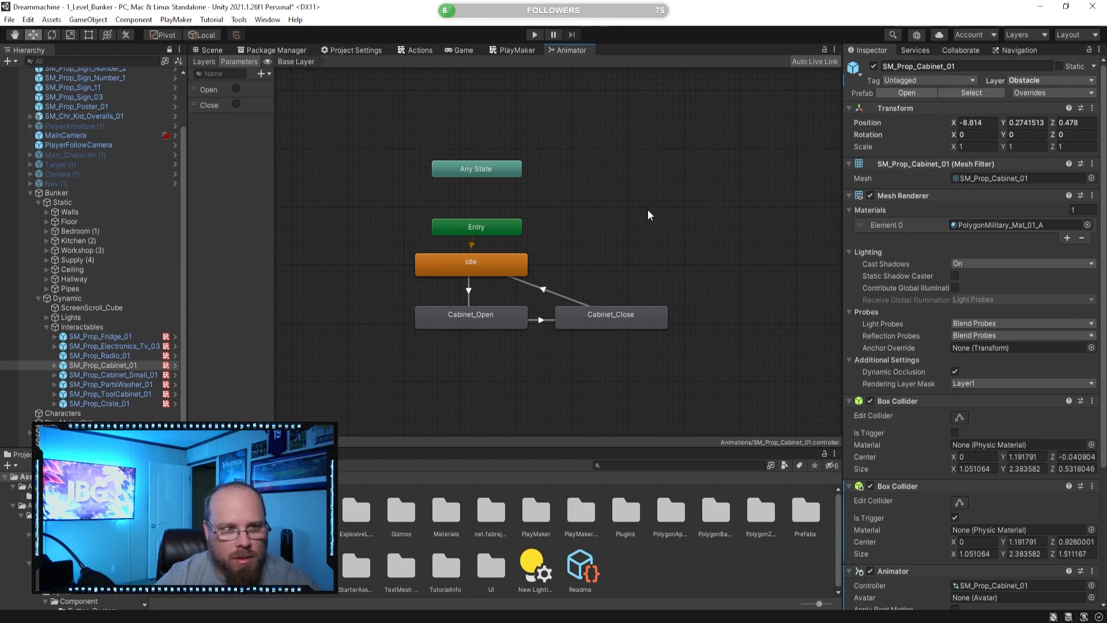
left_click_drag(671, 360, 363, 251)
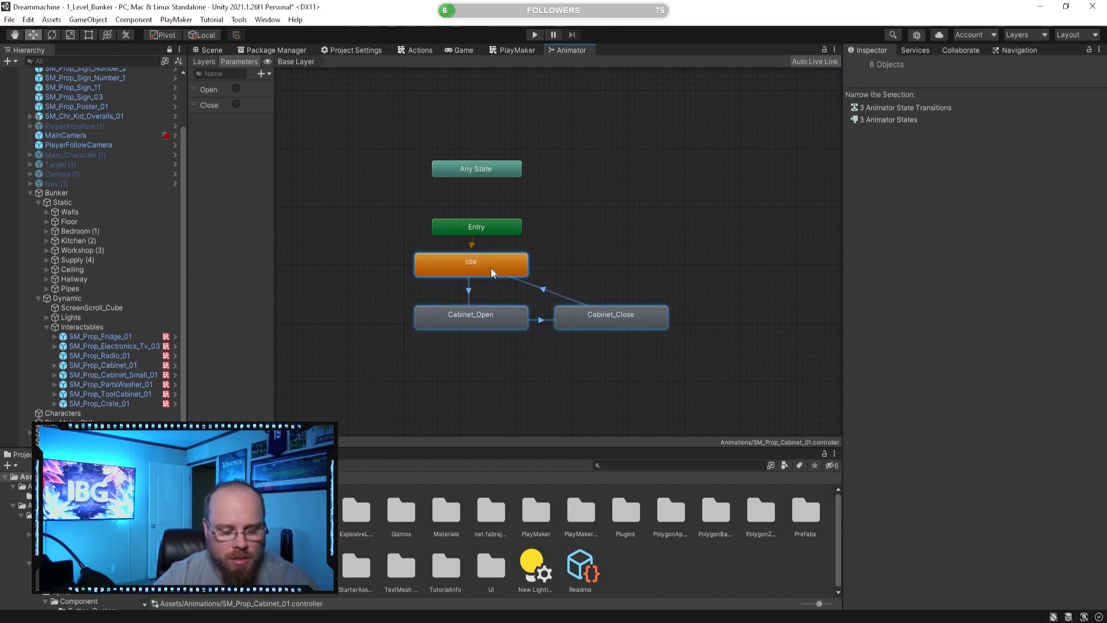
left_click(122, 403)
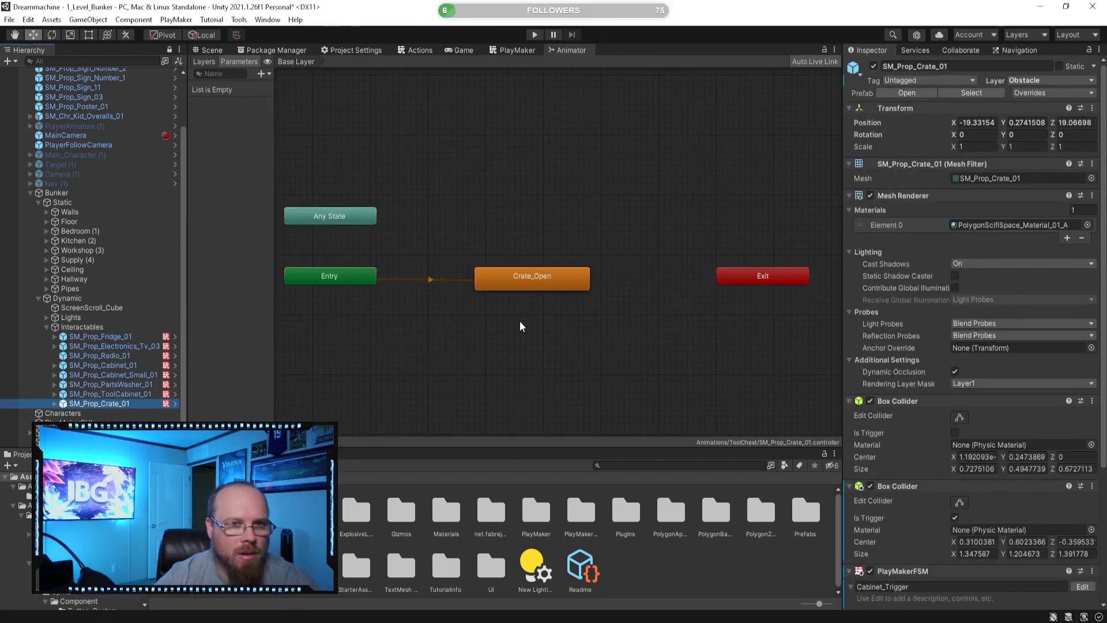
left_click(488, 316)
middle_click_drag(480, 318, 593, 278)
key("ctrl+v")
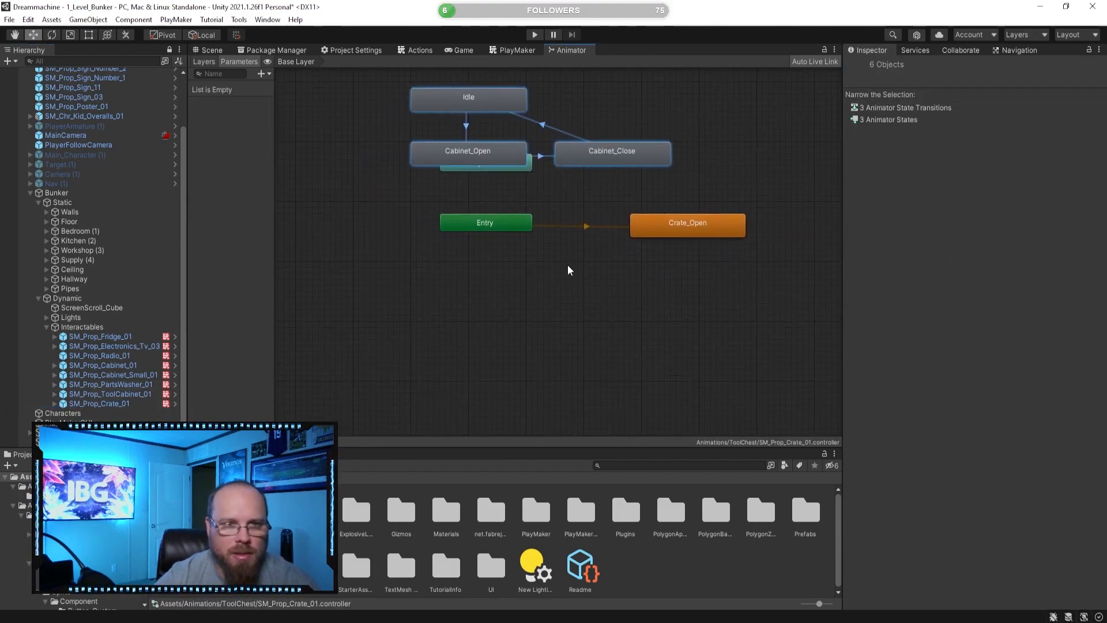
- Move the pasted states below Entry and set Idle as the layer default state
left_click_drag(470, 104, 496, 275)
left_click(476, 274)
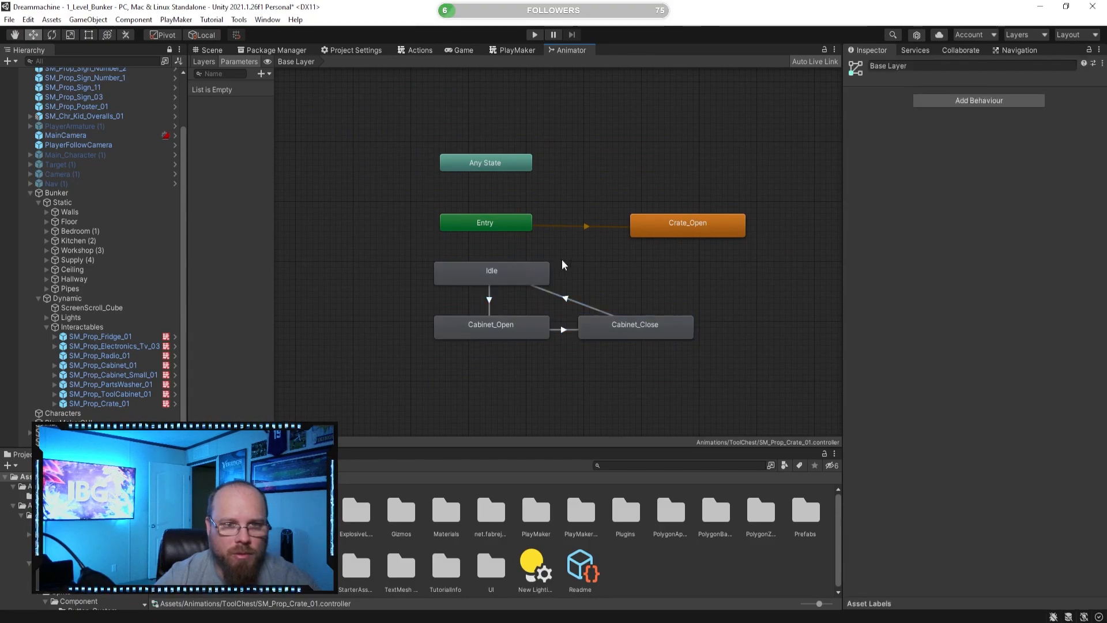
right_click(476, 274)
left_click(490, 286)
right_click(482, 276)
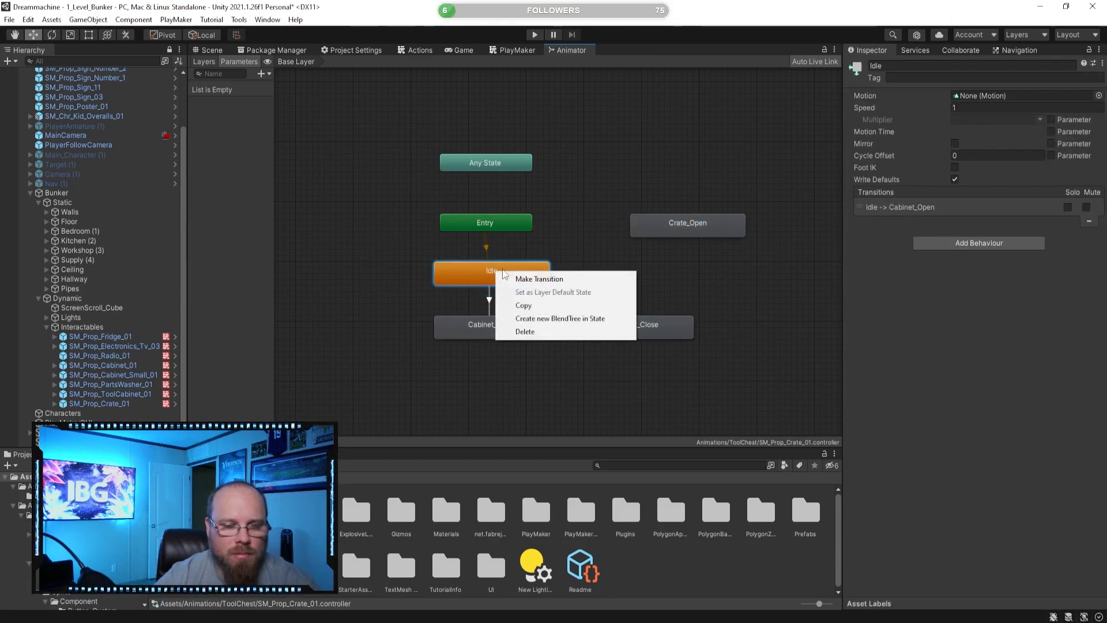
left_click(551, 274)
- Add two trigger parameters named Open and Close to the crate's animator controller
left_click(264, 74)
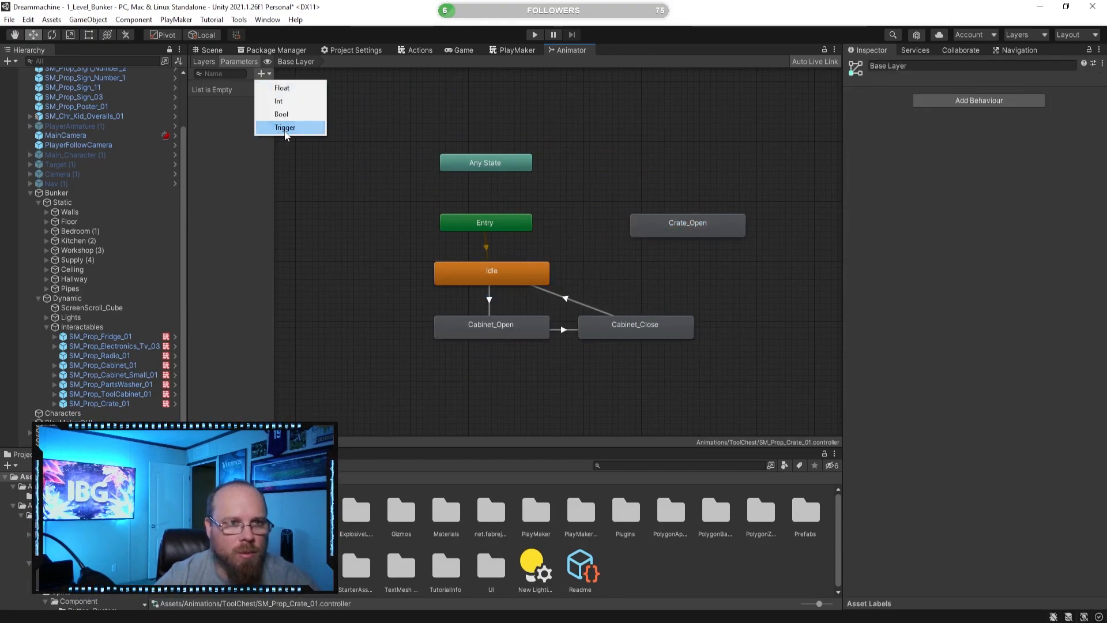
left_click(271, 127)
type("Open")
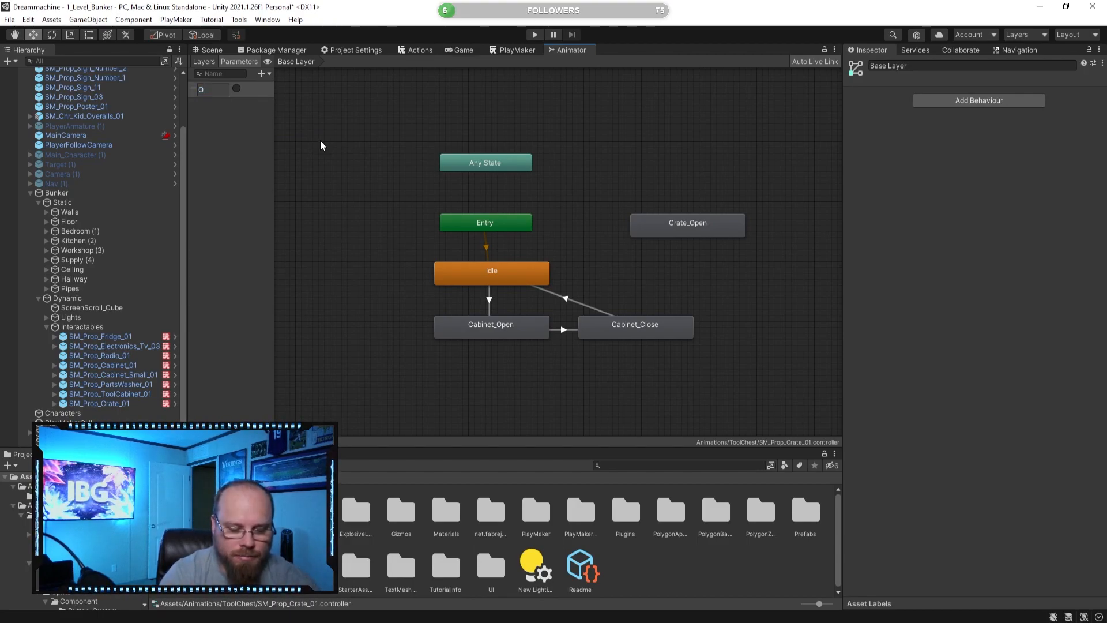
key("Return")
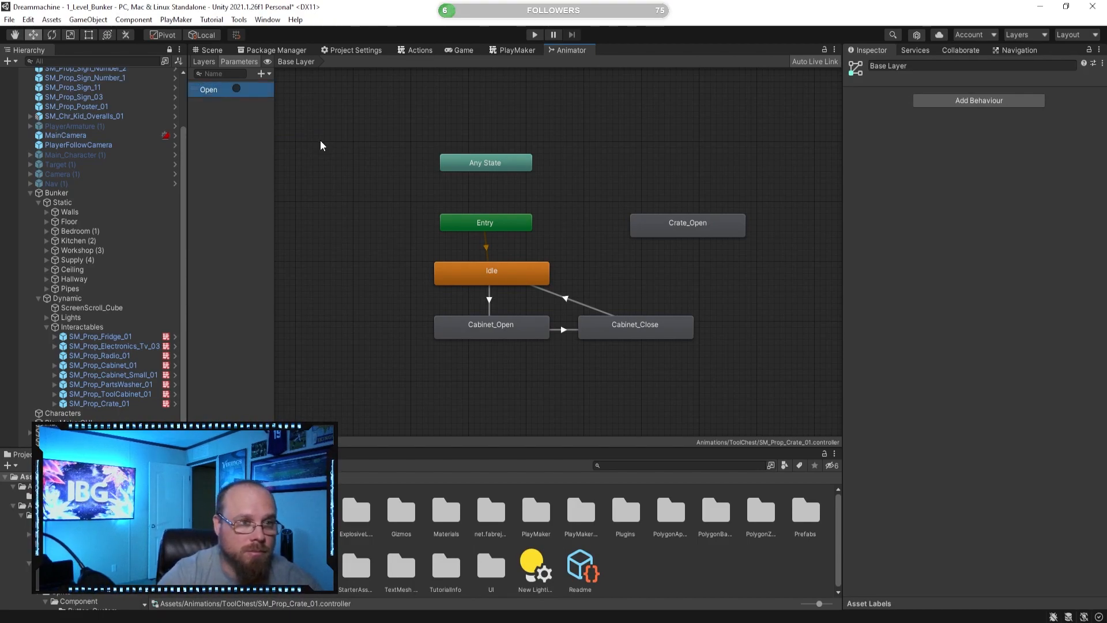
left_click(261, 74)
left_click(274, 126)
type("C")
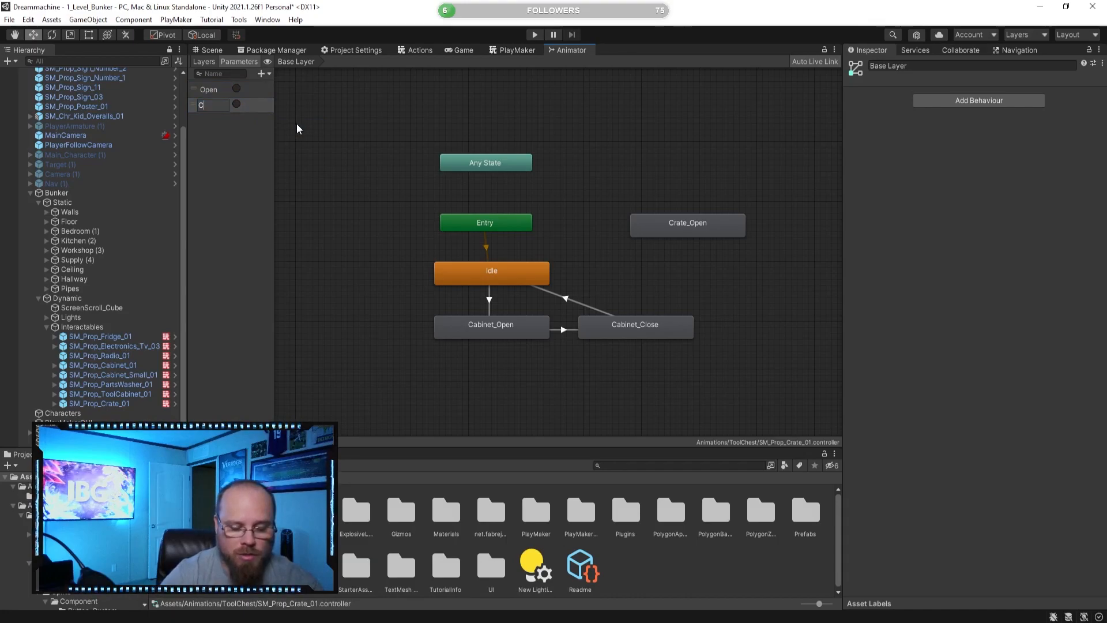
type("lose")
key("Return")
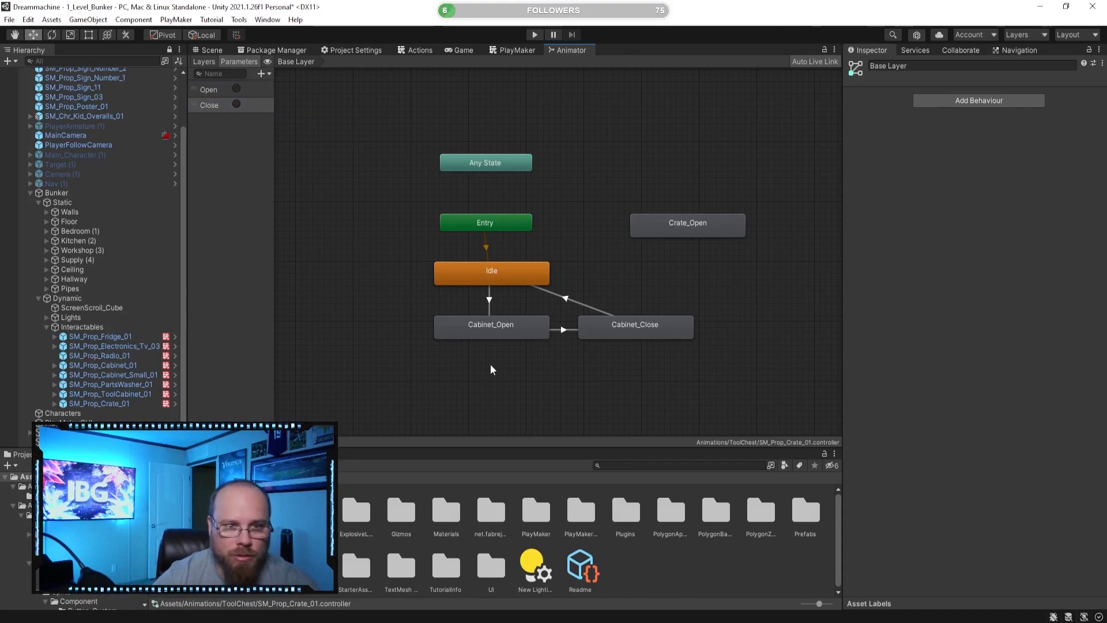
- Rename the pasted Cabinet_Open state Crate_Open 1
left_click(497, 332)
left_click(895, 66)
left_click_drag(895, 66, 800, 70)
type("Crate_Open")
key("Return")
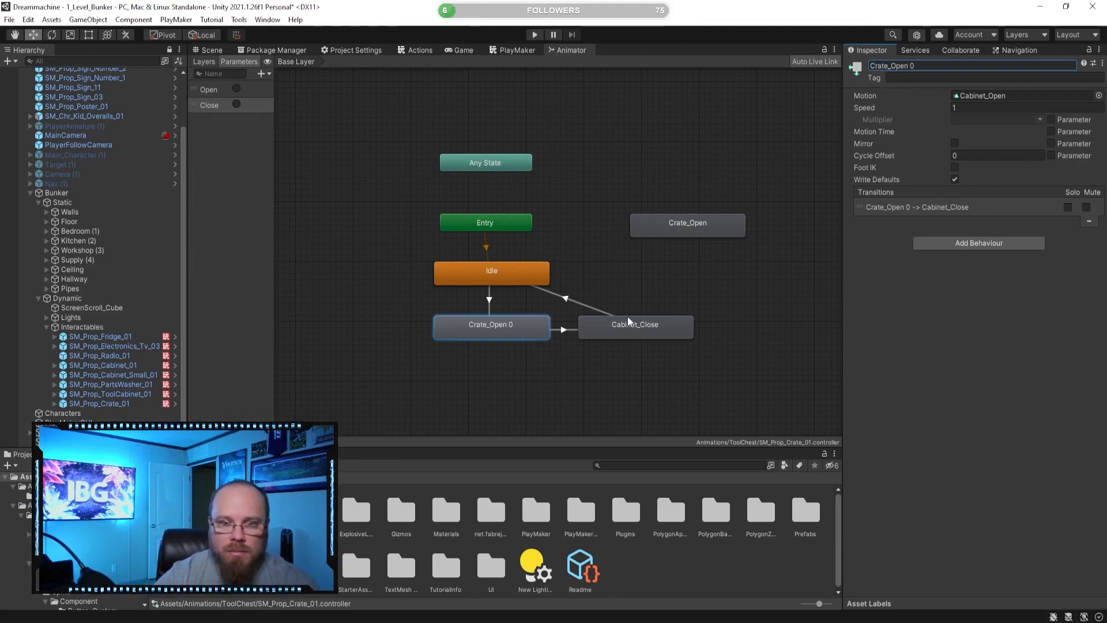
double_click(955, 66)
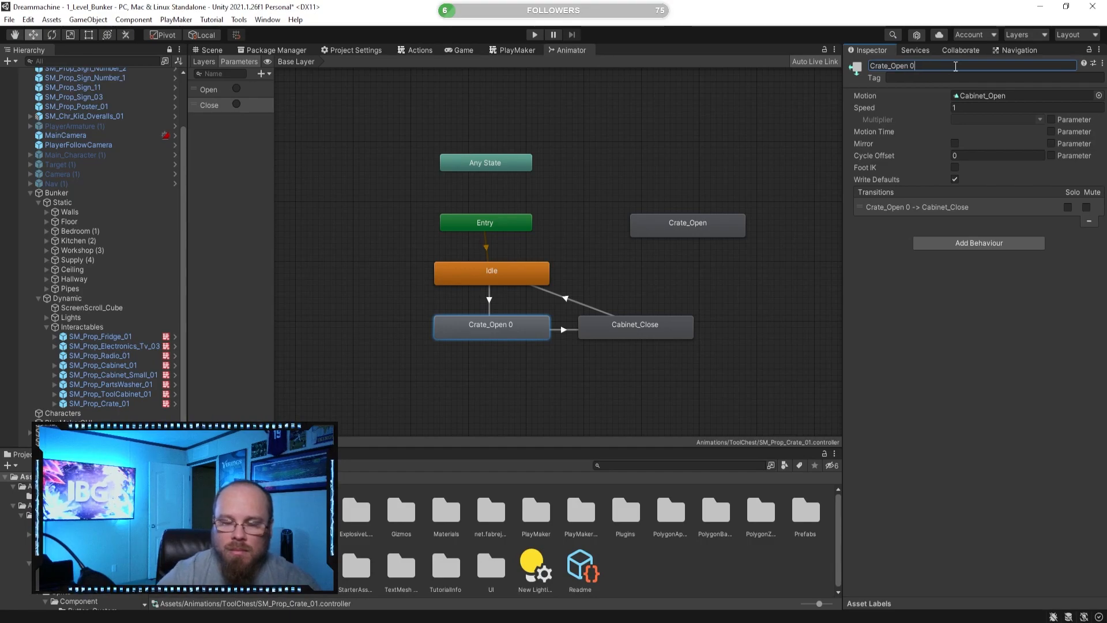
type("1")
key("Return")
- Move the SM_Prop_Crate_01 controller and the crate's animation clip from the ToolChest folder into the Animations folder
double_click(177, 511)
left_click(485, 336)
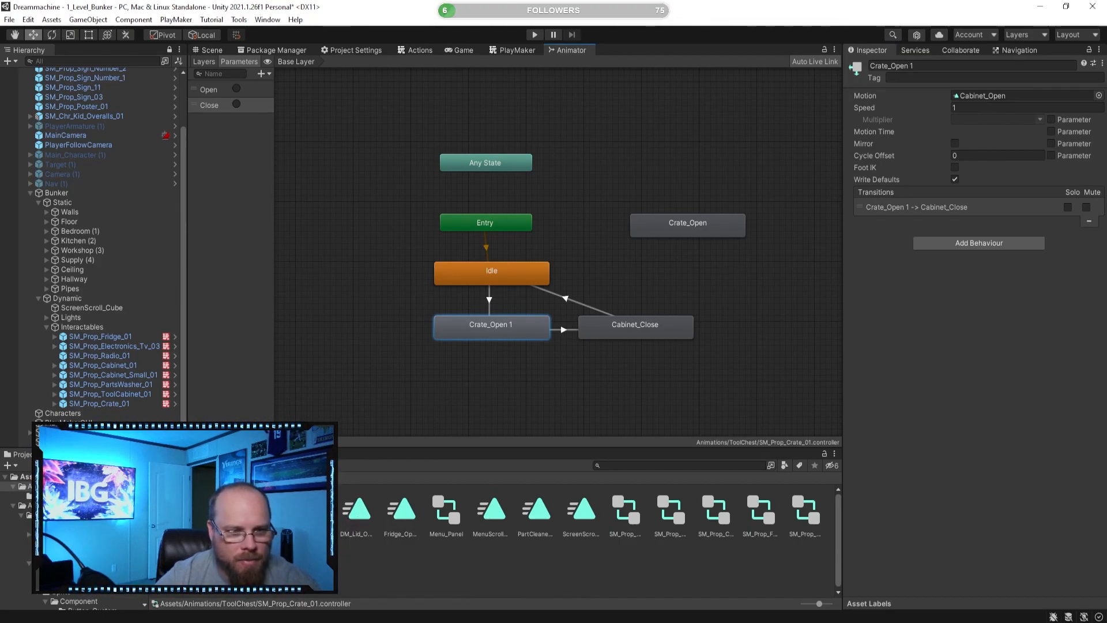
left_click(50, 496)
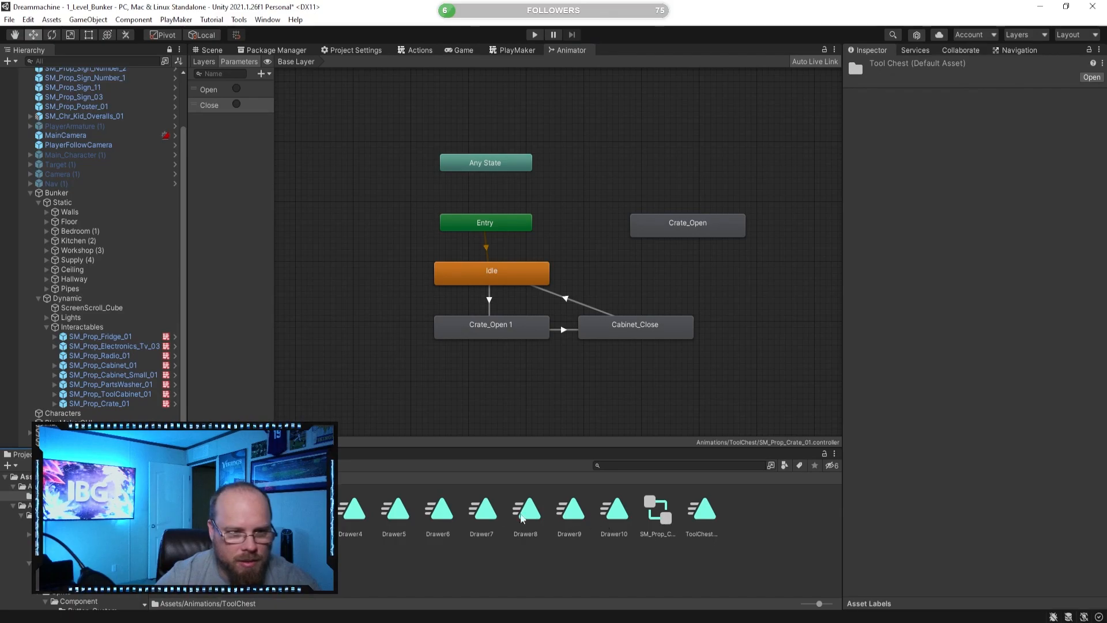
left_click(654, 528)
left_click(175, 512, "ctrl")
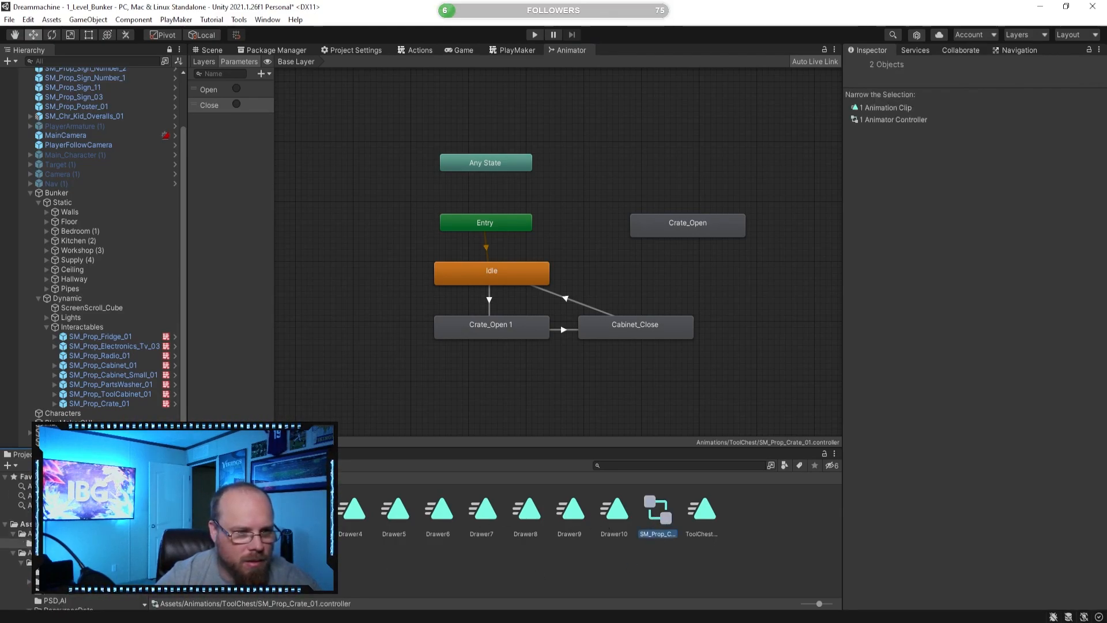
left_click_drag(46, 529, 46, 534)
left_click(46, 534)
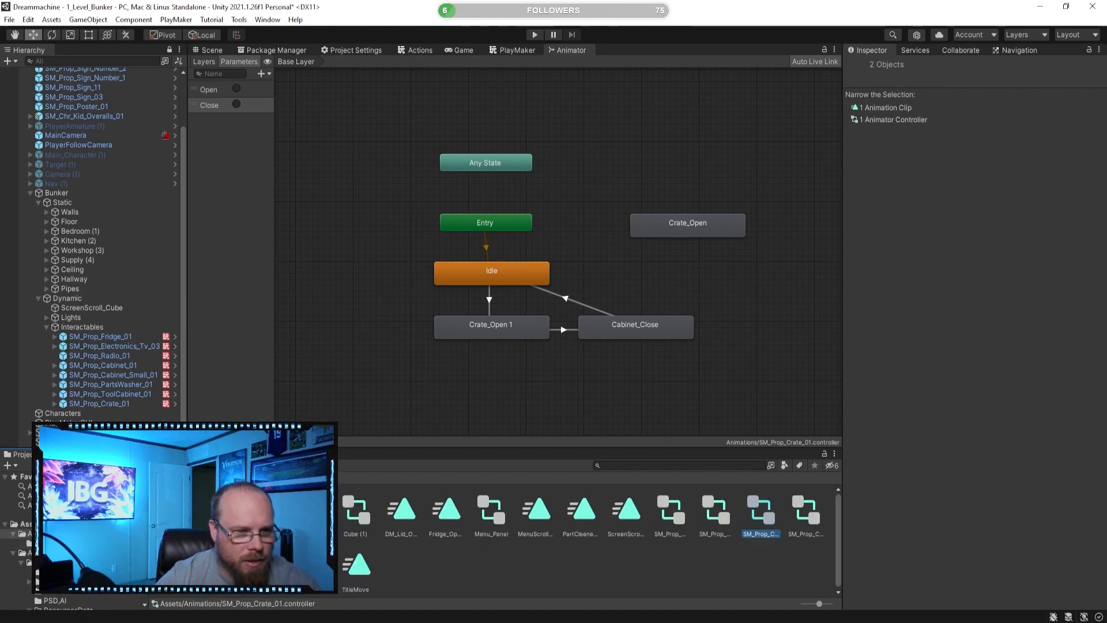
left_click(469, 579)
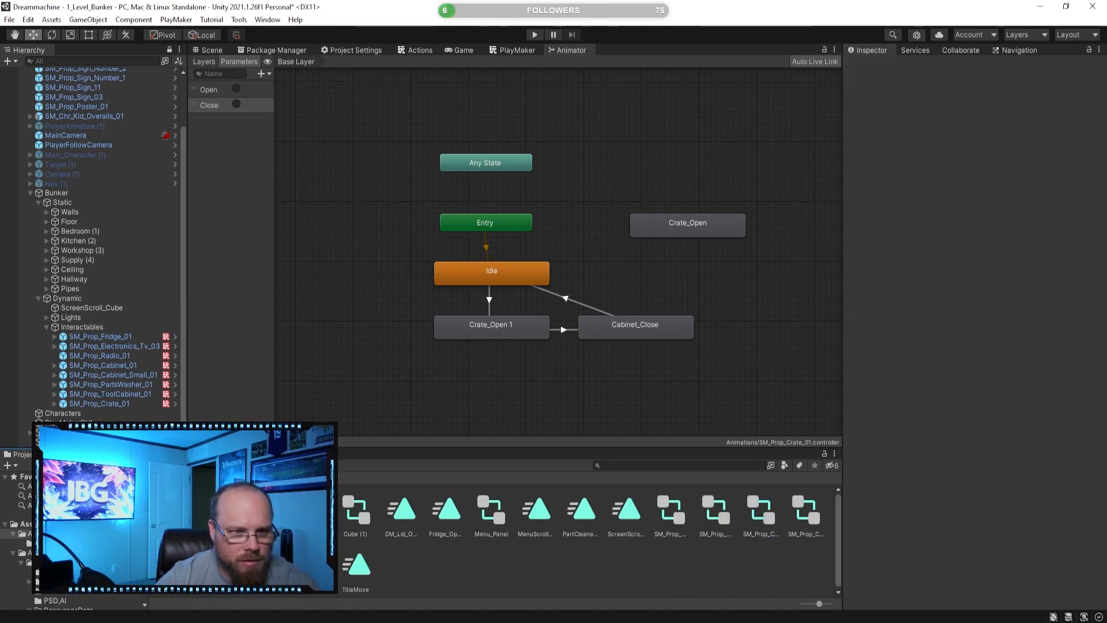
- Assign the Crate_Open clip as the motion of both the Crate_Open 1 and Cabinet_Close states
left_click(474, 334)
left_click_drag(936, 220, 980, 95)
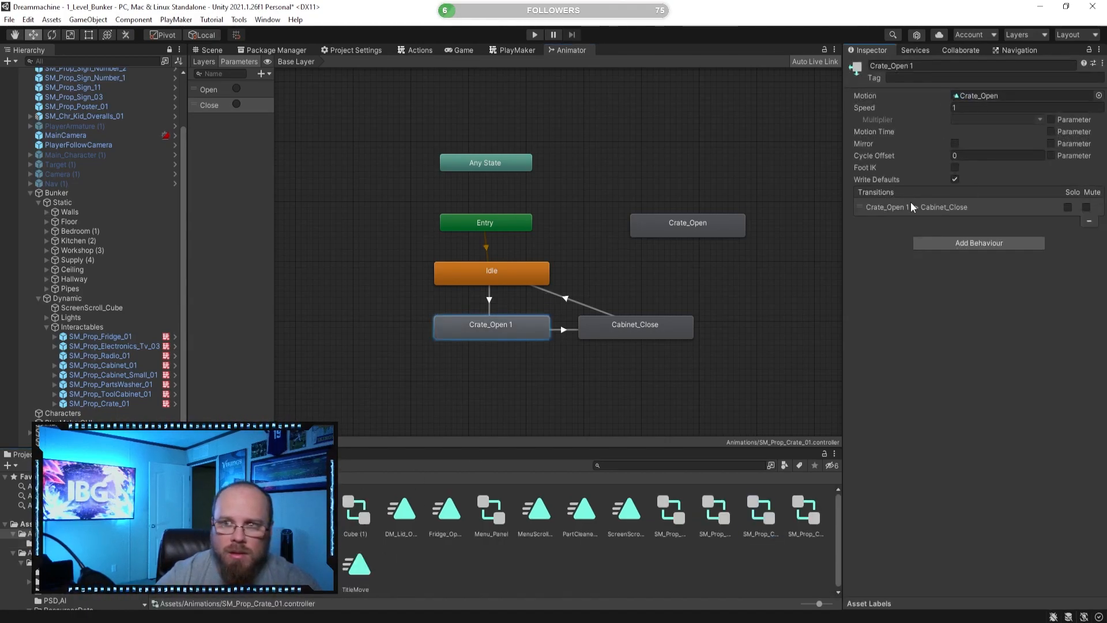
left_click(653, 323)
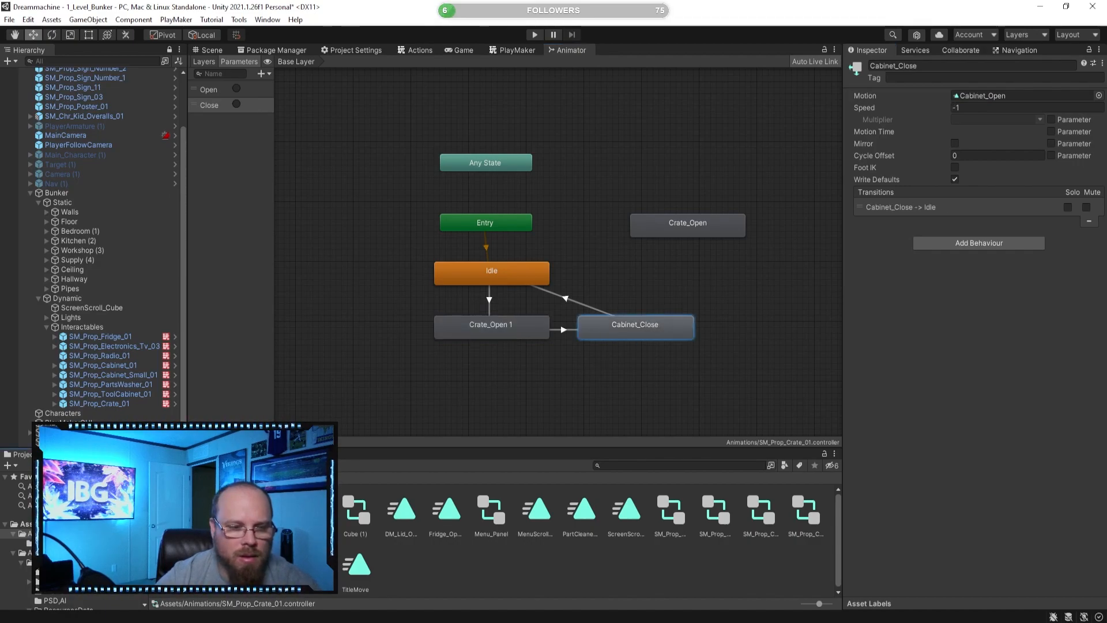
left_click_drag(1024, 104, 992, 97)
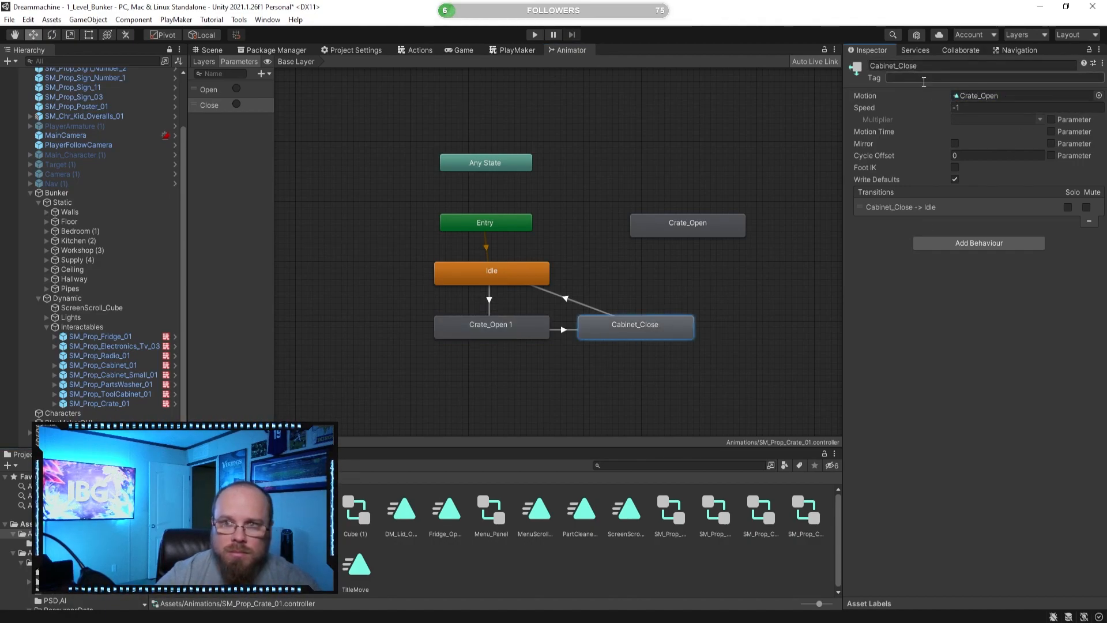
- Rename the Cabinet_Close state Crate_Close and delete the original Crate_Open state
left_click(882, 68)
left_click(898, 66)
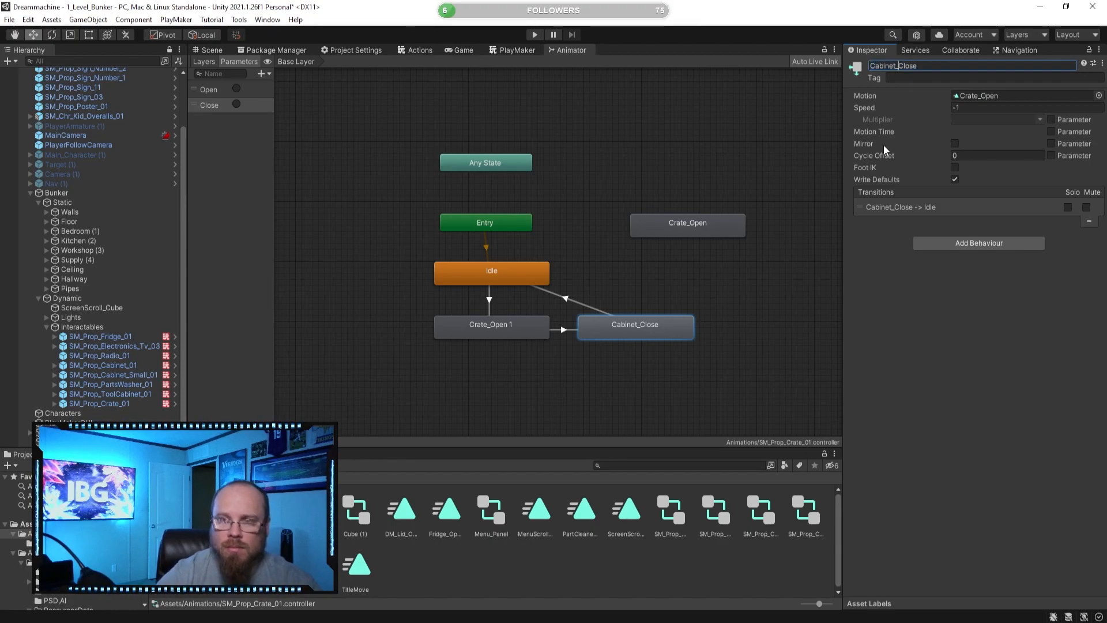
key("shift+Home")
type("Crate")
key("Return")
left_click(696, 198)
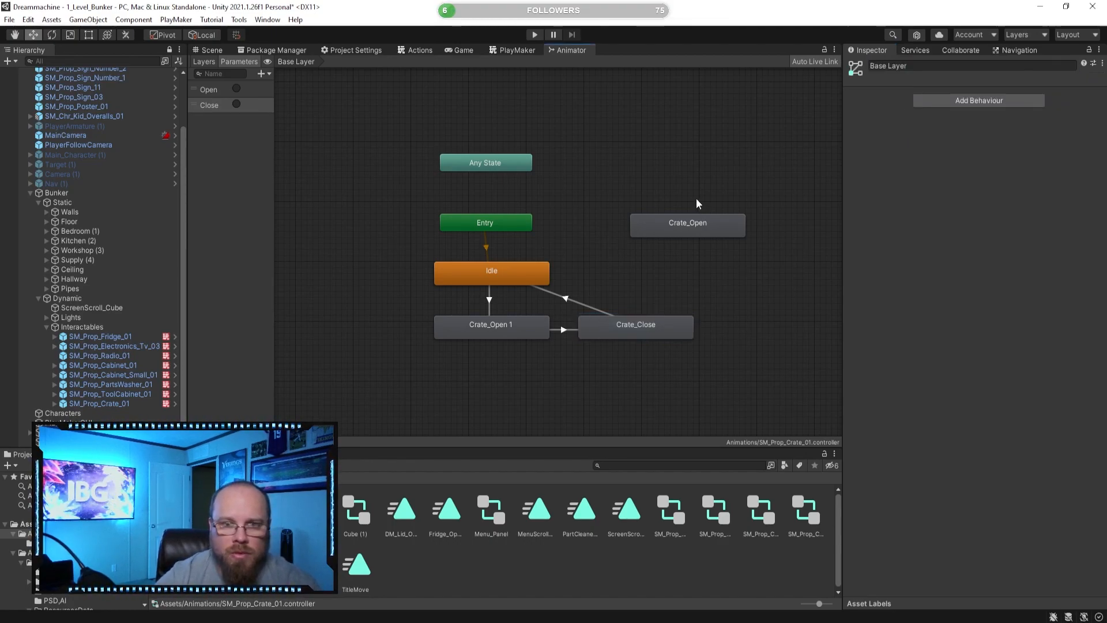
left_click(700, 229)
key("Delete")
- Check the exit time and conditions of the transitions between Idle, Crate_Open 1 and Crate_Close
left_click(596, 318)
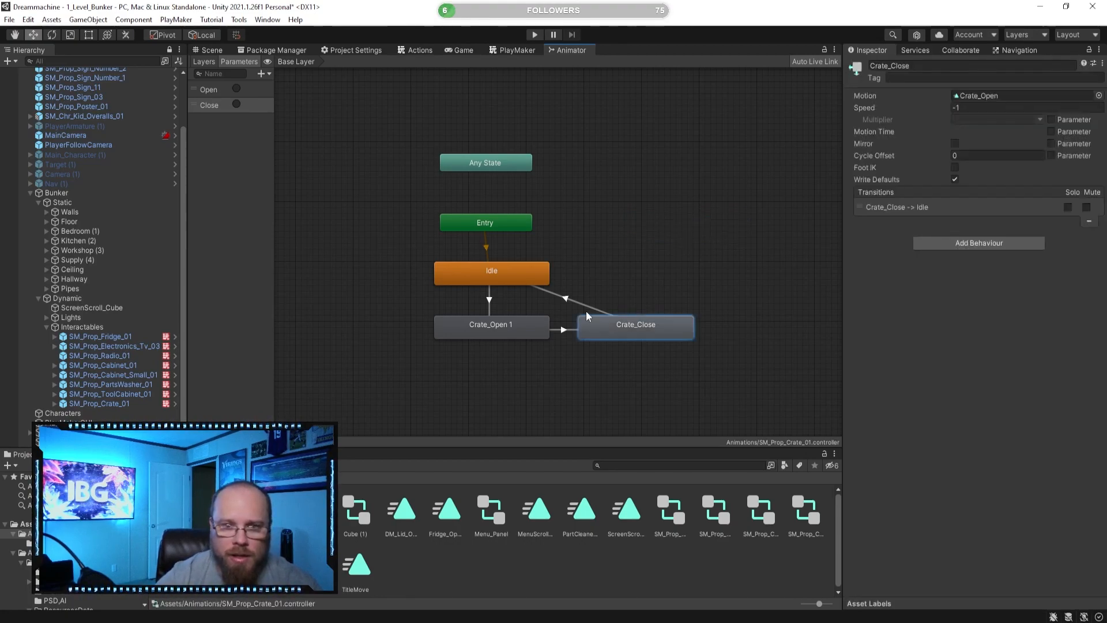
left_click(562, 330)
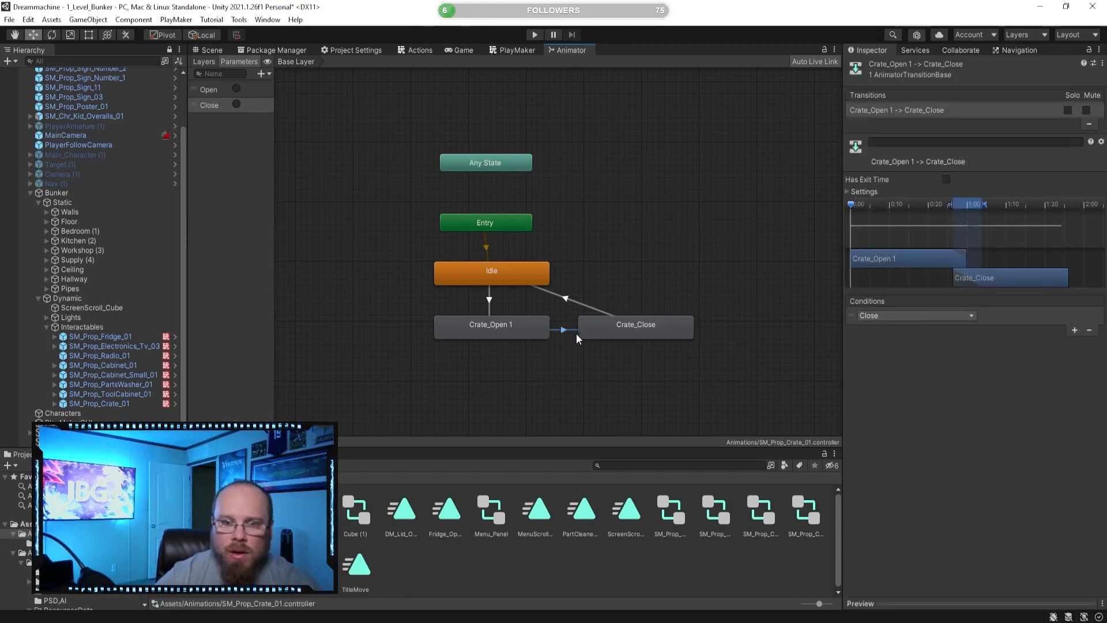
left_click(572, 309)
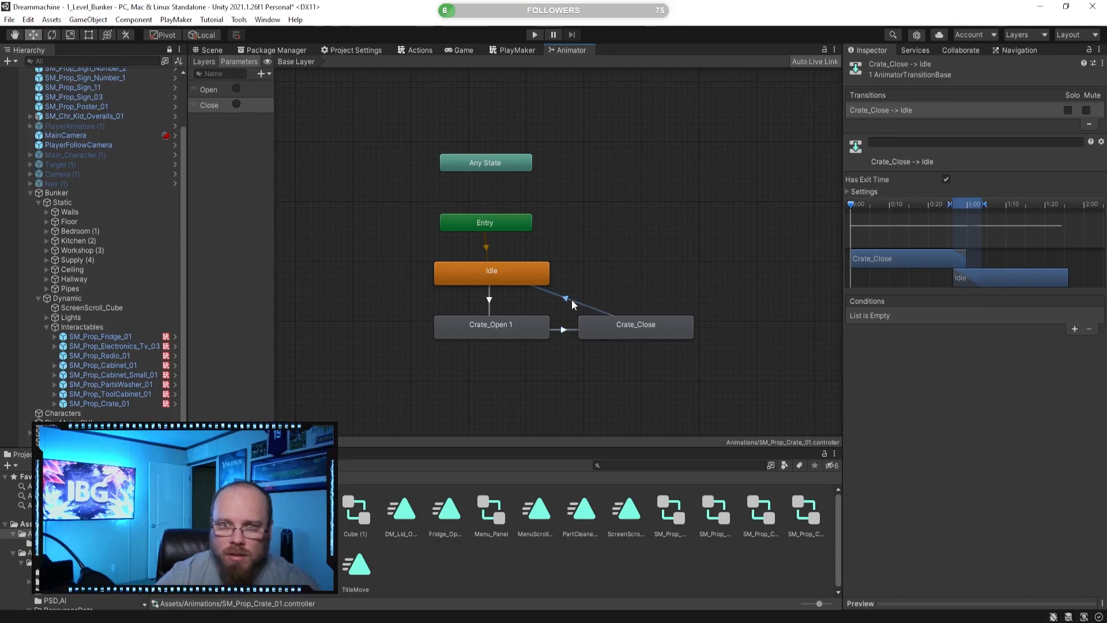
left_click(488, 304)
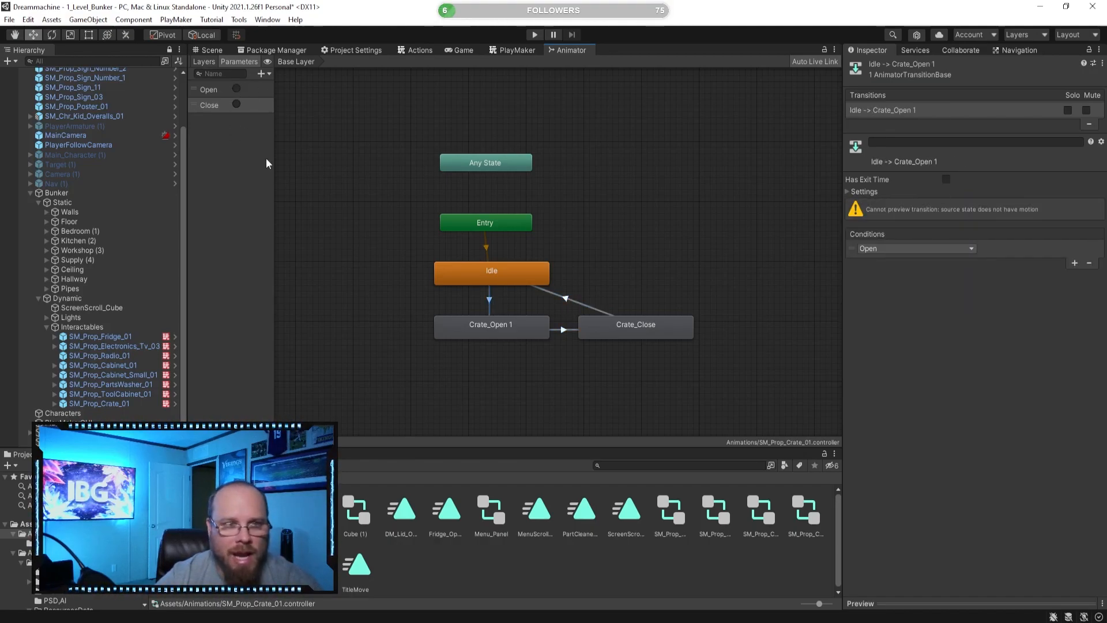
left_click(562, 331)
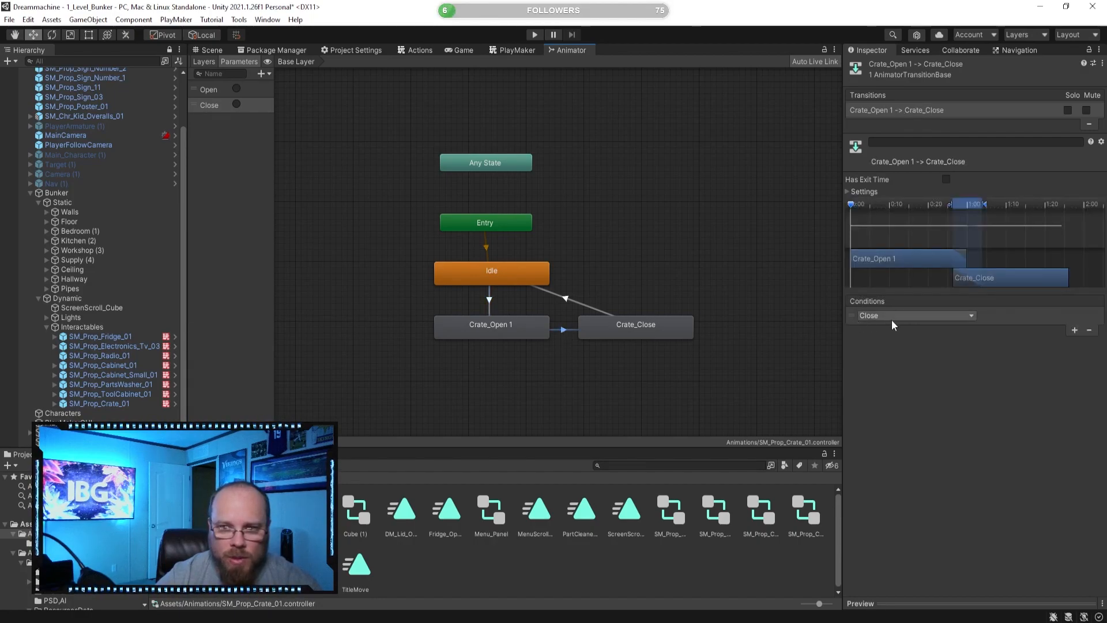
left_click(567, 301)
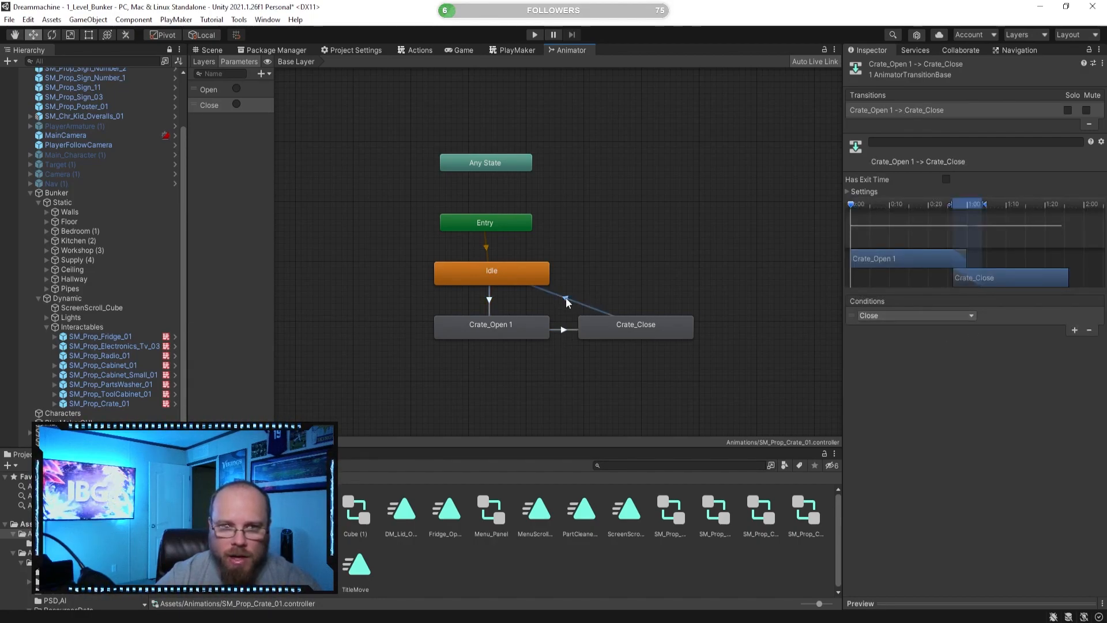
left_click(588, 265)
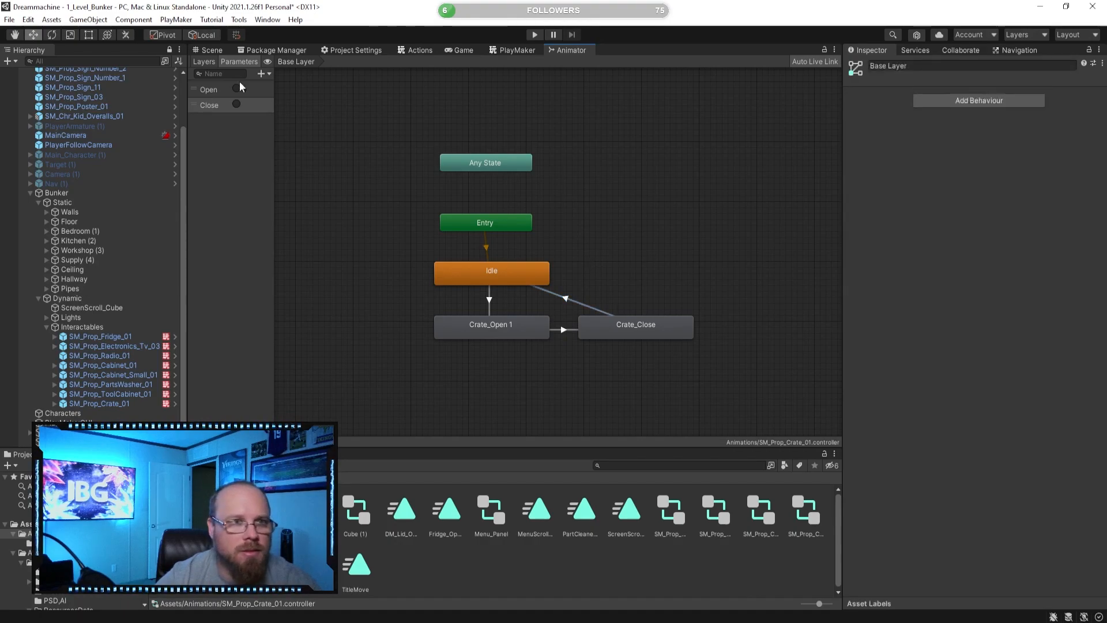
- Review the Open, Close and Player in Zone states of the Cabinet_Trigger FSM on SM_Prop_Crate_01
left_click(211, 50)
left_click(100, 406)
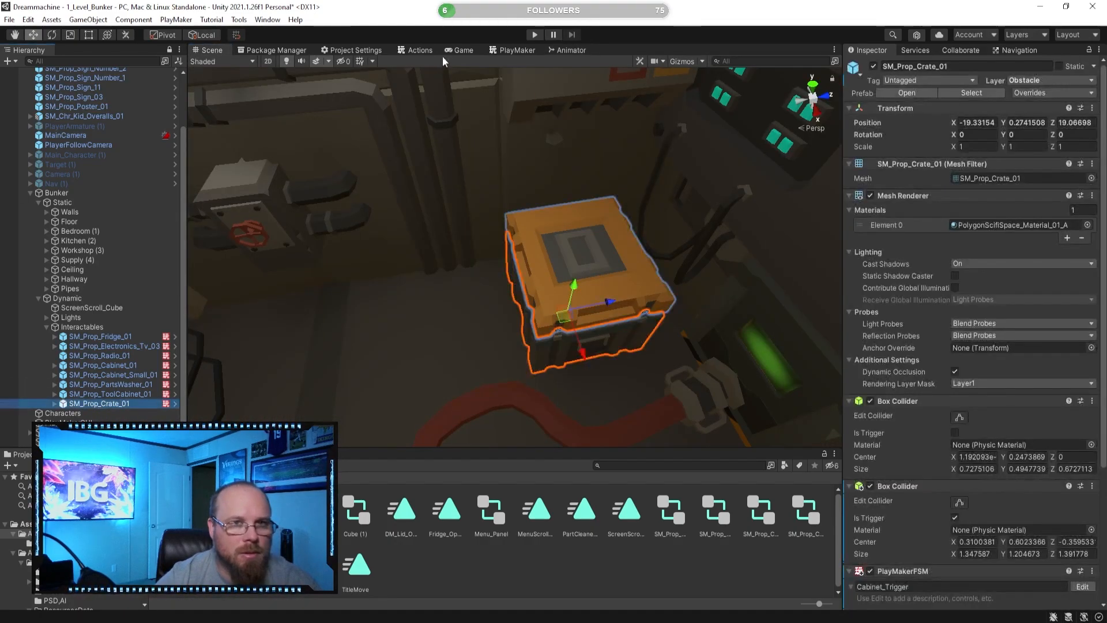
left_click(513, 50)
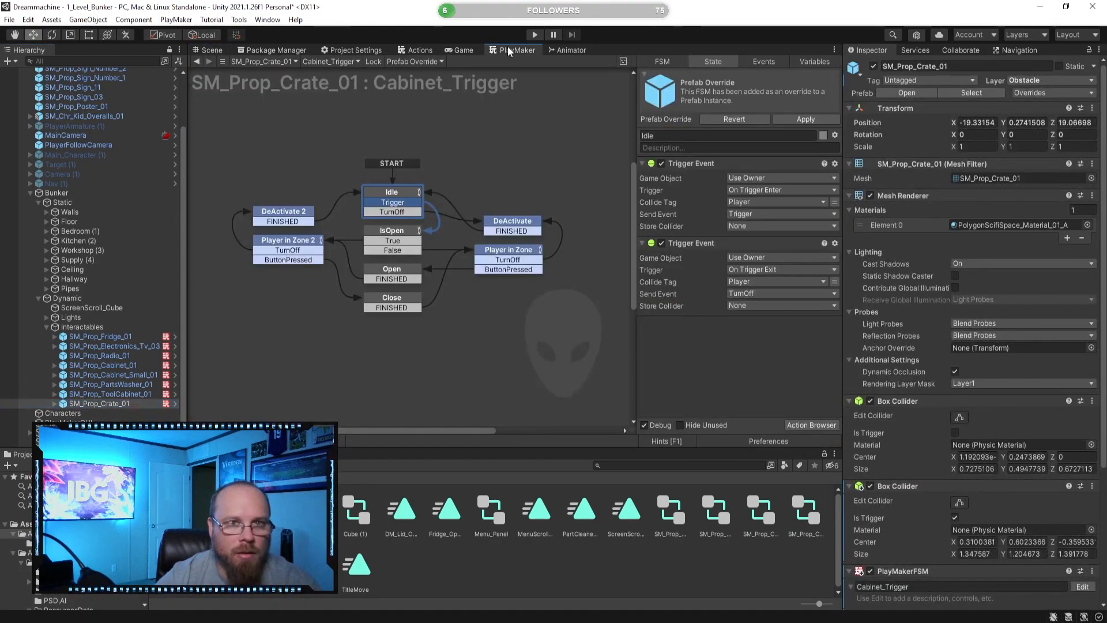
left_click(394, 279)
left_click(387, 302)
left_click(539, 250)
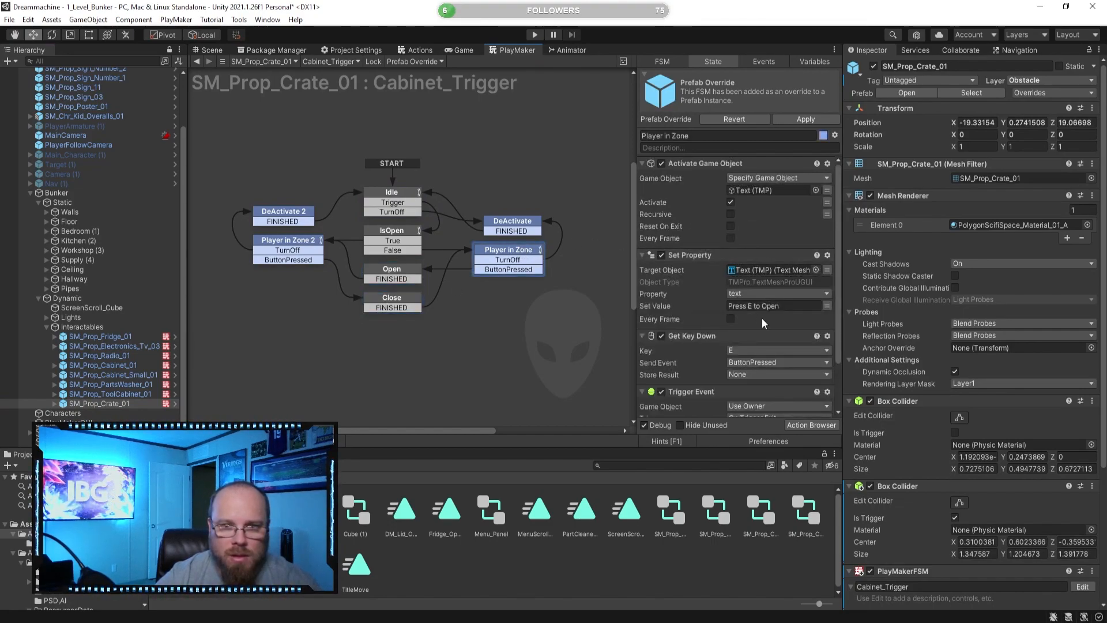
- Check the Player in Zone 2 state of the Cabinet_Trigger FSM and playtest opening and closing the crate in the game
left_click(308, 242)
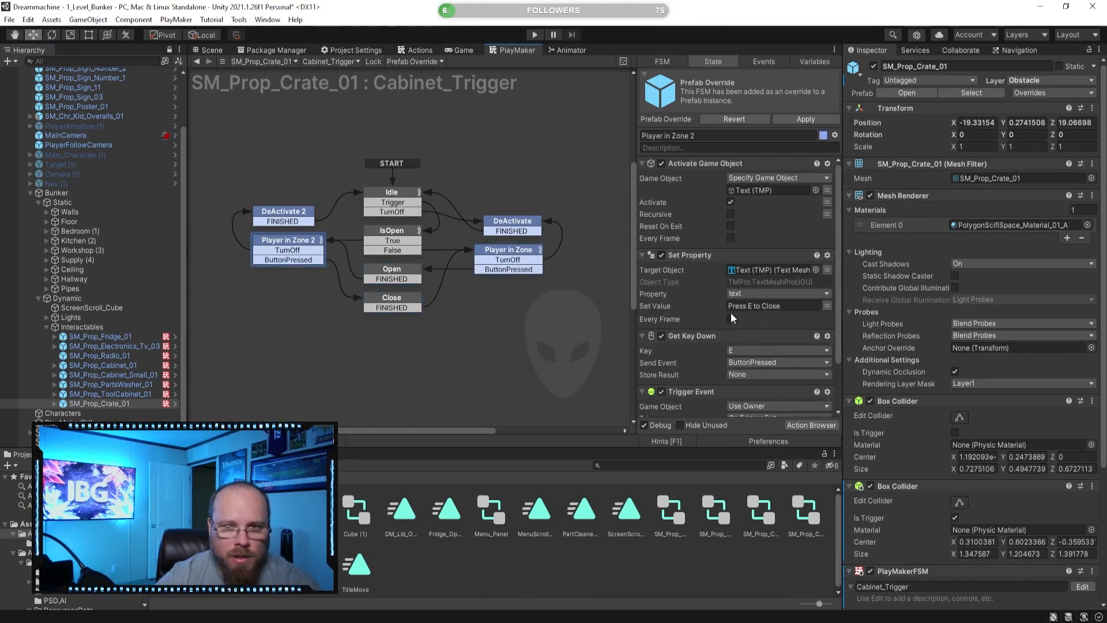
left_click(442, 333)
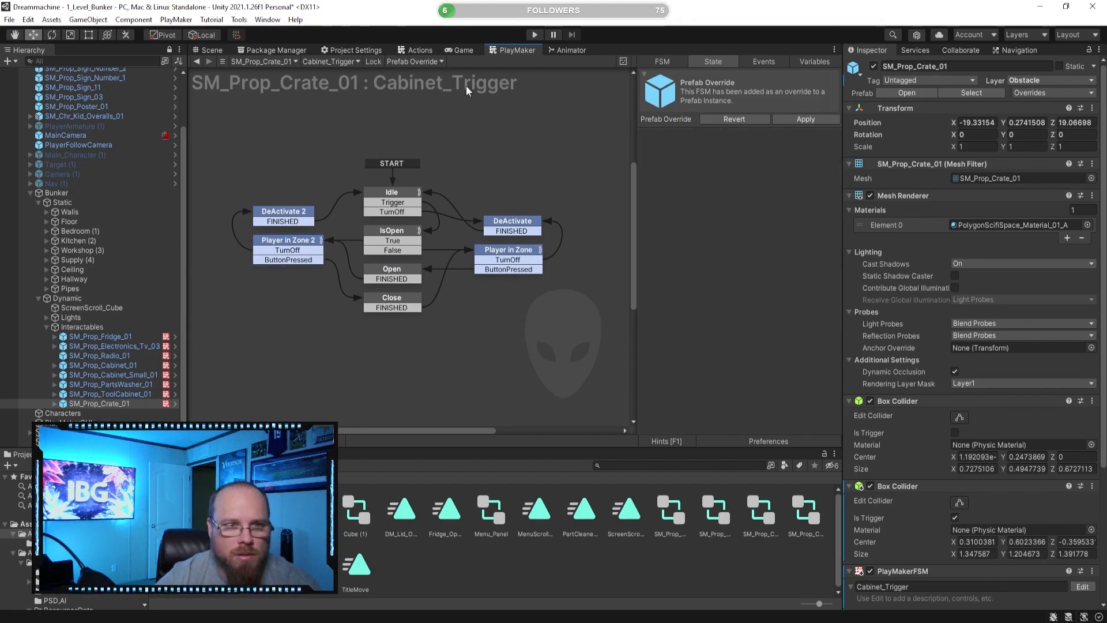
left_click(535, 35)
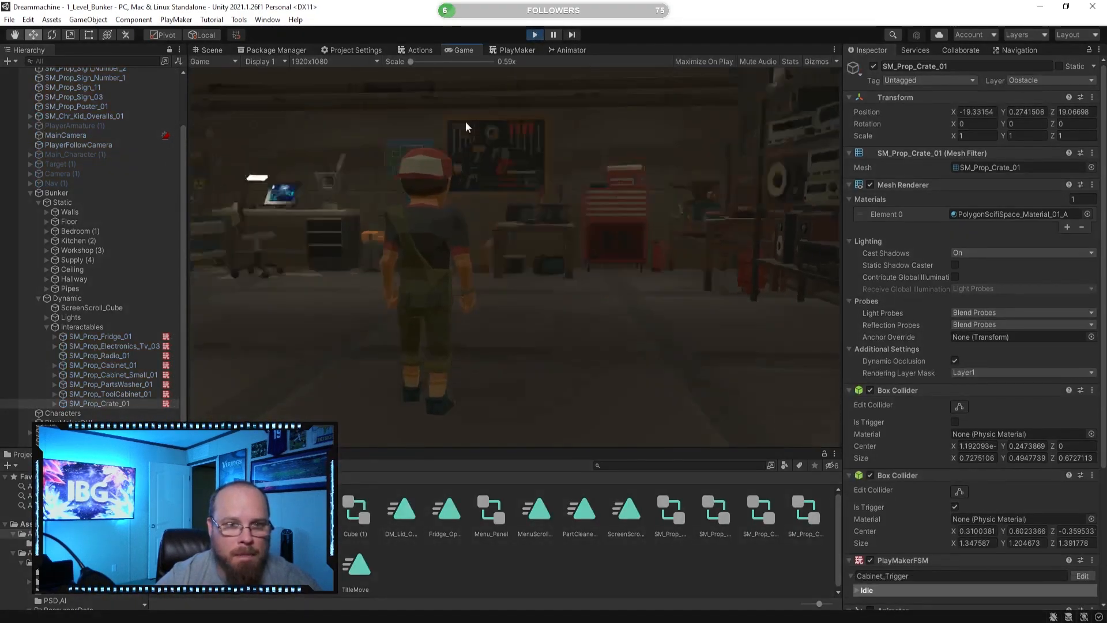
key("w")
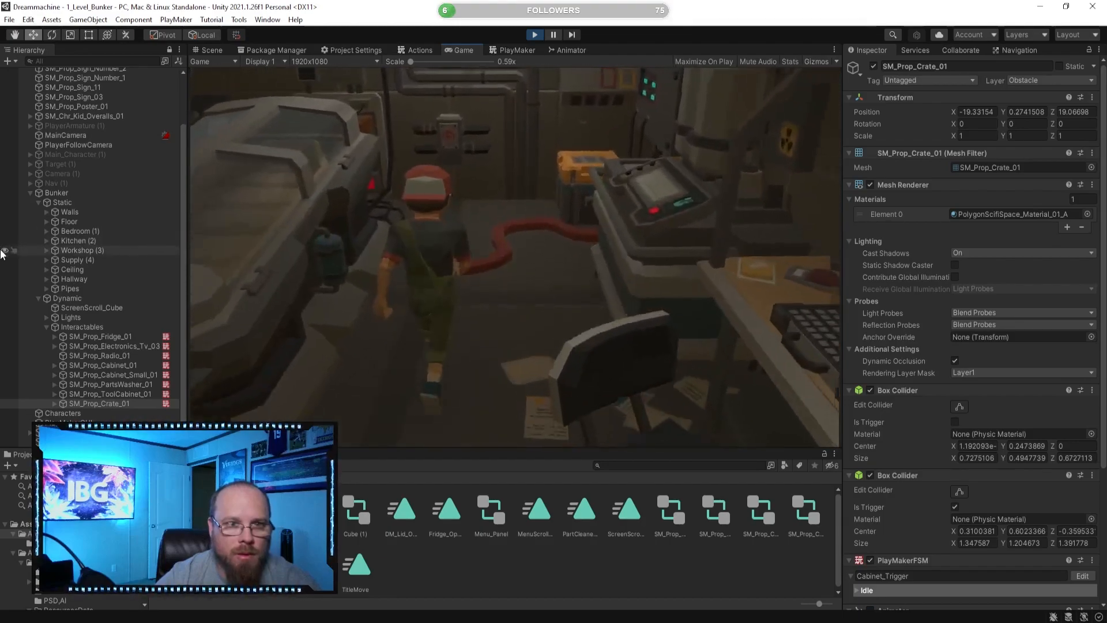
key("e")
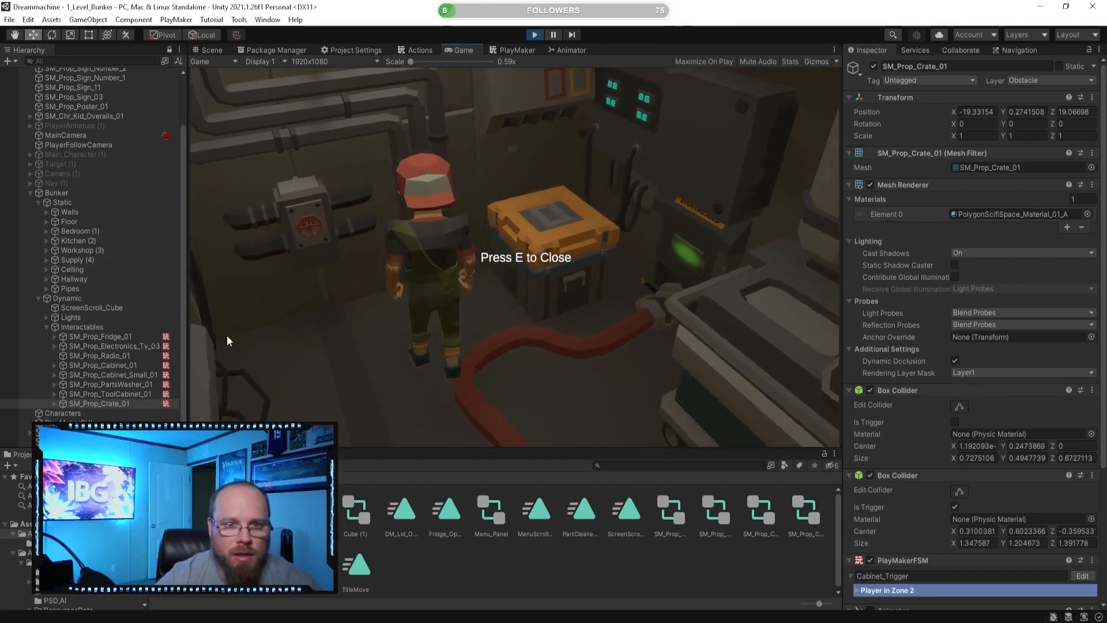
key("Escape")
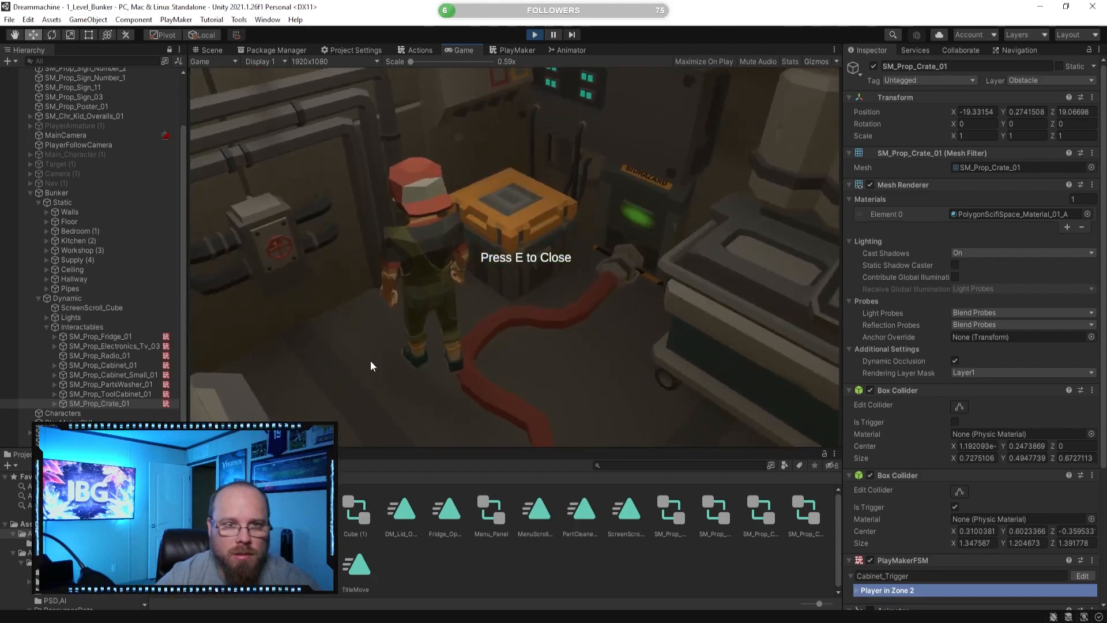
key("e")
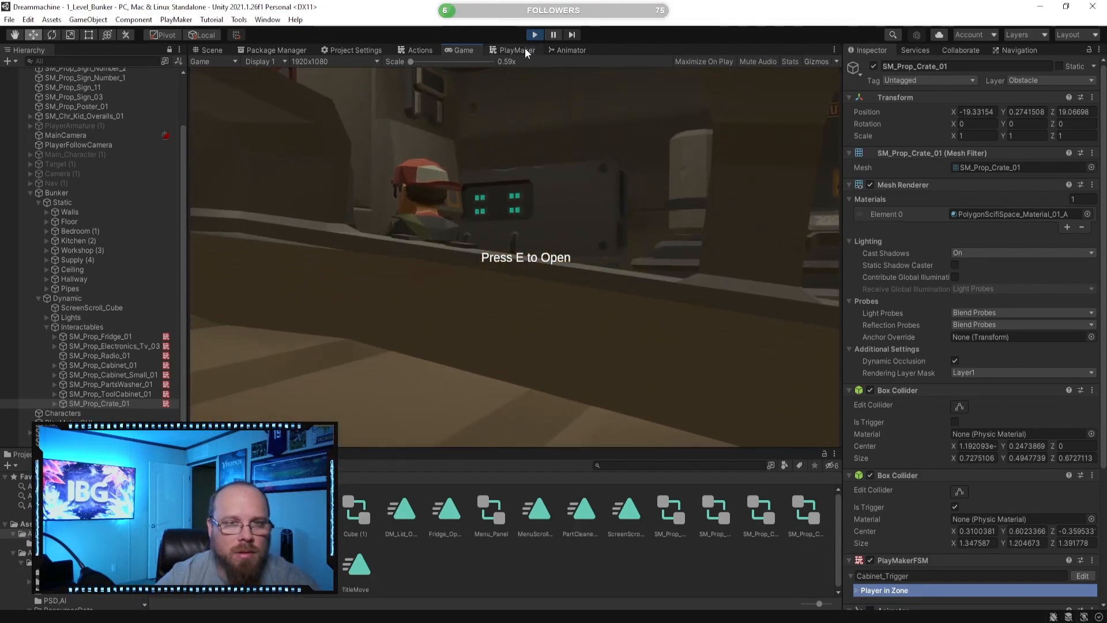
- Inspect the Idle to Crate_Open 1 transition and the Animator component of SM_Prop_Crate_01 while the game runs
left_click(522, 49)
left_click(558, 51)
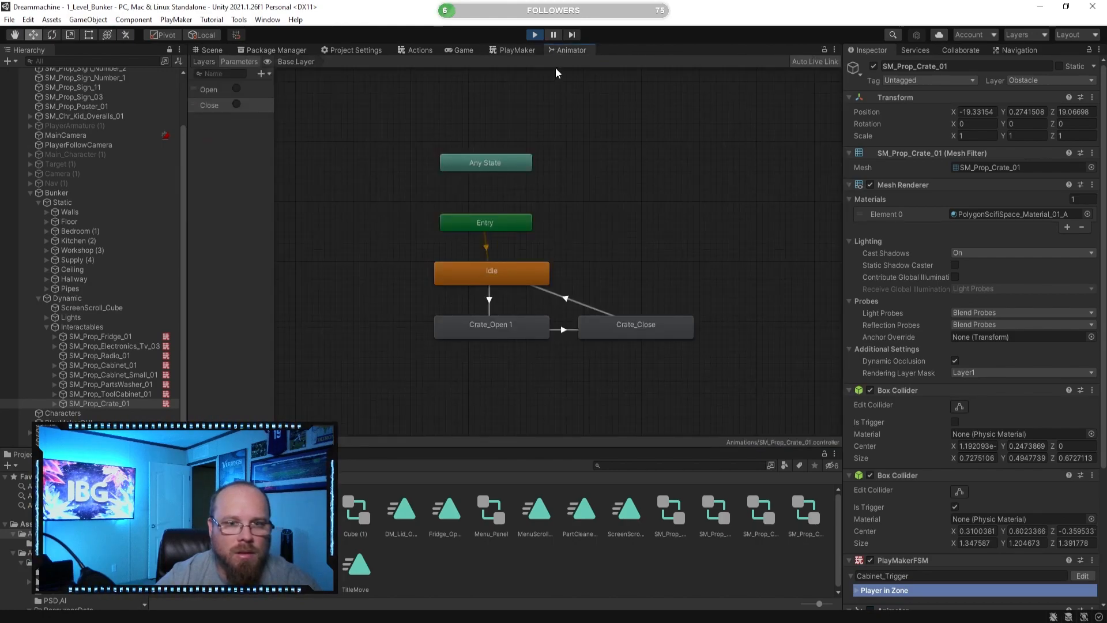
left_click(489, 300)
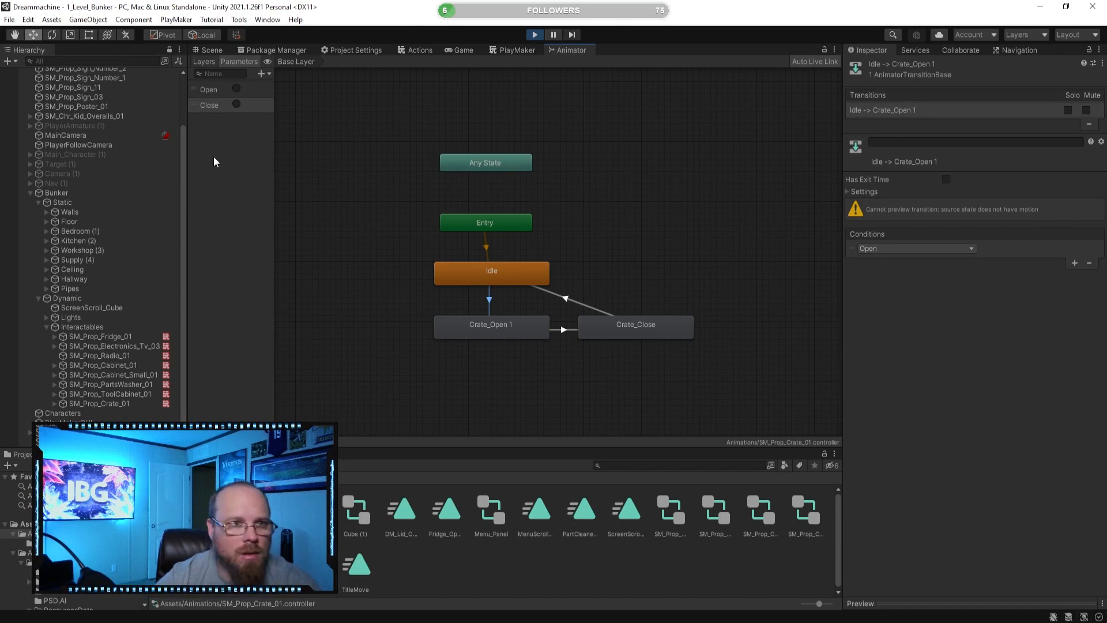
left_click(537, 361)
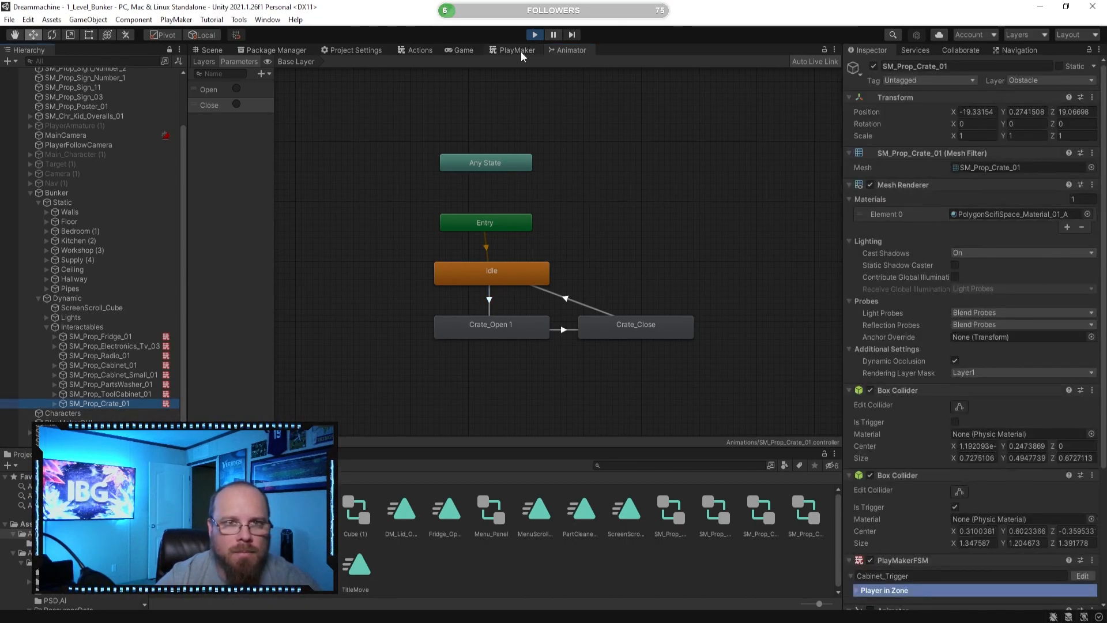
left_click(559, 192)
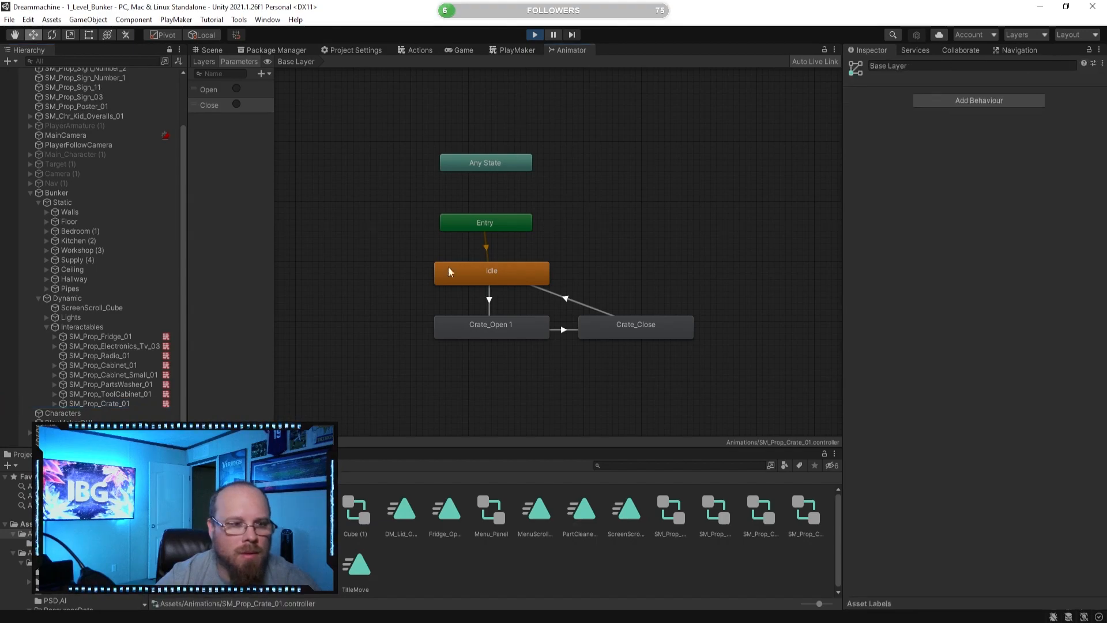
left_click(113, 406)
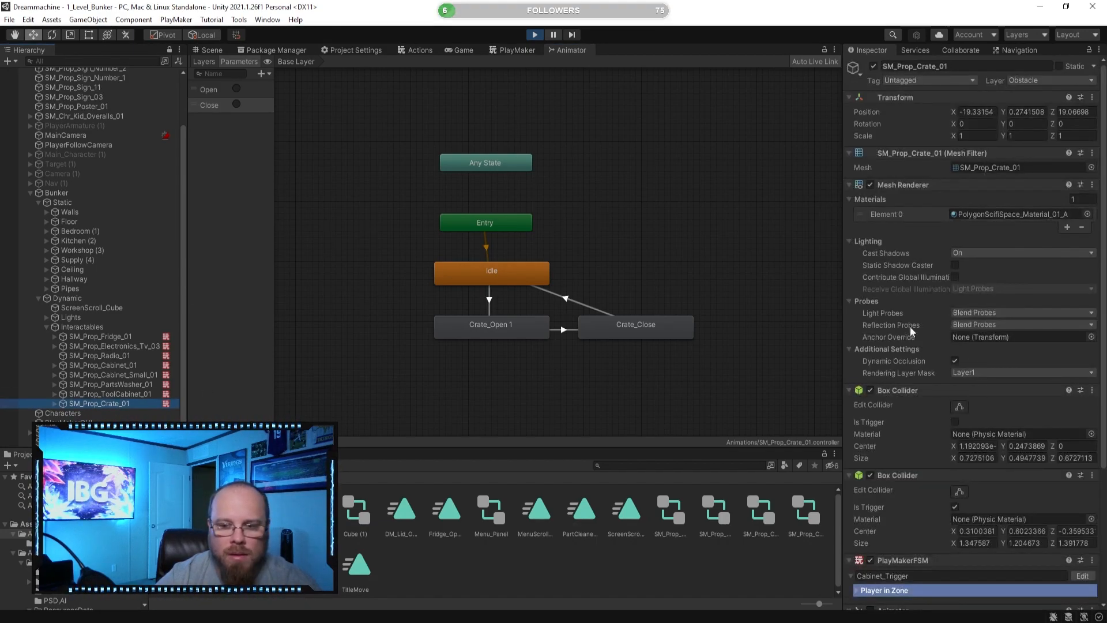
scroll(968, 415, "down", 5)
scroll(963, 414, "up", 3)
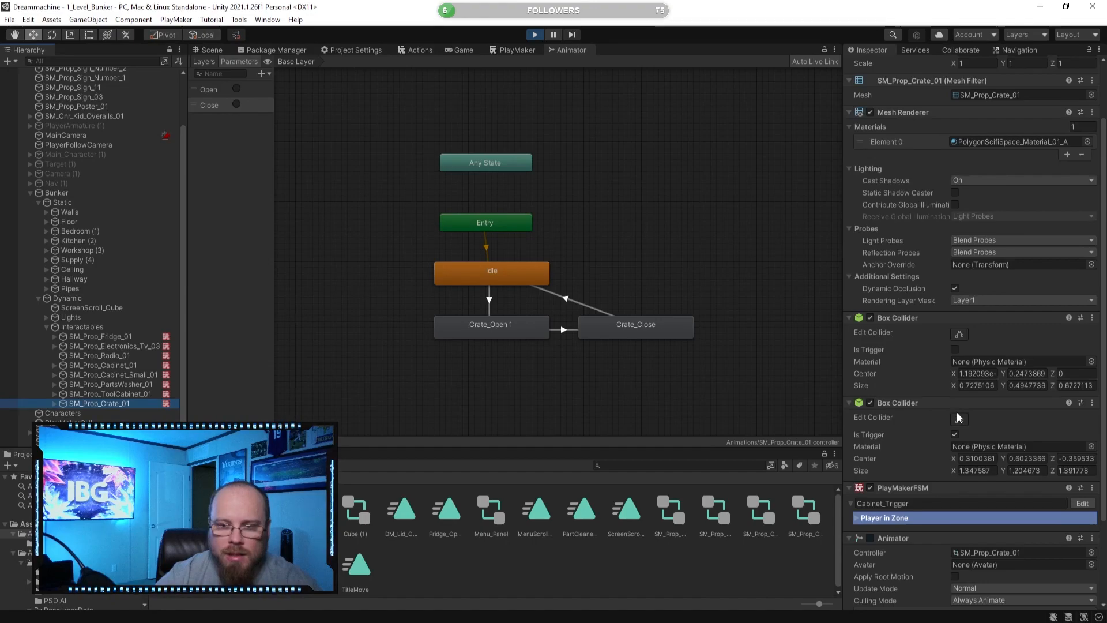
- Check the Idle and Crate_Open 1 animator states and detach the Animator view from the main editor window
left_click(509, 279)
left_click(632, 231)
left_click(494, 323)
left_click(663, 343)
left_click_drag(554, 50, 1106, 144)
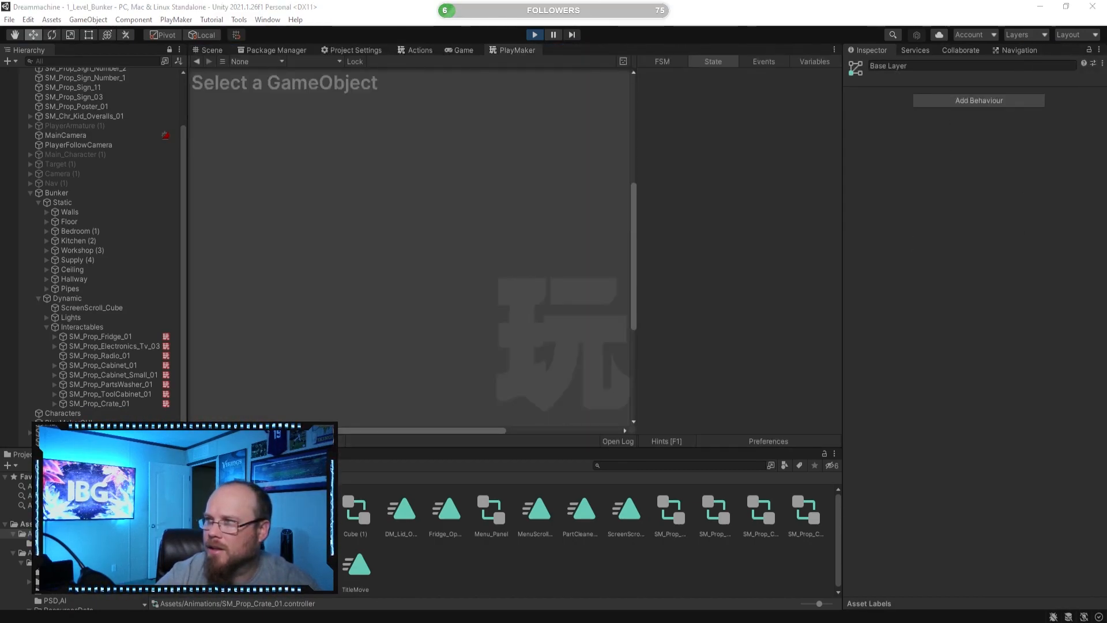
- Look at the crate beside the character in the Scene view and move the character around it in the running game
left_click(209, 50)
left_click(435, 269)
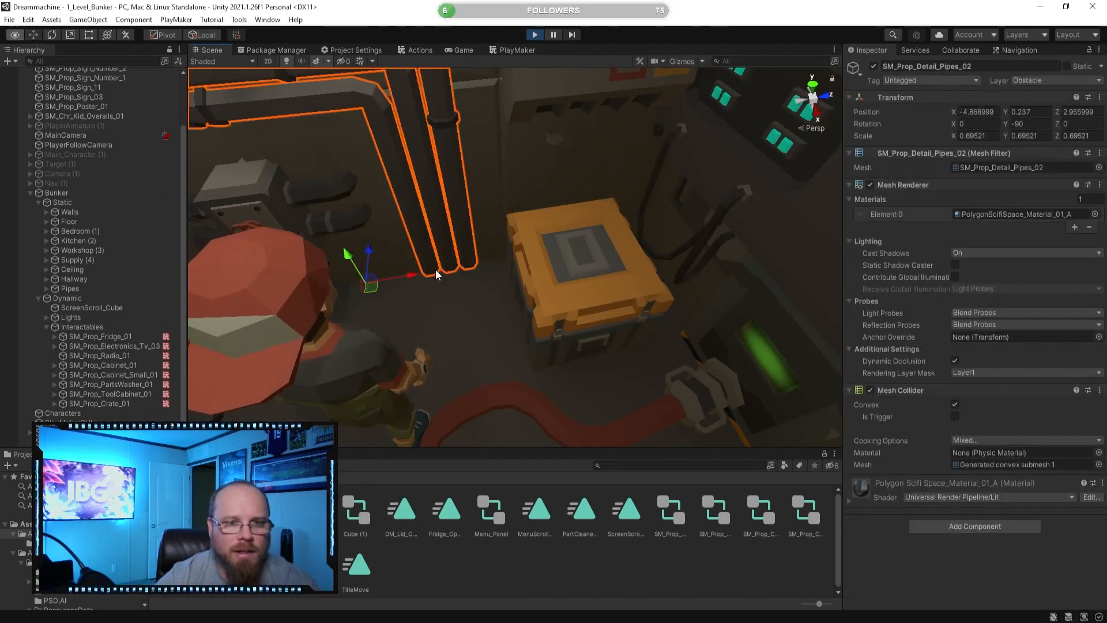
left_click(529, 363)
left_click(541, 337)
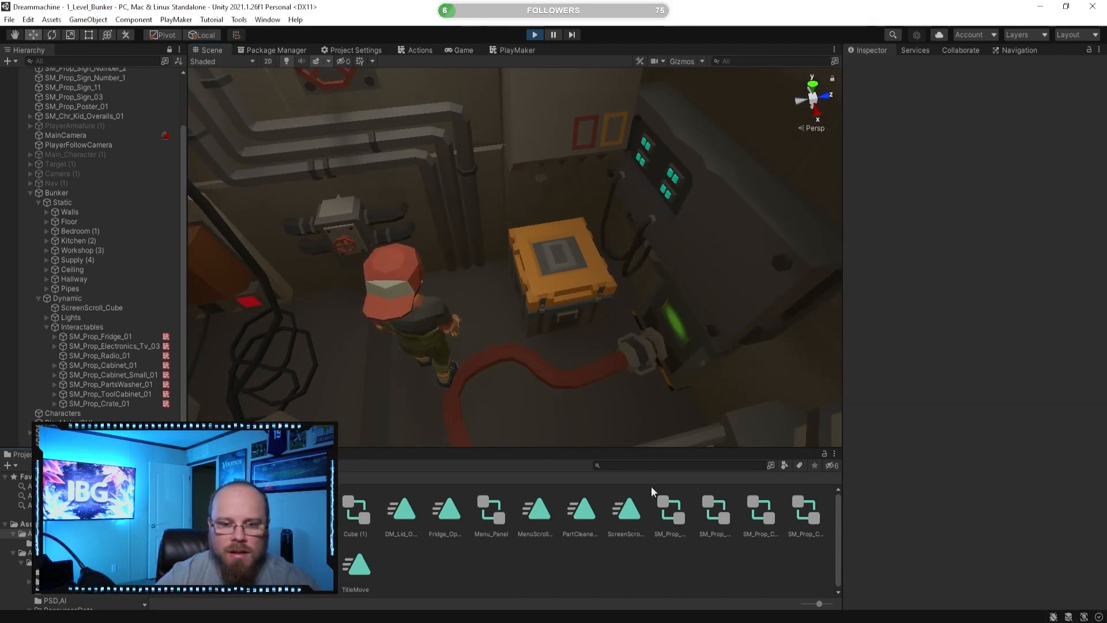
left_click(459, 50)
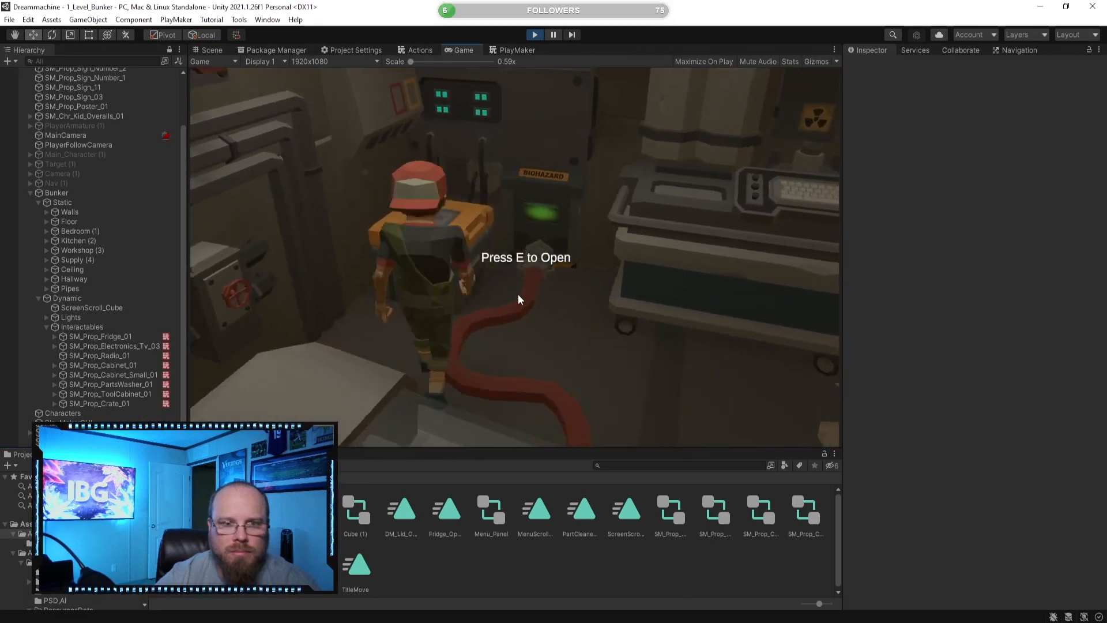
key("w")
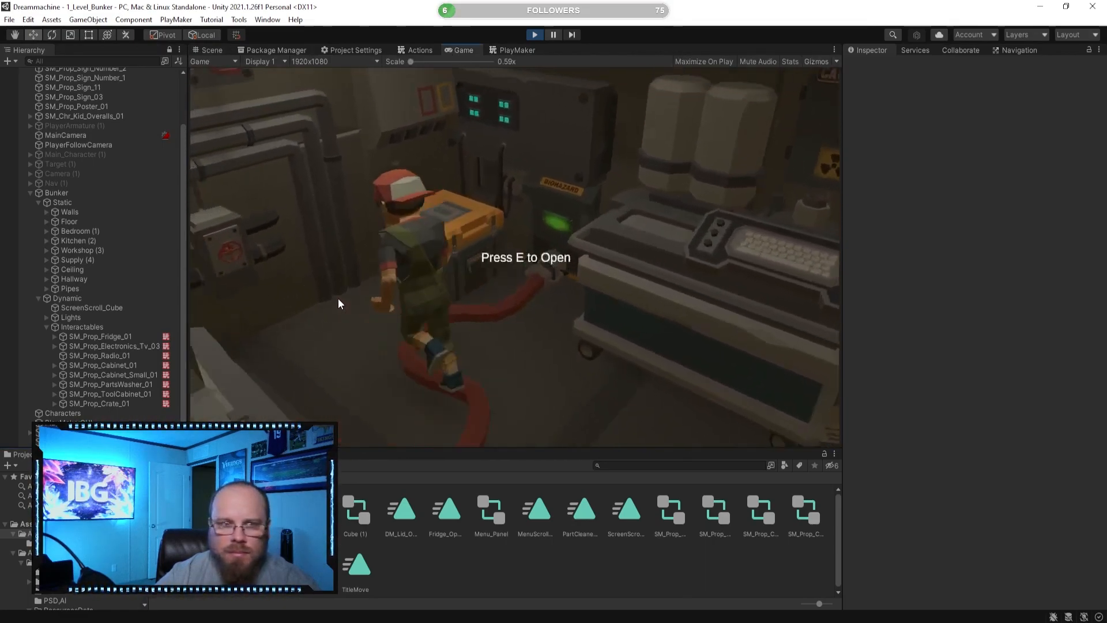
- With play mode stopped, enable the Animator component on SM_Prop_Crate_01, move it above PlayMakerFSM, and open its controller
left_click(535, 35)
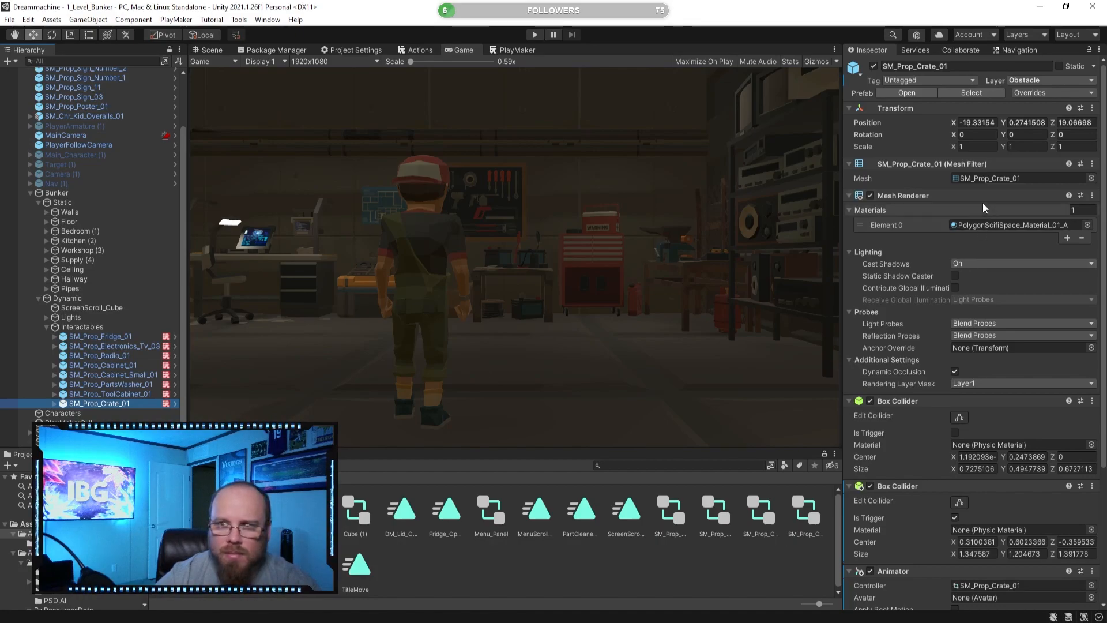
scroll(977, 259, "down", 3)
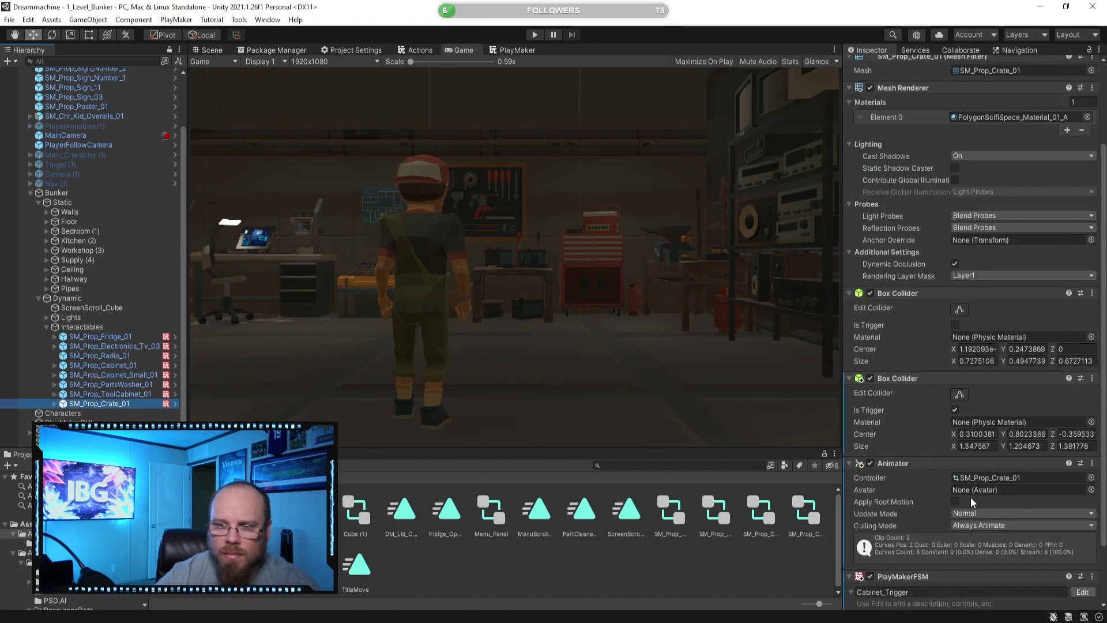
left_click(995, 476)
double_click(995, 475)
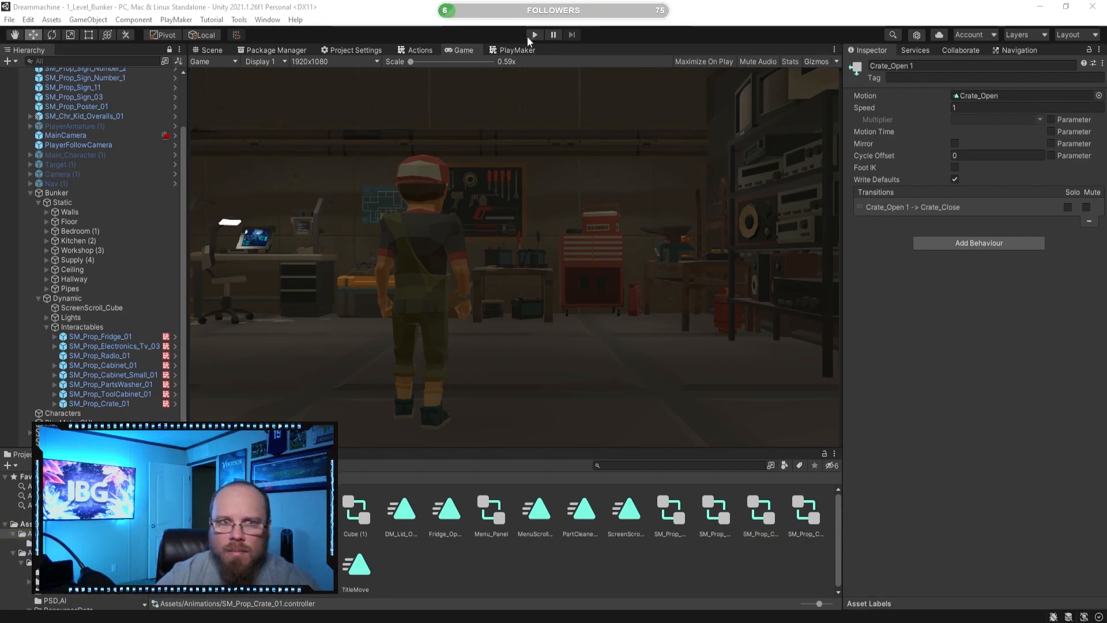
- Playtest opening and closing the crate again, check its animator states during play, and stop the game
left_click(533, 35)
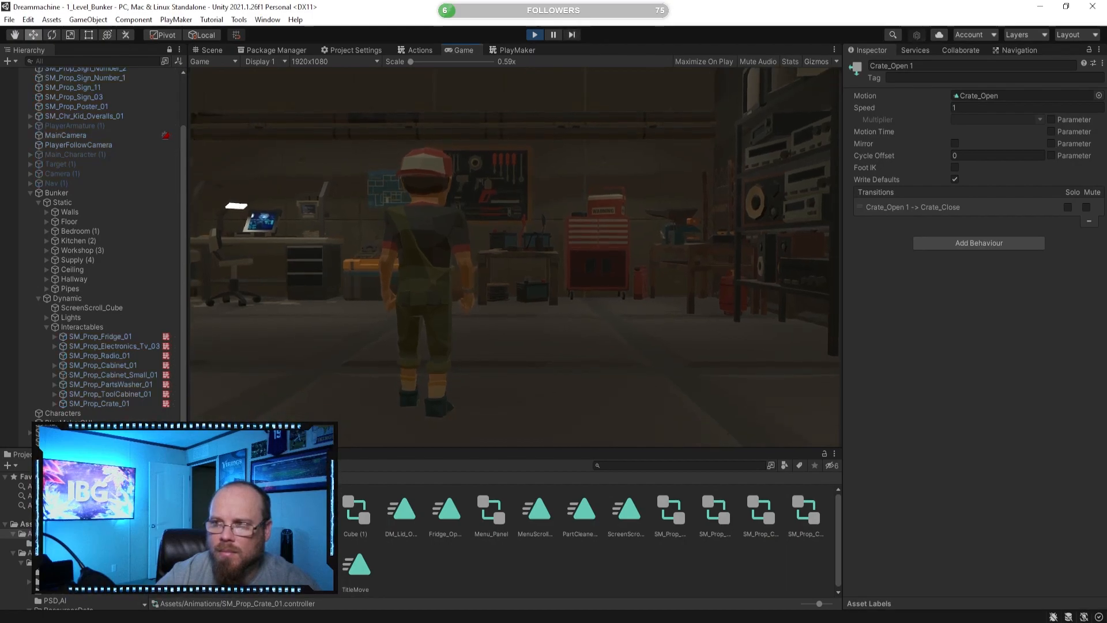
key("w")
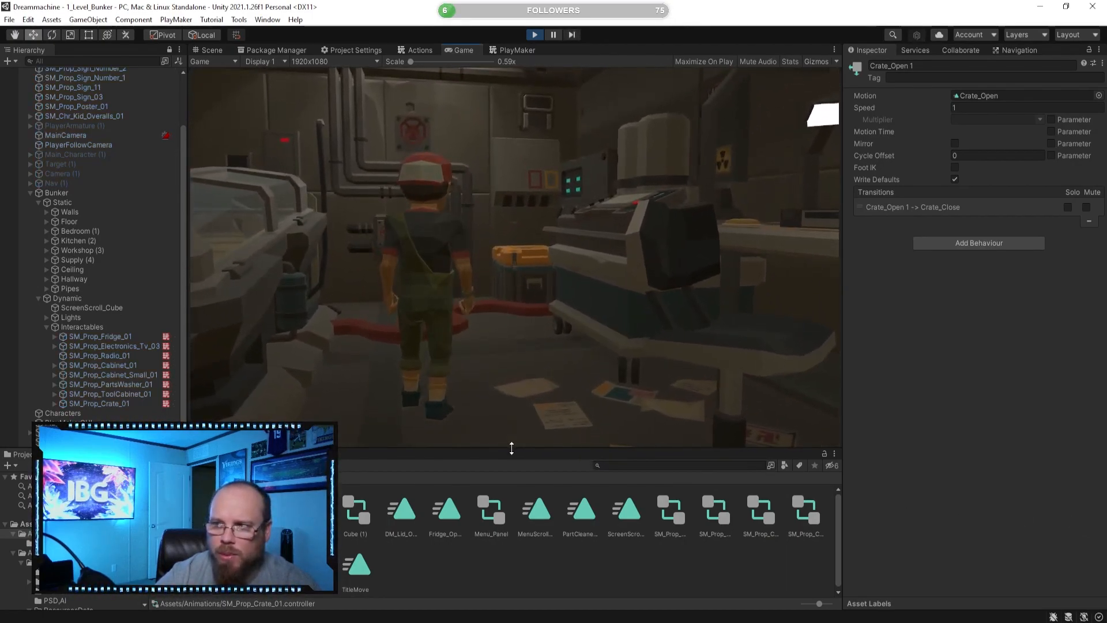
key("w")
key("e")
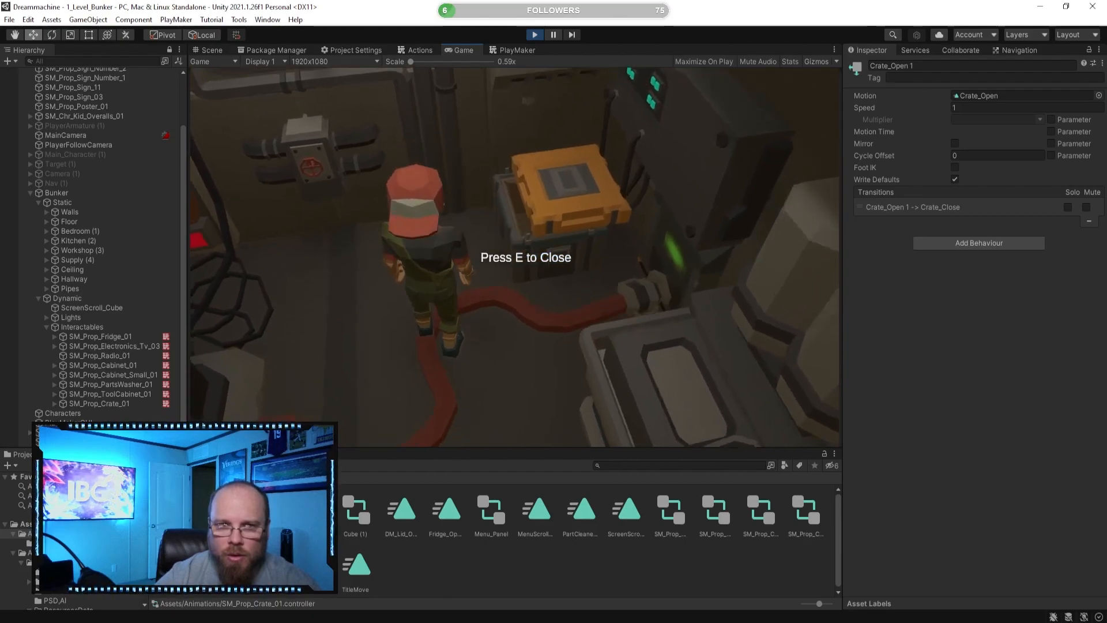
key("e")
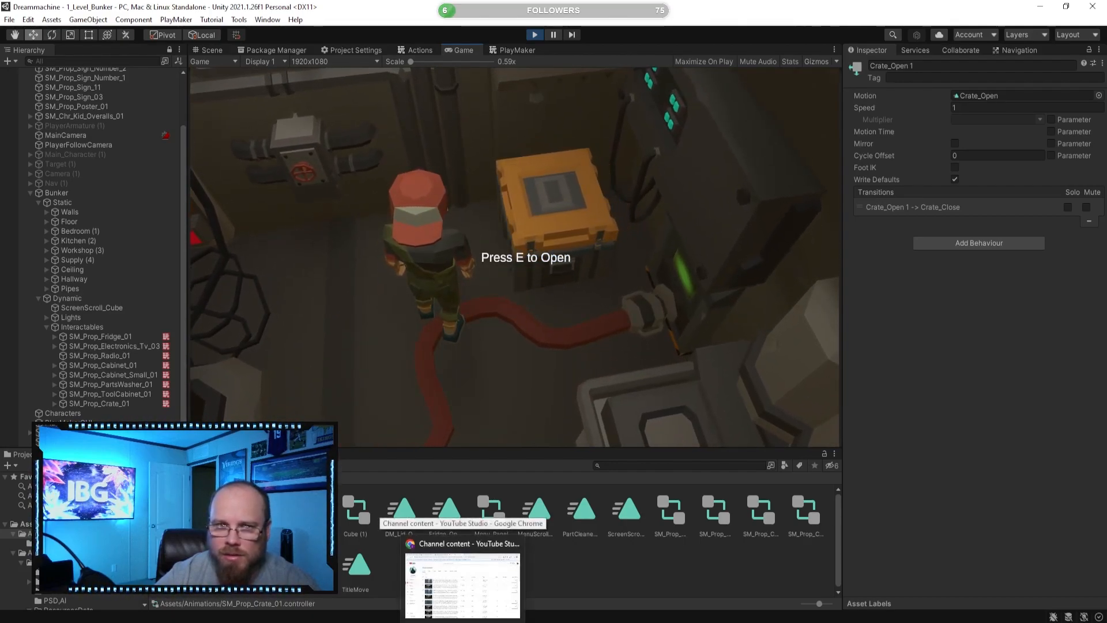
key("s")
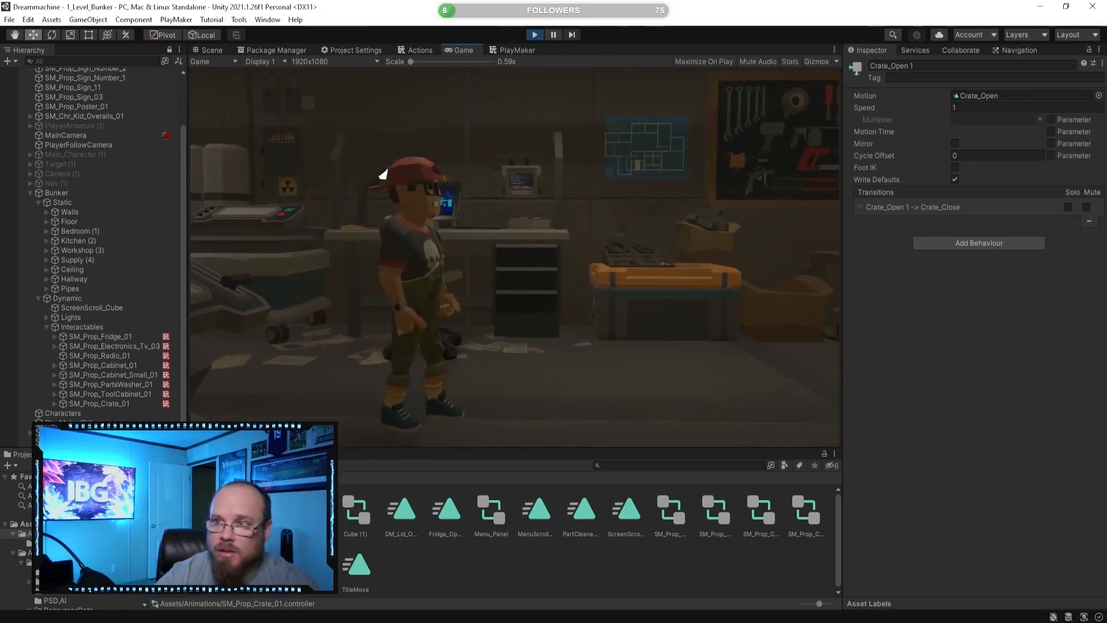
left_click(564, 50)
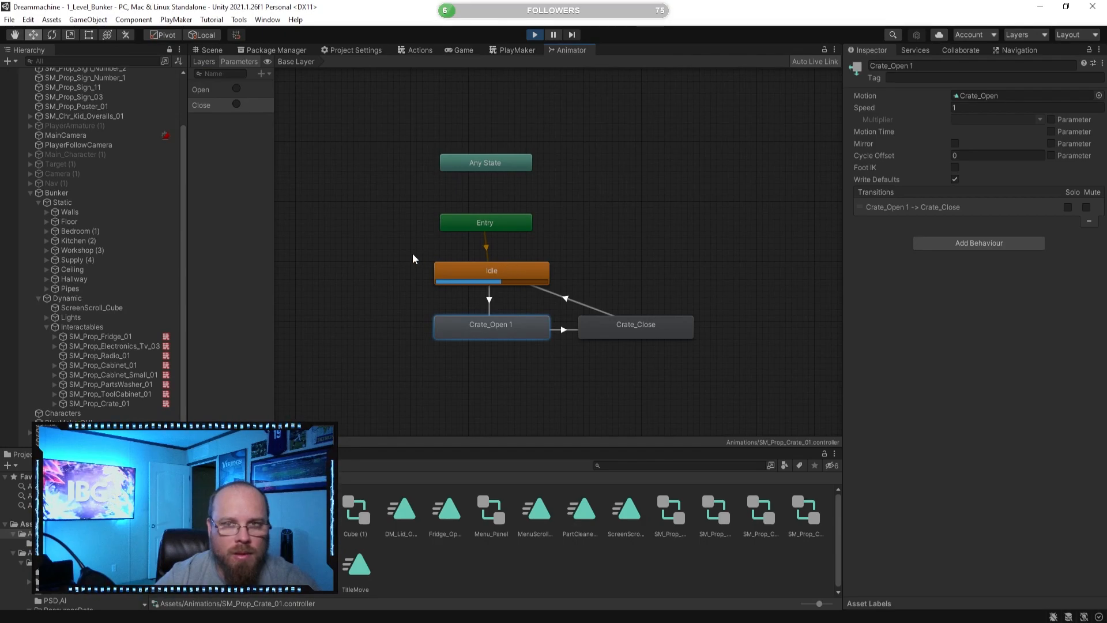
left_click(535, 35)
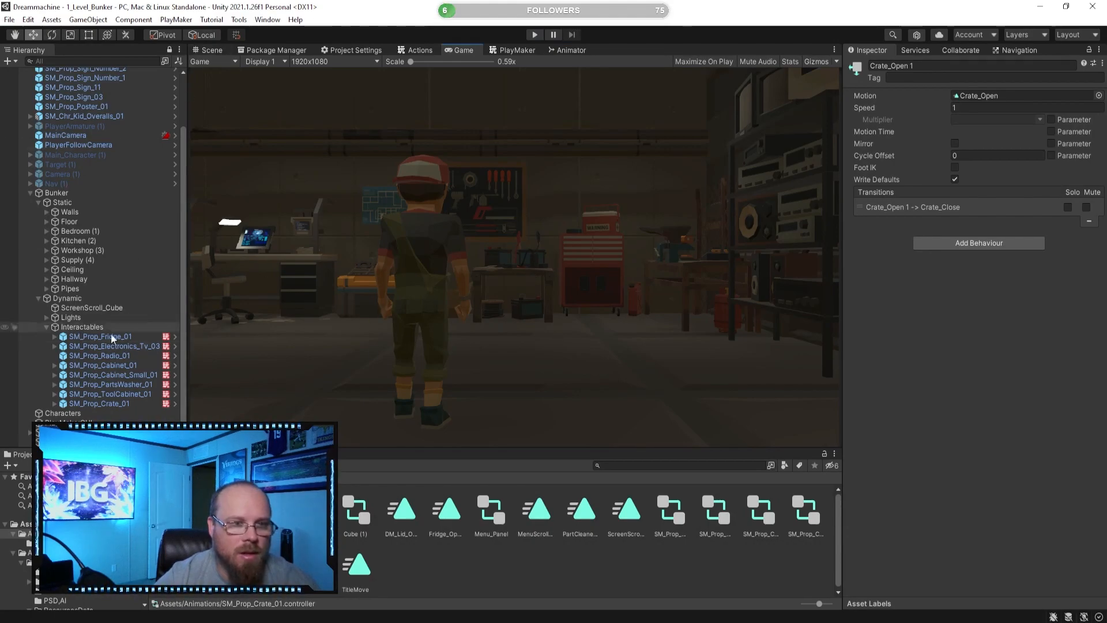
- Examine the crate and the surrounding workshop props in the Scene view to find the next object for interaction
left_click(213, 51)
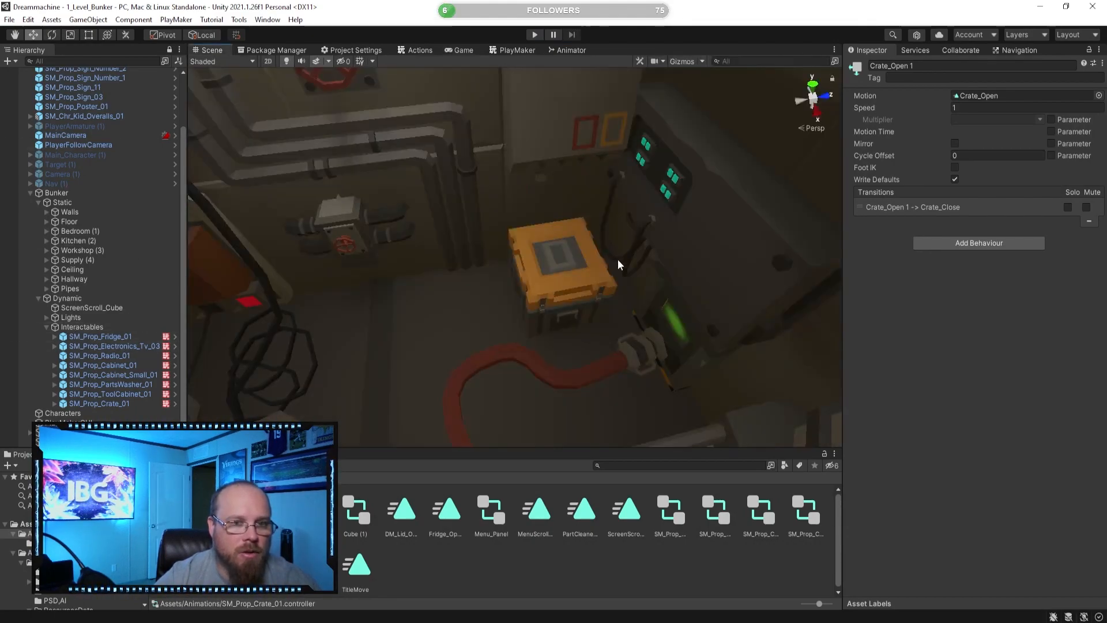
scroll(615, 254, "up", 6)
key("s")
right_click_drag(602, 241, 561, 275)
key("w")
key("a")
left_click_drag(479, 243, 565, 205, "alt")
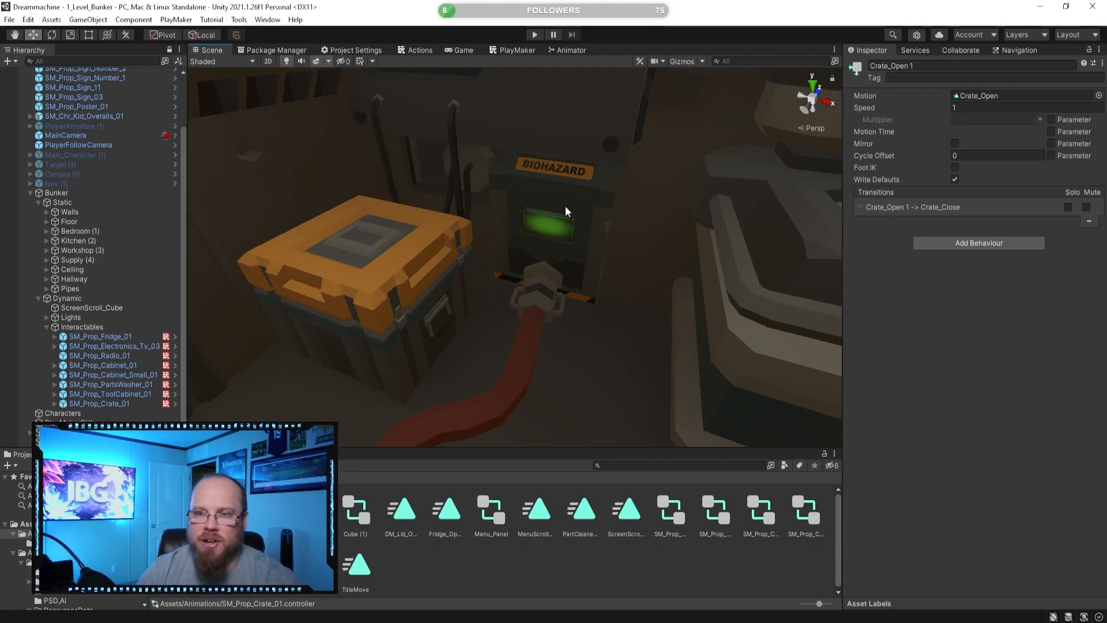
left_click_drag(493, 238, 346, 155, "alt")
mouse_move(462, 300)
left_mouse_down("alt")
mouse_move(444, 271)
mouse_move(425, 277)
mouse_move(463, 307)
left_mouse_up("alt")
right_click_drag(463, 307, 489, 301)
key("w")
key("w")
- Select the SM_Prop_Detail_Pipes_03 valve box on the wall and locate it under Workshop (3) in the Hierarchy
left_click(512, 311)
left_click(525, 304)
left_click(510, 306)
key("s")
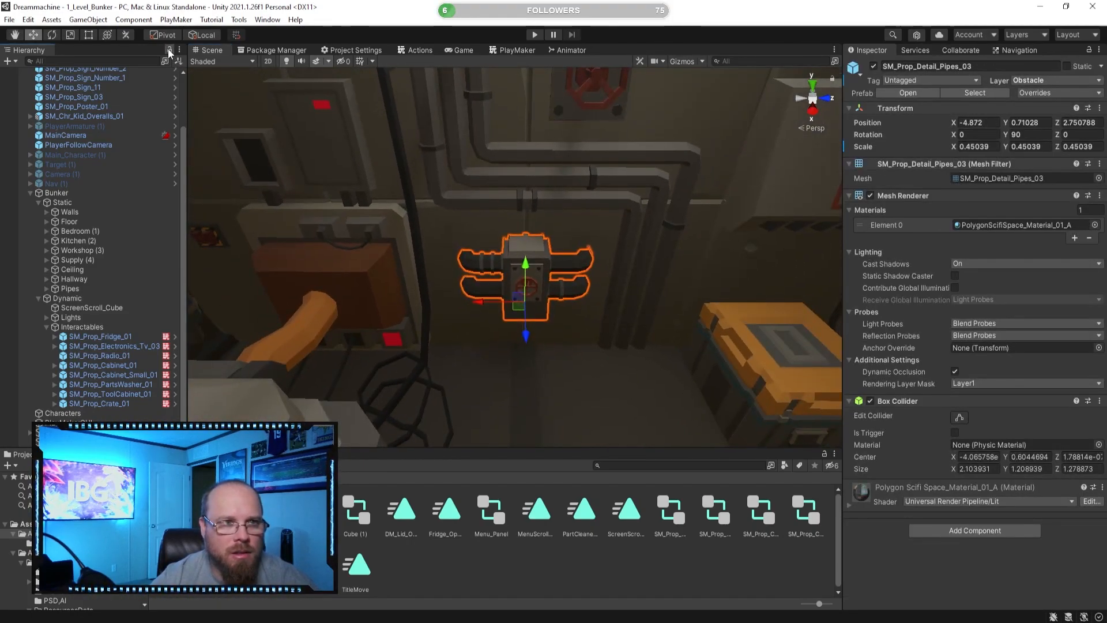
left_click(507, 551)
left_click(522, 282)
scroll(99, 374, "down", 3)
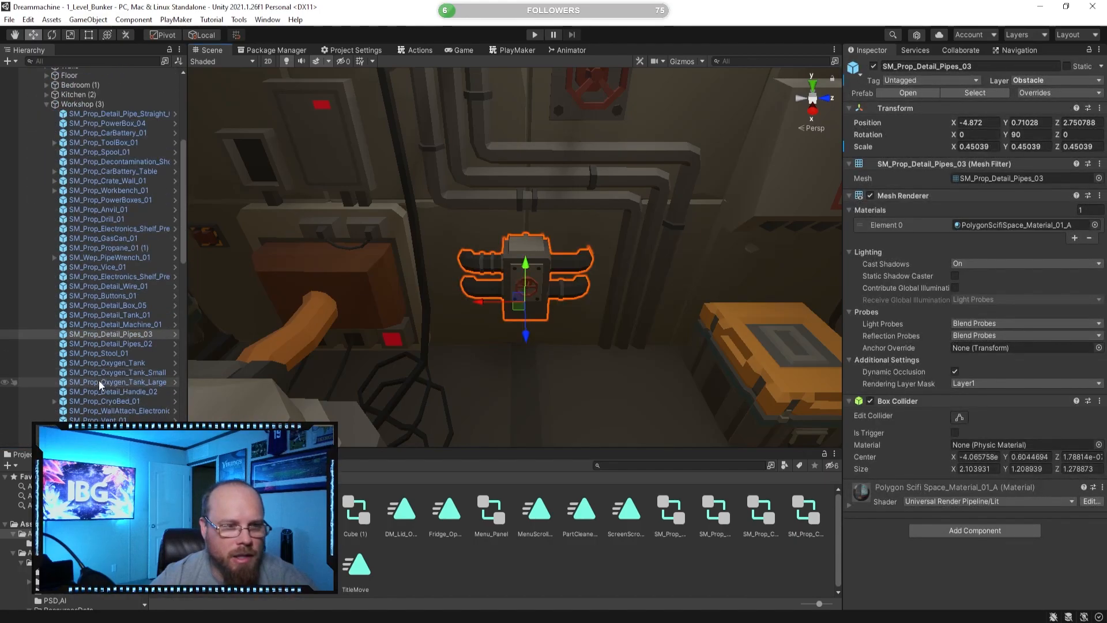
- Compare the SM_Prop_Detail_Handle_02 wheel plate and the SM_Prop_Detail_Pipes_03 valve box as candidates for interaction
key("s")
right_click_drag(450, 280, 221, 362)
left_click(580, 175)
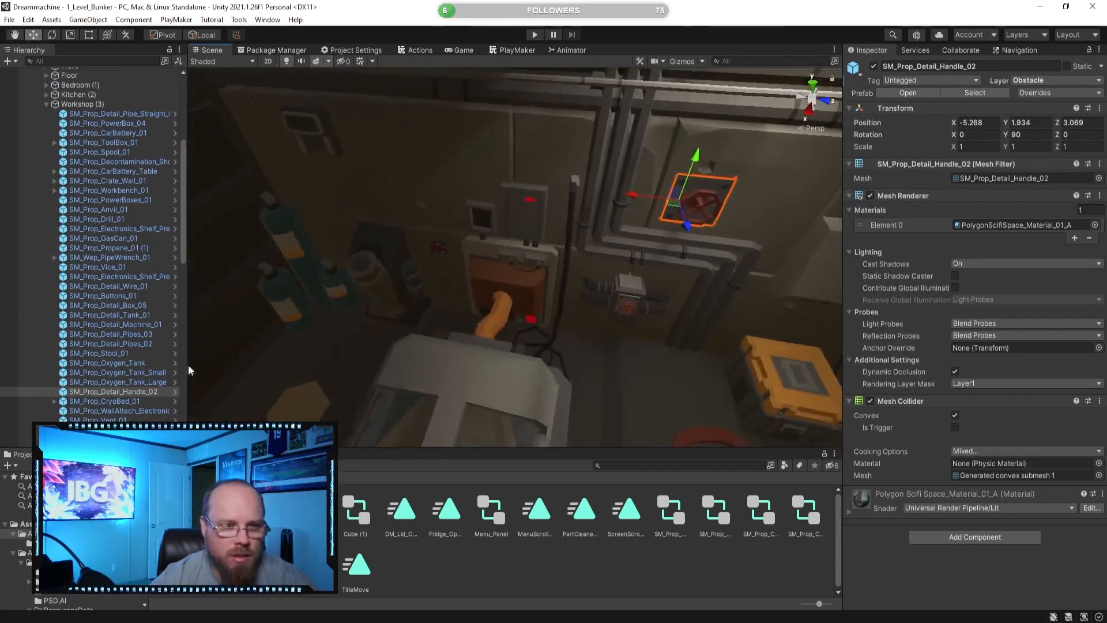
key("f")
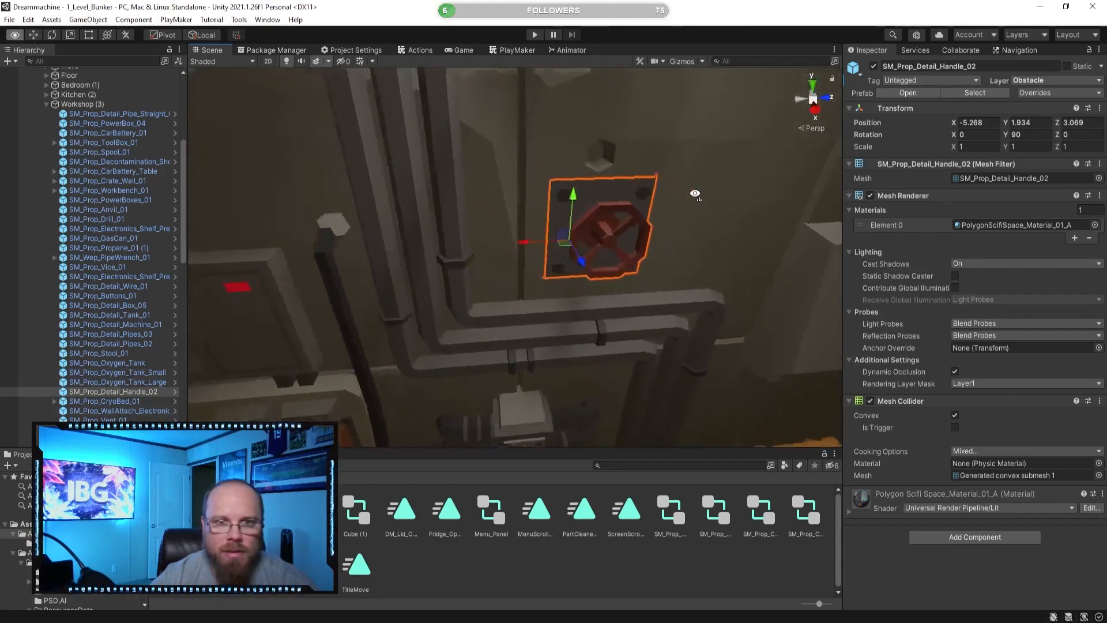
left_click(604, 228)
key("f")
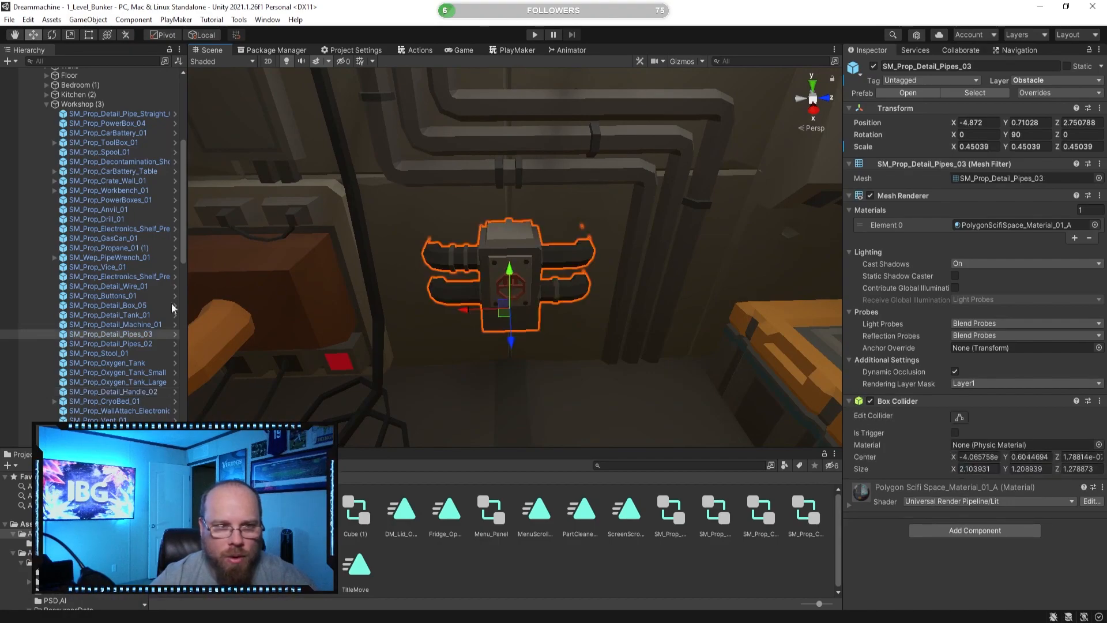
right_click_drag(367, 279, 417, 283)
left_click(519, 174)
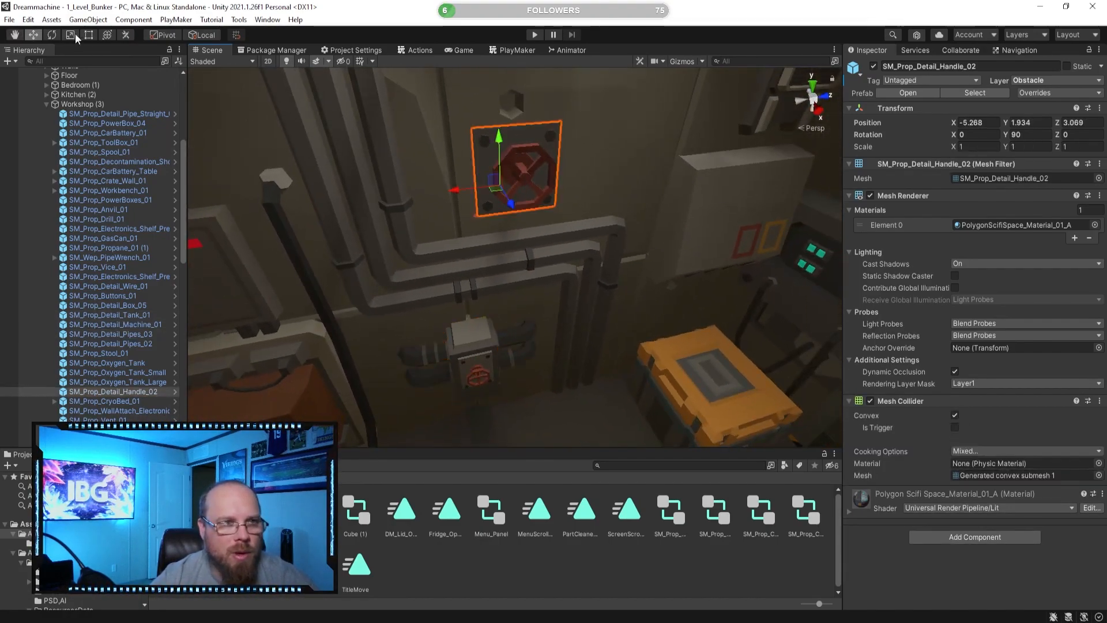
- Try rotating SM_Prop_Detail_Handle_02 about its pivot and about its center, undoing each rotation
left_click(51, 35)
left_click_drag(497, 144, 392, 119)
key("ctrl+z")
left_click(168, 35)
left_click_drag(493, 127, 653, 138)
key("ctrl+z")
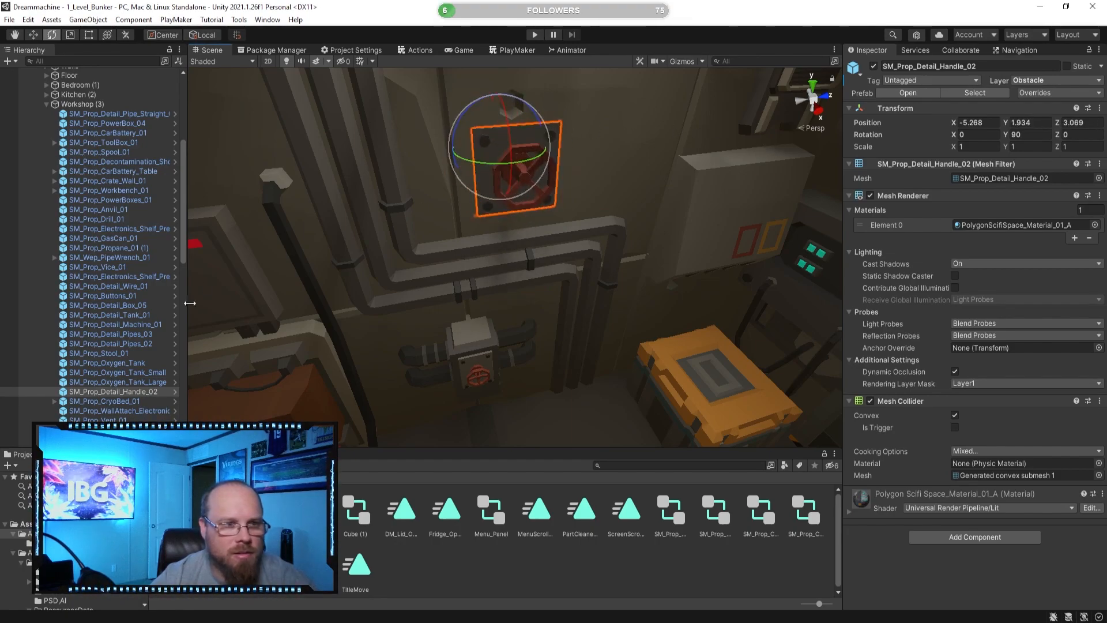
- Inspect SM_Prop_Pipes_Valves_01 with its three red wheels, locate it in the Hierarchy, and look over to the bunker doorway
left_click(553, 591)
key("s")
right_click_drag(479, 350, 546, 314)
key("w")
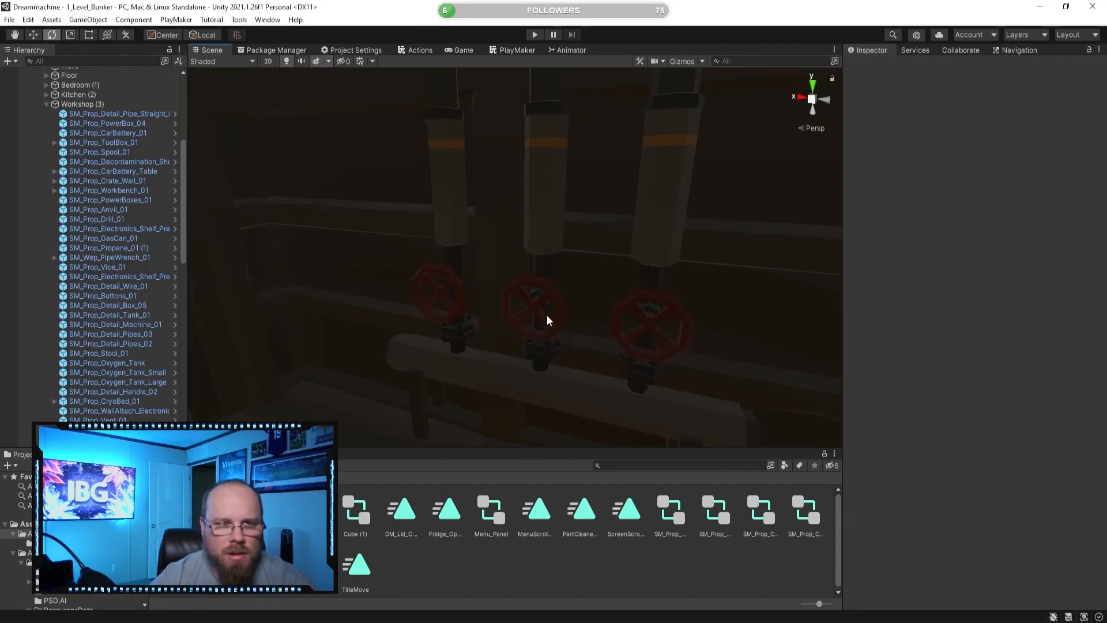
left_click(547, 315)
scroll(157, 382, "down", 3)
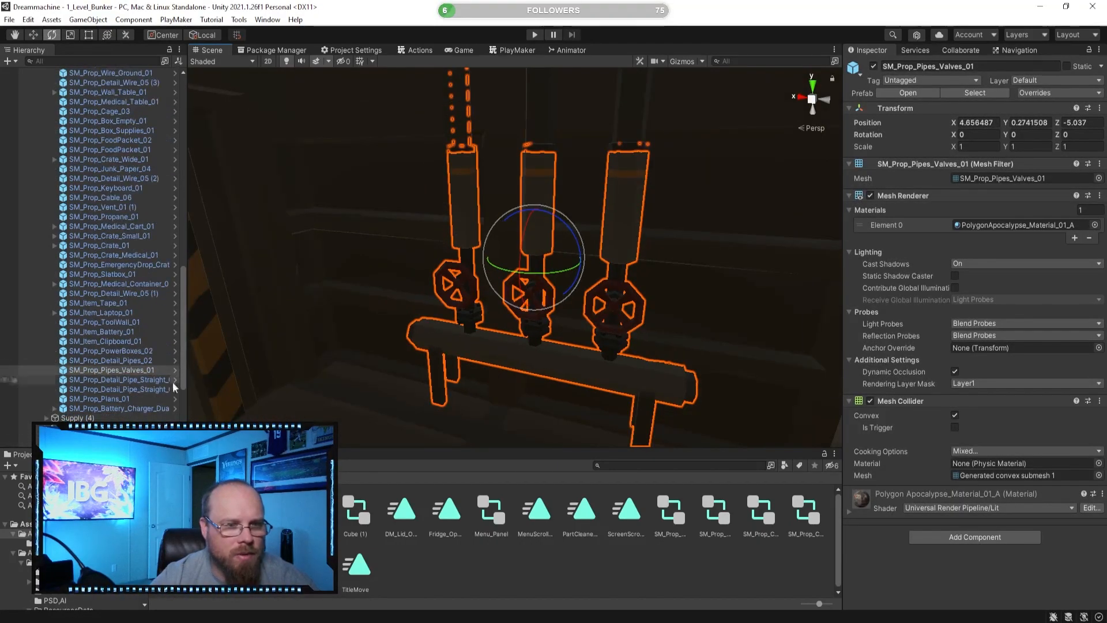
left_click(564, 311)
right_click_drag(533, 306, 392, 326)
- Move both SM_Bld_Bunker_Wall_Caution_Door_01 objects, (2) and (3), from Walls into the Interactables group and collapse Workshop (3) and Walls
scroll(119, 235, "up", 10)
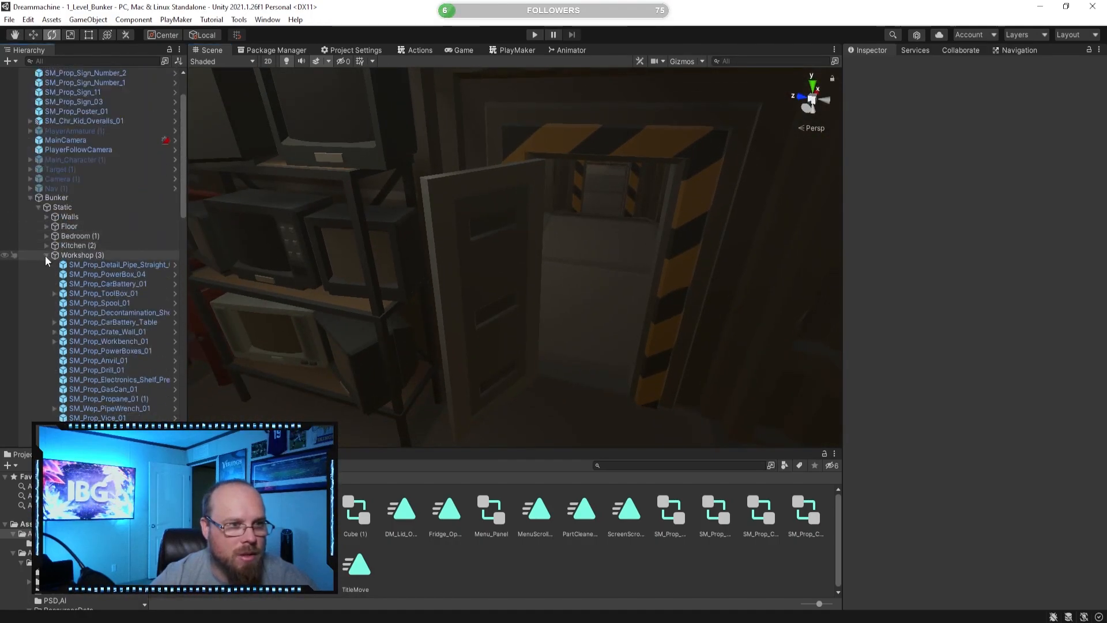
left_click(47, 255)
left_click(499, 223)
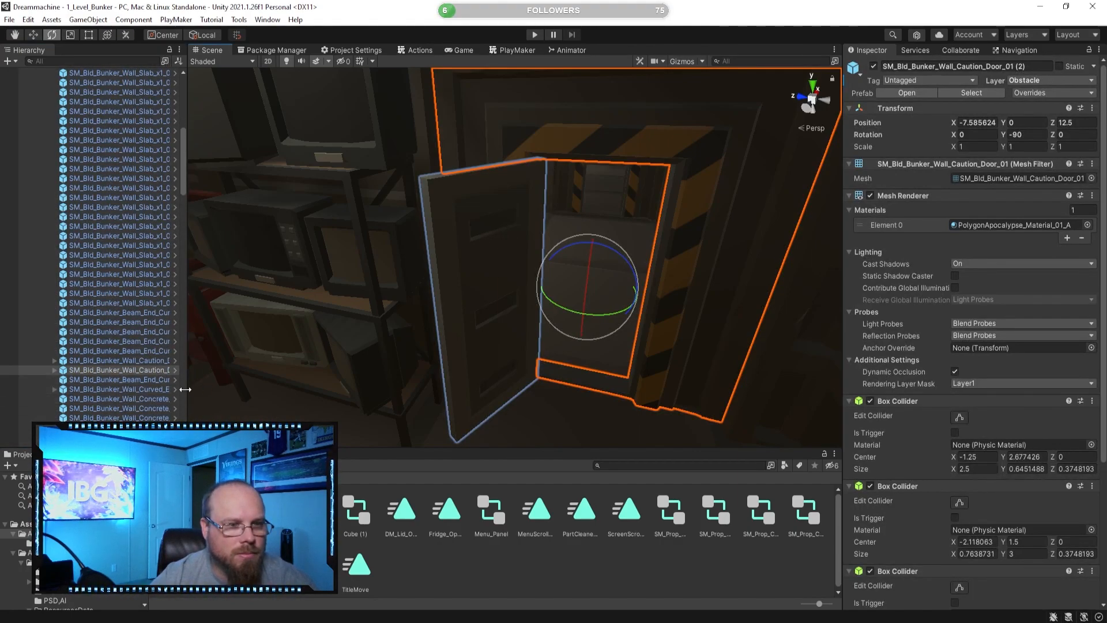
left_click(160, 362)
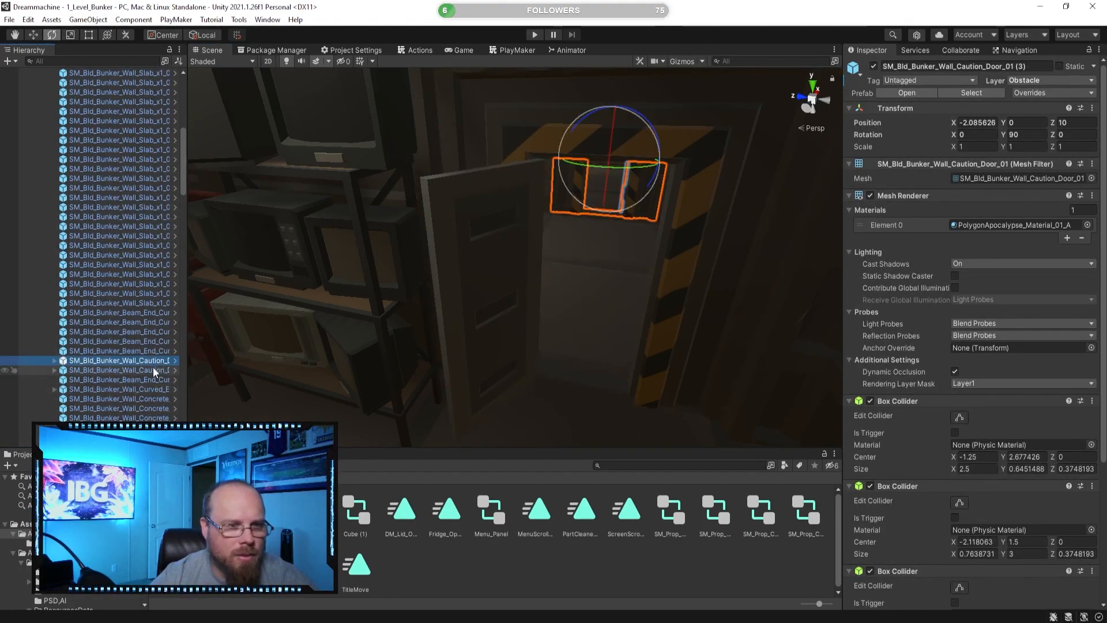
left_click(153, 369, "ctrl")
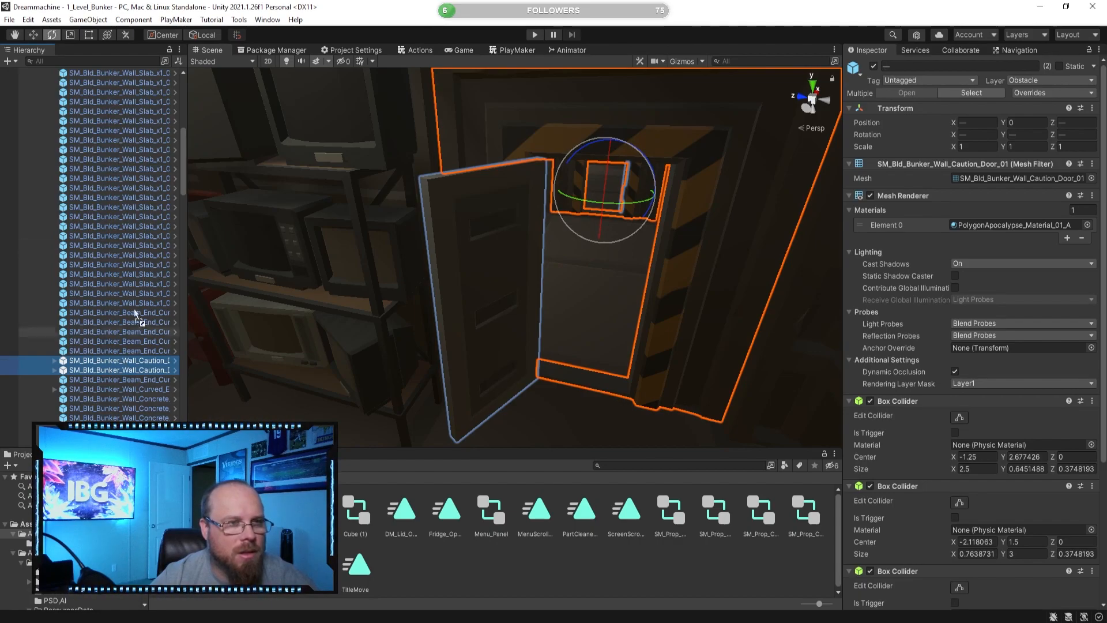
scroll(129, 198, "down", 7)
scroll(130, 197, "down", 15)
scroll(130, 197, "down", 2)
scroll(122, 242, "down", 12)
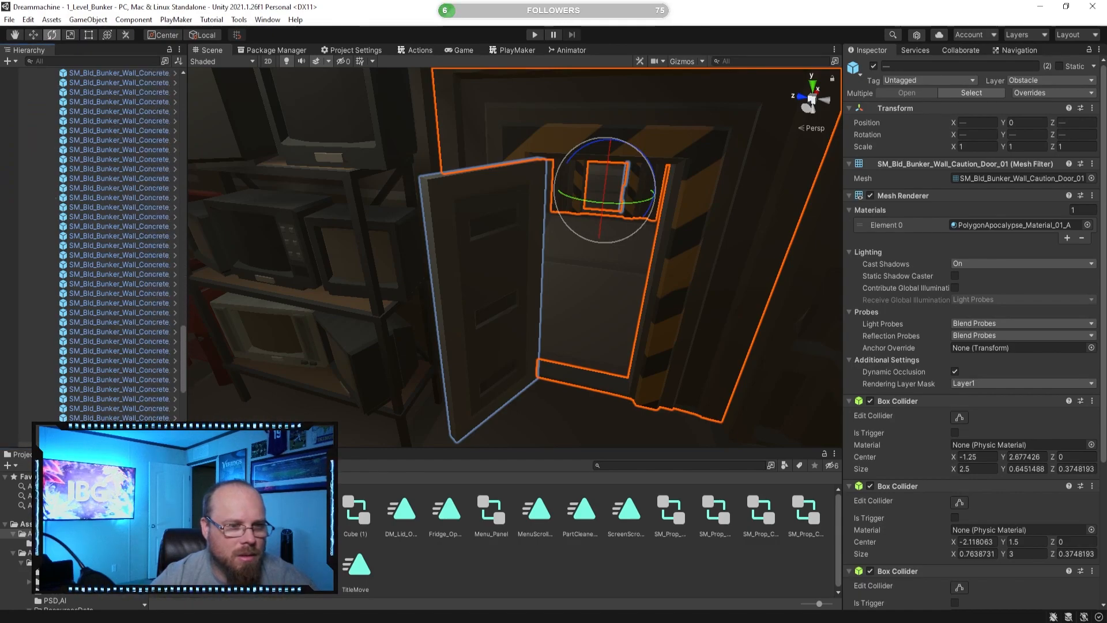
scroll(121, 242, "down", 6)
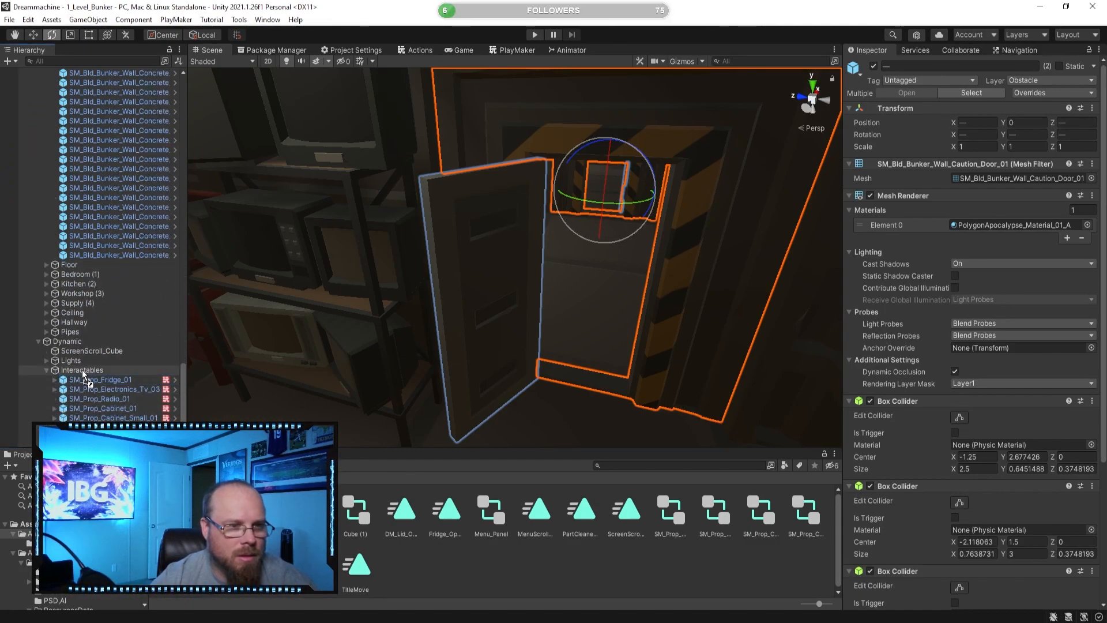
scroll(129, 308, "up", 15)
scroll(130, 308, "up", 20)
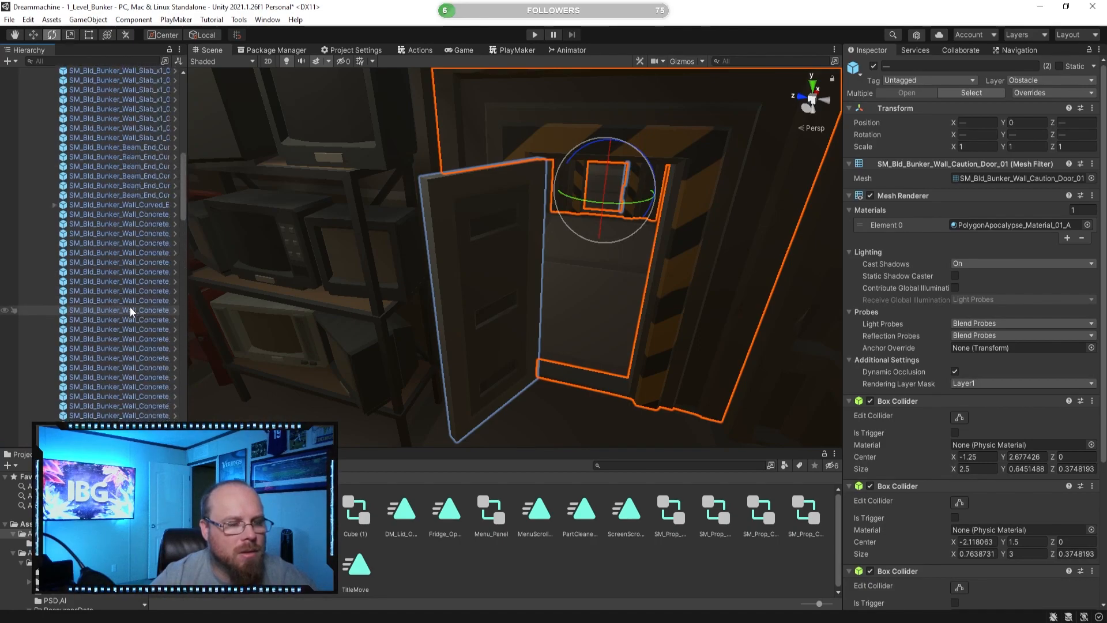
left_click(45, 273)
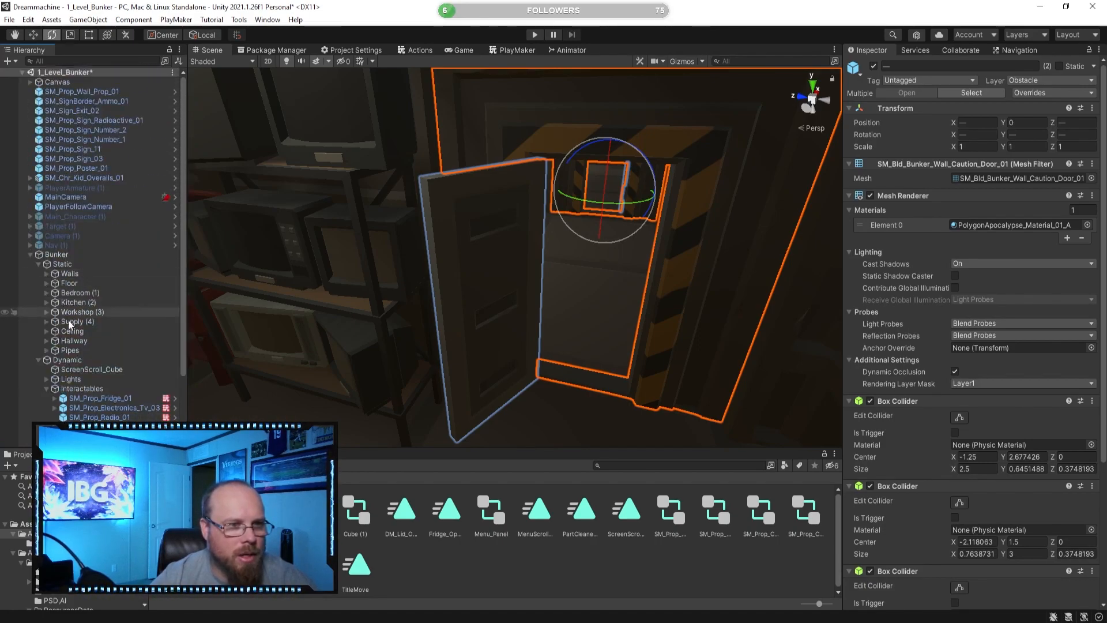
- Examine SM_Bld_Bunker_Wall_Caution_Door_01 (2) and its Box Collider components from the workshop side of the doorway
left_click(600, 546)
right_click_drag(519, 316, 492, 175)
left_click(561, 181)
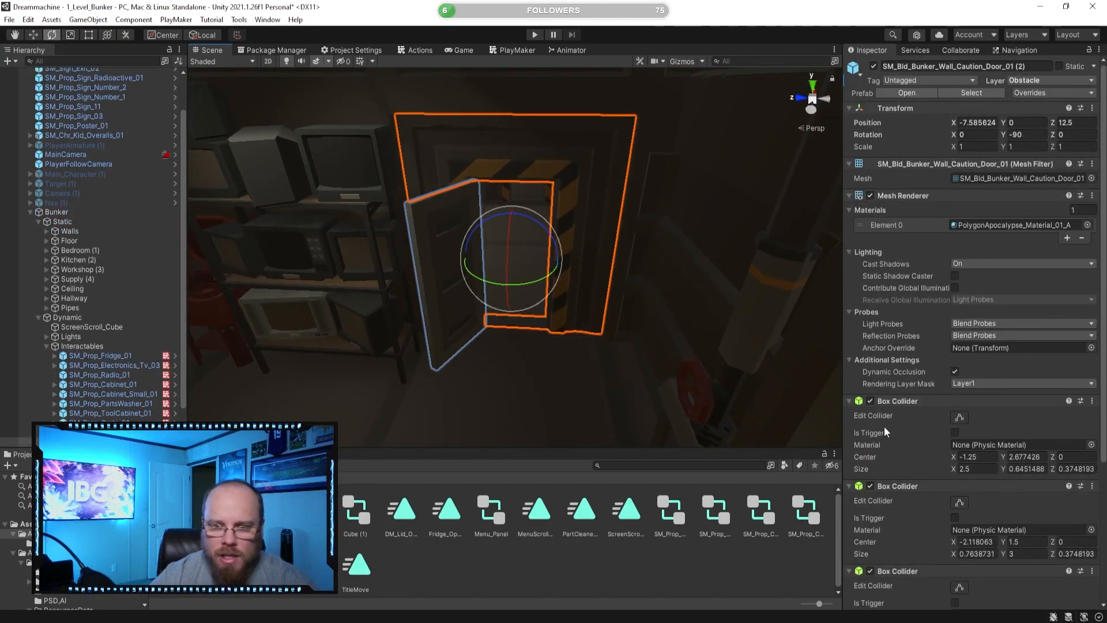
scroll(911, 441, "down", 5)
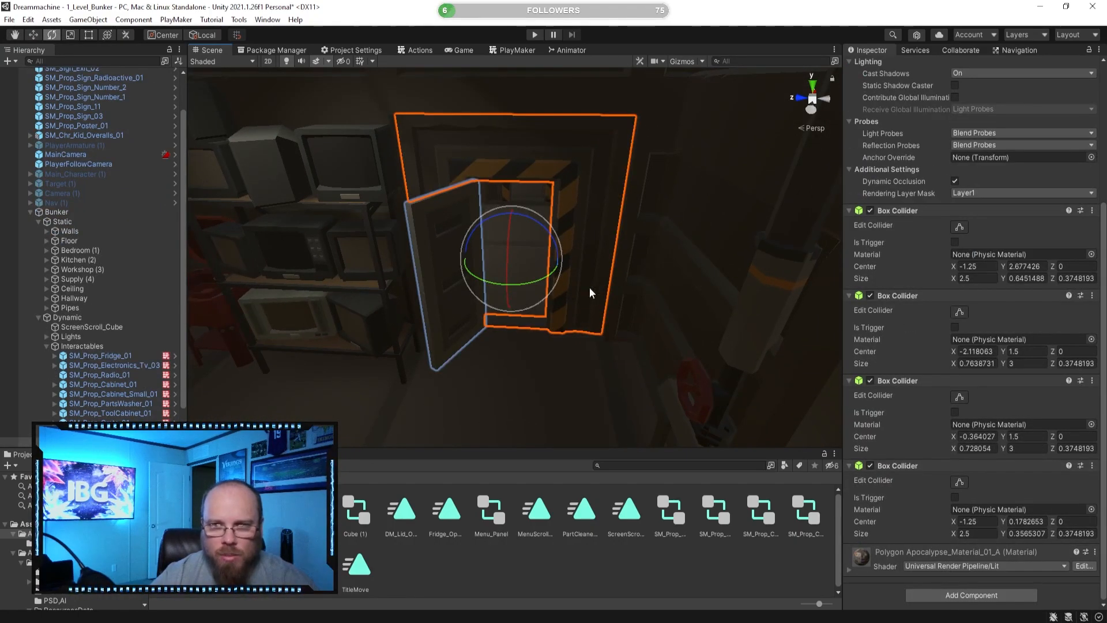
scroll(972, 171, "up", 5)
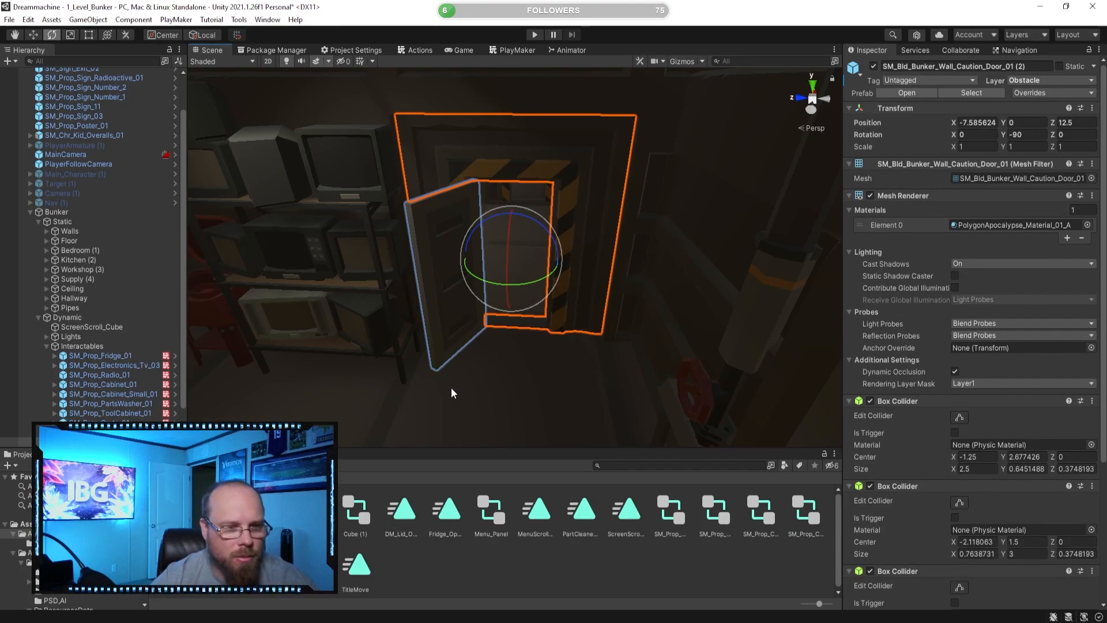
right_click_drag(457, 389, 491, 353)
key("w")
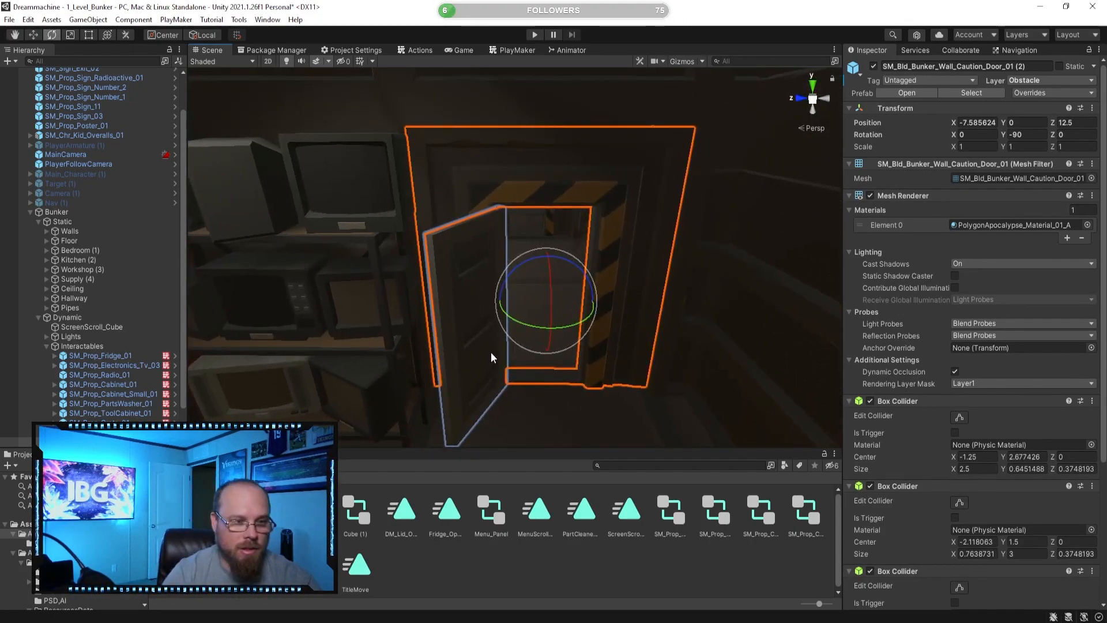
left_click_drag(560, 321, 521, 360, "alt")
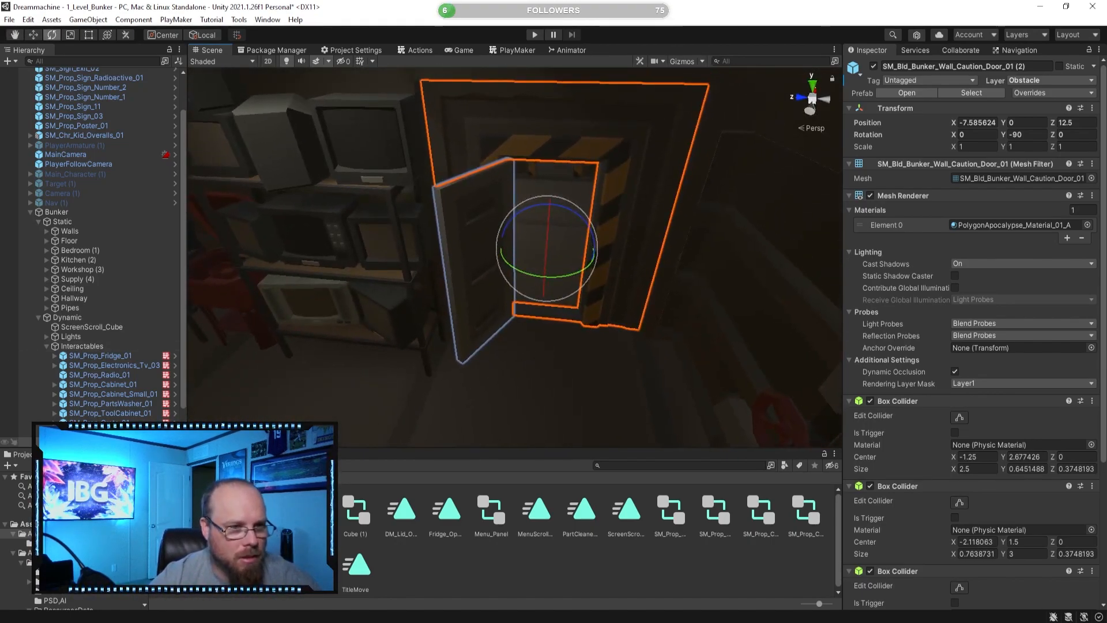
- Open the SM_Bld_Bunker_Wall_Caution_Door_01 prefab from Interactables for editing and inspect its child door panel
scroll(92, 346, "down", 2)
left_click(138, 393)
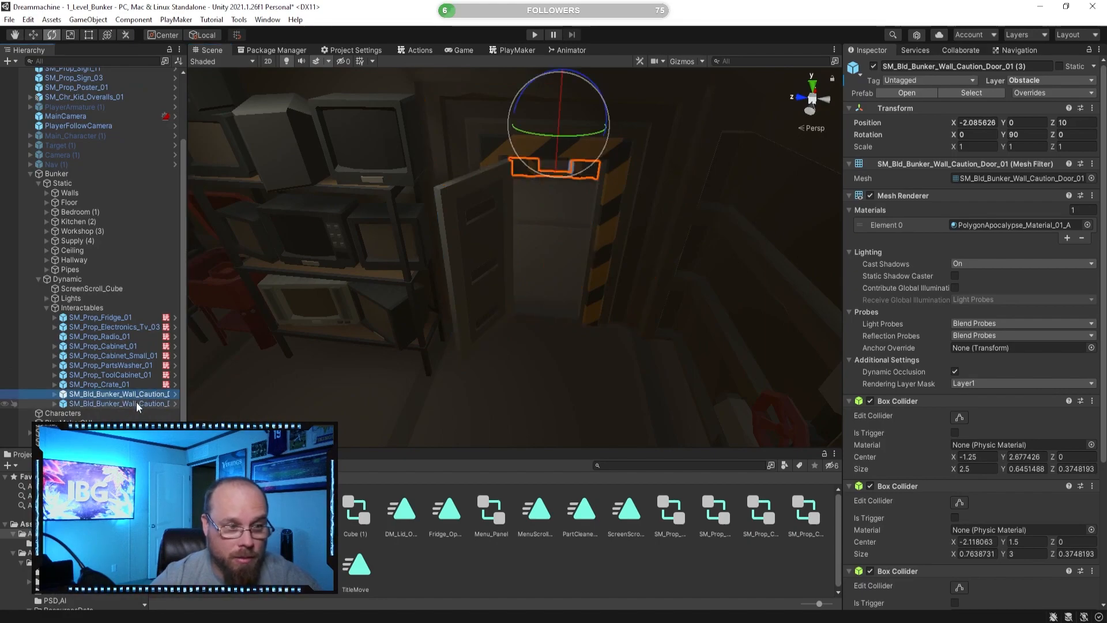
left_click(136, 402)
left_click(915, 92)
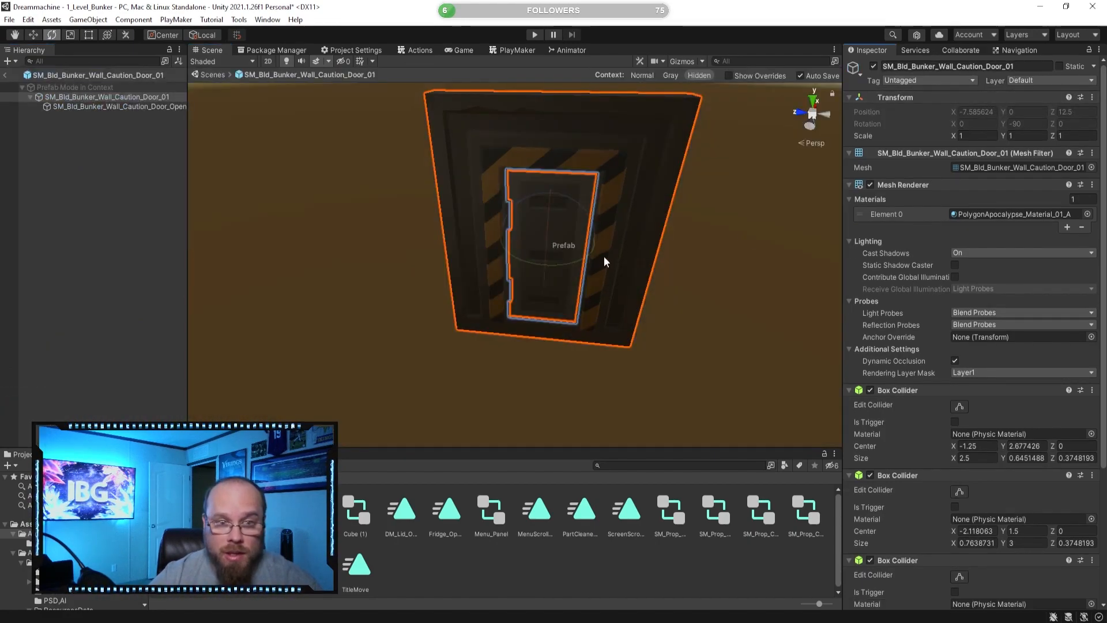
left_click_drag(523, 264, 510, 249, "alt")
left_click(82, 106)
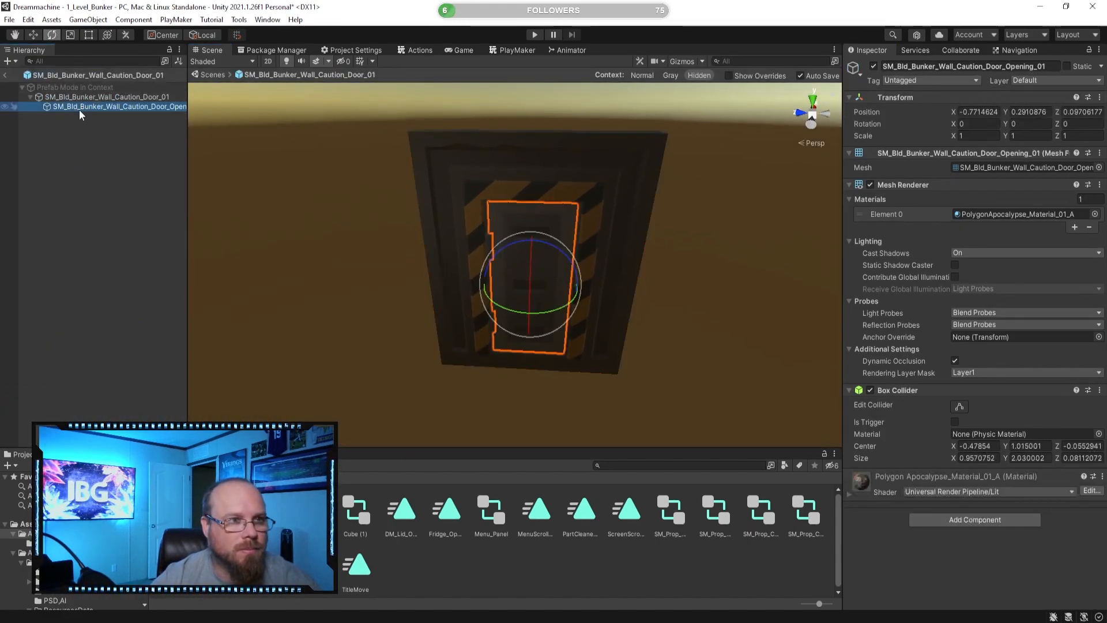
scroll(376, 162, "down", 5, "alt")
left_click_drag(378, 160, 557, 258, "alt")
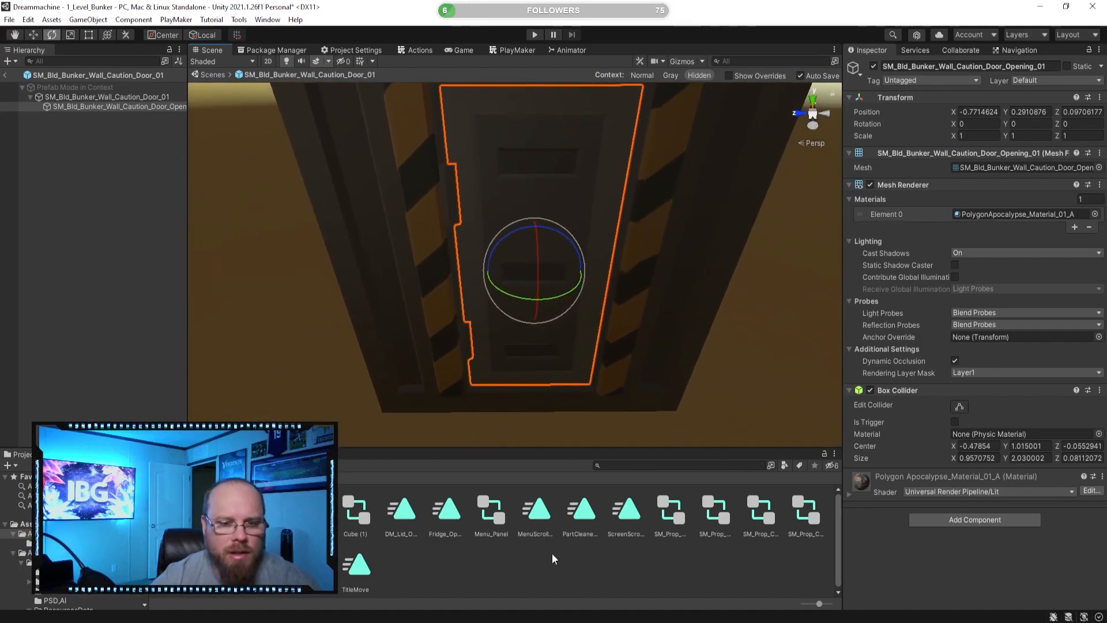
left_click(209, 224)
- Add a fifth Box Collider to the door wall's root object, make it a trigger, and start editing its bounds
left_click(123, 100)
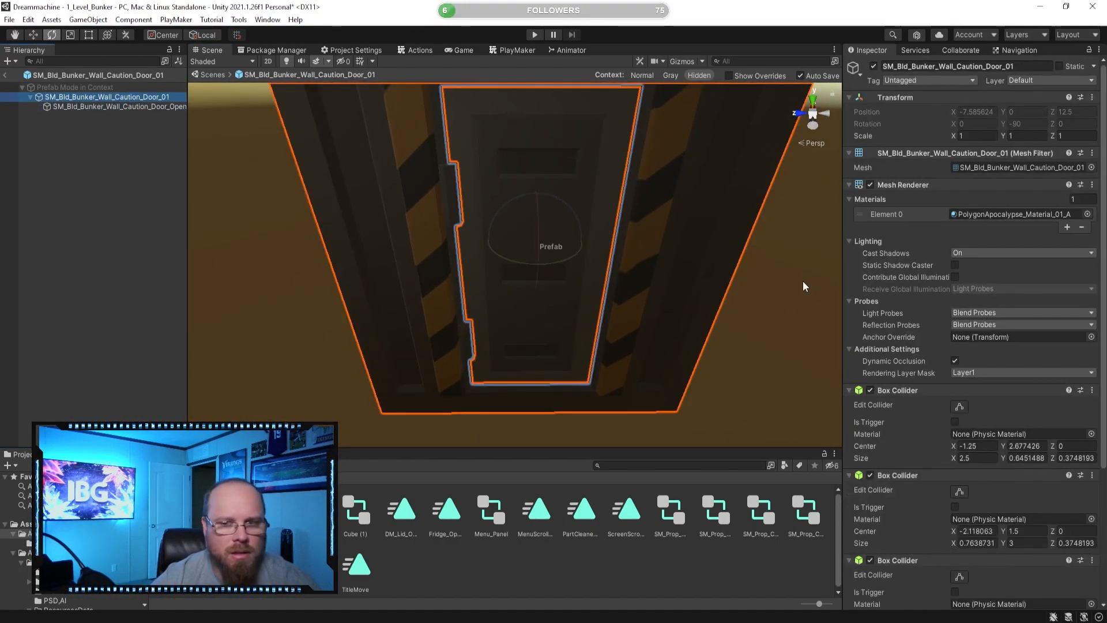
scroll(949, 506, "down", 5)
left_click(1006, 595)
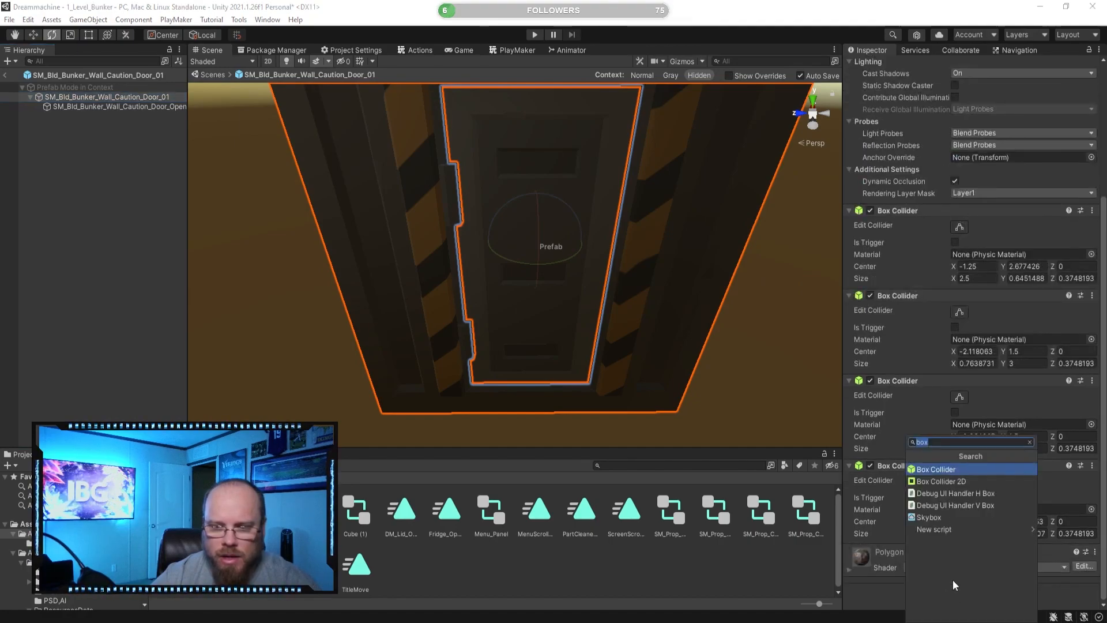
left_click(958, 481)
scroll(953, 566, "down", 3)
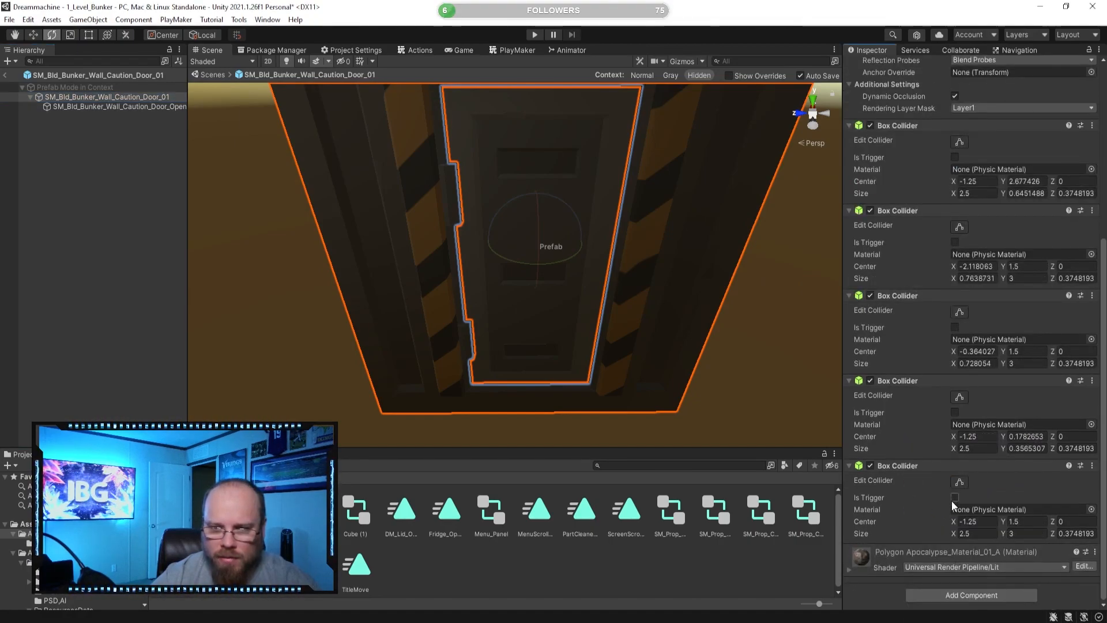
left_click(961, 487)
- Extend the trigger collider out from one side of the door to about 1.37 deep and narrow it to about 1.84 wide
right_click_drag(582, 341, 680, 349)
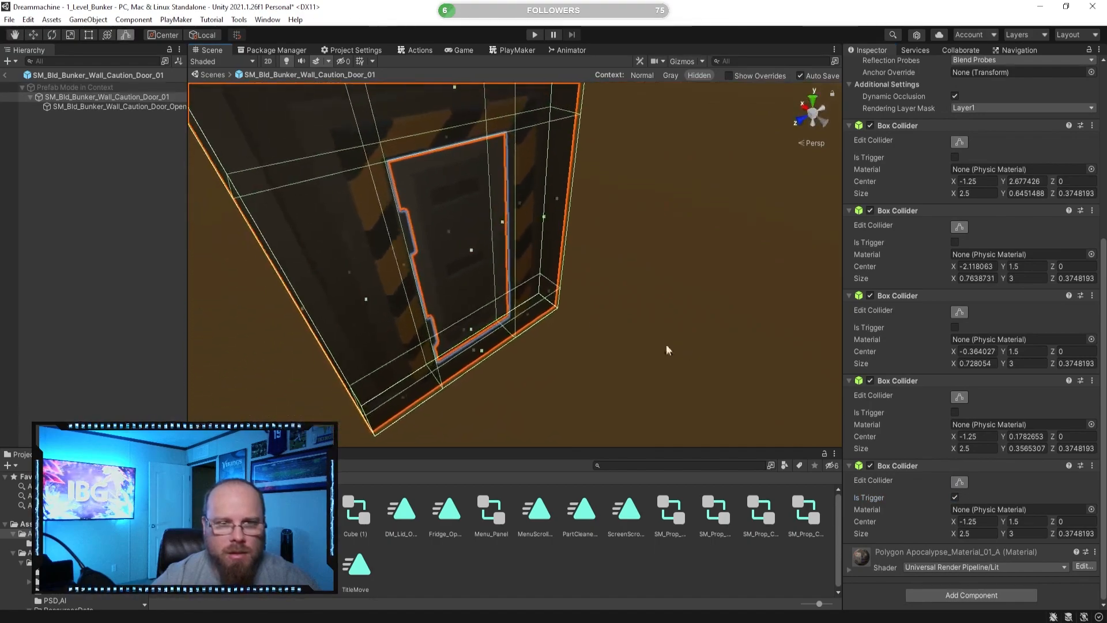
left_click_drag(472, 249, 552, 265)
key("a")
right_click_drag(552, 265, 606, 265)
left_click_drag(604, 259, 632, 262)
right_click_drag(632, 261, 468, 270)
left_click_drag(469, 270, 516, 274)
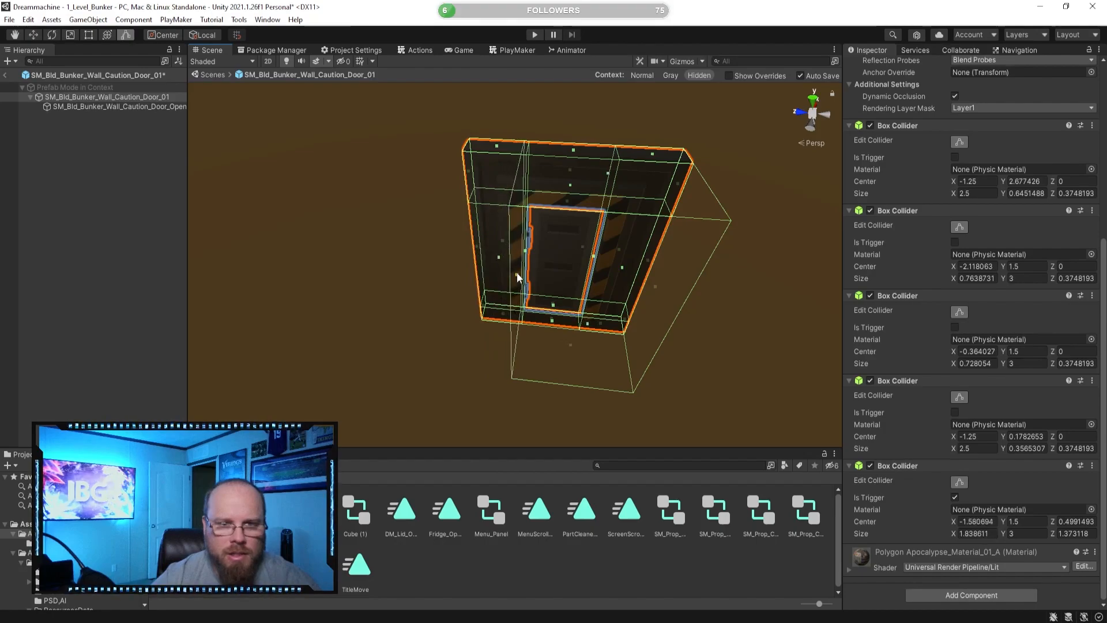
- Narrow the trigger collider to the doorway at about 1.07 wide and adjust its depth to about 1.47
left_click_drag(659, 289, 600, 289)
right_click_drag(600, 289, 342, 334)
left_click_drag(470, 294, 462, 289)
right_click_drag(462, 289, 373, 290)
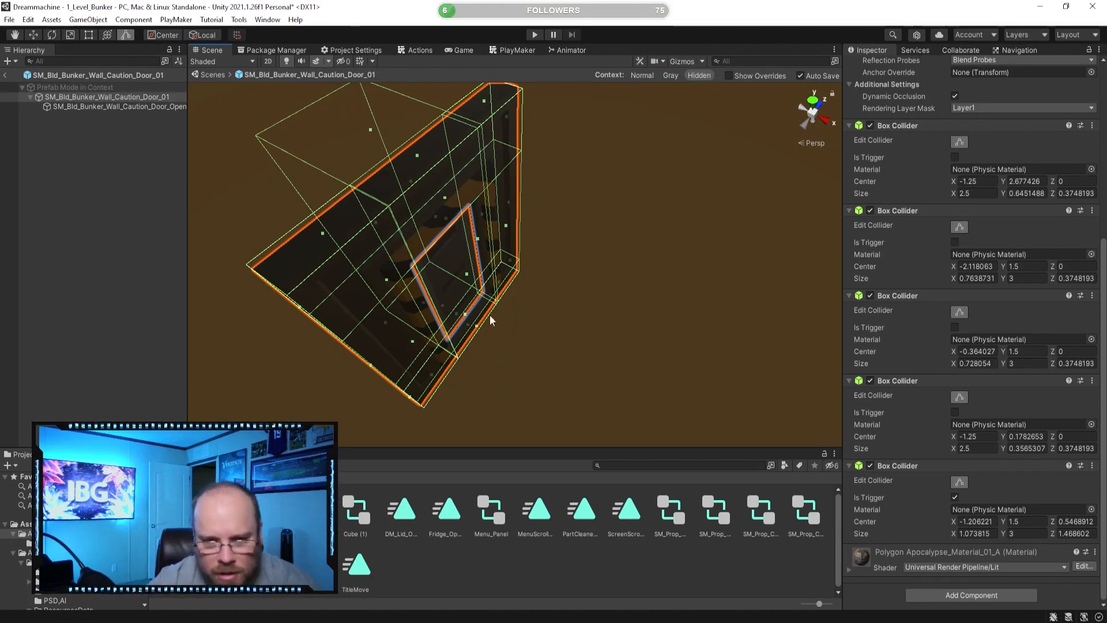
- Extend the trigger collider through the opposite side of the door wall for a total depth of about 2.52
right_click_drag(468, 273, 539, 304)
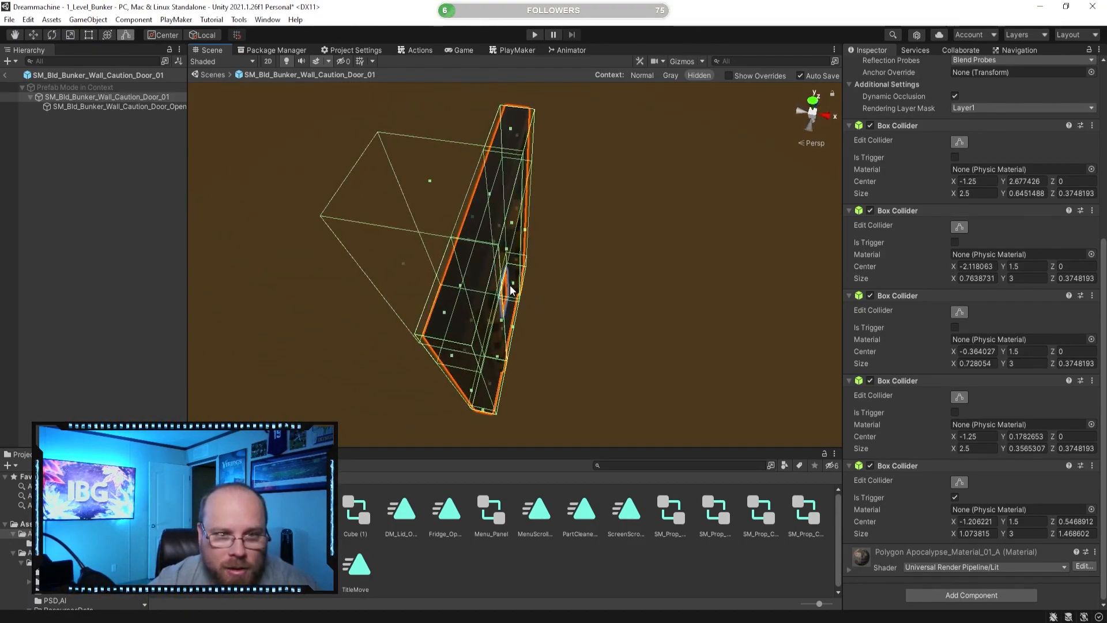
left_click_drag(511, 284, 603, 320)
key("ctrl+z")
left_click_drag(546, 361, 669, 242, "alt")
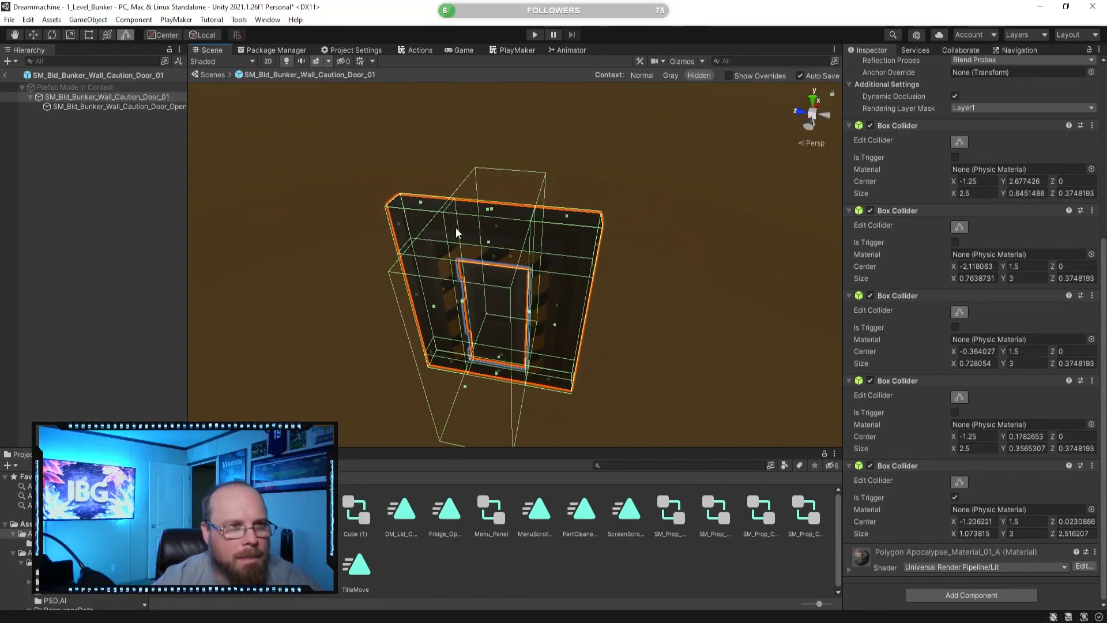
- Leave prefab editing and check the trigger volume on both caution door walls in the bunker scene
left_click(5, 75)
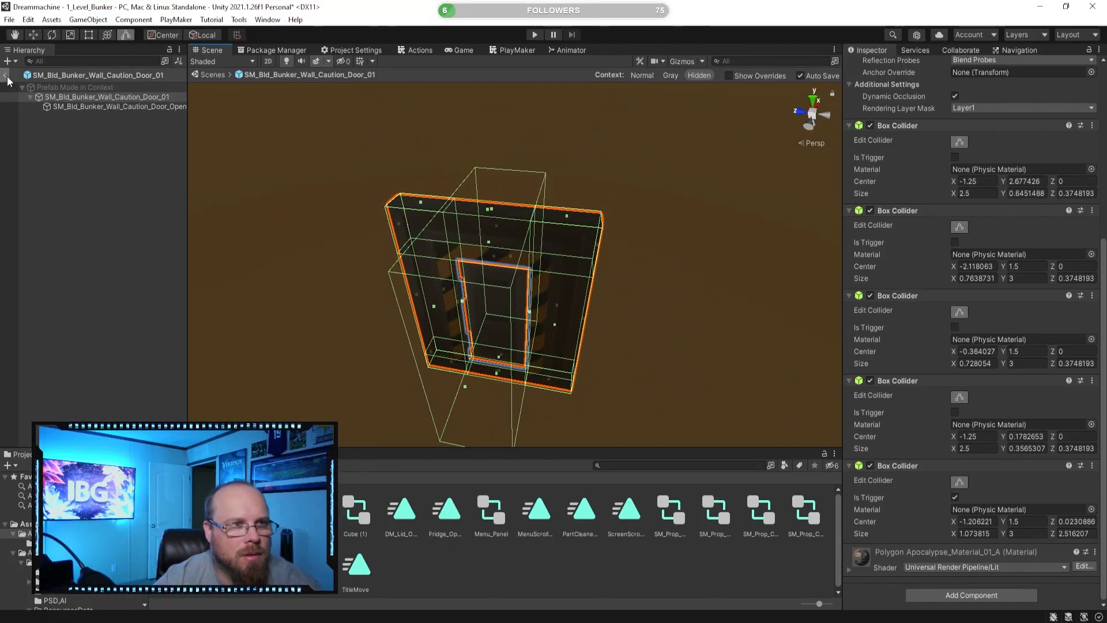
key("s")
right_click_drag(346, 193, 406, 202)
key("w")
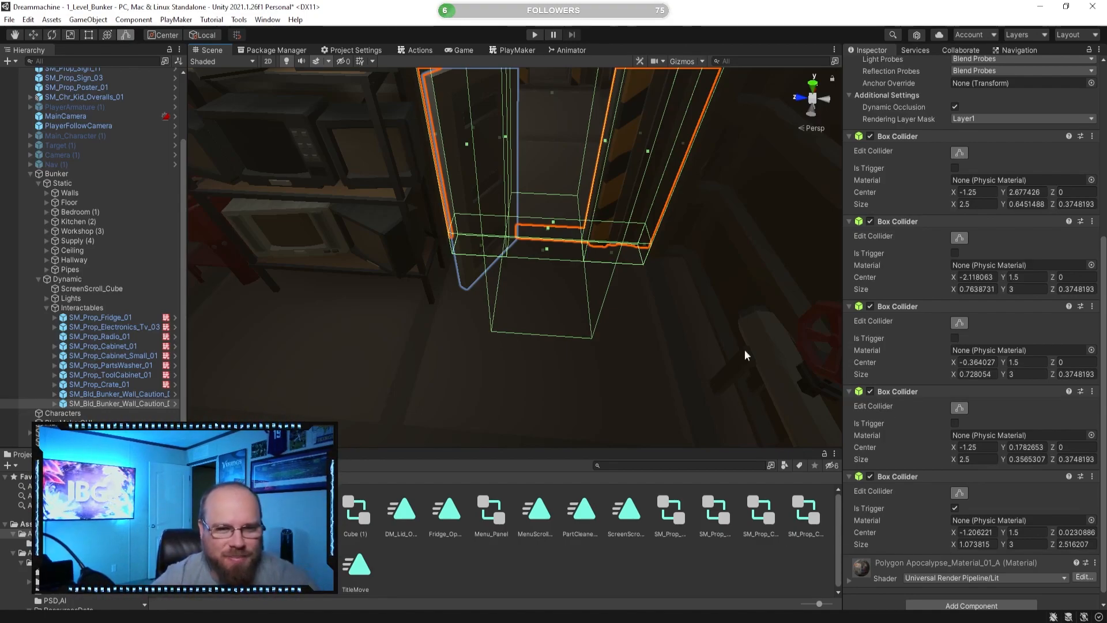
right_click_drag(586, 349, 594, 320)
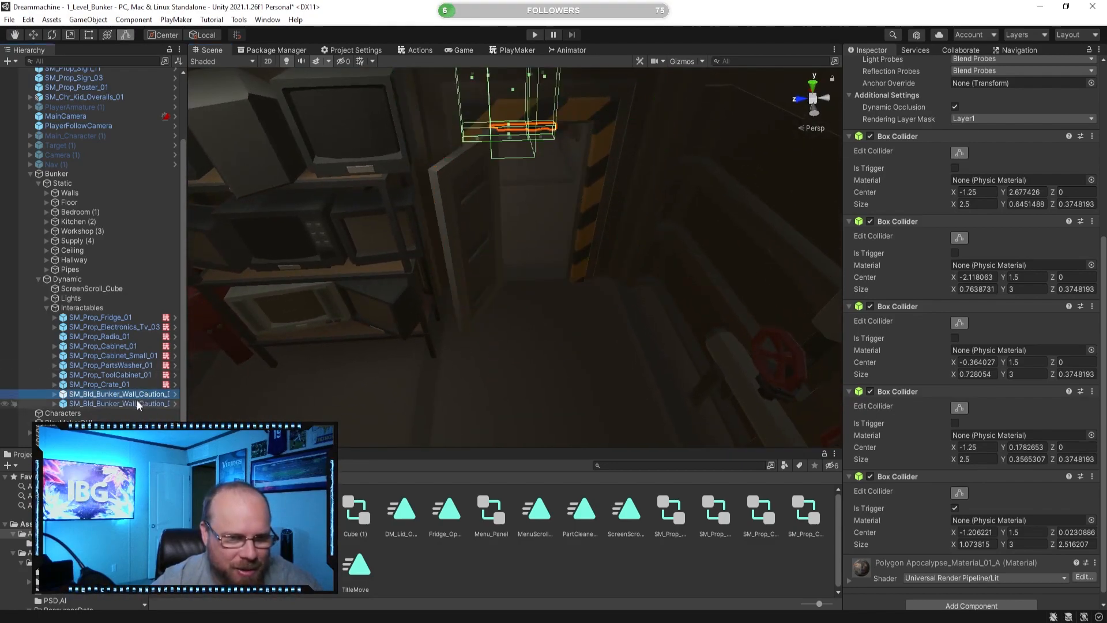
- Examine the second caution door wall, then the crate's and fridge's collider, Animator and PlayMaker components
right_click_drag(452, 297, 369, 289)
double_click(115, 403)
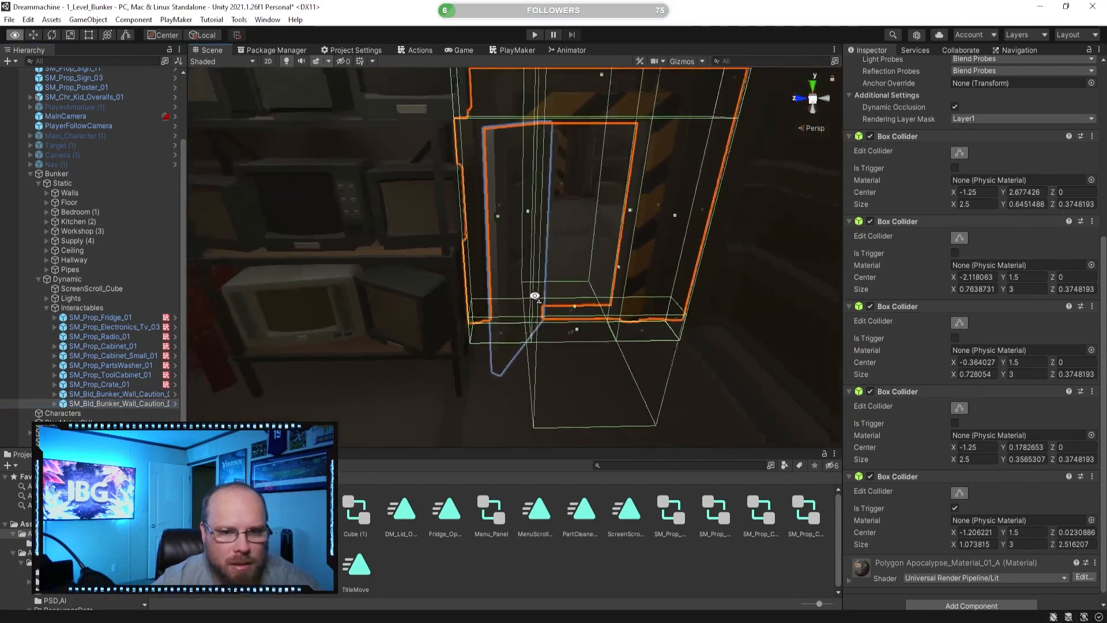
left_click(132, 384)
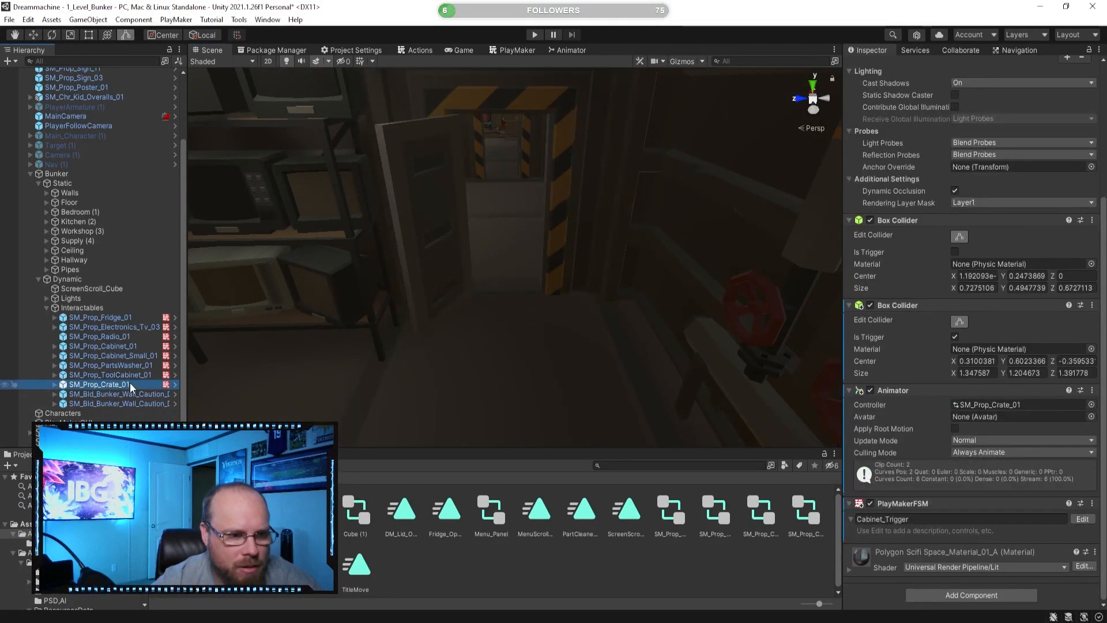
left_click(132, 317)
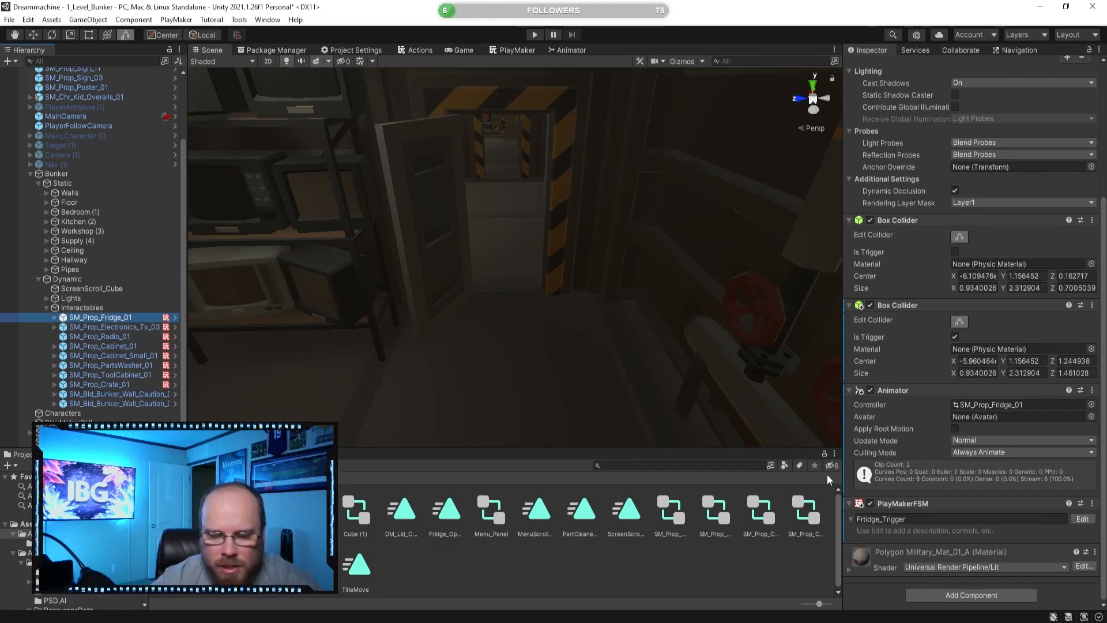
right_click_drag(488, 325, 205, 348)
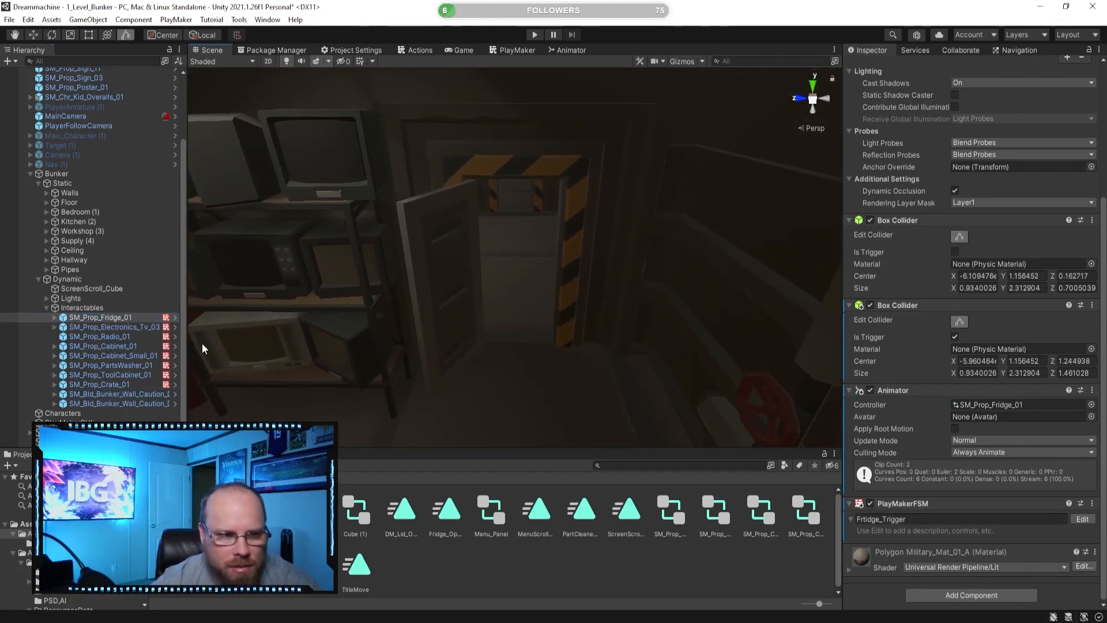
- Copy the PlayMakerFSM component holding PartCleaner_Trigger from SM_Prop_PartsWasher_01
double_click(129, 366)
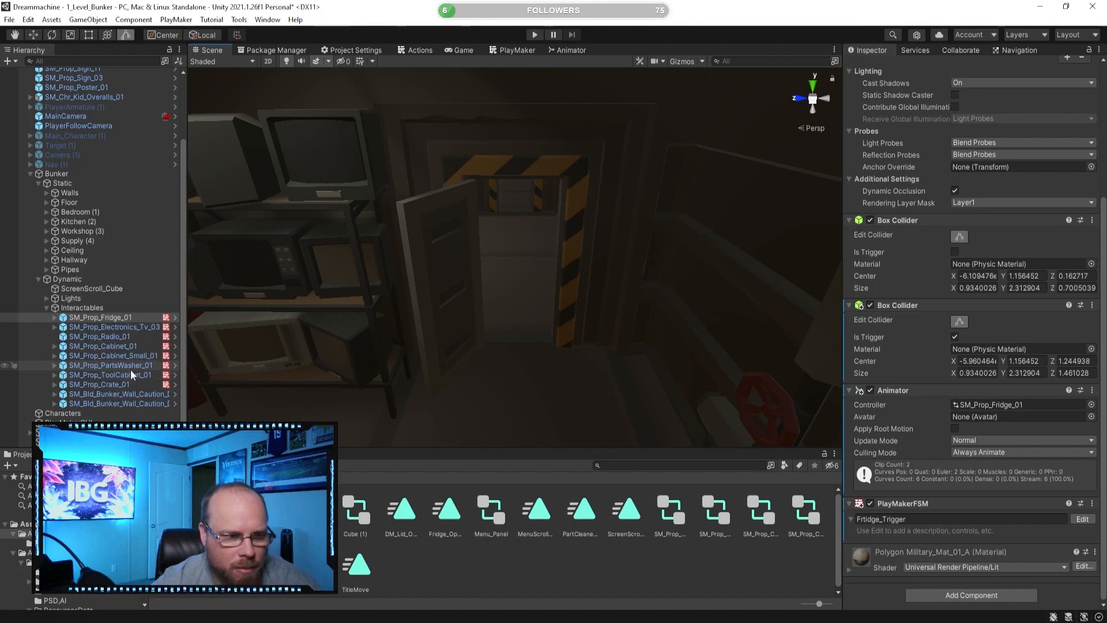
key("a")
right_click_drag(380, 379, 388, 393)
key("d")
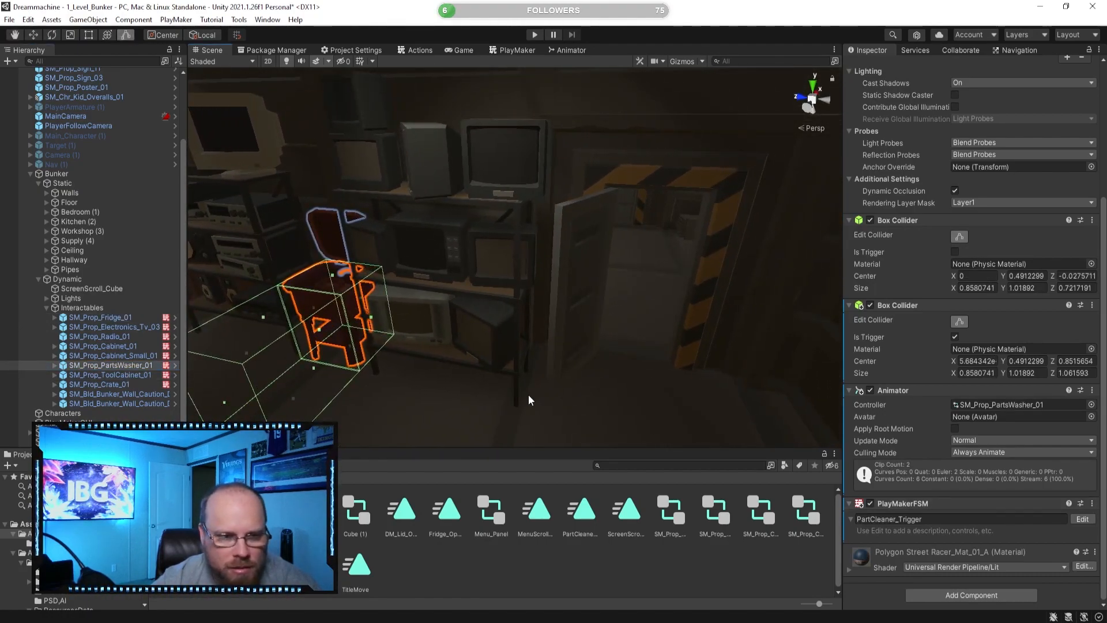
right_click(921, 508)
left_click(970, 407)
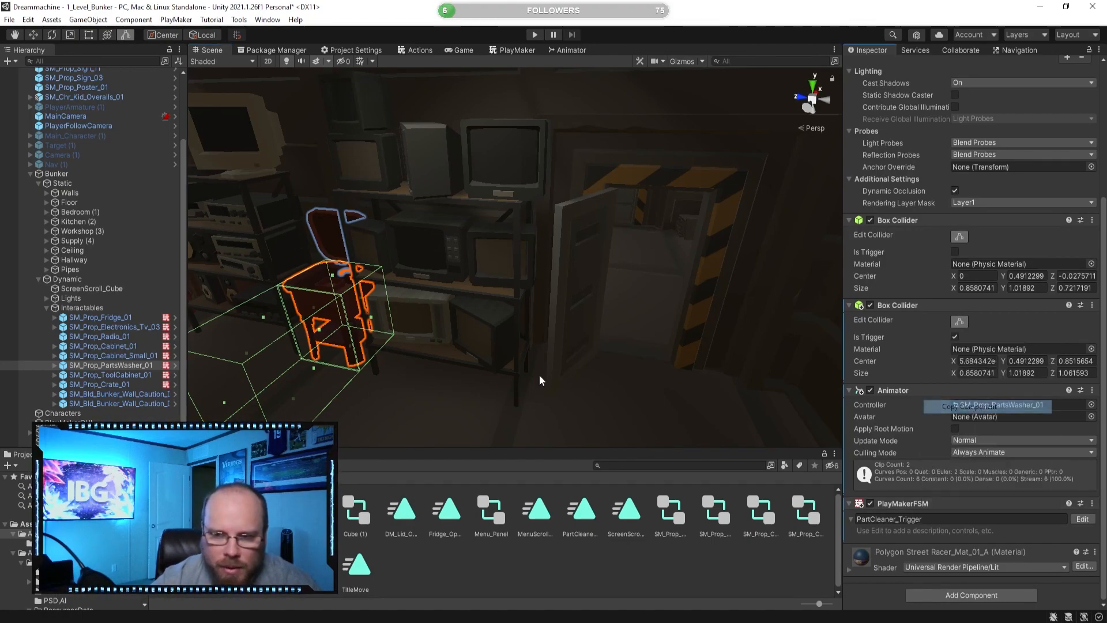
left_click(118, 394)
scroll(901, 518, "down", 3)
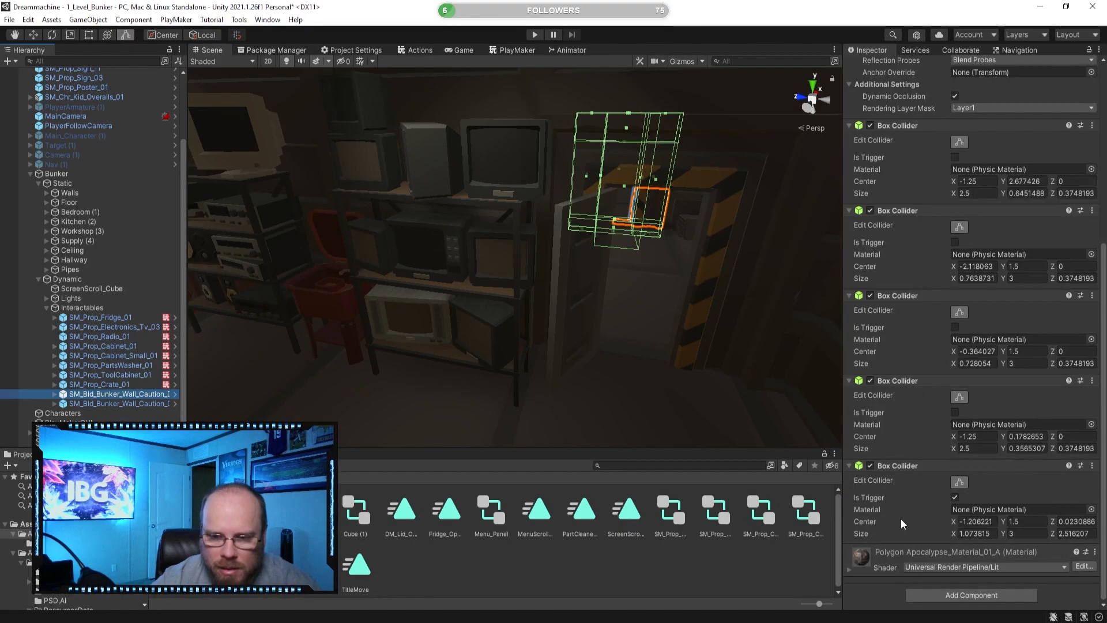
right_click(898, 466)
left_click(969, 546)
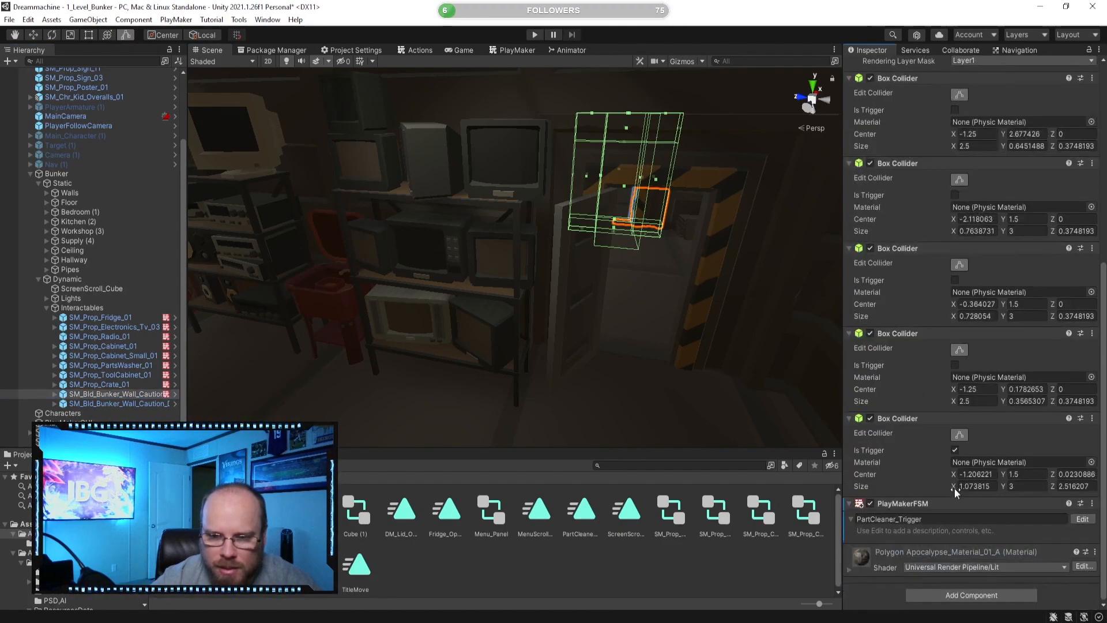
left_click(1082, 519)
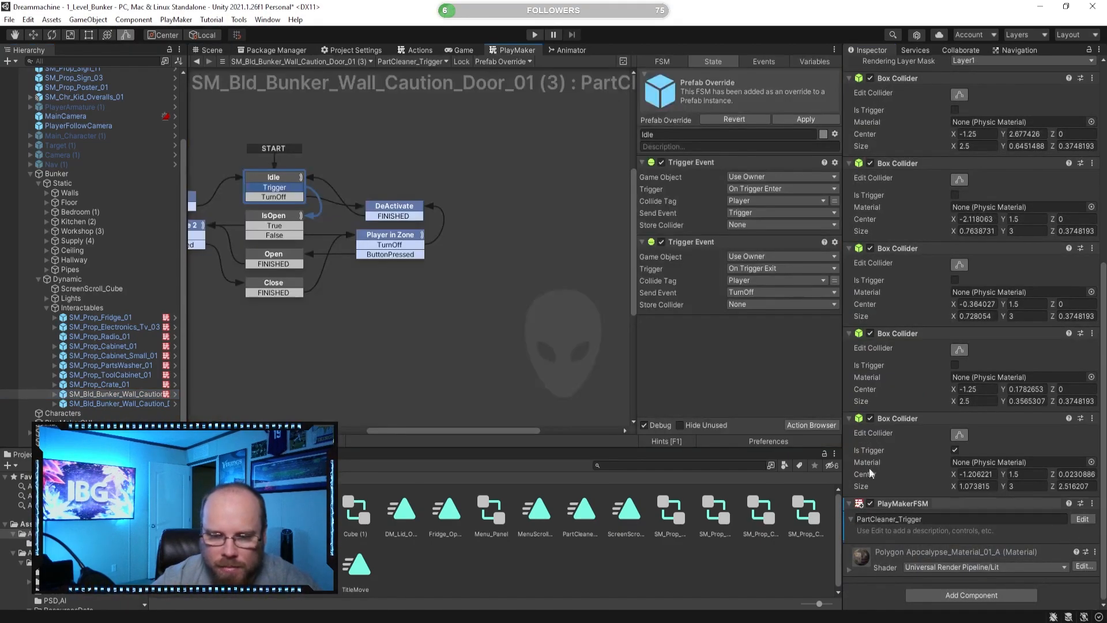
left_click(209, 52)
right_click_drag(536, 277, 555, 260)
key("w")
key("s")
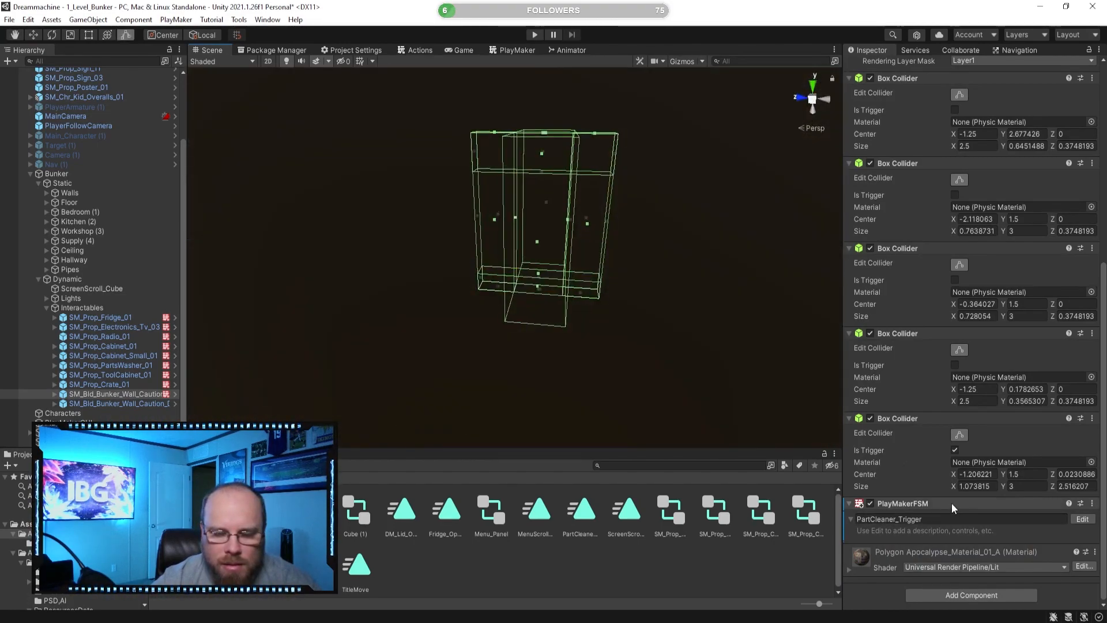
right_click(952, 503)
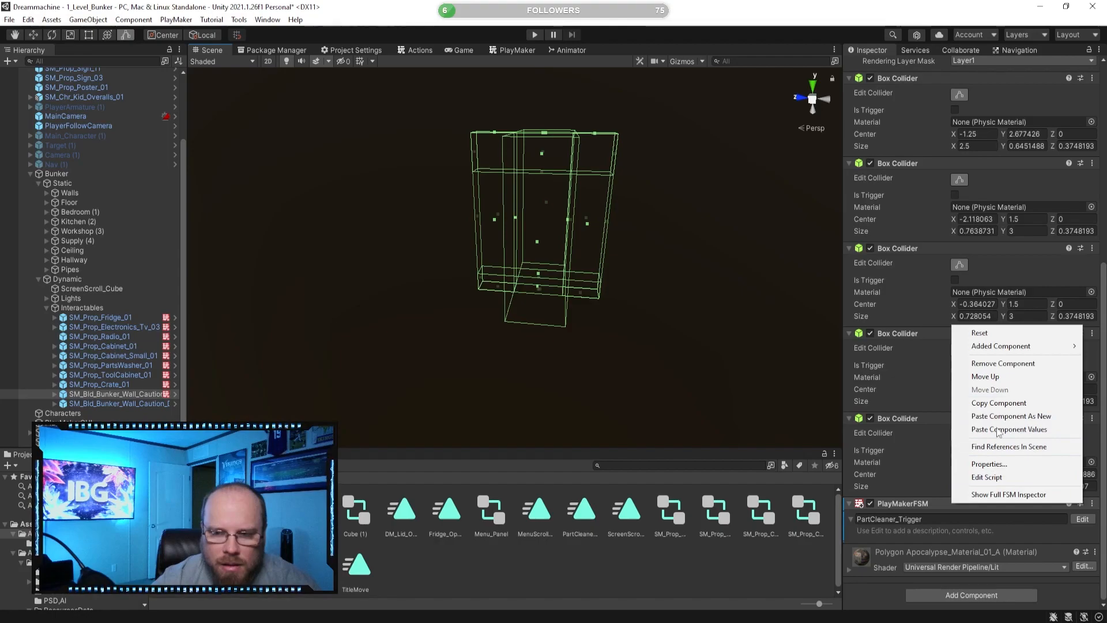
left_click(1003, 362)
- Paste the copied PlayMakerFSM as a new component on SM_Bld_Bunker_Wall_Caution_Door_01 (2)
mouse_move(679, 371)
right_mouse_down()
mouse_move(455, 314)
mouse_move(698, 372)
right_mouse_up()
left_click(136, 404)
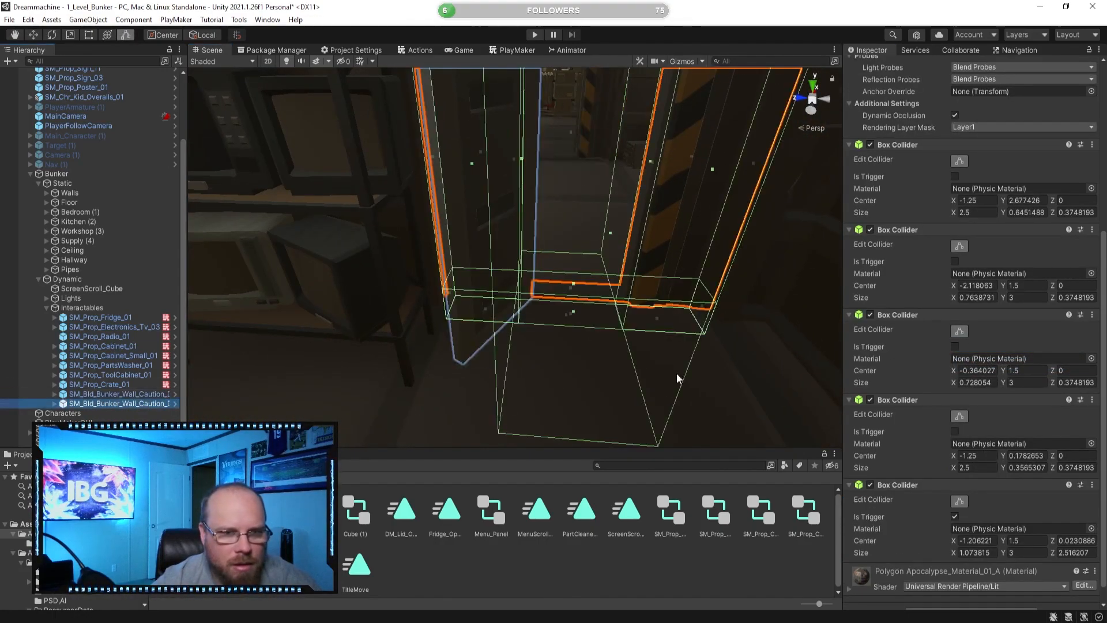
right_click(938, 483)
left_click(957, 561)
- Rename the pasted FSM to Door_Trigger and open its state graph for editing
right_click_drag(643, 323, 680, 340)
scroll(923, 461, "down", 2)
left_click(894, 519)
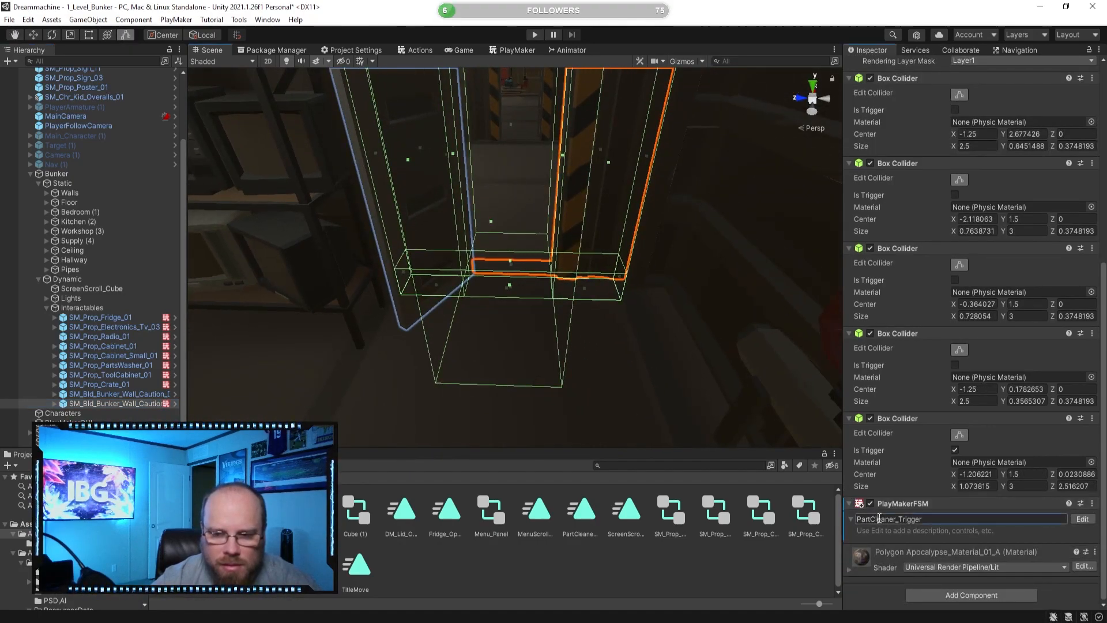
key("shift+Home")
key("Return")
right_click_drag(593, 315, 583, 285)
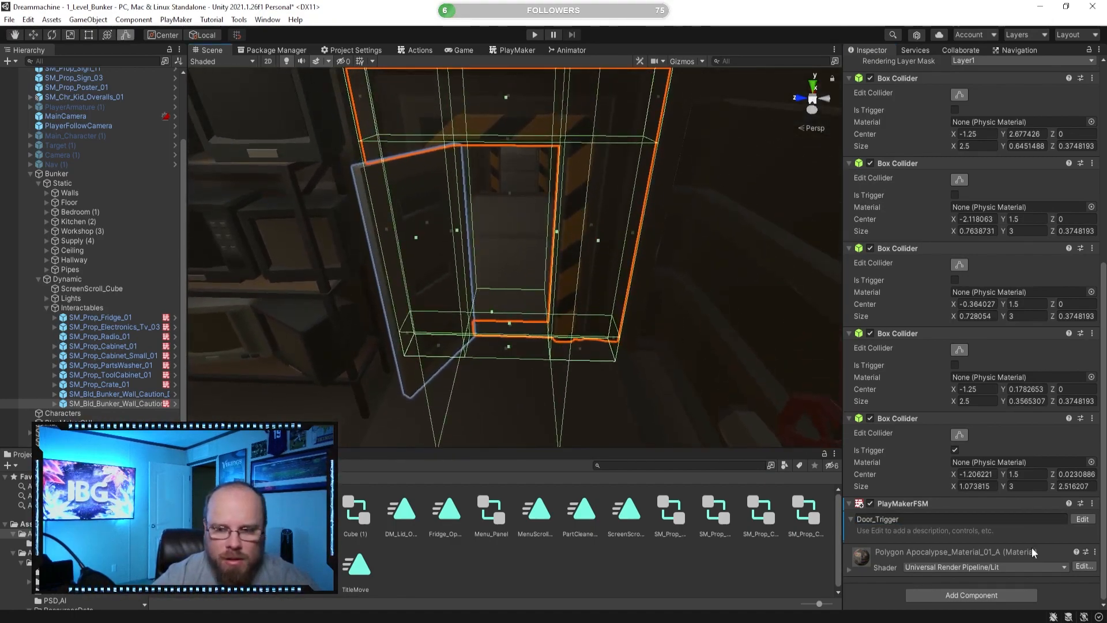
left_click(1082, 520)
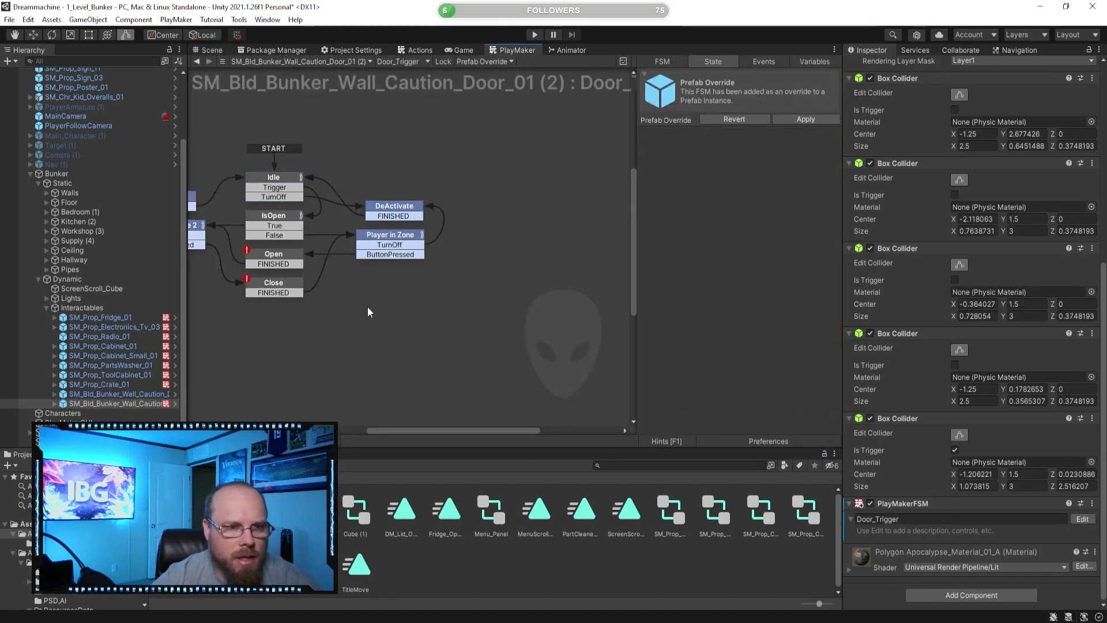
- Create an animation clip named Door_Close for the caution door wall in the Assets/Animations folder
left_click(107, 454)
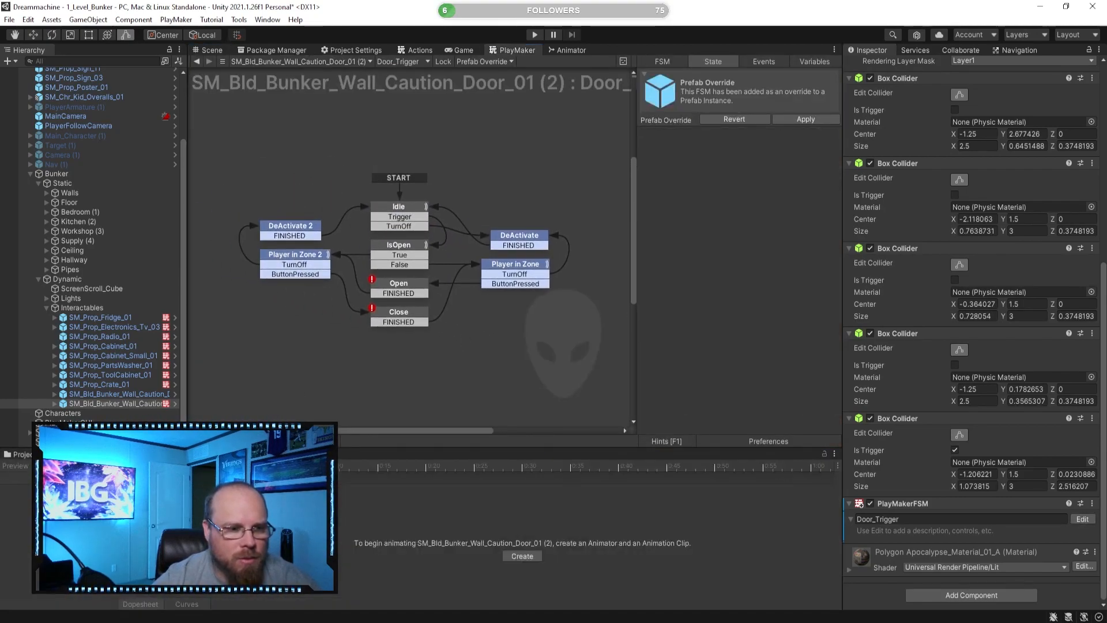
left_click(210, 51)
right_click_drag(416, 252, 254, 328)
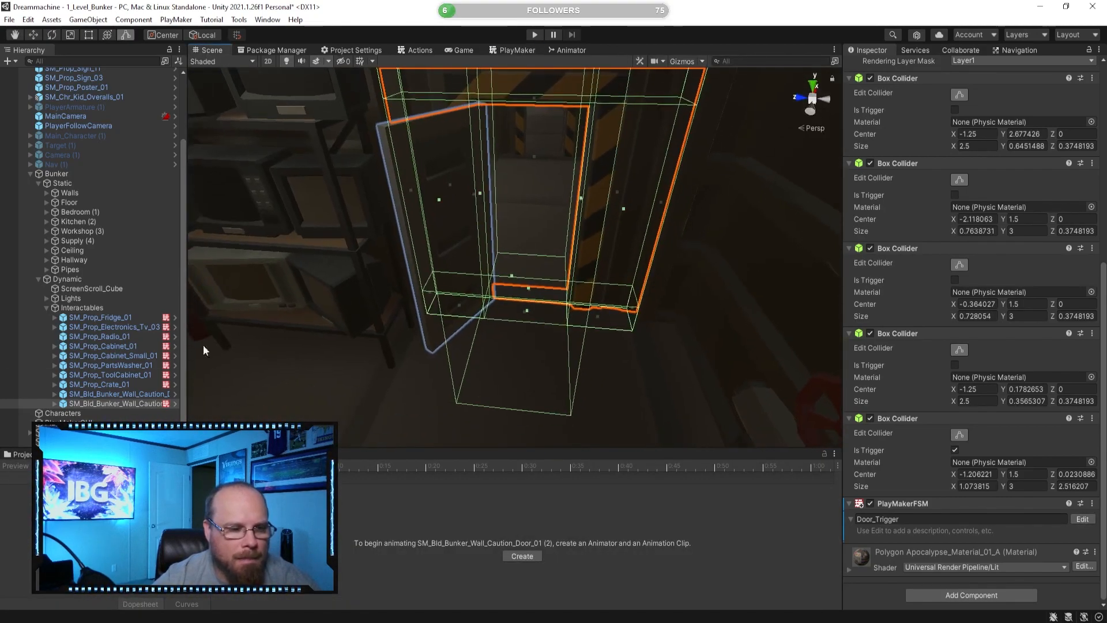
left_click(529, 556)
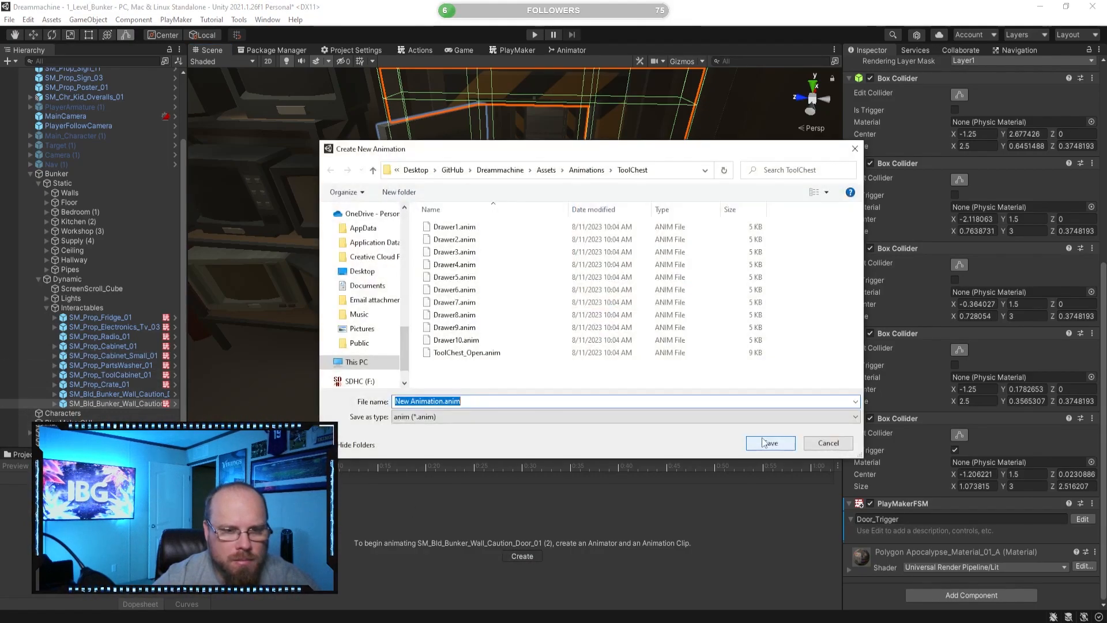
left_click(589, 171)
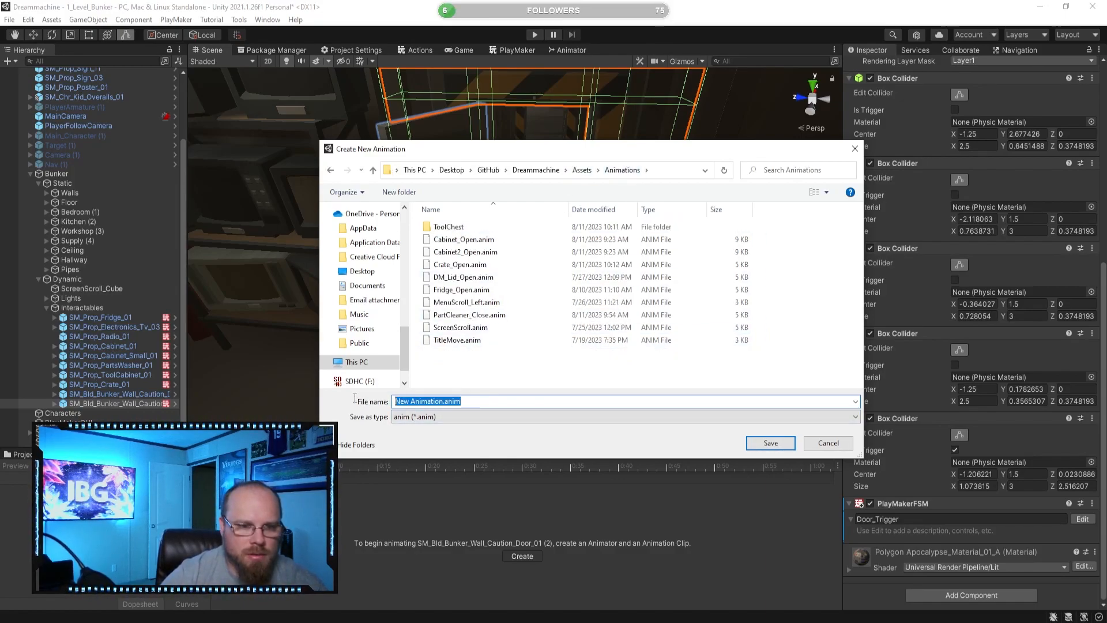
type("Door_clo")
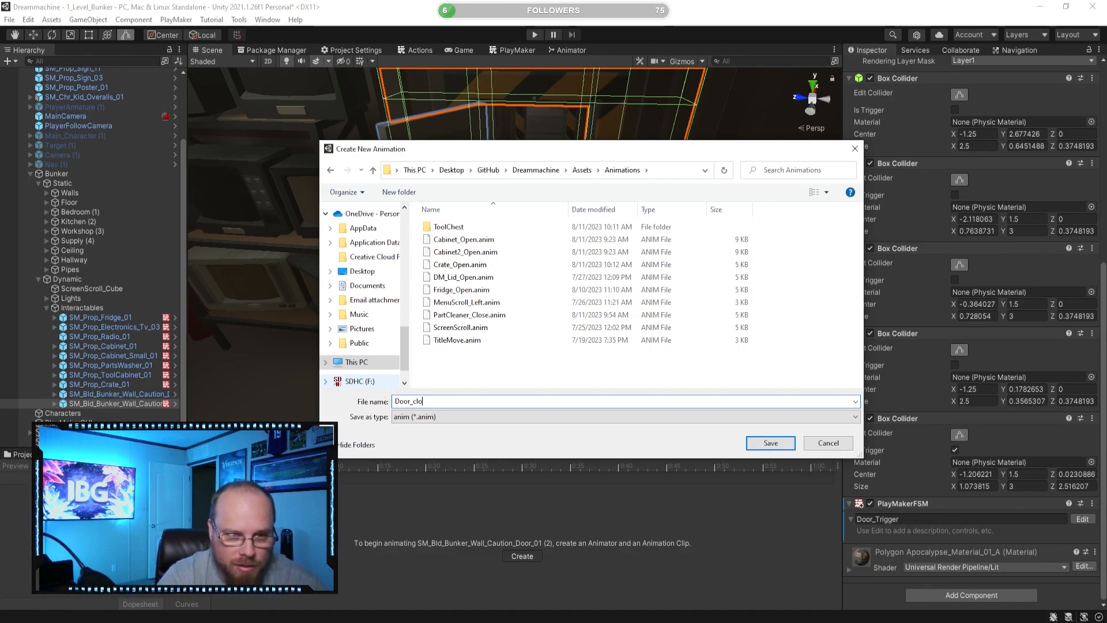
key("BackSpace")
key("BackSpace")
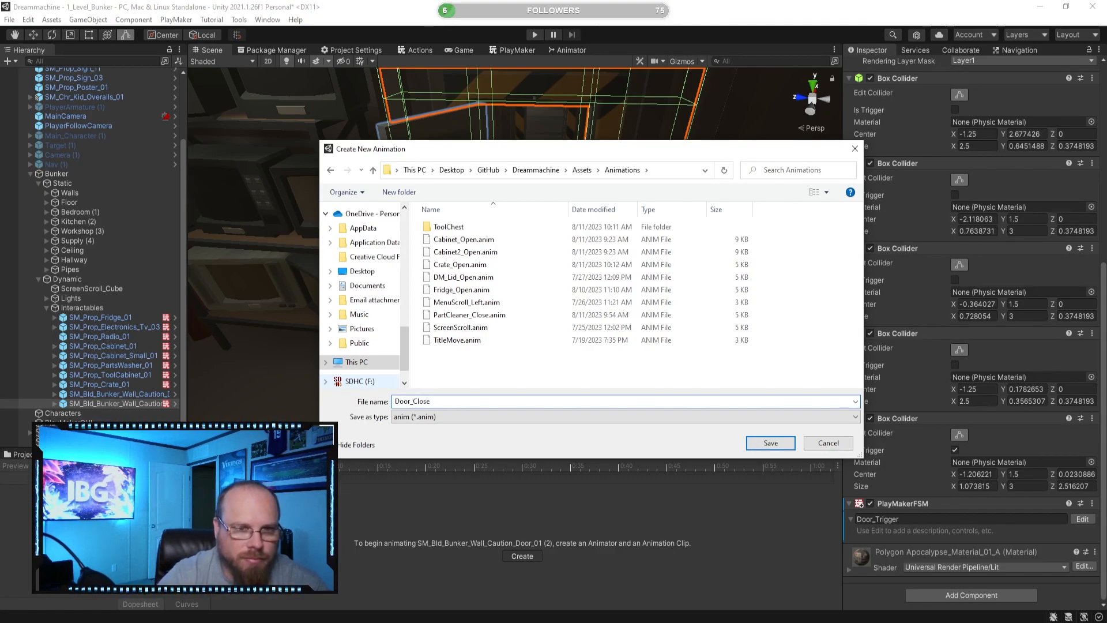
key("Return")
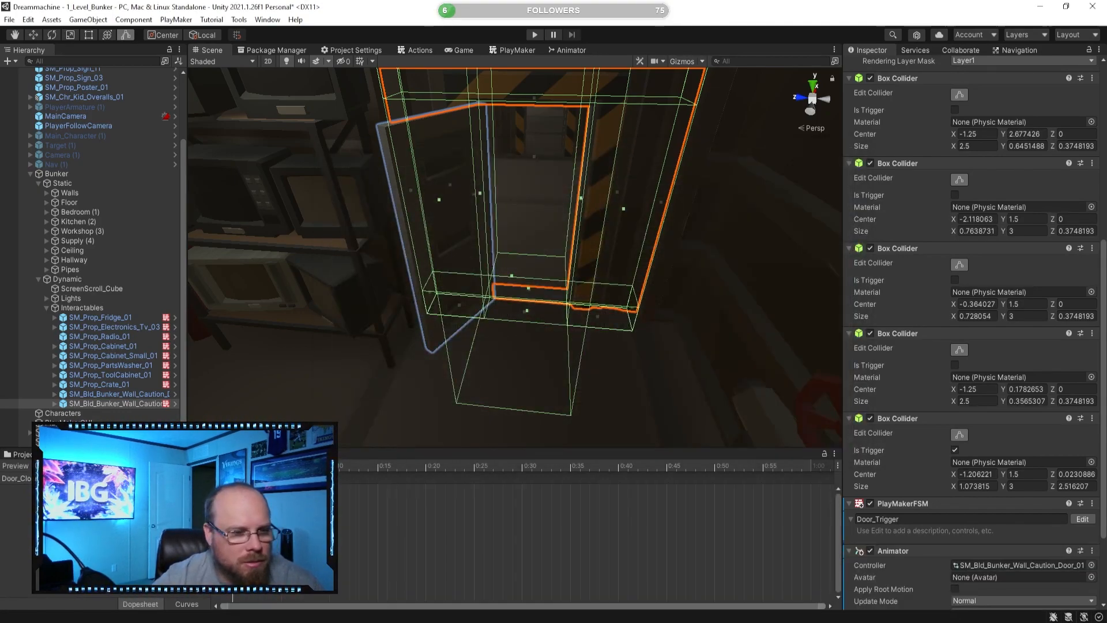
- Start recording Door_Close with the time marker at 2:00 and the door panel selected for rotation
left_click(39, 466)
scroll(588, 534, "down", 8)
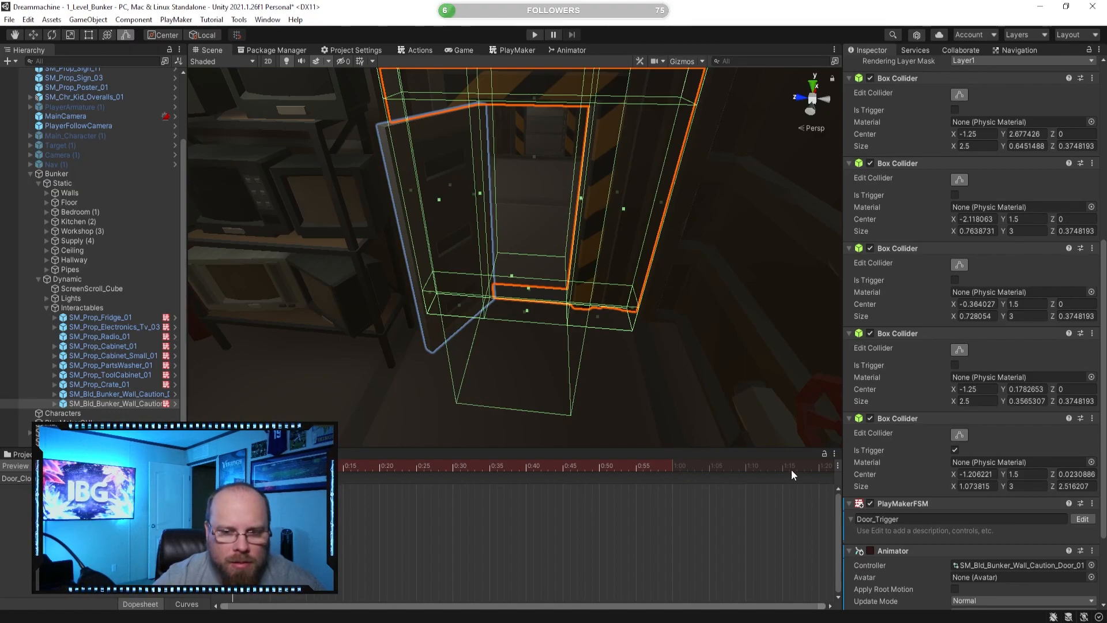
left_click(672, 466)
scroll(750, 527, "down", 5)
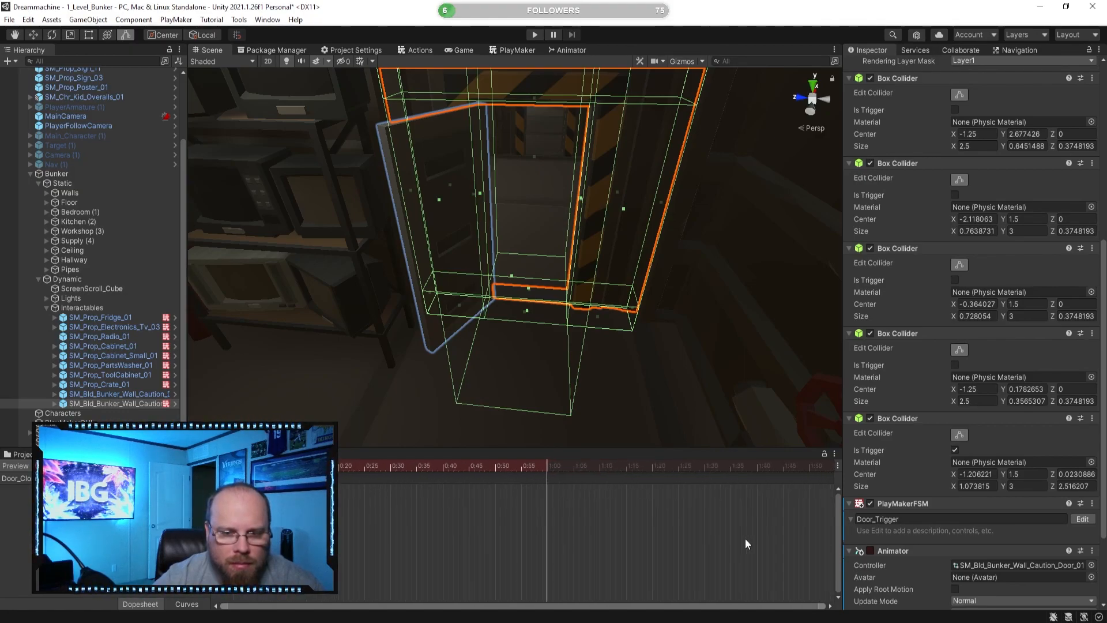
scroll(743, 526, "down", 1)
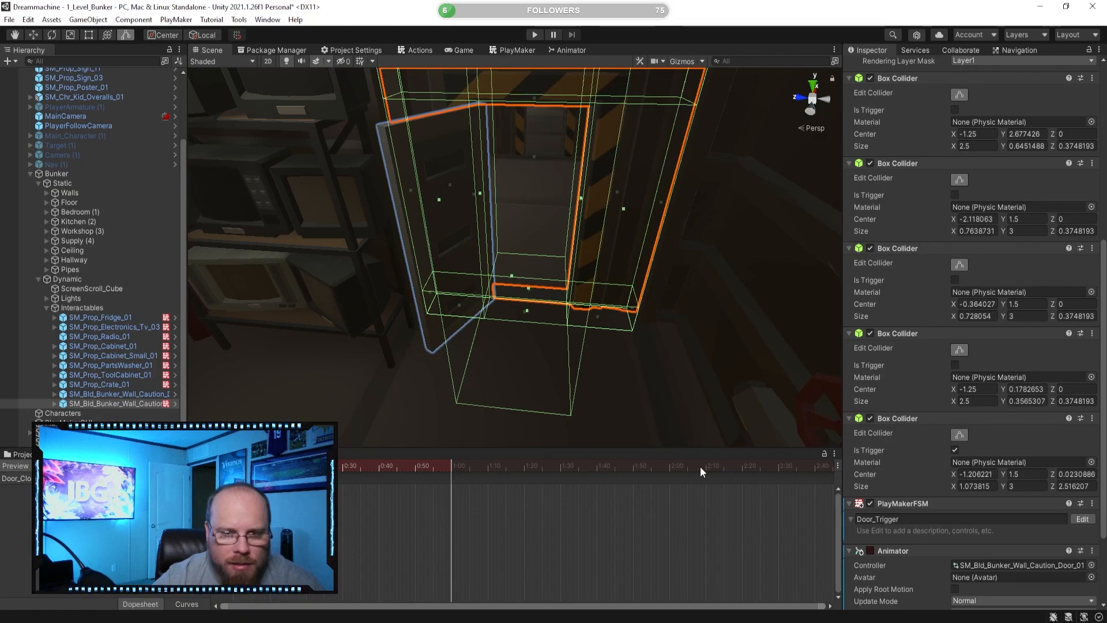
left_click(670, 467)
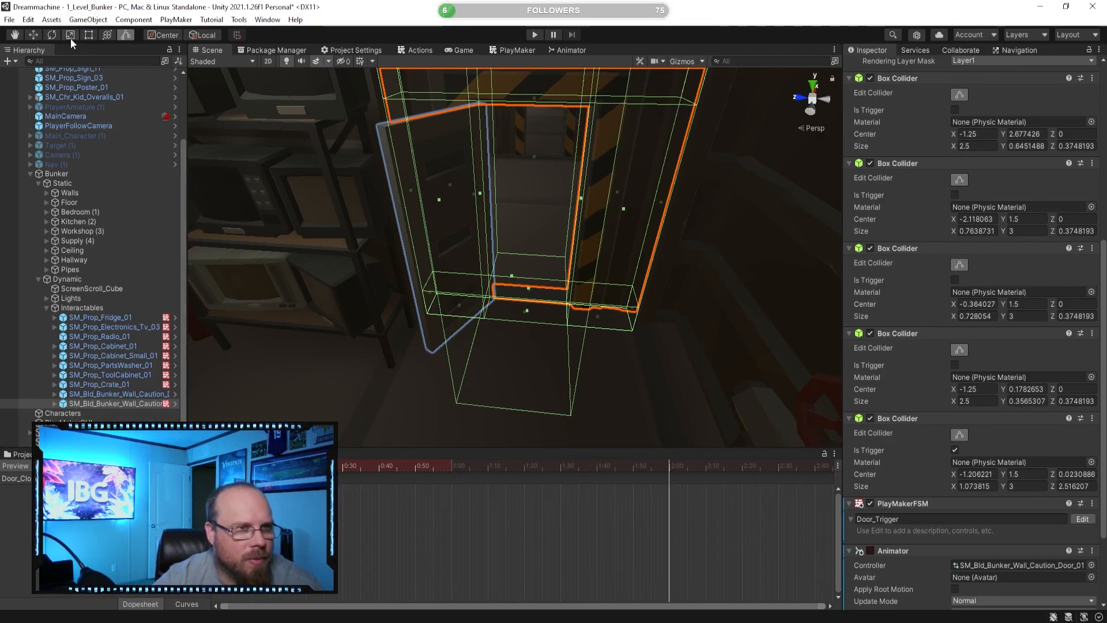
key("e")
left_click(102, 413)
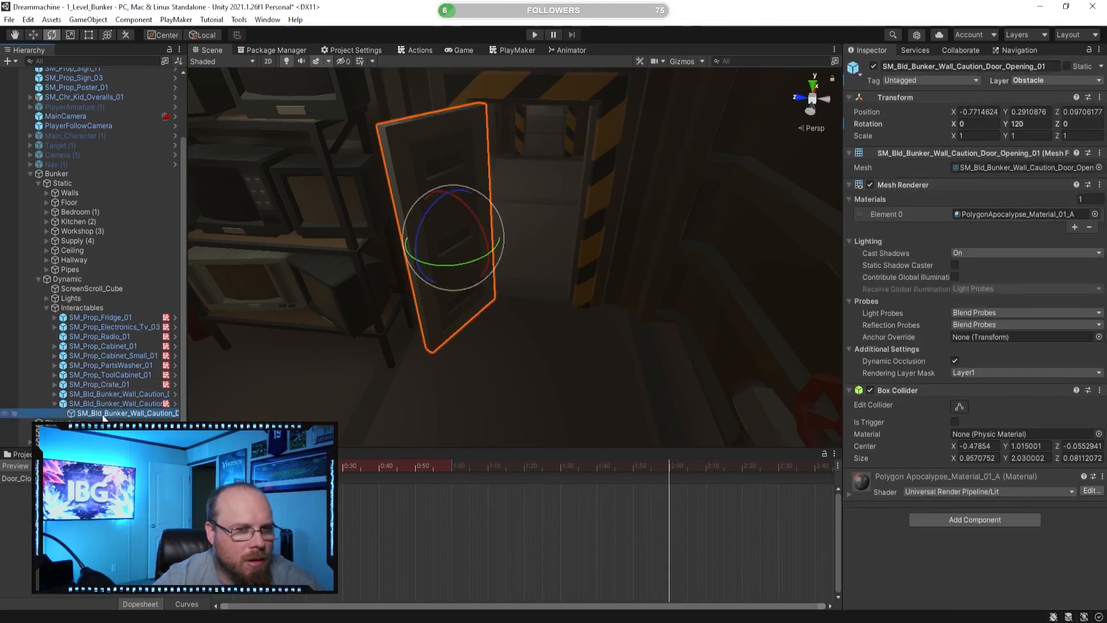
- Undo the rotation about the door's center, switch to pivot mode and rotate the door panel shut at Y 0
left_click_drag(445, 270, 510, 275)
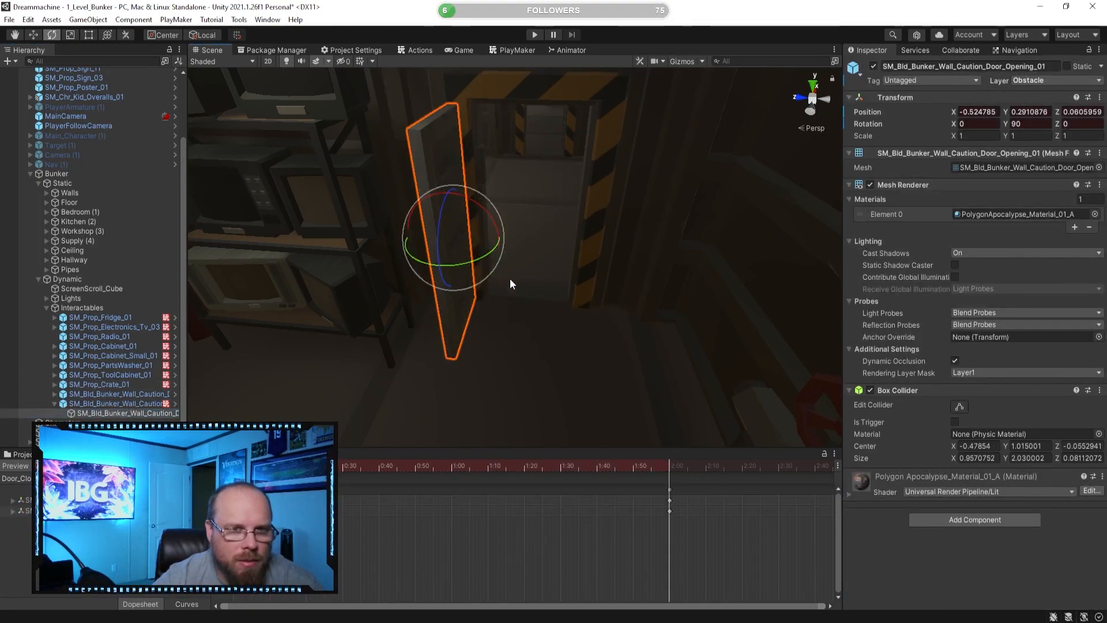
key("ctrl+z")
left_click(168, 36)
left_click_drag(485, 327, 697, 330)
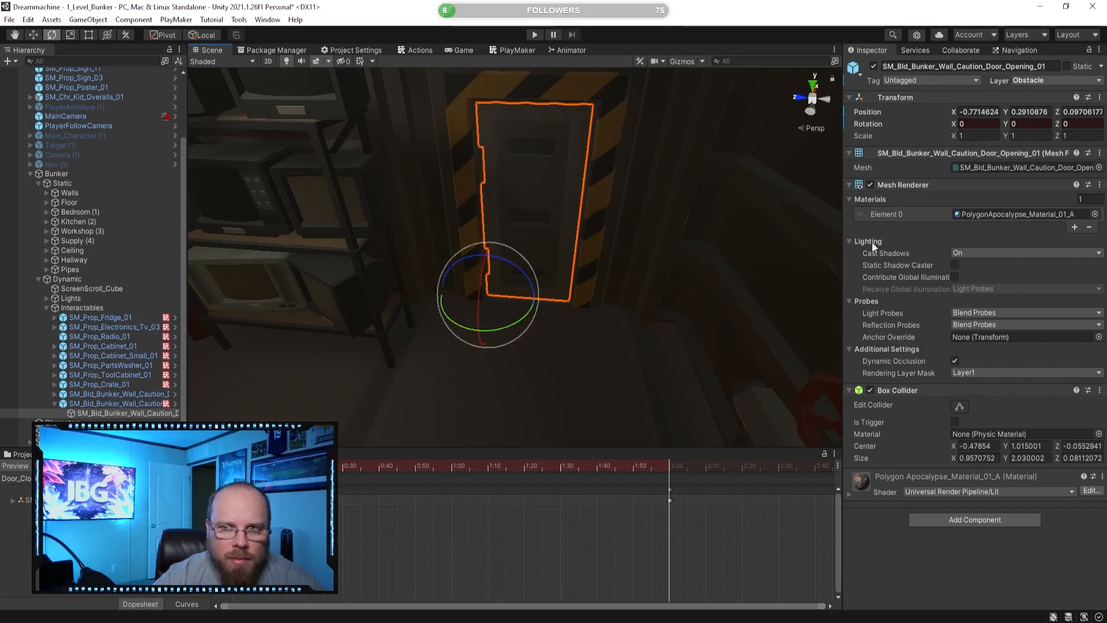
- Stop recording and play back the door's closing animation
right_click_drag(535, 378, 490, 400)
left_click(38, 465)
left_click(52, 465)
left_click(79, 465)
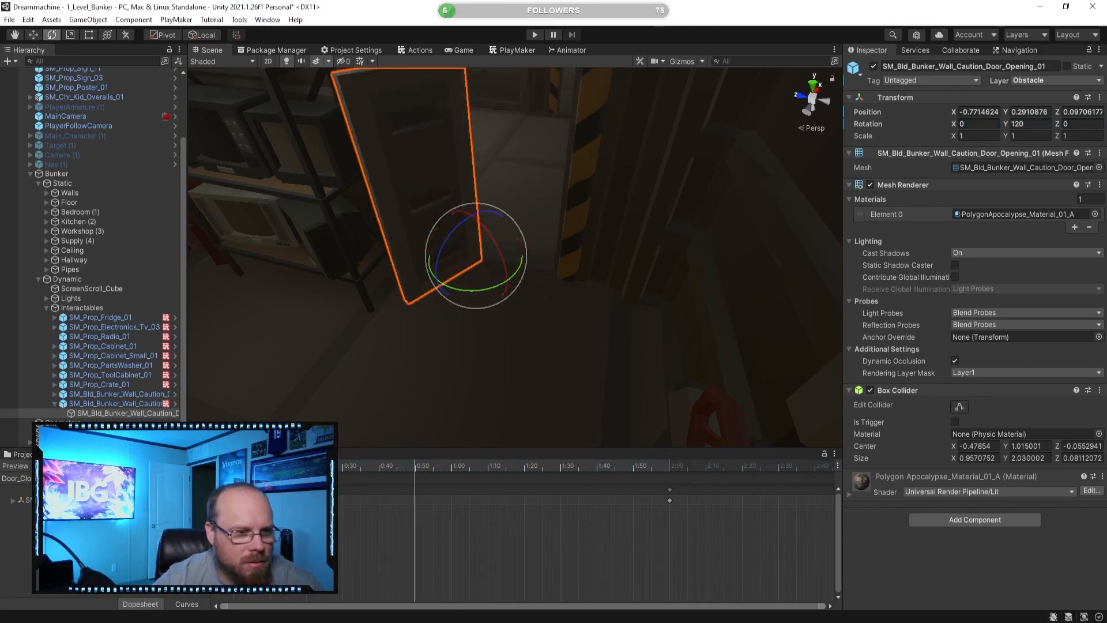
- Turn off Loop Time on the Door_Close animation clip and reselect the door panel
left_click(23, 455)
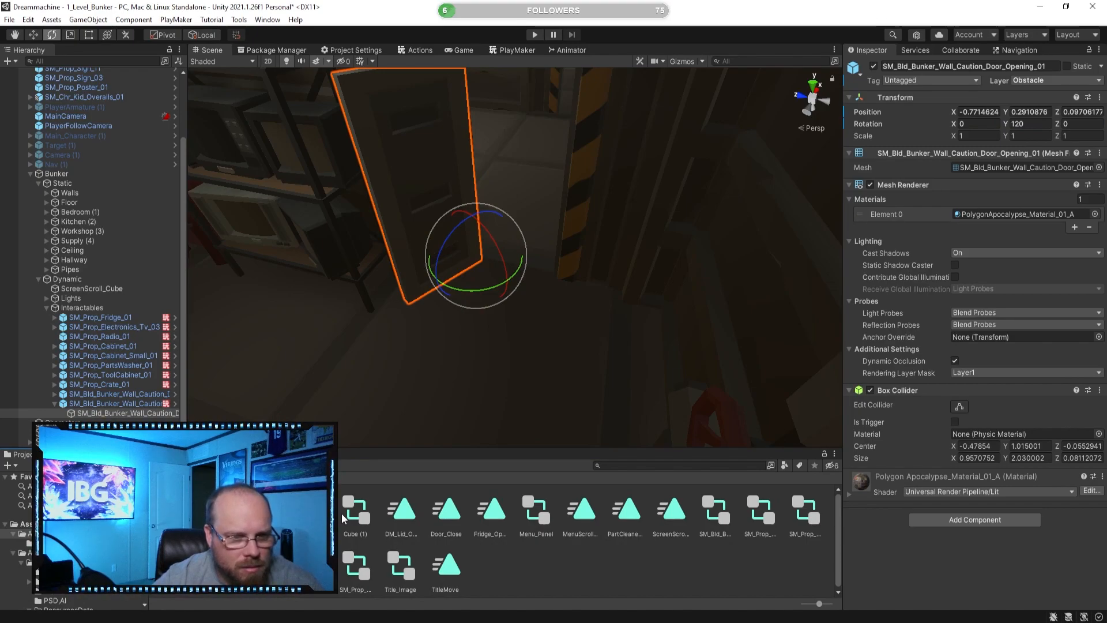
left_click(451, 515)
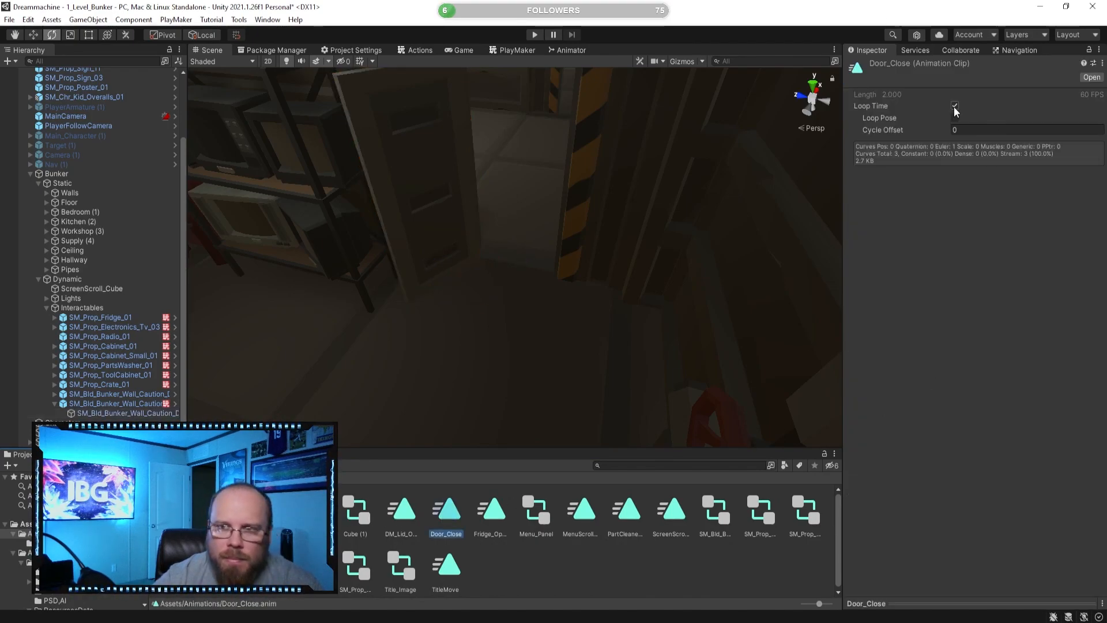
left_click(645, 584)
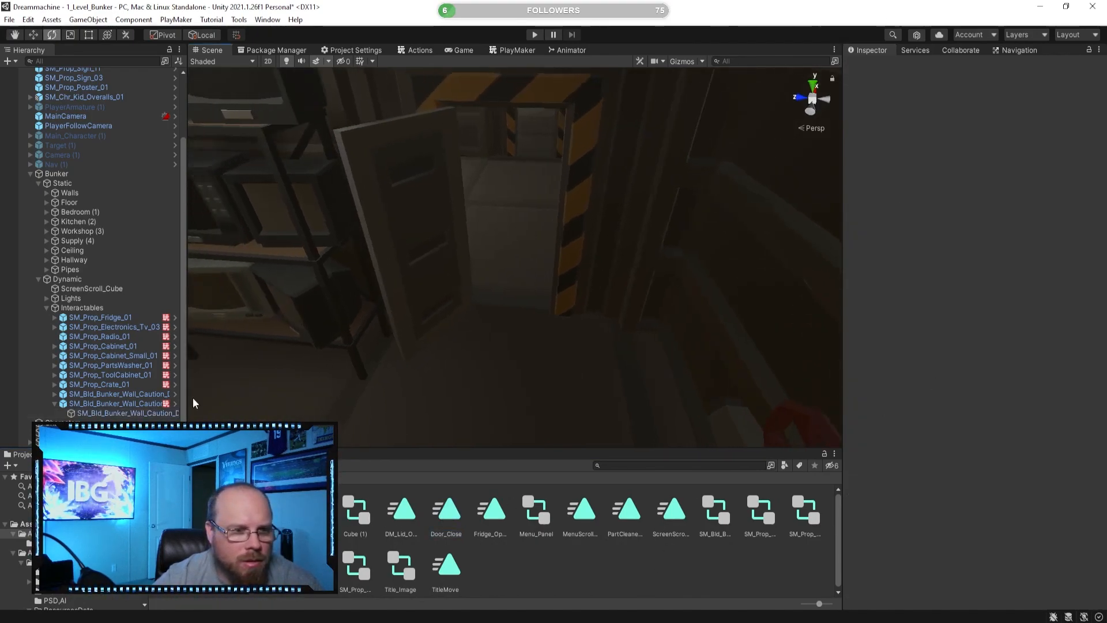
left_click(145, 413)
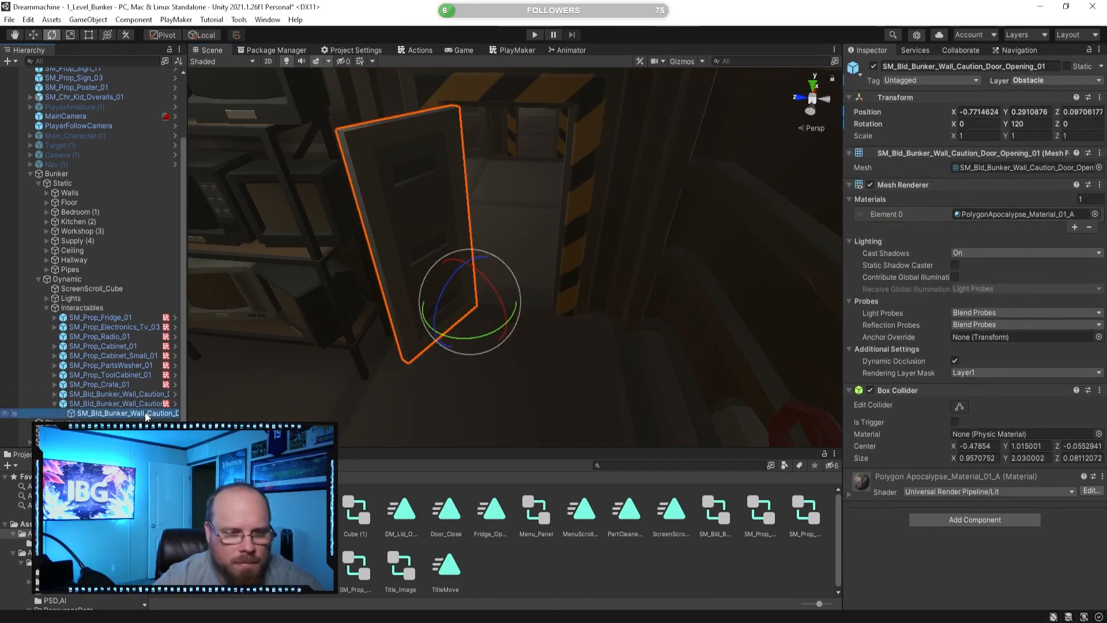
- Apply the caution door's added Animator component to the SM_Bld_Bunker_Wall_Caution_Door_01 prefab
left_click(143, 403)
scroll(970, 434, "down", 8)
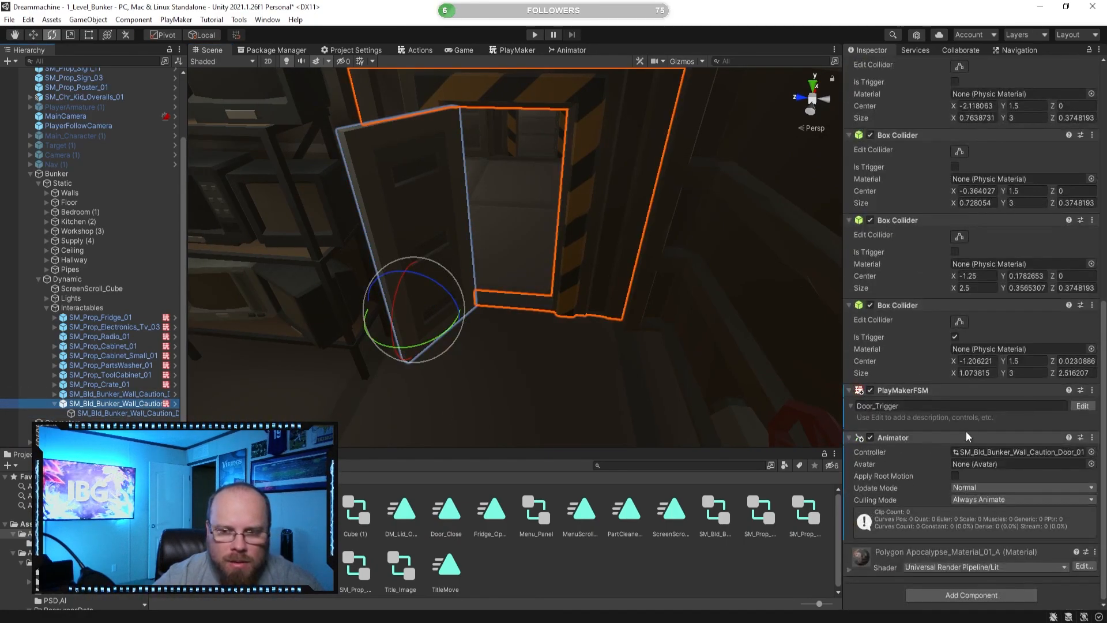
right_click(913, 440)
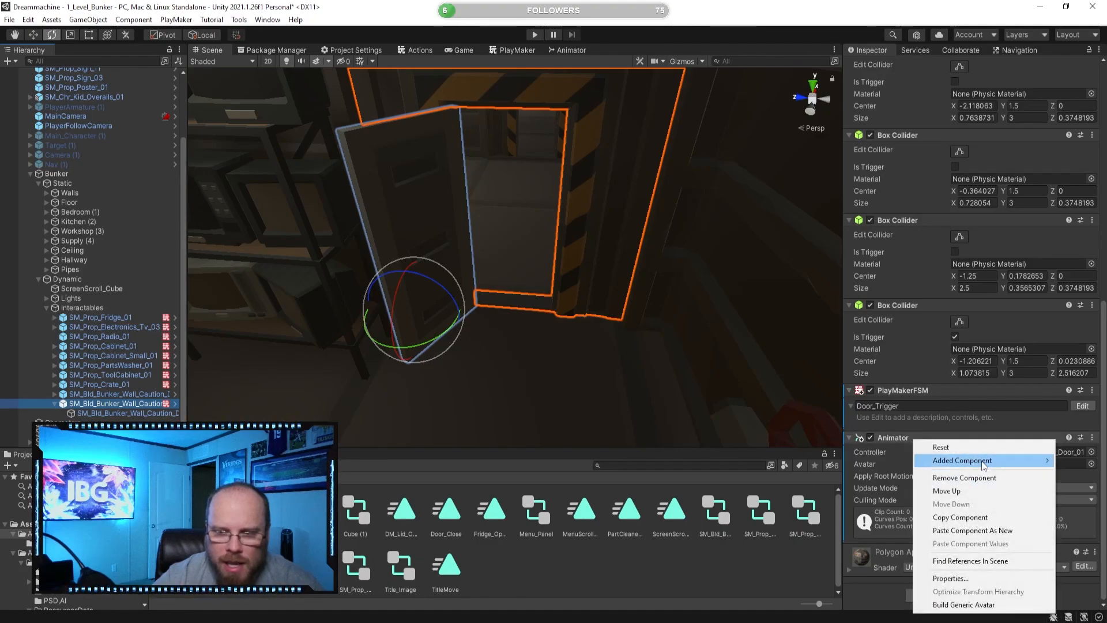
left_click(947, 491)
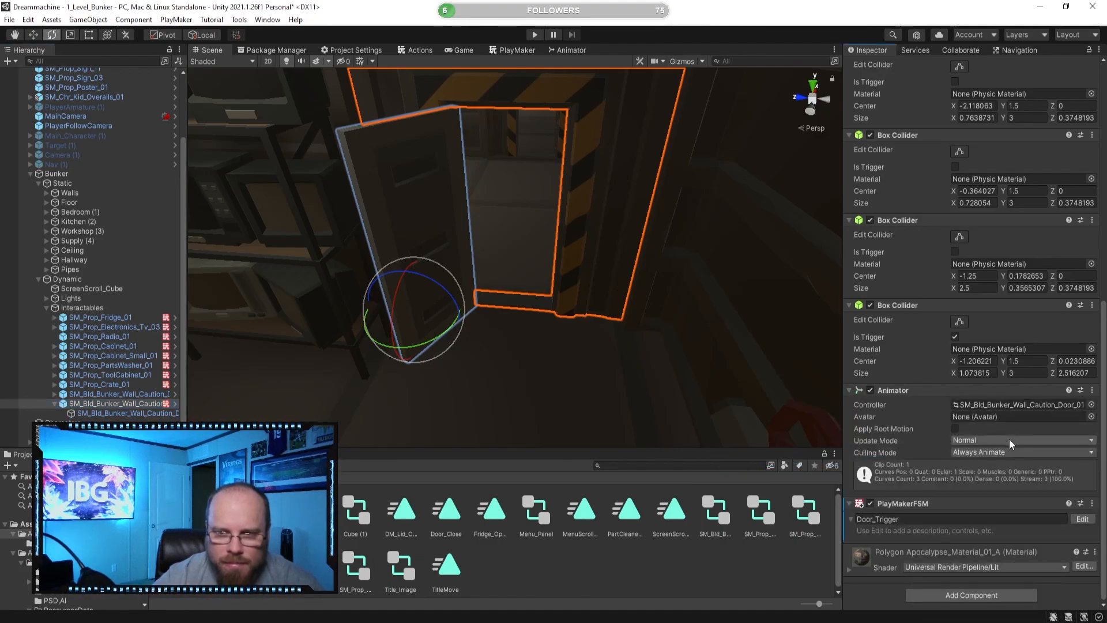
- Open the caution door's Door_Trigger FSM and review the actions in its Close, Open, IsOpen and Player in Zone states
right_click(901, 505)
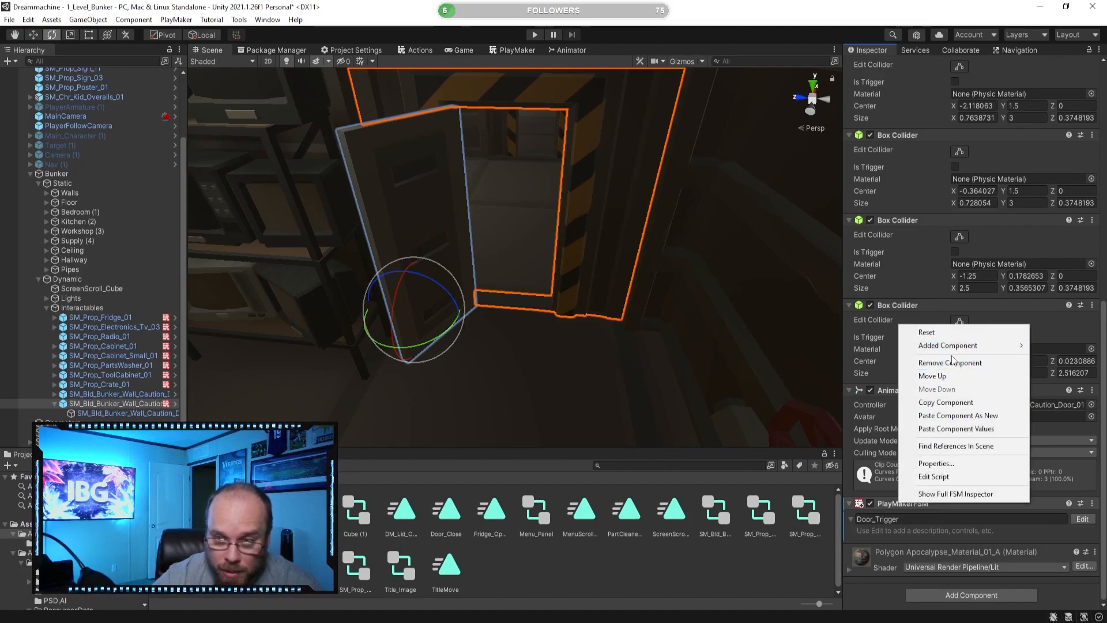
mouse_move(956, 349)
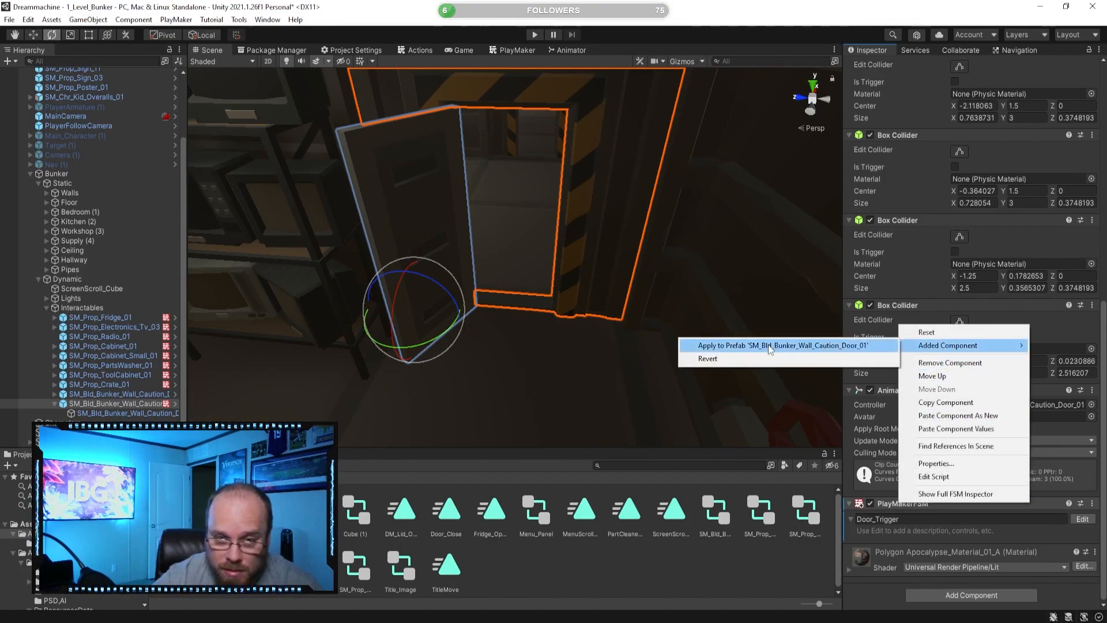
left_click(1082, 519)
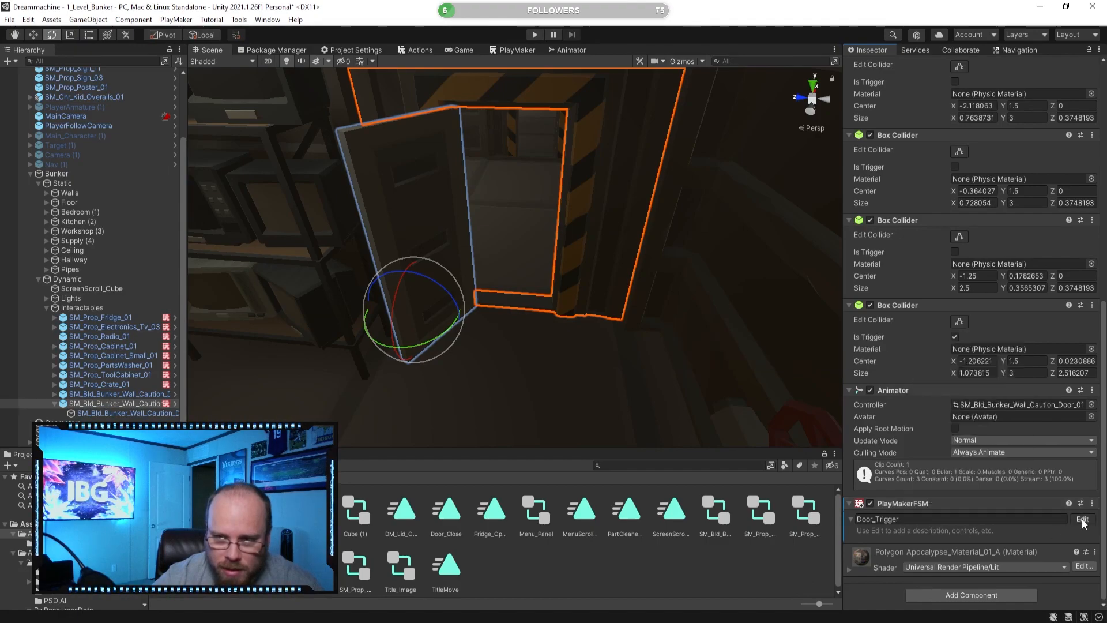
left_click(1082, 519)
left_click(441, 324)
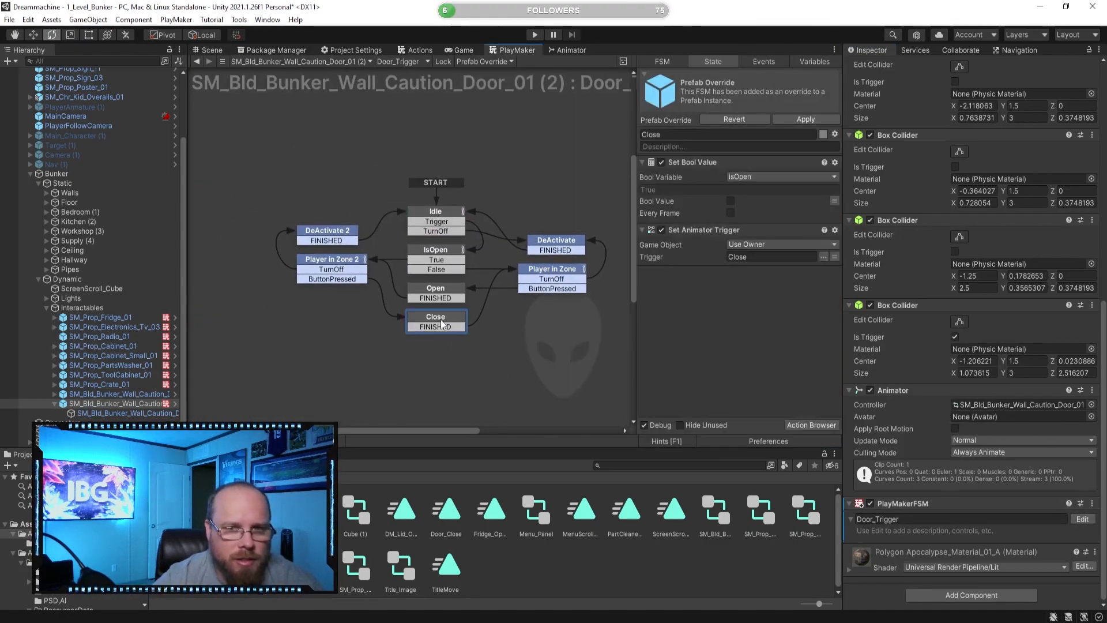
left_click(456, 292)
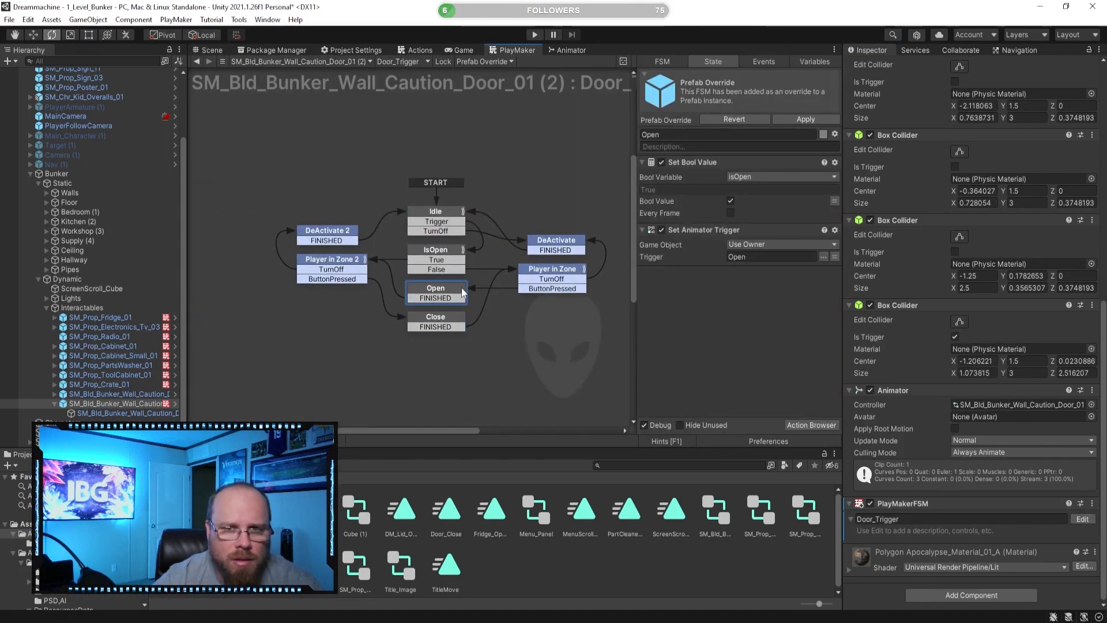
left_click(552, 271)
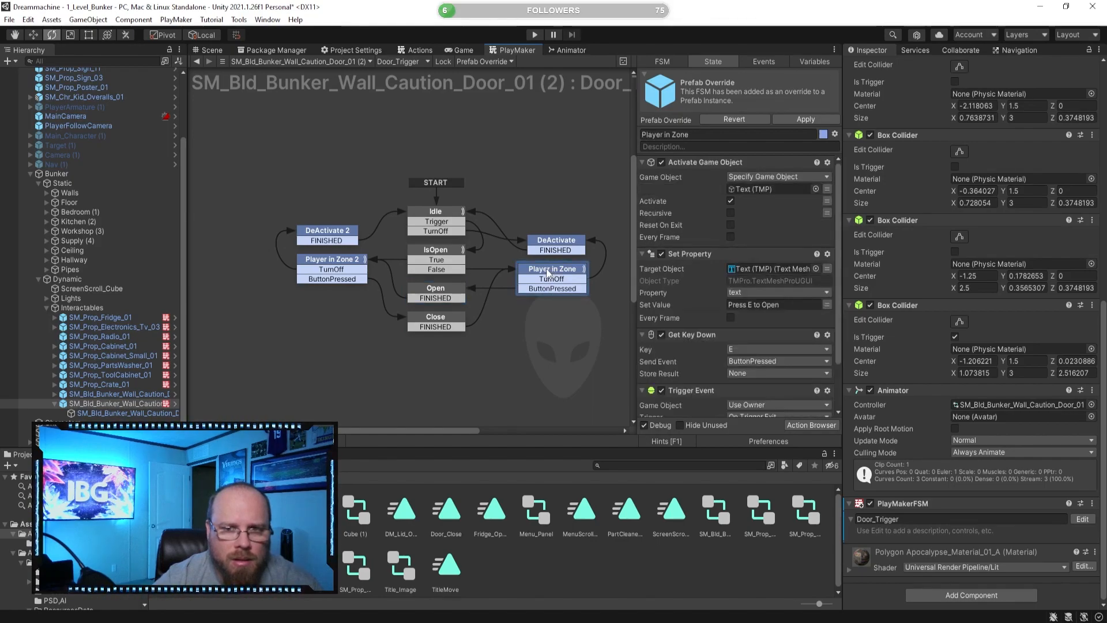
left_click(540, 245)
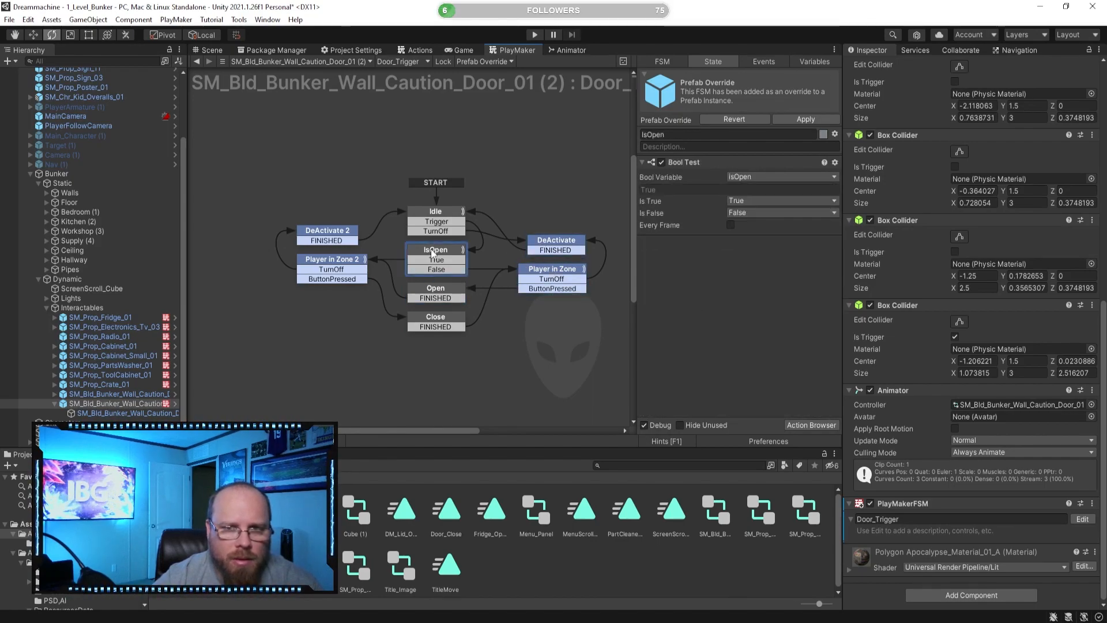
left_click(326, 264)
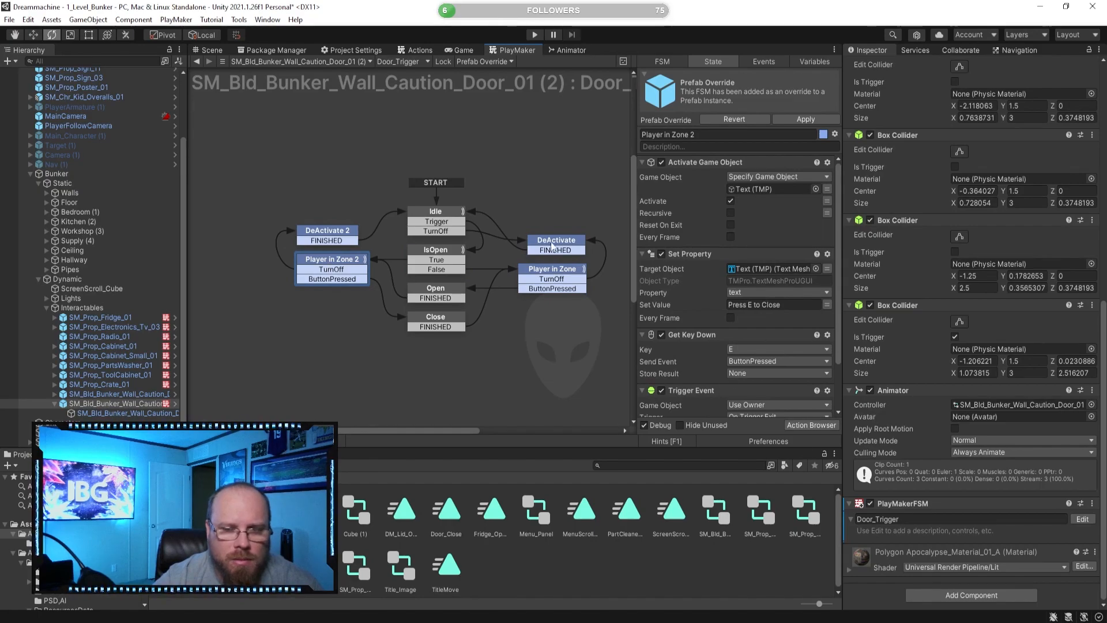
- Apply the caution door's added Door_Trigger FSM component to the SM_Bld_Bunker_Wall_Caution_Door_01 prefab
left_click(217, 52)
right_click(902, 512)
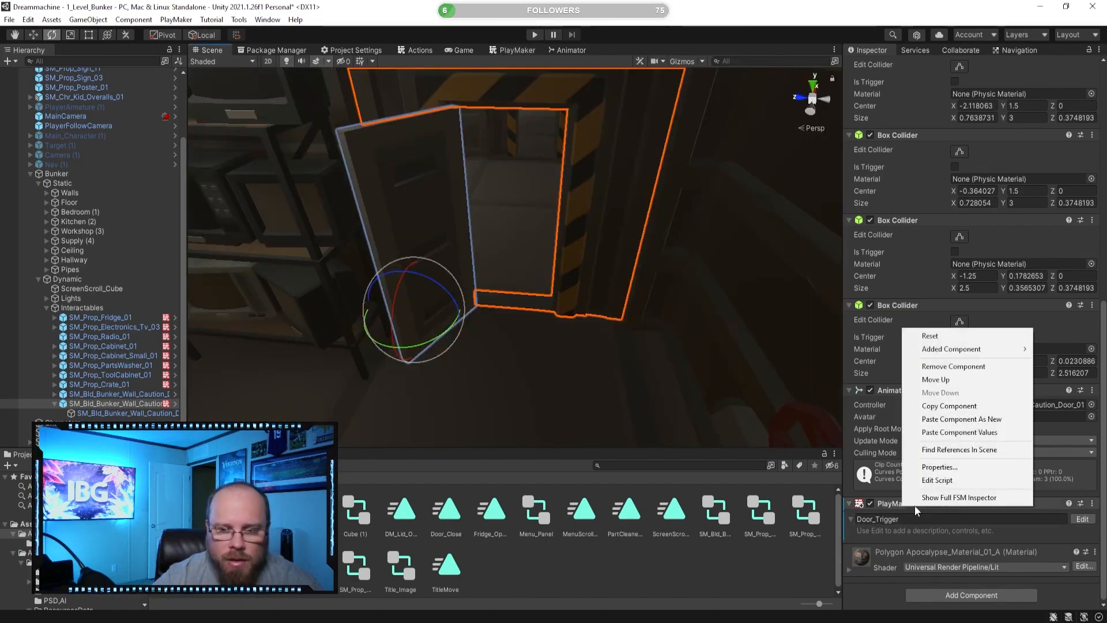
mouse_move(951, 350)
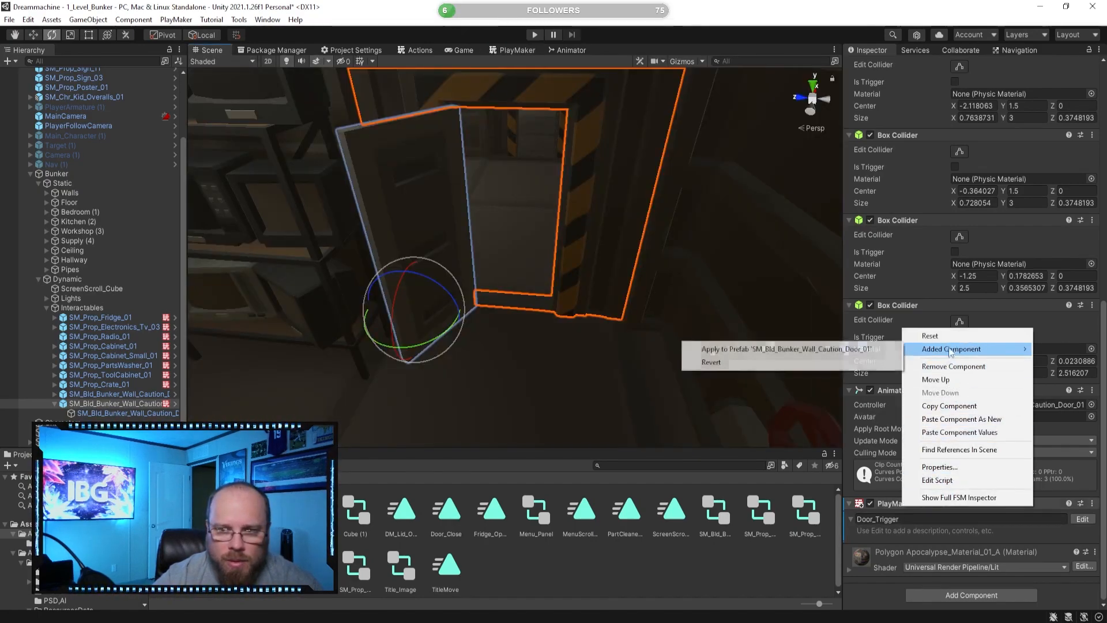
left_click(831, 347)
left_click(573, 373)
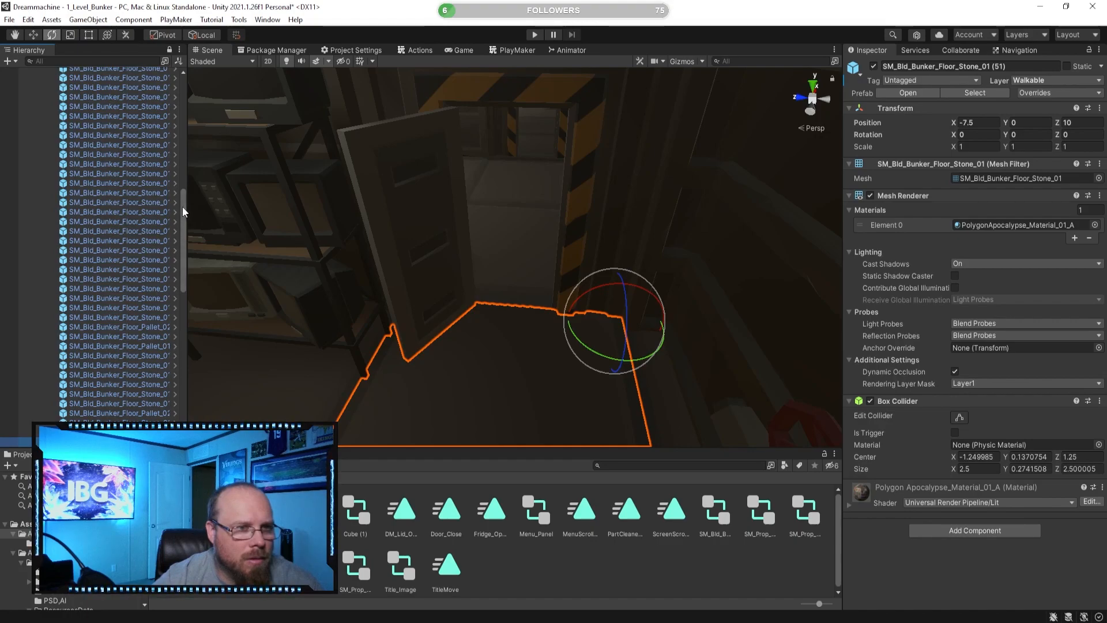
- Check both caution doors under Interactables and examine the components on SM_Bld_Bunker_Wall_Caution_Door_01 (2)
scroll(115, 207, "up", 15)
left_click(47, 284)
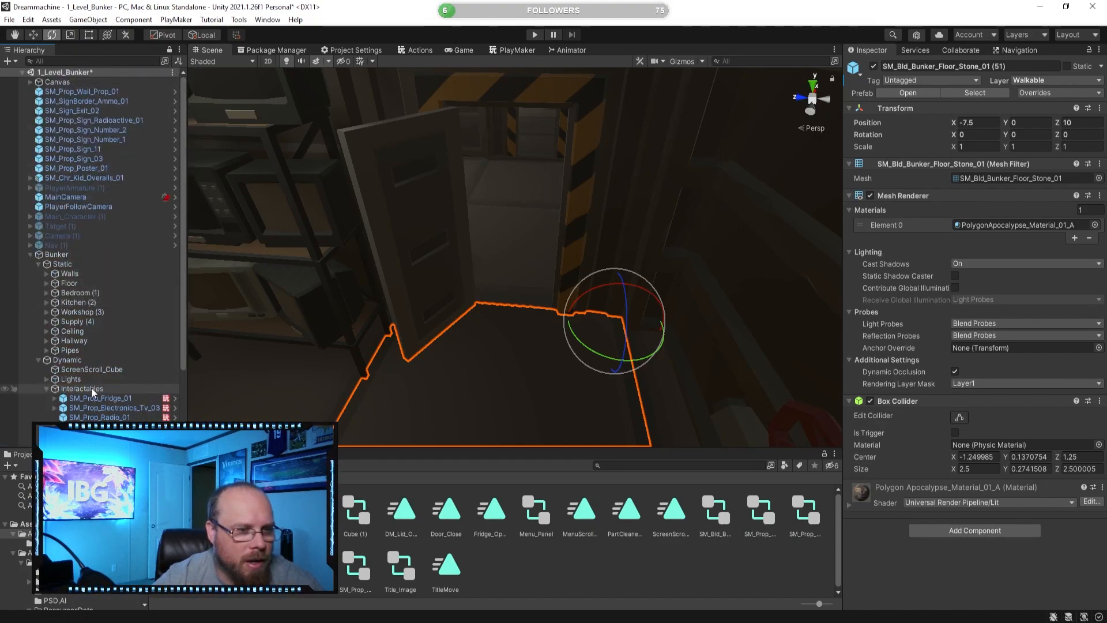
scroll(69, 375, "down", 3)
left_click(55, 394)
left_click(55, 395)
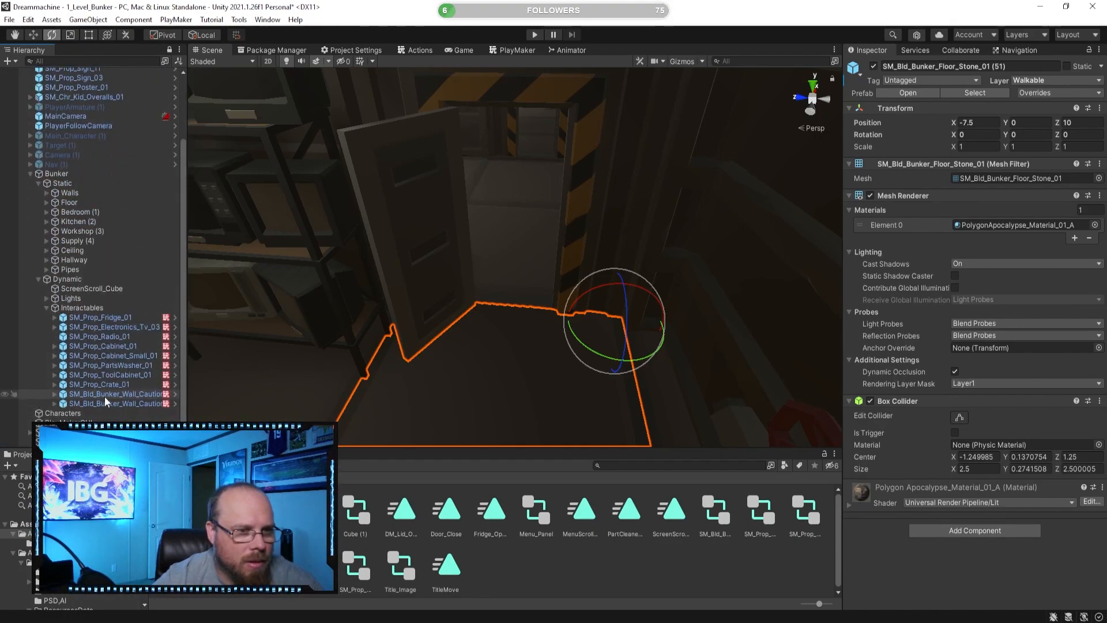
left_click(106, 396)
left_click(113, 404)
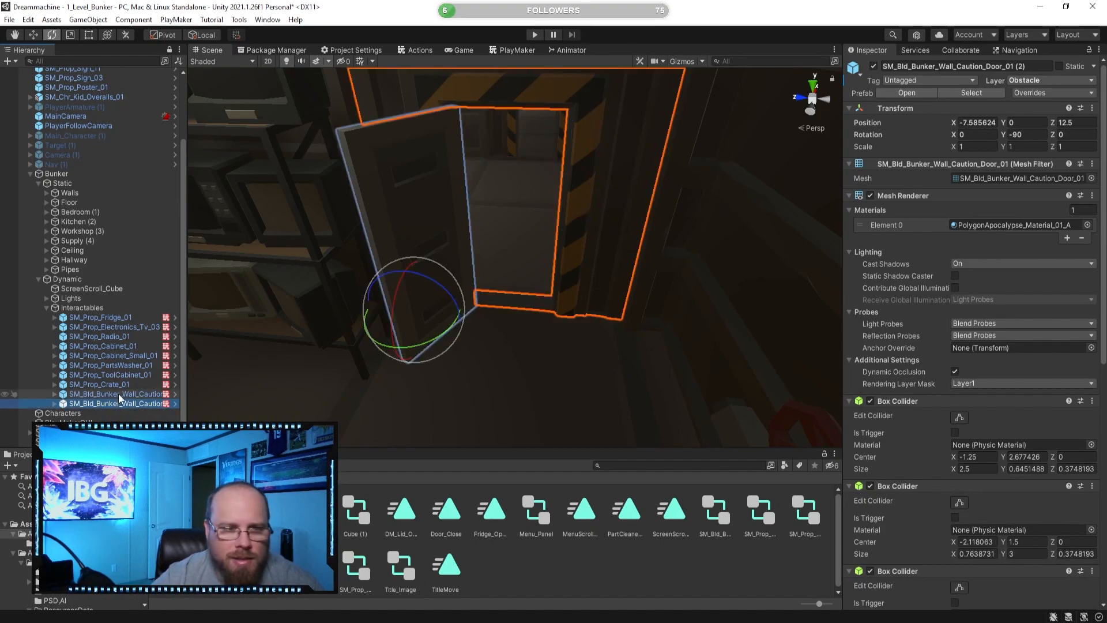
left_click(121, 395)
left_click(118, 403)
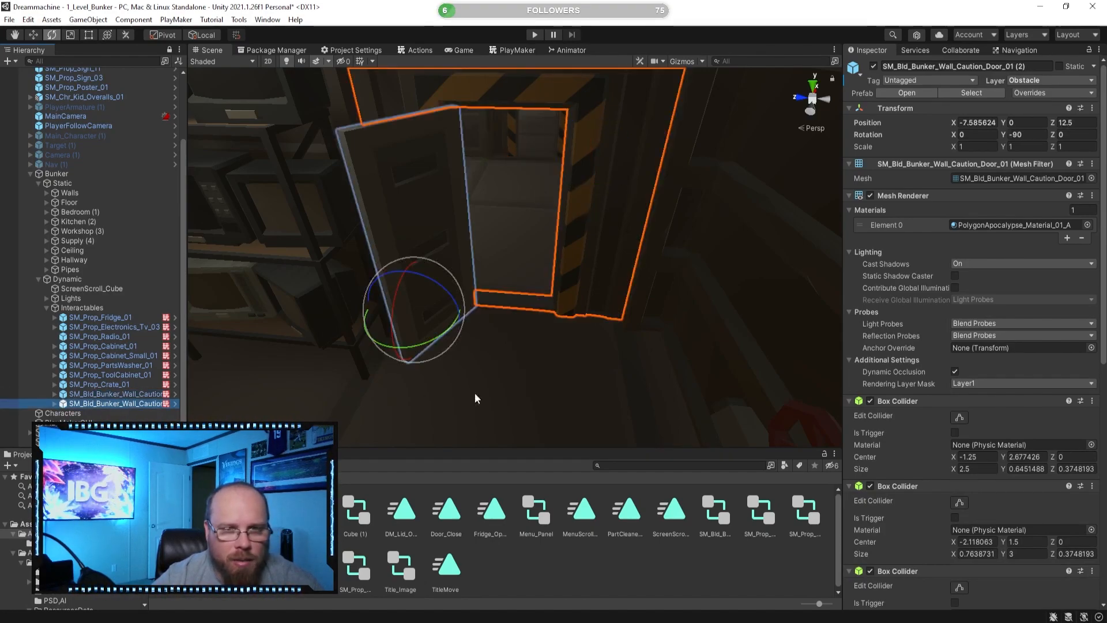
scroll(874, 417, "down", 5)
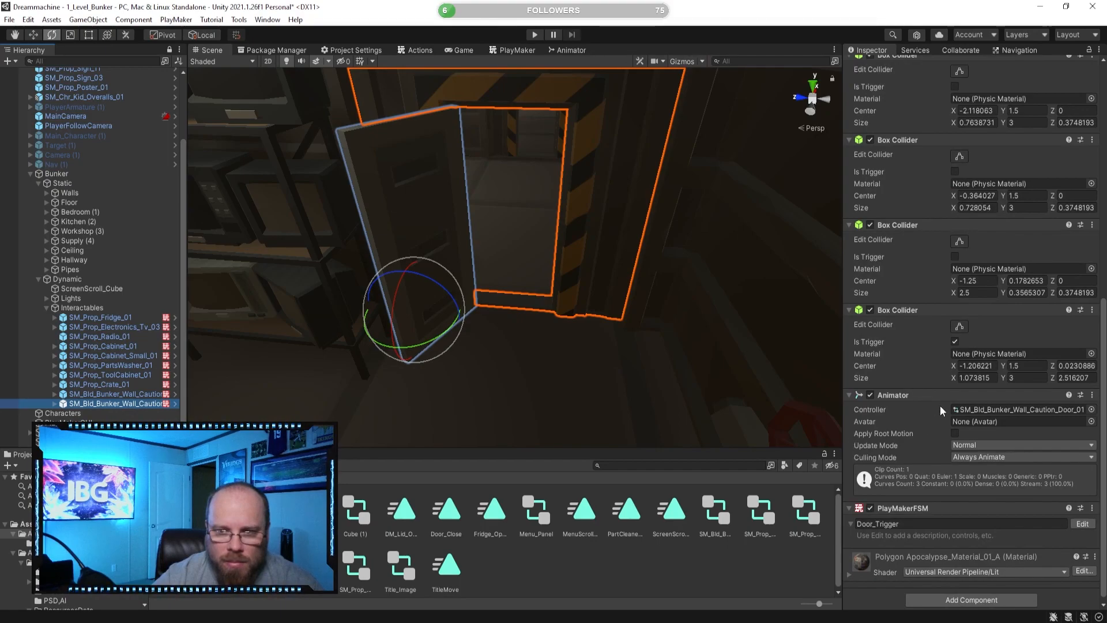
- Open the caution door's animator controller and move the Door_Close state just below the Entry node
left_click(568, 50)
middle_click_drag(459, 281, 582, 271)
left_click(575, 264)
left_click_drag(569, 213, 588, 314)
middle_click_drag(617, 246, 679, 241)
left_click(428, 243)
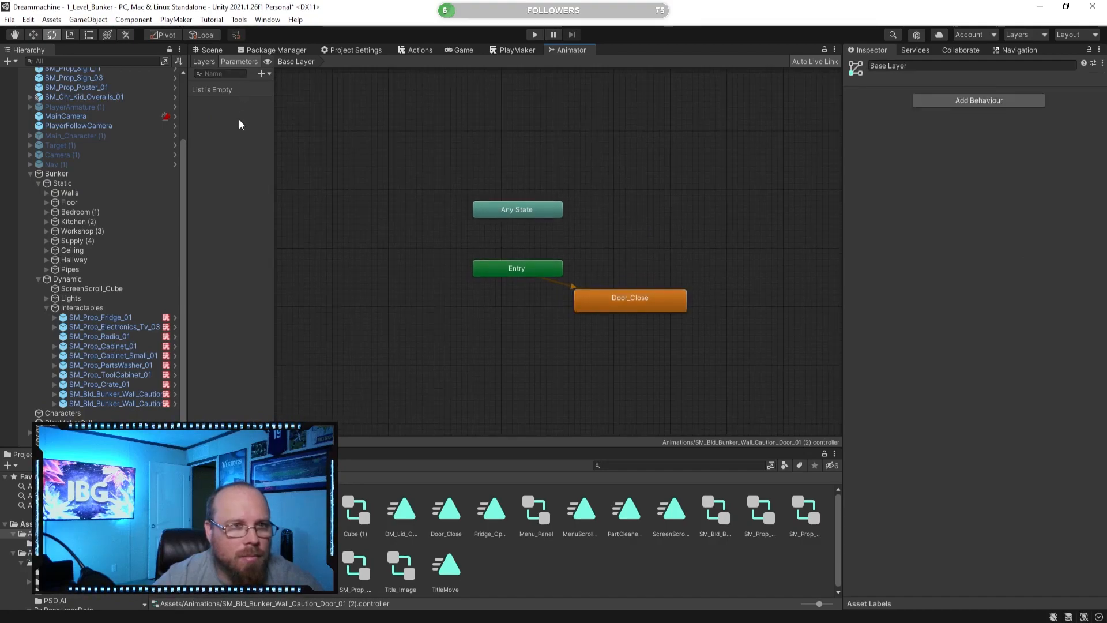
- Add two trigger parameters named Open and Close to the door's animator controller
left_click(262, 73)
left_click(290, 128)
type("Open")
key("Return")
left_click(262, 73)
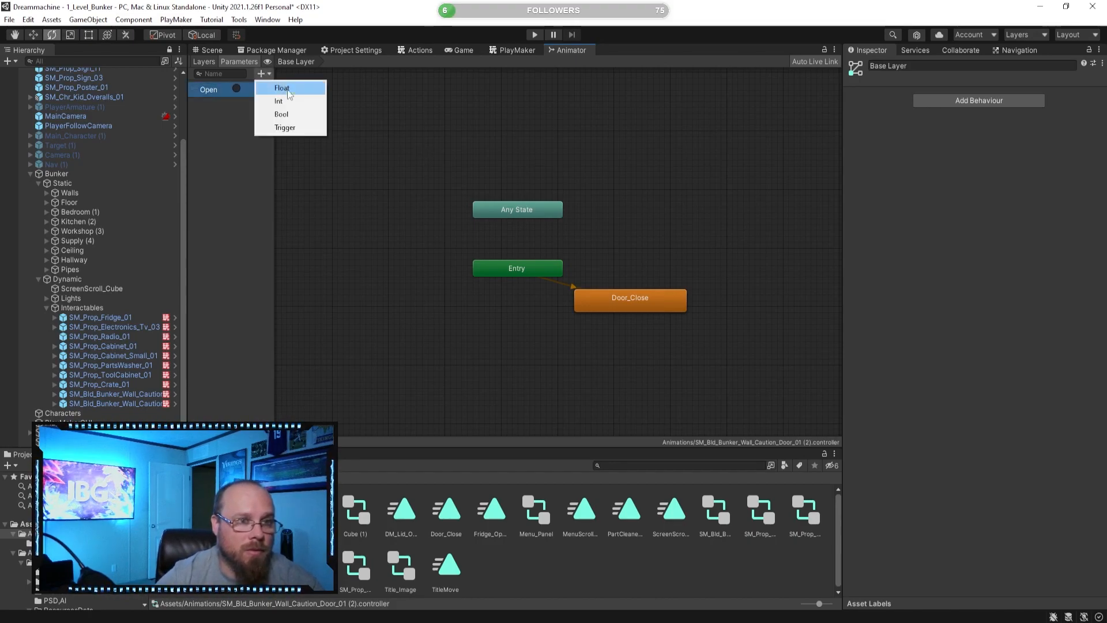
left_click(294, 129)
type("Close")
key("Return")
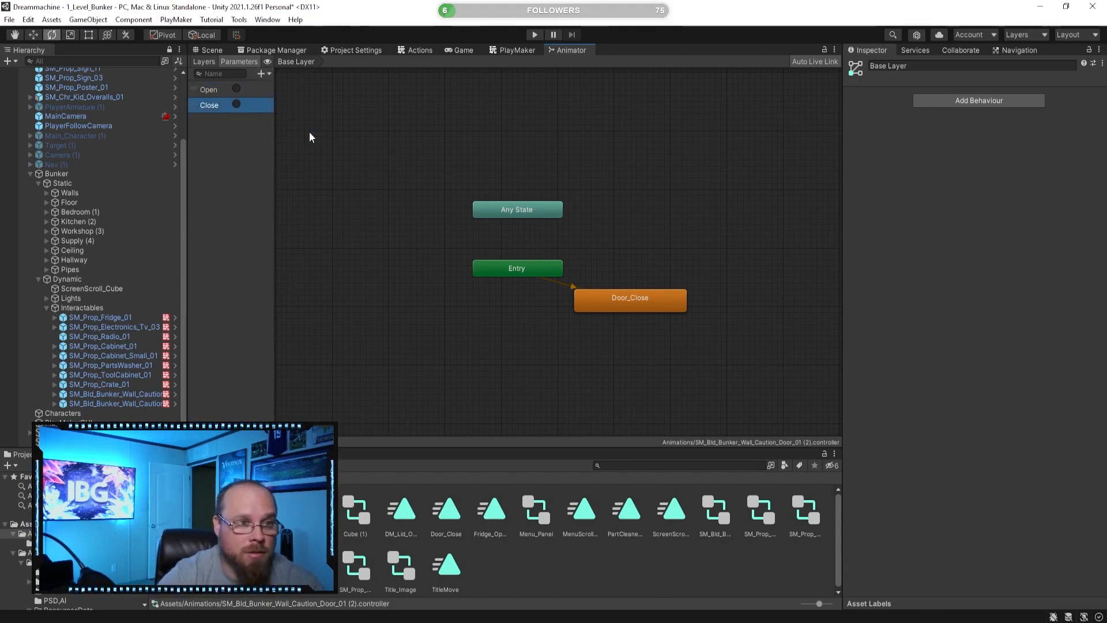
- Create an empty state named Idle below the Entry node
right_click(468, 306)
mouse_move(496, 311)
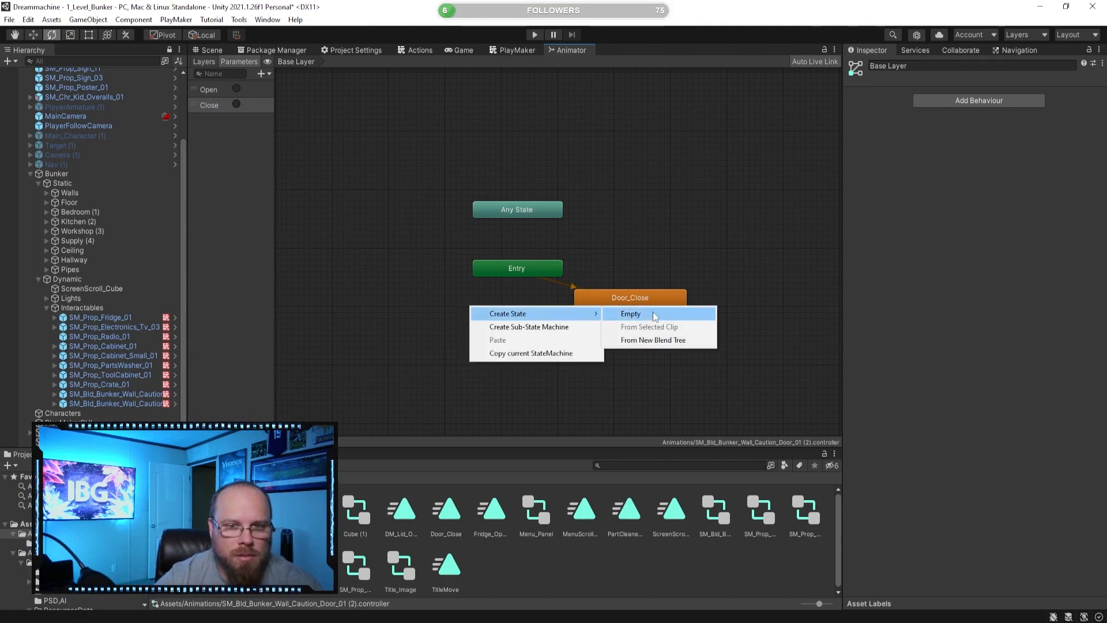
left_click(619, 311)
left_click(570, 317)
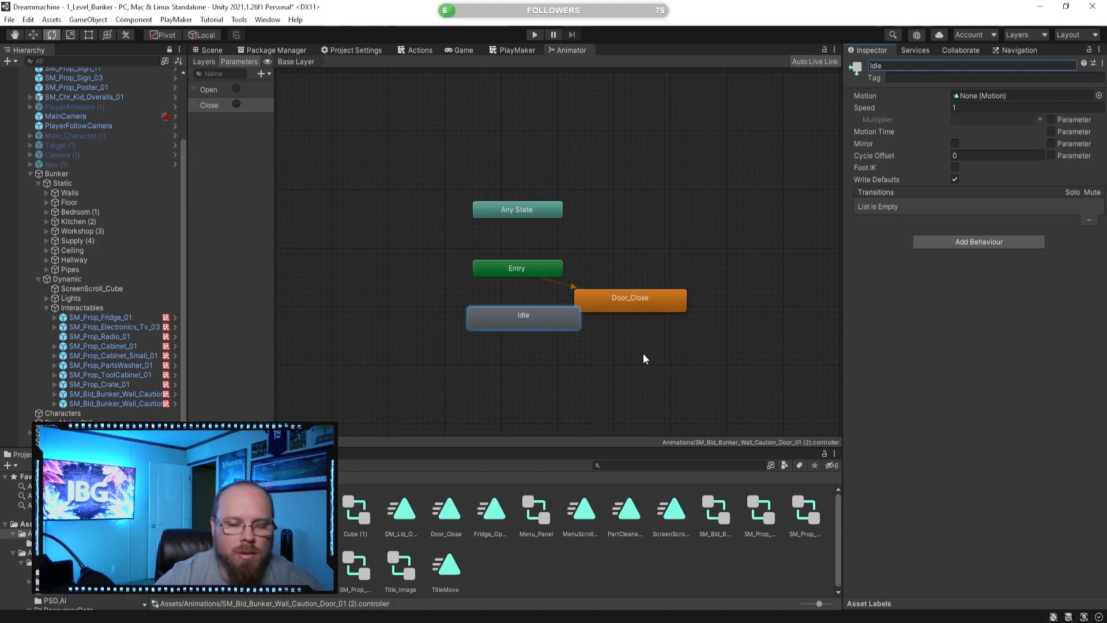
- Set Idle as the default state directly under Entry and move Door_Close down below it
right_click(544, 315)
left_click(560, 324)
left_click_drag(559, 324, 554, 312)
left_click_drag(640, 314, 614, 401)
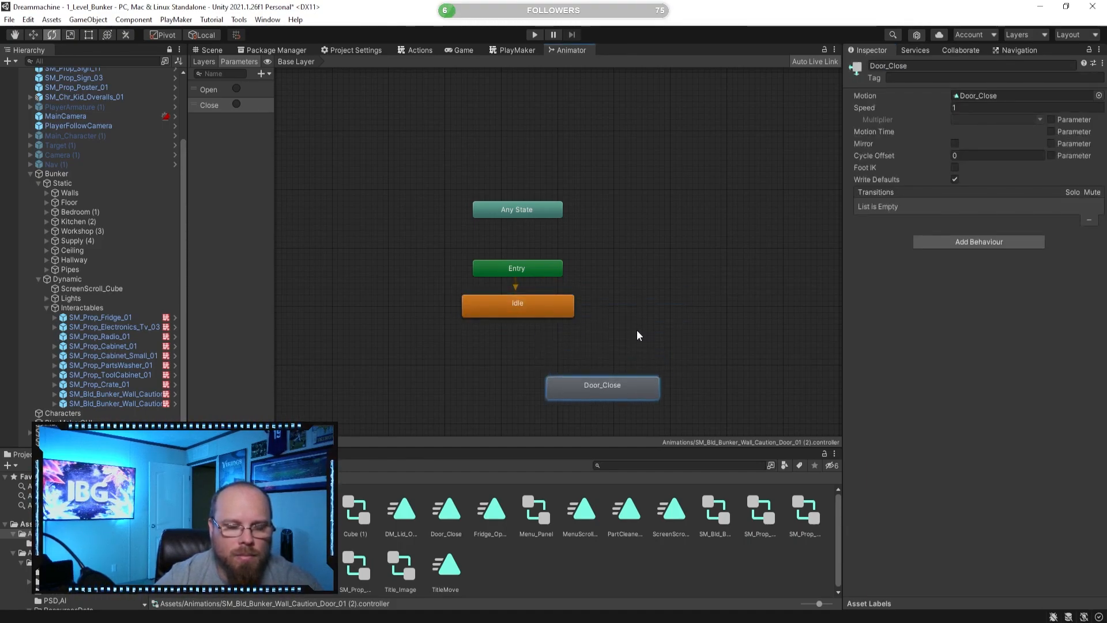
left_click(636, 336)
- Duplicate the Door_Close state, rename the copy Door_Open and place it beside Door_Close below Idle
key("f")
left_click(656, 300)
key("ctrl+c")
key("ctrl+v")
left_click_drag(515, 113, 363, 271)
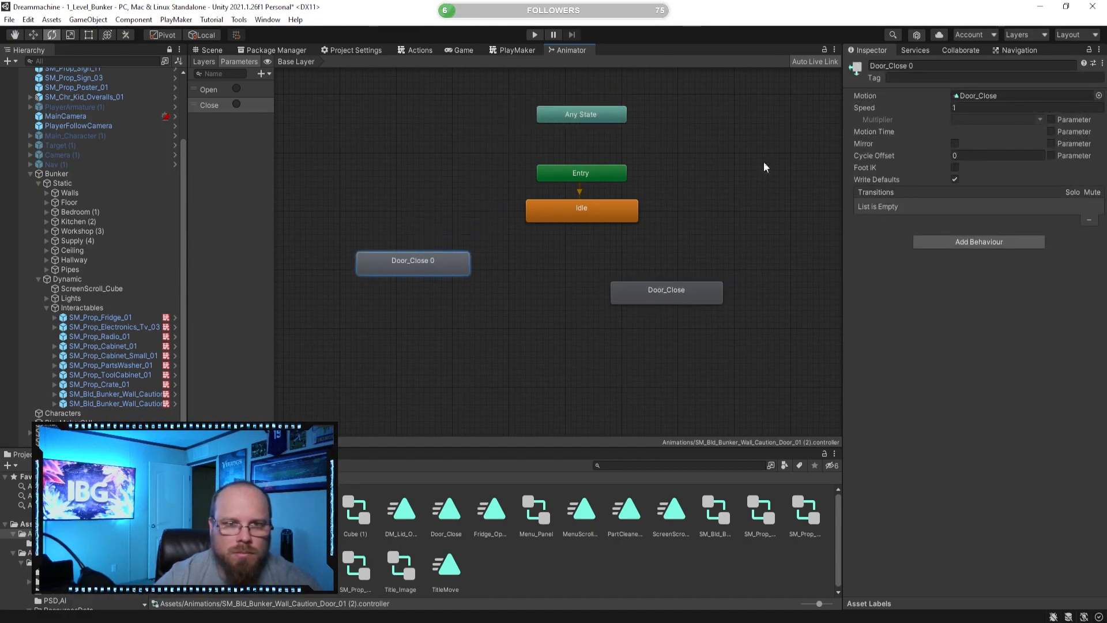
left_click(913, 66)
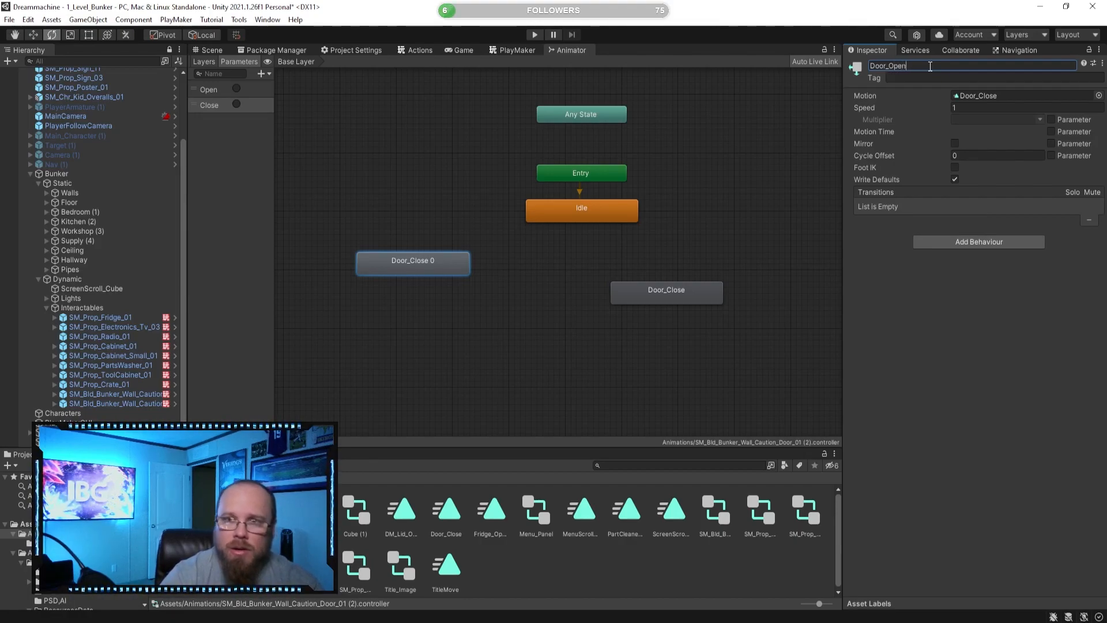
left_click_drag(427, 265, 495, 275)
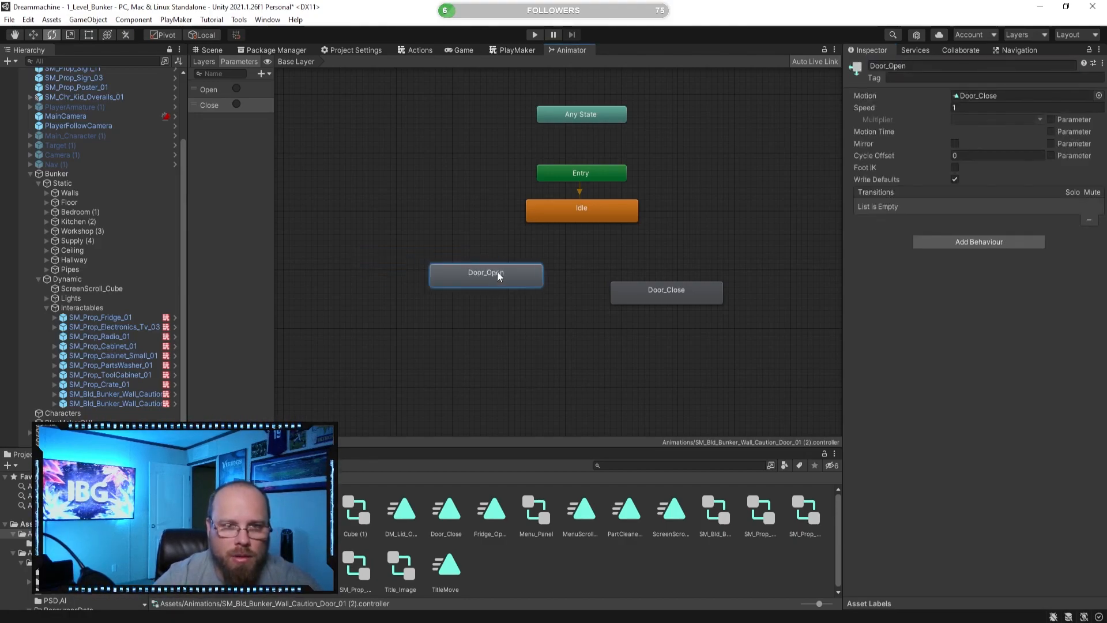
- Make a transition from the Idle state to Door_Open
right_click(572, 208)
left_click(595, 214)
left_click(511, 271)
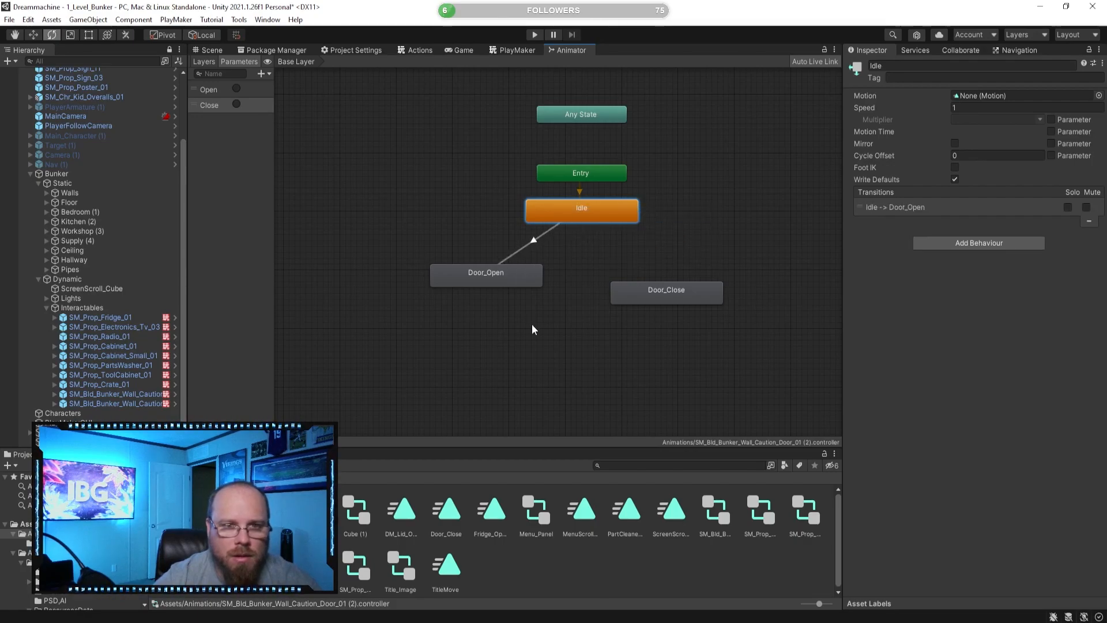
left_click(537, 316)
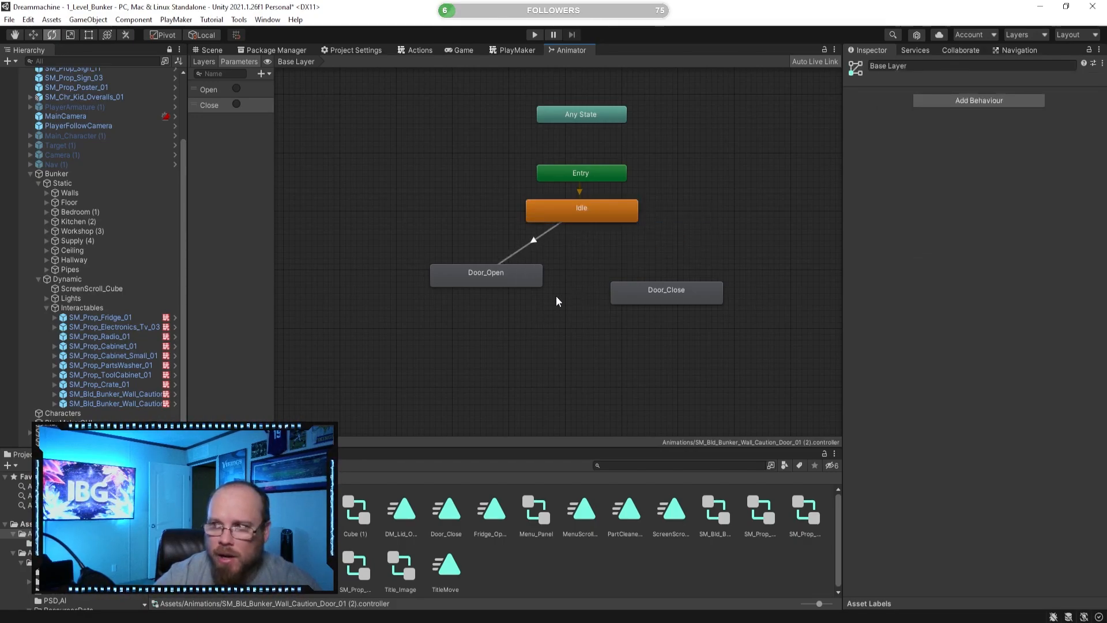
- Give the Door_Open state a negative speed so the Door_Close clip plays in reverse
scroll(552, 301, "down", 3)
left_click(479, 291)
middle_click_drag(525, 298, 495, 268)
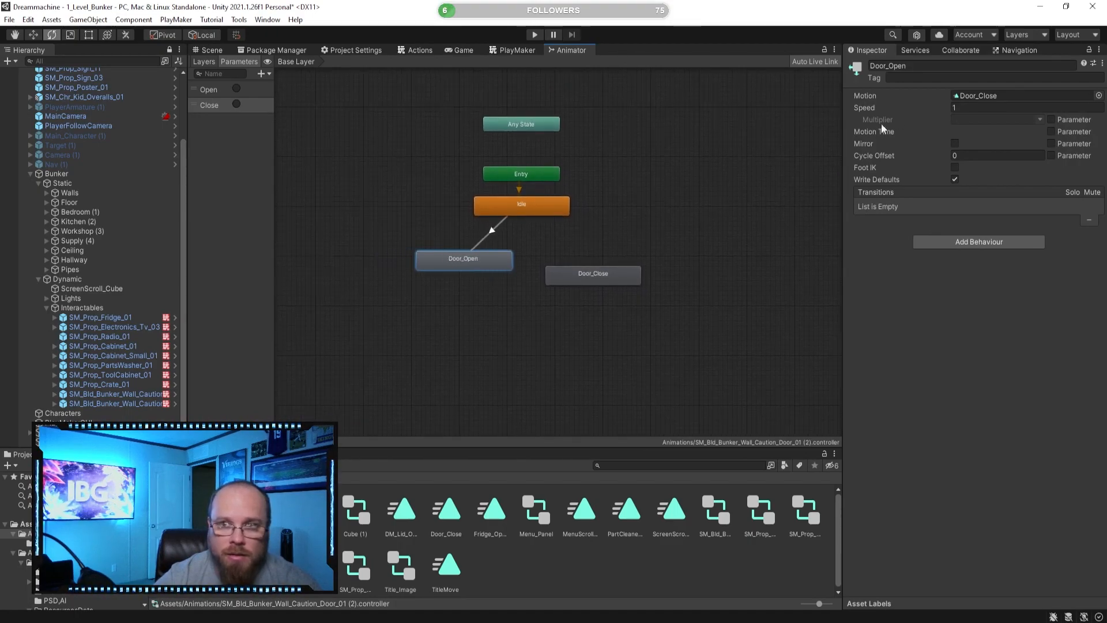
left_click(973, 108)
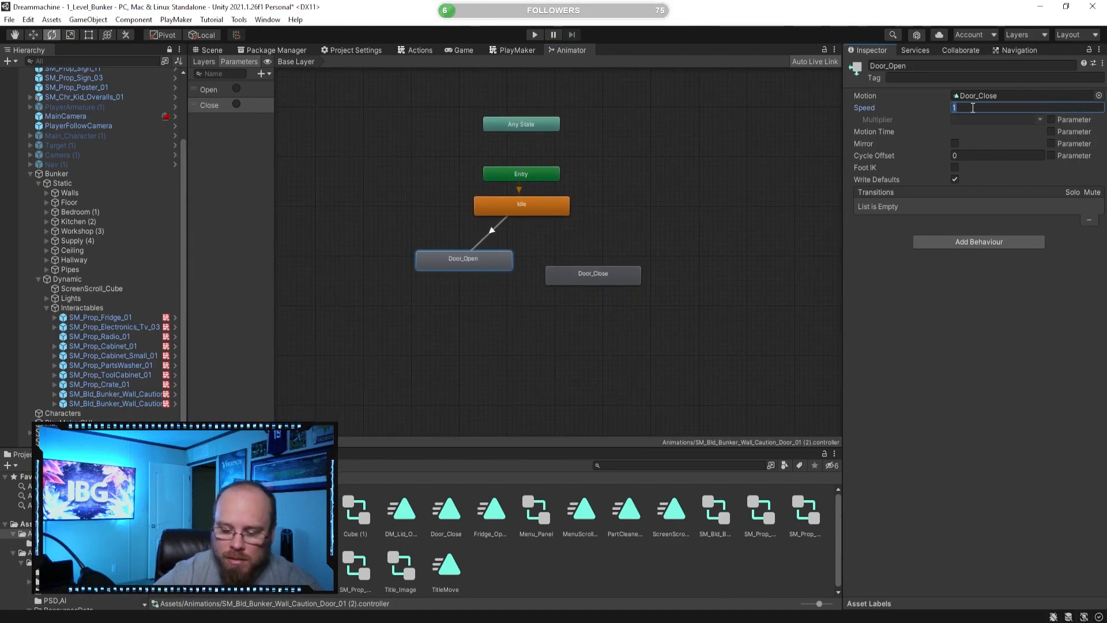
left_click(969, 107)
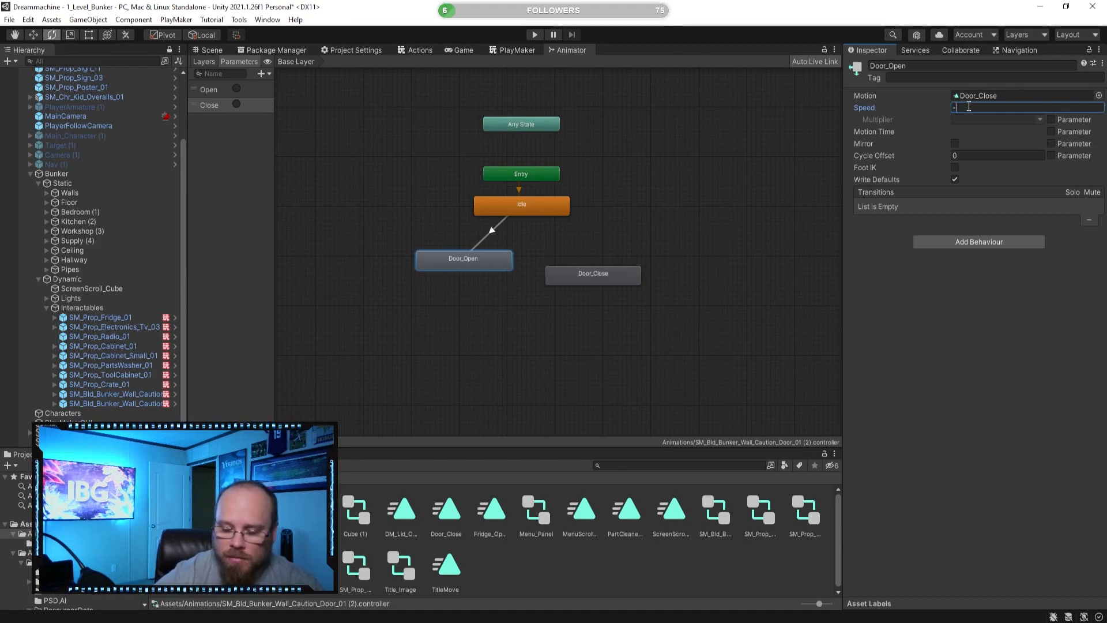
- Add a trigger condition to the transition from Idle to Door_Open
left_click(491, 231)
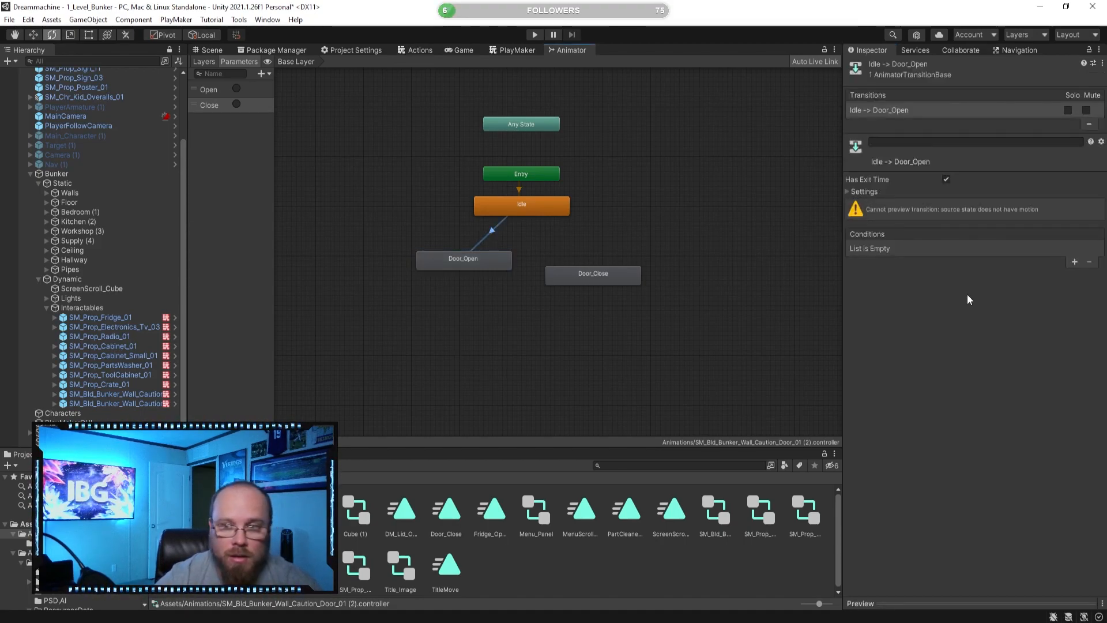
left_click(1074, 262)
left_click(900, 248)
left_click(897, 297)
left_click(470, 261)
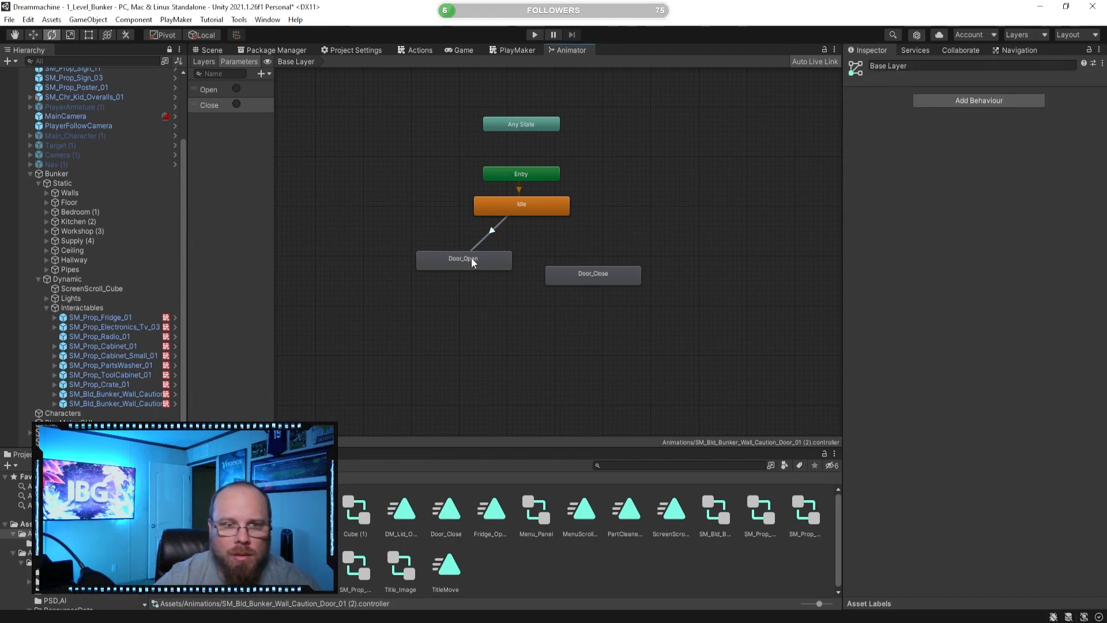
- Set the condition on the transition from Idle to Door_Open to the Open trigger
left_click(490, 233)
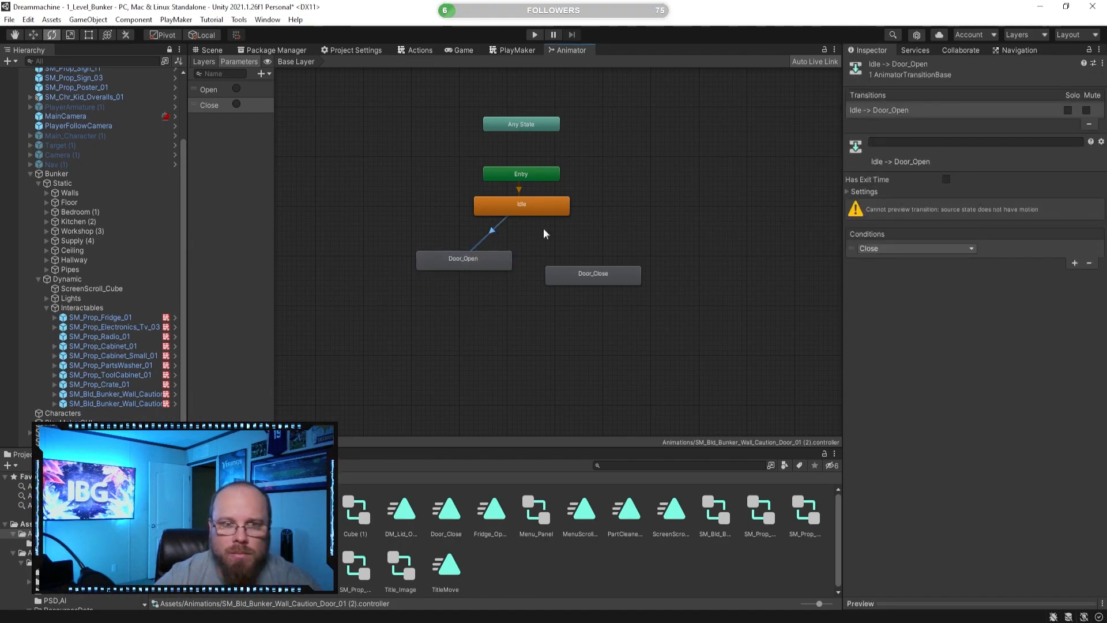
left_click(946, 250)
left_click(896, 288)
left_click(595, 342)
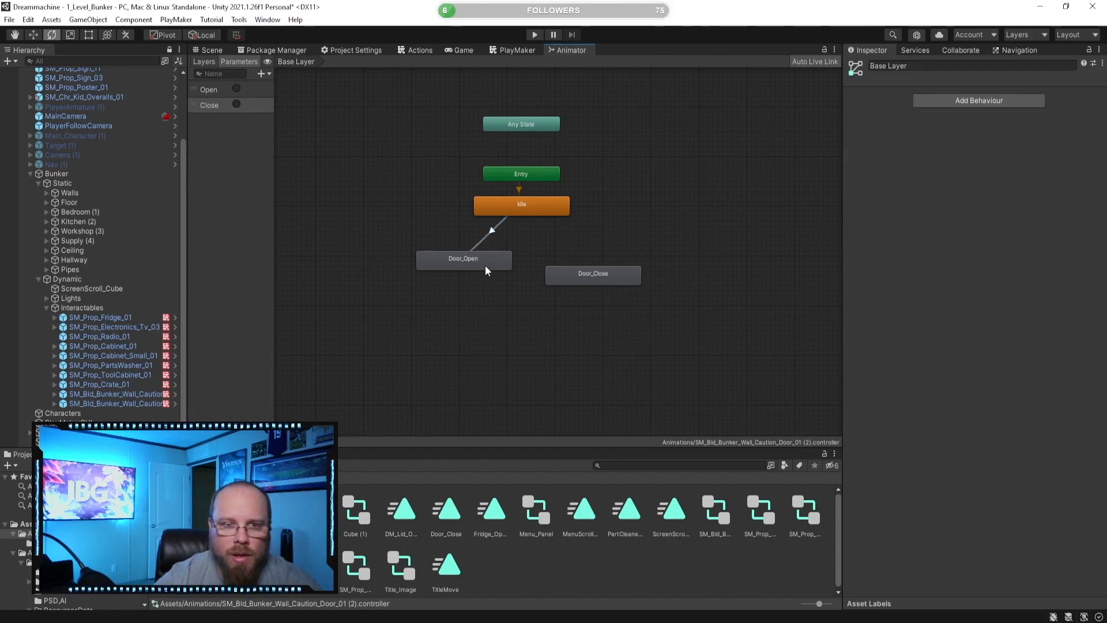
- Make transitions from Door_Open to Door_Close and from Door_Close back to Idle
right_click(485, 264)
left_click(504, 271)
left_click(579, 274)
right_click(577, 274)
left_click(585, 281)
left_click(565, 217)
- Give the Door_Open to Door_Close transition the Close condition without exit time, and align the Door_Open state level with Door_Close
left_click(540, 274)
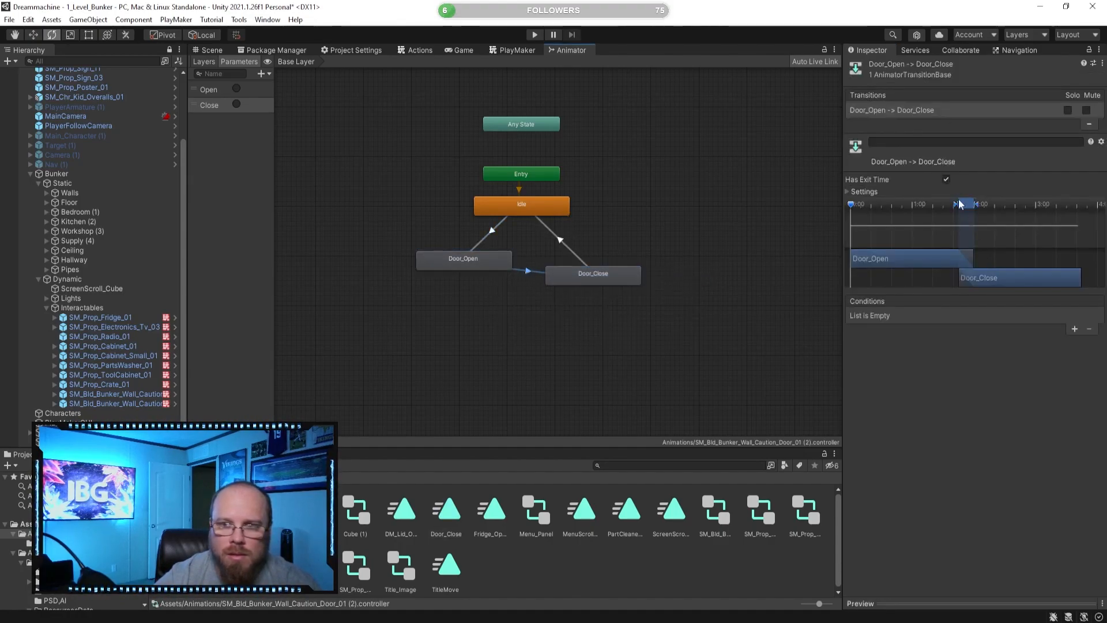
left_click(946, 179)
left_click(1074, 328)
left_click(914, 315)
left_click(895, 350)
left_click(545, 354)
left_click_drag(476, 256, 473, 269)
left_click(535, 255)
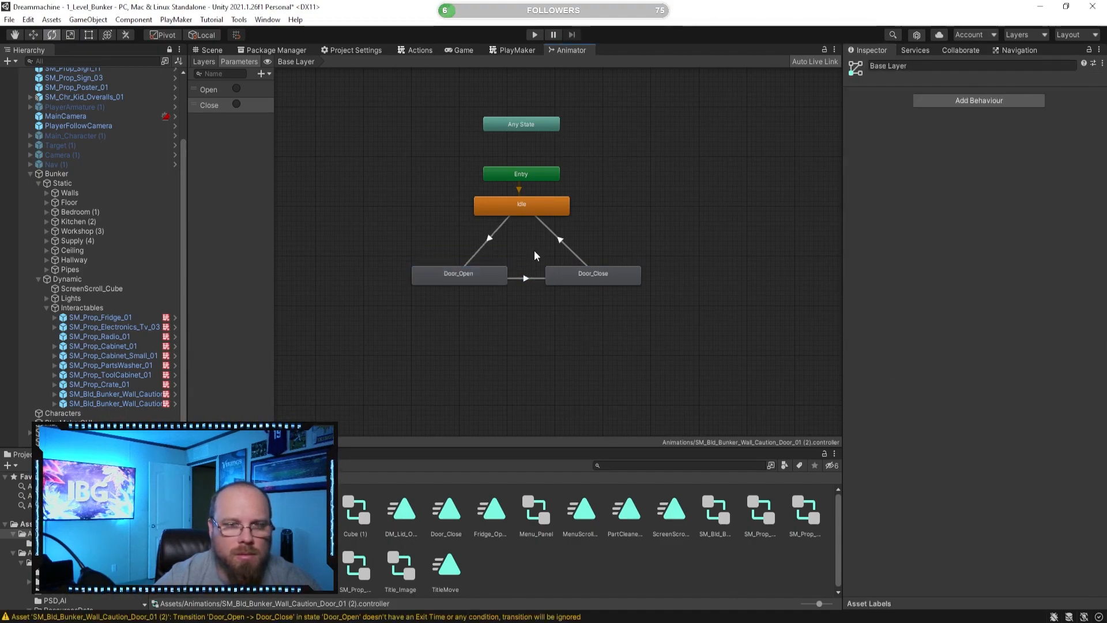
- Review the conditions on the Idle to Door_Open and Door_Open to Door_Close transitions
left_click(488, 239)
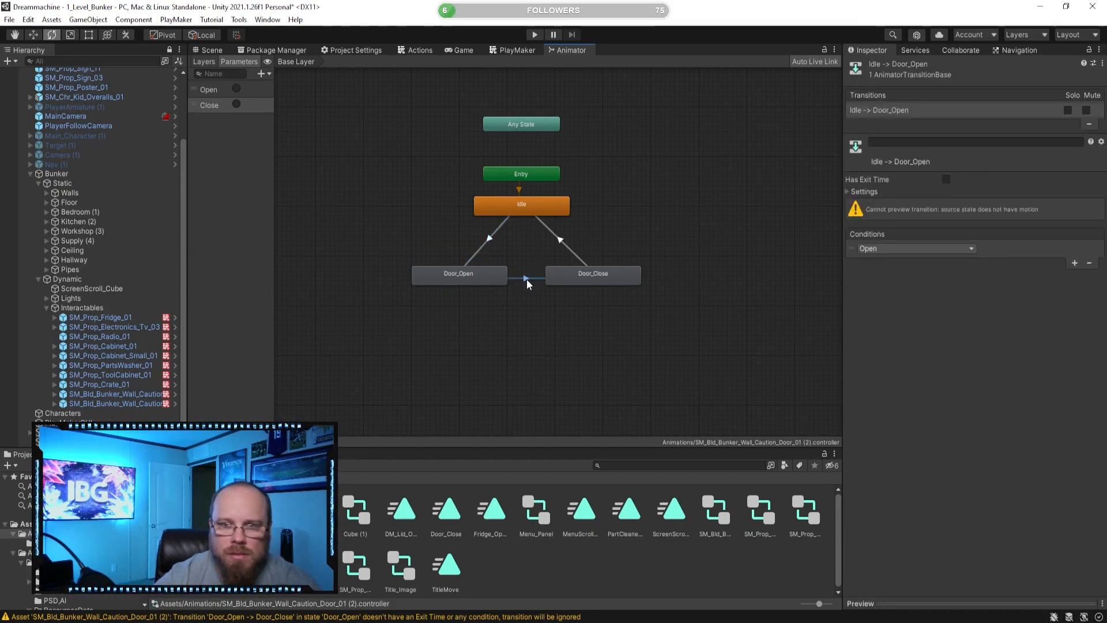
left_click(527, 279)
left_click(494, 240)
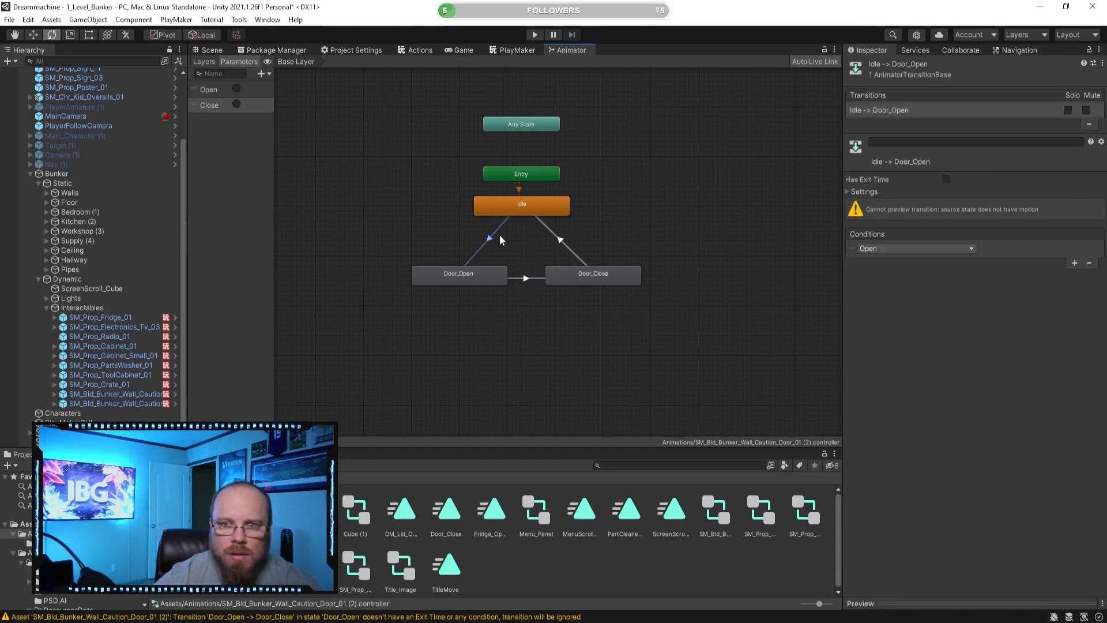
left_click(571, 248)
left_click(525, 285)
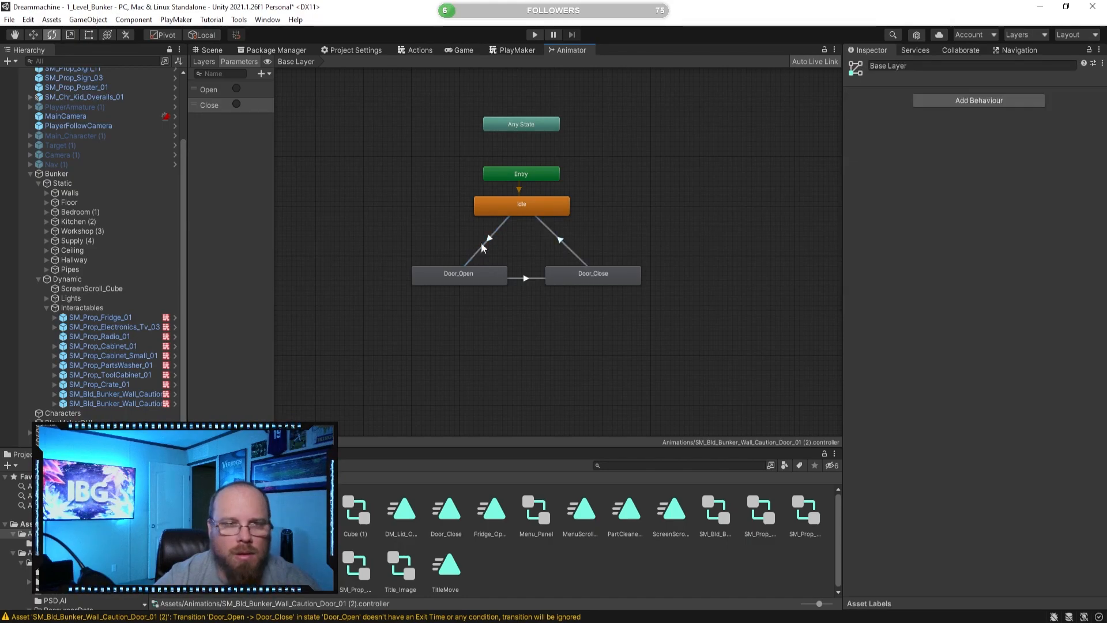
- Play-test the level by walking the character to the caution door and opening and closing it, and stop play mode
left_click(215, 51)
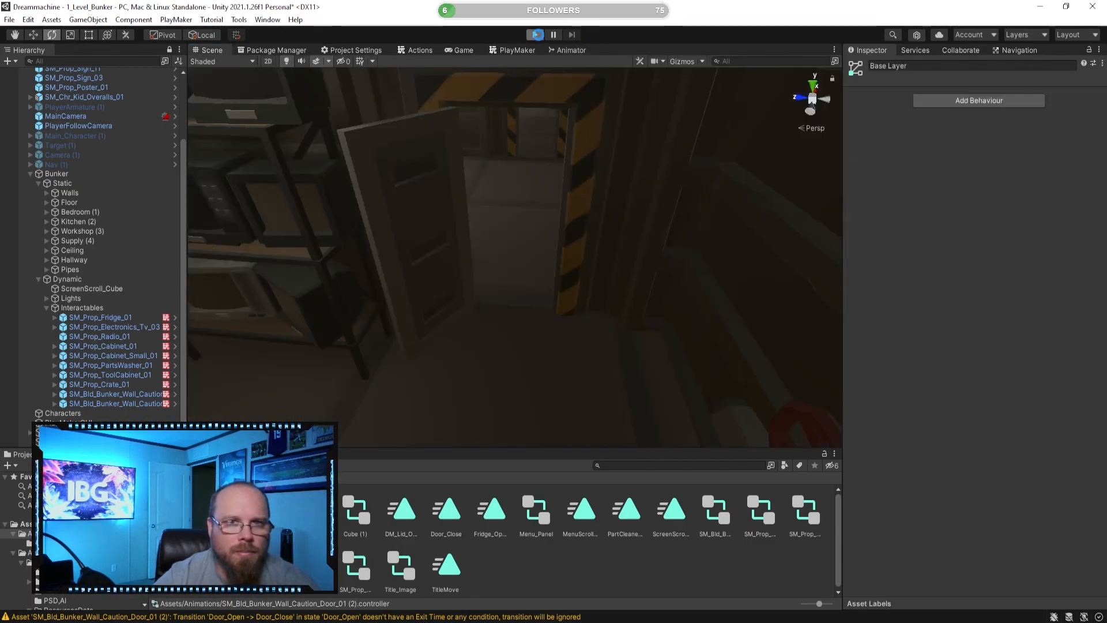
left_click(535, 35)
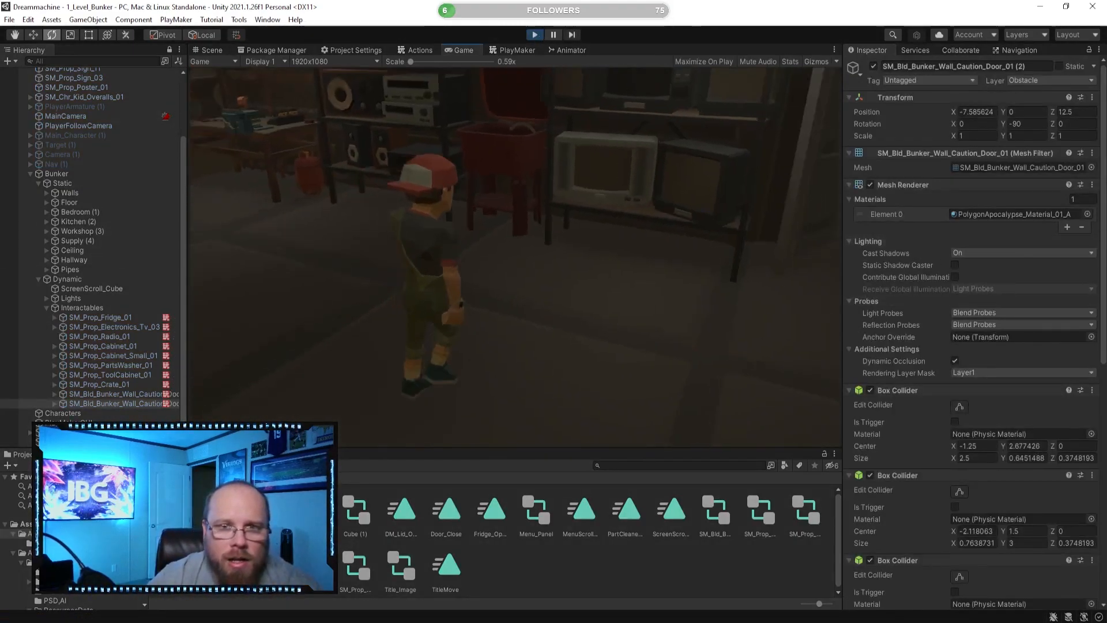
key("w")
key("w")
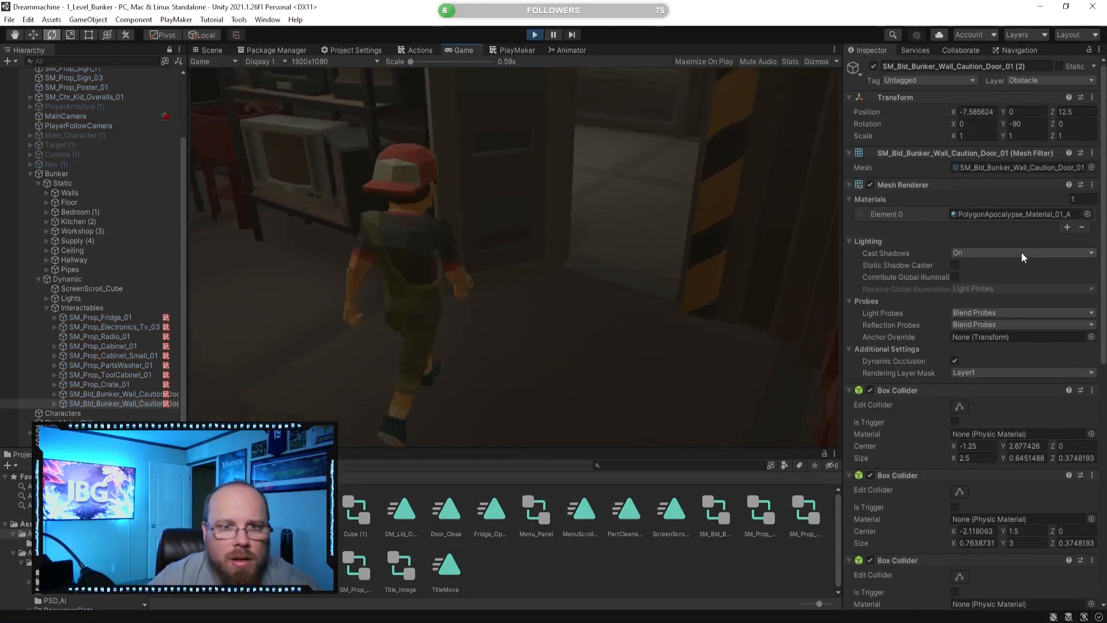
key("e")
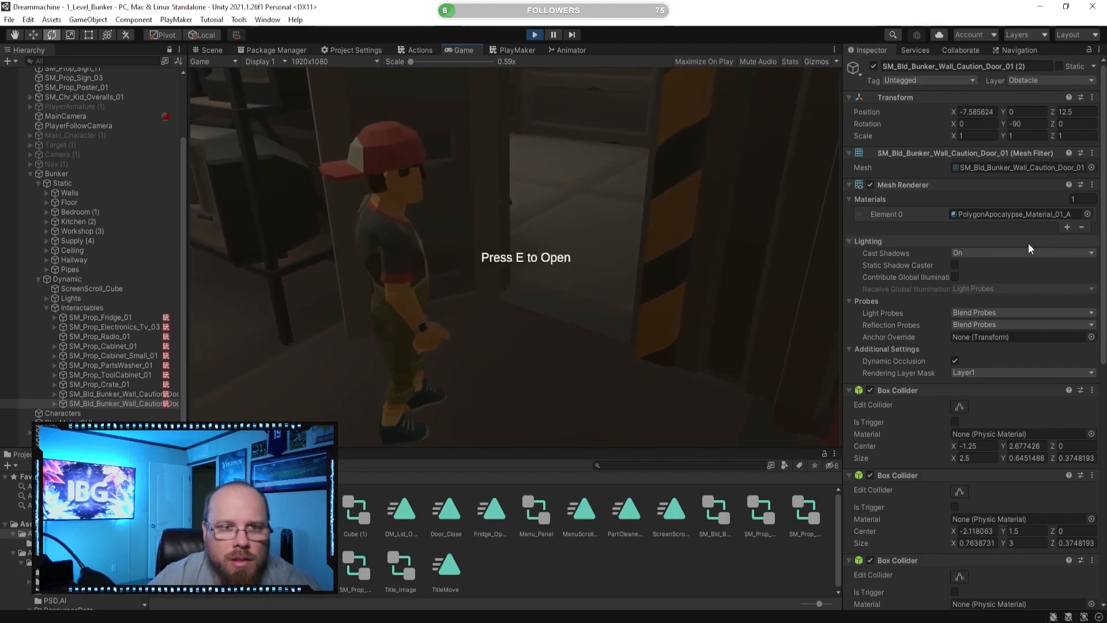
key("w")
key("e")
key("s")
key("w")
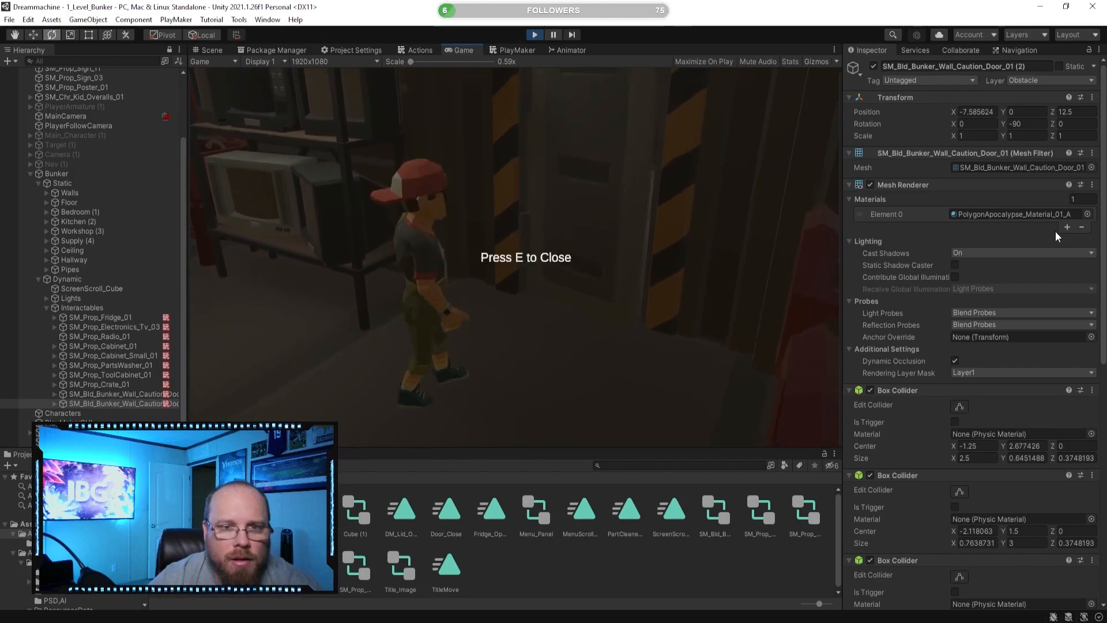
key("e")
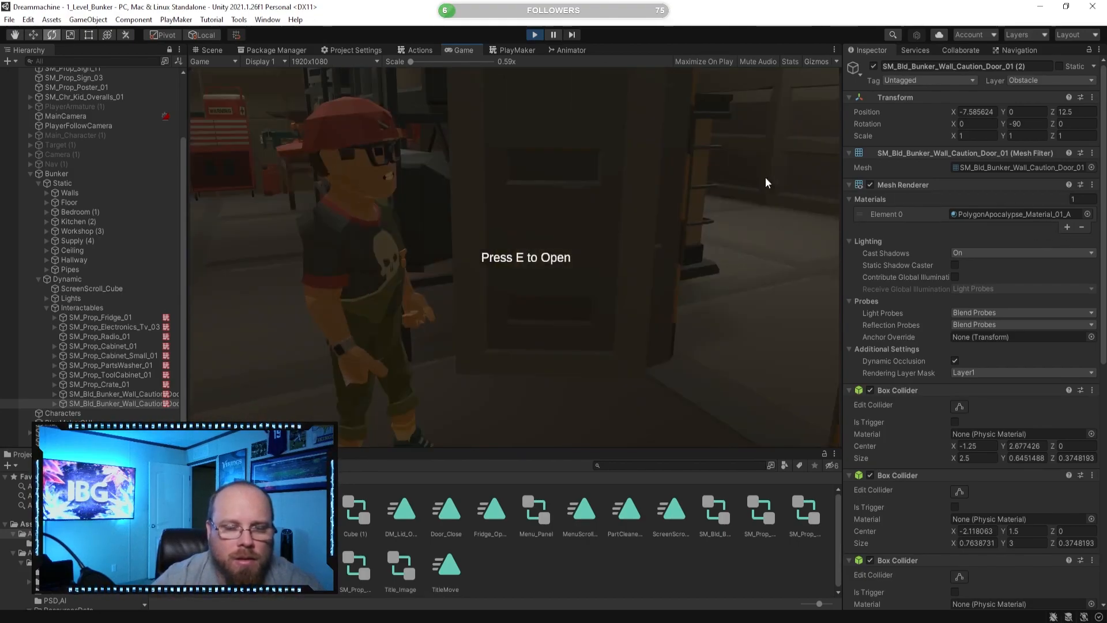
left_click(537, 35)
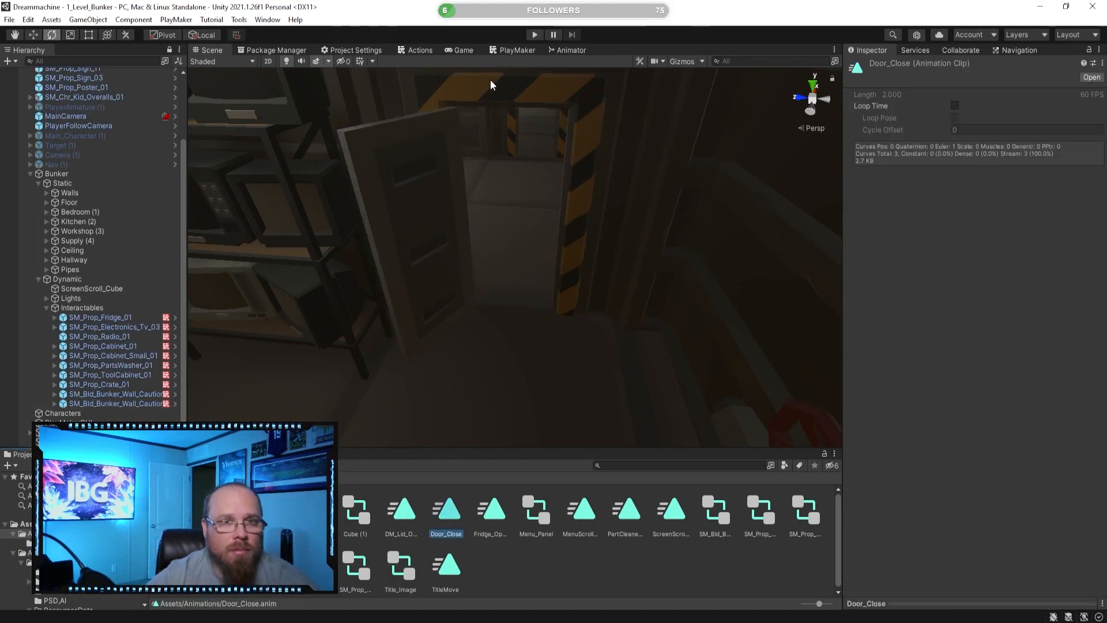
- Set the Y rotation of the door leaf under SM_Bld_Bunker_Wall_Caution_Door_01 (3) to 120, matching the leaf of door (2)
left_click(417, 252)
key("f")
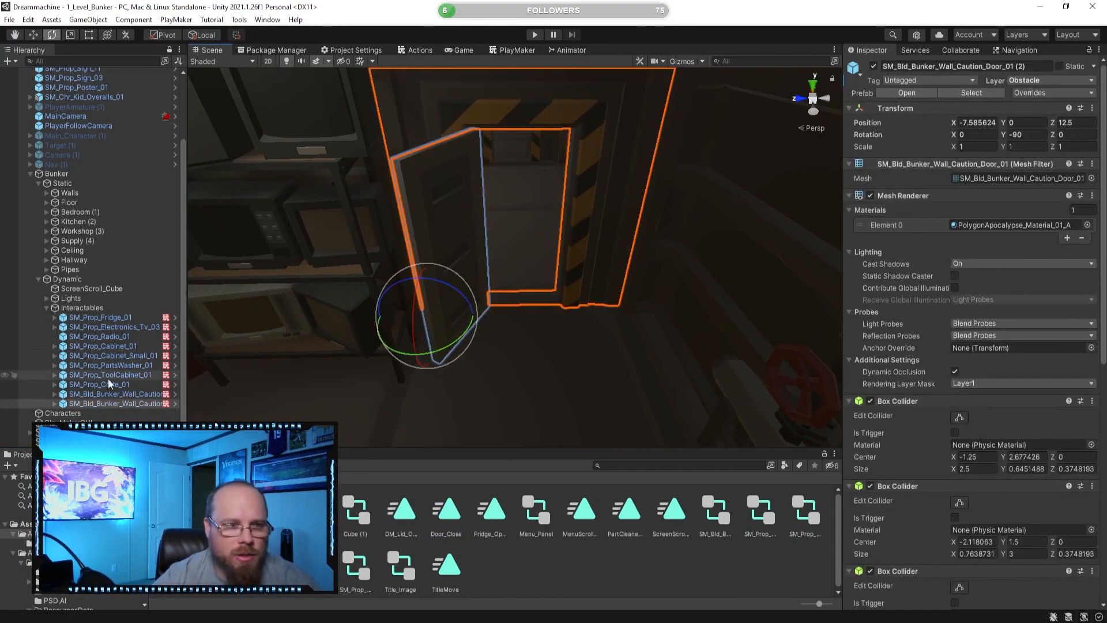
left_click(55, 403)
left_click(121, 413)
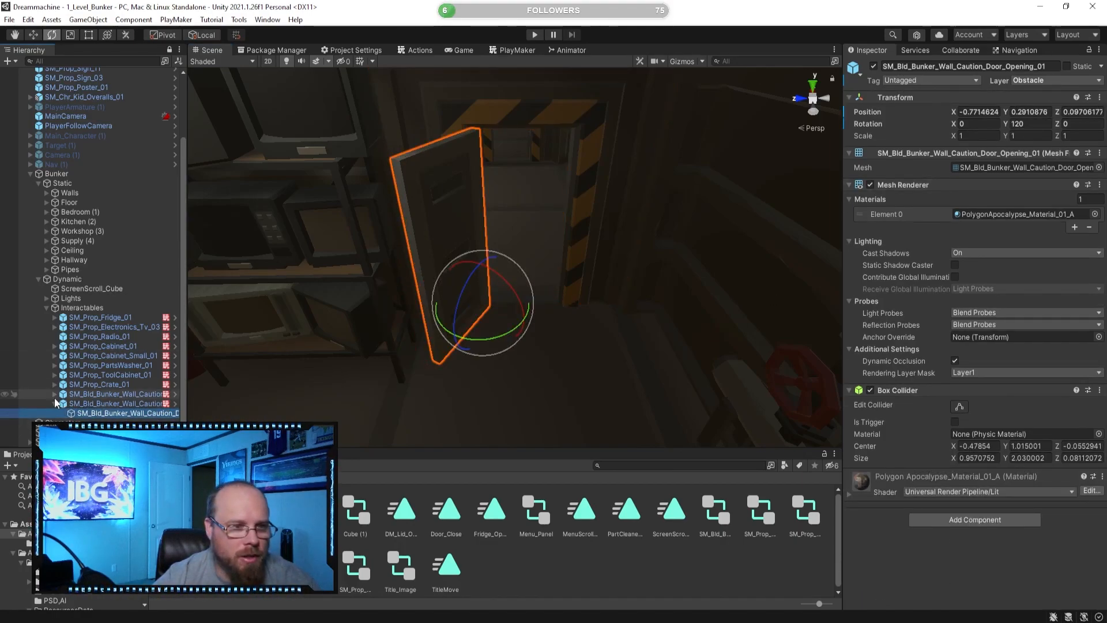
left_click(55, 394)
left_click(115, 405)
double_click(1032, 123)
type("120")
right_click_drag(420, 378, 684, 302)
left_click(556, 487)
right_click_drag(568, 346, 519, 248)
right_click_drag(124, 276, 178, 381)
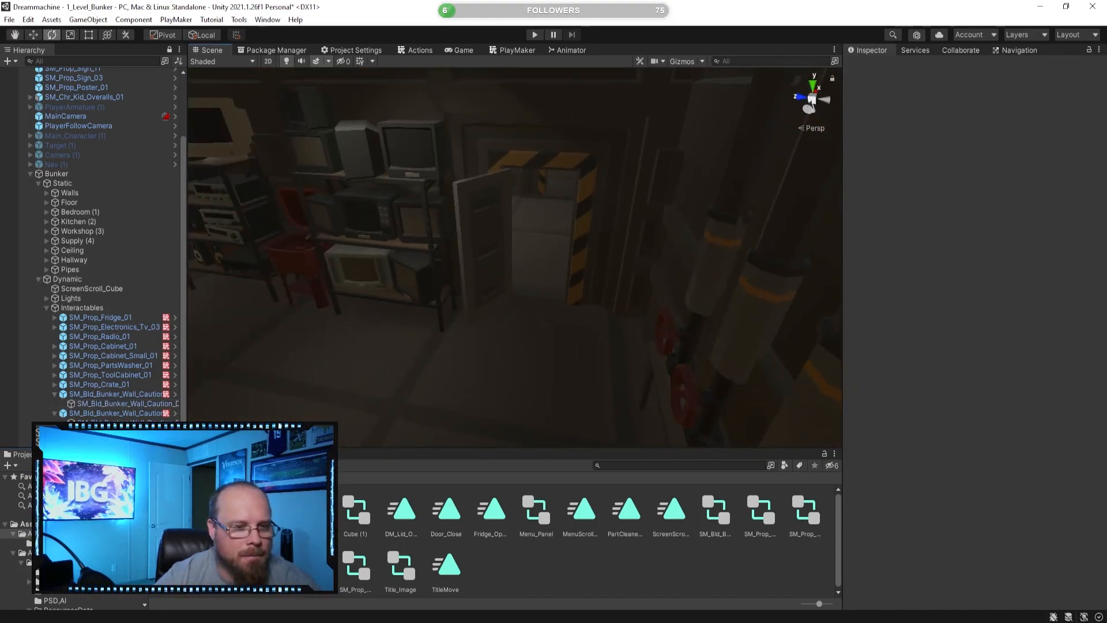
- Collapse both caution doors in the hierarchy and move the Animator view out of the main editor window
left_click(163, 478)
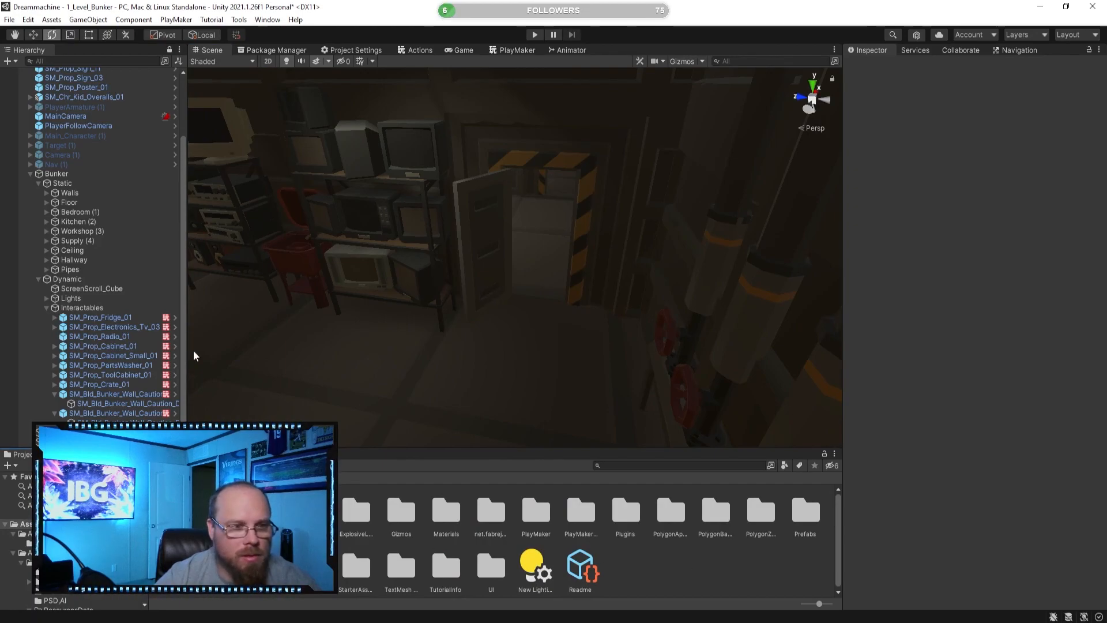
left_click(54, 394)
left_click(54, 404)
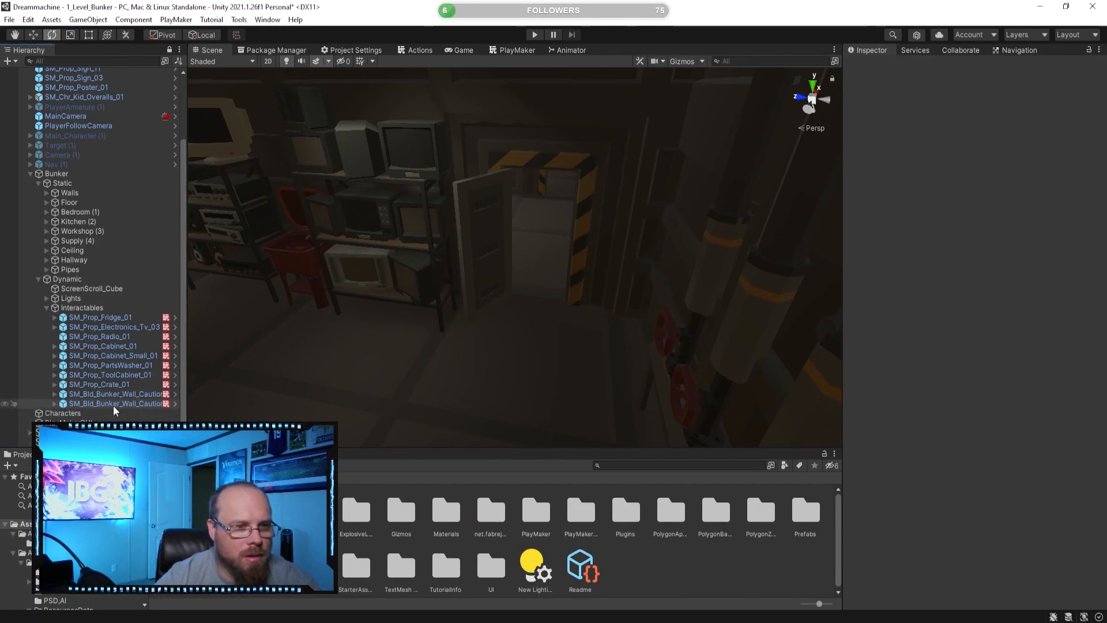
left_click(113, 404)
left_click(571, 50)
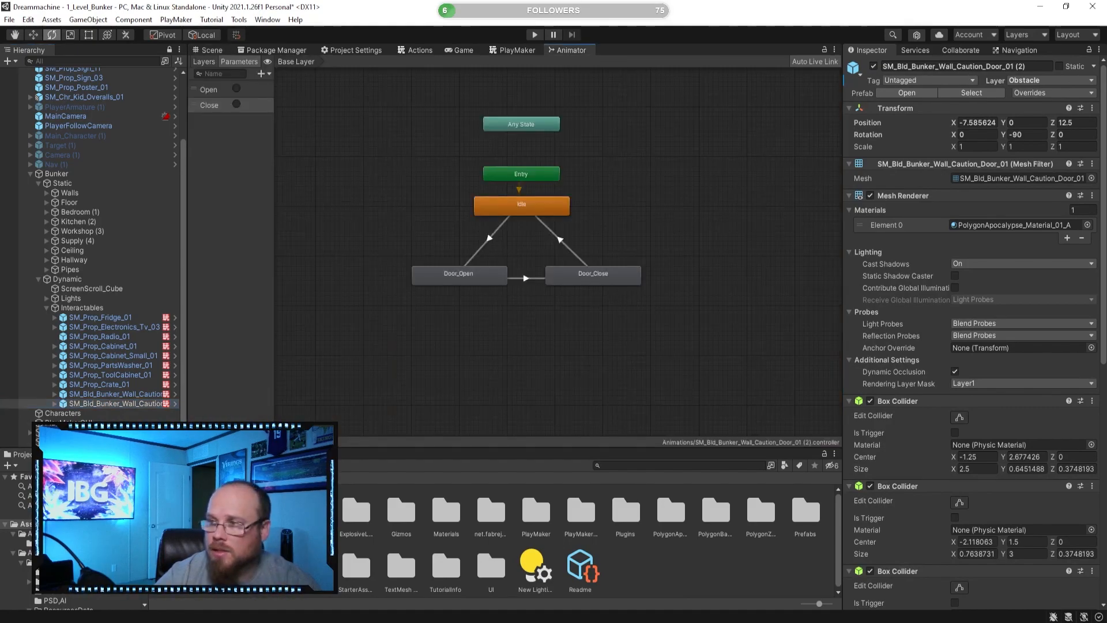
left_click_drag(557, 49, 1106, 144)
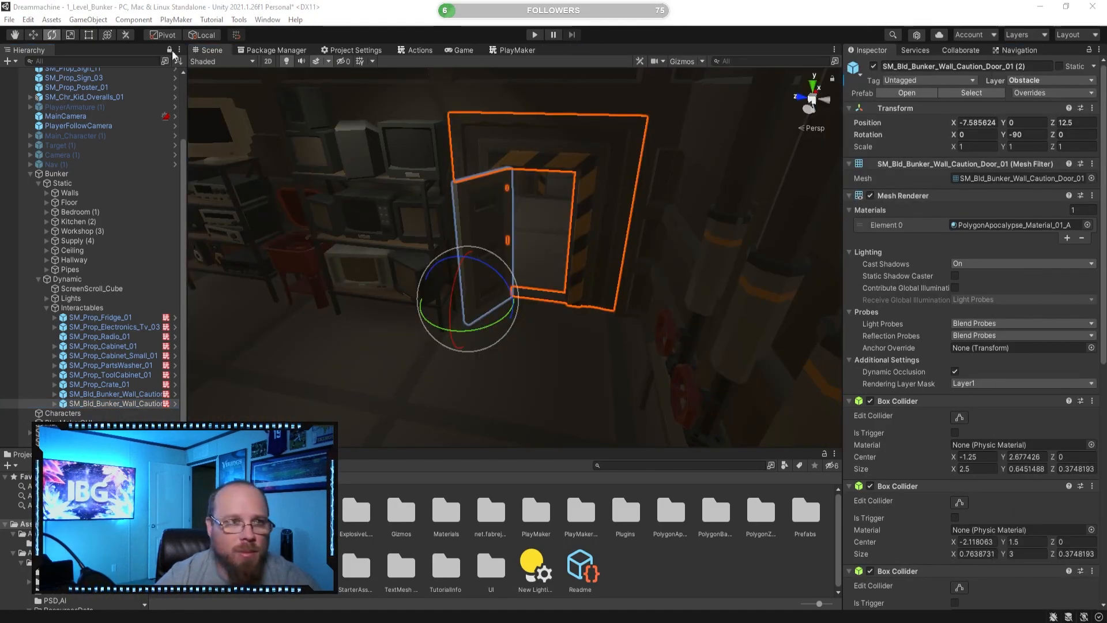
left_click(665, 590)
right_click_drag(554, 241, 617, 219)
- Examine the DeActivate state in the PlayMaker Door_Trigger FSM of SM_Bld_Bunker_Wall_Caution_Door_01 (3)
left_click(513, 51)
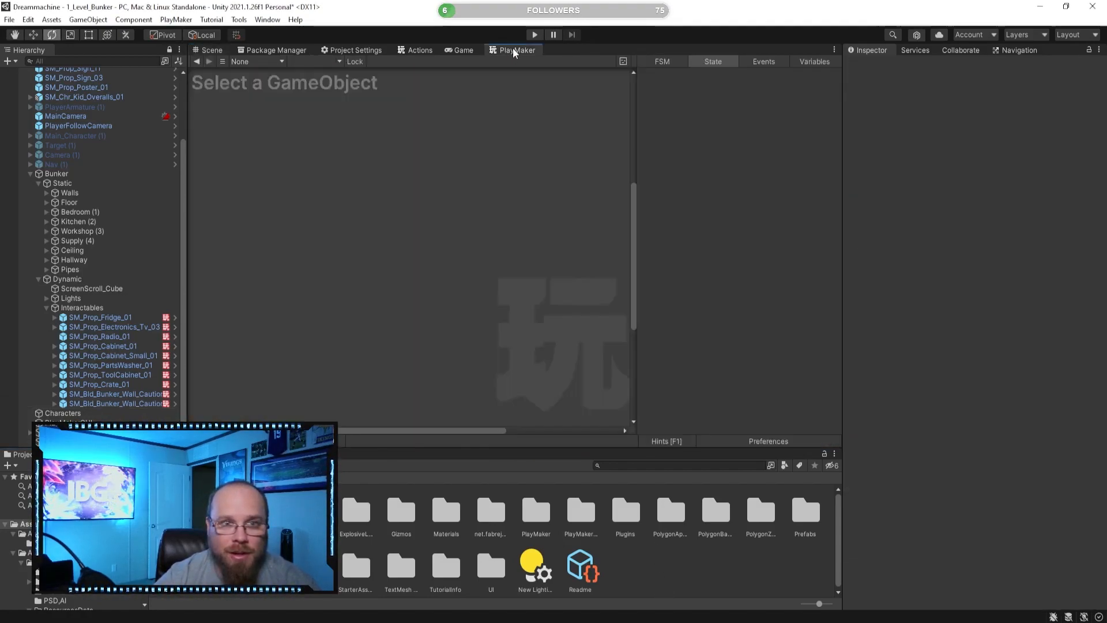
left_click(123, 396)
middle_click_drag(426, 282, 522, 315)
left_click(483, 239)
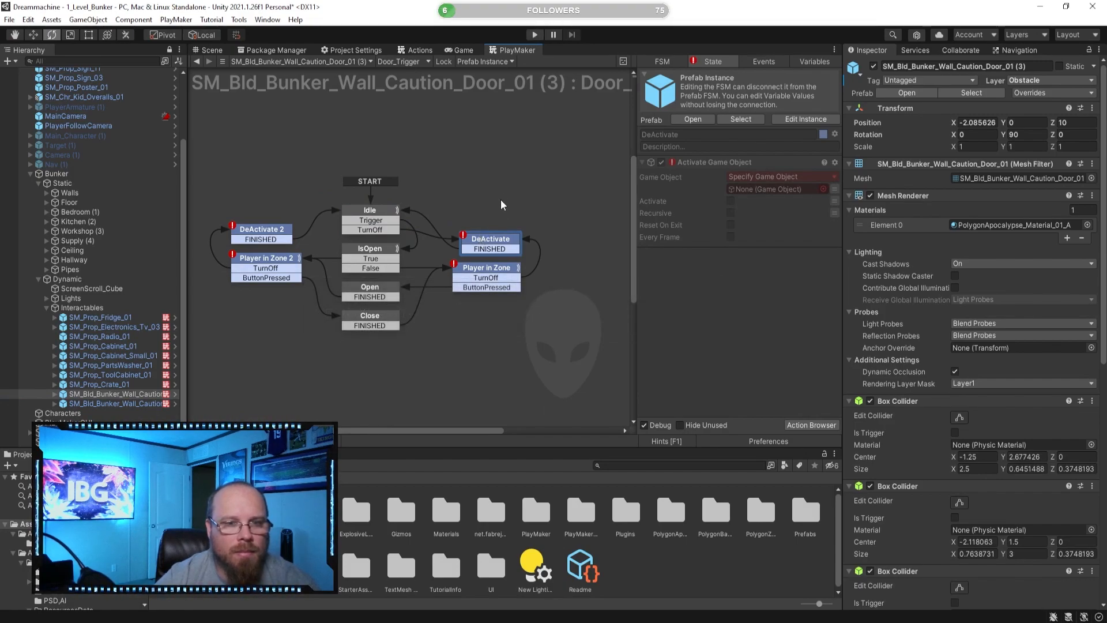
left_click(501, 247)
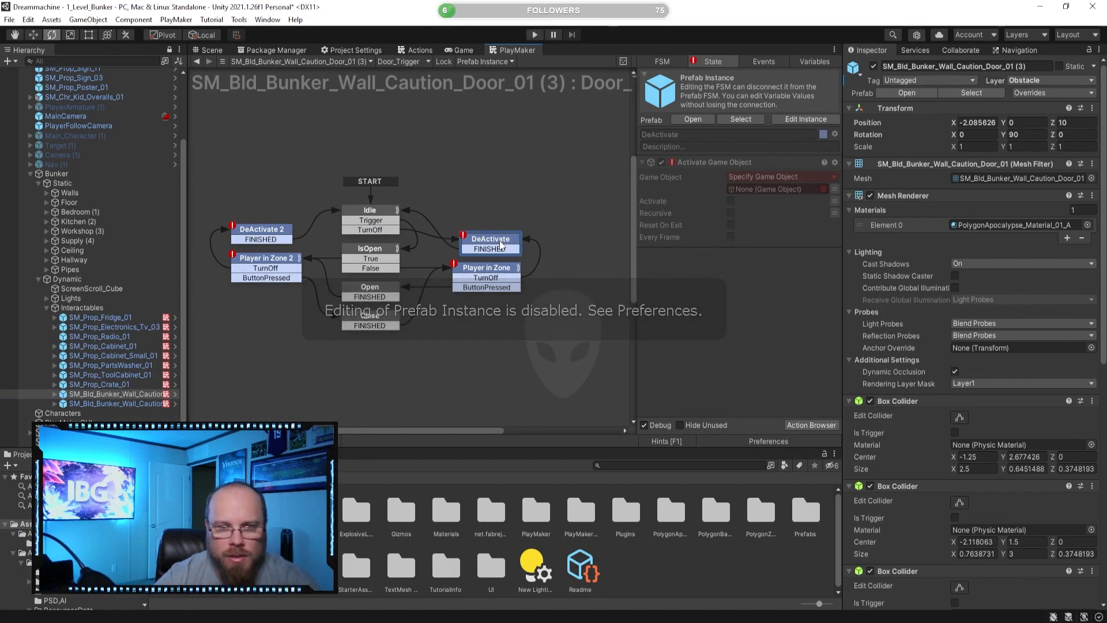
scroll(423, 323, "down", 3)
middle_click_drag(432, 308, 492, 293)
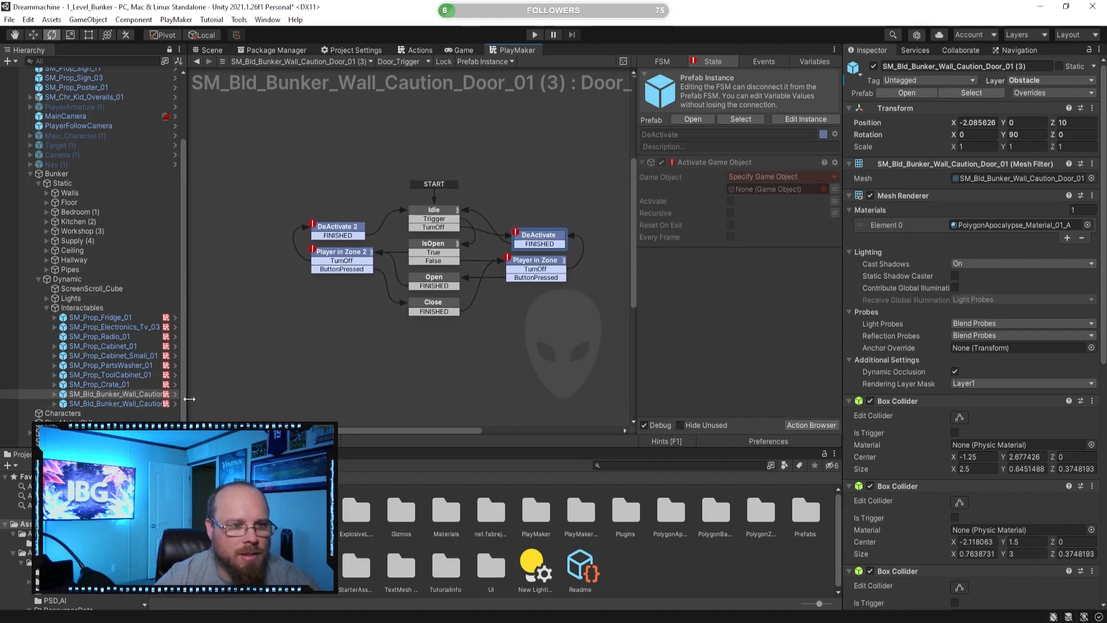
- Revert the modified PlayMakerFSM component on SM_Bld_Bunker_Wall_Caution_Door_01 (2)
left_click(157, 405)
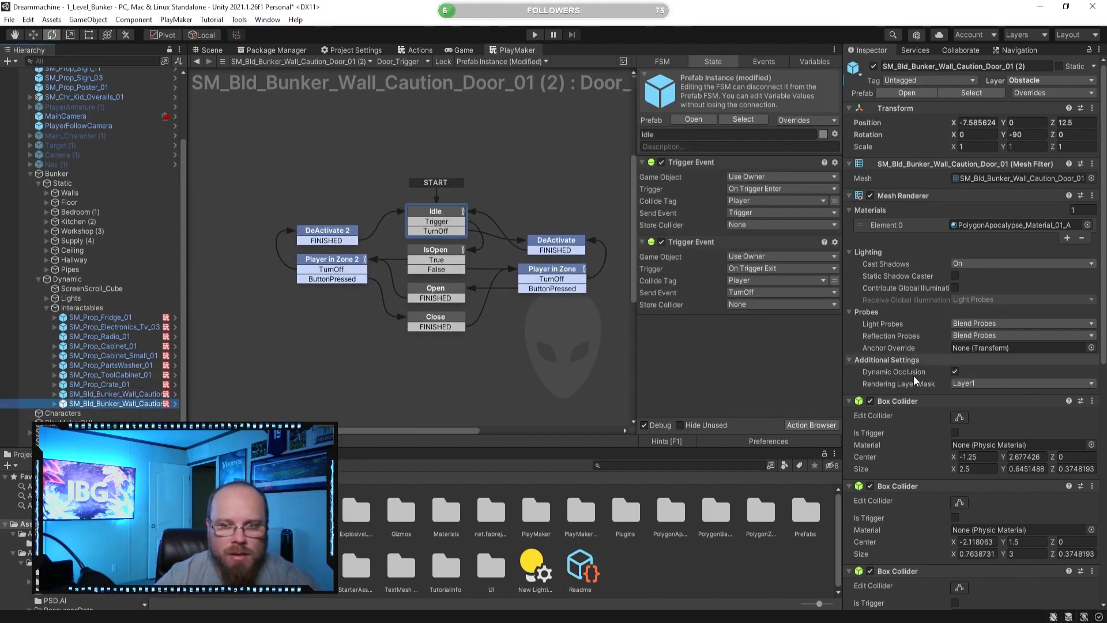
scroll(967, 424, "down", 5)
scroll(961, 428, "down", 4)
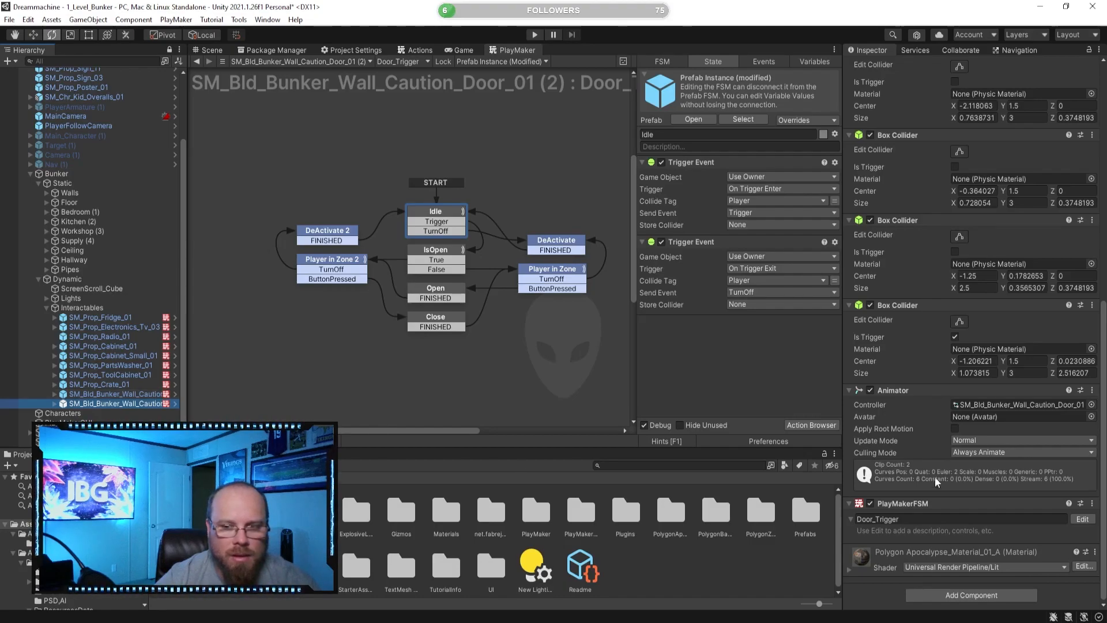
right_click(909, 504)
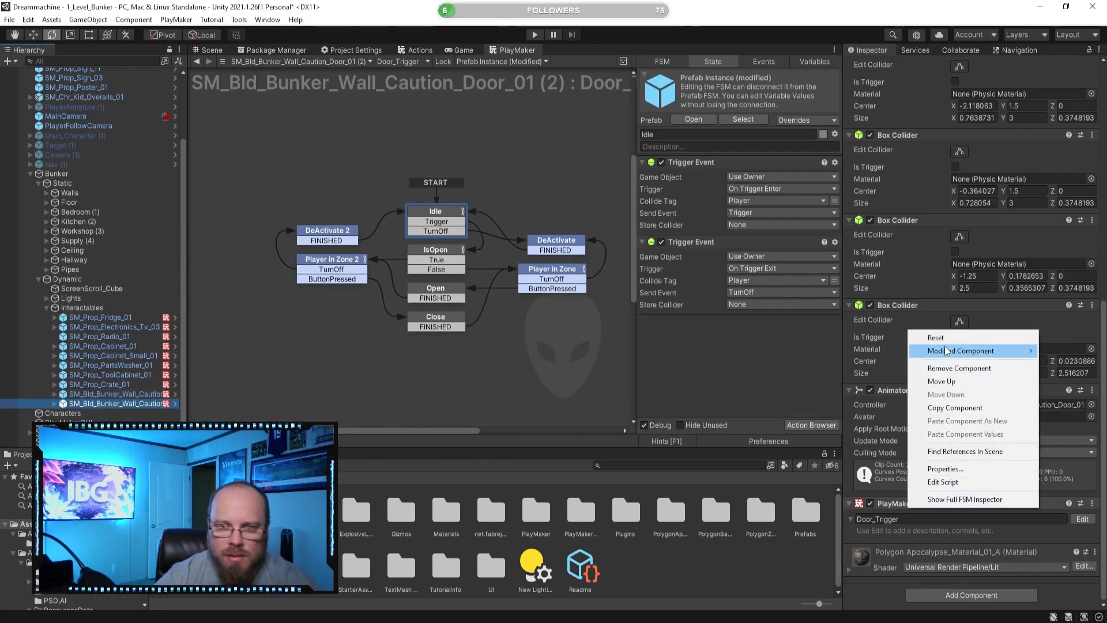
mouse_move(957, 351)
left_click(717, 364)
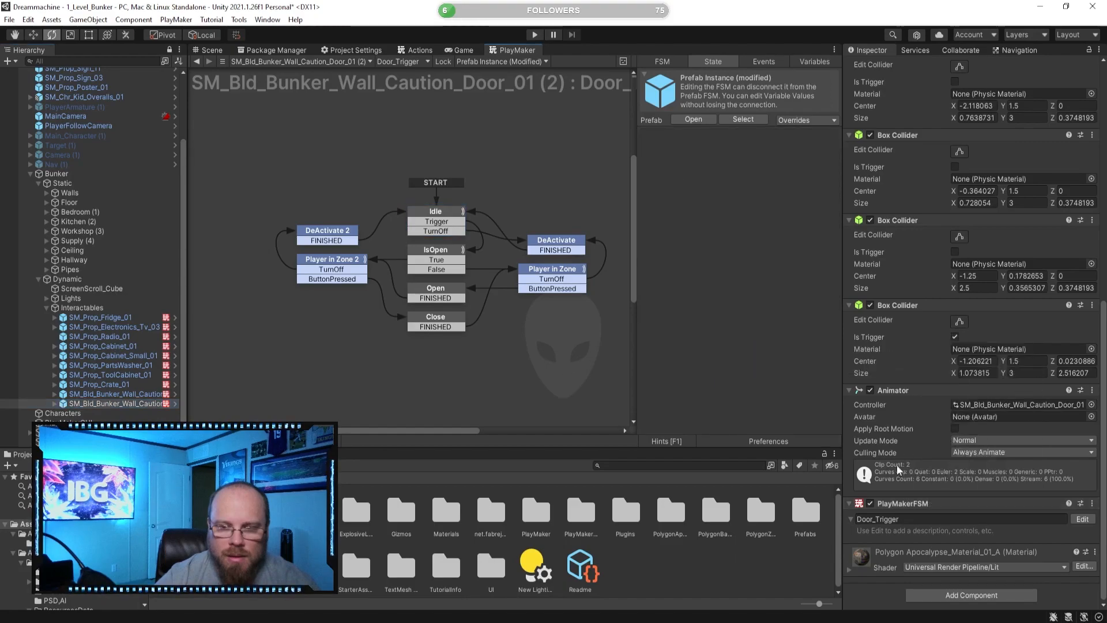
left_click(902, 503)
left_click(903, 539)
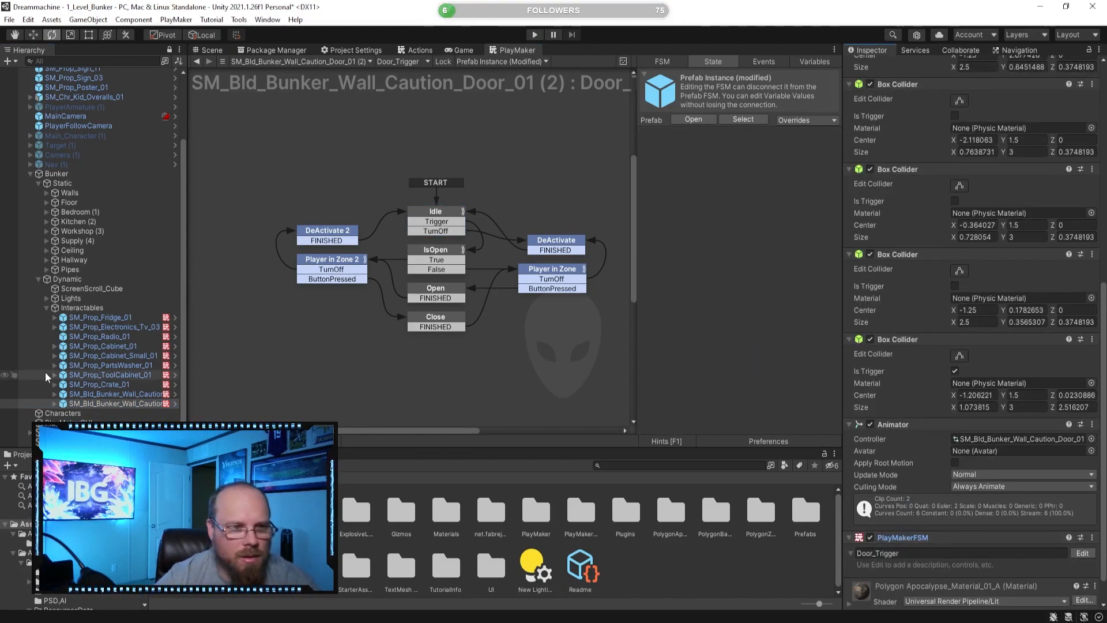
- Remove the PlayMakerFSM component from SM_Bld_Bunker_Wall_Caution_Door_01 (3) and apply the removal to the SM_Bld_Bunker_Wall_Caution_Door_01 prefab
left_click(115, 393)
right_click(871, 502)
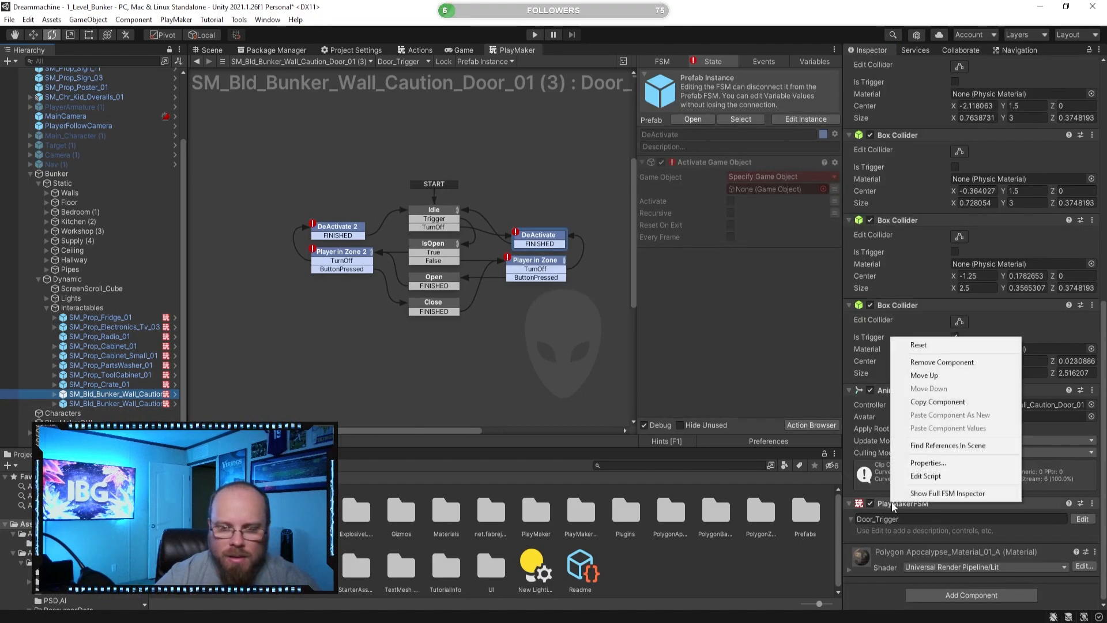
left_click(942, 362)
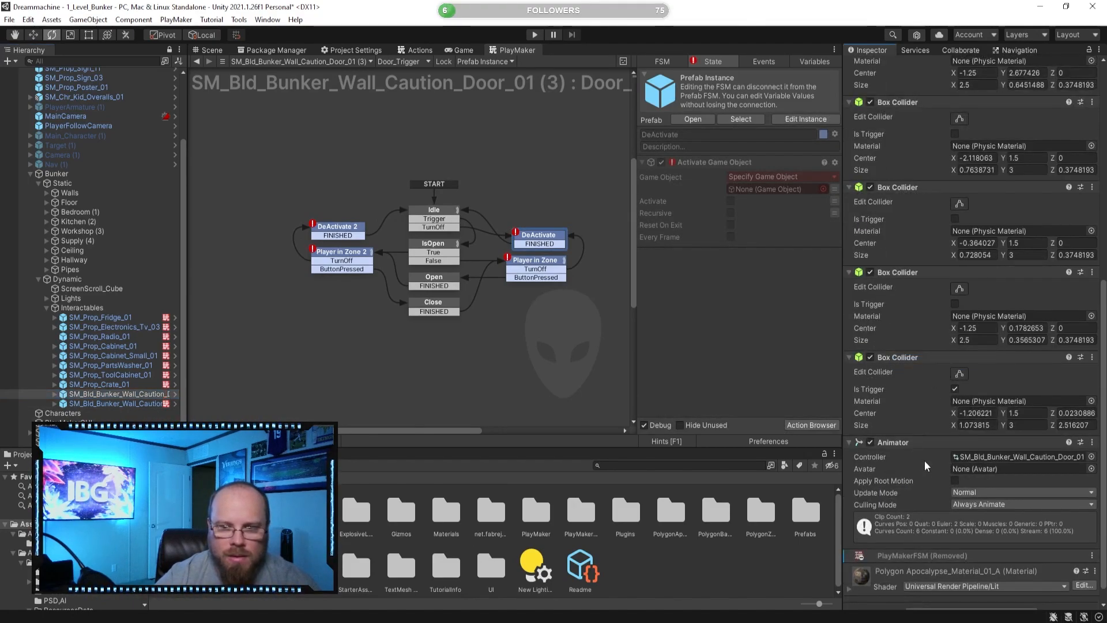
right_click(905, 559)
mouse_move(958, 567)
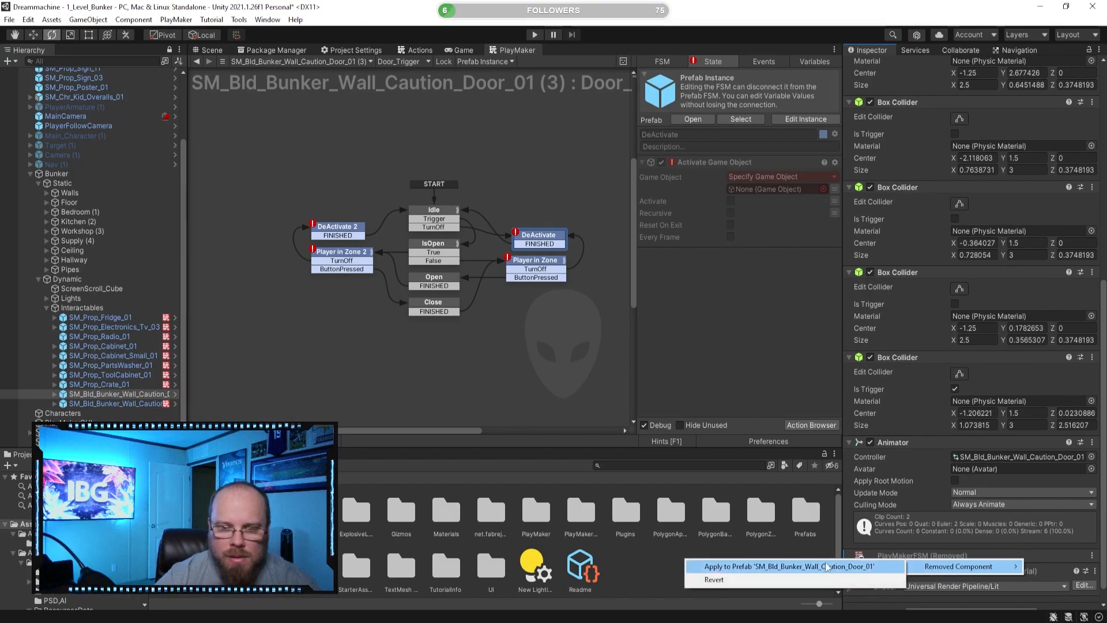
left_click(778, 565)
right_click(898, 442)
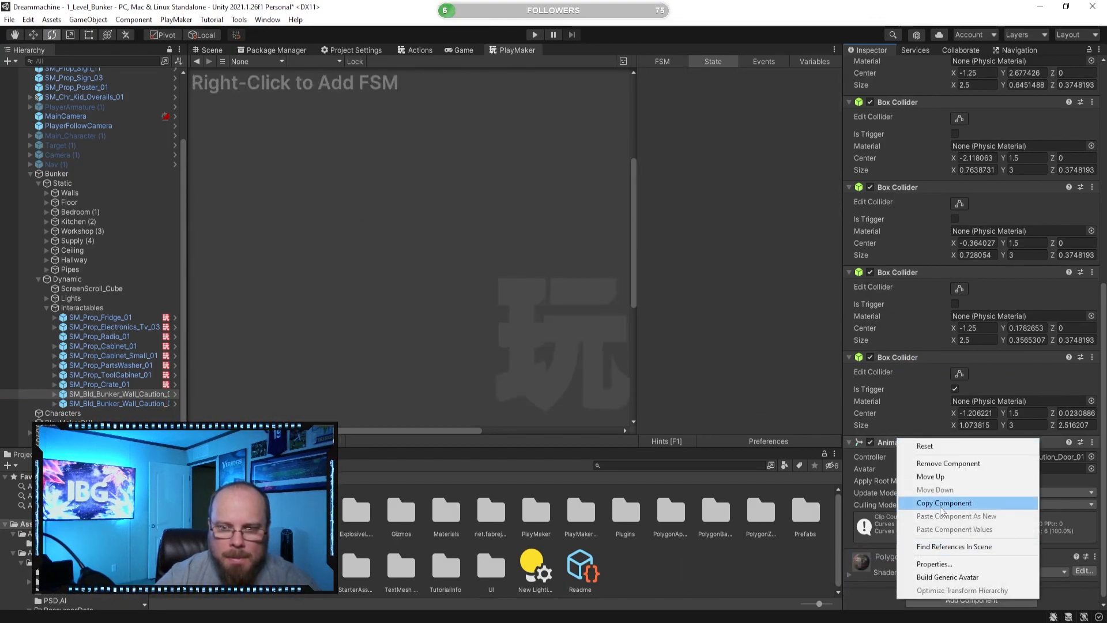
left_click(546, 335)
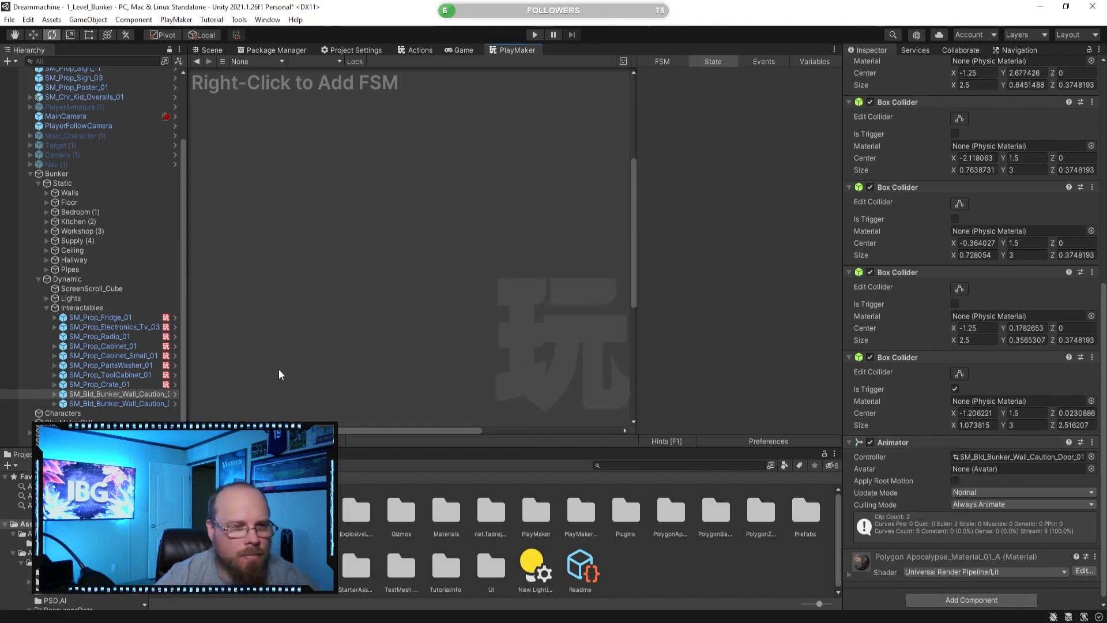
- Copy the PartCleaner_Trigger PlayMakerFSM component from SM_Prop_PartsWasher_01 and paste it as a new component on SM_Bld_Bunker_Wall_Caution_Door_01 (3)
left_click(112, 366)
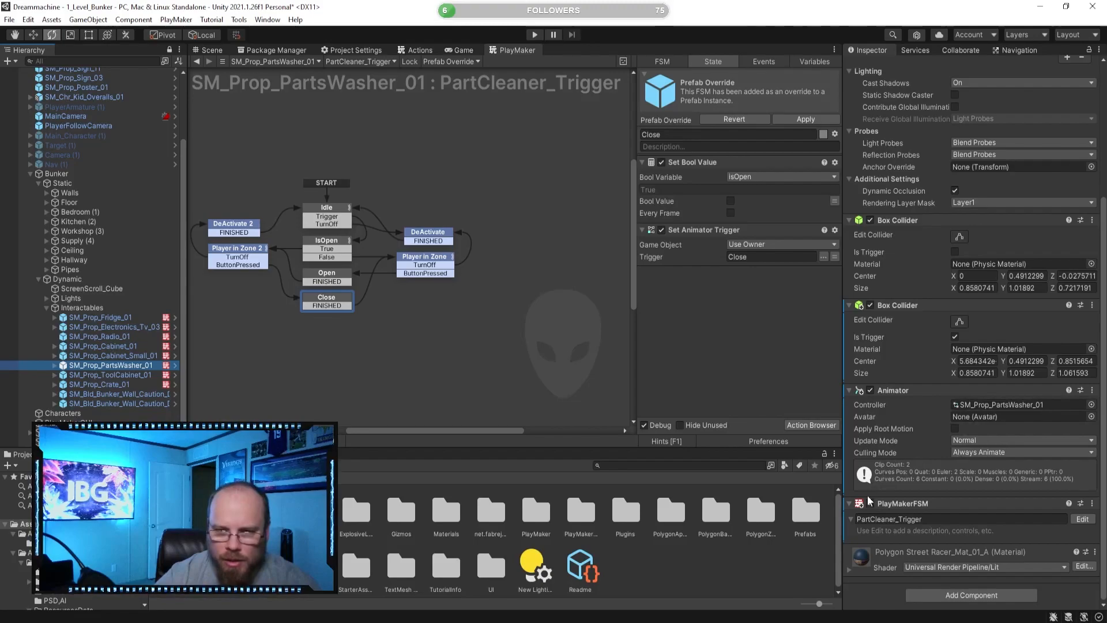
scroll(870, 499, "up", 2)
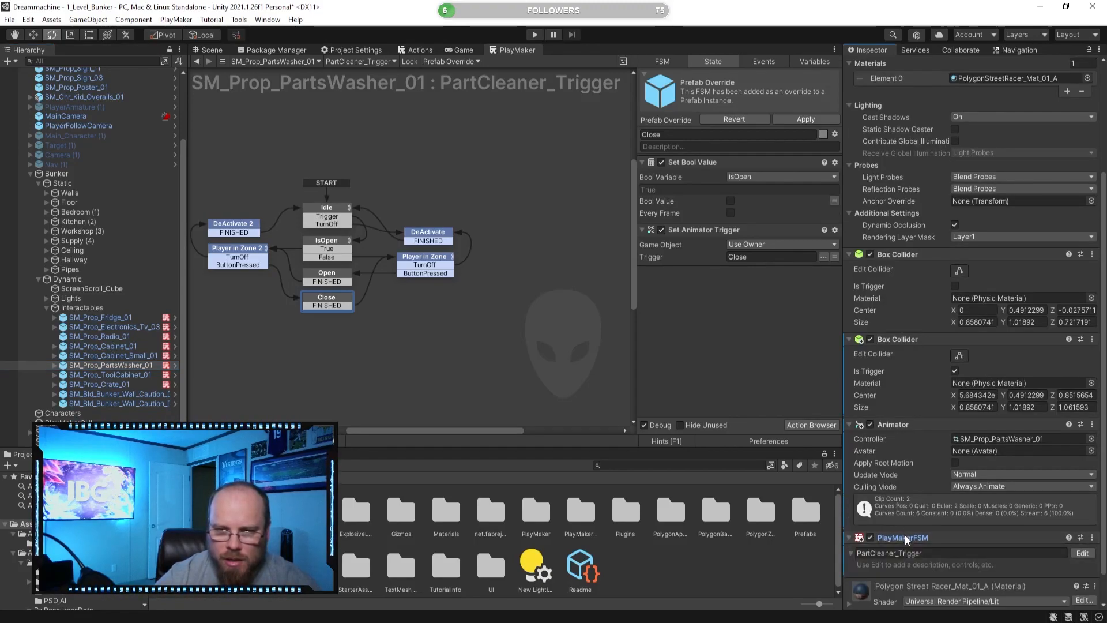
left_click(906, 539)
right_click(907, 537)
left_click(967, 437)
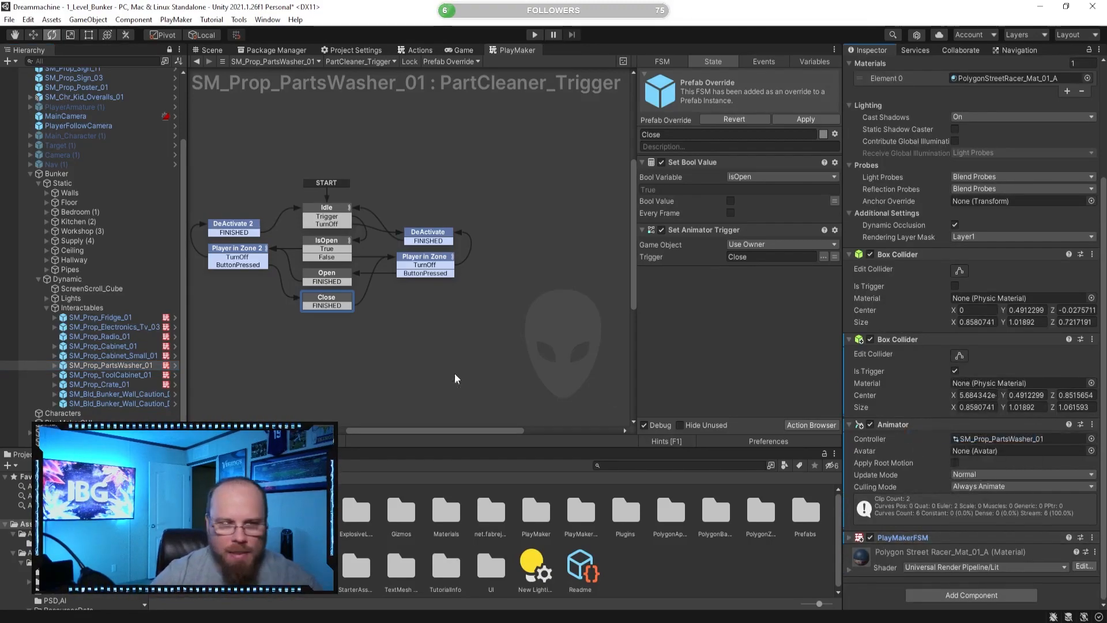
left_click(132, 395)
scroll(871, 480, "down", 10)
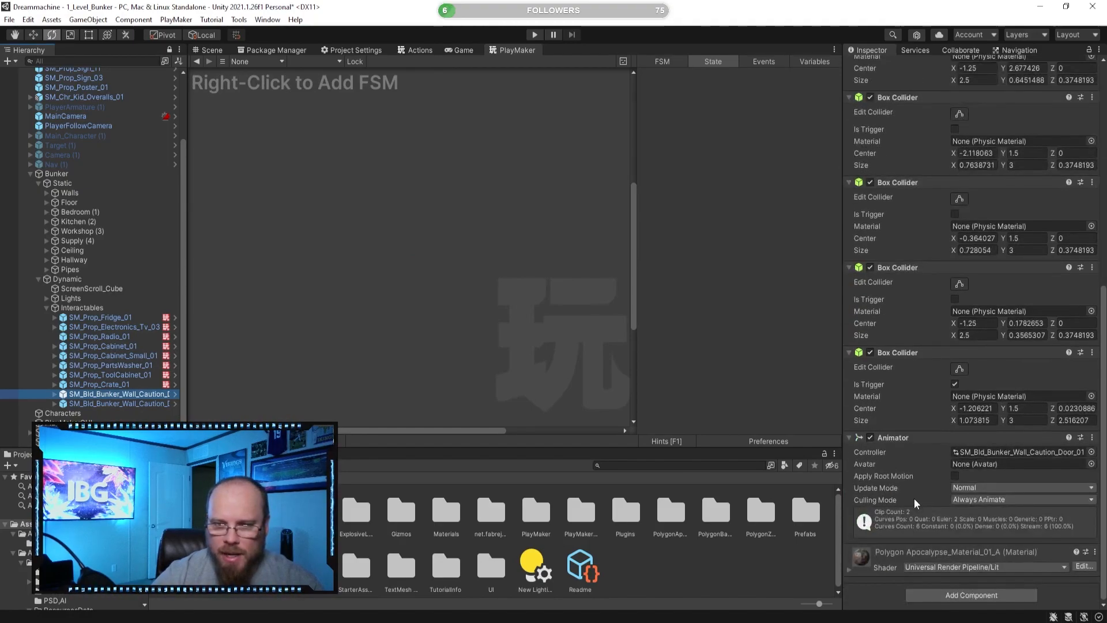
right_click(910, 437)
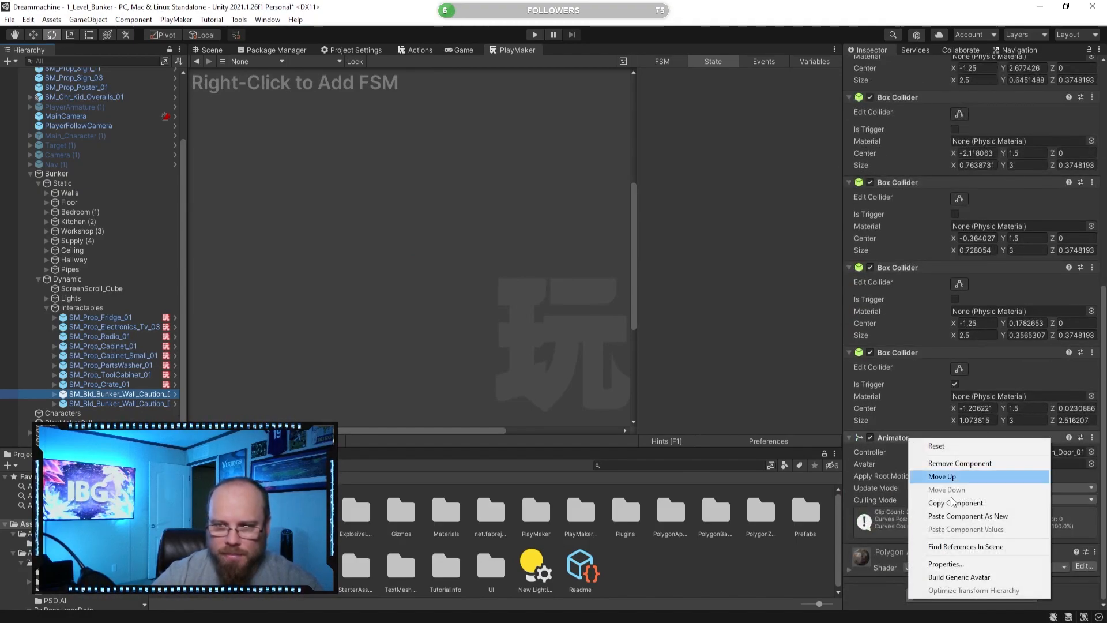
left_click(978, 516)
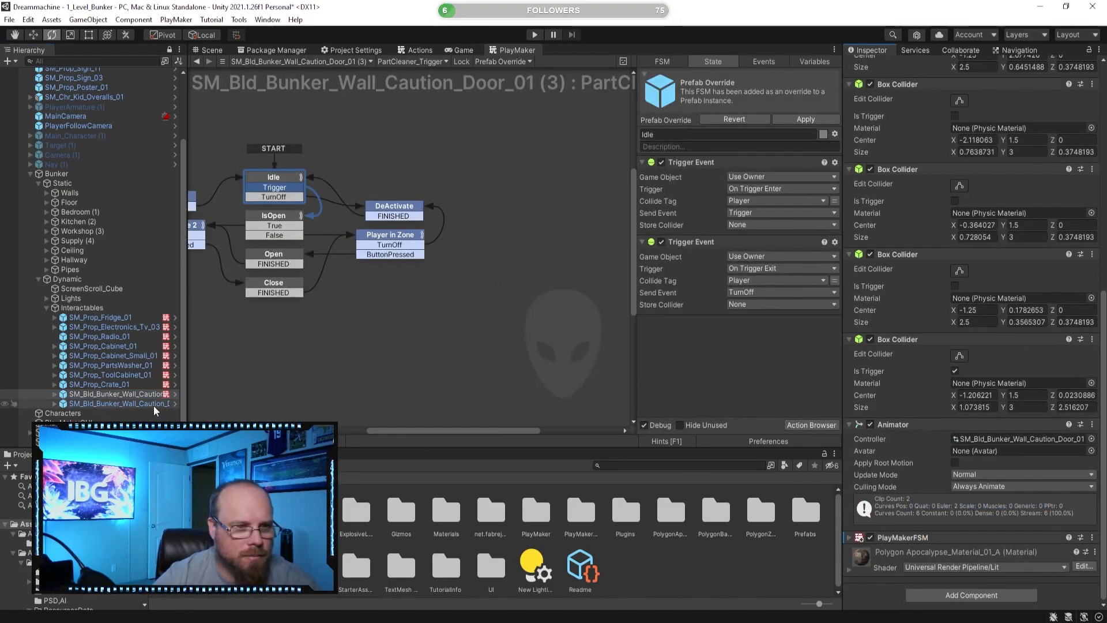
- Paste the copied FSM as a new component on SM_Bld_Bunker_Wall_Caution_Door_01 (2) and check its Player in Zone state
left_click(154, 405)
right_click(896, 444)
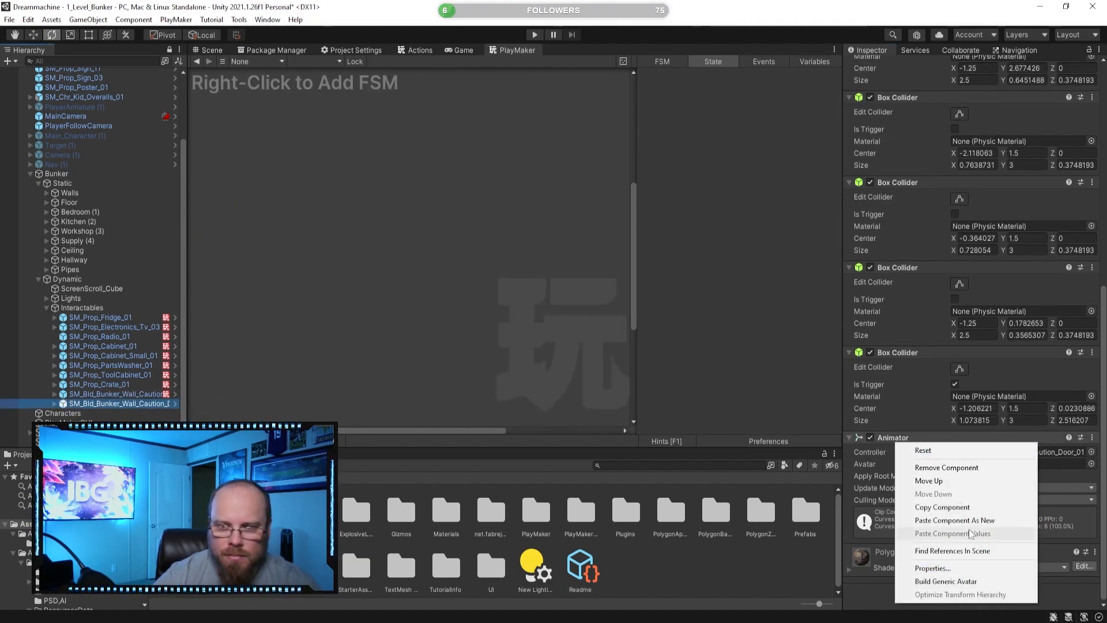
left_click(957, 522)
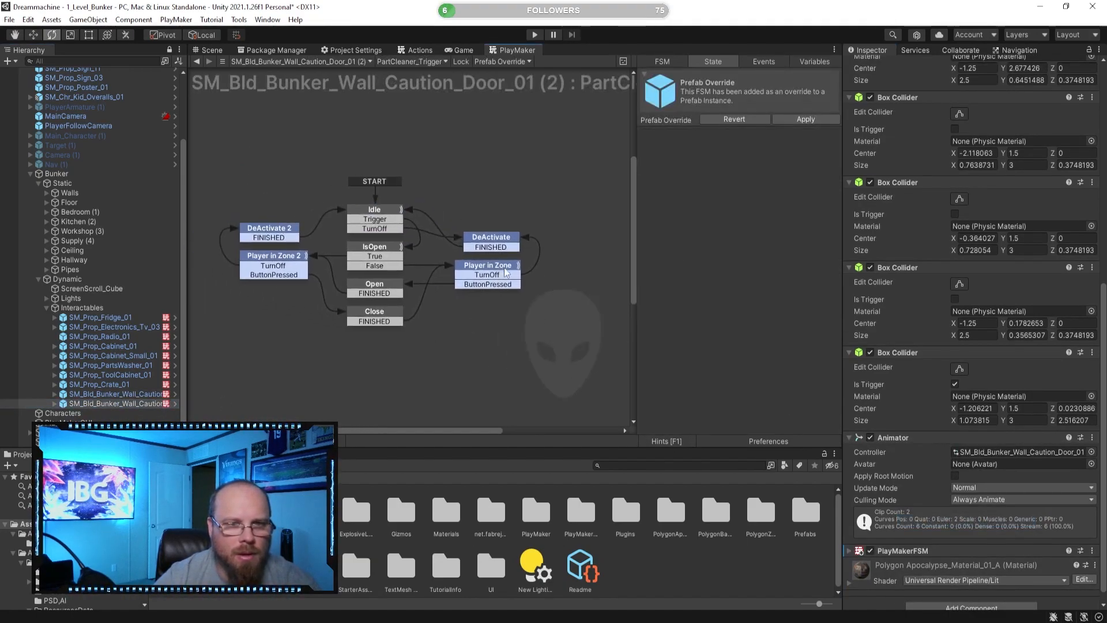
left_click(509, 266)
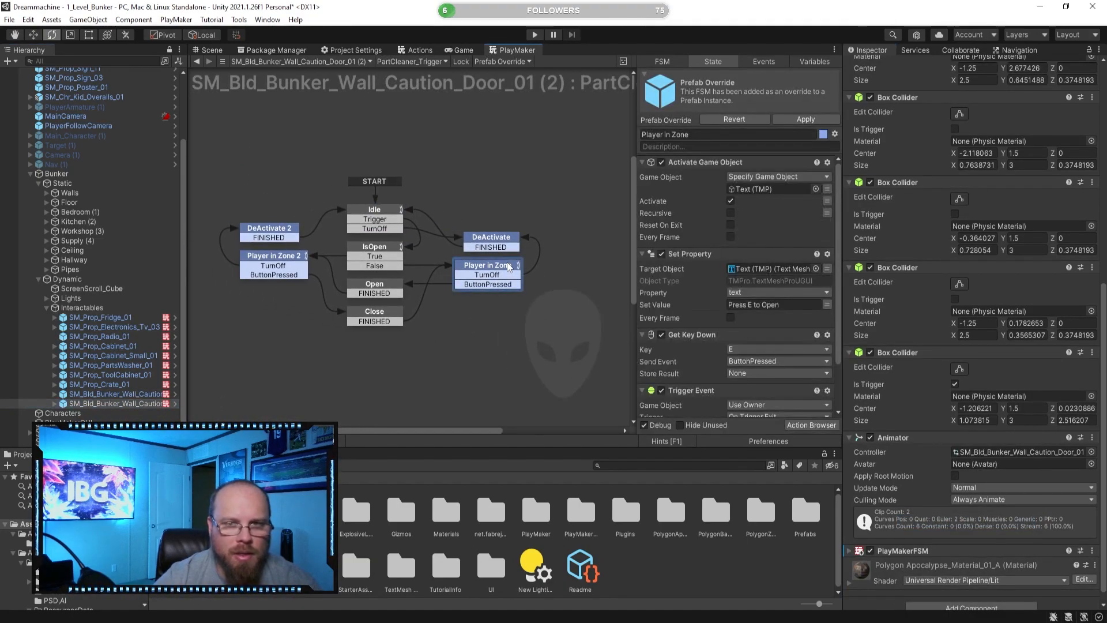
left_click(133, 394)
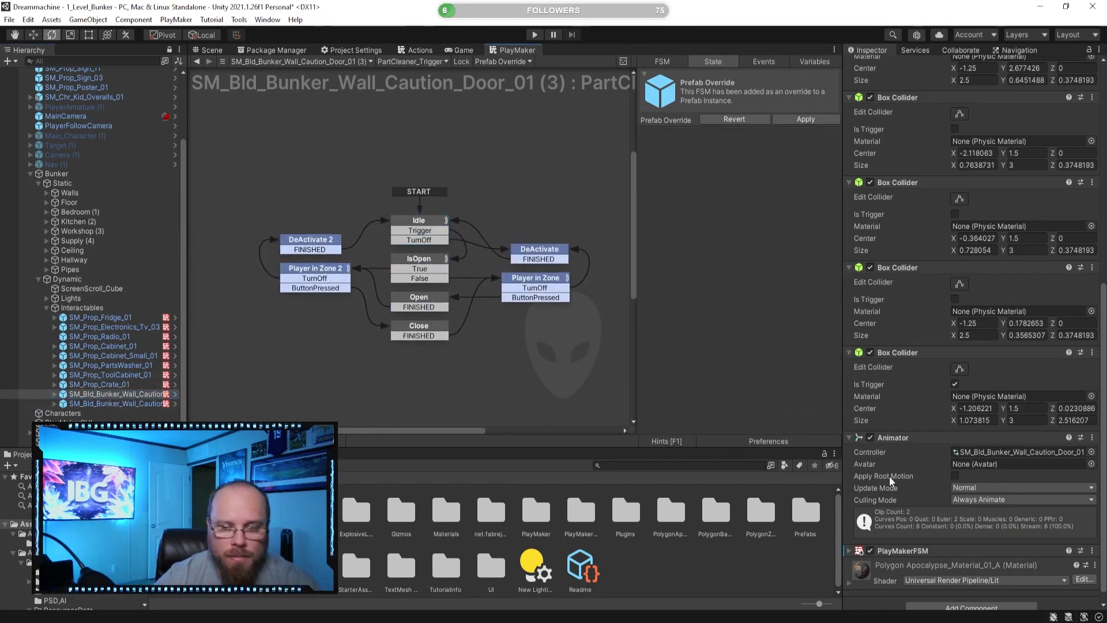
left_click(118, 405)
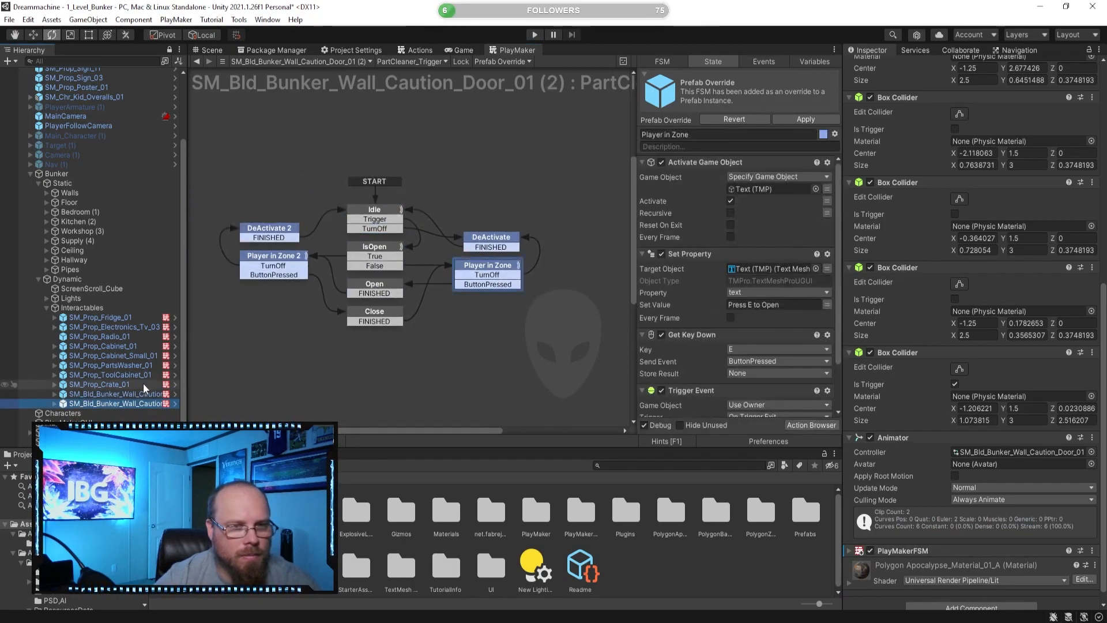
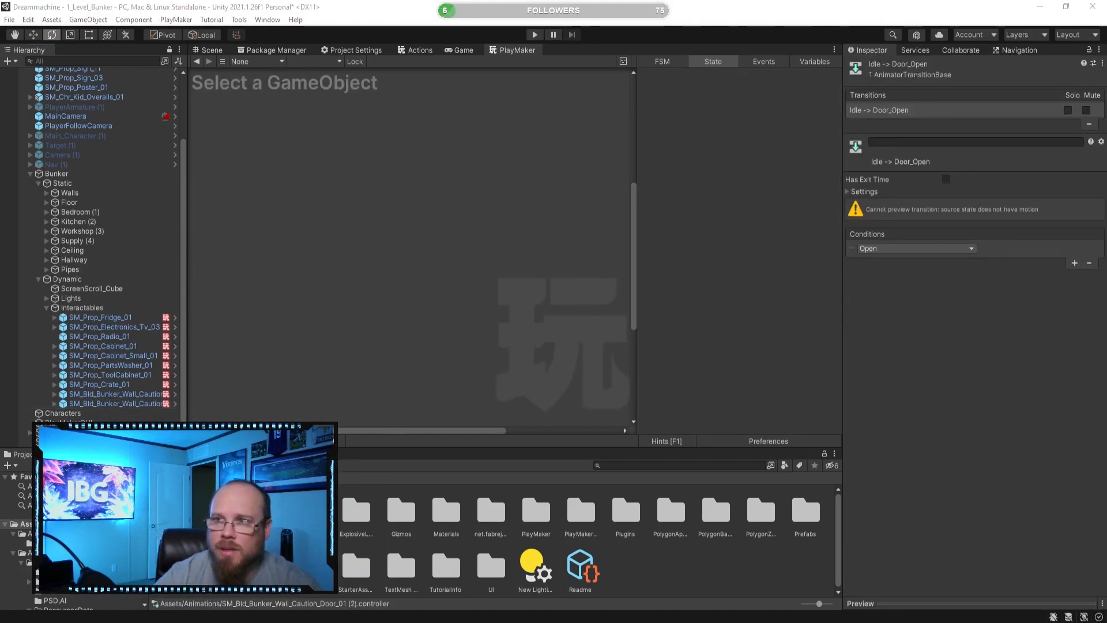
- Dock the Animator view in the main editor window and inspect the caution door controller's Door_Open state
left_click_drag(503, 1, 569, 54)
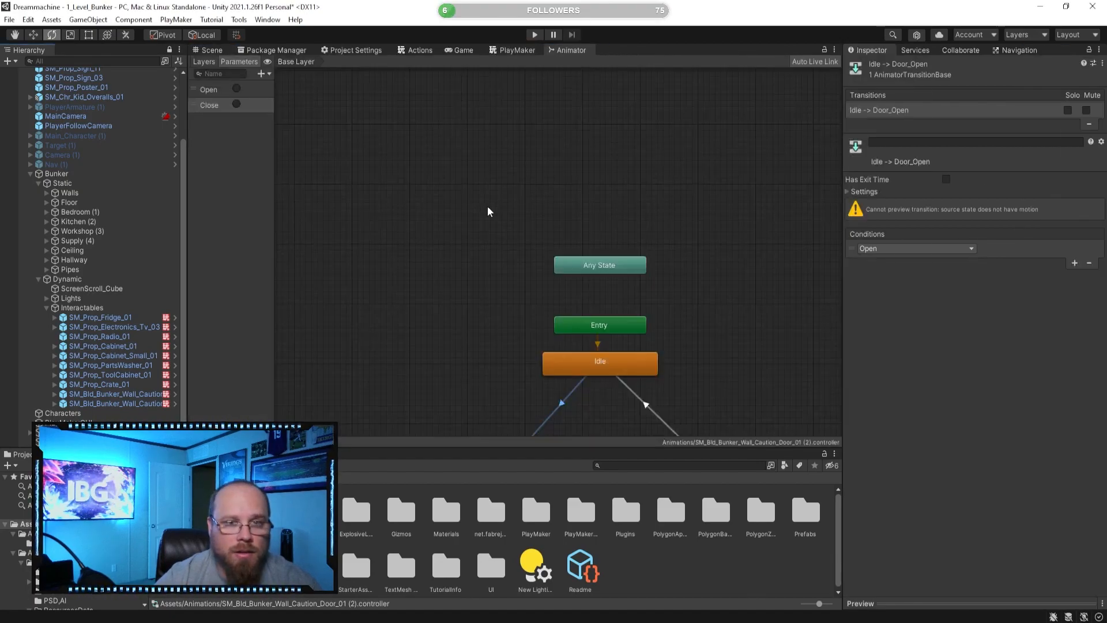
left_click(497, 328)
scroll(497, 328, "down", 1)
middle_click_drag(498, 331, 500, 163)
scroll(531, 314, "up", 3)
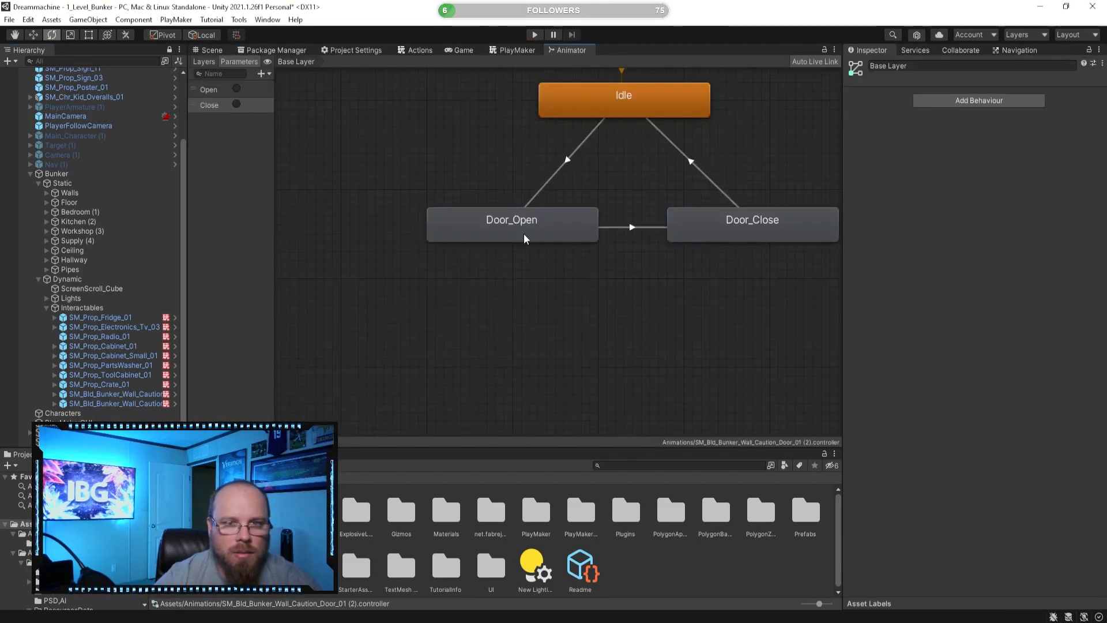
left_click(568, 234)
middle_click_drag(576, 303, 549, 361)
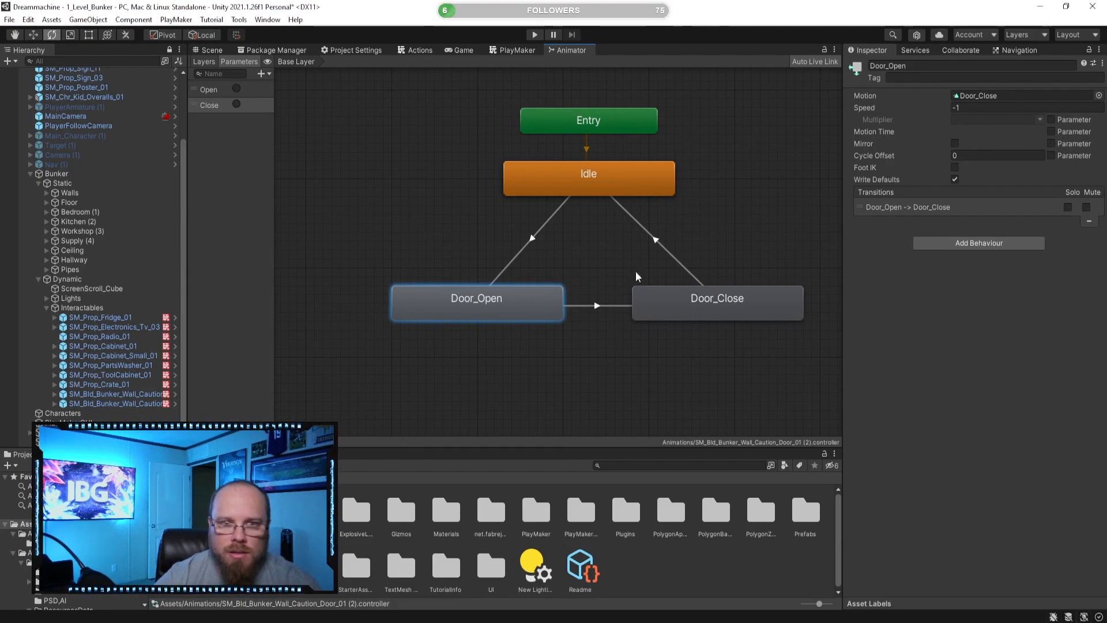
- Swap the positions of the Door_Open and Door_Close states below Idle in the animator graph
left_click_drag(495, 300, 545, 368)
left_click_drag(667, 304, 453, 295)
left_click_drag(515, 373, 699, 307)
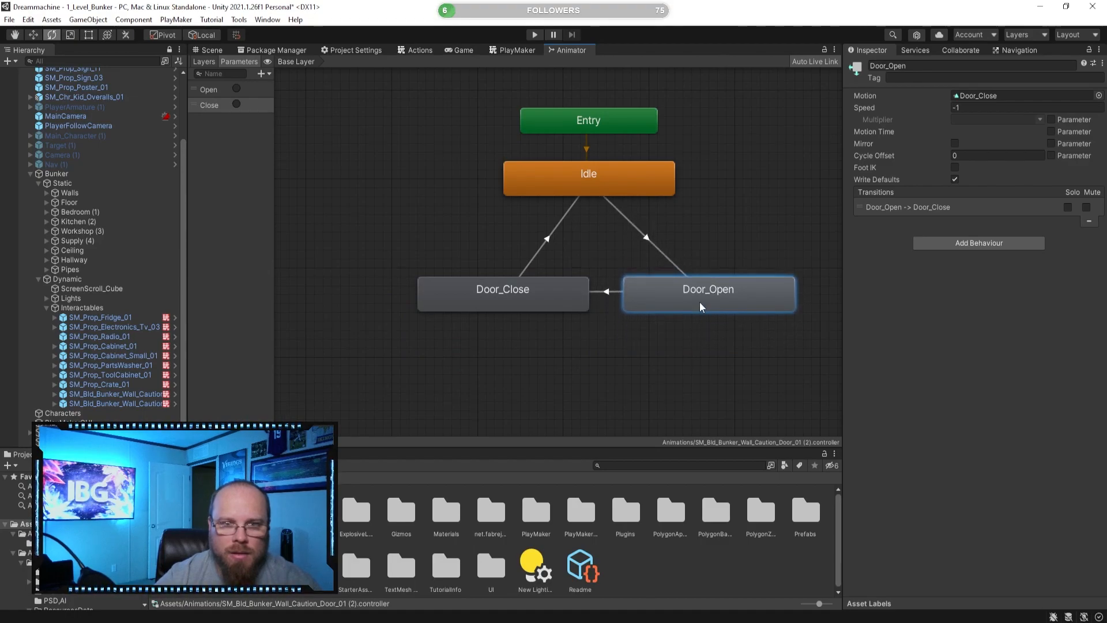
left_click(613, 327)
- Replace the Door_Close to Idle transition with one from Idle to Door_Close and select the Door_Close state
right_click(579, 188)
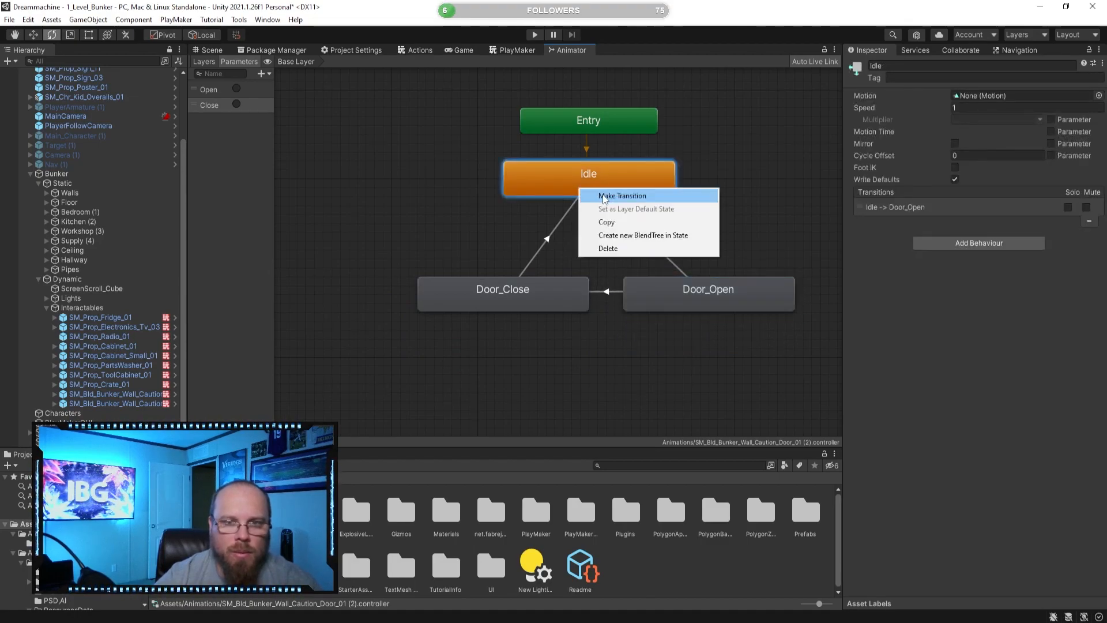
left_click(604, 197)
left_click(508, 307)
left_click(547, 243)
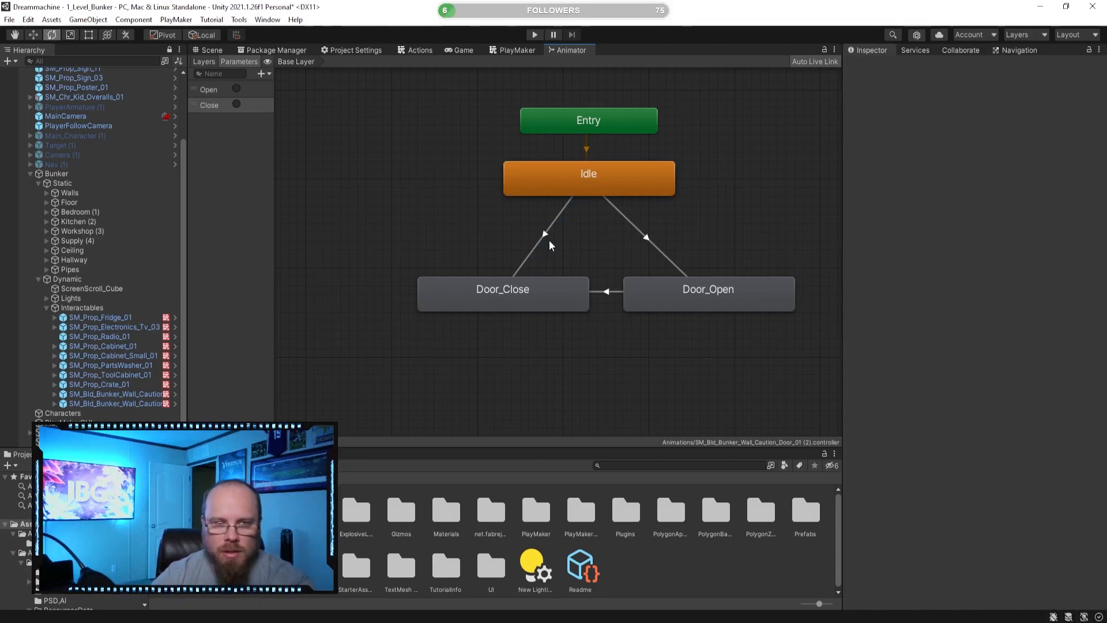
left_click(527, 298)
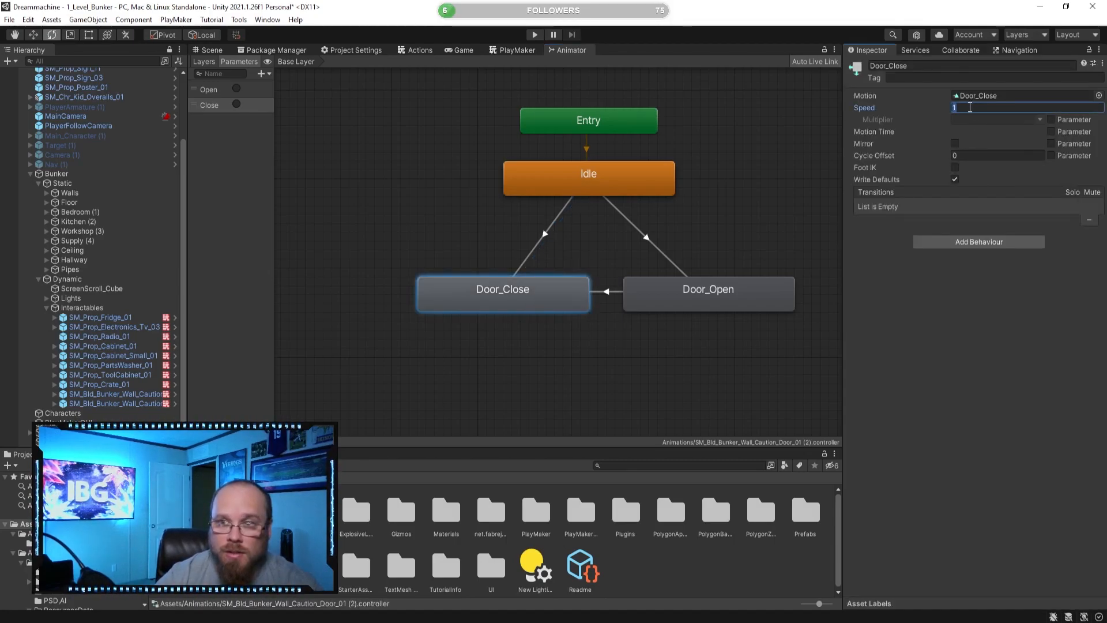
- Replace the Door_Open to Door_Close transition with a Door_Close to Door_Open transition without exit time, using the Open condition
left_click(607, 291)
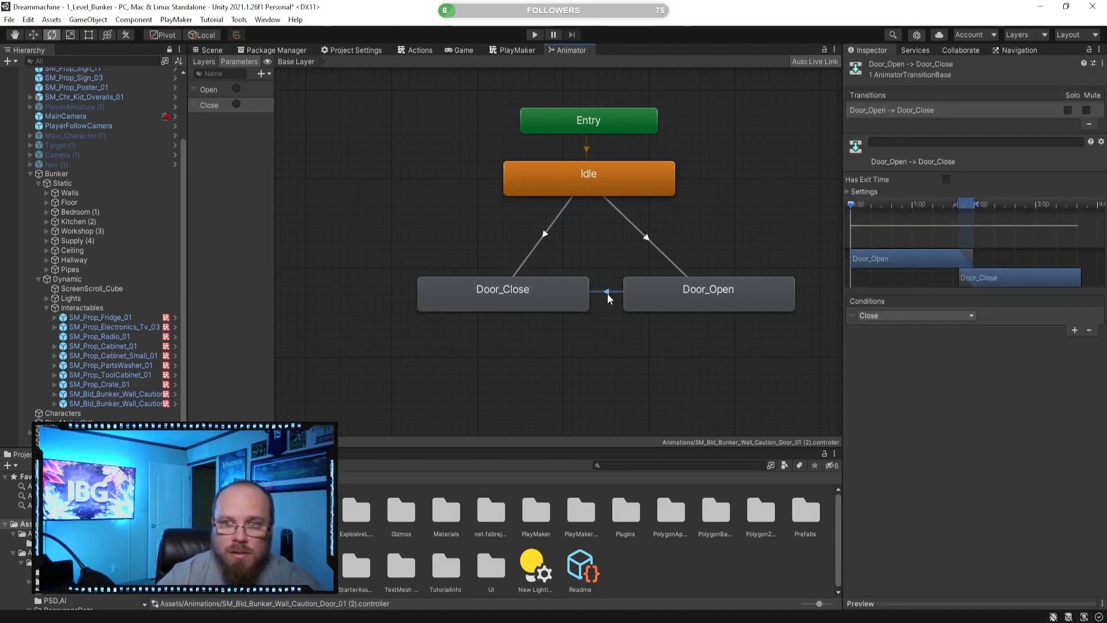
key("Delete")
right_click(563, 298)
left_click(597, 300)
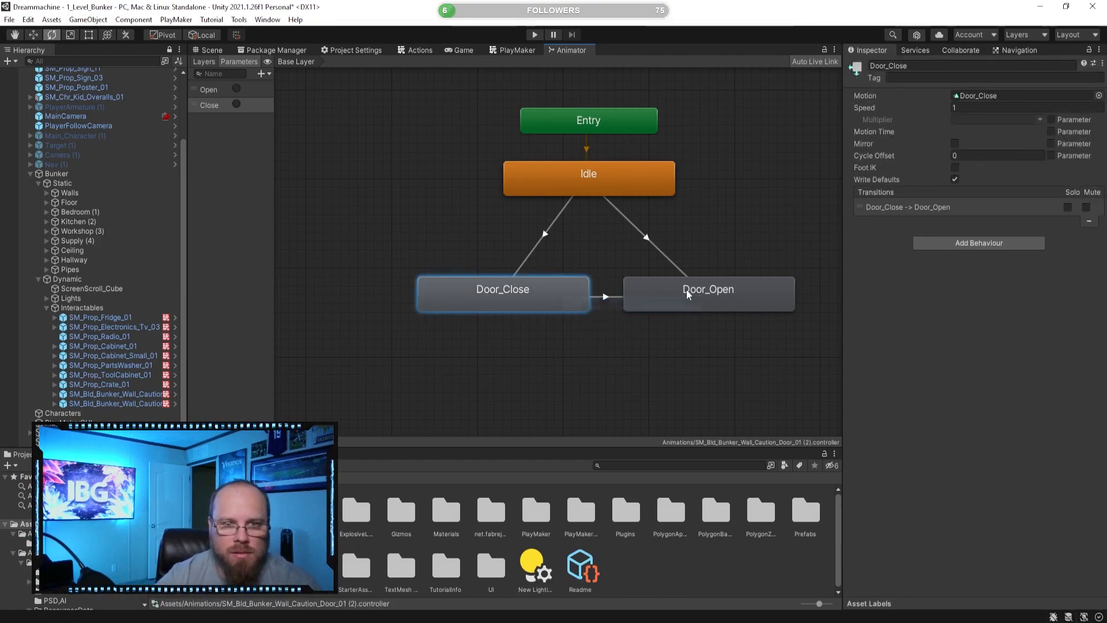
left_click(692, 280)
left_click(946, 180)
left_click(1075, 330)
- Set the condition of the Idle to Door_Close transition to Close
left_click(526, 241)
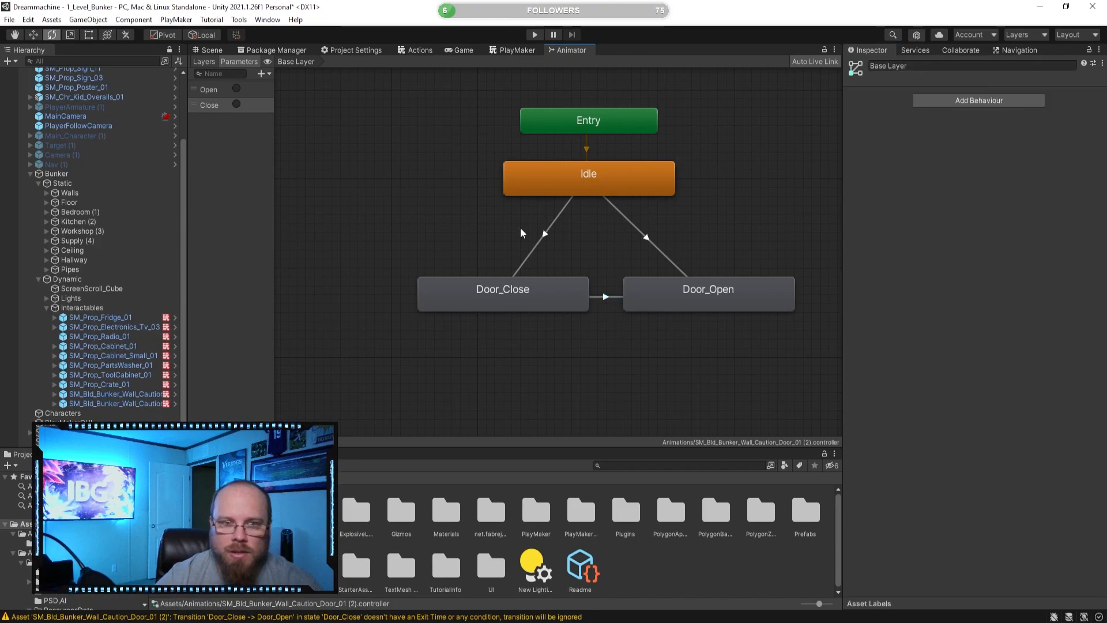
left_click(542, 239)
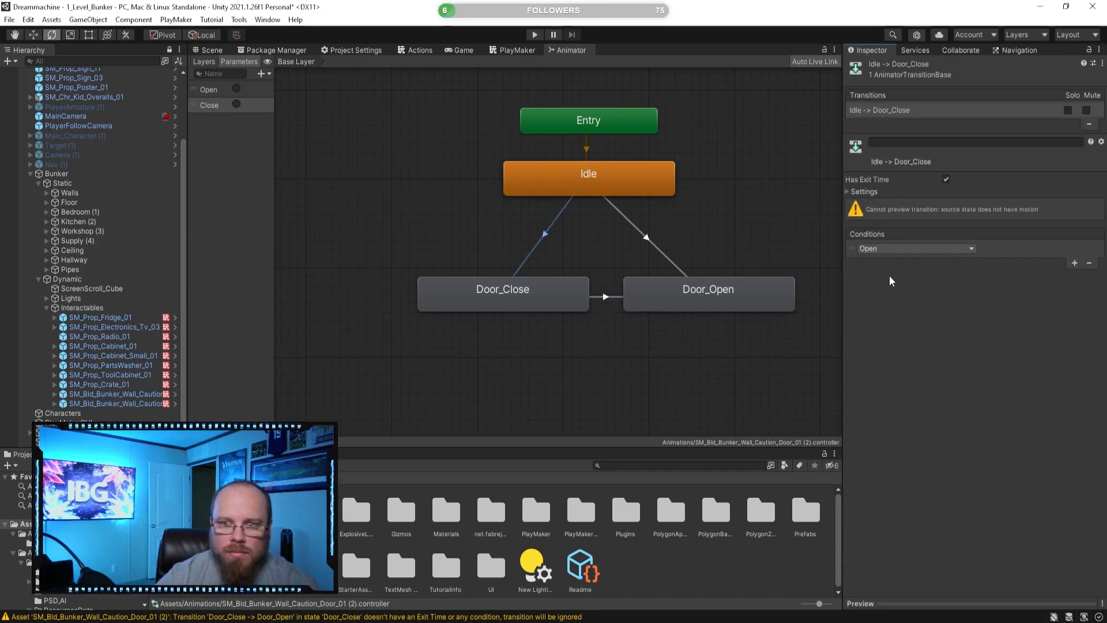
left_click(896, 249)
left_click(604, 296)
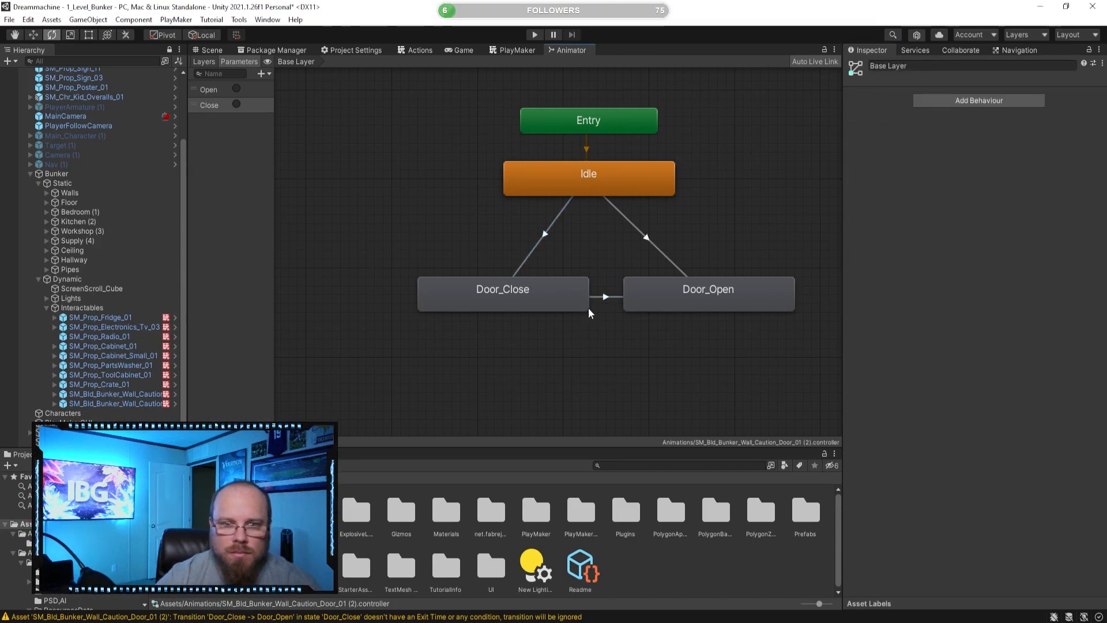
- Add a transition from Door_Open to Idle and delete the Idle to Door_Open transition
left_click(697, 299)
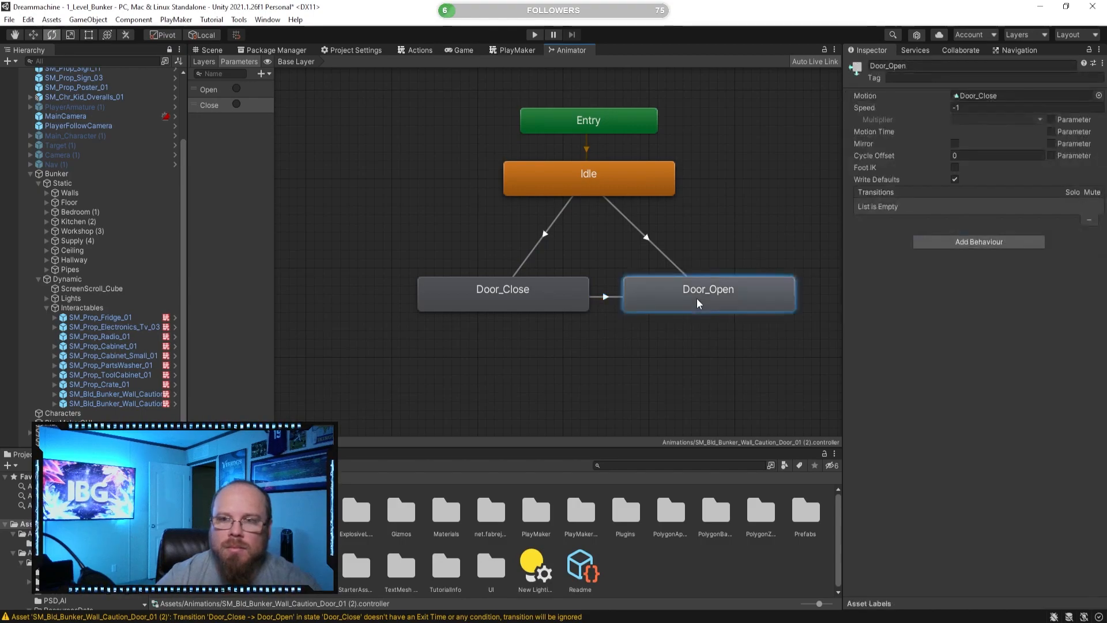
left_click(657, 243)
left_click(716, 291)
right_click(719, 292)
left_click(744, 294)
left_click(642, 195)
left_click(647, 240)
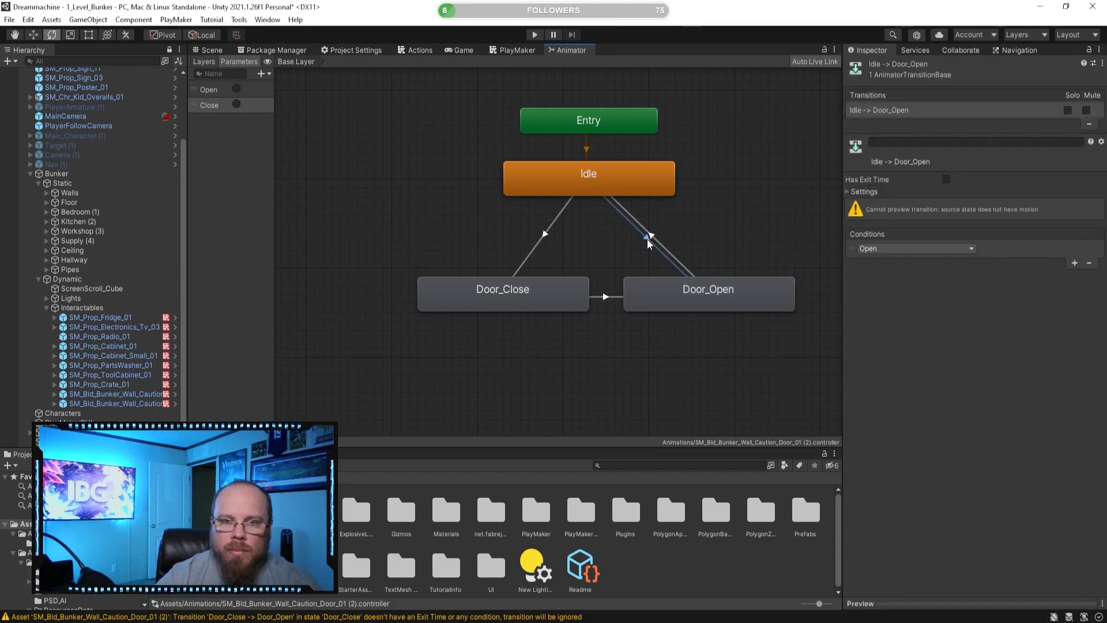
left_click(671, 286)
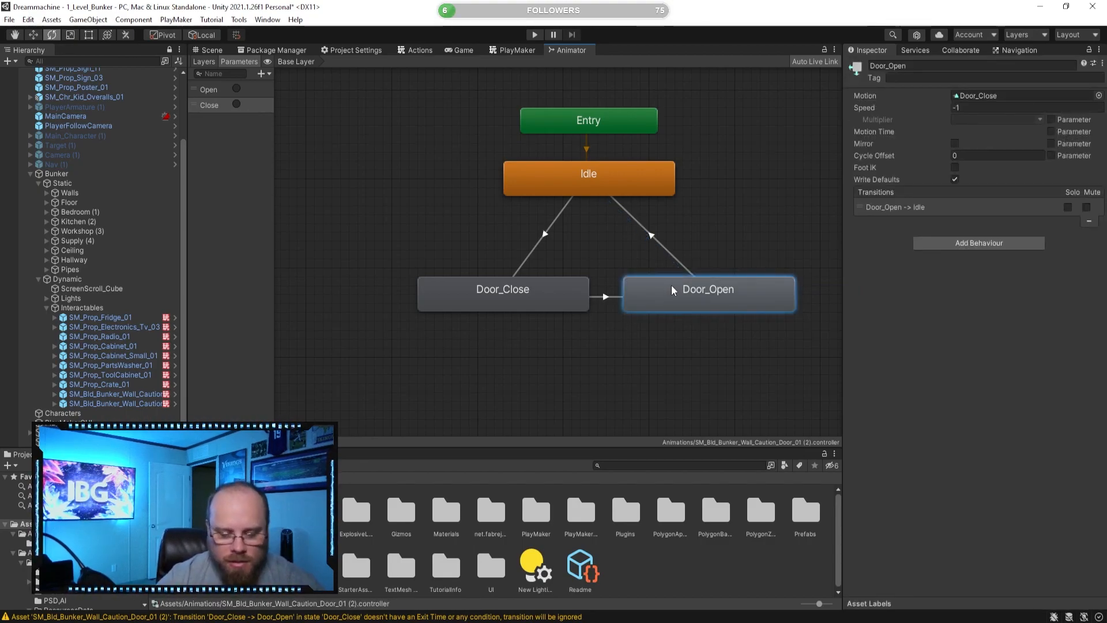
- Review the exit time and conditions of the Door_Open to Idle, Idle to Door_Close and Door_Close to Door_Open transitions
left_click(655, 238)
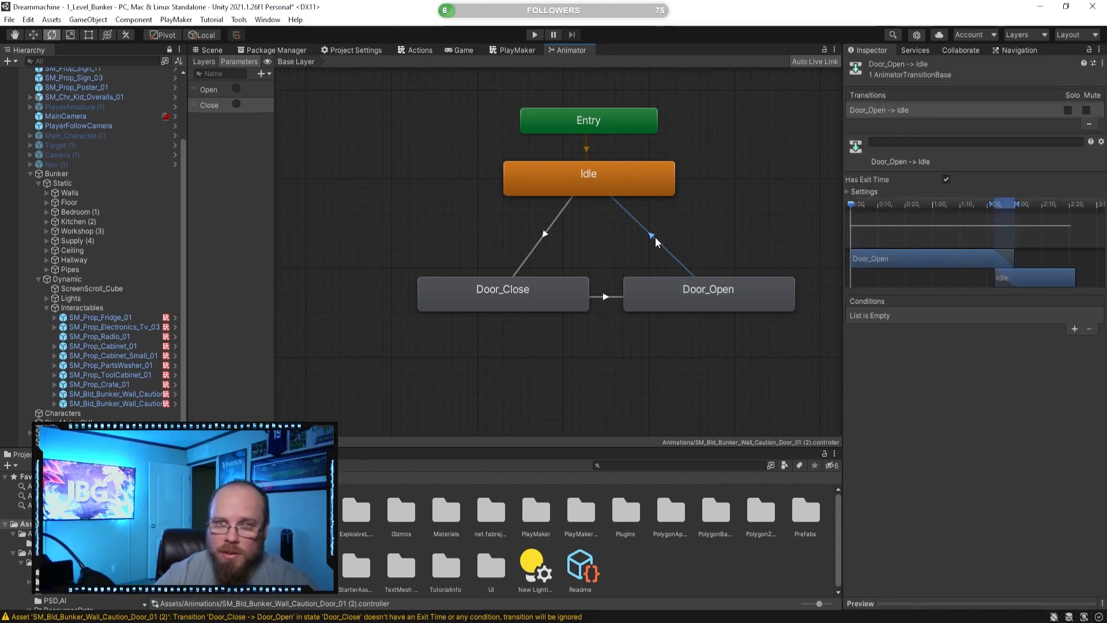
left_click(673, 305)
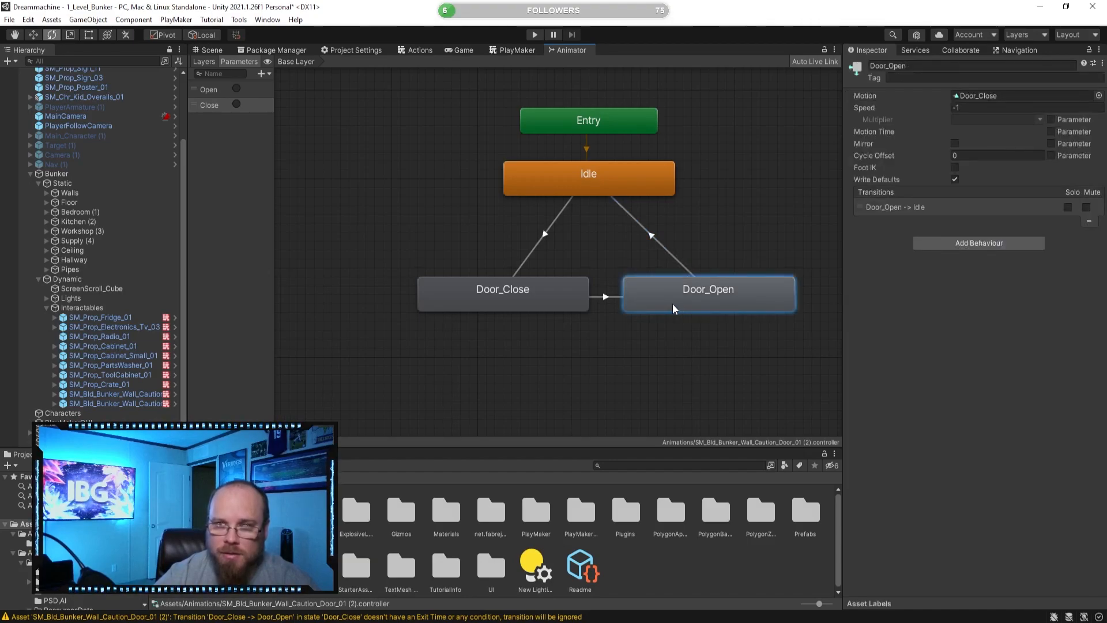
left_click(600, 295)
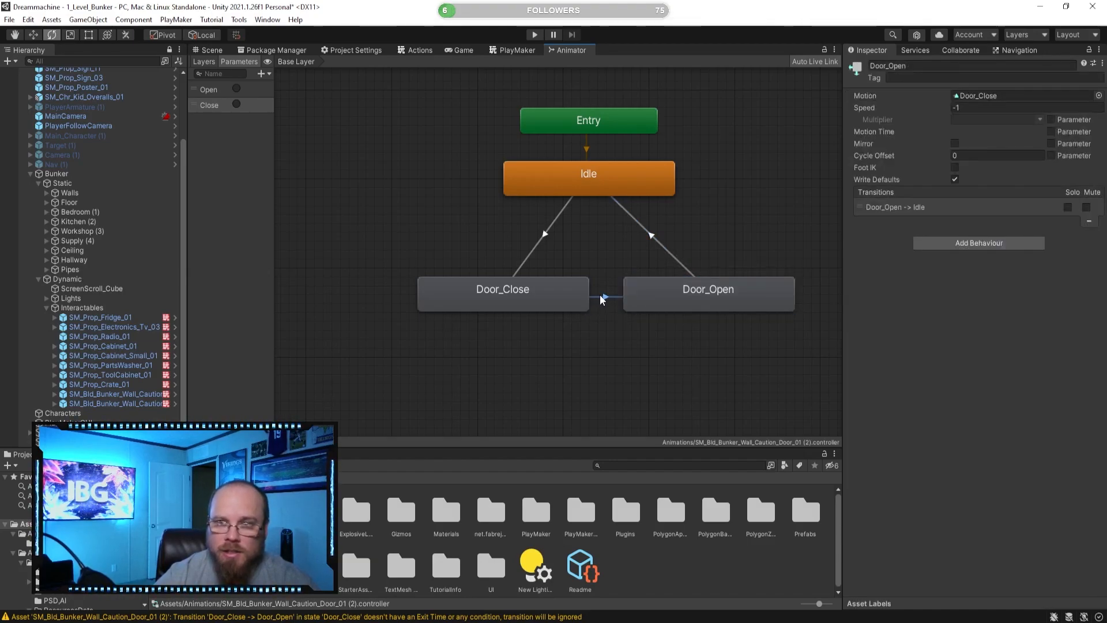
left_click(544, 236)
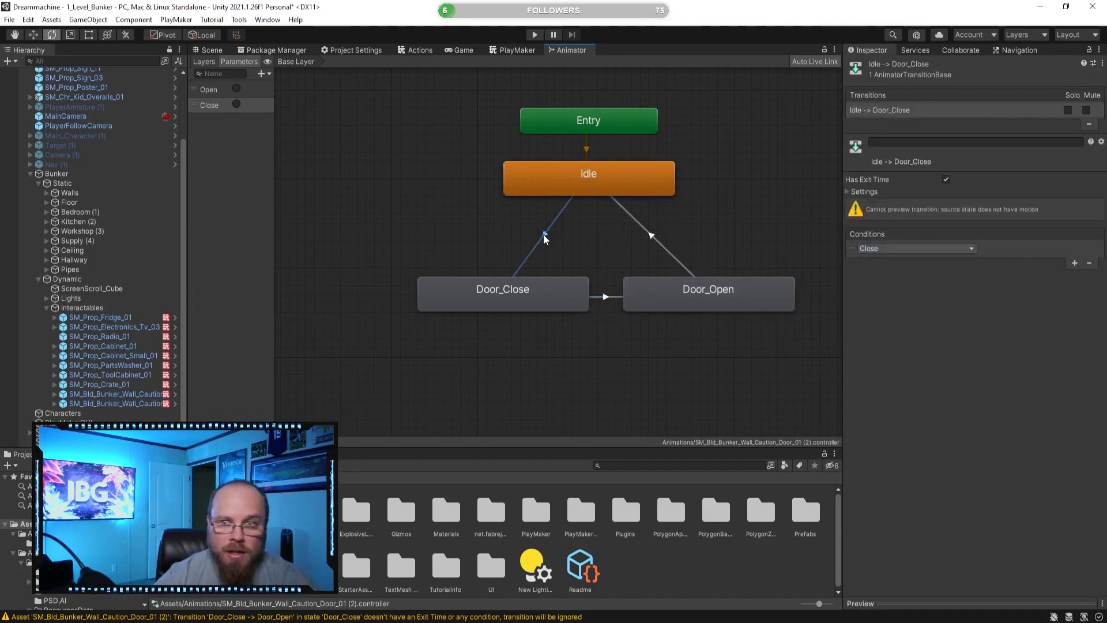
left_click(600, 295)
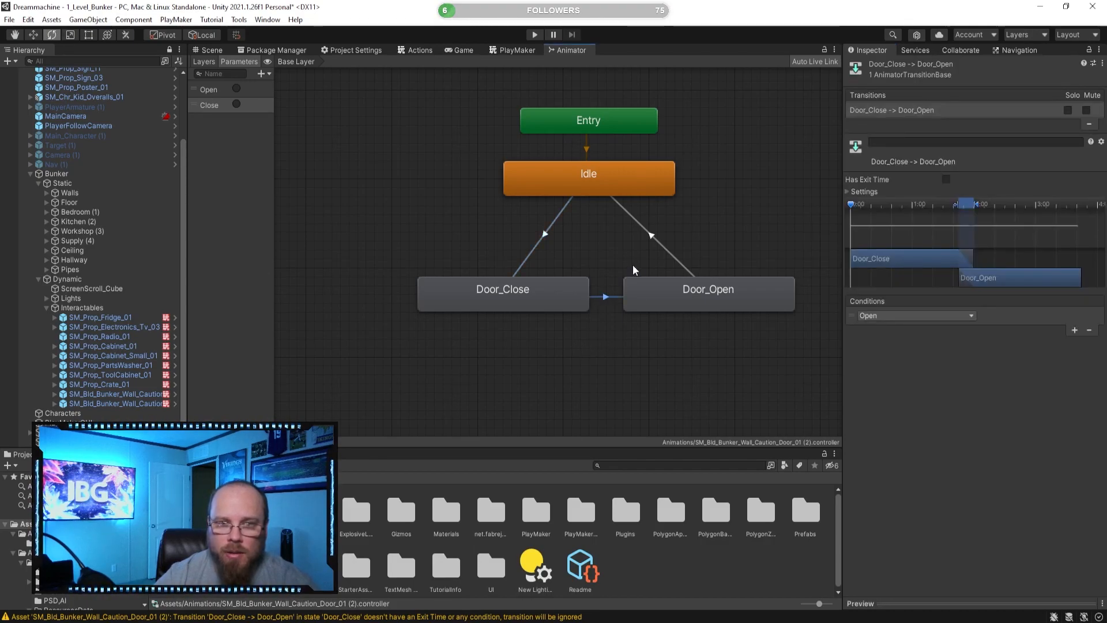
left_click(615, 393)
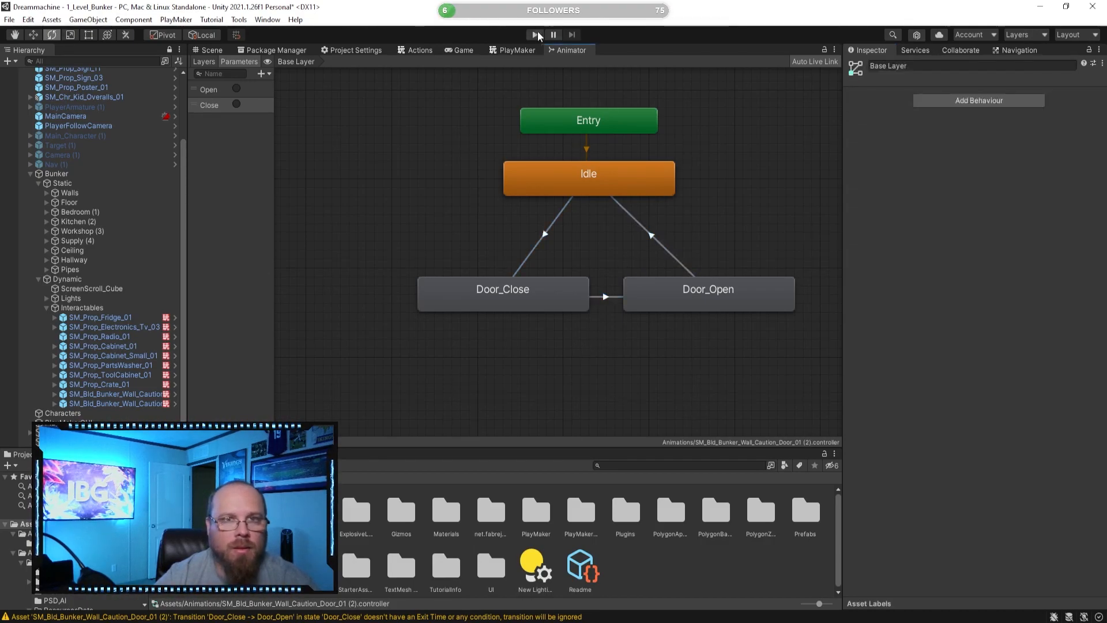
- Run the game, walk the character up to the caution door and trigger its interaction to test the animation
key("ctrl+p")
key("d")
key("w")
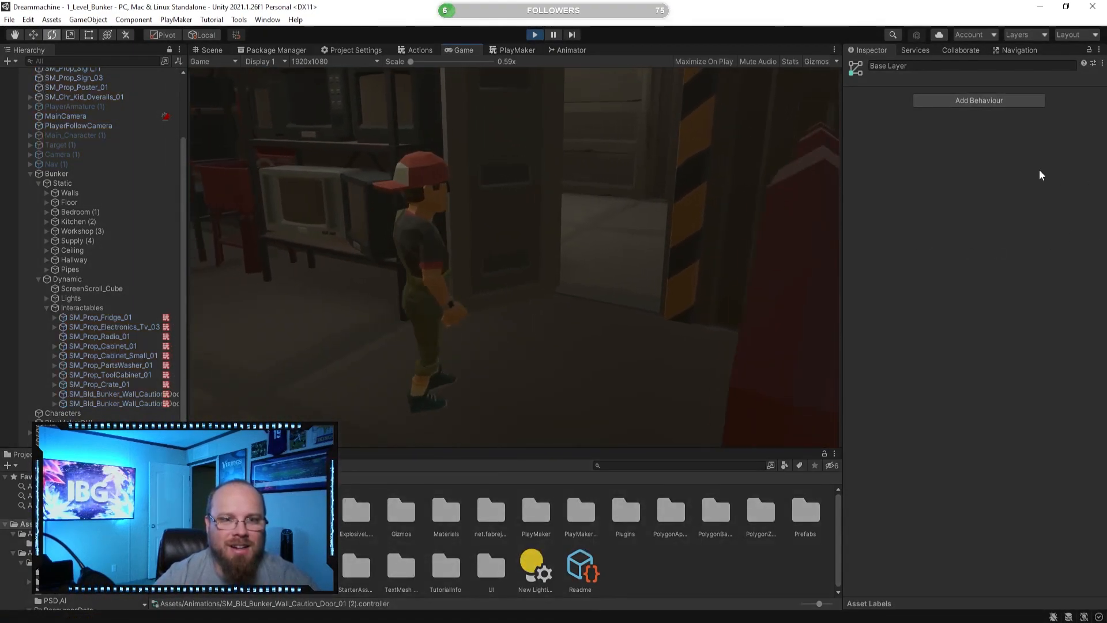
key("e")
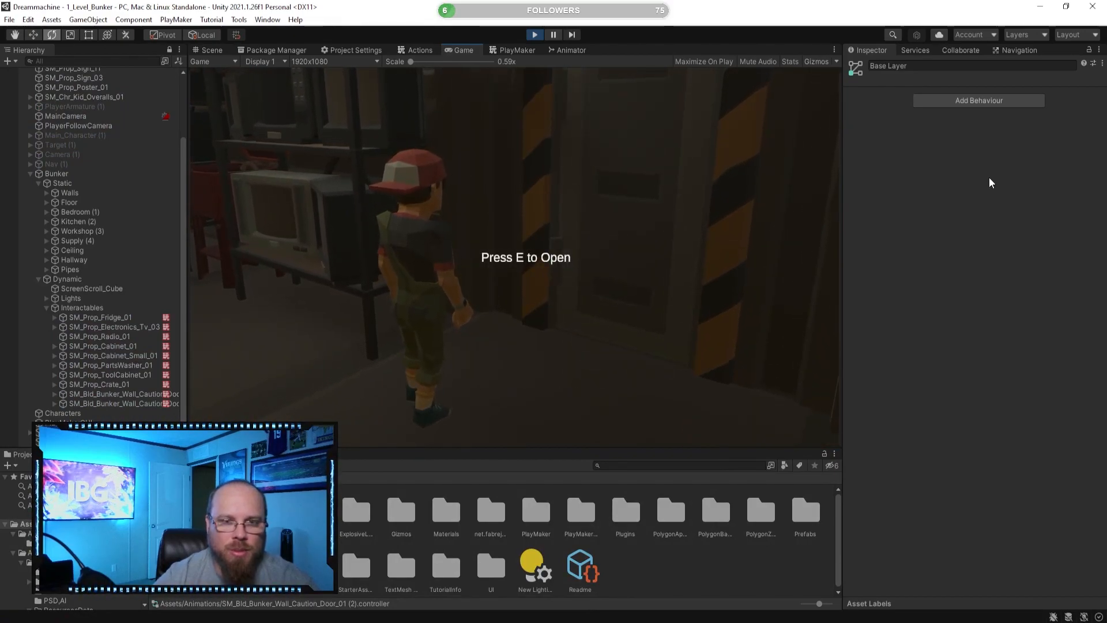
- Trigger the first caution door's open and close interactions while moving the character around the doorway
key("e")
key("s")
key("w")
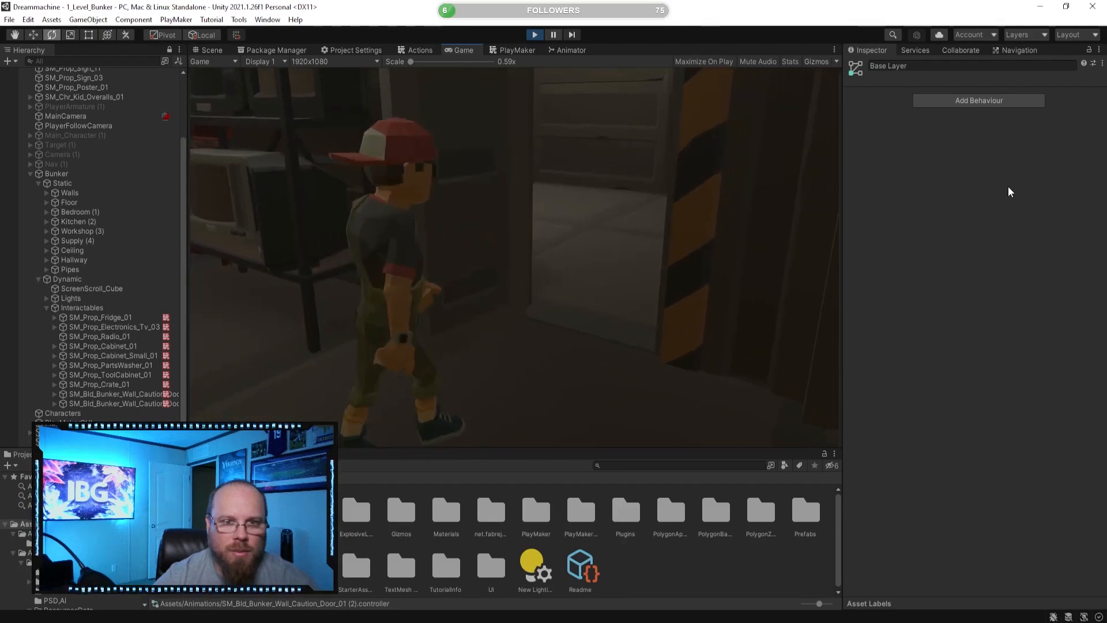
key("s")
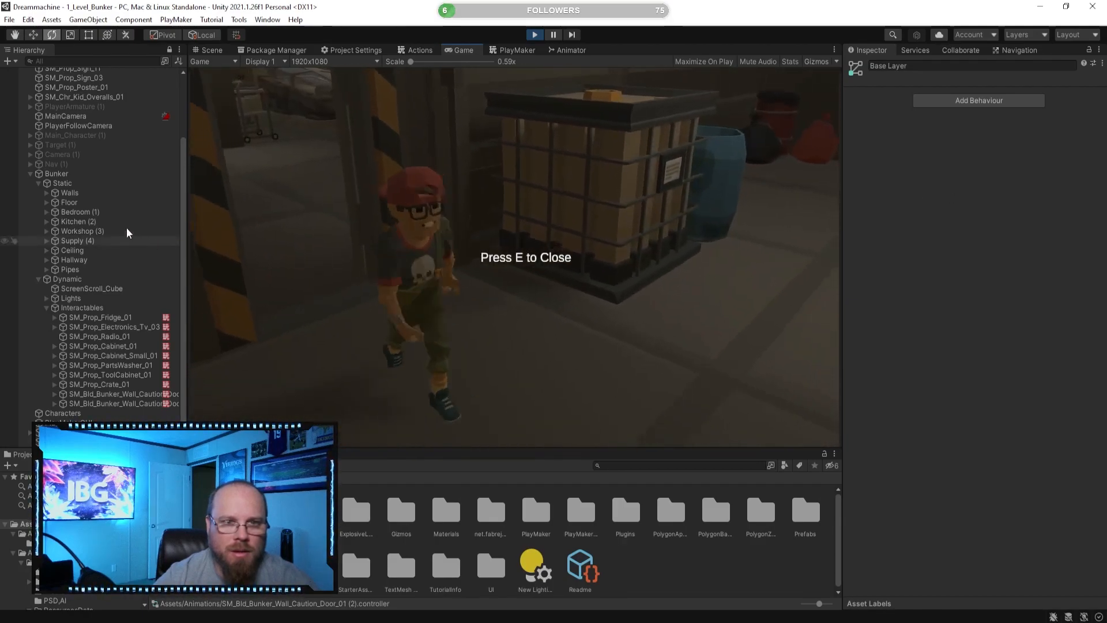
key("w")
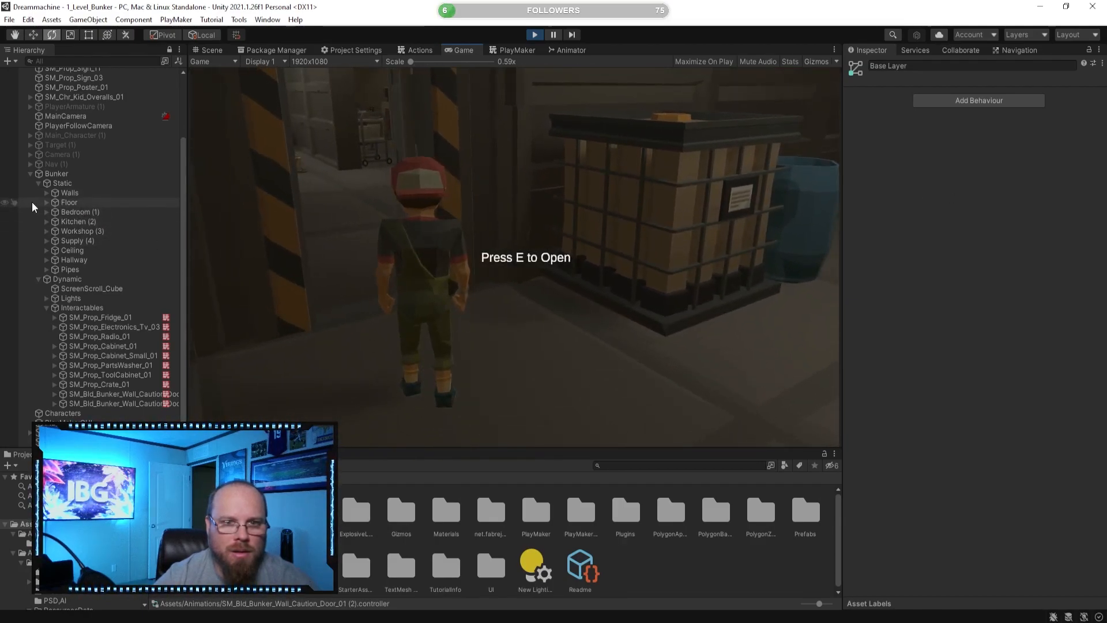
key("s")
key("w")
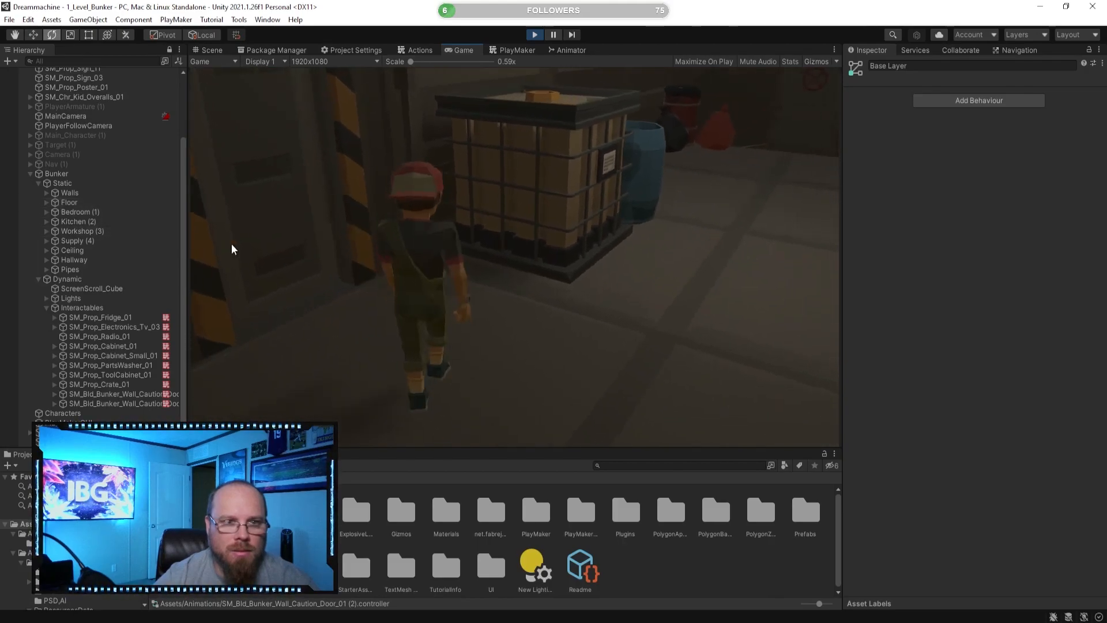
- Walk to the second caution door, test opening and closing it from both sides, and stop the game
key("w")
key("w")
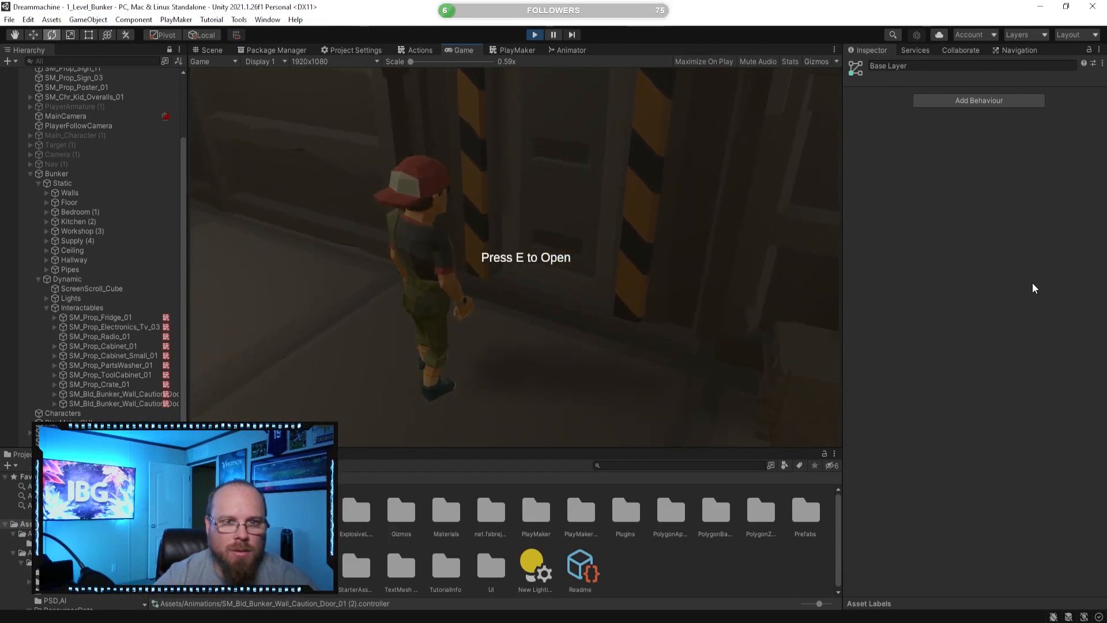
key("e")
key("w")
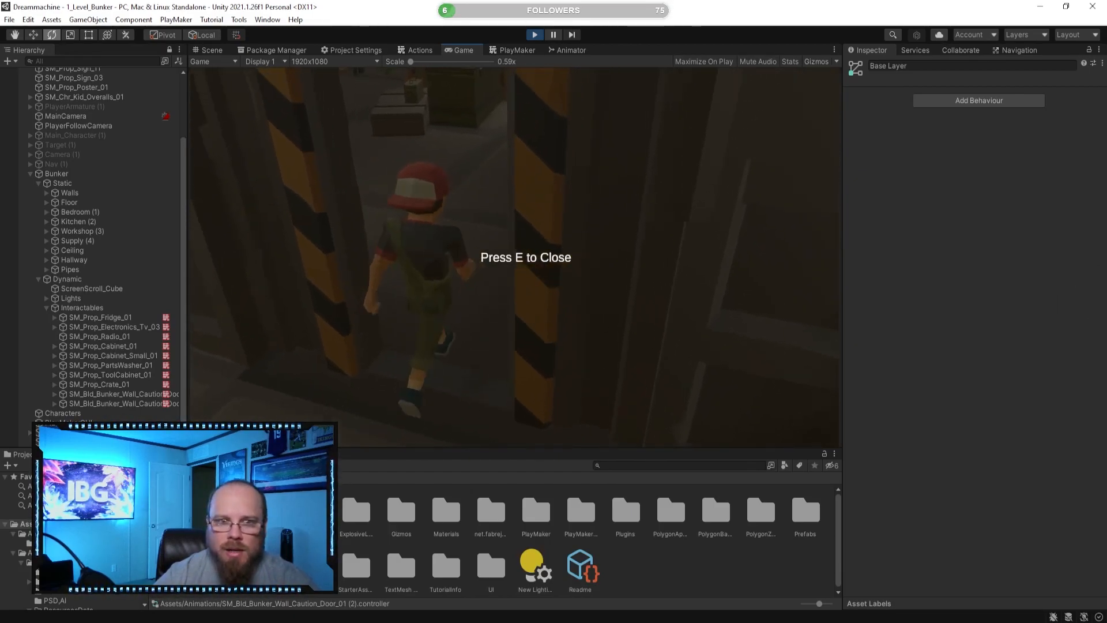
key("w")
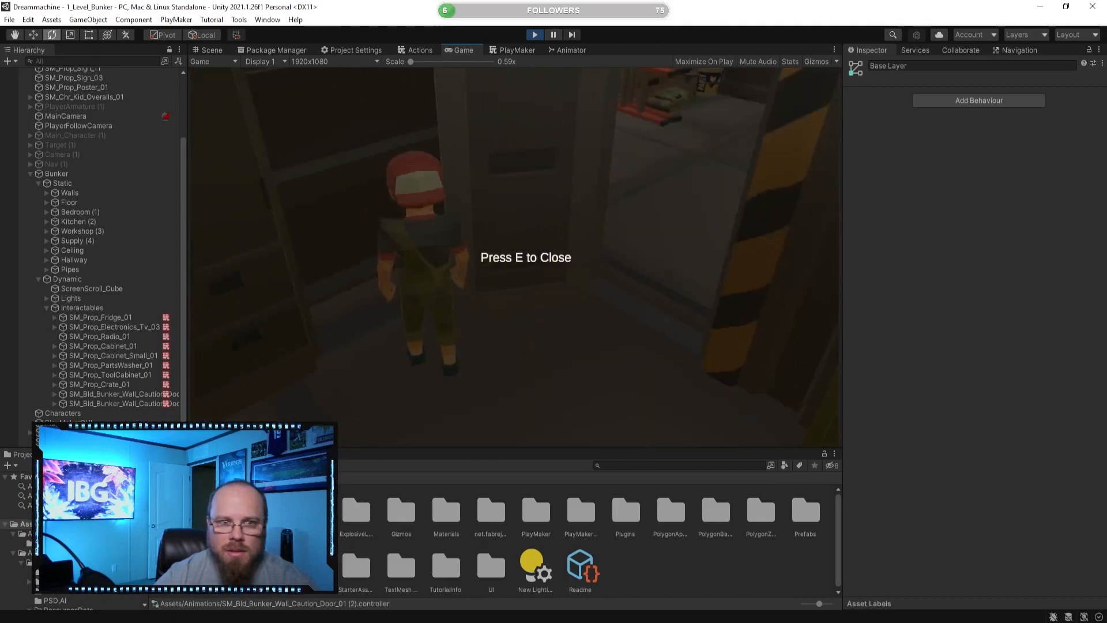
key("e")
key("s")
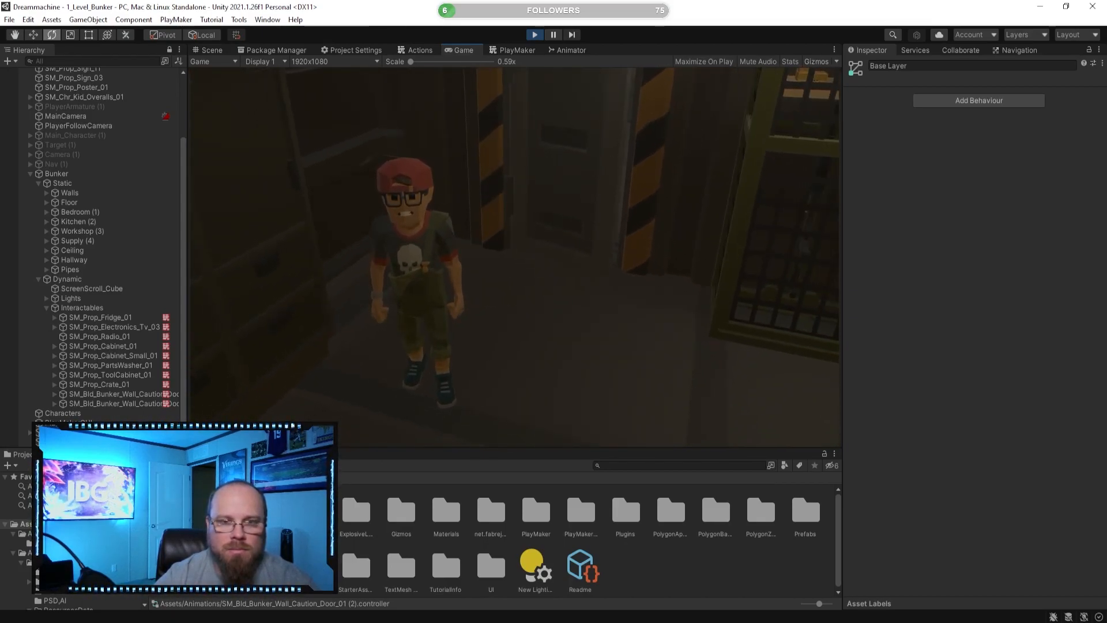
key("w")
key("e")
key("s")
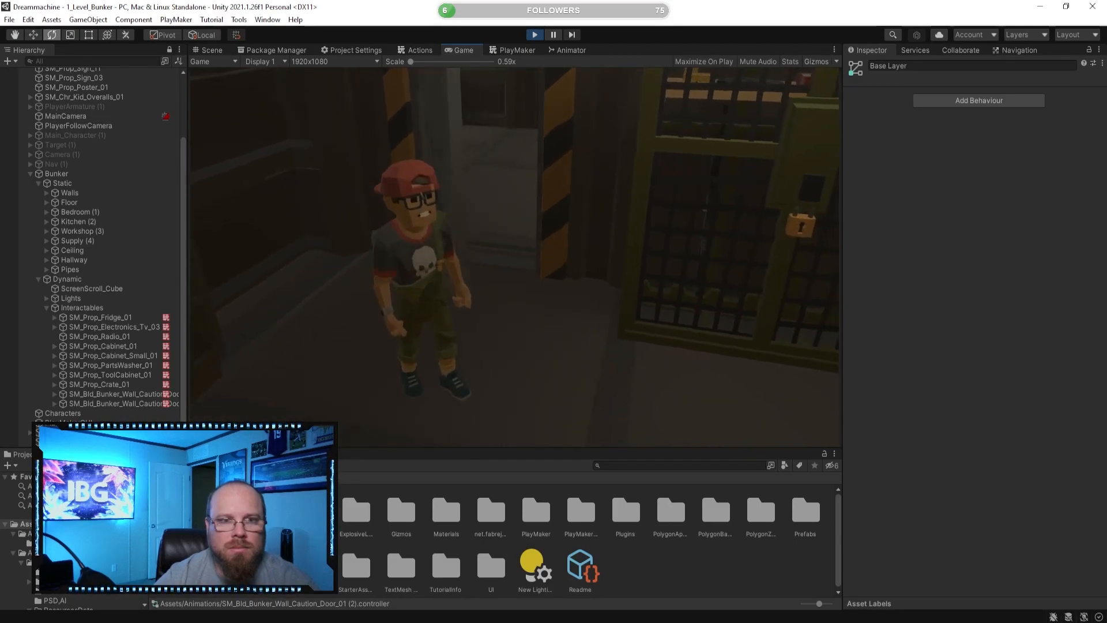
key("w")
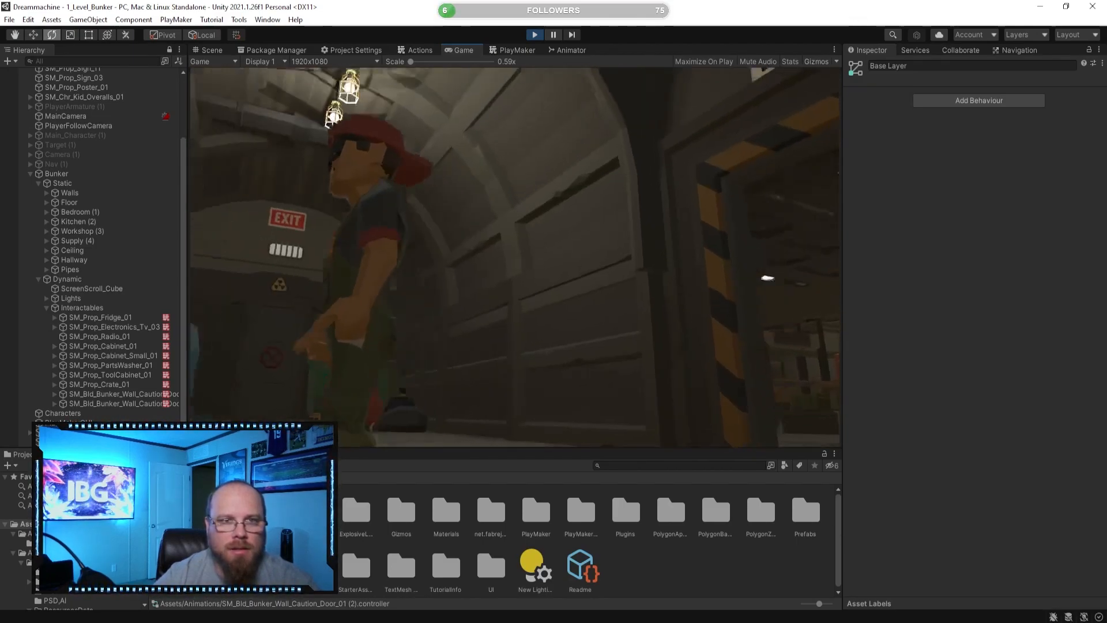
left_click(535, 34)
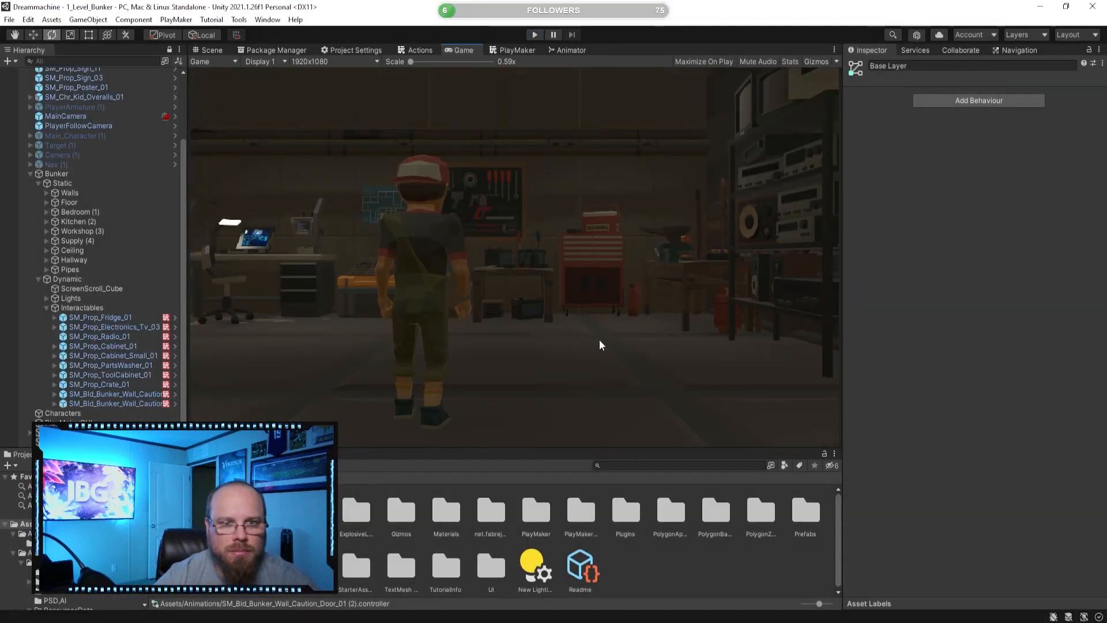
- Look around the bunker scene, including the padlocked cage and supply area, for further props to make interactive
left_click(210, 50)
right_click_drag(375, 230, 319, 273)
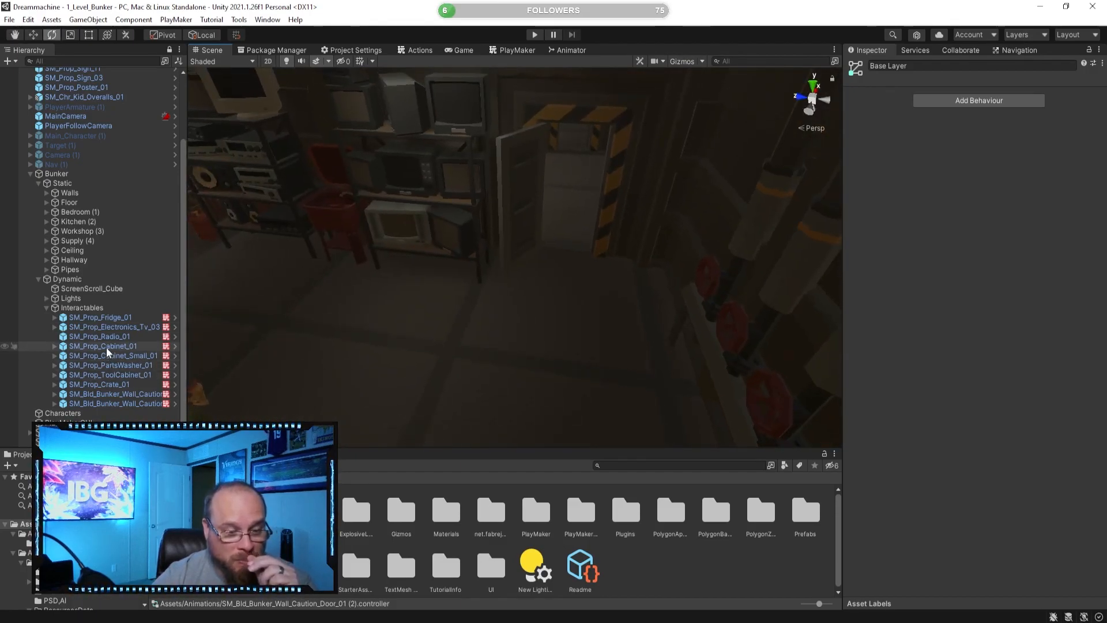
right_click_drag(438, 323, 525, 243)
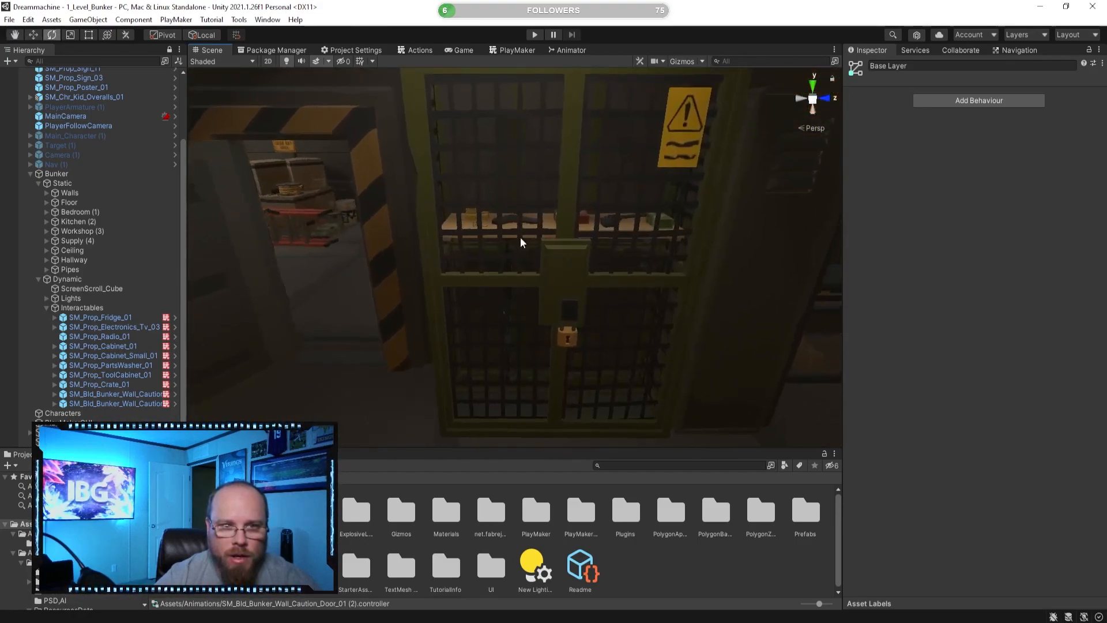
right_click_drag(559, 319, 533, 306)
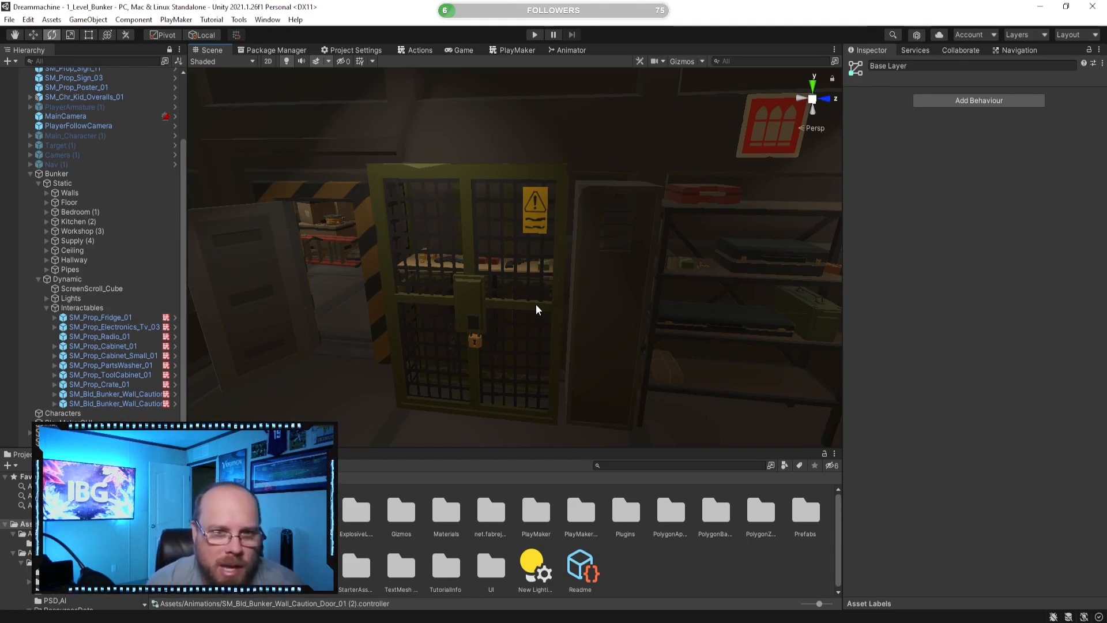
key("w")
right_click_drag(536, 303, 460, 397)
key("s")
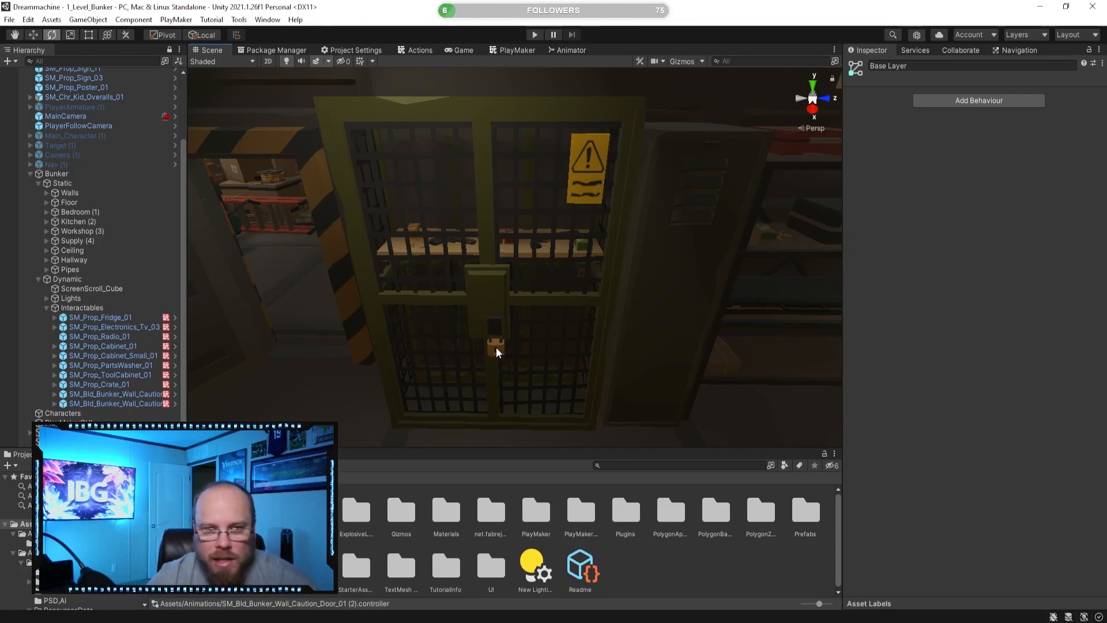
mouse_move(490, 356)
right_mouse_down()
mouse_move(489, 344)
mouse_move(473, 344)
right_mouse_up()
key("s")
right_click_drag(479, 304, 511, 334)
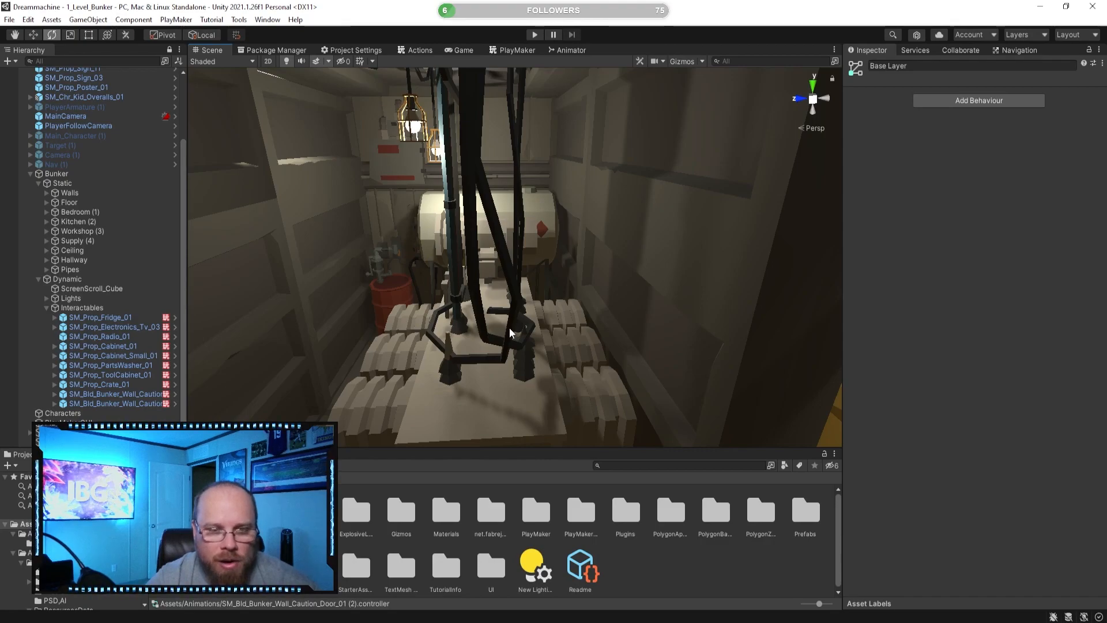
- Locate the three-door locker beside the tally blackboard and inspect it up close
right_click_drag(505, 327, 586, 384)
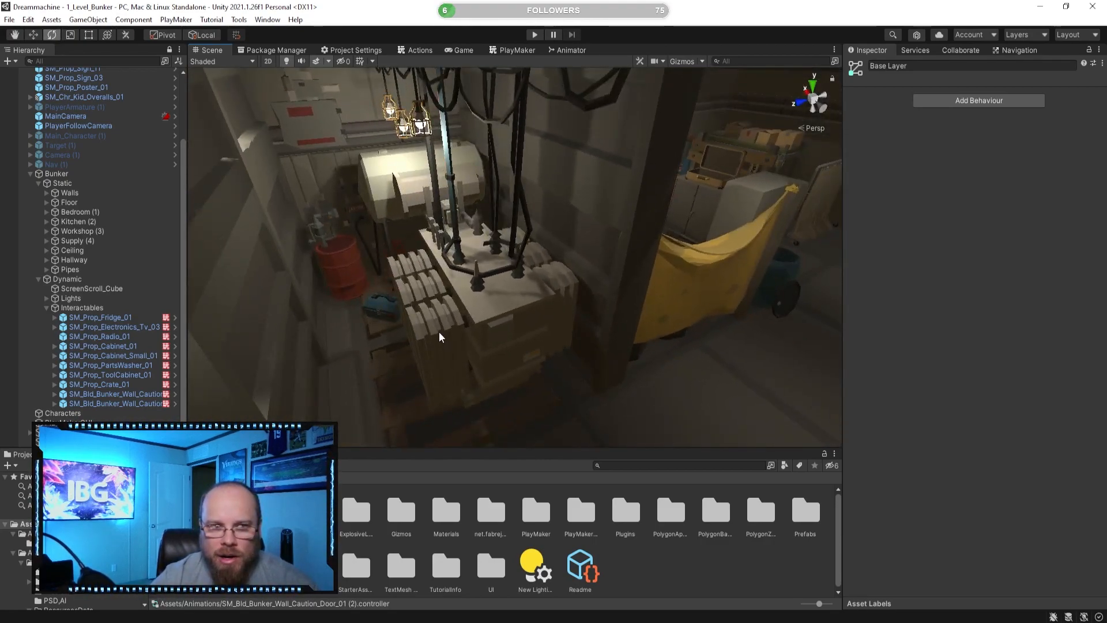
right_click_drag(448, 329, 616, 353)
right_click_drag(545, 347, 482, 257)
left_click(480, 254)
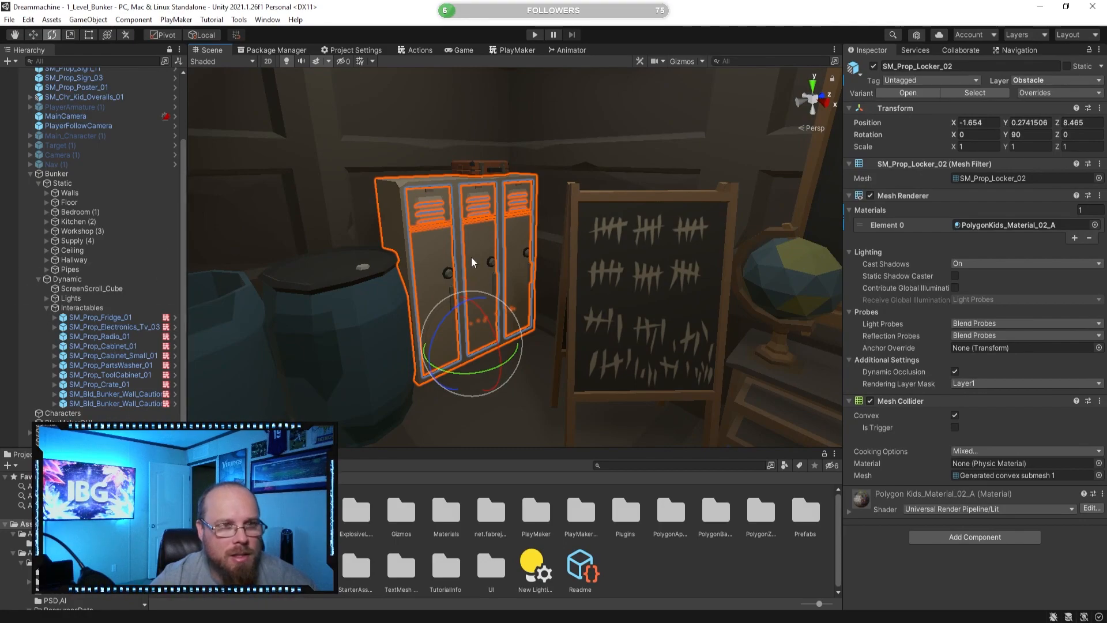
left_click(669, 549)
right_click_drag(522, 329, 503, 315)
left_click(507, 311)
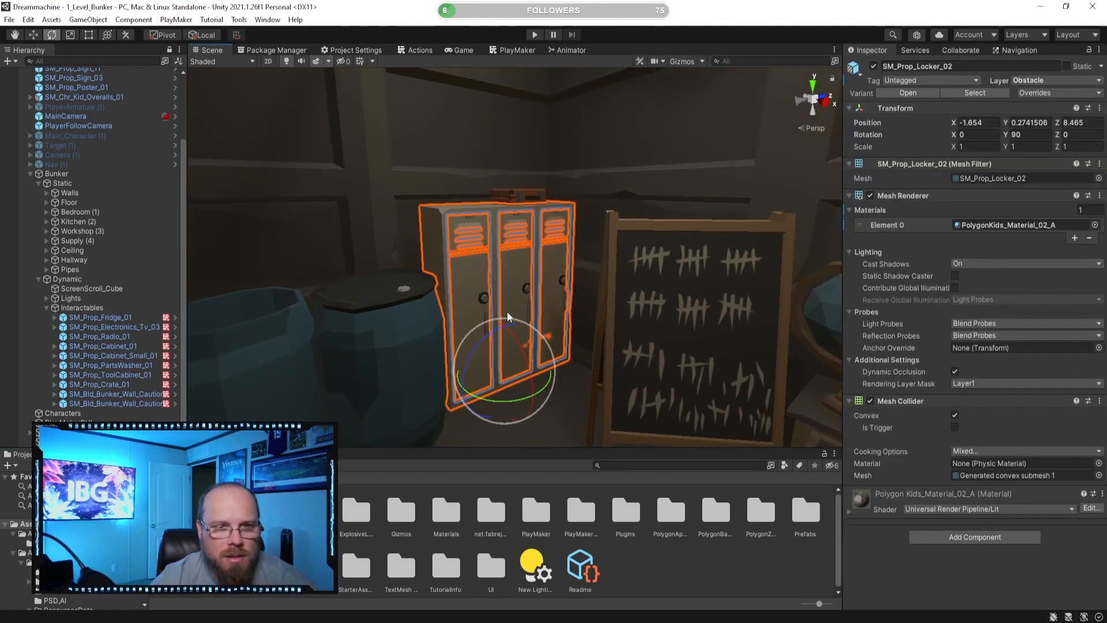
left_click(667, 554)
right_click_drag(518, 351, 486, 353)
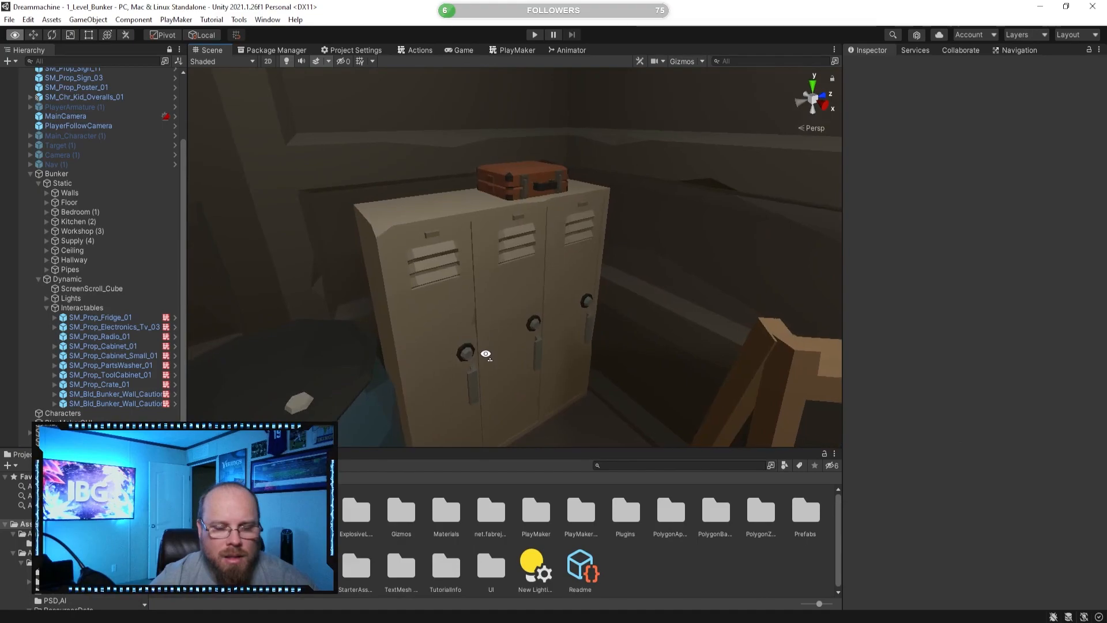
- Expand SM_Prop_Locker_02 in the hierarchy and select SM_Prop_Locker_02_Door_1 to check its separate door objects
left_click(403, 286)
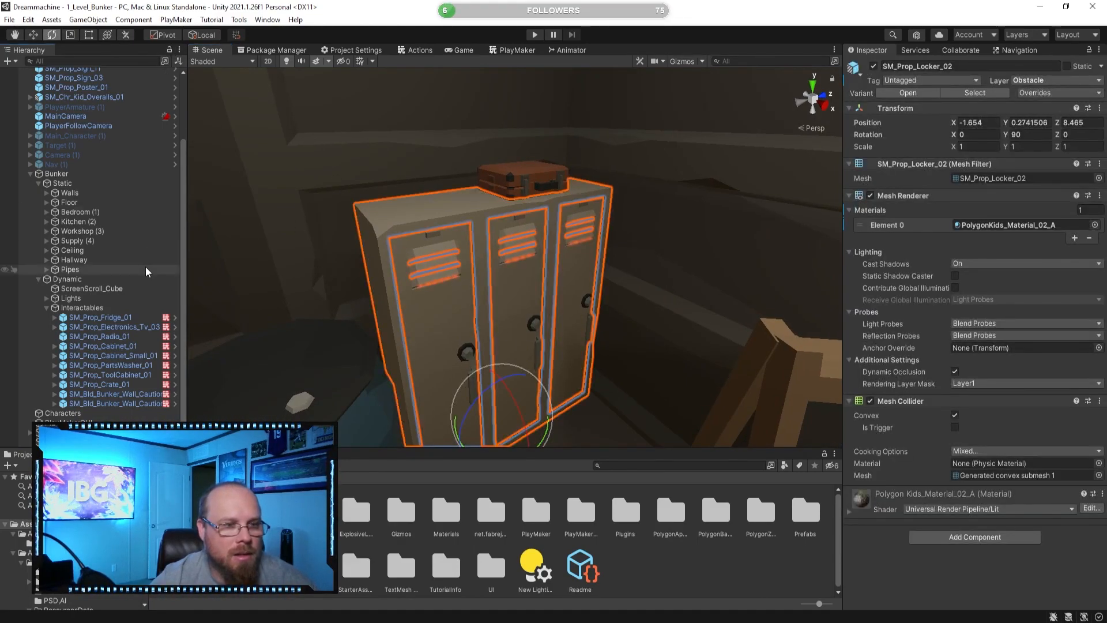
left_click(678, 601)
left_click(473, 337)
right_click_drag(470, 334, 396, 353)
scroll(146, 385, "down", 3)
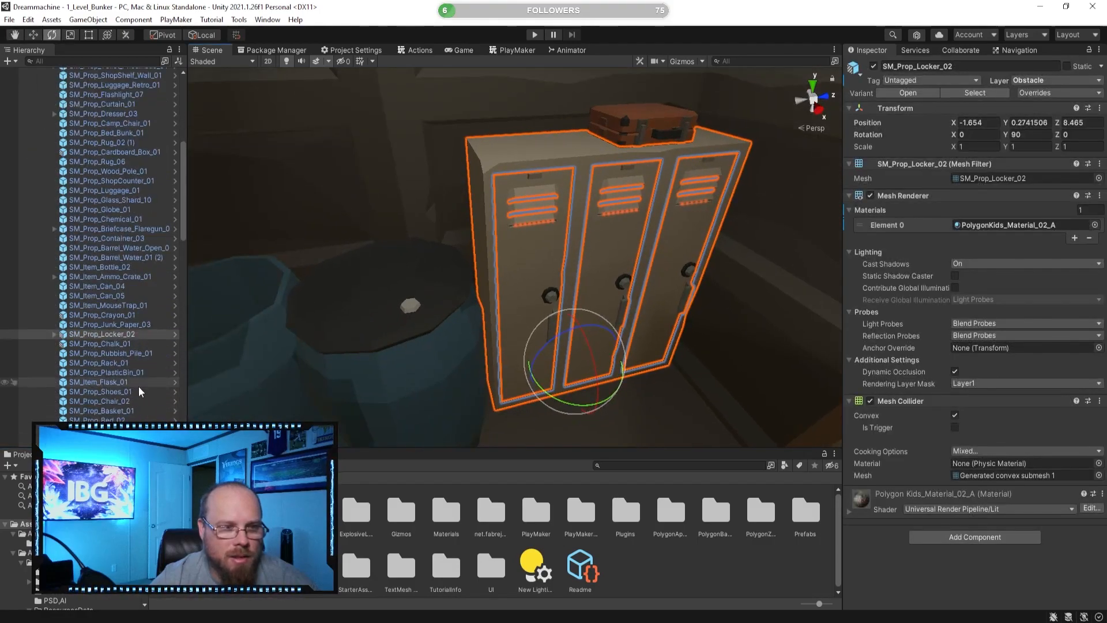
left_click(54, 335)
left_click(84, 343)
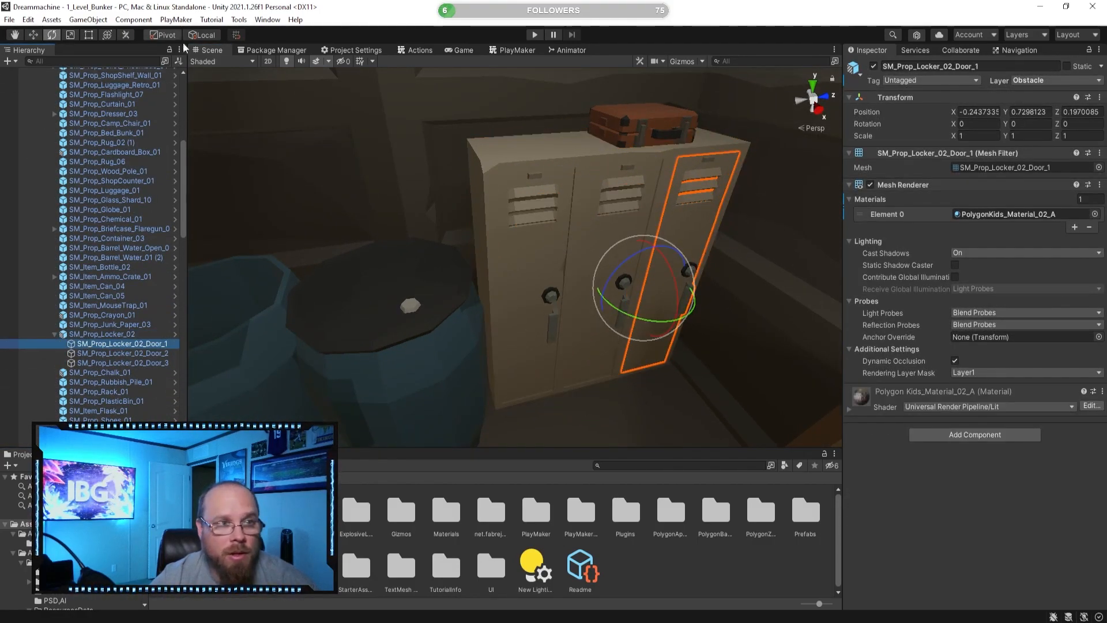
left_click_drag(663, 330, 562, 330)
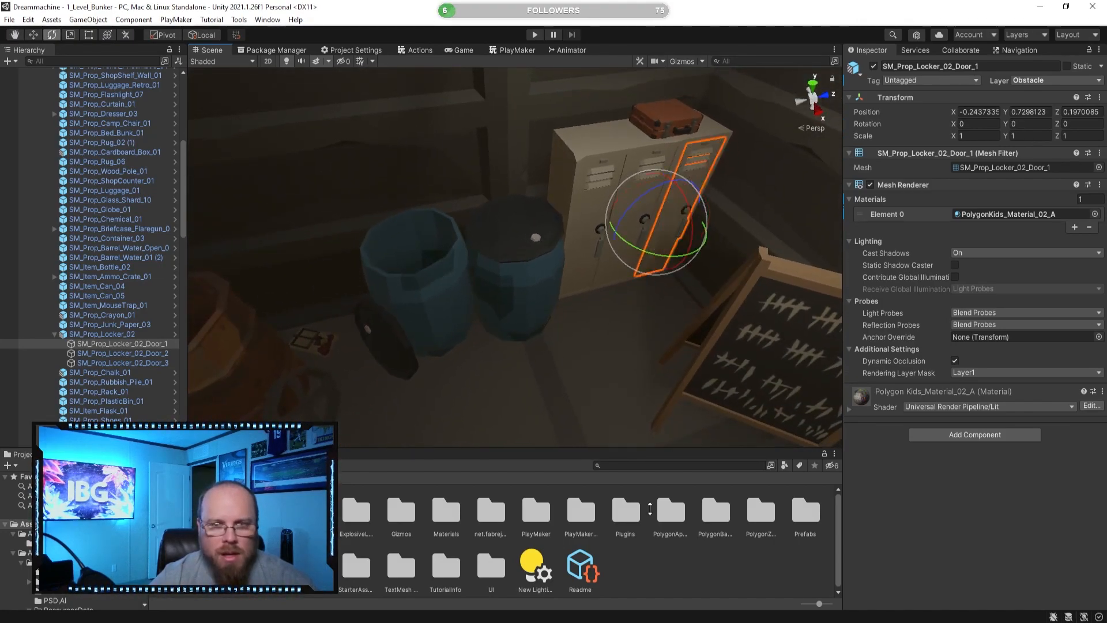
left_click(701, 556)
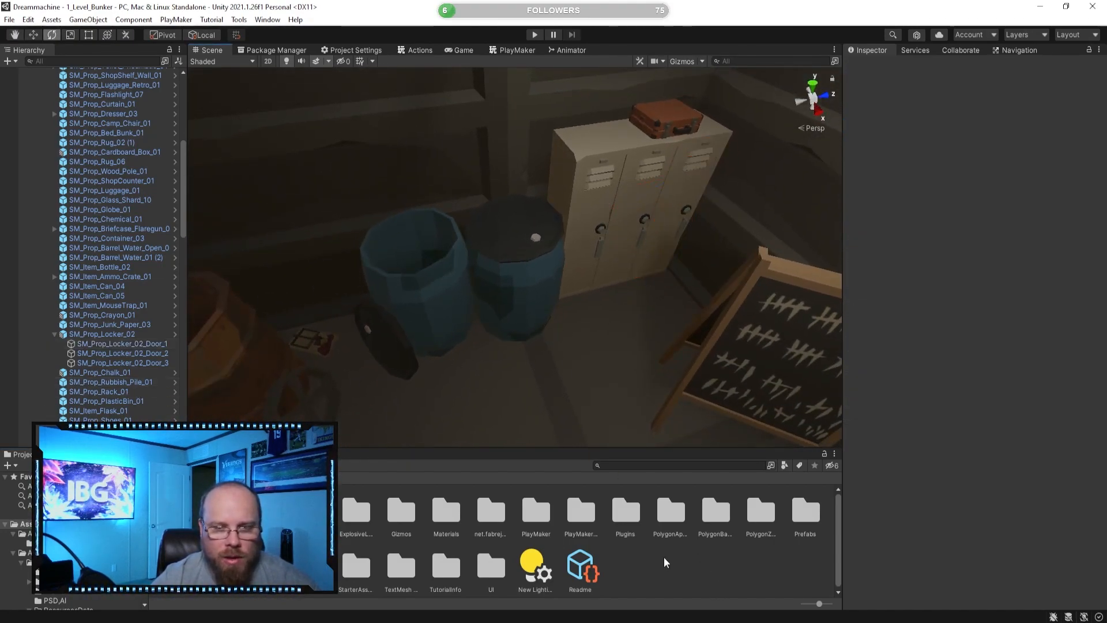
- Select the bedroom dresser SM_Prop_Dresser_03 and check its child drawer objects in the hierarchy
left_click_drag(607, 226, 475, 300, "alt")
scroll(508, 289, "up", 1)
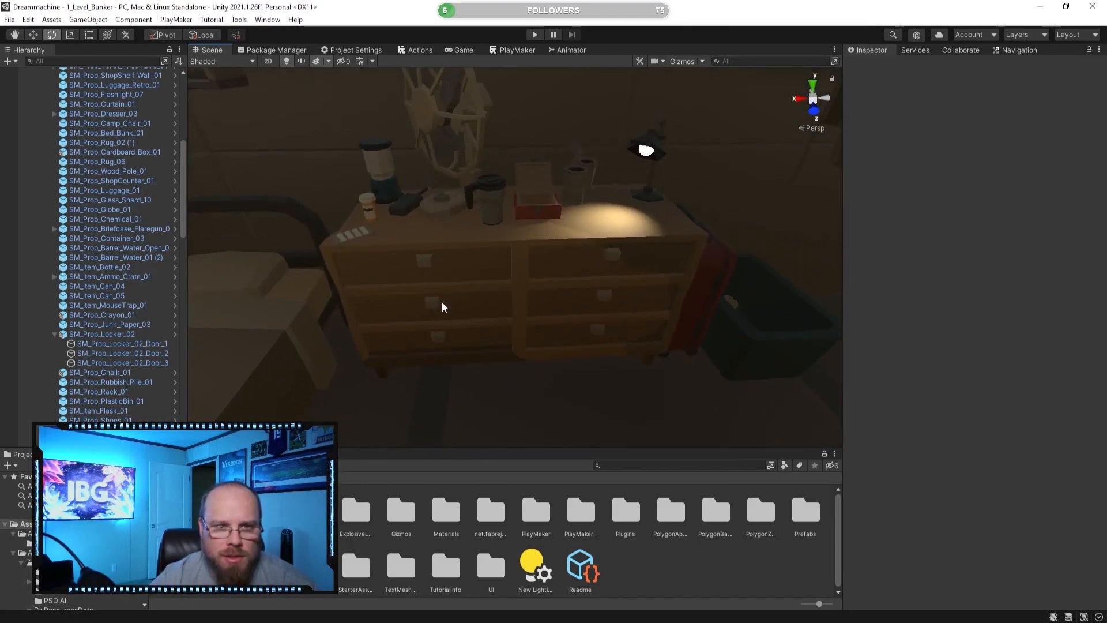
left_click(479, 279)
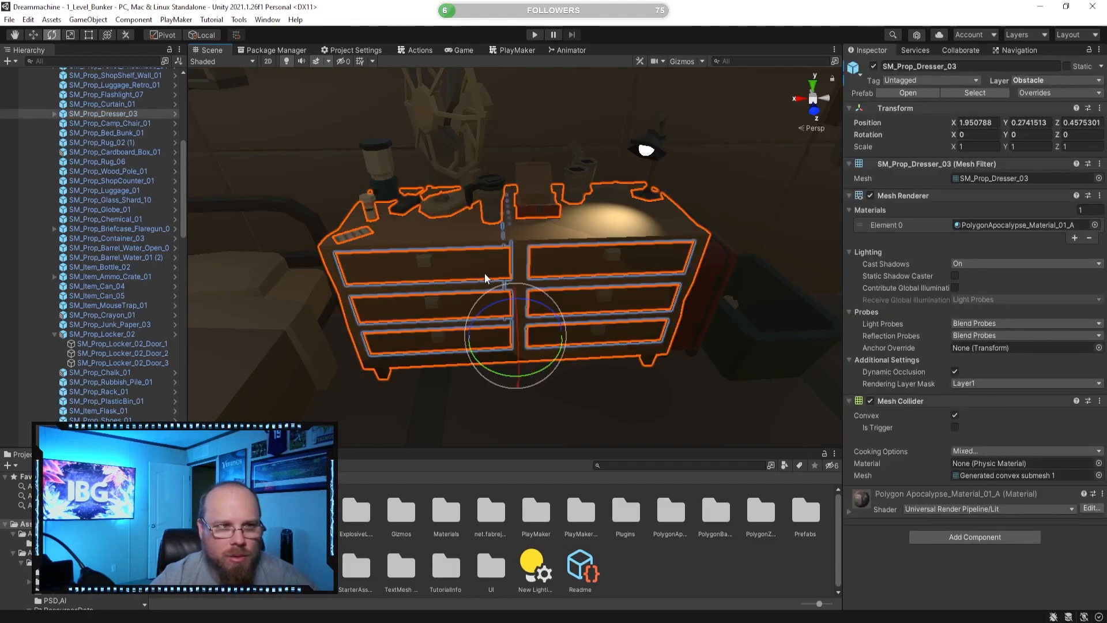
left_click(53, 114)
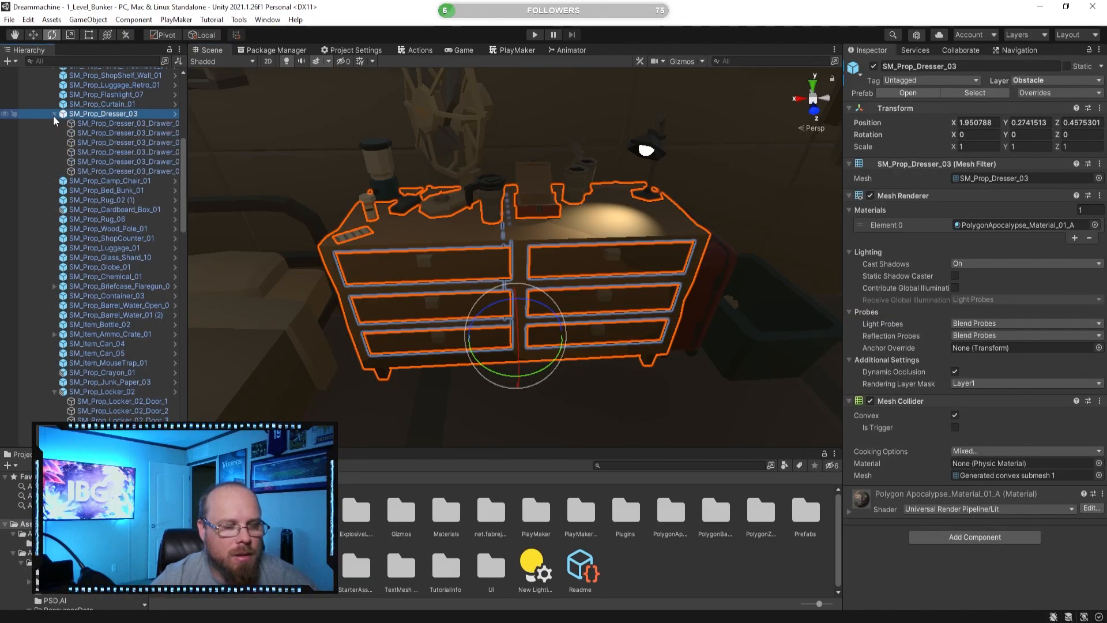
left_click(54, 114)
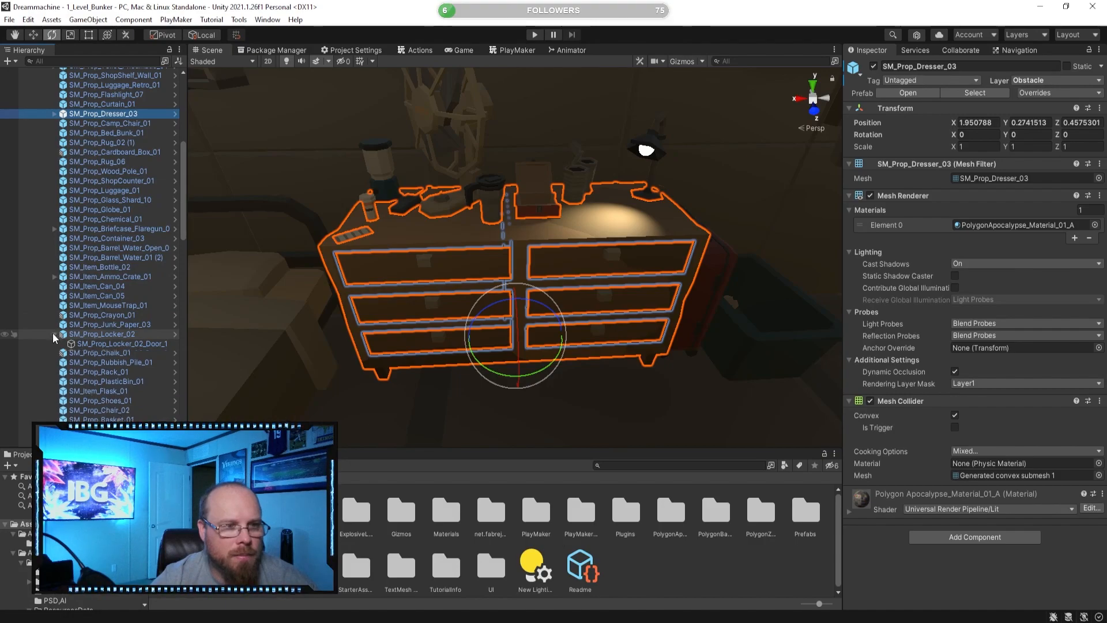
- Move SM_Prop_Dresser_03 and SM_Prop_Locker_02 together into the Interactables group under Dynamic
left_click(120, 336, "ctrl")
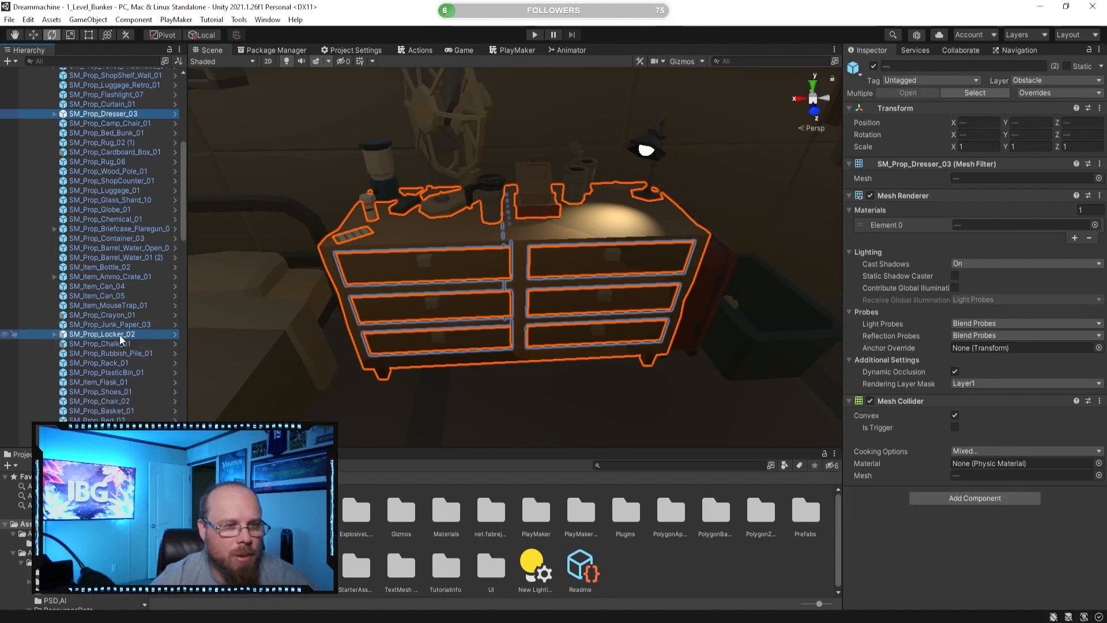
scroll(121, 376, "down", 8)
scroll(115, 242, "down", 11)
scroll(87, 346, "down", 8)
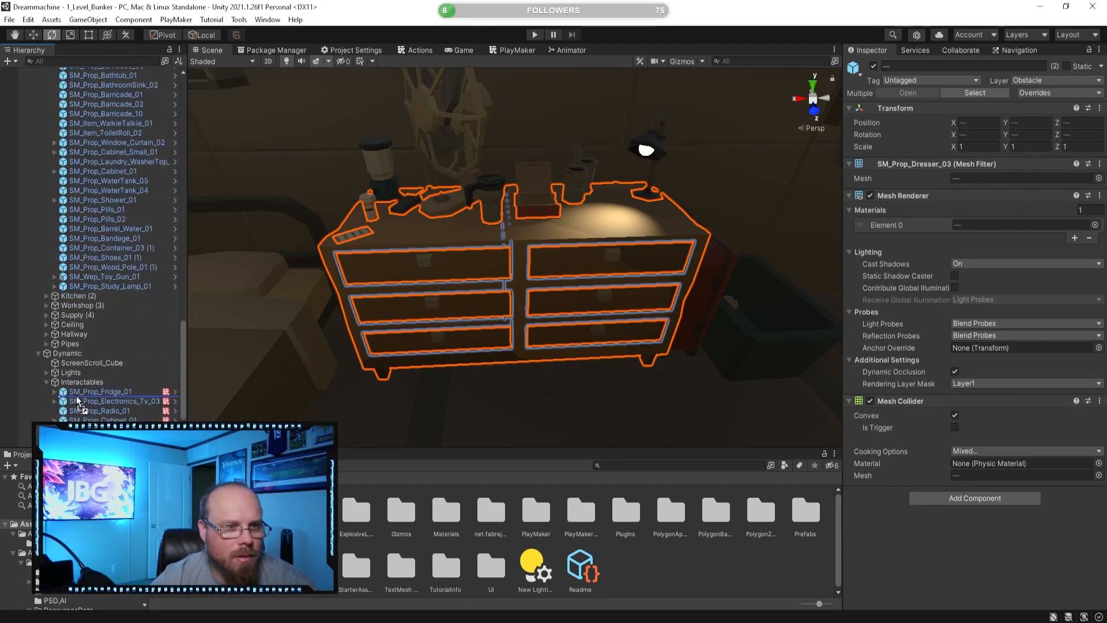
left_click_drag(81, 384, 82, 383)
- Select SM_Prop_Fan_01 on top of the dresser and inspect its blades and mesh up close
left_click(649, 569)
key("s")
right_click_drag(471, 311, 548, 252)
left_click(534, 257)
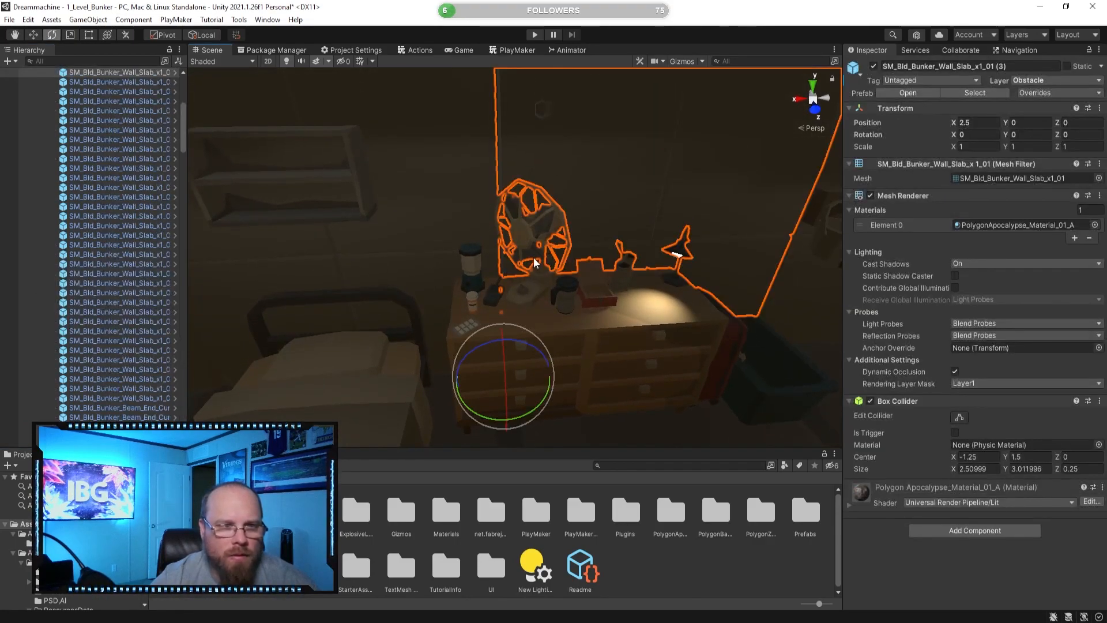
left_click(540, 228)
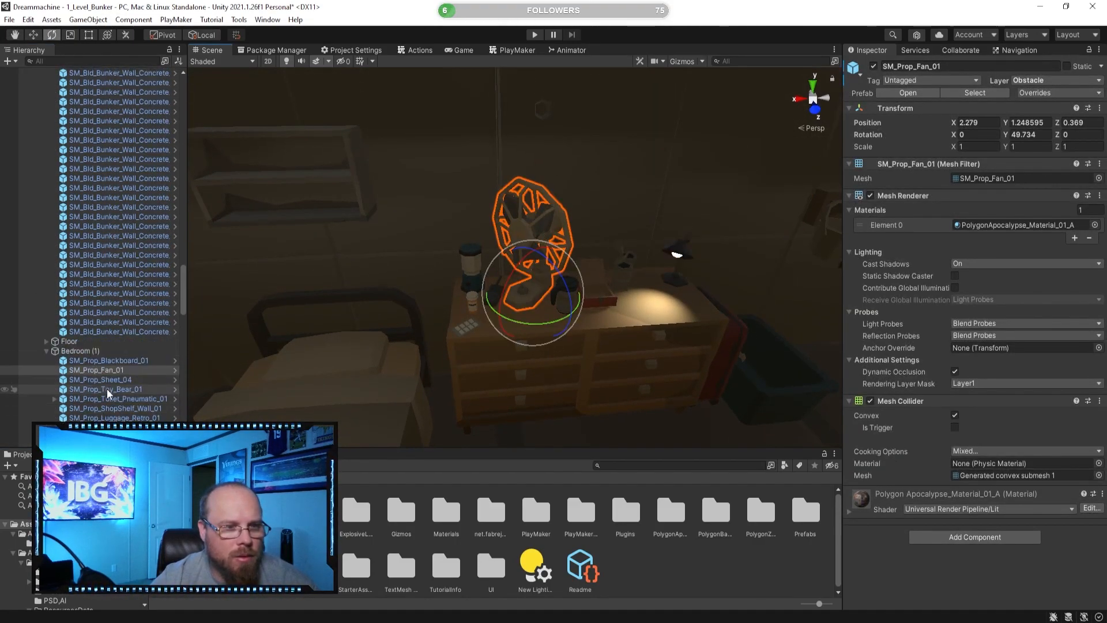
left_click(671, 566)
mouse_move(556, 340)
right_mouse_down()
mouse_move(540, 319)
mouse_move(556, 336)
right_mouse_up()
key("w")
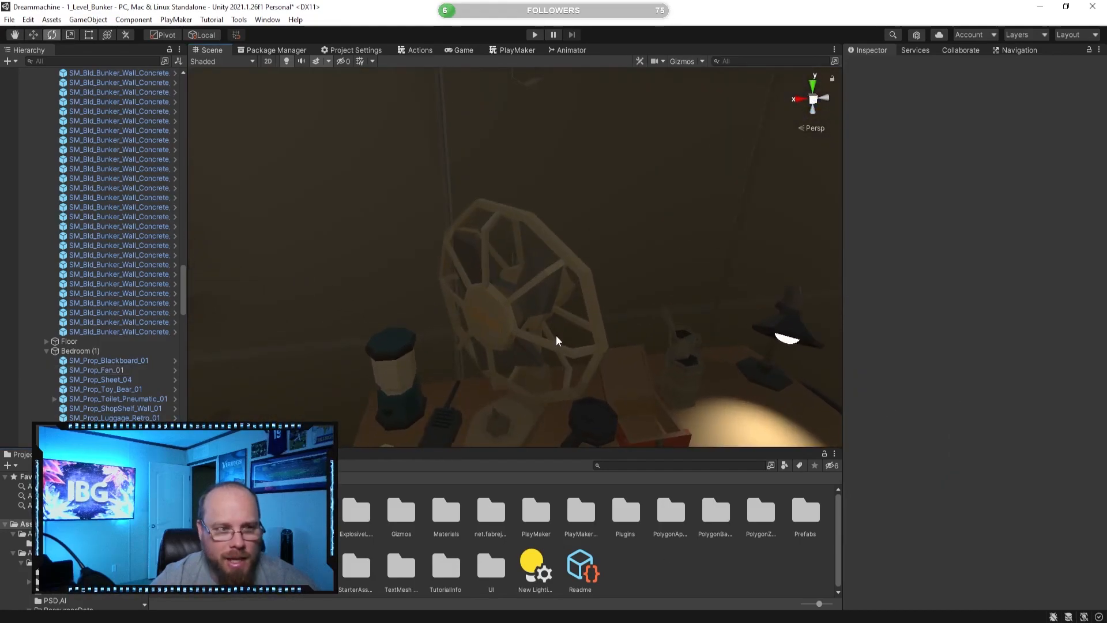
left_click(504, 300)
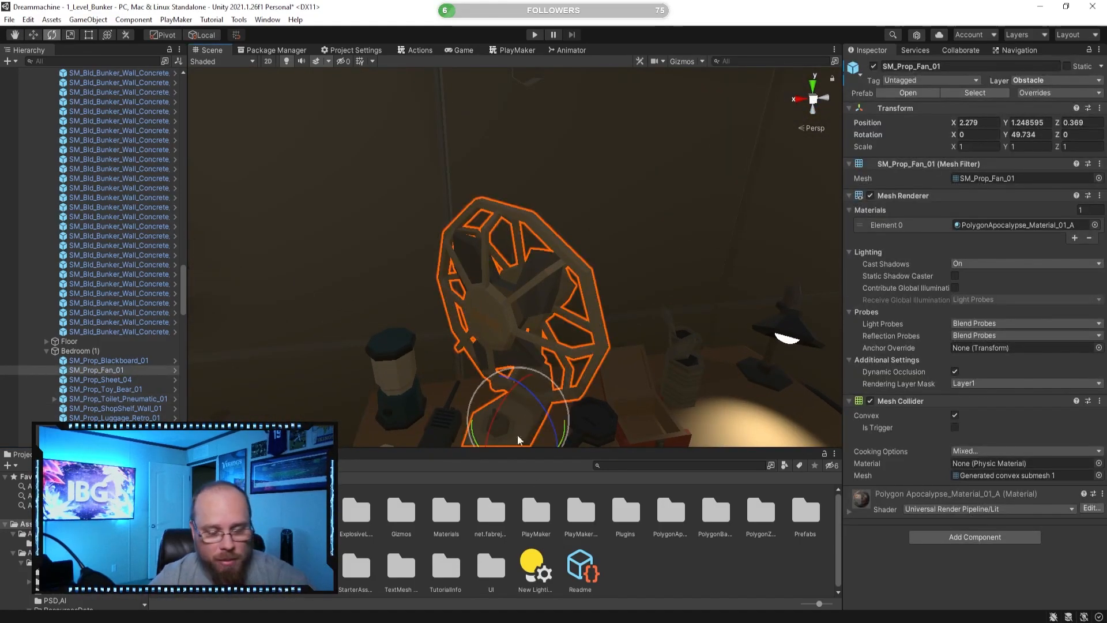
- Deselect the fan and collapse the expanded Walls and Bedroom (1) groups under Static in the hierarchy
left_click(622, 548)
right_click_drag(562, 382, 472, 381)
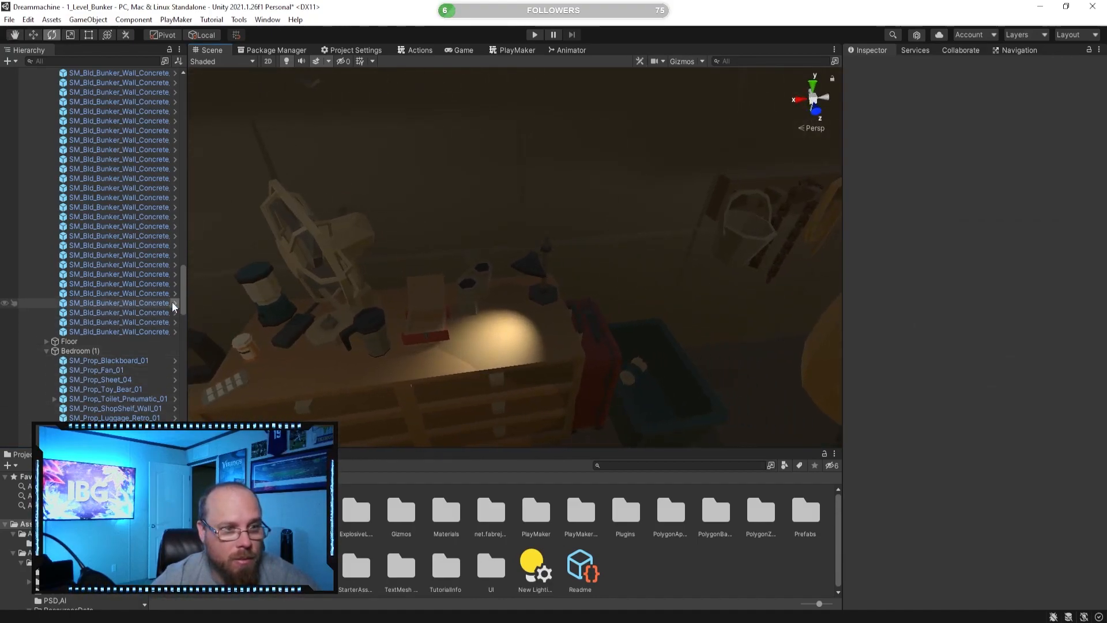
left_click_drag(182, 277, 171, 89)
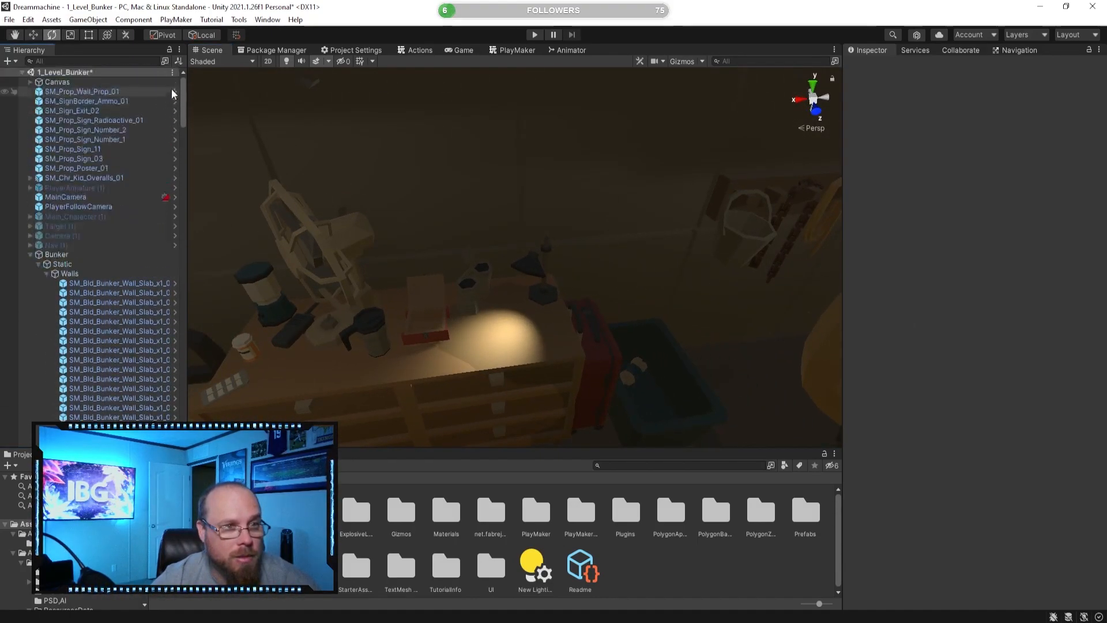
left_click(47, 274)
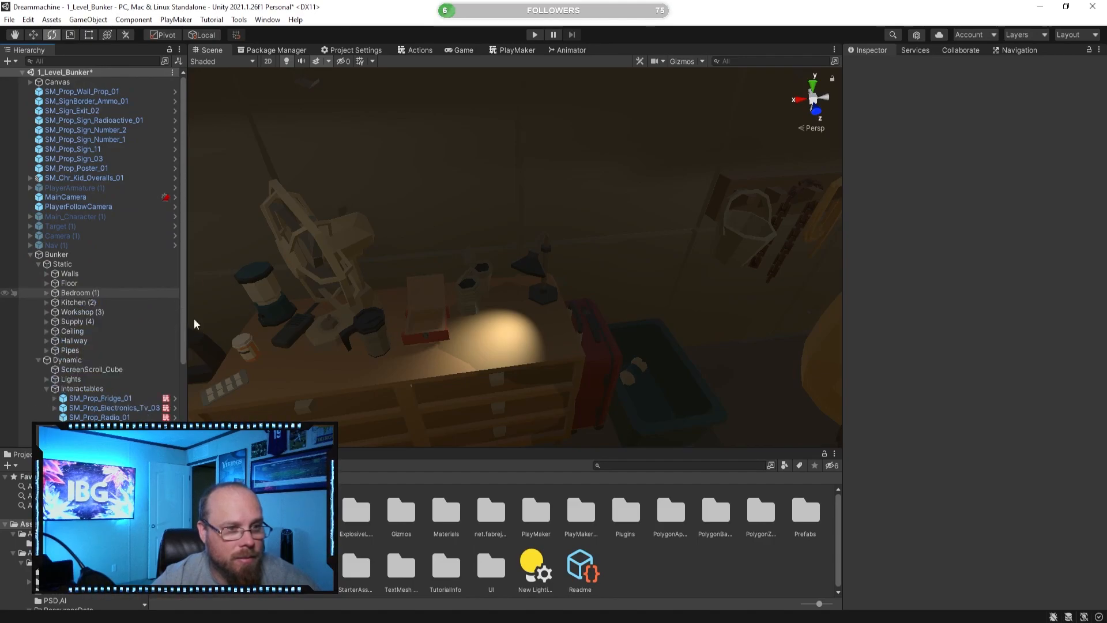
- Select SM_Prop_Keyboard_01 beside the bunk bed and examine the small dresser with the open drawer beneath it
right_click_drag(526, 360, 522, 321)
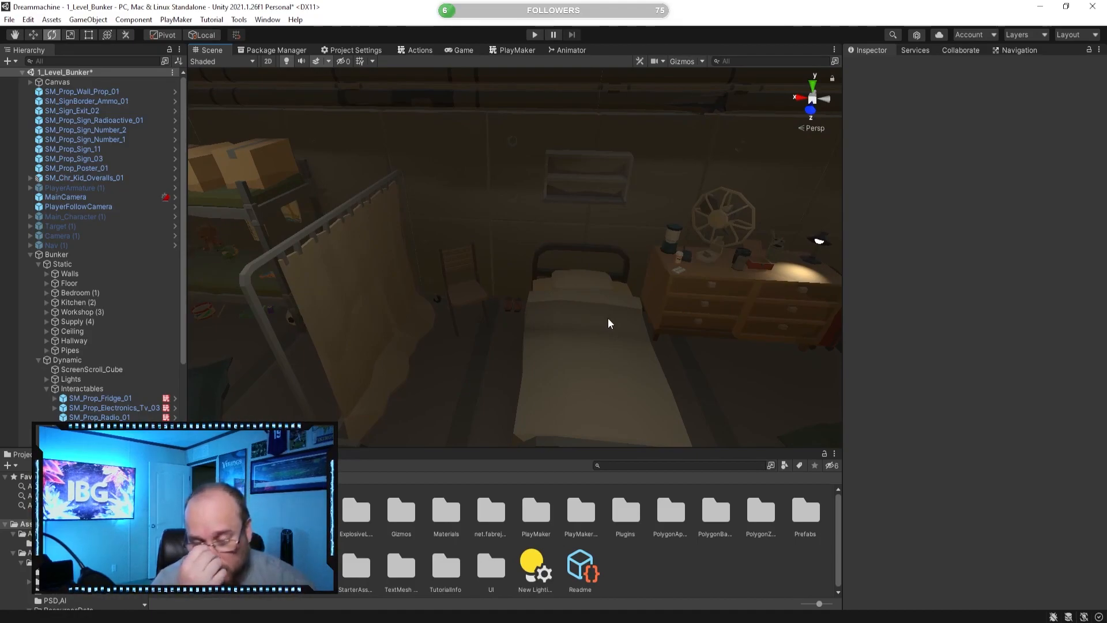
right_click_drag(604, 316, 549, 328)
key("w")
key("w")
left_click(549, 328)
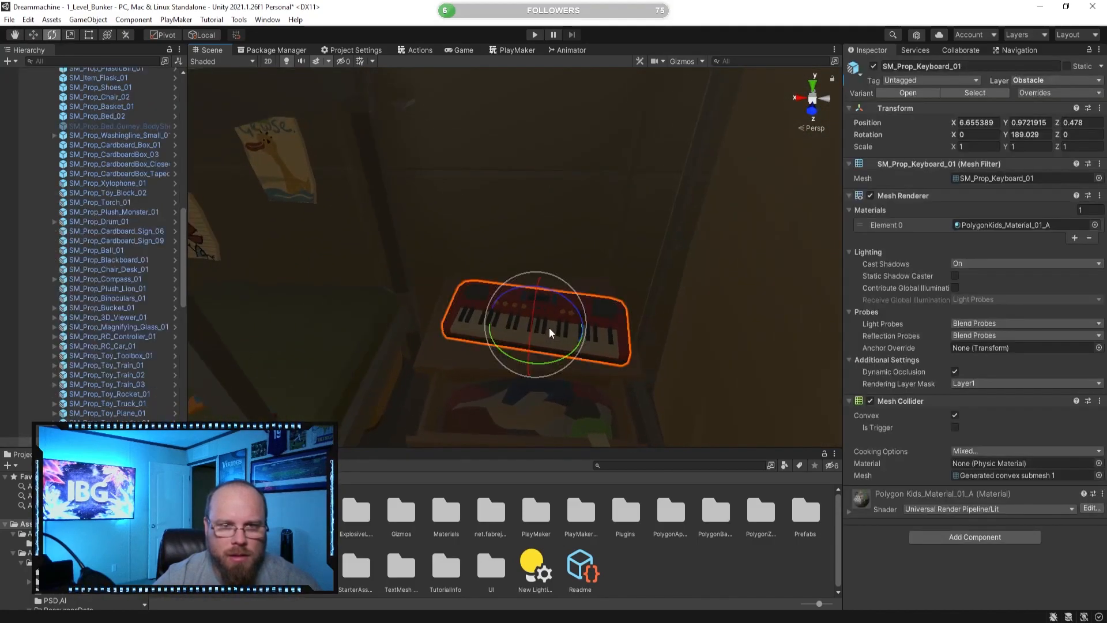
scroll(179, 366, "down", 1)
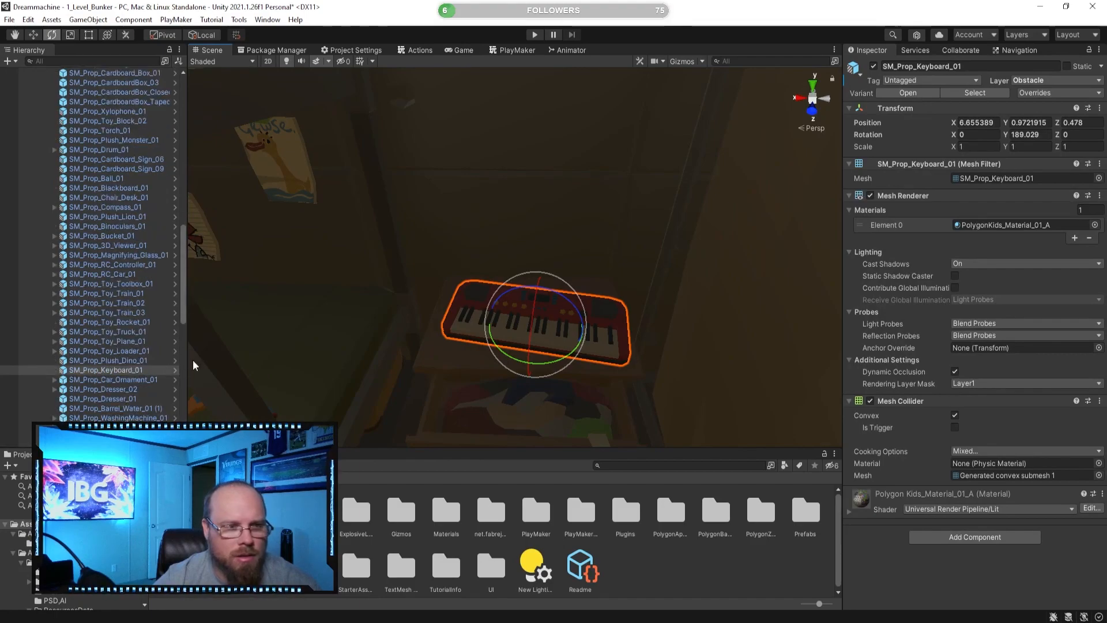
left_click(641, 522)
right_click_drag(572, 321, 576, 289)
left_click(582, 277)
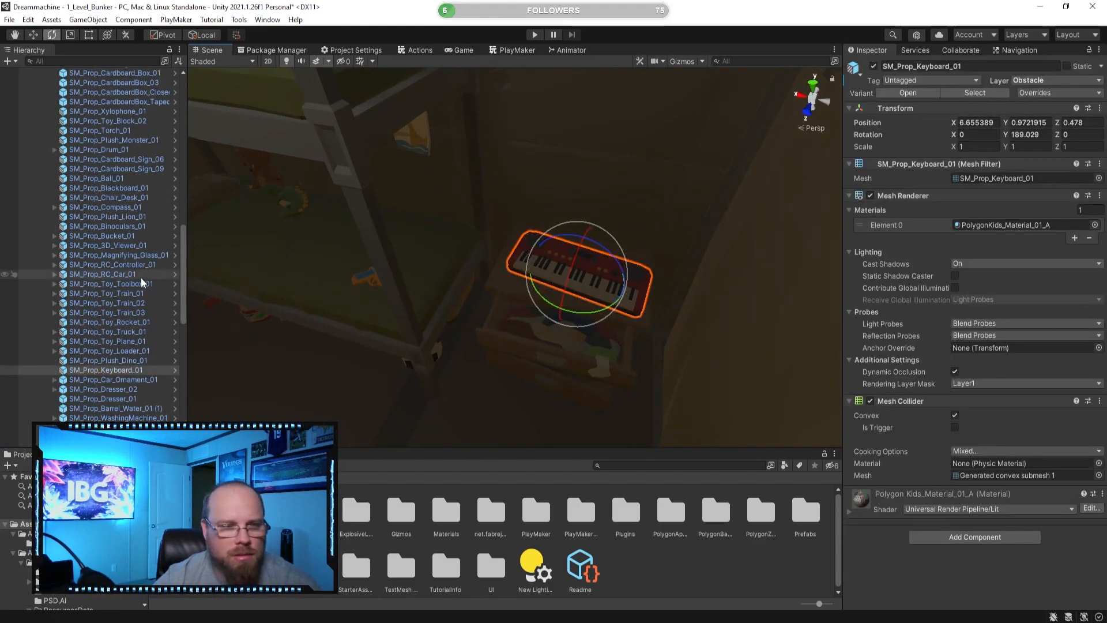
left_click(719, 573)
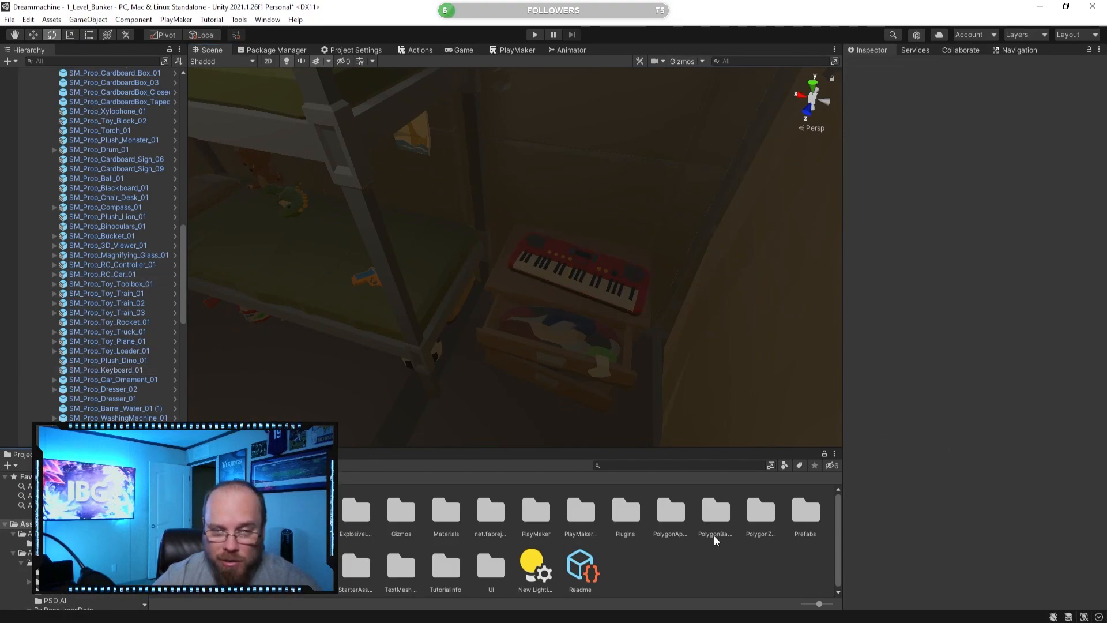
- Collapse the Bedroom (1) group again and lock the hierarchy so scene selections do not expand it
scroll(130, 329, "up", 15)
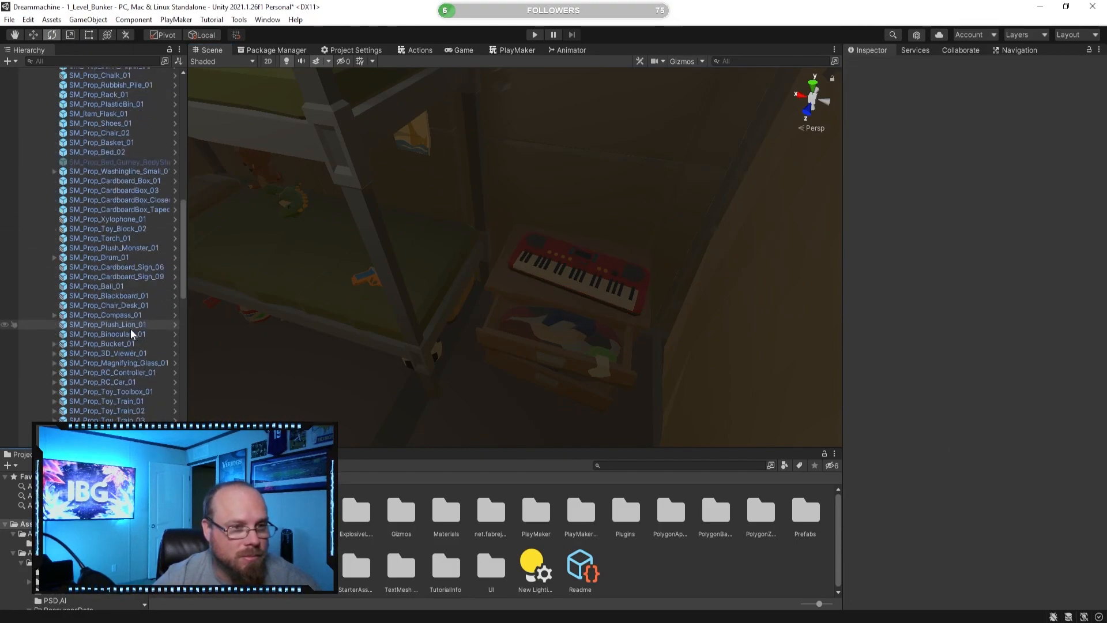
left_click(46, 272)
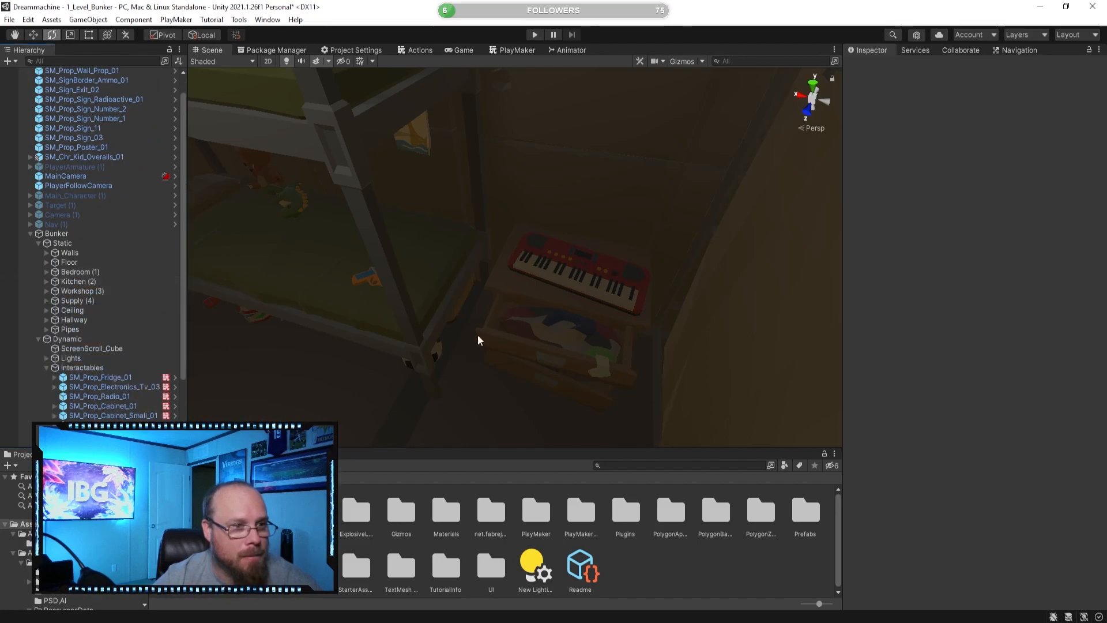
right_click_drag(455, 323, 337, 264)
left_click(166, 51)
scroll(421, 296, "down", 2)
- Examine the bathroom's toilet, sink unit and the tall and small cabinets near the water barrels as candidates for interaction
right_click_drag(476, 294, 414, 320)
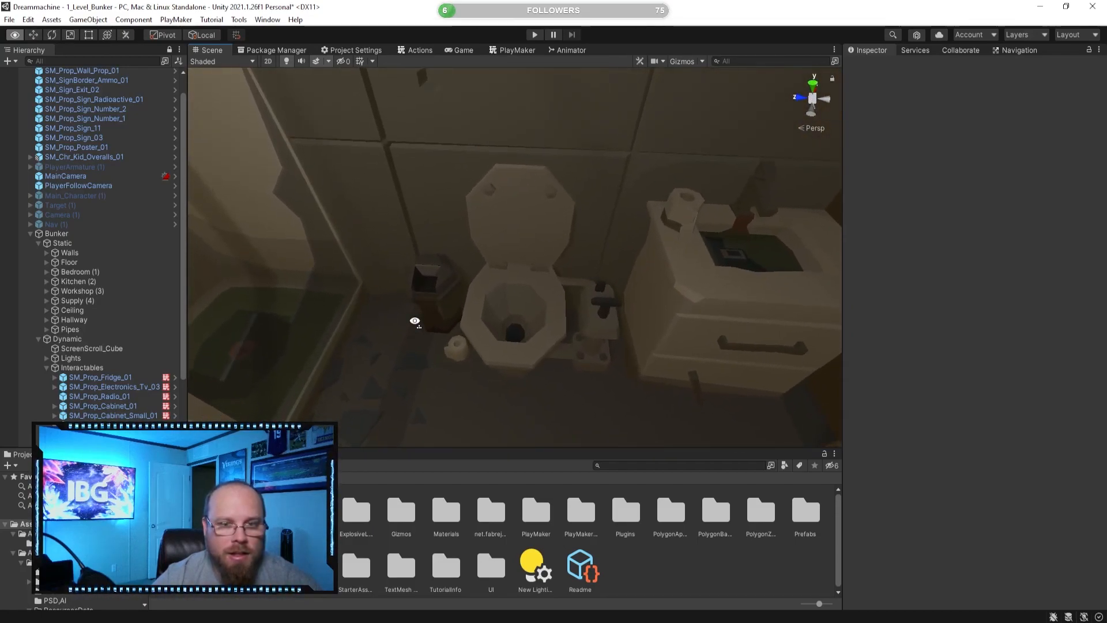
right_click_drag(520, 243, 462, 299)
right_click_drag(528, 279, 332, 322)
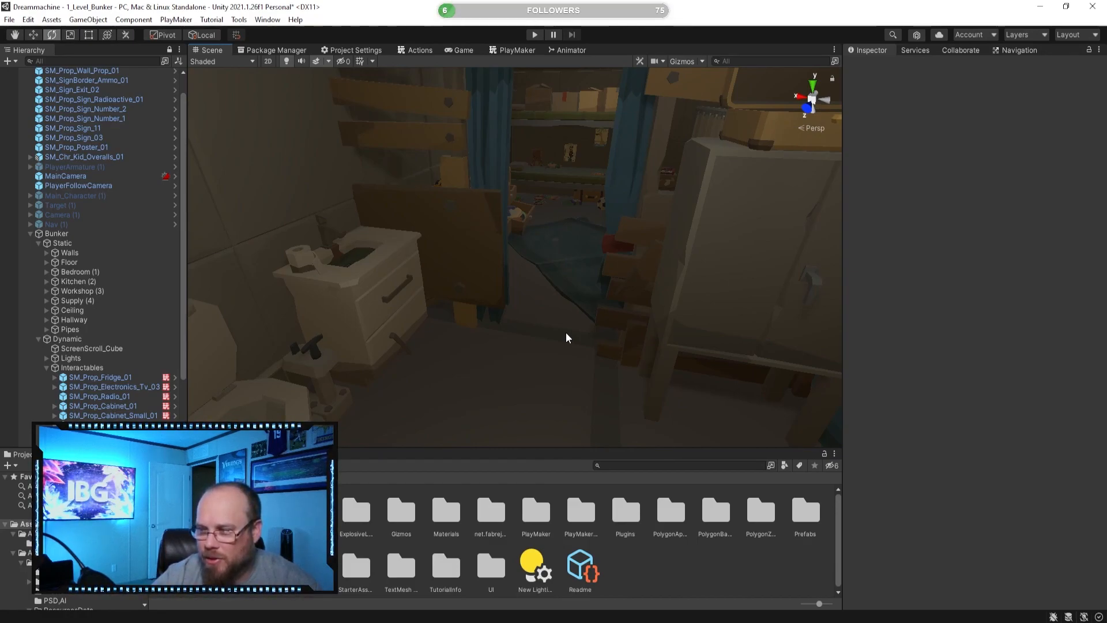
right_click_drag(566, 332, 424, 359)
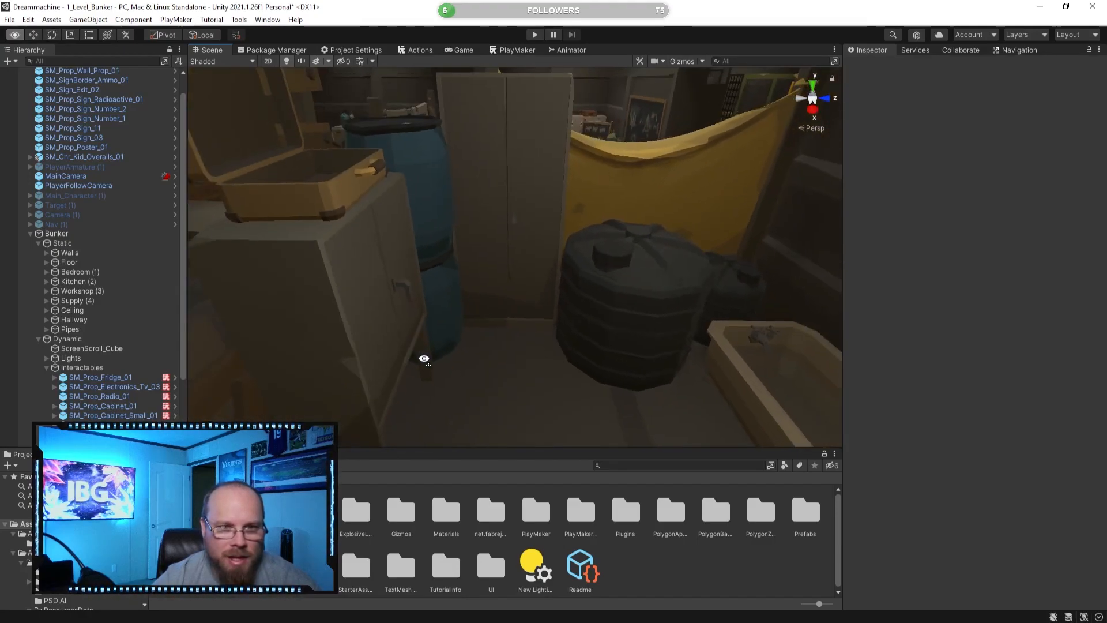
left_click(492, 232)
right_click_drag(510, 296, 413, 273)
left_click(567, 246)
left_click(663, 558)
left_click(552, 252)
right_click_drag(533, 303, 425, 291)
left_click(645, 550)
- Apply the added trigger Box Collider and Animator of the kitchen's tall cabinet to the SM_Prop_Cabinet_01 prefab
right_click_drag(508, 300, 420, 268)
left_click(420, 268)
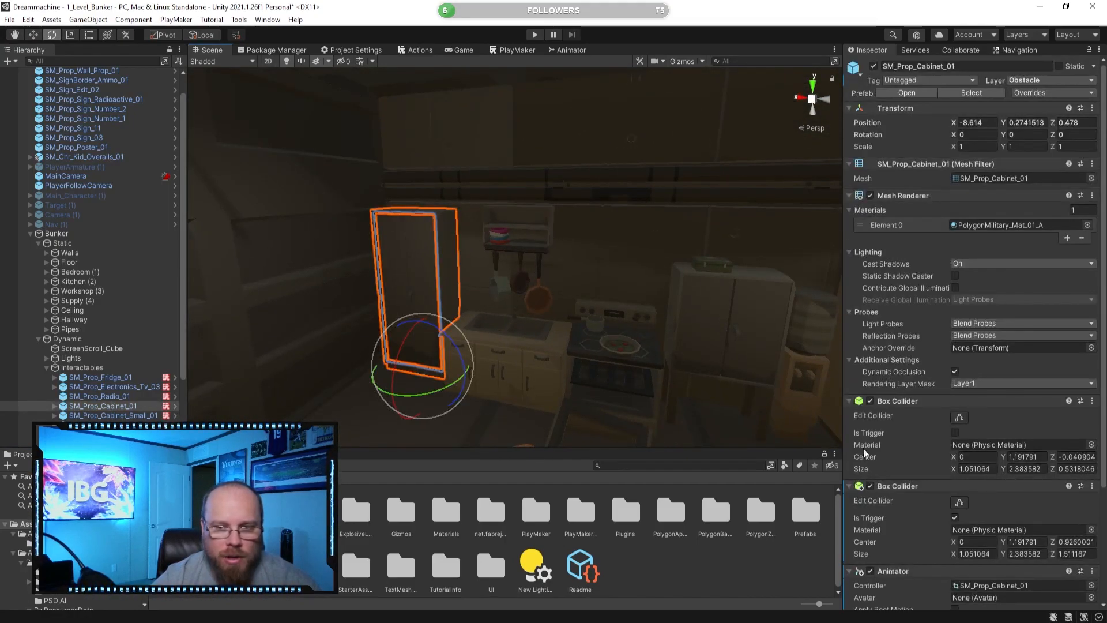
scroll(923, 446, "down", 10)
right_click(886, 339)
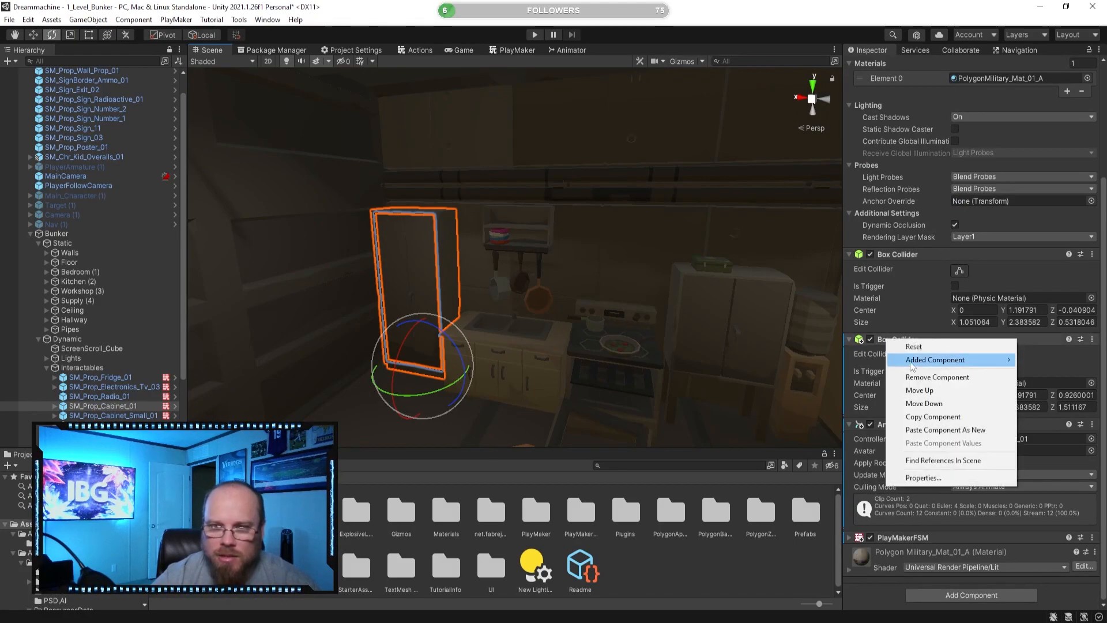
mouse_move(934, 359)
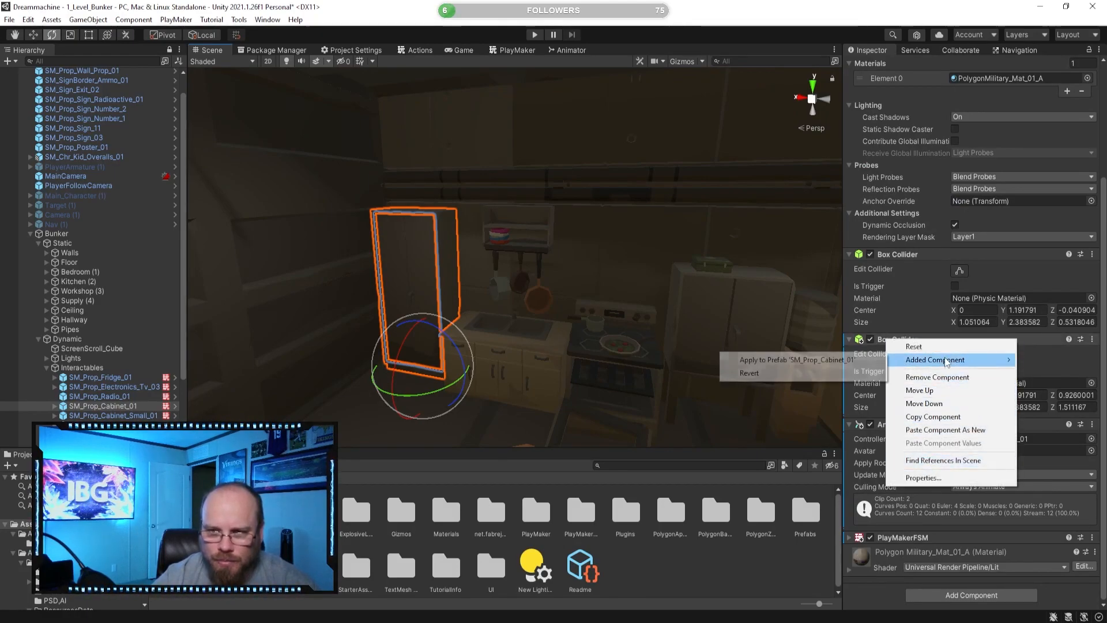
left_click(834, 355)
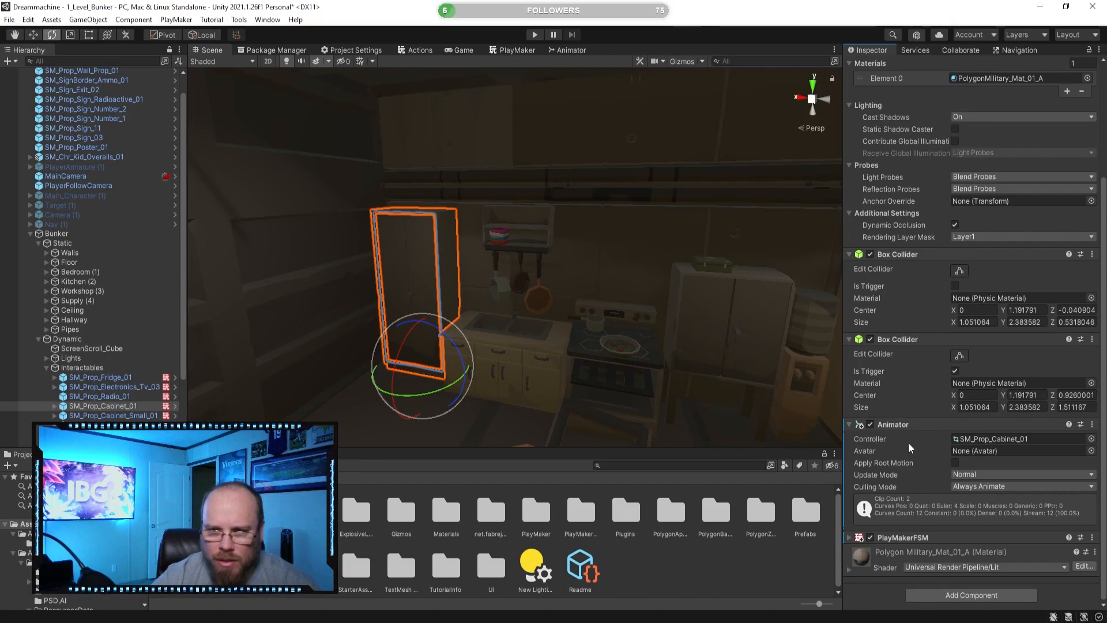
right_click(908, 425)
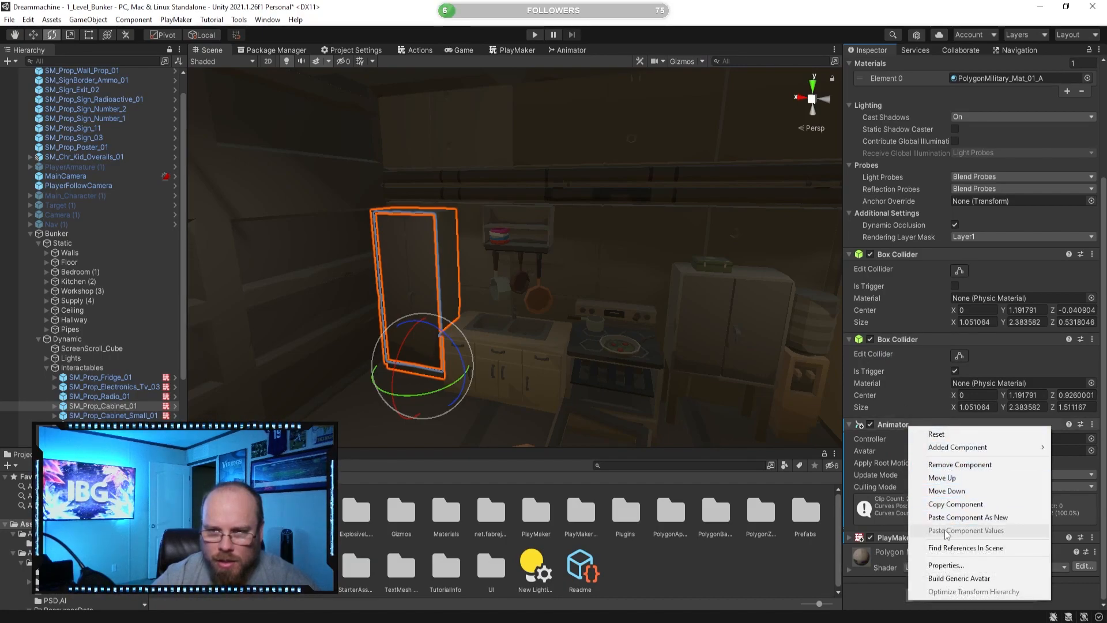
mouse_move(975, 449)
left_click(839, 444)
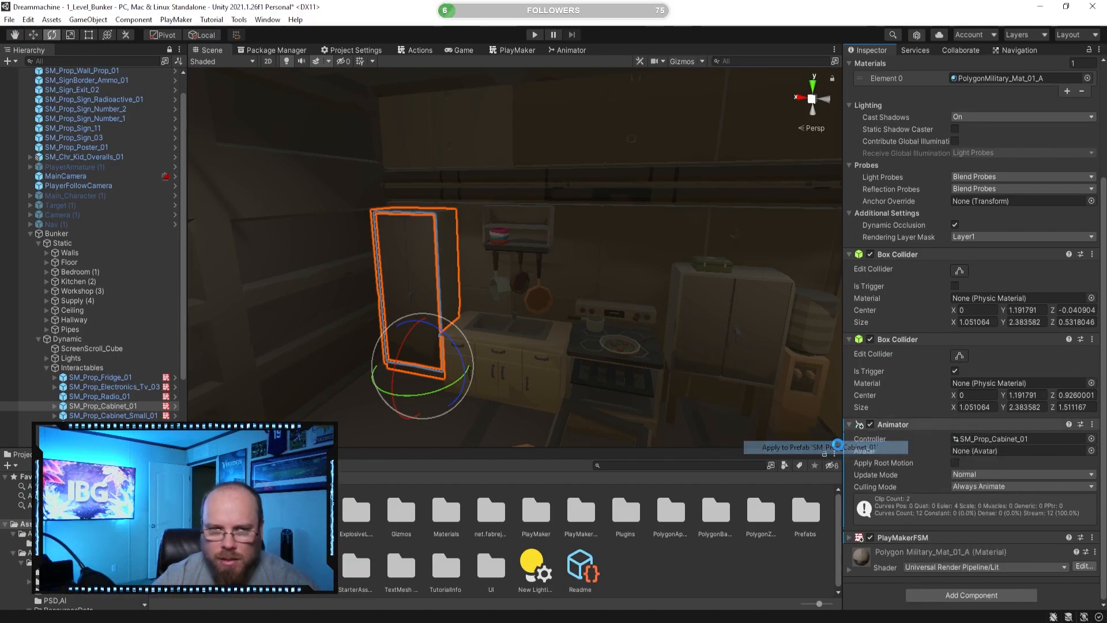
- Apply the kitchen small cabinet's added trigger Box Collider and Animator to the SM_Prop_Cabinet_Small_01 prefab
left_click(728, 319)
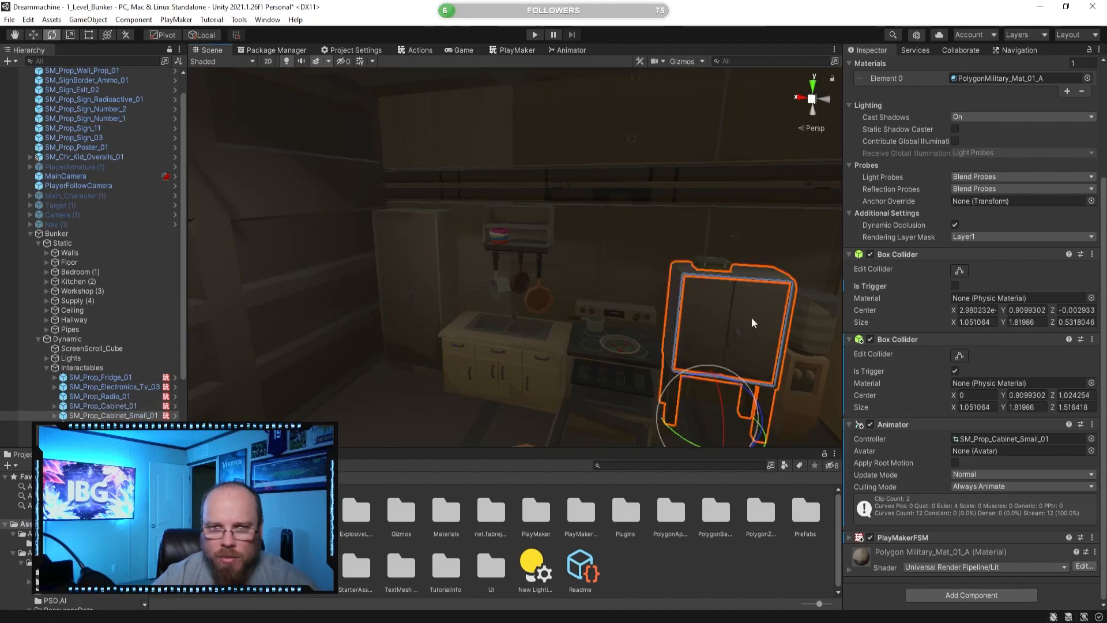
right_click(897, 341)
mouse_move(976, 370)
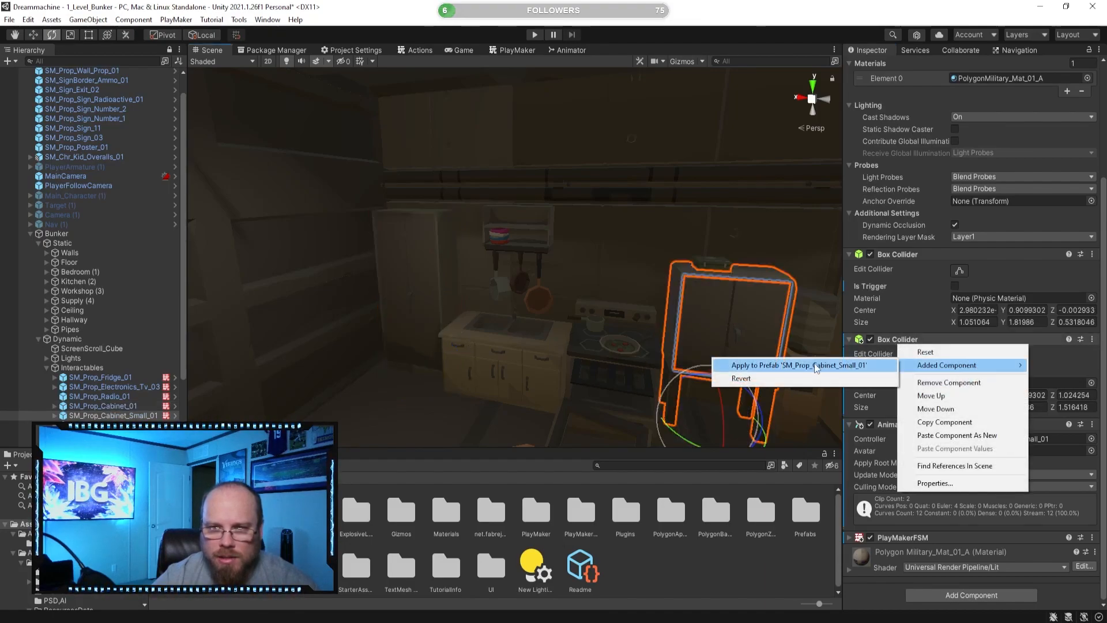
left_click(814, 362)
right_click(904, 427)
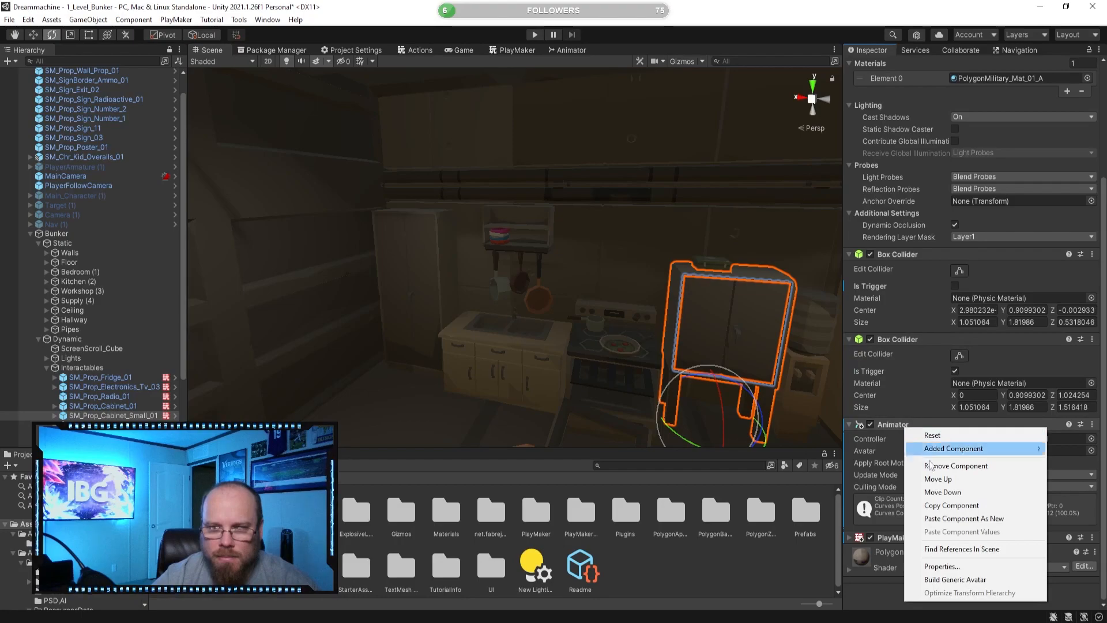
mouse_move(975, 448)
left_click(865, 449)
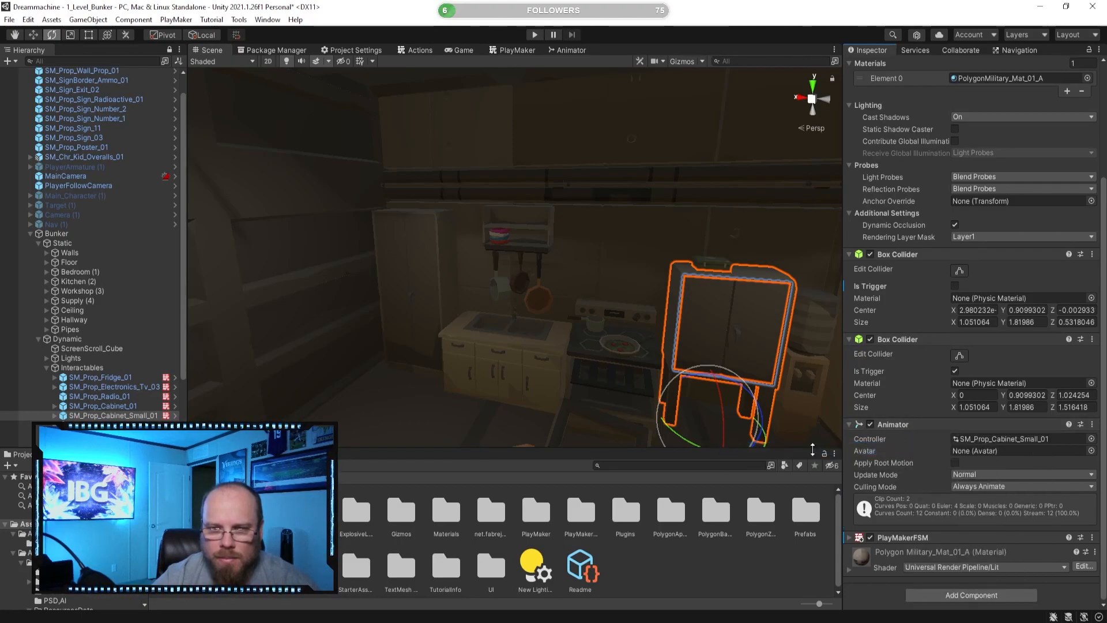
- Copy the Cabinet_Trigger PlayMakerFSM from the kitchen's small cabinet and paste it as a new component on the bathroom's small cabinet
left_click(913, 538)
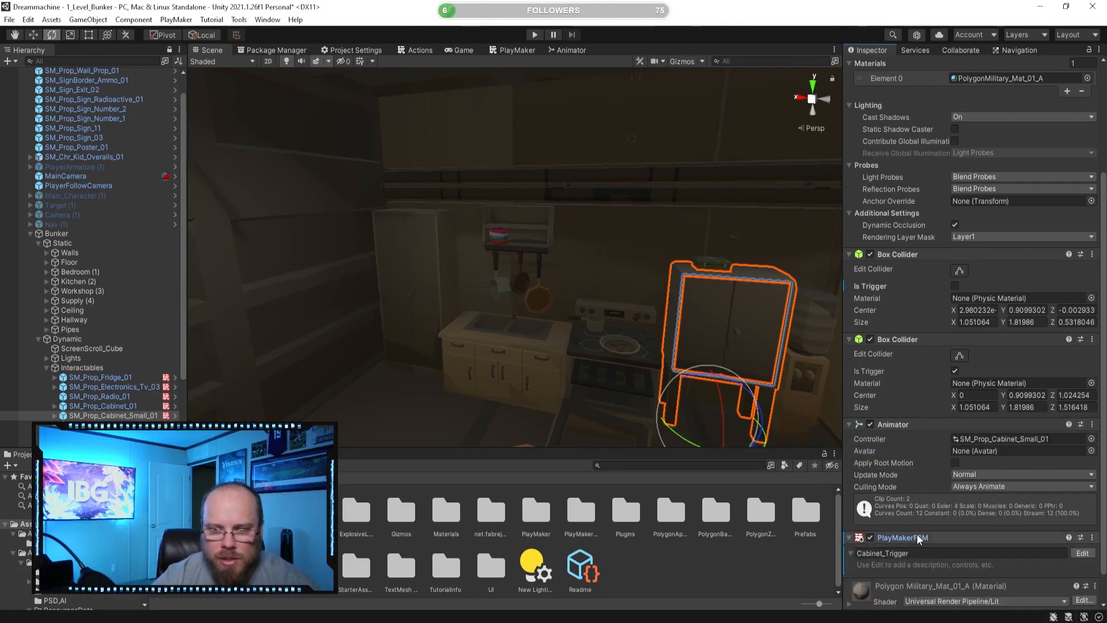
right_click(913, 536)
left_click(966, 435)
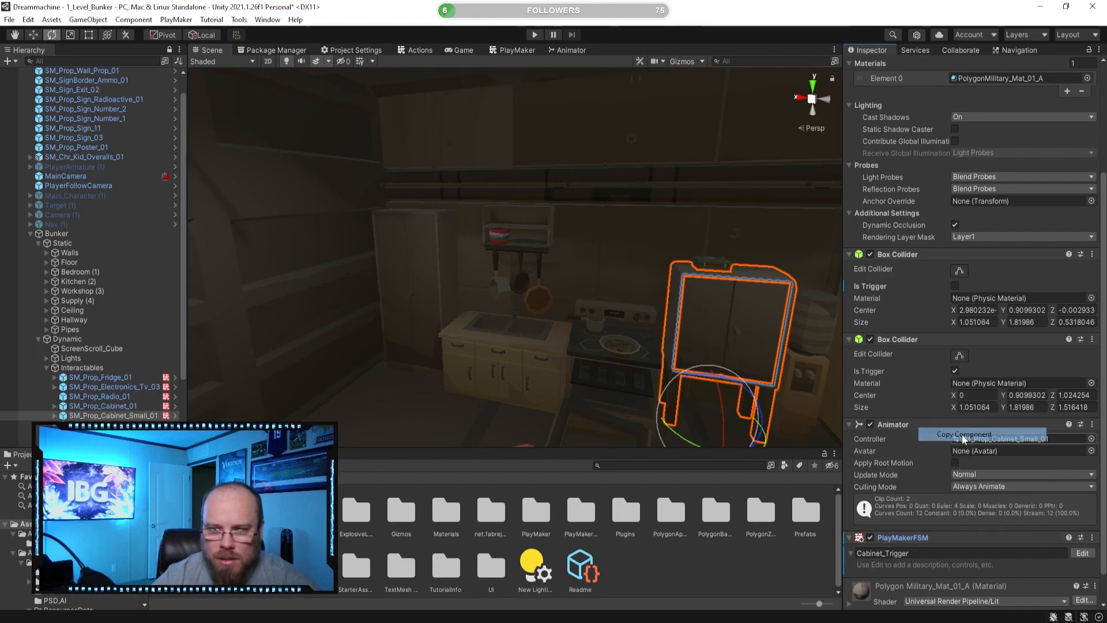
right_click_drag(233, 340, 527, 314)
left_click(531, 310)
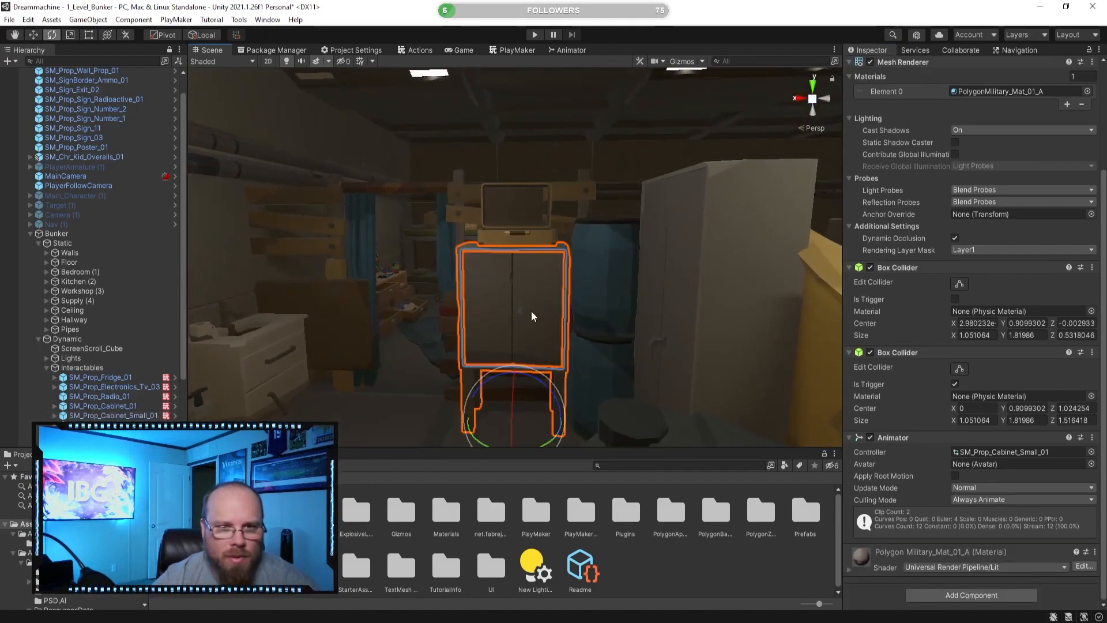
right_click(900, 438)
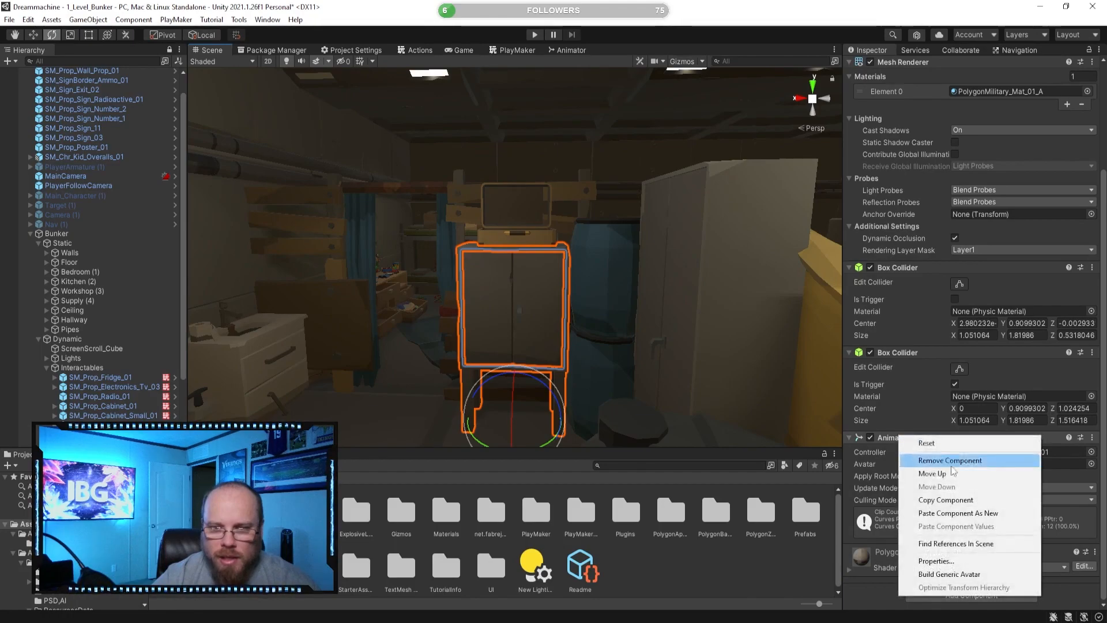
left_click(969, 511)
- Copy the Cabinet_Trigger PlayMakerFSM from the kitchen's SM_Prop_Cabinet_01 and paste it as a new component on the bathroom's tall cabinet
right_click_drag(510, 352, 531, 253)
left_click(531, 254)
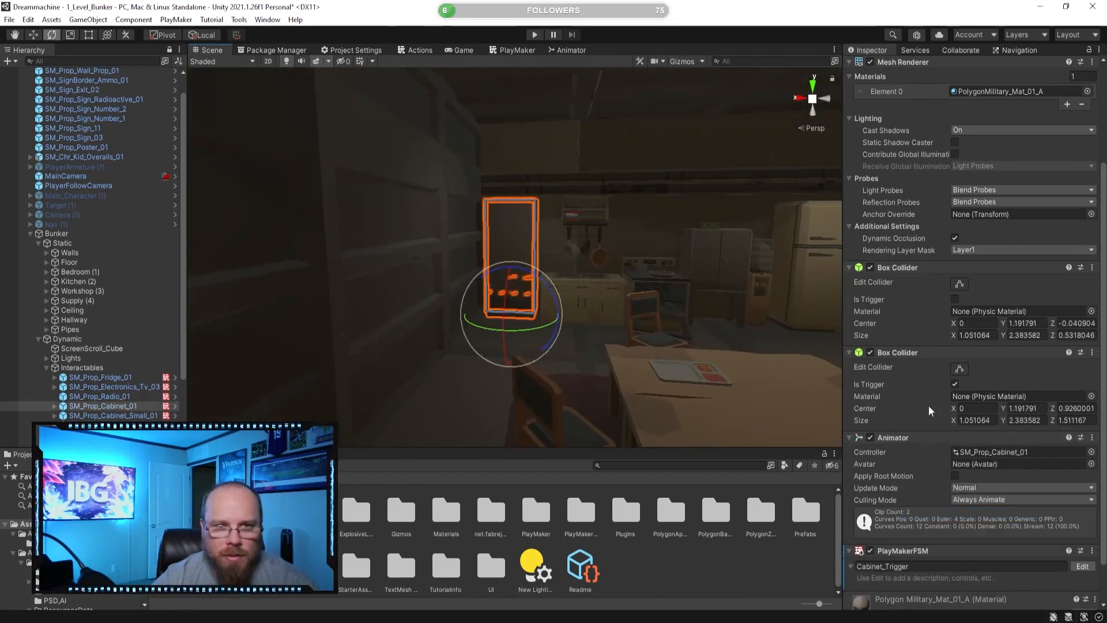
right_click(913, 551)
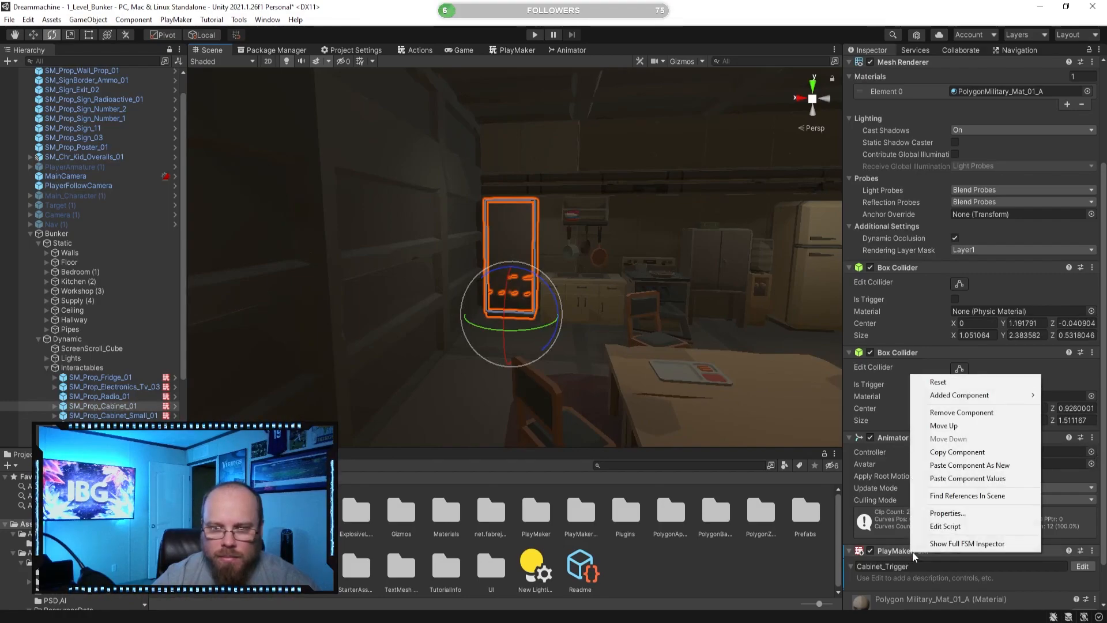
left_click(950, 451)
mouse_move(610, 357)
right_mouse_down()
mouse_move(583, 345)
mouse_move(754, 367)
mouse_move(594, 355)
right_mouse_up()
right_click(909, 436)
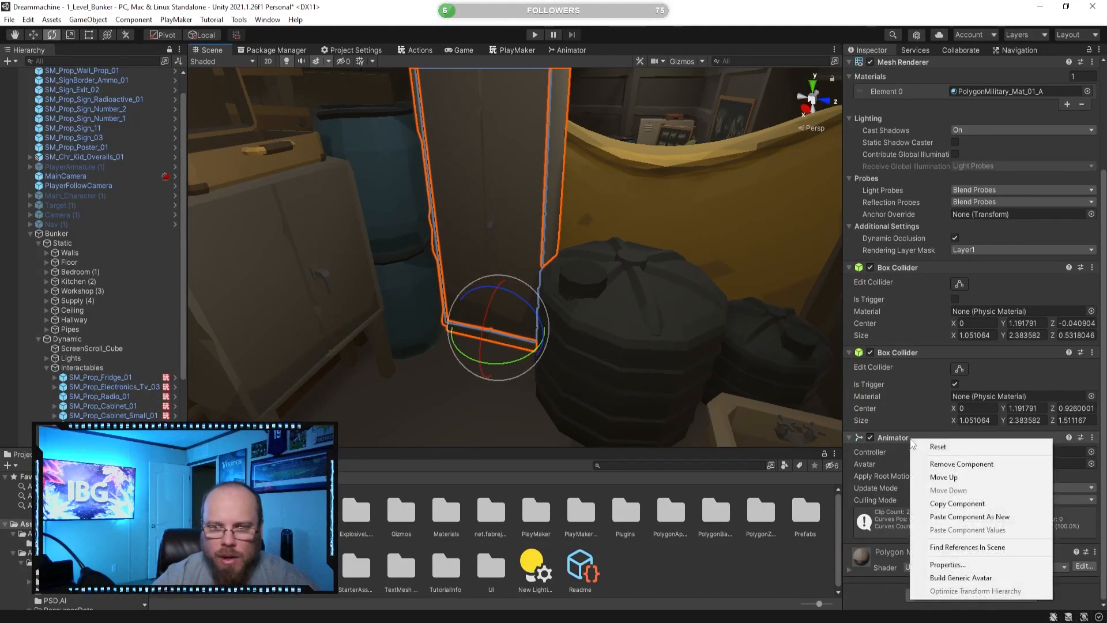
left_click(975, 511)
- Turn on scene gizmos to show the trigger volume in front of the bathroom's tall cabinet
right_click_drag(687, 329, 634, 339)
left_click(678, 63)
right_click_drag(603, 213, 589, 249)
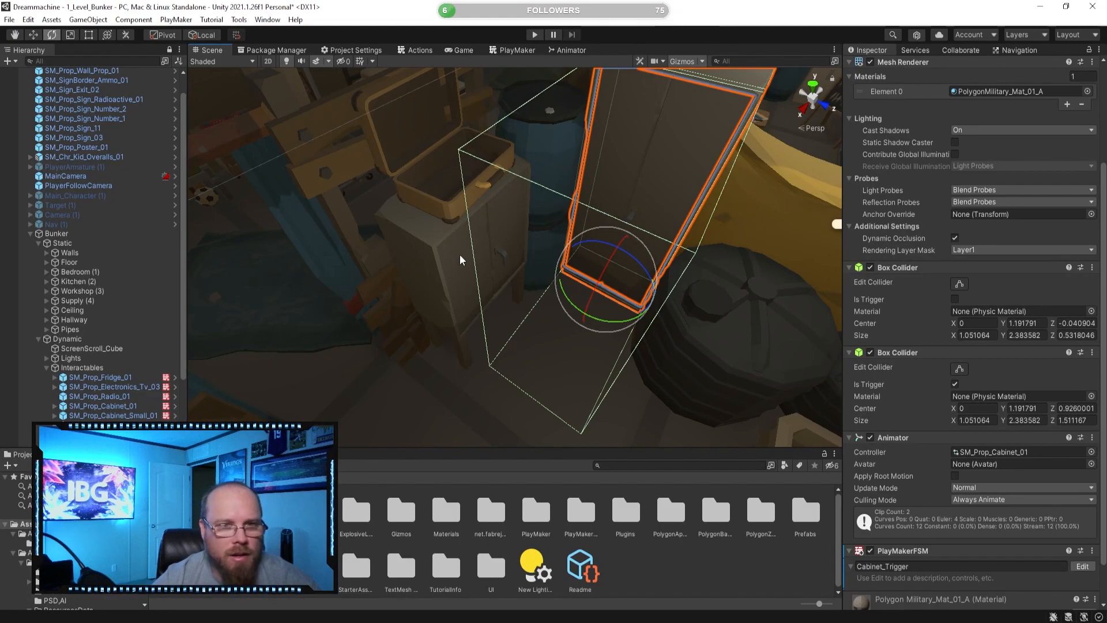
- Resize the trigger Box Collider on the bathroom's small cabinet to about 1.25 wide and 0.78 deep in front of its doors
left_click(434, 271)
key("f")
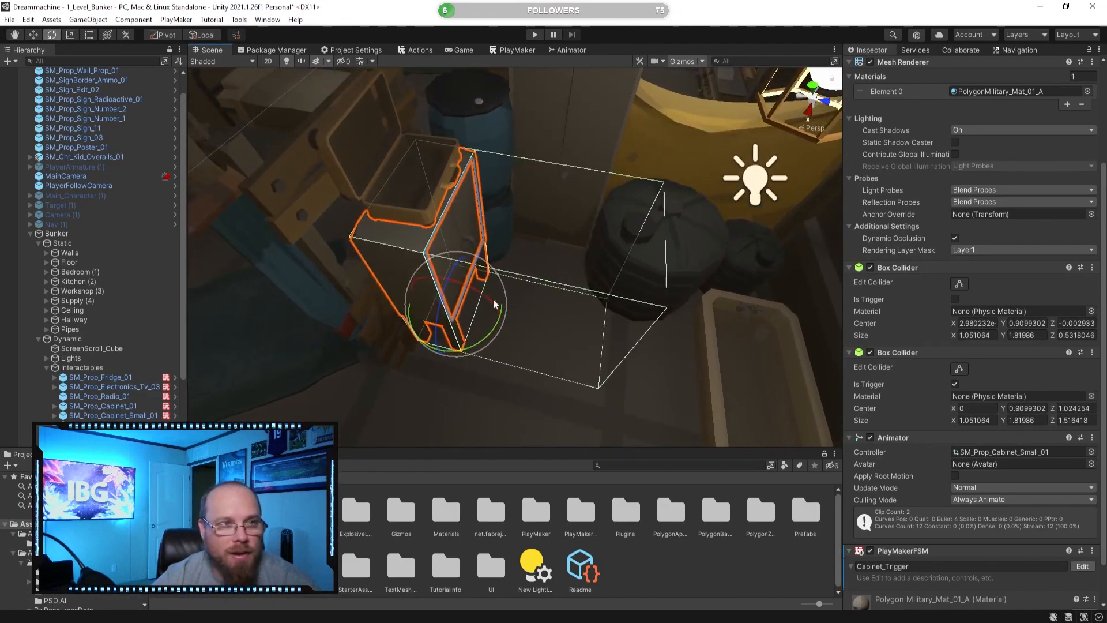
scroll(898, 461, "down", 2)
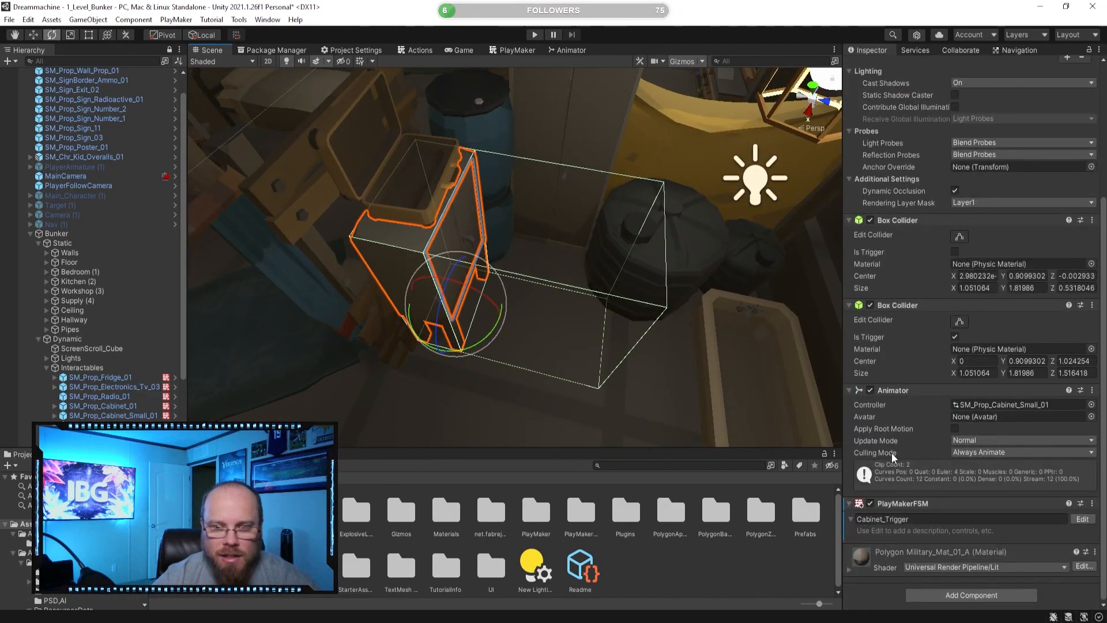
left_click(964, 322)
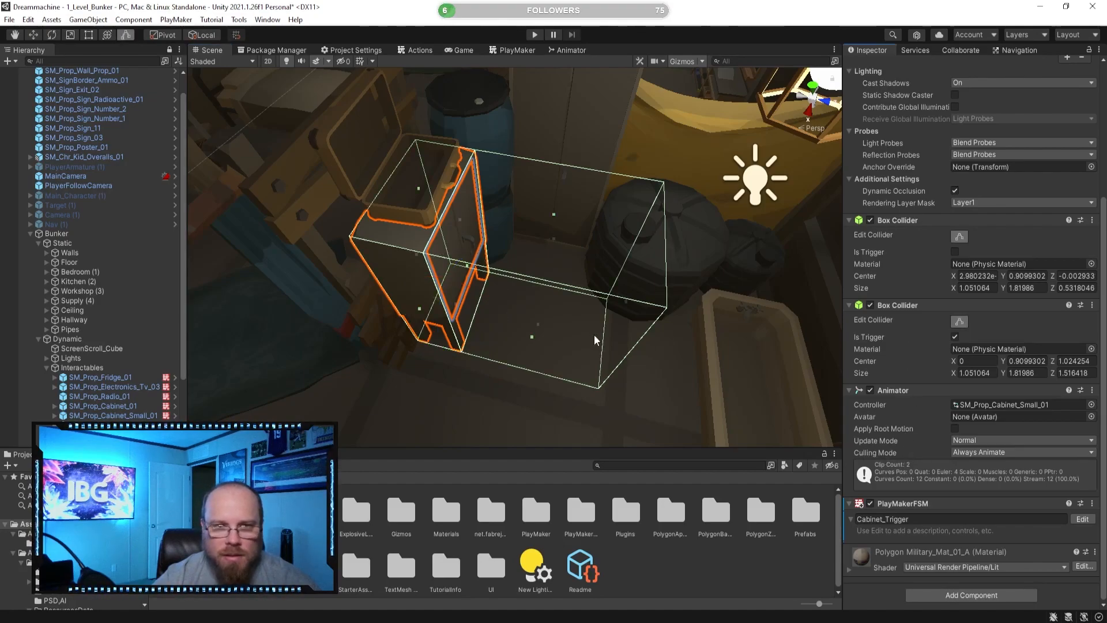
left_click_drag(625, 302, 314, 314)
key("a")
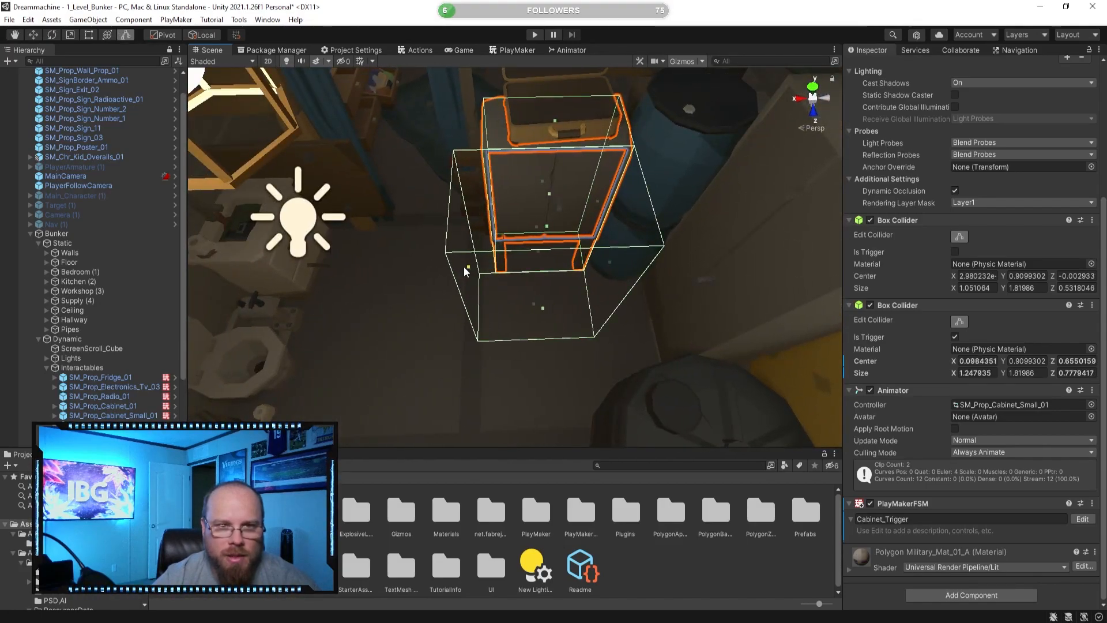
left_click_drag(607, 262, 587, 262, "alt")
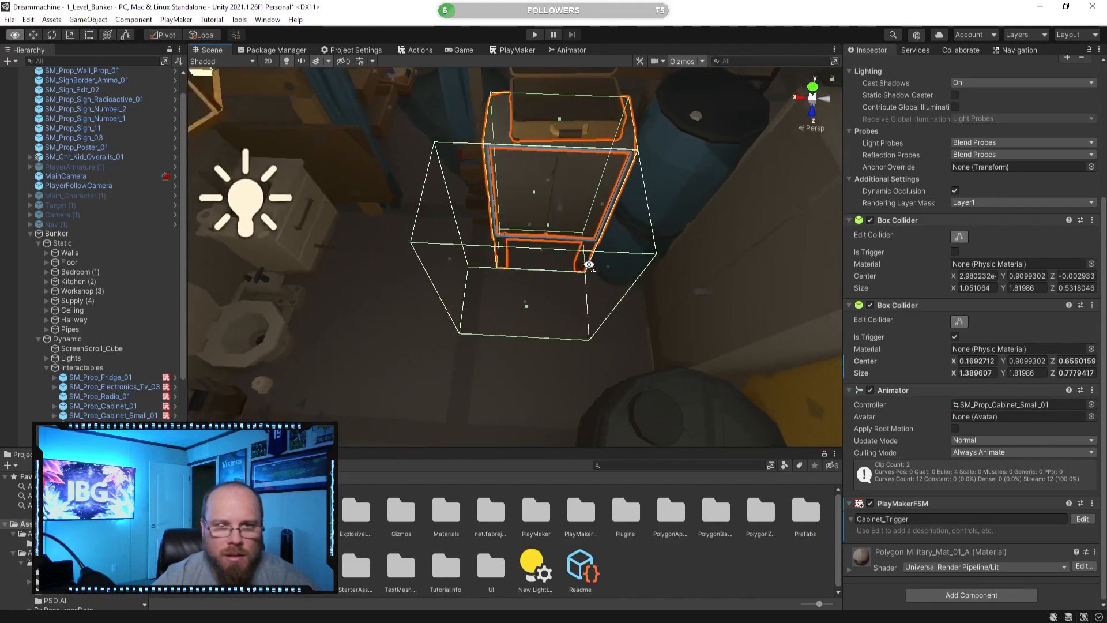
middle_click_drag(587, 261, 549, 263)
left_click_drag(555, 265, 540, 270)
key("a")
right_click_drag(434, 286, 552, 209)
key("d")
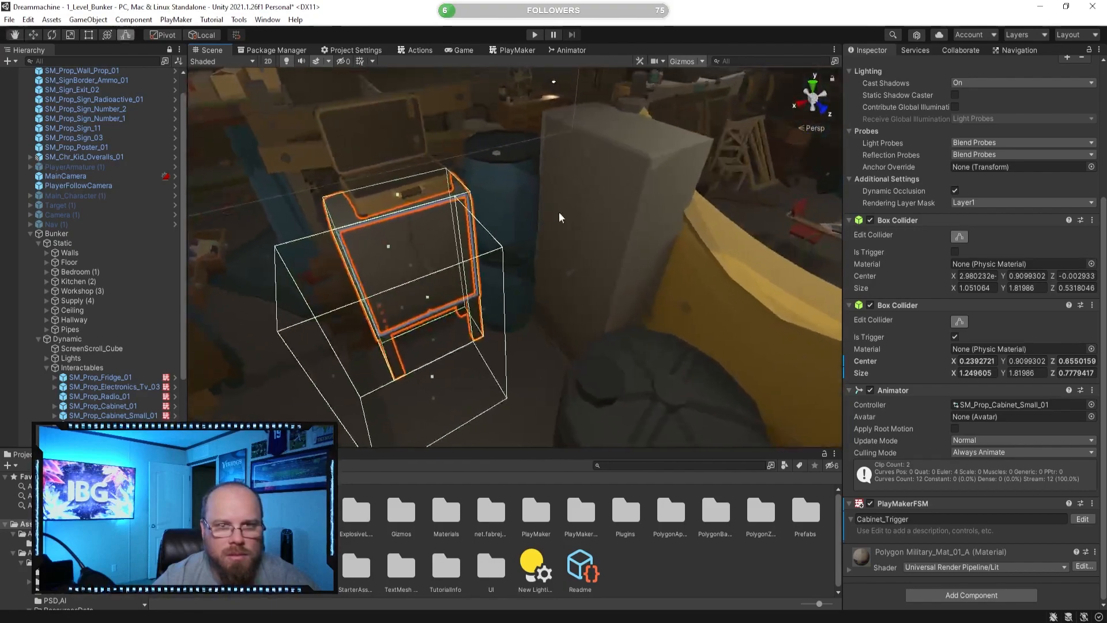
- Shorten the trigger Box Collider on the bathroom's tall cabinet to a depth of about 0.62 in front of its doors
left_click(621, 228)
right_click_drag(603, 266, 550, 295)
middle_click_drag(472, 277, 519, 279)
left_click_drag(517, 284, 626, 265)
right_click_drag(626, 265, 562, 276)
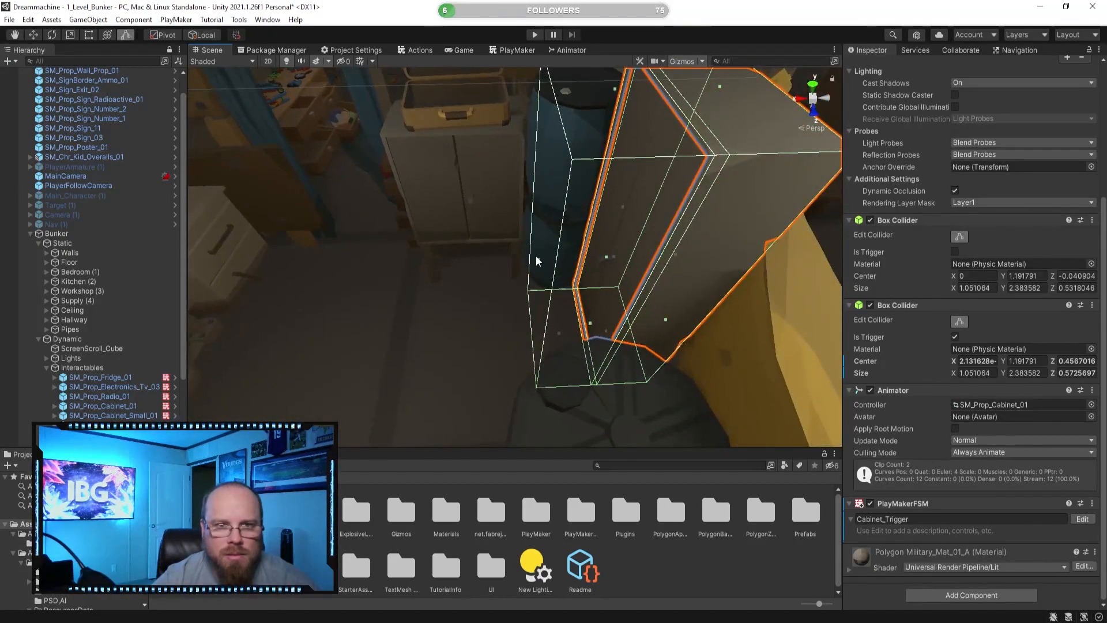
left_click(536, 256)
left_click(587, 271)
left_click_drag(539, 261, 533, 261)
right_click_drag(532, 260, 690, 302)
right_click_drag(589, 308, 421, 322)
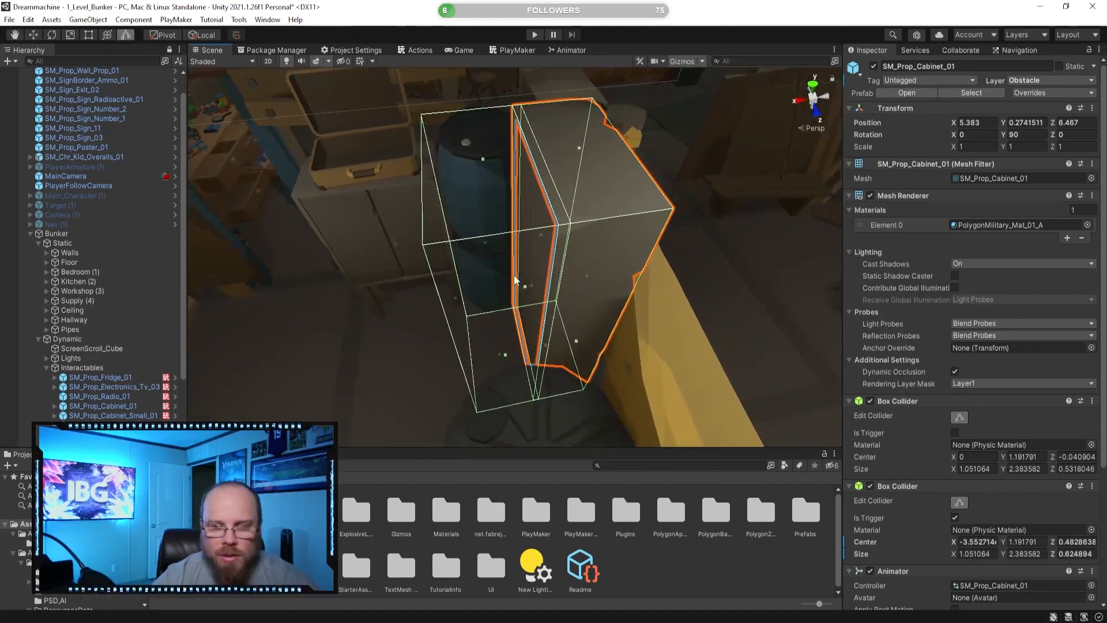
right_click_drag(496, 290, 517, 396)
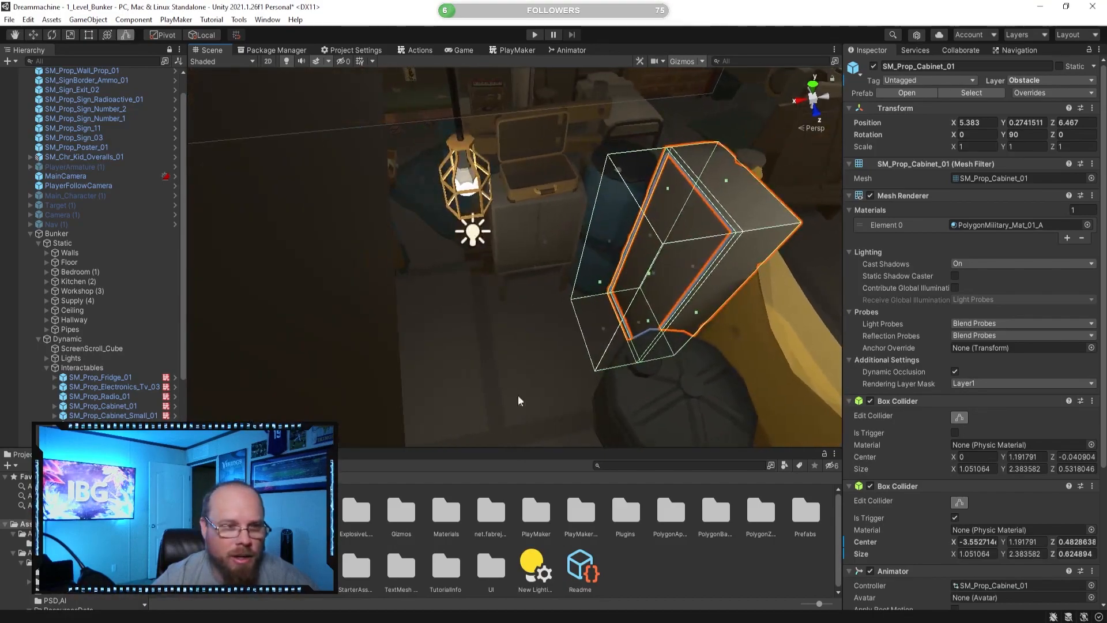
- Move the bathroom's SM_Prop_Cabinet_Small_01 and SM_Prop_Cabinet_01 together out of the static bedroom group into the Dynamic group
left_click(537, 278)
key("e")
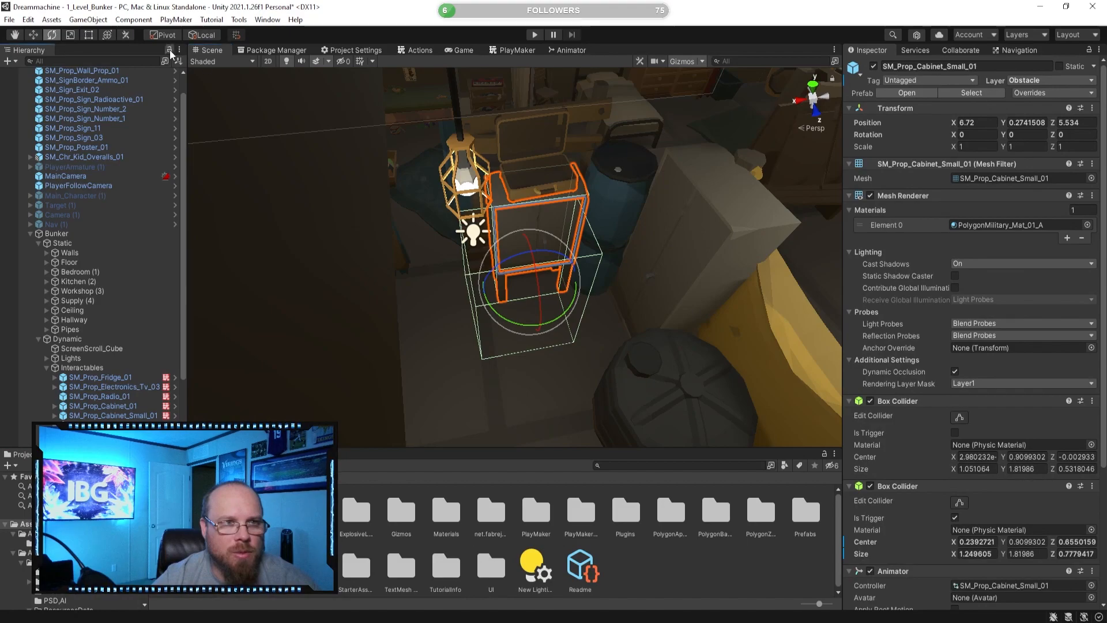
left_click(718, 563)
left_click(697, 234, "shift")
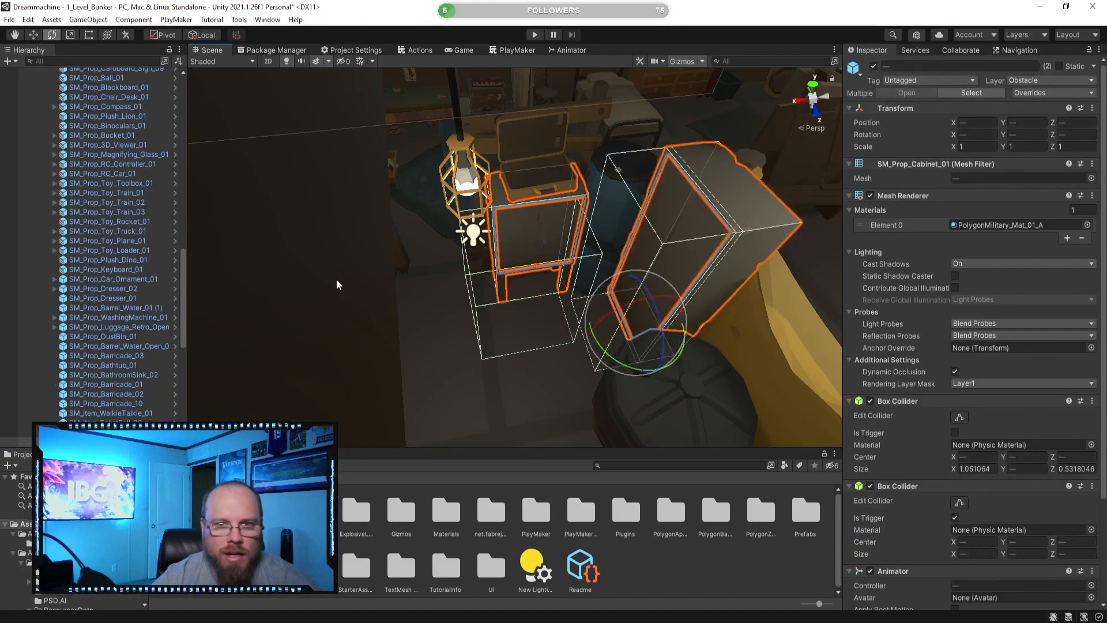
scroll(129, 384, "down", 8)
left_click_drag(119, 208, 110, 398)
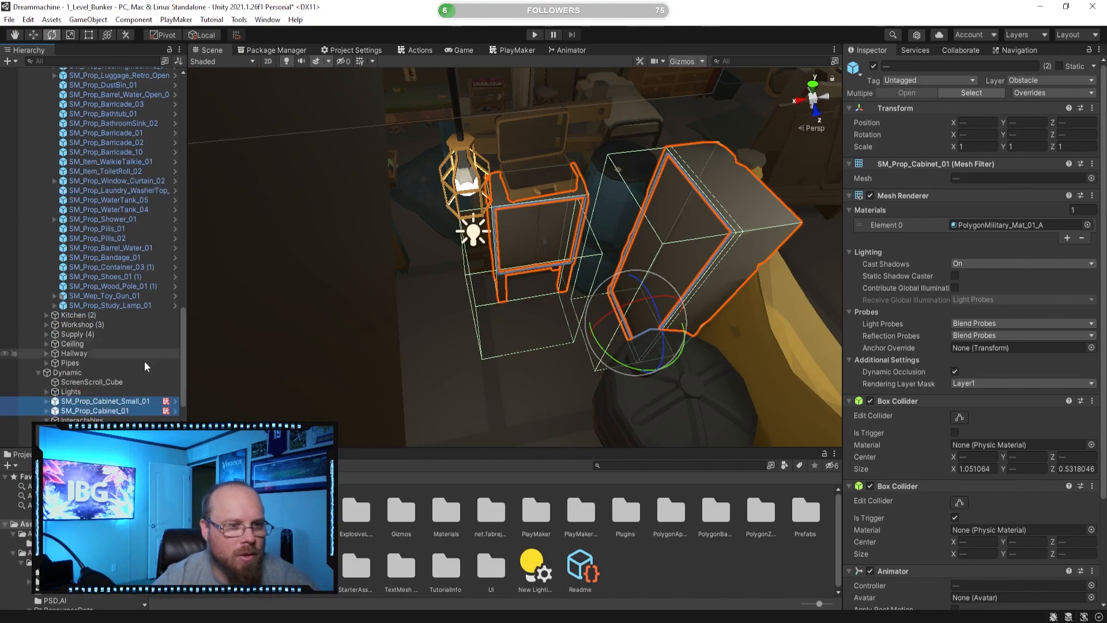
- Activate the disabled SM_Prop_Bed_Gurney_BodySheet_01 object on the bedroom bed and view it up close
scroll(128, 344, "up", 15)
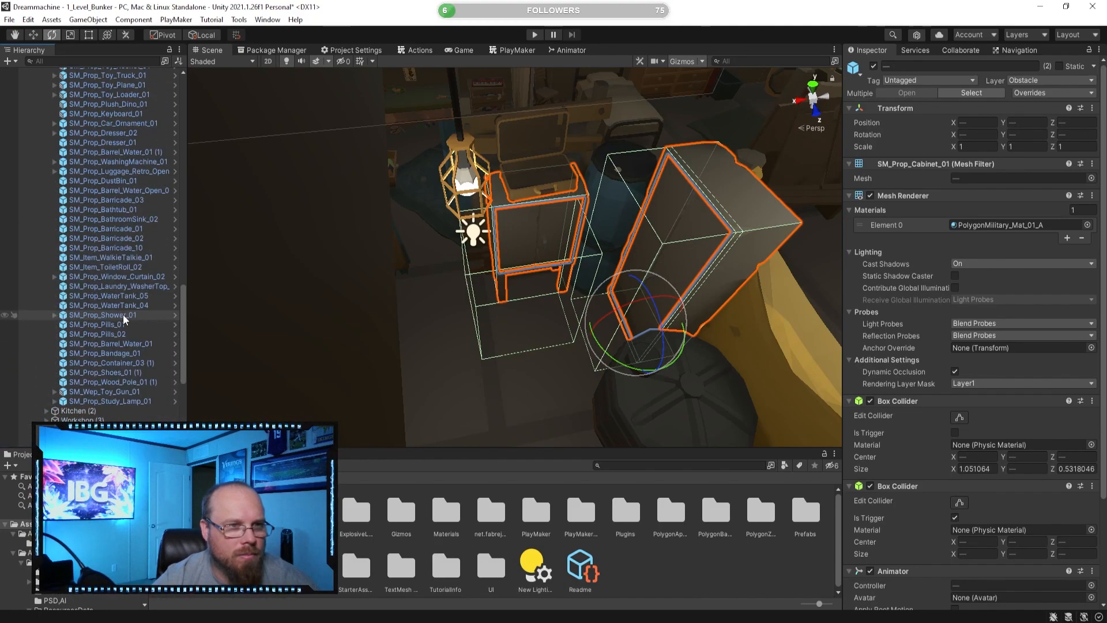
scroll(123, 313, "down", 2)
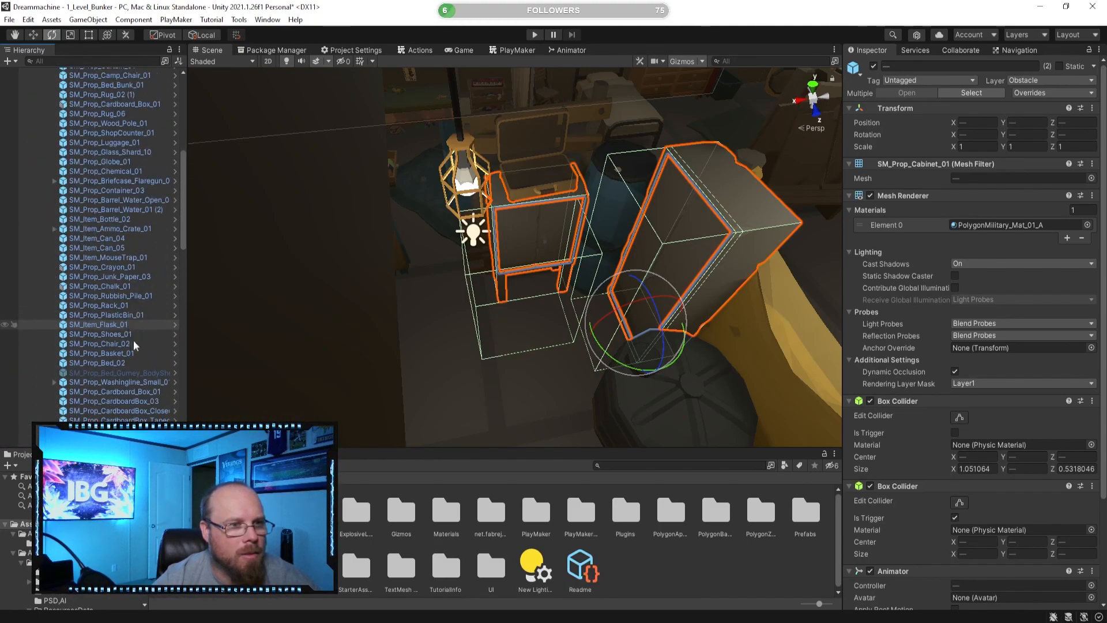
left_click(134, 373)
right_click_drag(378, 344, 478, 243)
key("s")
key("w")
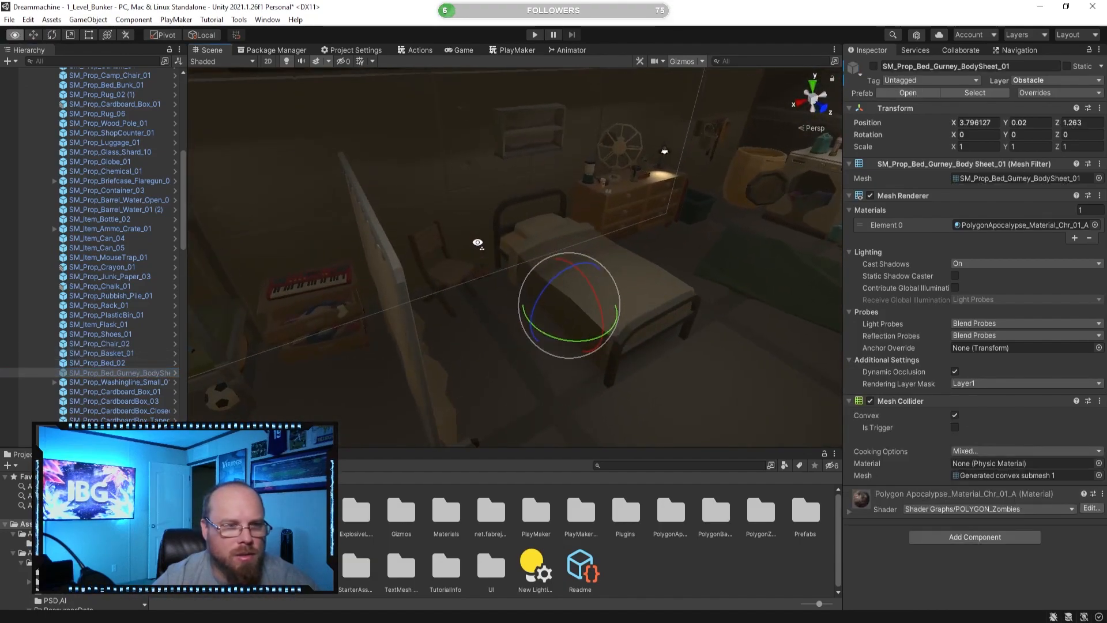
left_click(873, 66)
left_click(729, 558)
right_click_drag(623, 349, 518, 232)
key("d")
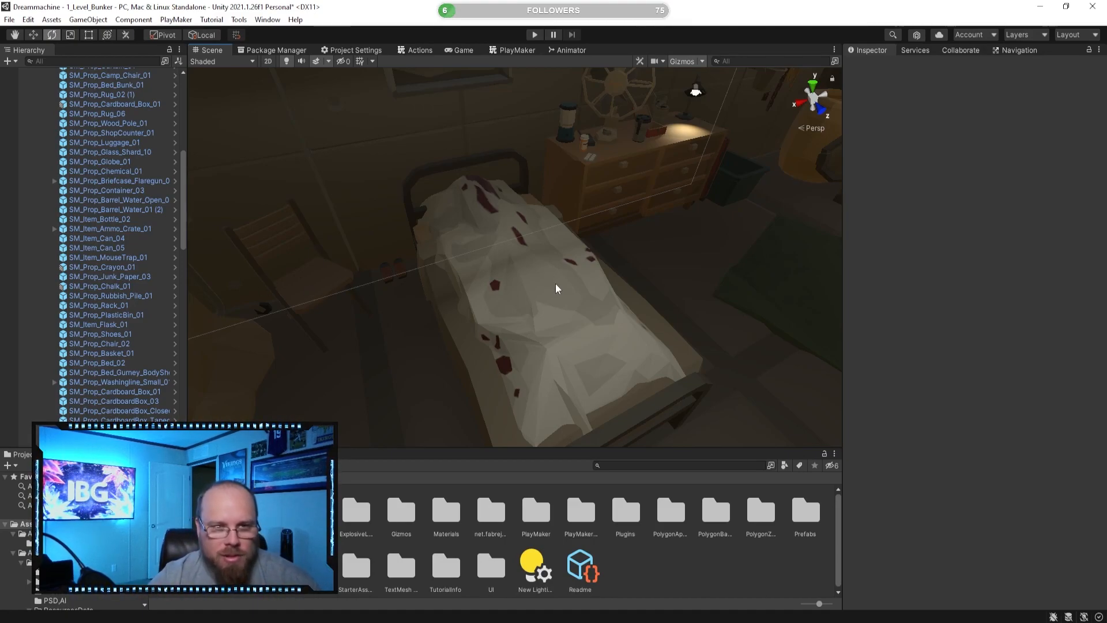
- Deactivate the SM_Prop_Bed_Gurney_BodySheet_01 object on the bedroom bed and clear the selection
left_click_drag(515, 270, 621, 275, "alt")
left_click(621, 275)
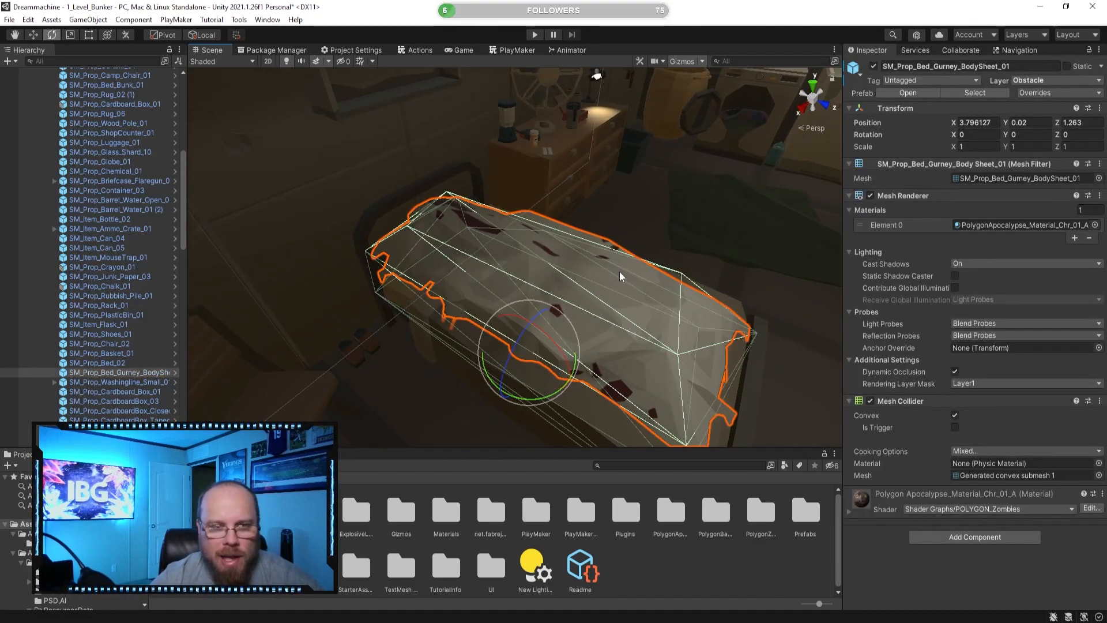
key("alt+shift+a")
left_click(675, 542)
- Examine the bedroom props and the sink with its faucet in the scene
left_click_drag(672, 407, 410, 323, "alt")
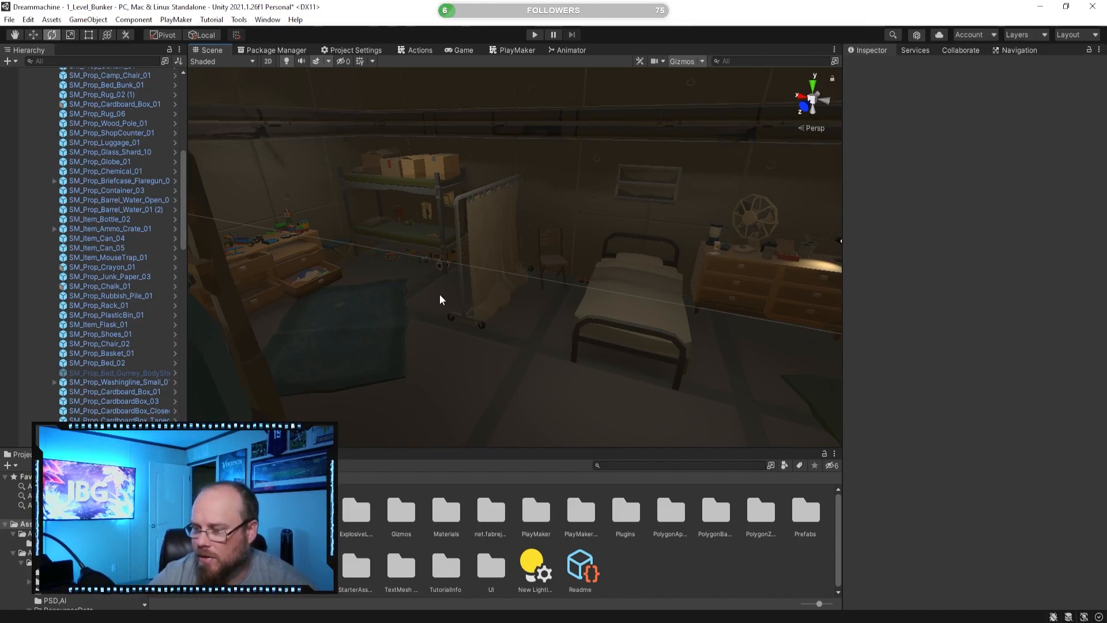
right_click_drag(565, 284, 398, 329)
right_click_drag(558, 344, 584, 281)
right_click_drag(516, 252, 468, 235)
left_click(541, 313)
scroll(164, 394, "down", 3)
left_click(649, 571)
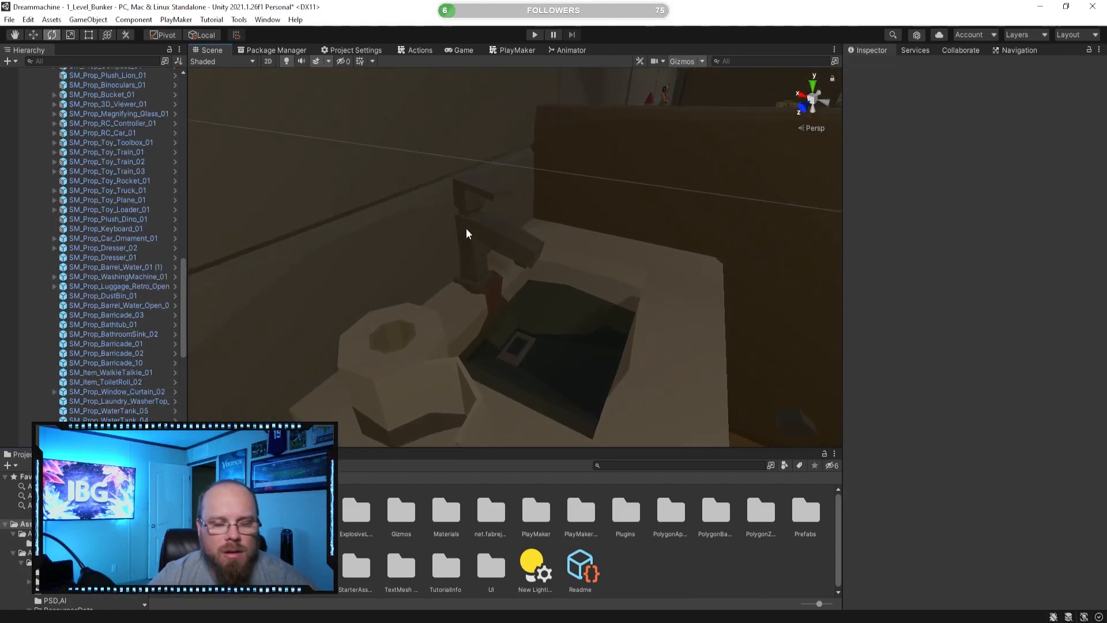
right_click_drag(495, 212, 469, 267)
right_click_drag(505, 169, 628, 251)
- Run the game, walk the character from the workshop to the bathroom, and test opening and closing the small cabinet
left_click(535, 35)
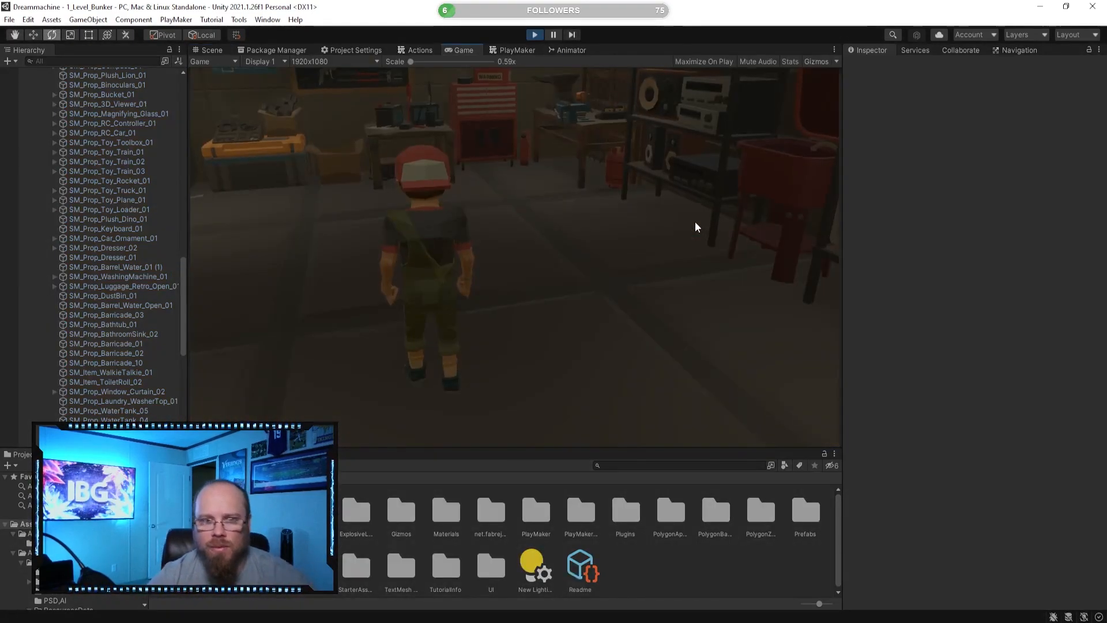
key("w")
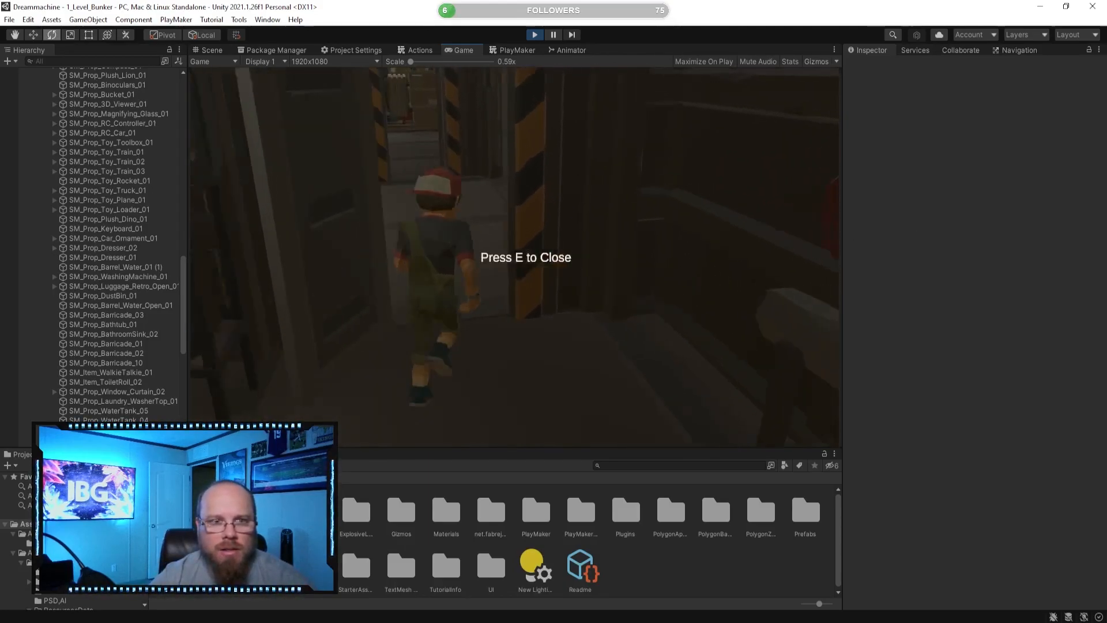
key("w")
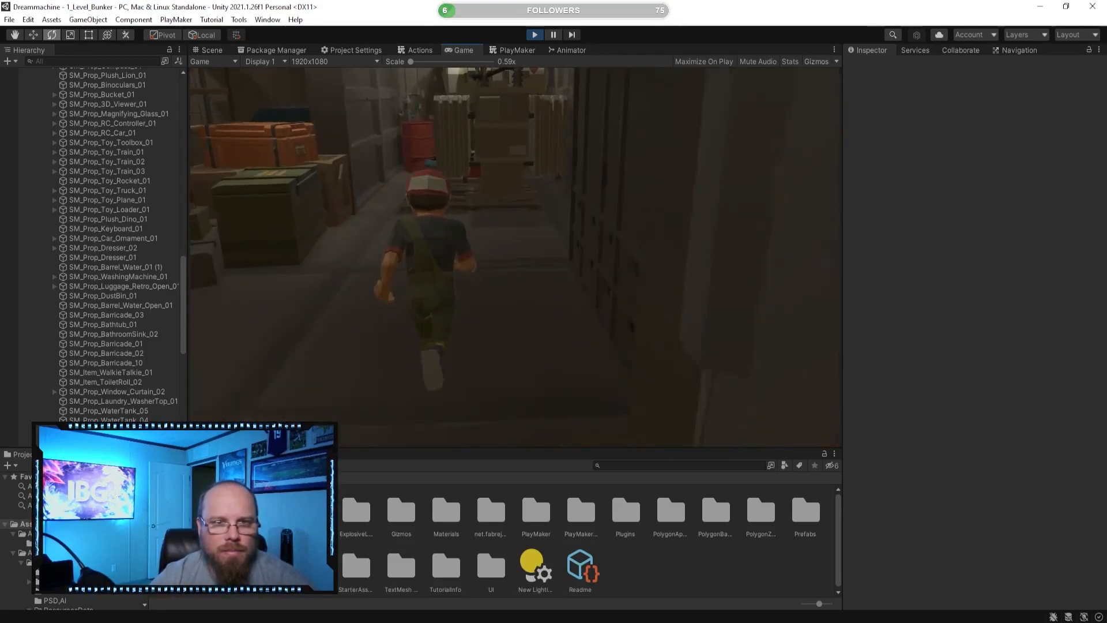
key("w")
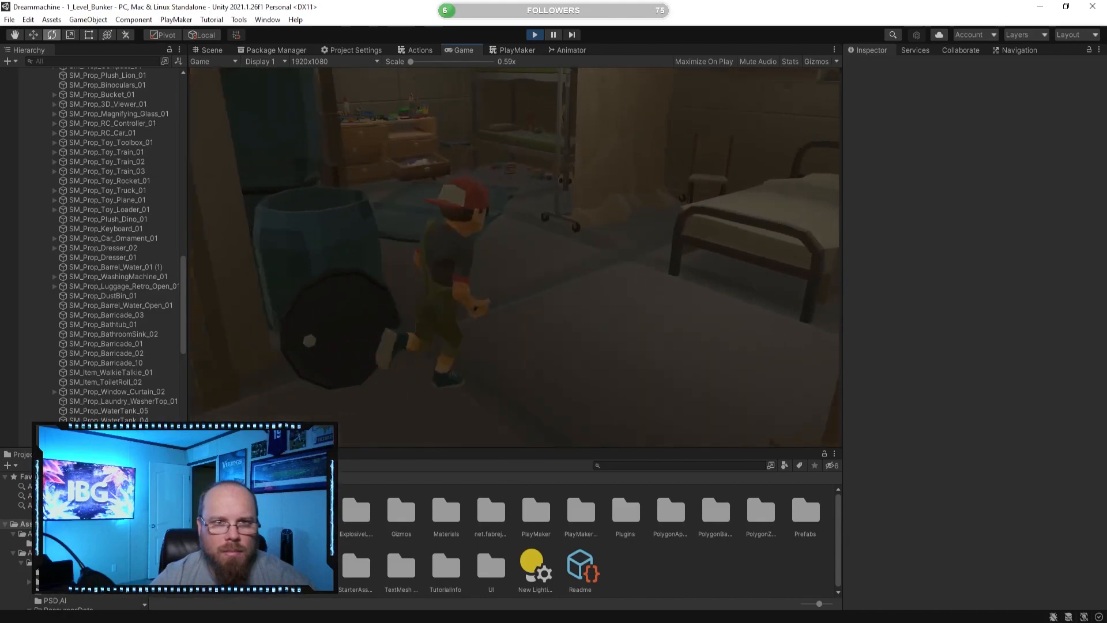
key("w")
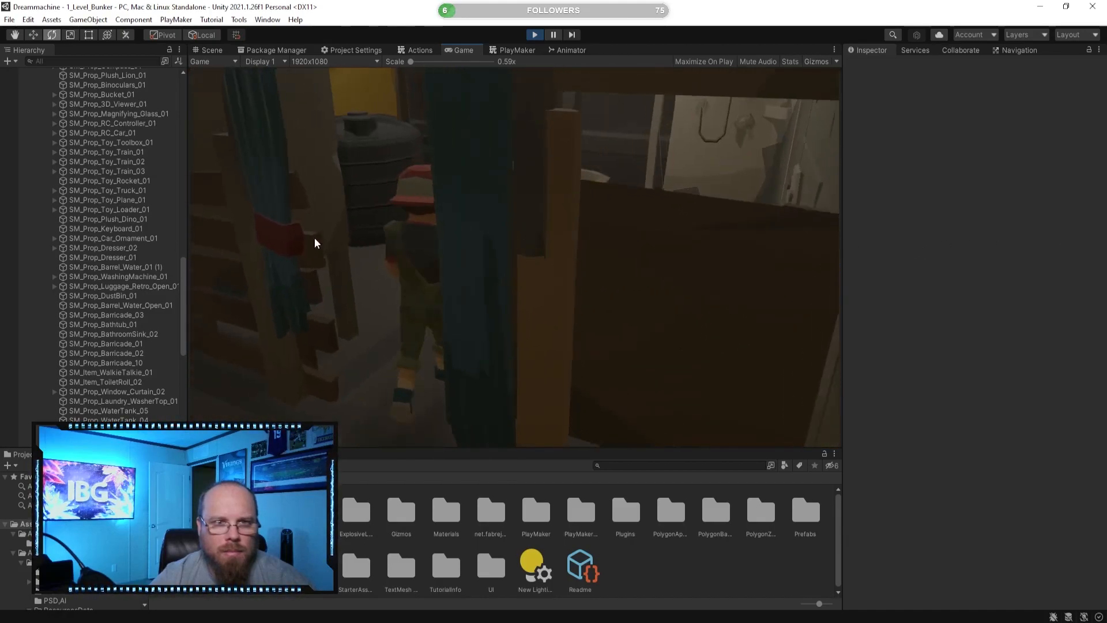
key("e")
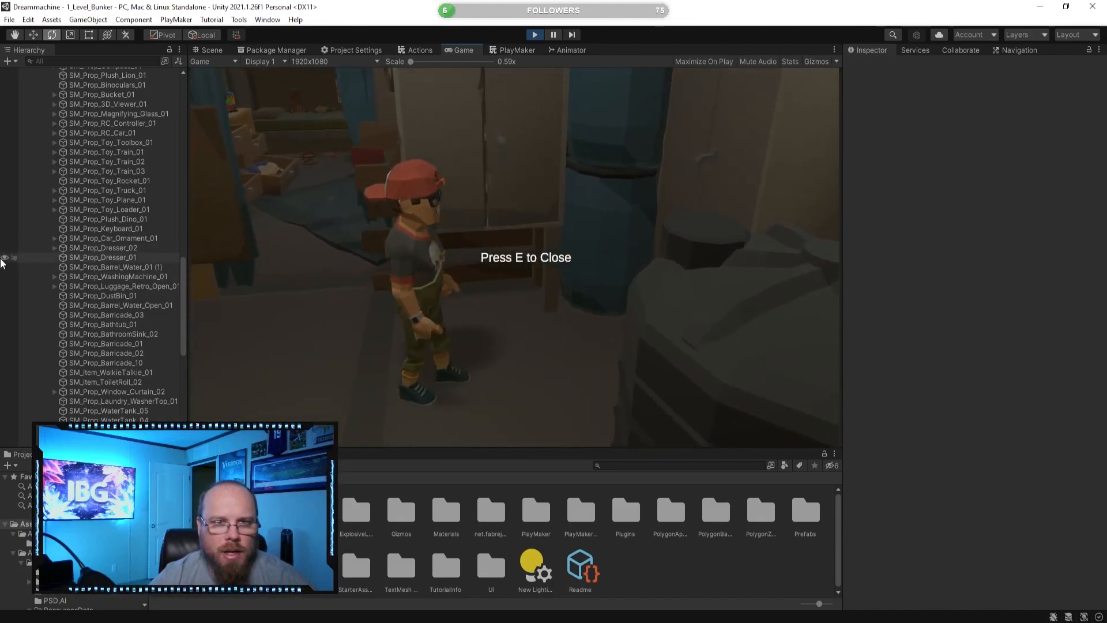
key("w")
key("e")
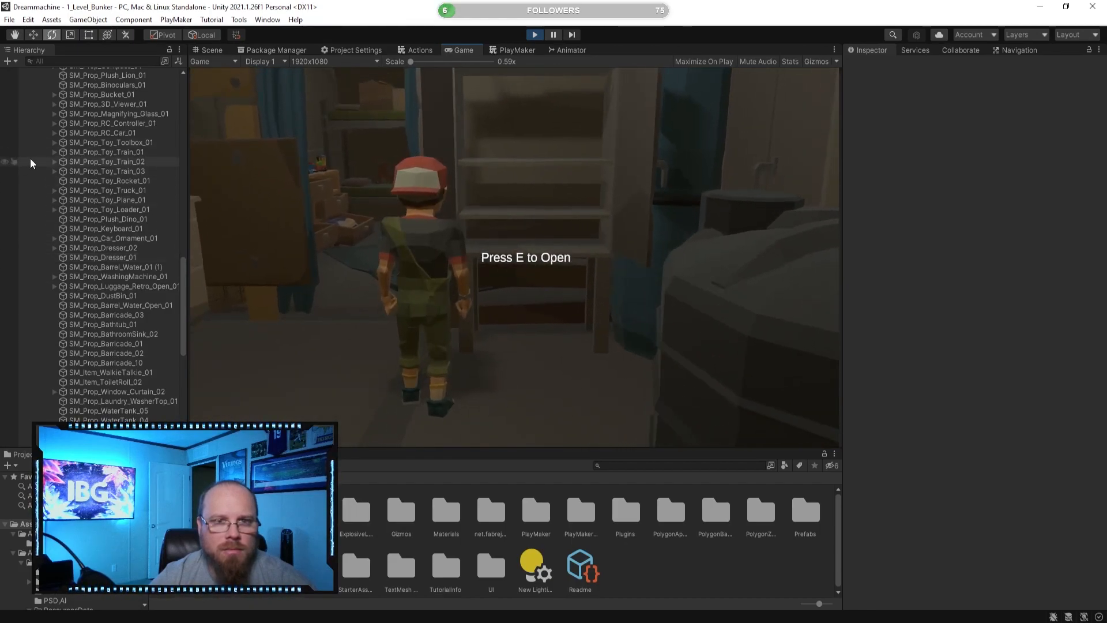
- Walk the character up to the bathroom's tall cabinet, test its open and close interaction, and step back out of its trigger
key("w")
key("w")
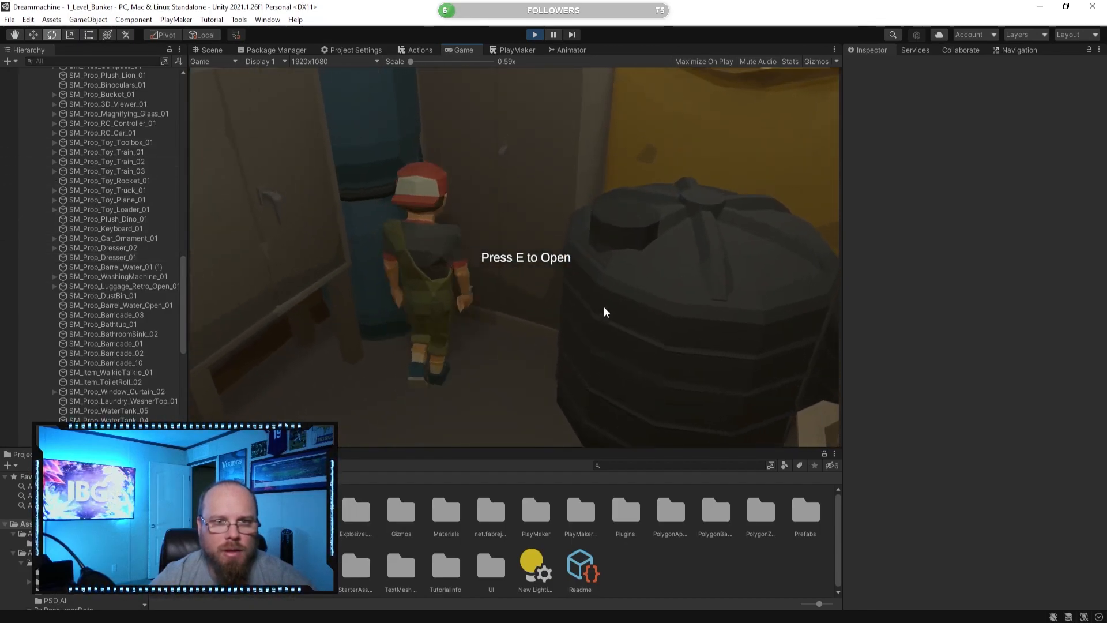
key("e")
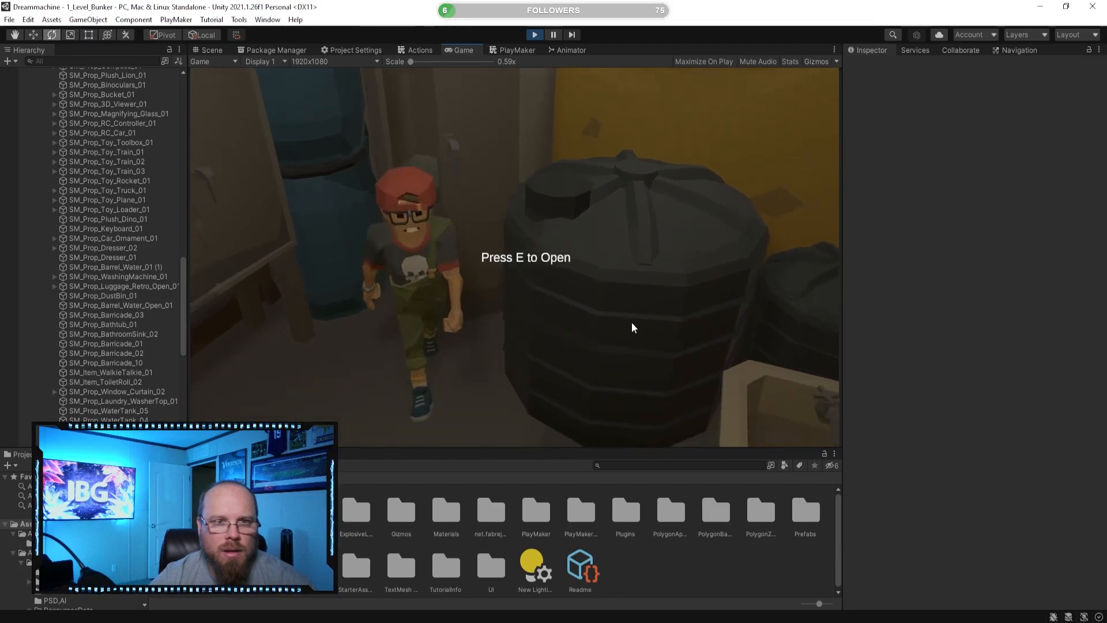
key("s")
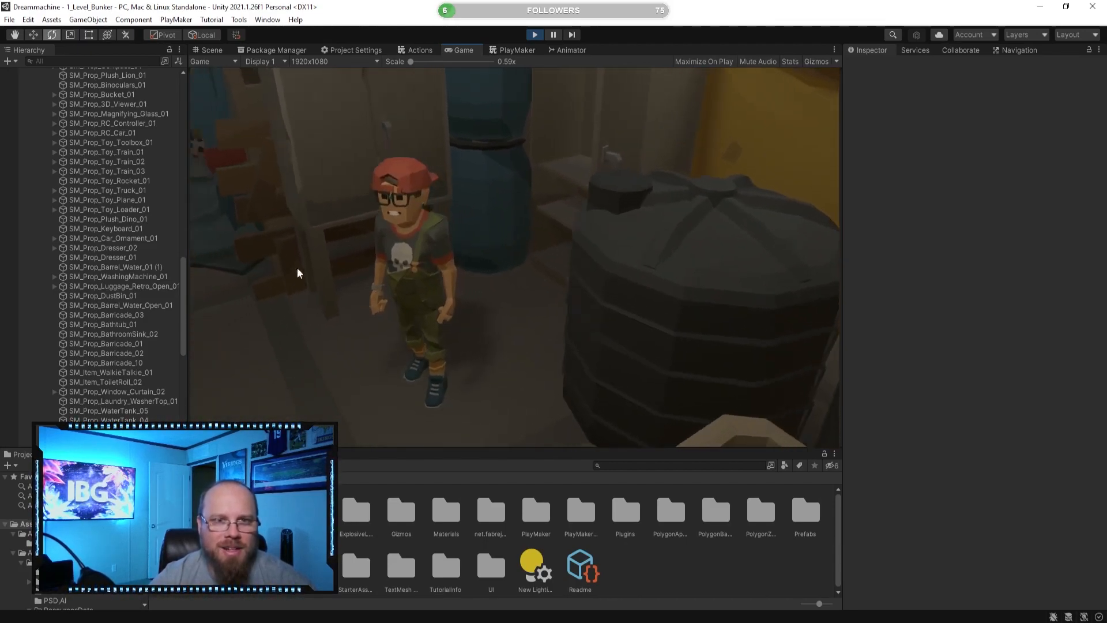
- Test toggling the cabinet doors while the character stands in the corner between the bathroom's small and tall cabinets
key("w")
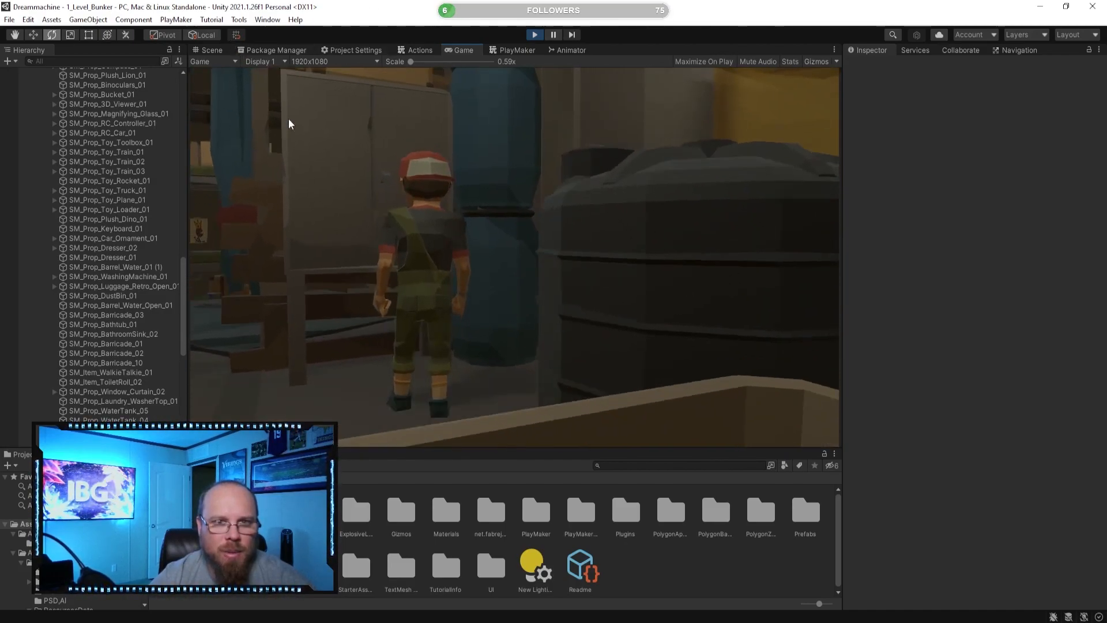
key("w")
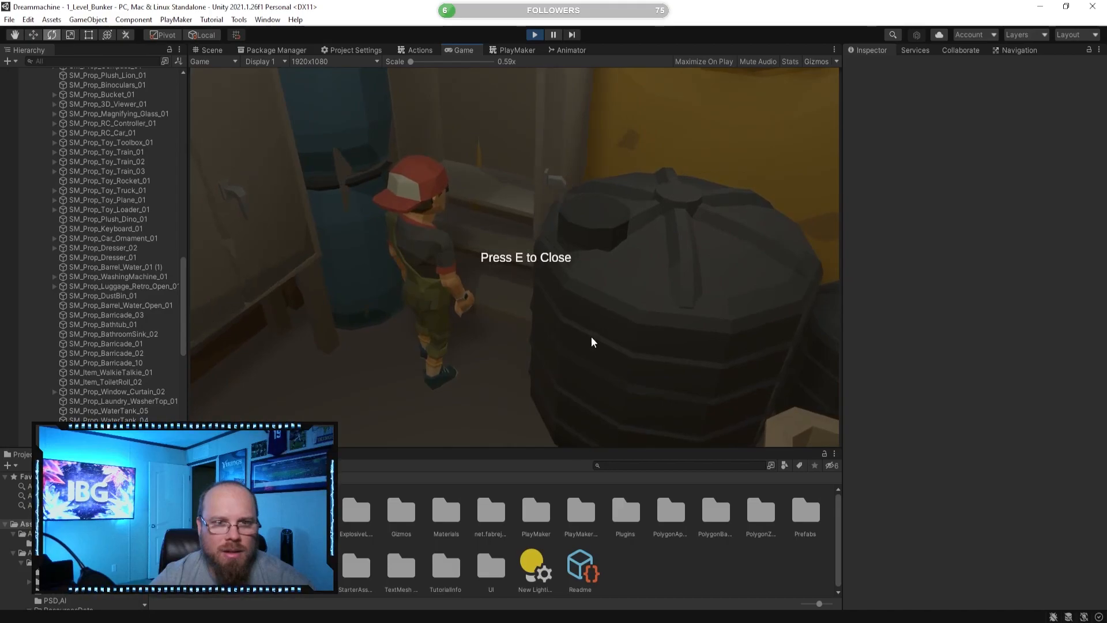
key("s")
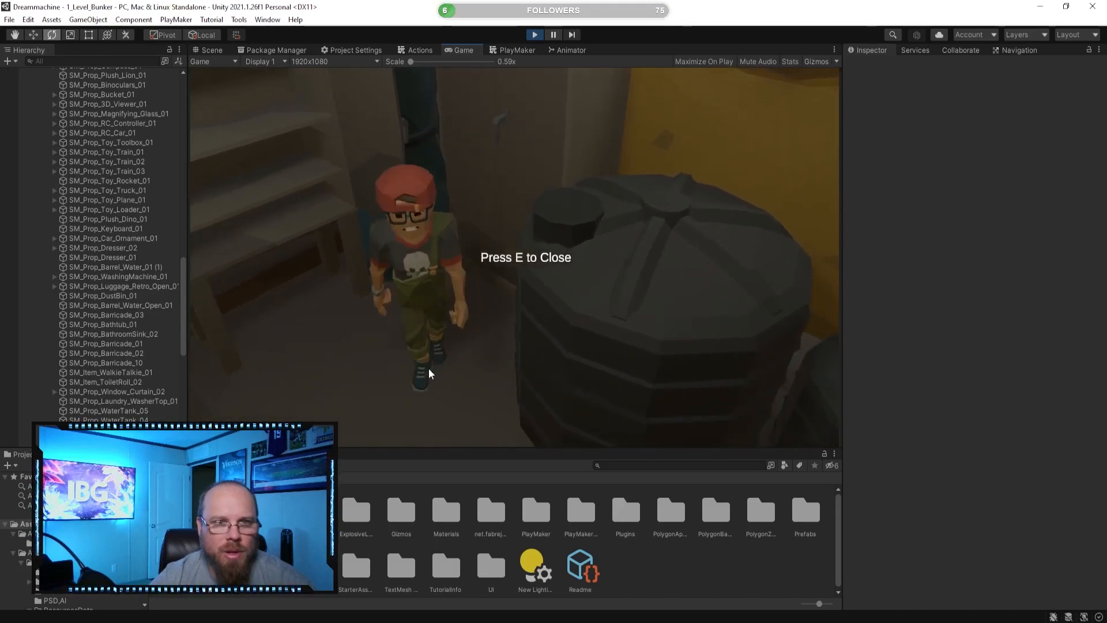
key("w")
key("e")
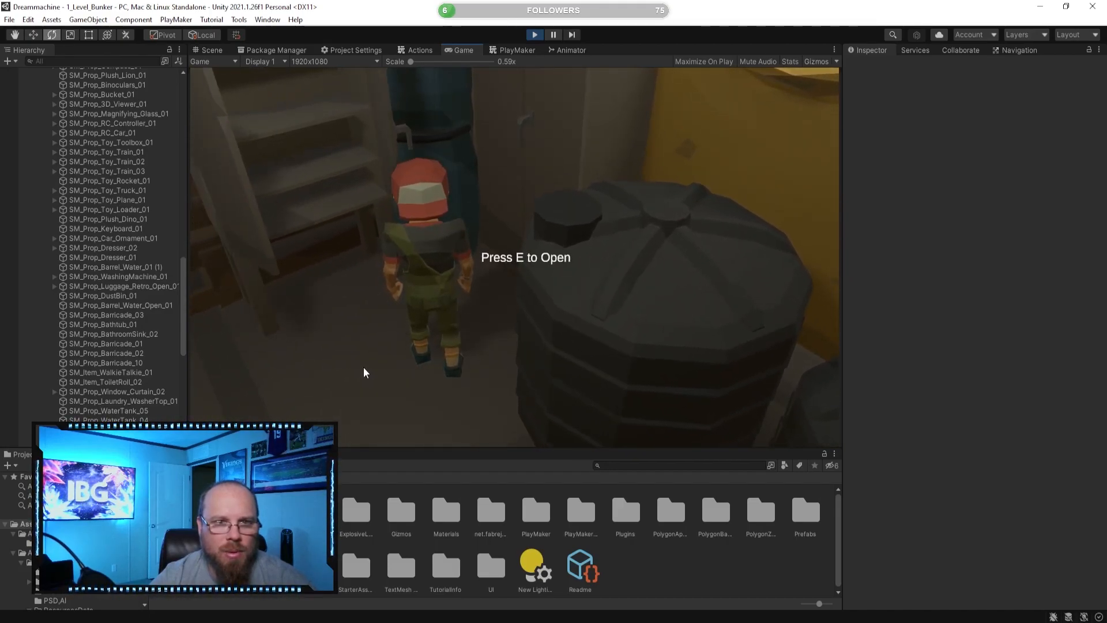
key("e")
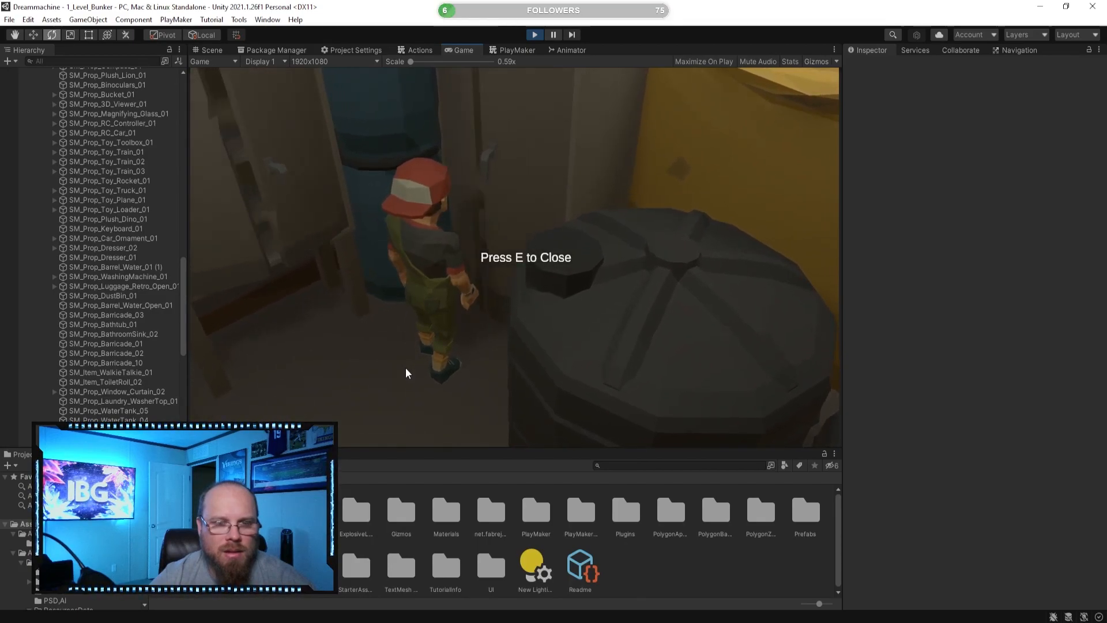
key("e")
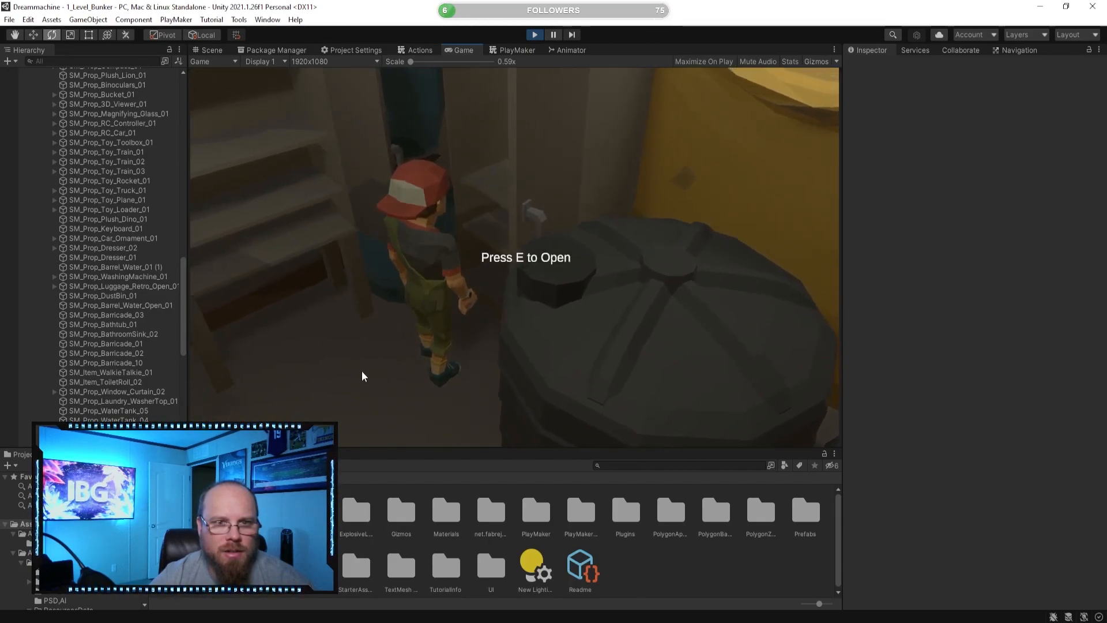
- Stop the game and disable the trigger Box Collider and the Animator on the bathroom's tall cabinet
key("s")
left_click(533, 36)
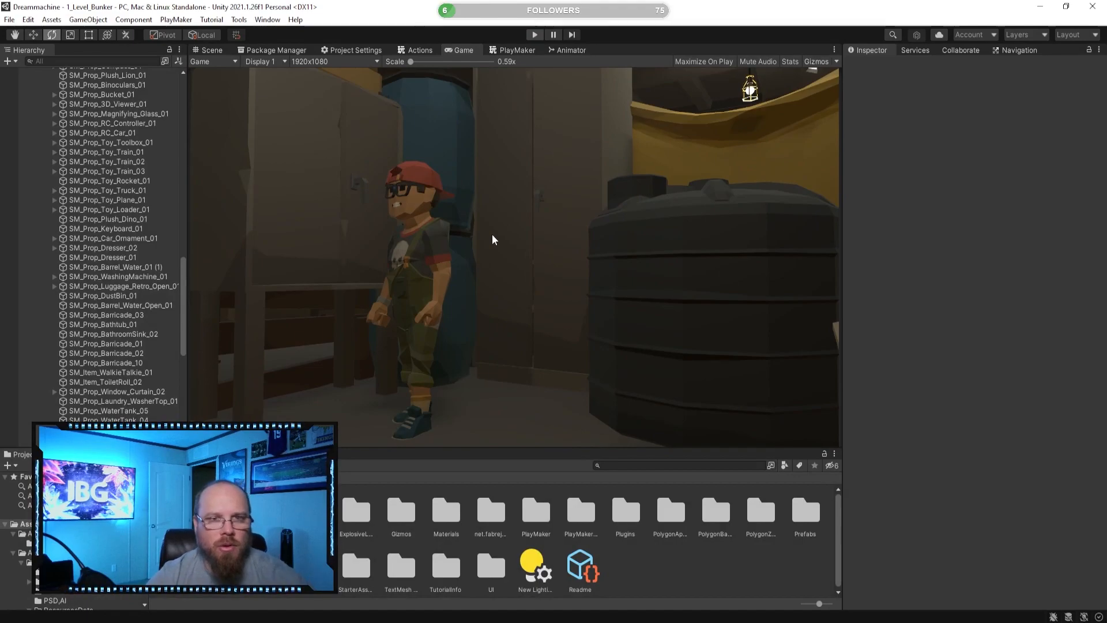
left_click(208, 50)
left_click(592, 253)
scroll(911, 472, "down", 4)
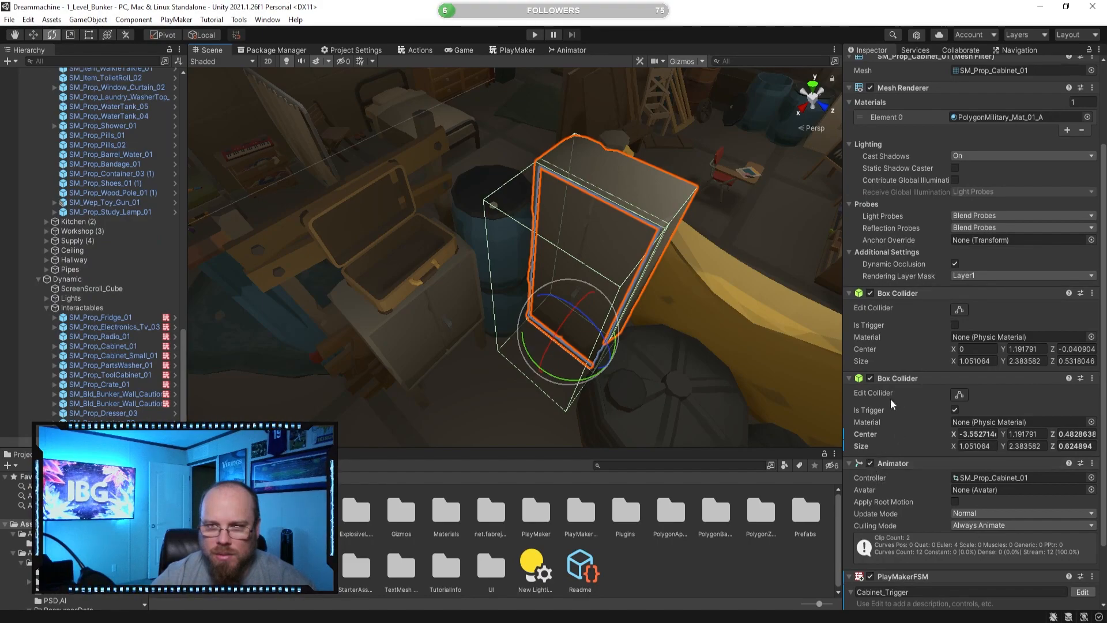
left_click(870, 378)
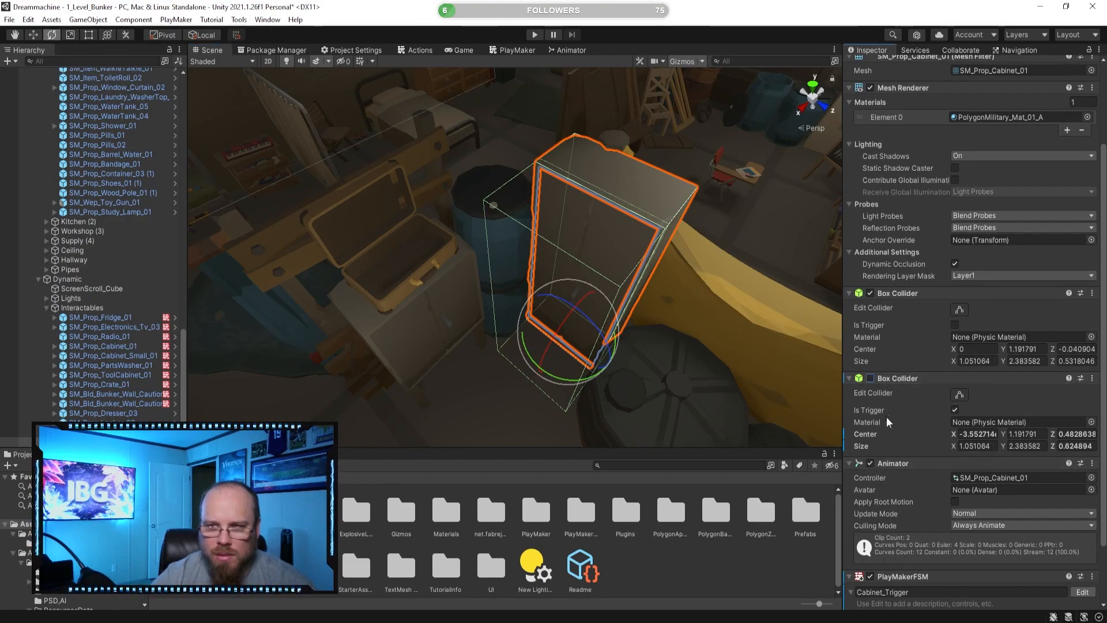
left_click(870, 464)
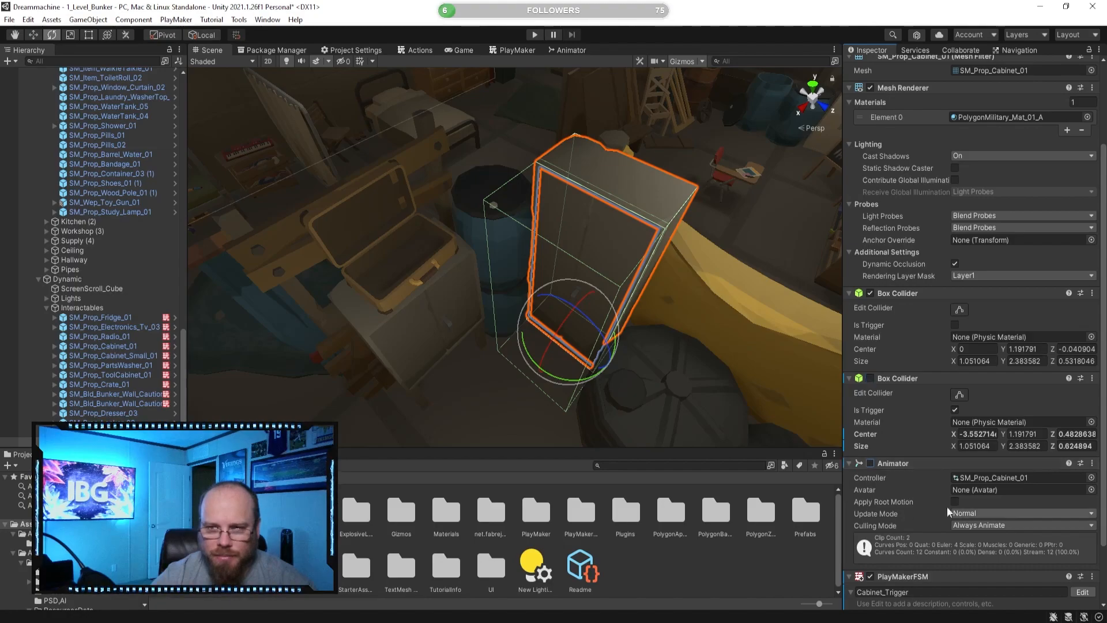
left_click(658, 570)
- Search the project assets for "lock t:prefab" and select the SM_Prop_Padlock_02 prefab
right_click_drag(554, 323, 590, 456)
left_click(641, 466)
type("lock")
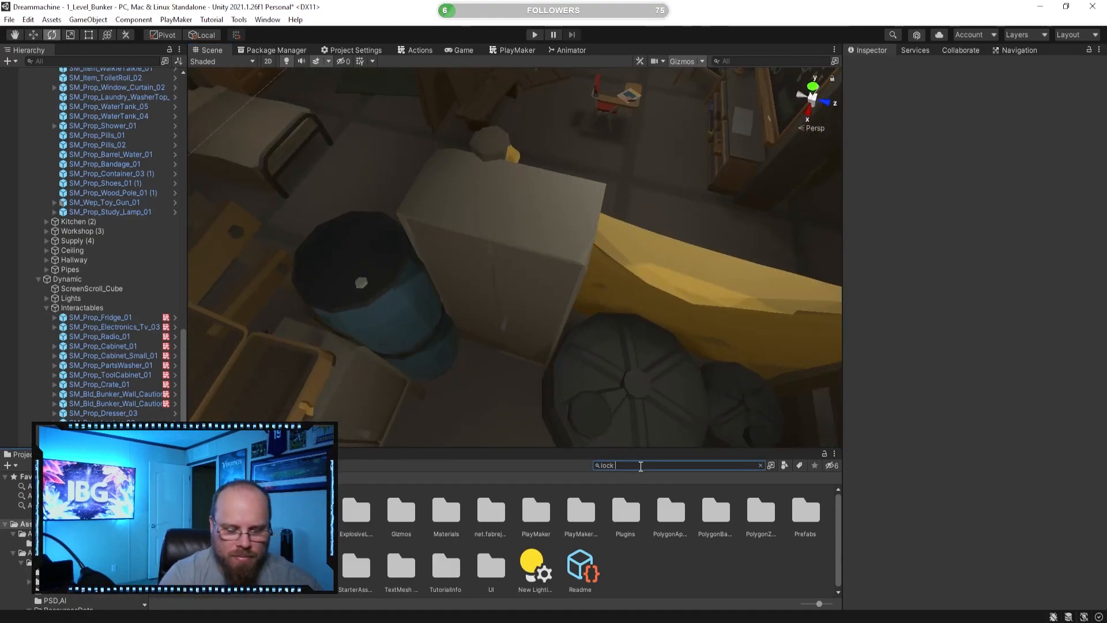
type(" t:prefa")
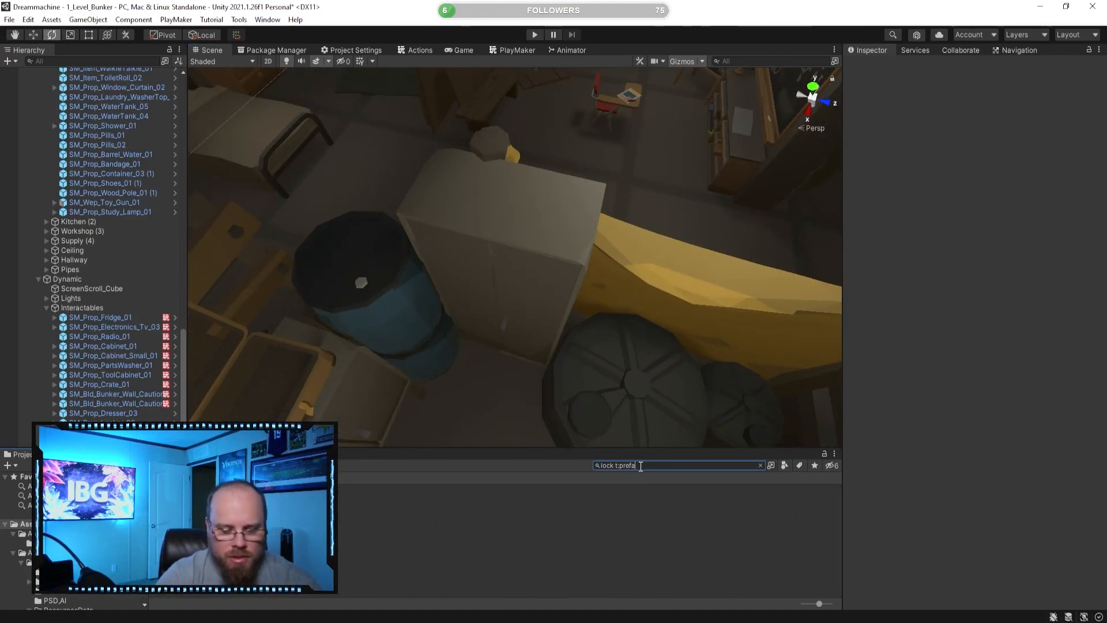
right_click_drag(508, 333, 500, 332)
key("q")
scroll(633, 509, "down", 3)
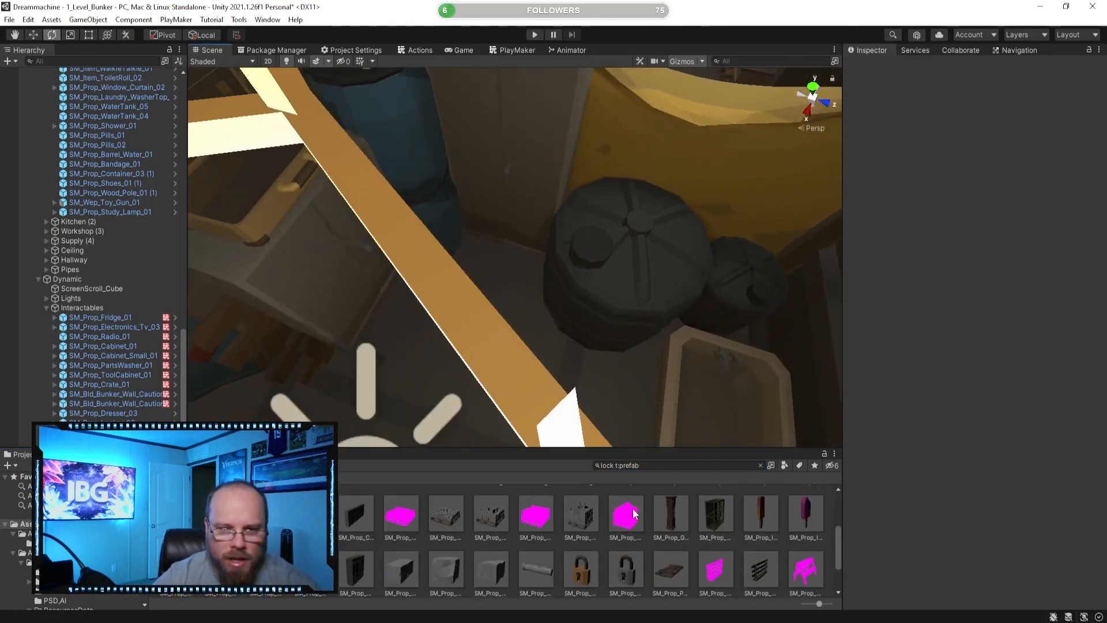
left_click(626, 568)
- Place the SM_Prop_Padlock_02 prefab in the scene on the front of the tall cabinet's doors
right_click_drag(475, 282, 548, 367)
scroll(572, 527, "up", 1)
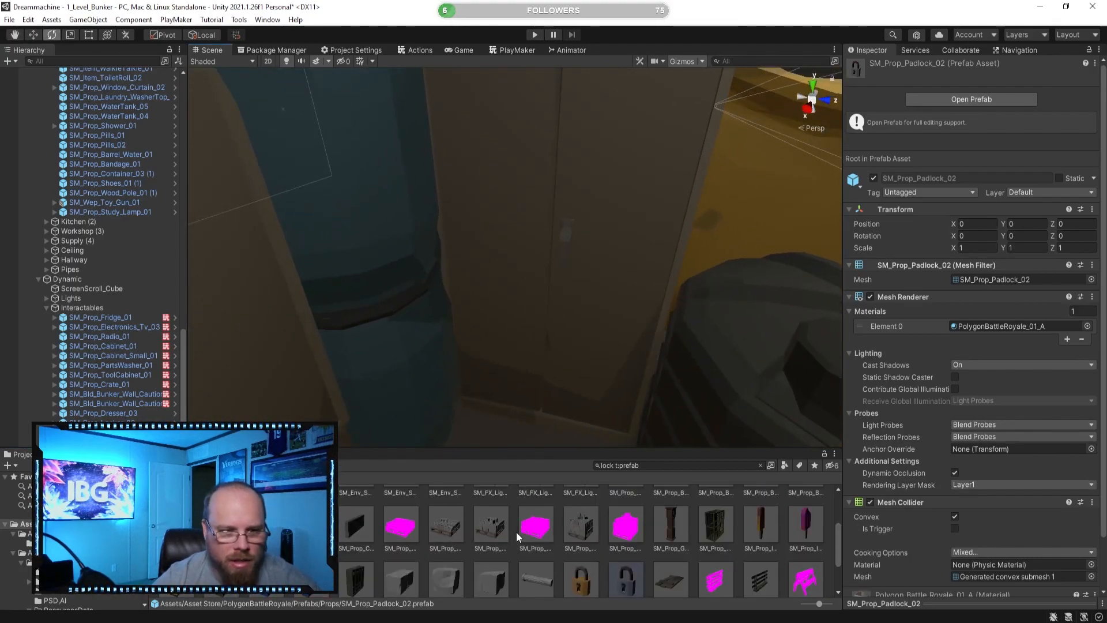
scroll(517, 531, "up", 2)
scroll(571, 525, "down", 2)
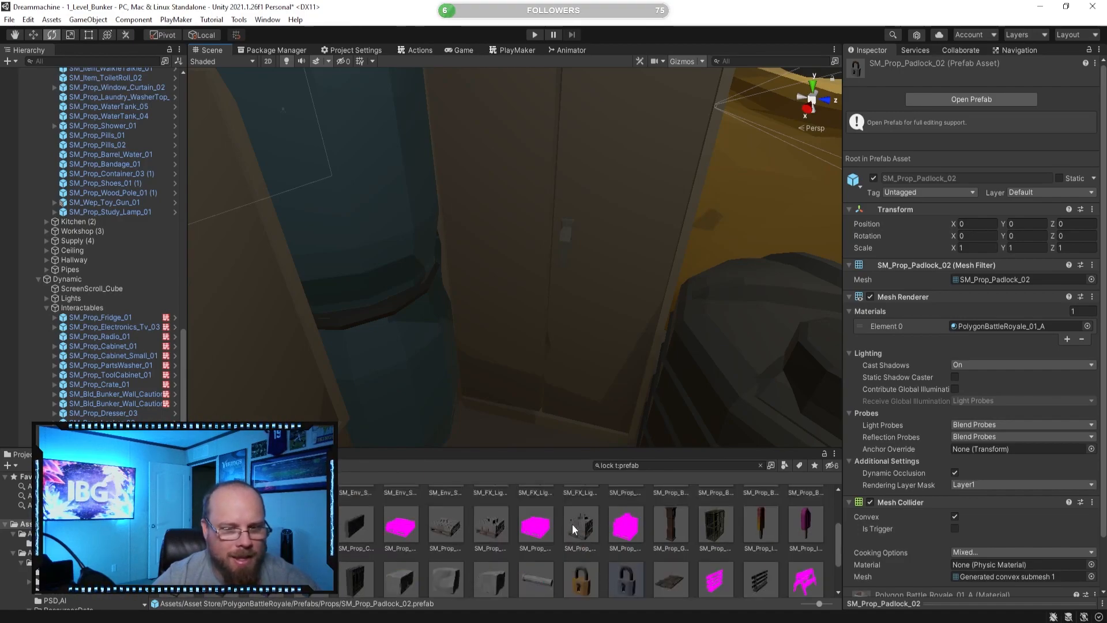
scroll(647, 602, "down", 1)
left_click_drag(625, 565, 615, 500)
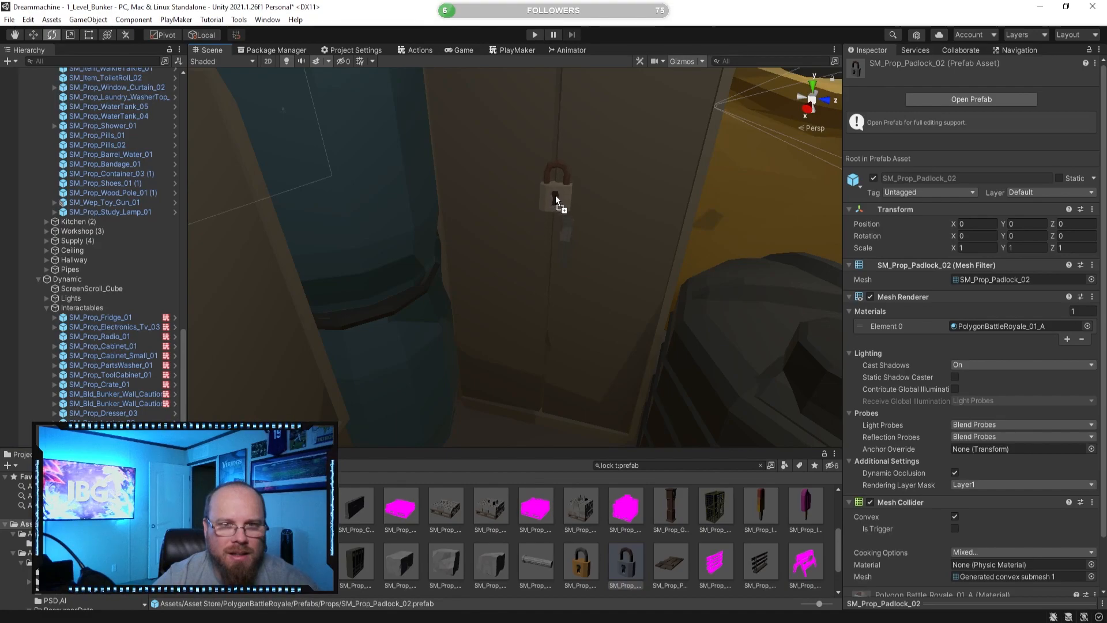
left_click_drag(548, 286, 548, 287)
left_click(648, 525)
- Move the padlock up along the tall cabinet's door seam to just above the door handle
right_click_drag(536, 349, 583, 435)
right_click_drag(290, 334, 467, 316)
left_click(471, 315)
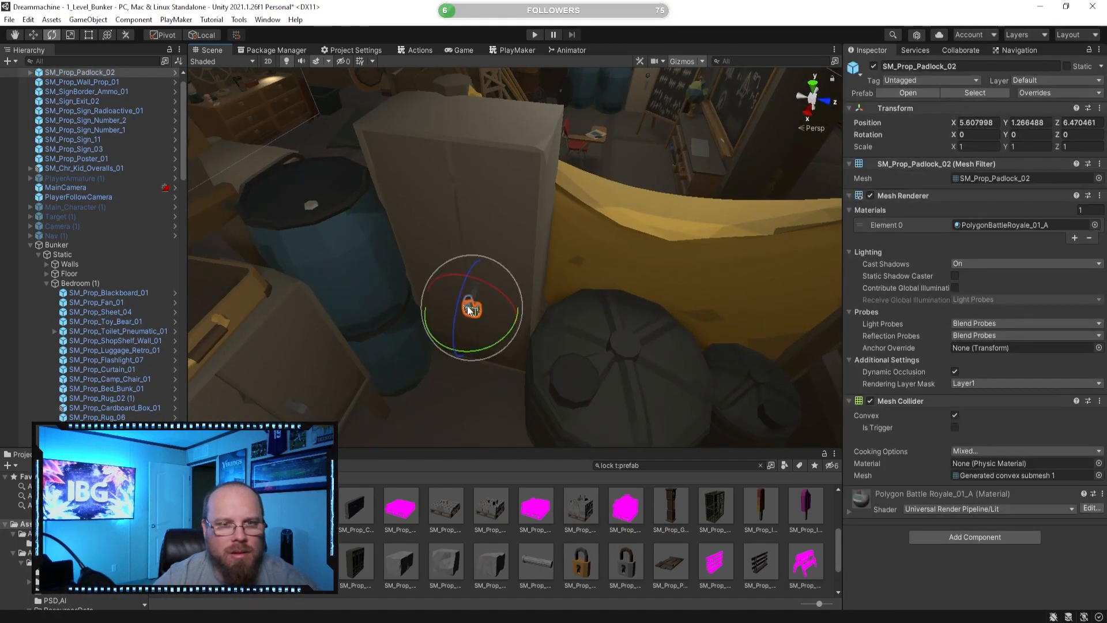
left_click(33, 34)
left_click_drag(468, 277, 474, 221)
left_click(508, 535)
right_click_drag(529, 300, 551, 218)
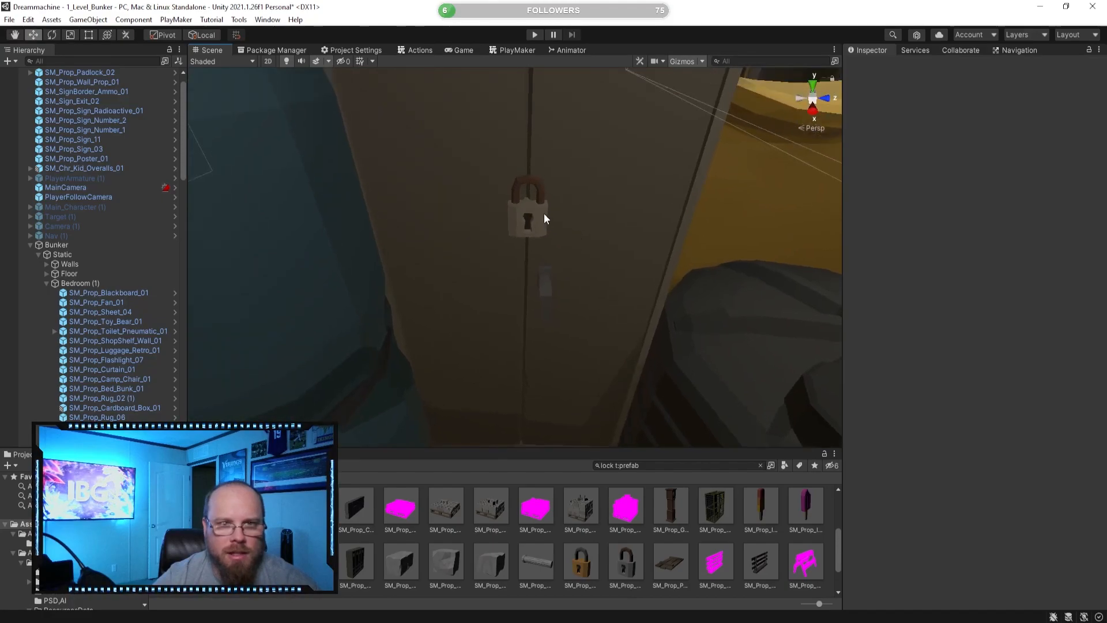
- Look through the lock prefab search results and inspect the SM_Prop_Block_01 prefab
scroll(583, 538, "down", 2)
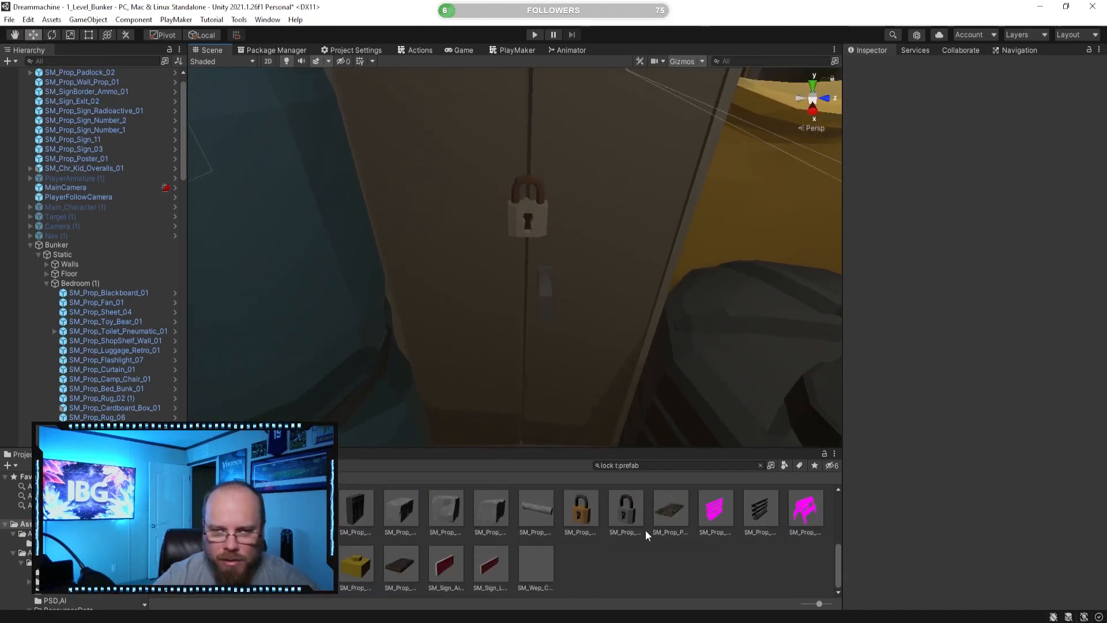
left_click(671, 509)
left_click(756, 515)
left_click(642, 562)
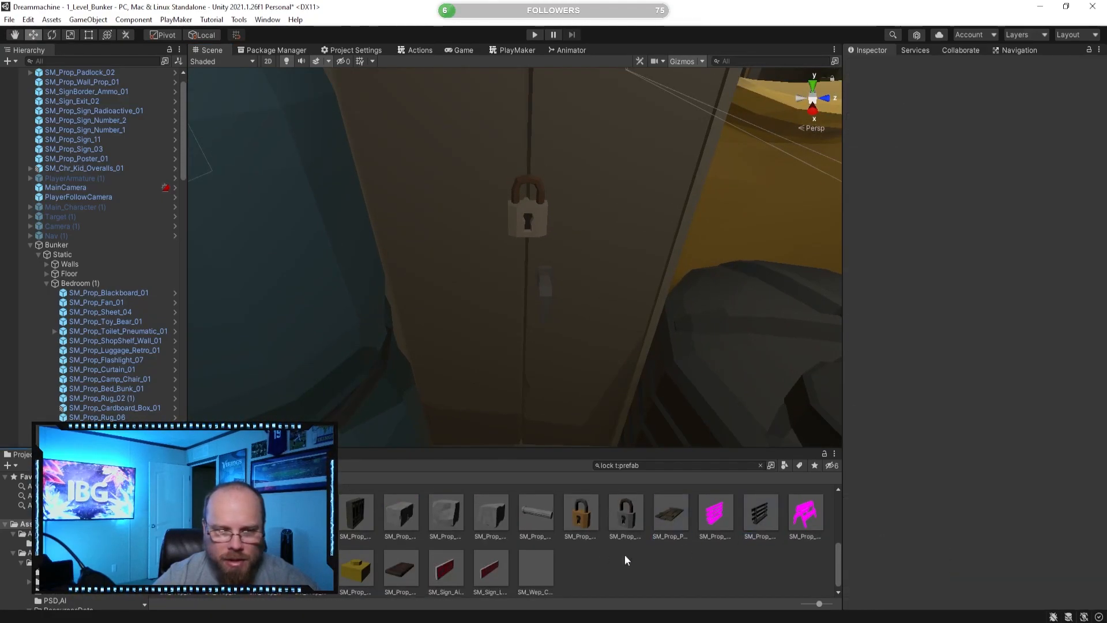
scroll(359, 524, "up", 6)
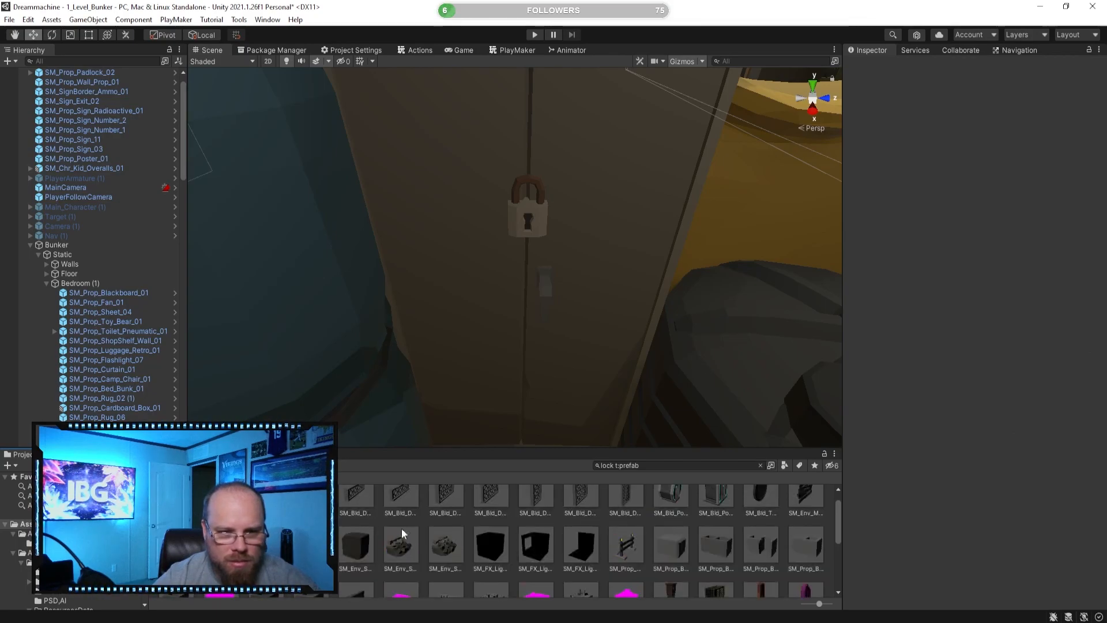
left_click(669, 562)
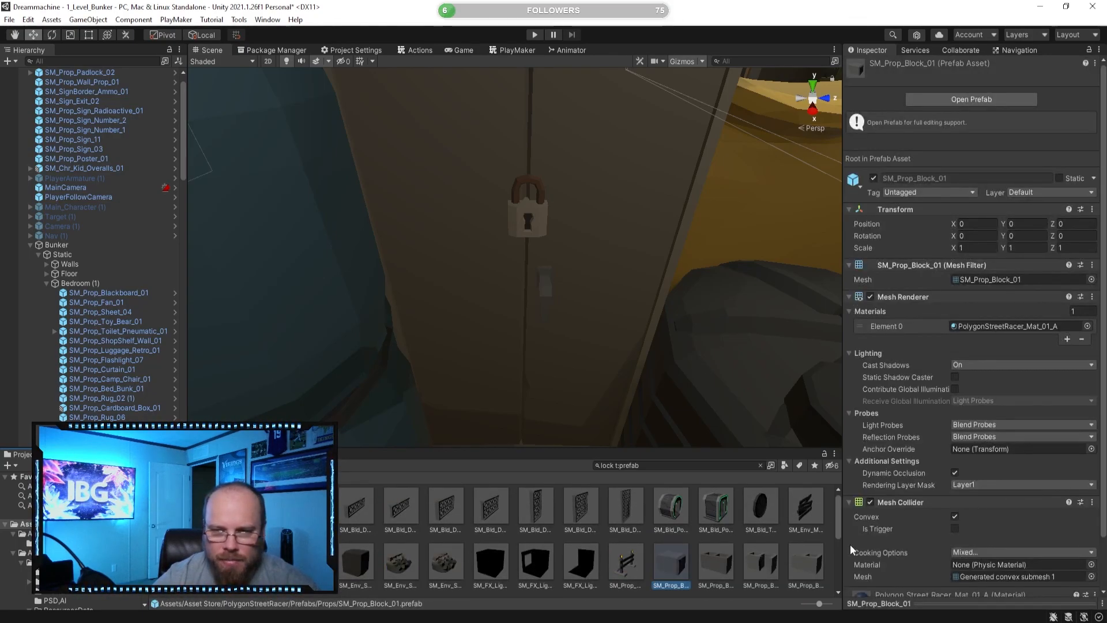
- Preview the SM_Prop_Block prefabs in the lock search results, comparing their shapes and materials
scroll(935, 537, "down", 3)
scroll(942, 376, "up", 2)
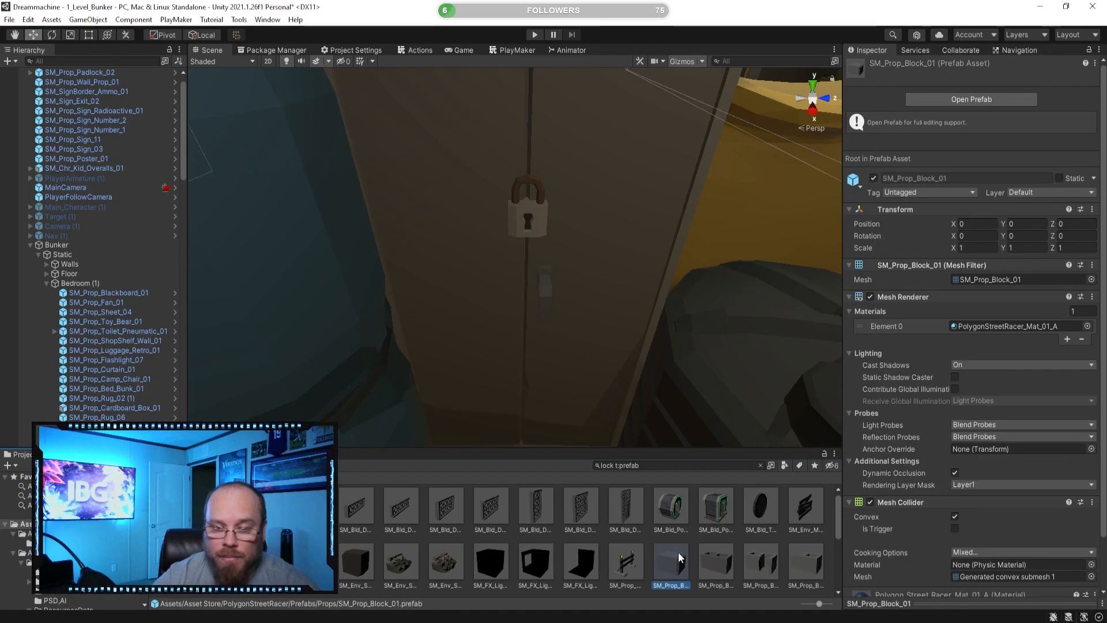
scroll(902, 545, "down", 2)
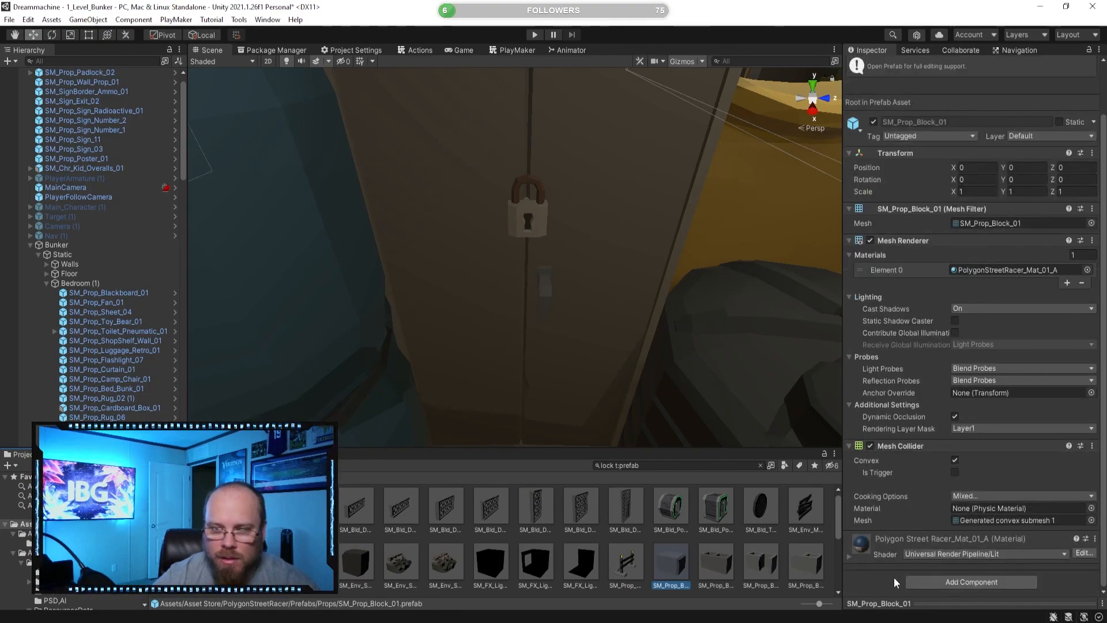
left_click(733, 556)
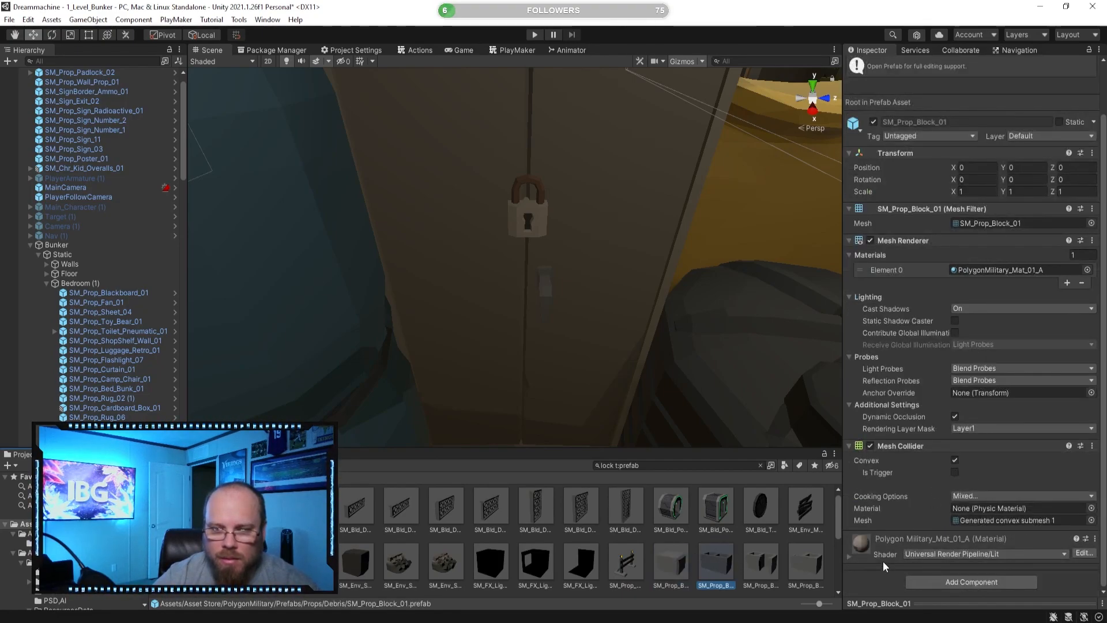
left_click(775, 564)
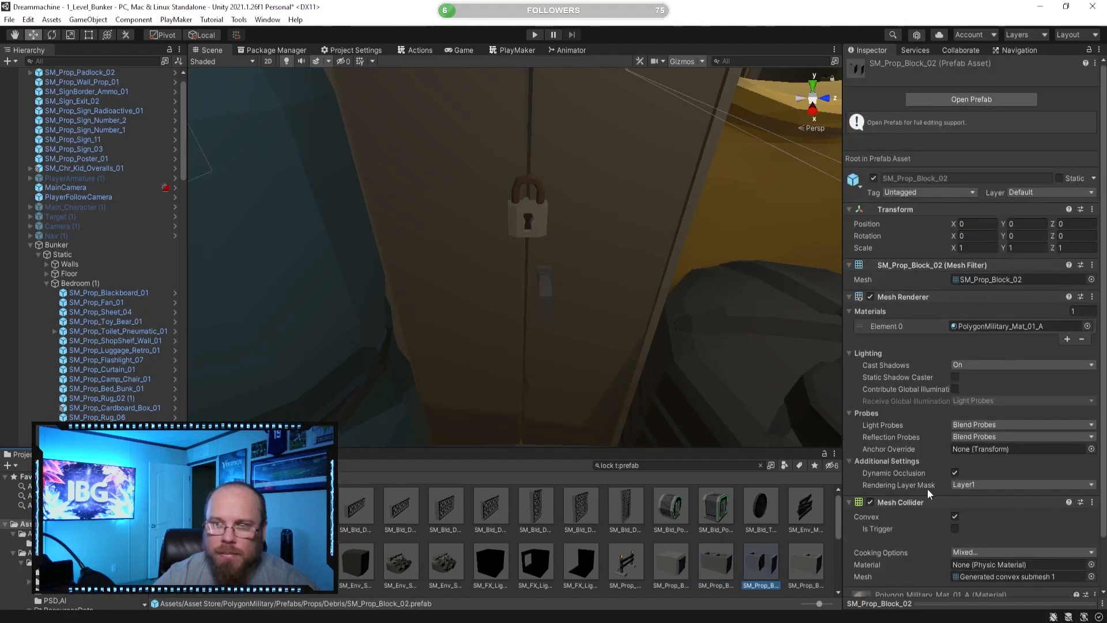
scroll(920, 455, "down", 2)
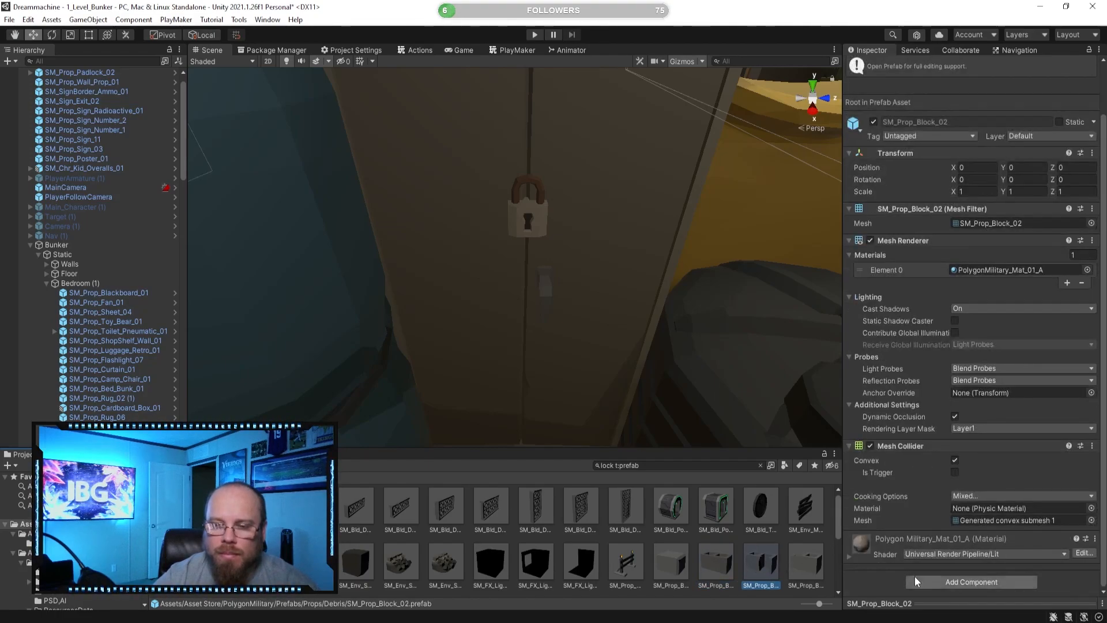
left_click(791, 565)
scroll(909, 585, "down", 2)
left_click_drag(895, 603, 908, 385)
left_click(715, 560)
left_click(670, 561)
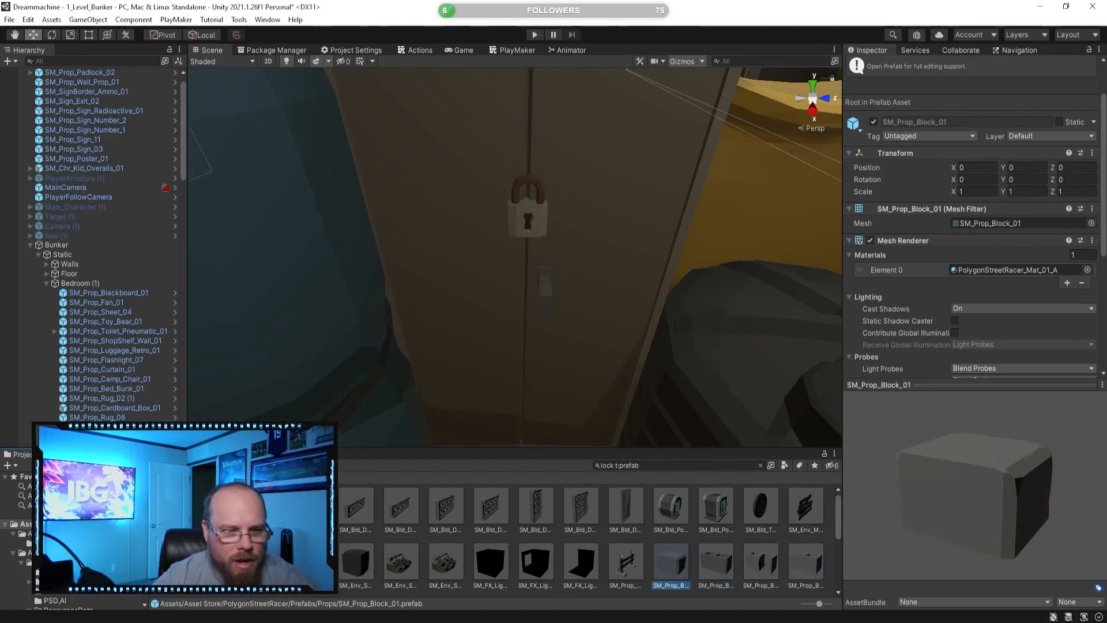
- Place the SM_Env_Park_Concrete_Block_01 prefab in front of the padlocked door and rotate it -90 degrees around Z
left_click(289, 562)
left_click_drag(911, 491, 915, 565)
left_click_drag(402, 428, 494, 299)
left_click(53, 35)
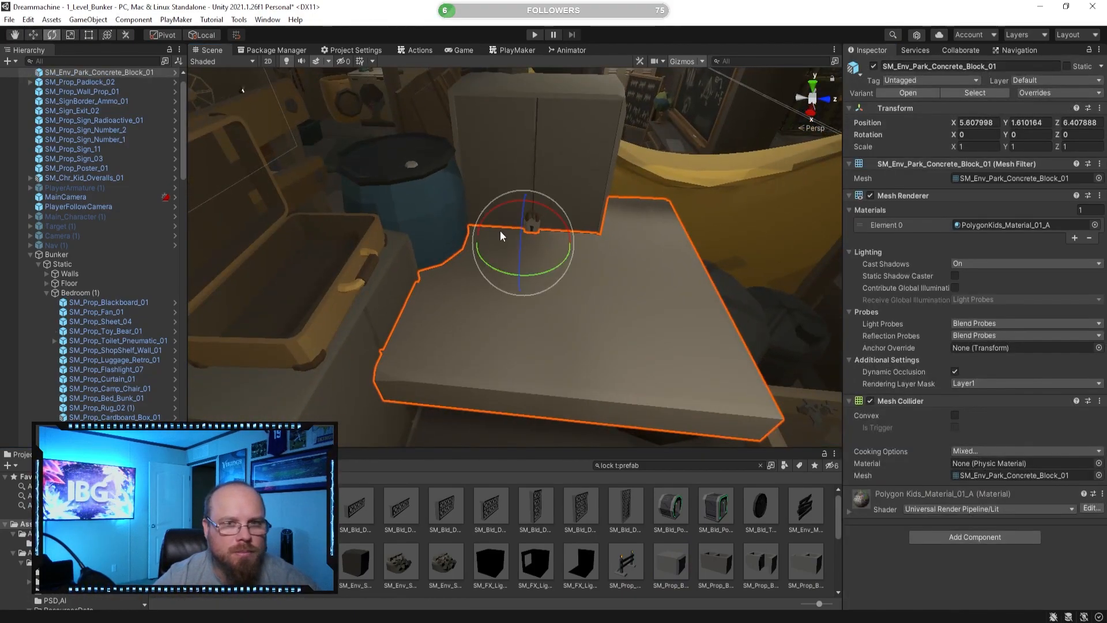
left_click_drag(500, 230, 509, 401)
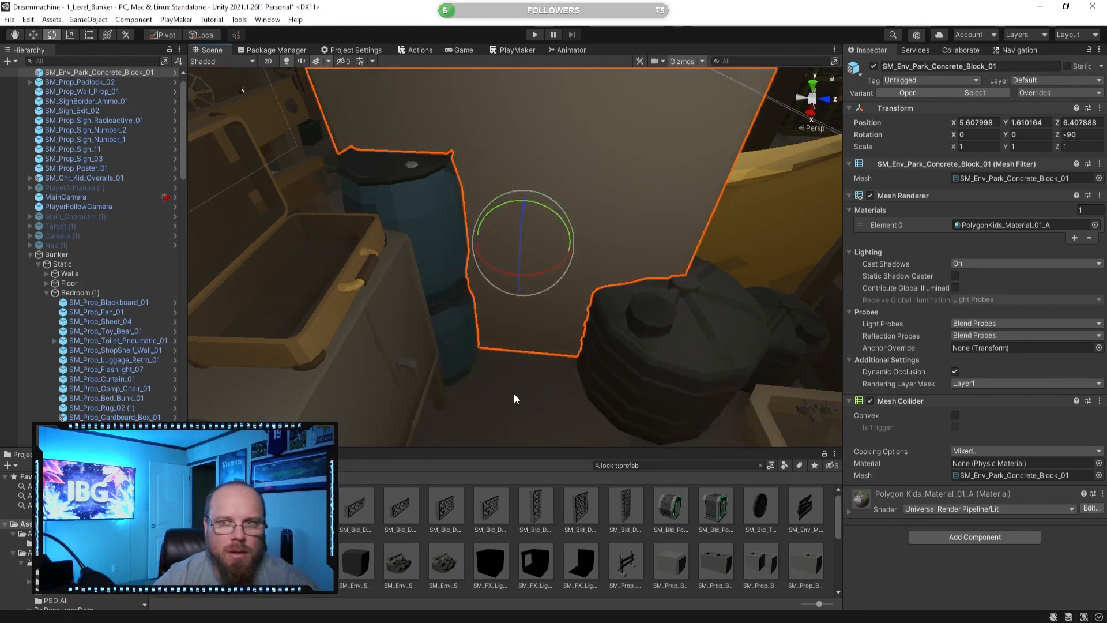
- Shrink the concrete block from several of its edges into a small rectangular piece using the Rect tool
left_click(89, 34)
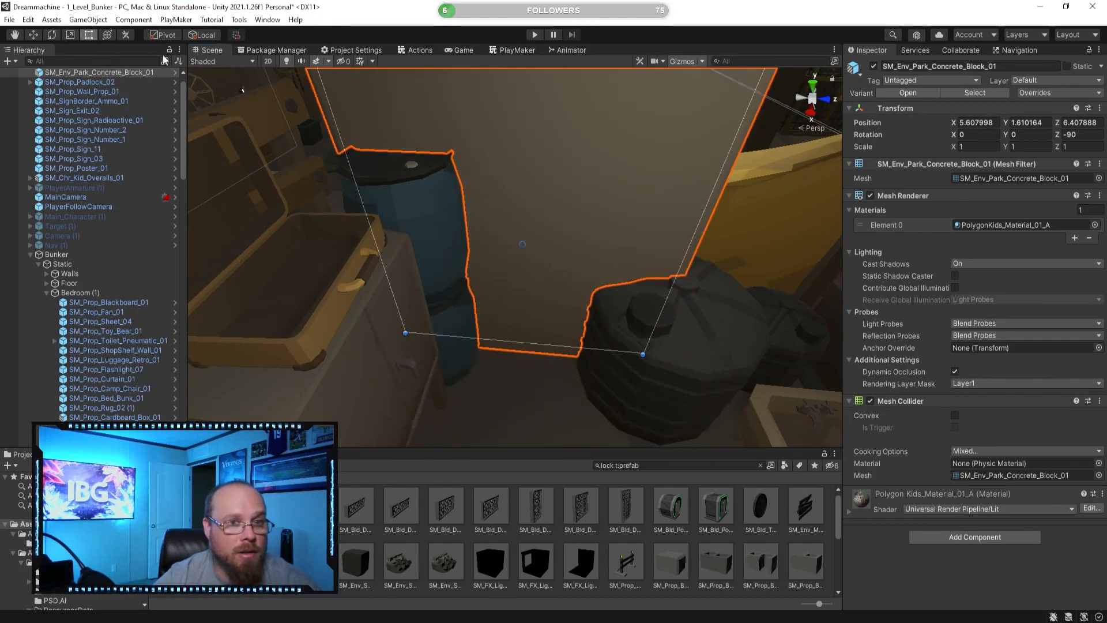
right_click_drag(531, 177, 528, 141)
left_click_drag(526, 120, 527, 266)
left_click(532, 185)
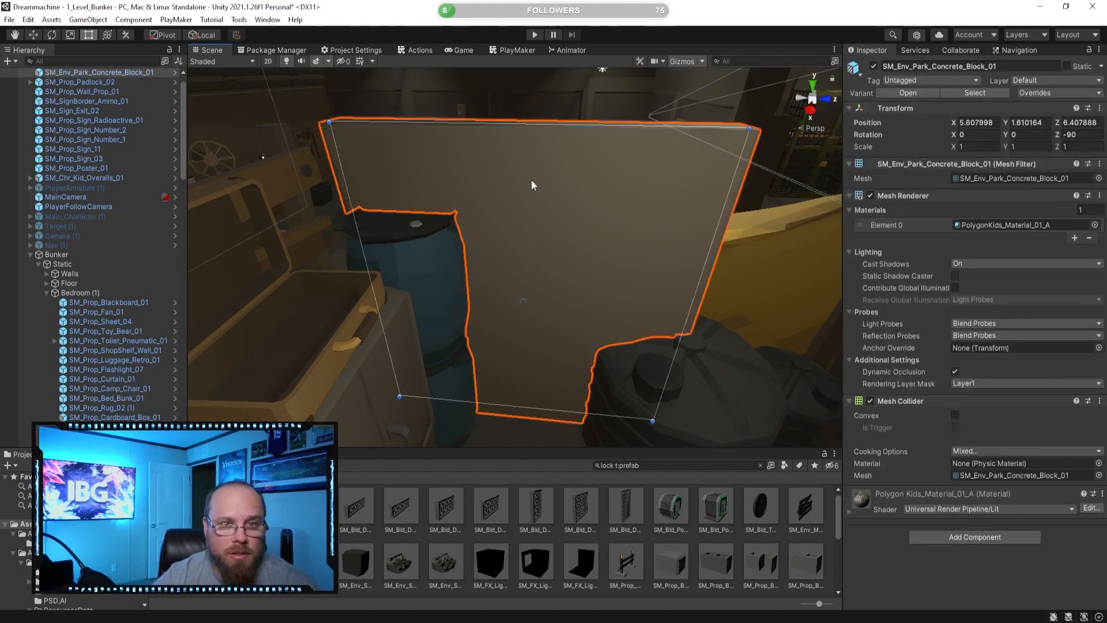
left_click_drag(547, 122, 534, 266)
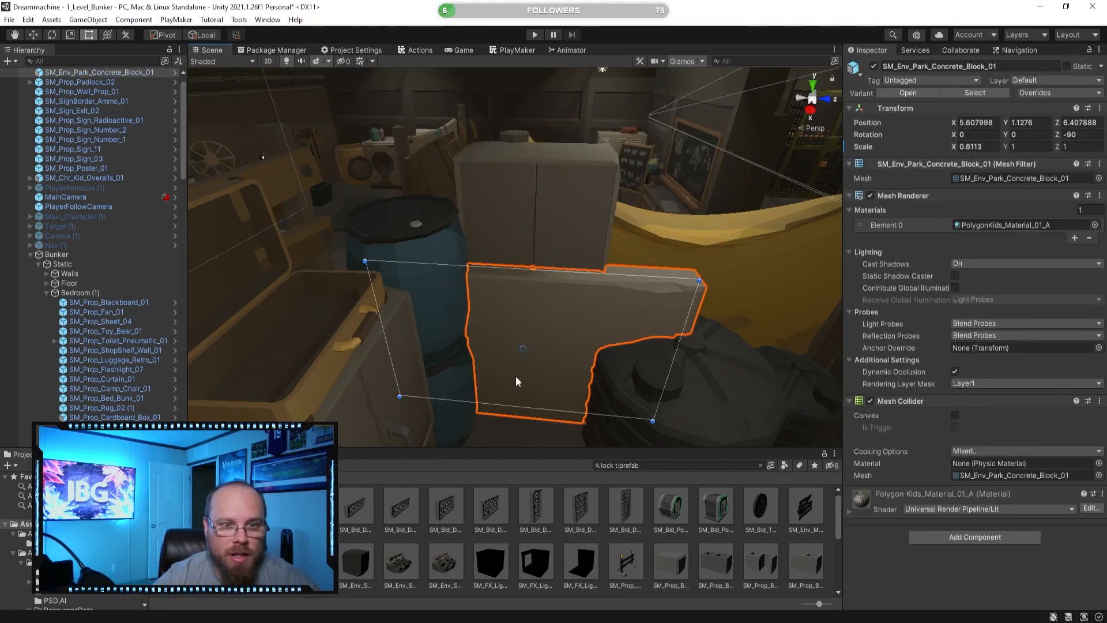
left_click_drag(523, 409, 350, 354)
left_click_drag(543, 307, 234, 137)
- Move the small concrete block onto the padlock's shackle, at about X 5.601
left_click(33, 35)
left_click_drag(492, 337, 584, 266)
left_click_drag(548, 226, 527, 202)
key("ctrl+z")
left_click_drag(550, 260, 627, 279, "alt")
left_click_drag(680, 240, 647, 215)
- Resize the block into a thin strip across the shackle, with an X scale of about 0.013 and Z scale of about 0.067
left_click(88, 34)
left_click_drag(264, 110, 248, 198)
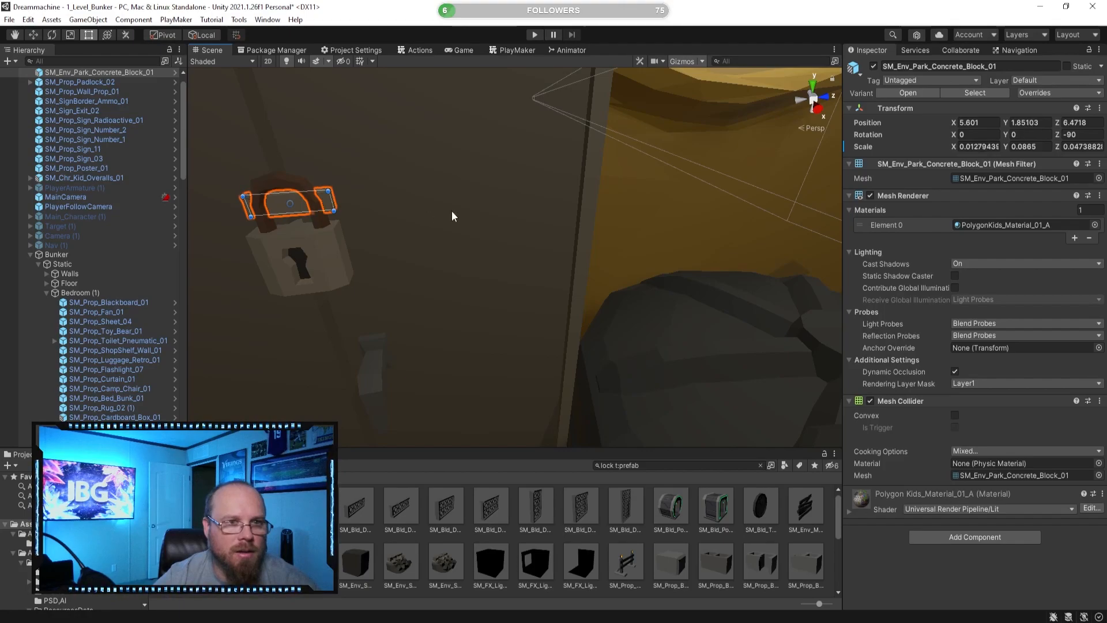
key("f")
left_click(33, 34)
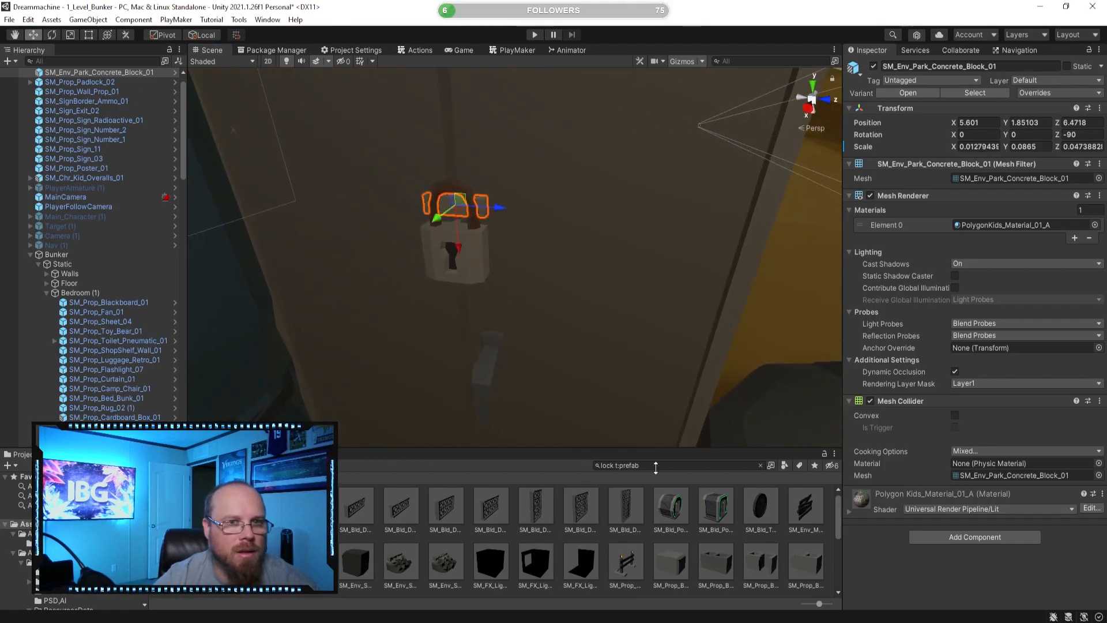
left_click(612, 533)
left_click_drag(541, 336, 551, 367, "alt")
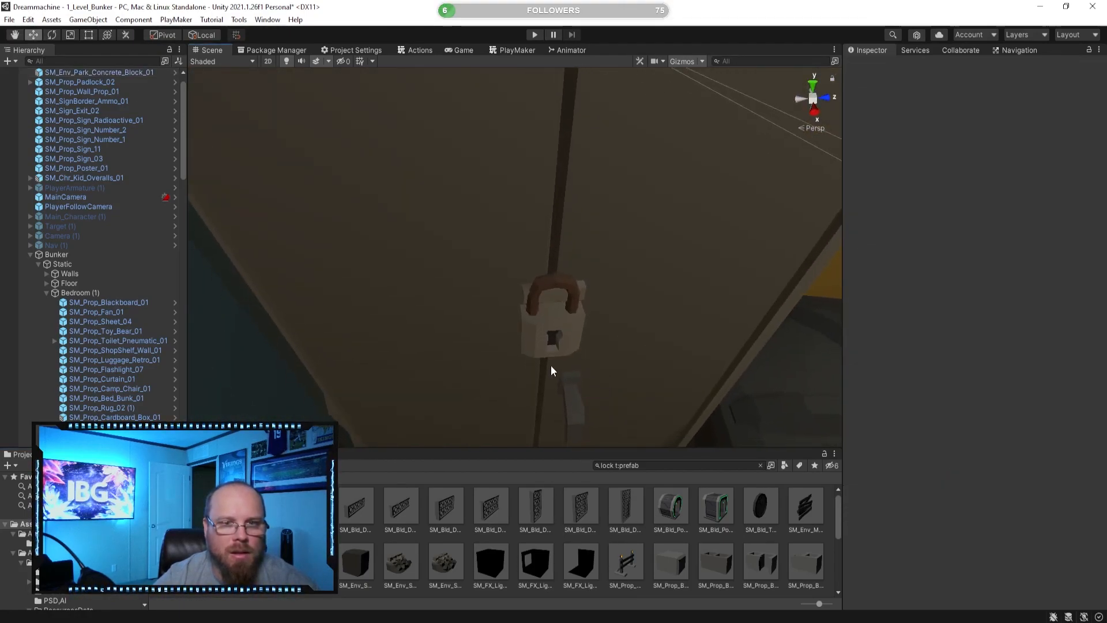
left_click(551, 370)
left_click(88, 35)
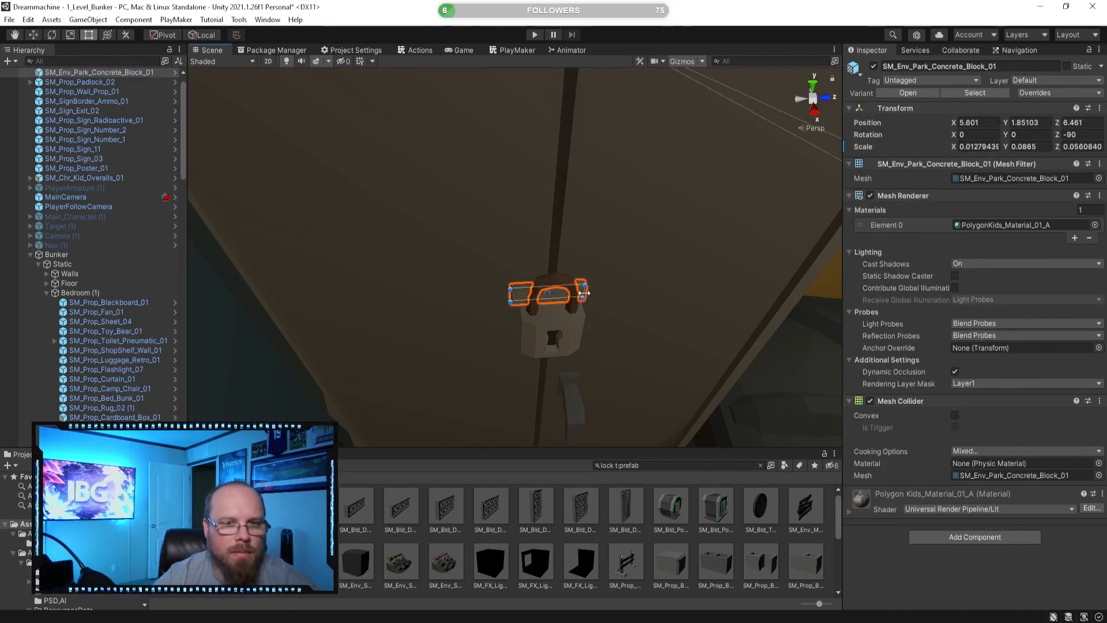
- Move the strip along X to 5.59 so it sits through the padlock's shackle against the door
left_click(604, 528)
left_click_drag(630, 334, 634, 283, "alt")
left_click(633, 239)
left_click(32, 36)
left_click_drag(595, 254, 600, 257)
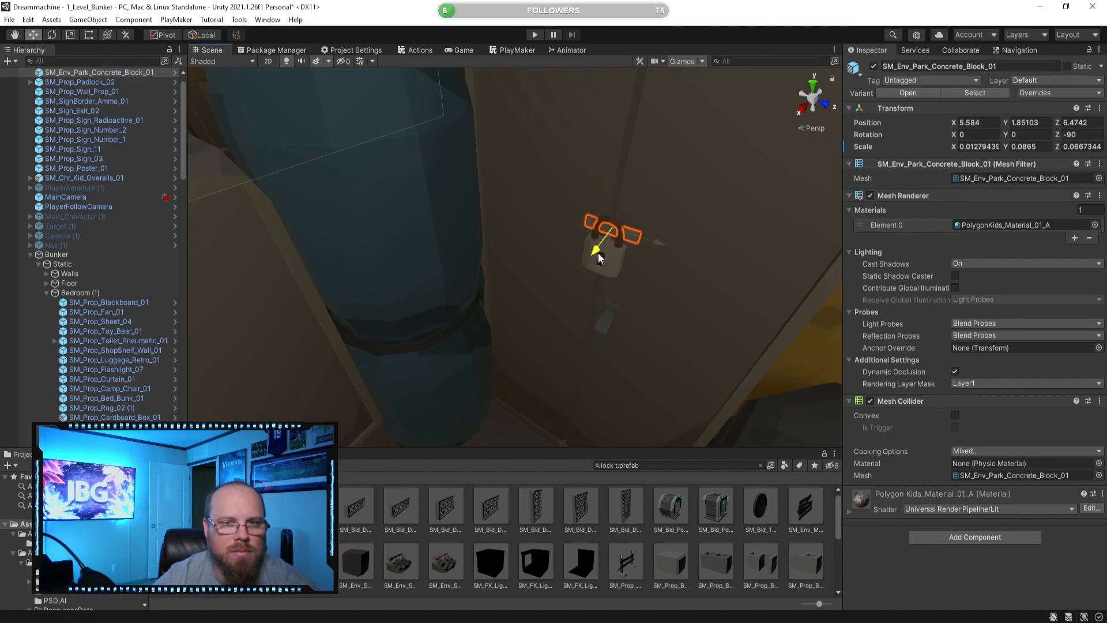
left_click(606, 535)
left_click_drag(569, 307, 514, 314, "alt")
left_click(435, 277)
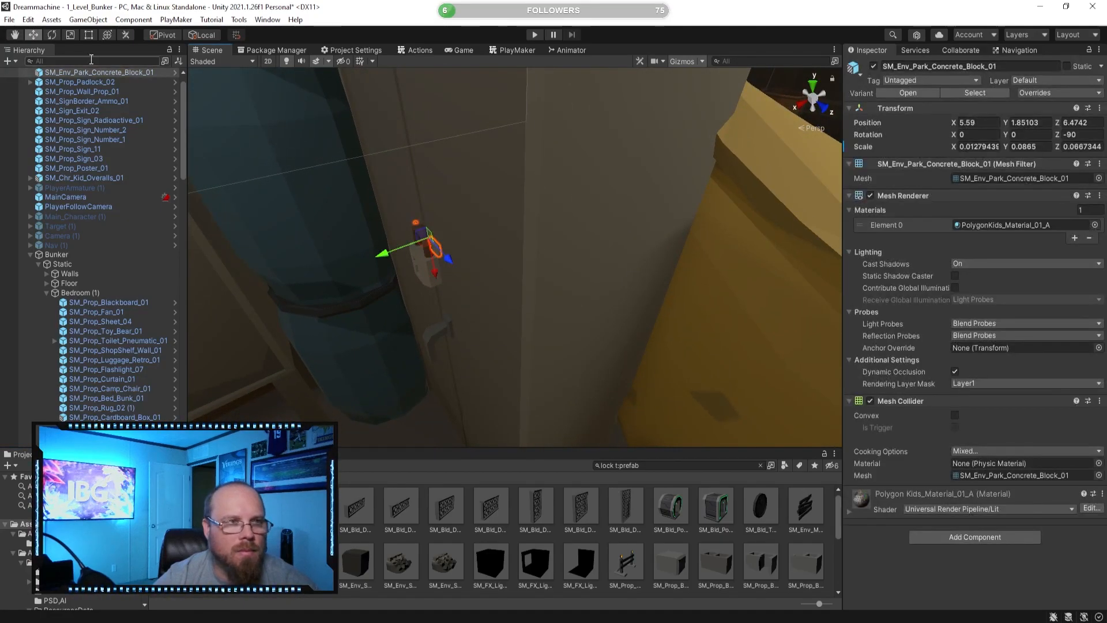
left_click_drag(409, 243, 370, 246, "alt")
left_click(556, 532)
- Go to the bathroom area and search the project prefabs for water, browsing the matching assets
right_click_drag(482, 346, 561, 267)
key("w")
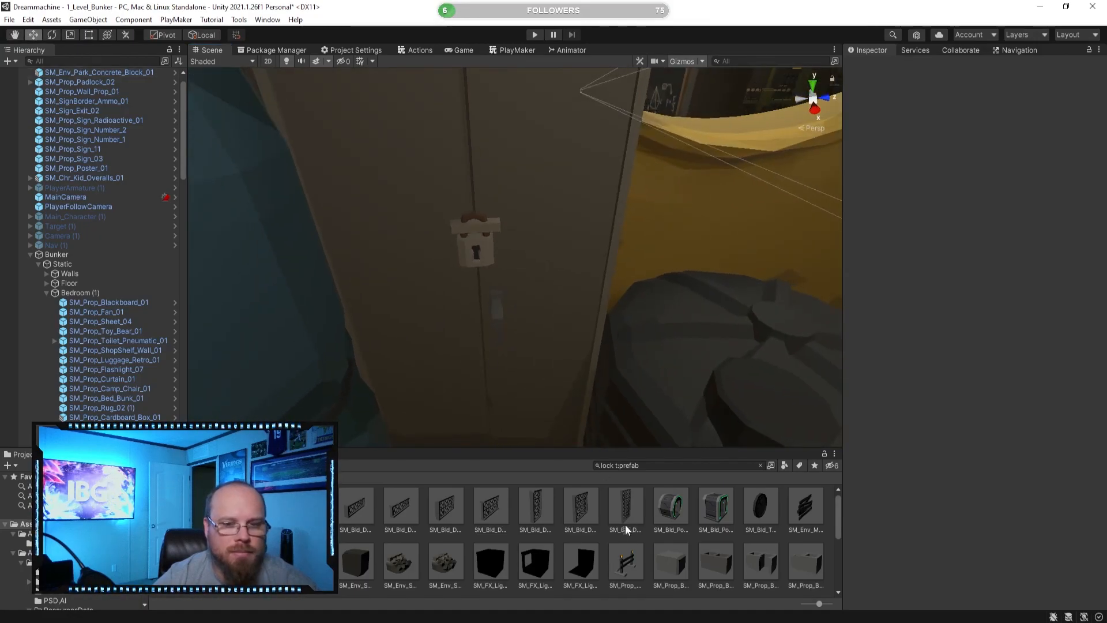
right_click_drag(502, 313, 440, 300)
key("s")
right_click_drag(574, 233, 443, 327)
key("w")
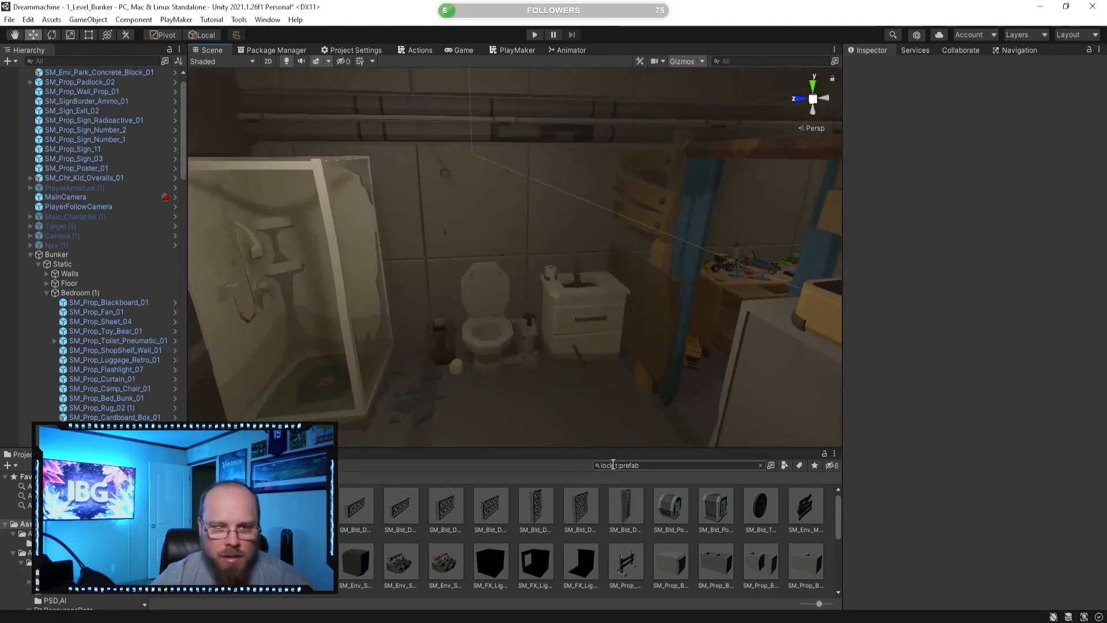
type("water")
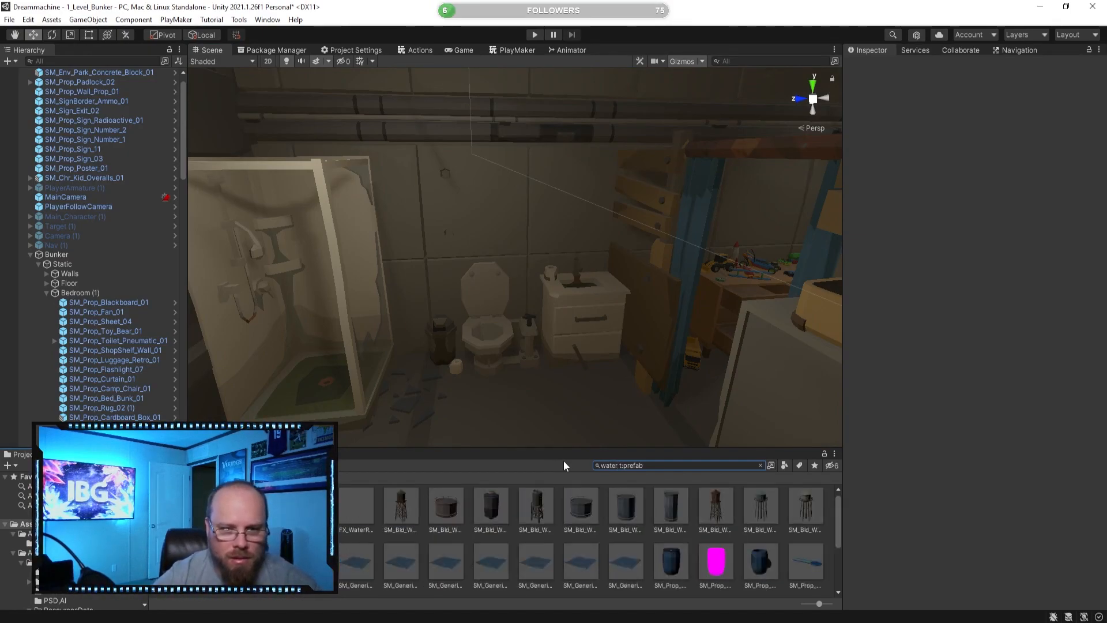
left_click(806, 559)
scroll(721, 510, "down", 1)
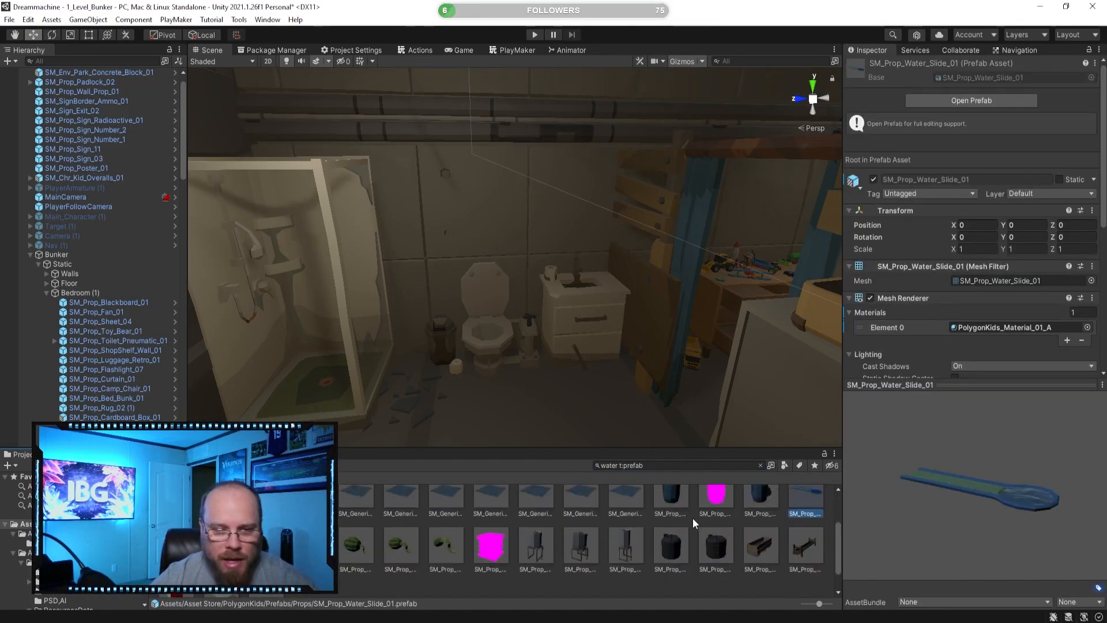
scroll(470, 552, "down", 1)
- Try the Water_Splash_FX effect on the bathroom floor, raise it to Y 1.52, and delete it from the scene
left_click(266, 563)
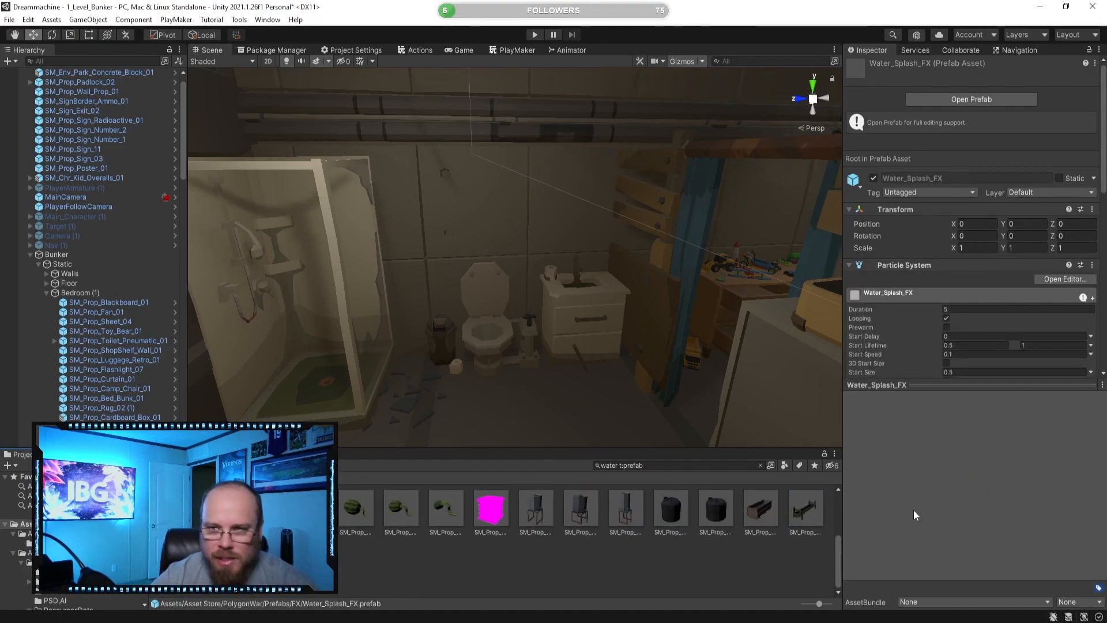
right_click_drag(383, 330, 398, 389)
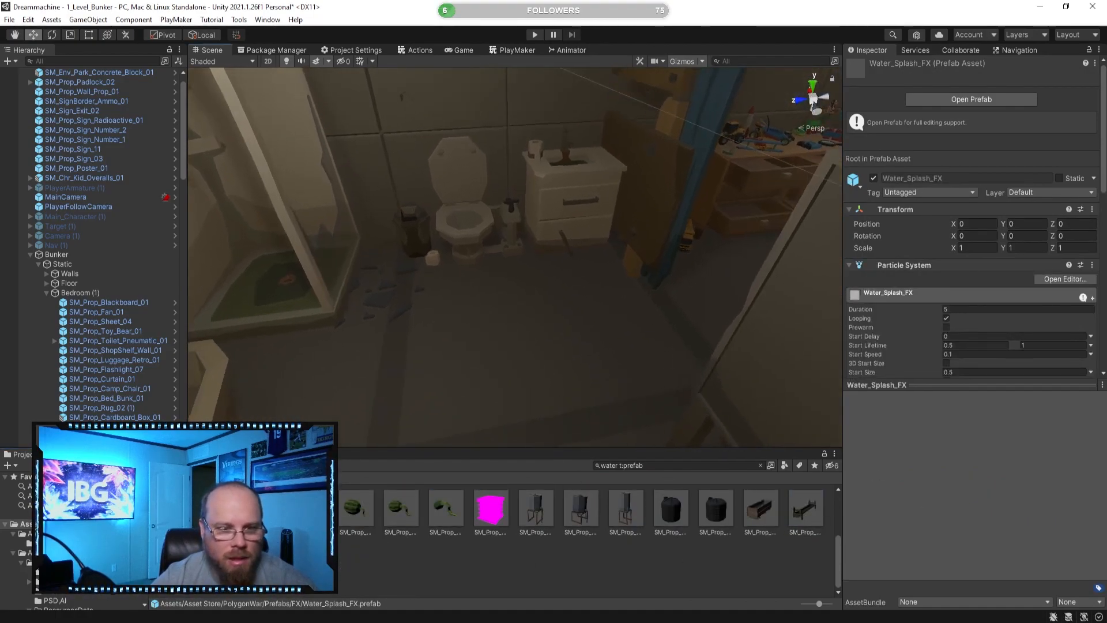
left_click_drag(536, 331, 584, 365)
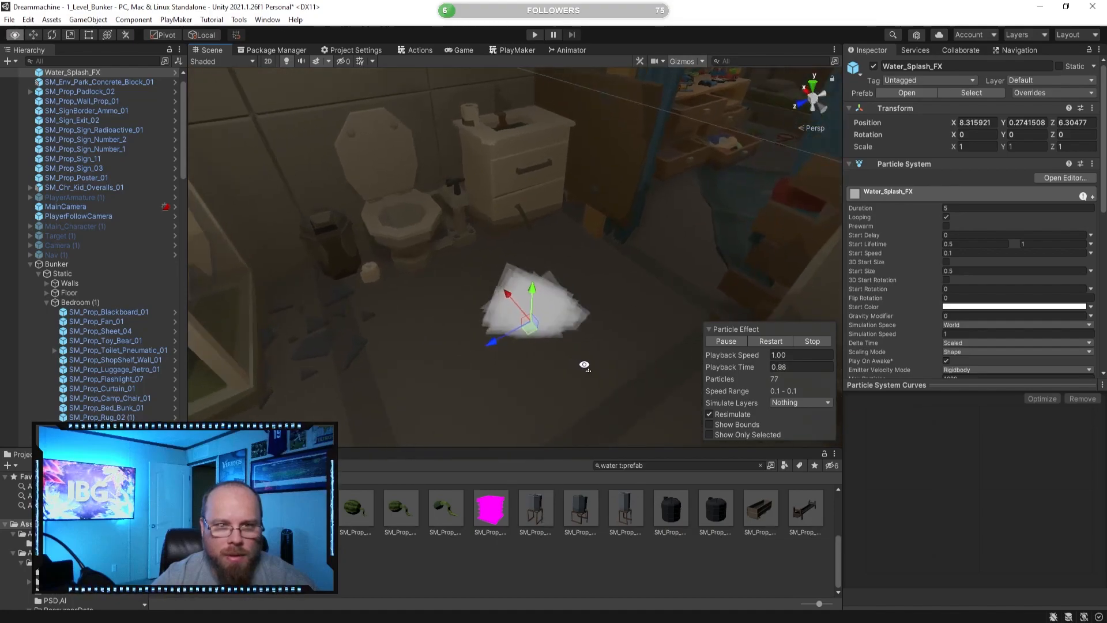
left_click_drag(535, 290, 563, 96)
right_click_drag(562, 251, 448, 303)
scroll(461, 522, "up", 5)
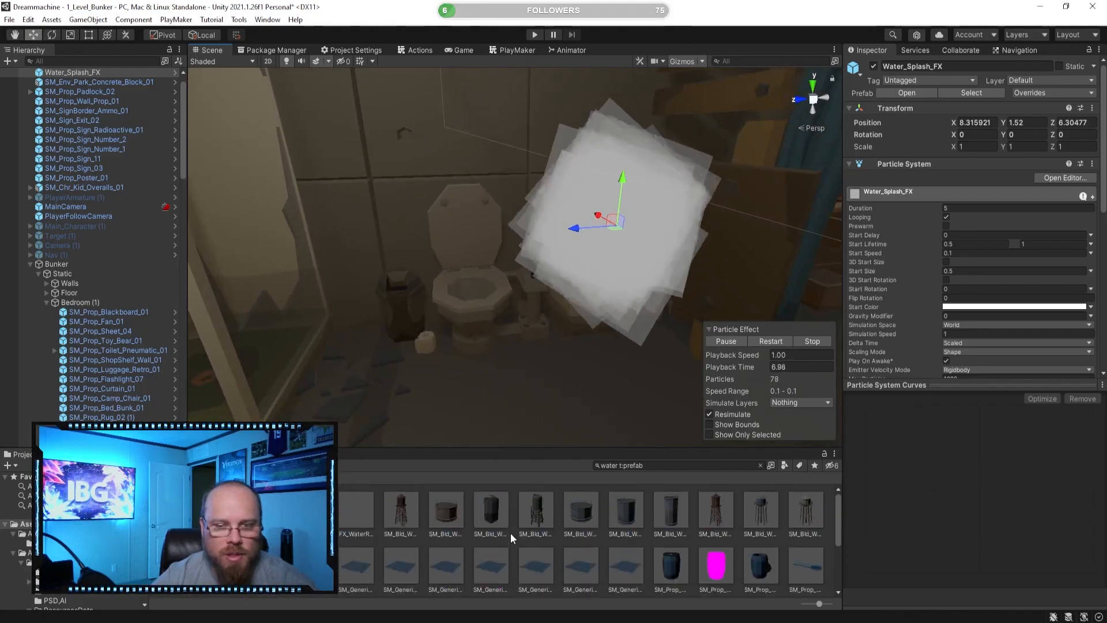
left_click(807, 557)
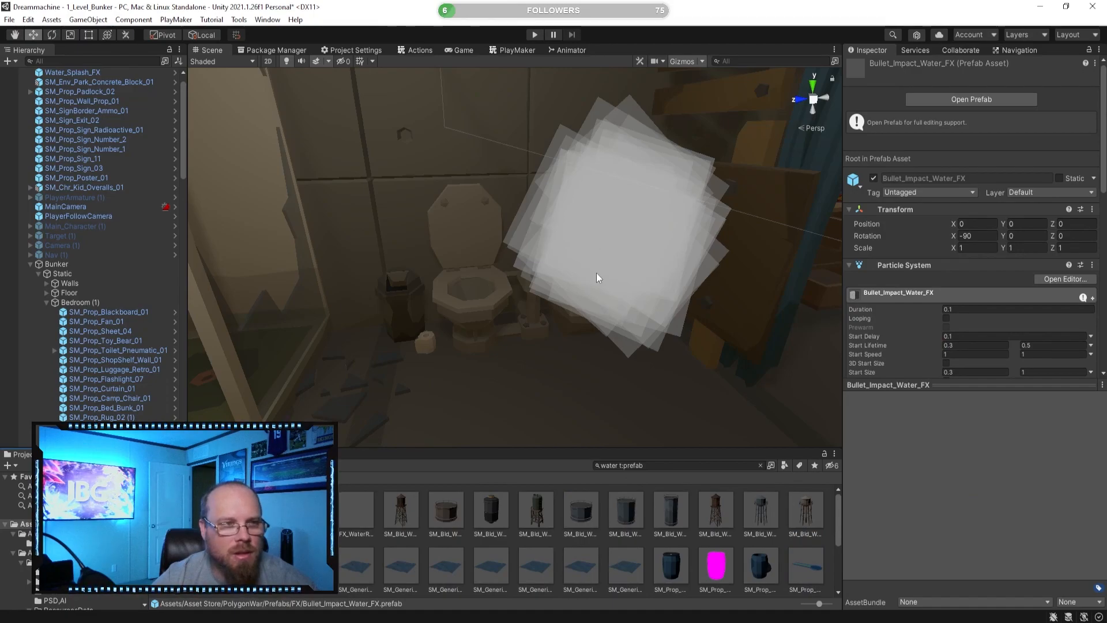
left_click(103, 72)
key("Delete")
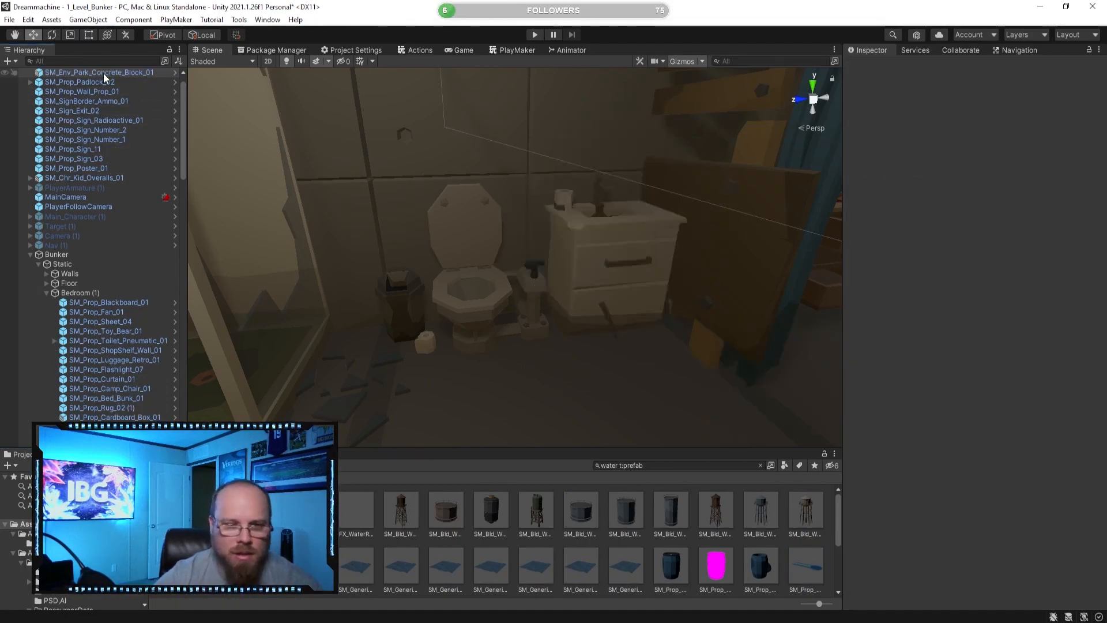
- Try the FX_Impact_Water_01 effect on the bathroom floor and delete it from the scene
left_click(221, 510)
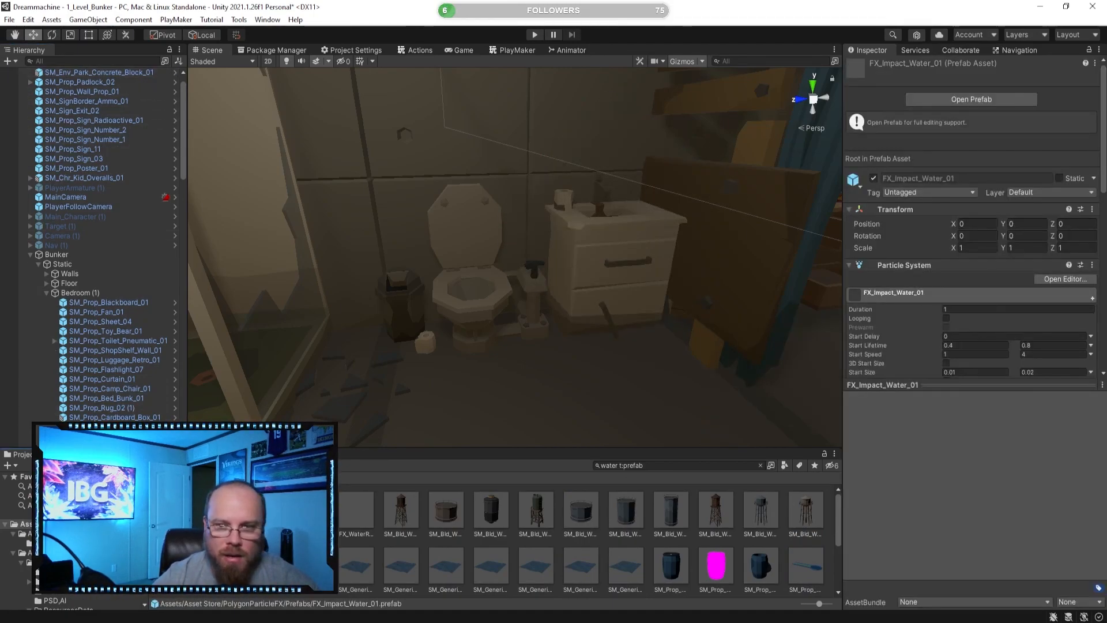
left_click_drag(607, 381, 605, 388)
key("f")
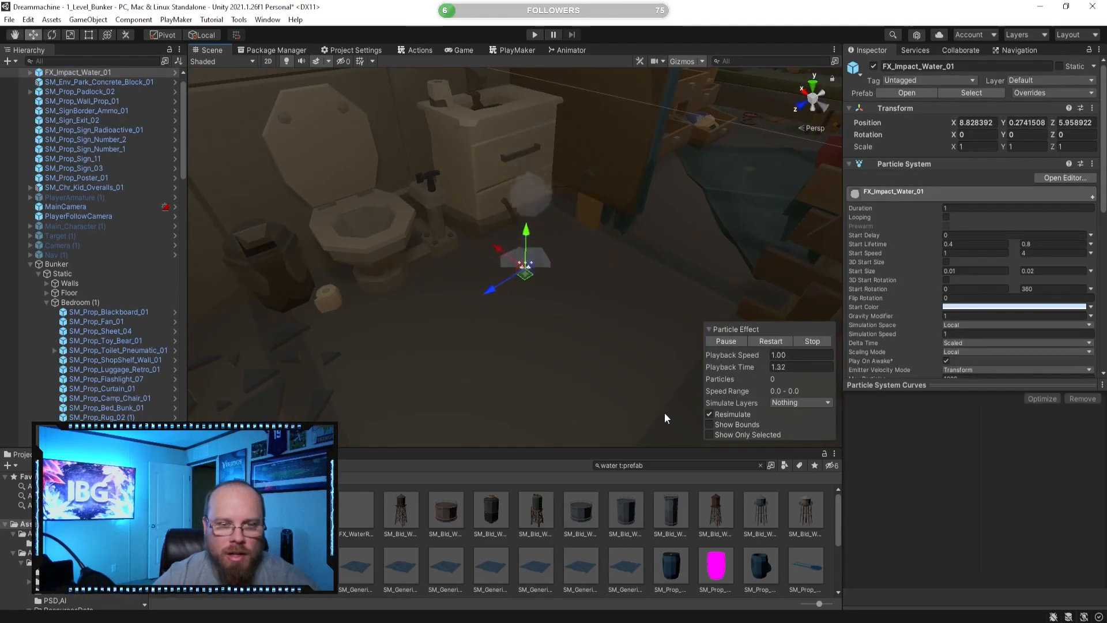
key("Delete")
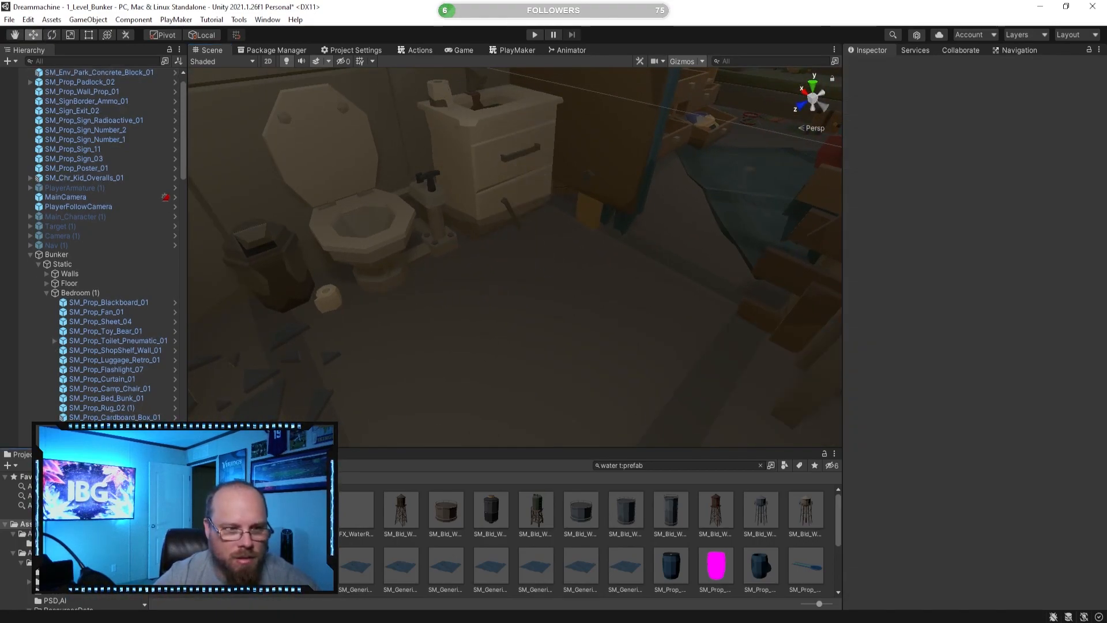
- Place the FX_WaterDrip_01 effect in the bathroom and raise it to Y 1.35, at about X 9.43
left_click(266, 510)
left_click(311, 510)
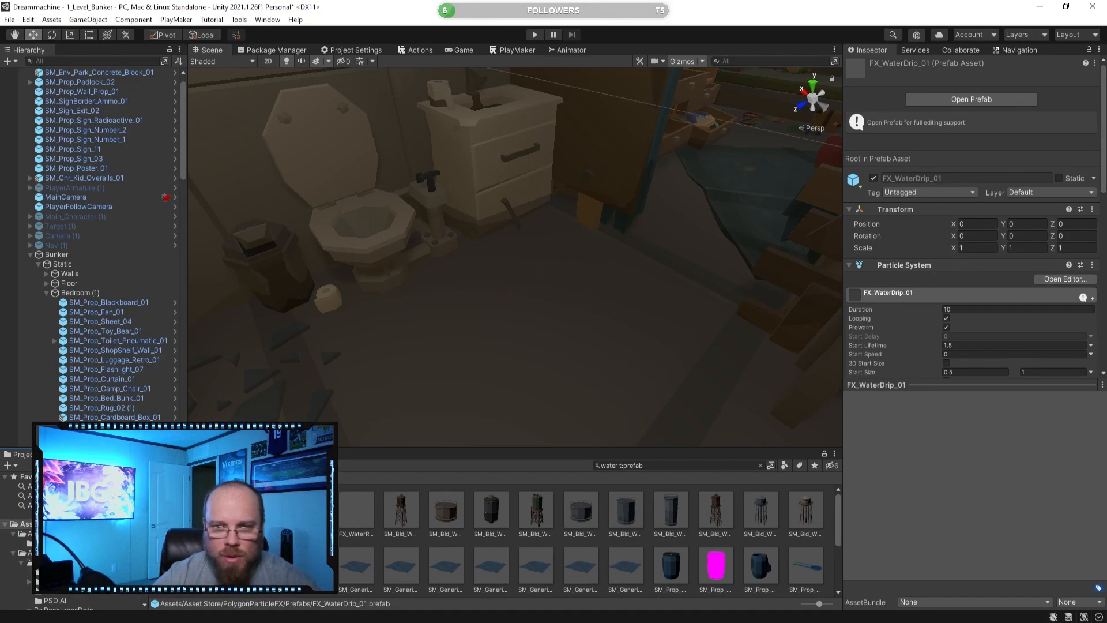
left_click_drag(399, 416, 519, 305)
left_click_drag(495, 262, 504, 192)
left_click_drag(504, 83, 504, 81)
right_click_drag(523, 258, 568, 260)
left_click_drag(465, 243, 451, 235)
right_click_drag(451, 234, 415, 237)
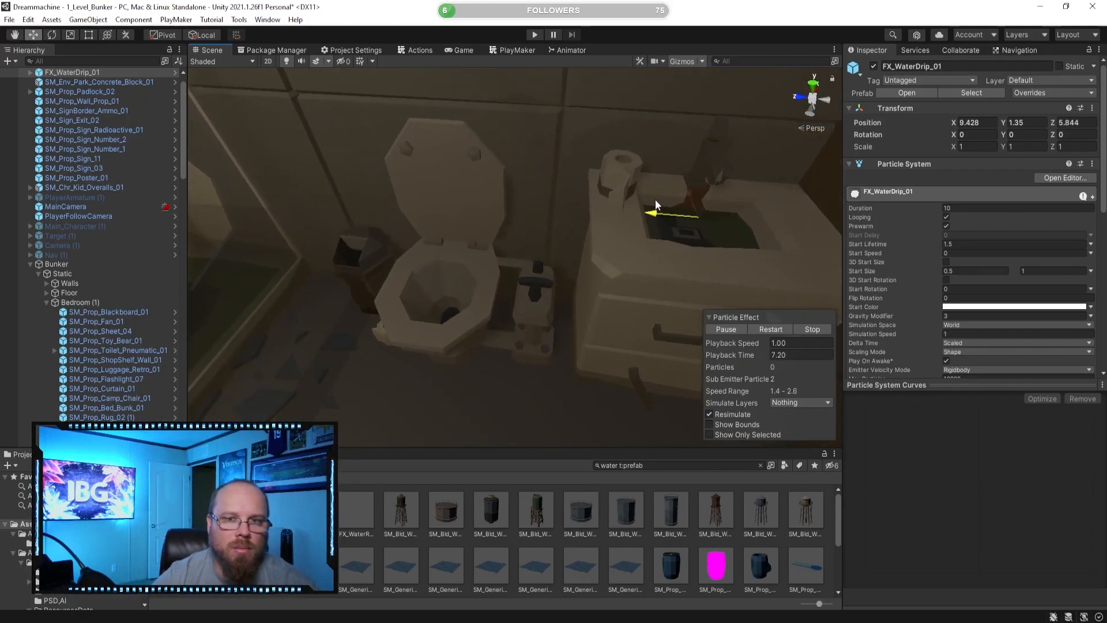
- Move the water drip effect over the bathroom sink to X 9.618, Z 5.626
left_click_drag(642, 203, 647, 202)
right_click_drag(649, 200, 824, 218)
left_click_drag(547, 233, 485, 230)
right_click_drag(486, 230, 376, 290)
left_click_drag(431, 178, 438, 178)
right_click_drag(438, 178, 596, 141)
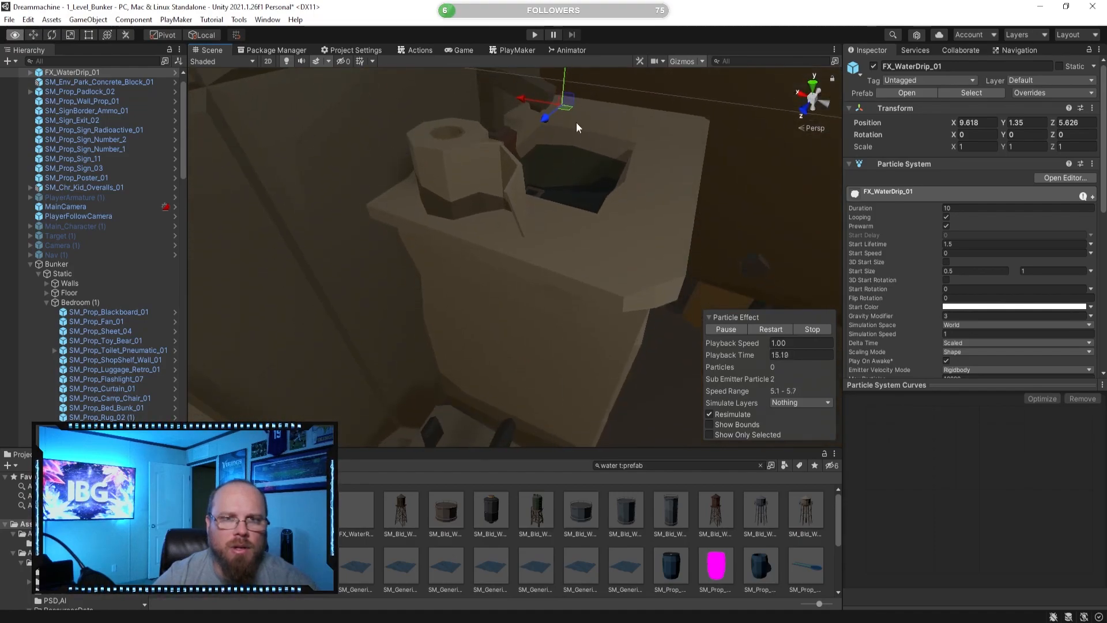
- Lower the water drip effect to Y 1.207 and shift it to X 9.653, just below the sink's faucet
middle_click_drag(577, 124, 576, 142)
left_click_drag(568, 138, 558, 154)
left_click_drag(524, 216, 502, 208)
right_click_drag(502, 208, 471, 252)
left_click_drag(472, 251, 477, 252)
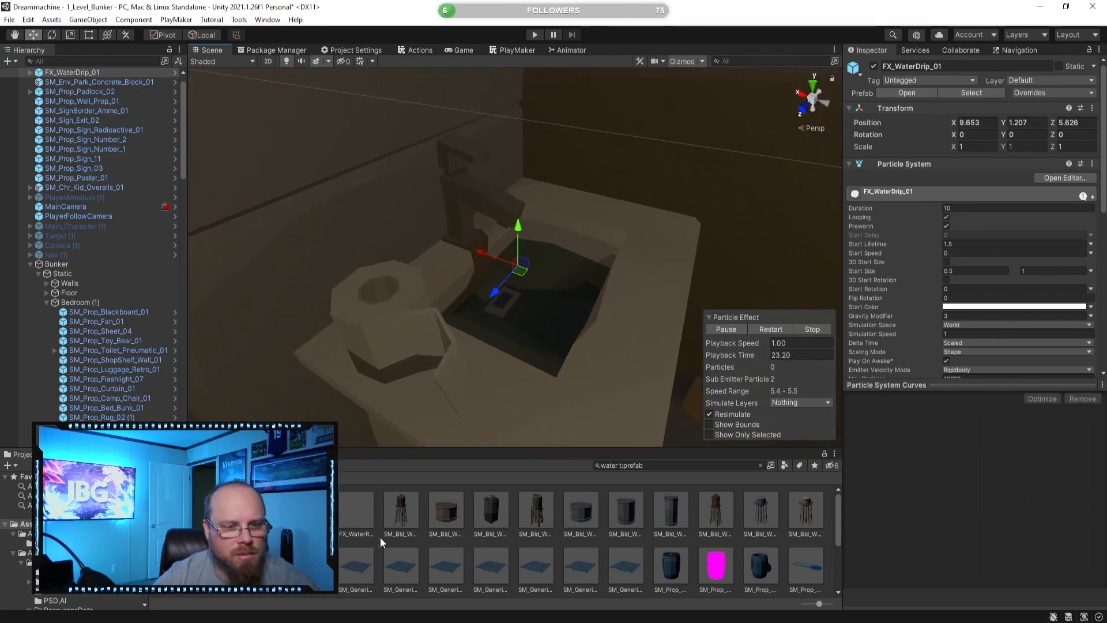
- Try scaling the water drip effect under the sink's faucet and delete it from the scene
left_click(71, 35)
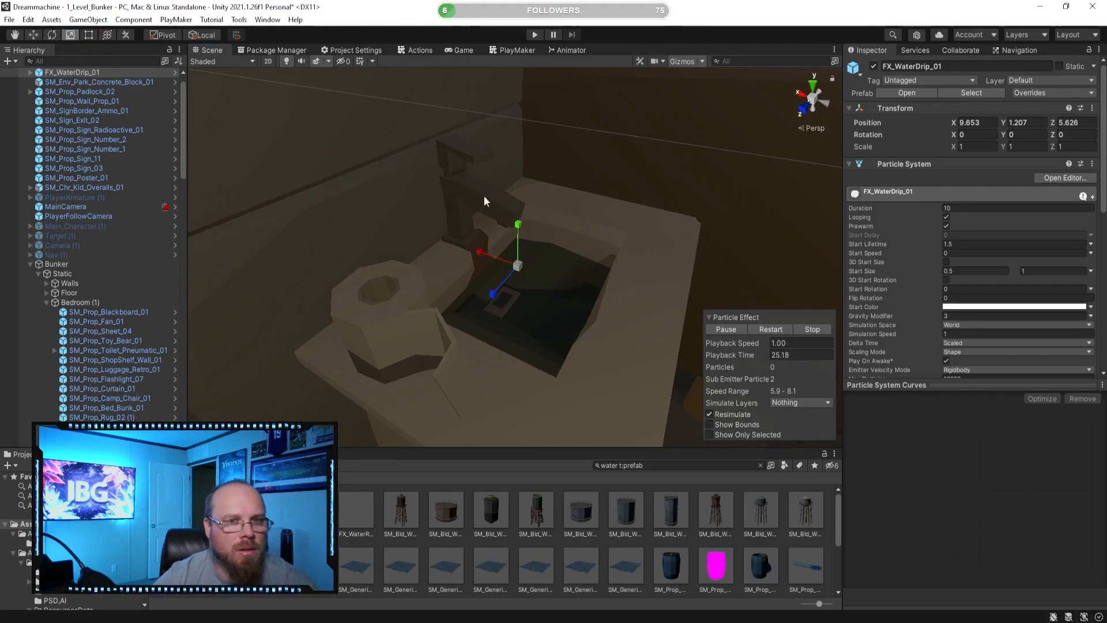
left_click_drag(516, 266, 479, 278)
key("Delete")
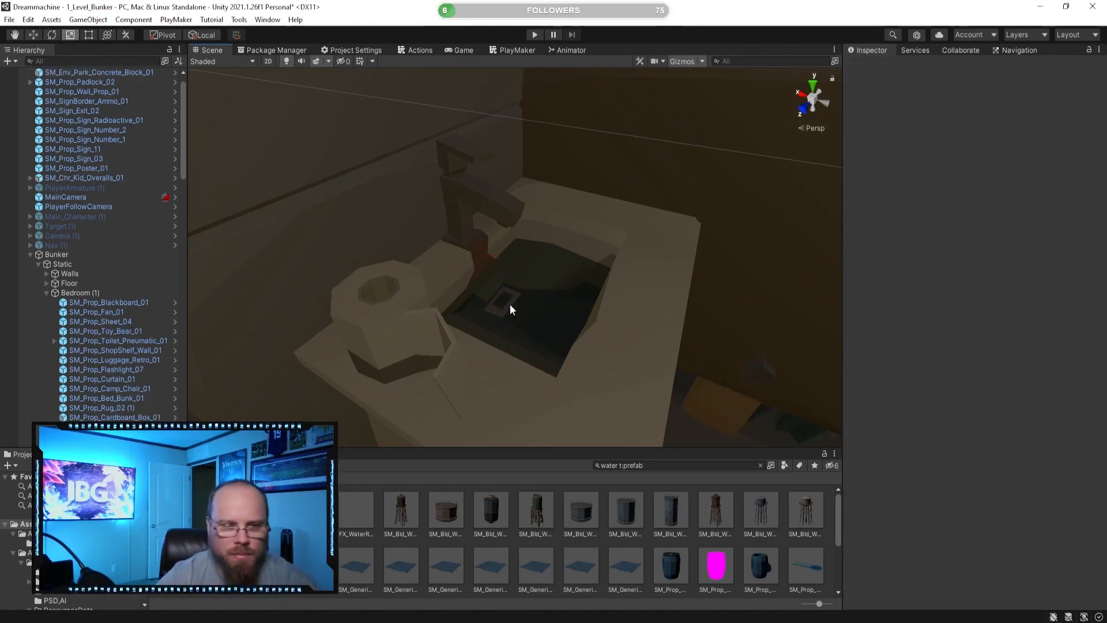
- Try the FX_WaterRipple_01 effect over the bathroom sink and delete it from the scene
left_click(348, 512)
right_click_drag(637, 332, 508, 355)
left_click_drag(547, 320, 545, 318)
key("f")
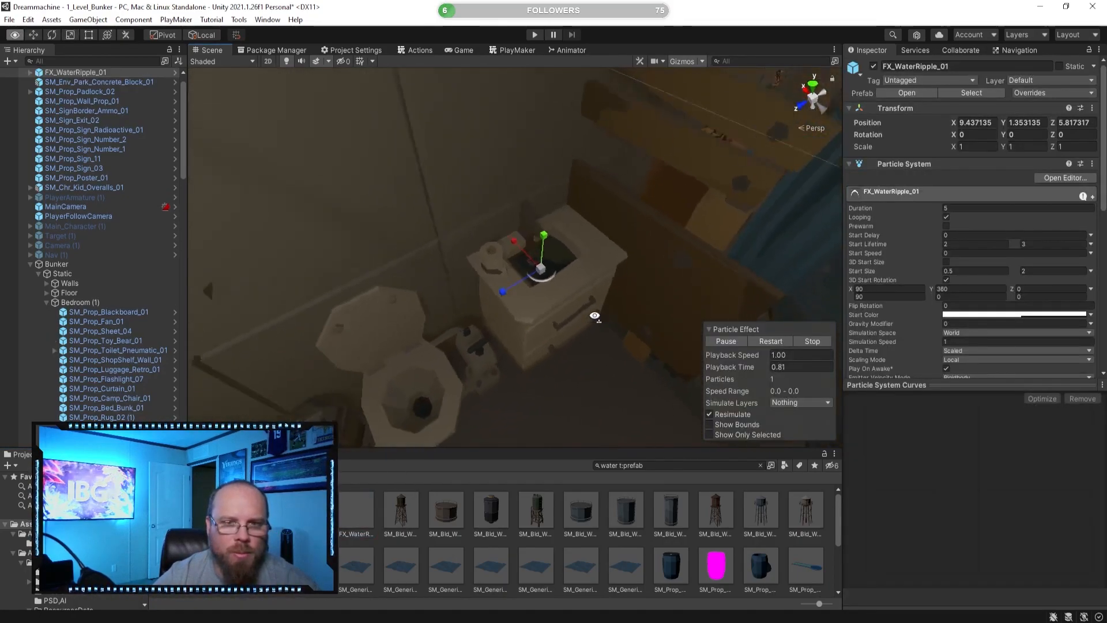
key("w")
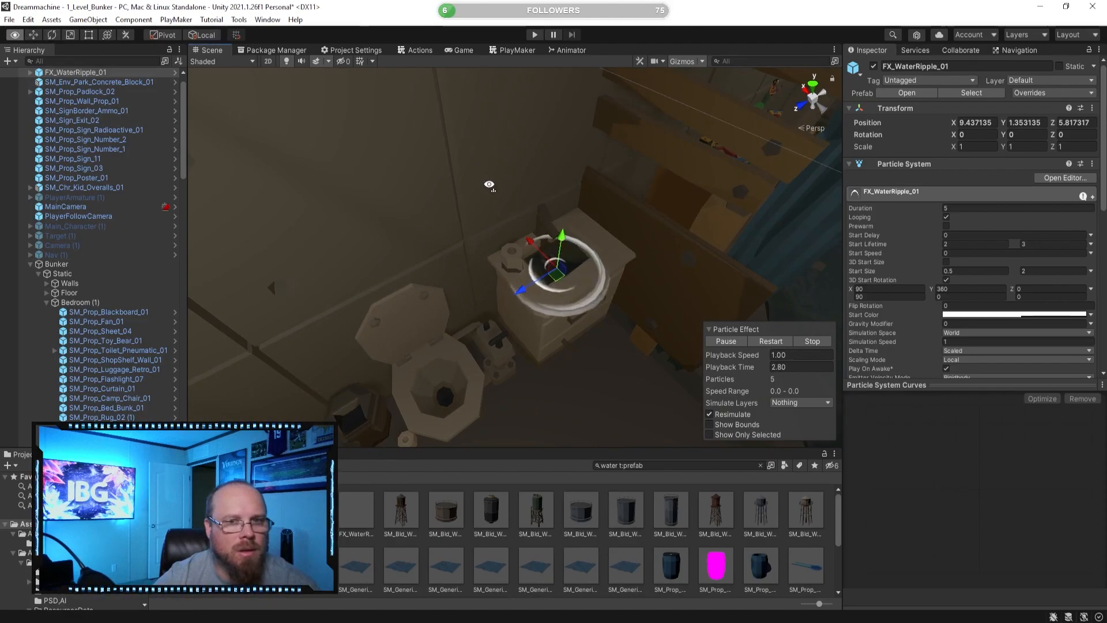
scroll(549, 256, "up", 5)
key("Delete")
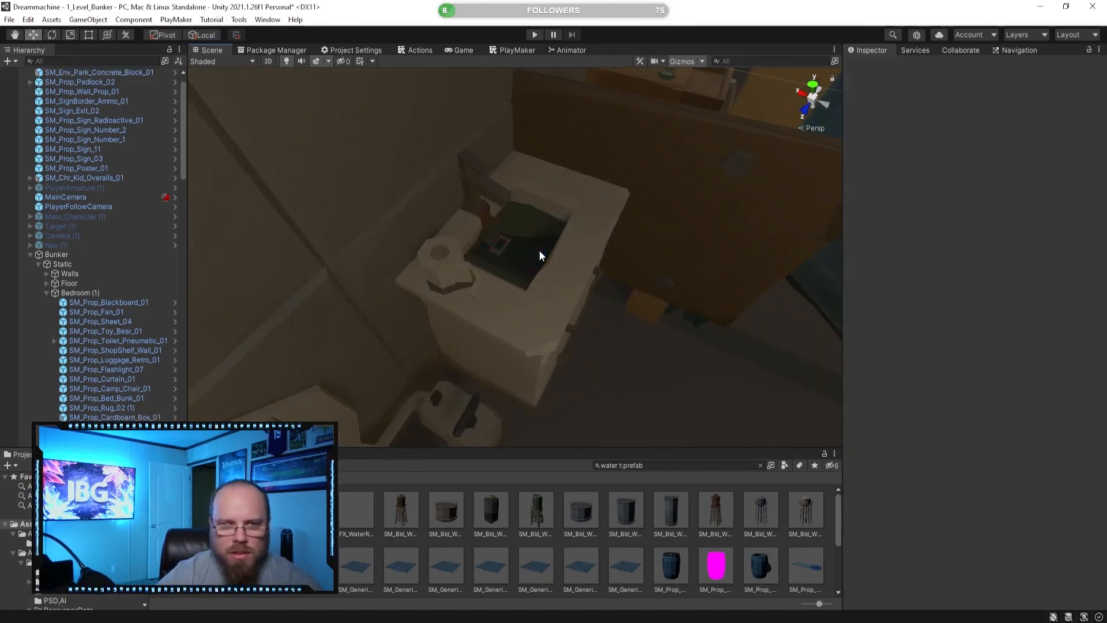
- Look through the remaining water prefabs and examine the bathroom sink's basin up close
scroll(615, 534, "down", 2)
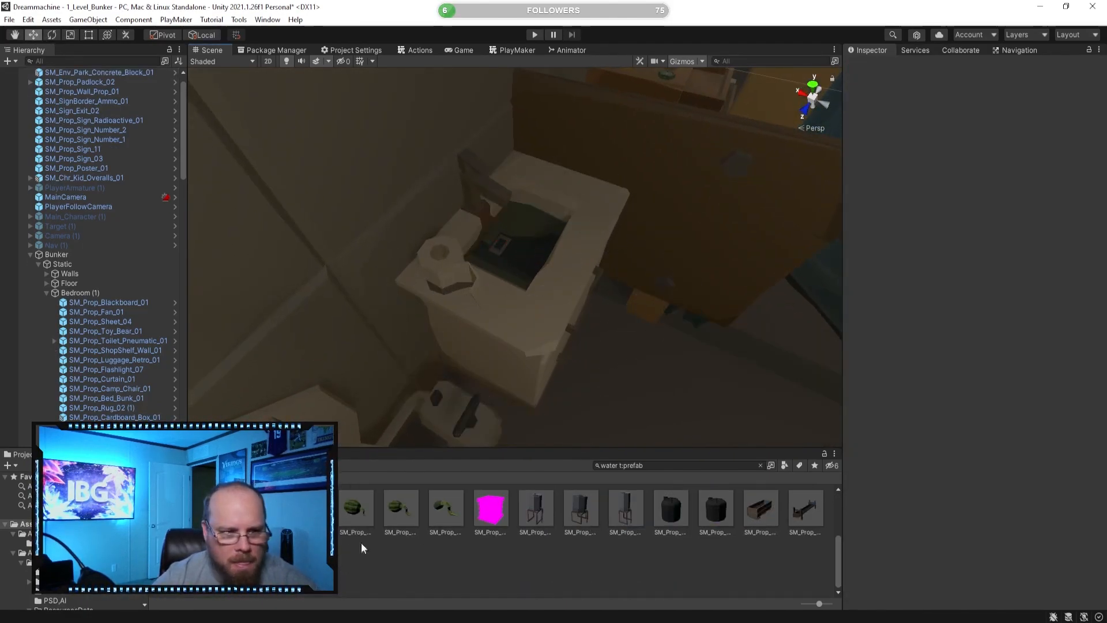
left_click(266, 564)
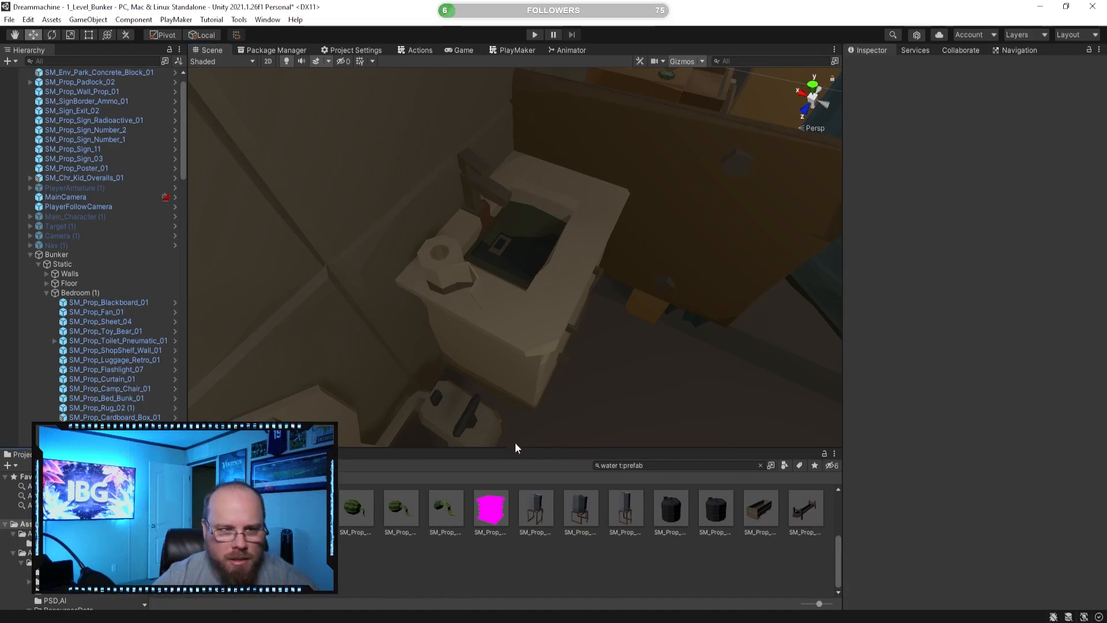
left_click(489, 515)
left_click(534, 562)
left_click_drag(497, 373, 331, 323, "alt")
scroll(331, 323, "up", 5, "alt")
left_click_drag(510, 388, 546, 324, "alt")
scroll(552, 364, "up", 3)
left_click_drag(526, 404, 529, 247, "alt")
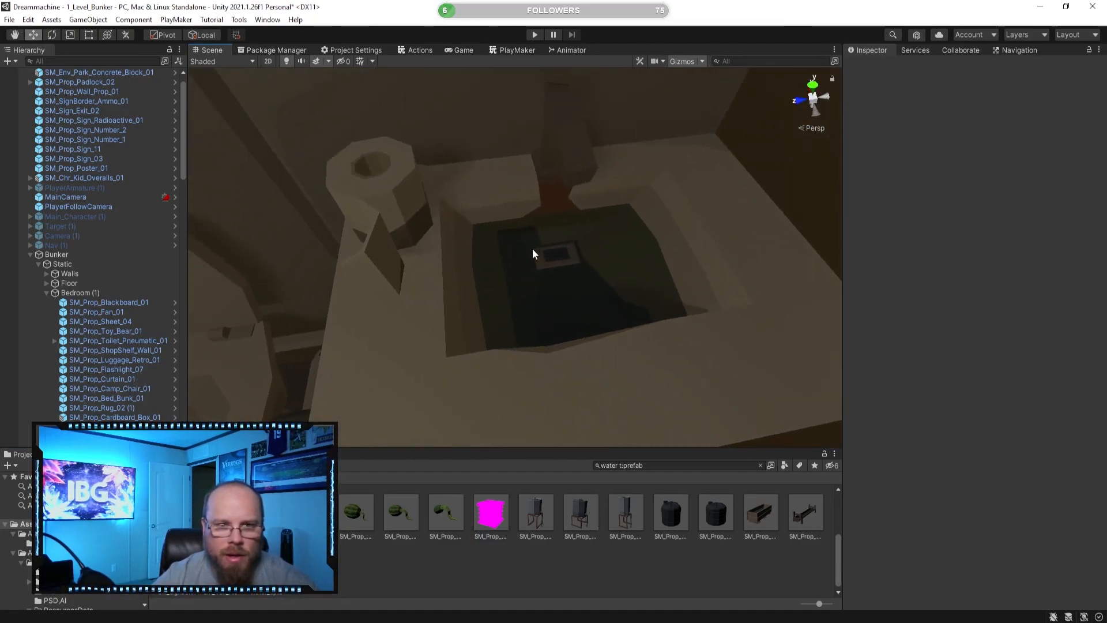
scroll(477, 309, "down", 5)
mouse_move(477, 309)
left_mouse_down("alt")
mouse_move(413, 288)
mouse_move(487, 292)
left_mouse_up("alt")
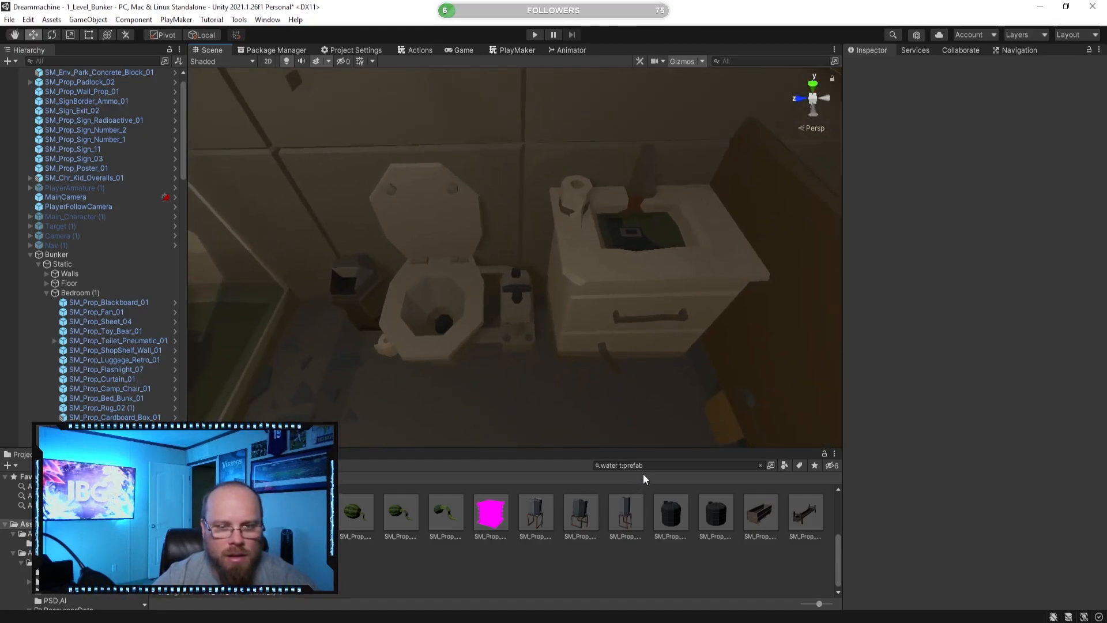
left_click_drag(515, 339, 331, 348, "alt")
- Deselect the bathroom sink and collapse the Bedroom (1) group in the scene hierarchy
left_click(542, 346)
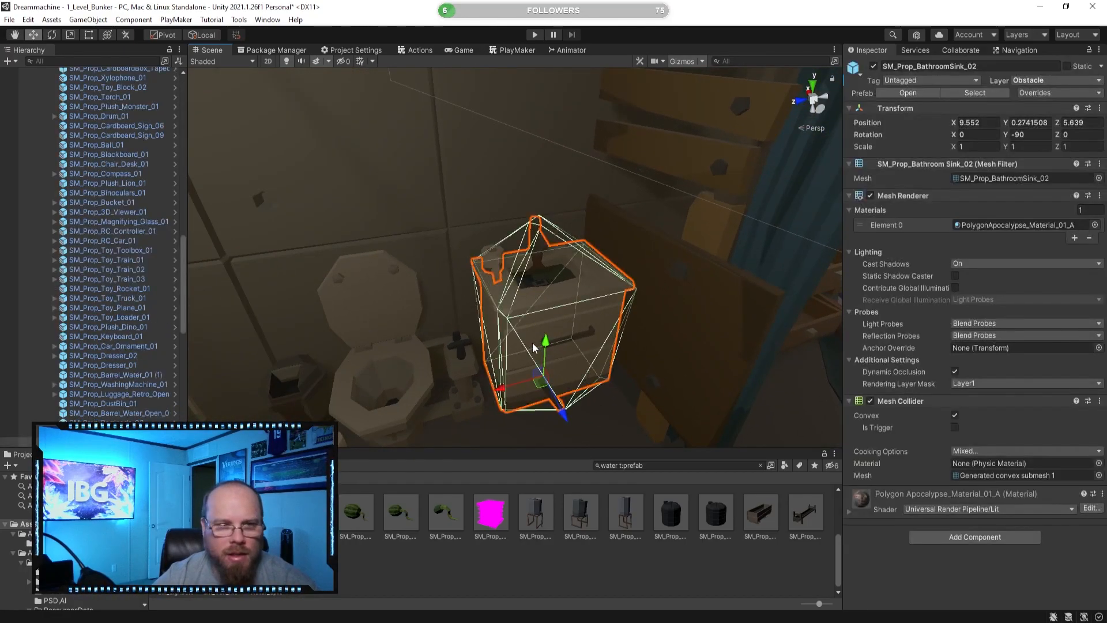
left_click(405, 562)
scroll(168, 288, "up", 7)
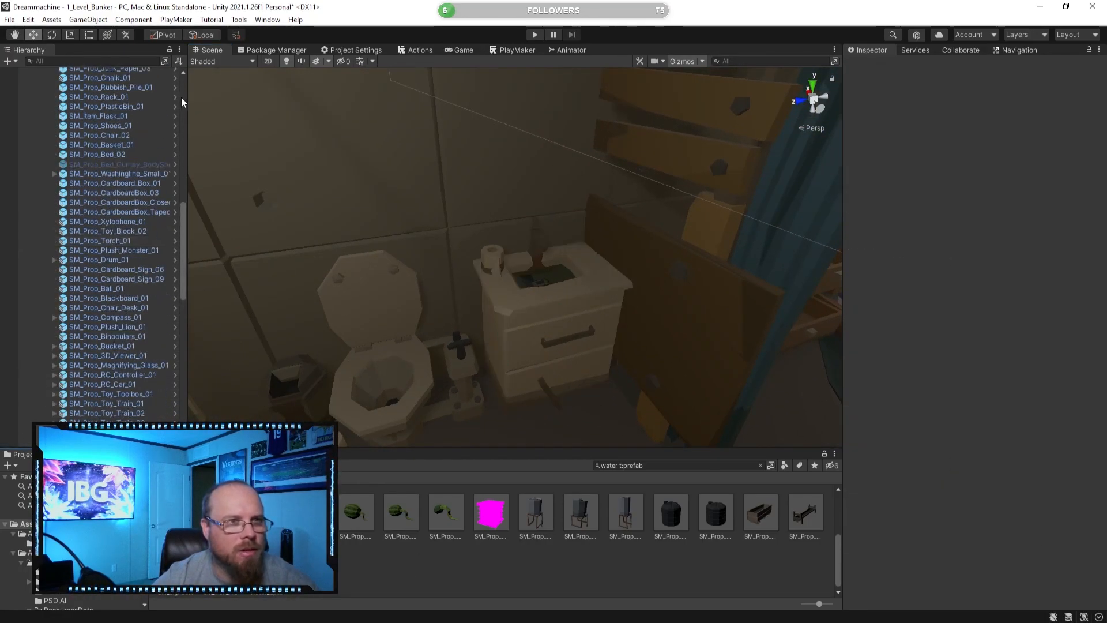
left_click_drag(179, 233, 174, 70)
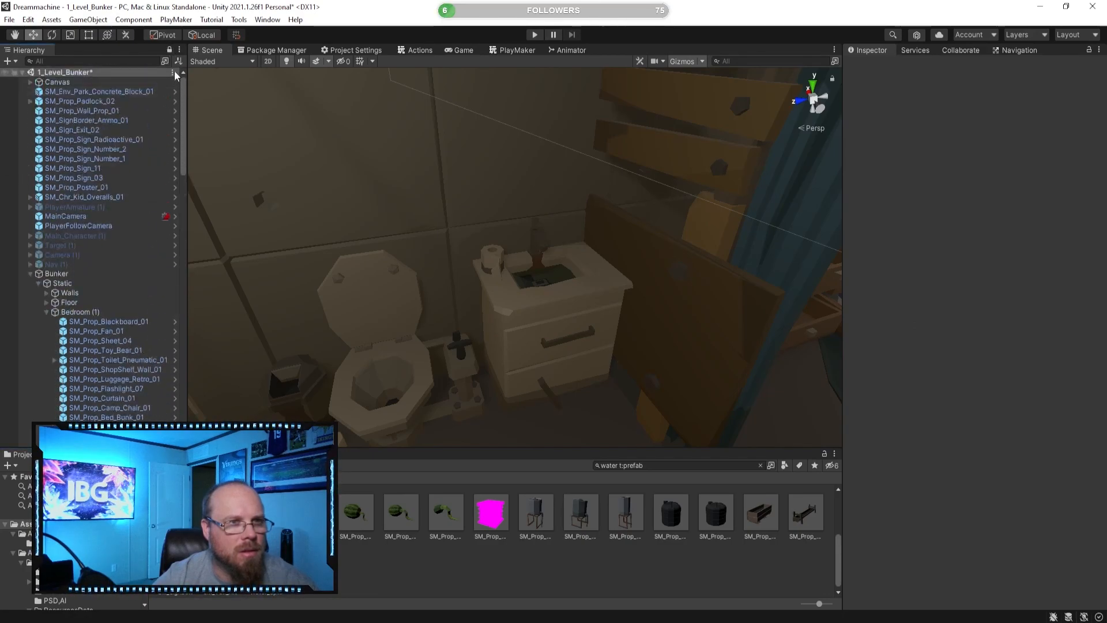
right_click_drag(387, 375, 526, 366)
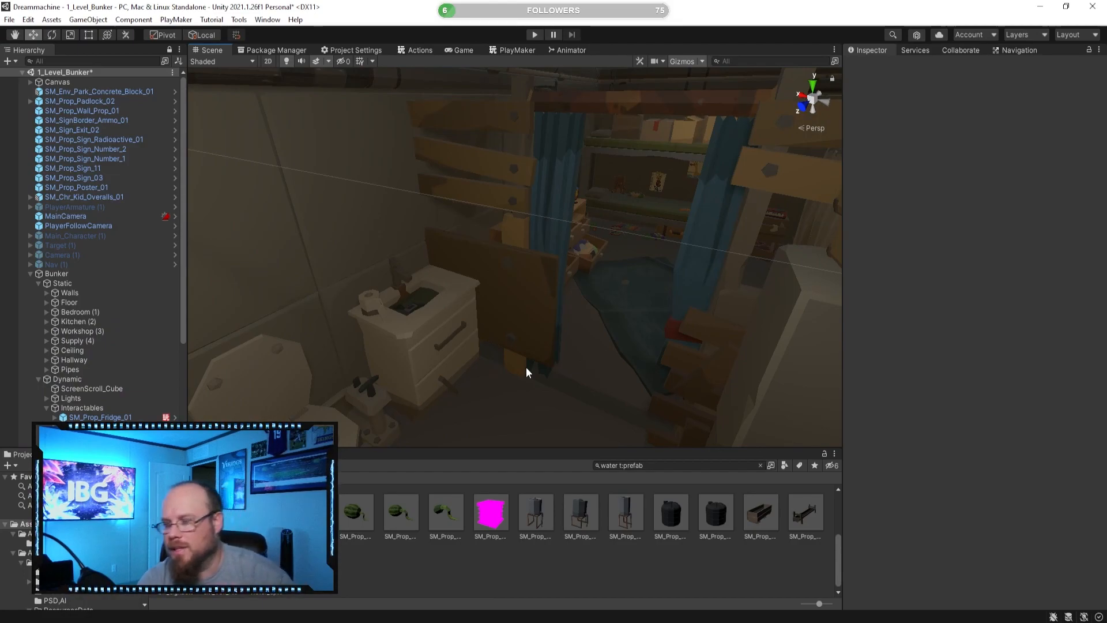
- Clear the prefab search and create a folder named Dresser inside Assets/Animations
mouse_move(526, 372)
right_mouse_down()
mouse_move(538, 317)
mouse_move(569, 306)
mouse_move(582, 342)
mouse_move(486, 366)
mouse_move(353, 334)
mouse_move(655, 346)
mouse_move(408, 351)
mouse_move(415, 371)
mouse_move(403, 370)
mouse_move(509, 372)
mouse_move(662, 351)
mouse_move(511, 348)
mouse_move(735, 339)
mouse_move(487, 356)
mouse_move(510, 329)
mouse_move(521, 352)
mouse_move(655, 354)
mouse_move(561, 341)
mouse_move(287, 351)
mouse_move(511, 353)
mouse_move(355, 355)
mouse_move(462, 366)
mouse_move(328, 378)
mouse_move(440, 361)
mouse_move(490, 383)
mouse_move(346, 380)
mouse_move(470, 377)
mouse_move(440, 398)
mouse_move(462, 383)
mouse_move(452, 407)
mouse_move(469, 419)
mouse_move(421, 437)
mouse_move(512, 252)
mouse_move(378, 234)
mouse_move(432, 247)
mouse_move(440, 306)
mouse_move(553, 265)
mouse_move(393, 345)
mouse_move(516, 323)
mouse_move(344, 314)
mouse_move(462, 331)
mouse_move(383, 313)
mouse_move(378, 348)
mouse_move(469, 279)
mouse_move(446, 294)
right_mouse_up()
left_click(443, 288)
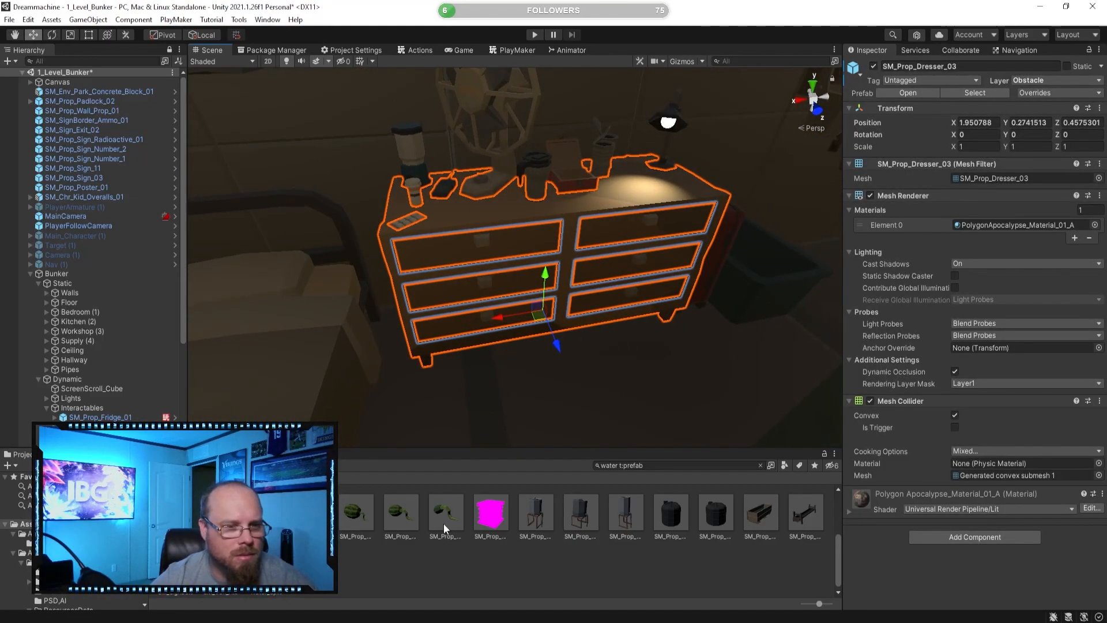
left_click(760, 465)
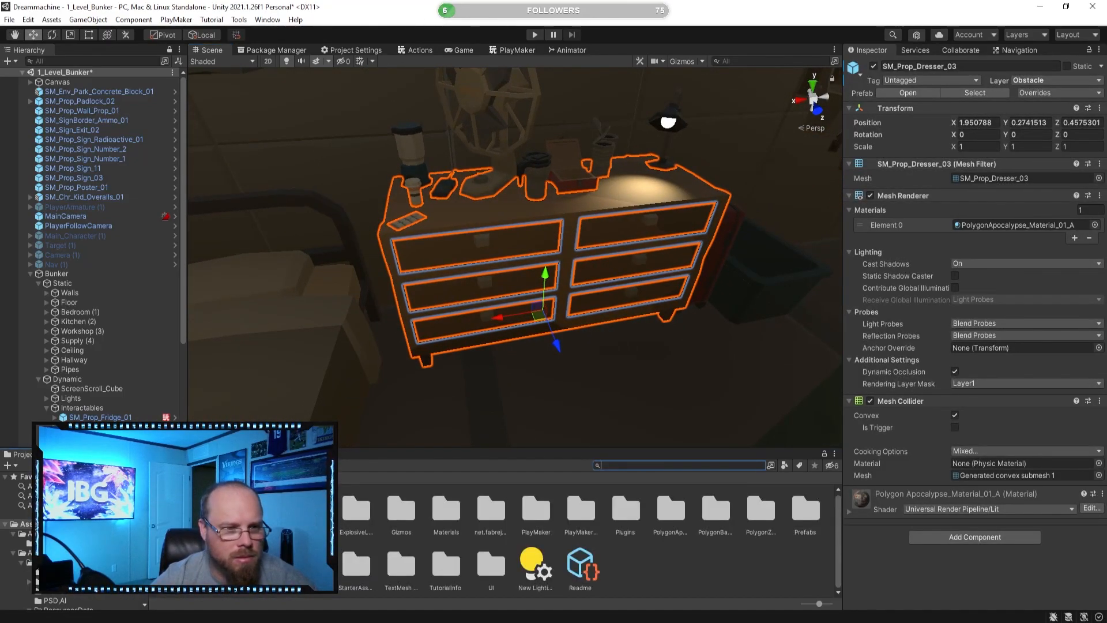
left_click(47, 534)
left_click(496, 271)
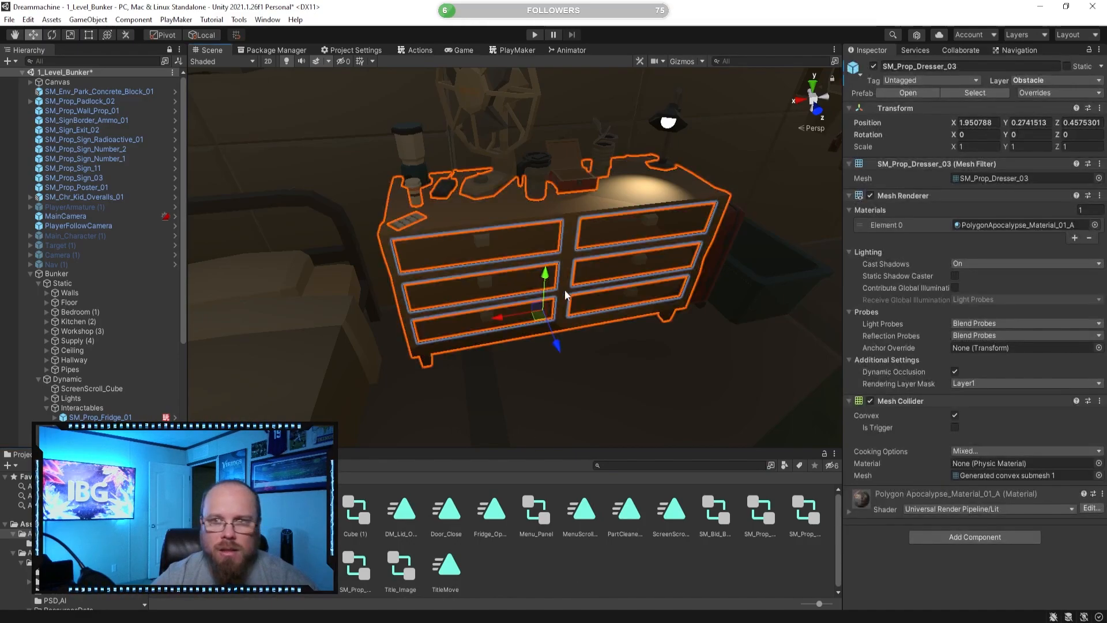
right_click(520, 580)
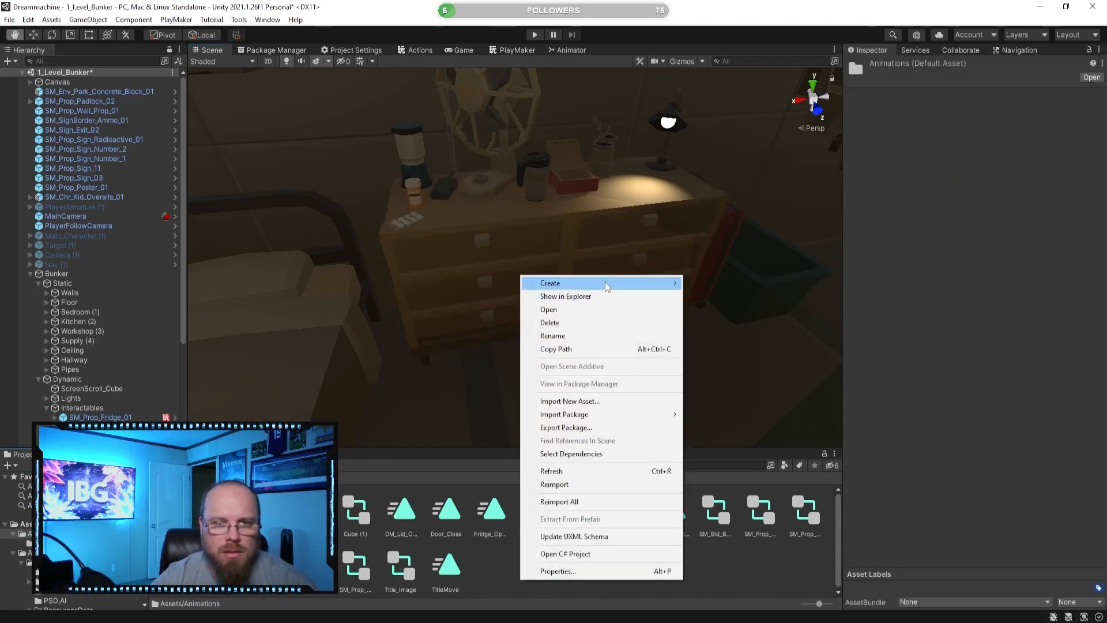
mouse_move(619, 283)
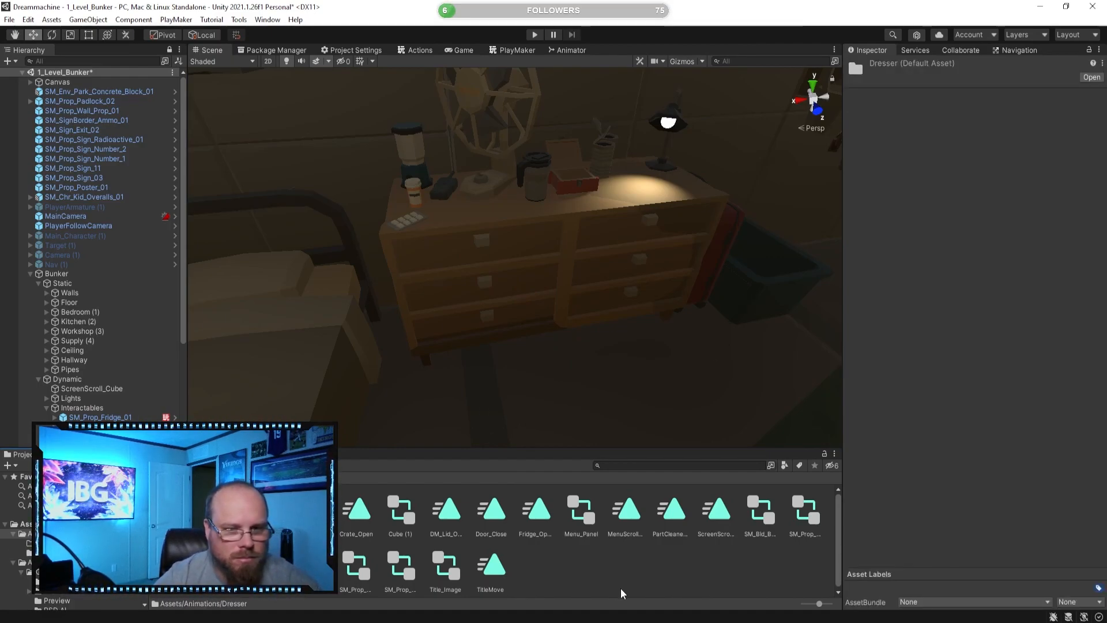
- Create an animation clip named Drawer1 for SM_Prop_Dresser_03, saved in the Animations/Dresser folder
left_click(476, 275)
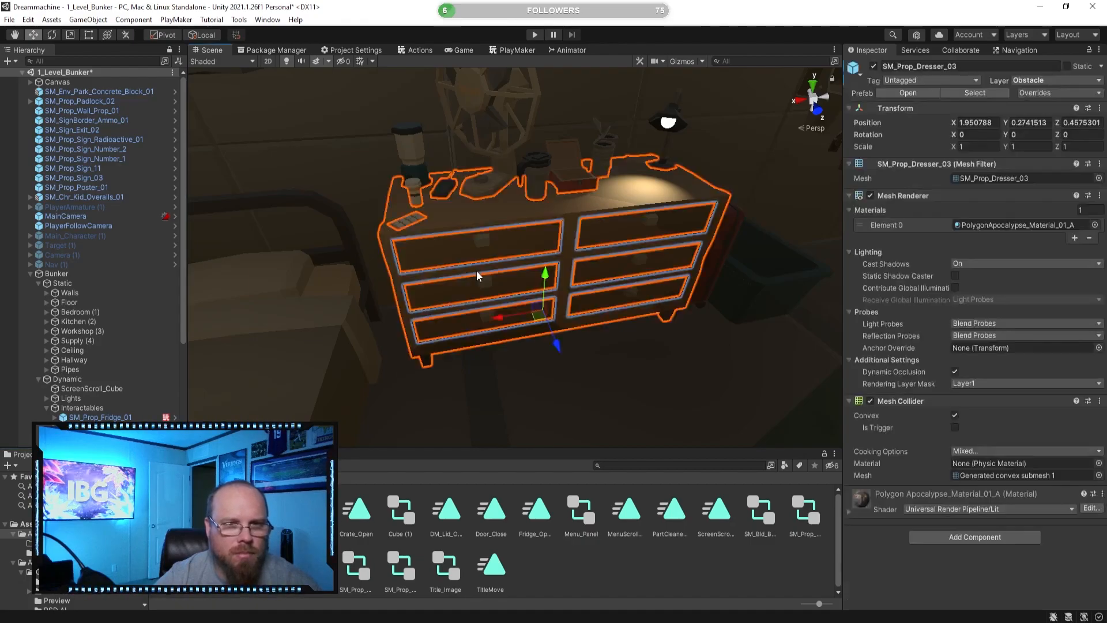
right_click_drag(674, 358, 516, 352)
left_click(104, 455)
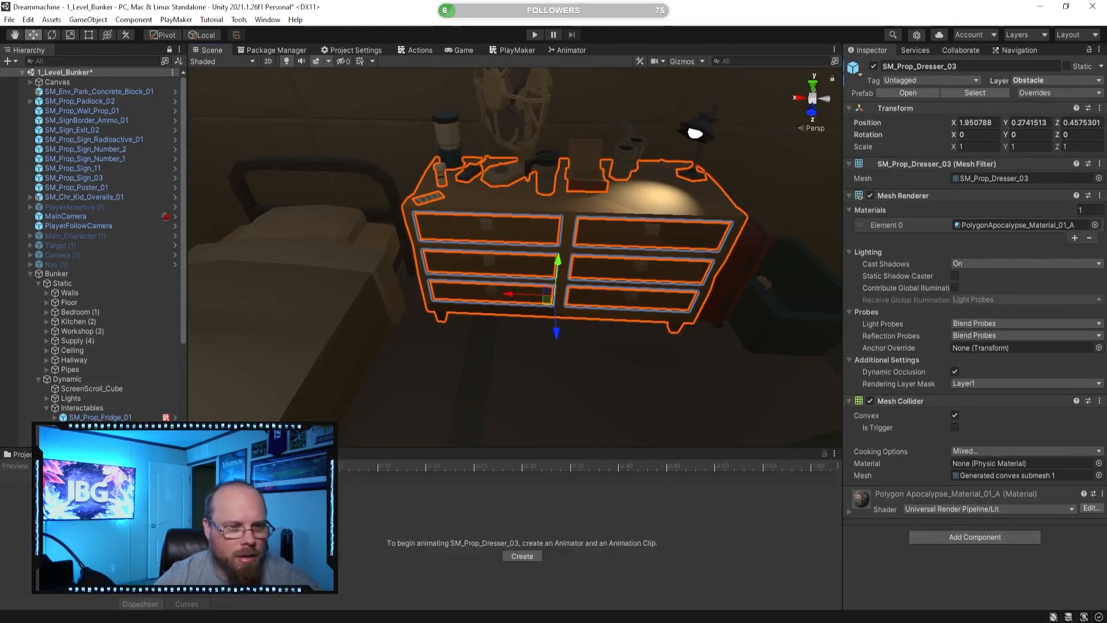
left_click(523, 557)
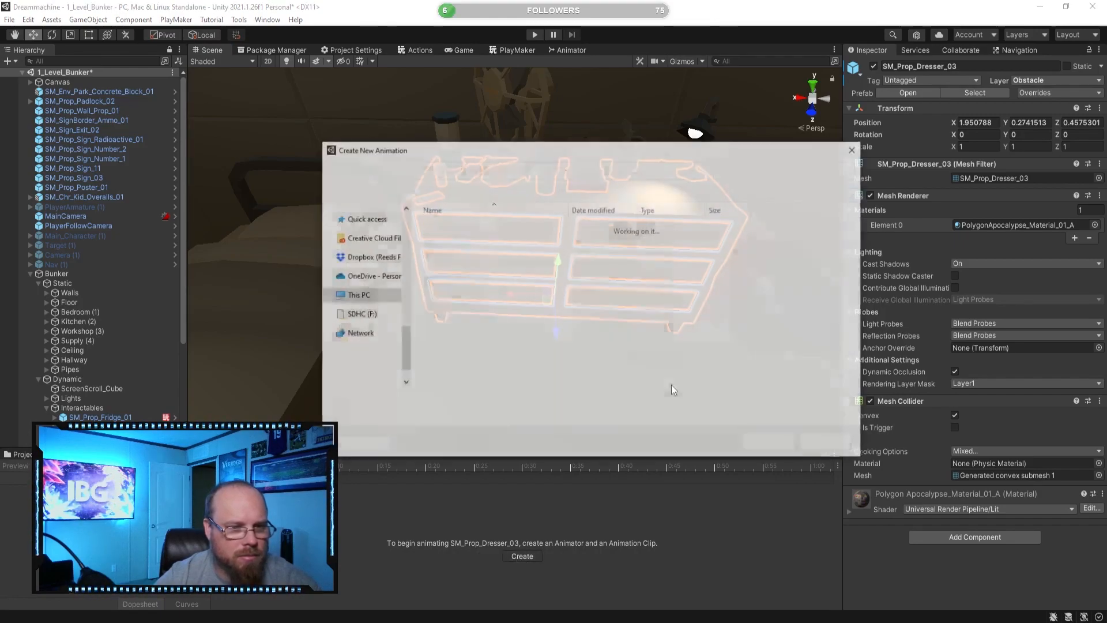
double_click(438, 226)
left_click_drag(568, 143, 467, 213)
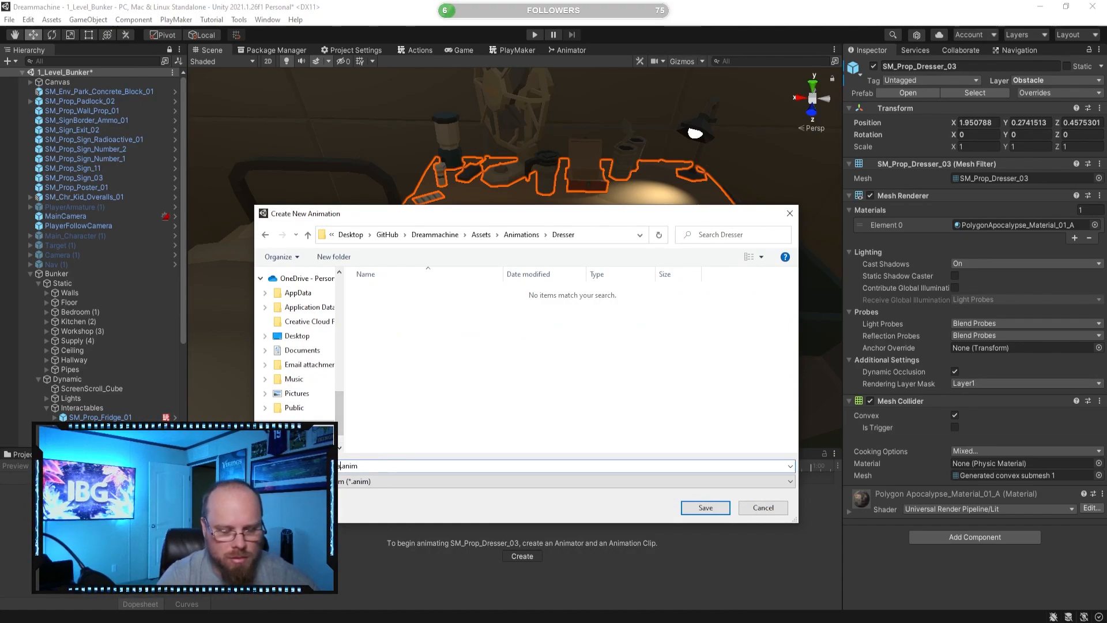
key("Return")
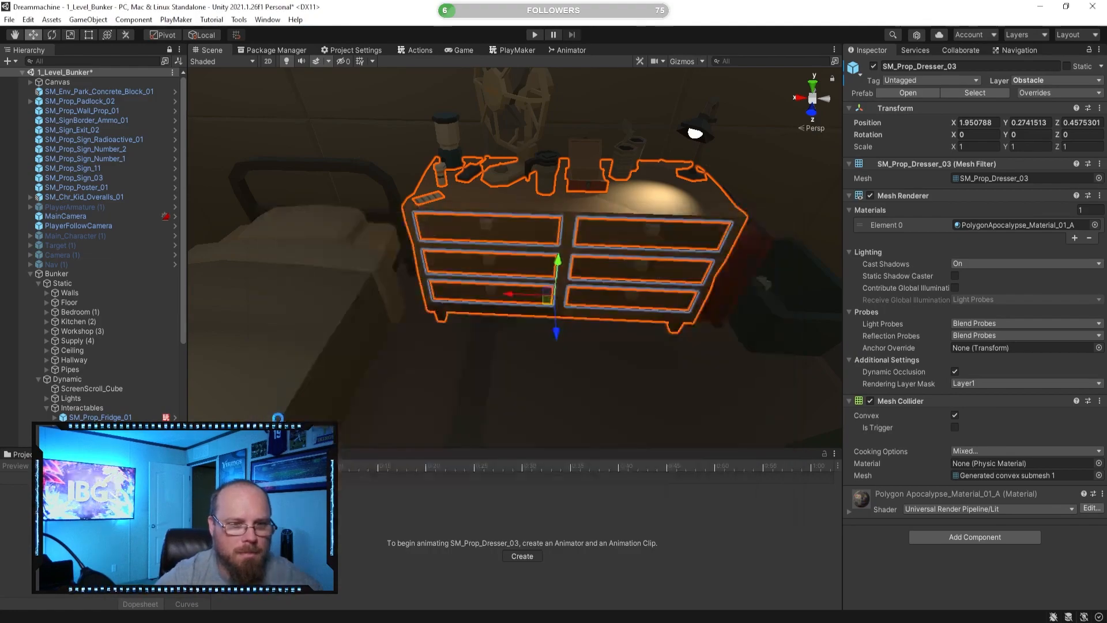
- Record SM_Prop_Dresser_03_Drawer_01 sliding out to Z 0.624 at 1:00 in the Drawer1 clip, then stop recording
scroll(144, 313, "down", 4)
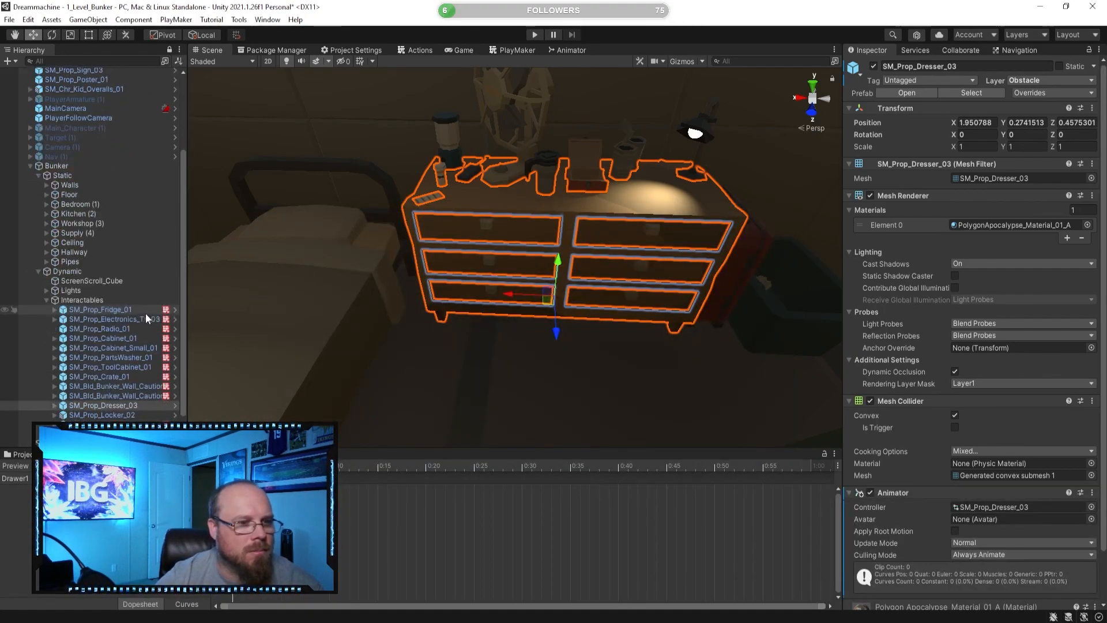
left_click(55, 405)
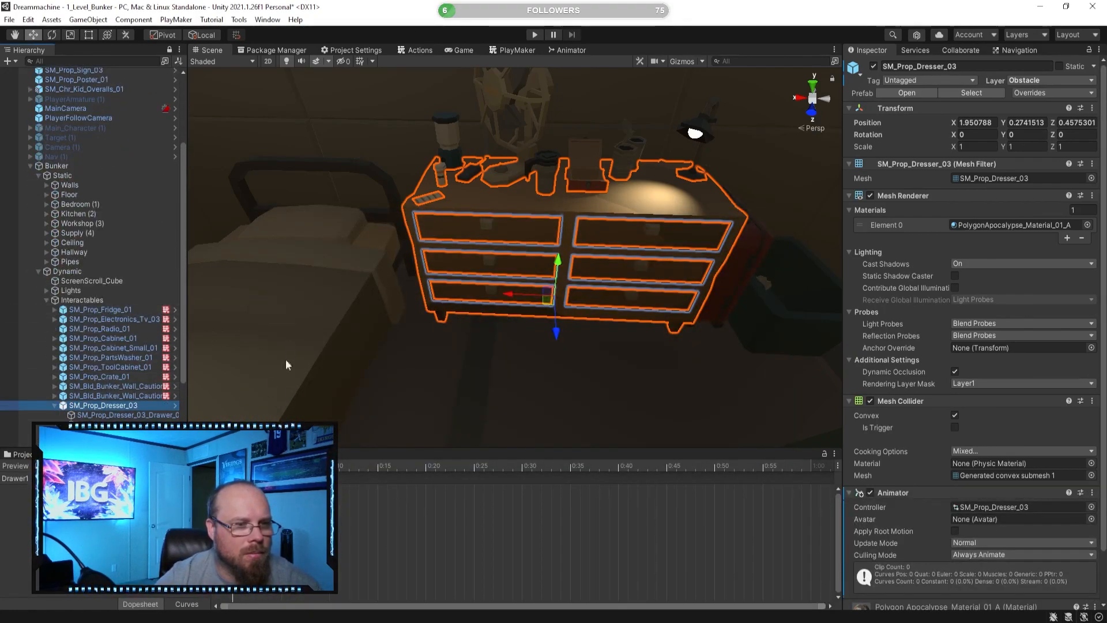
right_click_drag(421, 352, 463, 356)
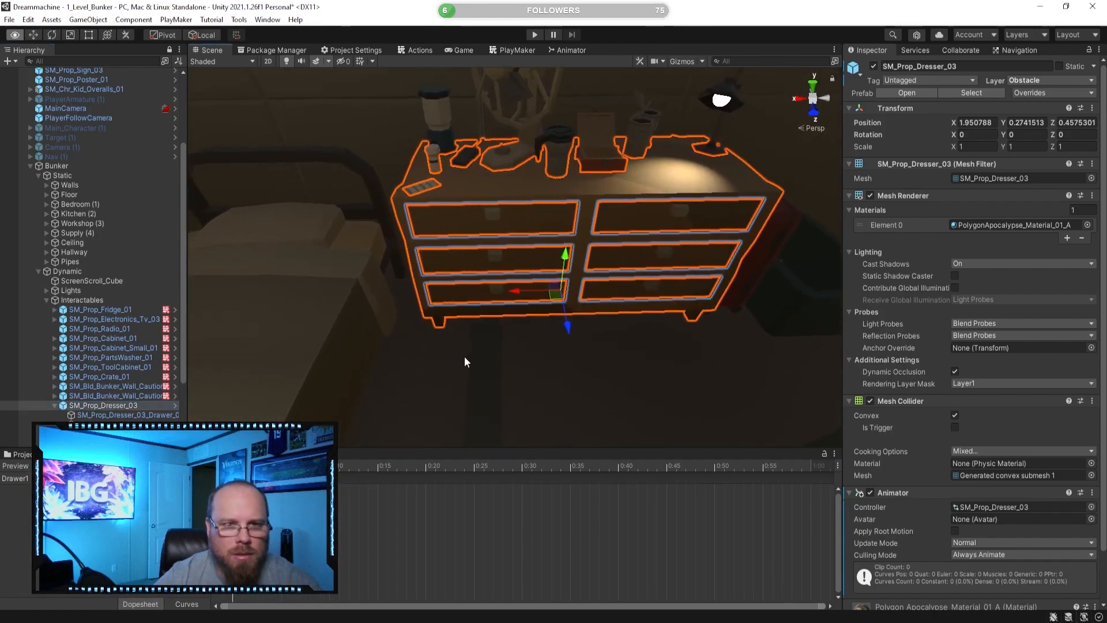
scroll(115, 423, "down", 2)
left_click(129, 344)
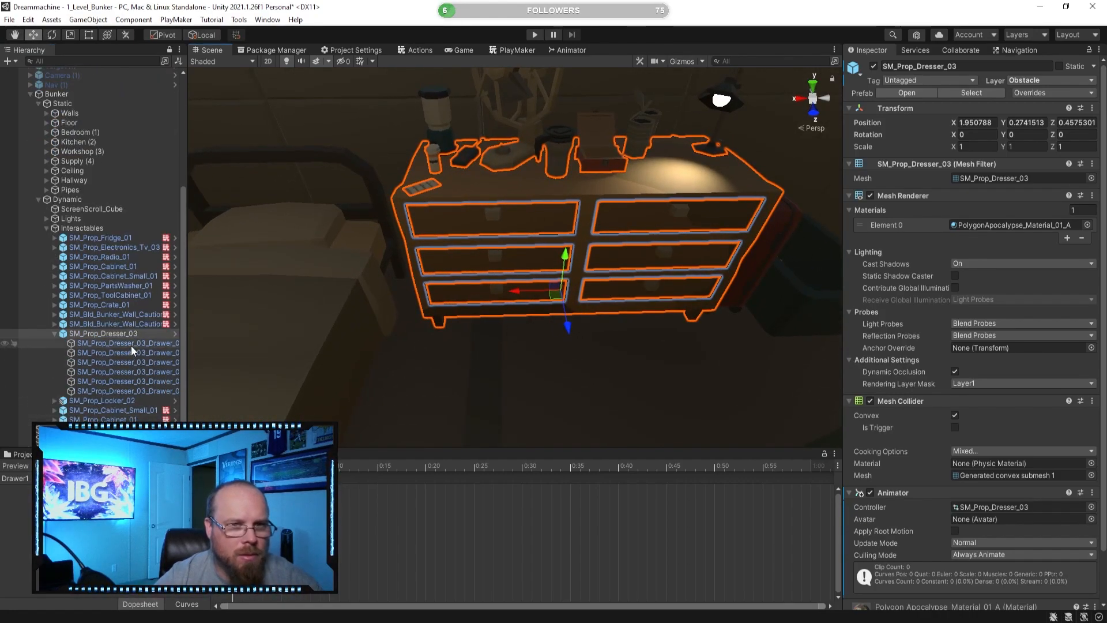
right_click_drag(316, 340, 386, 337)
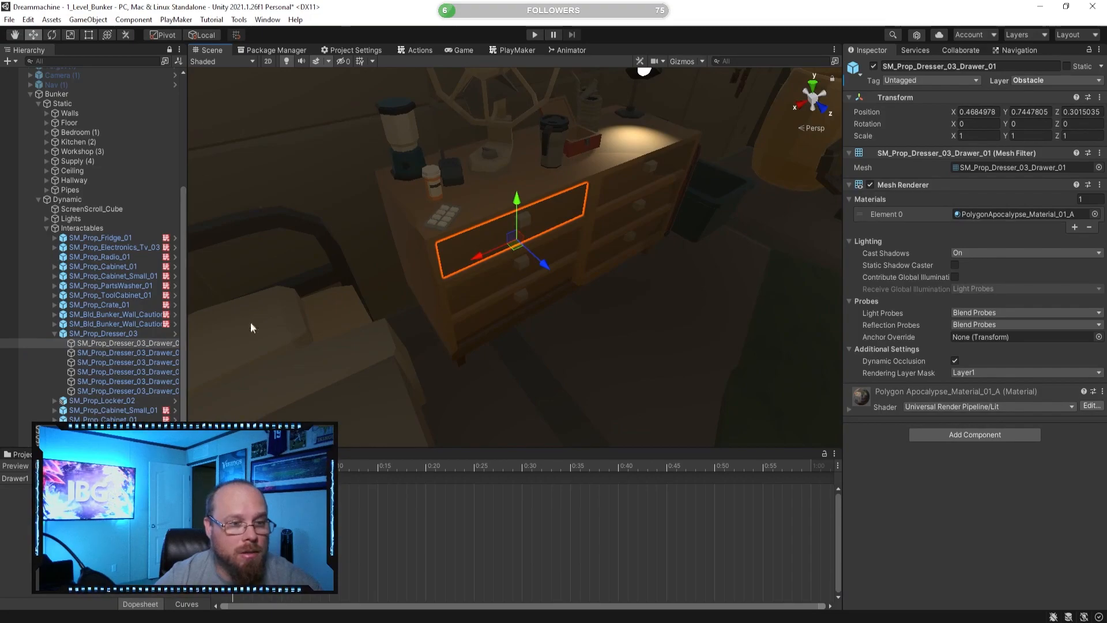
left_click(39, 466)
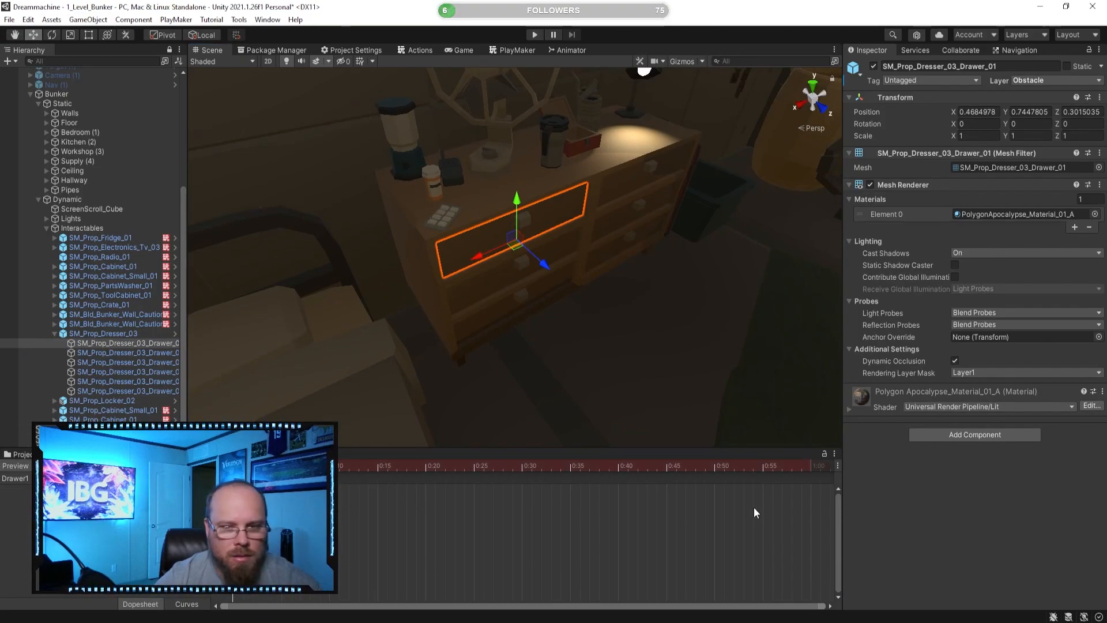
left_click(810, 465)
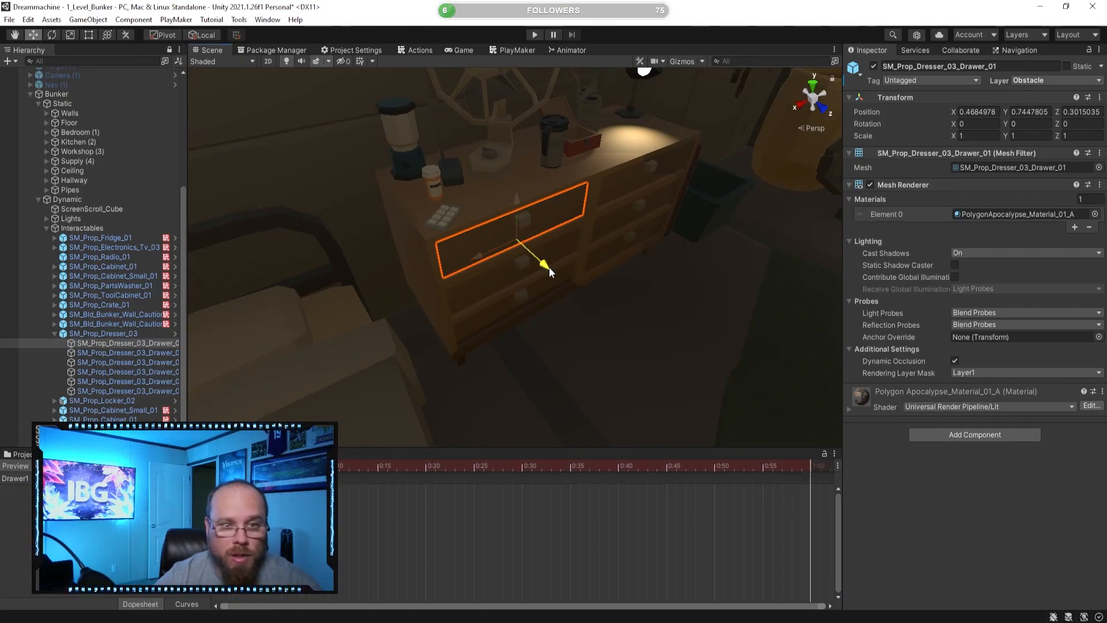
left_click_drag(548, 268, 610, 293)
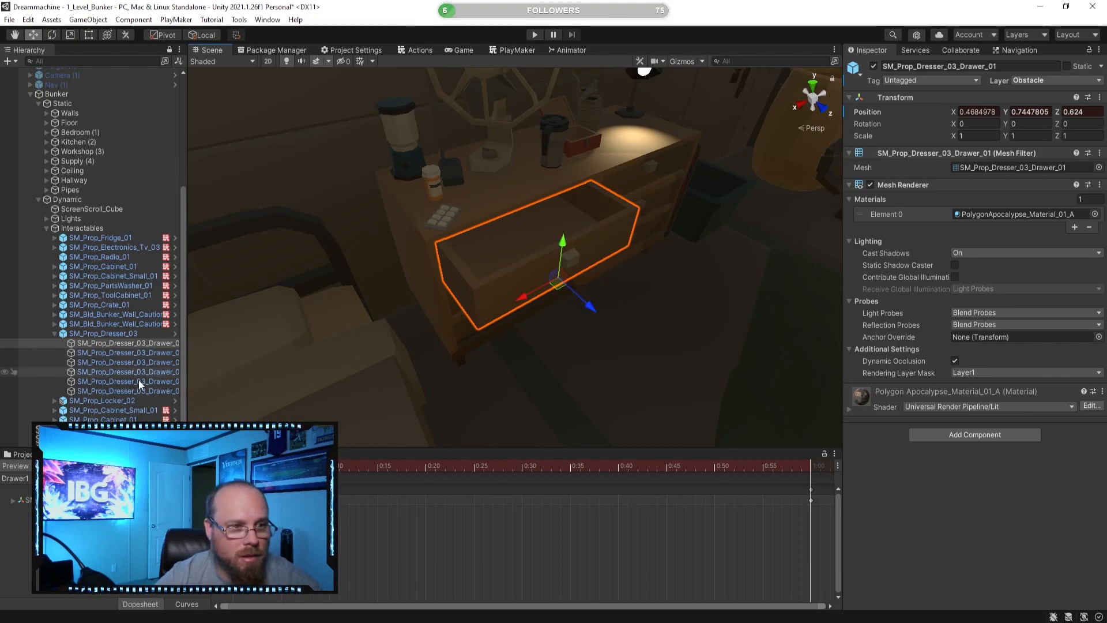
left_click(38, 466)
- Create a second dresser animation clip named Drawer2 in the Animations/Dresser folder
left_click(51, 478)
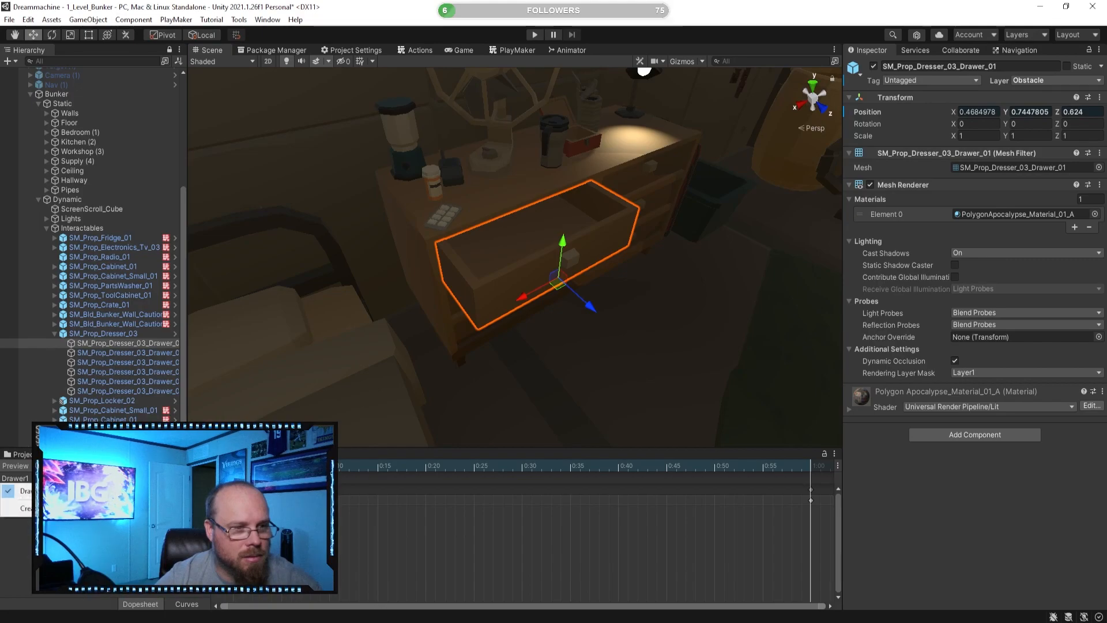
left_click(23, 508)
left_click(381, 292)
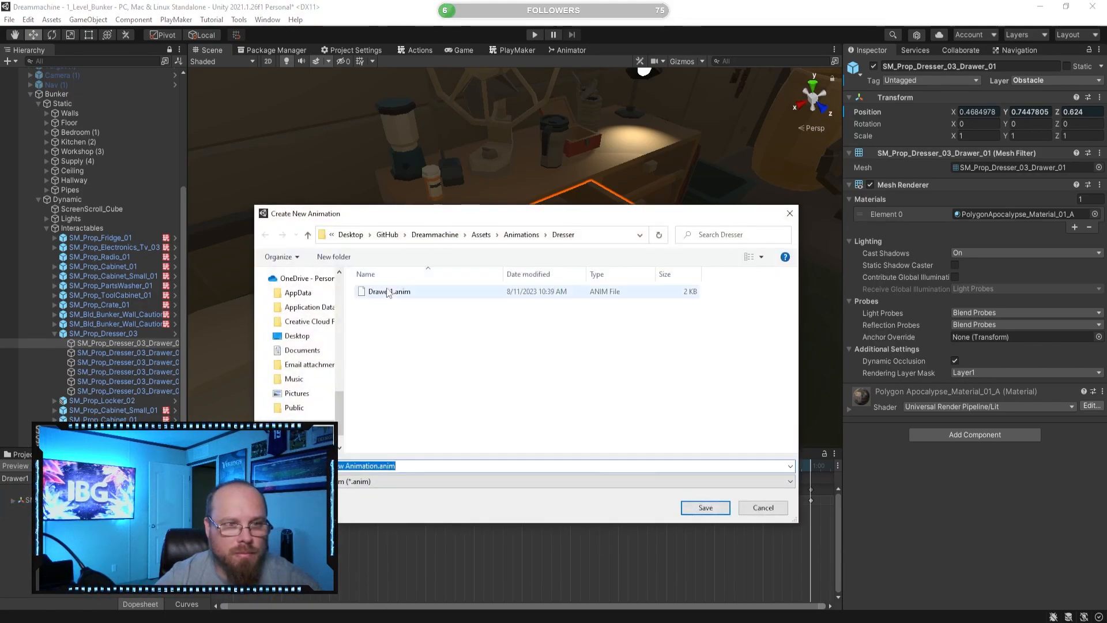
left_click(353, 465)
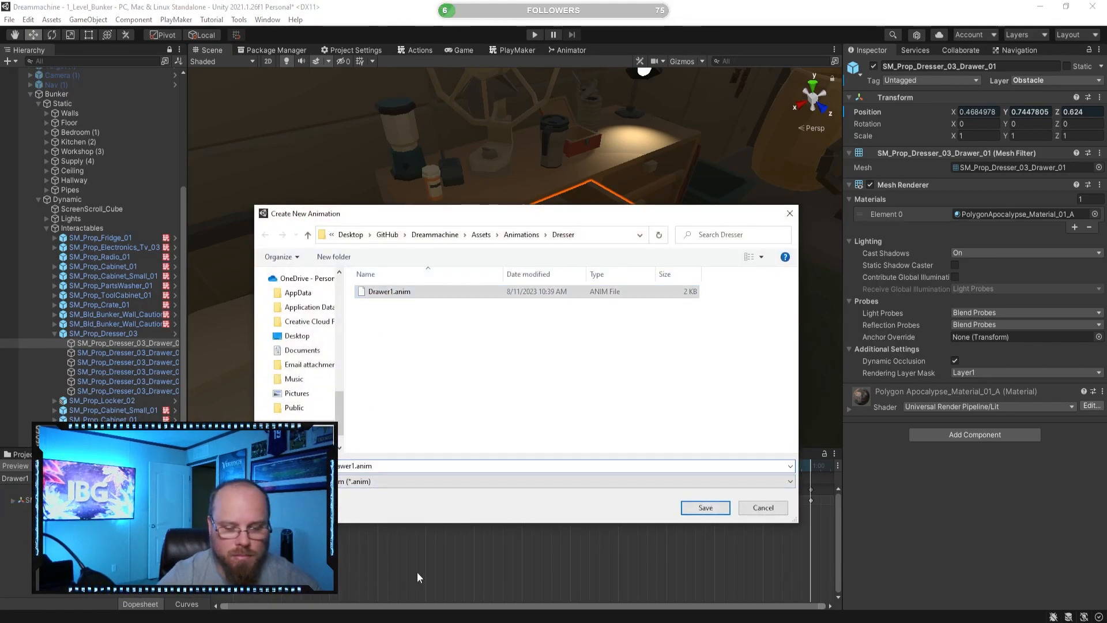
key("BackSpace")
type("2")
key("Return")
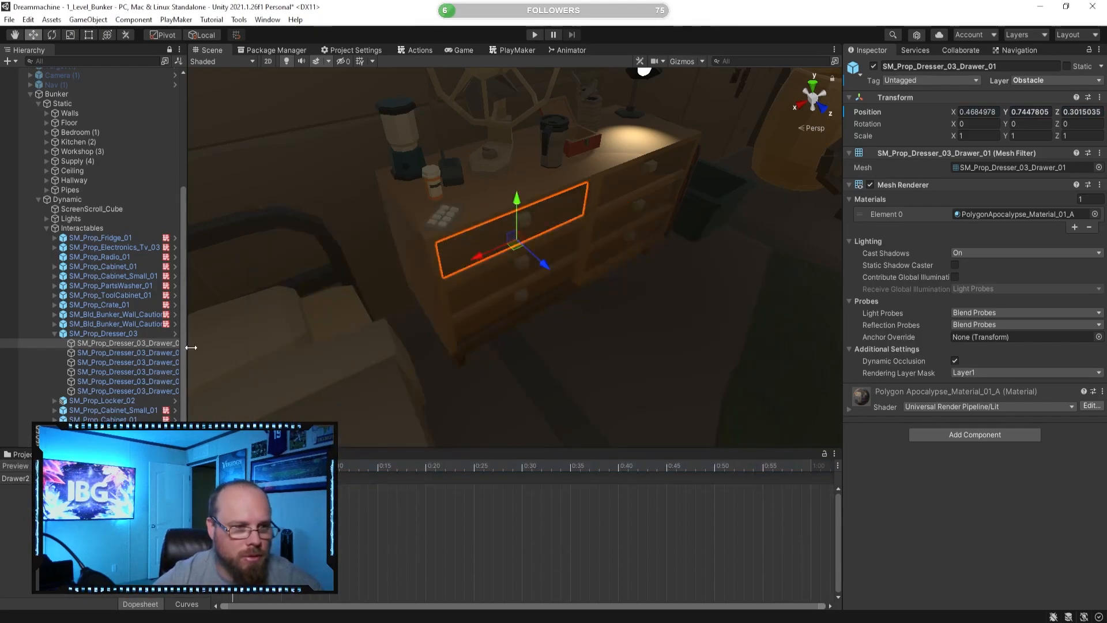
- Record SM_Prop_Dresser_03_Drawer_02 sliding out to Z 0.591 at 1:00 in the Drawer2 clip, and stop recording
left_click(129, 359)
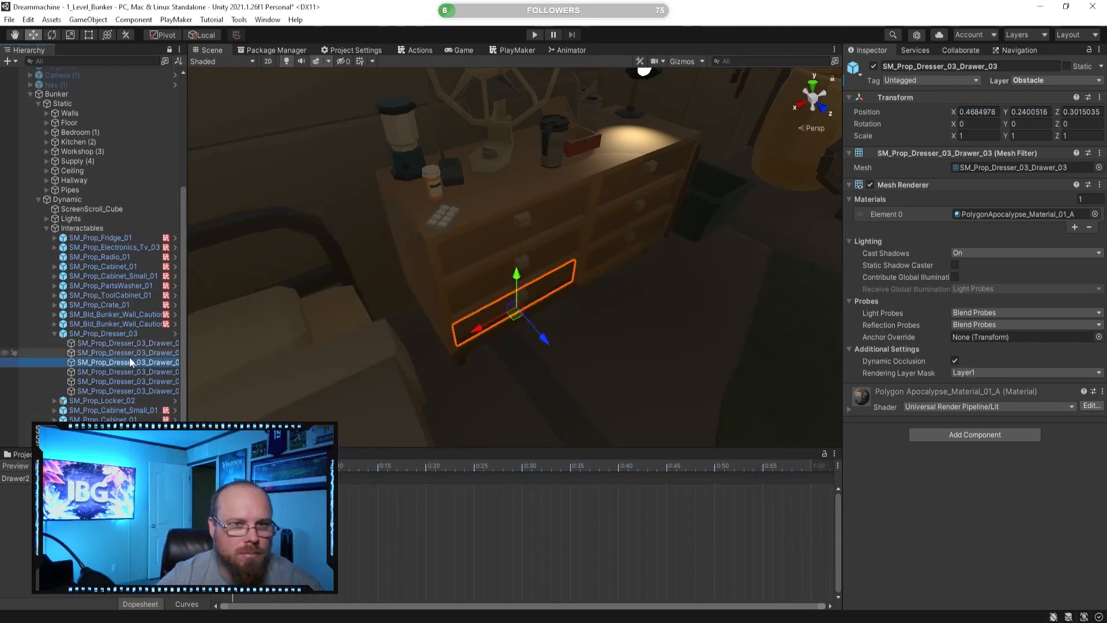
left_click(136, 352)
left_click(38, 466)
left_click(812, 465)
left_click_drag(544, 308, 586, 332)
left_click(41, 466)
- Create a third dresser animation clip named Drawer3 in the Animations/Dresser folder
left_click(44, 478)
left_click(24, 521)
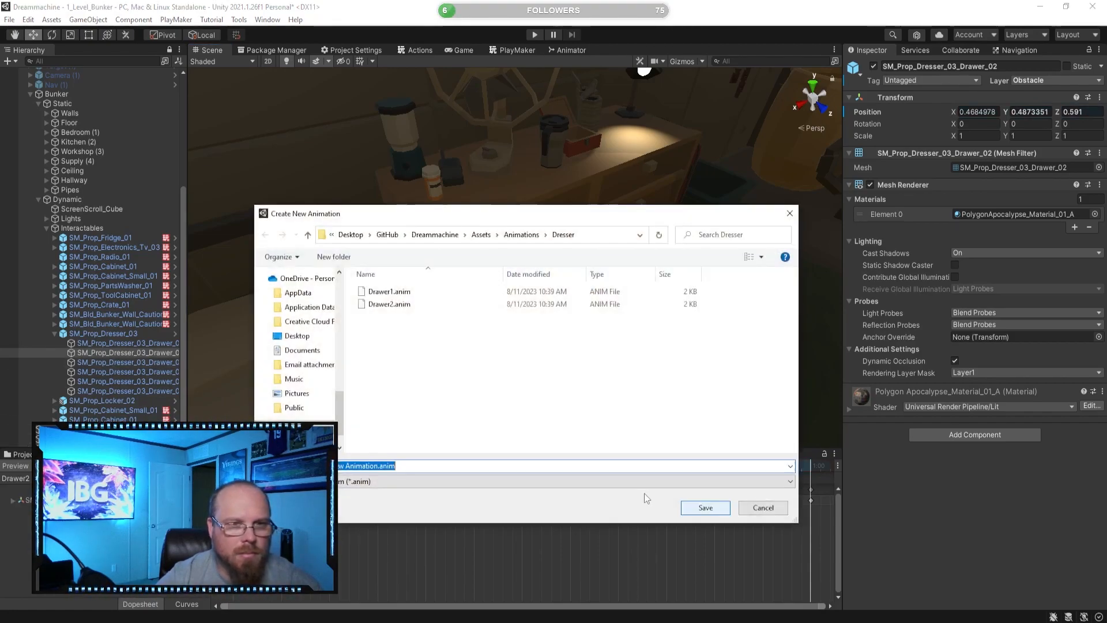
left_click(376, 304)
left_click(355, 465)
left_click(356, 466)
key("BackSpace")
type("3")
key("Return")
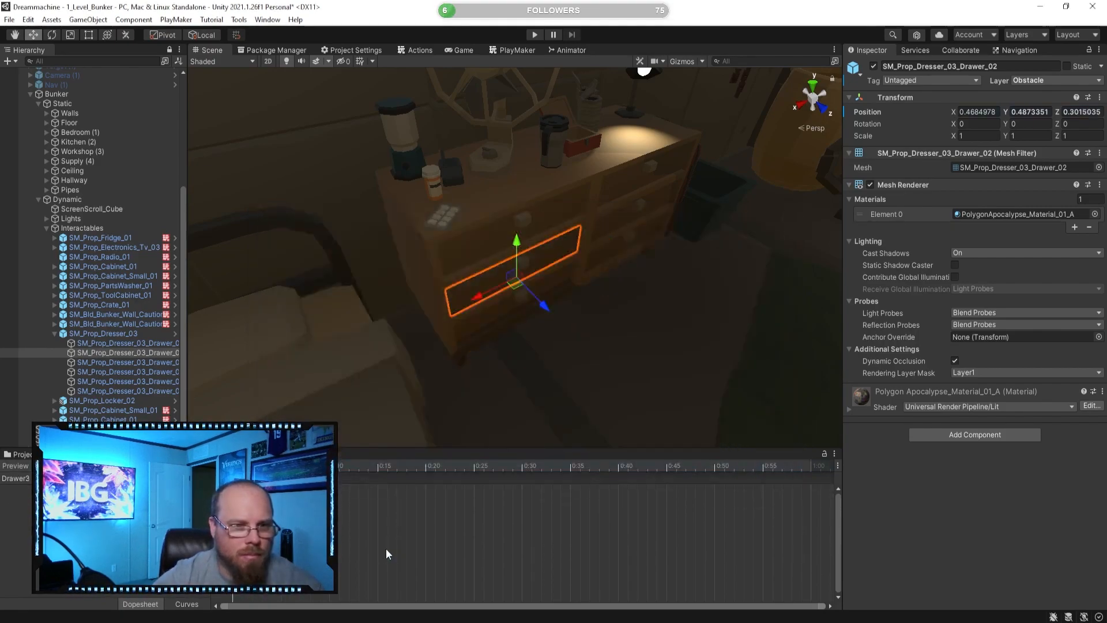
- Record SM_Prop_Dresser_03_Drawer_03 sliding out to Z 0.629 at 1:00 in the Drawer3 clip, and stop recording
left_click(127, 362)
left_click(38, 466)
left_click(811, 465)
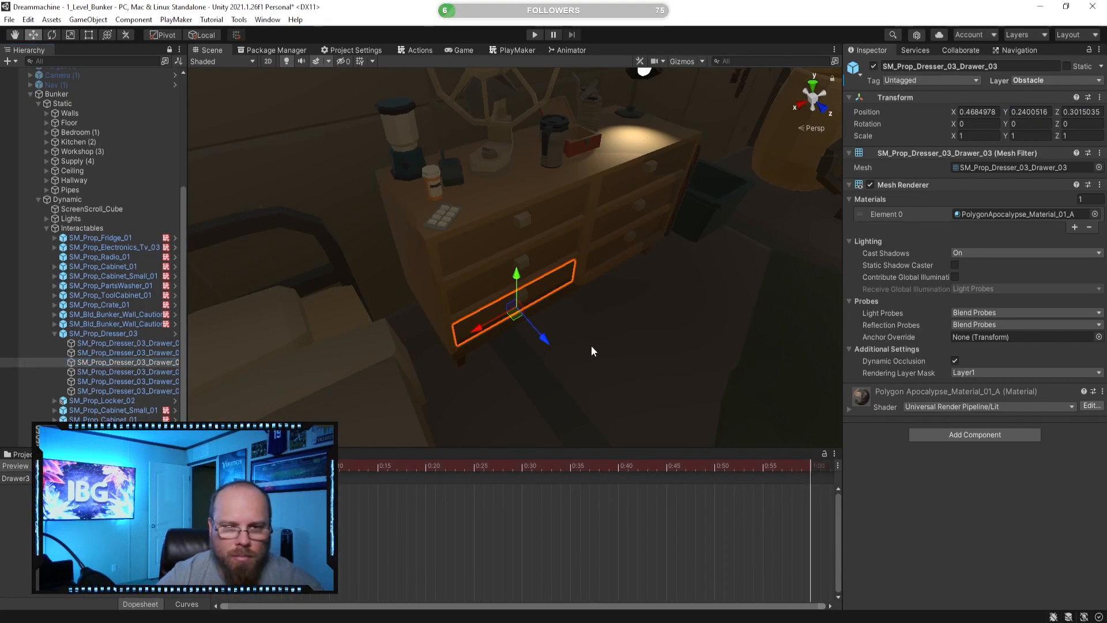
left_click_drag(544, 336, 602, 361)
left_click(38, 466)
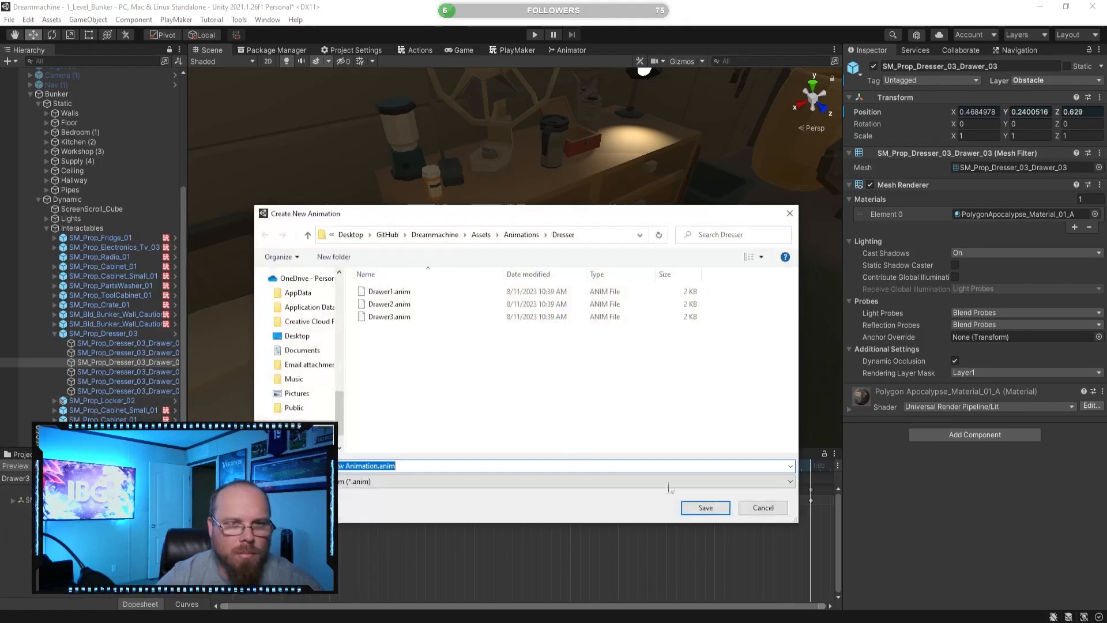
- Save the new dresser animation clip as Drawer4 in the Animations/Dresser folder
left_click(365, 466)
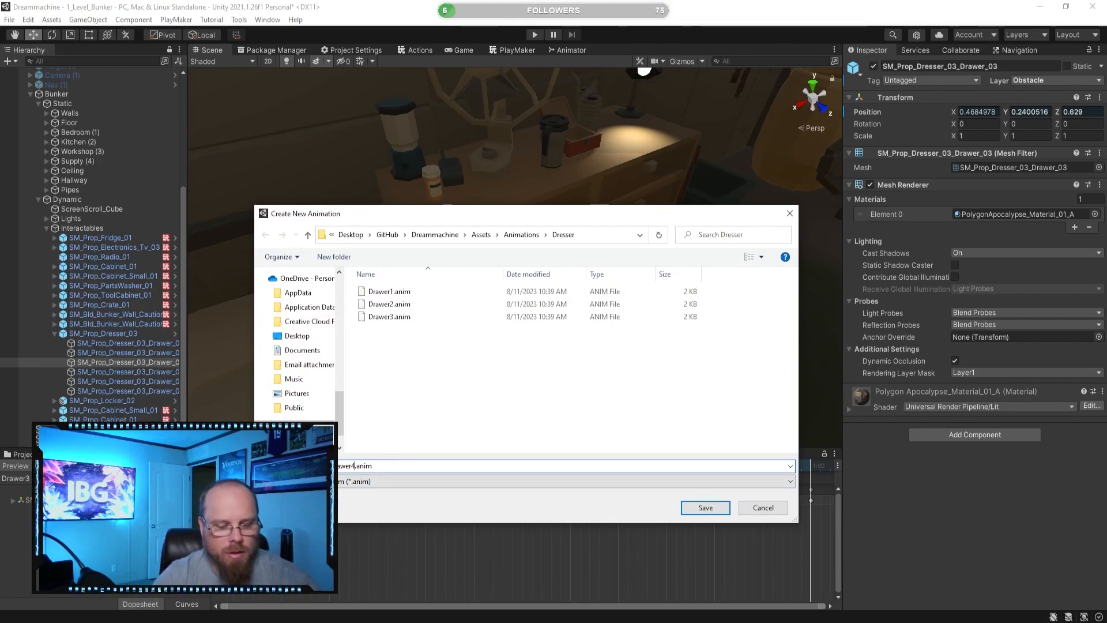
type("Drawer4")
key("Return")
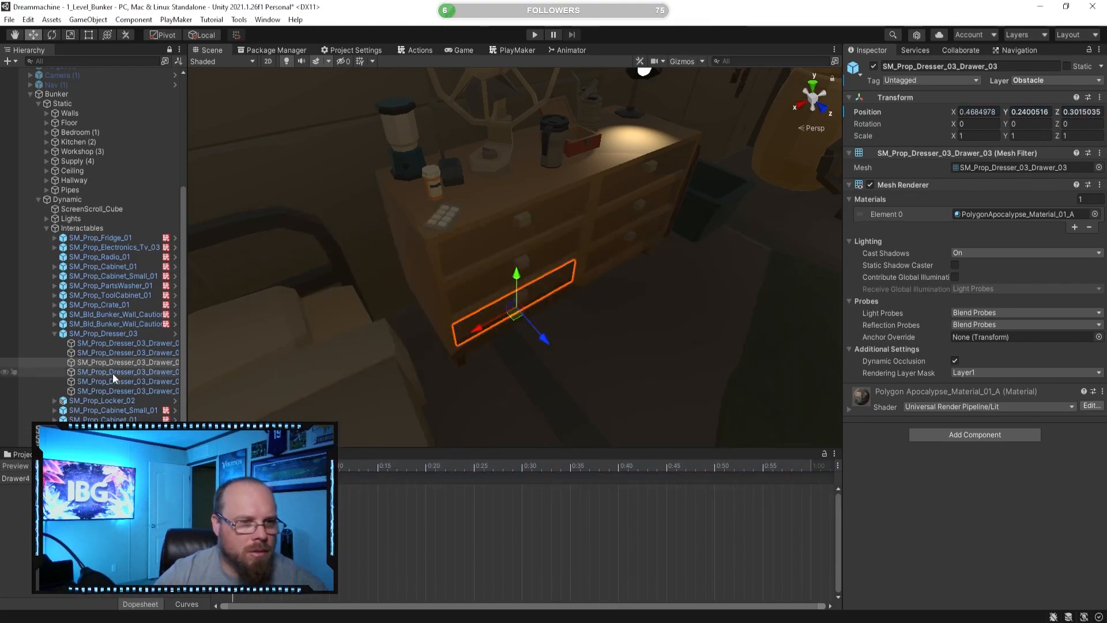
- Record SM_Prop_Dresser_03_Drawer_04 sliding out to Z 0.622 at 1:00 in the Drawer4 clip
left_click(114, 372)
left_click(39, 466)
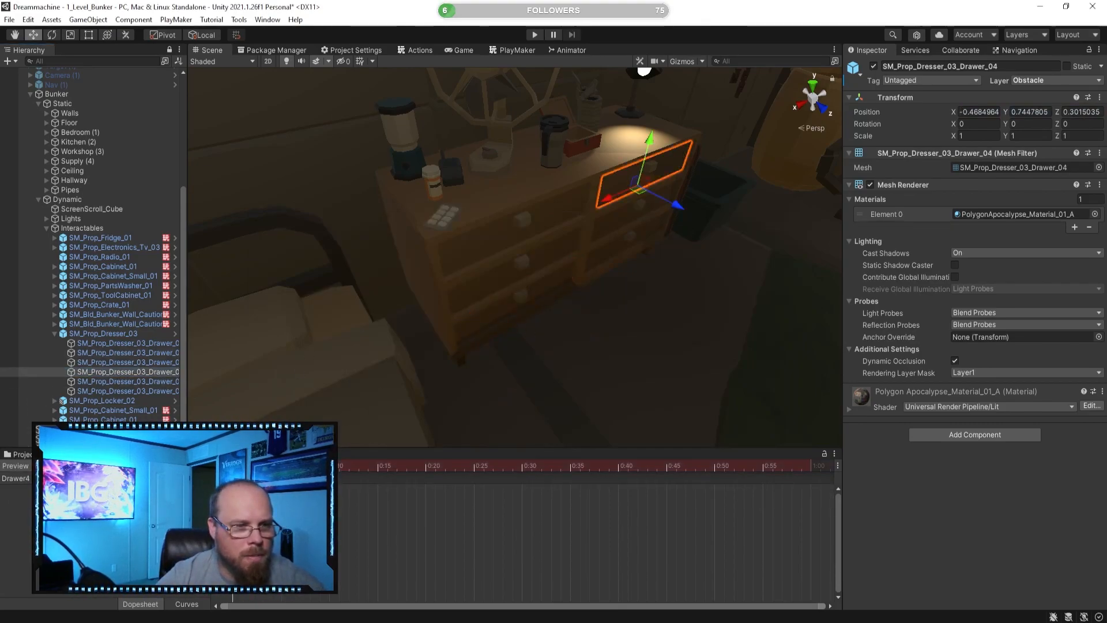
left_click(812, 468)
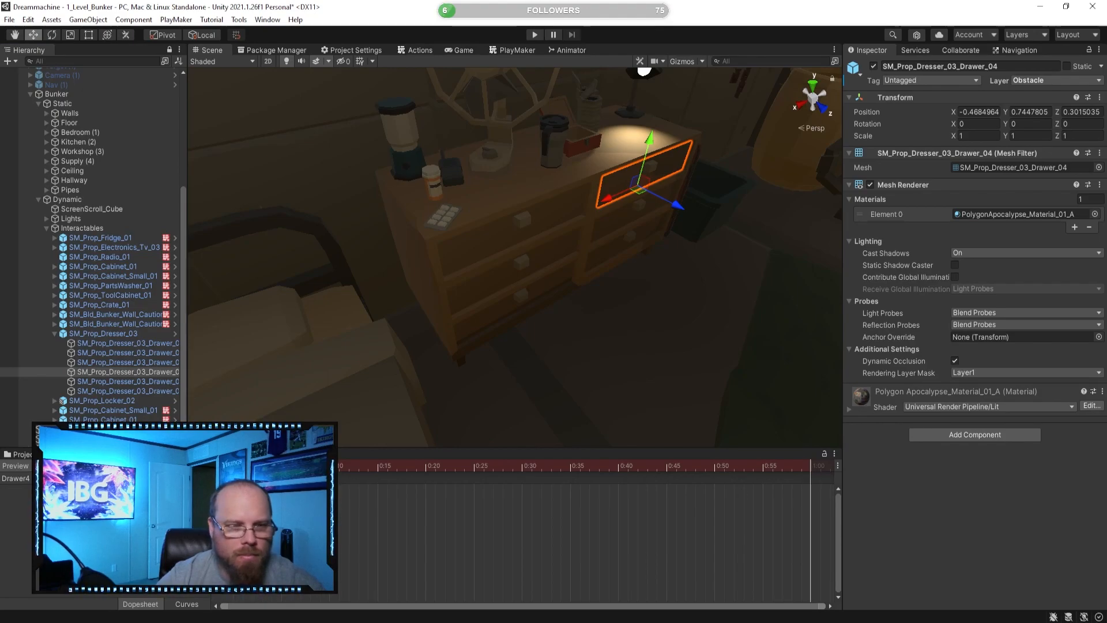
left_click_drag(688, 213, 717, 229)
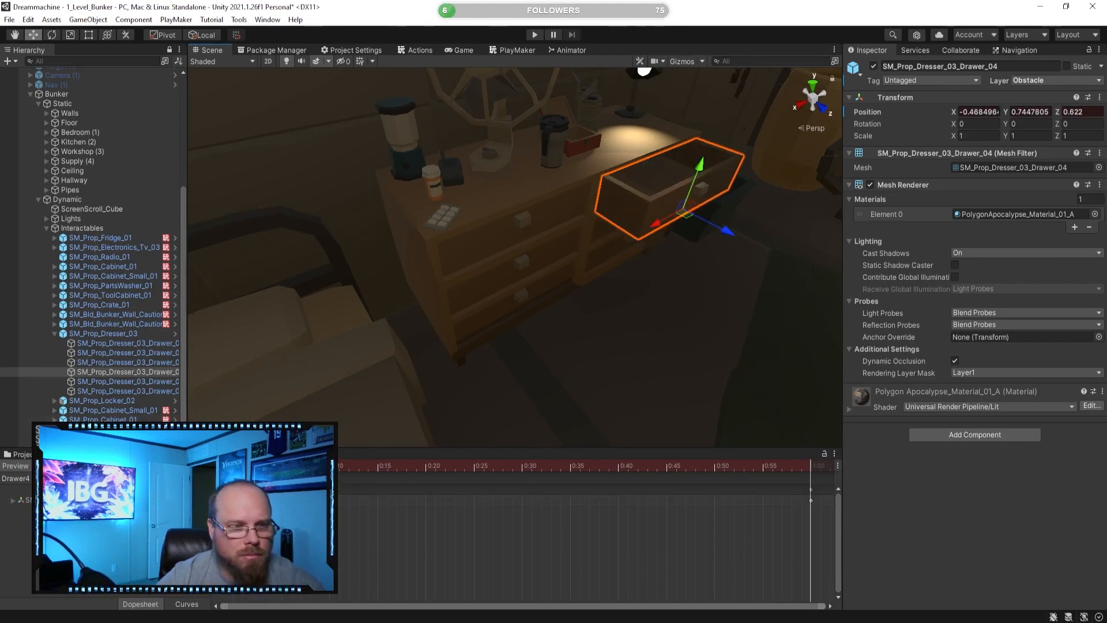
- Select SM_Prop_Dresser_03_Drawer_05 and create an animation clip named Drawer5 in the Animations/Dresser folder
left_click(176, 381)
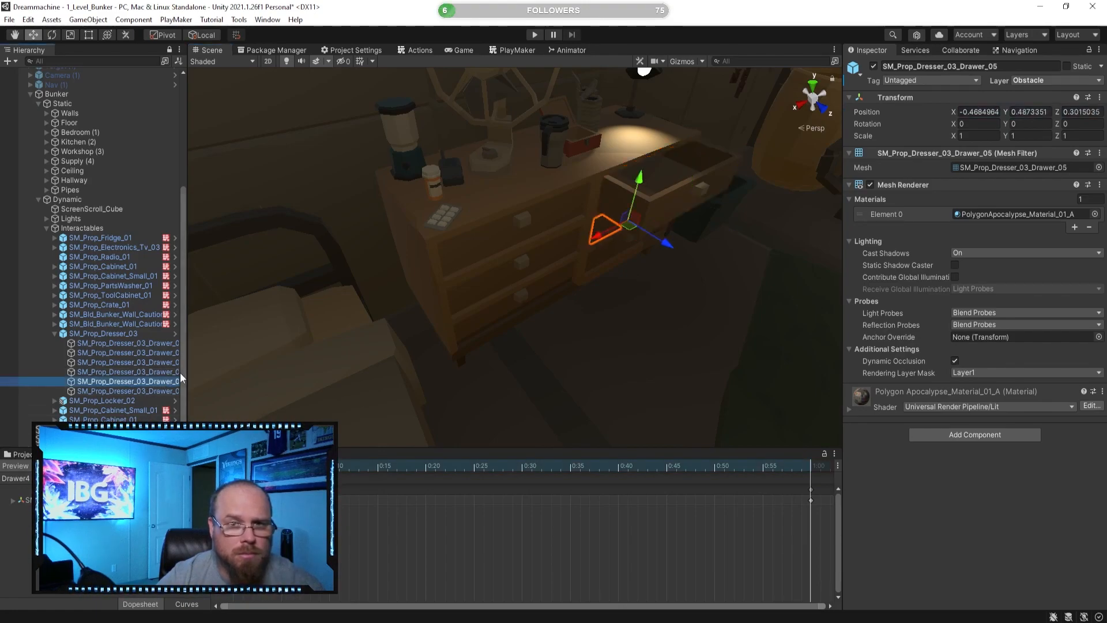
left_click(26, 465)
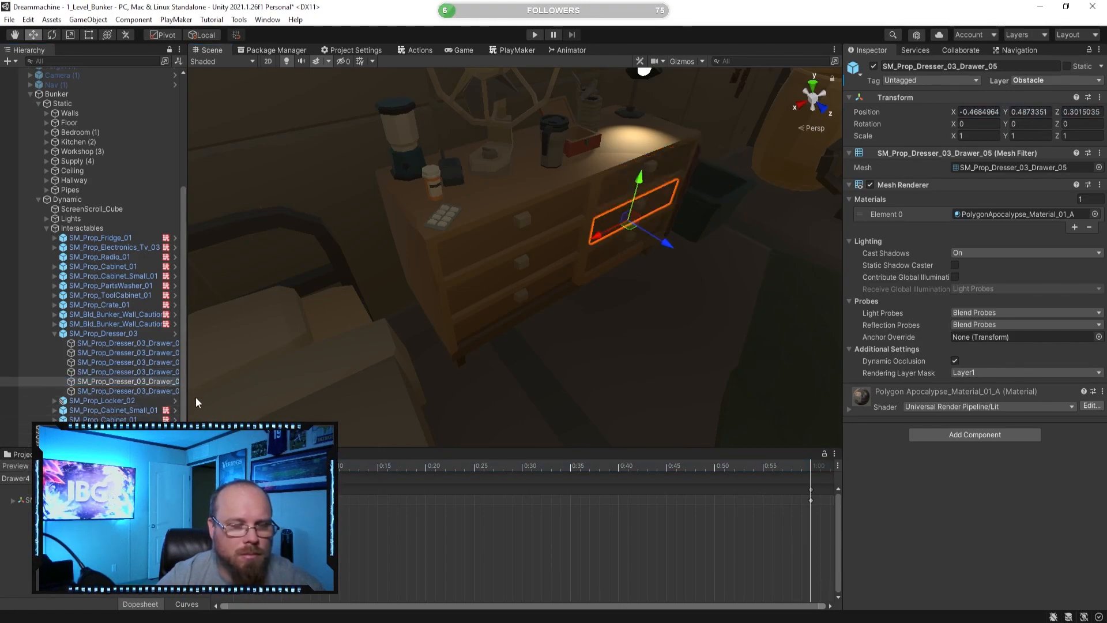
left_click(41, 547)
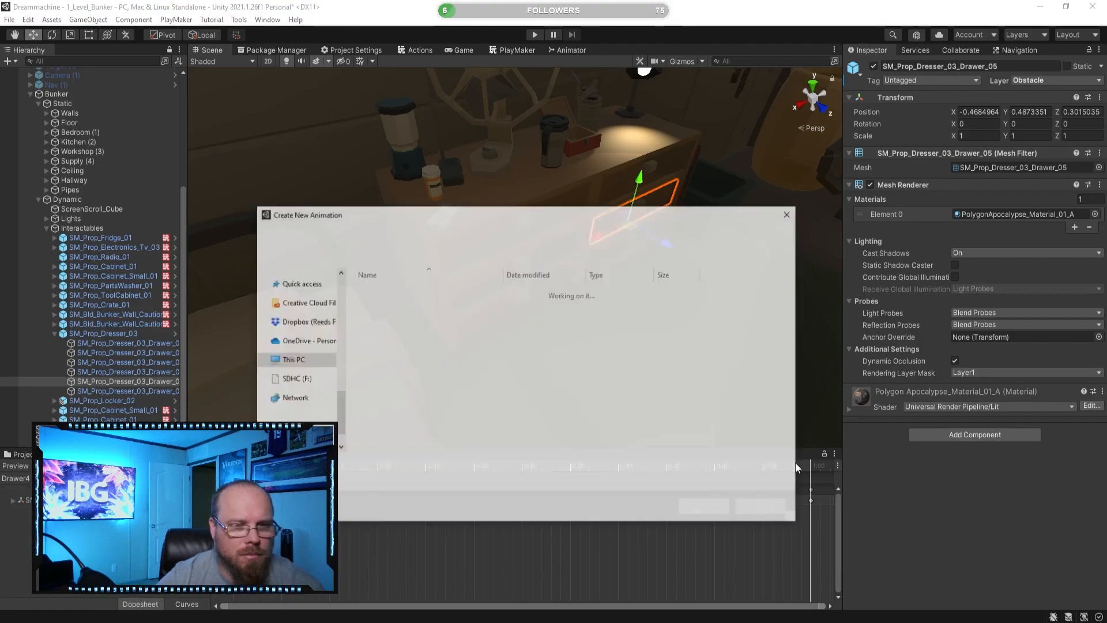
left_click(388, 329)
left_click(342, 467)
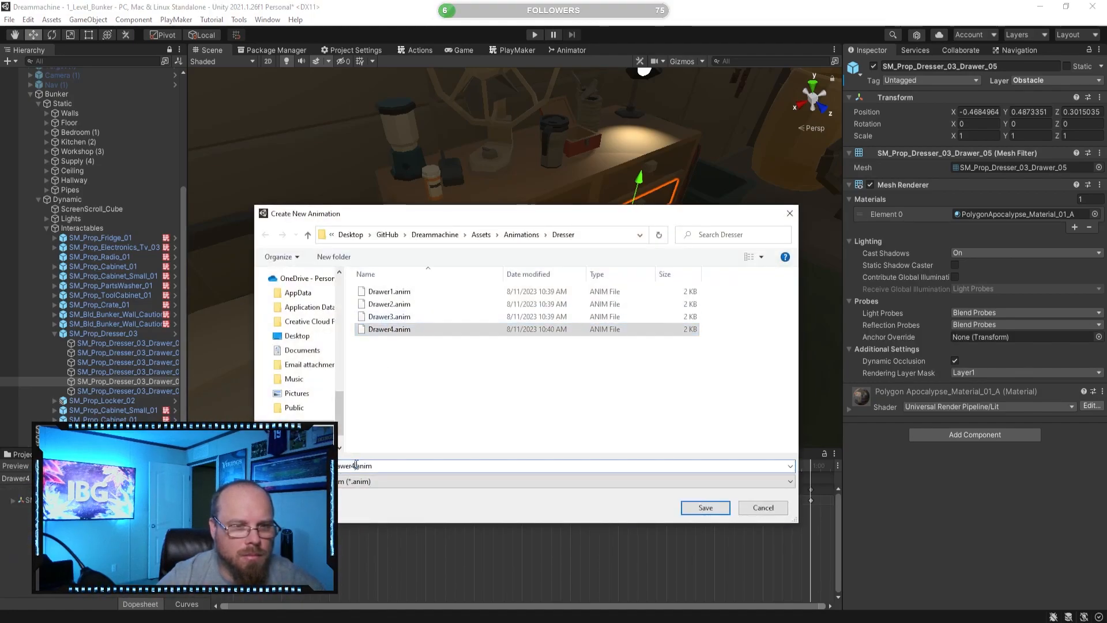
key("BackSpace")
type("5")
key("Return")
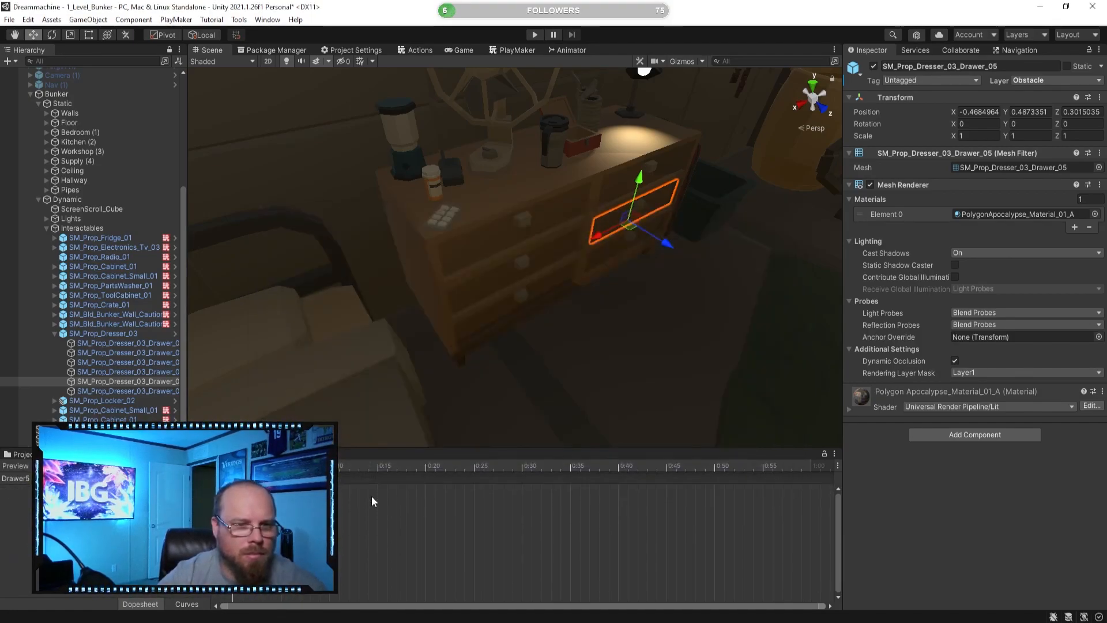
- Record SM_Prop_Dresser_03_Drawer_05 sliding out to Z 0.635 at 1:00 in the Drawer5 clip, and stop recording
left_click(38, 465)
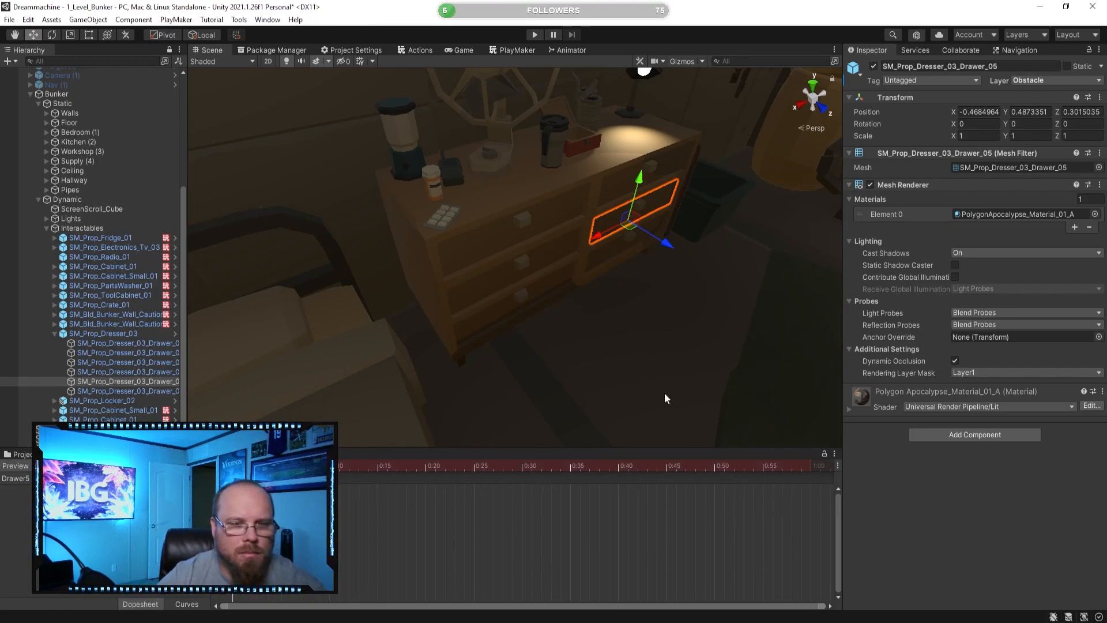
left_click(812, 468)
left_click_drag(668, 243, 721, 257)
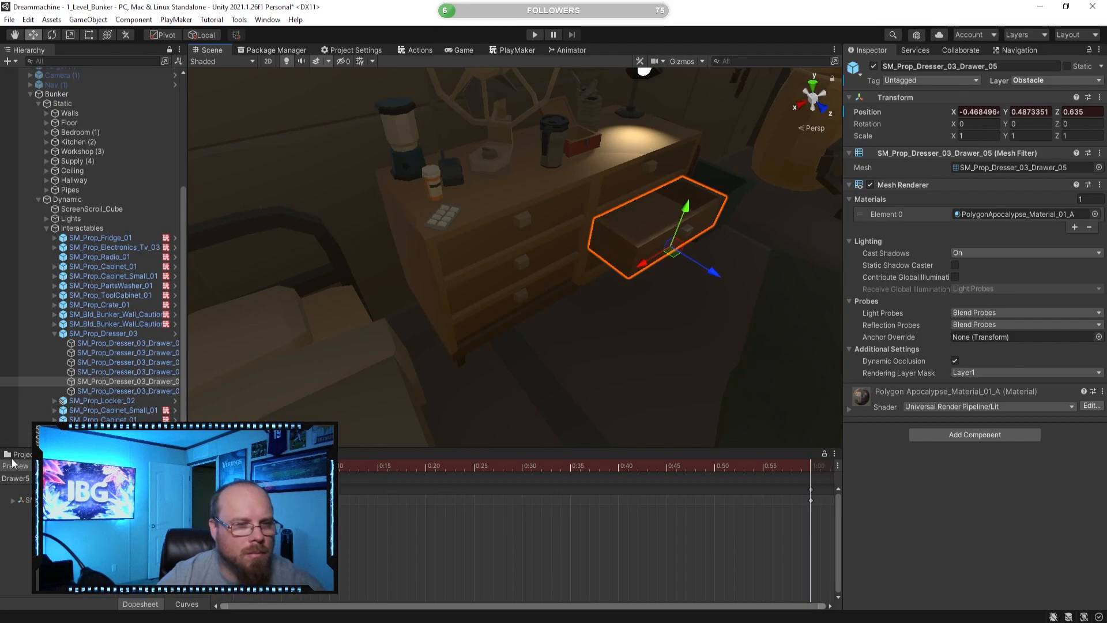
left_click(38, 465)
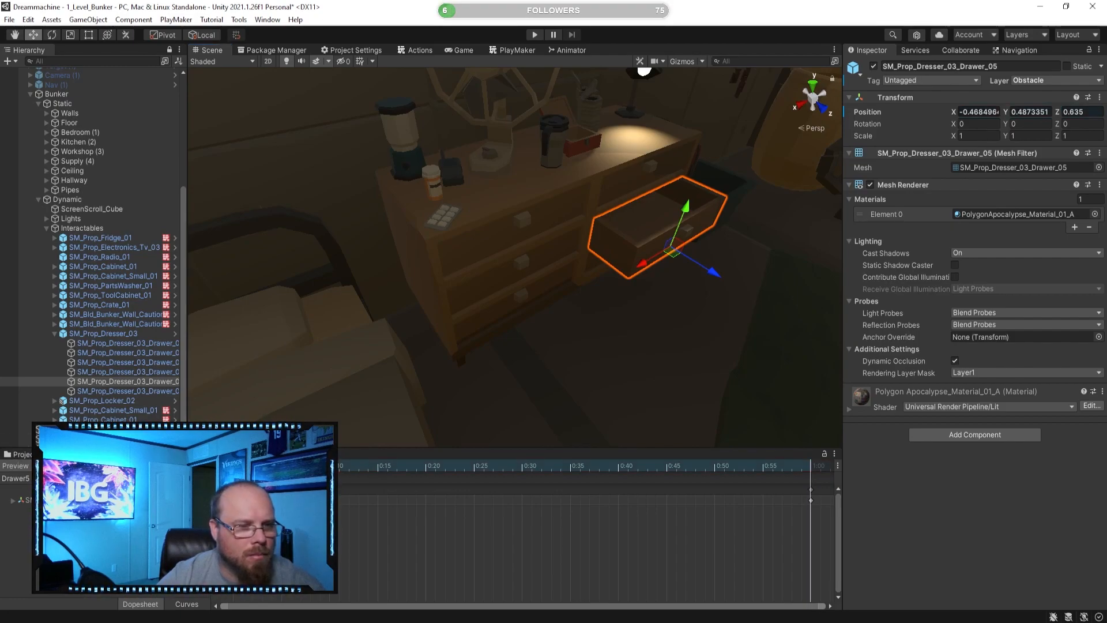
- Select SM_Prop_Dresser_03_Drawer_06 and create an animation clip named Drawer6 in the Animations/Dresser folder
left_click(104, 392)
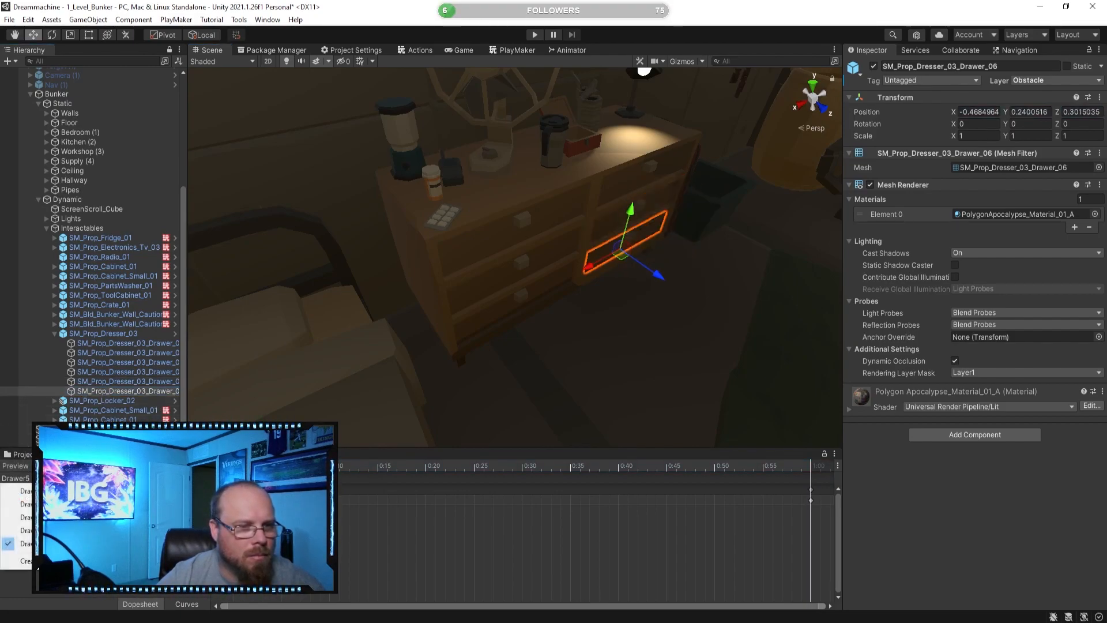
left_click(23, 560)
left_click(390, 341)
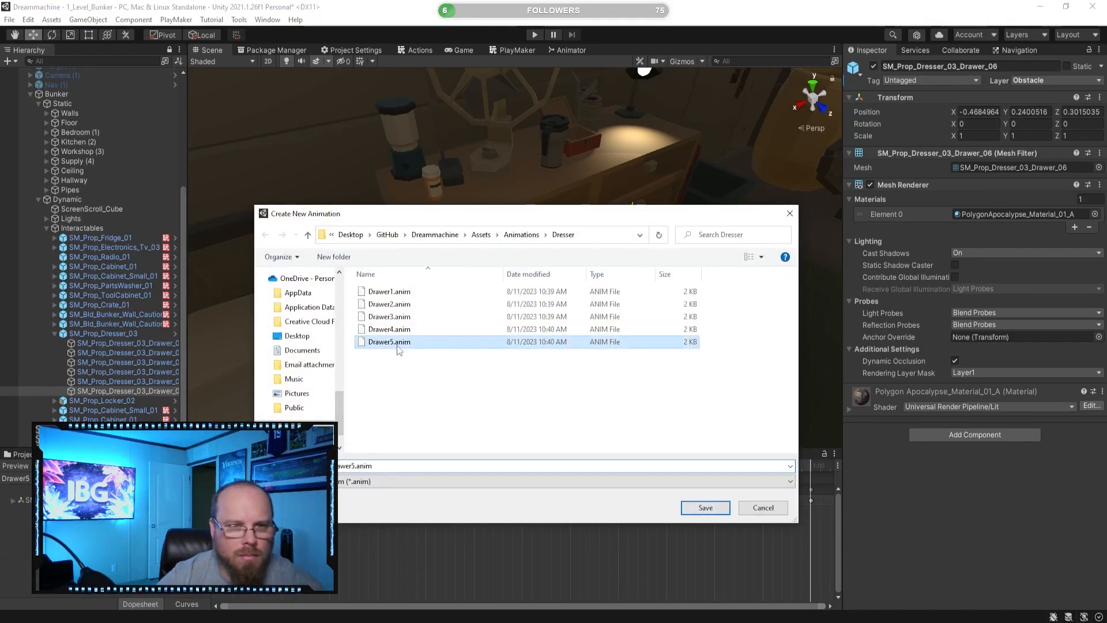
double_click(355, 465)
key("BackSpace")
type("6")
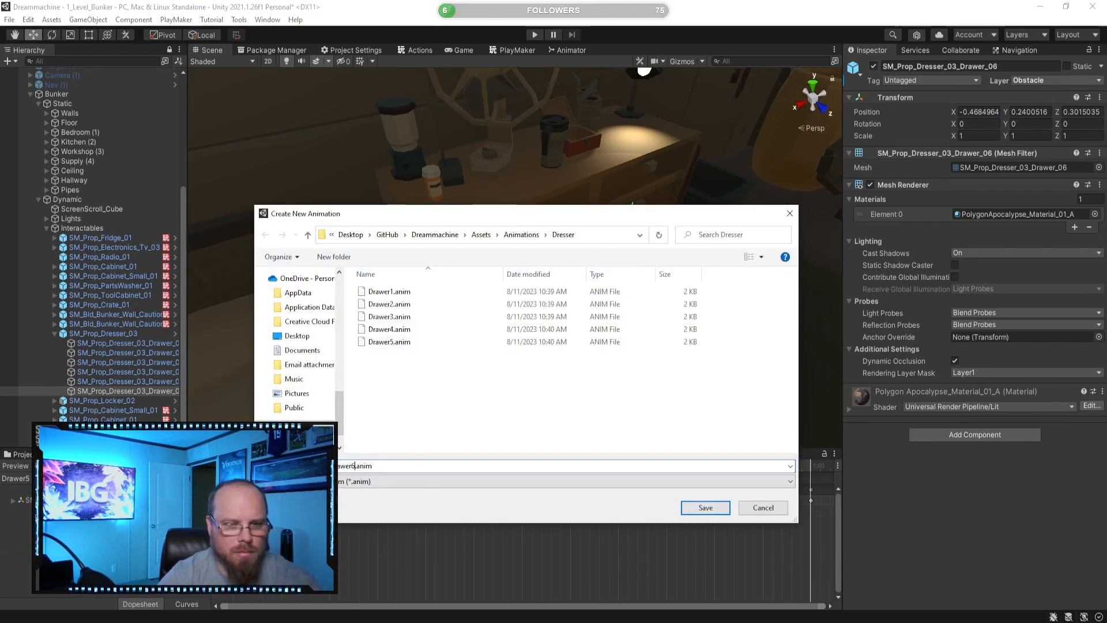
key("Return")
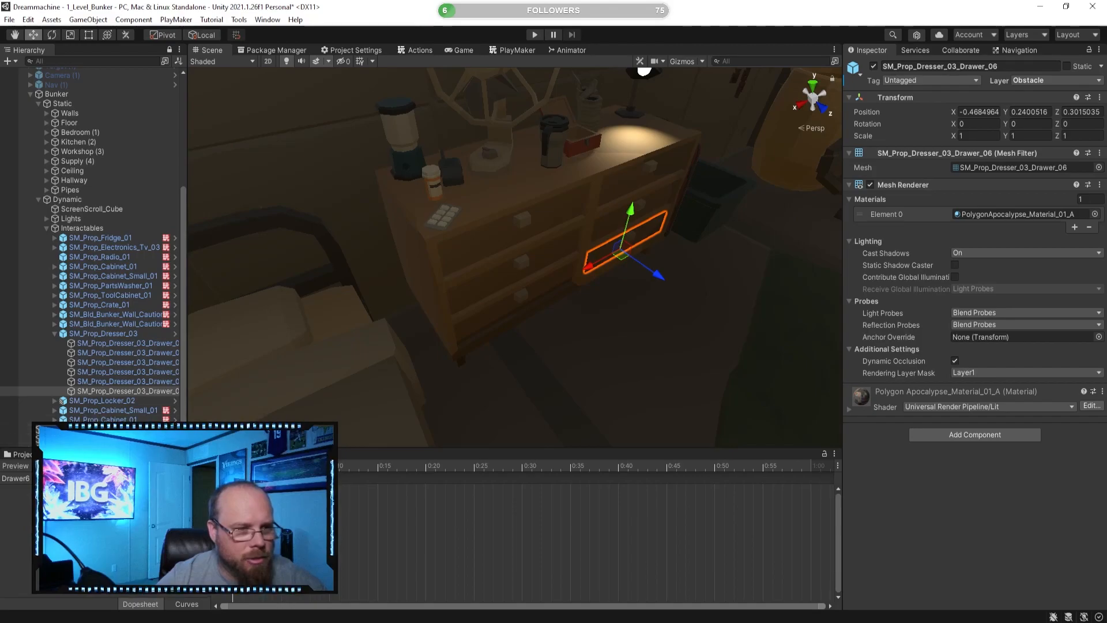
- Record SM_Prop_Dresser_03_Drawer_06 sliding out to Z 0.659 at 1:00 in the Drawer6 clip, and leave recording and animation preview
left_click(38, 465)
left_click(812, 465)
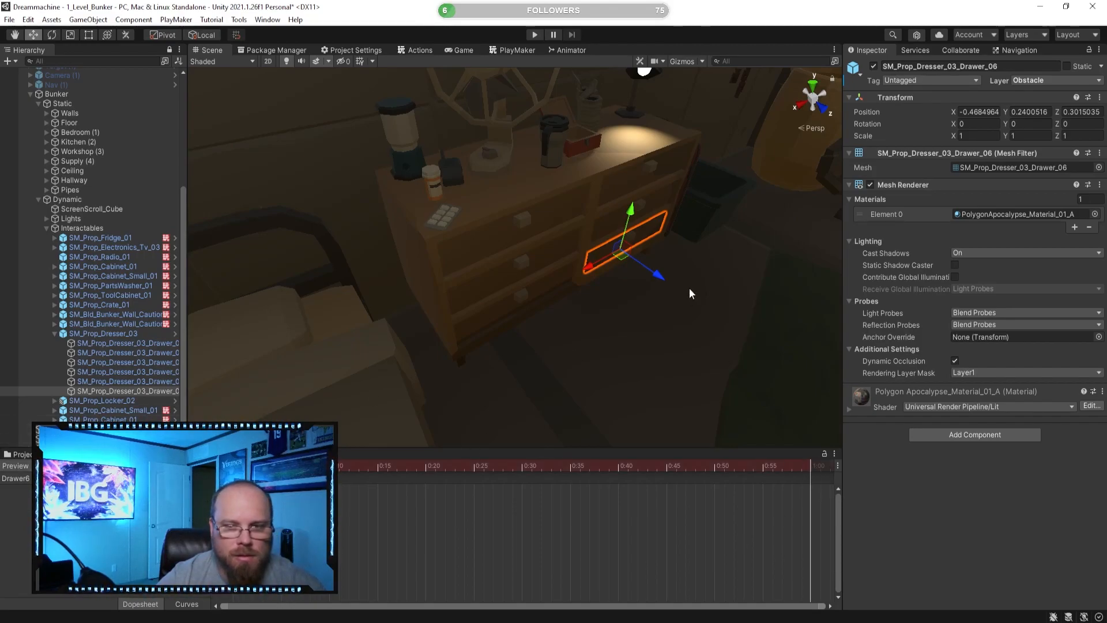
left_click_drag(662, 273, 720, 290)
left_click(40, 466)
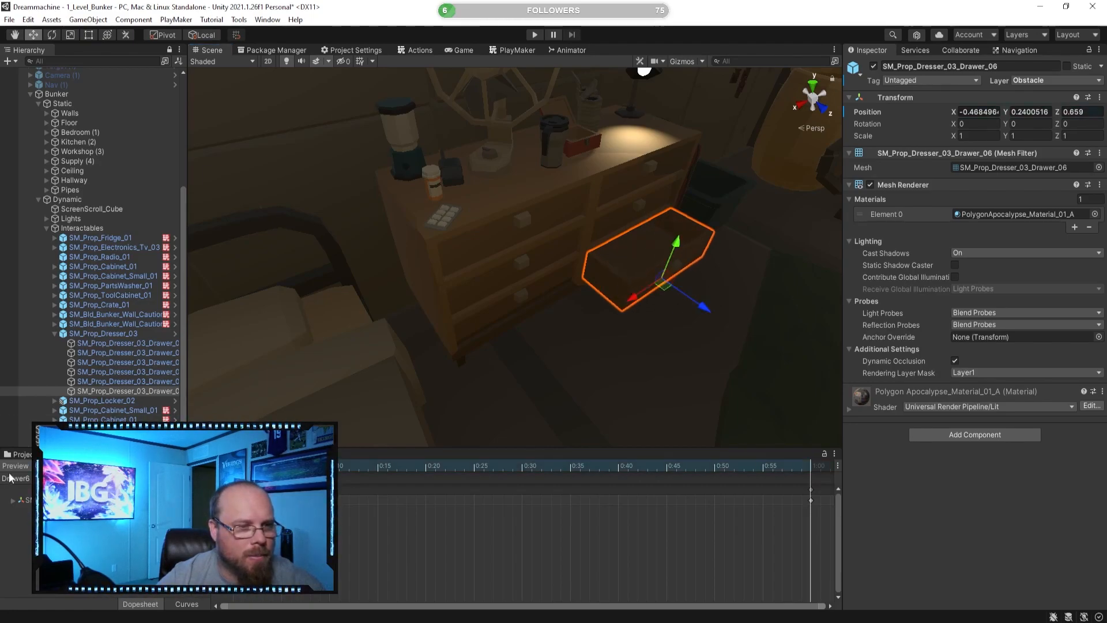
left_click(15, 466)
- Open the Assets/Animations/Dresser folder in the project files to view the dresser clips and controller
left_click(18, 455)
right_click_drag(484, 377, 358, 392)
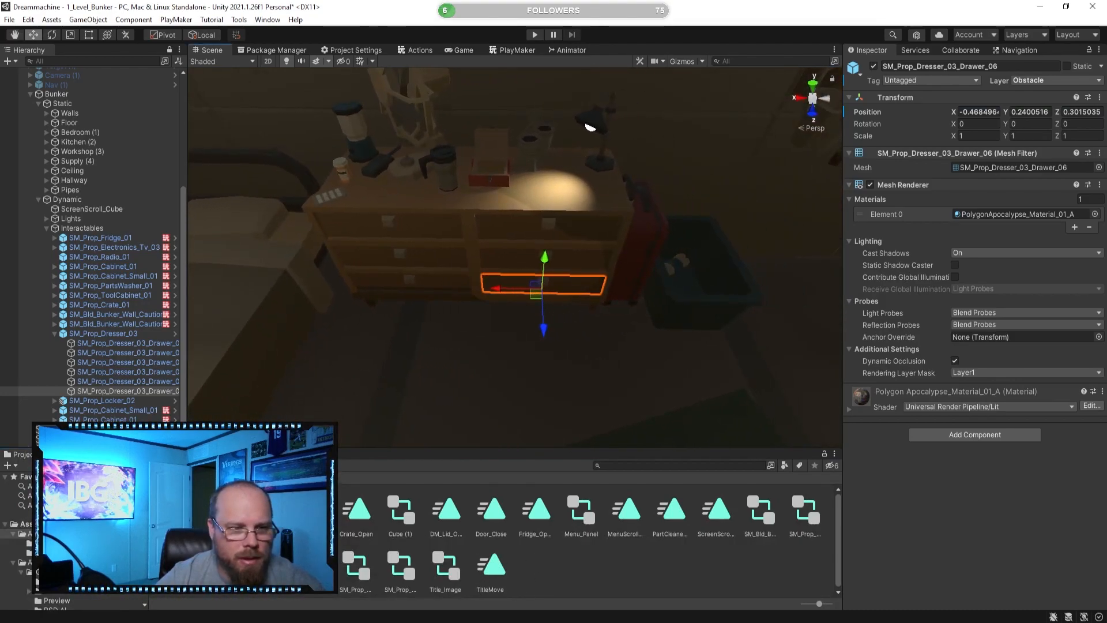
double_click(176, 510)
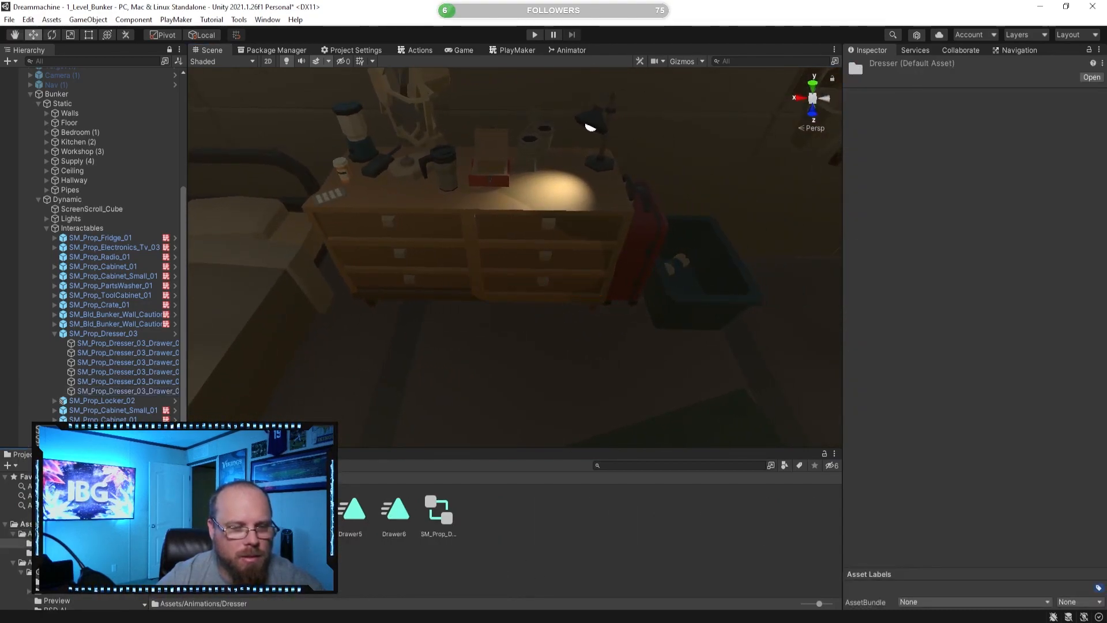
left_click(610, 563)
right_click_drag(450, 363, 404, 339)
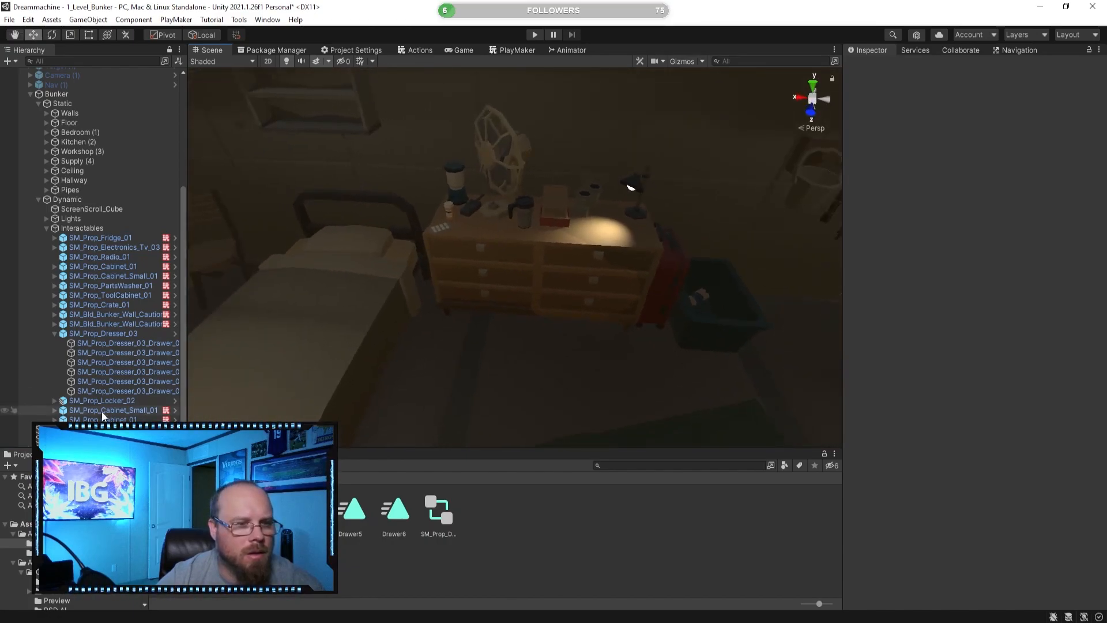
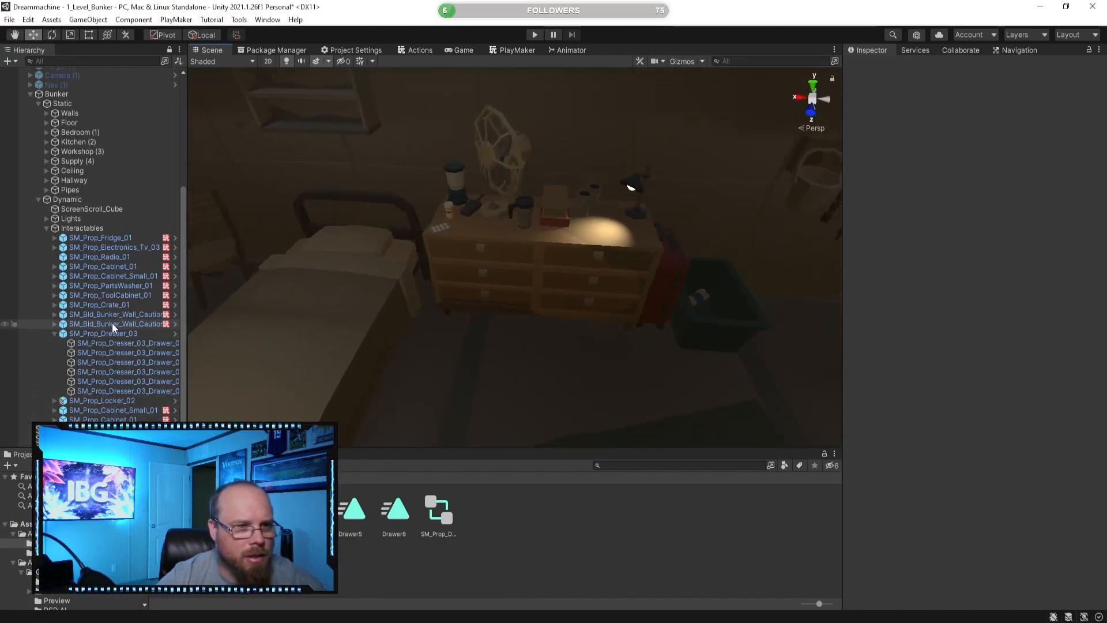
- Copy the ToolChest_Trigger PlayMakerFSM component from SM_Prop_ToolCabinet_01 and paste it as a new component on SM_Prop_Dresser_03
left_click(133, 295)
scroll(900, 492, "down", 10)
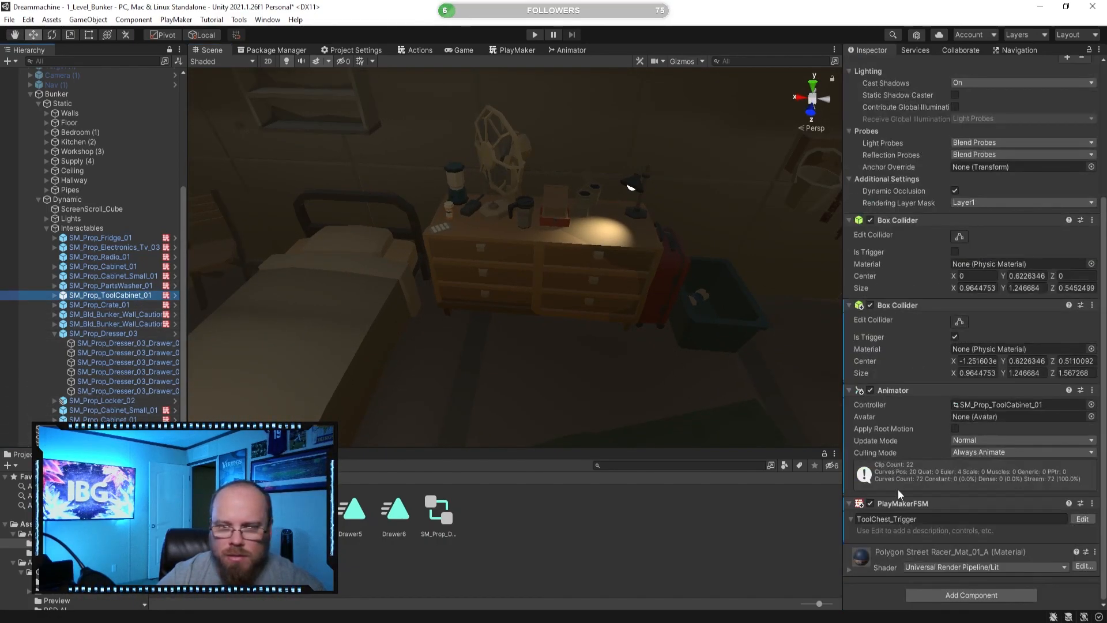
right_click(889, 503)
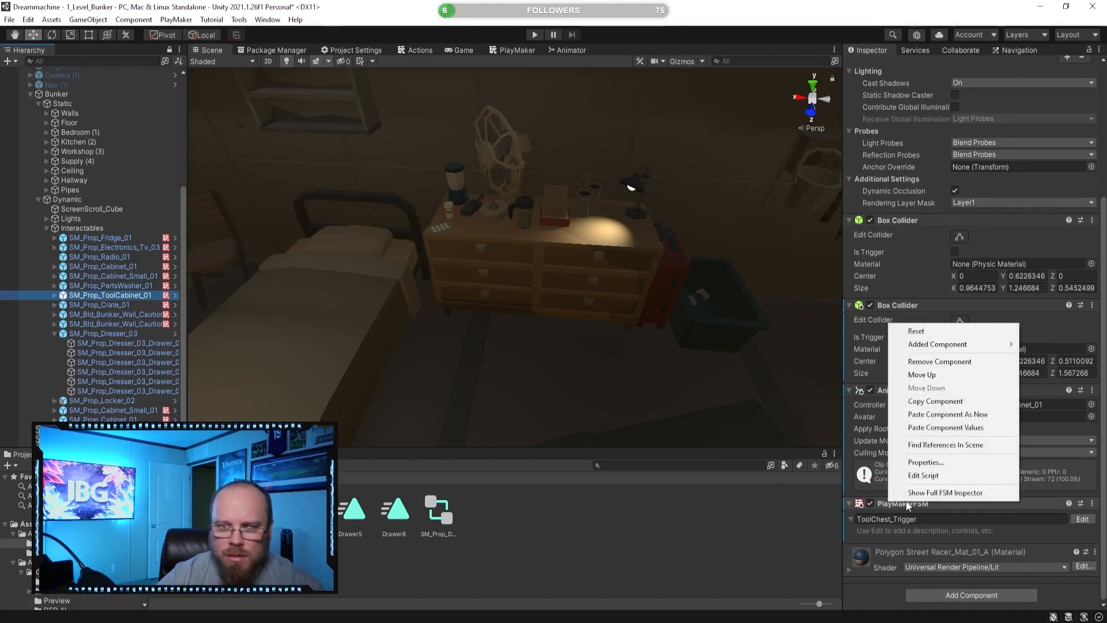
left_click(935, 401)
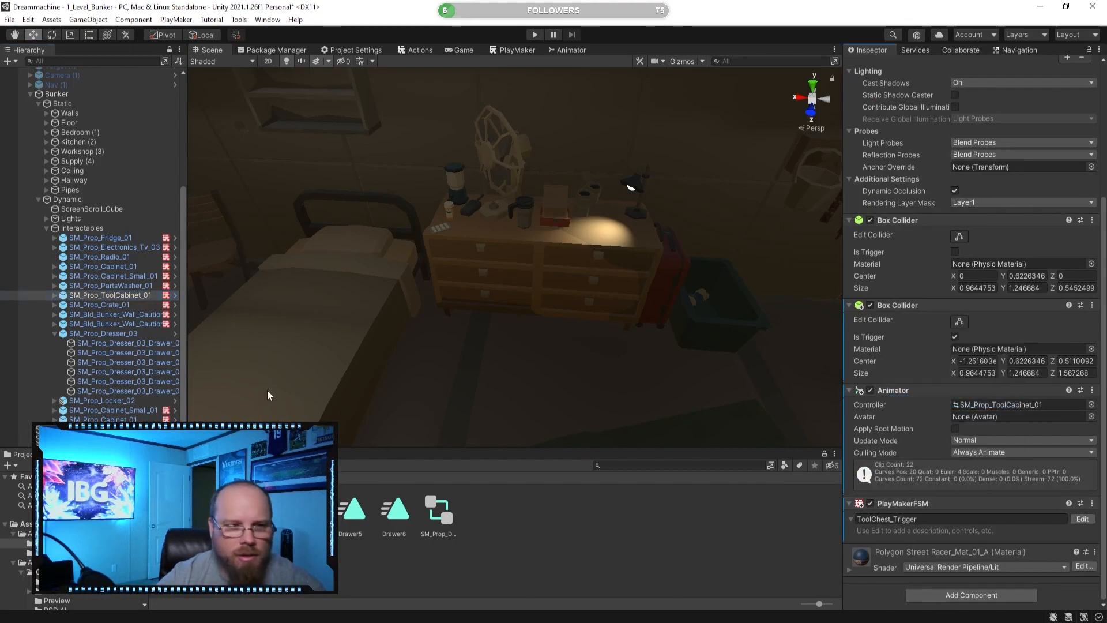
left_click(101, 419)
right_click(902, 501)
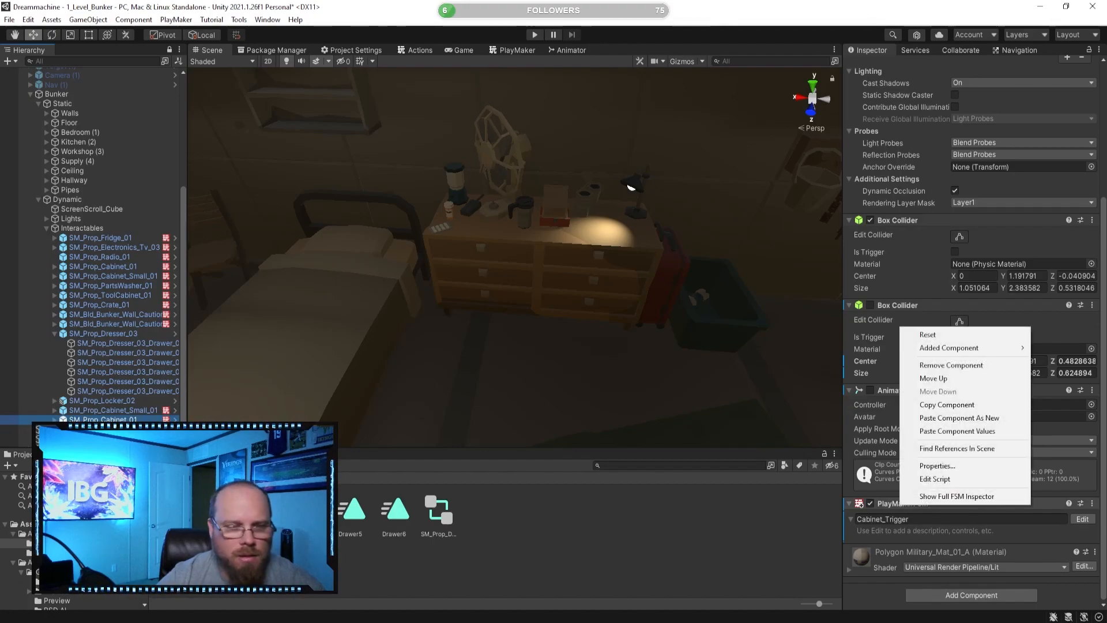
left_click(95, 334)
right_click(898, 439)
left_click(937, 528)
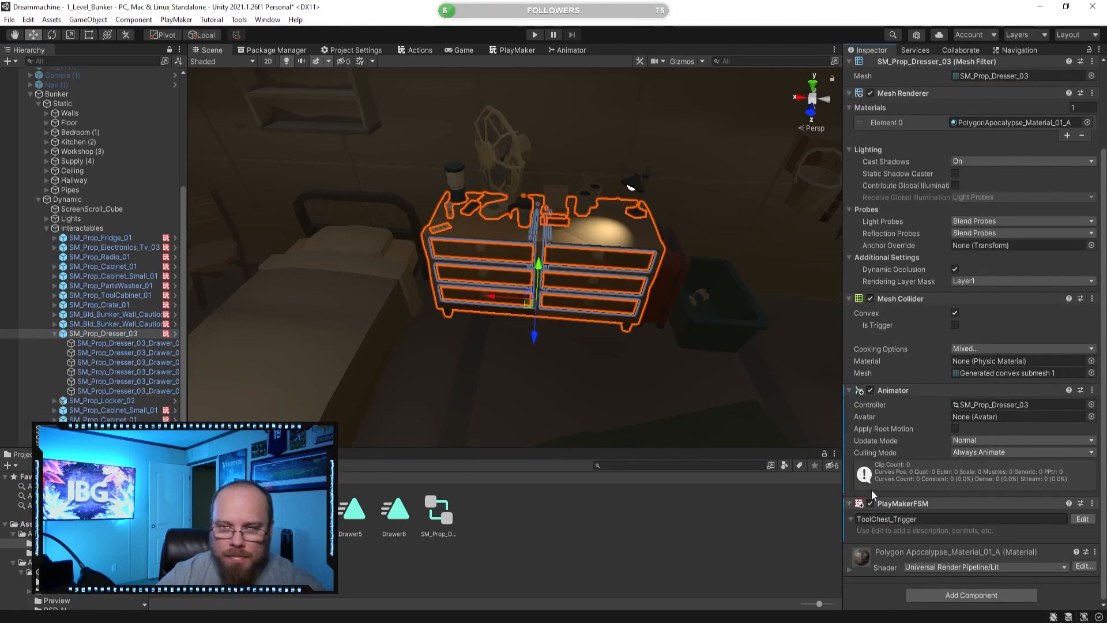
- Rename the dresser's pasted FSM from ToolChest_Trigger to Dresser_Trigger
left_click(893, 519)
left_click(893, 519)
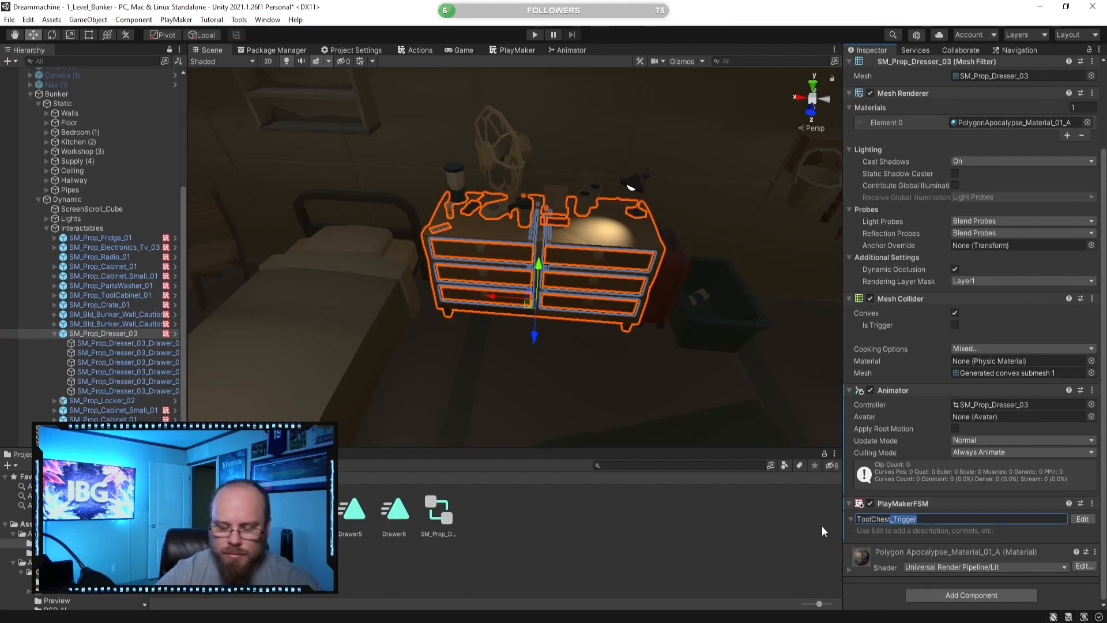
key("Left")
key("shift+Home")
type("Dresser")
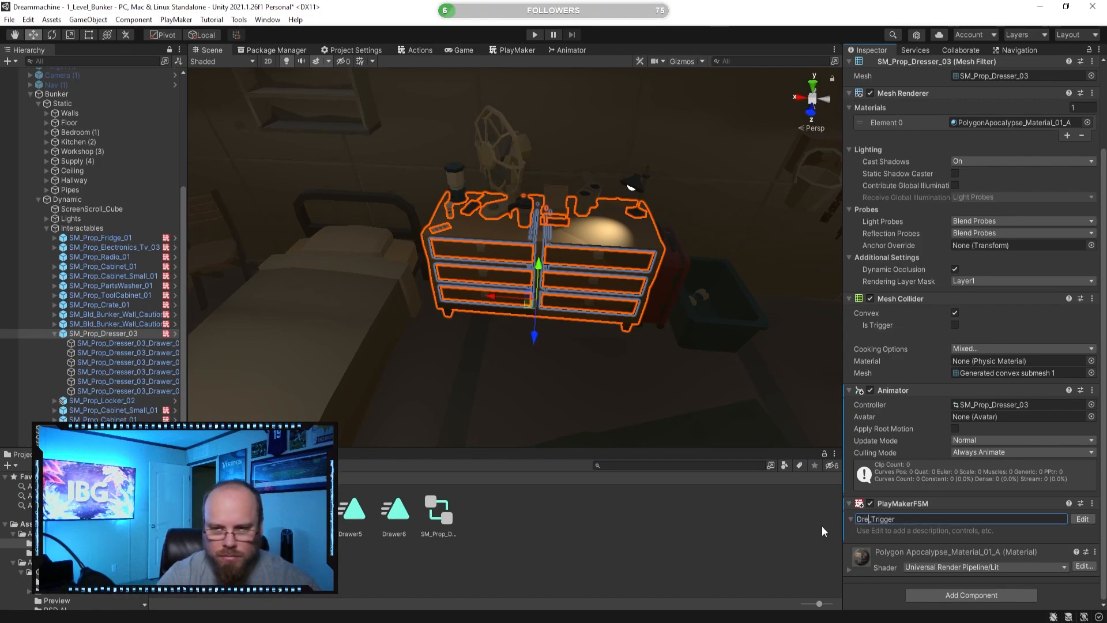
- Examine the actions in the Idle, DeActivate, Player in Zone and Animation Cycle states of the Dresser_Trigger FSM
key("Return")
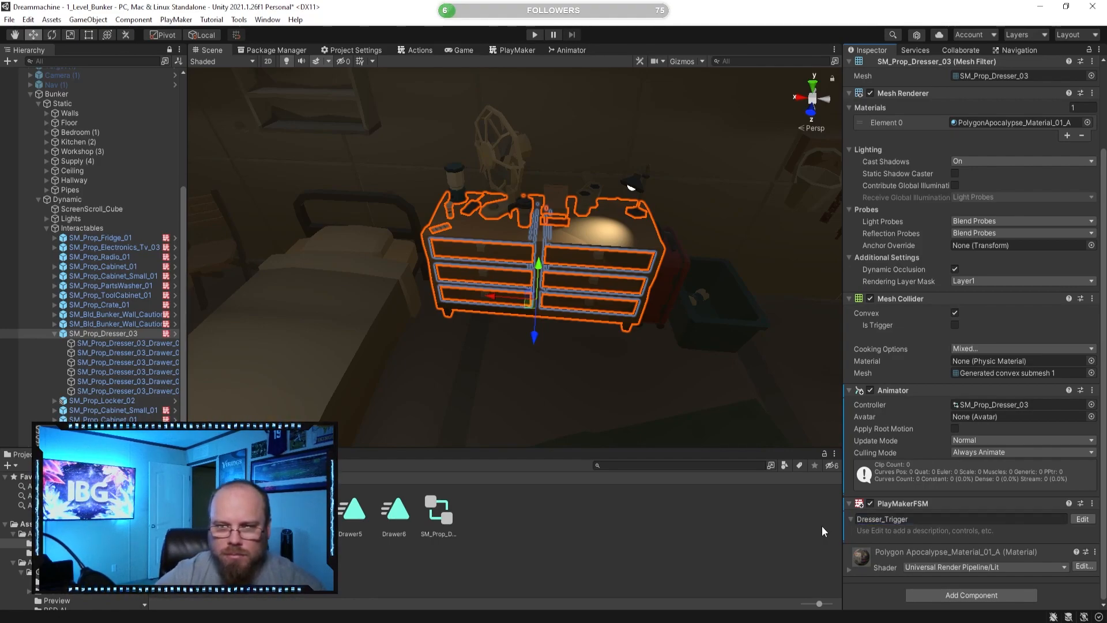
left_click(515, 53)
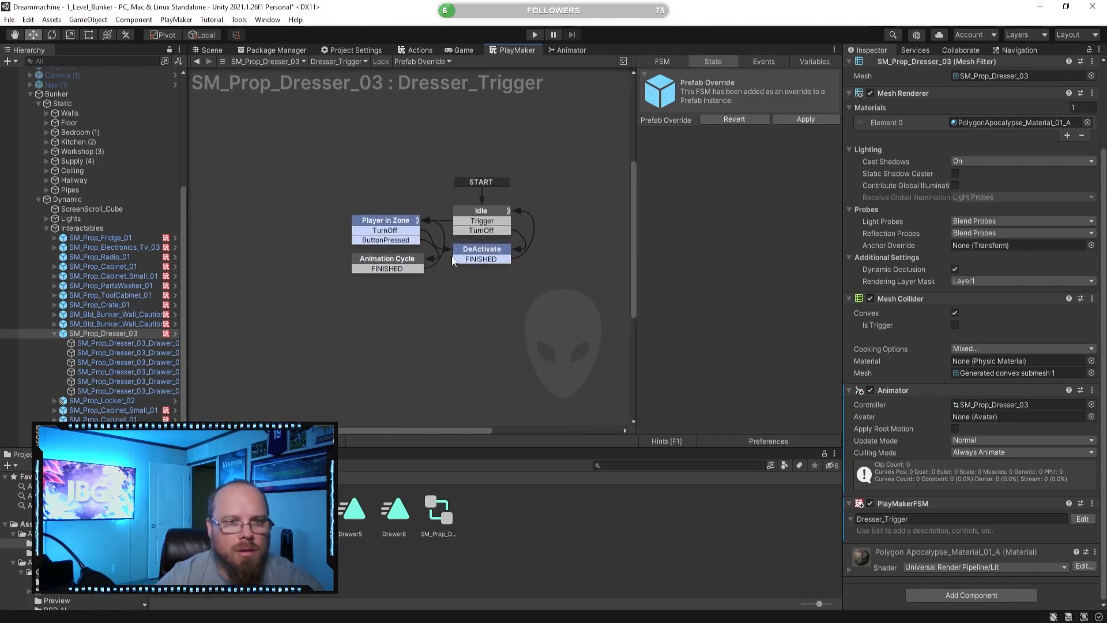
left_click(496, 212)
left_click(483, 249)
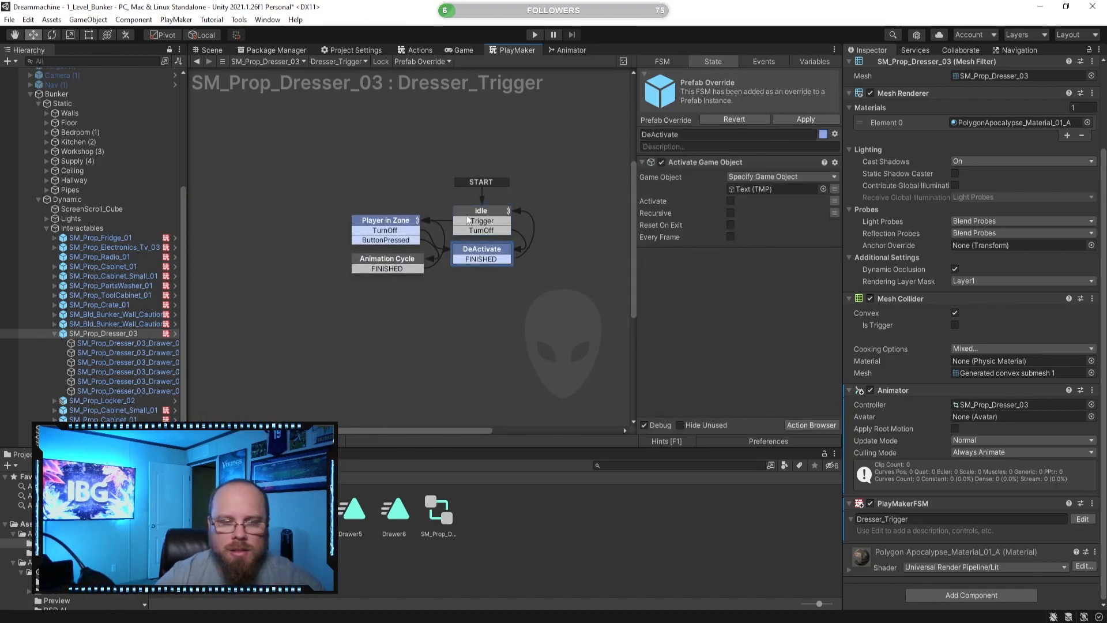
left_click(390, 226)
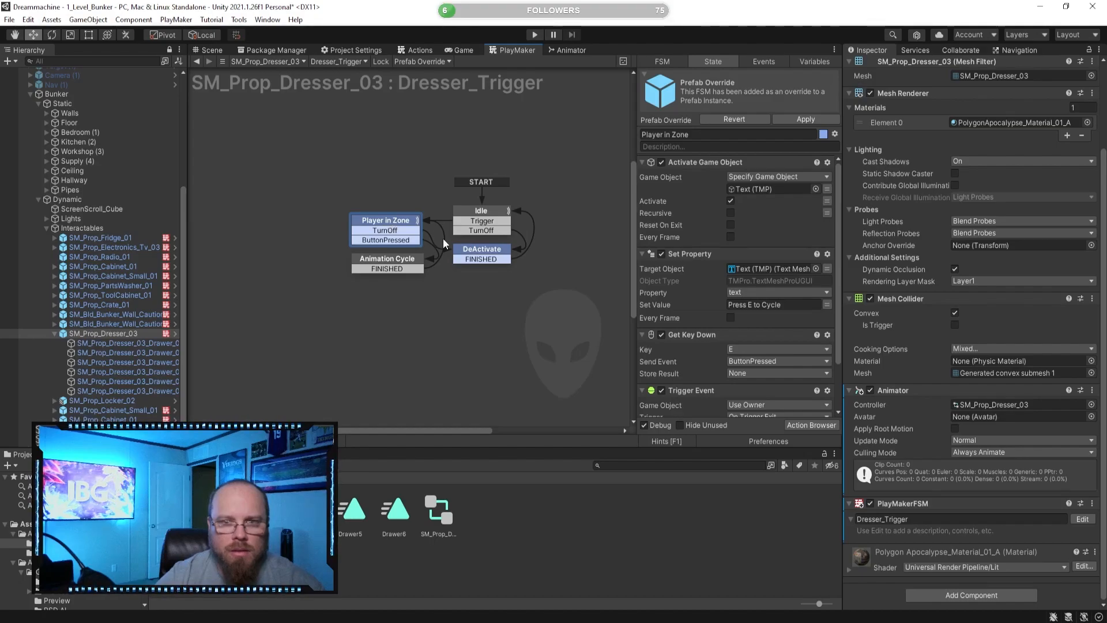
left_click(391, 265)
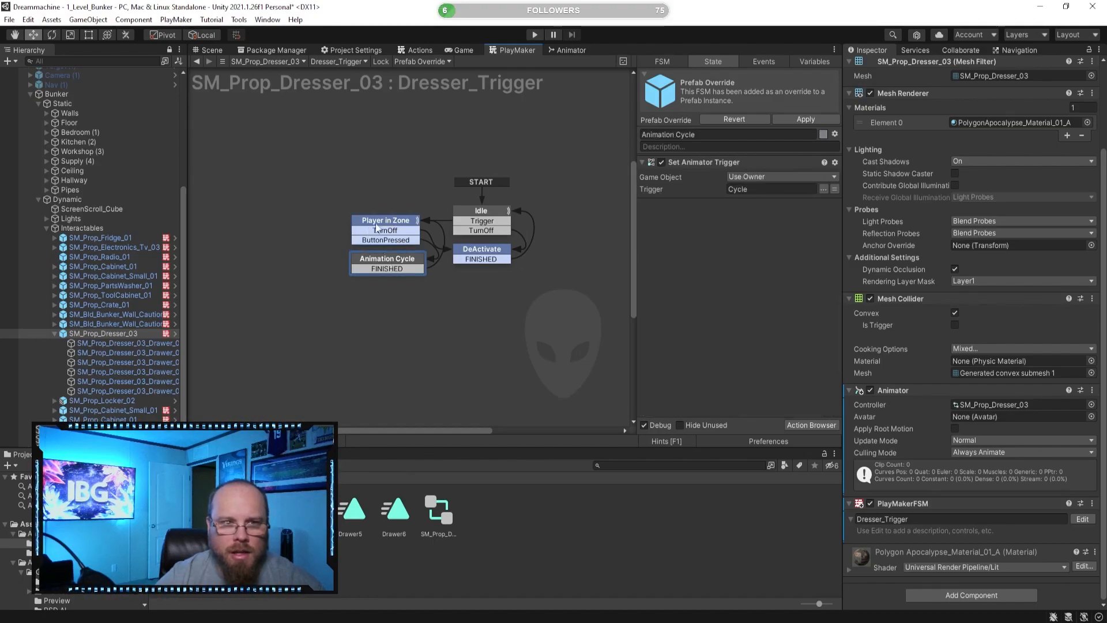
left_click(380, 224)
scroll(700, 338, "down", 3)
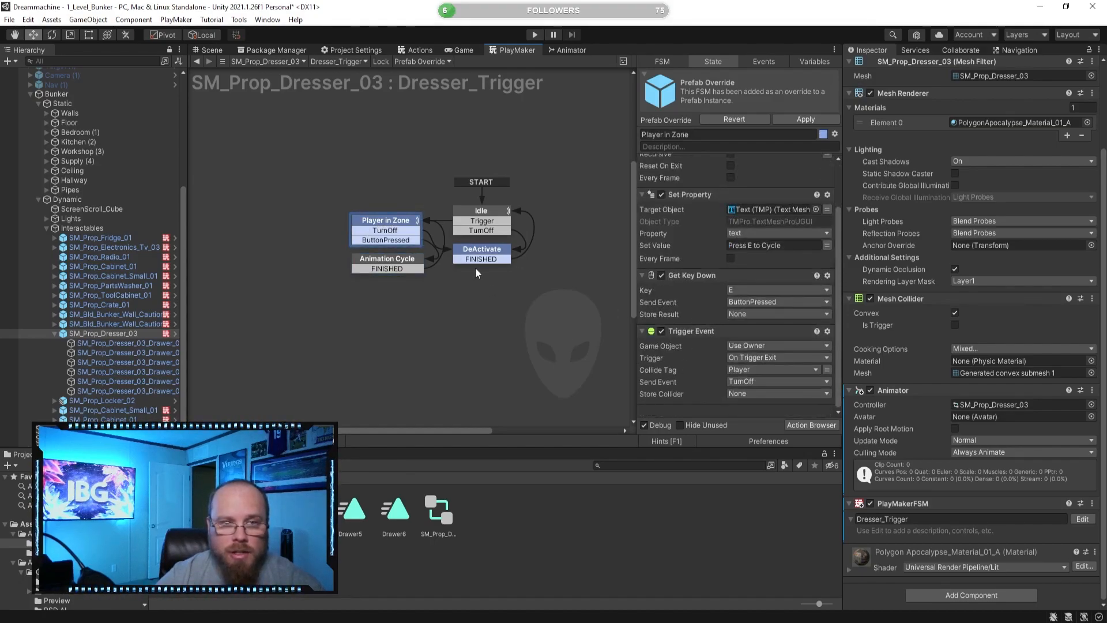
left_click(484, 254)
left_click(486, 213)
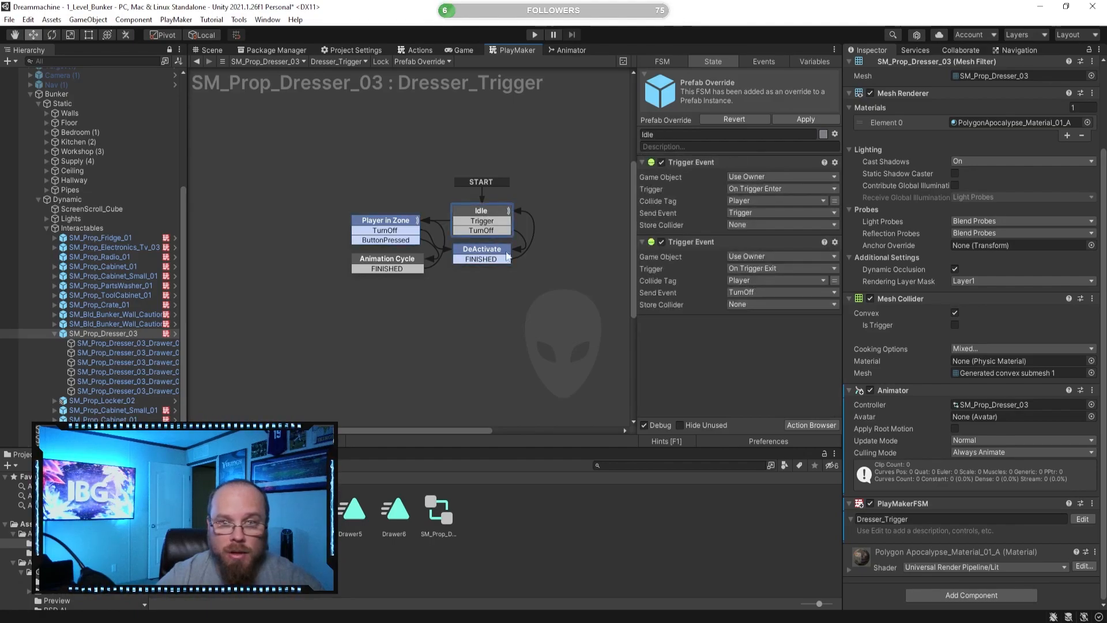
left_click(457, 269)
- Add a Box Collider to SM_Prop_Dresser_03, make it a trigger and extend it out in front of the drawers, with center Z about 0.43
left_click(209, 50)
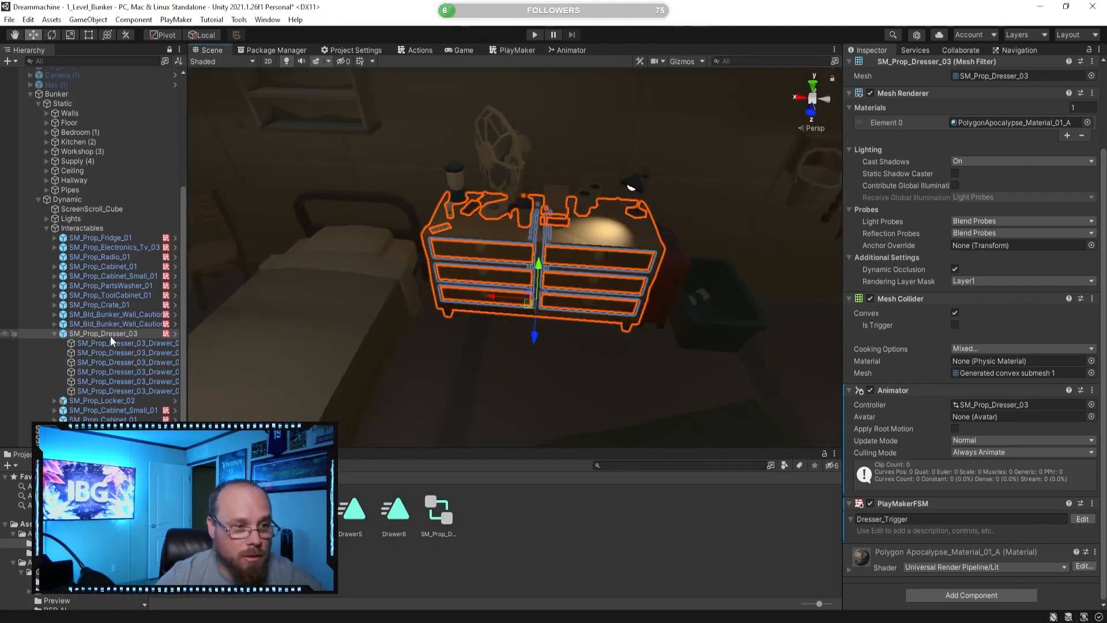
left_click(941, 585)
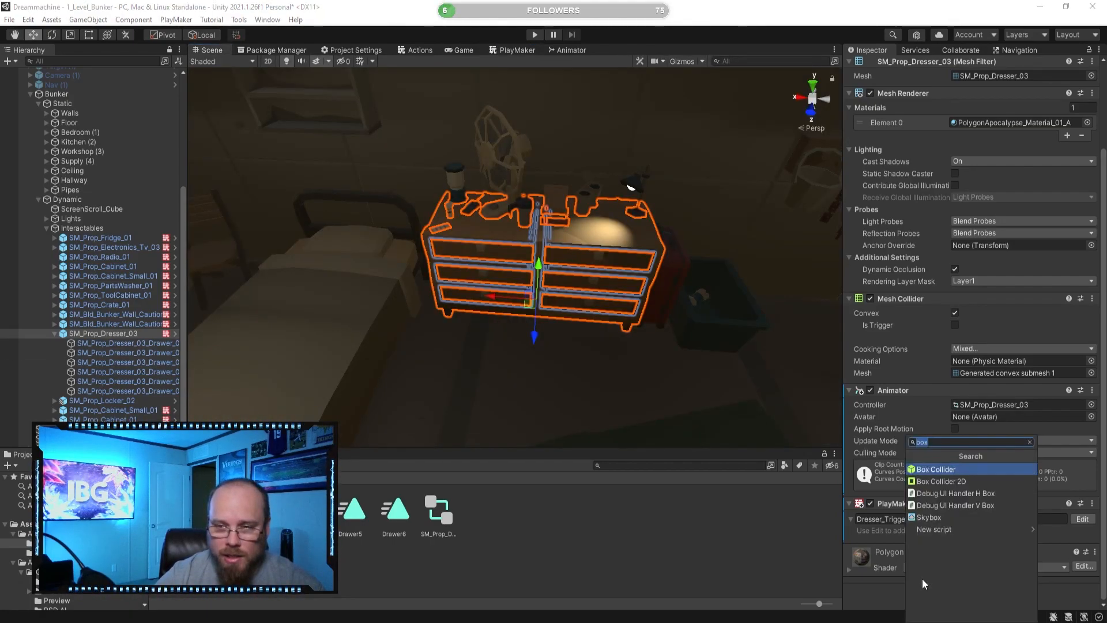
left_click(930, 472)
left_click(959, 567)
left_click_drag(686, 346, 559, 365, "alt")
left_click_drag(517, 292, 196, 214)
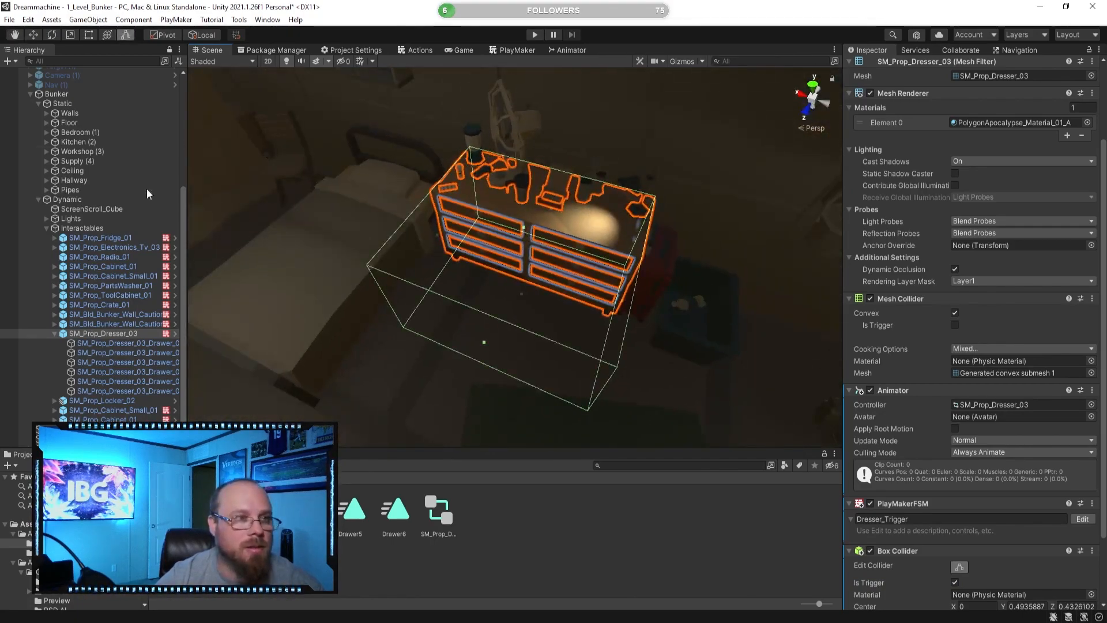
left_click(548, 526)
- Extend the trigger Box Collider of SM_Bld_Bunker_Wall_Caution_Door_01 (2) on both sides of the doorway to a Z size of about 3.0
right_click_drag(438, 334, 369, 303)
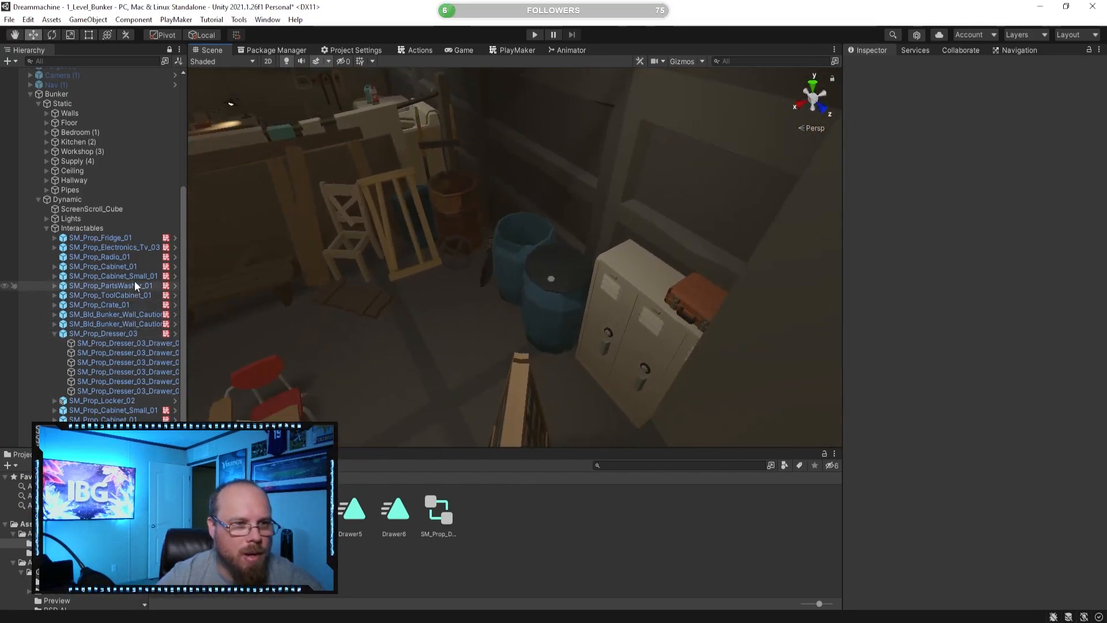
left_click(113, 323)
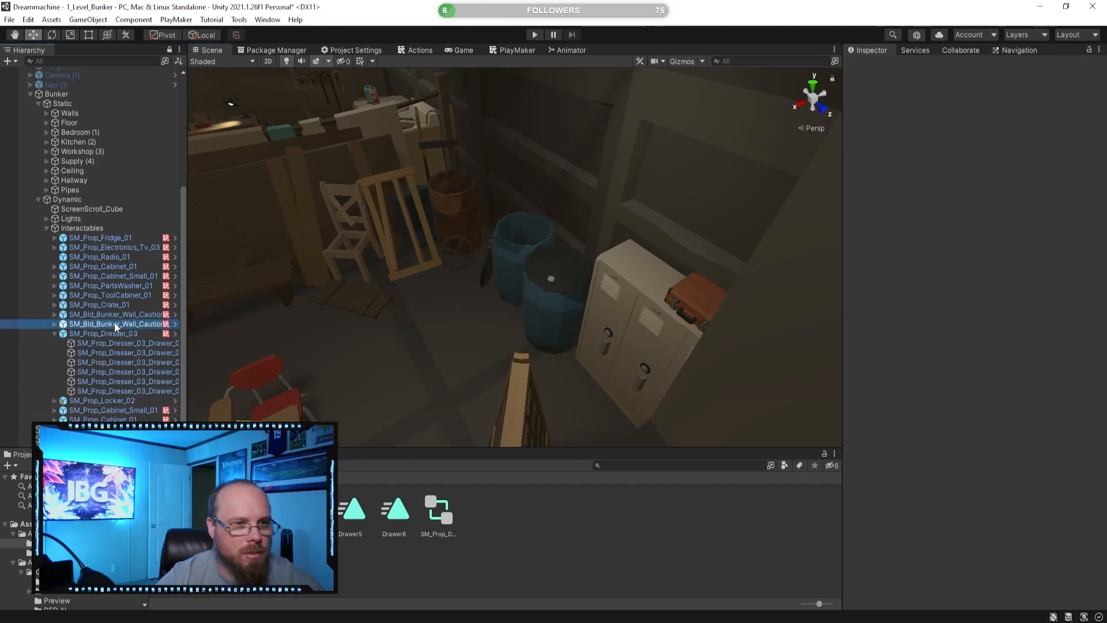
key("f")
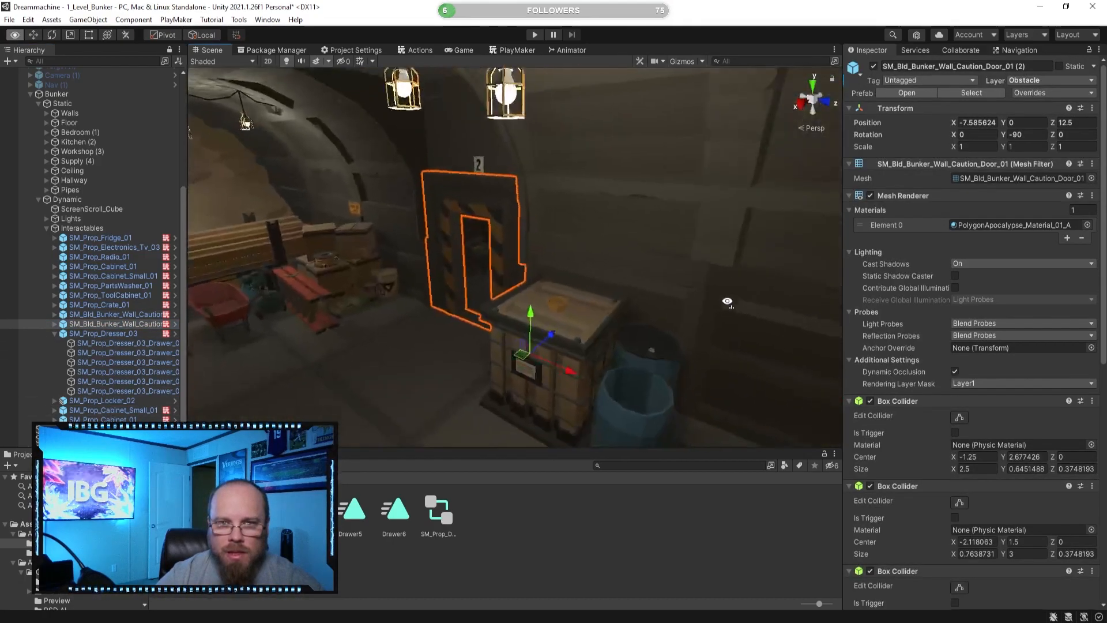
right_click_drag(727, 302, 537, 454)
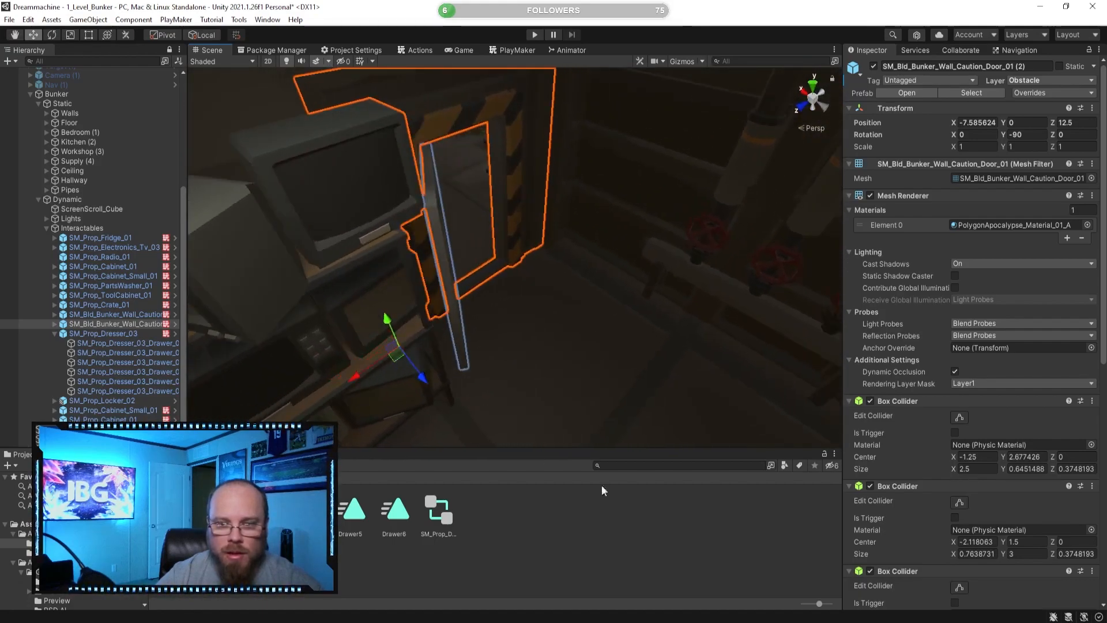
scroll(975, 490, "down", 10)
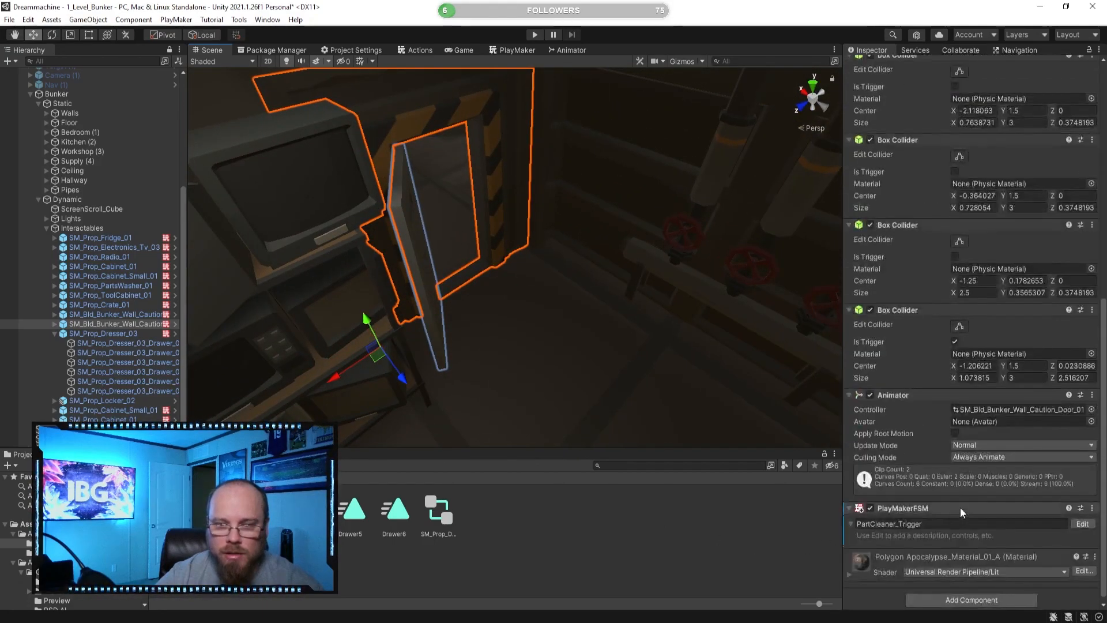
left_click(960, 325)
right_click_drag(505, 306, 548, 254)
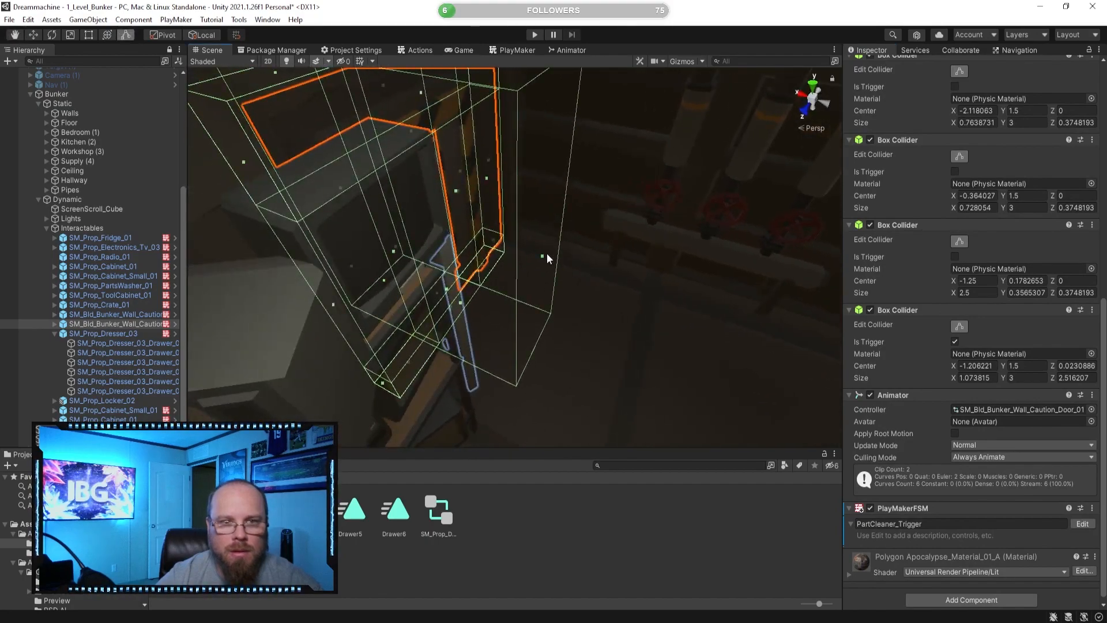
left_click_drag(542, 255, 572, 263)
right_click_drag(572, 263, 559, 292)
left_click_drag(506, 234, 485, 238)
right_click_drag(555, 290, 501, 337)
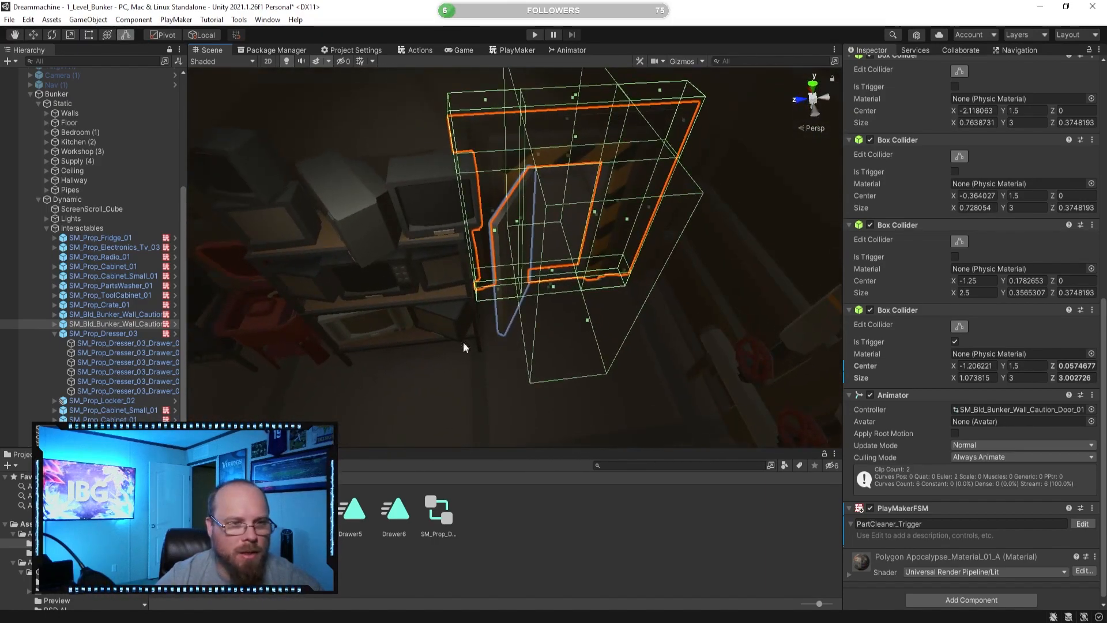
- Apply the modified trigger Box Collider of the caution door to its prefab and clear the selection
right_click(888, 309)
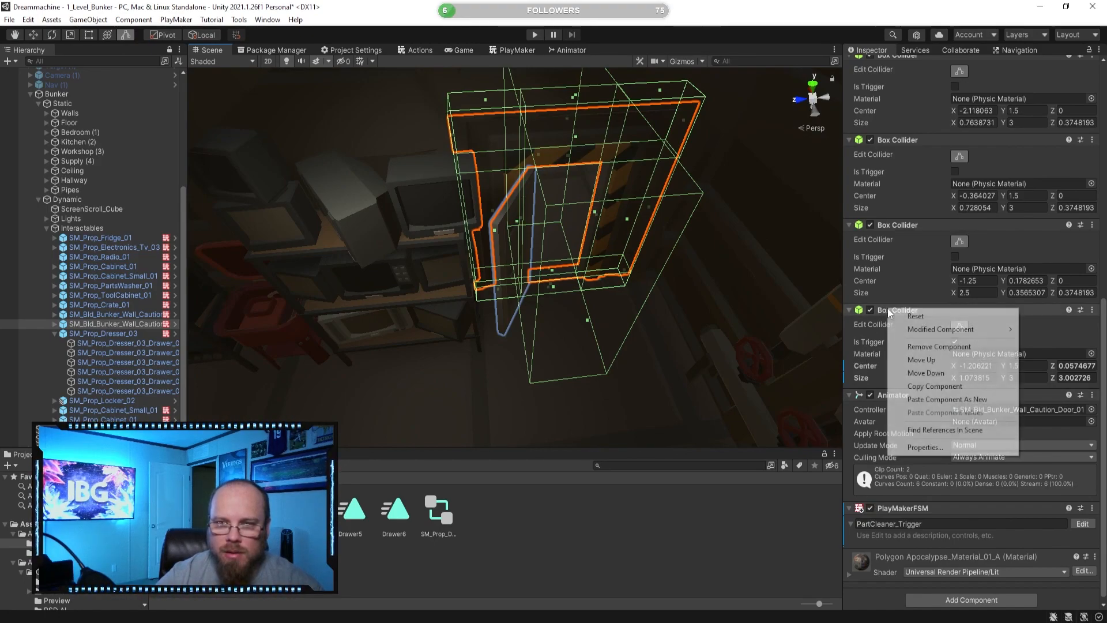
mouse_move(924, 330)
left_click(778, 330)
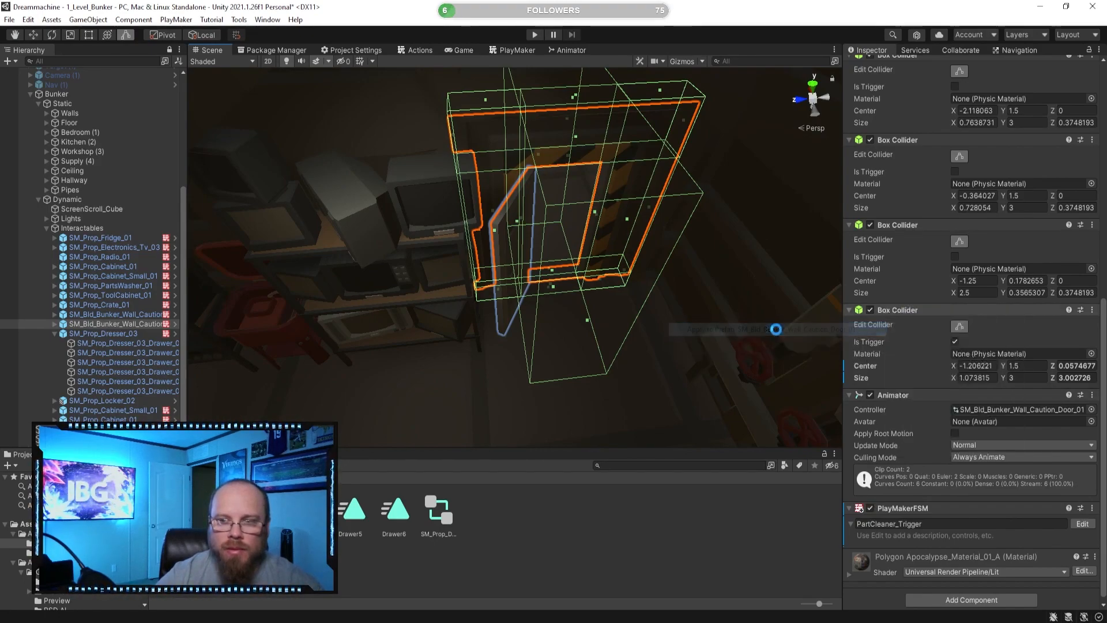
left_click(591, 566)
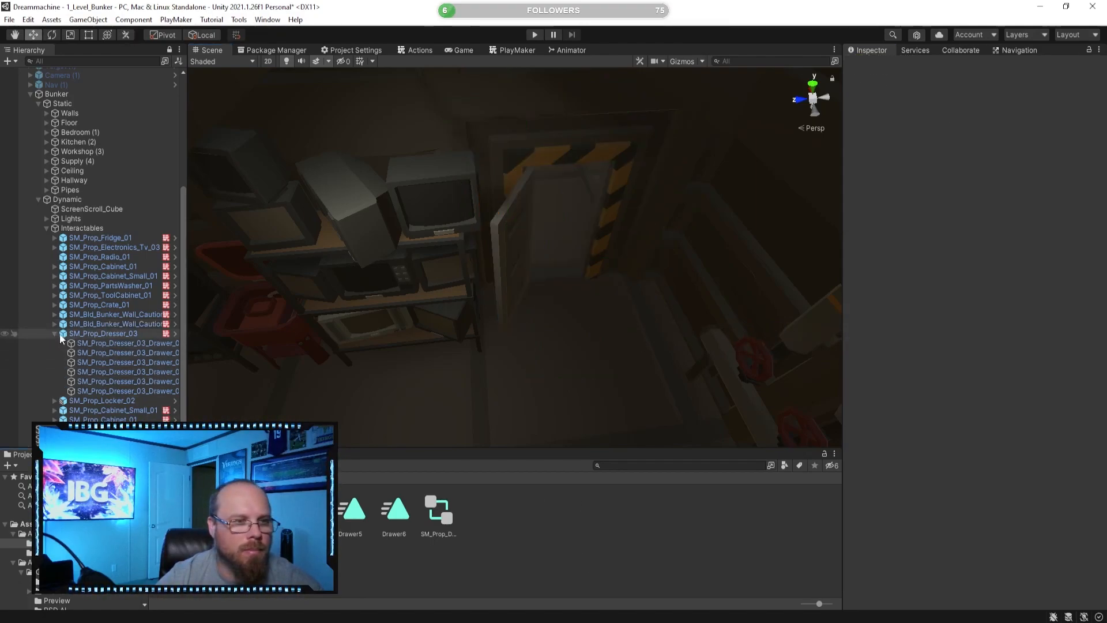
- Select SM_Prop_Dresser_03 in the bedroom and open its Animator graph with the six drawer states
left_click(54, 335)
right_click_drag(398, 340, 430, 309)
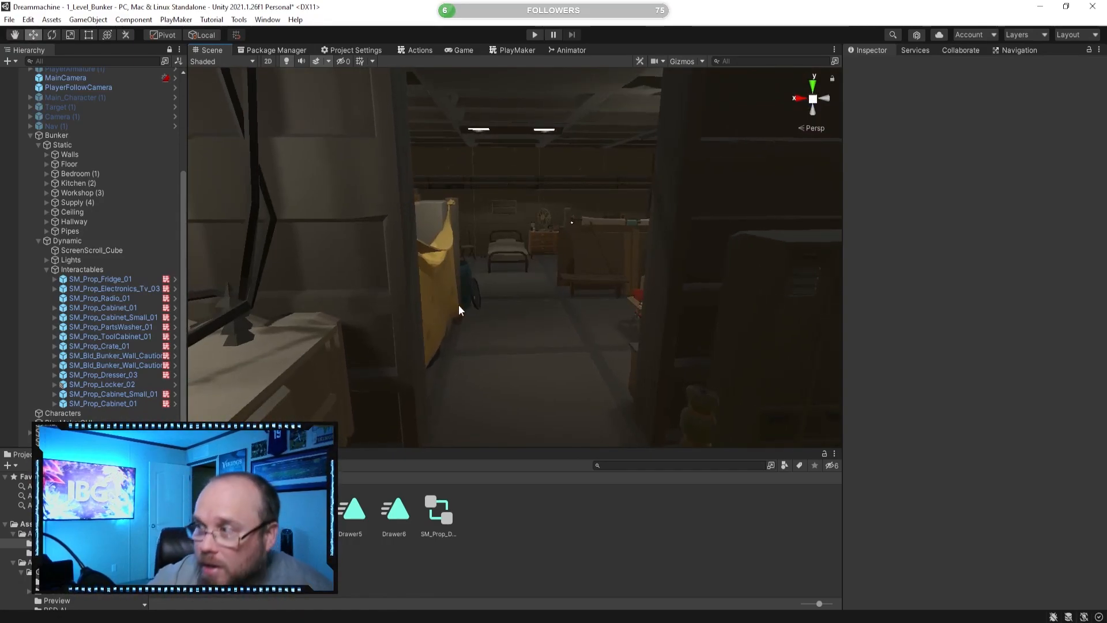
right_click_drag(479, 331, 199, 385)
left_click(134, 375)
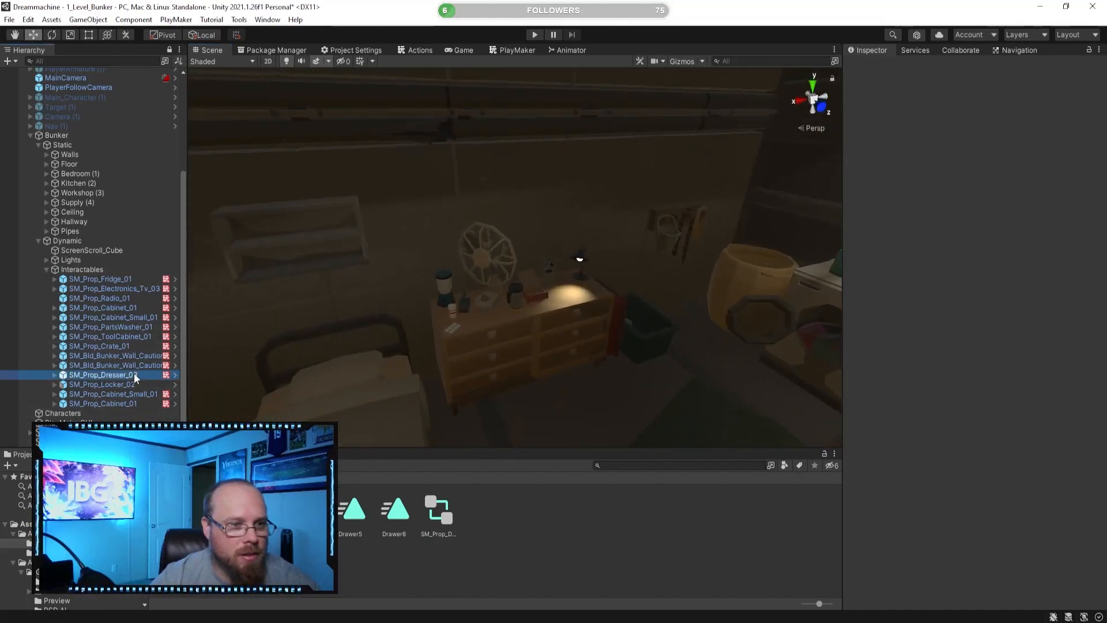
double_click(134, 374)
scroll(979, 447, "down", 3)
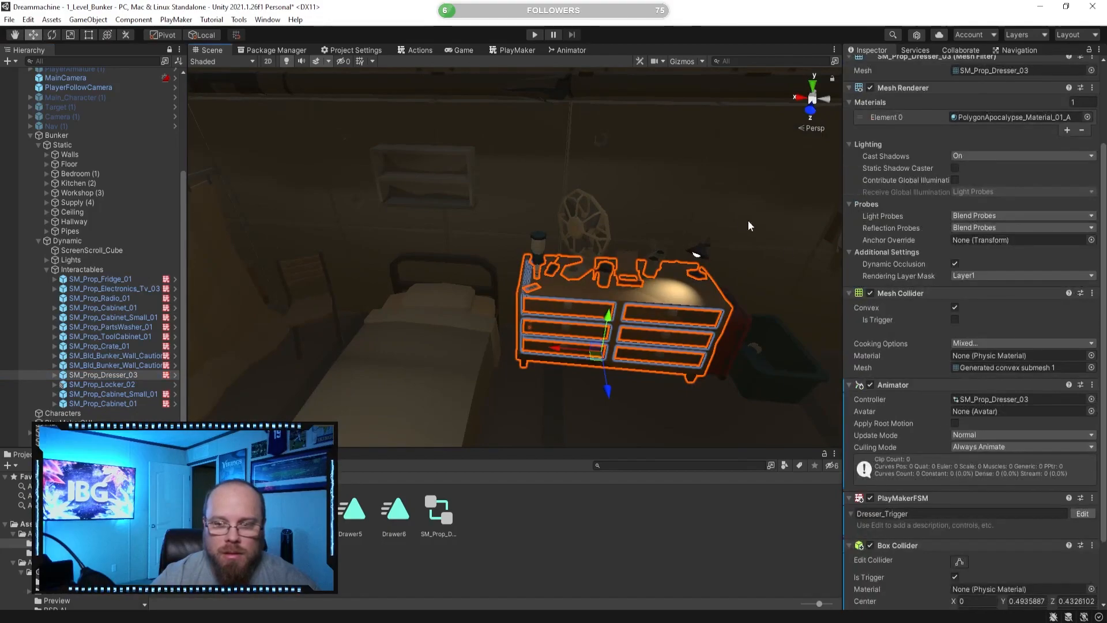
left_click(570, 50)
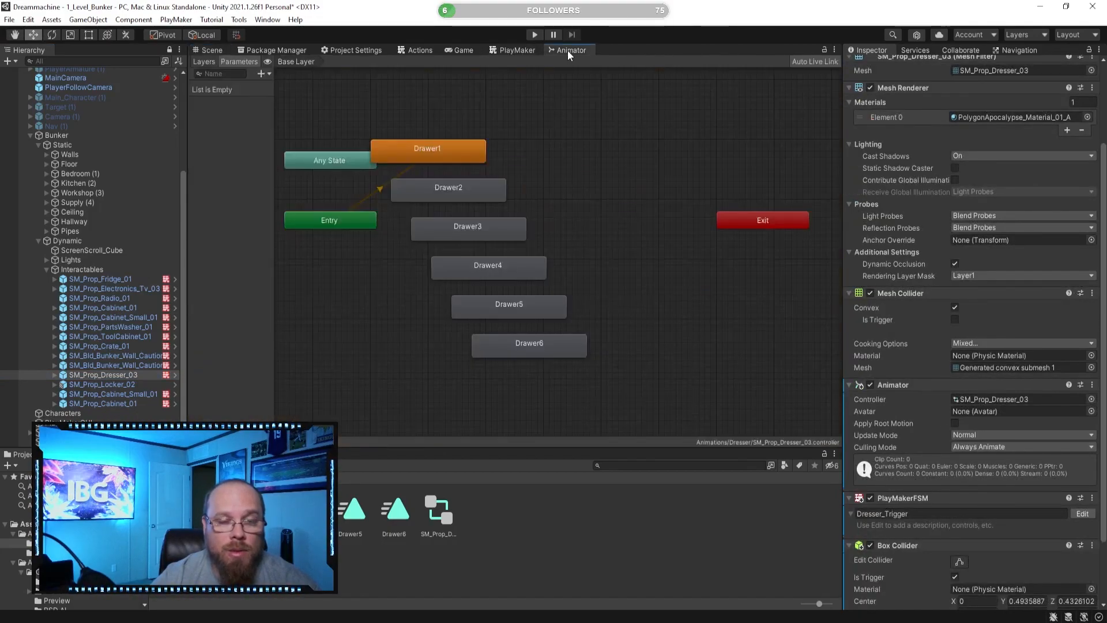
- Create a new empty state in the dresser's Animator graph beside the drawer states
left_click(618, 214)
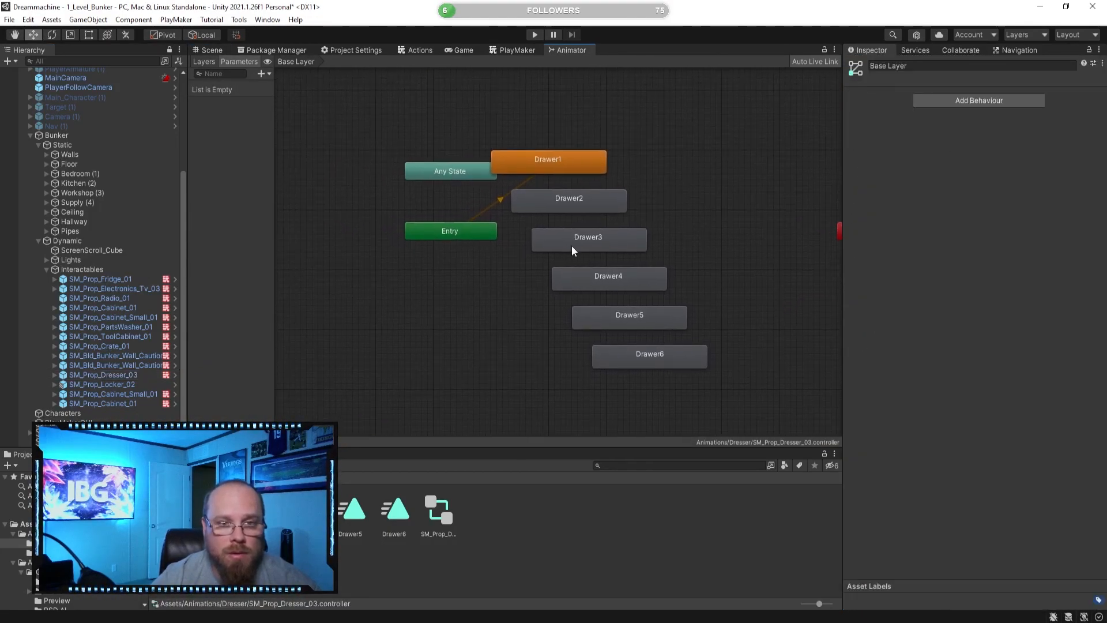
middle_click_drag(572, 246, 485, 232)
left_click_drag(661, 373, 487, 184)
left_click(694, 355)
right_click(381, 285)
mouse_move(462, 293)
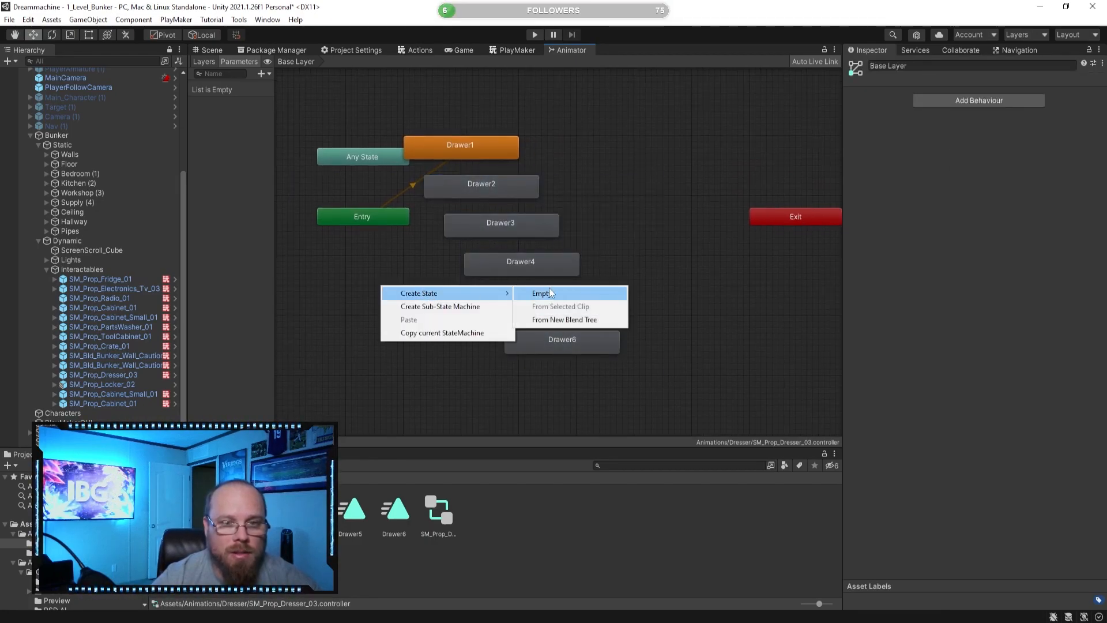
left_click(539, 293)
- Rename the Base Layer of the dresser's Animator controller to Idle
left_click(926, 66)
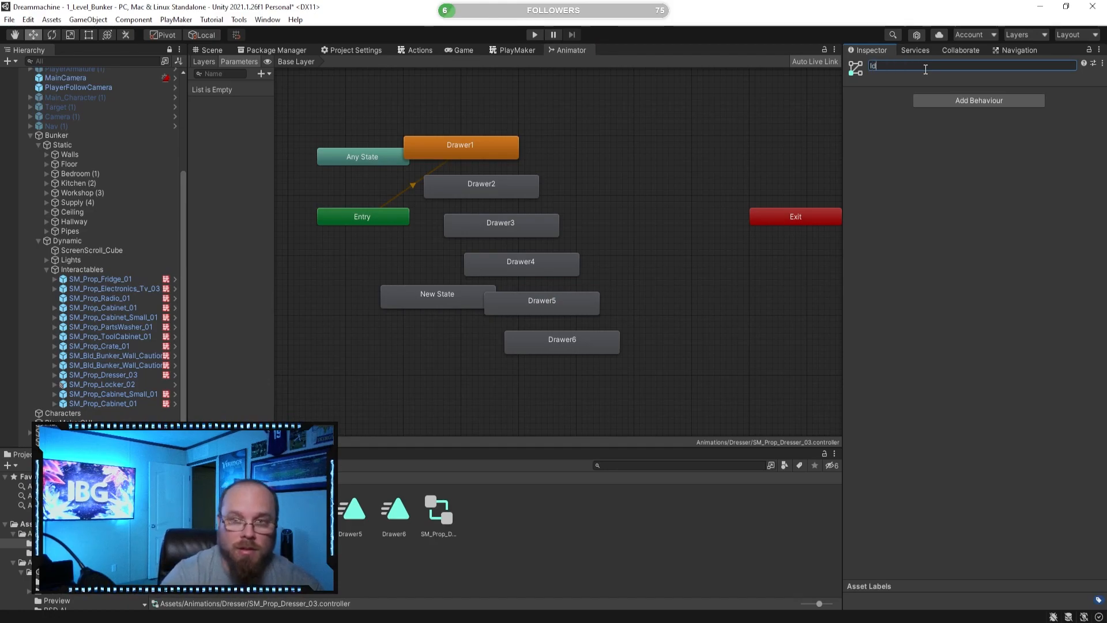
type("Idle")
key("Return")
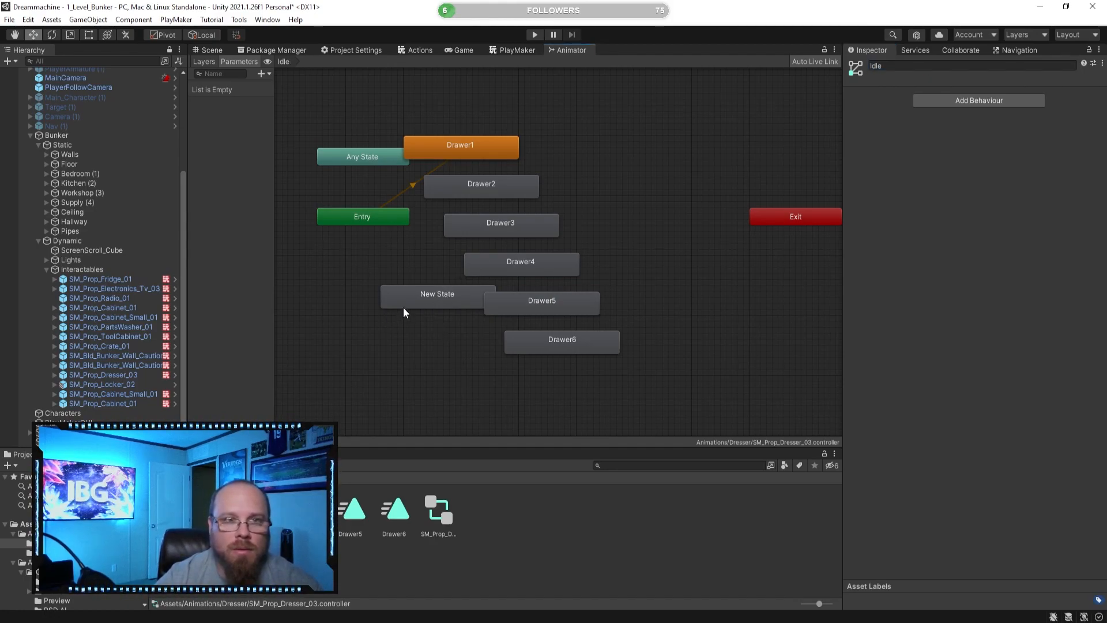
- Rename the new empty state in the dresser's Animator graph to Idle
left_click(125, 374)
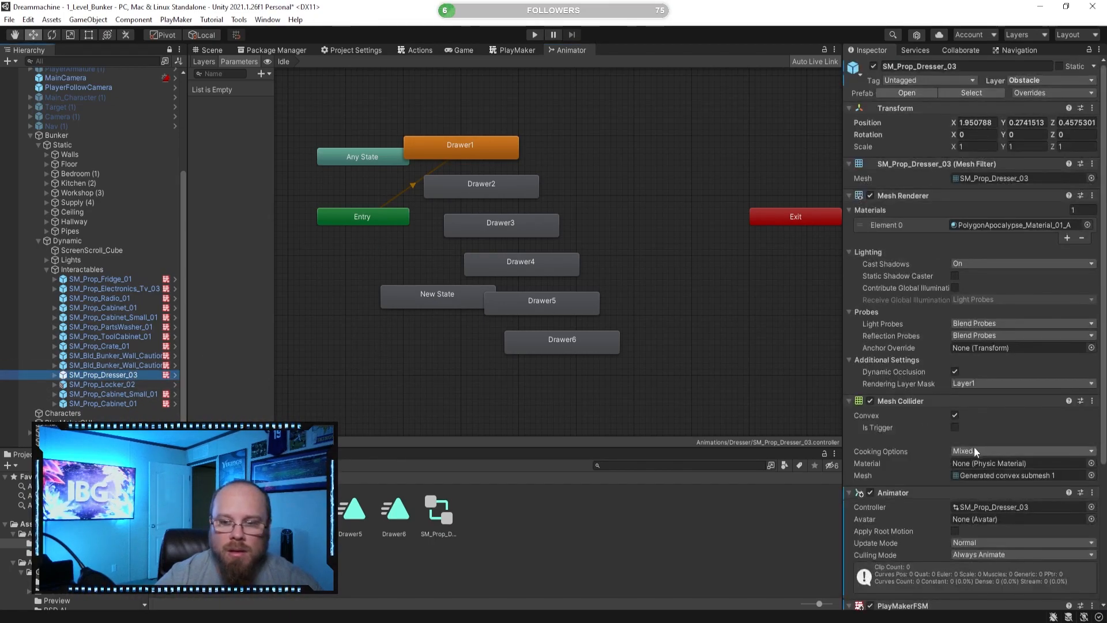
left_click(410, 300)
left_click(921, 66)
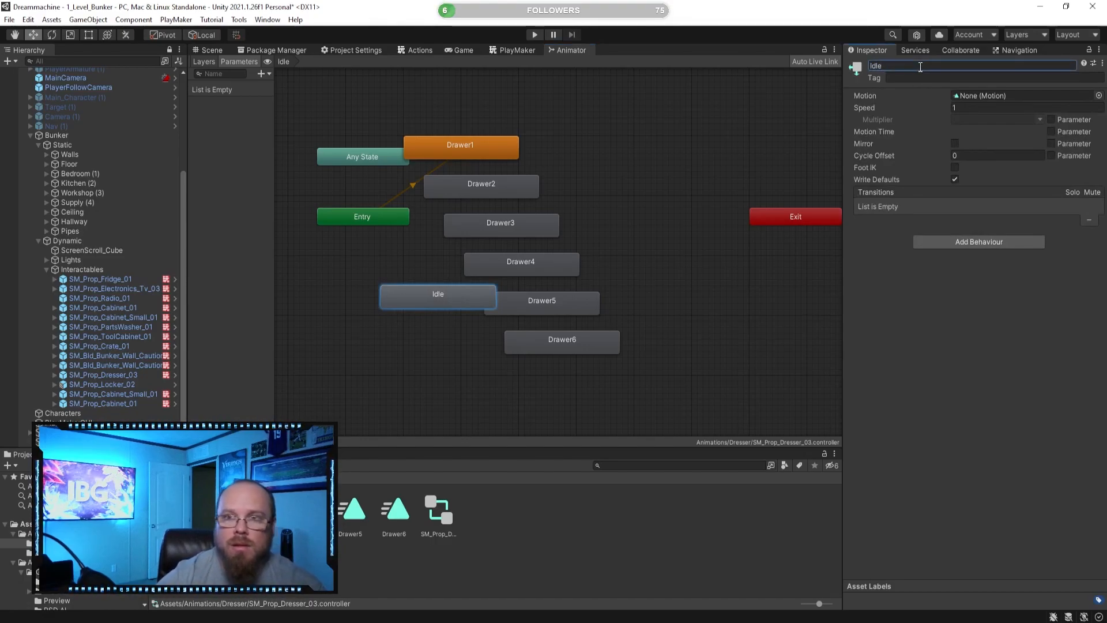
left_click(448, 351)
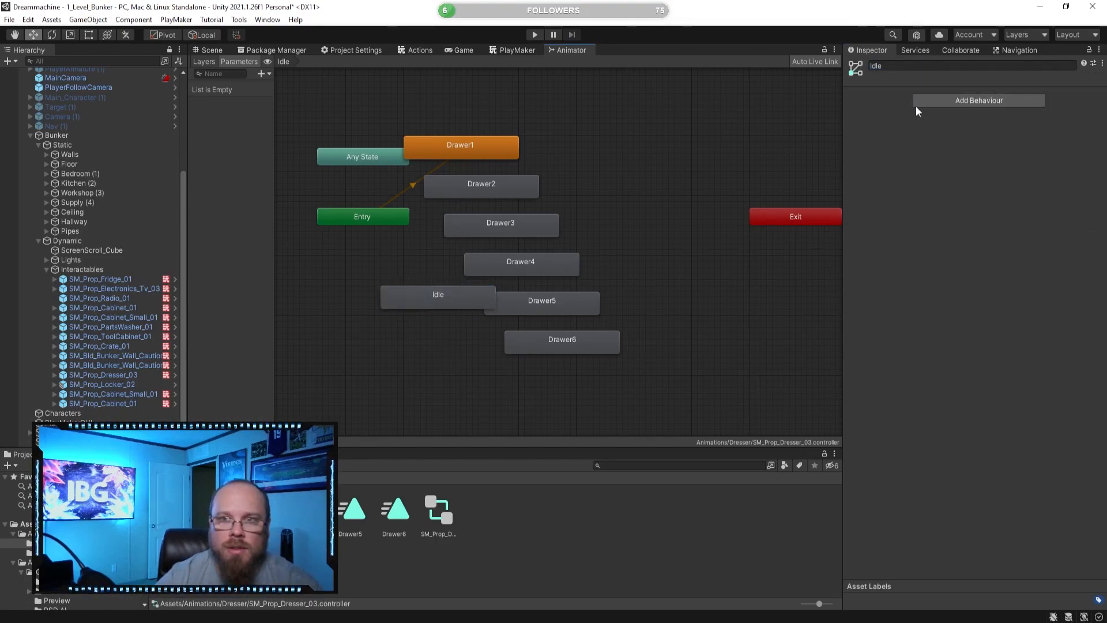
left_click(903, 67)
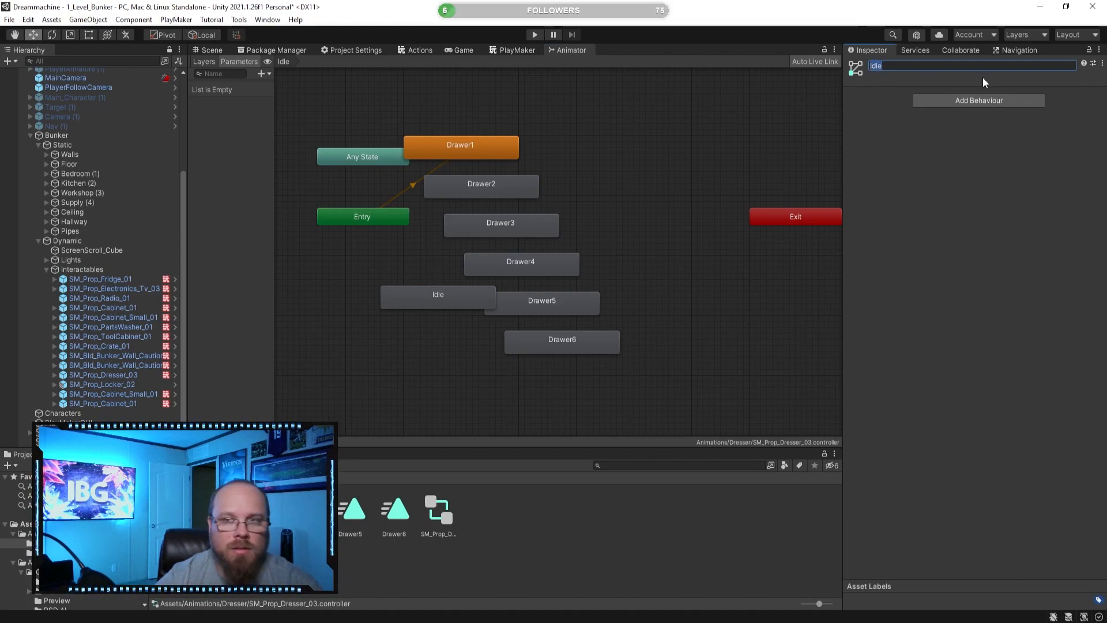
left_click(897, 144)
- Undo the Idle rename of the new empty state in the dresser's Animator graph
key("ctrl+z")
key("ctrl+z")
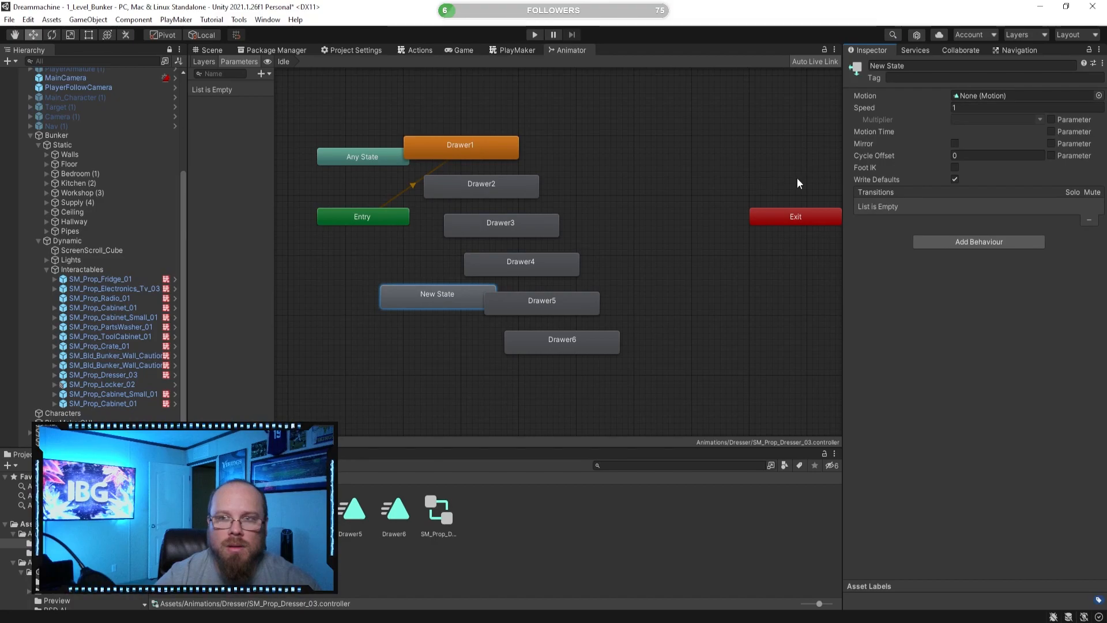
left_click(381, 366)
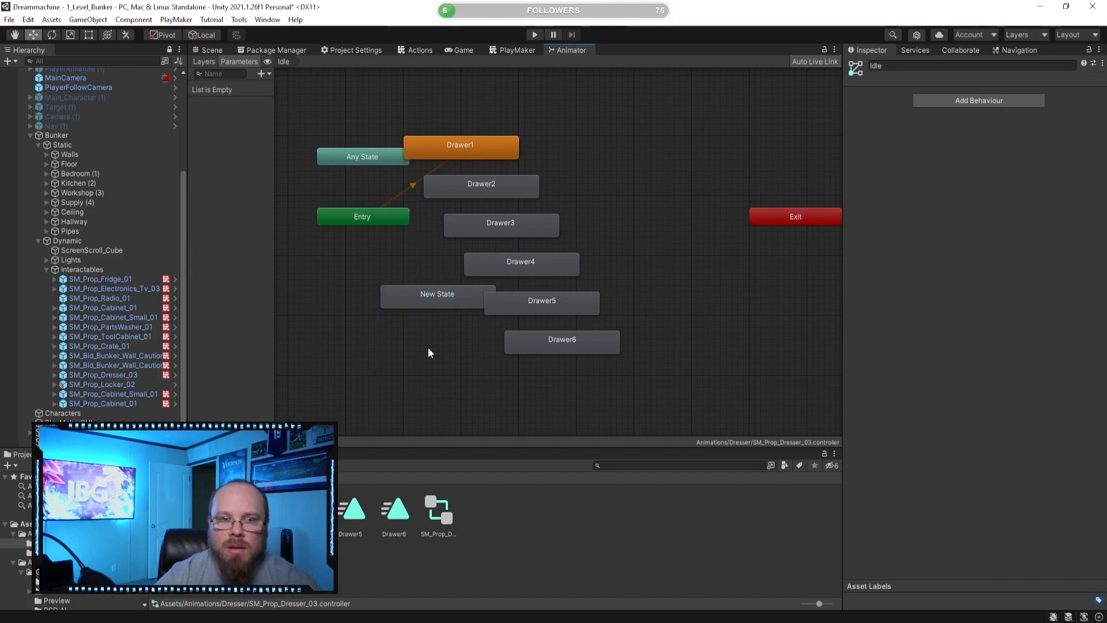
key("ctrl+z")
key("ctrl+z")
key("ctrl+z")
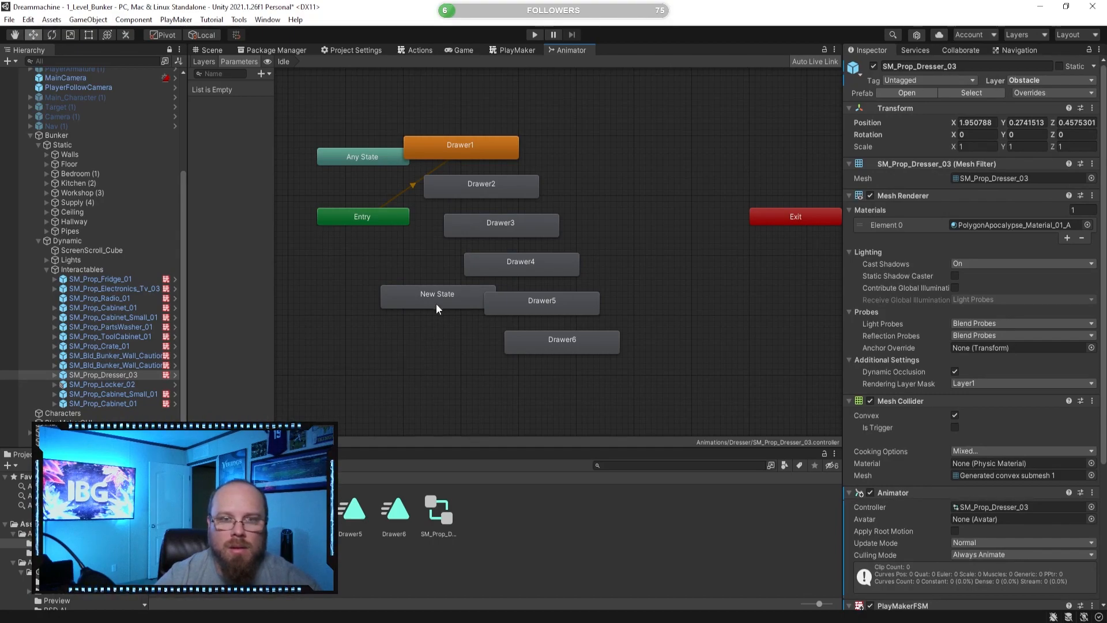
- Rename the base layer of the dresser's Animator controller to Open
left_click(439, 343)
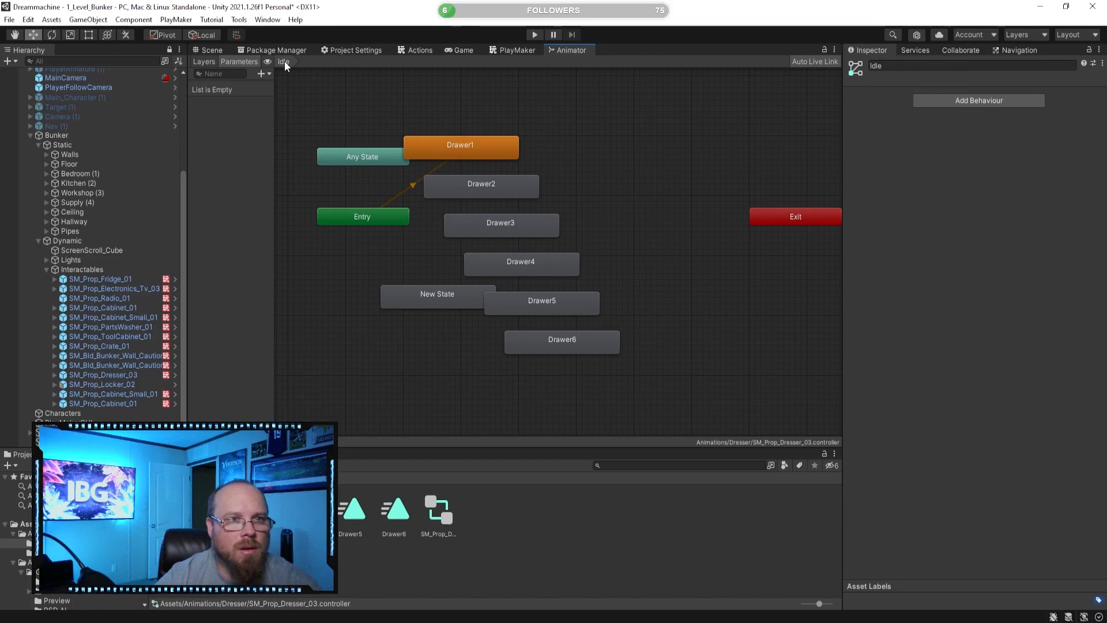
left_click(890, 66)
type("Open")
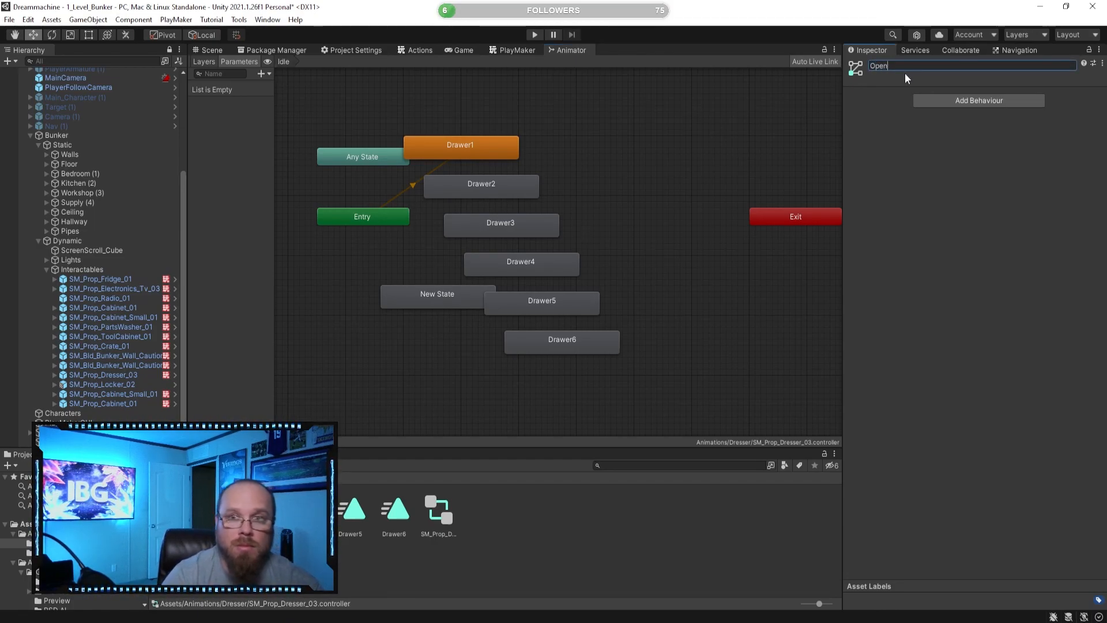
left_click(384, 335)
- Rename the empty New State in the dresser's Animator graph to Idle
left_click(421, 308)
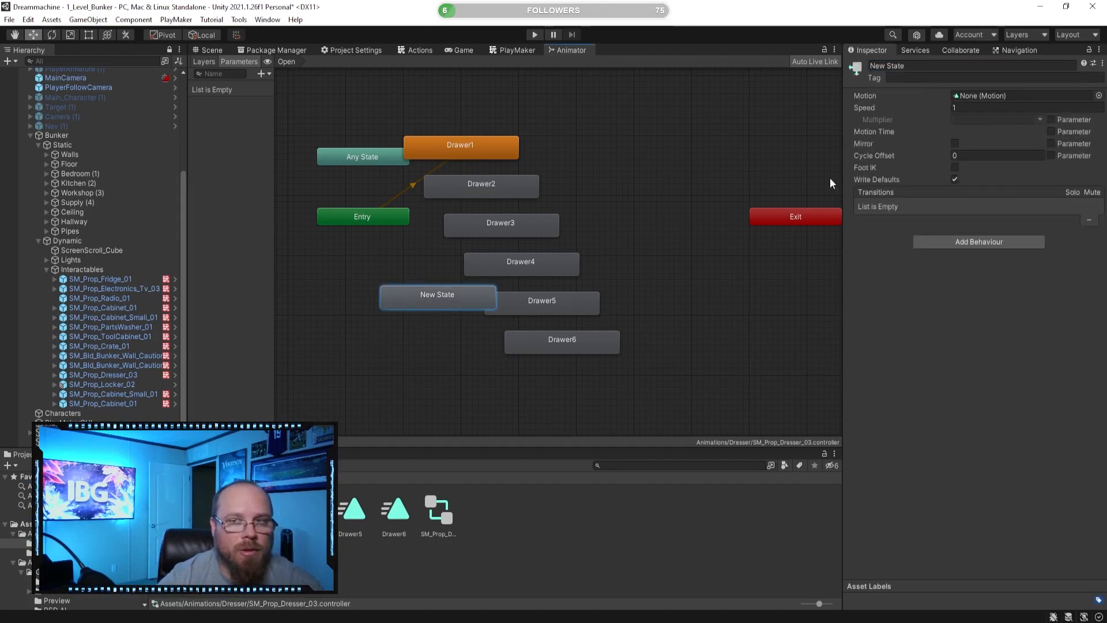
left_click(917, 67)
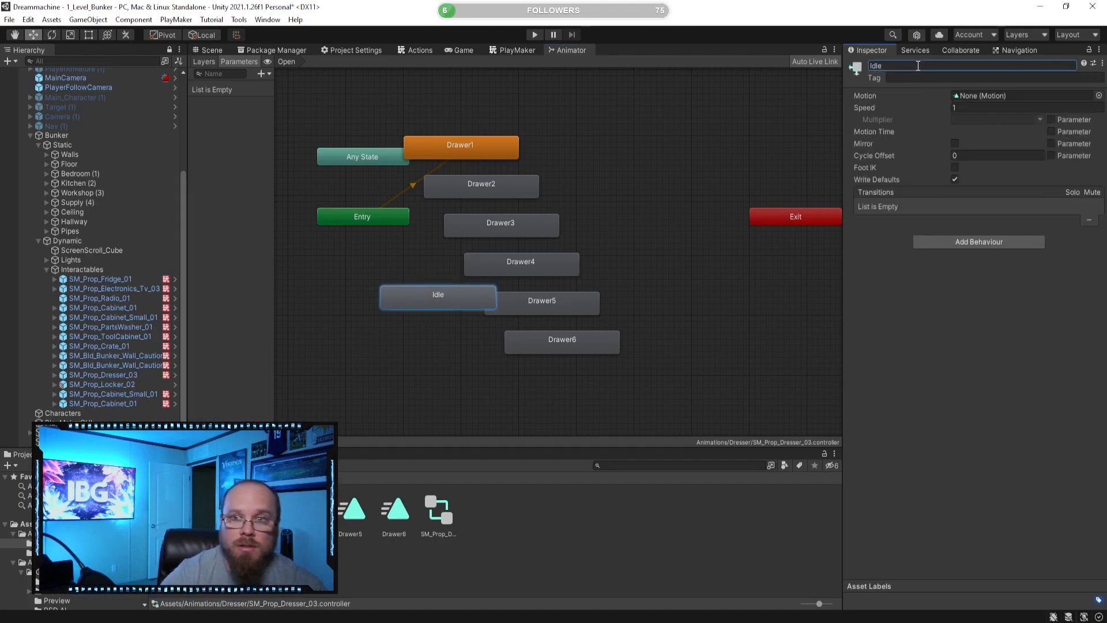
left_click(424, 296)
- Make Idle the layer's default state and place it just below Entry
right_click(424, 296)
left_click(463, 306)
key("Escape")
right_click(435, 296)
left_click(462, 314)
left_click_drag(445, 302, 368, 260)
left_click(410, 297)
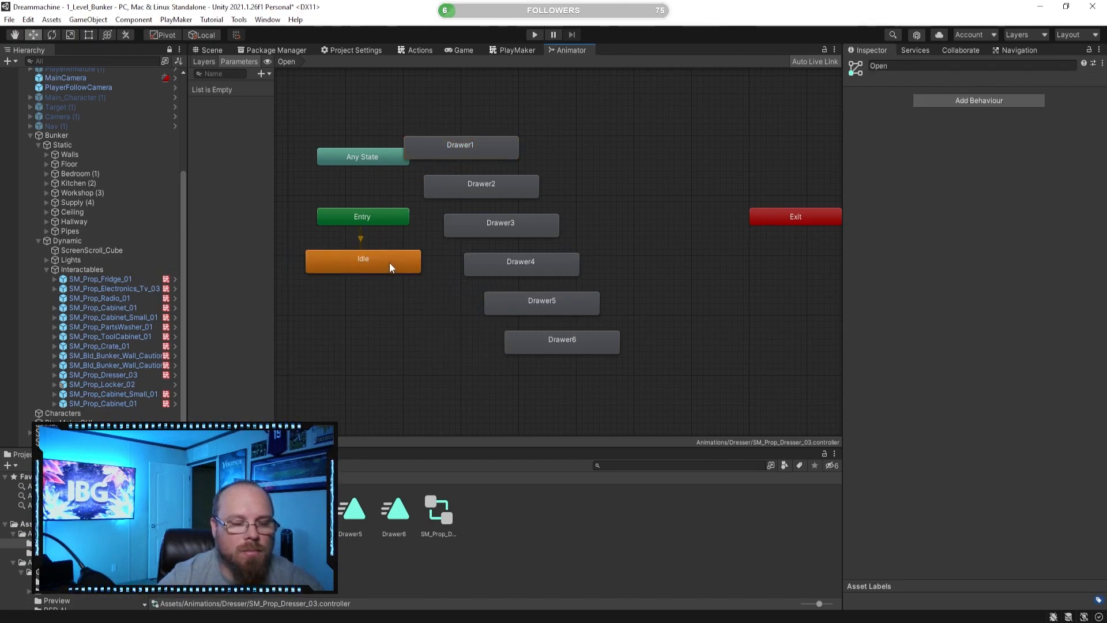
- Create transitions from Idle to Drawer1 and from Drawer1 to Drawer2
right_click(390, 262)
left_click(416, 270)
left_click(440, 145)
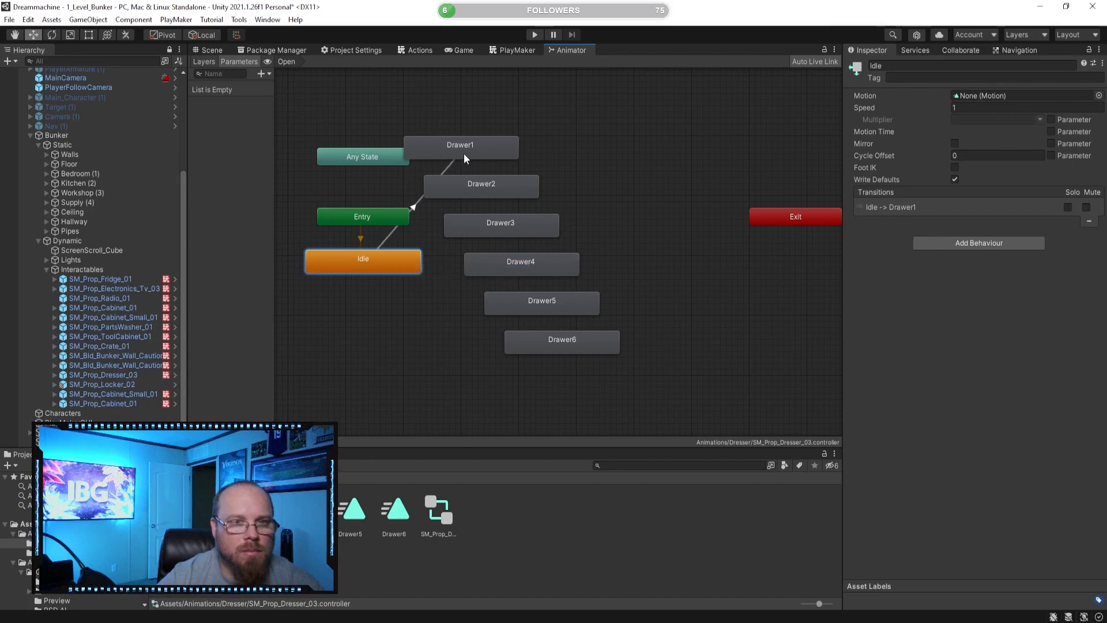
right_click(464, 154)
left_click(490, 162)
left_click(496, 184)
right_click(496, 185)
left_click(518, 218)
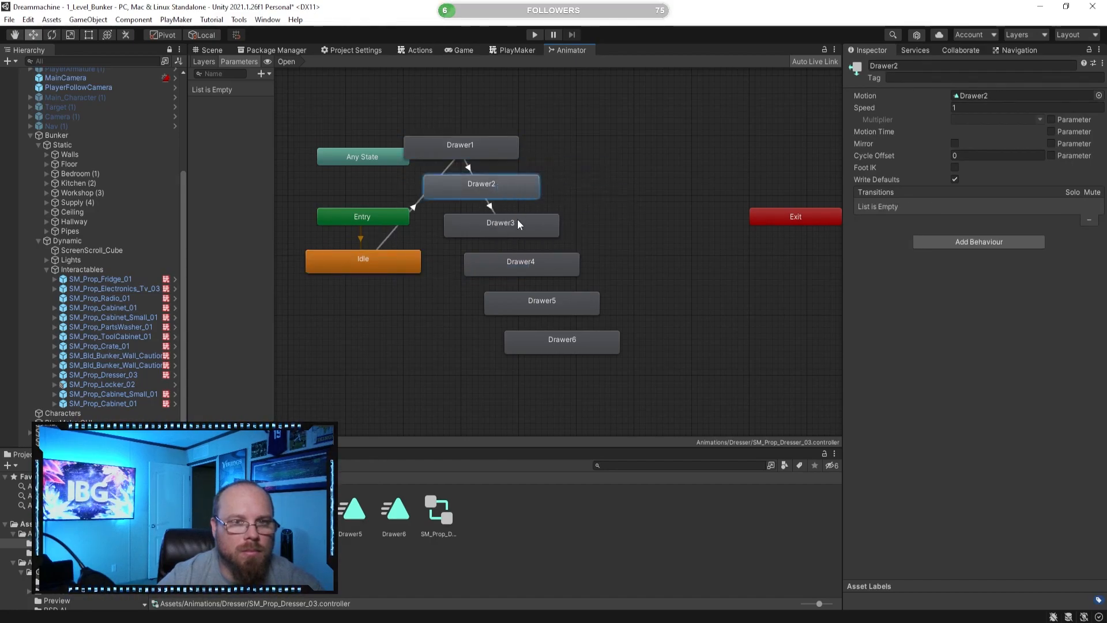
right_click(607, 168)
left_click(657, 380)
- Duplicate the six drawer states and place the copies between the originals and Exit
left_click_drag(664, 375, 470, 139)
key("ctrl+d")
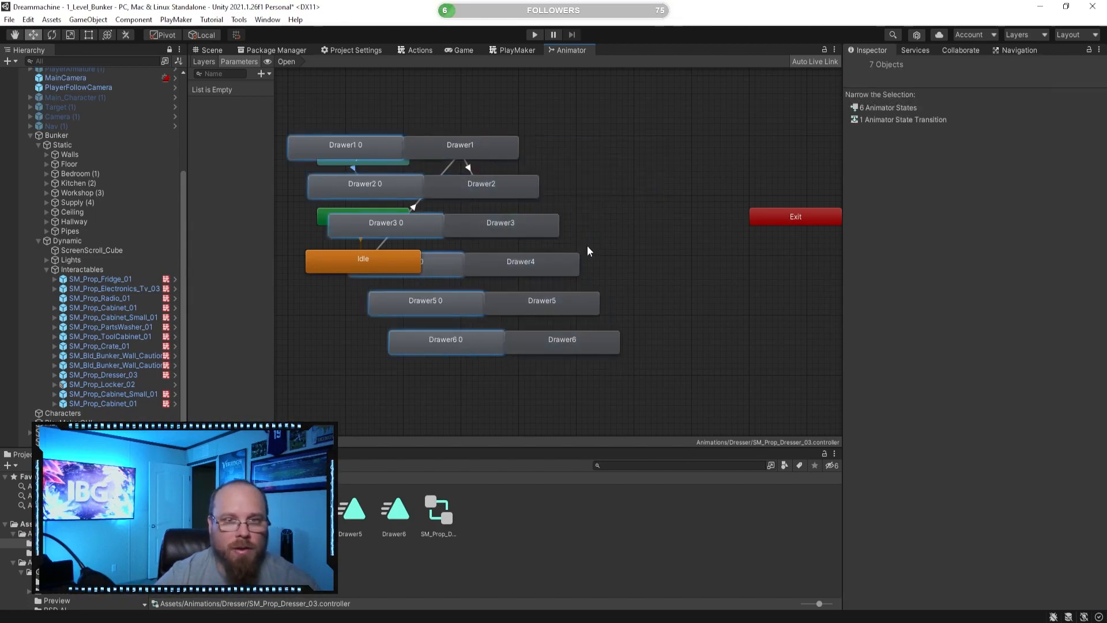
left_click_drag(331, 141, 606, 147)
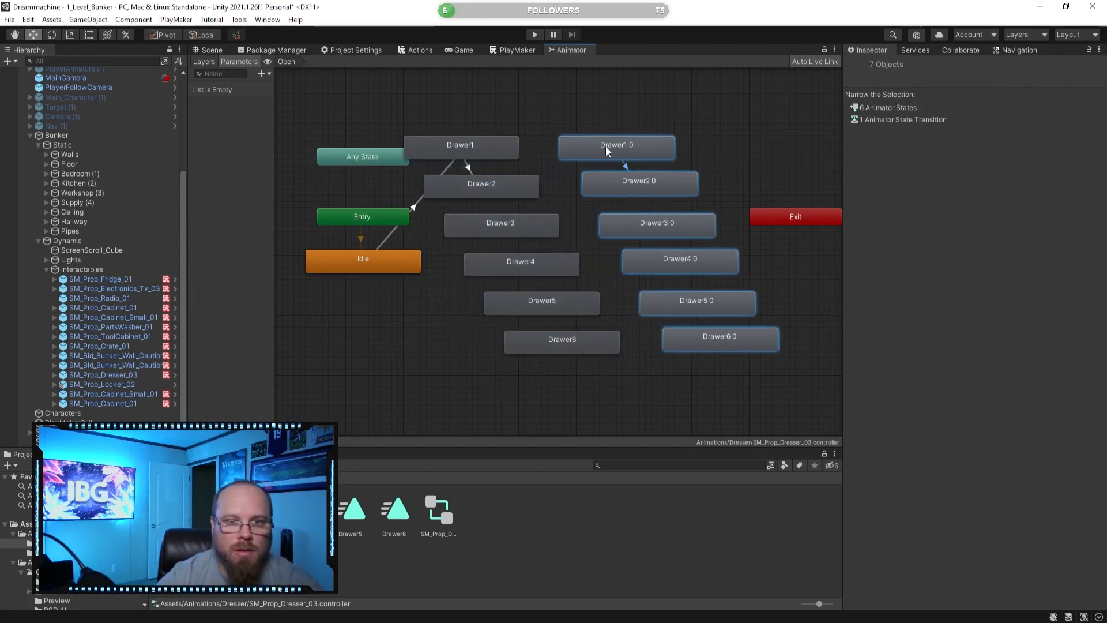
left_click(639, 409)
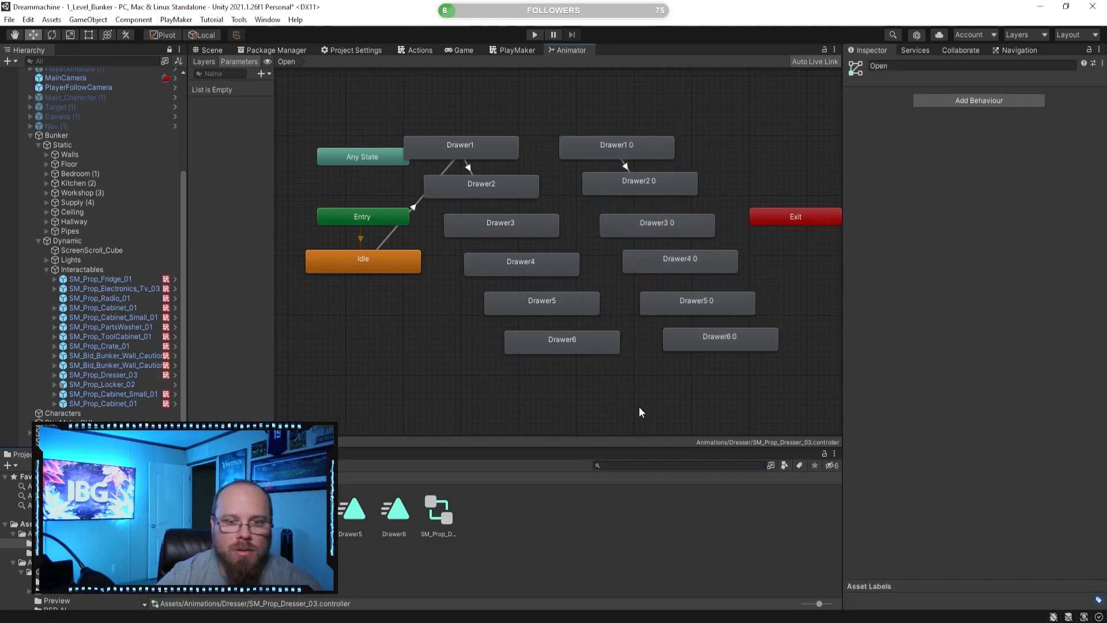
- Rename the six duplicated drawer states Drawer1 Close, Drawer2 Close, Drawer3 Close, Drawer4 Close, Drawer5 Close and Drawer6 Close
left_click(637, 145)
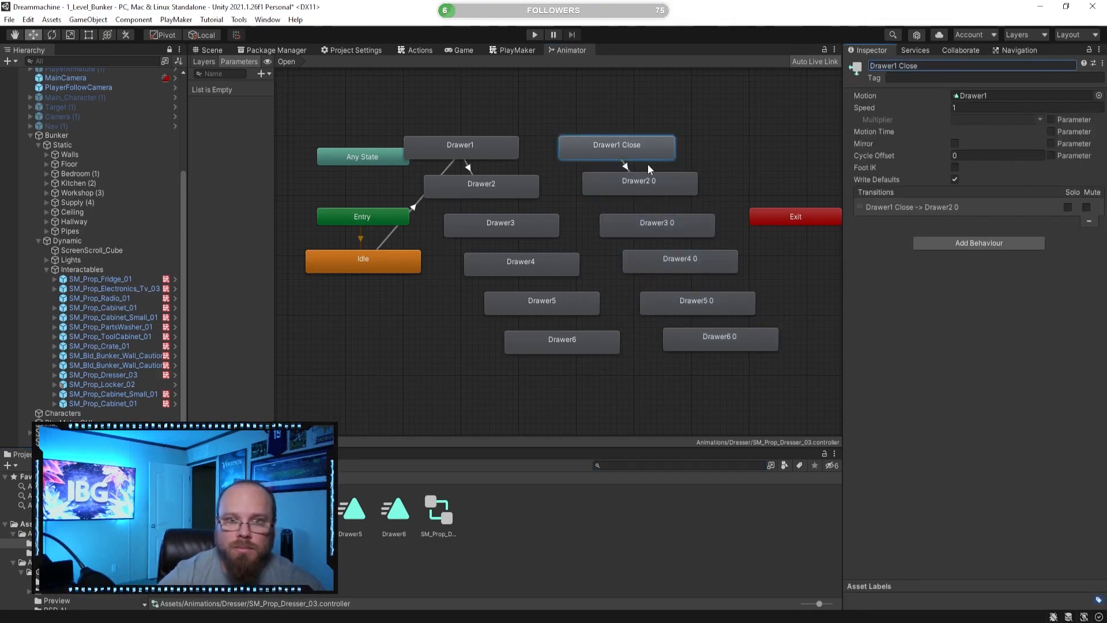
left_click(648, 181)
left_click(935, 65)
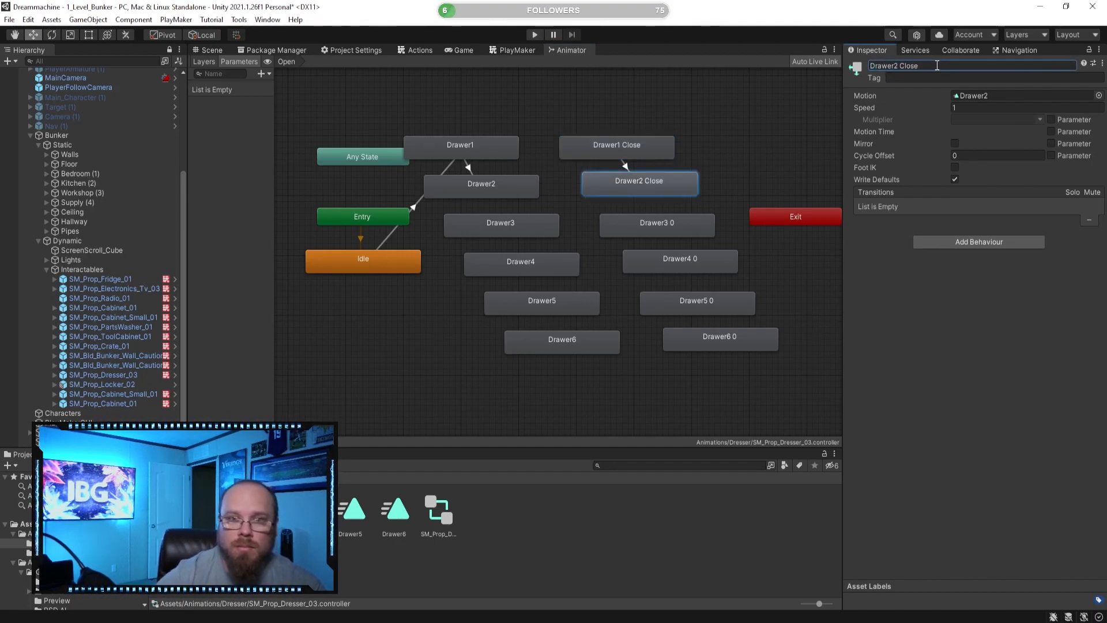
left_click(682, 224)
left_click(927, 66)
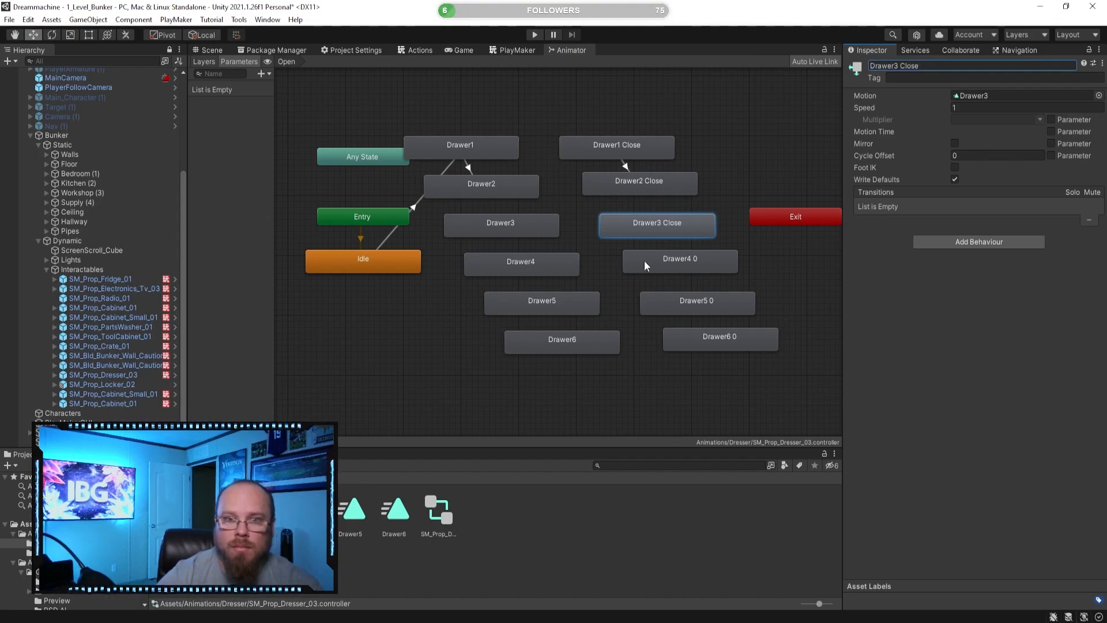
left_click(642, 260)
left_click(929, 67)
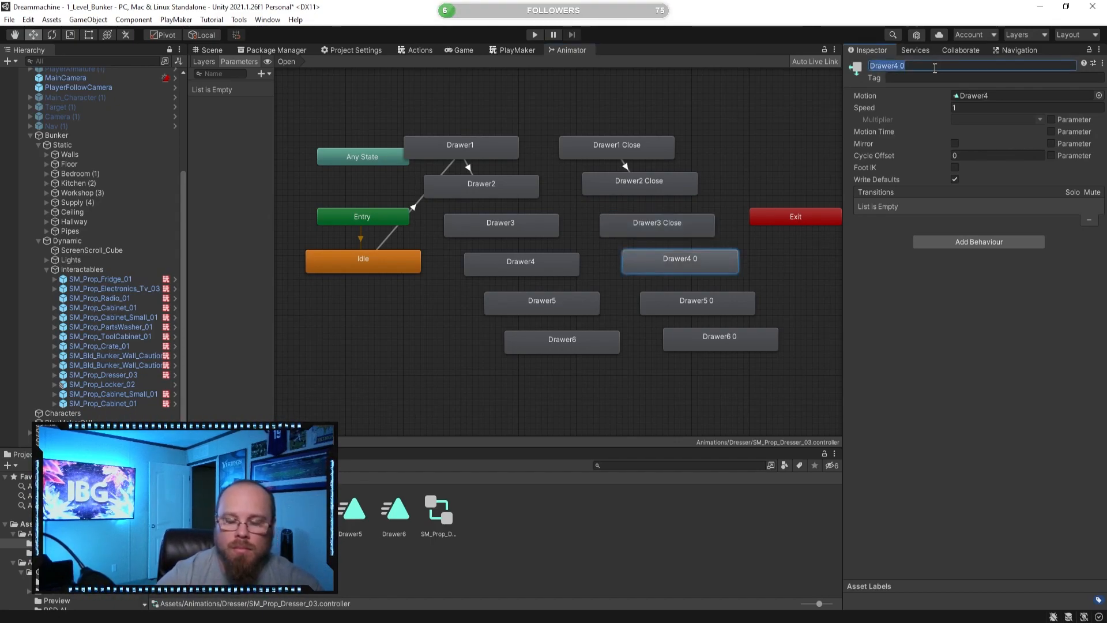
left_click(935, 68)
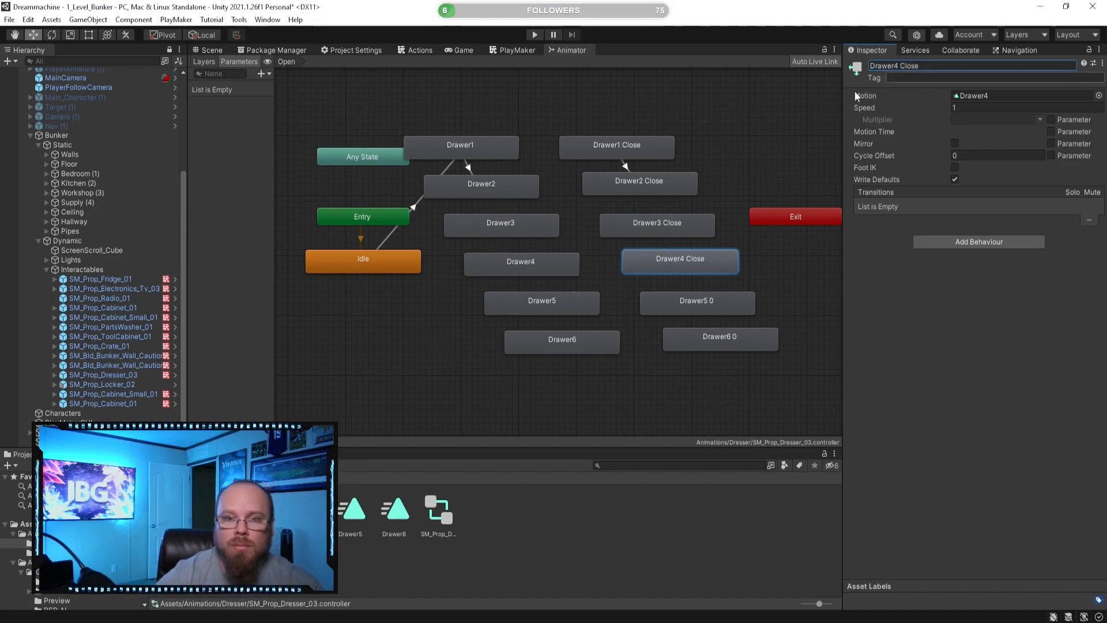
left_click(663, 306)
left_click(928, 66)
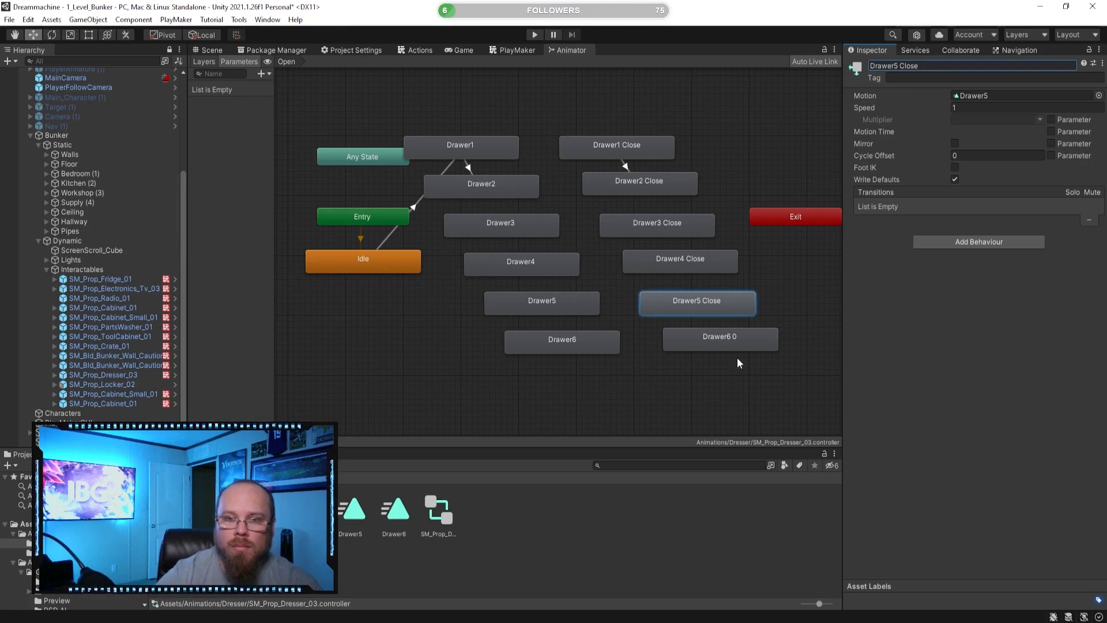
left_click(744, 345)
left_click(931, 65)
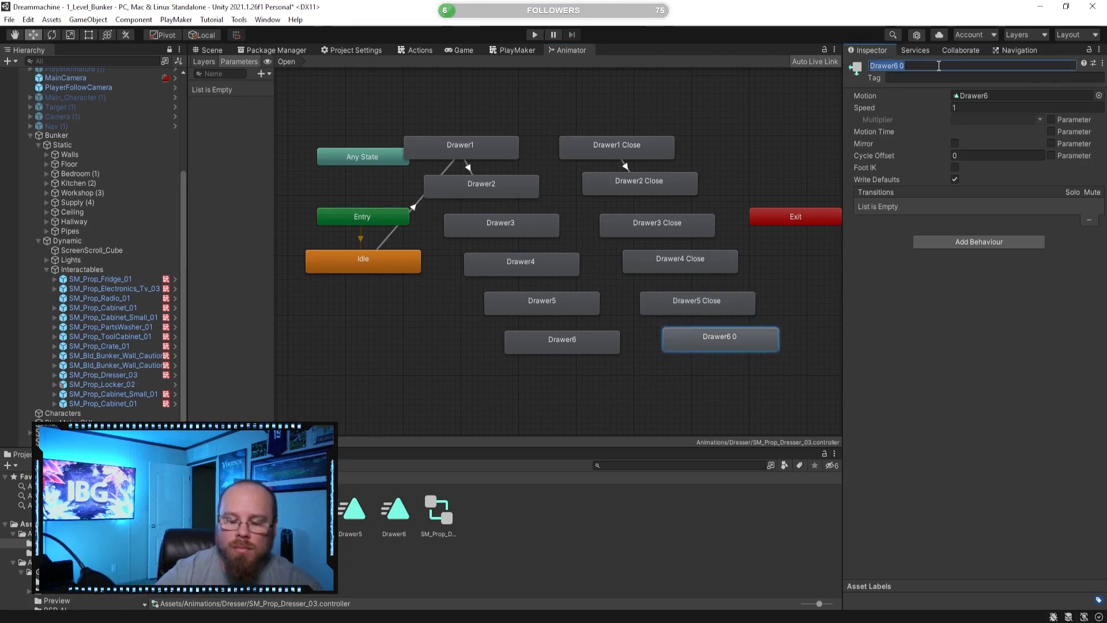
left_click(939, 66)
- Set the playback speed of the six Close states to -2, working from Drawer6 Close up to Drawer1 Close
left_click(960, 109)
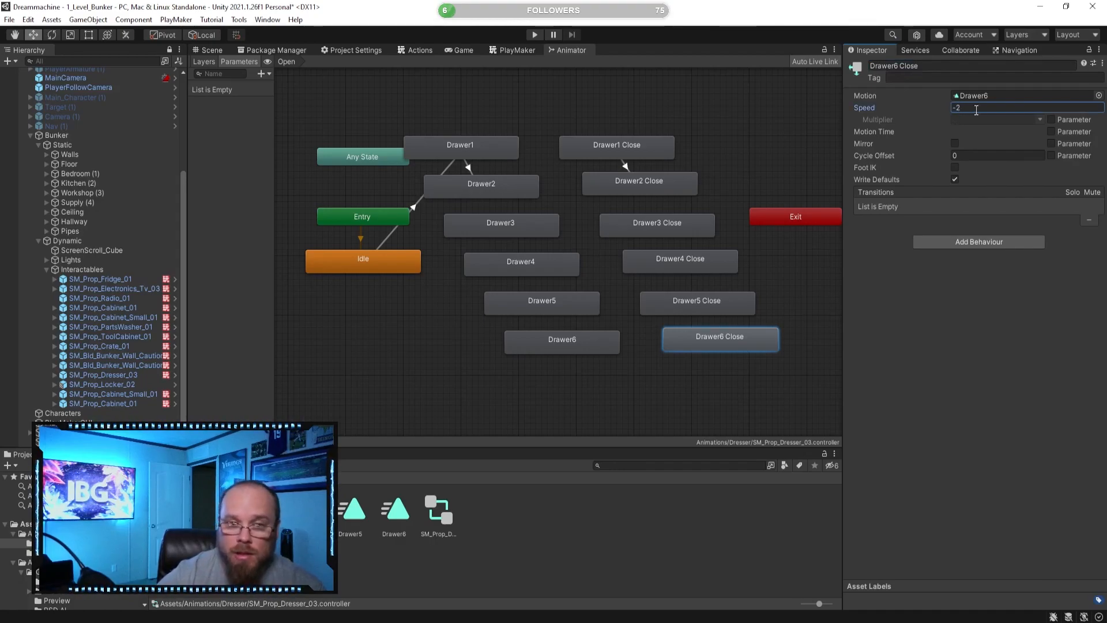
left_click(681, 306)
left_click(1003, 108)
type("-2")
left_click(657, 249)
left_click(989, 108)
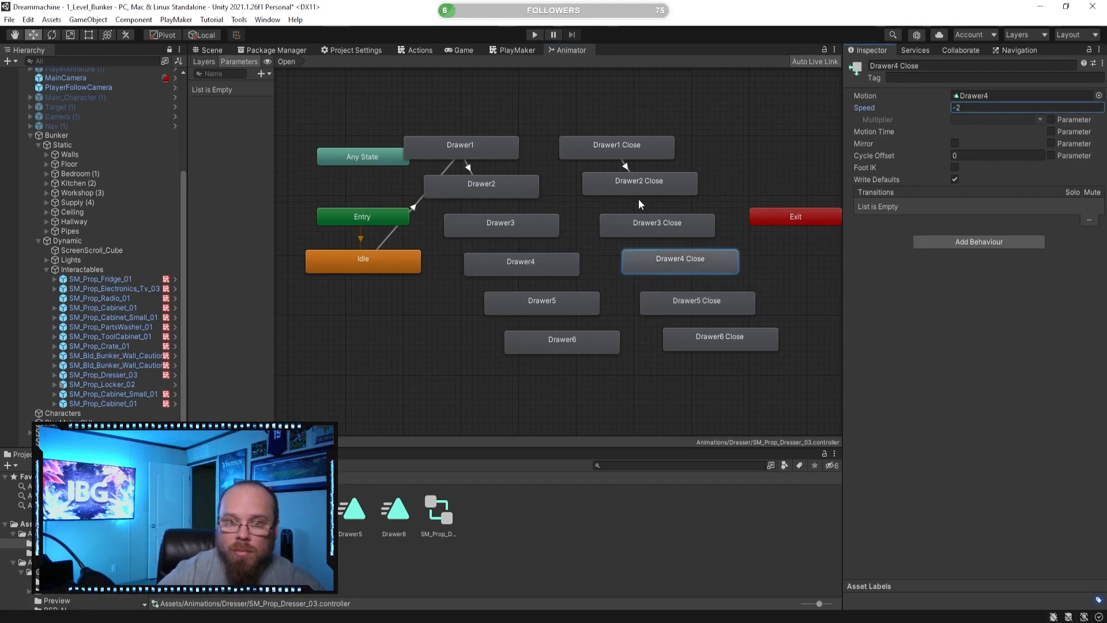
left_click(643, 230)
left_click(976, 108)
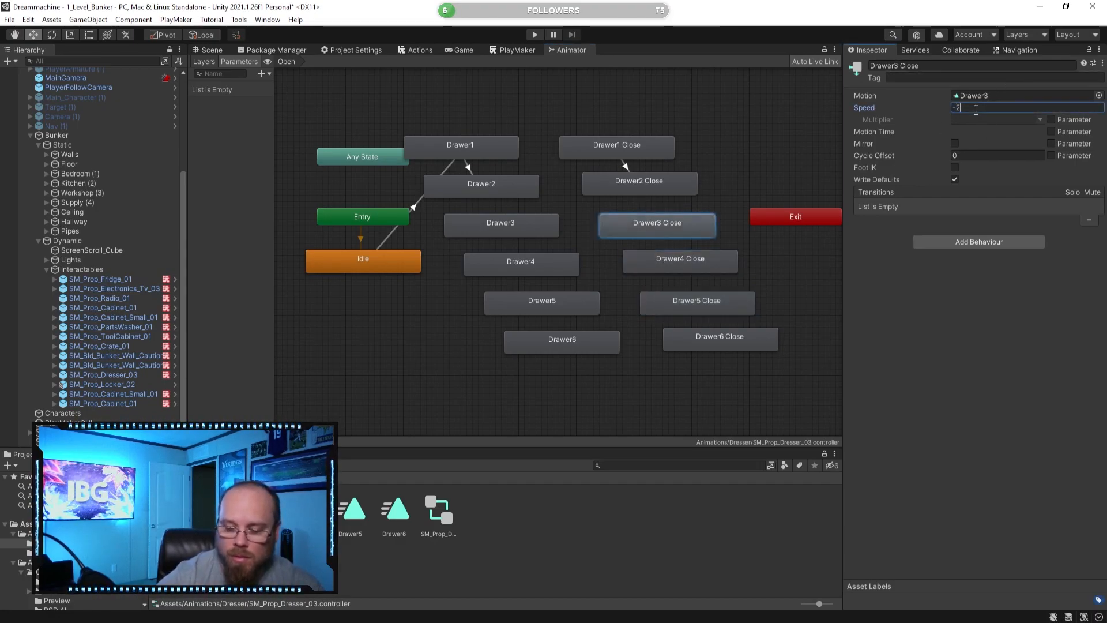
left_click(620, 182)
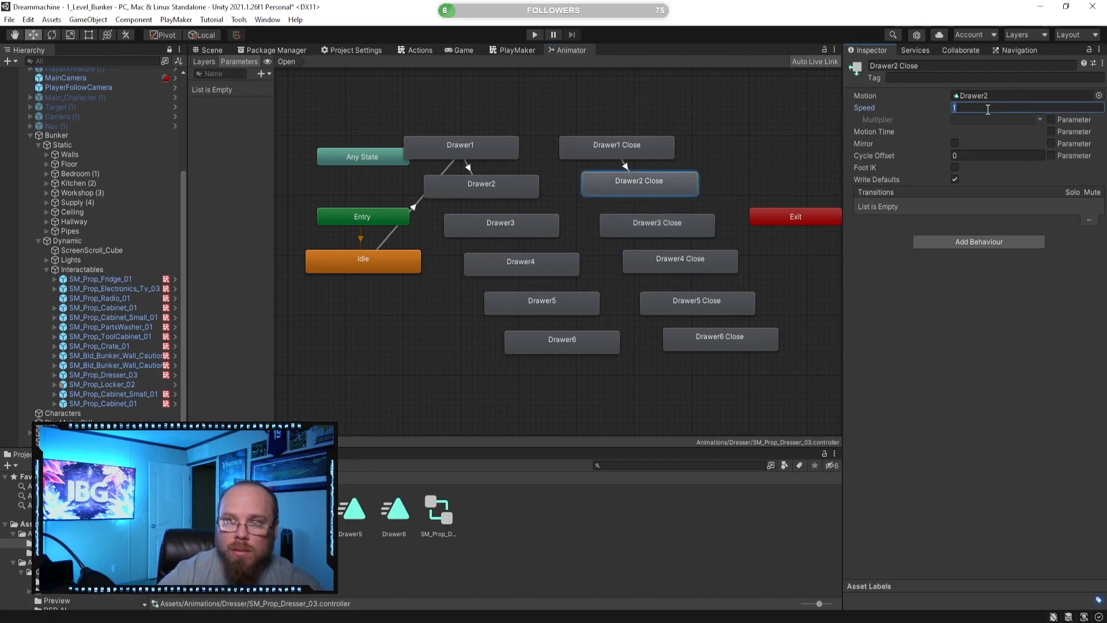
left_click(655, 148)
left_click(962, 107)
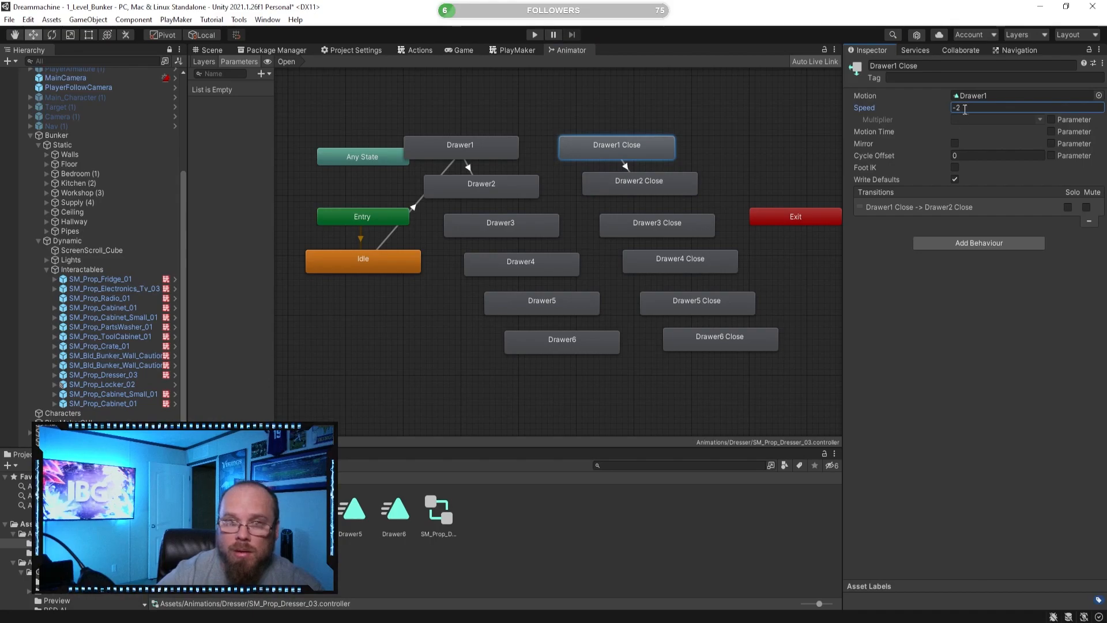
- Create a transition from Drawer1 to Drawer1 Close and select it
left_click(573, 395)
right_click(494, 142)
left_click(535, 148)
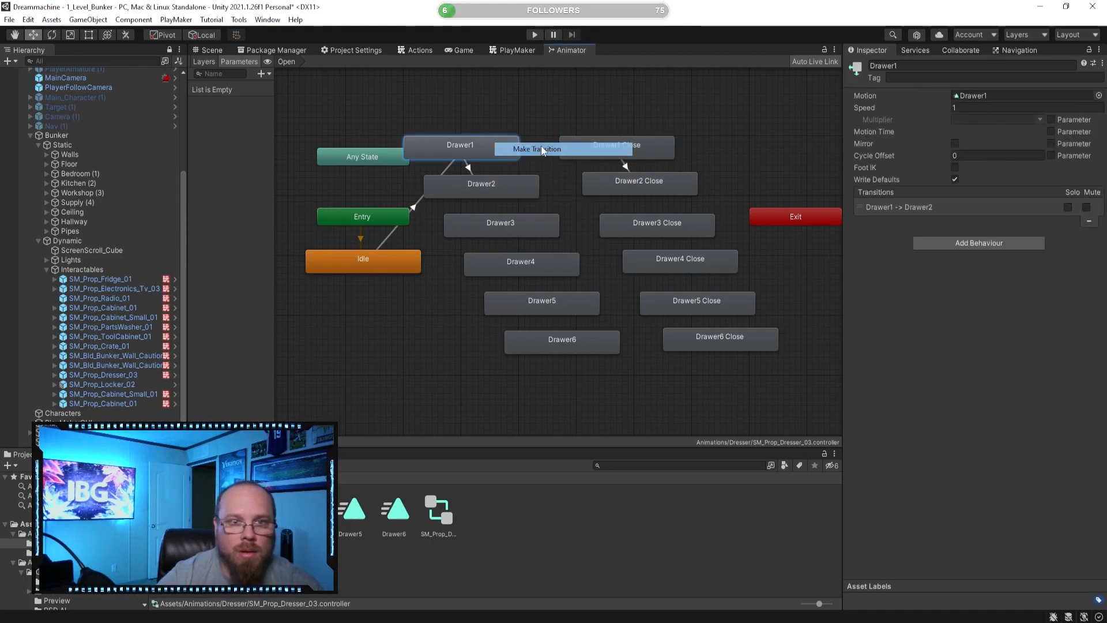
left_click(580, 148)
left_click(538, 150)
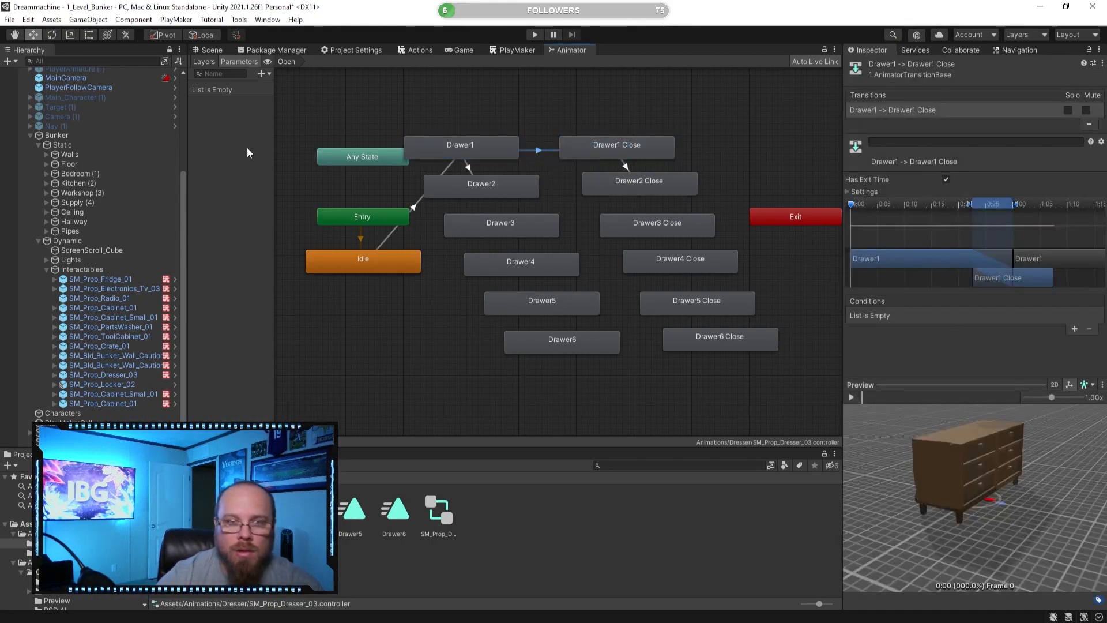
- Add a Trigger parameter named Cycle to the dresser's Animator controller
left_click(260, 74)
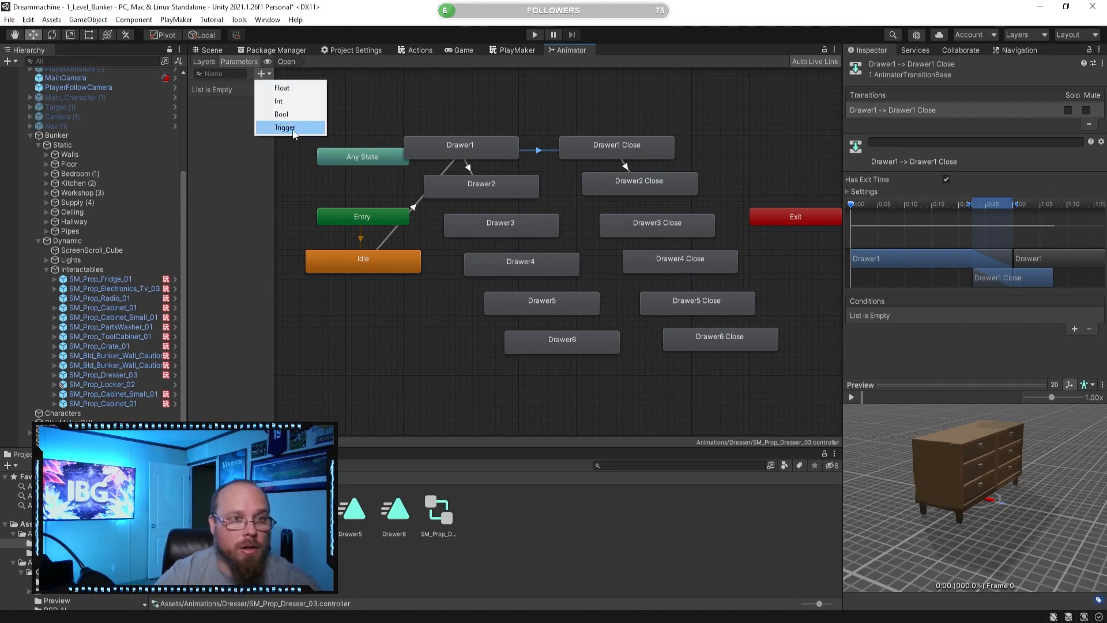
left_click(292, 127)
type("Cl")
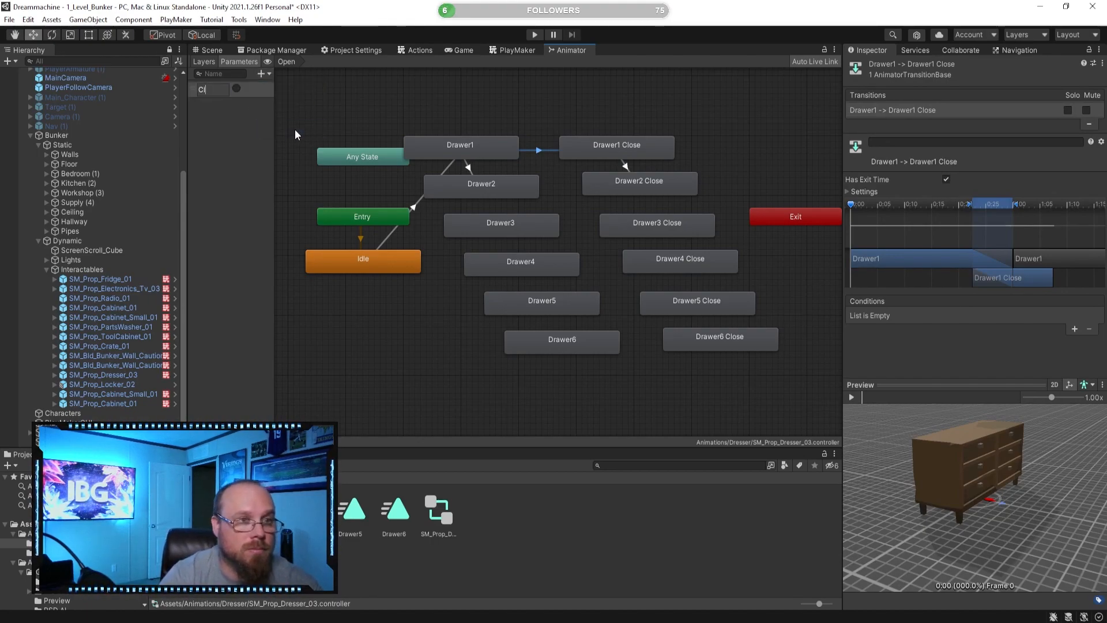
type("y")
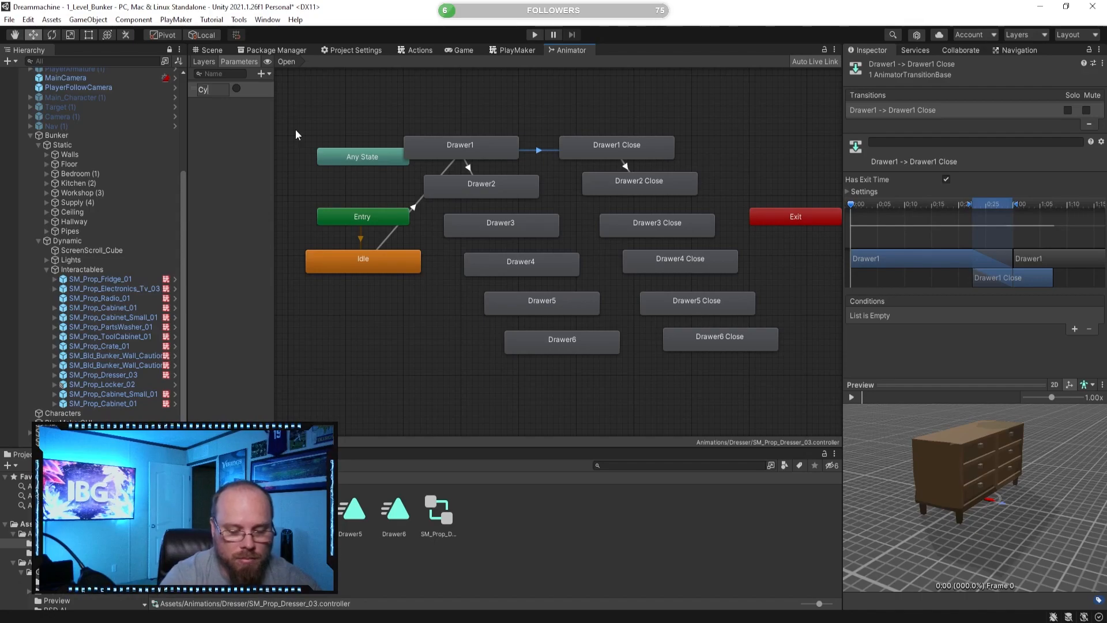
type("cle")
key("Return")
left_click(414, 334)
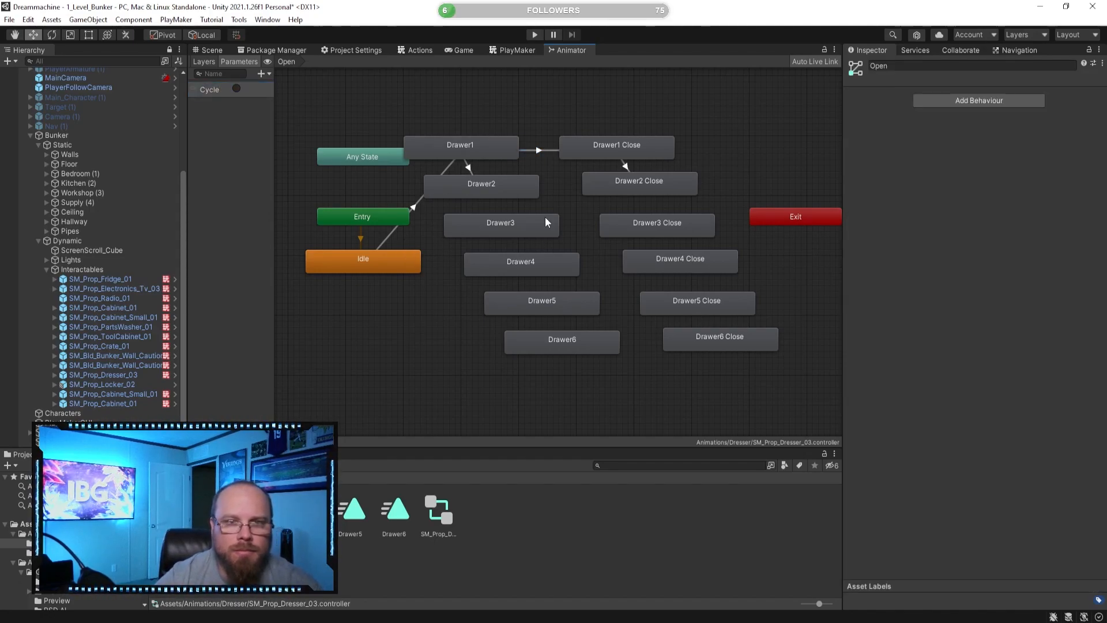
- Disable Has Exit Time on the Drawer1 to Drawer1 Close transition and add a Cycle condition to it
left_click(542, 150)
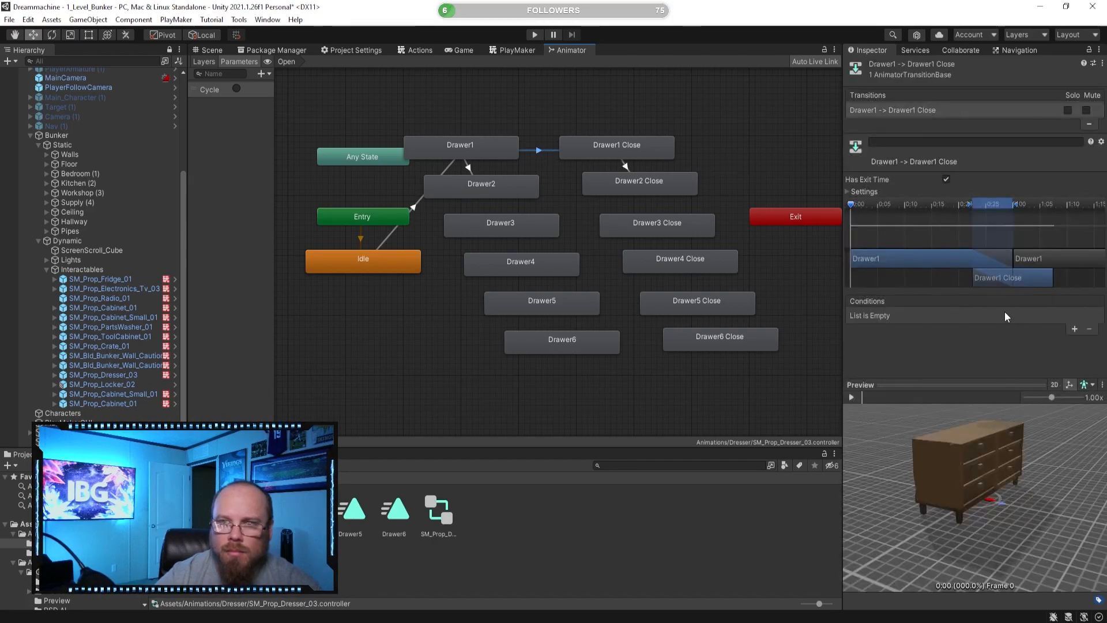
left_click(947, 180)
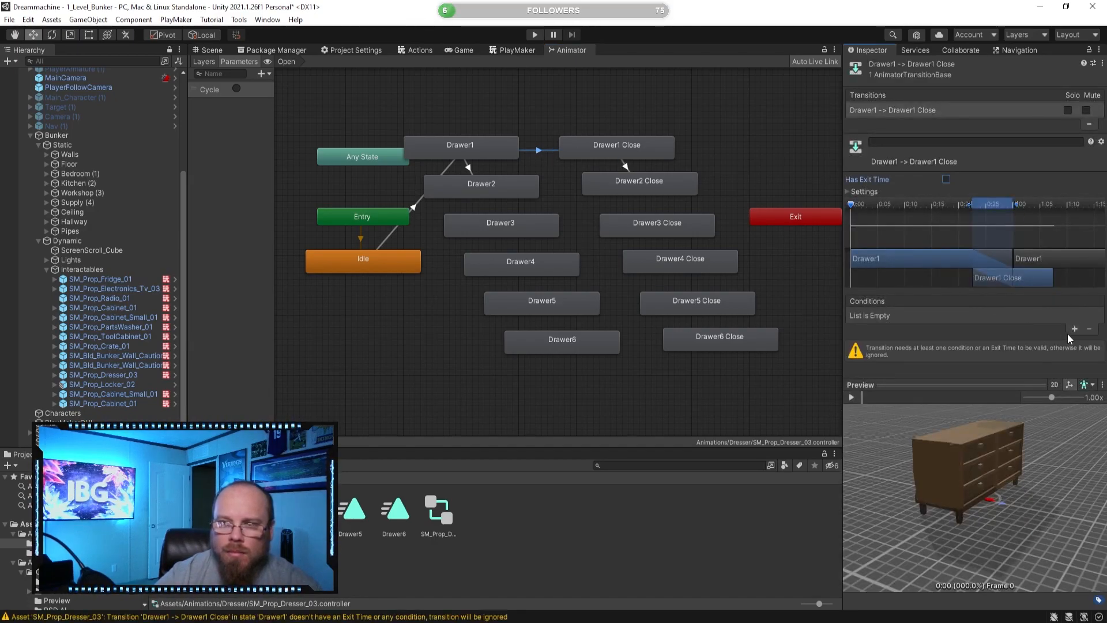
left_click(1074, 329)
left_click(658, 412)
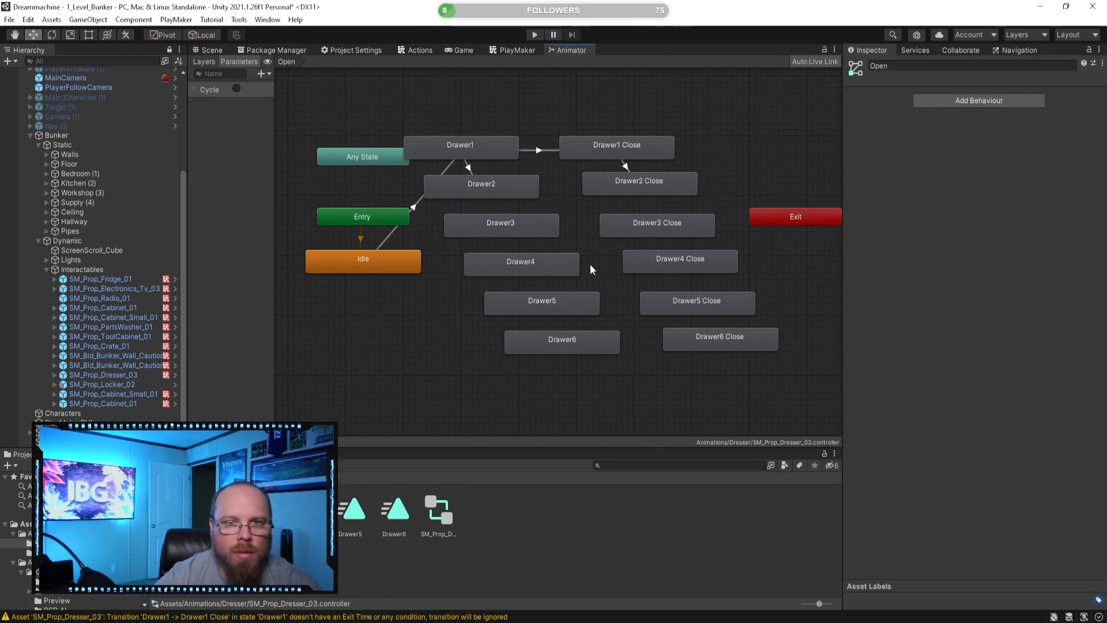
- Create a transition from Drawer1 Close to Drawer2 and delete the one from Drawer1 Close to Drawer2 Close
left_click(612, 154)
right_click(613, 155)
left_click(640, 157)
left_click(507, 187)
left_click(626, 167)
key("Delete")
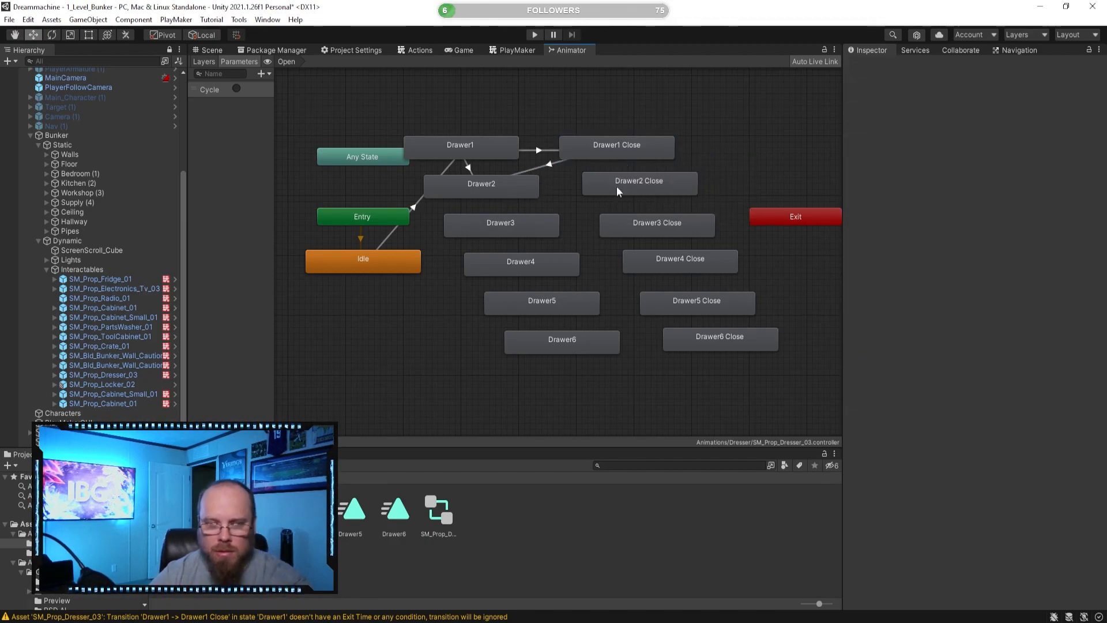
- Create transitions from Drawer2 Close to Drawer3 and from Drawer3 Close to Drawer4
right_click(616, 190)
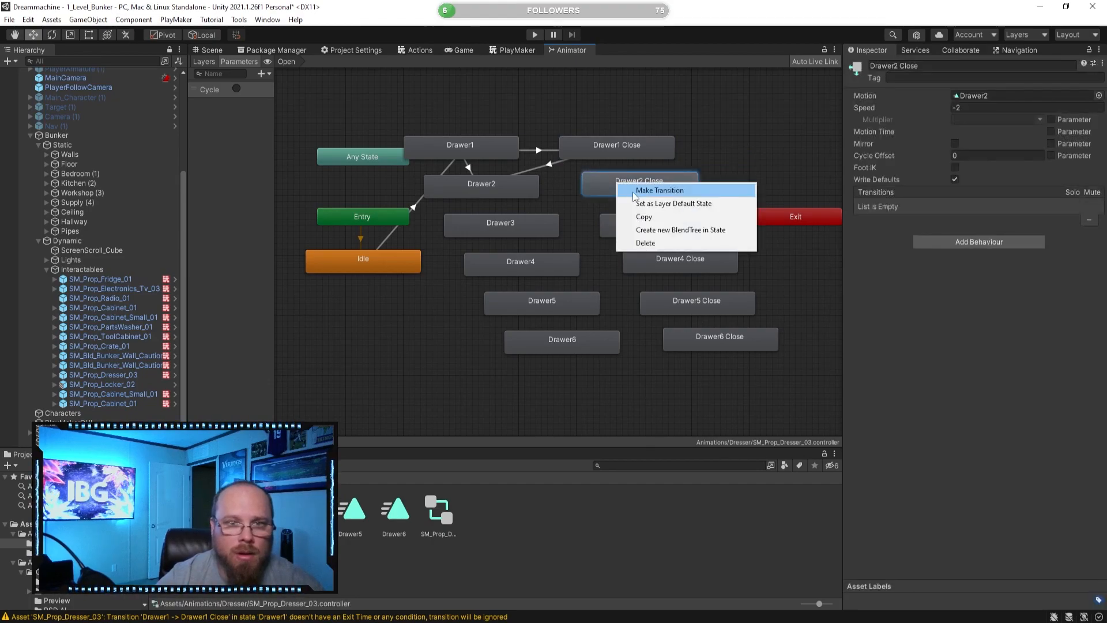
left_click(646, 196)
left_click(527, 227)
right_click(637, 227)
left_click(657, 231)
left_click(568, 258)
- Create transitions from Drawer4 Close to Drawer5 and from Drawer5 Close to Drawer6
right_click(644, 260)
left_click(660, 263)
left_click(568, 301)
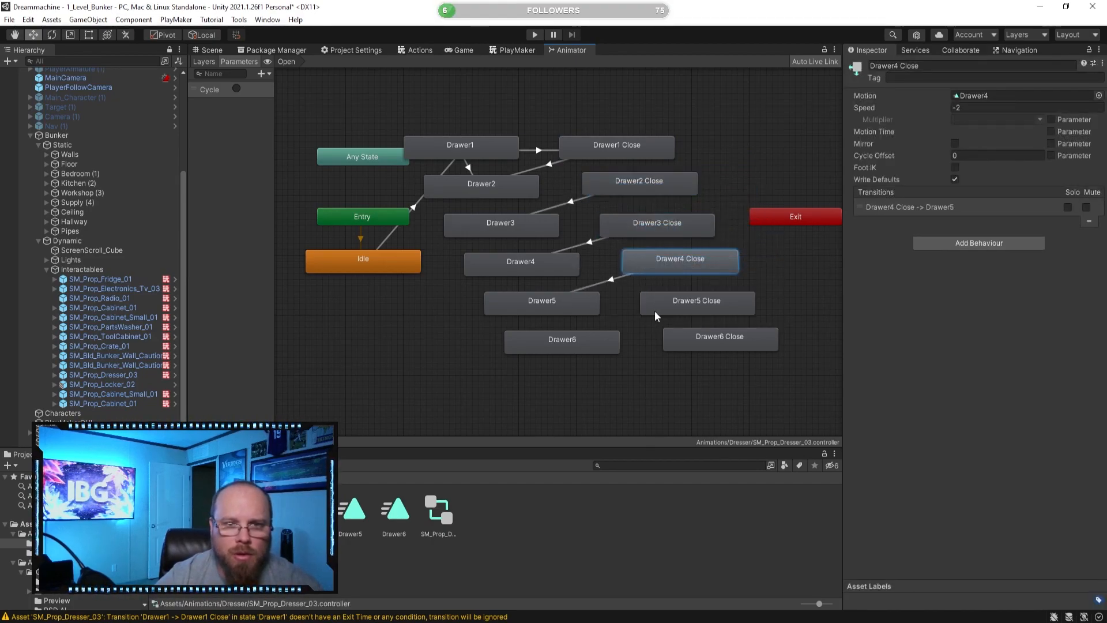
left_click(686, 304)
right_click(685, 307)
left_click(686, 303)
left_click(593, 341)
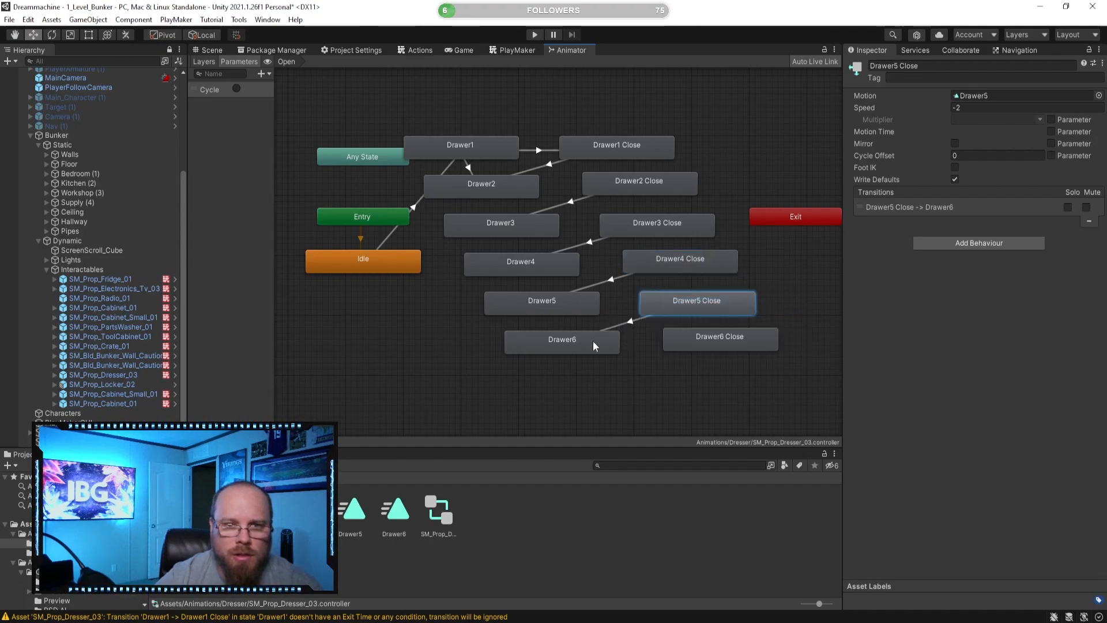
- Create a transition from Drawer6 Close back to the Idle state
right_click(667, 372)
left_click(704, 338)
right_click(705, 339)
left_click(734, 344)
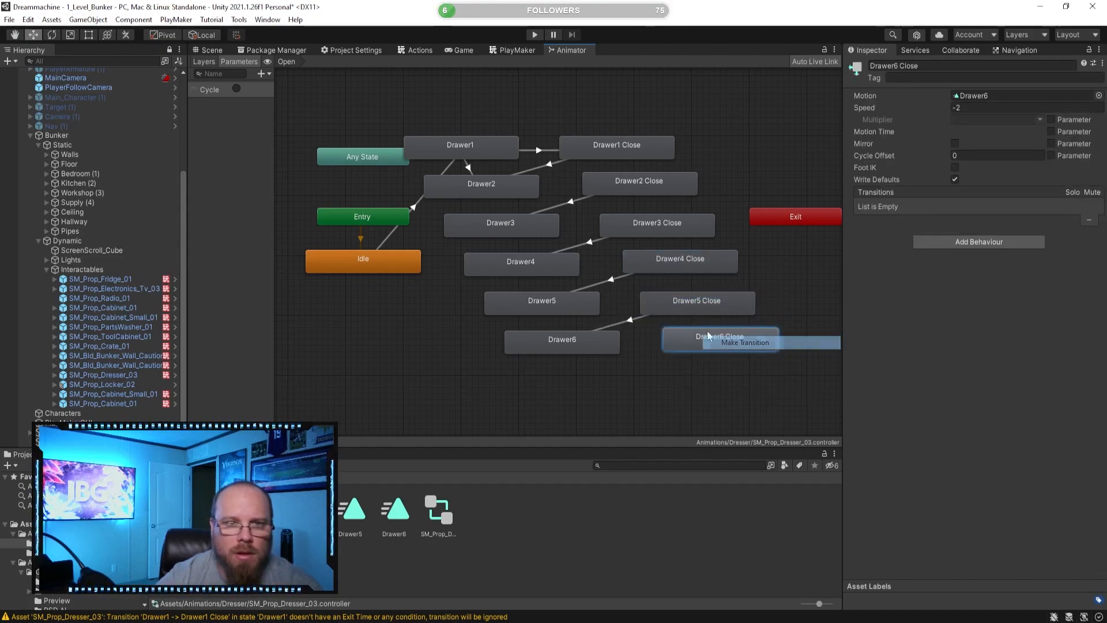
left_click(378, 264)
left_click(584, 369)
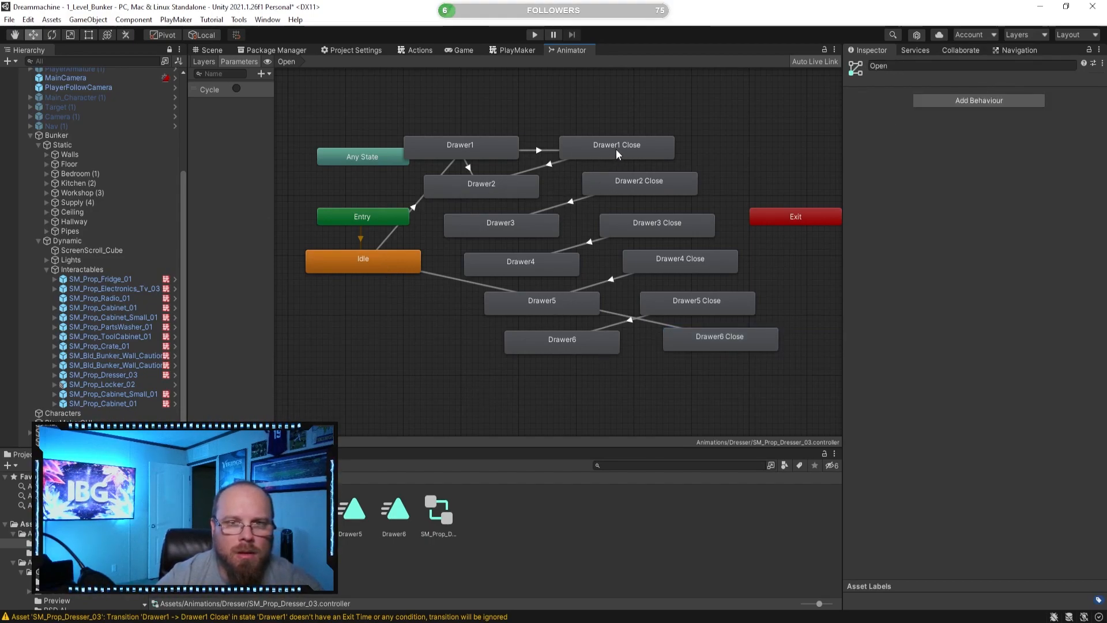
- Create transitions from Drawer2 to Drawer2 Close and from Drawer3 to Drawer3 Close
right_click(514, 189)
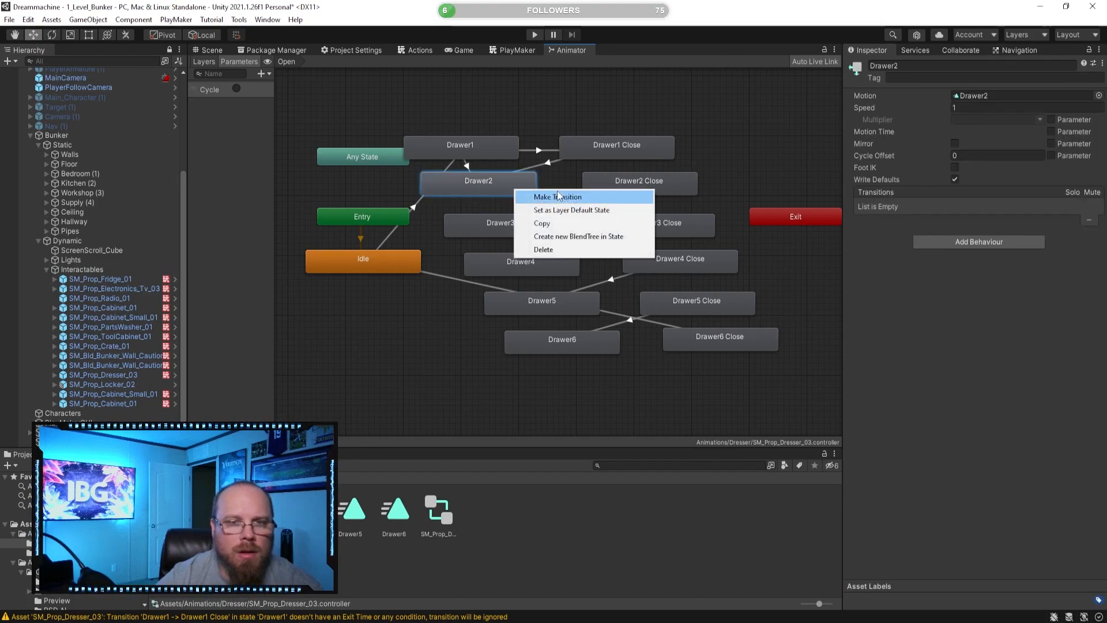
left_click(715, 142)
right_click(512, 187)
left_click(530, 194)
left_click(634, 183)
right_click(503, 227)
left_click(528, 232)
left_click(658, 225)
- Create transitions from Drawer4 to Drawer4 Close and from Drawer5 to Drawer5 Close
left_click(553, 264)
right_click(574, 264)
left_click(614, 269)
left_click(680, 261)
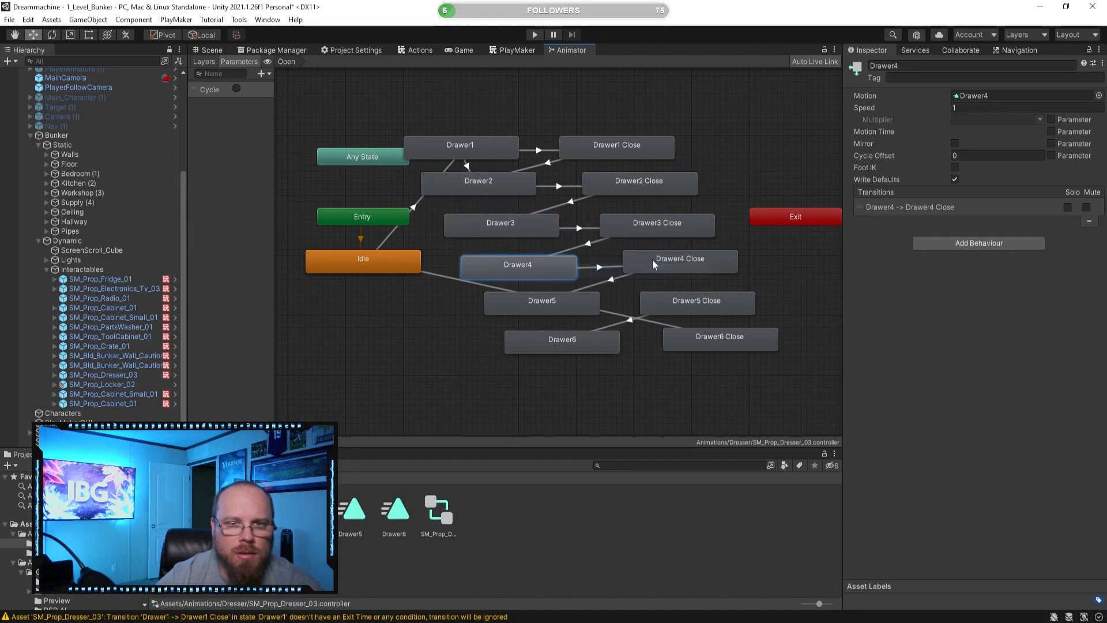
left_click(576, 302)
right_click(590, 303)
left_click(616, 310)
left_click(649, 313)
- Create a transition from Drawer6 to Drawer6 Close
left_click(595, 350)
right_click(617, 346)
left_click(631, 353)
left_click(692, 343)
left_click(651, 401)
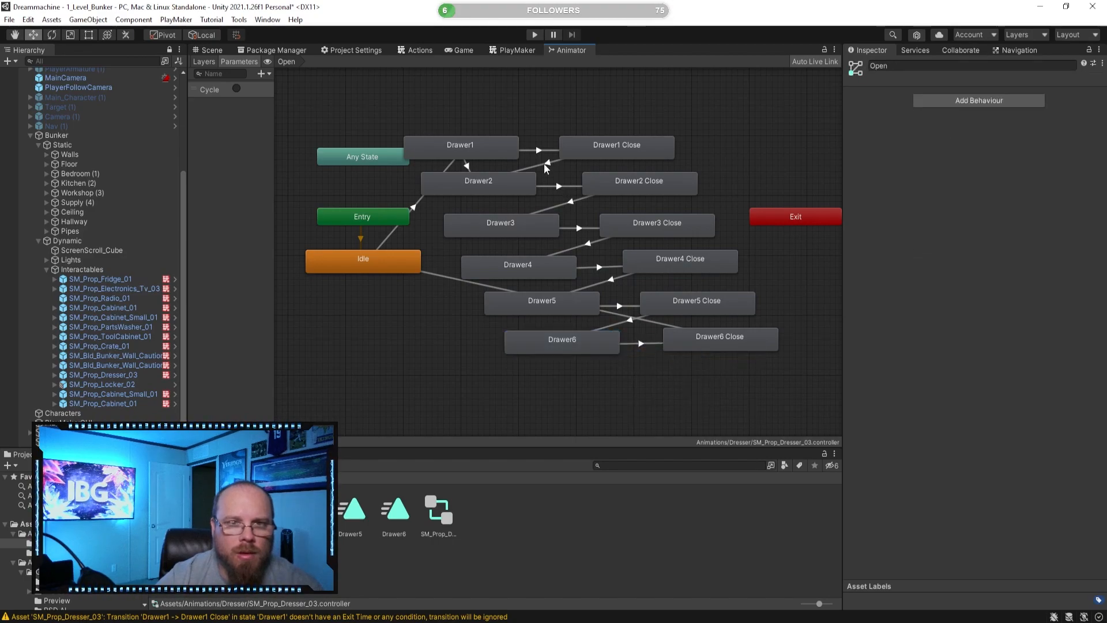
- Disable Has Exit Time and add a Cycle condition on the Drawer2 and Drawer3 transitions to their Close states
left_click(539, 151)
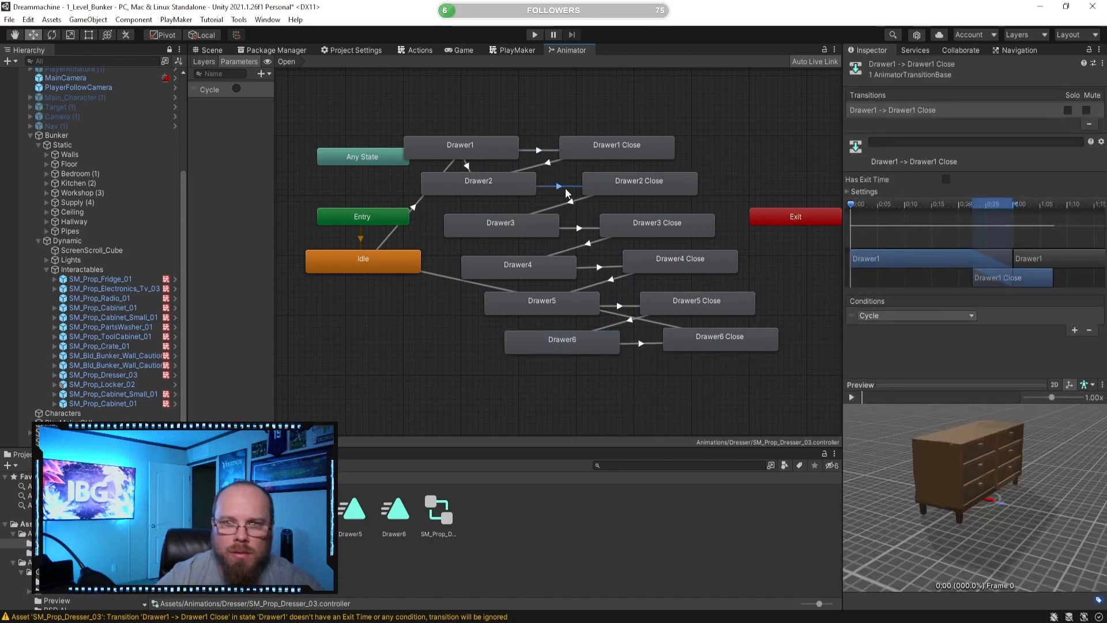
left_click(946, 180)
left_click(1074, 330)
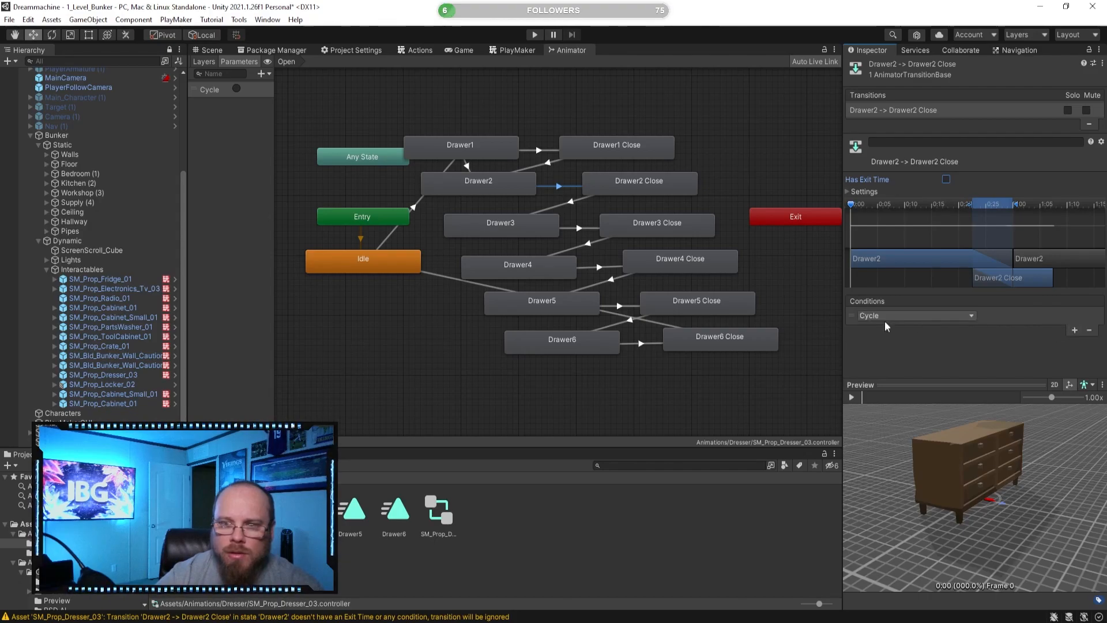
left_click(579, 228)
left_click(946, 180)
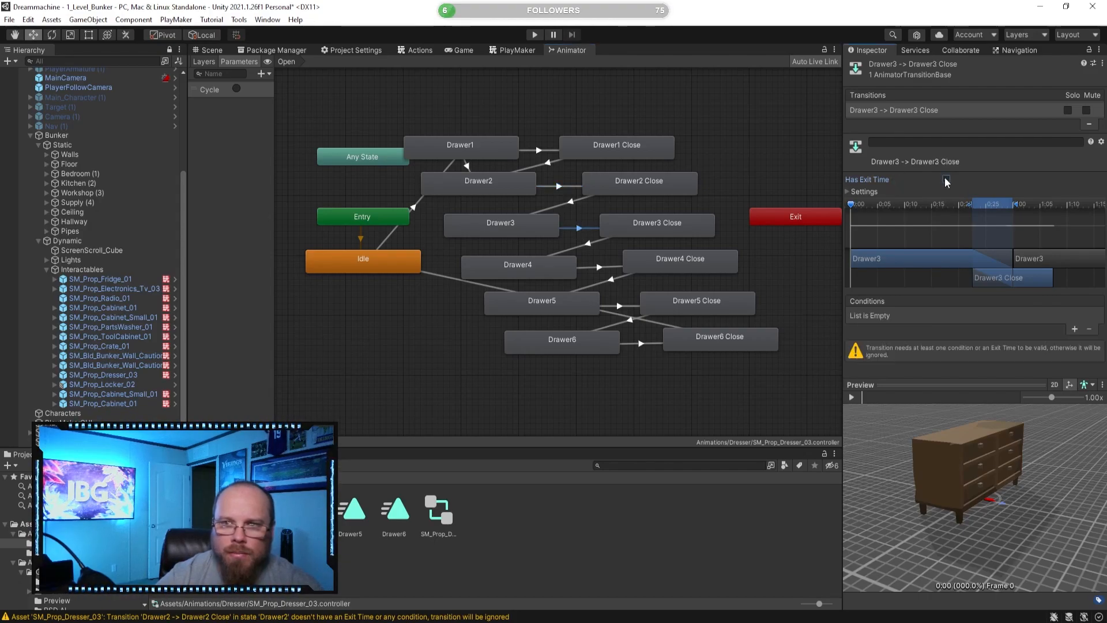
left_click(1074, 329)
- Disable Has Exit Time and add a Cycle condition on the Drawer4 and Drawer5 transitions to their Close states
left_click(601, 267)
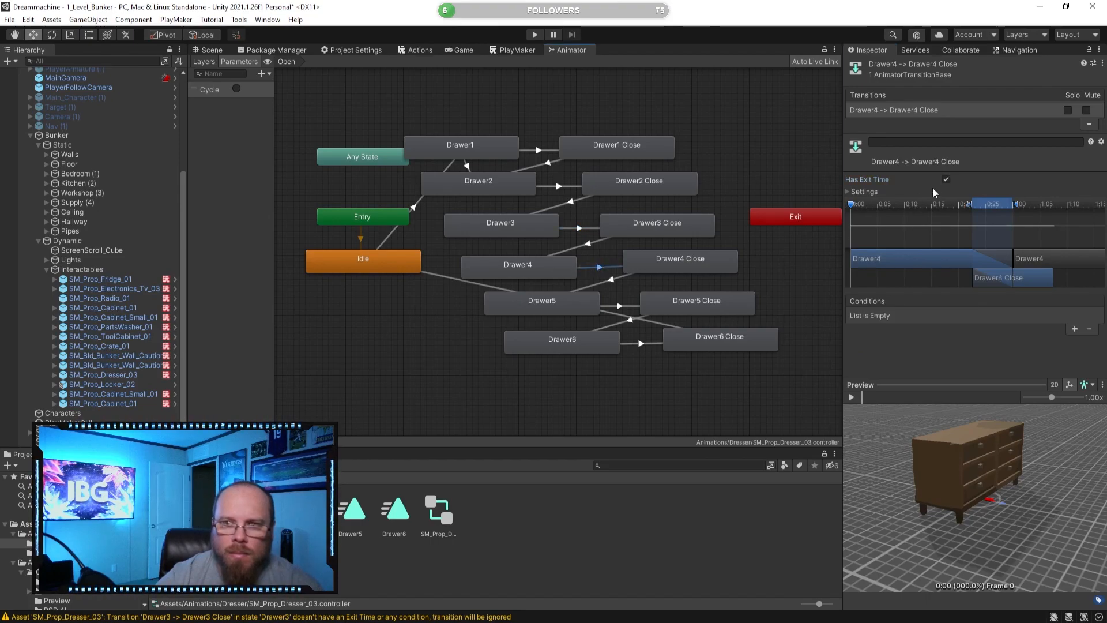
left_click(945, 179)
left_click(1074, 330)
left_click(620, 308)
left_click(945, 180)
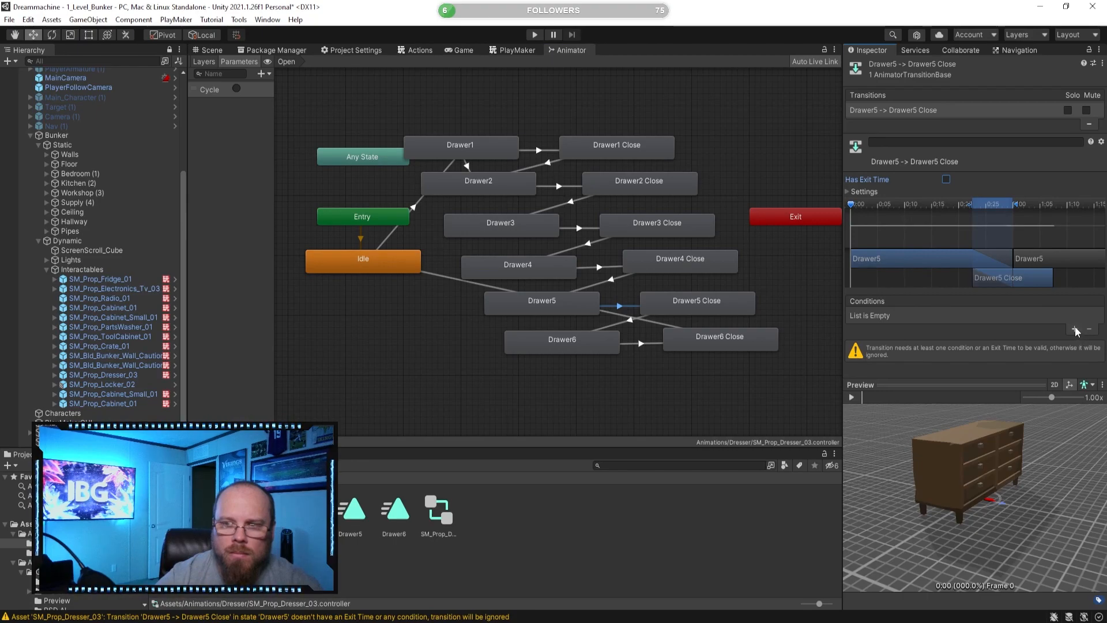
left_click(1075, 330)
- Disable Has Exit Time and add a Cycle condition on the Drawer6 to Drawer6 Close transition
left_click(639, 345)
left_click(946, 180)
left_click(1075, 330)
left_click(642, 380)
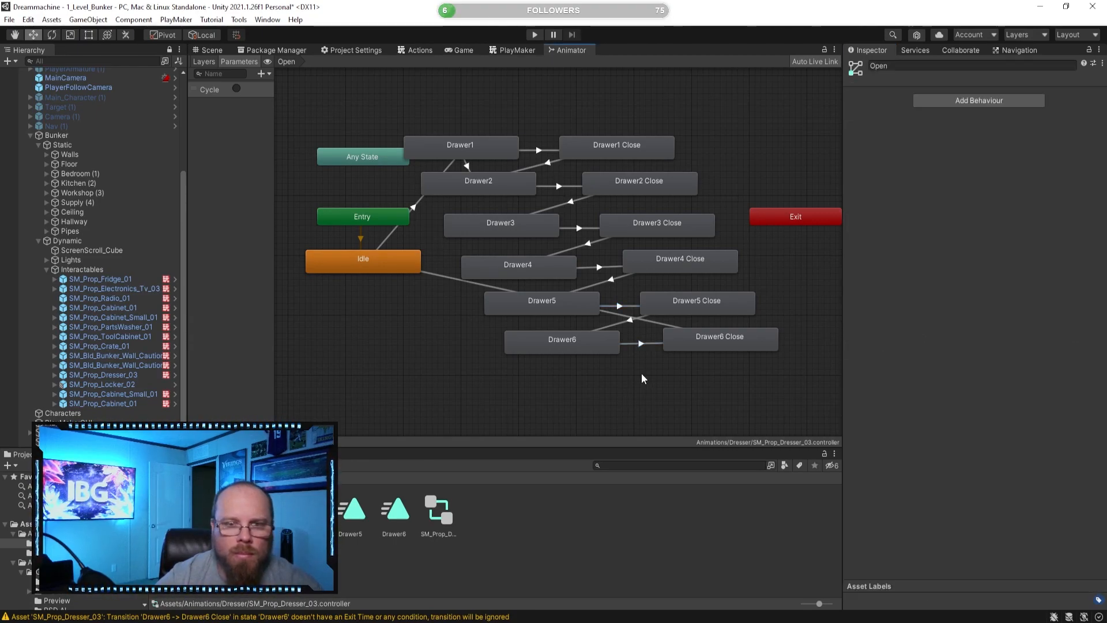
- Disable Has Exit Time on the Idle to Drawer1 transition and add a Cycle condition to it
left_click(710, 343)
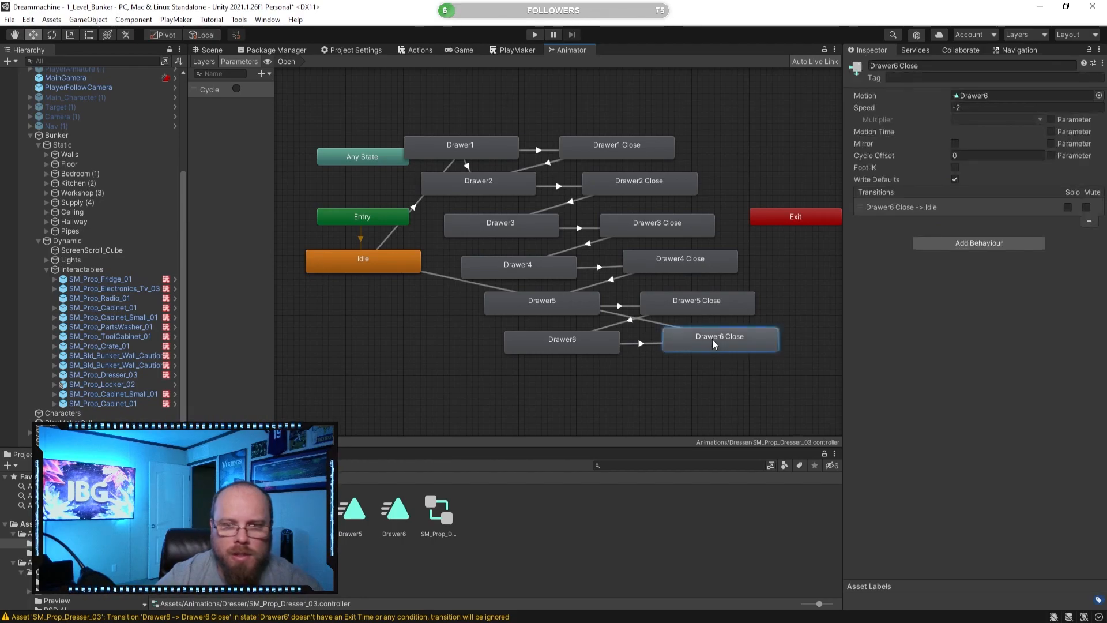
left_click(657, 323)
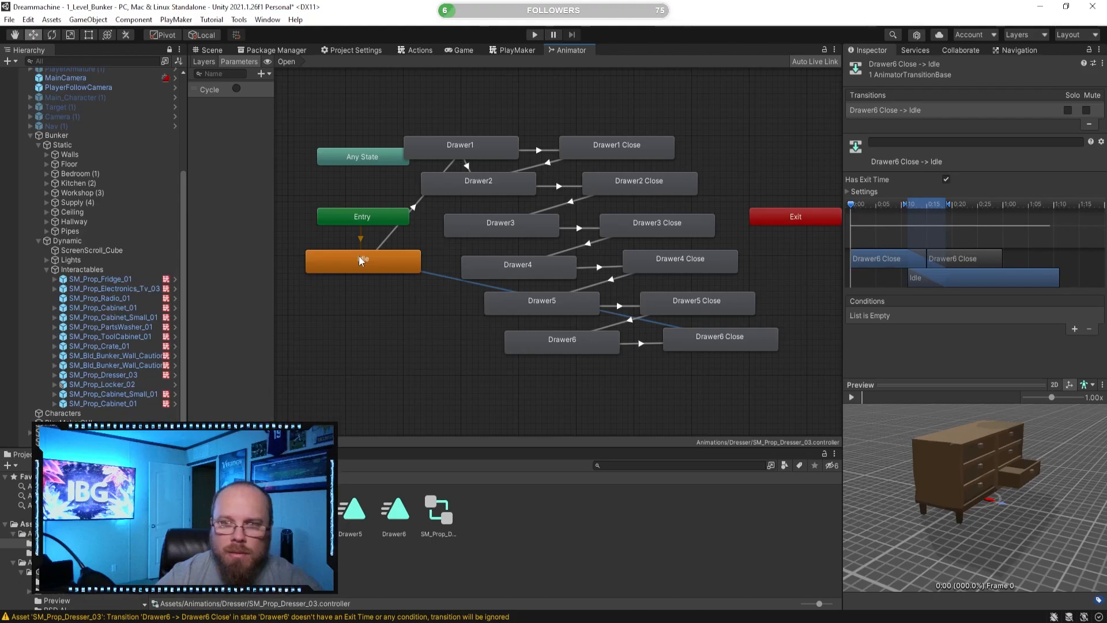
left_click(377, 260)
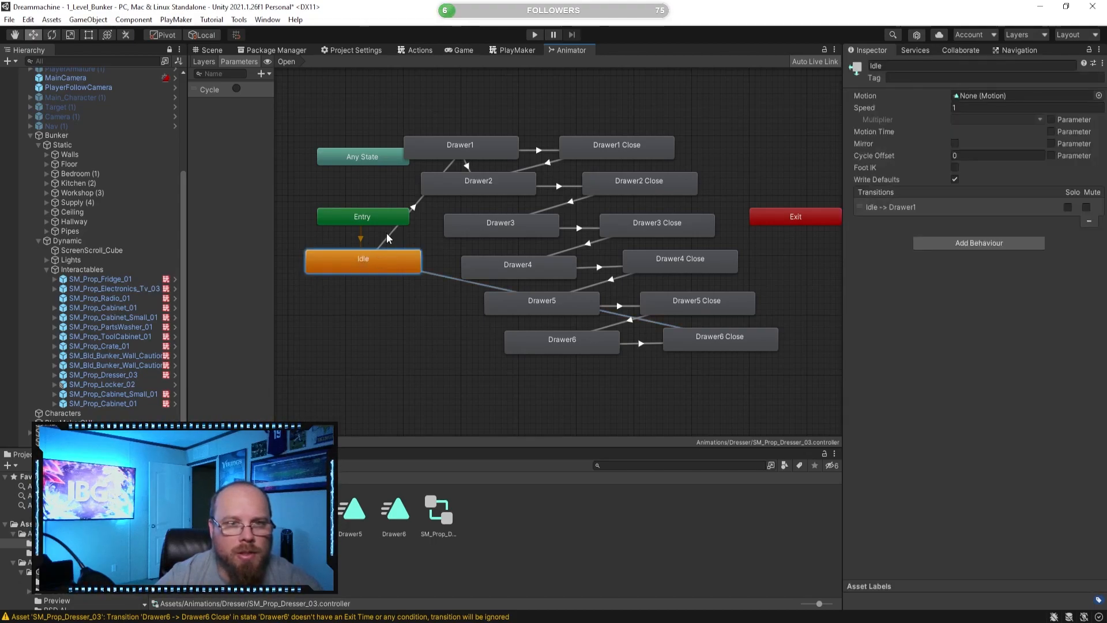
left_click(387, 238)
left_click(946, 180)
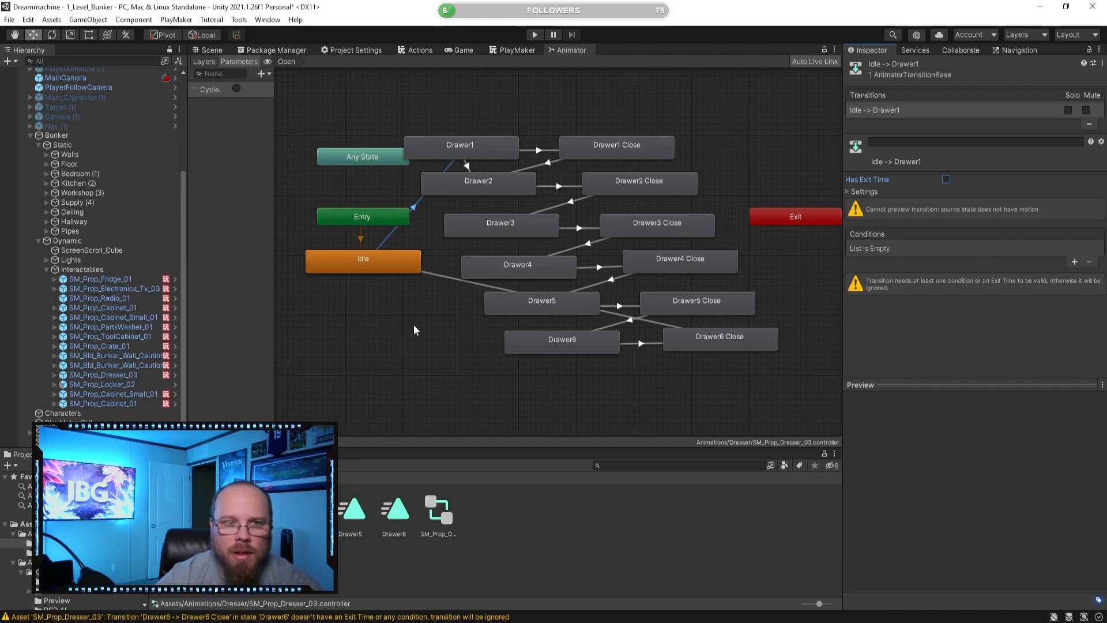
left_click(1075, 263)
- Move the Idle state slightly further below the Entry node in the state graph
left_click(438, 348)
left_click(413, 207)
left_click(468, 155)
left_click(401, 348)
middle_click_drag(415, 291, 509, 342)
left_click_drag(486, 312, 507, 346)
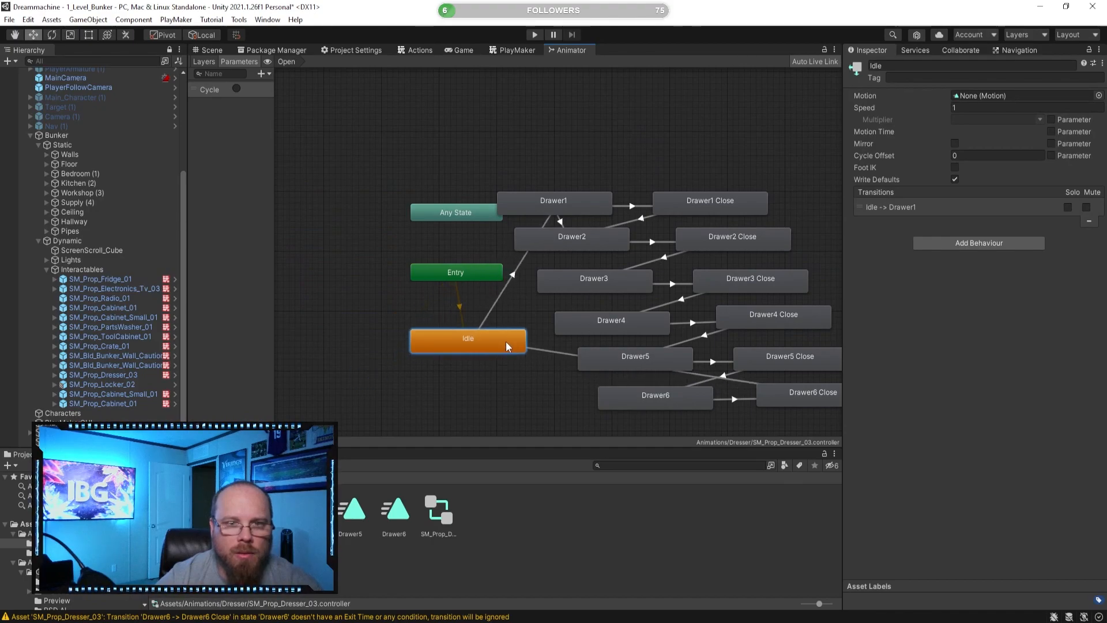
left_click(563, 375)
scroll(510, 275, "down", 5)
scroll(527, 304, "up", 3)
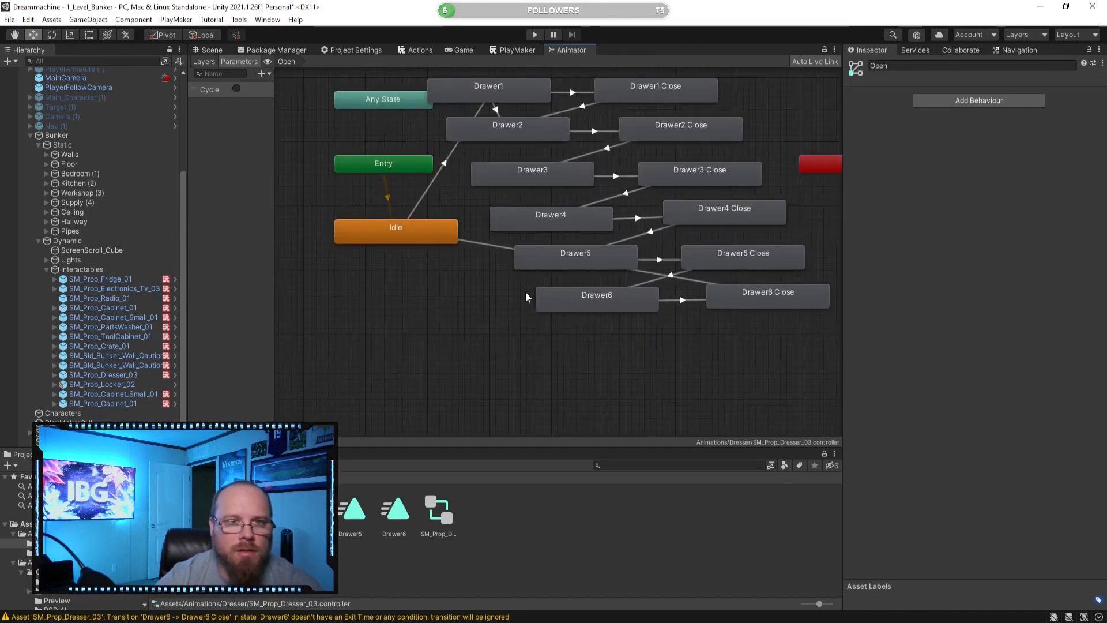
- Play-test the level by walking the character to the bedroom dresser and checking its drawer cycling
left_click(209, 51)
key("ctrl+p")
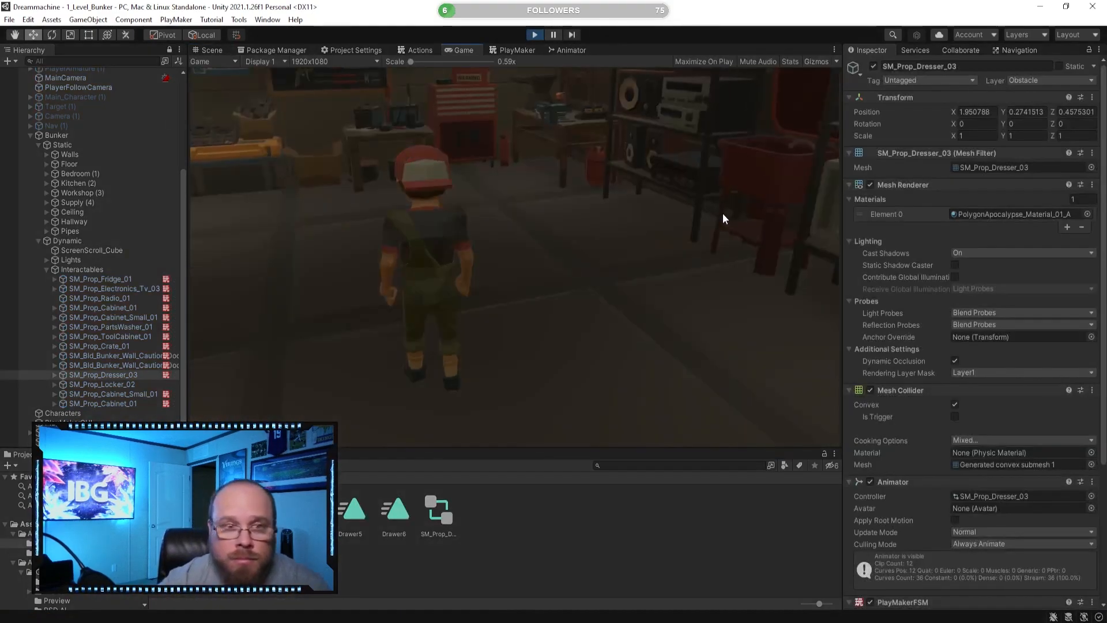
key("w")
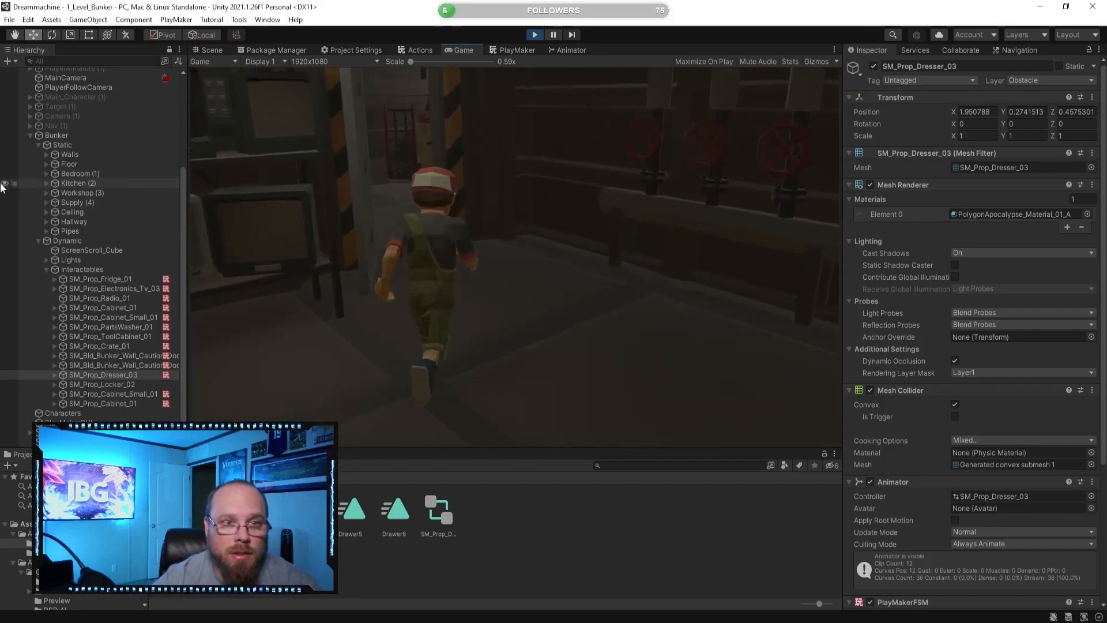
key("w")
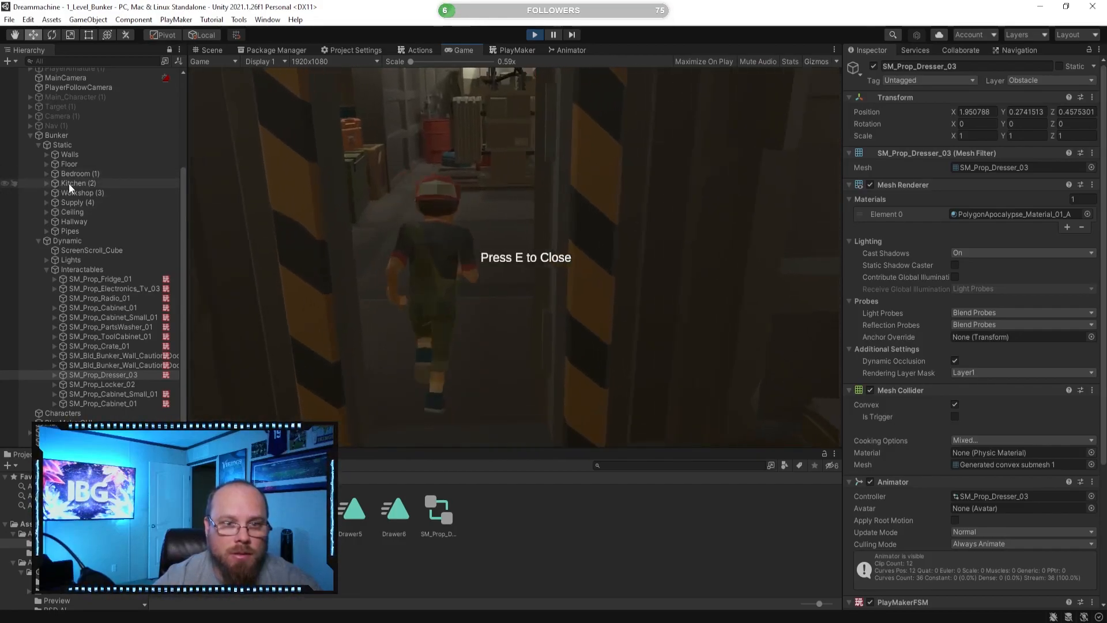
key("w")
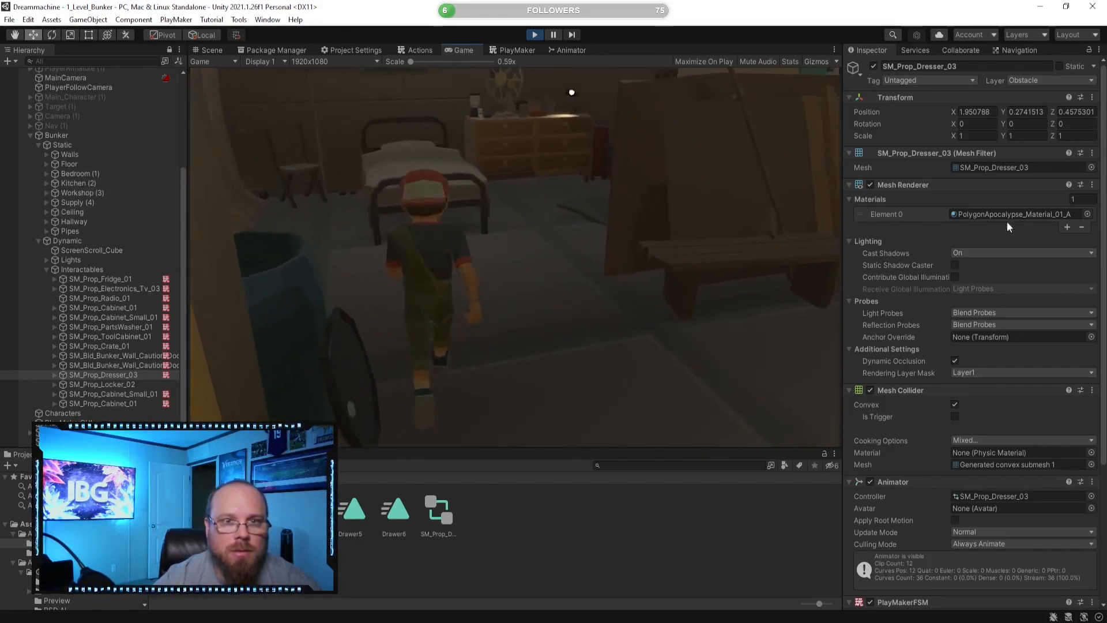
key("w")
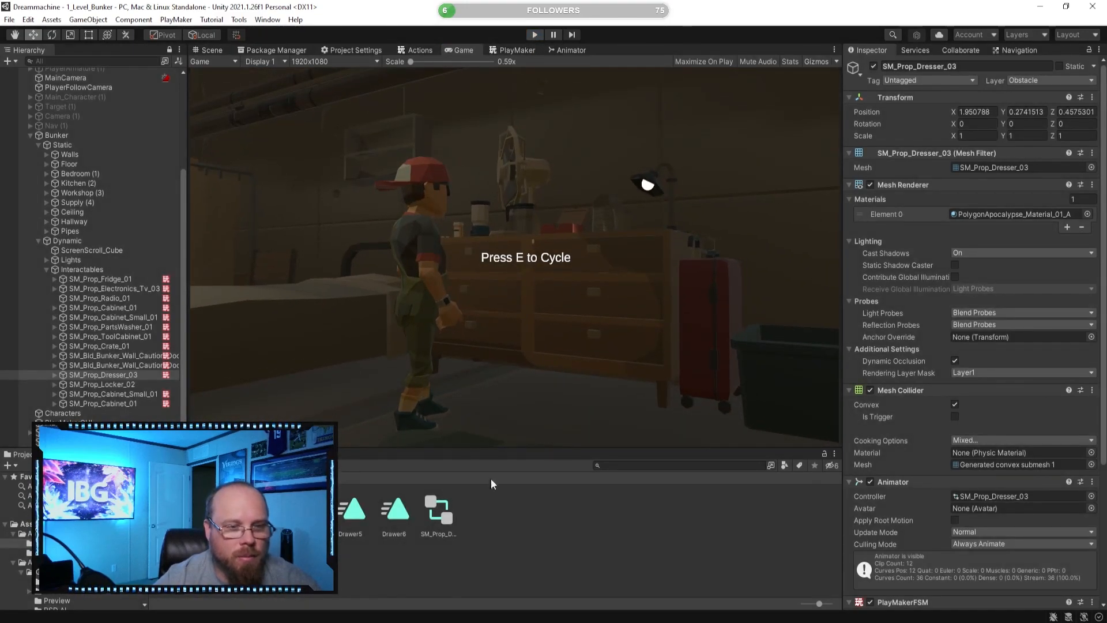
- Turn off Loop Time for the Drawer1, Drawer2 and Drawer3 animation clips
left_click(176, 510)
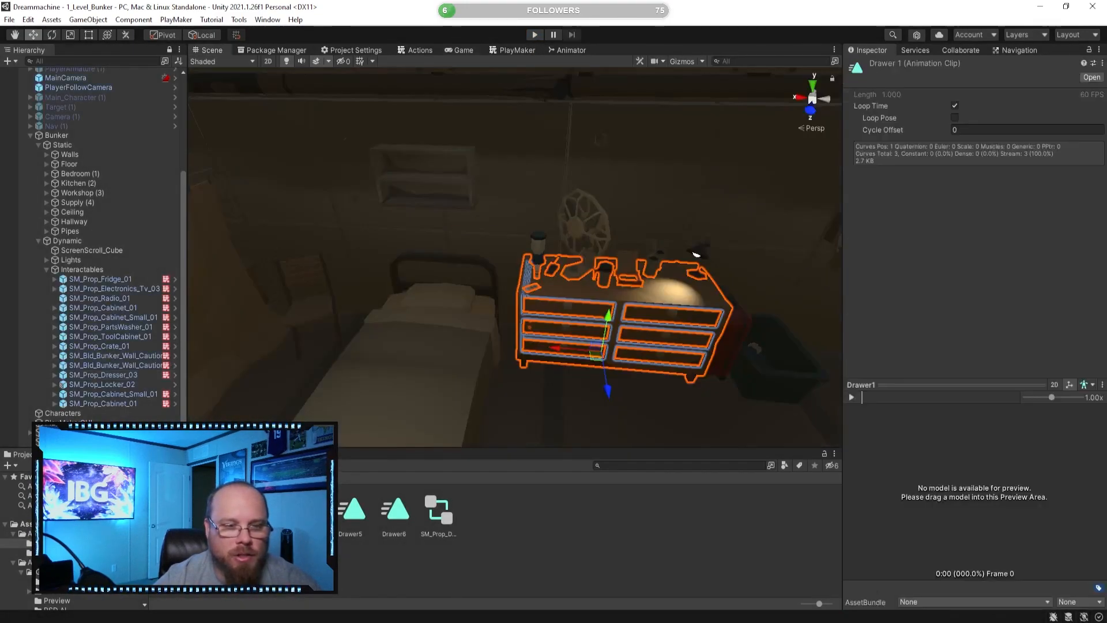
left_click(954, 108)
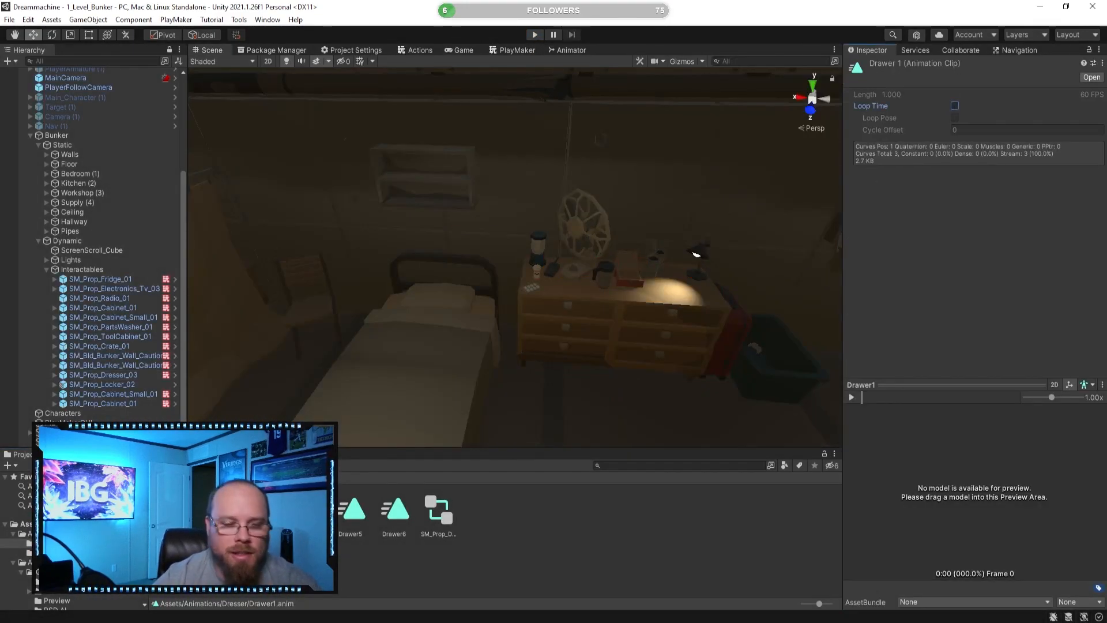
left_click(220, 511)
left_click(955, 108)
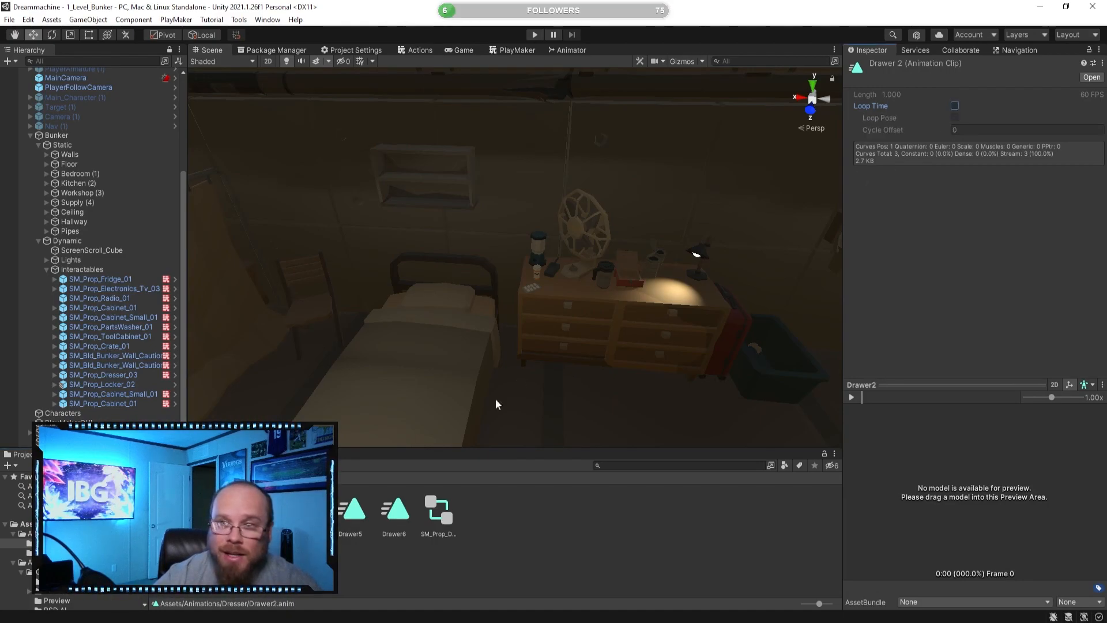
left_click(263, 510)
left_click(955, 105)
- Turn off Loop Time for the Drawer4, Drawer5 and Drawer6 animation clips
left_click(306, 511)
left_click(955, 106)
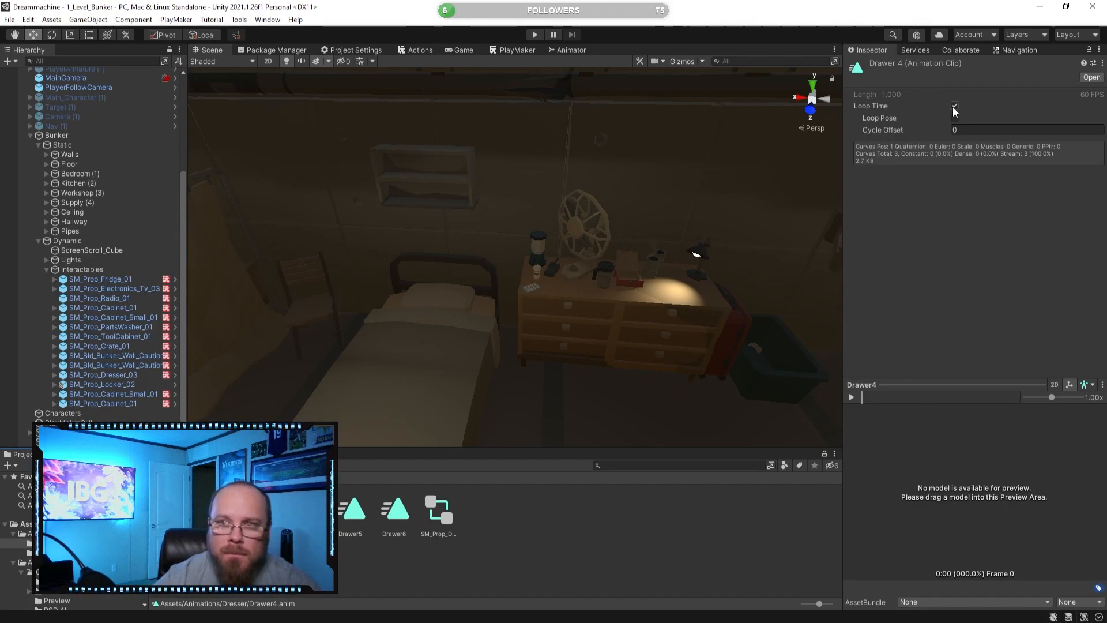
left_click(351, 510)
left_click(954, 105)
left_click(394, 510)
left_click(955, 105)
- Run the level again, walk the character to the dresser to test the non-looping drawers, and stop play mode
left_click(534, 35)
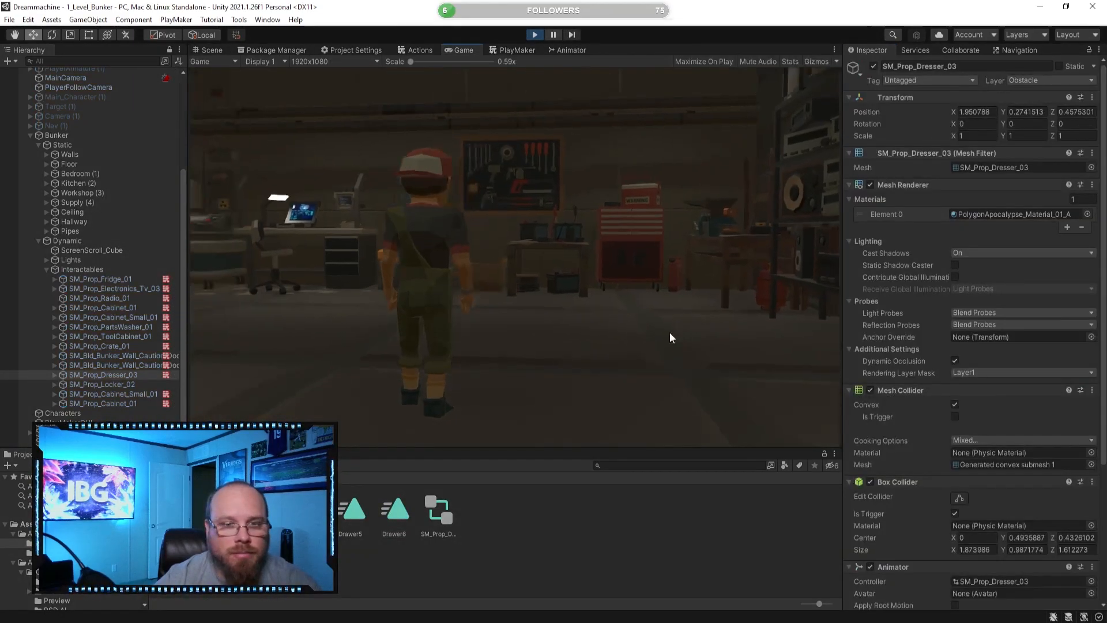
key("w")
key("w")
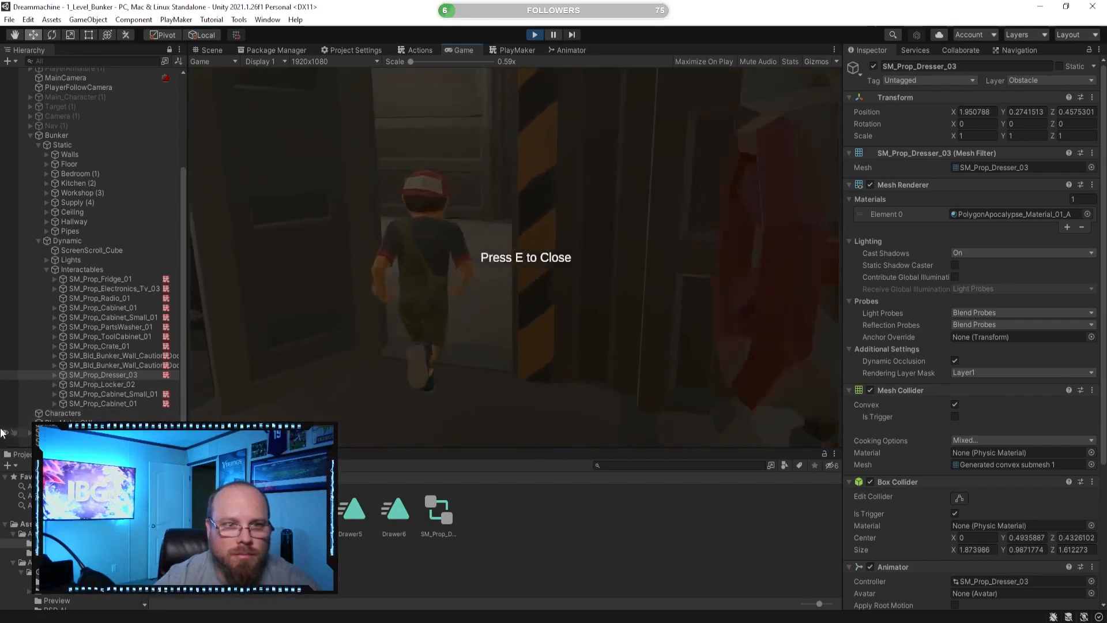
key("w")
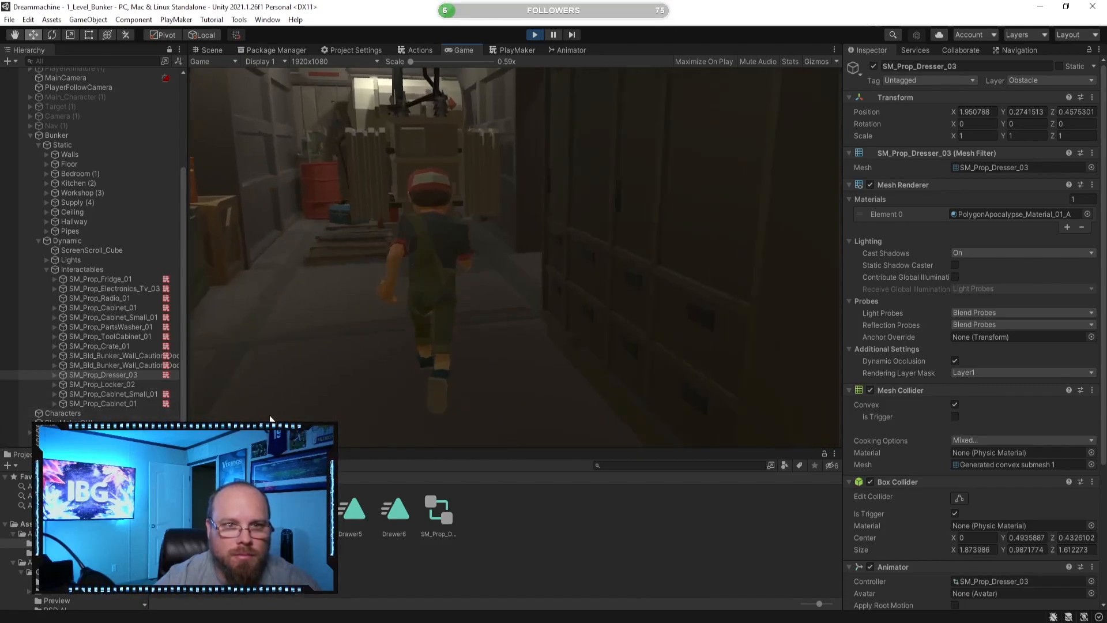
key("w")
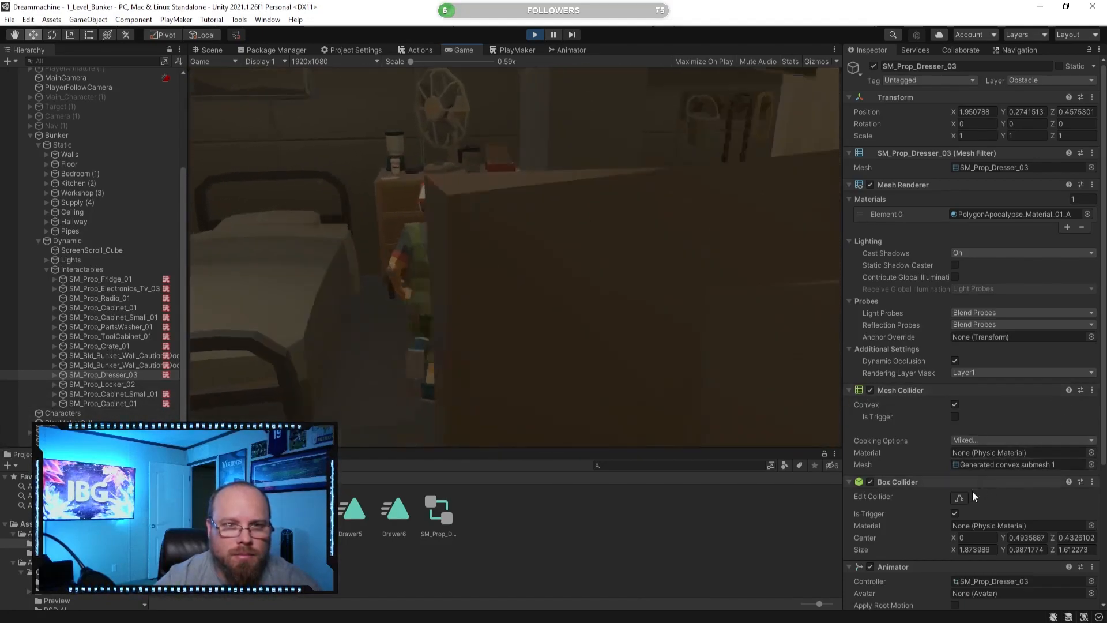
key("w")
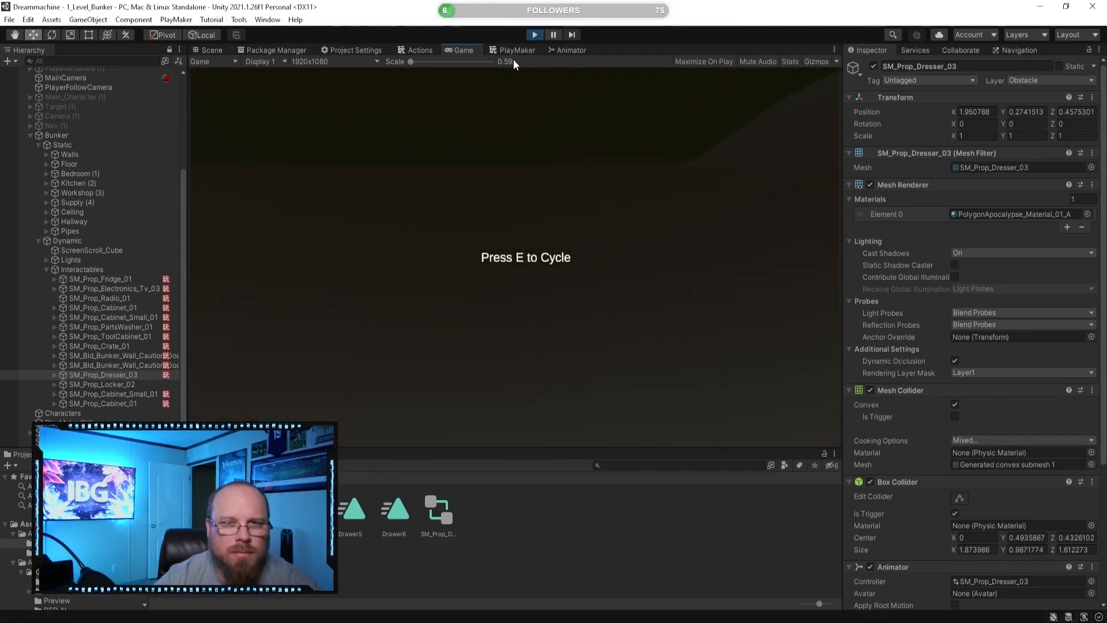
left_click(534, 35)
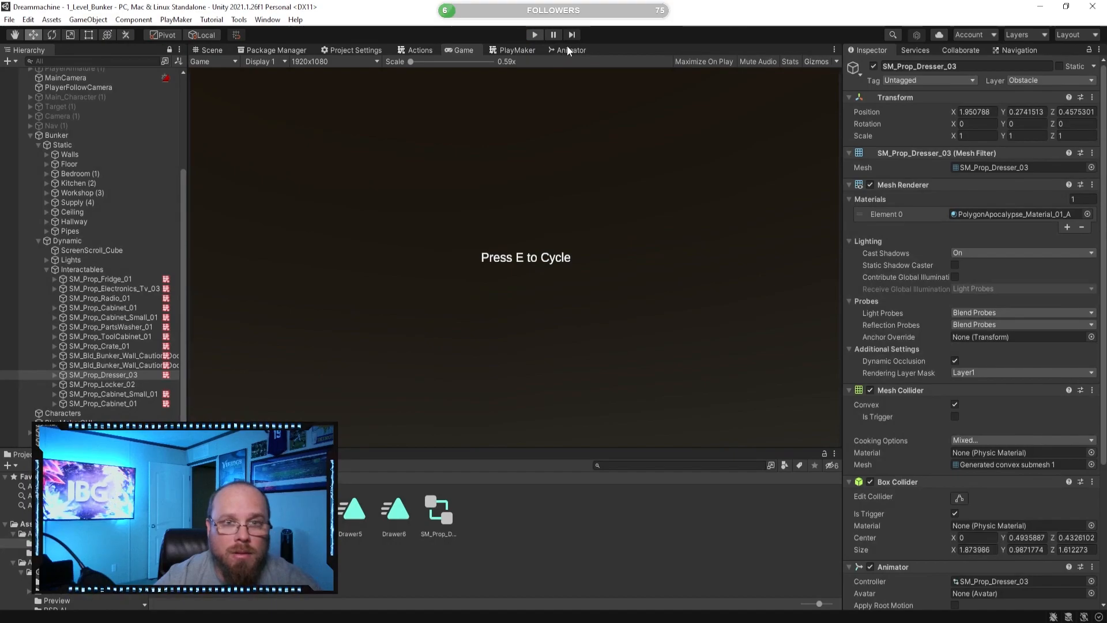
- Undock the Animator window from the editor and delete the direct transition from Drawer1 to Drawer2
left_click(565, 50)
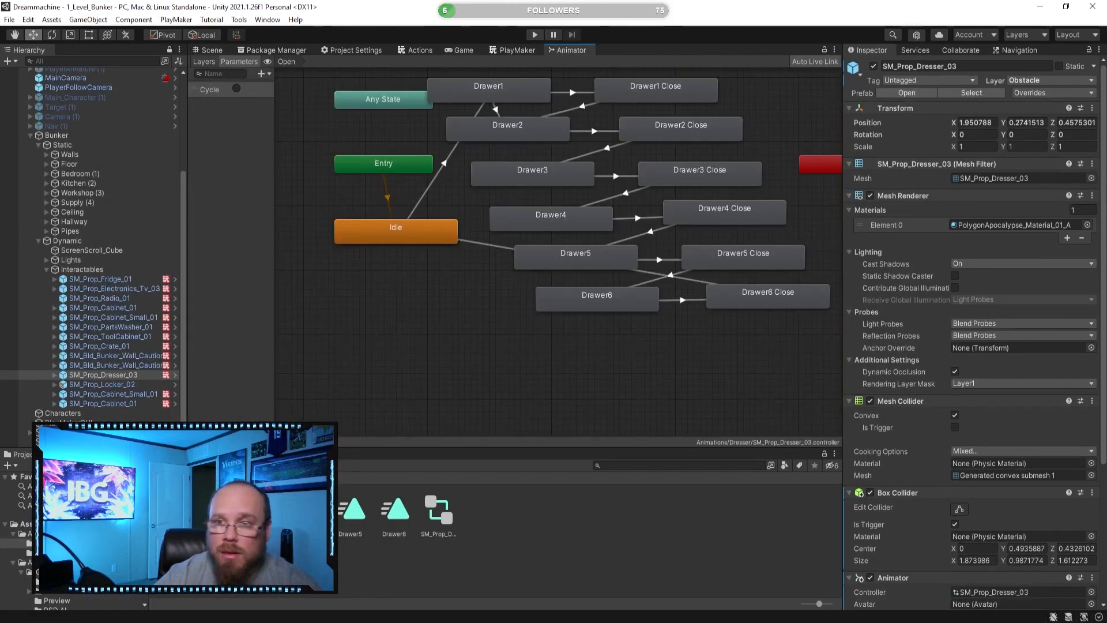
left_click_drag(562, 49, 1106, 116)
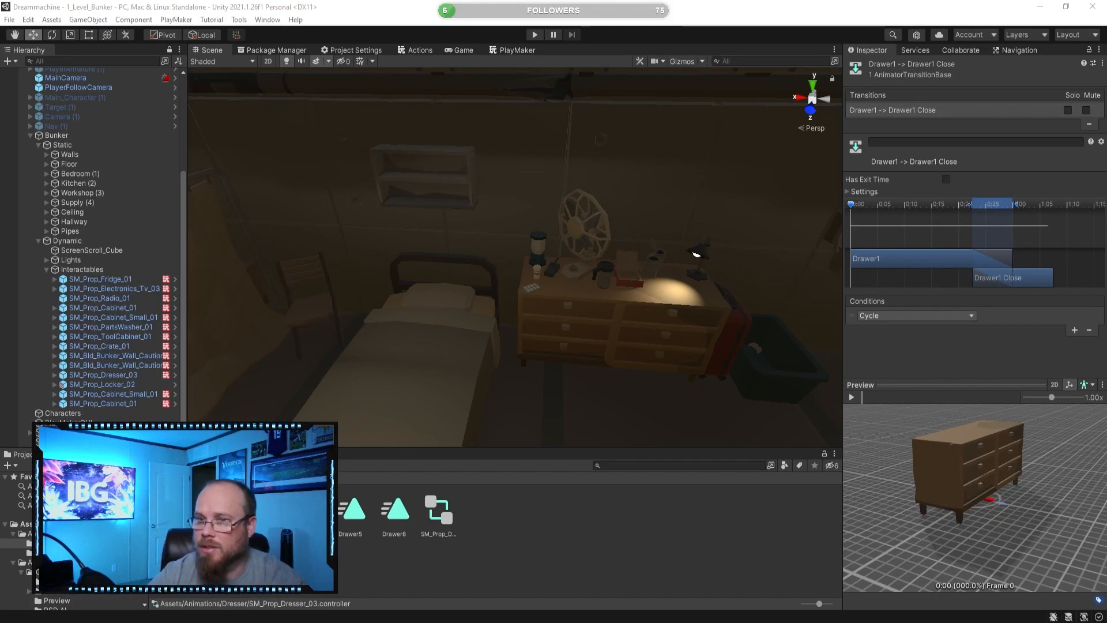
key("Delete")
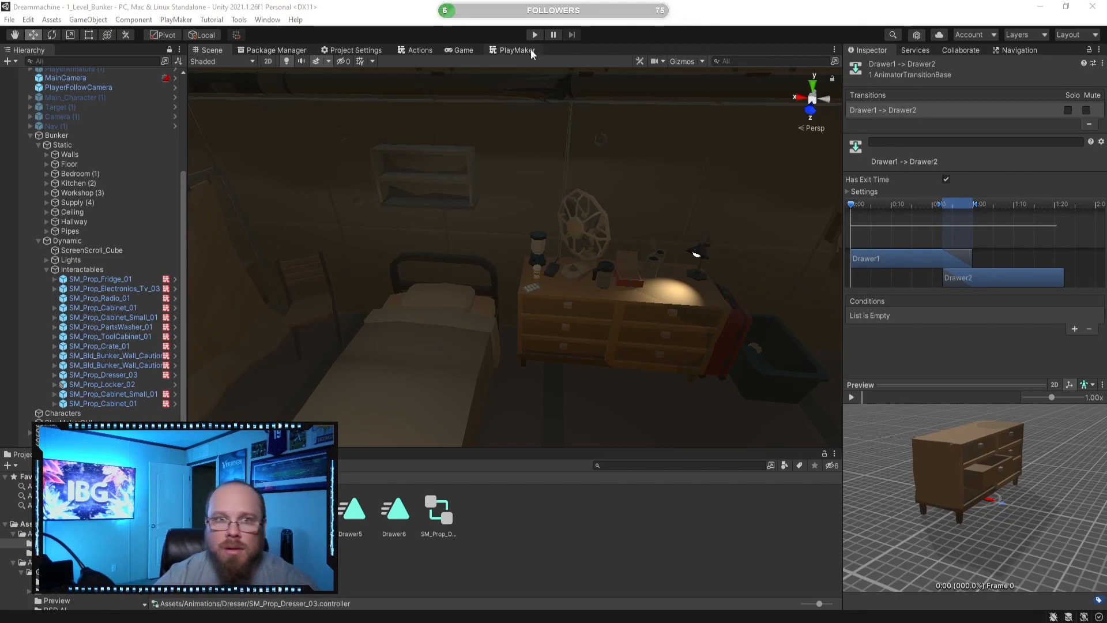
- Run the level, walk the character to the bedroom dresser, trigger its drawer cycle, and stop play mode
left_click(536, 35)
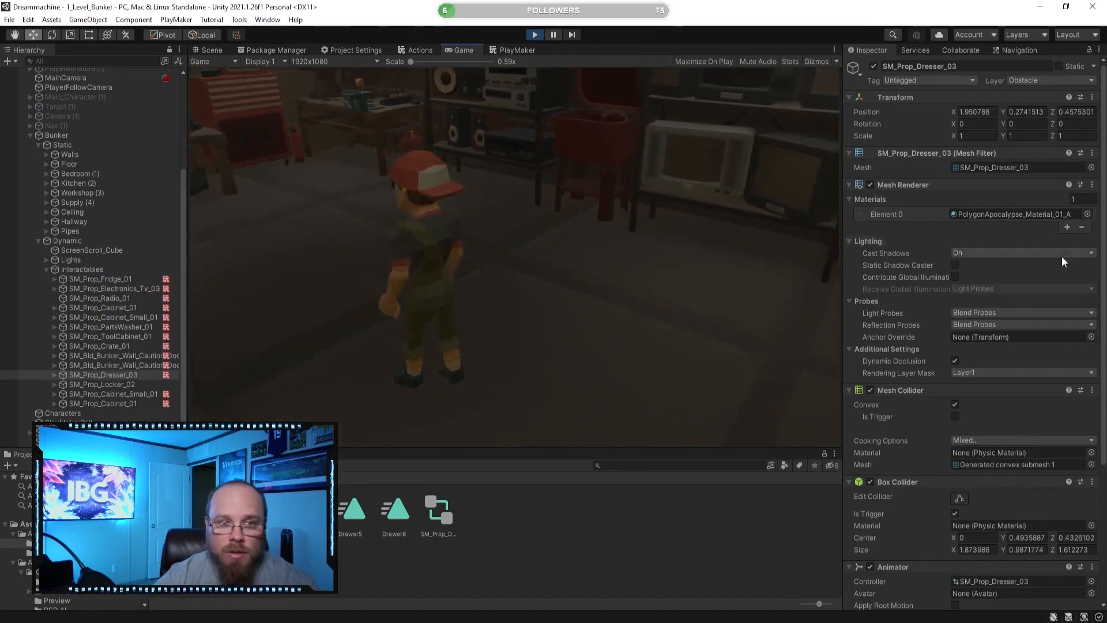
left_click(672, 274)
key("w")
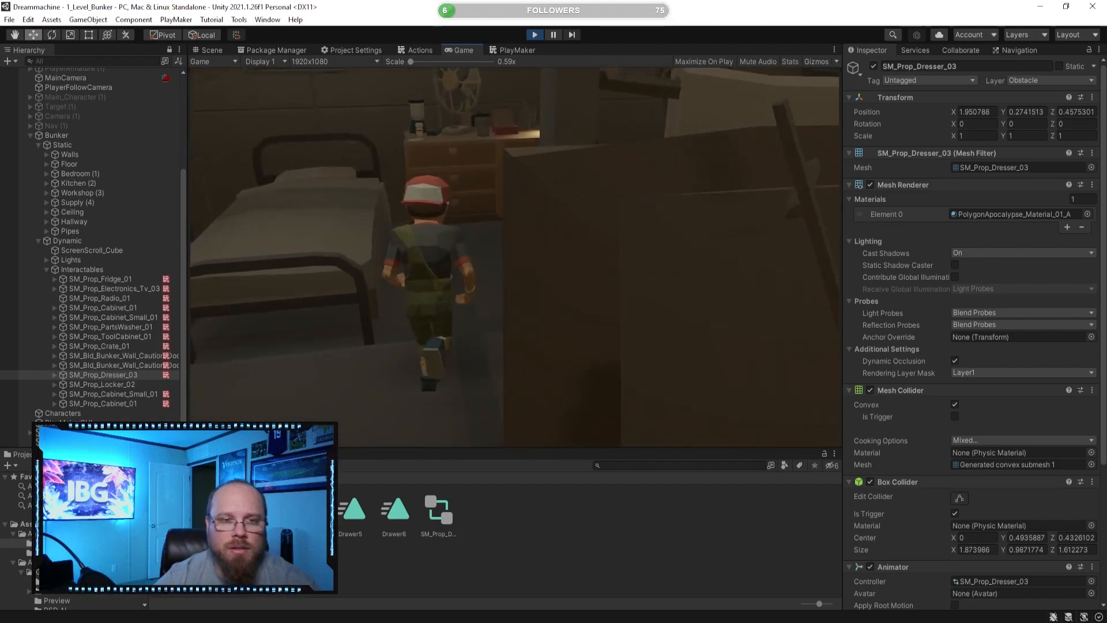
key("e")
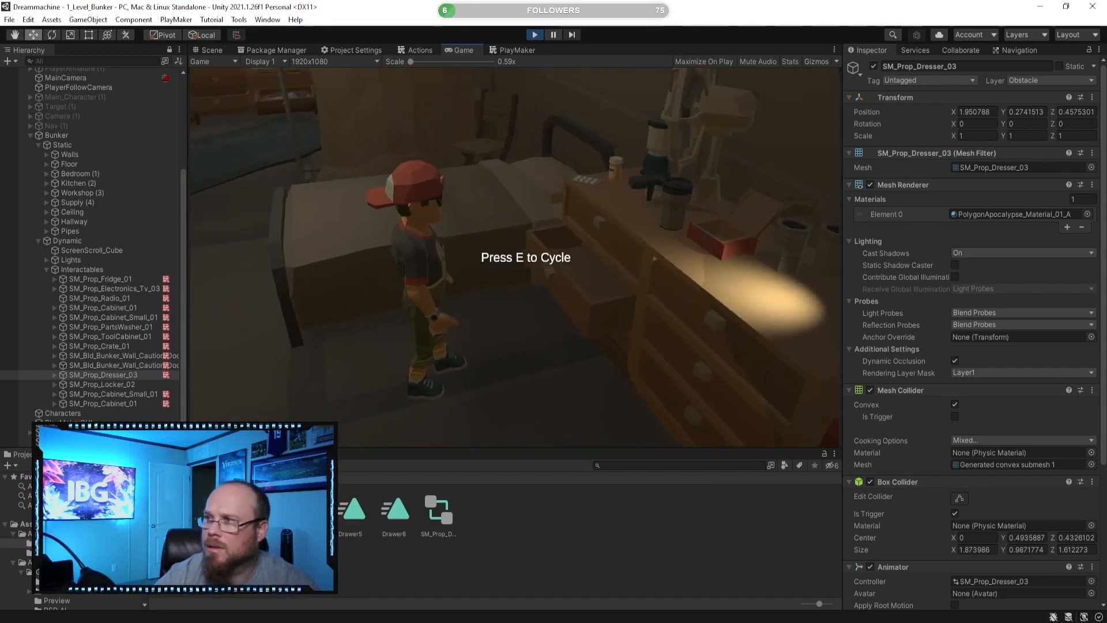
key("Escape")
left_click(536, 34)
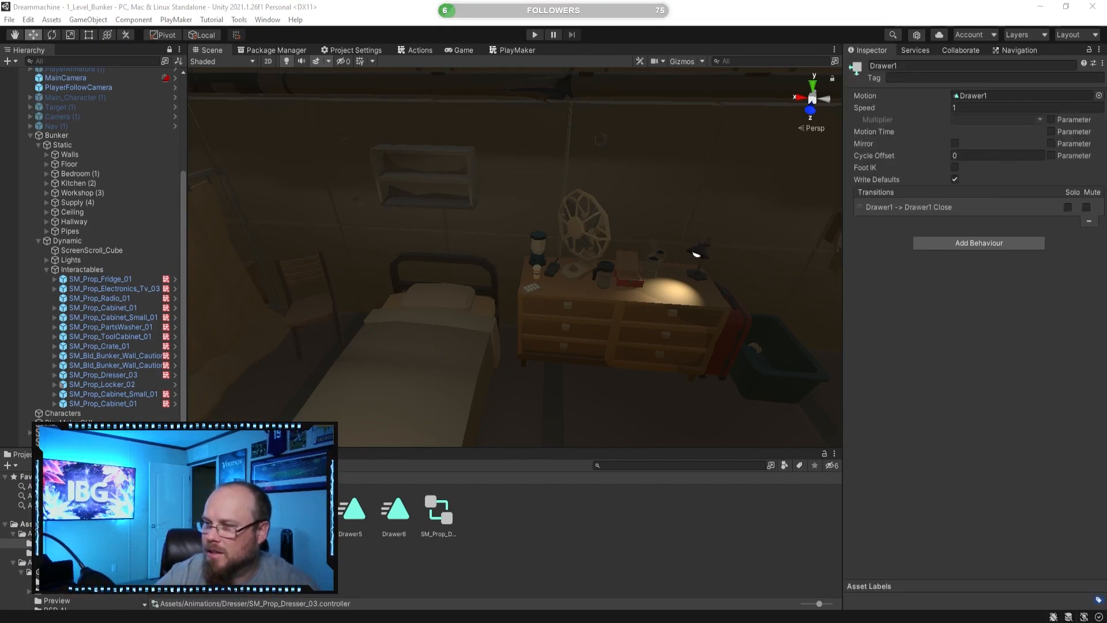
- Turn off Has Exit Time and add a Cycle condition on the Drawer1 to Drawer1 Close transition, and redock the Animator
left_click(945, 180)
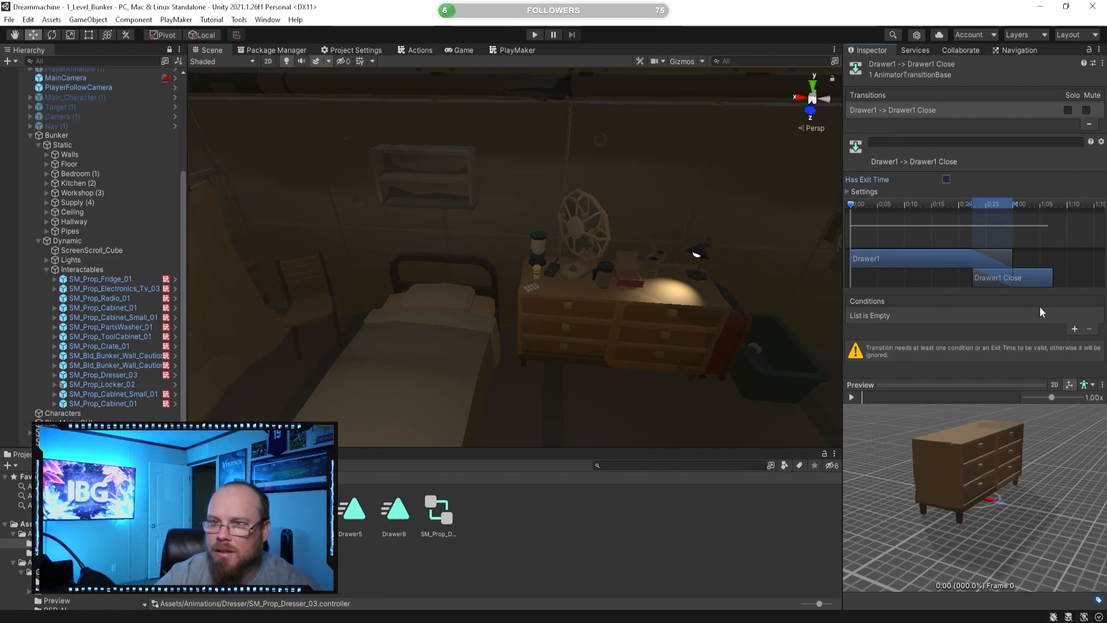
left_click(1075, 328)
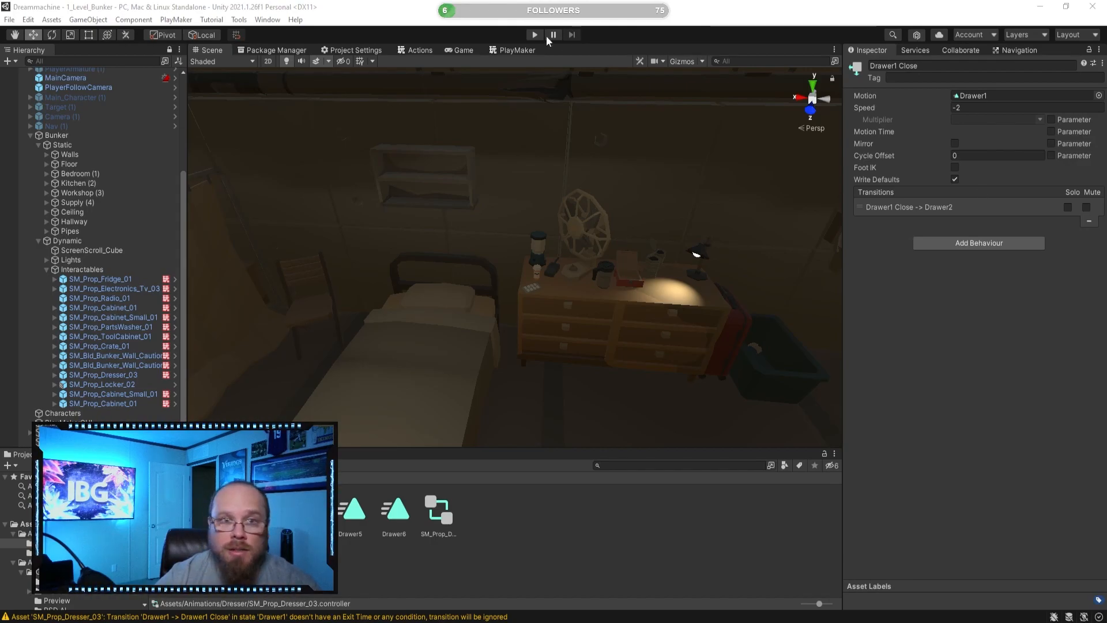
left_click_drag(610, 182, 565, 55)
- Arrange the Drawer2 through Drawer6 states in a vertical column beneath Drawer1 in the Animator graph
scroll(590, 309, "down", 5)
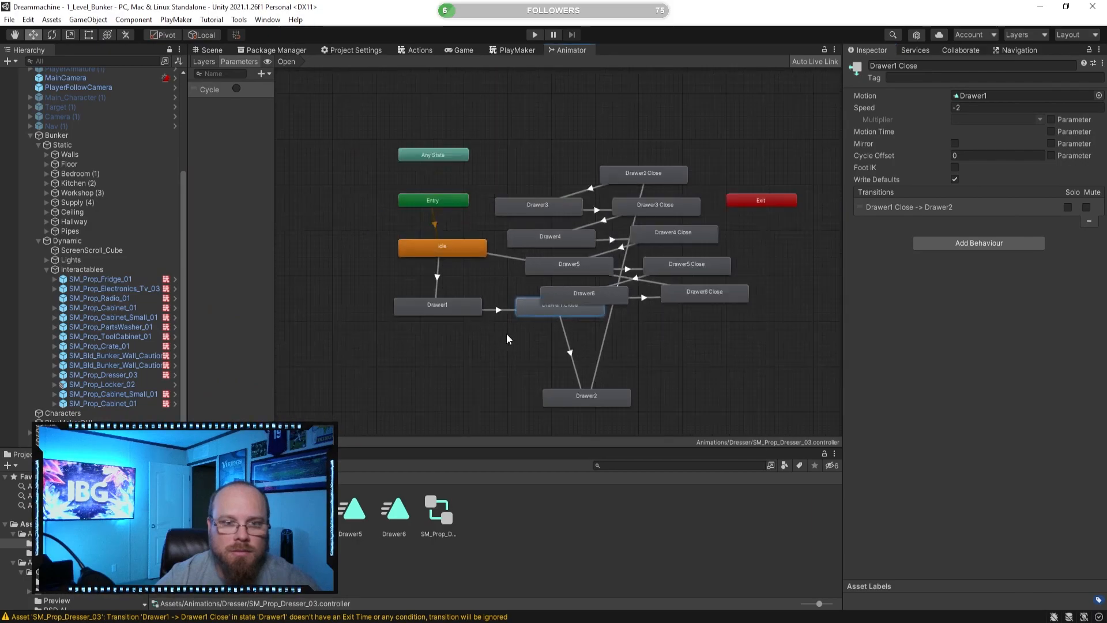
left_click_drag(575, 346, 427, 286)
left_click_drag(529, 152, 428, 315)
left_click_drag(543, 185, 430, 343)
left_click_drag(545, 213, 413, 372)
left_click_drag(551, 237, 405, 399)
- Line up the Drawer2 Close through Drawer6 Close states beneath Drawer1 Close, each beside its matching drawer state
left_click_drag(627, 121, 544, 283)
left_click_drag(628, 151, 533, 318)
left_click_drag(662, 173, 544, 346)
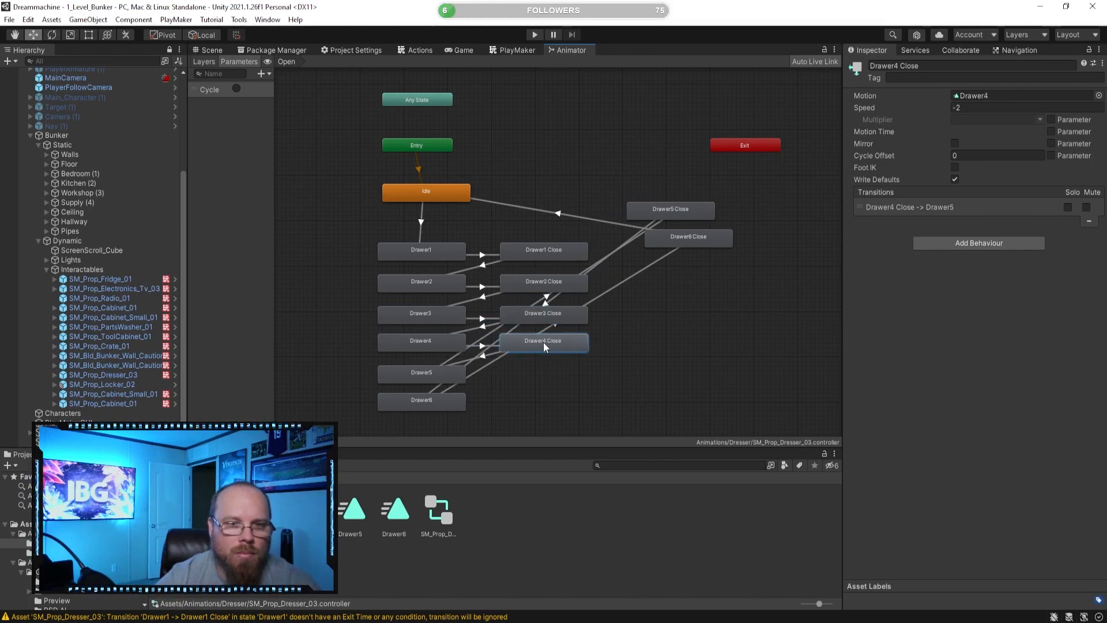
left_click_drag(681, 211, 551, 372)
left_click_drag(683, 235, 535, 405)
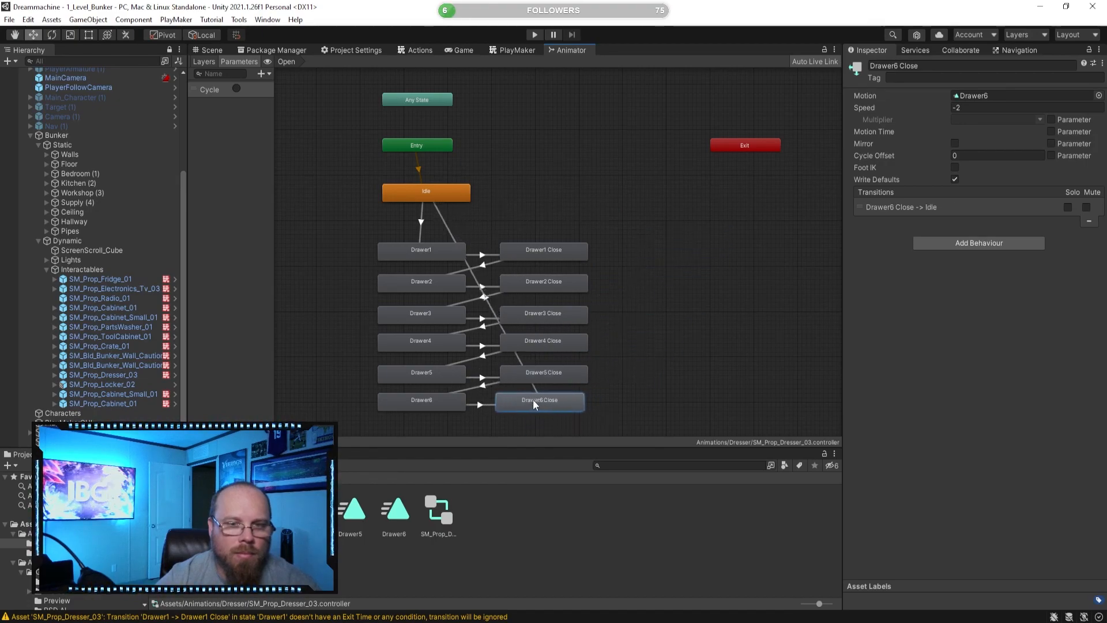
- Move the Idle state directly above Drawer1 to align it with the column of drawer states
middle_click_drag(676, 324, 714, 247)
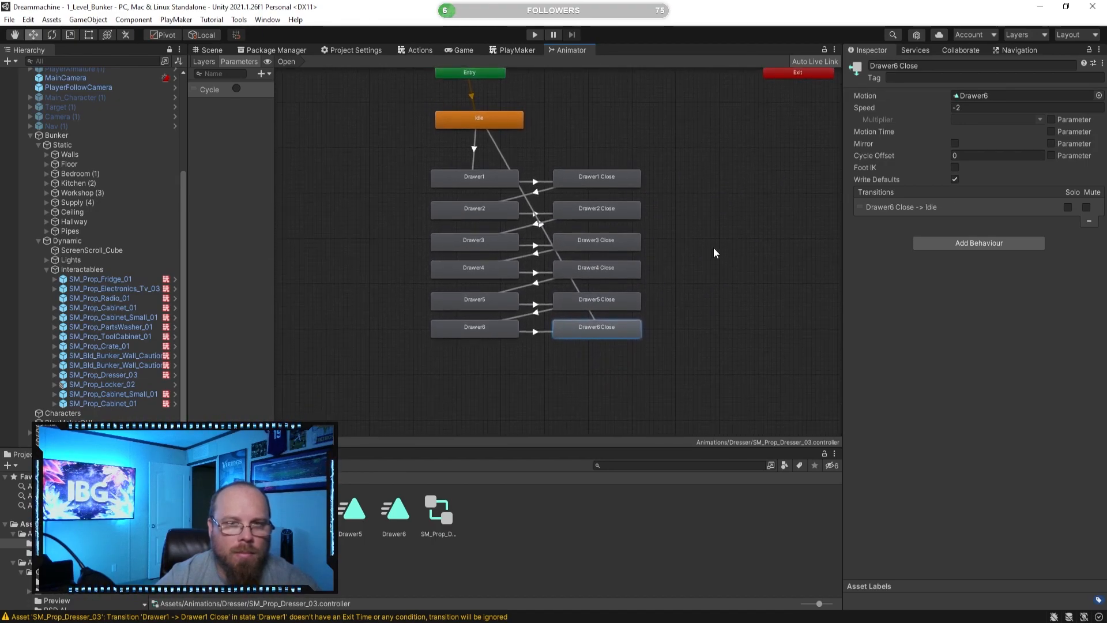
left_click(507, 124)
mouse_move(507, 124)
left_mouse_down()
mouse_move(475, 150)
mouse_move(283, 228)
mouse_move(348, 290)
mouse_move(355, 247)
mouse_move(496, 120)
mouse_move(500, 137)
left_mouse_up()
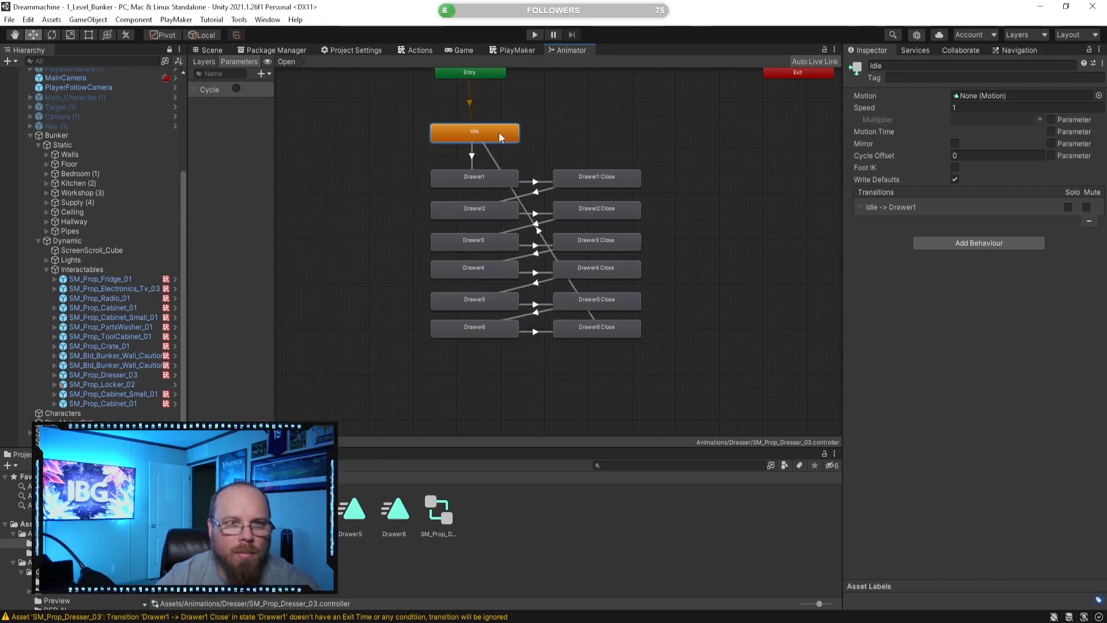
left_click(636, 136)
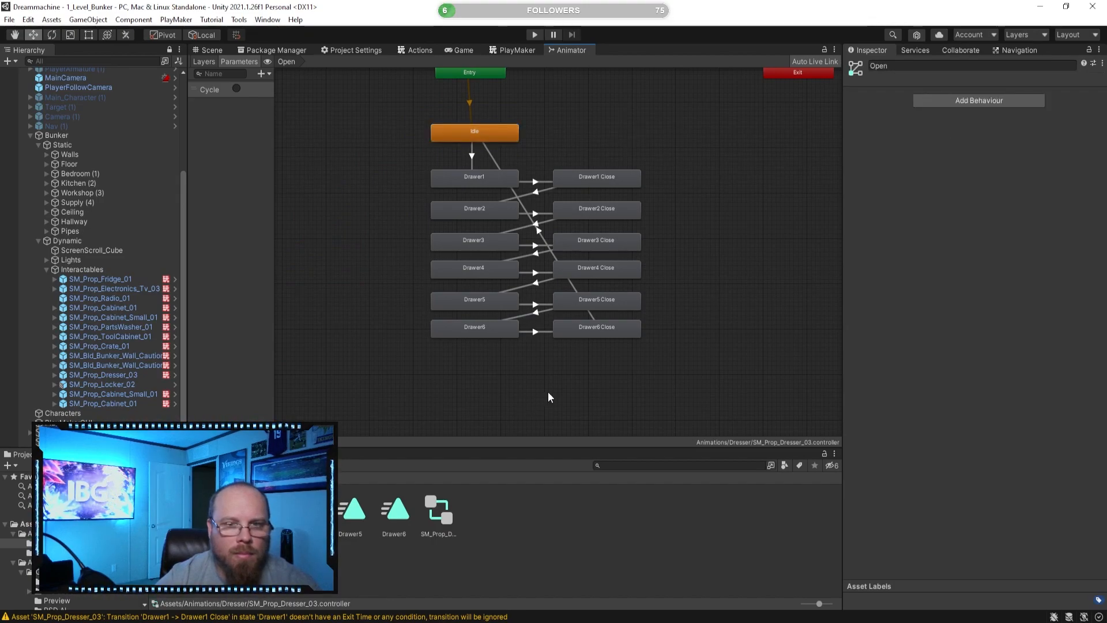
scroll(550, 395, "down", 1)
middle_click_drag(549, 395, 592, 419)
scroll(605, 385, "up", 1)
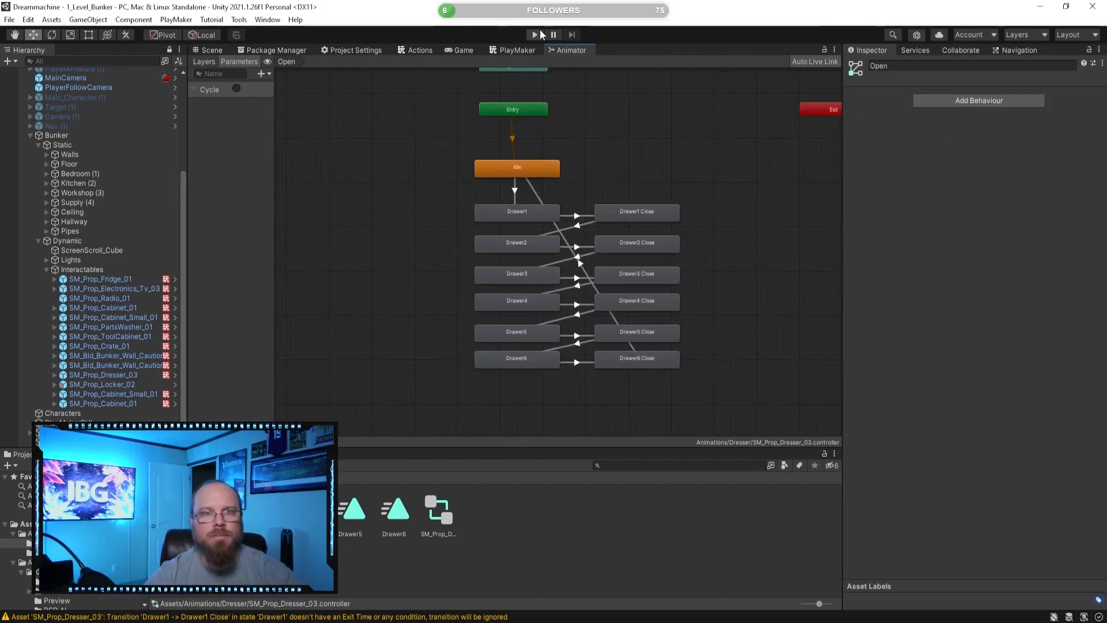
- Check the closing transitions of Drawer1 and Drawer3, and run the level to walk the character to the dresser
left_click(578, 215)
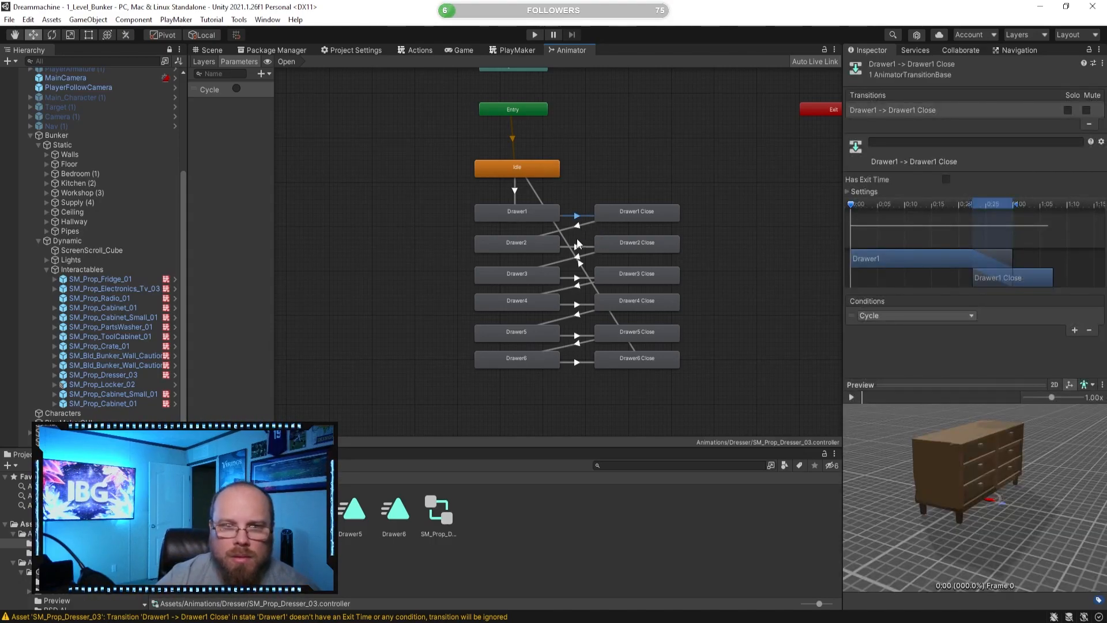
left_click(576, 278)
left_click(536, 36)
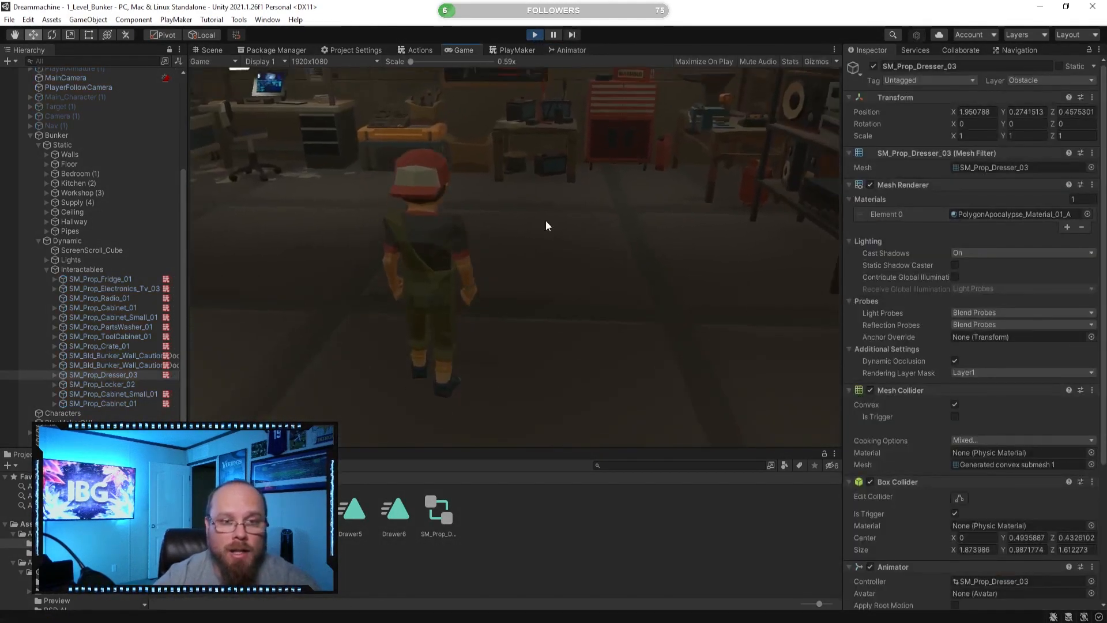
left_click(517, 228)
key("w")
key("w")
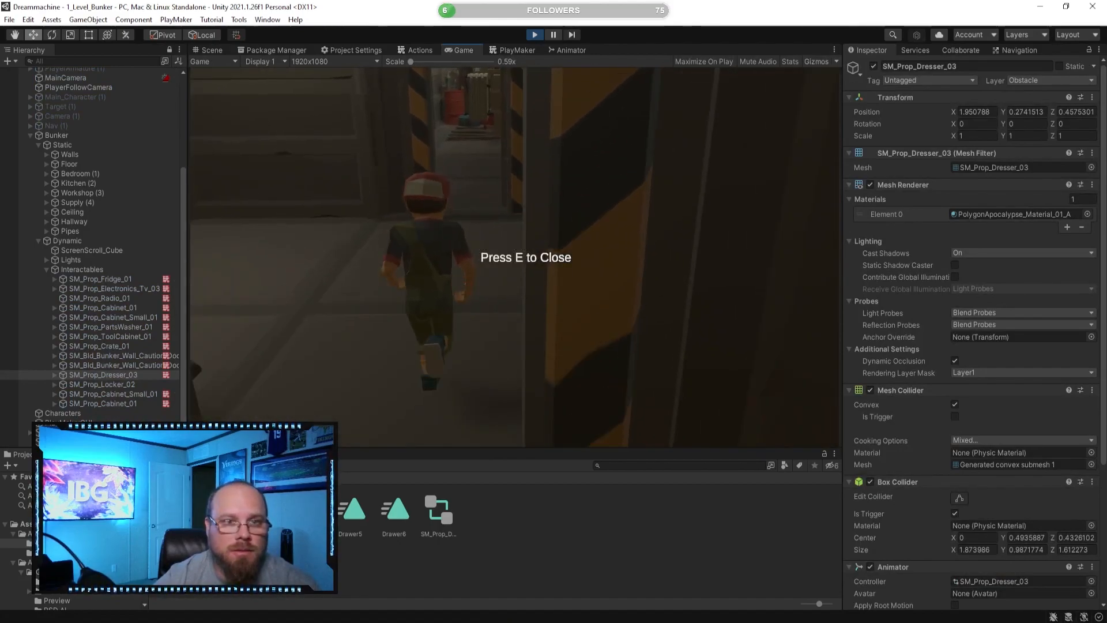
key("w")
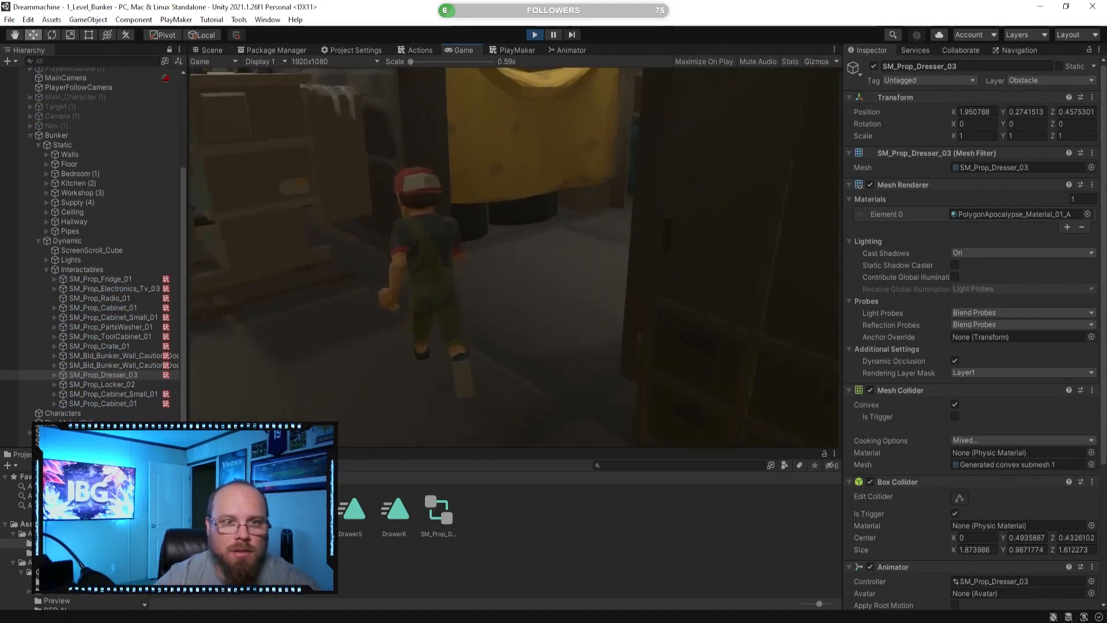
key("w")
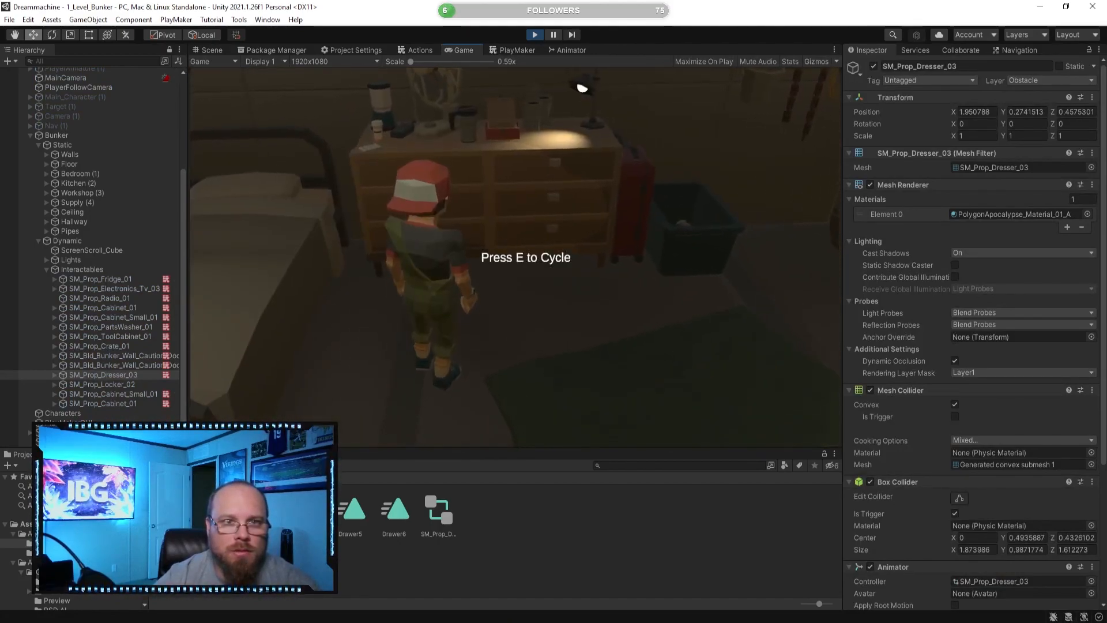
- Cycle the dresser repeatedly to test its drawers opening and closing in turn, and stop play mode
key("e")
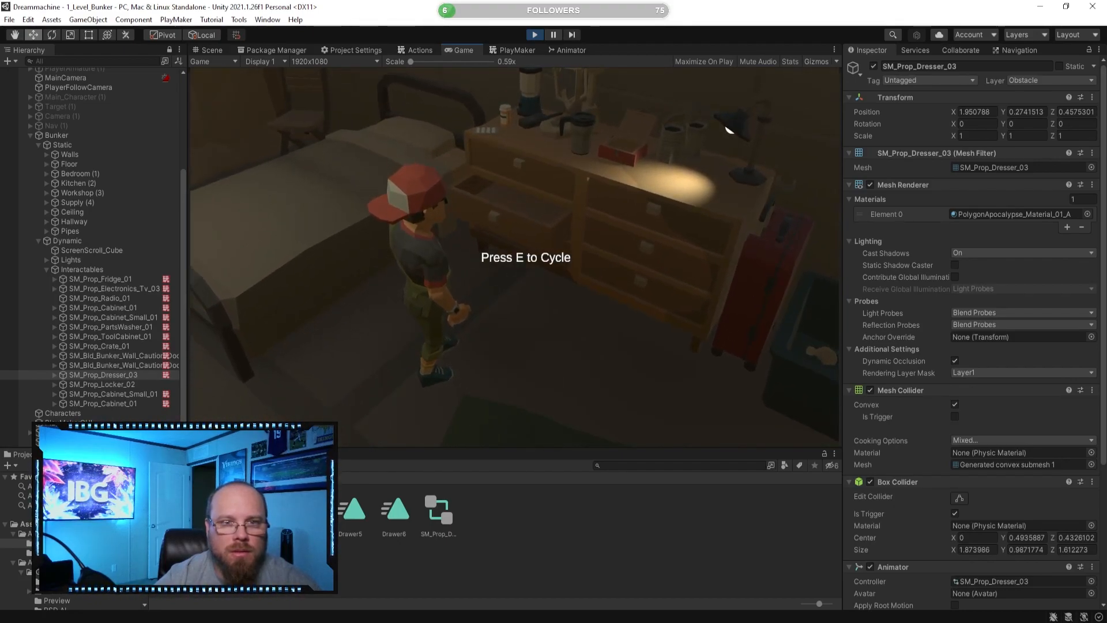
key("e")
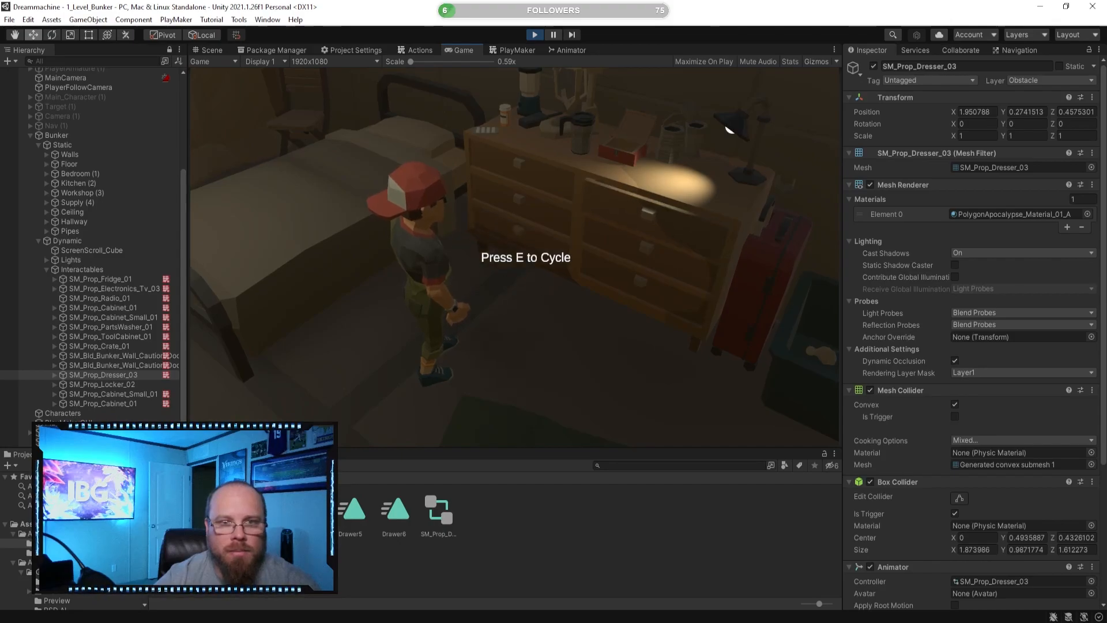
key("e")
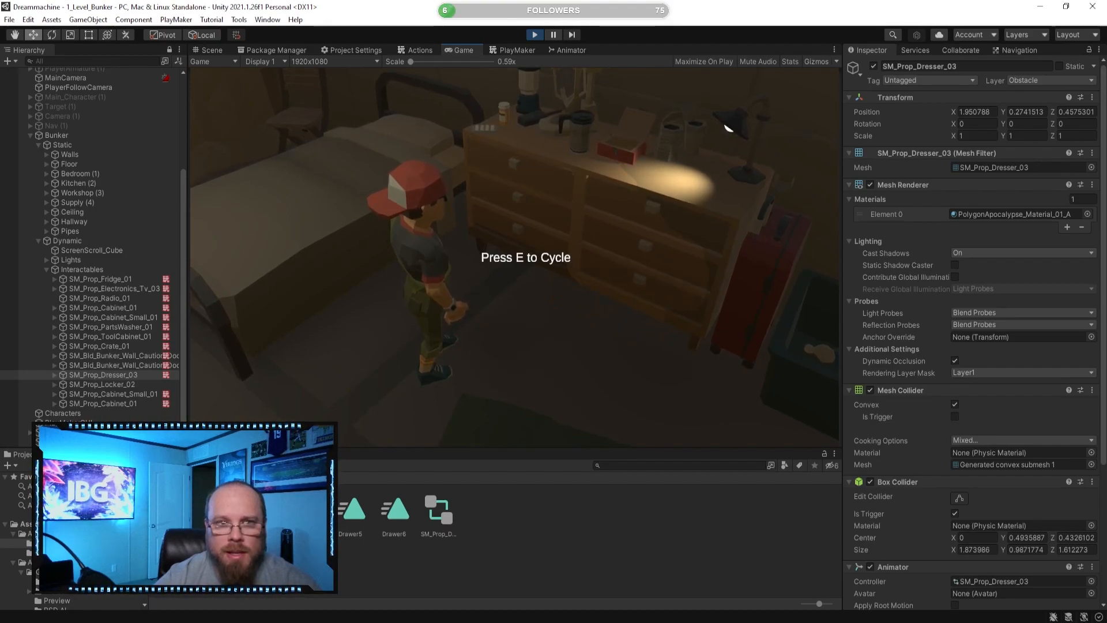
key("Escape")
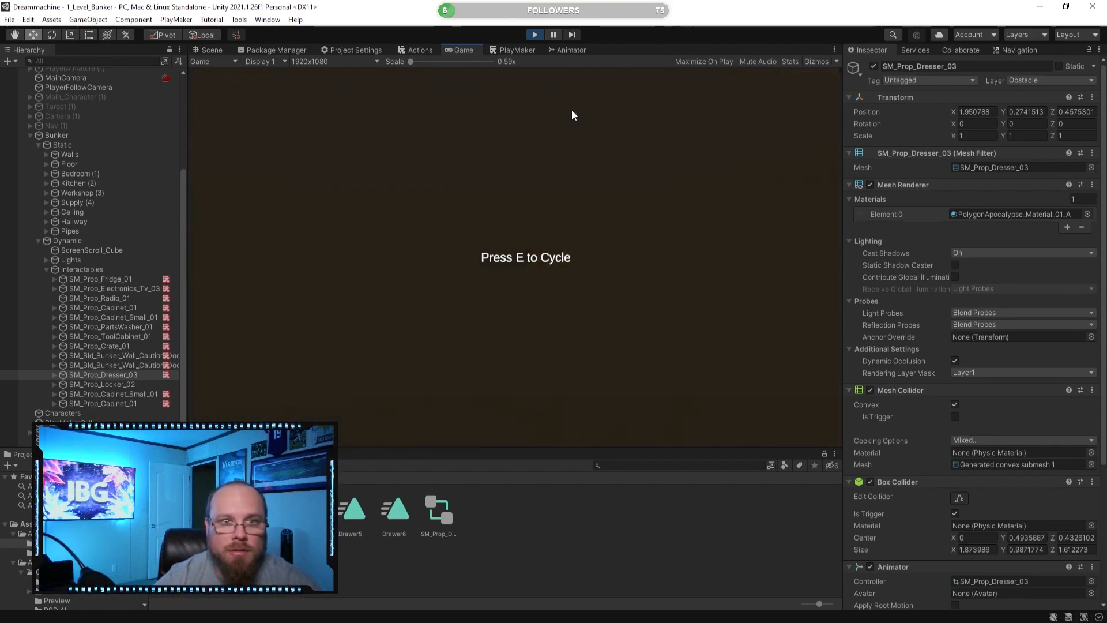
left_click(535, 35)
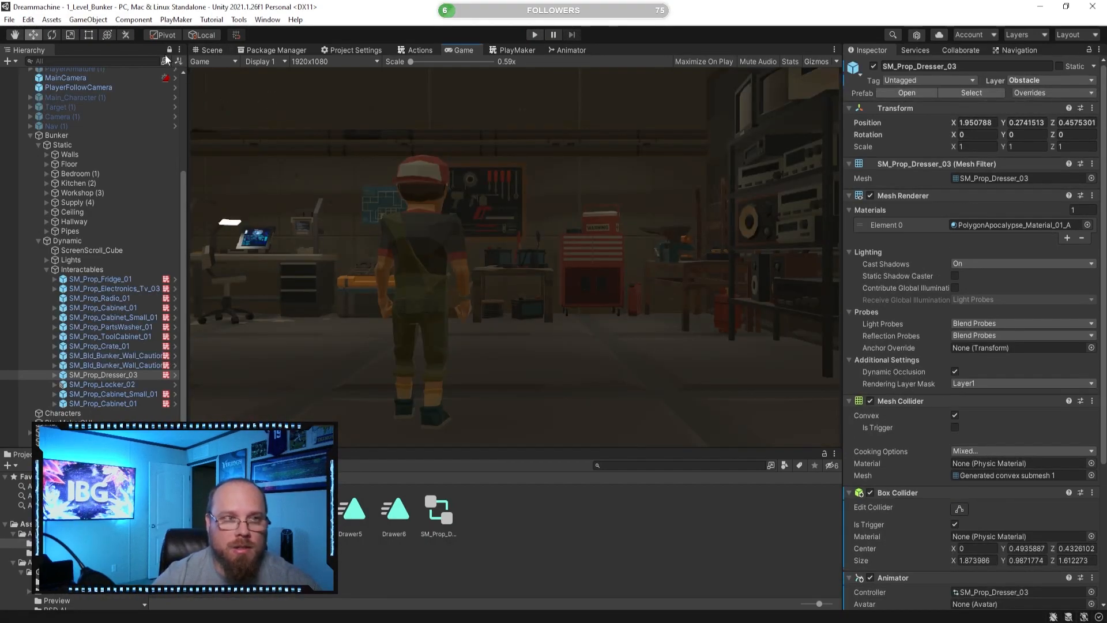
- Return to the Scene view and select and frame the SM_Prop_Lockers_01 prop
left_click(212, 51)
left_click(587, 510)
right_click_drag(634, 300, 457, 277)
left_click(448, 210)
key("f")
left_click(457, 277)
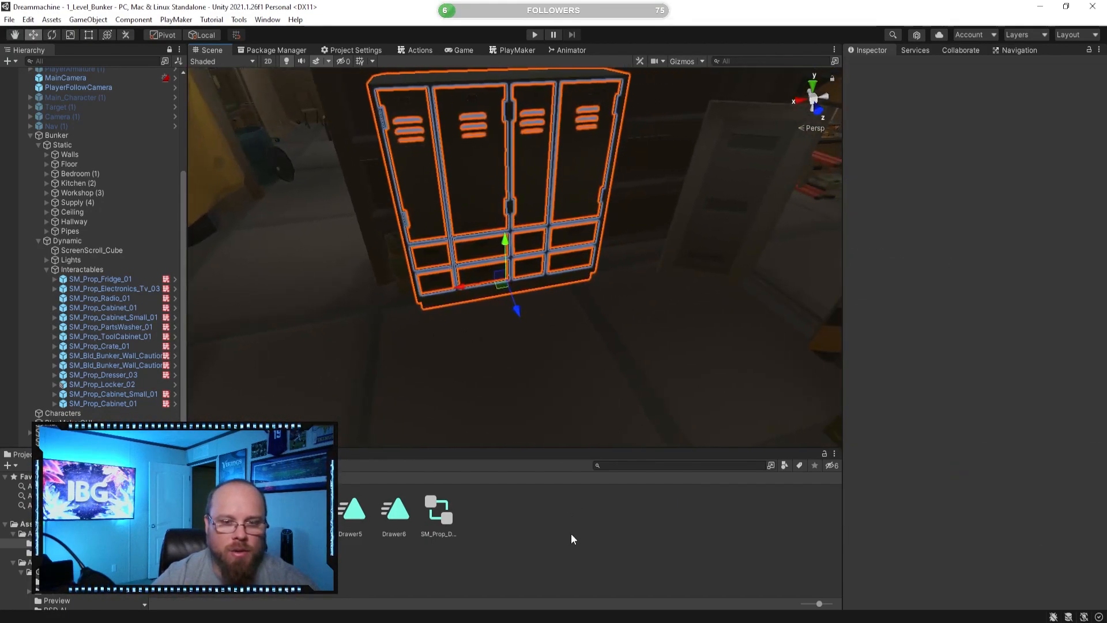
left_click(492, 268)
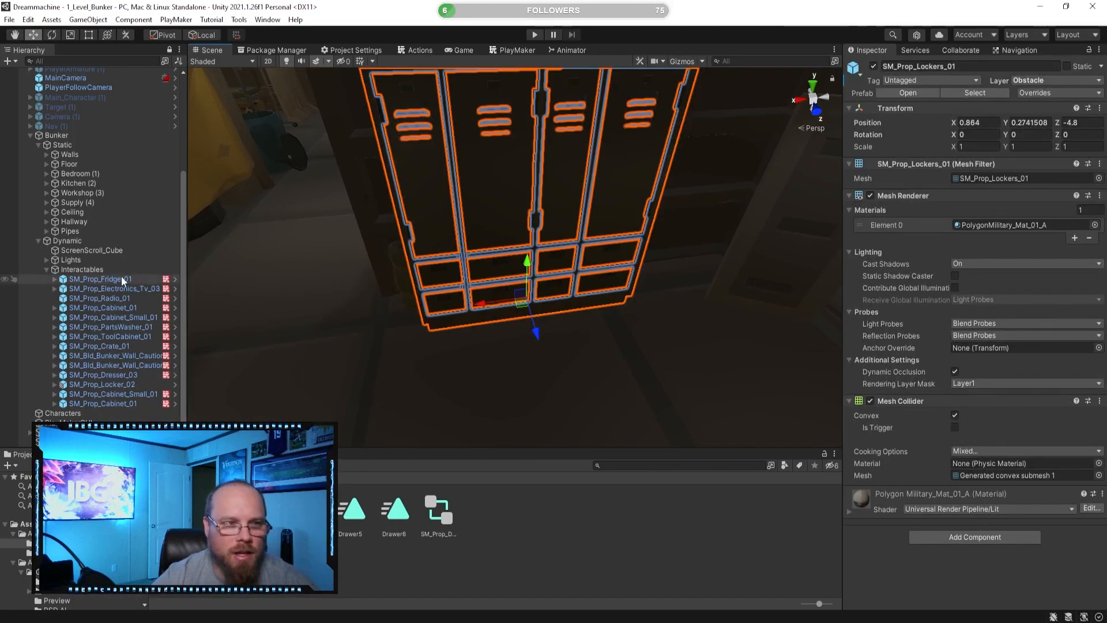
- Examine the locker bank, the caged cabinet and the single SM_Prop_Locker_01 around the hazard-striped doorway
left_click(555, 510)
mouse_move(519, 277)
right_mouse_down()
mouse_move(494, 255)
mouse_move(482, 292)
mouse_move(608, 280)
mouse_move(531, 292)
right_mouse_up()
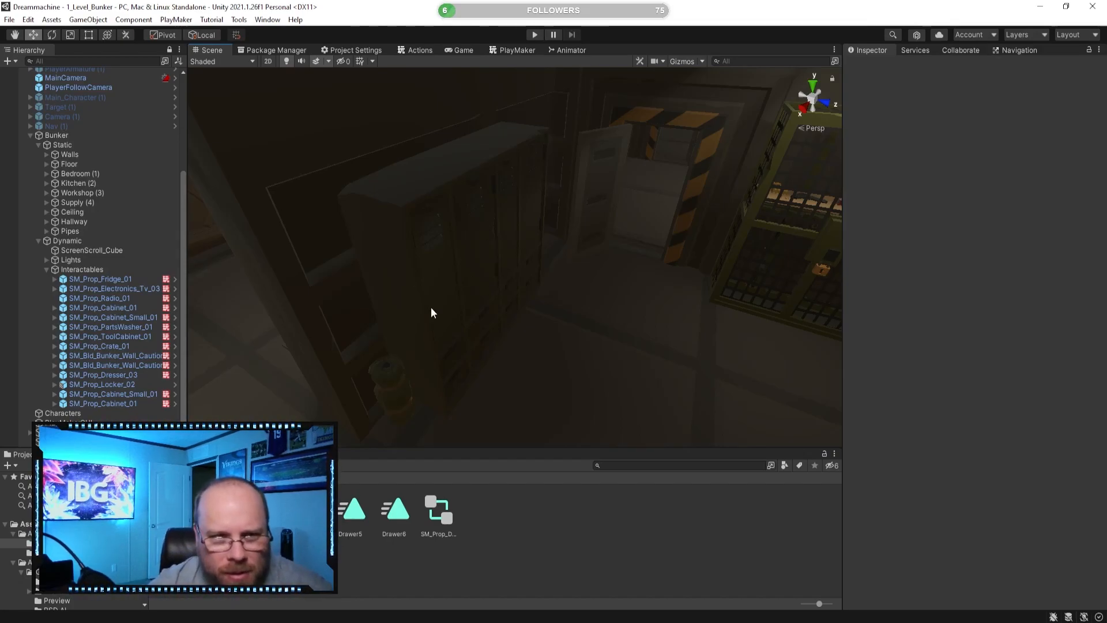
right_click_drag(444, 338, 490, 327)
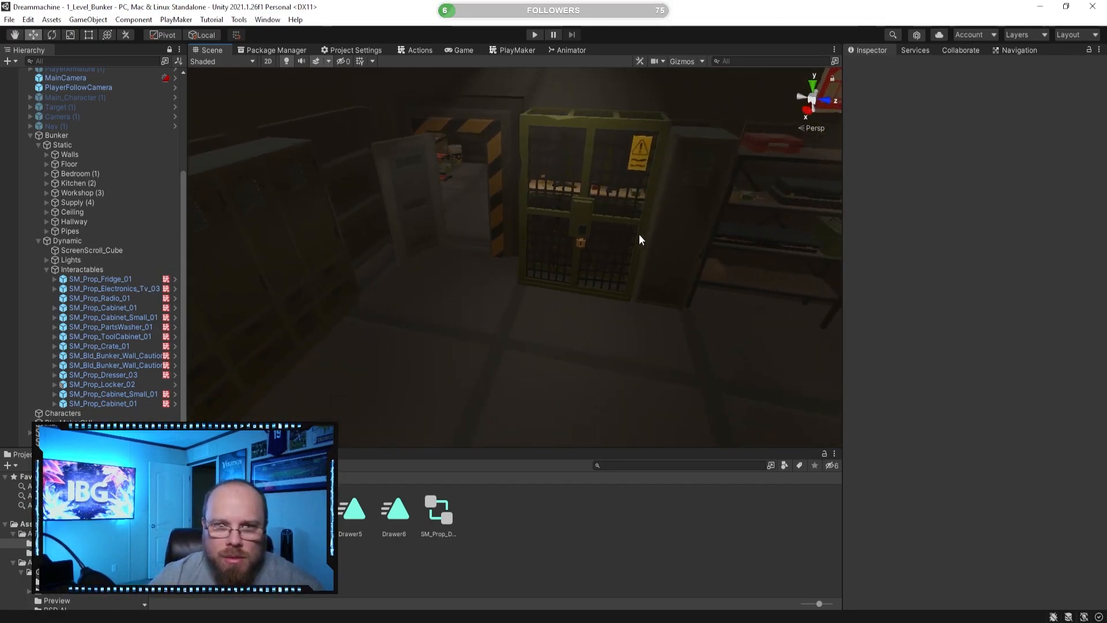
left_click(664, 221)
key("Delete")
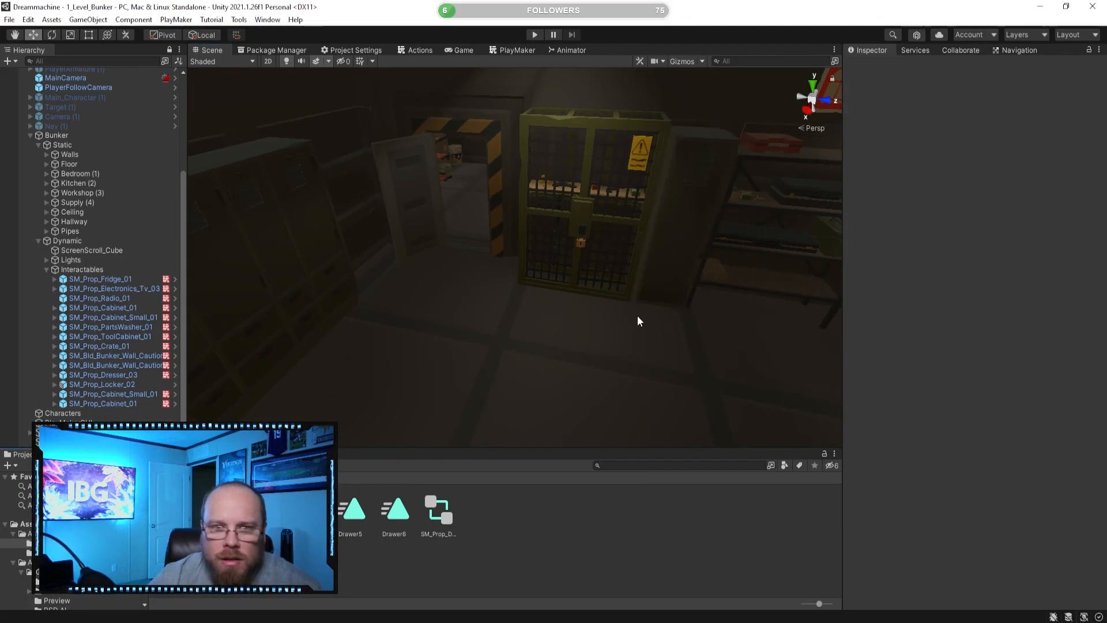
right_click_drag(660, 260, 521, 264)
key("ctrl+z")
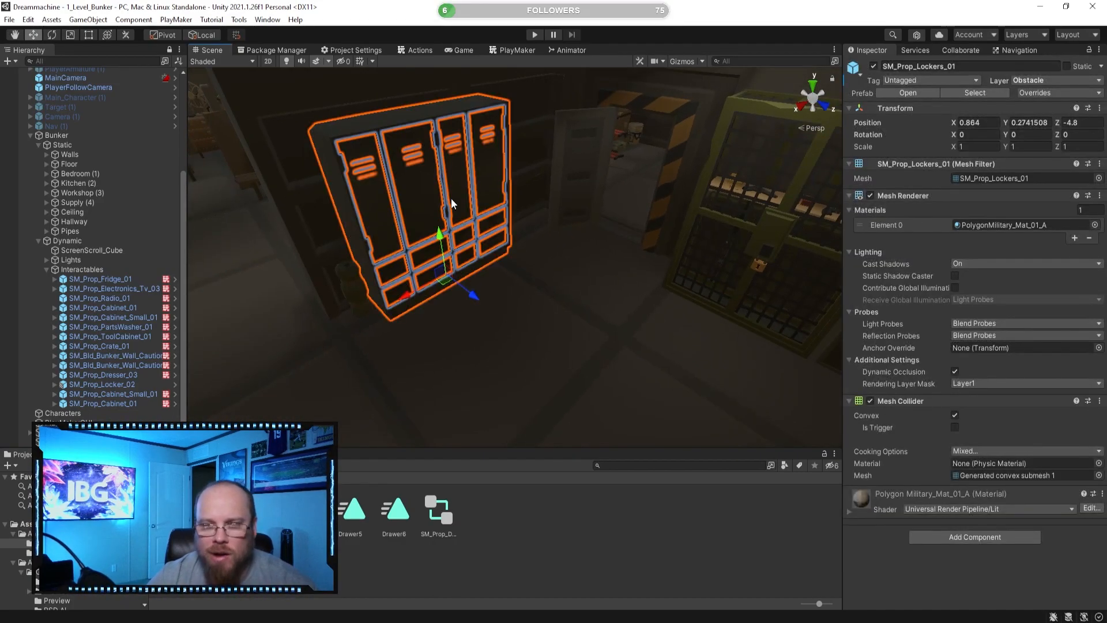
right_click_drag(409, 197, 639, 201)
left_click(634, 199)
right_click_drag(590, 158, 583, 201)
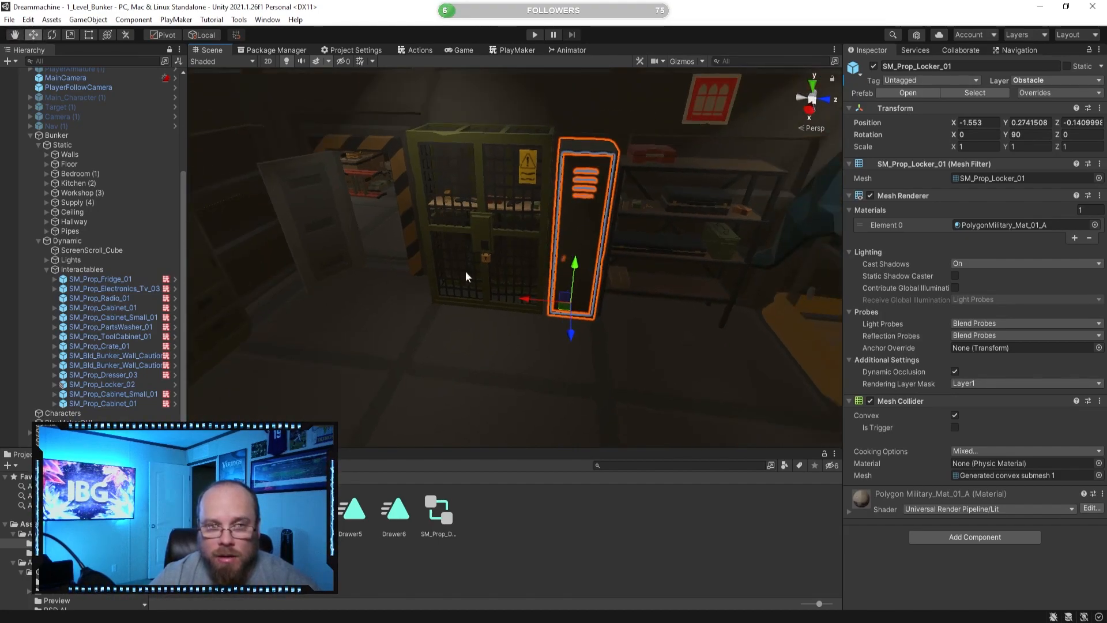
left_click(559, 531)
right_click_drag(538, 292, 459, 273)
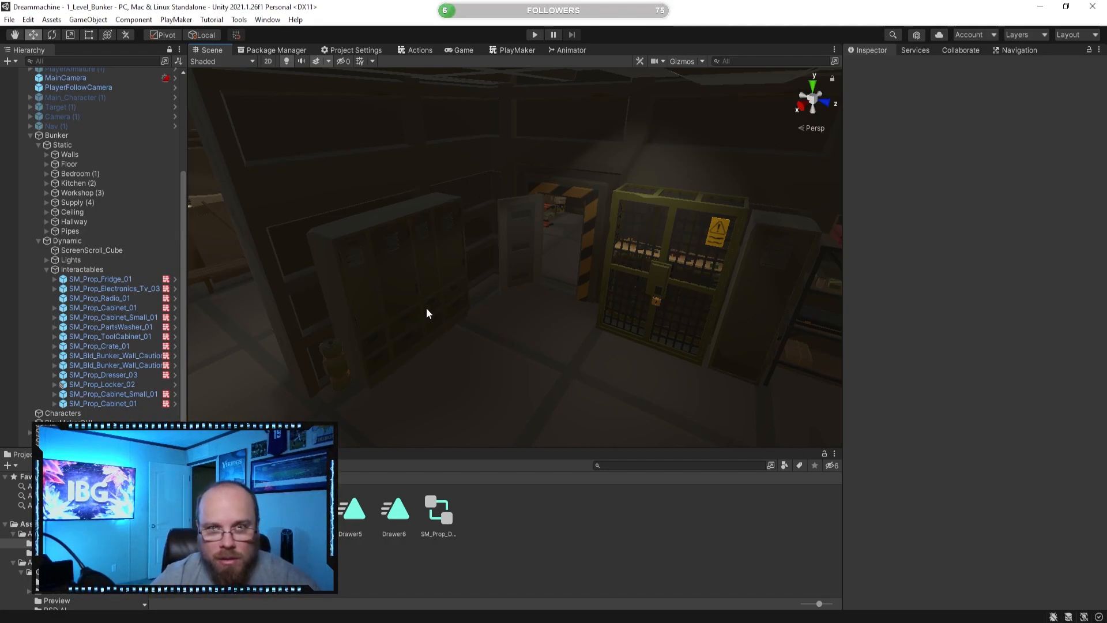
right_click_drag(426, 313, 458, 326)
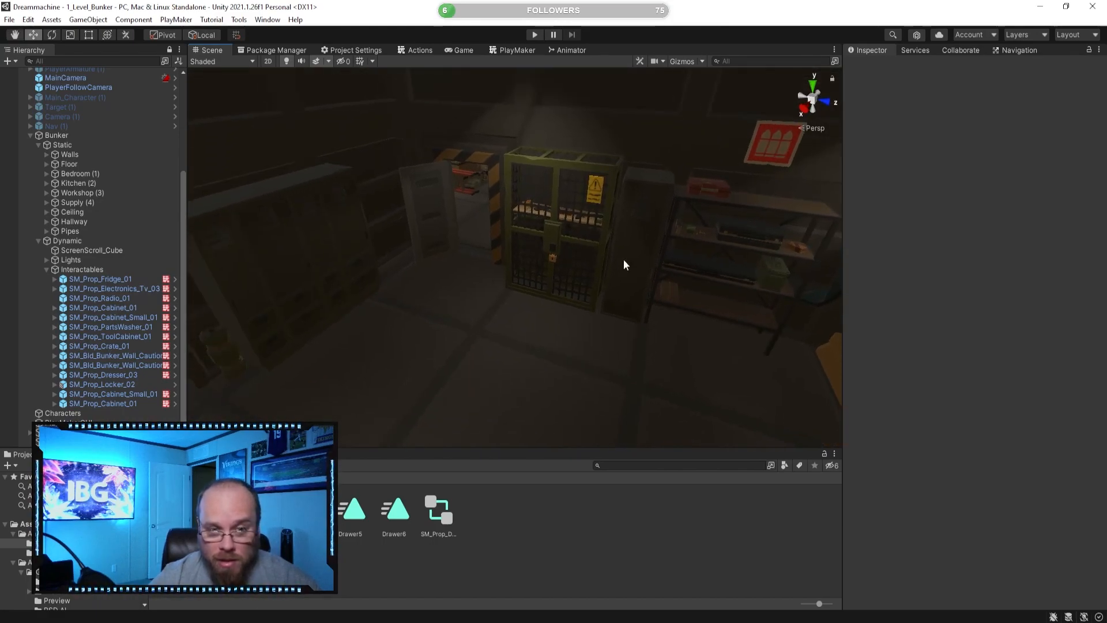
- Add a Box Collider to the SM_Prop_Locker_02 locker bank, set it as a trigger, and open its bounds for editing
right_click_drag(589, 271, 546, 323)
key("w")
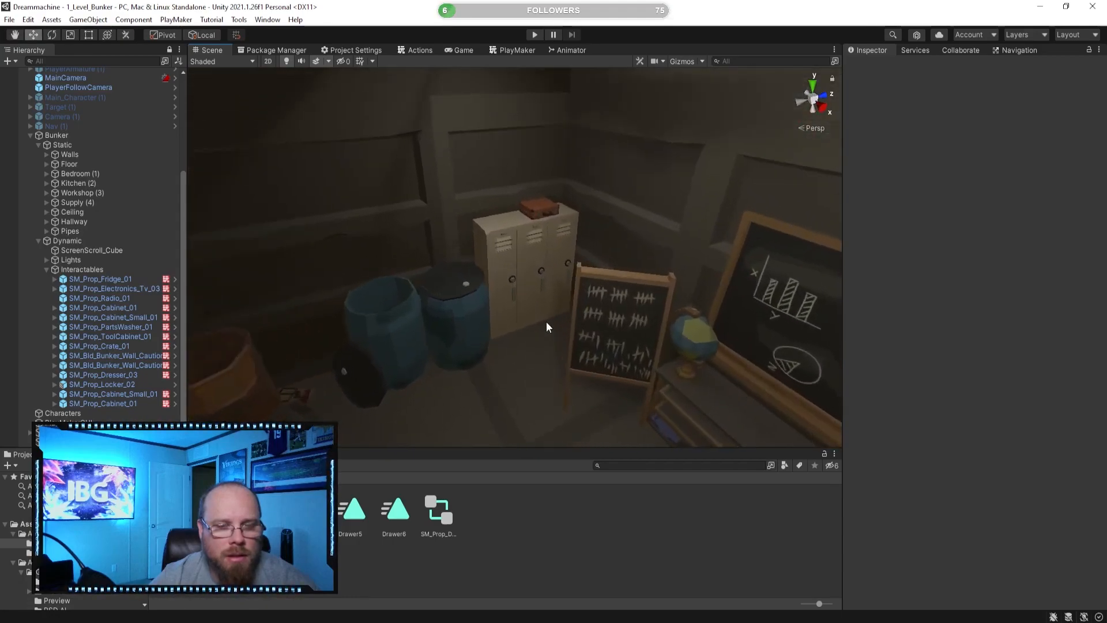
left_click(541, 302)
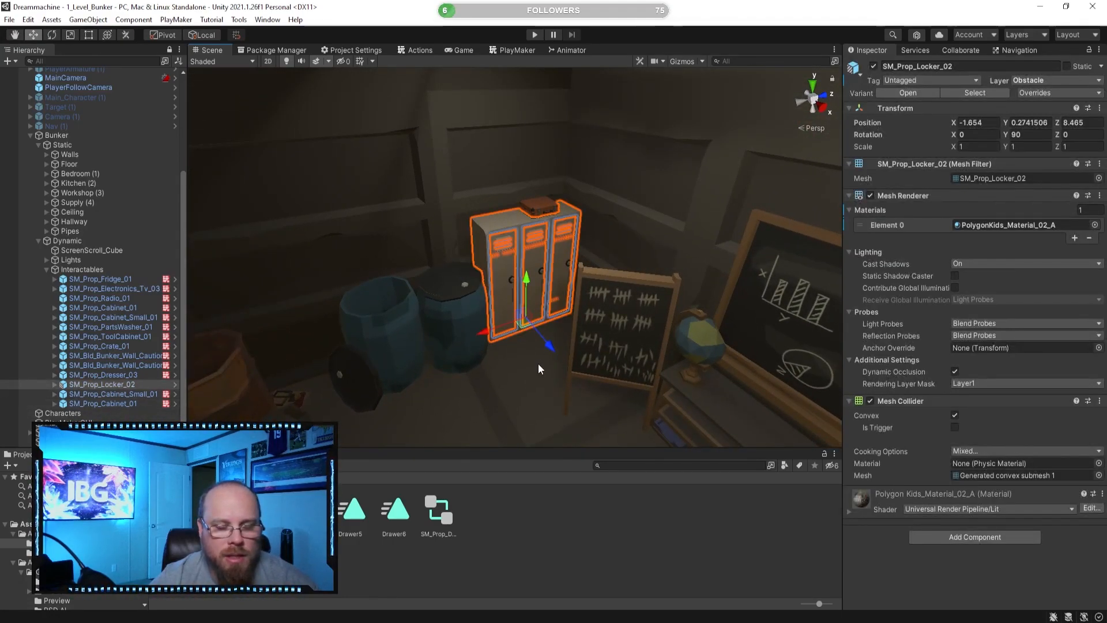
left_click(948, 536)
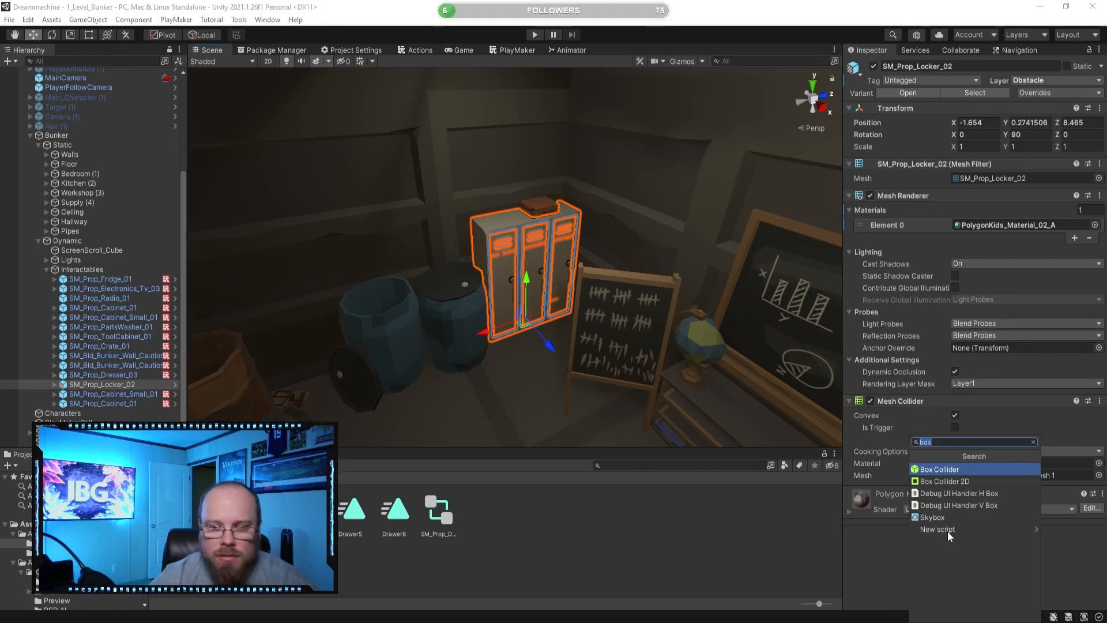
left_click(953, 471)
right_click_drag(553, 369, 655, 420)
left_click(957, 508)
left_click(955, 524)
right_click_drag(577, 374, 462, 206)
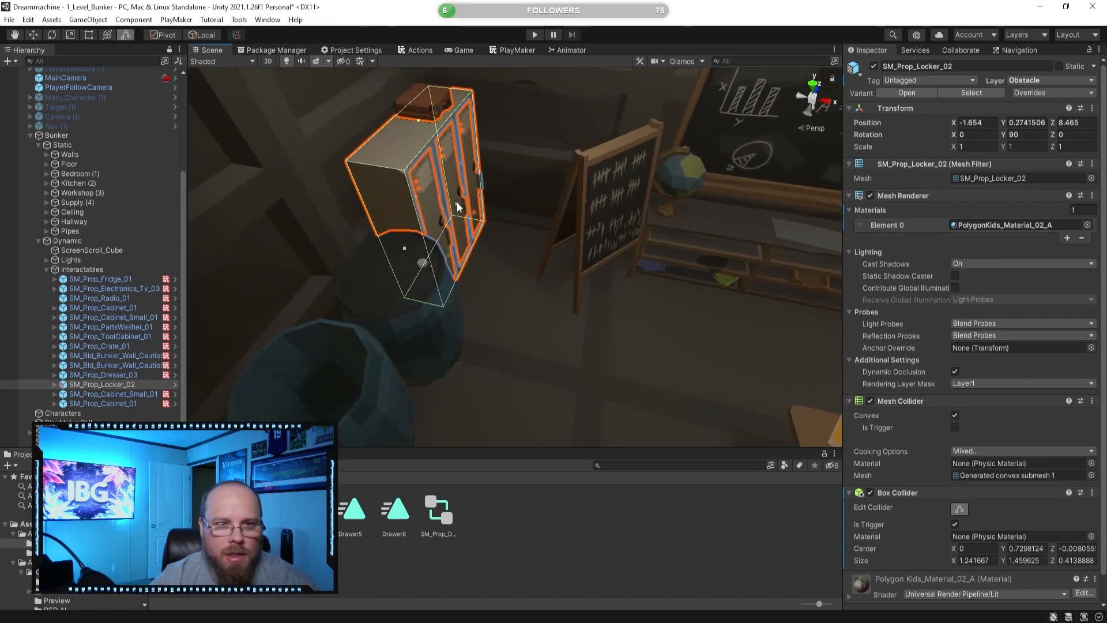
- Extend the locker bank's trigger box in front of its doors and toward the barrels, to about 1.53 wide and 1.19 deep
left_click_drag(457, 210, 530, 213)
right_click_drag(597, 293, 503, 293)
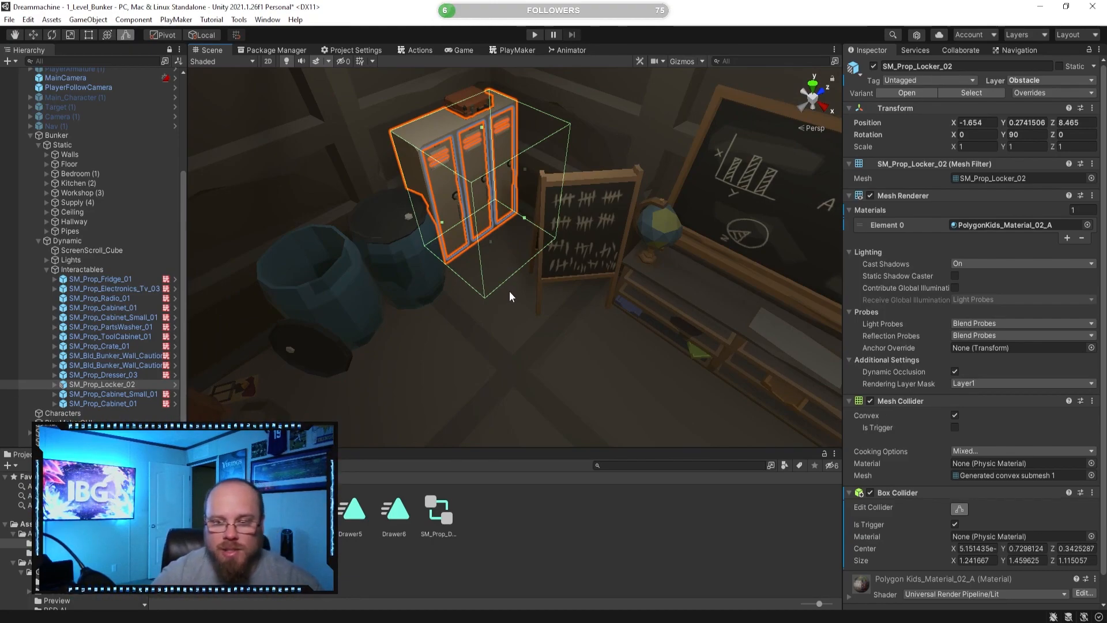
right_click_drag(447, 268, 562, 244)
left_click_drag(562, 223, 573, 221)
right_click_drag(573, 221, 432, 301)
left_click_drag(511, 233, 481, 242)
right_click_drag(440, 286, 594, 313)
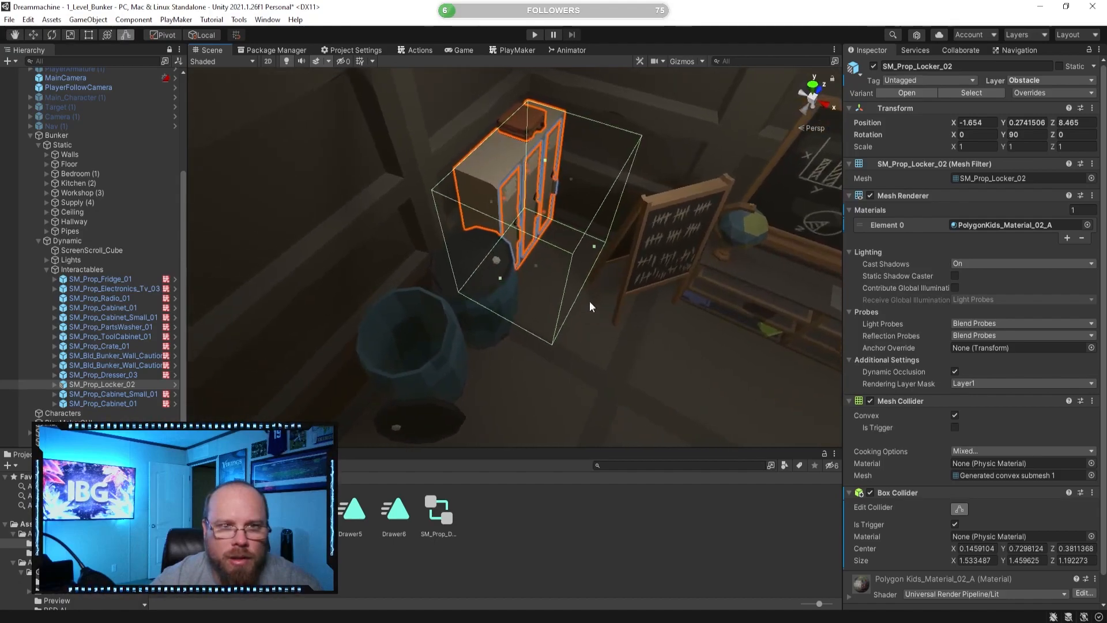
left_click_drag(493, 203, 520, 212)
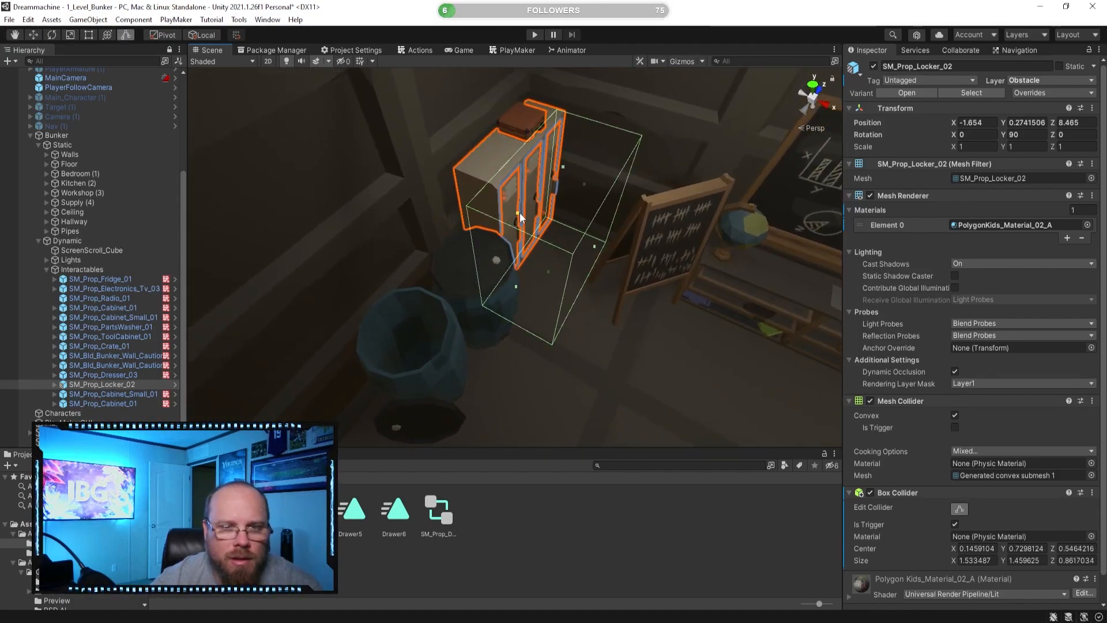
left_click_drag(568, 238, 468, 247, "alt")
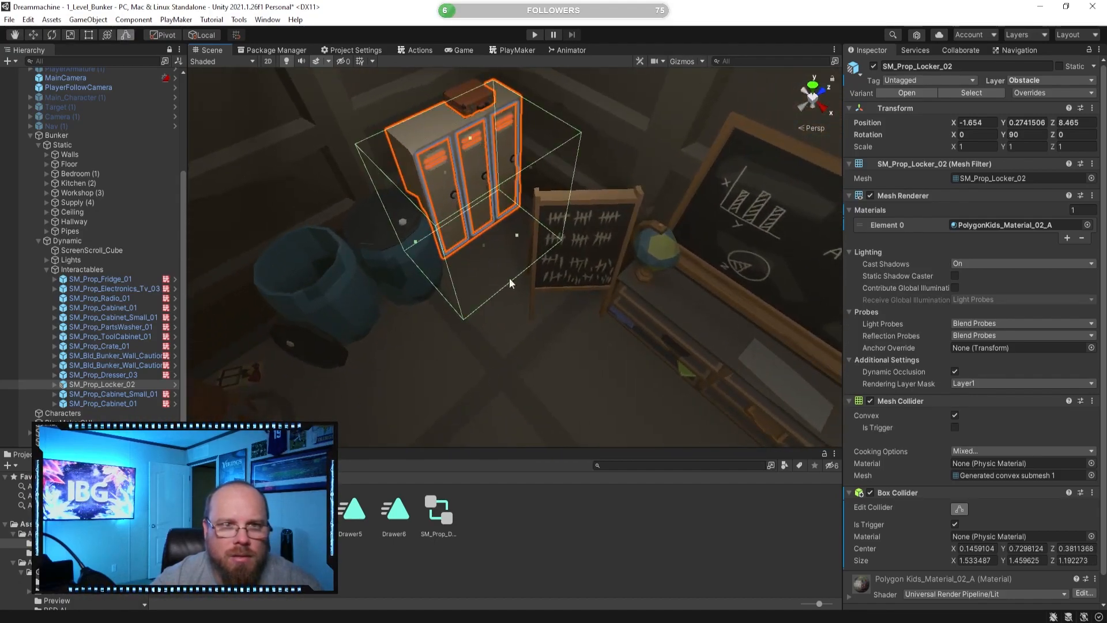
left_click(608, 496)
right_click_drag(568, 340, 446, 313)
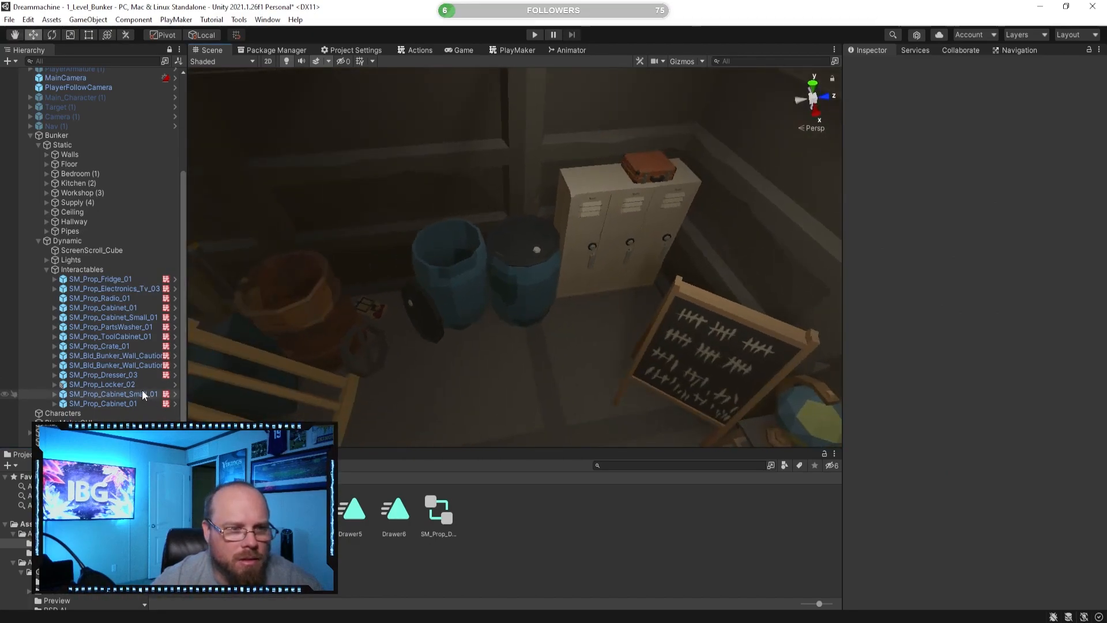
- Select the SM_Prop_Locker_02 locker bank and start creating an animator and animation clip for it
left_click(585, 249)
scroll(929, 476, "down", 1)
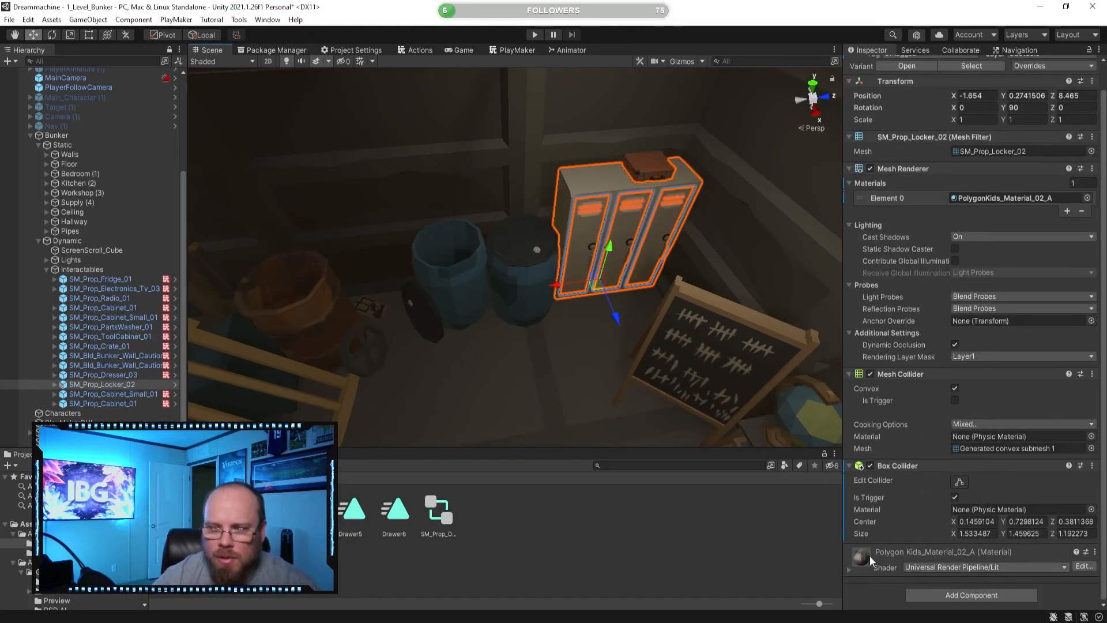
key("ctrl+6")
key("ctrl+5")
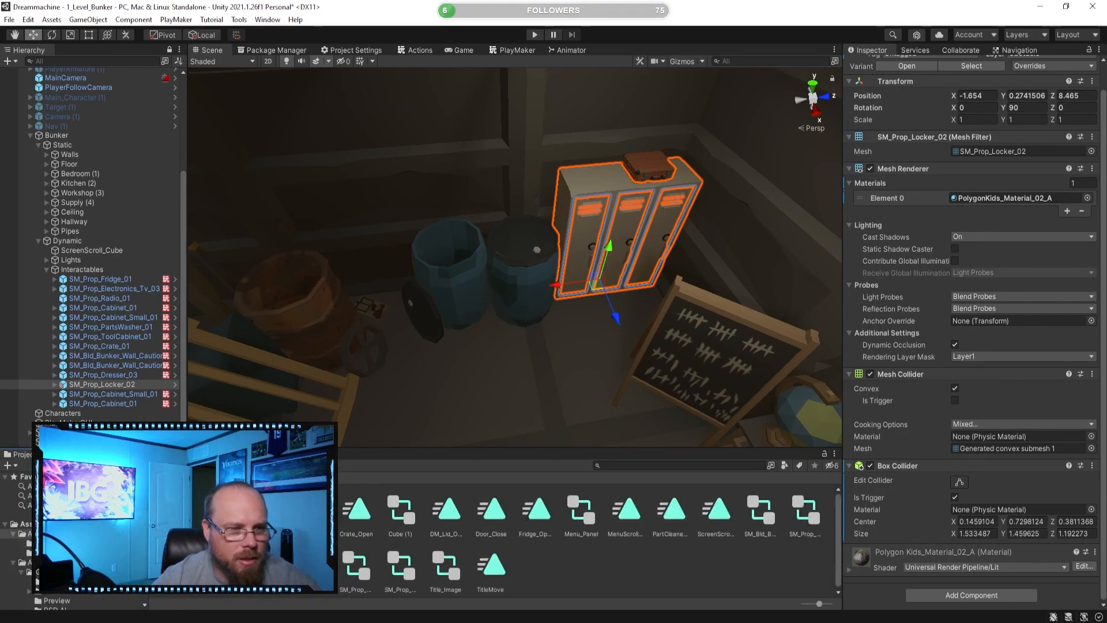
key("ctrl+6")
left_click(510, 555)
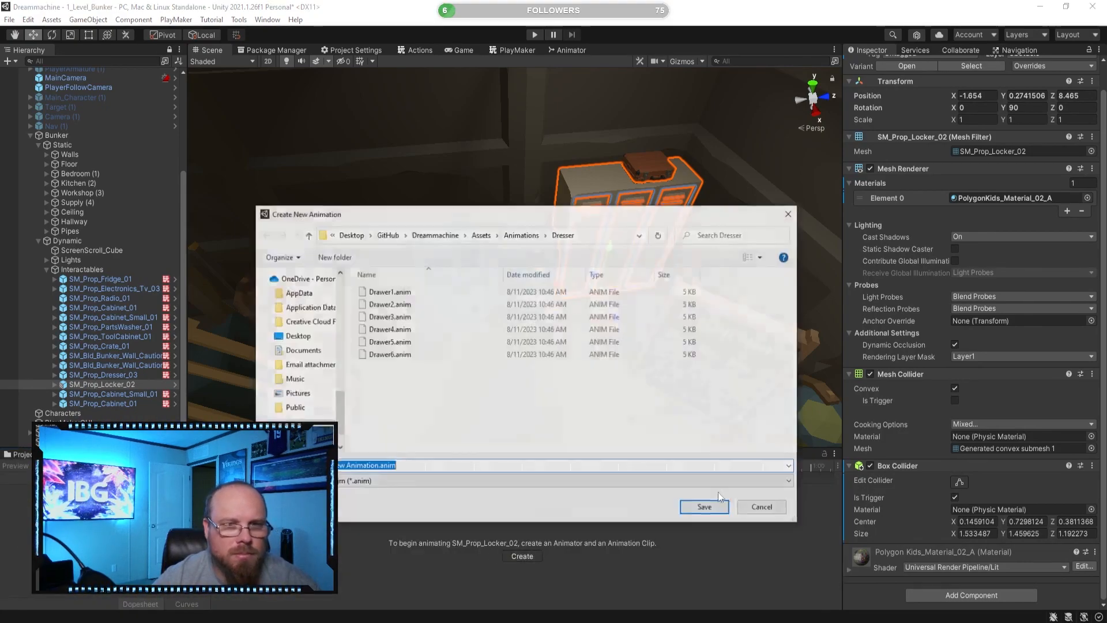
- Create a folder named Locker inside the project's Animations folder and open it as the clip's save location
left_click(557, 235)
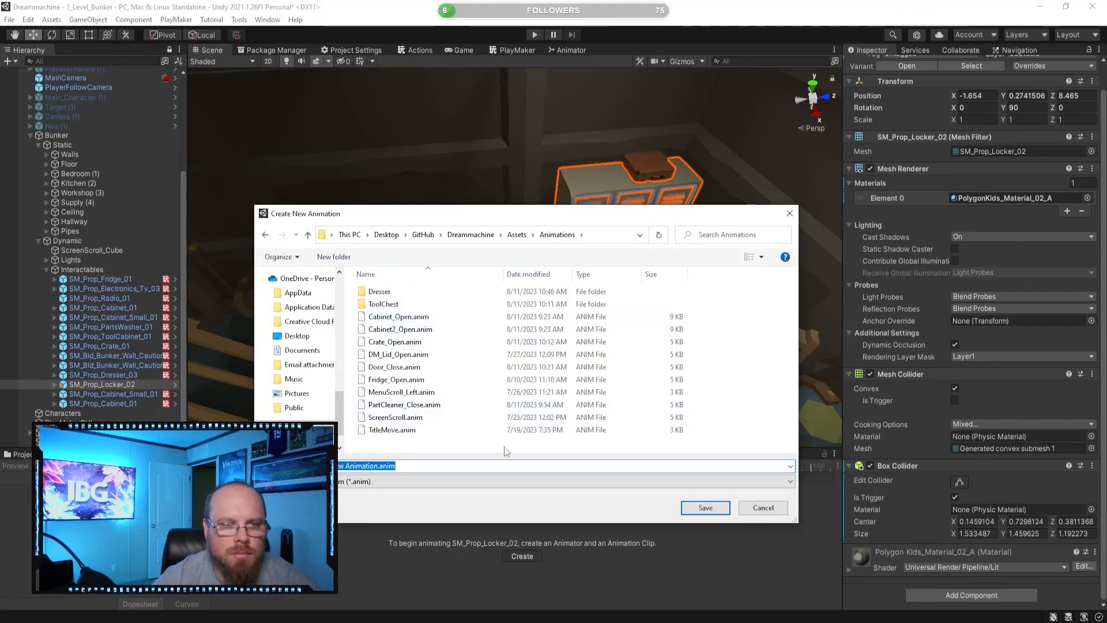
right_click(747, 404)
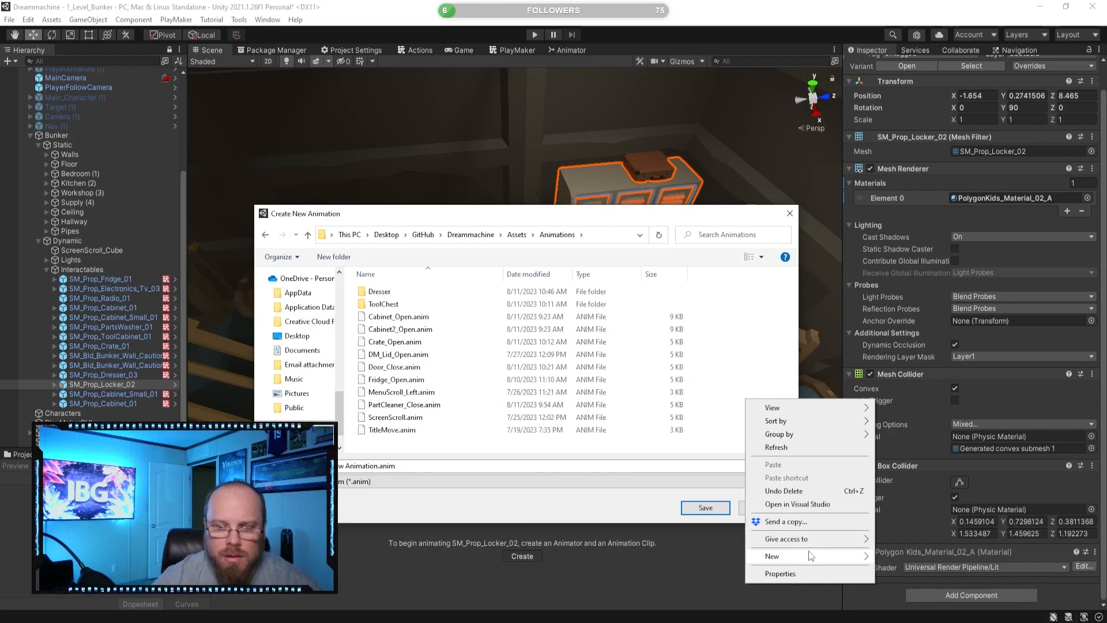
mouse_move(773, 556)
left_click(904, 406)
type("L")
key("Return")
double_click(391, 304)
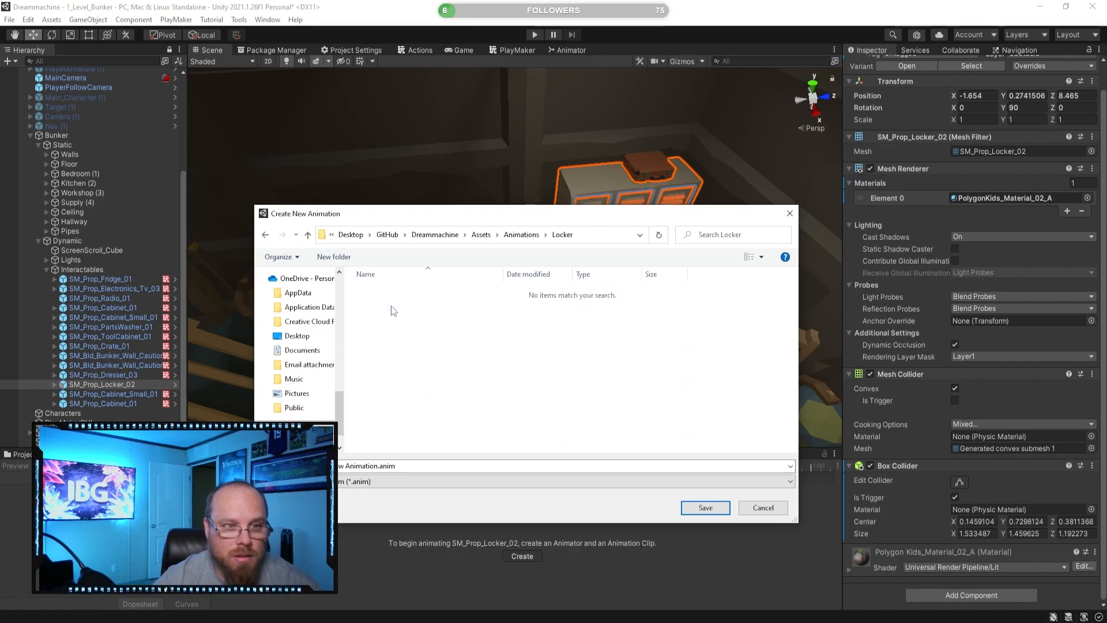
- Save the new animation clip as Door1.anim in the Locker folder
left_click(381, 466)
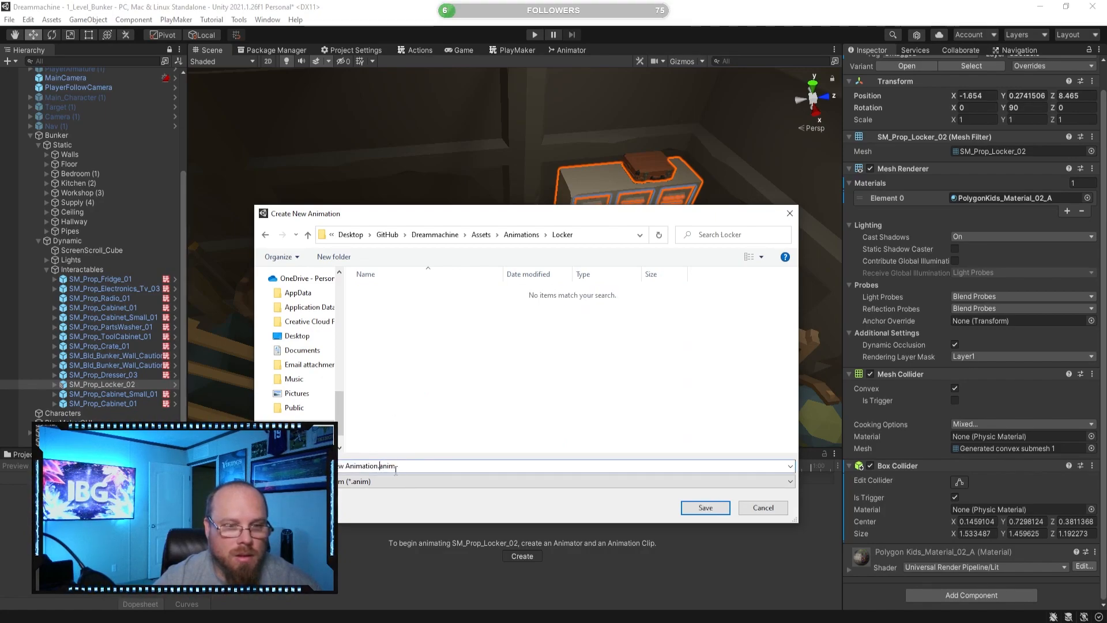
key("ctrl+shift+Left")
type("Door1")
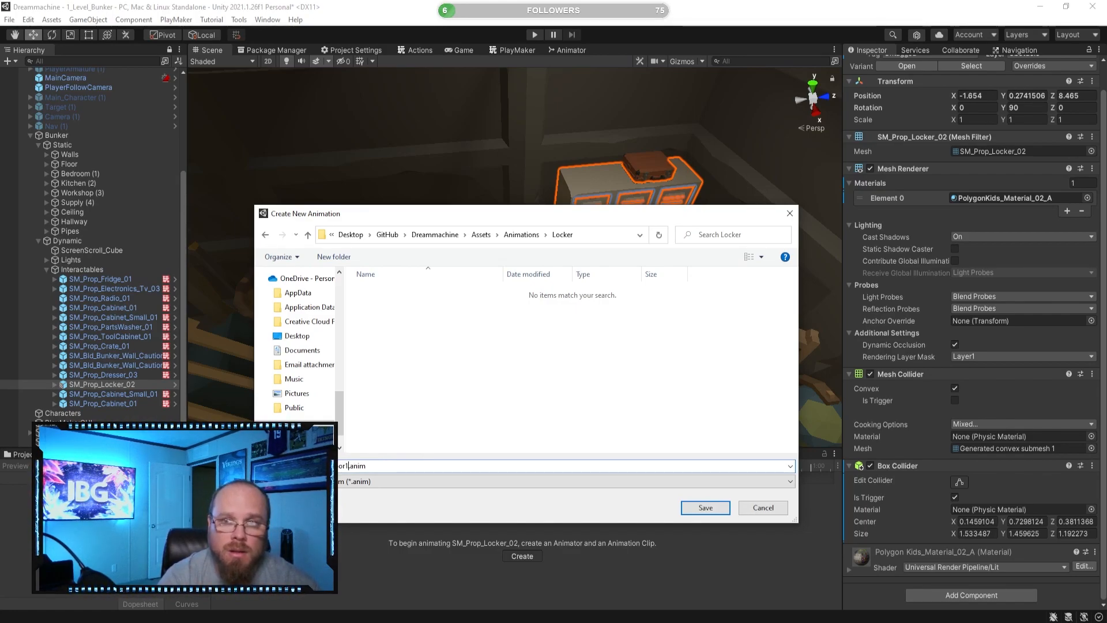
key("Return")
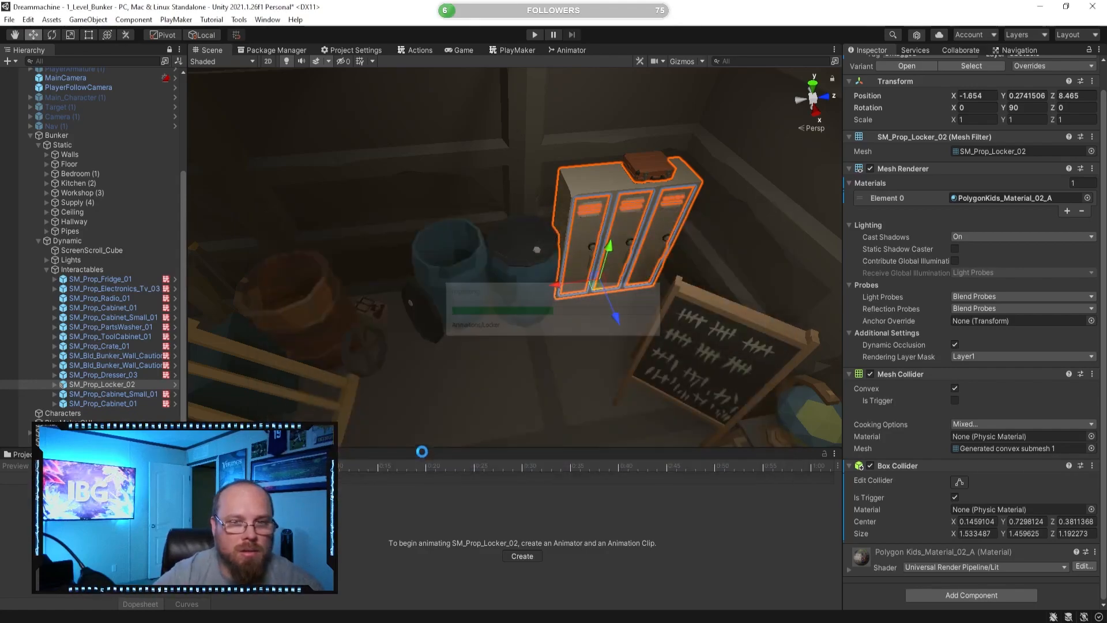
- Record SM_Prop_Locker_02_Door_1 swung open to a Y rotation of 120 at 1:00 in the Door1 clip, and preview the motion
left_click(37, 466)
left_click(810, 465)
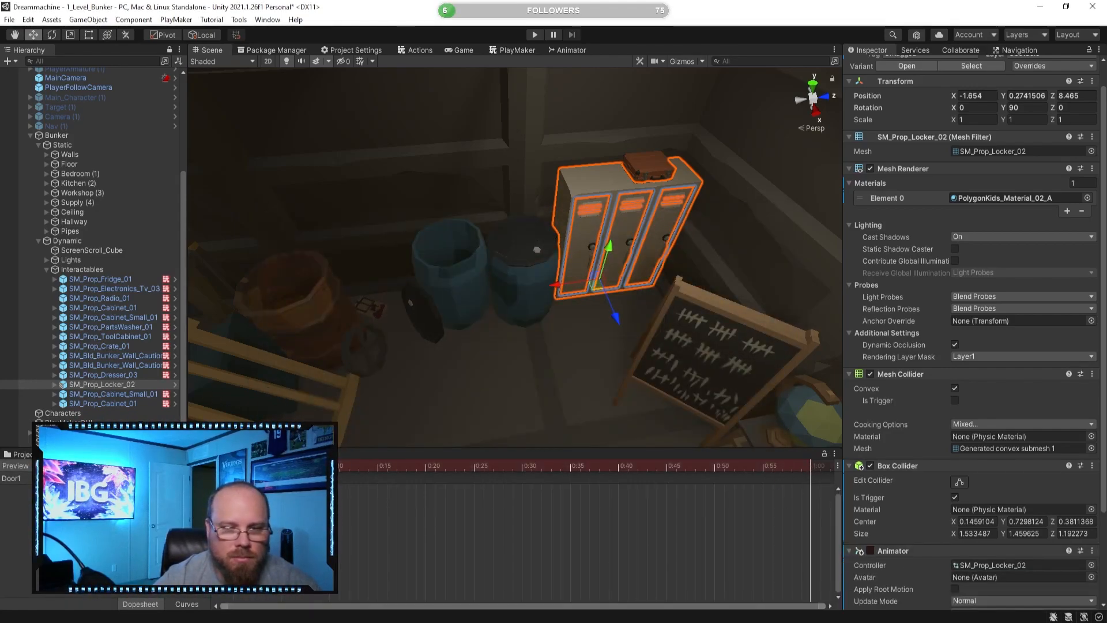
left_click(55, 384)
left_click(106, 395)
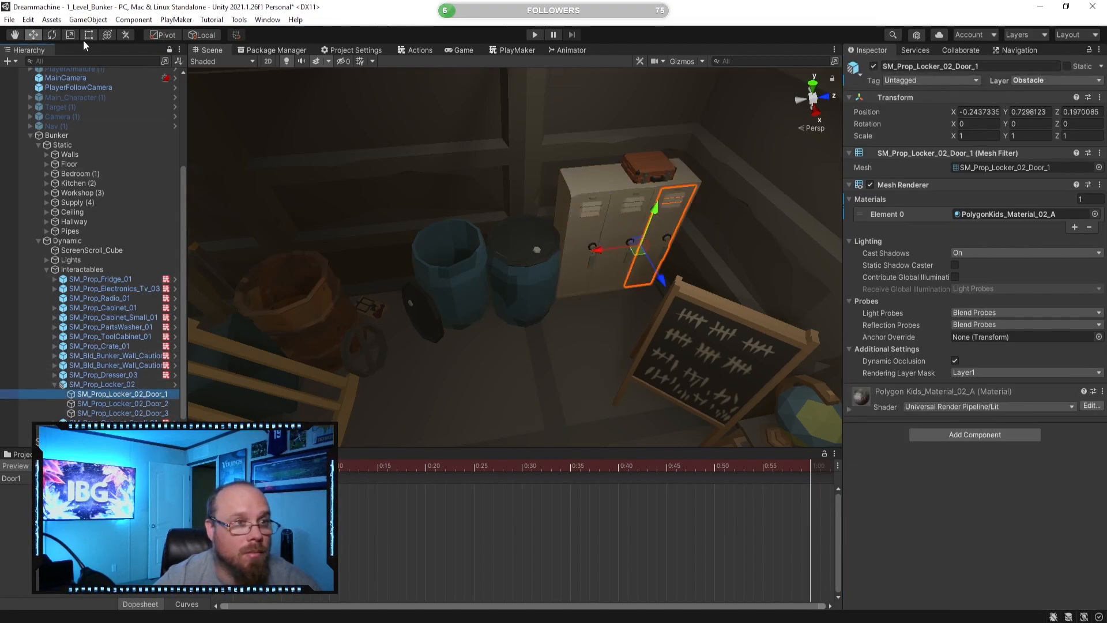
left_click(56, 33)
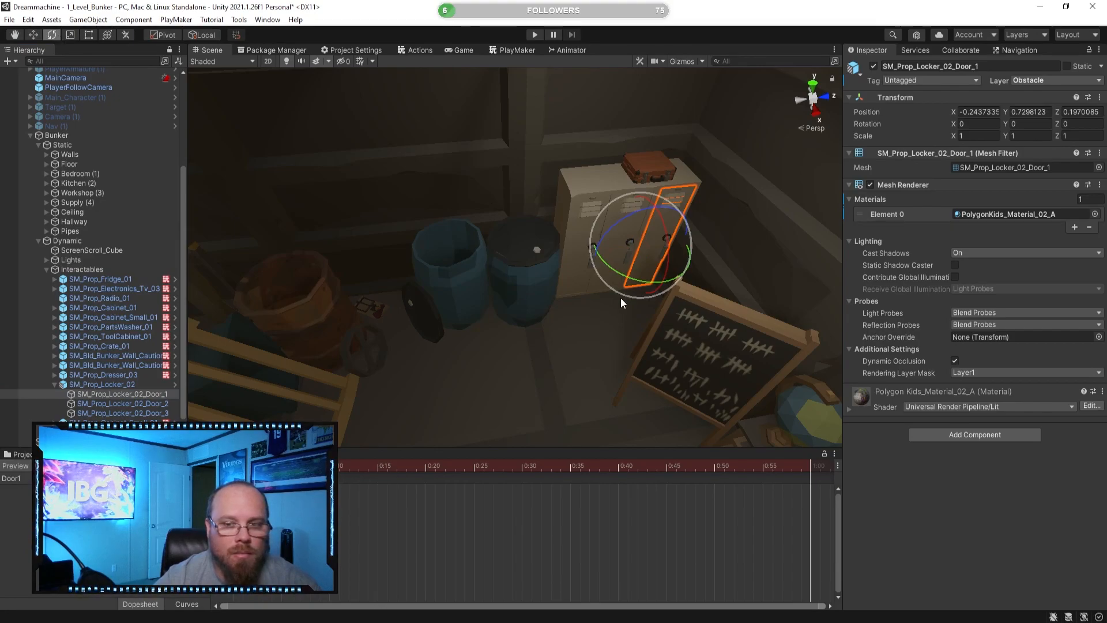
left_click_drag(641, 279, 444, 272)
right_click_drag(601, 311, 594, 338)
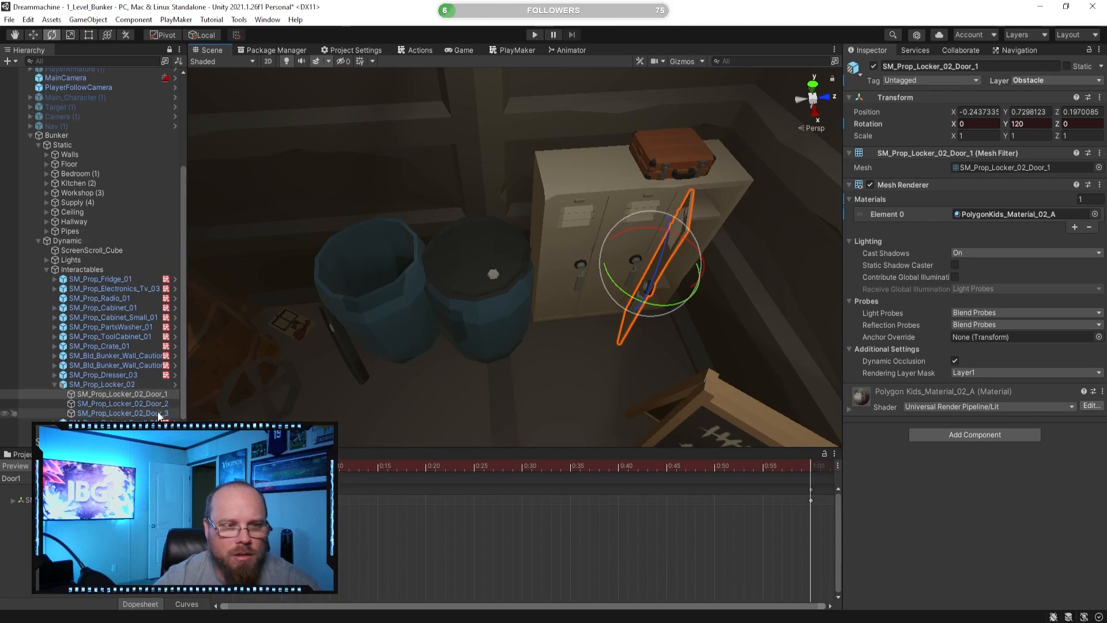
mouse_move(552, 279)
right_mouse_down()
mouse_move(549, 264)
mouse_move(559, 275)
mouse_move(546, 284)
right_mouse_up()
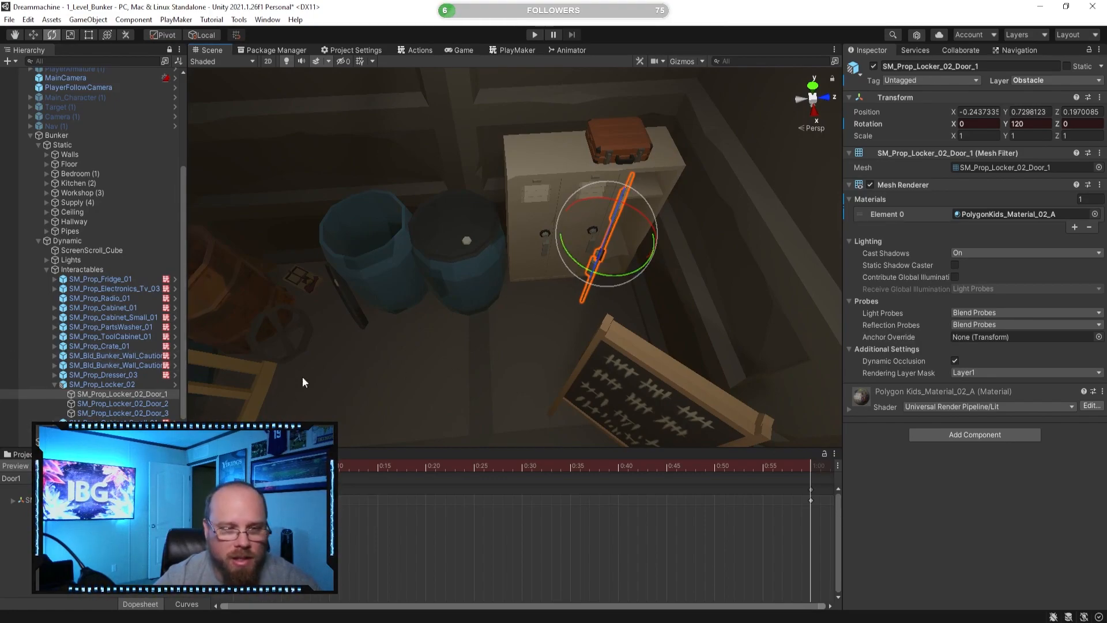
left_click(38, 466)
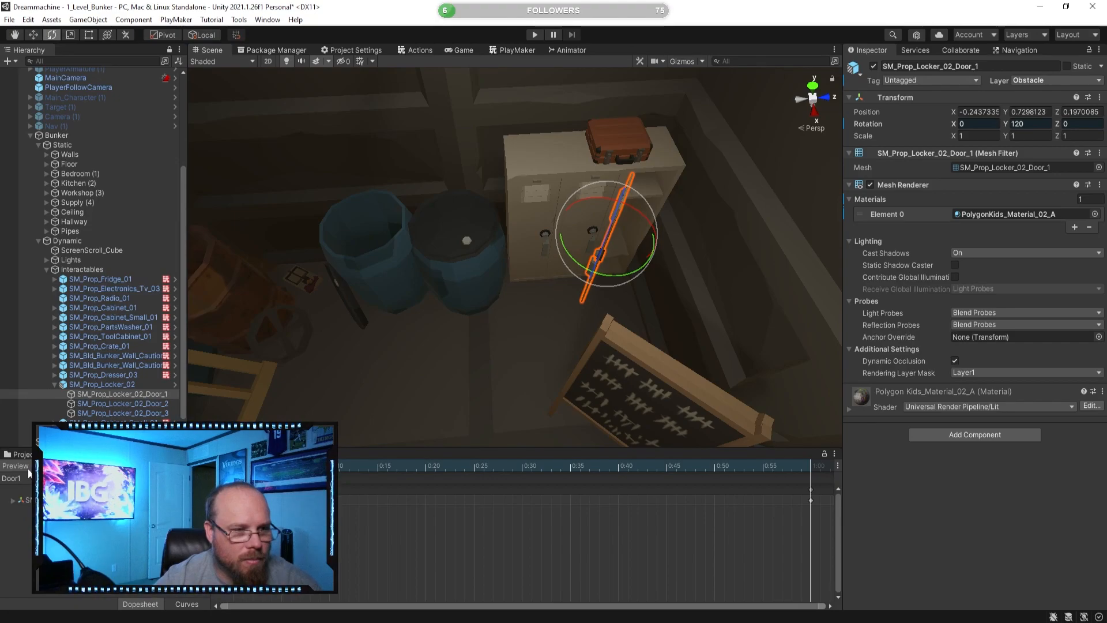
left_click(27, 468)
left_click(81, 465)
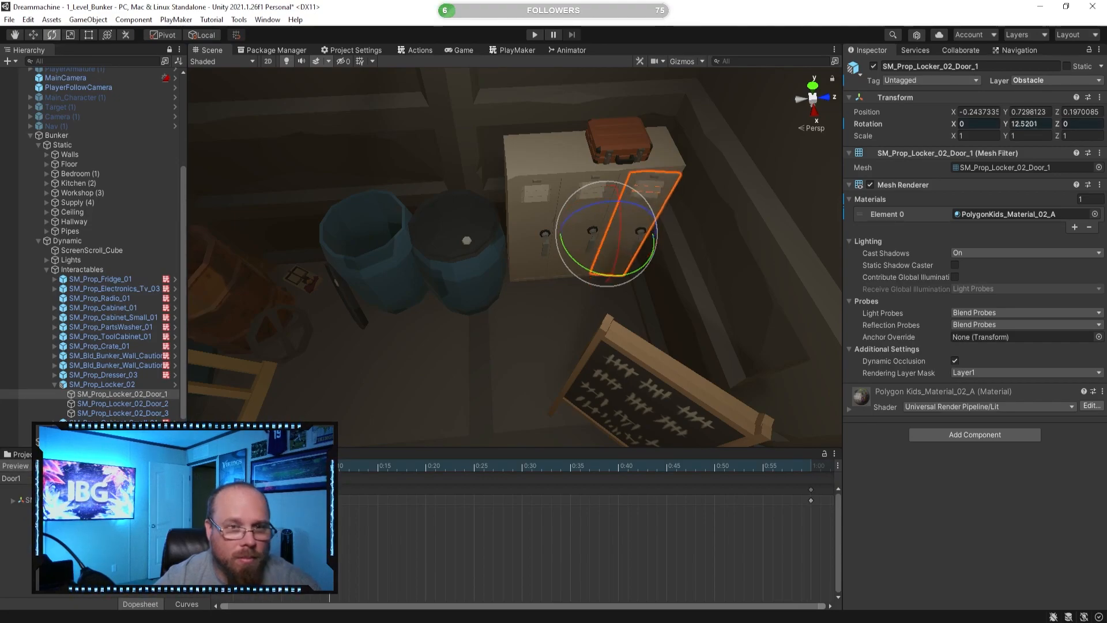
- Select SM_Prop_Locker_02_Door_2 and create a second animation clip named Door2.anim in the Locker folder
left_click(121, 403)
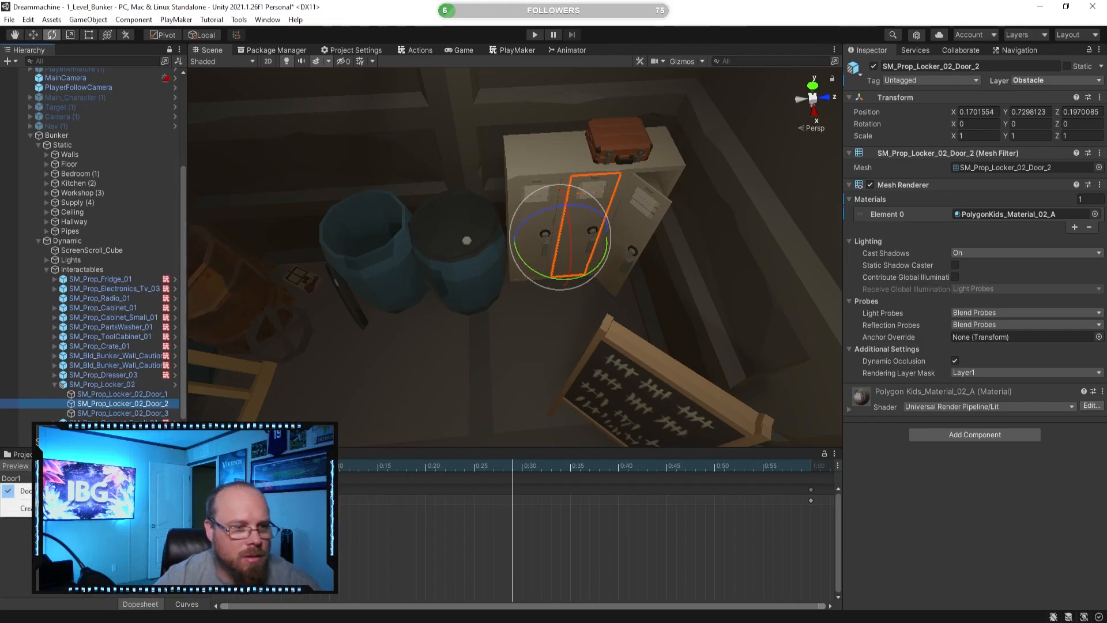
left_click(35, 508)
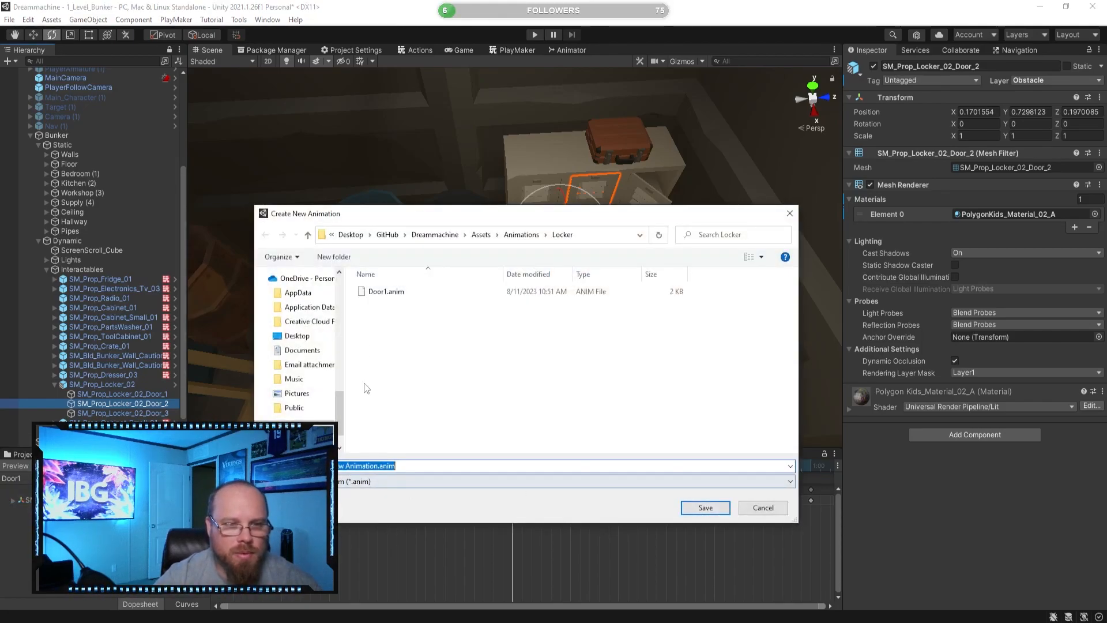
left_click(380, 291)
left_click(349, 466)
key("BackSpace")
type("2")
key("Return")
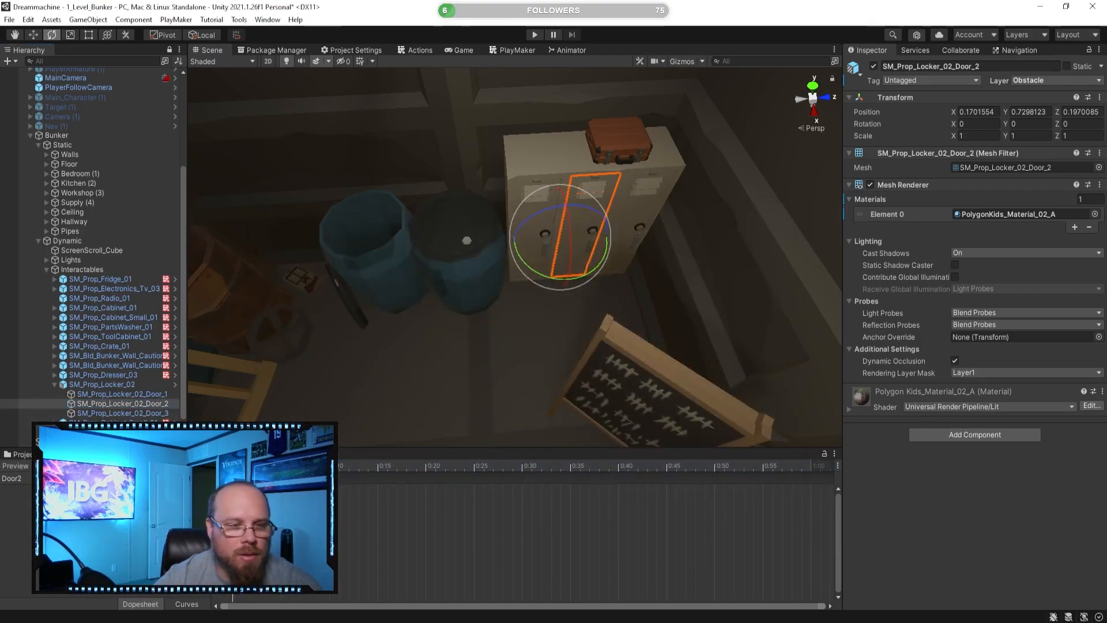
- Record SM_Prop_Locker_02_Door_2 swung open to a Y rotation of 120 at 1:00 in the Door2 clip
left_click(37, 466)
left_click(812, 465)
left_click_drag(558, 285, 368, 276)
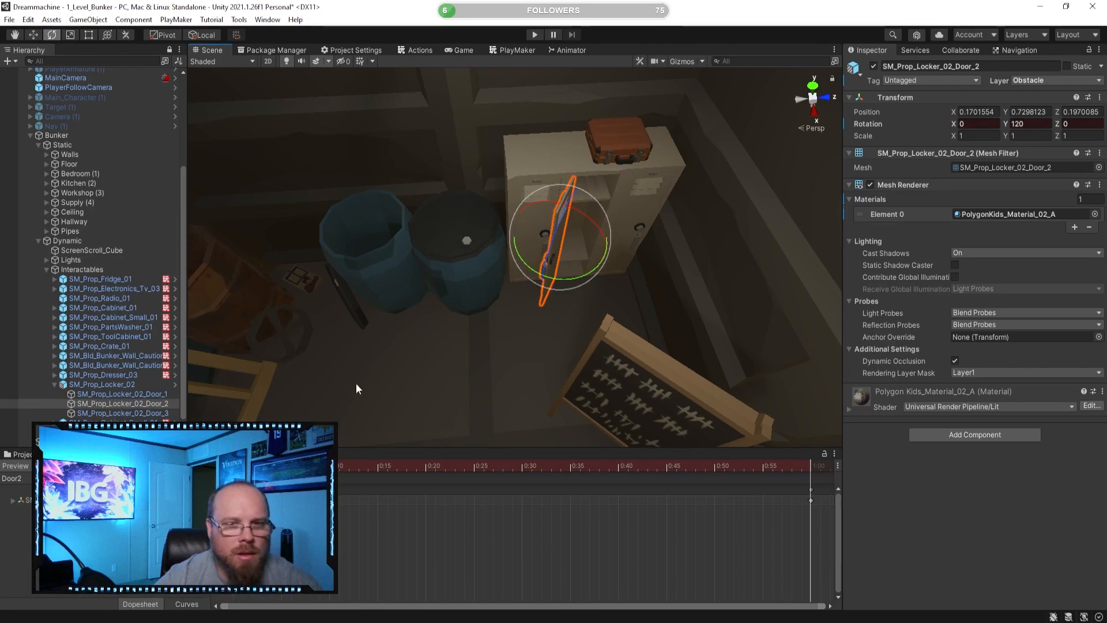
left_click(38, 466)
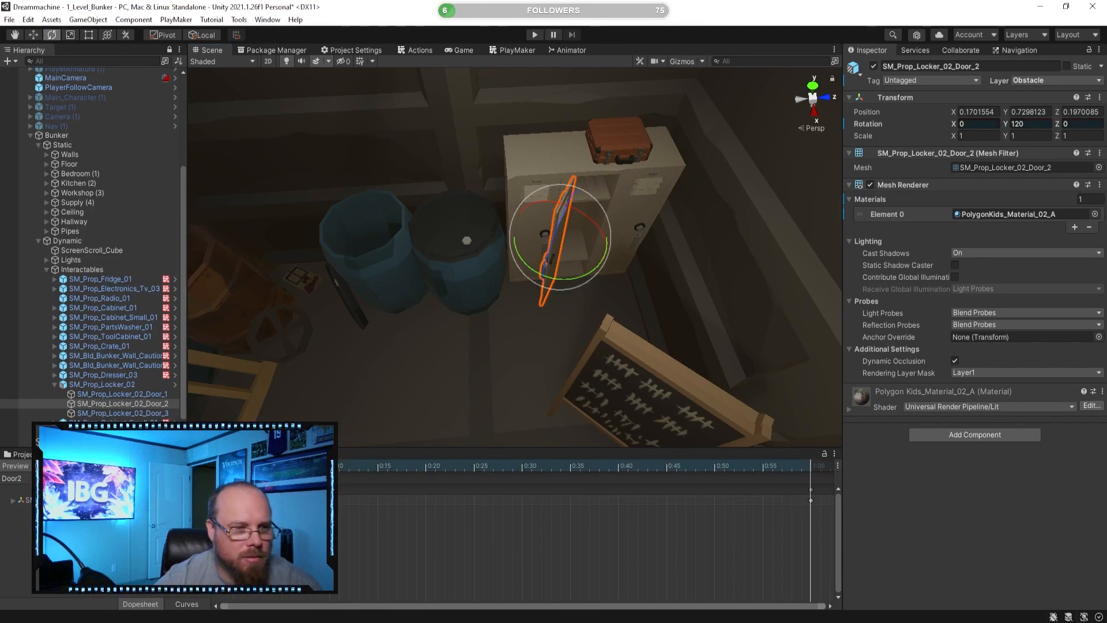
- Create a third animation clip named Door3.anim in the Locker folder
left_click(23, 522)
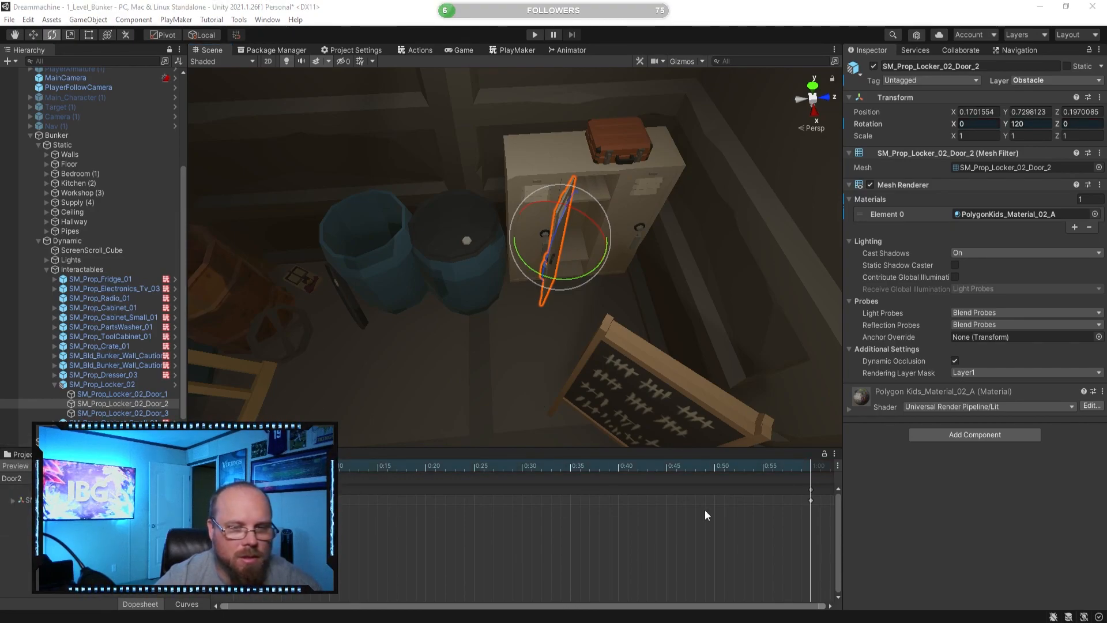
left_click(386, 304)
left_click(349, 465)
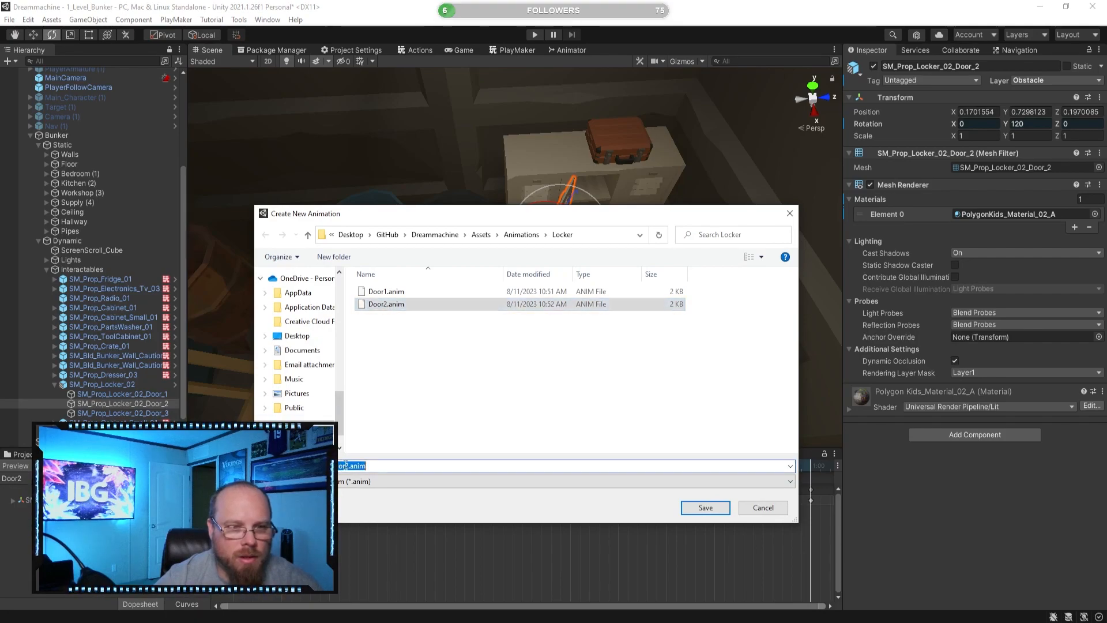
key("BackSpace")
type("3")
key("Return")
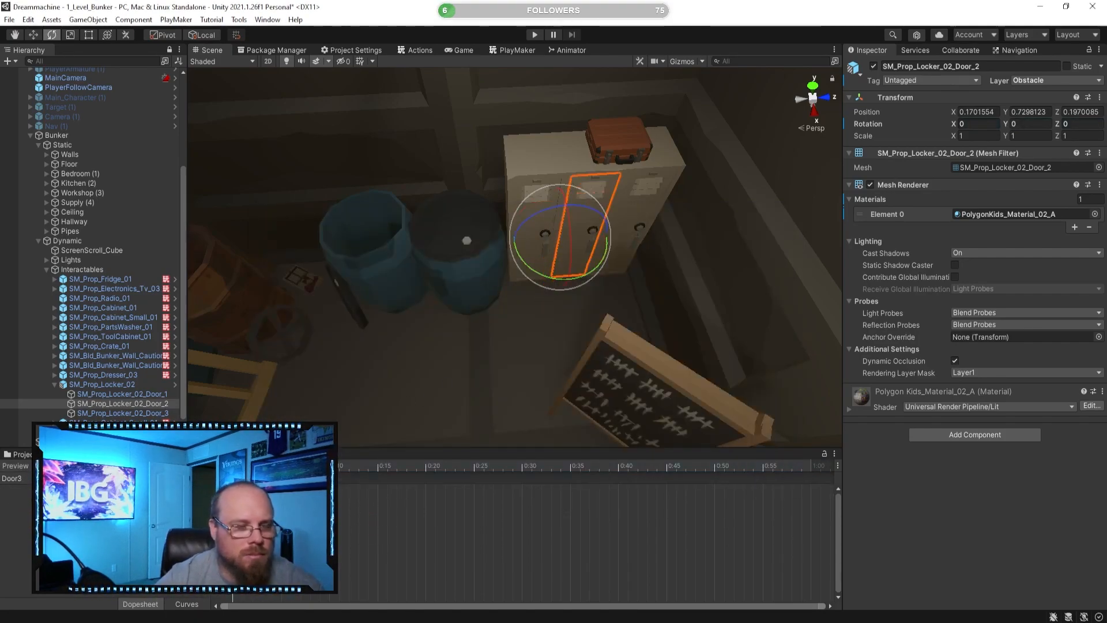
- Record SM_Prop_Locker_02_Door_3 swung open to a Y rotation of 105 at 1:00 in the Door3 clip
left_click(119, 413)
left_click(38, 466)
left_click(811, 474)
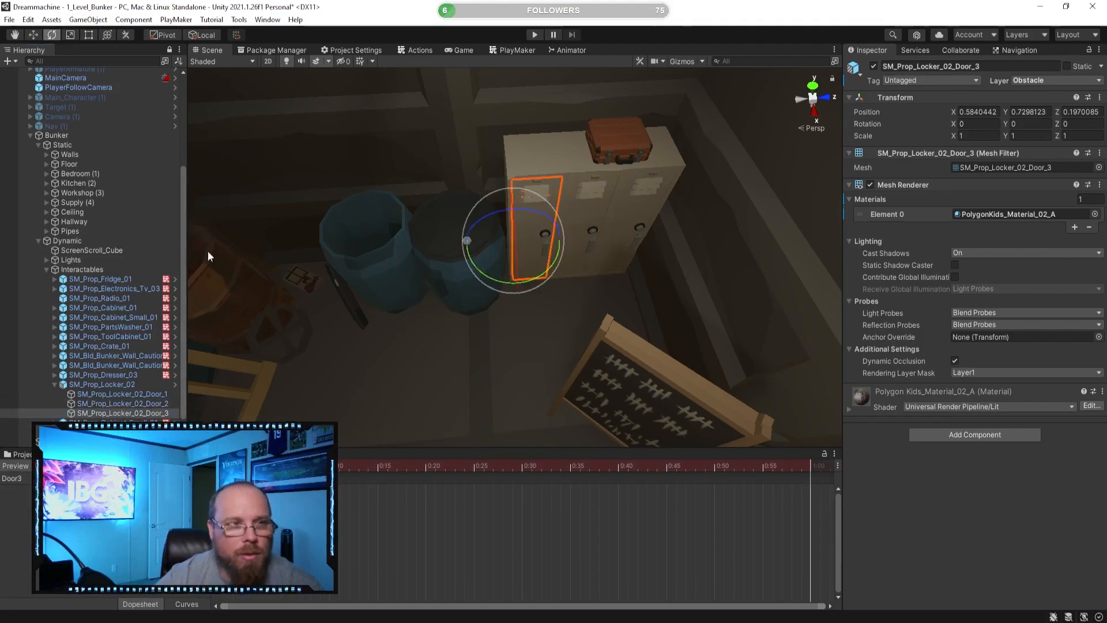
left_click_drag(476, 284, 470, 369)
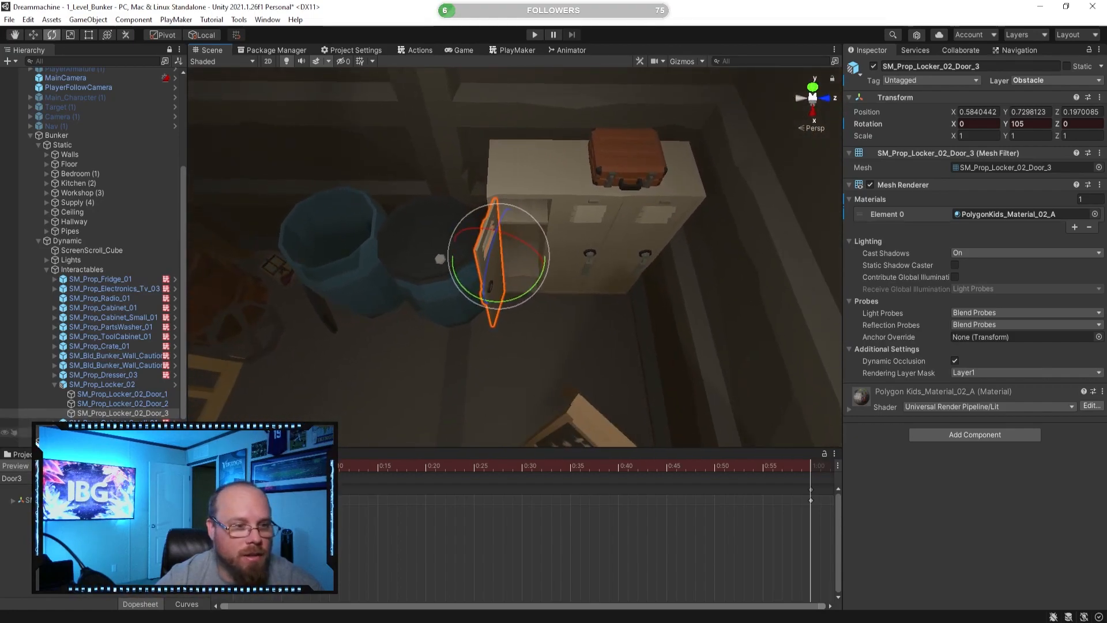
- End the Door3 animation preview, bring back the project assets and select the parent SM_Prop_Locker_02 object
right_click_drag(424, 337, 393, 343)
left_click(18, 465)
key("ctrl+5")
left_click_drag(394, 342, 431, 310, "alt")
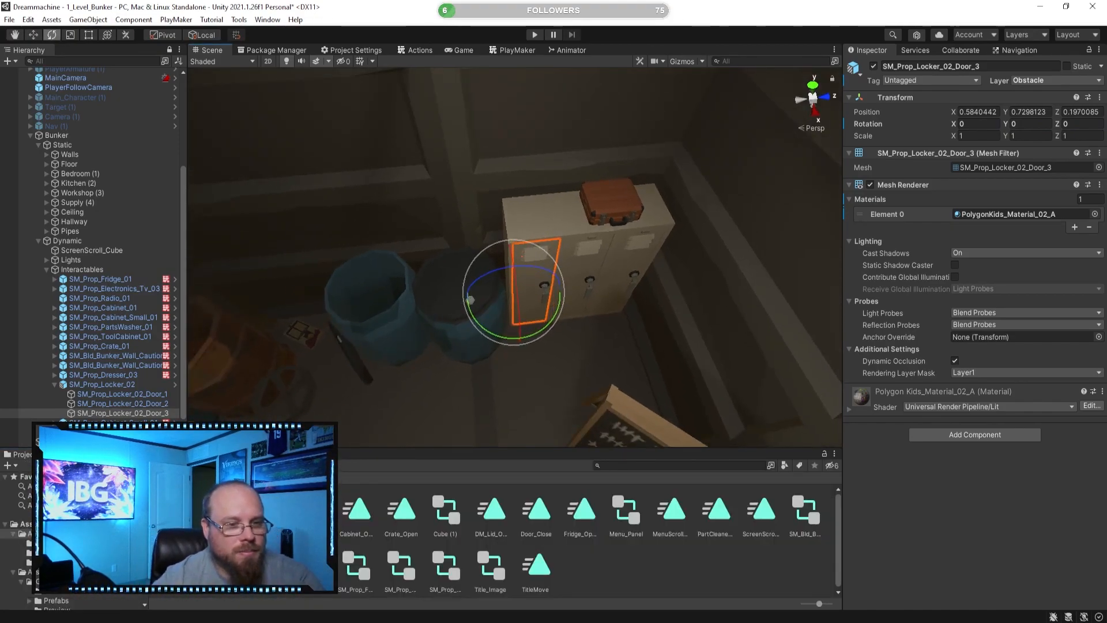
left_click_drag(406, 357, 380, 373, "alt")
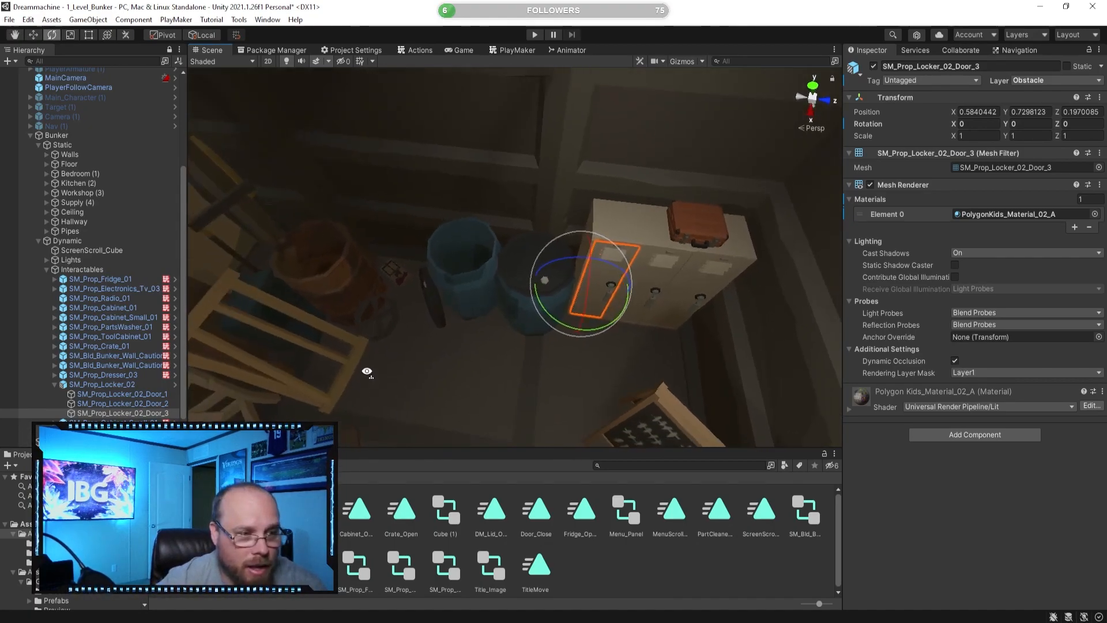
left_click(104, 385)
scroll(912, 372, "down", 5)
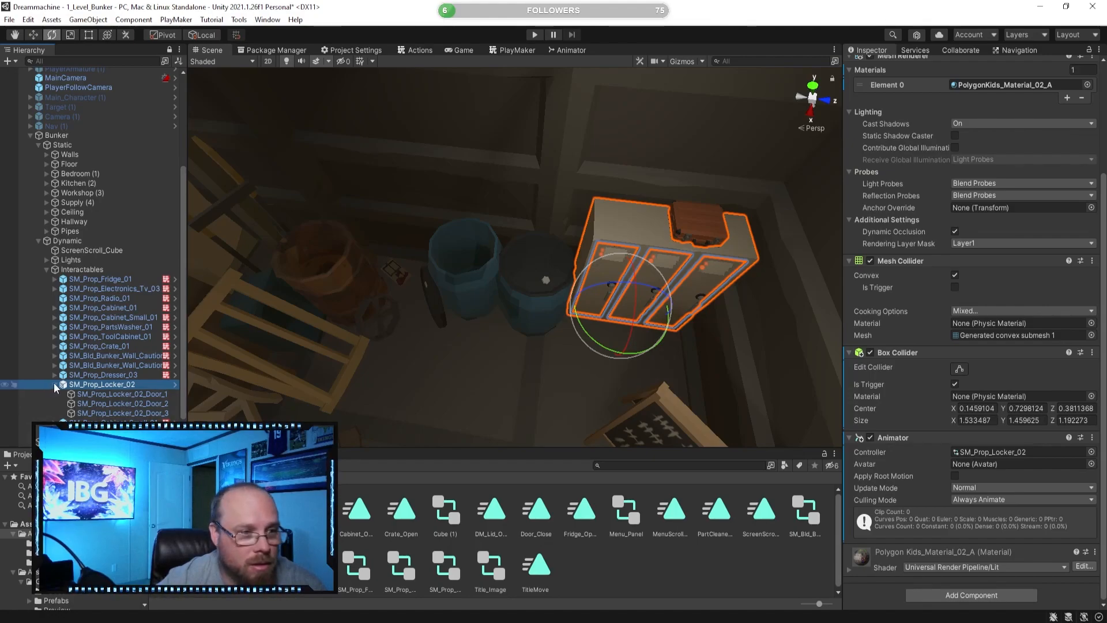
left_click_drag(418, 388, 395, 279, "alt")
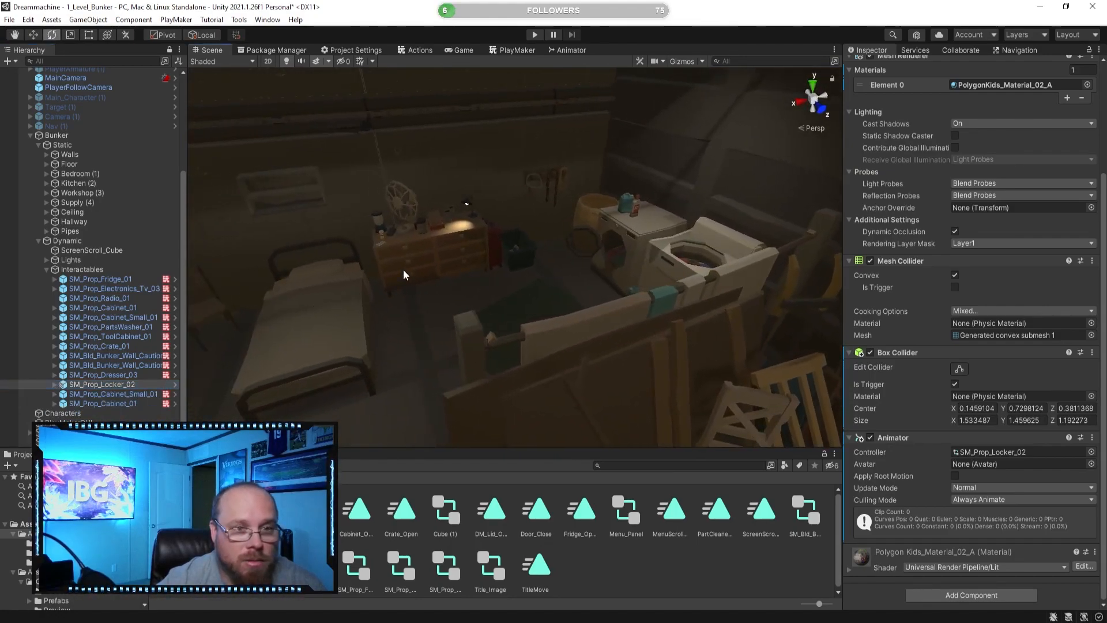
- Copy the Dresser_Trigger PlayMakerFSM component from SM_Prop_Dresser_03 and paste it as new onto SM_Prop_Locker_02
left_click(118, 394)
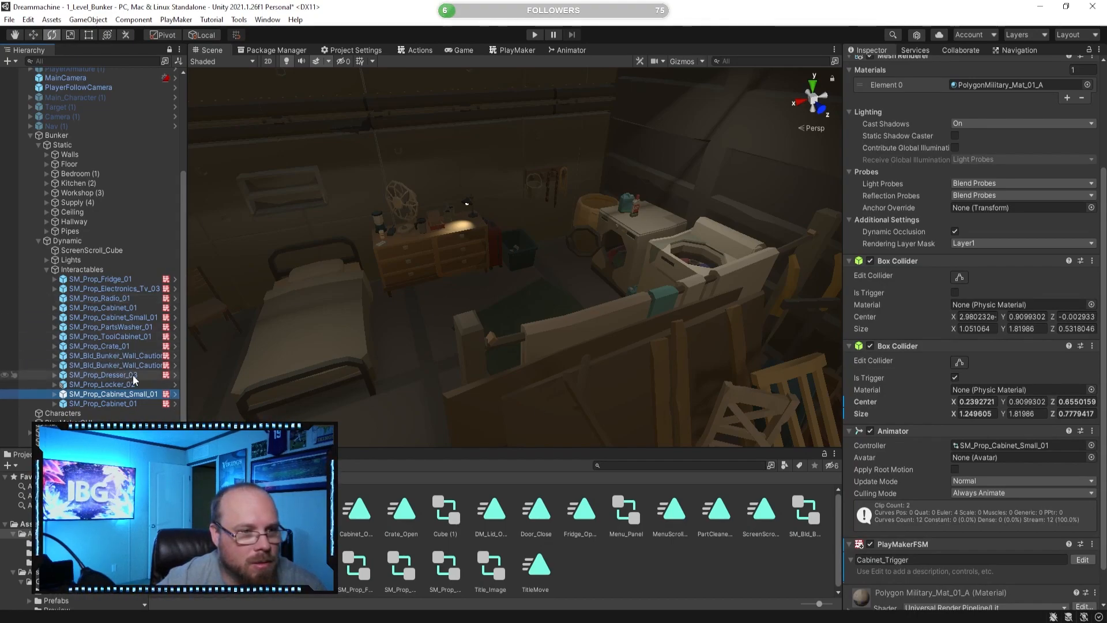
left_click(104, 375)
right_click(902, 507)
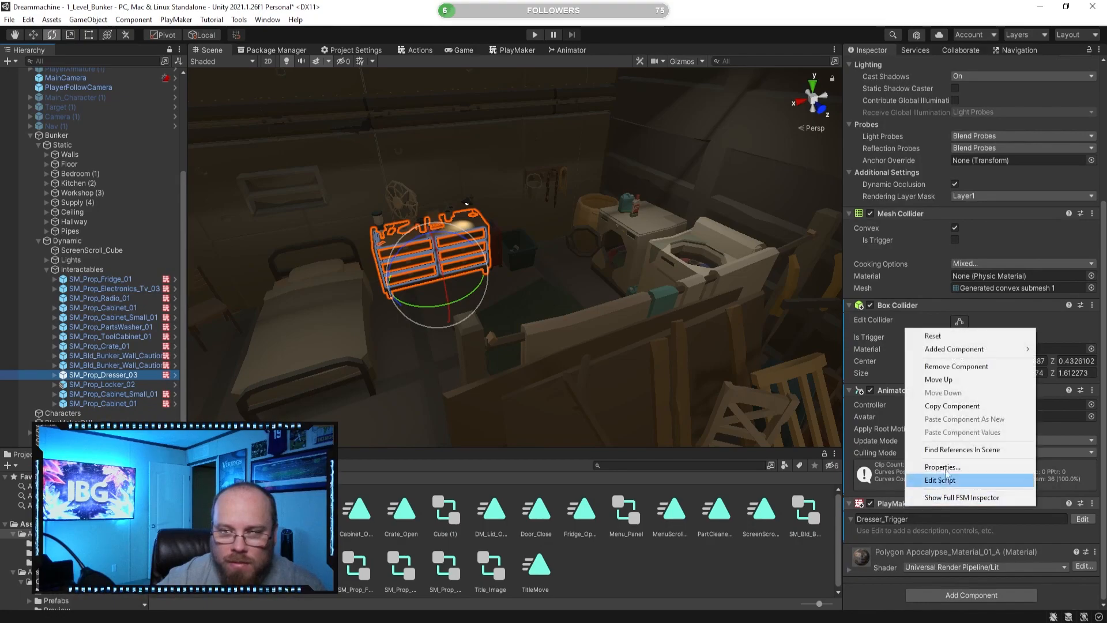
left_click(946, 411)
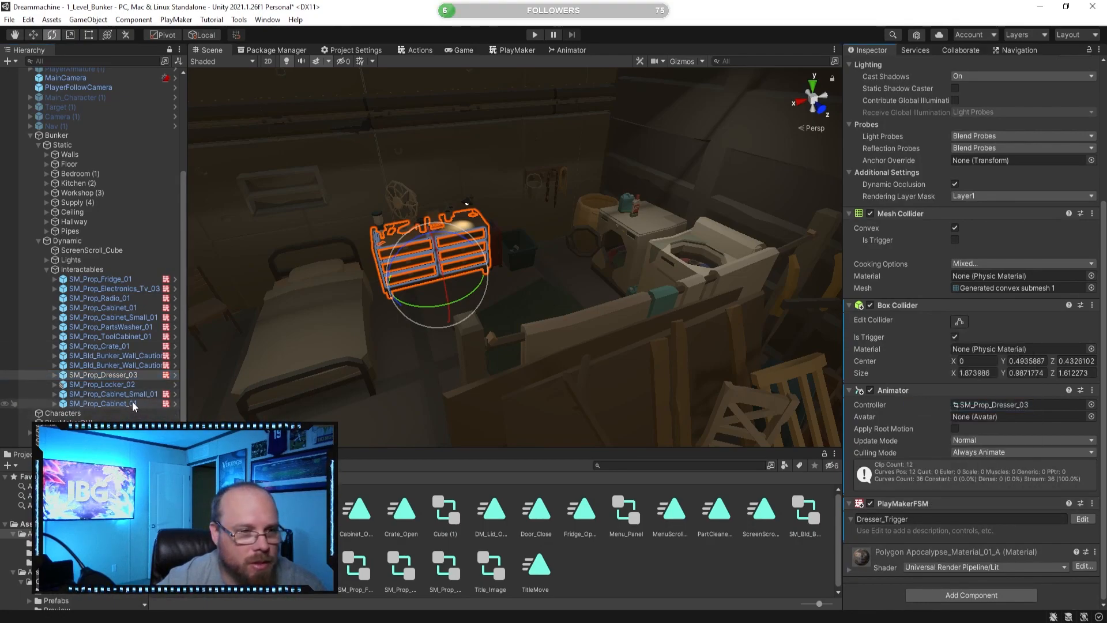
left_click(102, 384)
right_click(918, 438)
left_click(969, 531)
- Open the locker's Dresser_Trigger FSM and review its DeActivate, Player in Zone and Animation Cycle states
scroll(1072, 519, "down", 2)
left_click(1082, 519)
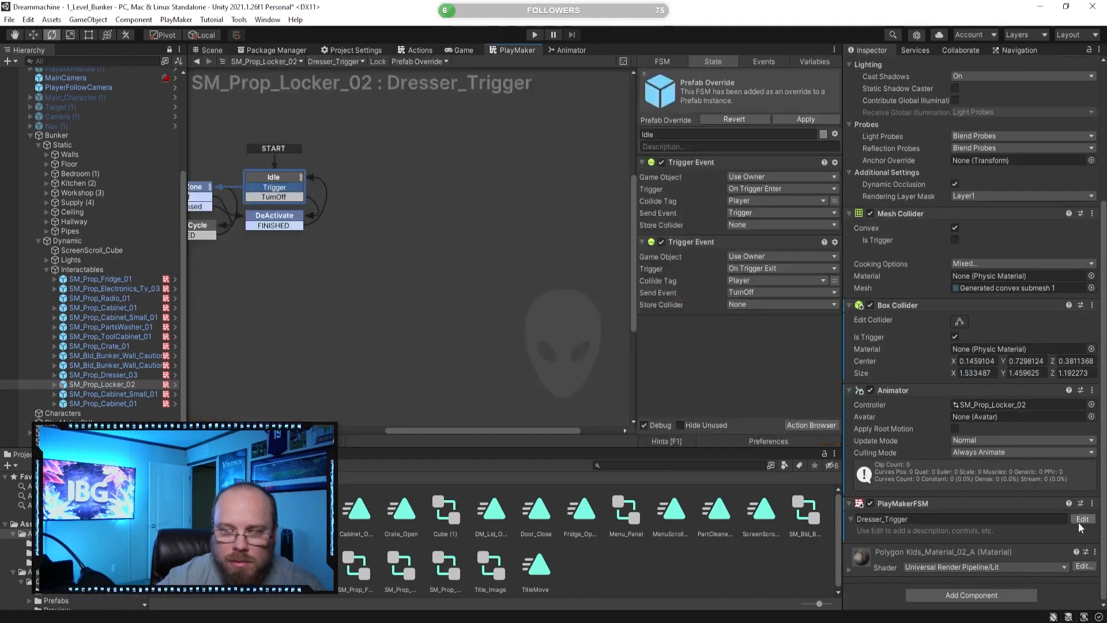
left_click(444, 260)
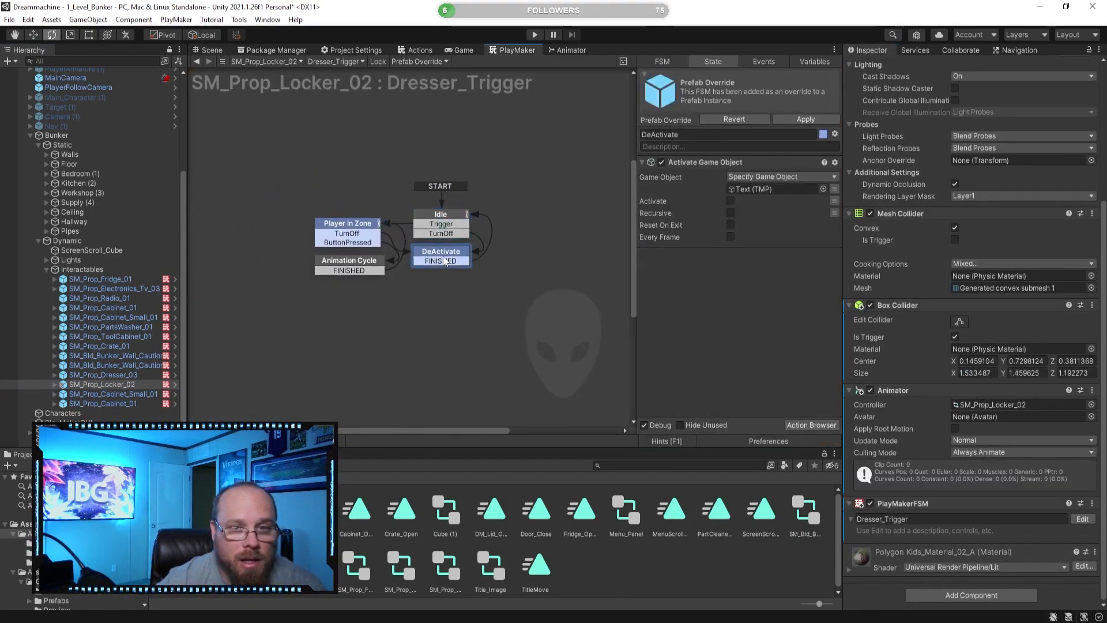
left_click(373, 239)
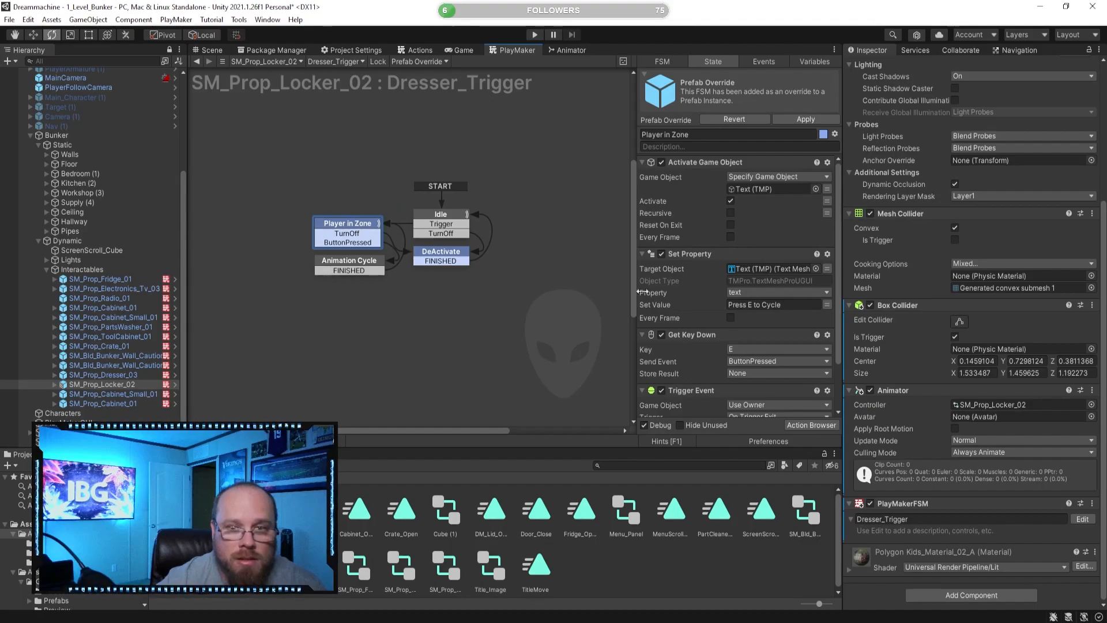
scroll(680, 288, "down", 2)
left_click(370, 269)
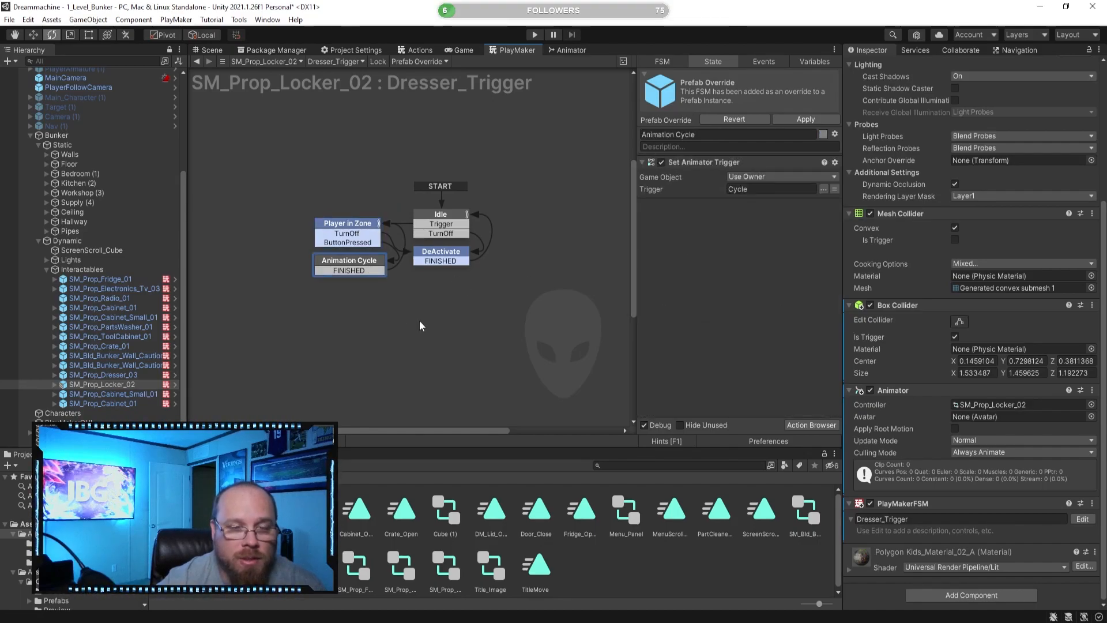
- Look over the locker area in the scene, then open the animator controller of SM_Prop_Locker_02
left_click(209, 50)
right_click_drag(380, 281, 536, 288)
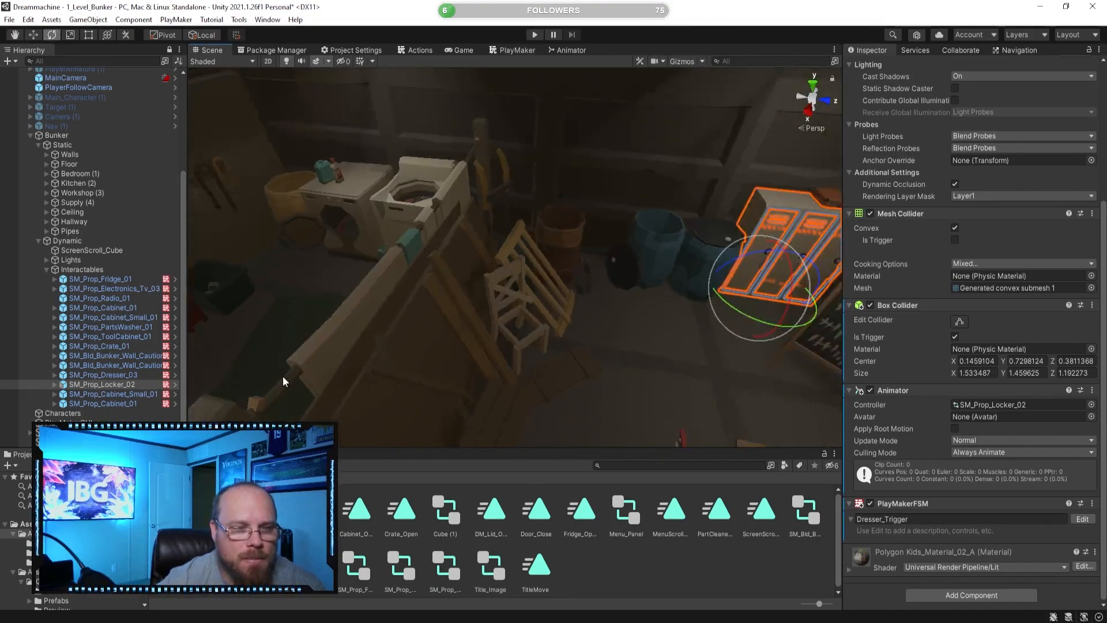
left_click(133, 404)
right_click_drag(429, 342, 576, 304)
key("w")
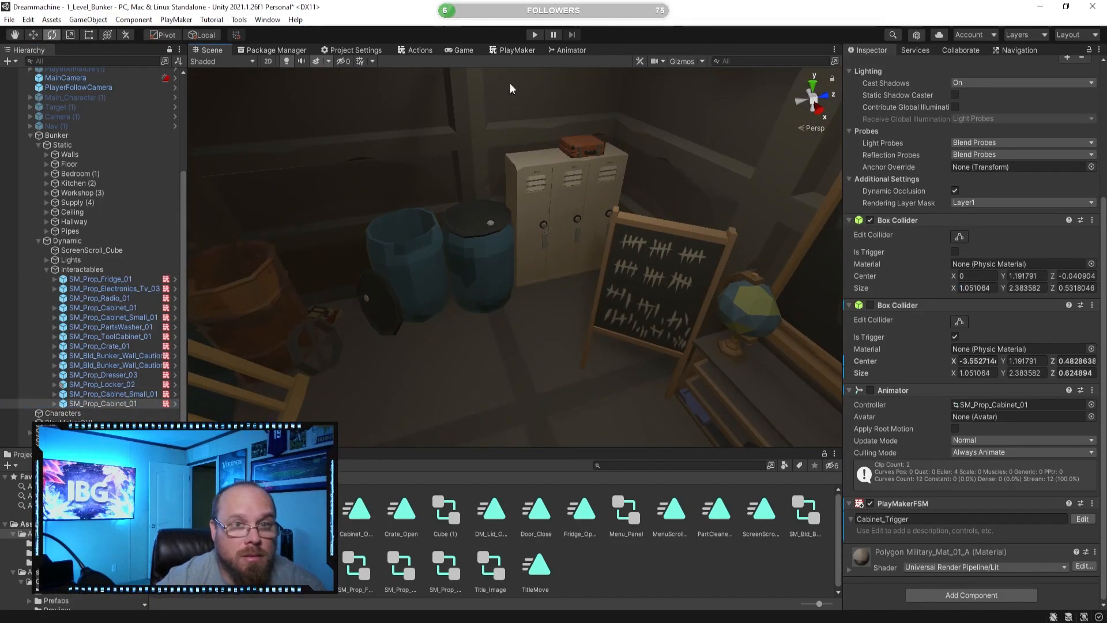
left_click(133, 390)
left_click(569, 52)
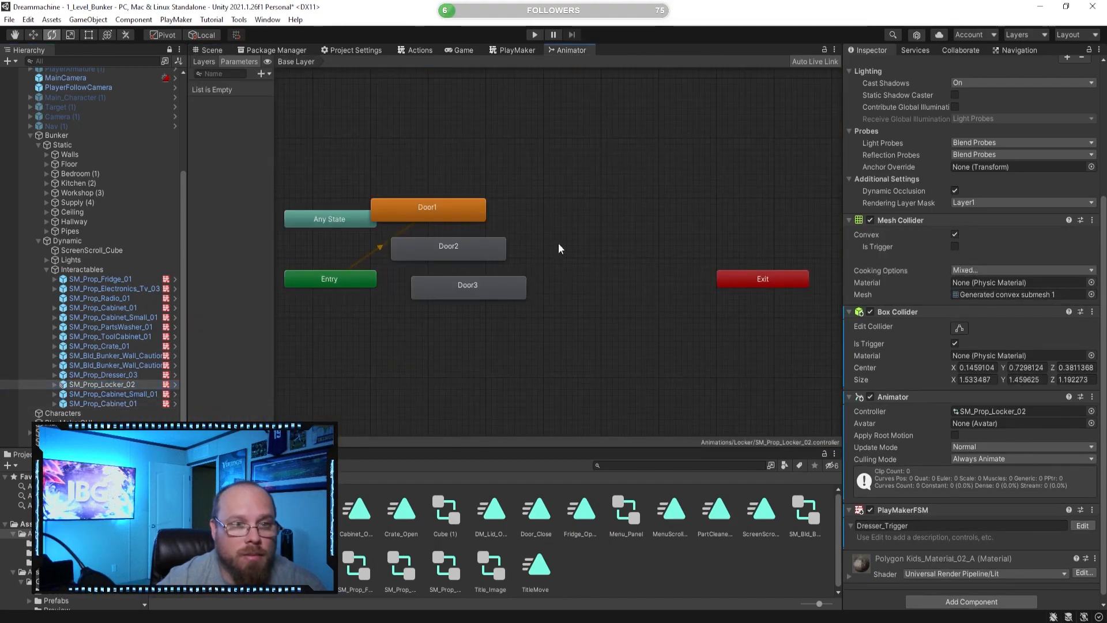
- Duplicate the Door1, Door2 and Door3 states and place the copies beside the originals
scroll(502, 257, "down", 1)
middle_click_drag(505, 257, 581, 264)
left_click_drag(650, 358, 512, 211)
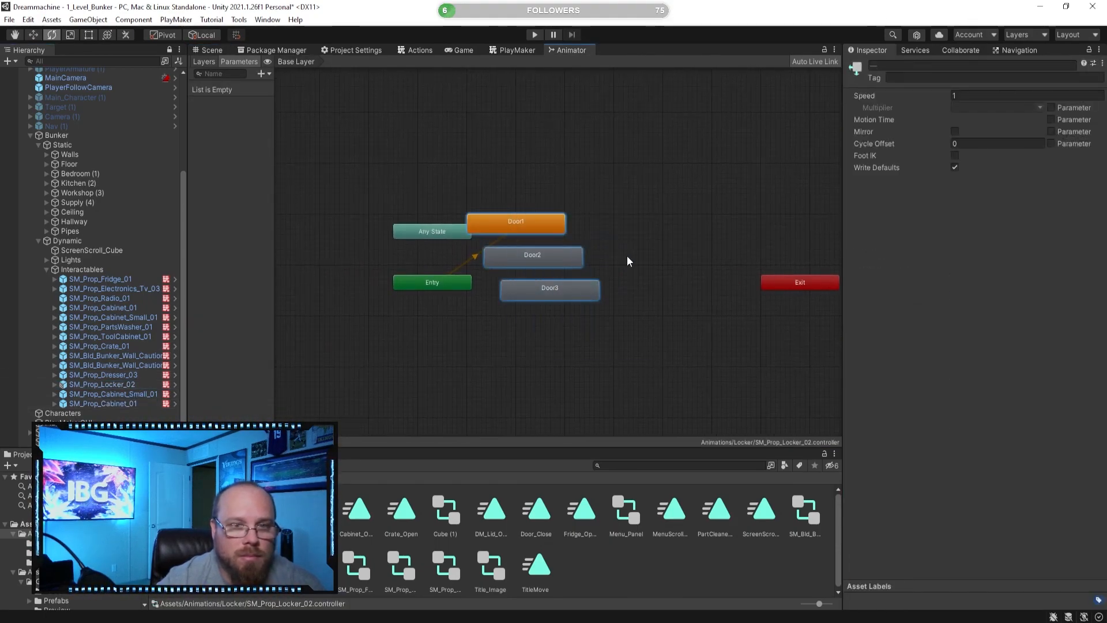
key("ctrl+d")
left_click_drag(411, 233, 646, 227)
left_click(606, 254)
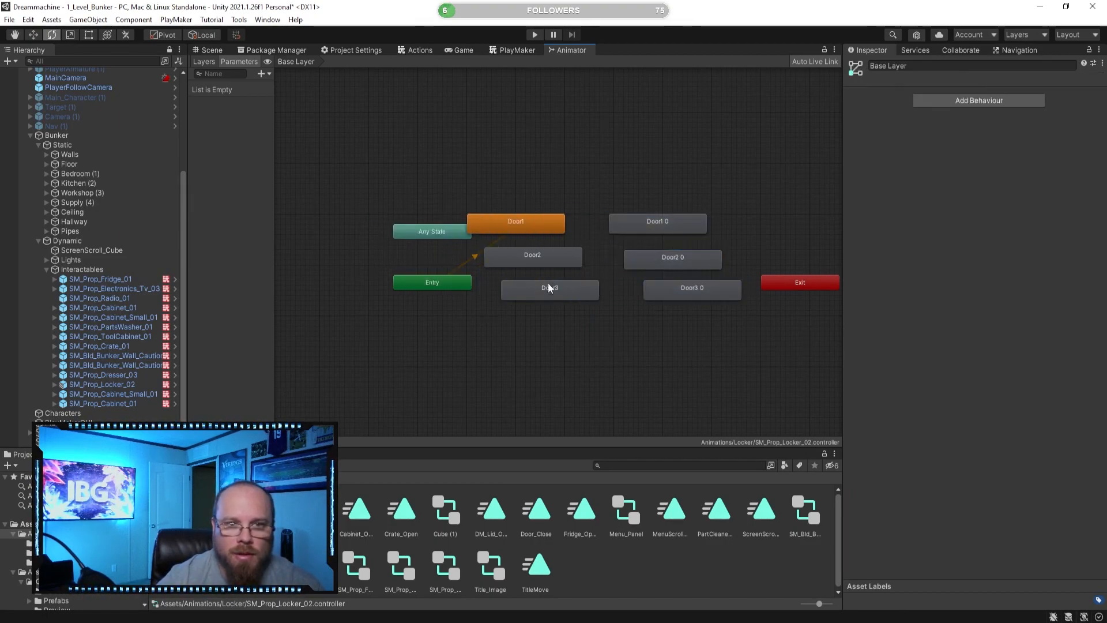
- Set the duplicated Door1 state's speed to -2 and rename it Door1 Close
right_click(543, 230)
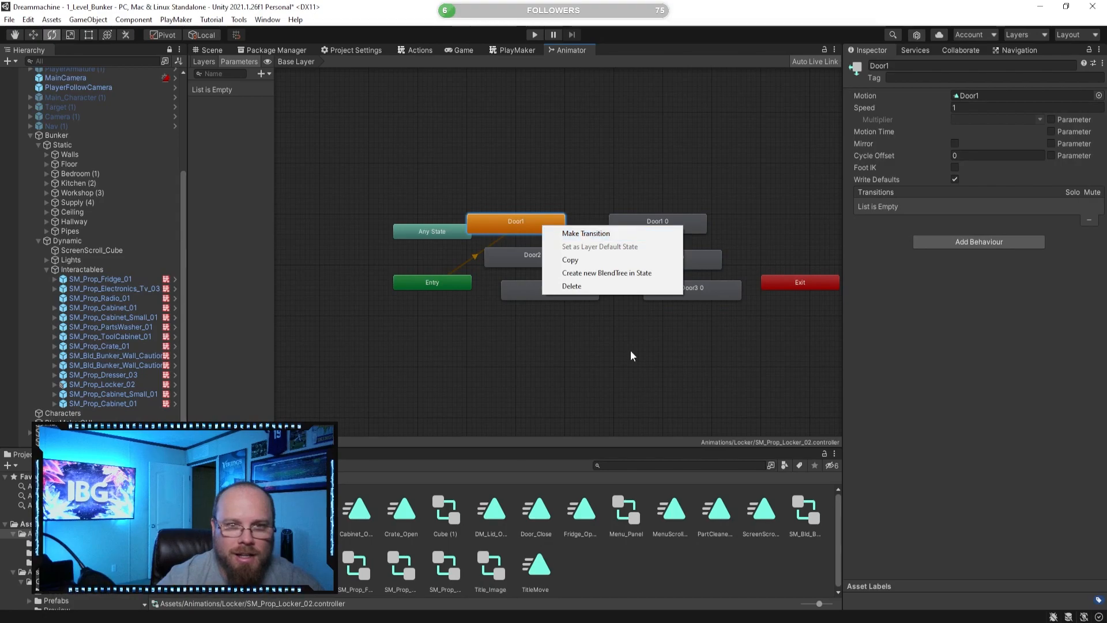
left_click(583, 233)
left_click(673, 225)
left_click(977, 109)
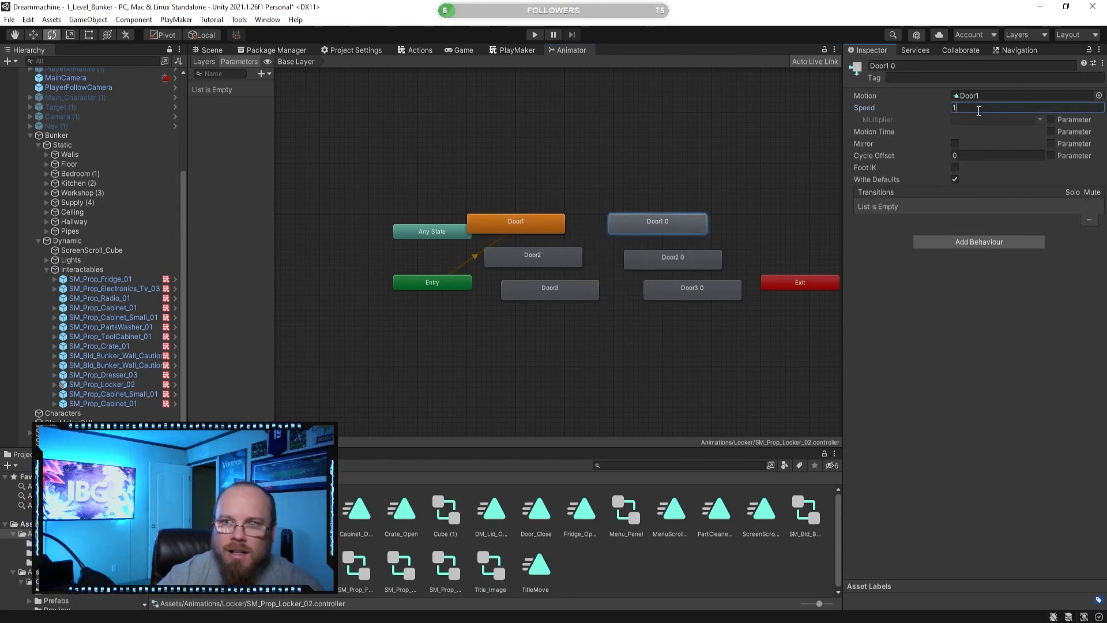
type("-2")
left_click(941, 67)
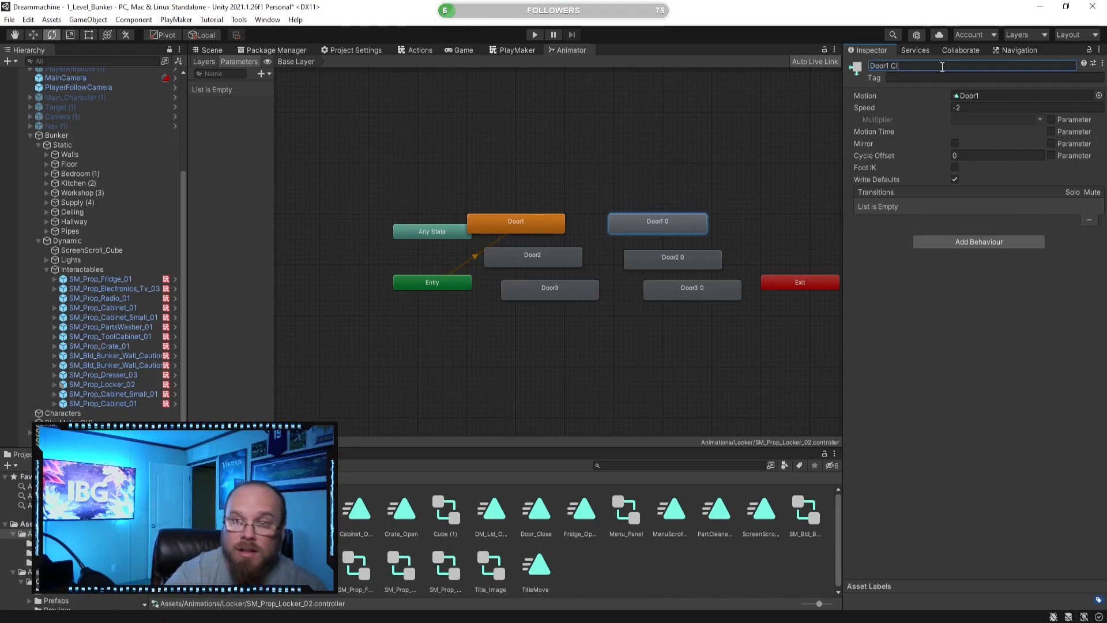
- Rename the duplicated Door2 state to Door2 Close and open its speed for editing
left_click(659, 264)
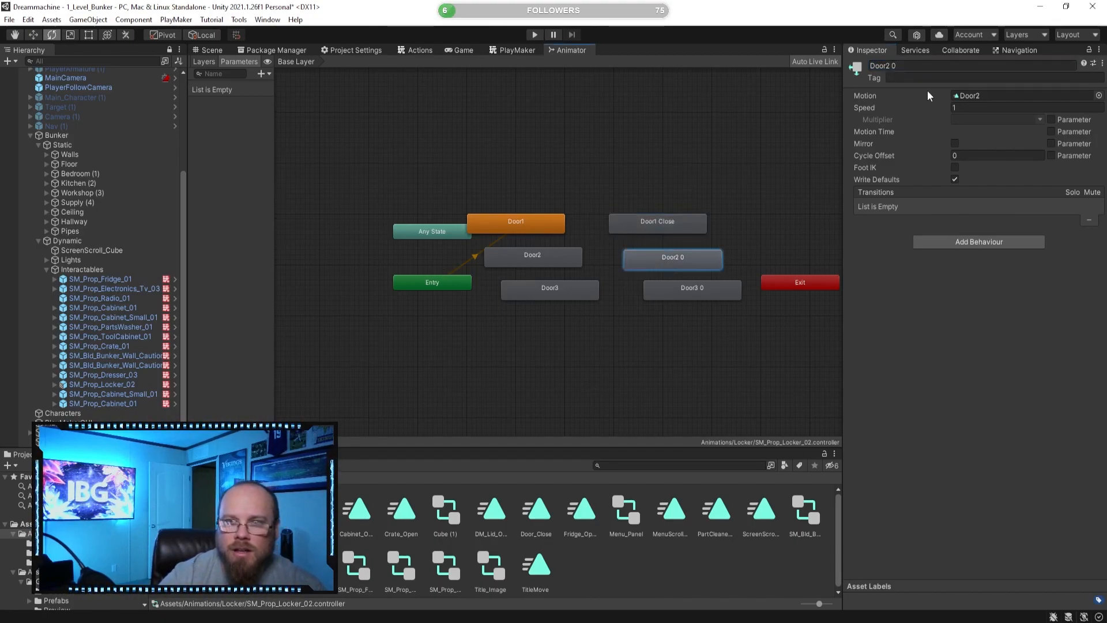
type("Close")
key("Return")
left_click(971, 109)
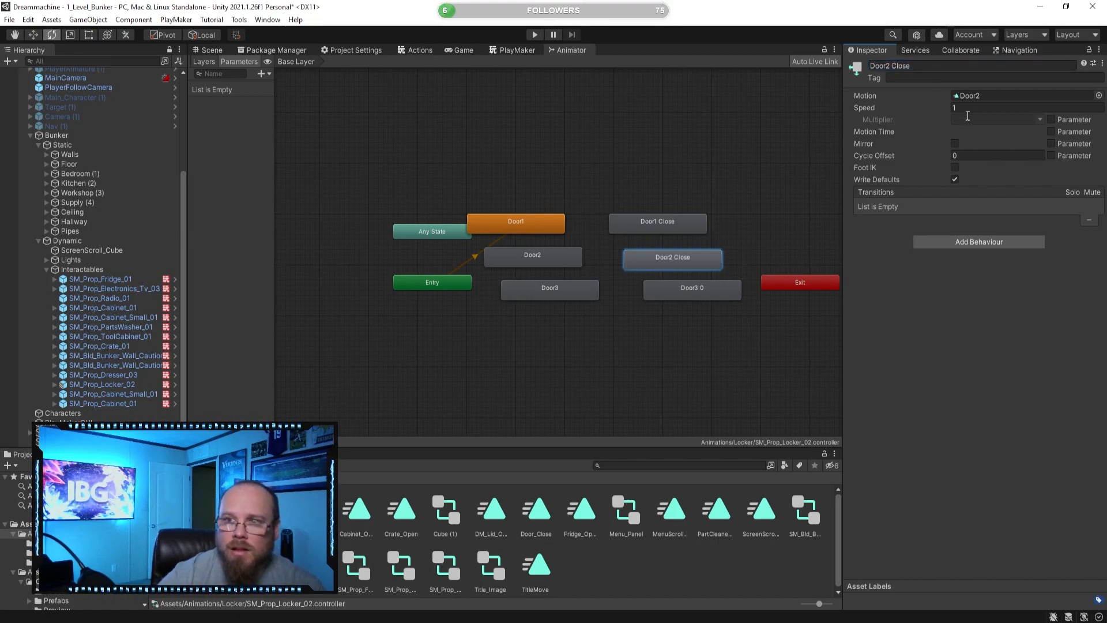
- Set the duplicated Door3 state's speed to -2 and rename it Door3 Close
left_click(695, 289)
left_click(968, 112)
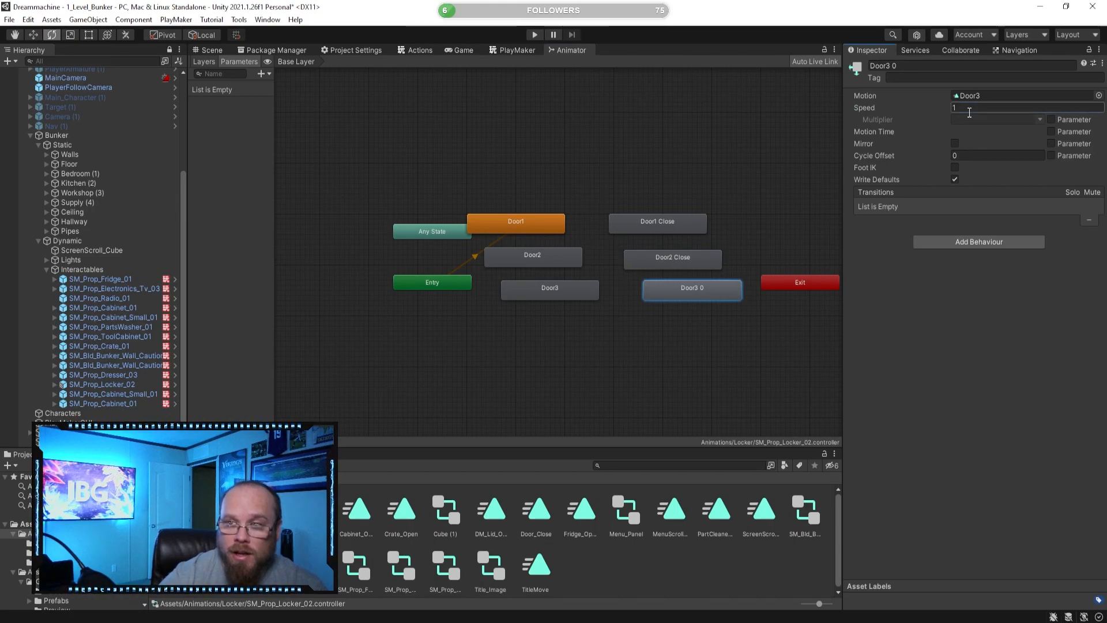
type("-2")
left_click(939, 65)
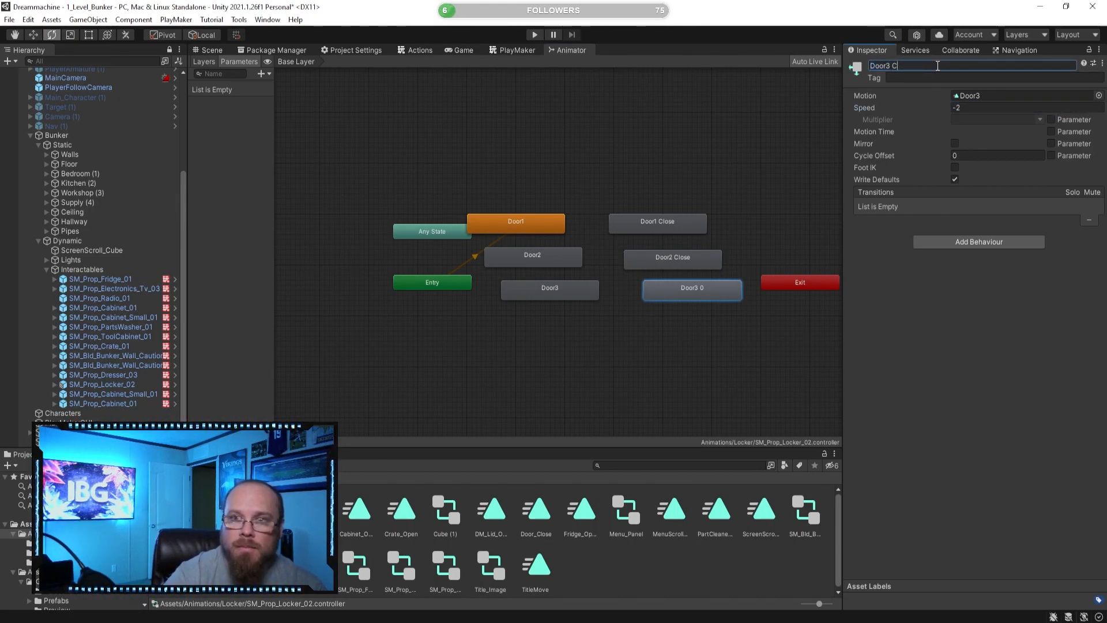
left_click(604, 323)
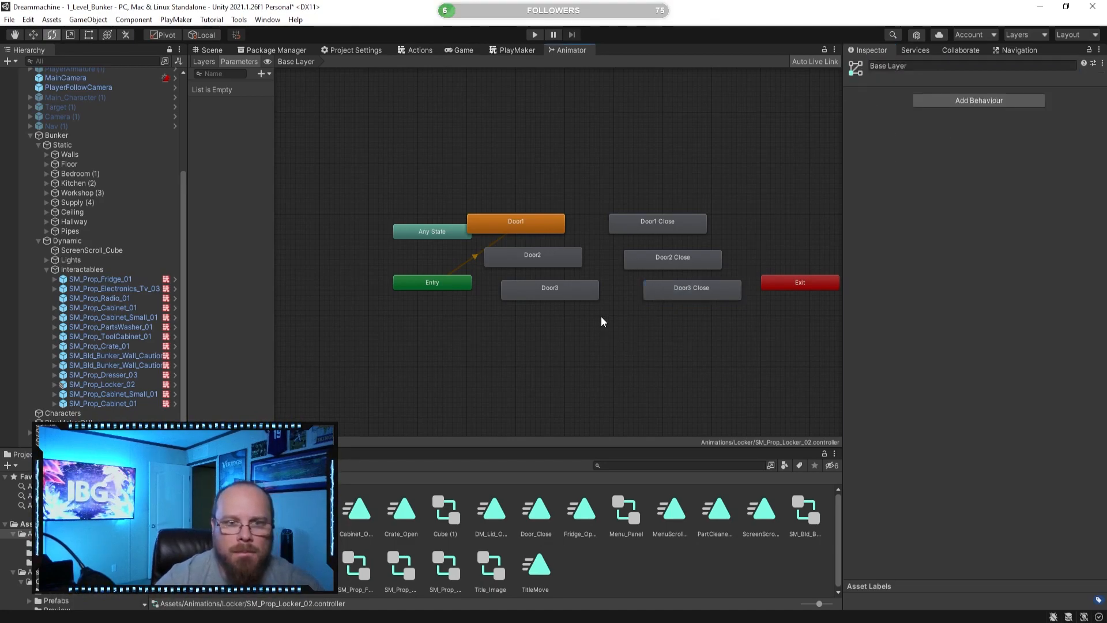
- Create an empty state named Idle and place it below Entry
middle_click_drag(525, 334, 621, 286)
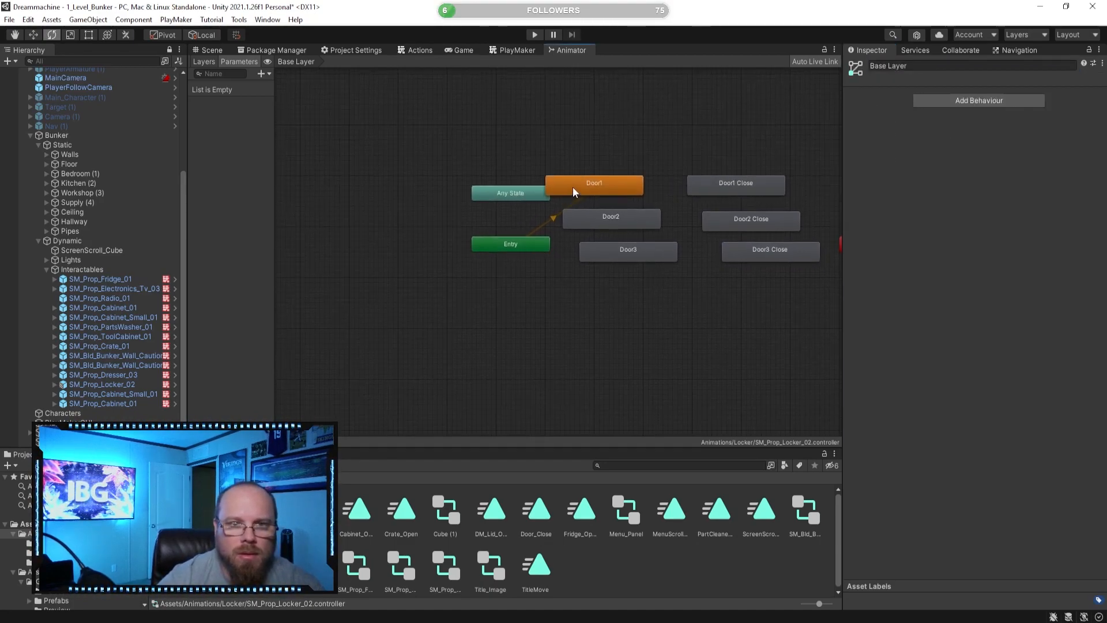
right_click(506, 312)
mouse_move(531, 317)
left_click(667, 319)
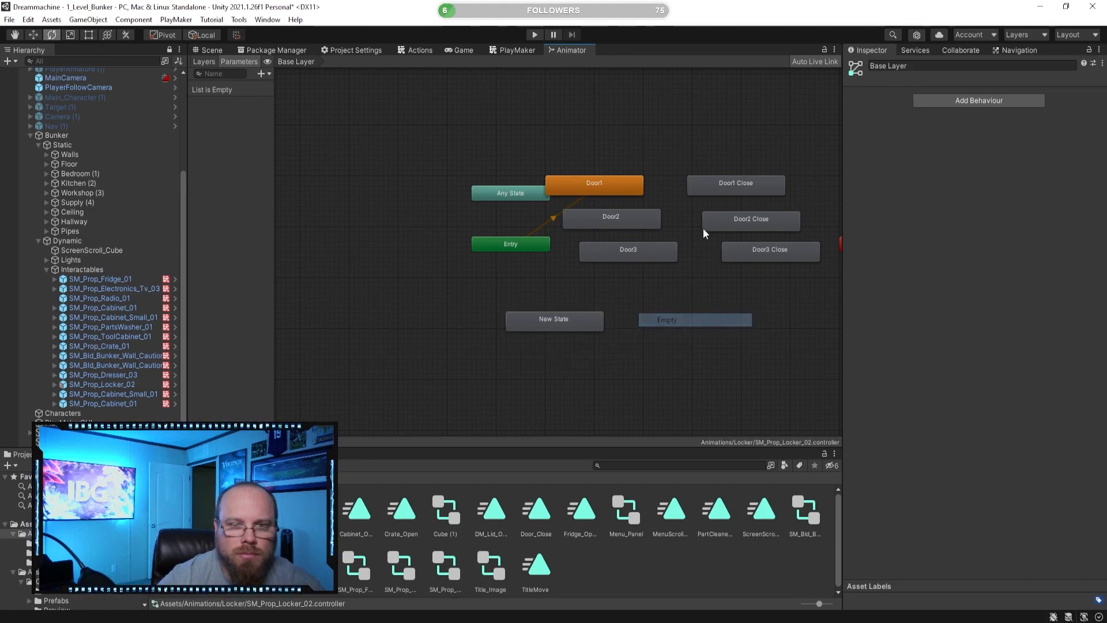
left_click(562, 326)
left_click(914, 66)
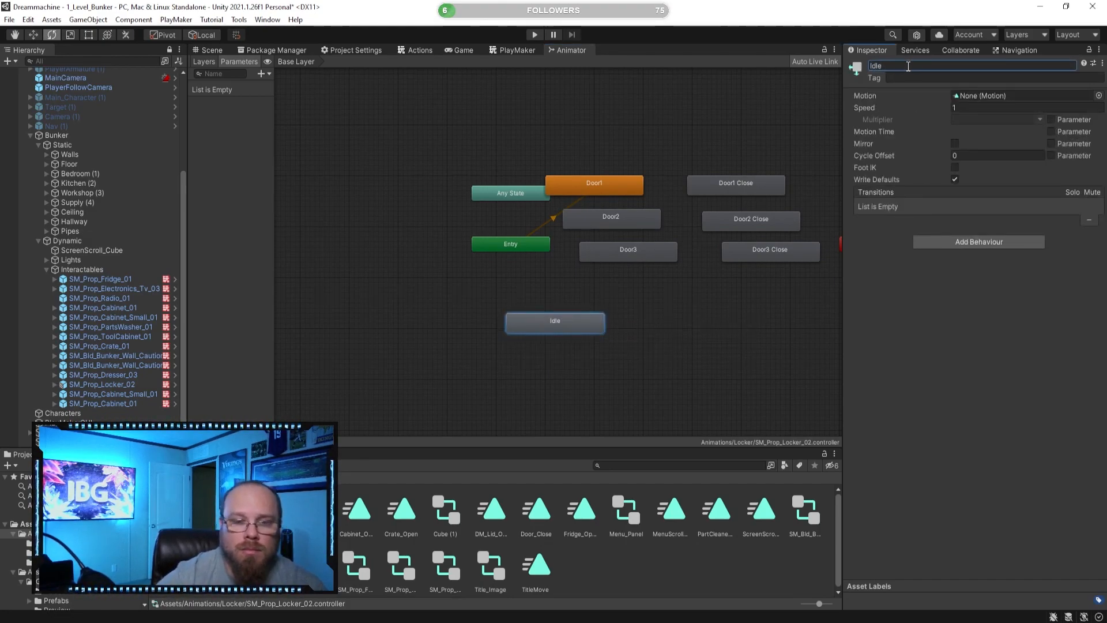
left_click_drag(559, 321, 519, 295)
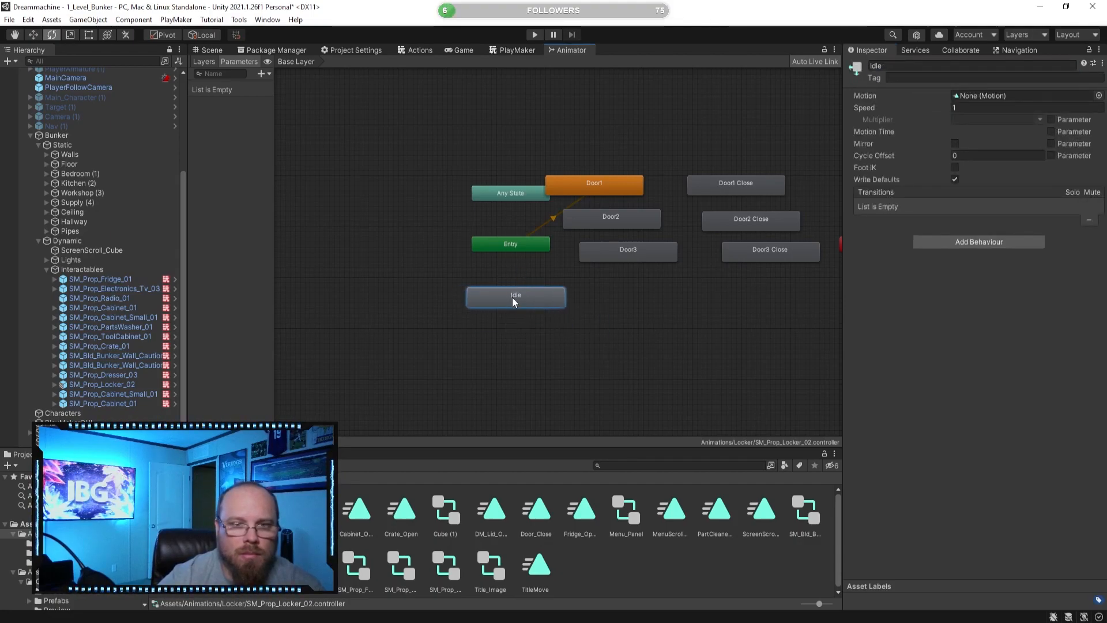
- Make Idle the layer default state, move Door1 beneath it and add a transition from Idle to Door1
right_click(514, 300)
left_click_drag(614, 190, 534, 337)
right_click(533, 293)
left_click(577, 302)
left_click(511, 336)
- Create a trigger parameter named Cycle and make it the condition of the Idle to Door1 transition, with Has Exit Time off
left_click(511, 318)
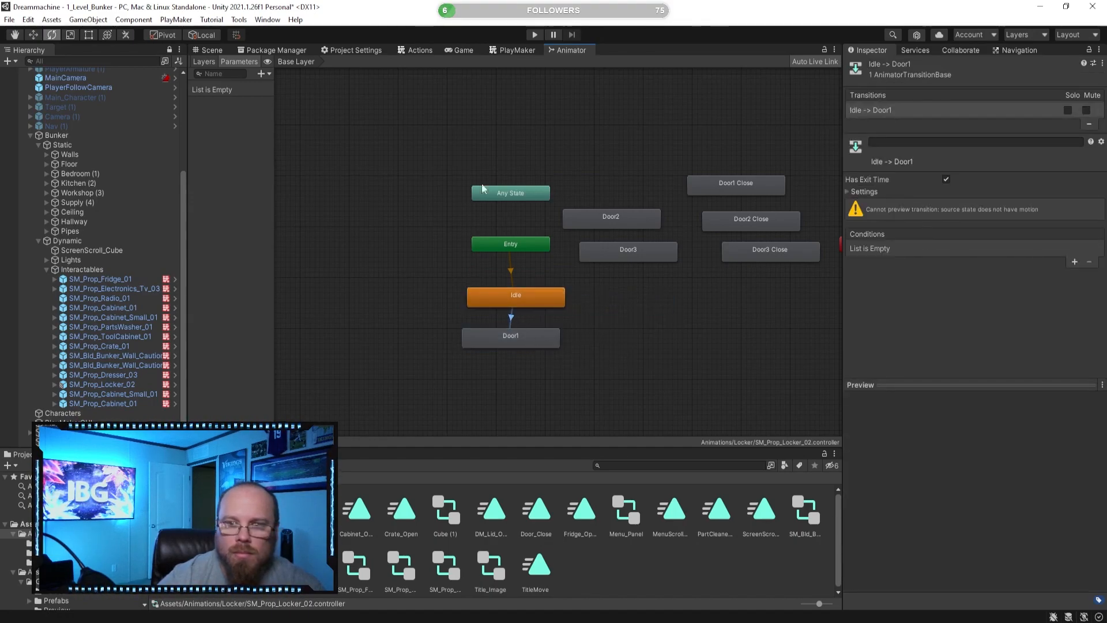
left_click(264, 73)
left_click(282, 126)
type("Cycle")
key("Return")
left_click(946, 178)
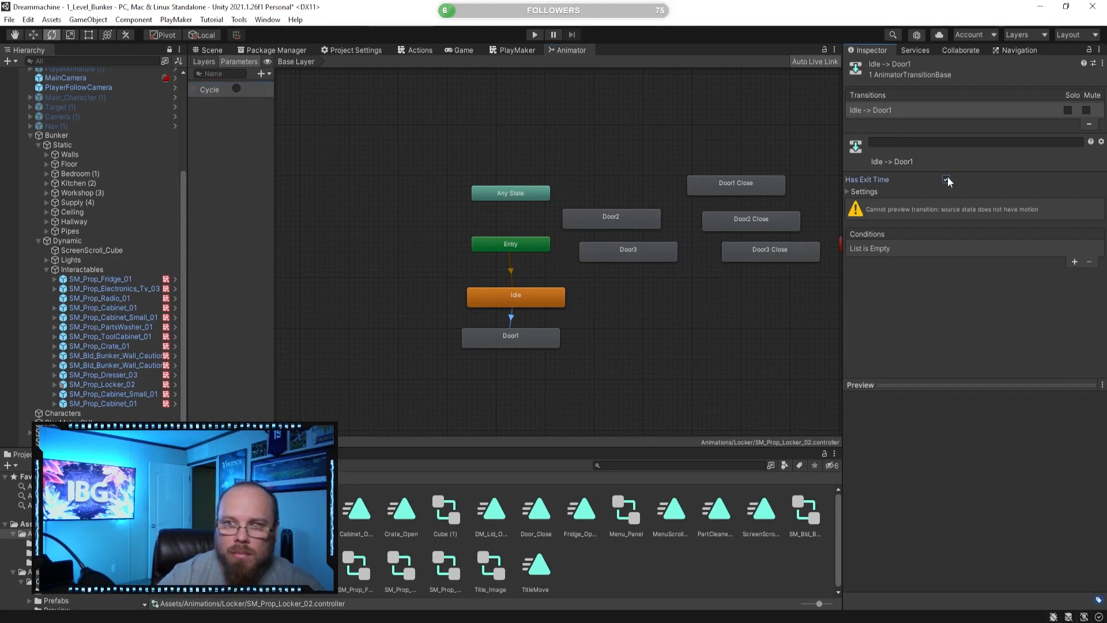
left_click(1074, 262)
- Add a transition from Door1 to Door1 Close and place Door1 Close beside Door1
left_click(528, 342)
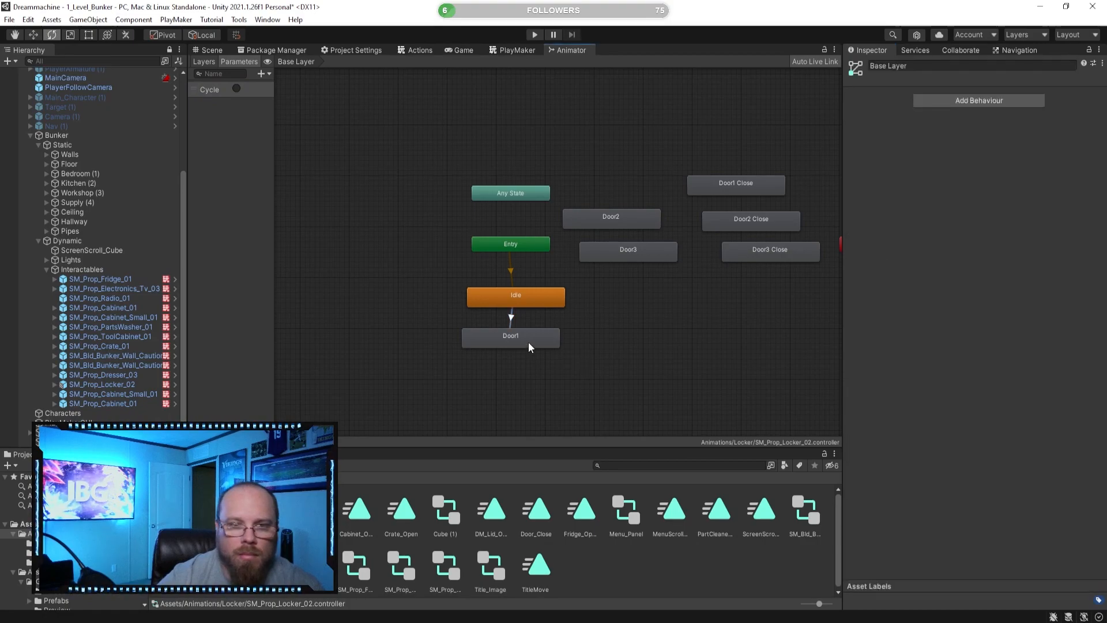
right_click(528, 341)
left_click(555, 347)
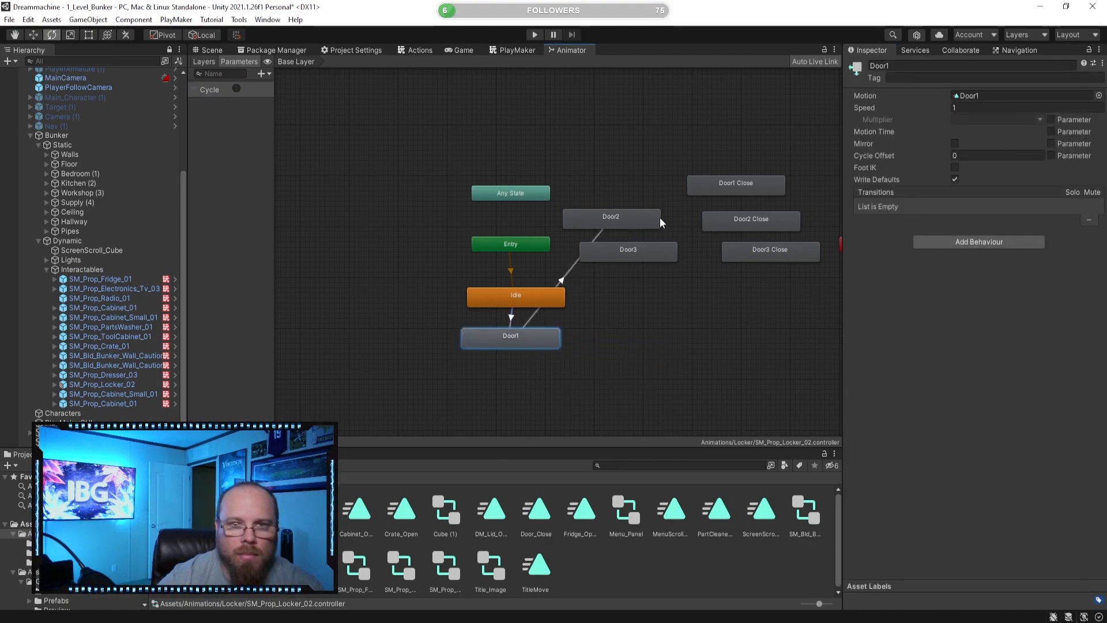
left_click(728, 185)
left_click_drag(728, 185, 627, 340)
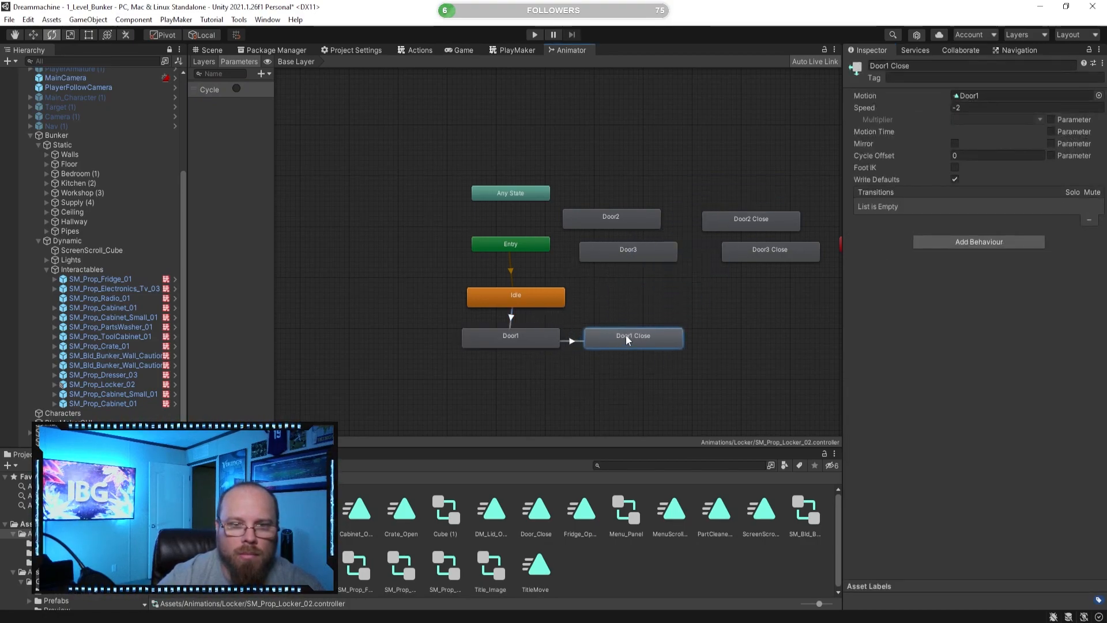
- Turn off Has Exit Time on the Door1 to Door1 Close transition and add Cycle as its condition
left_click(565, 342)
left_click(946, 180)
left_click(1074, 329)
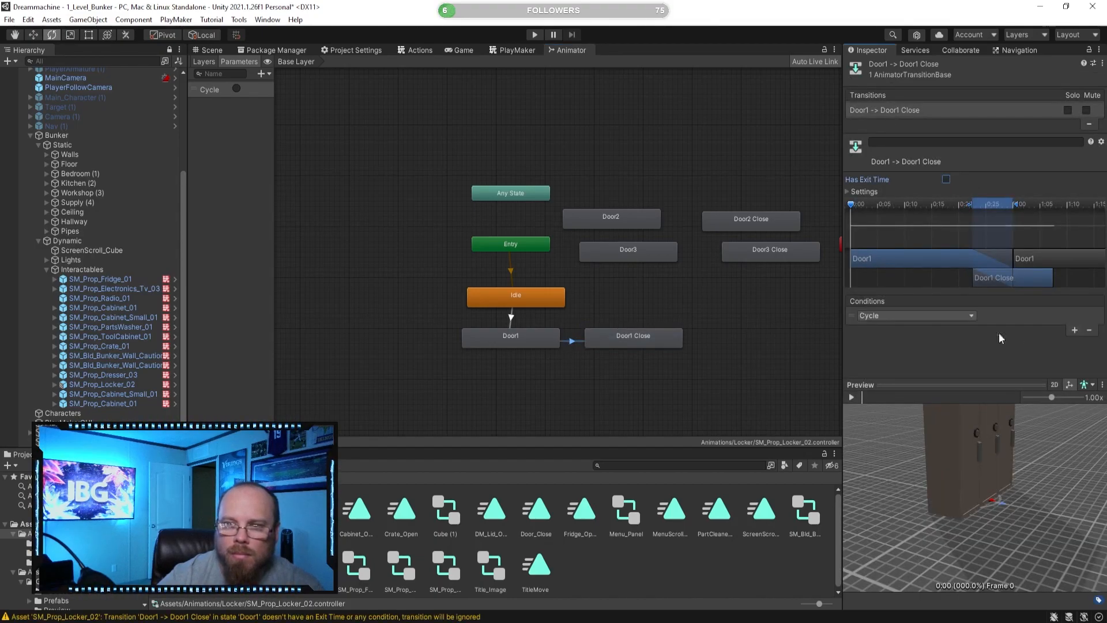
left_click(743, 405)
middle_click_drag(666, 375, 711, 311)
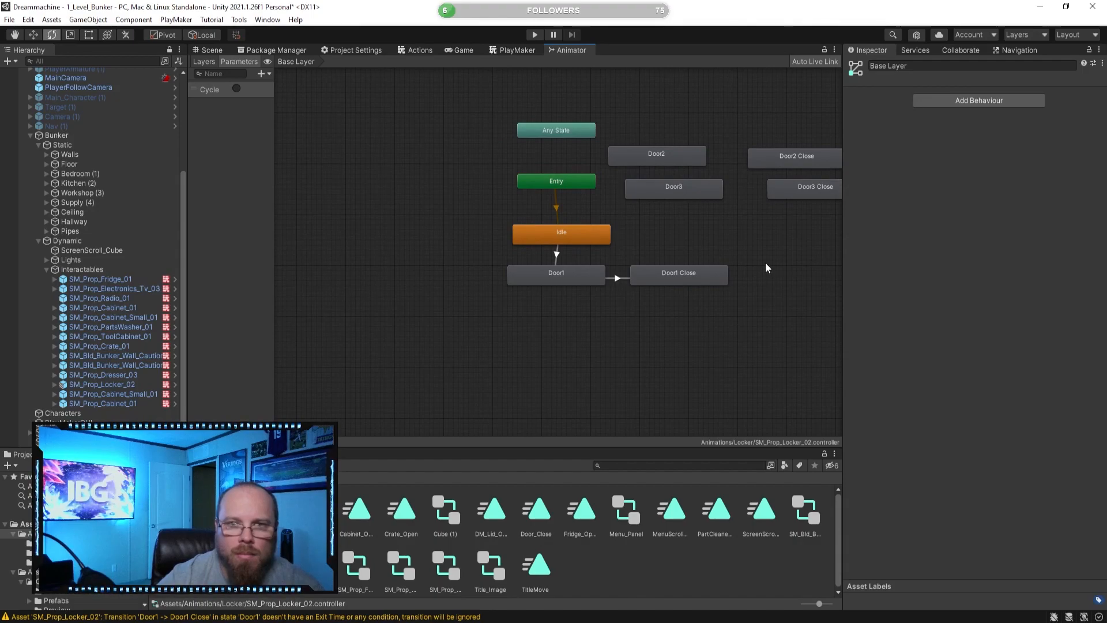
- Add a transition from Door1 Close to Door2 and place the Door2 state beneath Door1
middle_click_drag(765, 264, 684, 264)
right_click(629, 288)
left_click(643, 294)
left_click(616, 170)
left_click_drag(625, 174, 512, 328)
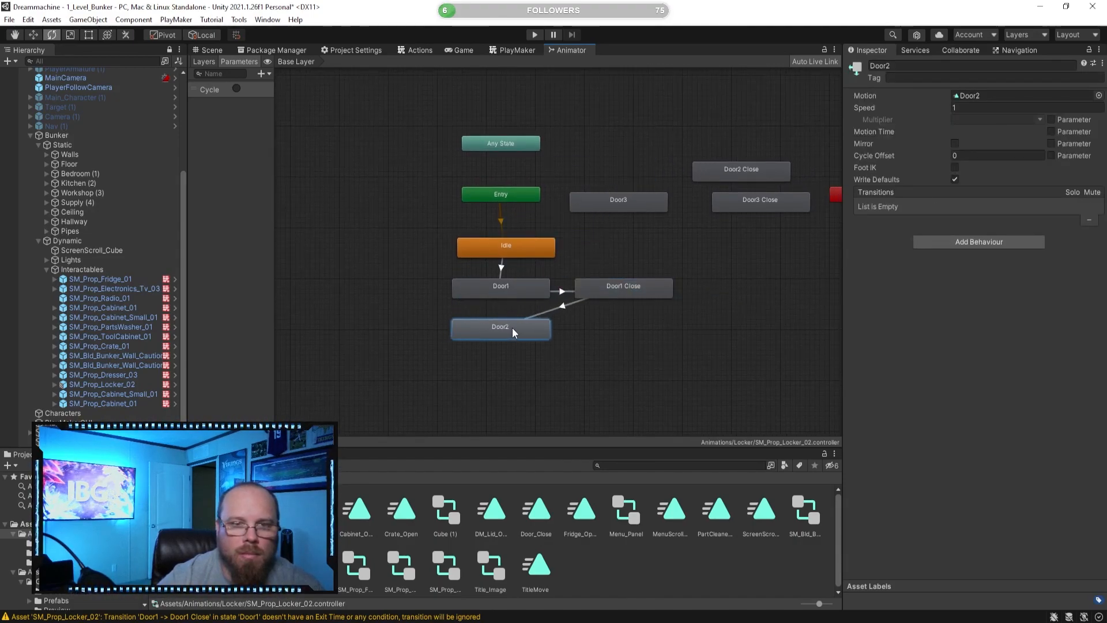
left_click(568, 304)
middle_click_drag(689, 340, 634, 307)
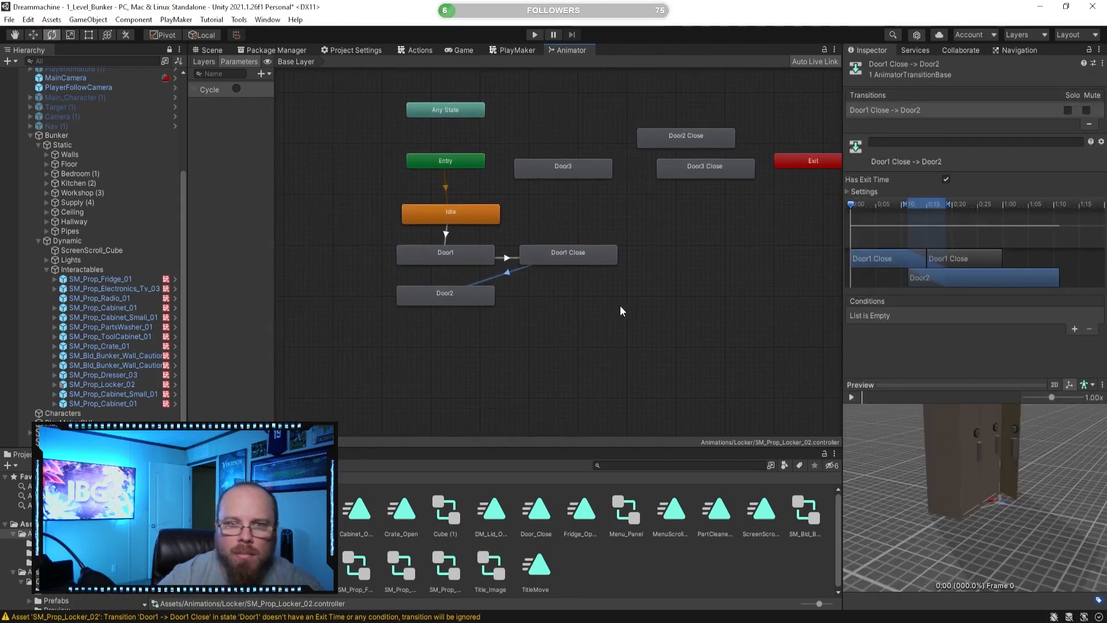
- Place the Door2 Close state beside Door2 and add a transition from Door2 to it
left_click(685, 140)
left_click_drag(685, 140, 570, 296)
right_click(476, 295)
left_click(488, 300)
left_click(564, 301)
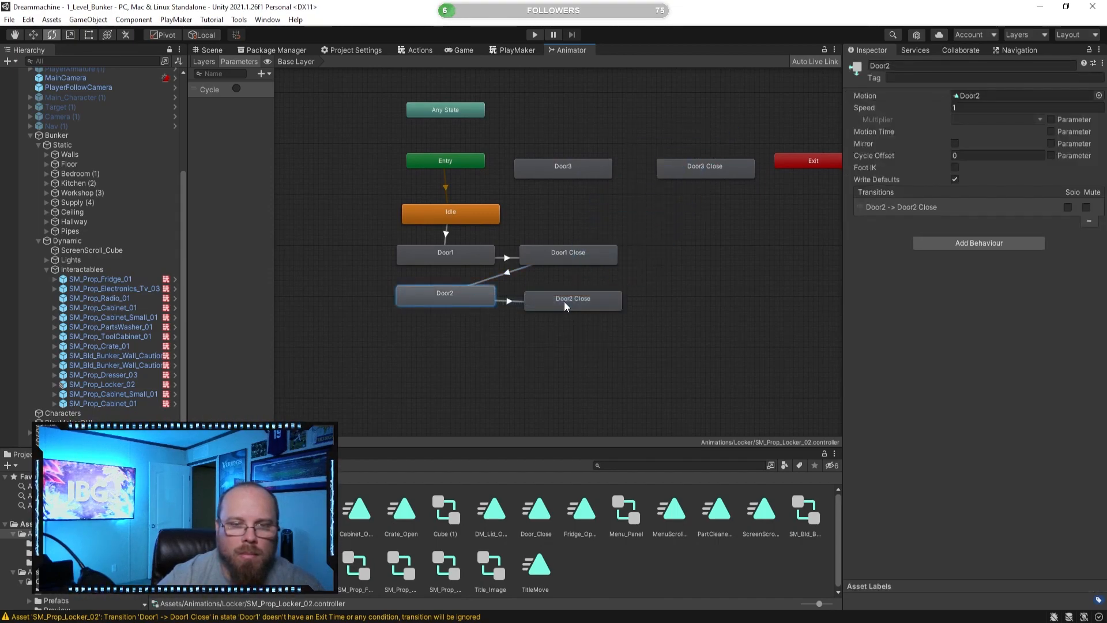
- Add Cycle as the condition of the Door2 to Door2 Close transition
left_click(510, 301)
left_click(1074, 328)
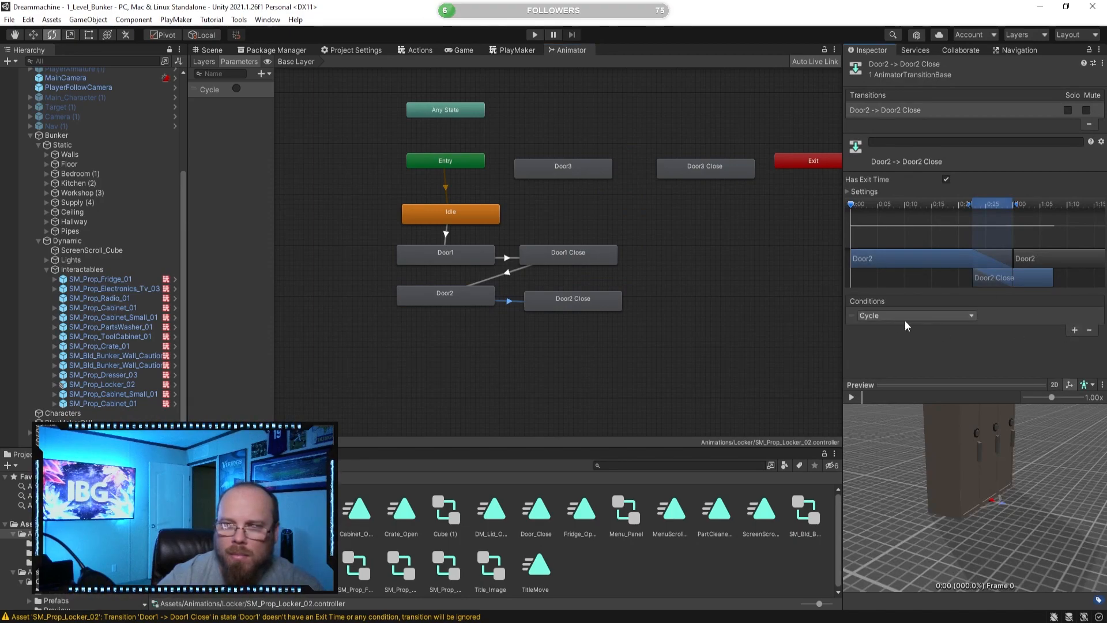
left_click(636, 369)
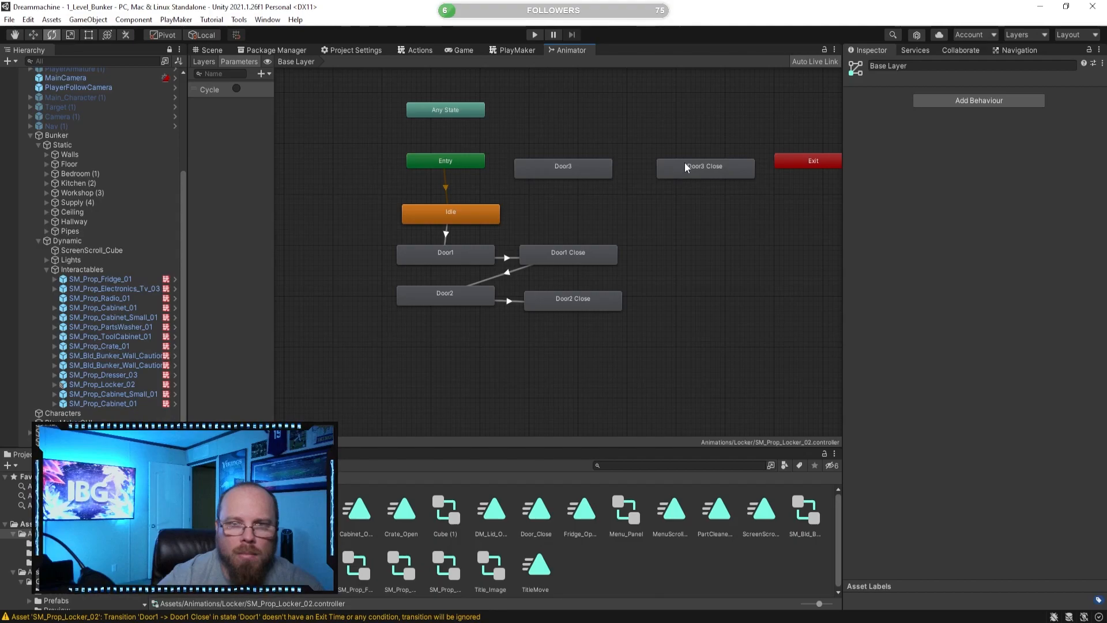
- Place the Door3 state beneath Door2 and add a transition from Door2 Close to Door3
left_click_drag(568, 168, 462, 334)
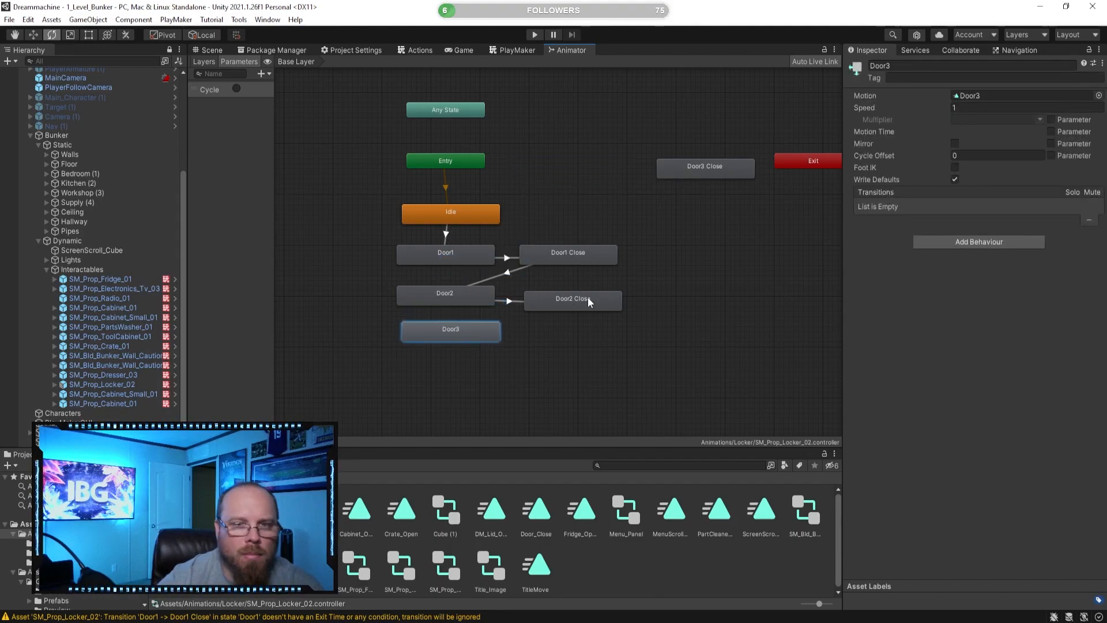
right_click(587, 296)
left_click(611, 304)
left_click(482, 324)
- Place Door3 Close beside Door3 and add a transition to it from Door3, conditioned on Cycle with Has Exit Time off
left_click_drag(701, 163, 572, 333)
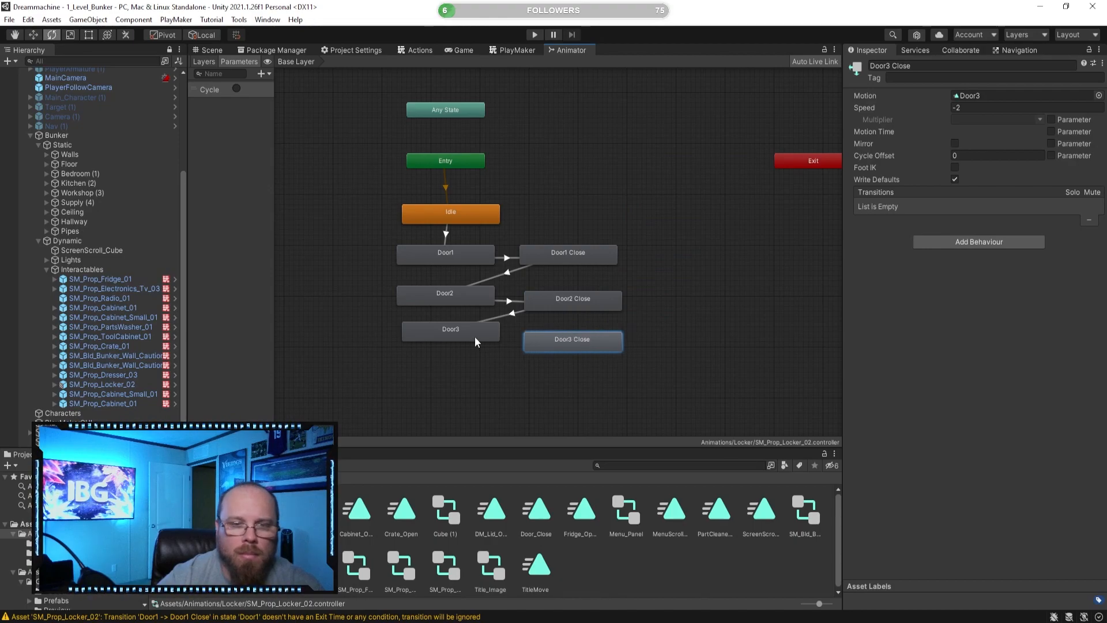
right_click(475, 340)
left_click(524, 344)
left_click(599, 343)
left_click(510, 341)
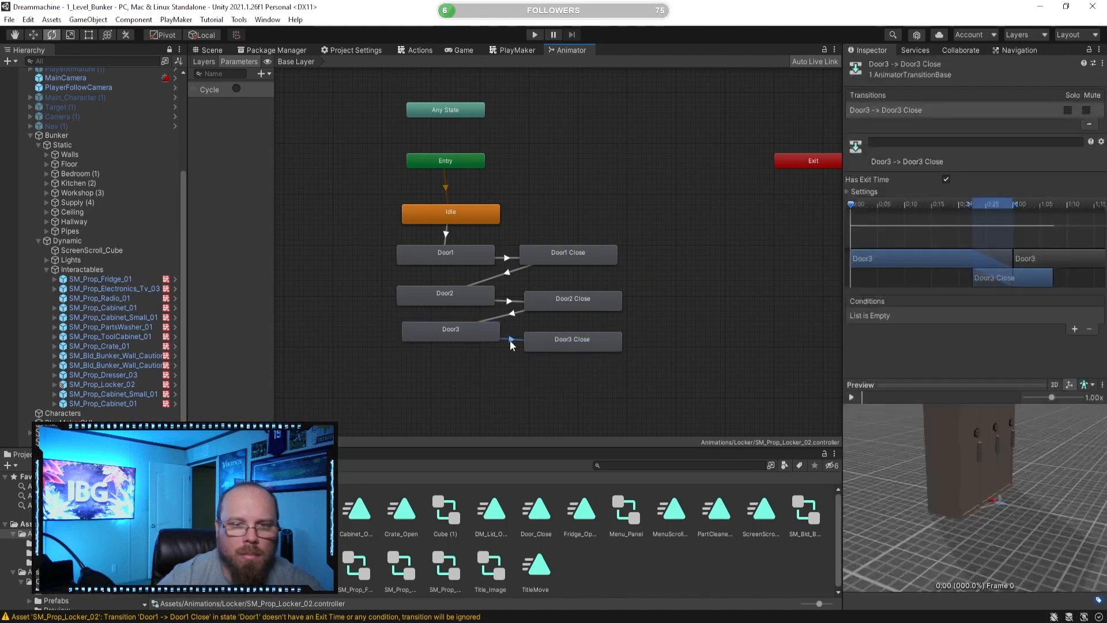
left_click(1075, 330)
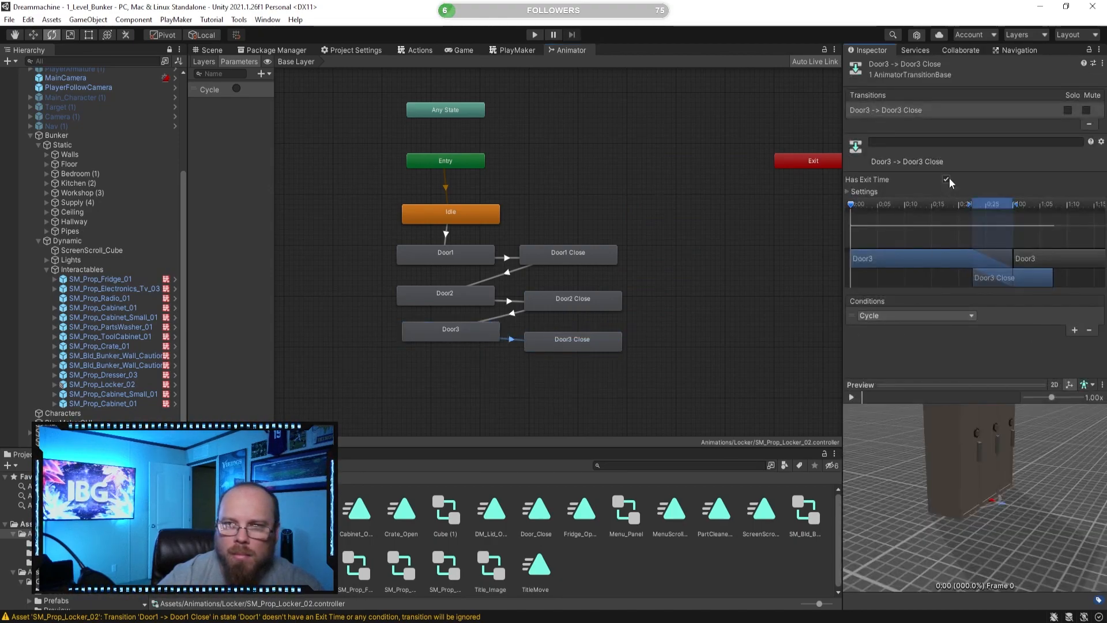
- Add a transition from Door3 Close back to Idle and recheck the Door3 to Door3 Close transition settings
left_click(571, 339)
right_click(571, 340)
left_click(599, 346)
left_click(465, 221)
left_click(555, 324)
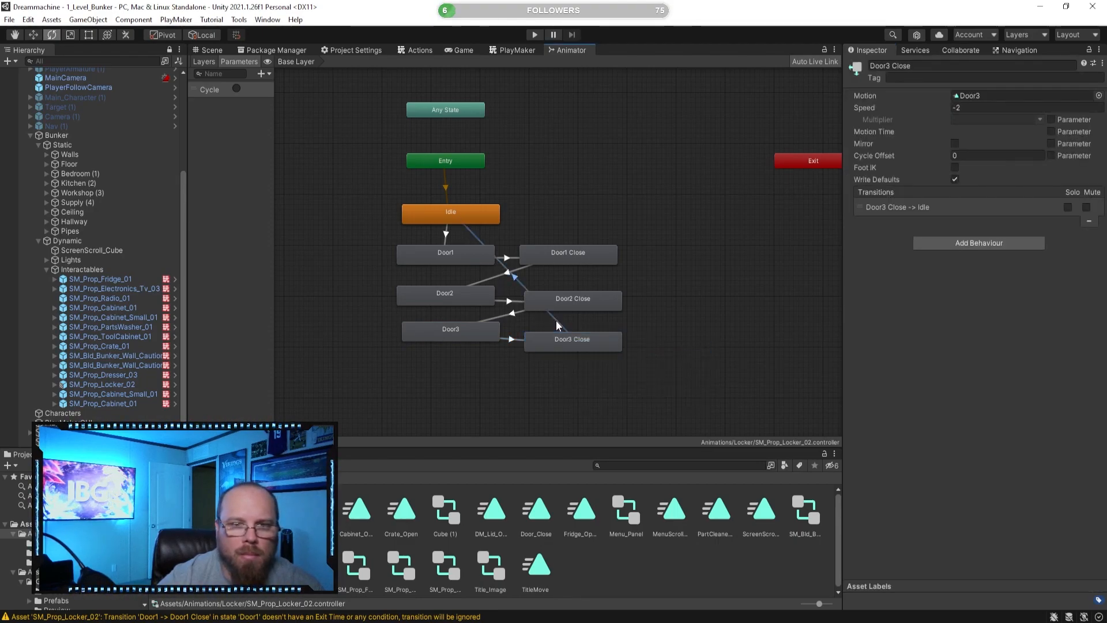
left_click(587, 375)
left_click(511, 339)
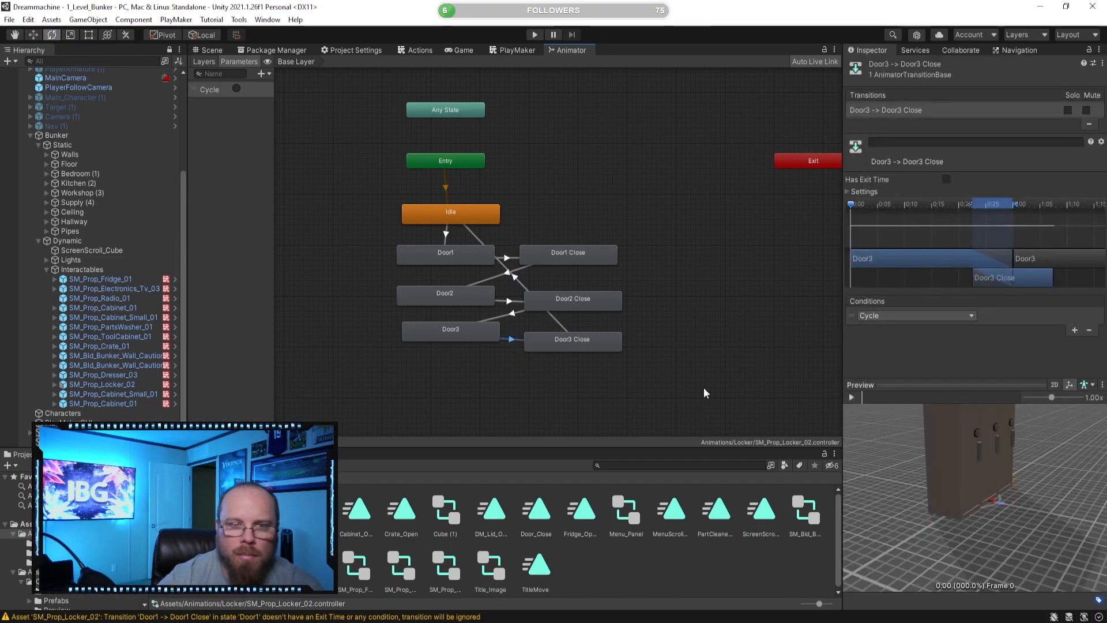
left_click(703, 387)
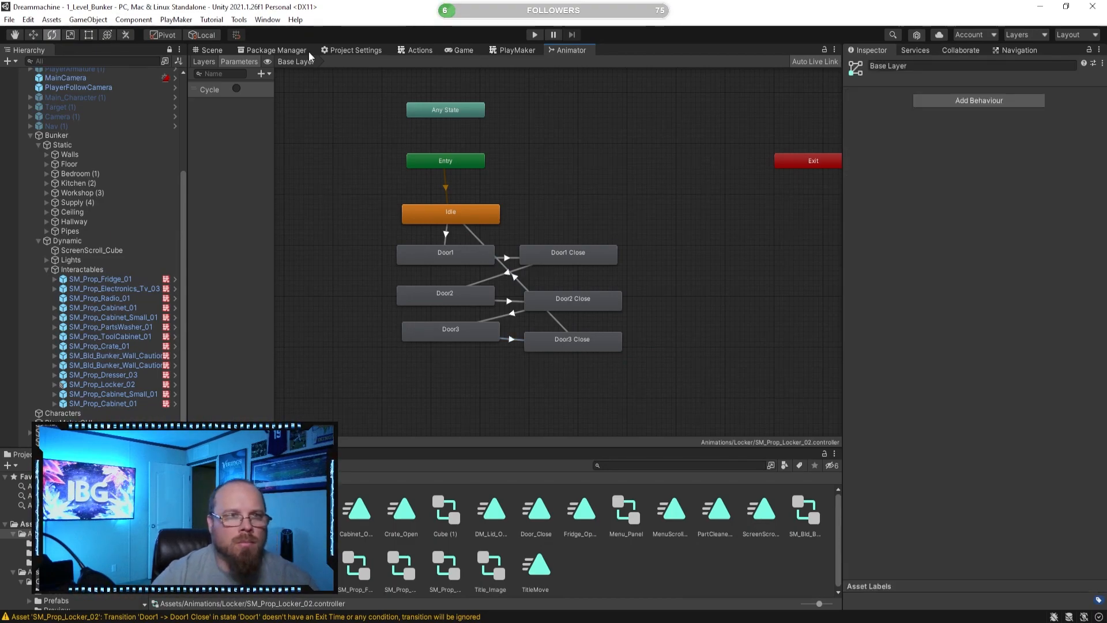
- Play-test the level by walking the character to the locker and cycling its doors, and stop play mode
left_click(210, 50)
left_click(535, 35)
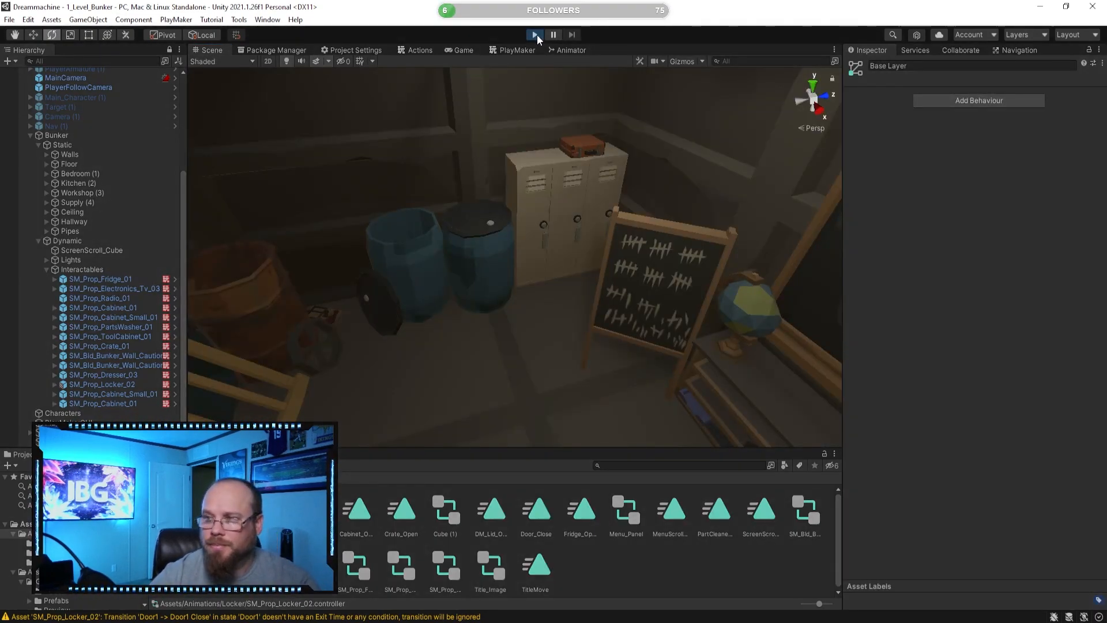
key("w")
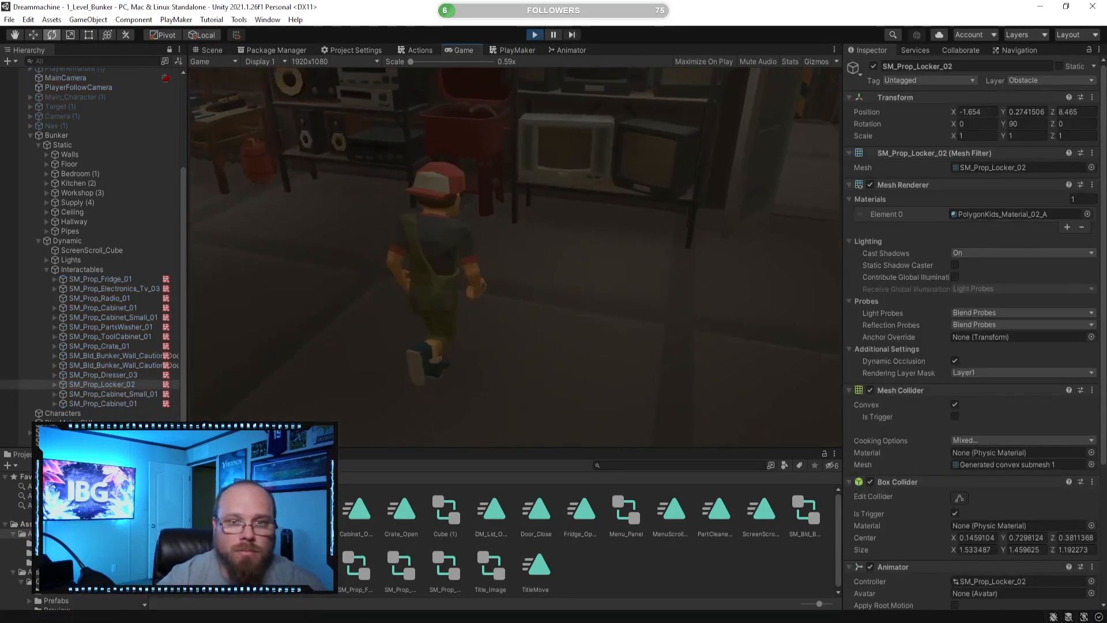
key("w")
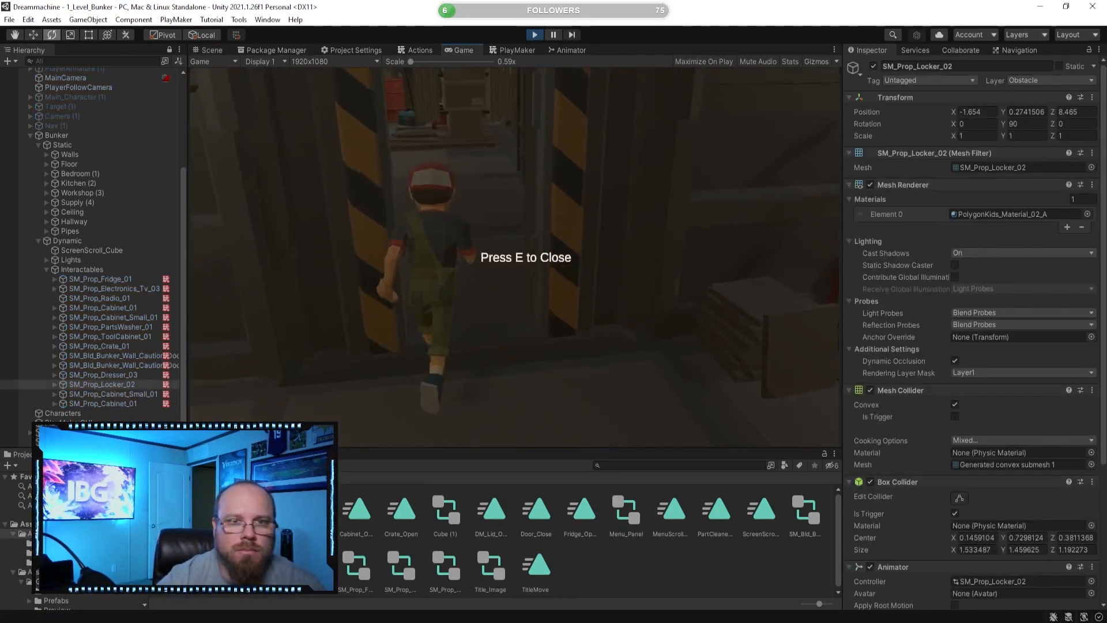
key("w")
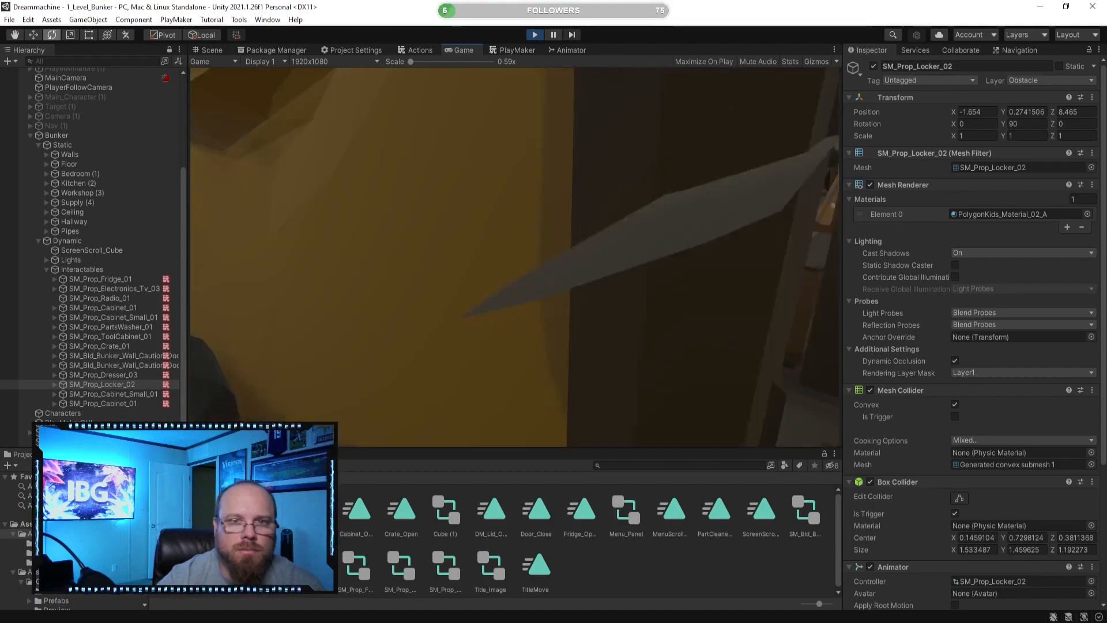
key("w")
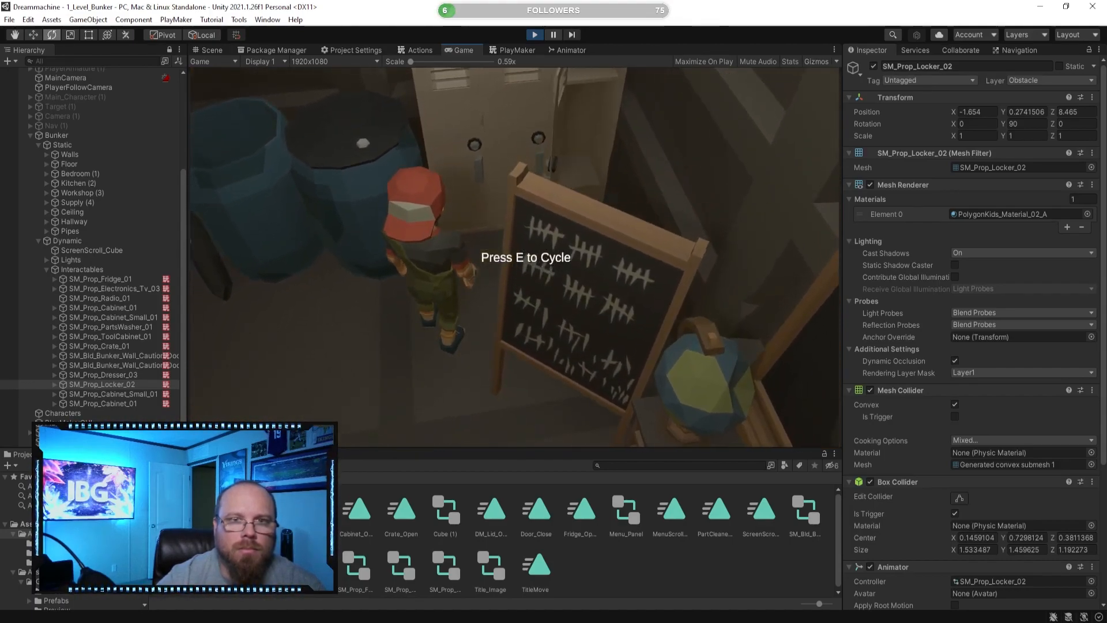
key("e")
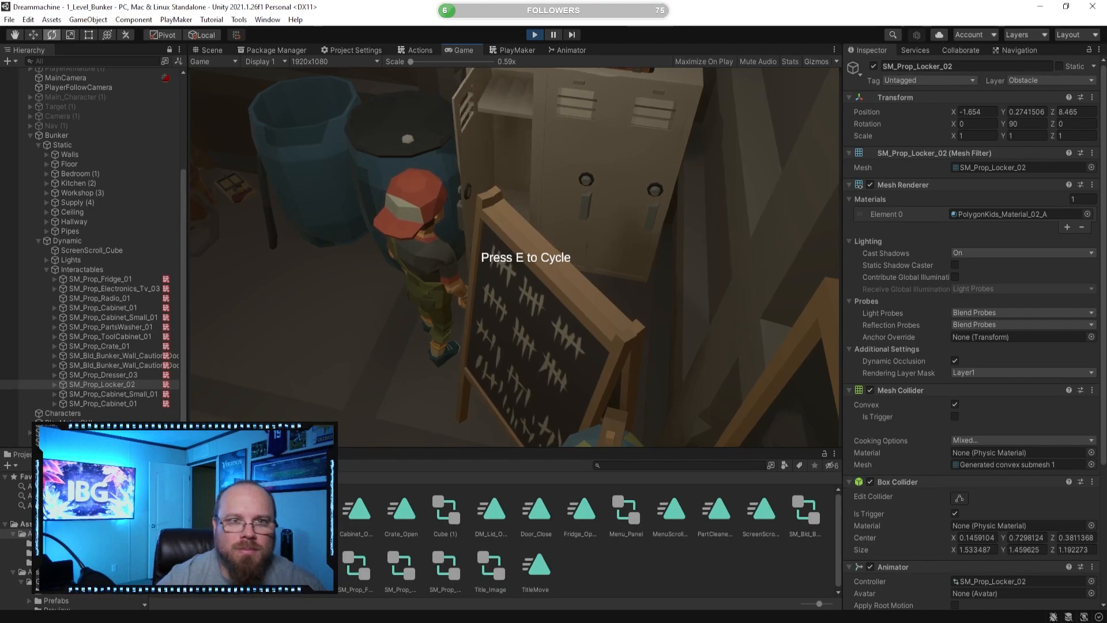
key("Escape")
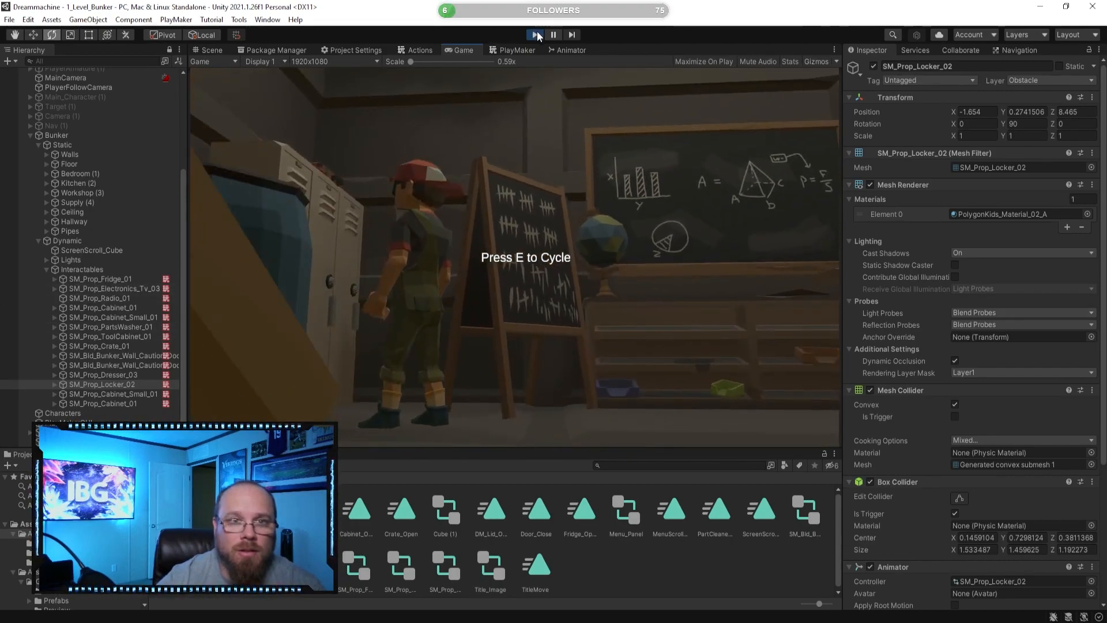
left_click(535, 35)
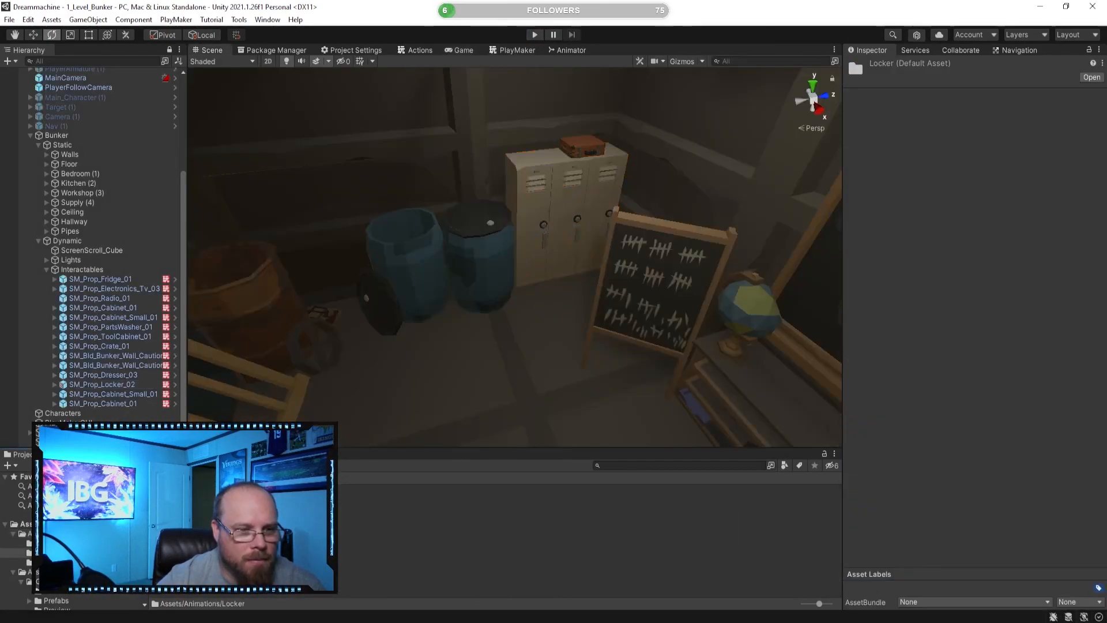
- Turn off Loop Time on the three door animation clips in the Animations/Locker folder
left_click(176, 507)
left_click(958, 107)
left_click(225, 508)
left_click(958, 103)
left_click(273, 508)
left_click(956, 108)
left_click(327, 510)
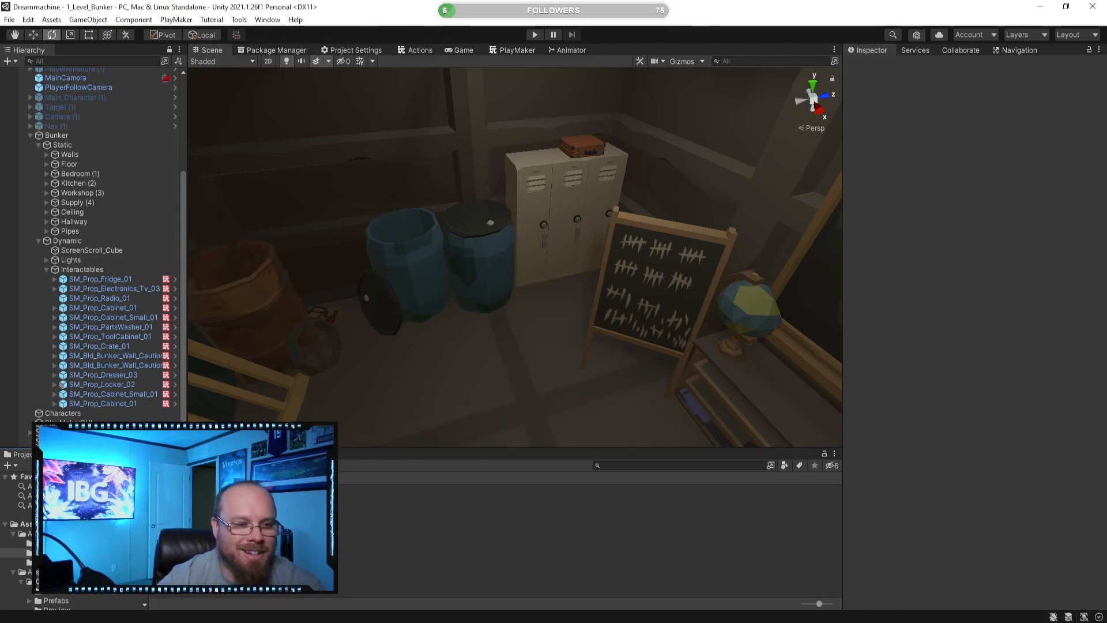
- Bring the television prop with the No Signal screen into close view in the scene
right_click_drag(477, 346, 341, 302)
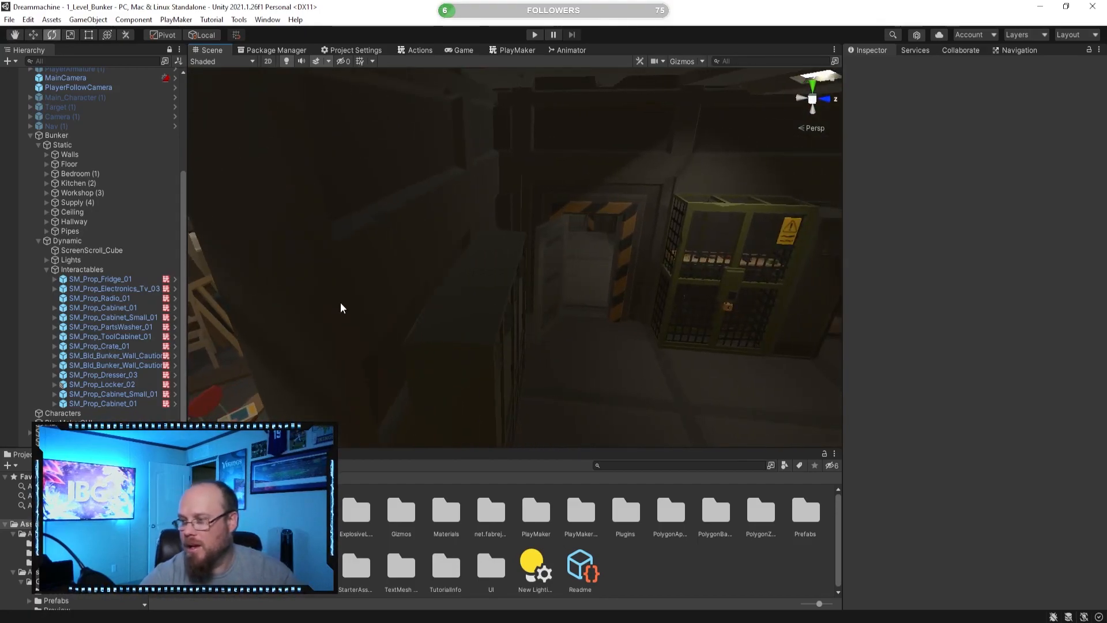
right_click_drag(409, 348, 416, 392)
key("w")
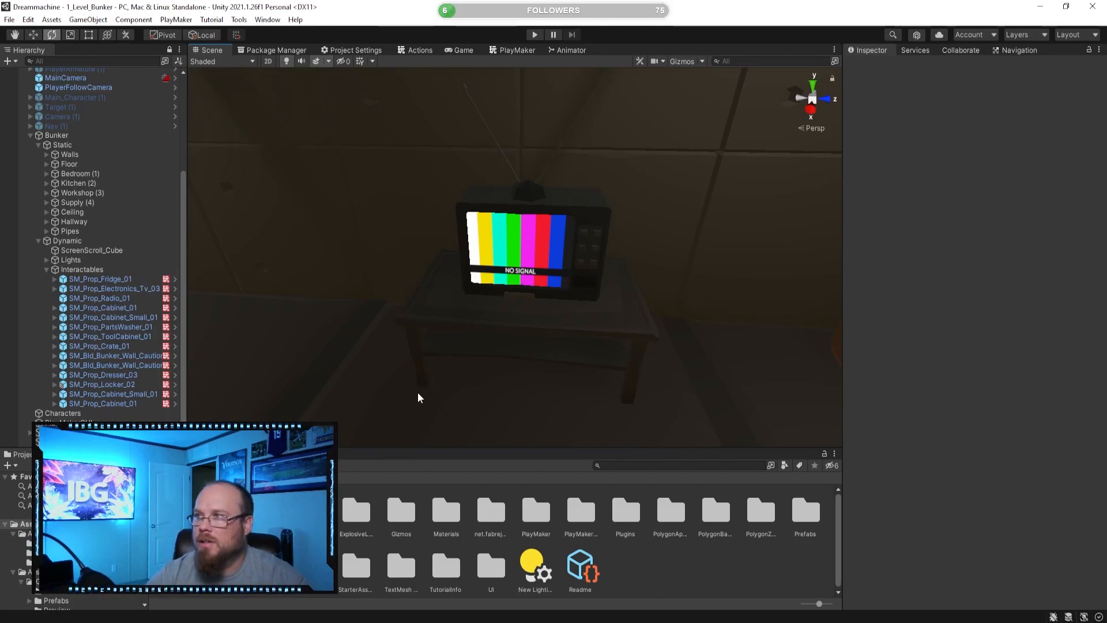
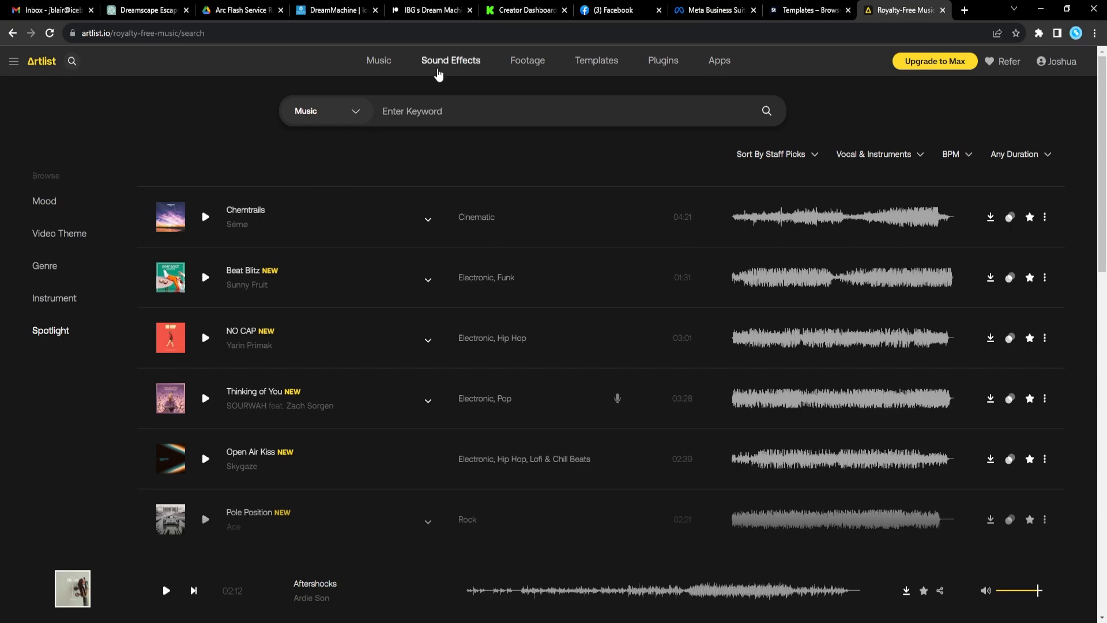
- Switch to Artlist in the browser and search its sound effects for TV
left_click(448, 63)
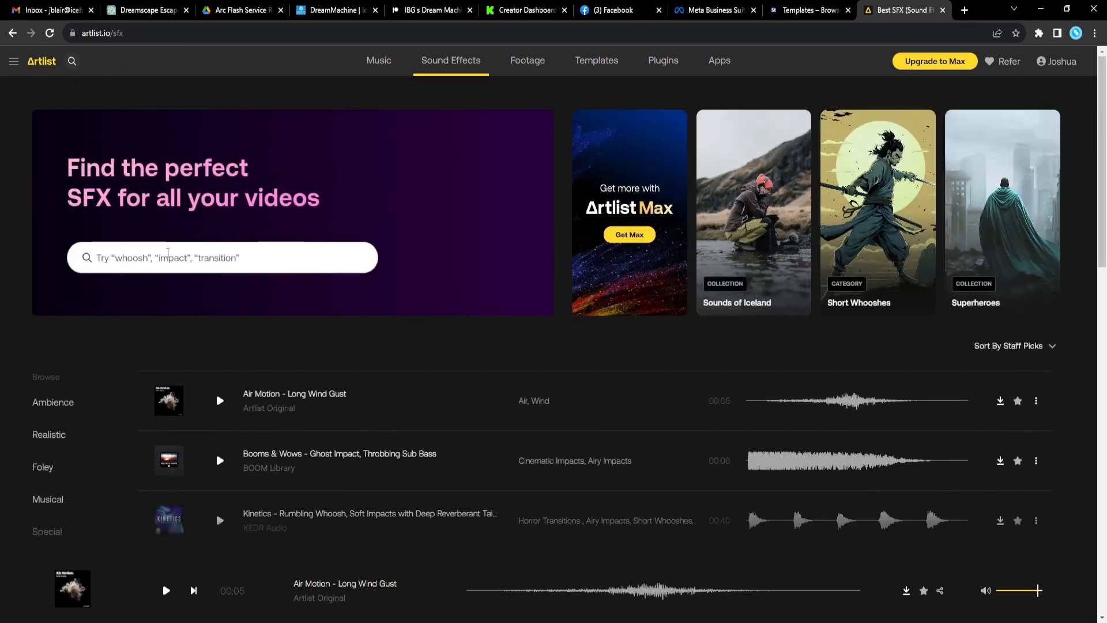
left_click(168, 254)
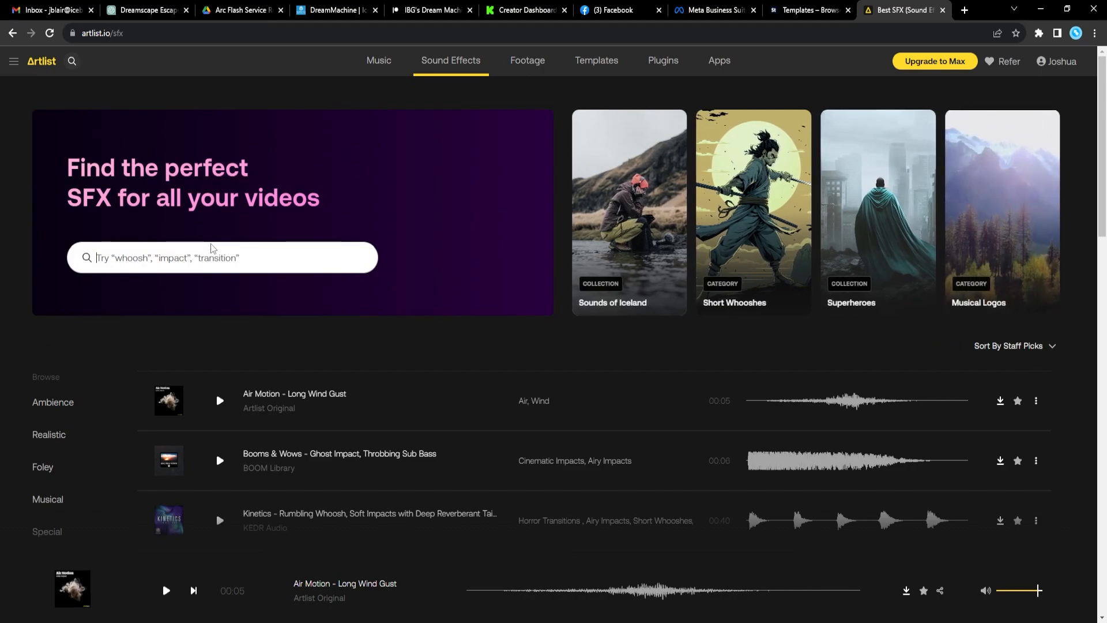
type("turn")
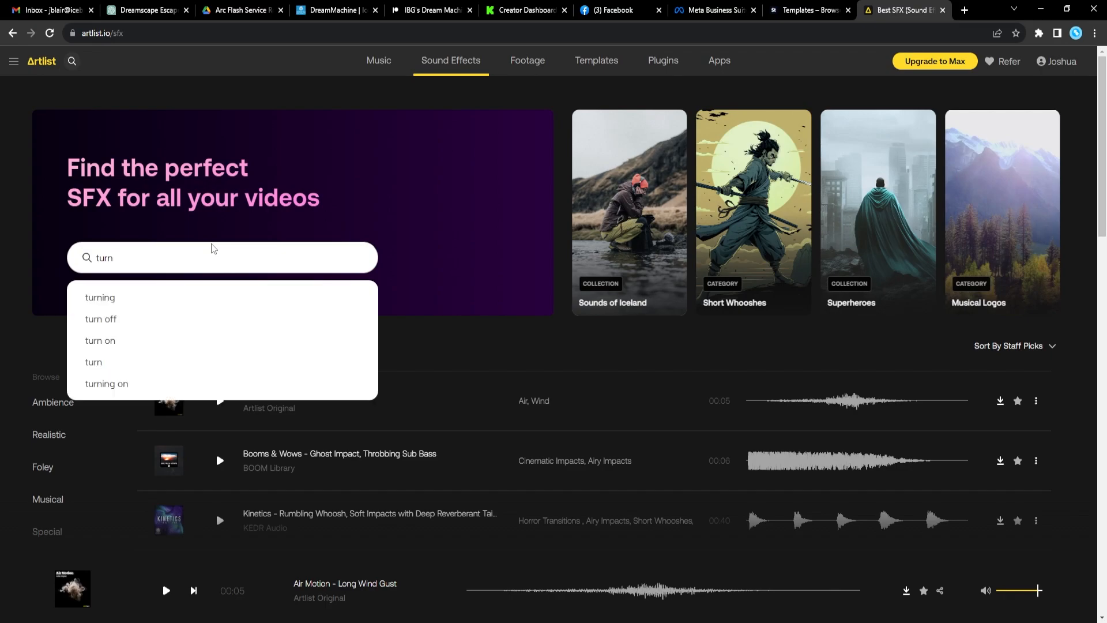
key("BackSpace")
key("BackSpace")
type("TV")
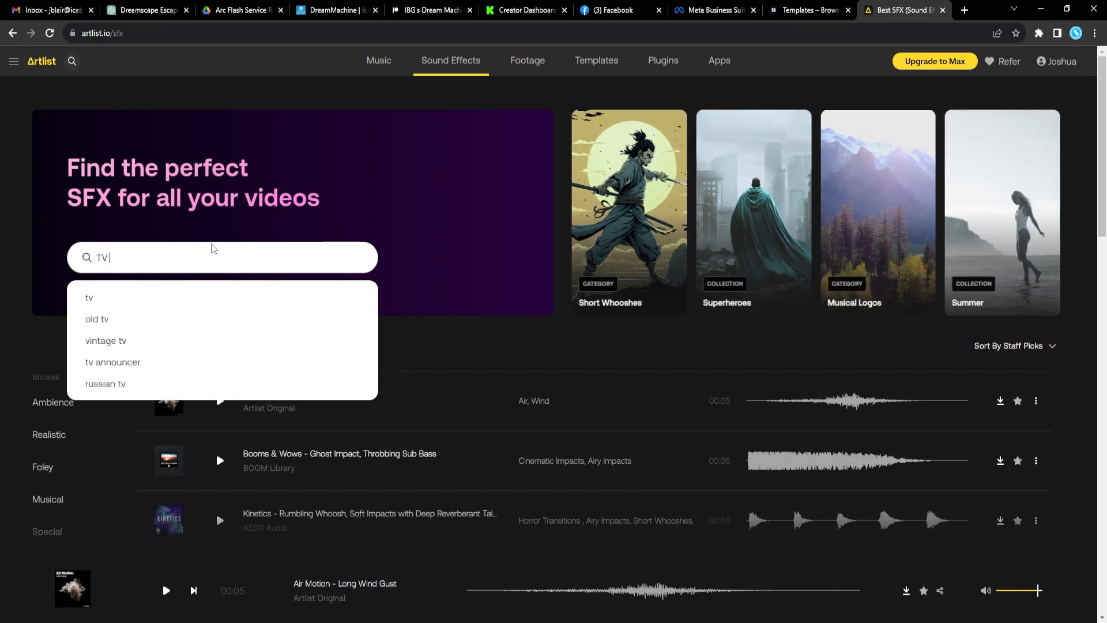
key("Return")
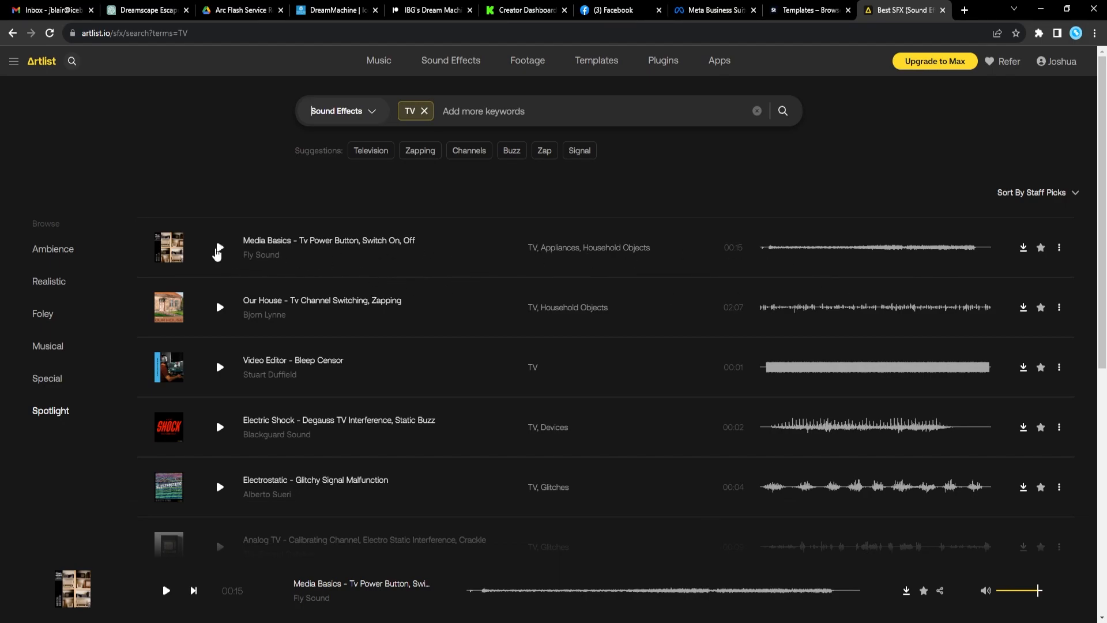
- Preview the Tv Power Button, Tv Channel Switching and Bleep Censor sound effects in the TV results
left_click(218, 249)
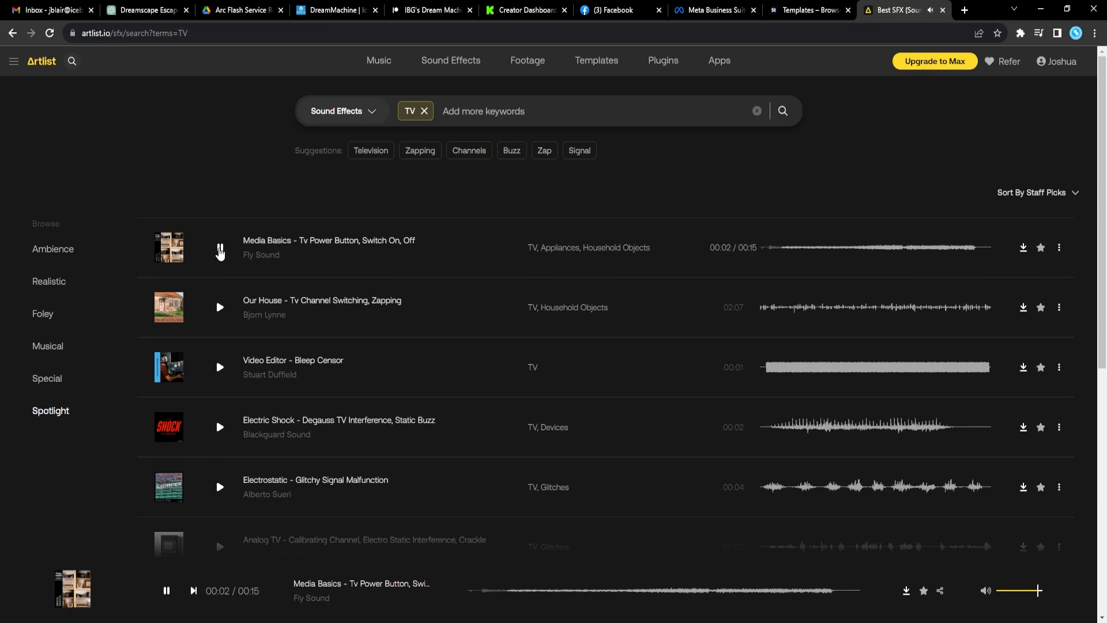
left_click(220, 250)
left_click(222, 310)
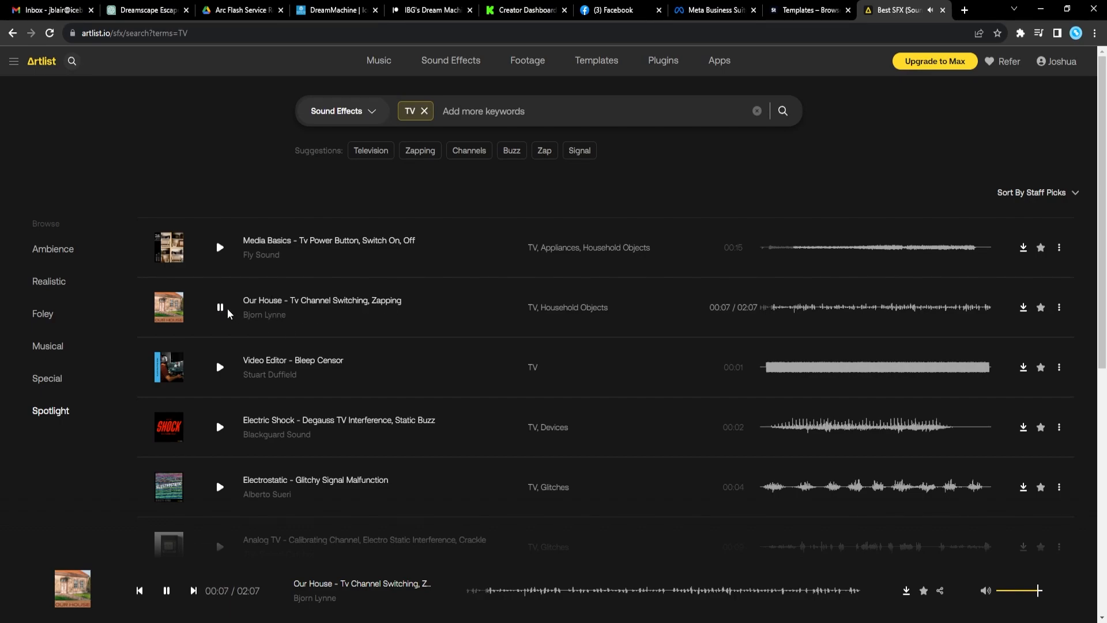
left_click(218, 310)
left_click(227, 371)
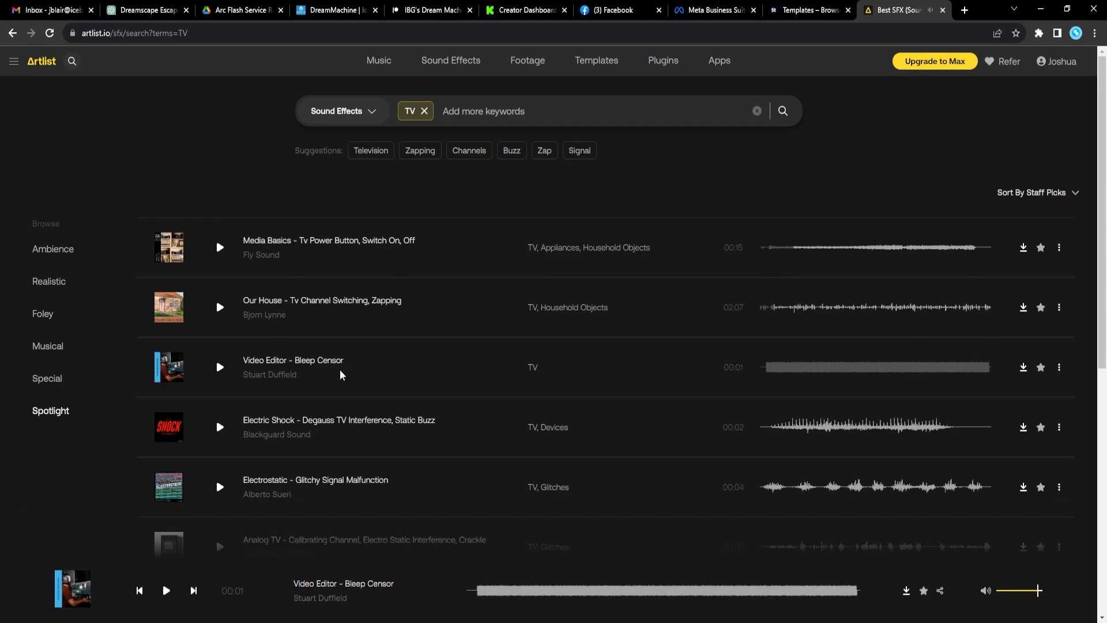
- Preview the Electrostatic - Glitchy Signal Malfunction sound effect in the TV results
scroll(305, 357, "down", 1)
scroll(753, 378, "up", 1)
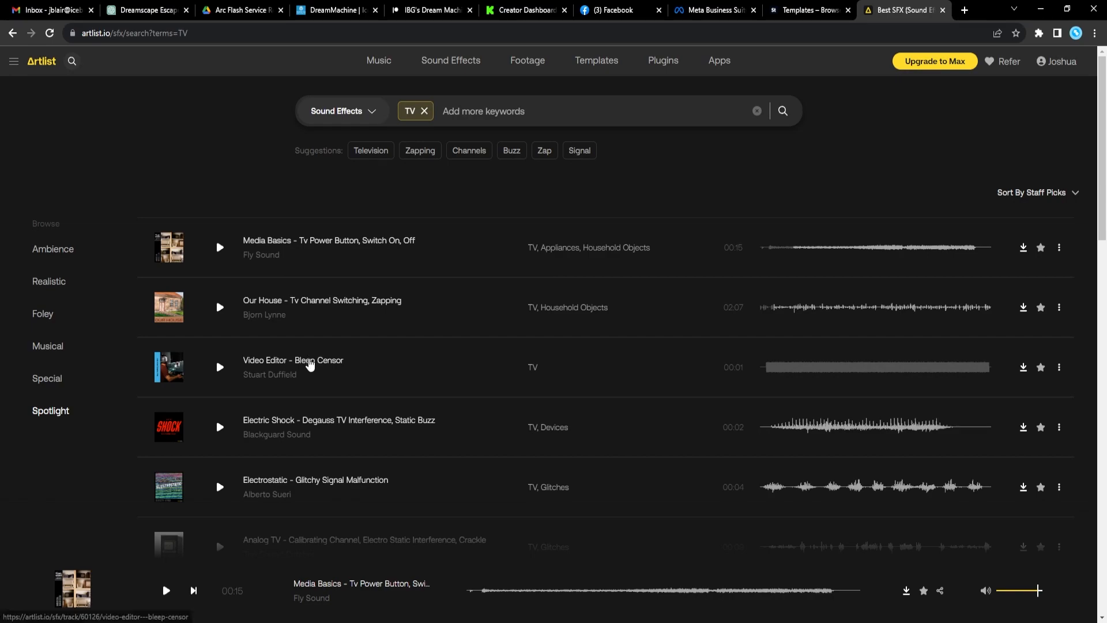
scroll(291, 363, "down", 1)
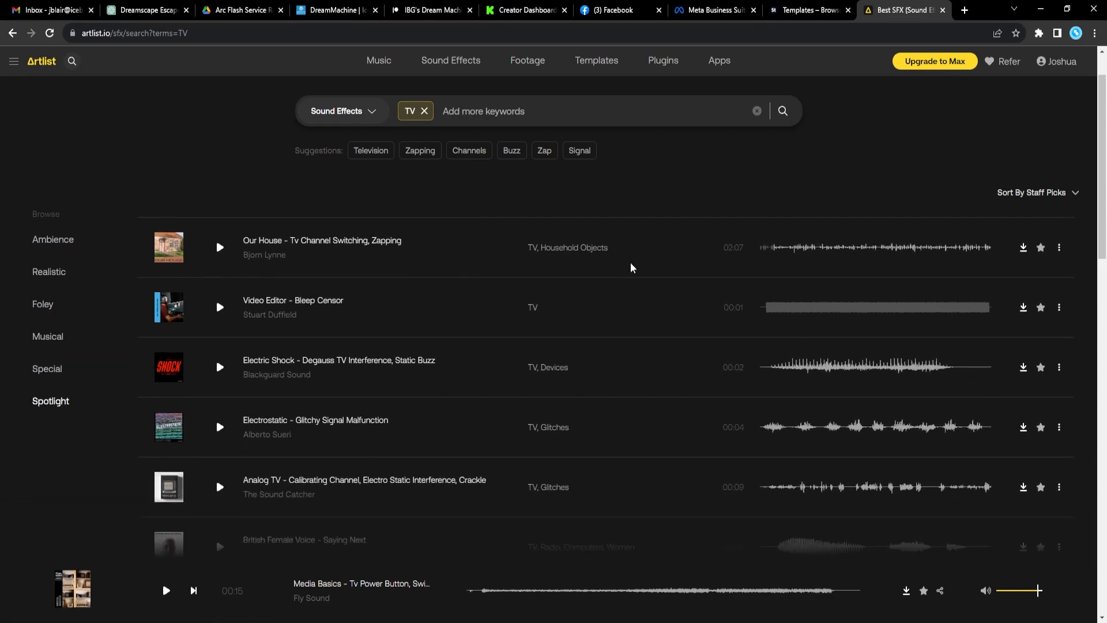
left_click(219, 426)
scroll(414, 410, "down", 1)
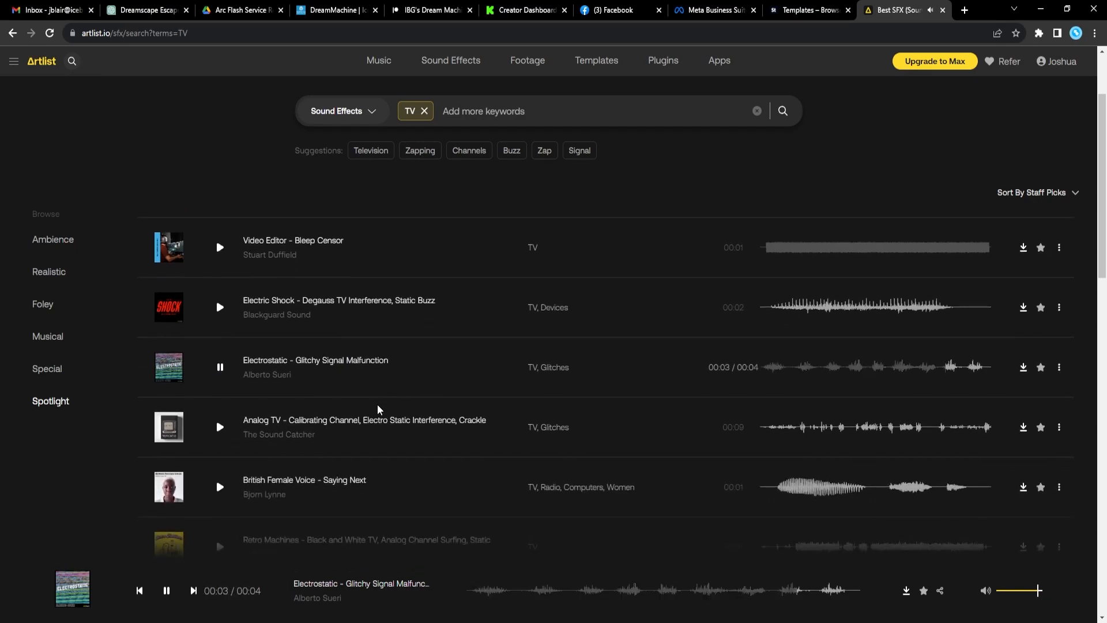
left_click(219, 368)
left_click(219, 368)
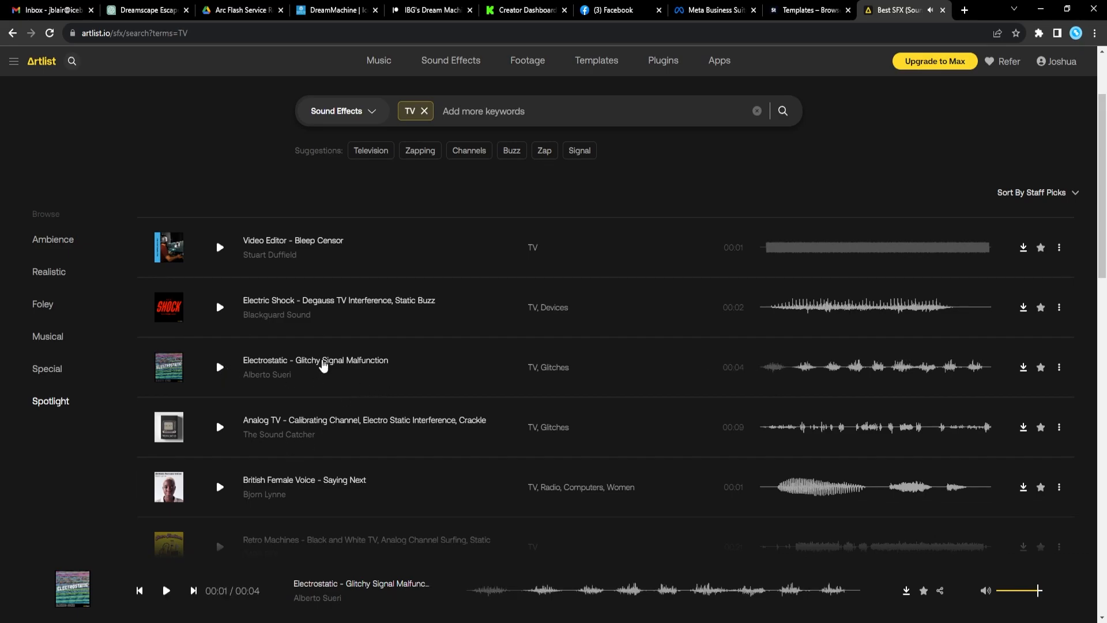
- Replay the Media Basics - Tv Power Button, Switch On, Off sound effect and download it
left_click(218, 249)
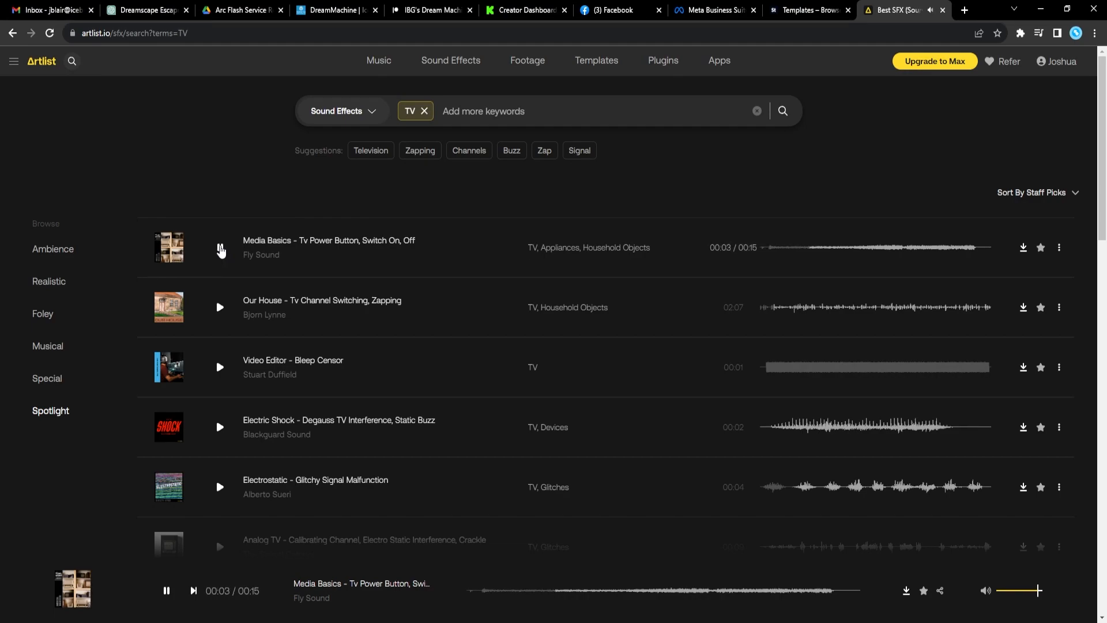
left_click(220, 250)
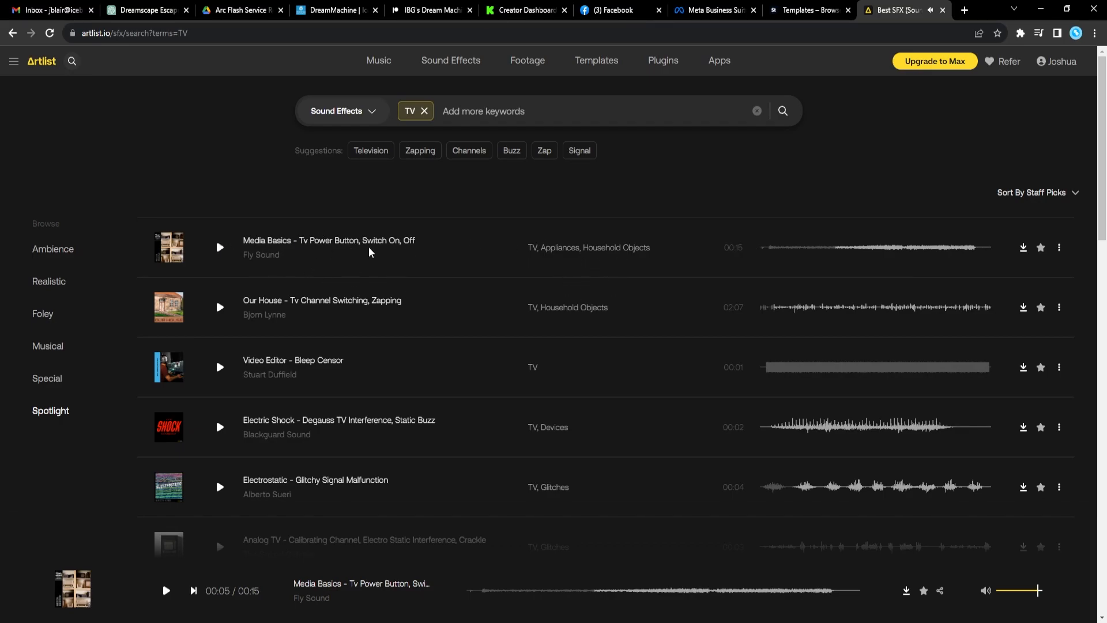
left_click(221, 249)
left_click(220, 249)
left_click(1024, 249)
left_click(1053, 248)
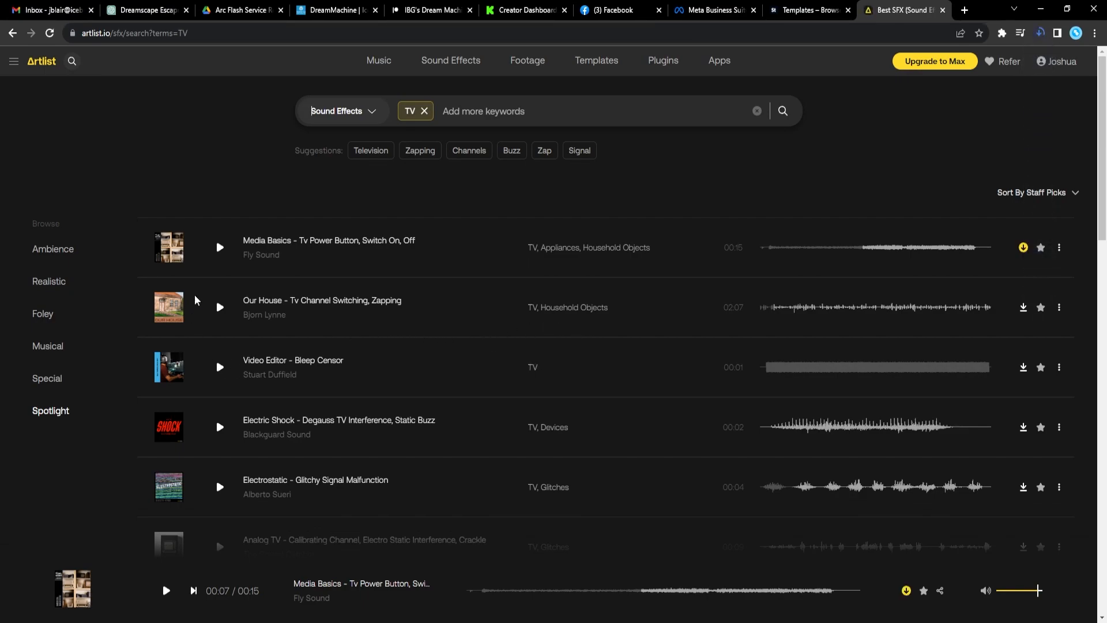
- Browse further down the TV results and preview the Plugged in - Tv Shut Off, Outro sound effect
scroll(192, 309, "down", 3)
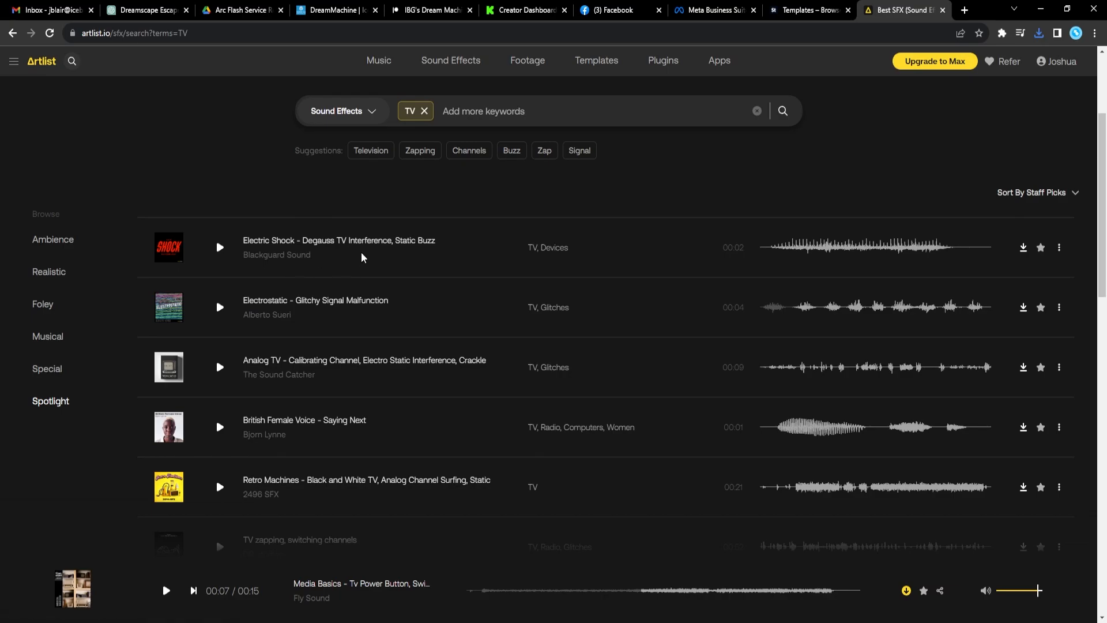
scroll(386, 290, "up", 3)
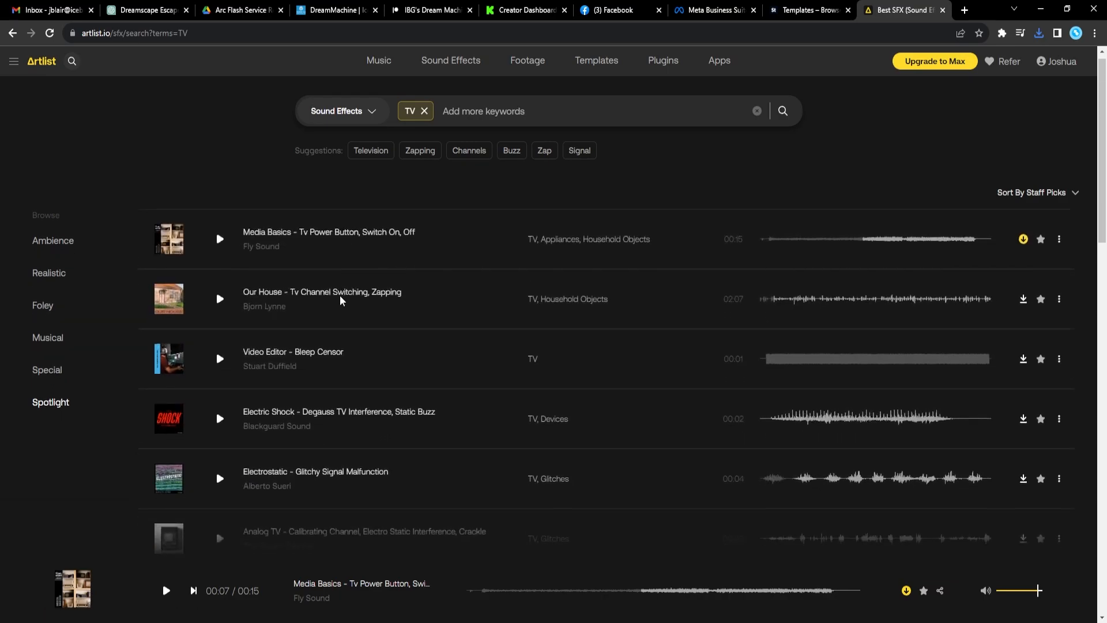
scroll(290, 329, "down", 2)
scroll(291, 329, "up", 2)
scroll(289, 331, "down", 3)
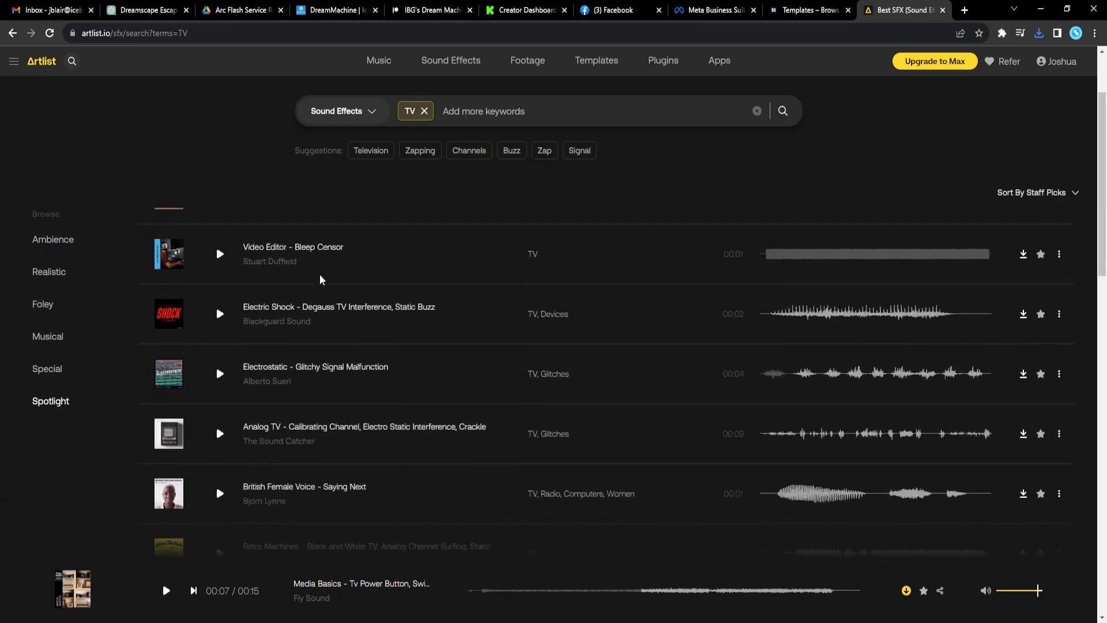
scroll(271, 330, "down", 1)
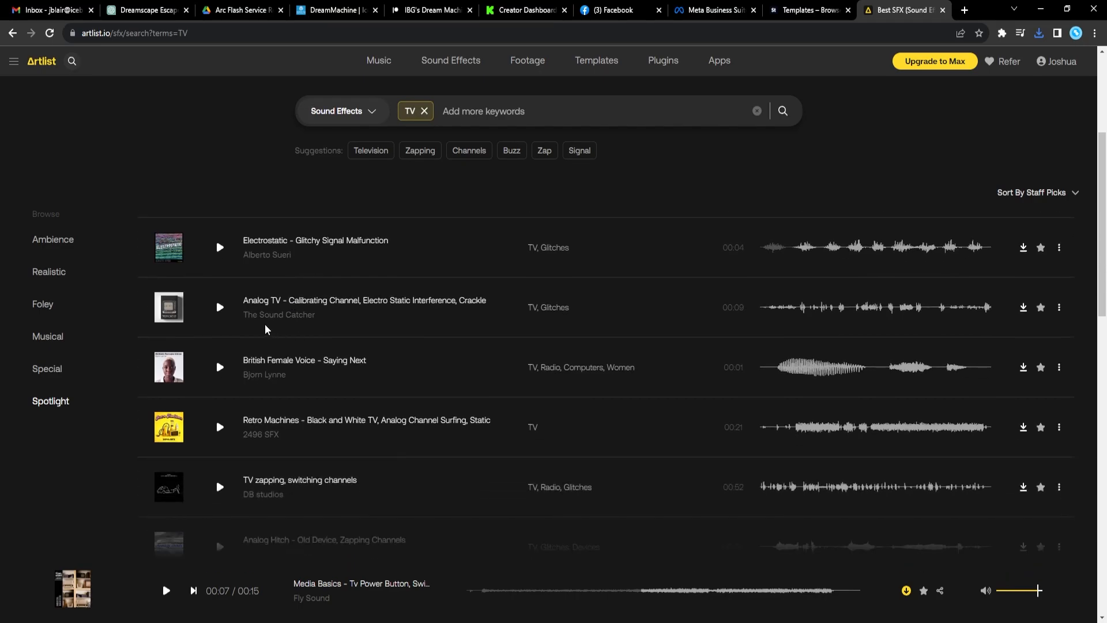
scroll(266, 329, "down", 3)
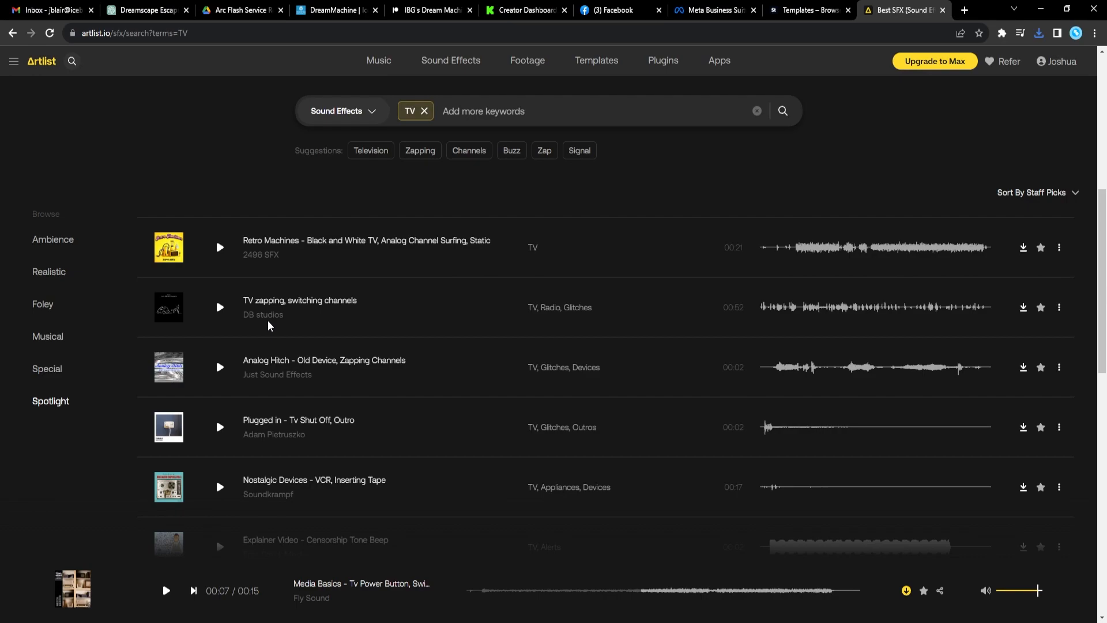
scroll(267, 326, "down", 2)
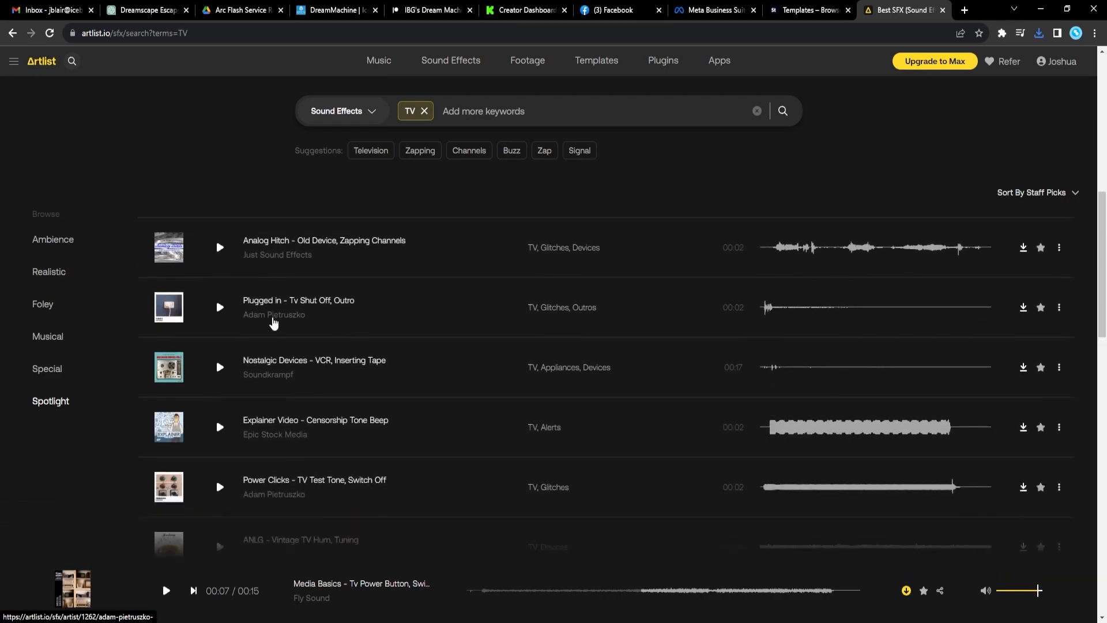
left_click(220, 306)
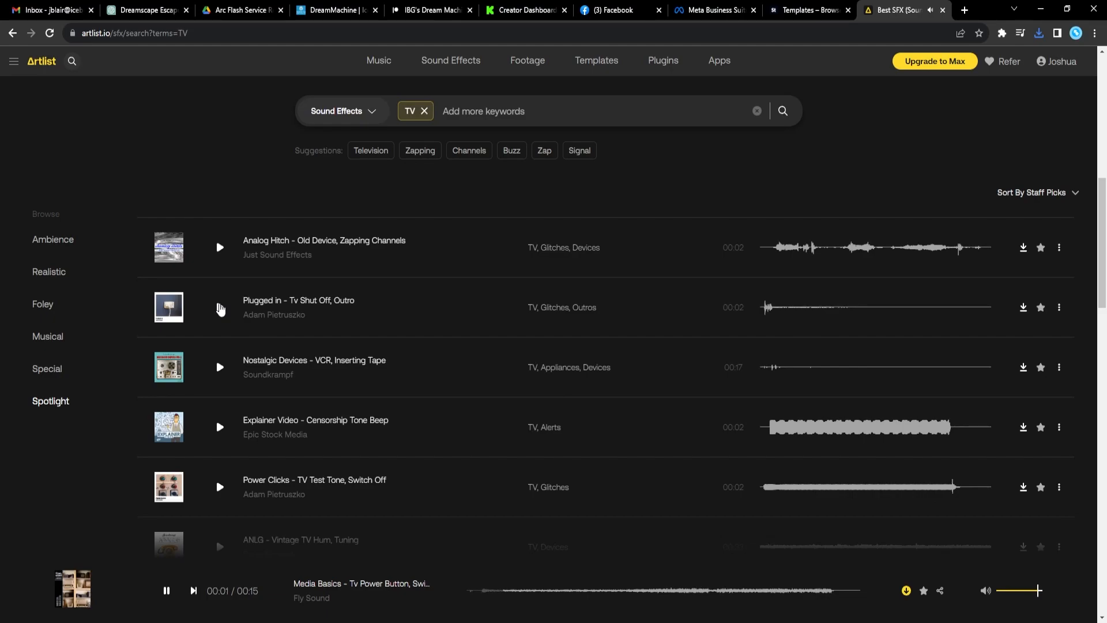
left_click(219, 307)
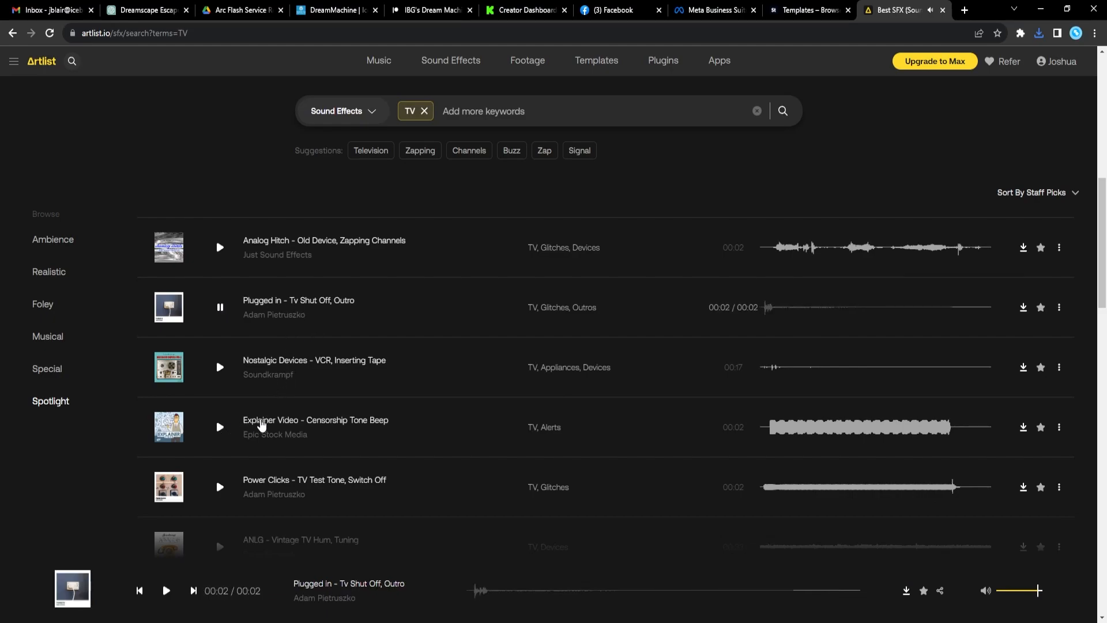
- Audition the Explainer Video censorship tone beep and the Power Clicks TV test tone in the TV sound-effect results
left_click(254, 427)
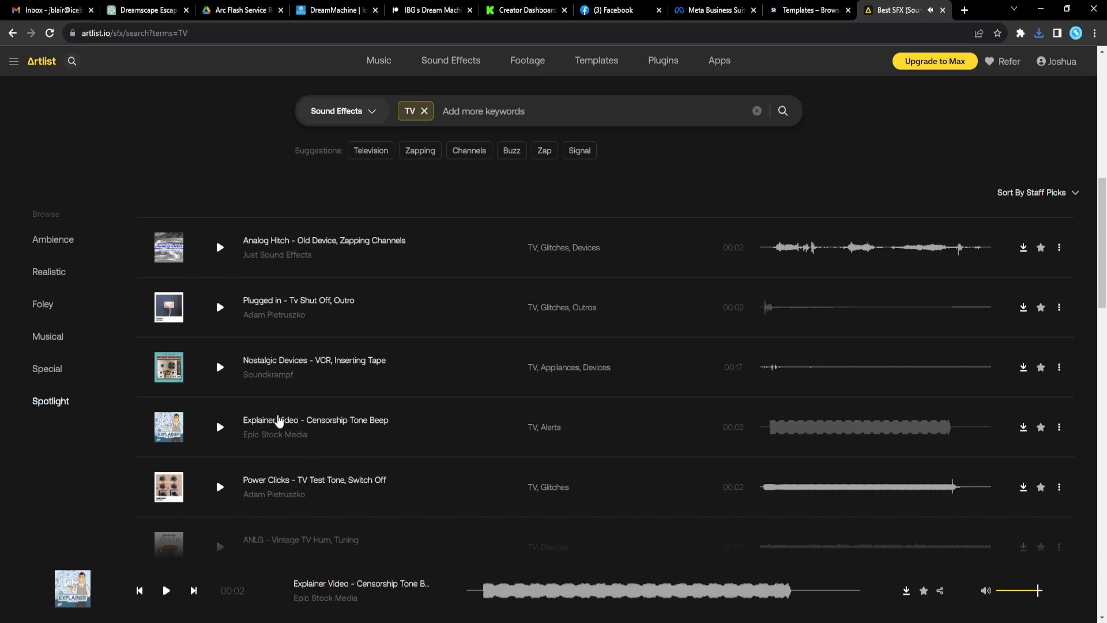
scroll(260, 386, "down", 2)
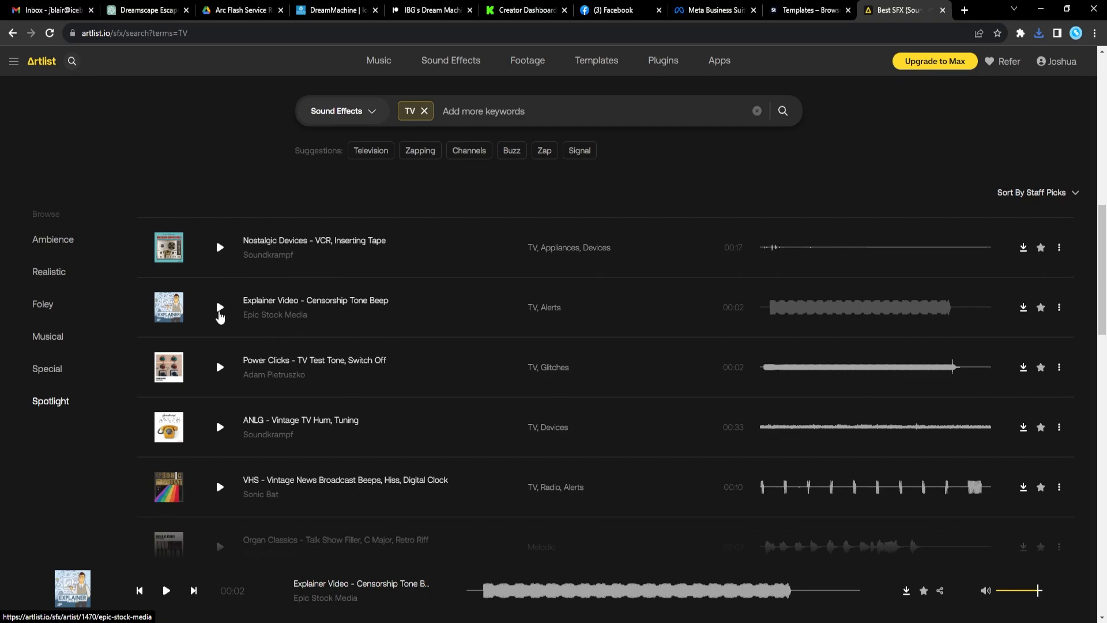
left_click(220, 366)
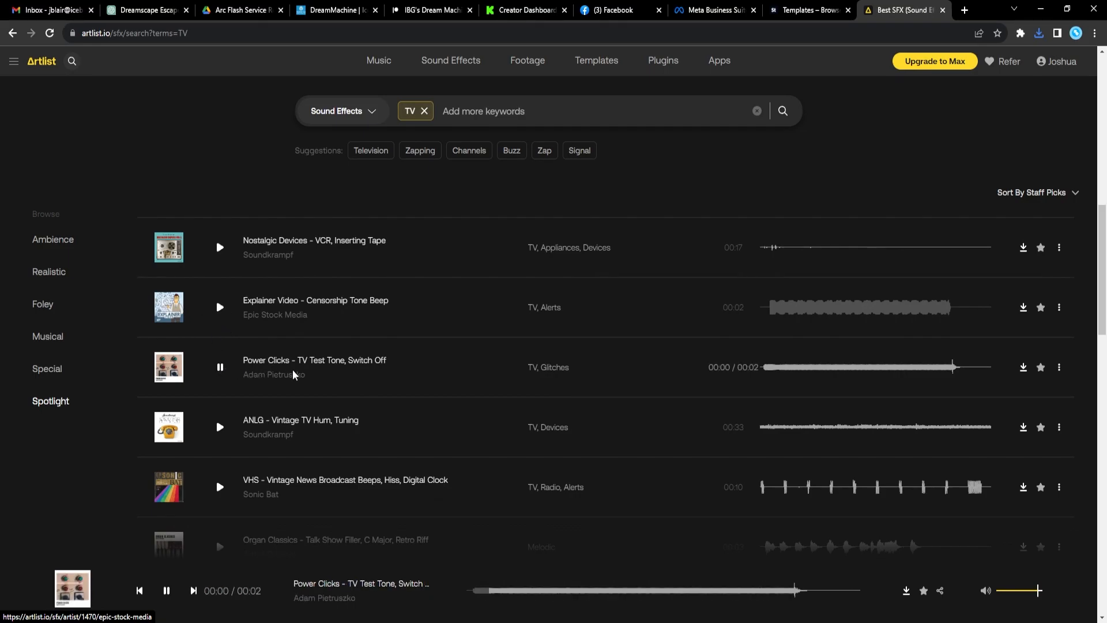
left_click(220, 369)
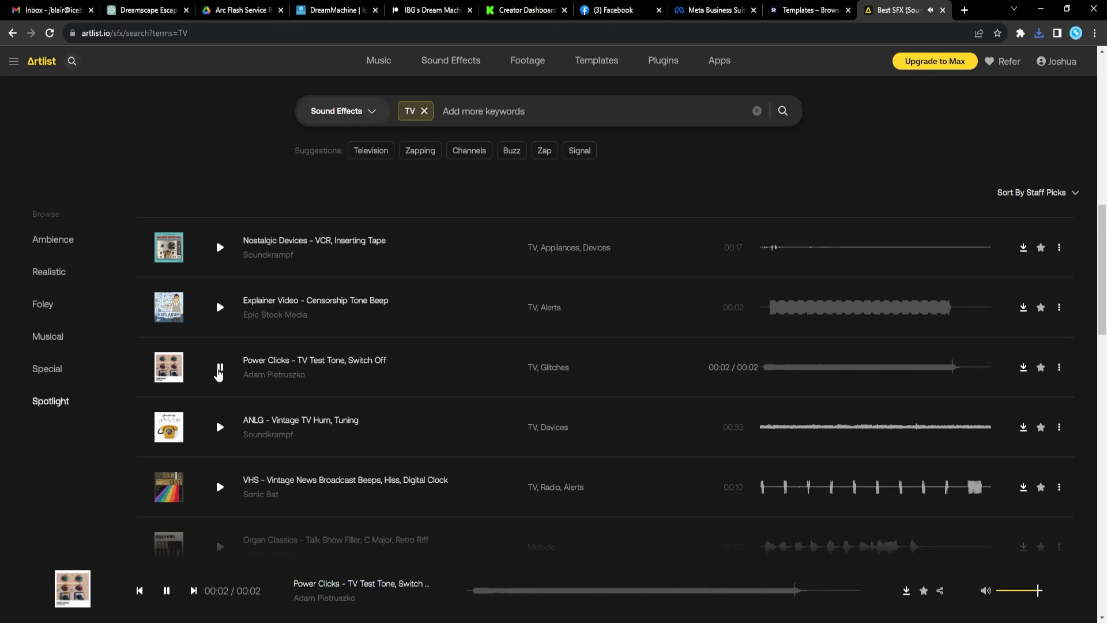
left_click(219, 309)
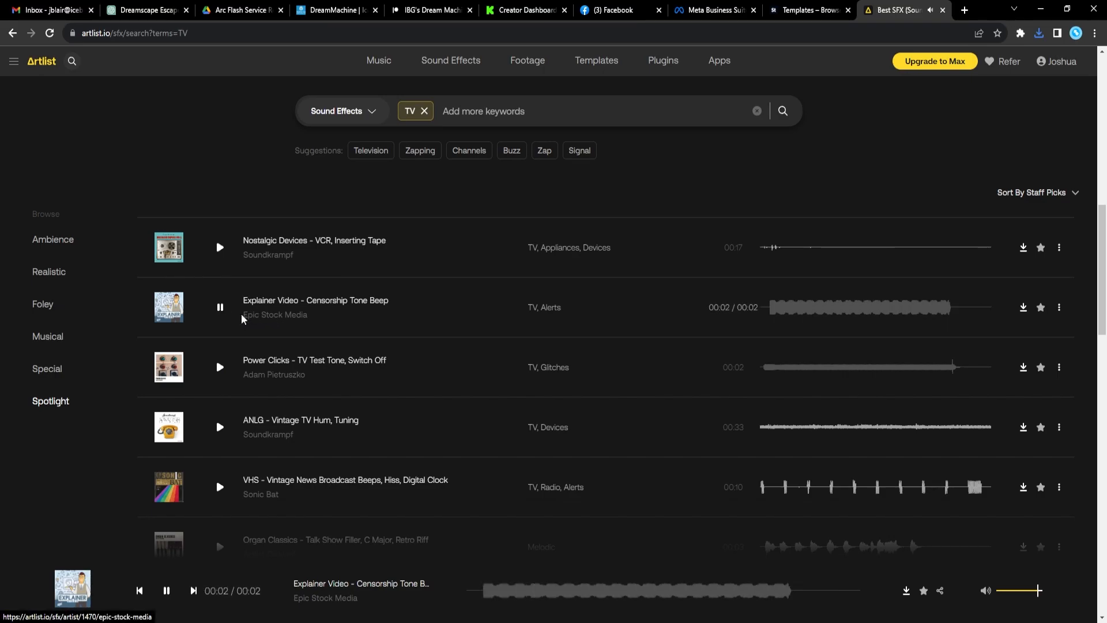
- Audition the VHS news broadcast beeps, the Organ Classics talk show riff and the glitch old film intro
scroll(290, 375, "down", 3)
left_click(219, 307)
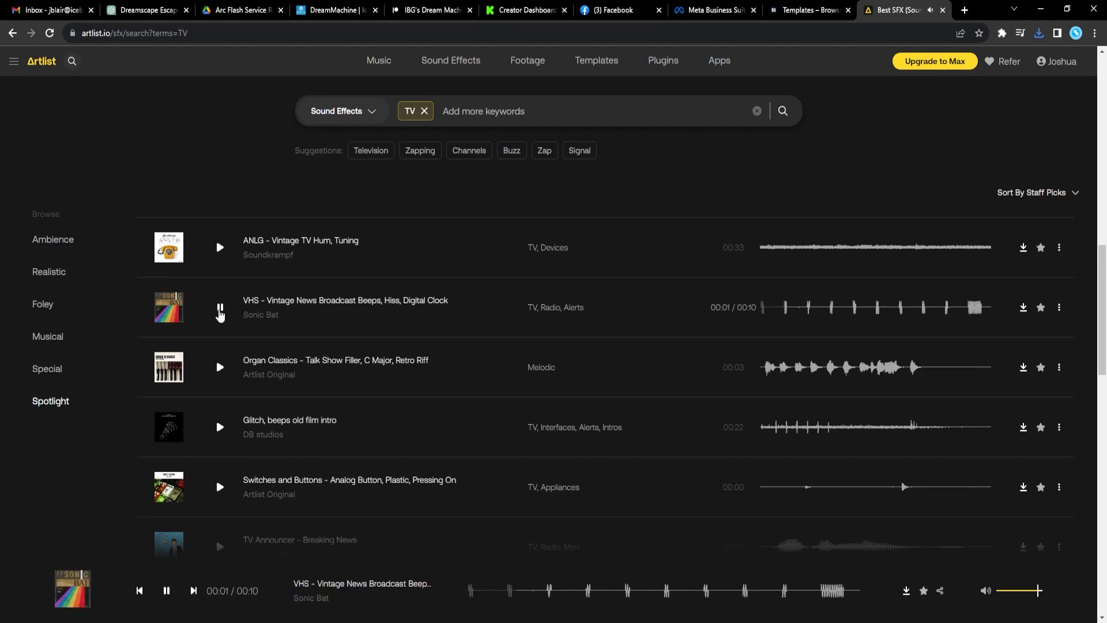
left_click(220, 312)
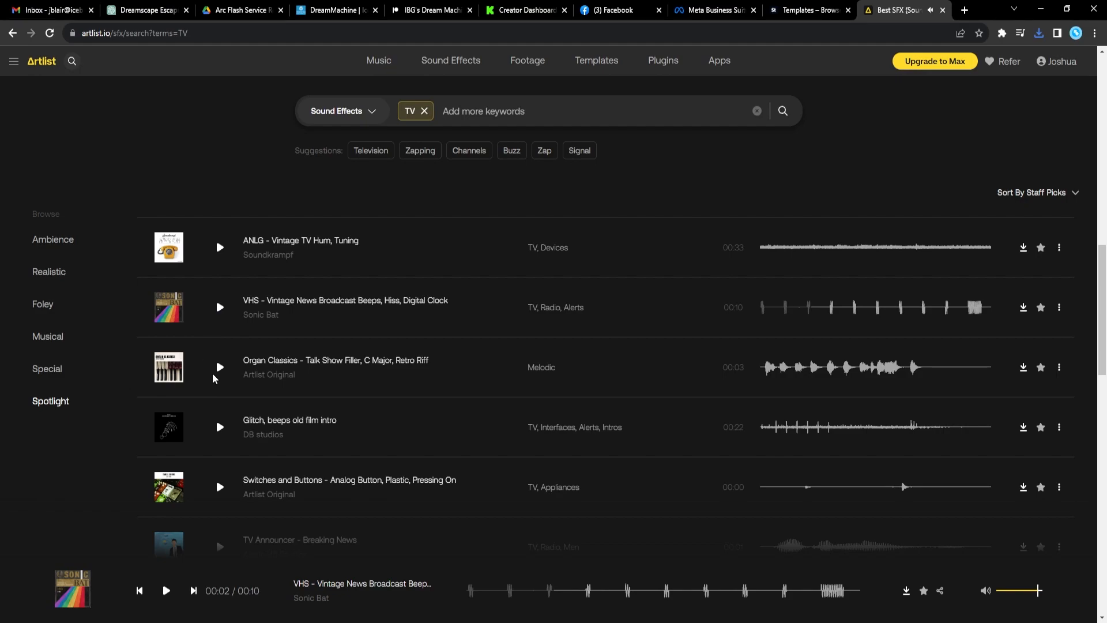
left_click(220, 371)
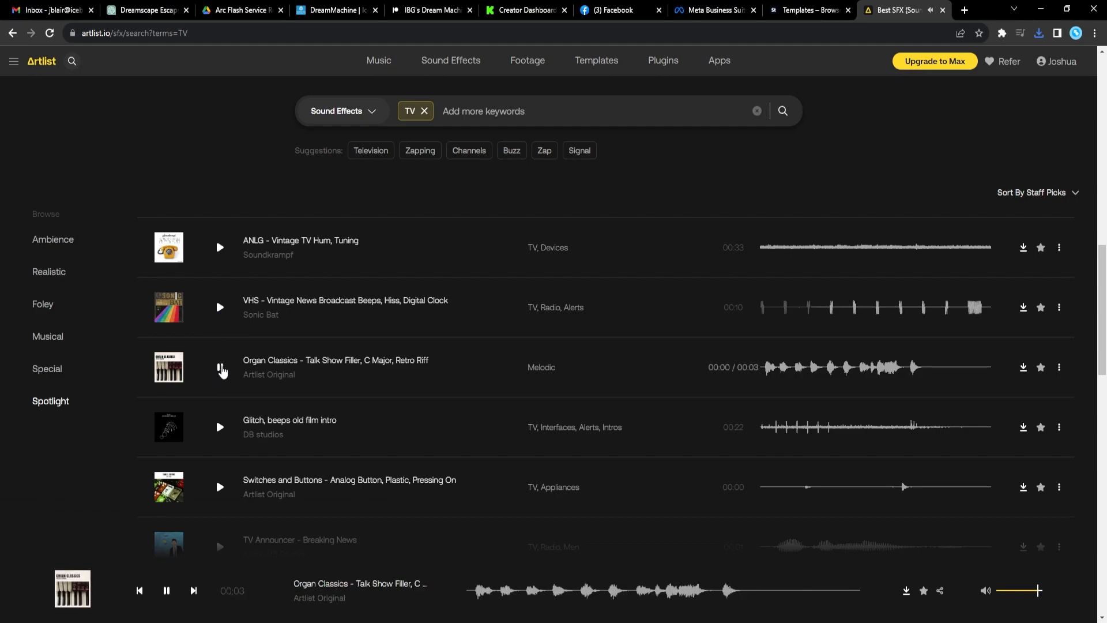
left_click(221, 369)
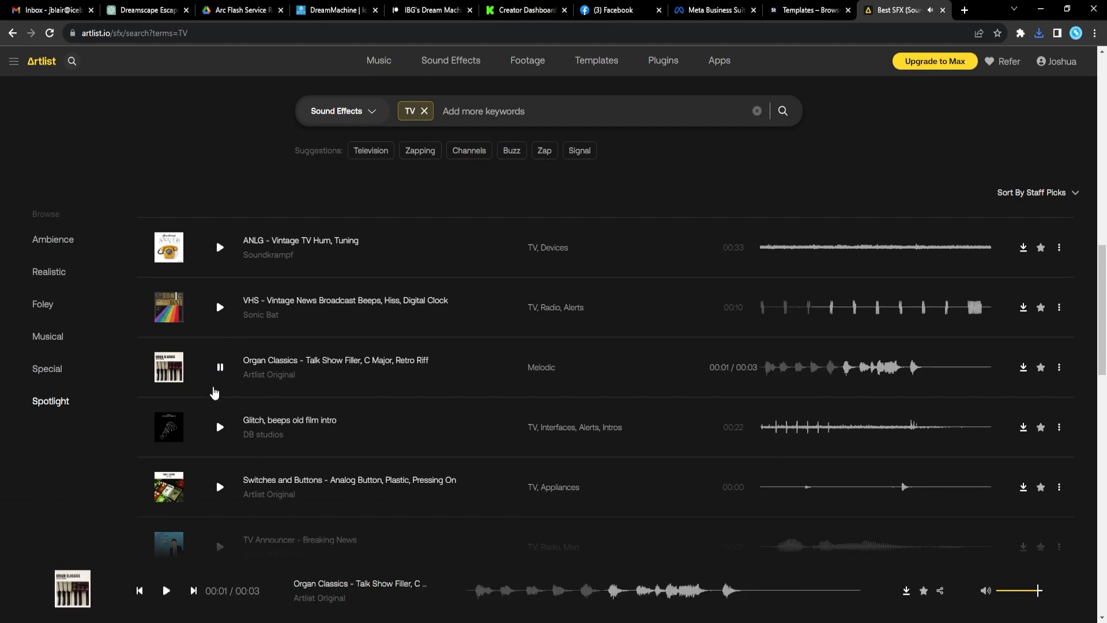
left_click(218, 429)
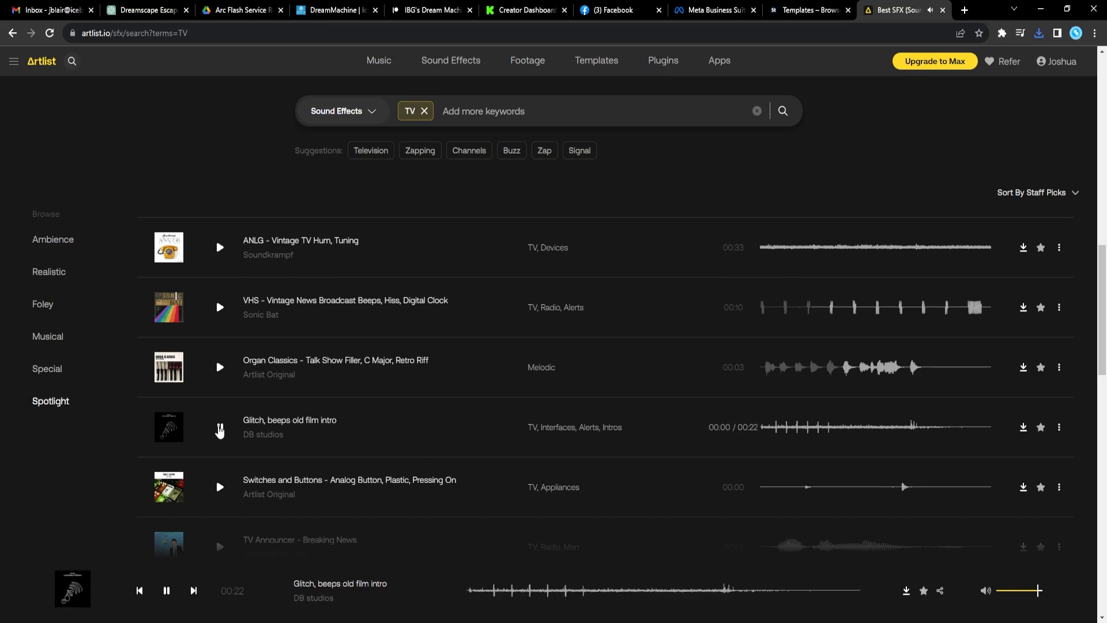
left_click(219, 430)
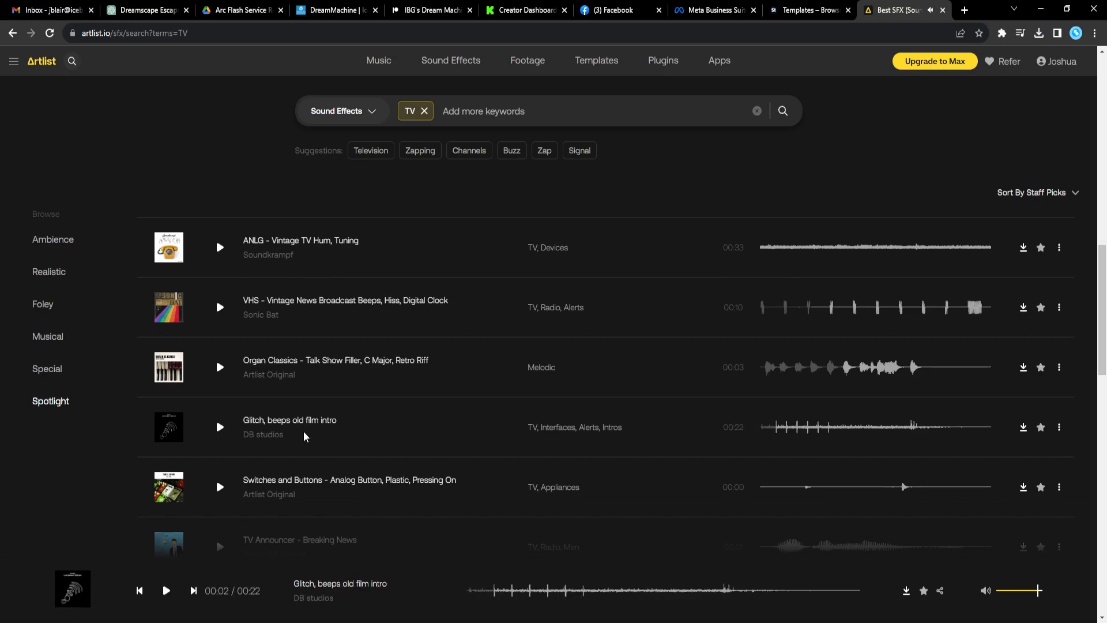
- Audition TV Announcer - Breaking News and look through the remaining TV sound effects
scroll(220, 426, "down", 3)
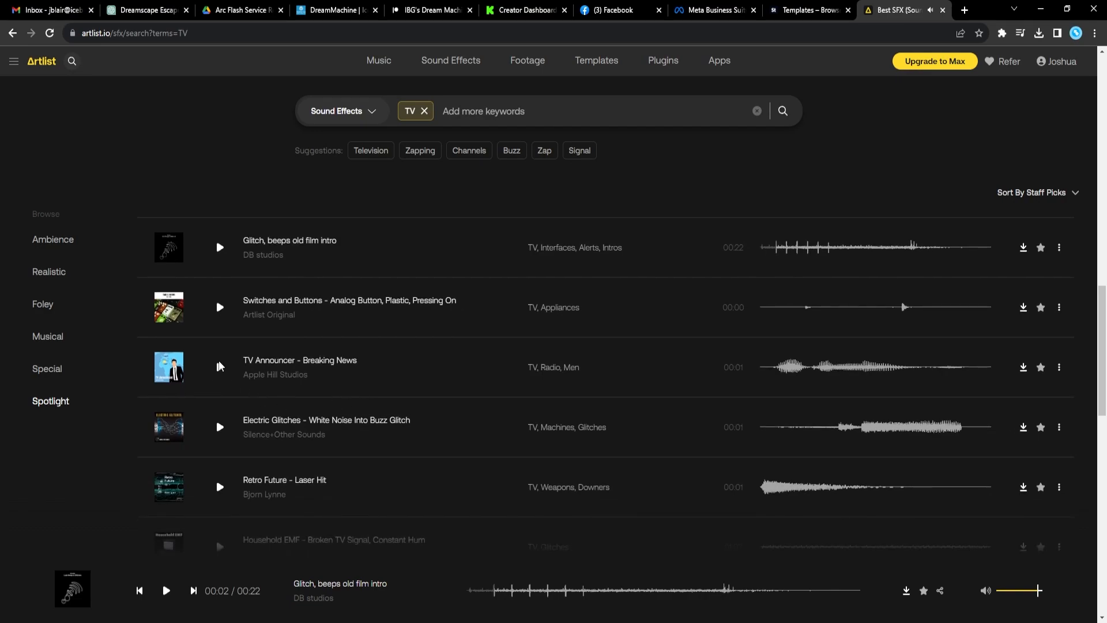
left_click(219, 369)
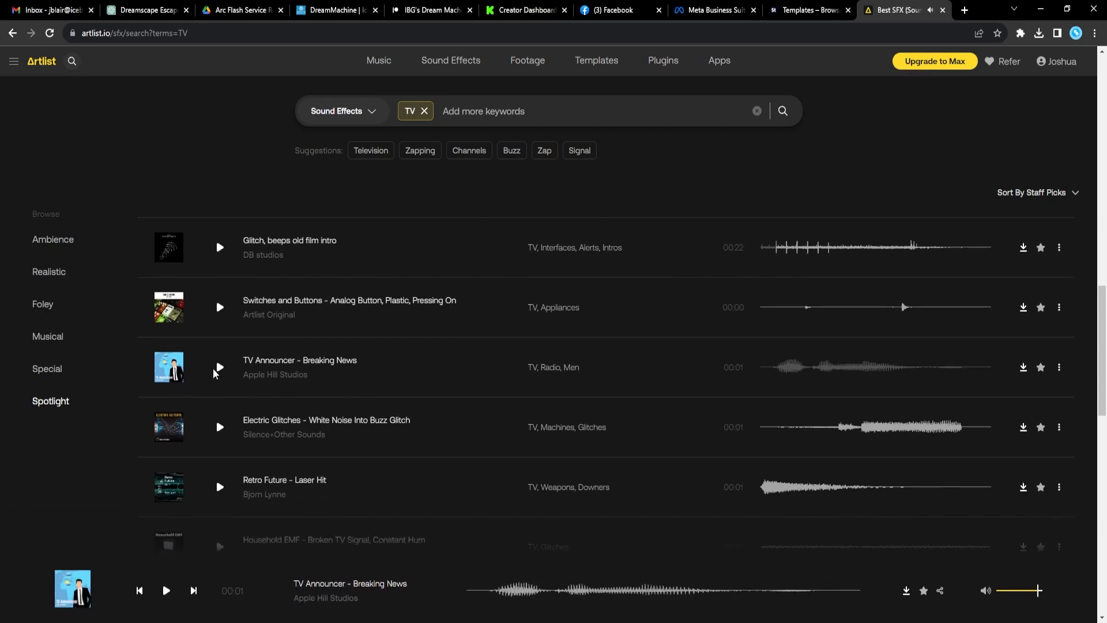
scroll(248, 421, "down", 3)
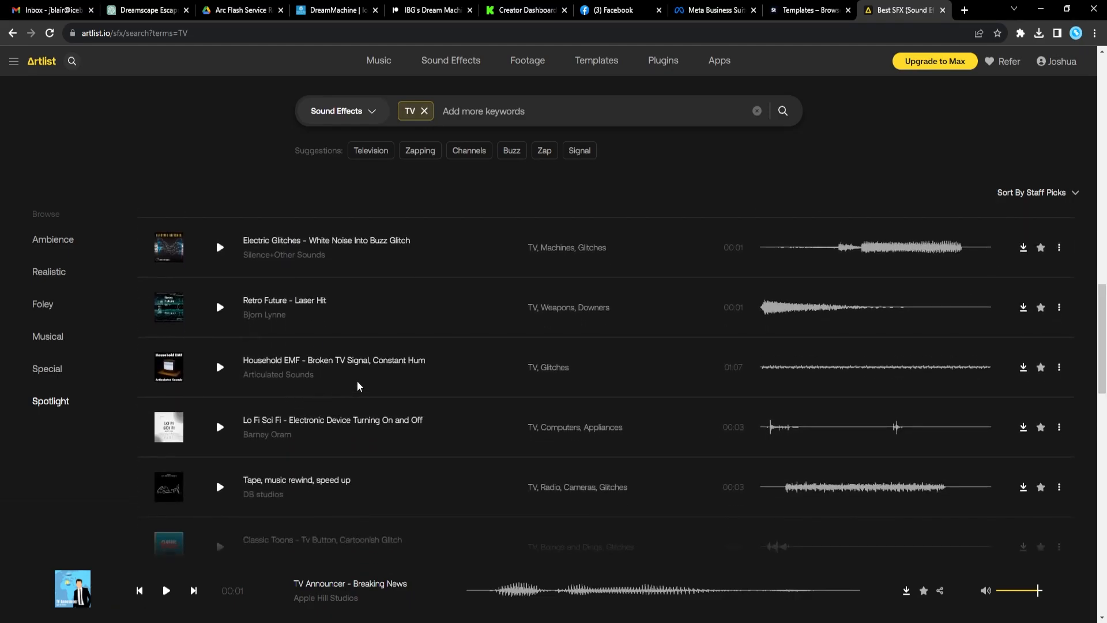
scroll(348, 386, "down", 4)
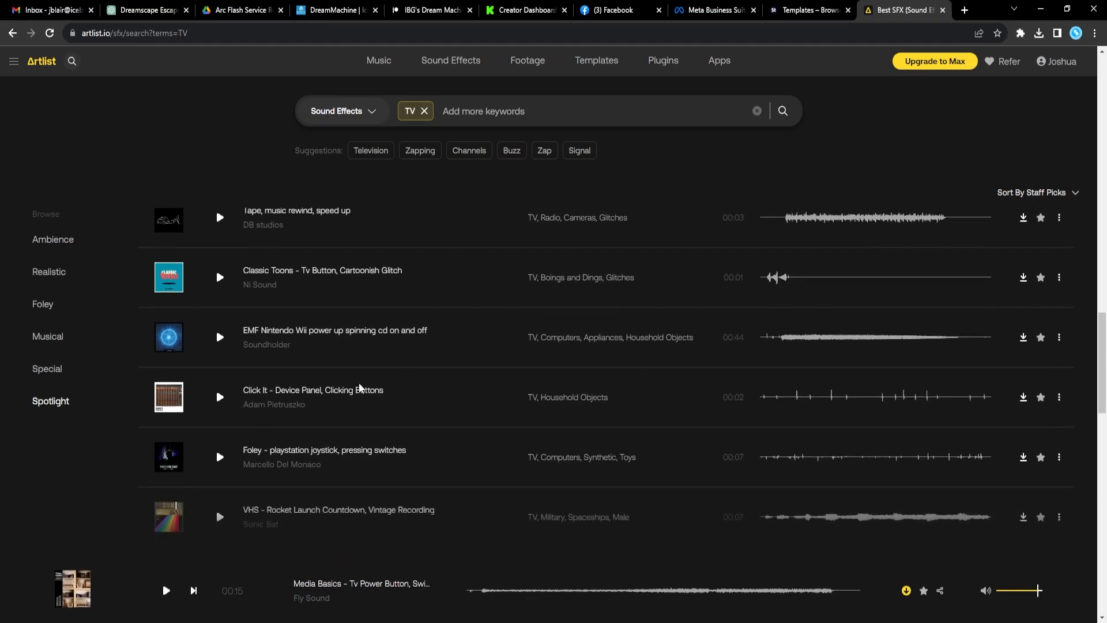
scroll(363, 379, "down", 1)
scroll(358, 379, "down", 1)
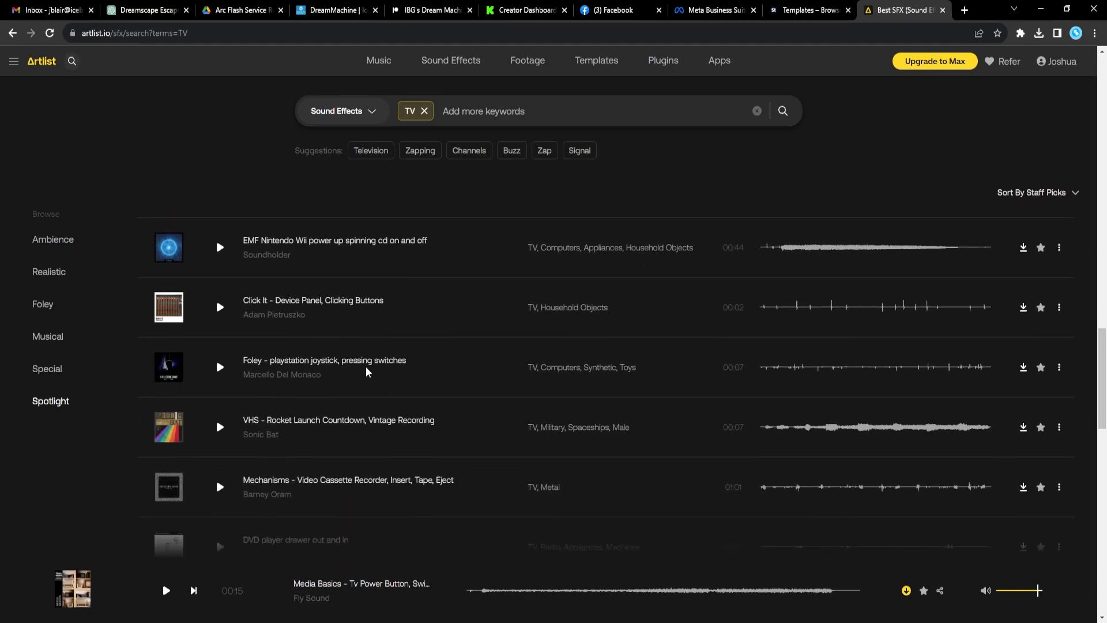
- Return to Explainer Video - Censorship Tone Beep, preview it again and download it
scroll(367, 372, "up", 20)
scroll(364, 368, "down", 2)
scroll(362, 367, "up", 4)
scroll(352, 365, "down", 3)
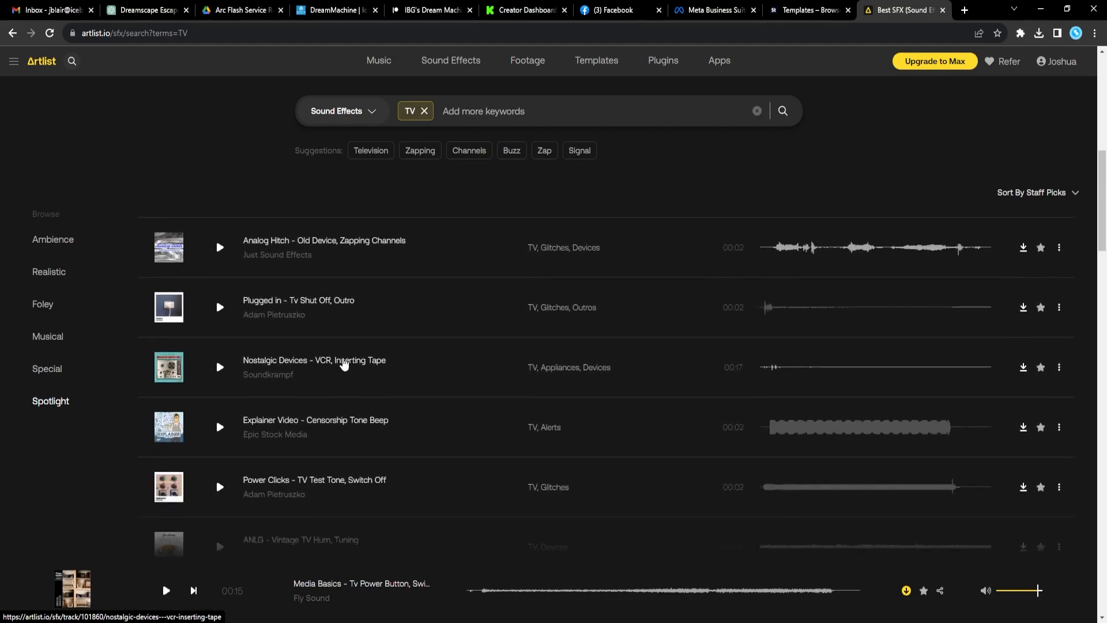
left_click(220, 427)
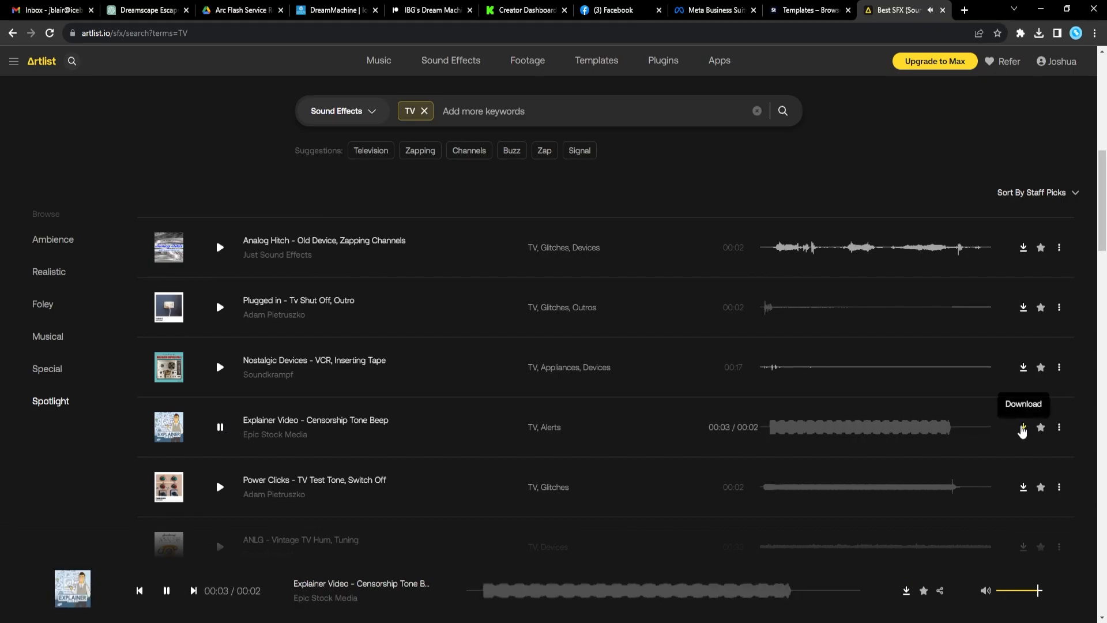
left_click(1023, 428)
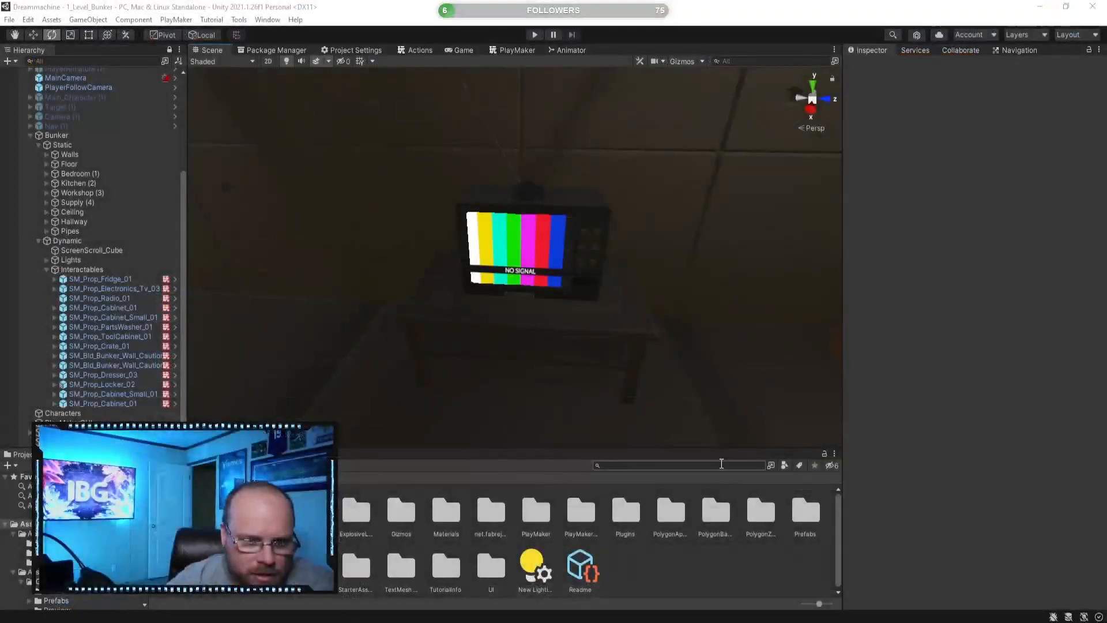
- Switch to Unity and open the project's Audio assets folder
double_click(266, 511)
left_click(398, 541)
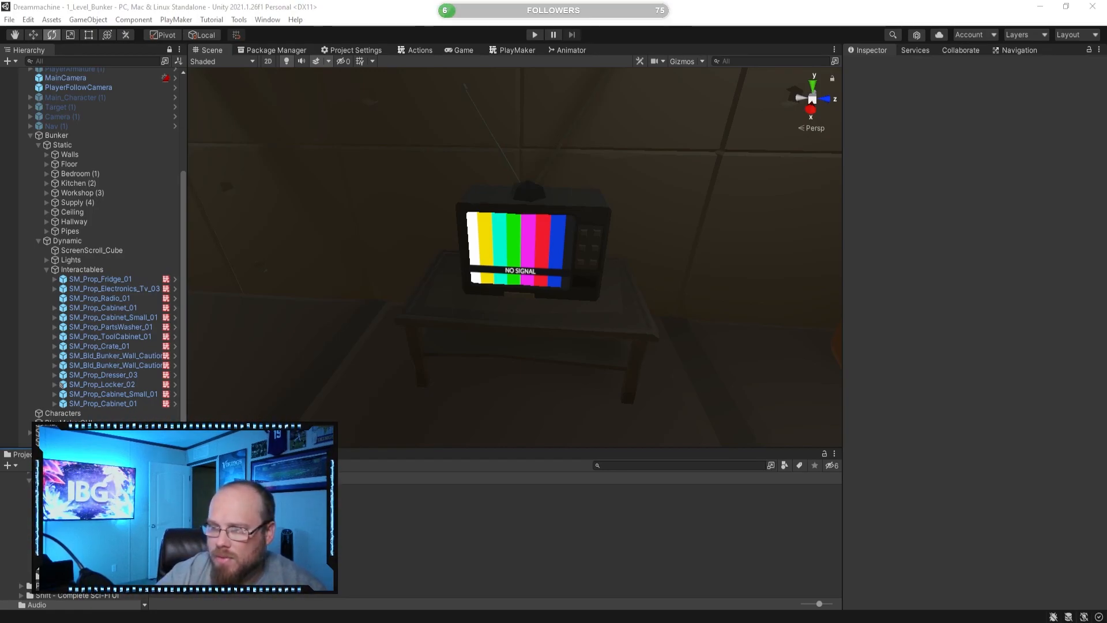
- Import the Media Basics TV power button sound into Audacity, reading it directly from the original file, and dismiss the welcome window
left_click_drag(689, 575, 388, 547)
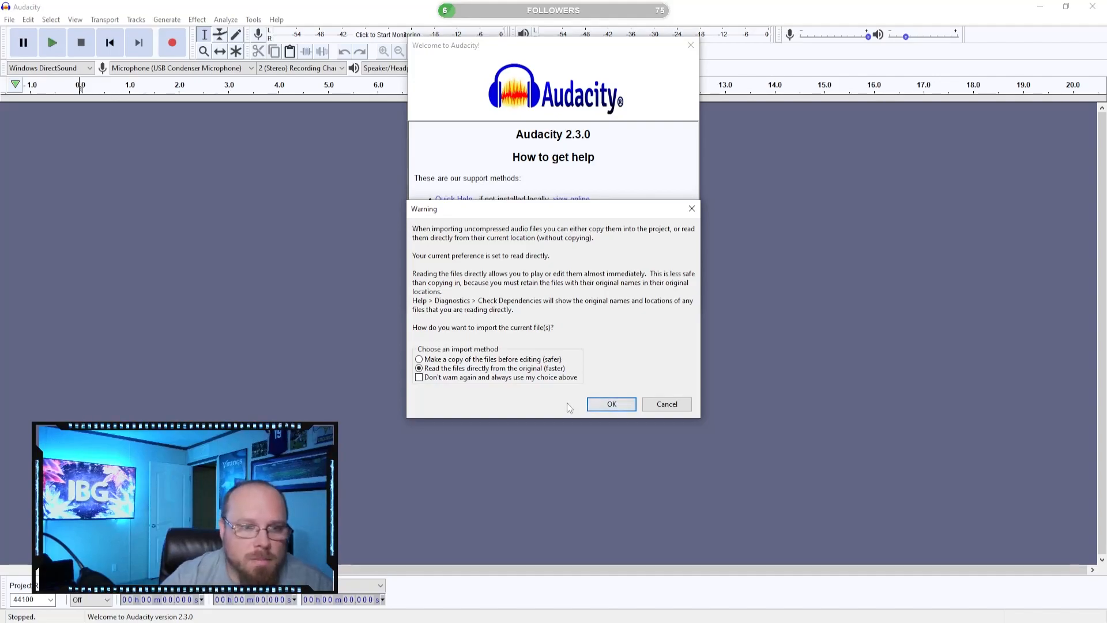
left_click(612, 405)
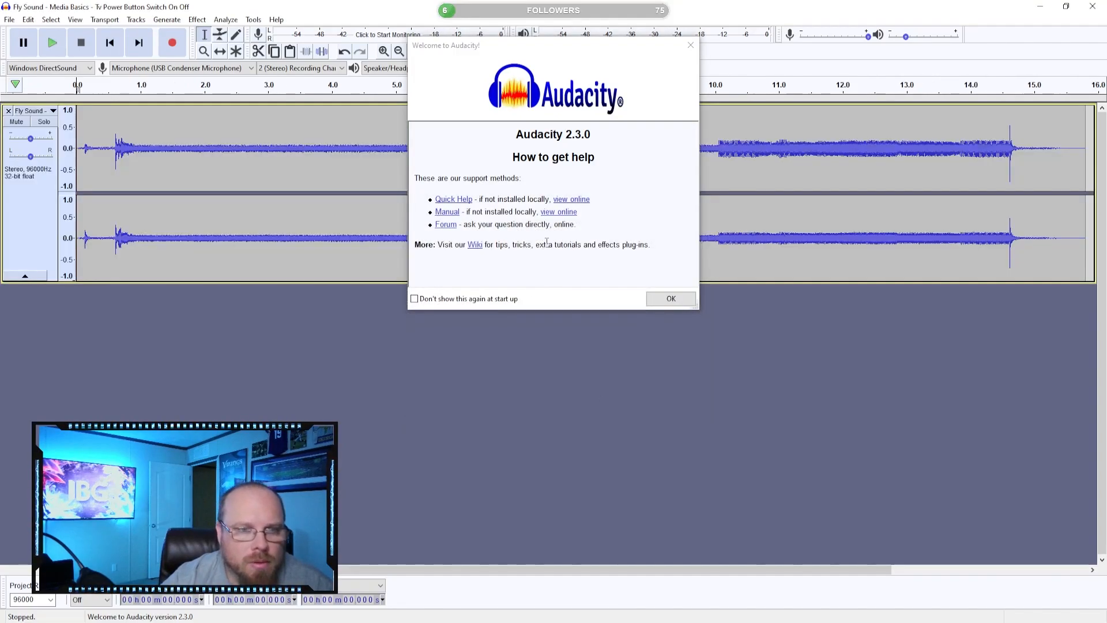
left_click(655, 295)
- Play the start of the recording and delete its first 0.55 seconds or so, before the loud click
left_click(52, 43)
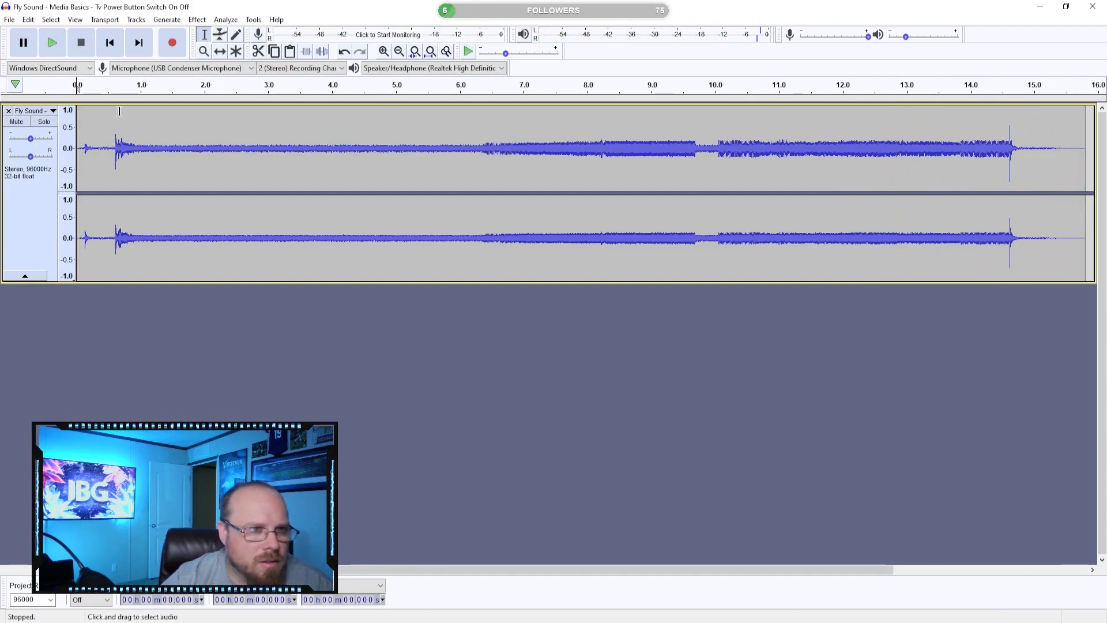
left_click(55, 43)
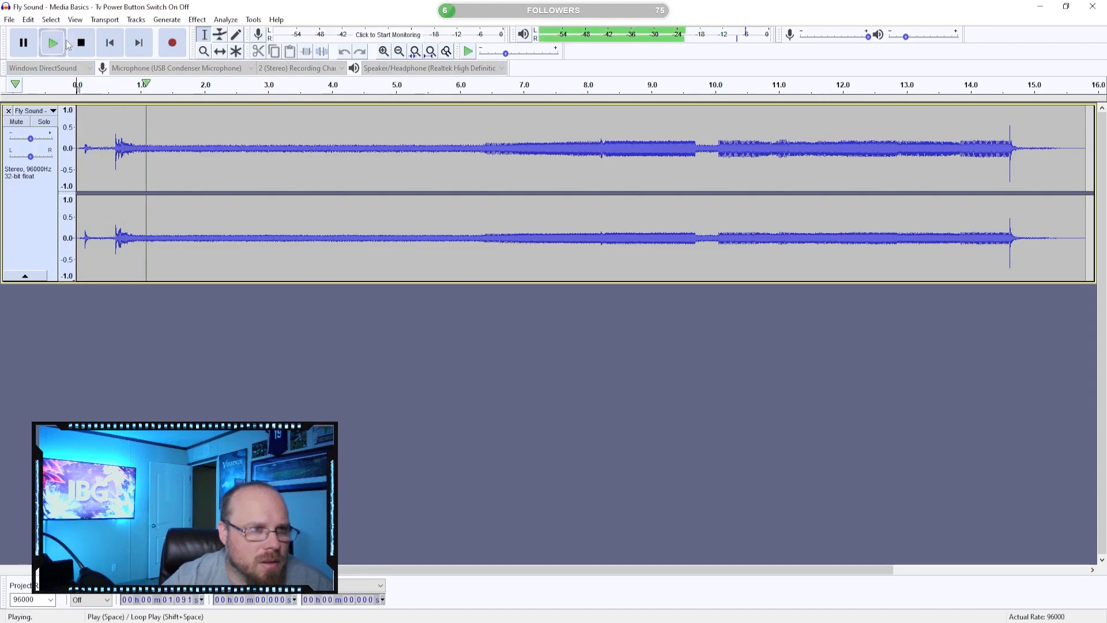
left_click(82, 43)
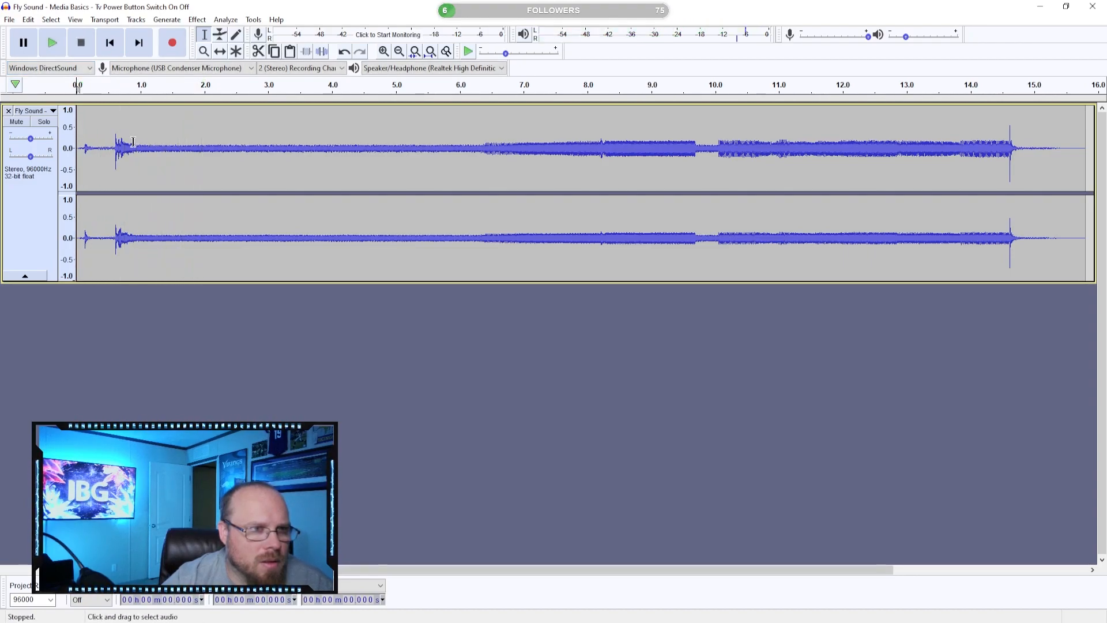
left_click_drag(111, 144, 52, 145)
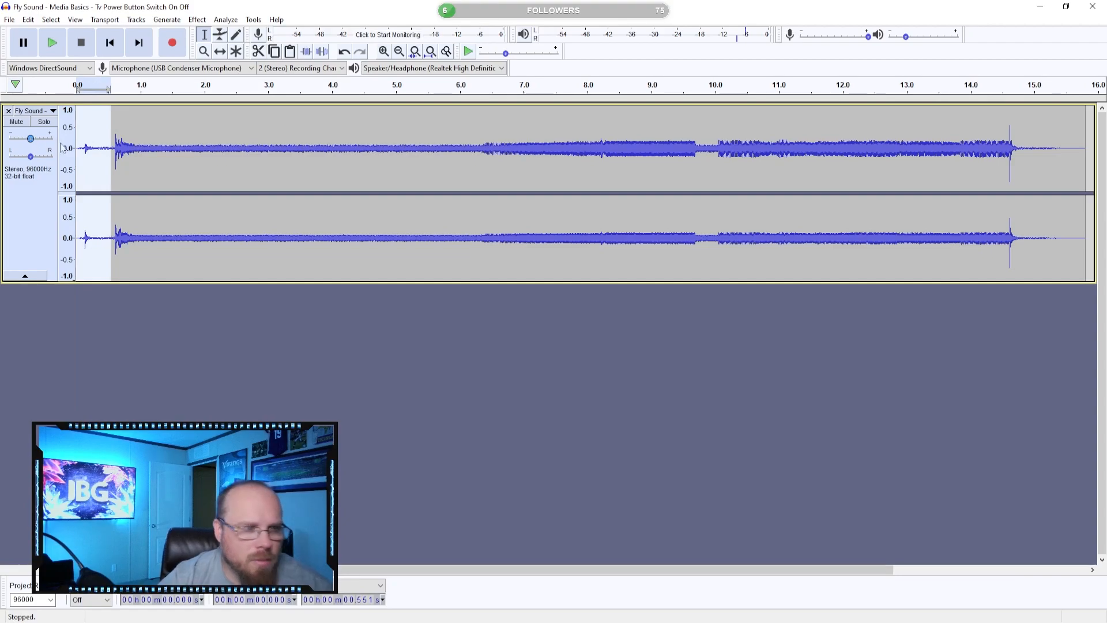
key("Delete")
- Play the trimmed start and delete everything after about 0.42 seconds, keeping only the switch click
left_click(52, 45)
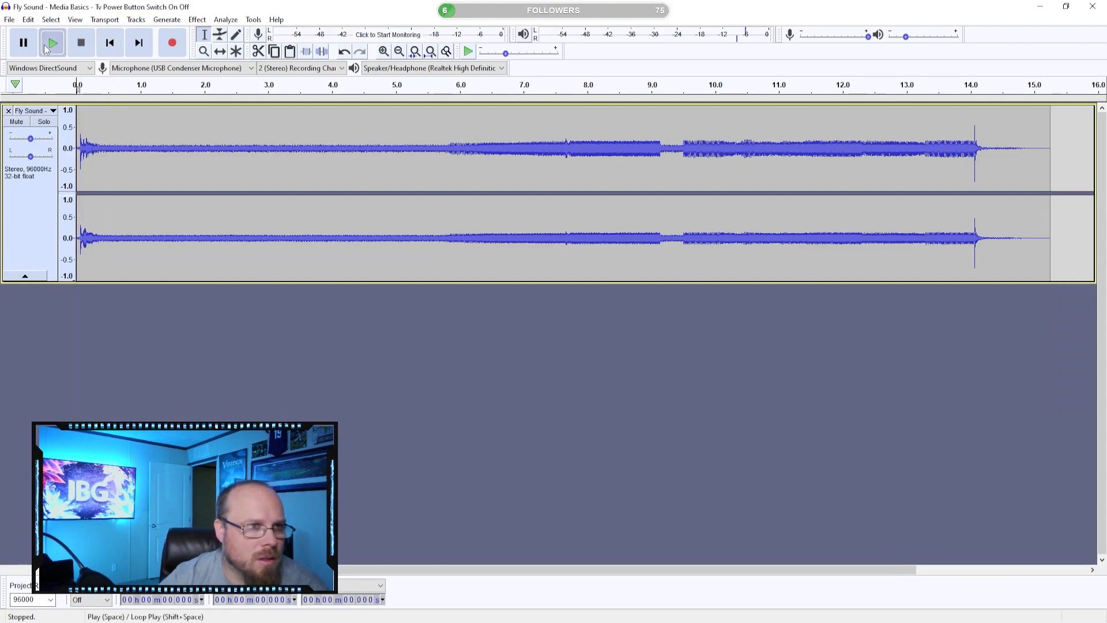
left_click(82, 42)
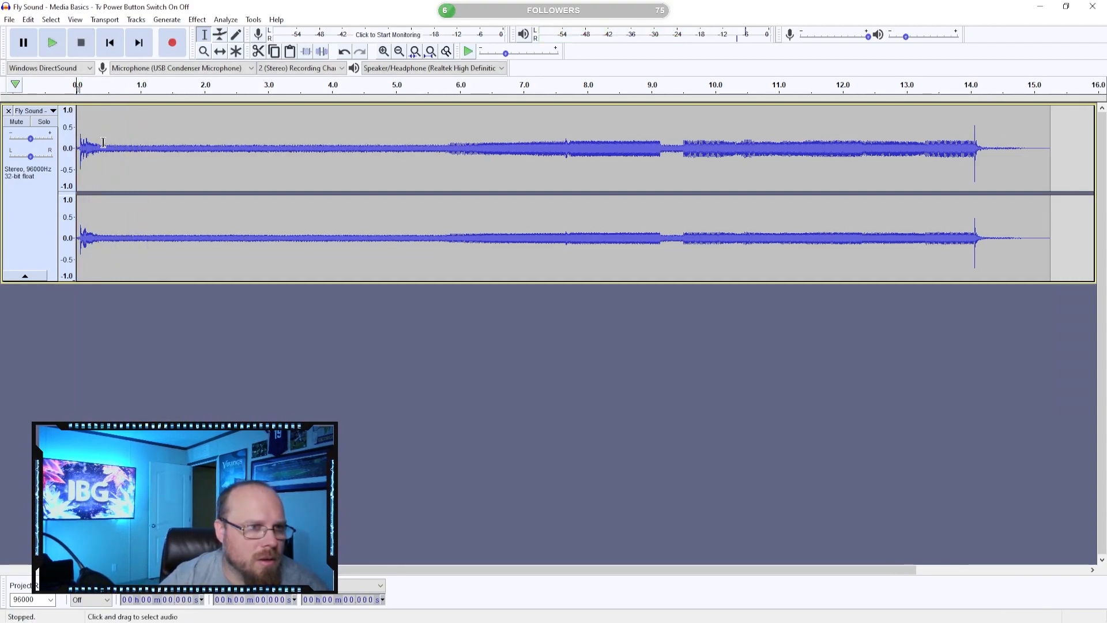
left_click_drag(103, 143, 1067, 170)
key("Delete")
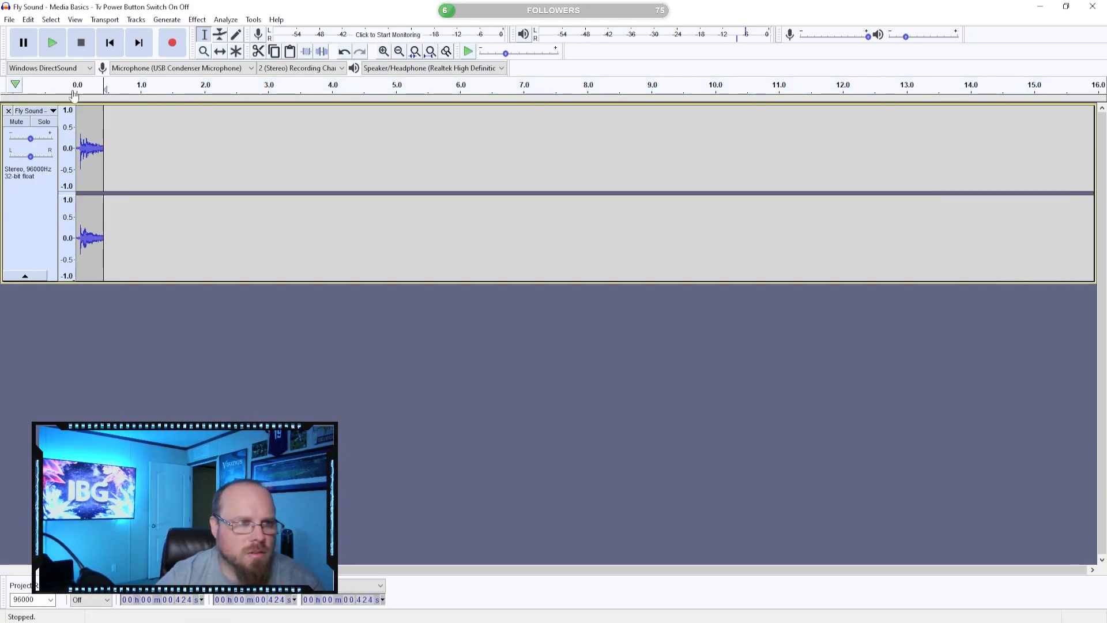
- Start exporting the trimmed click as WAV and browse to the DM_Support folder in Downloads as the save location
left_click(10, 19)
mouse_move(81, 109)
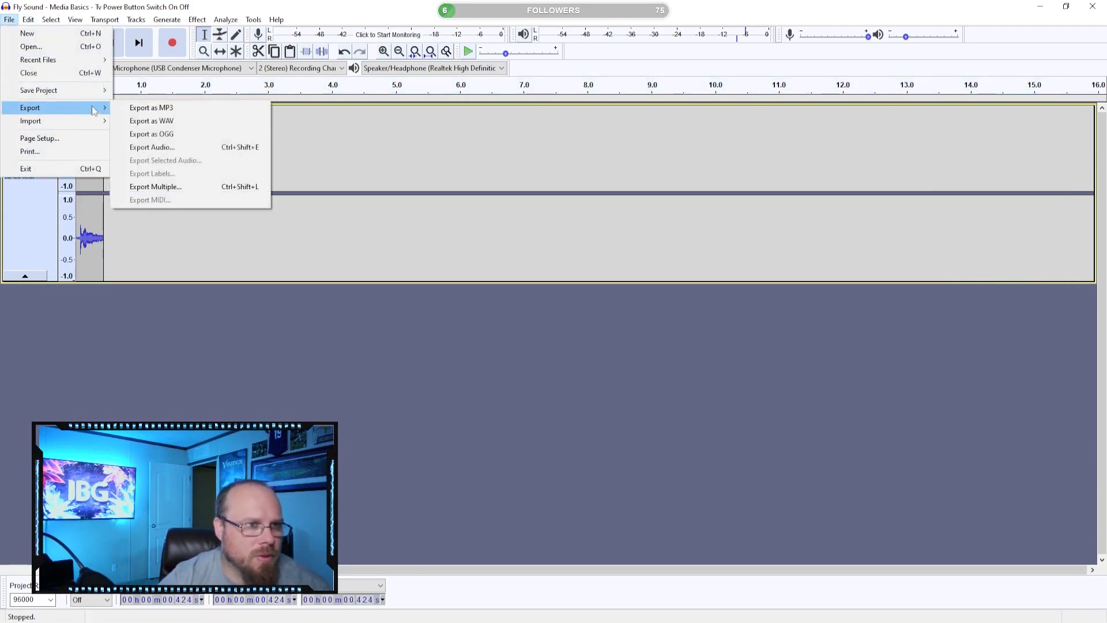
left_click(171, 122)
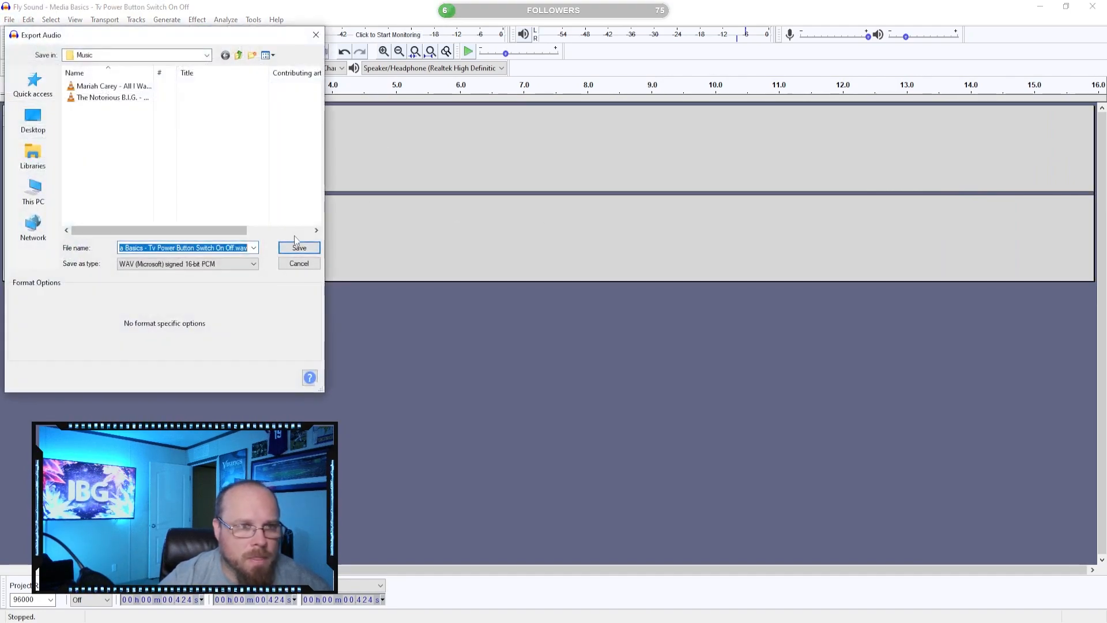
left_click(38, 124)
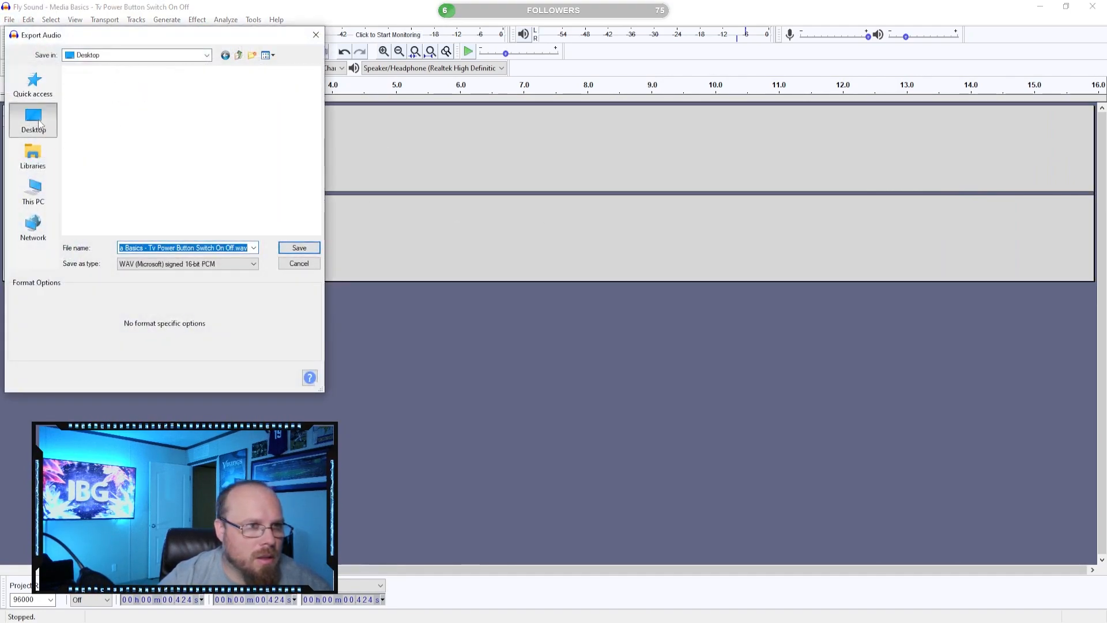
scroll(240, 171, "down", 3)
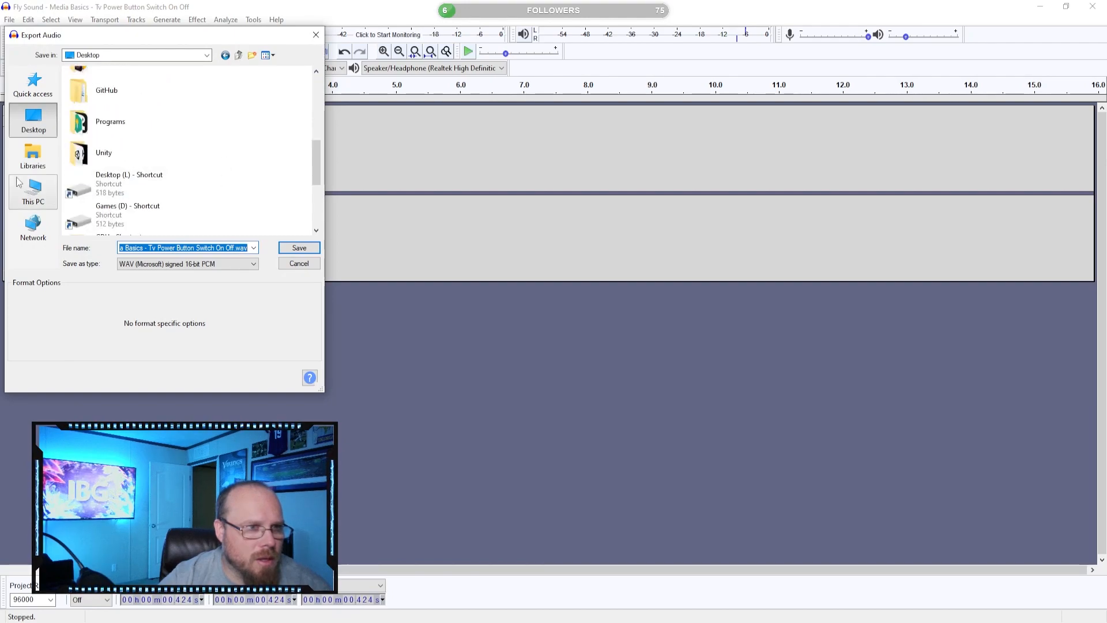
left_click(38, 202)
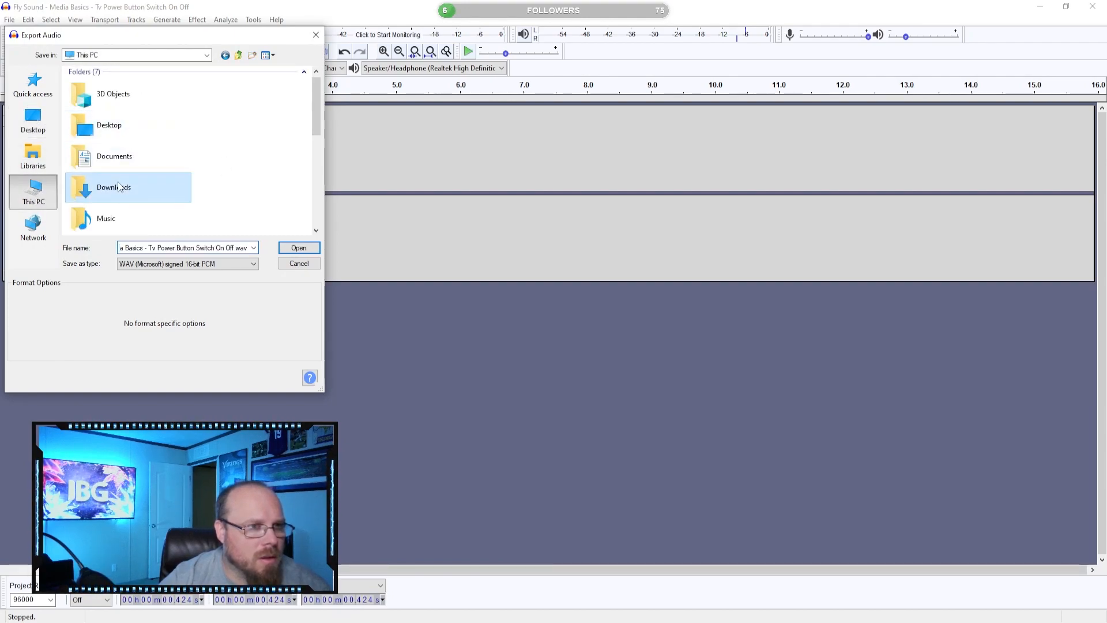
double_click(113, 187)
scroll(314, 114, "down", 2)
scroll(314, 114, "down", 1)
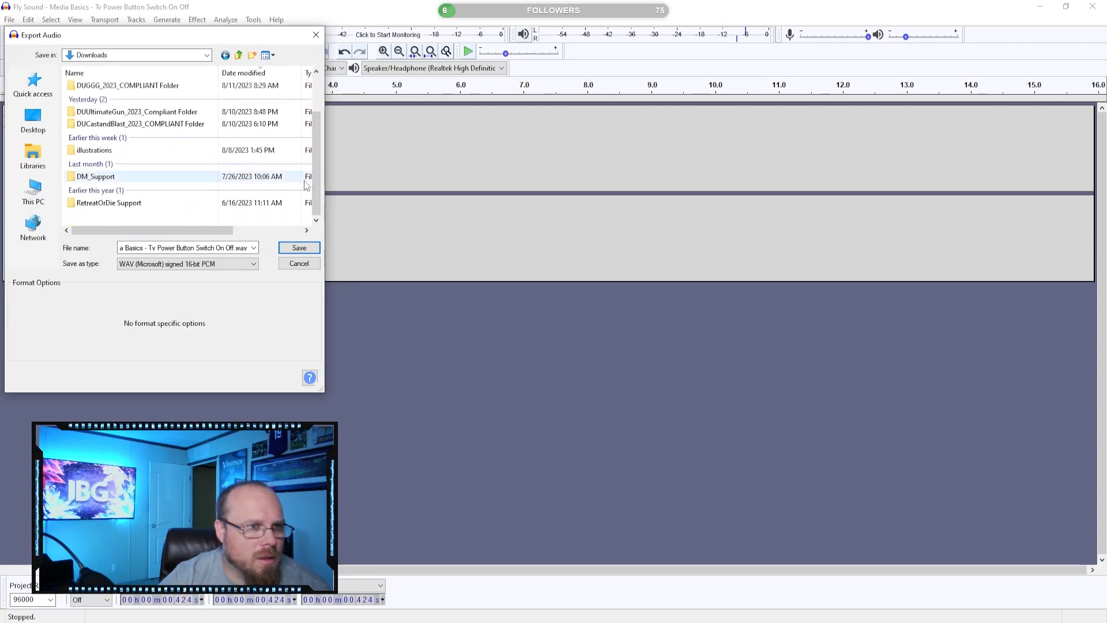
double_click(112, 182)
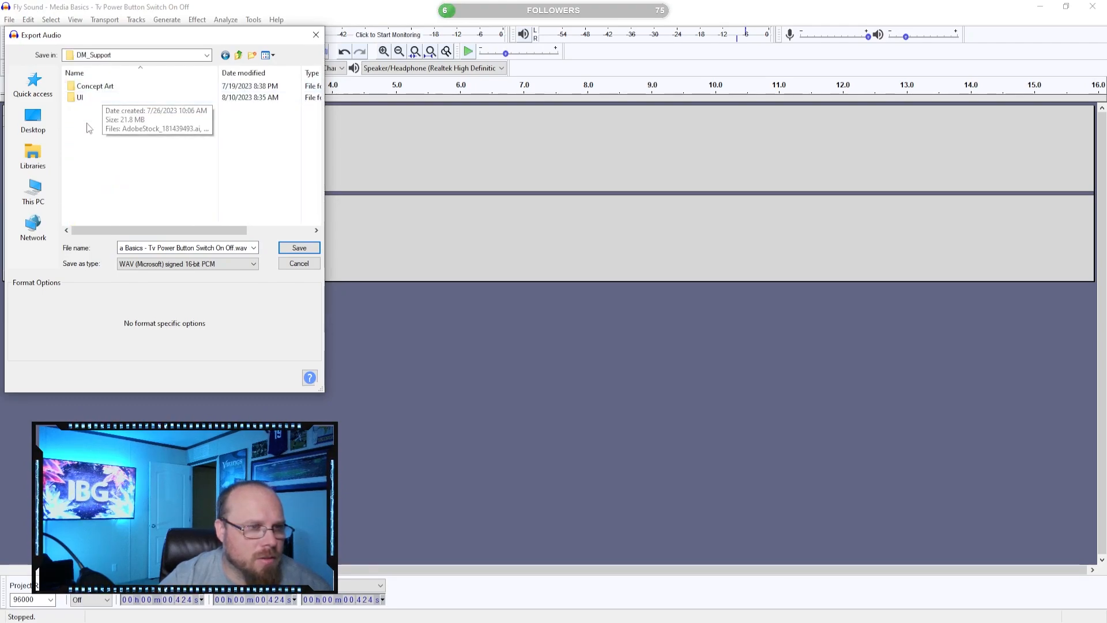
- Create a folder named Audio inside DM_Support and open it as the export destination
right_click(118, 142)
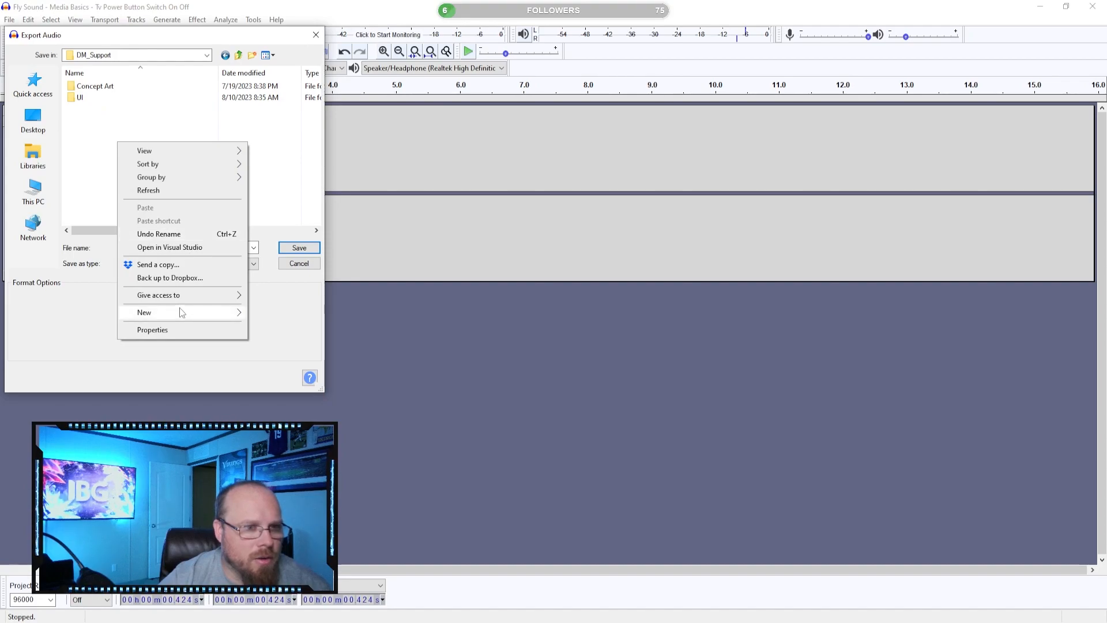
mouse_move(206, 314)
left_click(274, 315)
type("Audio")
key("Return")
key("Return")
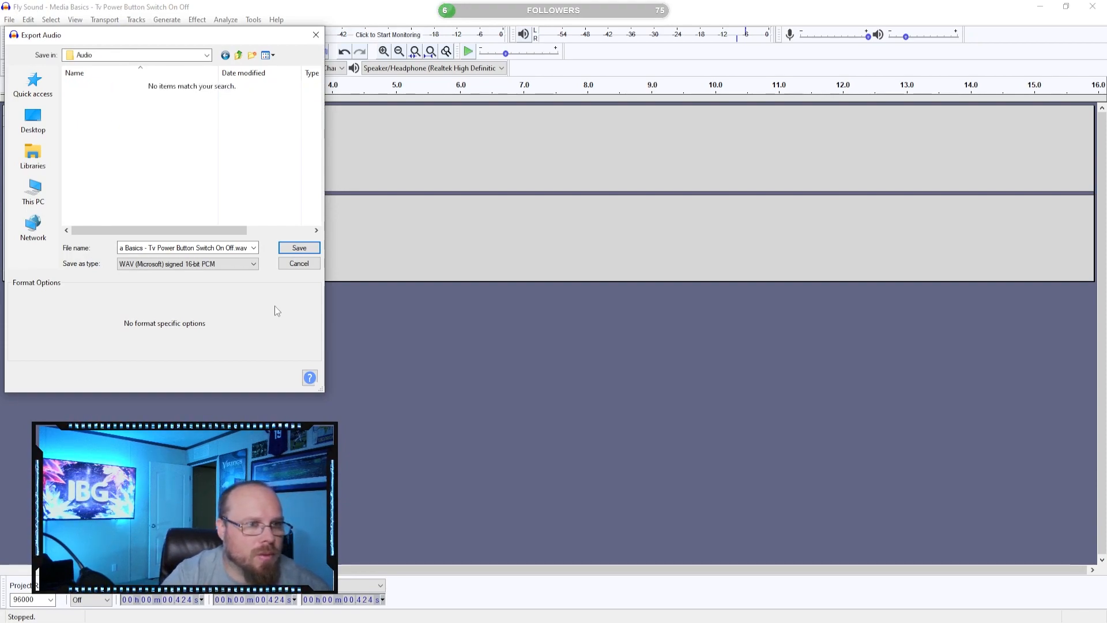
- Name the export file TV_SwitchOn and save it as WAV in the Audio folder
left_click(190, 248)
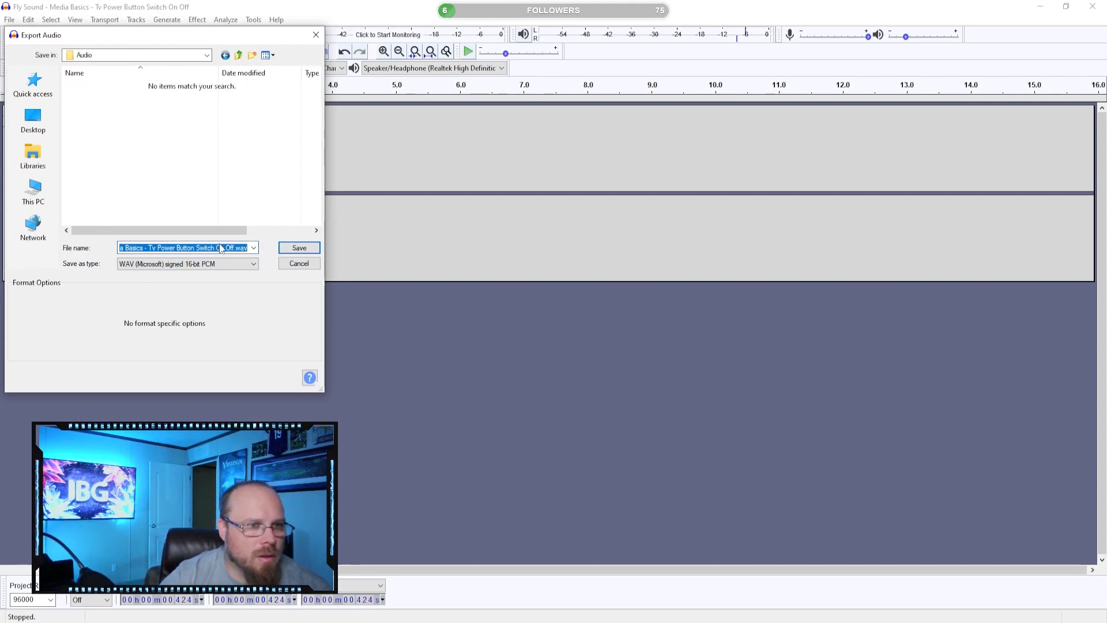
type("TV")
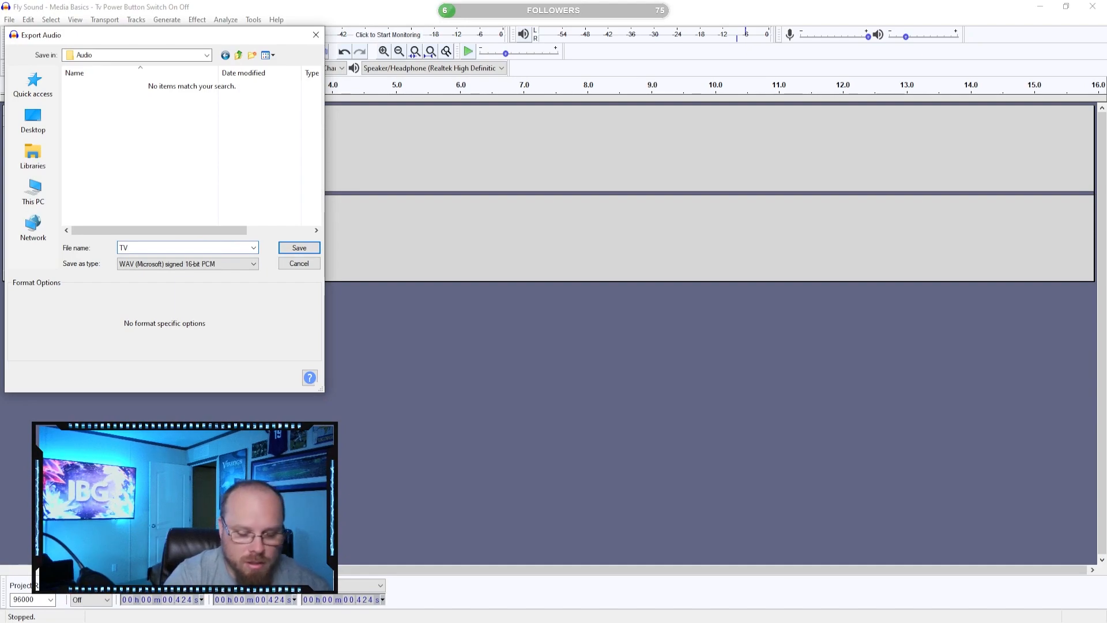
type("_On")
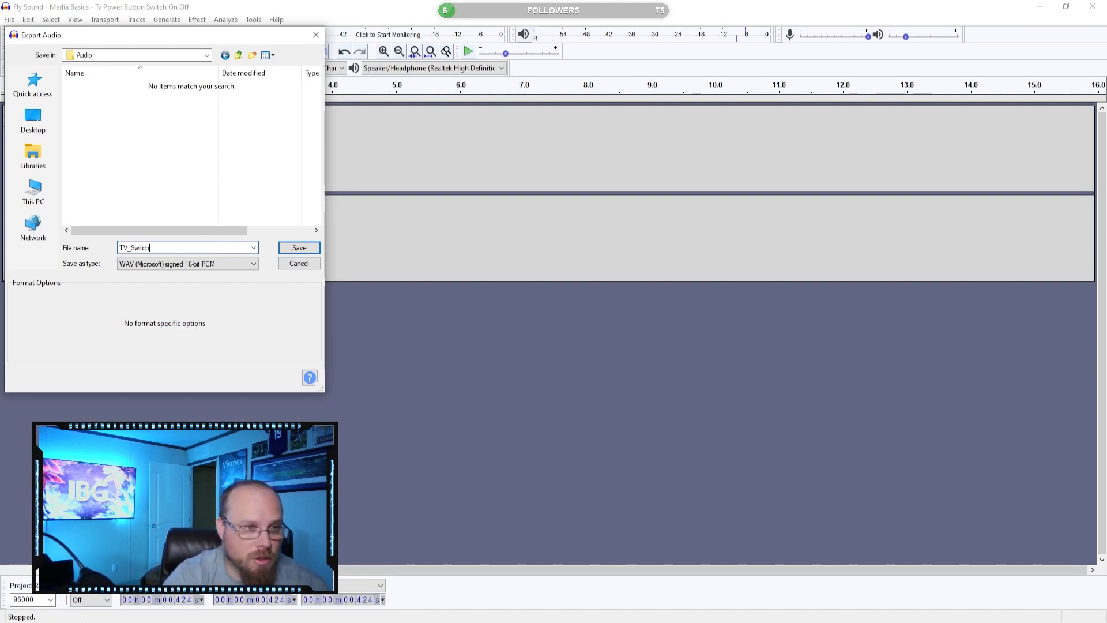
key("Return")
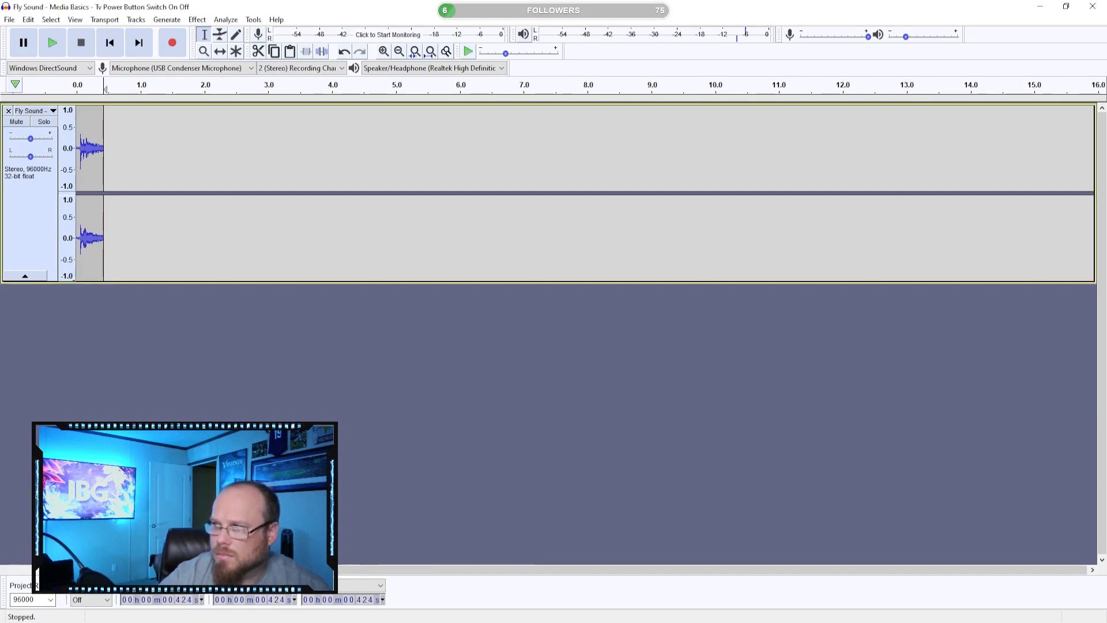
- Undo the last deletion and delete the first 14.05 seconds or so, up to the switch-off click near the end
left_click(28, 19)
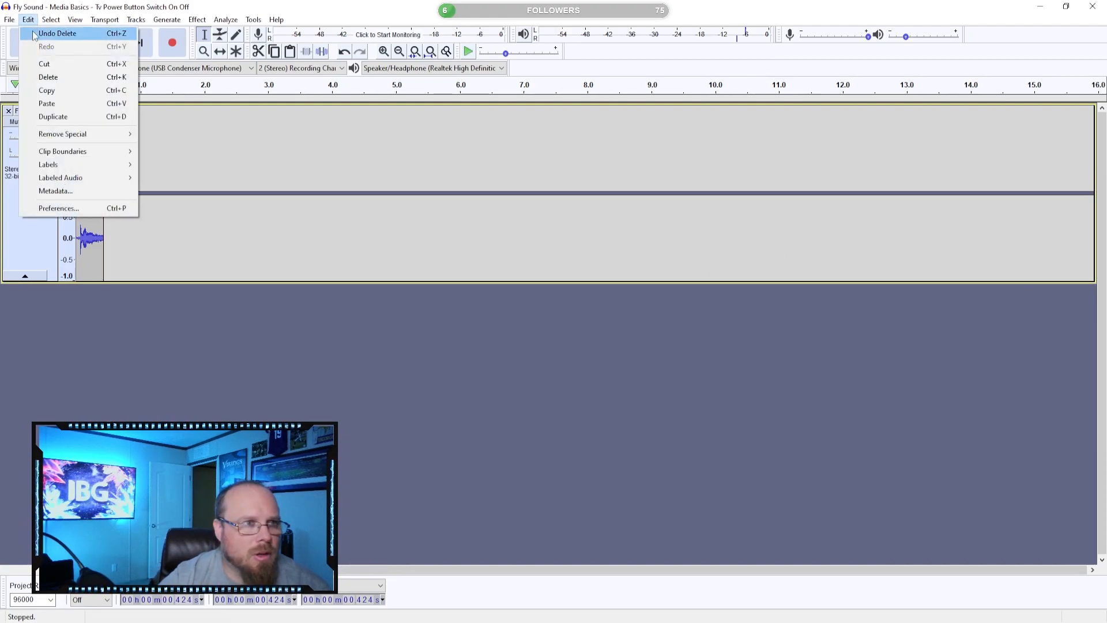
left_click(57, 33)
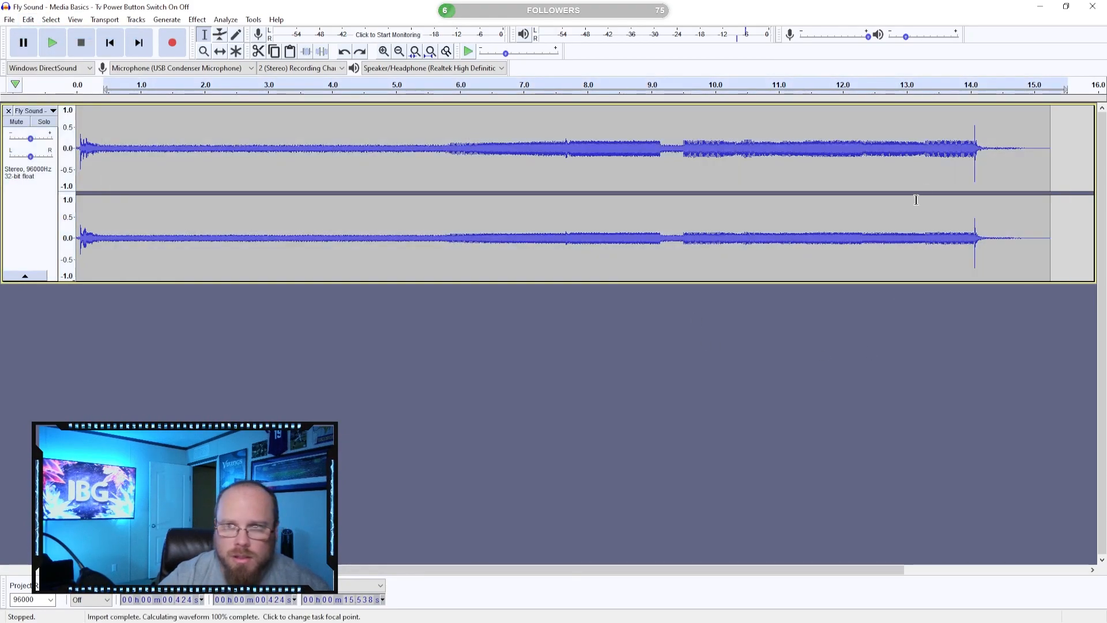
left_click_drag(974, 147, 4, 173)
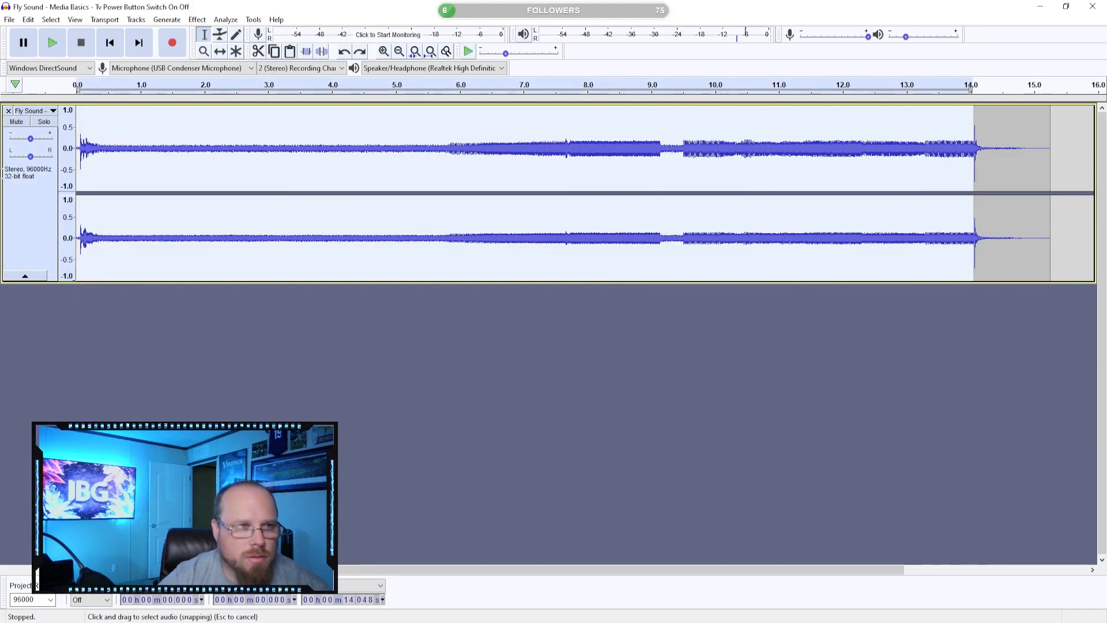
key("Delete")
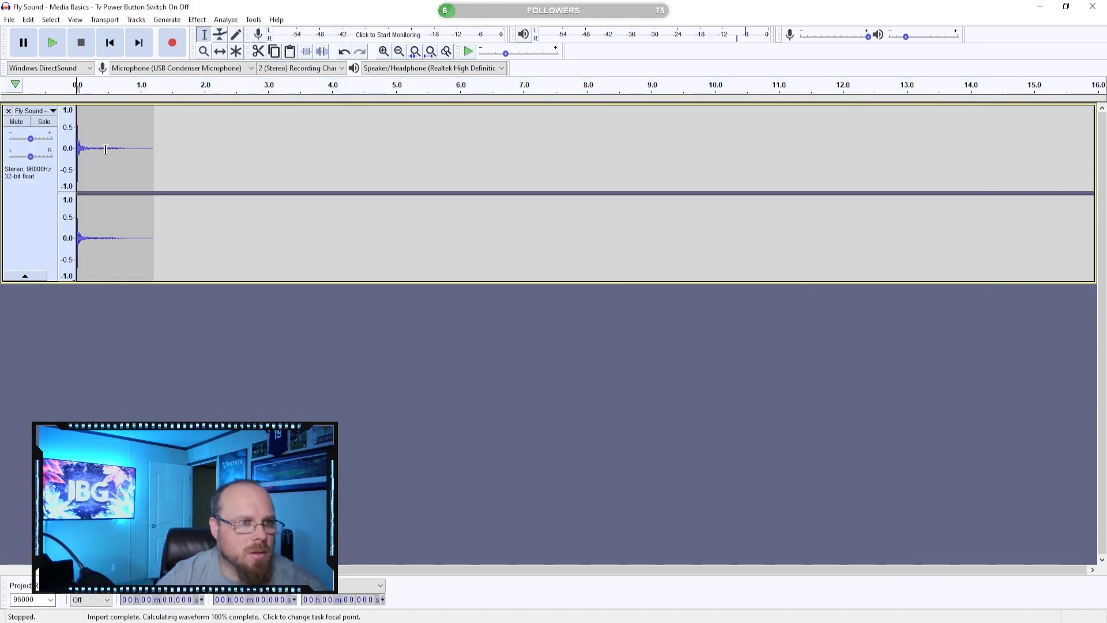
- Delete everything after about 0.4 seconds and play the remaining switch-off click from the start
left_click_drag(101, 144, 367, 173)
key("Delete")
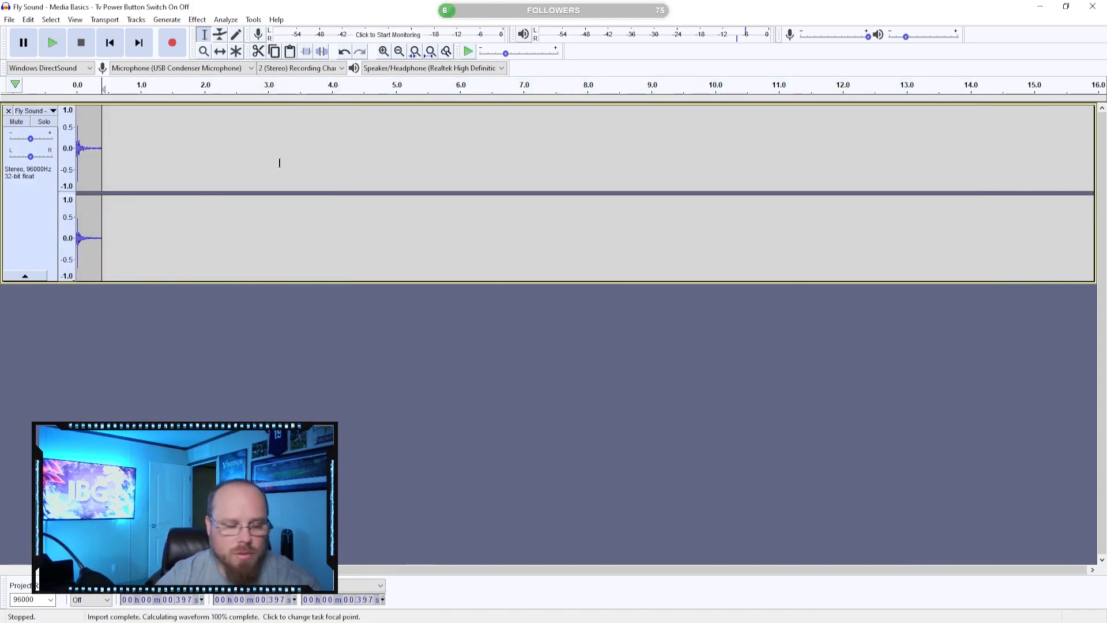
left_click(109, 42)
left_click(52, 45)
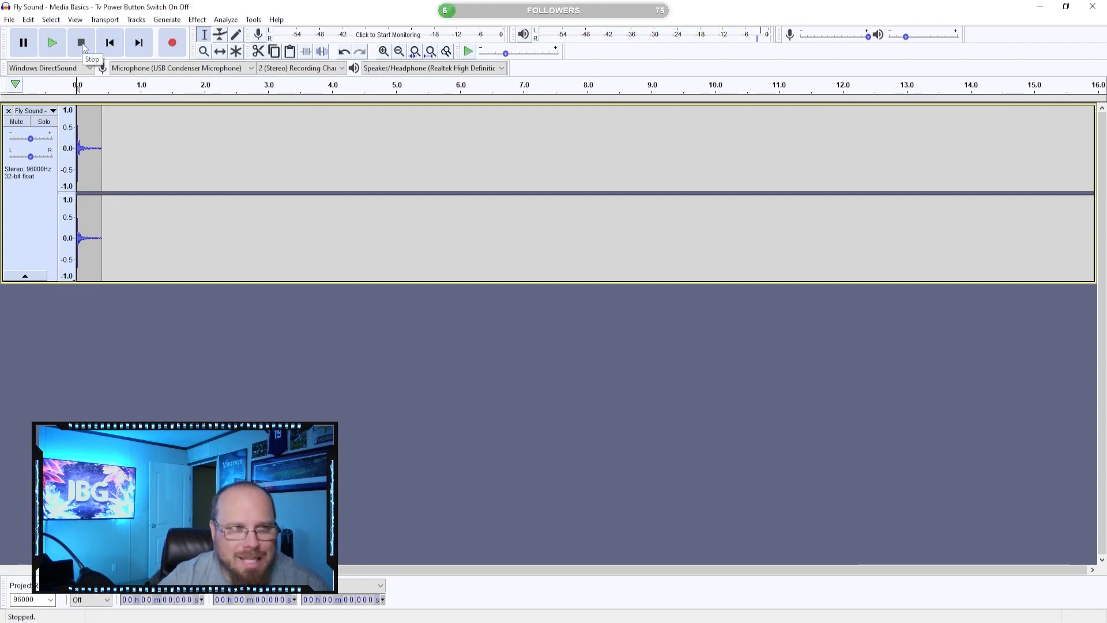
- Export the click as WAV to the Audio folder under the name TV_SwitchOff.wav
left_click(9, 20)
mouse_move(34, 107)
left_click(154, 119)
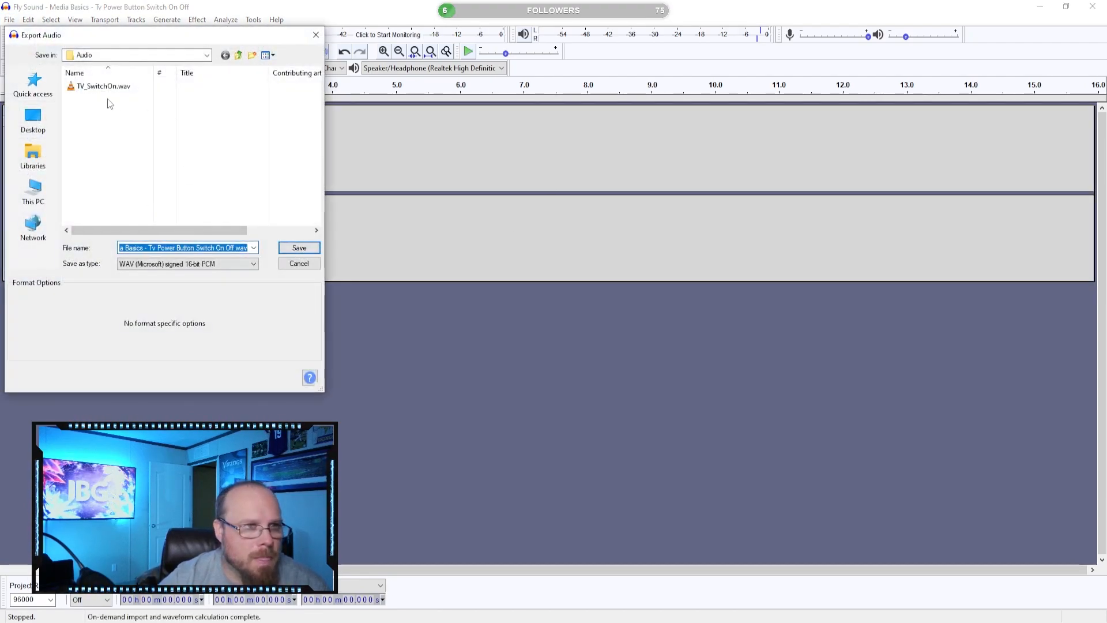
left_click(101, 89)
double_click(149, 247)
left_click(155, 247)
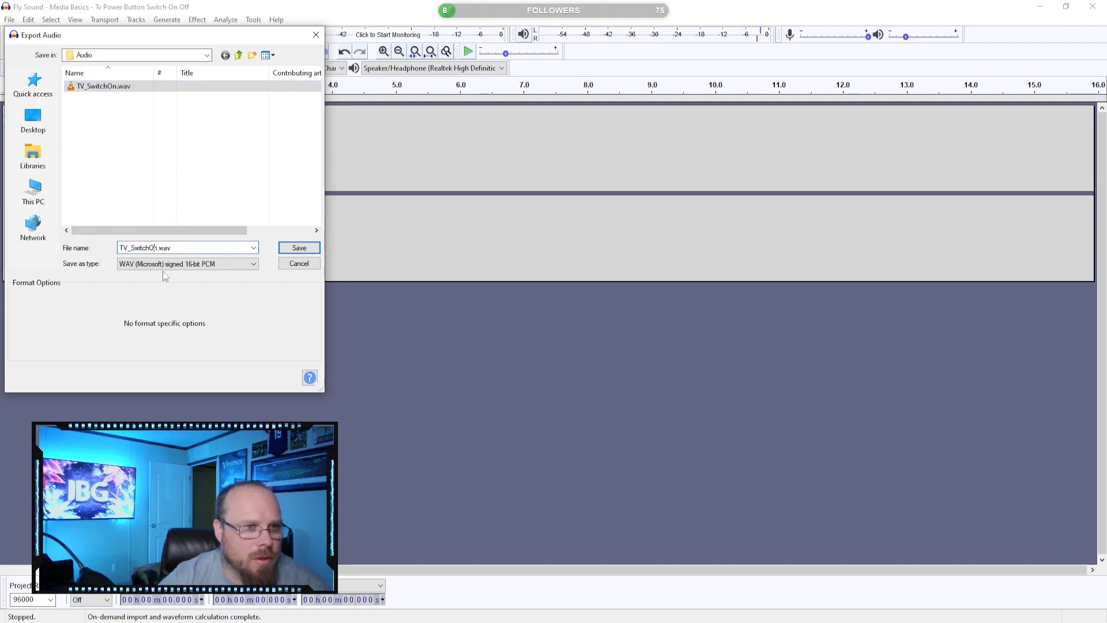
key("BackSpace")
type("ff")
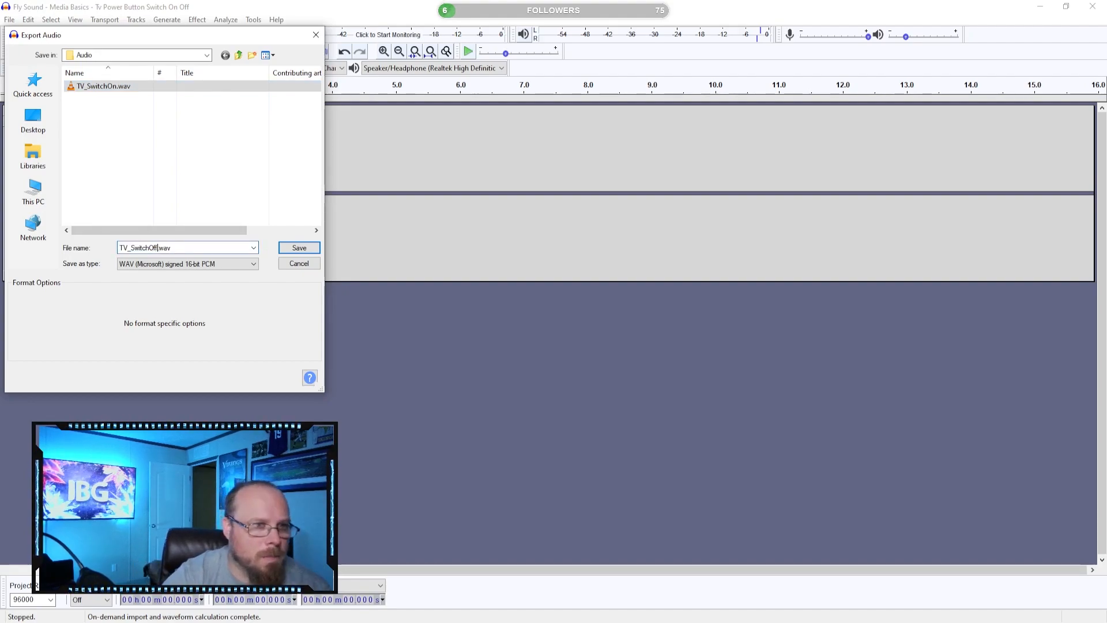
key("Return")
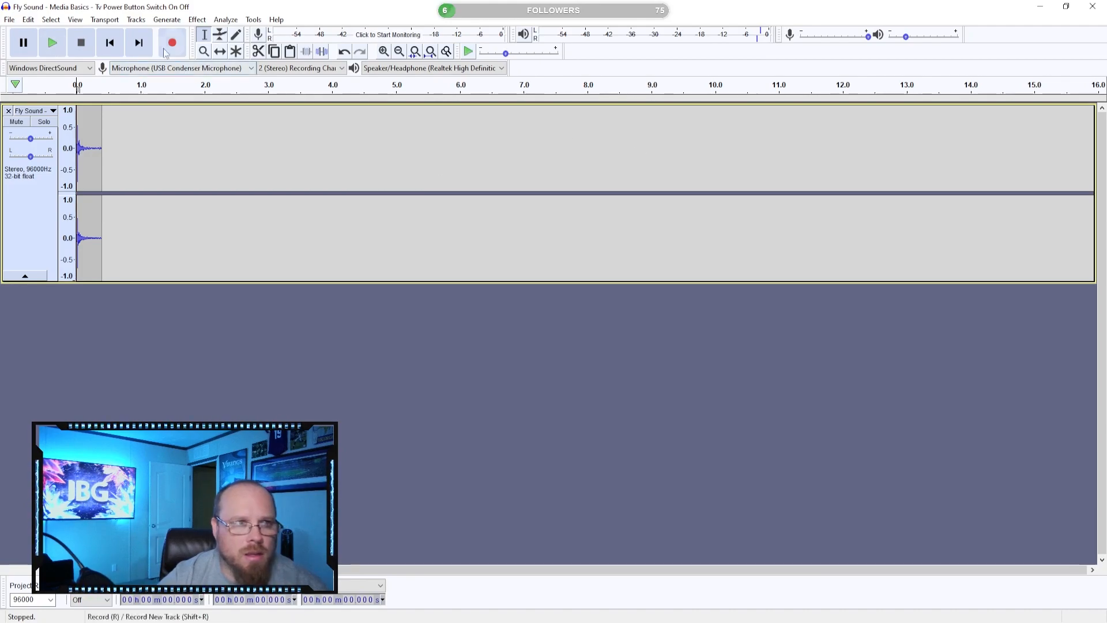
- Close the finished project and import the Epic Stock Media Censorship Tone Beep into Audacity, reading it directly from the original file
left_click(1090, 6)
left_click(572, 318)
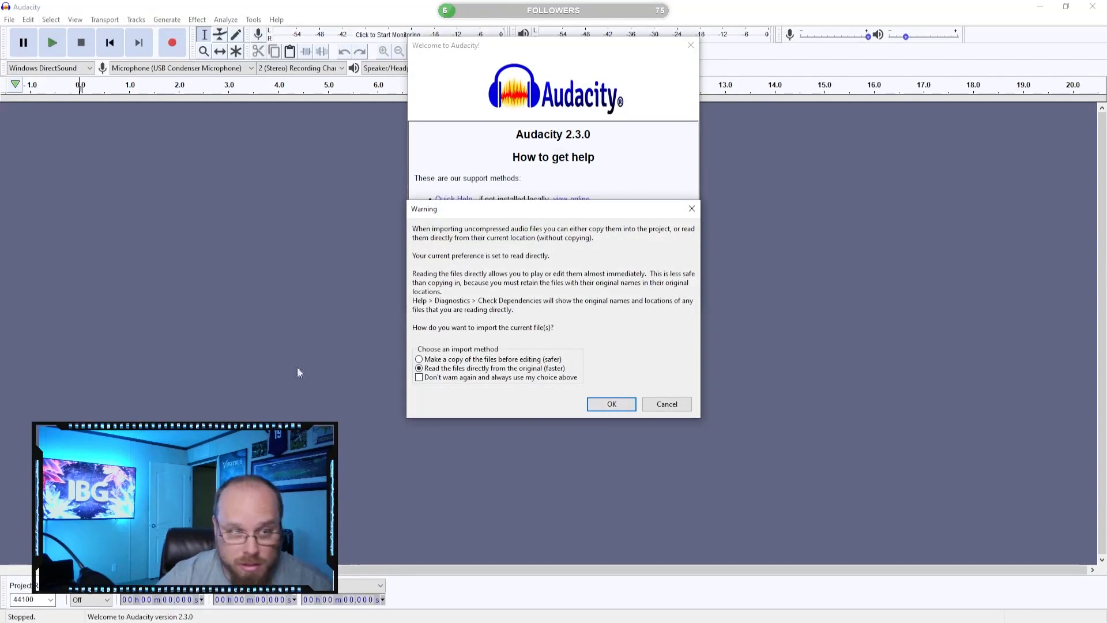
left_click(634, 406)
left_click(669, 298)
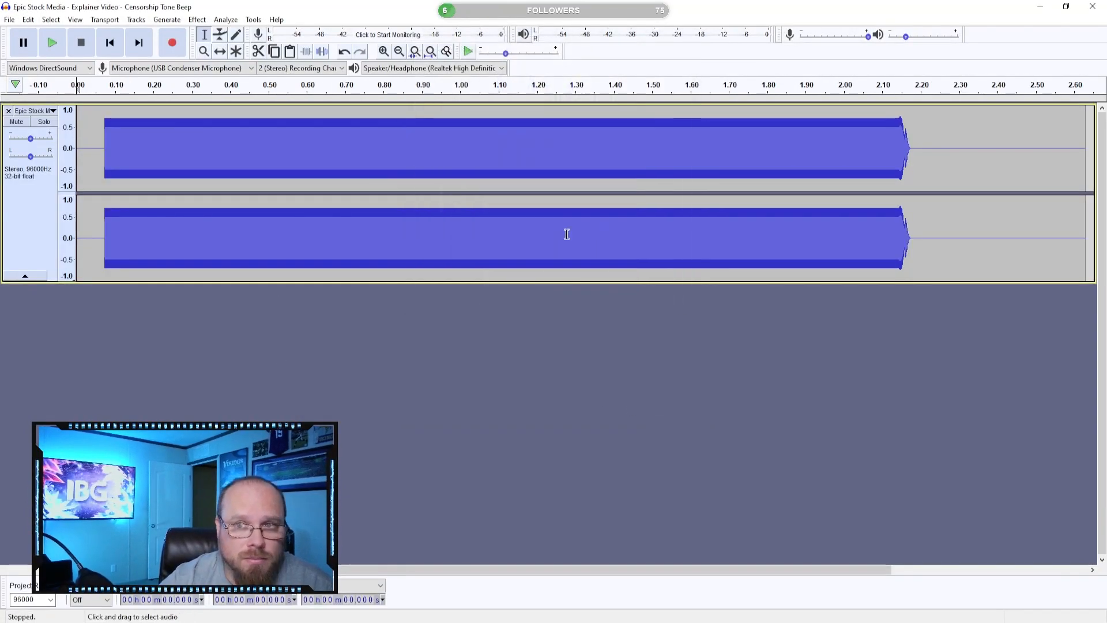
- Play the censorship tone beep to check its sound and loudness, and stop the playback
left_click(56, 44)
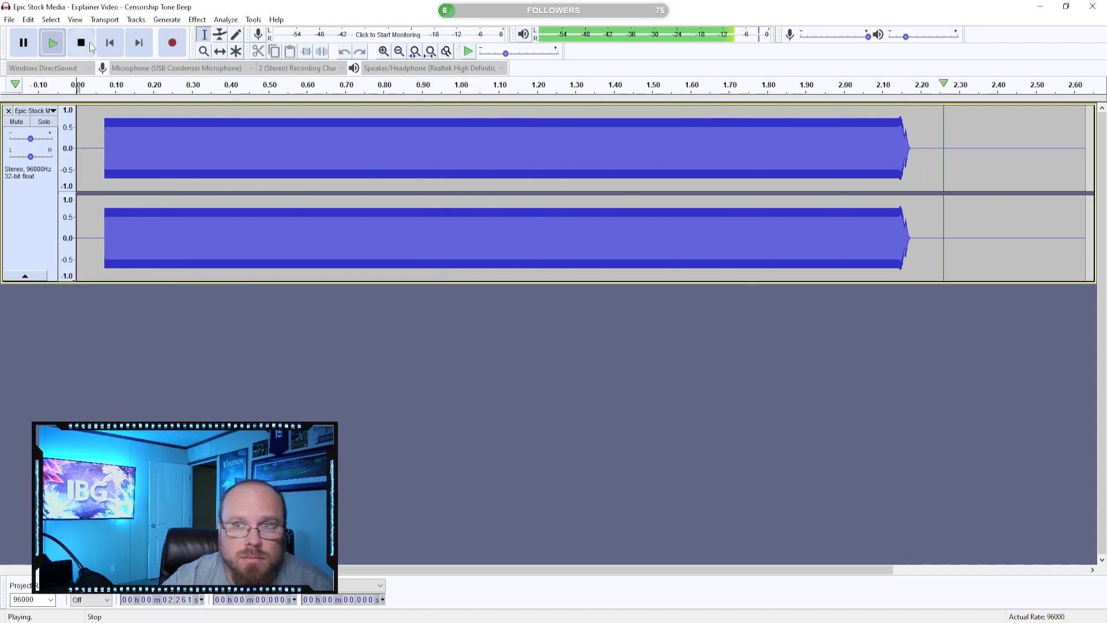
key("space")
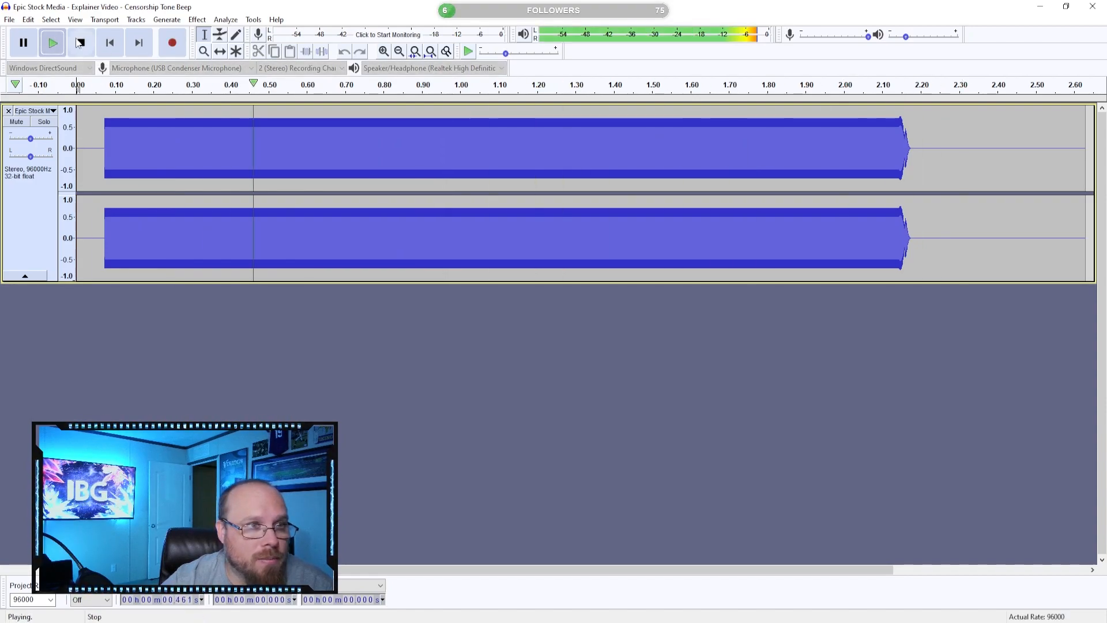
left_click(82, 42)
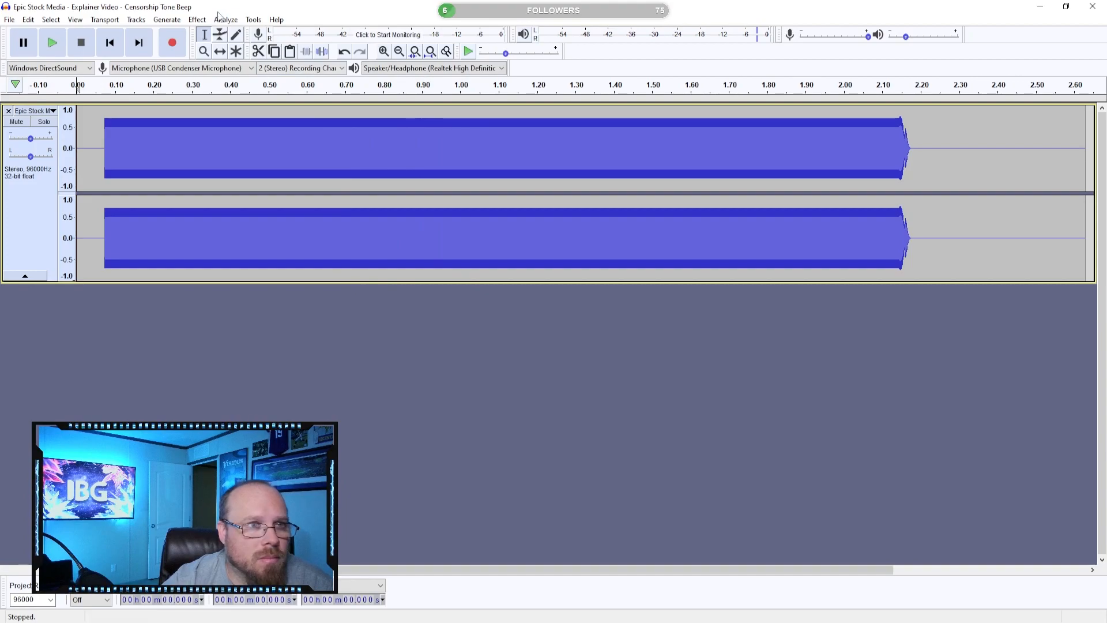
left_click(198, 20)
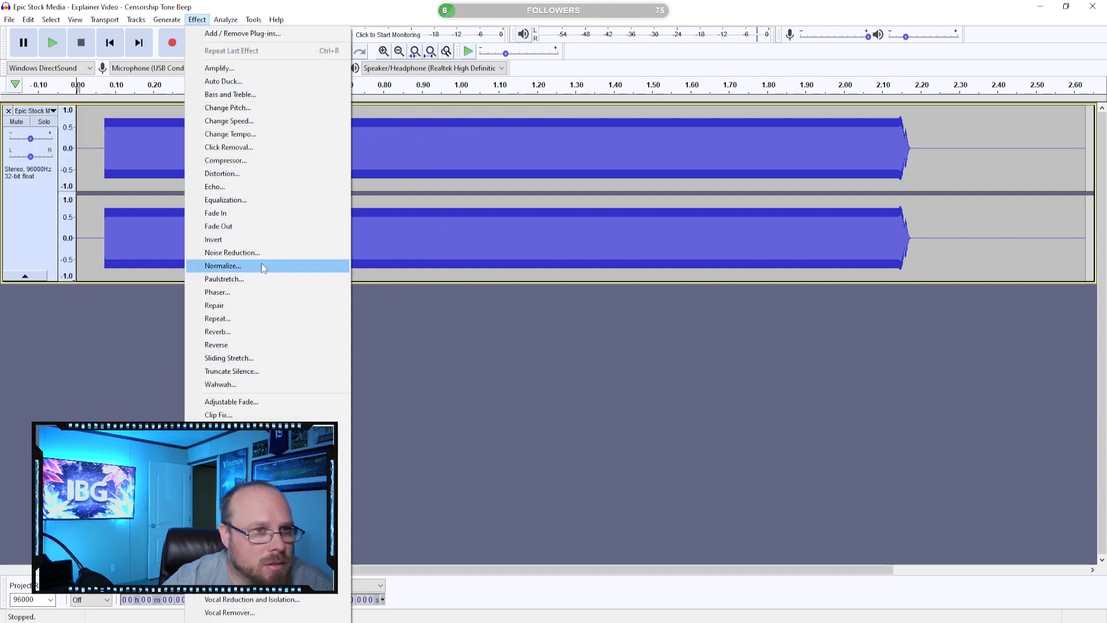
left_click(233, 161)
left_click(646, 332)
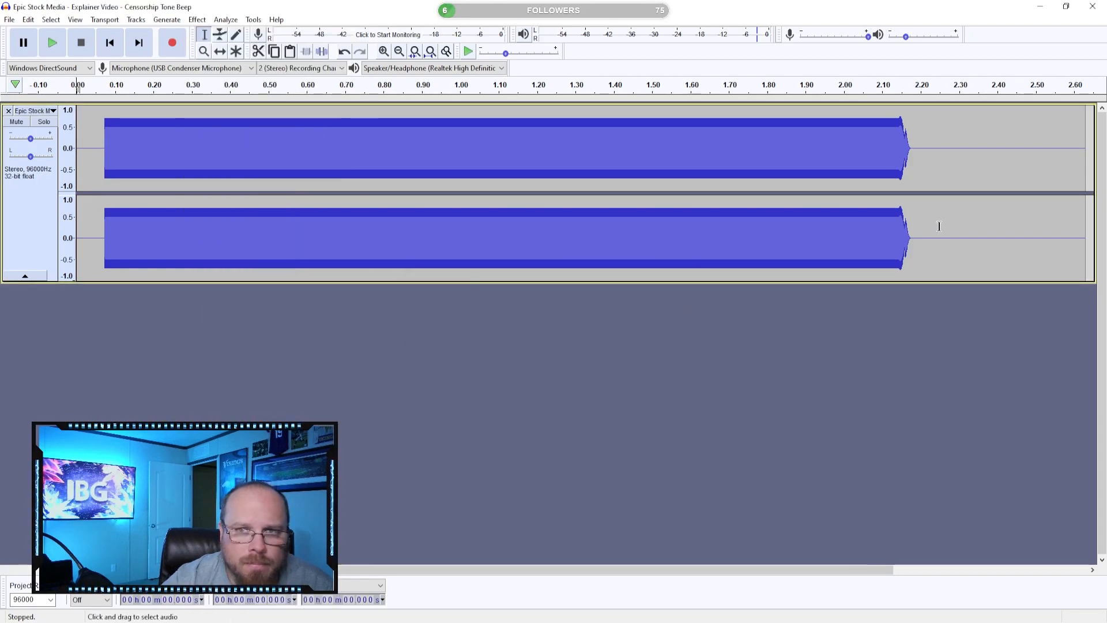
- Apply the Compressor to the first 2.25 seconds with a -30 dB threshold, -50 dB noise floor and 3:1 ratio, and play the result
left_click_drag(939, 227, 2, 207)
left_click(196, 20)
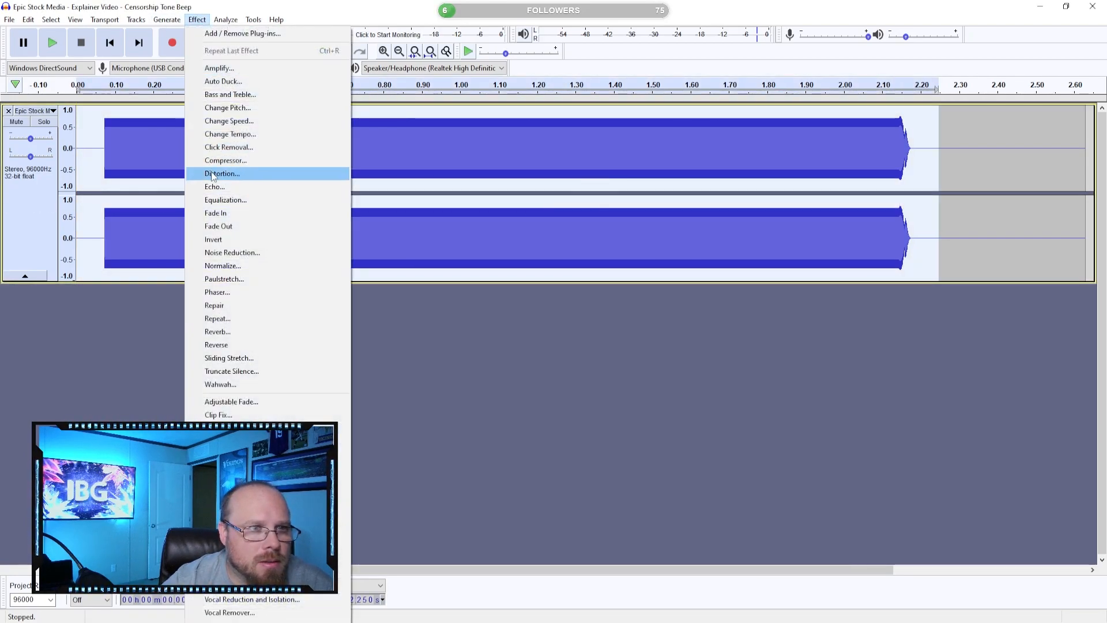
left_click(248, 163)
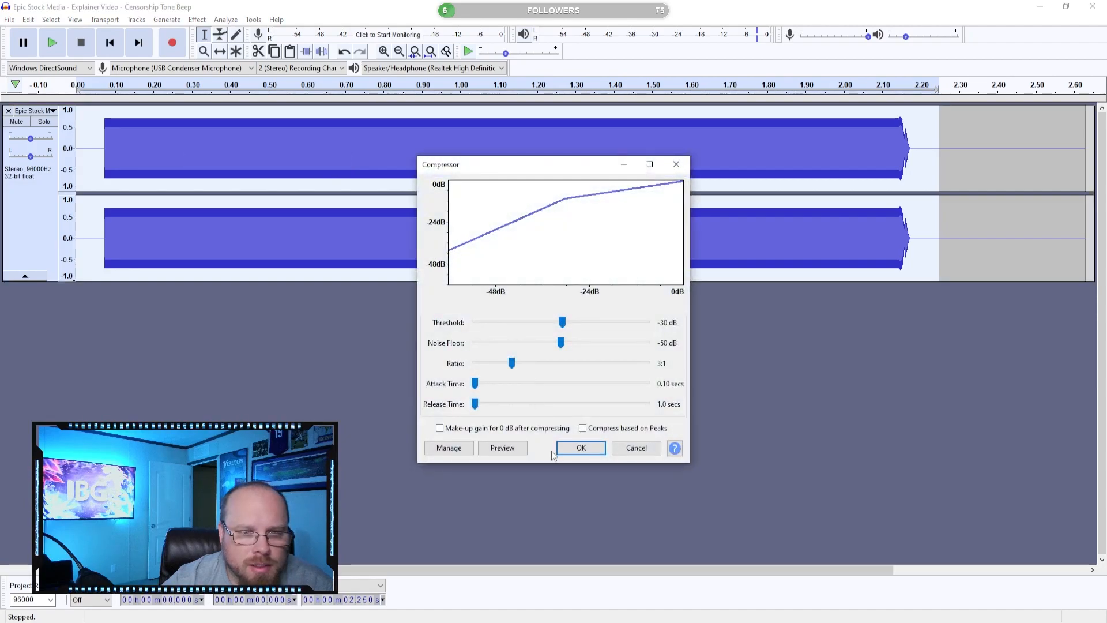
left_click(581, 448)
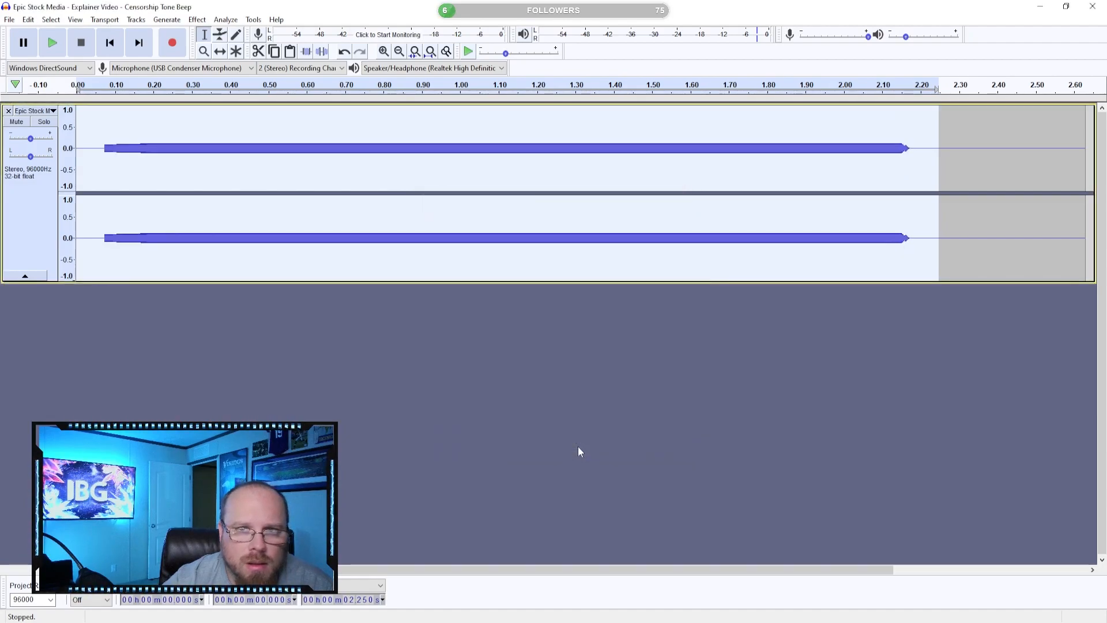
left_click(58, 44)
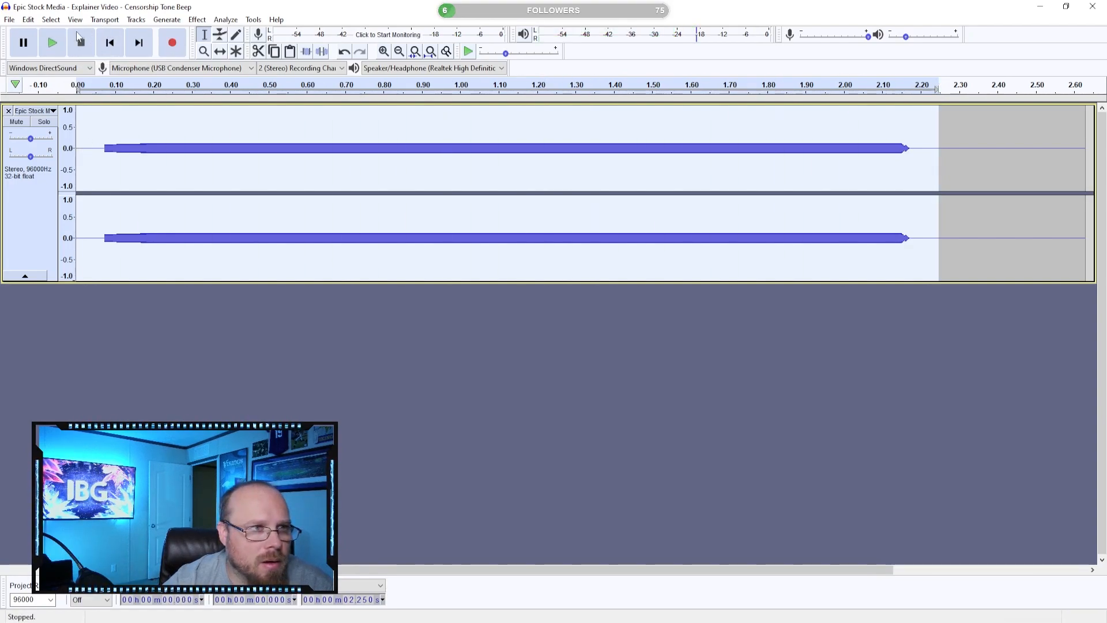
left_click(52, 42)
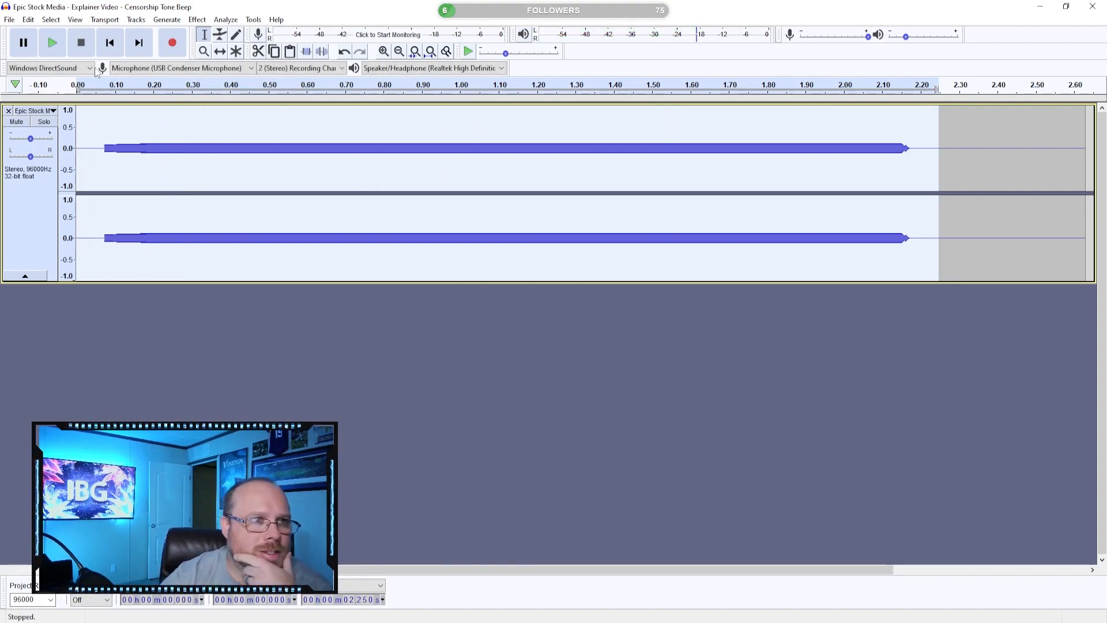
- Delete the first 0.081 seconds of silence and the tail end of the censorship tone, and play the trimmed tone
left_click(57, 45)
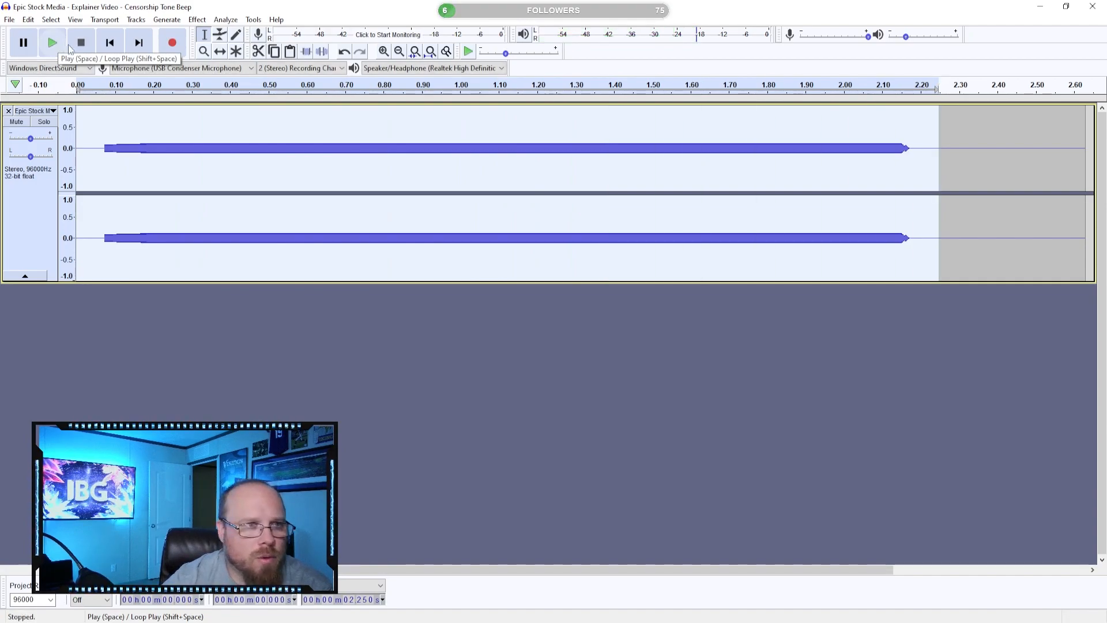
left_click(107, 146)
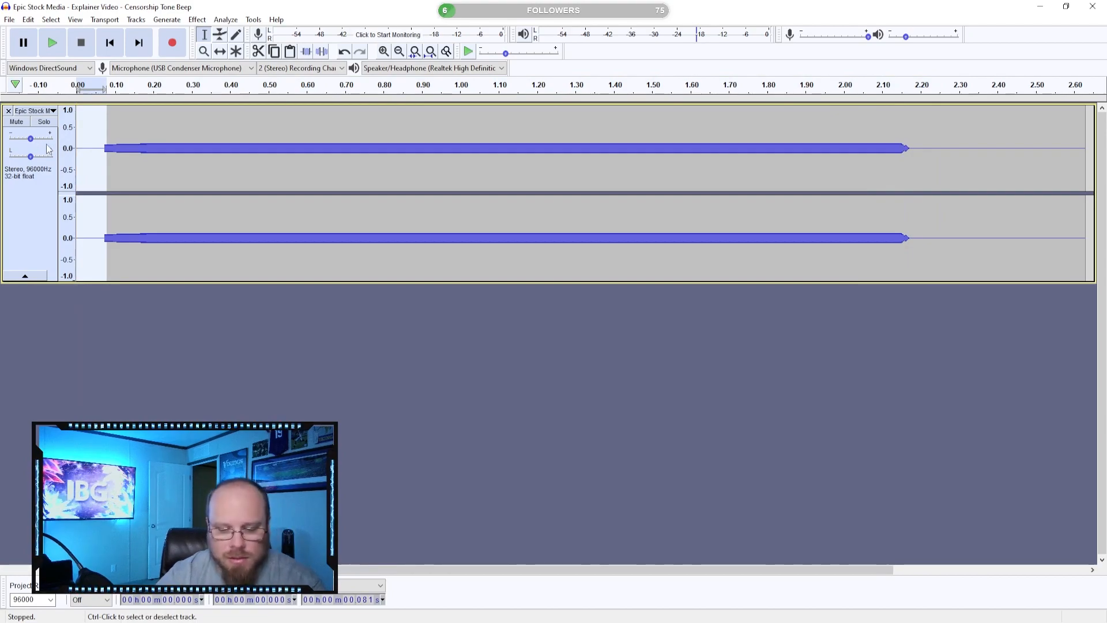
key("Delete")
left_click_drag(869, 149, 1058, 156)
key("Delete")
left_click(118, 40)
left_click(52, 44)
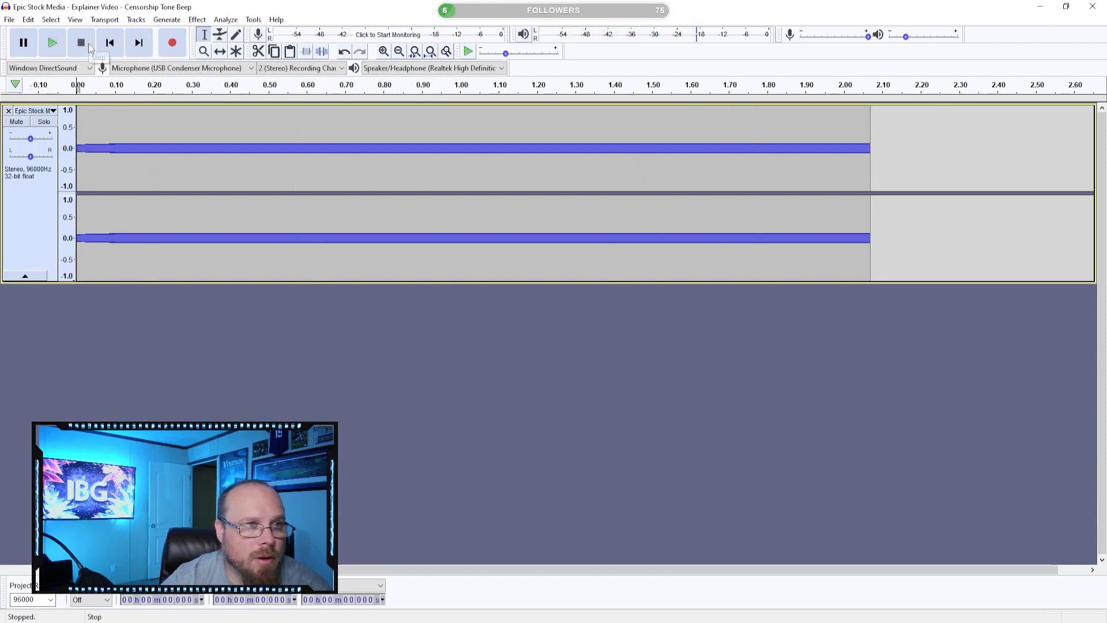
- Export the trimmed tone as WAV to the Audio folder under the name TV_Tone.wav, and close the audio project
left_click(10, 19)
mouse_move(35, 106)
left_click(173, 120)
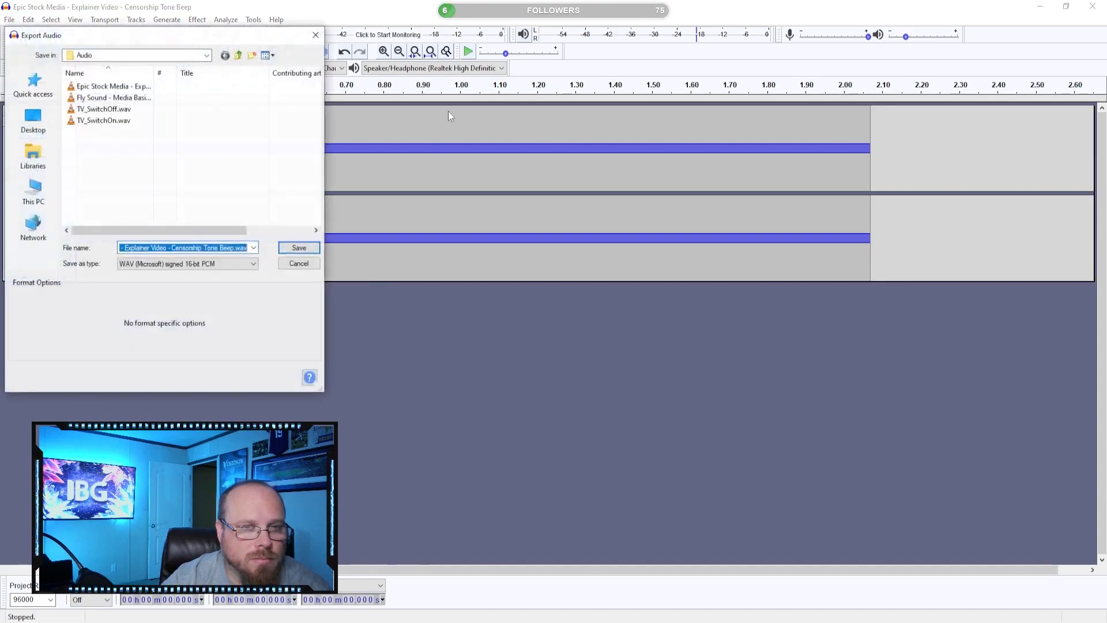
left_click_drag(205, 248, 56, 225)
key("BackSpace")
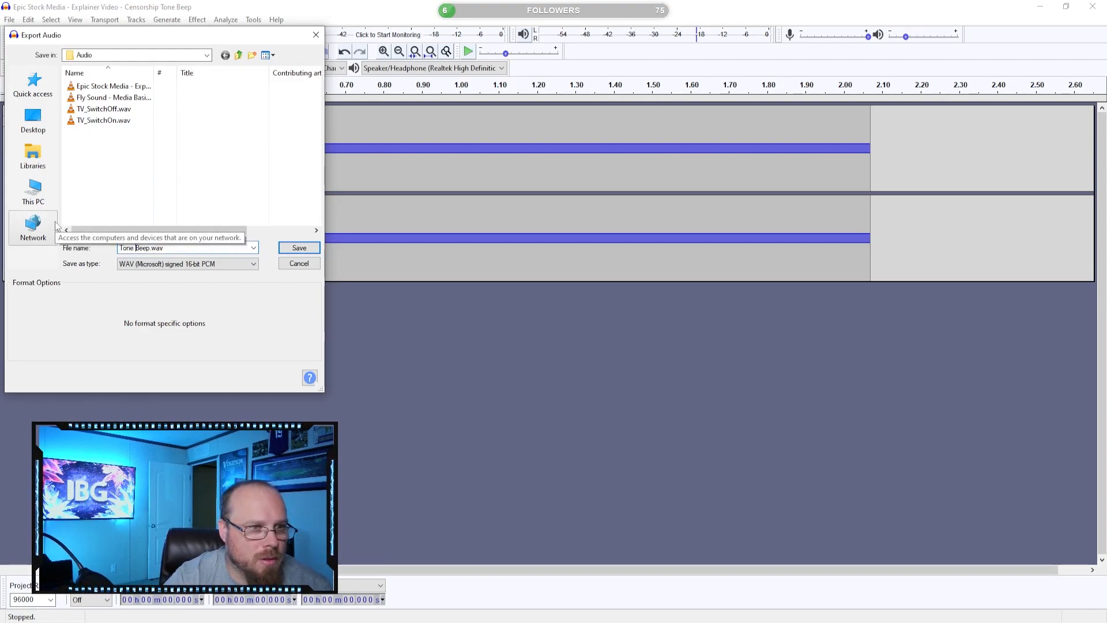
type("TV_")
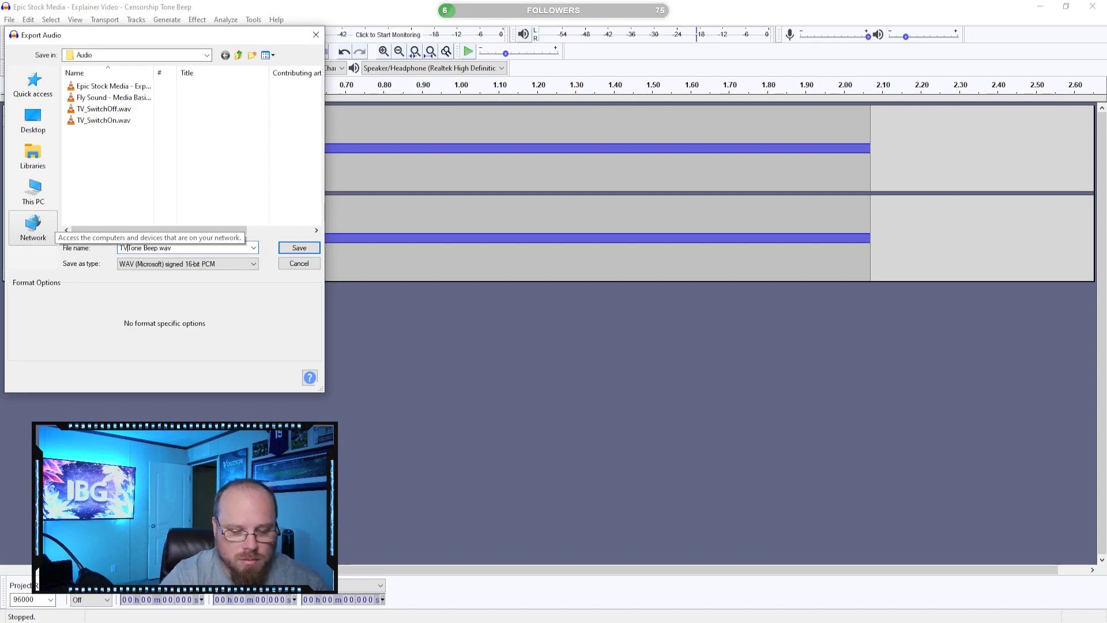
key("Delete")
key("Delete")
key("Delete")
key("Delete")
key("Delete")
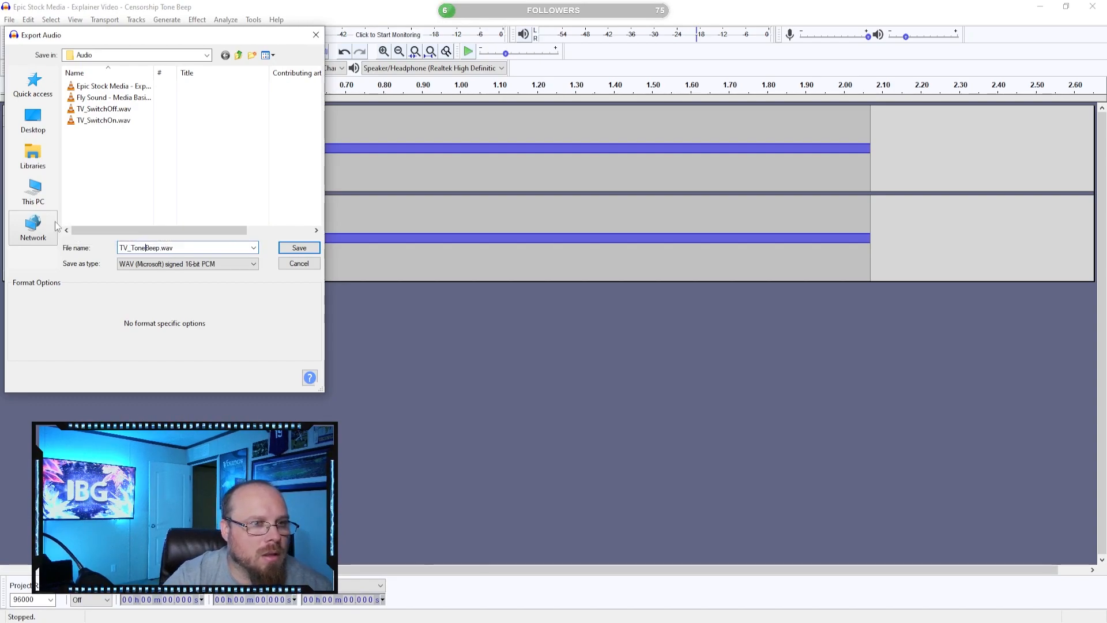
key("ctrl+a")
key("Return")
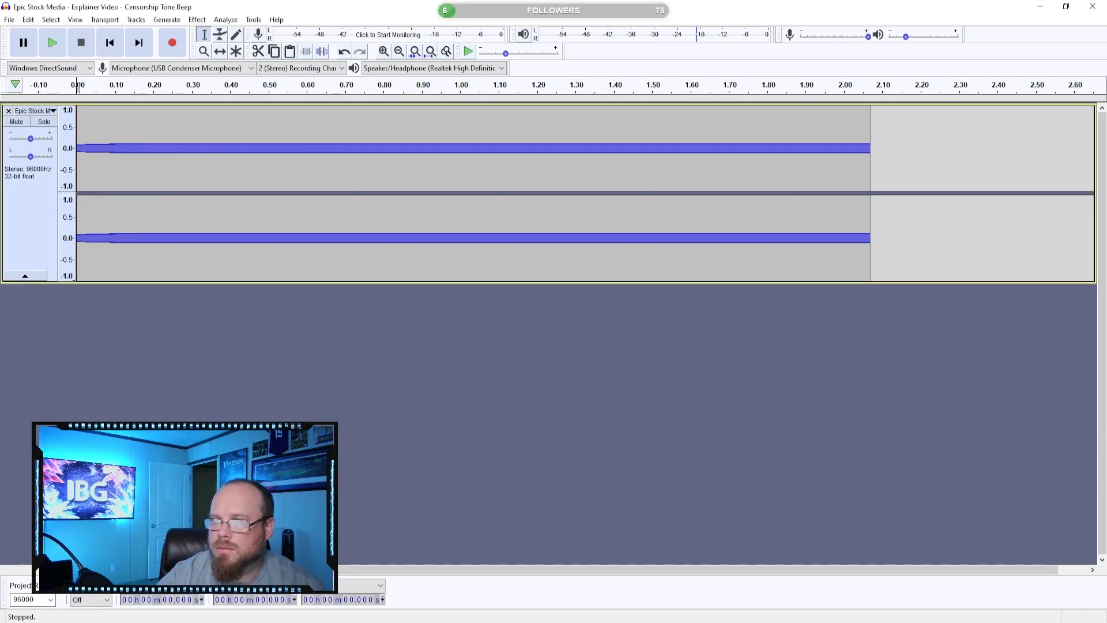
left_click(1093, 6)
left_click(563, 316)
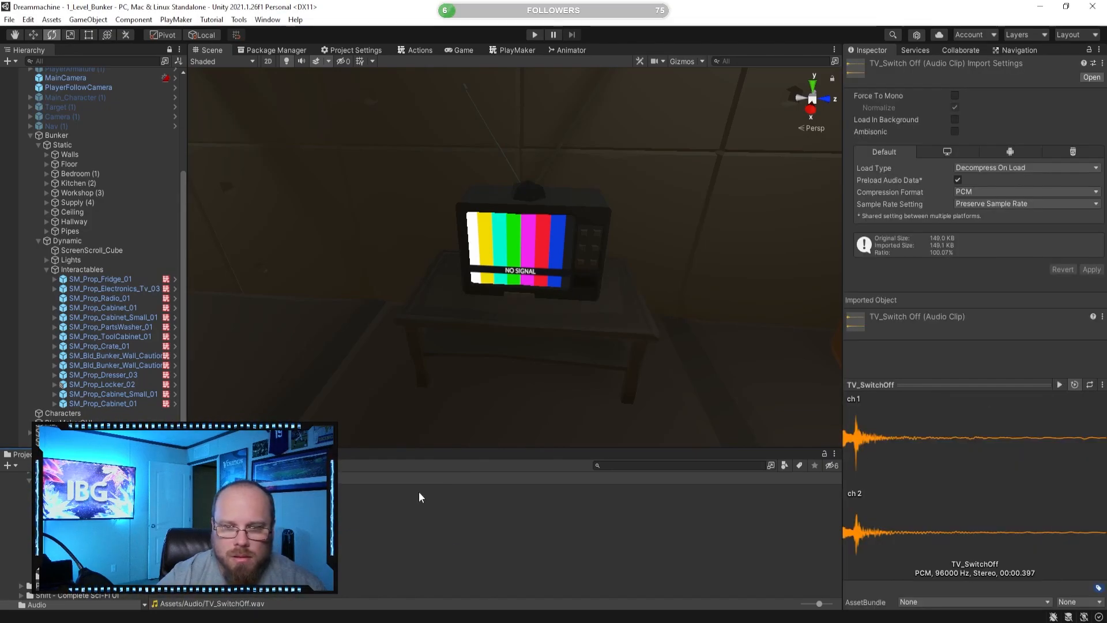
- Preview the imported TV_Tone, TV_SwitchOn and TV_SwitchOff clips in Unity to compare how they sound
left_click(262, 509)
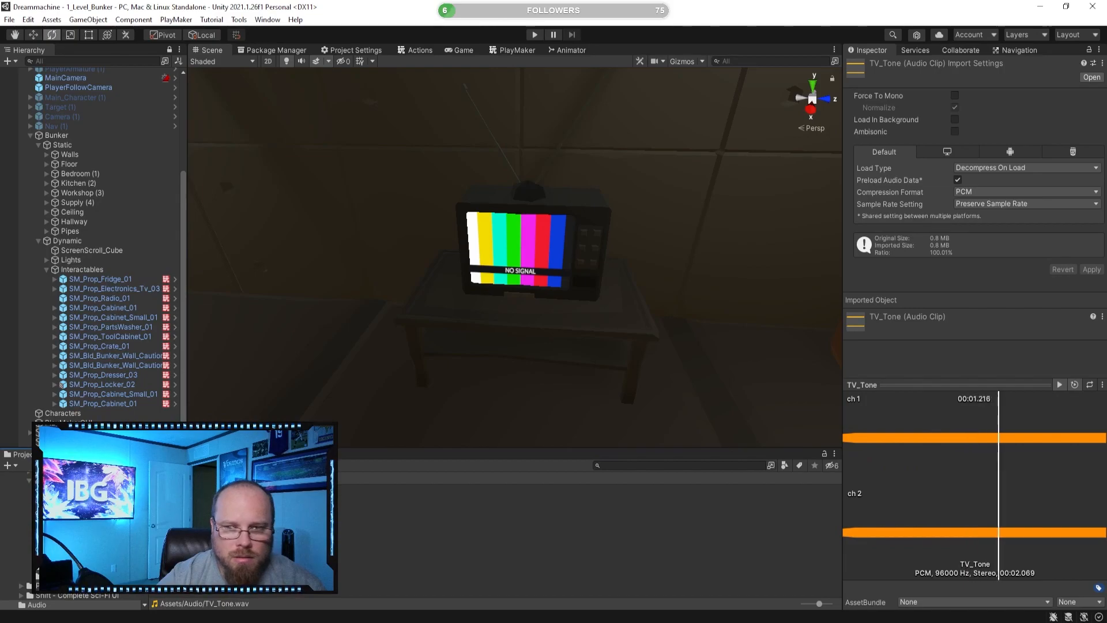
left_click(222, 508)
left_click(178, 508)
left_click(222, 509)
left_click(178, 509)
left_click(222, 508)
left_click(179, 509)
left_click(222, 509)
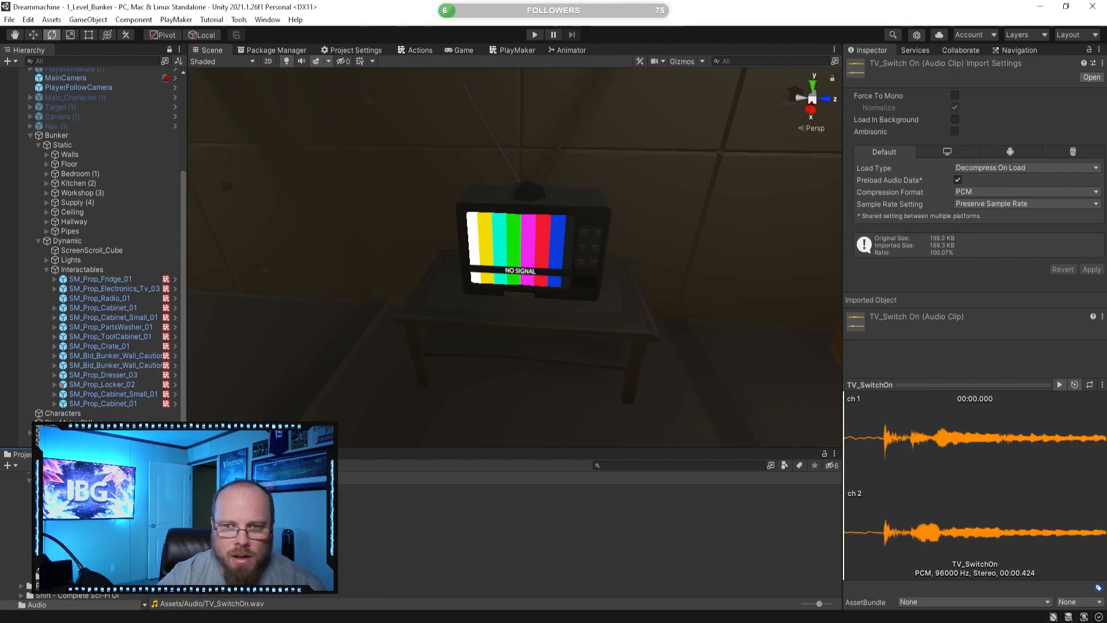
left_click(585, 545)
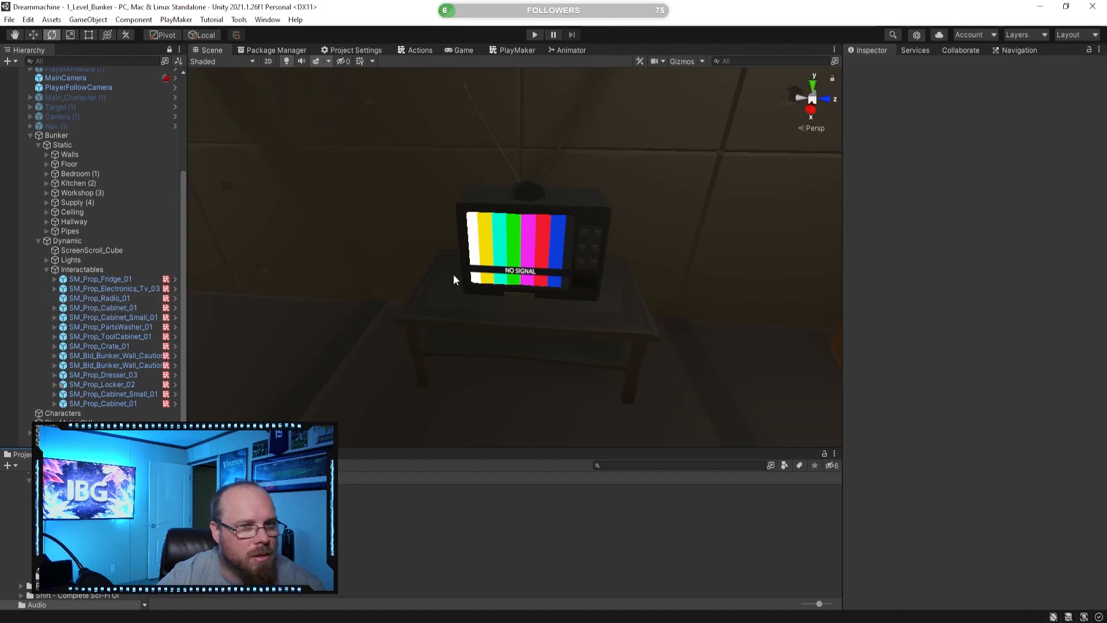
- Add a Play Sound action to the On state of the television's TV_Trigger state machine in PlayMaker
left_click(550, 233)
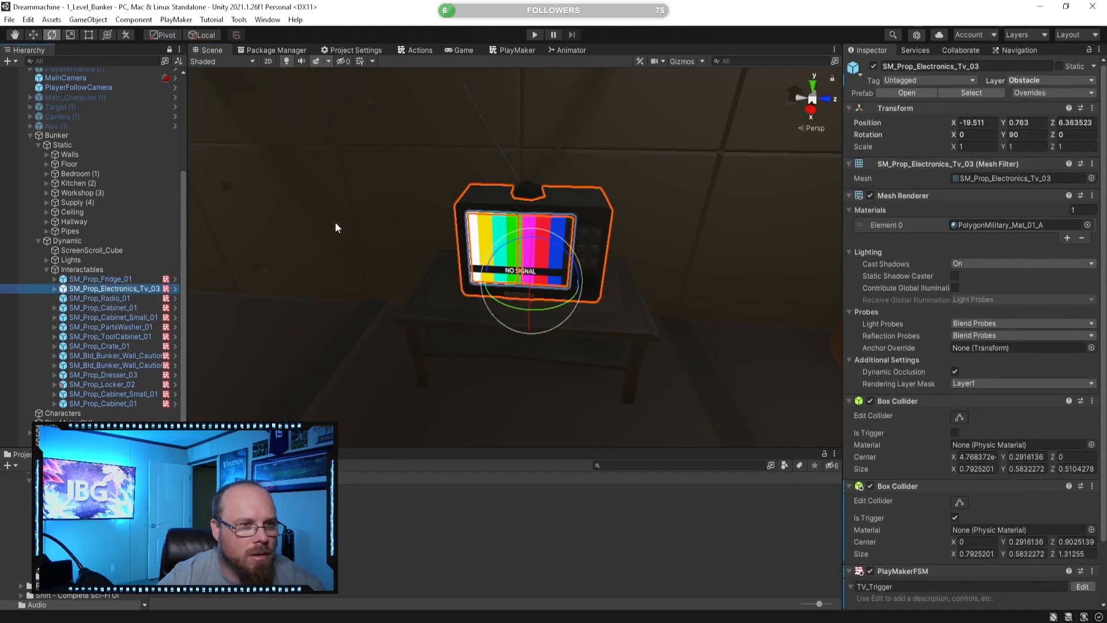
left_click(517, 50)
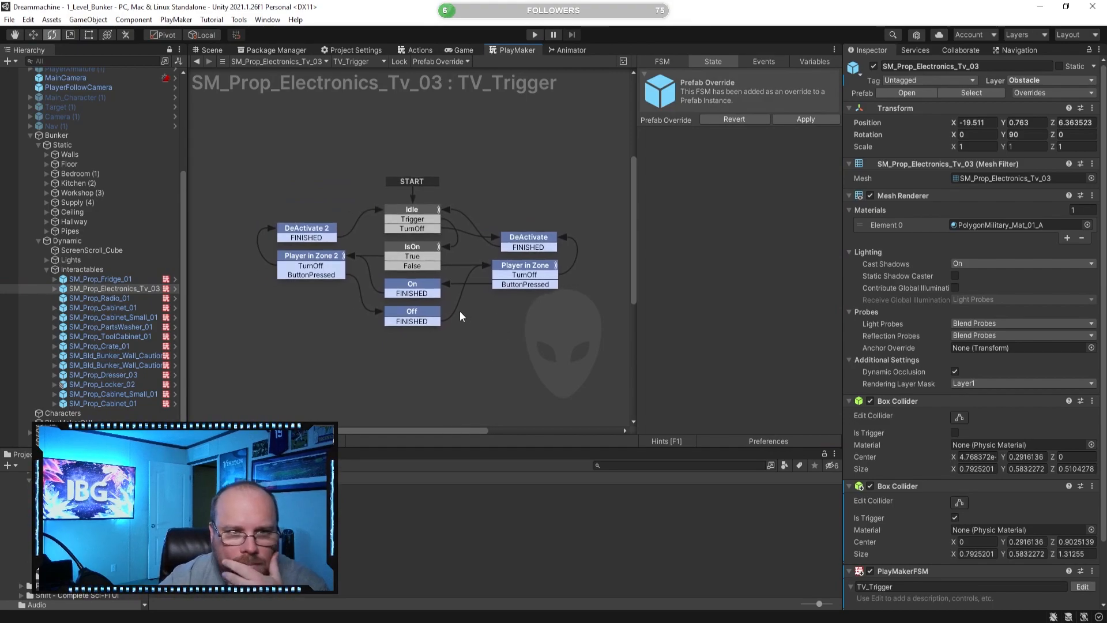
left_click(414, 286)
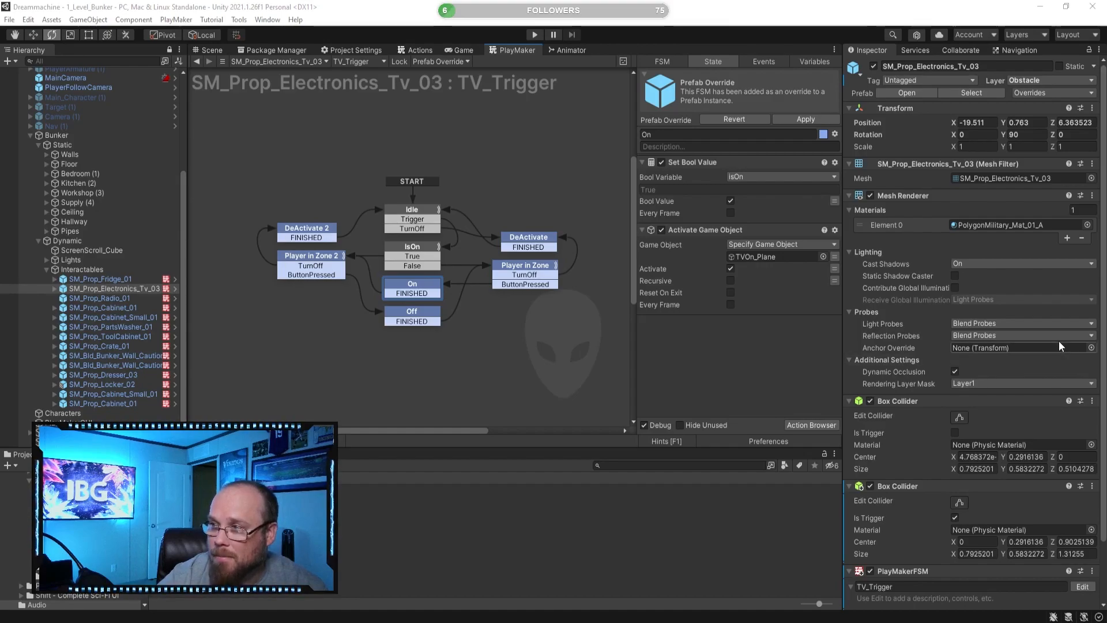
left_click(564, 365)
left_click(414, 284)
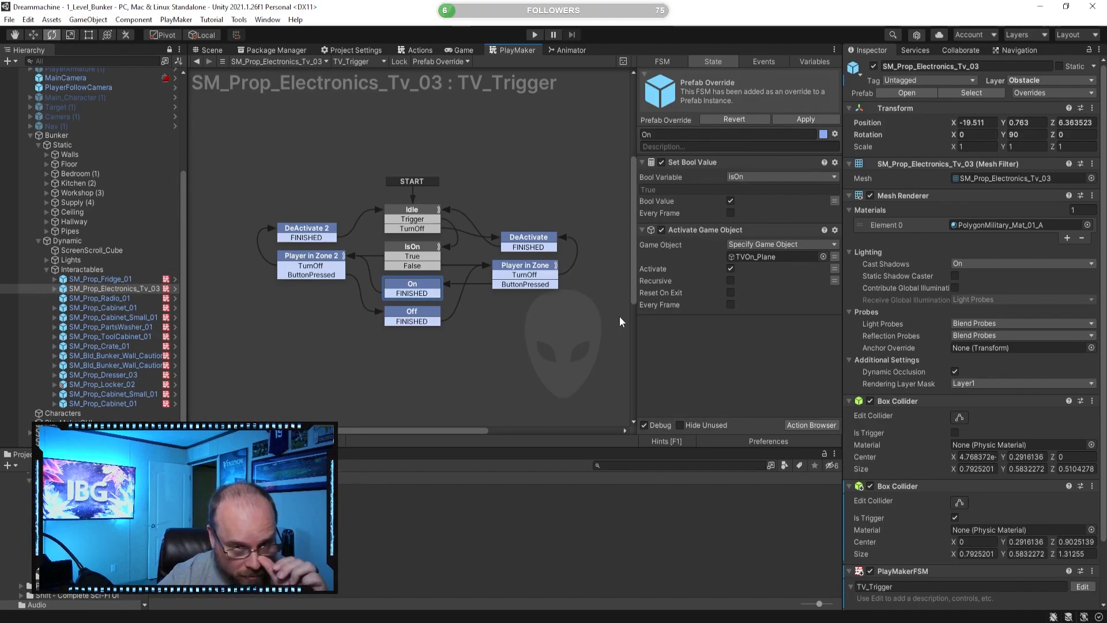
left_click(812, 425)
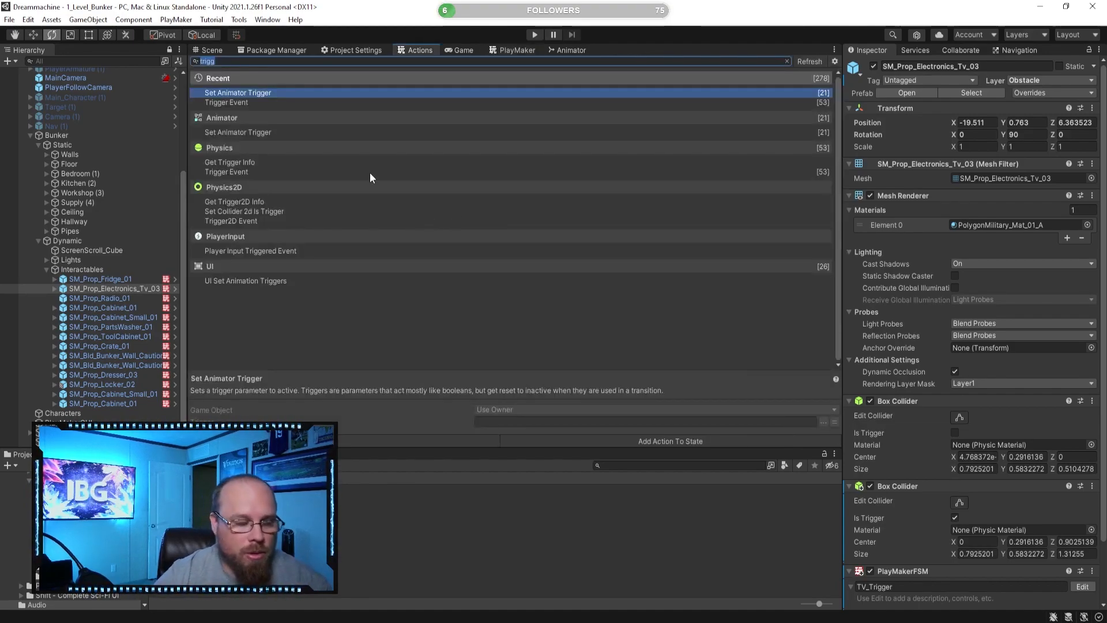
type("play")
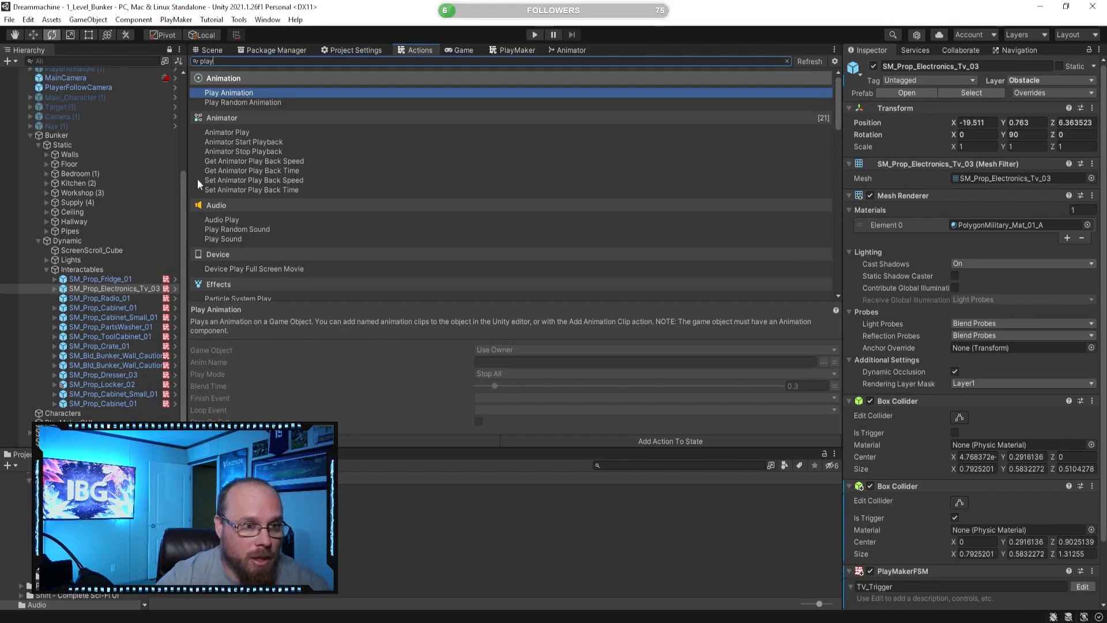
left_click(232, 239)
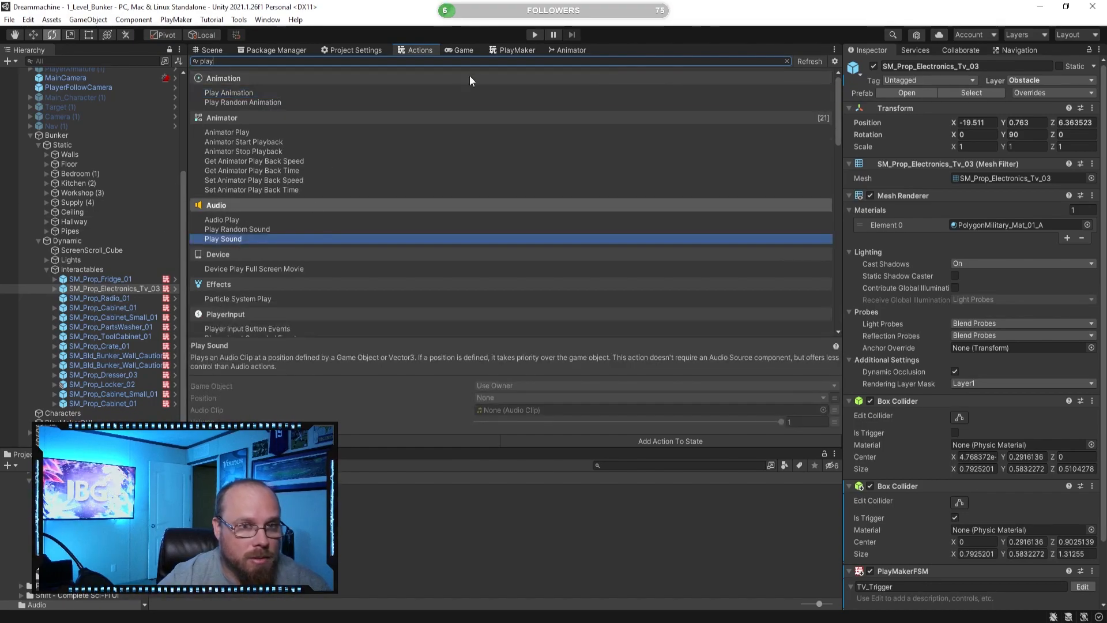
left_click(506, 51)
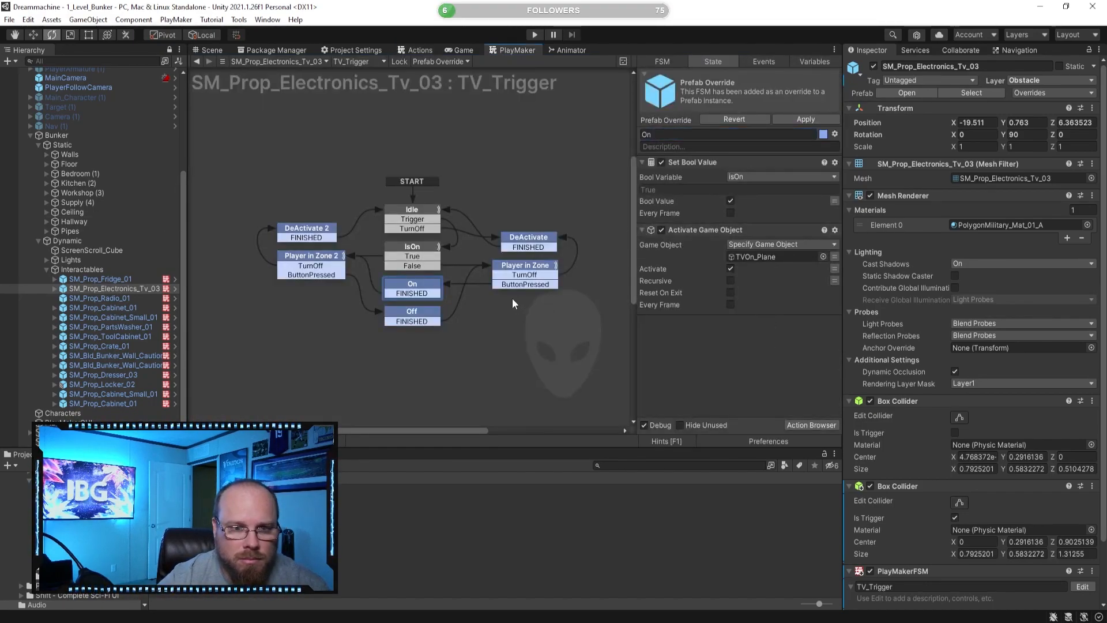
left_click(791, 426)
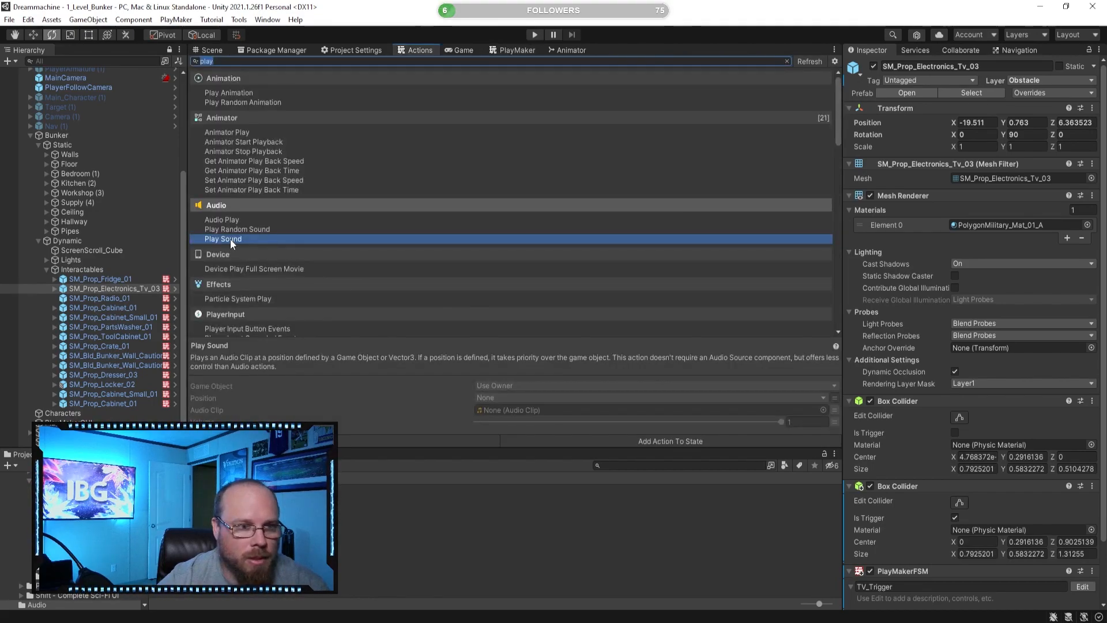
double_click(230, 238)
left_click(505, 51)
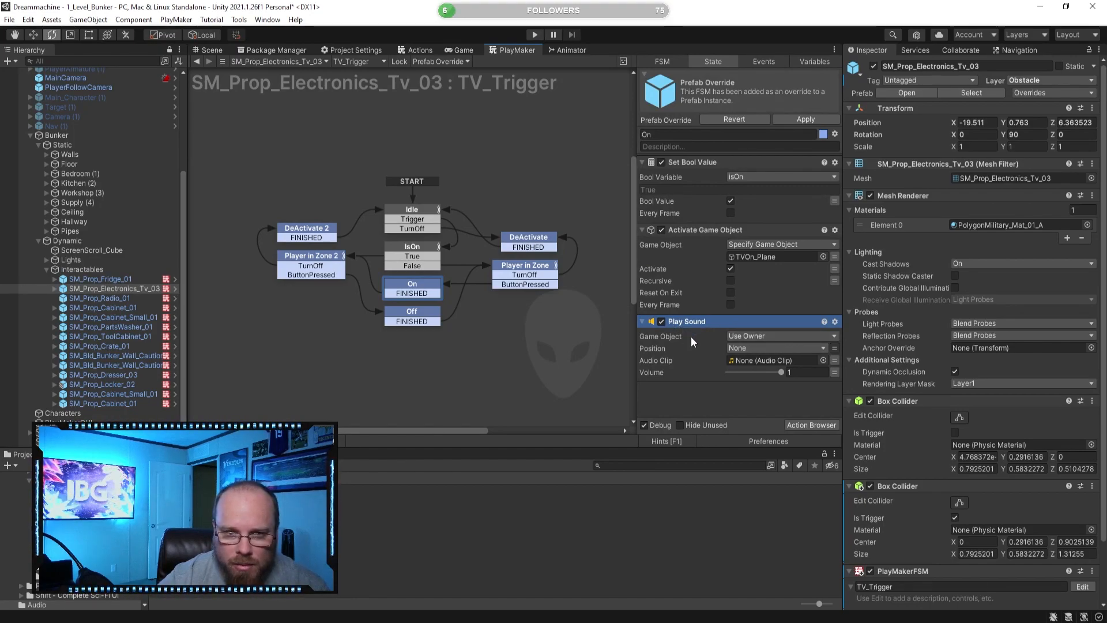
- Assign the TV_SwitchOn clip as the audio clip of the On state's Play Sound action
scroll(967, 379, "down", 2)
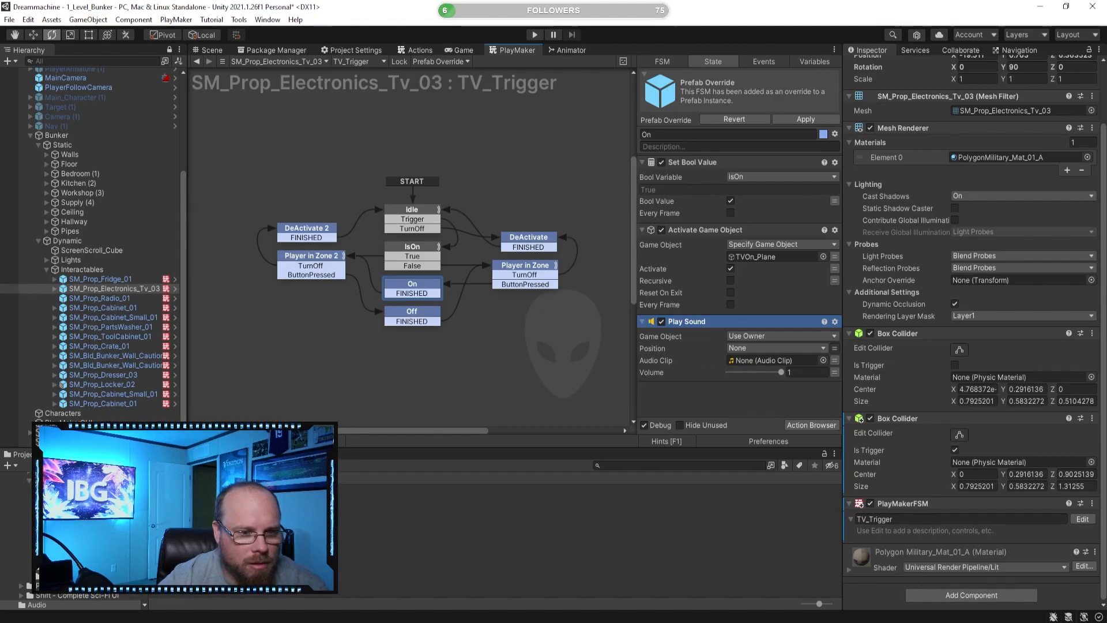
left_click(254, 510)
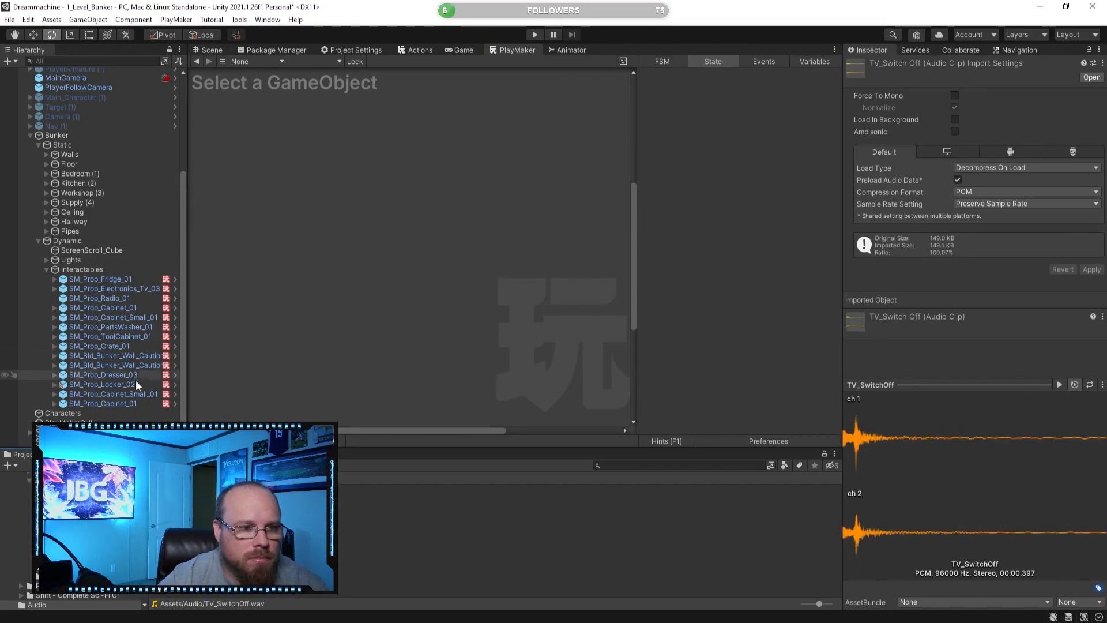
left_click(136, 290)
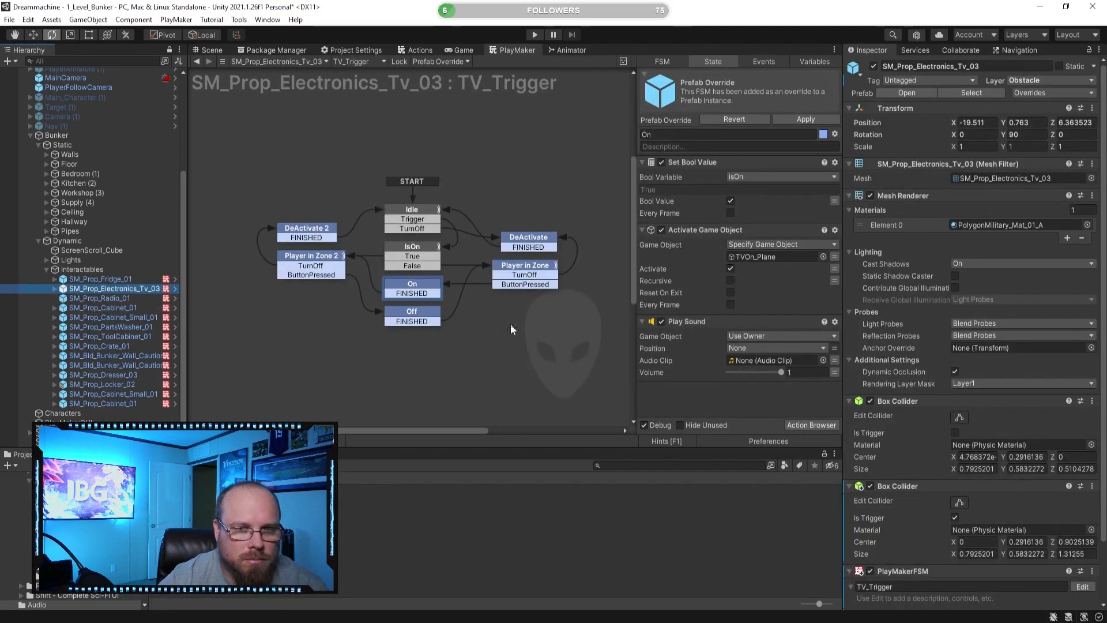
left_click_drag(231, 510, 753, 363)
- Copy the Play Sound action into the Off state and set its audio clip to TV_SwitchOff
left_click(687, 335)
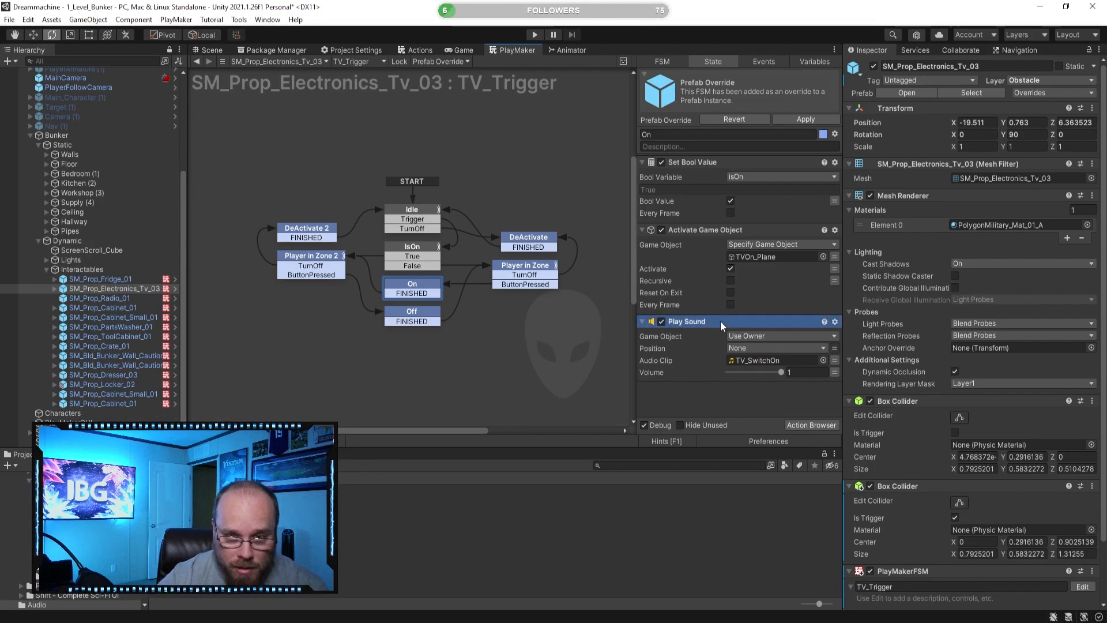
left_click(402, 325)
left_click(767, 360)
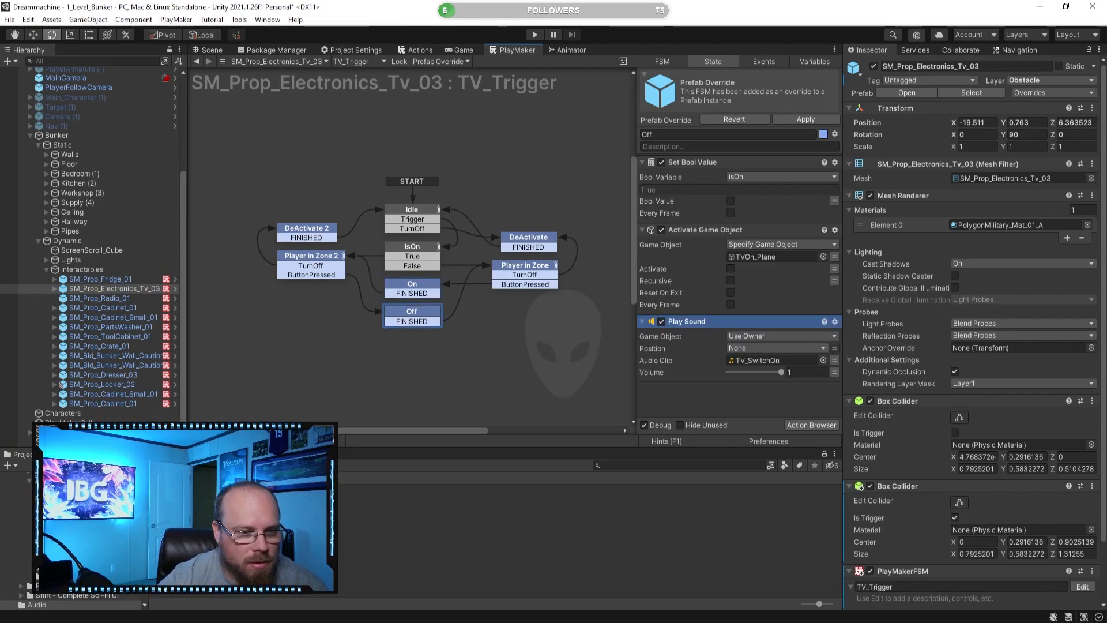
left_click_drag(666, 395, 753, 362)
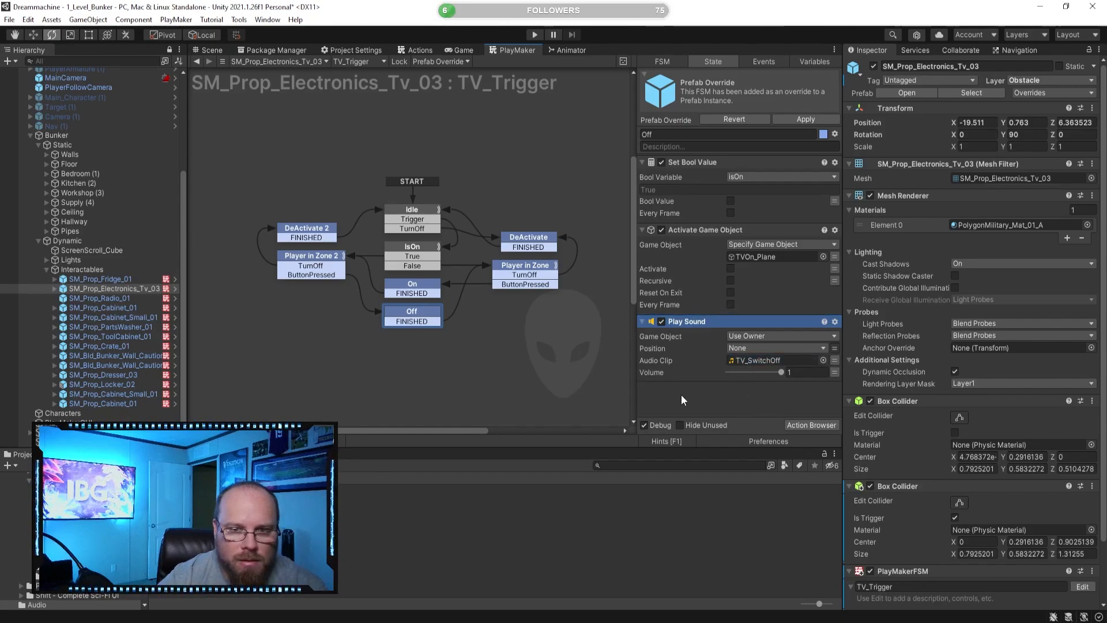
left_click(439, 331)
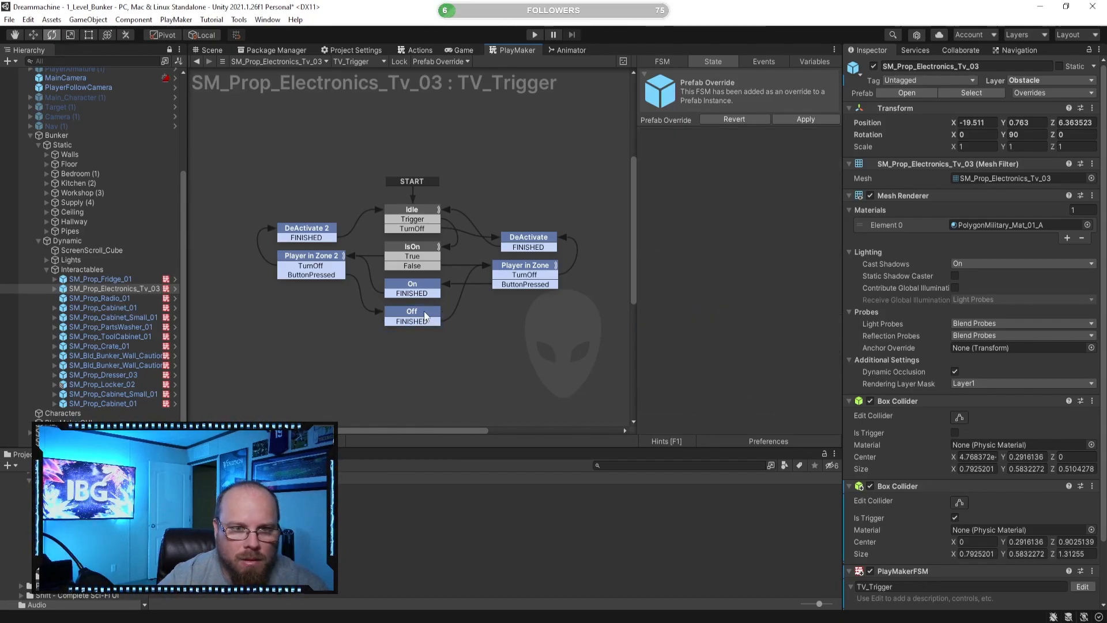
left_click(425, 316)
left_click(486, 311)
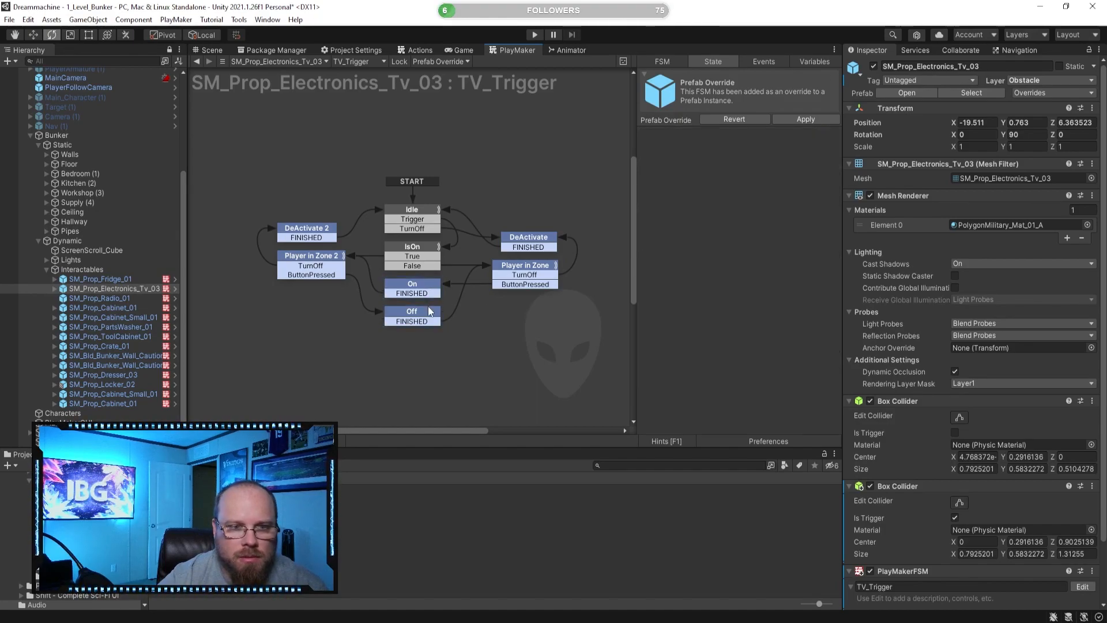
left_click(427, 308)
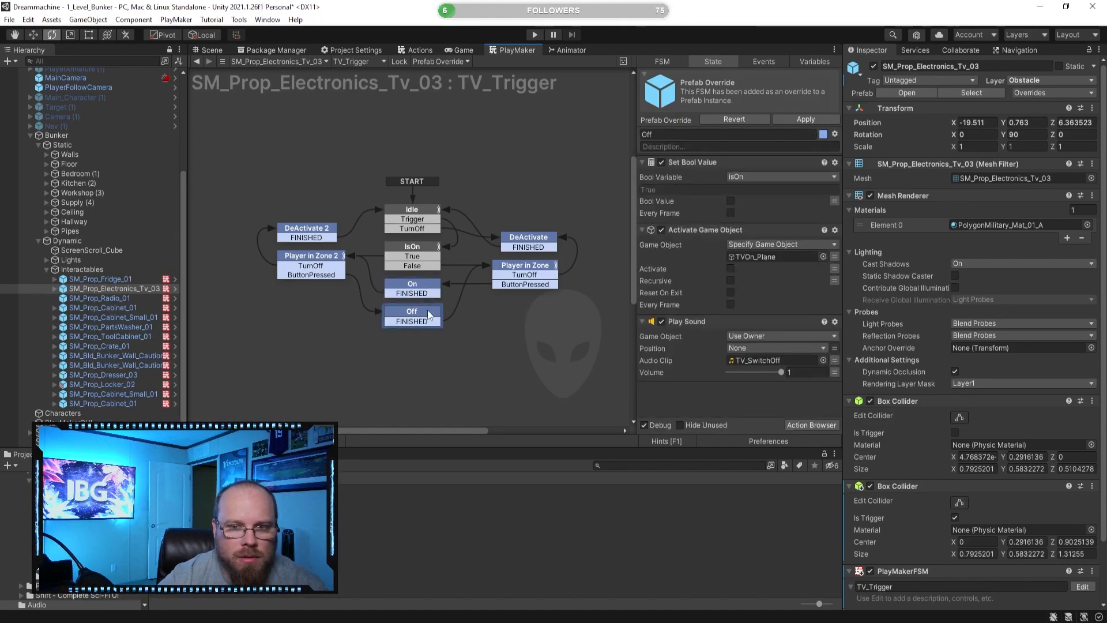
- Run the game, walk the character to the television and toggle it to test the switch sounds
left_click(535, 36)
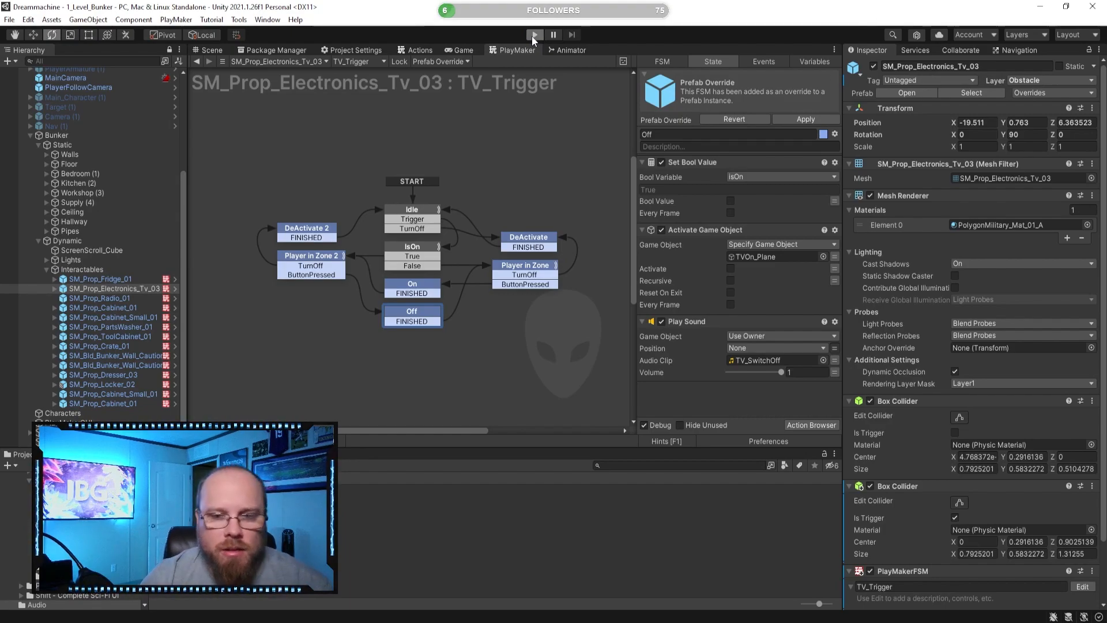
key("w")
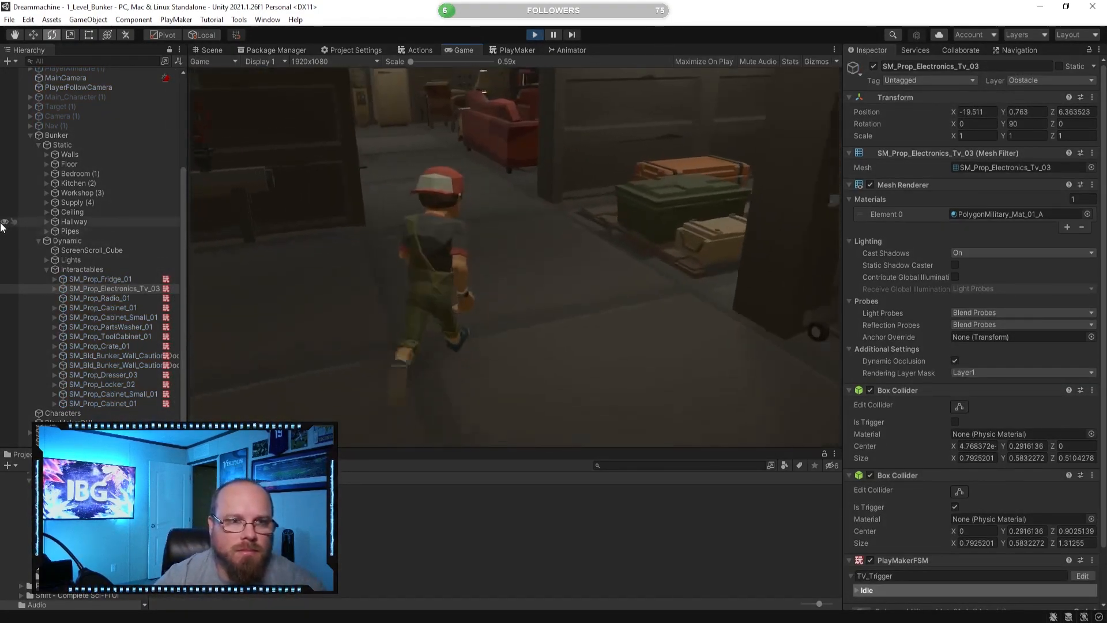
key("w")
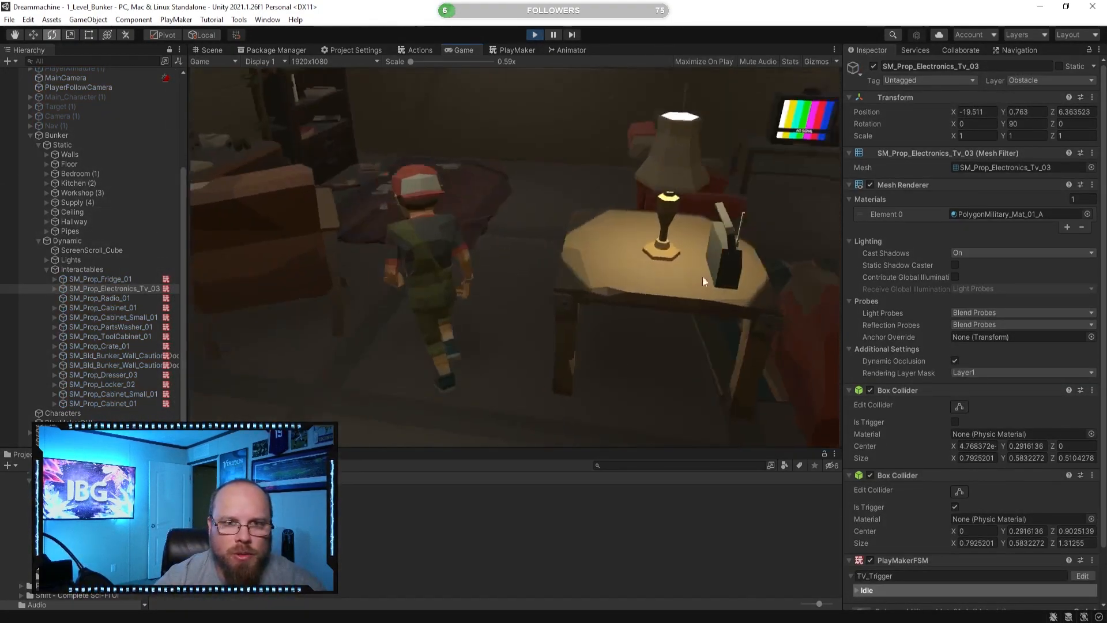
key("d")
key("w")
key("e")
key("e")
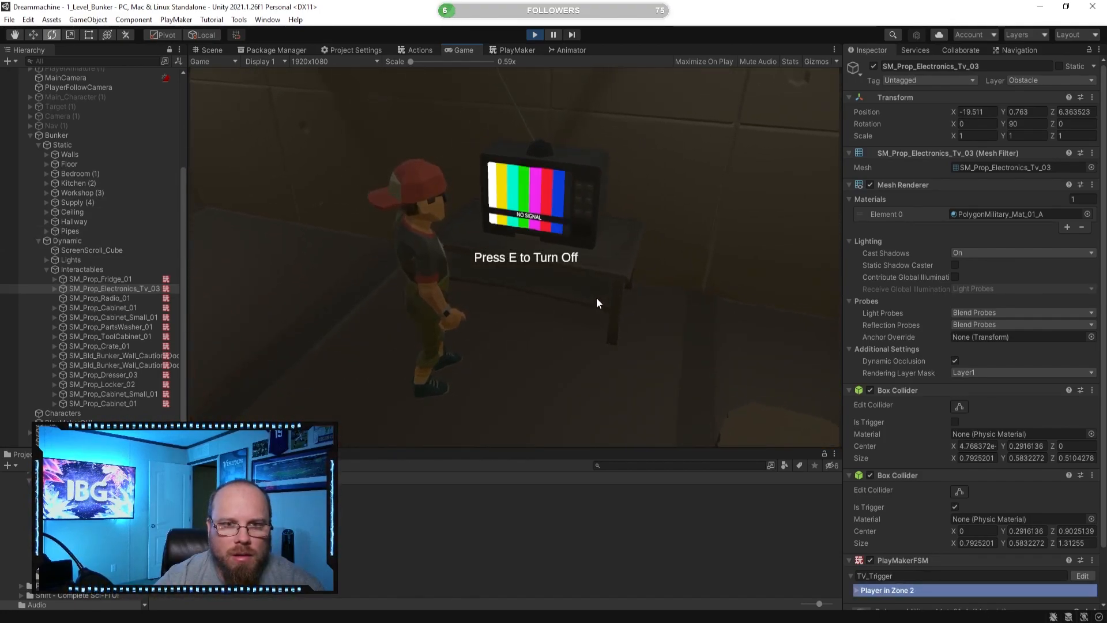
- Toggle the television on and off repeatedly in the running game to check the switch sounds, and stop the game
key("e")
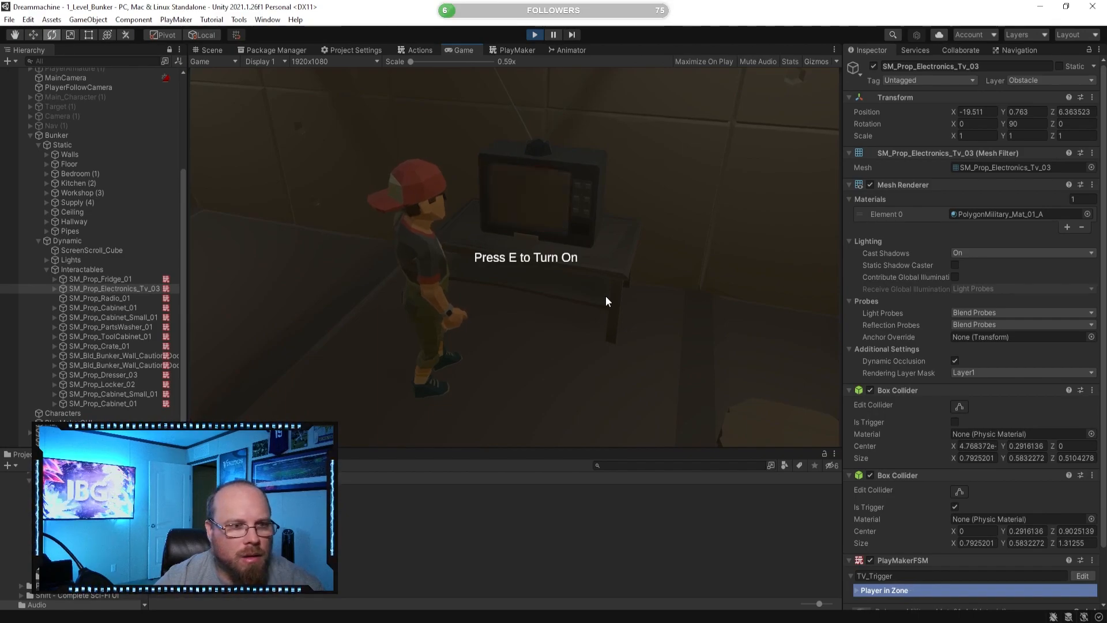
scroll(152, 366, "down", 1)
key("e")
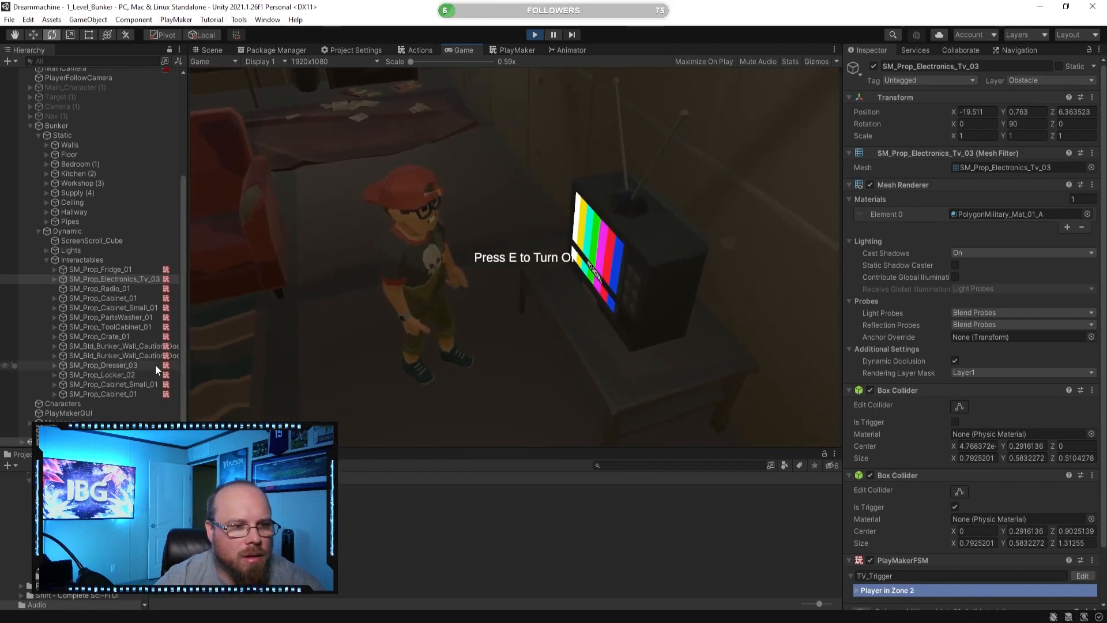
key("e")
key("e")
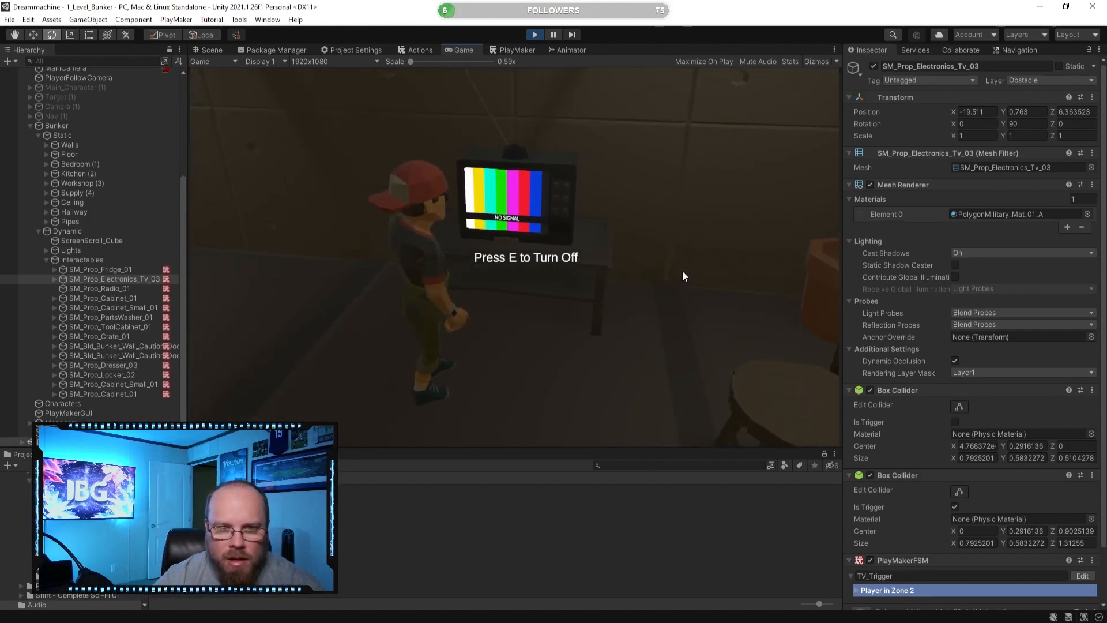
key("e")
key("e")
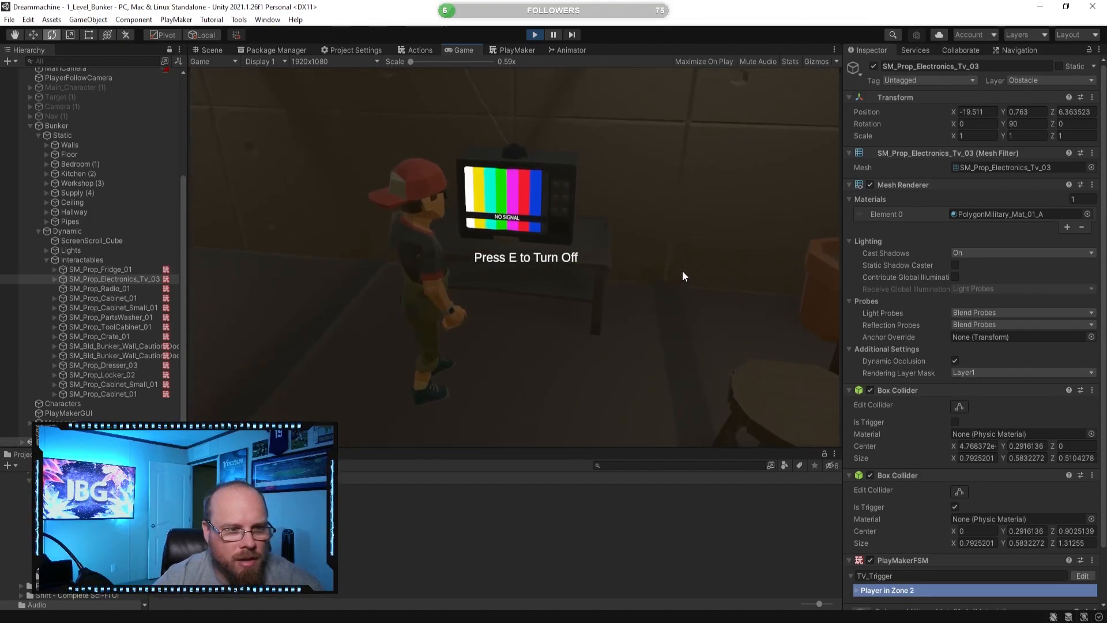
key("e")
key("e")
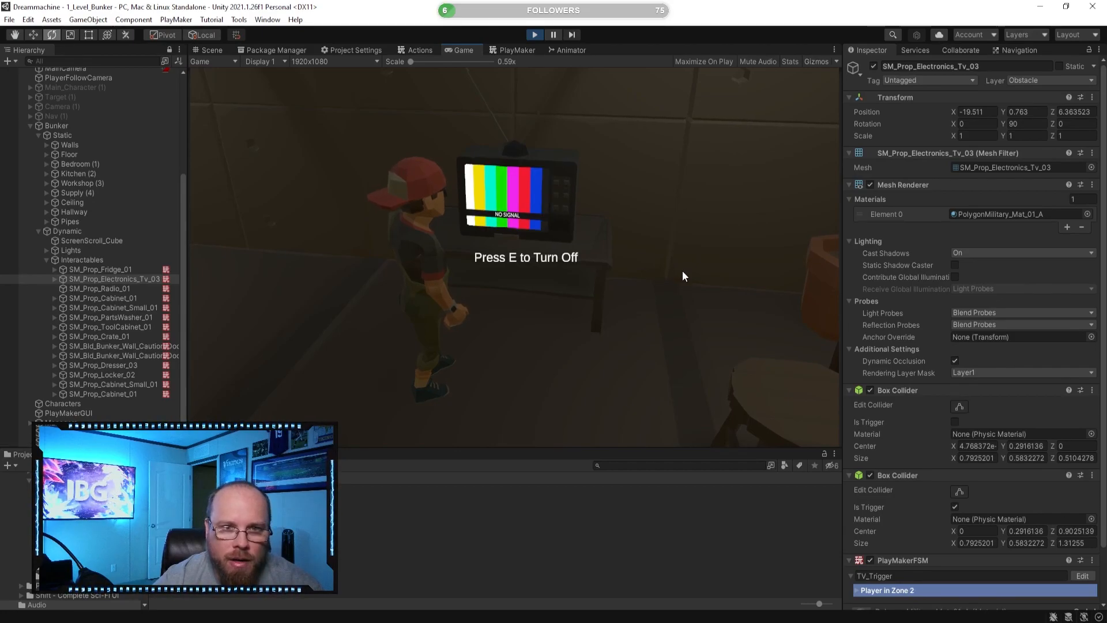
key("e")
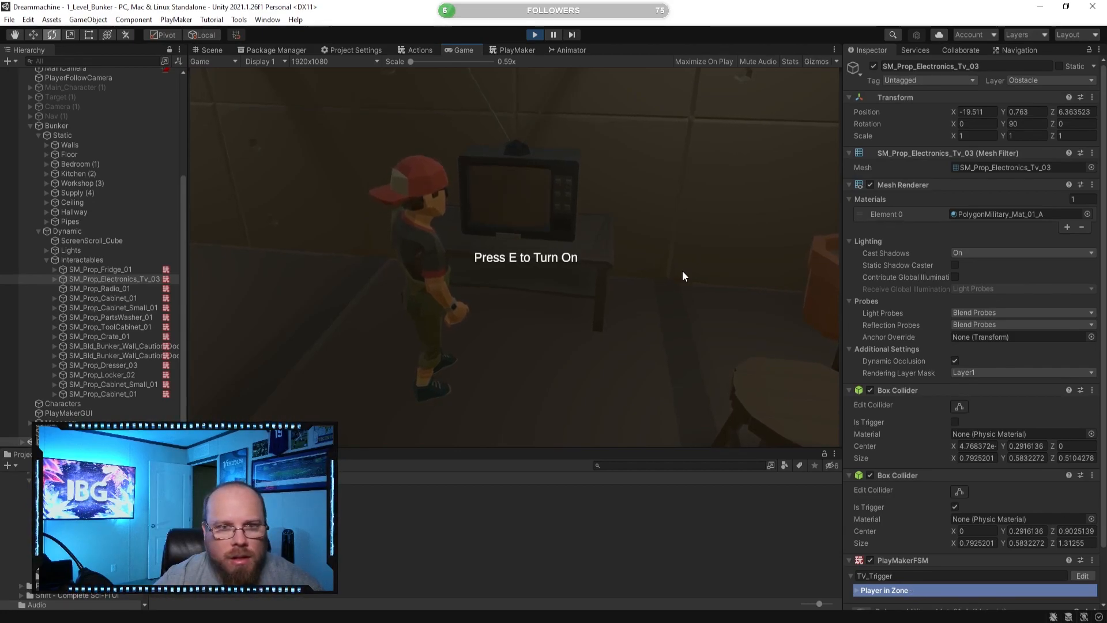
key("e")
key("e")
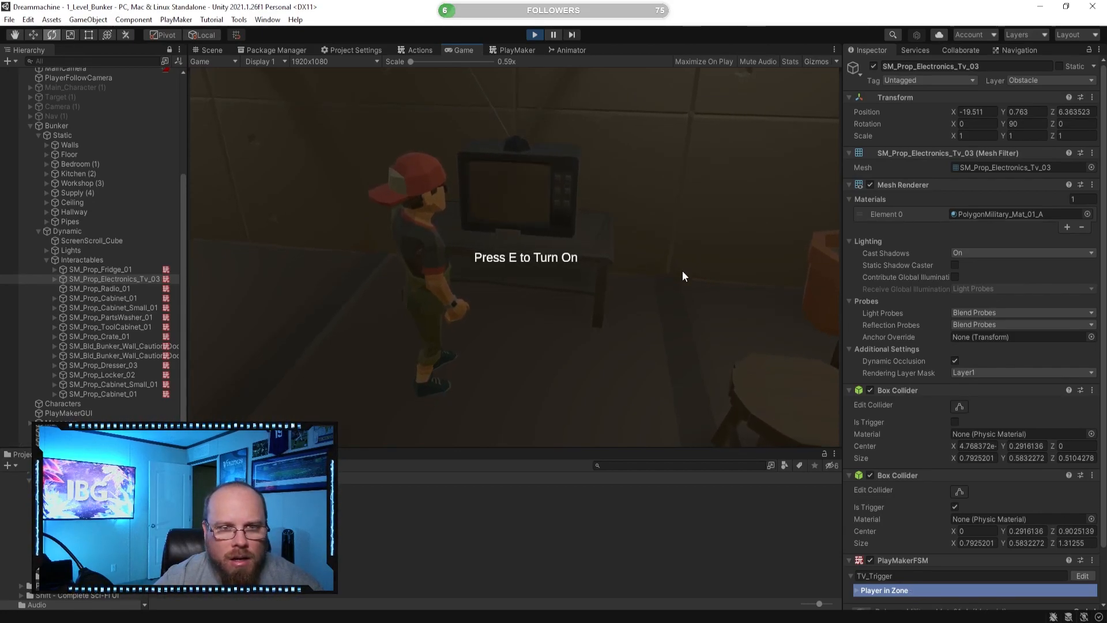
key("e")
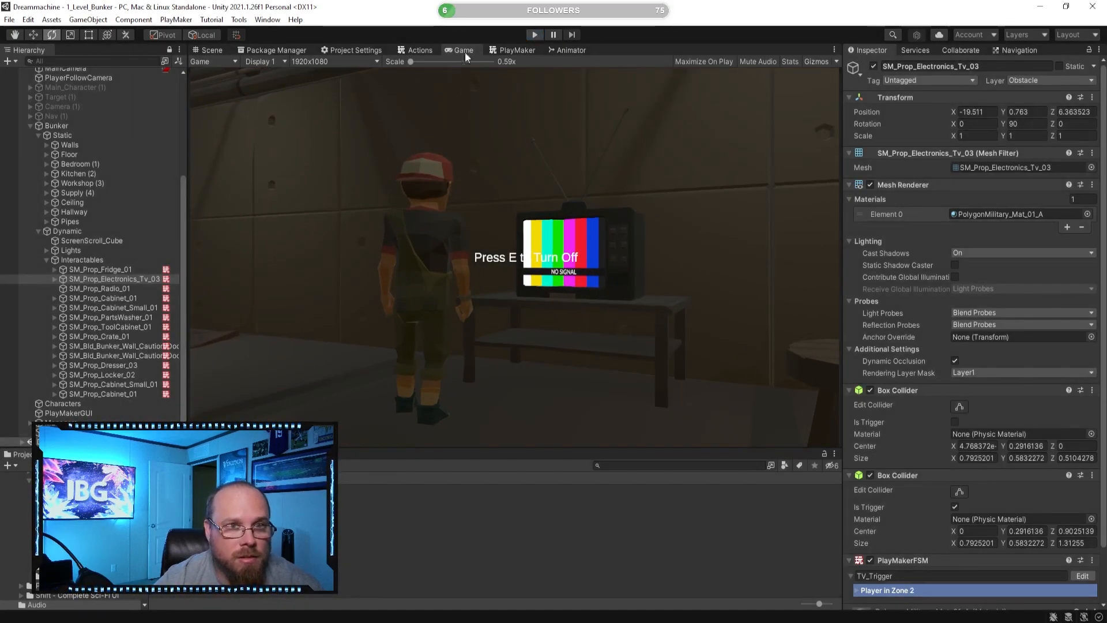
- Review the On state of the television's TV_Trigger state machine and add a new state below the Off state
left_click(519, 50)
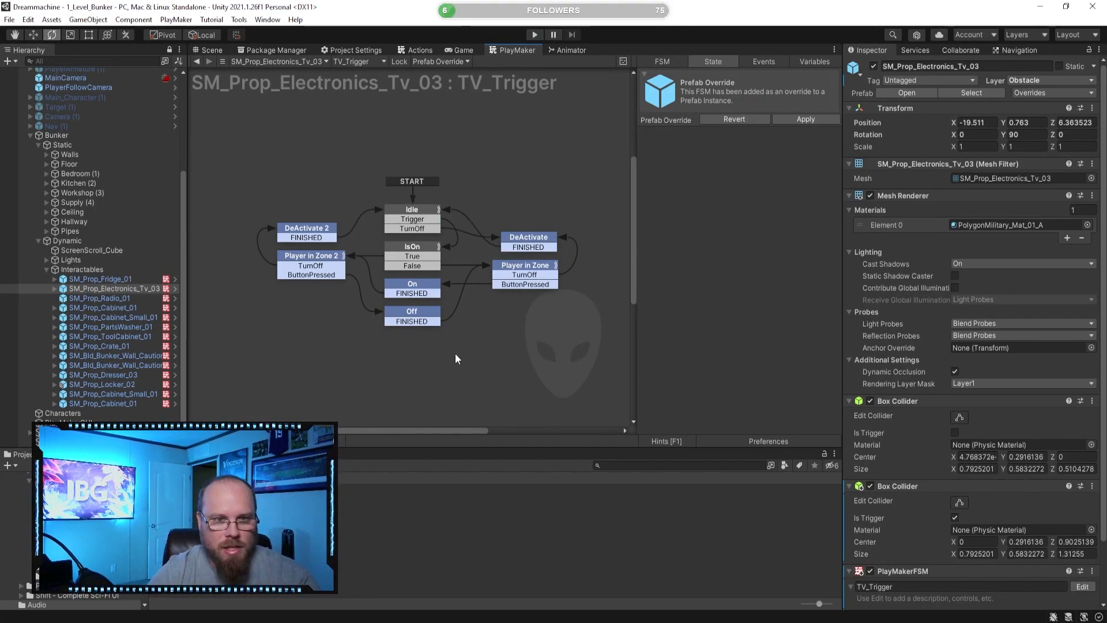
left_click(438, 286)
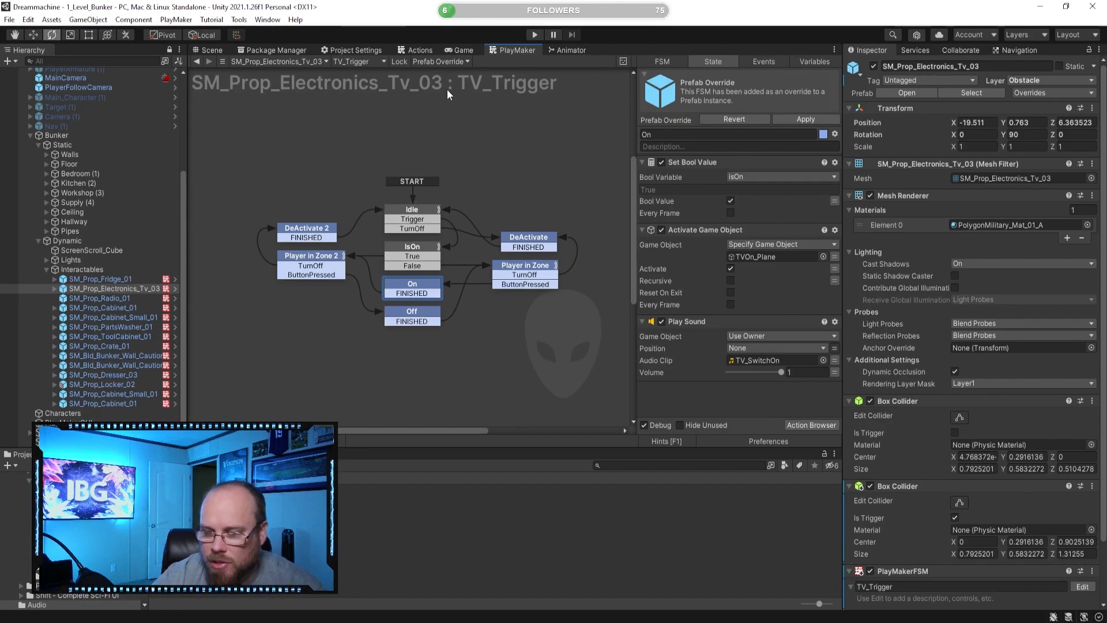
left_click(474, 368)
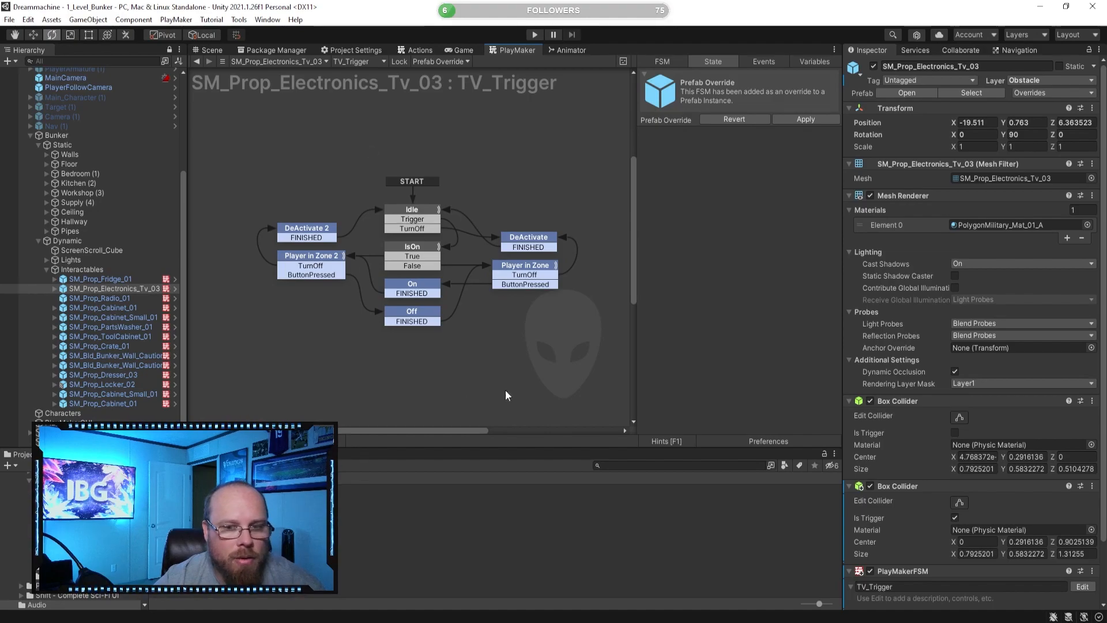
right_click(443, 343)
left_click(444, 347)
- Find the Set Audio Loop action in the PlayMaker actions and add it to the new state
left_click(810, 425)
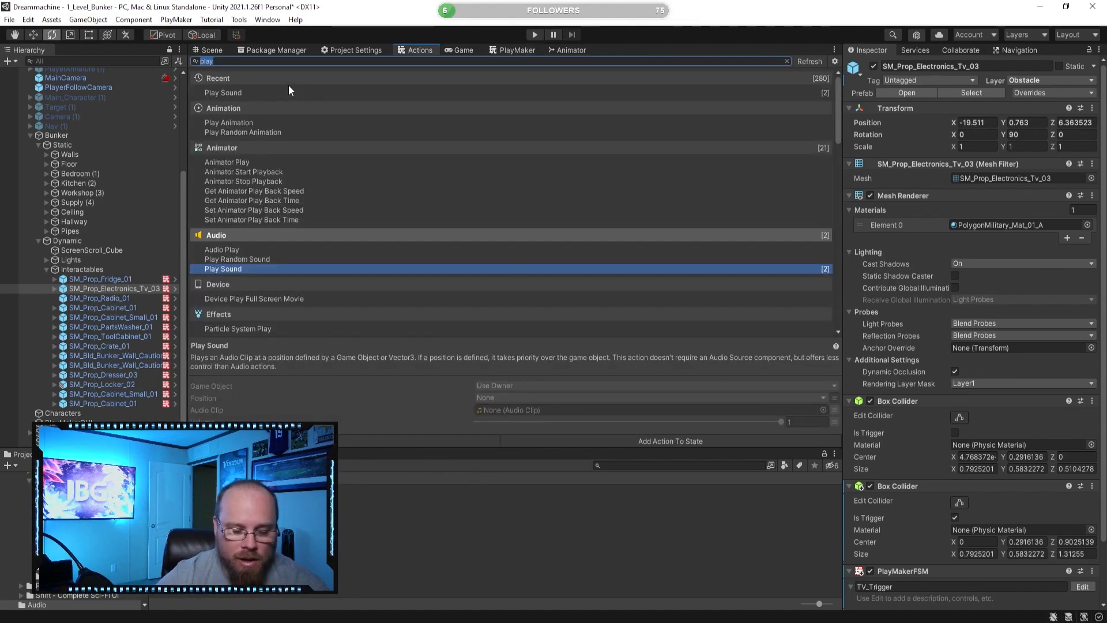
type("loo")
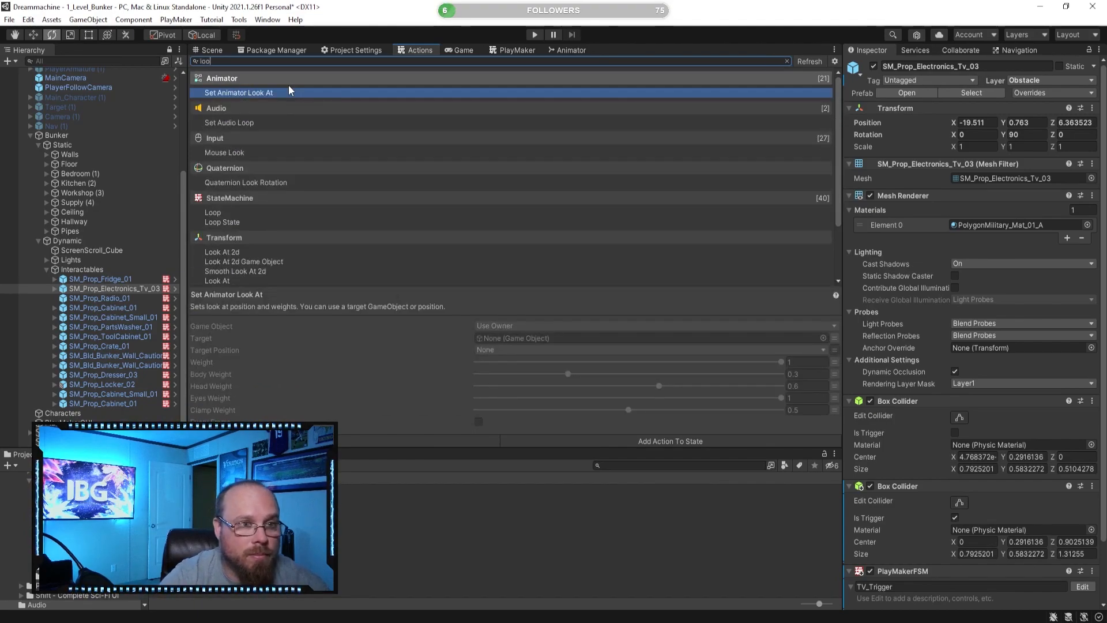
left_click(238, 122)
left_click(508, 50)
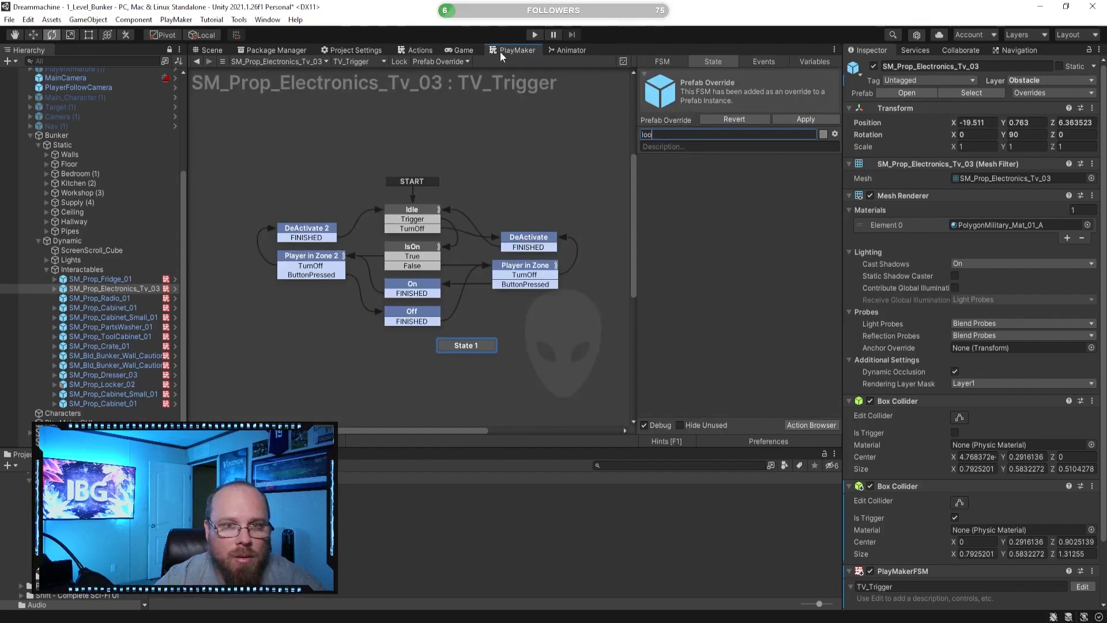
left_click(428, 51)
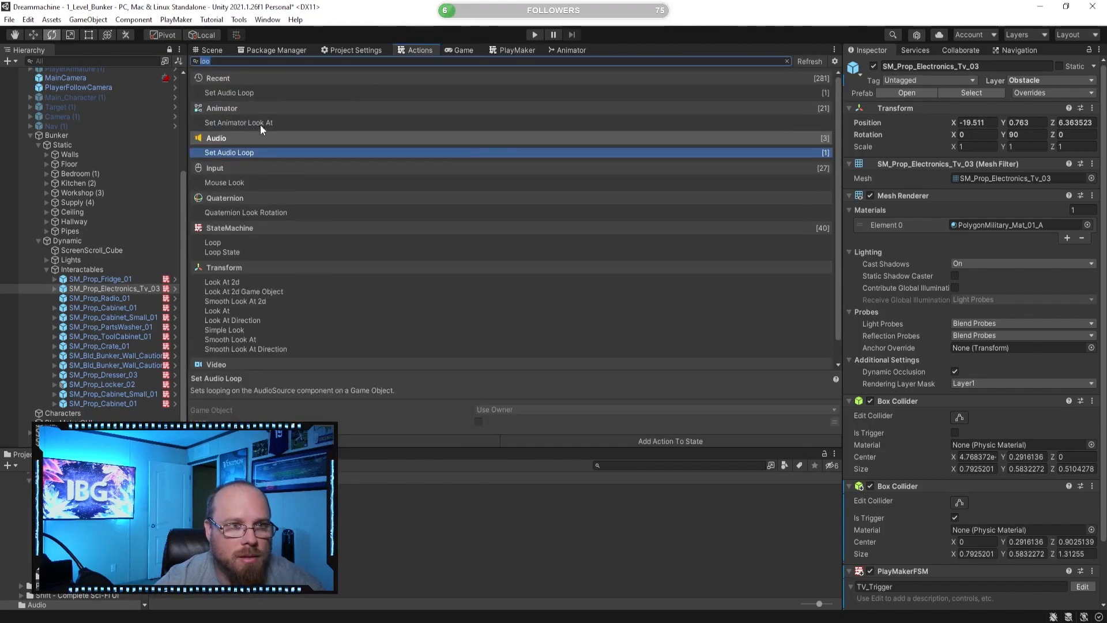
left_click(511, 51)
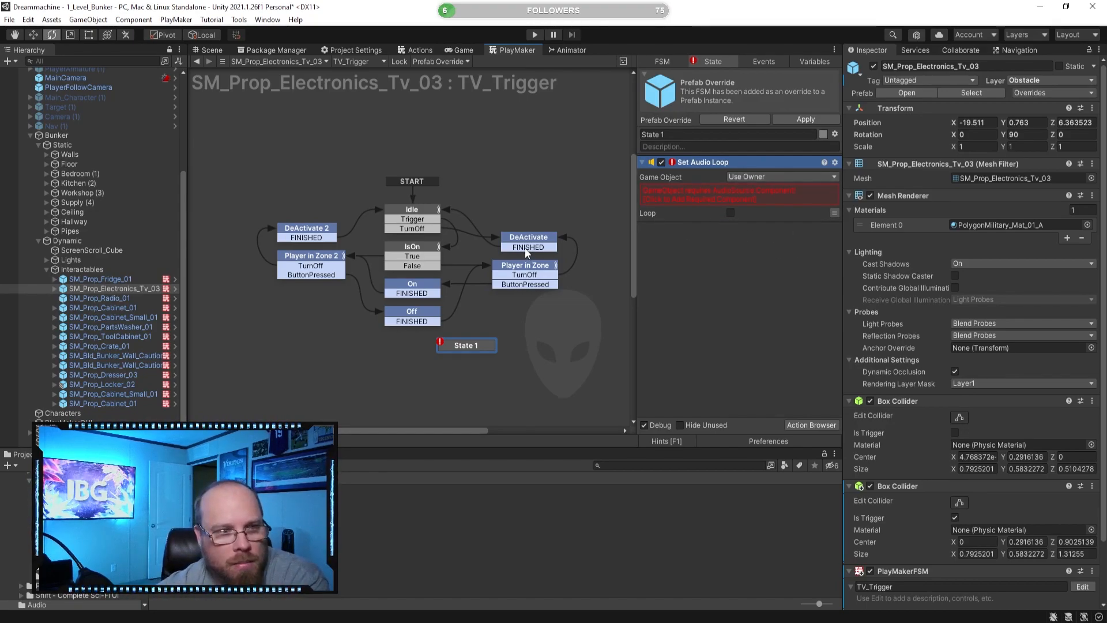
- Add the Audio Source component required by the Set Audio Loop action to the television and review its settings
scroll(1007, 377, "down", 3)
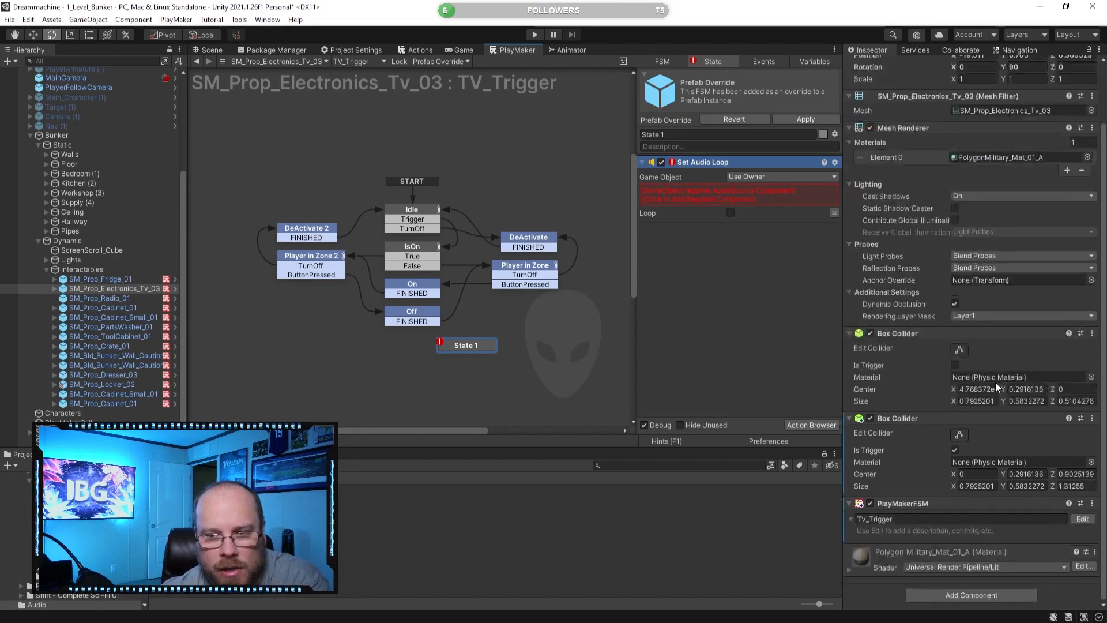
left_click(721, 196)
scroll(925, 447, "down", 12)
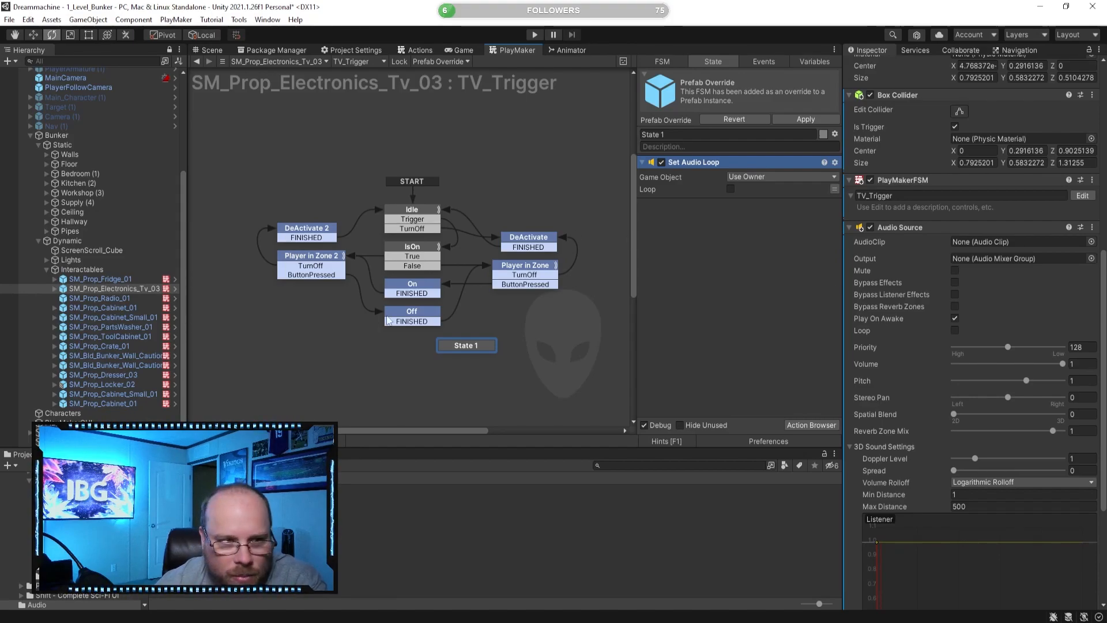
scroll(942, 328, "down", 5)
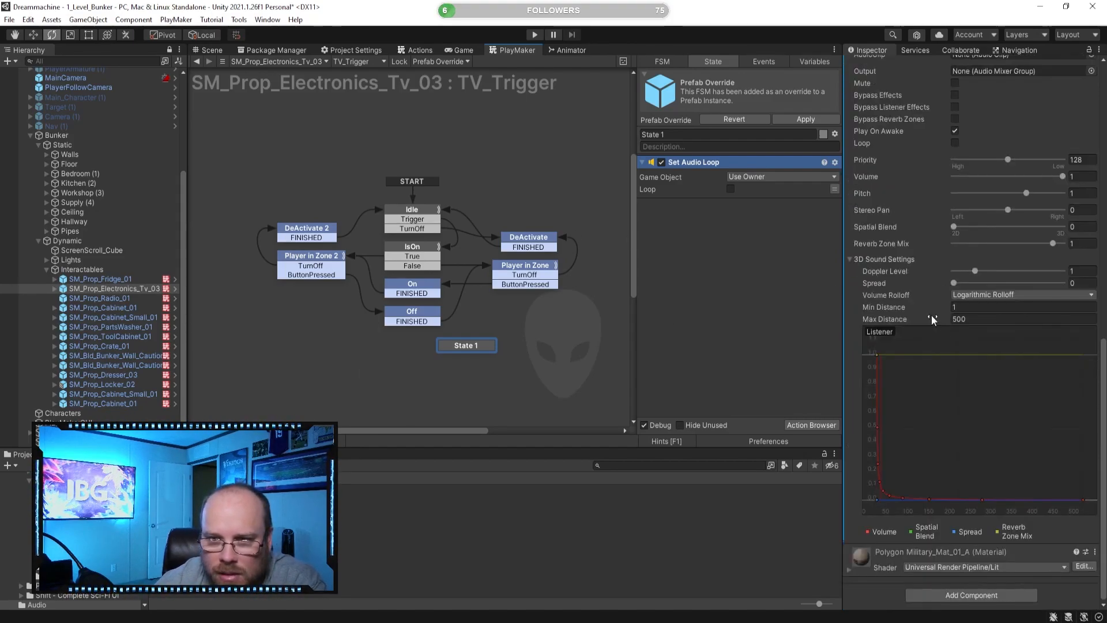
scroll(932, 319, "up", 3)
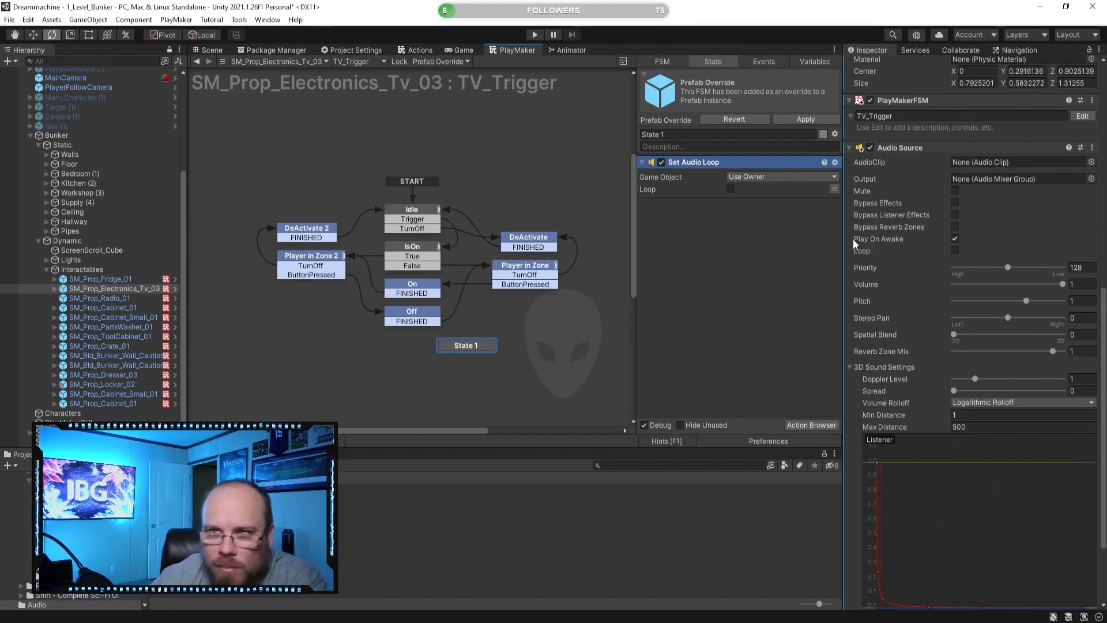
- Show the gizmos around the television in the Scene view and assign the TV_Tone clip to its Audio Source
left_click(216, 51)
right_click_drag(470, 248, 372, 206)
left_click(684, 61)
right_click_drag(450, 202, 472, 107)
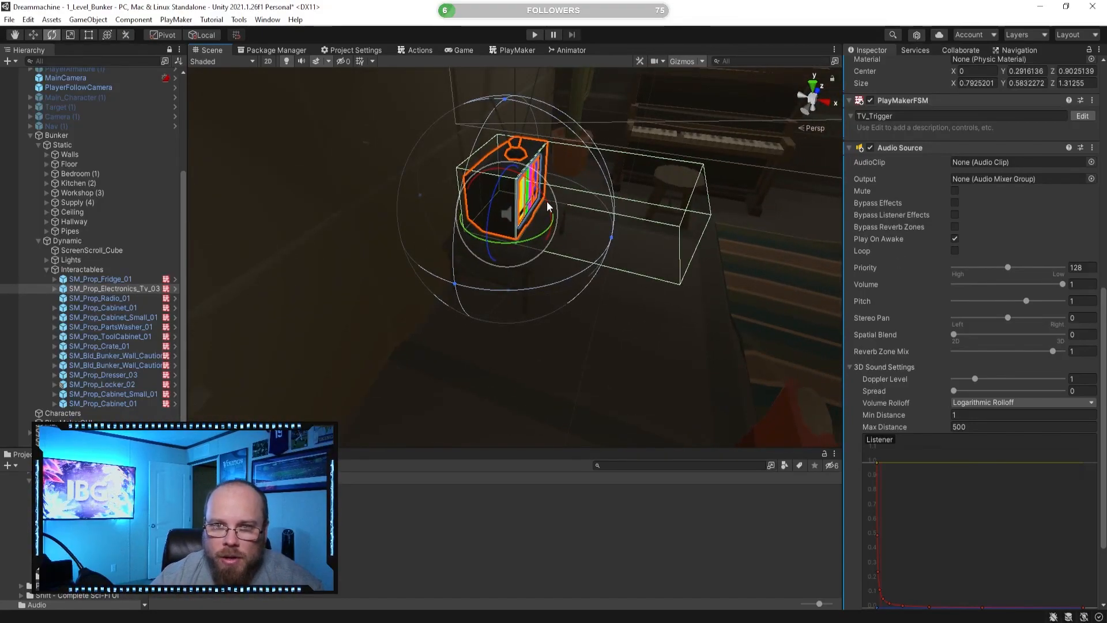
right_click_drag(501, 165, 767, 172)
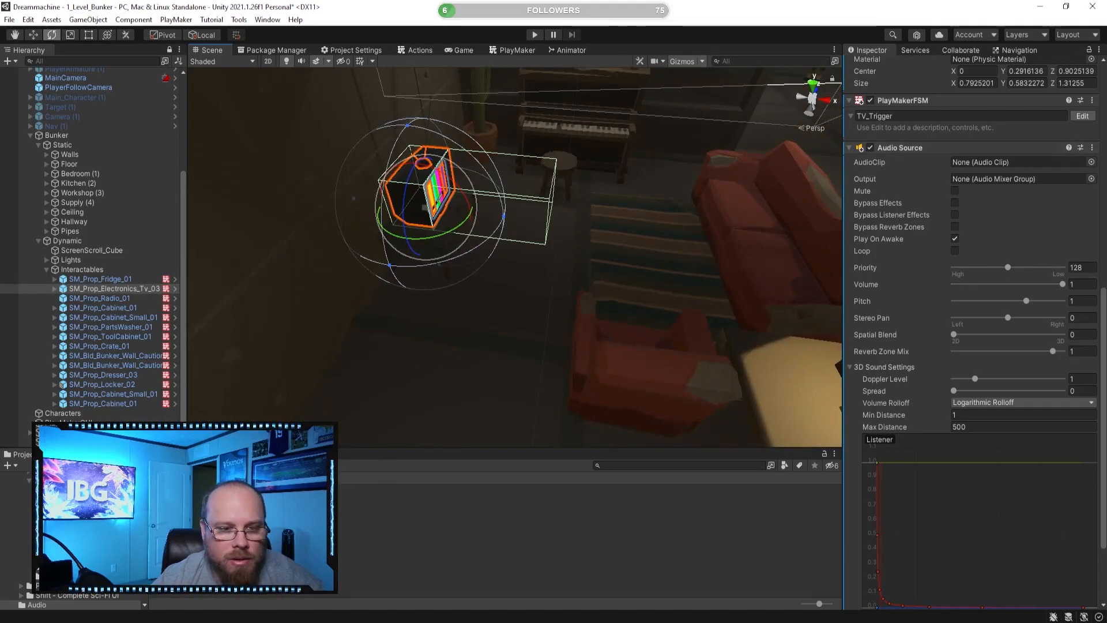
left_click_drag(967, 172, 985, 161)
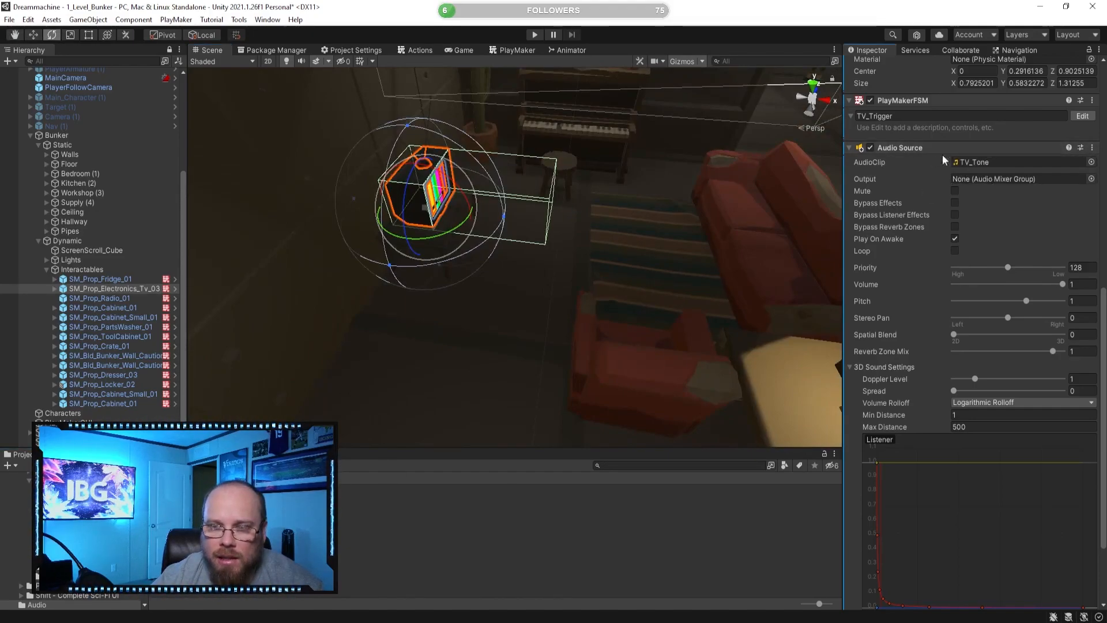
right_click_drag(591, 232, 695, 279)
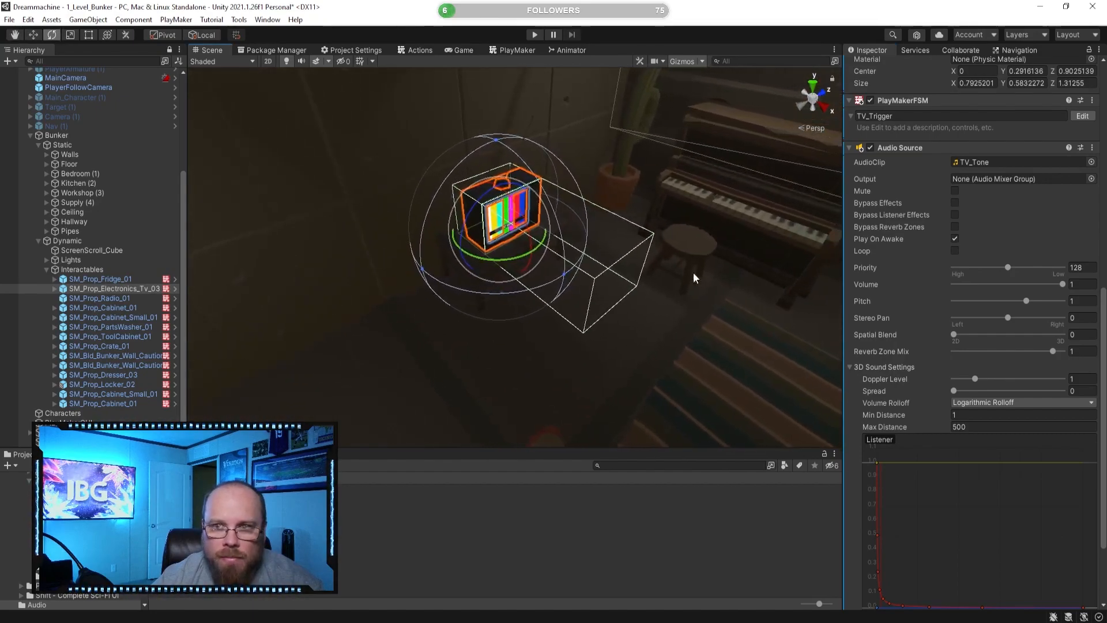
- Turn off Play On Awake and turn on Loop for the television's Audio Source, and disable the component
left_click(955, 238)
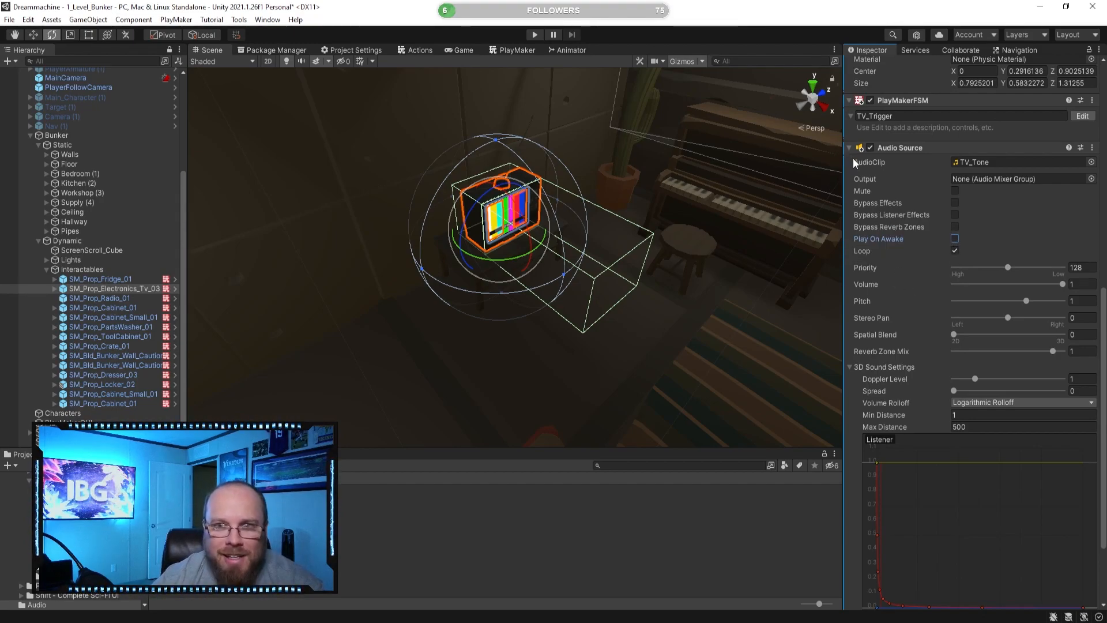
left_click(870, 147)
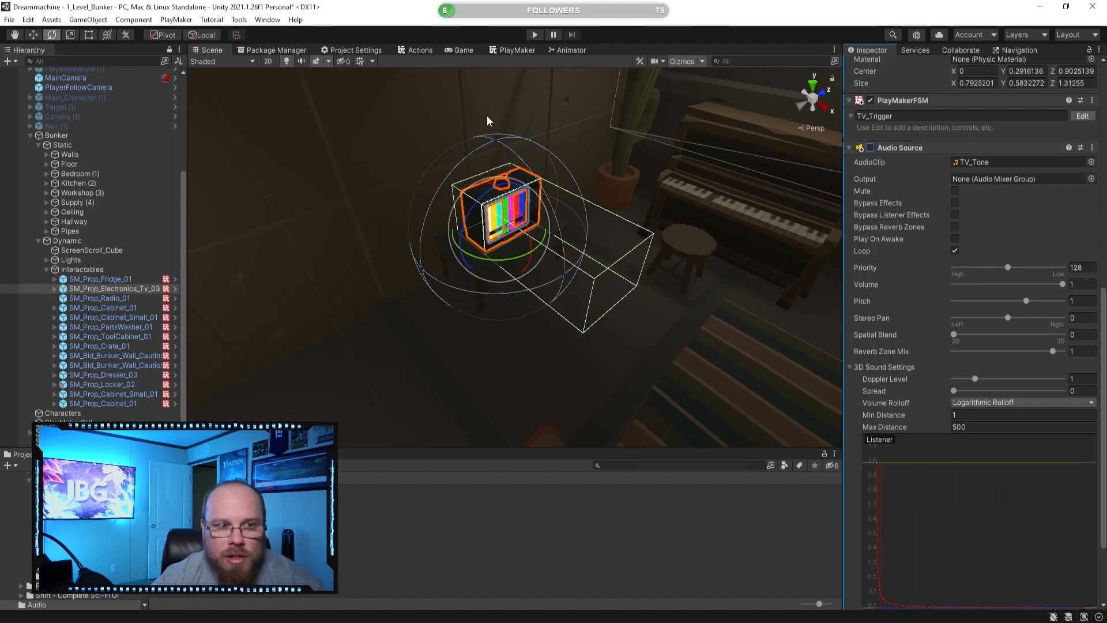
left_click_drag(465, 272, 404, 297, "alt")
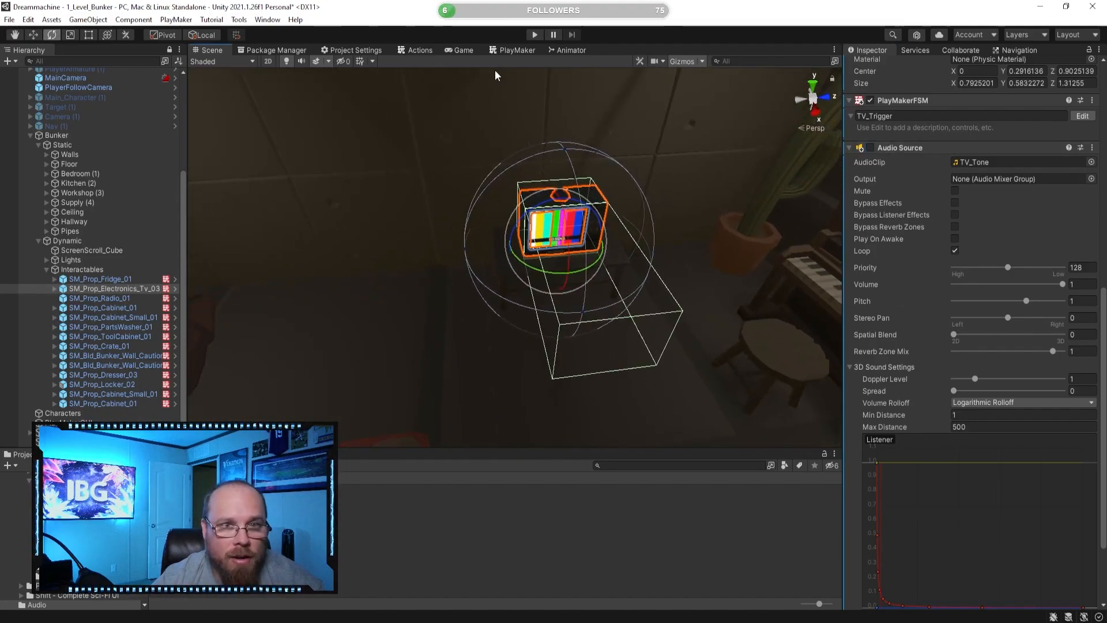
- Replace State 1's Set Audio Loop action with a Set Property action that sets the television Audio Source's enabled property to true
left_click(513, 50)
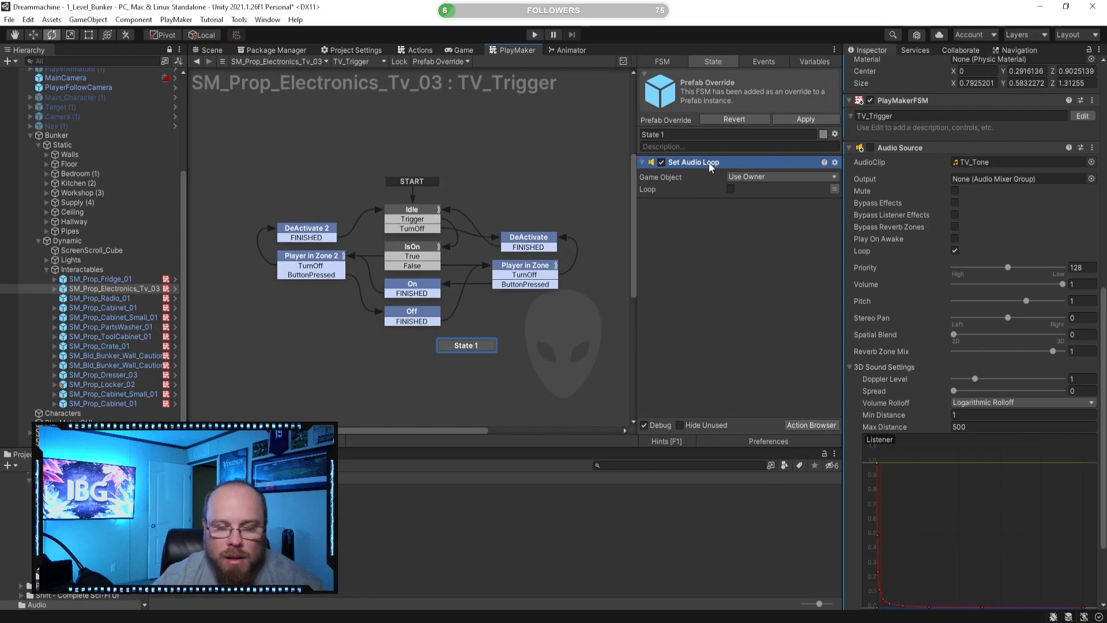
key("Delete")
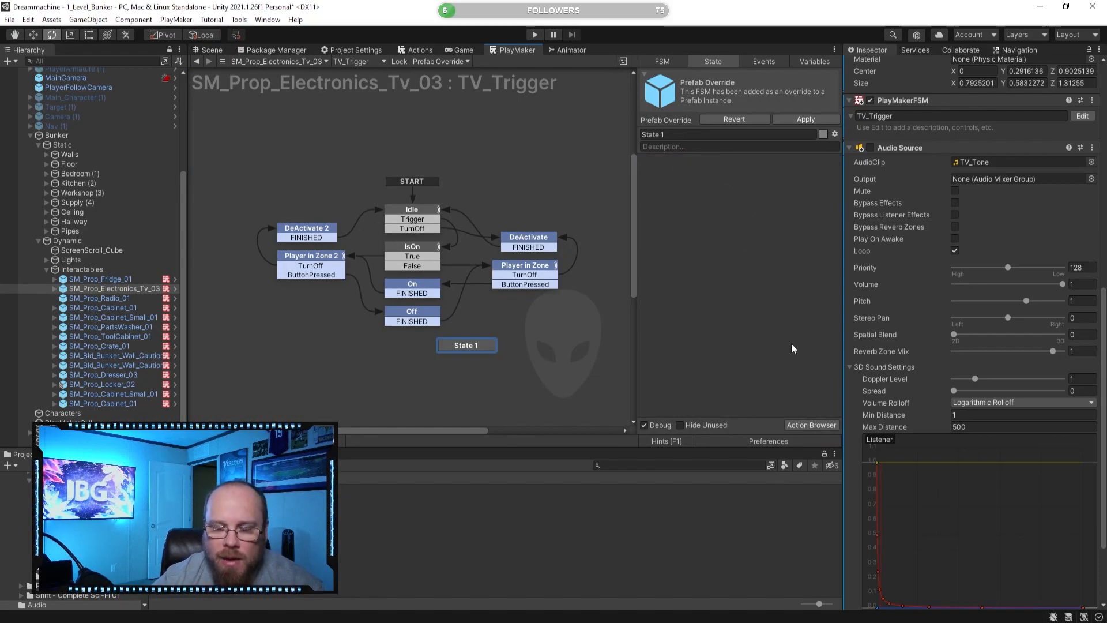
left_click_drag(923, 148, 756, 228)
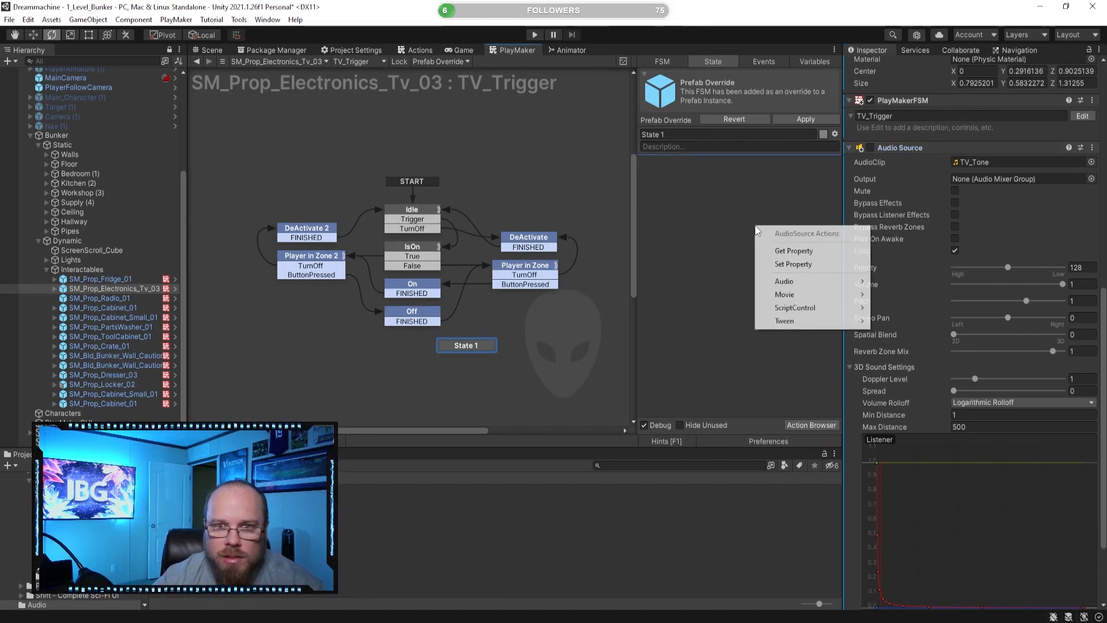
left_click(794, 264)
left_click(761, 202)
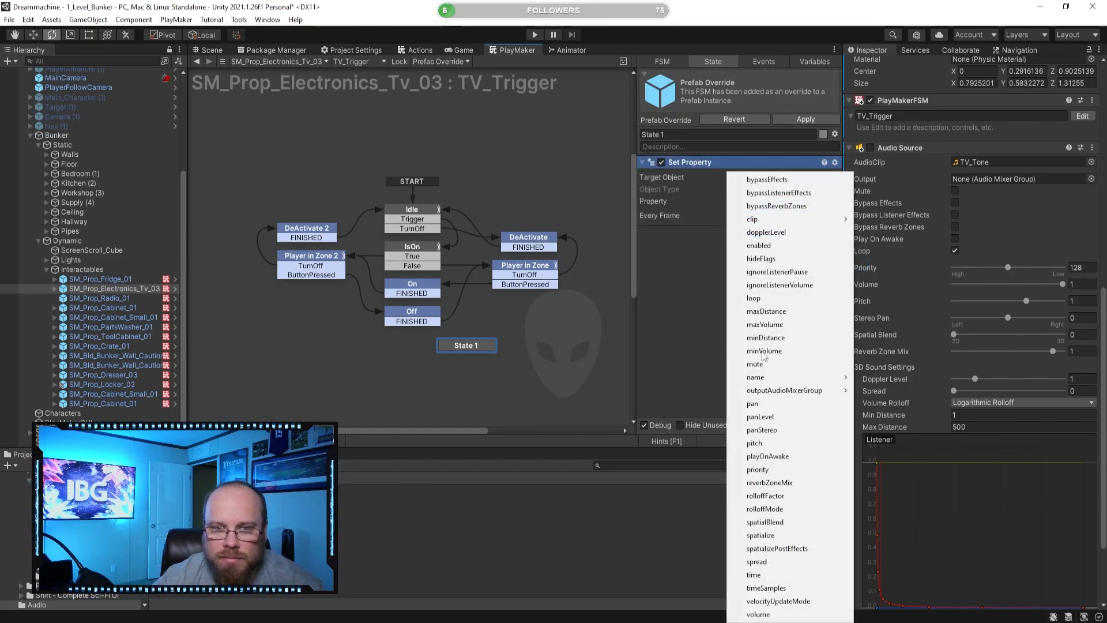
left_click(761, 245)
left_click(730, 213)
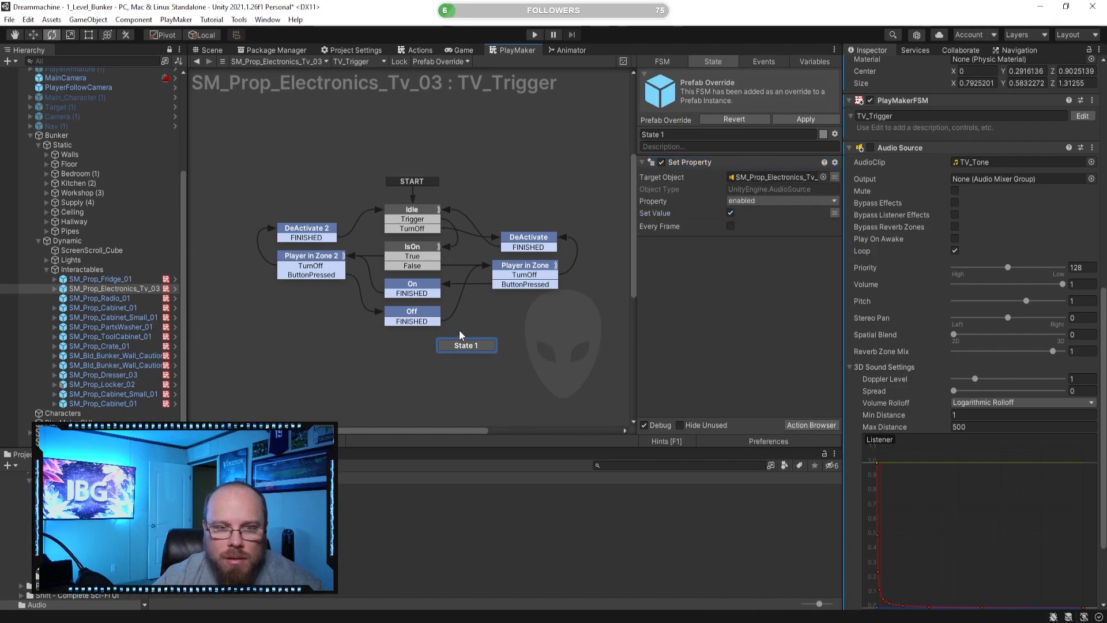
- Move the Set Property action from State 1 to the On state, placing it after the Play Sound action
left_click(719, 167)
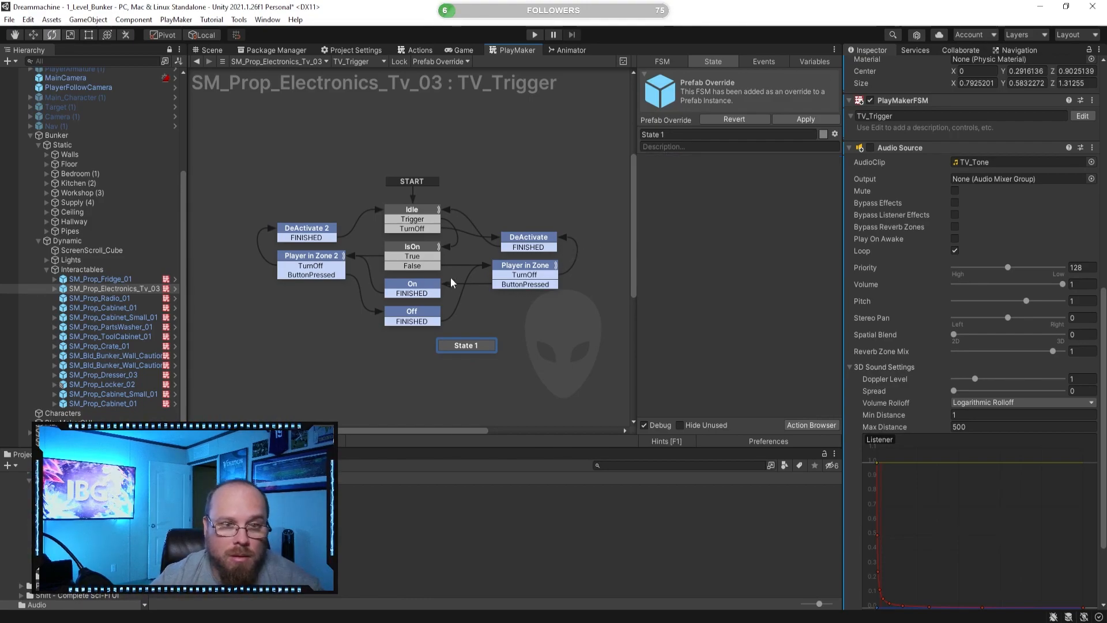
left_click(414, 288)
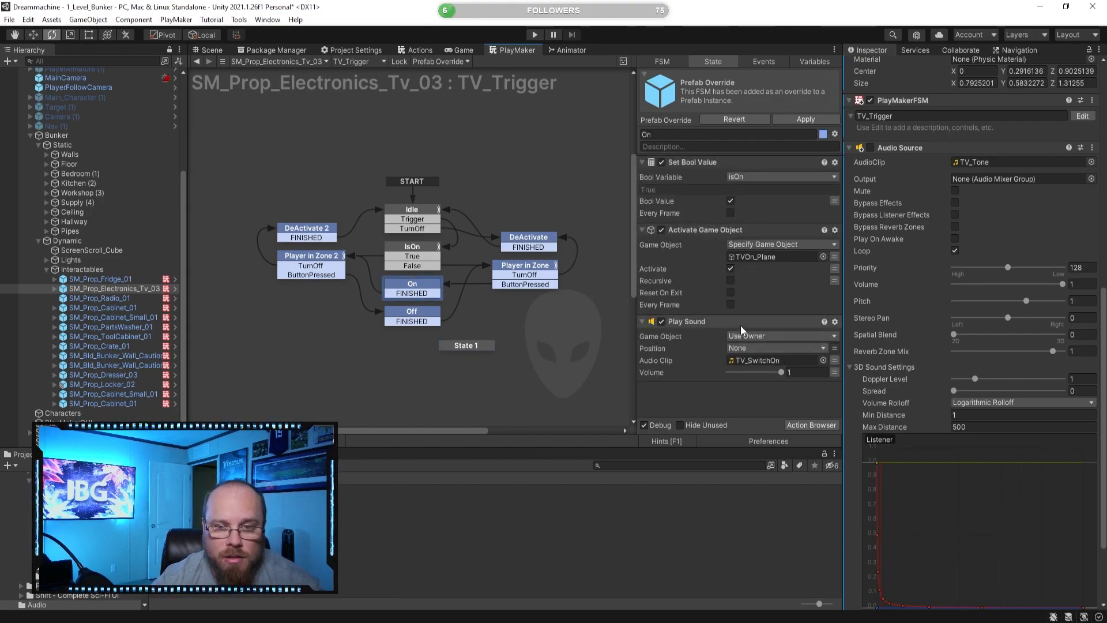
scroll(743, 330, "down", 3)
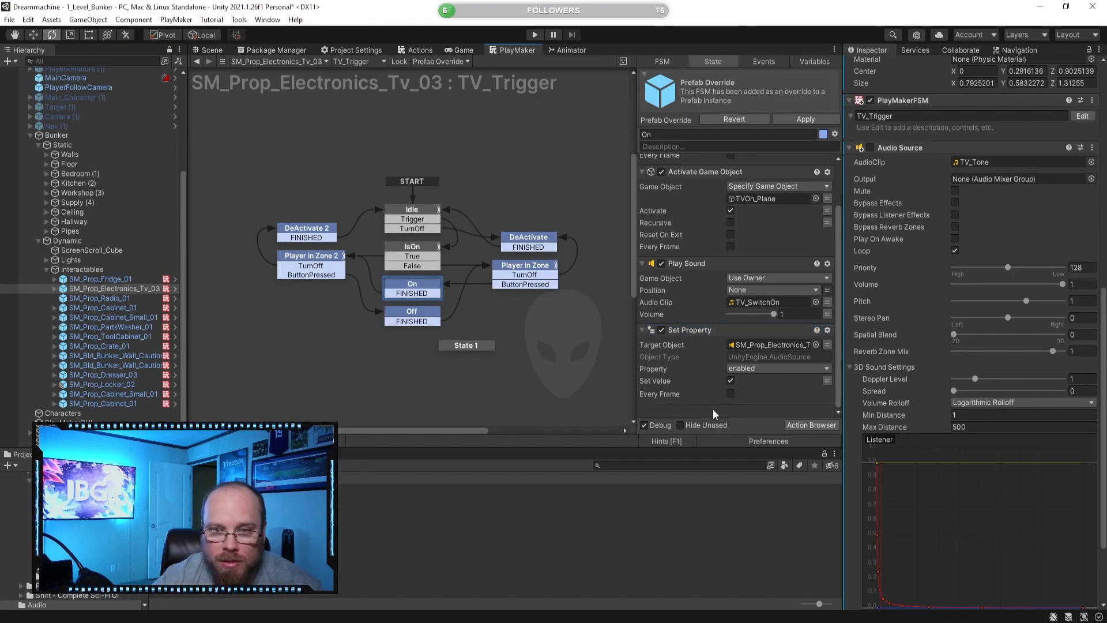
- Copy the On state's Set Property action into the Off state and set the Audio Source's enabled value to false there
left_click(723, 333)
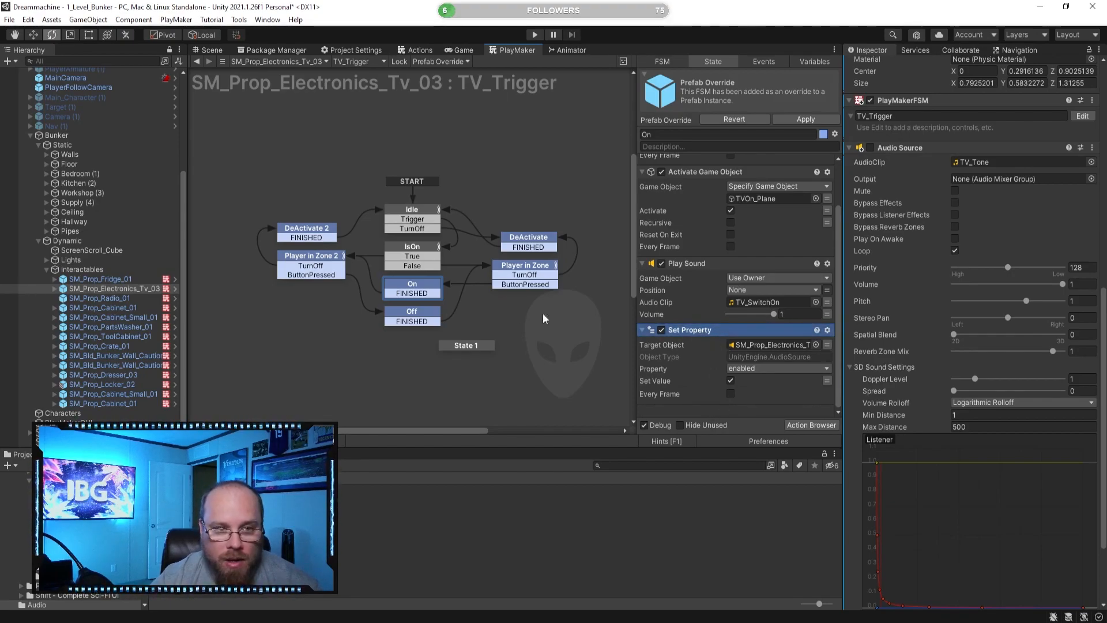
left_click(435, 311)
key("ctrl+v")
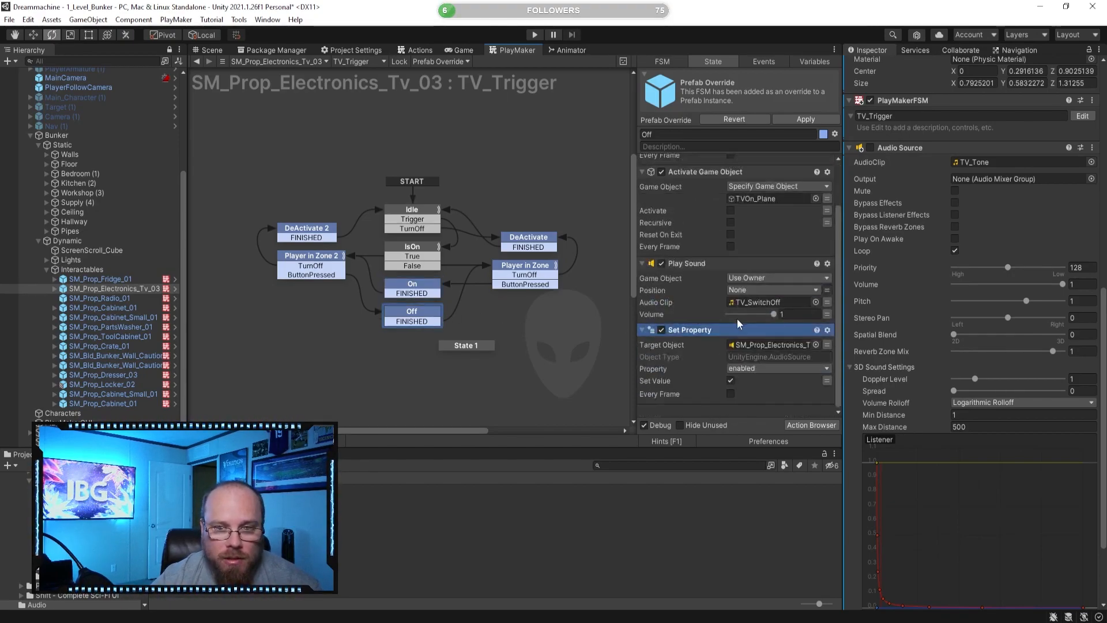
left_click(735, 415)
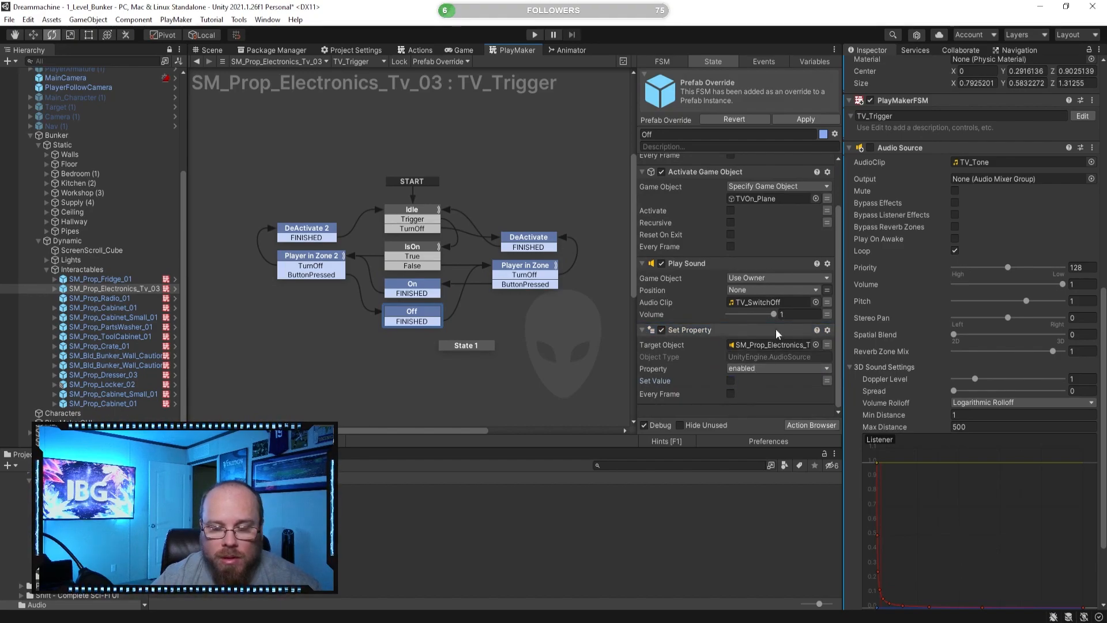
- Delete the unused State 1 from the TV_Trigger state machine
left_click(503, 380)
left_click(482, 348)
key("Delete")
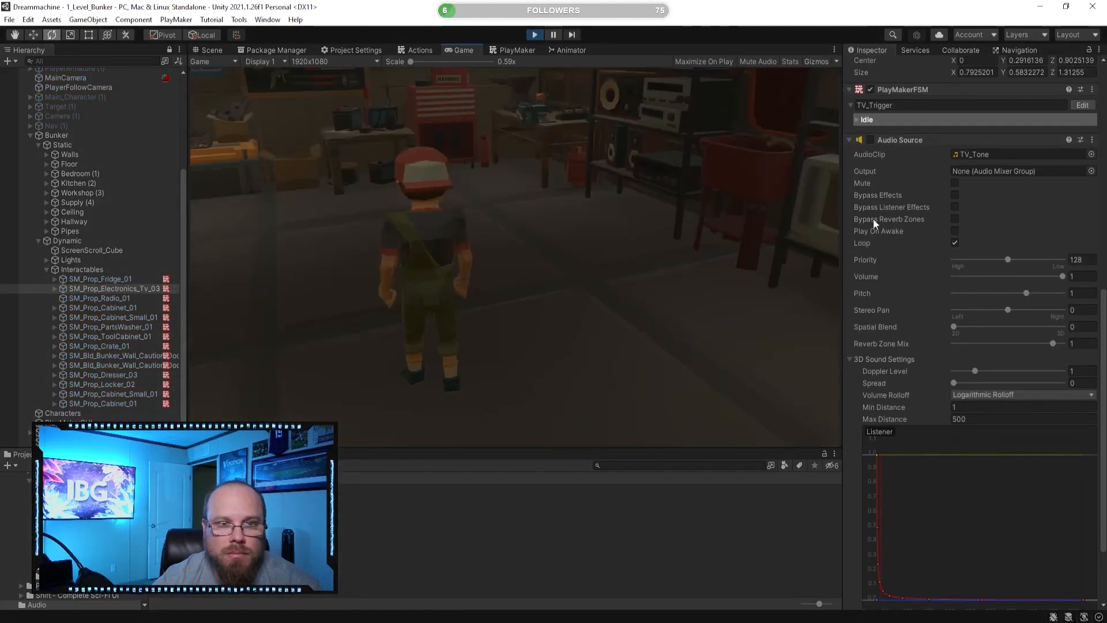
- Run the level, walk the character to the television, and switch it off and on to test the sounds
key("w")
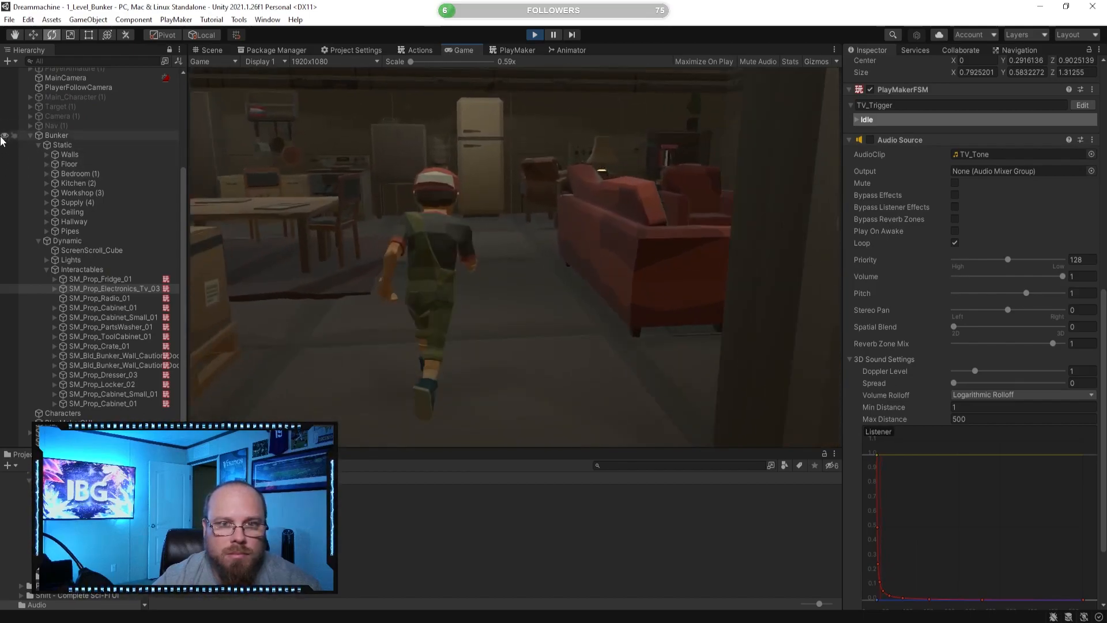
key("w")
key("d")
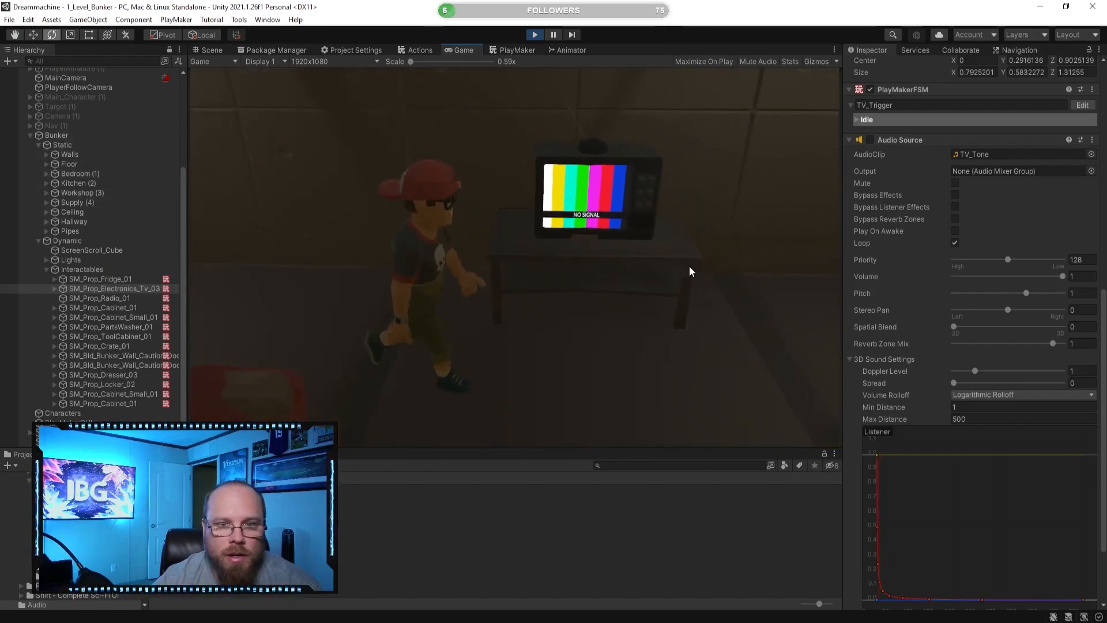
key("e")
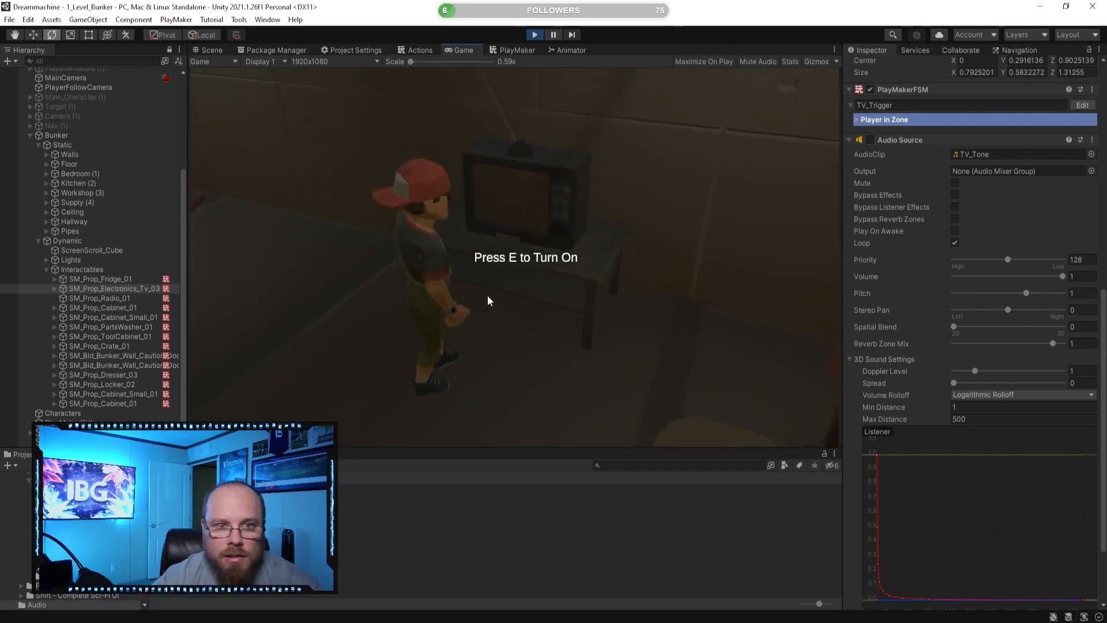
key("e")
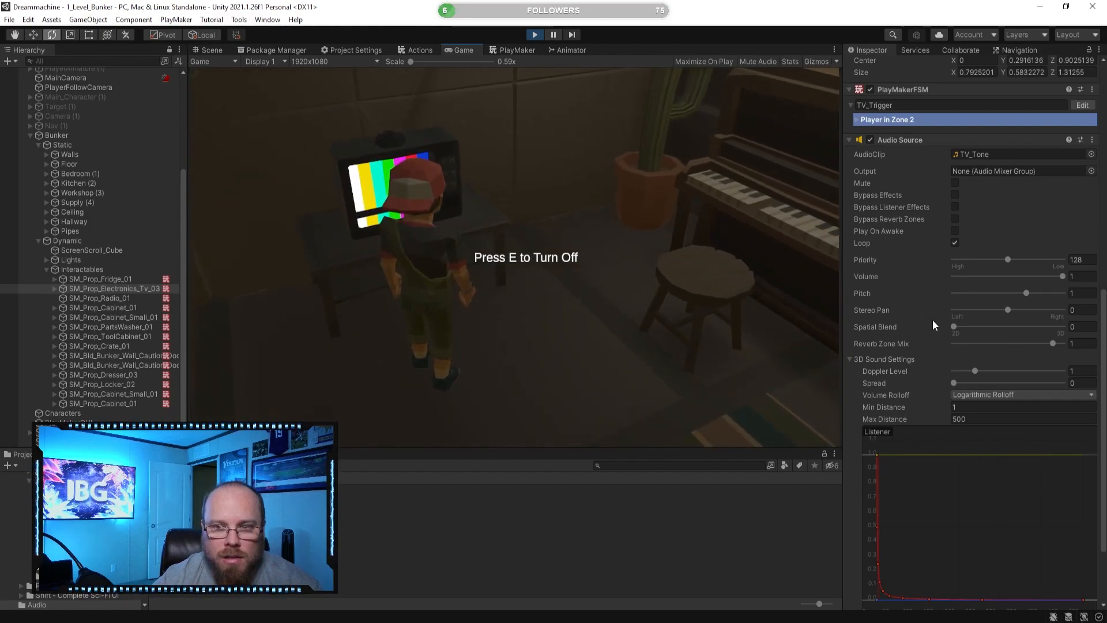
- Examine the television's Audio Source, the MainCamera's Audio Listener and the TV_Tone clip's import settings while the level is running
scroll(920, 339, "down", 2)
scroll(919, 339, "up", 4)
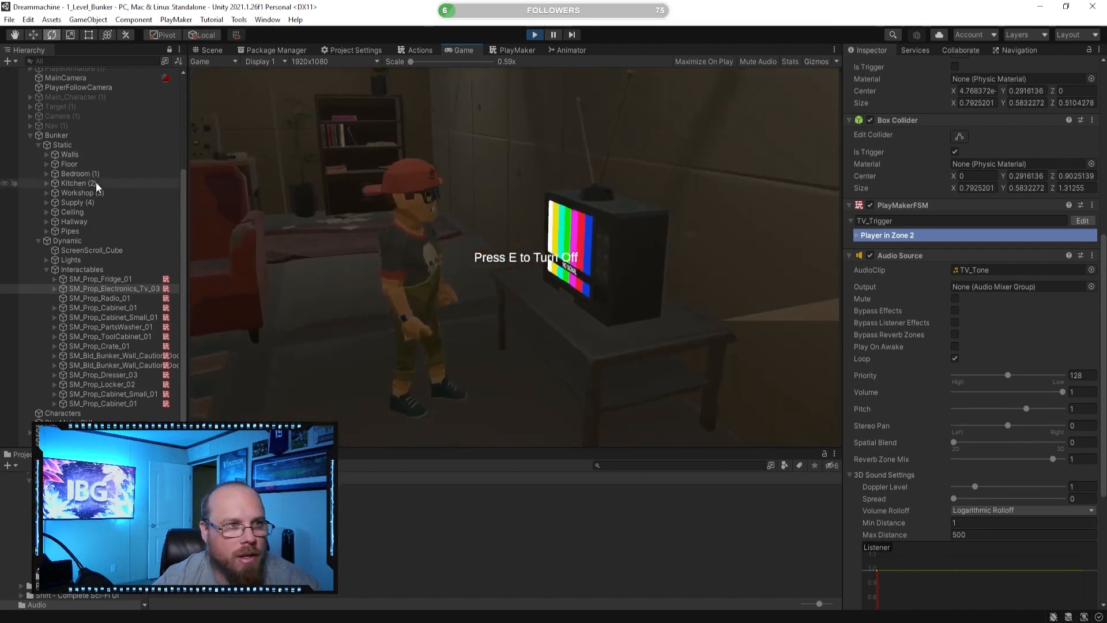
scroll(104, 186, "up", 5)
left_click(112, 218)
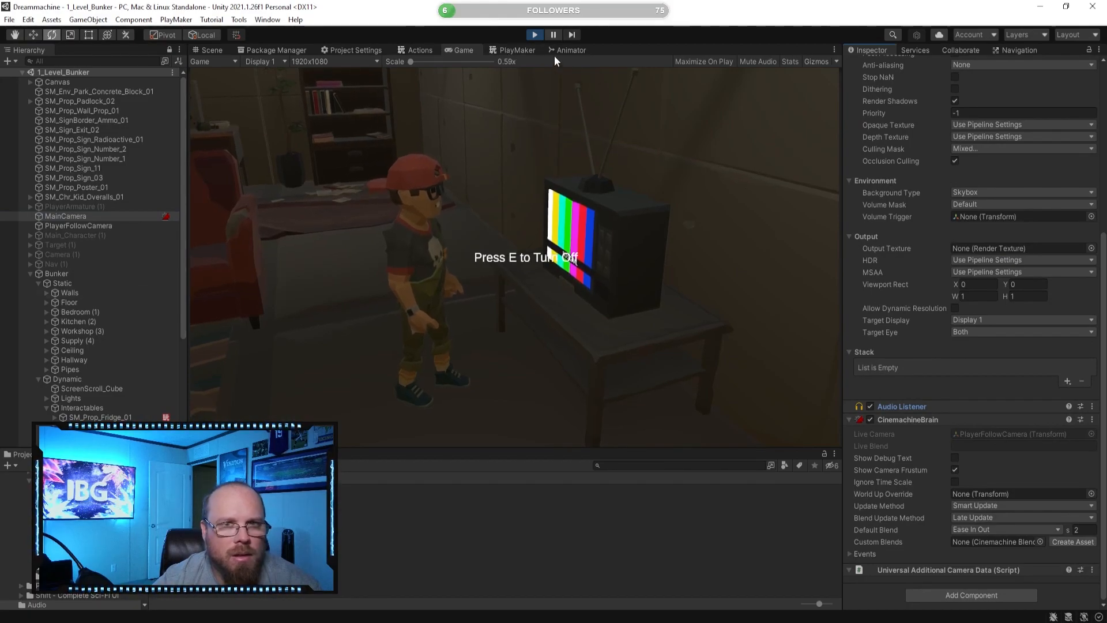
scroll(132, 243, "down", 5)
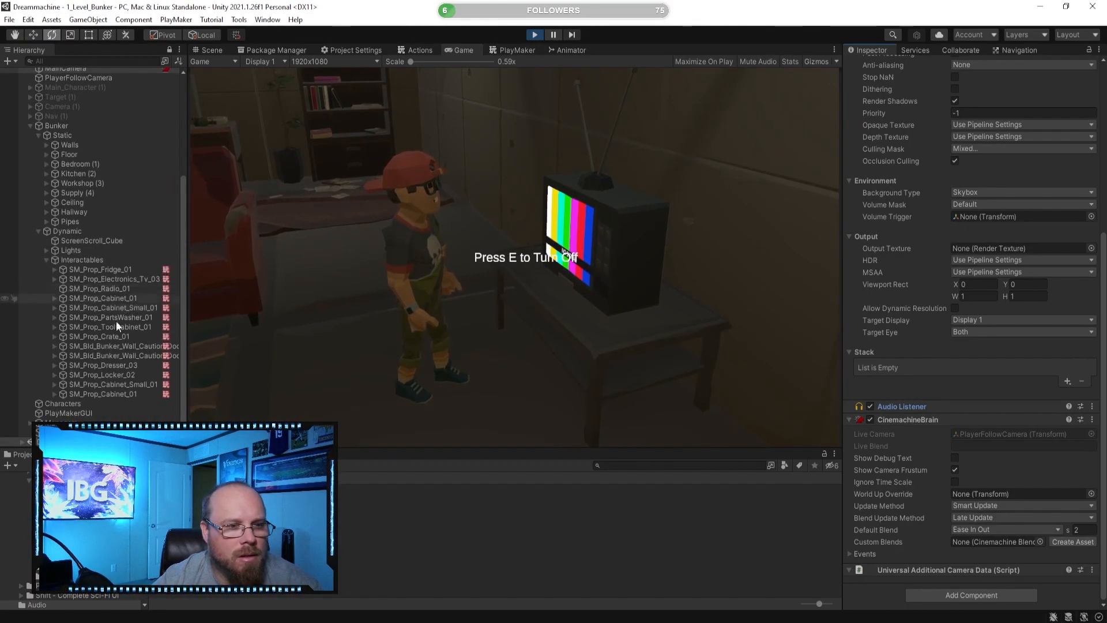
left_click(133, 279)
scroll(1022, 346, "down", 6)
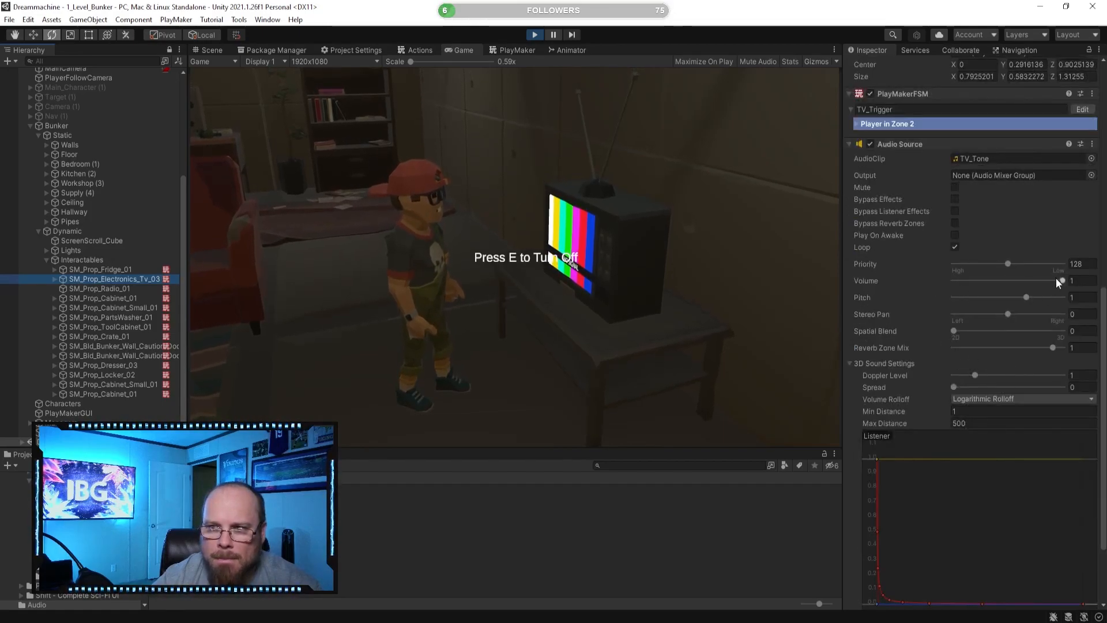
double_click(975, 159)
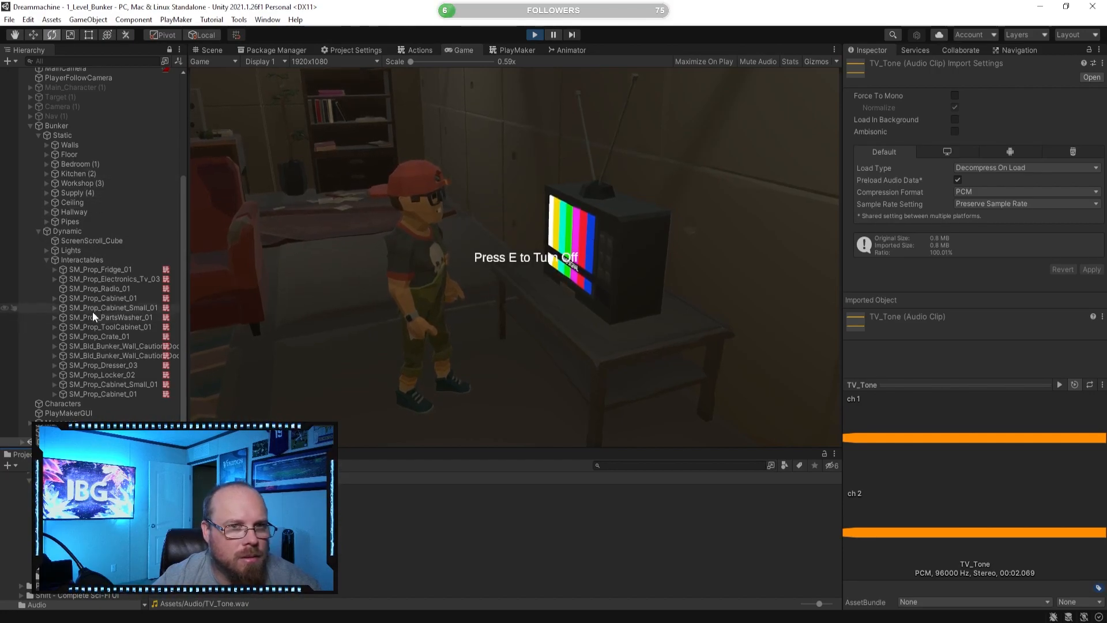
- Stop the play test and turn on Play On Awake for the television's Audio Source
left_click(127, 279)
scroll(940, 340, "down", 6)
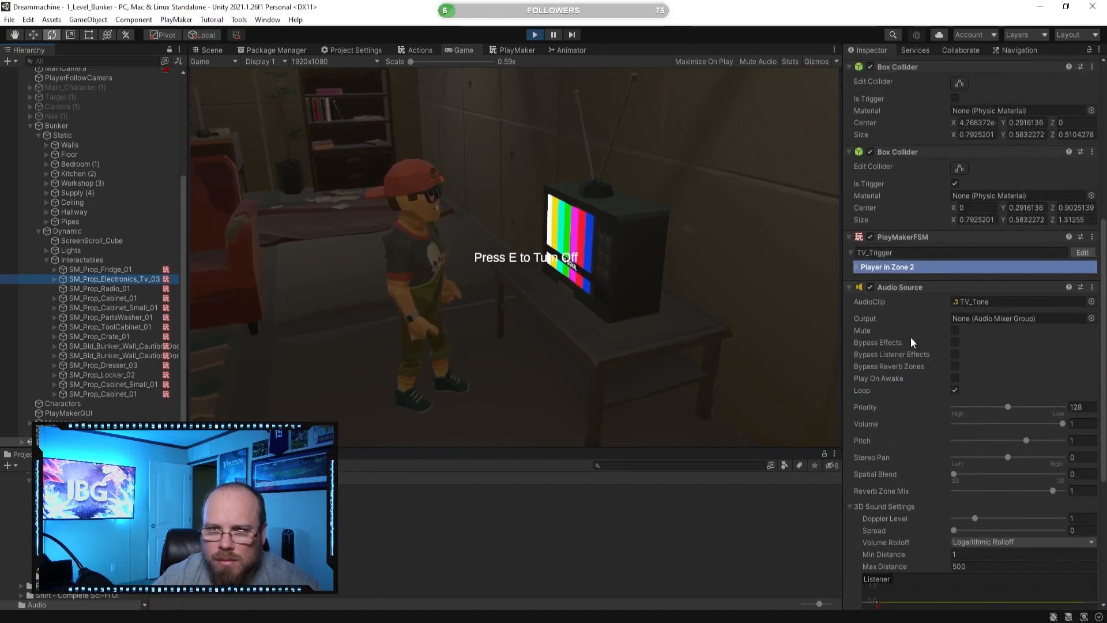
left_click(955, 378)
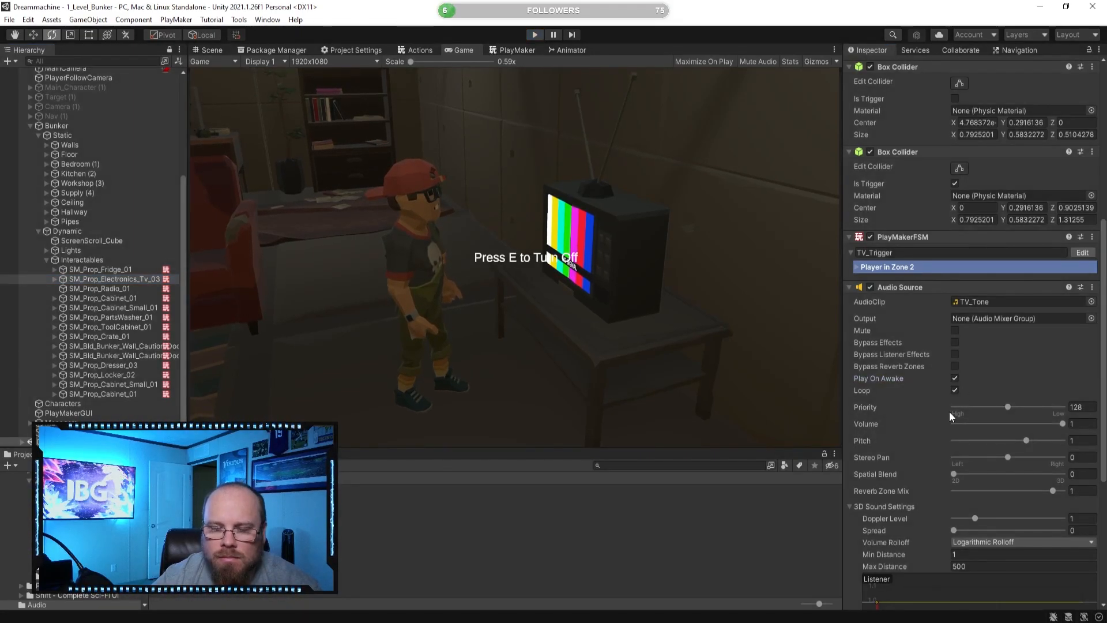
key("ctrl+p")
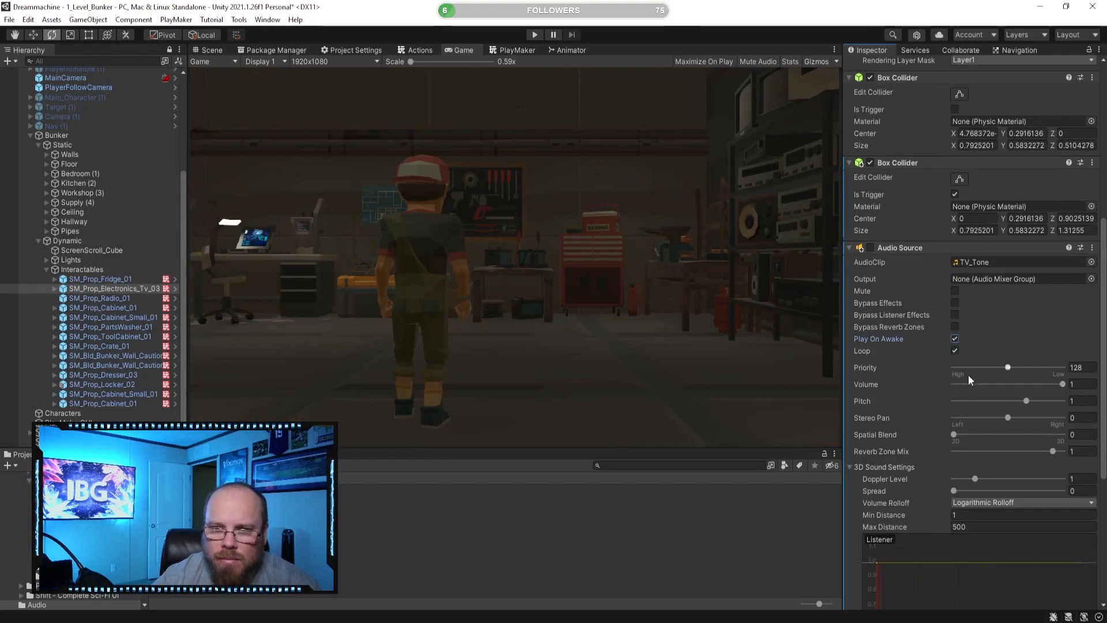
- Start a new play test and switch the television off and on again to check the tone
left_click(536, 35)
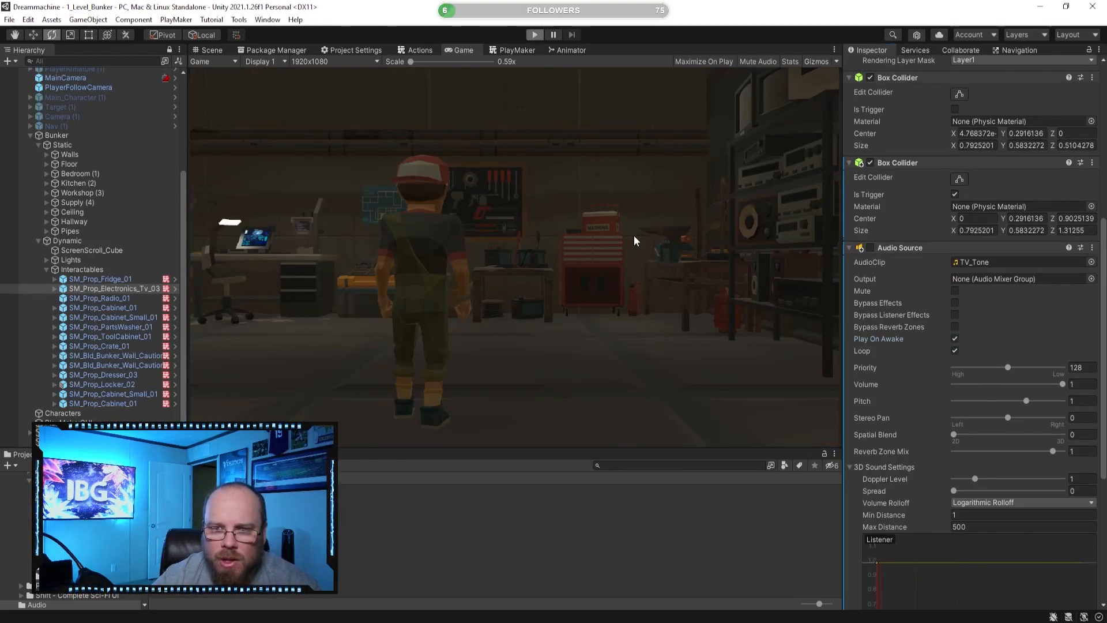
key("w")
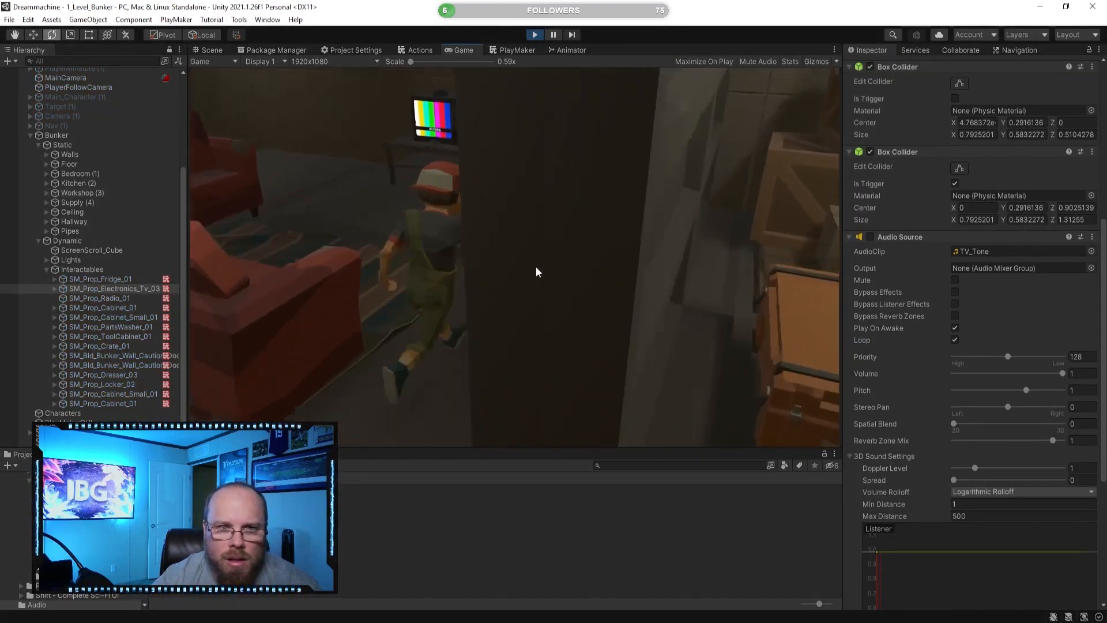
key("e")
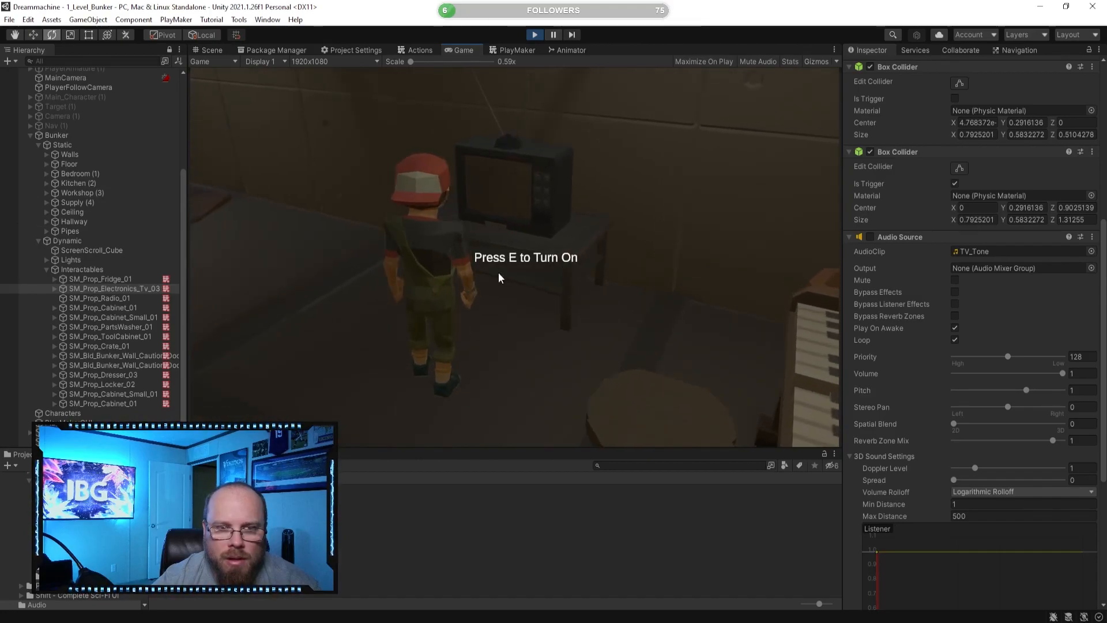
key("e")
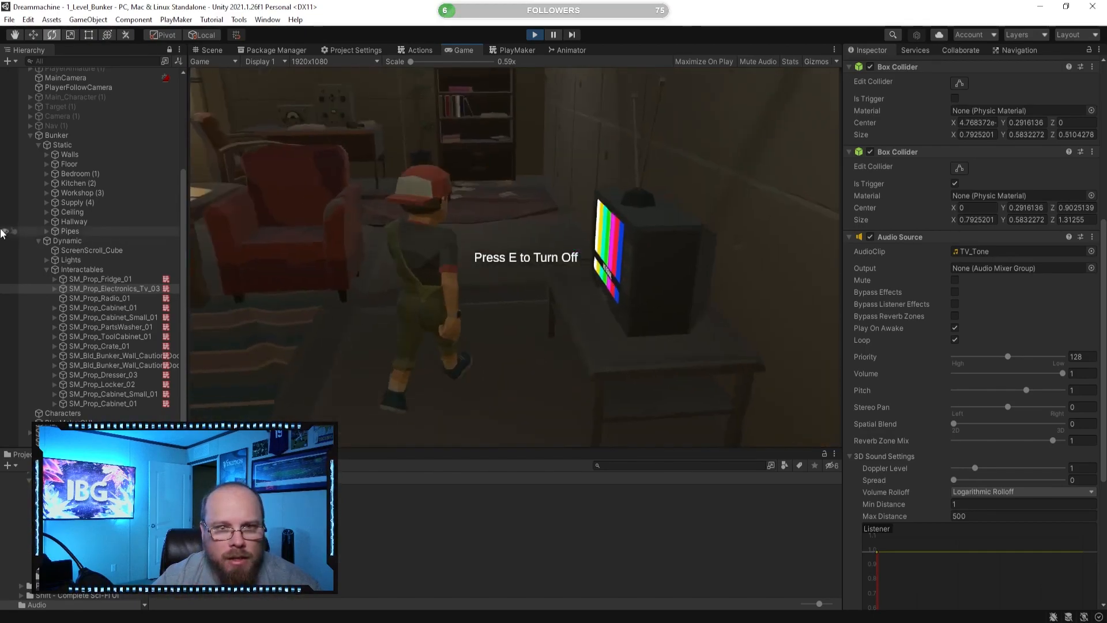
- Walk the character away through the bunker rooms and back to check the tone's volume over distance, and stop the test
key("w")
key("s")
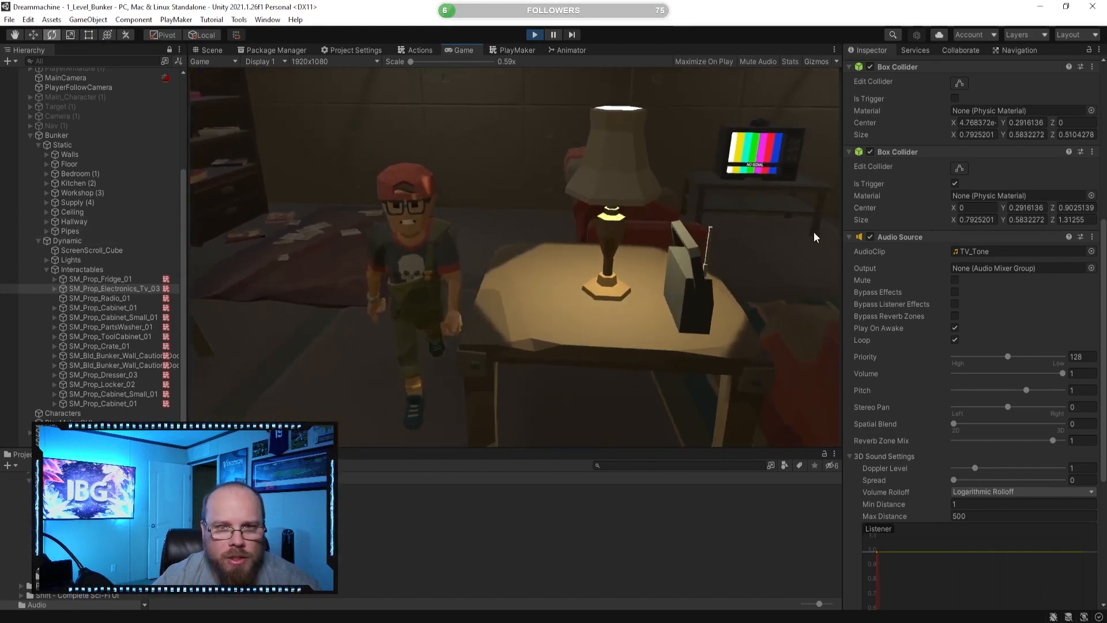
key("d")
key("w")
key("s")
key("w")
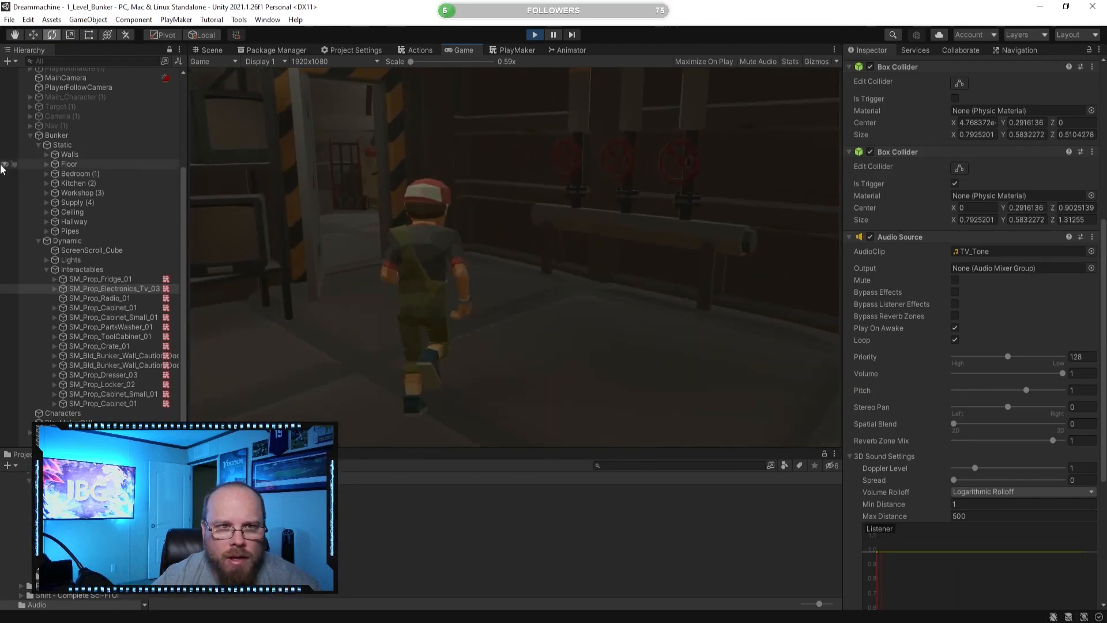
key("w")
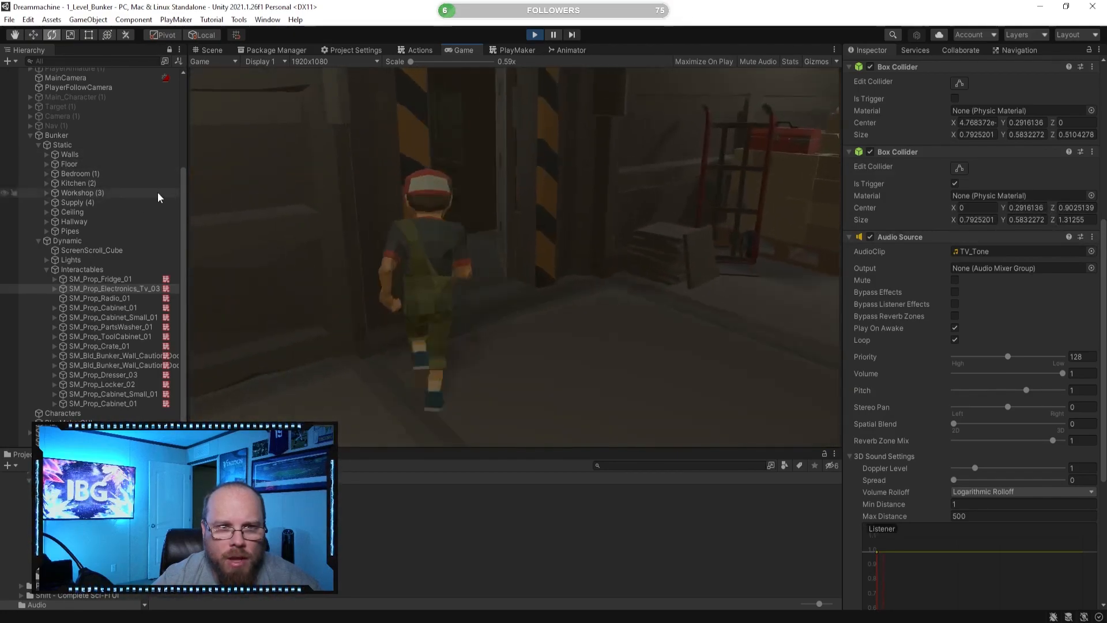
key("w")
key("s")
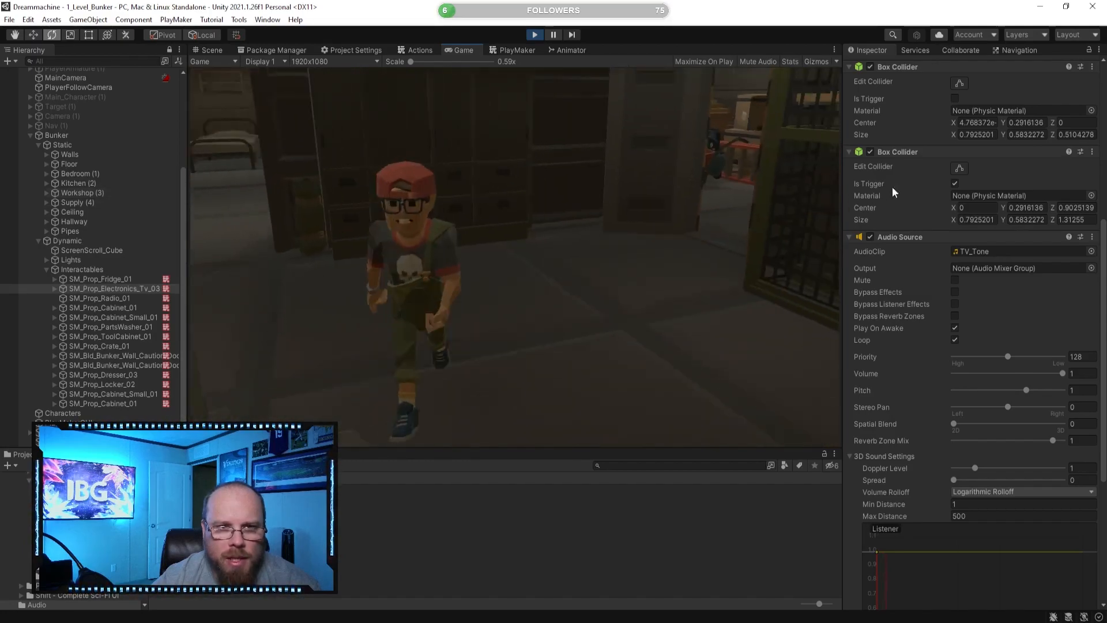
key("w")
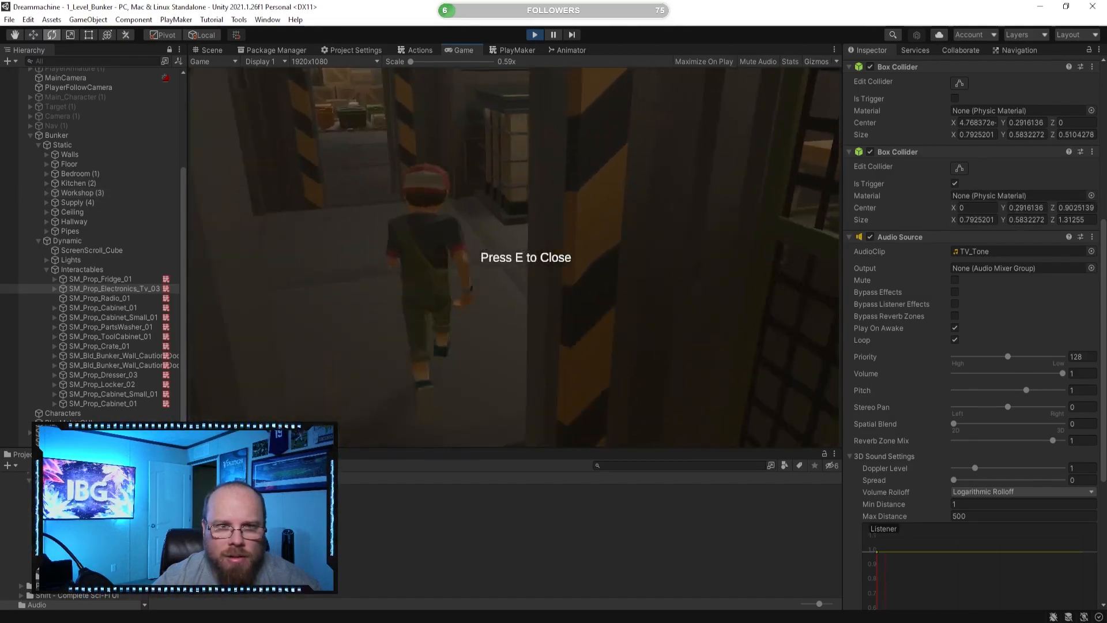
key("w")
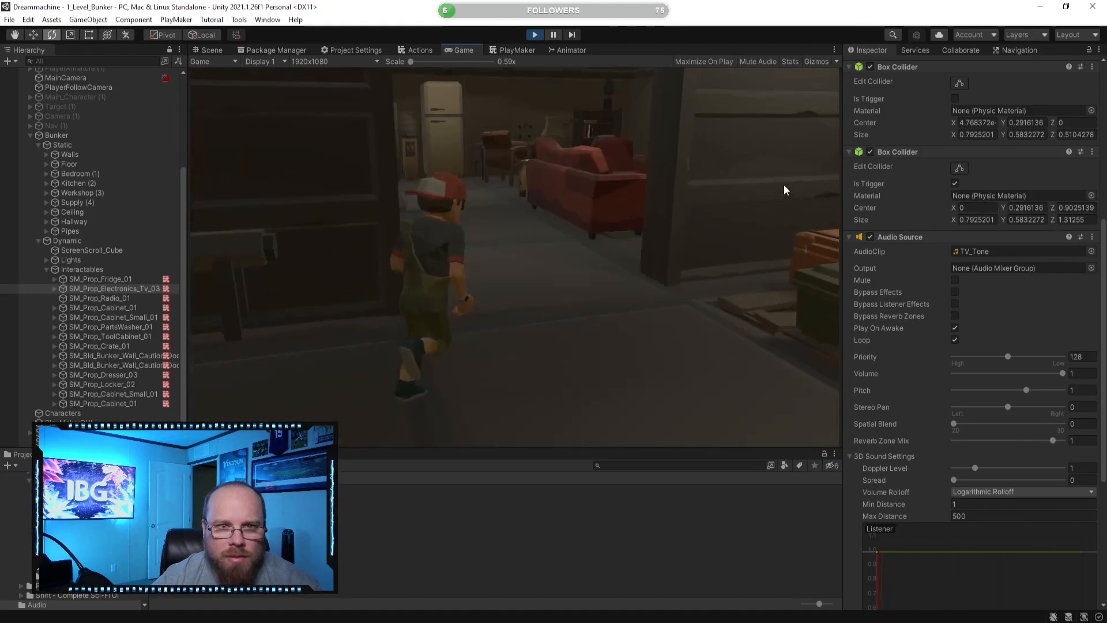
key("w")
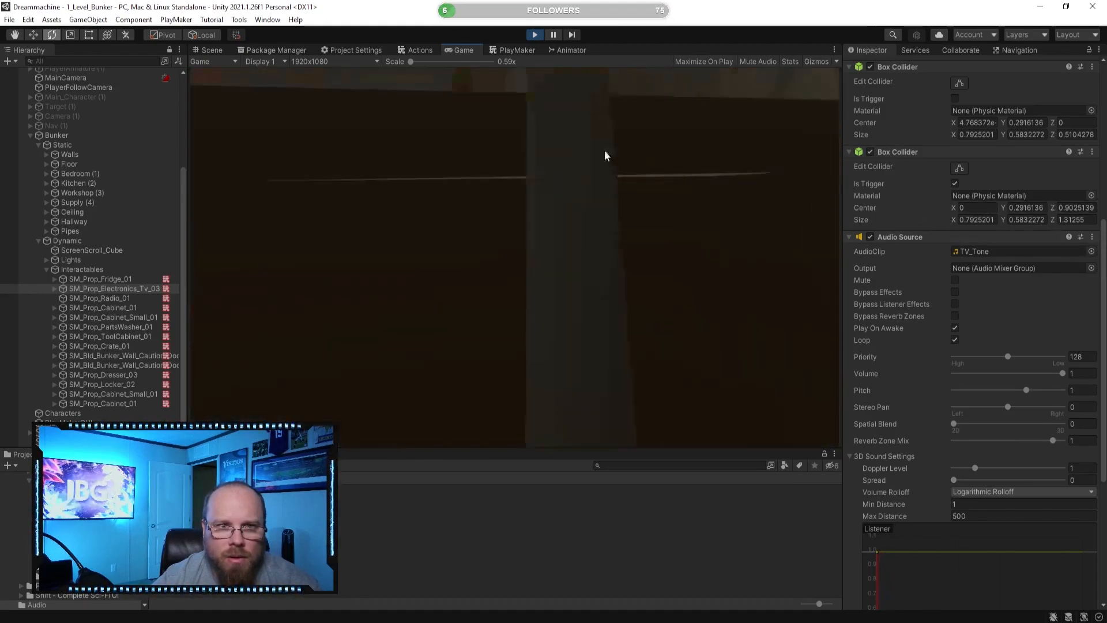
left_click(536, 37)
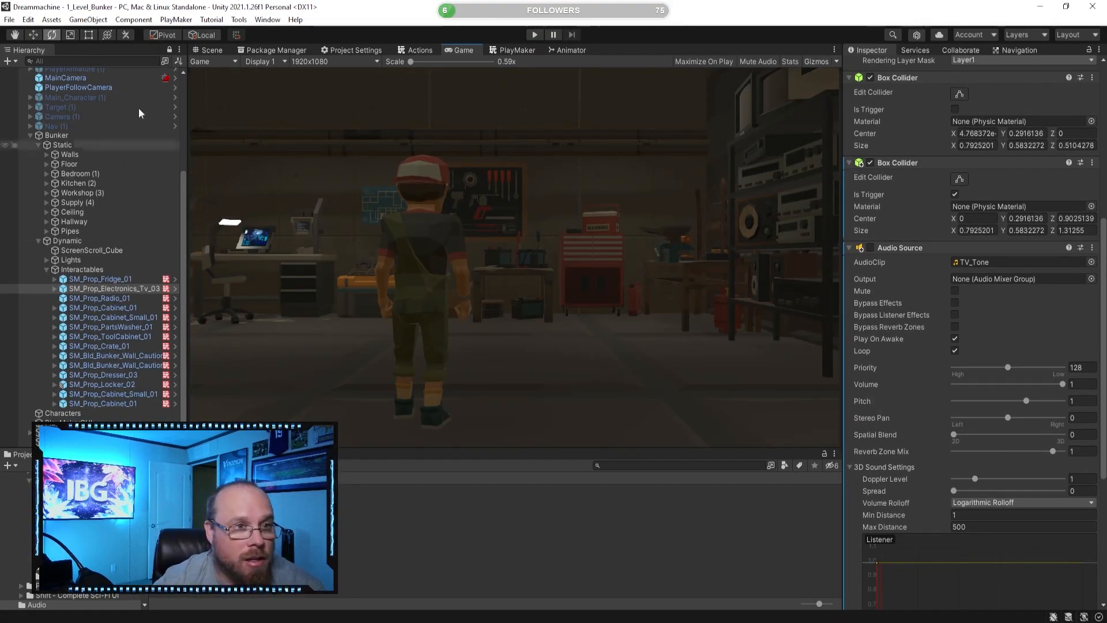
- Show the television in the Scene view and set its Audio Source's Max Distance to 15
left_click(211, 50)
left_click_drag(573, 290, 484, 267, "alt")
scroll(938, 457, "down", 5)
scroll(949, 404, "up", 3)
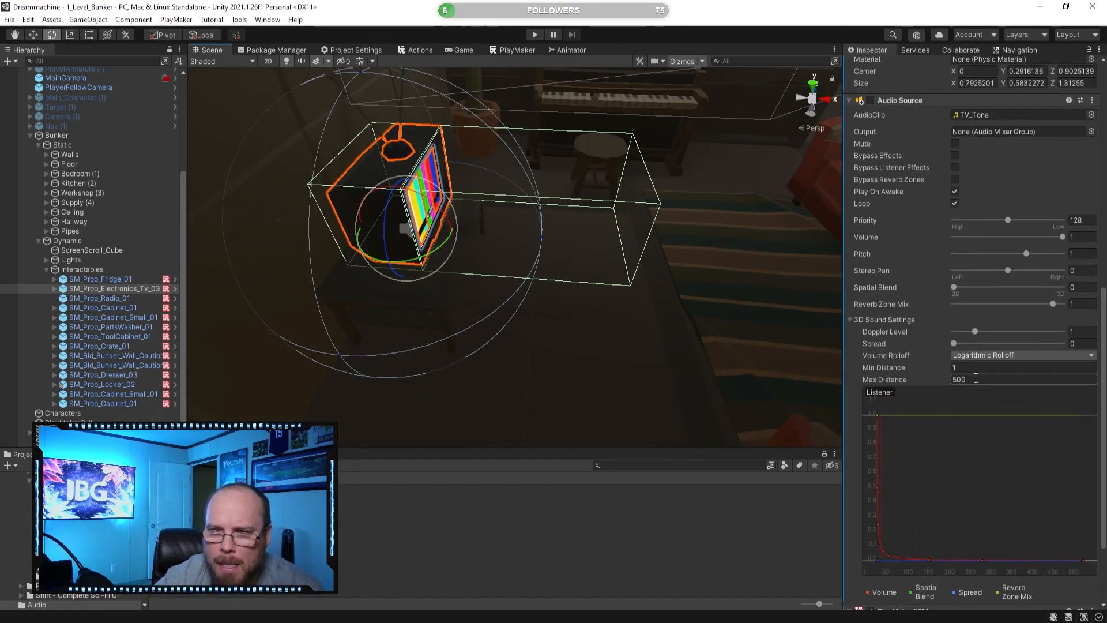
type("15")
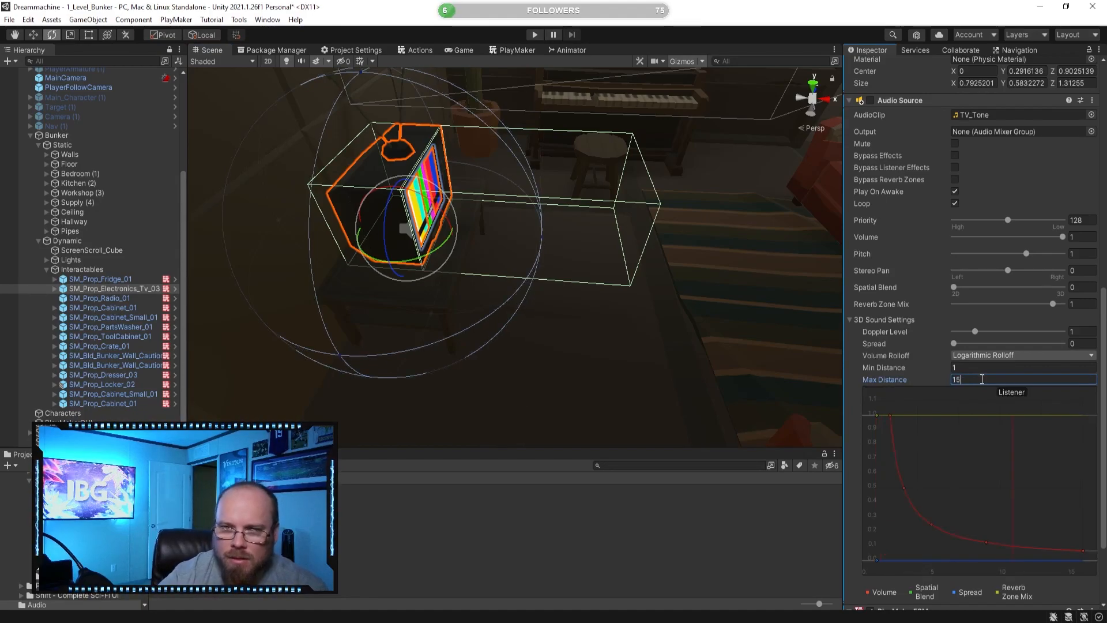
- Set the television Audio Source's Max Distance to 10, viewing the surrounding room in the Scene view
right_click_drag(636, 328, 718, 276)
key("s")
left_click(966, 379)
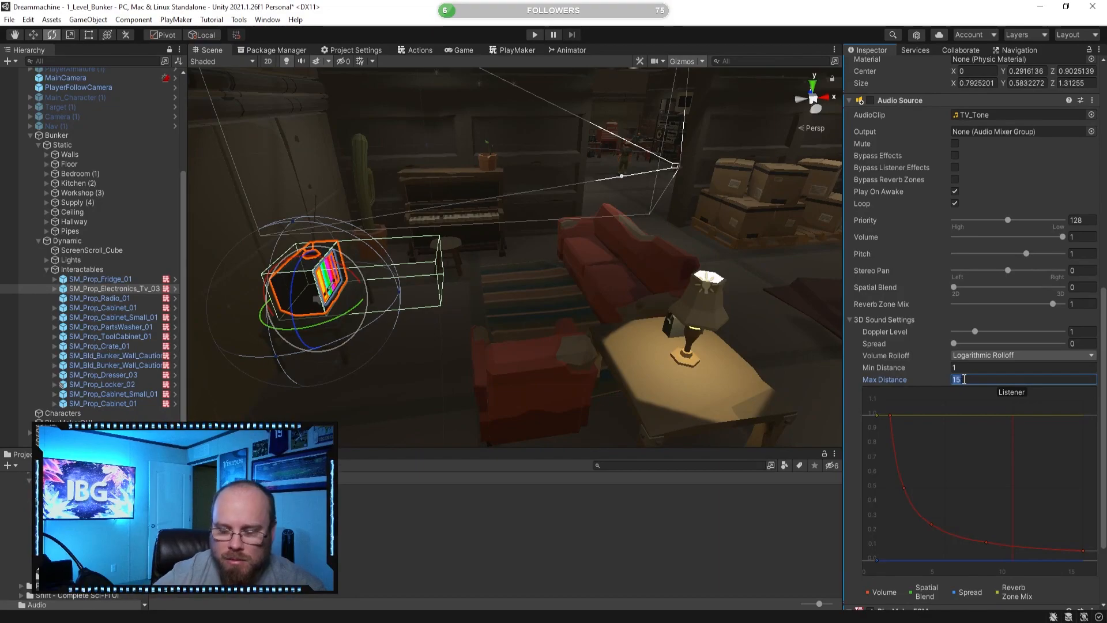
key("s")
right_click_drag(504, 302, 454, 306)
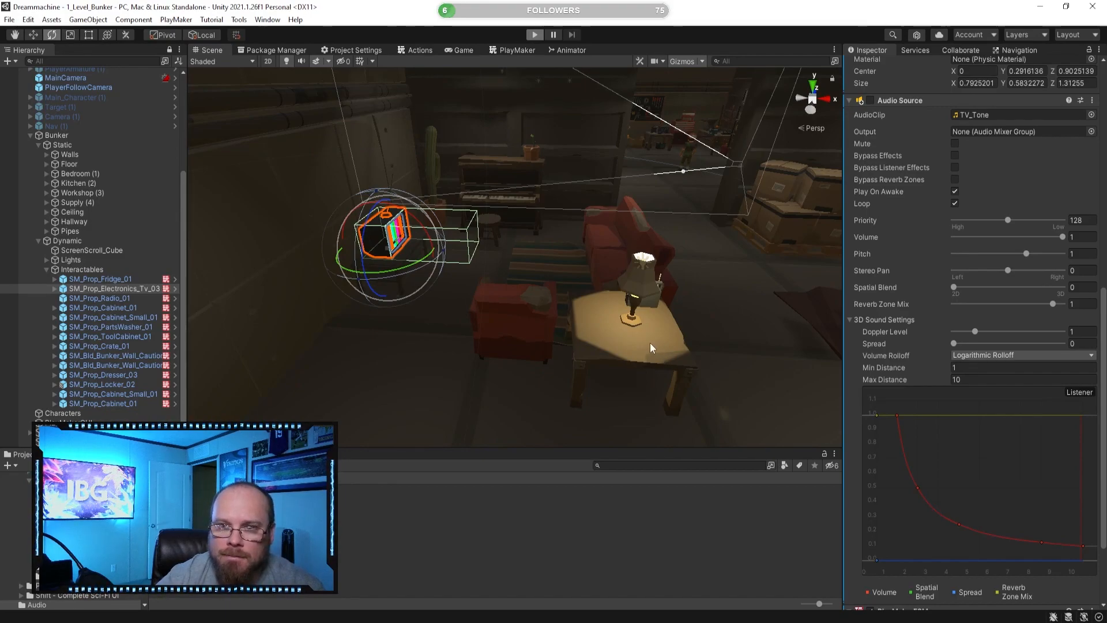
- Start a play test, walk the character to the television, and switch it off and on again
key("ctrl+p")
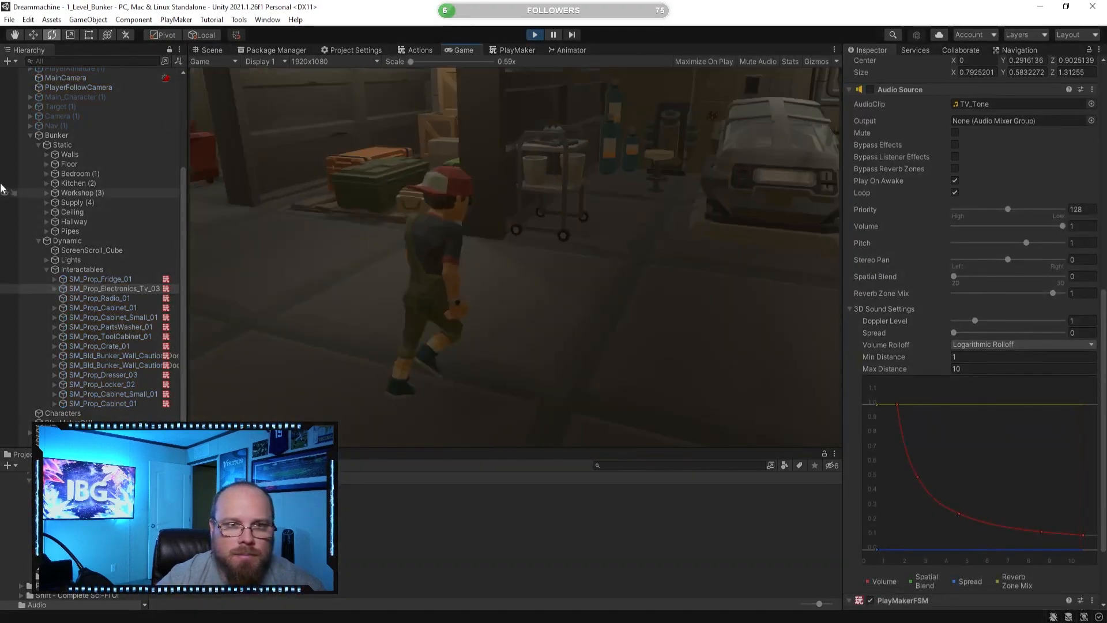
key("w")
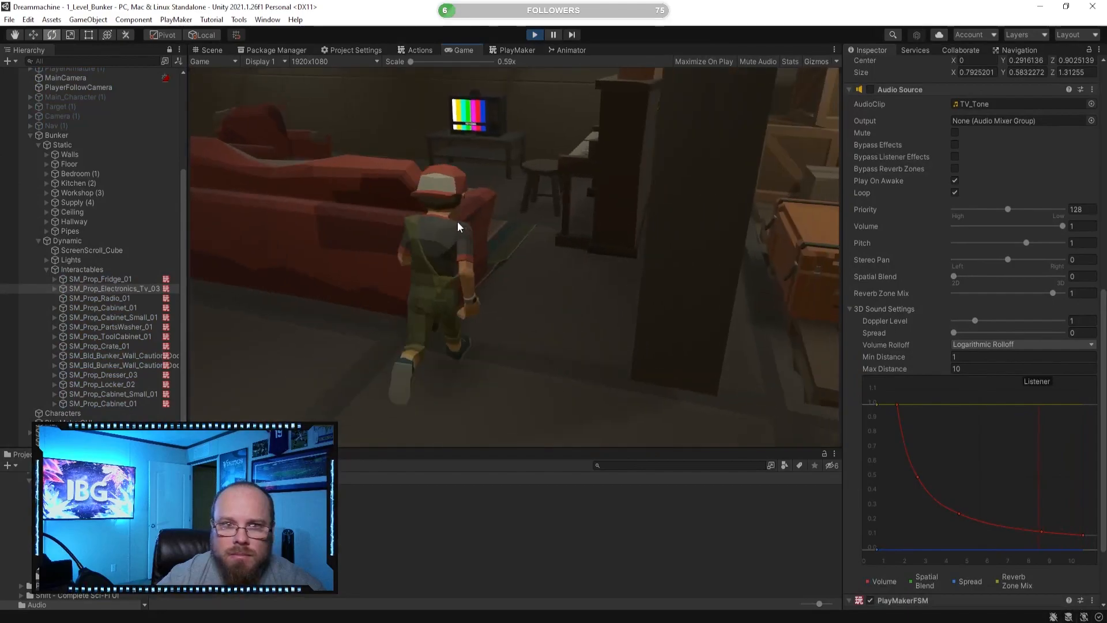
key("e")
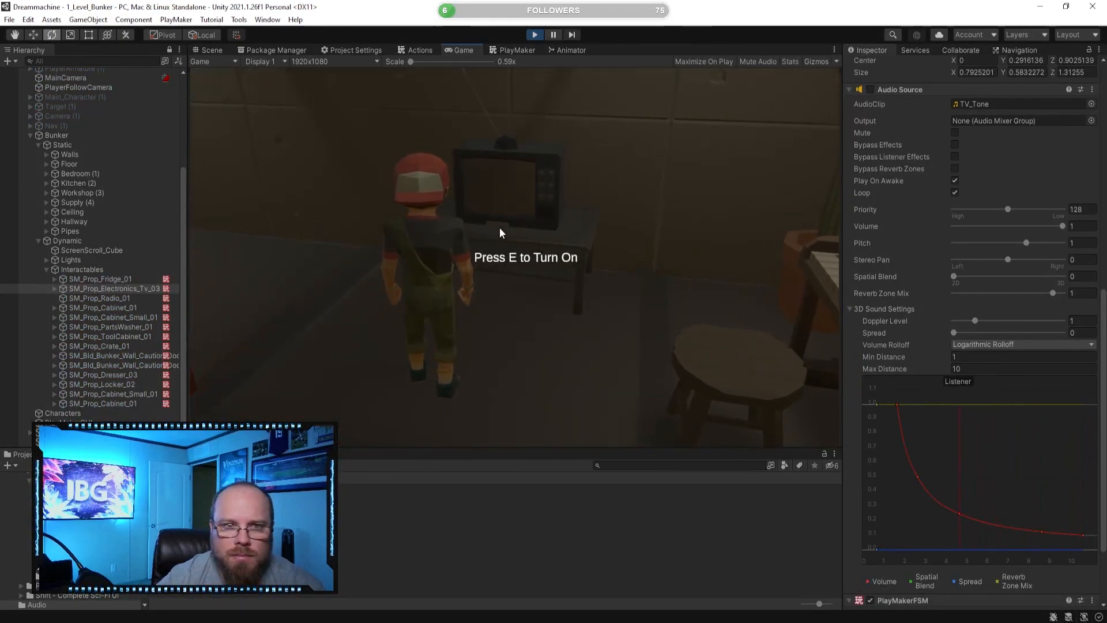
key("e")
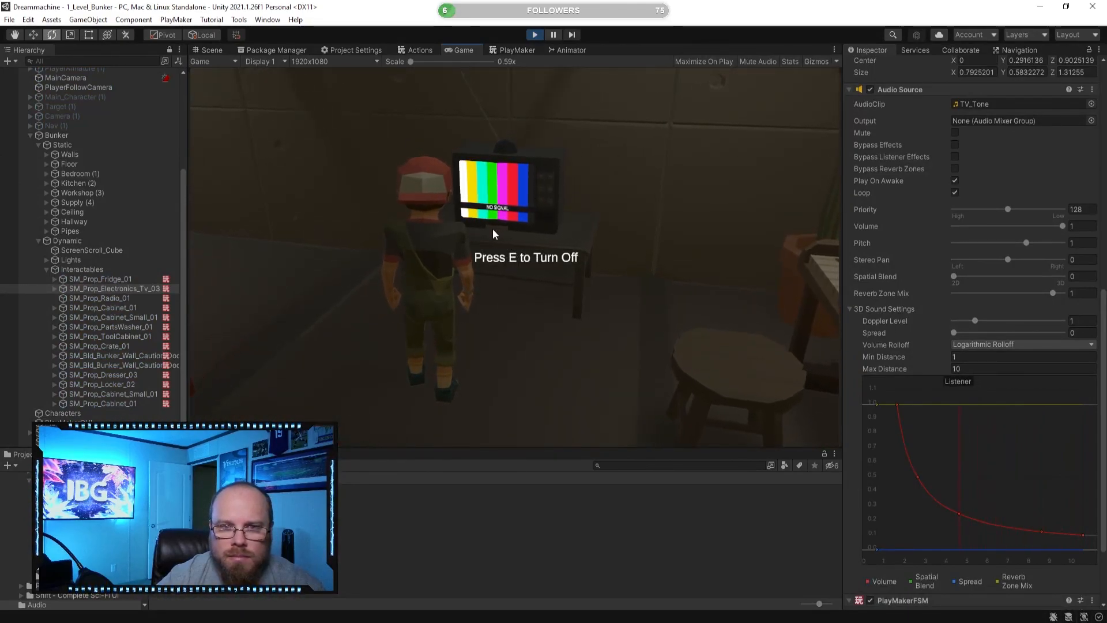
- Walk the character away from the television through the bunker doorway and neighbouring rooms to check the tone's volume over distance
key("s")
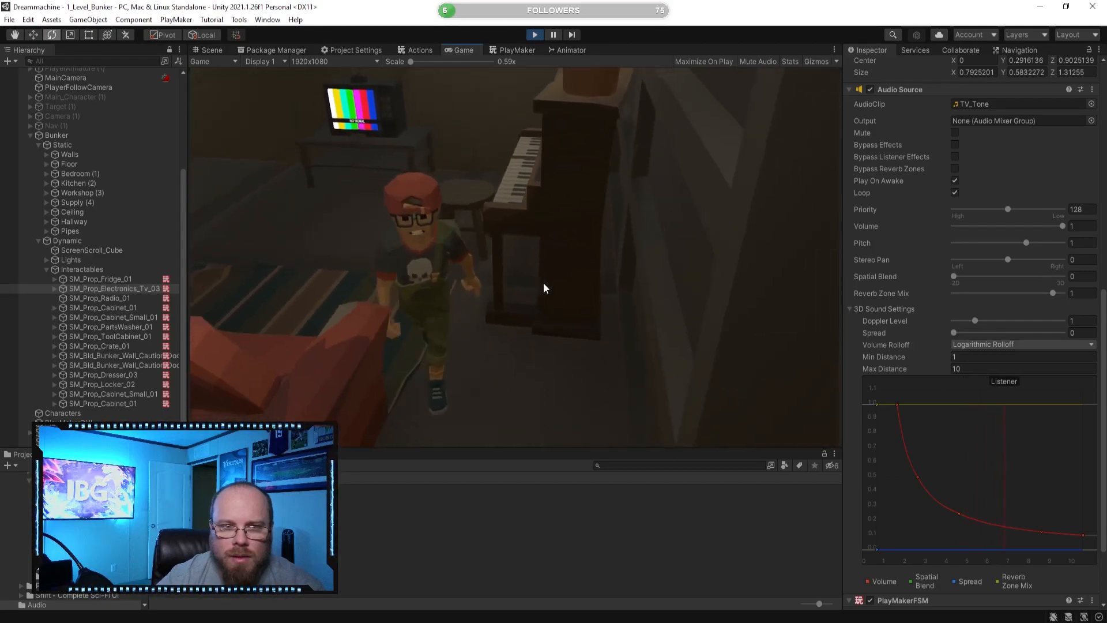
key("s")
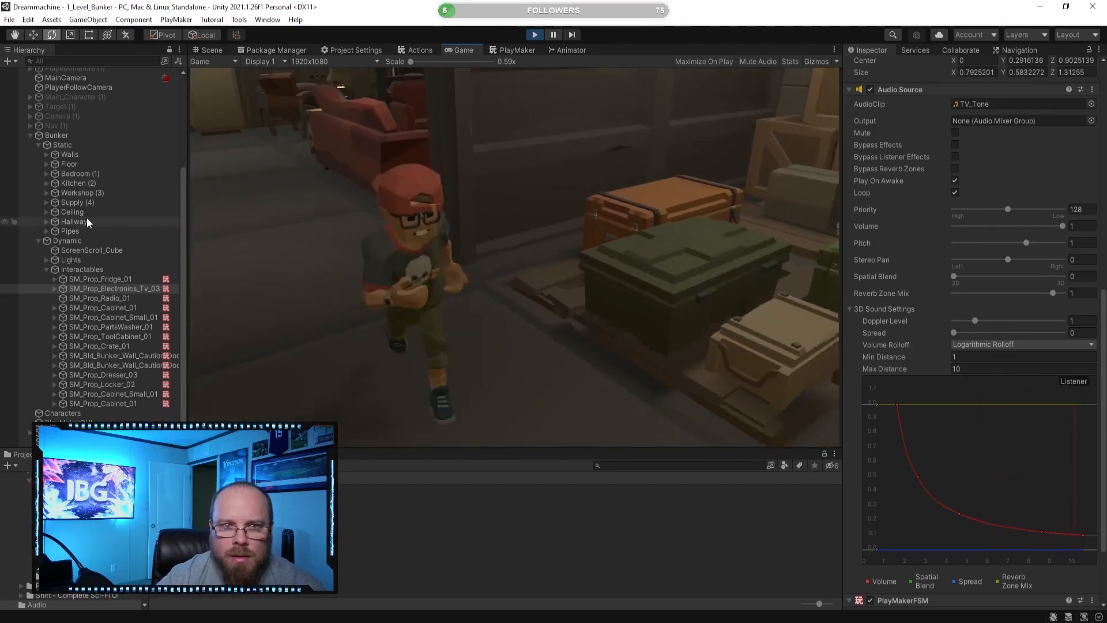
key("w")
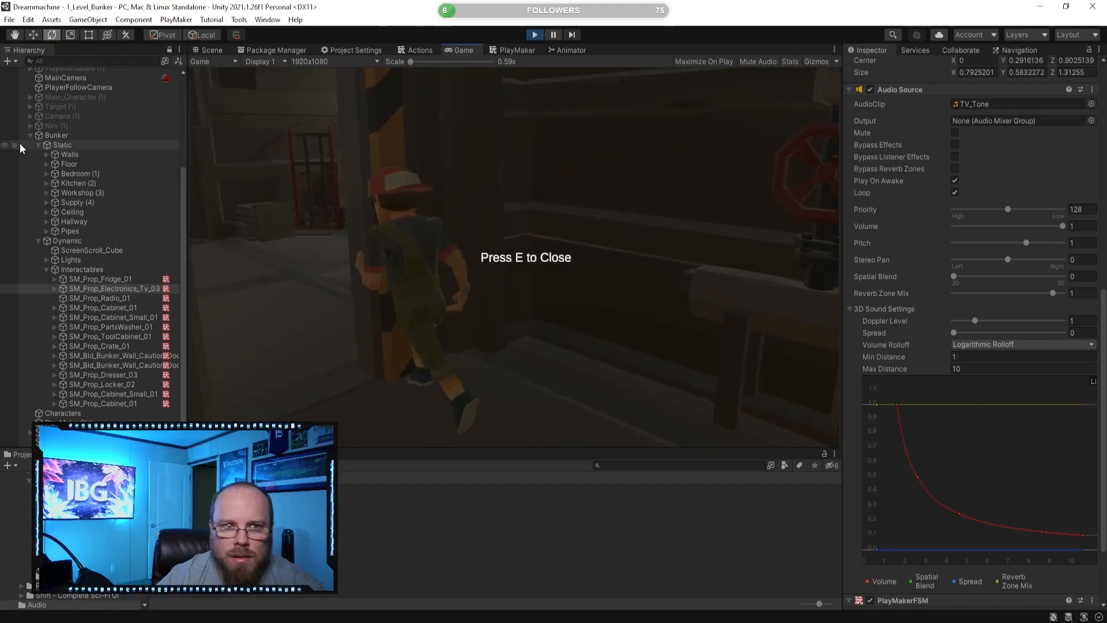
key("w")
key("a")
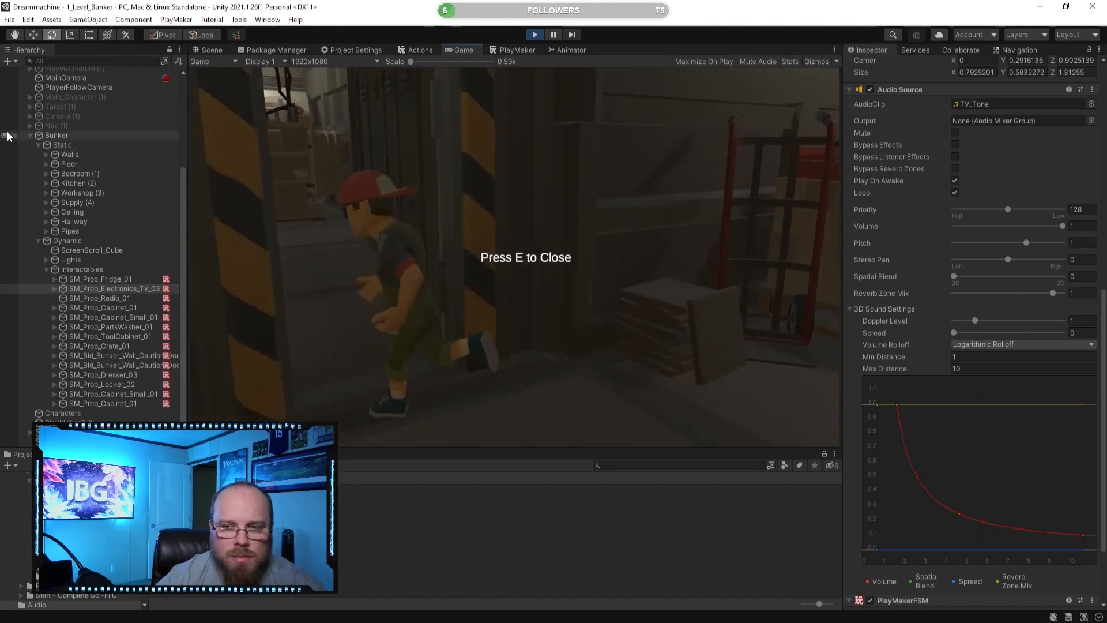
key("a")
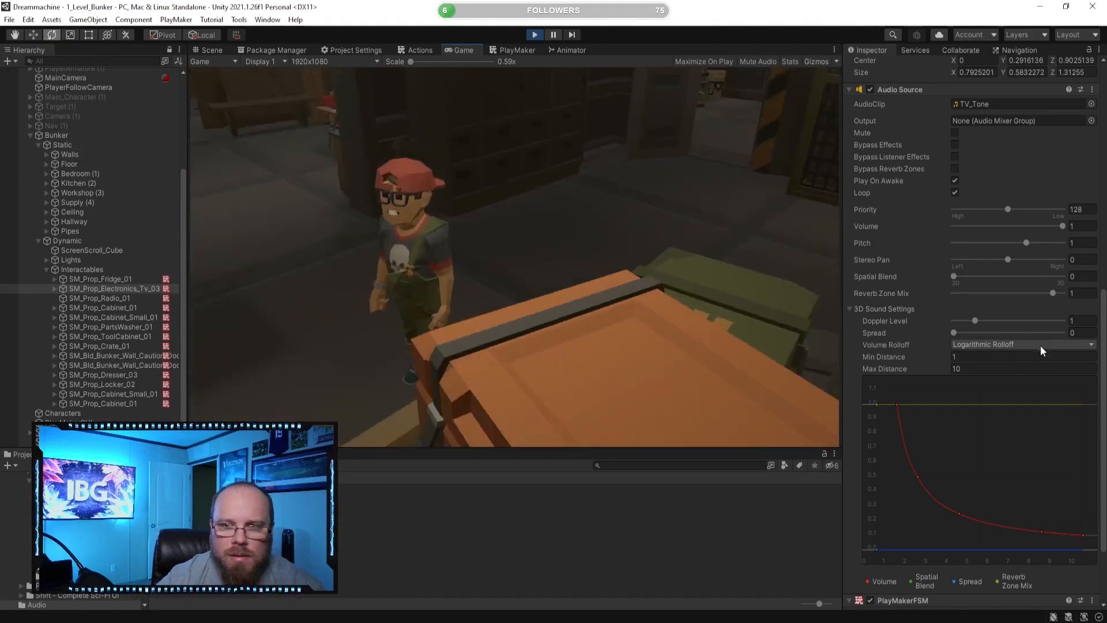
- Try a Max Distance of 1.01 on the television's Audio Source during the play test and stop the test
left_click_drag(928, 369, 740, 369)
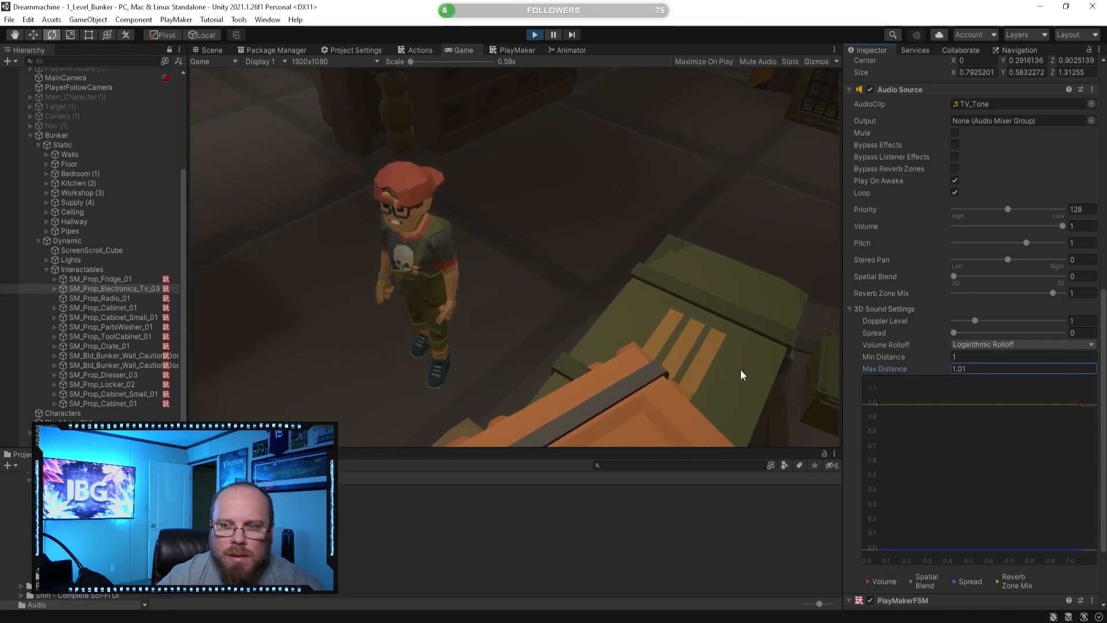
left_click(534, 34)
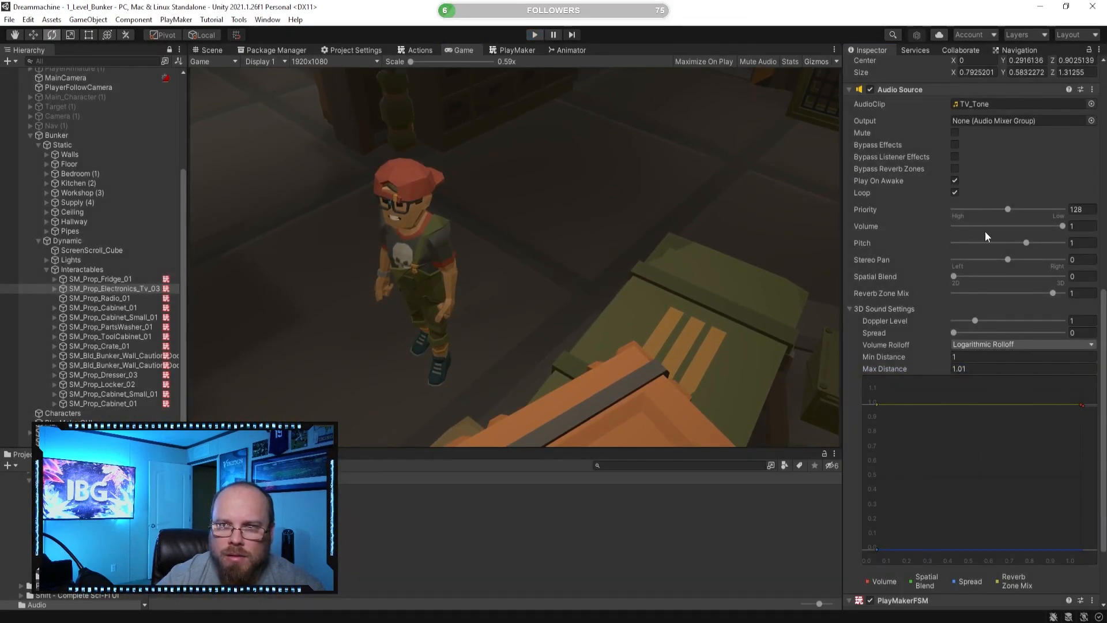
- Set the television Audio Source's Volume to 0.5 and its Max Distance to 2
left_click(1082, 238)
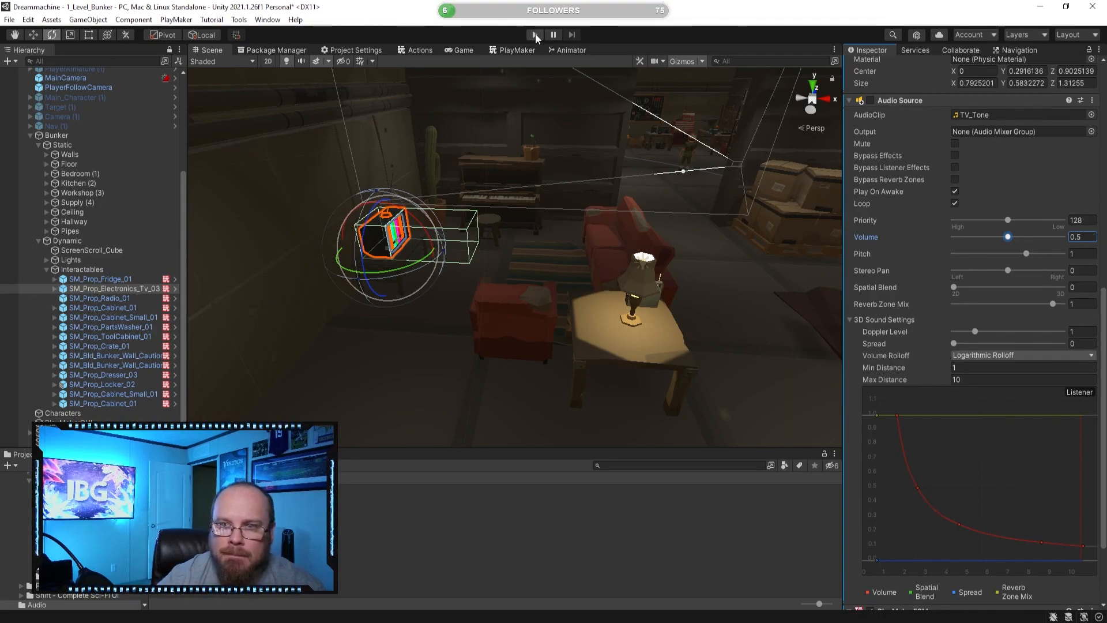
scroll(962, 337, "down", 3)
left_click(974, 271)
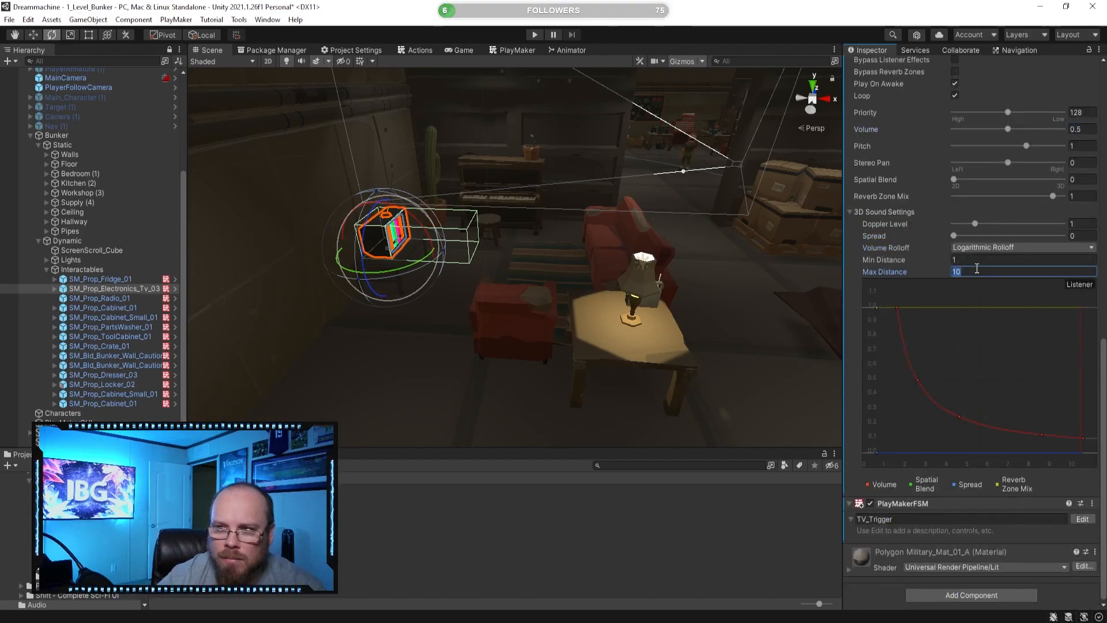
type("2")
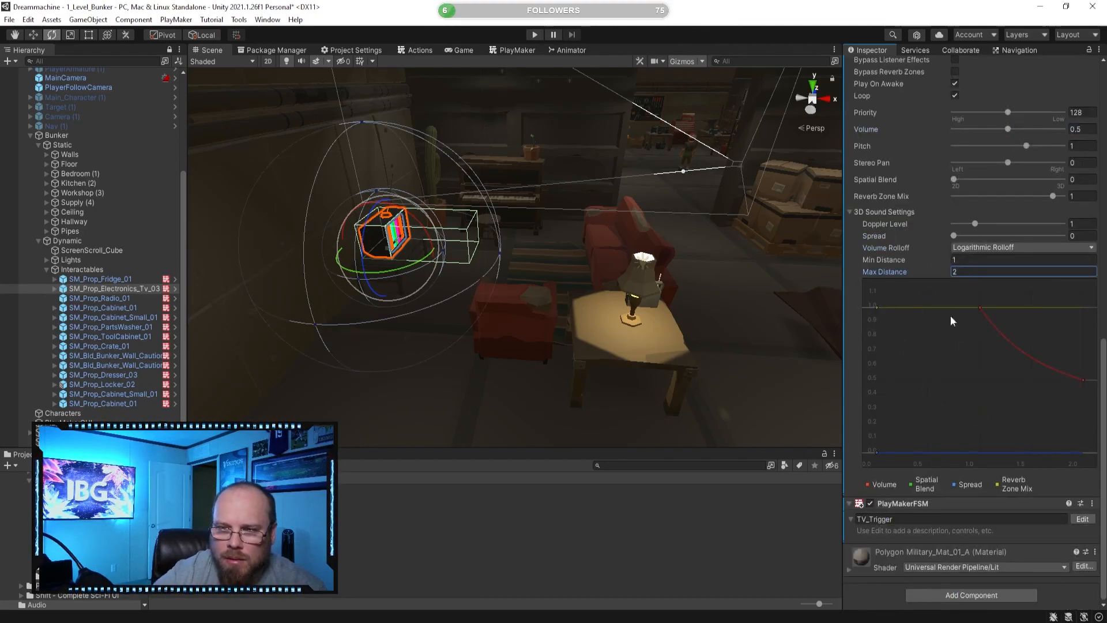
- Inspect the television's colliders and the MainCamera's Audio Listener, and return to the television's Audio Source settings
scroll(975, 288, "up", 9)
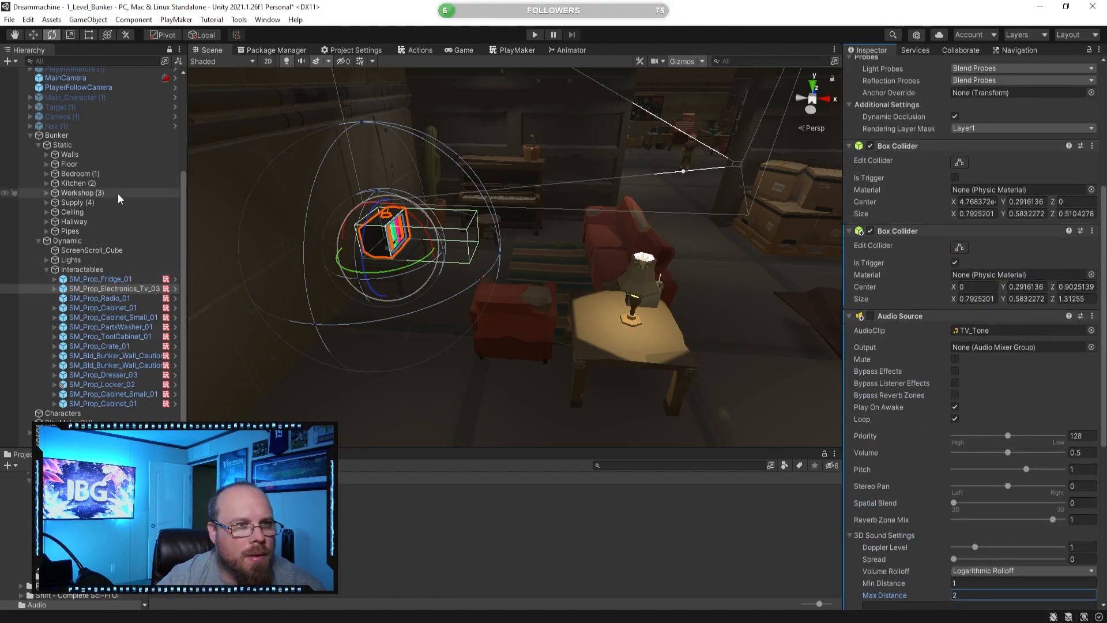
left_click(76, 81)
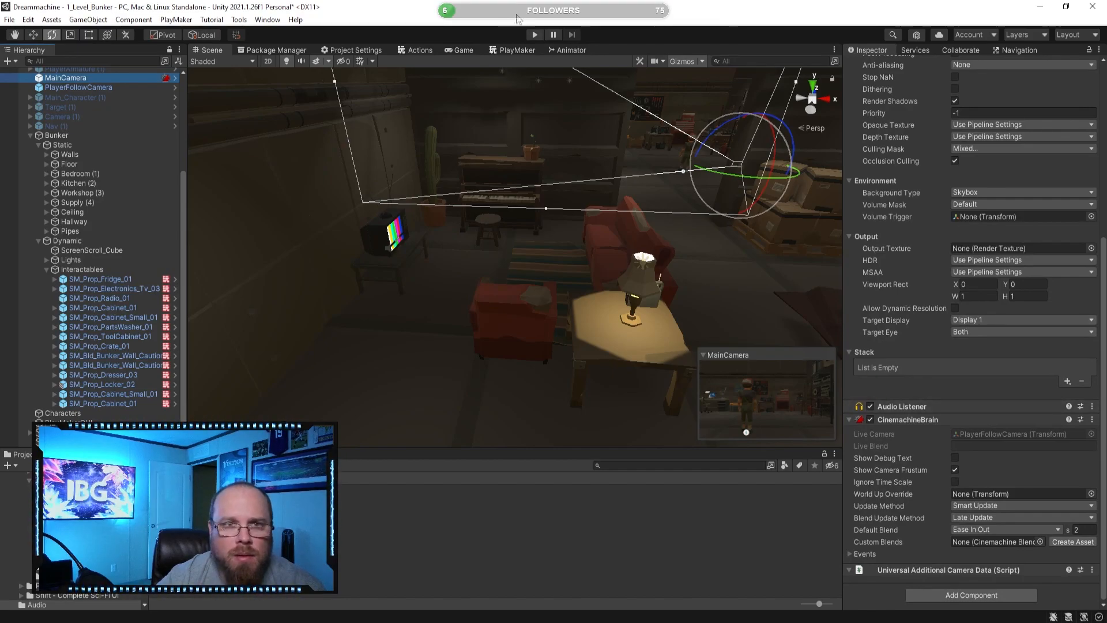
left_click(104, 404)
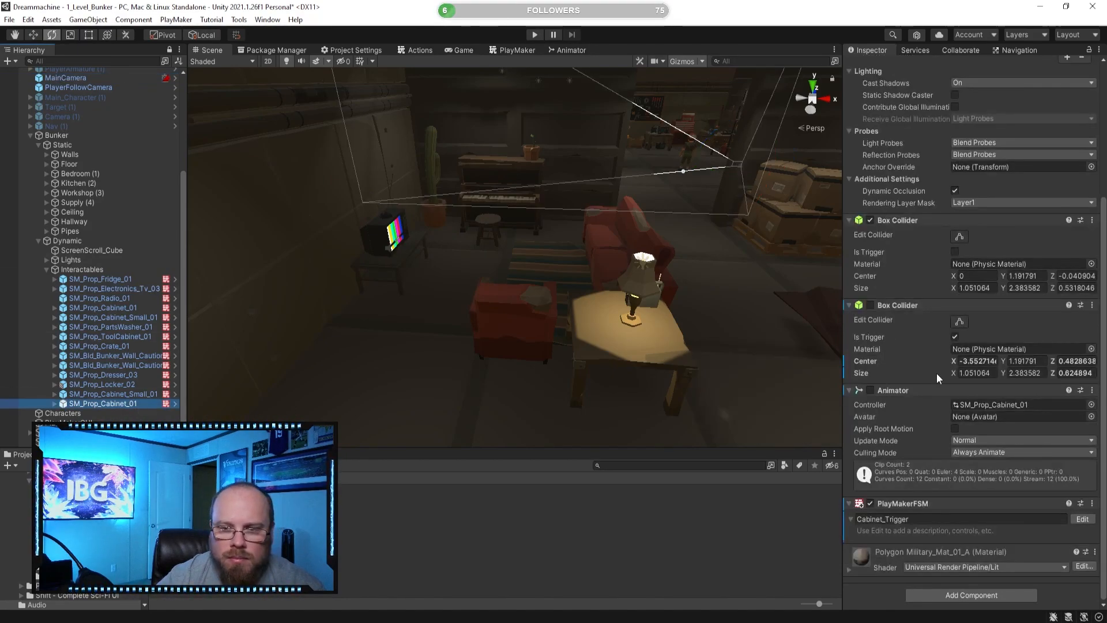
left_click(139, 289)
scroll(893, 392, "down", 5)
scroll(899, 378, "up", 4)
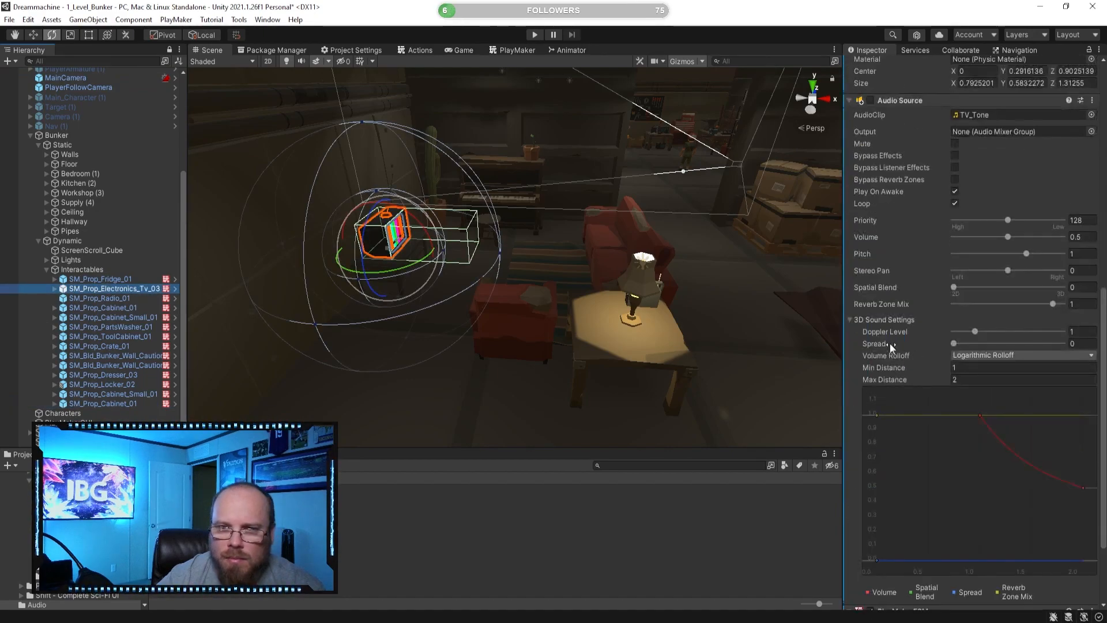
- Run a new play test with the updated audio settings, toggling the television off and on at close range
left_click(533, 35)
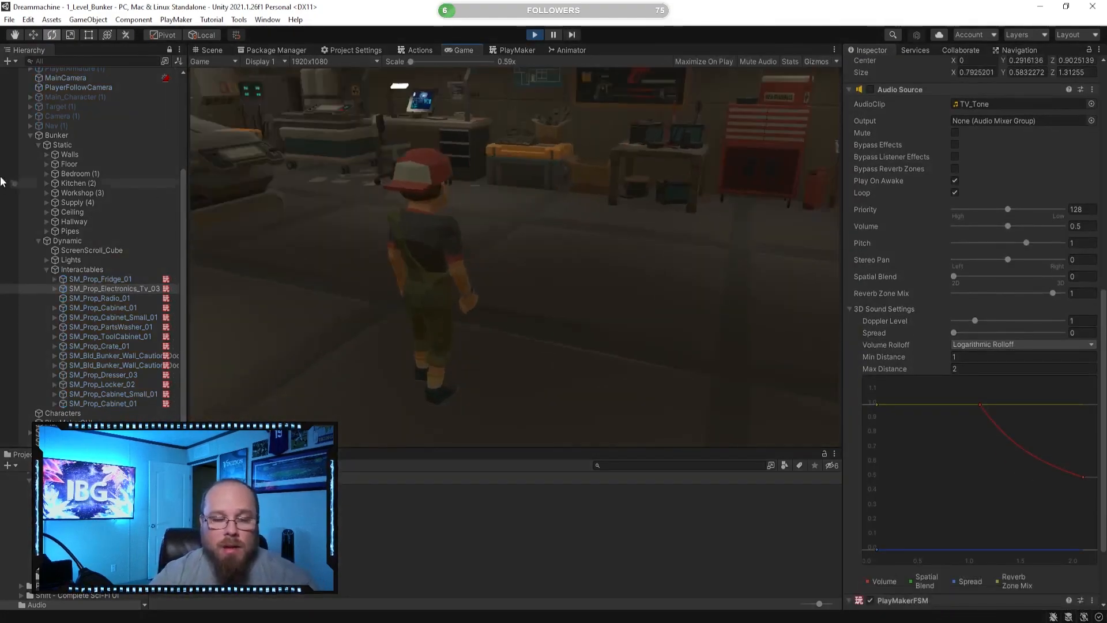
key("w")
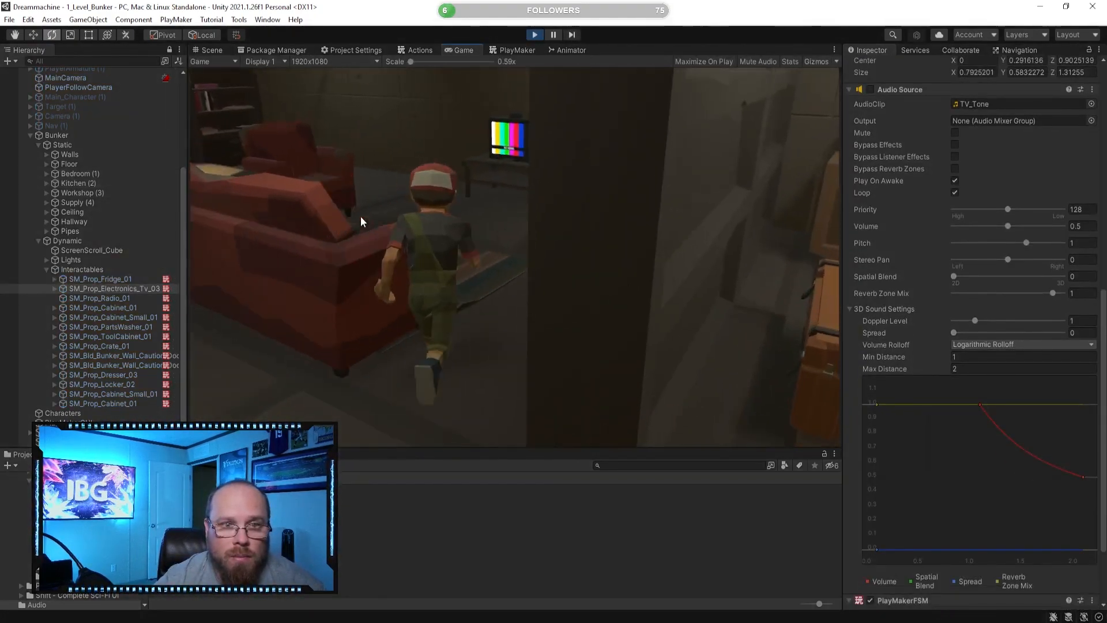
key("w")
key("e")
key("e")
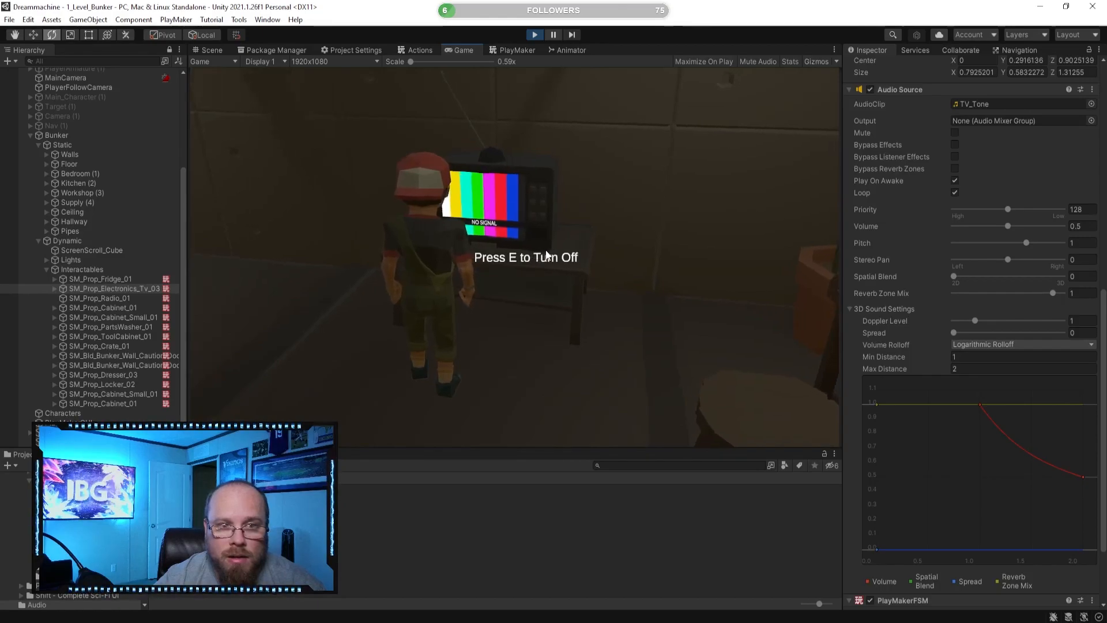
- Walk the character away from the television across the living area to listen to the tone, and stop the test
key("s")
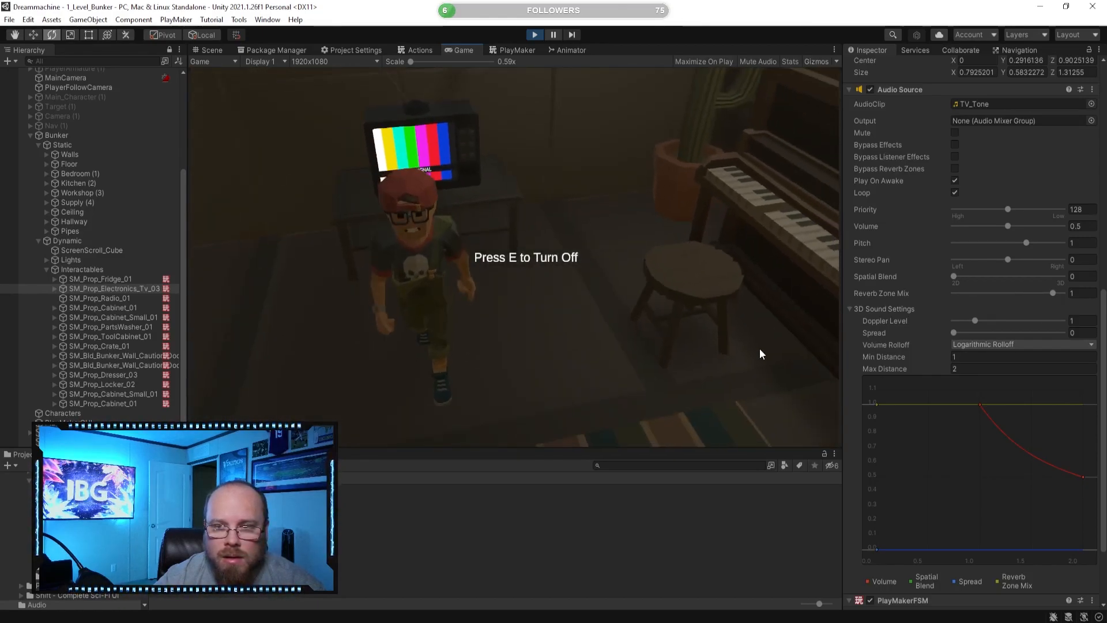
key("w")
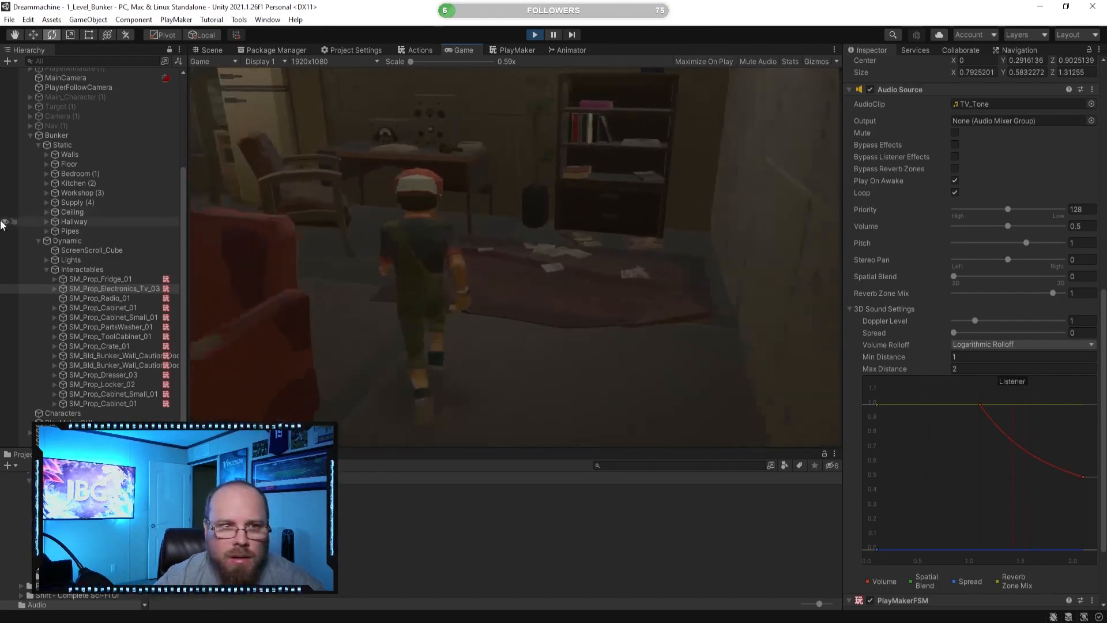
key("w")
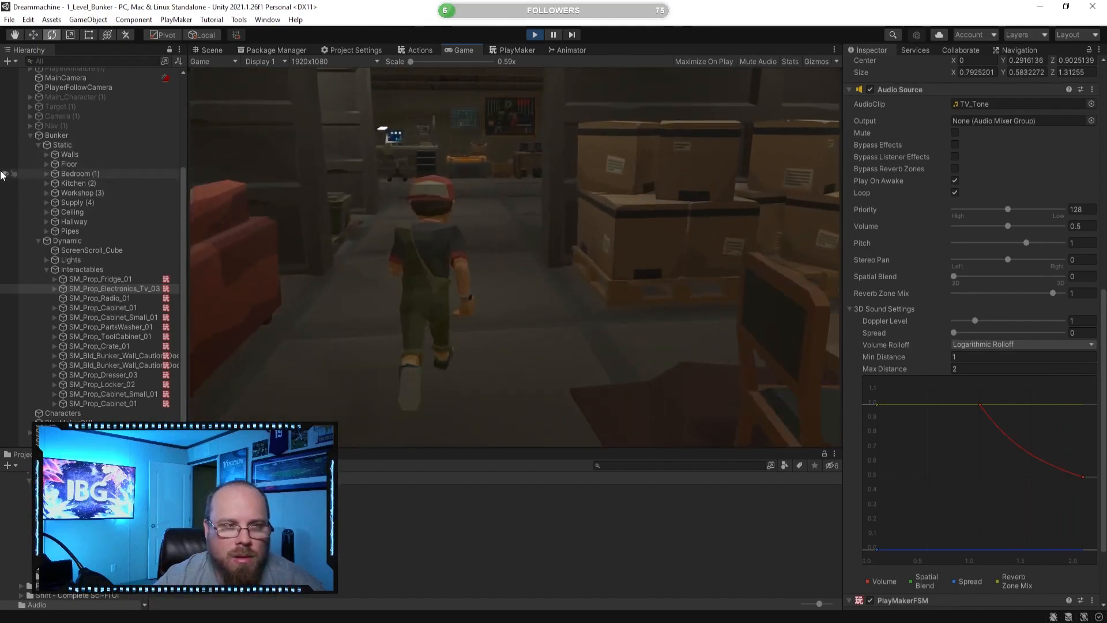
left_click(532, 36)
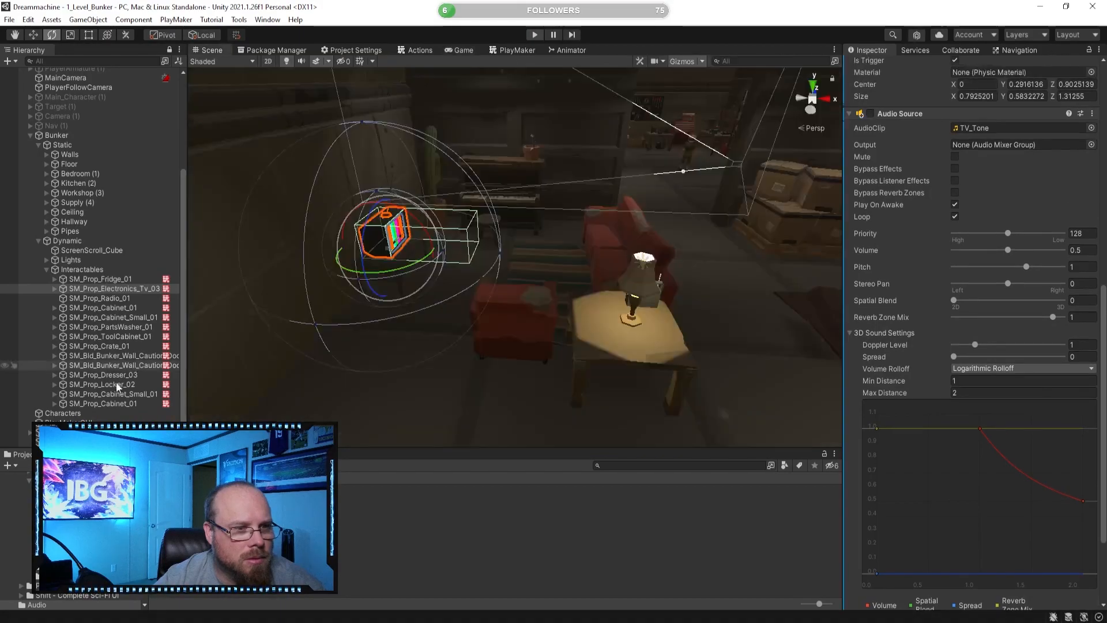
- Create an Audio Reverb Zone object under Managers
left_click(30, 433)
scroll(61, 413, "down", 1)
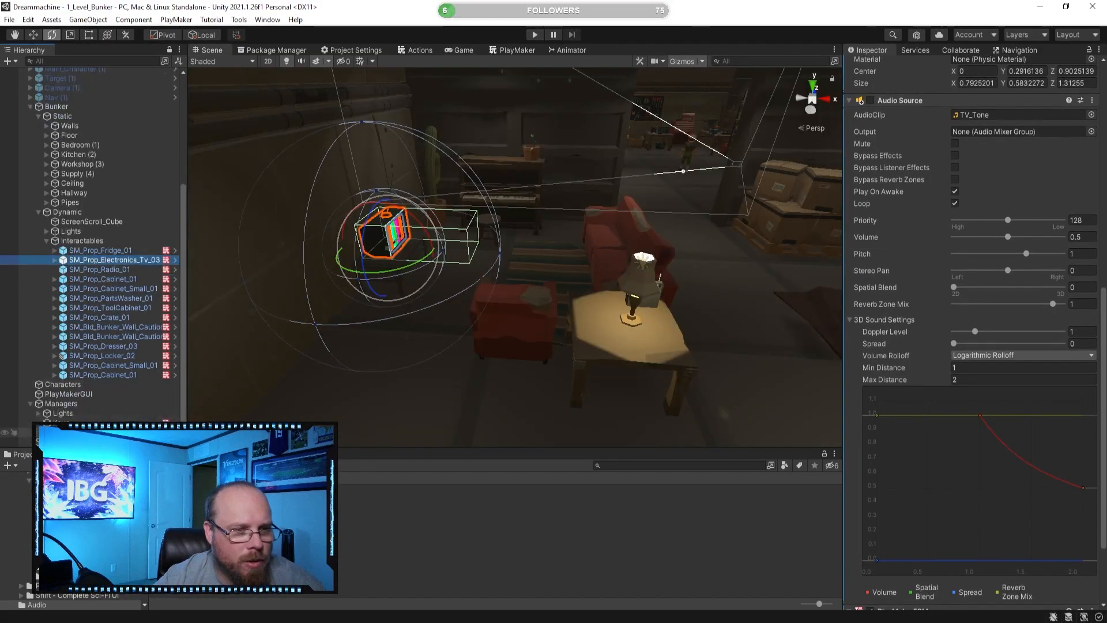
right_click(64, 404)
mouse_move(121, 290)
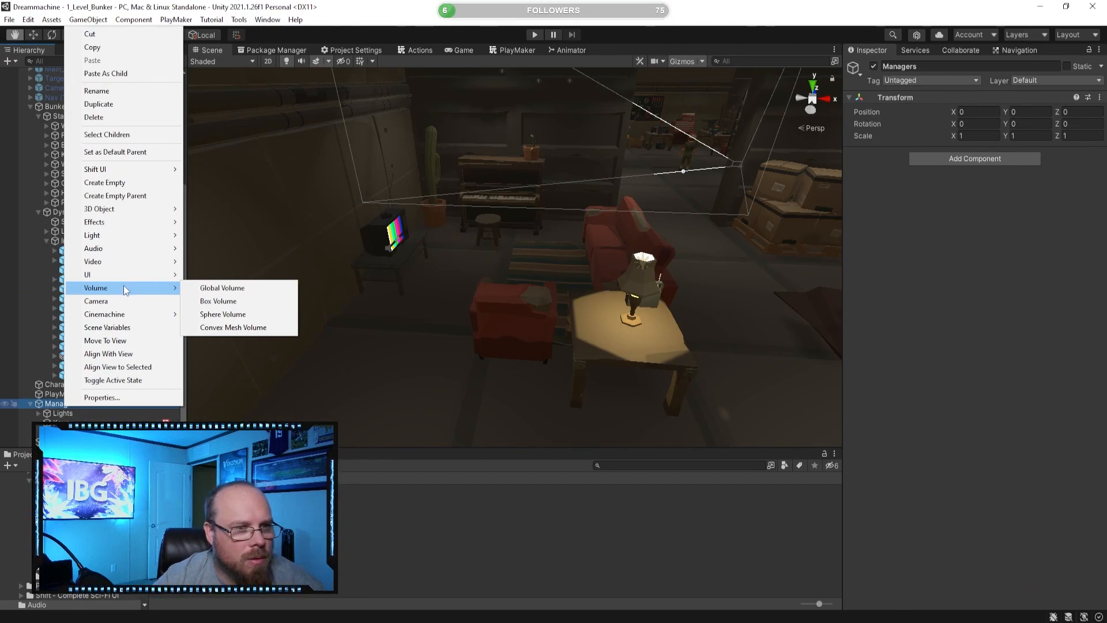
mouse_move(148, 249)
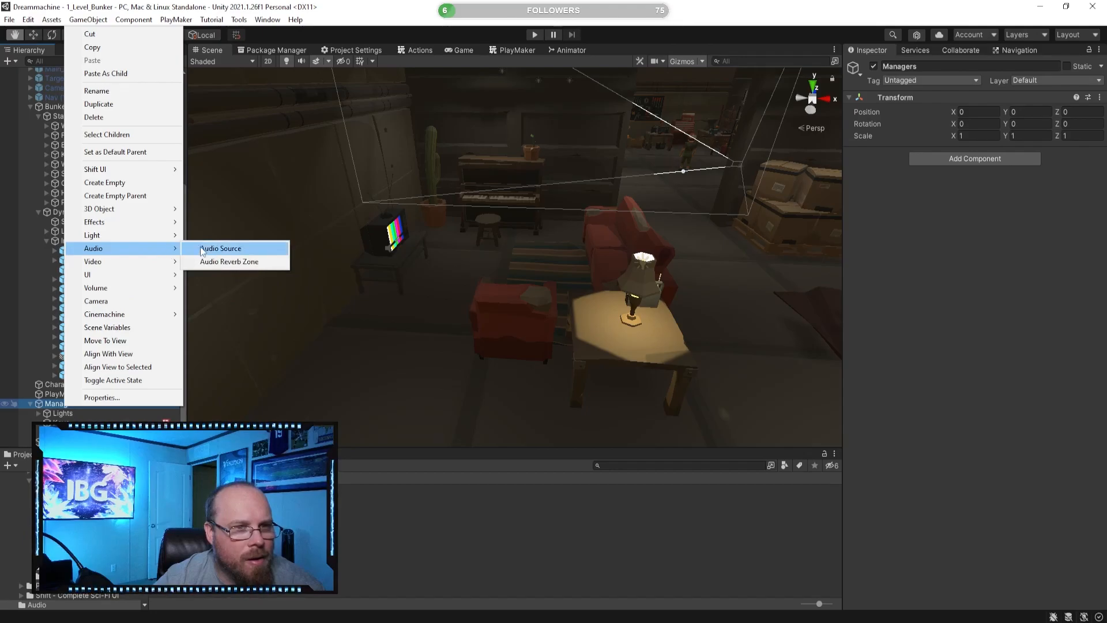
left_click(229, 261)
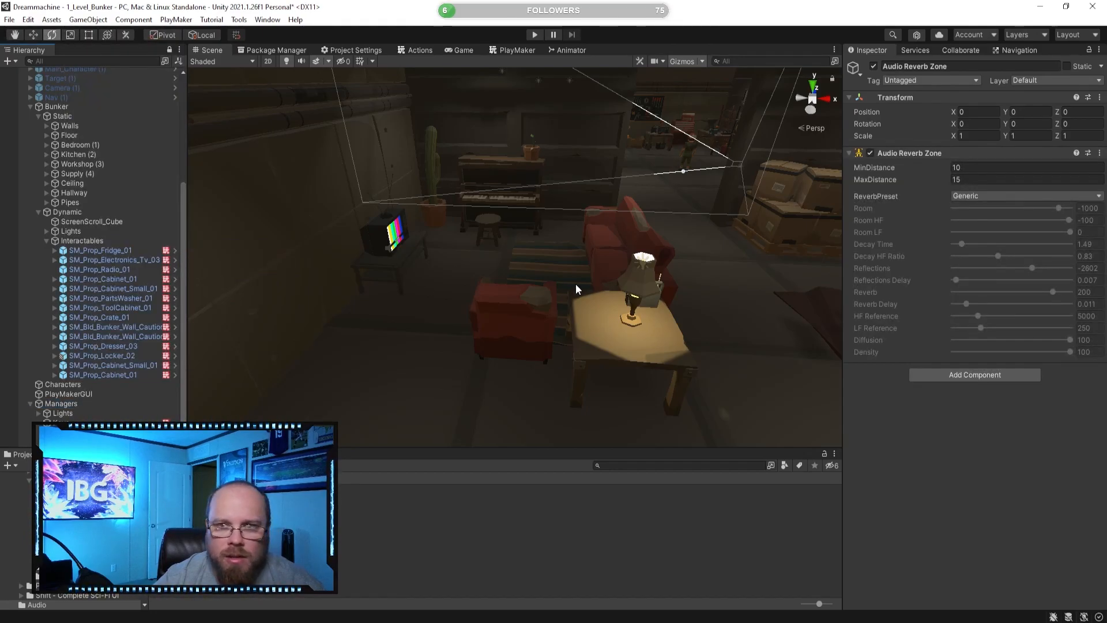
- Remove the Audio Reverb Zone component from the new object
left_click(918, 156)
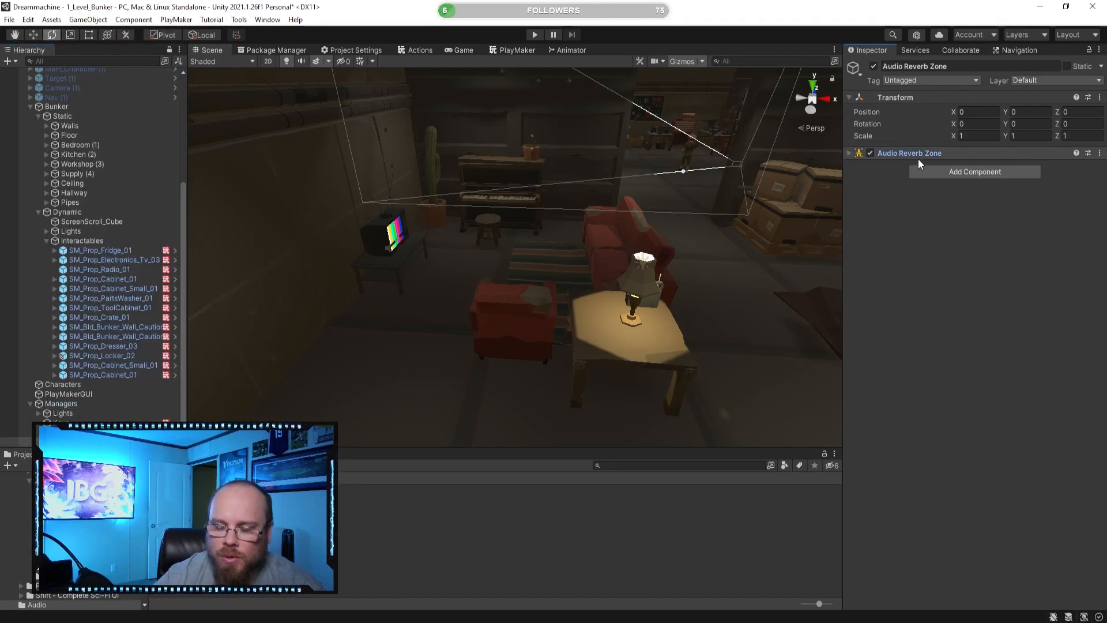
right_click(920, 158)
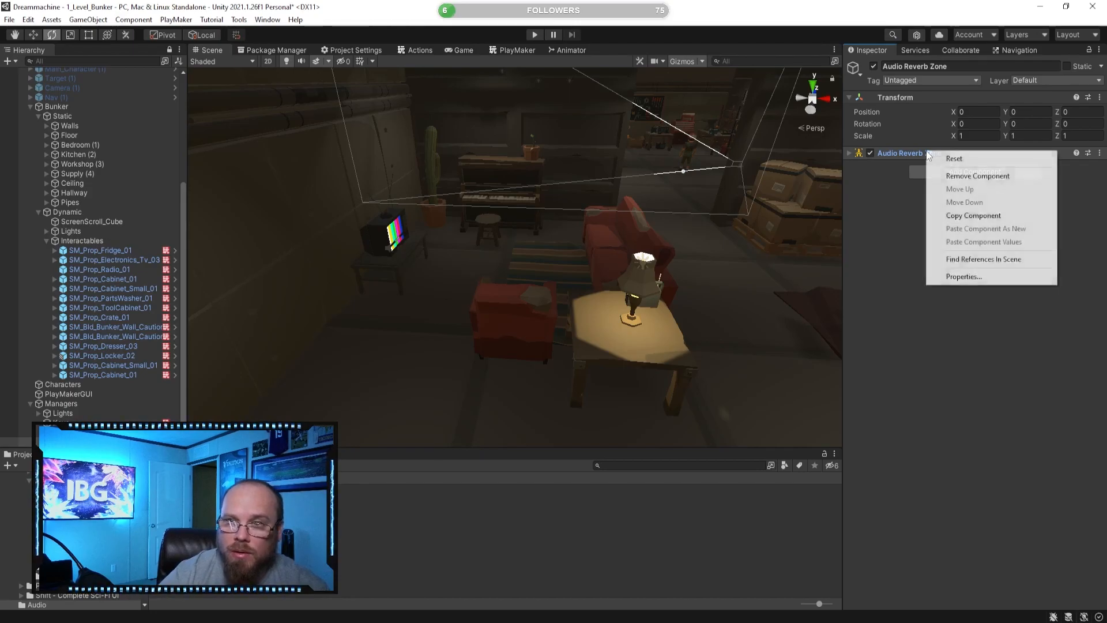
left_click(969, 174)
- Clear the selection, hide the Scene view gizmos, and frame the television and piano corner
left_click(562, 481)
right_click_drag(519, 346, 462, 289)
left_click(684, 62)
right_click_drag(547, 210, 323, 261)
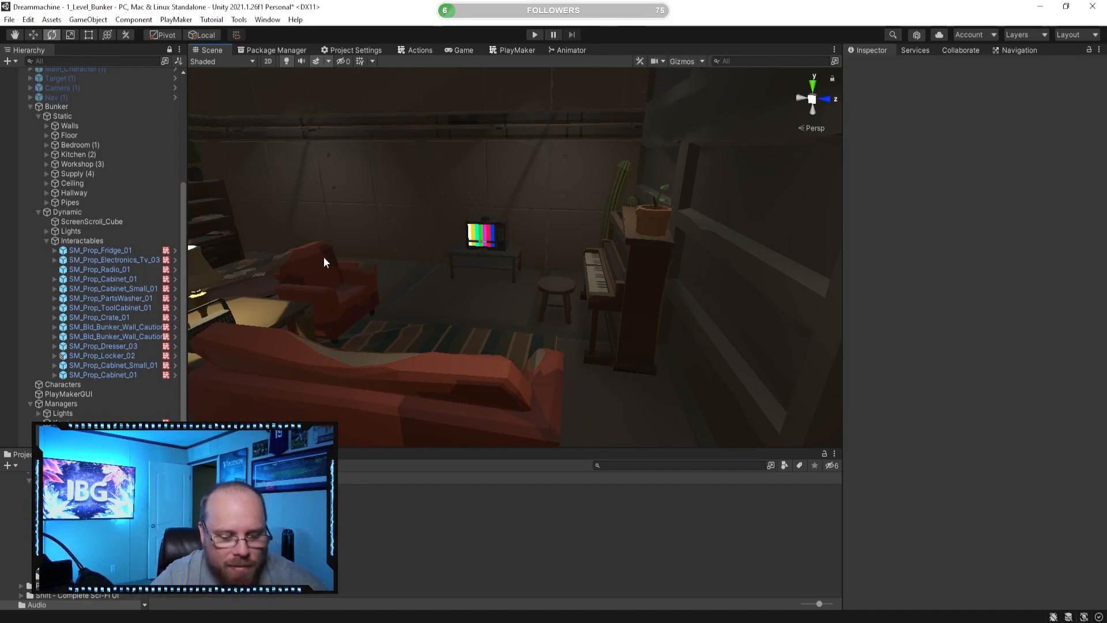
right_click_drag(324, 255, 446, 296)
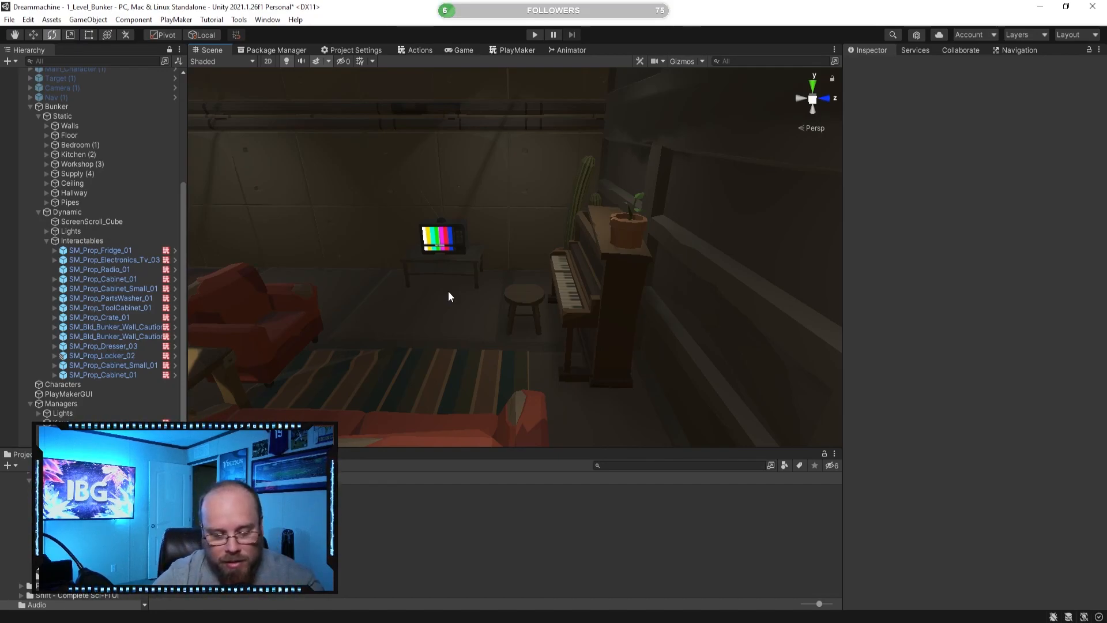
right_click_drag(460, 302, 270, 332)
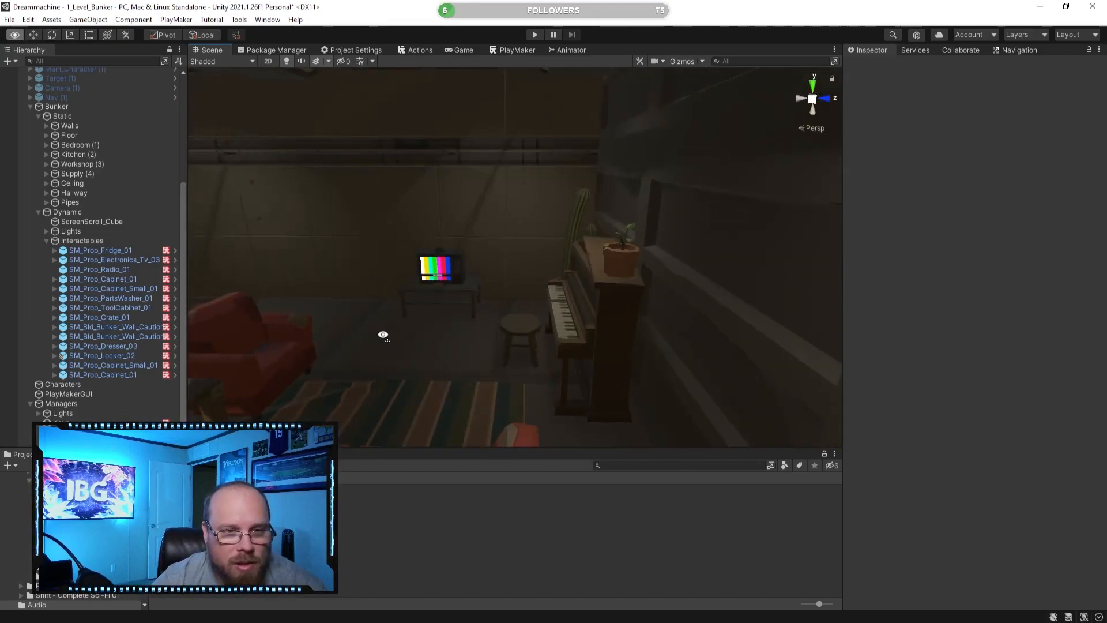
right_click_drag(383, 336, 375, 336)
key("w")
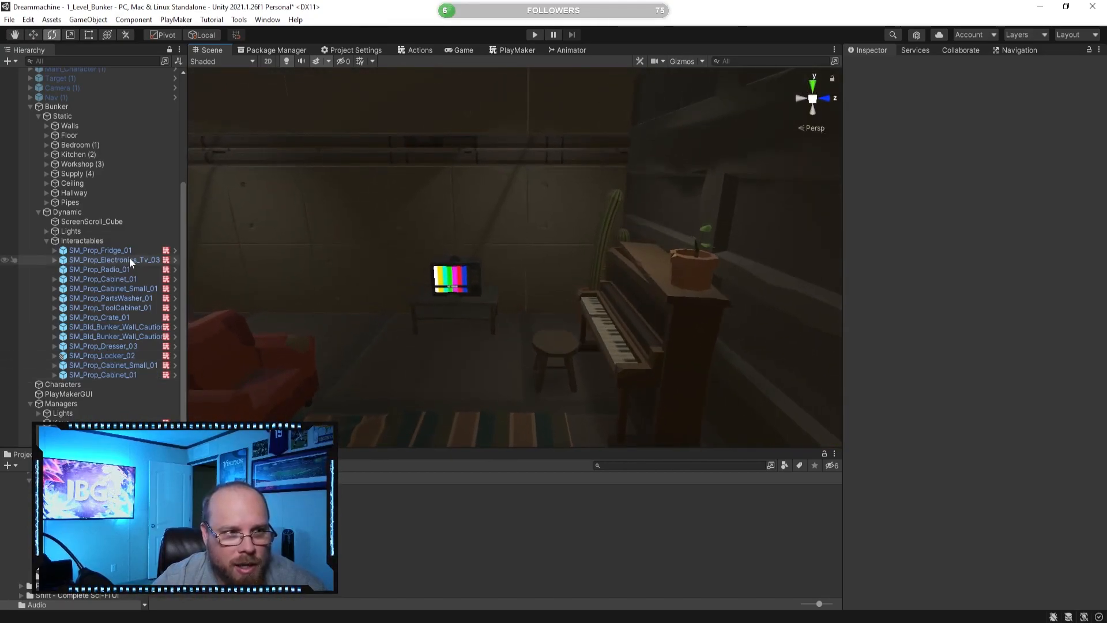
- Deactivate the TVOn_Plane screen object nested under the SM_Prop_Electronics_Tv_03 television
left_click(129, 259)
scroll(922, 393, "down", 10)
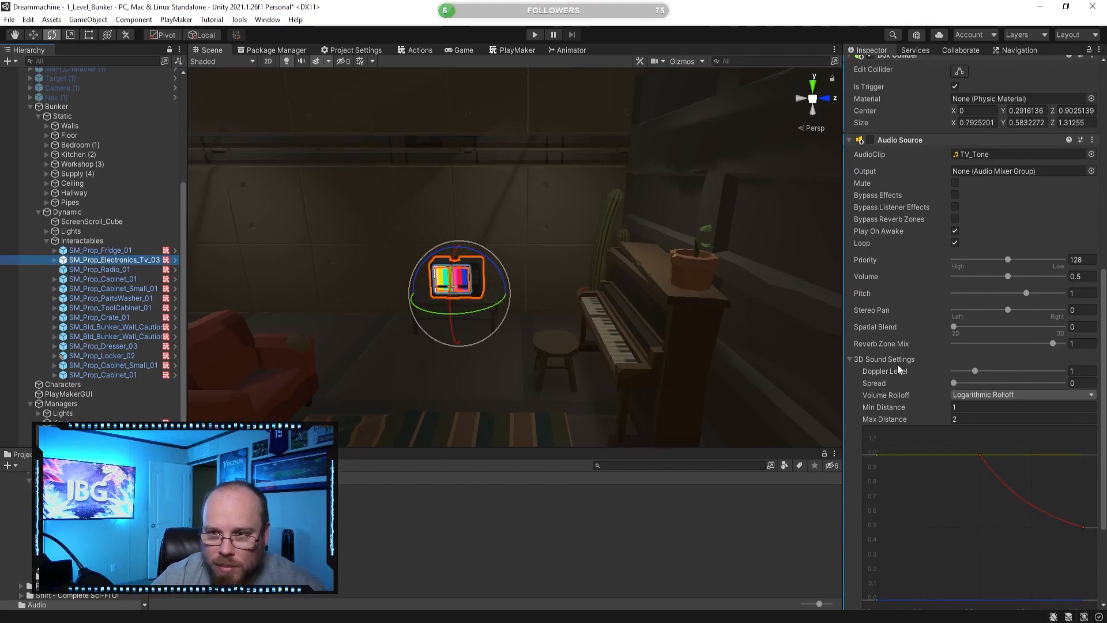
right_click_drag(430, 329, 614, 346)
right_click_drag(531, 229, 591, 241)
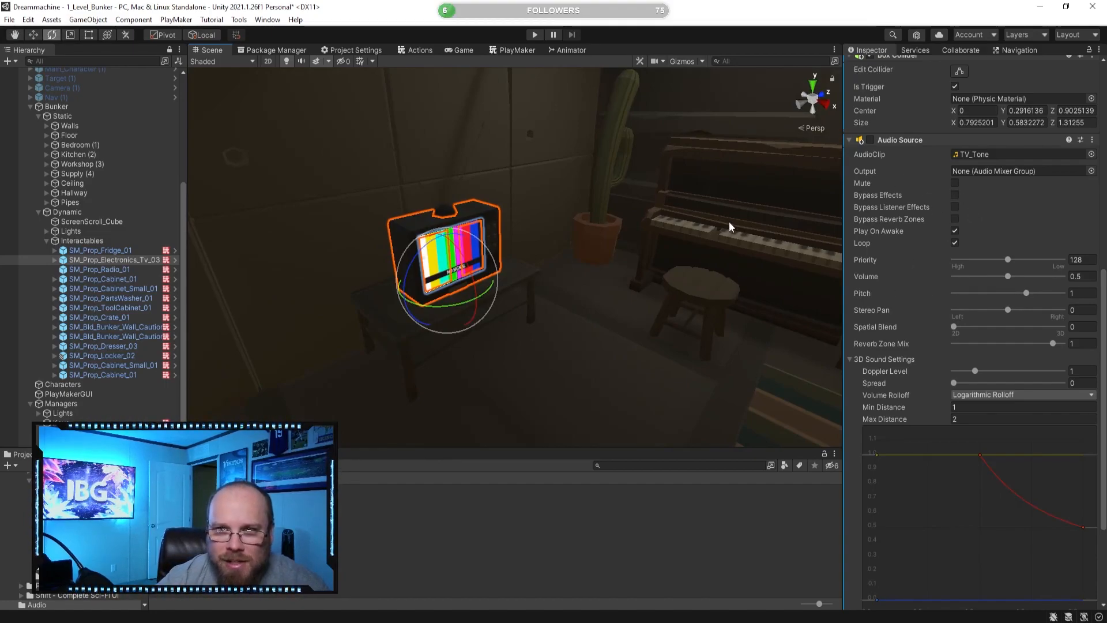
left_click(55, 259)
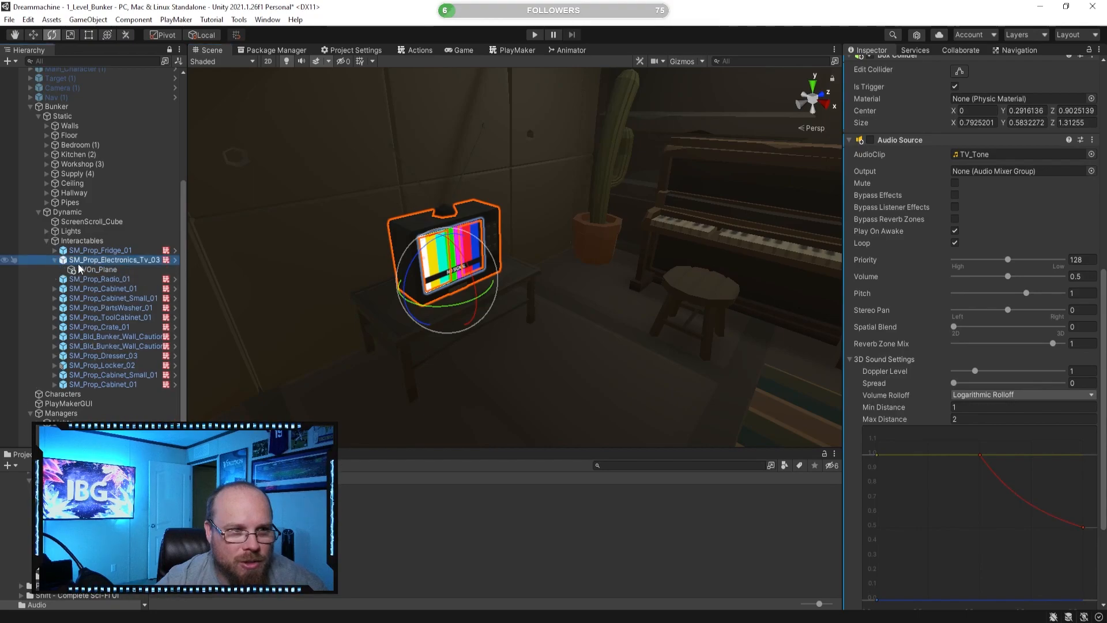
left_click(95, 269)
left_click(873, 66)
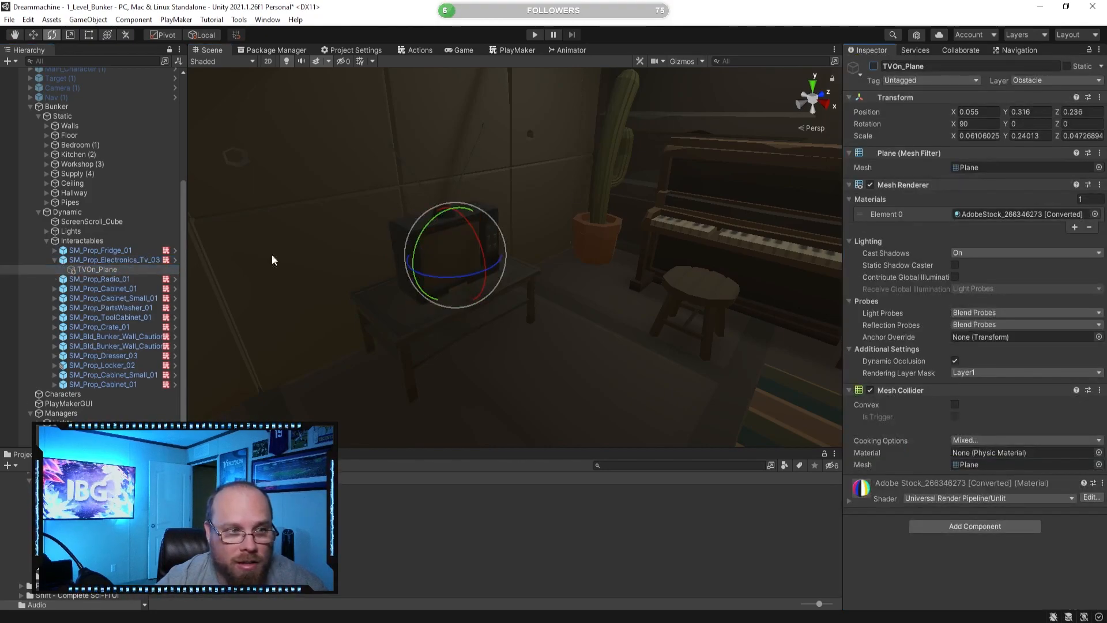
- Check the isOn variable of the television's TV_Trigger FSM in PlayMaker
left_click(120, 258)
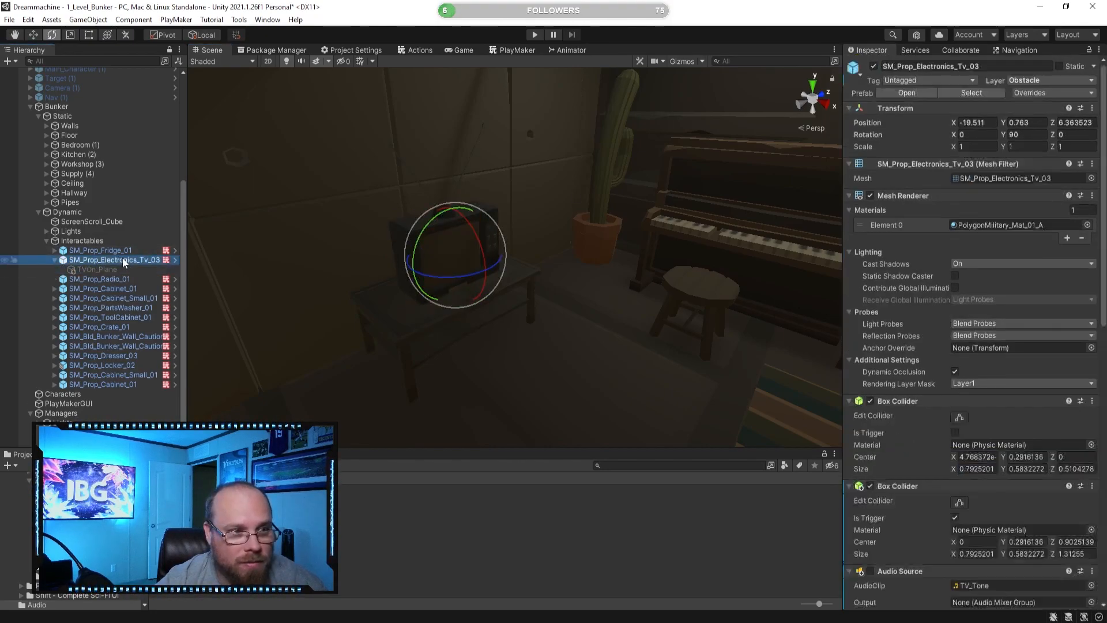
left_click(514, 51)
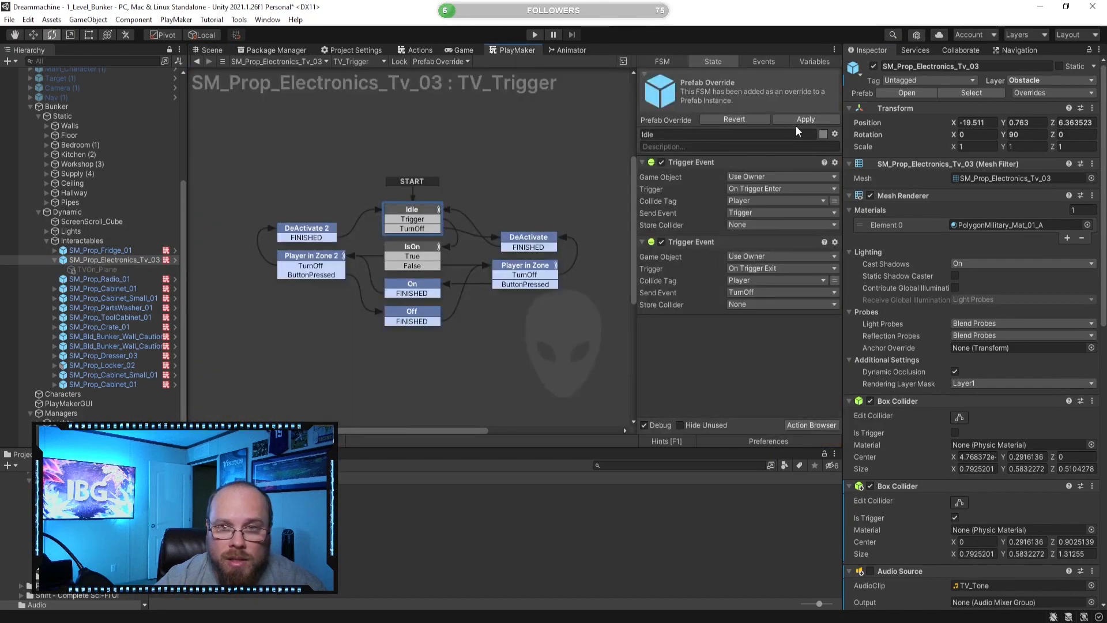
left_click(814, 62)
left_click(706, 163)
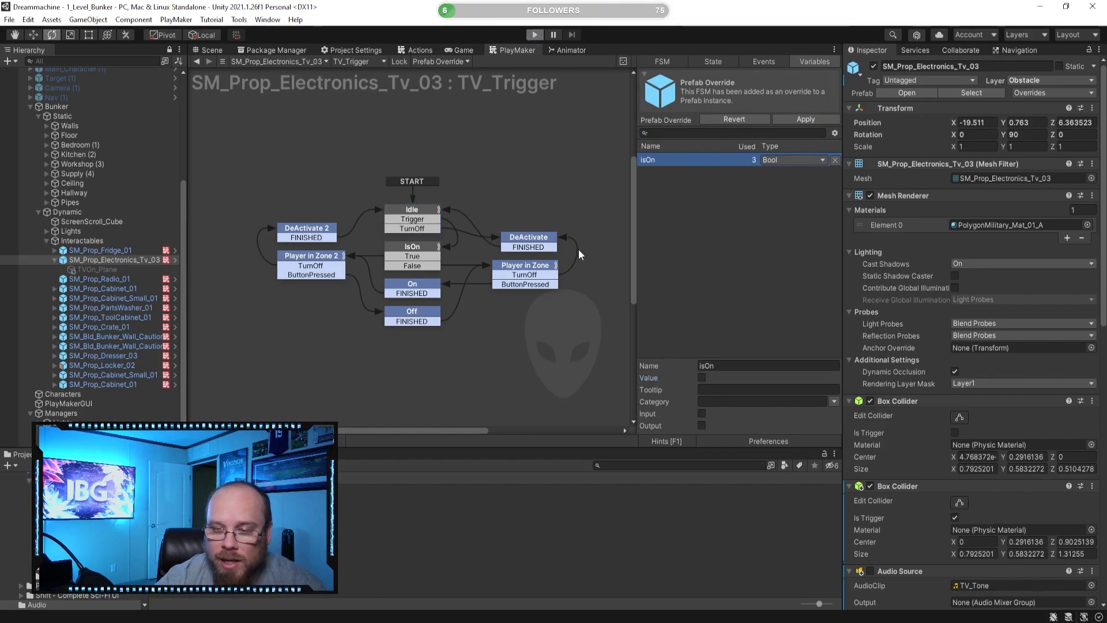
- Play-test the level by walking the character to the television and switching it on and off, and stop the test
key("ctrl+p")
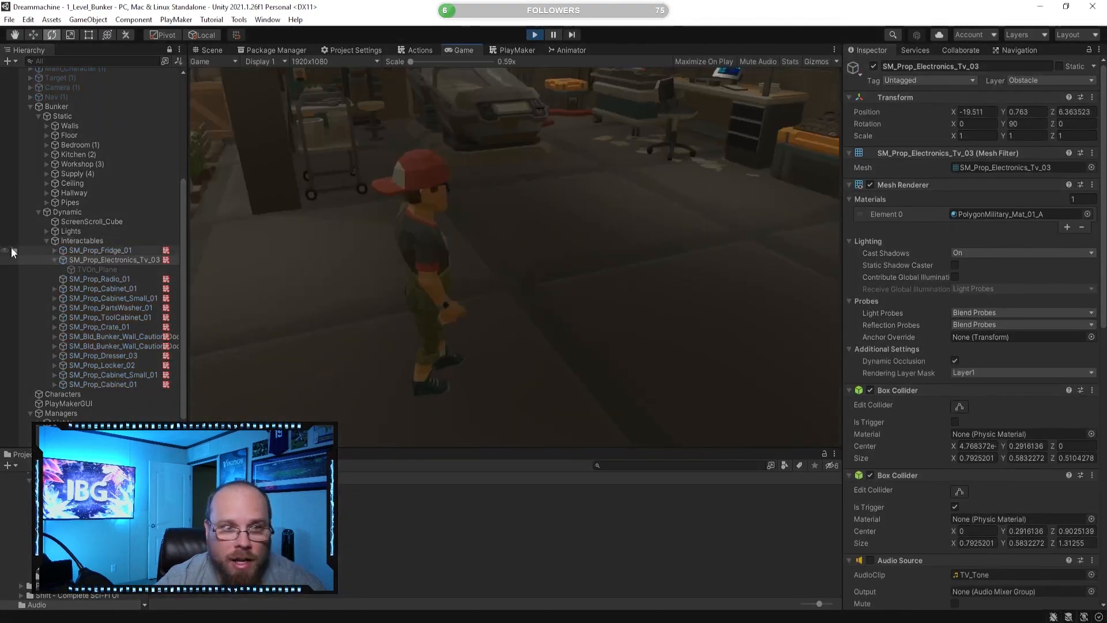
key("w")
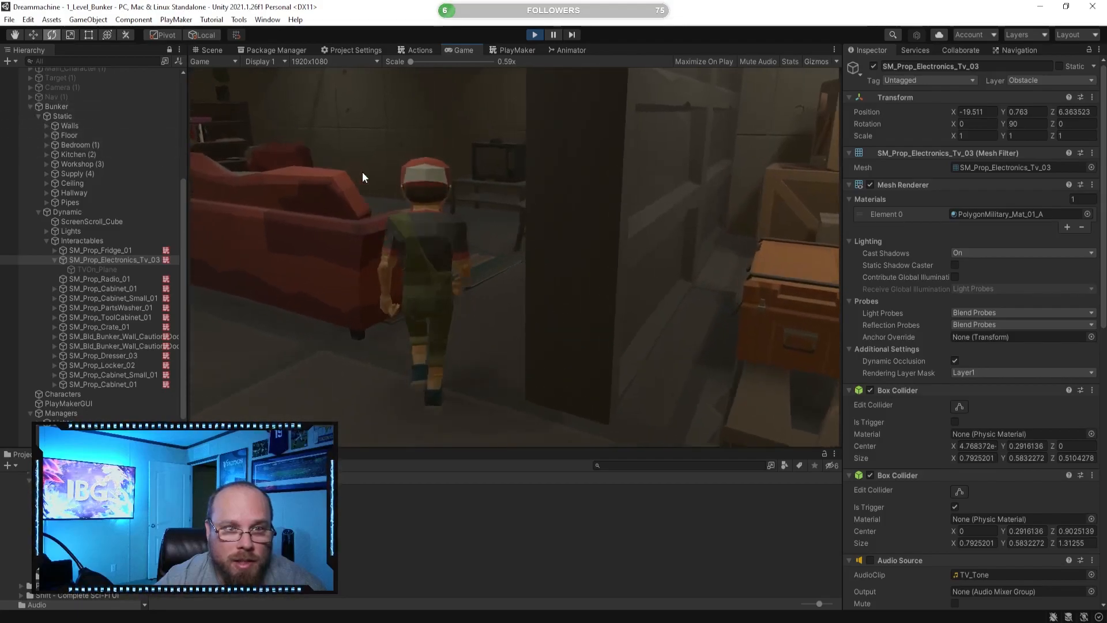
key("e")
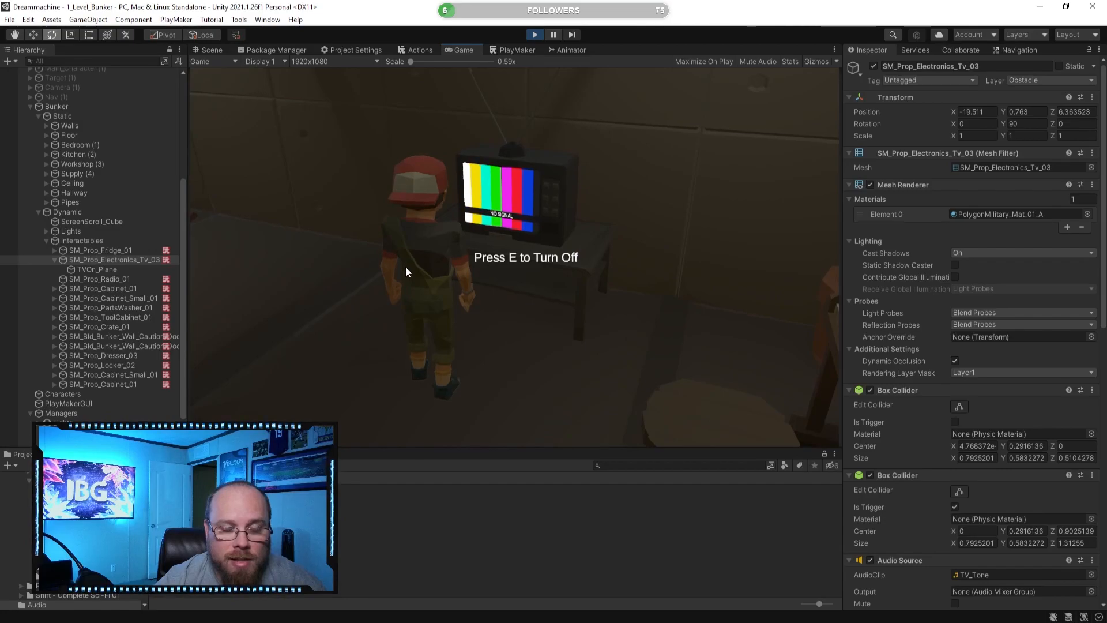
key("e")
key("w")
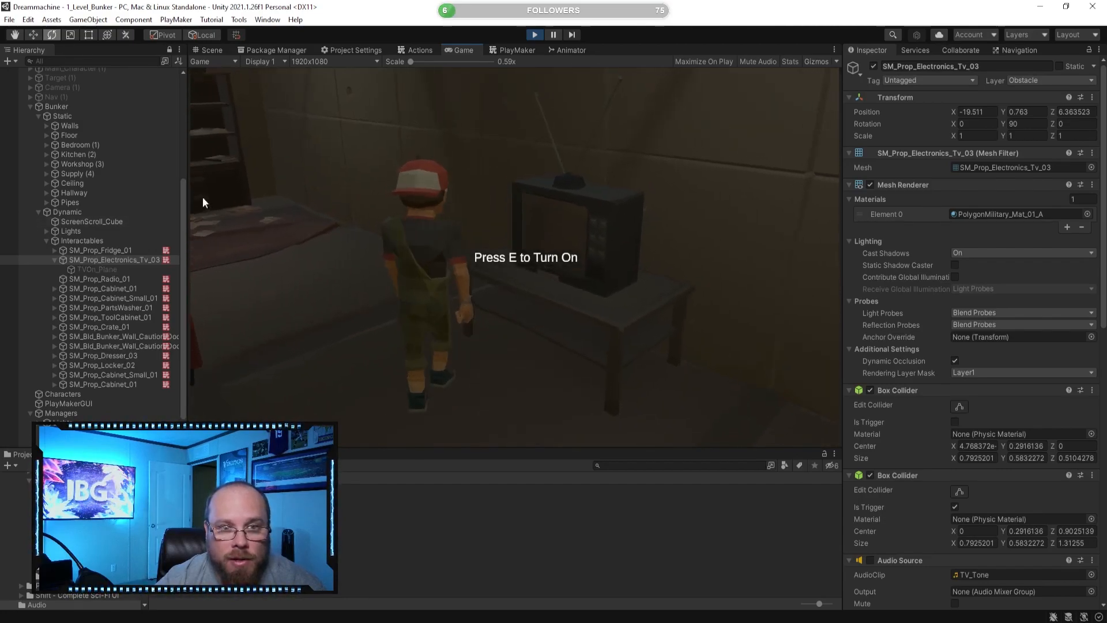
left_click(535, 36)
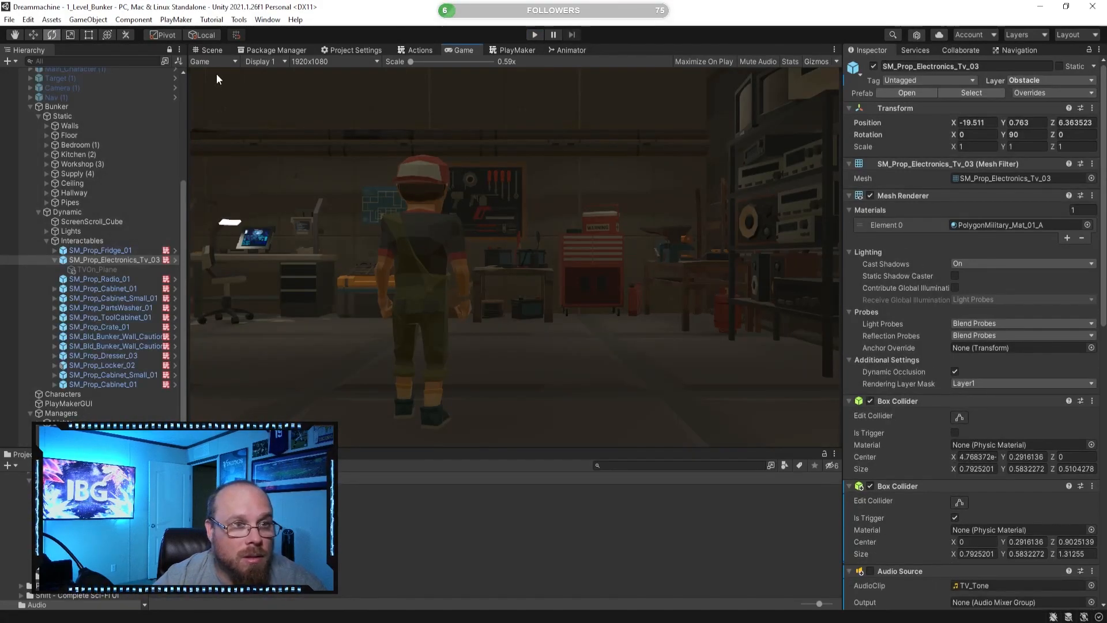
left_click(204, 49)
right_click_drag(439, 248, 305, 259)
left_click(531, 517)
right_click_drag(496, 300, 346, 287)
key("s")
key("w")
key("s")
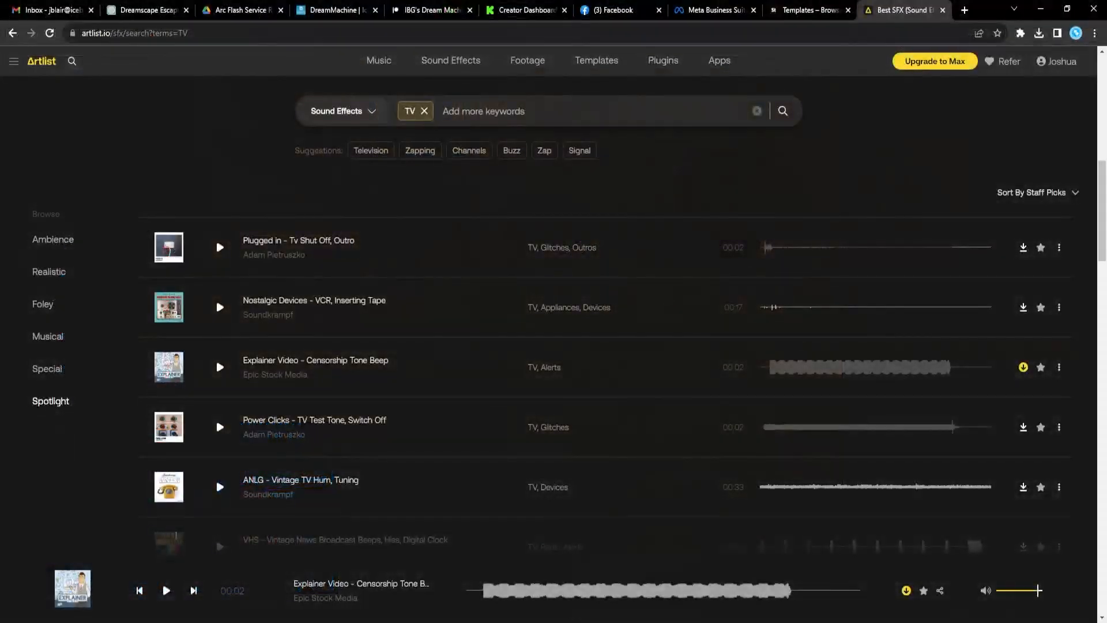
- Search Artlist's sound effects for fridge in place of the TV keyword
left_click(425, 113)
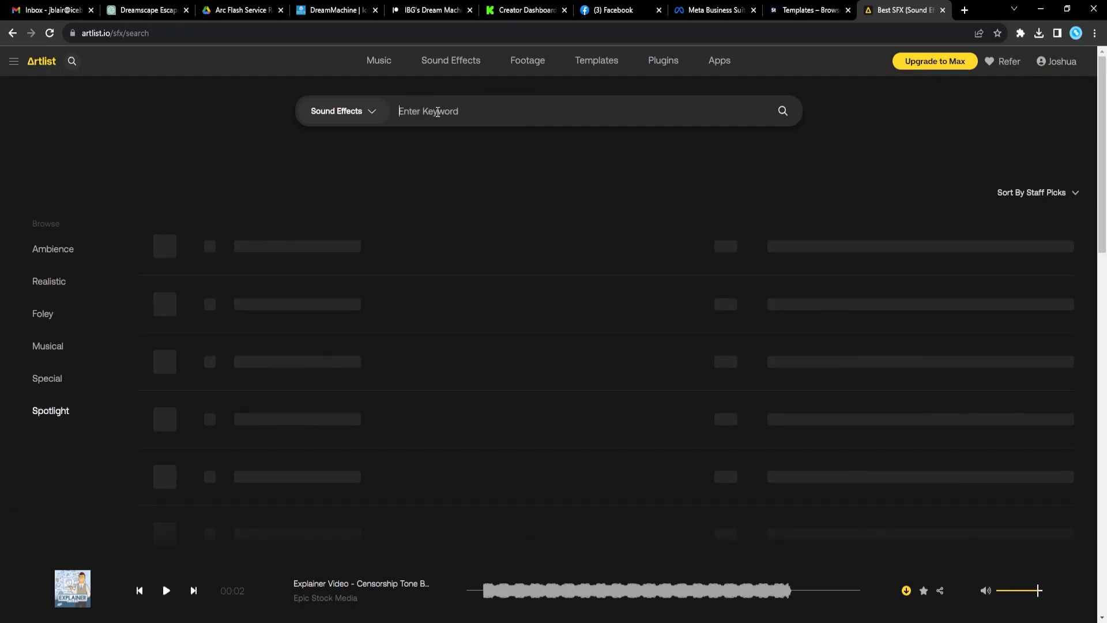
type("fridge")
key("Return")
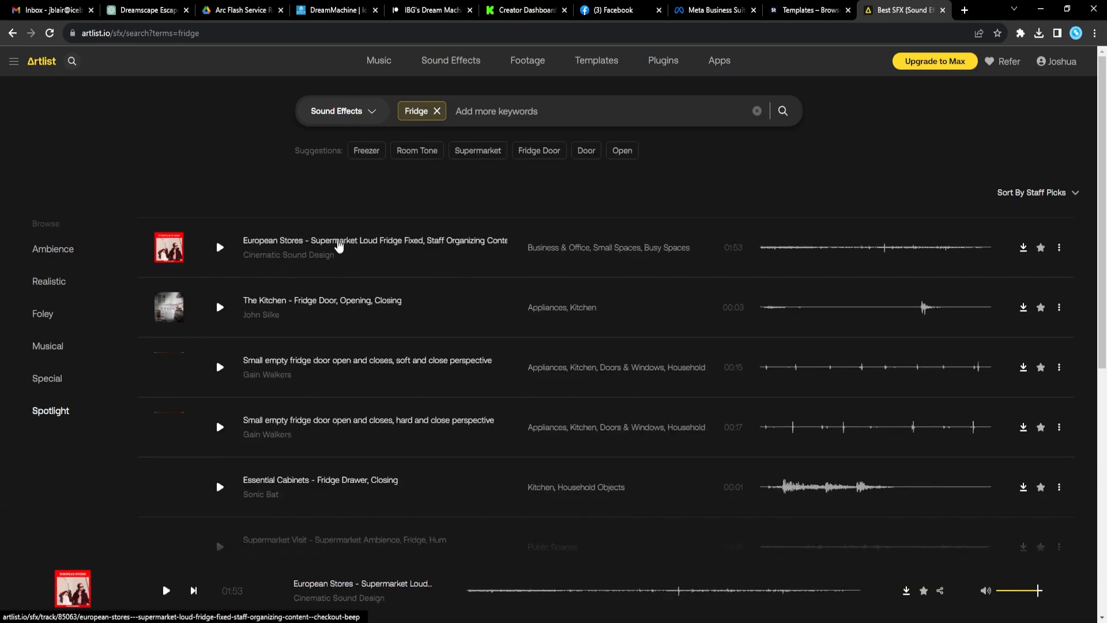
- Preview the first five fridge sound effects, from European Stores through Essential Cabinets - Fridge Drawer, Closing
left_click(220, 249)
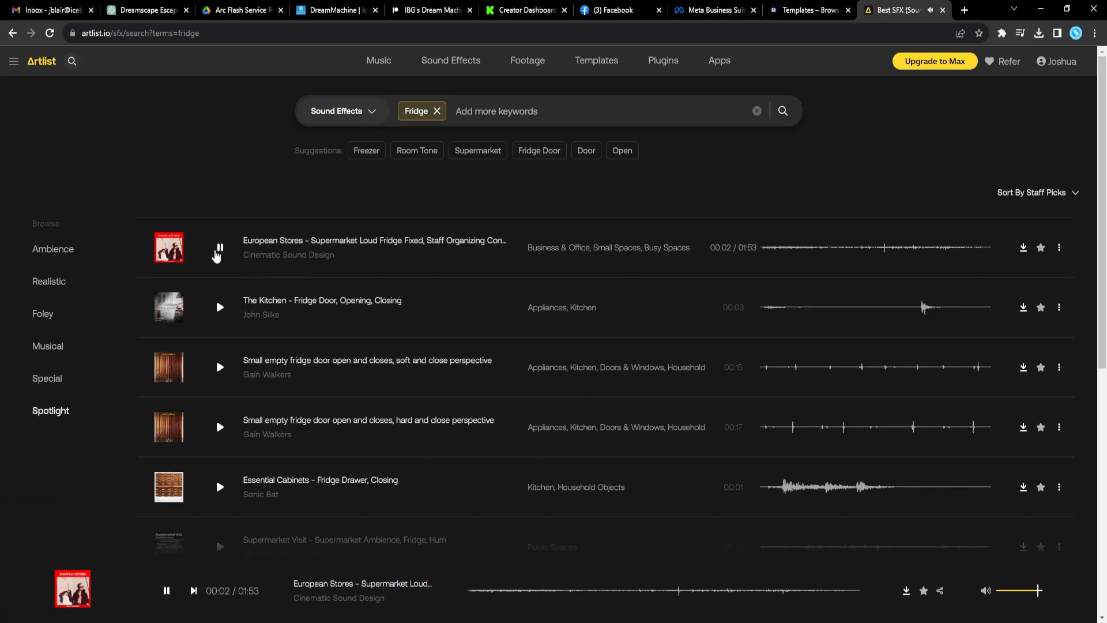
left_click(220, 309)
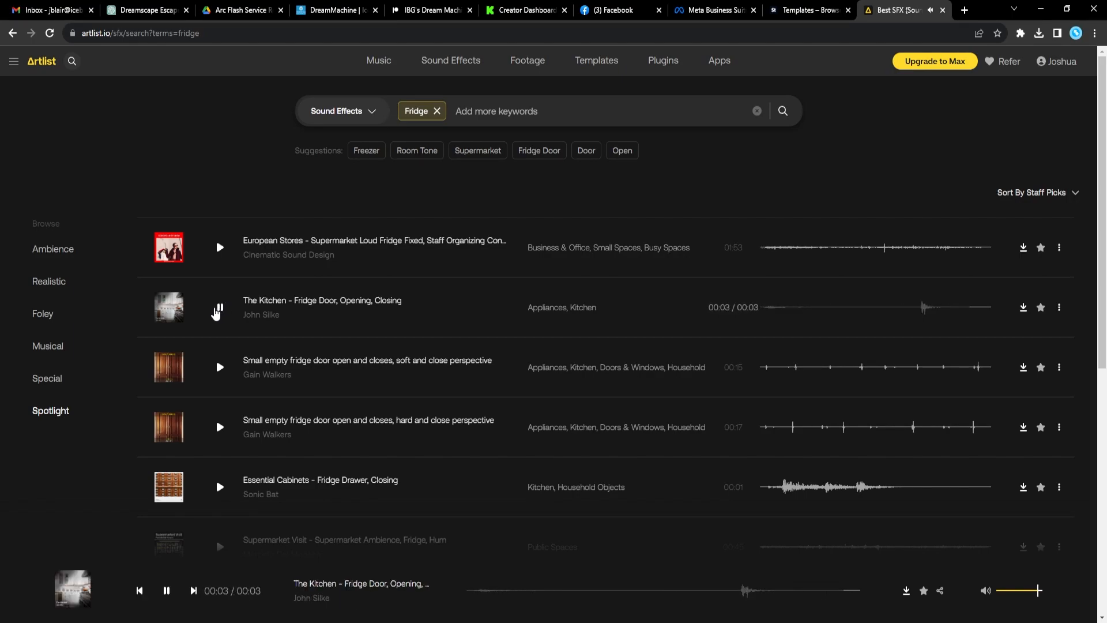
left_click(220, 308)
left_click(220, 369)
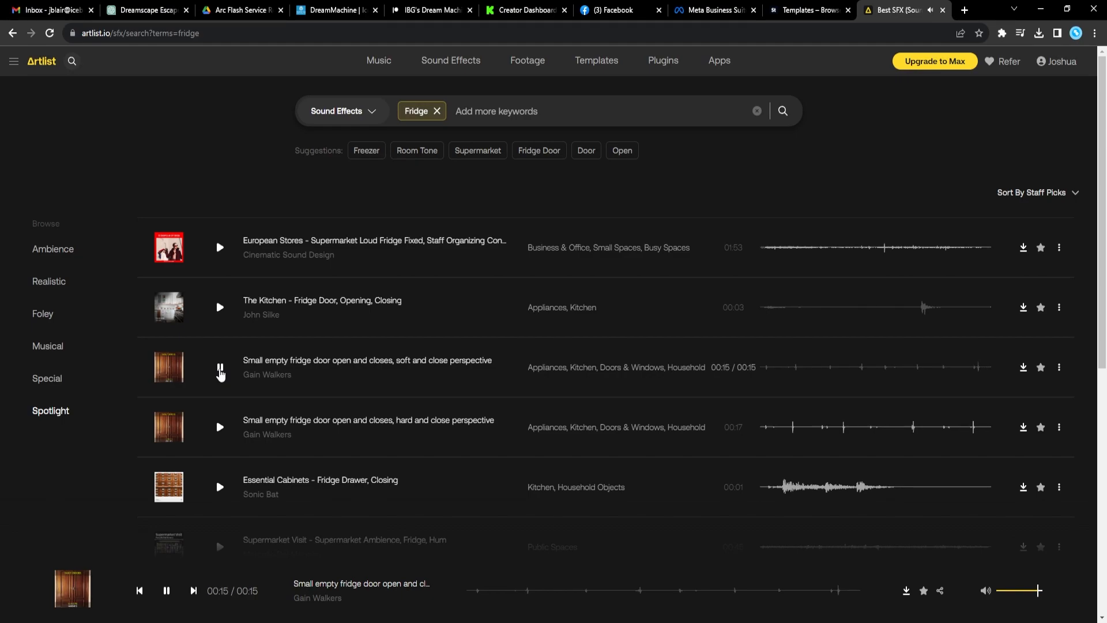
left_click(220, 428)
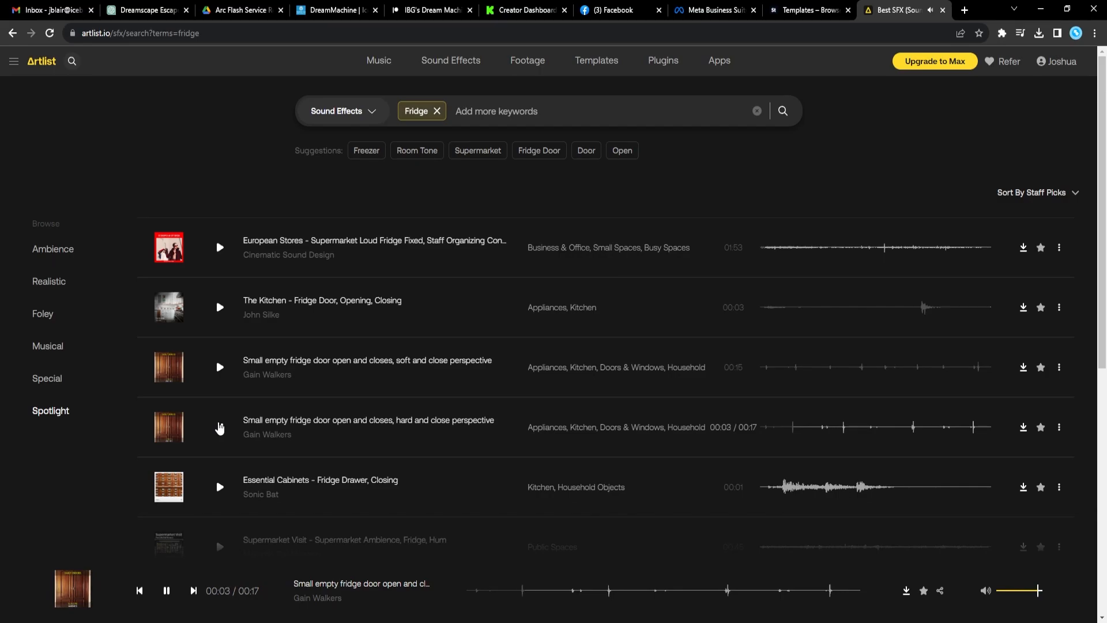
left_click(220, 488)
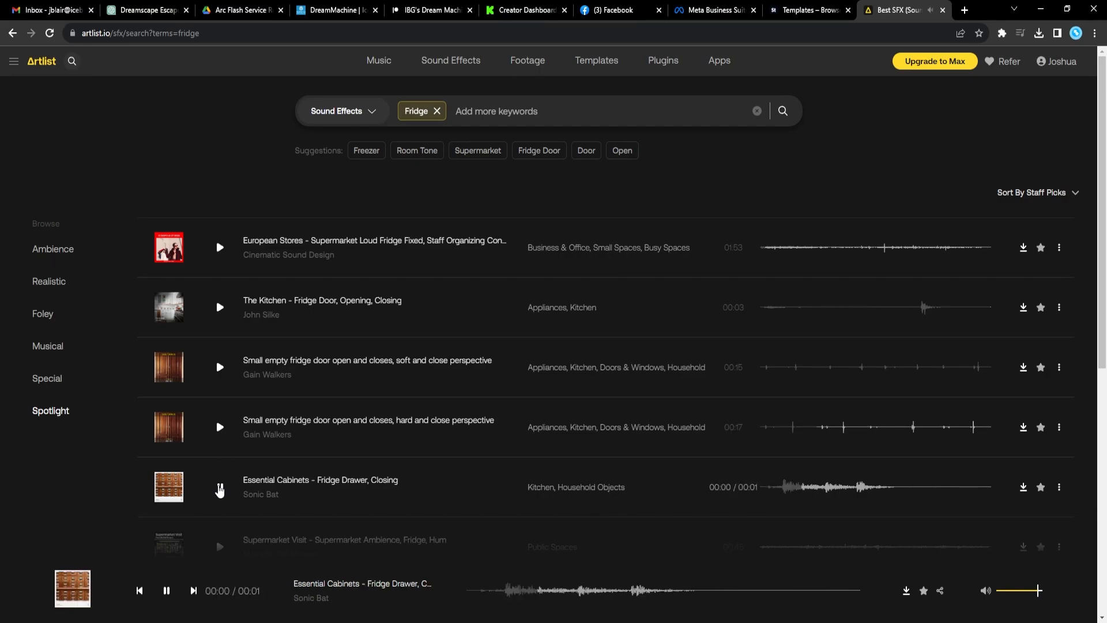
- Preview the Supermarket Ambience, Cold Drinks Fridge loop and Opening Old Fridge Door sound effects
scroll(263, 444, "down", 3)
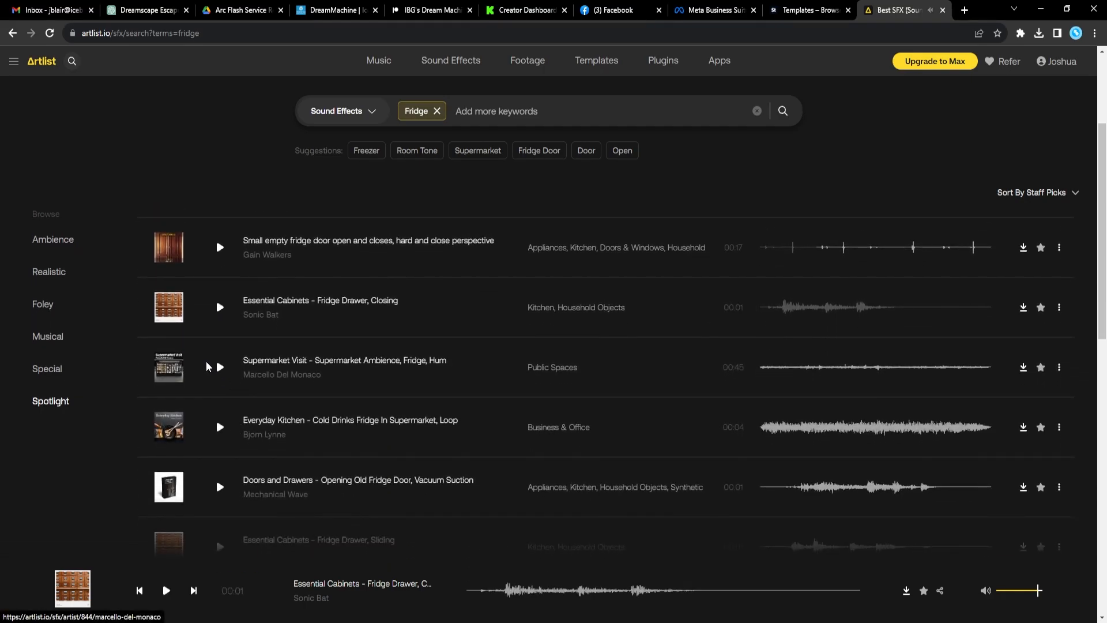
left_click(219, 367)
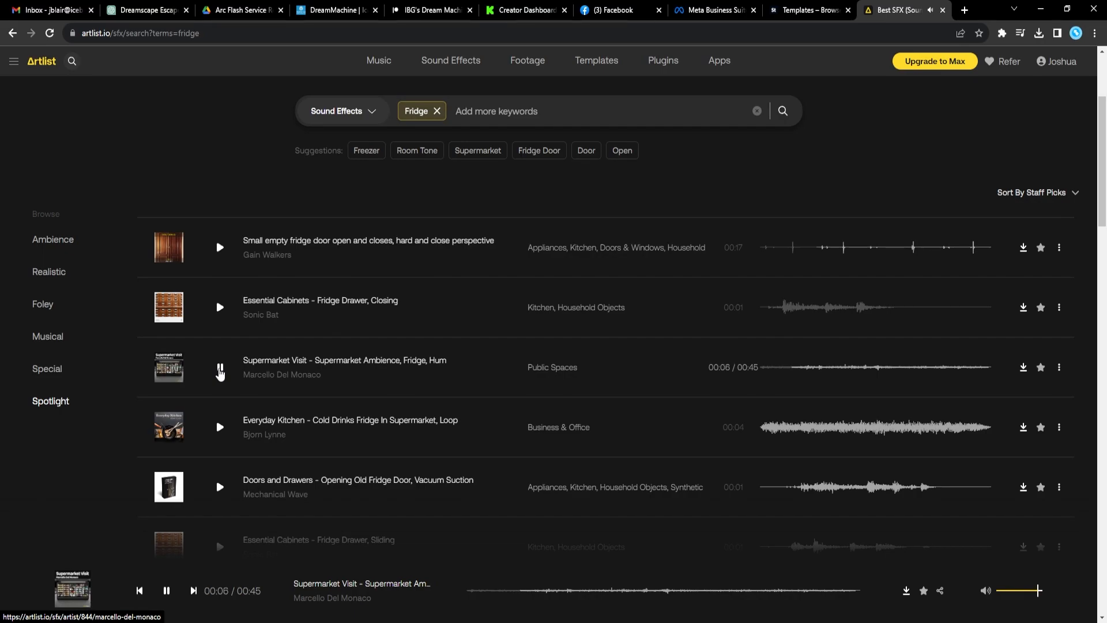
left_click(220, 369)
left_click(219, 428)
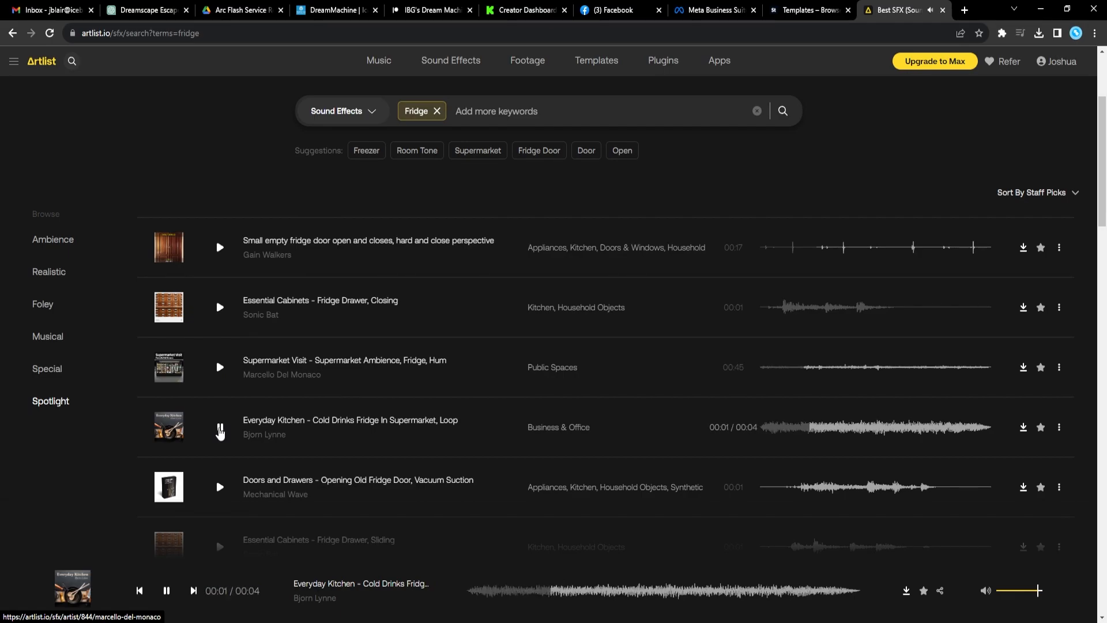
left_click(220, 428)
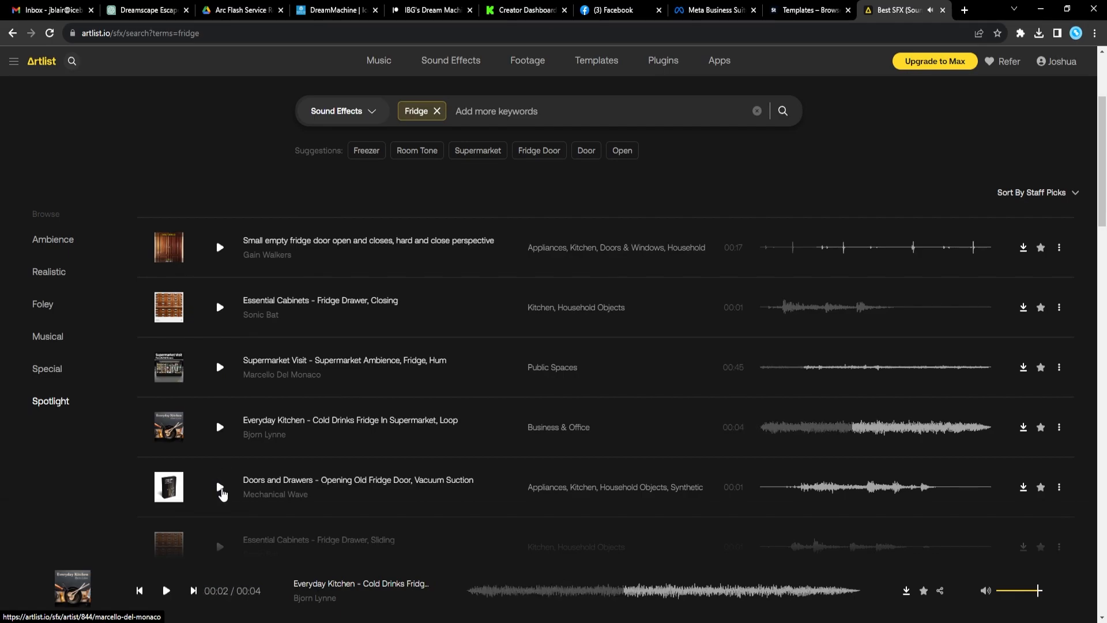
left_click(219, 487)
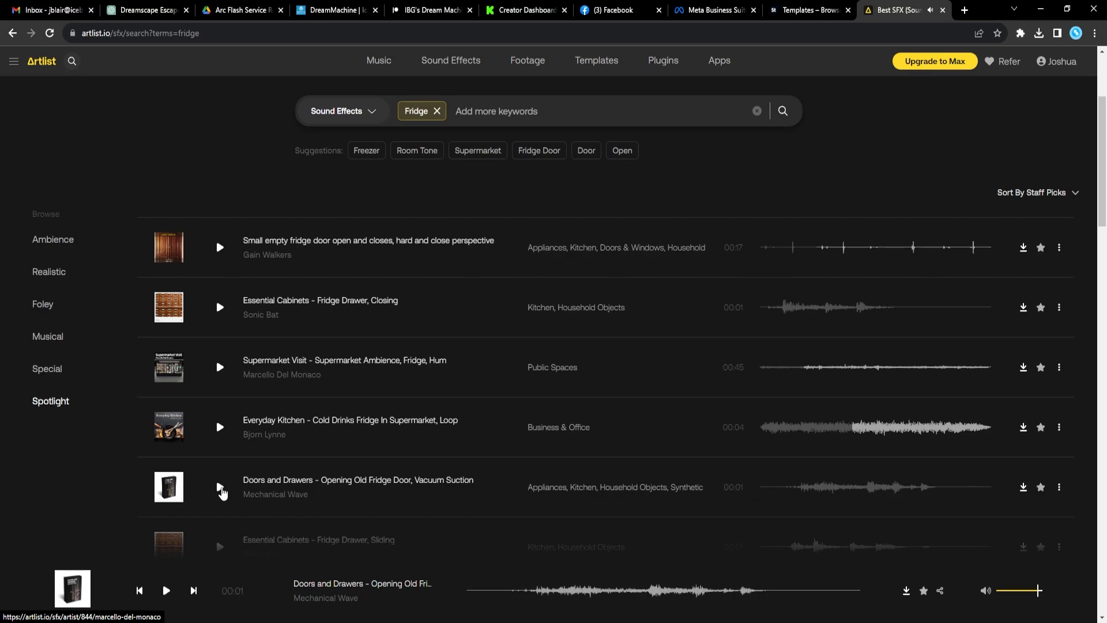
- Replay the soft-perspective "Small empty fridge door open and closes" effect and download it as a WAV file
scroll(221, 450, "up", 3)
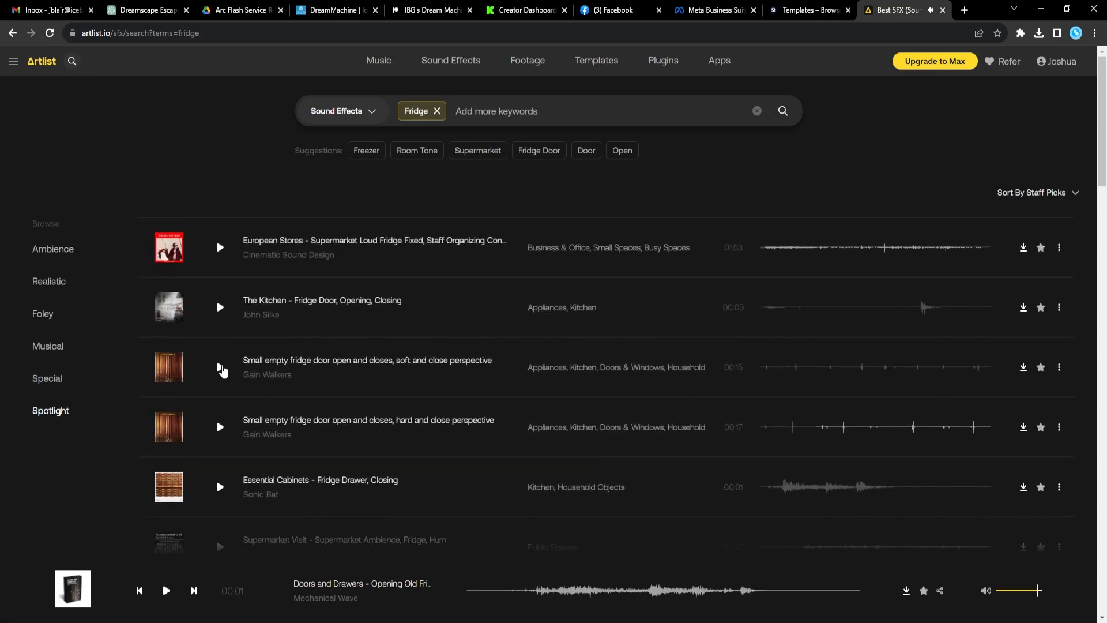
left_click(220, 368)
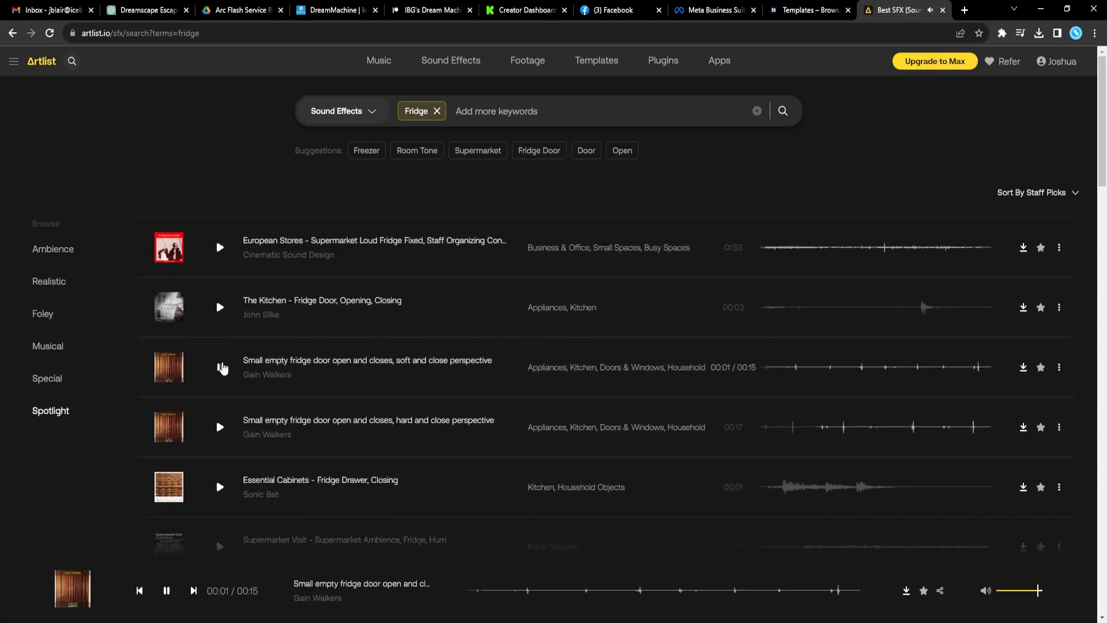
left_click(222, 368)
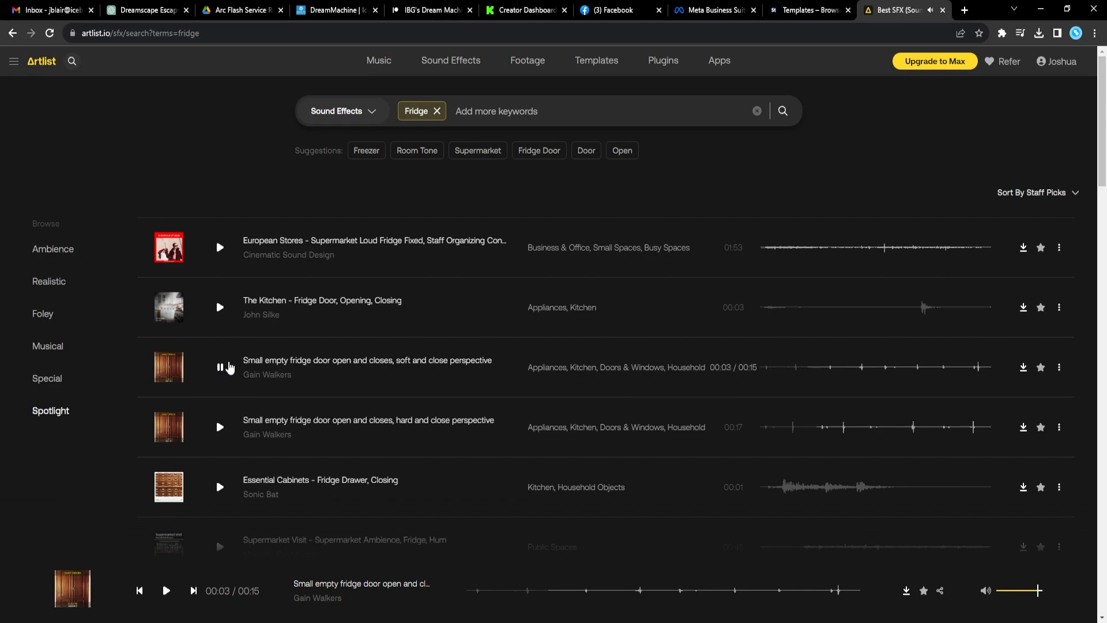
left_click(1025, 370)
left_click(1053, 370)
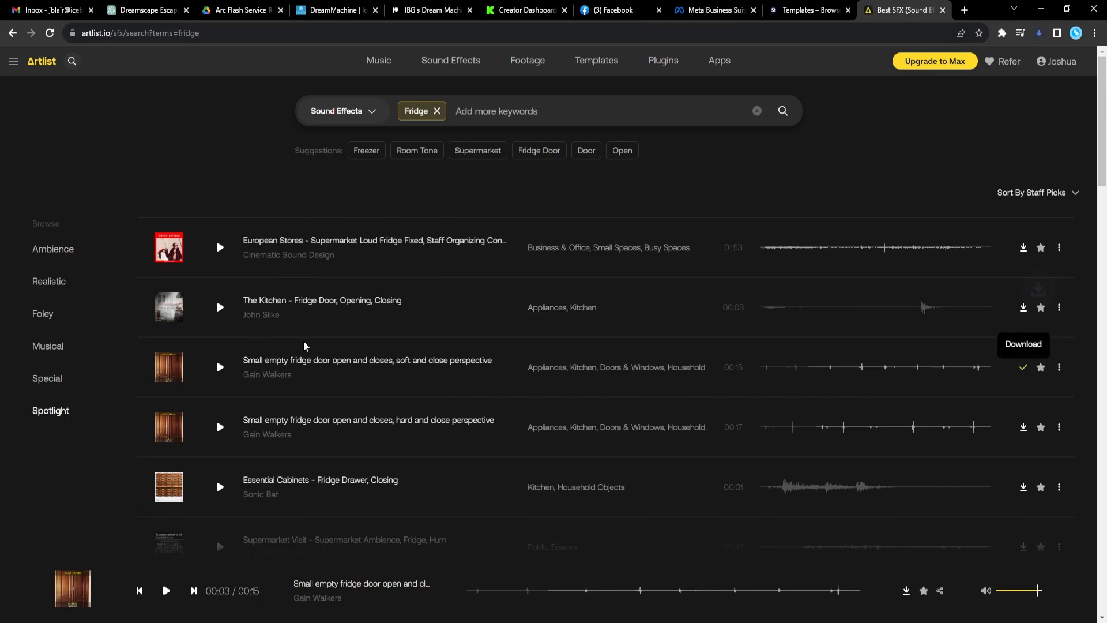
- Replay and download the "Supermarket Visit - Supermarket Ambience, Fridge, Hum" sound effect
scroll(254, 418, "down", 2)
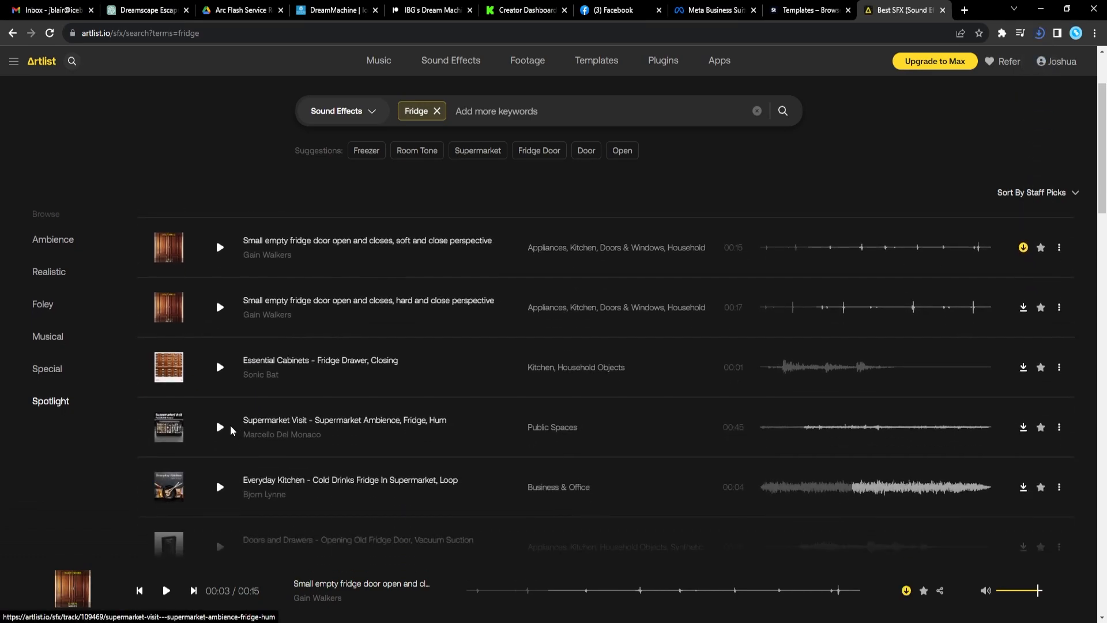
left_click(220, 426)
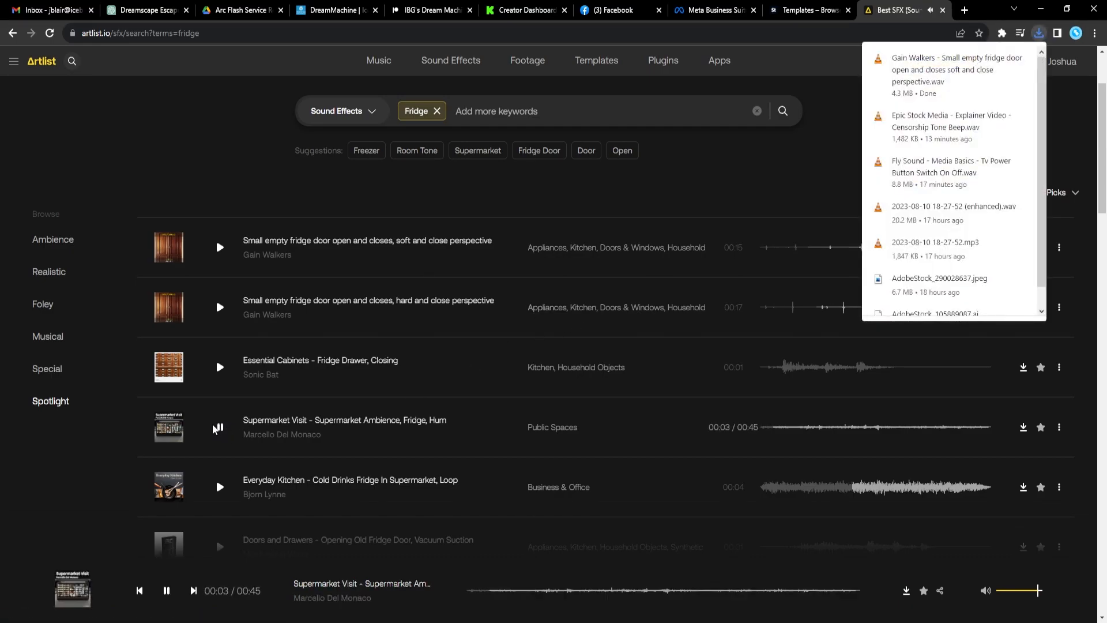
left_click(1024, 427)
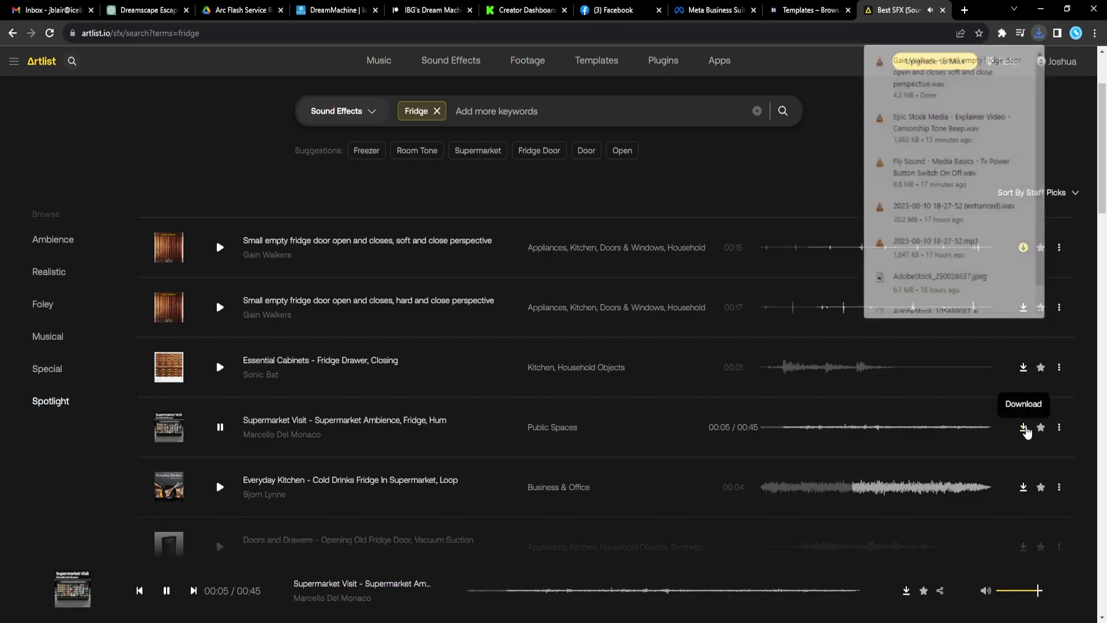
left_click(1049, 429)
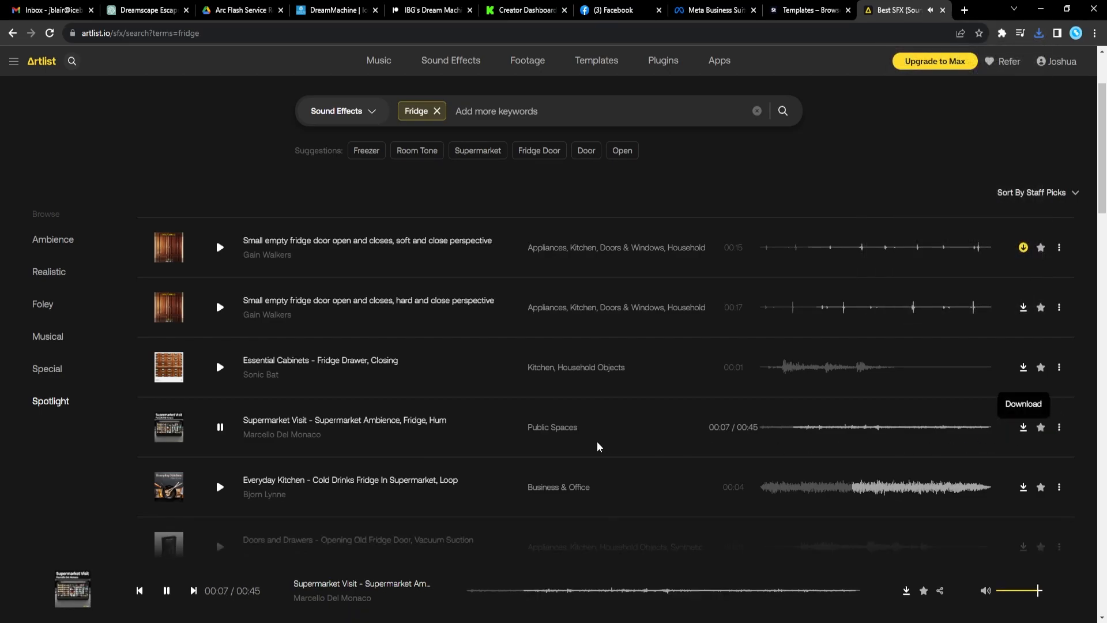
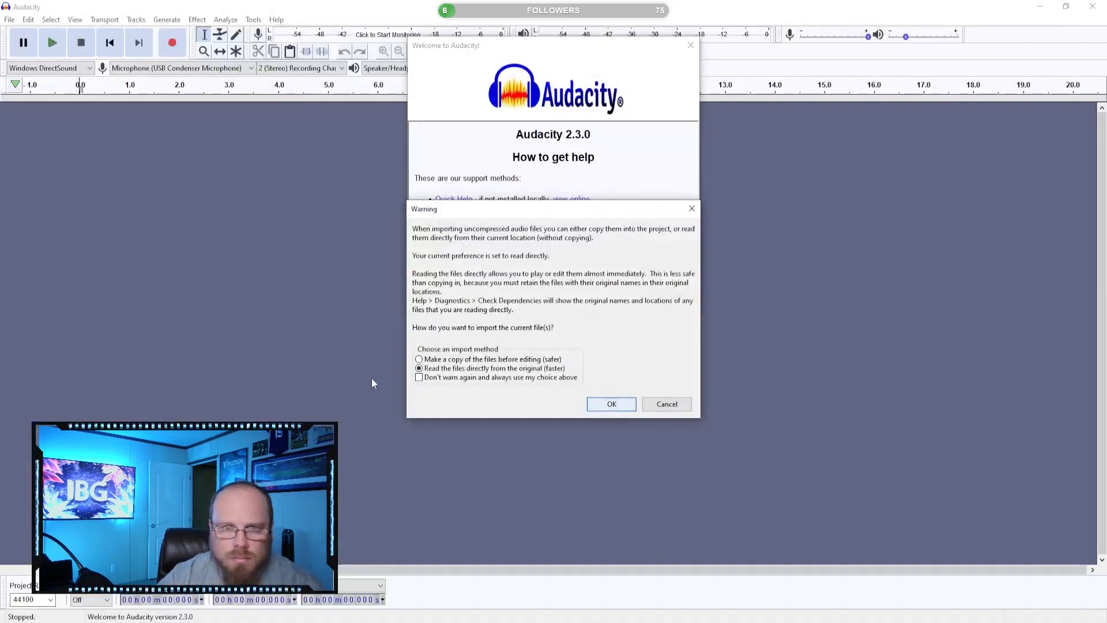
- Import the downloaded soft fridge door recording into Audacity, reading it directly from the original, and play it
left_click(614, 399)
left_click(684, 299)
left_click(53, 43)
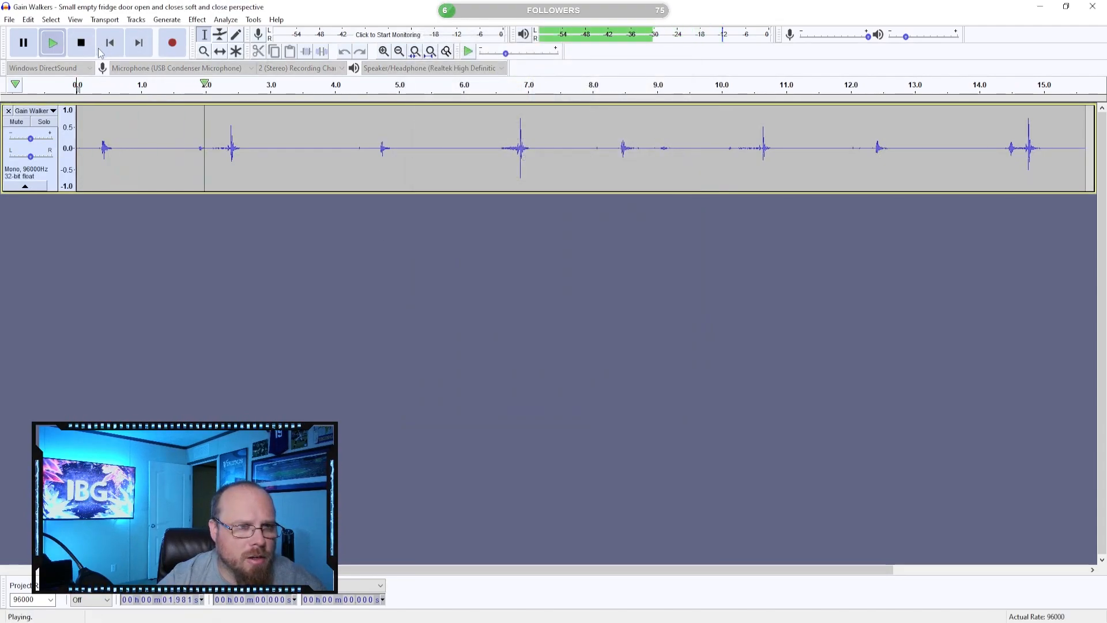
- Play the fridge door recording from several points between about 1.8 and 7 seconds to compare the individual opening and closing sounds
key("space")
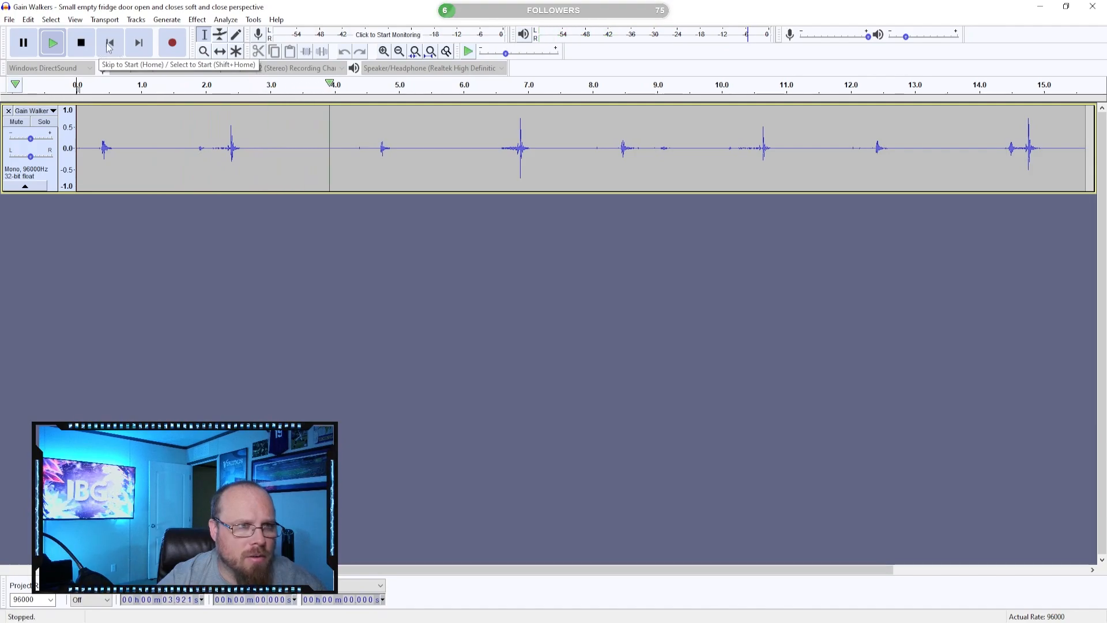
left_click(192, 119)
key("space")
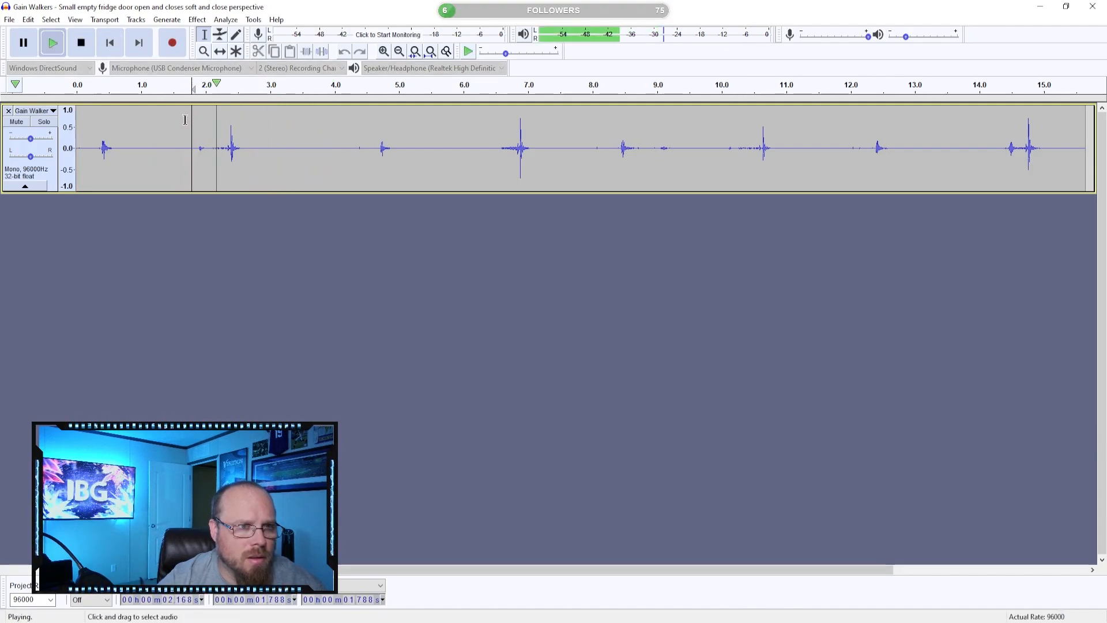
key("space")
left_click(252, 142)
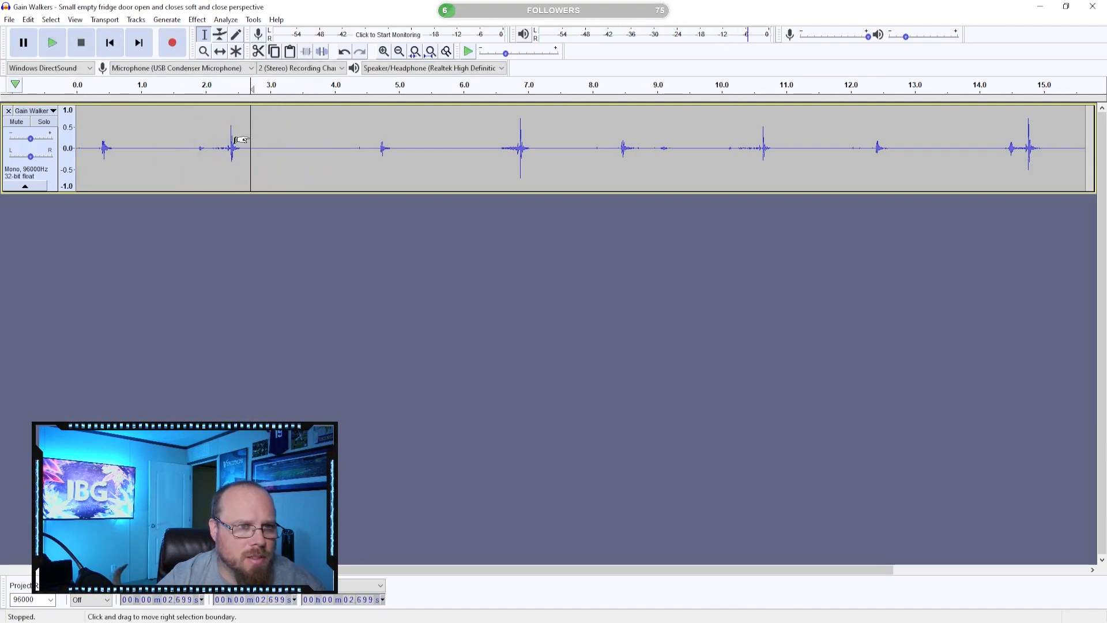
key("space")
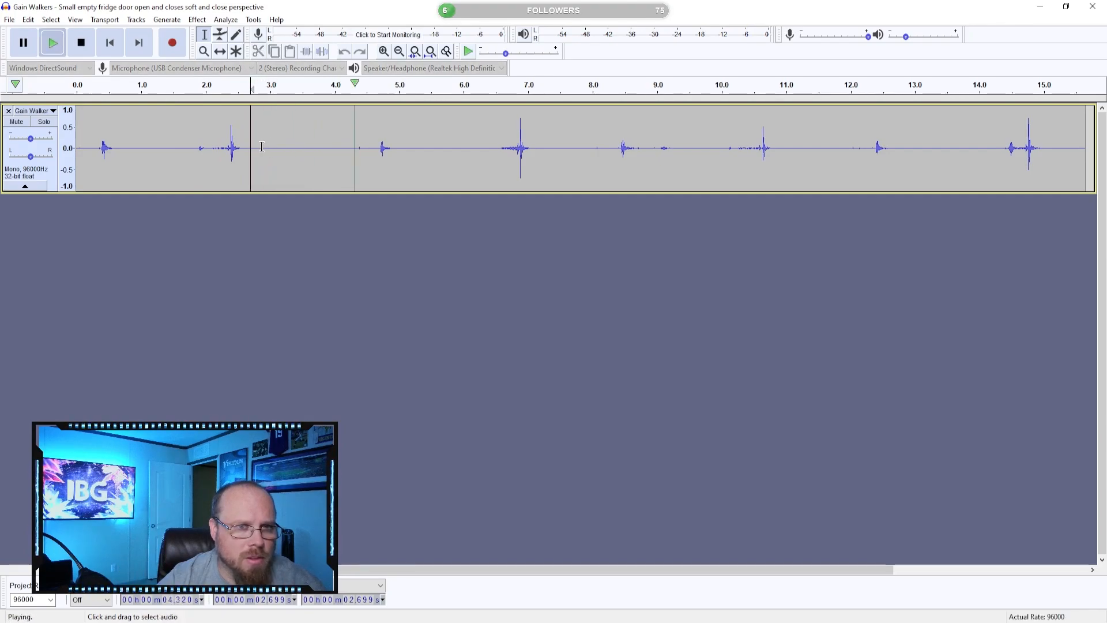
key("space")
left_click(375, 131)
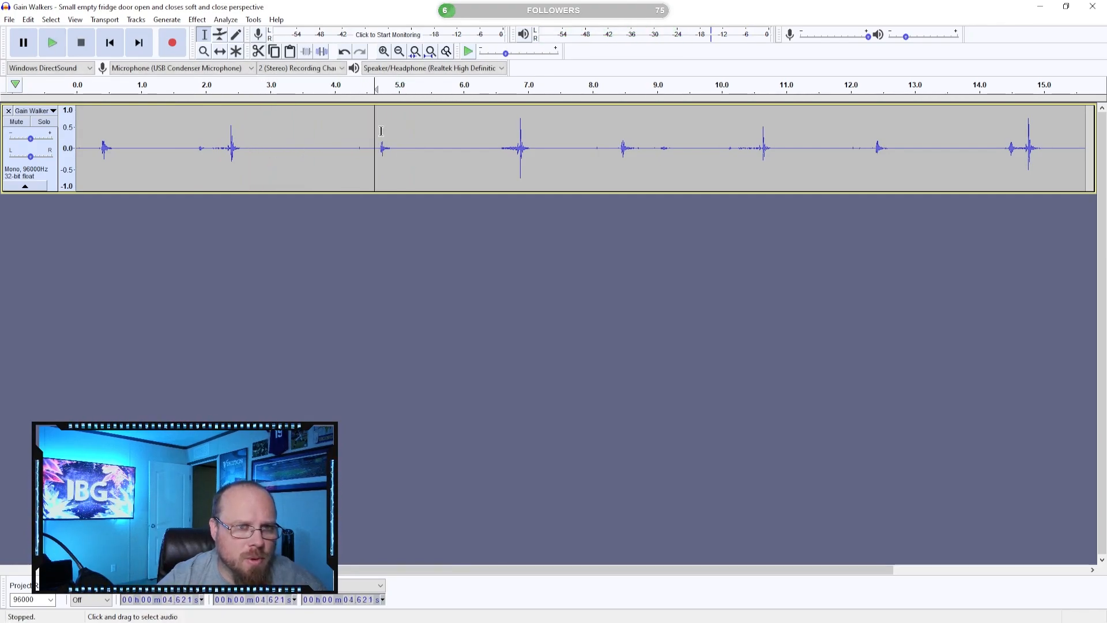
key("space")
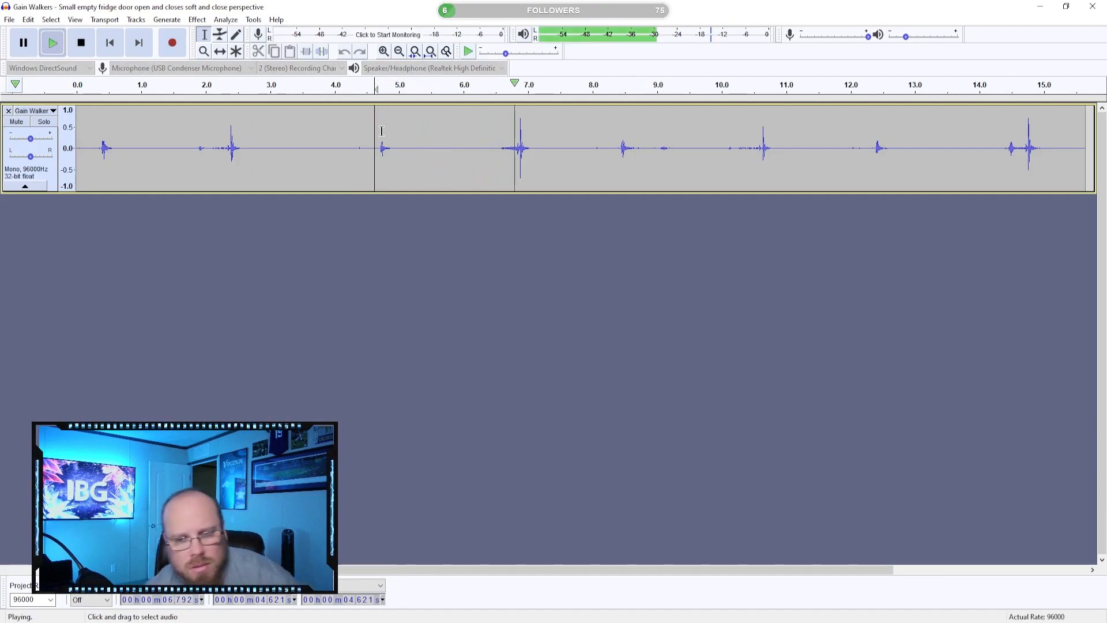
key("space")
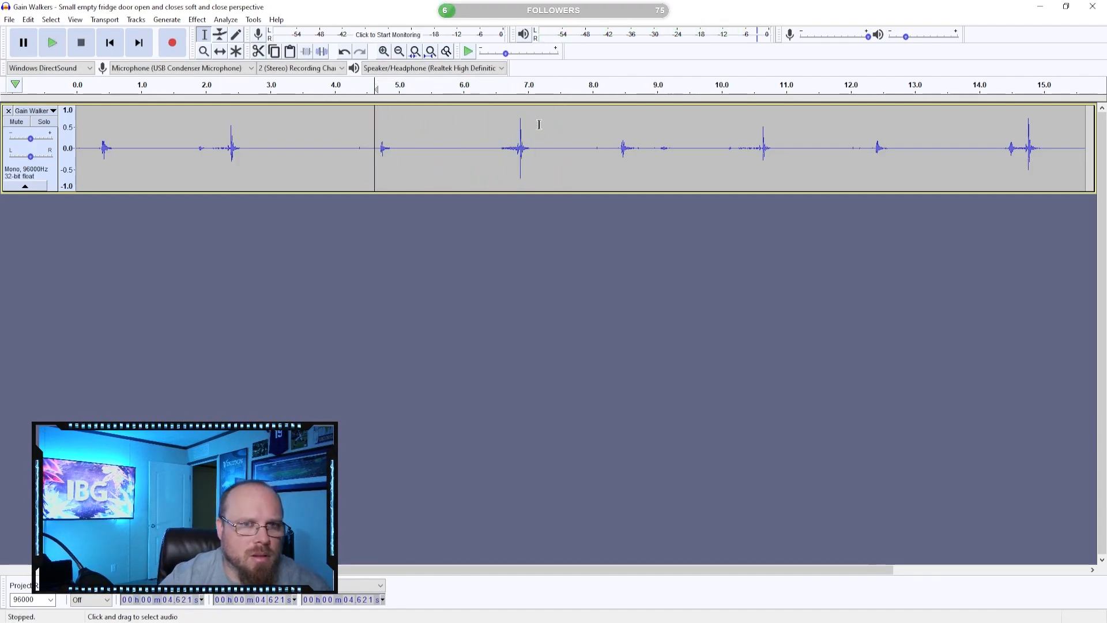
left_click(498, 142)
left_click(224, 137)
key("space")
key("space")
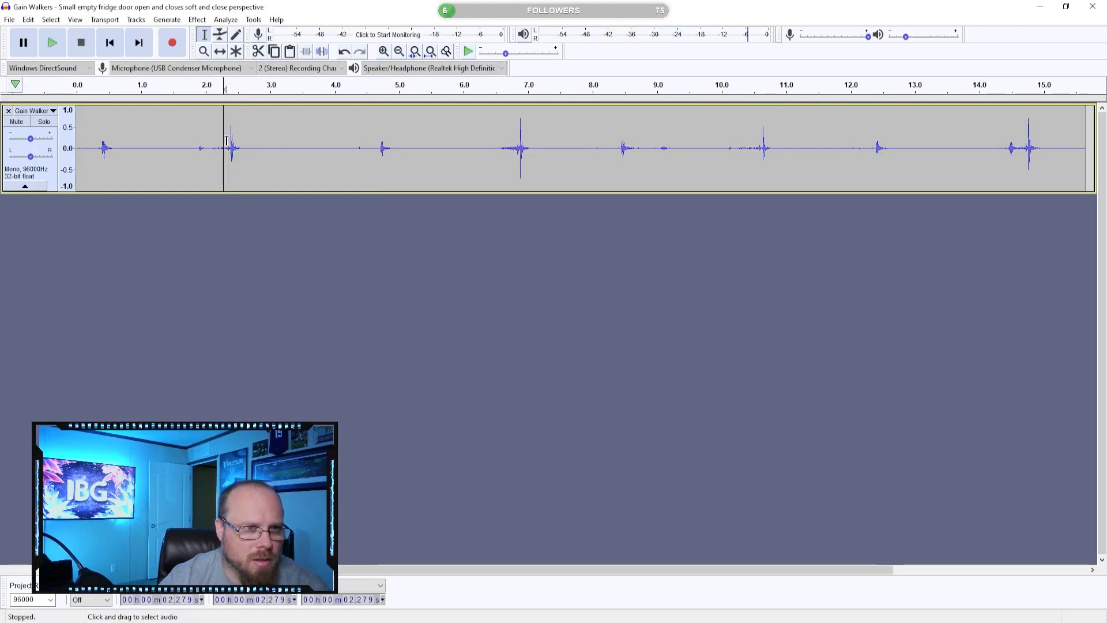
- Trim the recording to the short door sound near 2.4 seconds by deleting the audio before and after it, and play the result
left_click_drag(223, 135, 953, 141)
key("Delete")
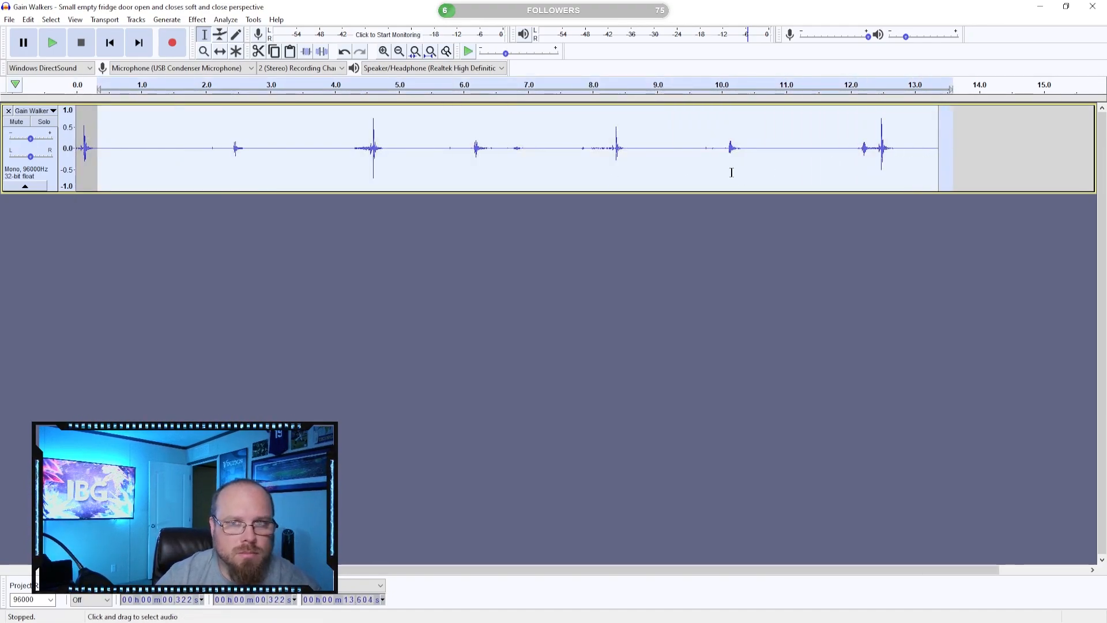
key("Delete")
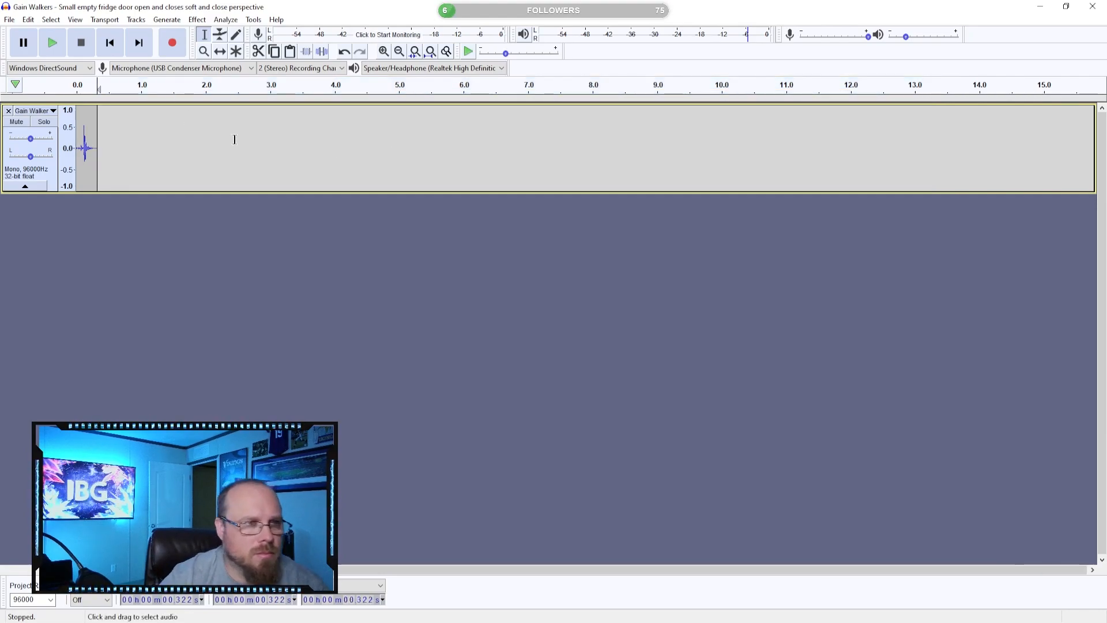
left_click(110, 43)
left_click(60, 50)
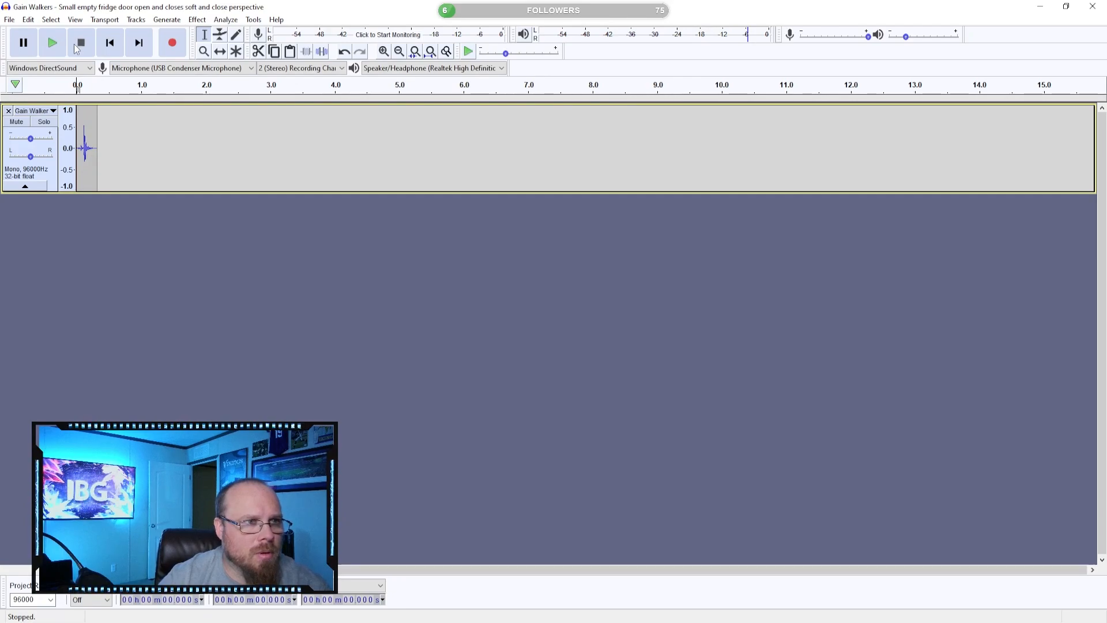
- Export the trimmed clip as a WAV file named Fridge_Open in the Audio folder
left_click(10, 20)
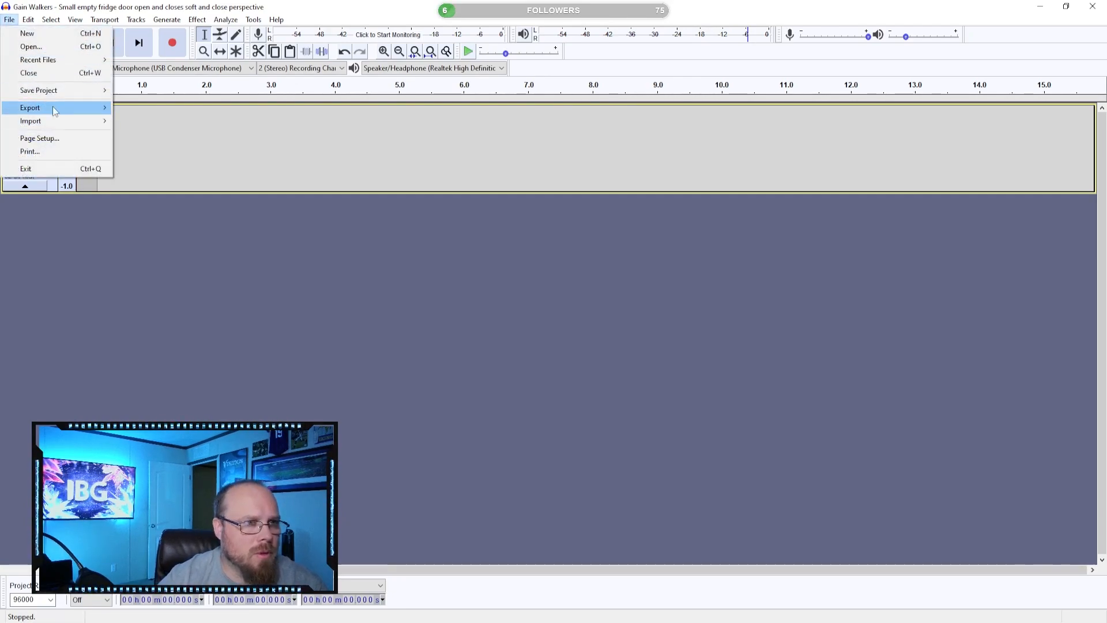
mouse_move(55, 110)
left_click(150, 120)
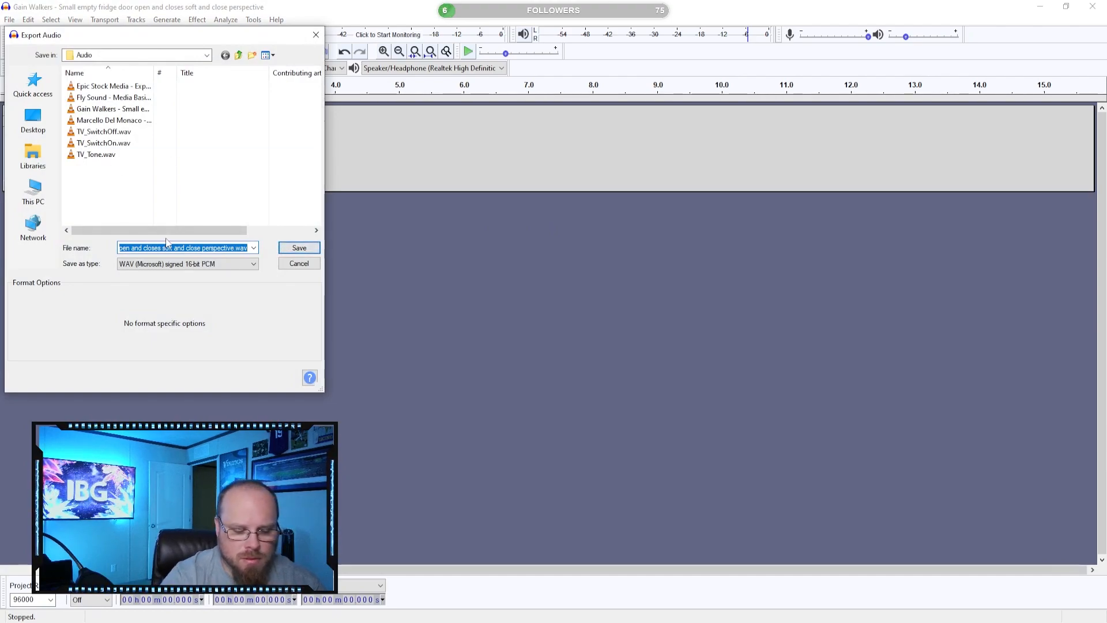
type("Fridge_Open")
key("Return")
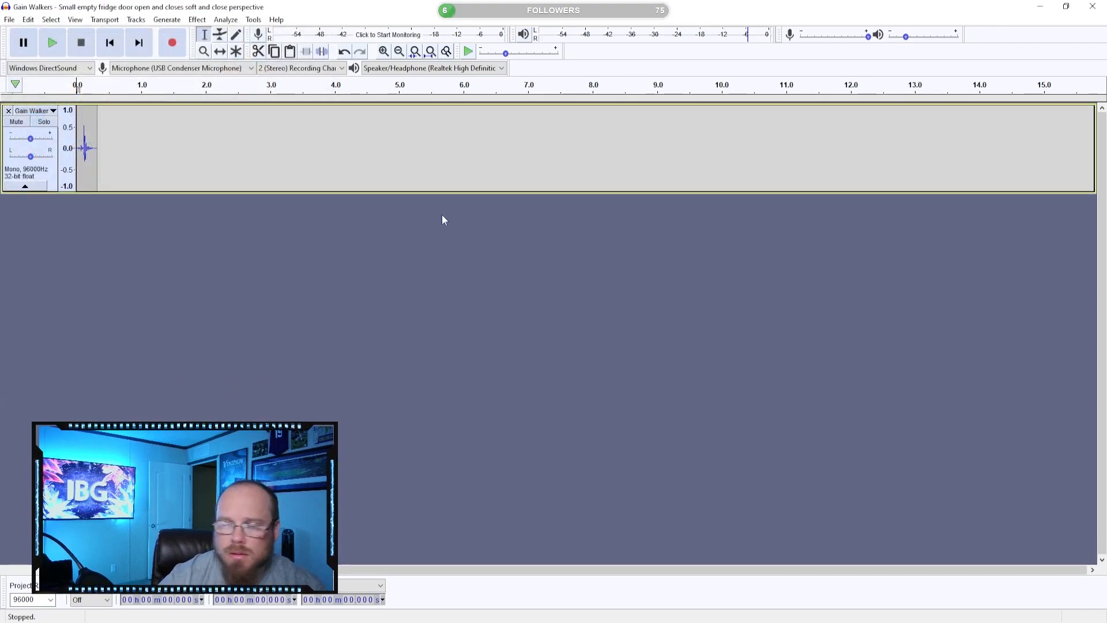
- Undo the last delete, isolate the loud door sound near 4.6 seconds by deleting the audio around it, and play it
left_click(28, 19)
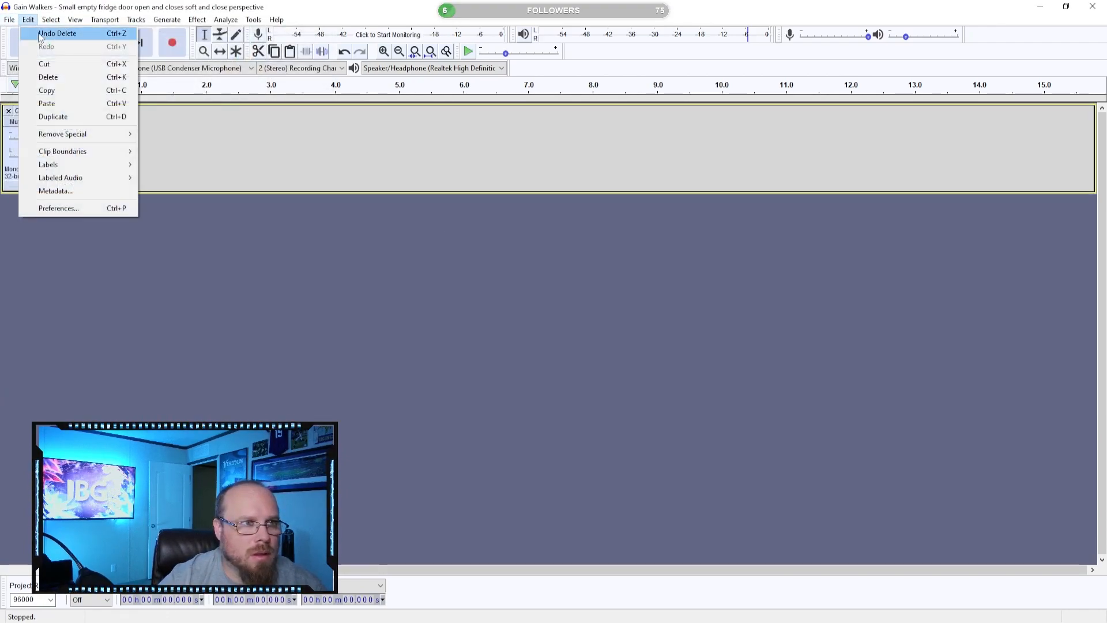
left_click(43, 33)
left_click_drag(350, 145, 701, 158)
key("Delete")
key("Delete")
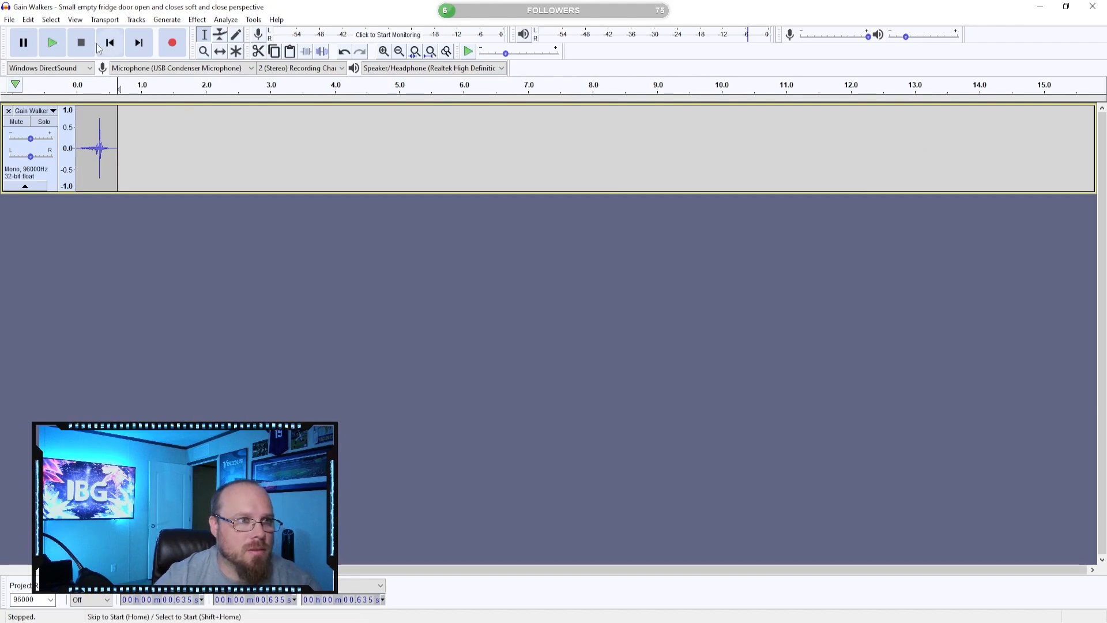
key("space")
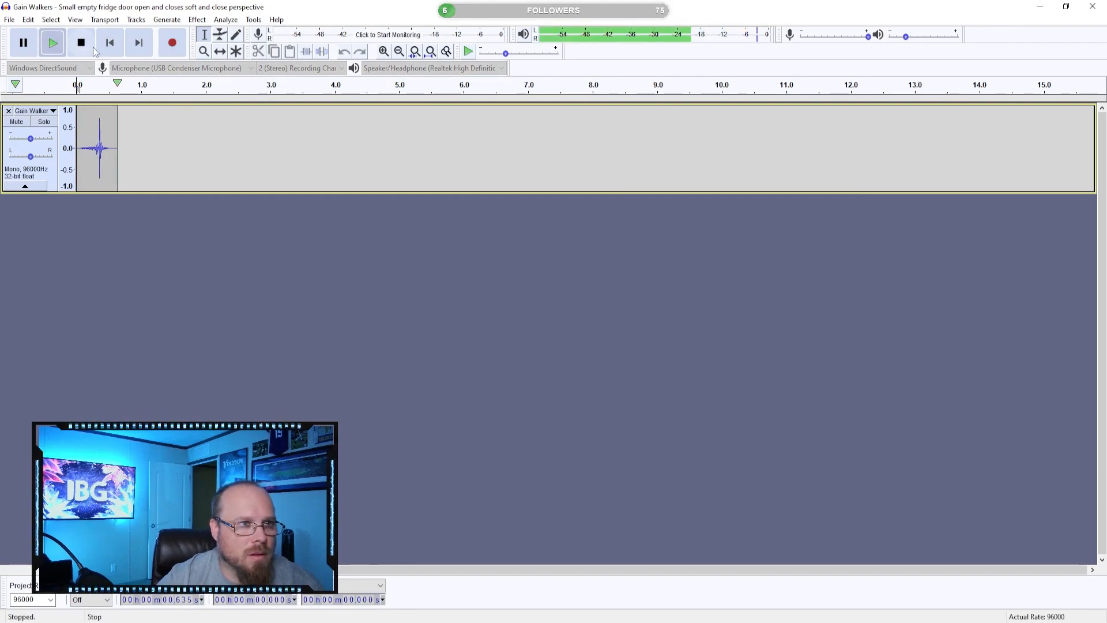
- Export the isolated door sound as a WAV file named Fridge_Close in the Audio folder
left_click(10, 19)
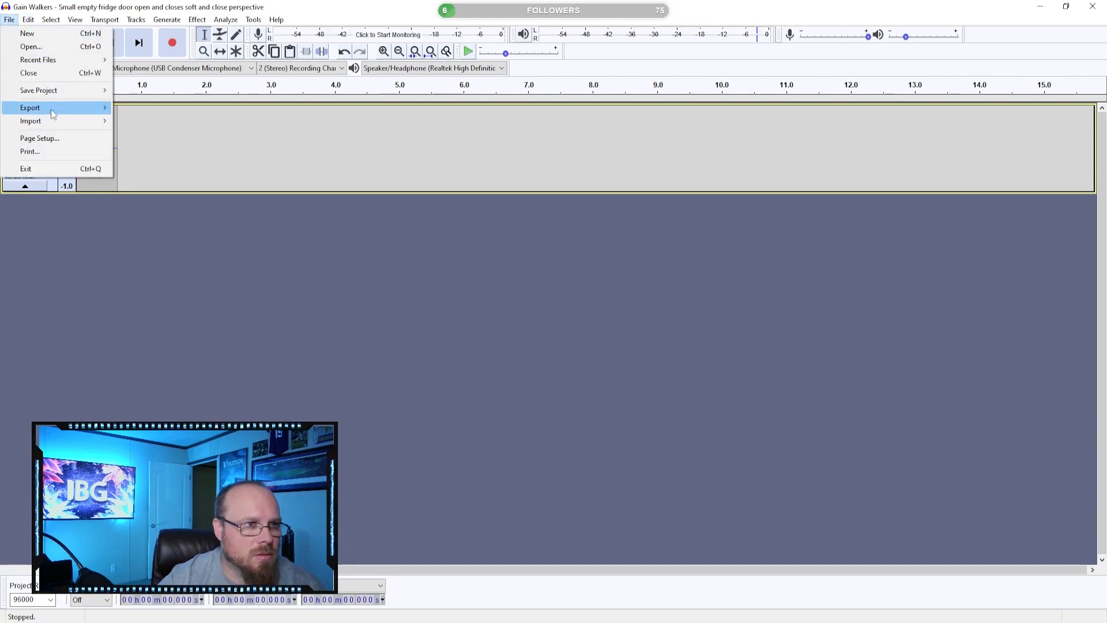
mouse_move(64, 111)
left_click(151, 120)
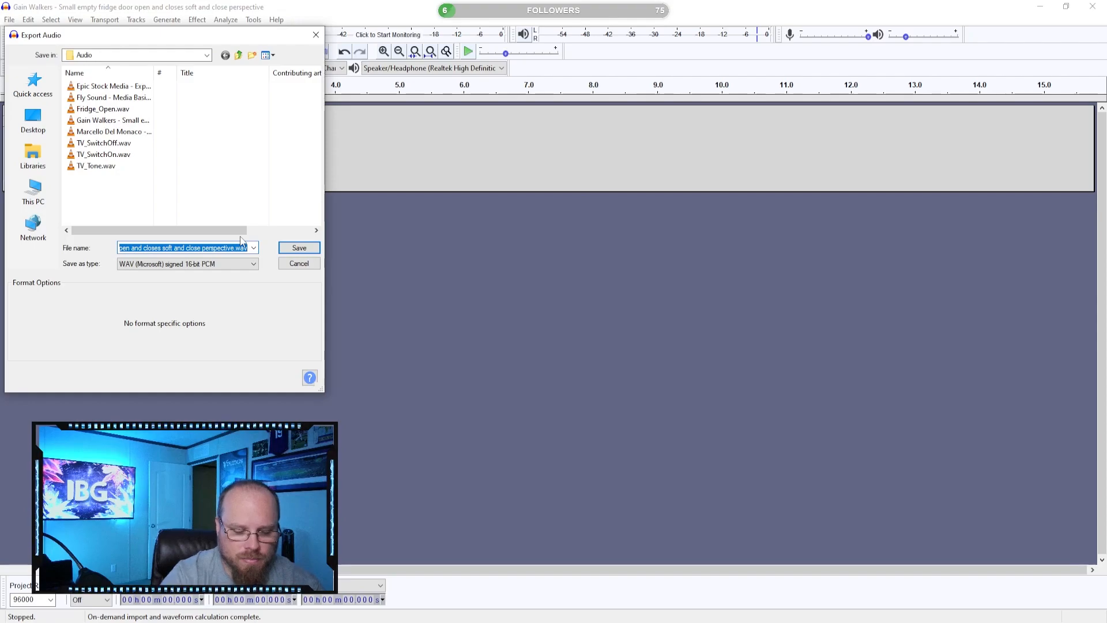
type("Fridg")
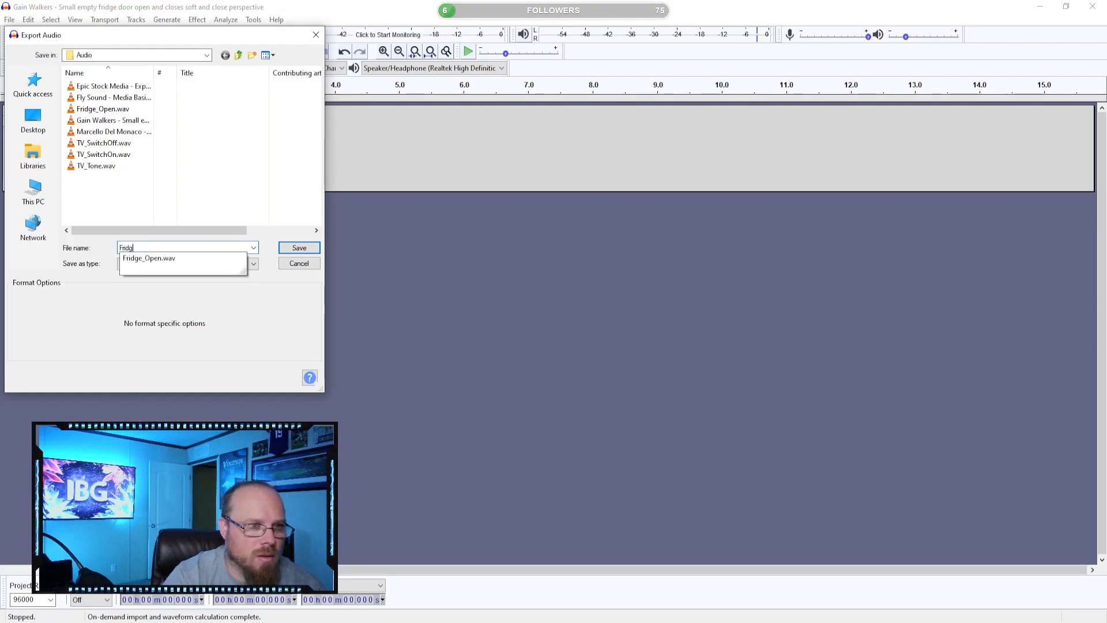
type("e_Close")
key("Return")
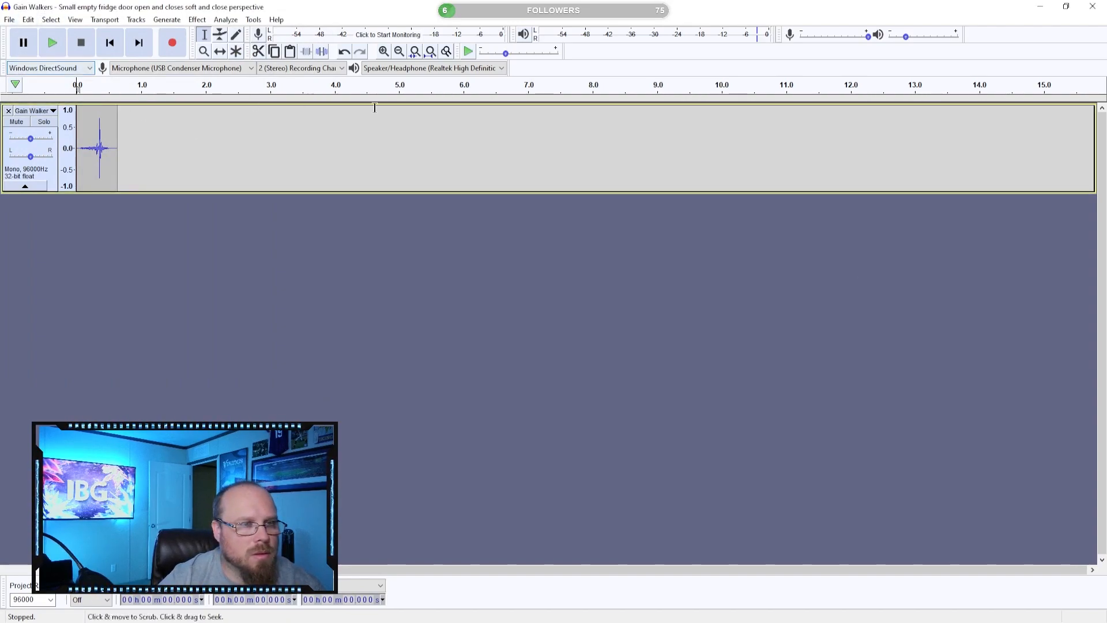
- Close the Audacity project, switch to Unity and inspect the new fridge audio clips, ending on Fridge_Close
left_click(1092, 6)
left_click(568, 320)
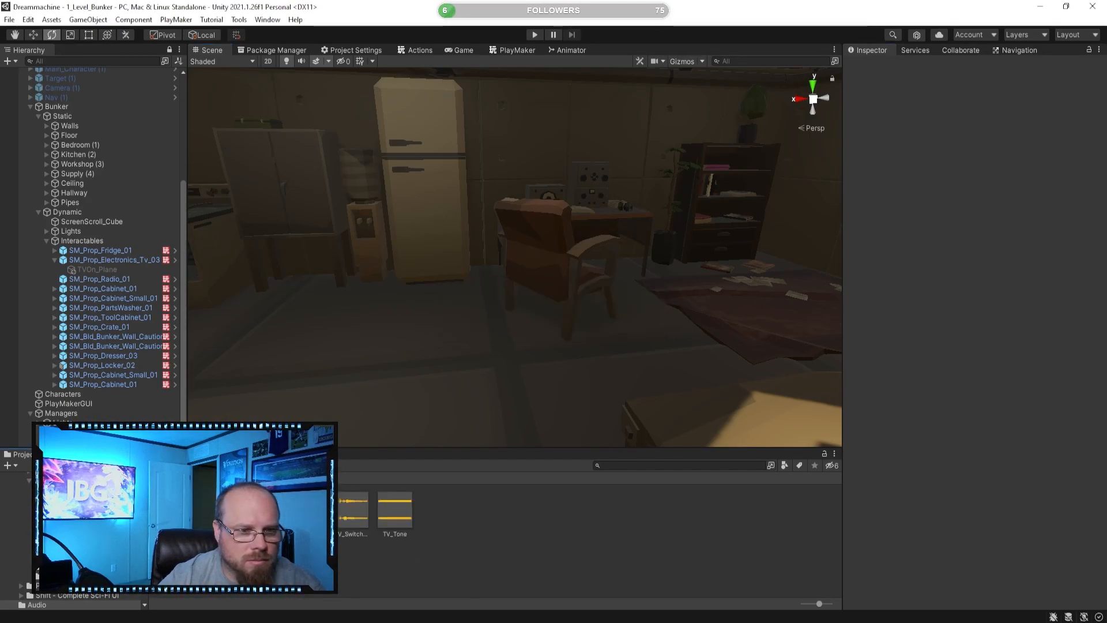
left_click(220, 510)
left_click(176, 510)
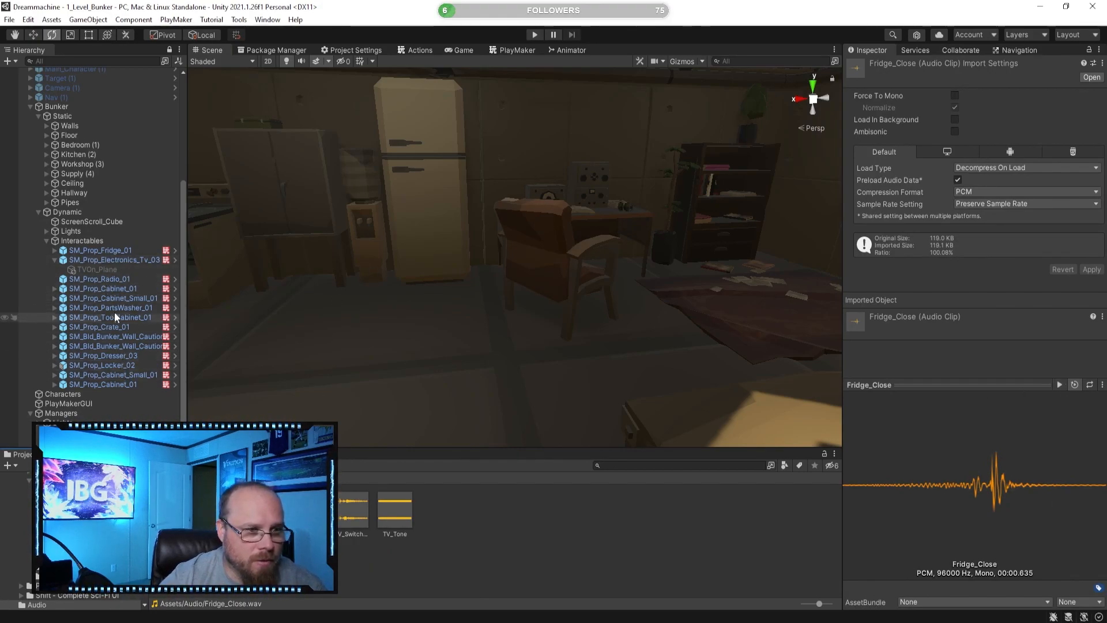
- Select the Open state in SM_Prop_Fridge_01's PlayMaker FSM, and copy the Play Sound action from the television's On state
left_click(111, 251)
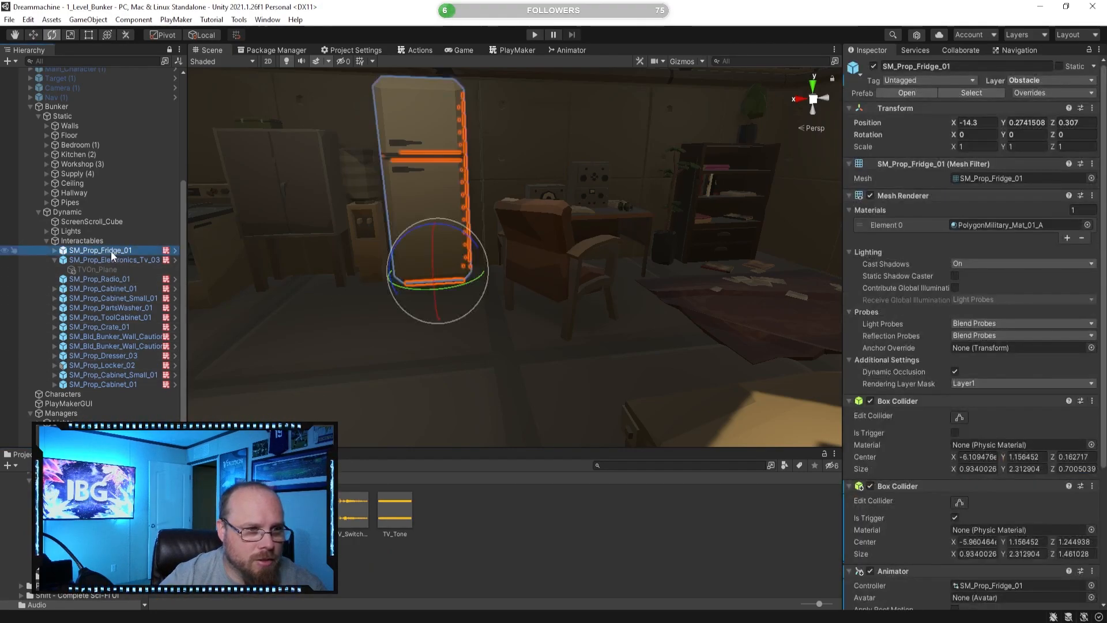
left_click(499, 51)
left_click(431, 283)
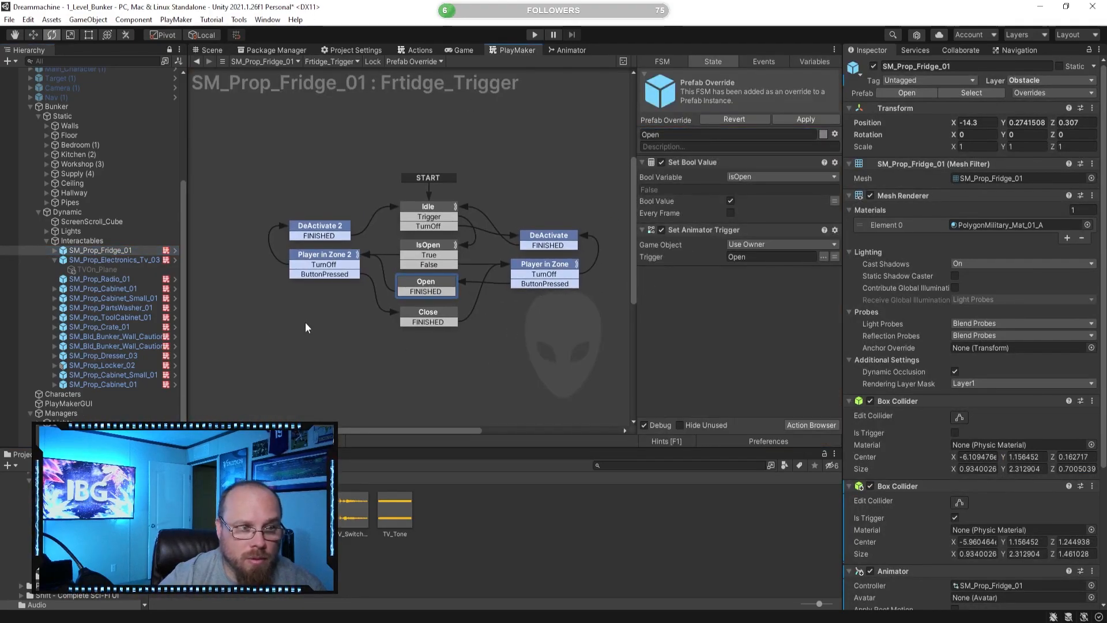
left_click(104, 260)
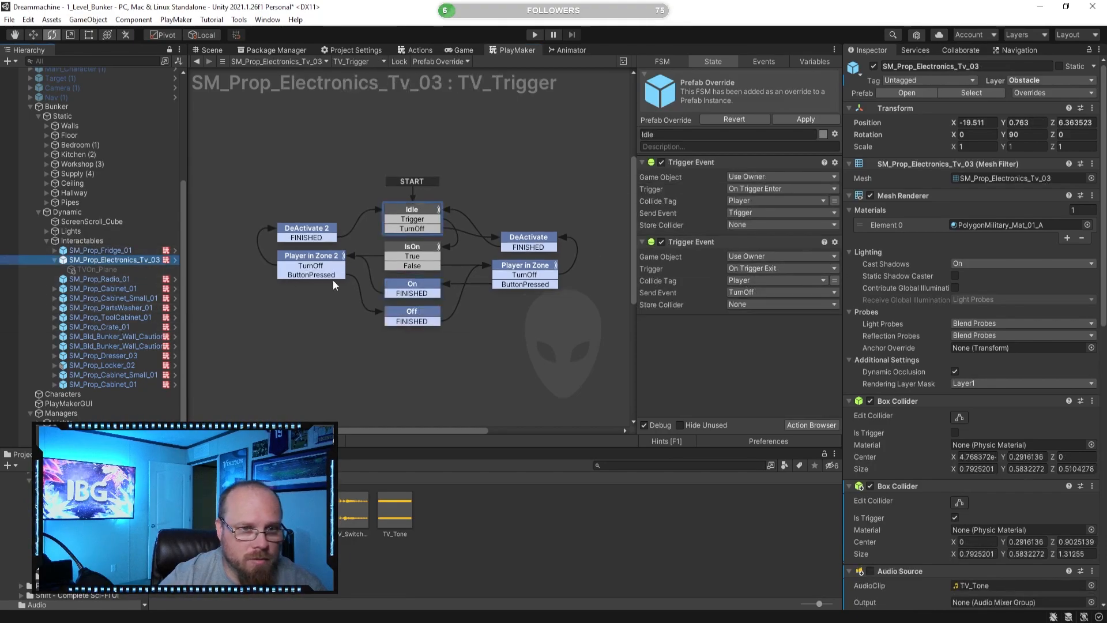
left_click(426, 289)
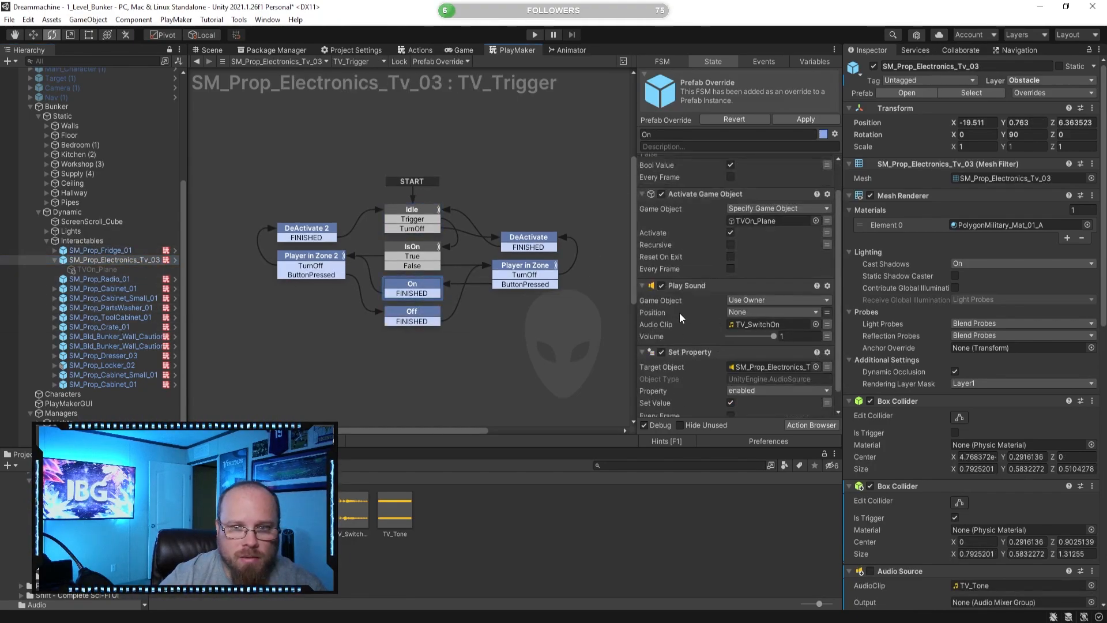
scroll(691, 317, "down", 3)
left_click(698, 264)
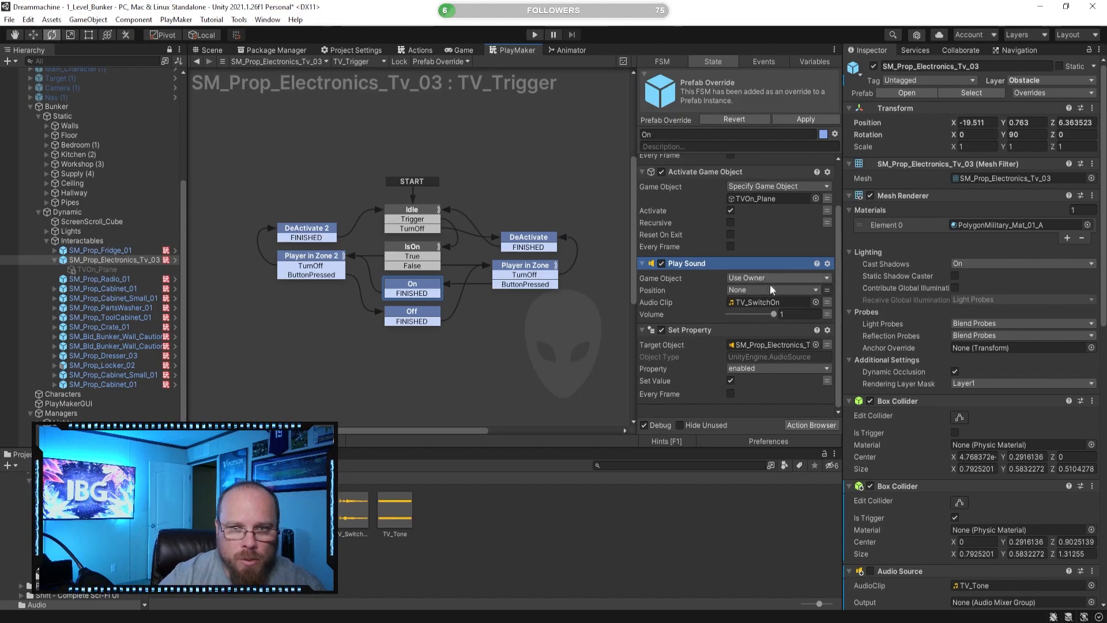
- Paste the Play Sound action into the fridge's Open state and set its audio clip to Fridge_Open
left_click(115, 251)
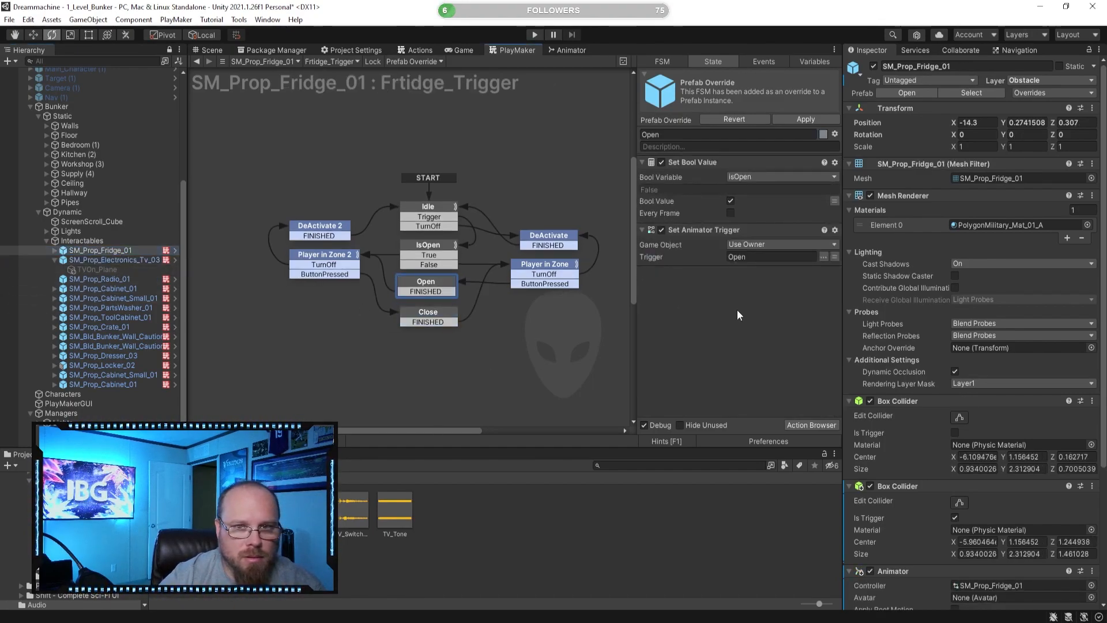
key("ctrl+v")
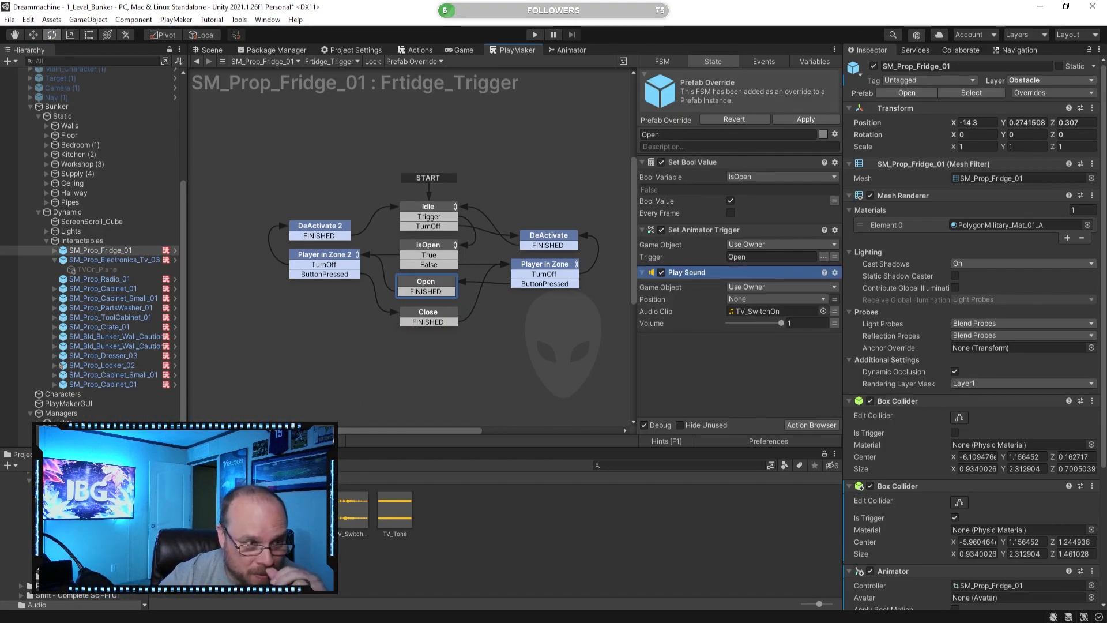
left_click_drag(268, 510, 767, 312)
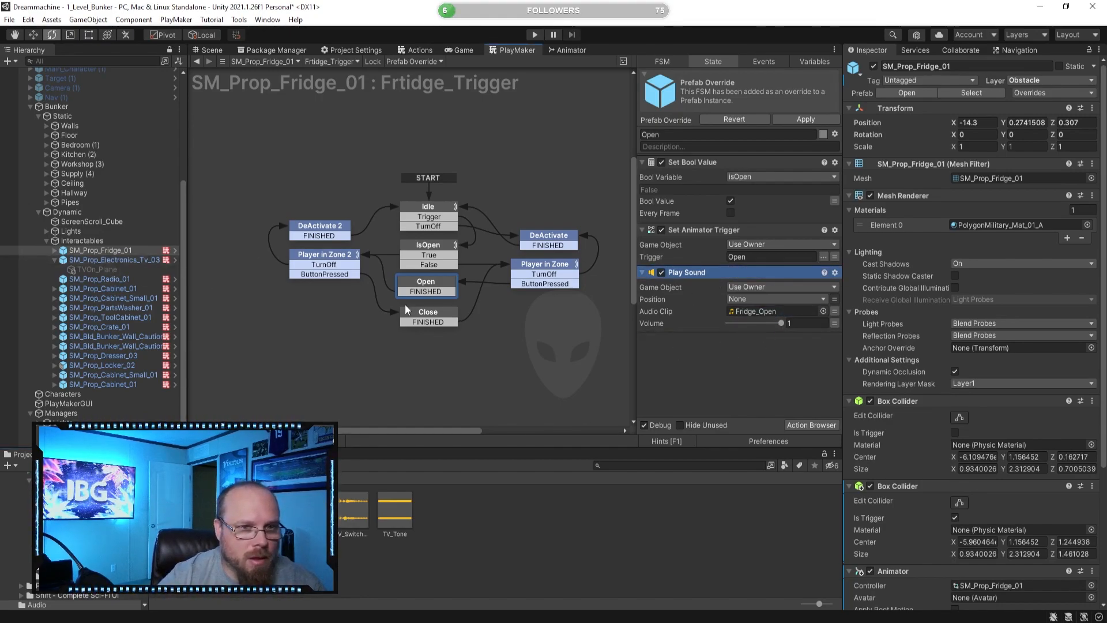
- Paste the Play Sound action into the fridge's Close state and set its audio clip to Fridge_Close
left_click(411, 321)
key("ctrl+v")
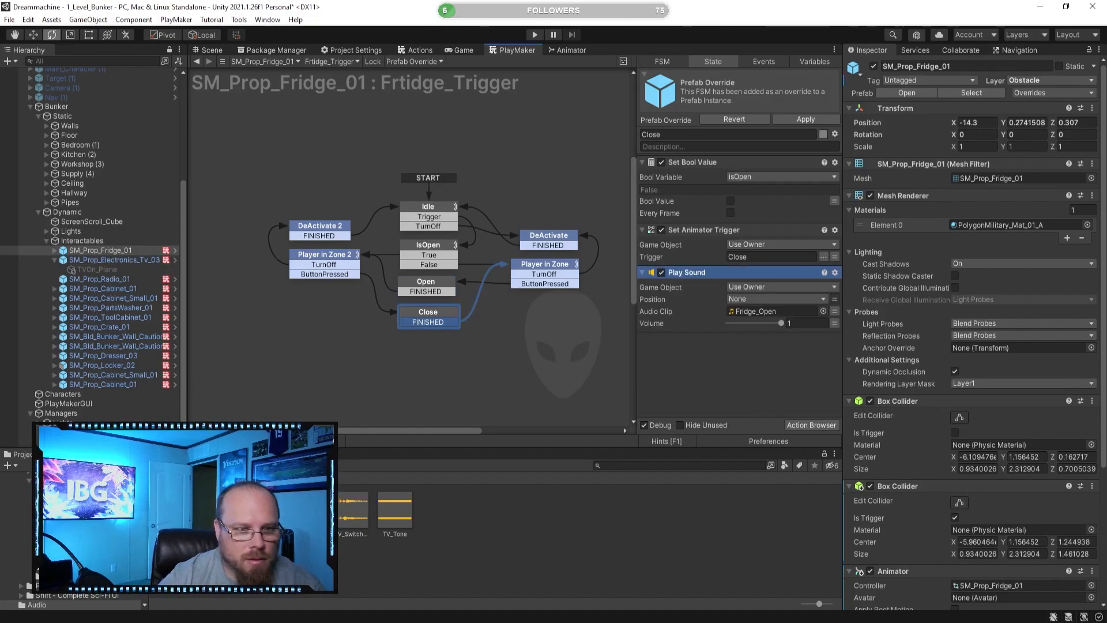
left_click_drag(184, 510, 755, 313)
left_click(712, 363)
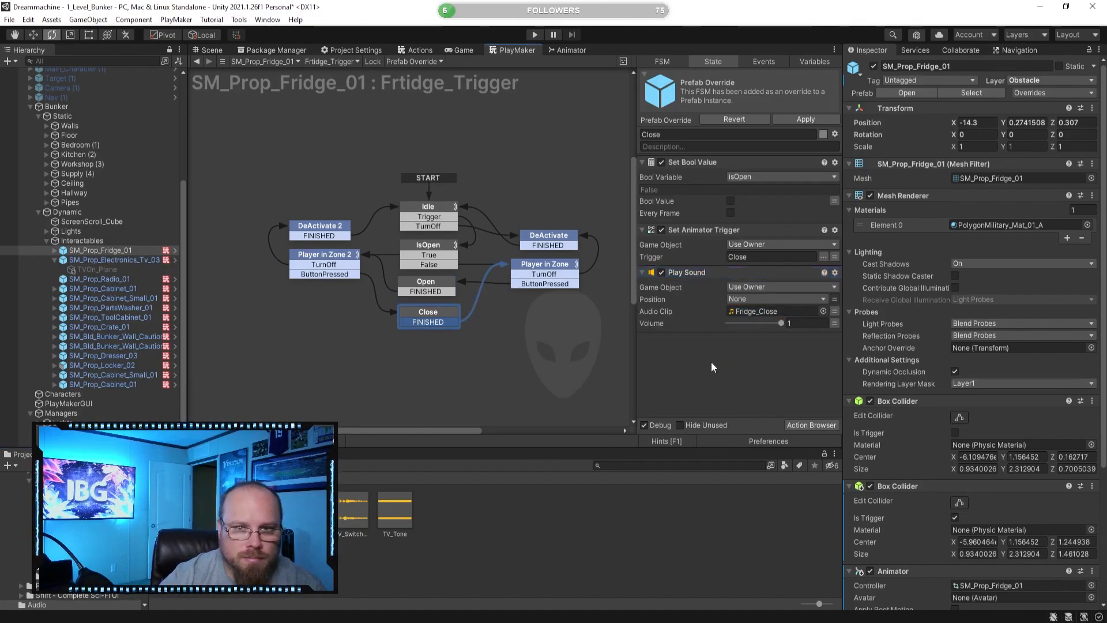
- Set the colour of the fridge FSM's Open and Close states to Yellow
left_click(437, 280)
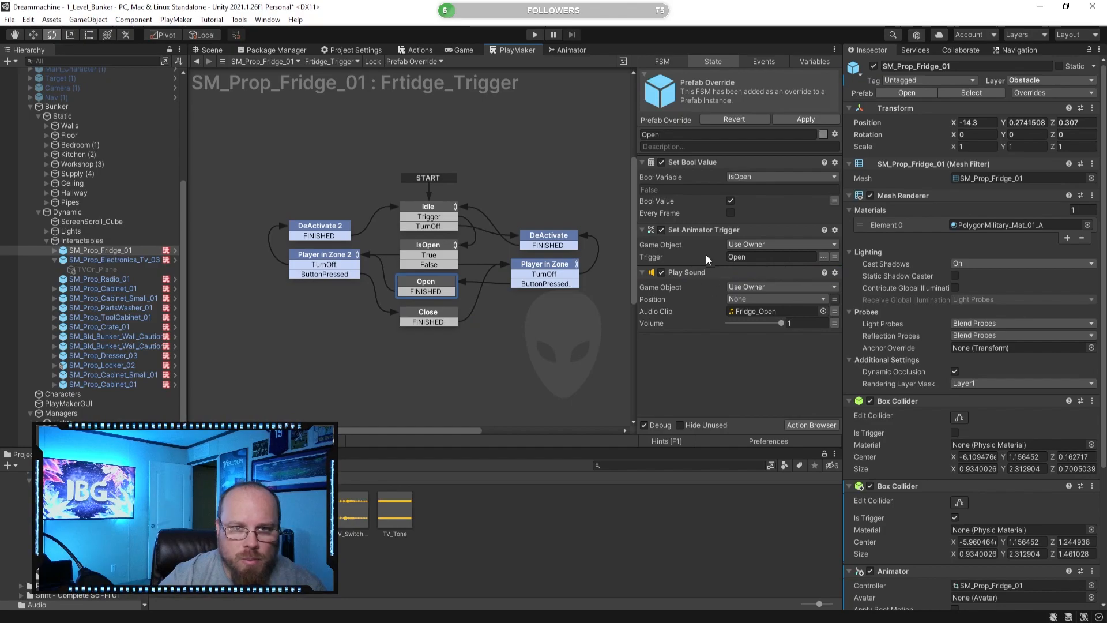
left_click(823, 135)
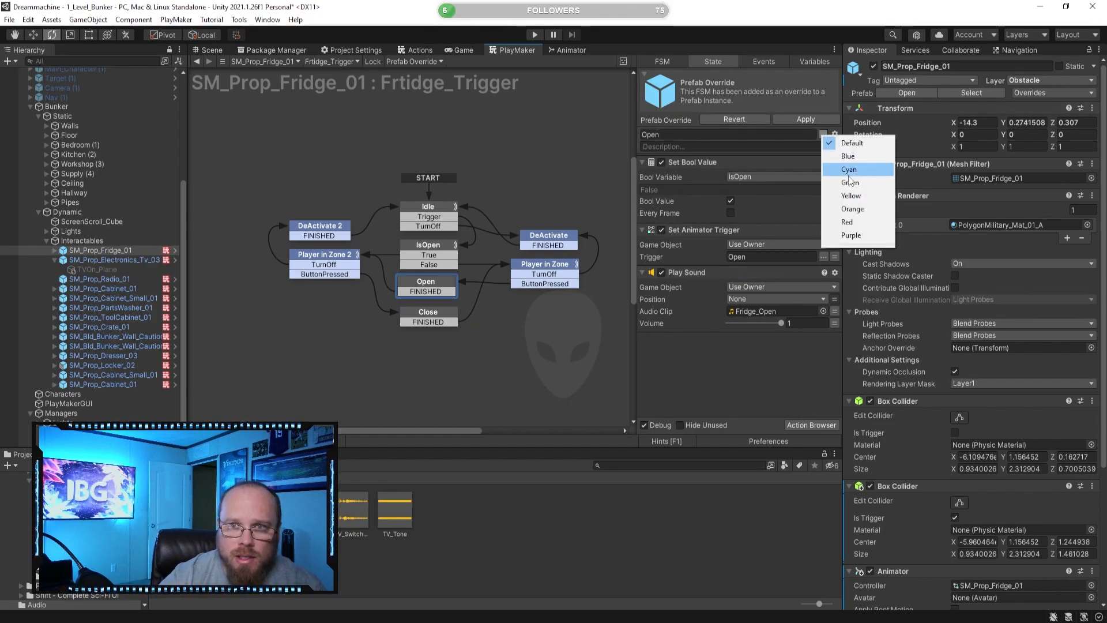
left_click(847, 198)
left_click(433, 315)
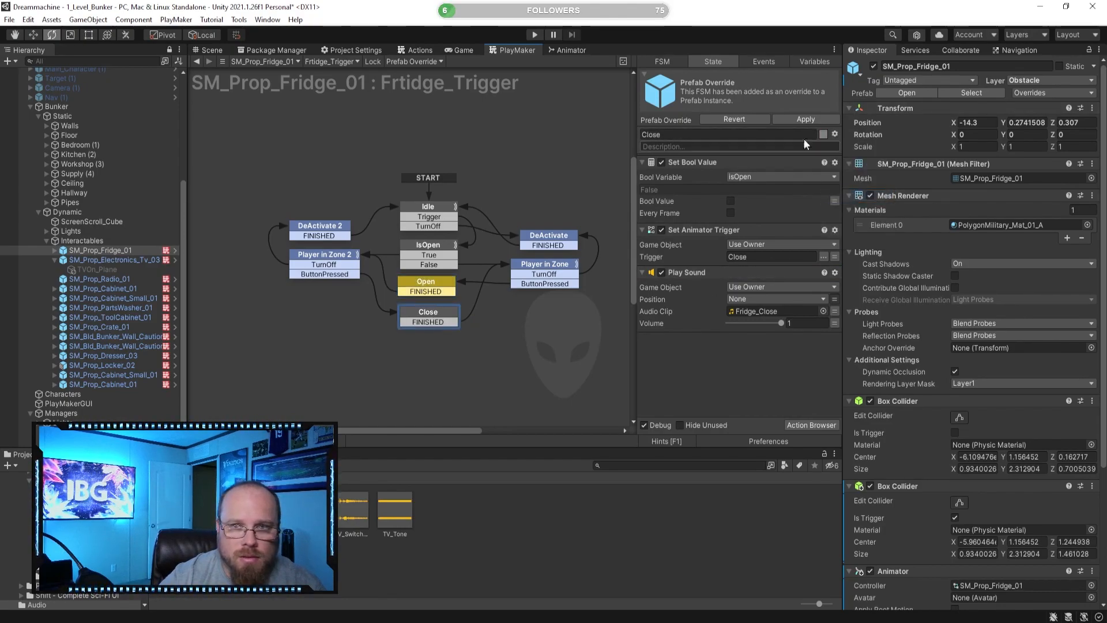
left_click(823, 134)
left_click(851, 196)
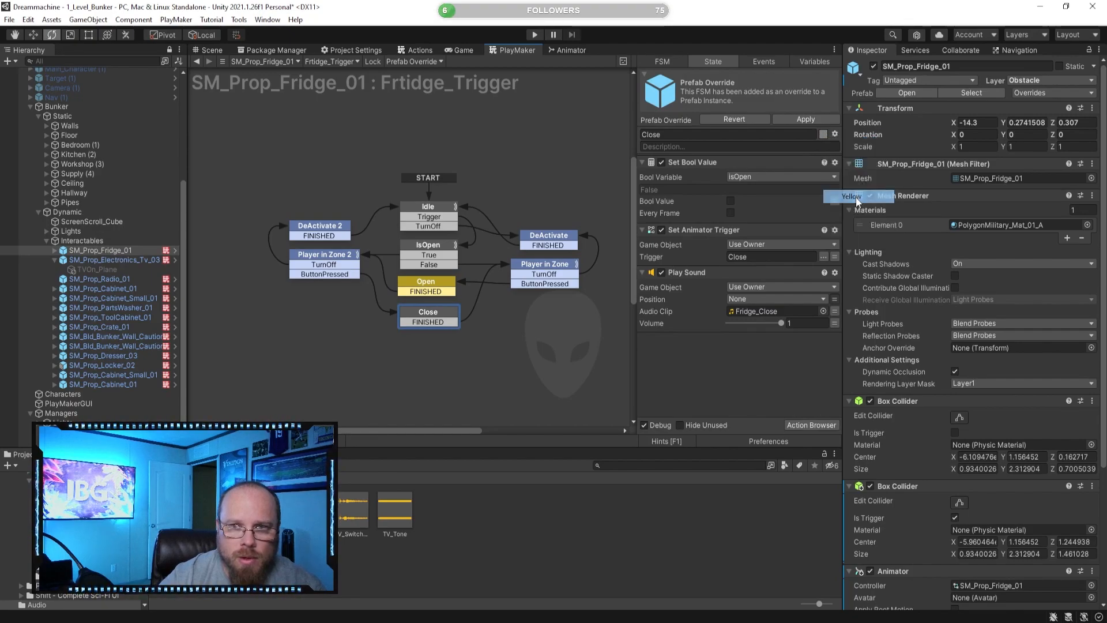
left_click(493, 371)
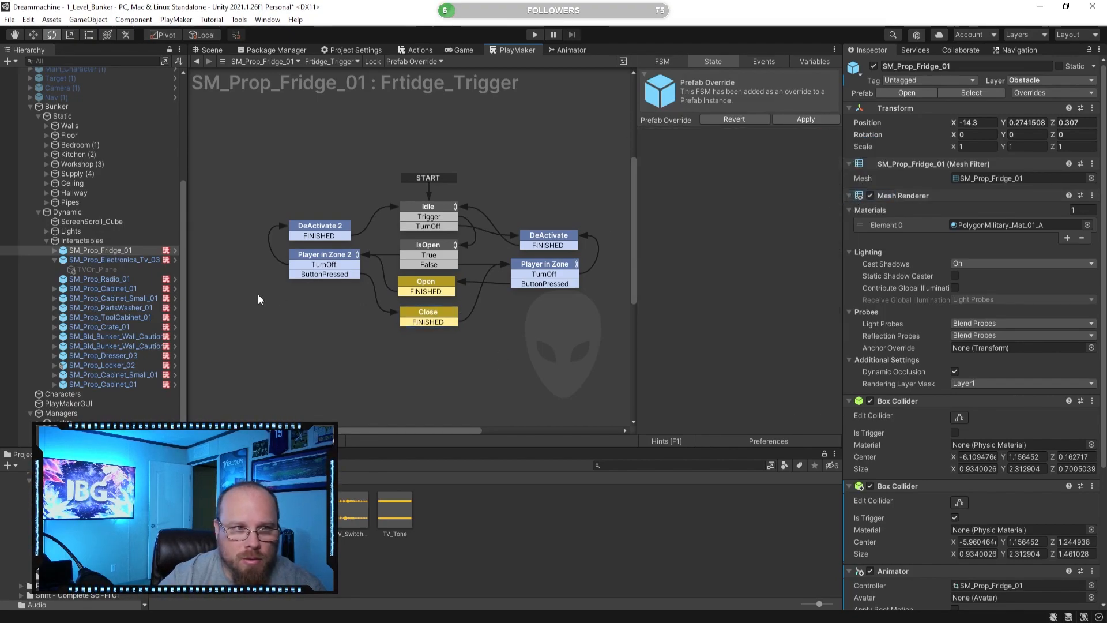
- Compare the actions in the television's On state with those in the fridge's Open and Close states
left_click(132, 260)
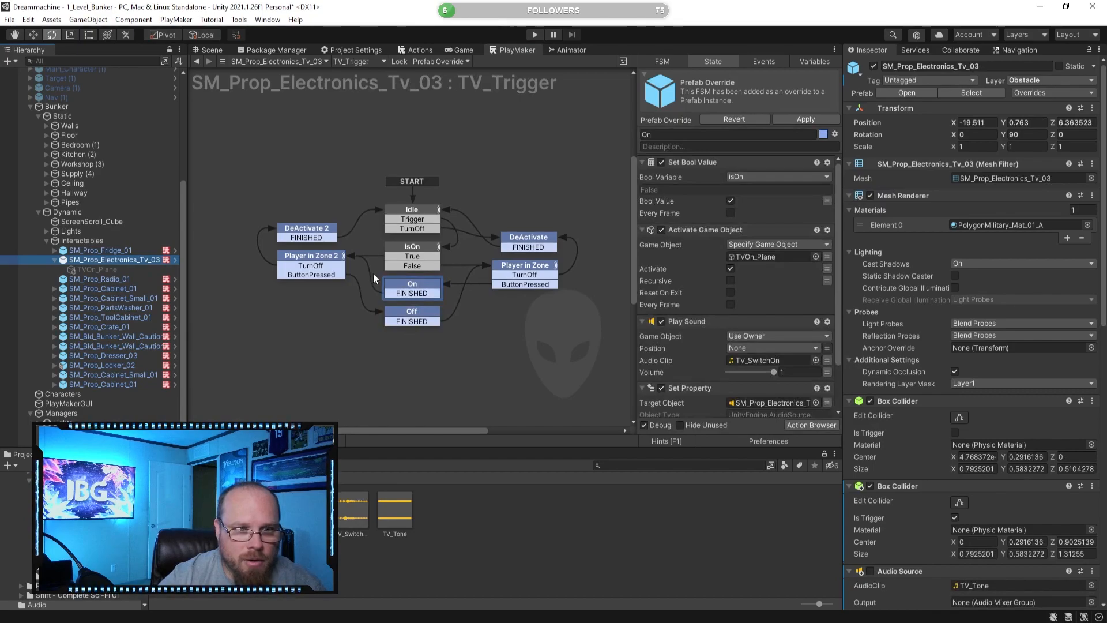
scroll(677, 251, "down", 2)
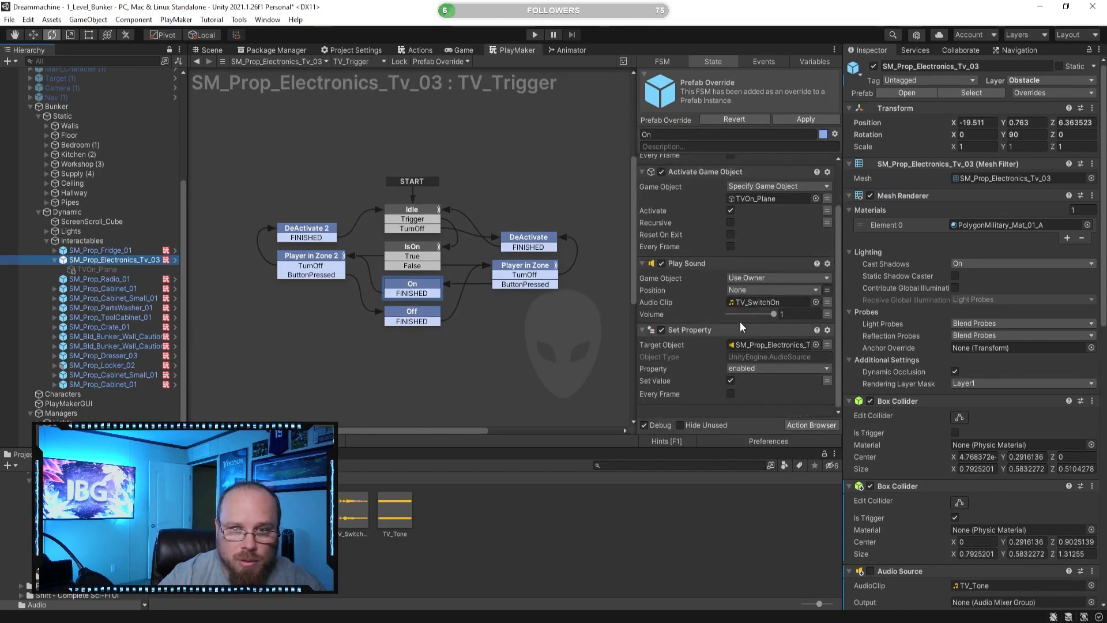
scroll(768, 284, "up", 2)
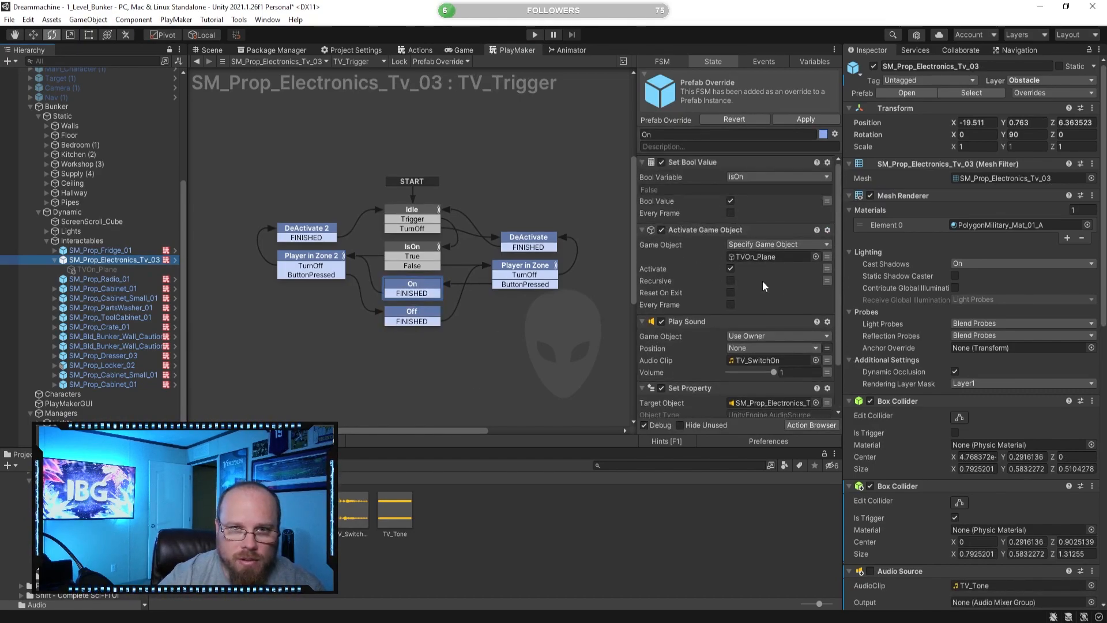
left_click(730, 268)
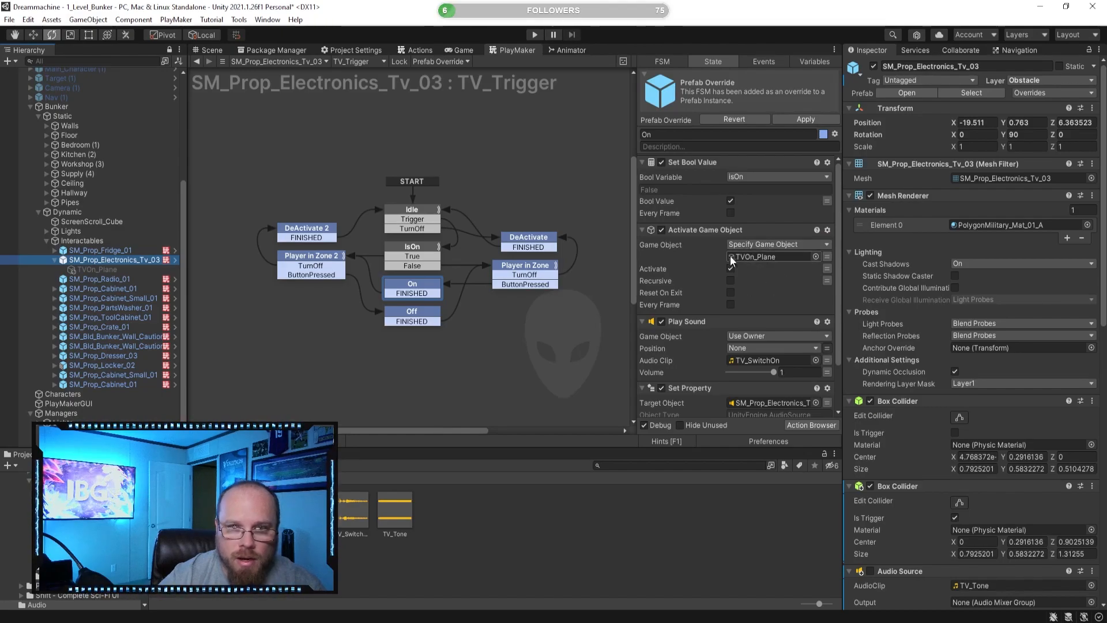
left_click(115, 252)
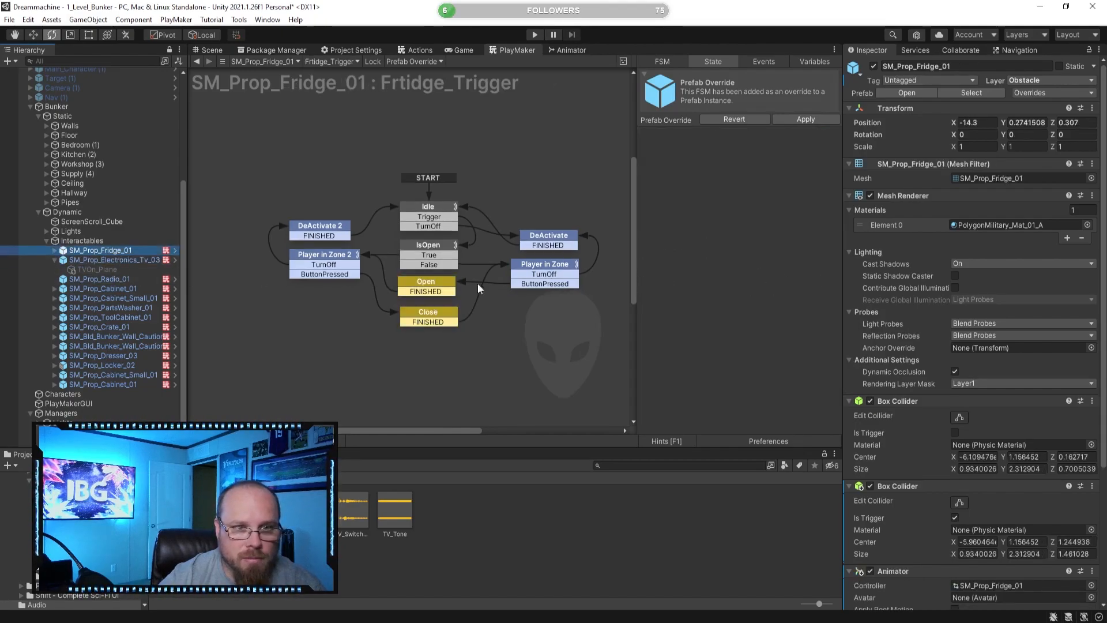
left_click(445, 288)
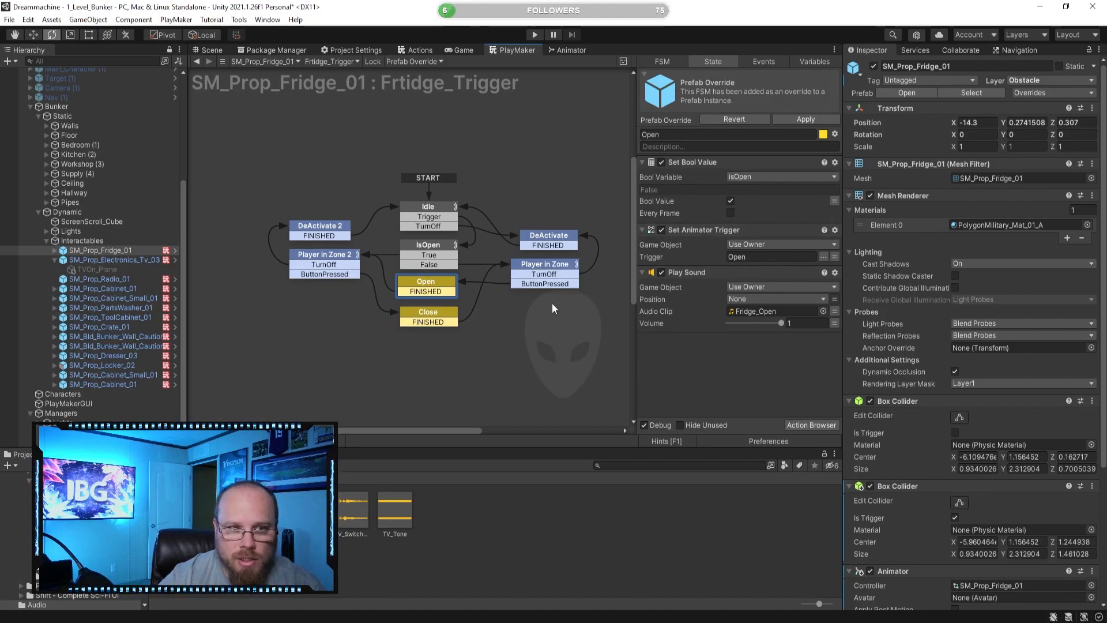
left_click(497, 332)
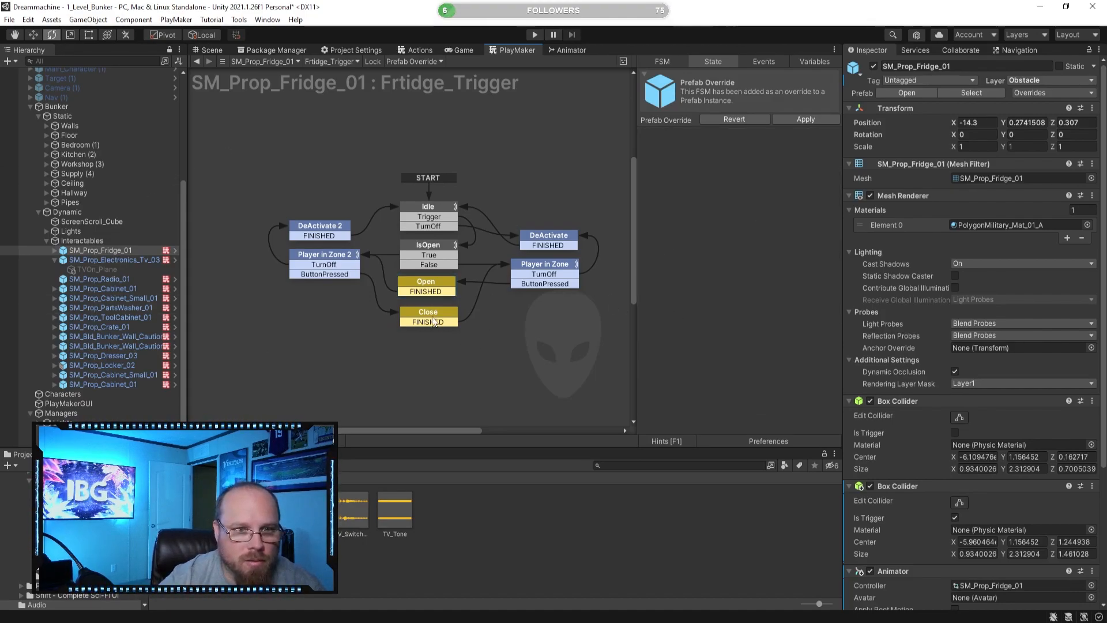
left_click(432, 323)
left_click(496, 340)
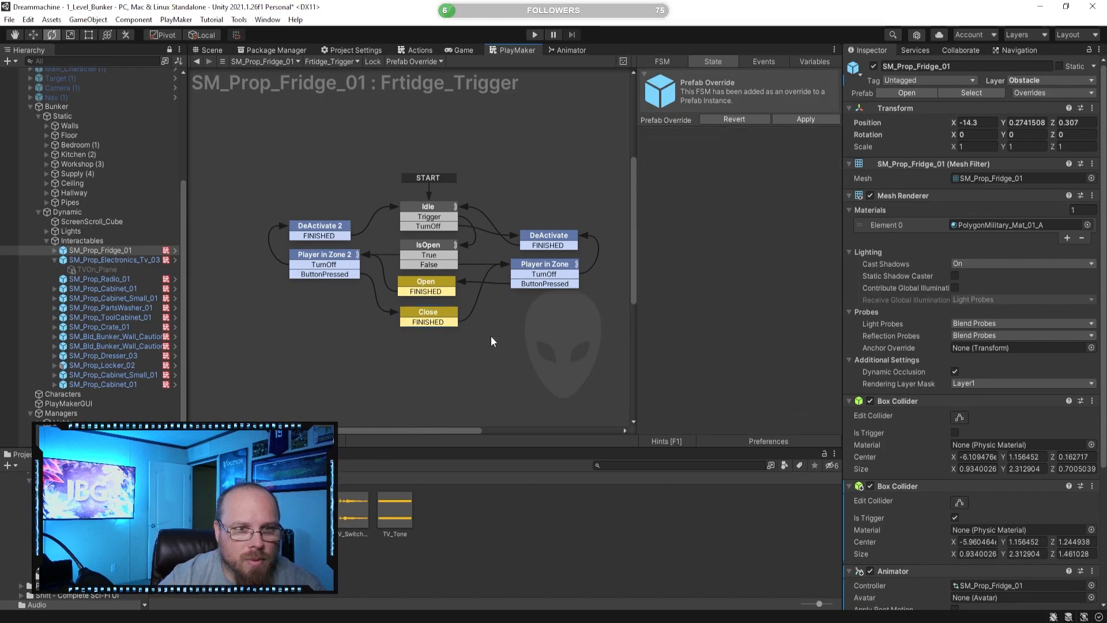
- Align the fridge's Open state above its Close state and recheck the sound actions in both
left_click_drag(439, 286, 440, 289)
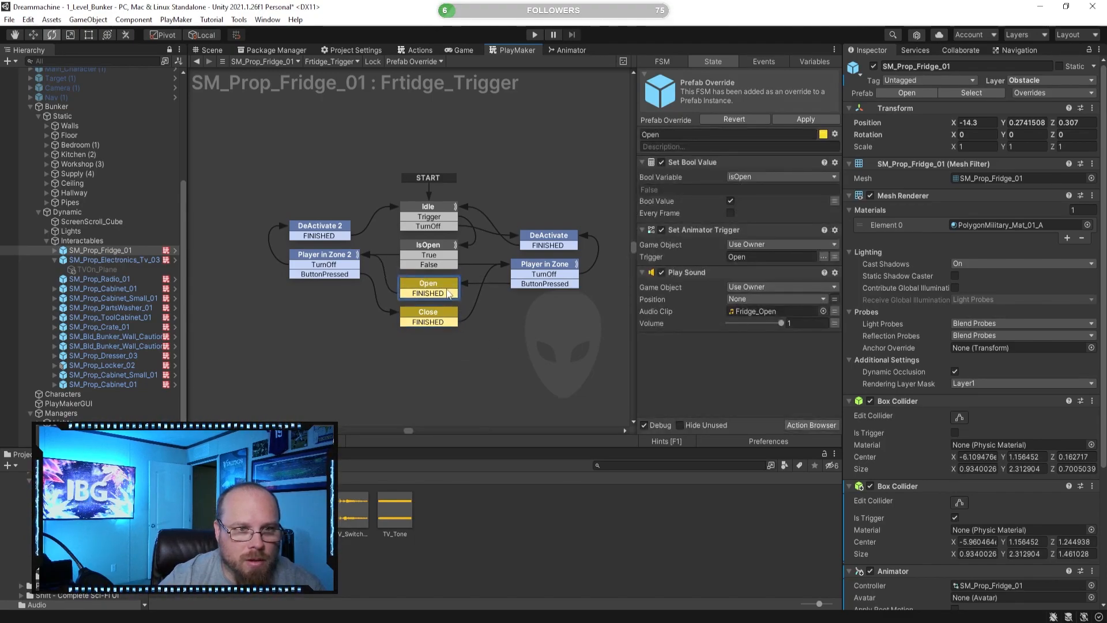
left_click(561, 366)
left_click(450, 311)
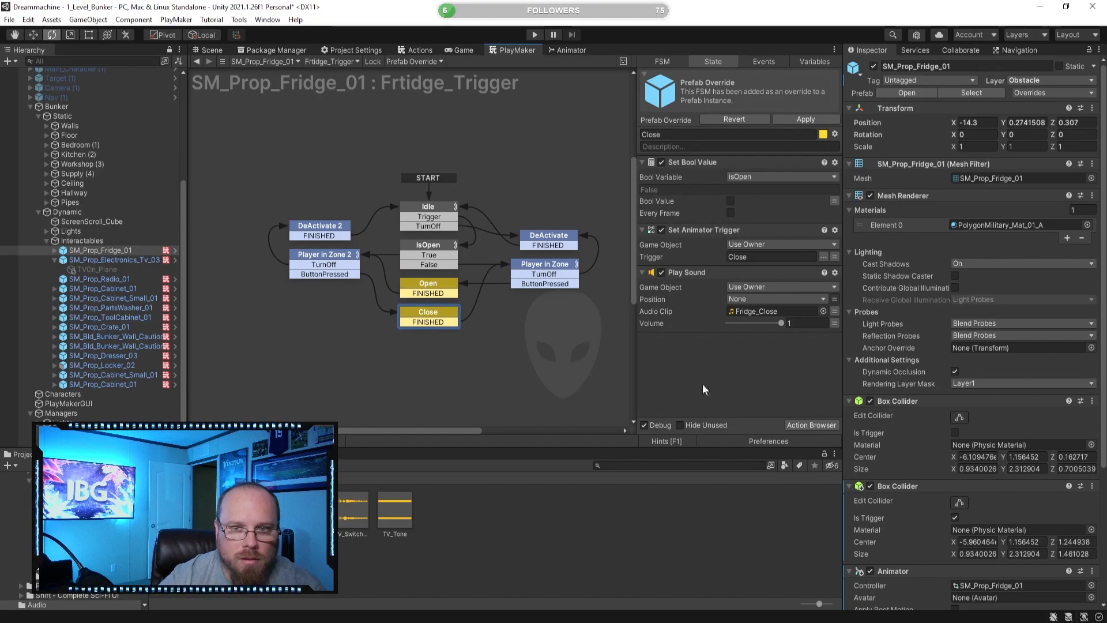
left_click(456, 375)
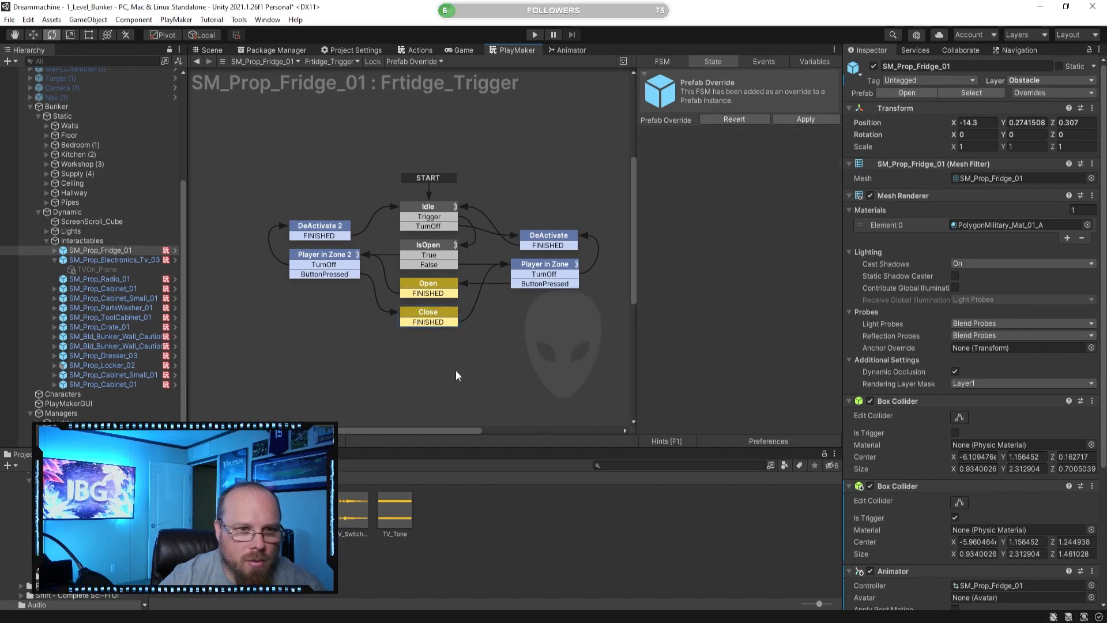
left_click(435, 285)
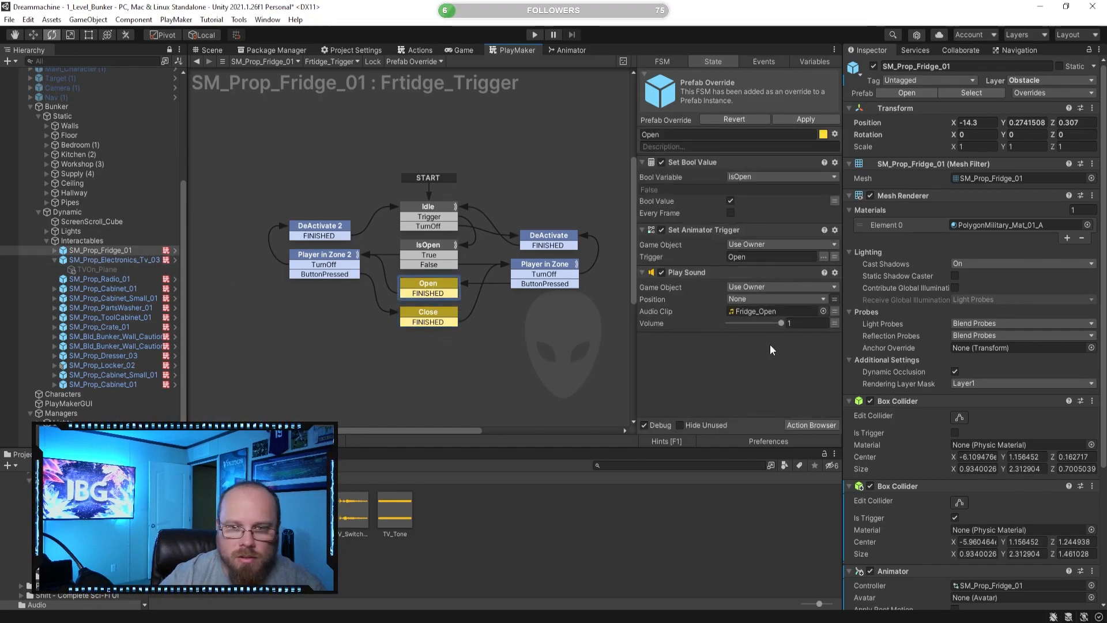
- Open the Supermarket Ambience Fridge Hum recording in Audacity, reading it directly from the original file, and dismiss the welcome window
scroll(900, 404, "down", 5)
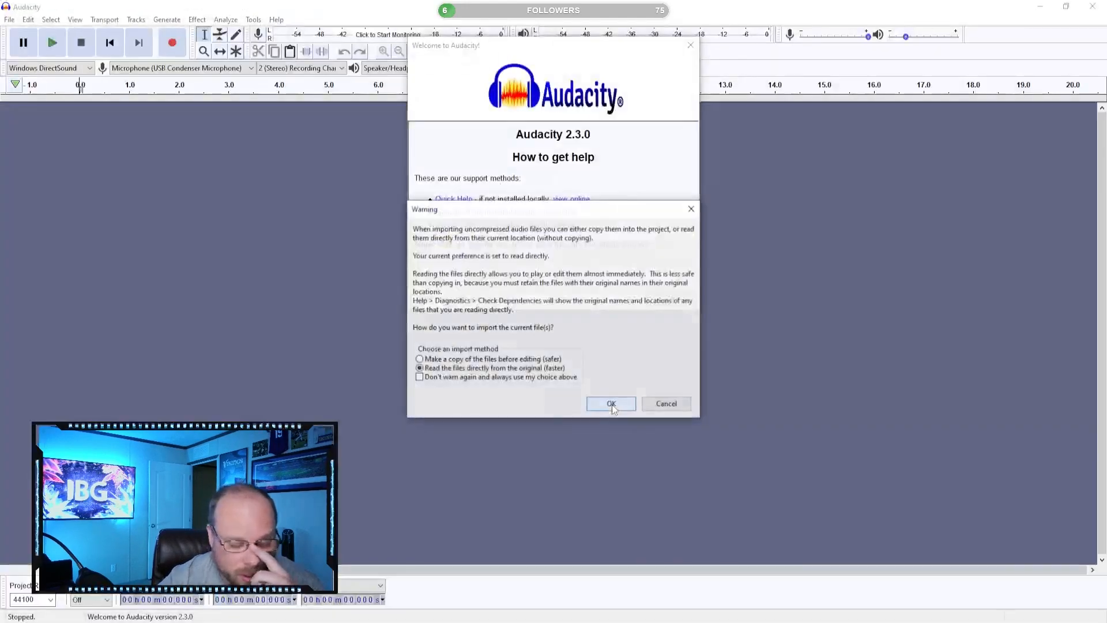
left_click(613, 404)
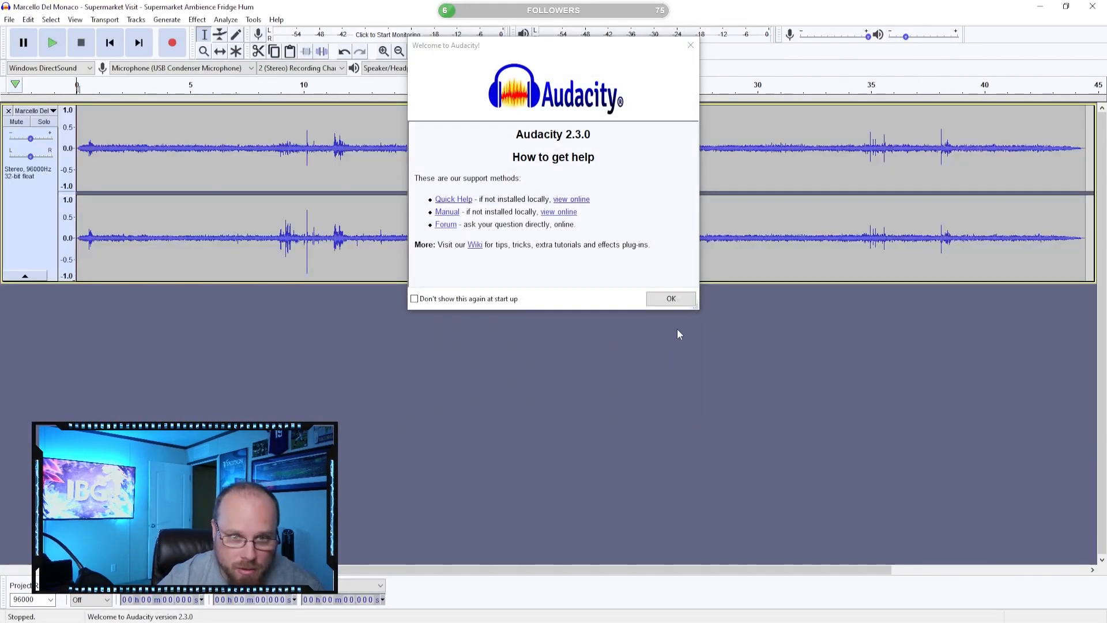
left_click(683, 298)
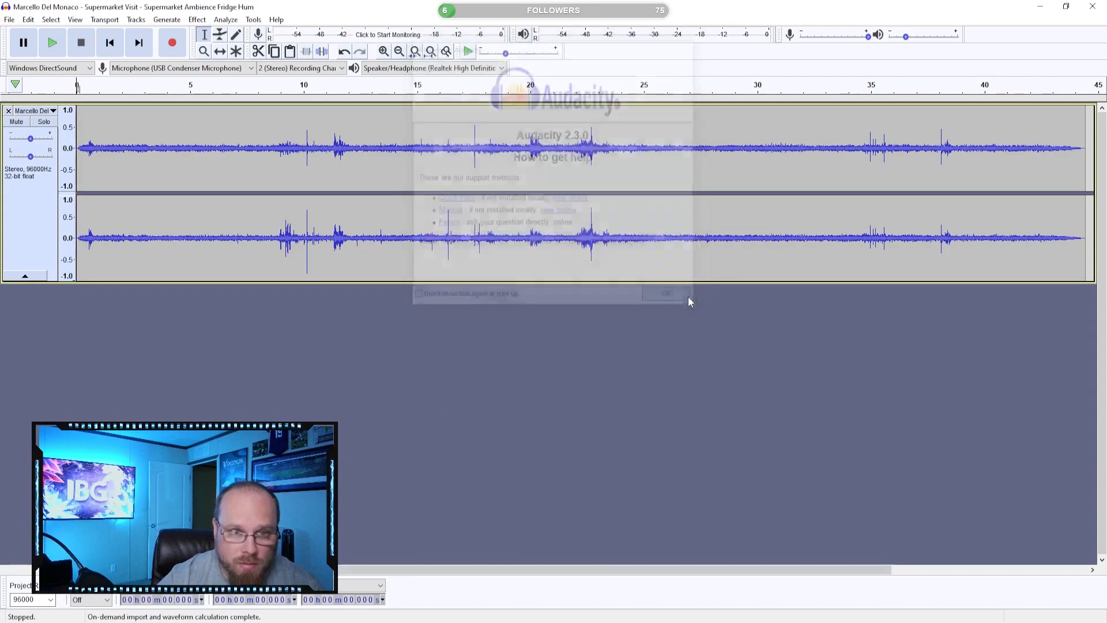
- Play the recording from the start and from about 2.5, 4.4 and 25.5 s to find a clean stretch of hum
left_click(52, 43)
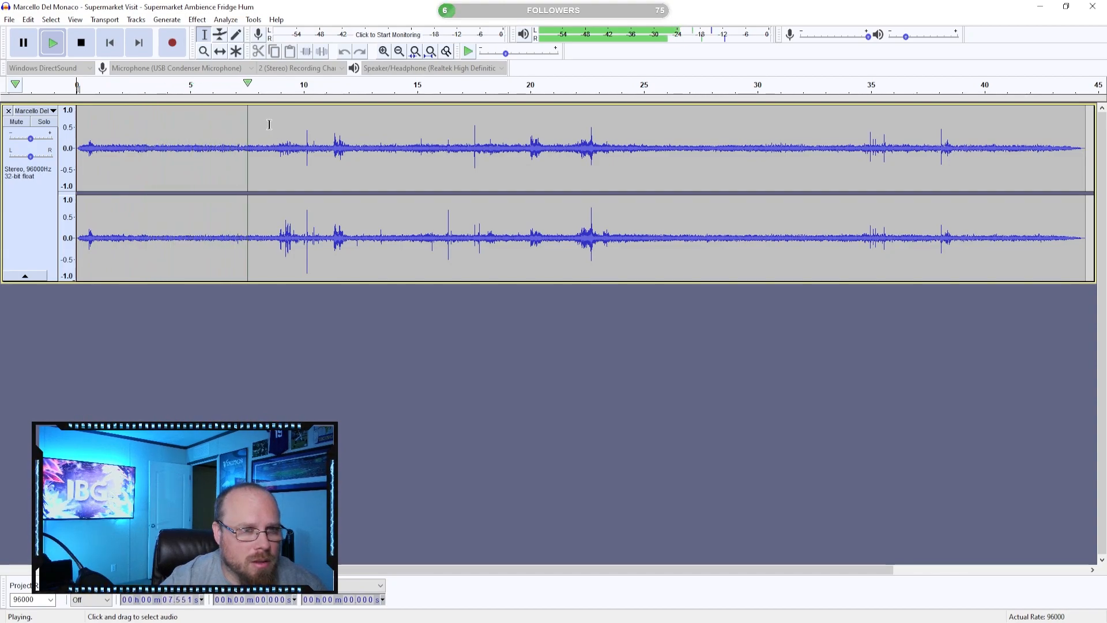
left_click(254, 84)
left_click_drag(255, 82, 234, 84)
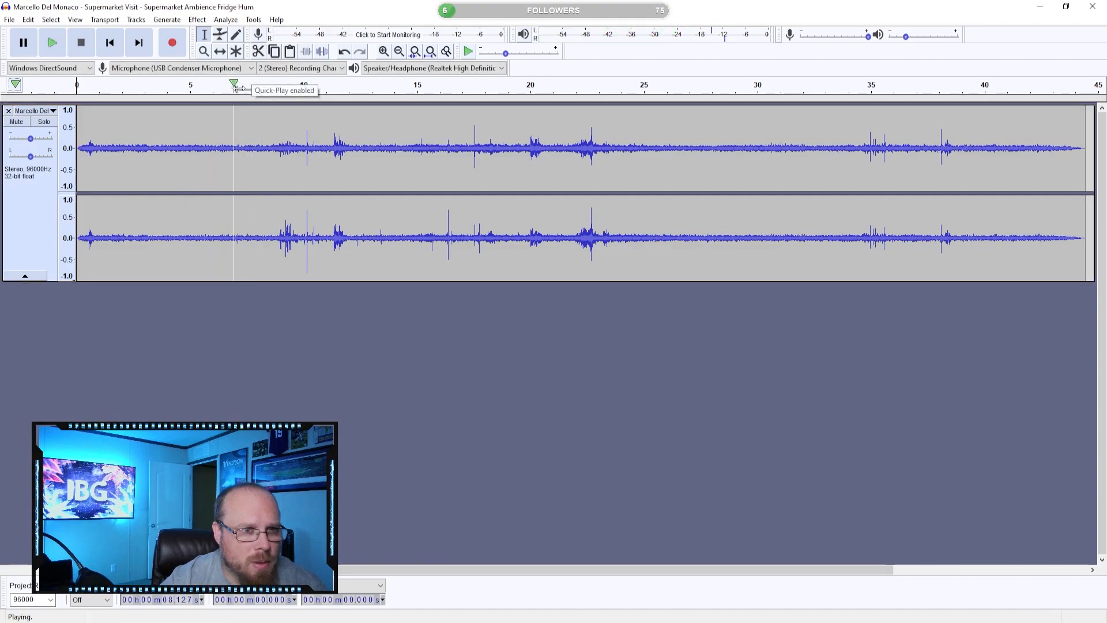
left_click(133, 143)
key("space")
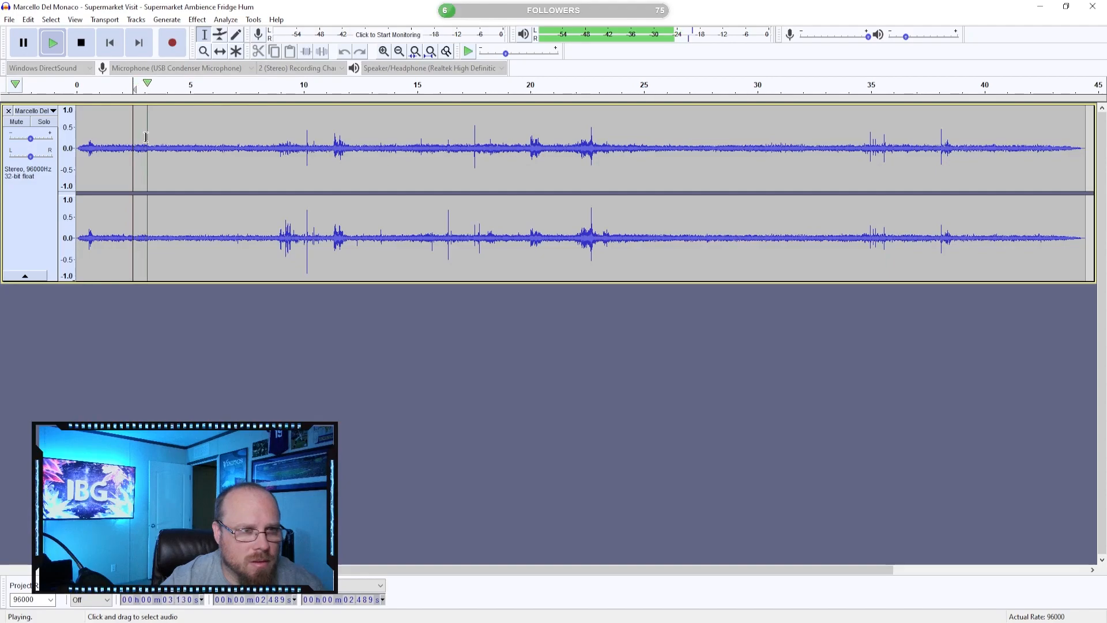
key("space")
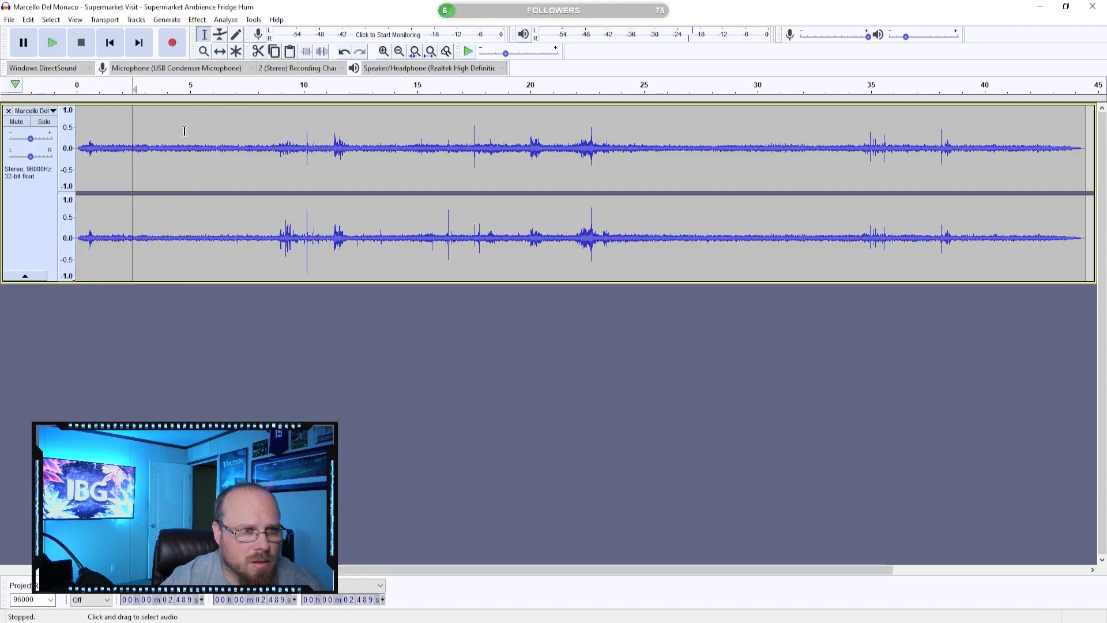
left_click(177, 128)
key("space")
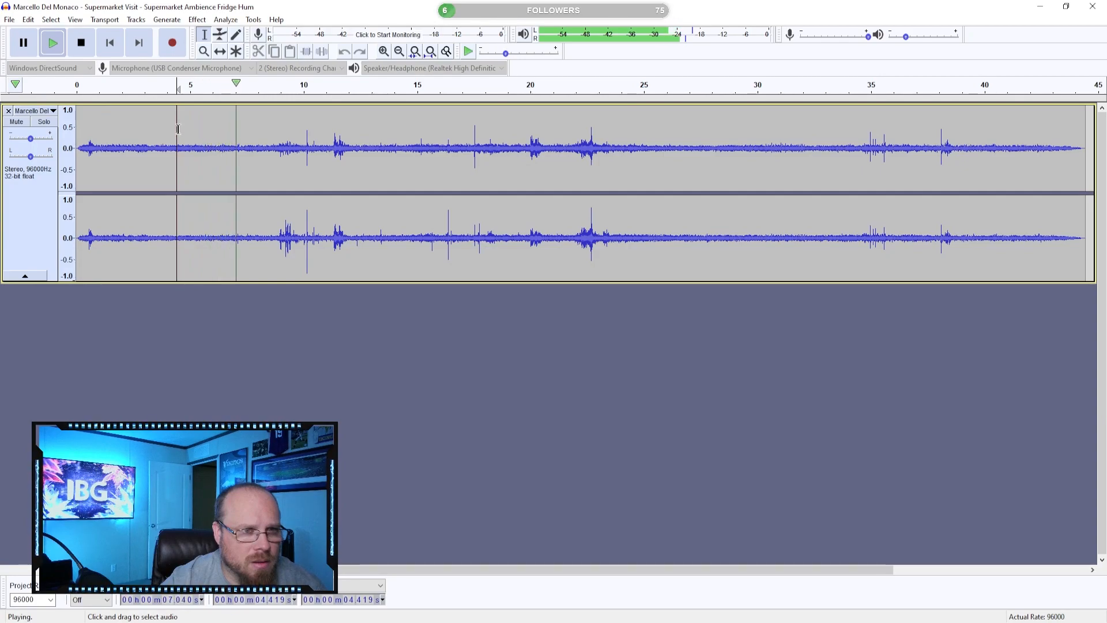
key("space")
left_click(658, 202)
key("space")
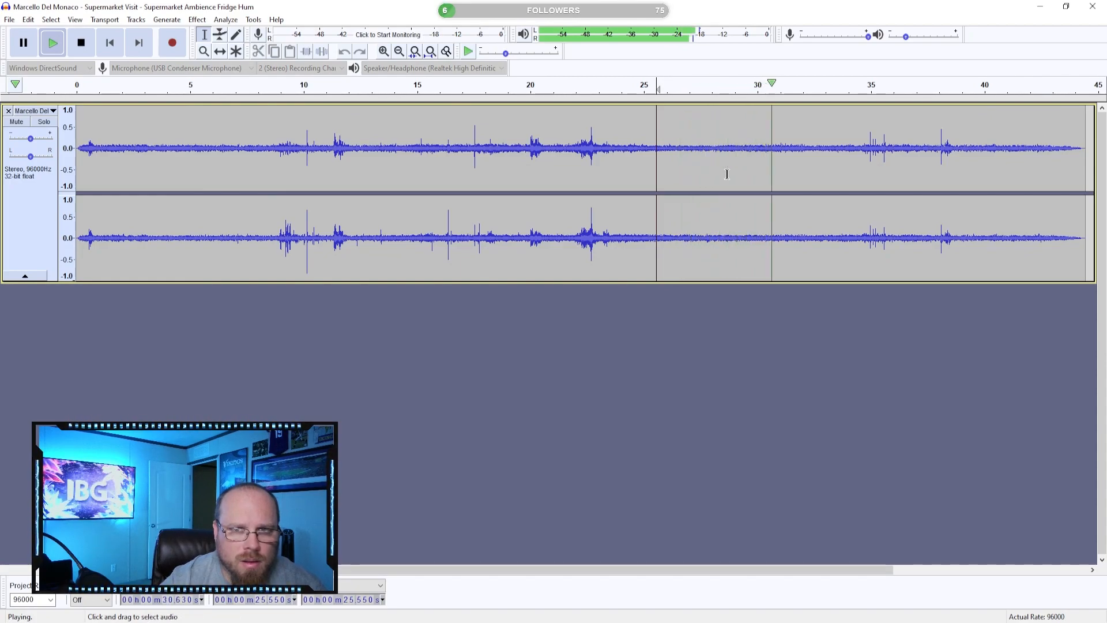
key("space")
- Delete the audio before about 26 s, trim the remainder to its first 4.14 s or so, and play it back
left_click_drag(663, 140, 8, 154)
key("Delete")
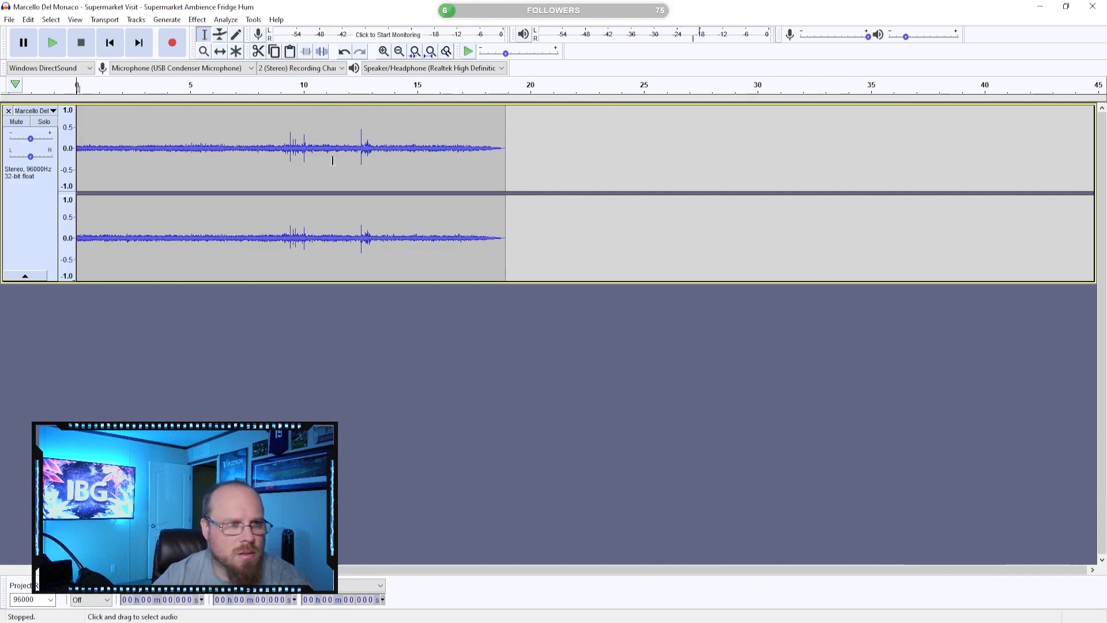
left_click_drag(170, 140, 579, 185)
key("Delete")
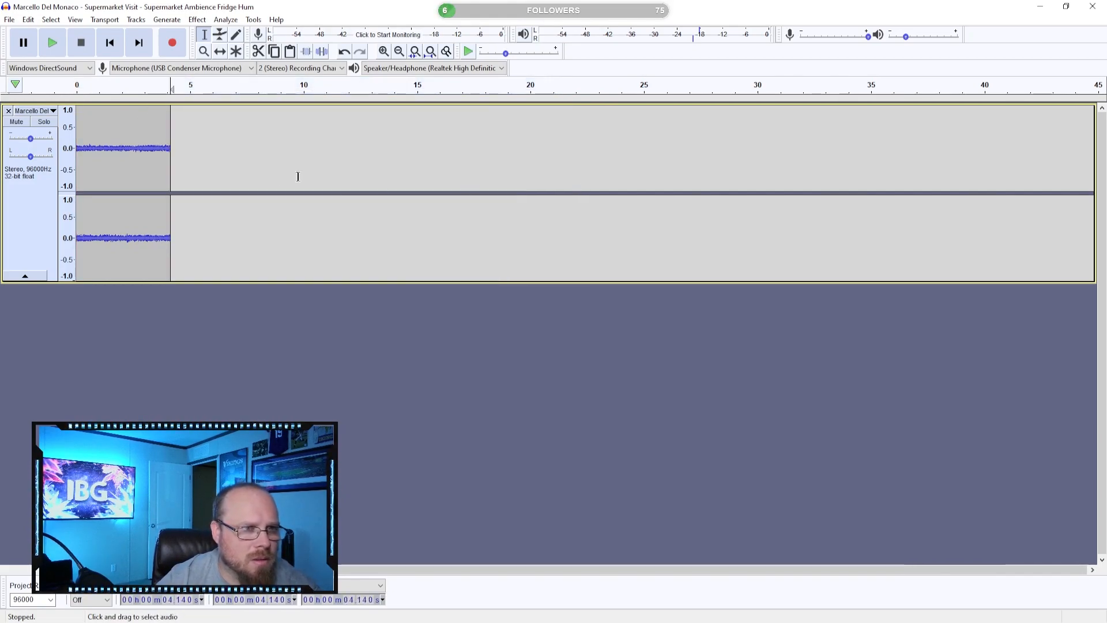
left_click(107, 47)
left_click(52, 44)
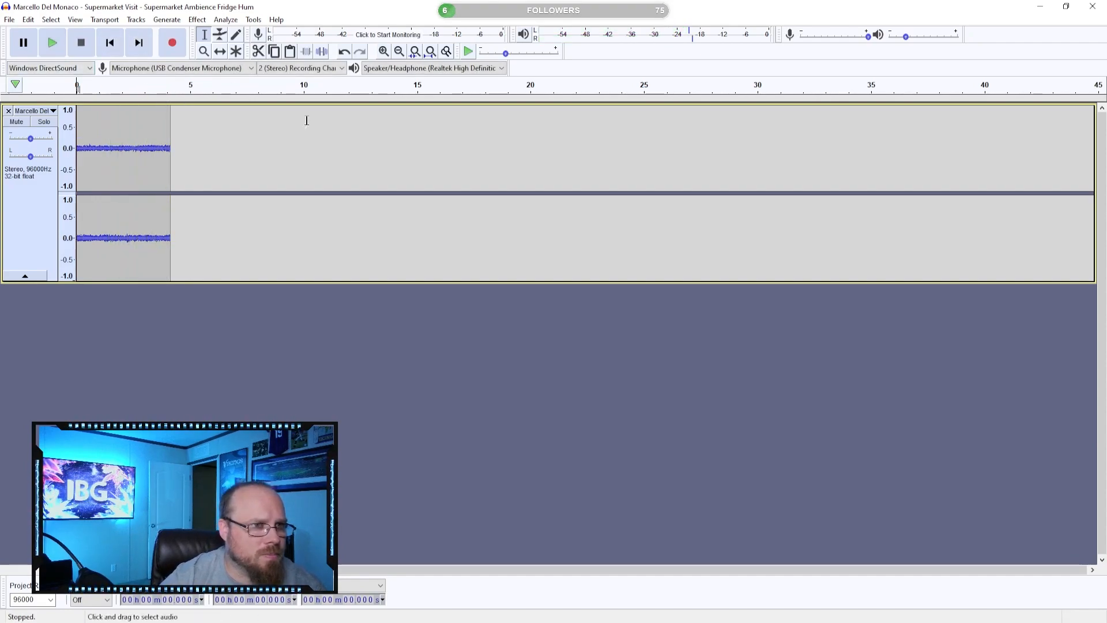
- Export the trimmed hum as a 16-bit WAV named Fridge_Hum in the Audio folder, and close Audacity without saving the project
left_click(10, 20)
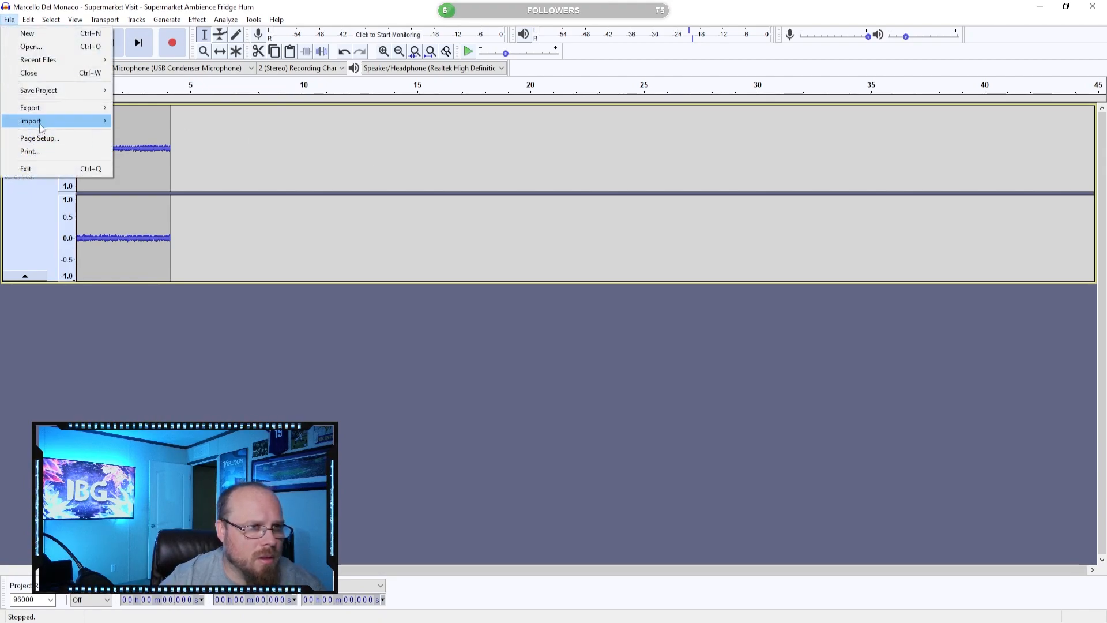
mouse_move(81, 108)
left_click(174, 120)
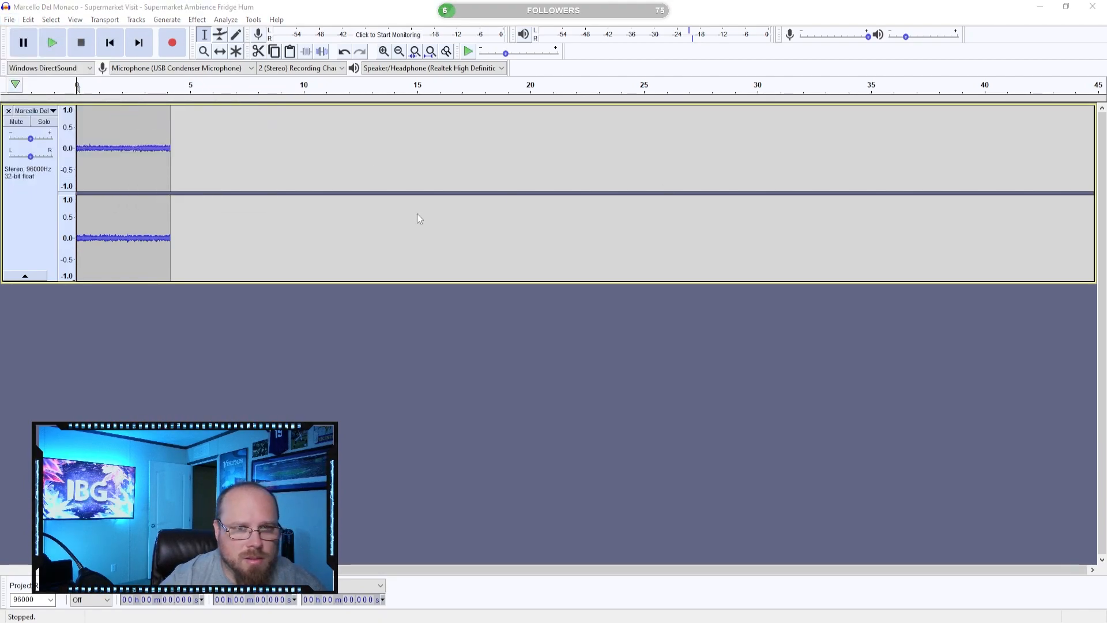
type("Fri")
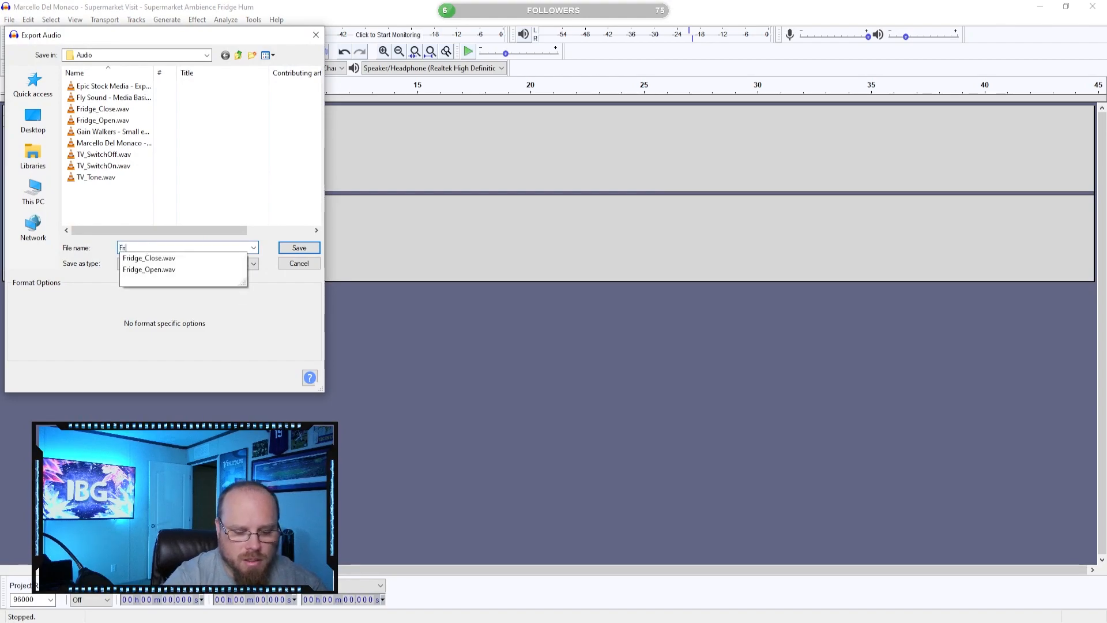
type("dge_Hum")
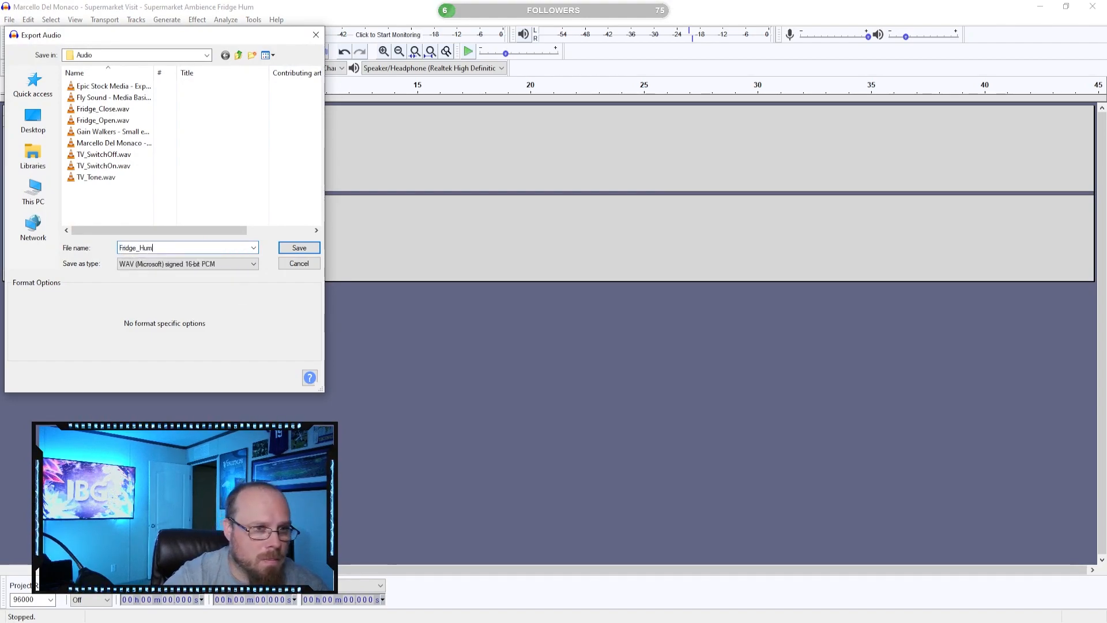
key("Return")
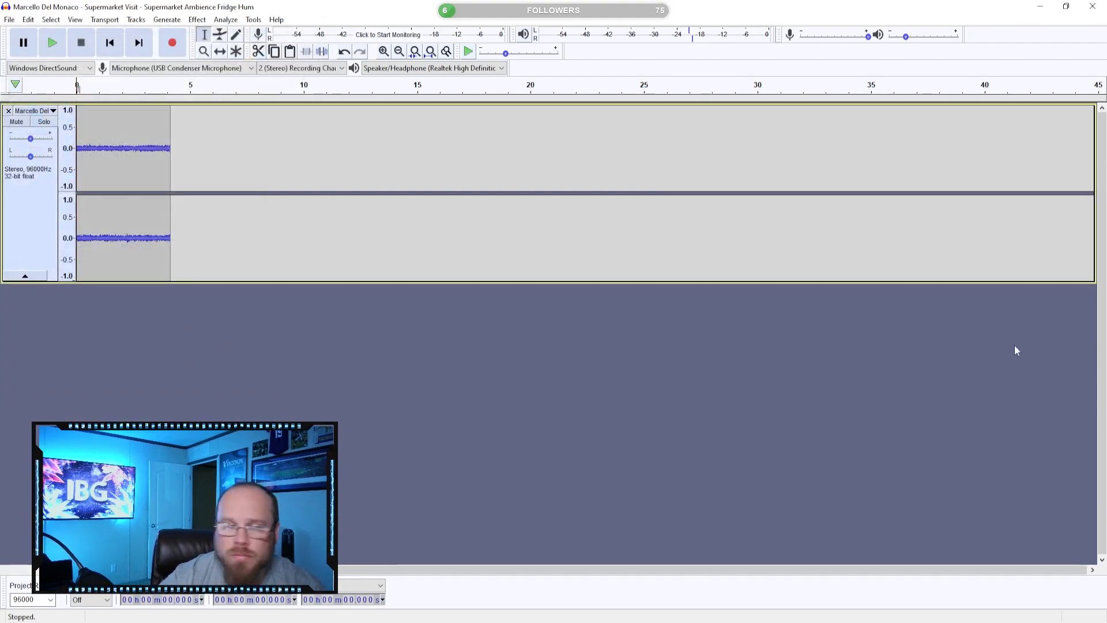
left_click(1092, 7)
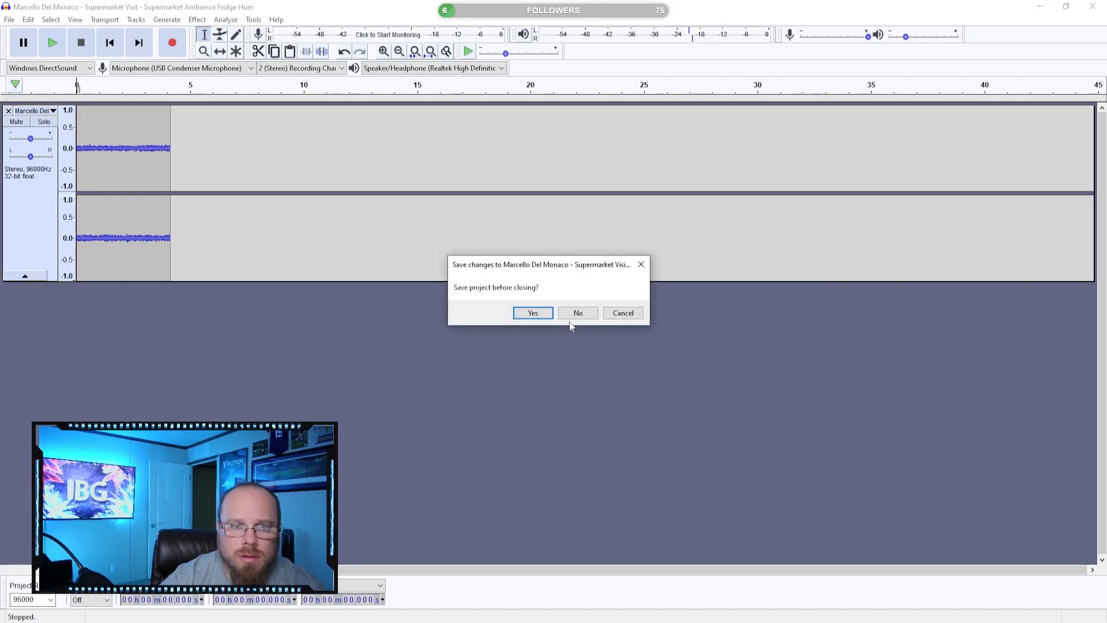
left_click(583, 321)
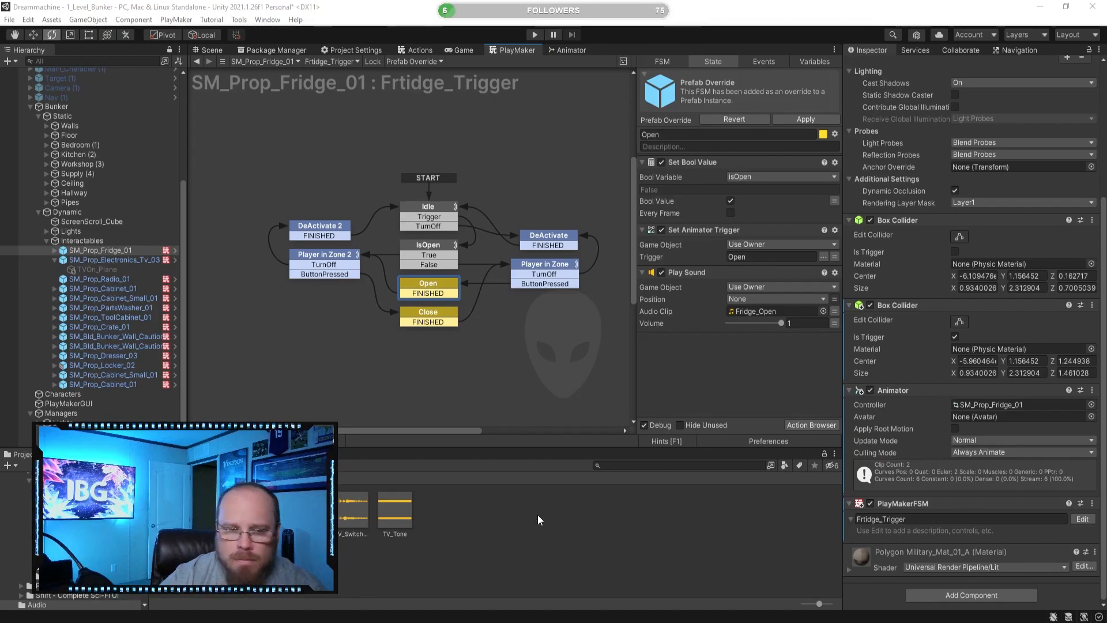
- In Unity, create a Fridge folder inside Assets/Audio and move the Fridge_Close, Fridge_Hum and Fridge_Open clips into it
left_click(494, 579)
right_click(521, 525)
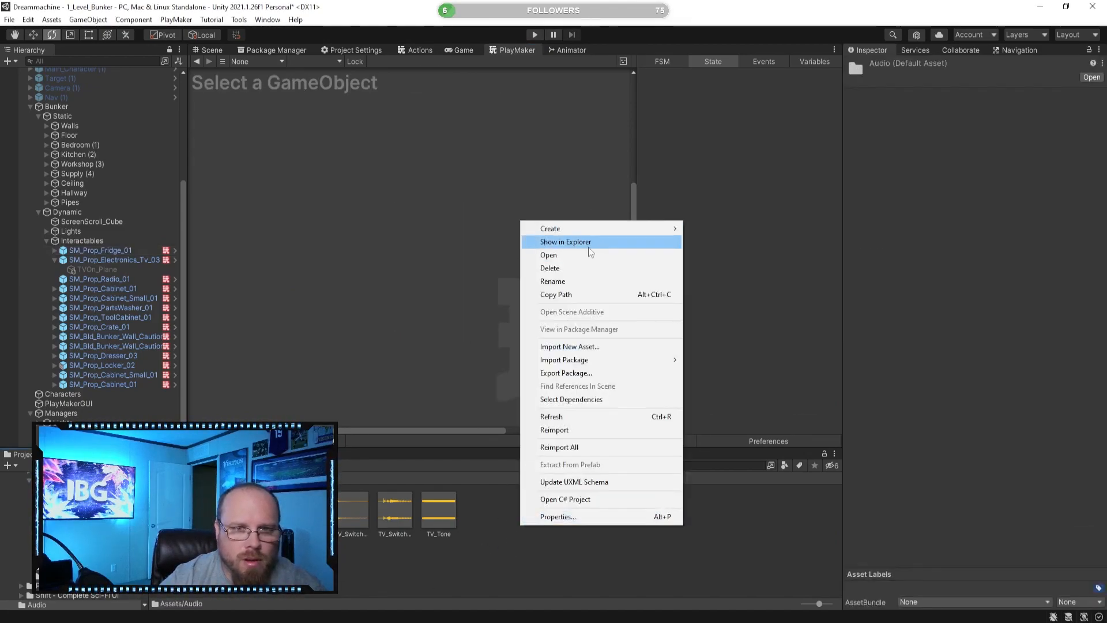
mouse_move(610, 228)
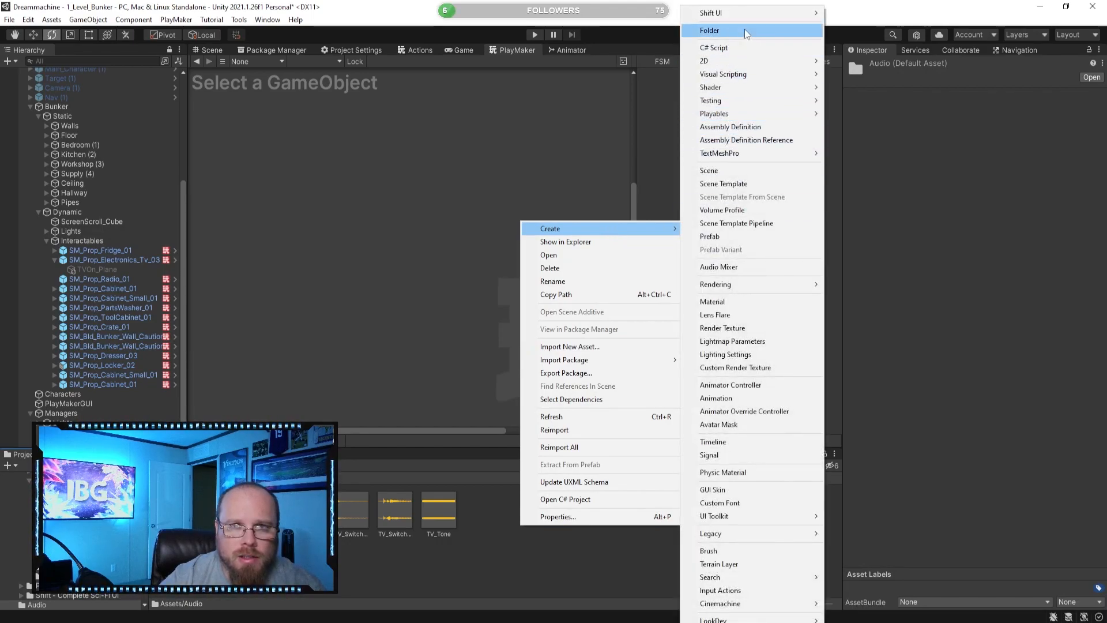
left_click(720, 30)
key("Return")
left_click(265, 557)
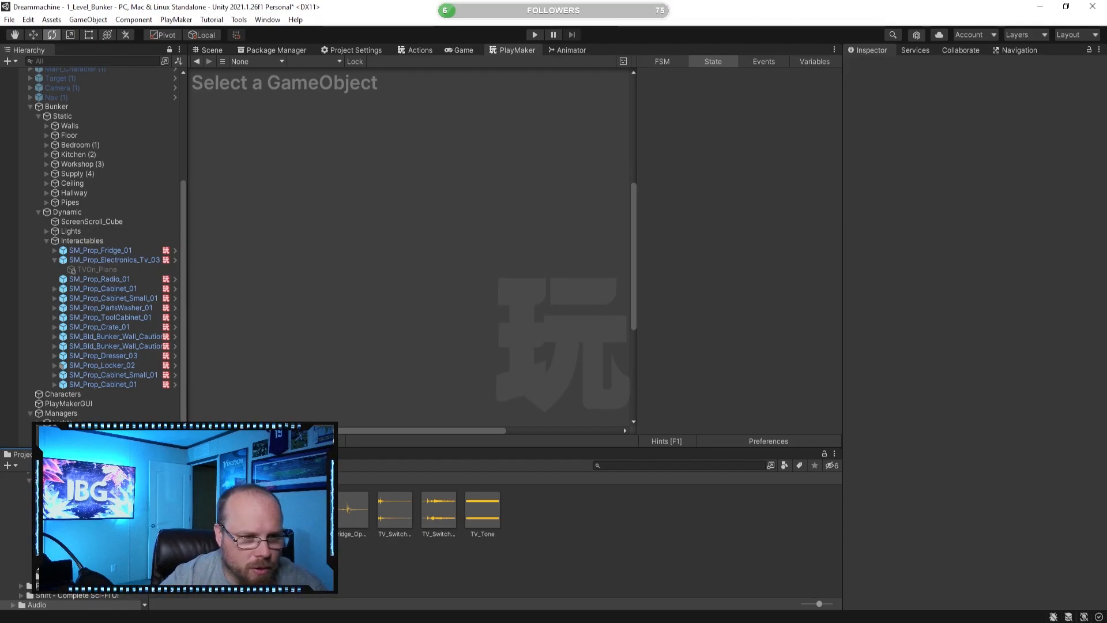
left_click(264, 511)
left_click(307, 512, "ctrl")
left_click(345, 515, "ctrl")
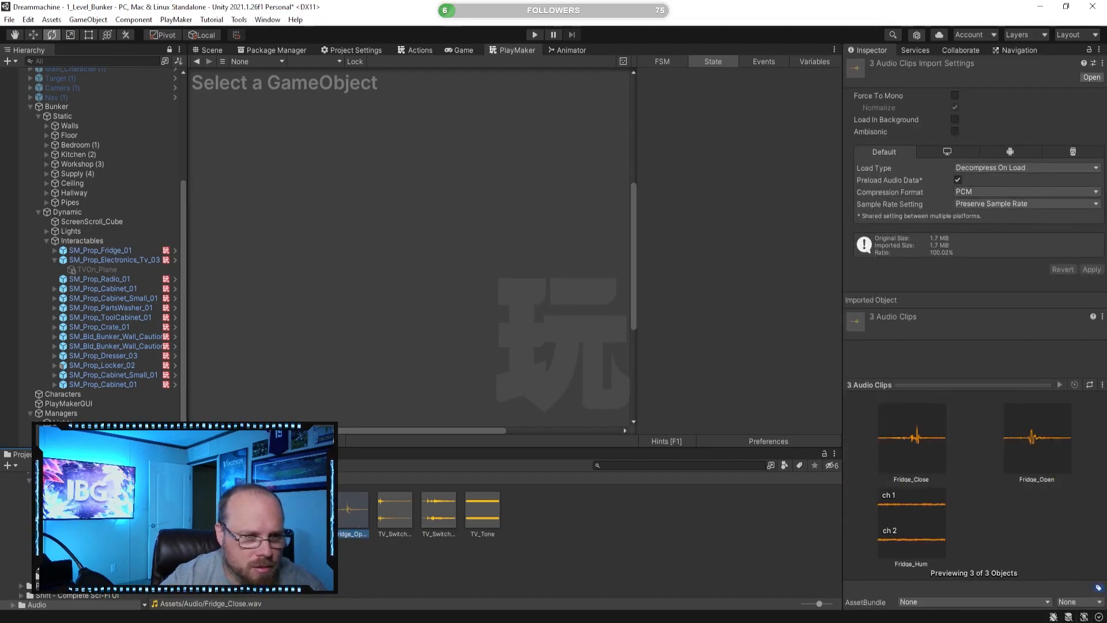
- Create a TV folder inside Assets/Audio and move TV_SwitchOff, TV_SwitchOn and TV_Tone into it
left_click(469, 541)
right_click(466, 541)
mouse_move(580, 239)
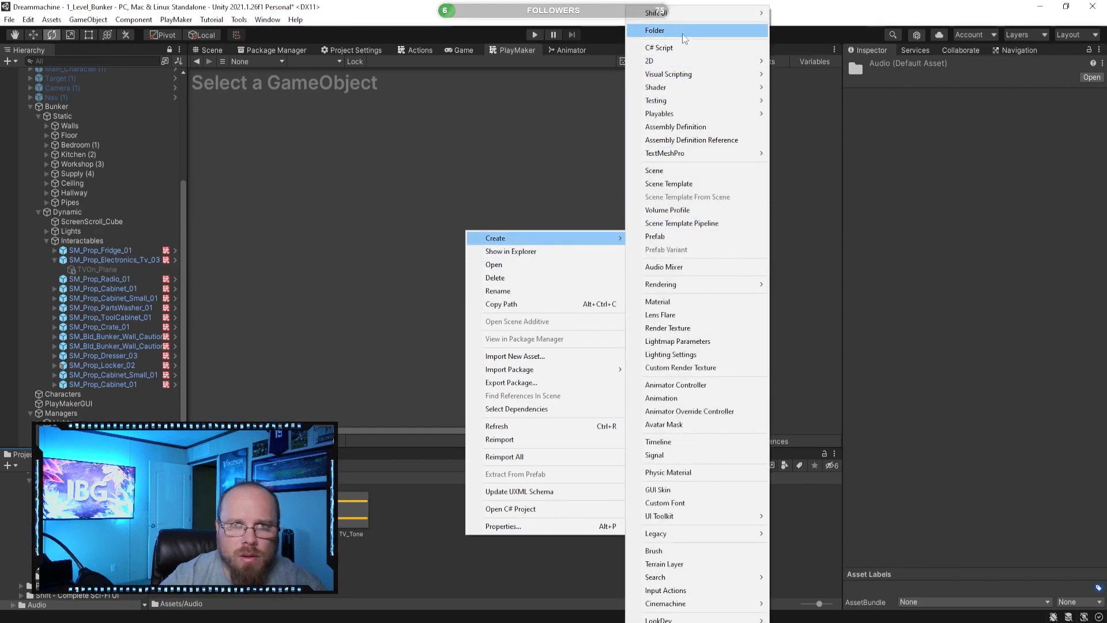
left_click(525, 357)
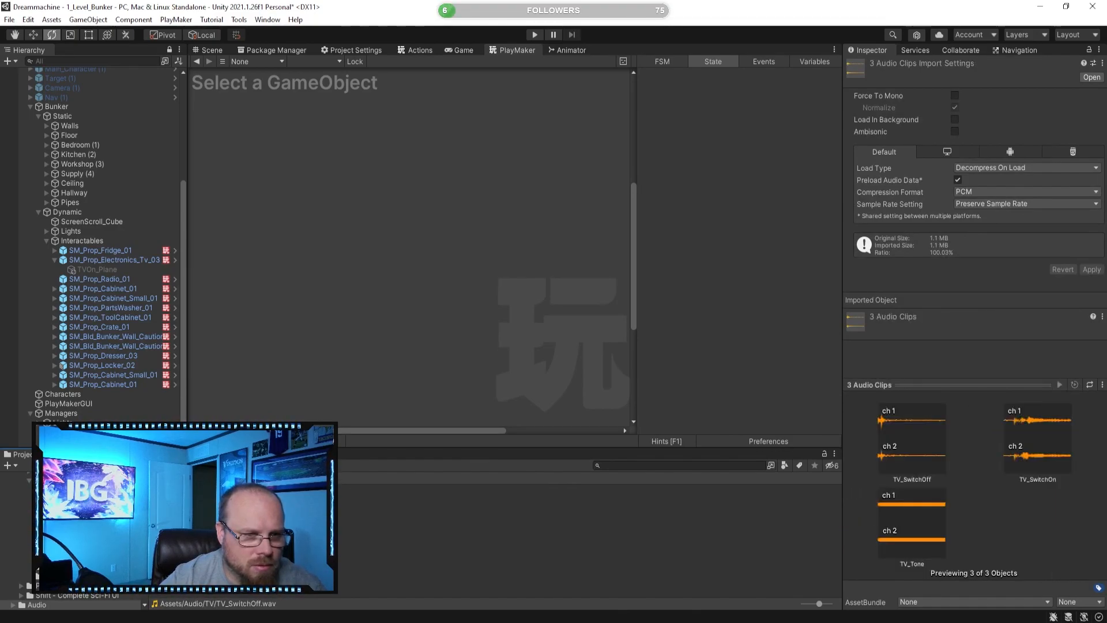
- Open the Fridge audio folder and add an Audio Source component to SM_Prop_Fridge_01
double_click(177, 510)
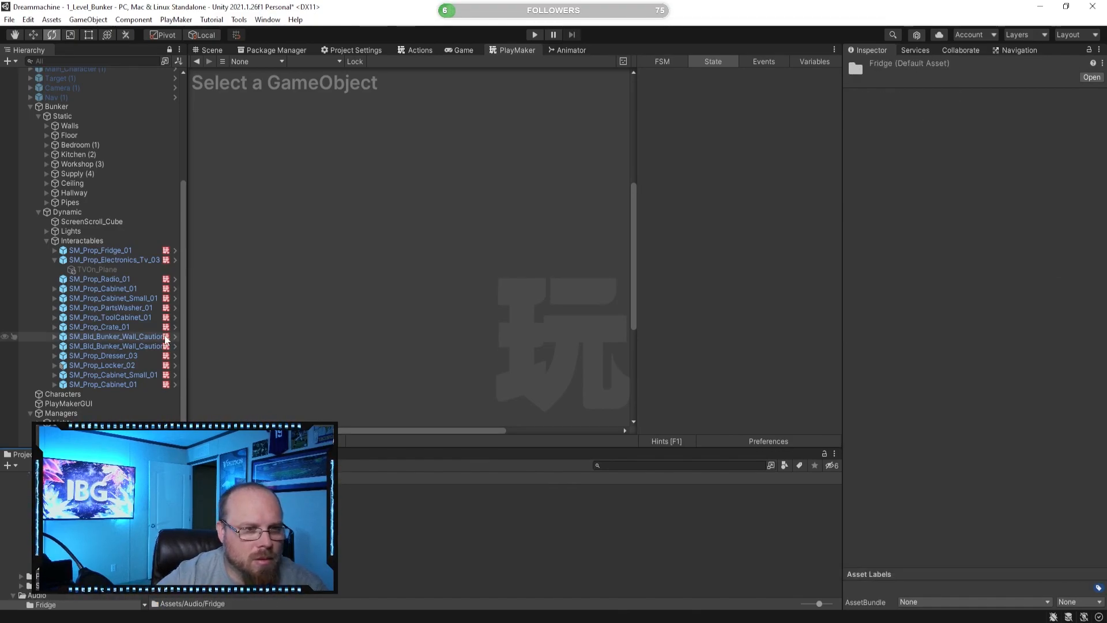
left_click(122, 251)
left_click(485, 352)
left_click(432, 291)
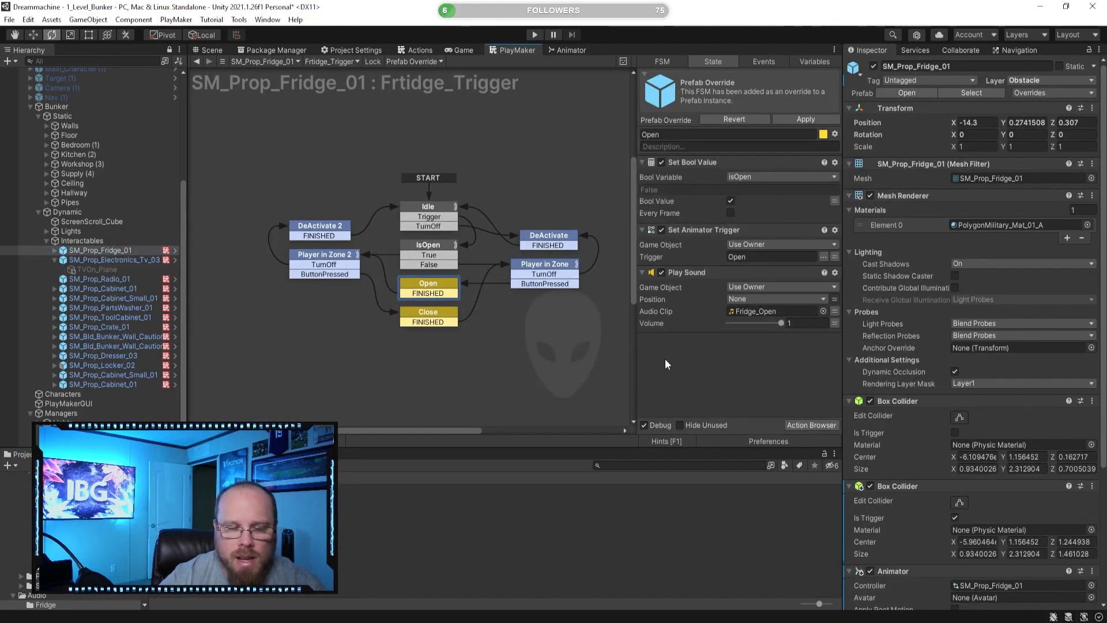
scroll(980, 395, "down", 5)
left_click(983, 593)
type("audi")
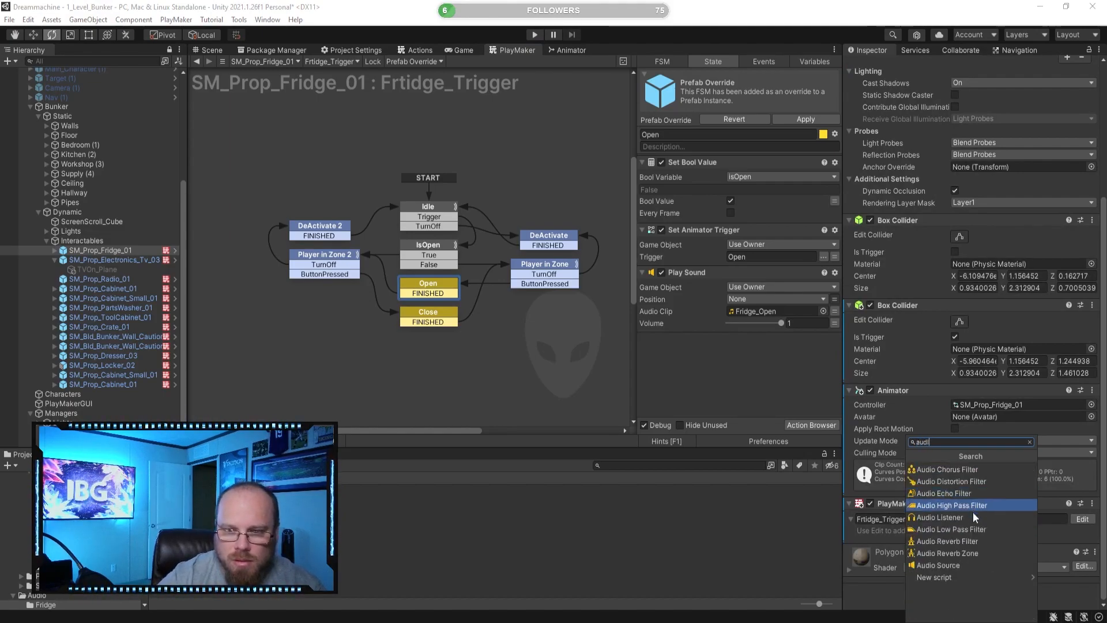
left_click(938, 566)
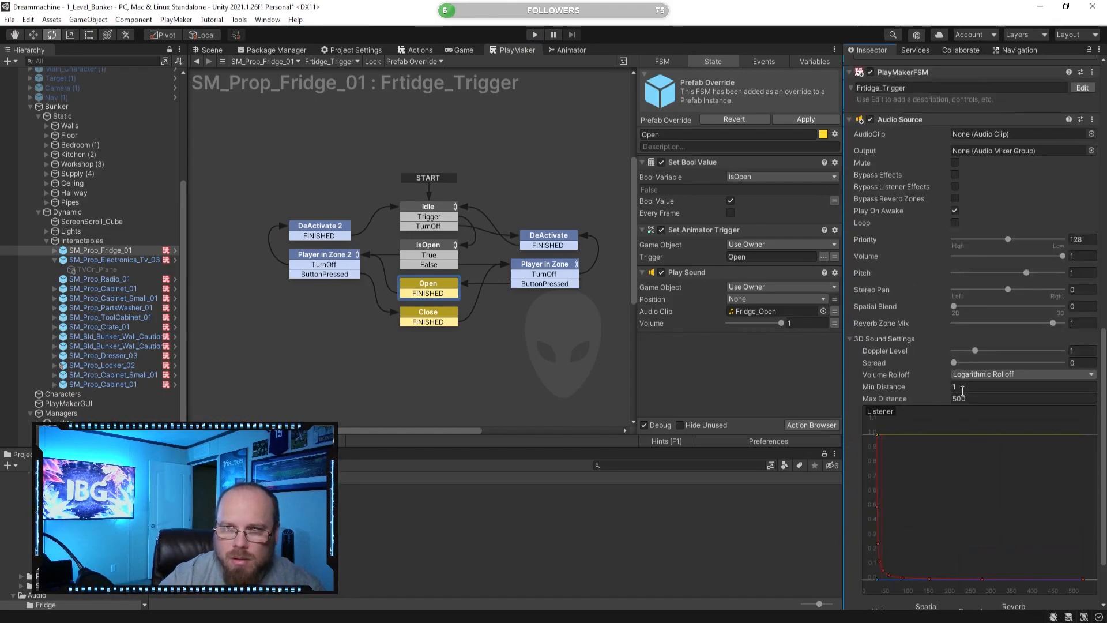
- Assign Fridge_Hum to the fridge's Audio Source, enable Loop, and set Volume to 0.5 and Max Distance to 2
scroll(924, 365, "up", 3)
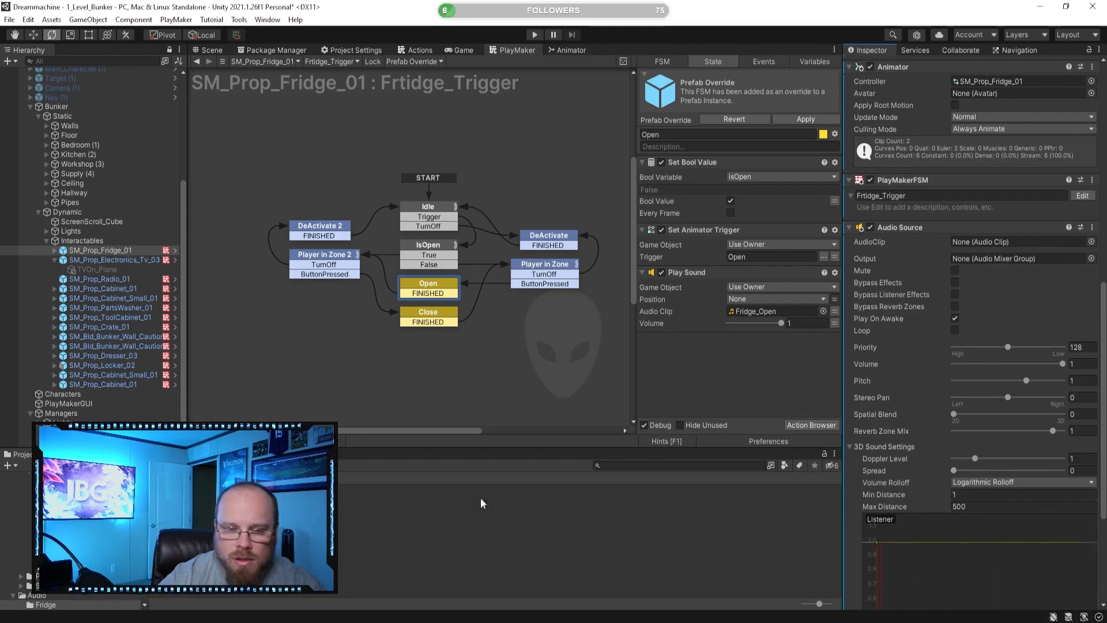
left_click_drag(928, 376, 980, 242)
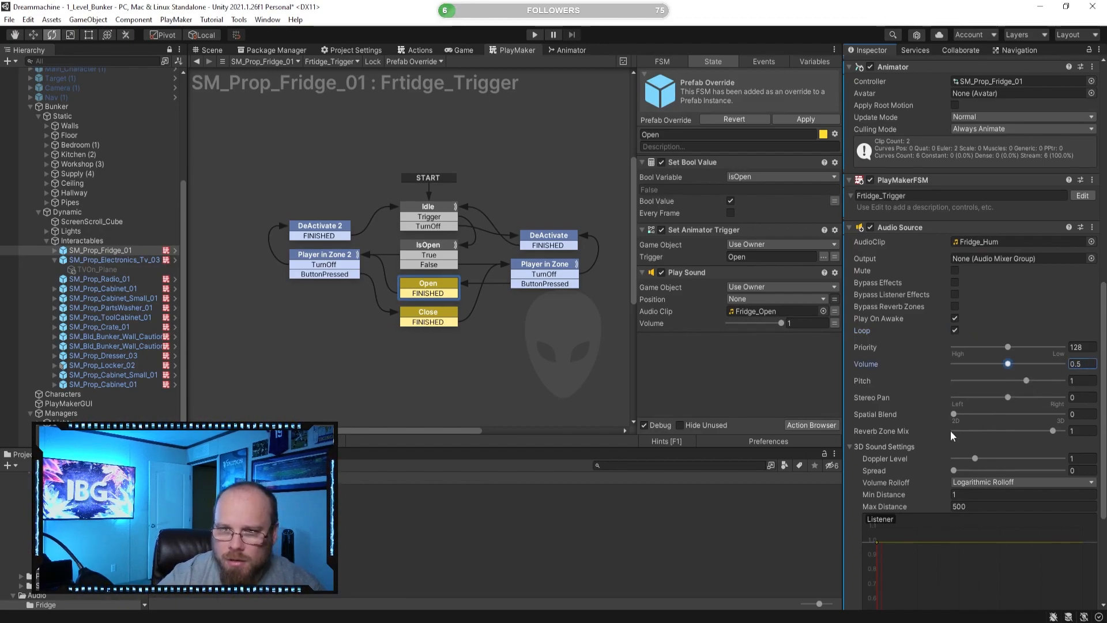
scroll(951, 435, "down", 3)
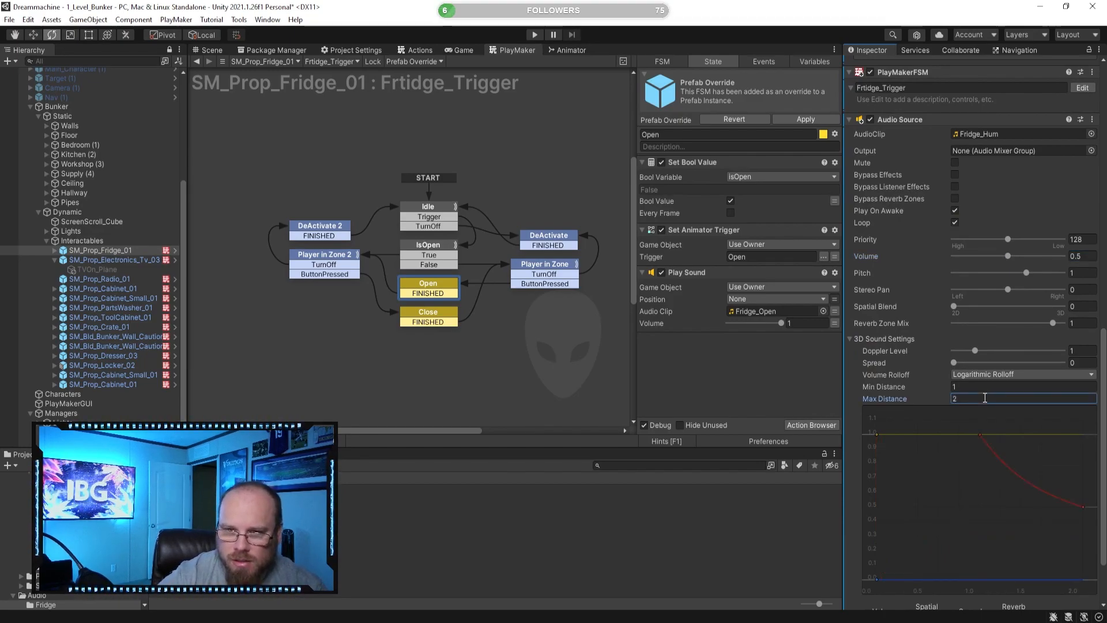
scroll(928, 388, "up", 3)
scroll(940, 385, "up", 3)
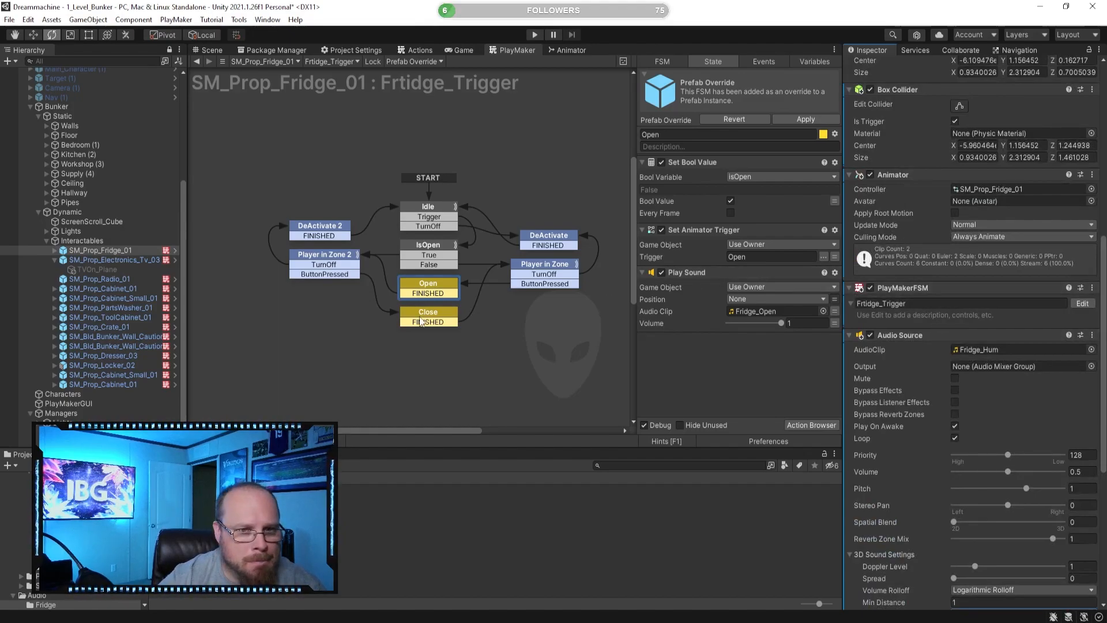
- Add a Set Property action for the fridge's Audio Source to the Open state, setting its enabled property to true
right_click(730, 362)
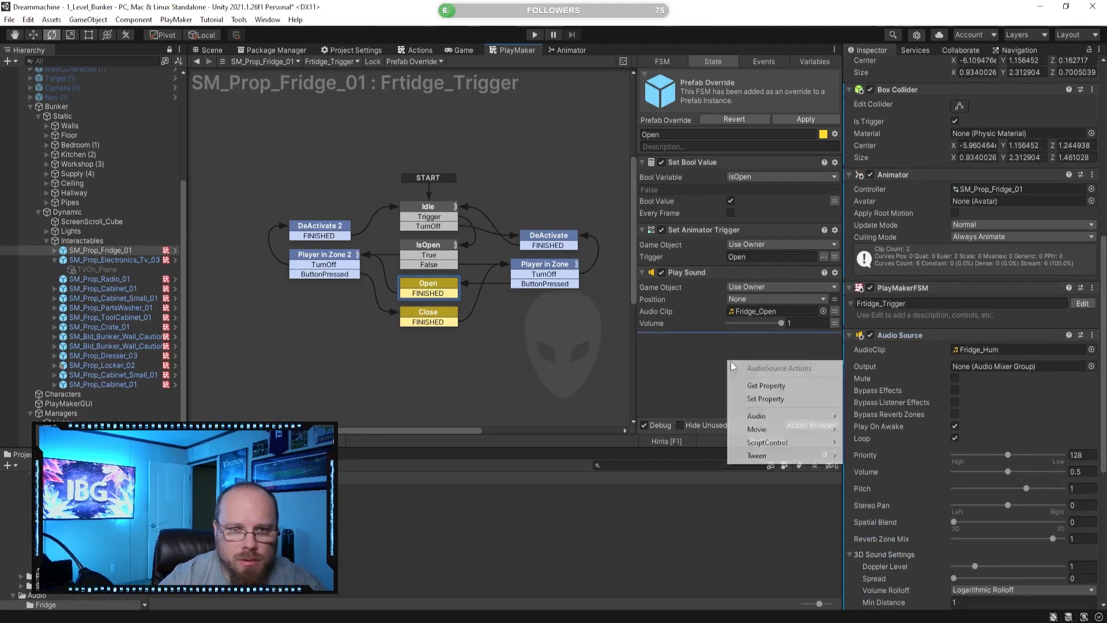
left_click(783, 401)
left_click(749, 381)
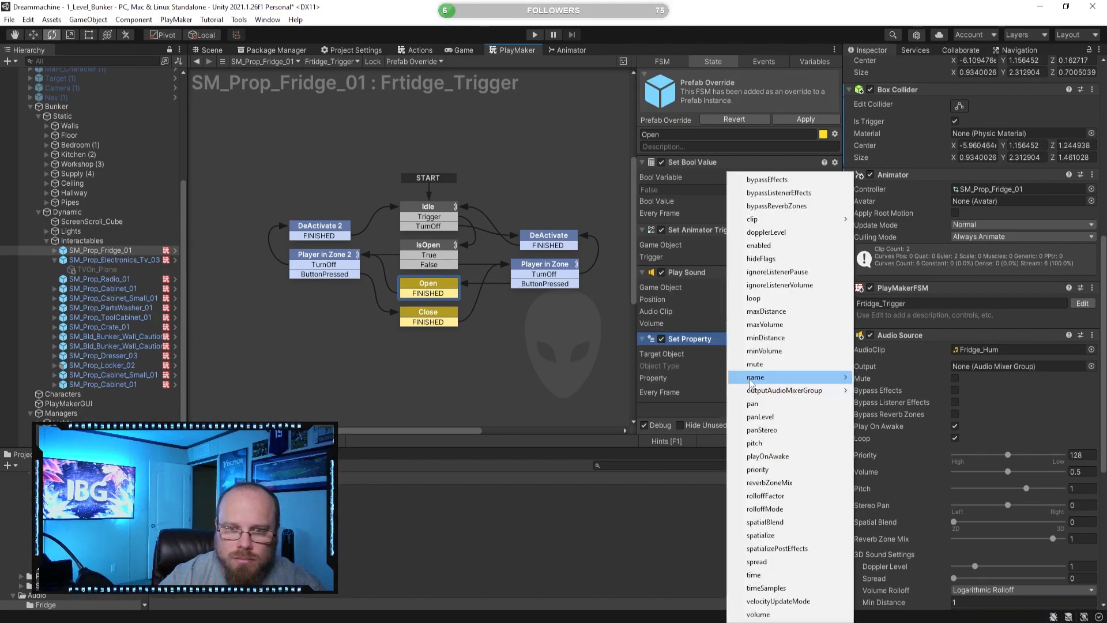
left_click(773, 245)
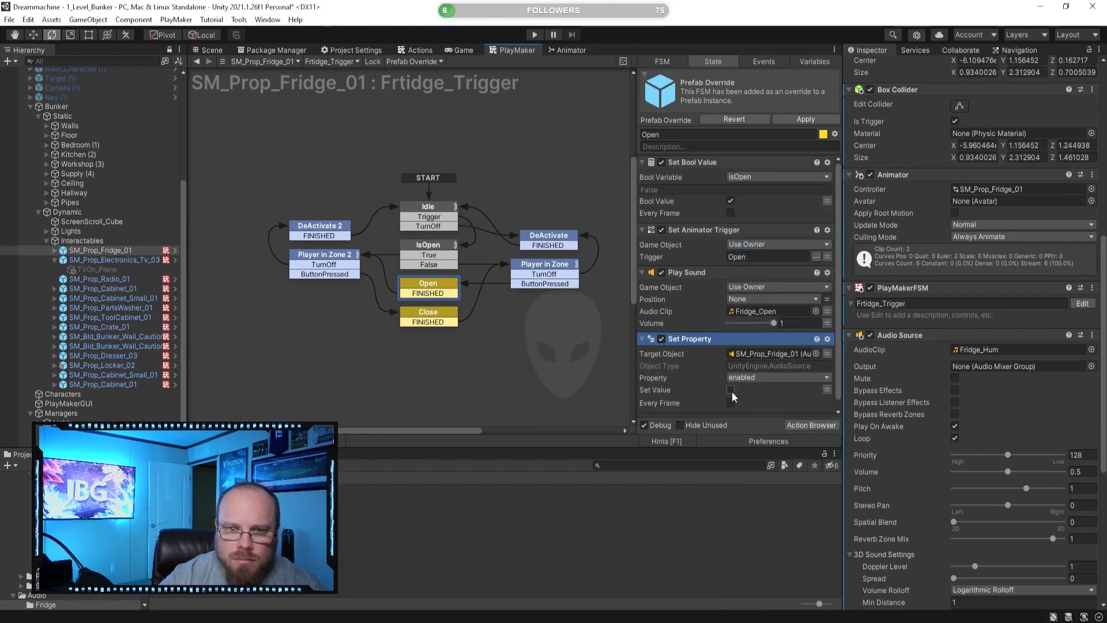
scroll(787, 410, "down", 1)
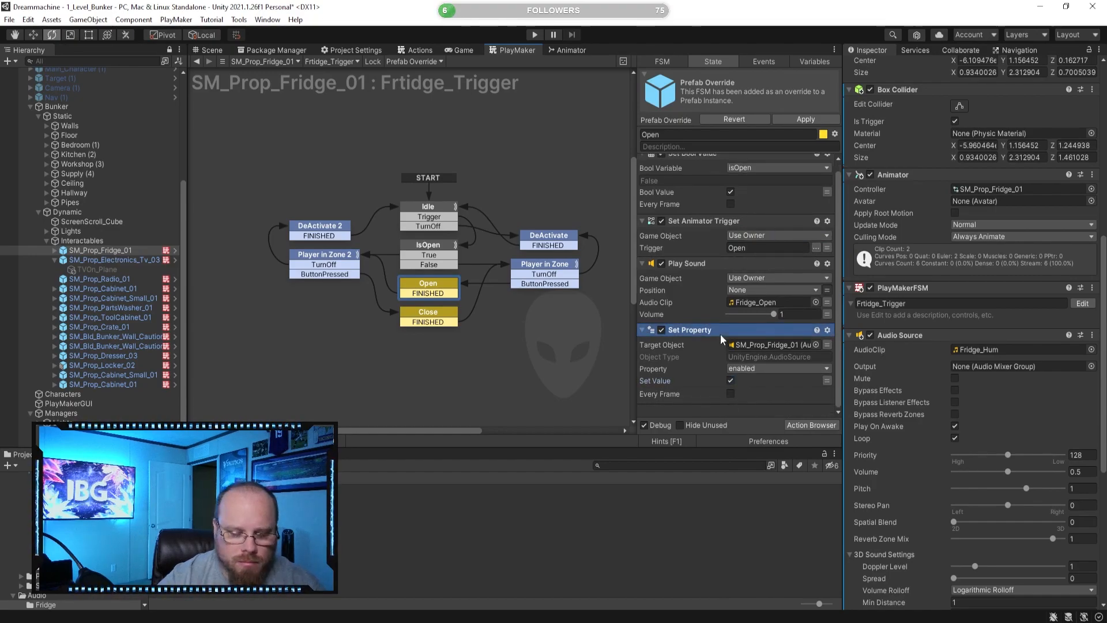
- Copy the Set Property action into the Close state and turn its enabled value off
left_click(442, 318)
key("ctrl+v")
scroll(753, 358, "down", 1)
left_click(730, 381)
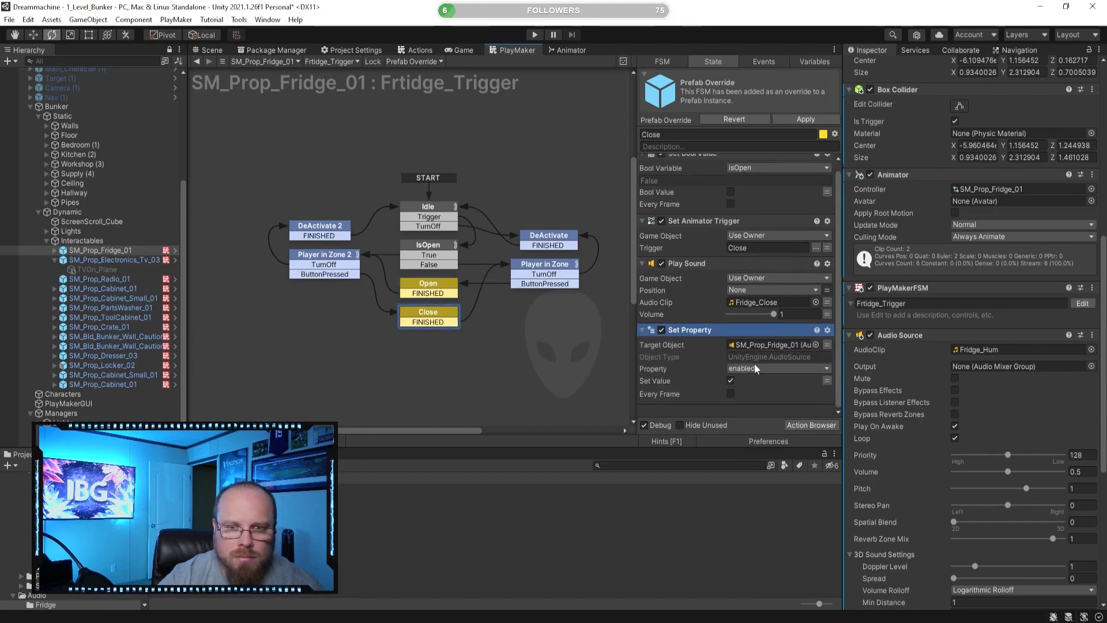
left_click(519, 288)
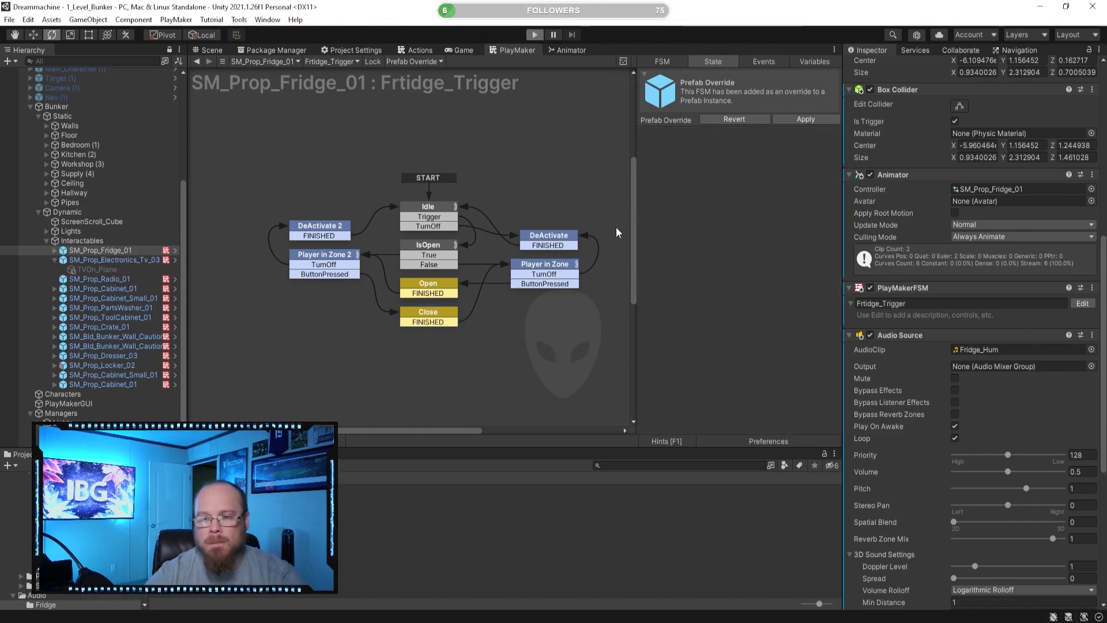
- Play the level, walk the character towards the kitchen fridge to check the hum, and stop playback
key("ctrl+p")
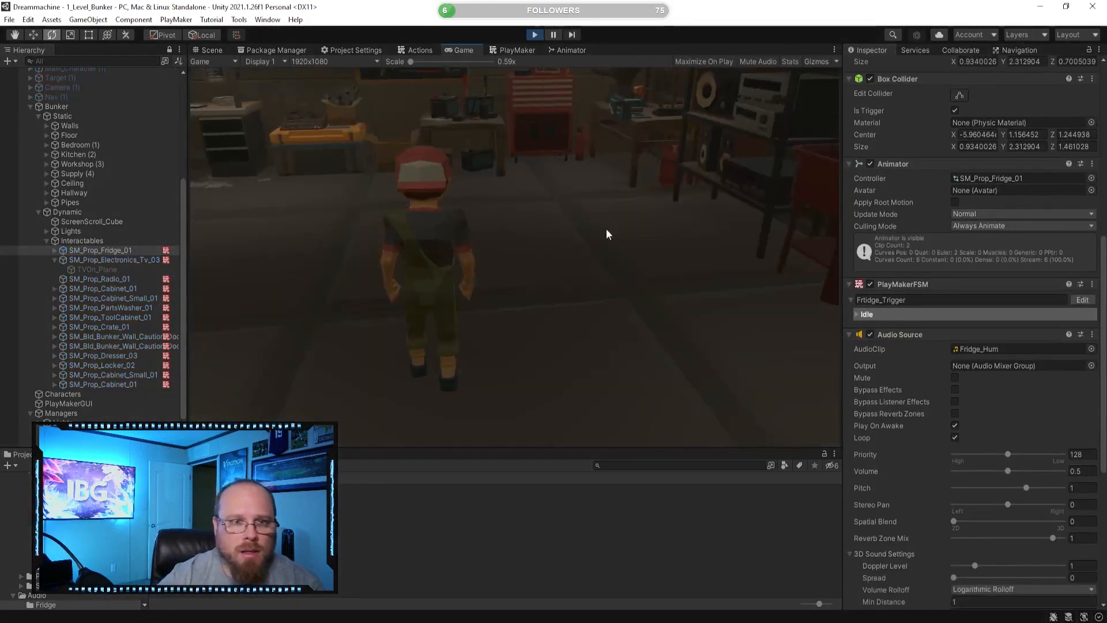
key("w")
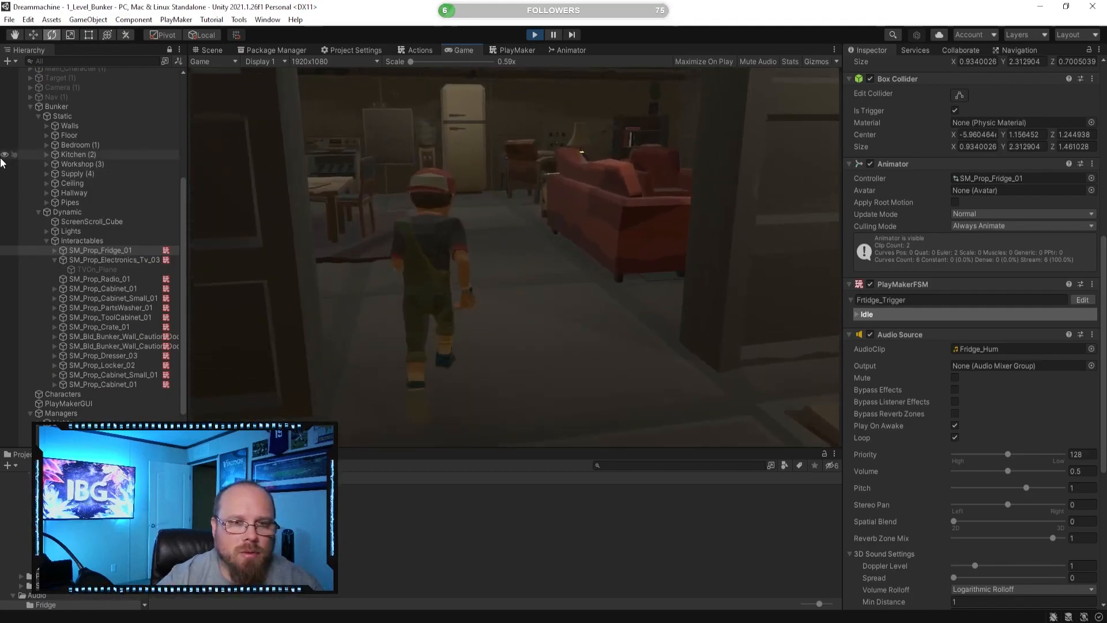
left_click(535, 35)
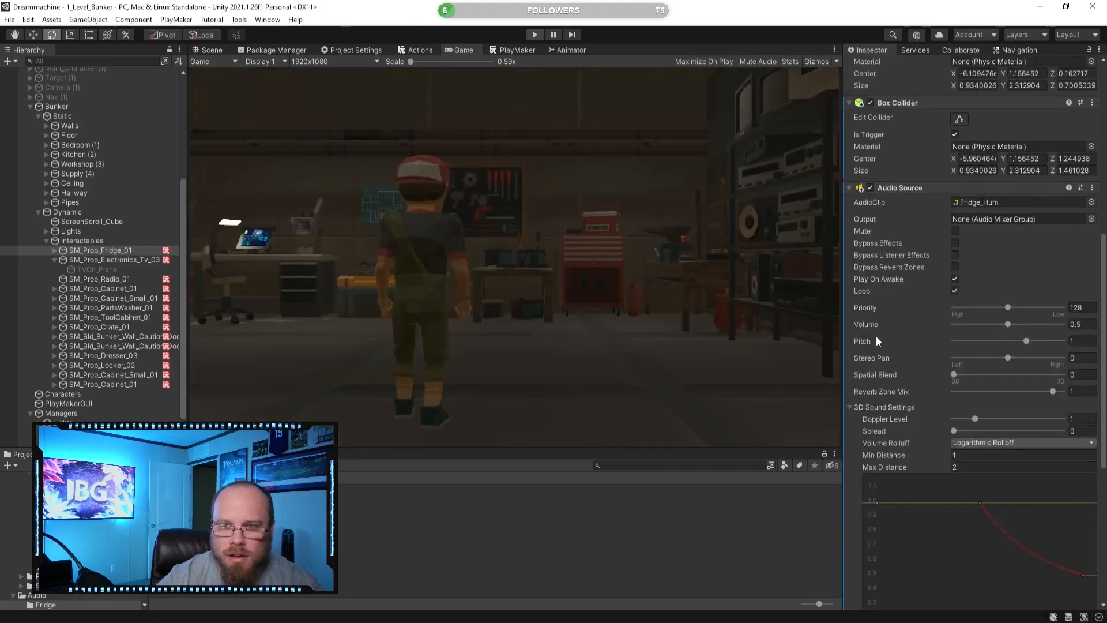
- Disable the fridge's Audio Source component by default, and replay the level, opening and closing the fridge to test its sounds
left_click(870, 174)
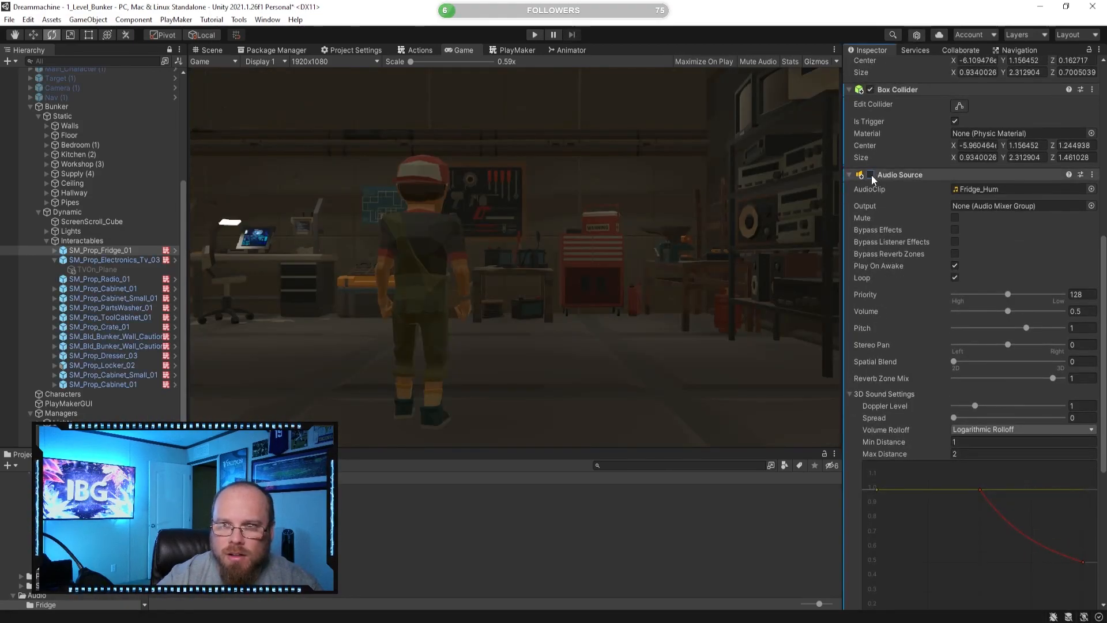
left_click(535, 34)
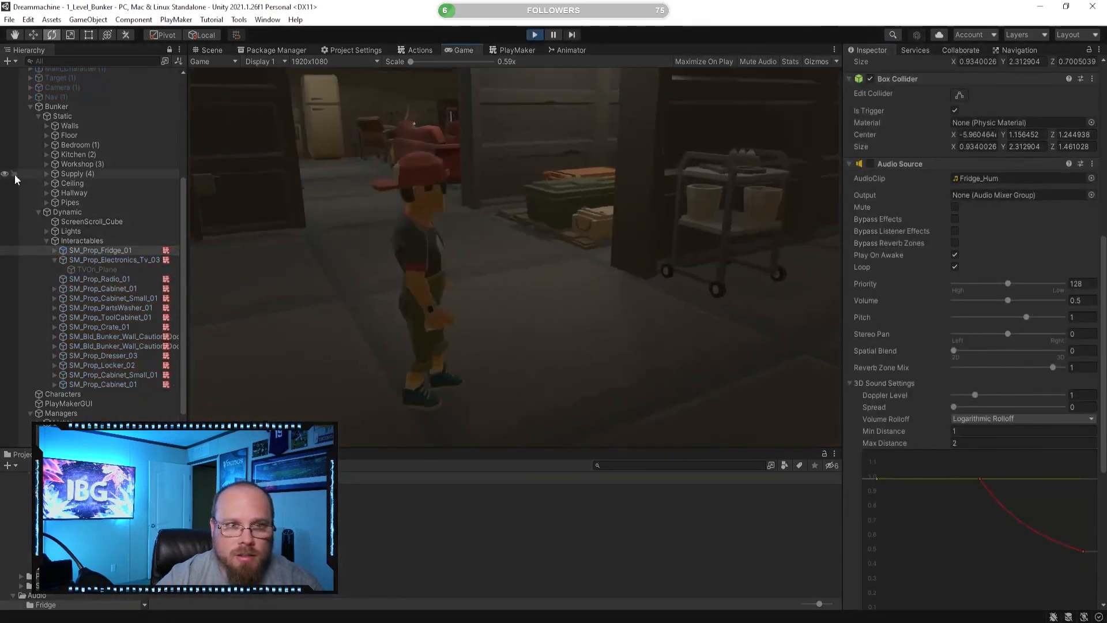
key("w")
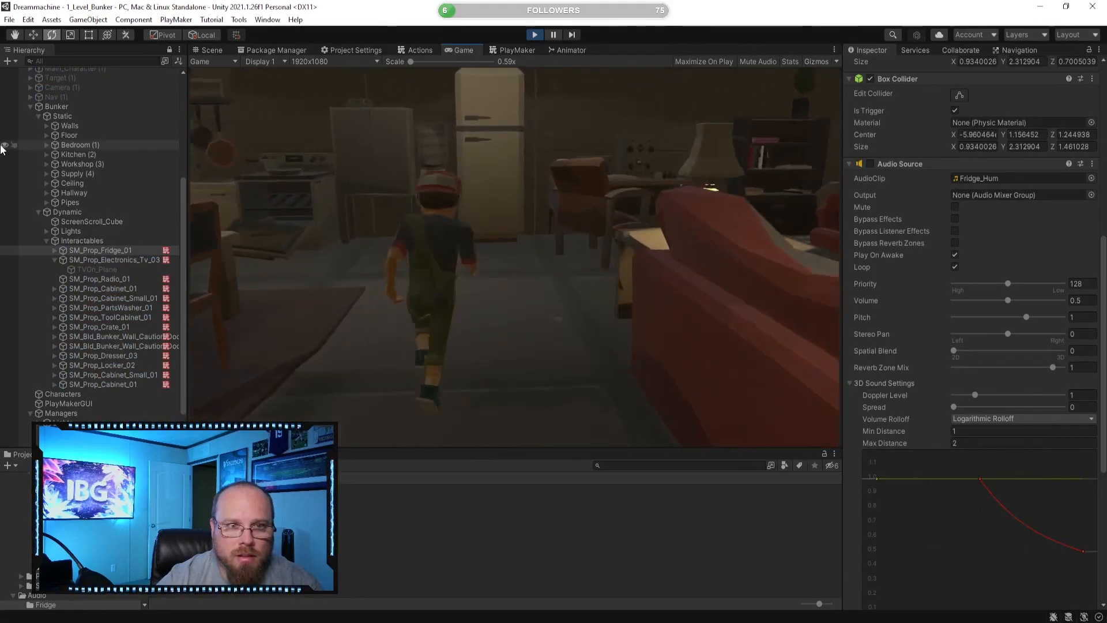
key("w")
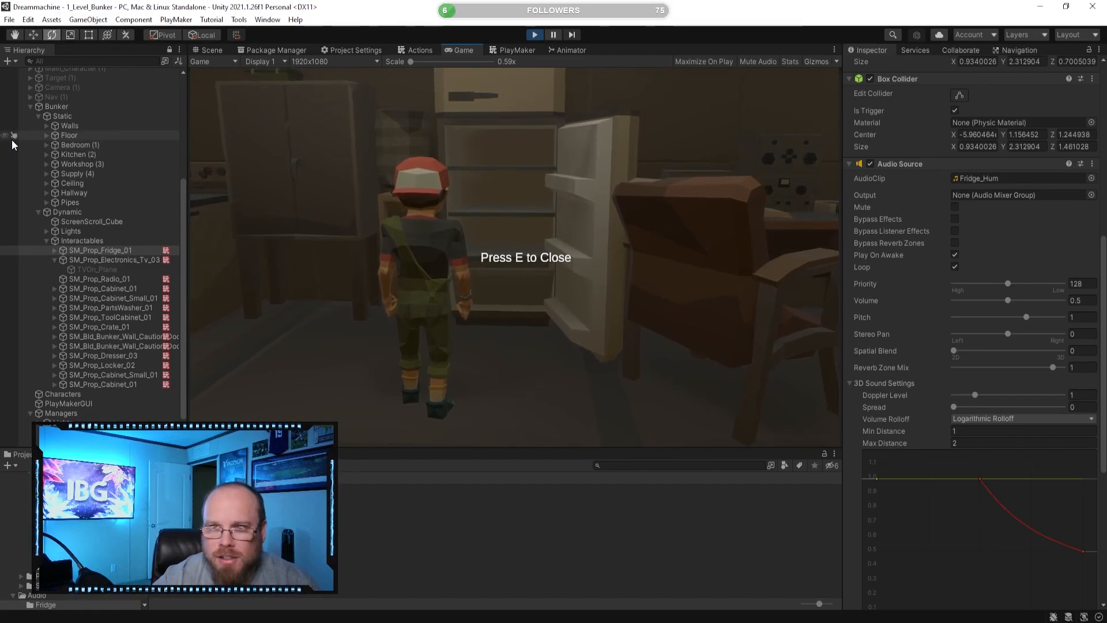
key("e")
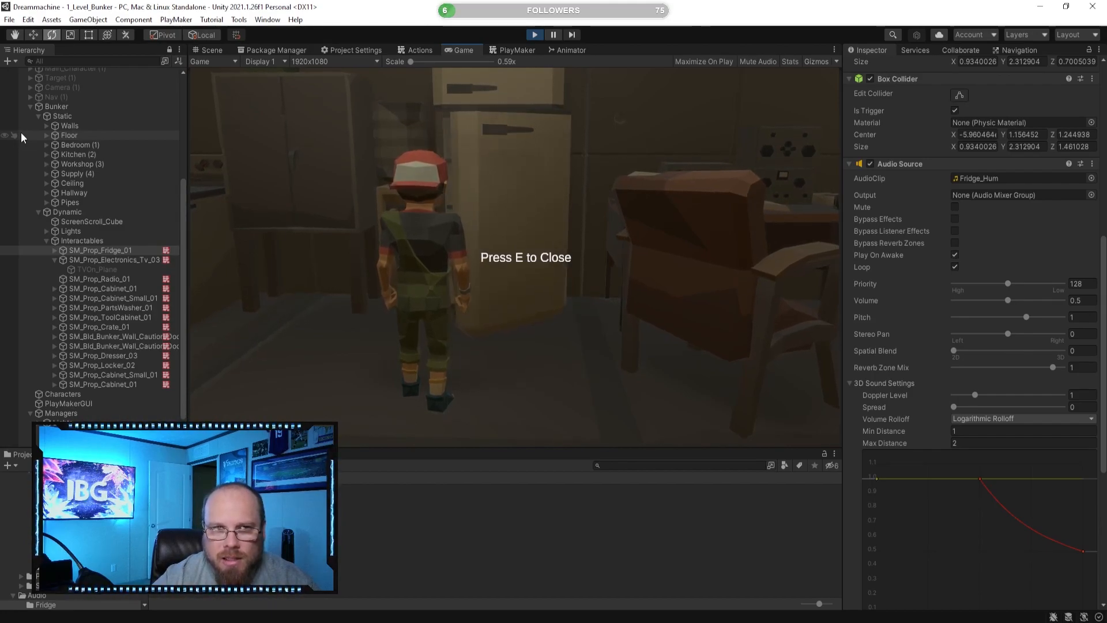
- Open and close the fridge in the running level, and walk to the television to switch it on and off
key("e")
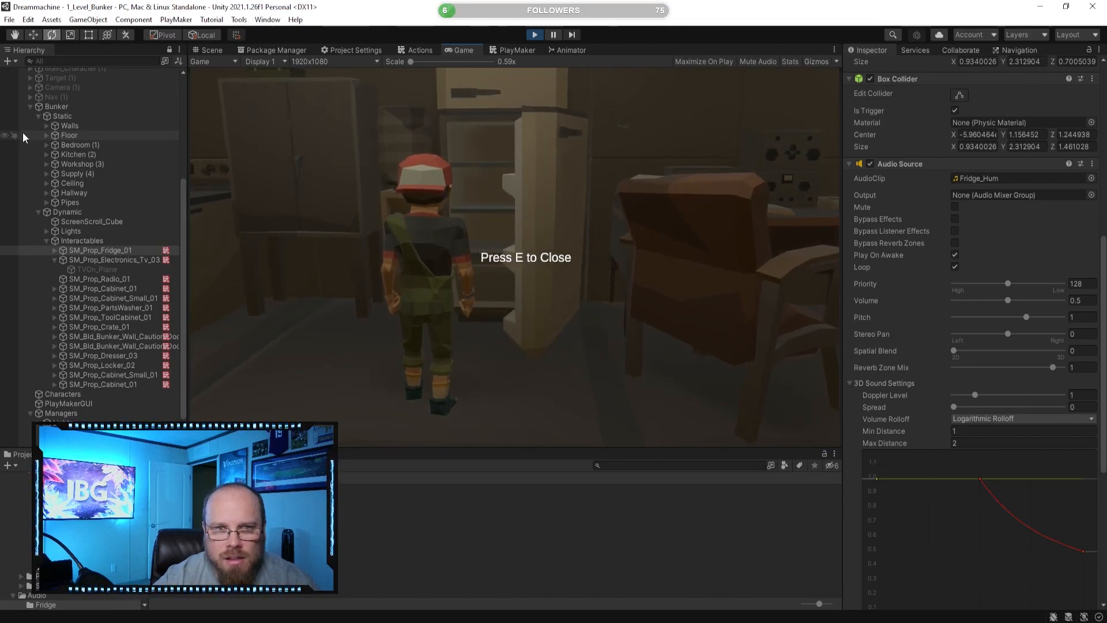
key("e")
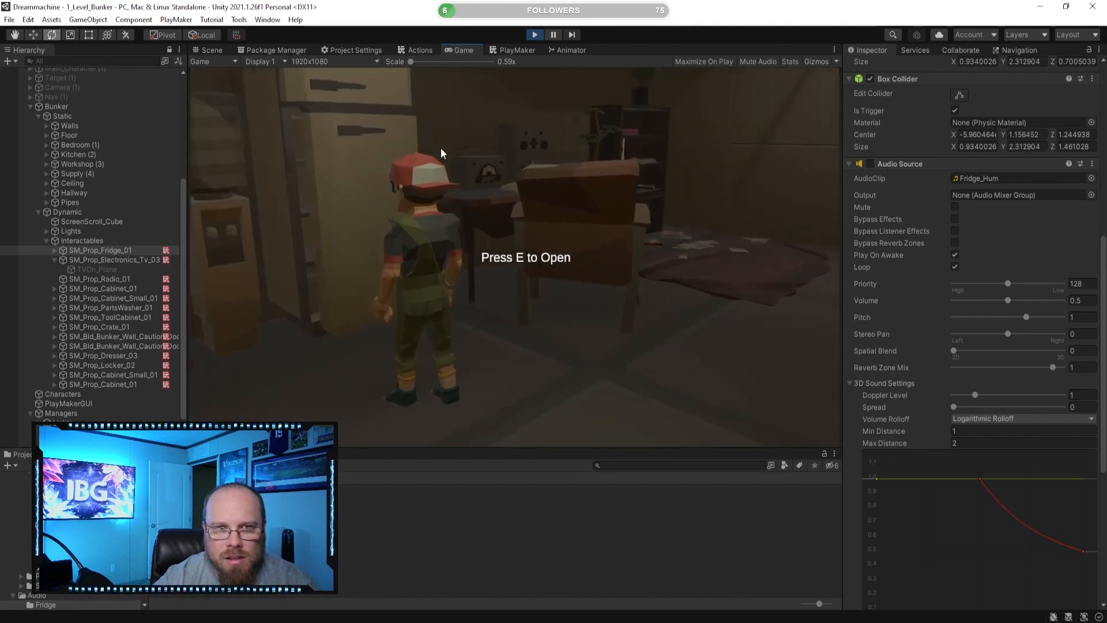
key("w")
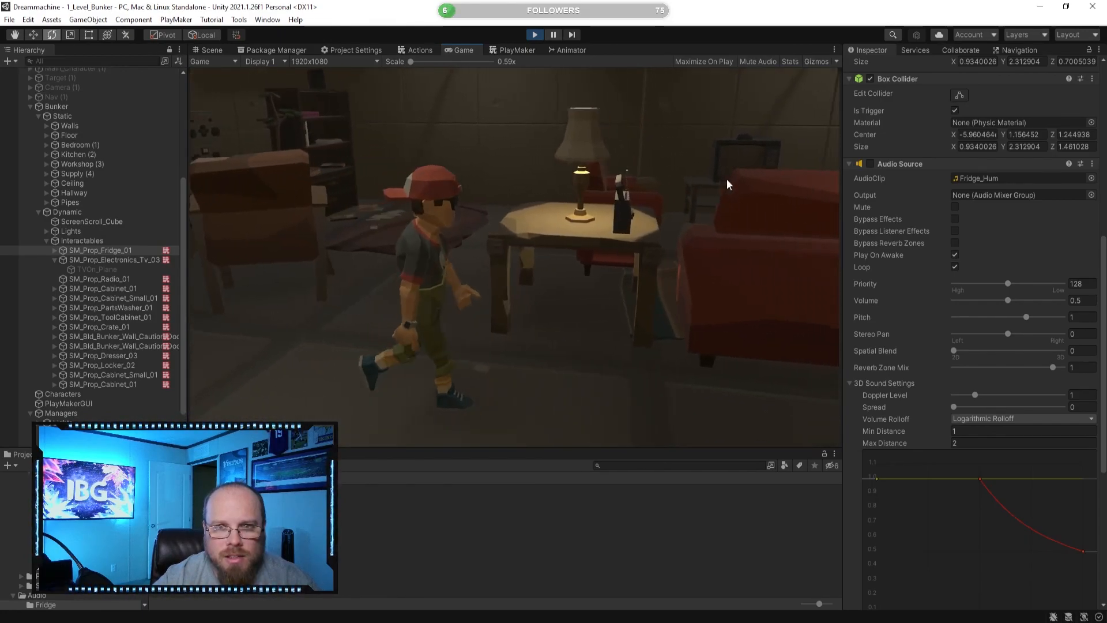
key("w")
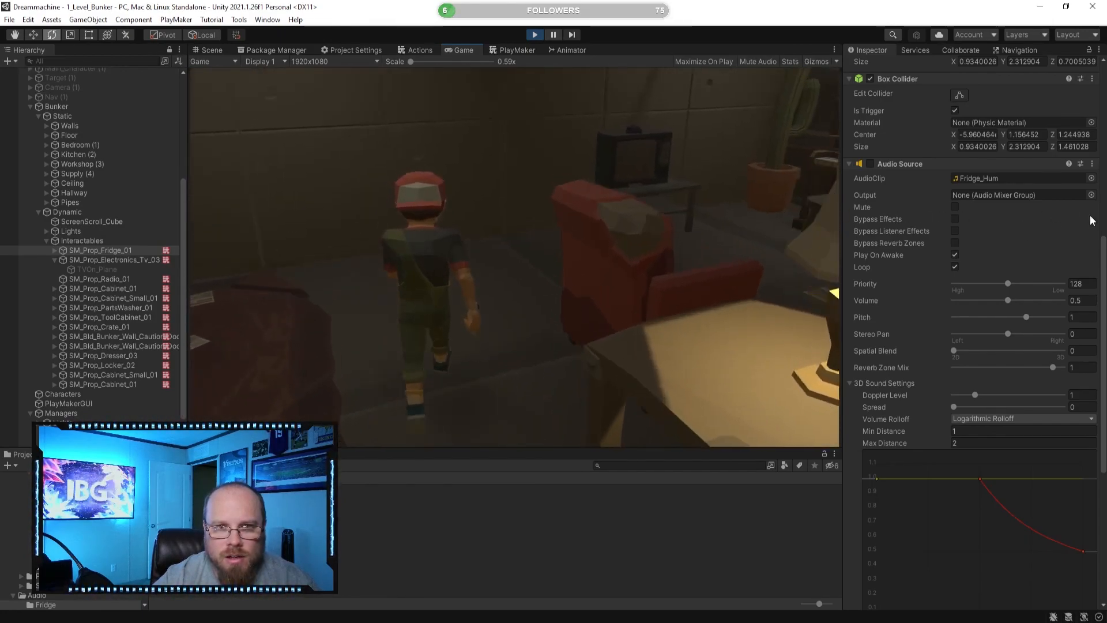
key("w")
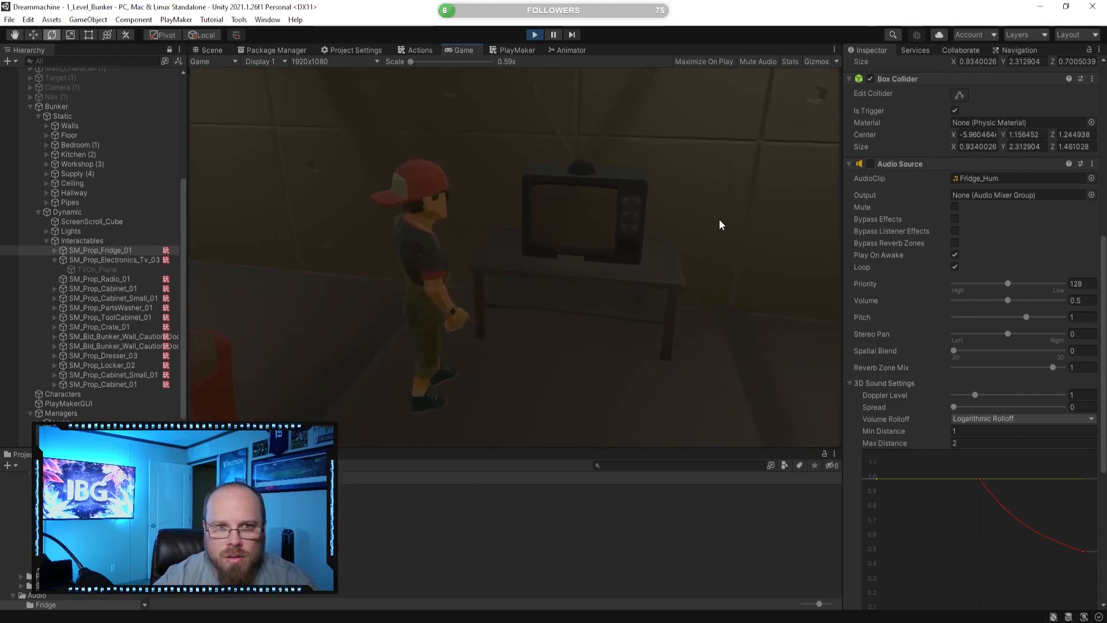
key("e")
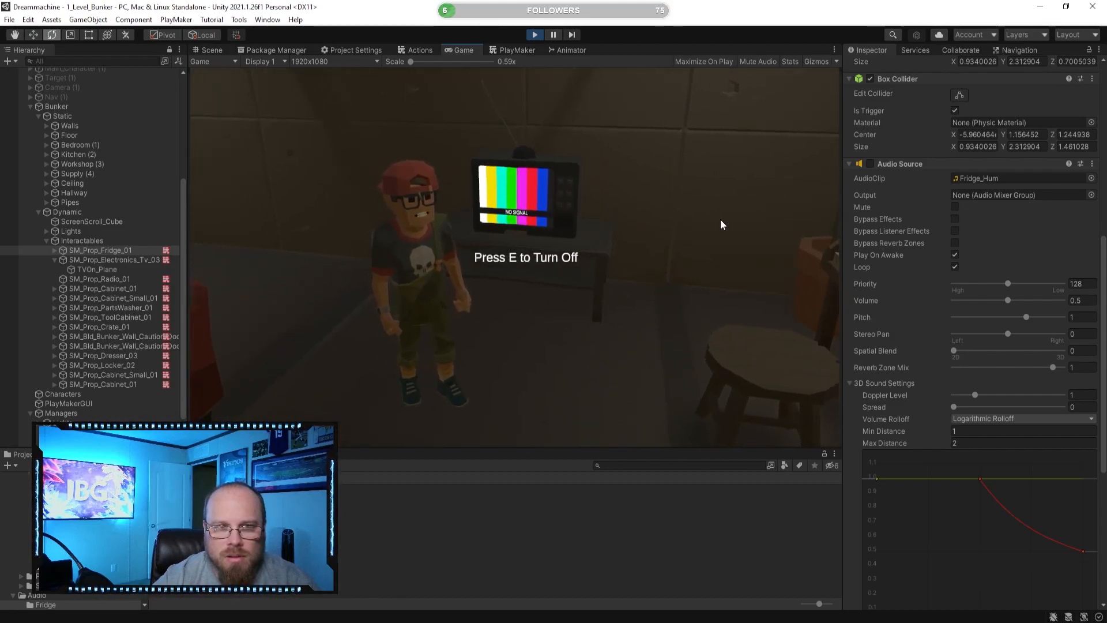
key("e")
- Walk the character back to the kitchen and test opening and closing the cabinets near the oven and the sink
key("w")
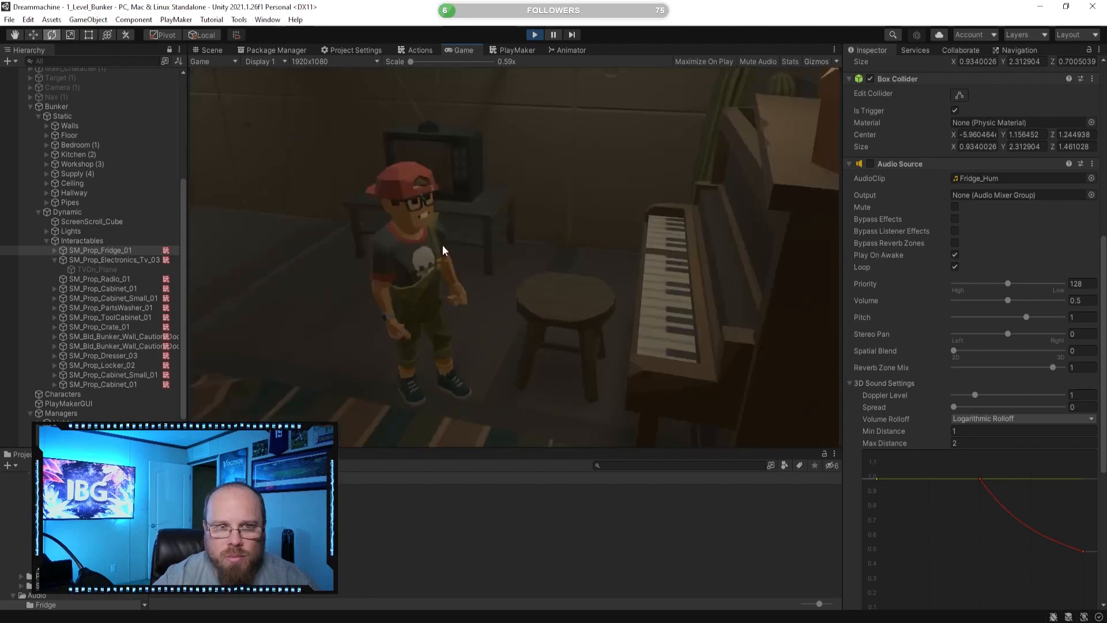
key("w")
key("w")
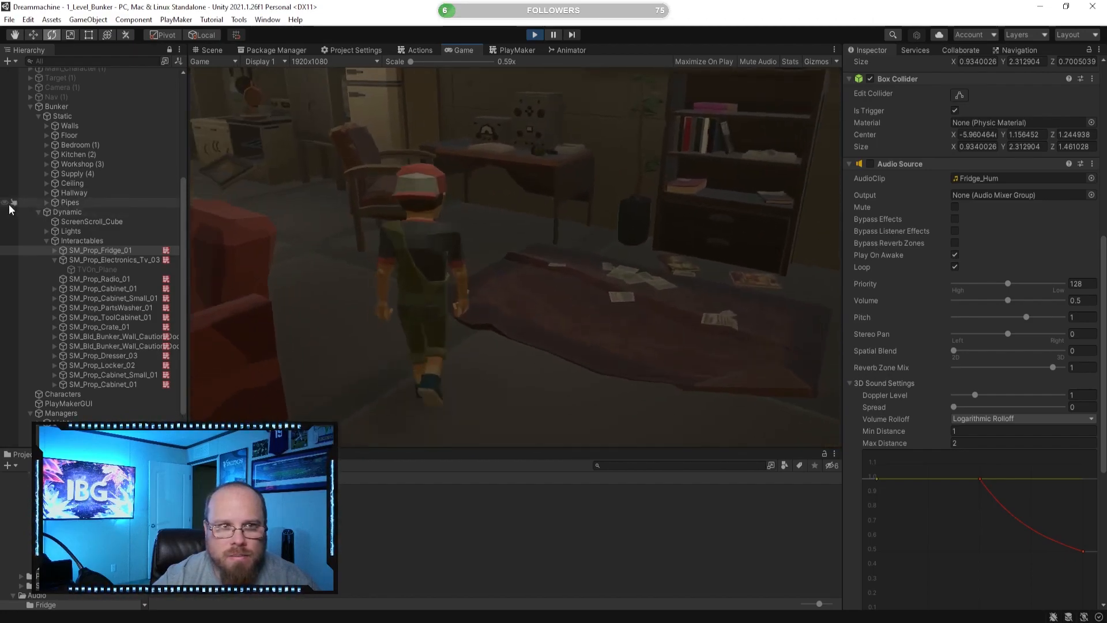
key("w")
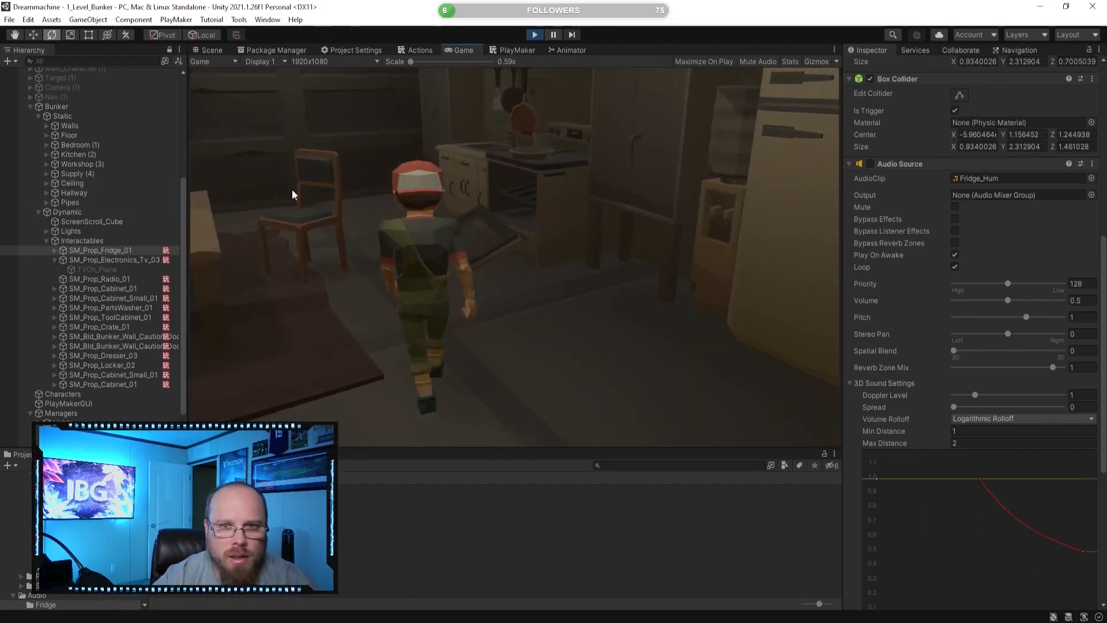
key("e")
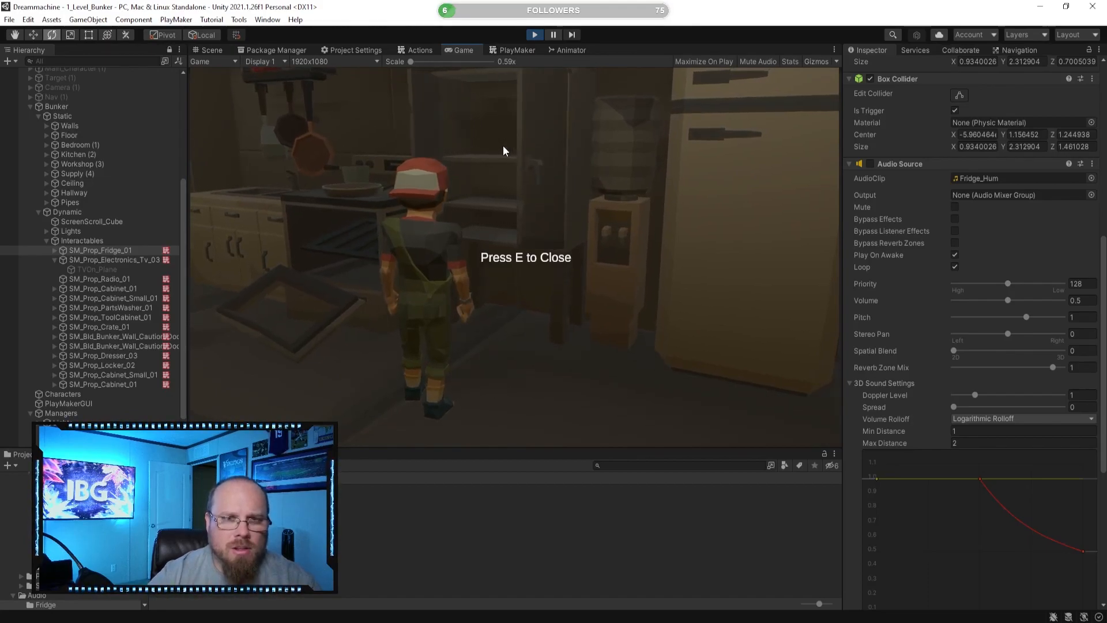
key("e")
key("w")
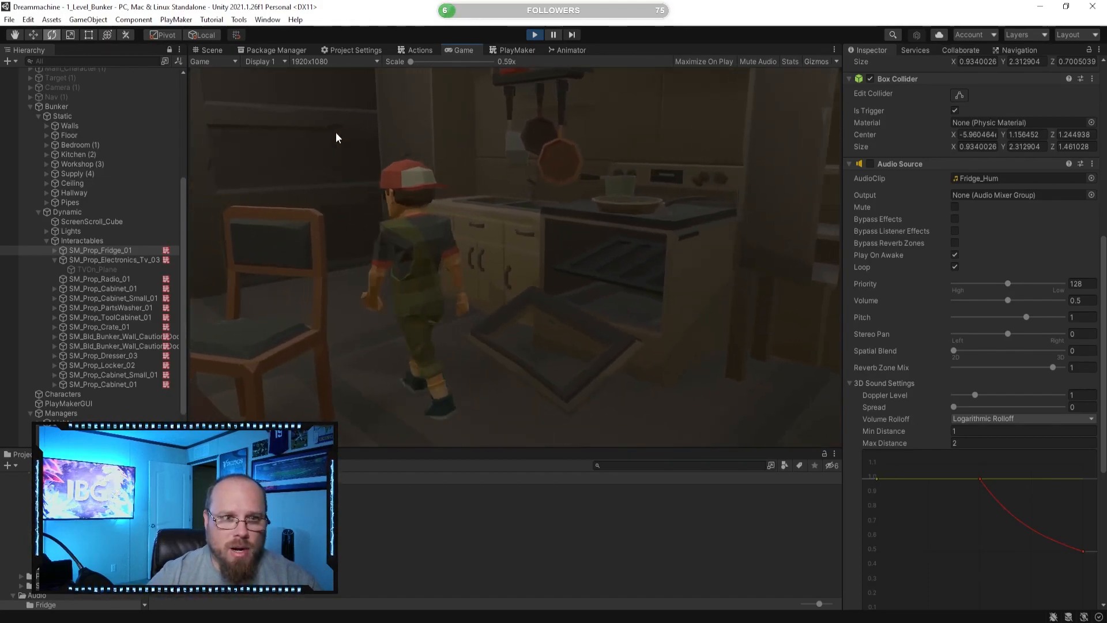
key("e")
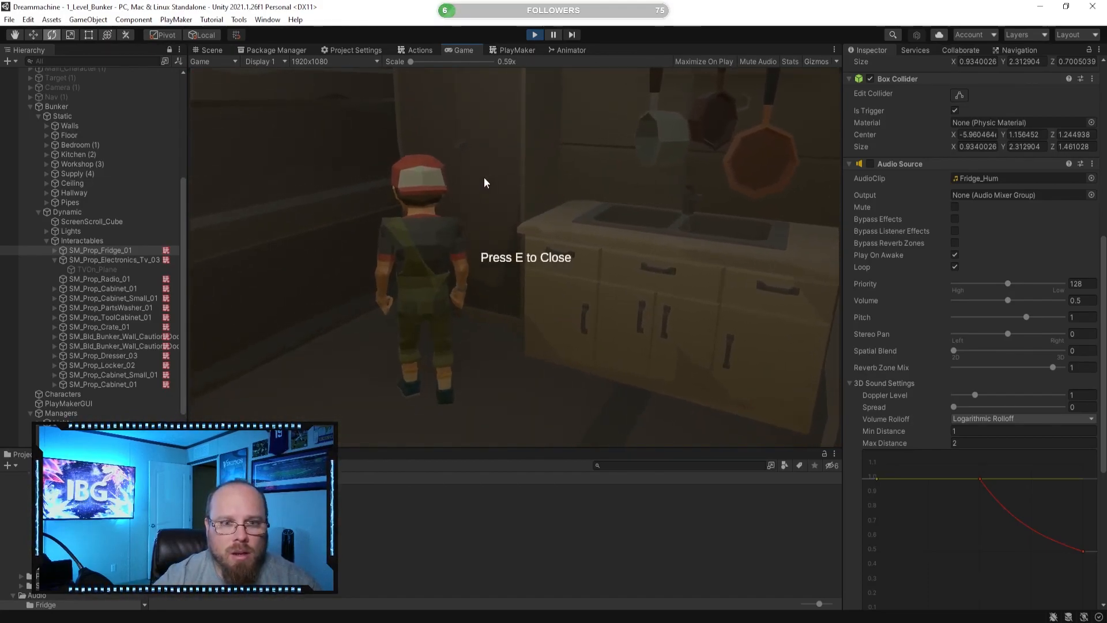
key("e")
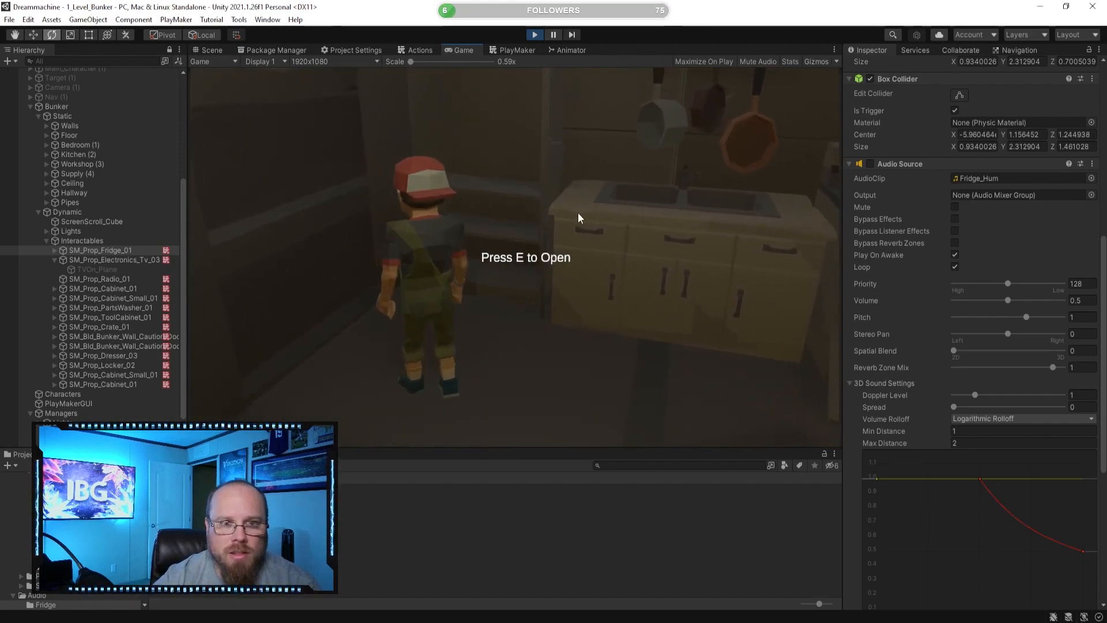
- Walk the character from the kitchen through the living area into the workshop to check its interactable props
key("w")
key("w")
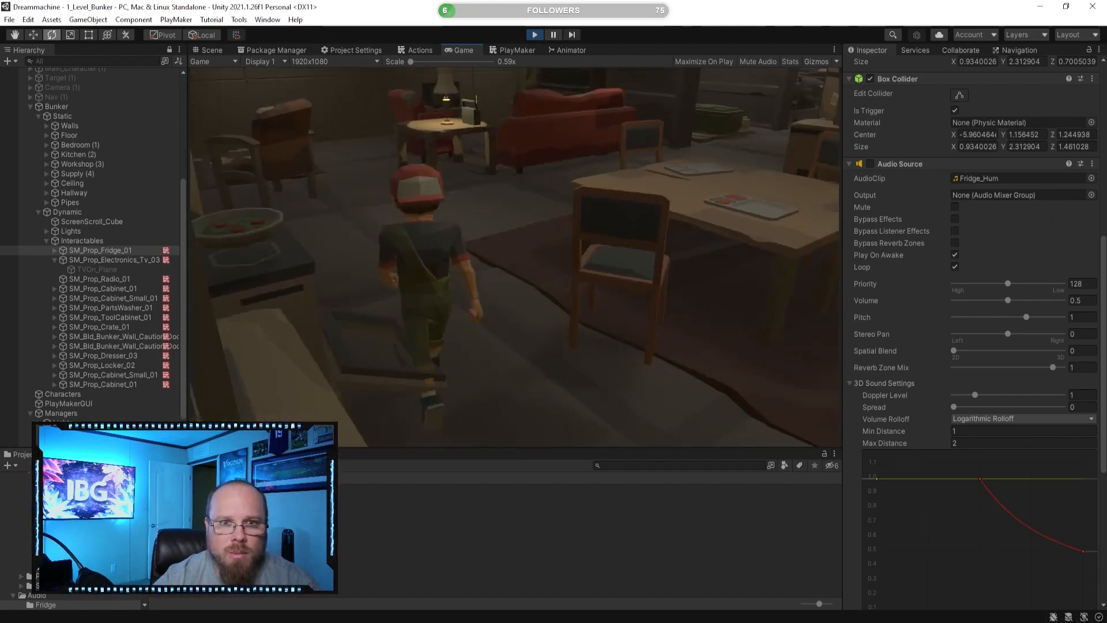
key("w")
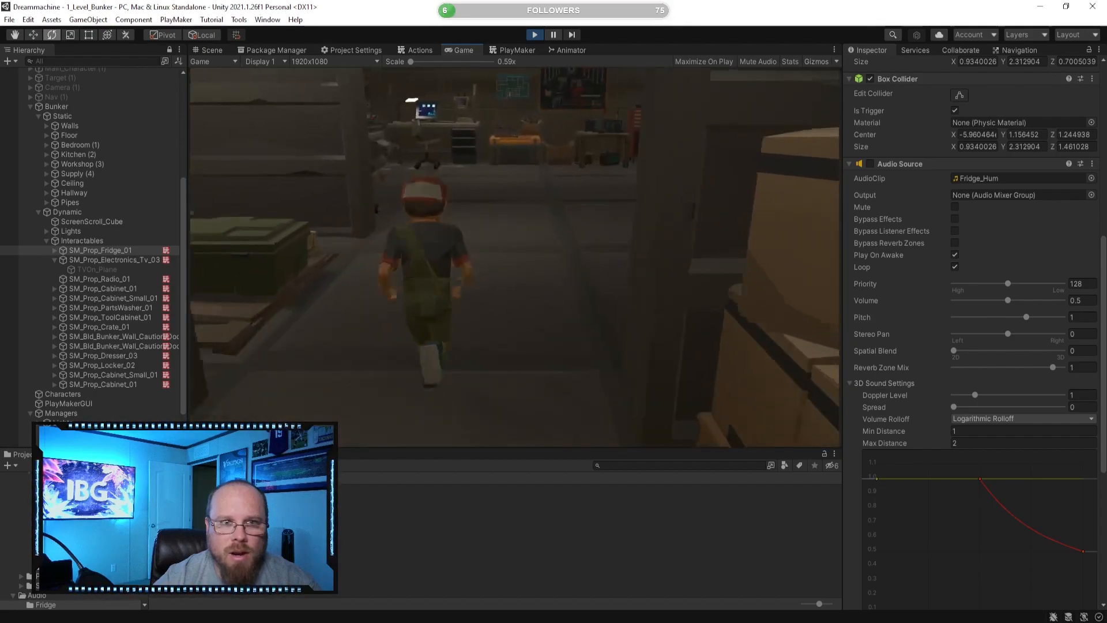
key("d")
key("w")
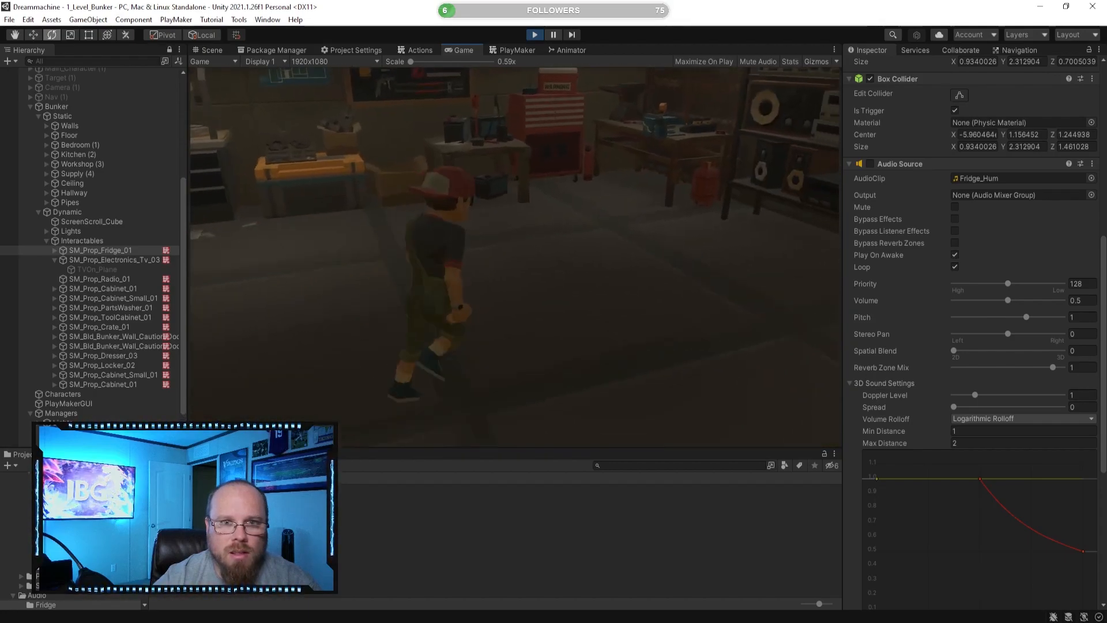
key("w")
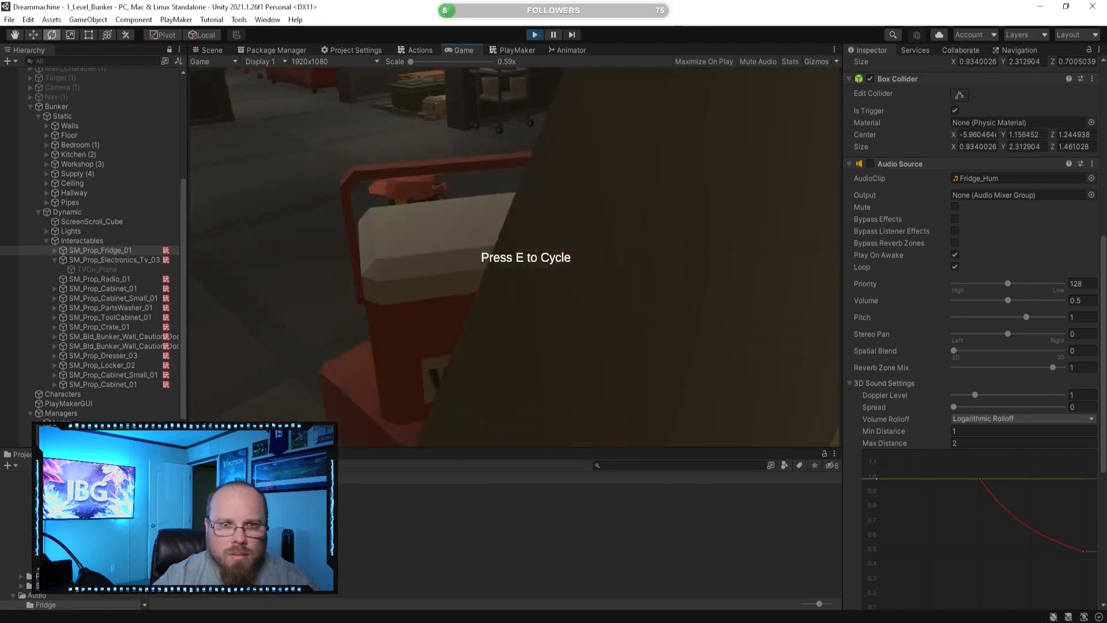
- Walk the character through the caution-striped bunker doors and test the door interaction
key("w")
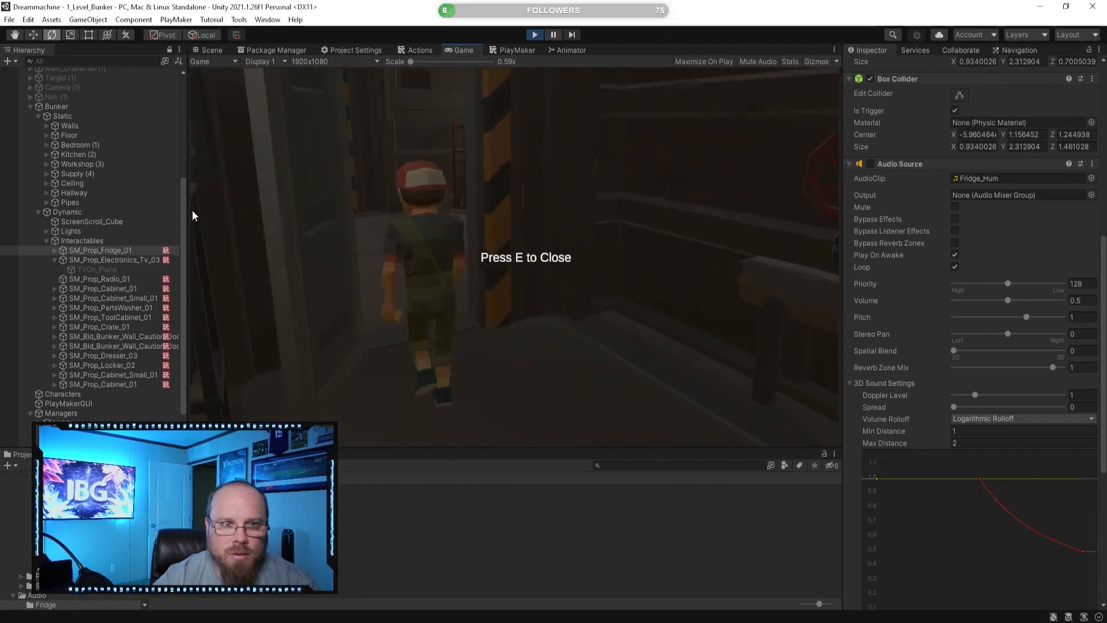
key("s")
key("a")
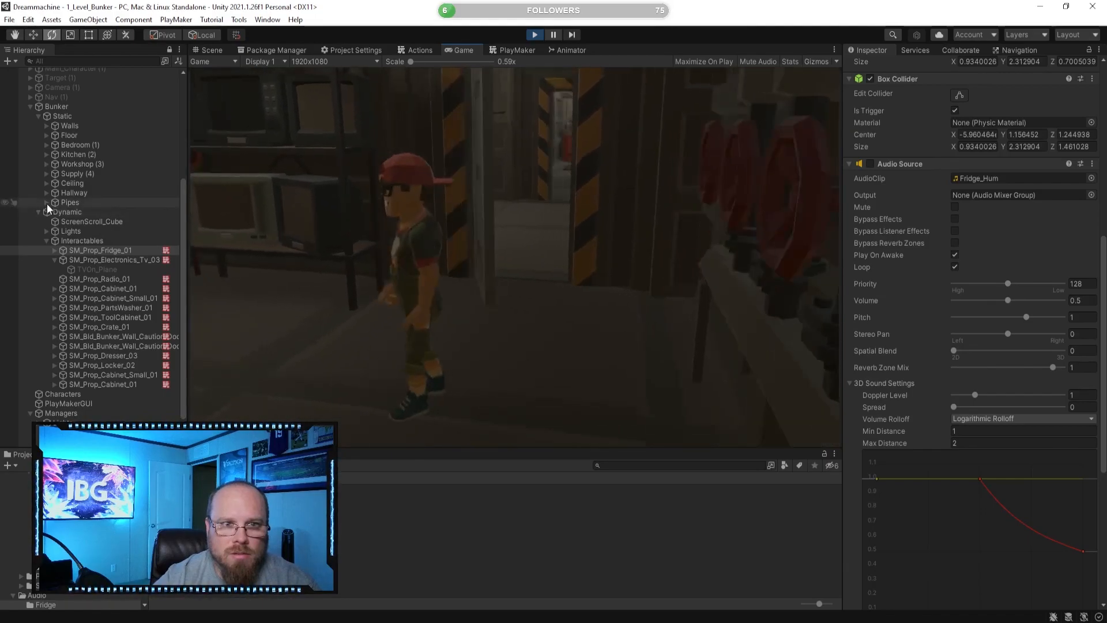
key("w")
key("e")
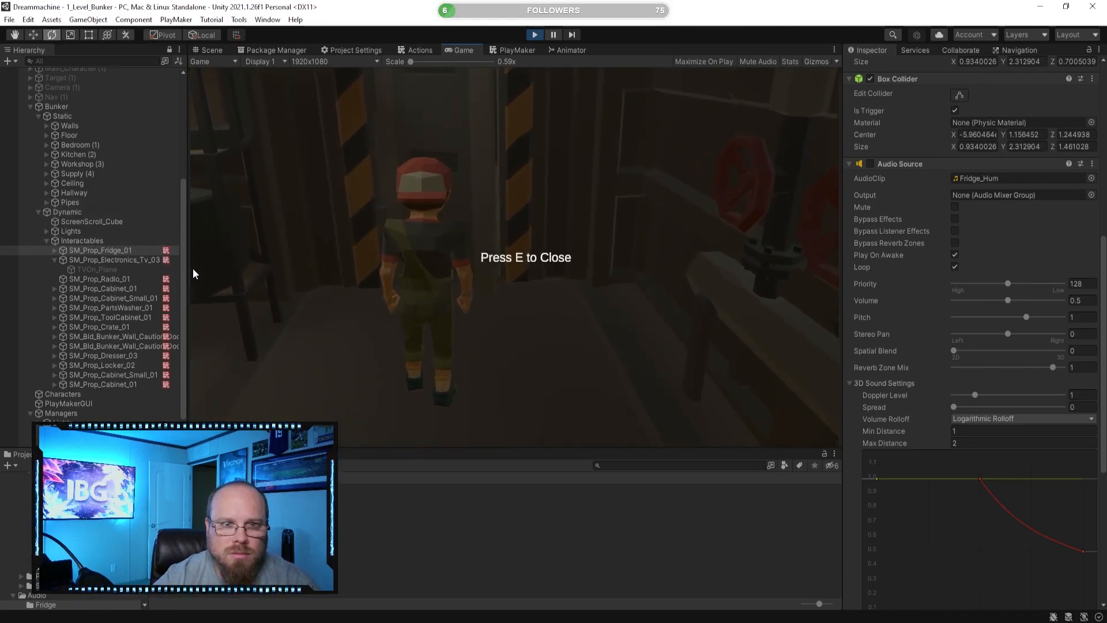
key("w")
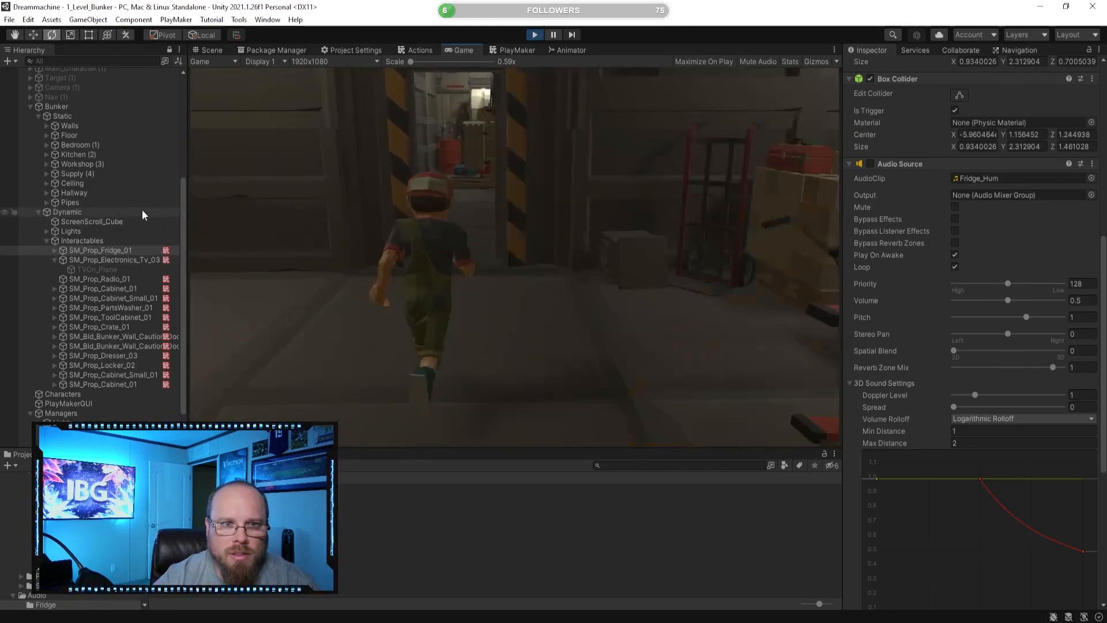
- Walk the character around the bedroom and laundry area to review the props there
key("w")
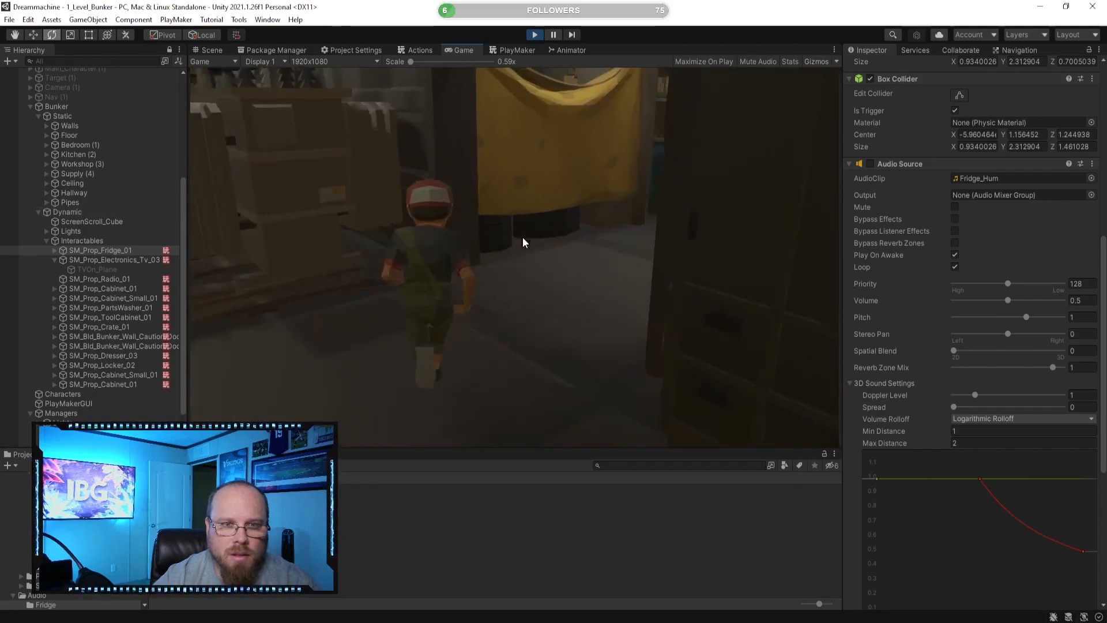
key("w")
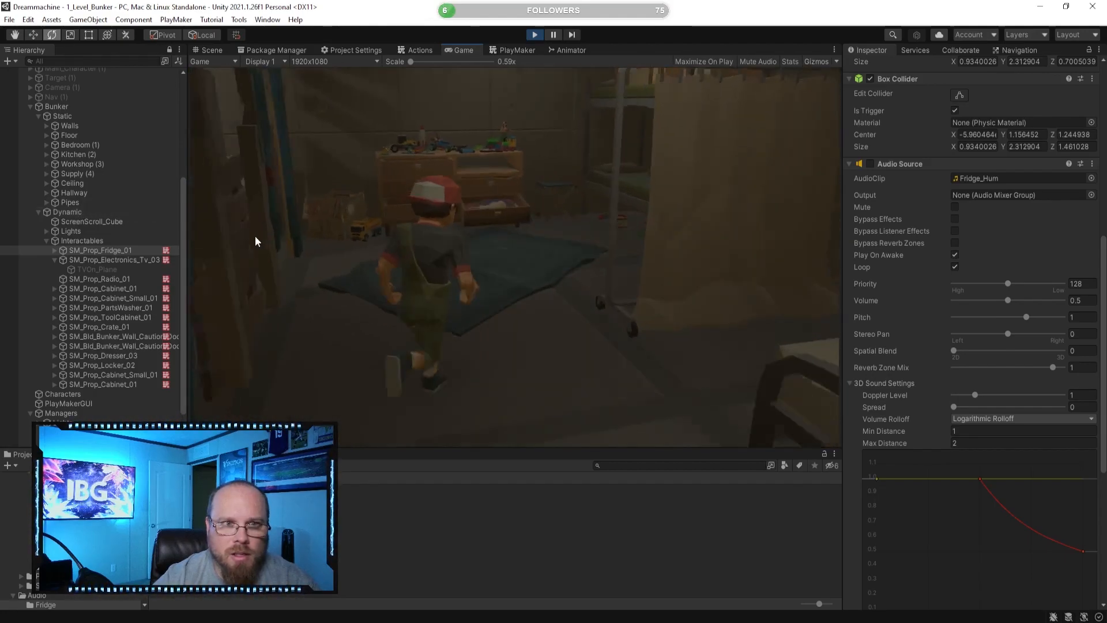
key("w")
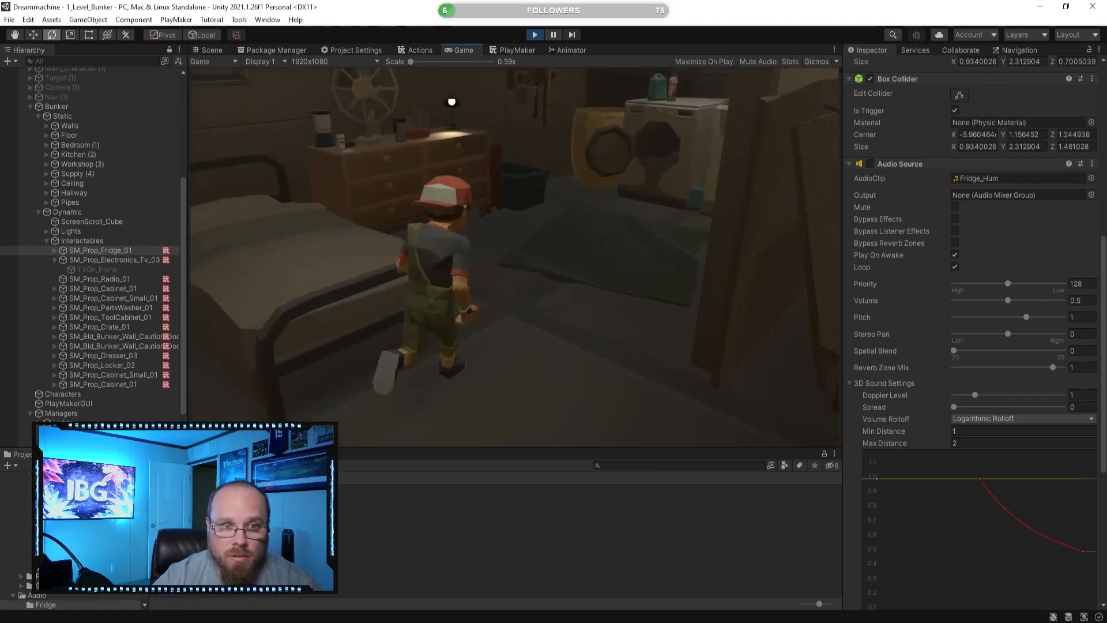
key("w")
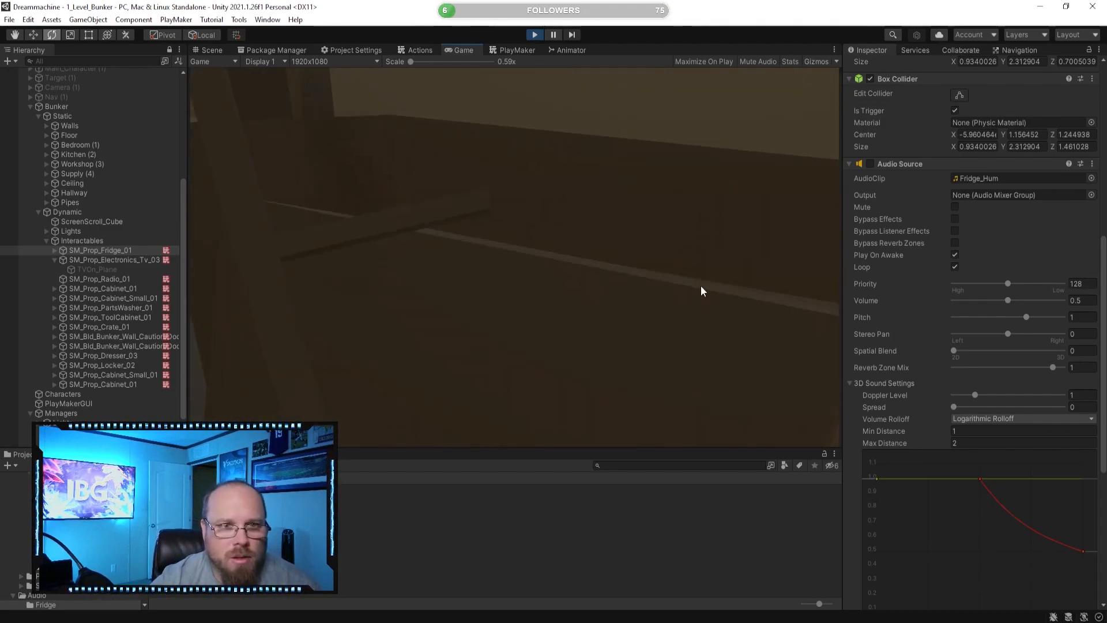
key("w")
key("d")
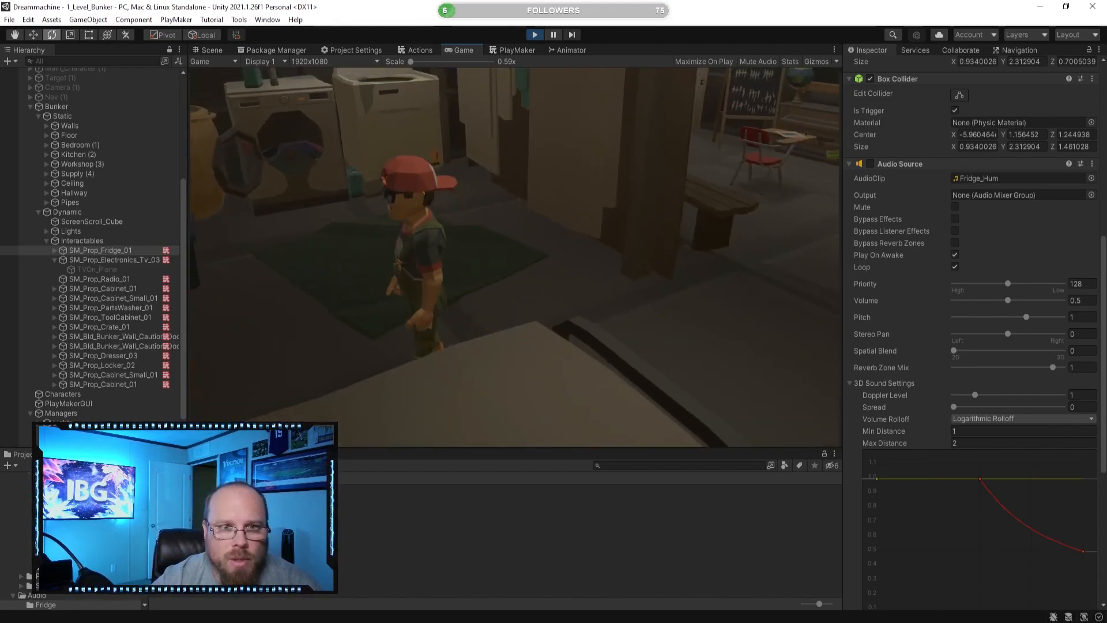